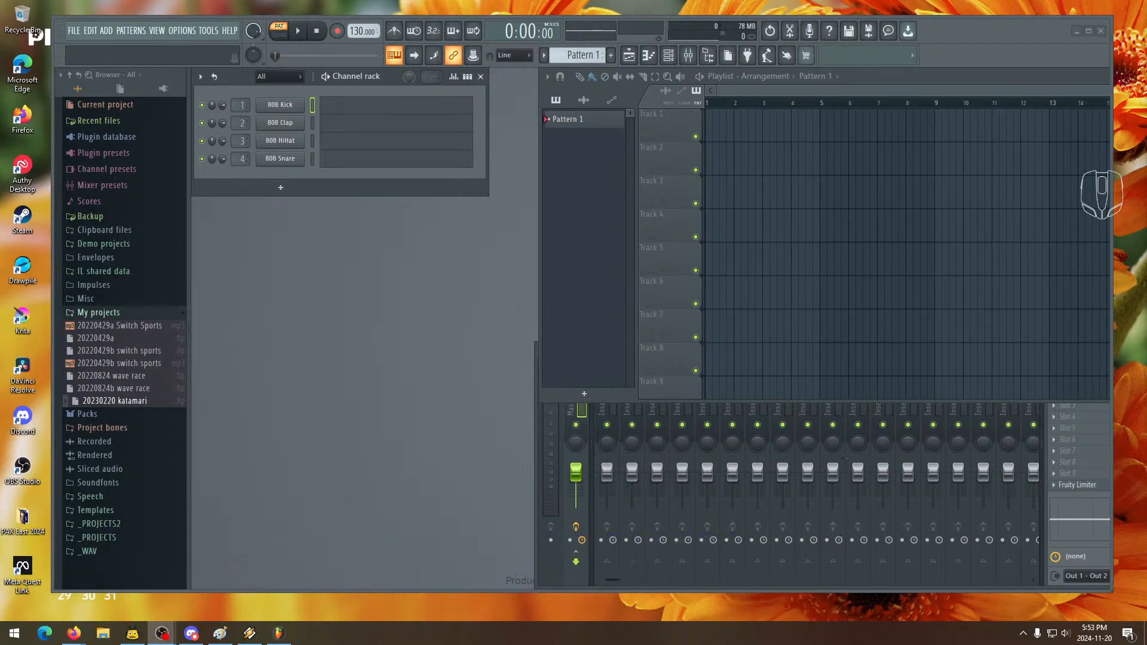
- Bring the FL Studio window into focus and maximize it to fill the screen
click(358, 348)
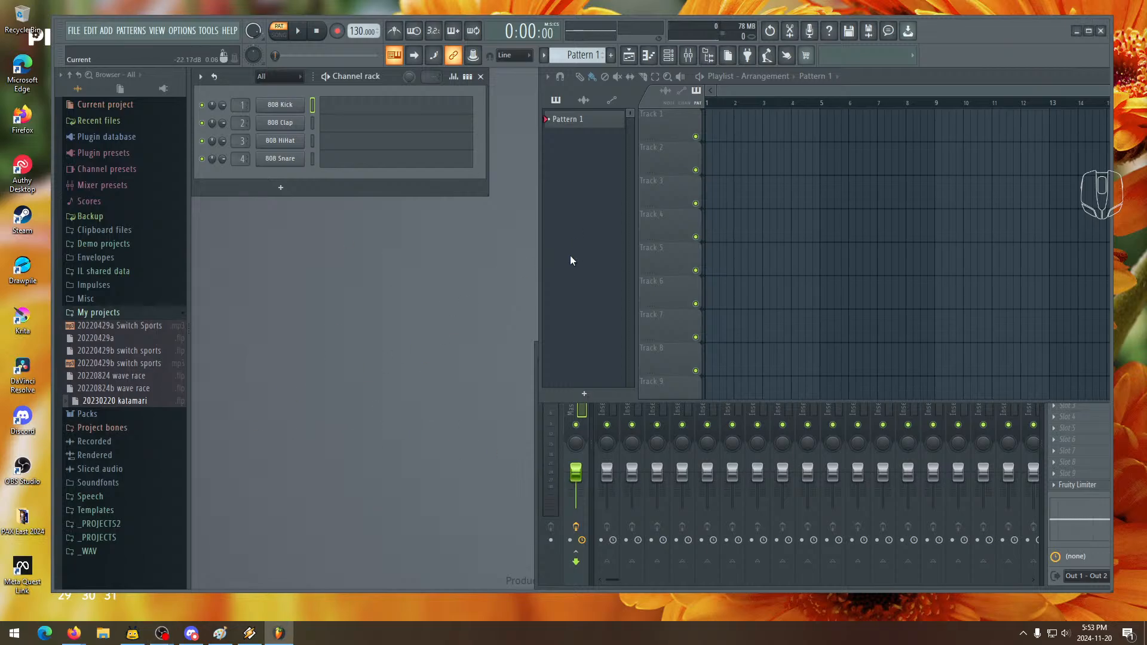
click(1088, 31)
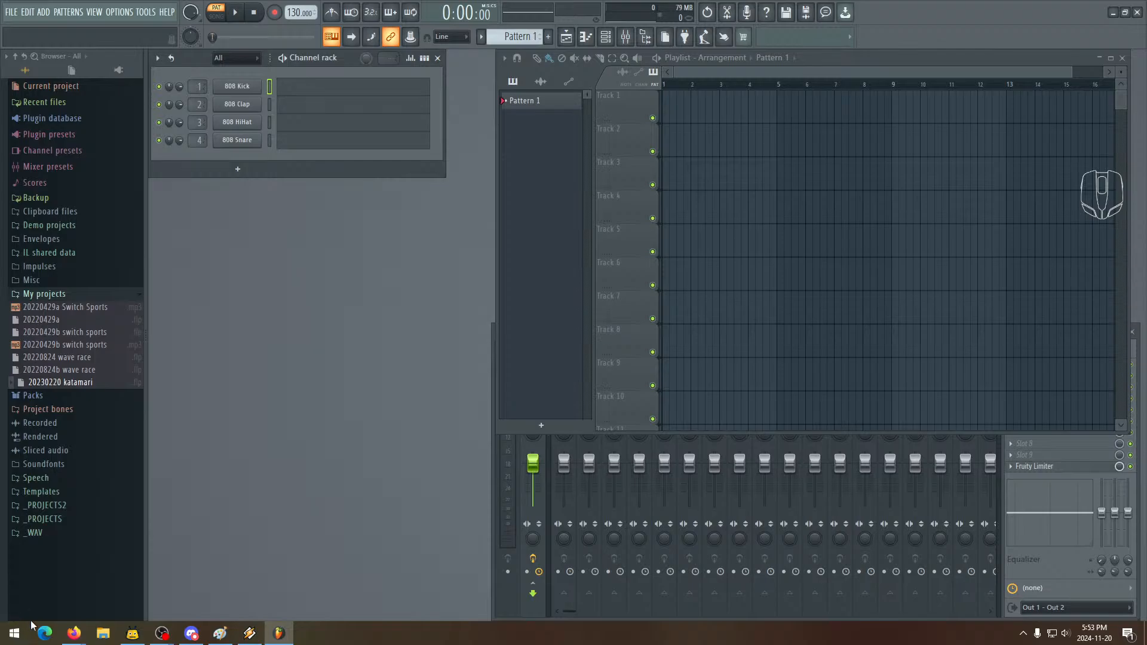
key(super)
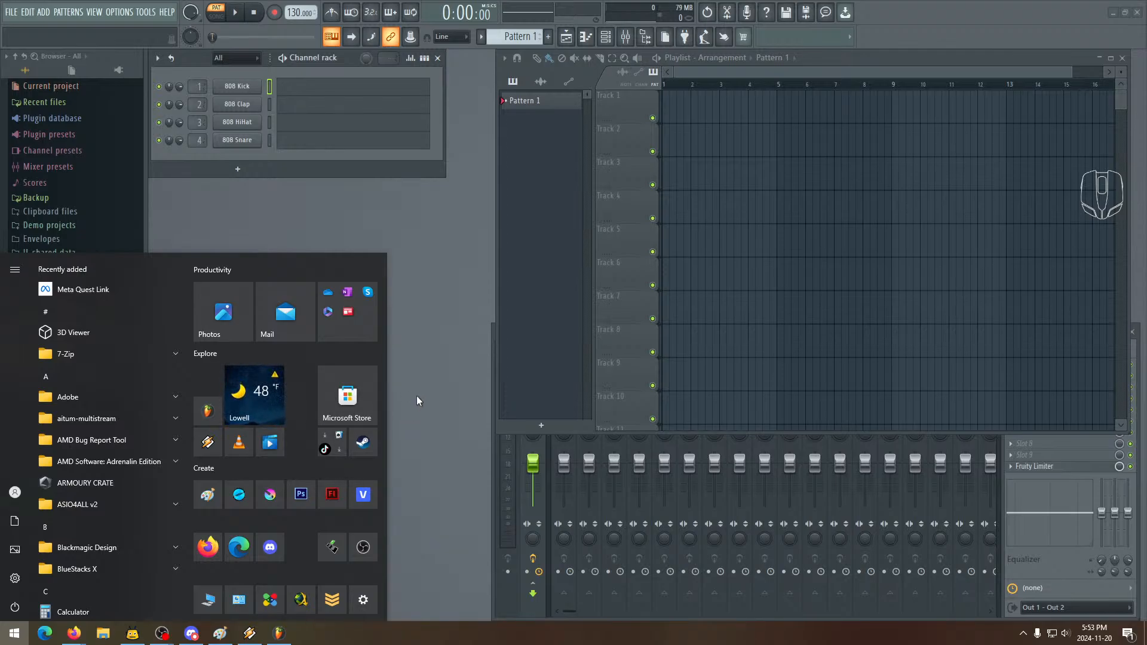
click(427, 542)
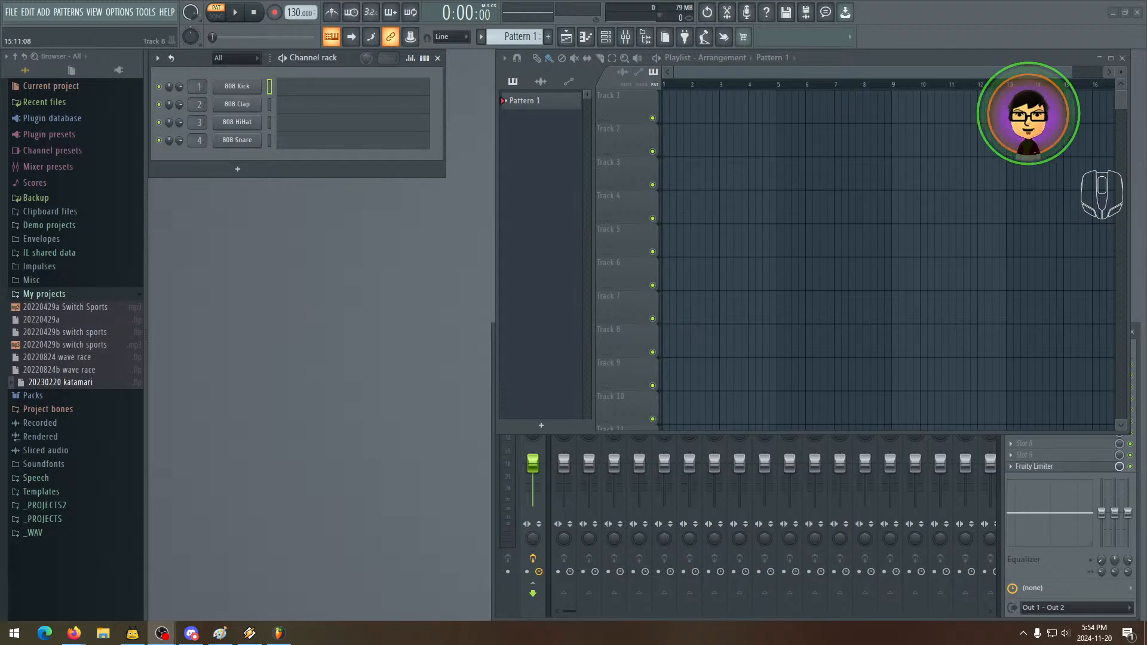
click(410, 391)
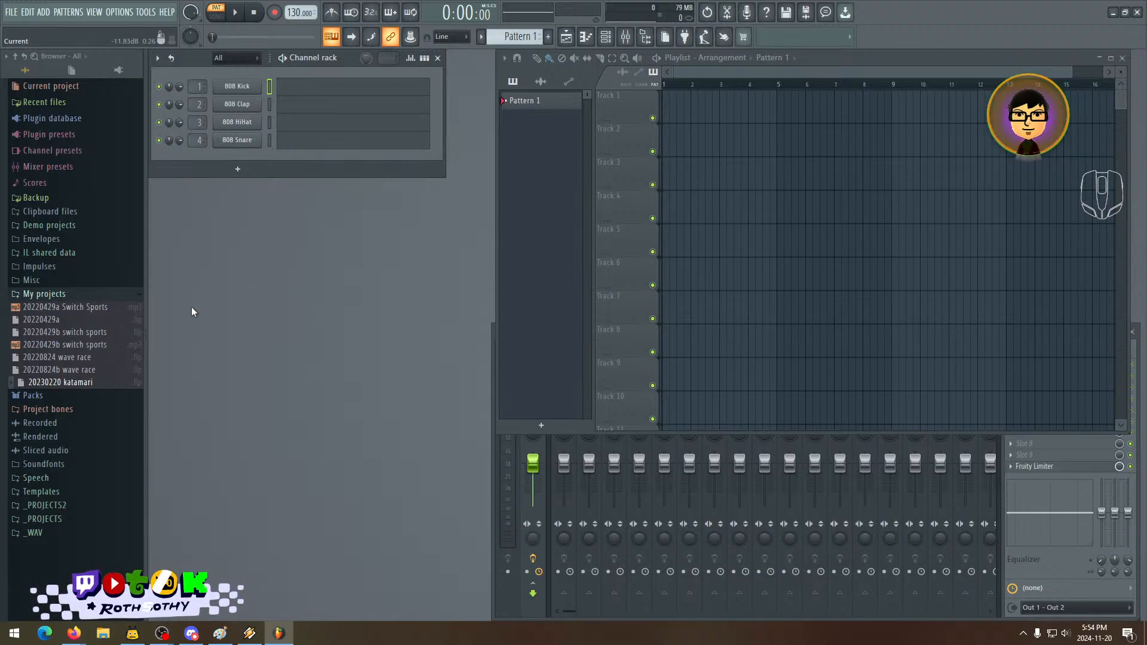
- Open the recent project untitled20241030_beetlejuice2024.flp and show the FL Keys channel's notes in the piano roll
click(12, 13)
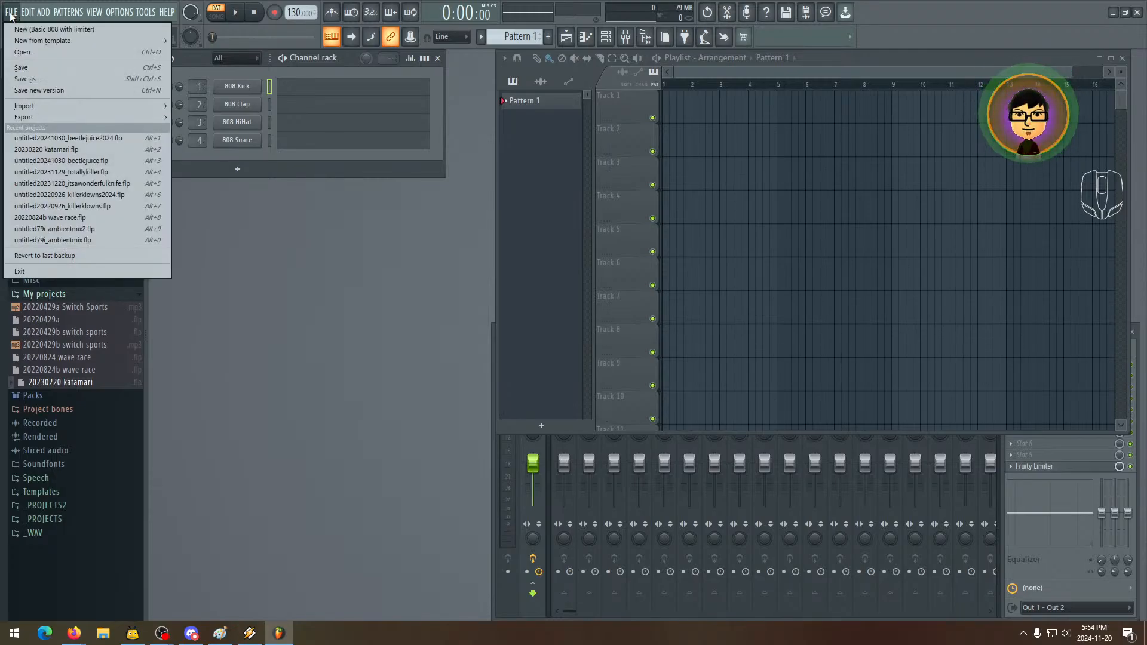
click(96, 139)
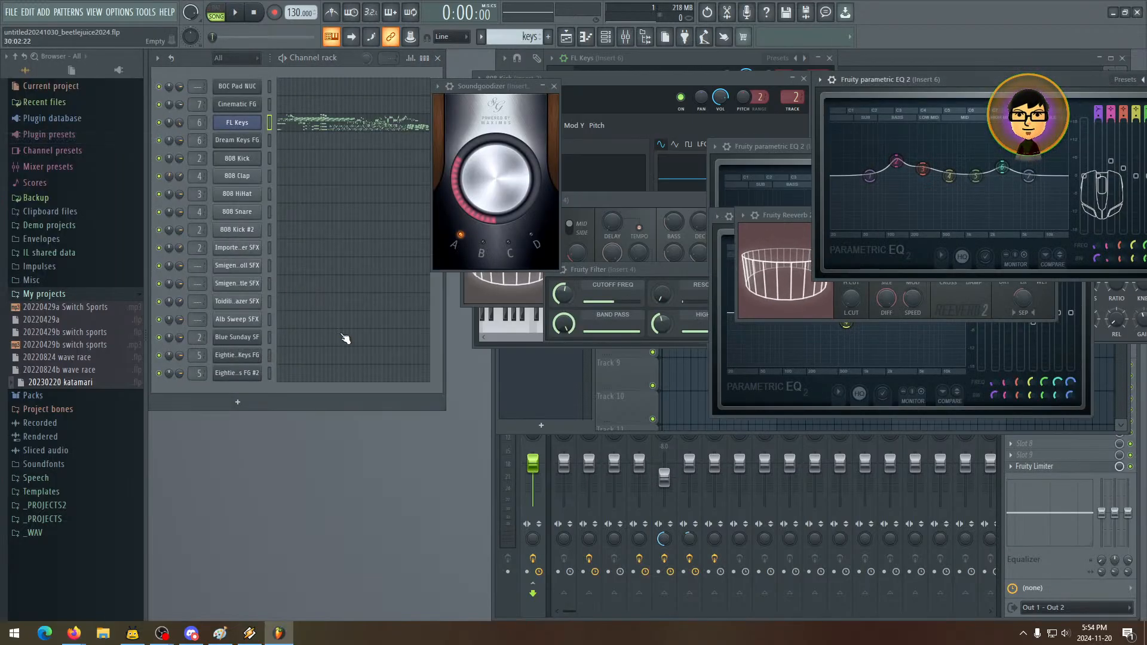
click(330, 133)
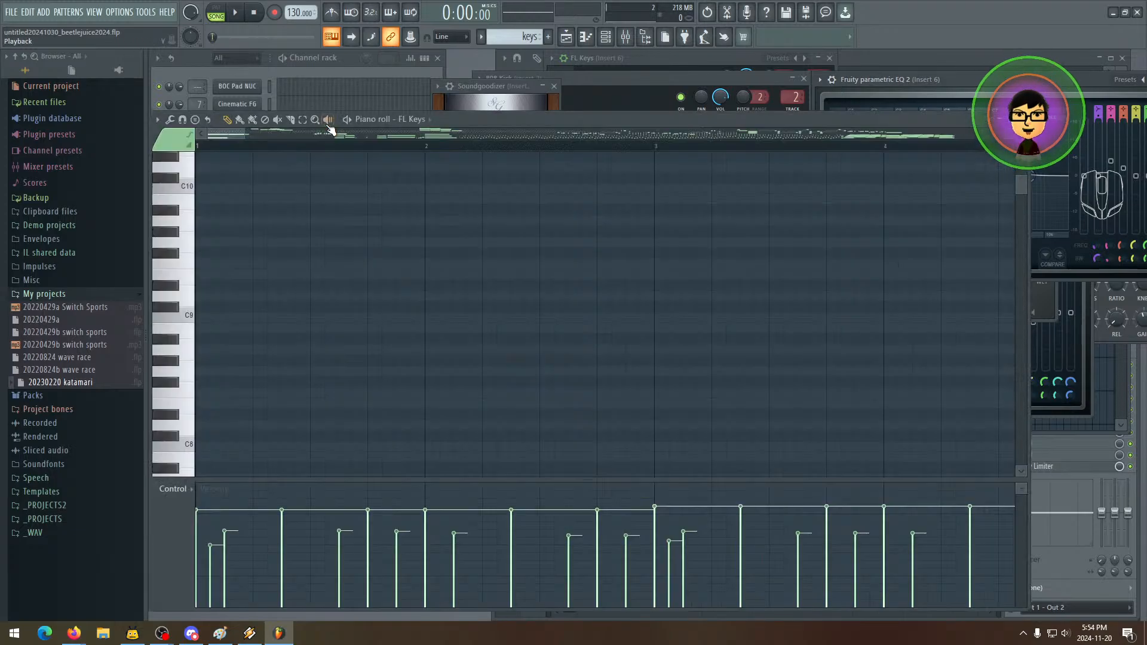
- Examine the FL Keys notes over roughly the first 25 bars, from the high octaves down to the low ones
scroll(571, 294, up, 2)
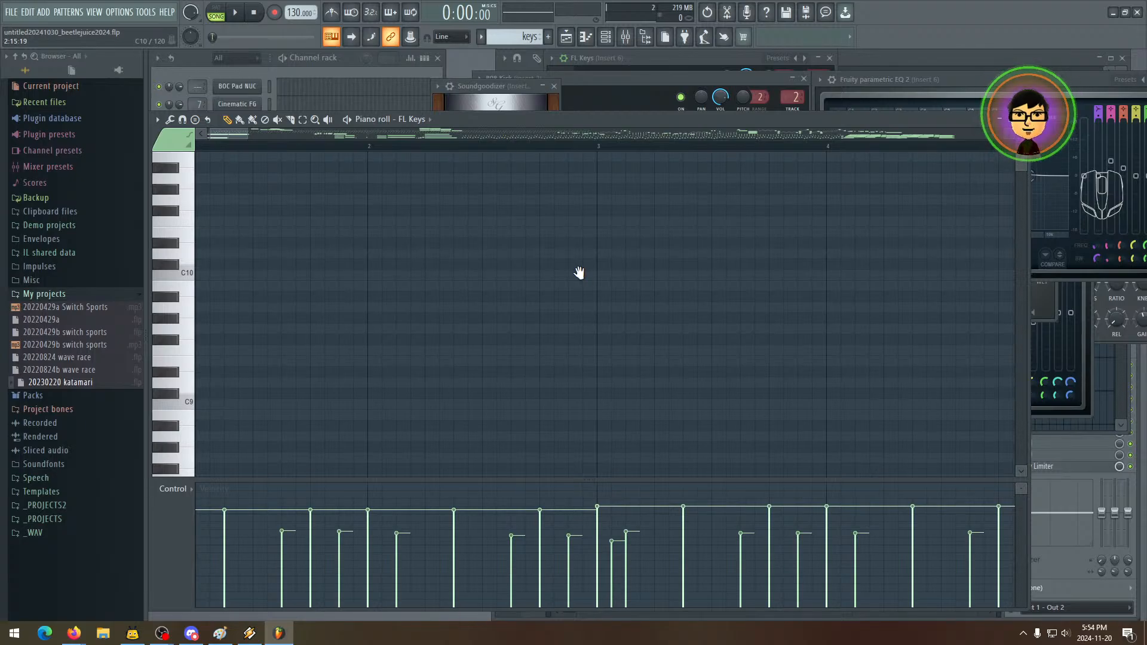
scroll(765, 197, down, 2)
scroll(681, 266, down, 20)
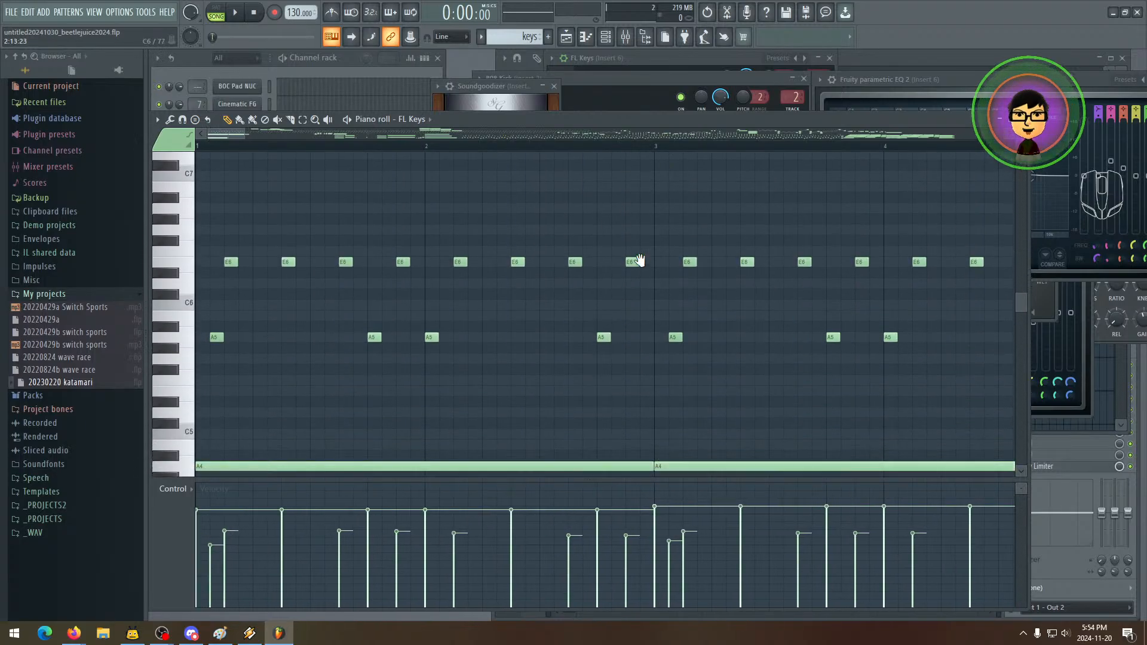
scroll(535, 258, up, 1)
drag(248, 141, 484, 148)
scroll(527, 311, down, 1)
scroll(524, 307, up, 3)
scroll(545, 262, up, 5)
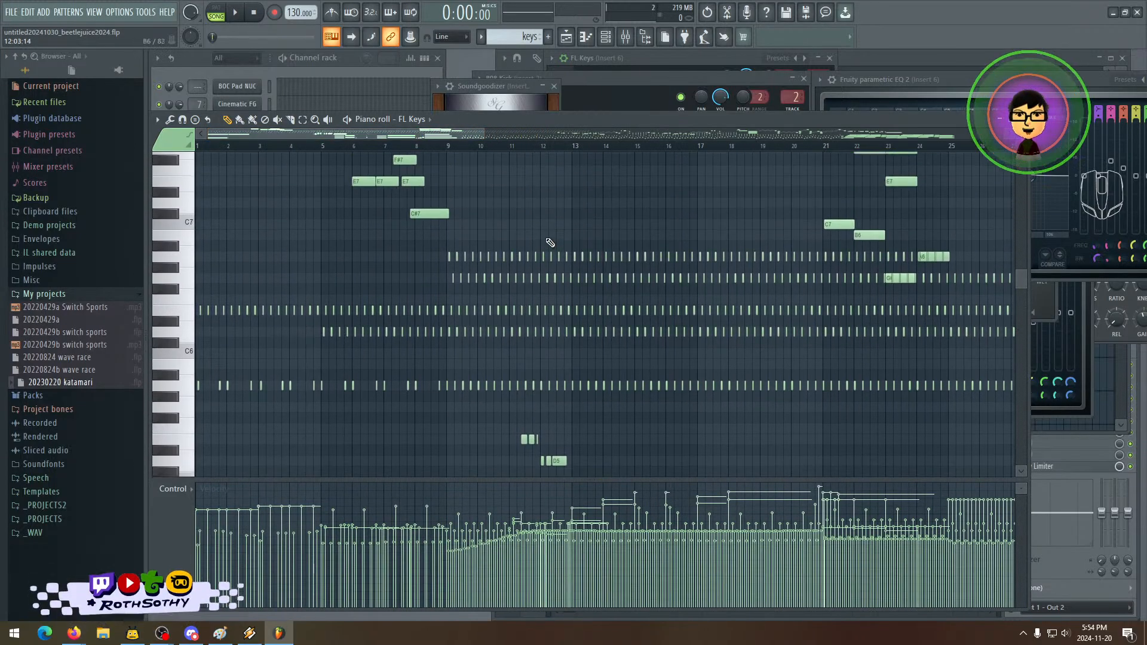
scroll(583, 288, down, 9)
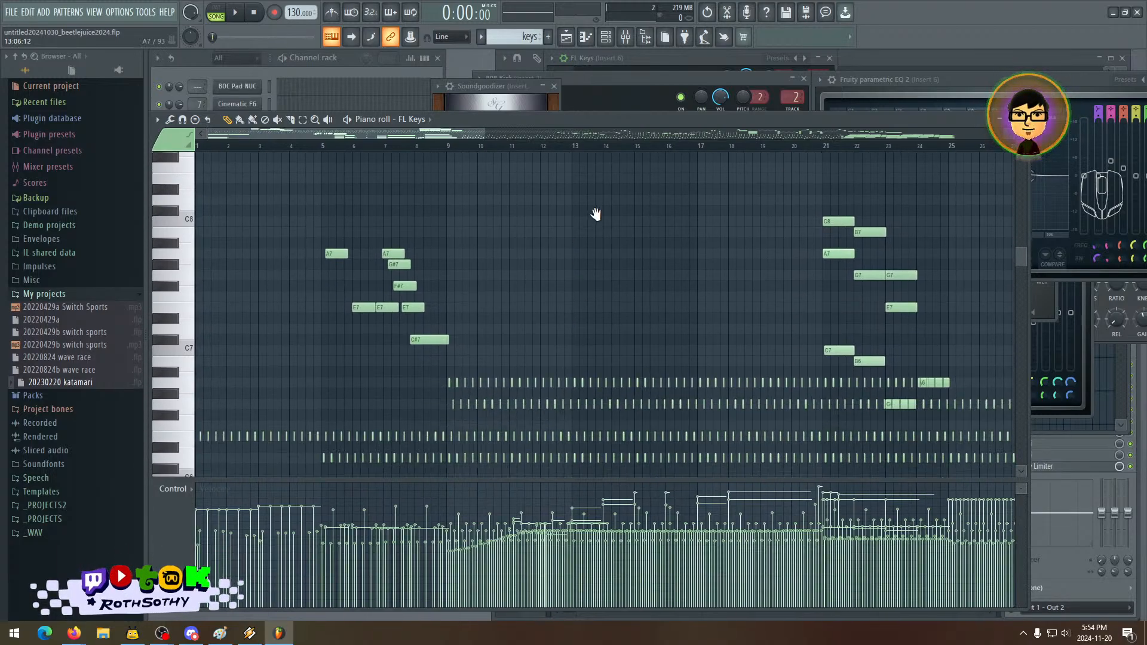
scroll(597, 299, up, 2)
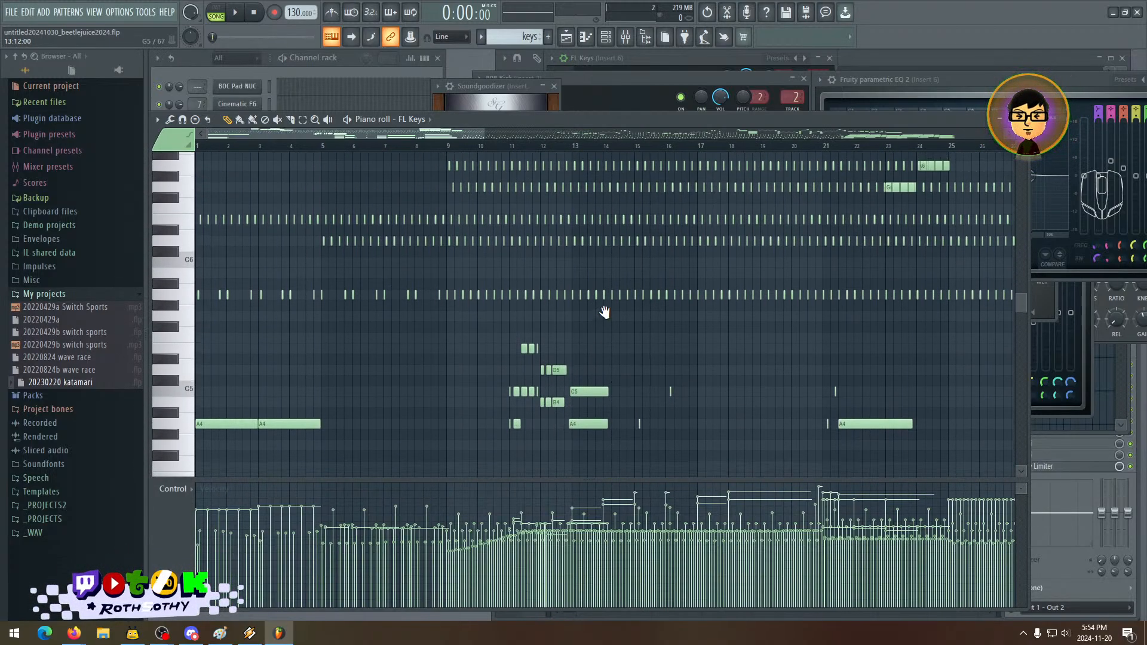
scroll(619, 336, down, 7)
drag(663, 319, 684, 168)
drag(697, 271, 735, 496)
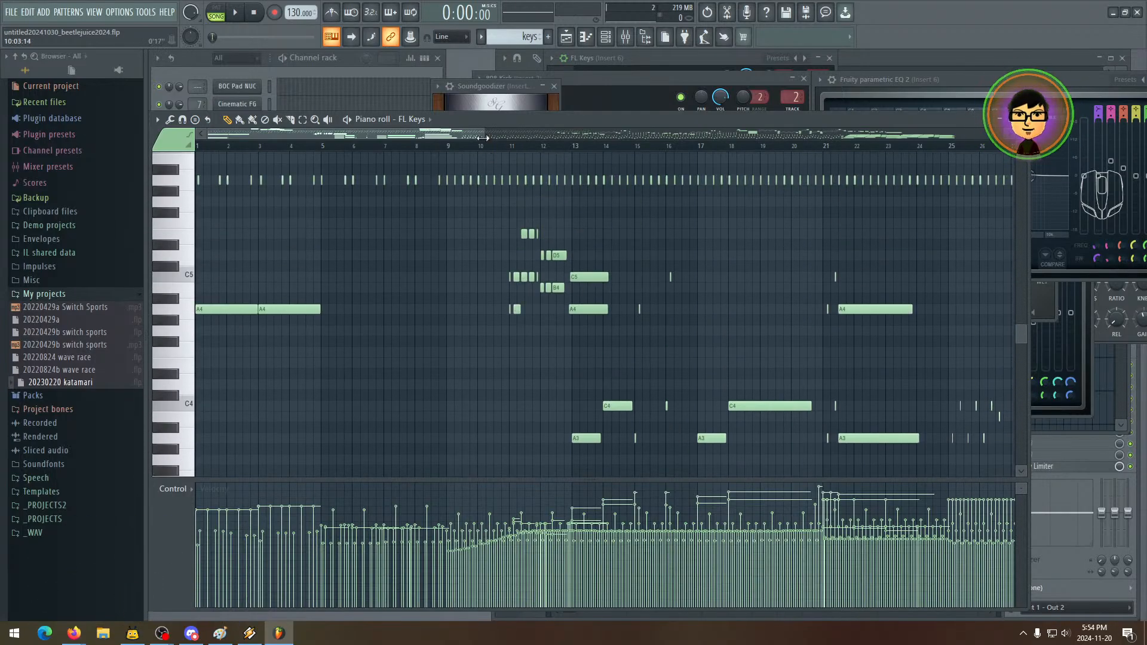
- Examine the full length of the FL Keys part across its whole pitch range
drag(483, 138, 986, 143)
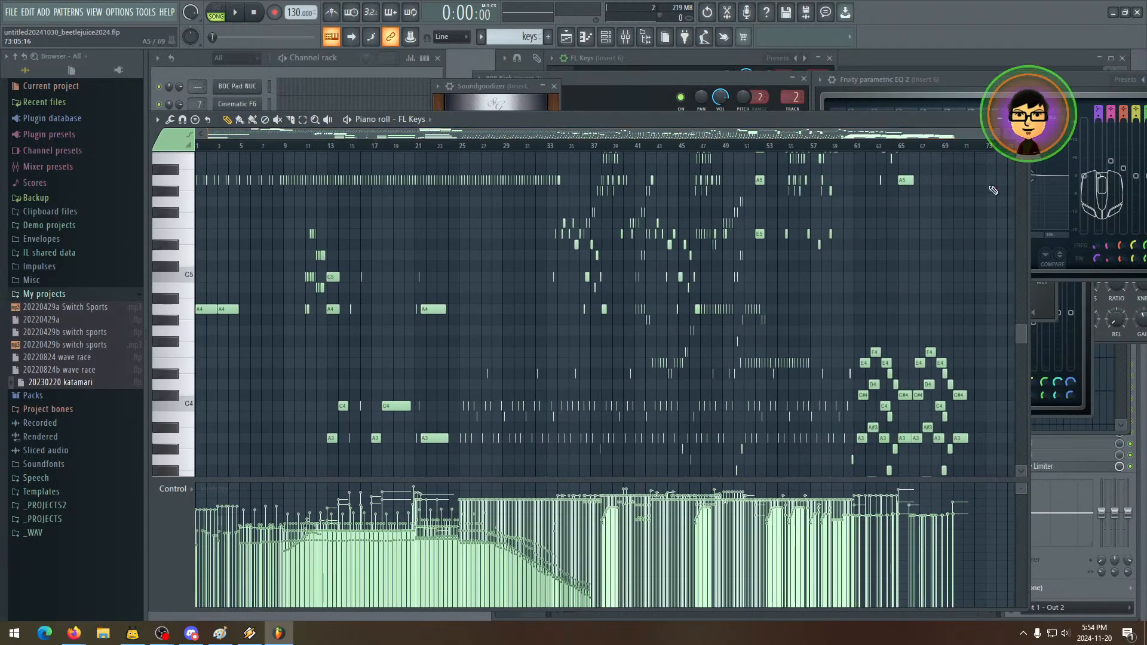
scroll(781, 253, up, 7)
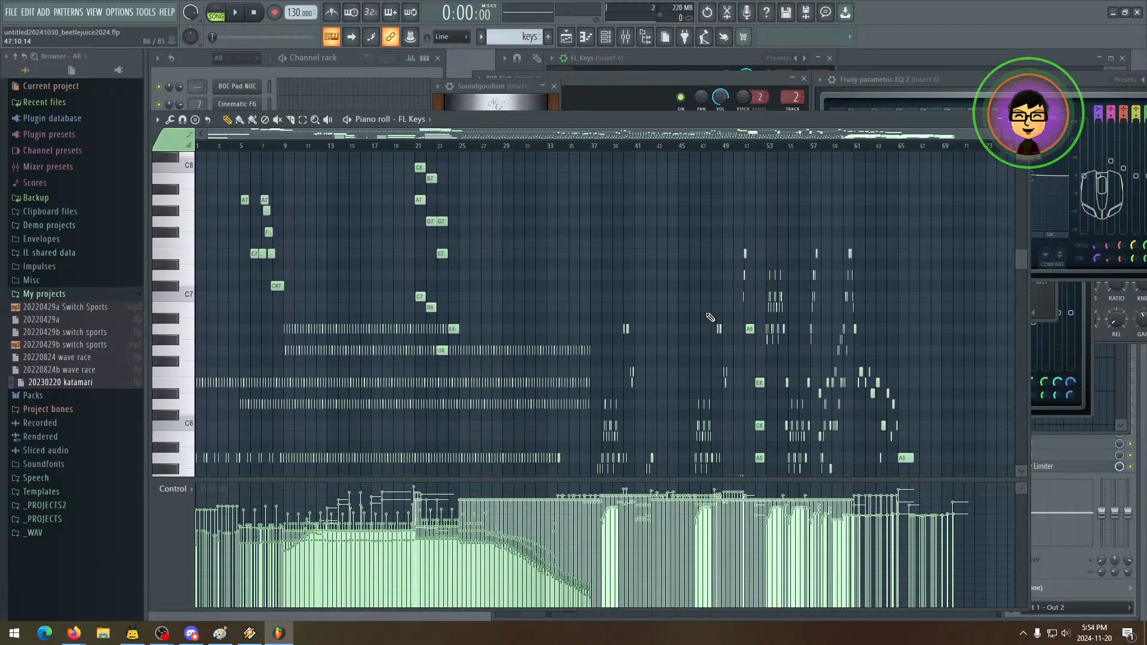
scroll(765, 304, down, 18)
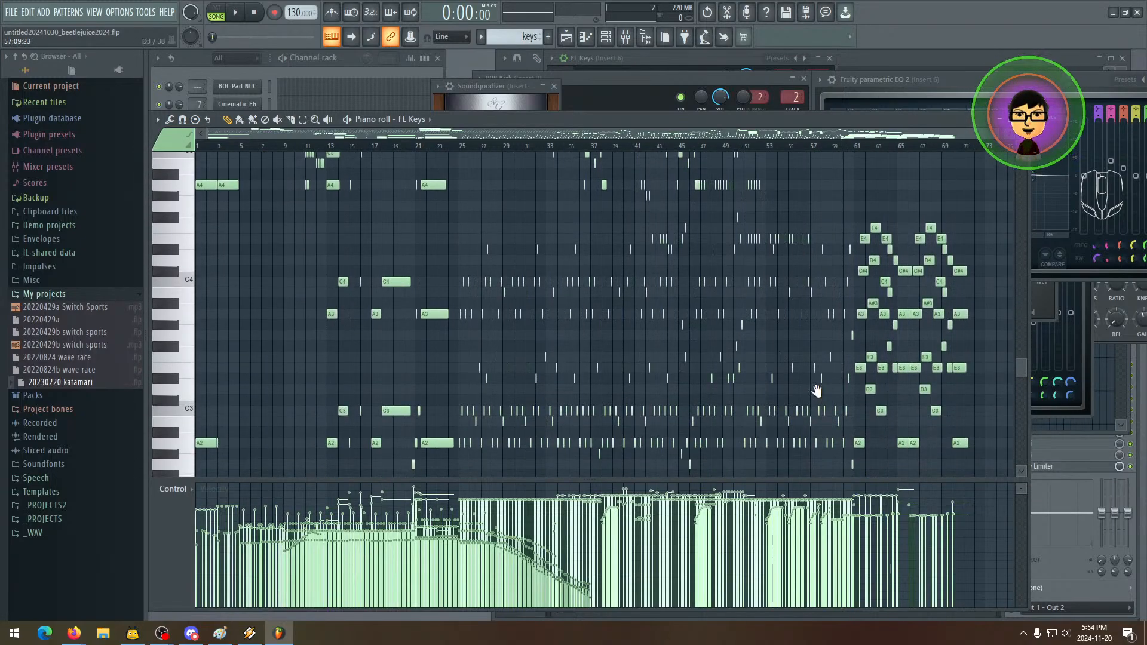
scroll(816, 390, up, 3)
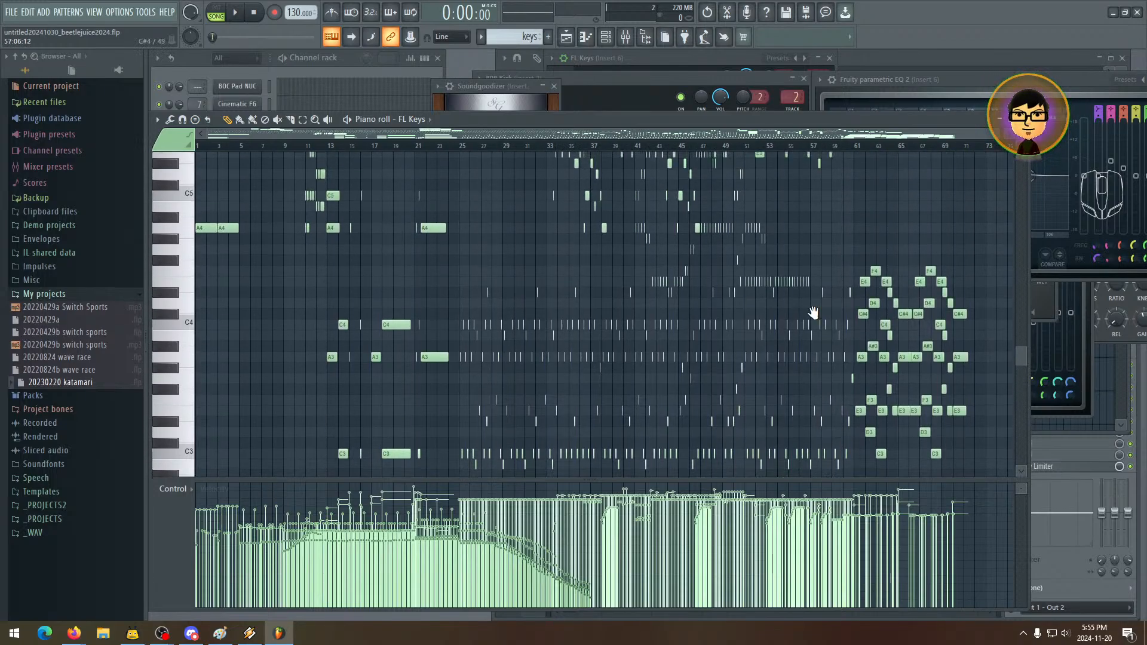
scroll(814, 312, up, 12)
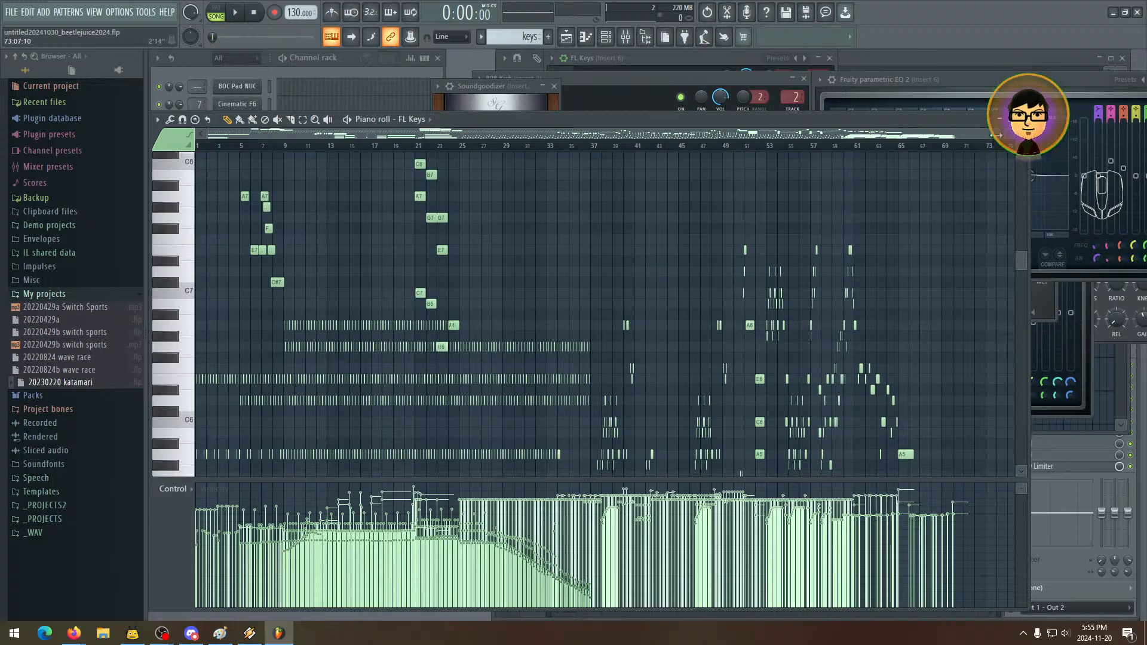
- Examine the repeated notes and melody lines of the FL Keys part within about the first 49 bars
drag(995, 136, 723, 142)
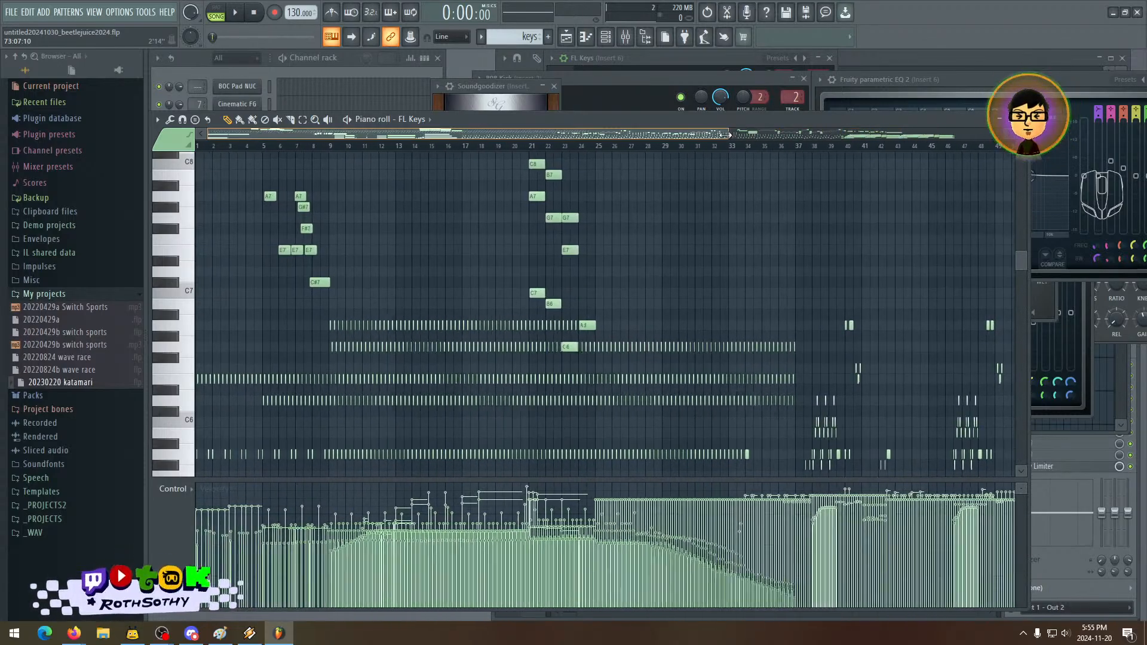
scroll(678, 379, down, 4)
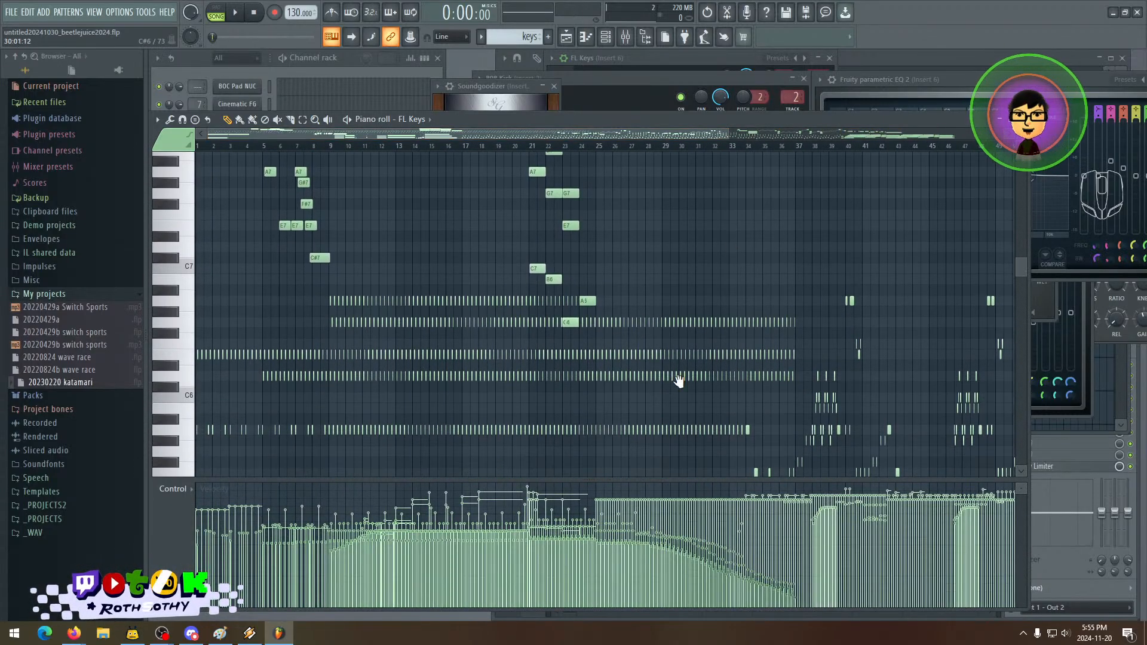
drag(688, 435, 747, 513)
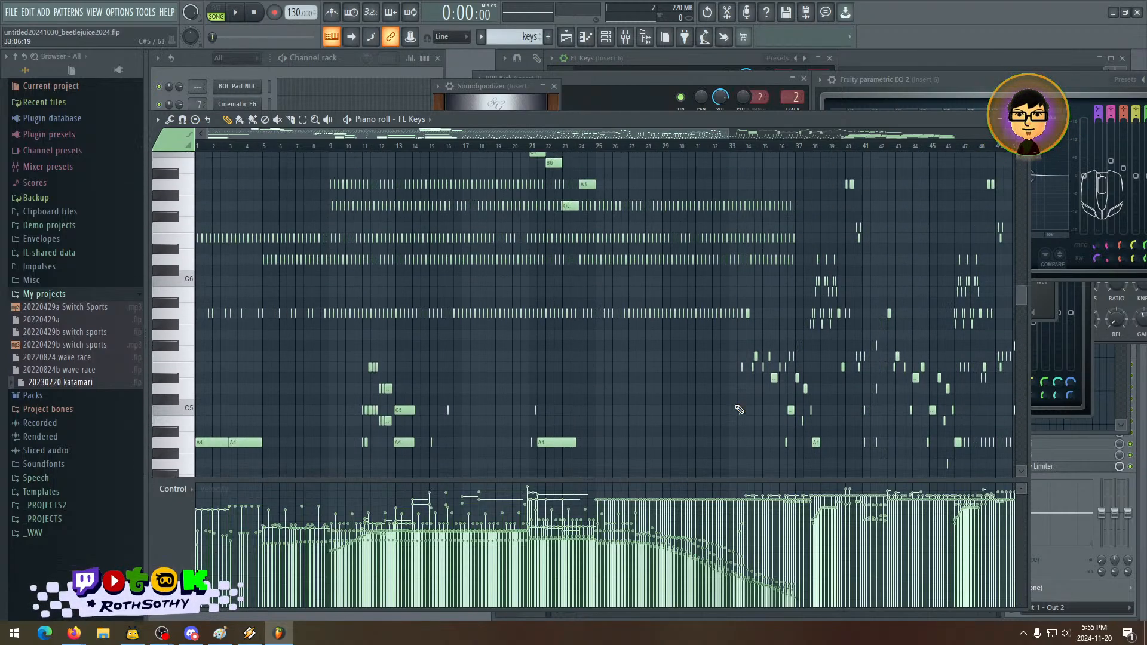
drag(722, 301, 720, 365)
scroll(720, 367, up, 8)
scroll(719, 372, down, 3)
scroll(603, 284, up, 1)
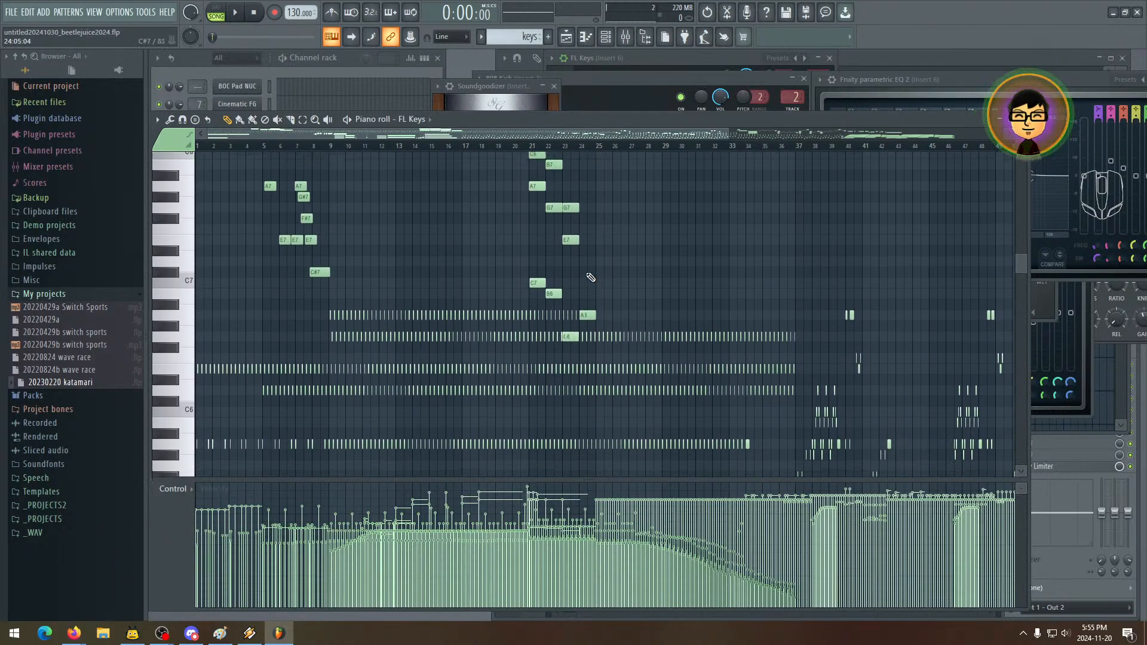
scroll(597, 442, down, 8)
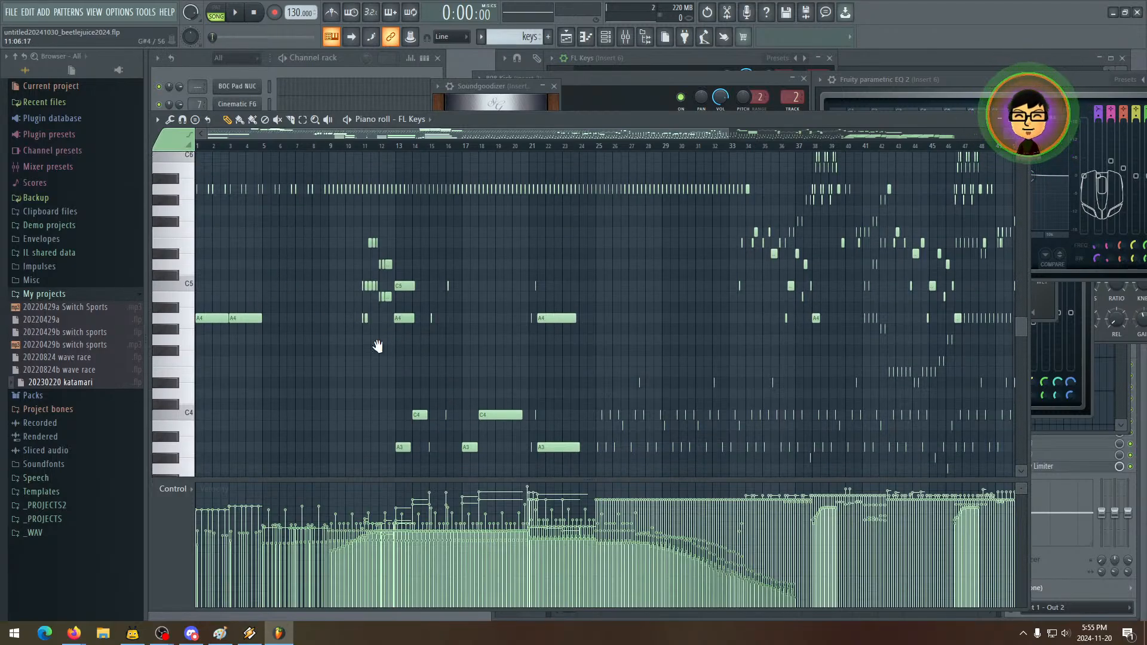
scroll(418, 334, up, 5)
scroll(598, 335, down, 4)
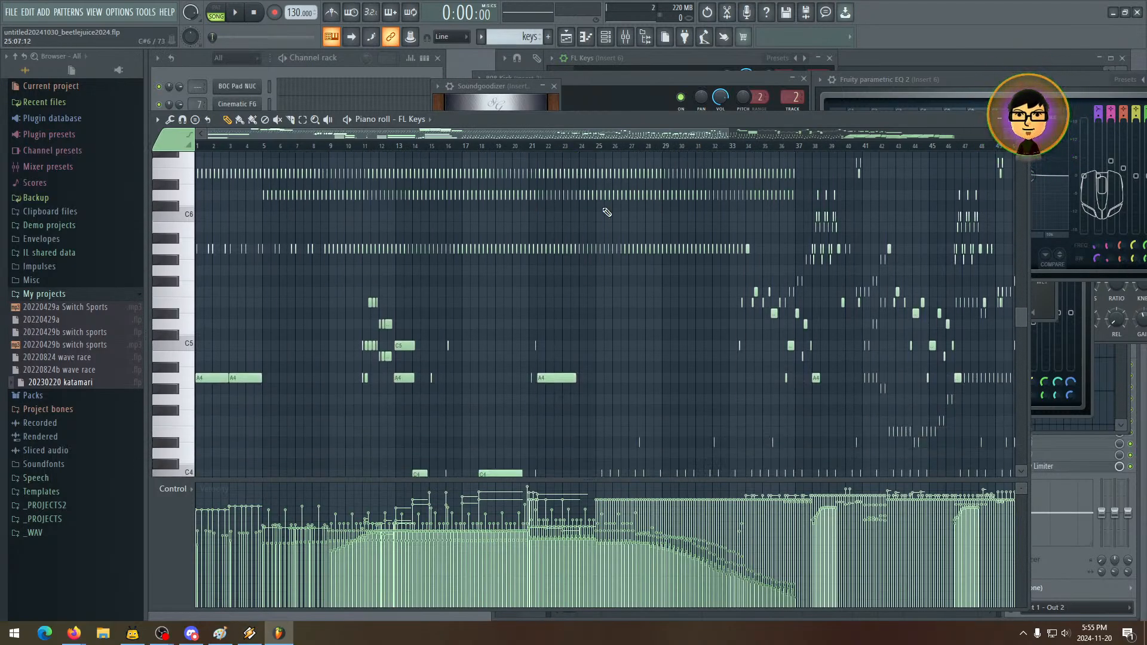
scroll(609, 285, up, 1)
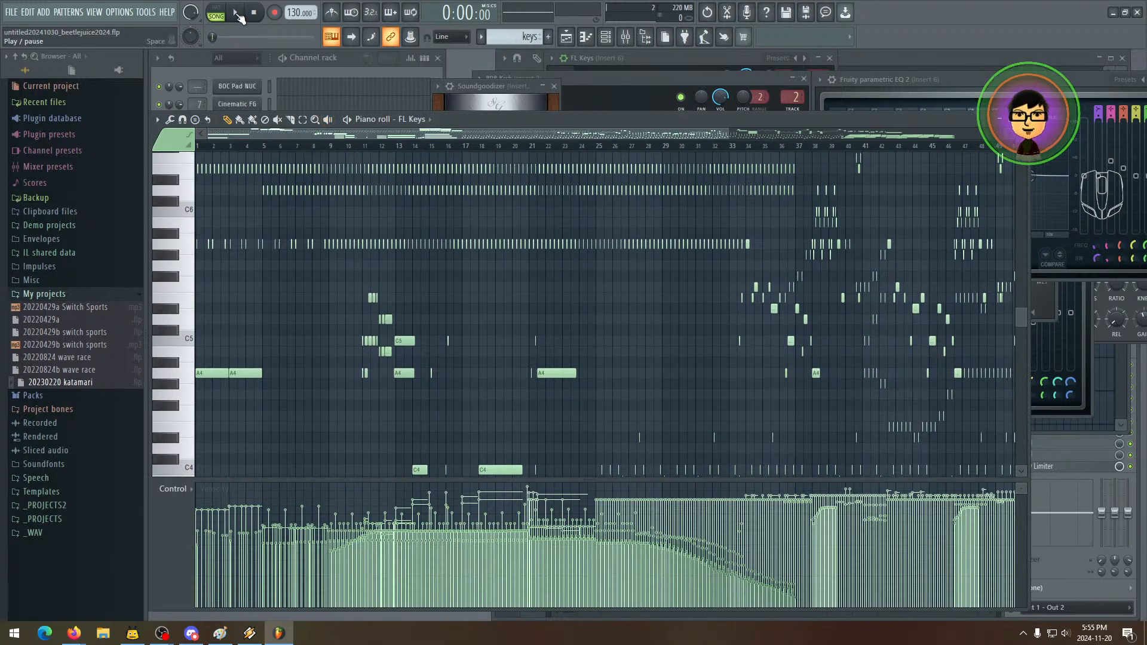
- Play the opening of the song twice, stopping after a few seconds each time, to check the audio output
click(237, 14)
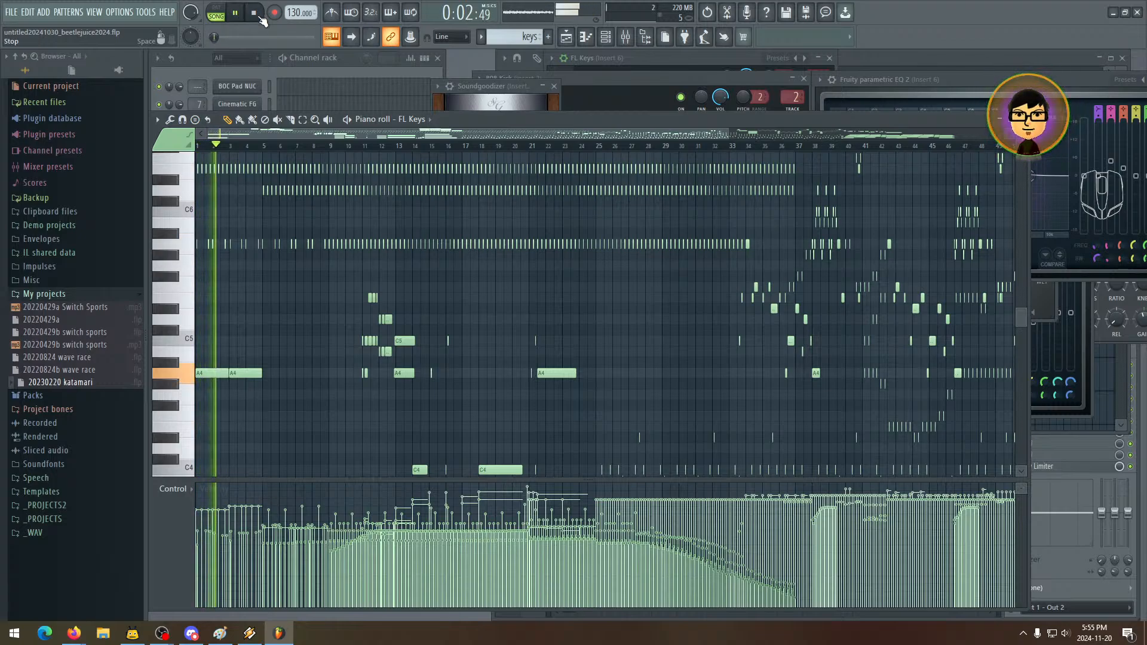
click(258, 15)
key(alt+Tab)
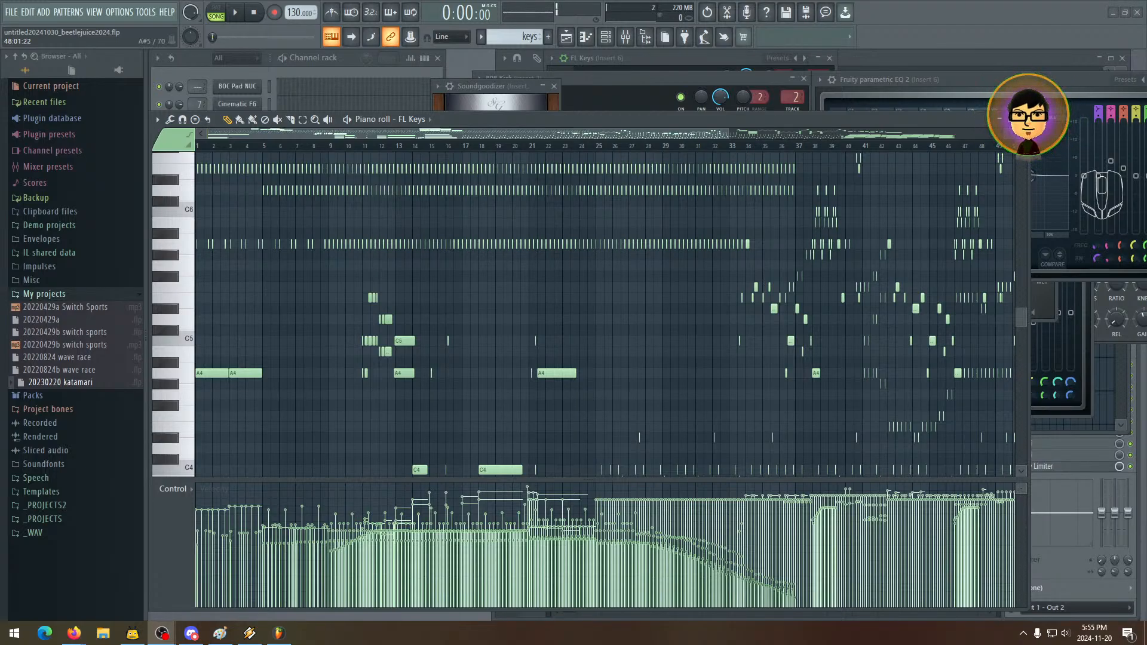
click(235, 15)
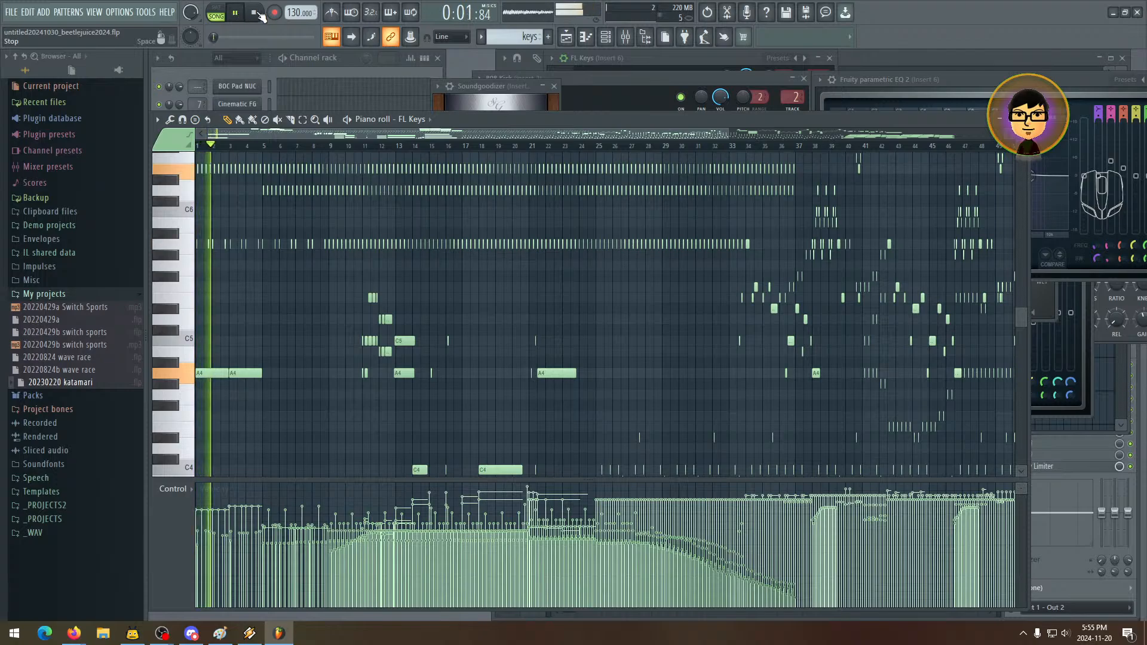
click(255, 13)
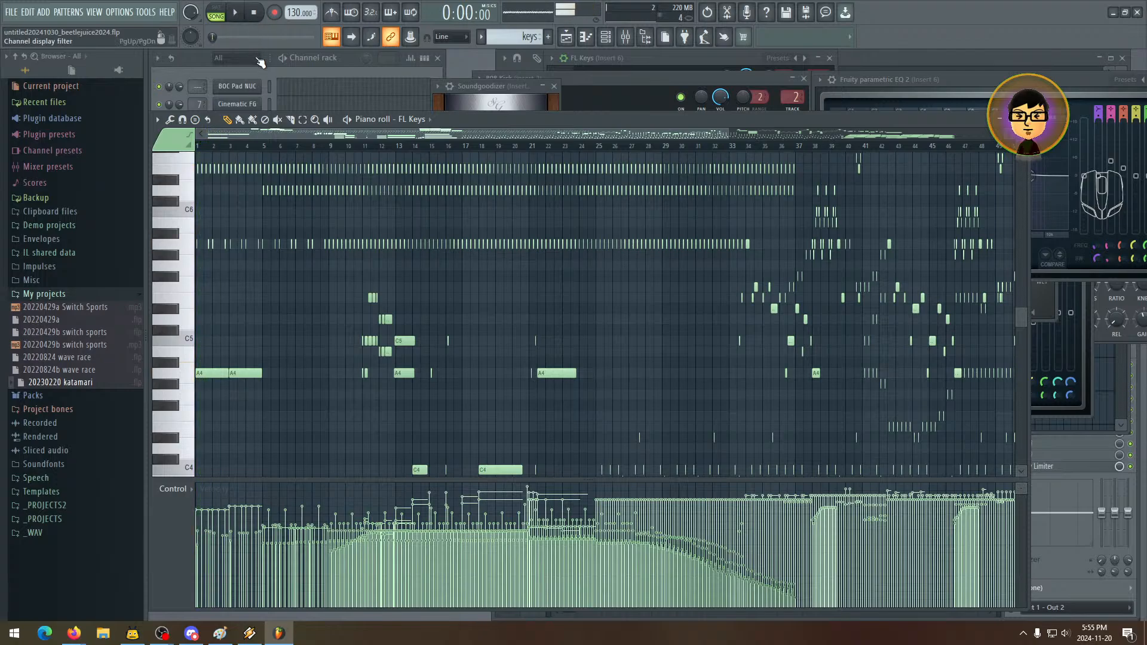
- Set the audio device to Primary Sound Driver in the audio settings and close the settings
click(146, 13)
mouse_move(121, 16)
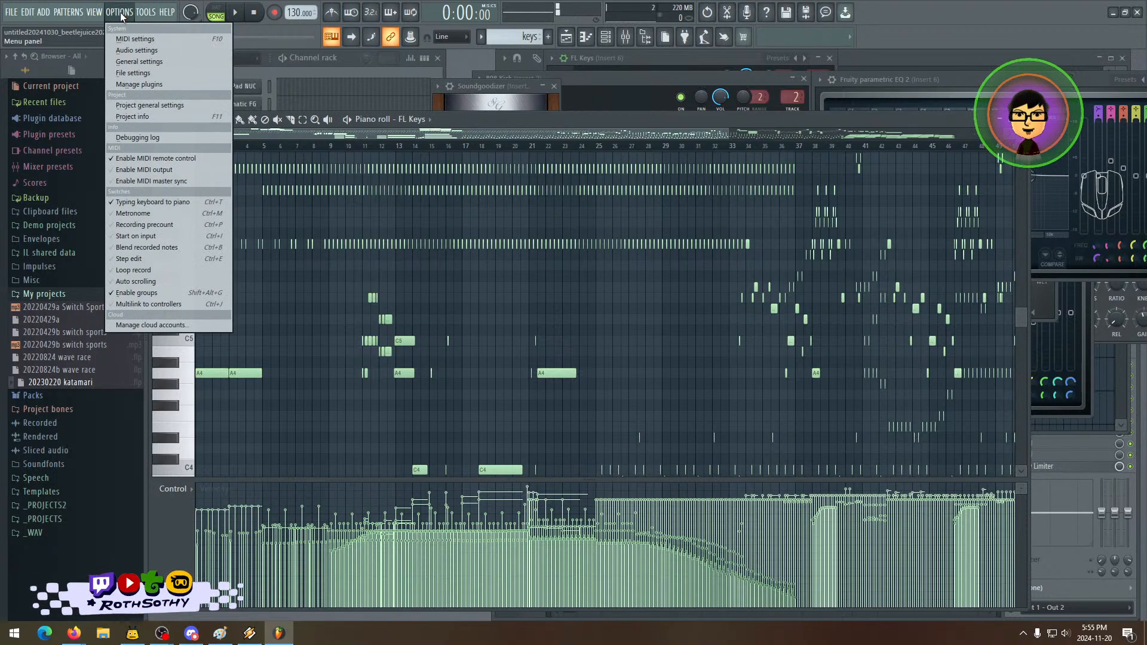
click(131, 51)
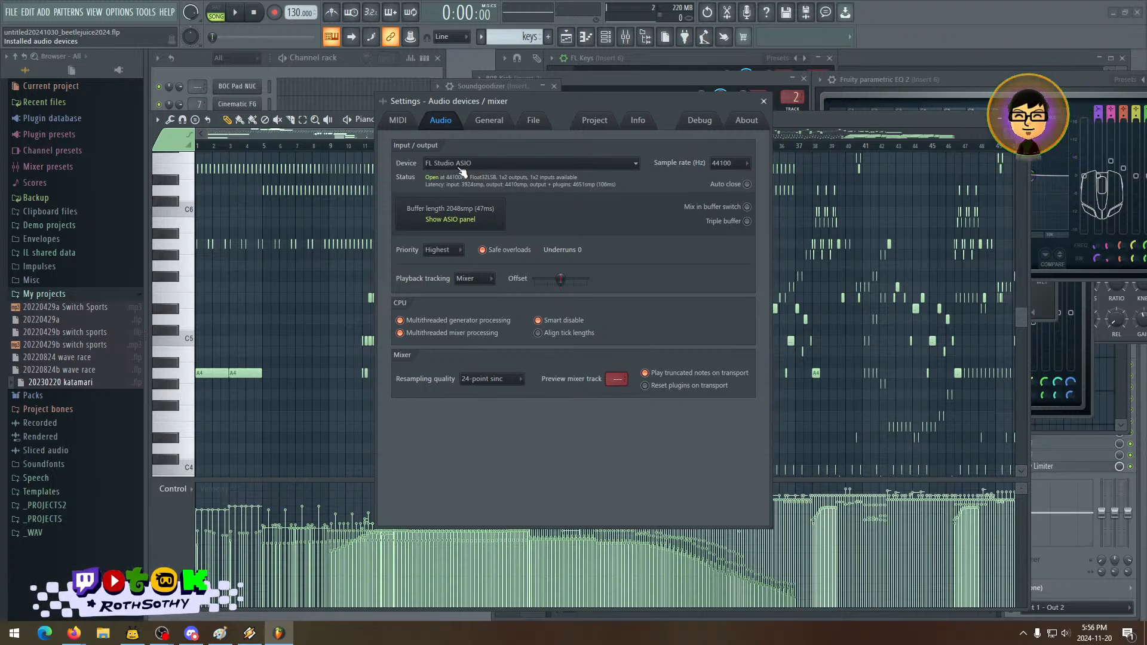
click(560, 161)
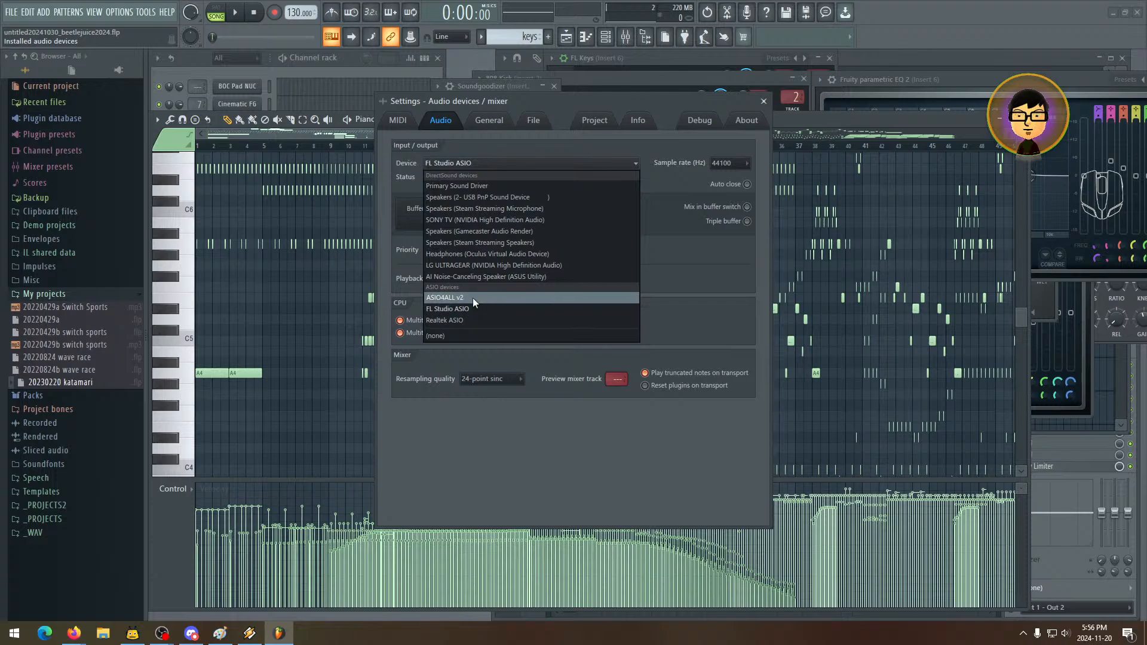
click(463, 186)
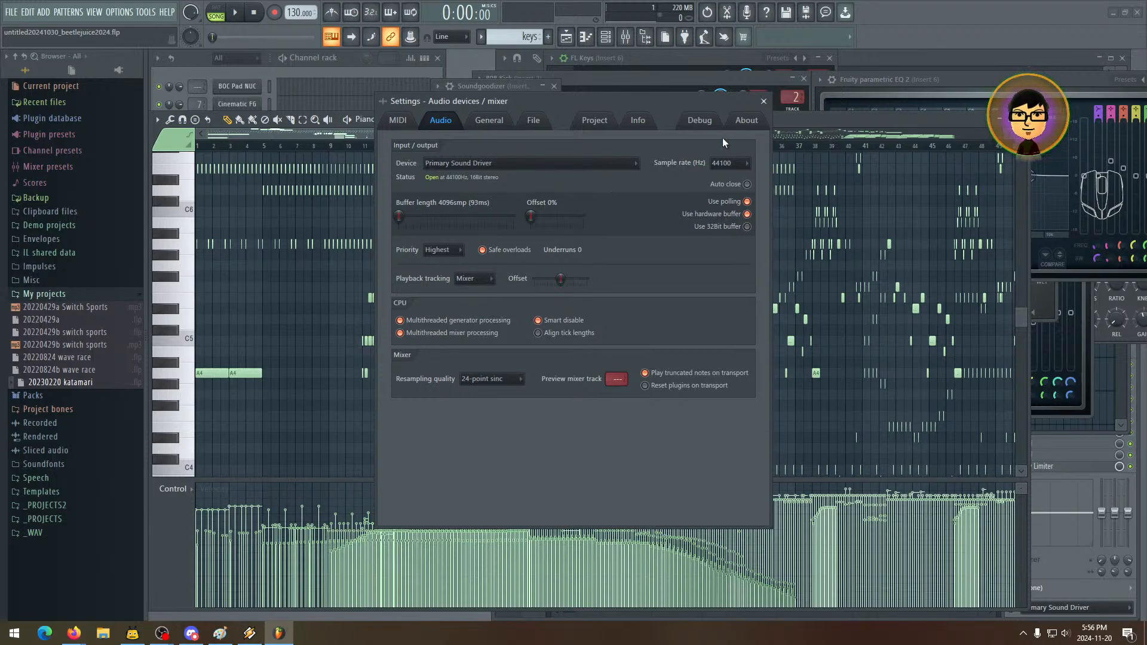
click(763, 101)
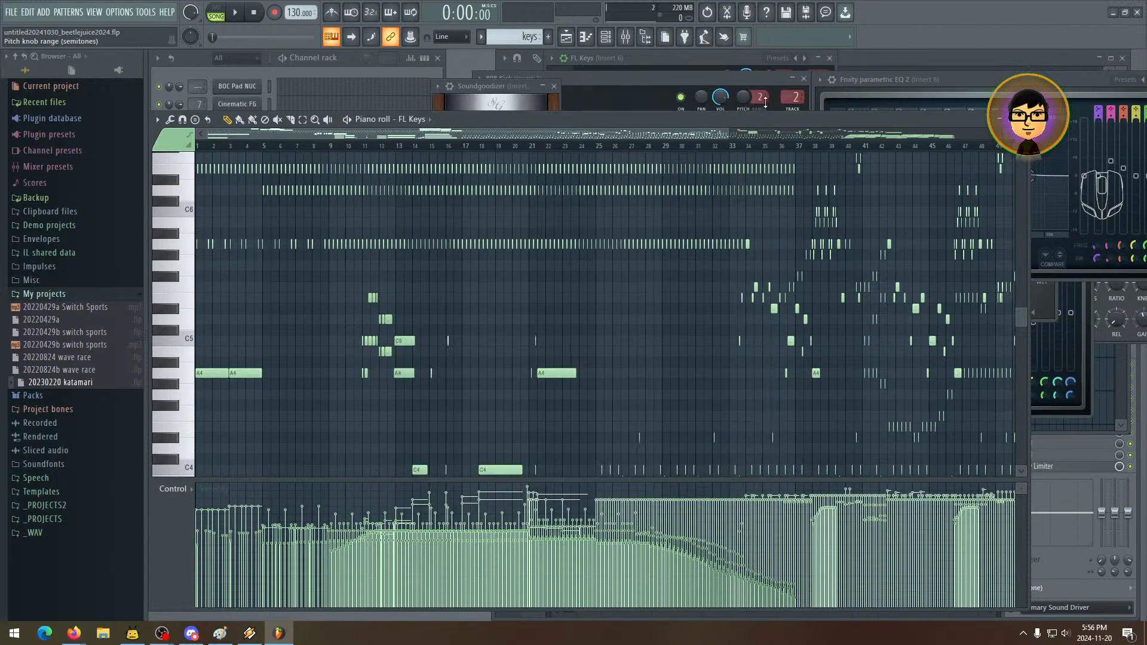
- Look through the installed audio devices in the audio settings, keep Primary Sound Driver and close the settings
click(259, 14)
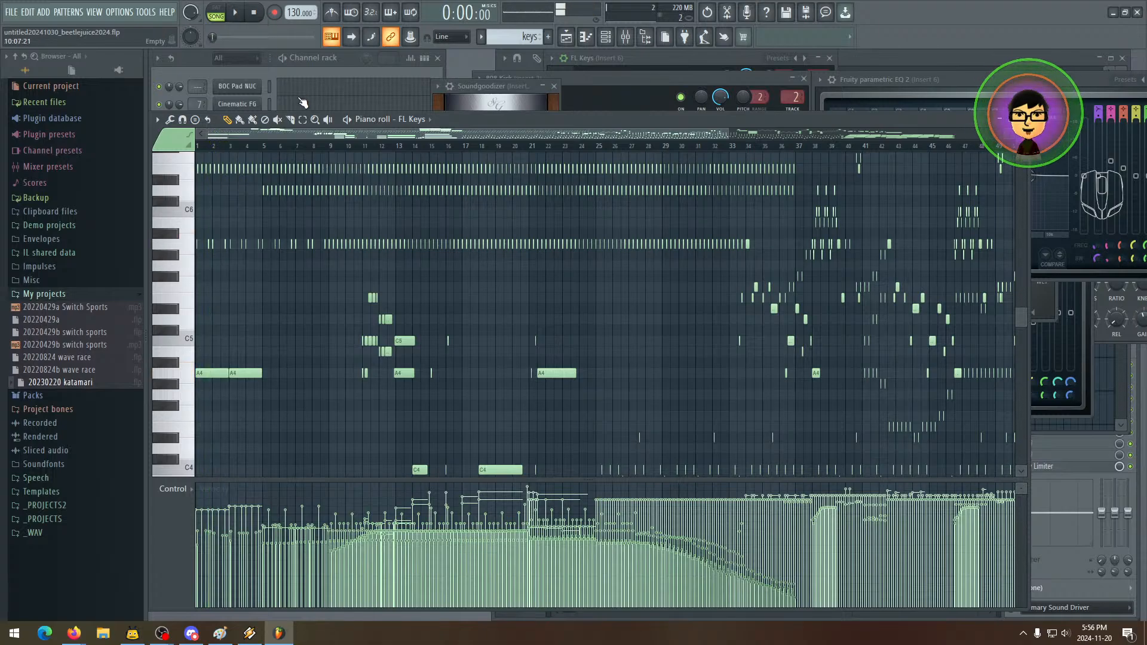
click(152, 18)
mouse_move(131, 13)
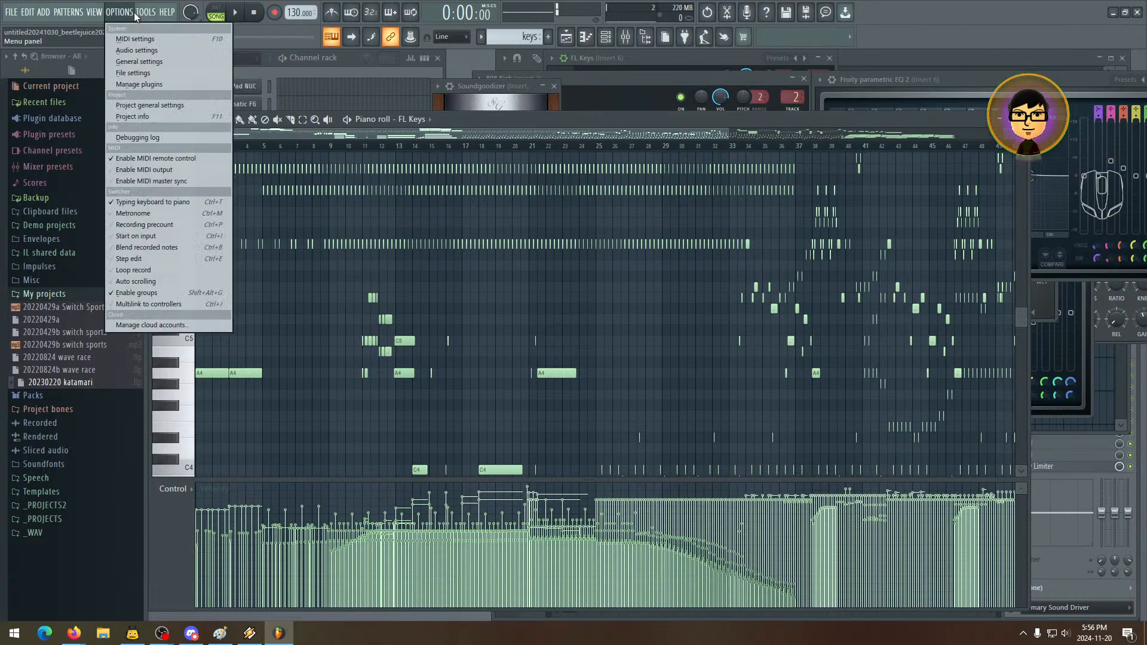
click(138, 50)
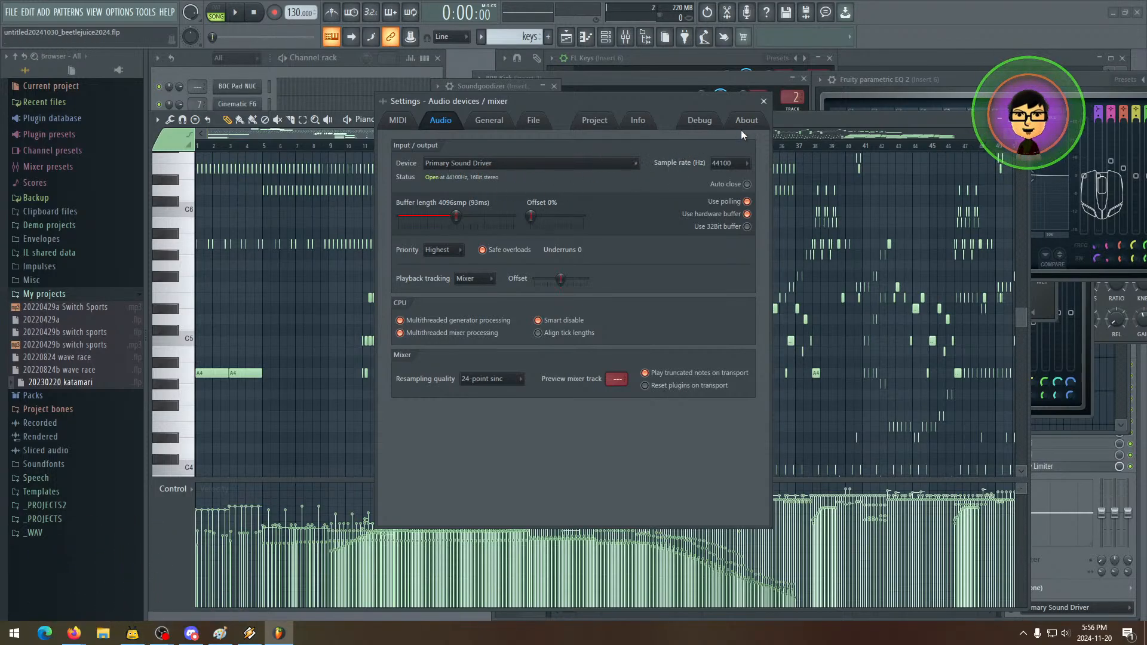
click(625, 163)
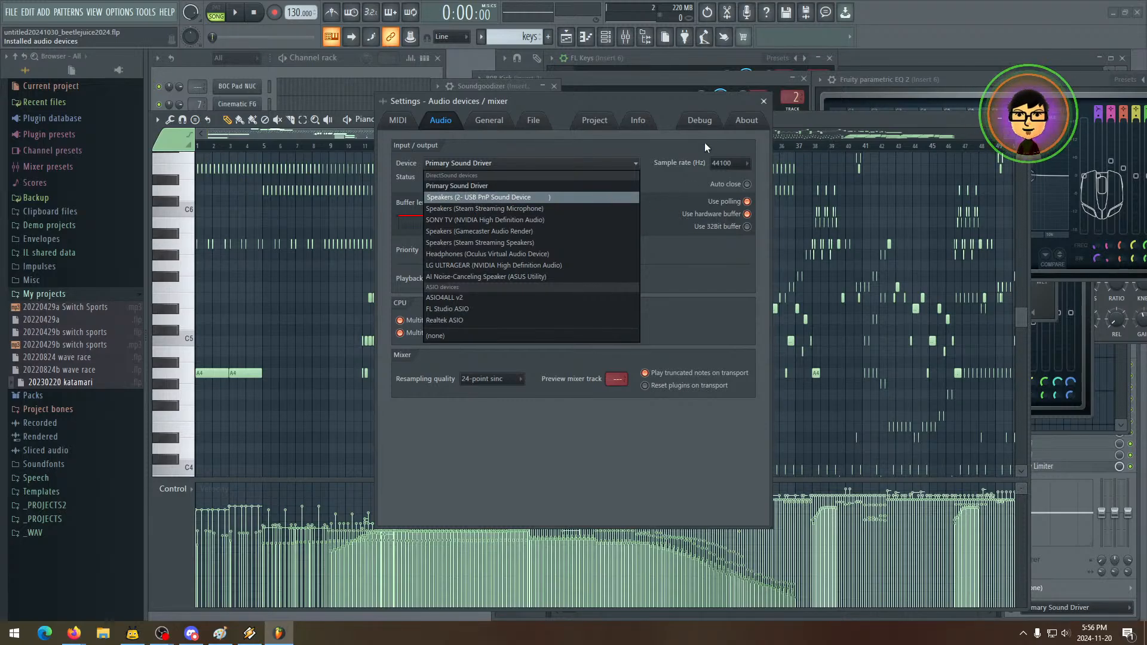
click(661, 146)
click(764, 102)
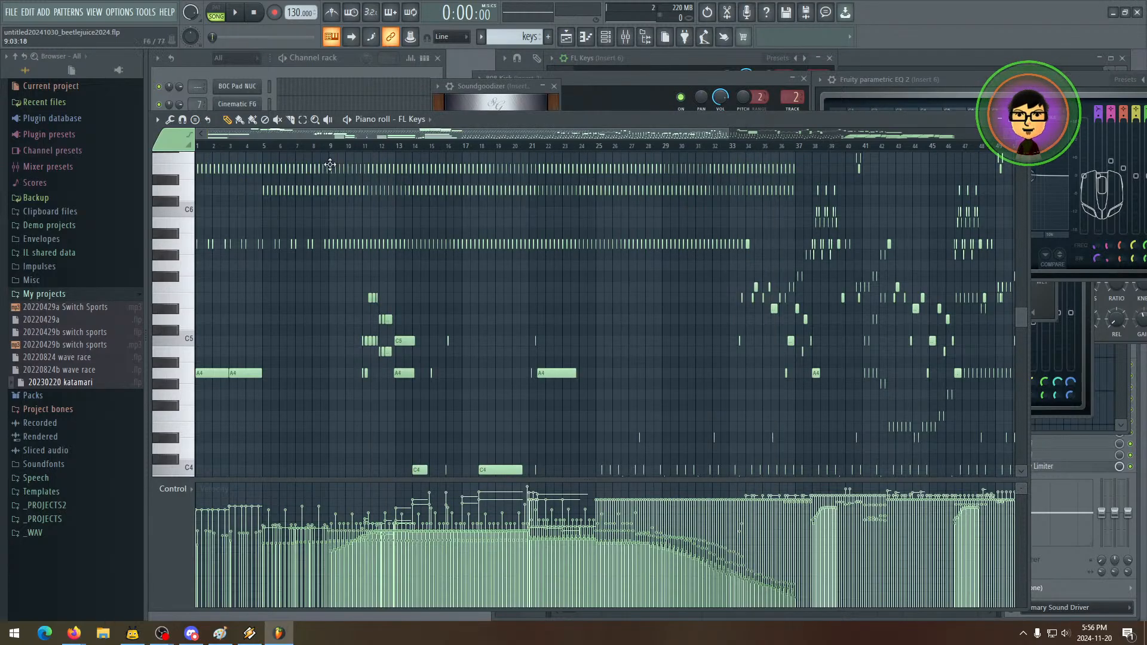
- Play the song from the beginning and lower the system volume by four steps
click(239, 19)
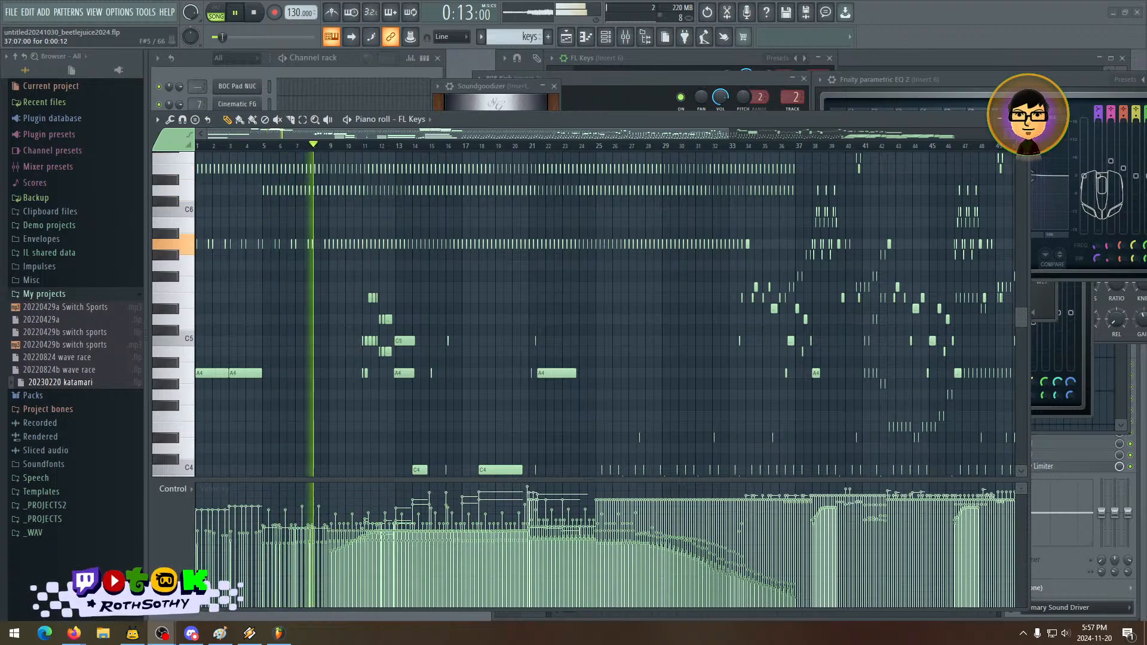
key(XF86AudioLowerVolume)
key(XF86AudioLowerVolume)
key(XF86AudioLowerVolume)
key(XF86AudioLowerVolume)
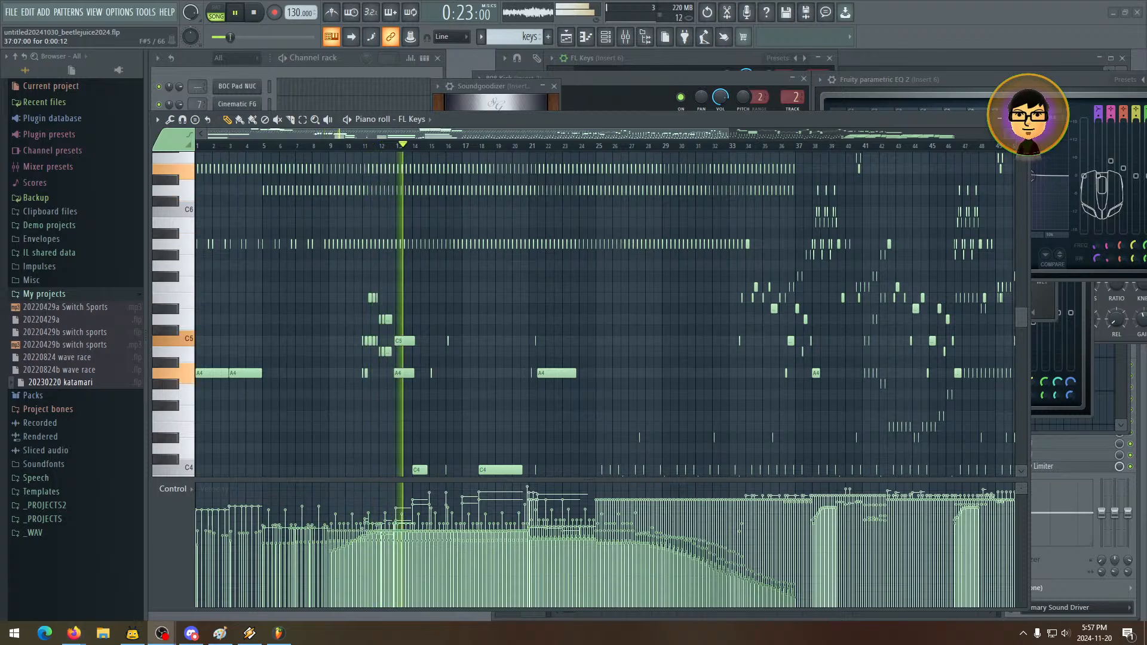
- Follow the playback through the FL Keys notes of bars 13 to 24, replay the passage before bar 21 and stop
drag(477, 361, 456, 256)
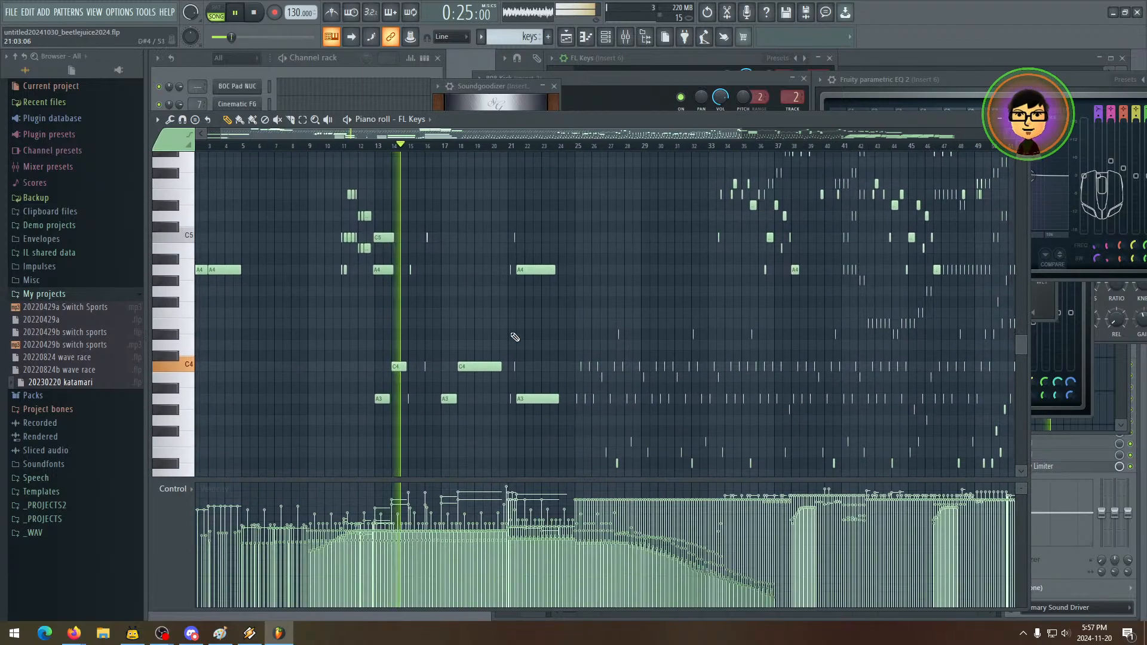
drag(519, 345, 456, 263)
drag(523, 300, 490, 242)
drag(526, 353, 583, 390)
drag(585, 204, 590, 224)
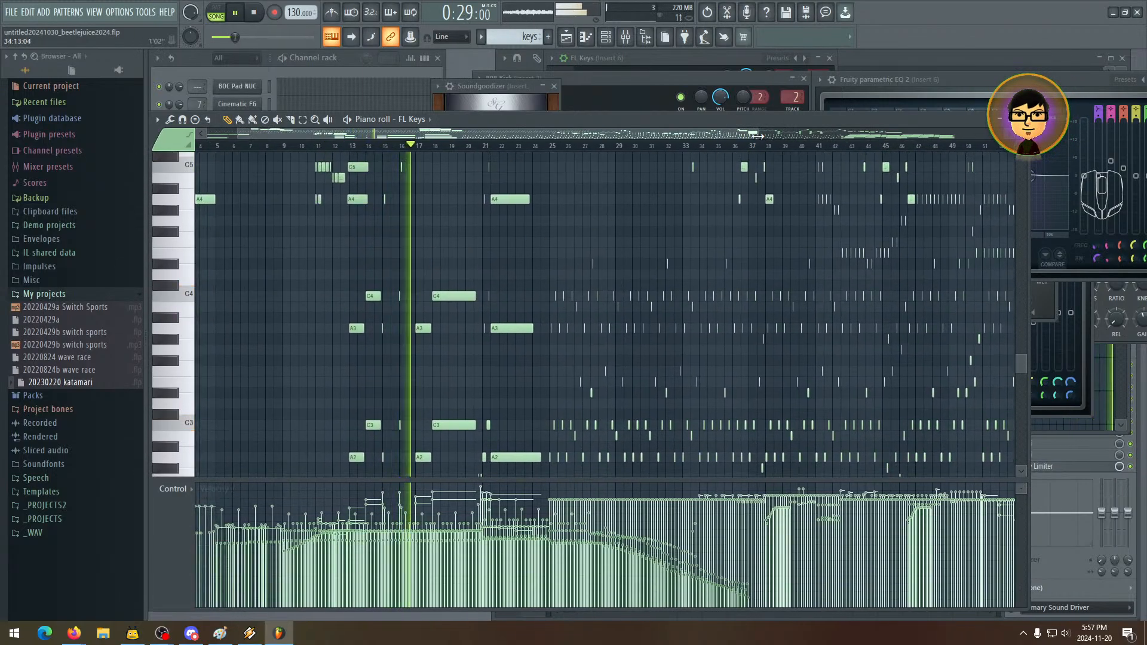
drag(757, 136, 487, 136)
drag(698, 278, 420, 248)
drag(551, 294, 478, 245)
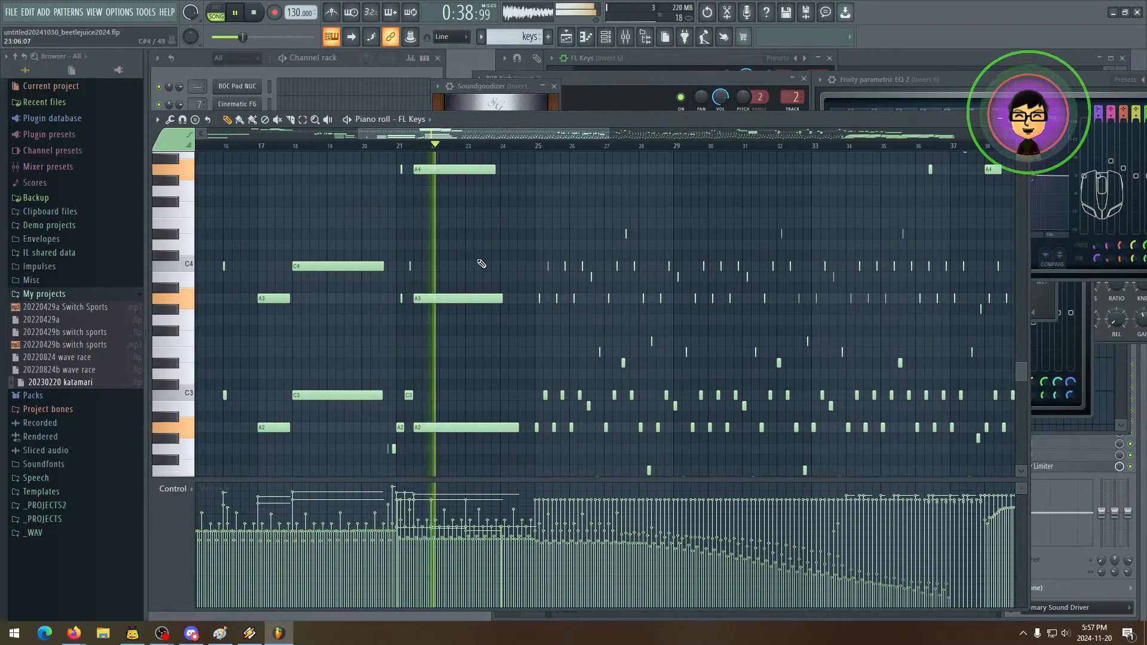
click(376, 147)
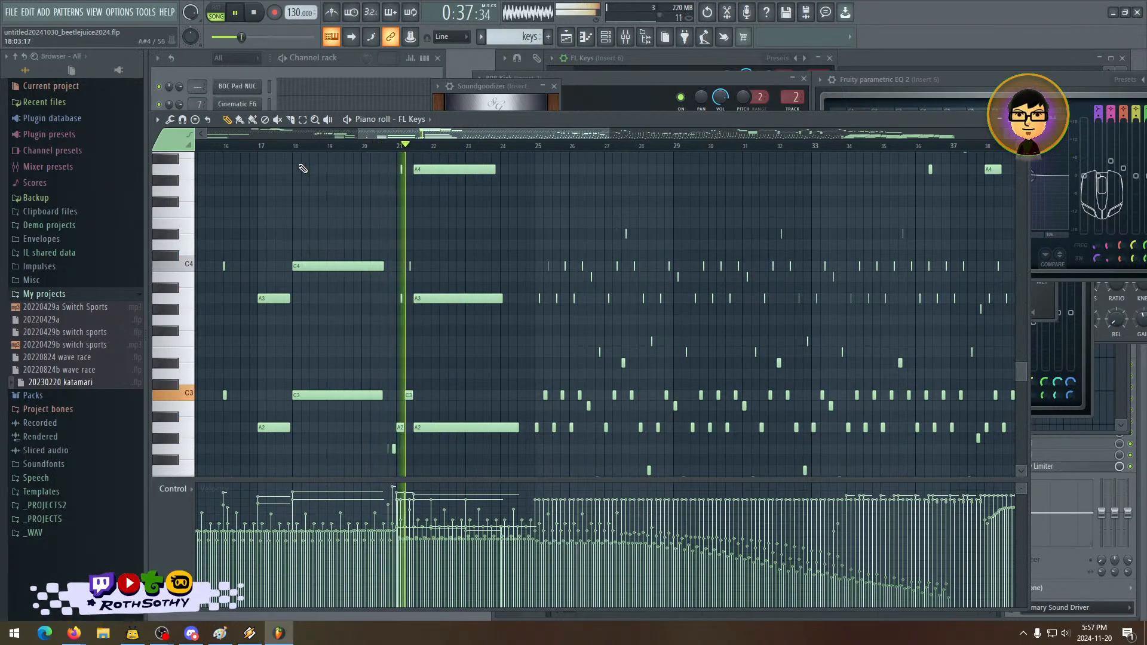
click(258, 13)
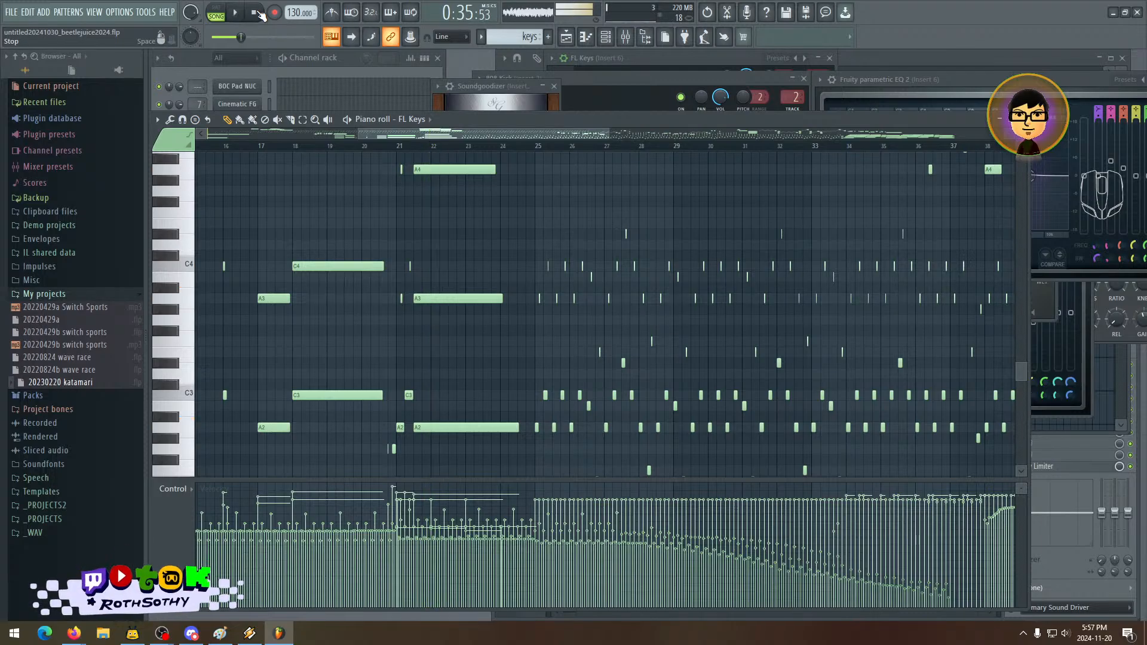
- Examine the sustained and short low notes around bar 21 of the FL Keys part up close
drag(611, 133, 451, 134)
drag(857, 368, 621, 350)
drag(601, 452, 573, 397)
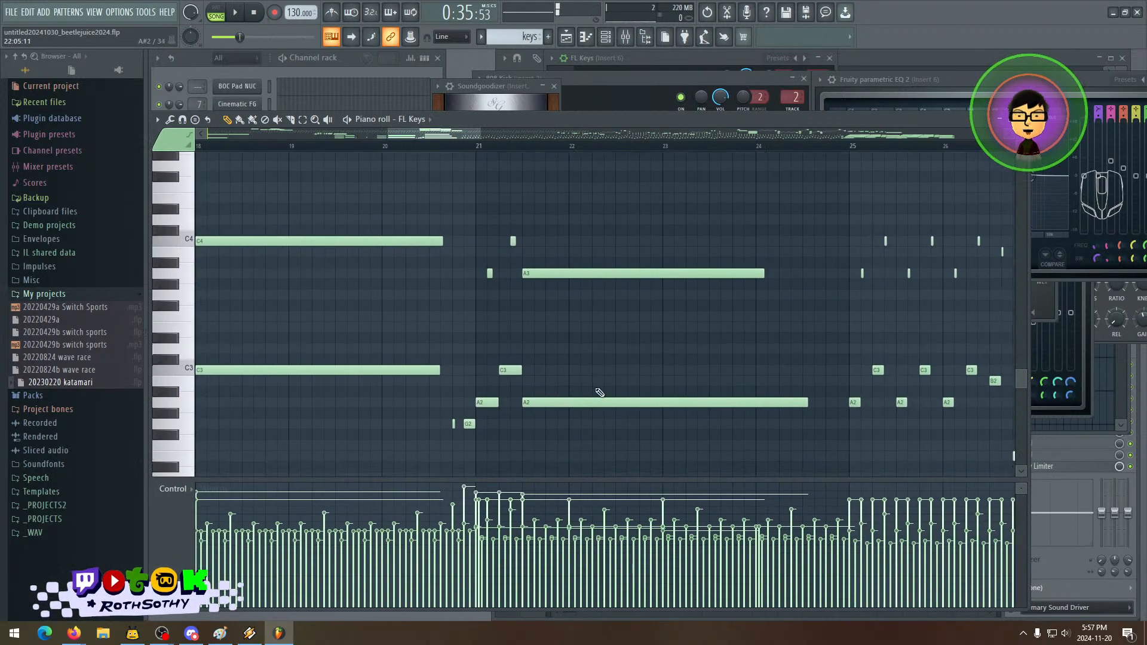
drag(480, 133, 429, 130)
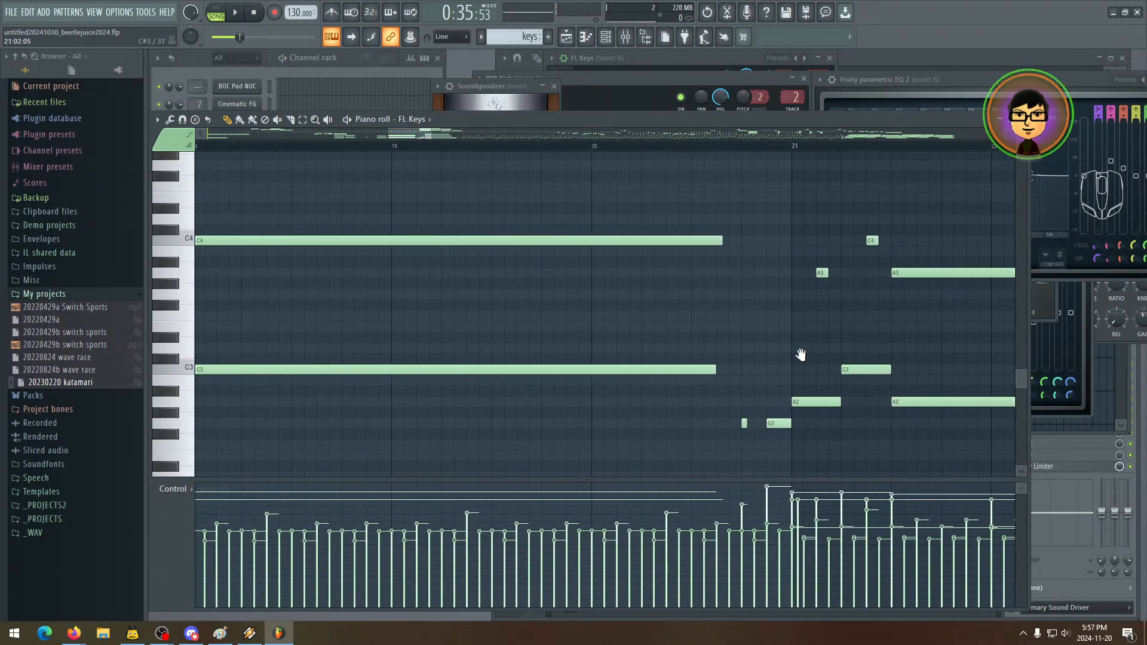
drag(801, 357, 346, 425)
drag(364, 372, 517, 276)
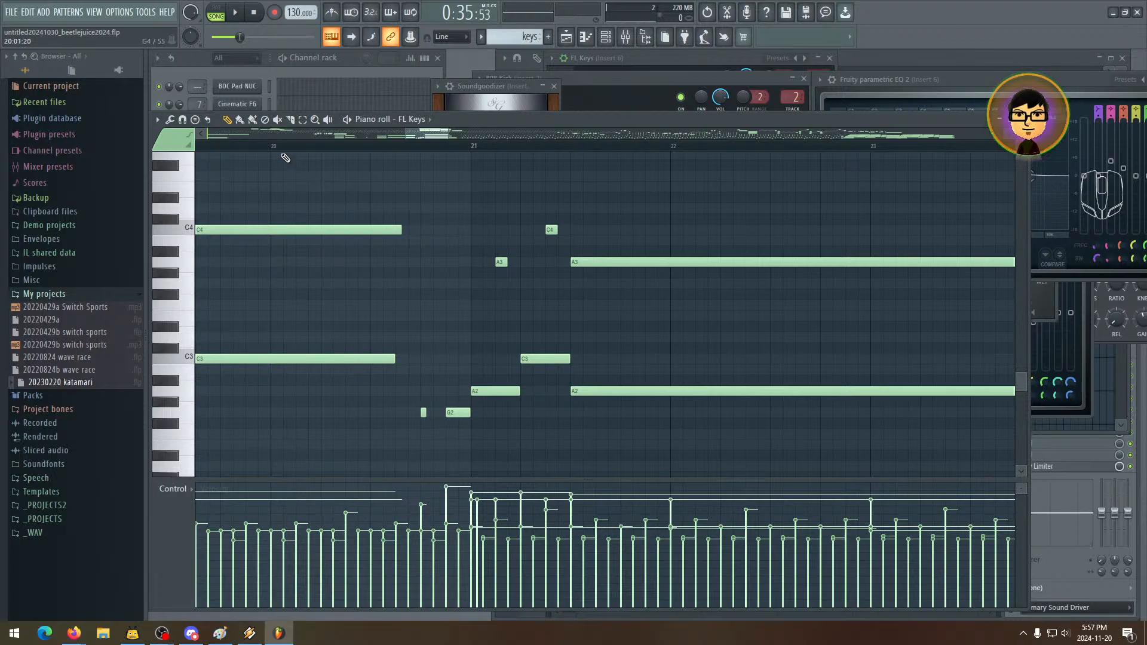
drag(425, 213, 394, 264)
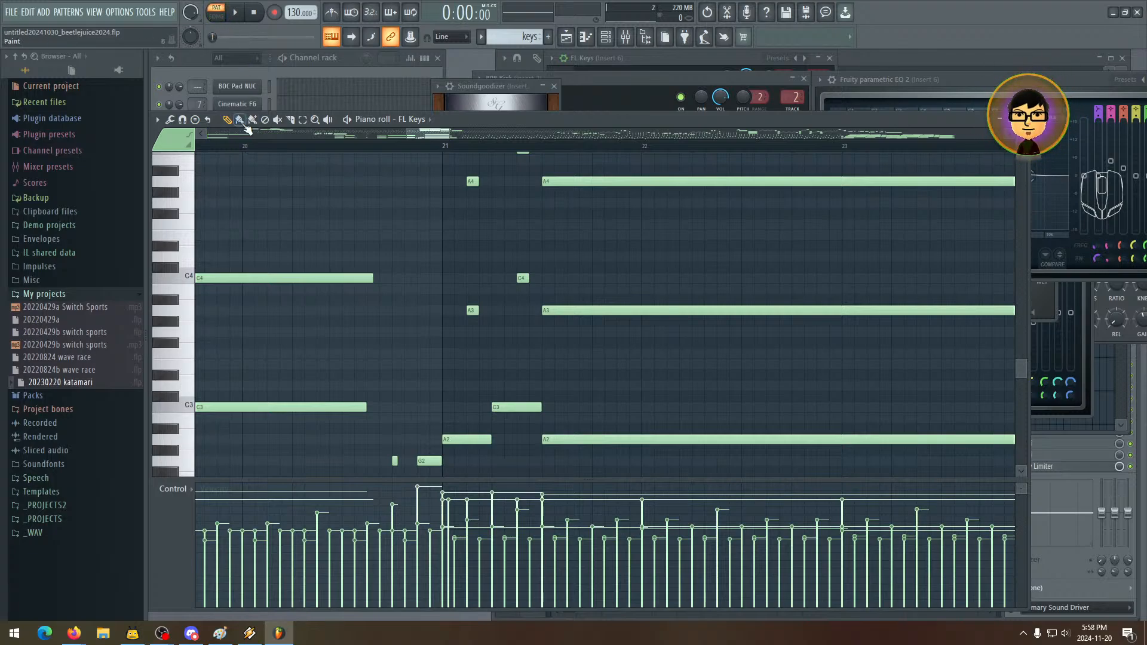
- In pattern mode, select the time range from bar 20 to bar 23, play it briefly and stop
drag(245, 147, 829, 173)
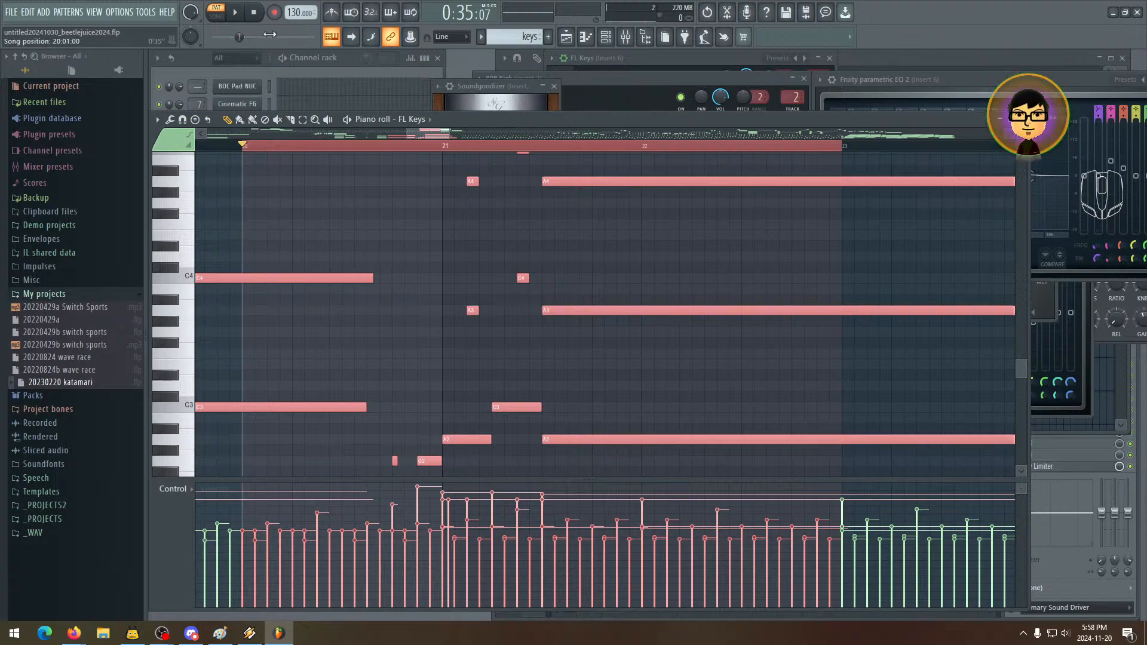
click(232, 17)
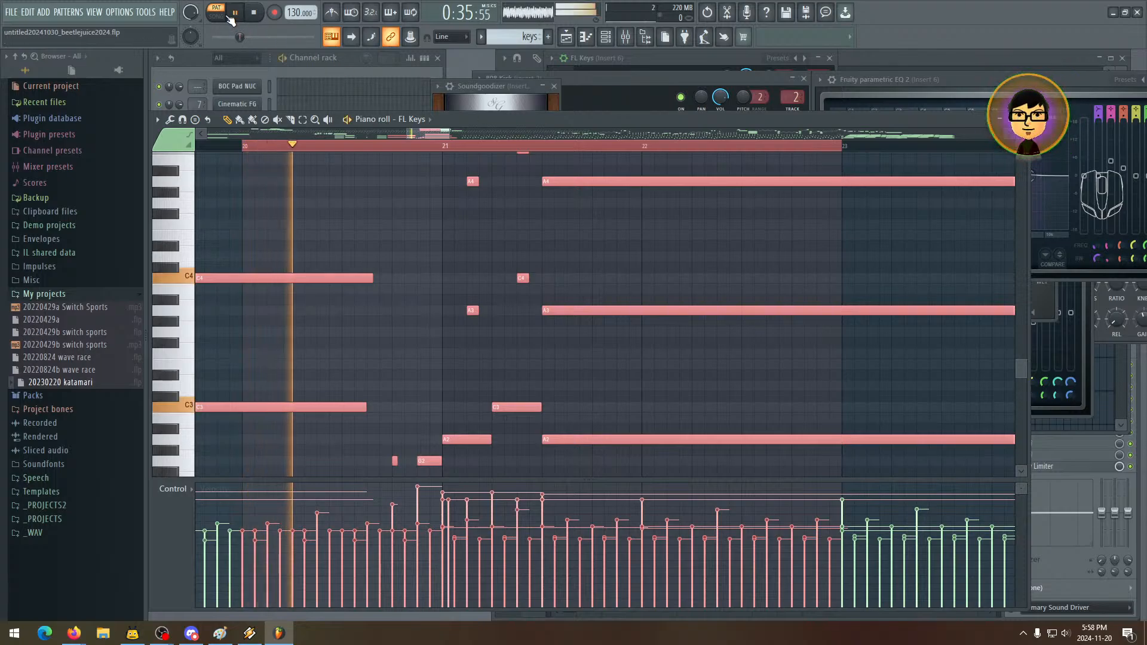
click(259, 16)
- Clear the note selection and examine how the A and C notes after bar 21 repeat across the octaves
drag(522, 253, 422, 220)
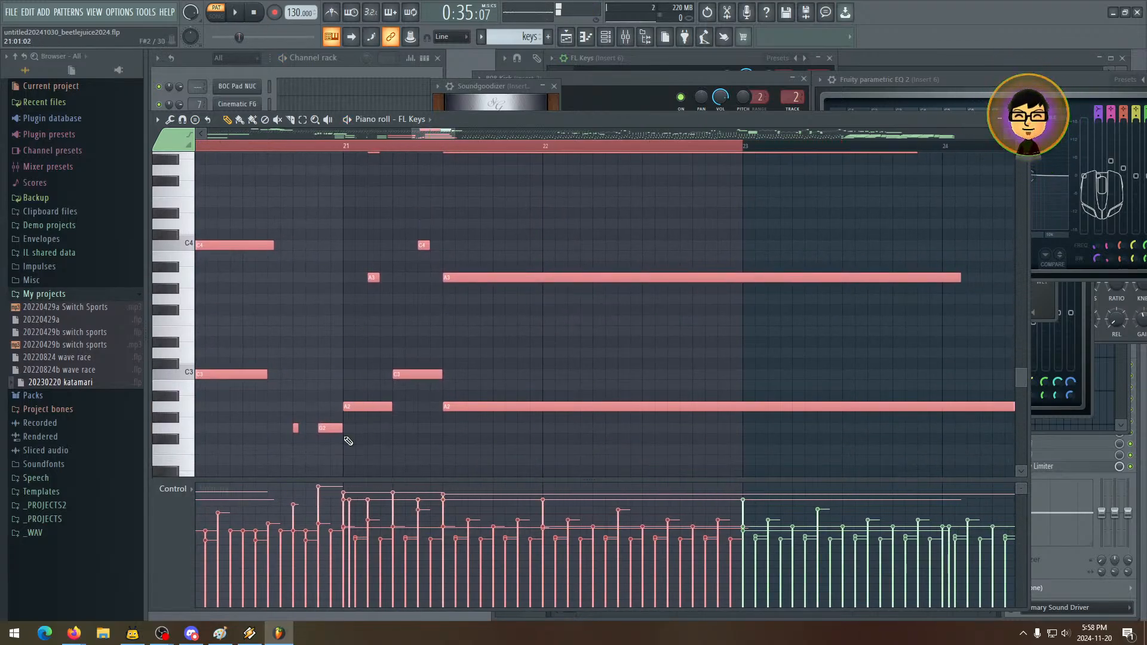
drag(395, 353, 395, 441)
drag(380, 331, 420, 343)
ctrl+click(422, 339)
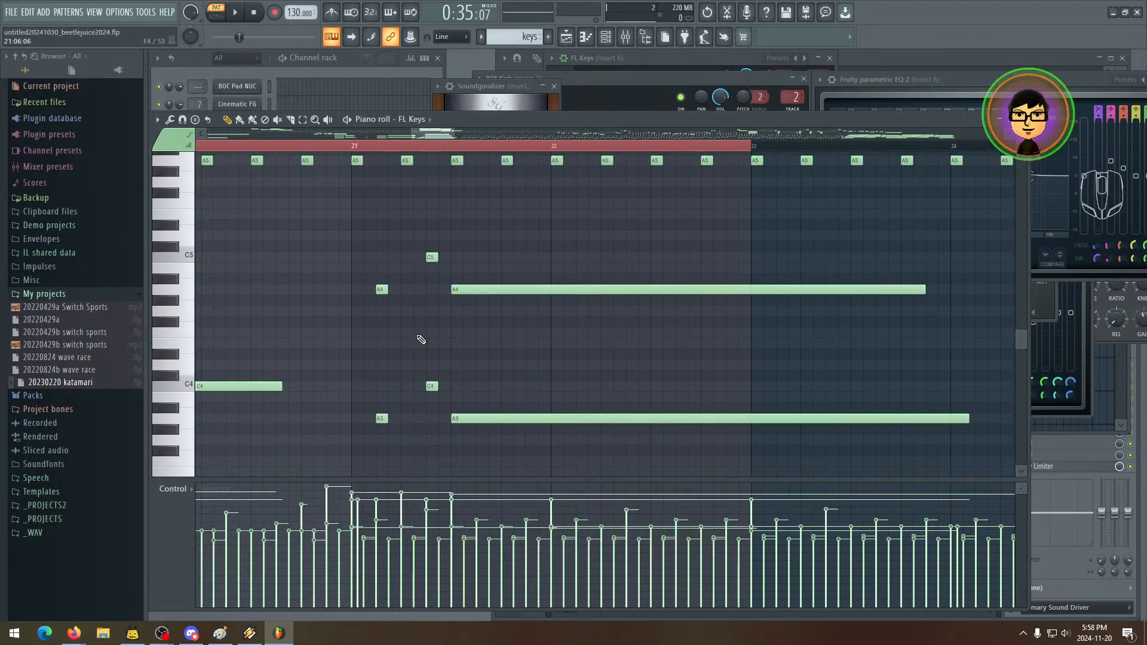
drag(353, 318, 351, 407)
drag(352, 343, 382, 187)
drag(388, 394, 380, 244)
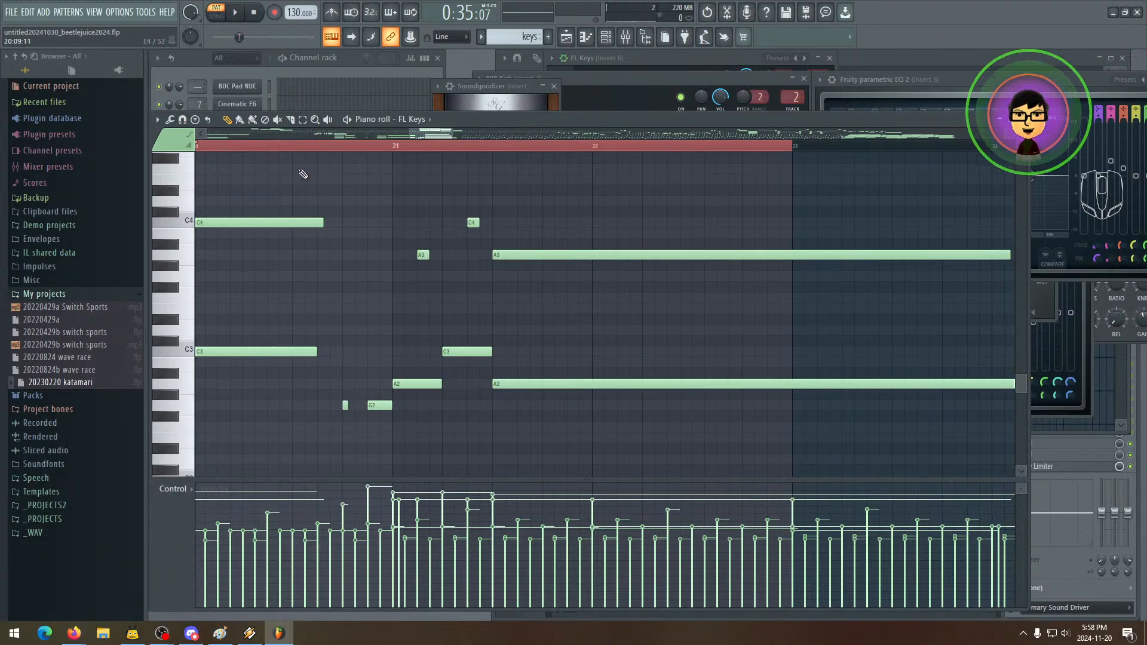
drag(335, 263, 443, 284)
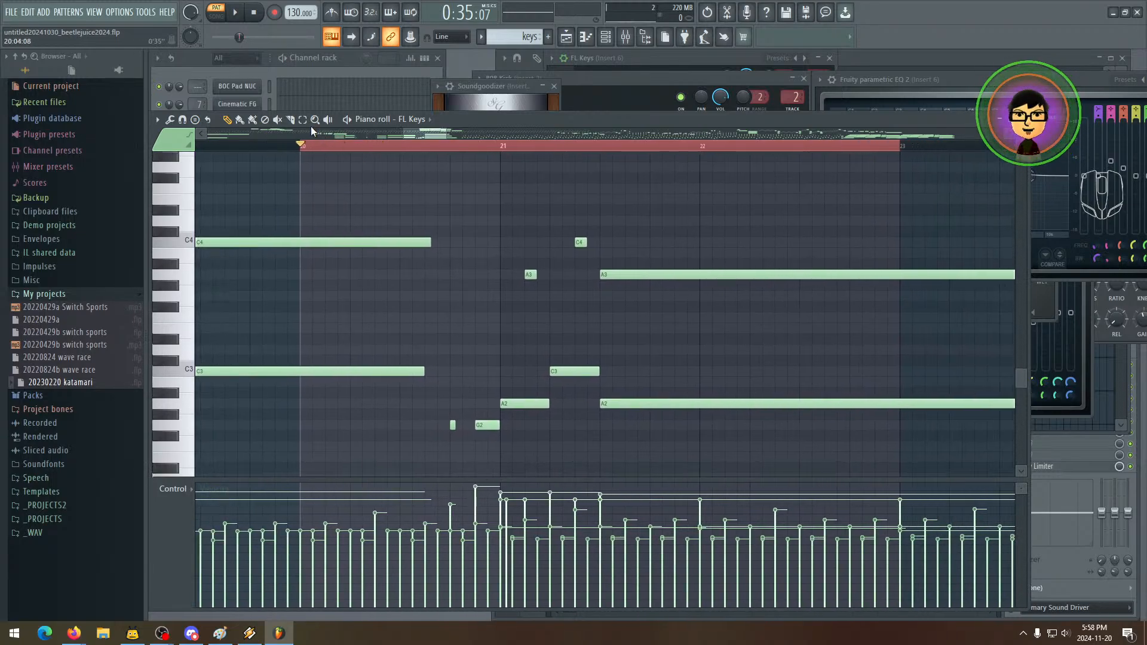
- Remove the time selection, play the pattern from bar 20 for a few seconds and stop
click(342, 147)
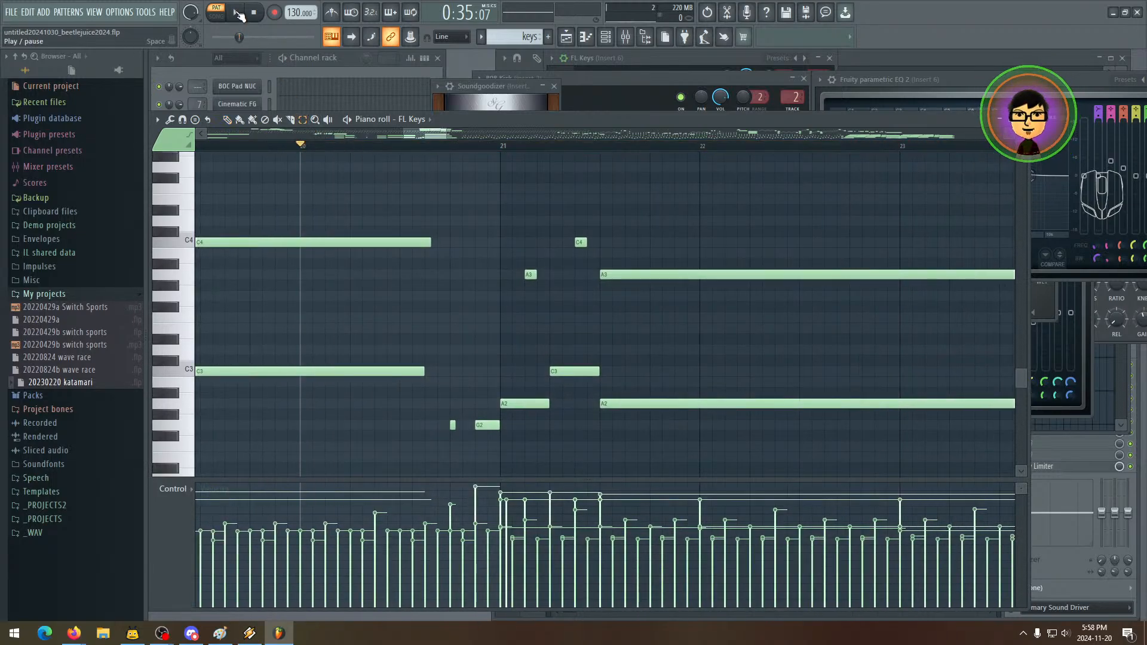
key(space)
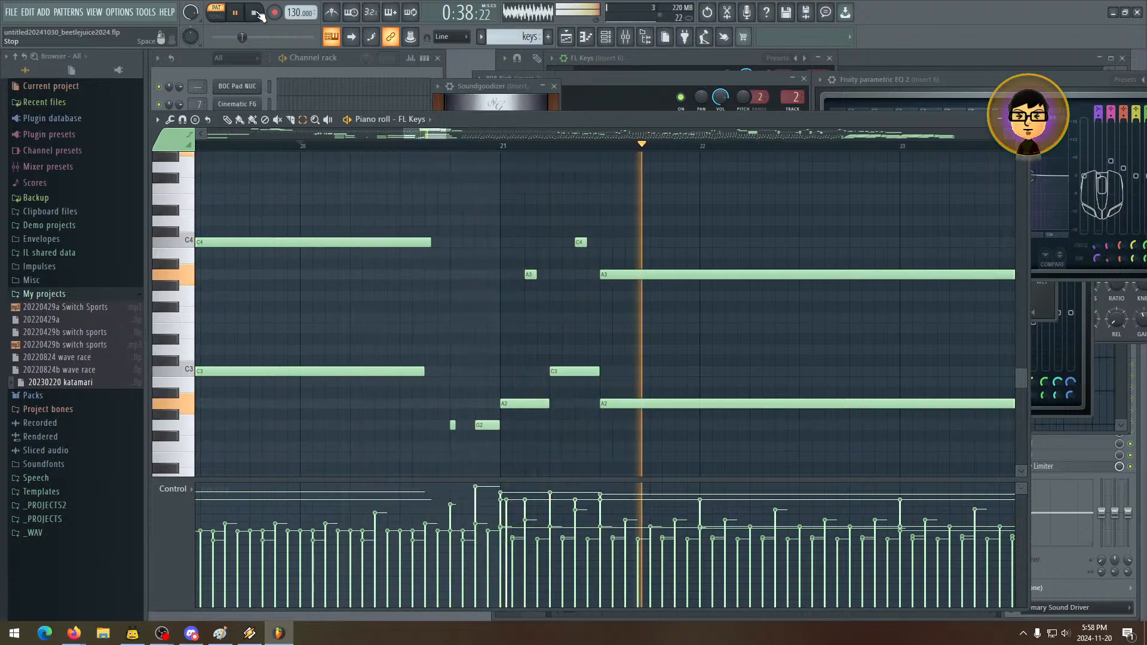
key(space)
- Select the four short A3, A4, C4 and C5 notes just after the start of bar 21
drag(518, 308, 448, 314)
drag(483, 277, 417, 375)
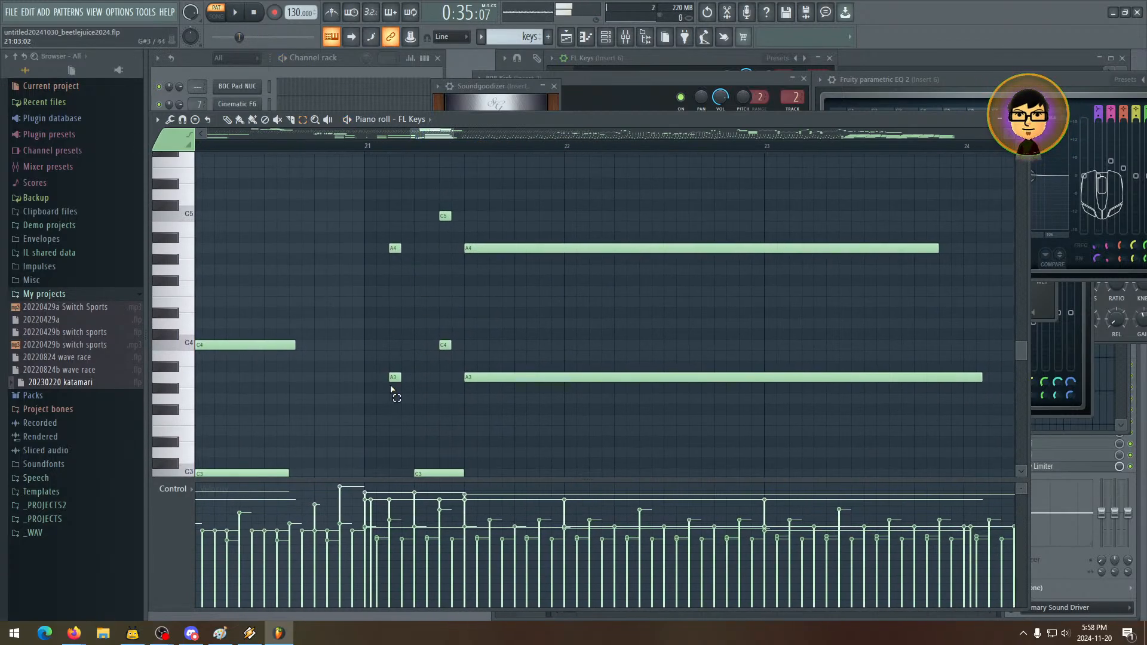
drag(384, 211, 451, 421)
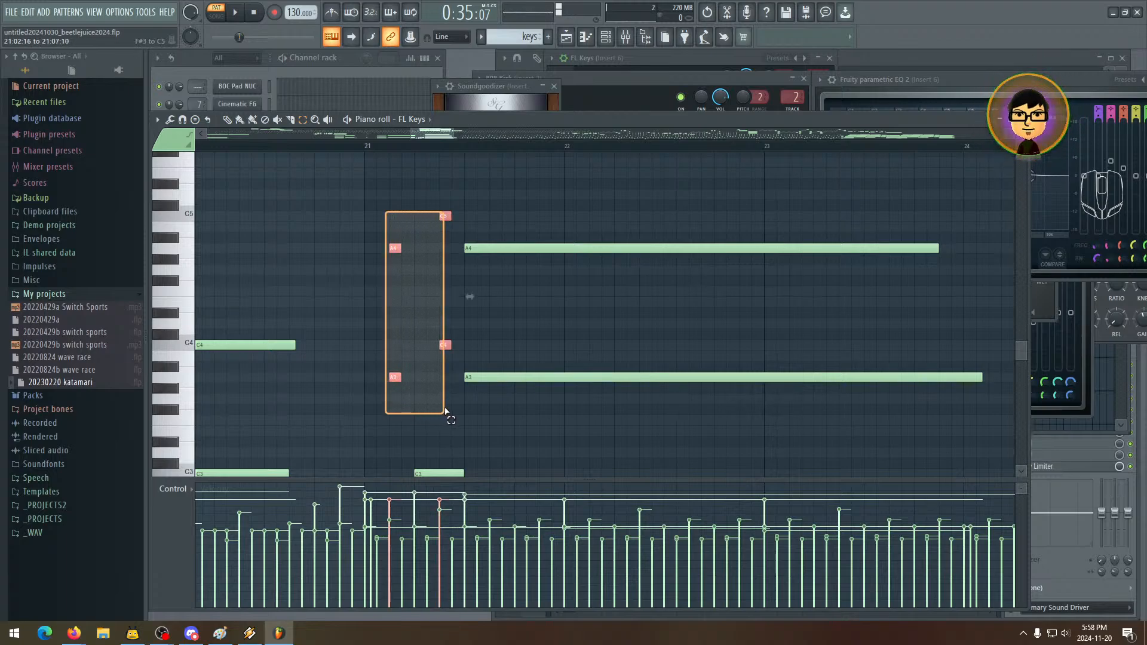
- Examine the long high notes between octaves 6 and 8 from bar 21 to bar 23
drag(462, 371, 451, 462)
drag(448, 396, 442, 205)
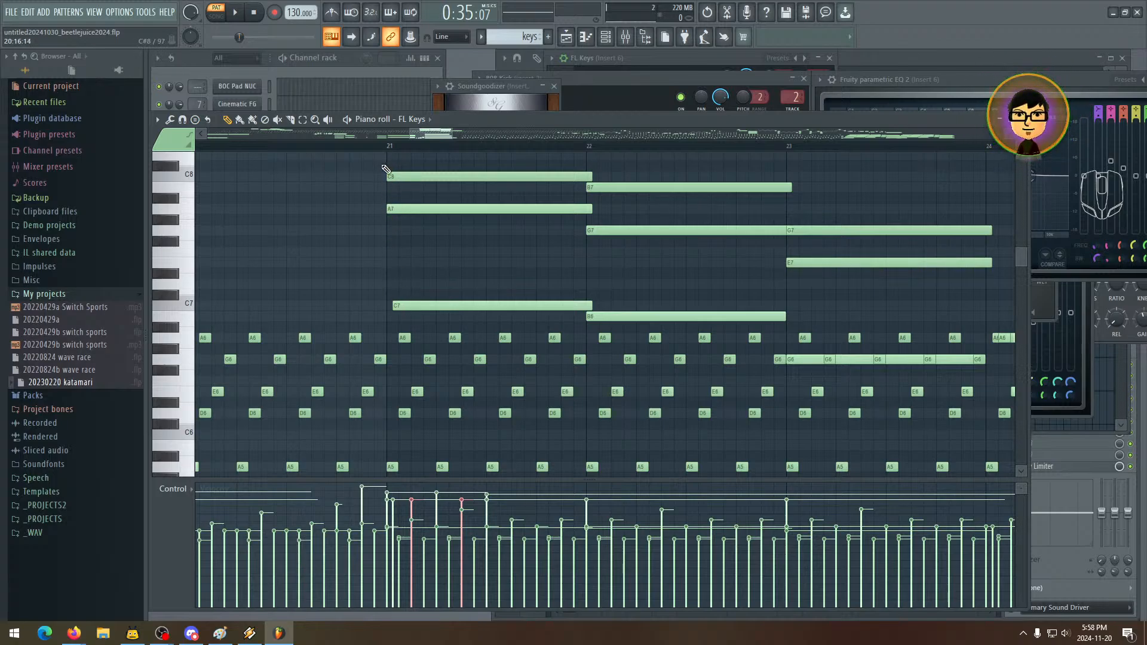
drag(462, 382, 384, 371)
drag(425, 328, 499, 321)
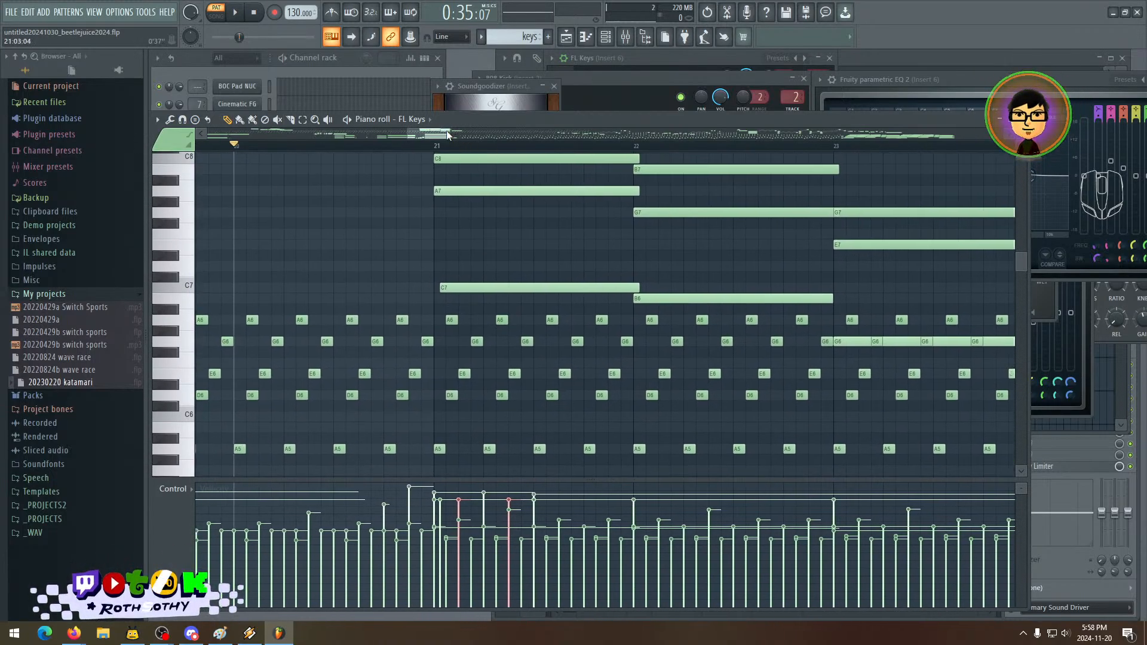
- Play the pattern from bar 20 with bars 20 to 39 in view, follow the notes past bar 26 and stop
drag(450, 135, 632, 161)
drag(524, 331, 536, 226)
drag(538, 380, 541, 312)
drag(538, 351, 551, 287)
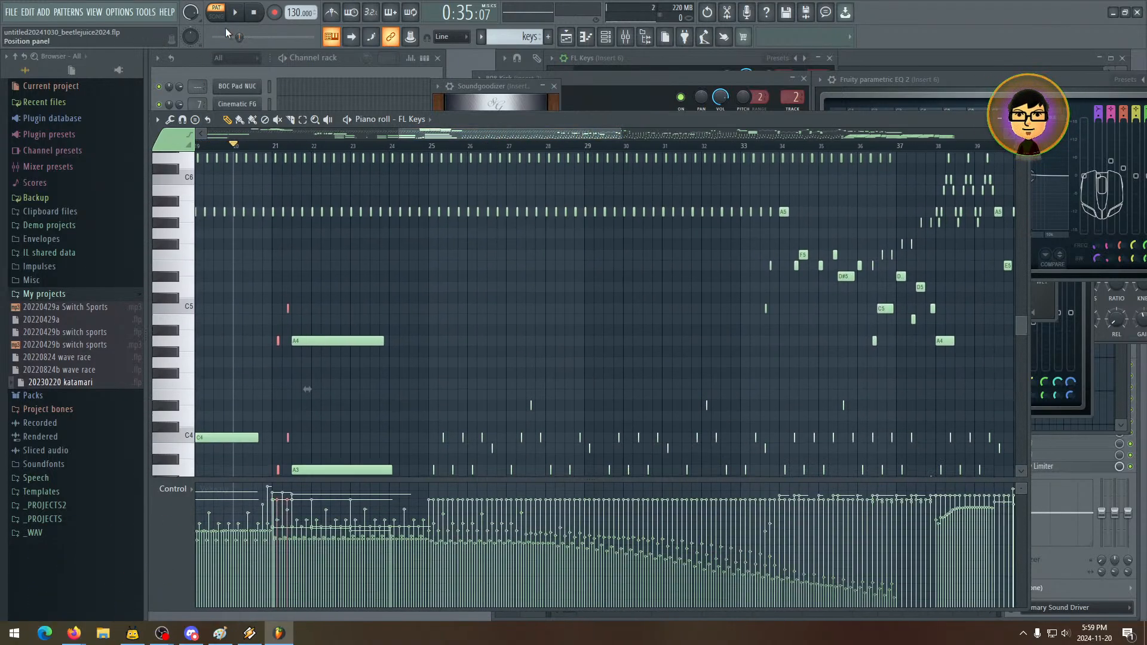
key(space)
mouse_move(418, 264)
mouse_down()
mouse_move(425, 359)
mouse_move(455, 383)
mouse_move(456, 363)
mouse_up()
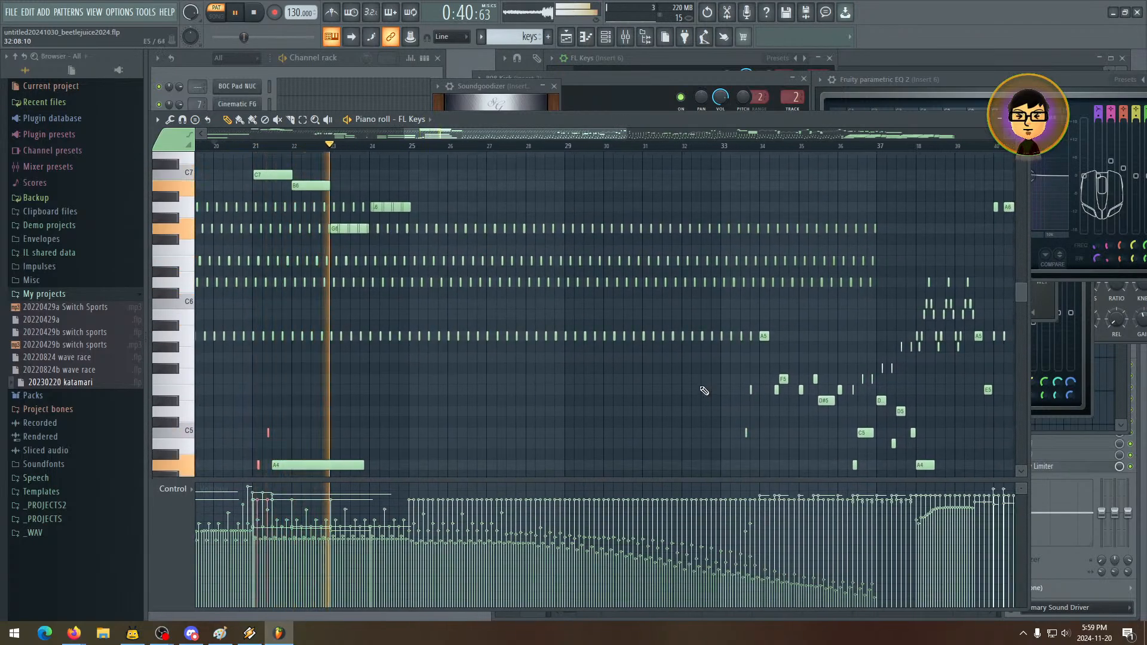
scroll(688, 400, down, 4)
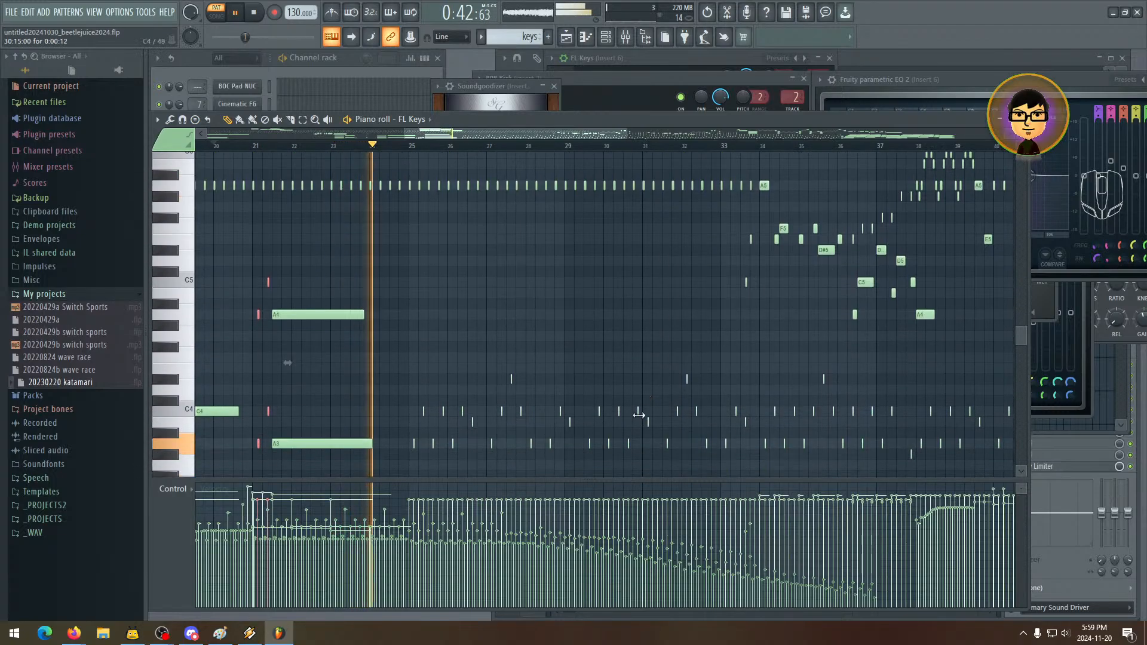
drag(610, 384, 627, 410)
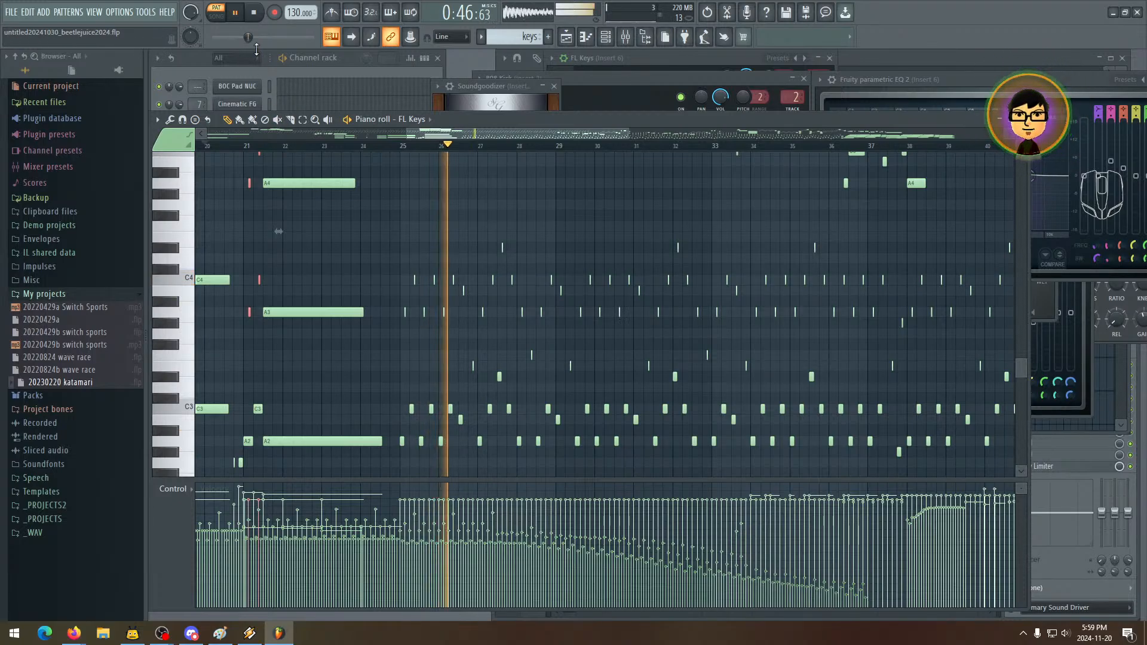
key(space)
- Select the bass line notes around C3 from bar 25 into bar 28 of the FL Keys part
drag(424, 433, 371, 331)
drag(505, 417, 434, 453)
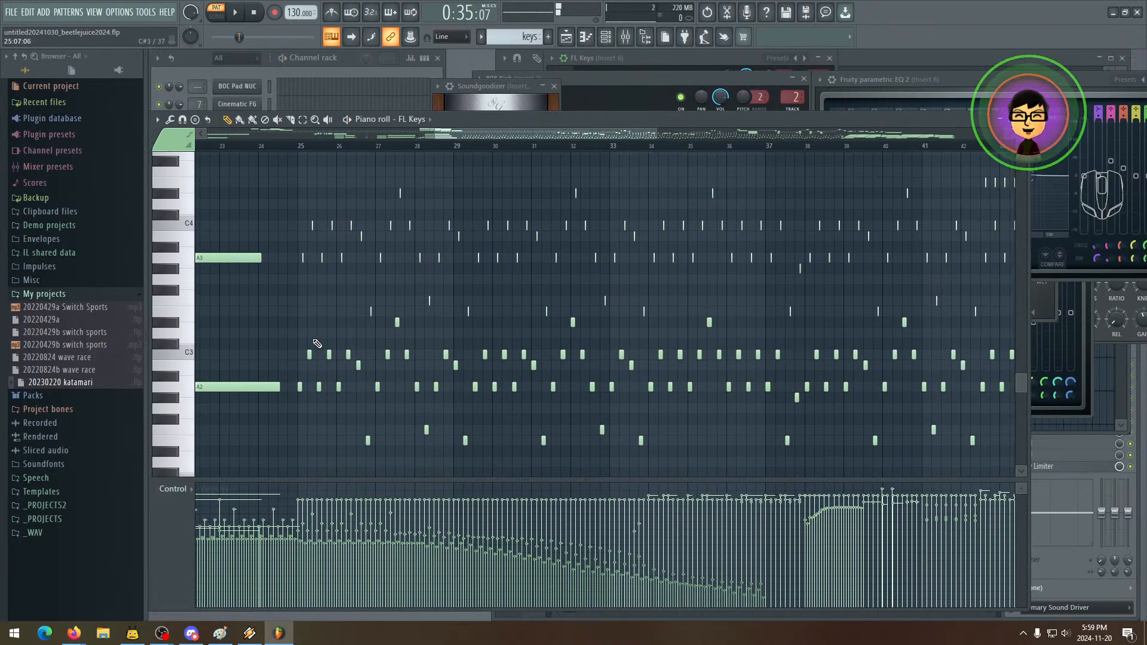
drag(340, 273, 350, 249)
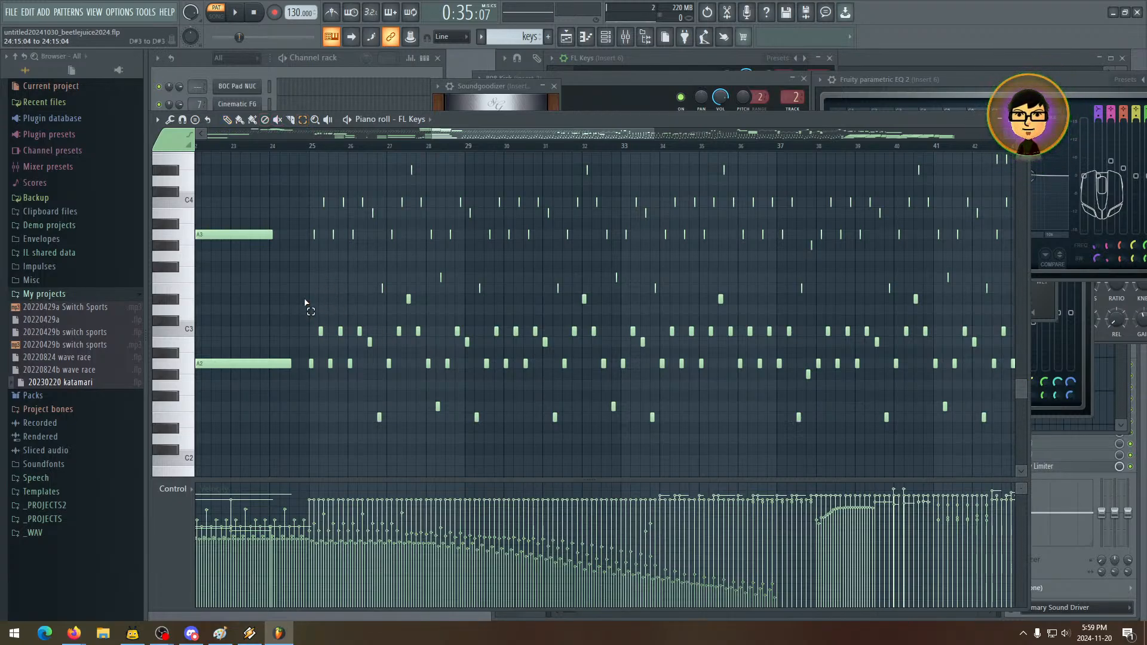
drag(305, 303, 460, 452)
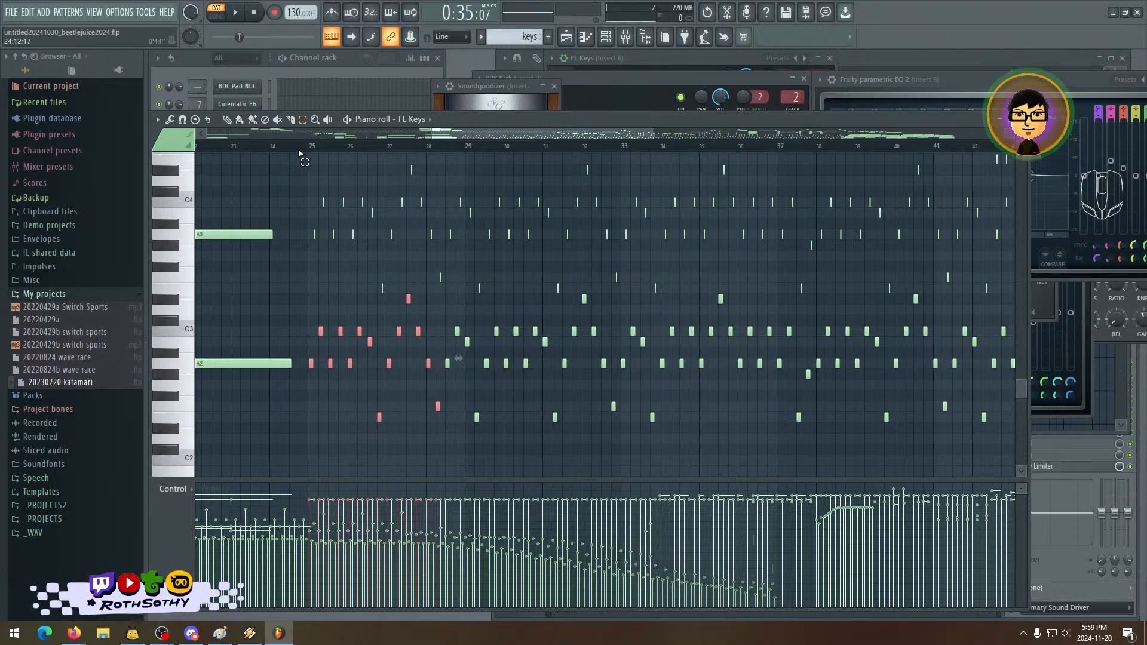
- Play the pattern briefly from the start of bar 25, stop, and examine the bass line around C3 up to bar 45
click(229, 120)
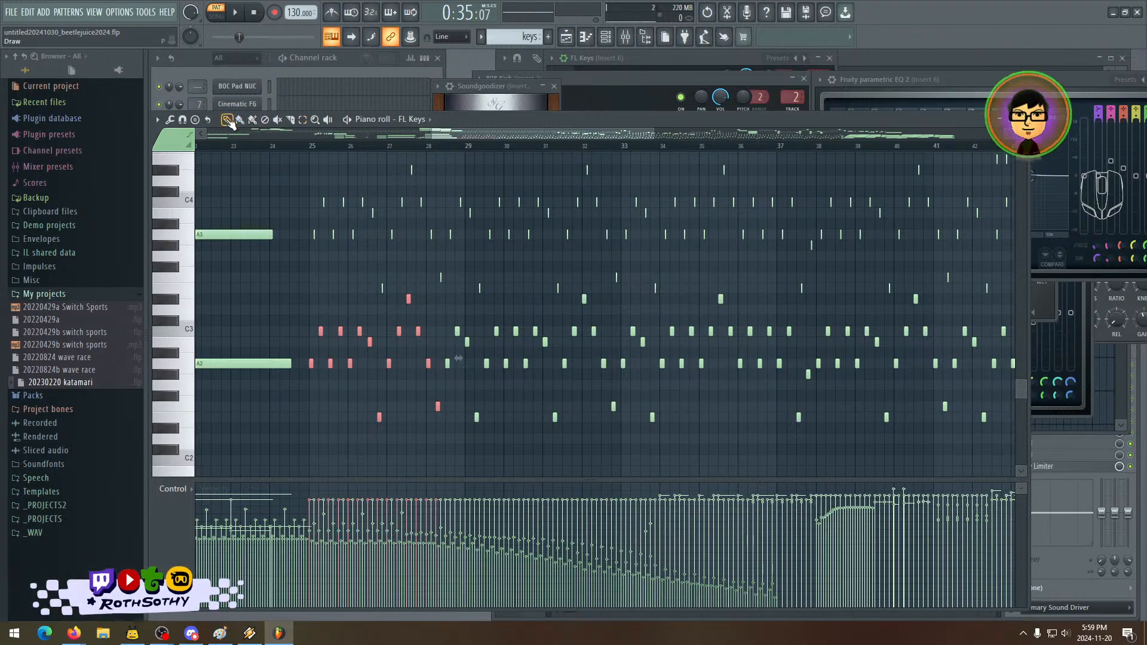
click(315, 146)
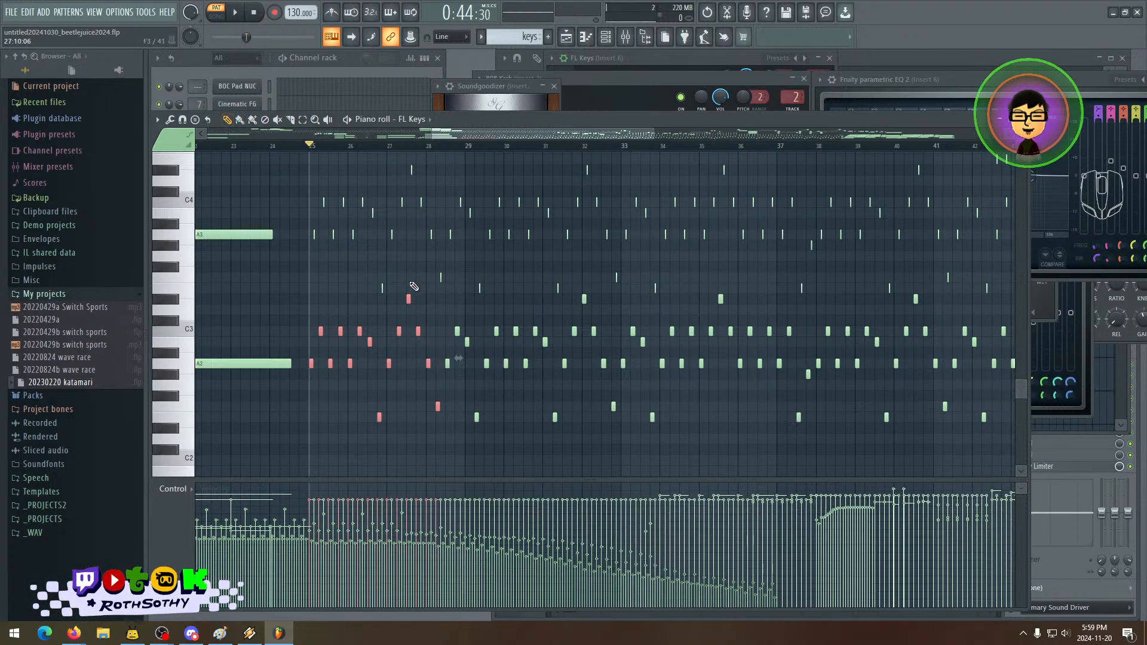
click(247, 20)
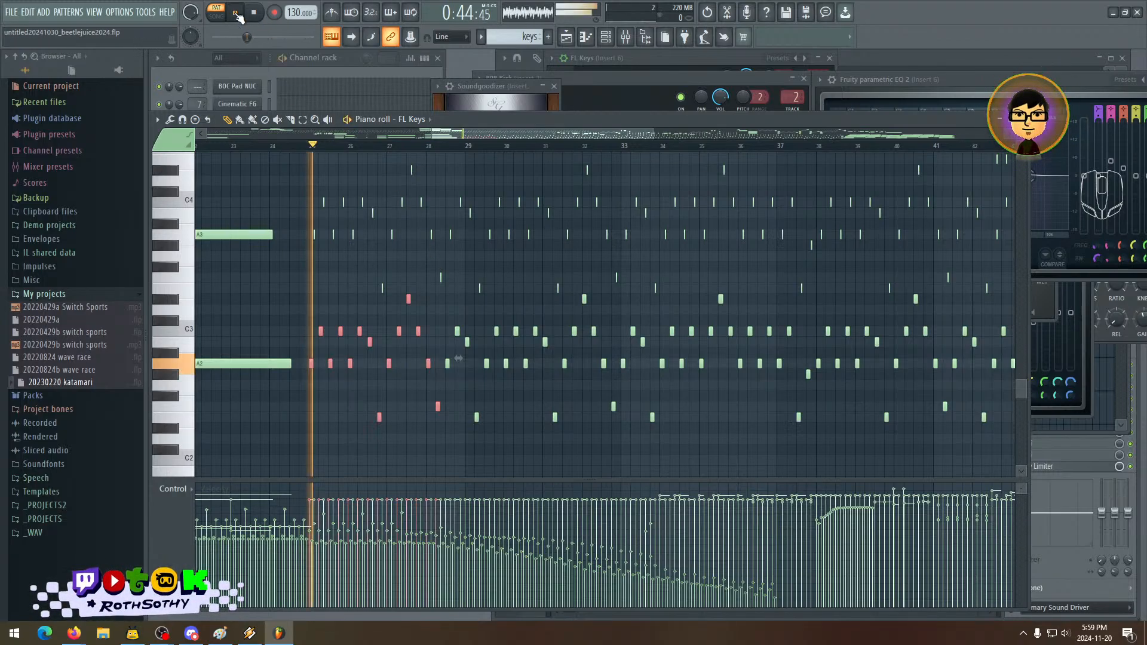
click(255, 16)
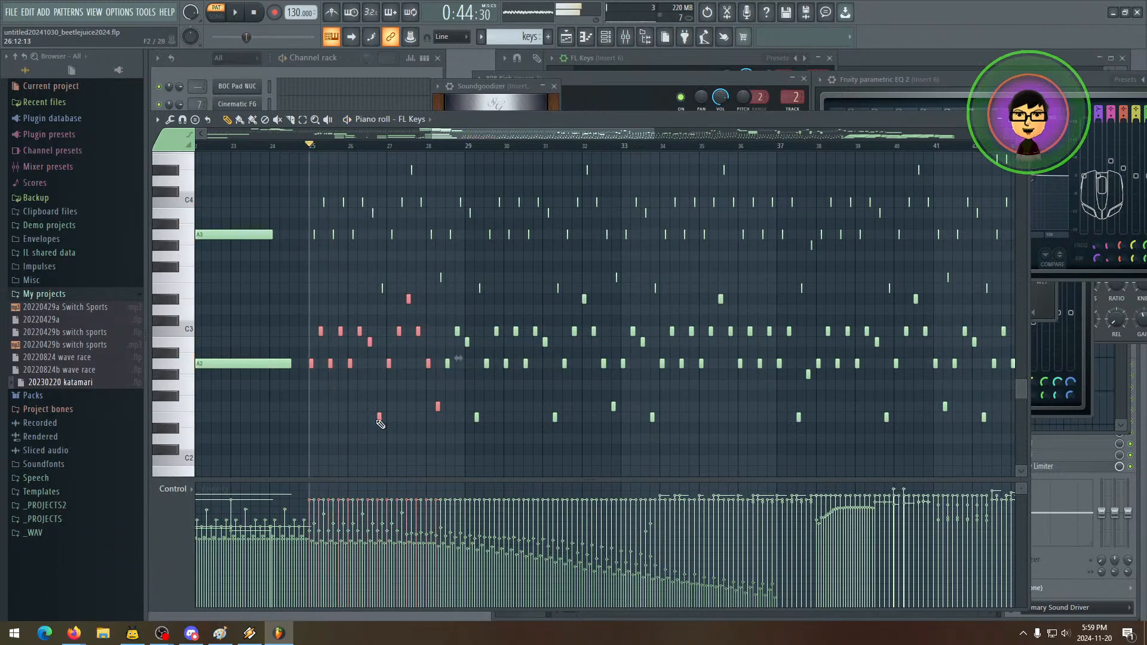
mouse_move(478, 354)
mouse_down()
mouse_move(435, 376)
mouse_move(340, 347)
mouse_up()
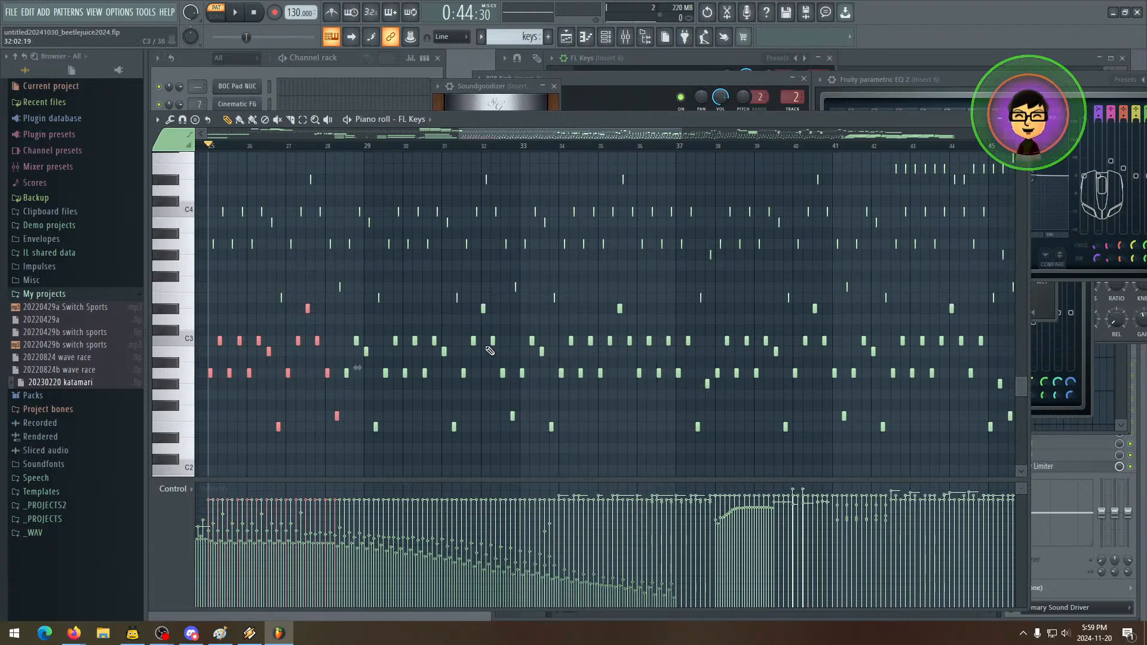
mouse_move(487, 348)
mouse_down()
mouse_move(532, 350)
mouse_move(480, 345)
mouse_move(491, 350)
mouse_up()
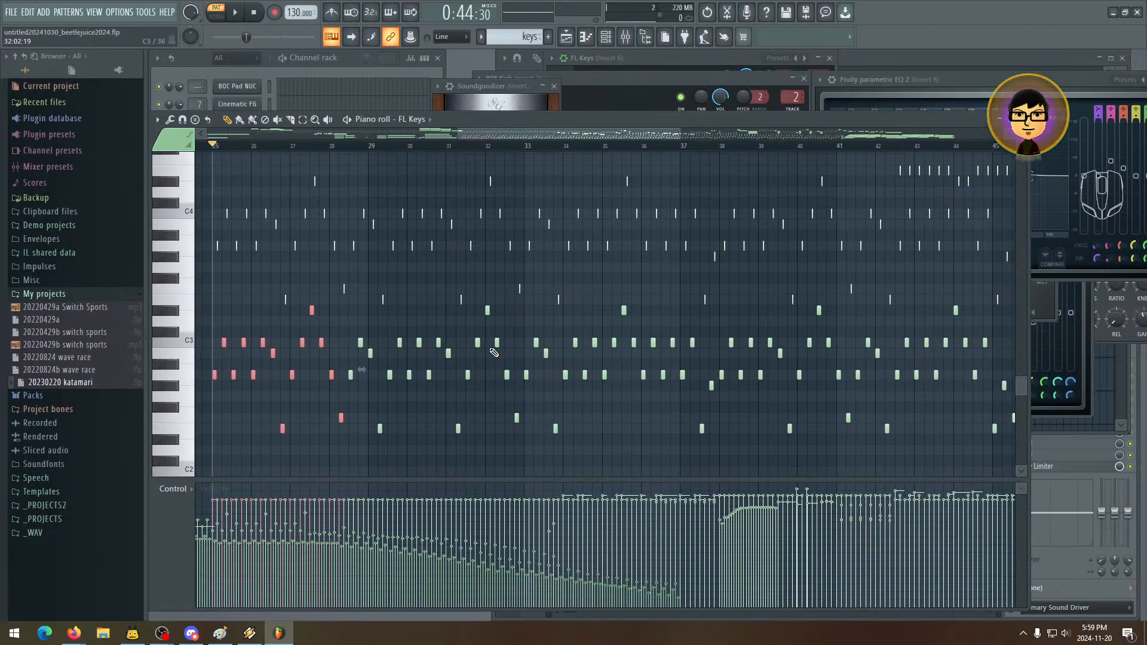
drag(439, 360, 437, 292)
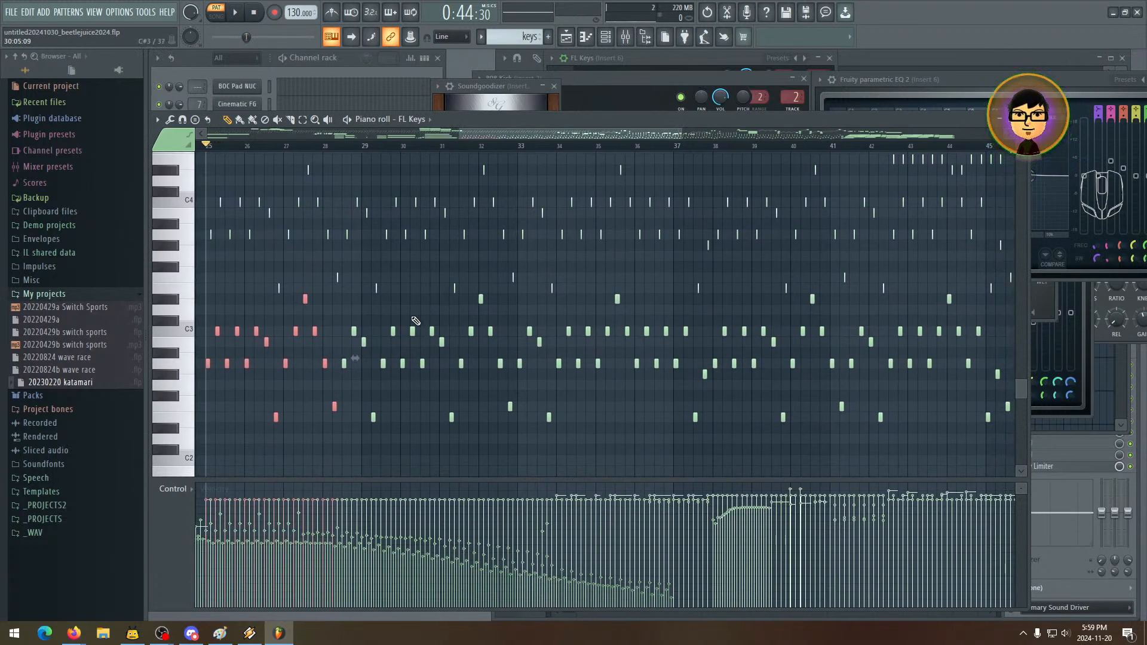
- Select the repeating short notes between A5 and A6 from bar 9 to bar 17 of the FL Keys part
drag(365, 344, 706, 355)
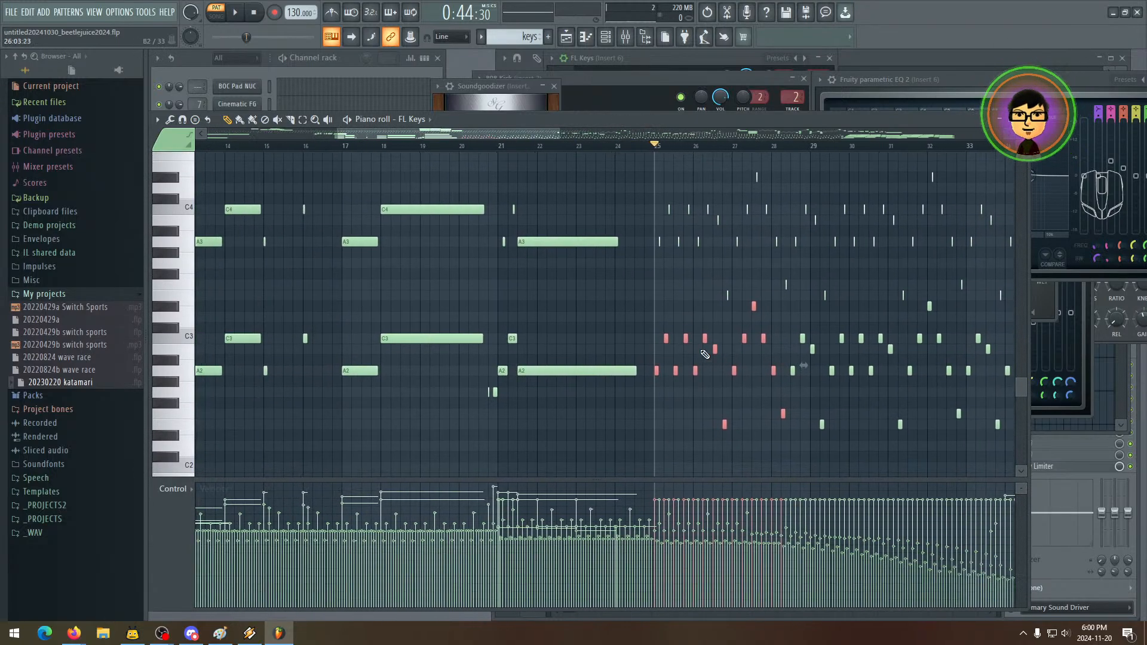
drag(583, 305, 709, 340)
drag(664, 287, 750, 418)
drag(729, 308, 762, 466)
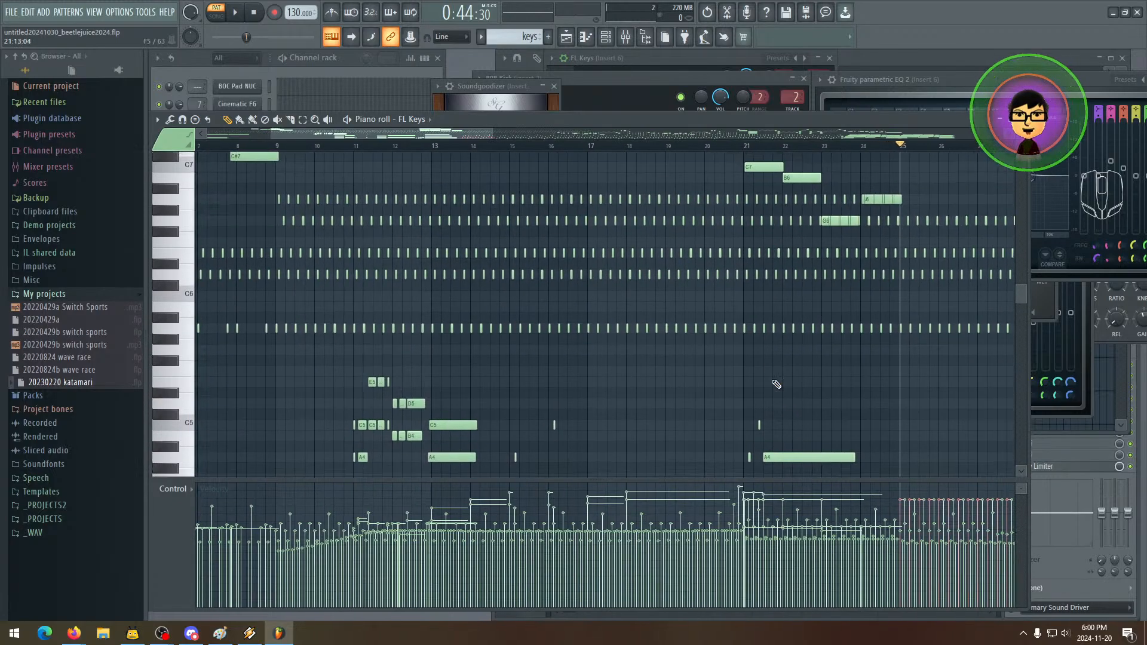
drag(738, 335, 728, 366)
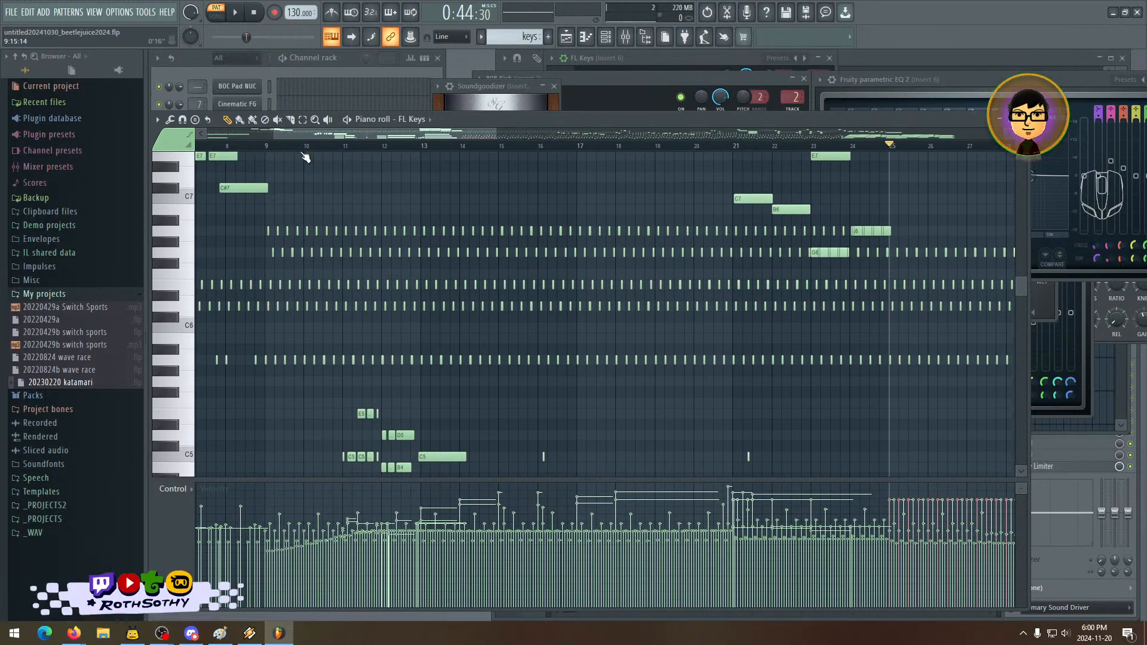
click(302, 119)
drag(269, 205, 592, 382)
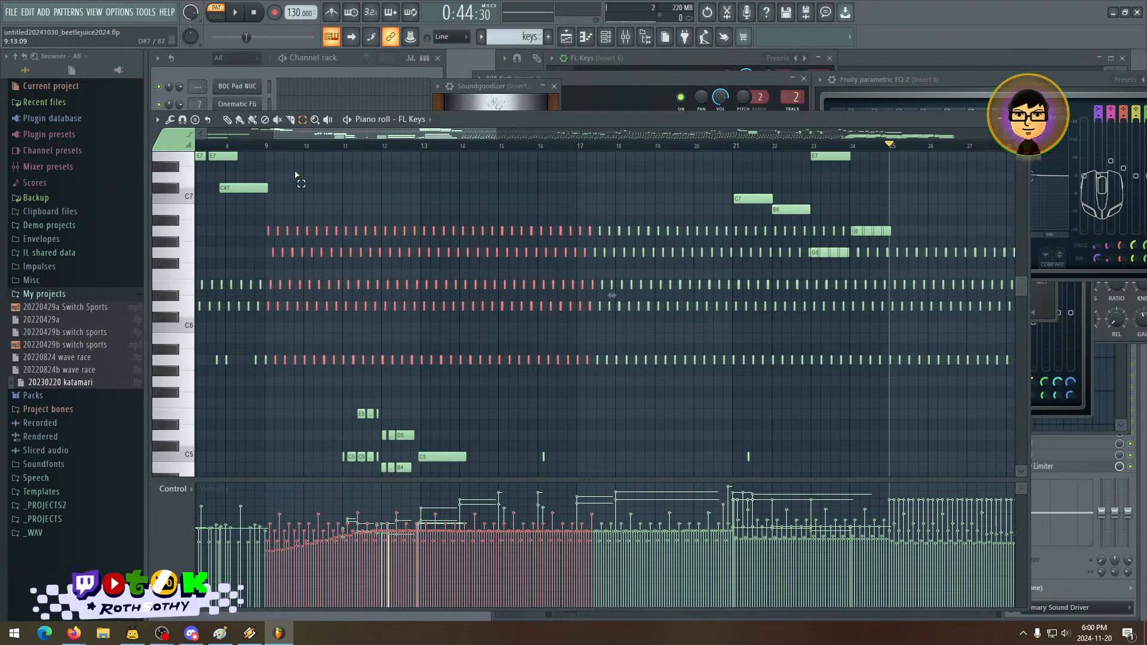
- Play the arrangement in song mode from bar 9 to past the middle of bar 10 and stop
click(236, 14)
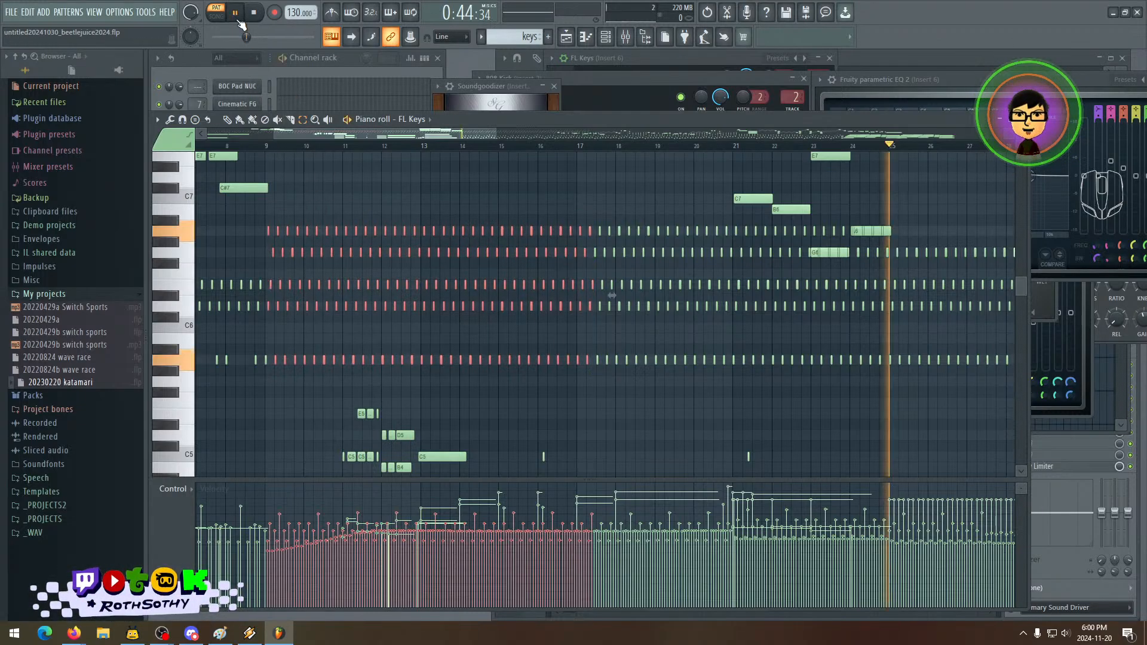
click(270, 149)
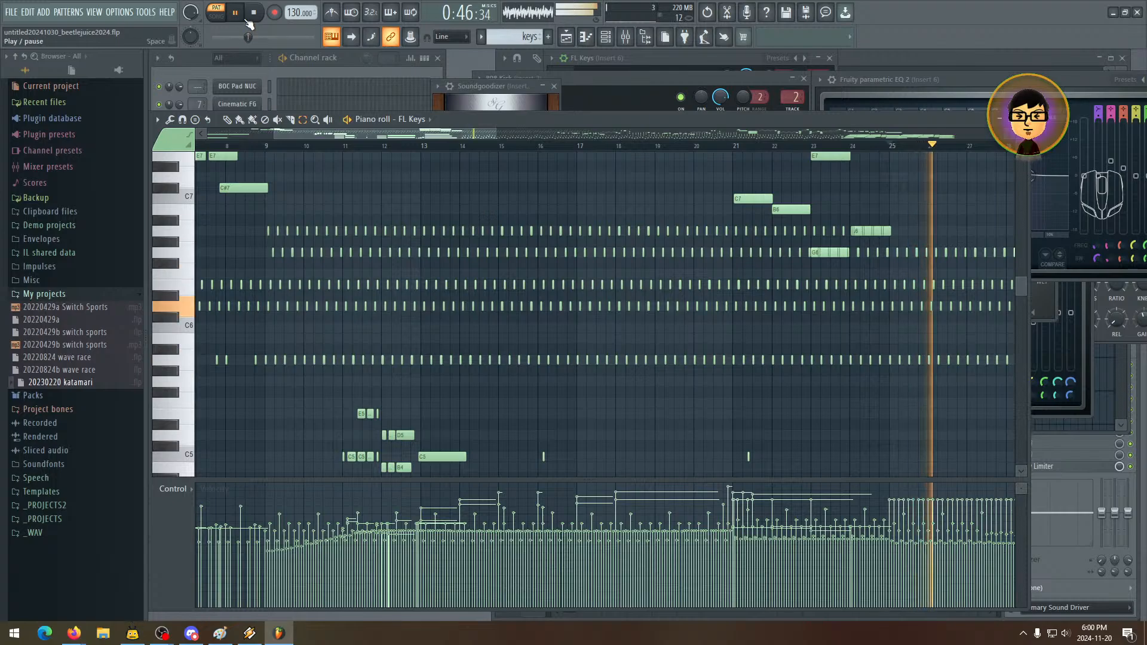
key(space)
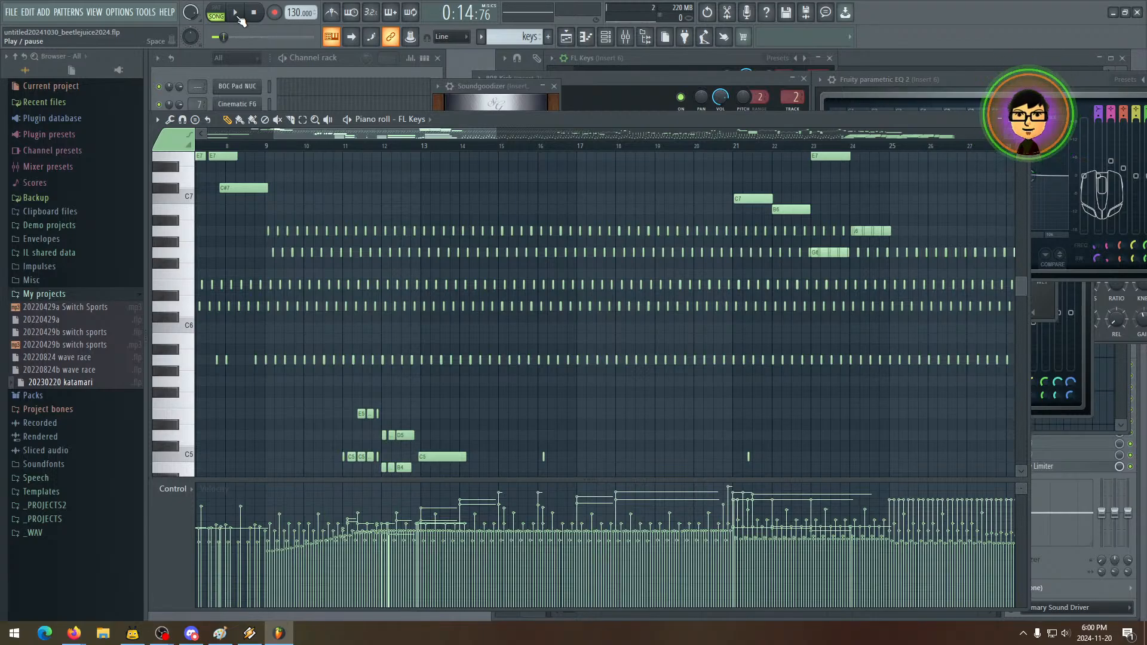
key(space)
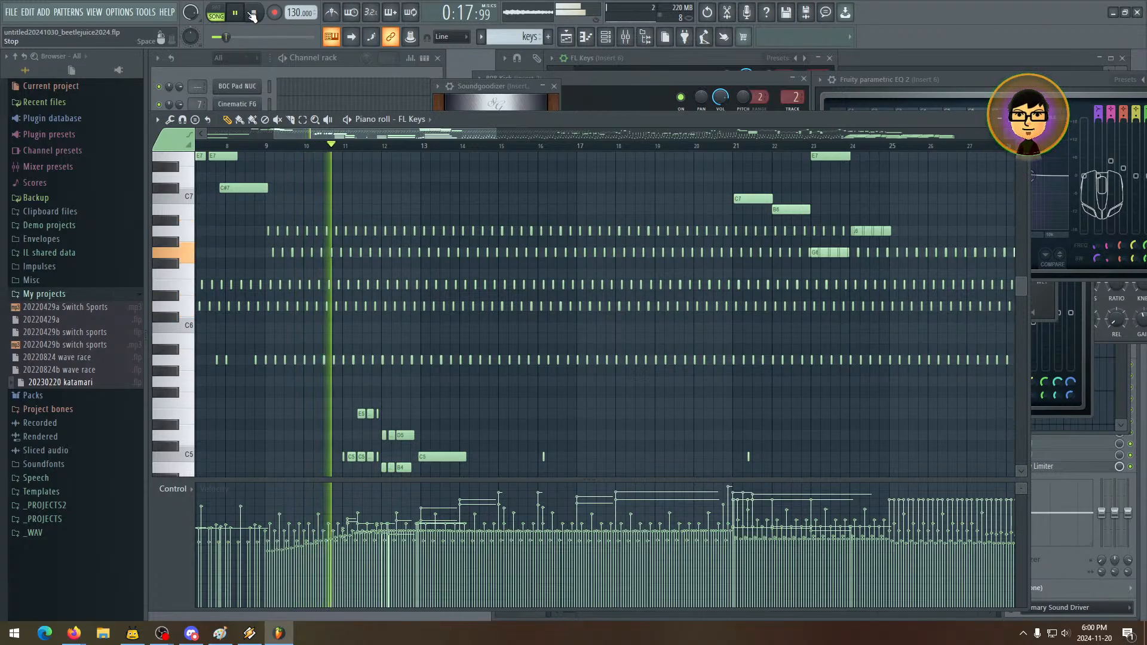
key(space)
- Examine the FL Keys bass notes around C3 with bars 23 to 68 in view
scroll(630, 337, right, 10)
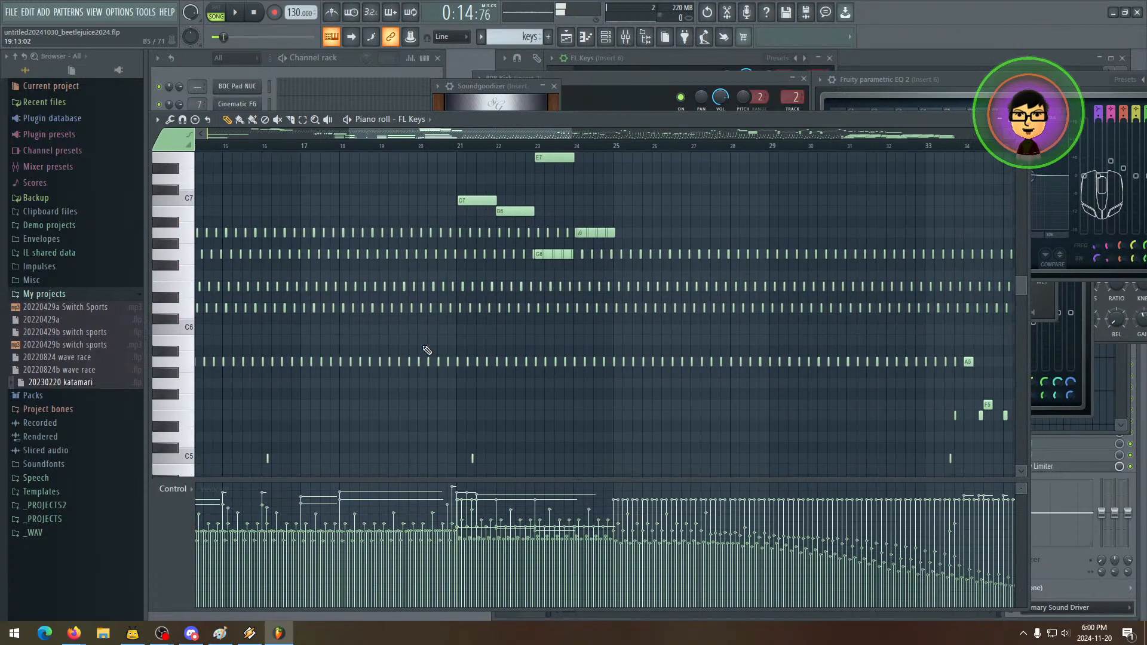
scroll(538, 335, down, 10)
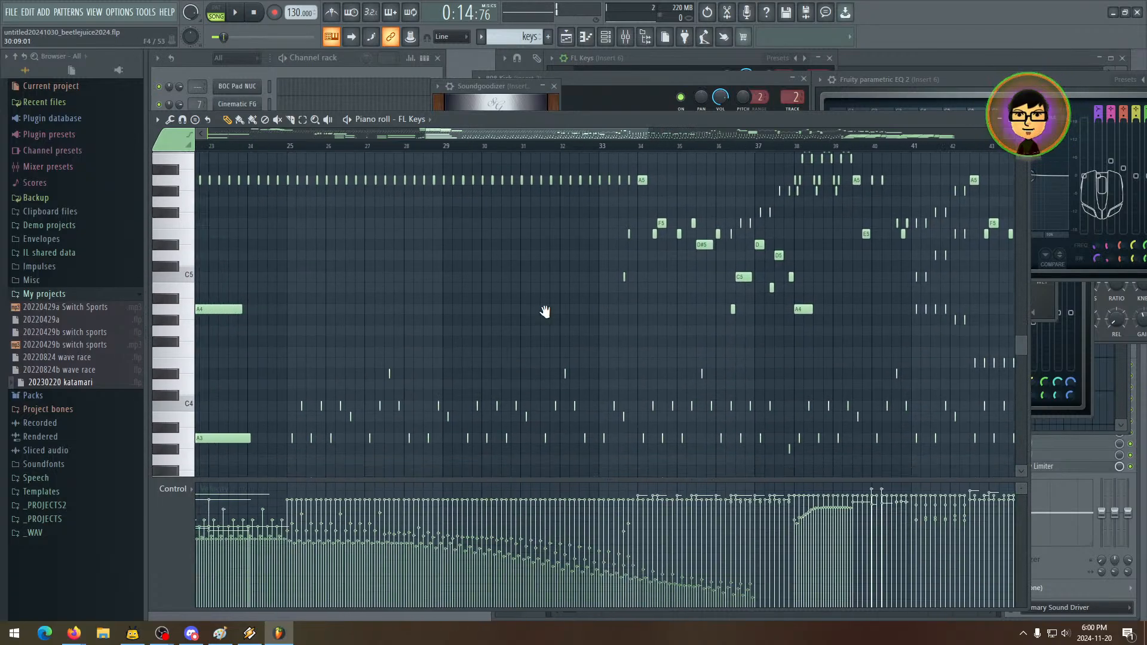
drag(435, 313, 426, 337)
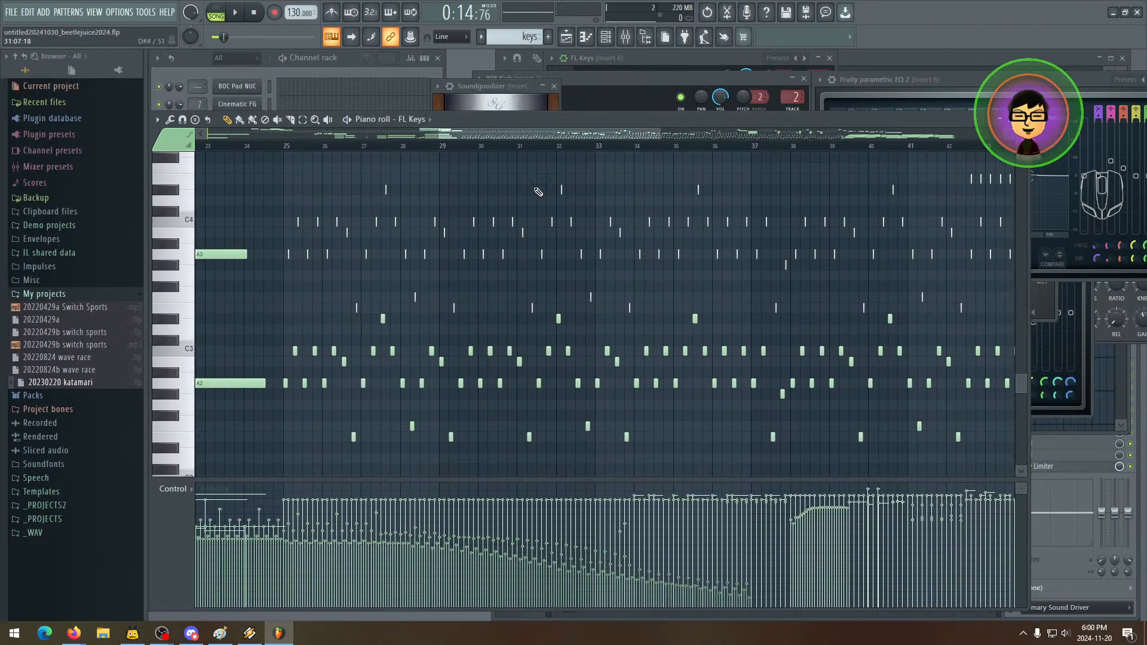
drag(661, 133, 936, 134)
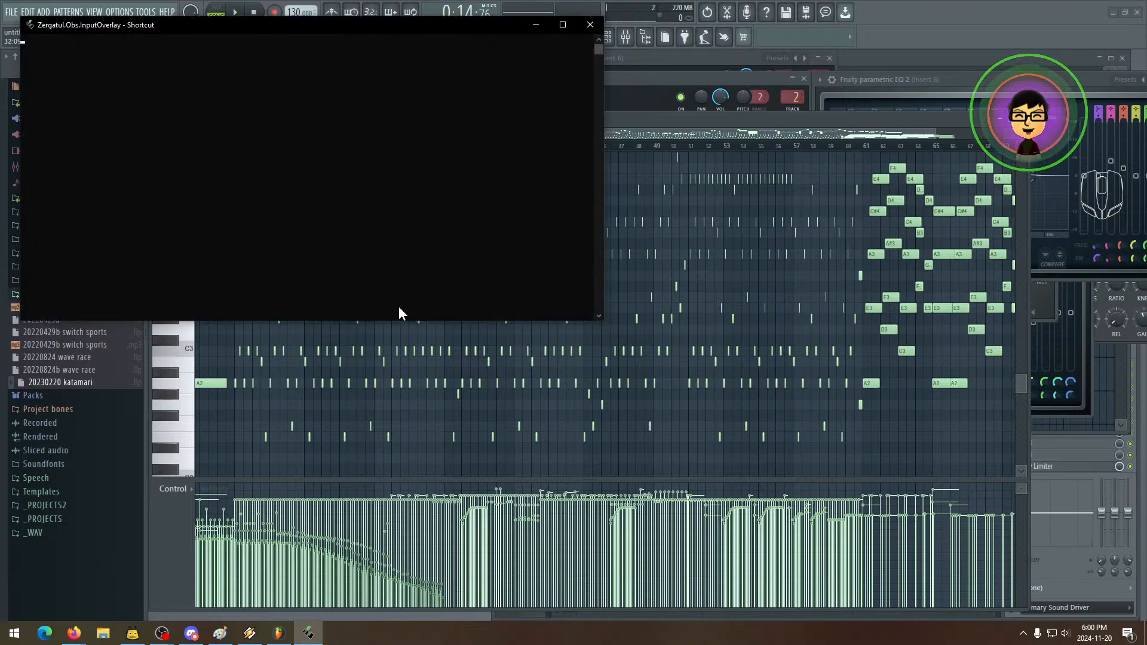
- Narrow the Zergatul.Obs.InputOverlay console window and move it off this screen, clear of the piano roll
drag(604, 178, 155, 177)
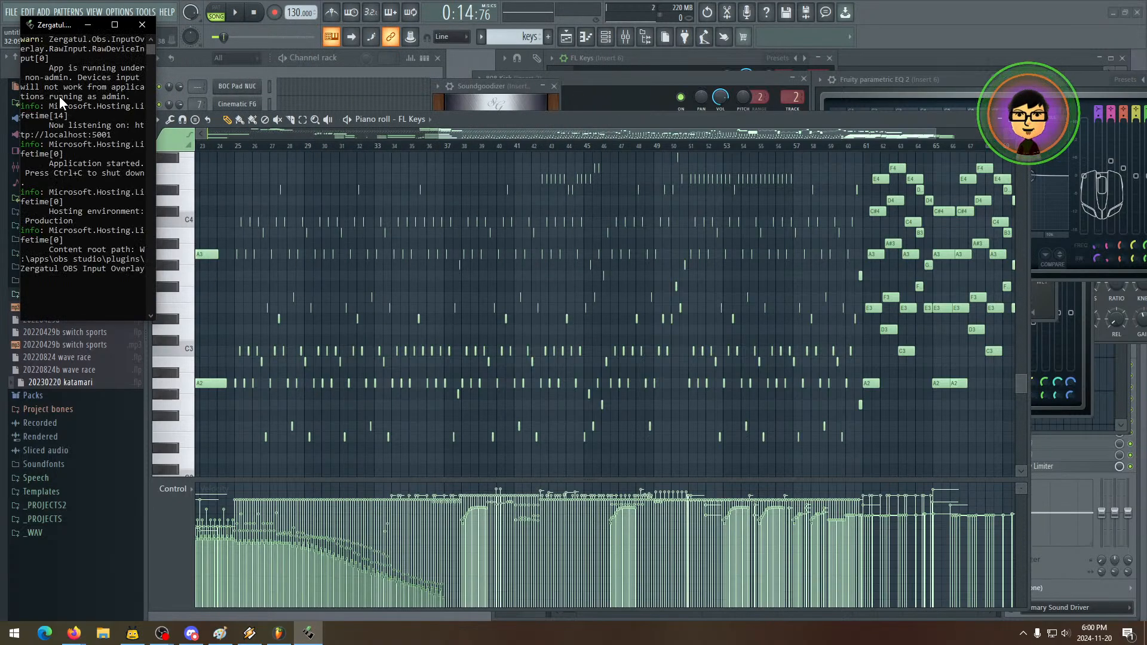
drag(53, 27, 1144, 251)
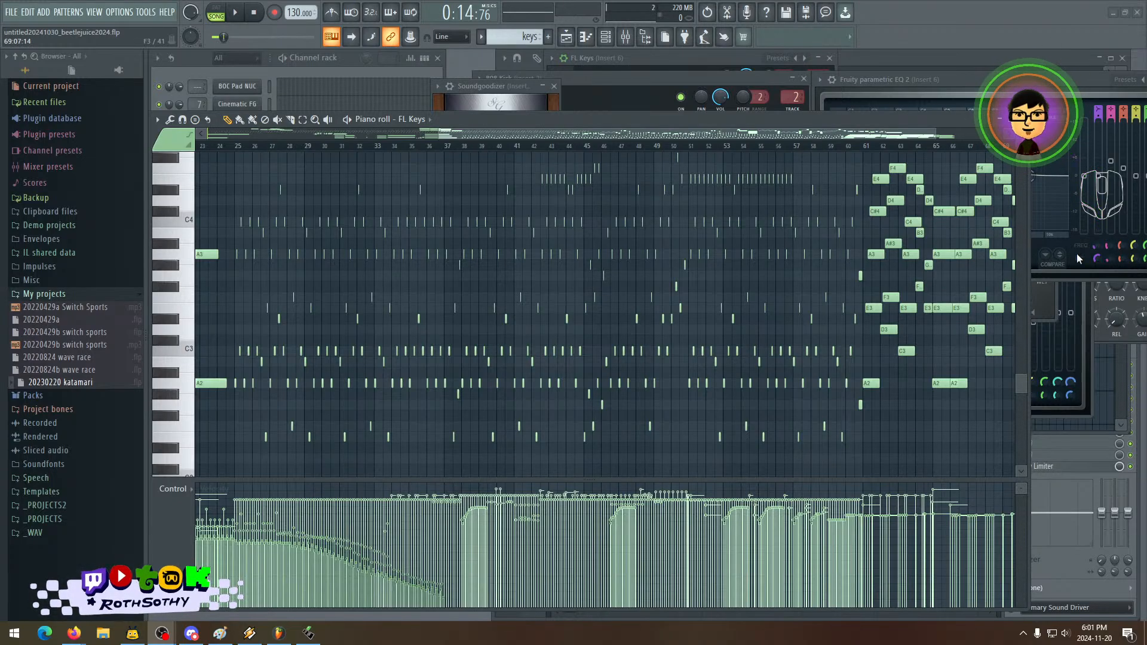
click(1006, 80)
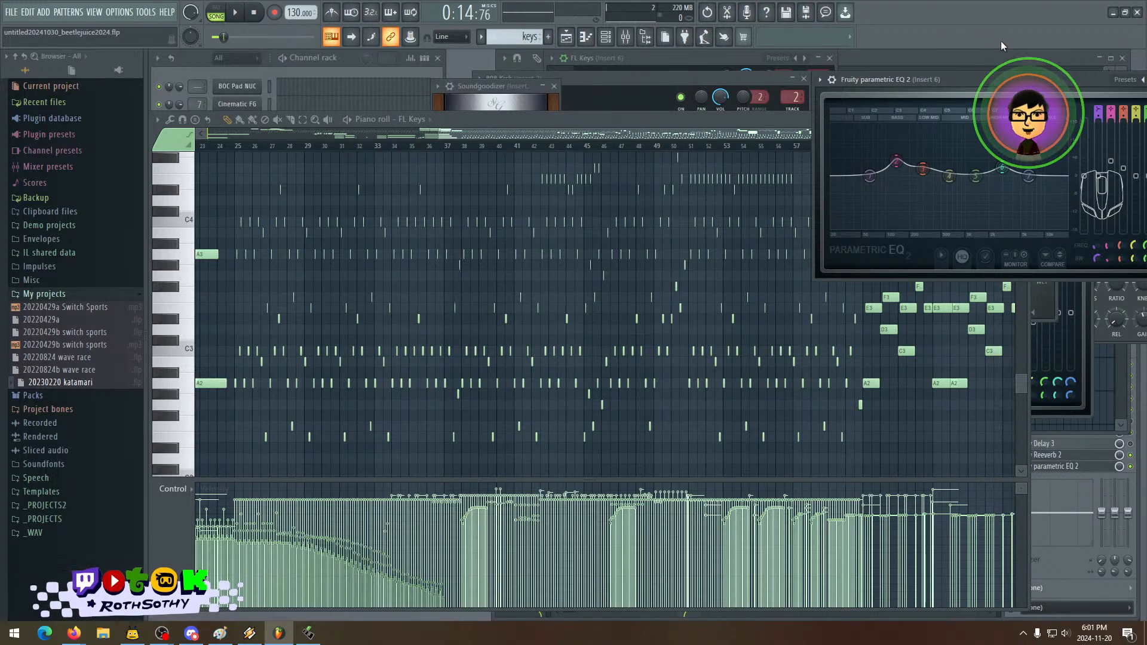
double_click(1049, 37)
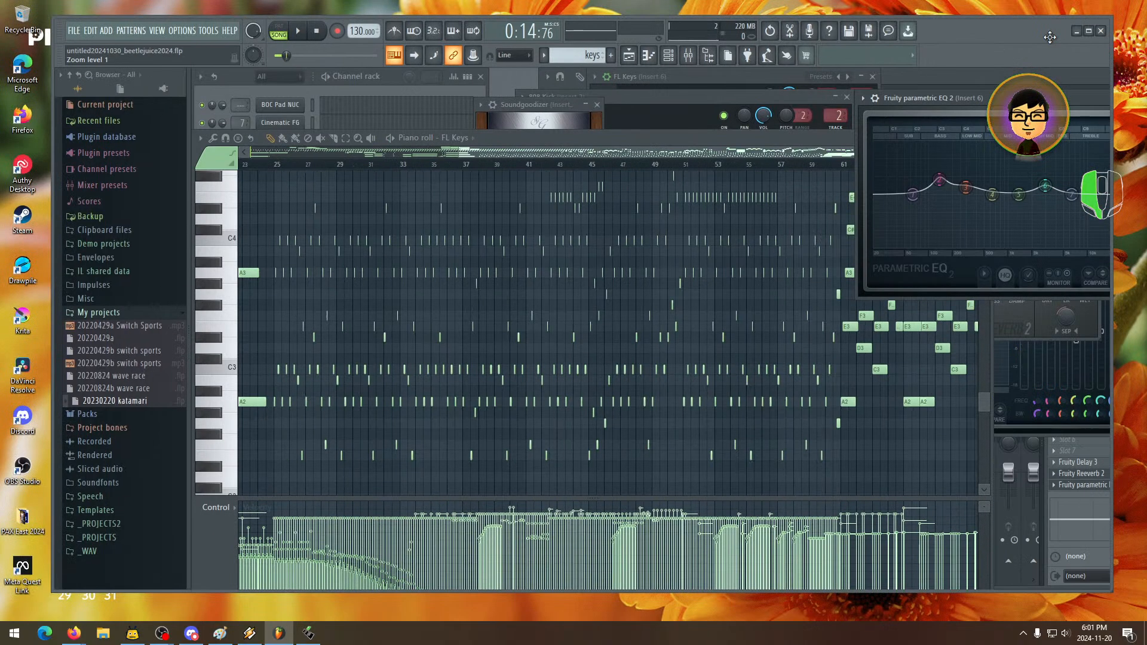
double_click(1025, 55)
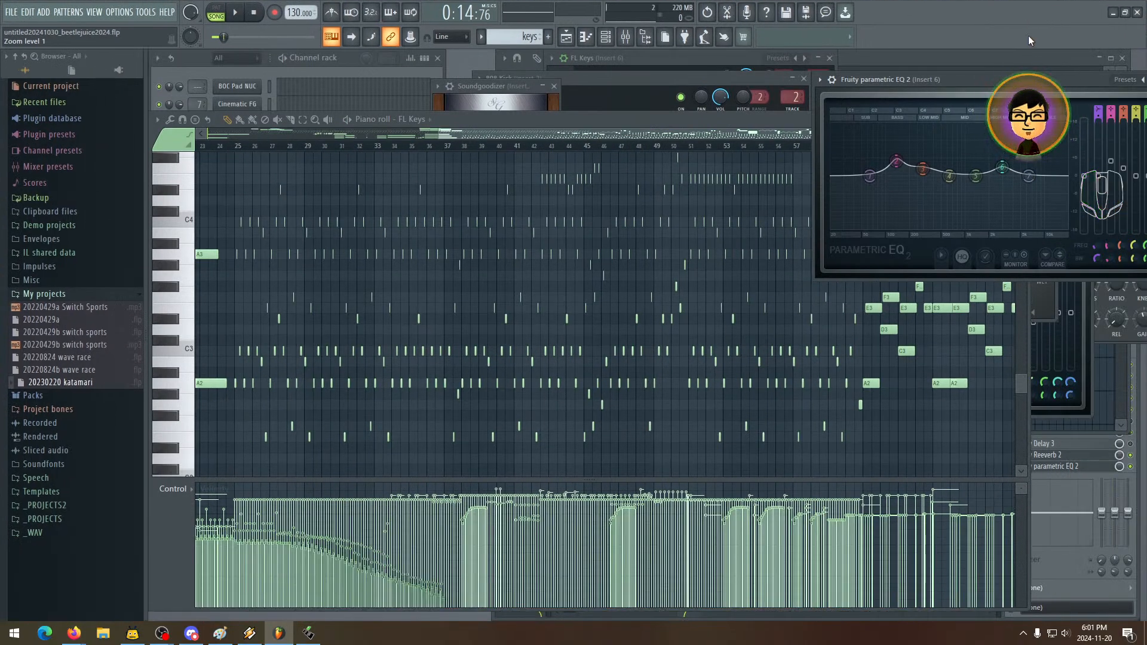
right_click(1029, 37)
click(1029, 37)
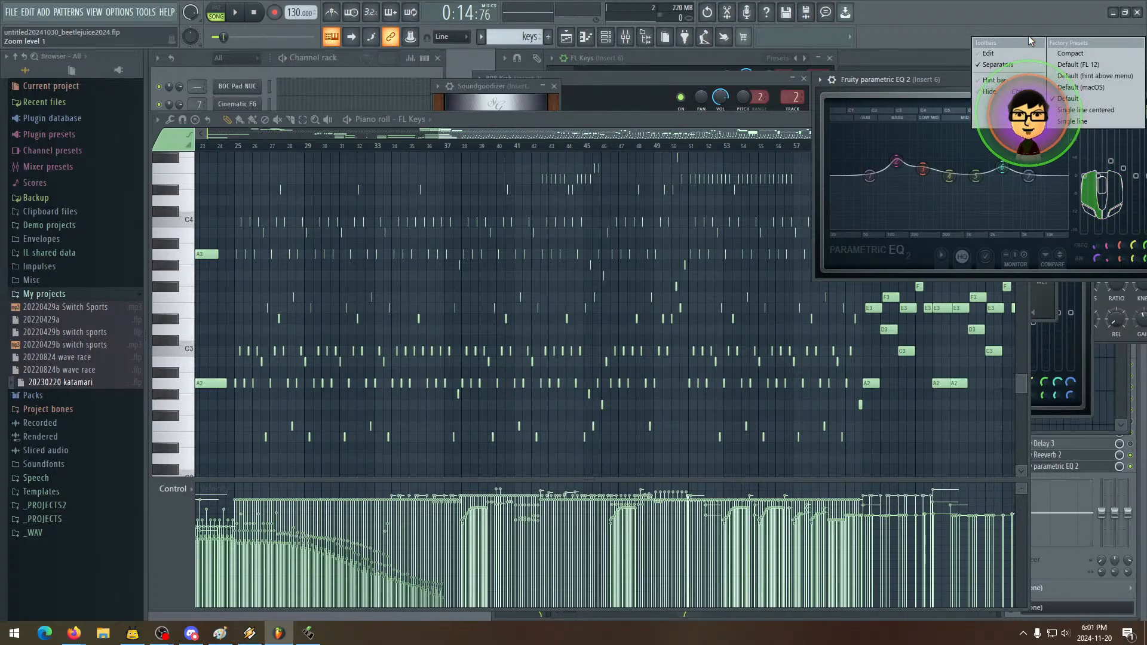
click(1011, 45)
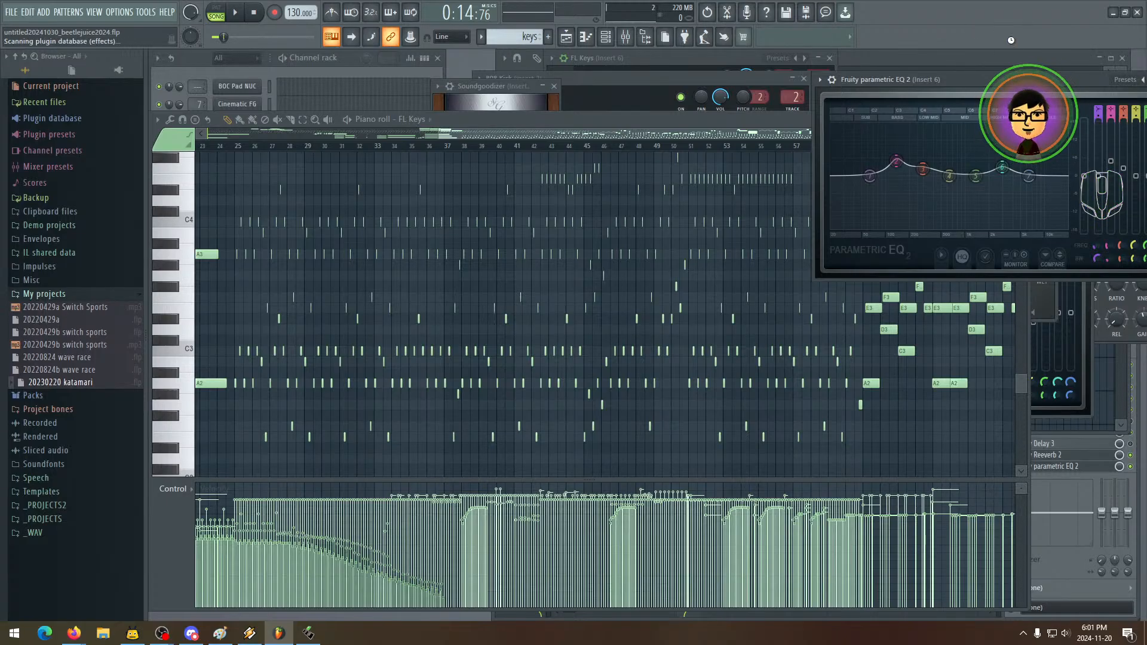
key(F8)
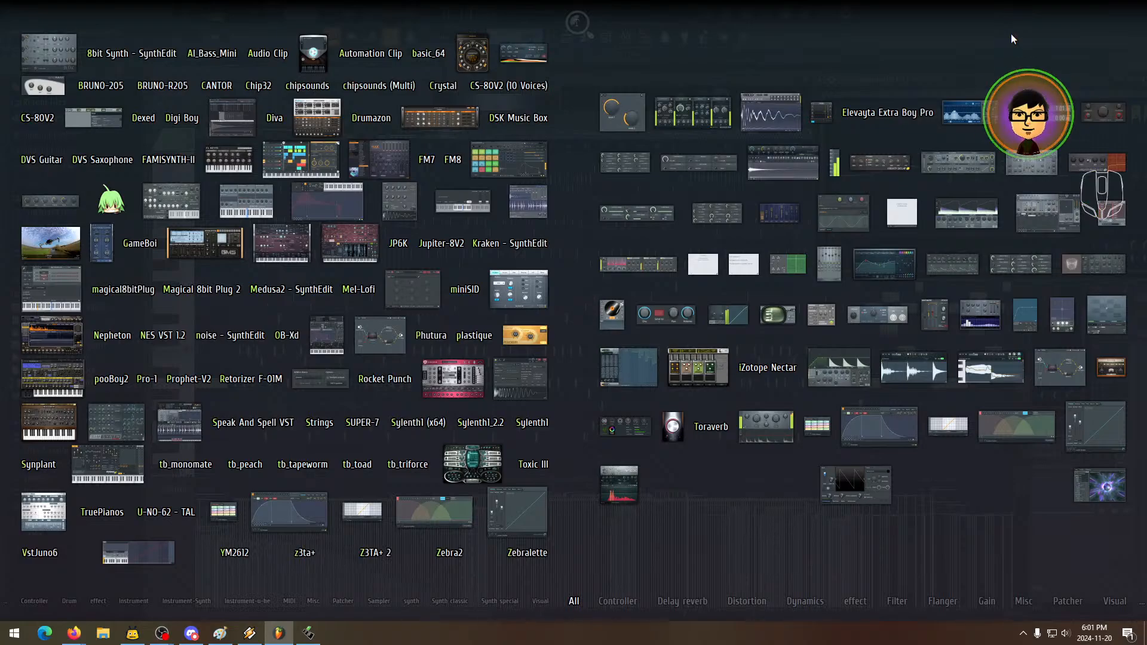
click(1011, 34)
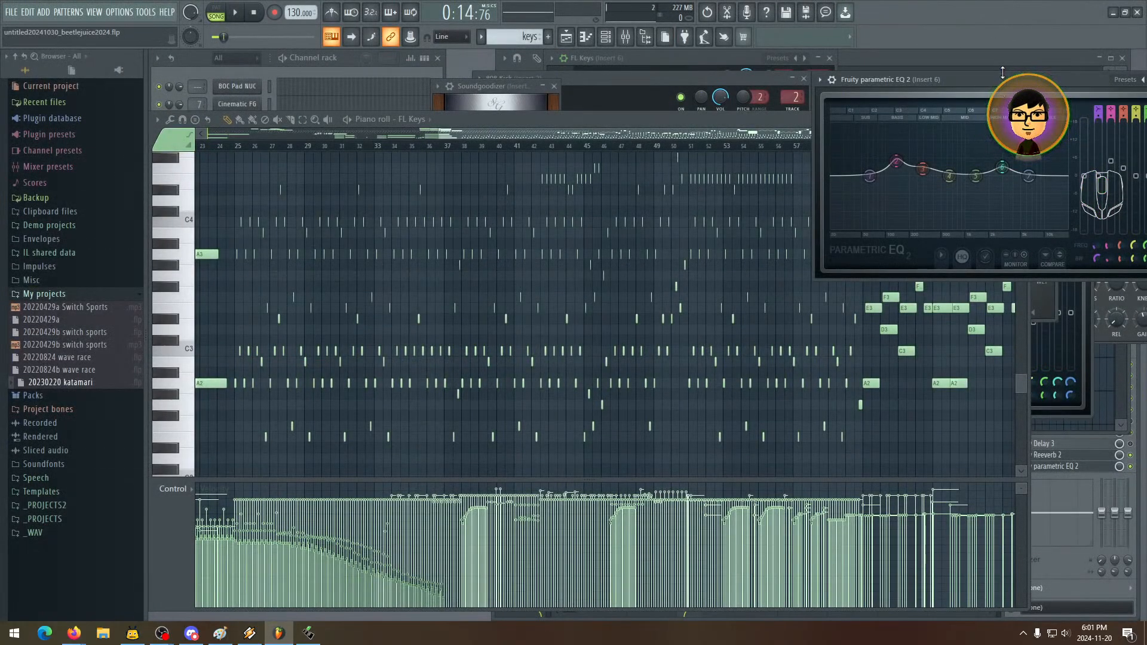
key(F8)
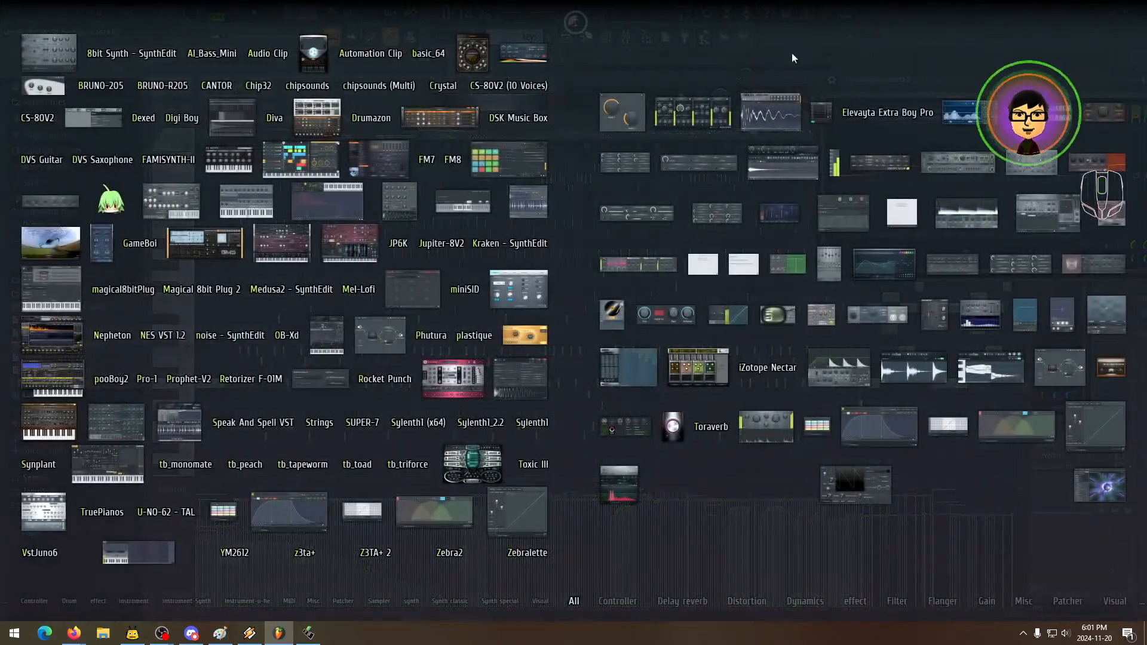
click(992, 38)
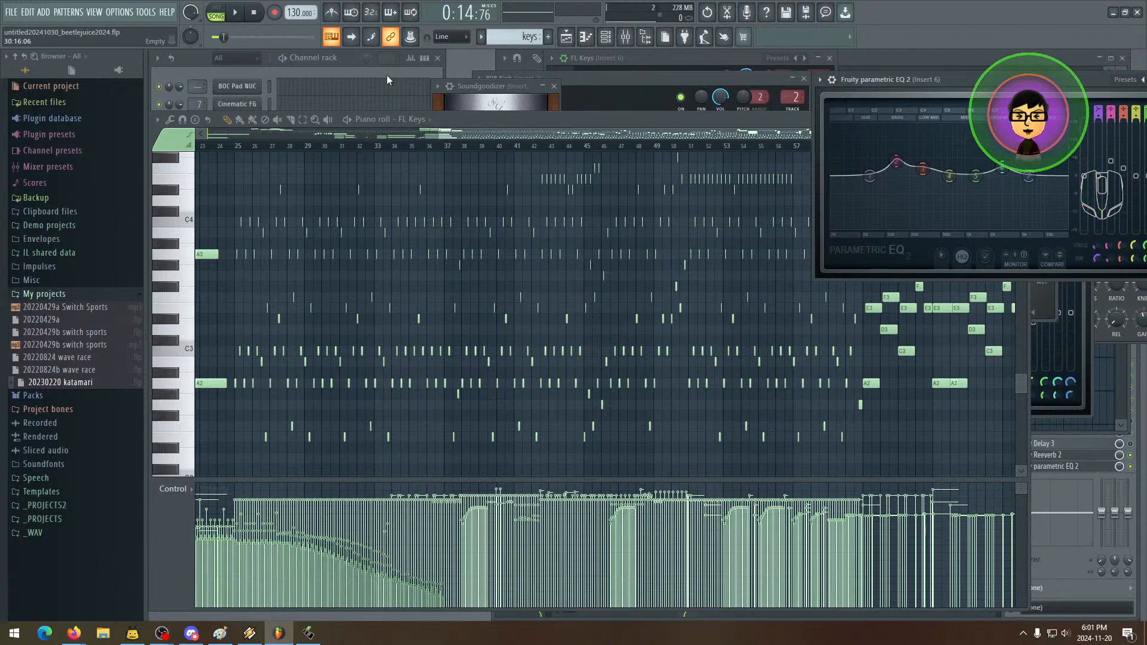
- Show the channel rack in front of the piano roll and bring the FL Keys piano roll back to the front
key(F6)
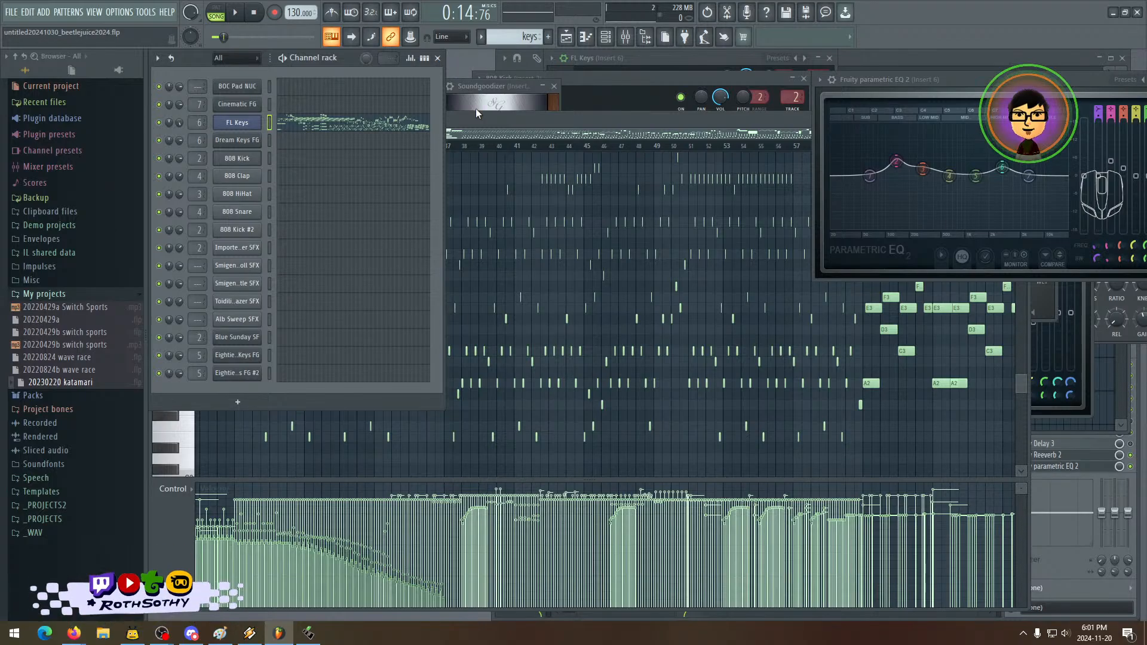
click(478, 119)
click(440, 81)
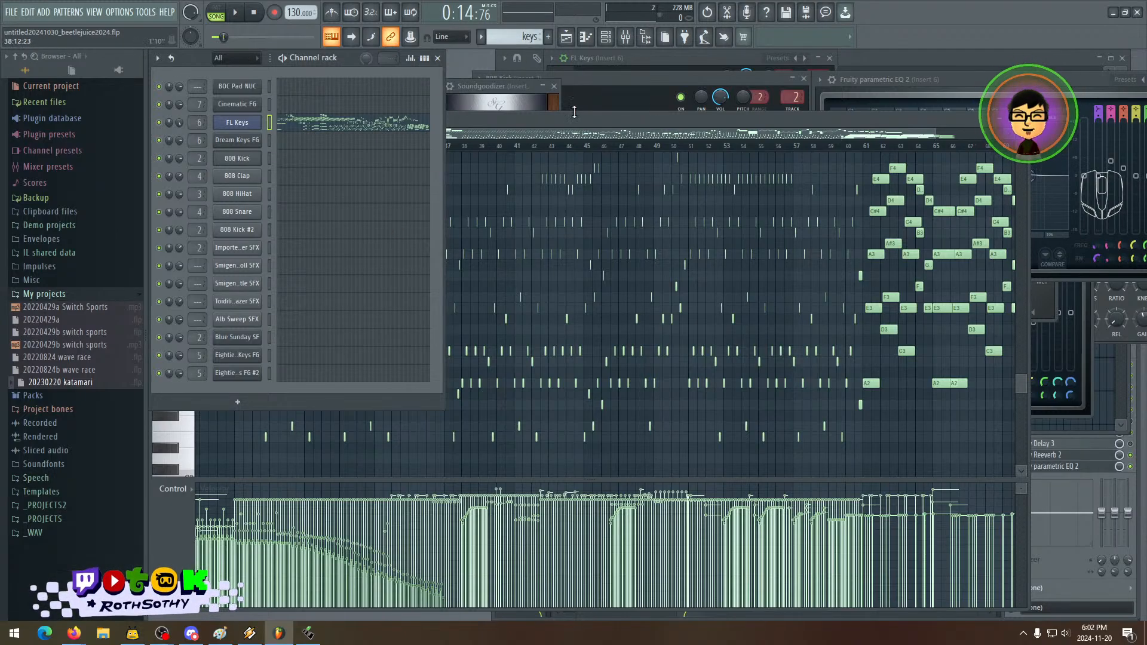
click(540, 123)
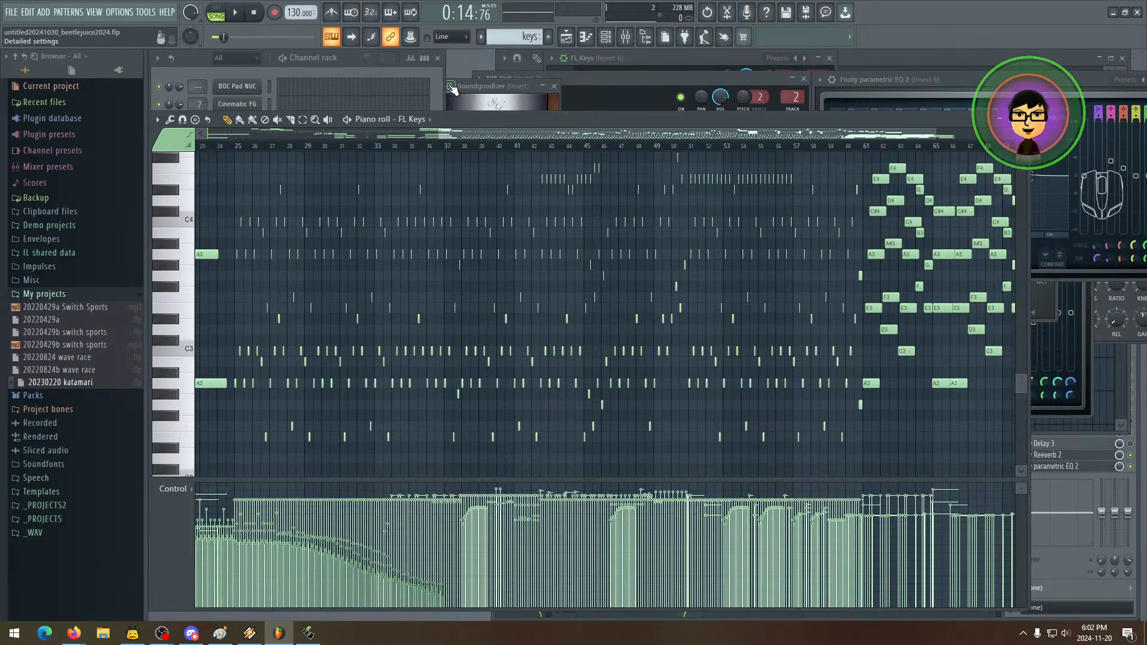
click(451, 55)
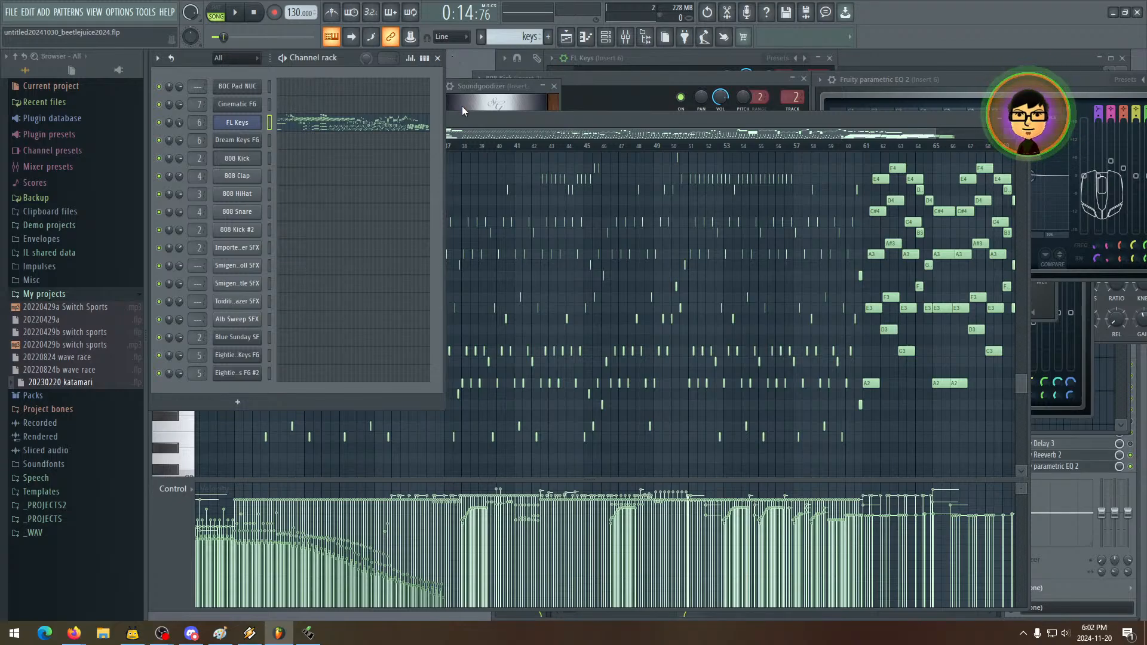
click(484, 120)
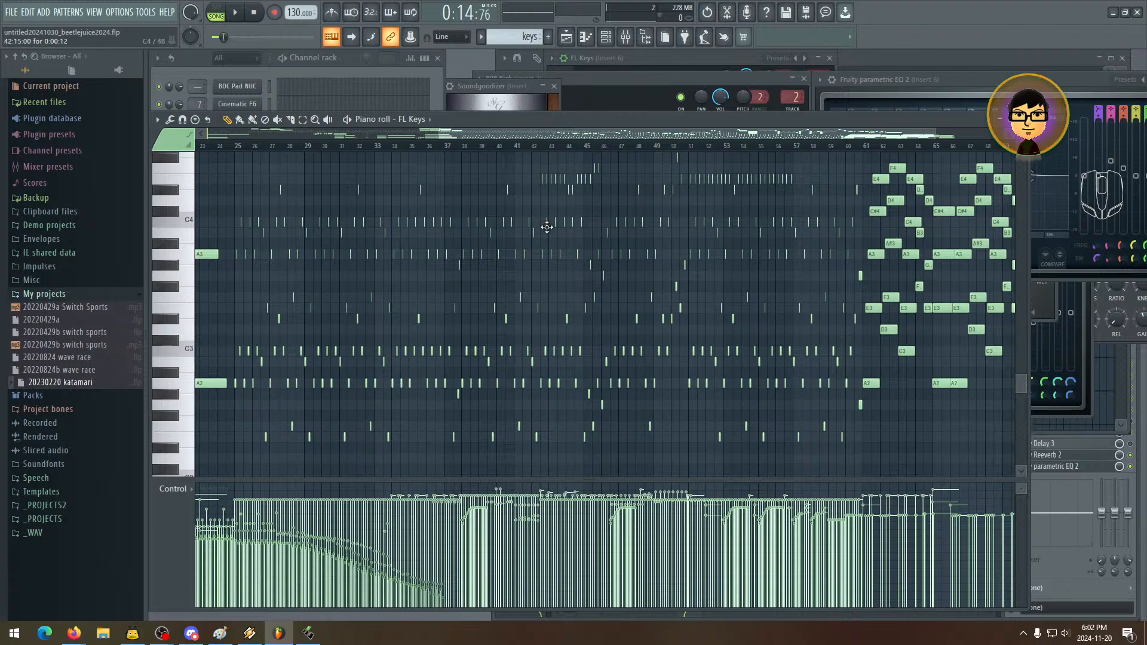
- Examine the FL Keys mid-register notes in bars 22 to 68 and the high notes up to C8 in bars 1 to 45
drag(439, 240, 504, 259)
drag(586, 268, 567, 316)
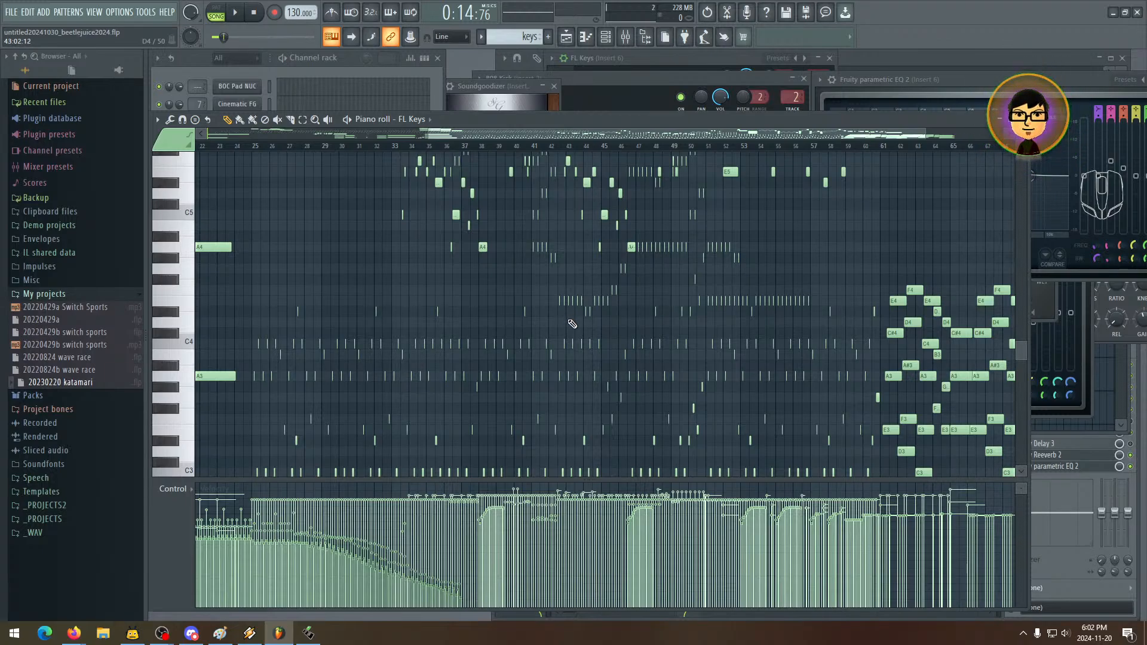
drag(572, 324, 543, 352)
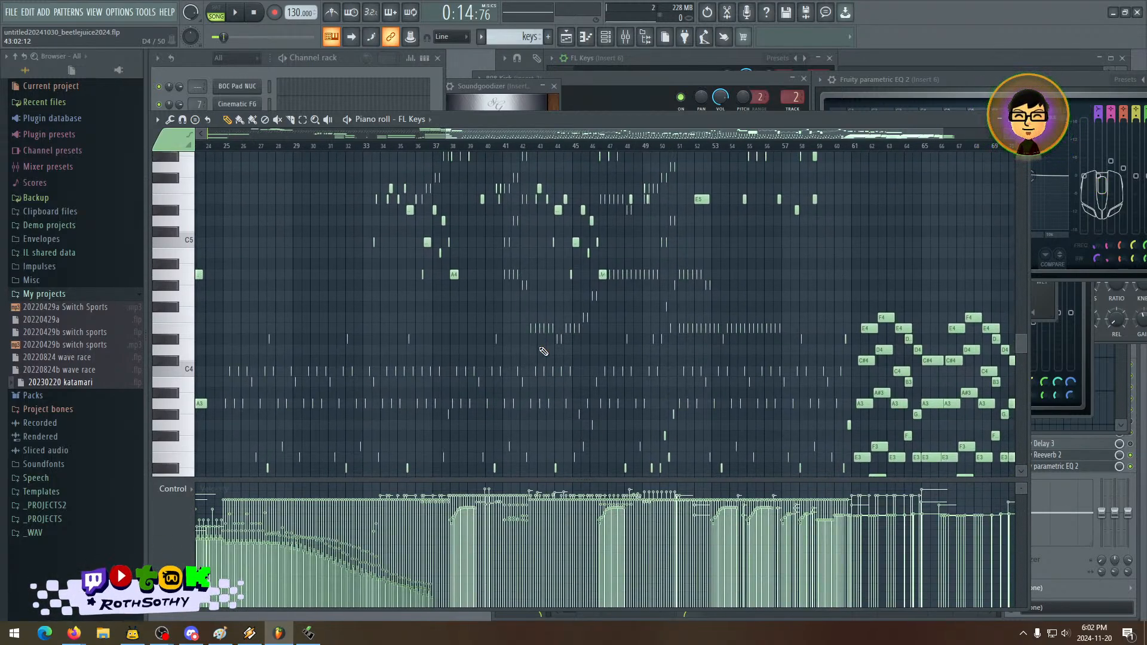
scroll(543, 351, right, 3)
scroll(542, 356, up, 2)
drag(541, 356, 737, 364)
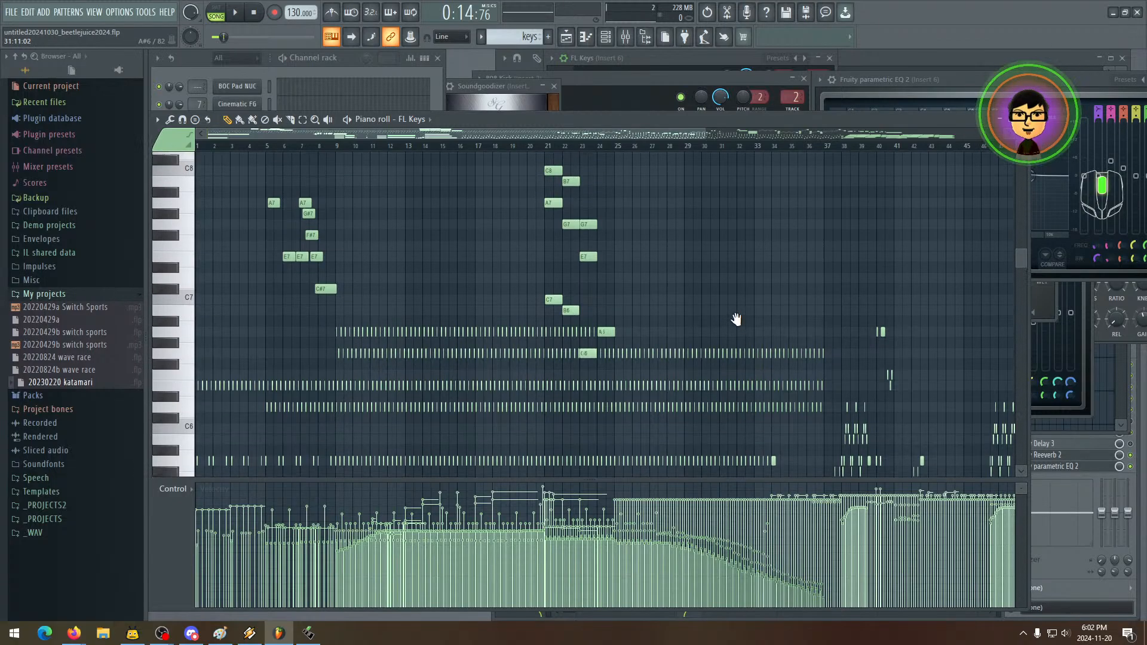
scroll(736, 319, up, 1)
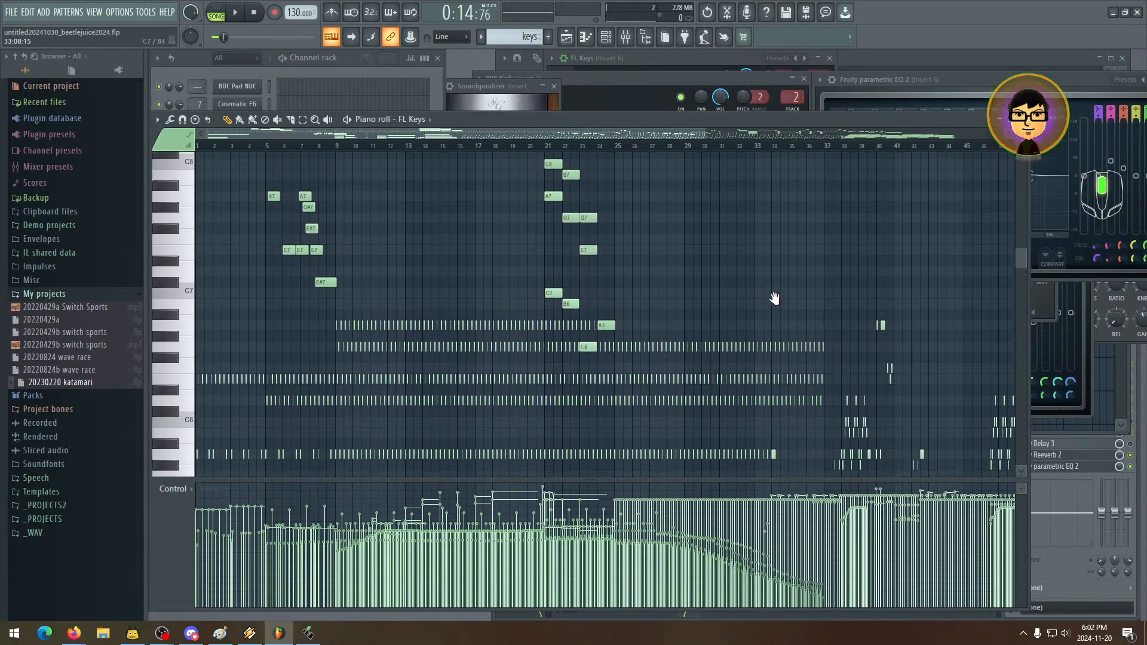
drag(773, 294, 310, 263)
drag(443, 302, 589, 281)
drag(317, 311, 555, 359)
scroll(589, 357, up, 5)
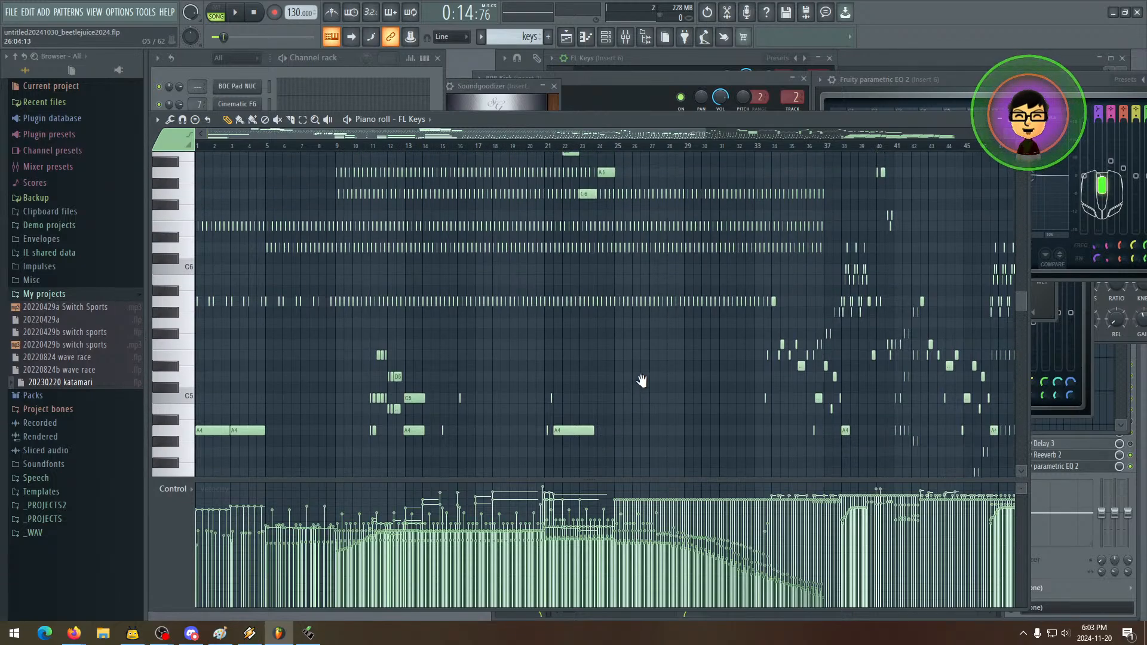
drag(675, 372, 699, 408)
drag(700, 337, 701, 374)
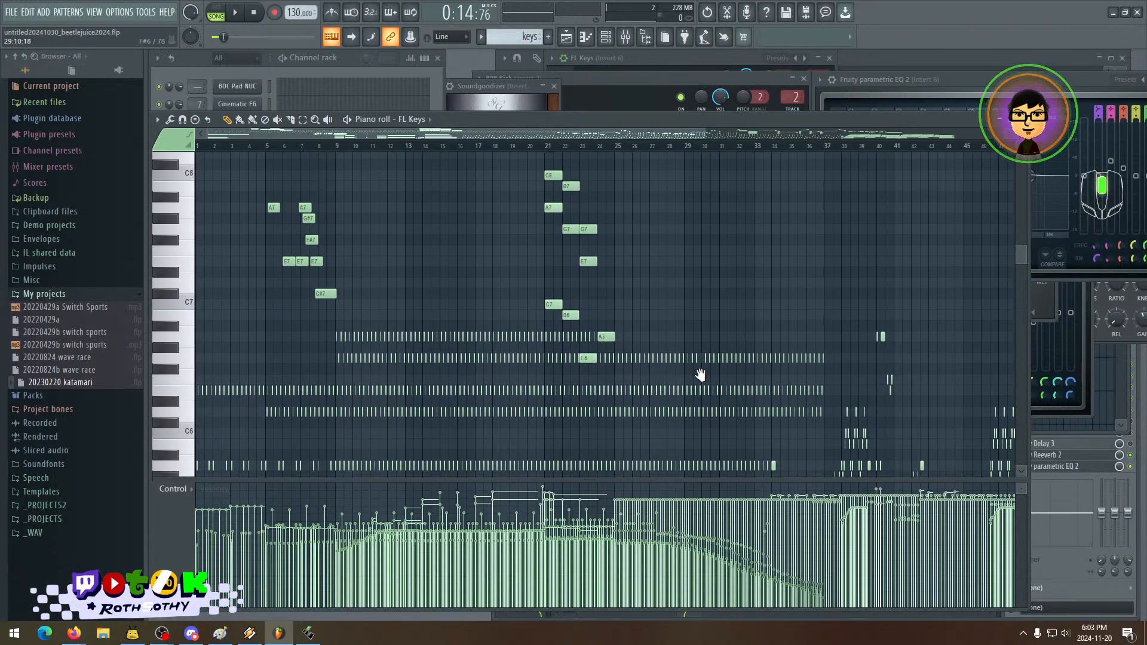
mouse_move(705, 305)
mouse_down()
mouse_move(707, 339)
mouse_move(712, 310)
mouse_move(734, 333)
mouse_move(710, 328)
mouse_move(720, 345)
mouse_move(717, 328)
mouse_up()
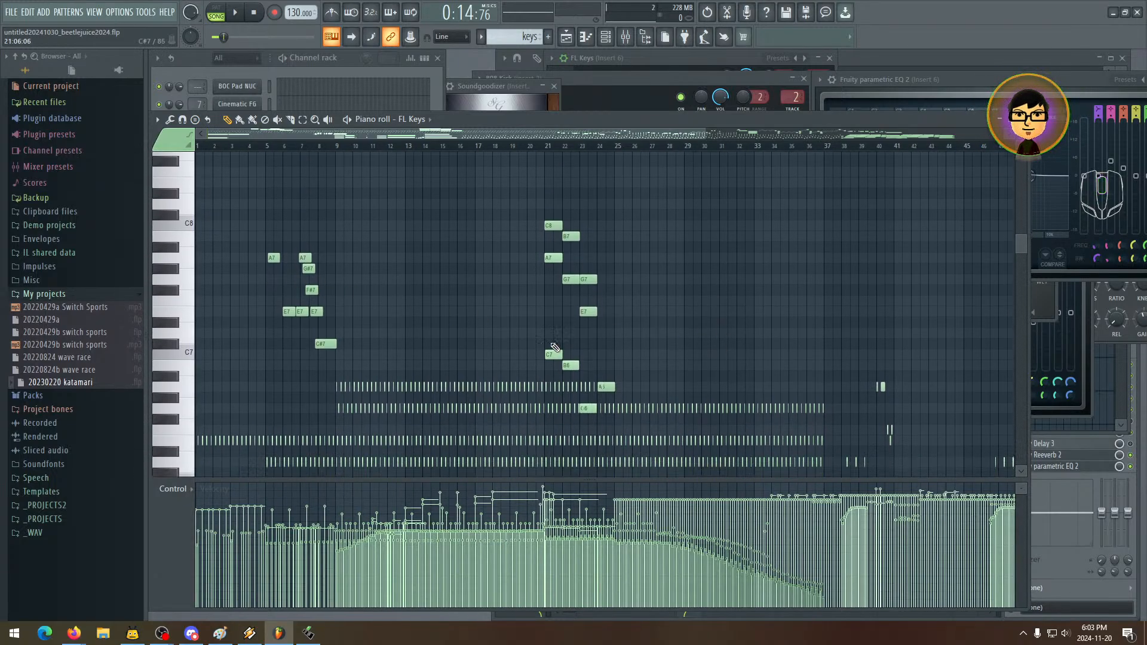
- Examine the lower FL Keys notes around C3 and C4 from bar 25 to bar 61 and place the playhead at bar 25
drag(557, 441, 564, 326)
drag(577, 432, 584, 320)
drag(584, 394, 581, 312)
drag(645, 370, 500, 343)
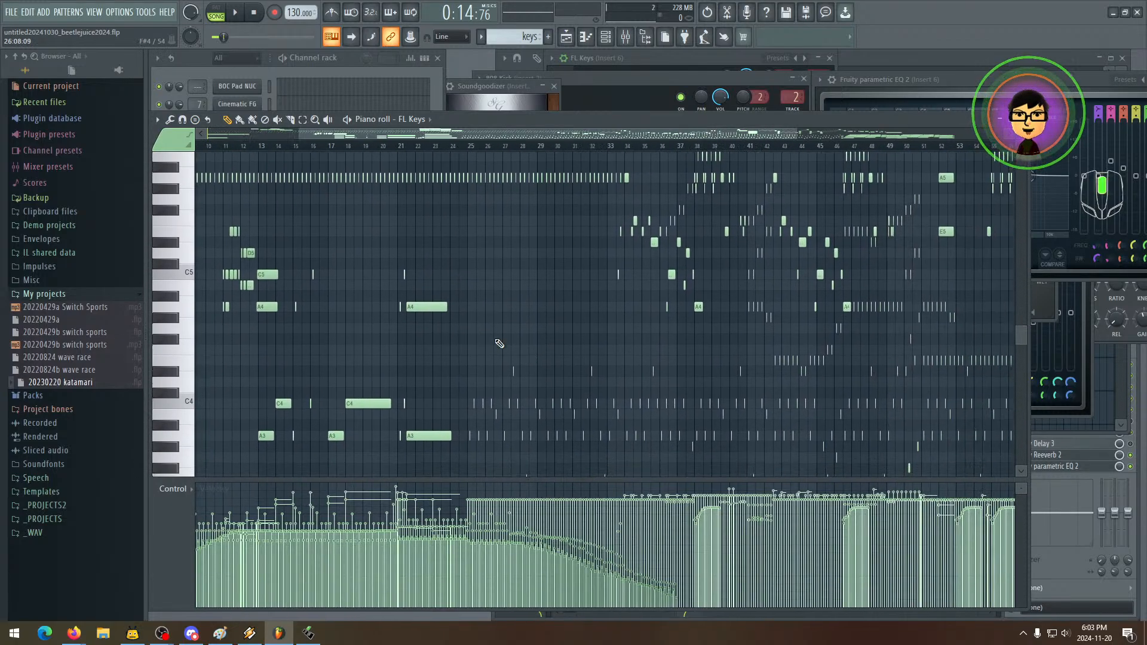
drag(798, 460, 604, 348)
drag(687, 419, 553, 338)
drag(585, 447, 562, 359)
mouse_move(347, 374)
mouse_down()
mouse_move(525, 400)
mouse_move(636, 451)
mouse_up()
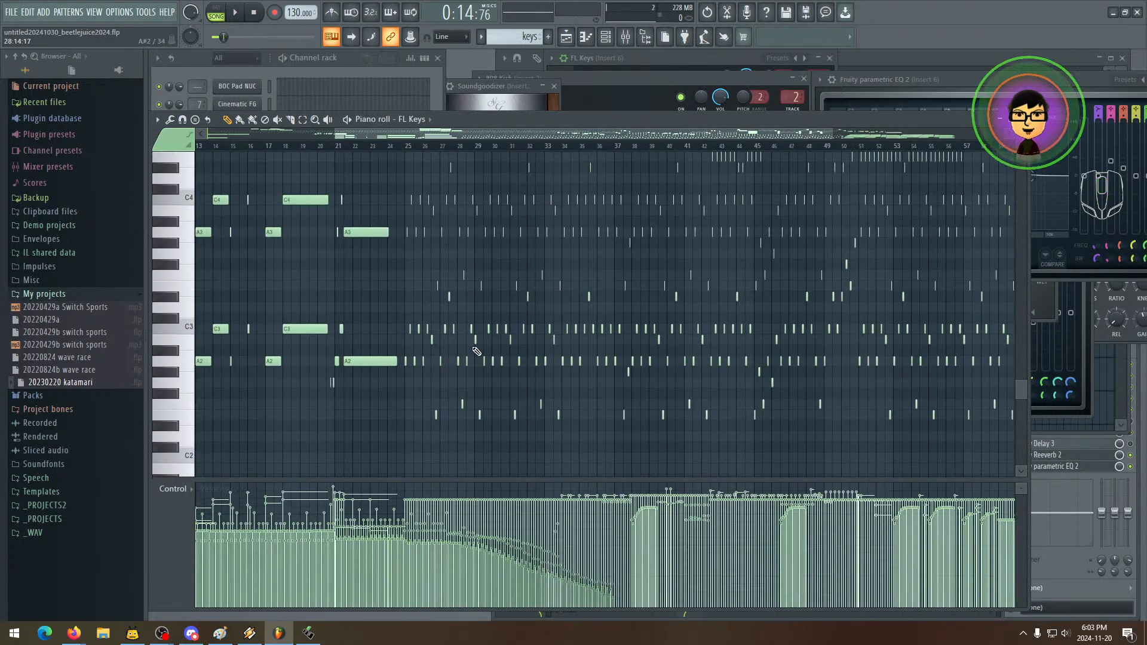
drag(495, 393, 384, 382)
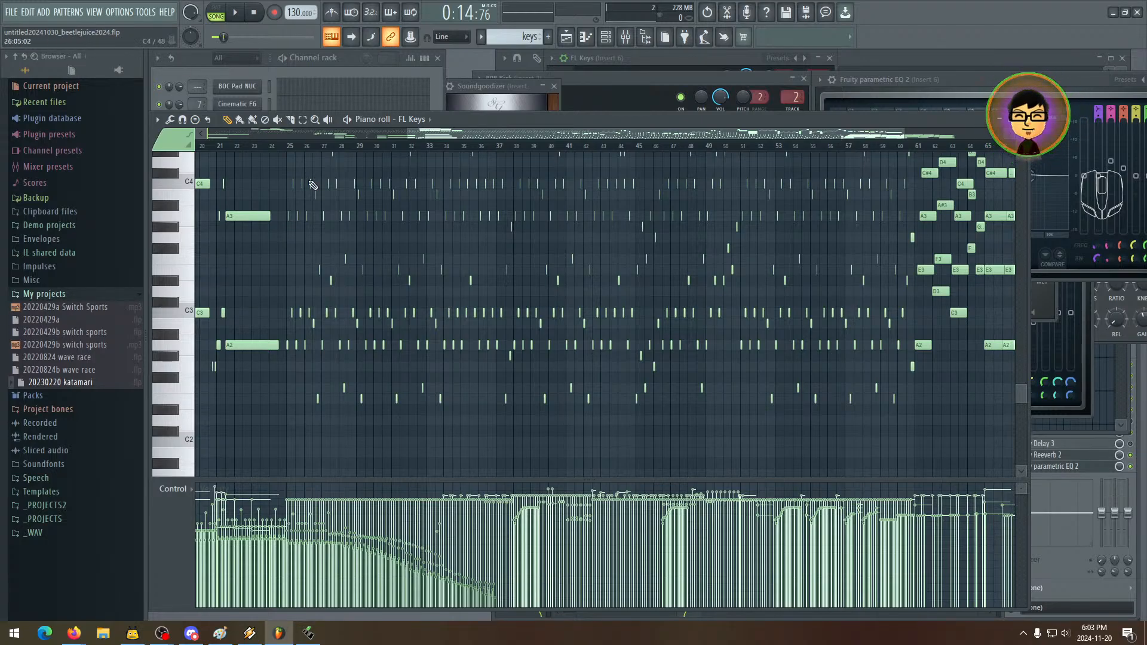
drag(436, 279, 511, 286)
click(365, 147)
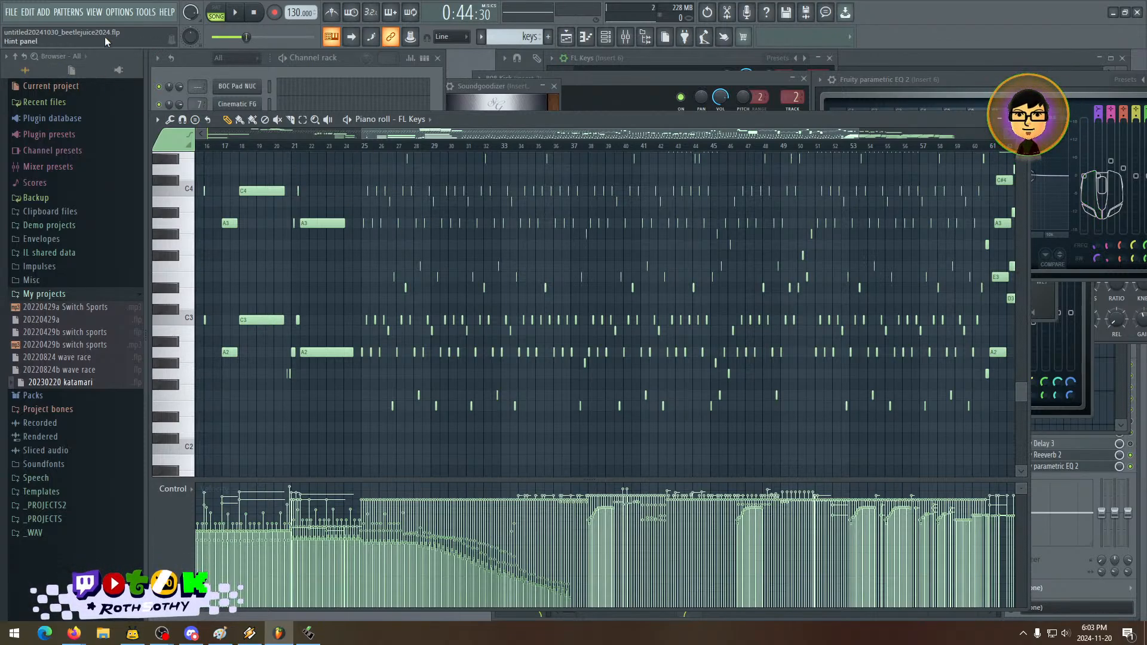
- Examine the overlapping chord notes between A2 and F4 in bars 61 to 71 and place the playhead at bar 61
drag(783, 255, 461, 276)
mouse_move(727, 224)
mouse_down()
mouse_move(630, 232)
mouse_move(473, 306)
mouse_up()
drag(595, 315, 547, 262)
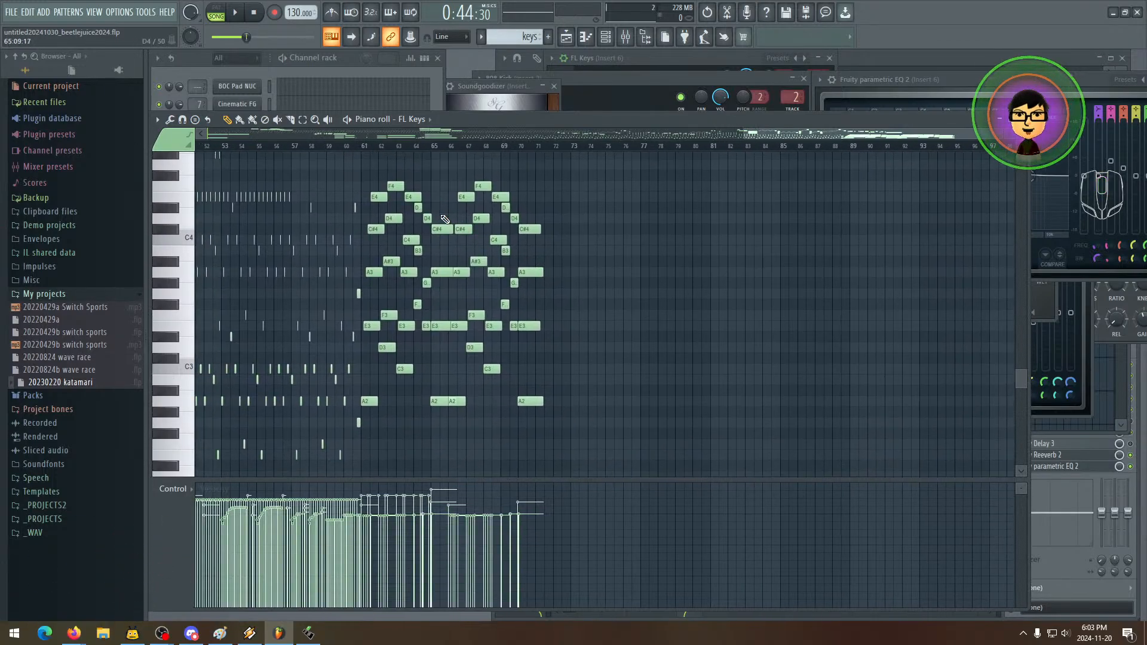
drag(363, 187, 332, 182)
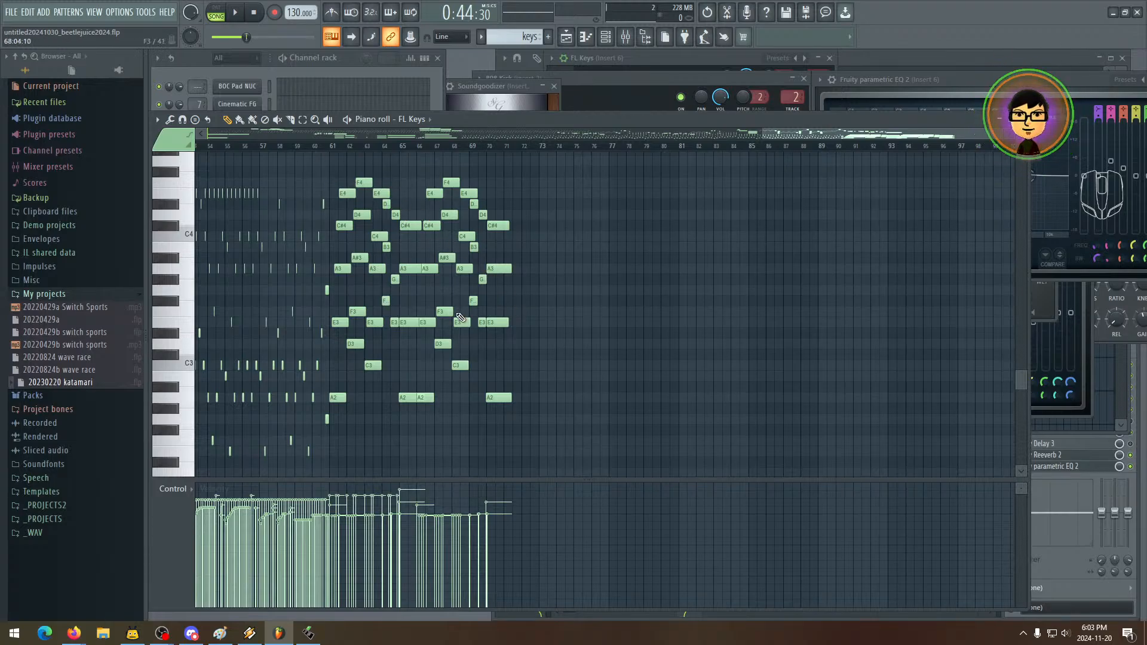
drag(521, 240, 554, 281)
drag(390, 250, 457, 245)
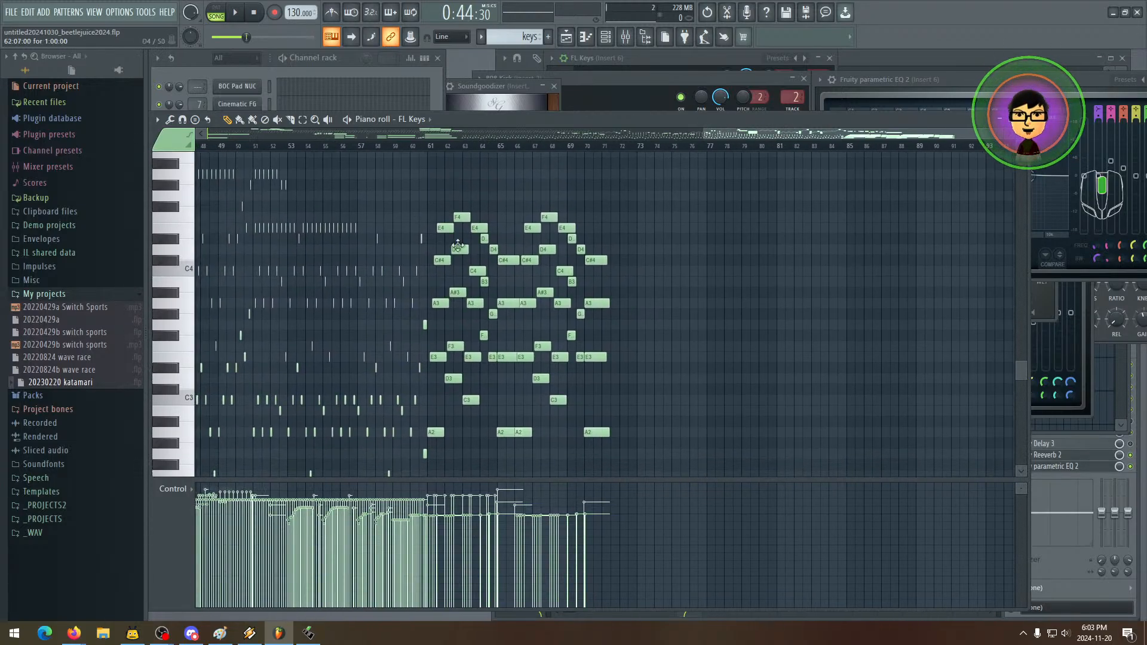
drag(446, 193, 388, 190)
click(375, 150)
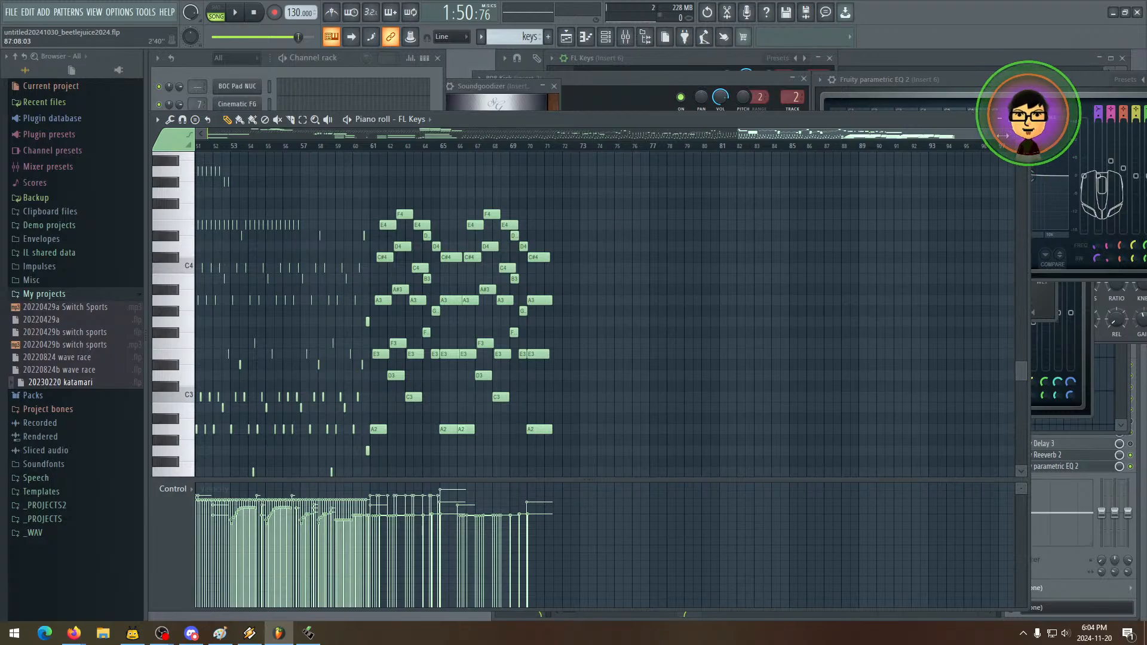
- Zoom in on bars 60 to 70, switch to pattern mode, and play the FL Keys notes from bar 61 past bar 62, stopping playback
drag(1002, 136, 859, 136)
drag(838, 179, 405, 183)
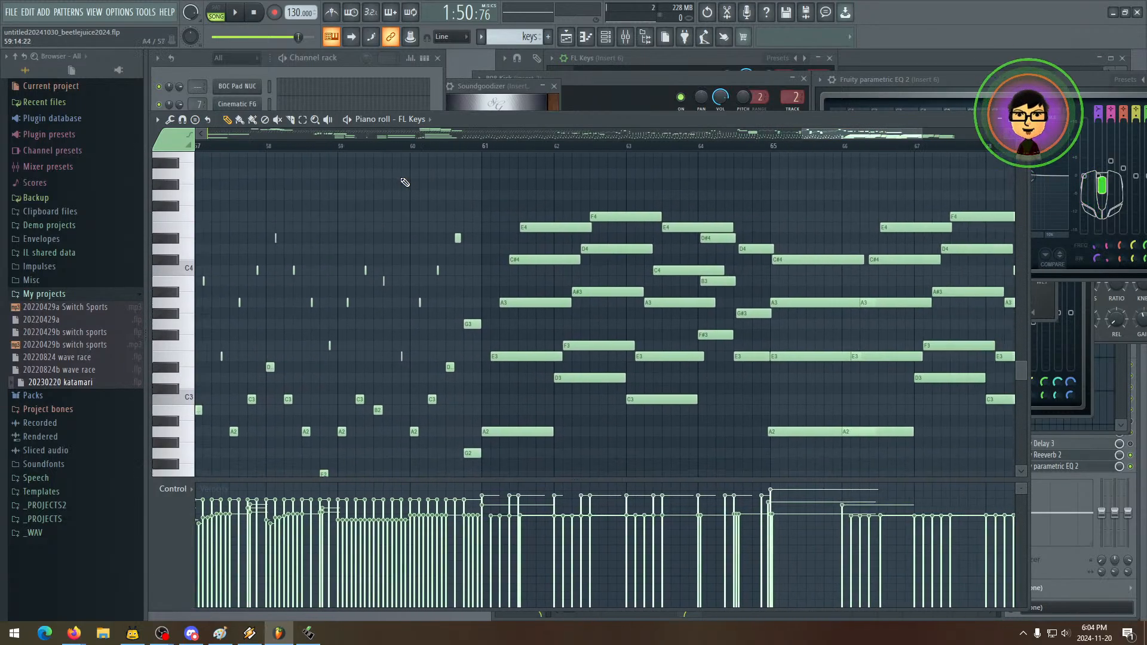
drag(583, 233, 369, 212)
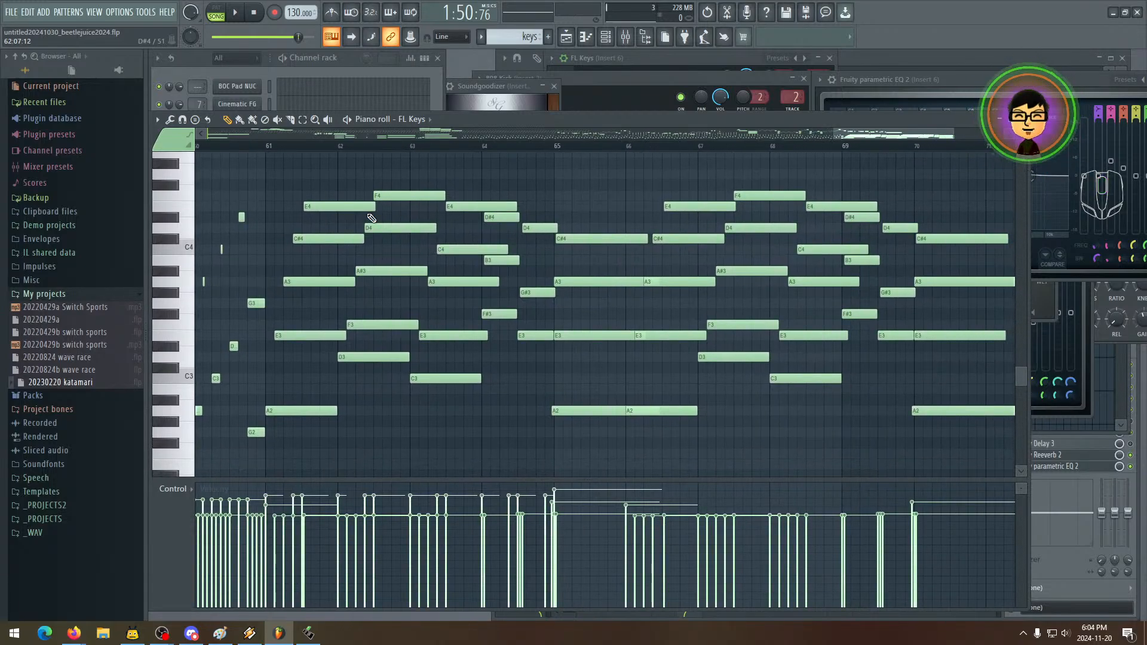
click(265, 148)
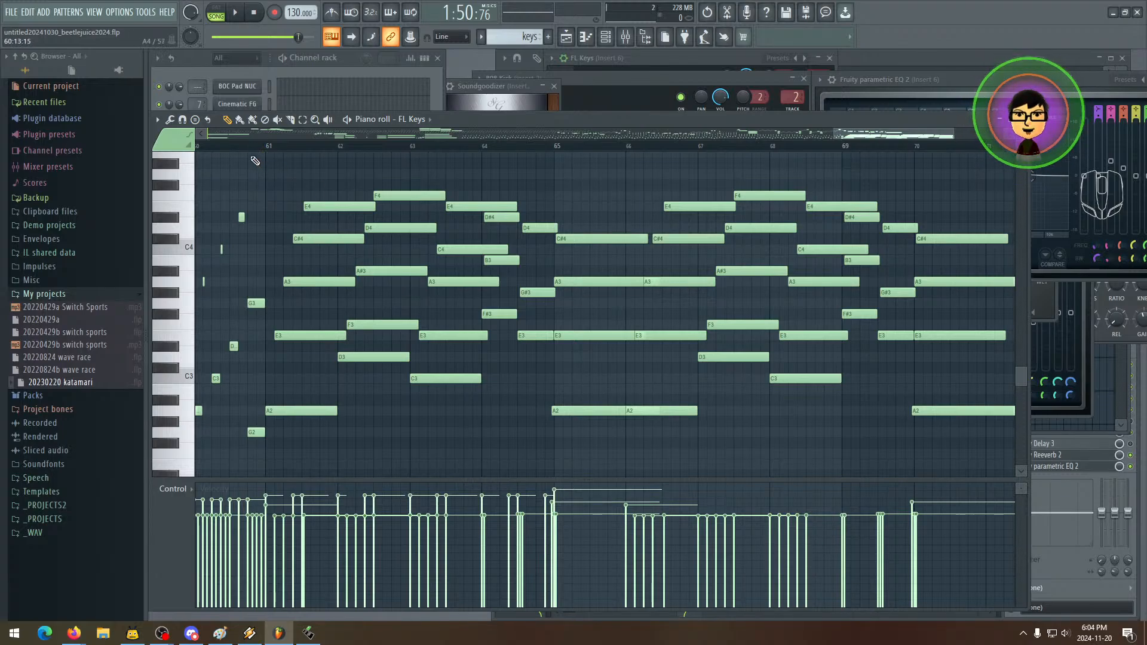
click(219, 17)
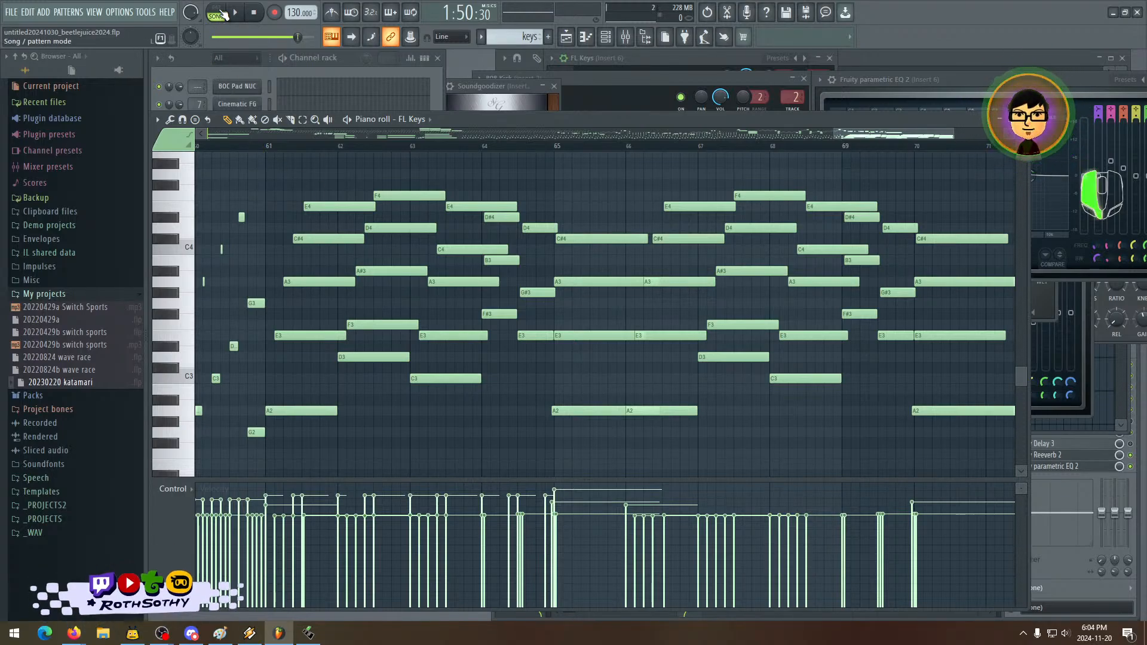
click(270, 152)
key(space)
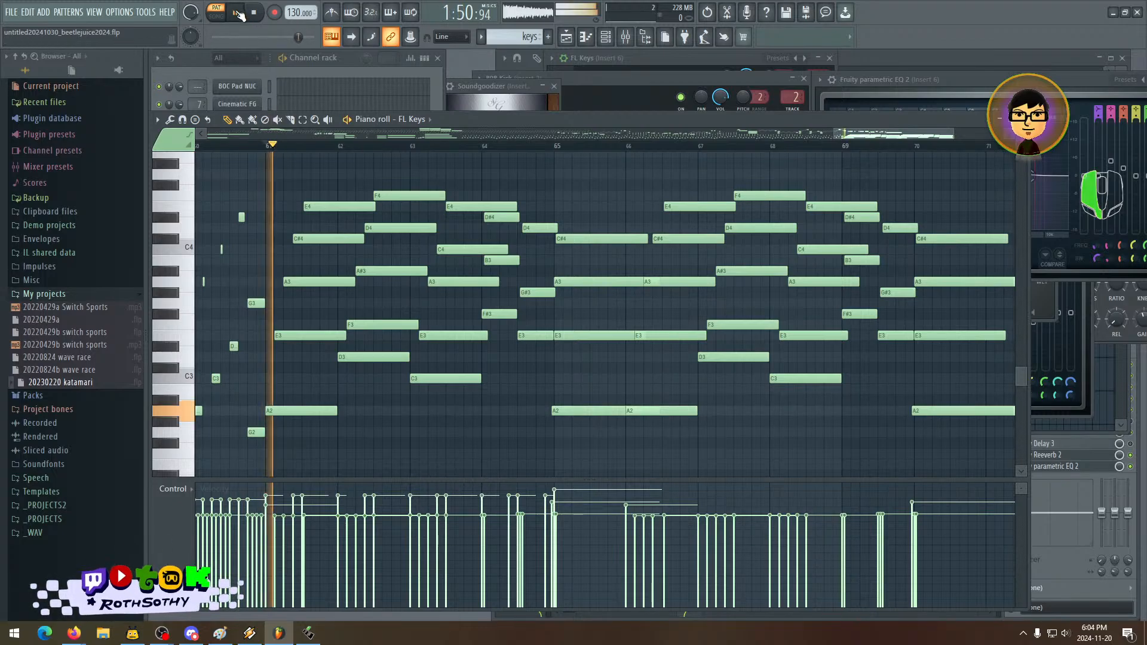
drag(350, 219, 330, 245)
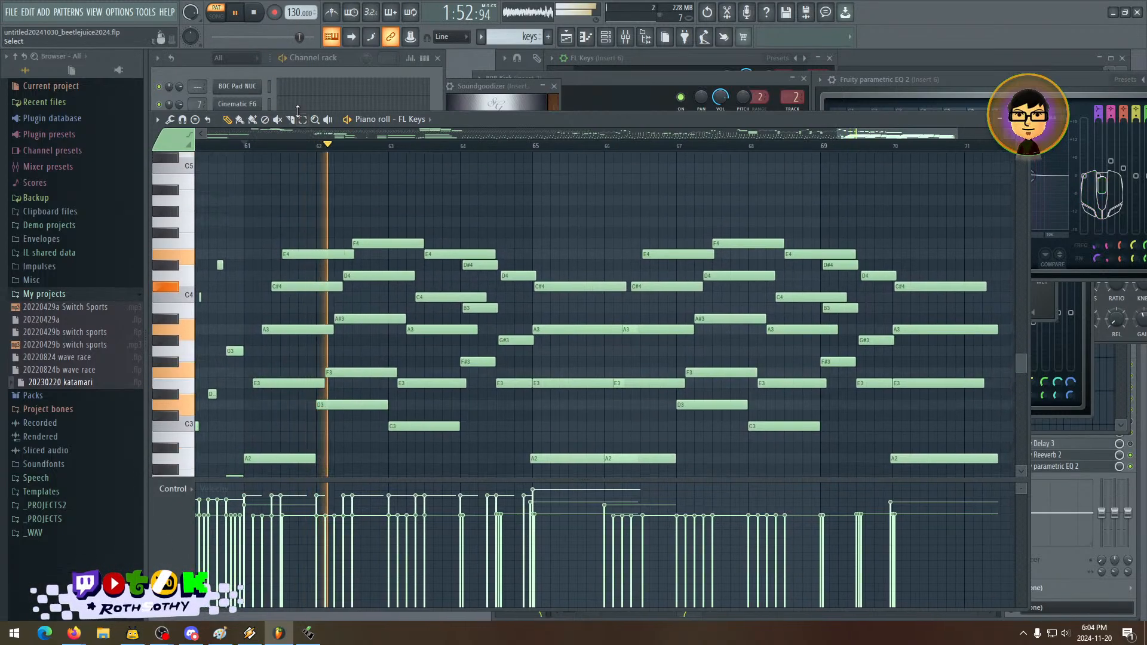
click(256, 14)
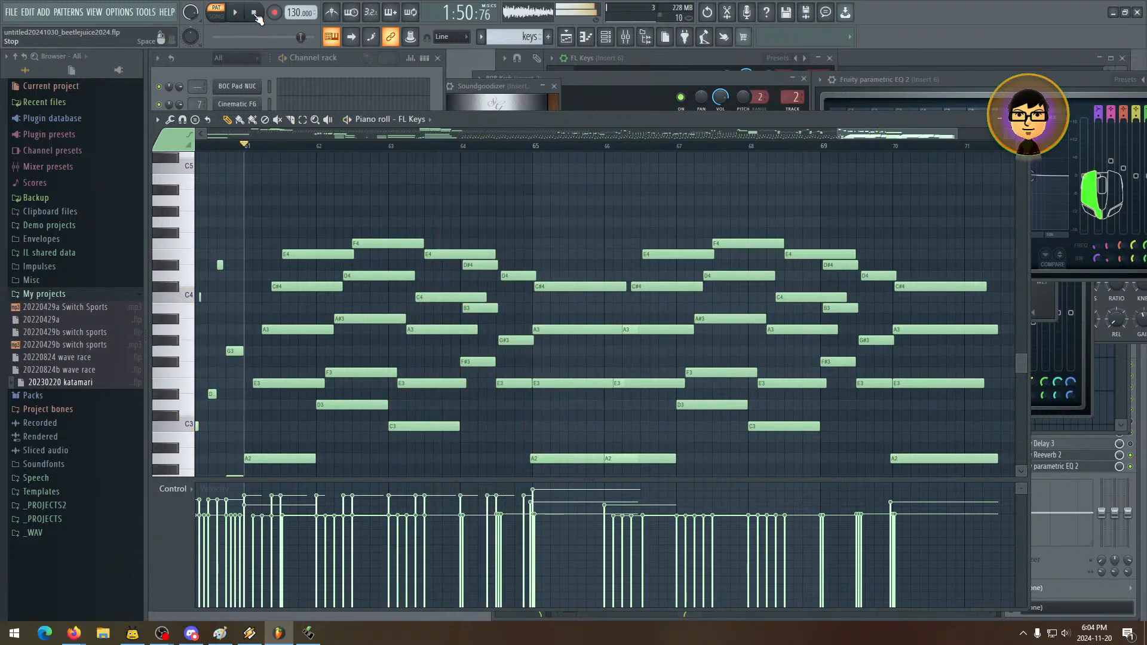
- Examine the staggered chord notes and the high melody above them closely across bars 60 to 67
drag(346, 349, 423, 300)
drag(632, 304, 599, 328)
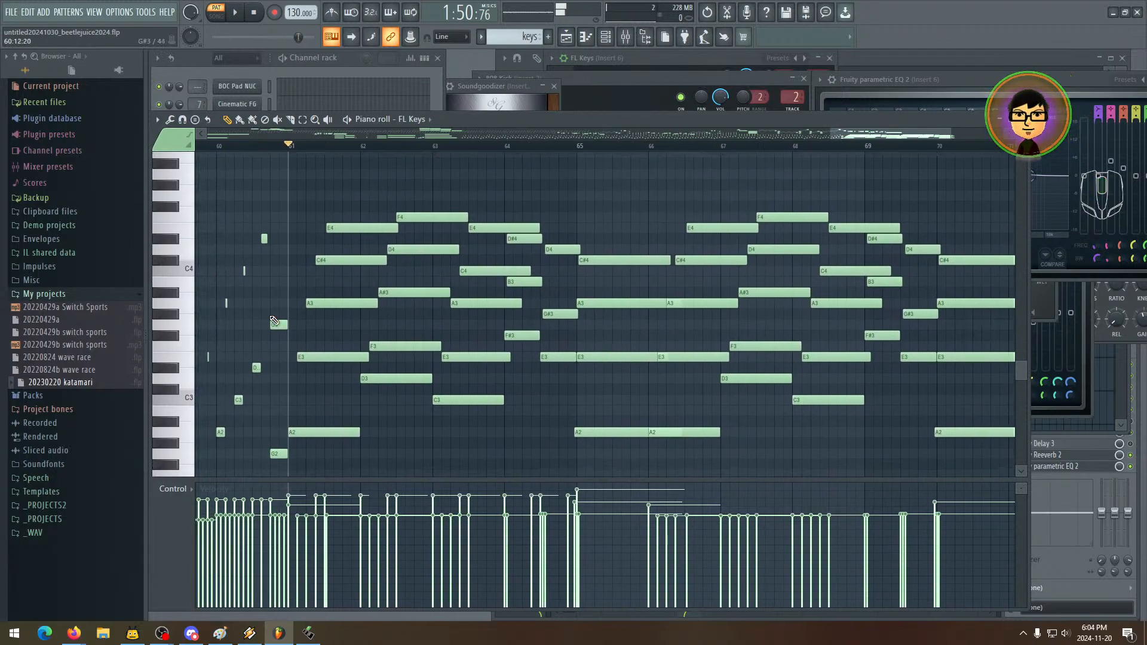
click(954, 134)
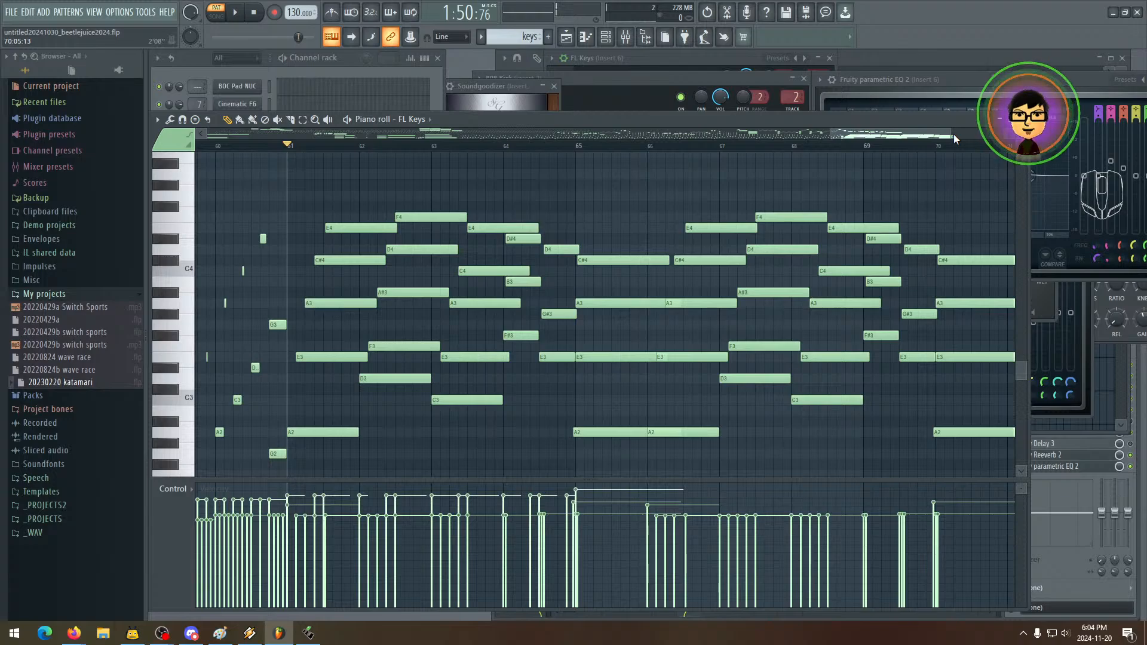
drag(954, 134, 886, 132)
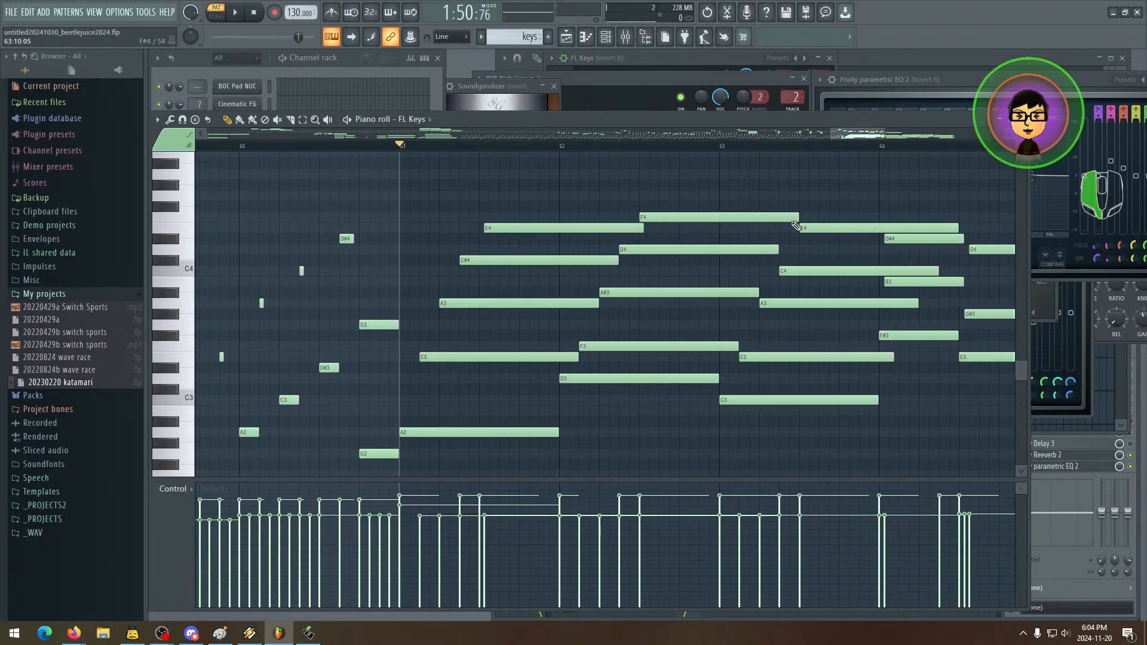
drag(531, 314, 379, 249)
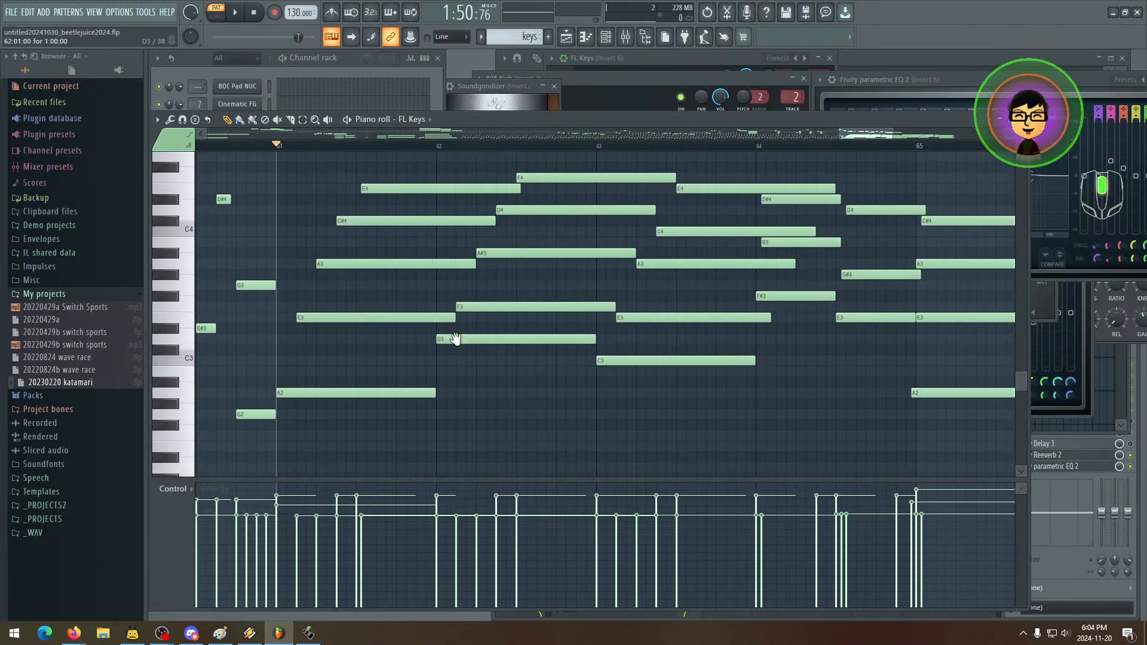
drag(456, 338, 428, 379)
drag(495, 273, 523, 518)
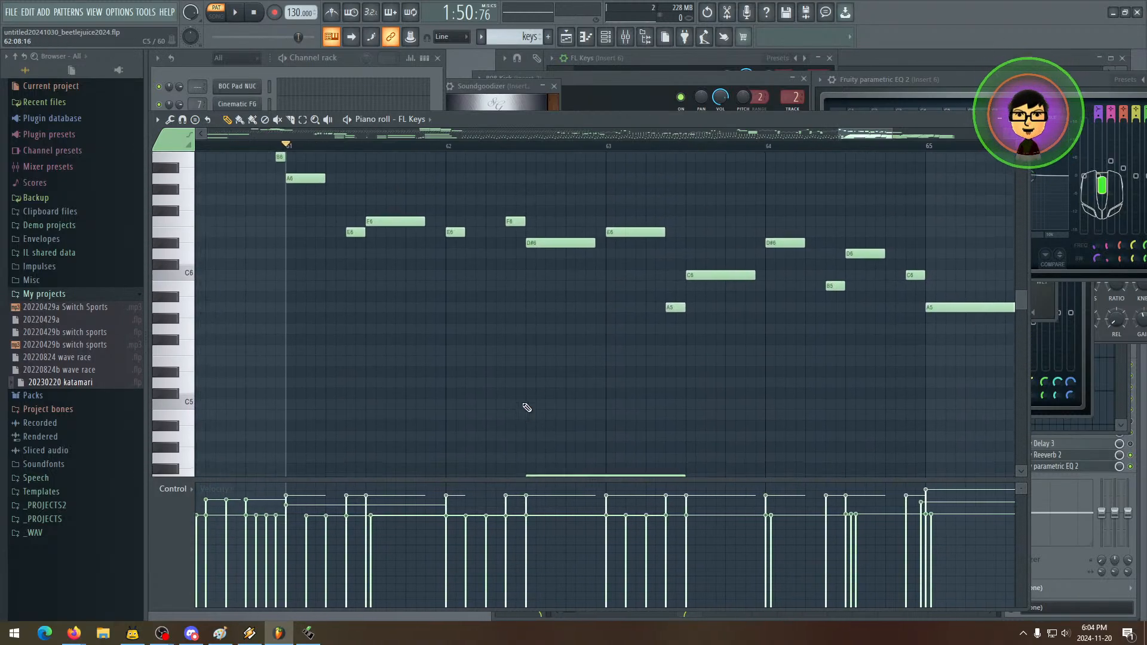
drag(584, 268, 512, 259)
drag(633, 418, 613, 398)
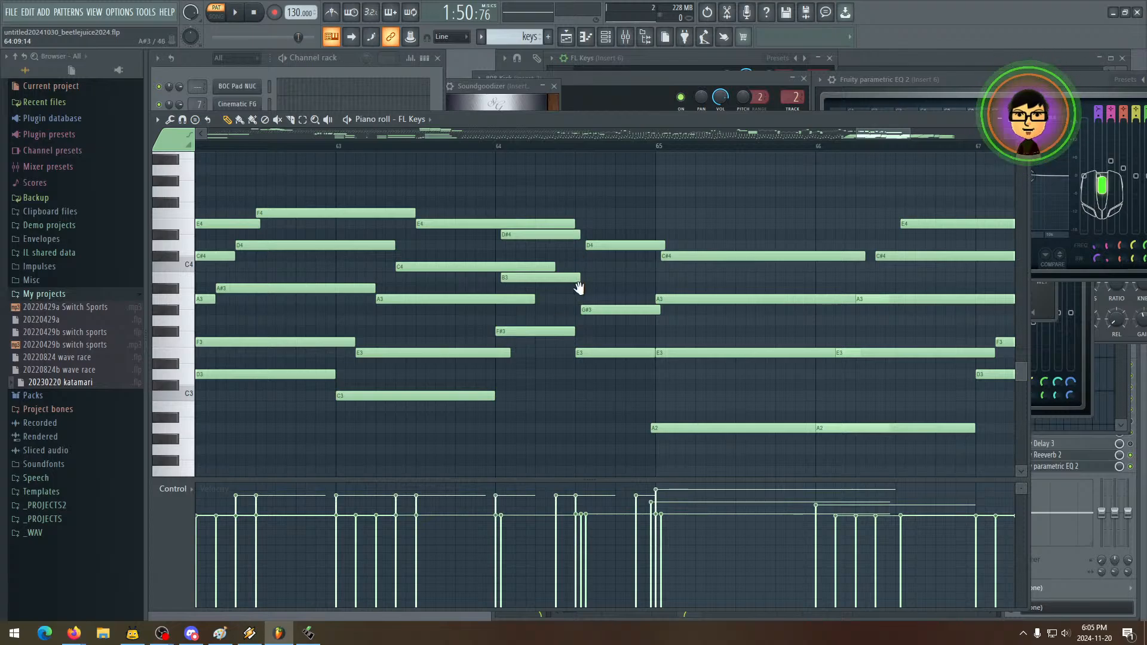
- Play the FL Keys pattern from just before bar 63 through most of that bar and stop
drag(578, 288, 516, 287)
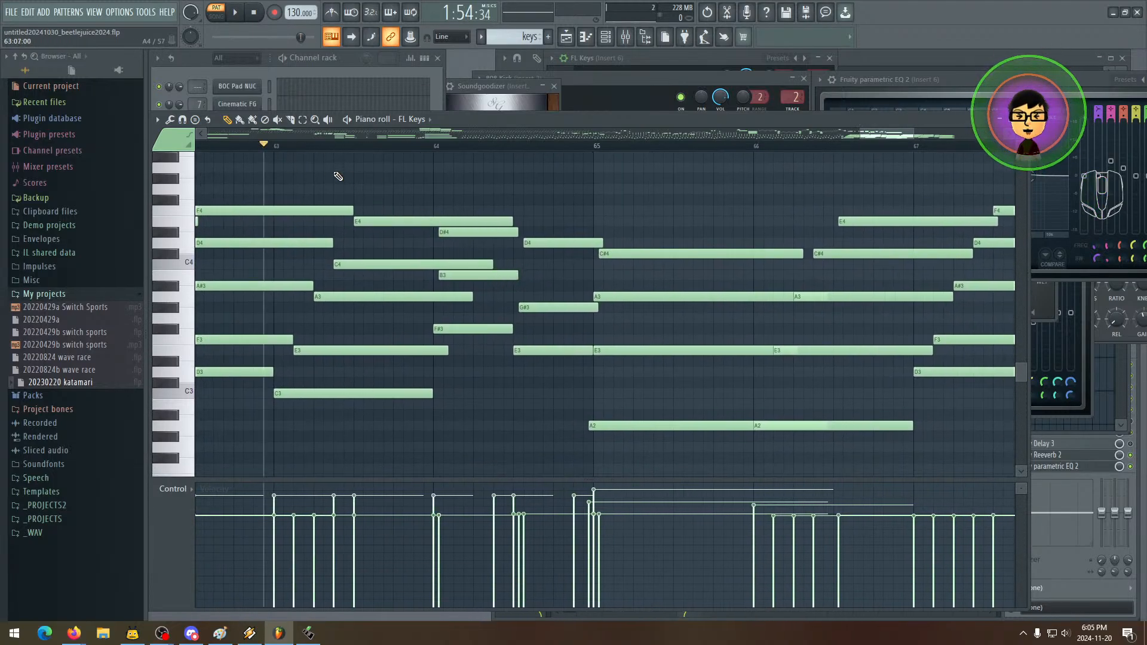
drag(518, 265, 505, 264)
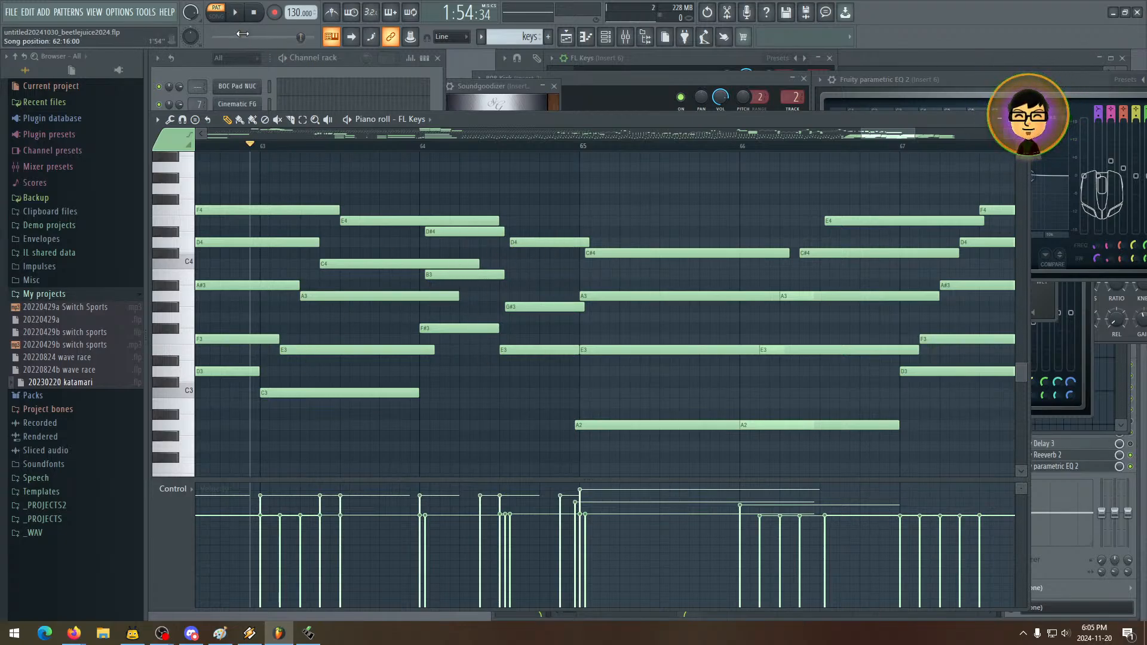
key(space)
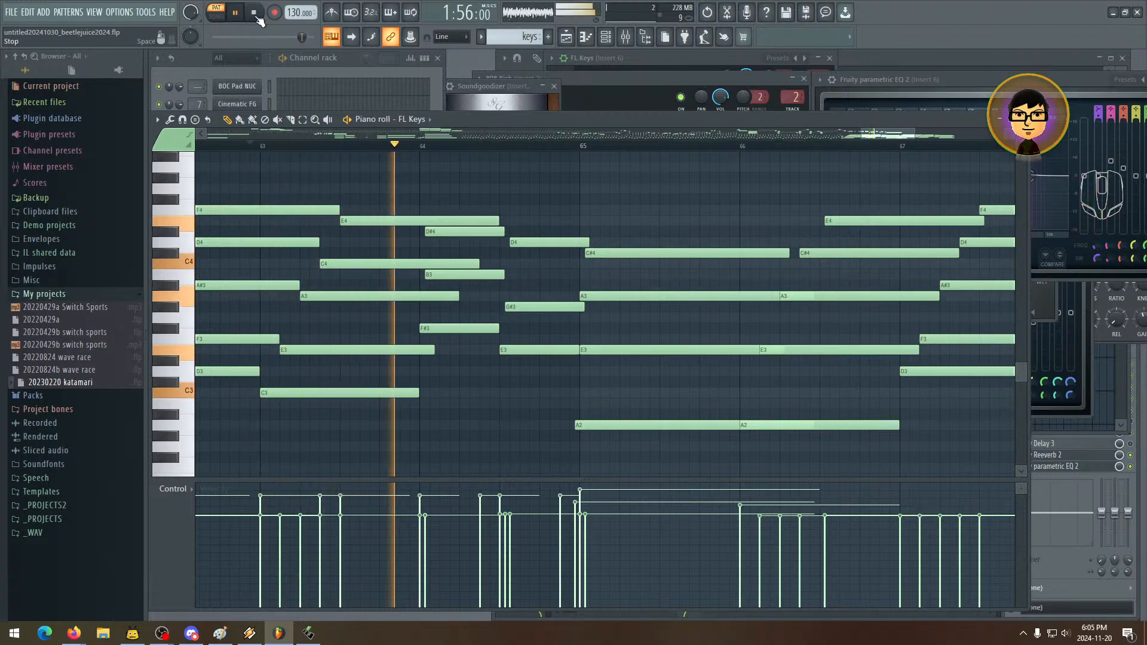
click(255, 15)
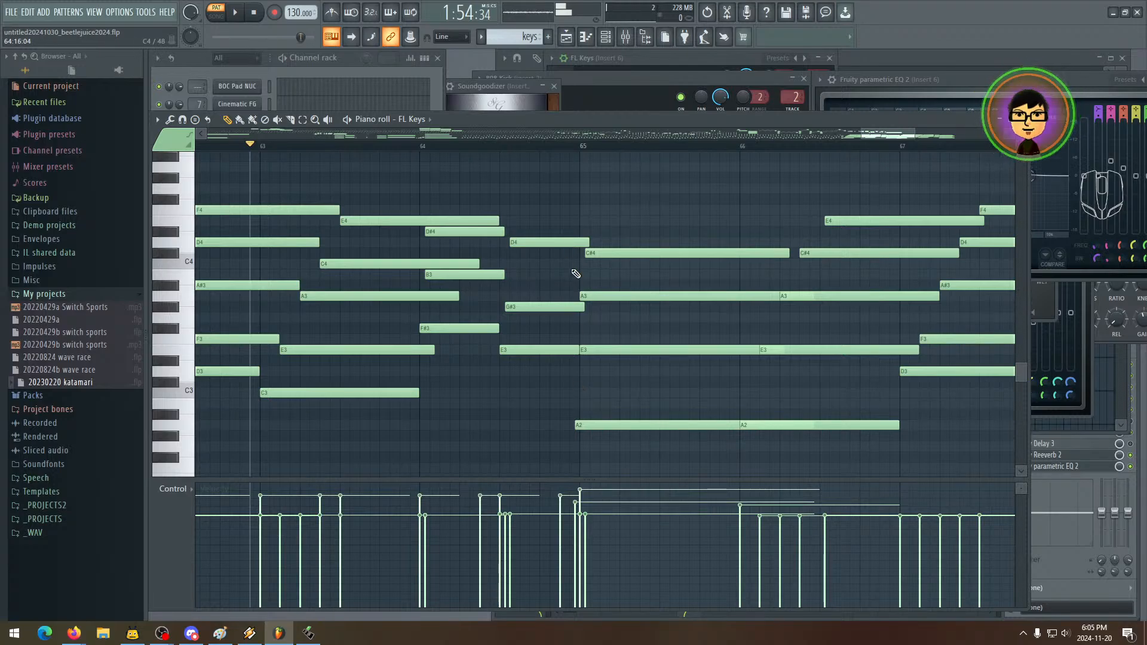
- Examine how the staggered chord notes between A2 and F4 move from bar 61 to bar 67
scroll(490, 296, right, 3)
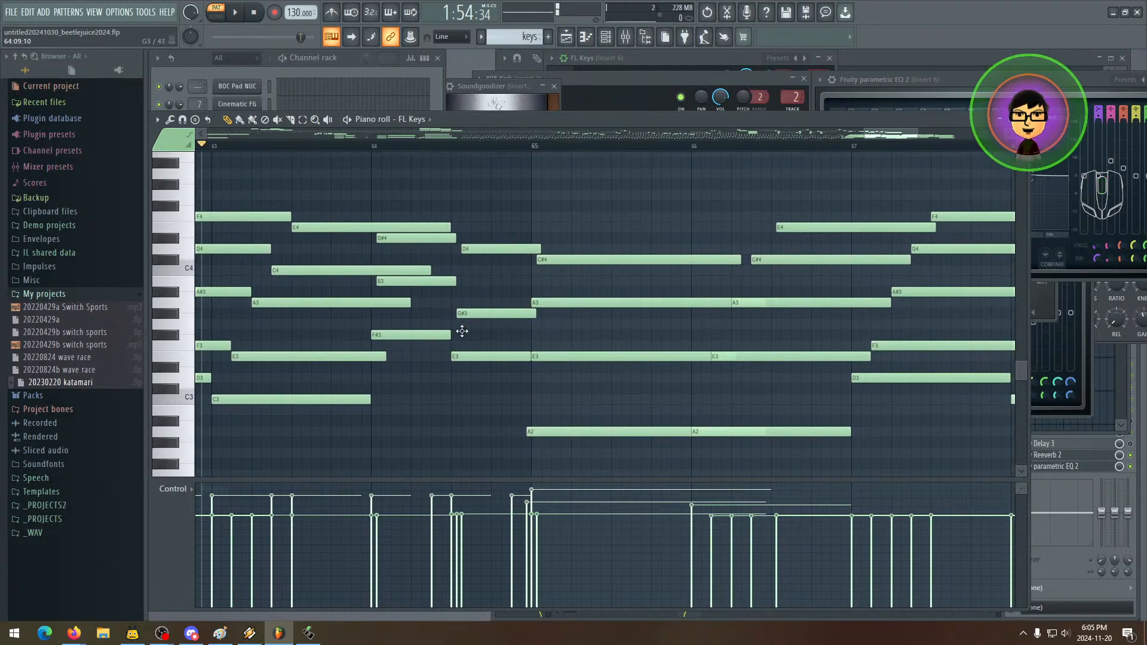
drag(621, 315, 814, 314)
drag(373, 294, 768, 313)
drag(558, 323, 348, 293)
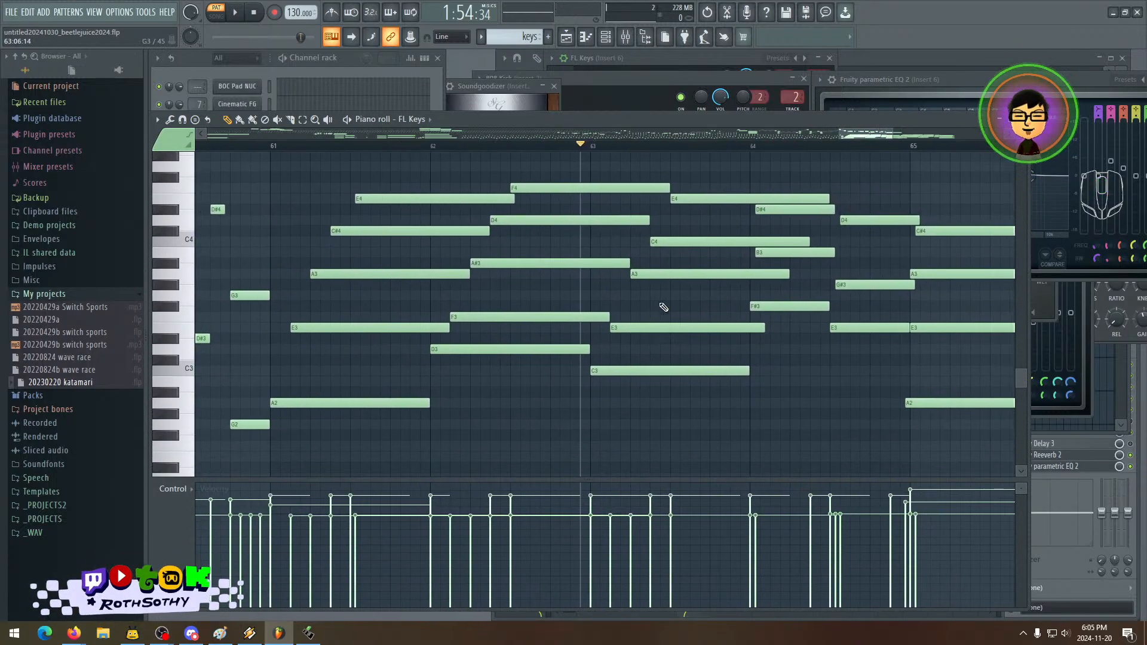
drag(765, 322, 400, 333)
drag(902, 317, 442, 307)
drag(565, 322, 885, 329)
drag(335, 344, 837, 349)
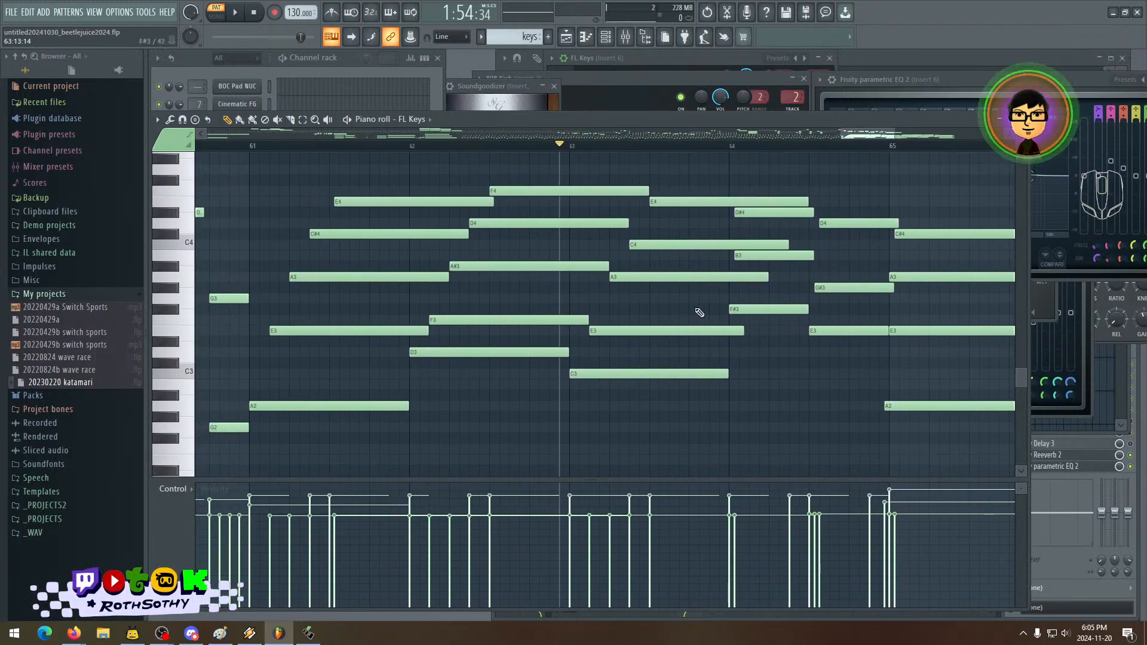
- Go back to the FL Keys notes at bar 25 and play the pattern briefly from there
drag(531, 344, 713, 434)
drag(605, 445, 653, 322)
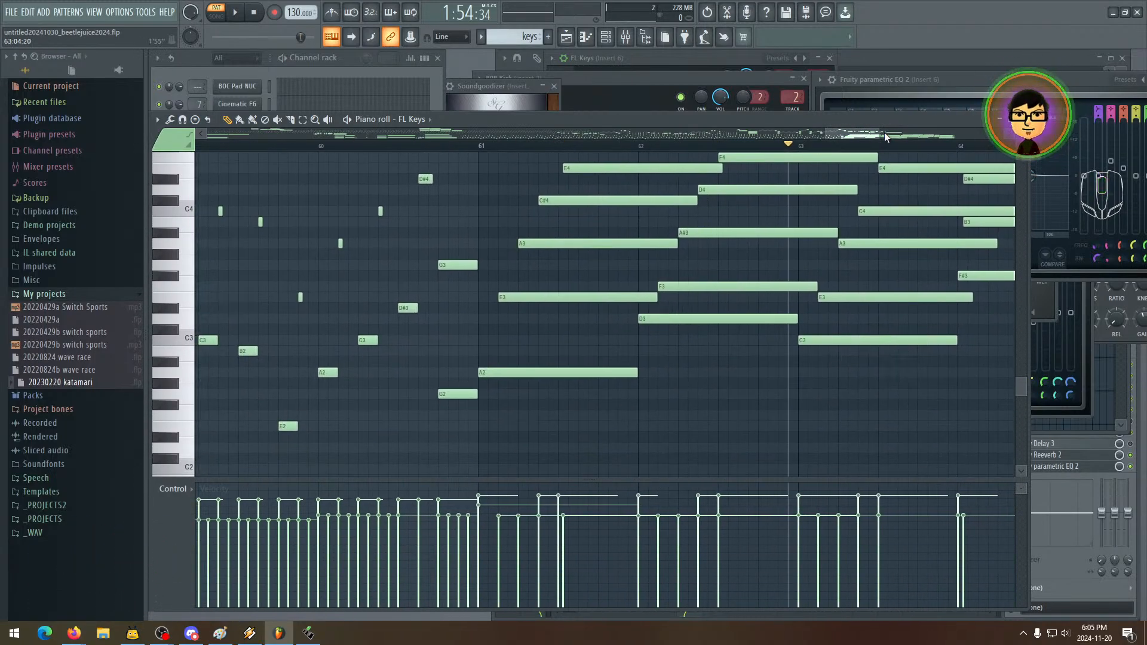
drag(824, 131, 472, 133)
mouse_move(475, 354)
mouse_down()
mouse_move(723, 242)
mouse_move(543, 340)
mouse_up()
mouse_move(677, 325)
mouse_down()
mouse_move(333, 374)
mouse_move(401, 395)
mouse_up()
drag(325, 344, 437, 281)
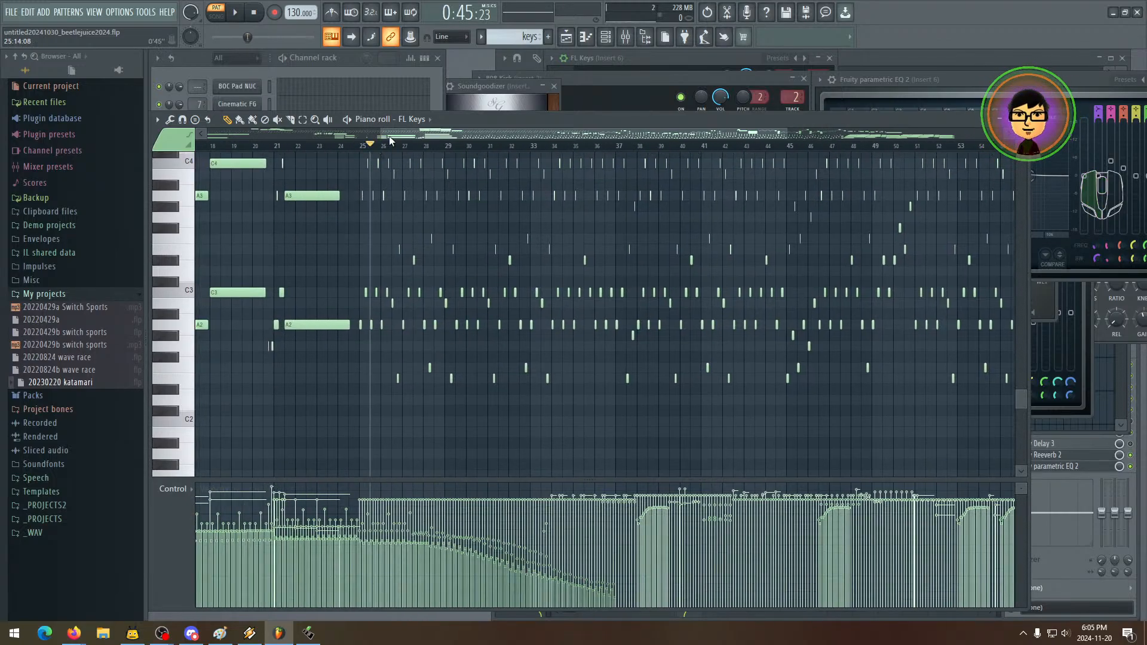
drag(786, 131, 545, 146)
drag(765, 251, 482, 279)
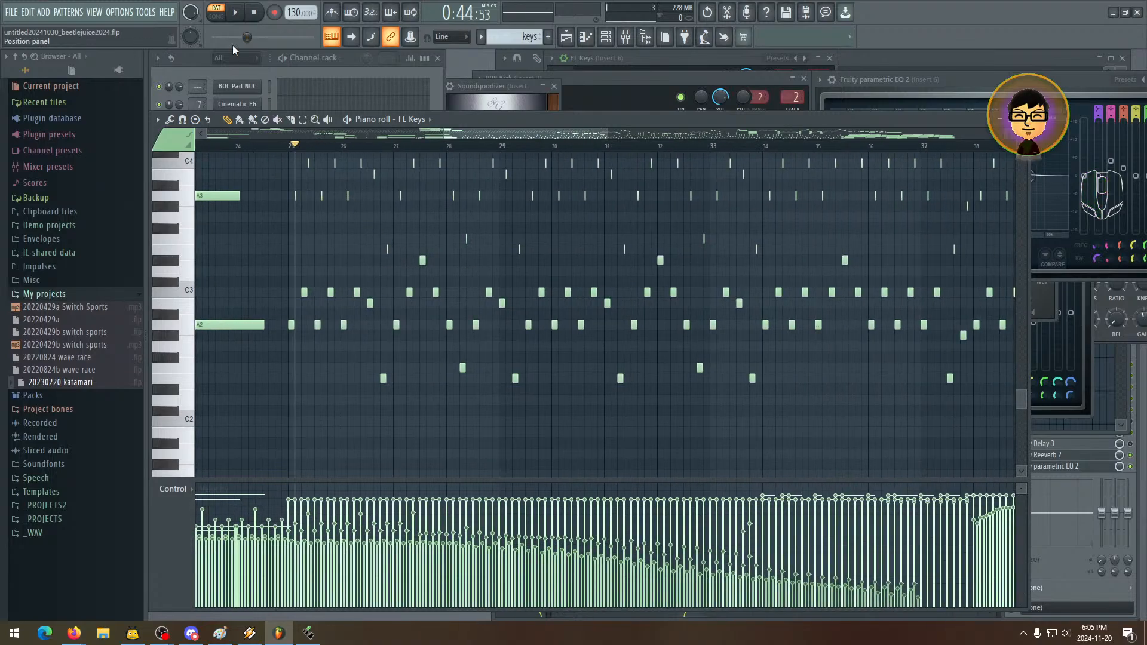
click(235, 13)
click(255, 14)
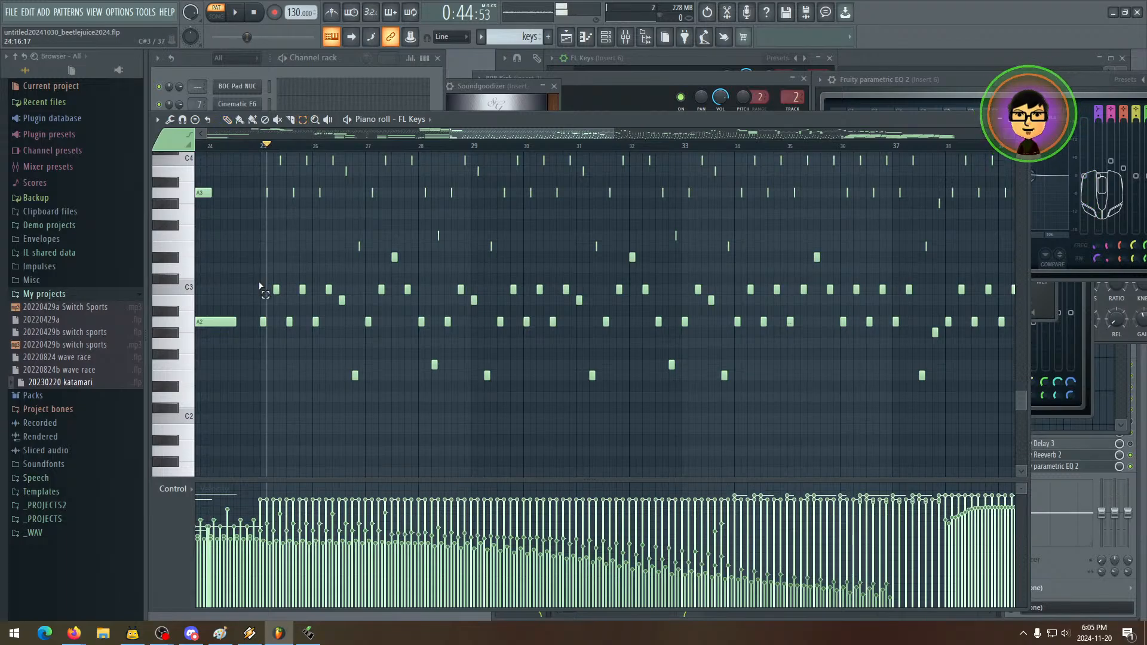
- Select the fast-note section from bar 25 to just before bar 61 and examine its full extent
drag(344, 352, 345, 354)
drag(480, 363, 506, 400)
drag(317, 203, 646, 383)
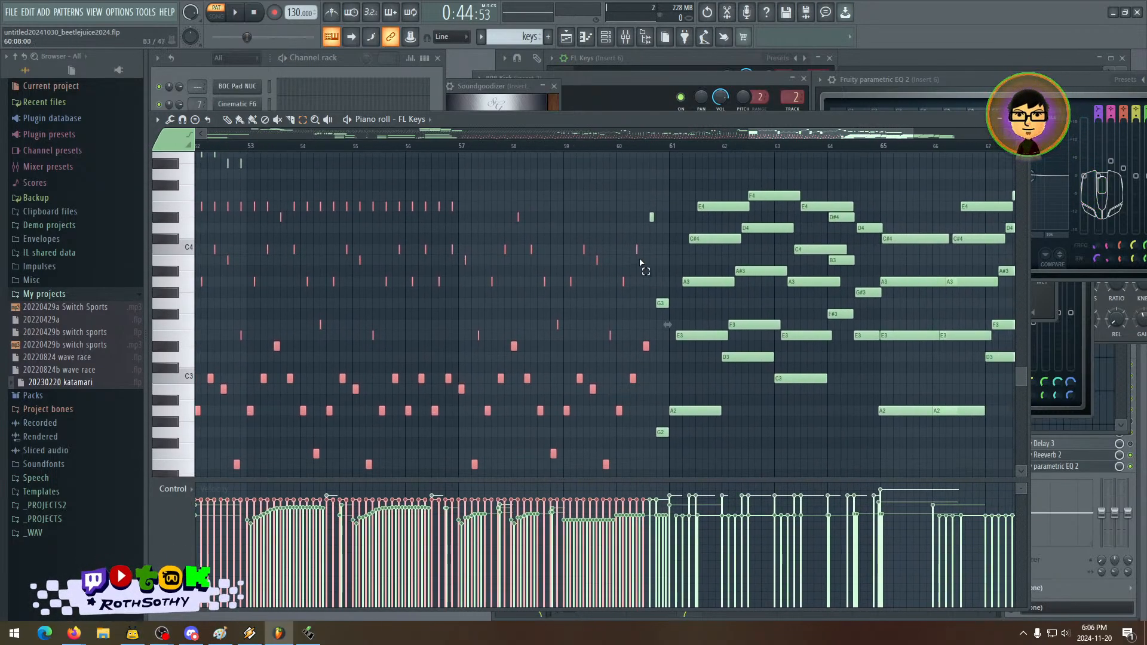
drag(646, 209, 648, 211)
scroll(501, 378, left, 15)
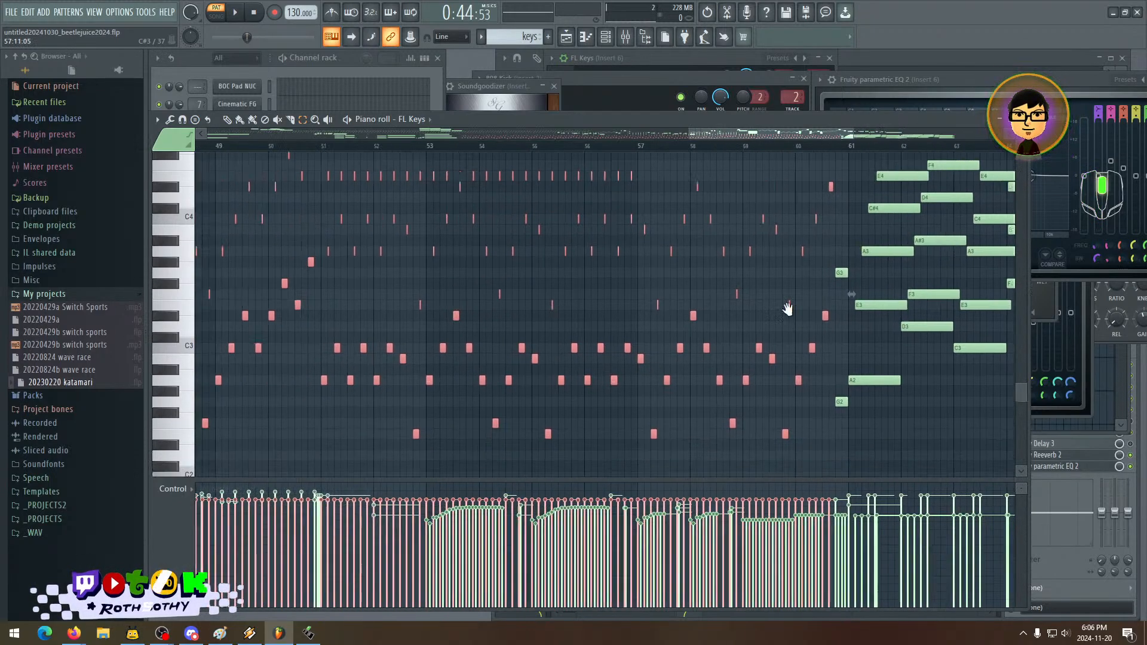
scroll(513, 381, left, 8)
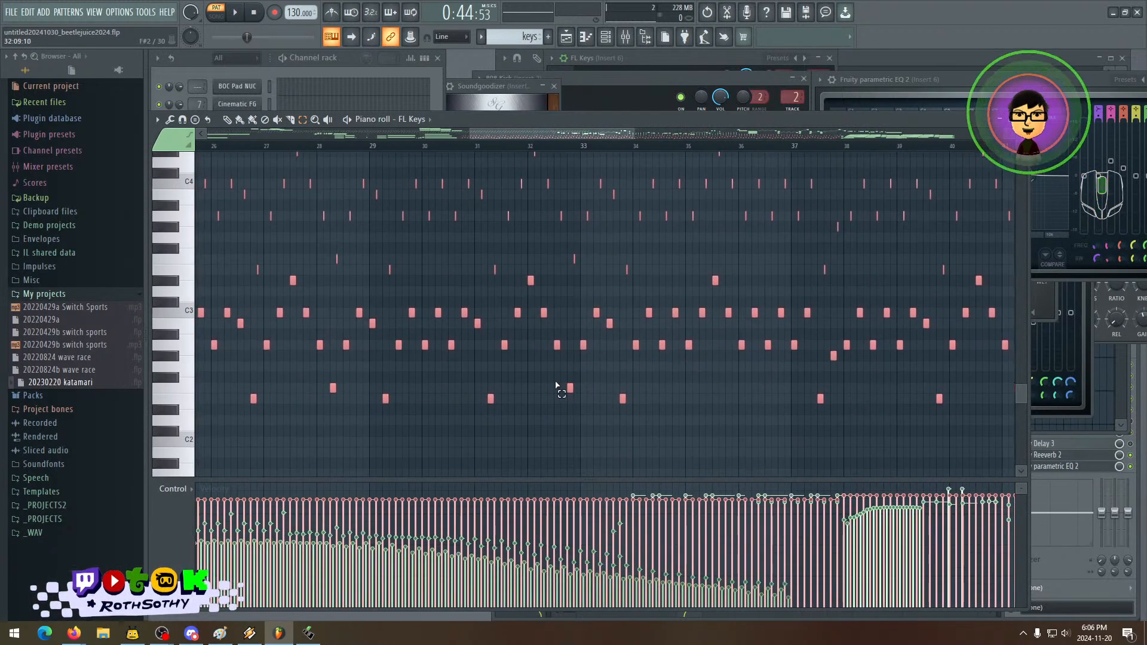
scroll(517, 393, right, 2)
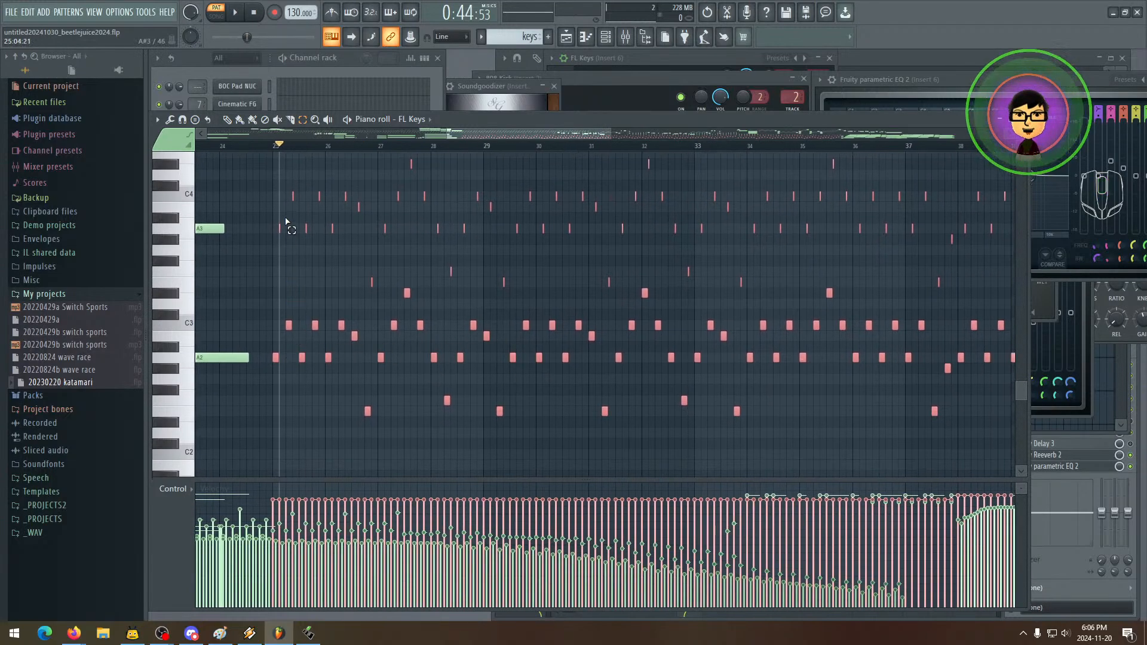
- Delete the short notes that follow the first A2–A3 pair in bar 25, up to early in bar 26
click(289, 195)
drag(288, 207, 349, 395)
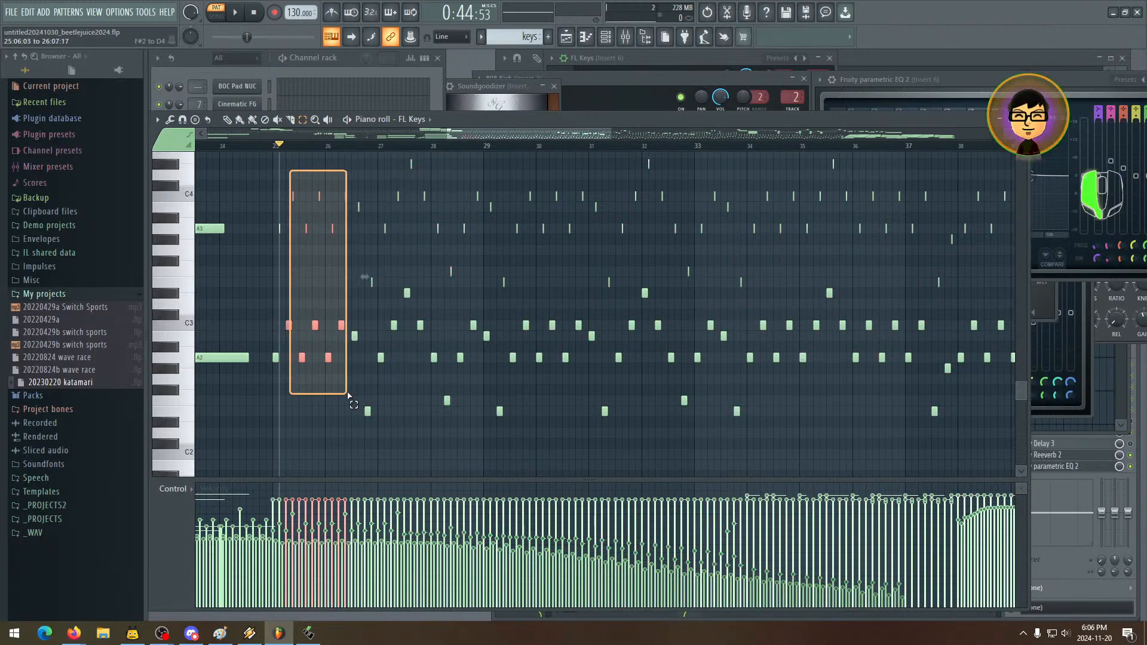
drag(349, 395, 350, 396)
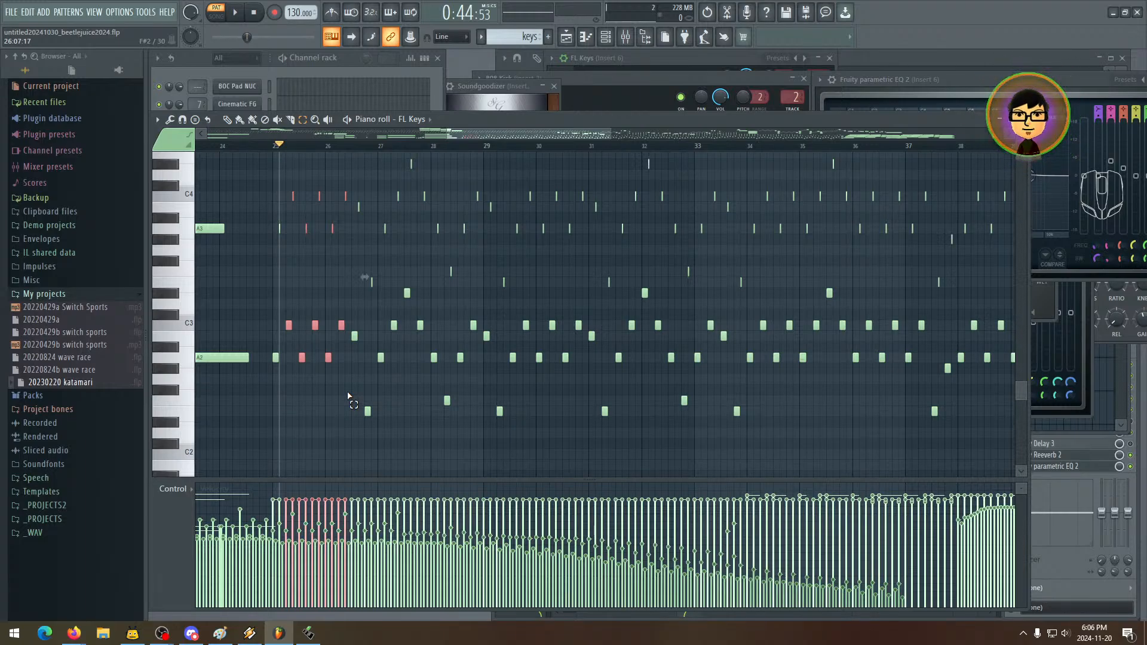
- Save the project under the new name untitled20241030_beetlejuice2024b
click(12, 13)
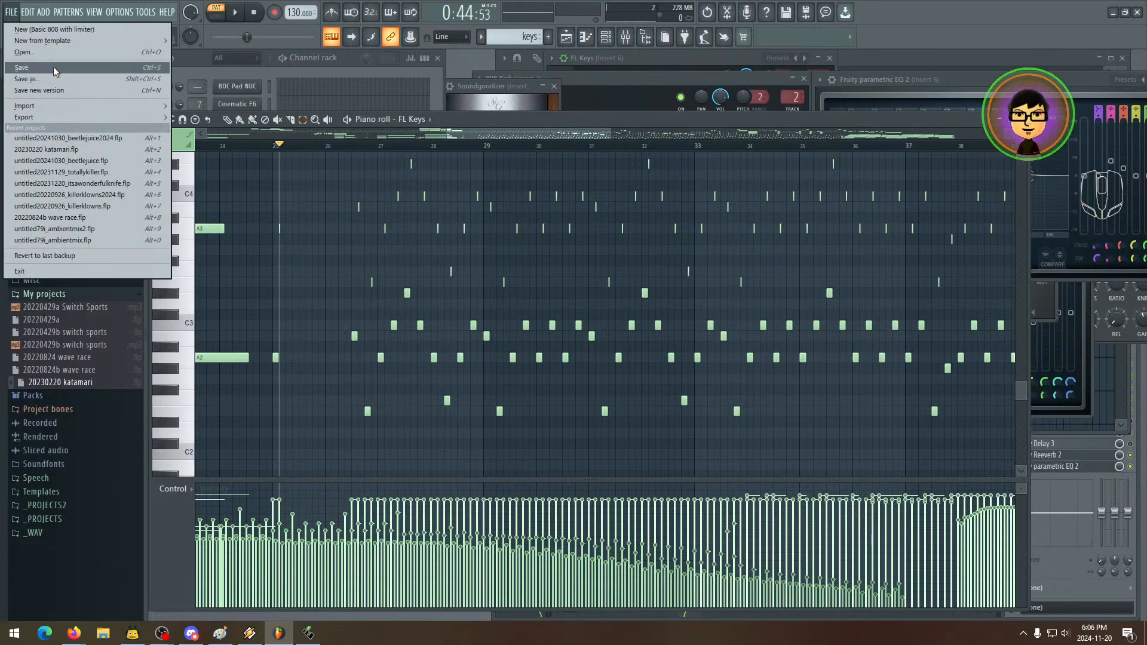
click(56, 76)
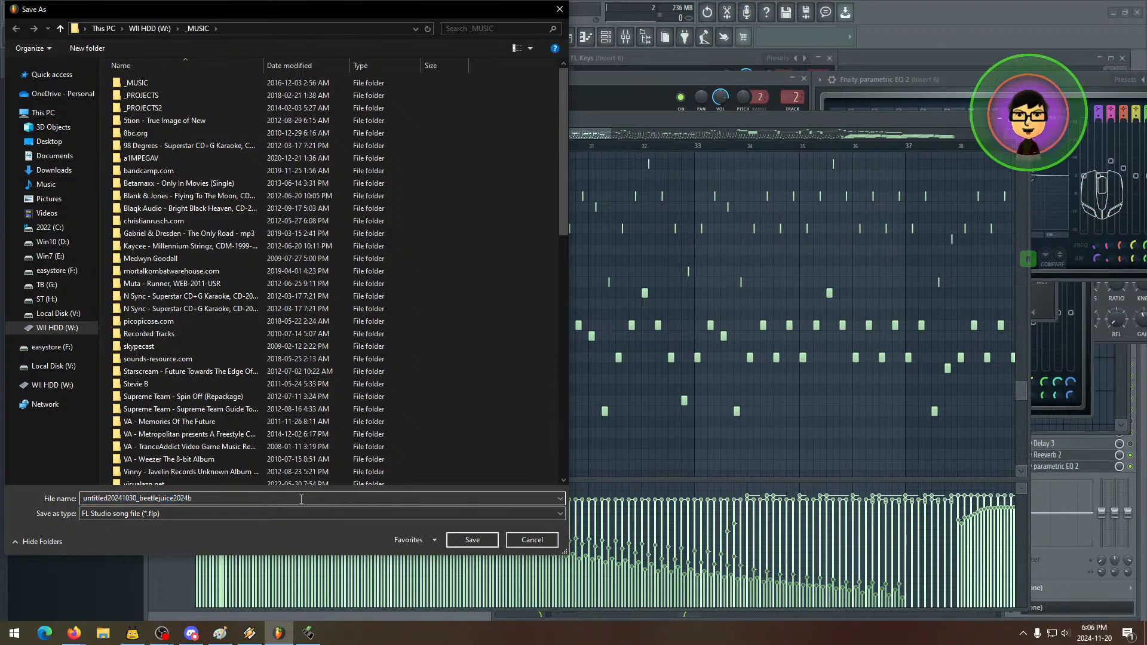
key(Return)
- Play the FL Keys pattern briefly from the start of bar 25 and stop
middle_click(339, 318)
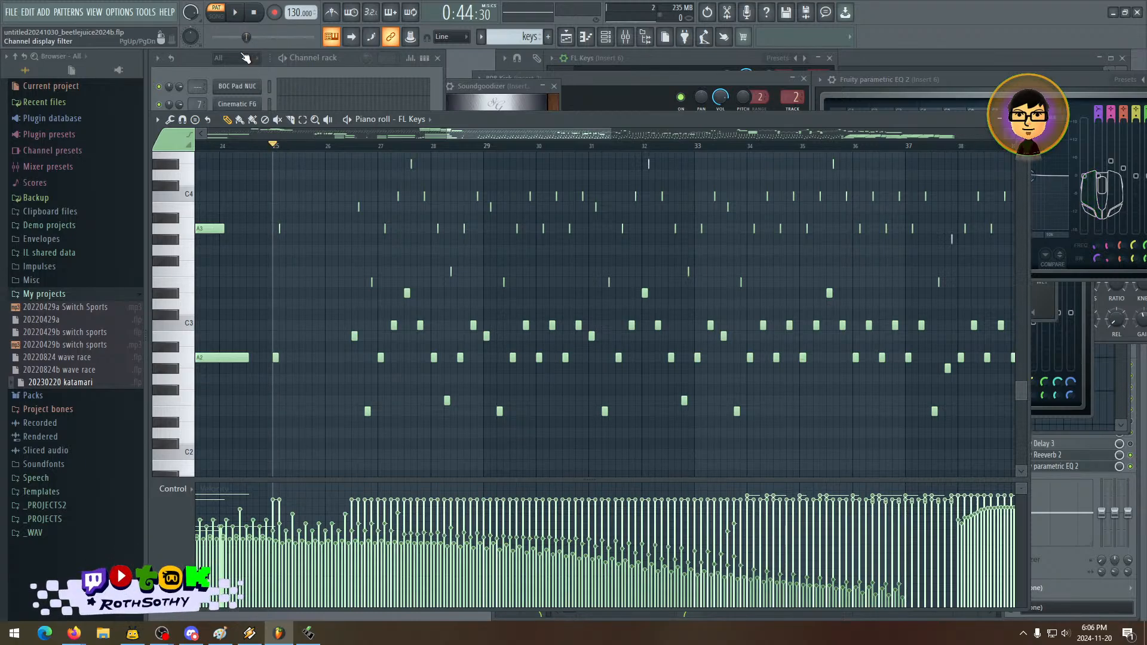
key(space)
click(263, 14)
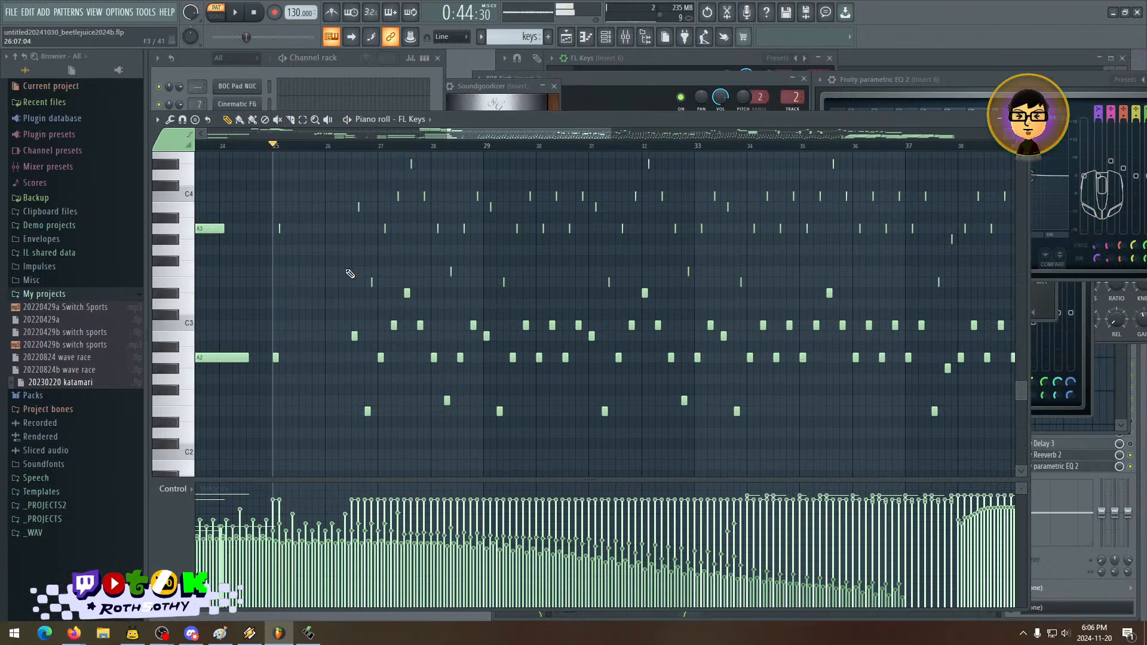
- Play the FL Keys pattern from bar 21 past bar 22, over the sustained A notes, and stop
drag(342, 294, 460, 312)
drag(269, 169, 352, 212)
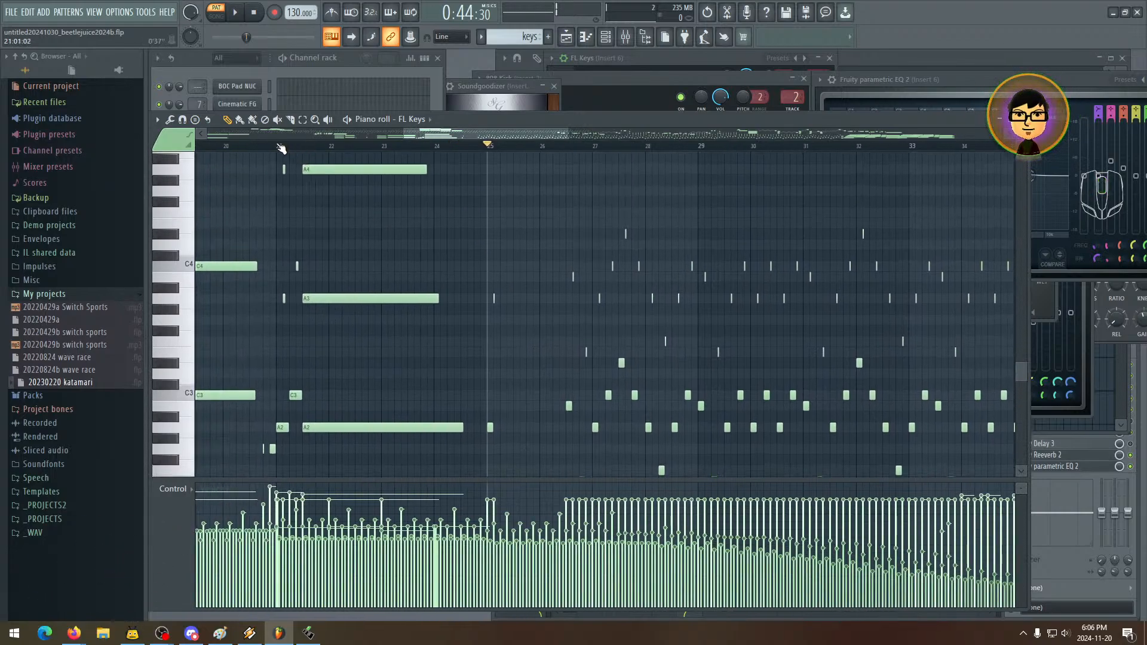
drag(461, 258, 434, 257)
key(space)
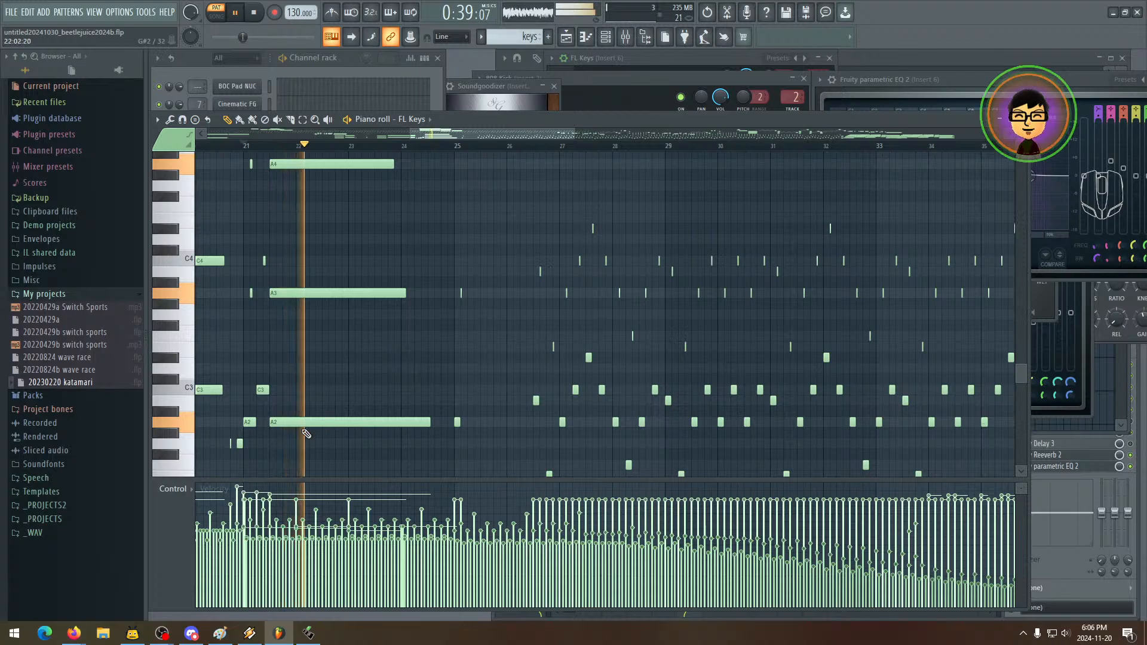
key(space)
- Lengthen the A2 note at bar 25 to 1:06:00 and play the passage from bar 25
drag(301, 337, 402, 355)
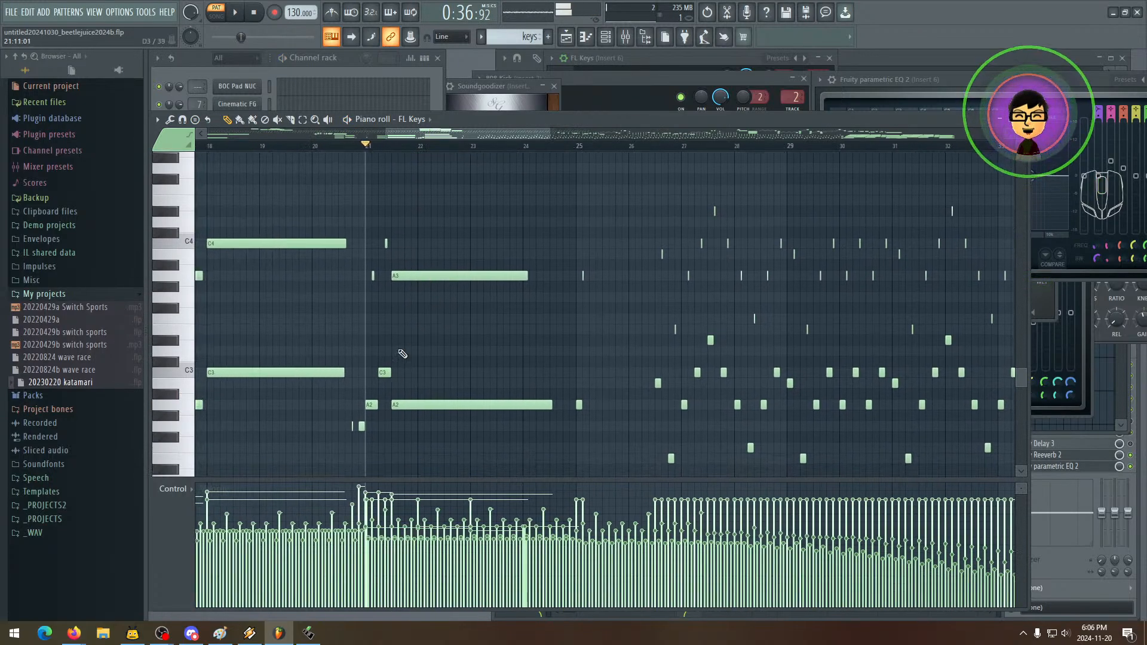
mouse_move(504, 377)
mouse_down()
mouse_move(470, 371)
mouse_move(416, 403)
mouse_move(290, 401)
mouse_move(390, 402)
mouse_move(373, 395)
mouse_move(287, 410)
mouse_up()
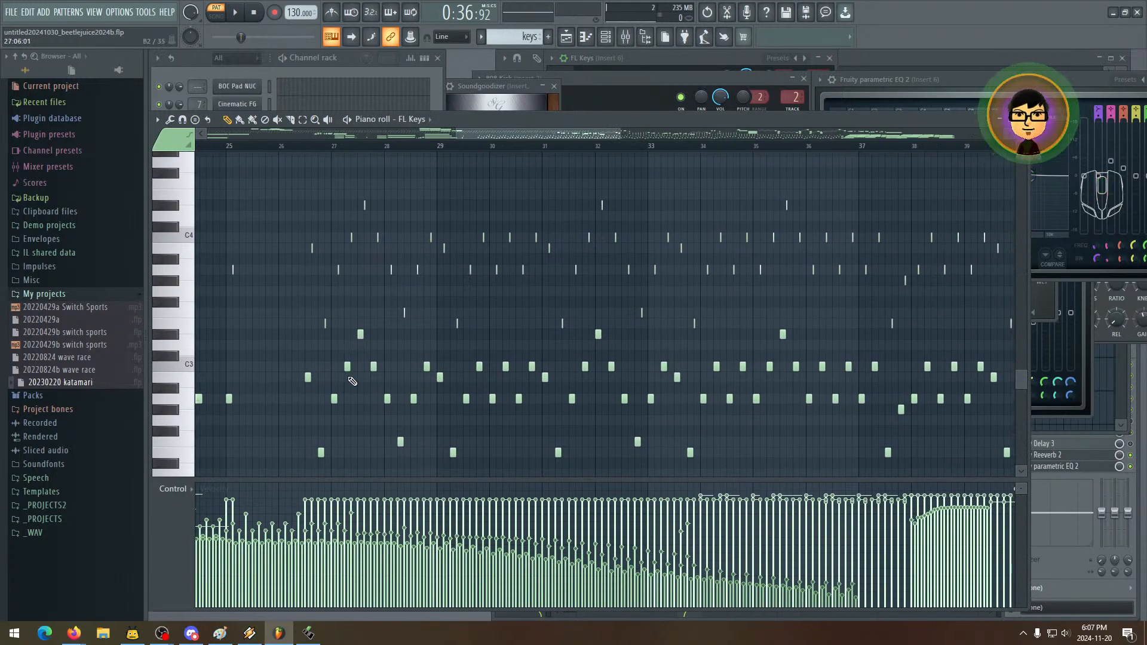
mouse_move(327, 337)
mouse_down()
mouse_move(380, 342)
mouse_move(331, 335)
mouse_move(514, 311)
mouse_move(508, 327)
mouse_move(481, 335)
mouse_move(481, 358)
mouse_move(457, 355)
mouse_up()
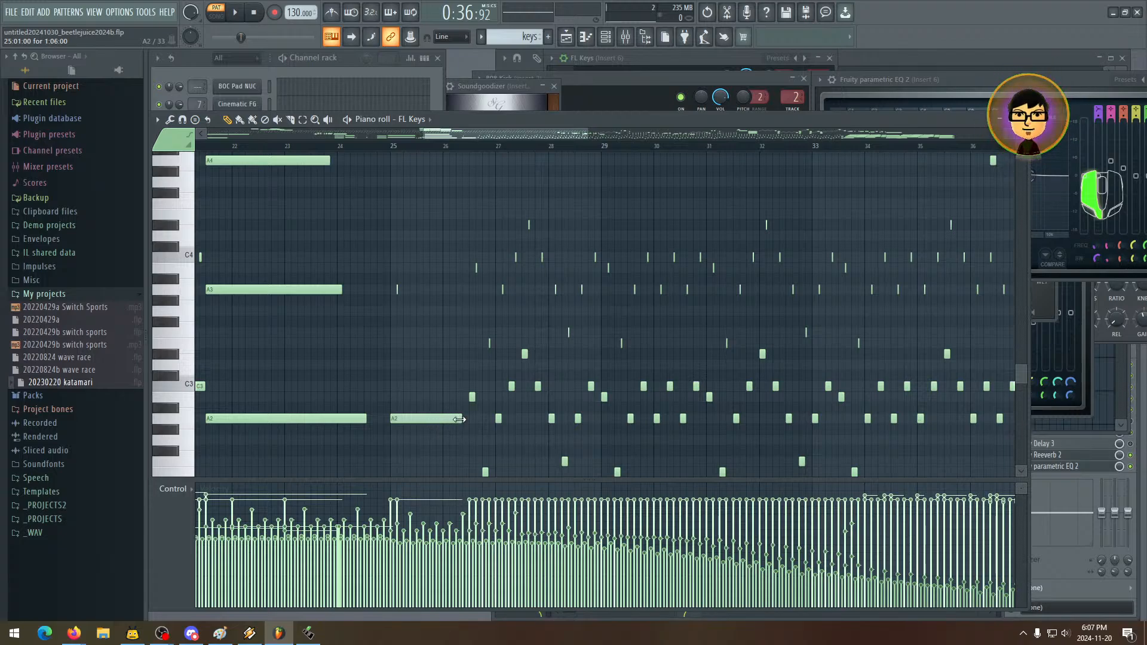
drag(411, 293, 432, 294)
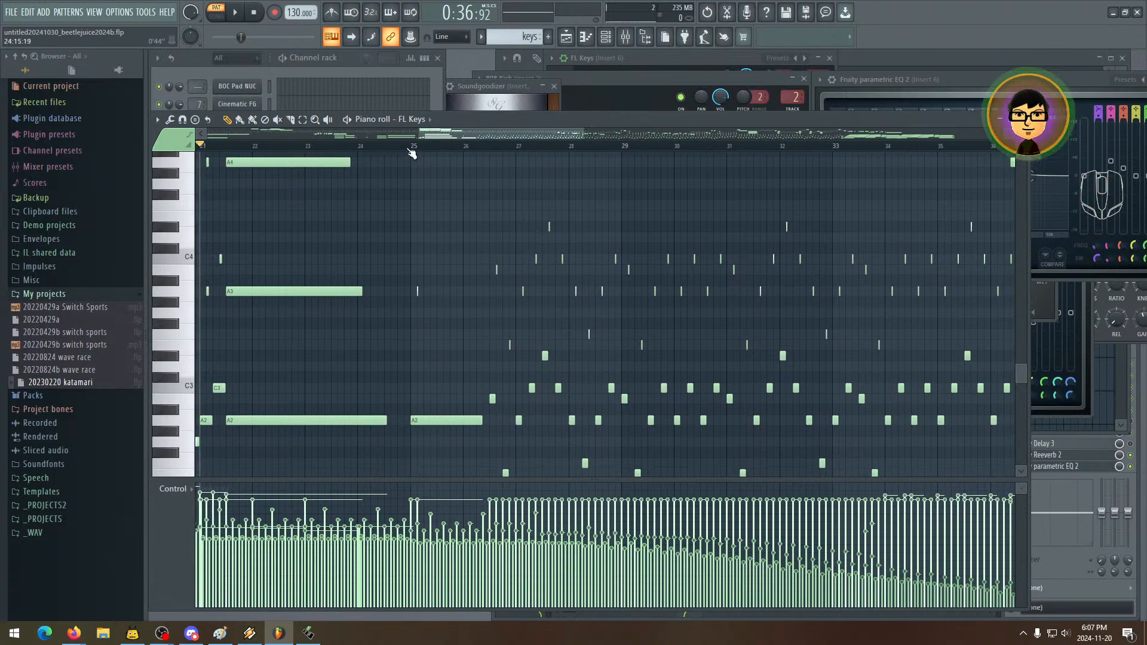
key(space)
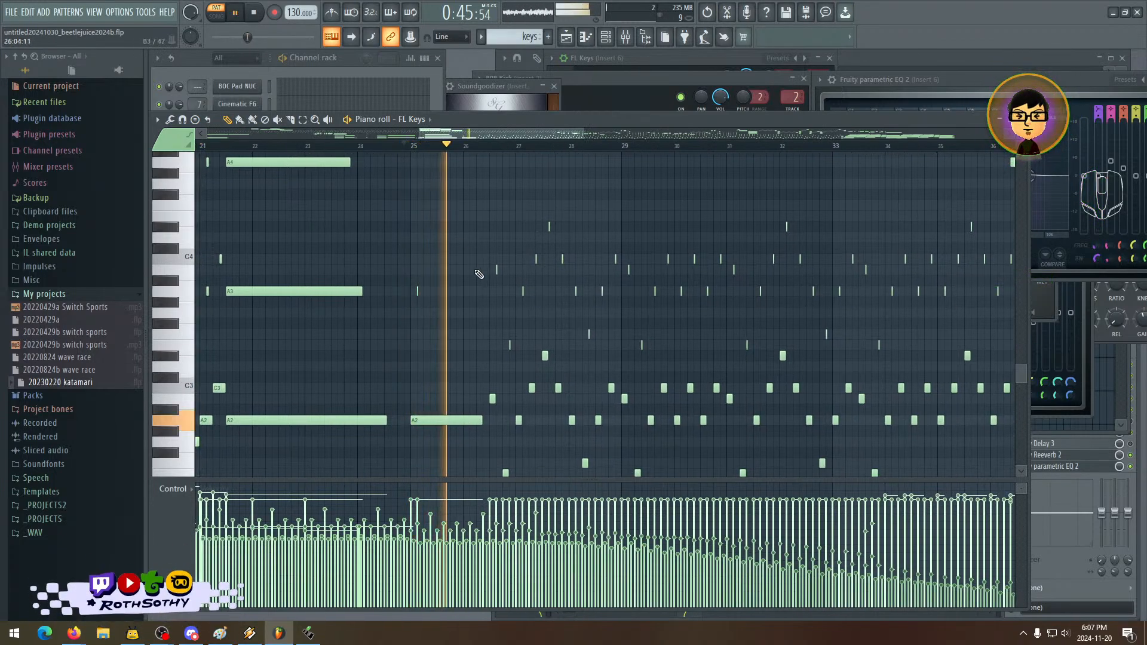
key(space)
- Stretch the short A3 note in bar 25 to end about where the A2 below ends, and play the passage into bar 26
mouse_move(523, 366)
mouse_down()
mouse_move(394, 307)
mouse_move(382, 384)
mouse_move(481, 364)
mouse_move(439, 358)
mouse_up()
mouse_move(391, 305)
mouse_down()
mouse_move(550, 317)
mouse_move(517, 312)
mouse_up()
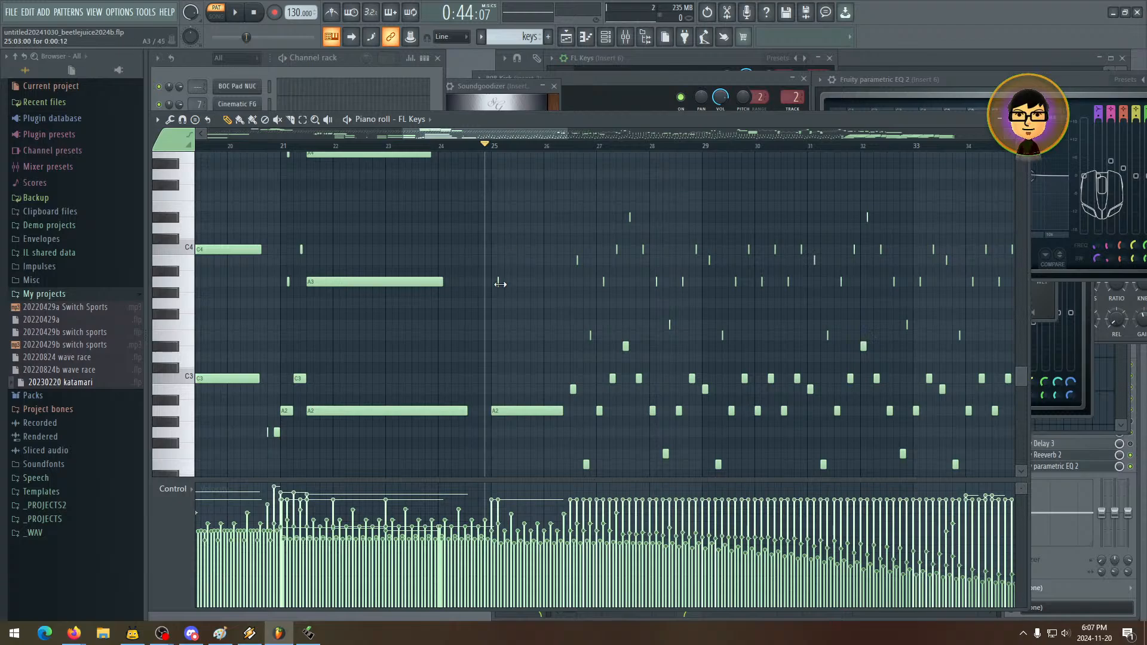
key(space)
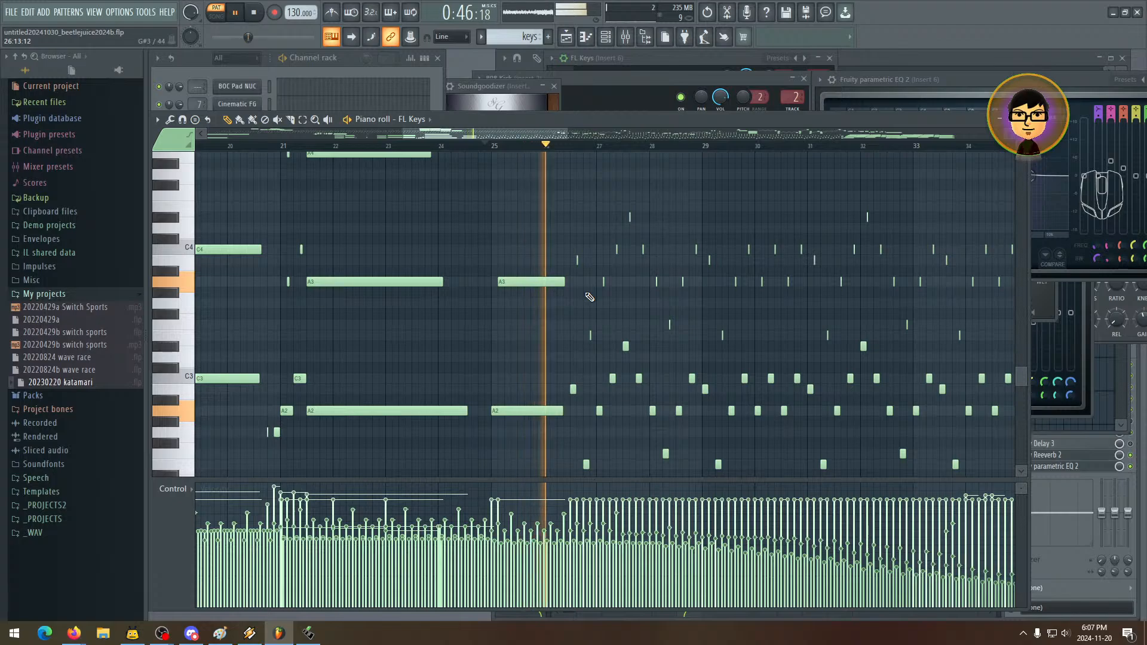
key(space)
- Play the FL Keys pattern from just before bar 25 to about bar 27 and stop
mouse_move(589, 296)
mouse_down()
mouse_move(367, 273)
mouse_move(381, 275)
mouse_up()
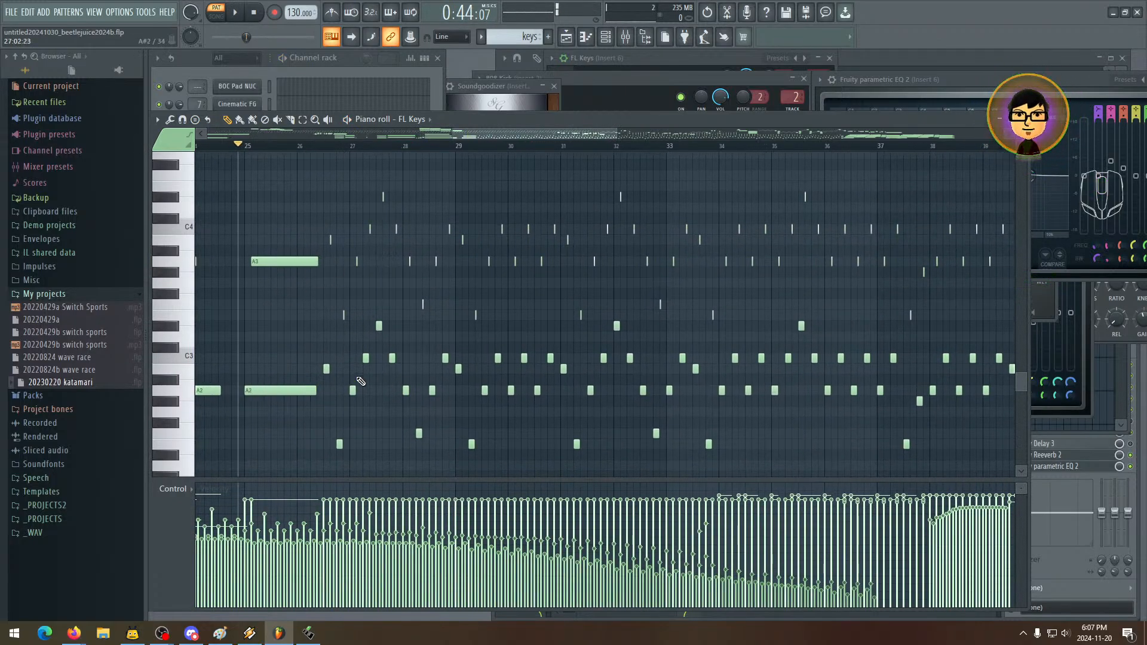
drag(477, 306, 455, 306)
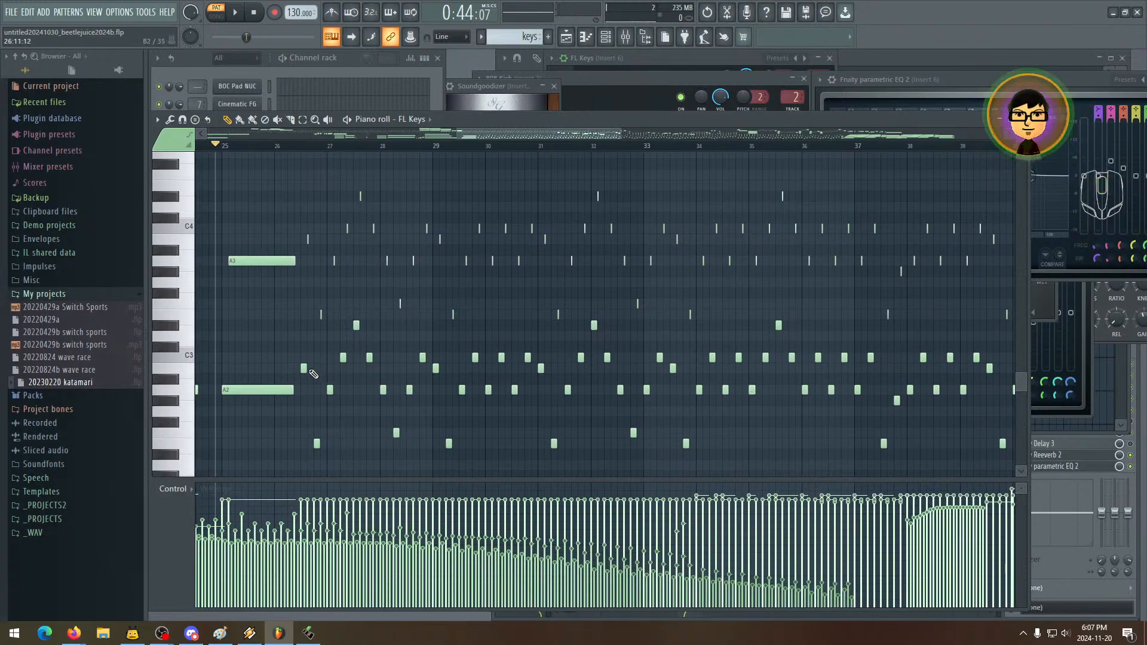
mouse_move(377, 321)
mouse_down()
mouse_move(368, 360)
mouse_move(385, 313)
mouse_move(371, 335)
mouse_up()
key(space)
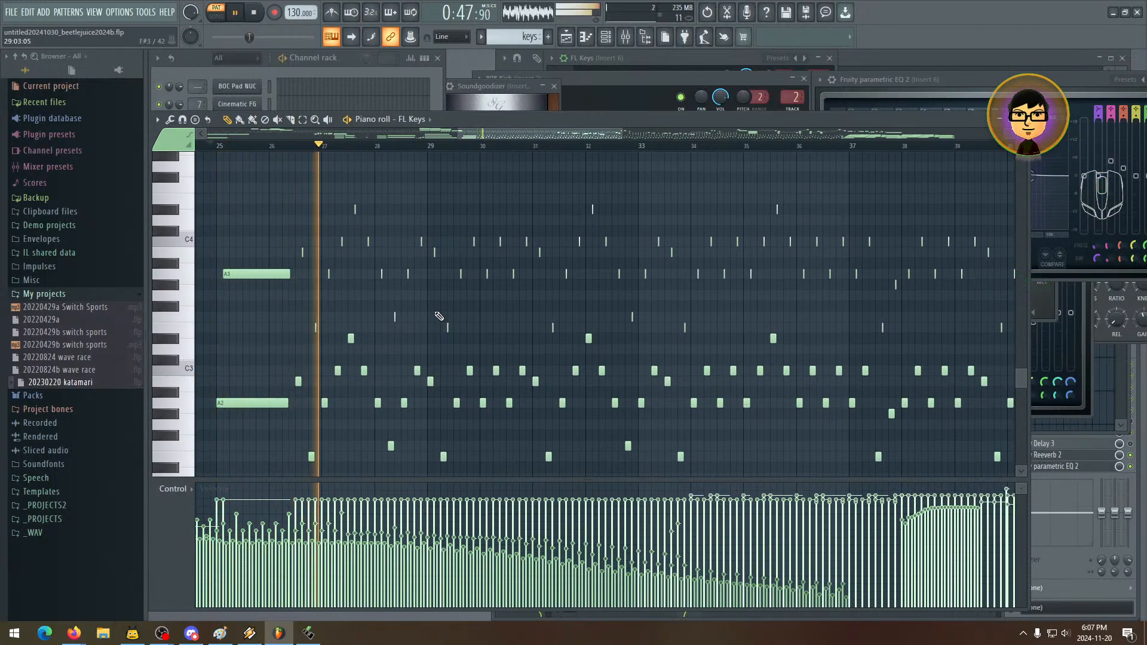
key(space)
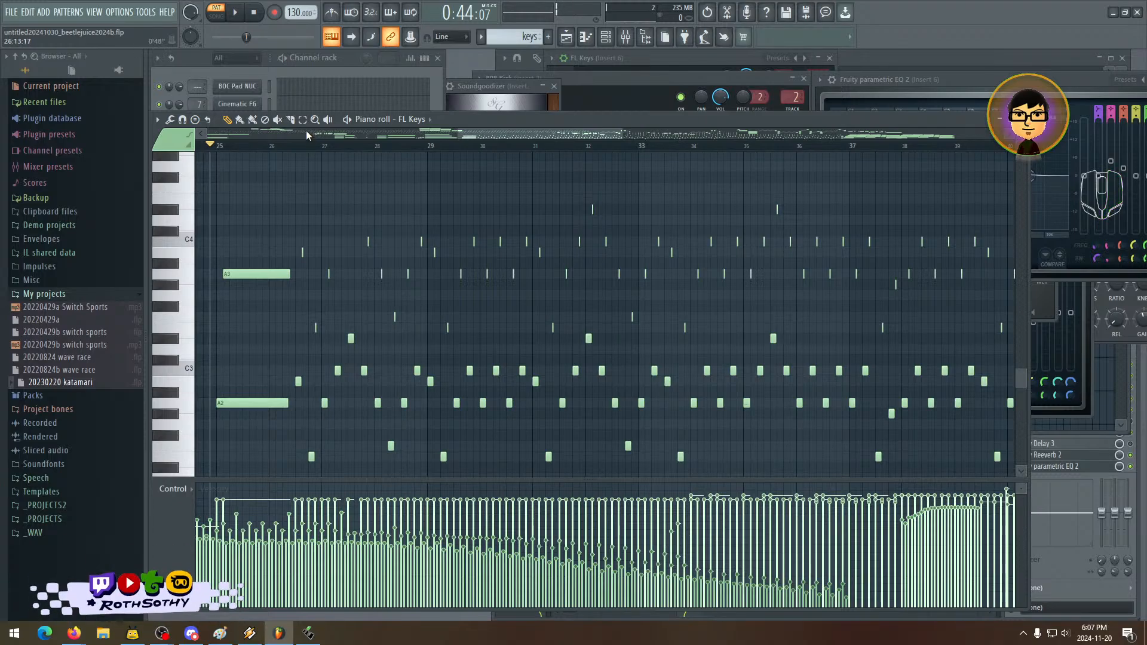
- Delete the short notes after the A2–A3 pair at bar 27, up to the low note early in bar 28
drag(344, 229, 390, 417)
key(Delete)
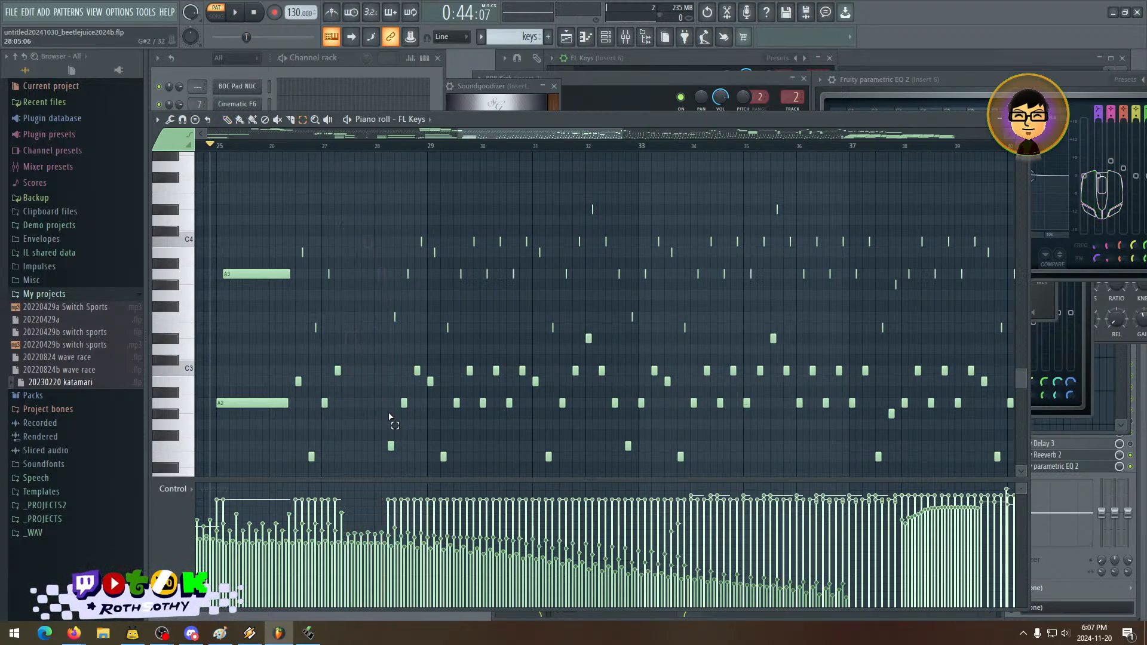
drag(335, 312, 366, 409)
key(Delete)
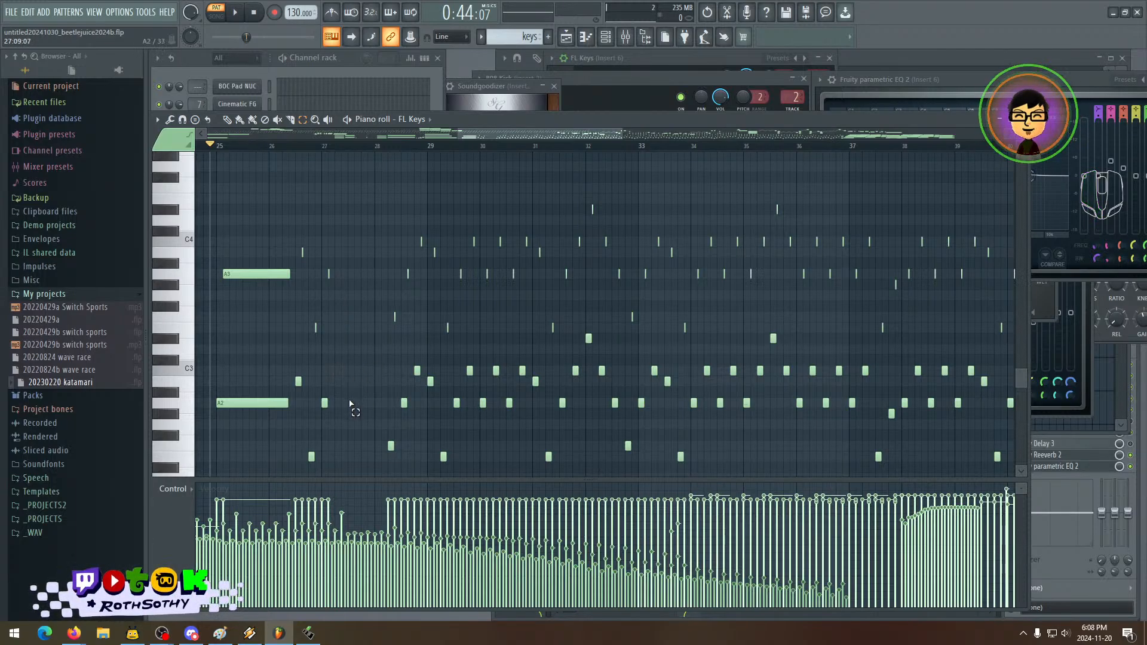
- Select the A2 and A3 notes at bar 27, lengthen both to just past bar 28, and play the result
drag(332, 263, 333, 421)
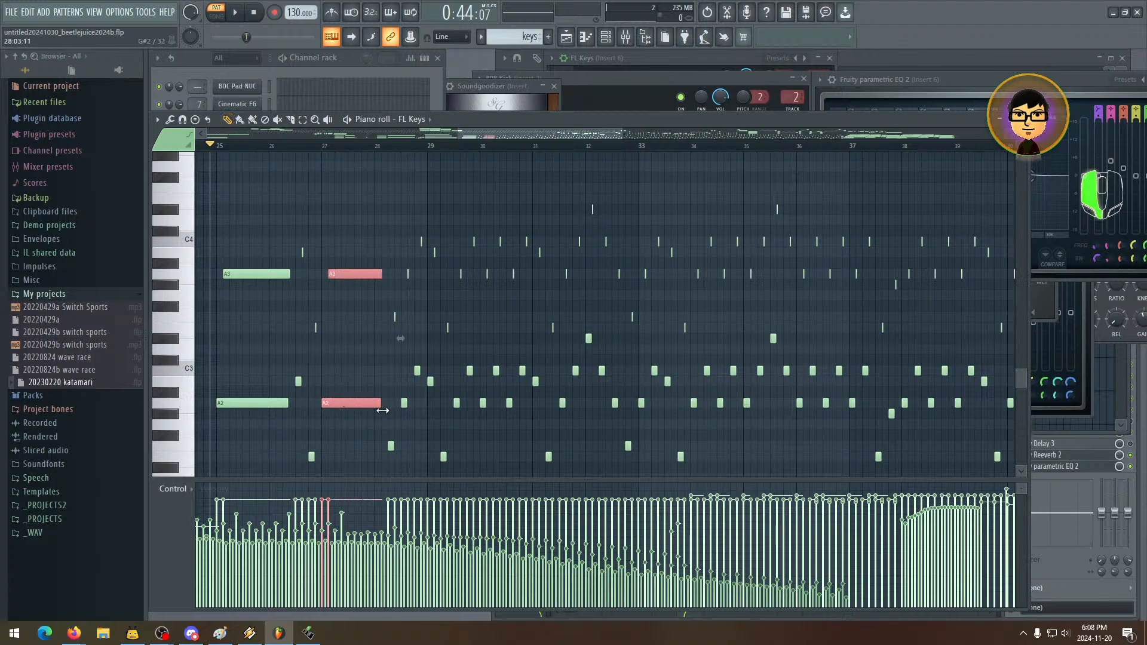
key(space)
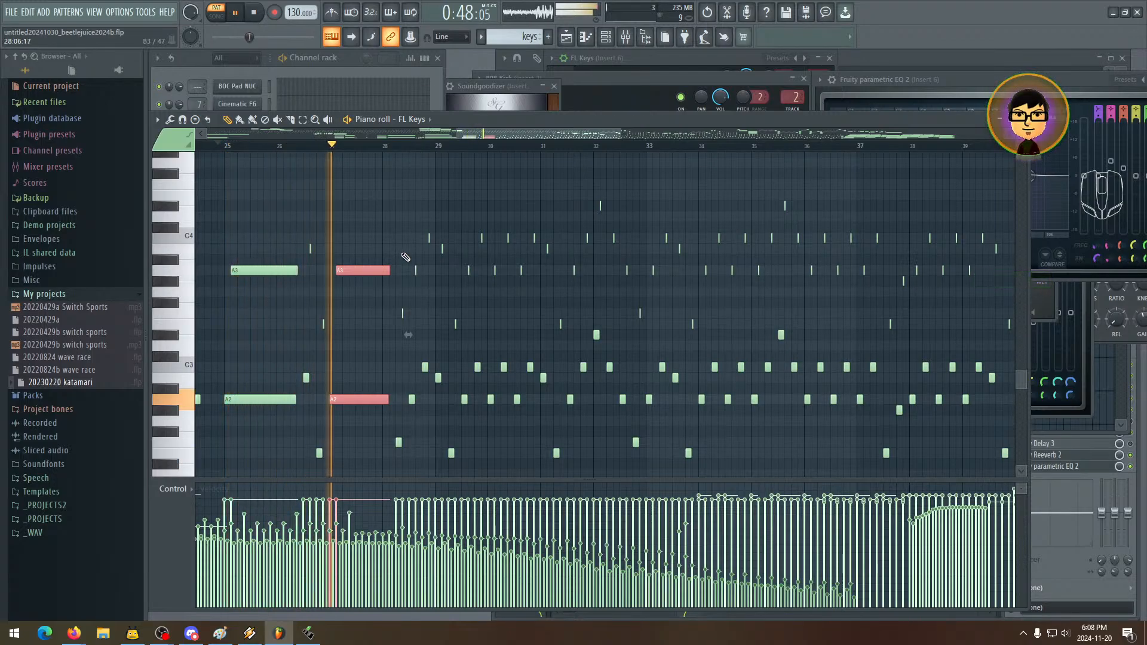
key(space)
mouse_move(472, 286)
mouse_down()
mouse_move(428, 280)
mouse_move(477, 292)
mouse_up()
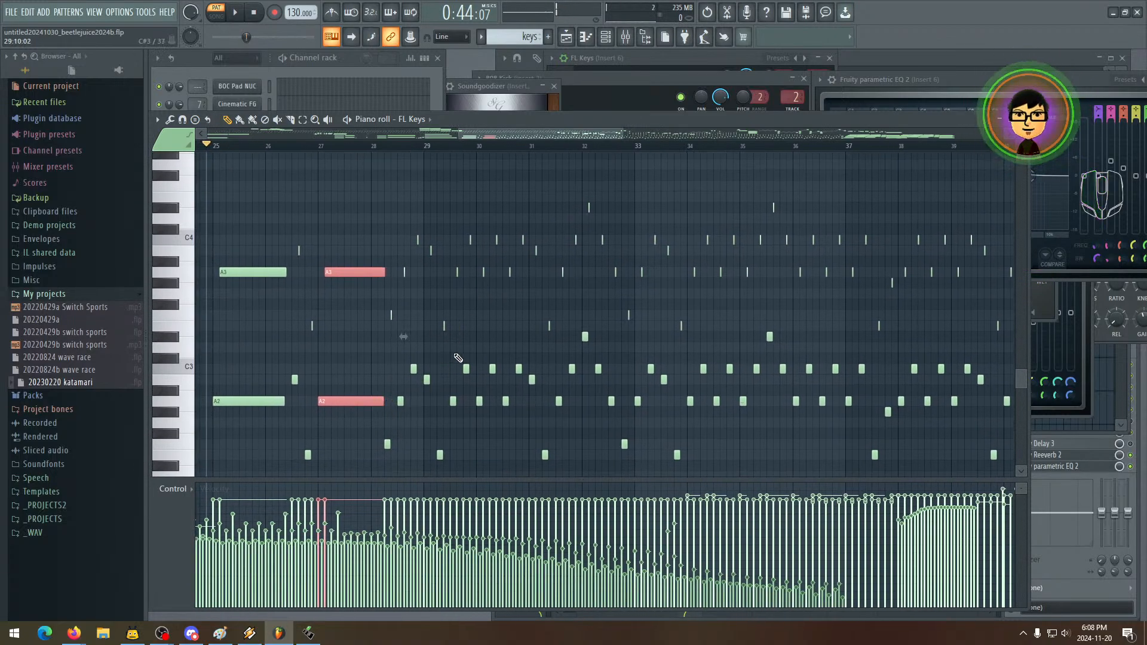
- Play the FL Keys pattern from just before bar 25 through both sustained pairs to about bar 29, and stop
mouse_move(459, 358)
mouse_down()
mouse_move(429, 358)
mouse_move(486, 363)
mouse_move(382, 387)
mouse_move(446, 363)
mouse_move(450, 290)
mouse_move(471, 379)
mouse_move(448, 395)
mouse_move(456, 377)
mouse_move(478, 508)
mouse_up()
mouse_move(471, 293)
mouse_down()
mouse_move(470, 332)
mouse_move(487, 236)
mouse_move(456, 250)
mouse_move(479, 343)
mouse_up()
mouse_move(453, 263)
mouse_down()
mouse_move(450, 350)
mouse_move(457, 200)
mouse_up()
drag(438, 389, 442, 253)
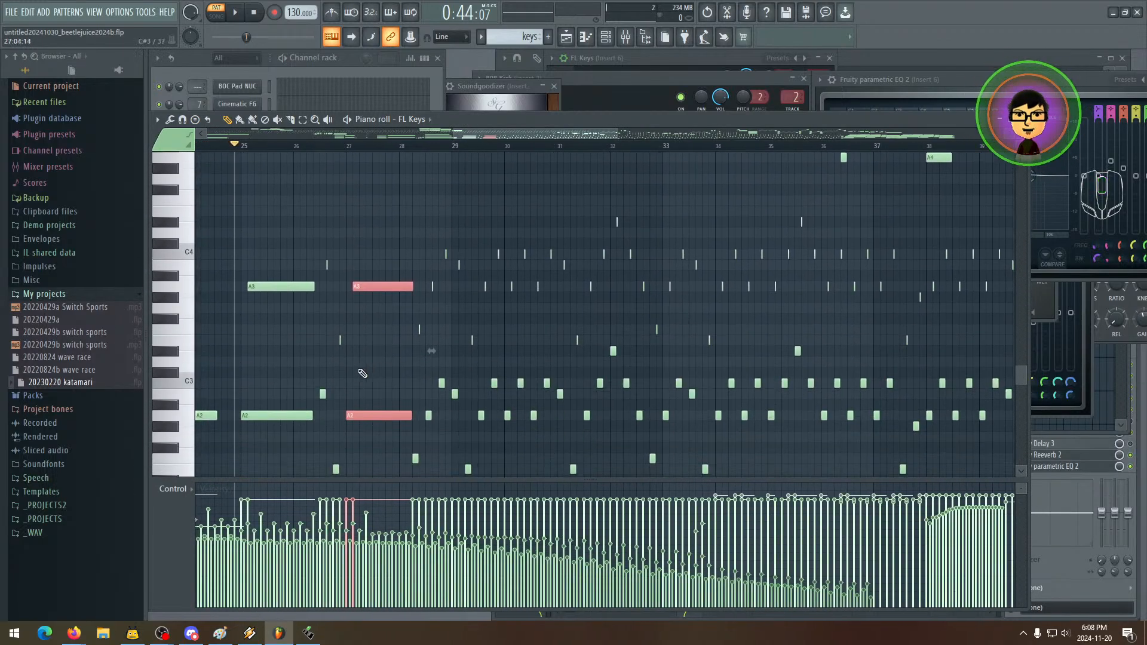
mouse_move(586, 395)
mouse_down()
mouse_move(540, 310)
mouse_move(511, 314)
mouse_move(544, 328)
mouse_move(534, 327)
mouse_up()
key(space)
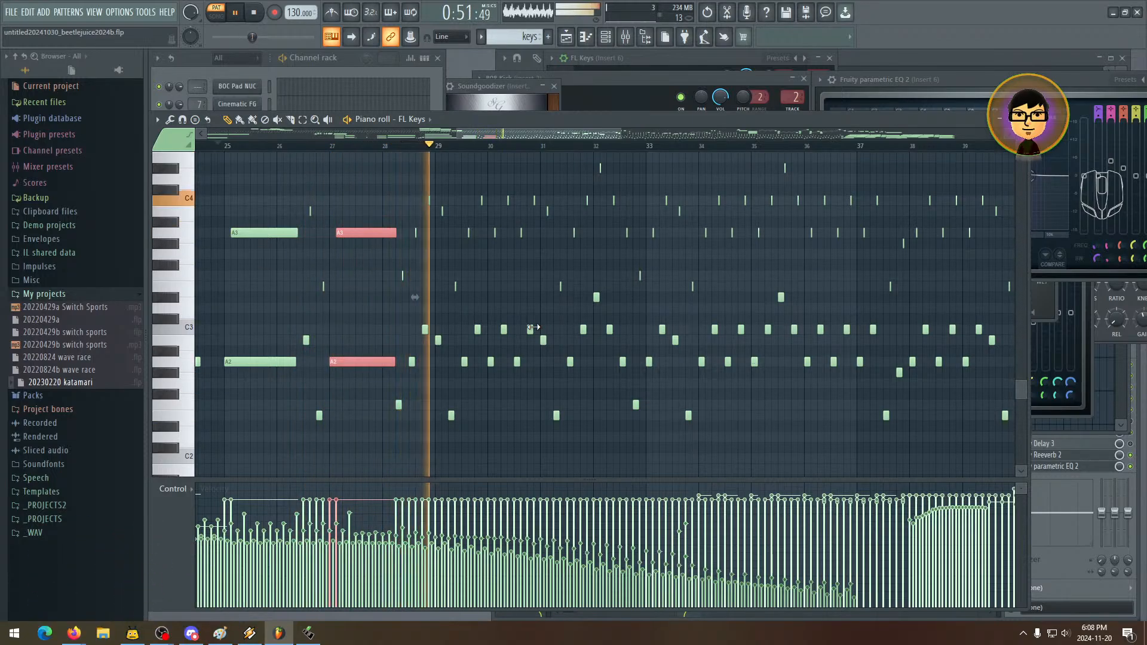
key(space)
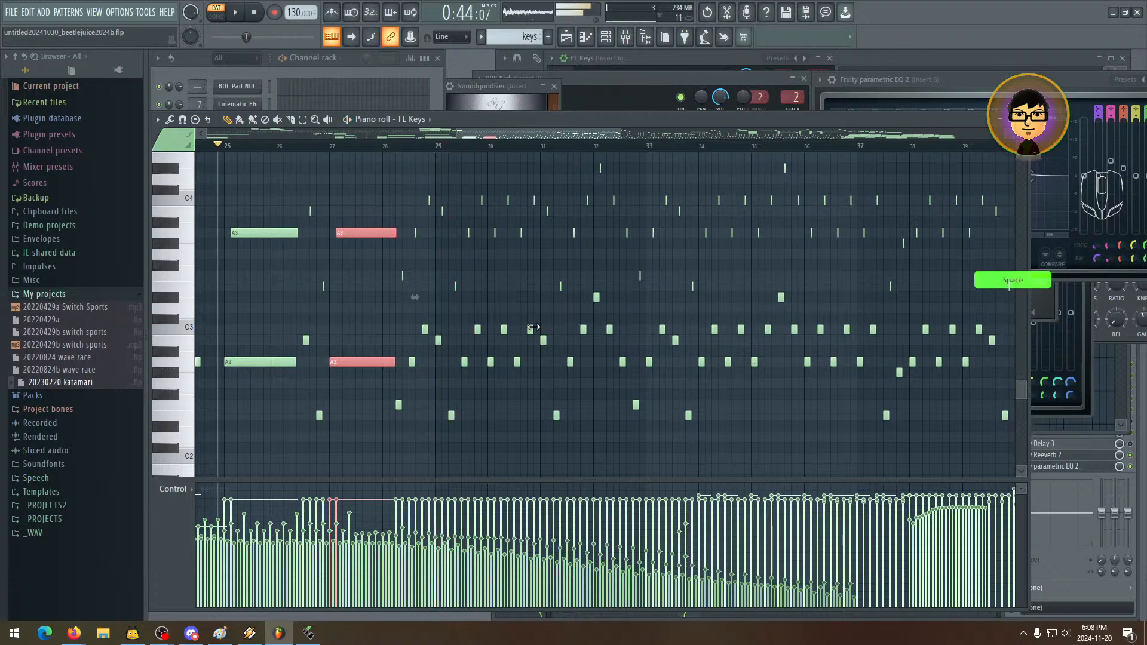
- Delete the short notes after the A2–A3 pair in bar 29, up to early bar 31, and play from late bar 27
mouse_move(534, 327)
mouse_down()
mouse_move(366, 326)
mouse_move(284, 267)
mouse_up()
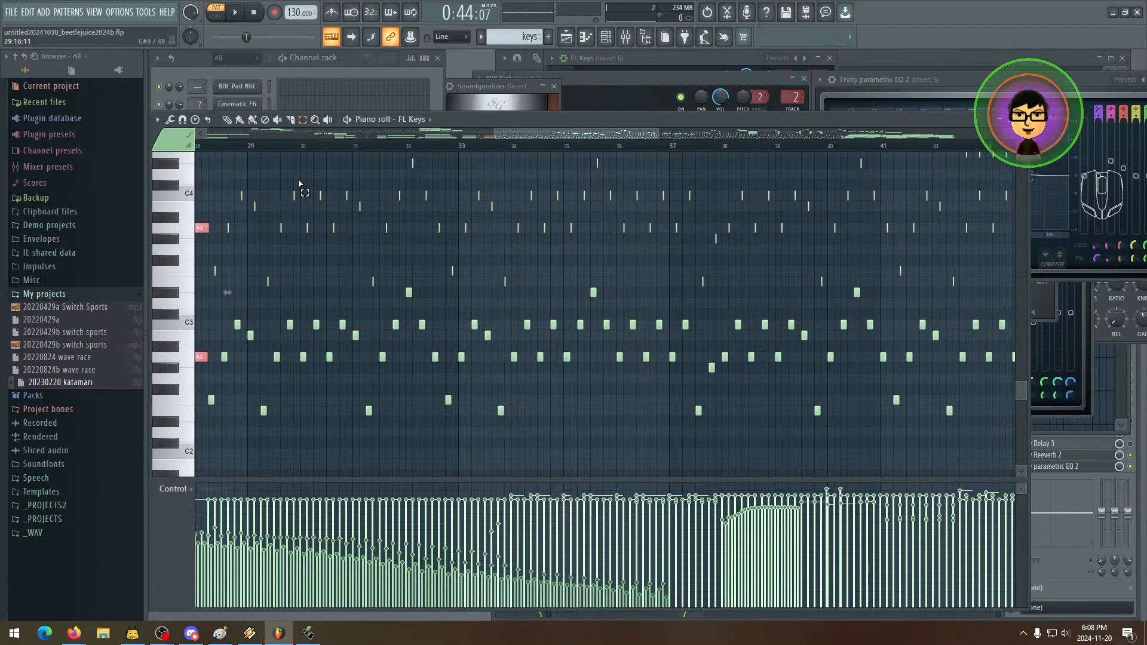
drag(299, 182, 367, 409)
key(Delete)
scroll(282, 154, left, 3)
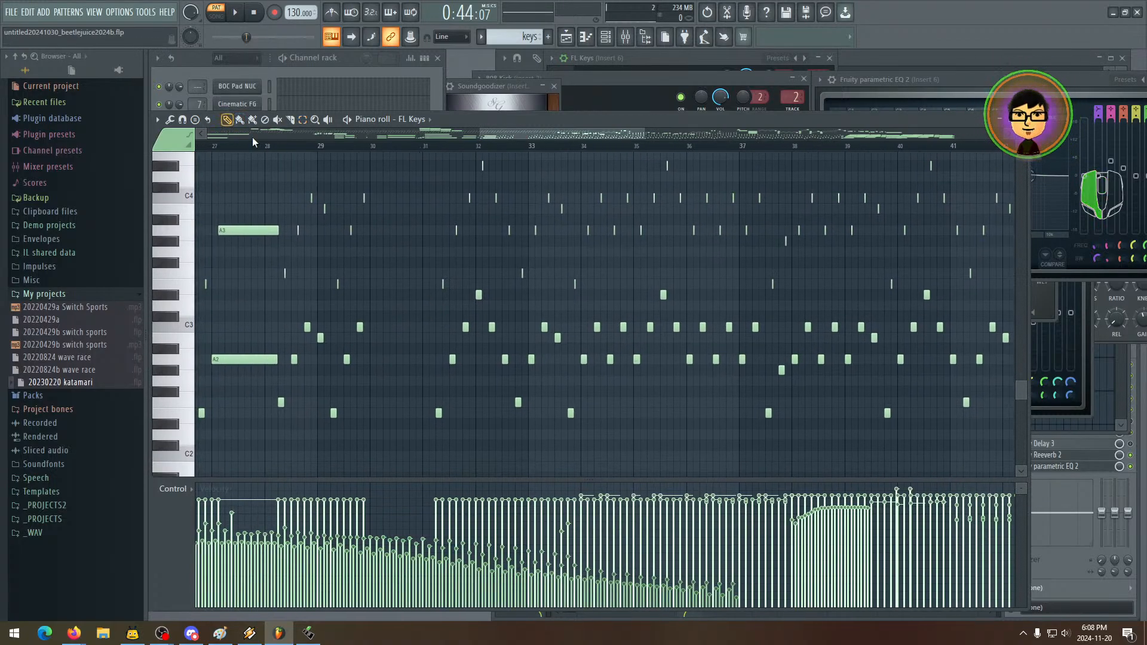
click(252, 147)
key(space)
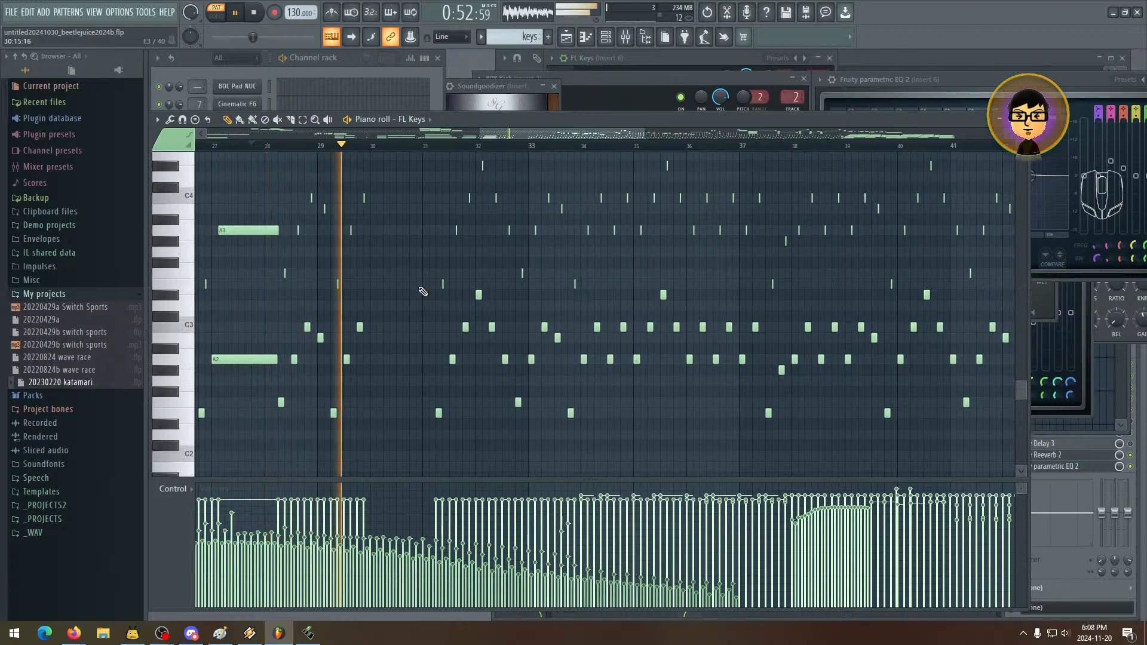
key(space)
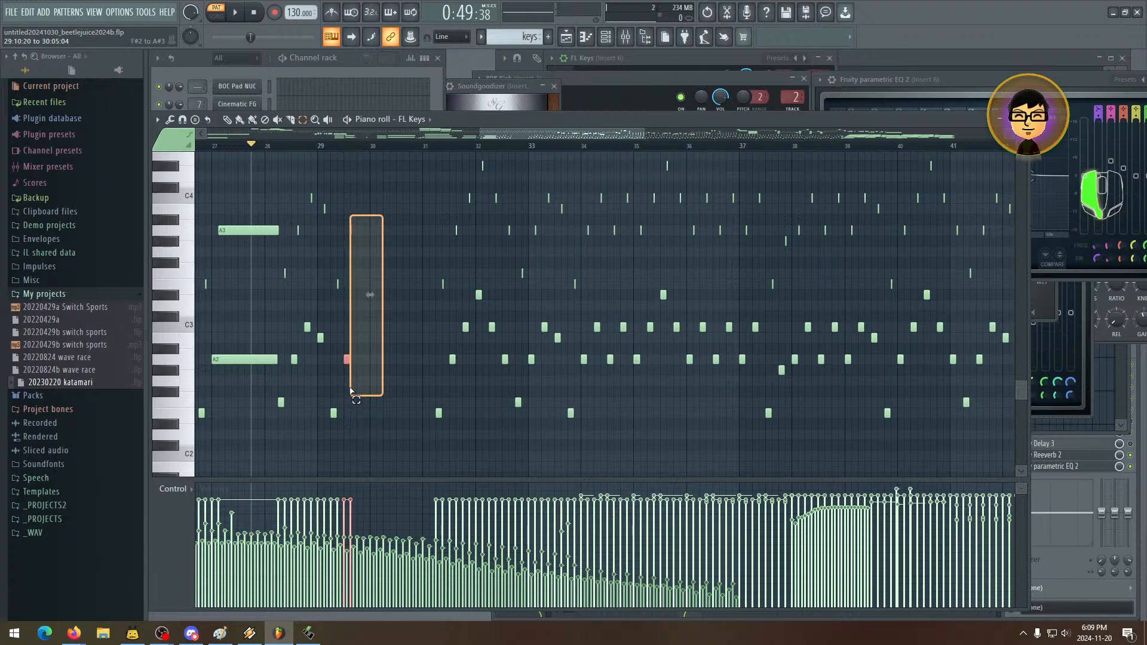
- Select the A2 and A3 notes in mid-bar 29, lengthen both to just past bar 31, and play the result
drag(352, 391, 433, 373)
middle_click(383, 398)
drag(492, 377, 421, 405)
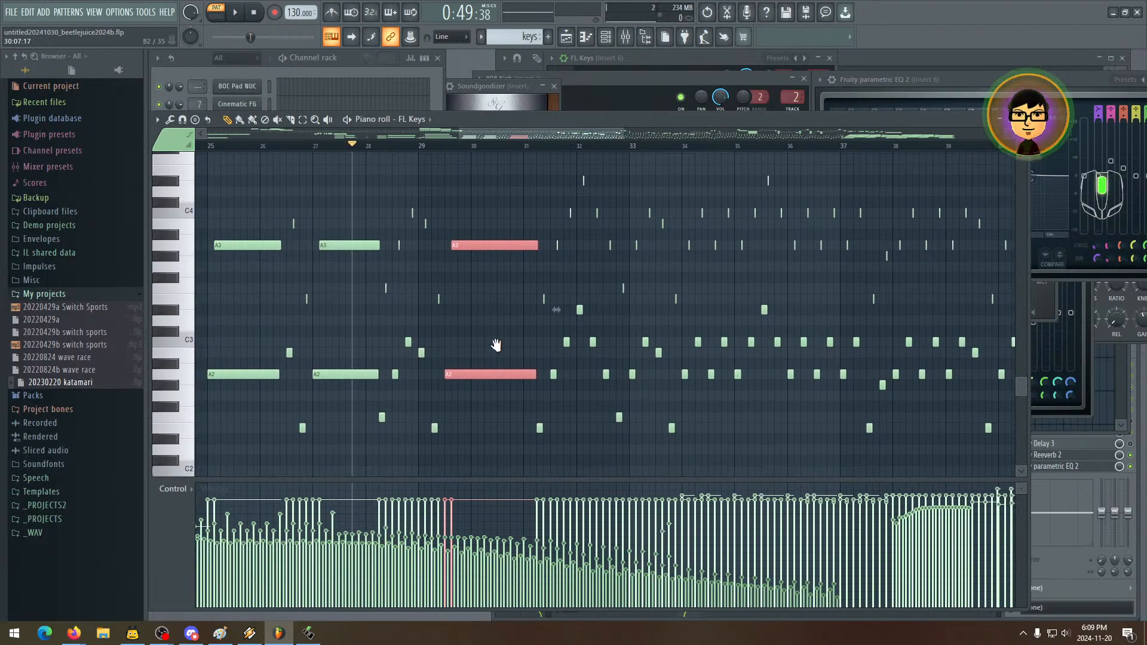
key(space)
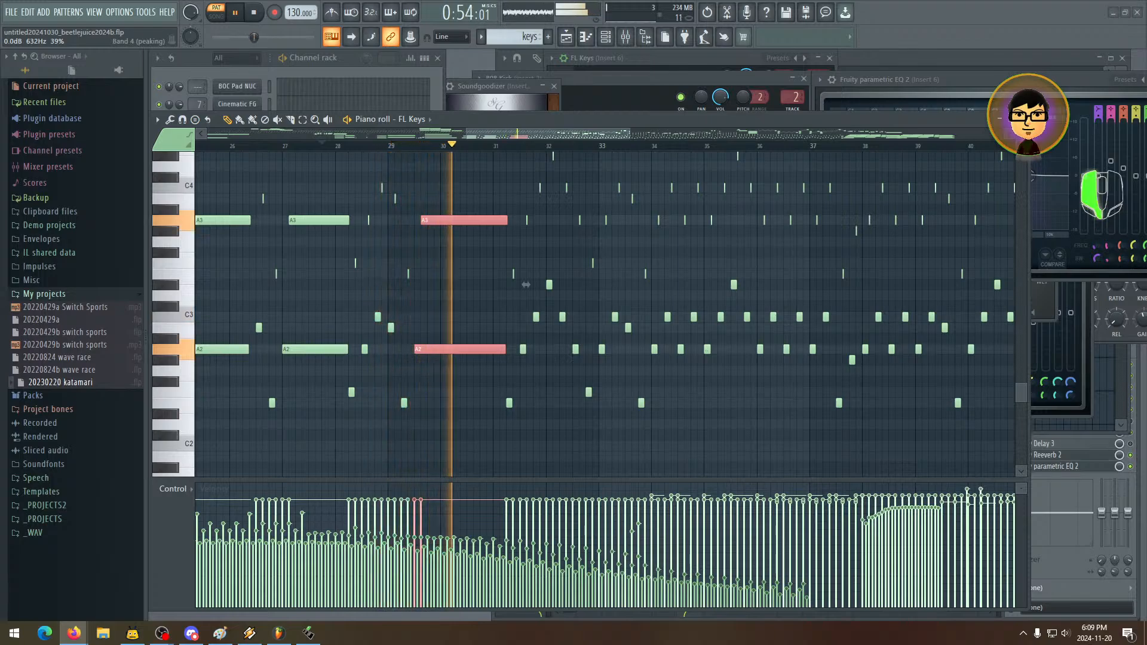
key(space)
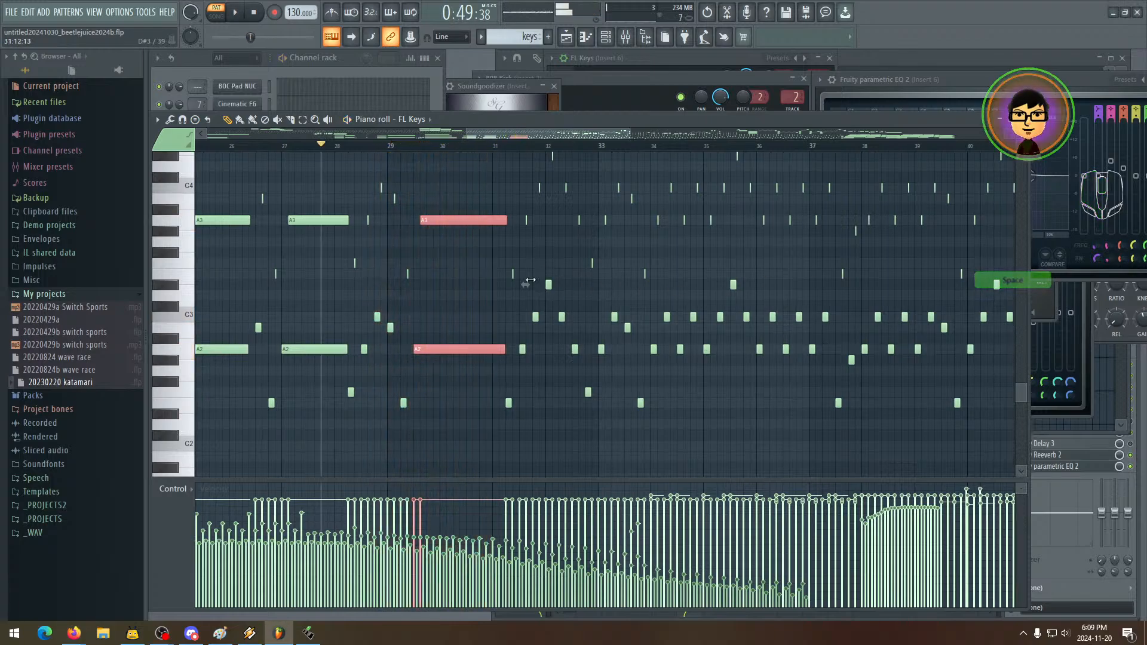
- Play the FL Keys pattern briefly from late bar 27 and stop
mouse_move(531, 280)
mouse_down()
mouse_move(459, 287)
mouse_move(412, 312)
mouse_move(540, 293)
mouse_move(531, 289)
mouse_move(562, 303)
mouse_up()
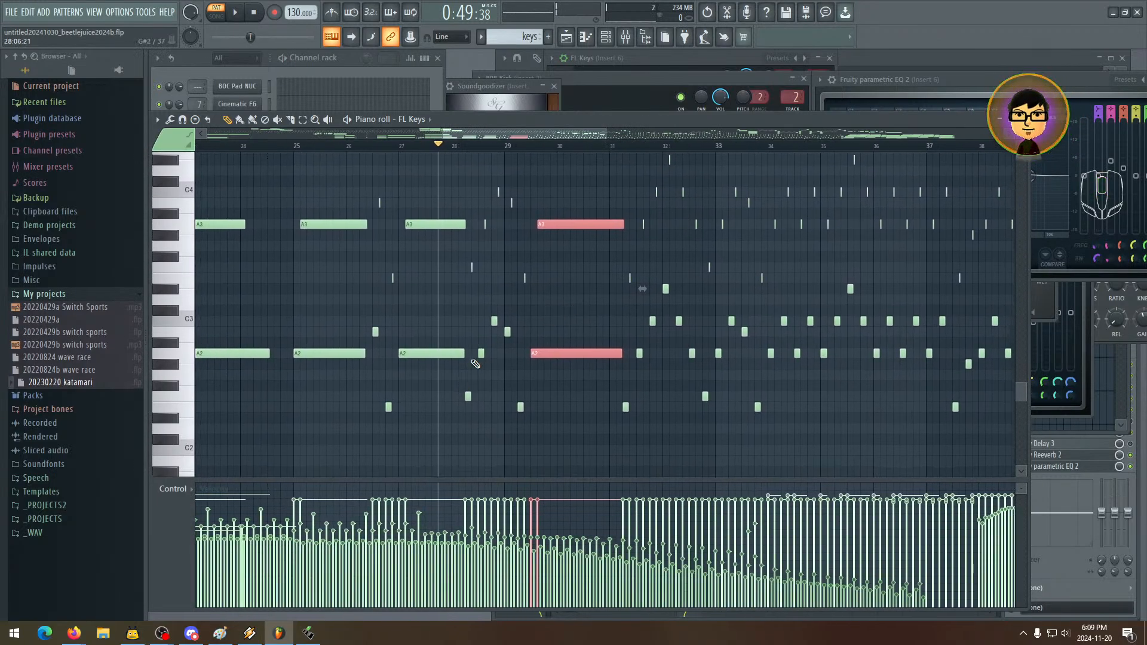
drag(475, 364, 382, 421)
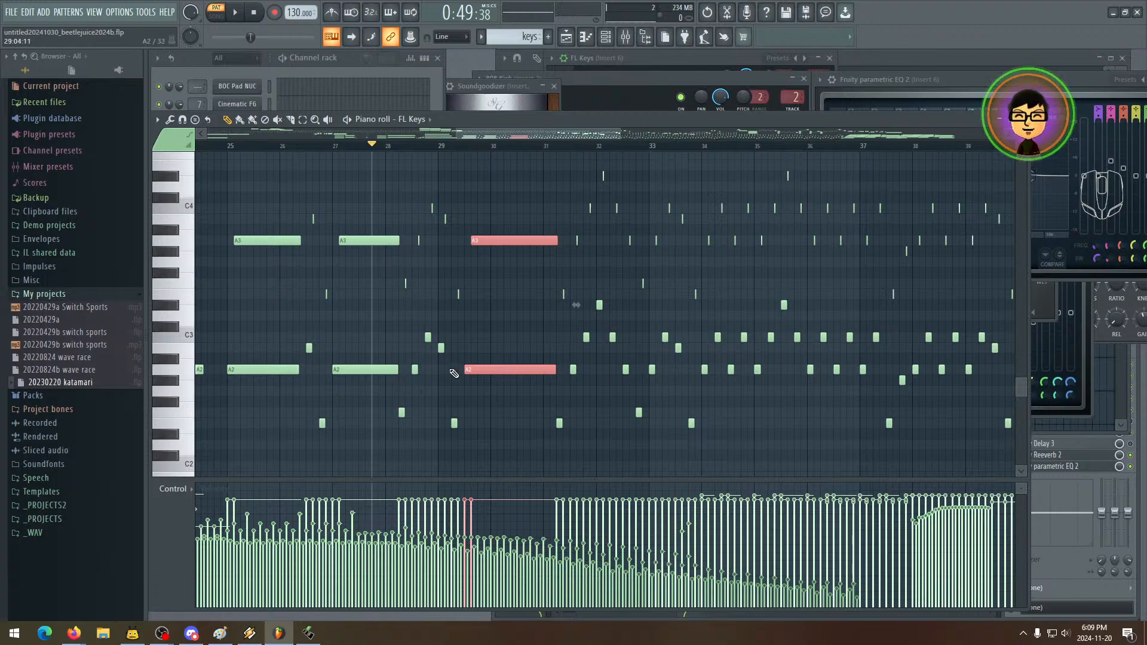
key(space)
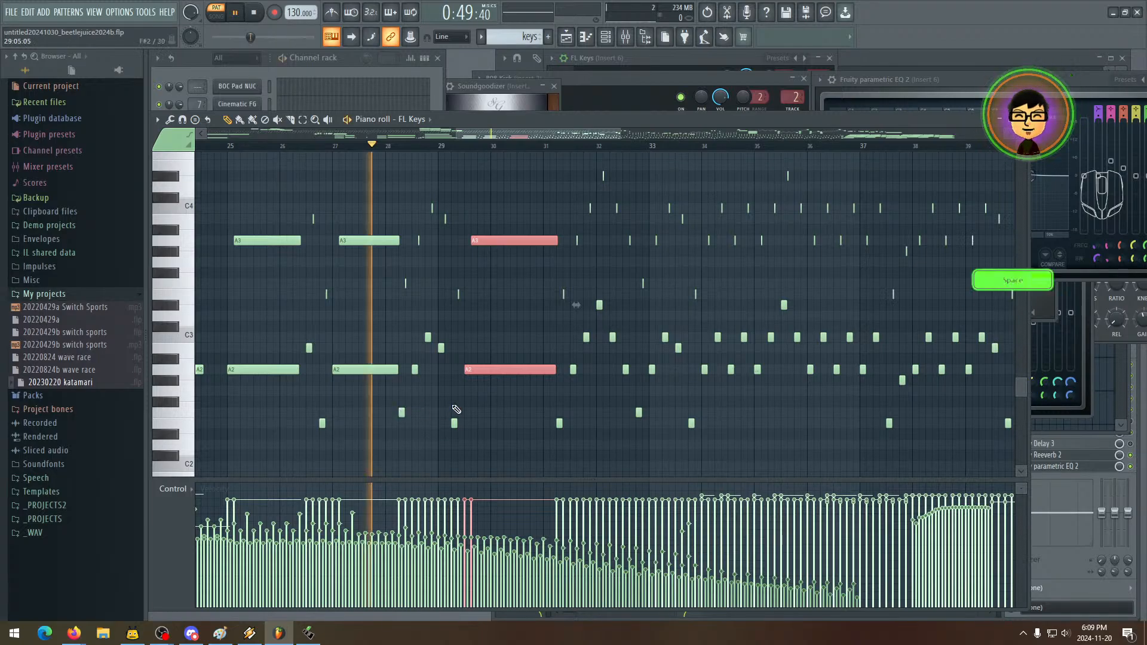
key(space)
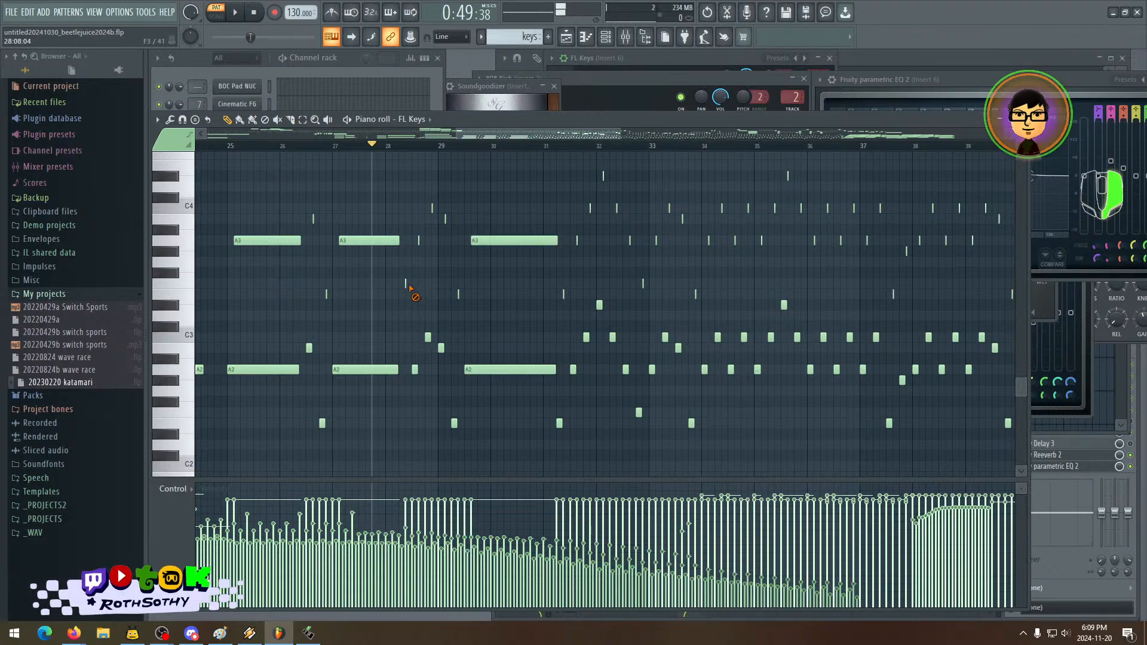
- Remove the short F2 and F3 notes early in bar 28, extend the A2–A3 pair at bar 27 over their place, and start playback
drag(398, 370, 404, 370)
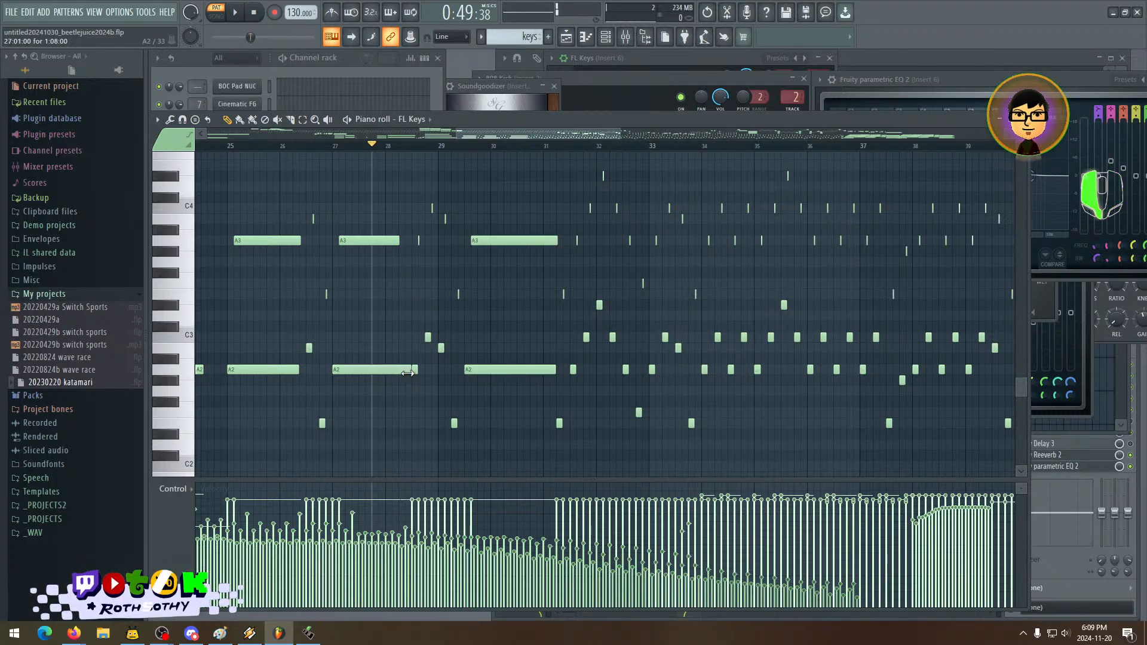
drag(399, 240, 412, 245)
key(space)
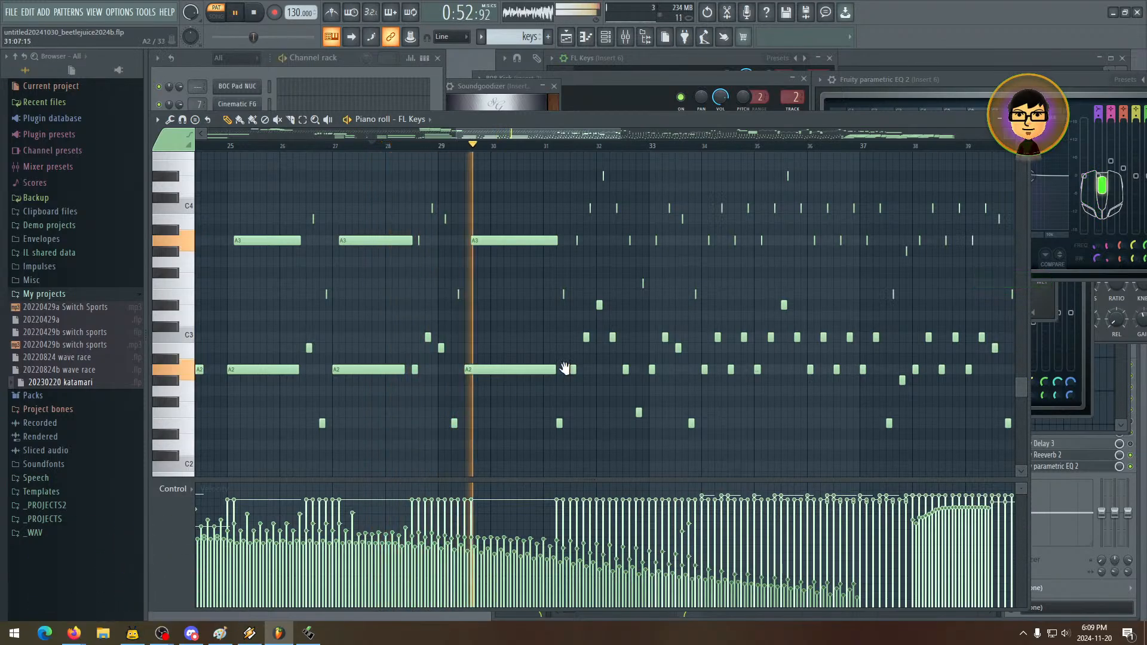
- Listen to the sustained A2–A3 pairs up to late bar 31, stop, and replay the passage briefly
drag(565, 370, 302, 378)
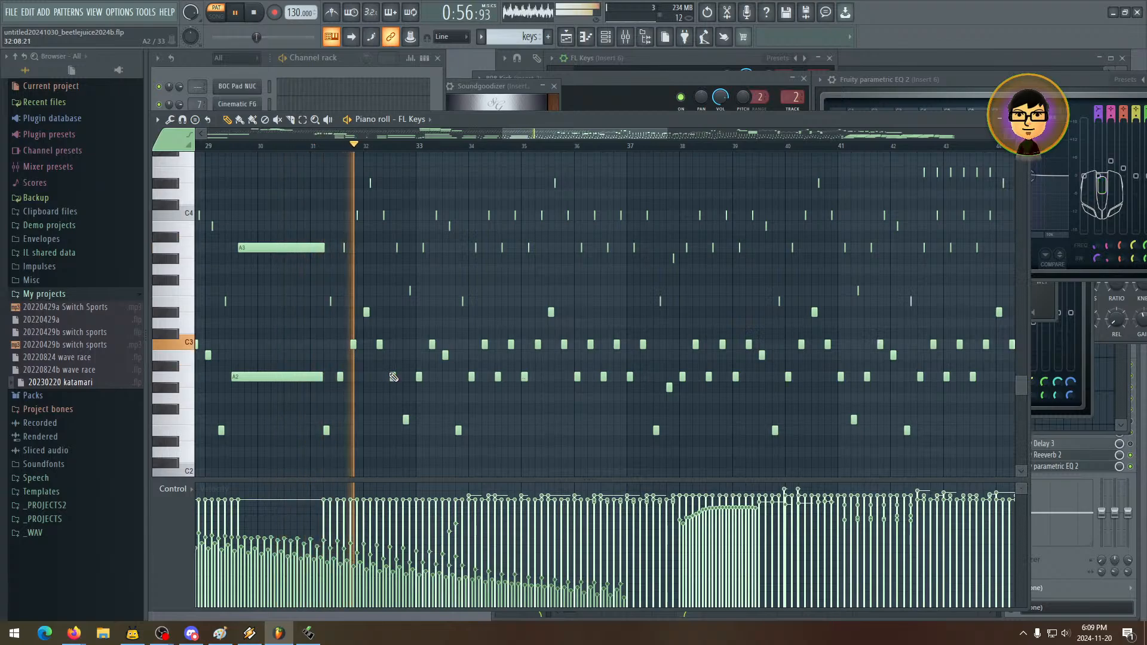
drag(393, 377, 474, 390)
key(space)
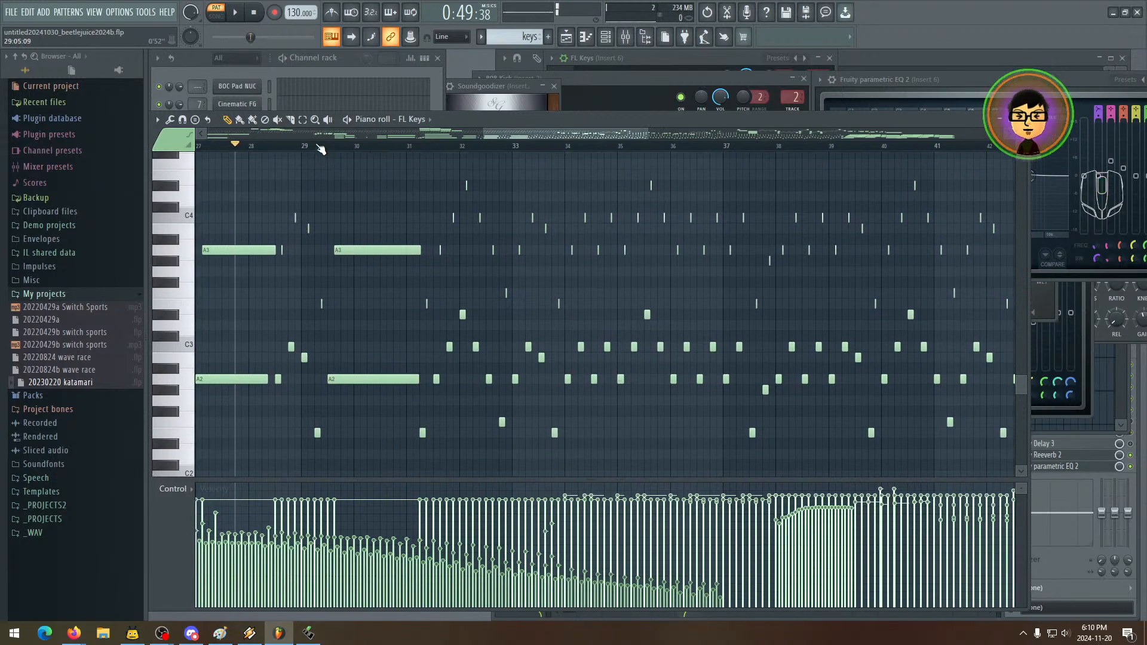
key(space)
key(space)
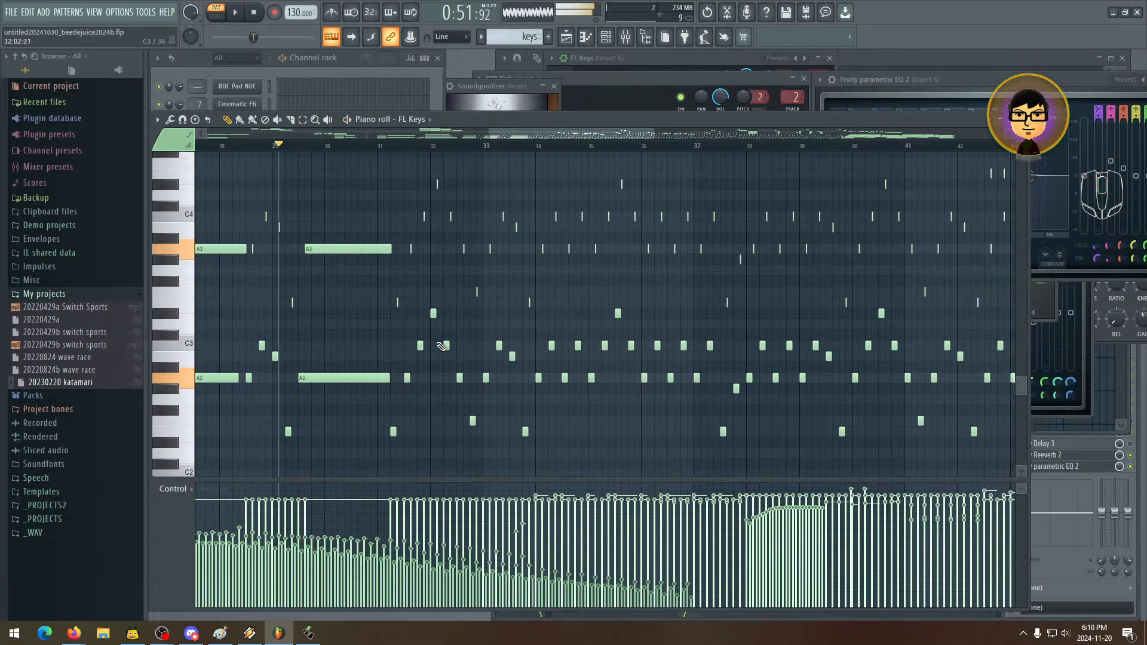
- Play the FL Keys pattern from the A2–A3 pair in mid-bar 29 to late bar 31 and stop
drag(340, 272, 478, 279)
drag(347, 305, 433, 280)
drag(563, 410, 406, 346)
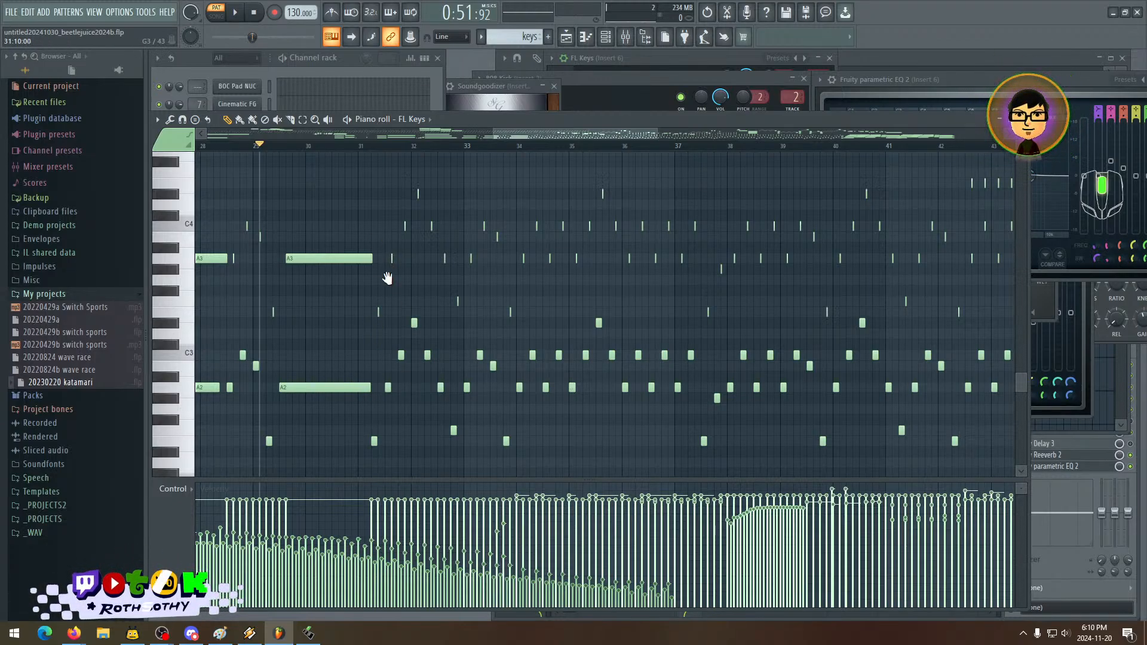
drag(340, 269, 346, 271)
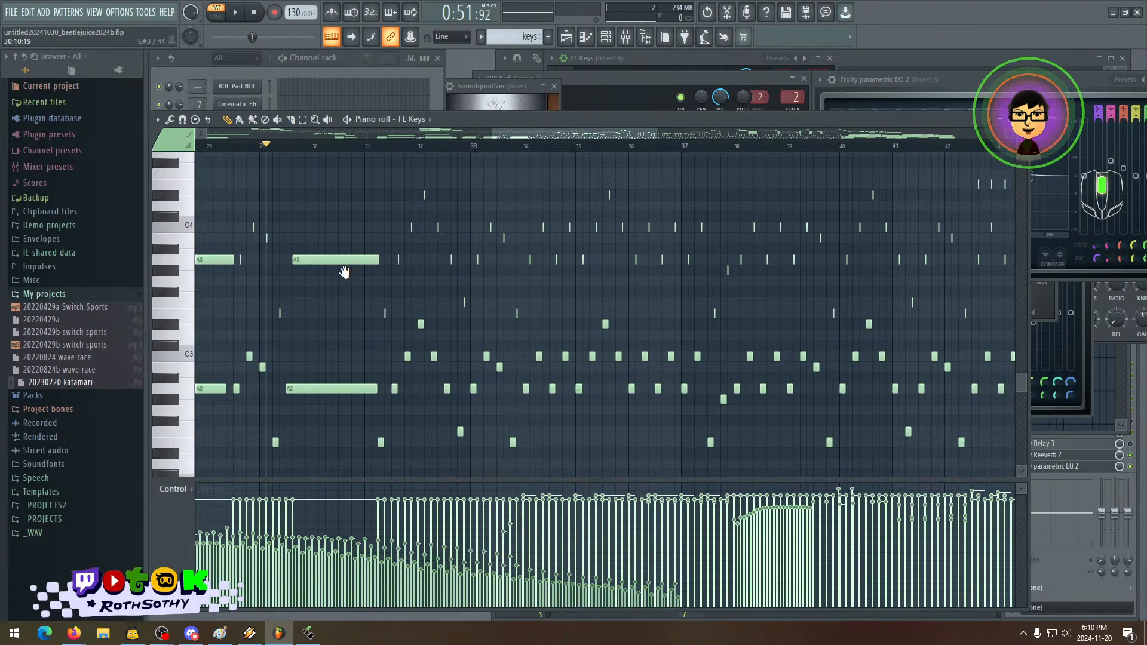
drag(381, 309, 405, 312)
drag(440, 231, 442, 212)
click(309, 147)
key(space)
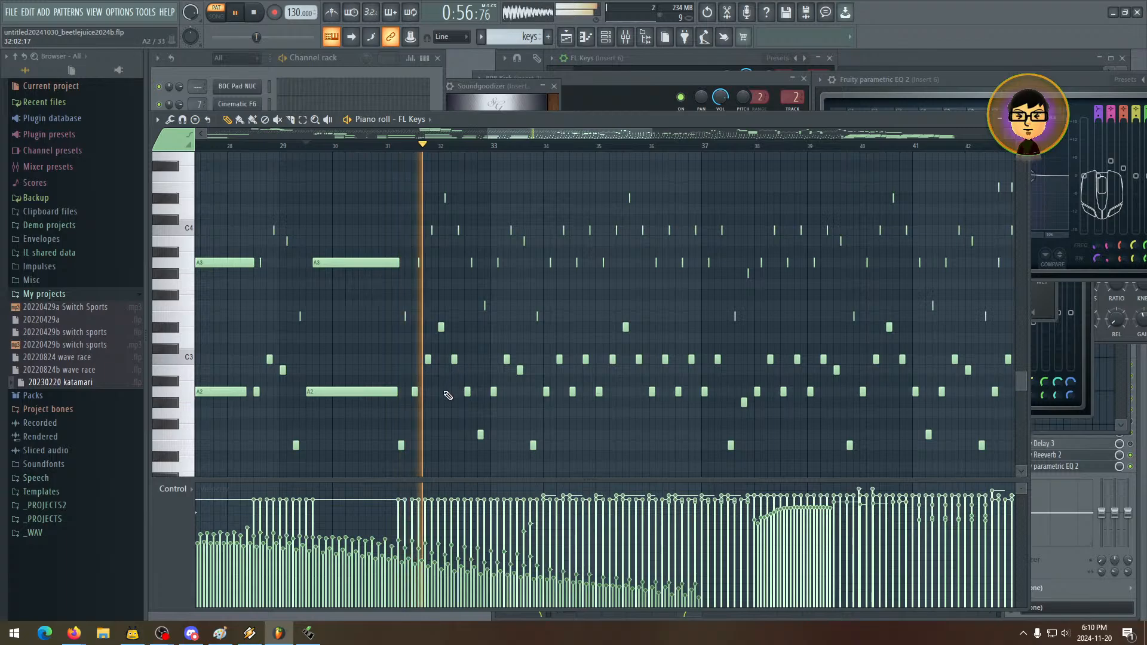
key(space)
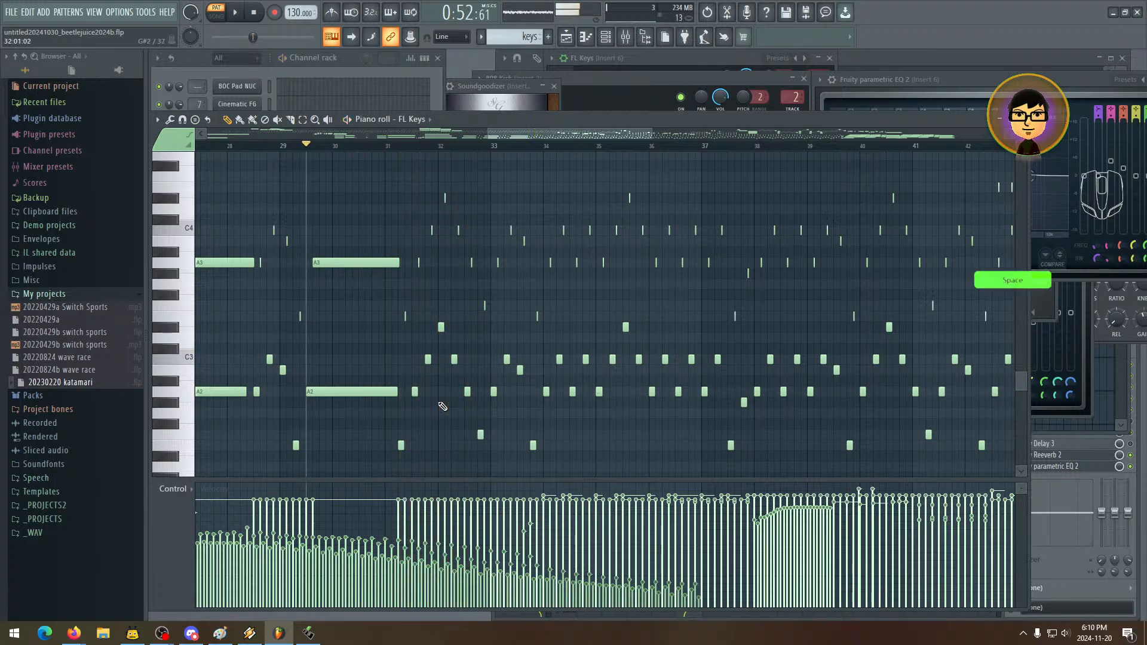
- Delete the short notes after the A2–A3 pair at bar 33, up to just before bar 35
click(482, 434)
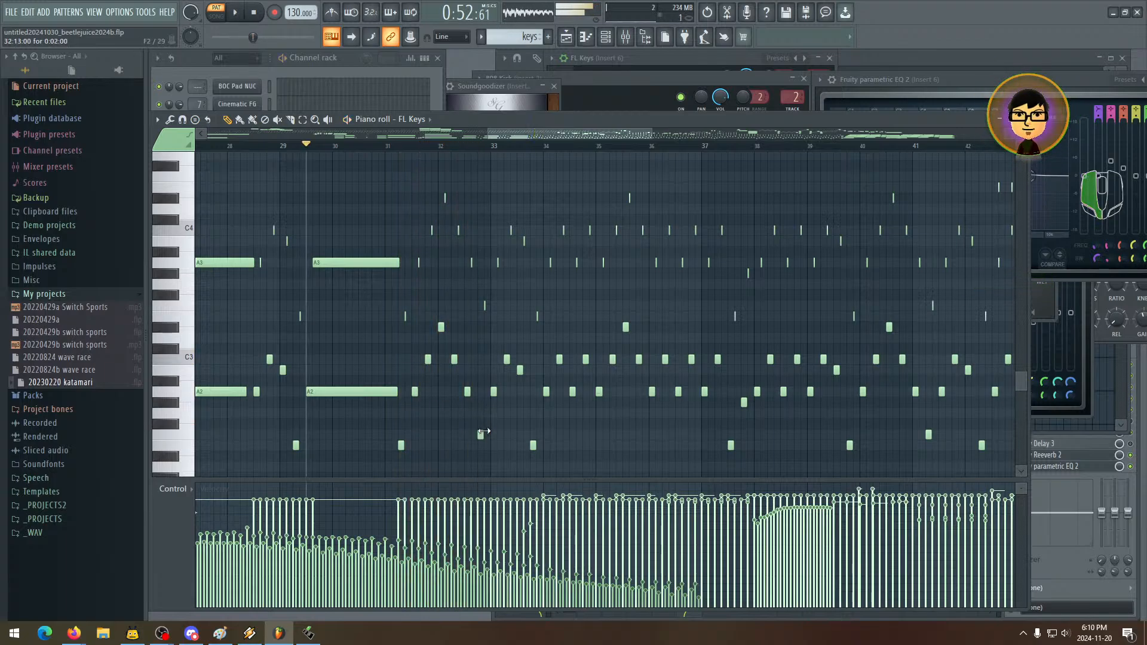
drag(512, 387, 399, 384)
click(306, 122)
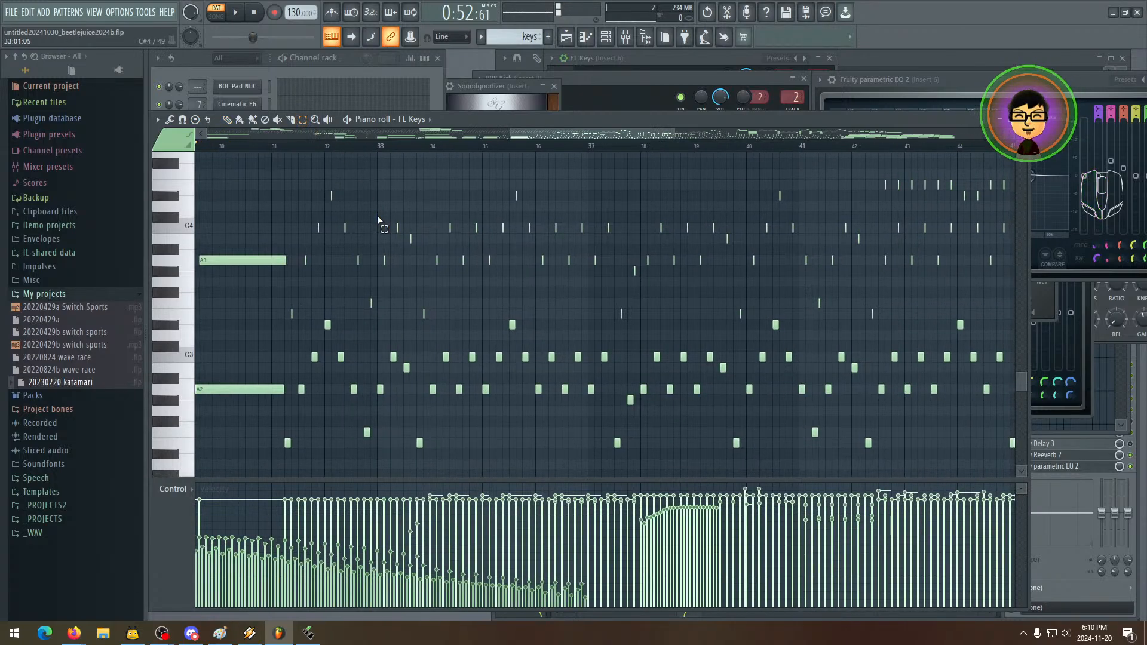
drag(393, 216, 480, 461)
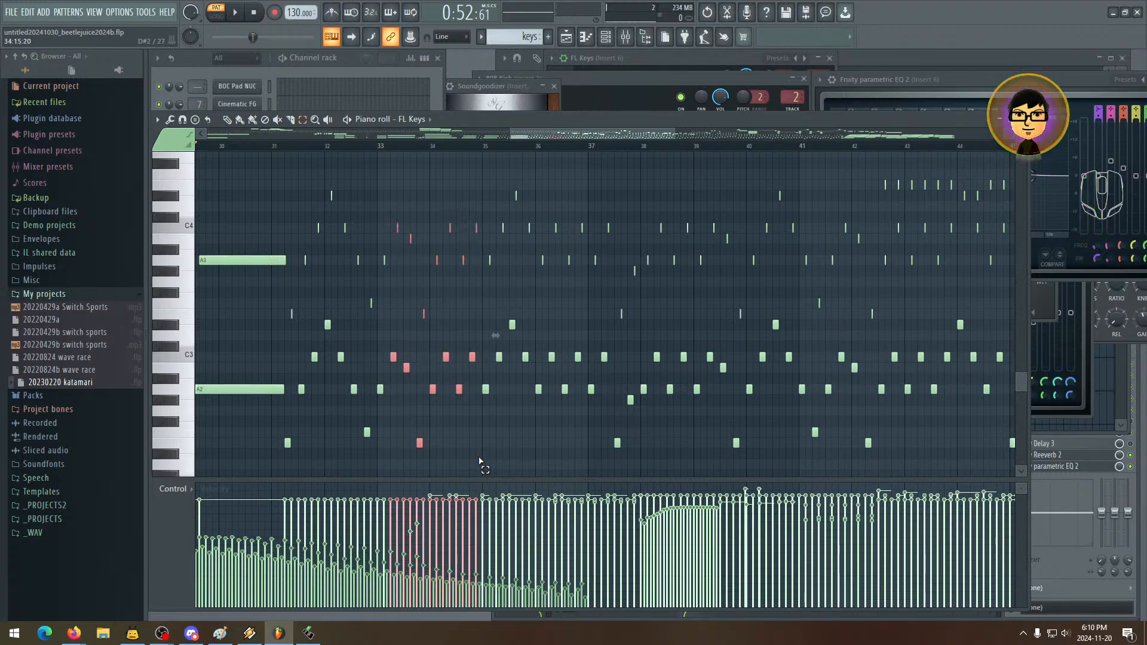
key(Delete)
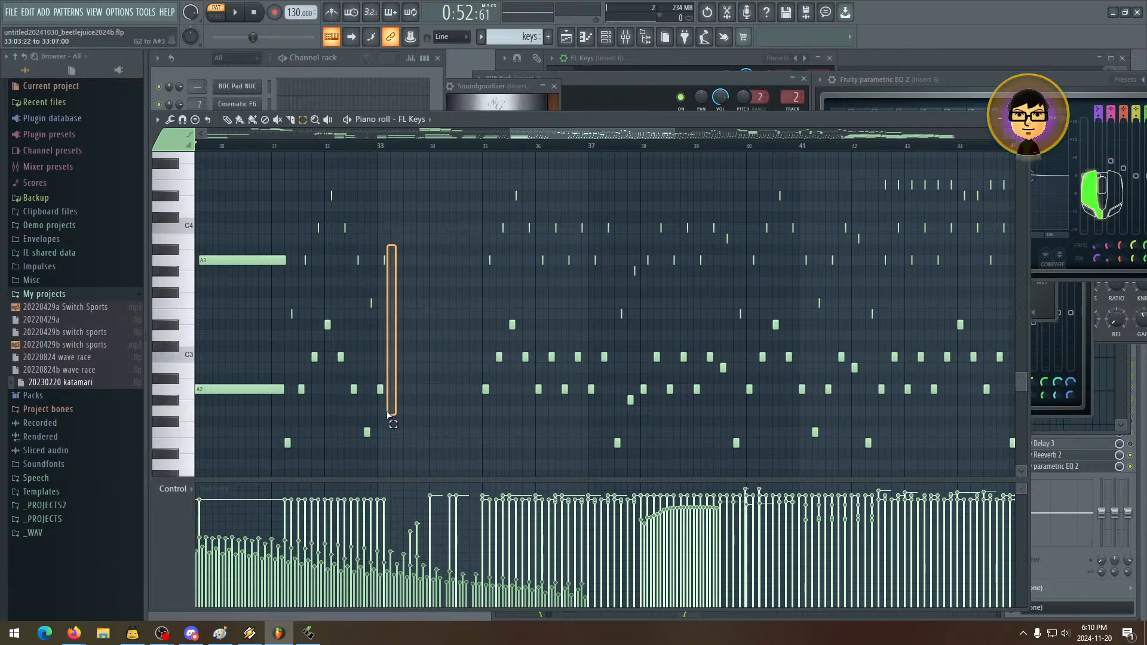
- Select the A2 and A3 notes at bar 33, lengthen both to about bar 35, and play from mid-bar 29
drag(383, 421, 383, 423)
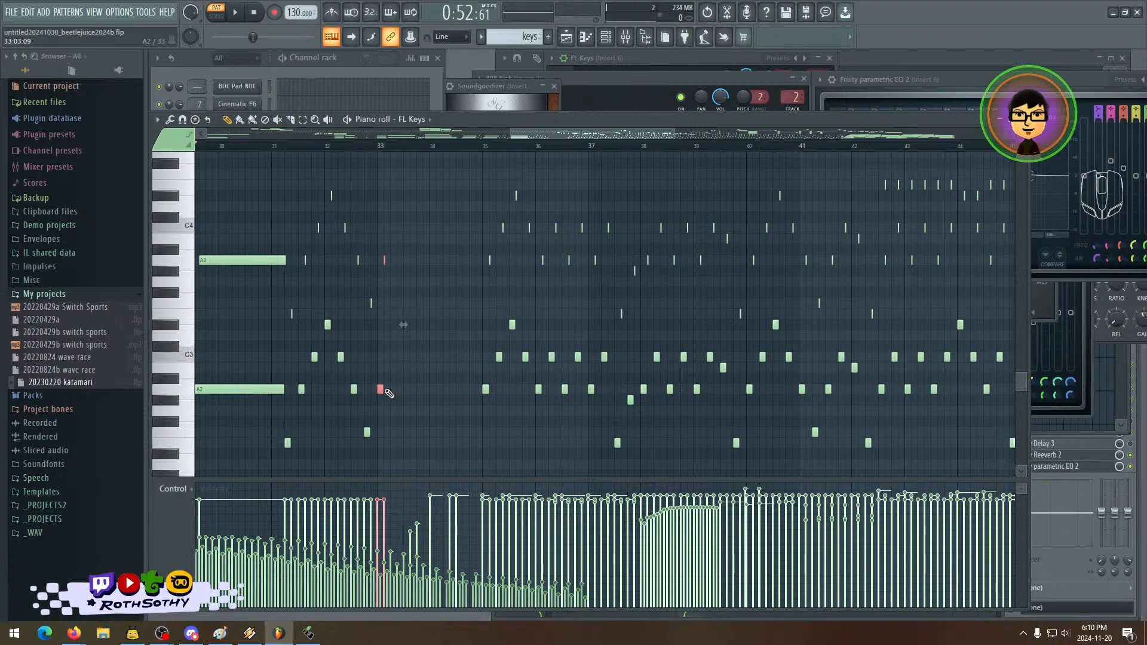
drag(381, 389, 478, 389)
drag(383, 420, 479, 405)
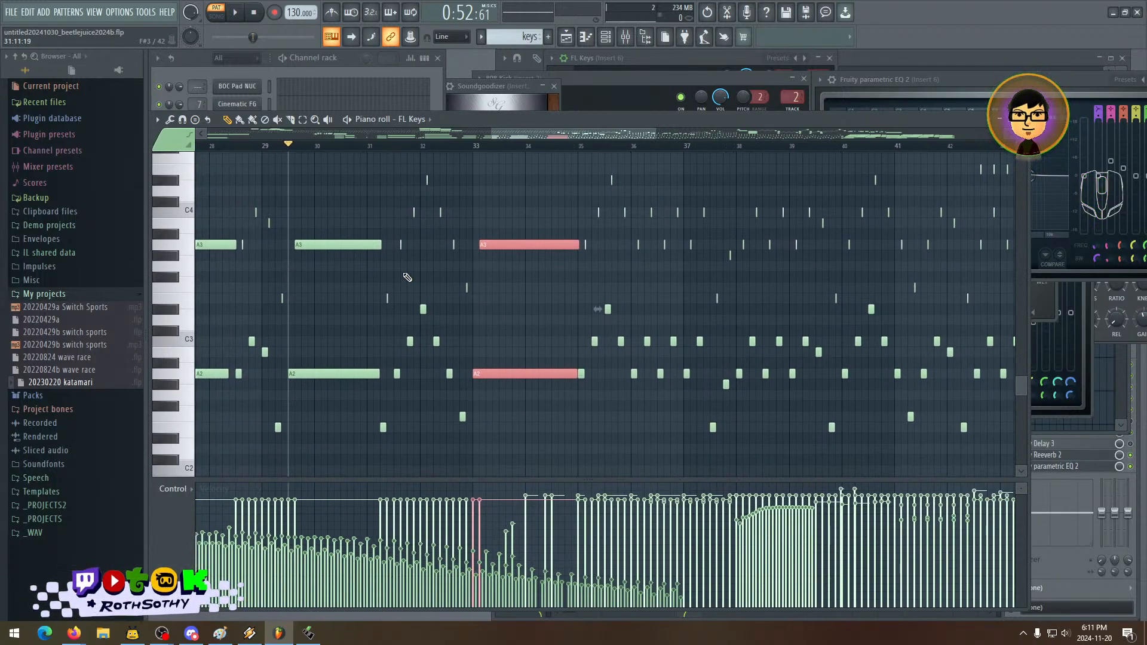
key(space)
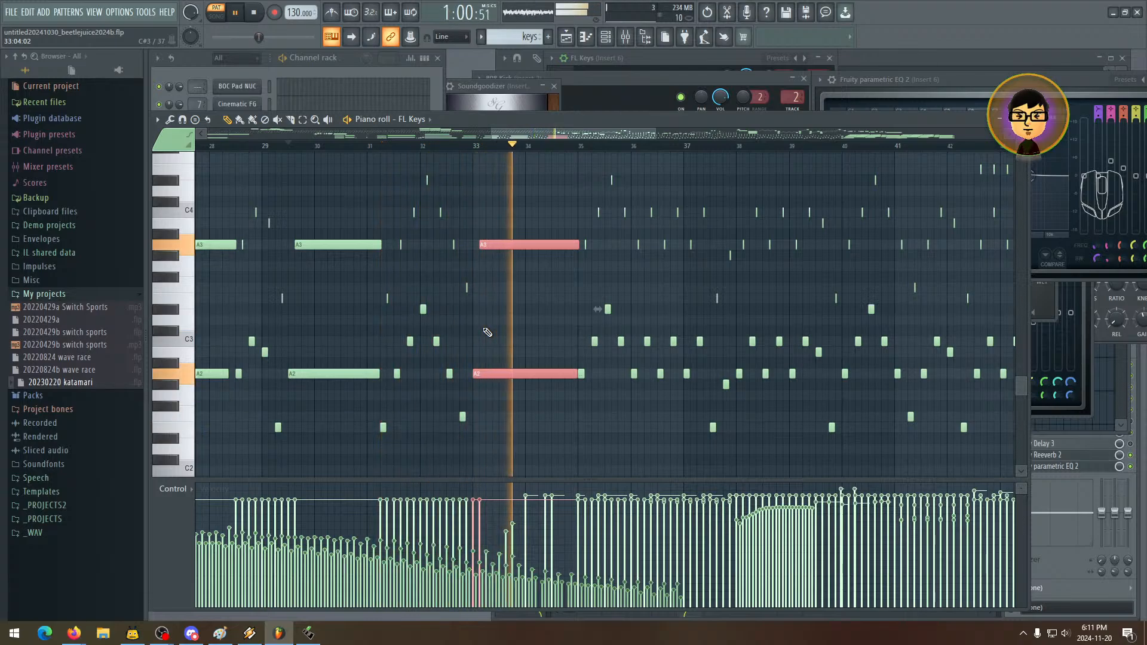
key(space)
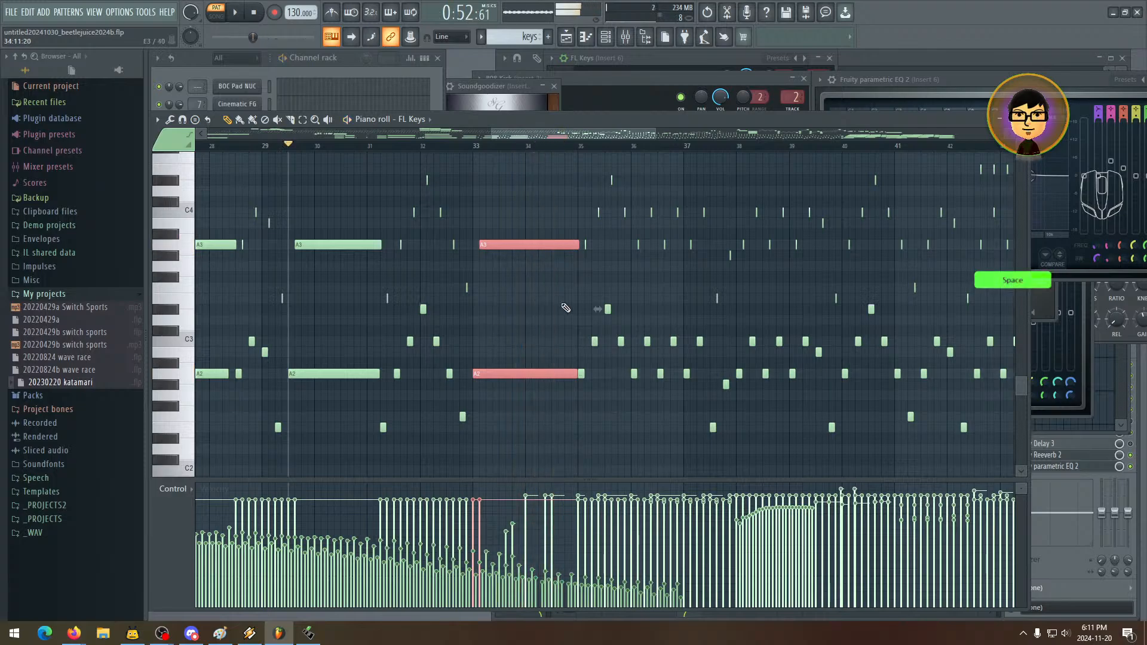
- Select only the repeated A5 notes from bar 25 to late bar 33 and raise their velocities toward the end of that range
scroll(418, 388, up, 4)
scroll(394, 394, up, 12)
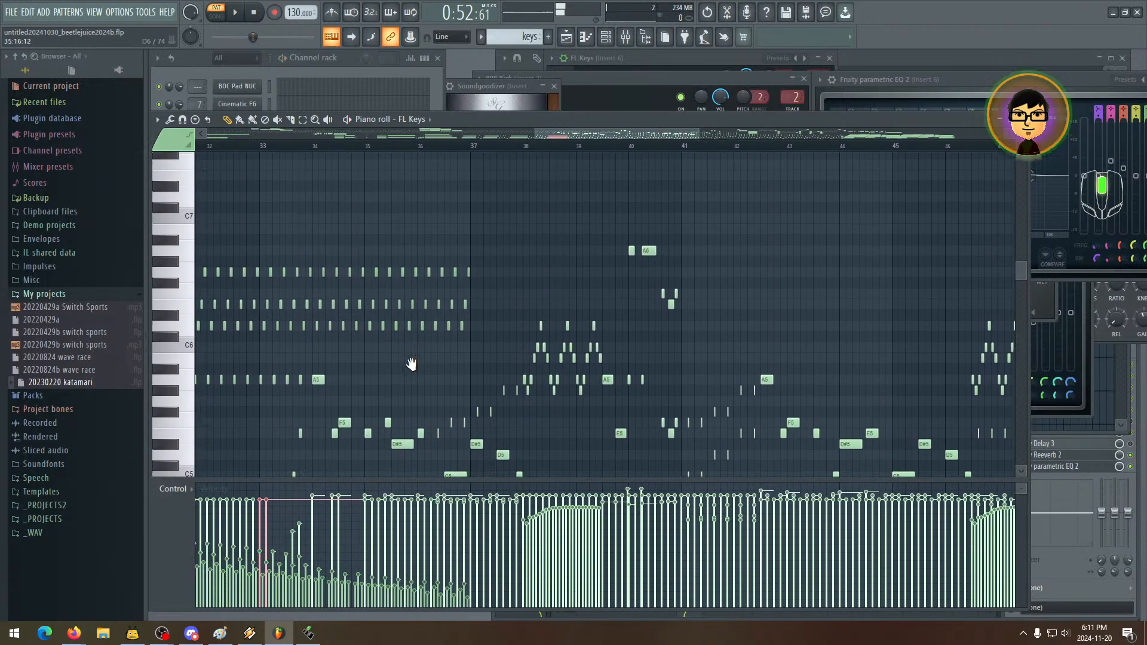
scroll(414, 360, down, 8)
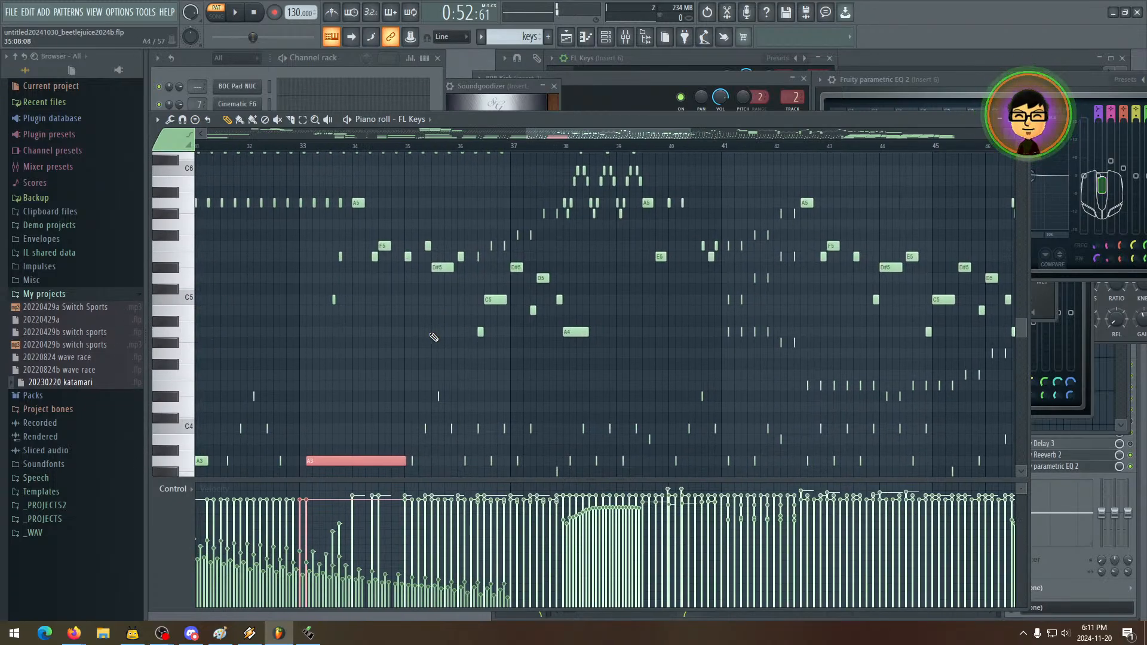
scroll(432, 364, left, 6)
scroll(358, 251, up, 4)
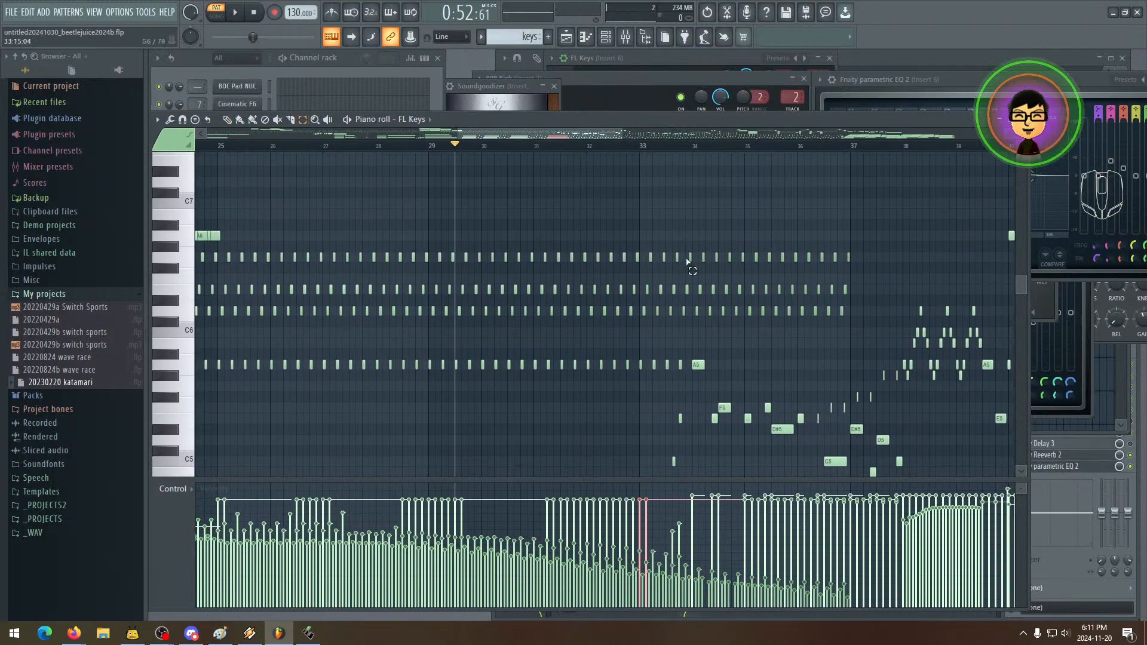
drag(668, 282, 241, 390)
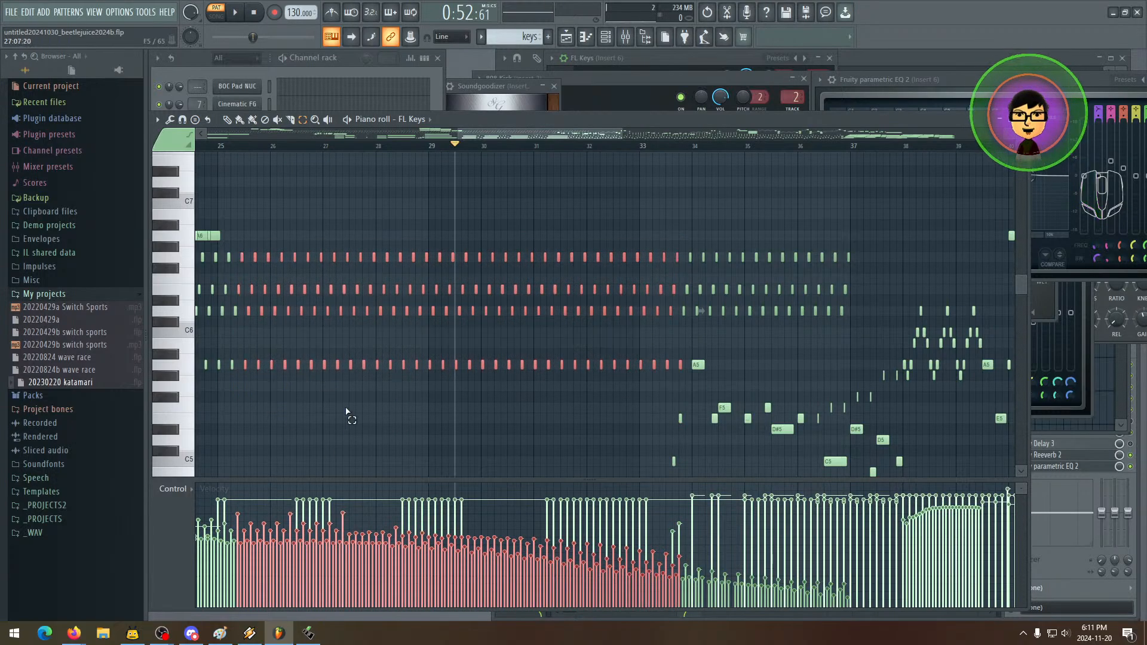
ctrl+click(283, 399)
drag(347, 373, 646, 353)
scroll(699, 349, down, 3)
click(227, 120)
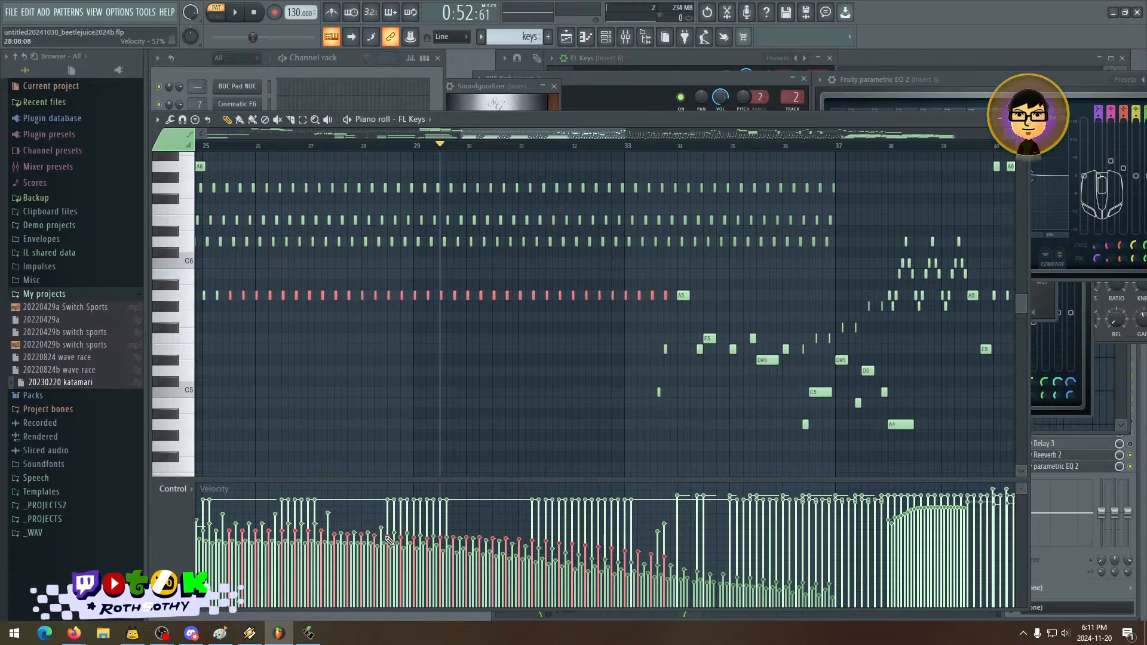
drag(365, 536, 439, 537)
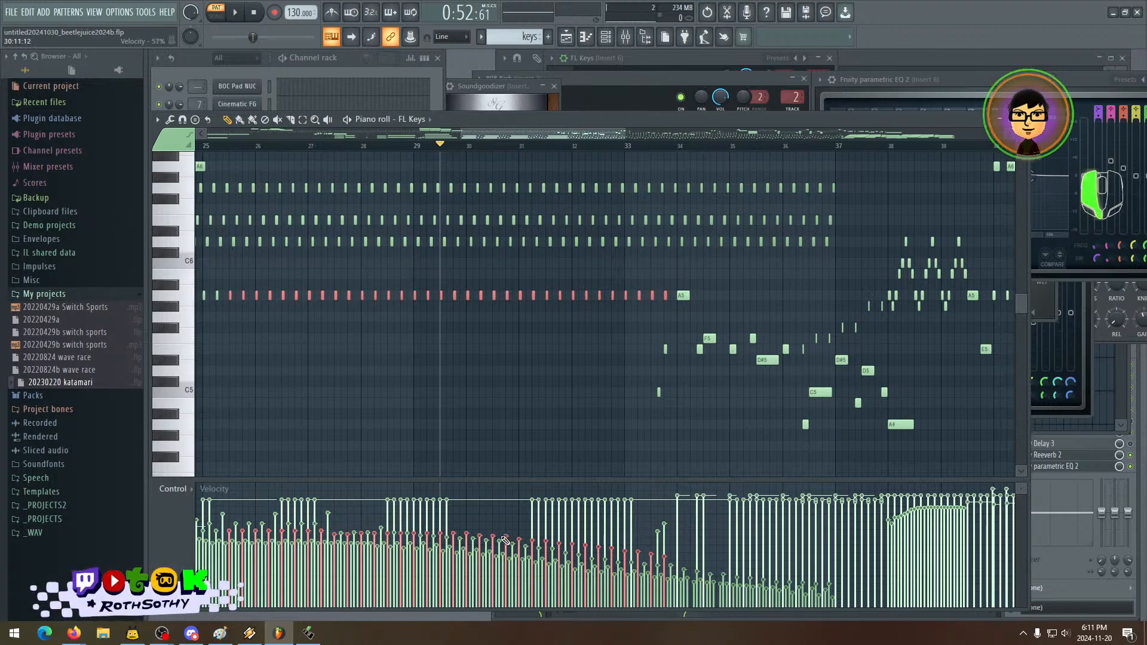
drag(575, 544, 668, 555)
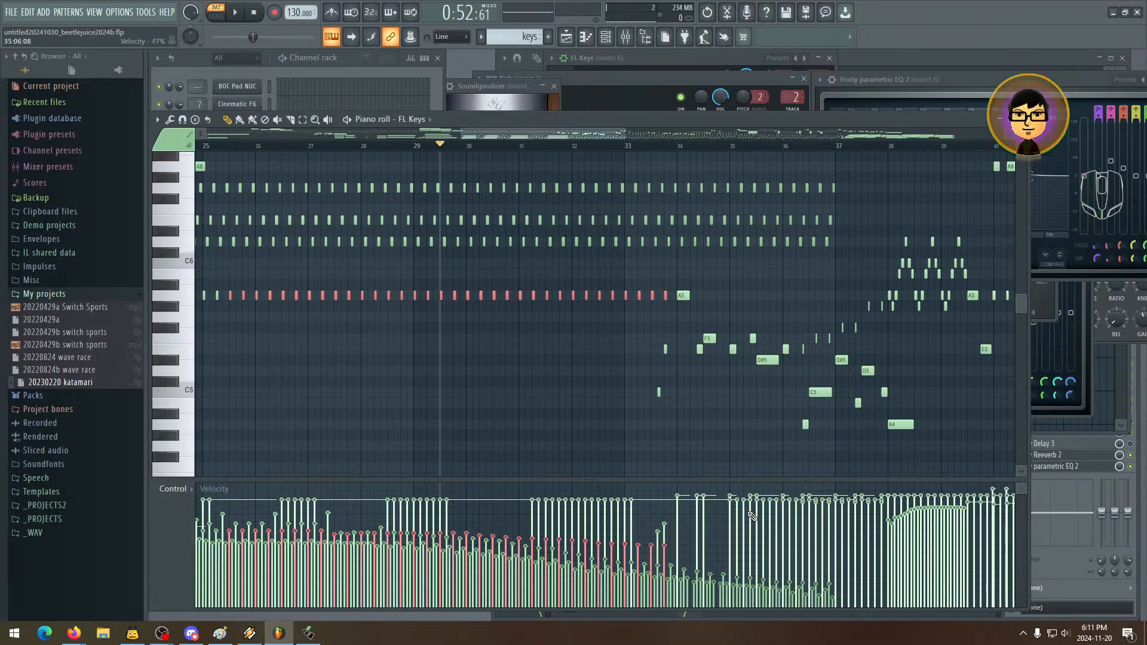
- Examine the repeated note rows above A5 and the notes around them from bar 25 to bar 40
scroll(752, 515, right, 3)
scroll(487, 347, up, 2)
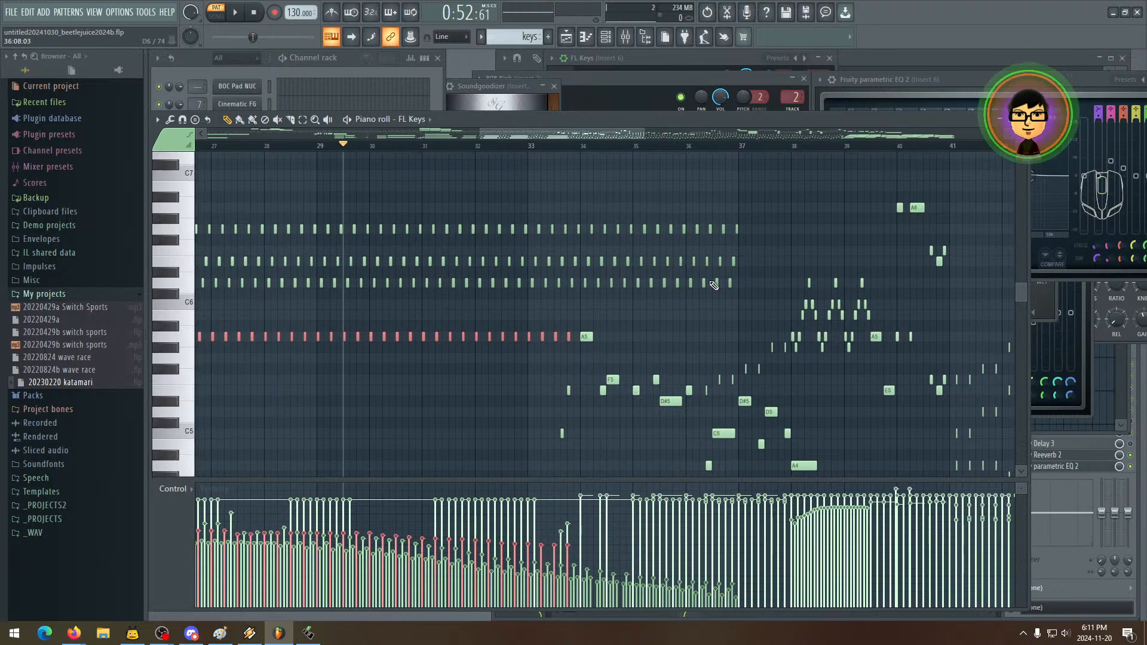
scroll(714, 285, left, 2)
scroll(711, 318, up, 1)
scroll(538, 332, left, 3)
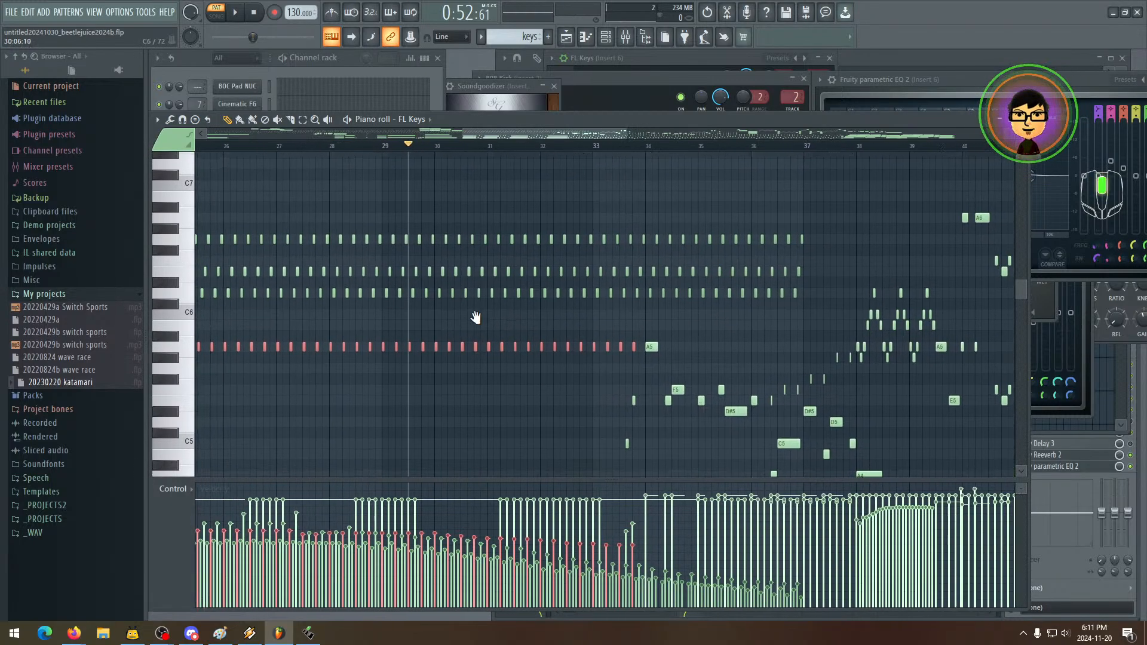
scroll(533, 339, right, 2)
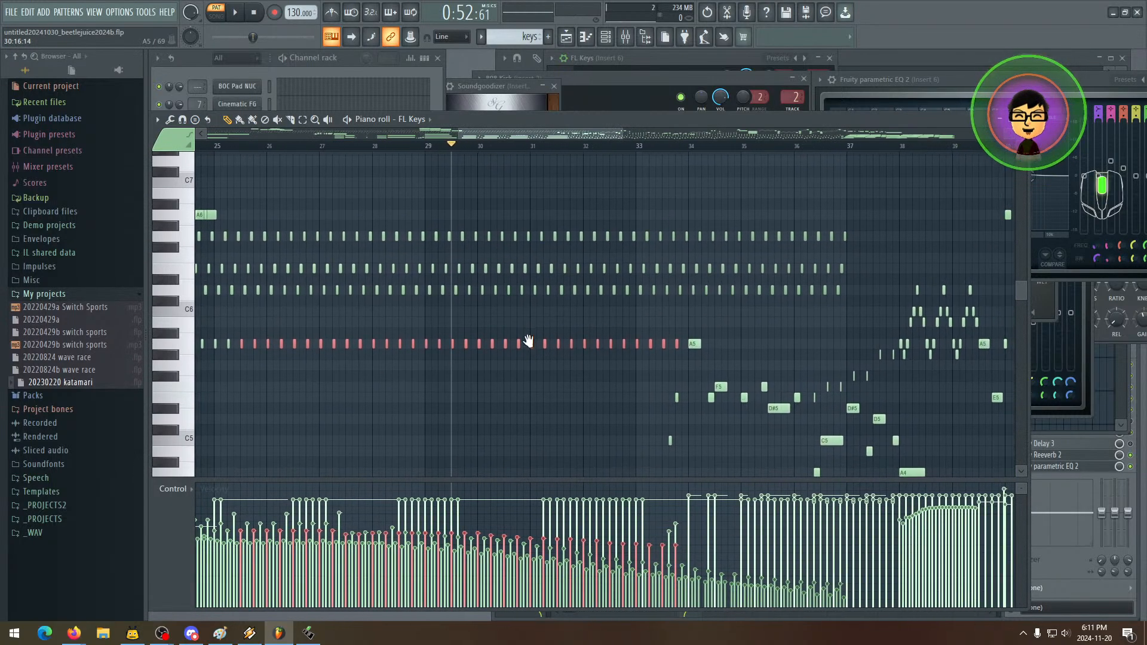
scroll(532, 344, up, 1)
scroll(531, 358, down, 2)
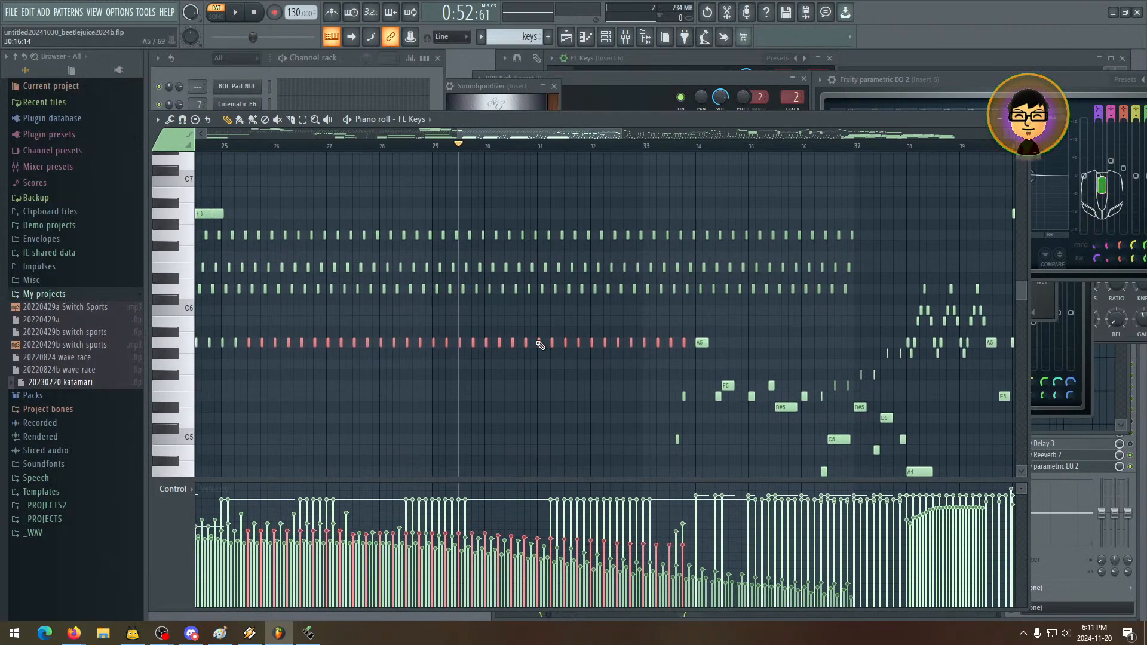
scroll(540, 344, left, 1)
scroll(544, 338, right, 1)
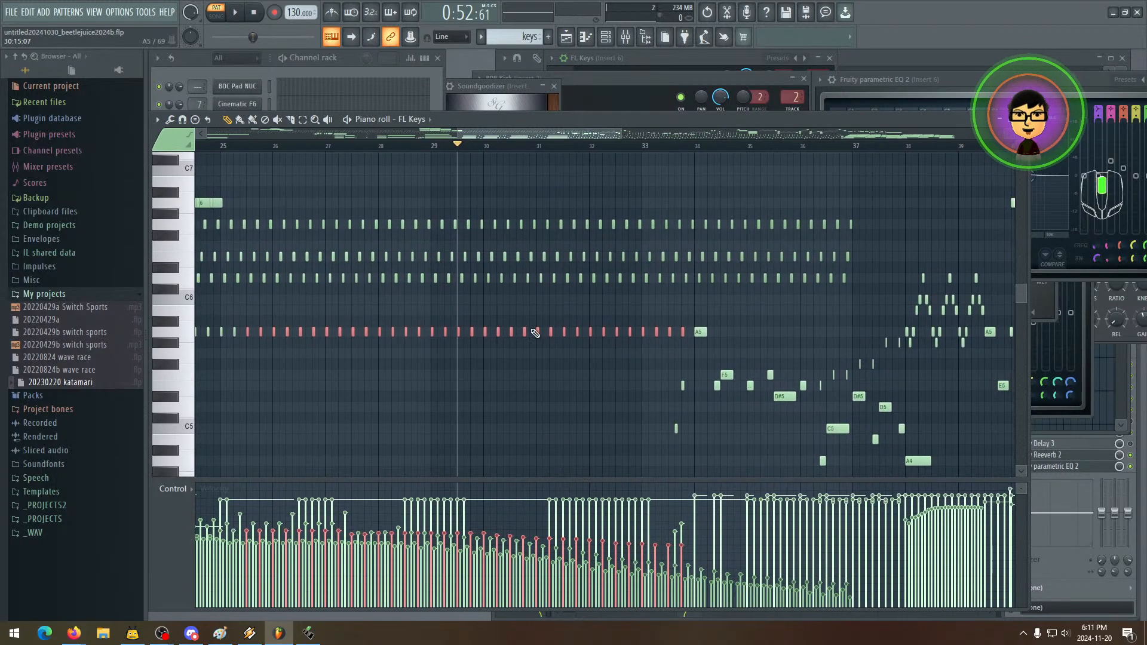
scroll(543, 337, up, 1)
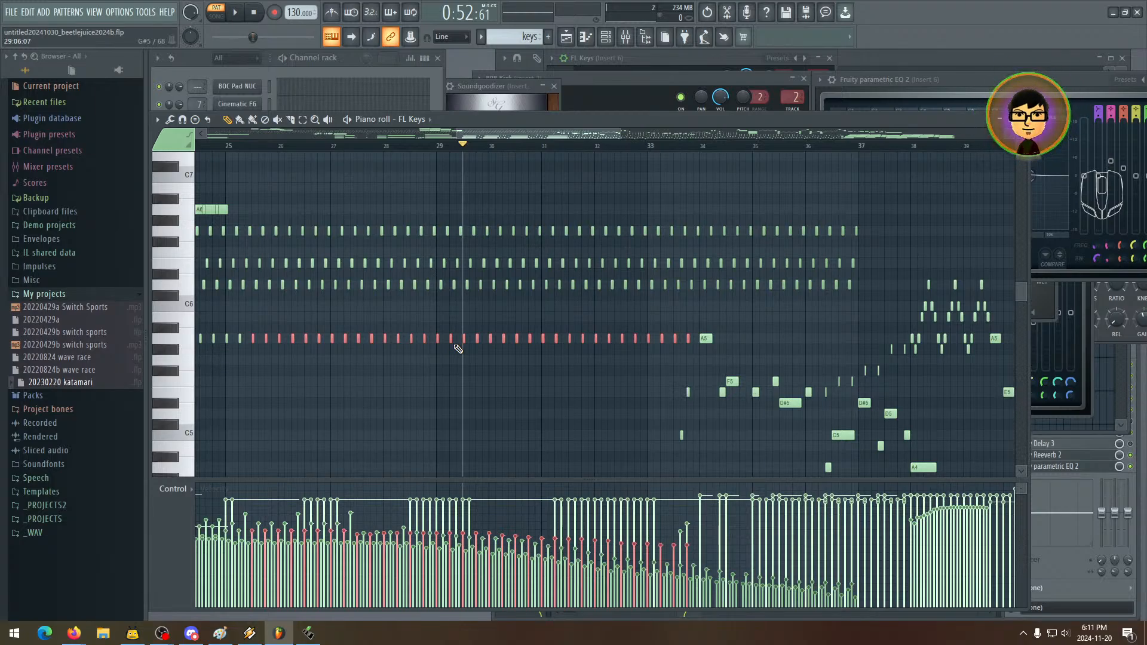
scroll(459, 348, right, 1)
scroll(459, 349, up, 1)
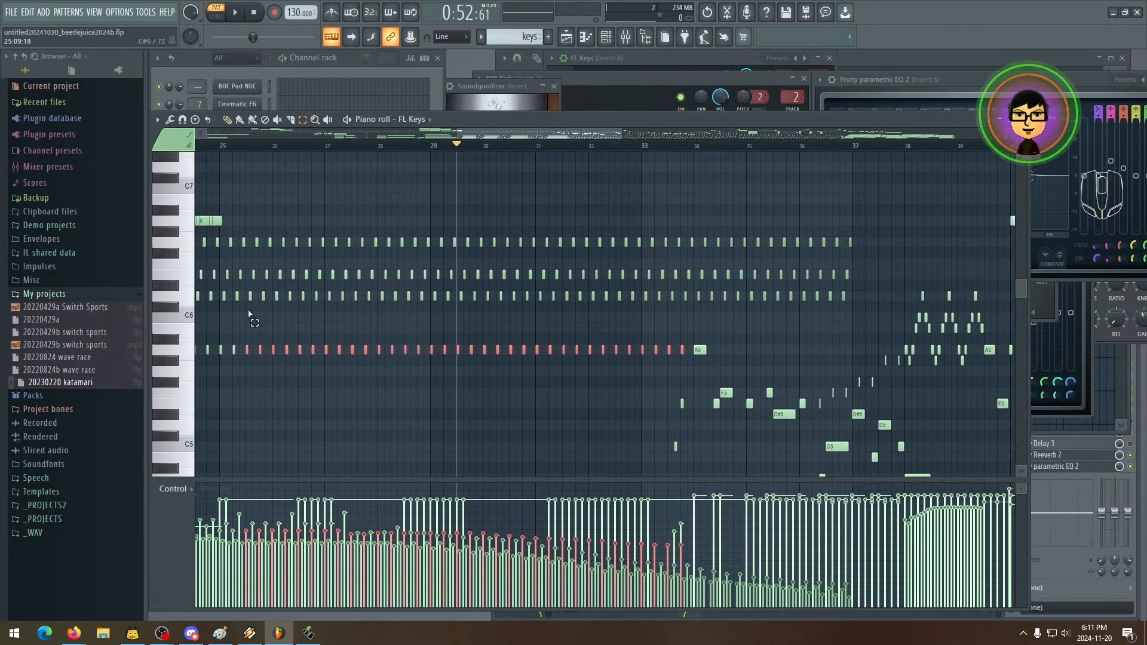
- Select only the repeated D6 notes from early bar 25 to bar 37 and raise their velocities toward the end for a gentler fade
drag(235, 322, 861, 294)
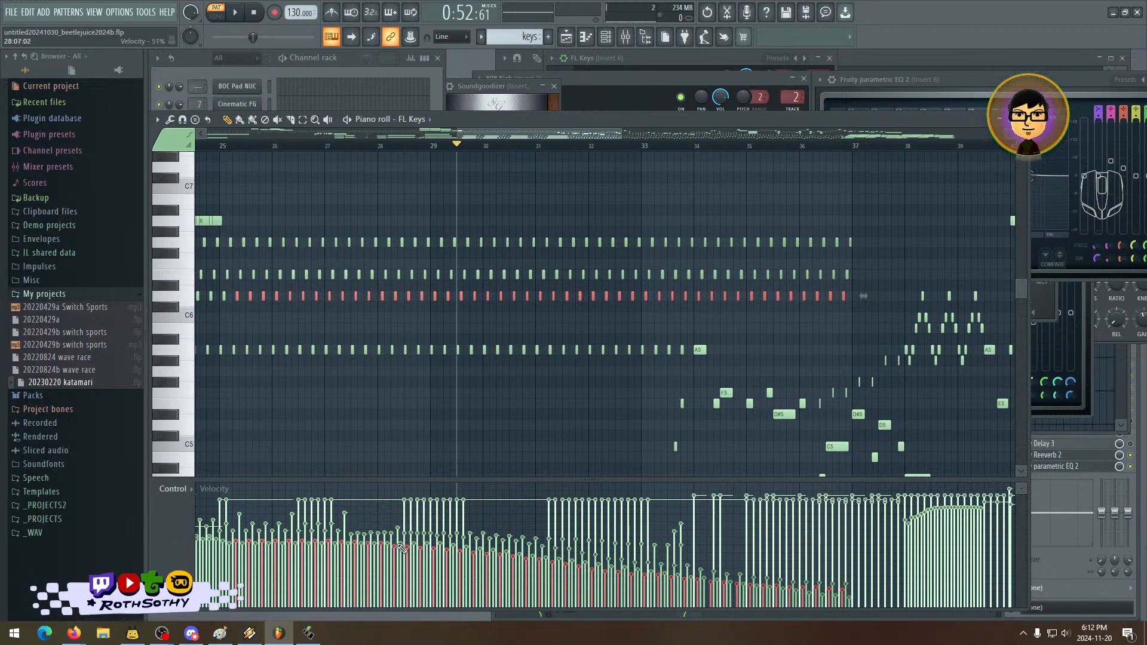
drag(395, 544, 457, 546)
drag(577, 557, 683, 568)
drag(775, 575, 863, 575)
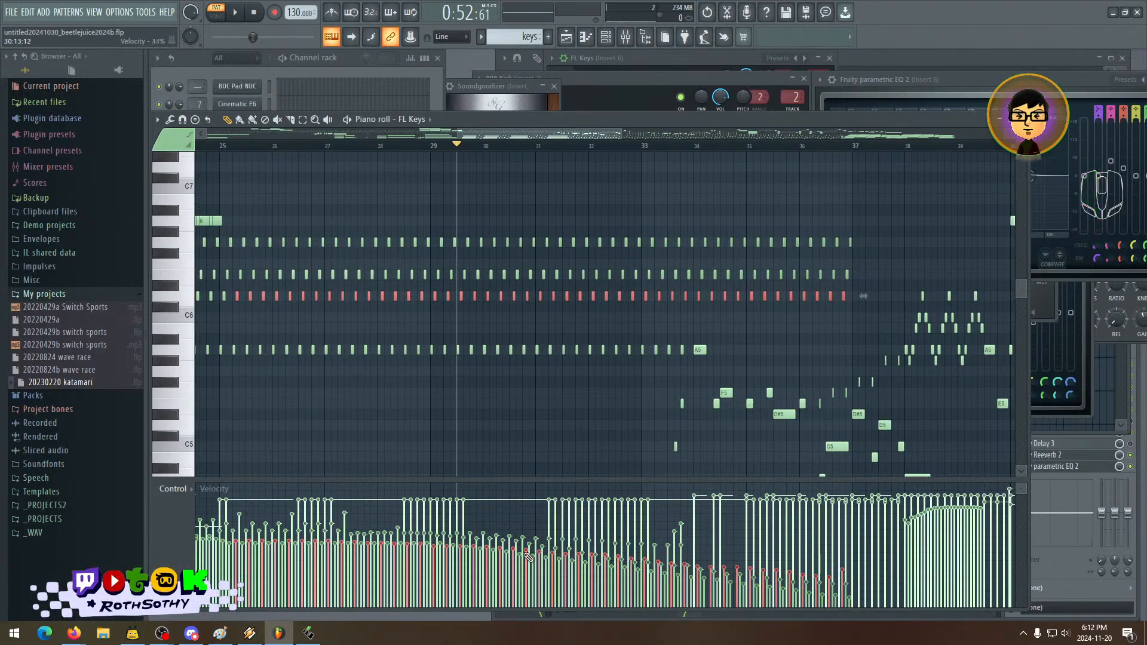
drag(528, 557, 744, 564)
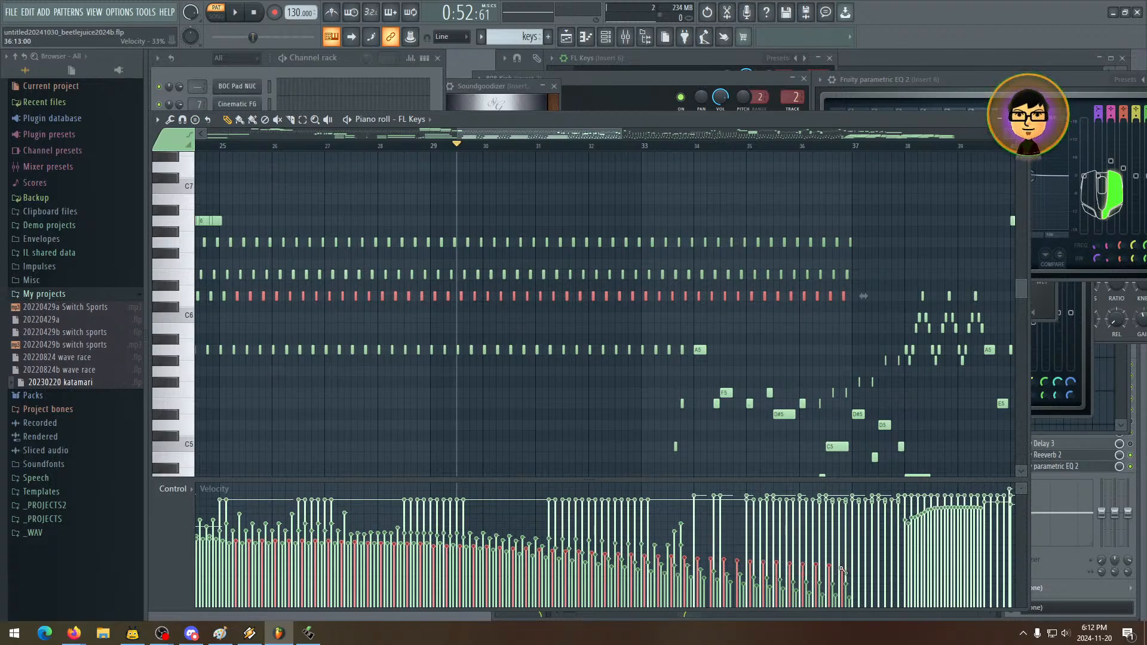
- Select only the repeated E6 notes from early bar 25 to bar 37 and raise their velocities toward the end of that range
drag(586, 382, 560, 394)
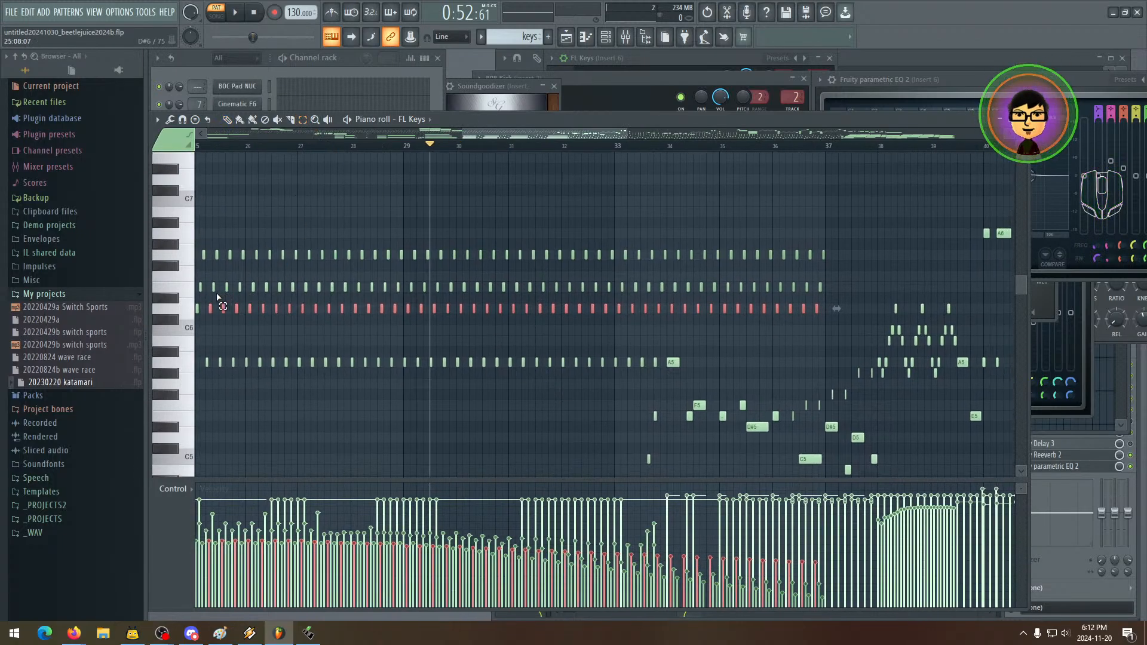
drag(218, 295, 824, 295)
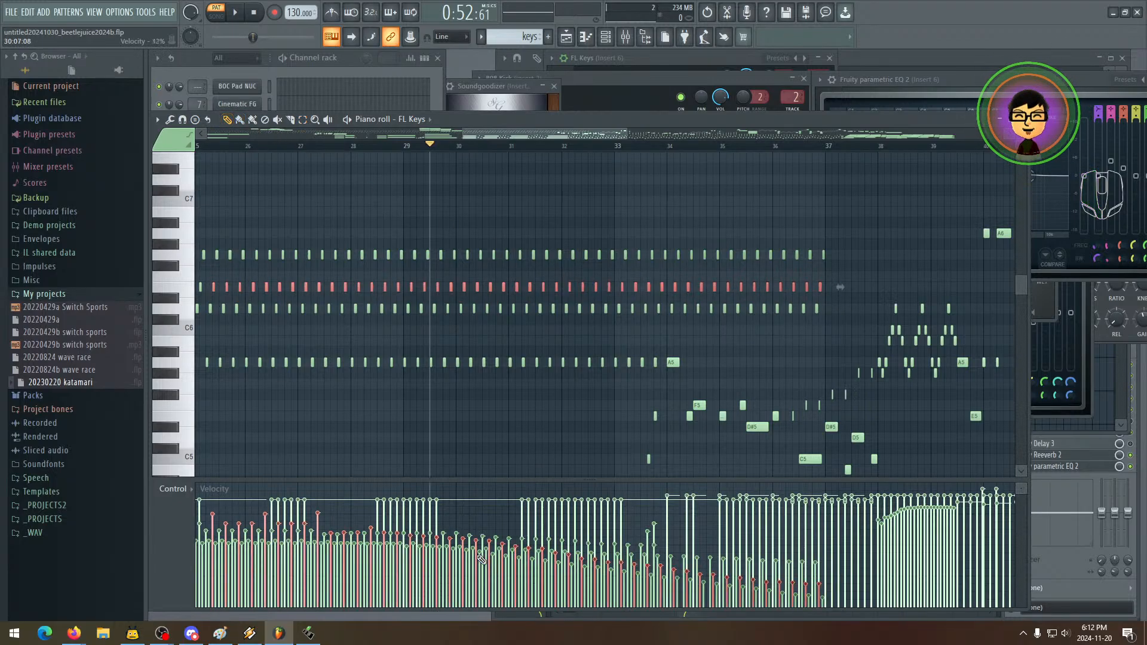
scroll(481, 559, left, 3)
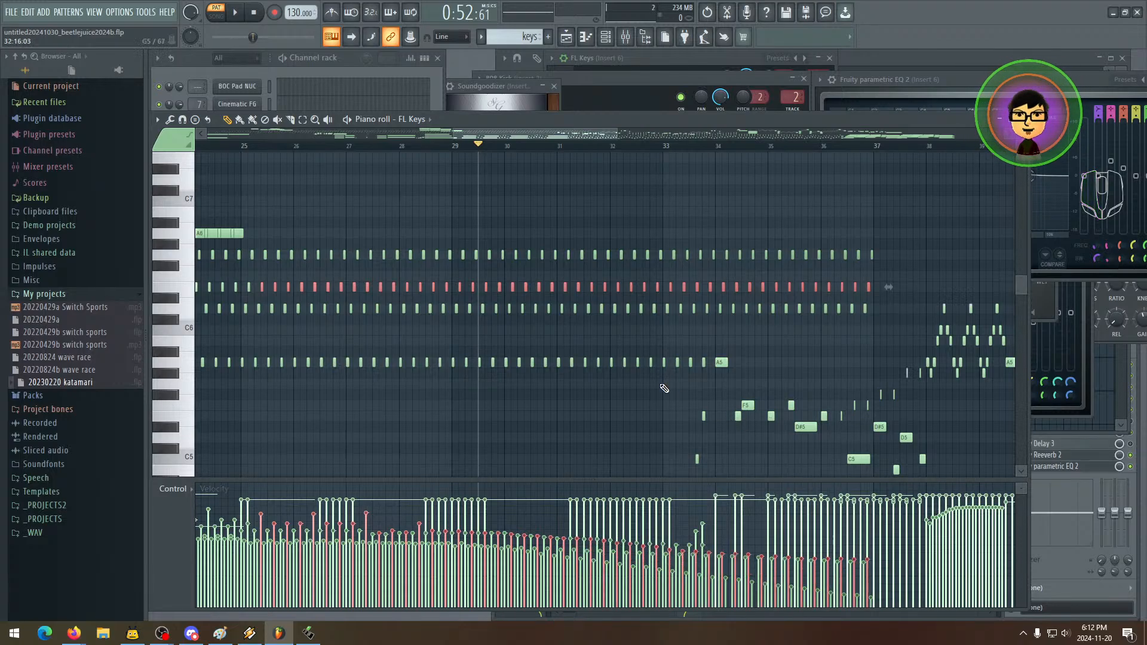
drag(662, 385, 612, 376)
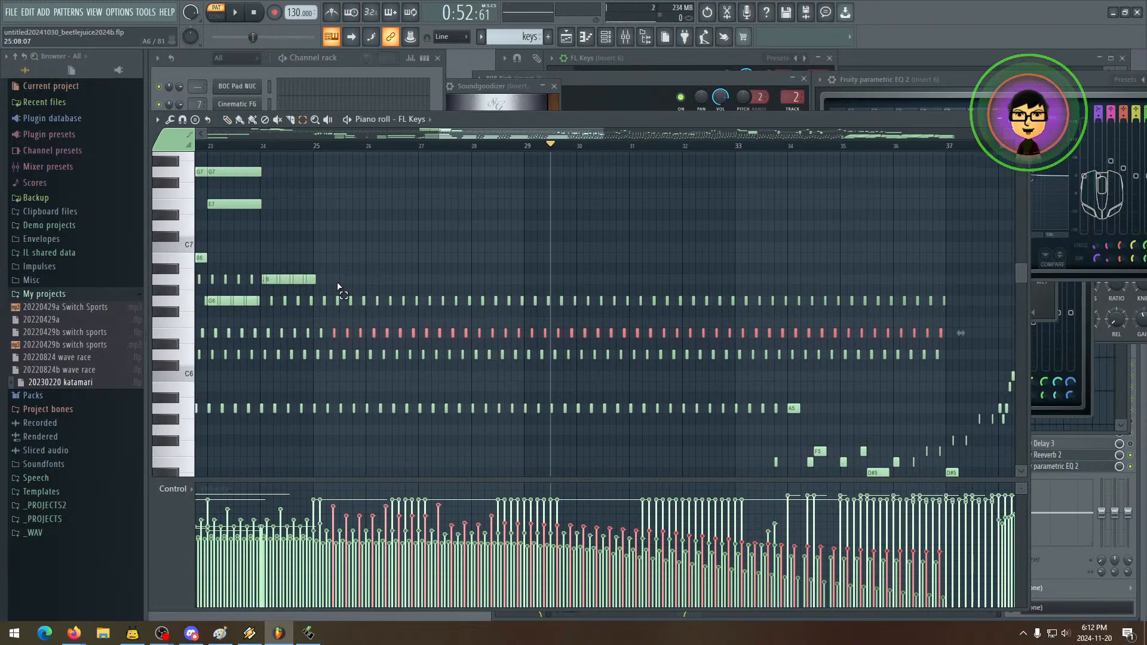
- Select only the repeated G6 notes from early bar 25 to bar 37 and raise their velocities toward the end of that range
drag(338, 287, 956, 310)
drag(902, 355, 726, 358)
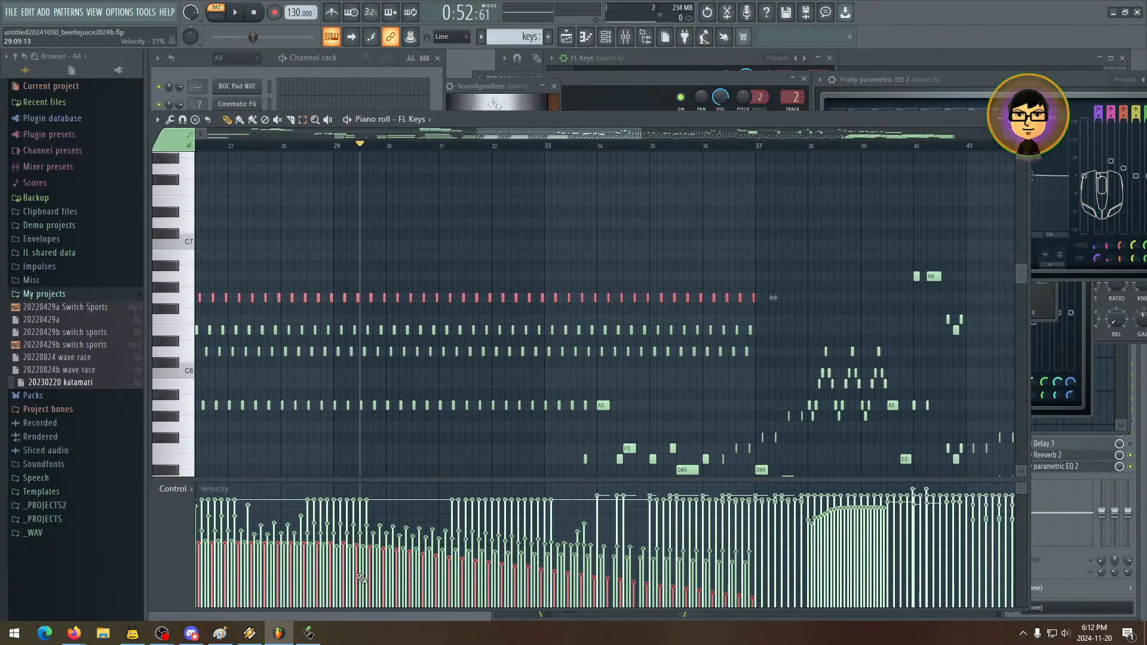
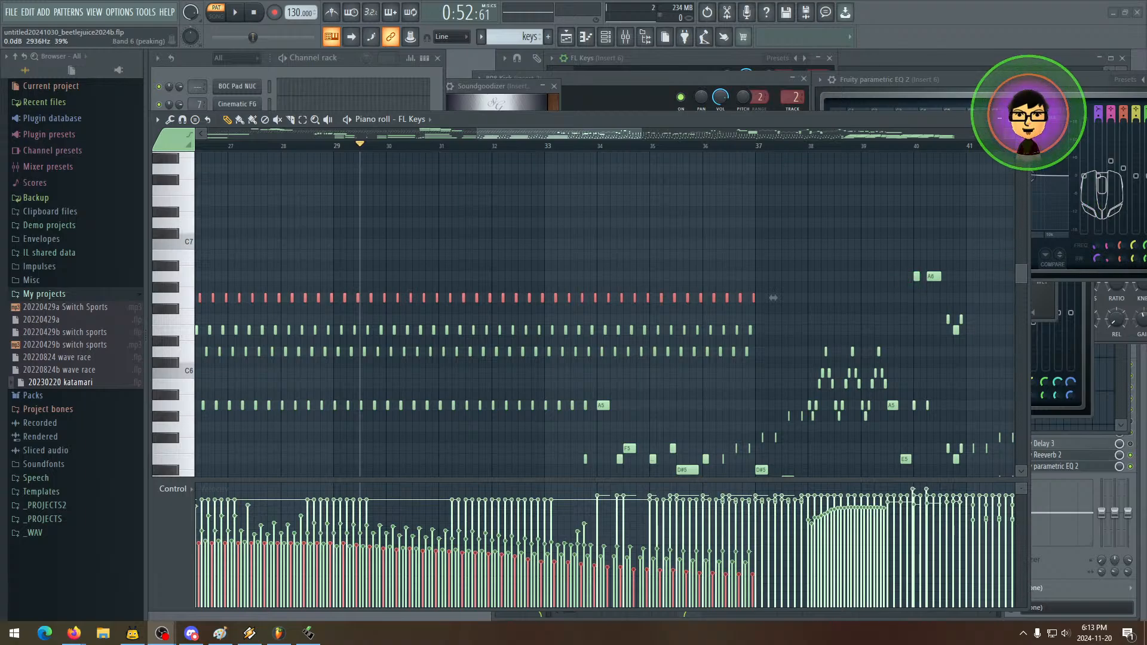
drag(463, 302, 688, 304)
mouse_move(610, 284)
mouse_down()
mouse_move(731, 276)
mouse_move(646, 264)
mouse_move(540, 281)
mouse_move(566, 289)
mouse_move(538, 294)
mouse_up()
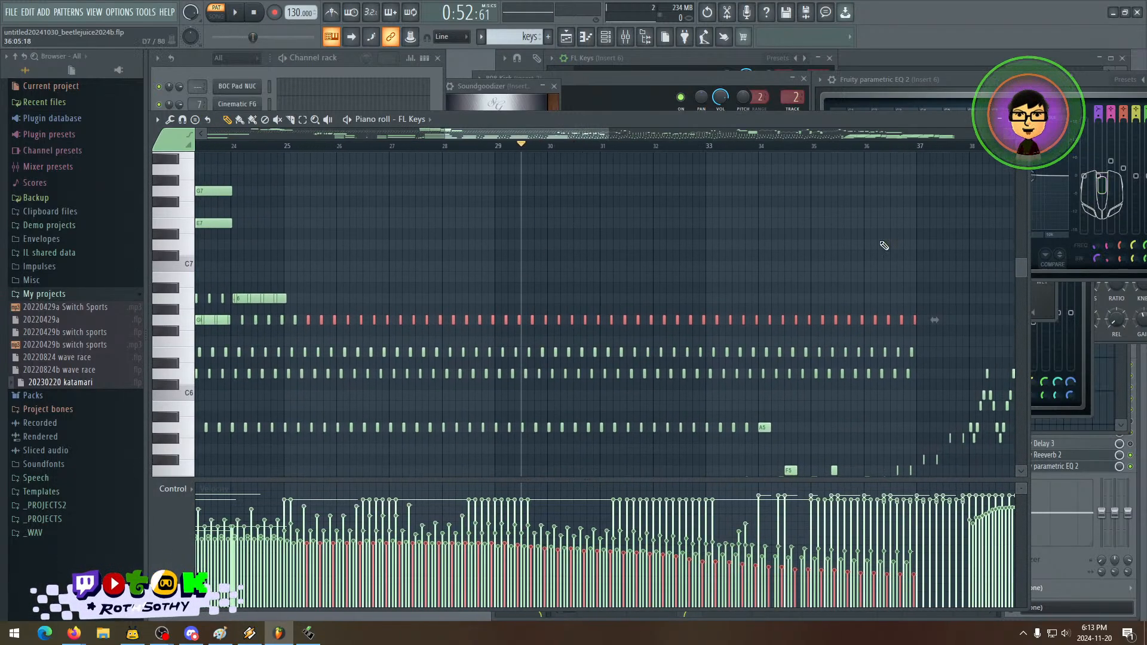
- Review the upper-register notes from bar 25 back to bar 1, keeping the program window maximized
drag(504, 237, 570, 242)
drag(653, 238, 695, 239)
drag(610, 241, 690, 245)
drag(598, 247, 714, 261)
drag(538, 251, 704, 274)
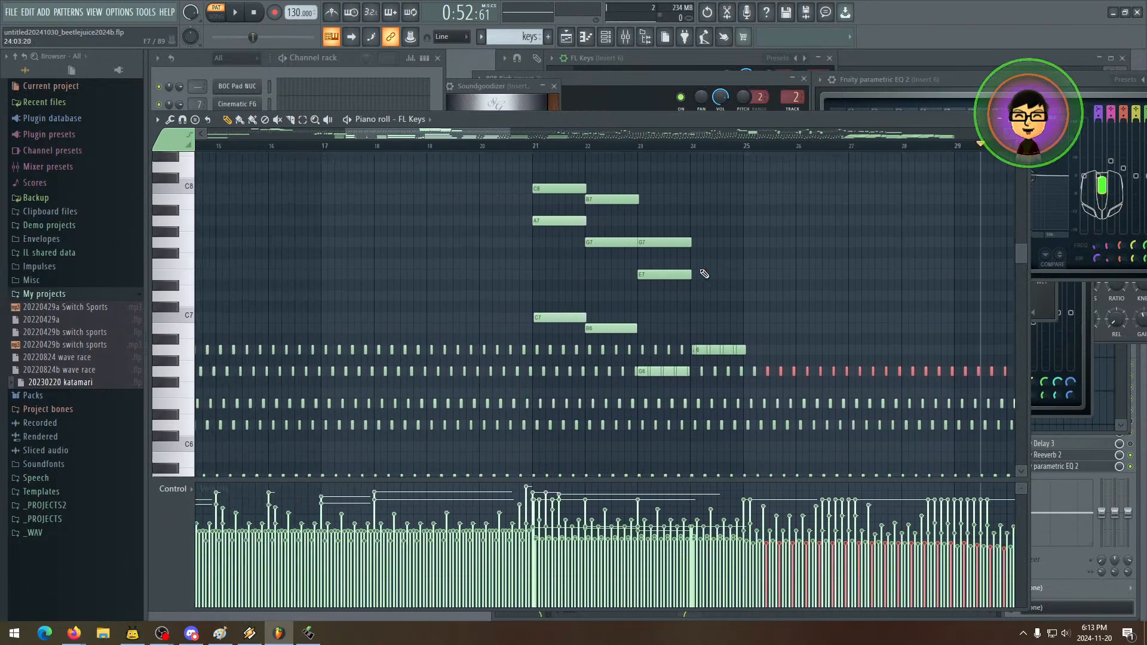
drag(502, 257, 723, 307)
drag(472, 286, 707, 293)
drag(398, 279, 648, 255)
drag(478, 273, 573, 197)
drag(562, 304, 711, 293)
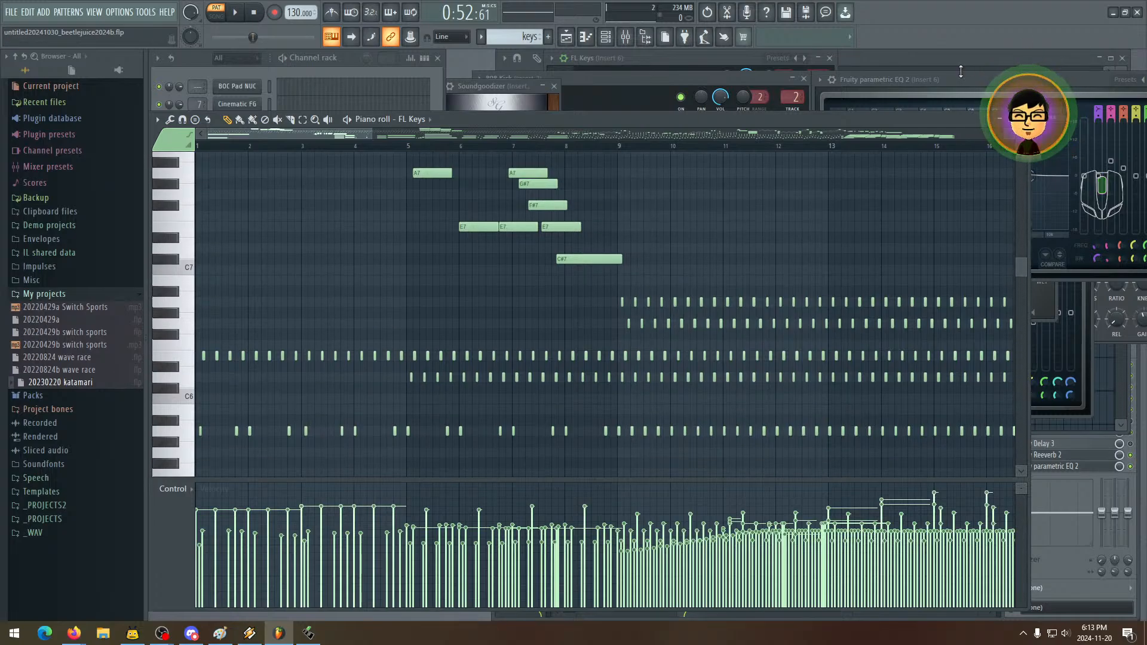
click(1125, 13)
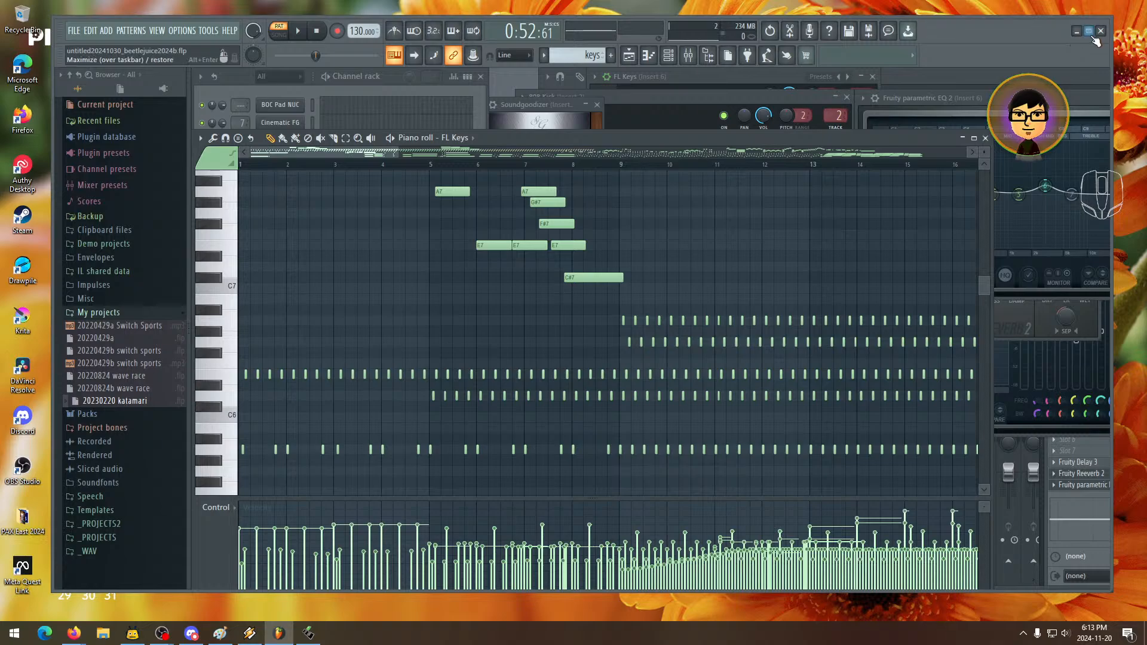
click(1090, 31)
- Examine bars 1 to 16 from the high melody around A7 down to the low A2 and C3 notes
drag(498, 307, 538, 370)
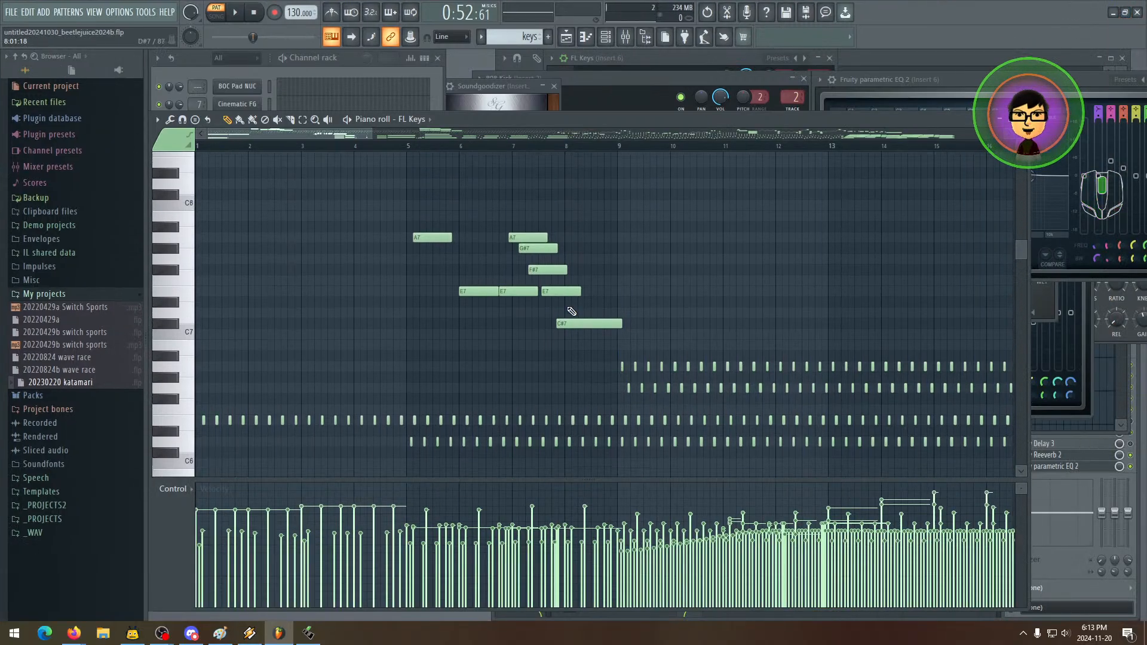
drag(571, 311, 568, 370)
drag(530, 290, 547, 353)
drag(567, 472, 583, 323)
drag(603, 372, 634, 237)
drag(651, 418, 666, 238)
drag(717, 406, 741, 277)
drag(760, 455, 772, 331)
scroll(771, 331, up, 8)
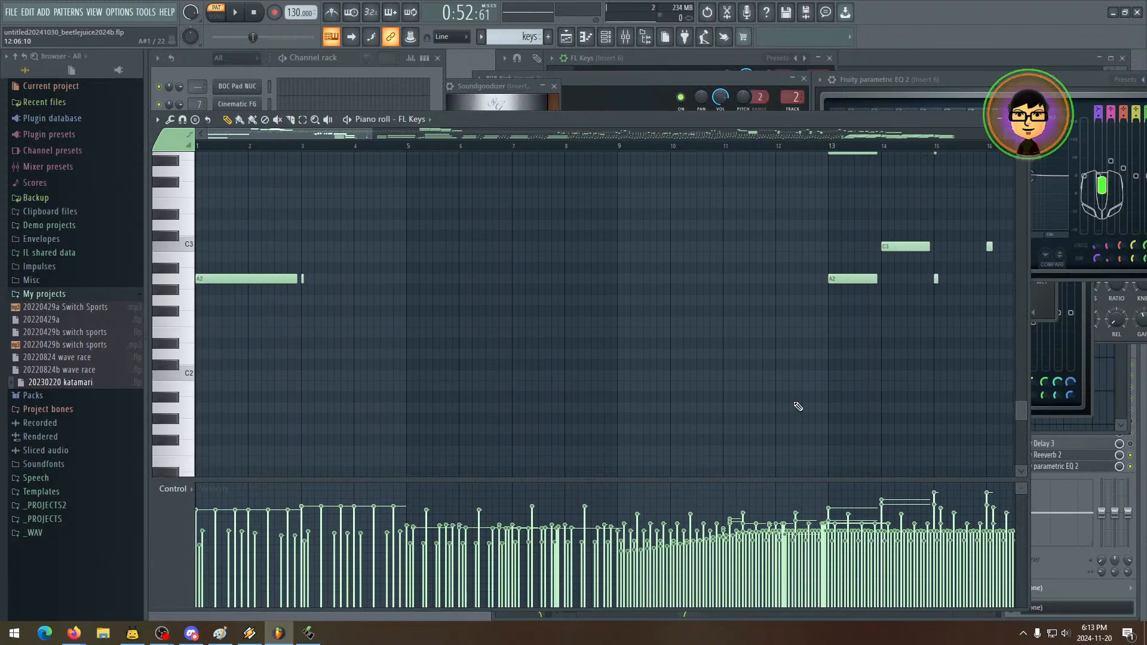
- Review the FL Keys notes from bar 17 onward, including the closing phrase at bars 61 to 72
mouse_move(683, 276)
mouse_down()
mouse_move(694, 328)
mouse_move(481, 323)
mouse_move(510, 353)
mouse_up()
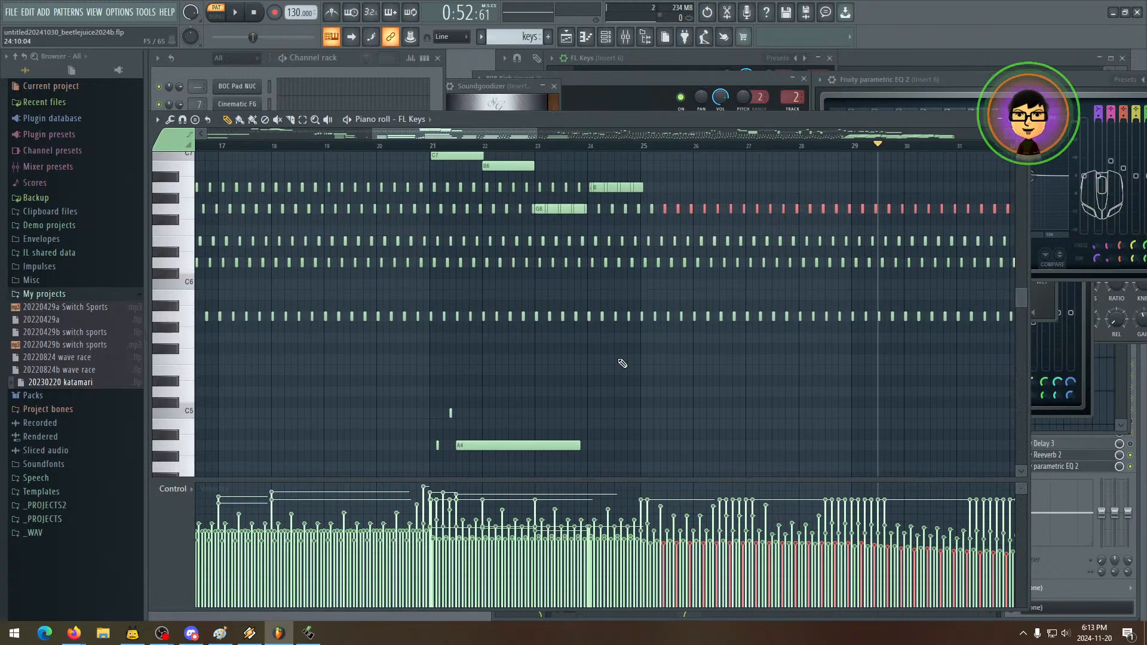
mouse_move(622, 363)
mouse_down()
mouse_move(563, 379)
mouse_move(559, 402)
mouse_move(499, 404)
mouse_move(524, 383)
mouse_move(550, 418)
mouse_move(581, 414)
mouse_move(585, 428)
mouse_up()
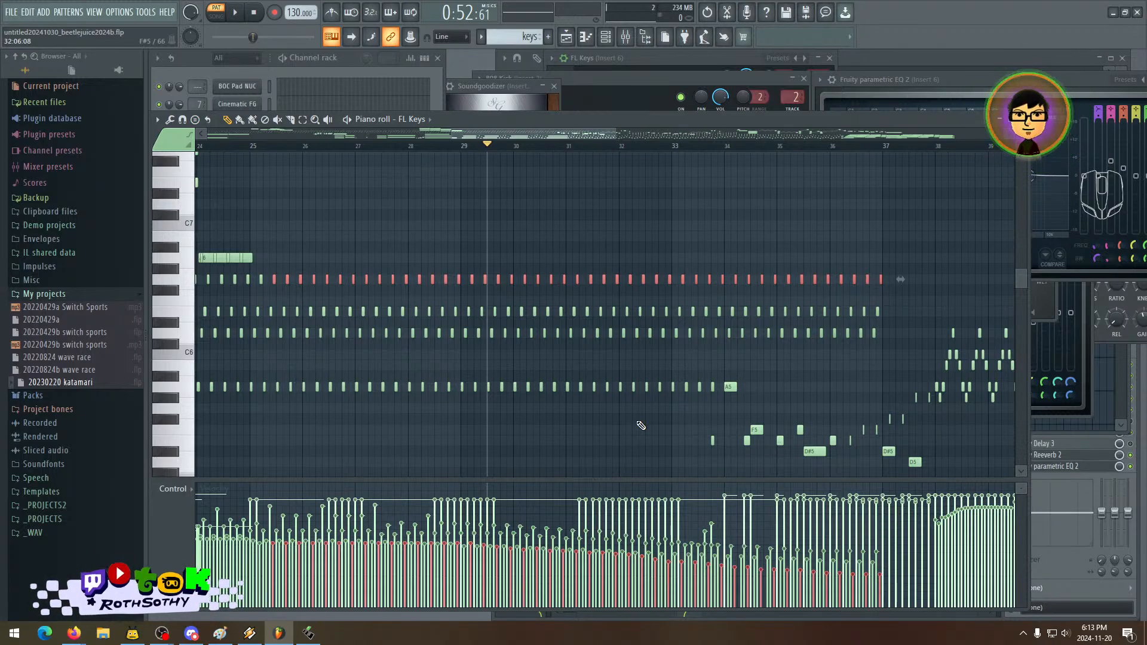
drag(642, 423, 632, 354)
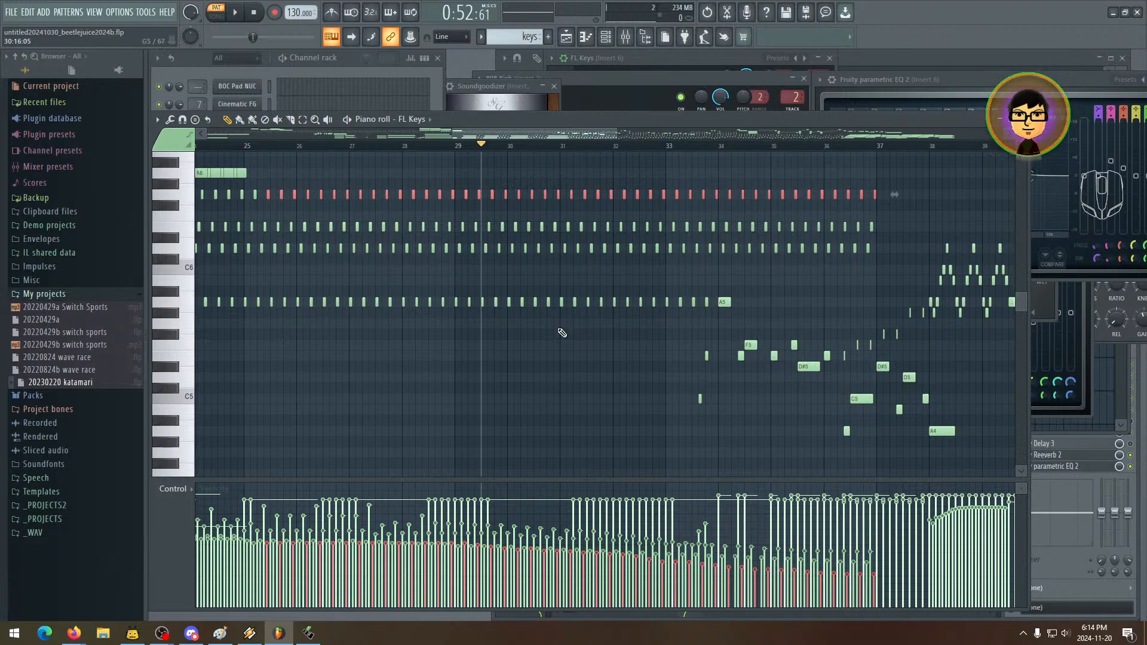
drag(400, 341, 625, 338)
drag(547, 361, 600, 410)
drag(429, 375, 501, 408)
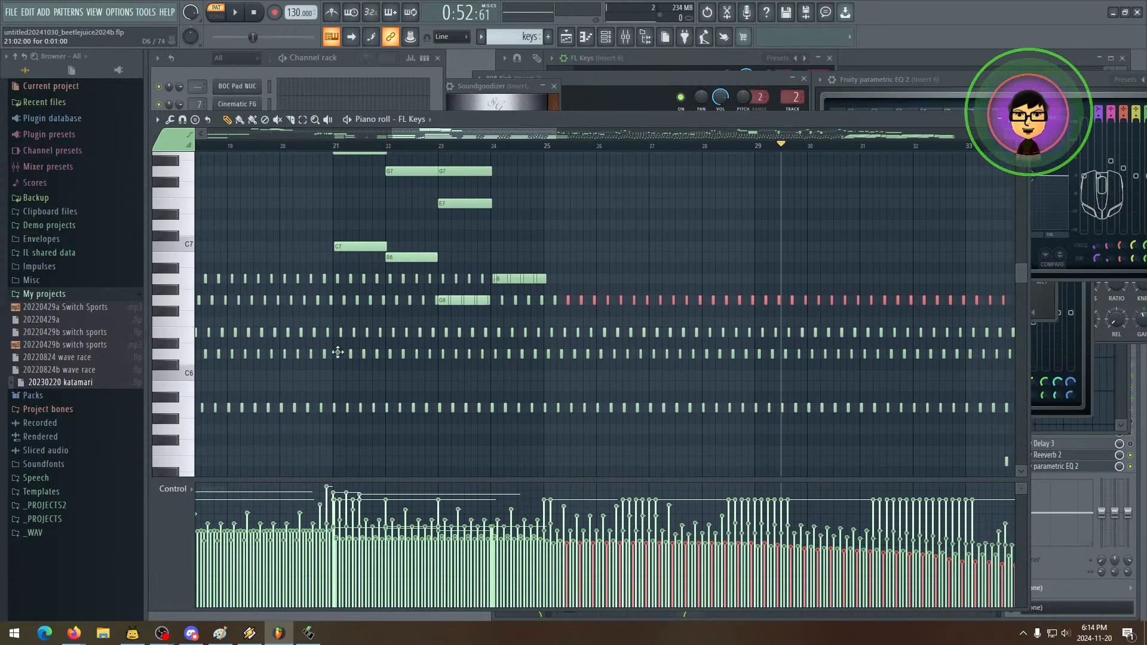
drag(510, 319, 498, 361)
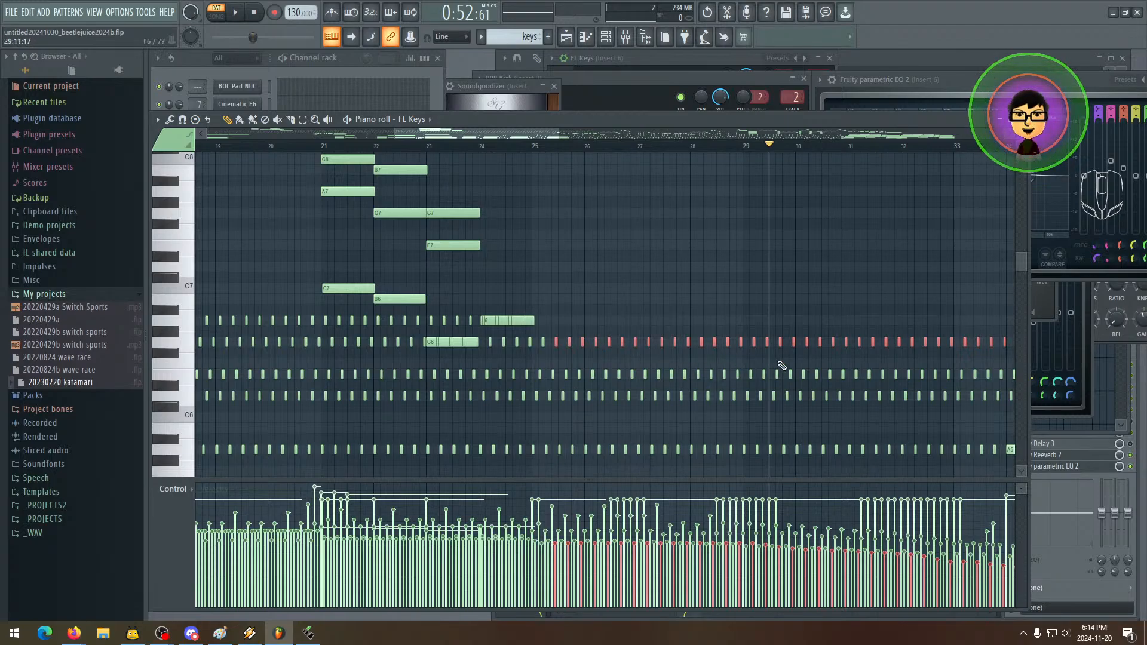
drag(782, 366, 674, 360)
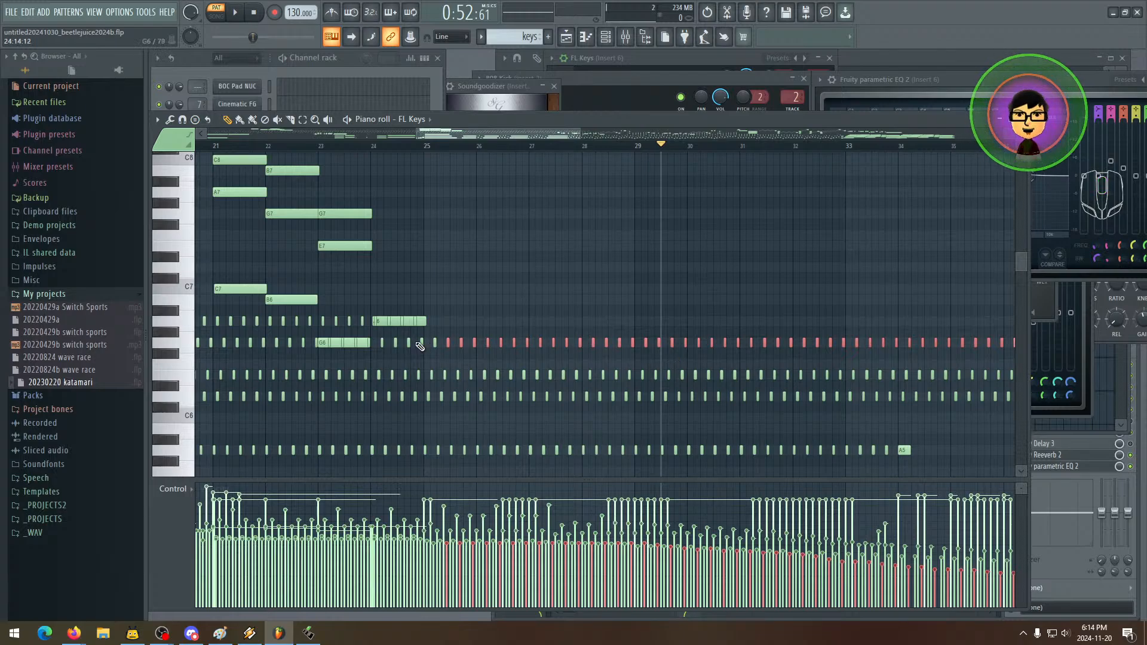
mouse_move(751, 395)
mouse_down()
mouse_move(628, 376)
mouse_move(676, 381)
mouse_move(689, 368)
mouse_move(637, 357)
mouse_move(690, 353)
mouse_up()
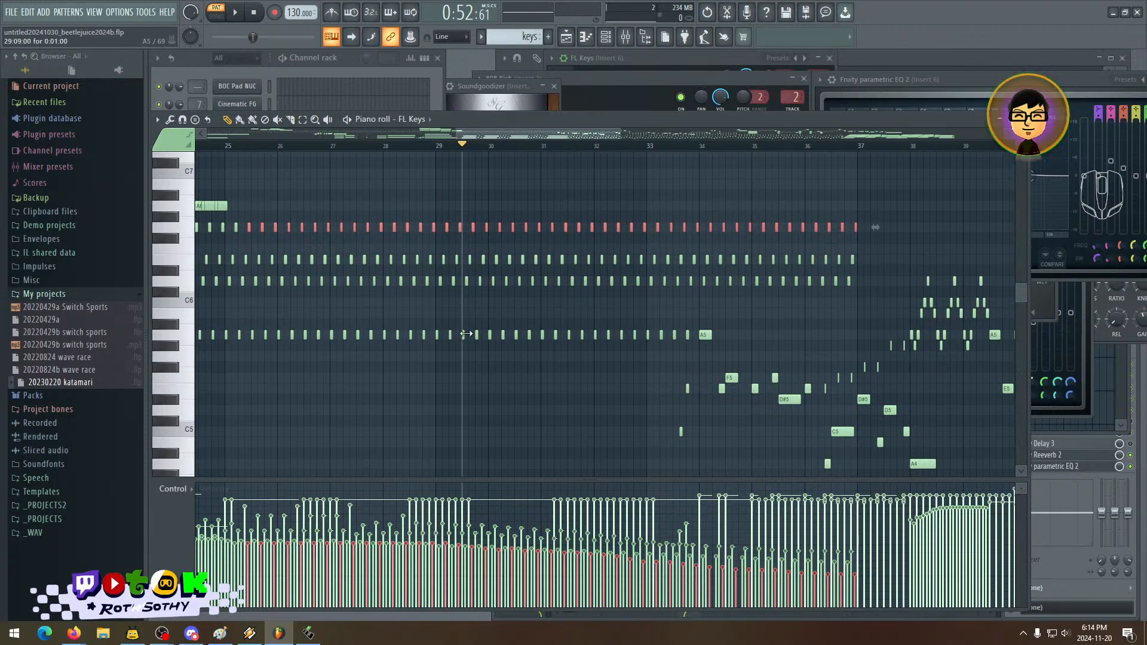
drag(461, 343, 629, 331)
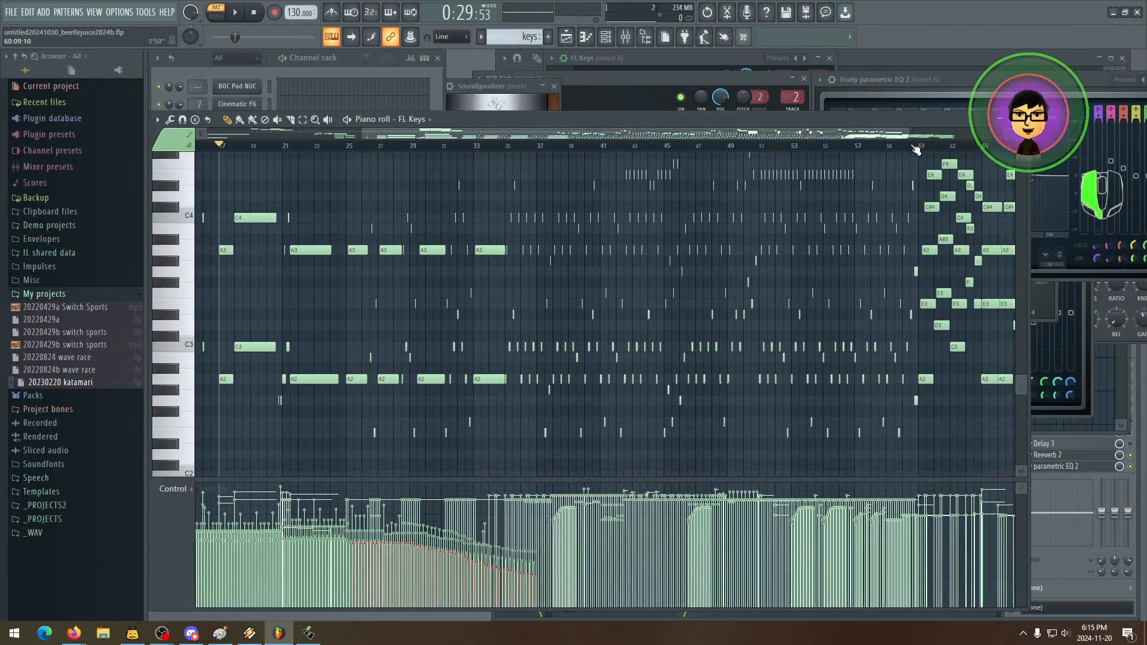
mouse_move(887, 242)
mouse_down()
mouse_move(640, 248)
mouse_move(645, 264)
mouse_move(684, 279)
mouse_up()
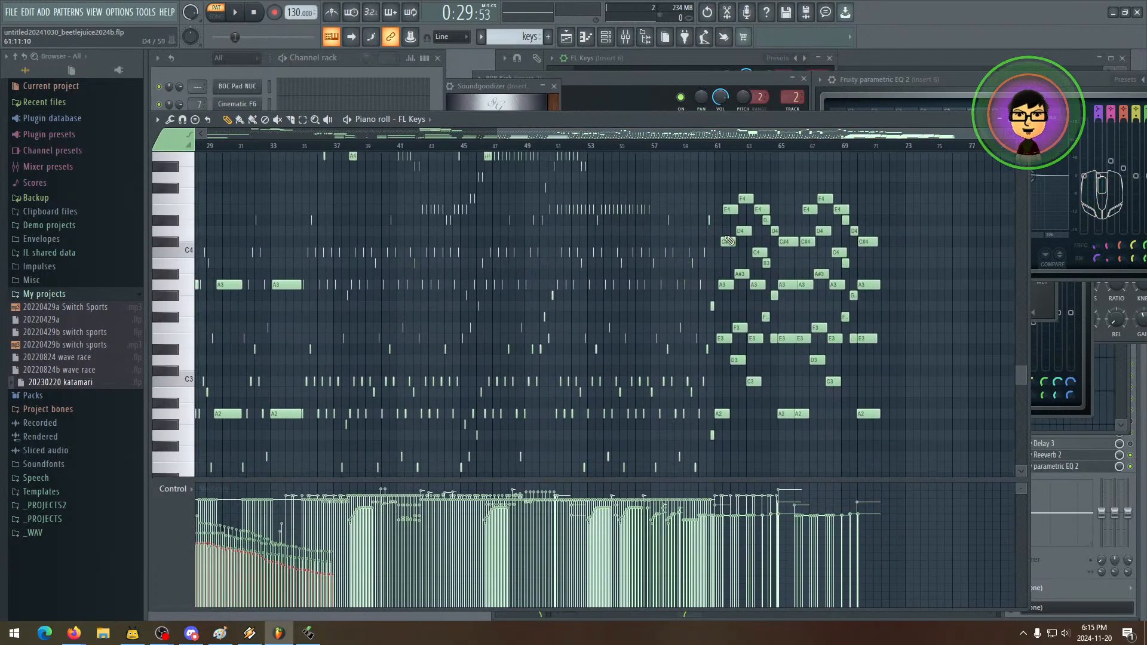
- Move the playback position to bar 13 and play the FL Keys pattern with the low A2–C4 notes in view
scroll(572, 329, left, 8)
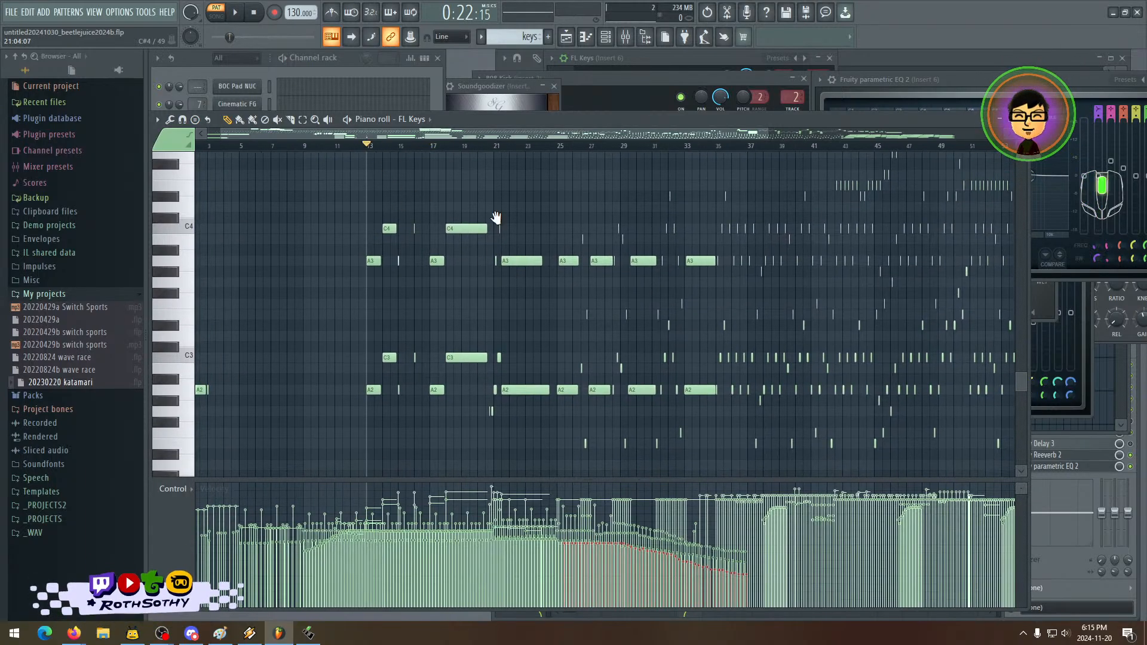
scroll(478, 245, right, 3)
scroll(435, 240, up, 3)
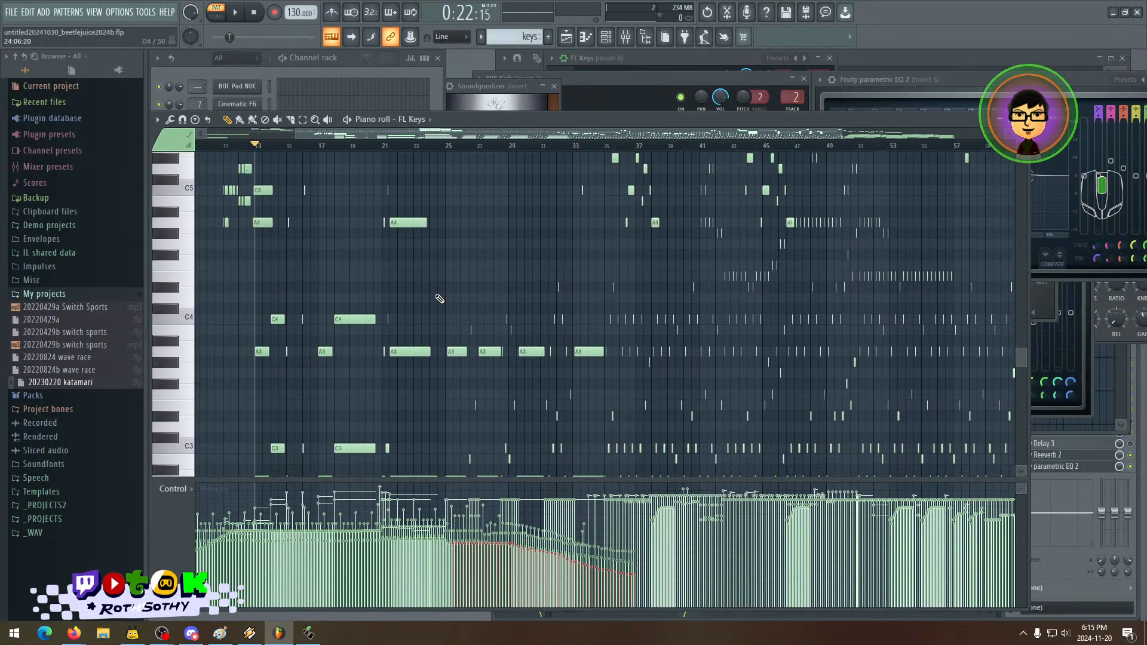
scroll(478, 317, down, 3)
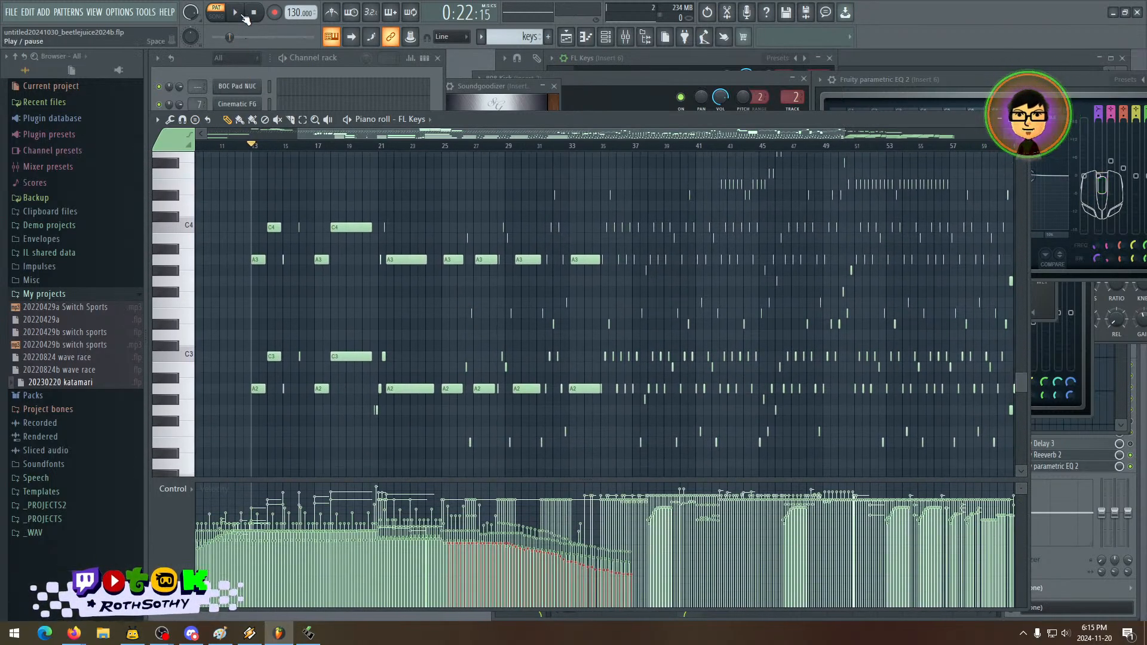
key(space)
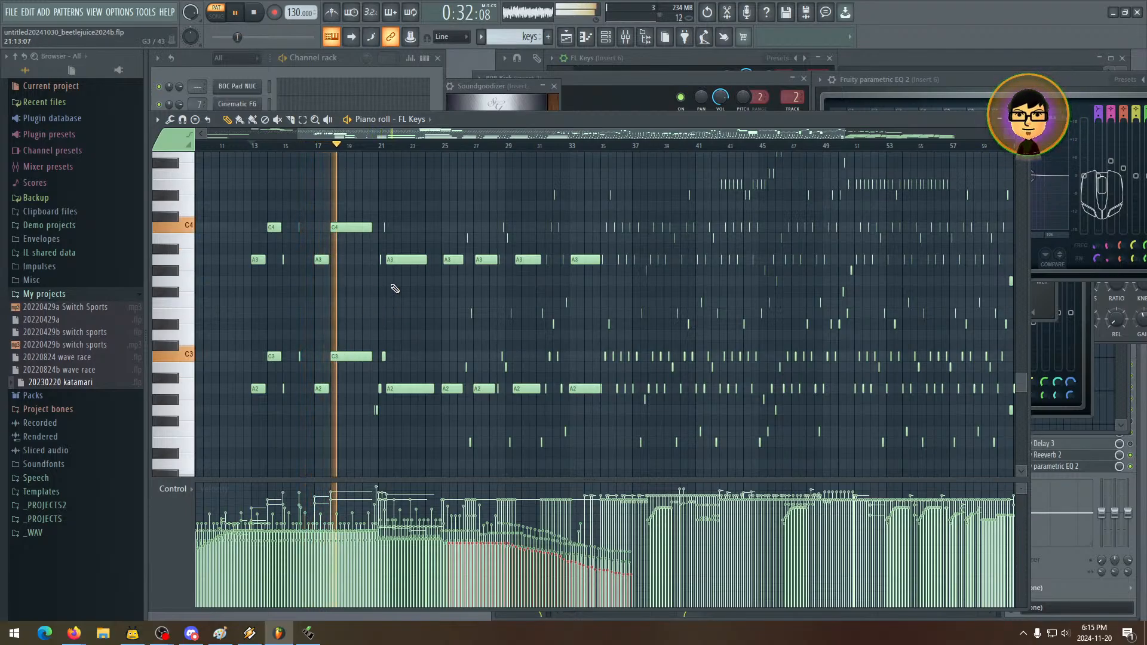
- Listen to the FL Keys pattern through bar 33 and again from bar 31, following the low A2–C4 notes
drag(409, 288, 283, 325)
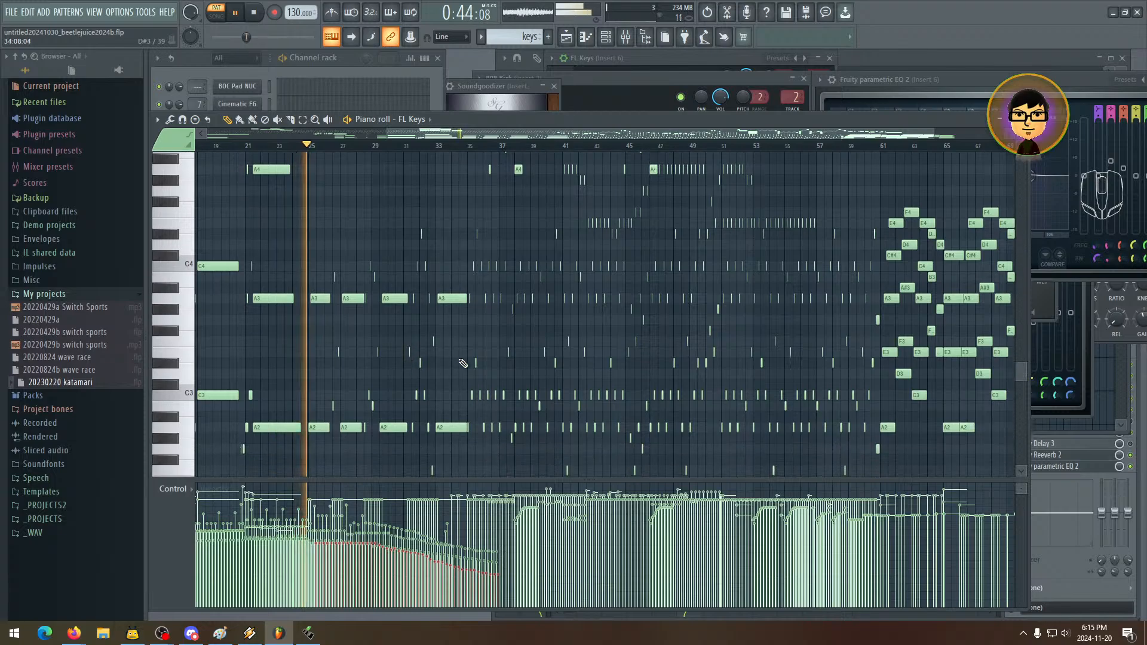
scroll(469, 343, up, 4)
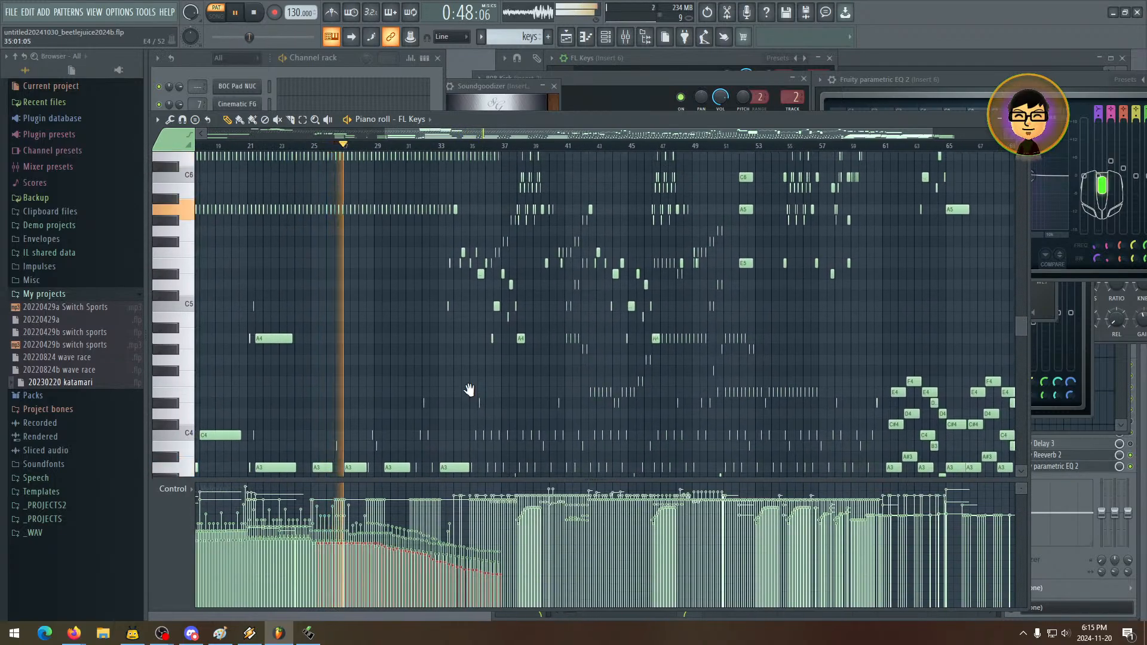
scroll(469, 376, down, 4)
scroll(473, 382, down, 3)
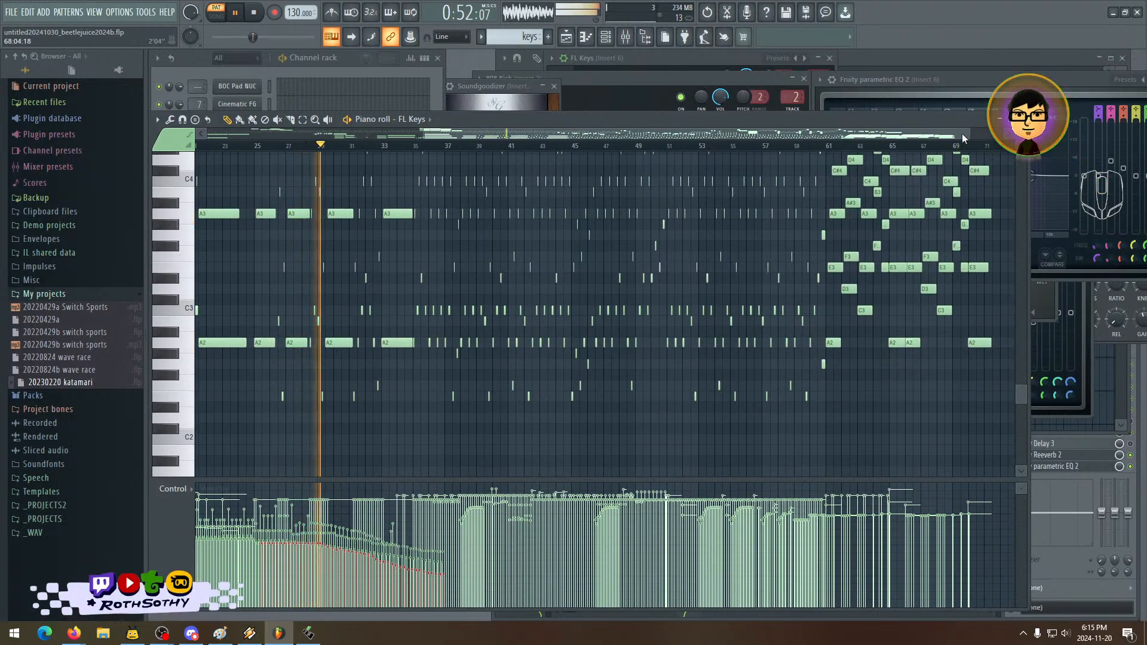
drag(965, 131, 584, 132)
drag(640, 255, 387, 287)
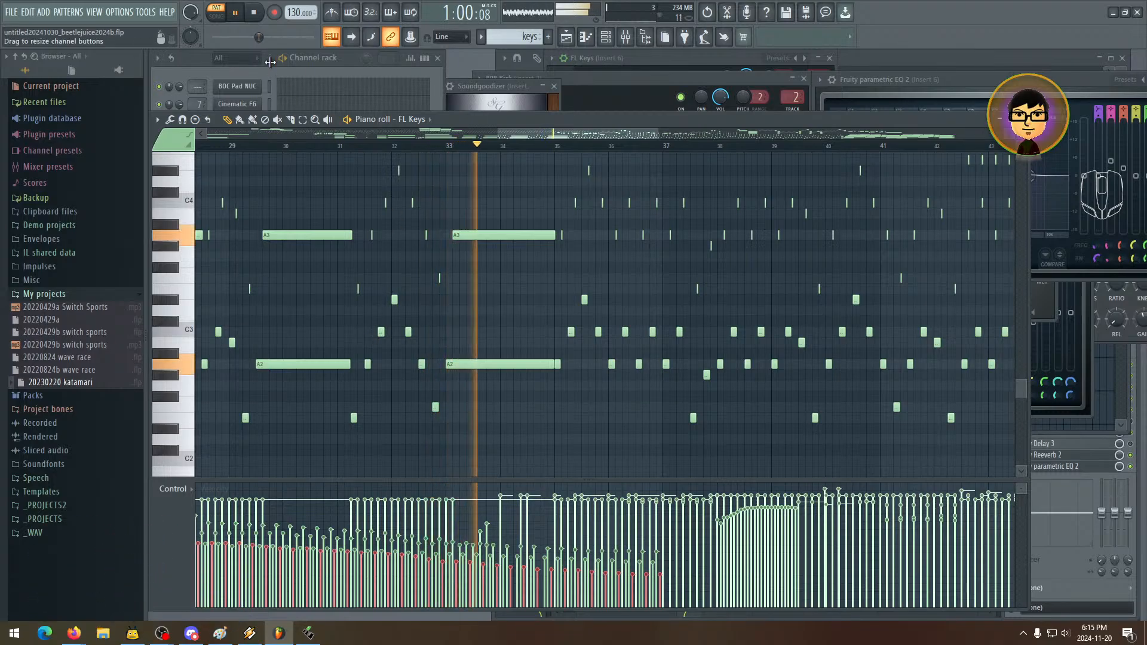
click(255, 13)
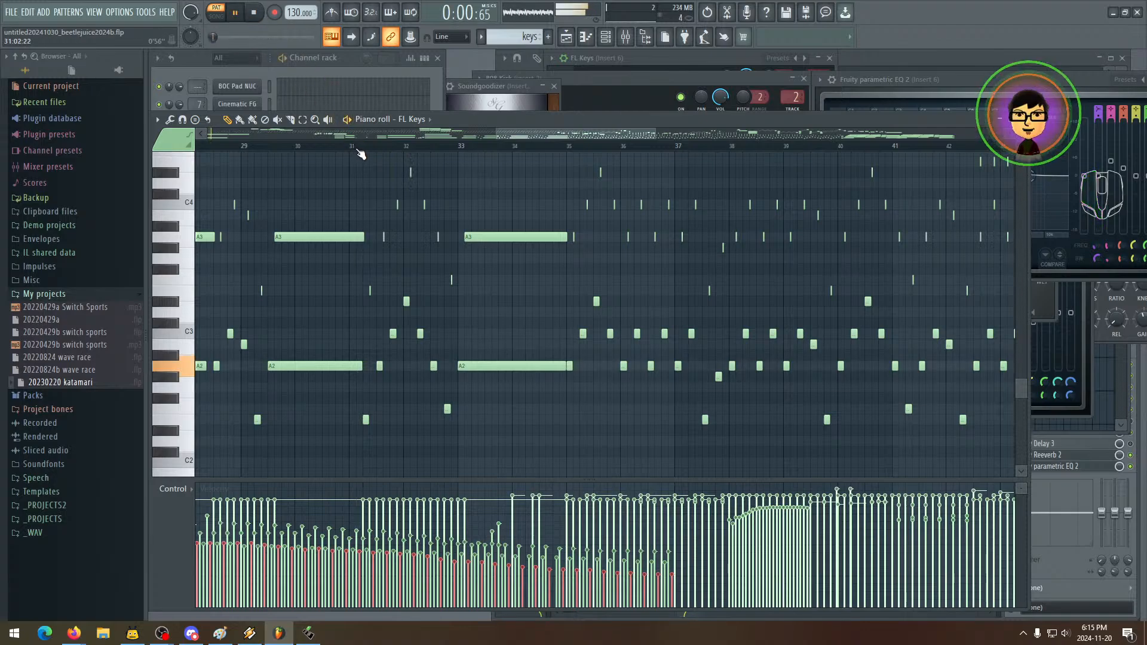
key(space)
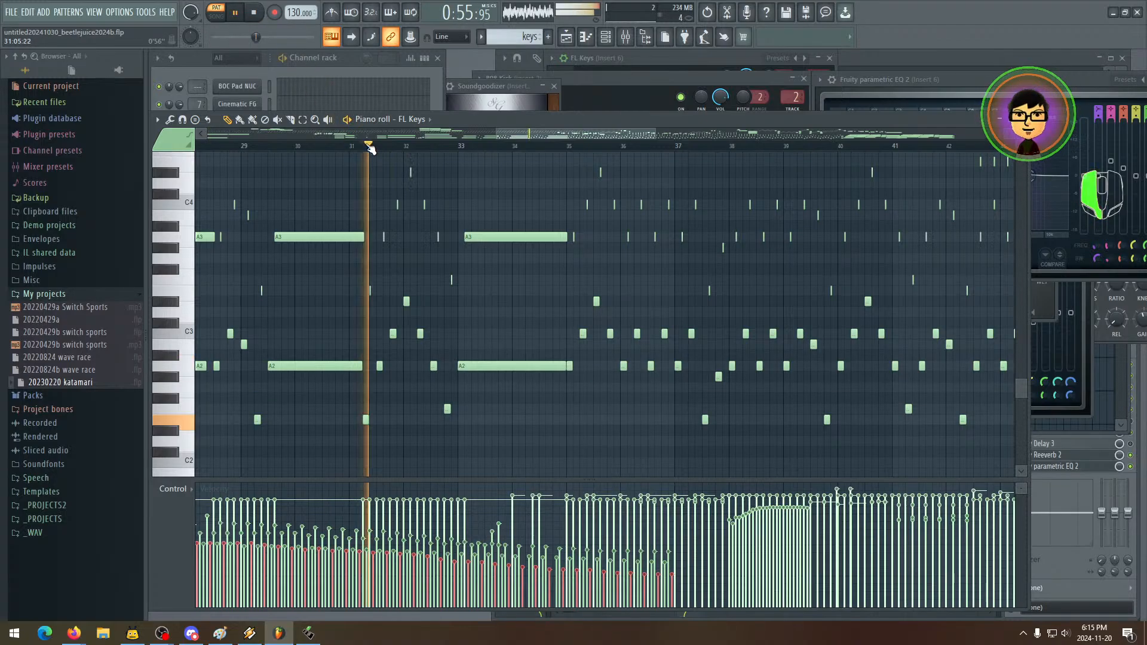
click(256, 13)
- Delete the sustained A2 and A3 notes at bar 33 plus the short F2 and F3, and extend the preceding A2 and A3 to almost bar 35
click(434, 366)
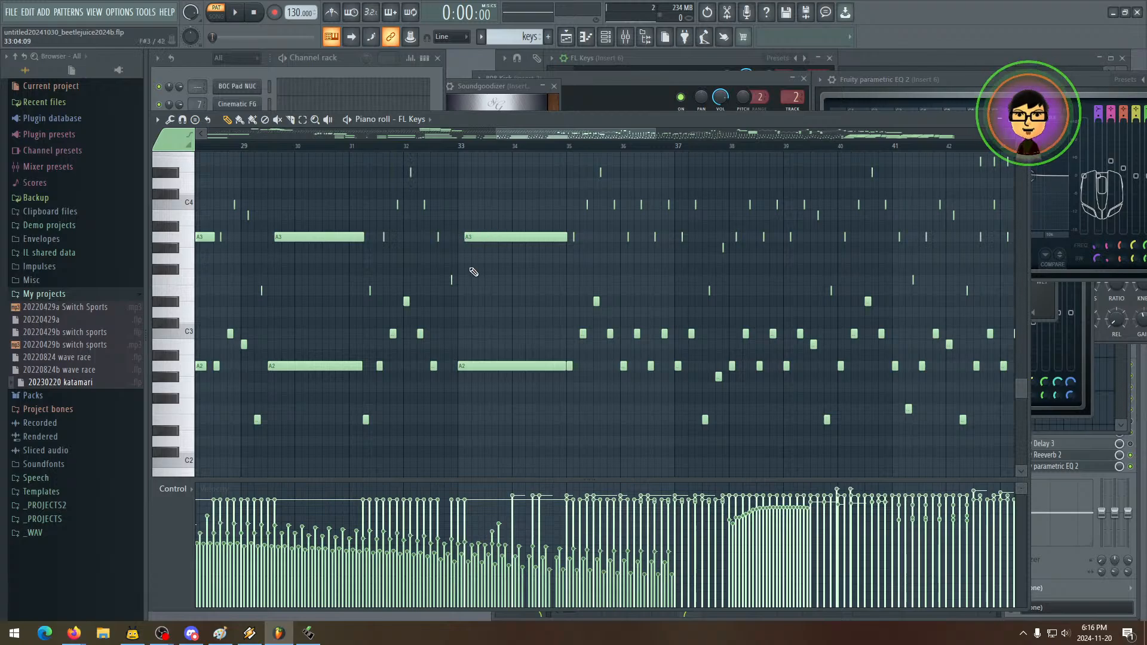
drag(499, 236, 493, 371)
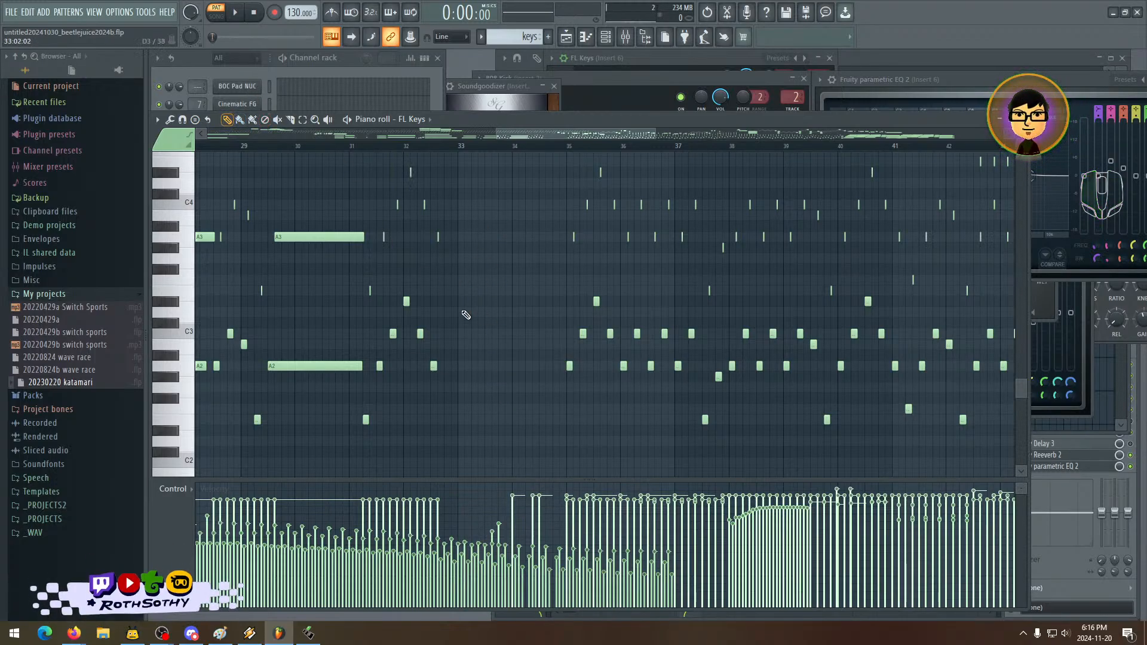
click(302, 120)
mouse_move(480, 221)
mouse_down()
mouse_move(425, 371)
mouse_move(432, 396)
mouse_move(484, 372)
mouse_move(559, 373)
mouse_up()
click(228, 120)
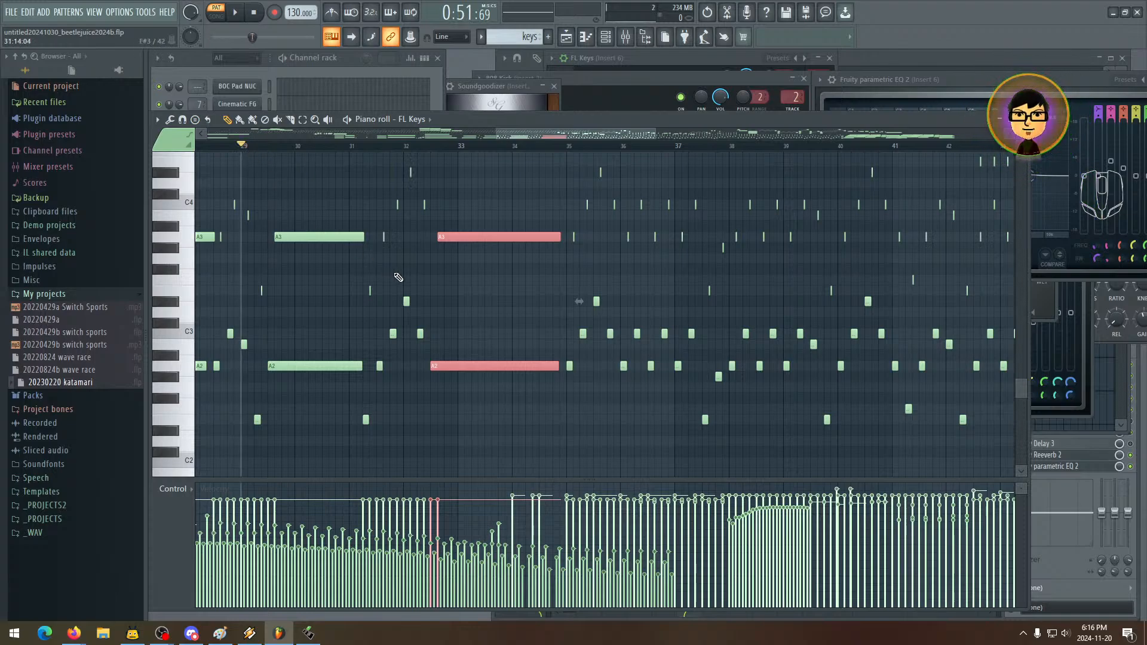
- Play the pattern from bar 29 through bar 33 to check the extended A2 and A3 notes
drag(398, 275, 395, 313)
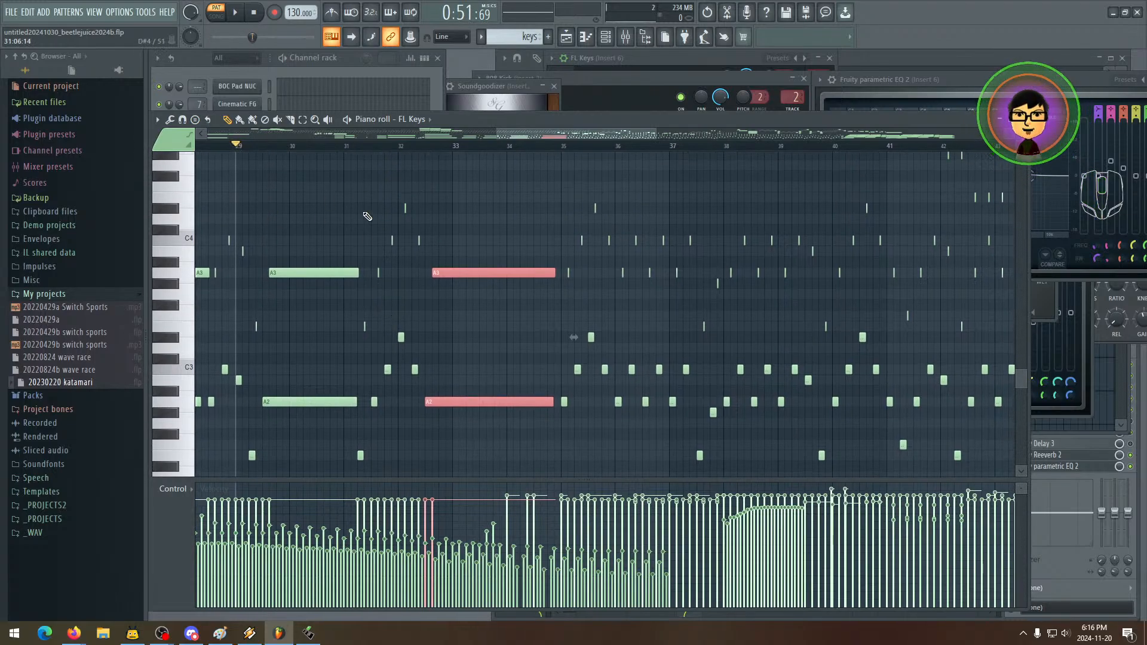
mouse_move(533, 305)
mouse_down()
mouse_move(555, 274)
mouse_move(539, 302)
mouse_up()
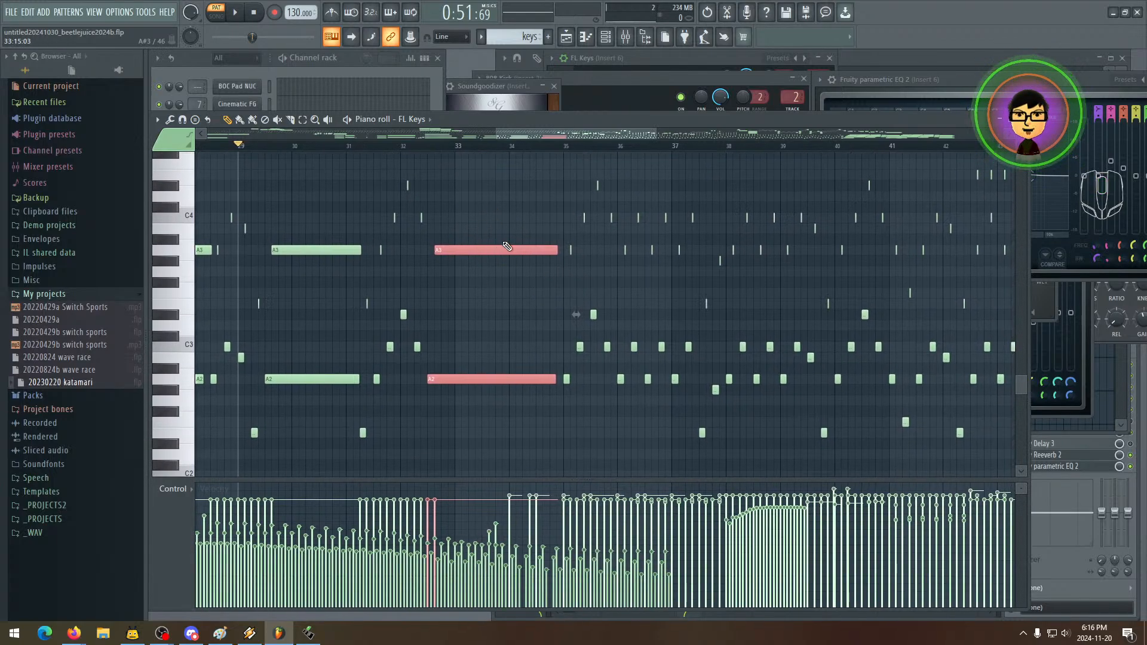
drag(514, 297, 486, 335)
key(space)
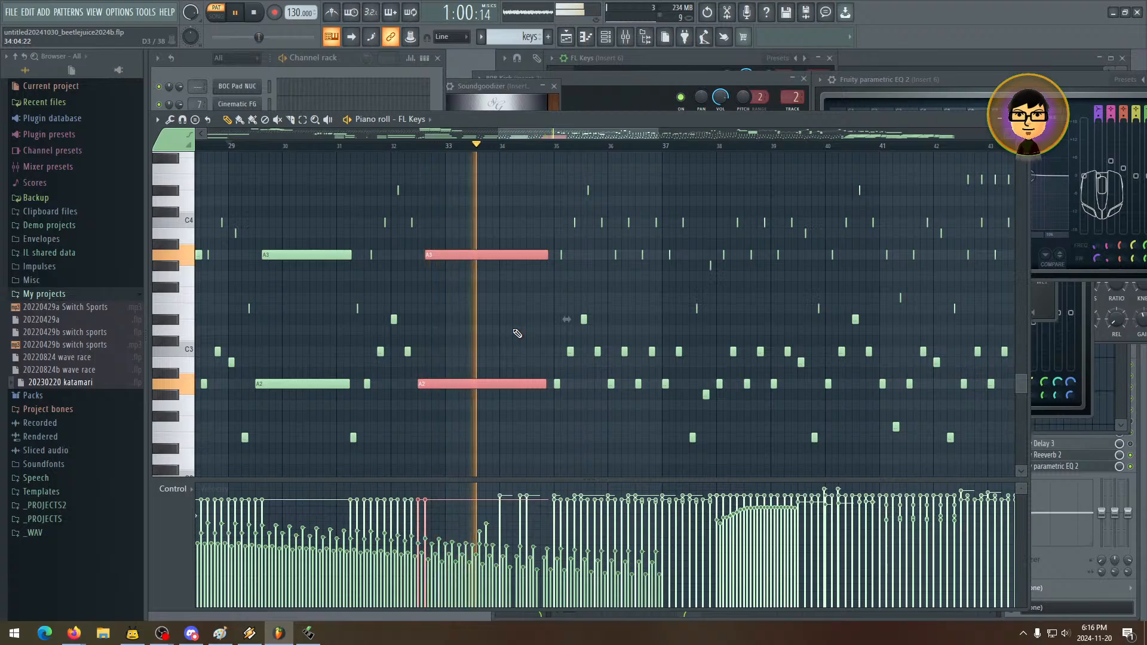
key(space)
- Examine the upper melody and repeated high notes around bars 31 to 45
scroll(635, 295, up, 8)
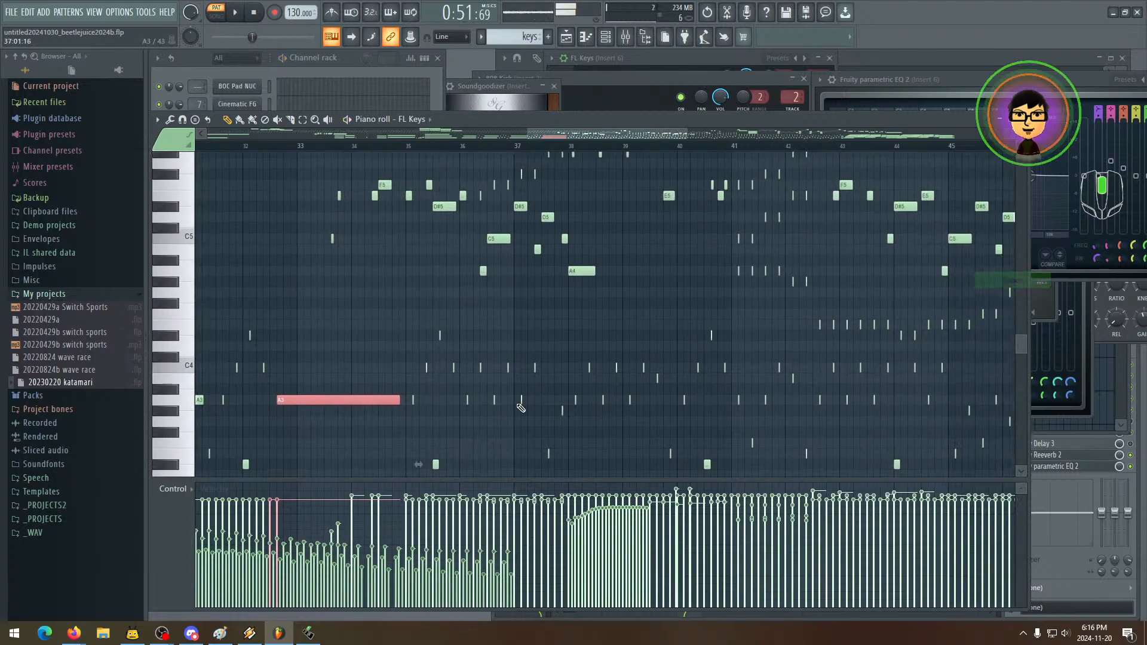
drag(495, 291, 528, 298)
drag(399, 253, 412, 283)
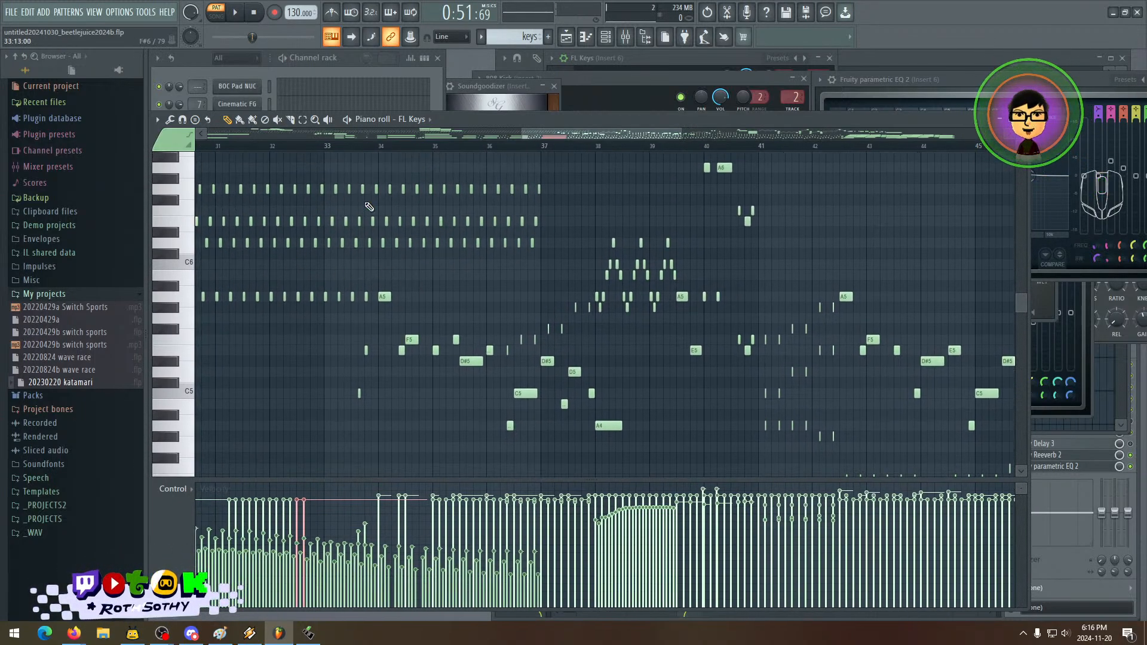
drag(542, 397, 536, 343)
drag(372, 300, 350, 364)
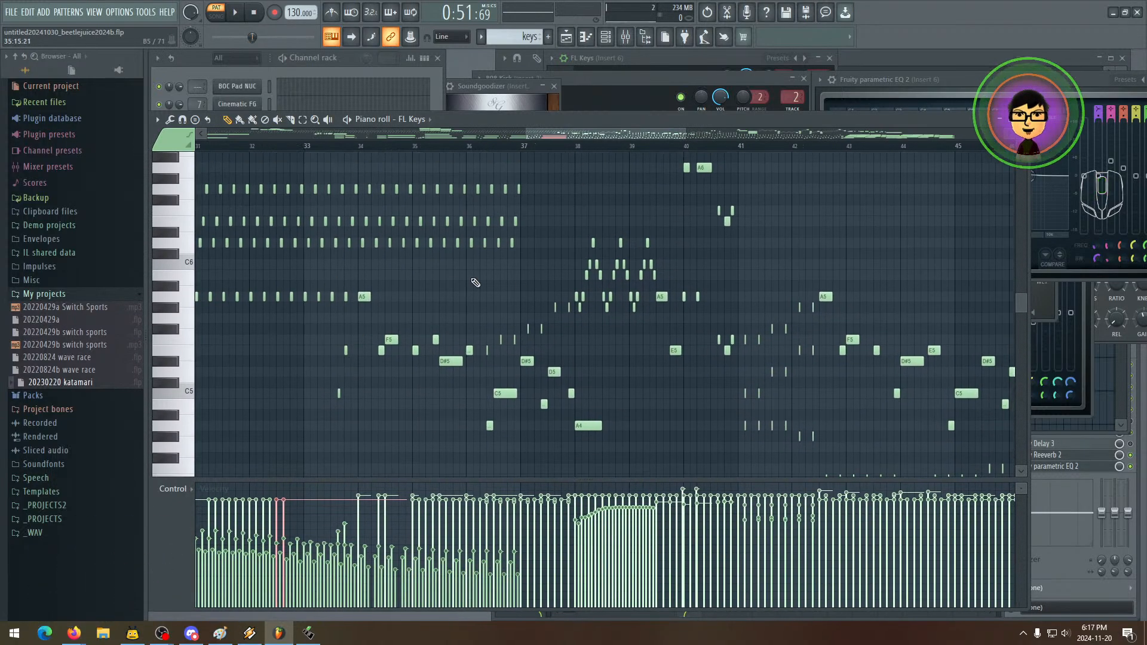
- Go to the closing phrase and briefly play its opening from bar 61
drag(792, 364, 359, 209)
drag(839, 349, 214, 335)
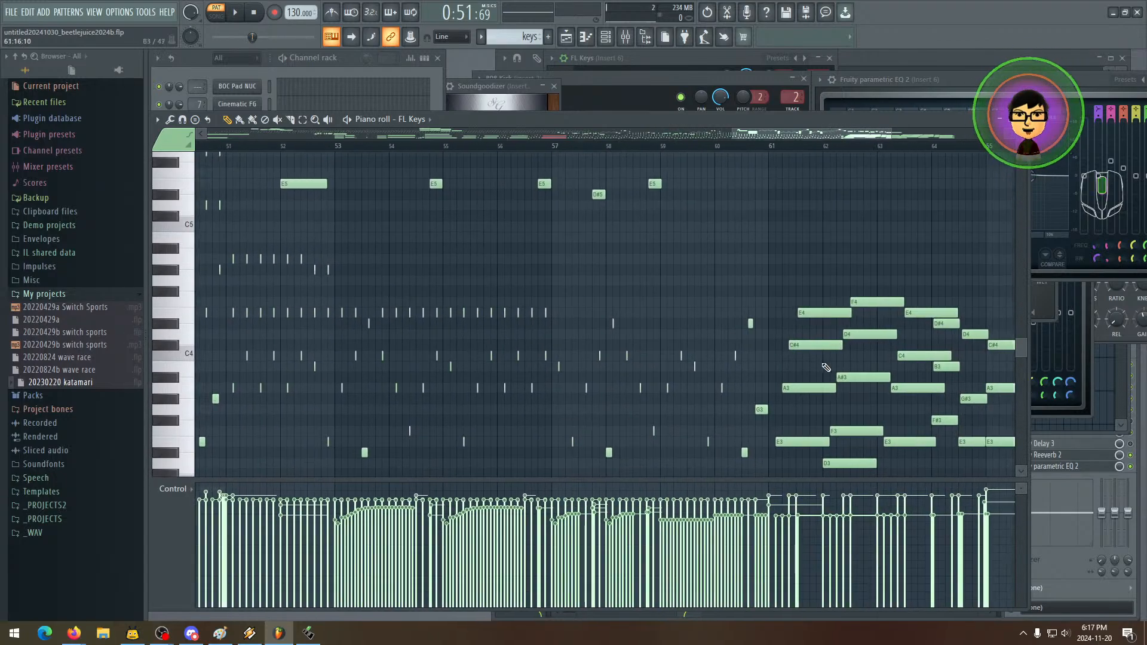
mouse_move(931, 366)
mouse_down()
mouse_move(665, 333)
mouse_move(491, 233)
mouse_up()
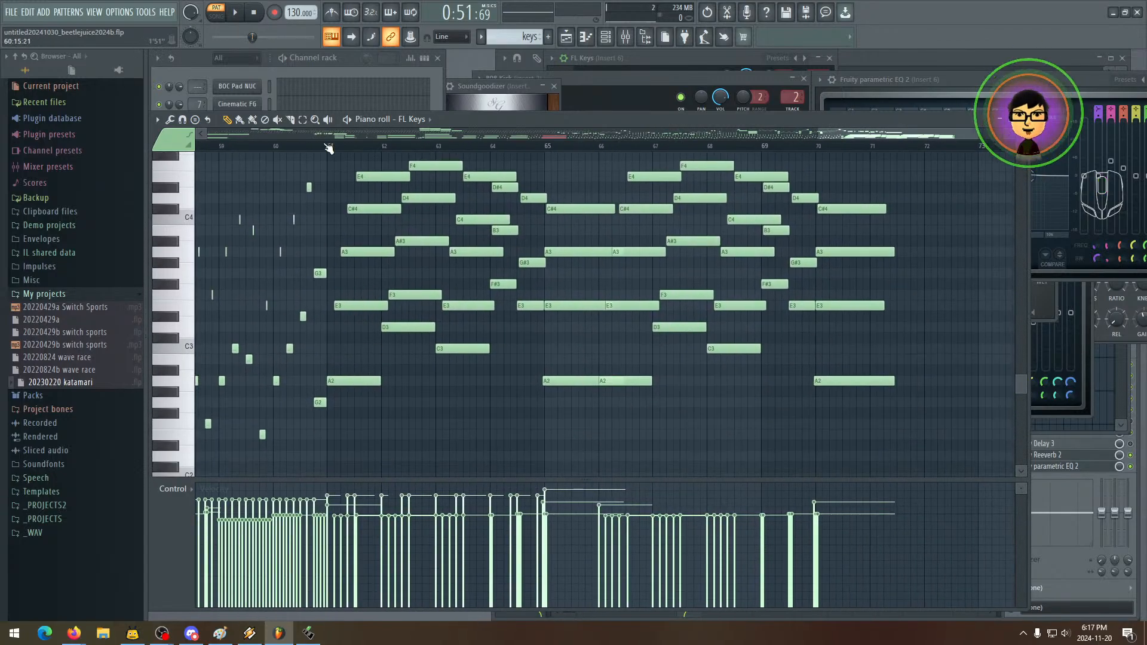
click(235, 12)
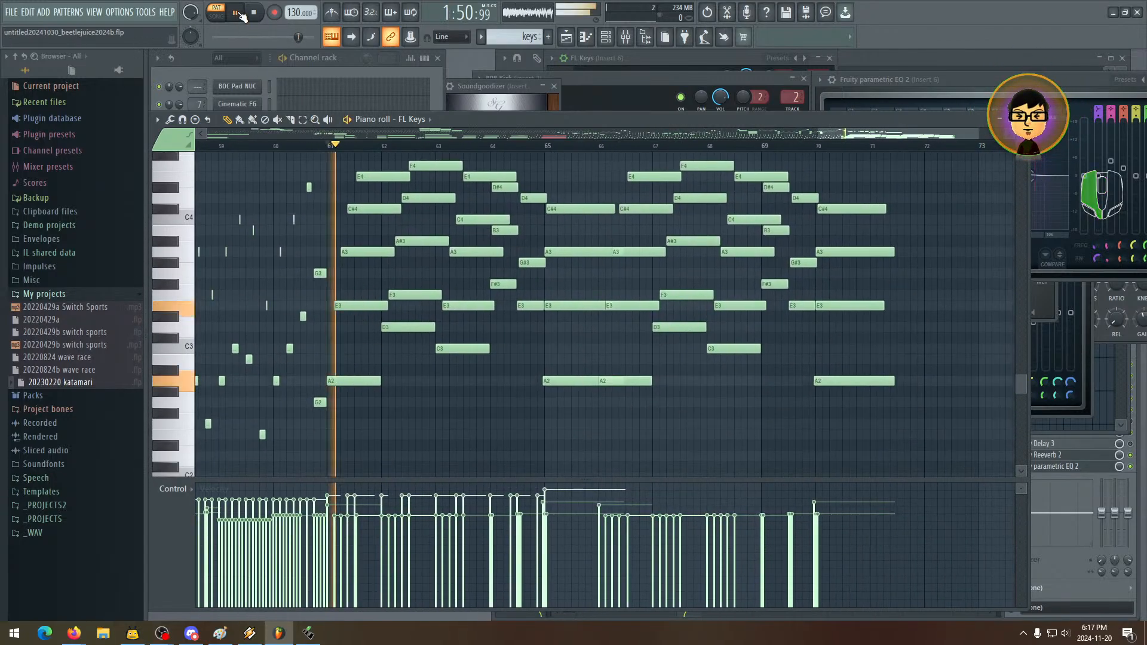
click(255, 14)
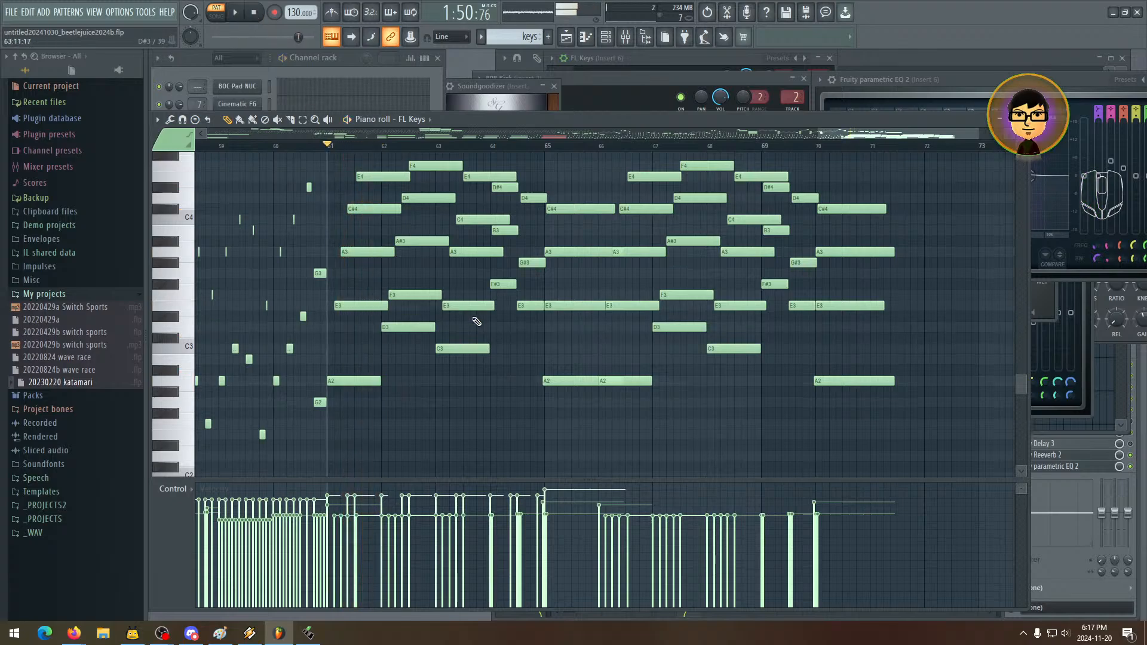
- Review the low-register notes from the closing phrase back to the bass pattern at bar 35
drag(492, 318, 448, 386)
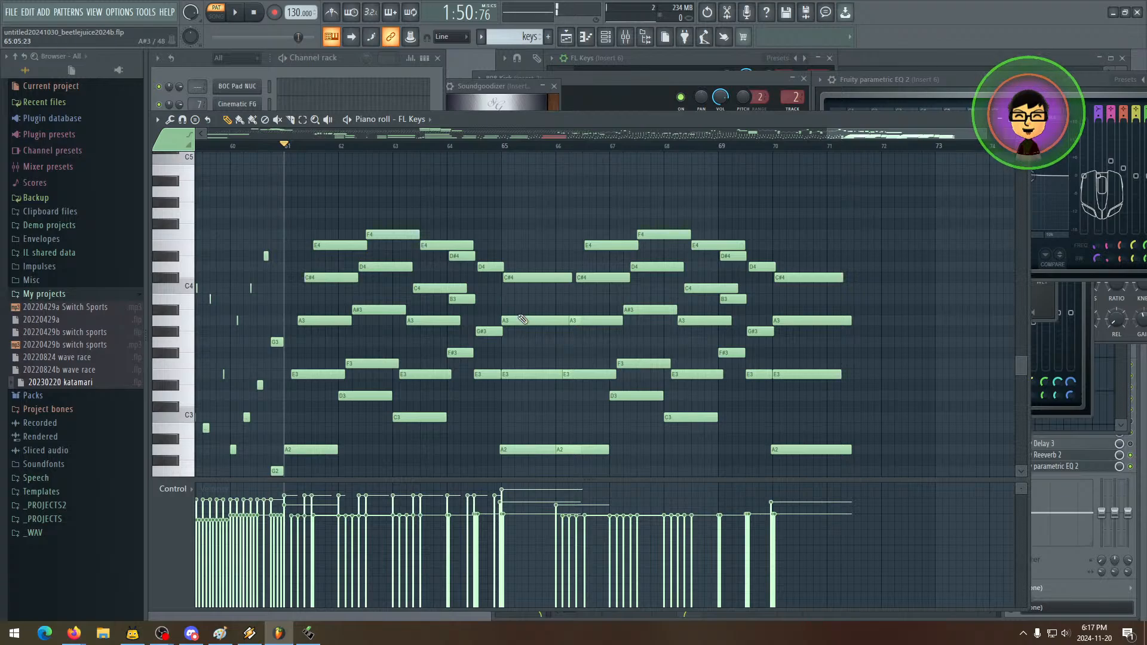
mouse_move(508, 356)
mouse_down()
mouse_move(602, 305)
mouse_move(768, 284)
mouse_move(729, 345)
mouse_up()
mouse_move(442, 364)
mouse_down()
mouse_move(742, 347)
mouse_move(709, 370)
mouse_up()
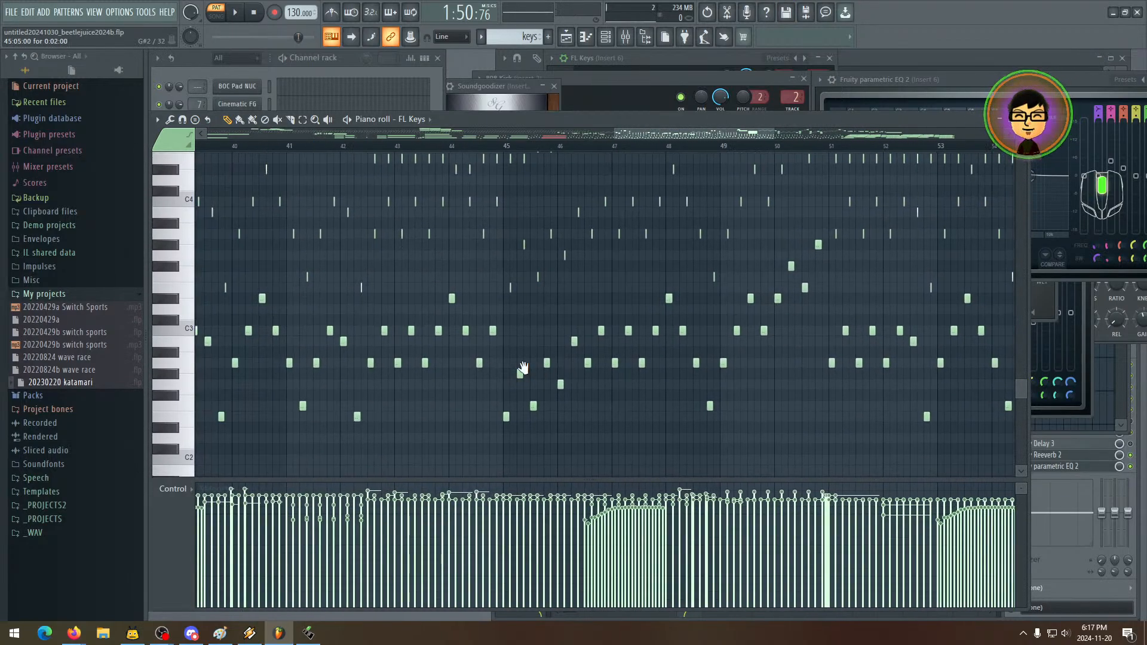
drag(478, 370, 798, 362)
mouse_move(314, 399)
mouse_down()
mouse_move(609, 328)
mouse_move(483, 395)
mouse_move(422, 402)
mouse_up()
drag(524, 385, 447, 330)
drag(823, 309, 359, 327)
drag(604, 325, 863, 323)
mouse_move(358, 335)
mouse_down()
mouse_move(442, 329)
mouse_move(668, 355)
mouse_up()
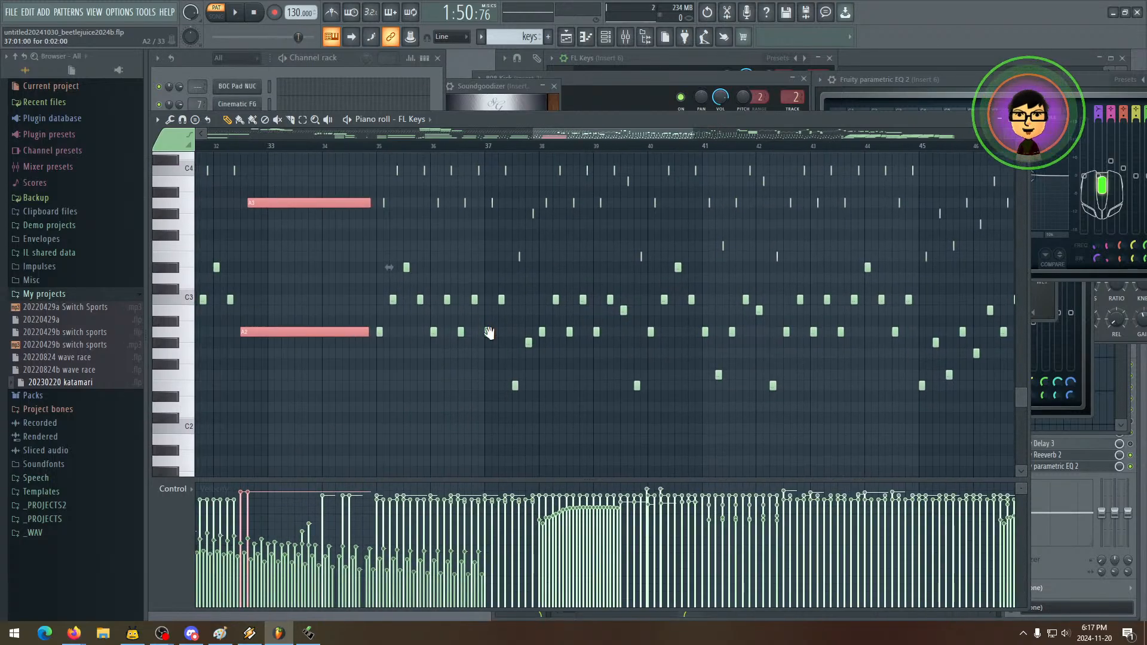
mouse_move(490, 332)
mouse_down()
mouse_move(389, 364)
mouse_move(364, 343)
mouse_up()
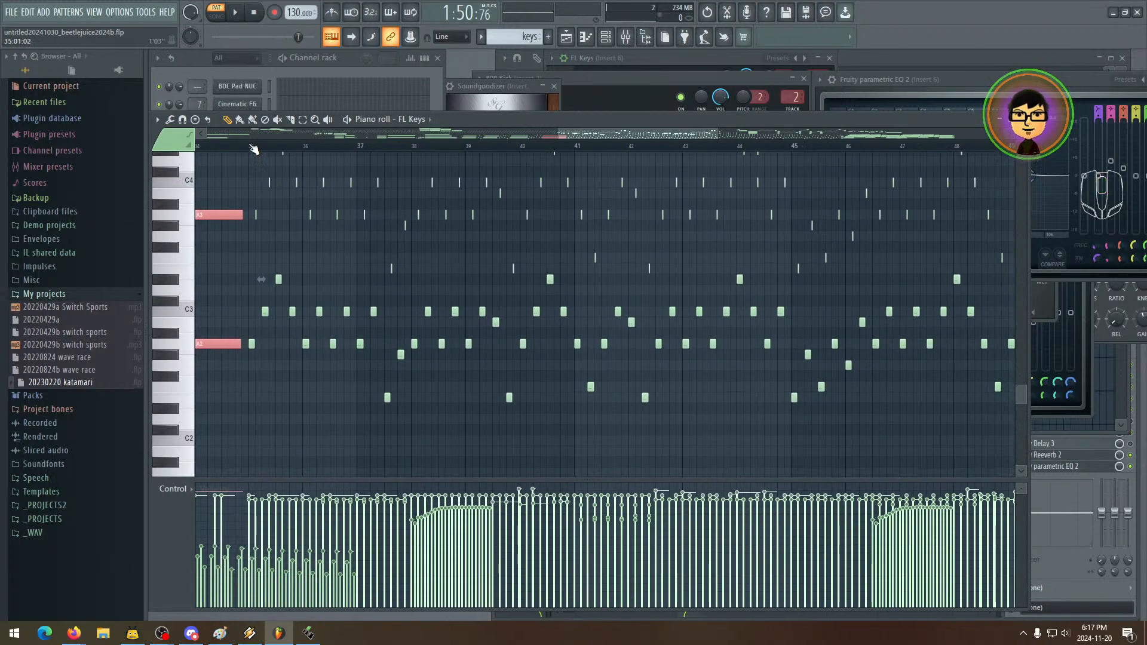
- Play the pattern from bar 35 through bar 40 with the melody between A4 and C6 in view
click(239, 16)
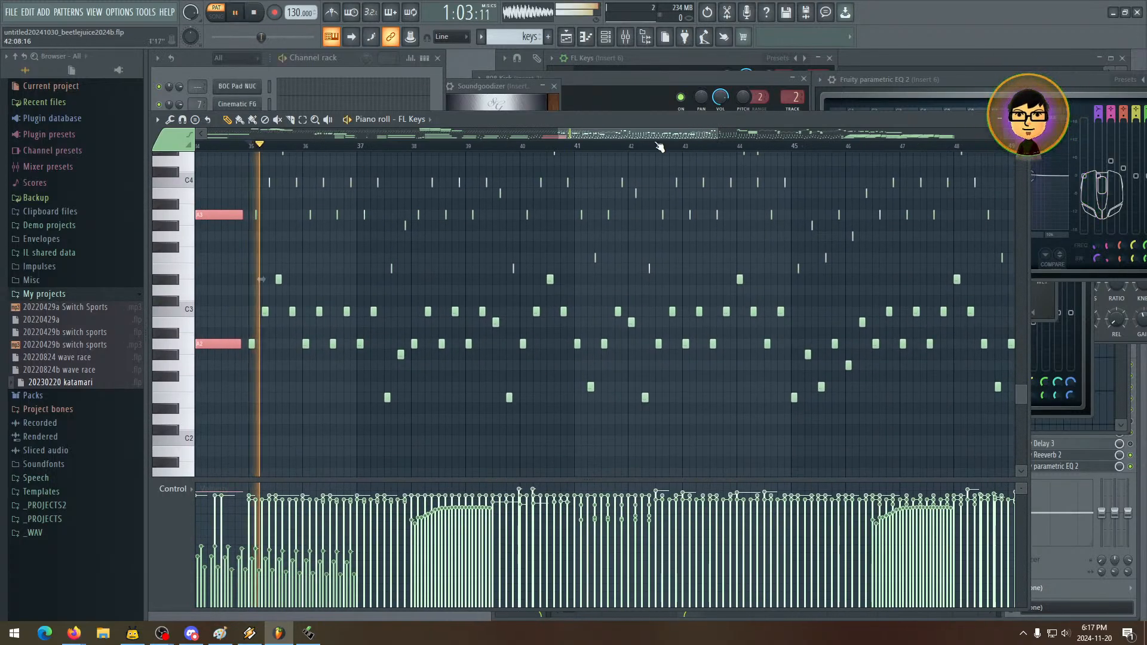
drag(721, 134, 905, 150)
scroll(774, 338, up, 2)
scroll(524, 299, up, 5)
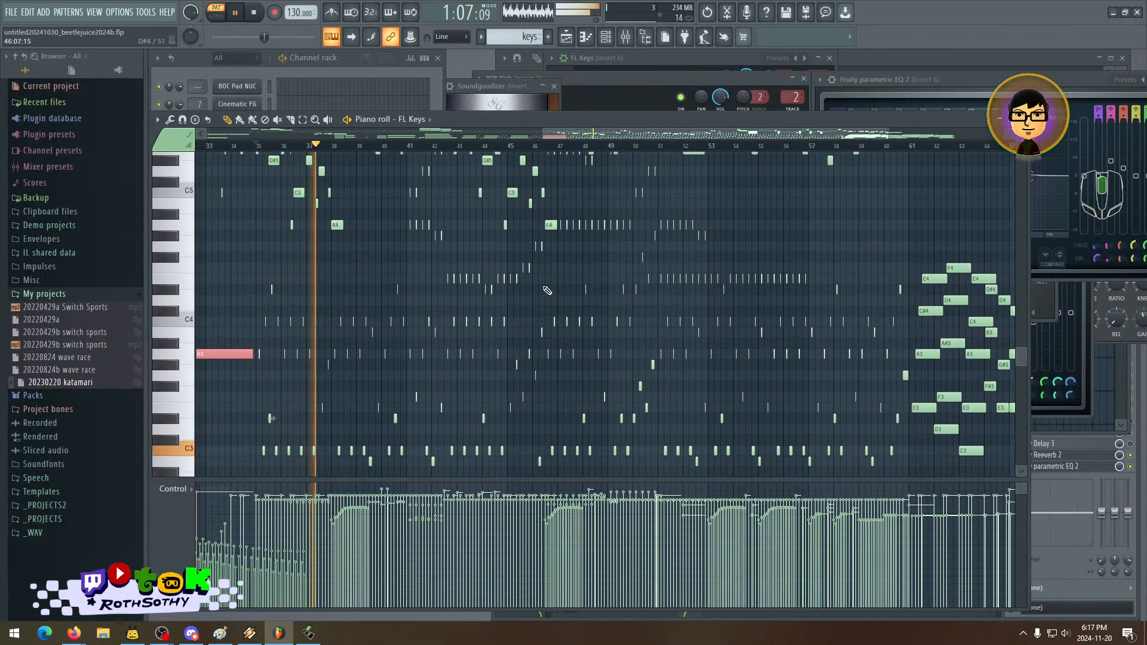
mouse_move(507, 298)
mouse_down()
mouse_move(489, 292)
mouse_move(486, 305)
mouse_up()
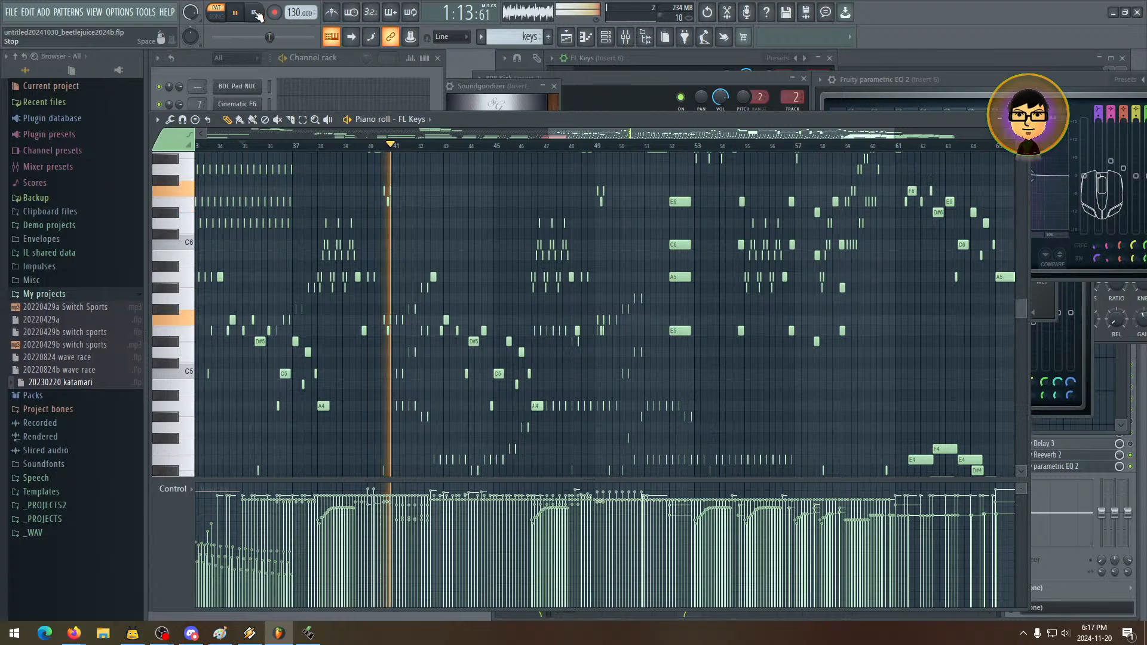
click(257, 15)
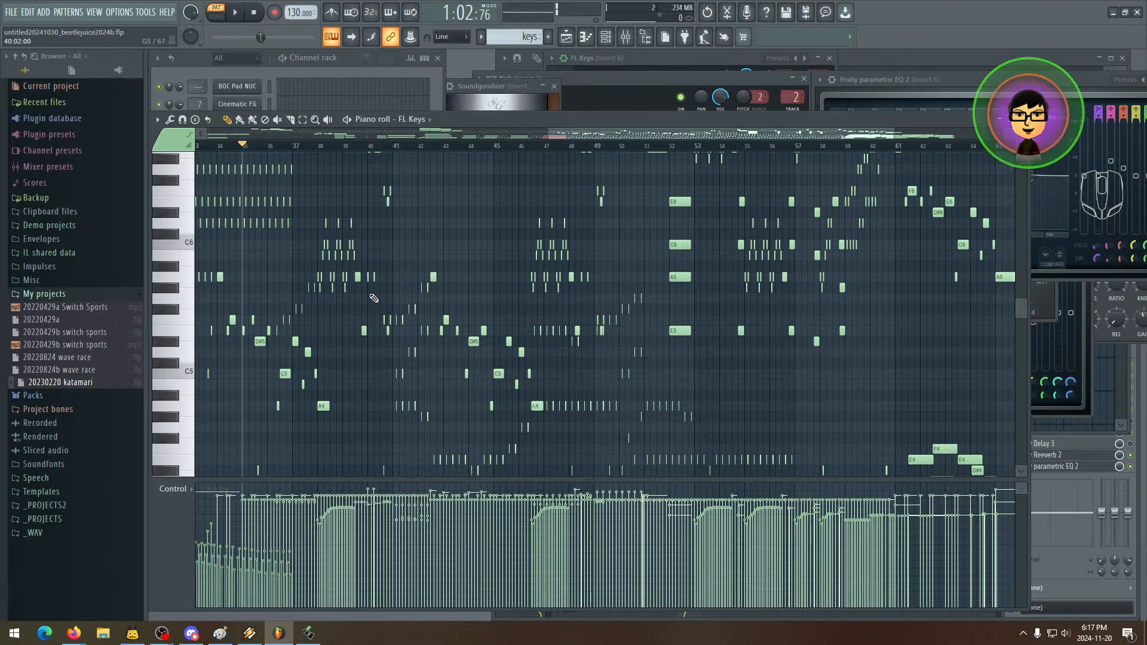
- Examine the melody notes between A4 and A5 more closely around bars 33 to 42
scroll(412, 290, down, 3)
scroll(449, 281, left, 4)
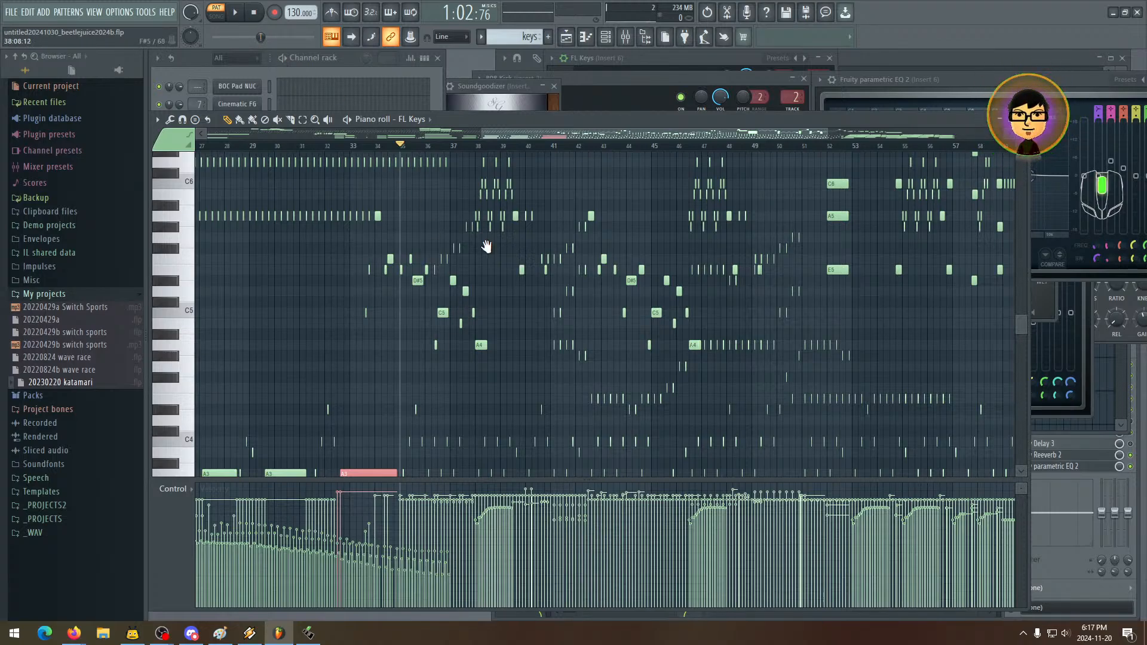
scroll(385, 233, right, 2)
scroll(377, 215, up, 1)
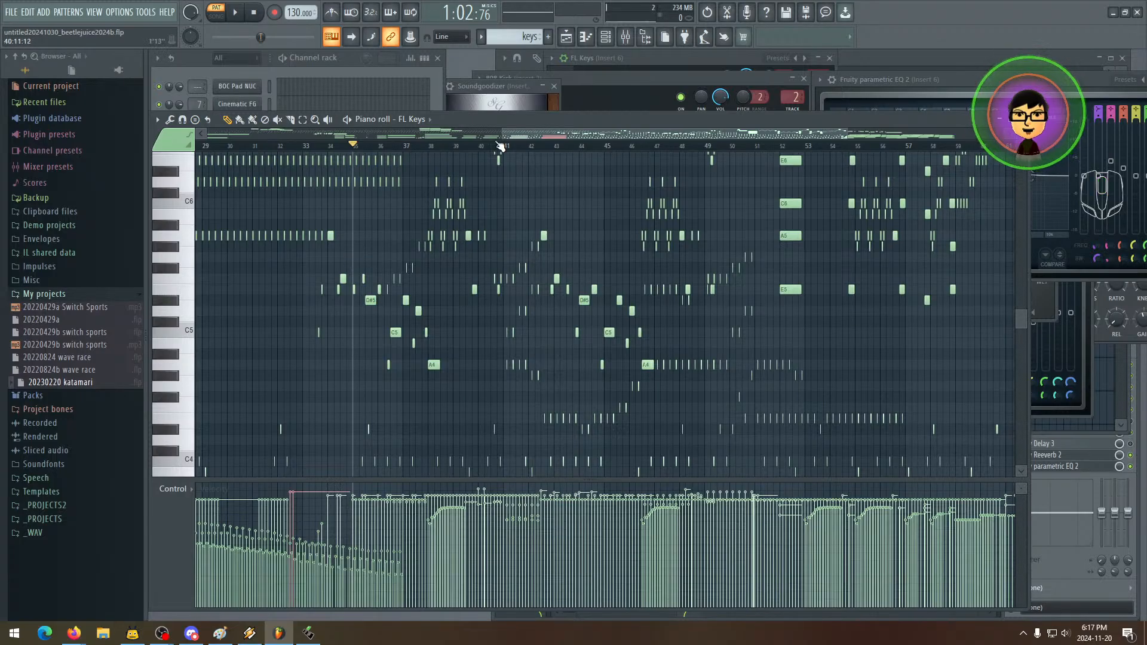
drag(500, 134, 643, 143)
drag(410, 317, 620, 310)
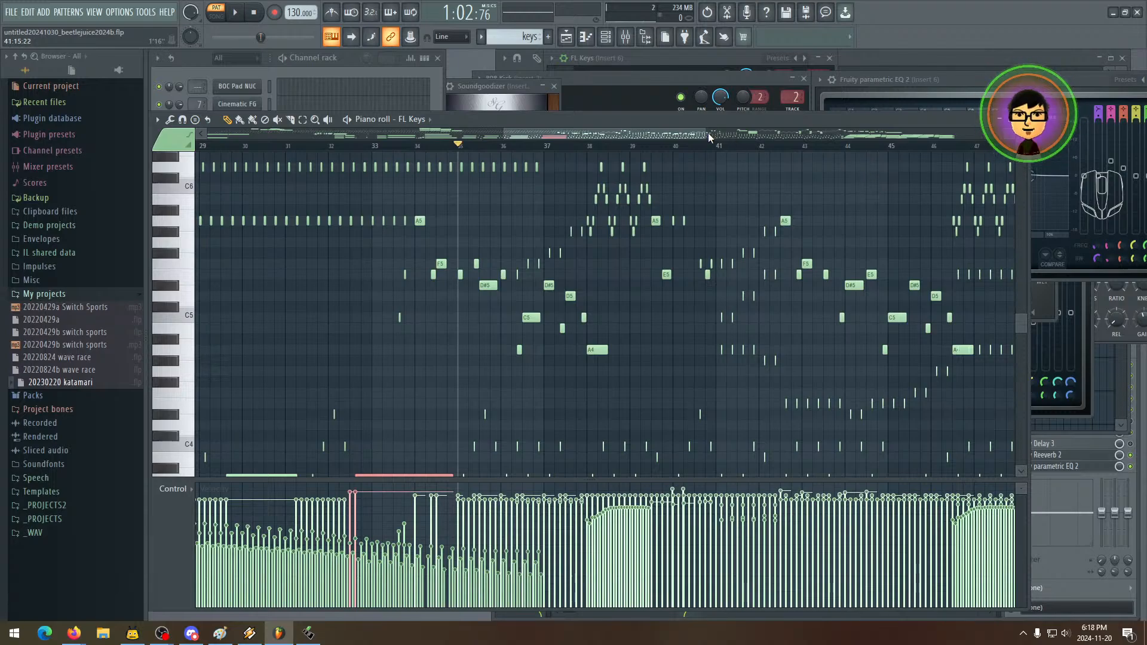
drag(708, 133, 617, 142)
drag(763, 263, 429, 291)
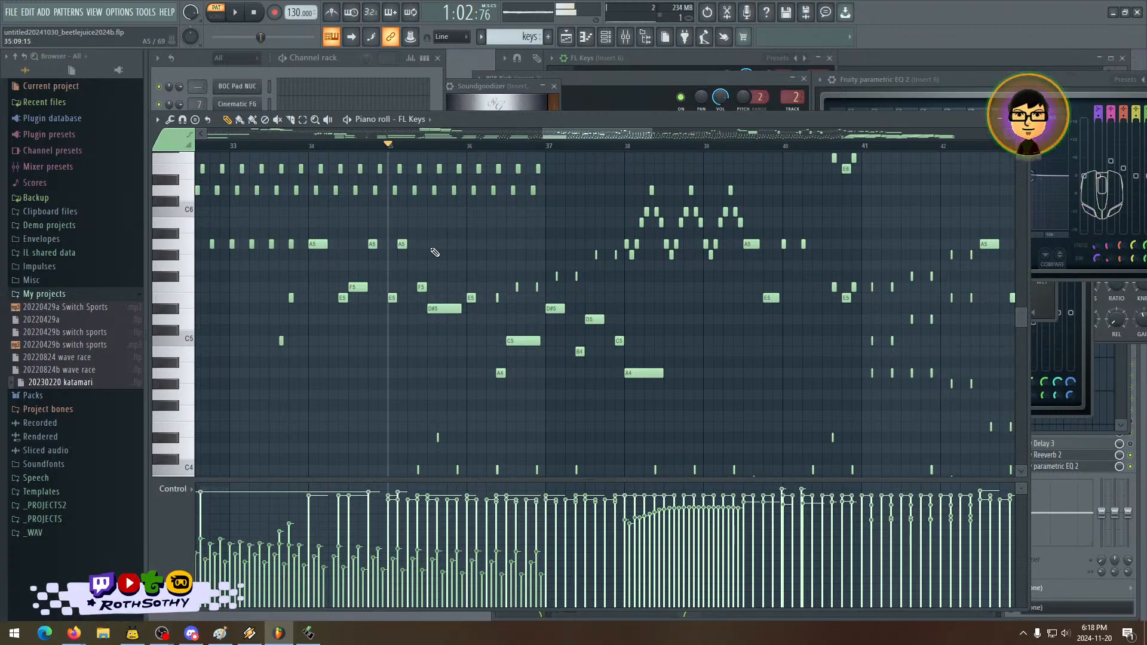
- Delete the two short A5 notes around bar 35 and select the melody notes between A4 and A5 from bar 33 through bar 36
click(403, 245)
right_click(404, 245)
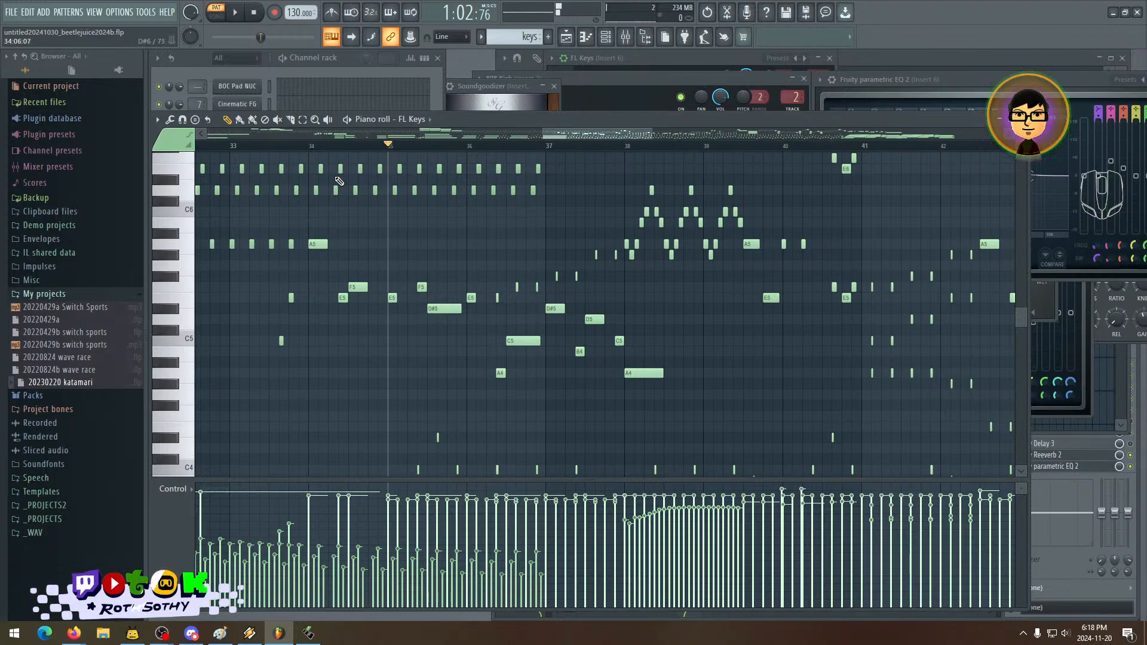
click(303, 120)
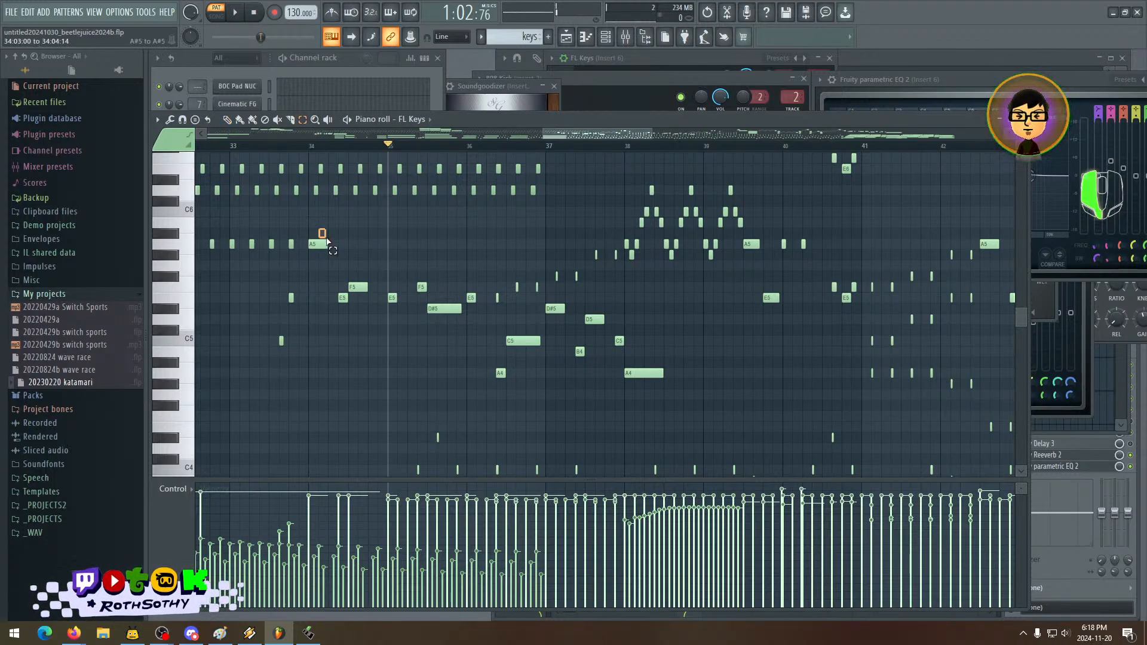
drag(319, 229, 542, 323)
drag(655, 133, 600, 133)
scroll(534, 266, up, 2)
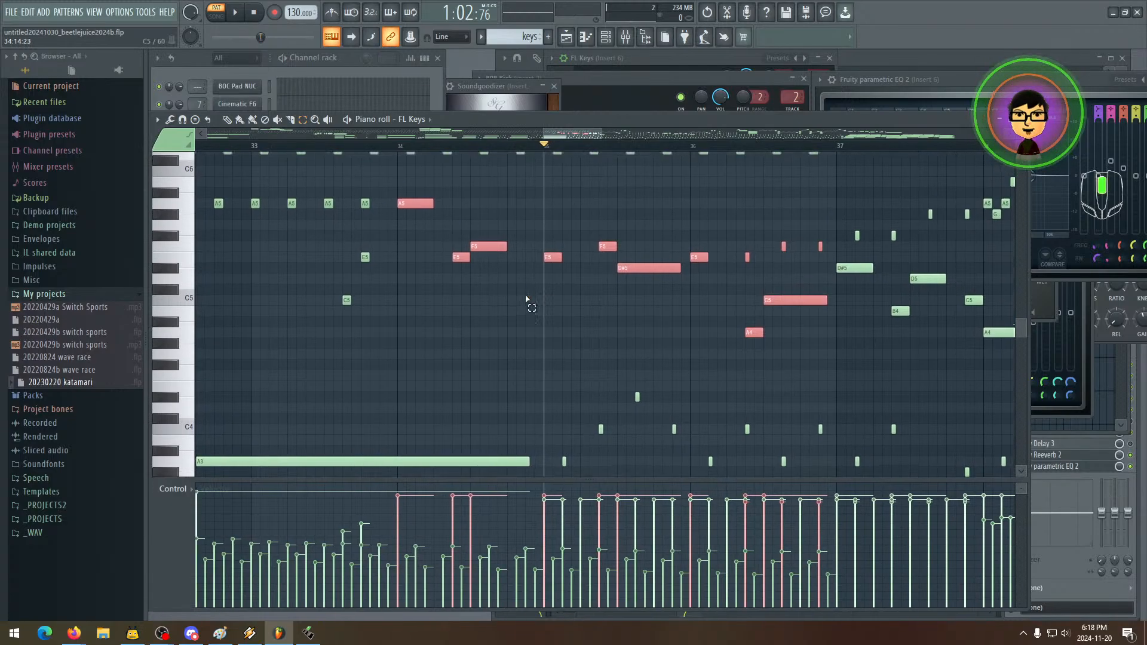
drag(335, 254, 372, 282)
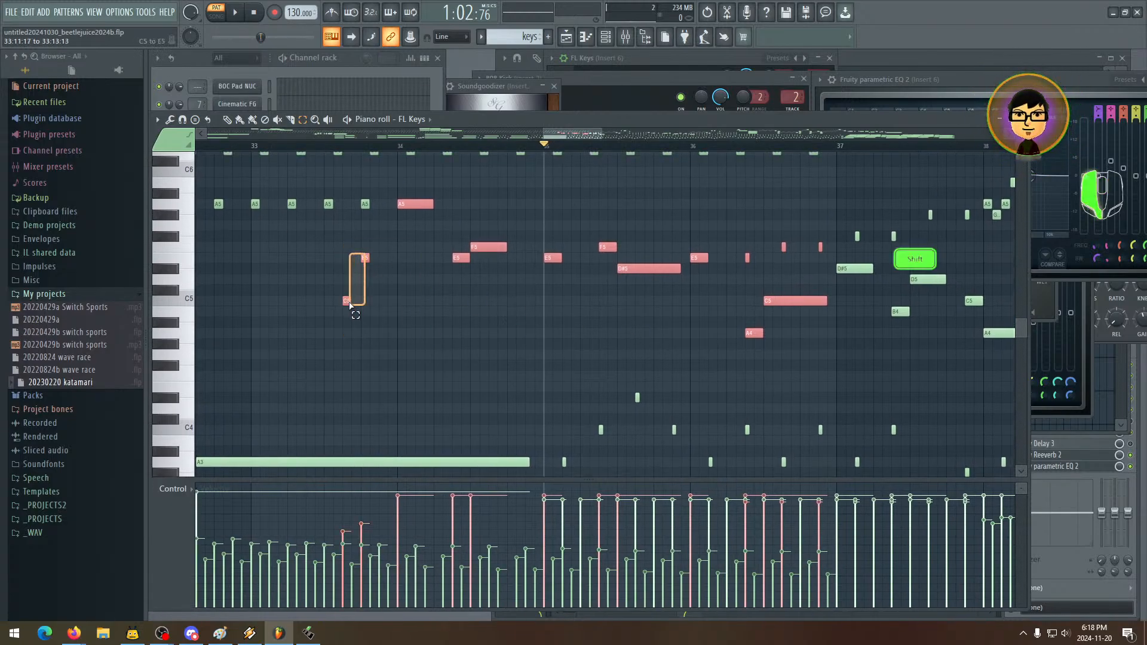
drag(473, 278, 451, 282)
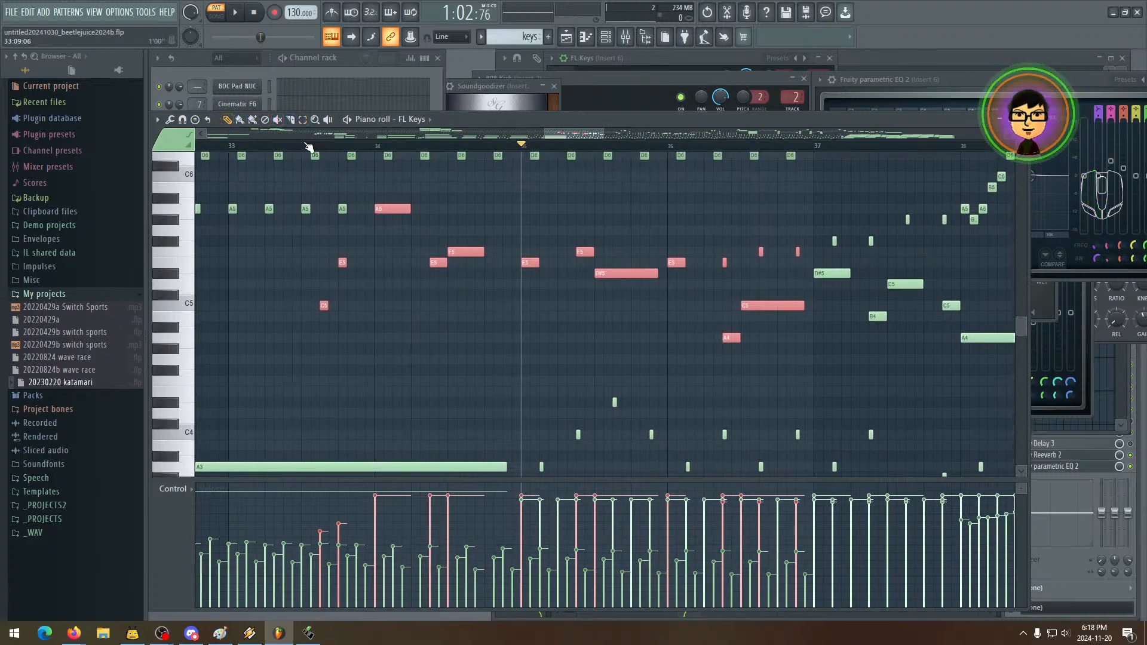
scroll(546, 254, down, 3)
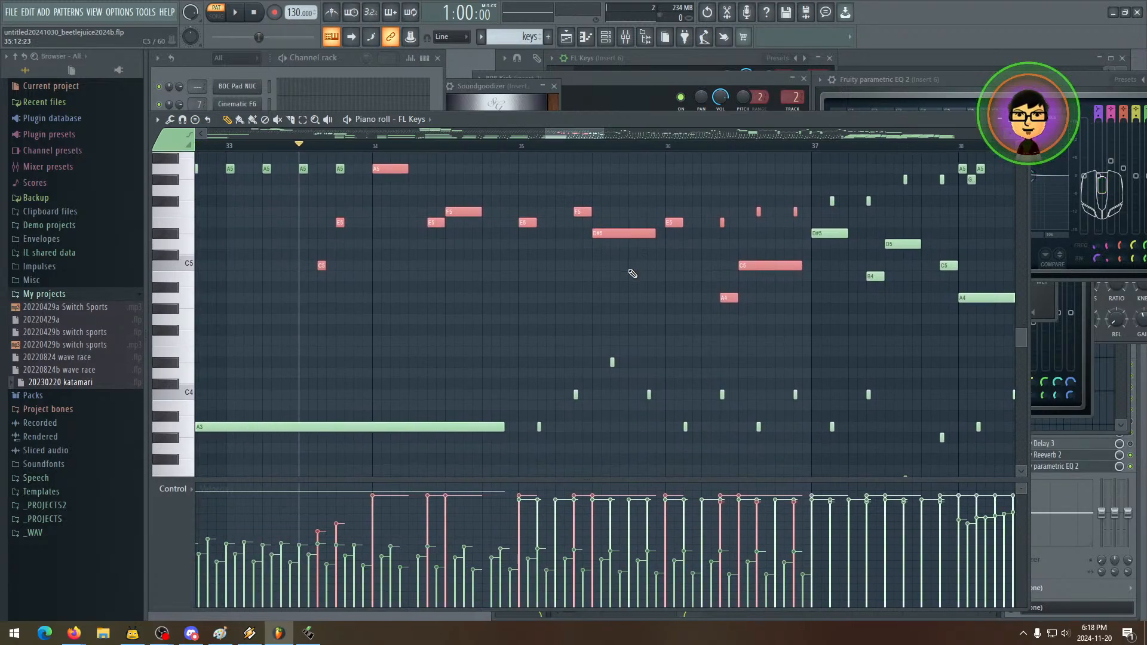
scroll(534, 310, up, 2)
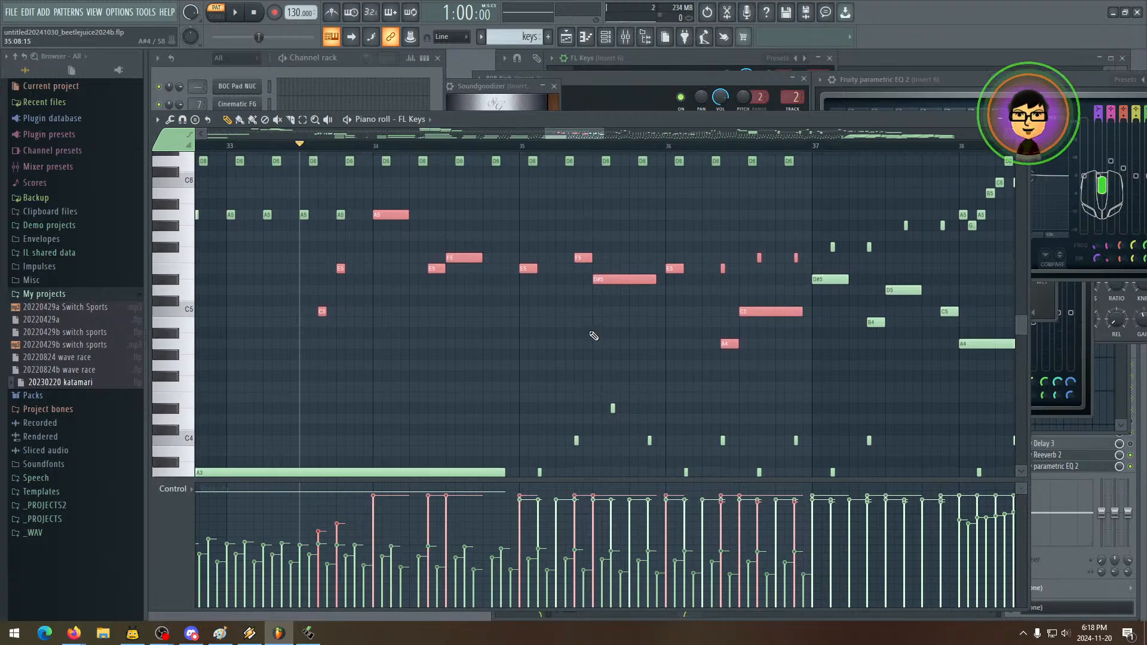
scroll(595, 306, up, 1)
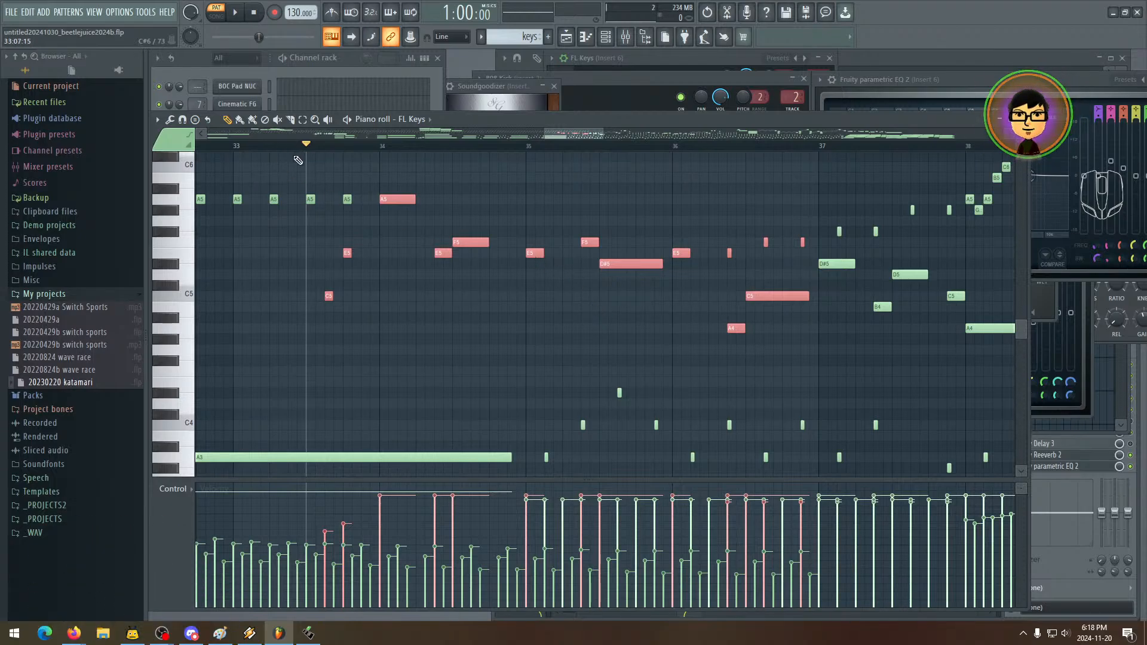
key(F8)
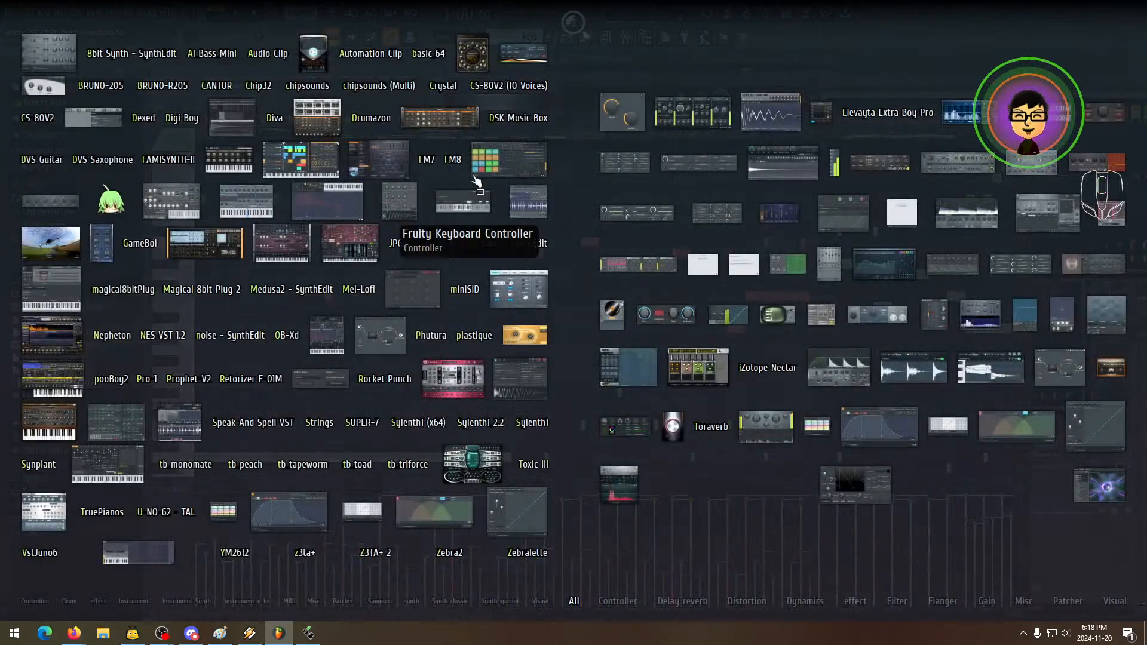
click(934, 35)
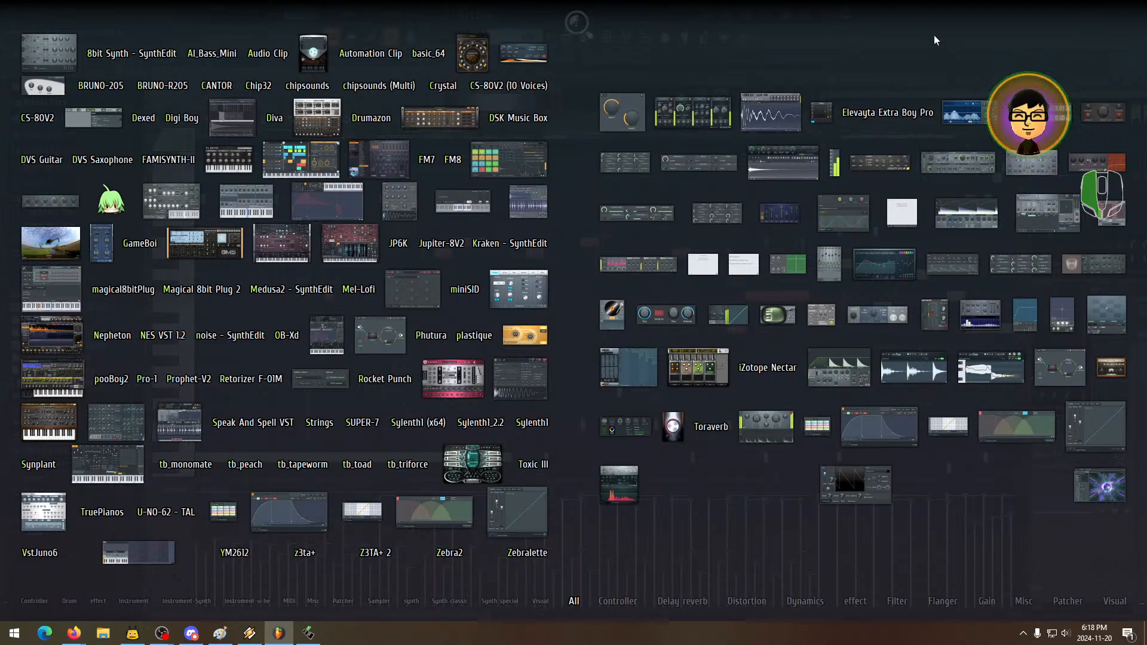
middle_click(932, 24)
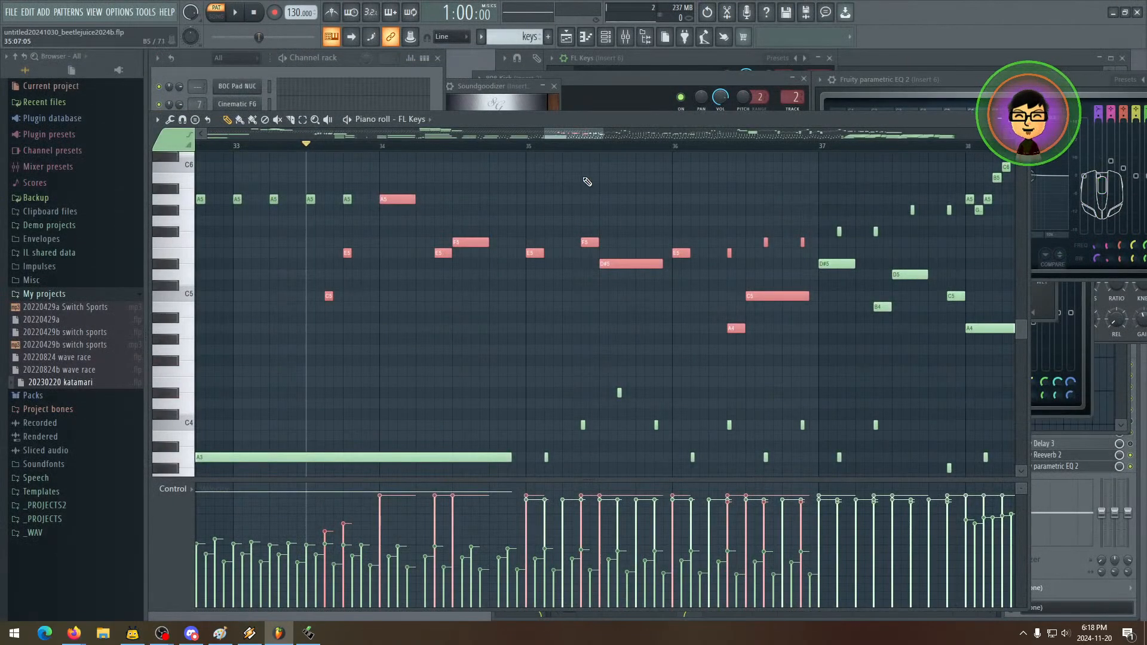
- Play the passage with the selected melody around bars 33 to 35
drag(639, 291, 589, 286)
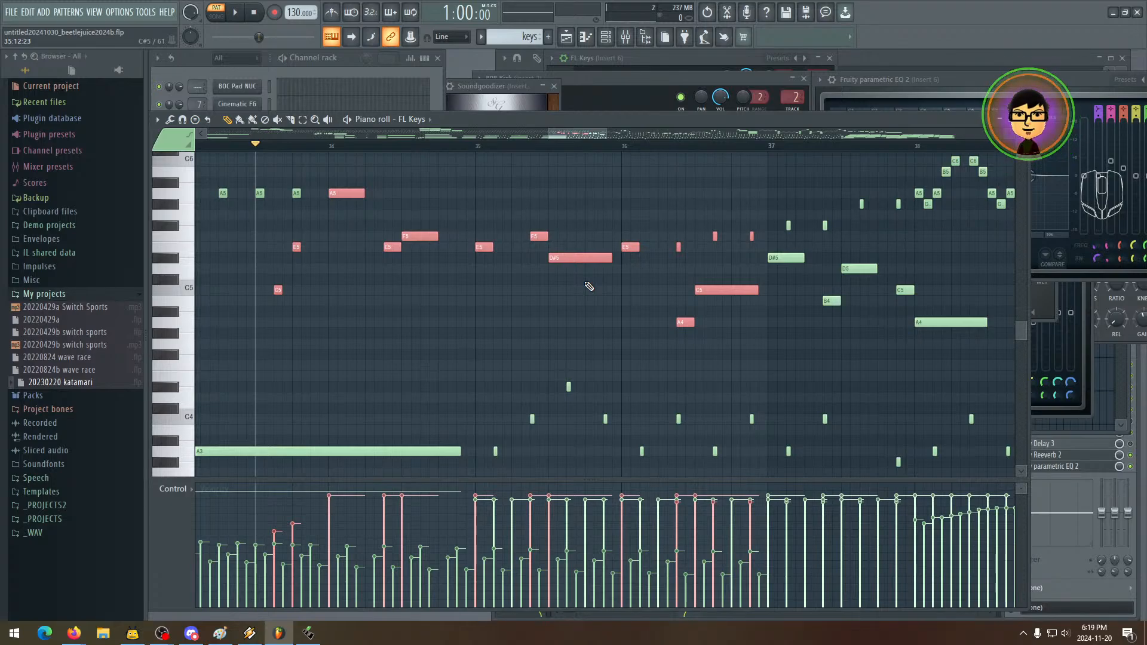
mouse_move(616, 304)
mouse_down()
mouse_move(595, 333)
mouse_move(608, 302)
mouse_up()
key(space)
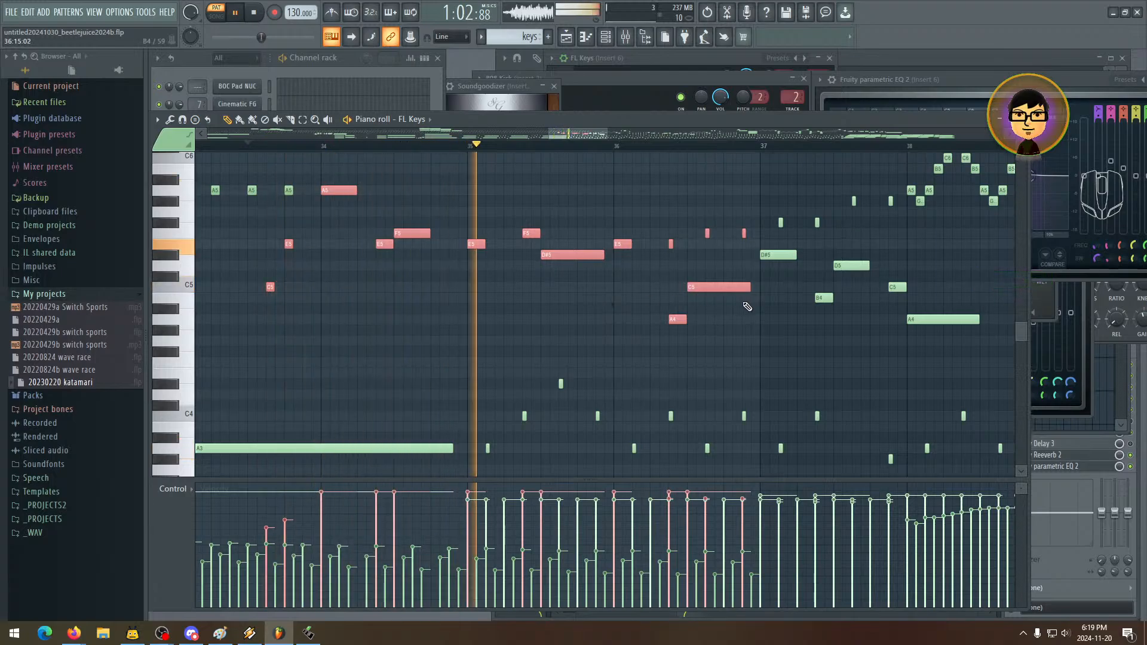
drag(748, 307, 536, 312)
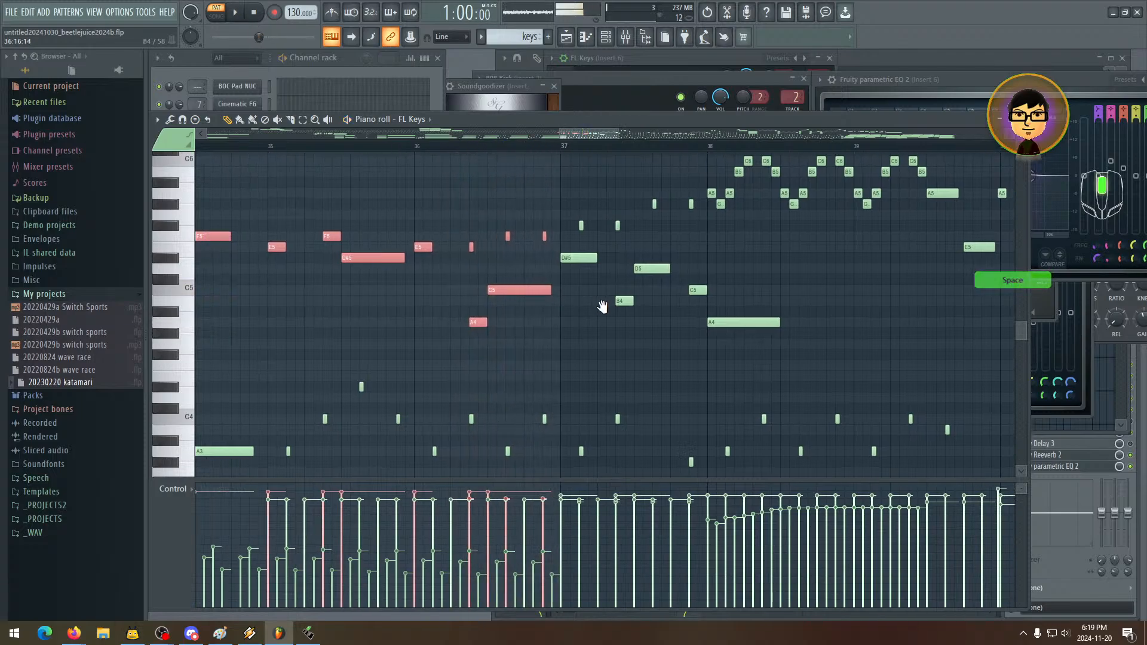
key(space)
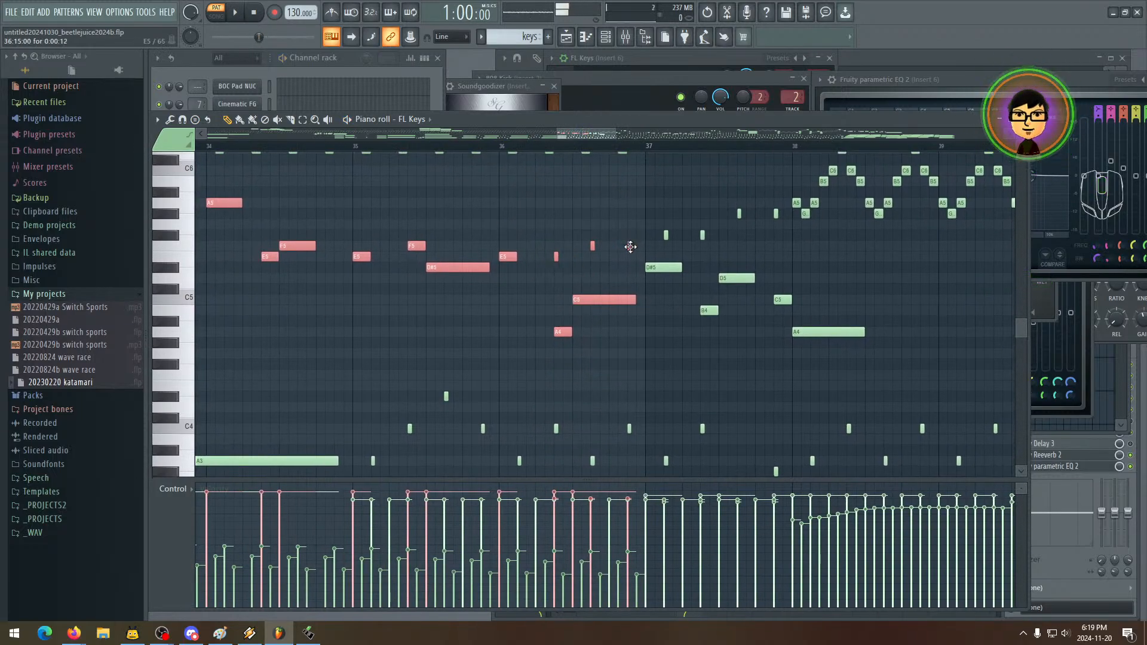
- Remove the three very short E5 and F5 notes in bar 36 from the melody selection
drag(535, 193, 487, 227)
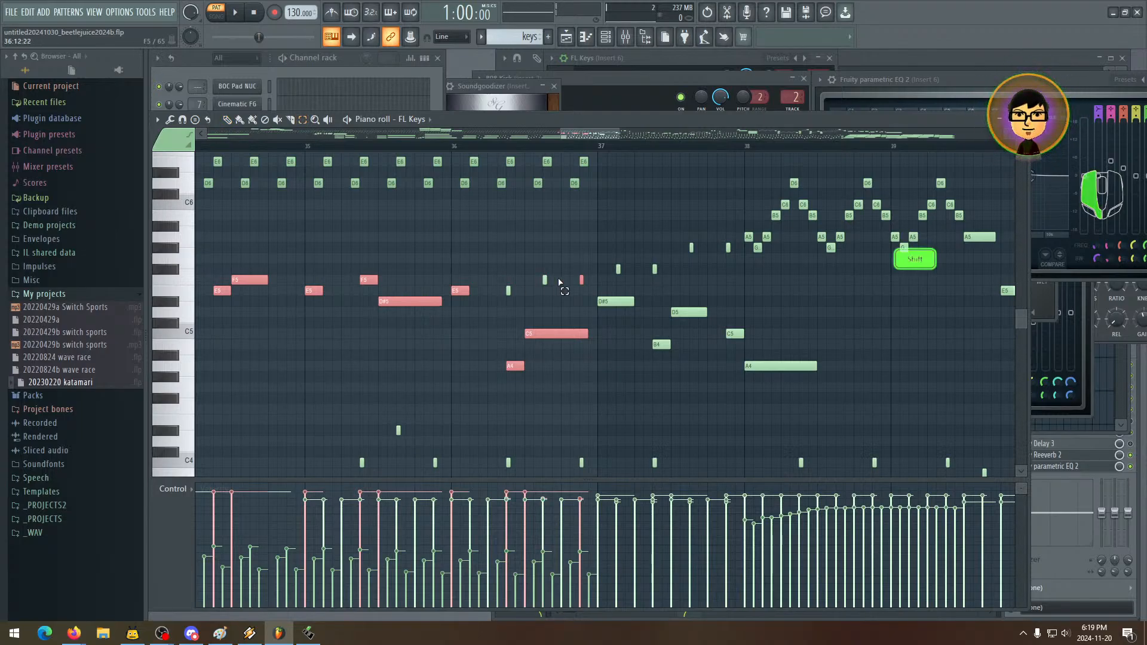
drag(544, 329, 605, 315)
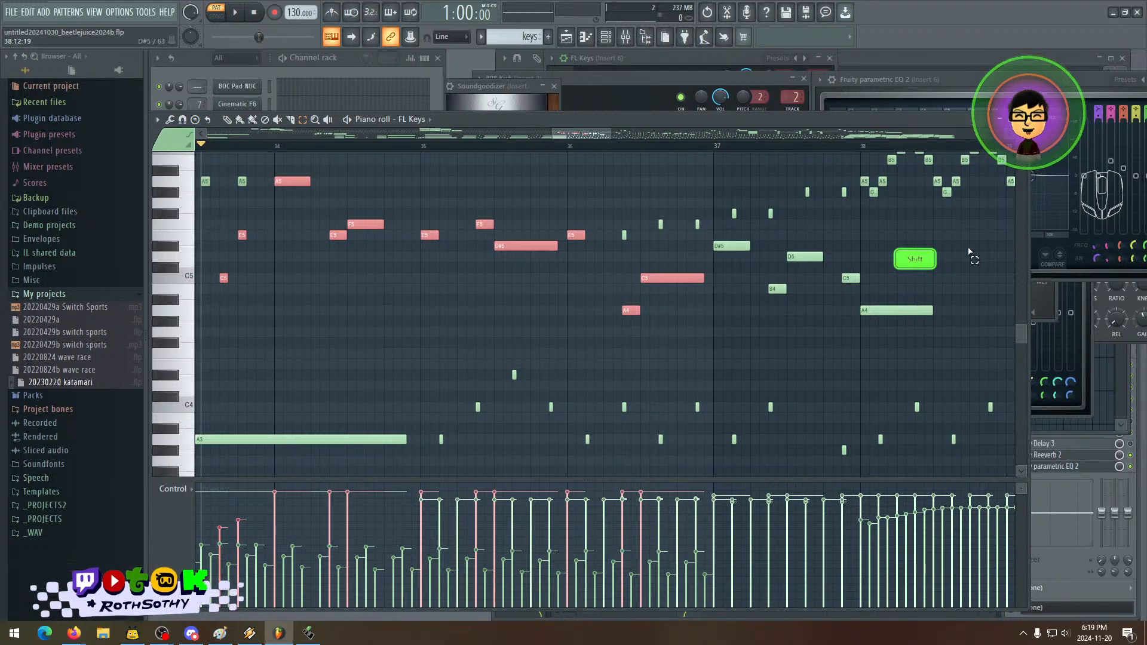
drag(650, 320, 647, 362)
- Cut the selected melody during playback to hear the passage without it, and undo the cut
key(space)
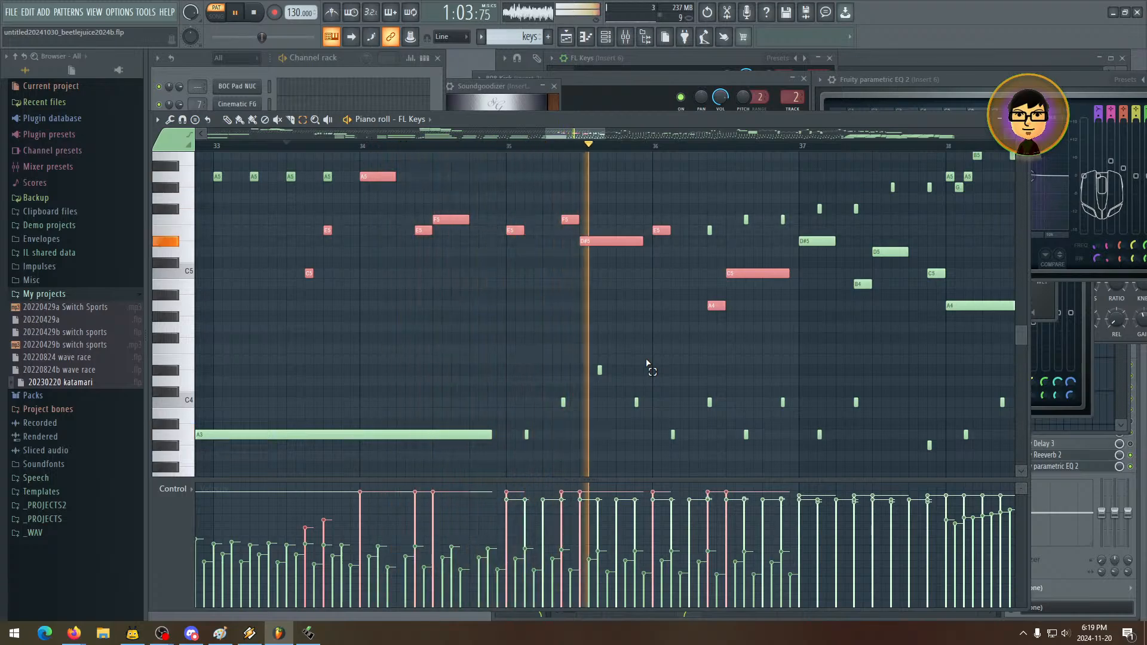
key(ctrl+x)
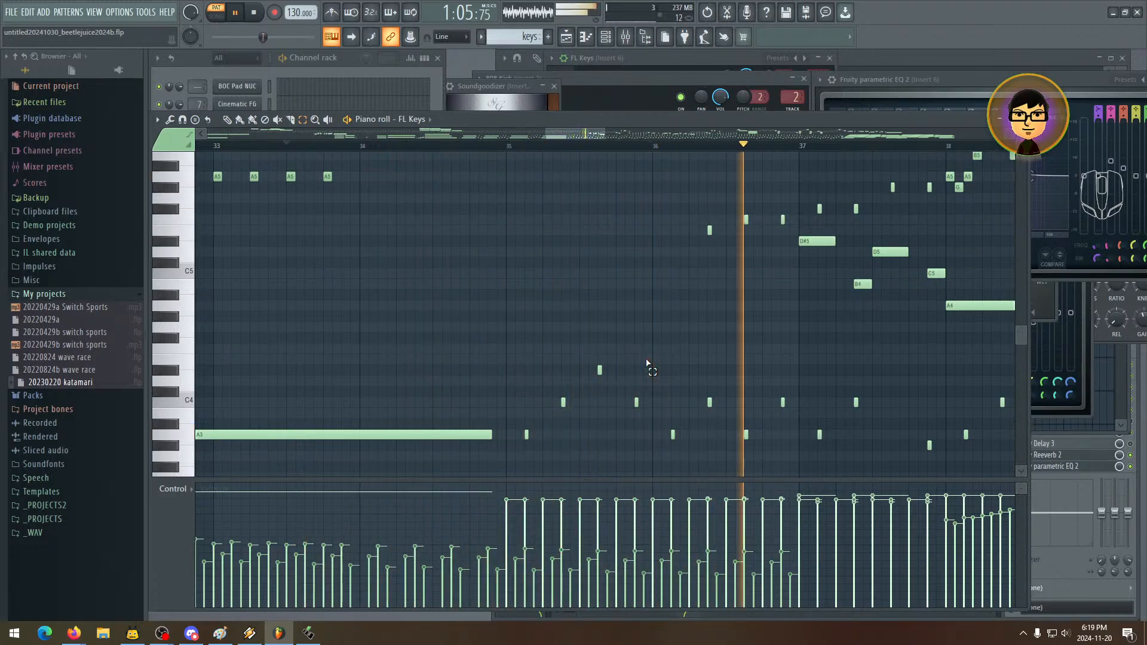
key(space)
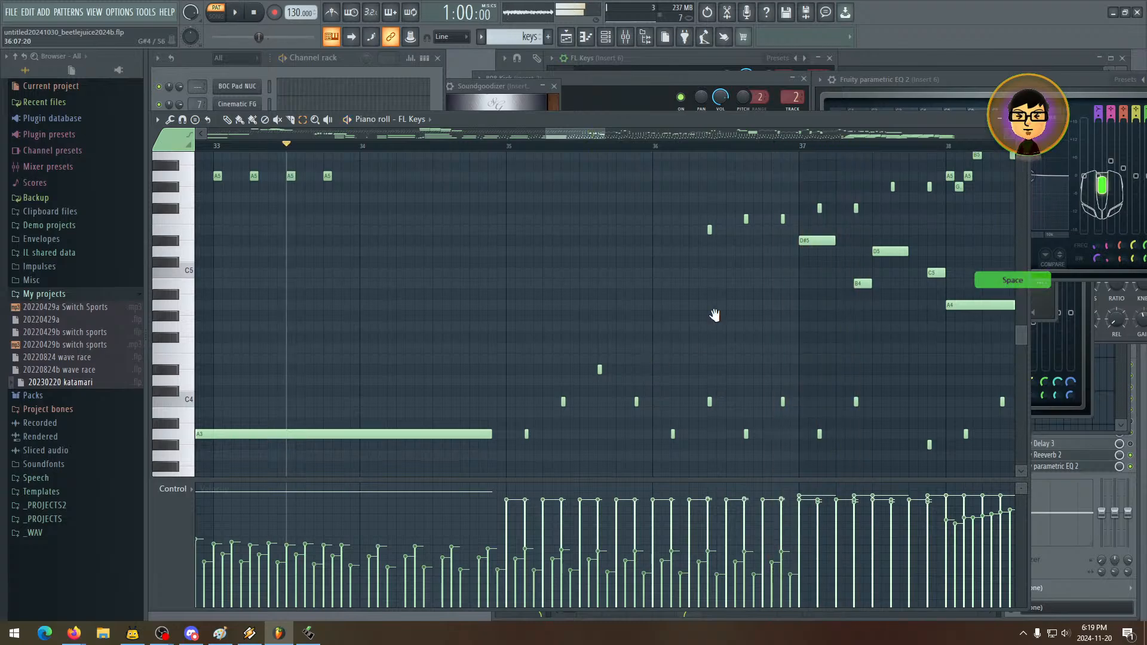
key(ctrl+z)
- Add the D#5, B4, D5, C5 and A4 melody notes of bars 37 and 38 to the selection and cut the whole melody
drag(694, 304, 374, 331)
shift+click(505, 278)
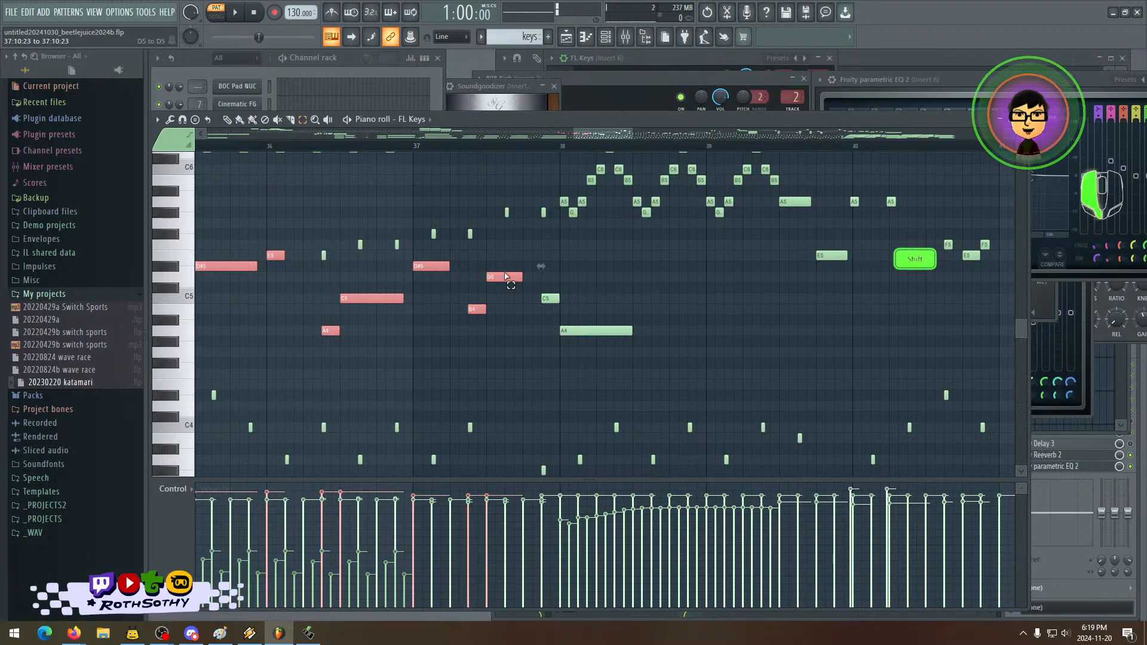
shift+click(551, 299)
shift+click(581, 331)
drag(445, 368, 708, 316)
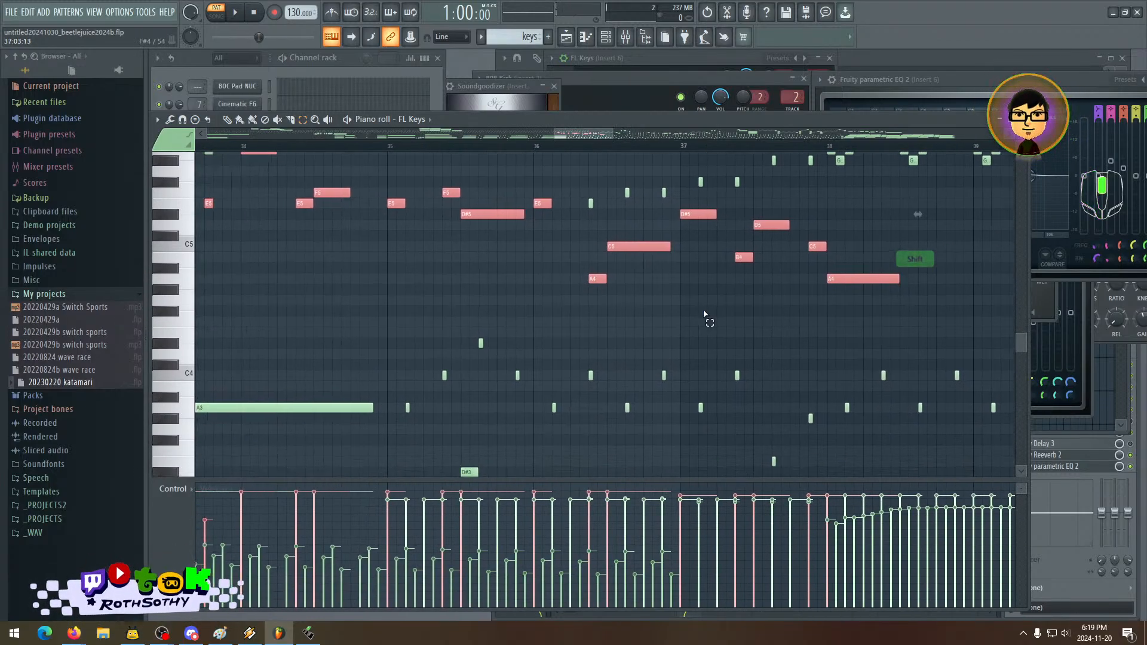
drag(561, 357, 636, 188)
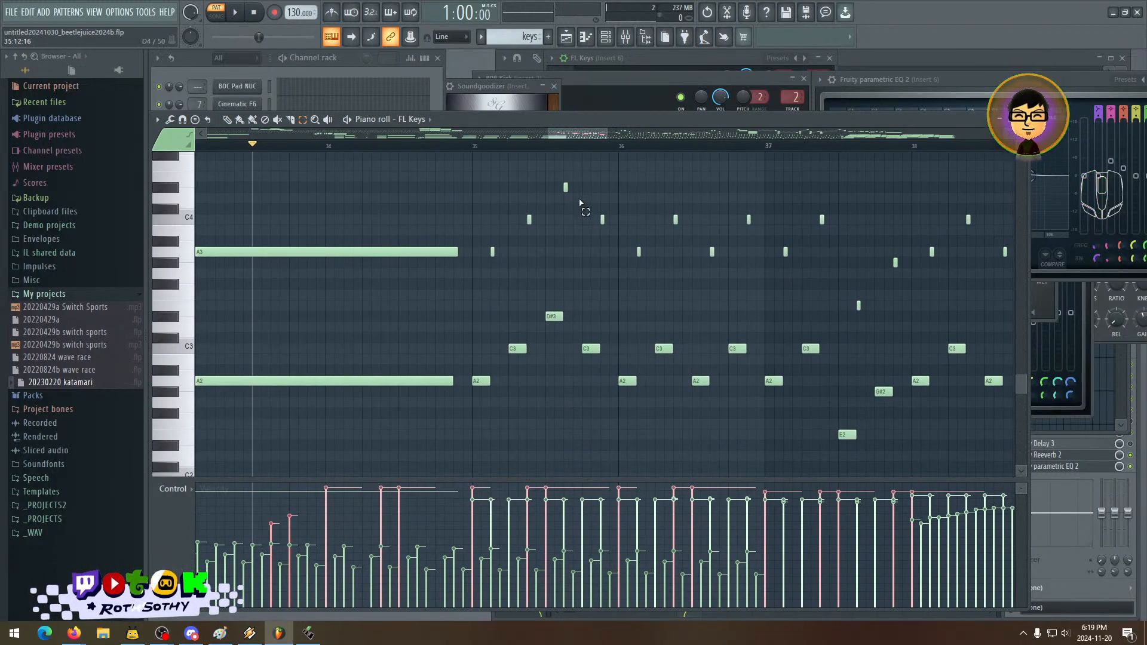
drag(710, 257, 626, 291)
drag(635, 196, 666, 366)
key(ctrl+x)
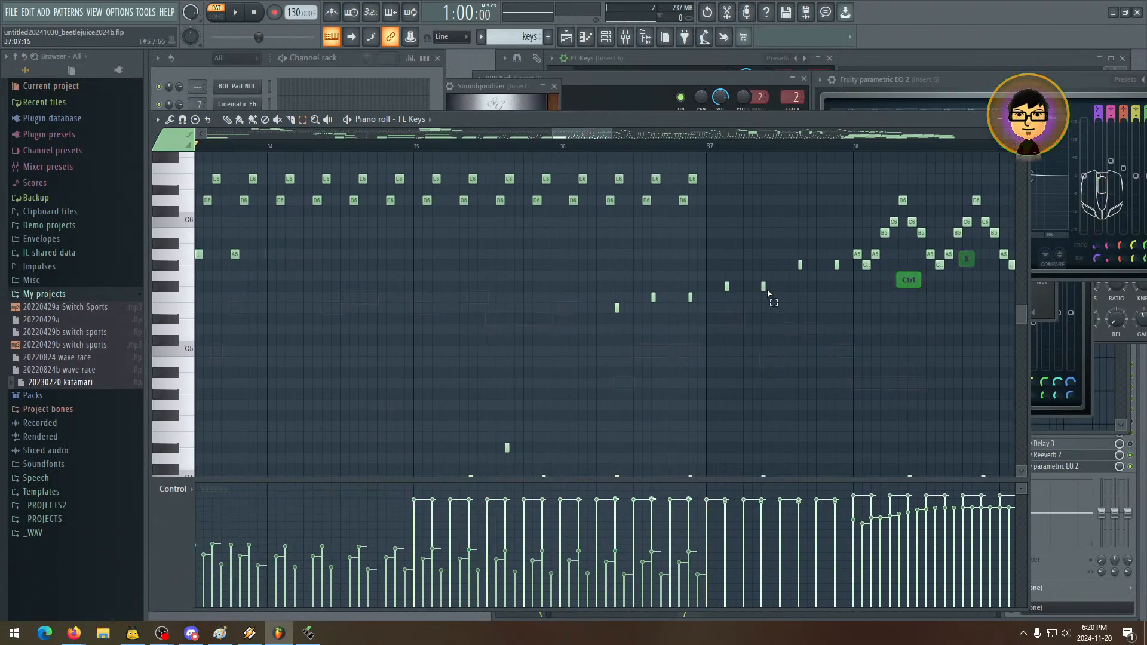
- Go to the empty bars around 73 to 77 and check the channel rack and the playlist's pattern list
drag(578, 133, 992, 143)
click(228, 72)
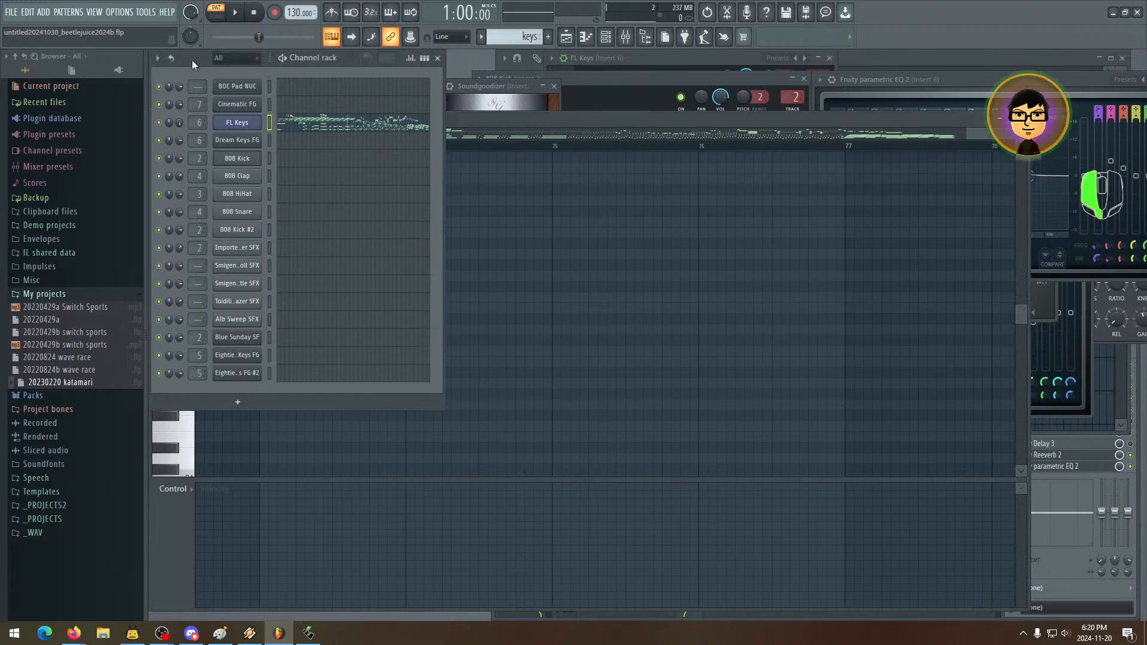
click(593, 304)
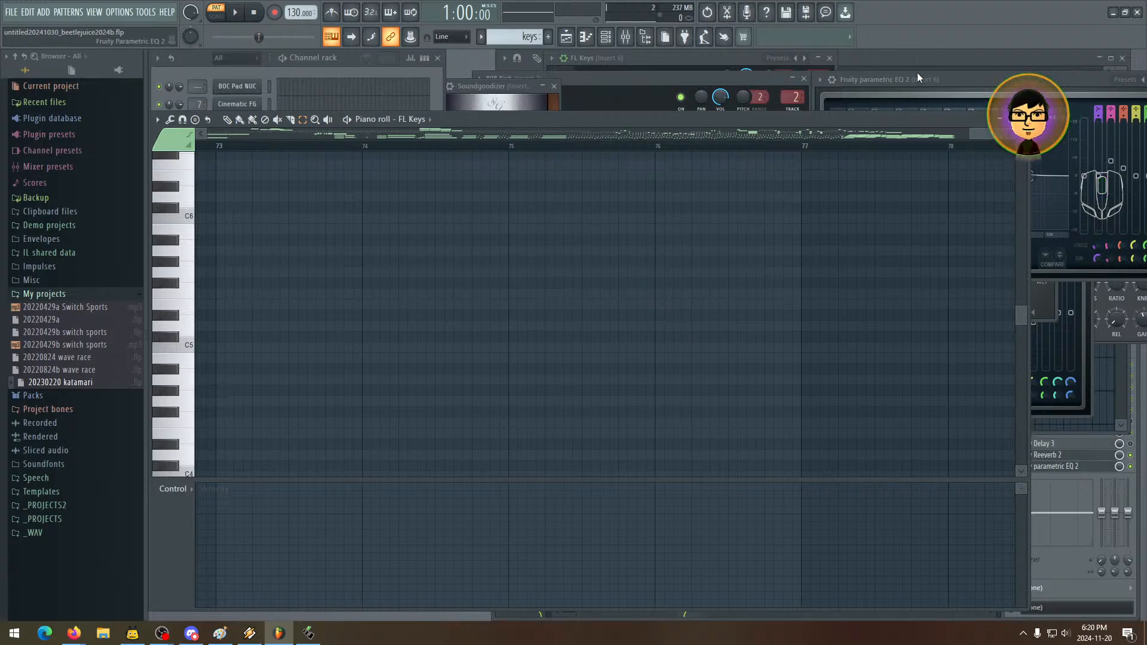
key(F5)
scroll(698, 341, down, 3)
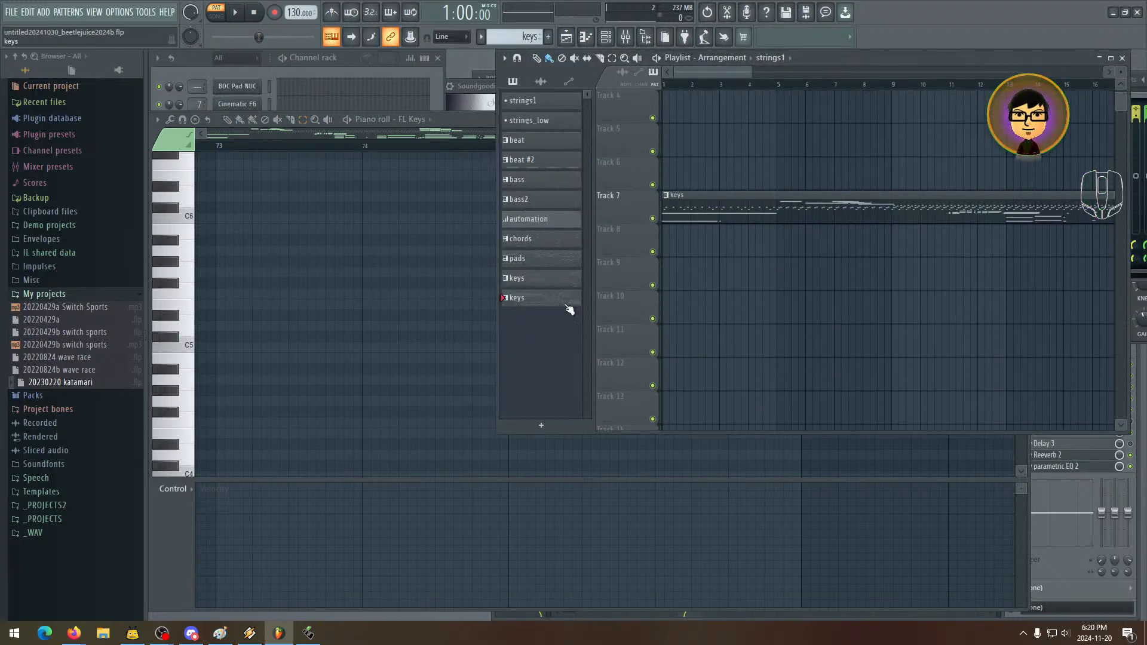
middle_click(456, 333)
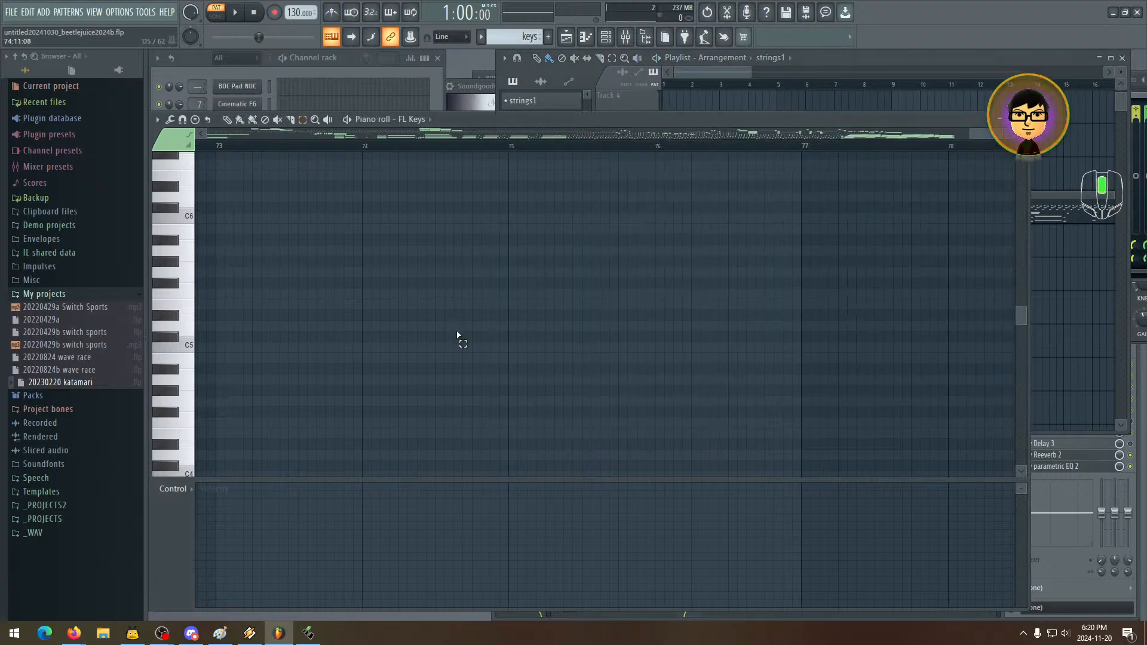
- Paste the cut melody into the empty bars 73 to 78 and play it back on its own
key(ctrl+v)
drag(456, 333, 576, 326)
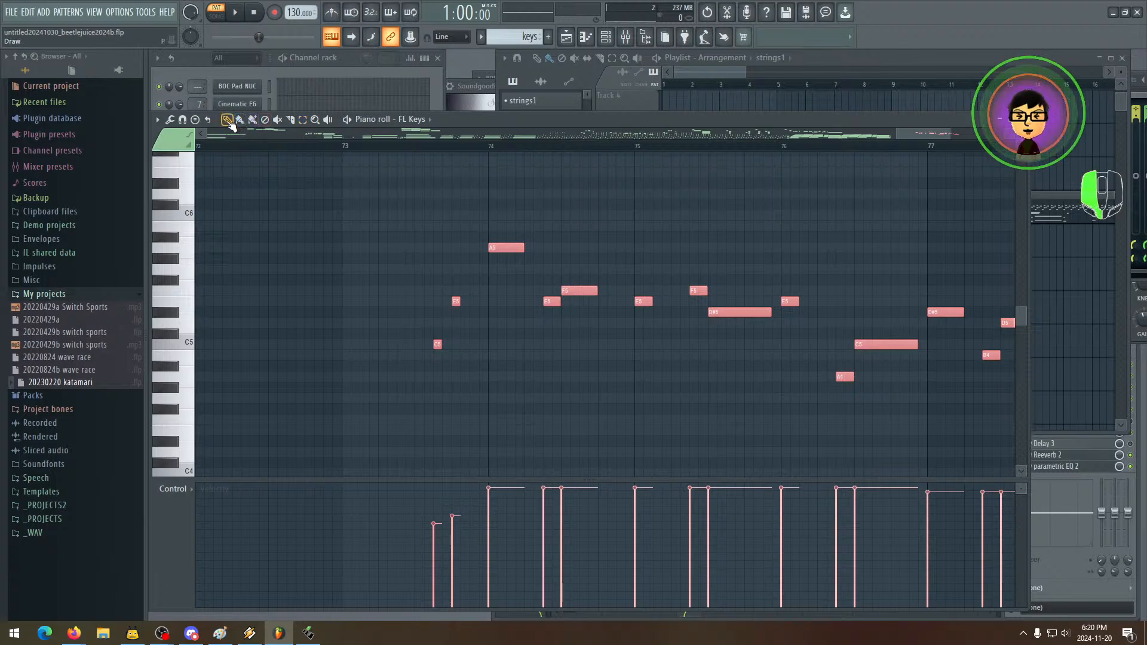
key(space)
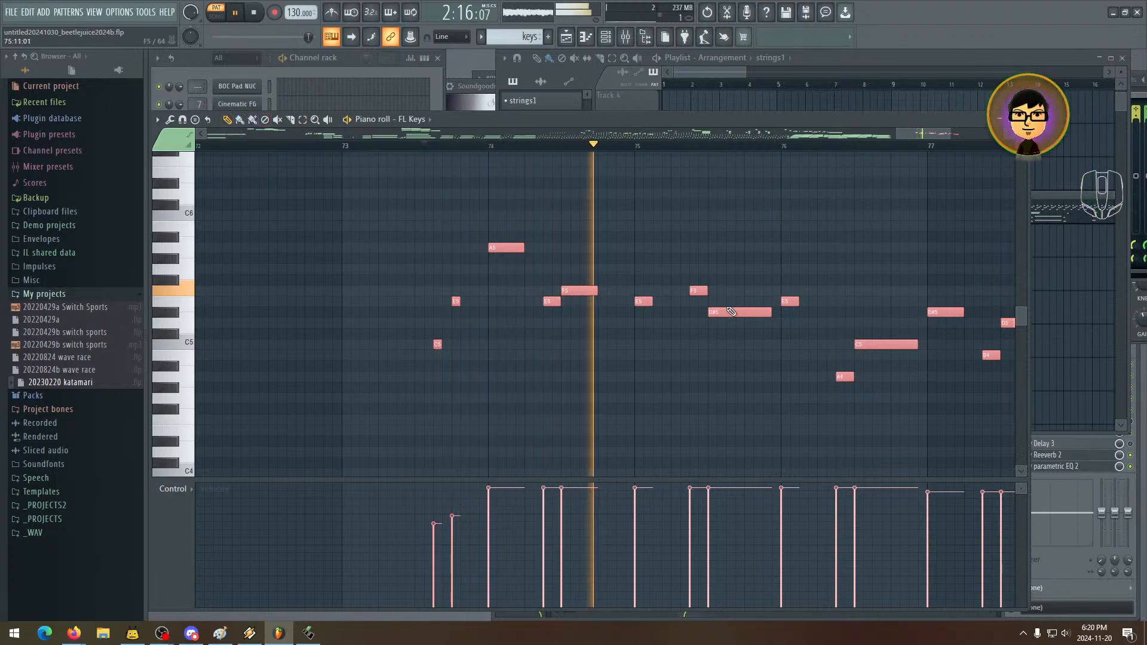
drag(735, 310, 594, 323)
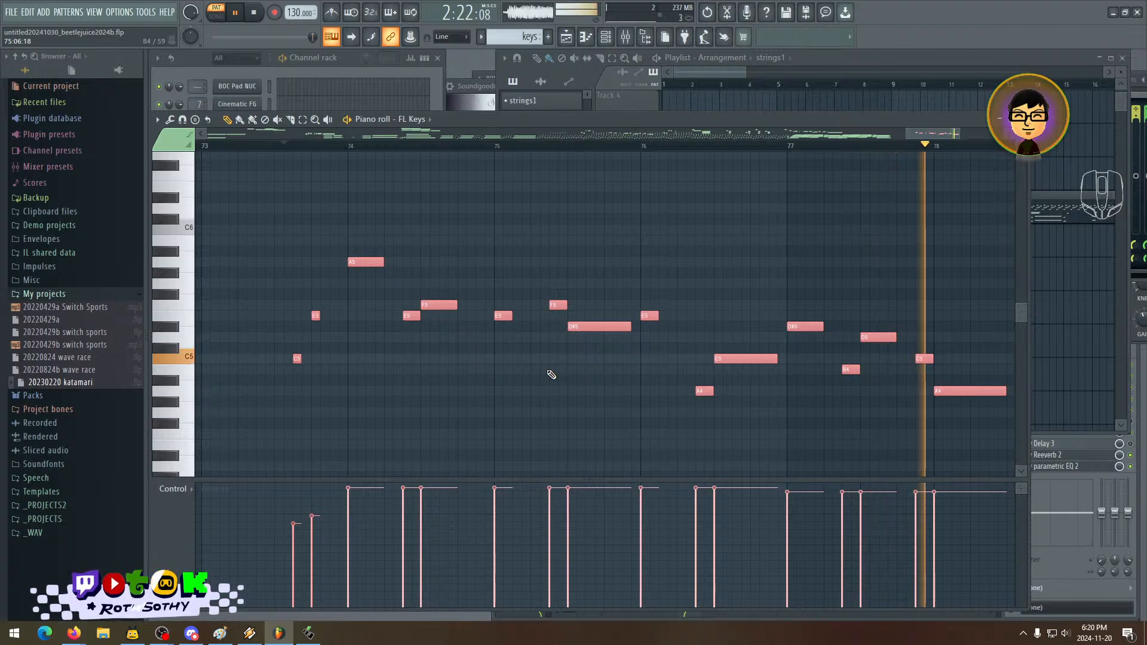
drag(552, 374, 615, 330)
key(space)
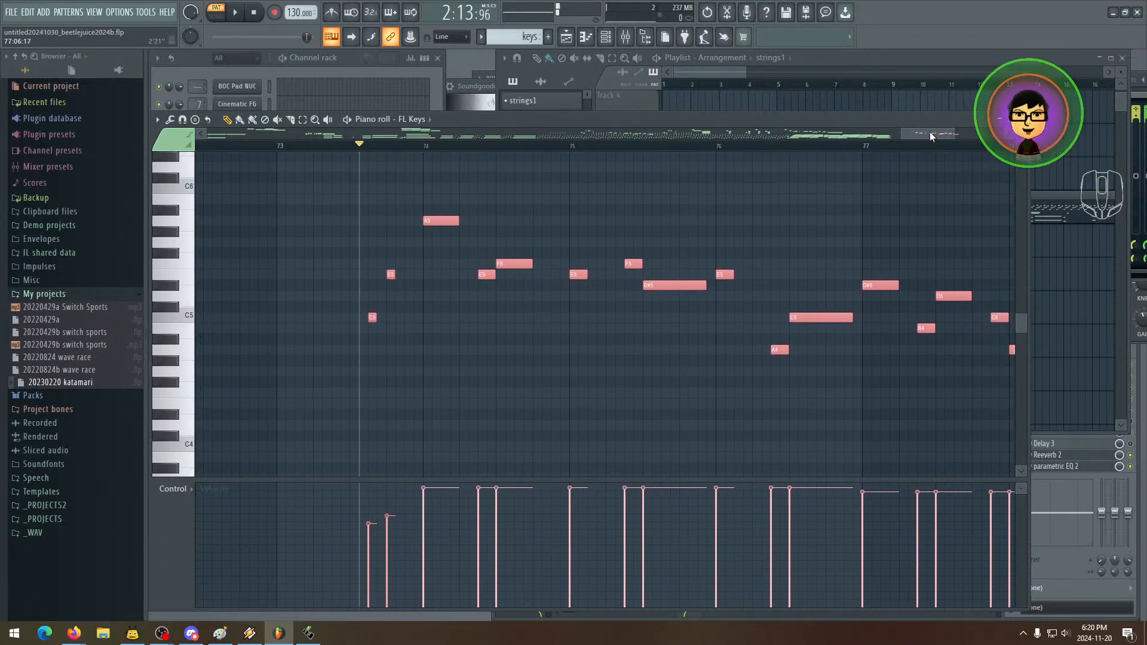
- Return from the pasted melody to the remaining notes between bars 35 and 45
drag(901, 135, 810, 138)
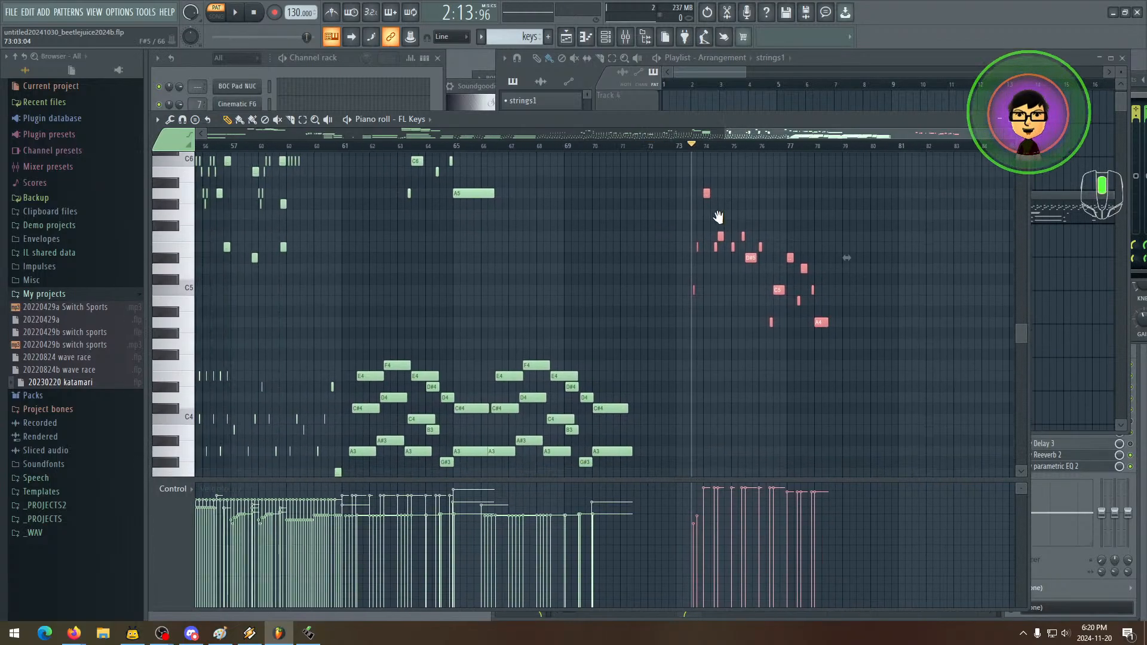
scroll(714, 271, left, 5)
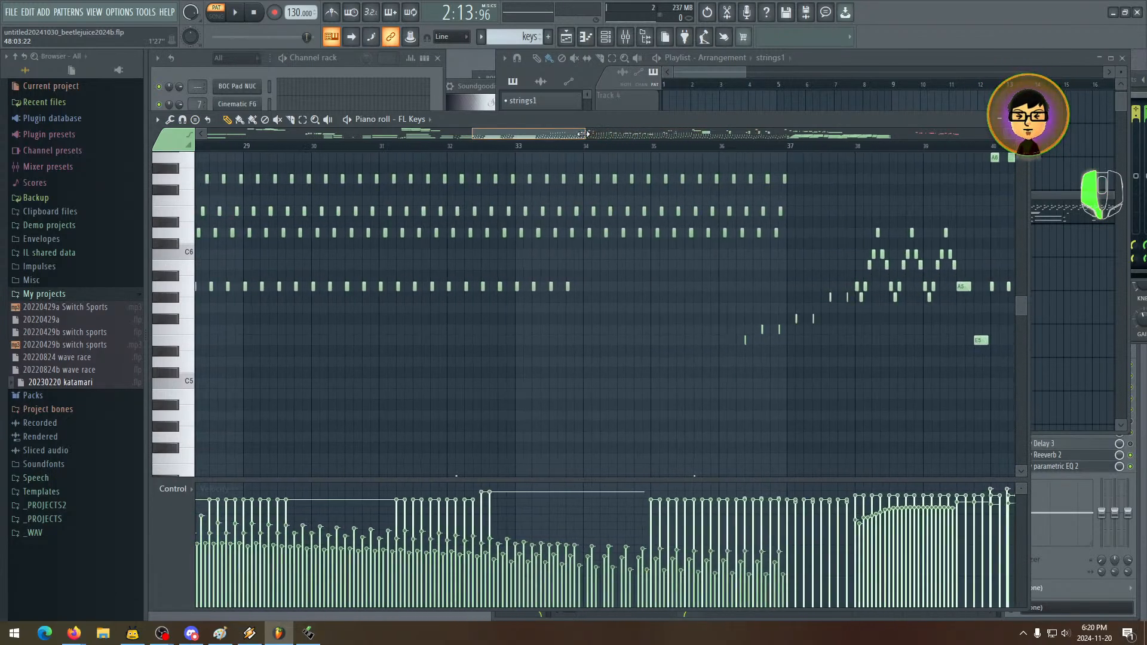
scroll(848, 318, right, 5)
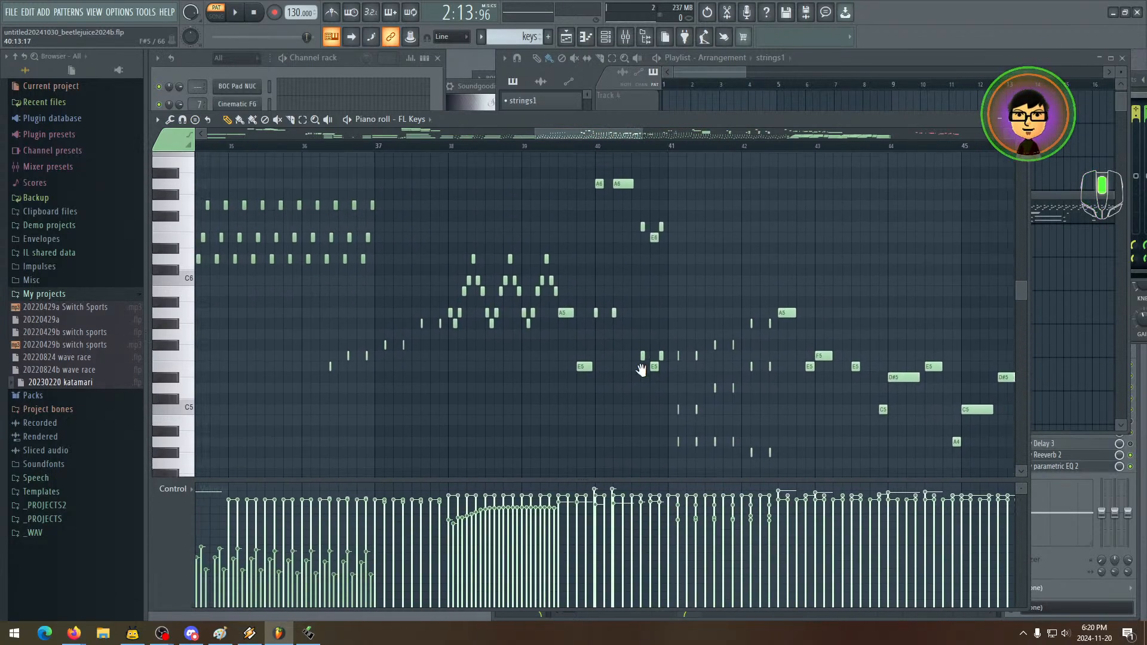
- Play back bars 38 to 41 and compare their high notes with the repeating and rising notes of bars 31 to 37
drag(681, 344, 657, 247)
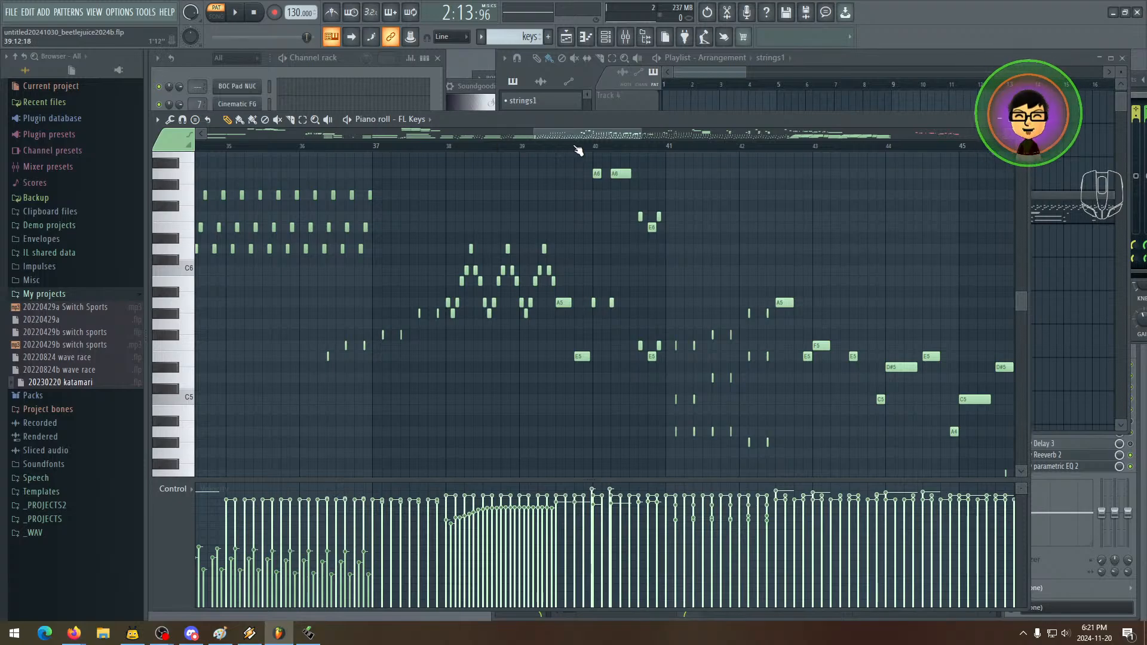
key(space)
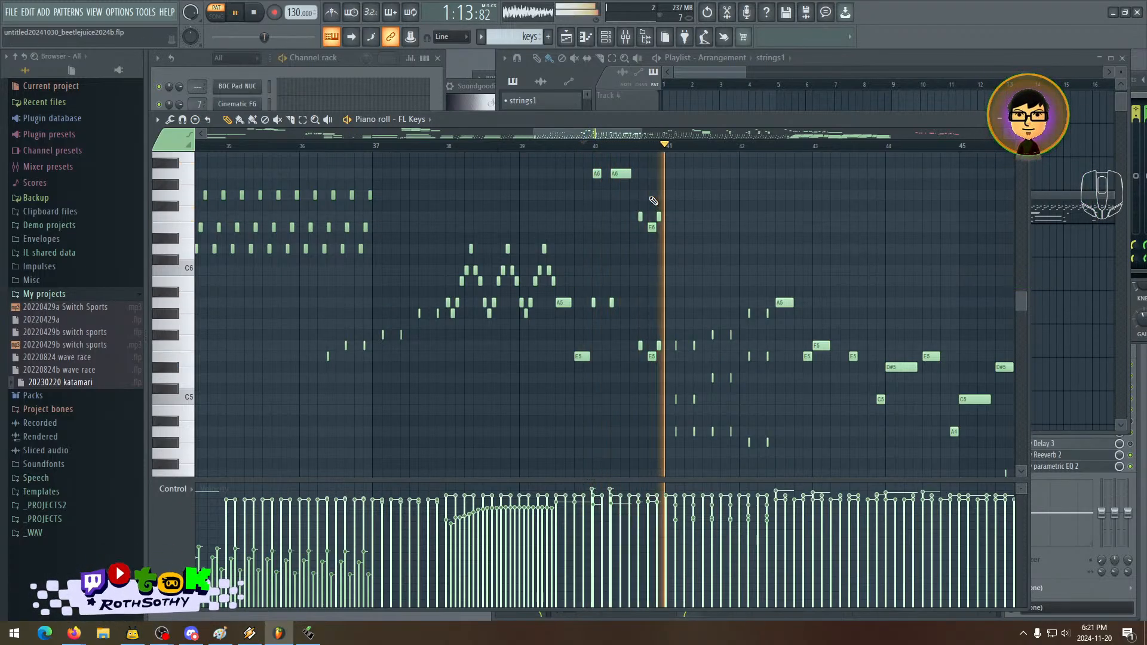
key(space)
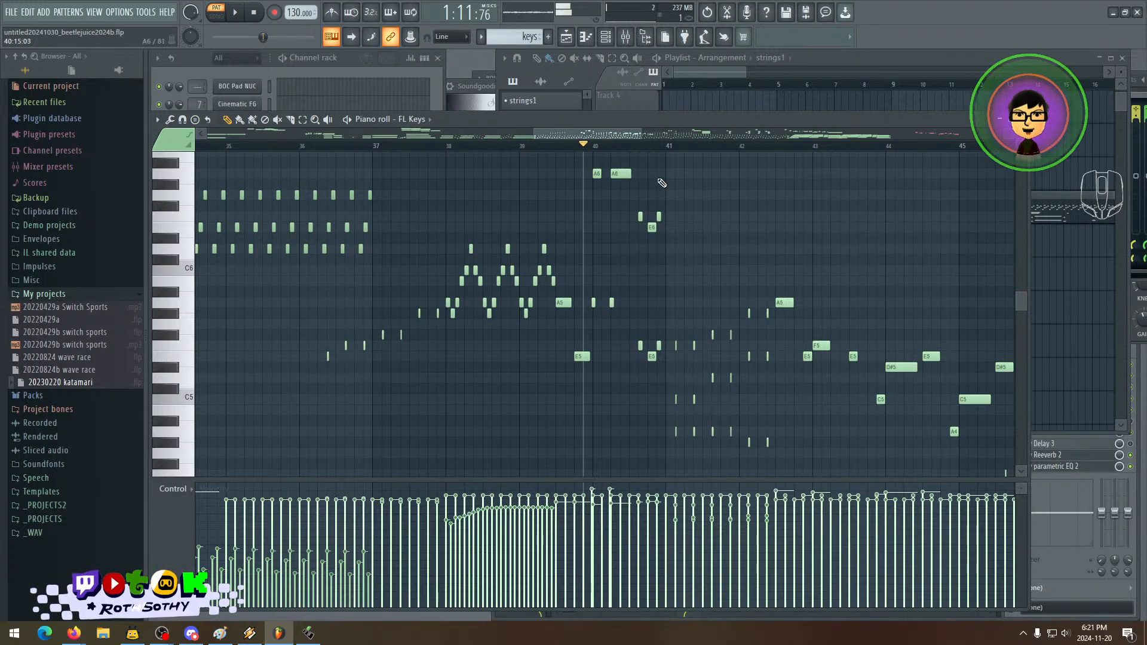
drag(604, 245, 477, 269)
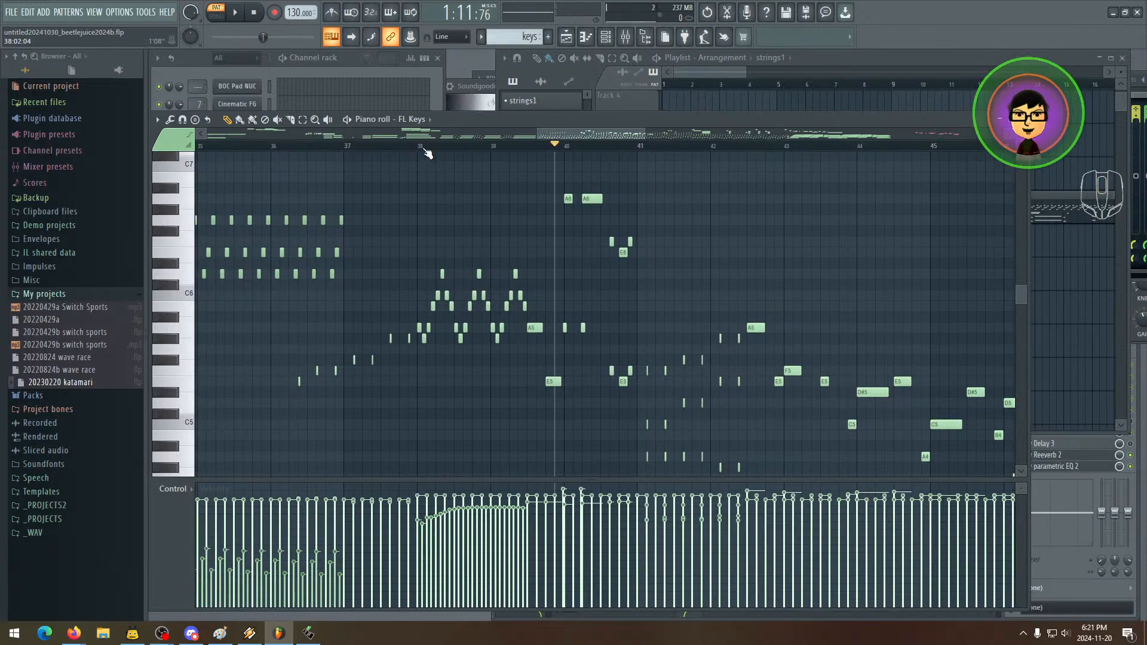
key(space)
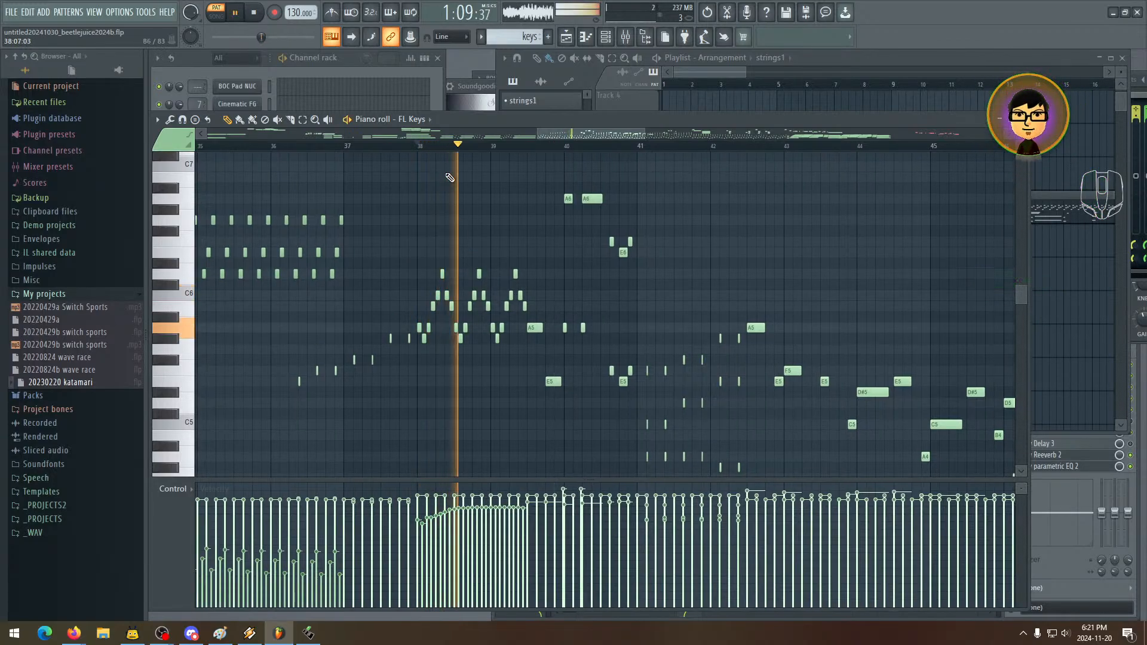
key(space)
mouse_move(464, 251)
mouse_down()
mouse_move(554, 239)
mouse_move(711, 250)
mouse_up()
mouse_move(565, 260)
mouse_down()
mouse_move(687, 263)
mouse_move(475, 273)
mouse_move(526, 324)
mouse_up()
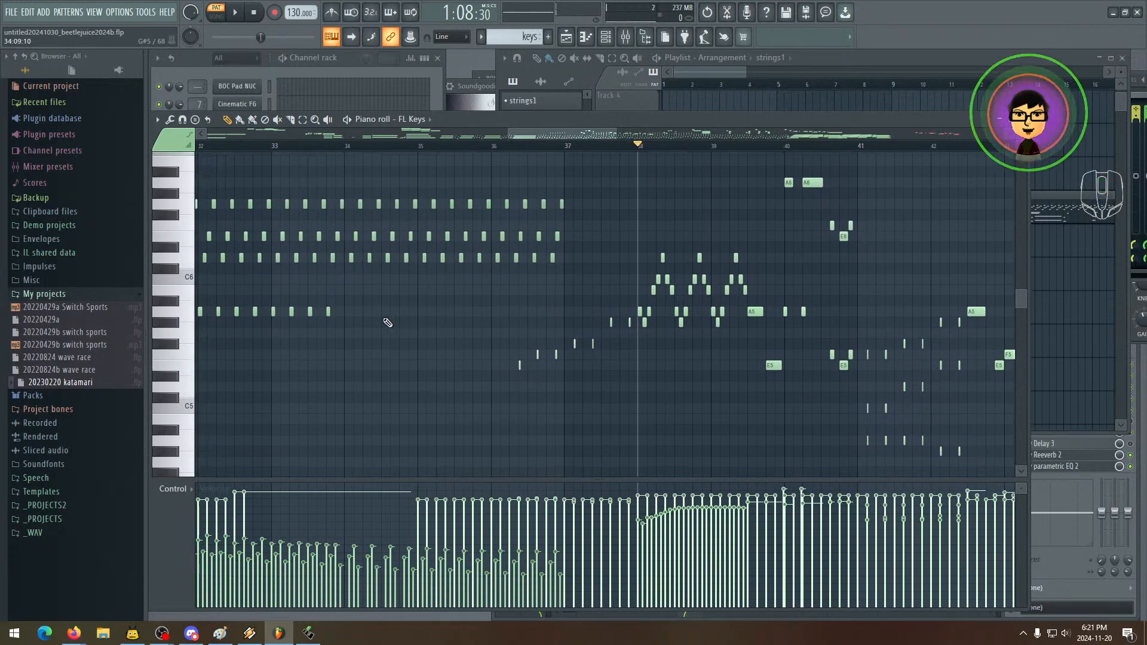
mouse_move(416, 301)
mouse_down()
mouse_move(469, 328)
mouse_move(504, 290)
mouse_move(456, 321)
mouse_move(411, 301)
mouse_up()
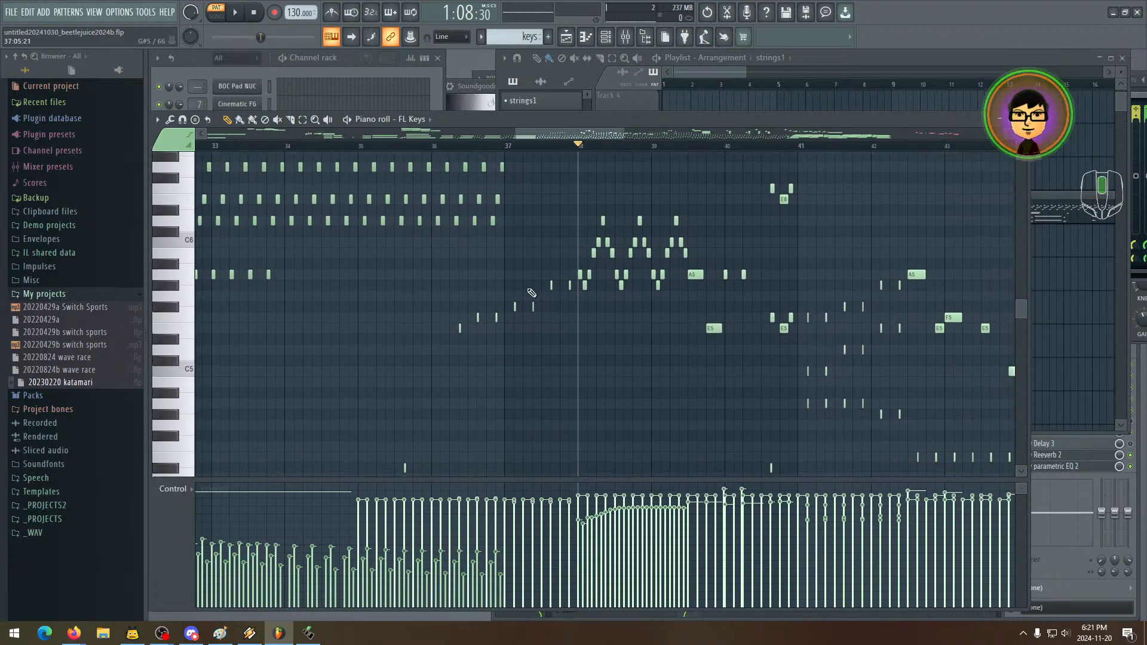
drag(604, 279, 504, 267)
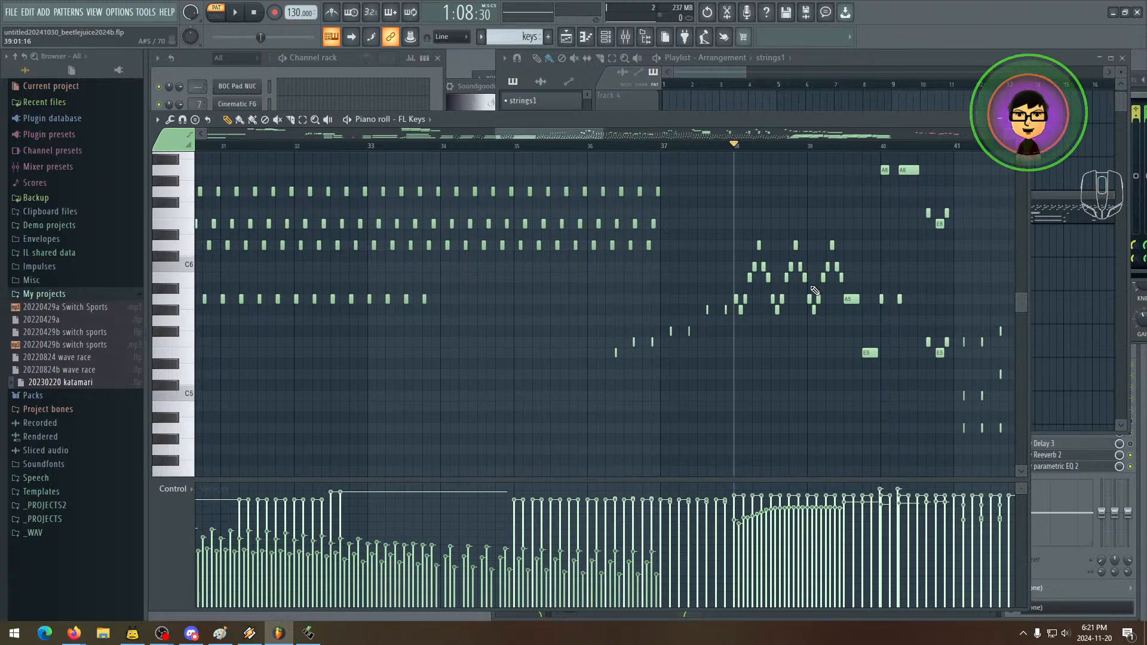
- Listen to bars 35 to 38, examine the low notes there, and play the sustained A2 and A3 notes starting in bar 32
drag(814, 291, 525, 277)
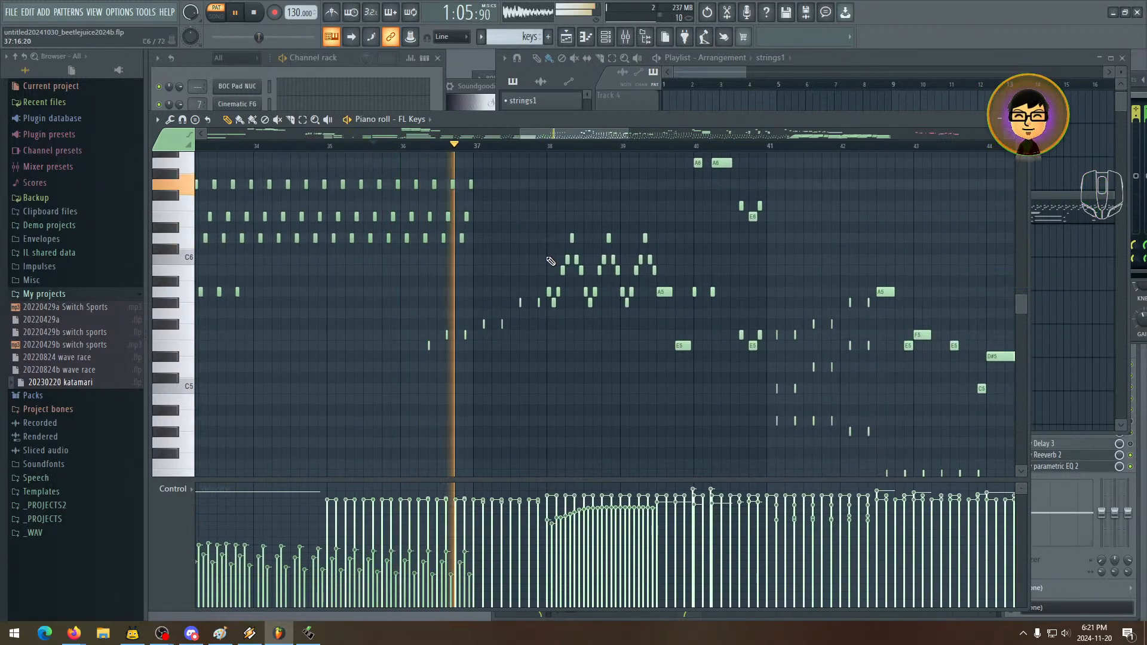
drag(563, 277, 502, 216)
drag(573, 334, 435, 243)
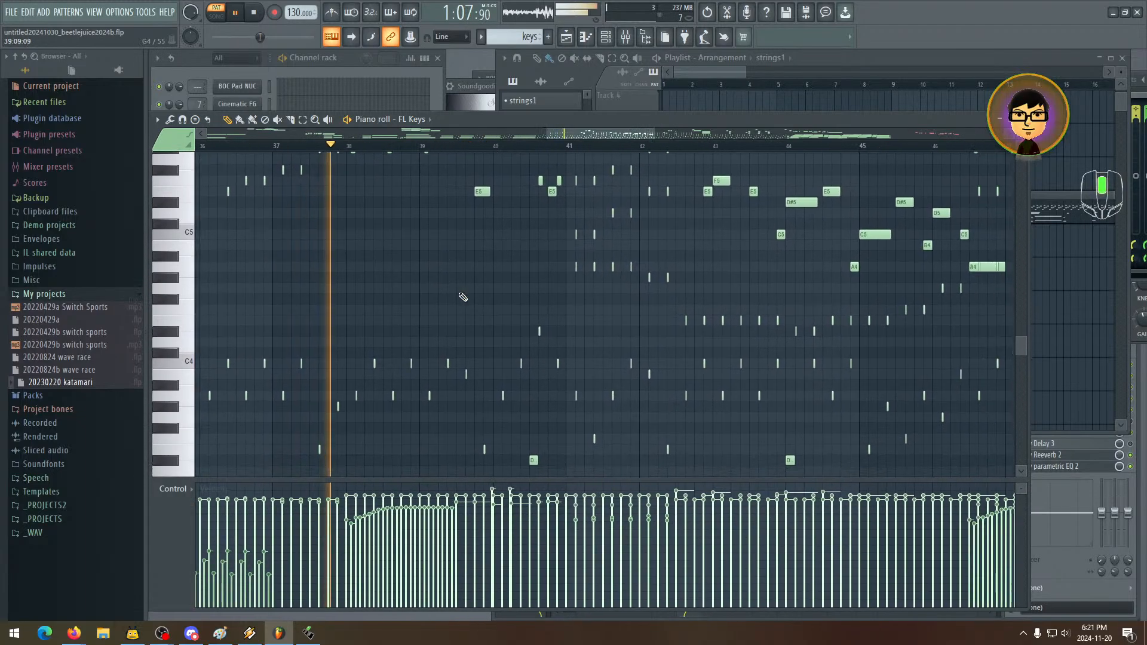
drag(463, 297, 512, 390)
key(space)
drag(396, 378, 625, 172)
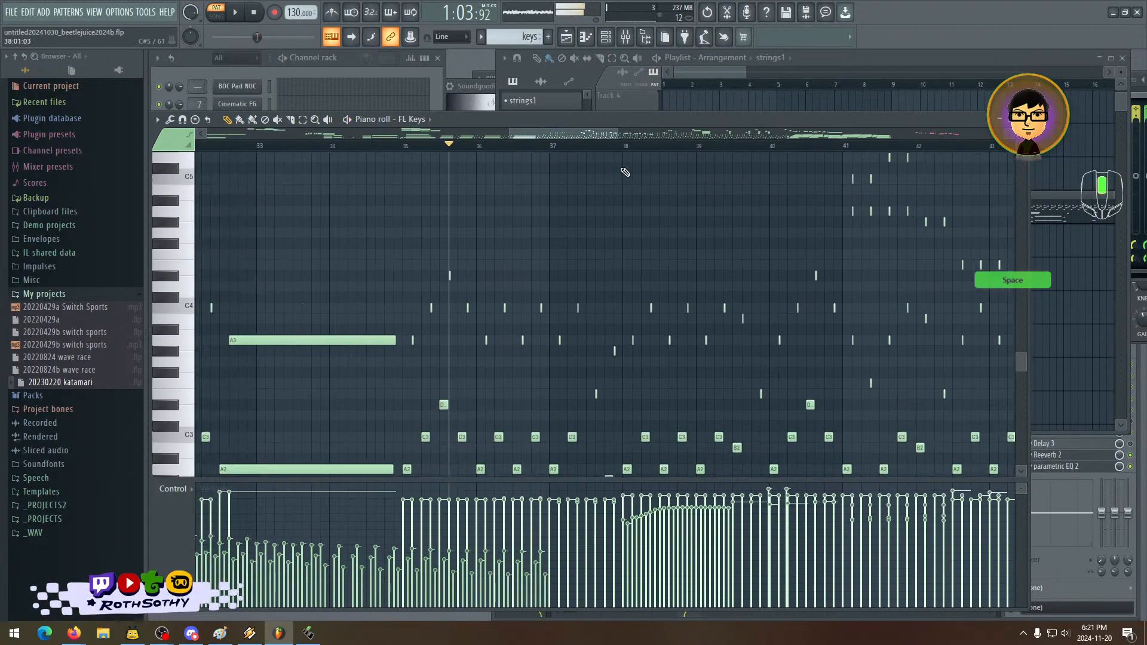
drag(577, 433, 361, 316)
drag(445, 318, 625, 353)
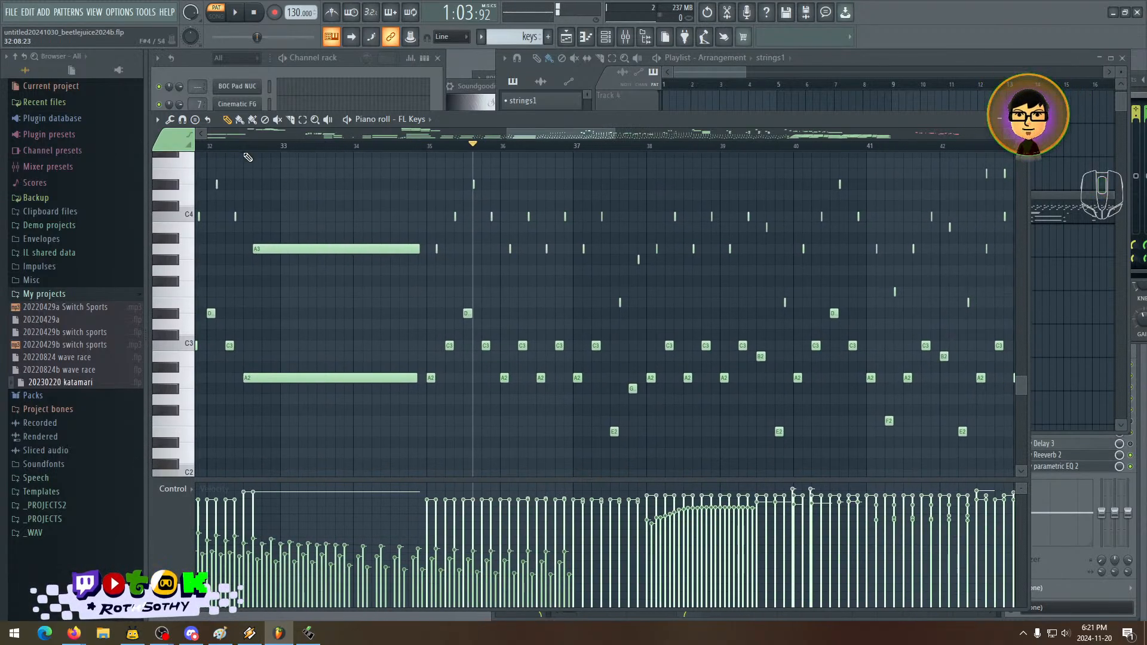
click(229, 146)
key(space)
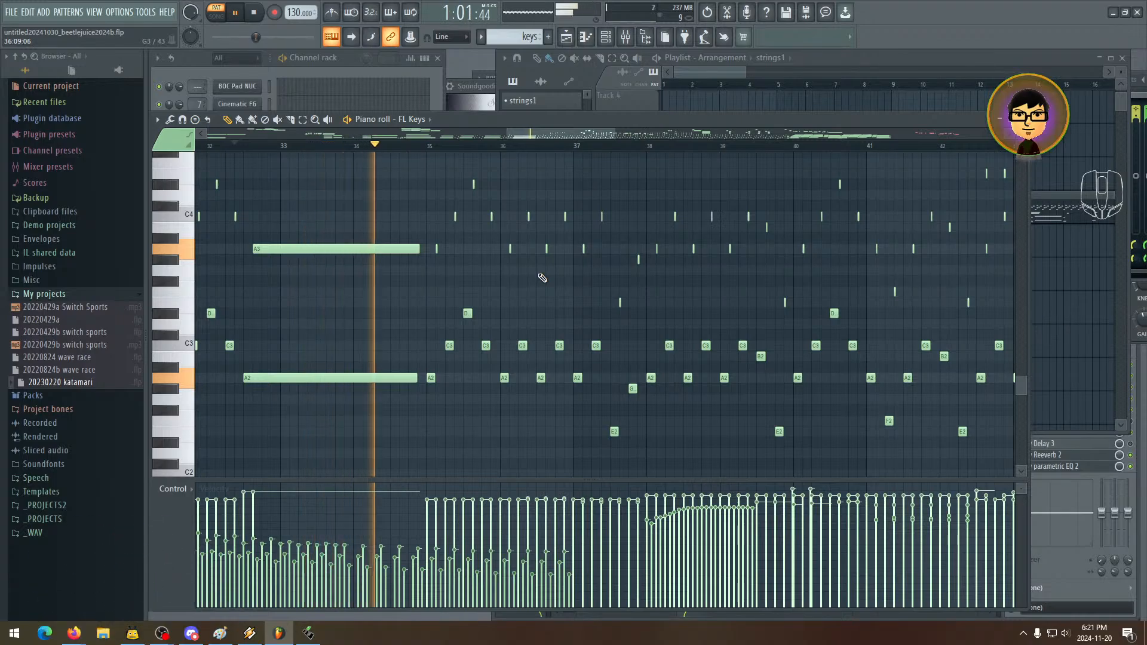
drag(565, 261, 390, 306)
key(space)
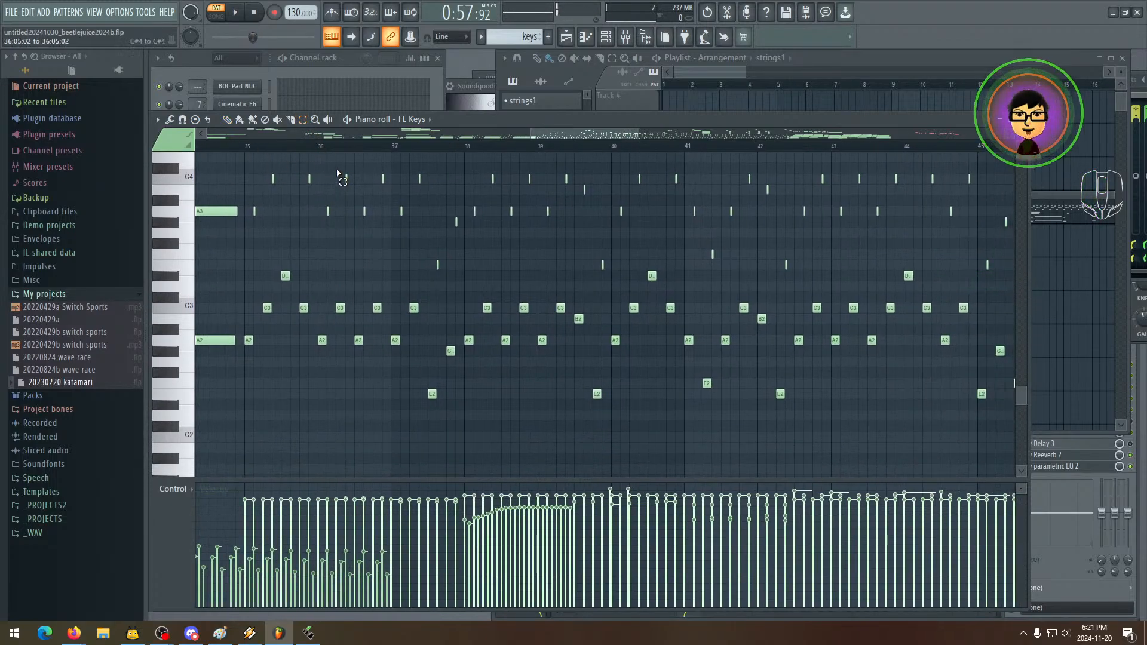
- Delete the low notes after the bar 36 A2 and A3 pair and lengthen that pair up to the E2 note in bar 37
drag(338, 173, 426, 385)
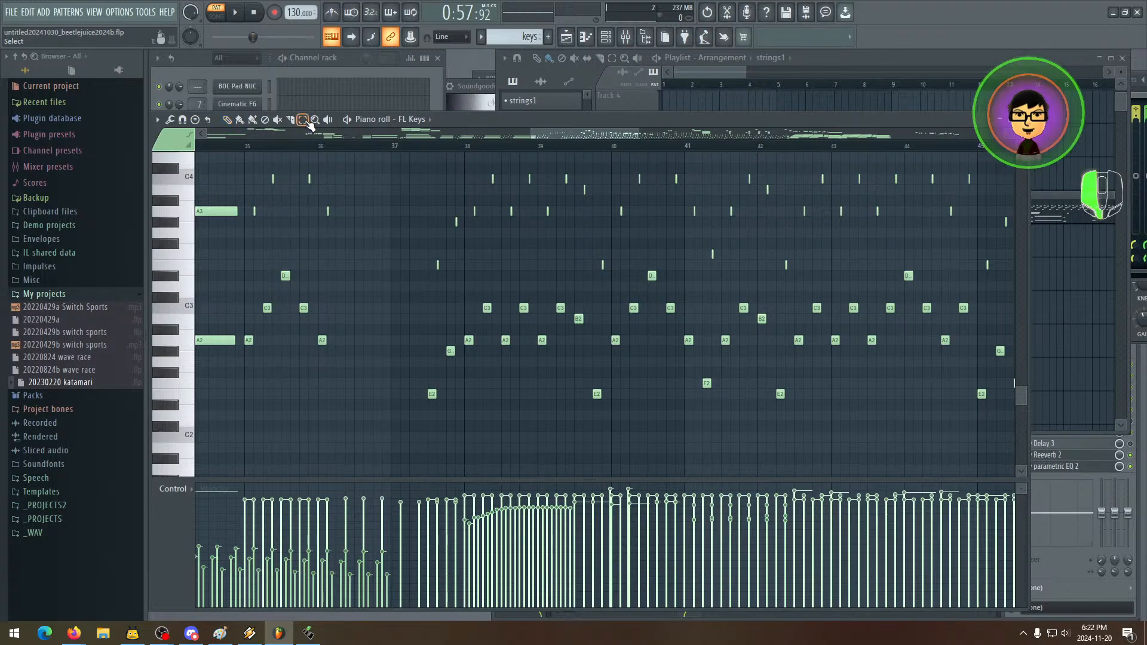
drag(360, 206, 323, 374)
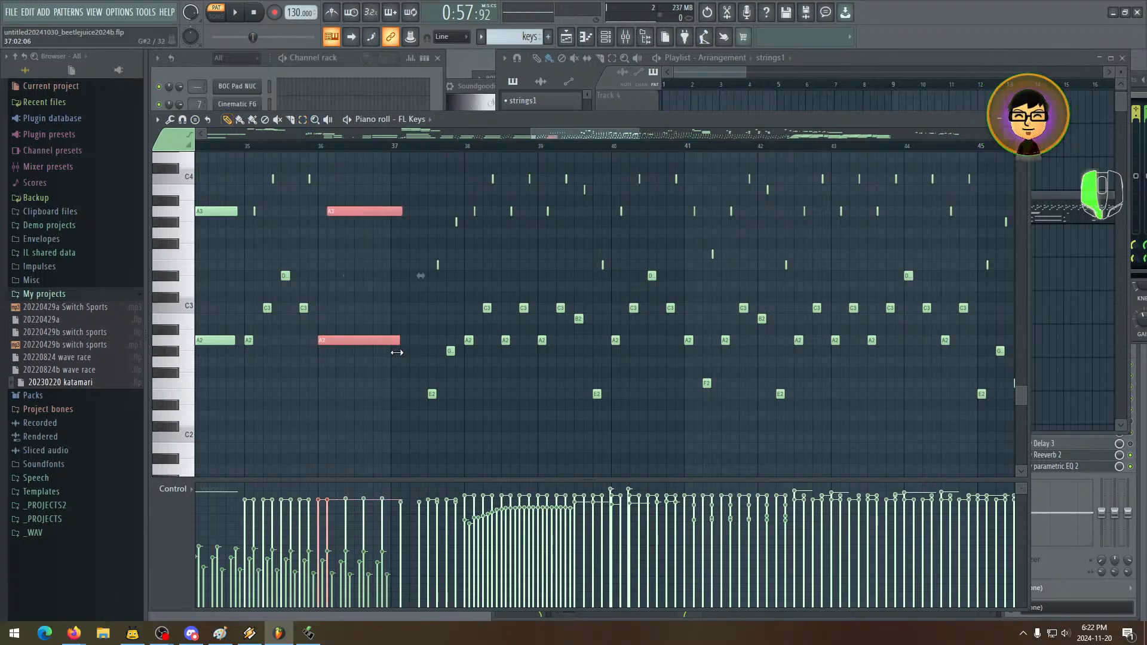
scroll(263, 182, left, 3)
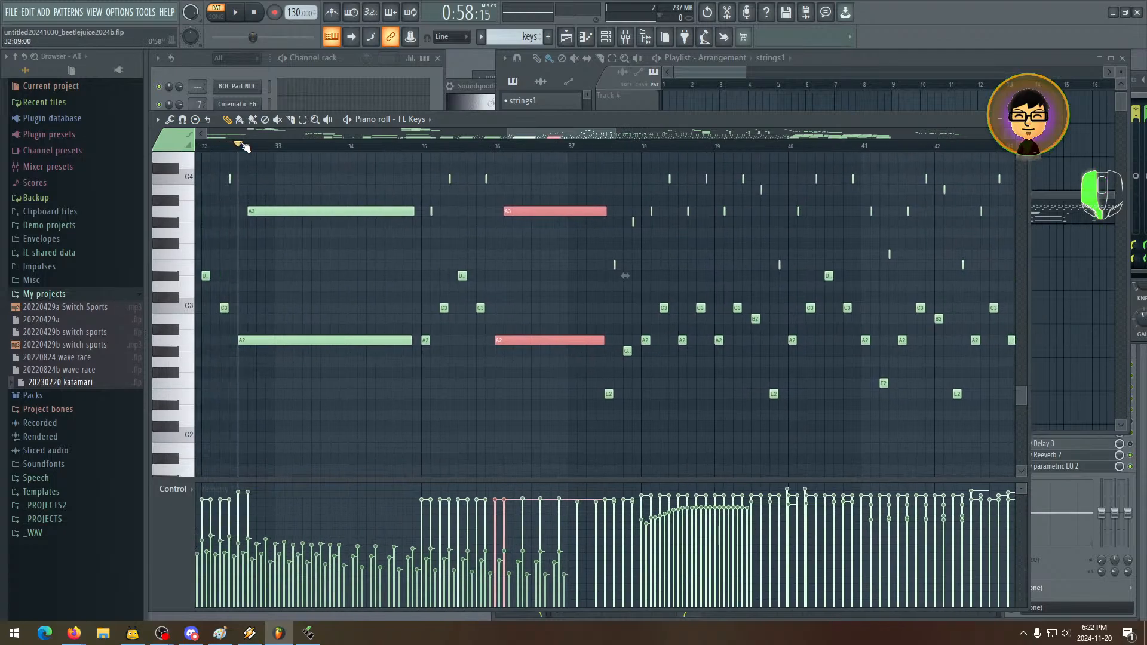
- Play the passage from bar 32 and check the lengthened A2 and A3 notes against the higher notes above them
key(space)
drag(548, 327, 571, 338)
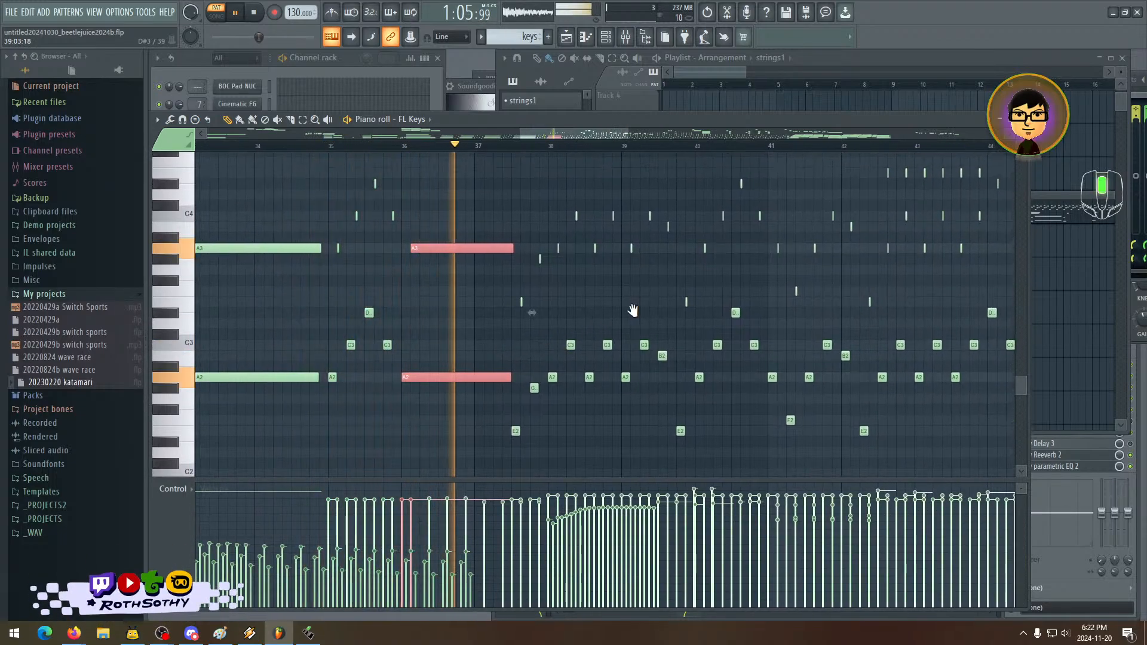
drag(633, 311, 520, 389)
drag(528, 275, 507, 362)
drag(520, 223, 486, 269)
drag(460, 351, 471, 245)
drag(470, 356, 468, 230)
drag(485, 329, 462, 329)
key(space)
drag(528, 299, 540, 303)
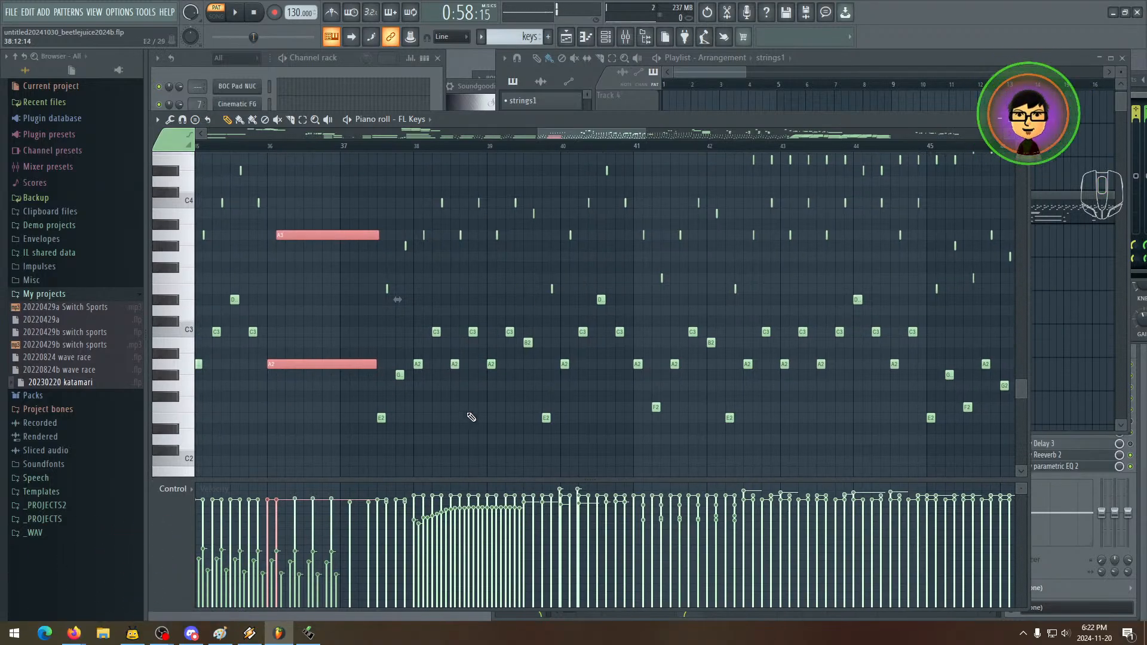
- Replay the accompaniment from bar 32 and examine the rising notes above the sustained pair in bars 36 and 37
drag(472, 366, 641, 326)
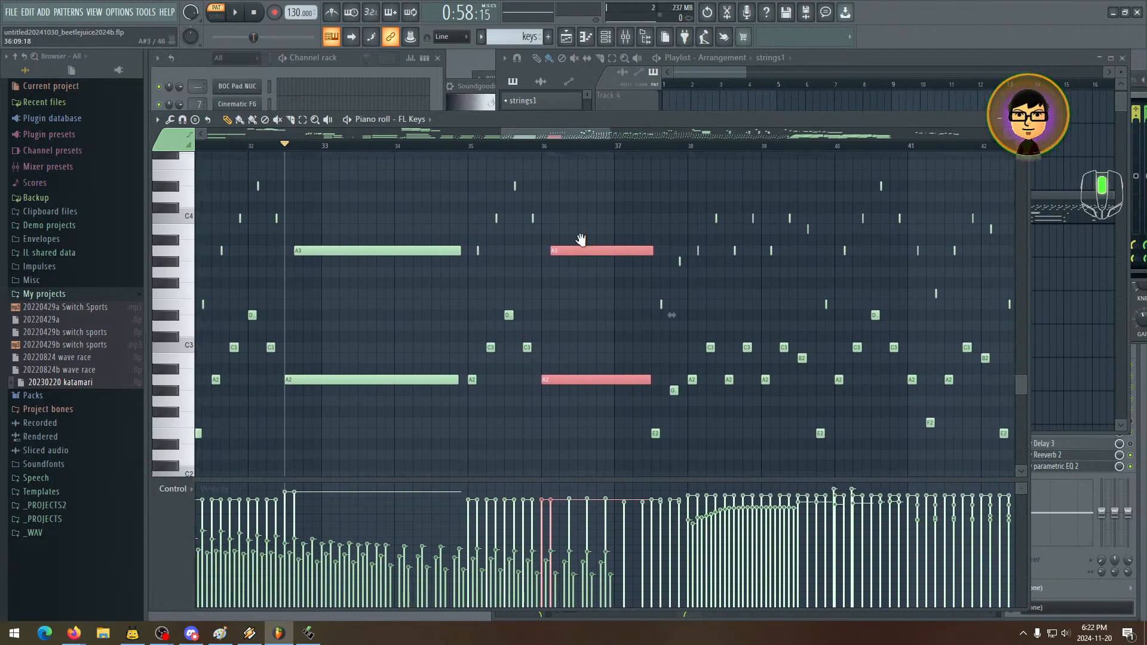
key(space)
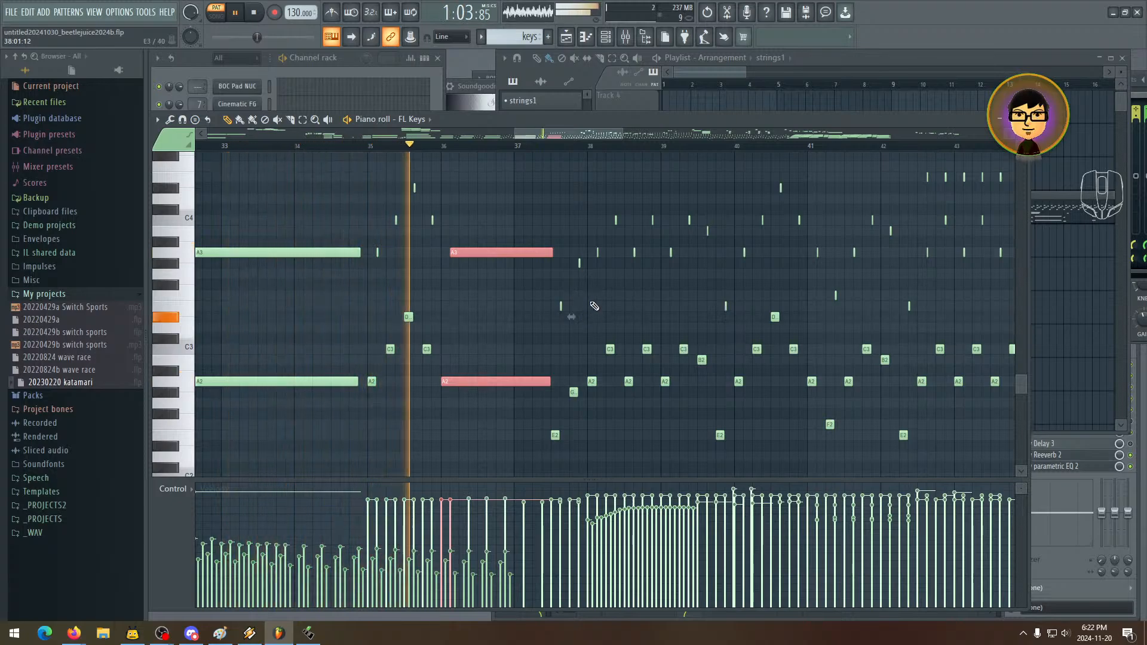
drag(623, 309, 479, 361)
drag(444, 176, 451, 318)
mouse_move(450, 238)
mouse_down()
mouse_move(459, 320)
mouse_move(476, 240)
mouse_move(464, 246)
mouse_up()
key(space)
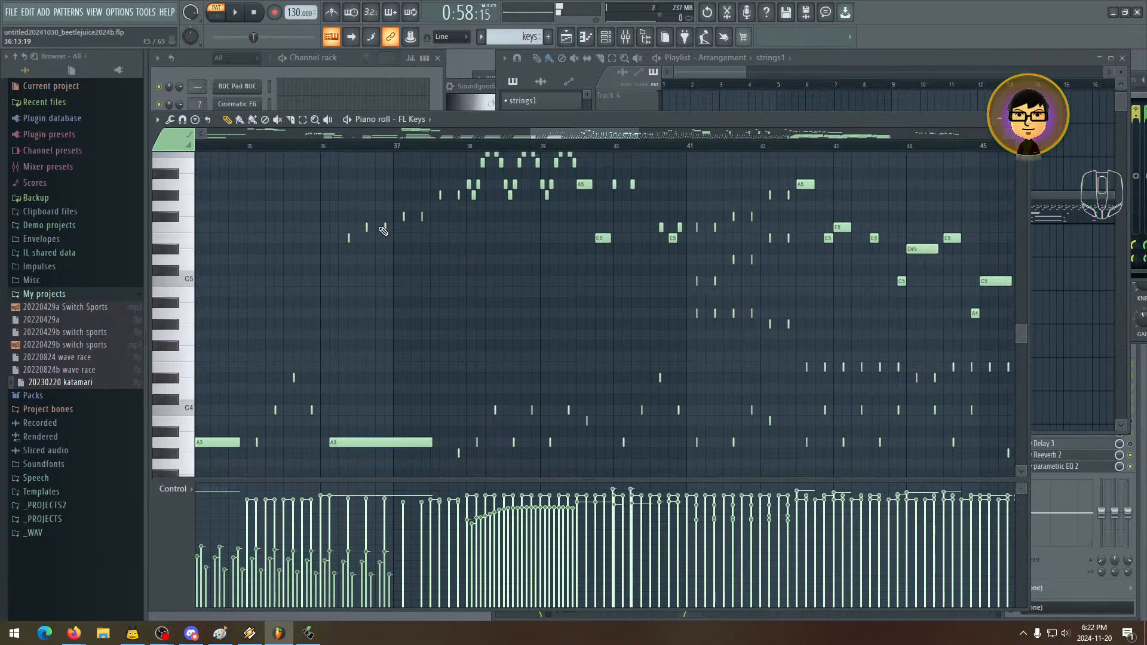
- Lower individual rising notes in bars 36 and 37 to form E5, E5, F5, F5, F#5, F#5, checking them by playback from bar 36
click(331, 147)
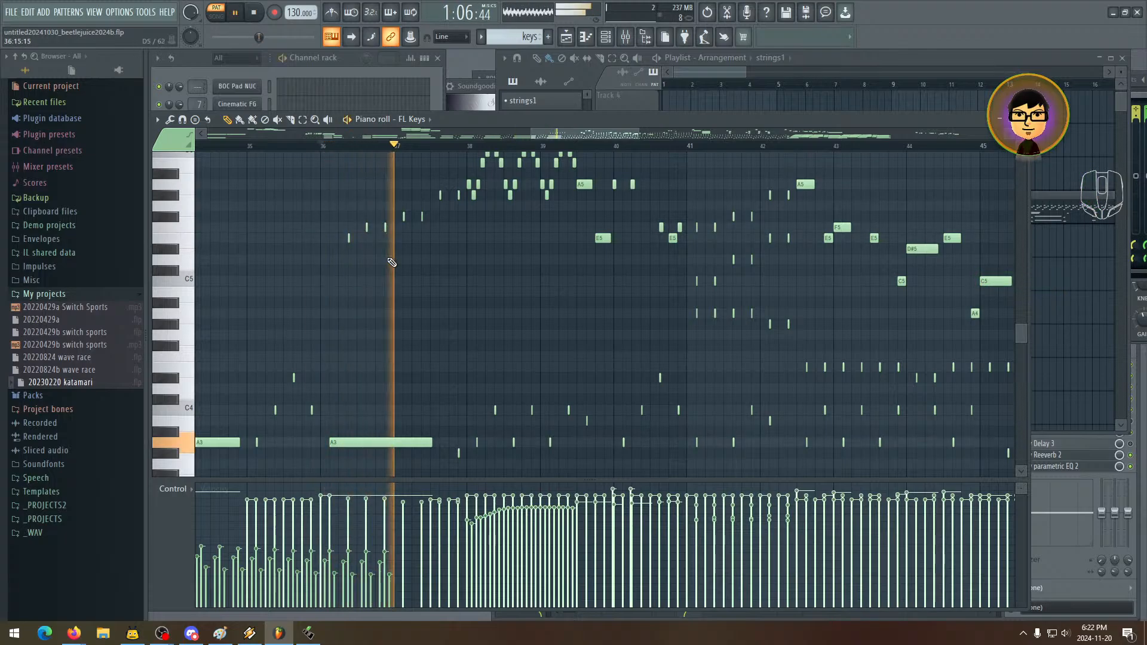
click(367, 230)
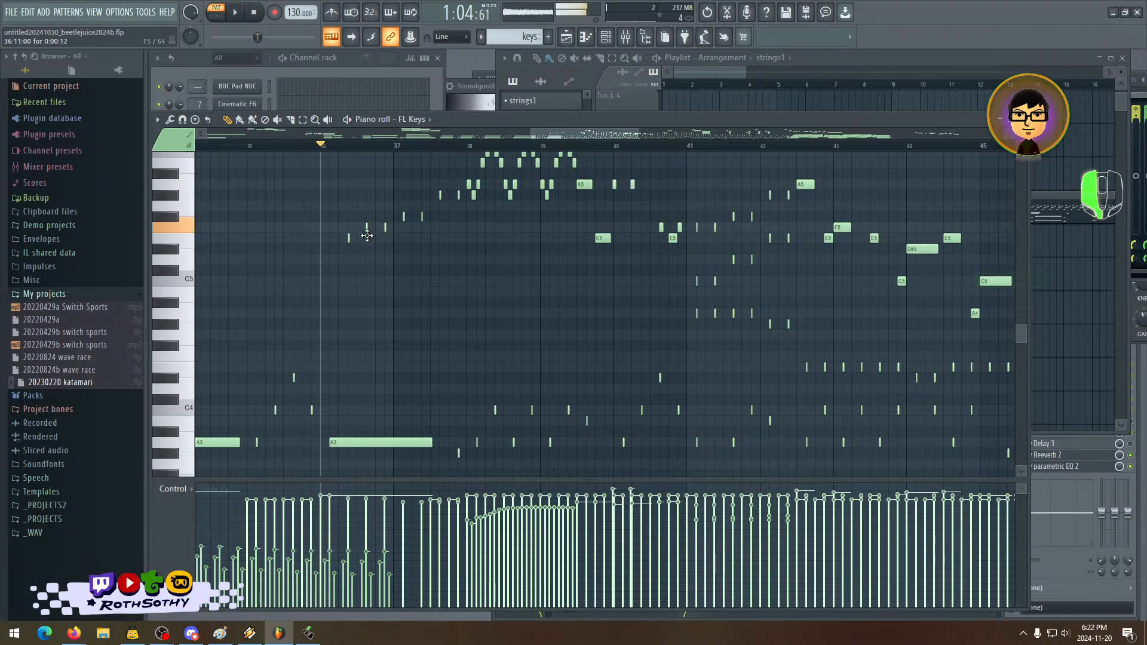
key(space)
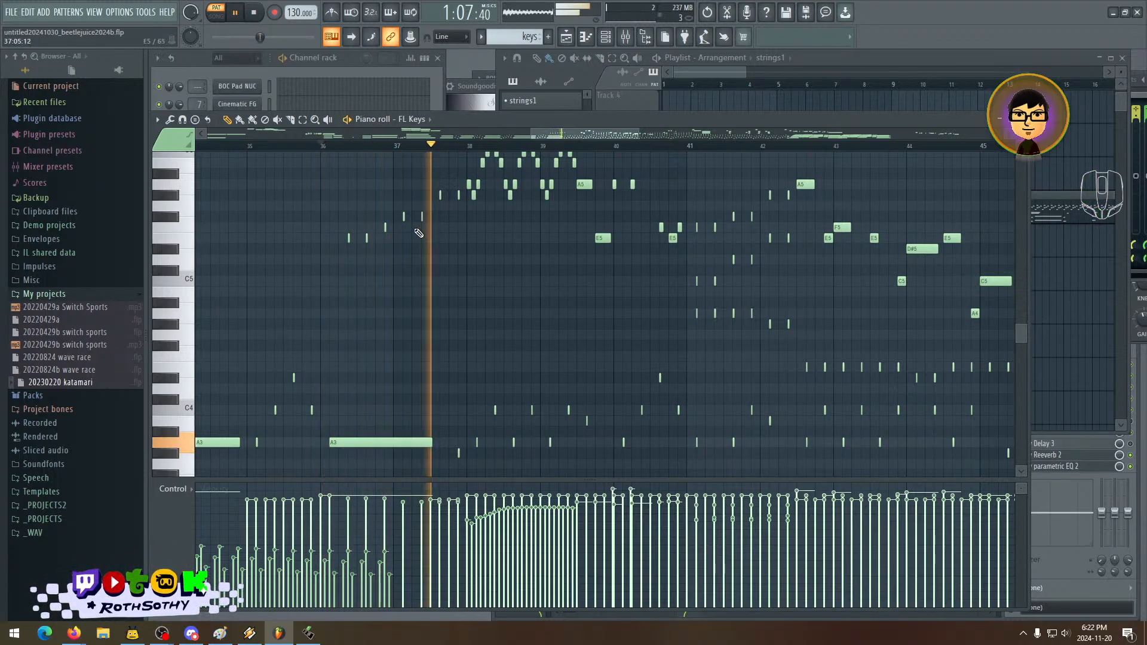
key(space)
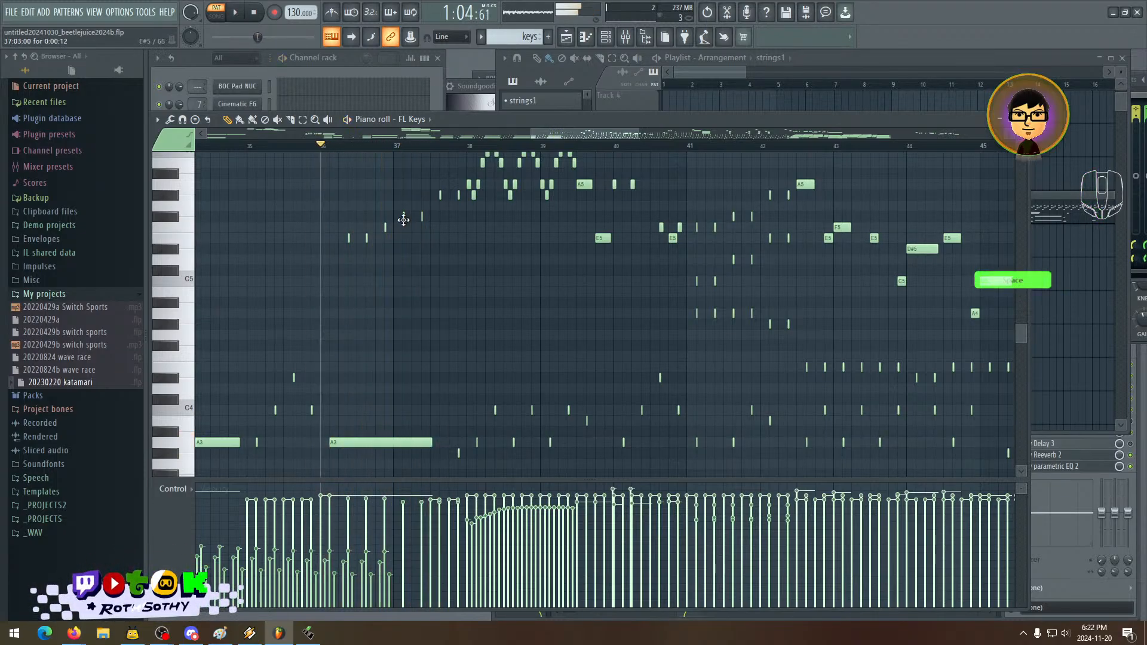
key(space)
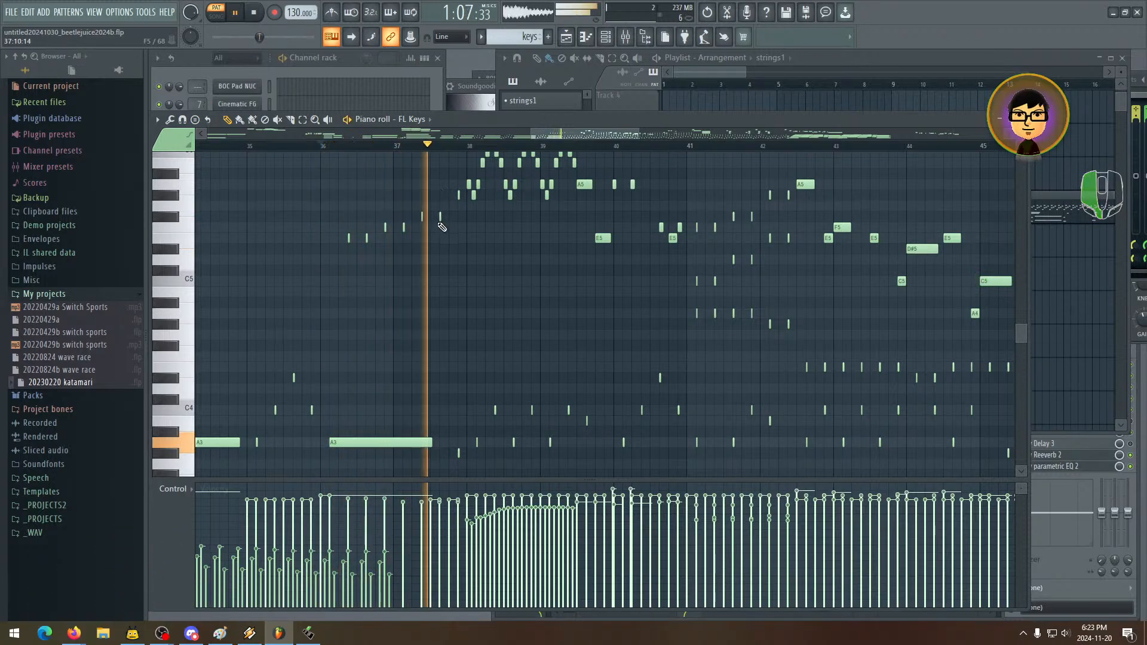
drag(487, 235, 450, 215)
key(space)
key(space)
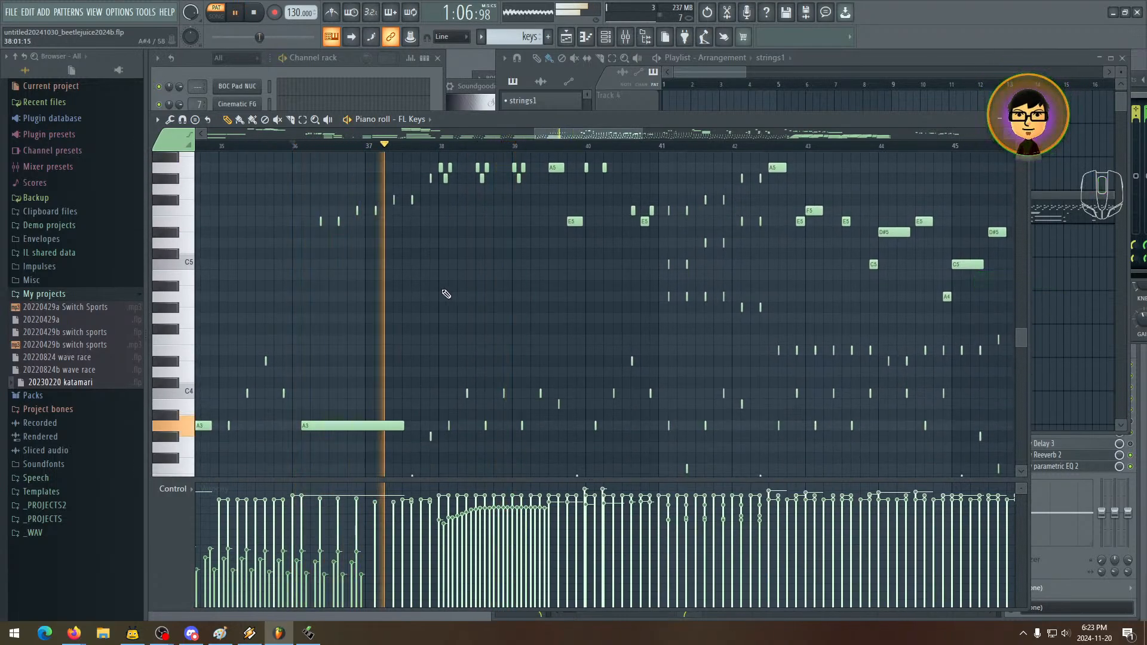
key(space)
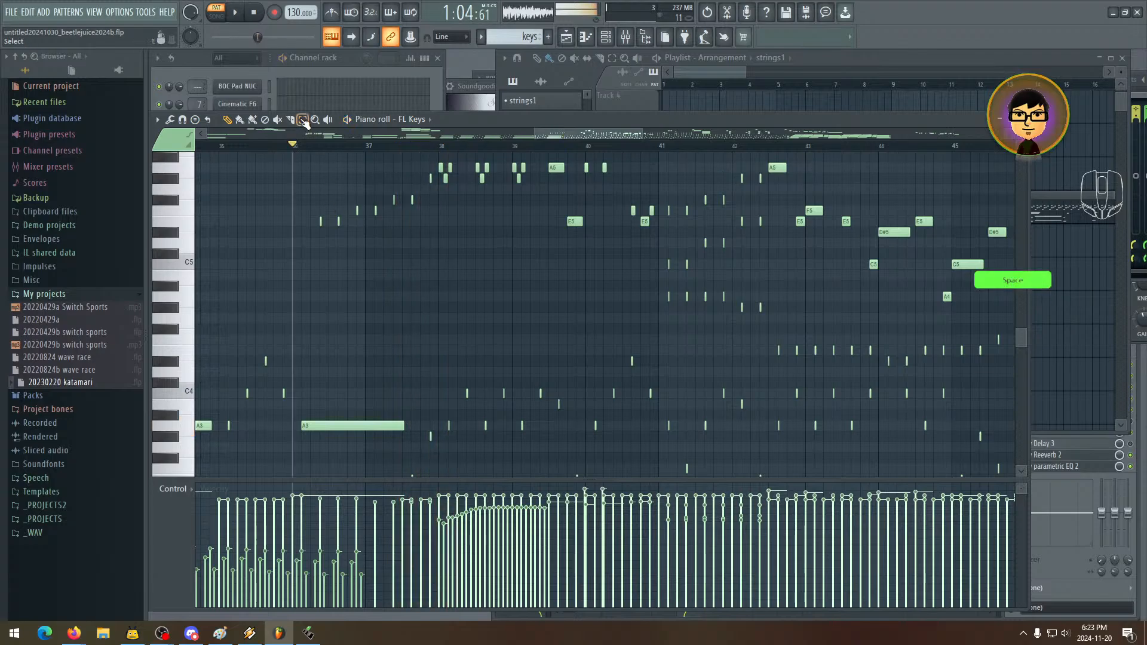
- Select the six rising notes from E5 to F#5 in bars 36 and 37, ramp their velocities upwards and play them back
drag(308, 185, 366, 226)
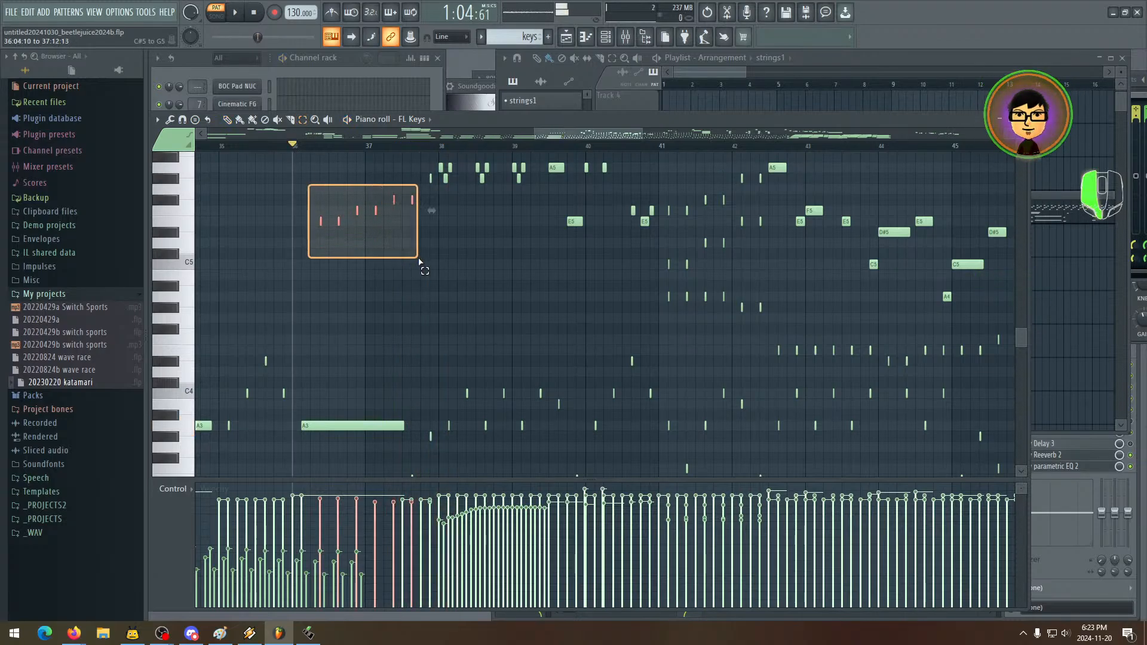
drag(419, 261, 419, 260)
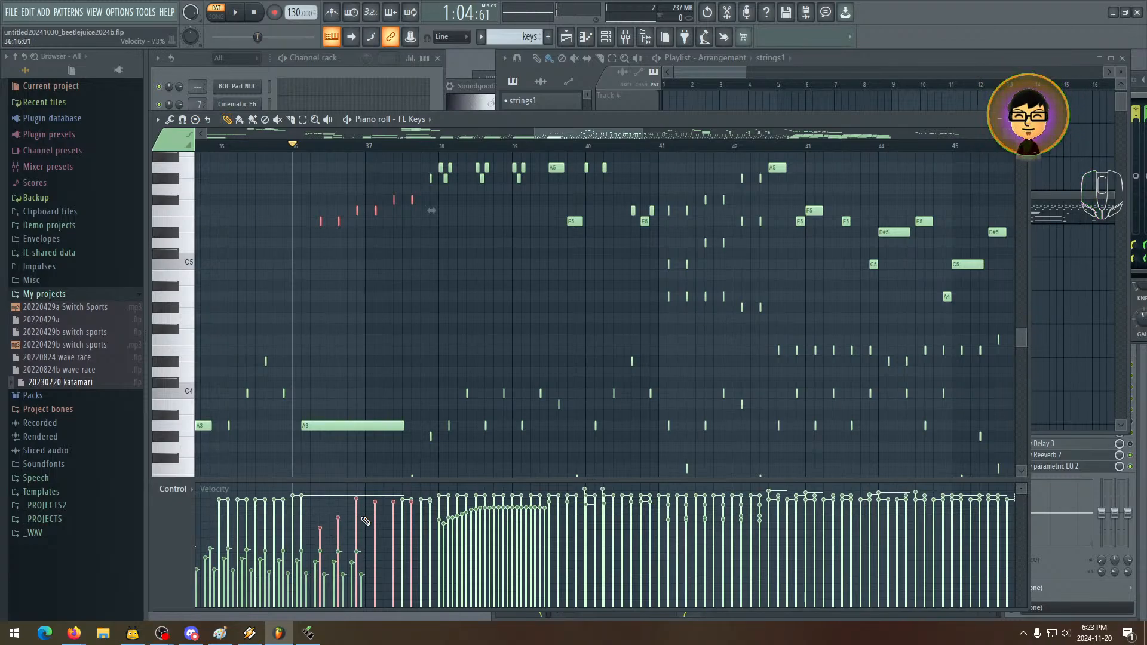
key(space)
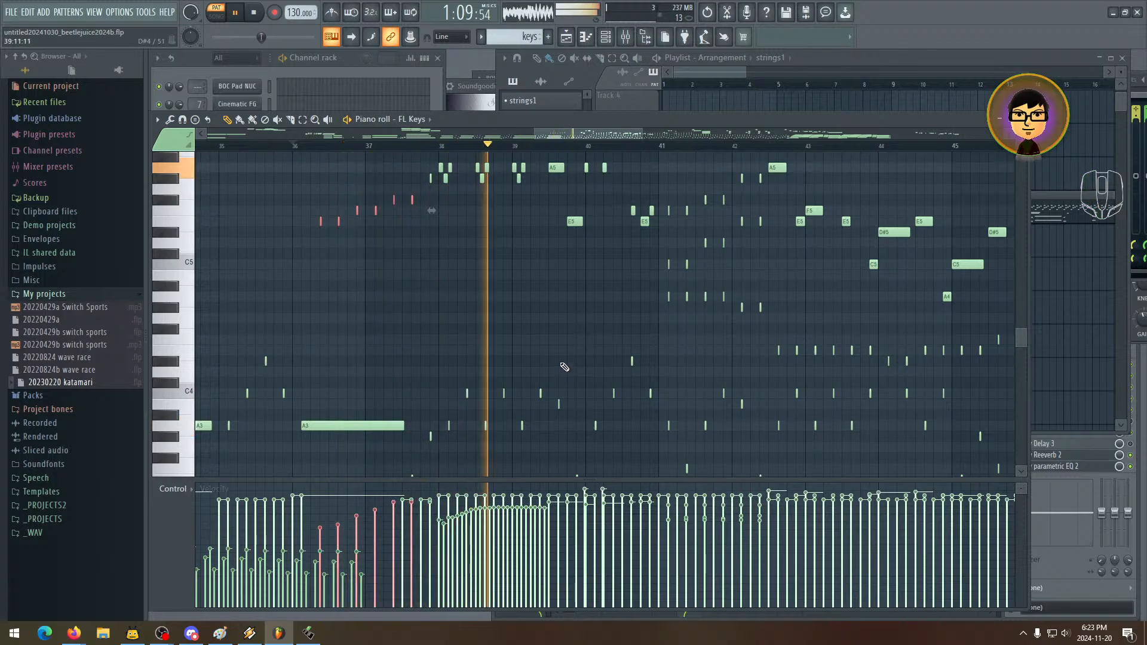
scroll(544, 438, up, 3)
key(space)
- Play from bar 36 again while examining the low notes around the sustained A2 and A3
scroll(542, 299, down, 10)
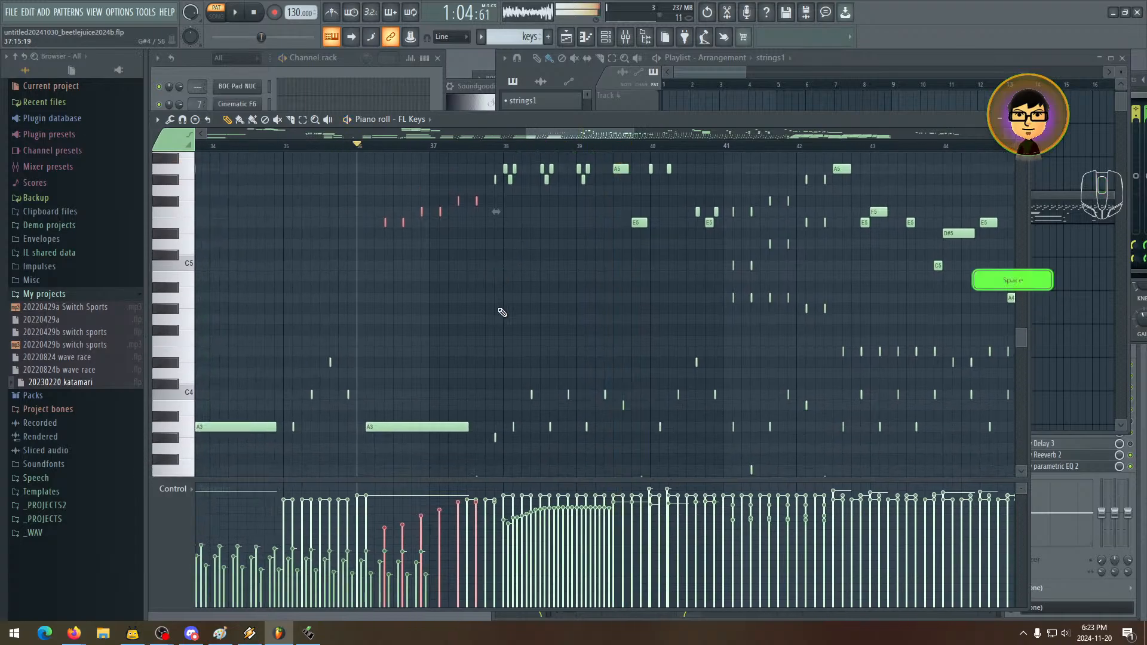
key(space)
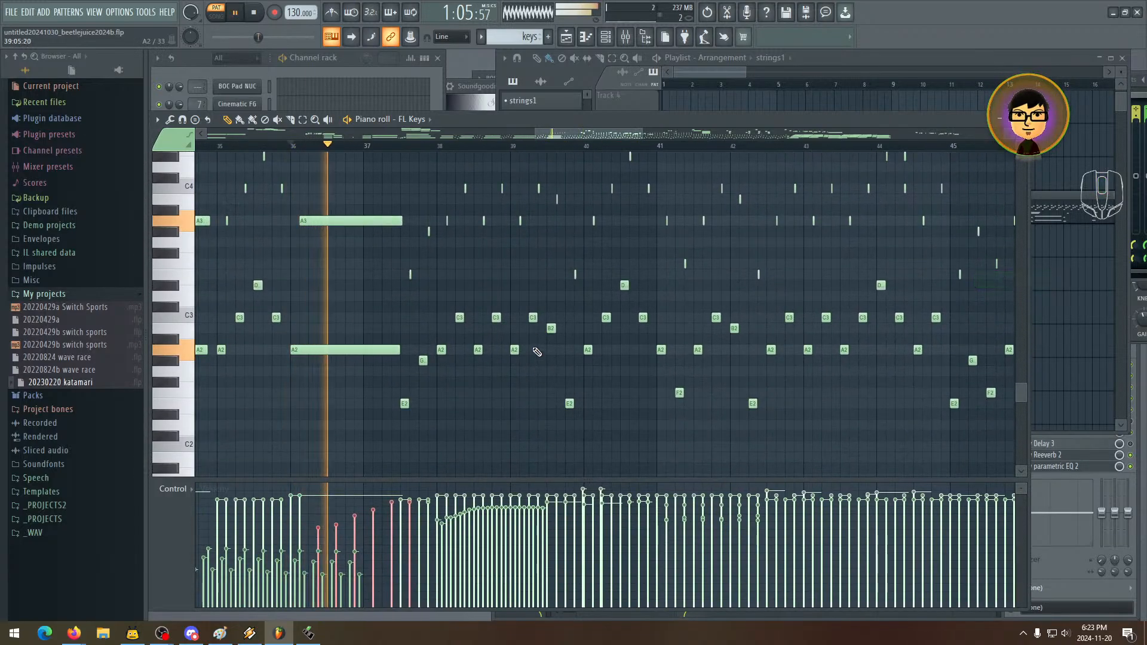
key(space)
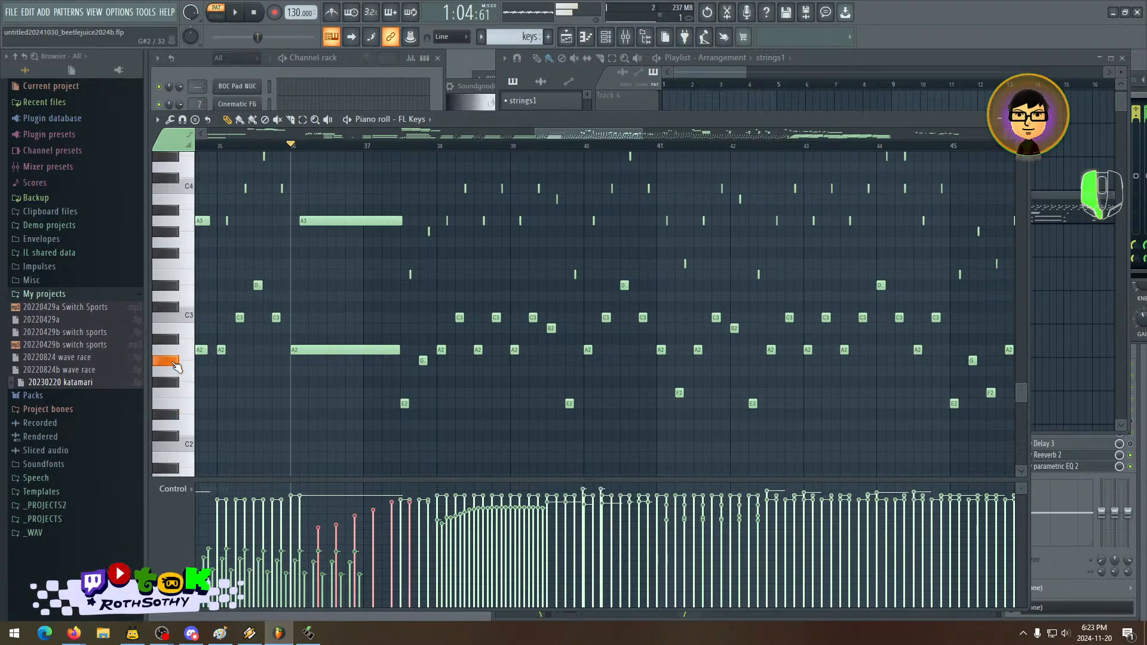
- Audition the low keys and try lengthening E2 and E3 late in bar 37 in place of the G#2 and G#3
click(180, 353)
click(180, 355)
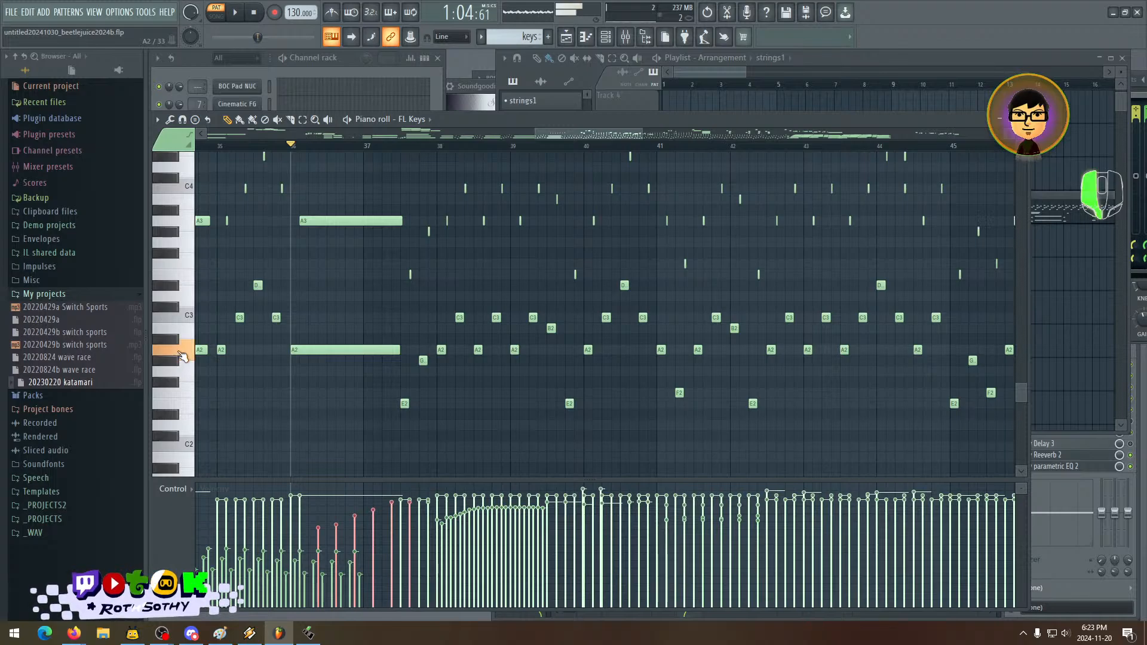
drag(443, 392, 378, 406)
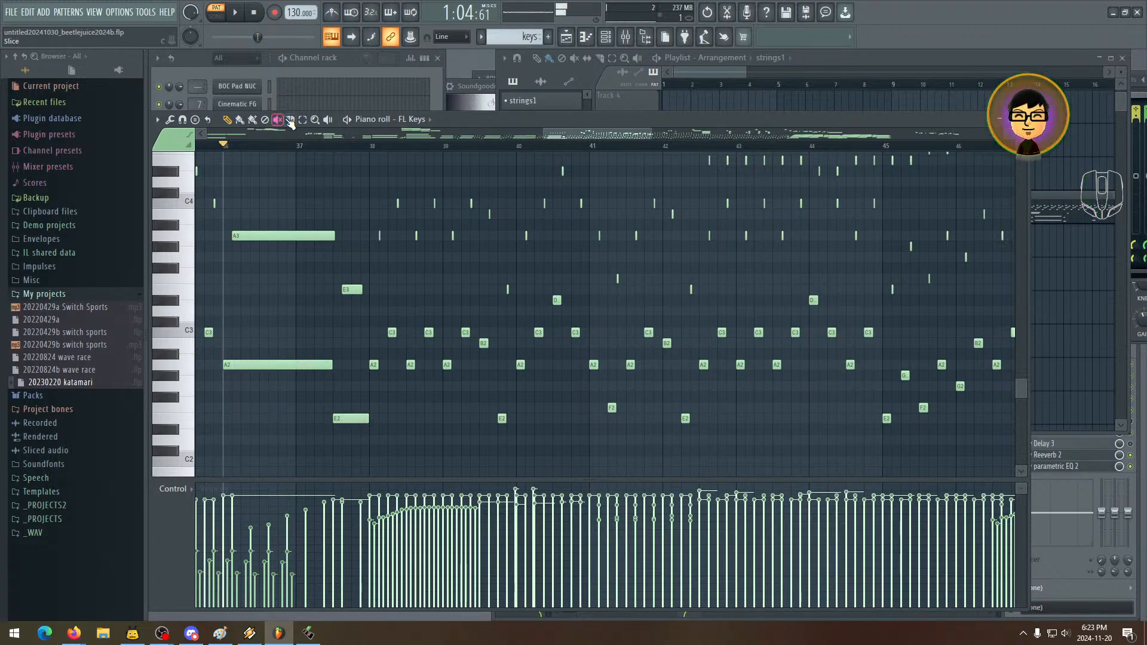
- Try replacing the repeated notes in bars 38 and 39 with a sustained A2 and A3, and play from bar 36
drag(388, 189, 471, 390)
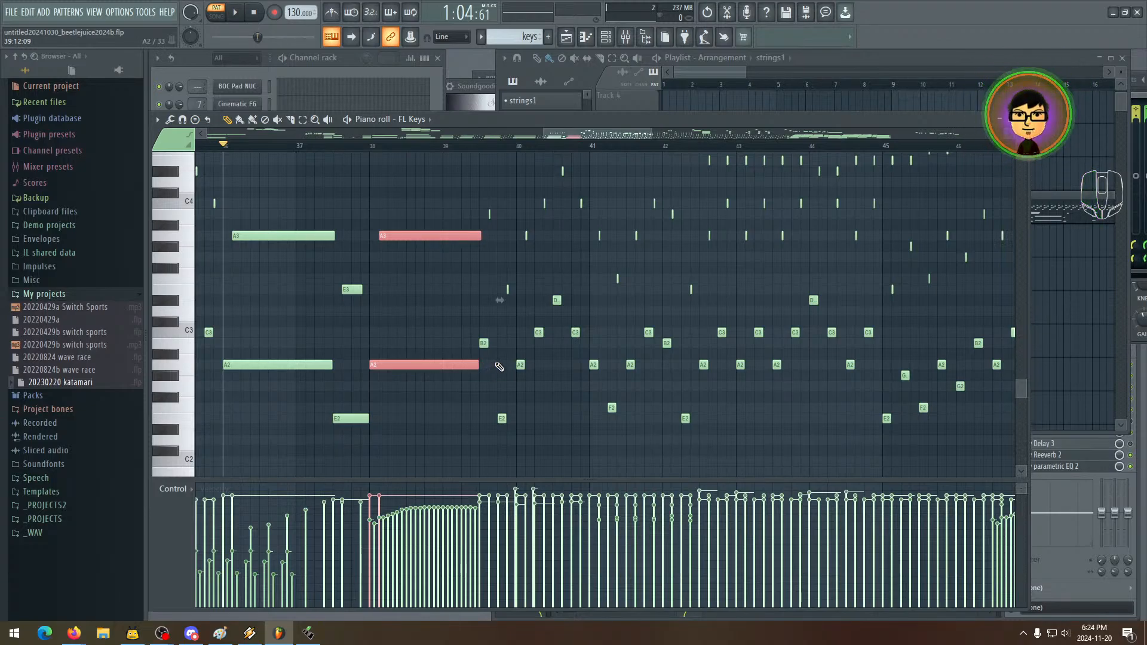
mouse_move(496, 365)
mouse_down()
mouse_move(528, 368)
mouse_move(485, 361)
mouse_move(498, 364)
mouse_move(480, 363)
mouse_move(476, 377)
mouse_up()
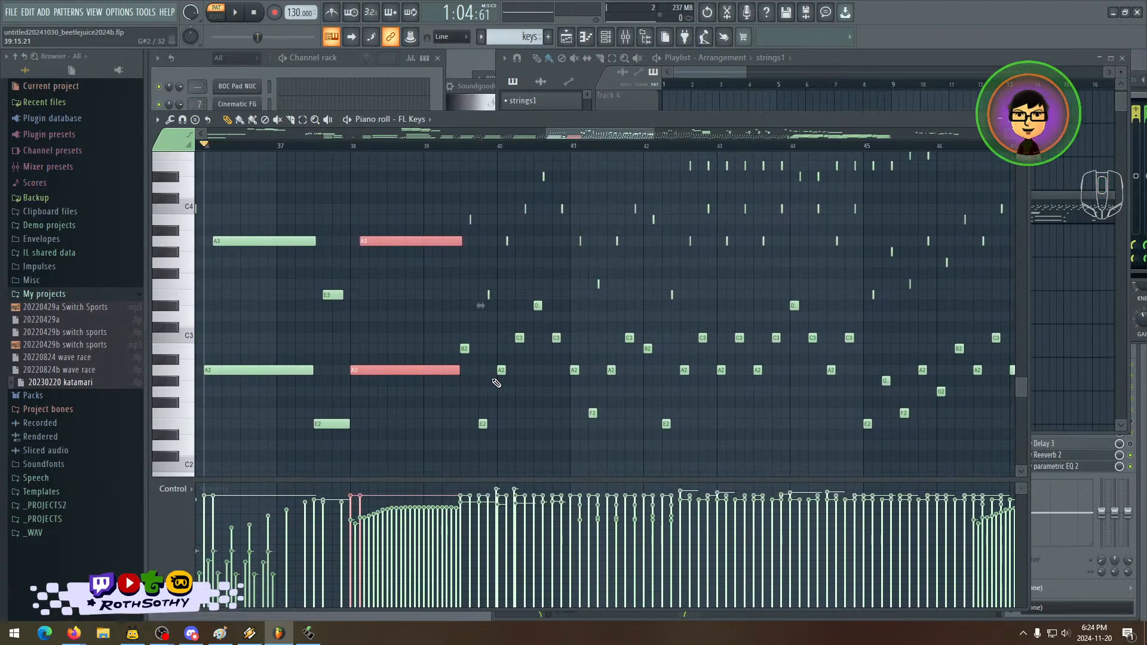
key(space)
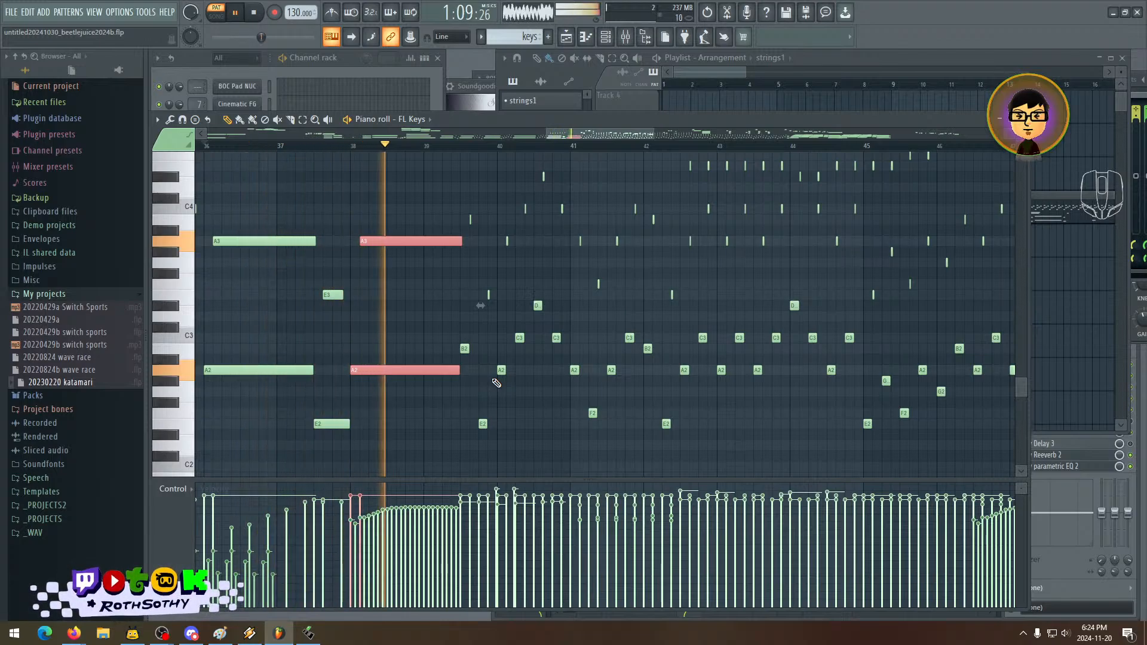
key(space)
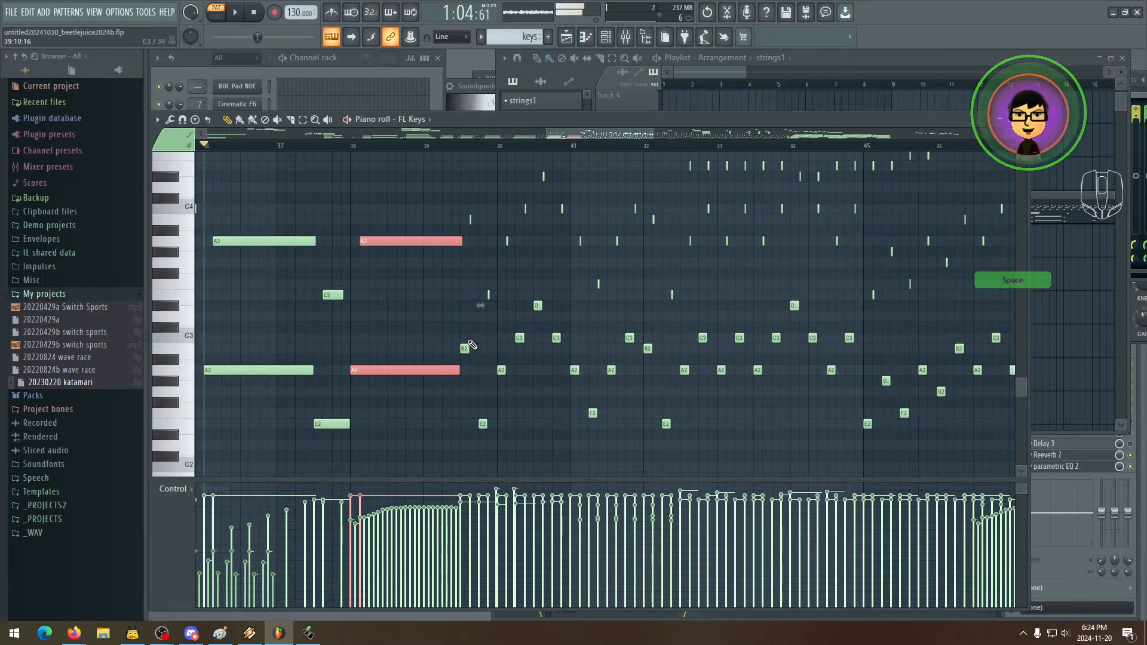
- Try shortening and shifting the E2 and E3 notes late in bar 37, checking their timing by playback from bar 36
mouse_move(469, 345)
mouse_down()
mouse_move(536, 387)
mouse_move(500, 319)
mouse_move(446, 334)
mouse_move(453, 330)
mouse_up()
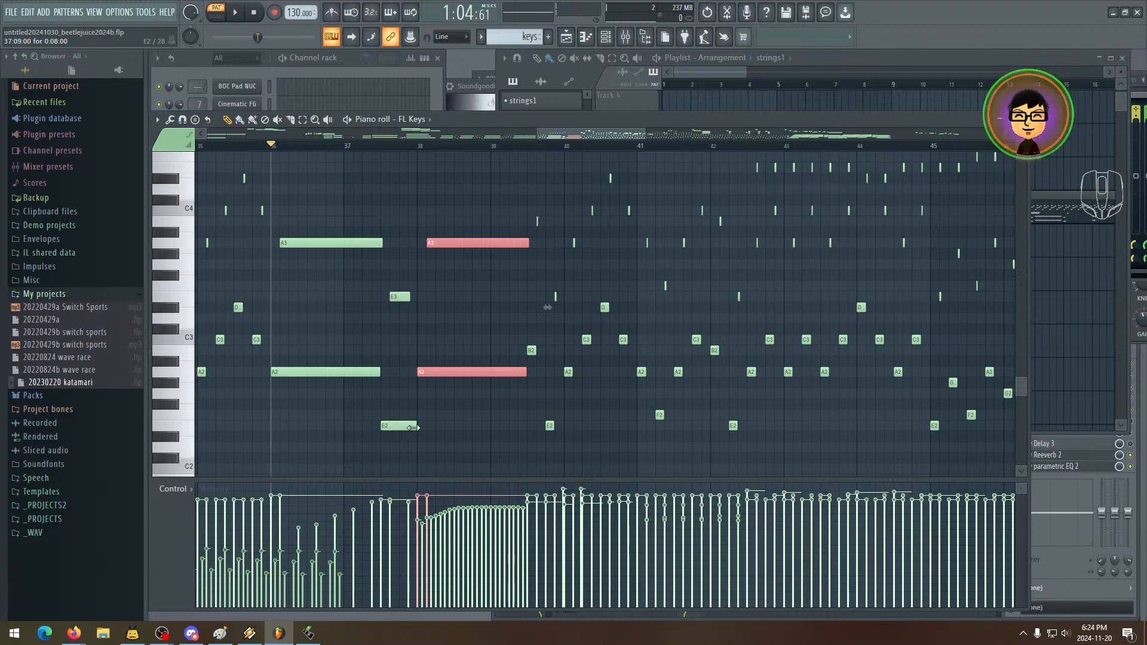
drag(414, 428, 391, 427)
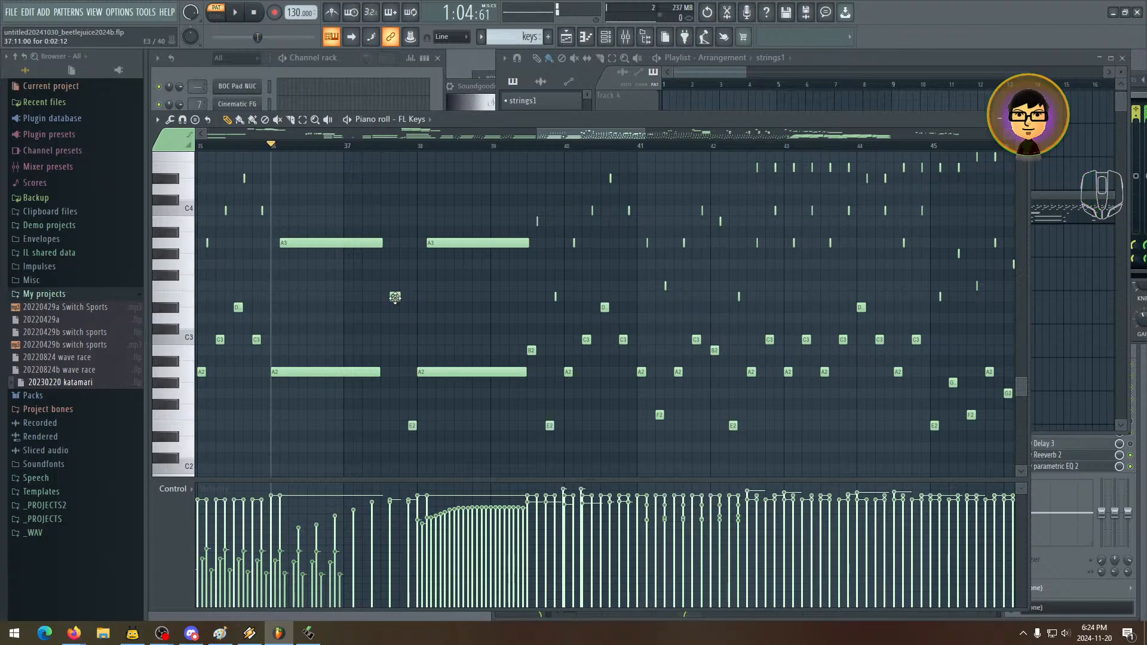
key(space)
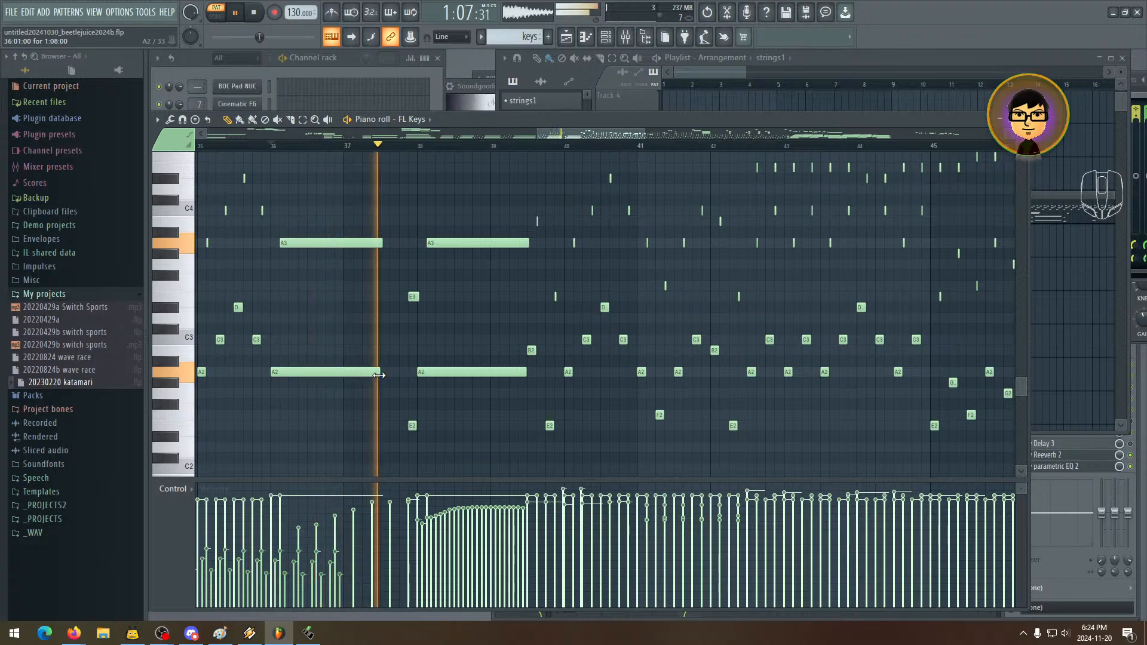
key(space)
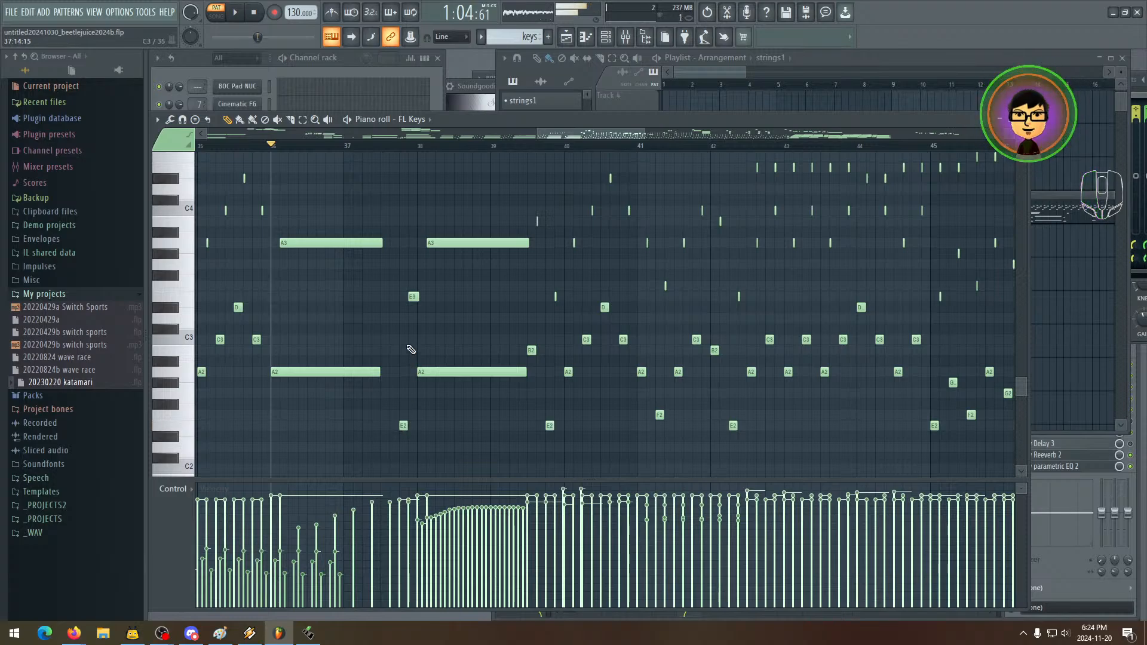
key(space)
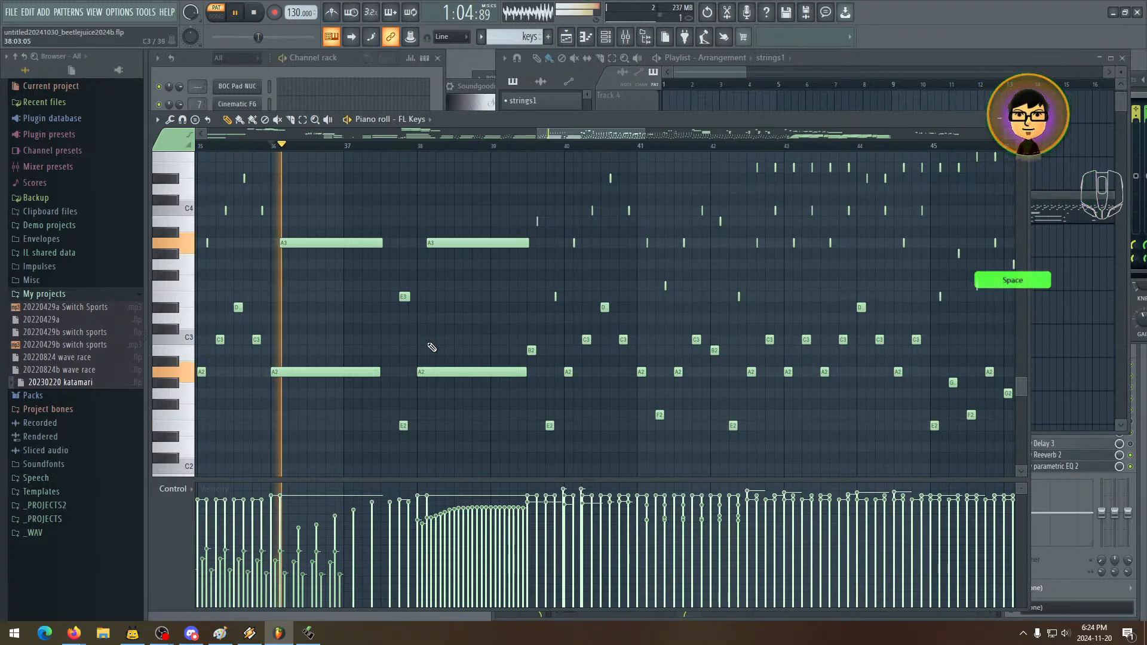
key(space)
click(404, 298)
key(space)
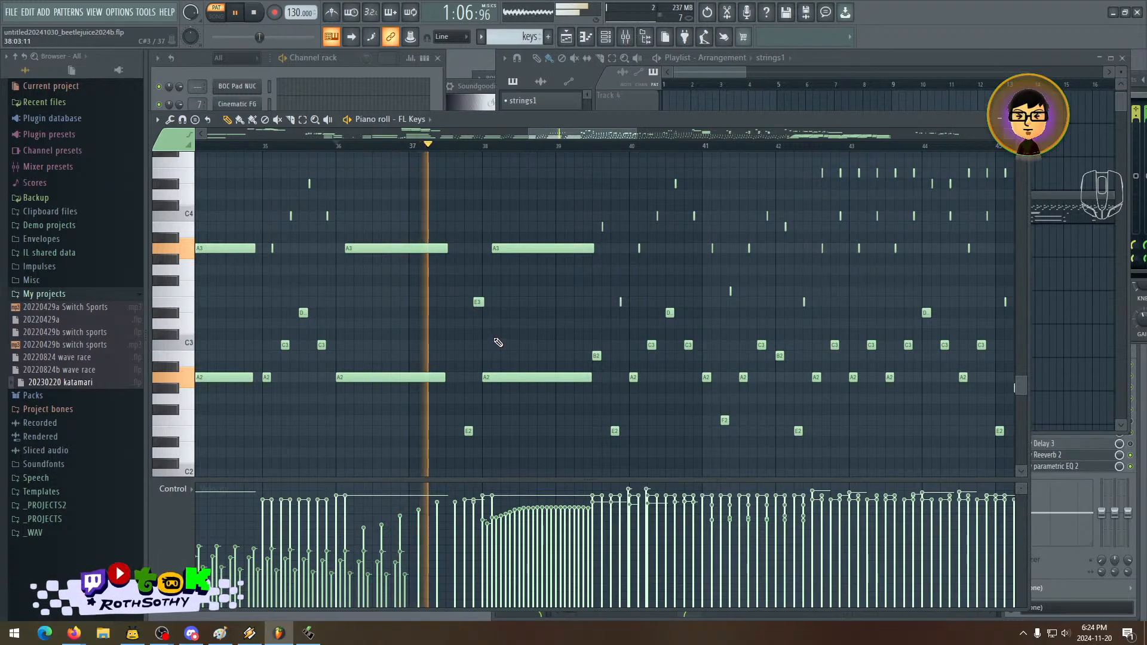
drag(484, 306, 475, 306)
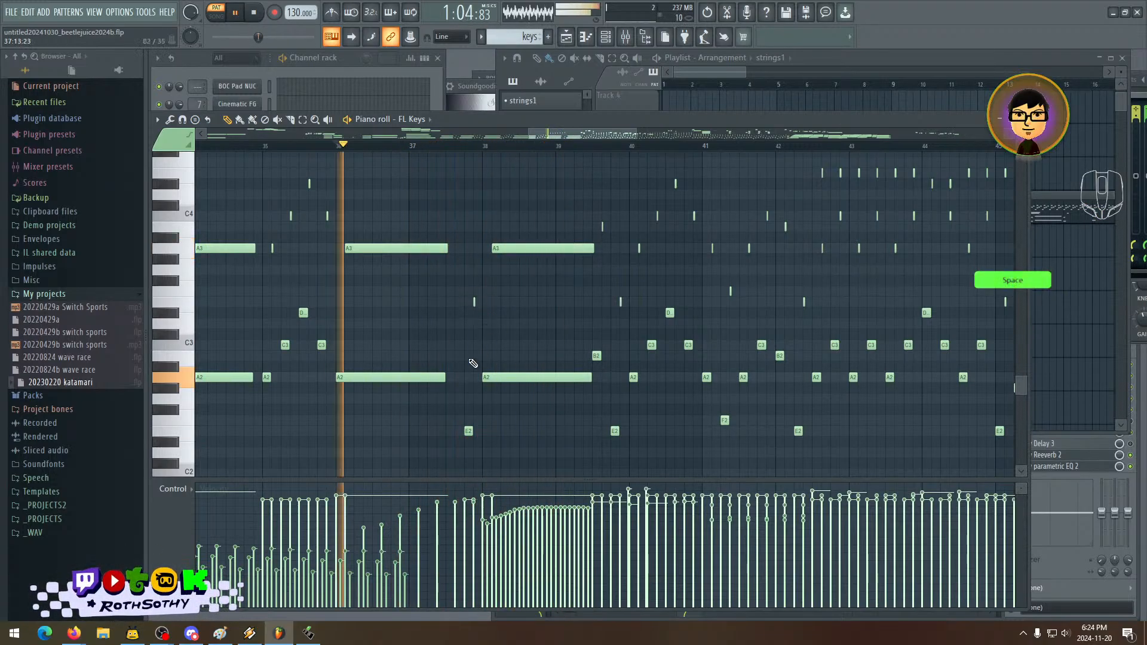
- Try extending the sustained low A2 in bars 36 and 37 up to the short E2, and play it back
drag(445, 378, 386, 365)
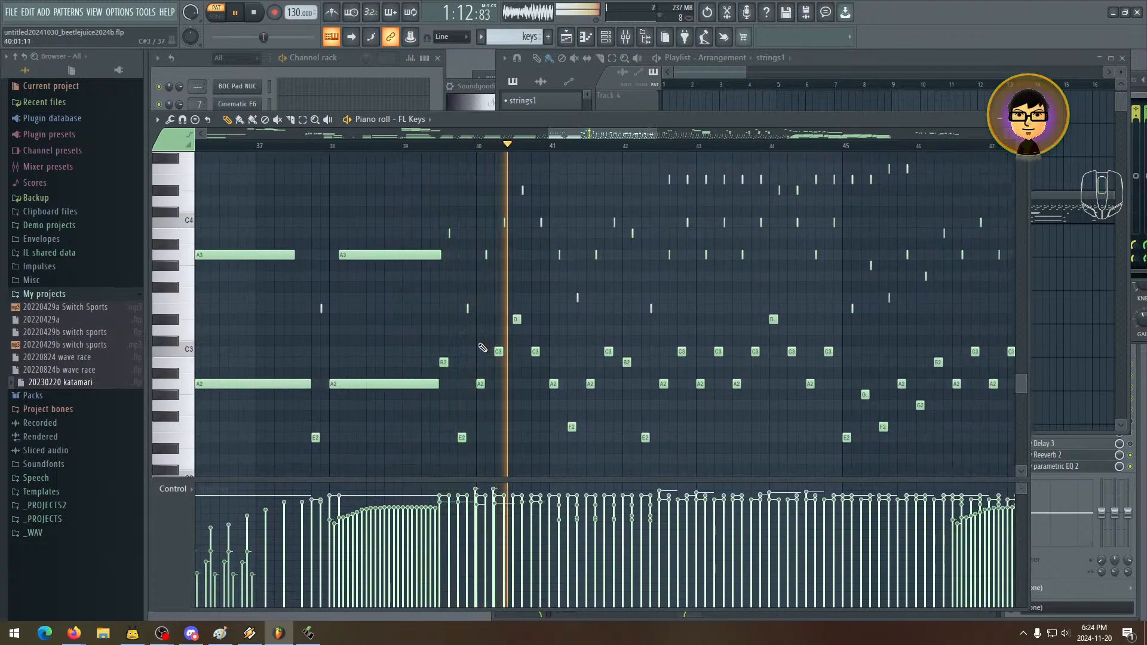
mouse_move(484, 345)
mouse_down()
mouse_move(410, 340)
mouse_move(466, 356)
mouse_up()
key(space)
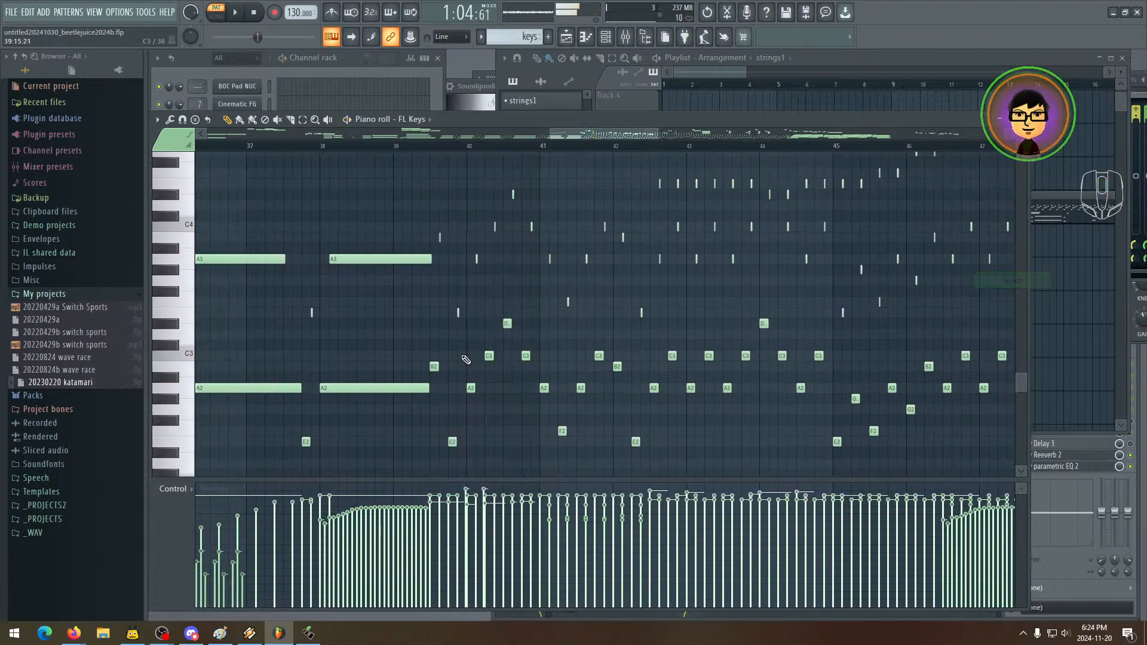
drag(335, 312, 422, 328)
key(space)
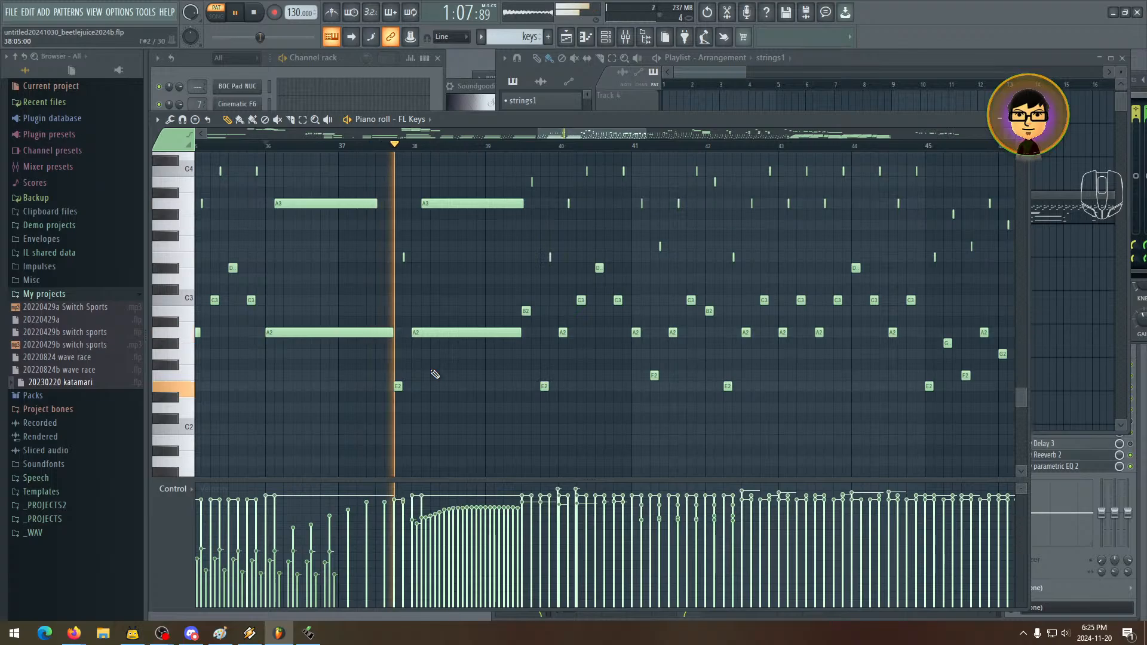
key(space)
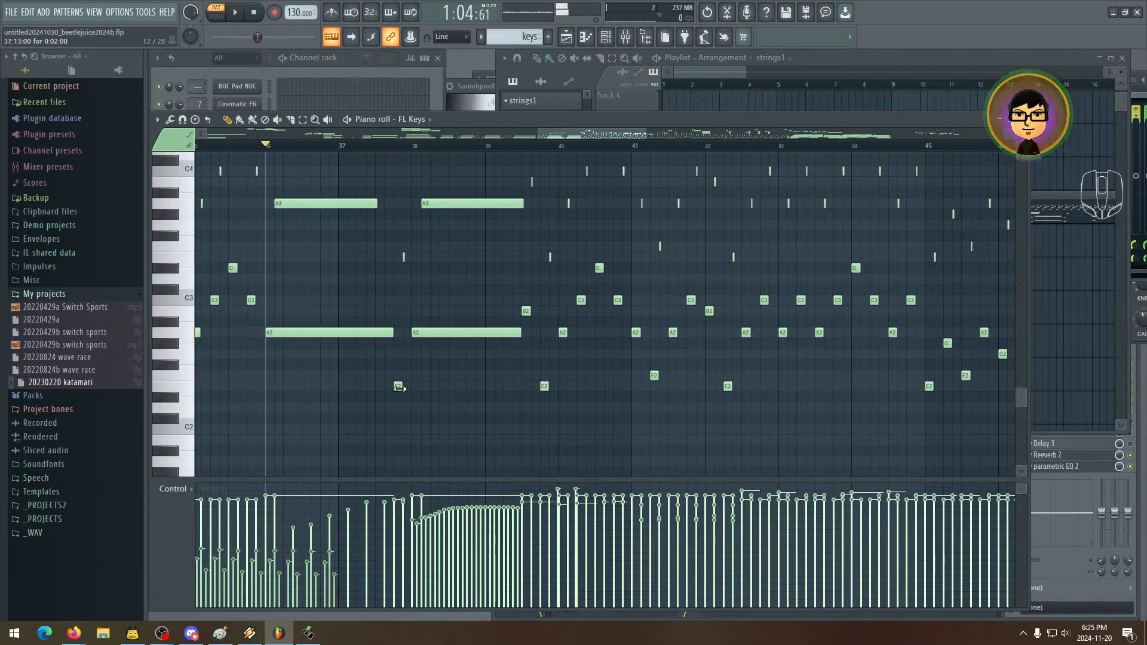
- Try deleting the short E2 and E3 late in bar 37, play from bar 36, and start undoing the deletion
key(space)
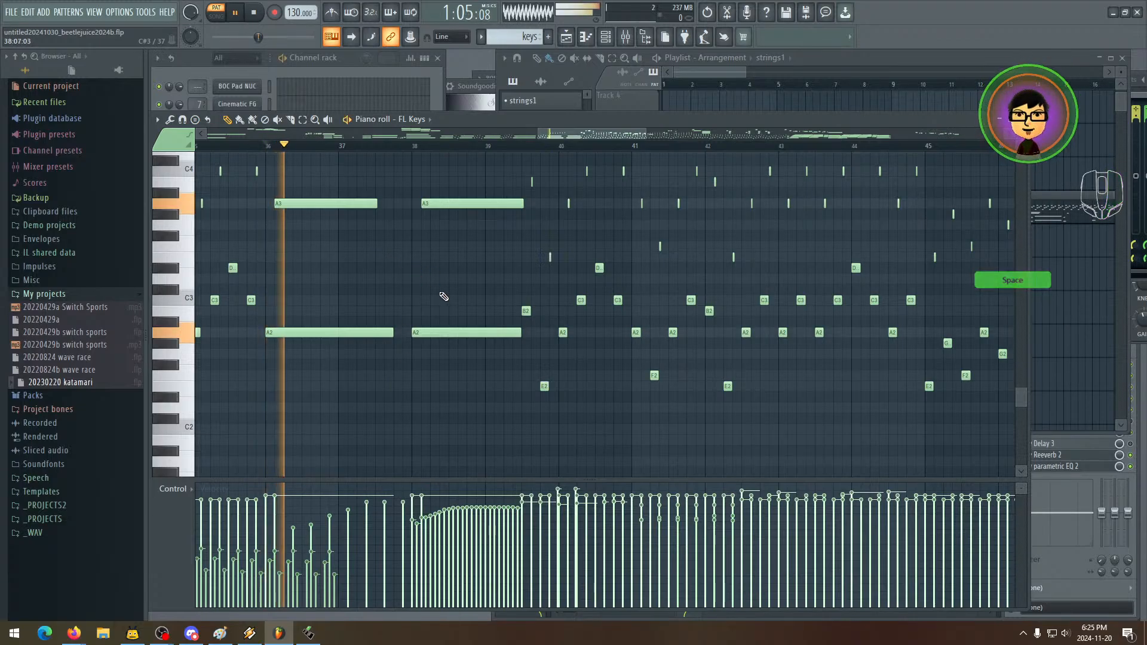
scroll(442, 334, up, 2)
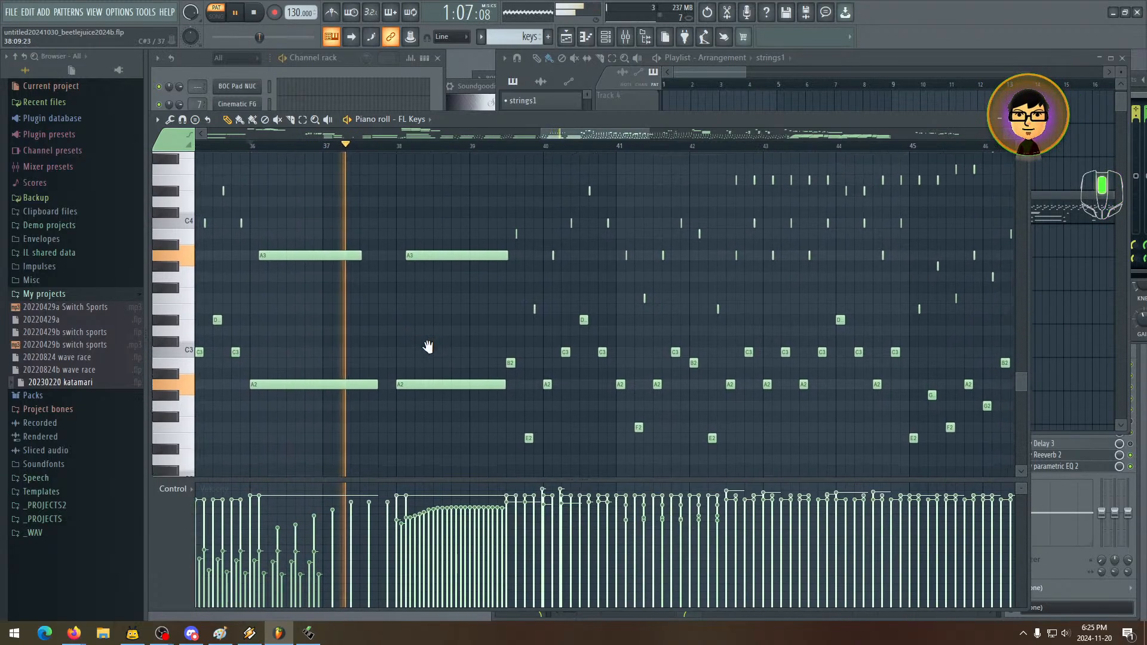
scroll(442, 348, up, 1)
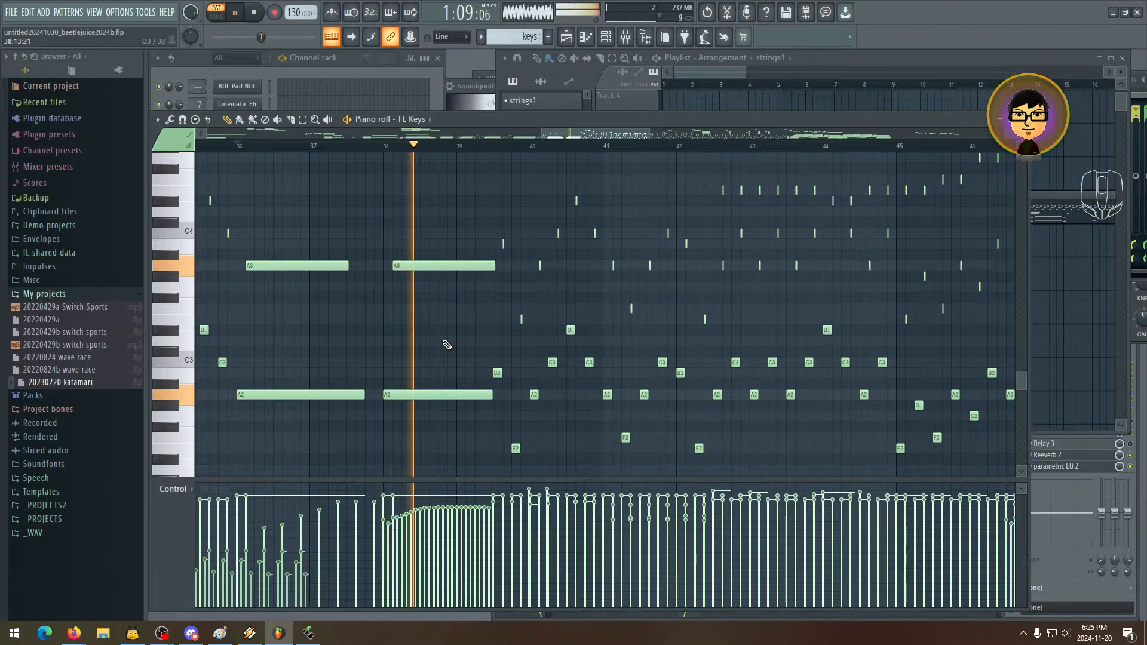
key(space)
scroll(489, 287, down, 3)
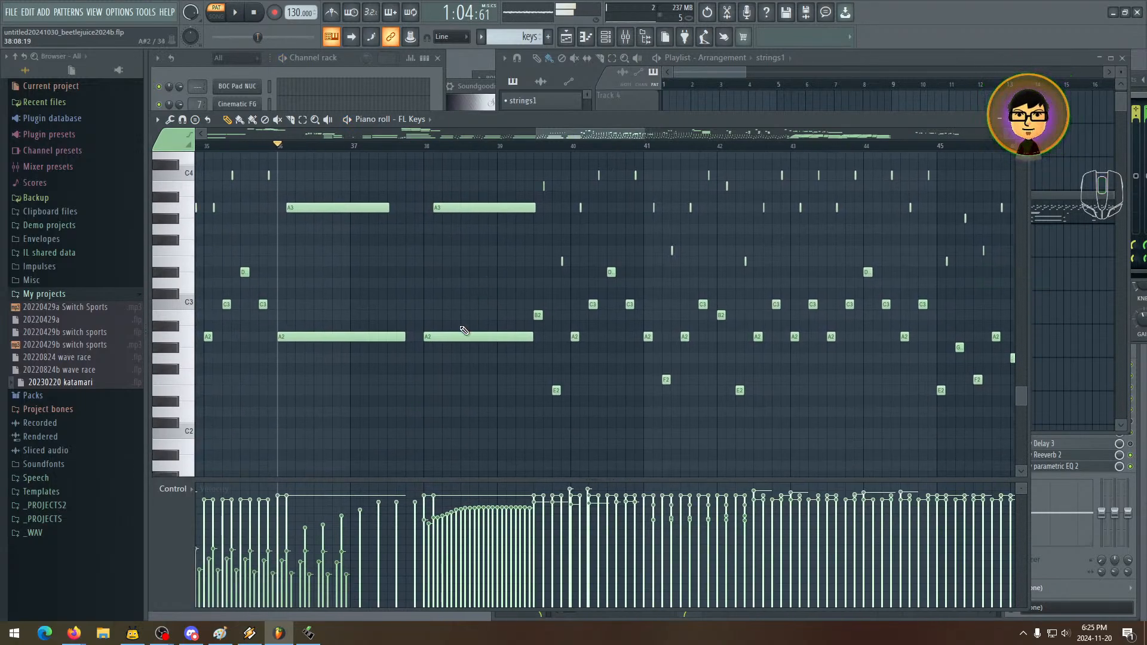
key(ctrl+shift+z)
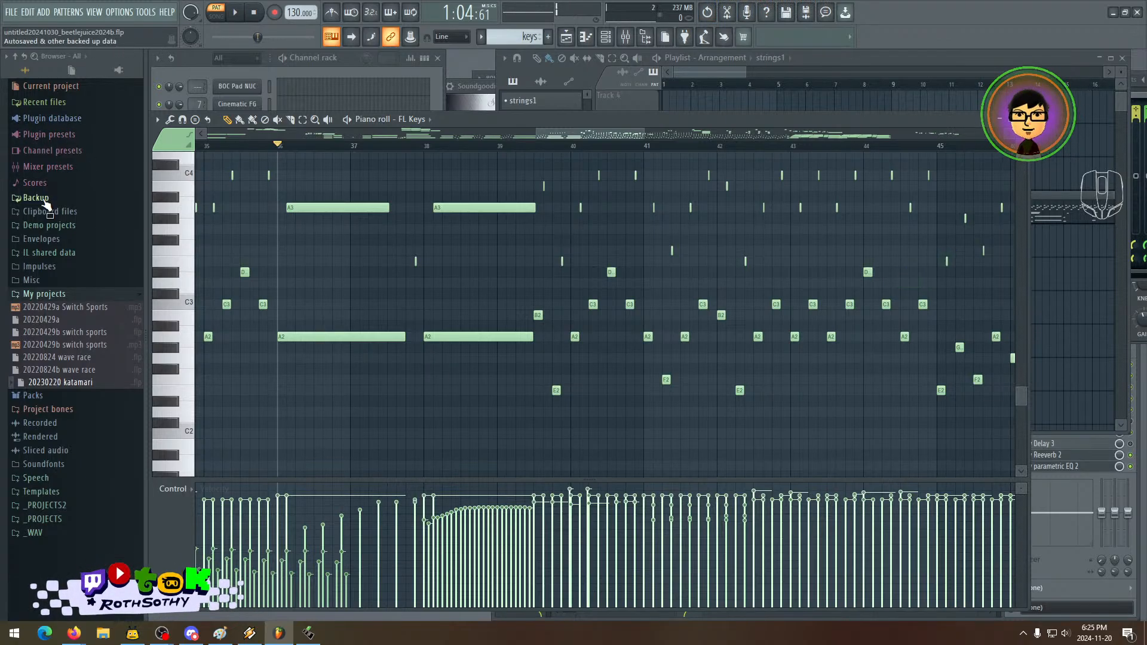
- Roll the project history back to before A2 and A3 were sustained in bar 38, and play from bar 36
click(52, 87)
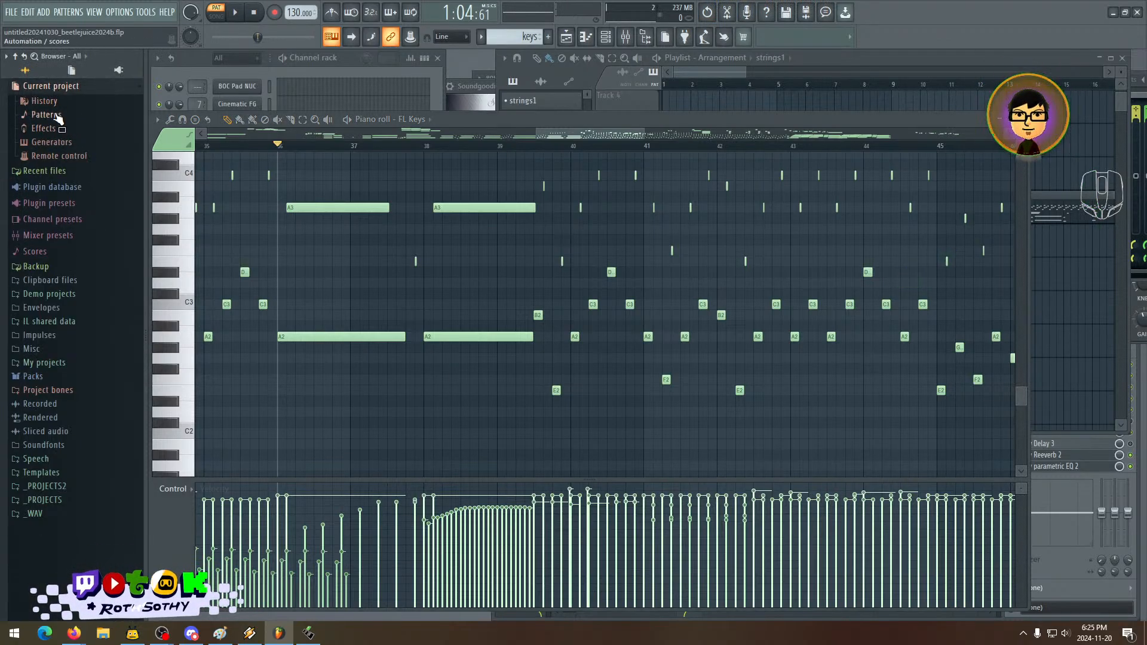
click(57, 105)
scroll(70, 441, down, 10)
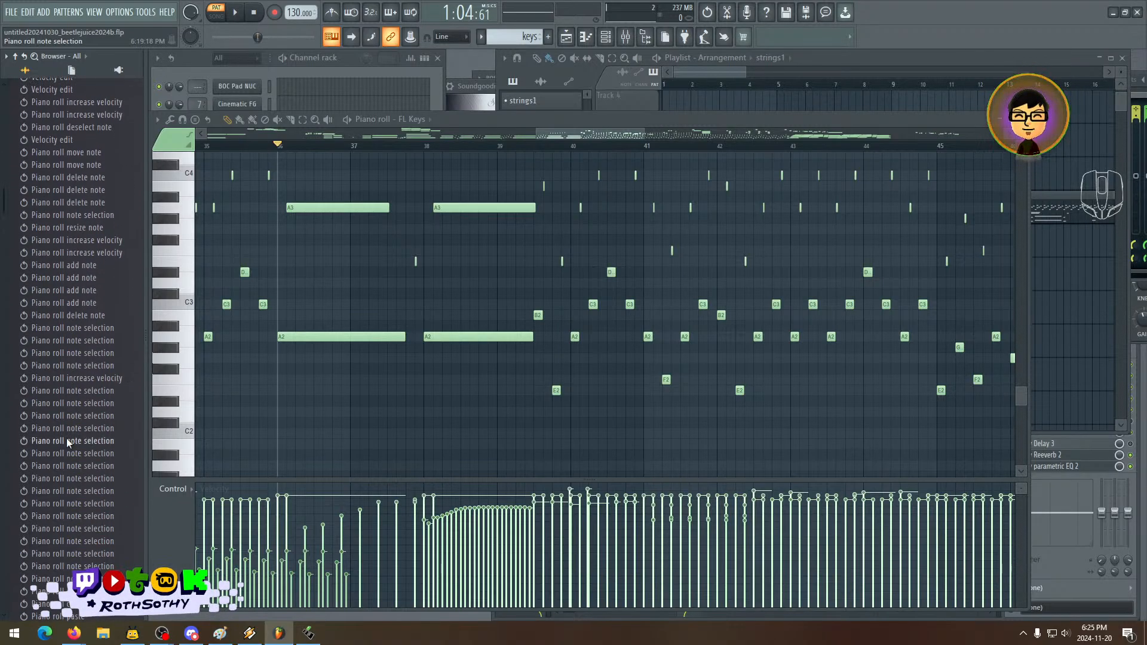
scroll(76, 477, down, 10)
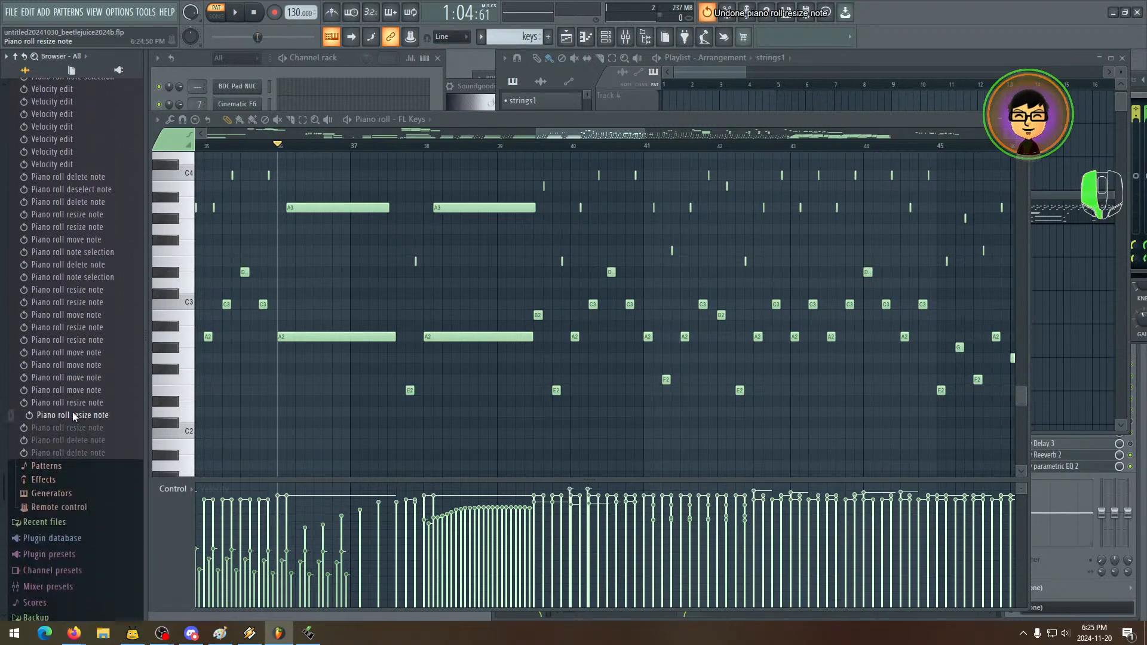
drag(77, 354, 71, 258)
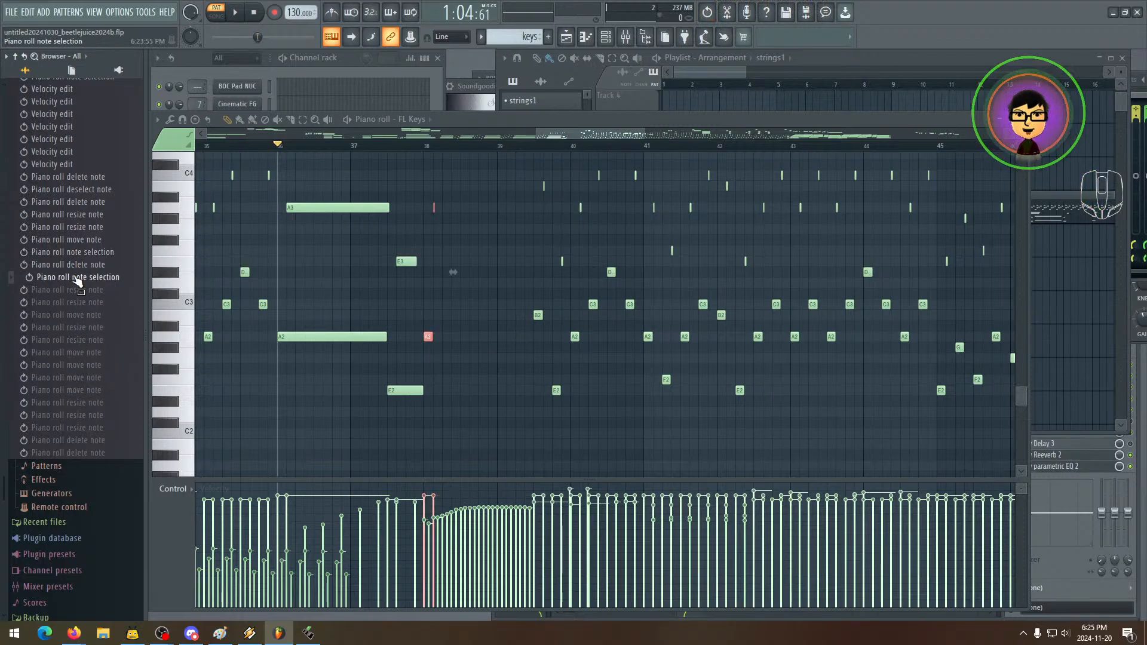
mouse_move(77, 258)
mouse_down()
mouse_move(78, 246)
mouse_move(83, 269)
mouse_up()
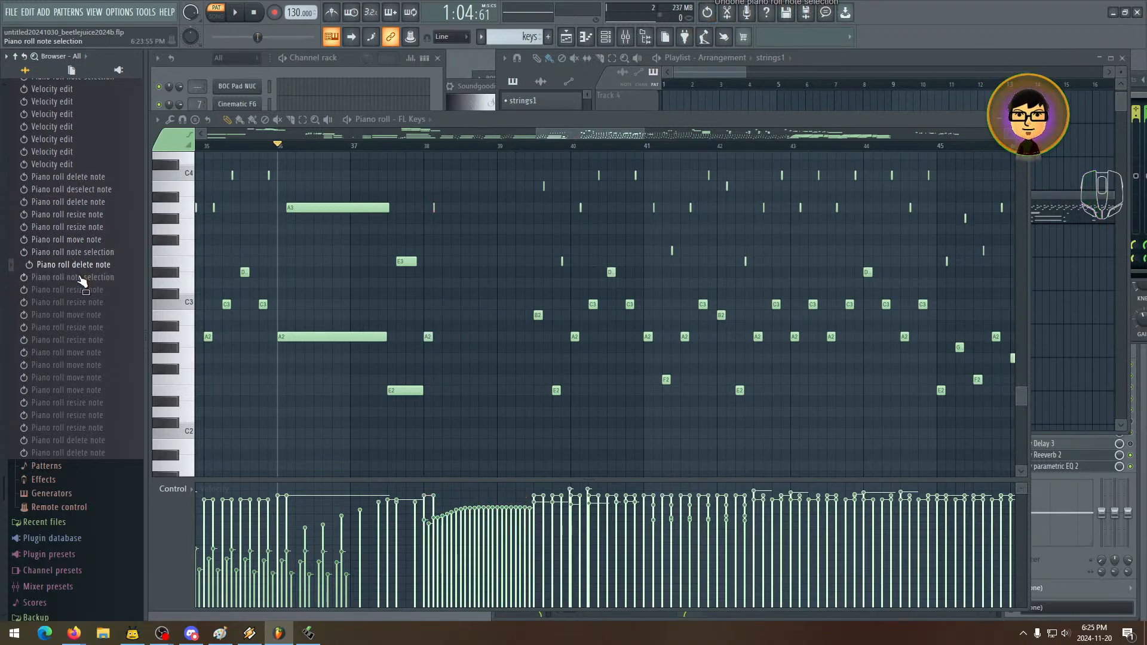
key(space)
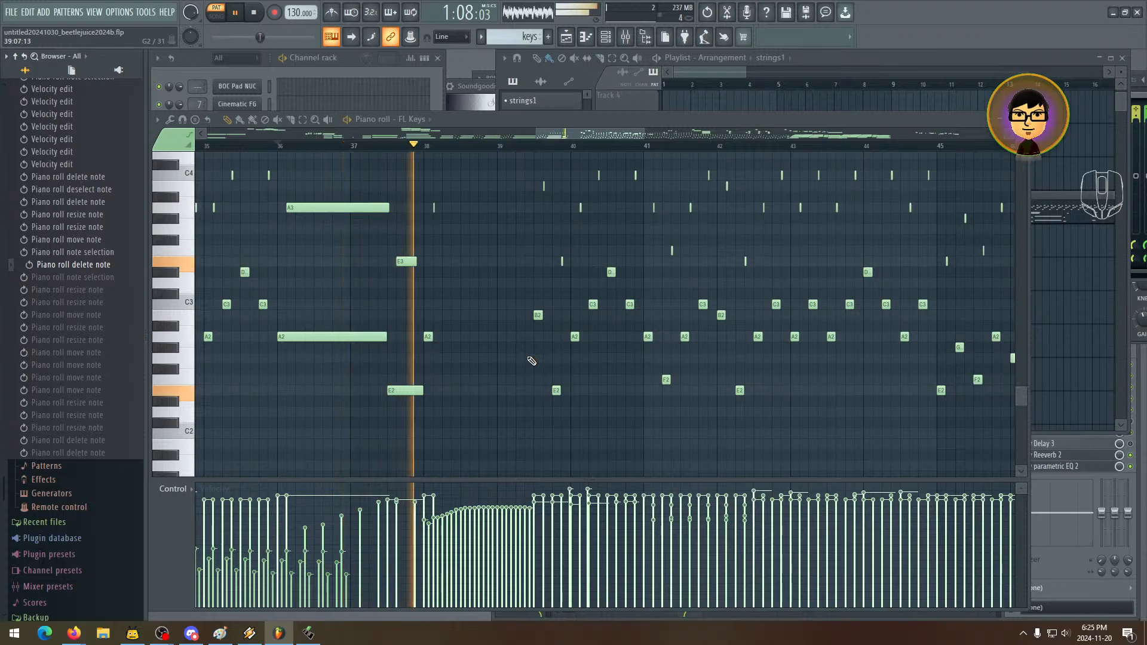
key(space)
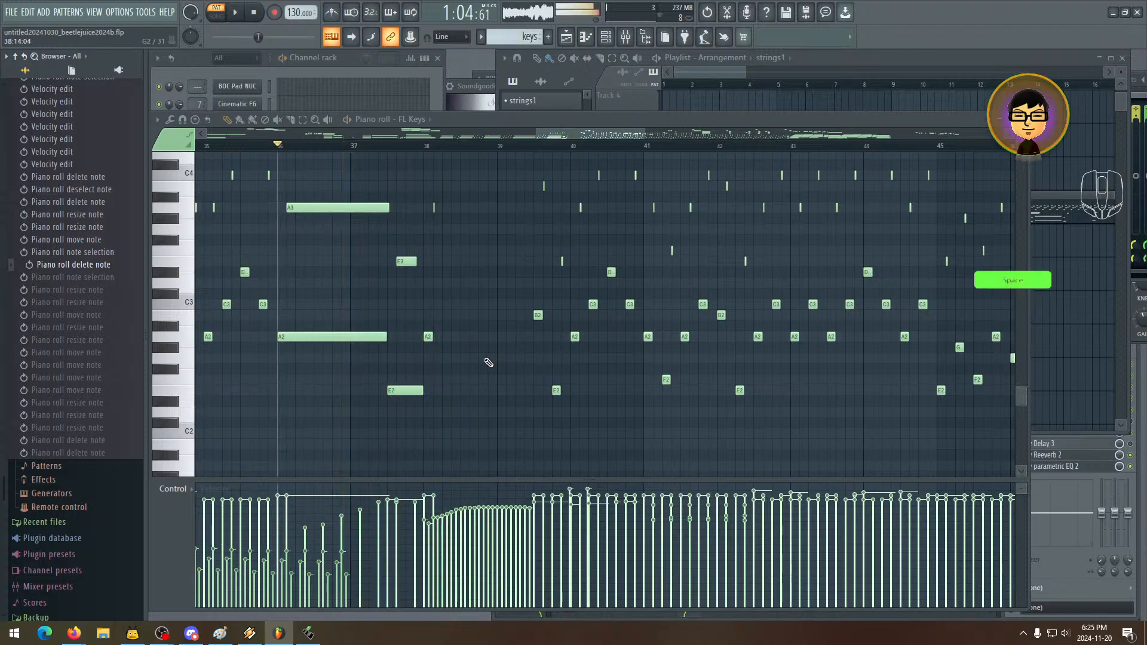
key(space)
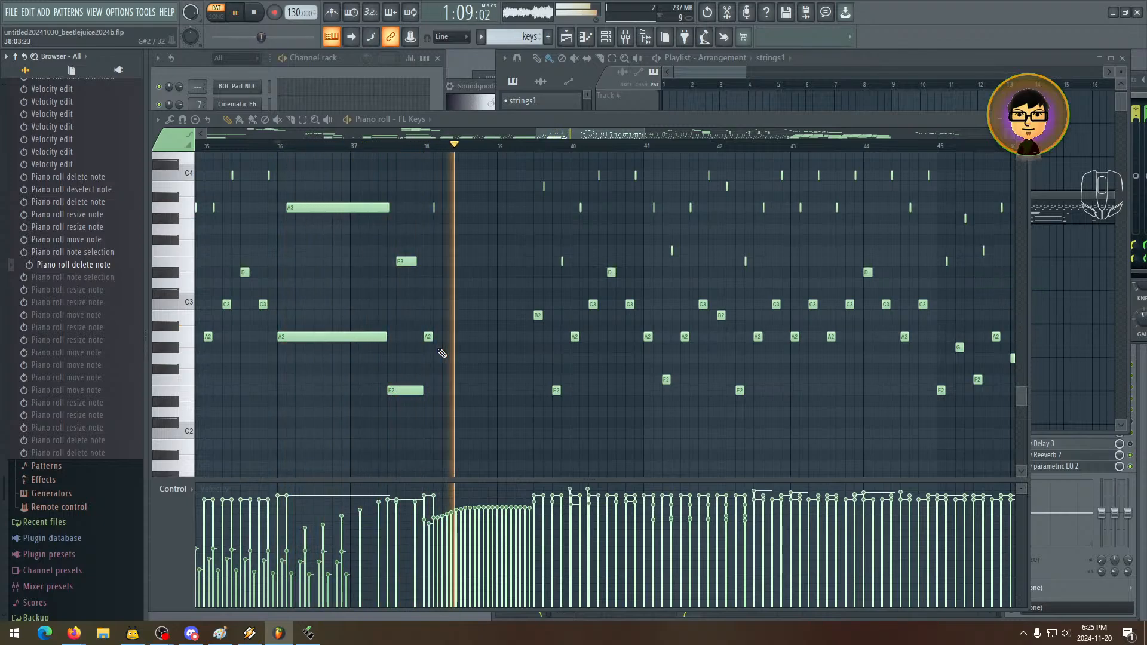
- Roll the project history back further to the last velocity edit, before the bar 37 note deletions, and play from bar 36
click(83, 239)
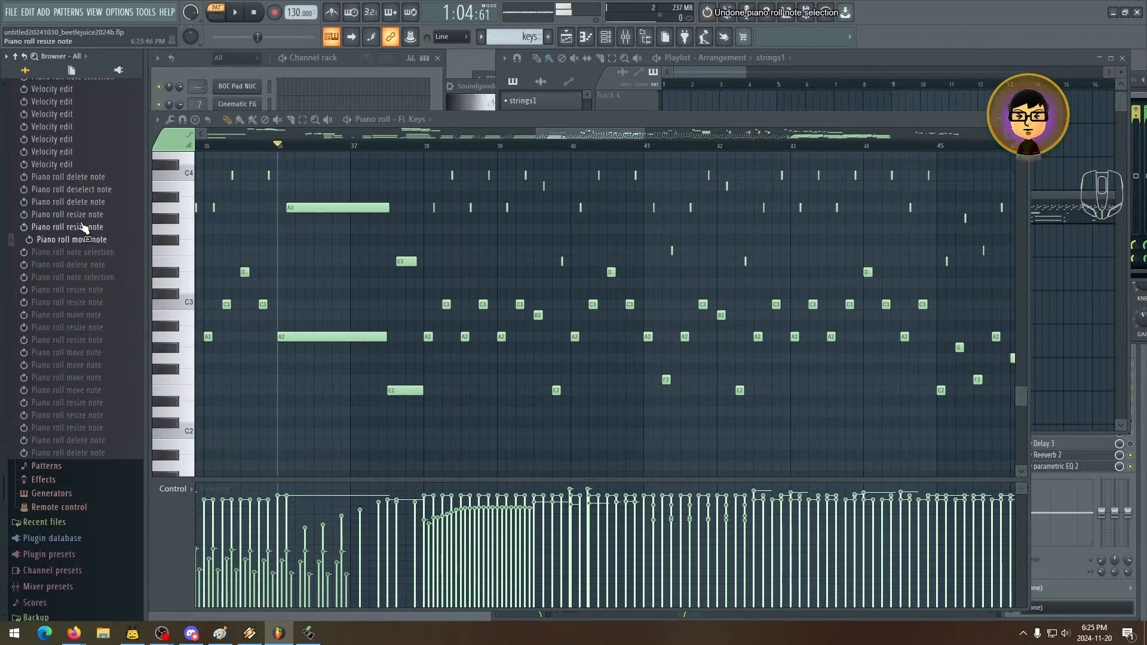
click(85, 201)
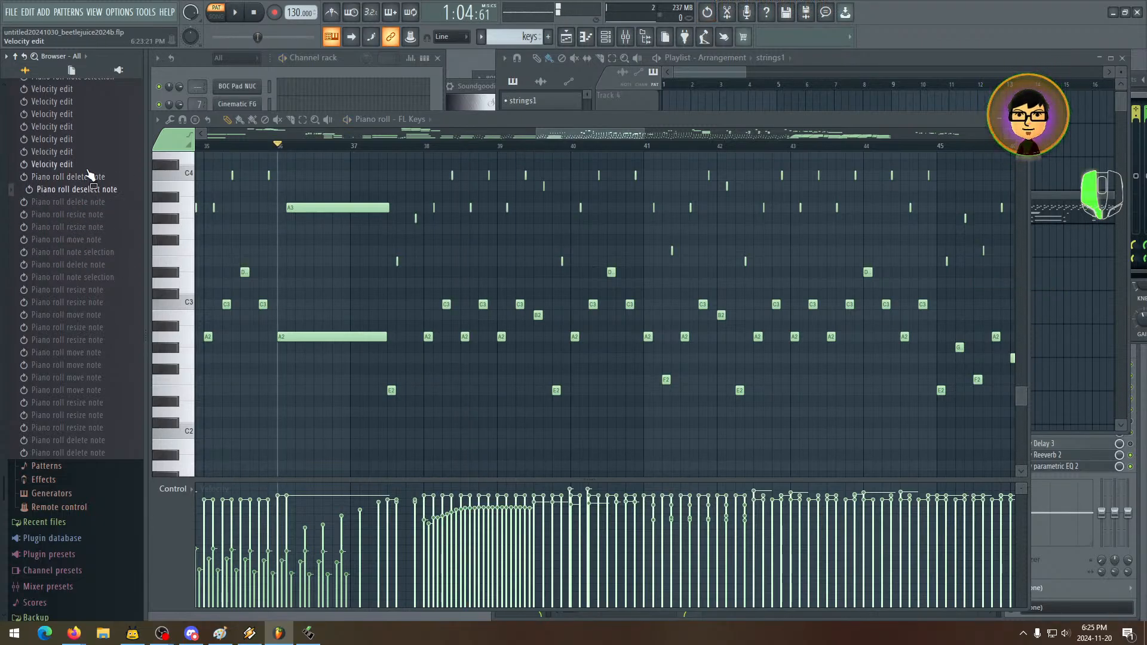
click(89, 175)
click(91, 165)
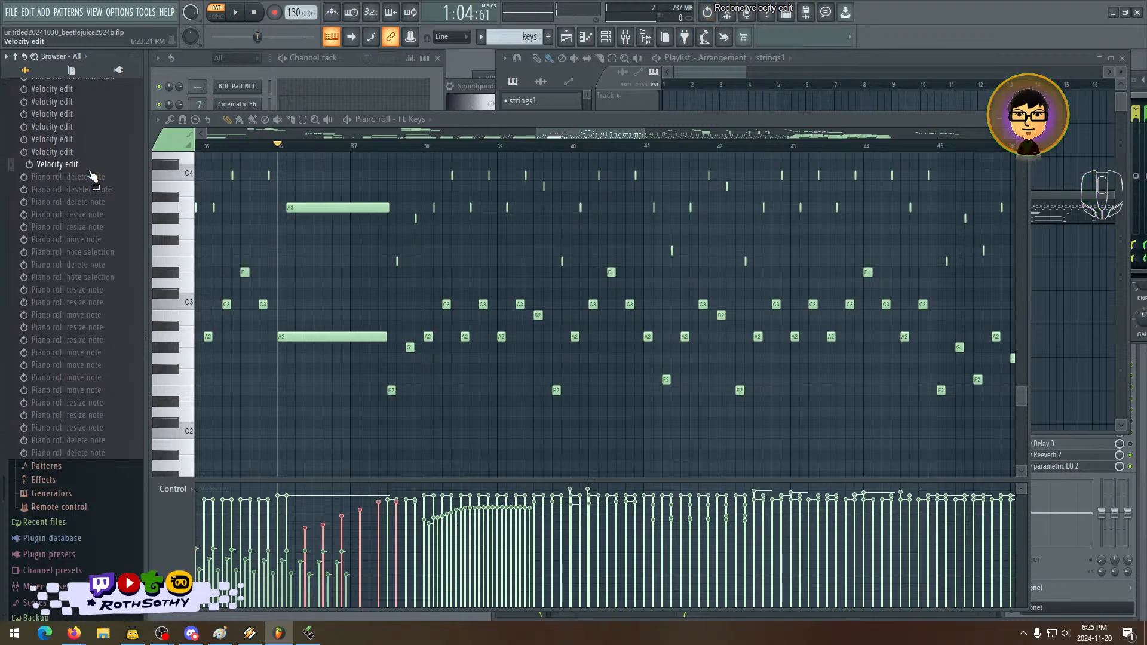
click(90, 176)
click(89, 164)
key(space)
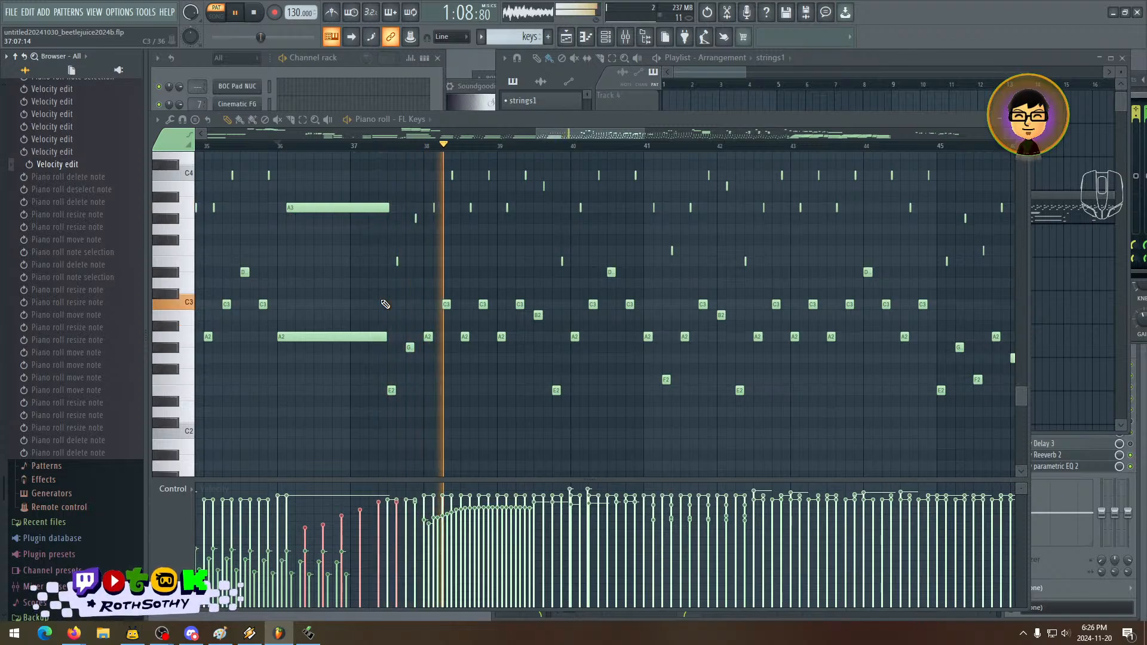
key(space)
- Delete the repeated notes in bars 38 and 39 that follow the first A2 and A3 of bar 38, up to the B2
drag(478, 304, 334, 331)
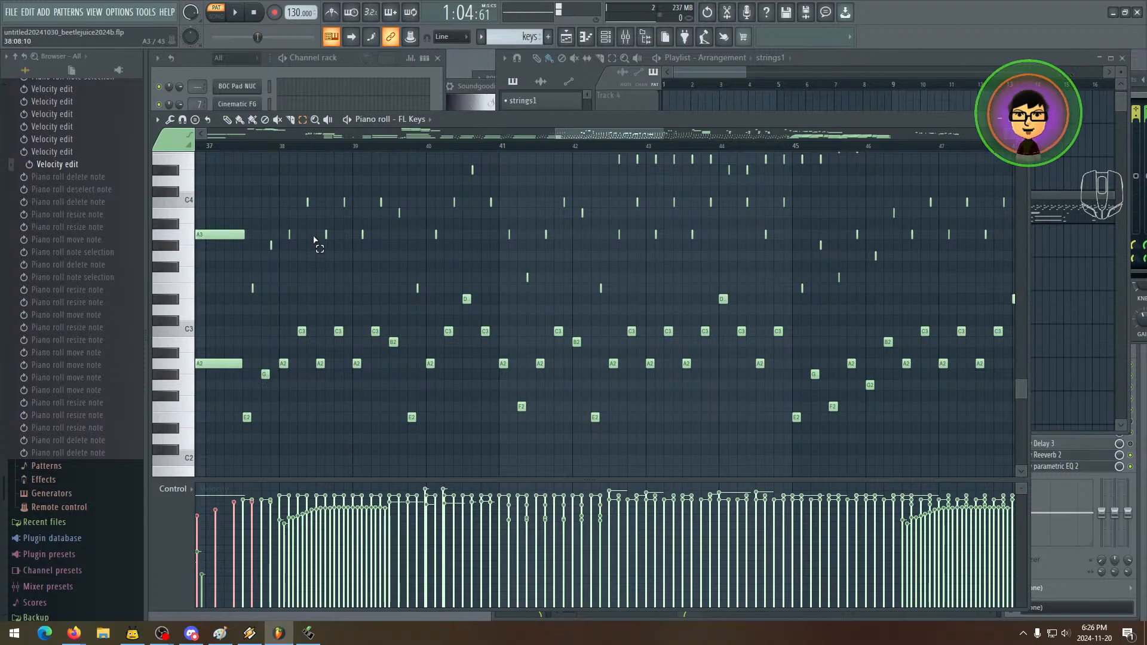
drag(298, 197, 389, 391)
key(Delete)
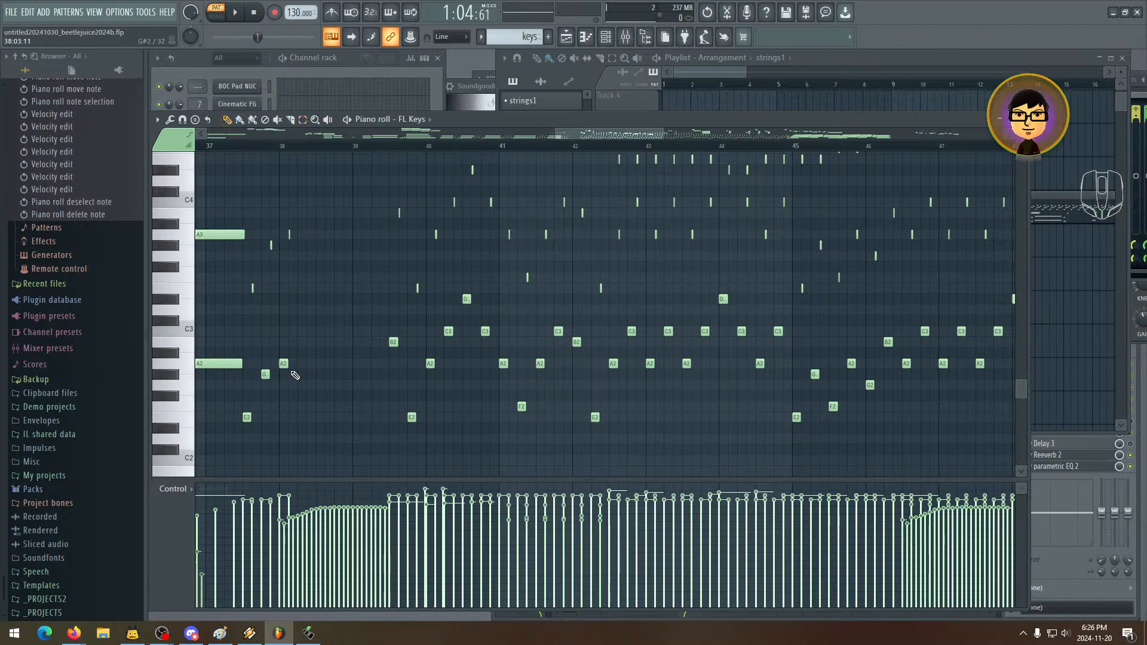
- Lengthen the A2 and A3 notes at bar 38 until just before the following B2 note, and play the result
drag(321, 206, 356, 371)
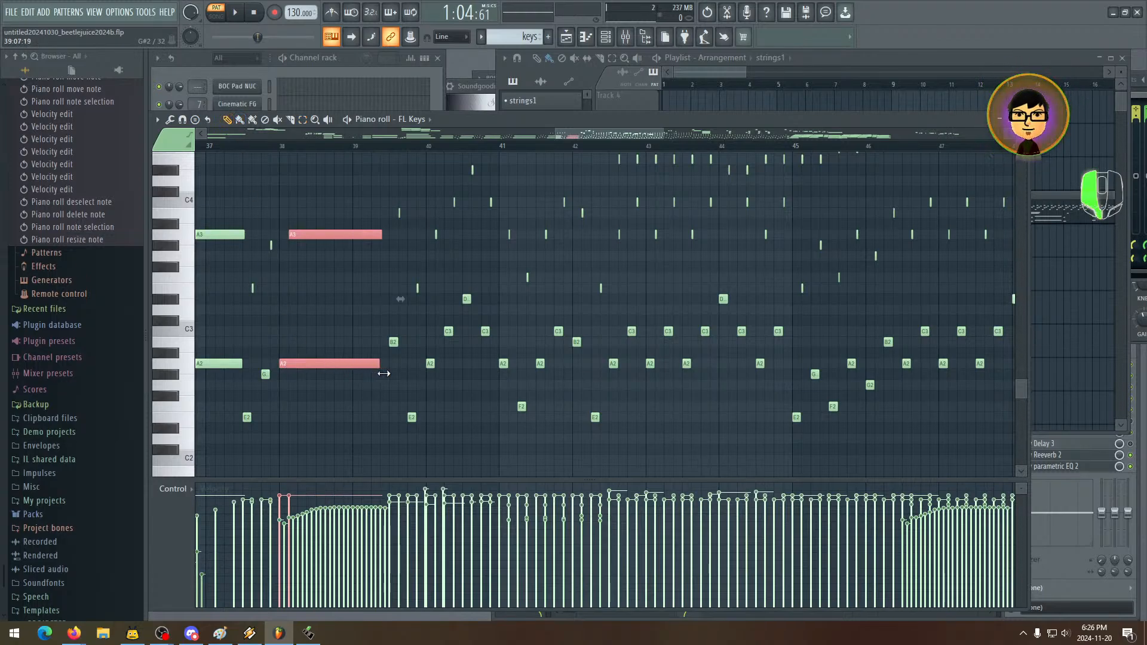
drag(340, 401, 433, 387)
key(space)
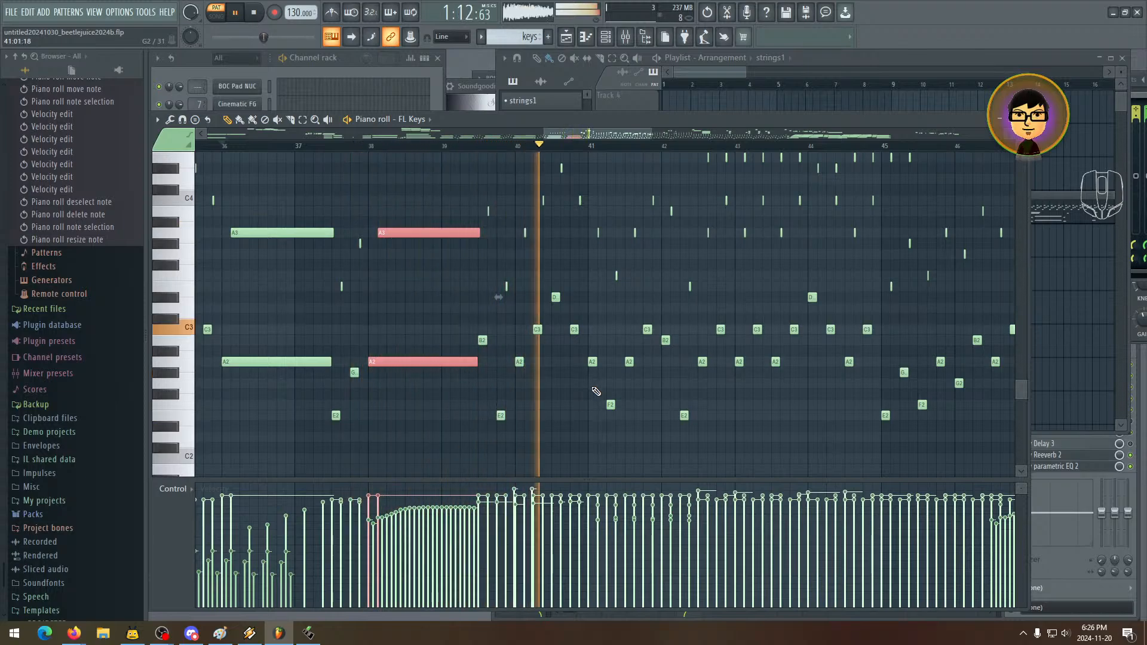
key(space)
- Delete the bass notes after the bar 40 A2 and before the F2 of bar 41, along with their upper octave doubles
drag(575, 339, 363, 353)
click(304, 120)
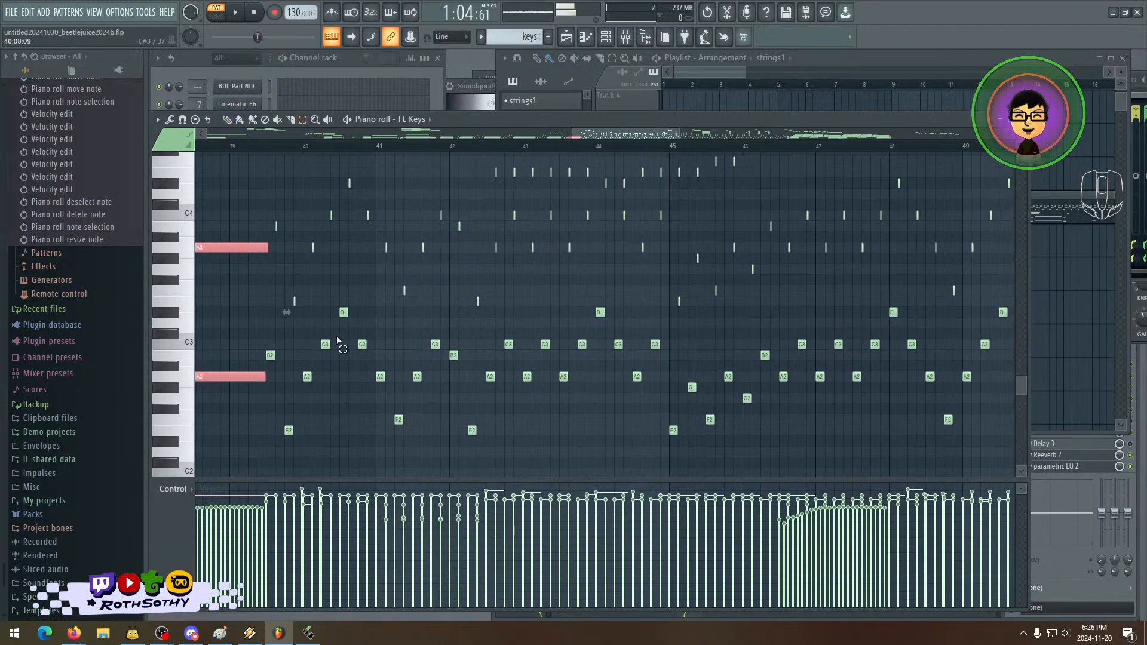
drag(324, 170, 382, 401)
key(Delete)
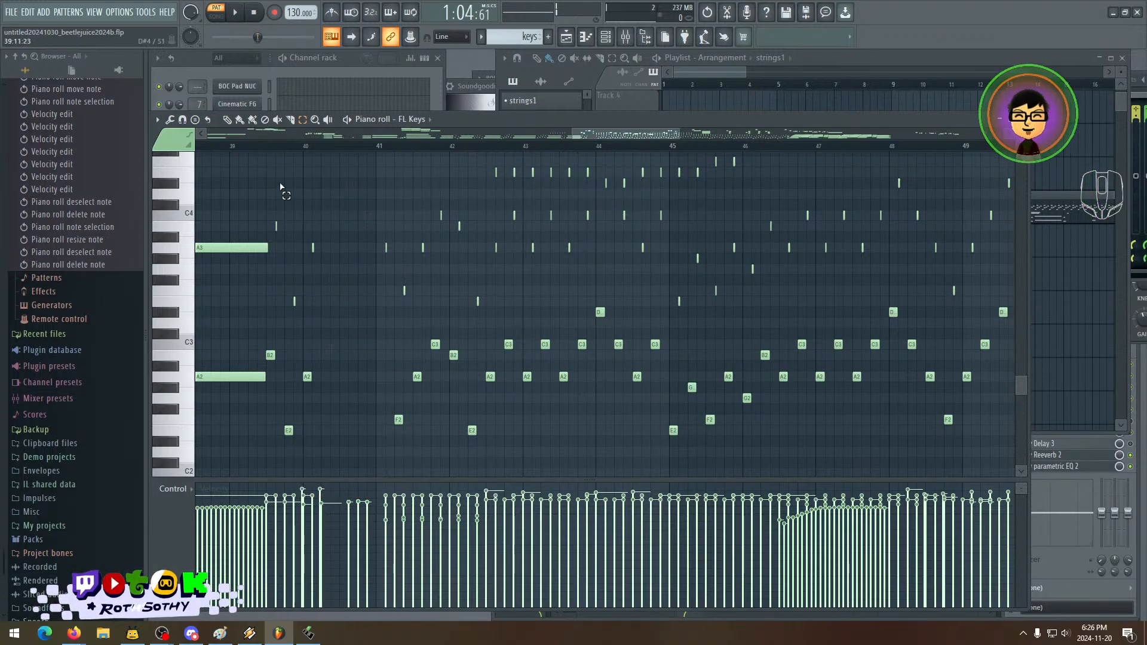
- Lengthen the A2 and A3 notes at bar 40 until the end of that bar
click(227, 120)
click(302, 119)
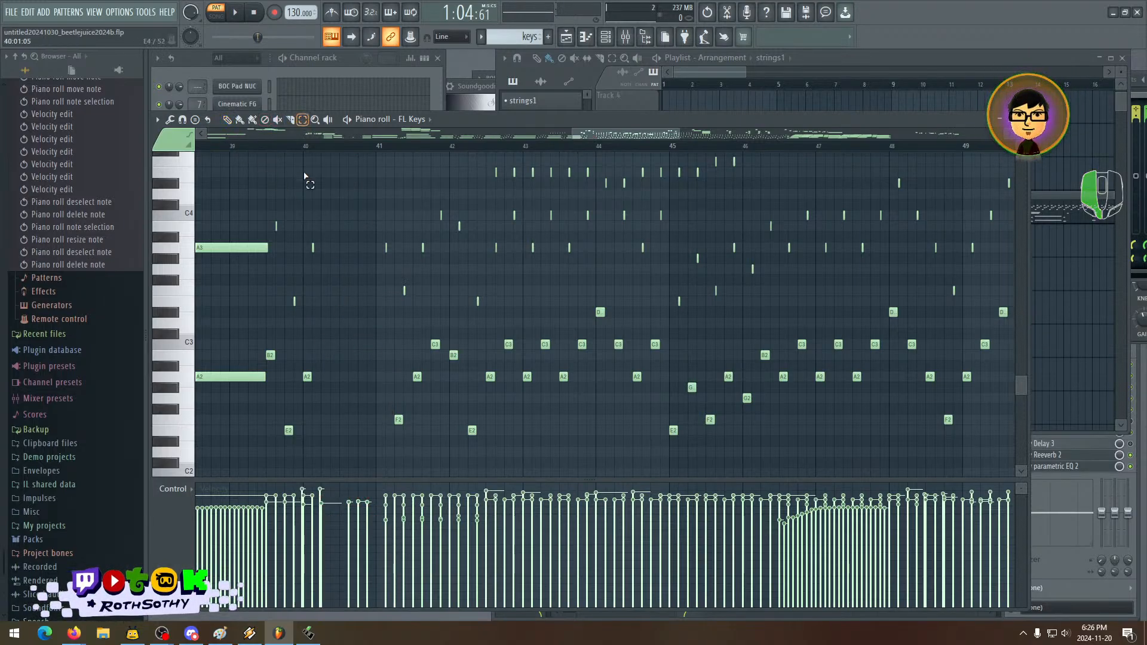
drag(333, 200, 311, 426)
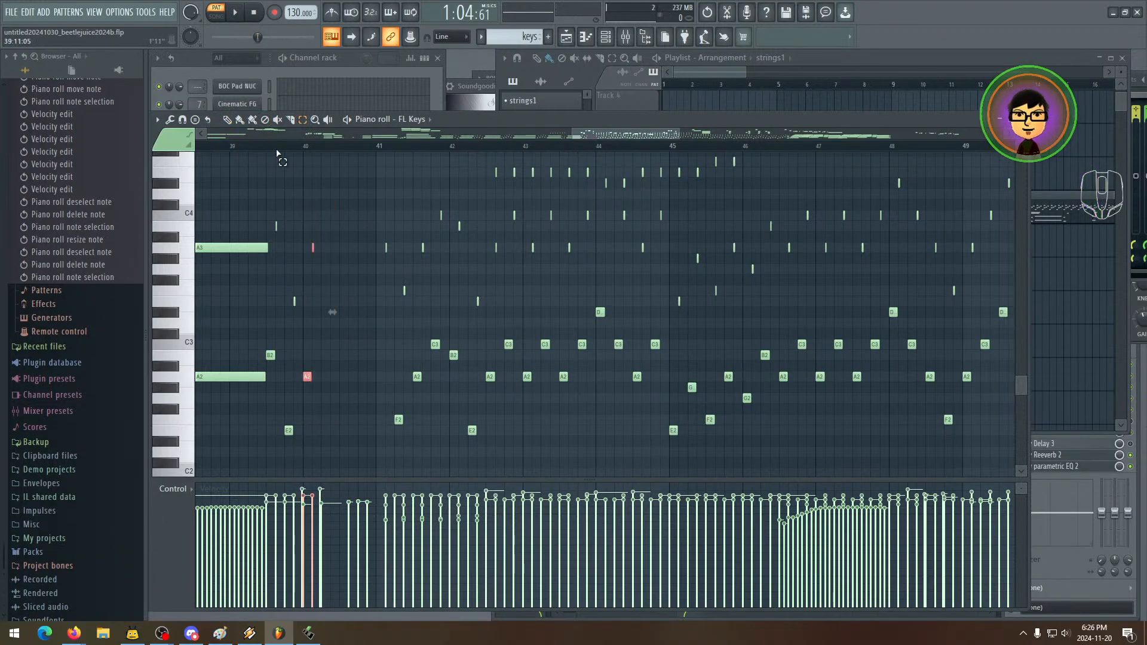
click(311, 377)
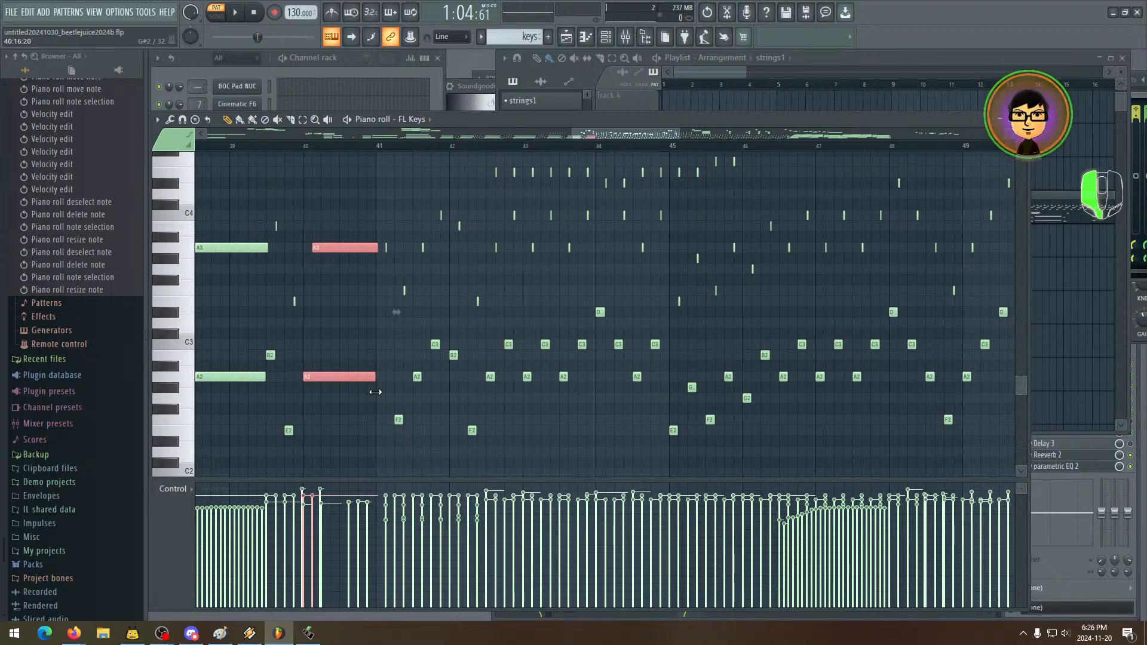
drag(380, 396, 455, 331)
- Play back the passage around bars 40 and 41 to check the lengthened A2 and A3 notes
key(space)
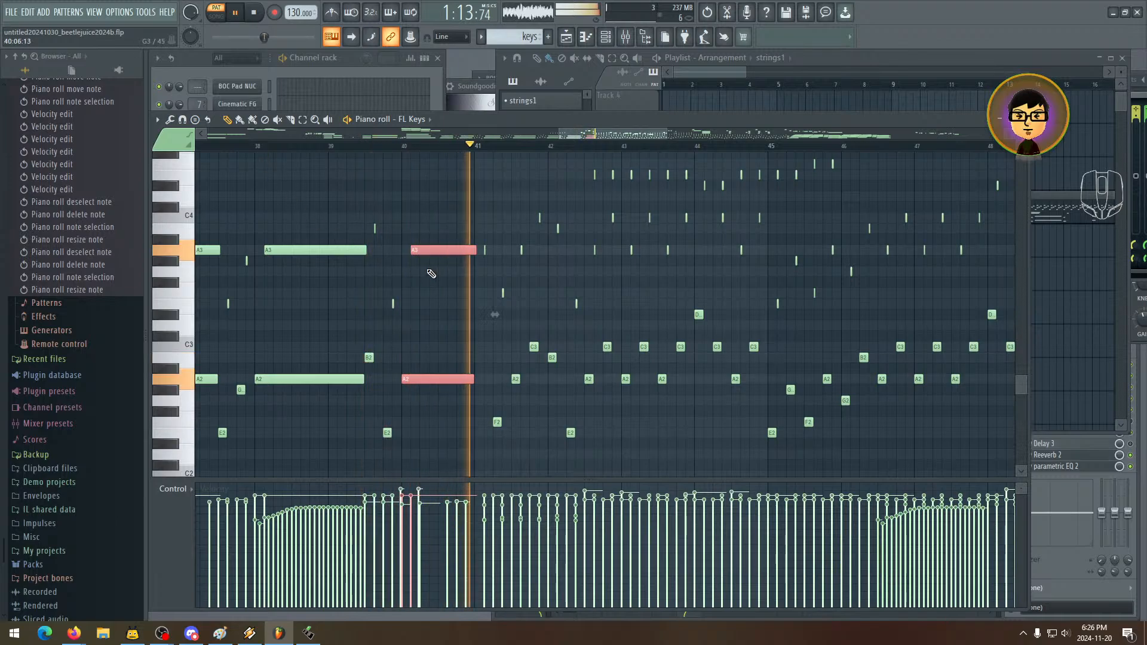
scroll(470, 276, right, 4)
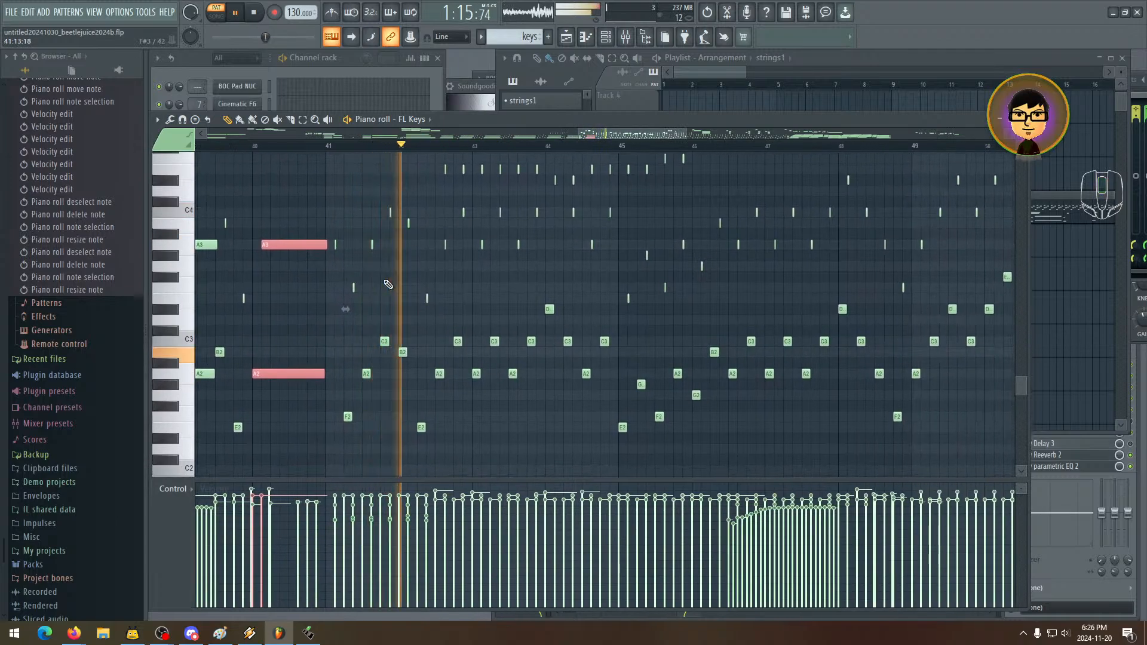
key(space)
drag(384, 262, 453, 251)
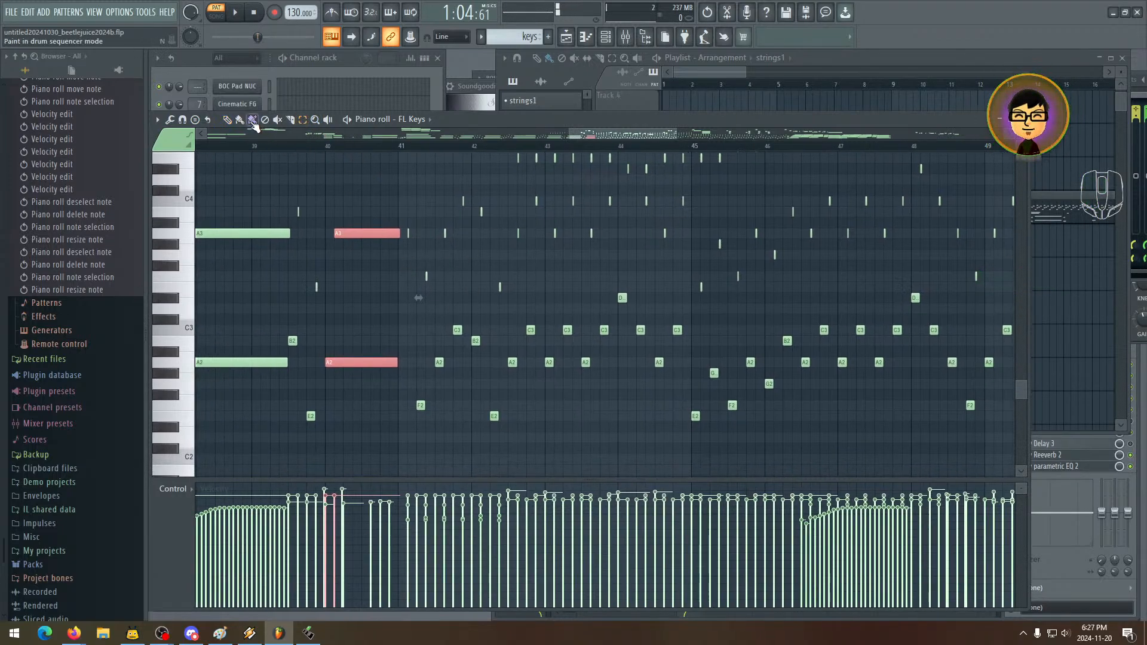
key(space)
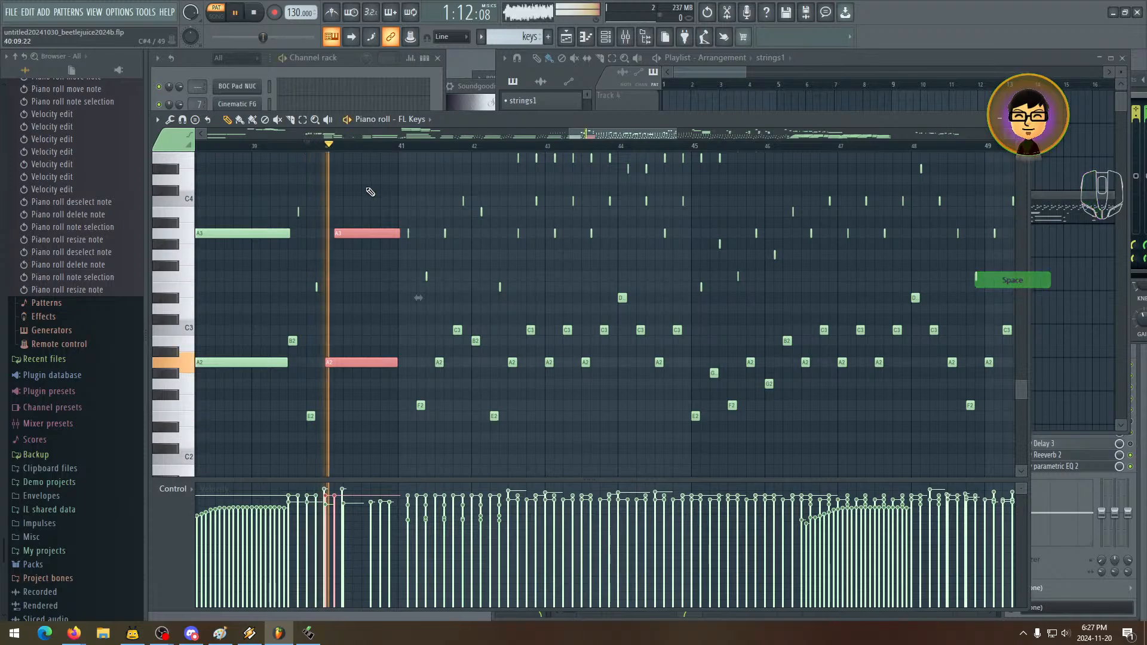
key(space)
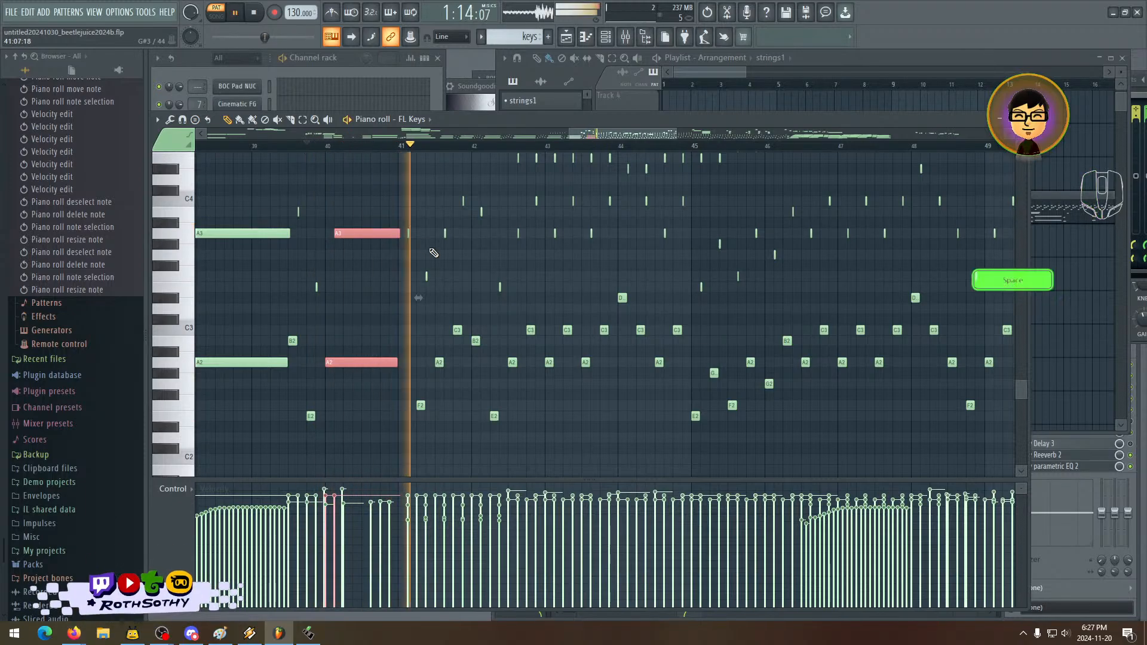
- Set the playback start just before bar 41, listen to the notes leading into bar 42, and clear the note selection
drag(448, 251, 393, 346)
drag(333, 248, 415, 256)
click(385, 146)
key(space)
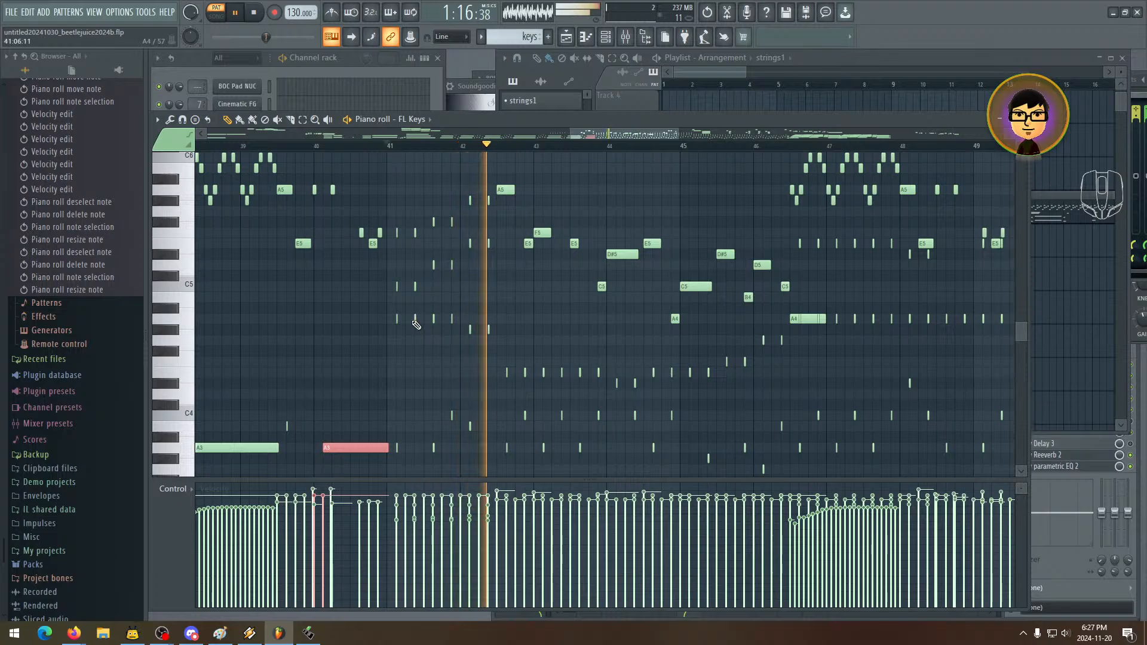
key(space)
drag(429, 322, 390, 165)
drag(444, 289, 470, 421)
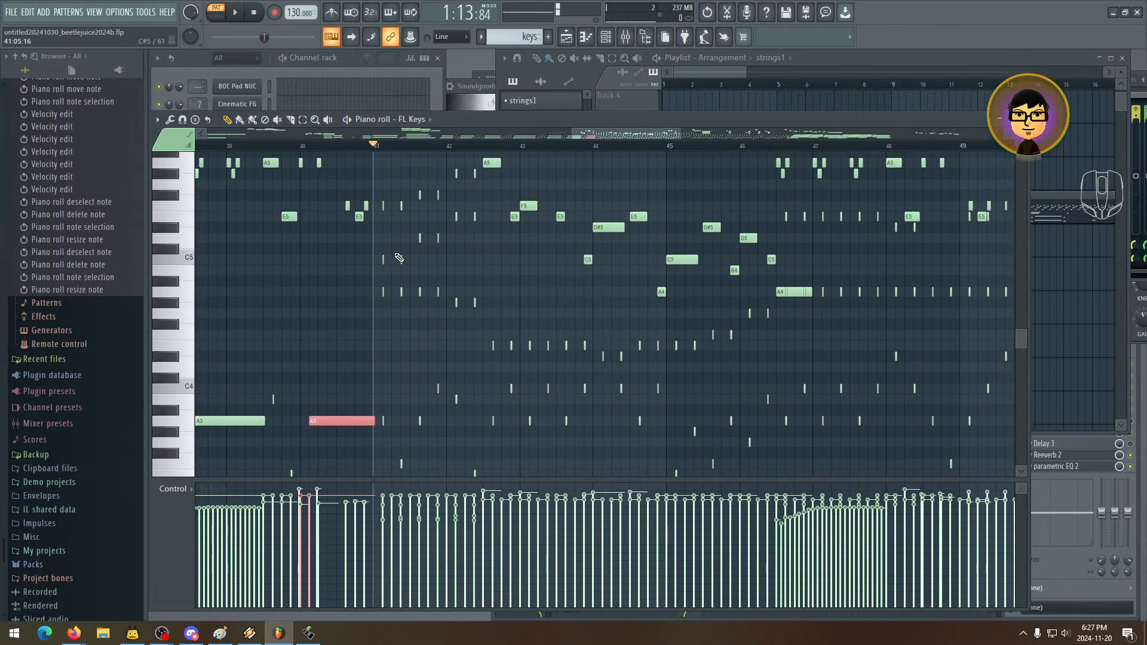
scroll(364, 186, down, 5)
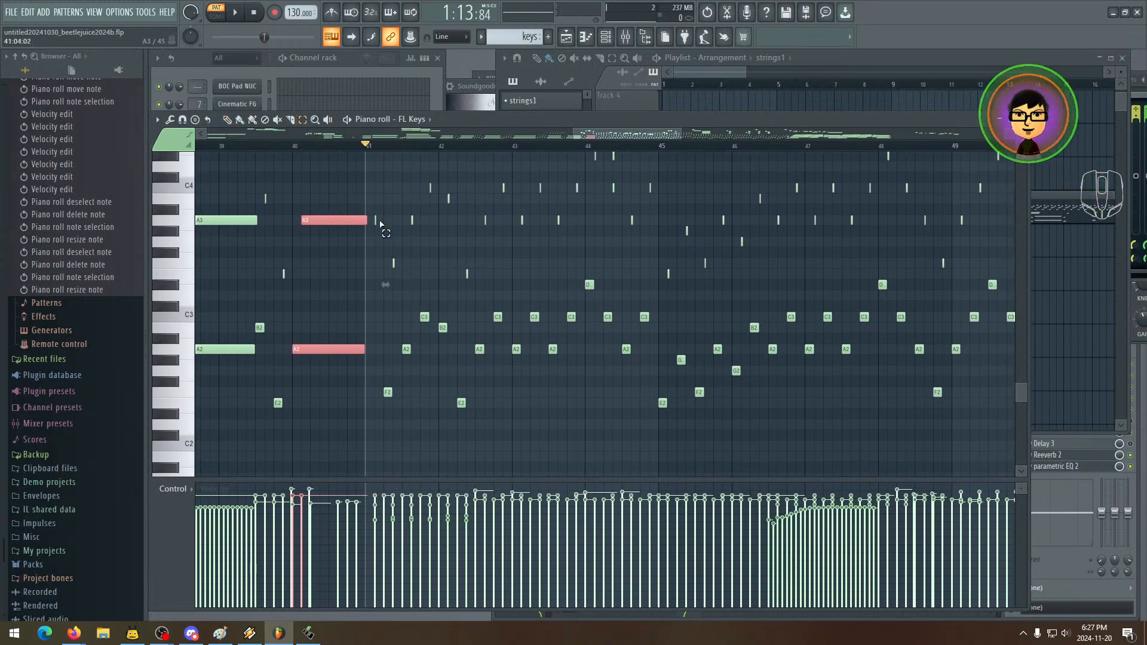
drag(373, 216, 398, 414)
click(290, 144)
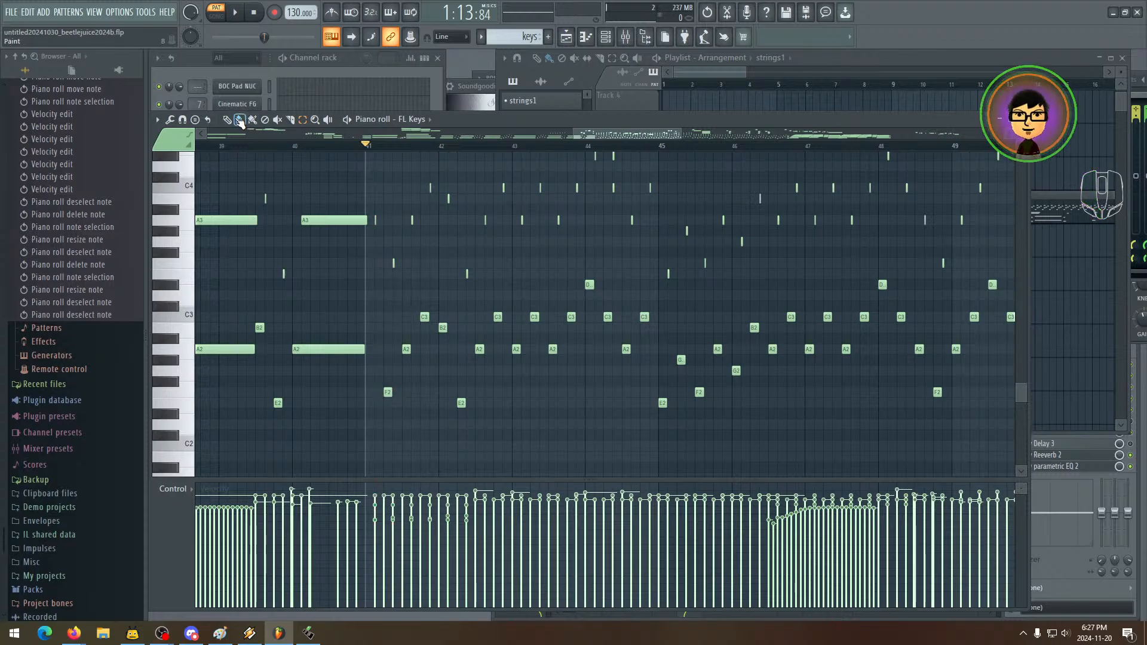
key(space)
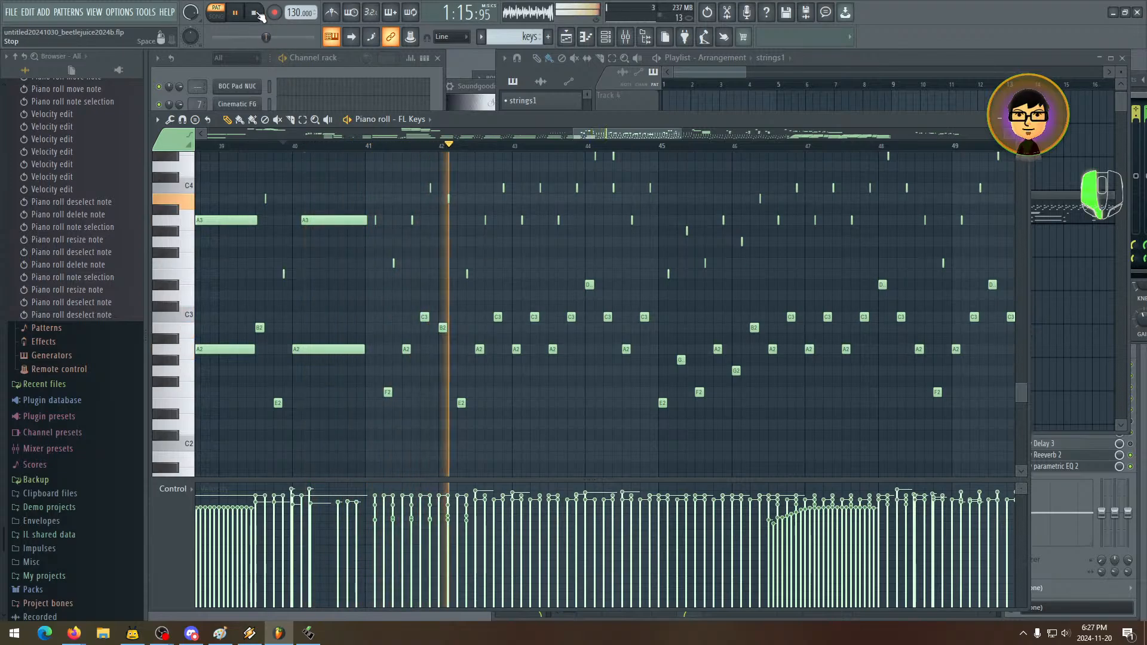
click(258, 12)
- Delete the alternating C3 and A2 notes from late bar 42 through bar 43, together with their octave doubles
scroll(525, 379, right, 3)
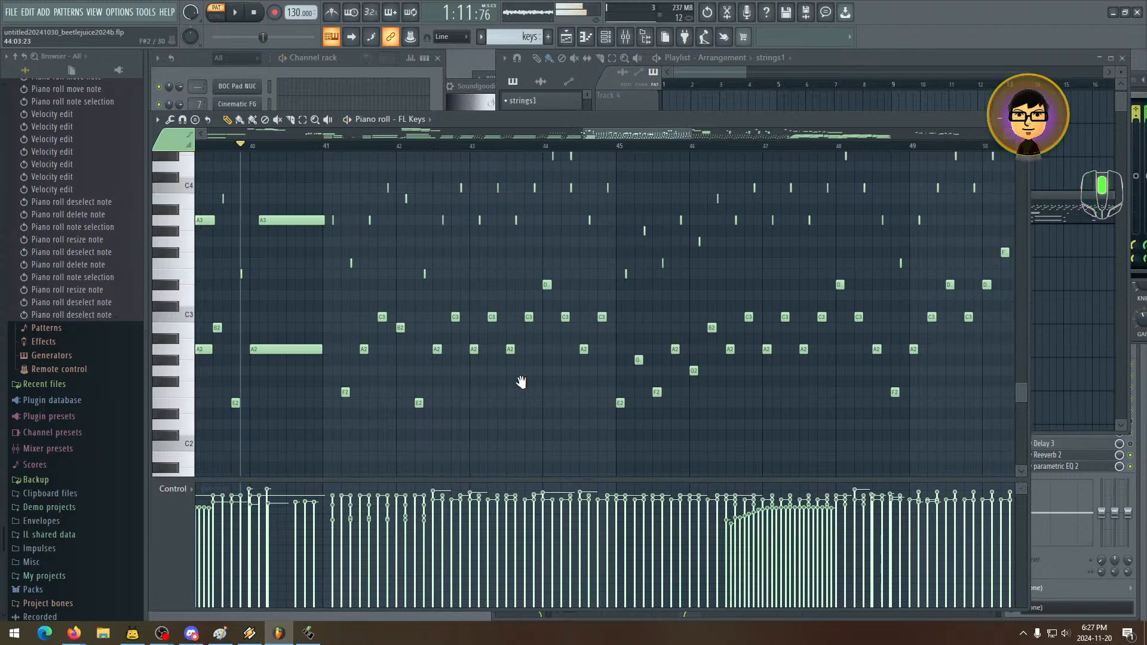
scroll(368, 264, up, 1)
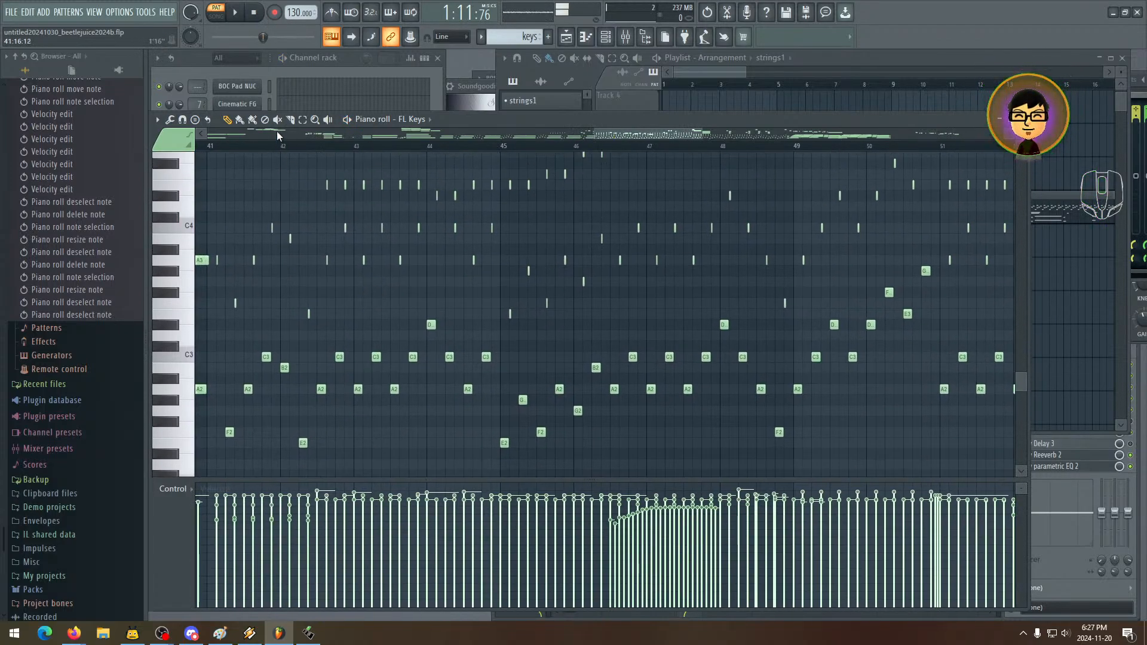
click(304, 120)
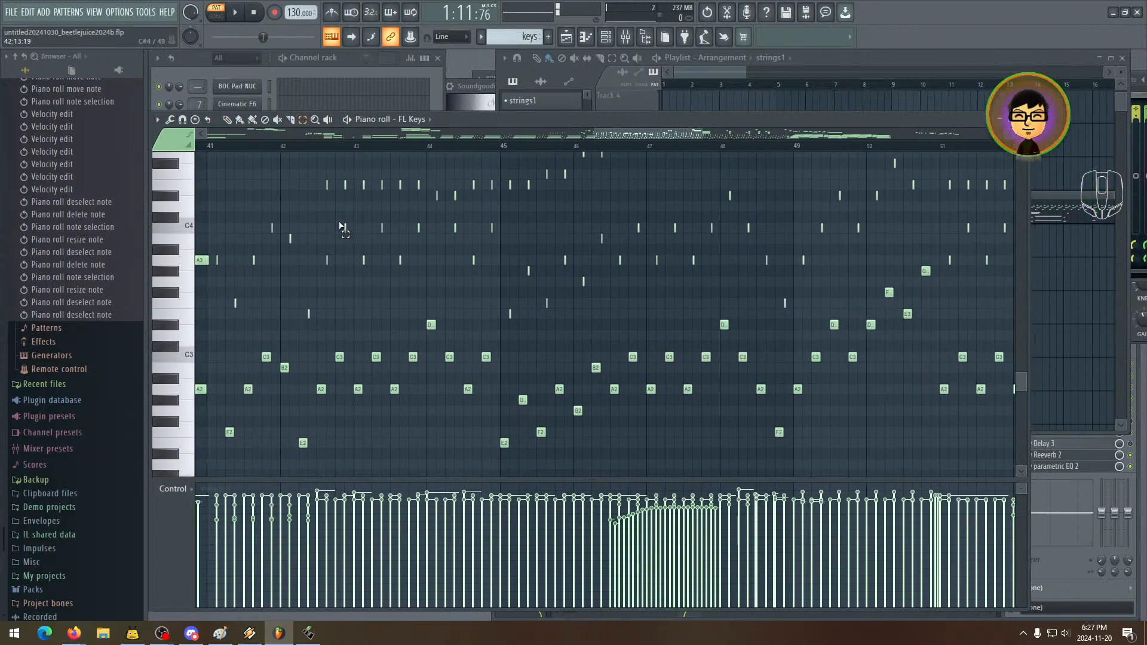
drag(341, 224, 423, 426)
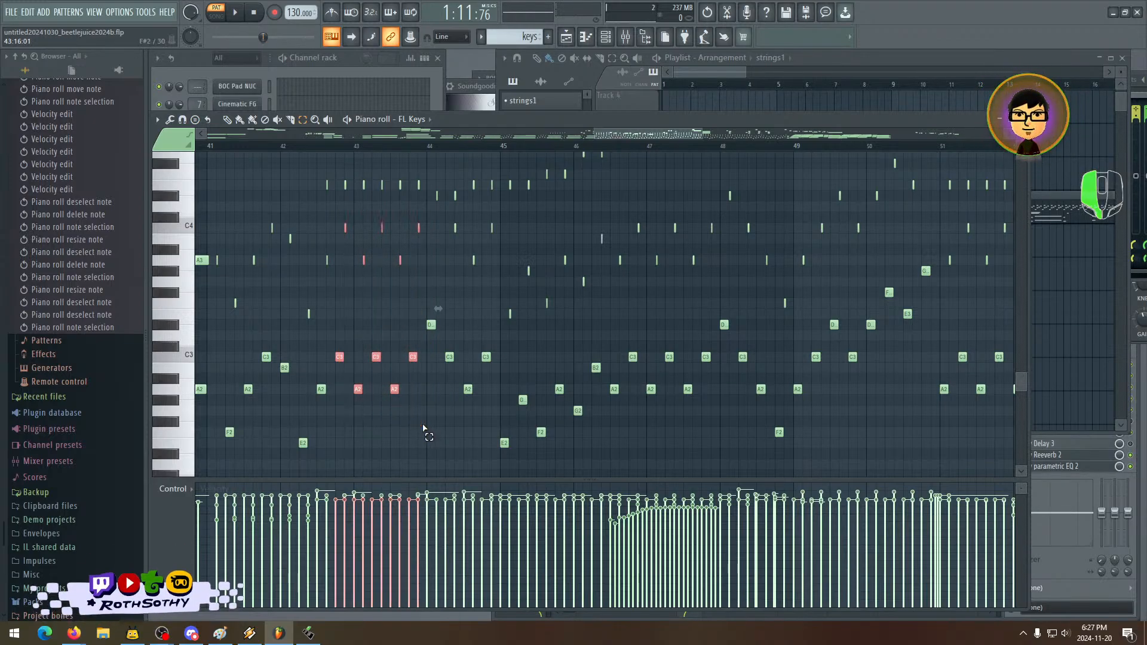
key(Delete)
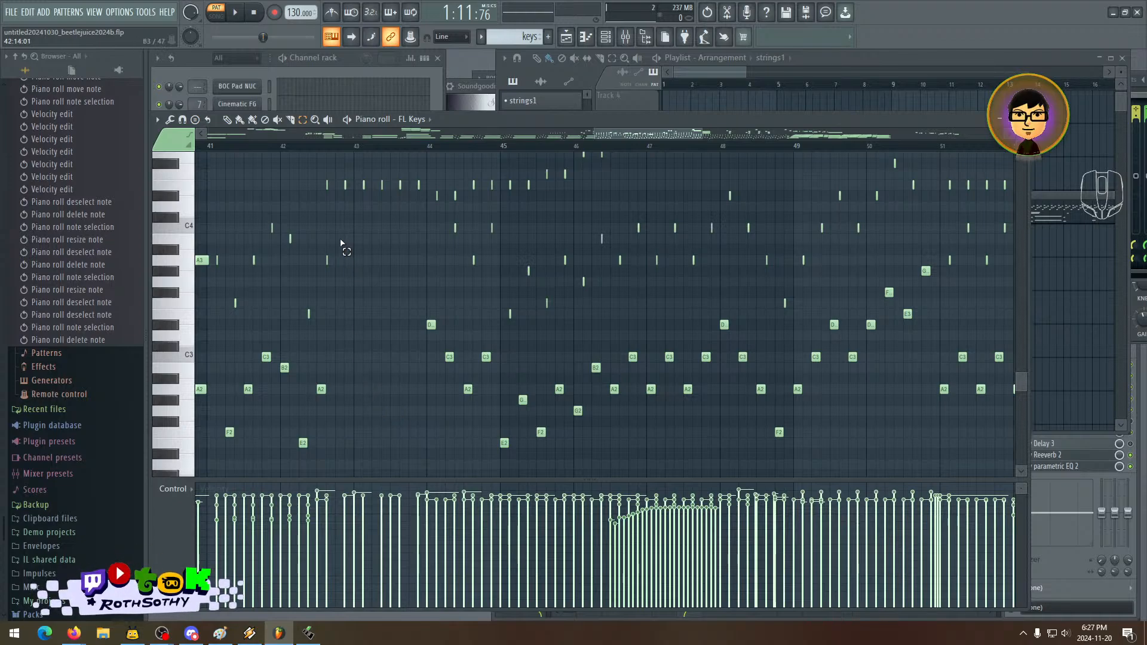
- Lengthen the A2 and A3 notes late in bar 42 until just before bar 44, and play the result
drag(340, 235, 323, 443)
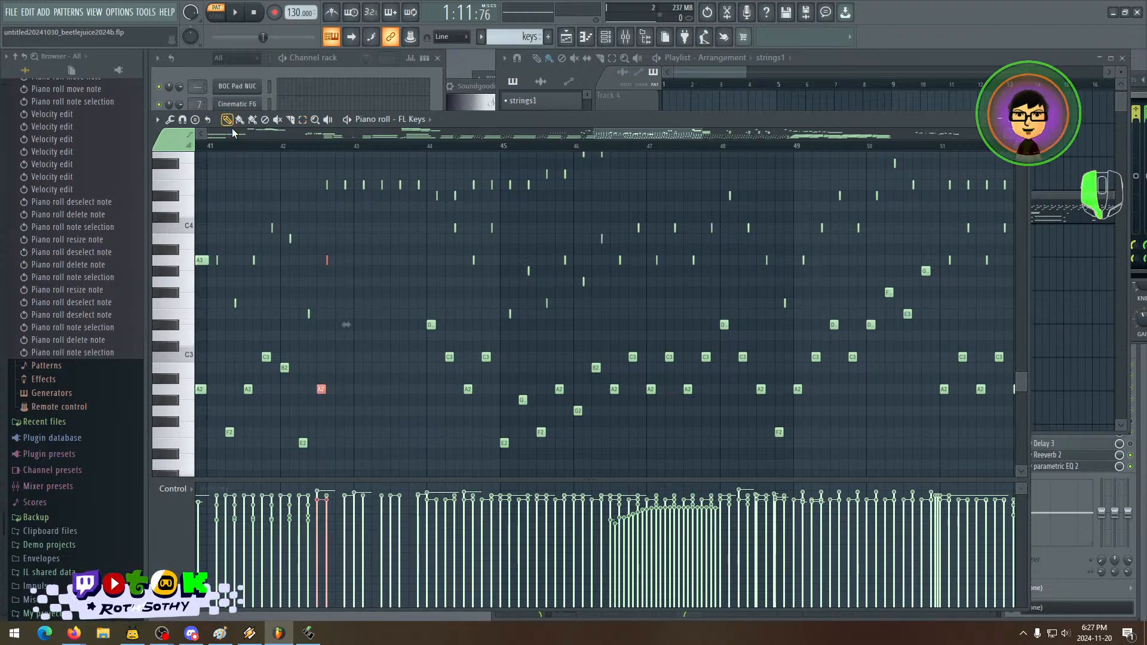
drag(325, 390, 409, 406)
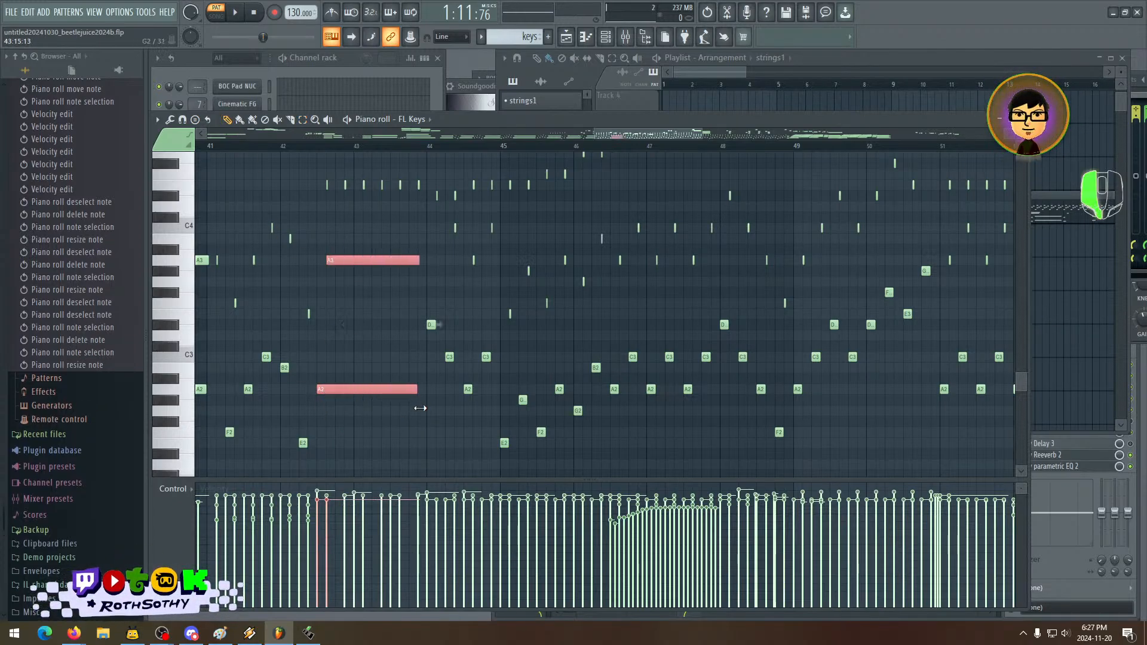
key(space)
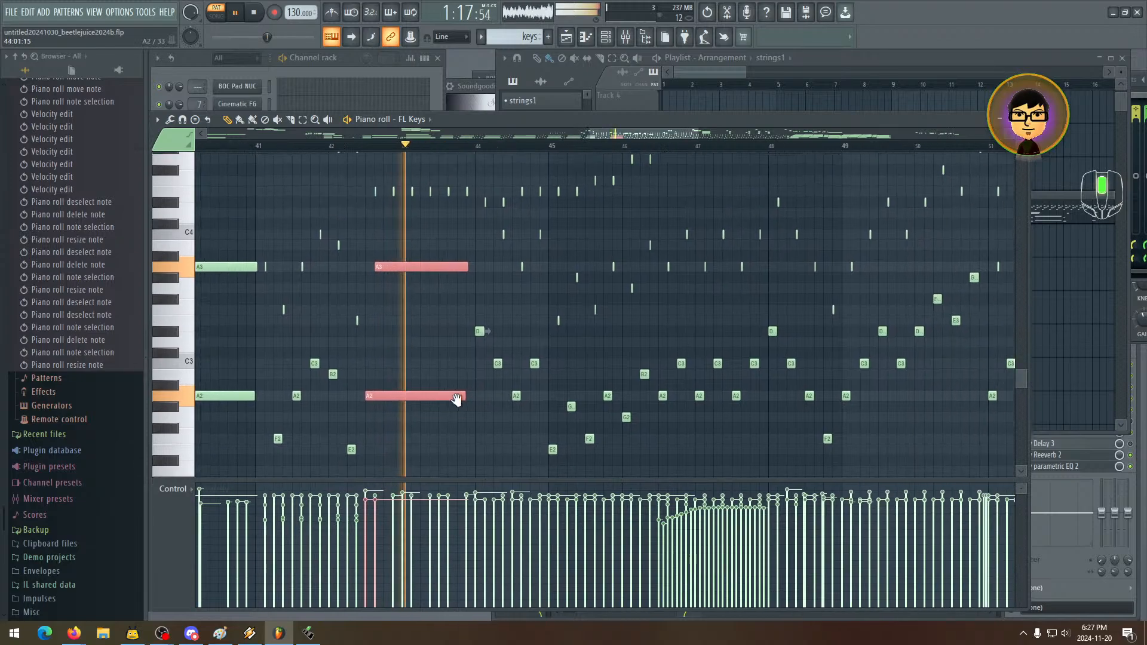
scroll(478, 388, up, 6)
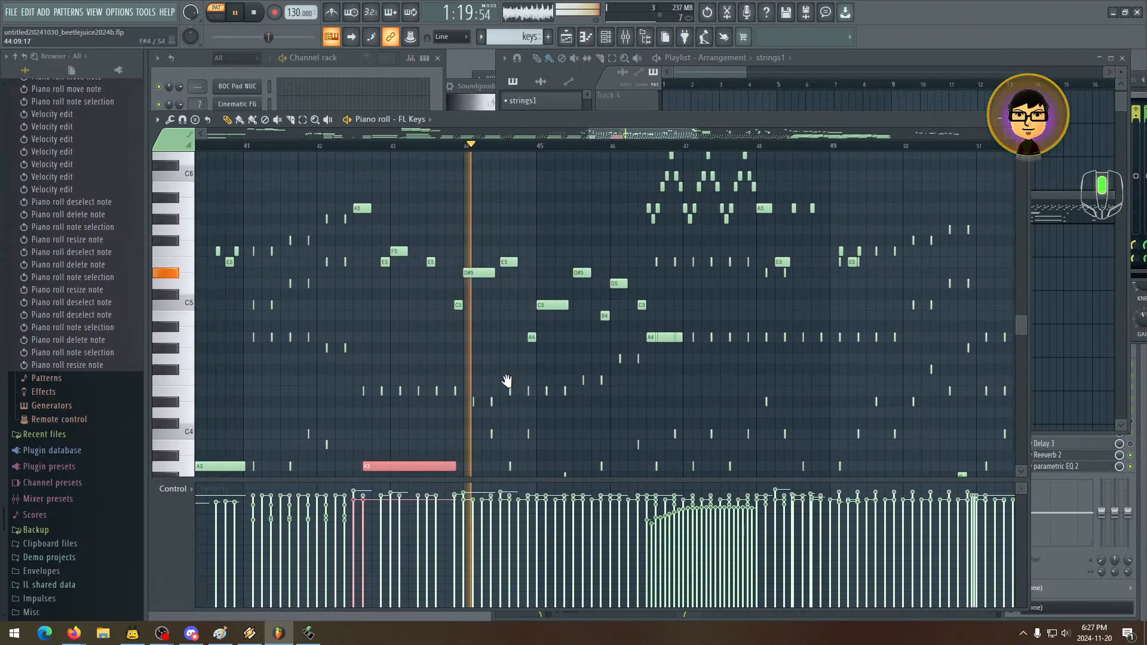
key(space)
- Save the project
scroll(488, 268, up, 3)
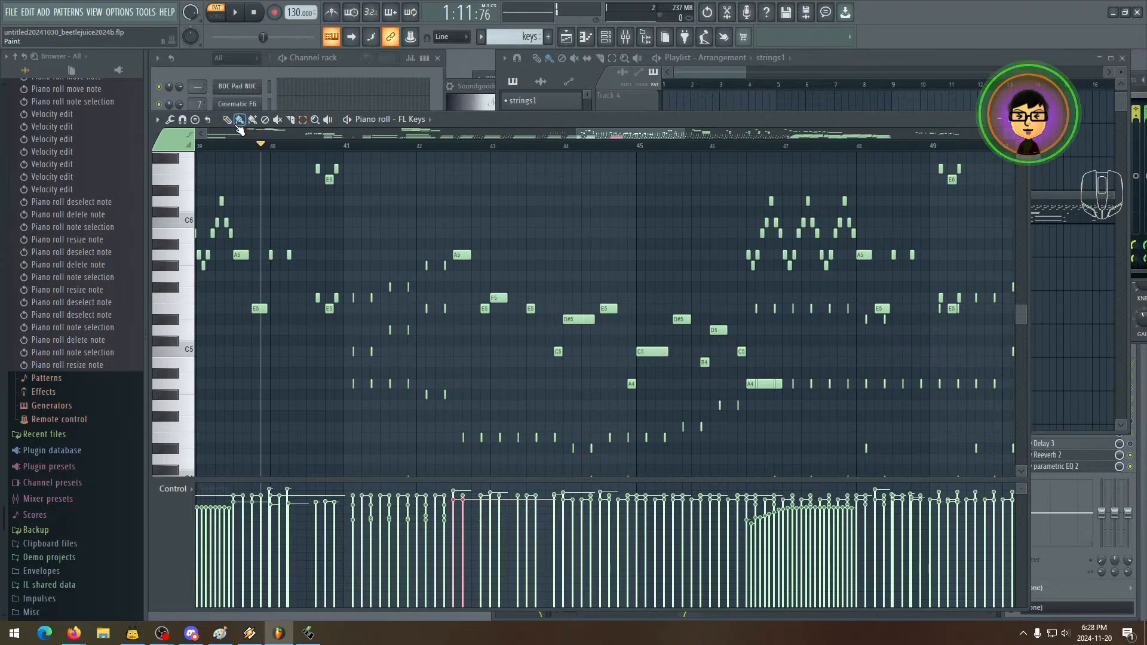
mouse_move(494, 224)
mouse_down()
mouse_move(430, 216)
mouse_move(510, 328)
mouse_move(456, 289)
mouse_up()
key(ctrl+s)
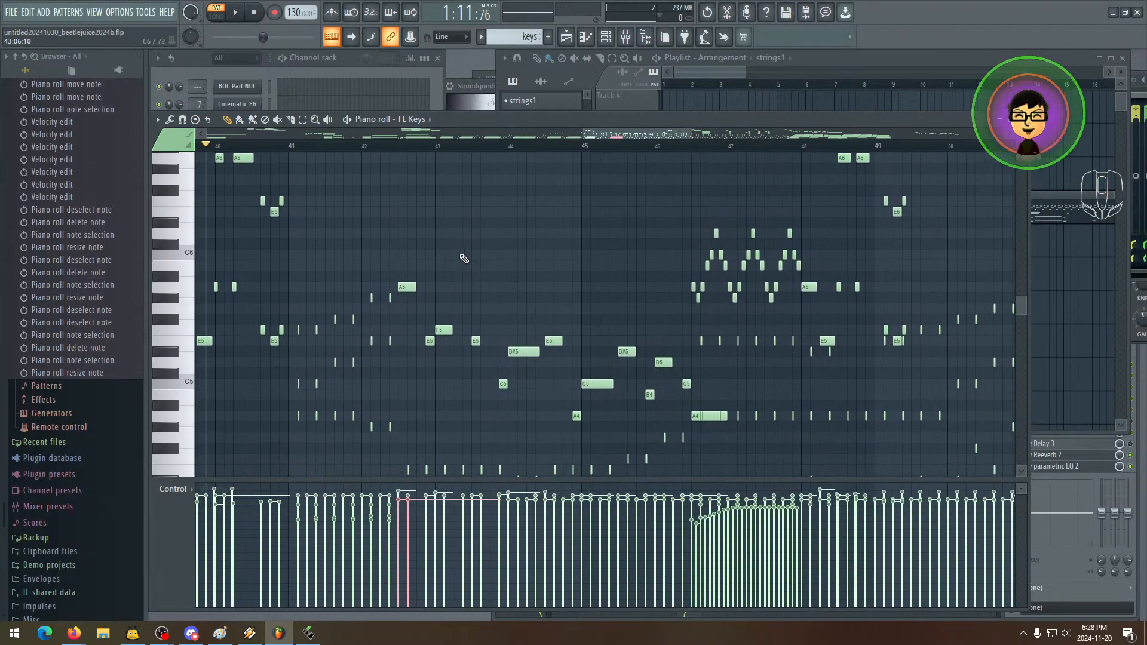
- Play back the melody from the middle of bar 42 into bar 43 to check it against the held bass notes
key(space)
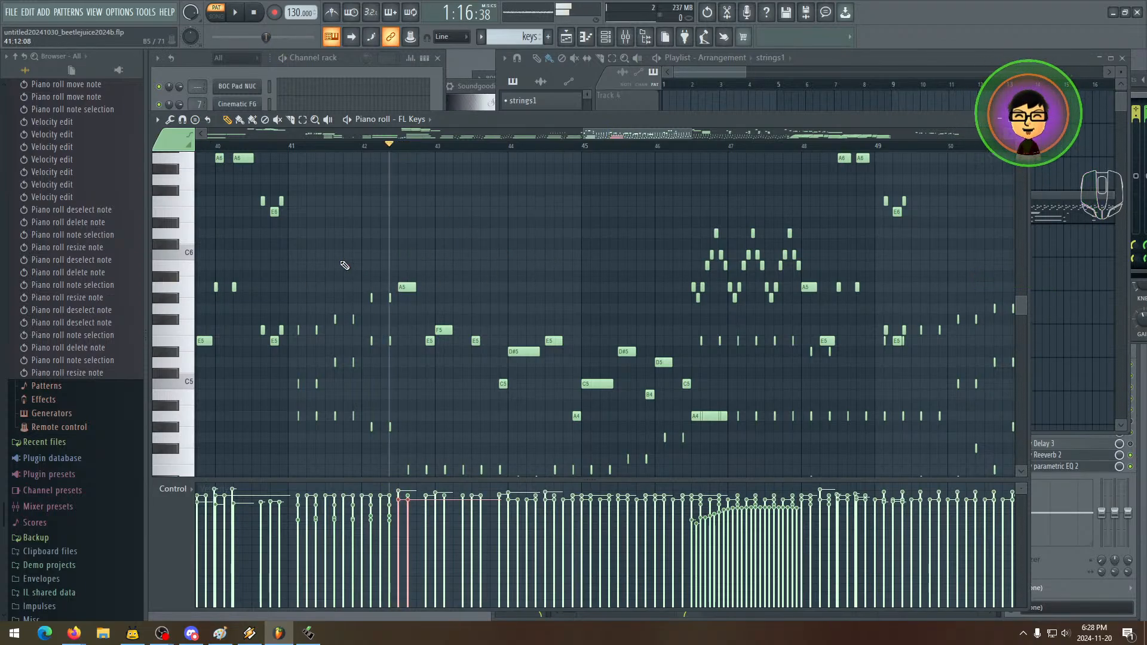
drag(517, 319, 548, 344)
key(space)
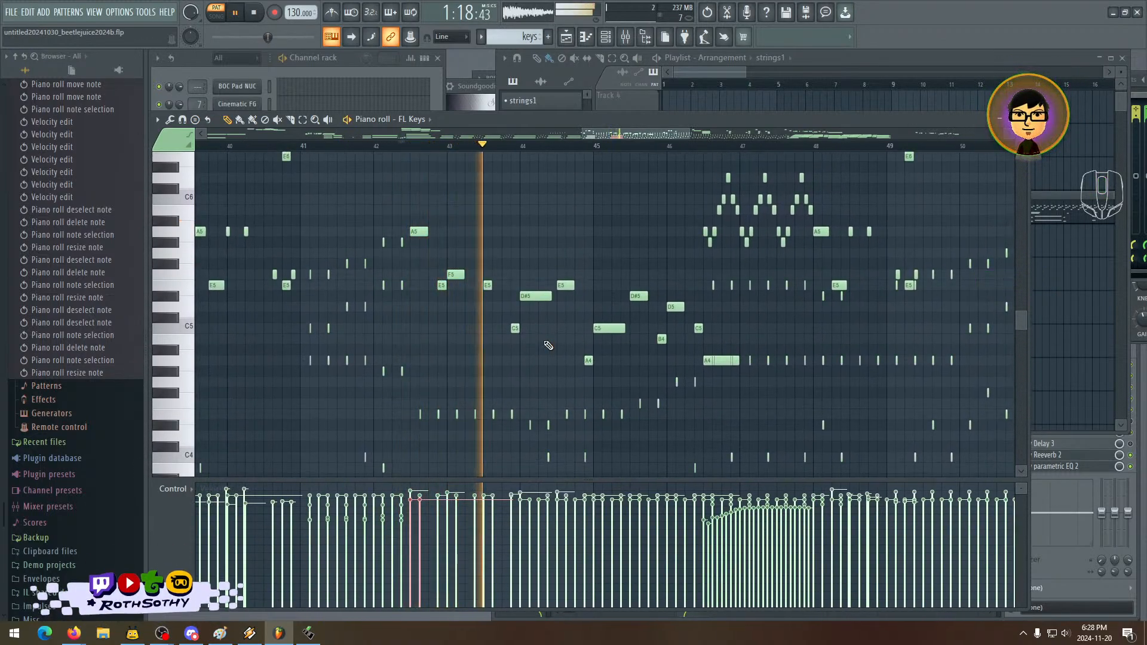
key(space)
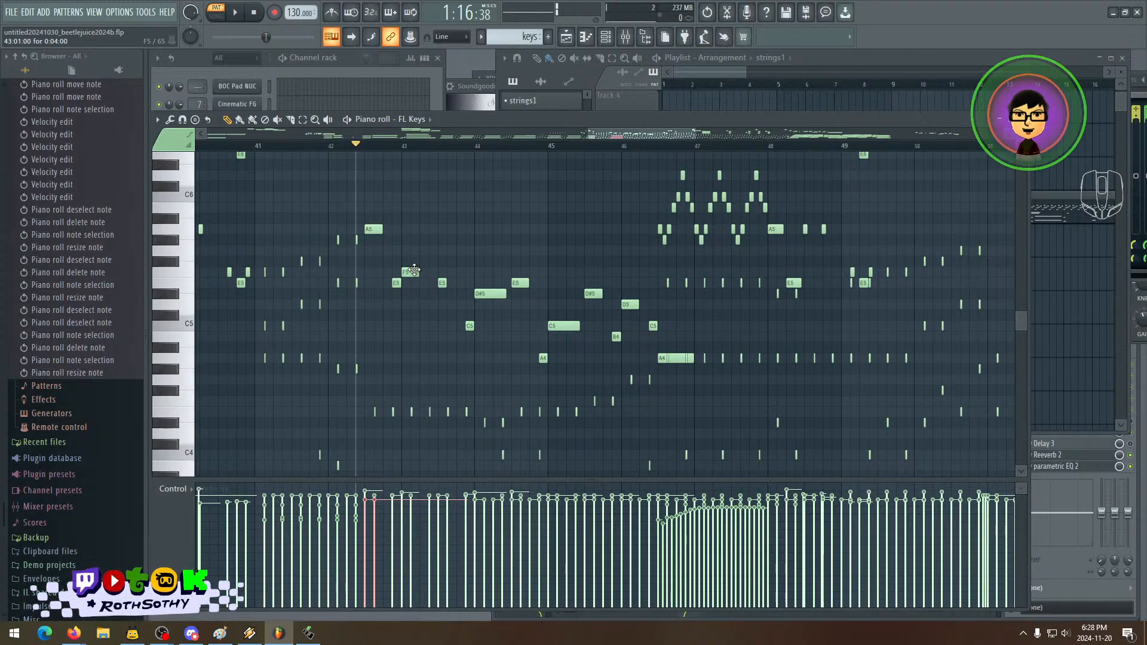
click(373, 230)
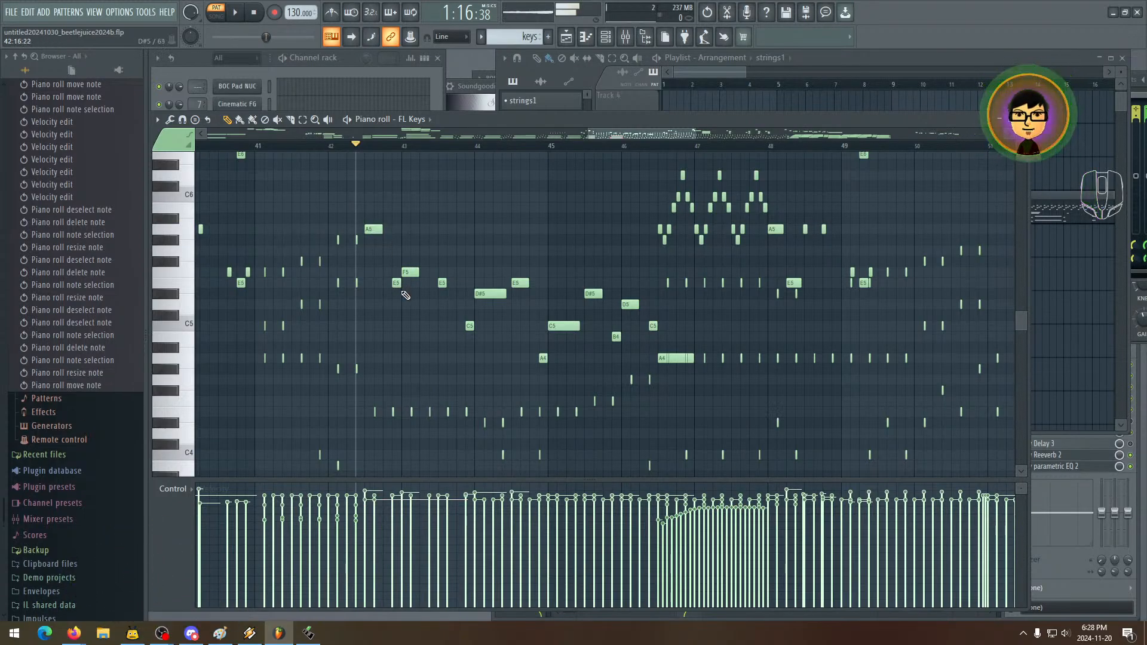
click(374, 231)
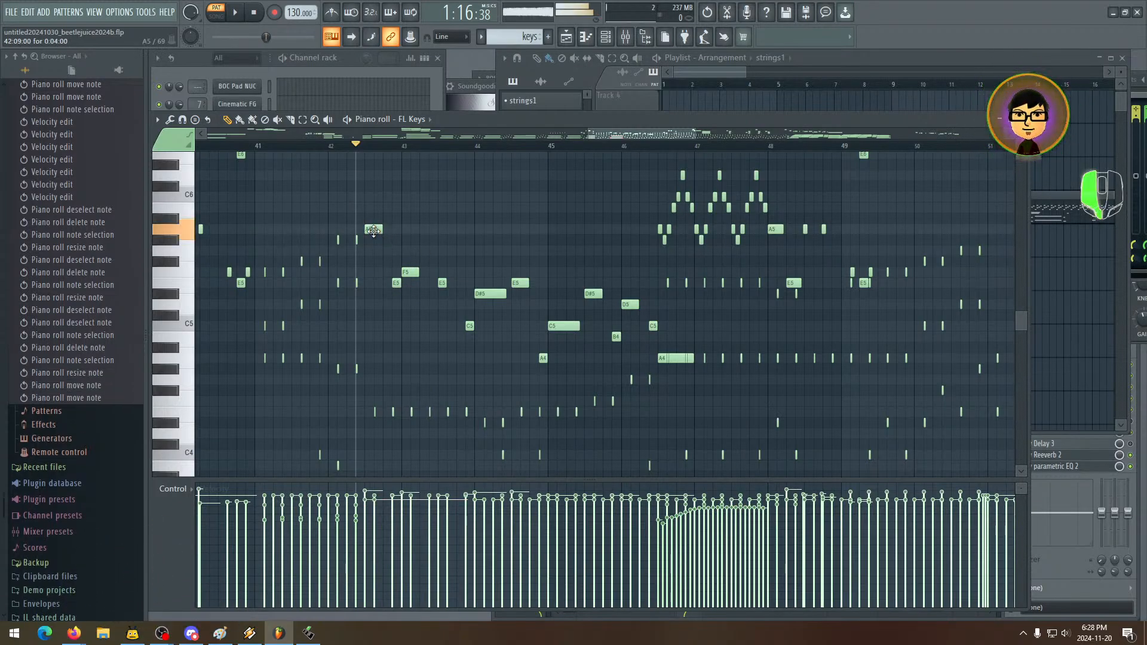
drag(374, 231, 373, 261)
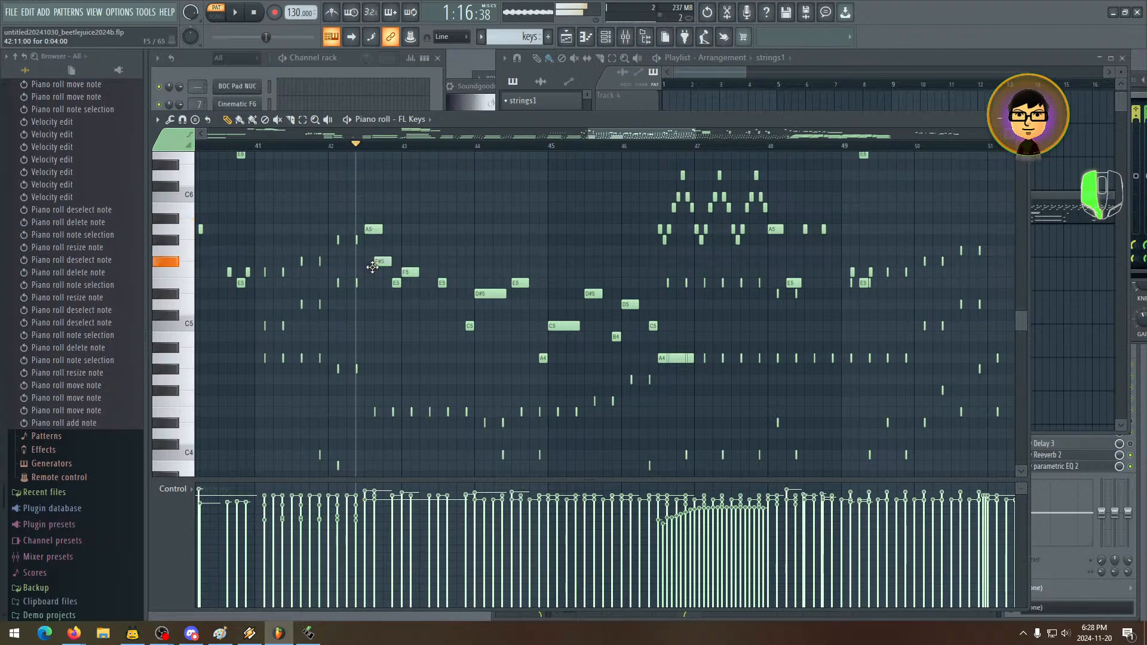
right_click(380, 273)
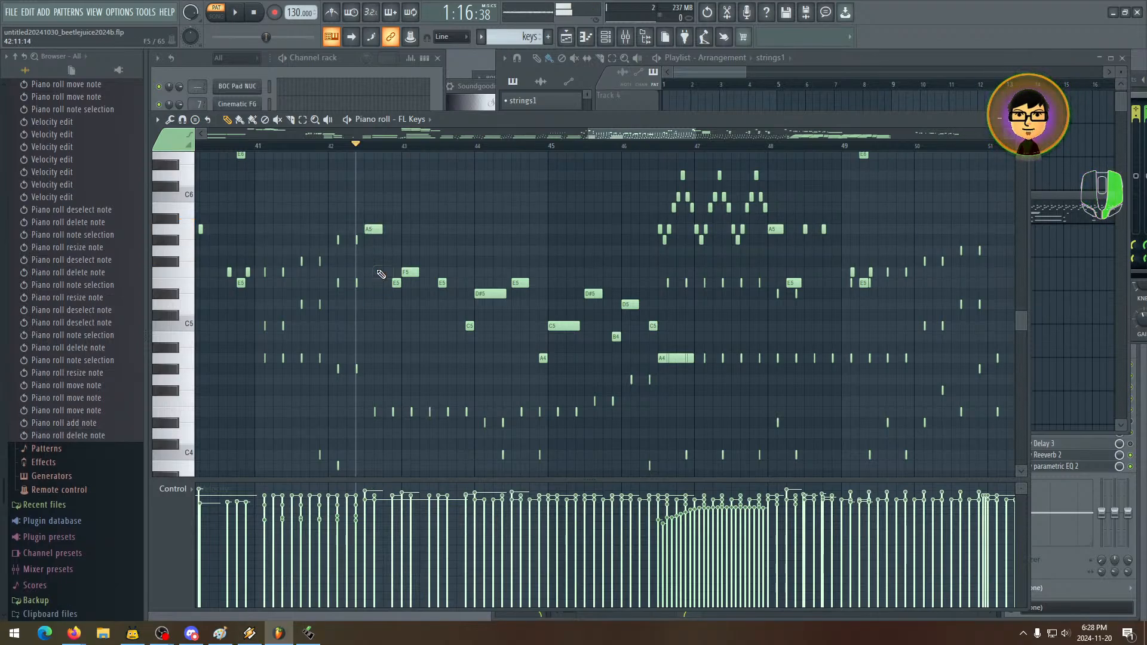
click(367, 227)
drag(367, 227, 384, 273)
right_click(384, 273)
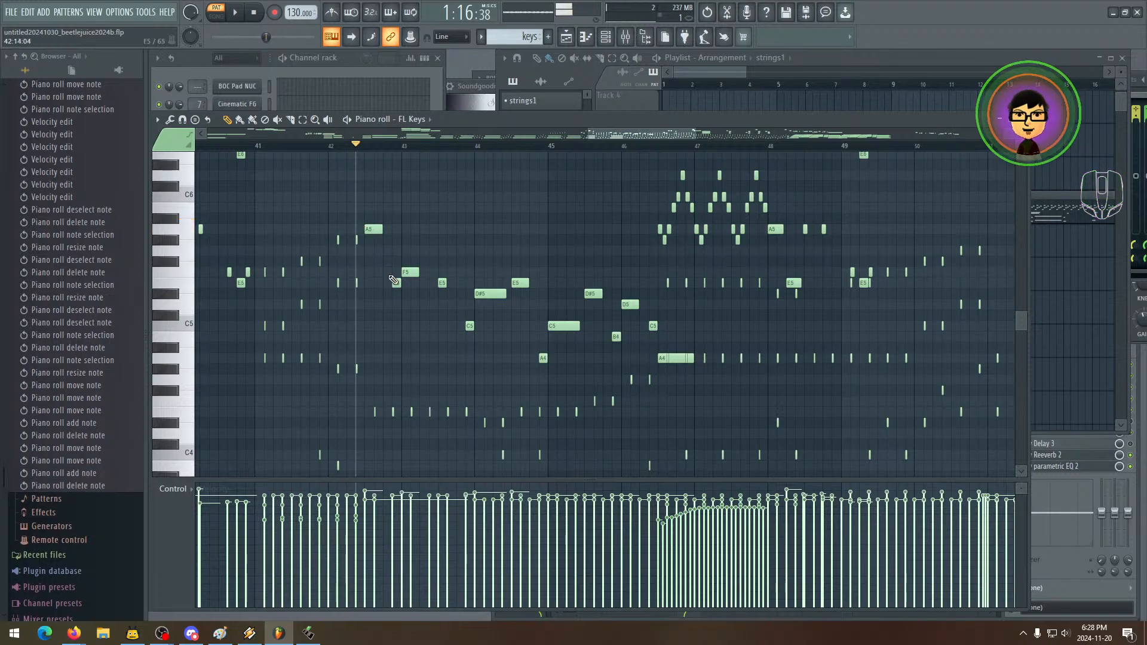
- Look over and replay the melody phrase that starts on the A5 note late in bar 42
key(space)
key(space)
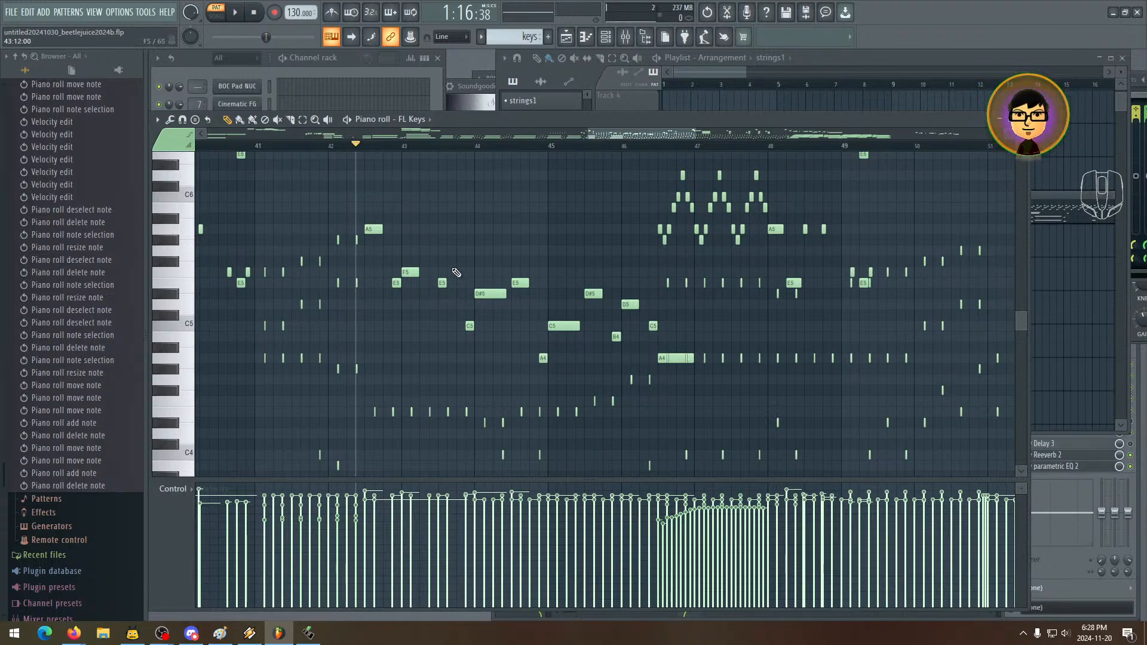
mouse_move(452, 291)
mouse_down()
mouse_move(426, 255)
mouse_move(440, 277)
mouse_move(432, 263)
mouse_up()
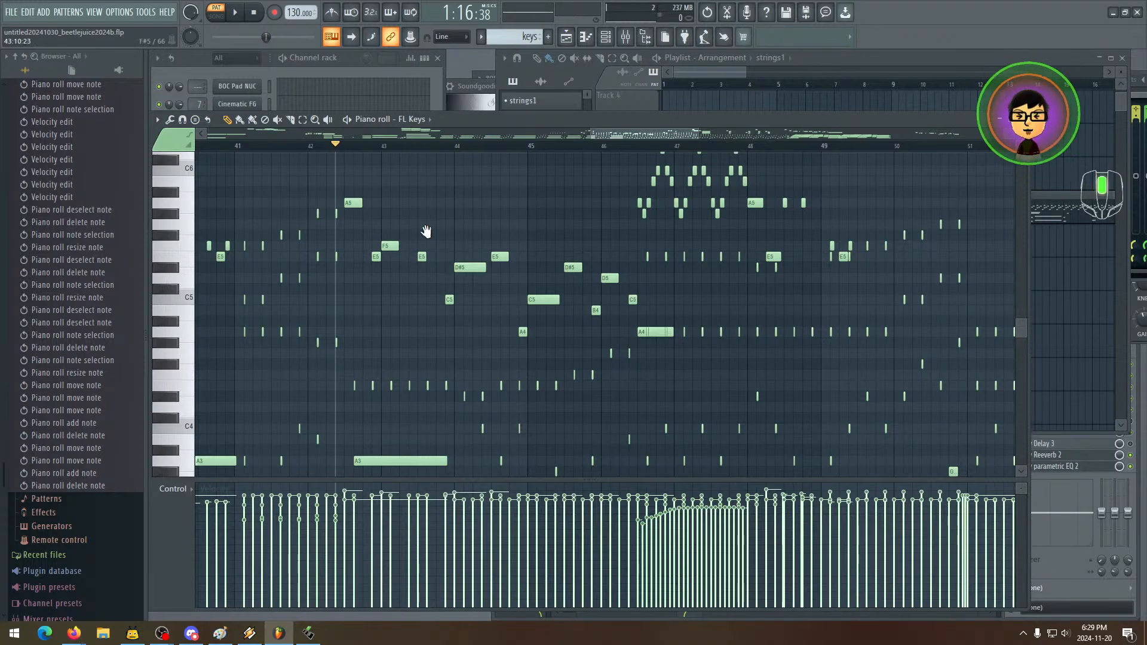
drag(426, 232, 426, 229)
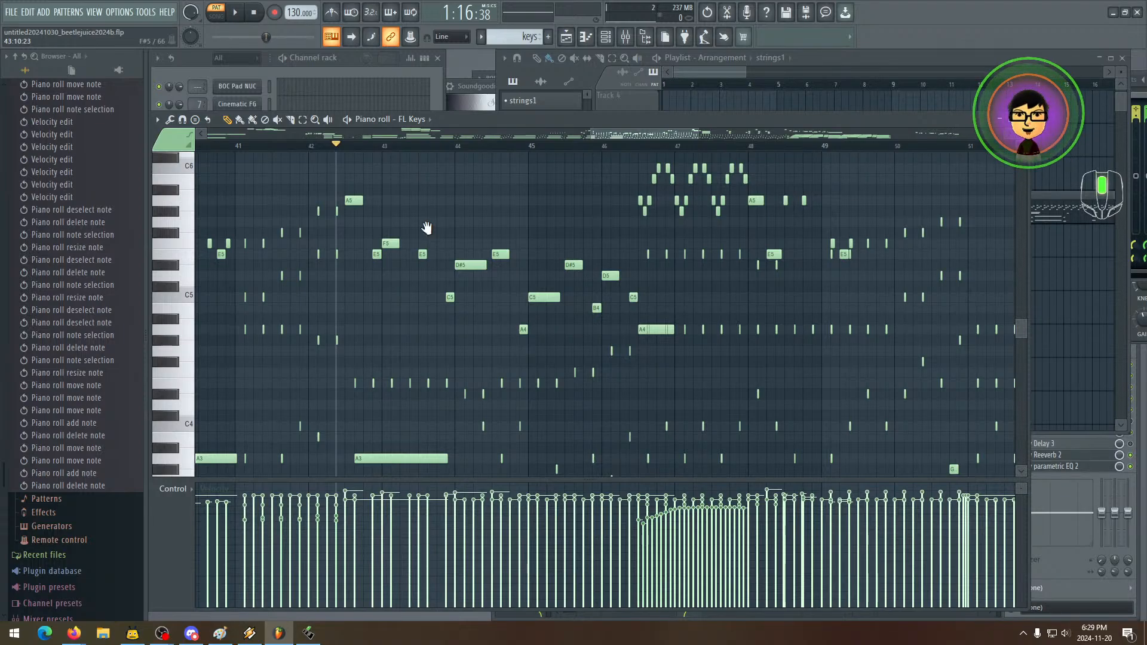
drag(427, 229, 424, 237)
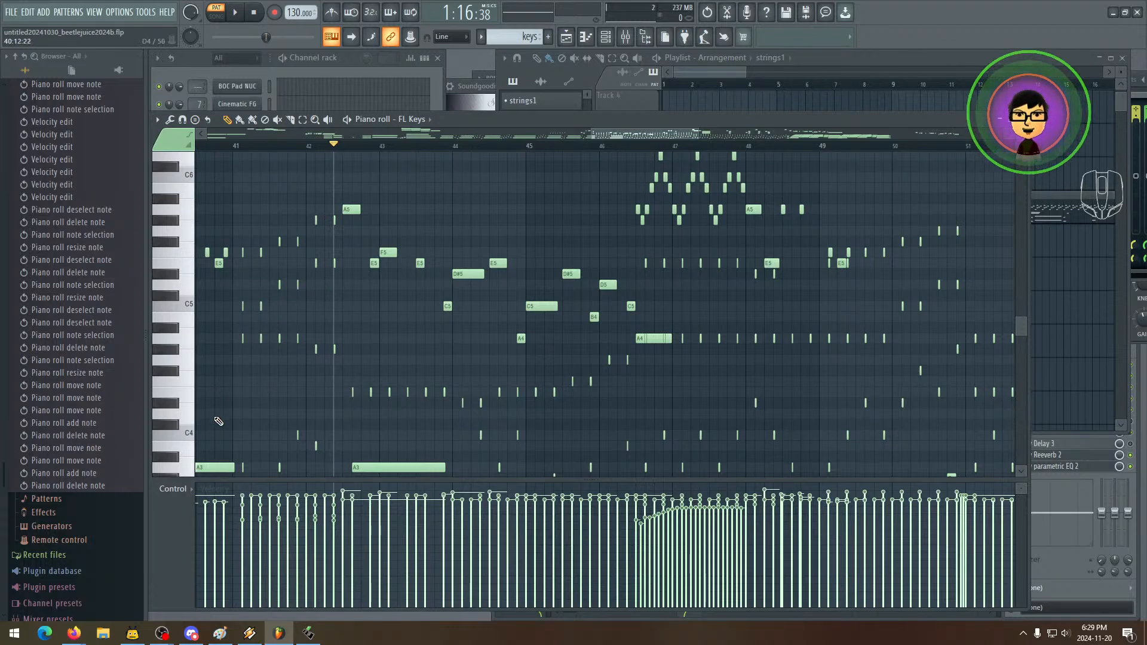
mouse_move(403, 278)
mouse_down()
mouse_move(392, 291)
mouse_move(367, 258)
mouse_move(413, 253)
mouse_move(359, 224)
mouse_move(386, 232)
mouse_up()
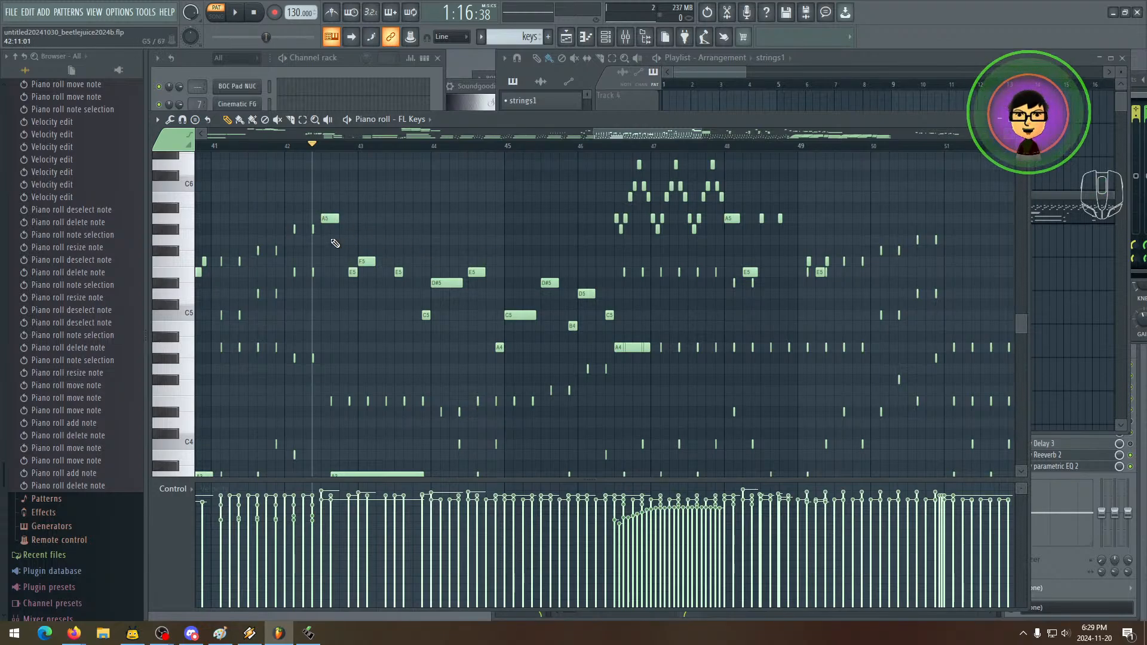
mouse_move(369, 247)
mouse_down()
mouse_move(384, 225)
mouse_move(375, 255)
mouse_up()
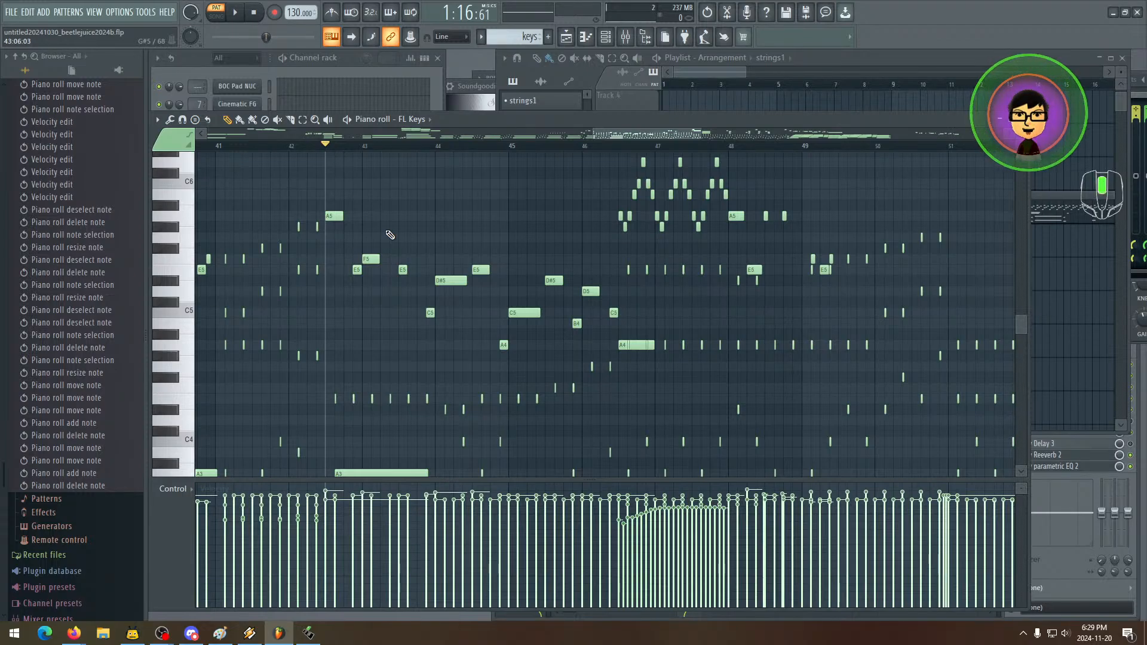
scroll(390, 235, down, 1)
key(space)
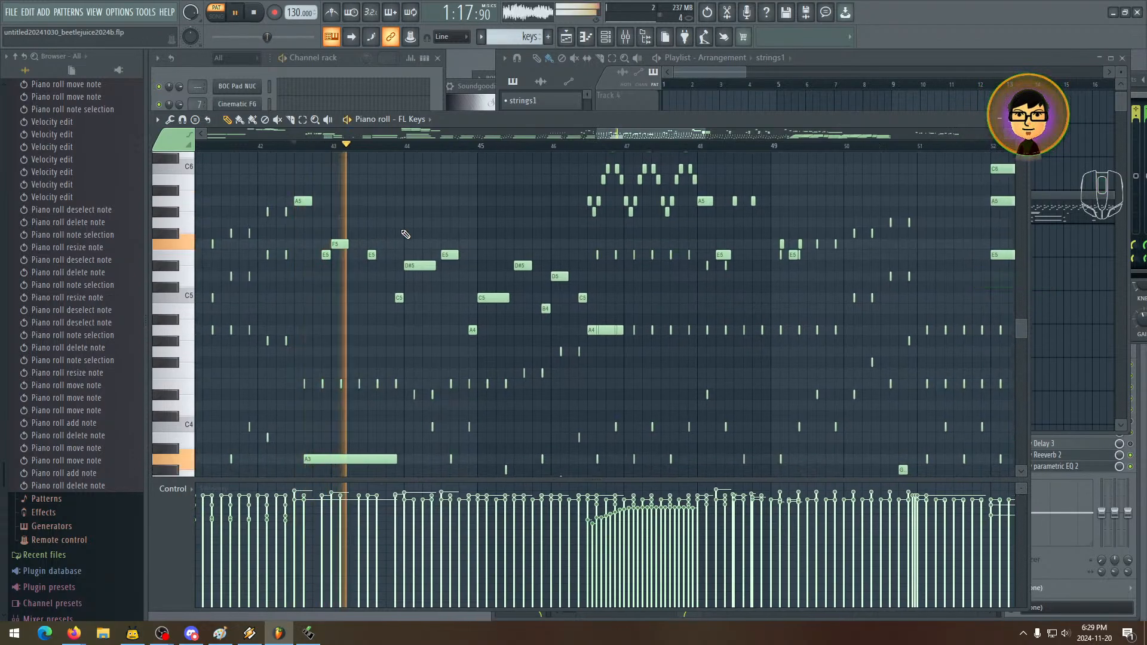
key(space)
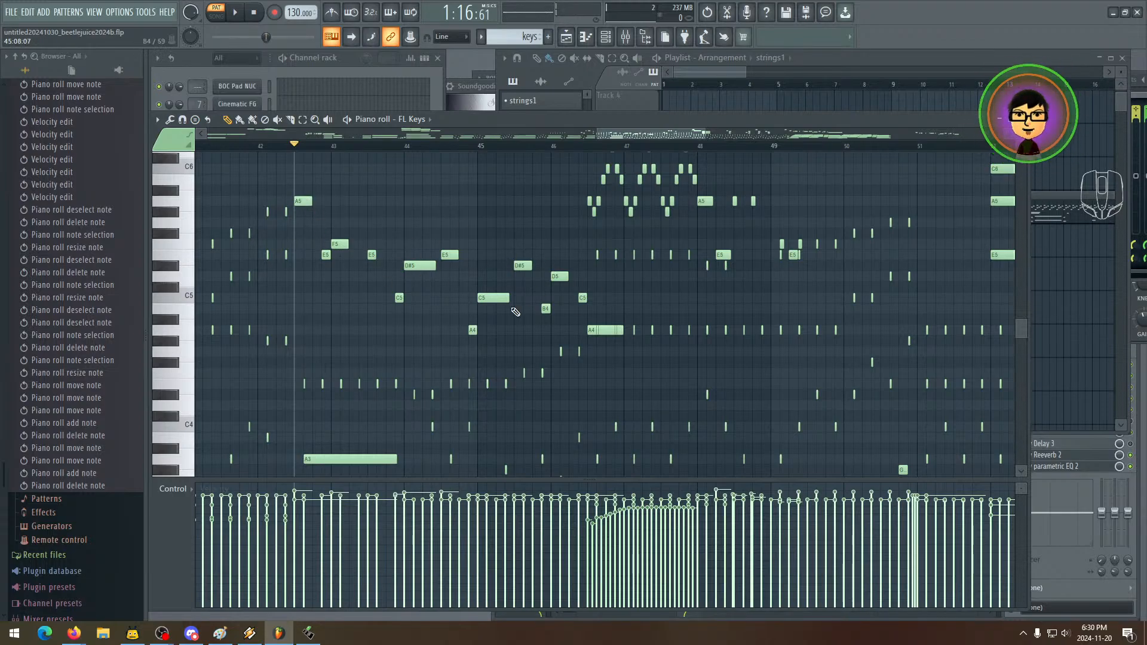
key(space)
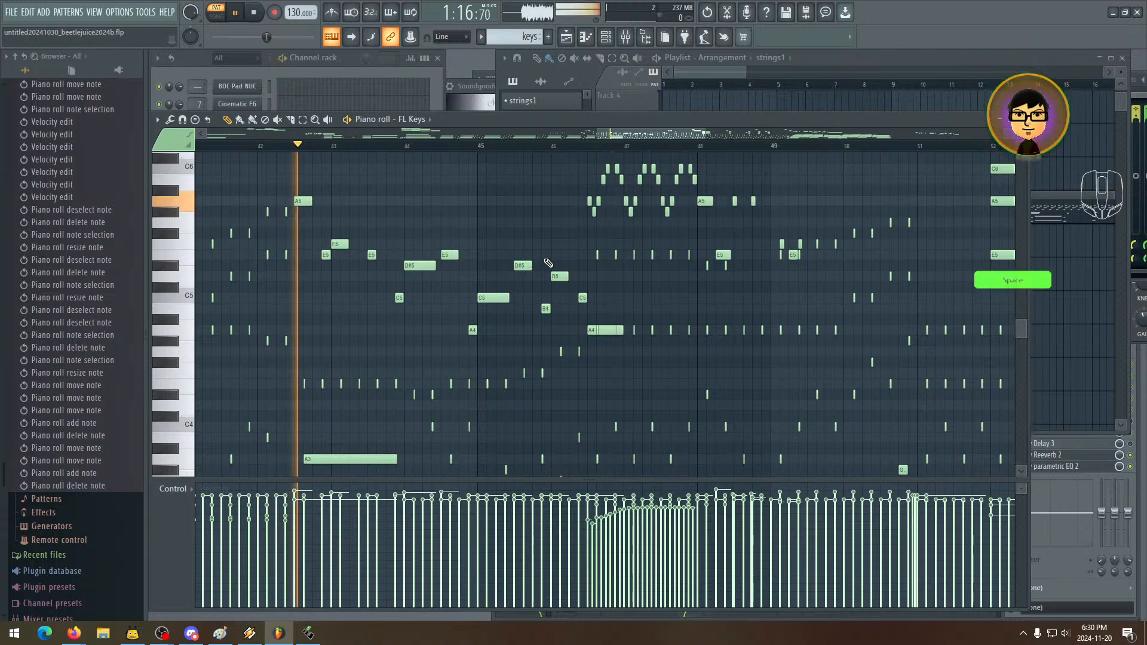
key(space)
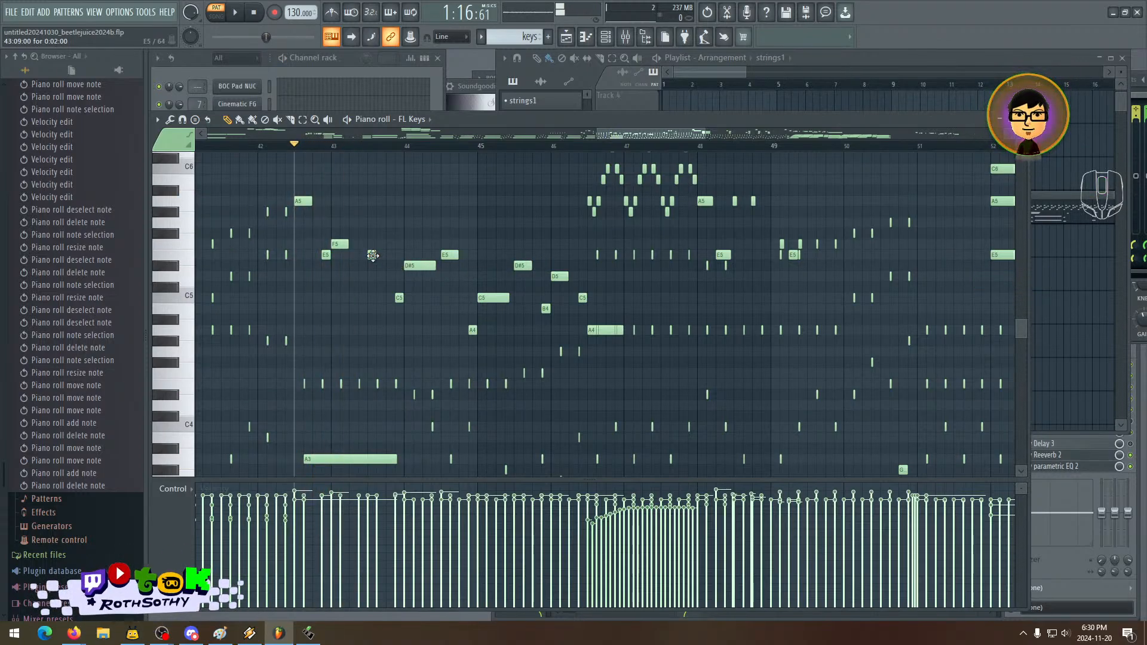
- Delete the E5 and C5 notes in the second half of bar 43 and the D#5 opening bar 44, and play the result
right_click(373, 255)
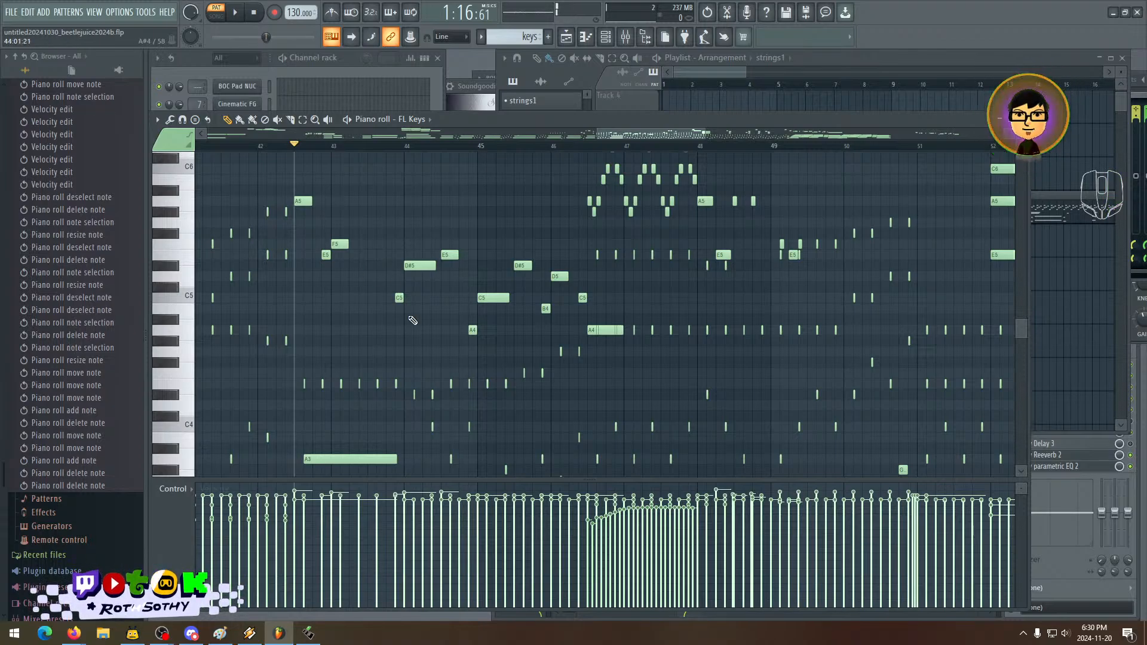
right_click(398, 299)
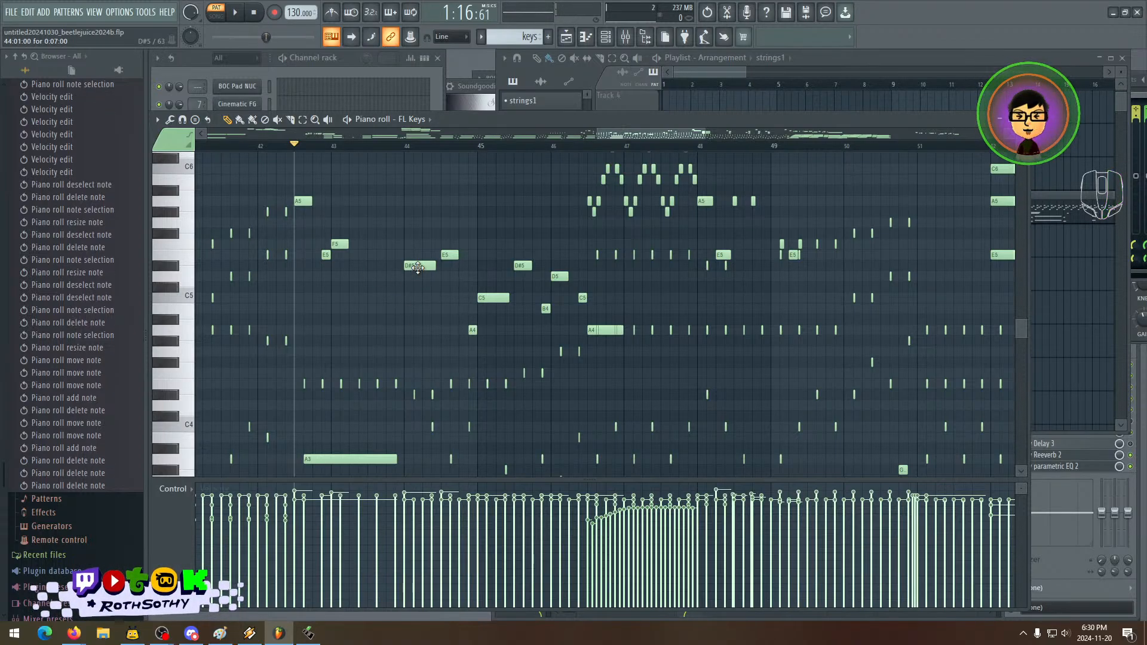
right_click(418, 267)
key(space)
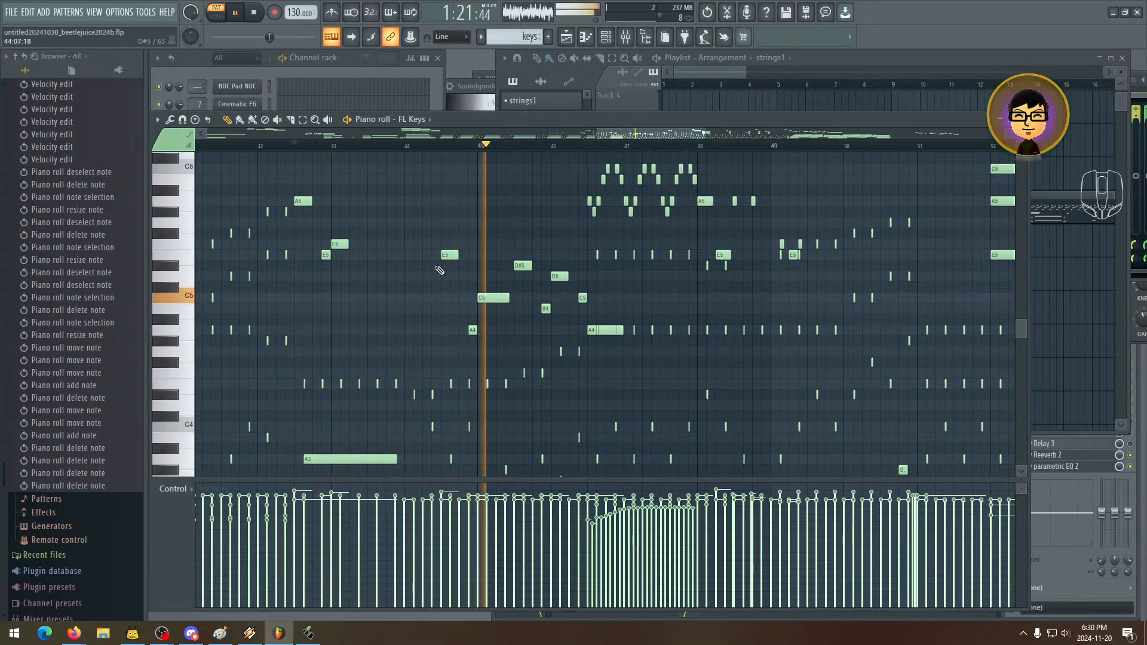
key(space)
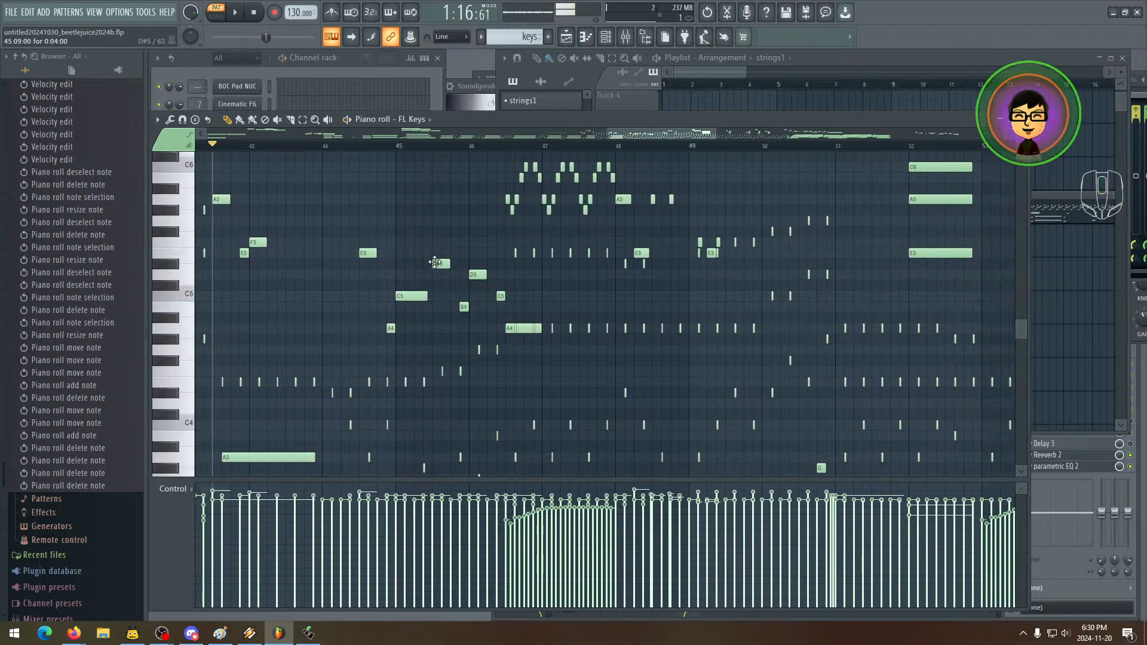
- Replay the phrase, and delete the D#5 and B4 notes in bar 45 and the D5 and C5 notes in bar 46
scroll(430, 292, left, 4)
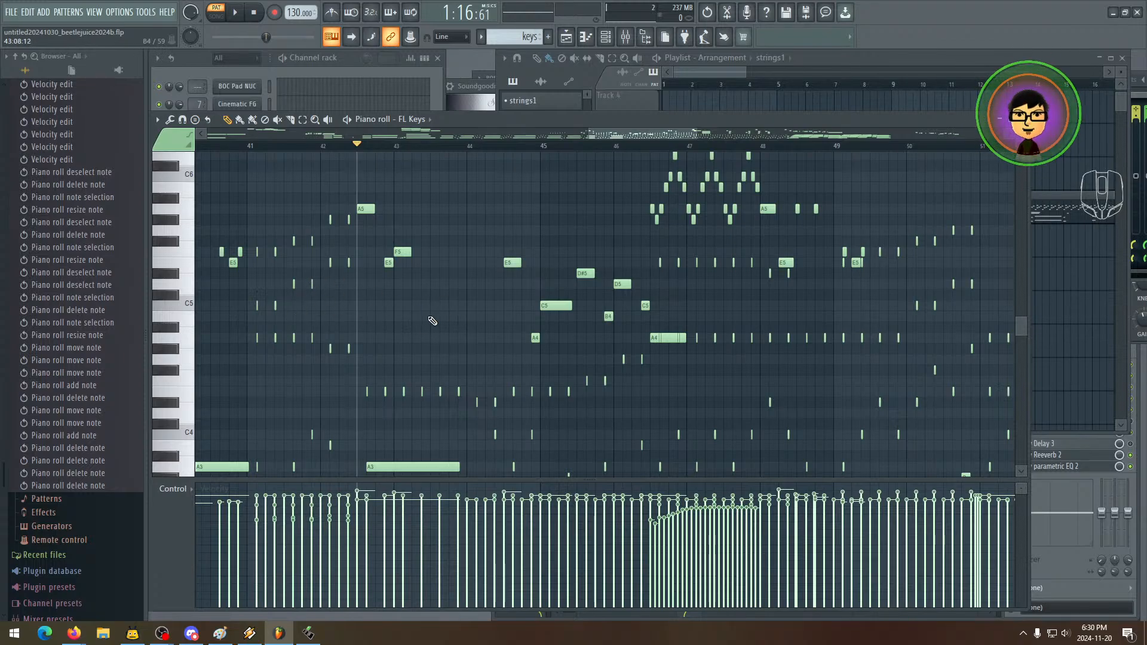
key(space)
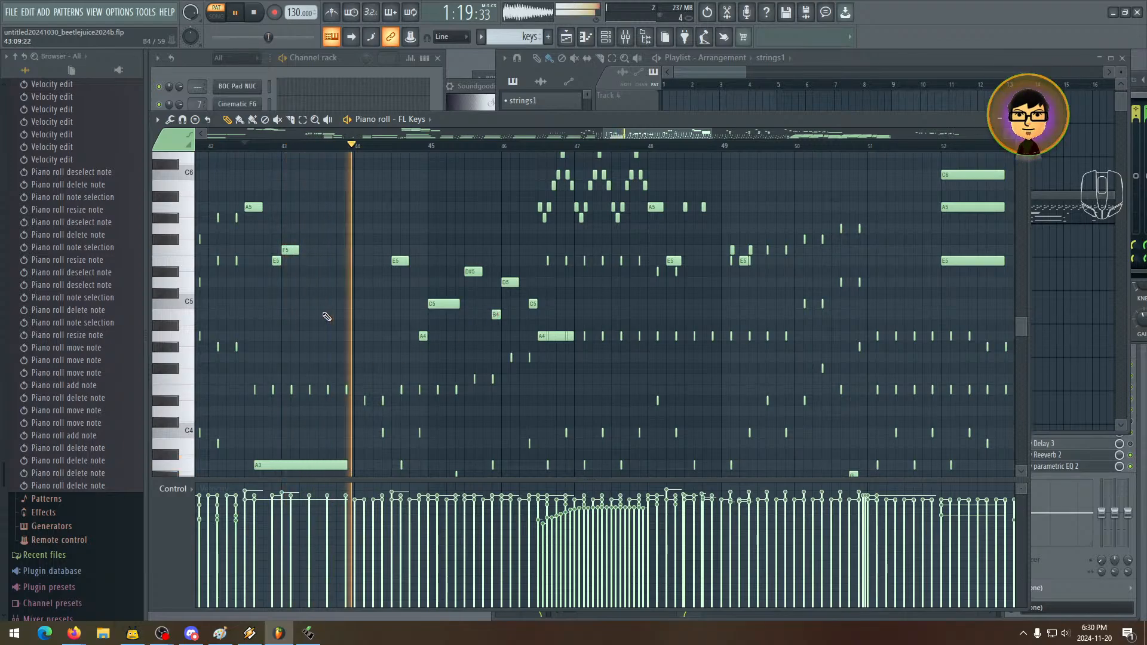
drag(486, 329, 431, 312)
key(space)
right_click(415, 259)
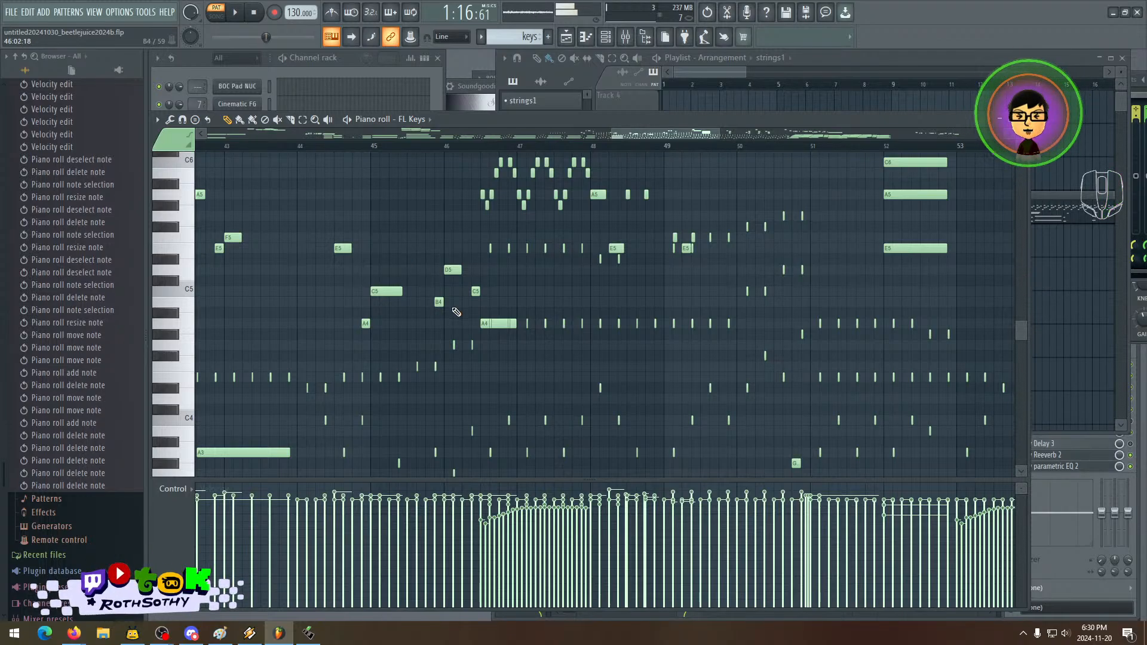
right_click(438, 303)
right_click(453, 269)
right_click(474, 291)
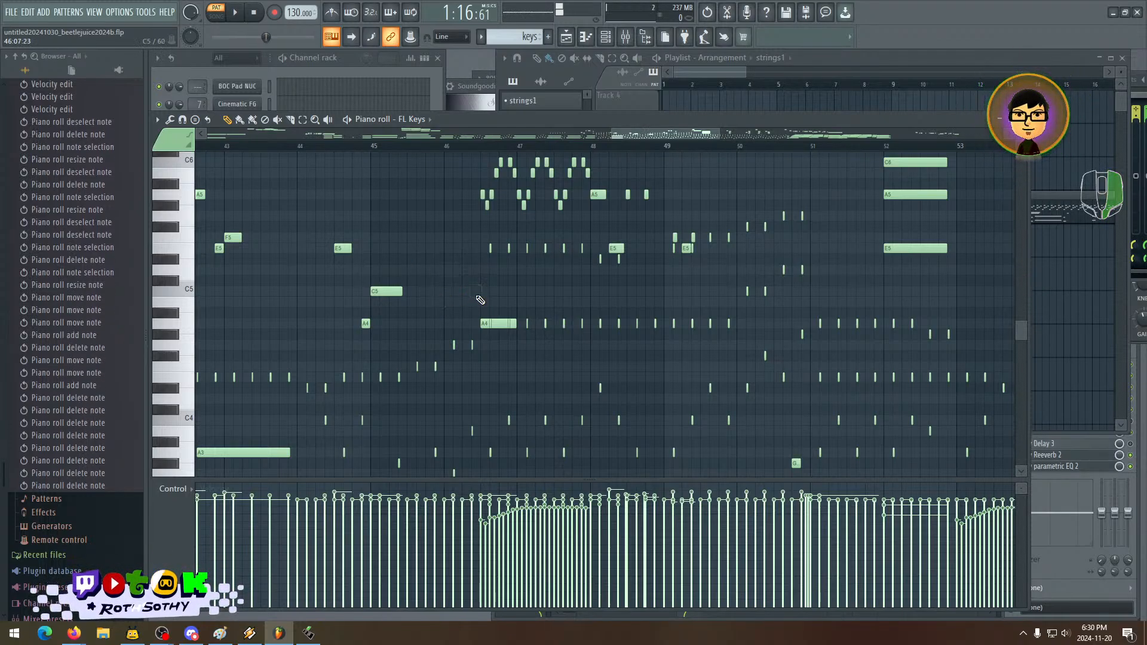
- Play the thinned-out melody into bar 46, and undo the deletion of the C5 note in bar 46
key(space)
drag(468, 318, 541, 320)
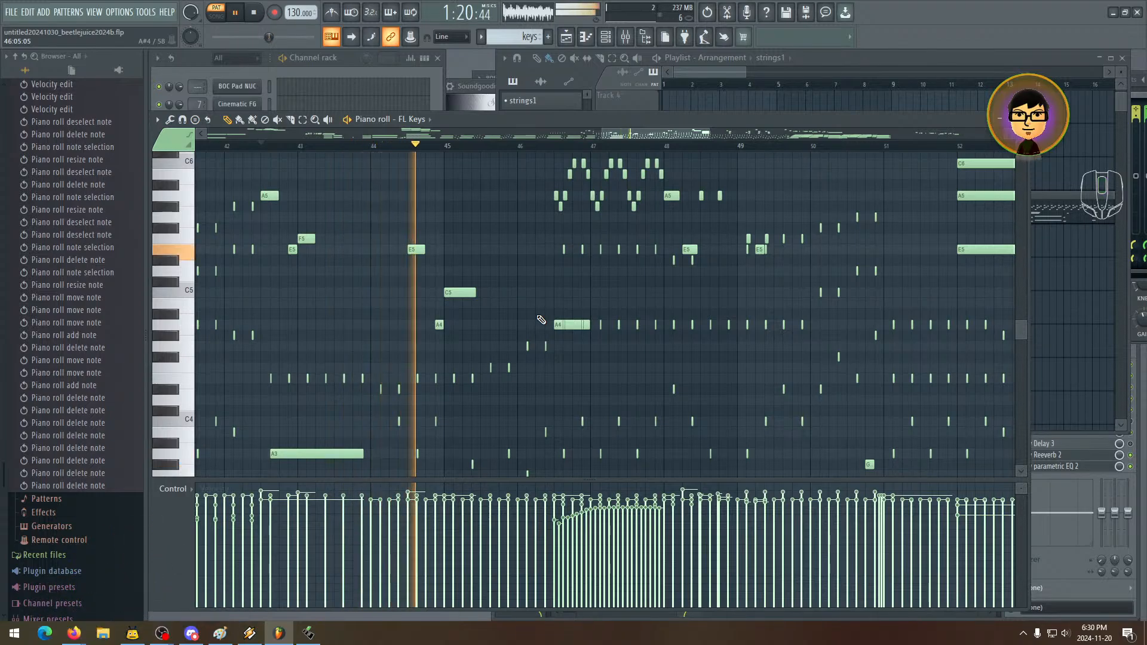
drag(541, 320, 479, 319)
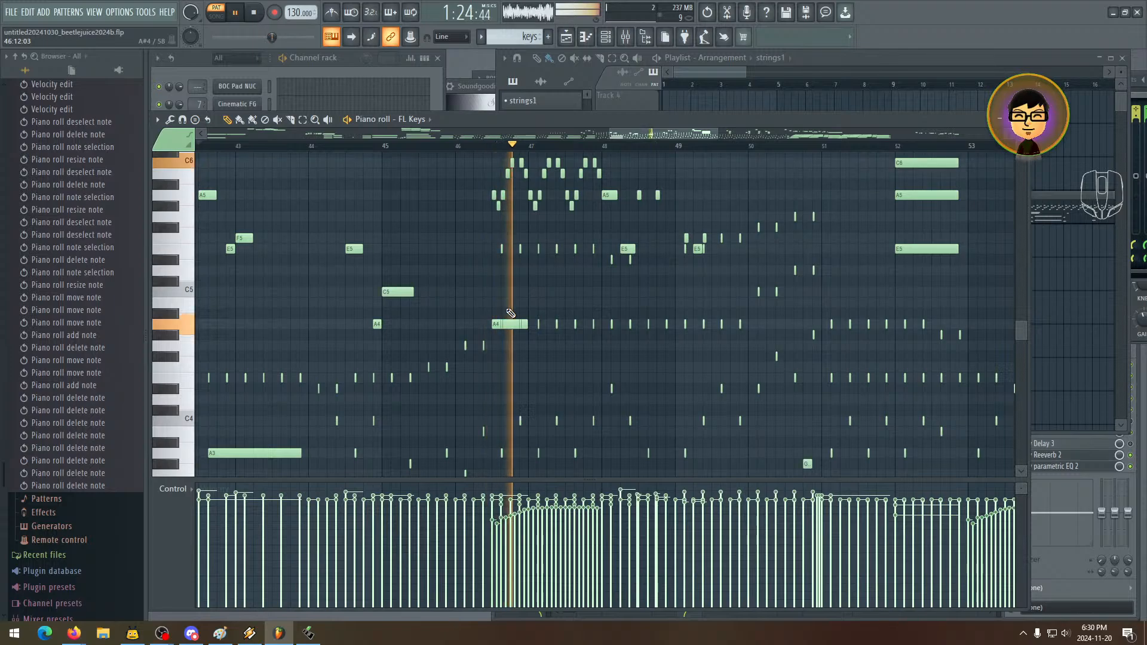
key(space)
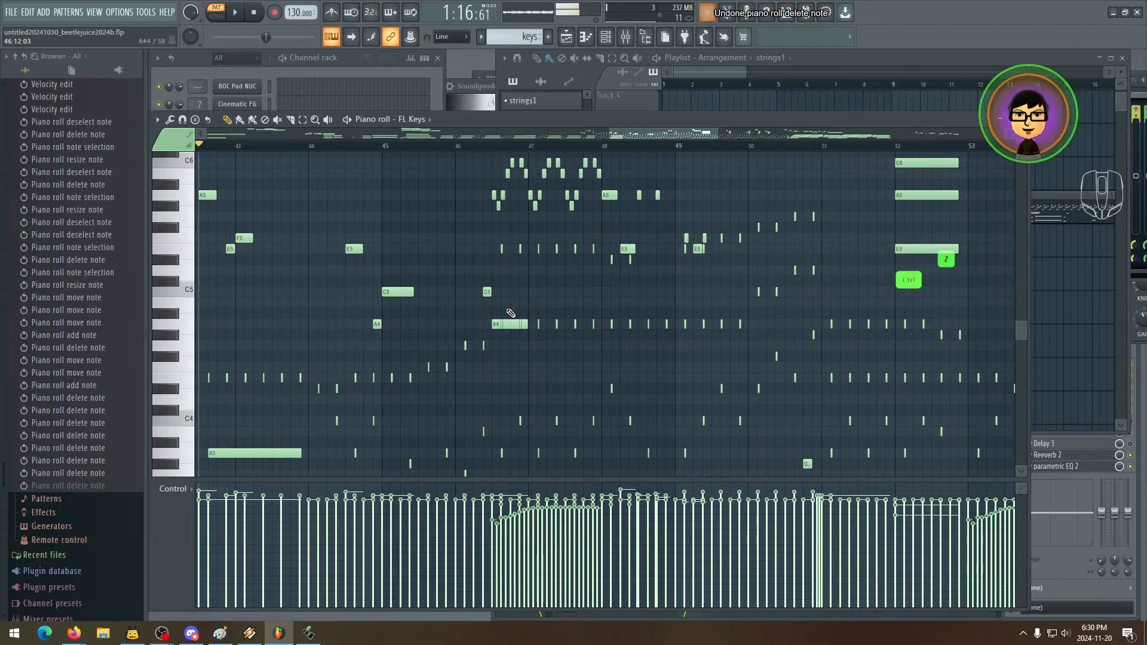
key(ctrl+z)
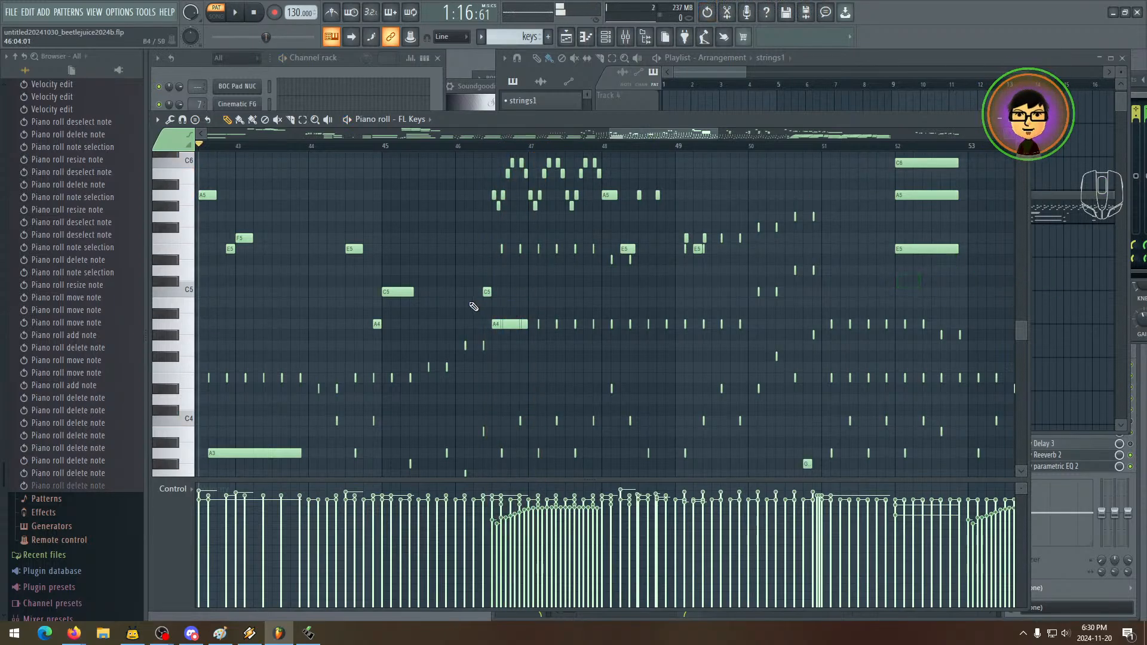
- Play back the melody from late bar 42, and again from the E5 note in the middle of bar 44
drag(471, 303, 547, 304)
key(space)
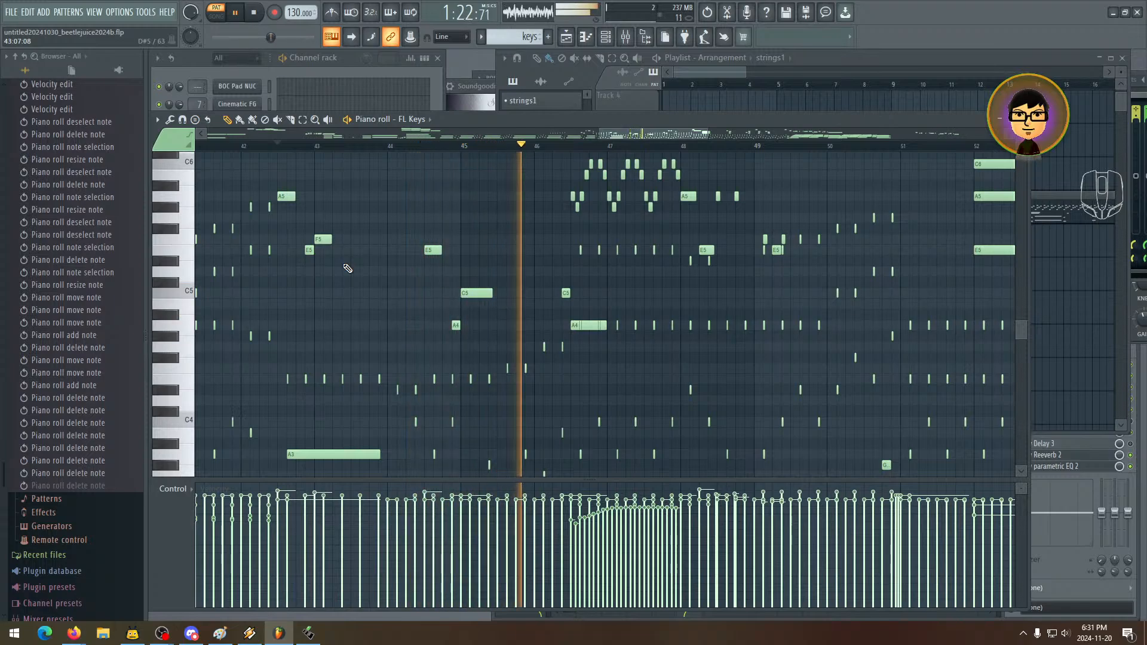
key(space)
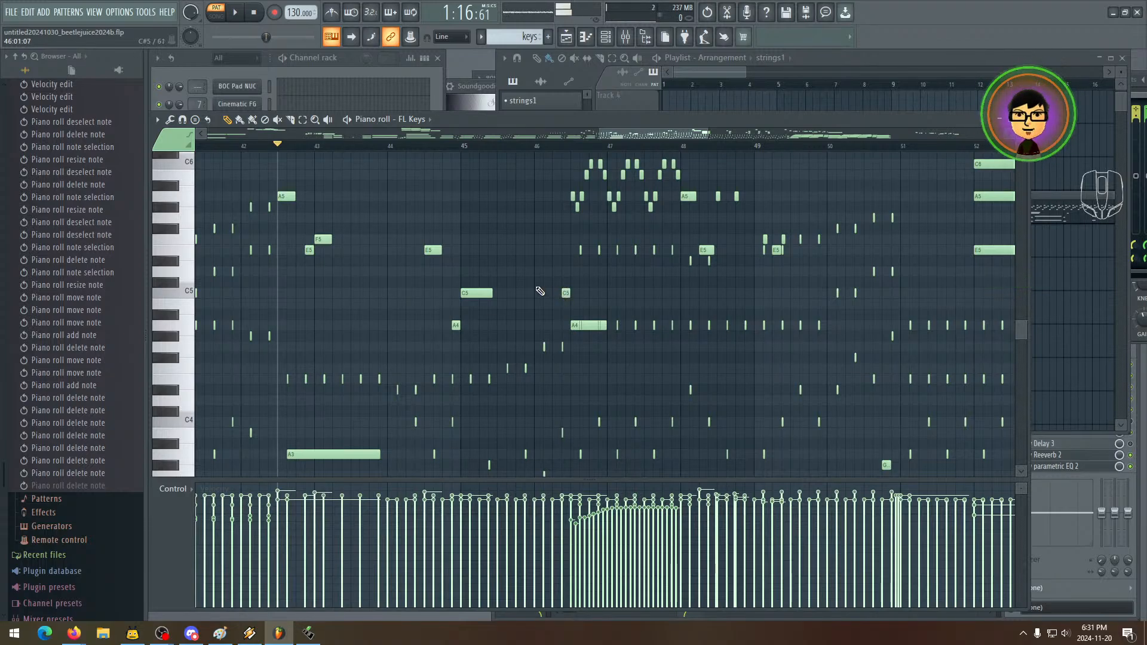
scroll(482, 257, right, 4)
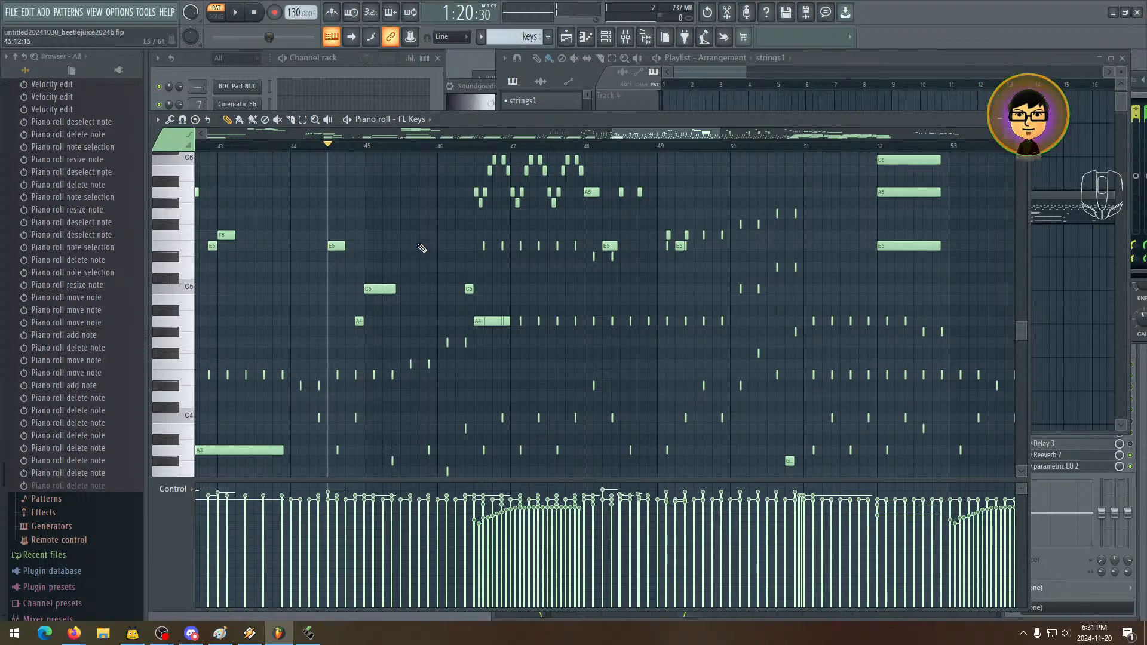
key(space)
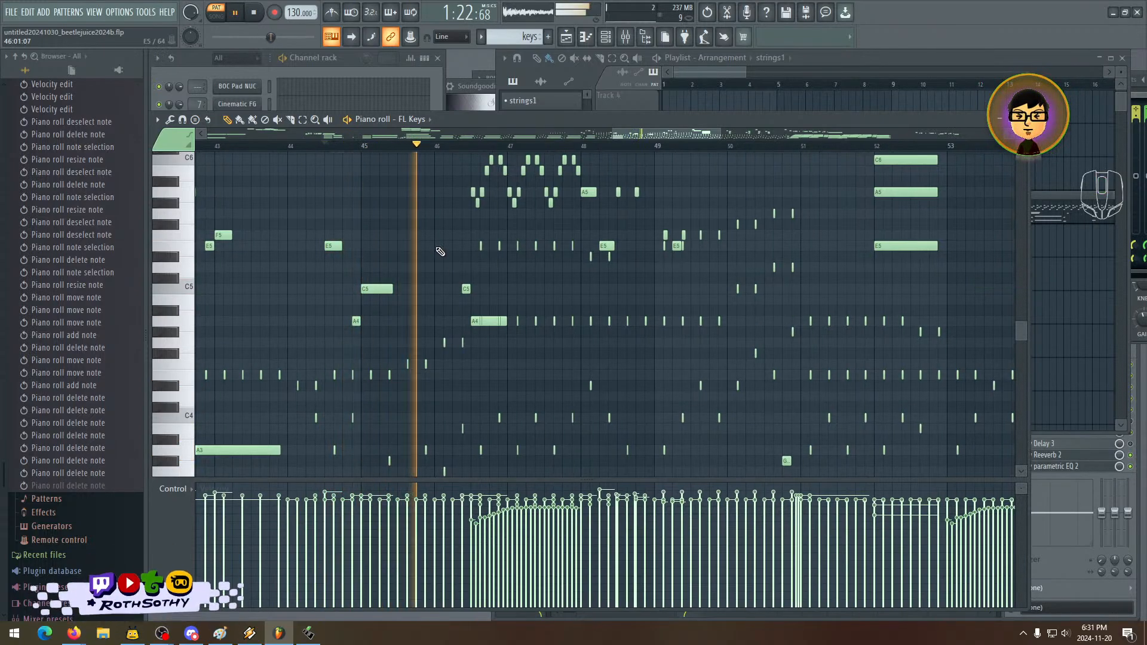
key(space)
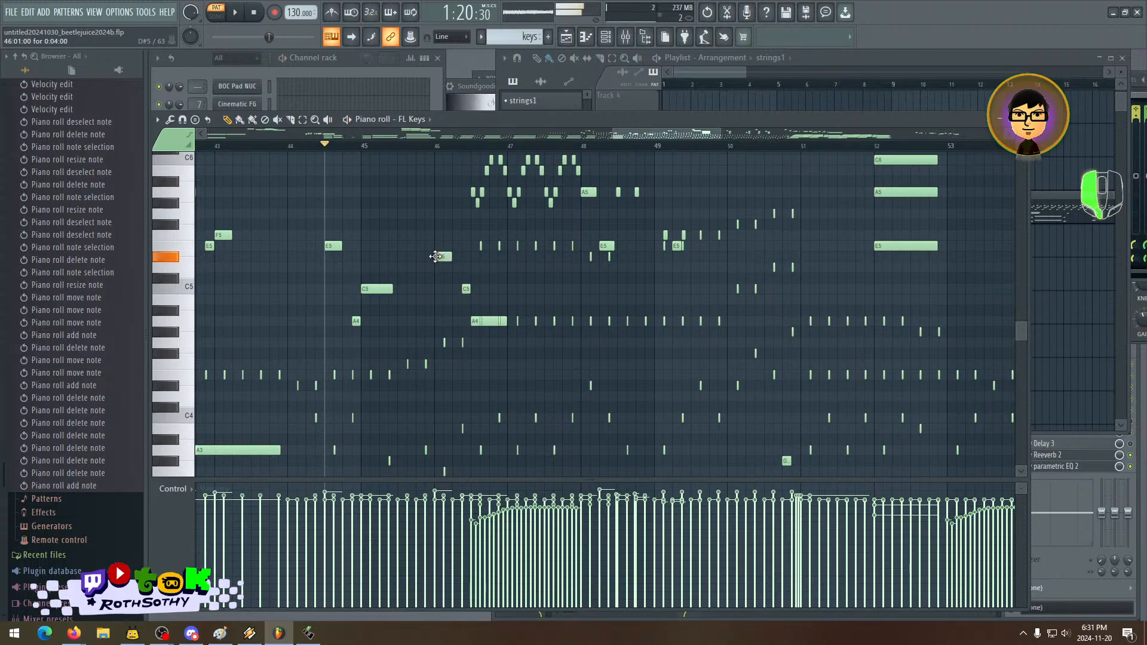
- Add a D5 note at the start of bar 46, move the C5 directly after it and lengthen it to match, and play the result
click(436, 257)
drag(439, 257, 464, 290)
click(468, 289)
click(468, 290)
scroll(469, 291, down, 2)
key(space)
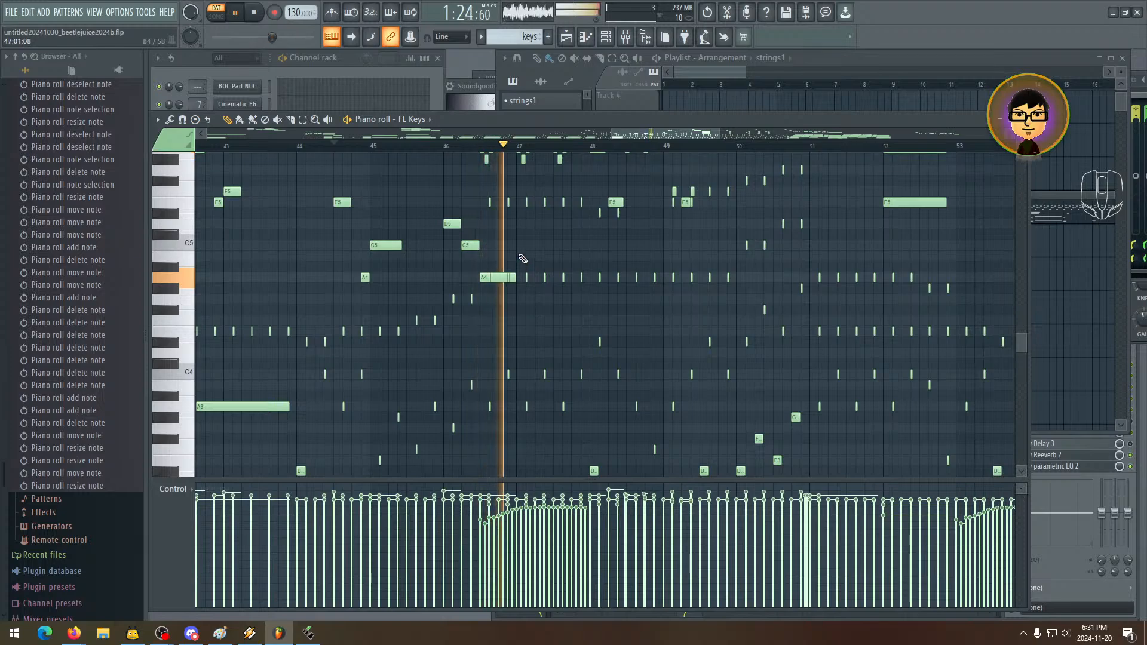
scroll(472, 311, up, 4)
key(space)
- Maximize the piano roll and show the FL Keys notes around bars 40 to 48
mouse_move(471, 311)
mouse_down()
mouse_move(514, 300)
mouse_move(487, 290)
mouse_move(459, 303)
mouse_up()
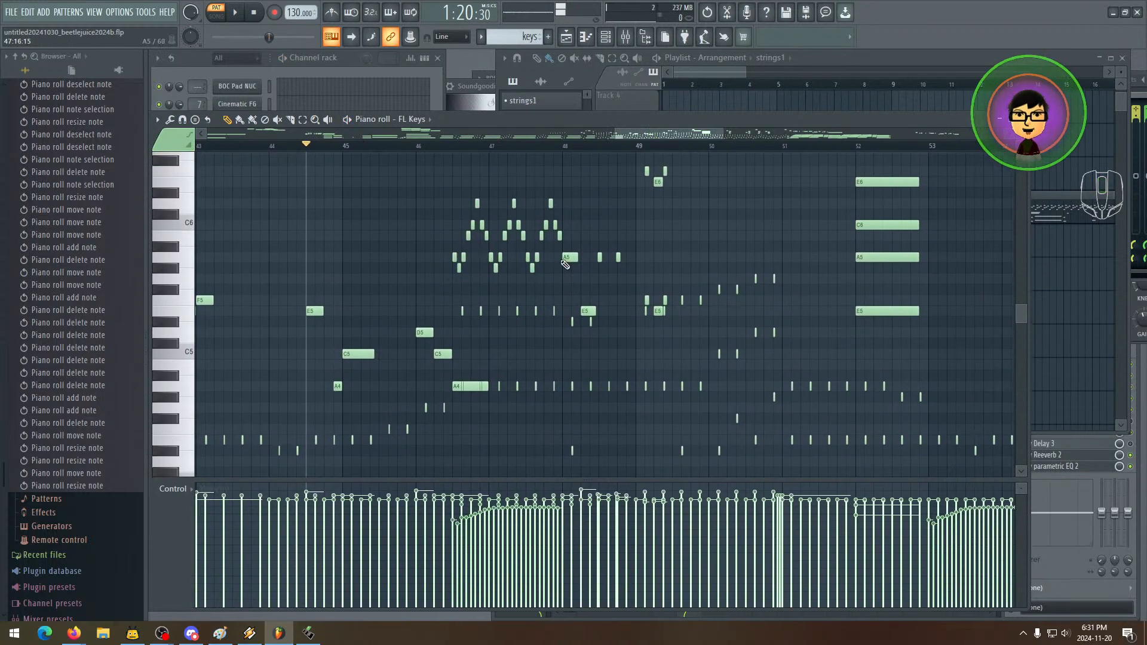
drag(565, 265, 518, 345)
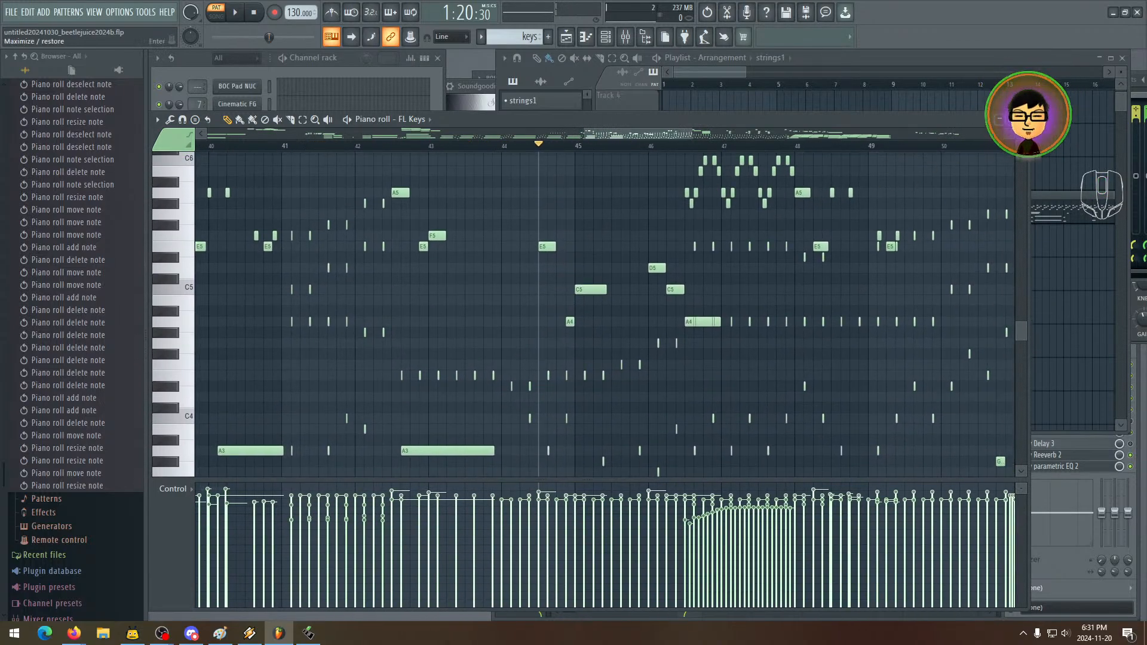
click(1010, 119)
drag(606, 242, 544, 251)
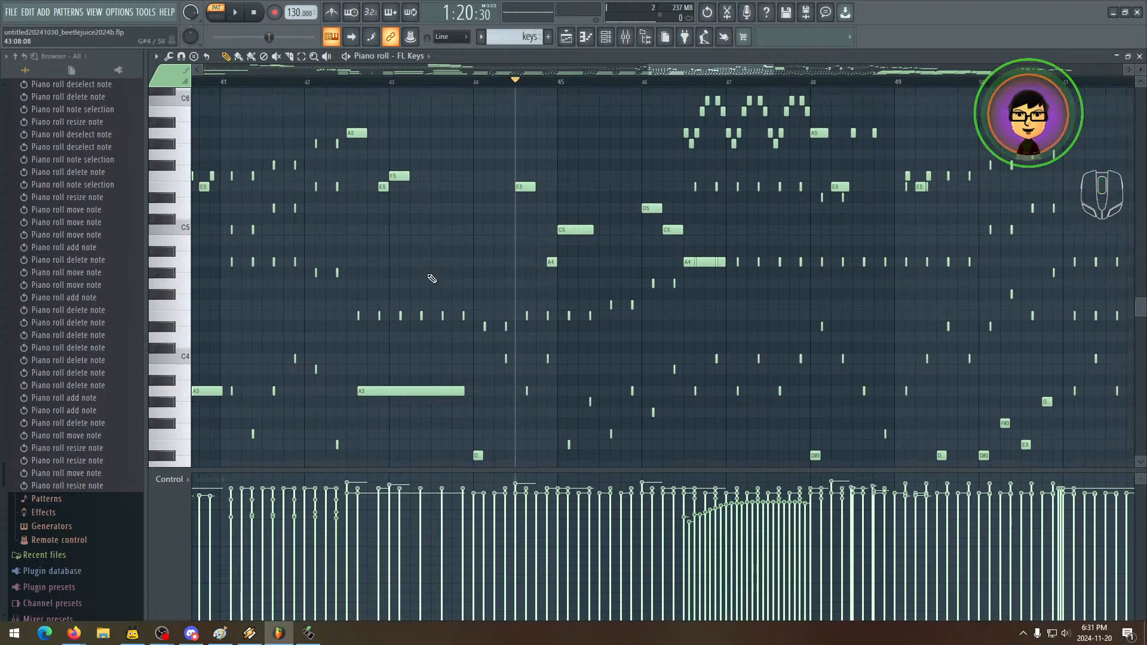
drag(554, 308, 301, 95)
- Play the part from the start of bar 40 to check the held A2 and A3 notes and the bass line through bar 42
click(276, 83)
key(space)
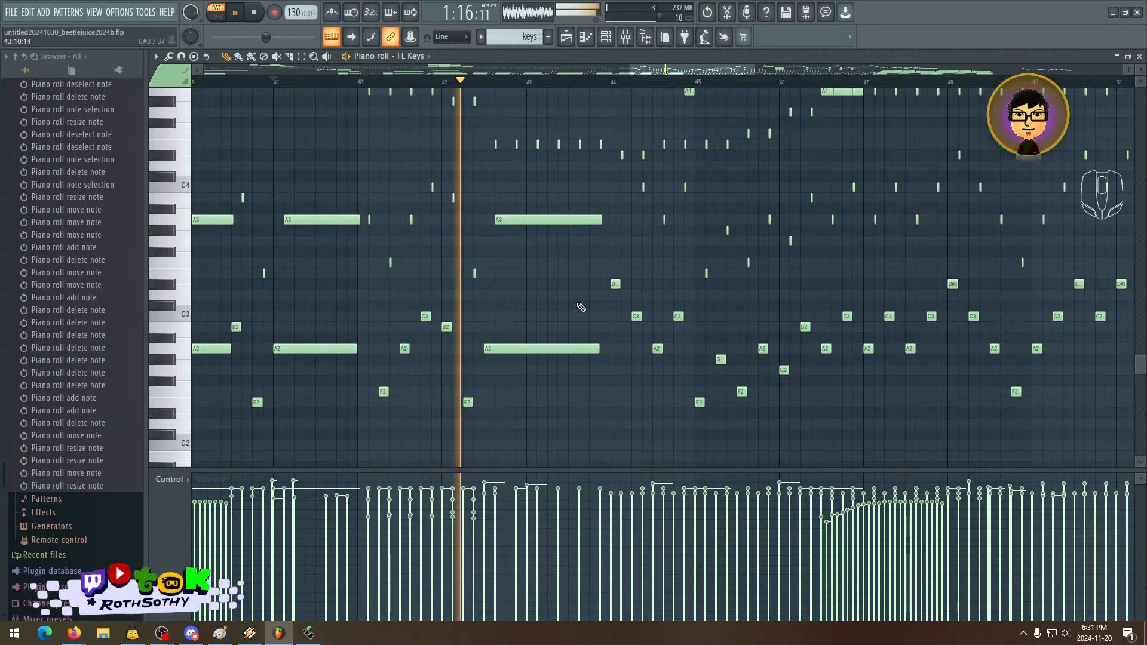
key(space)
key(space)
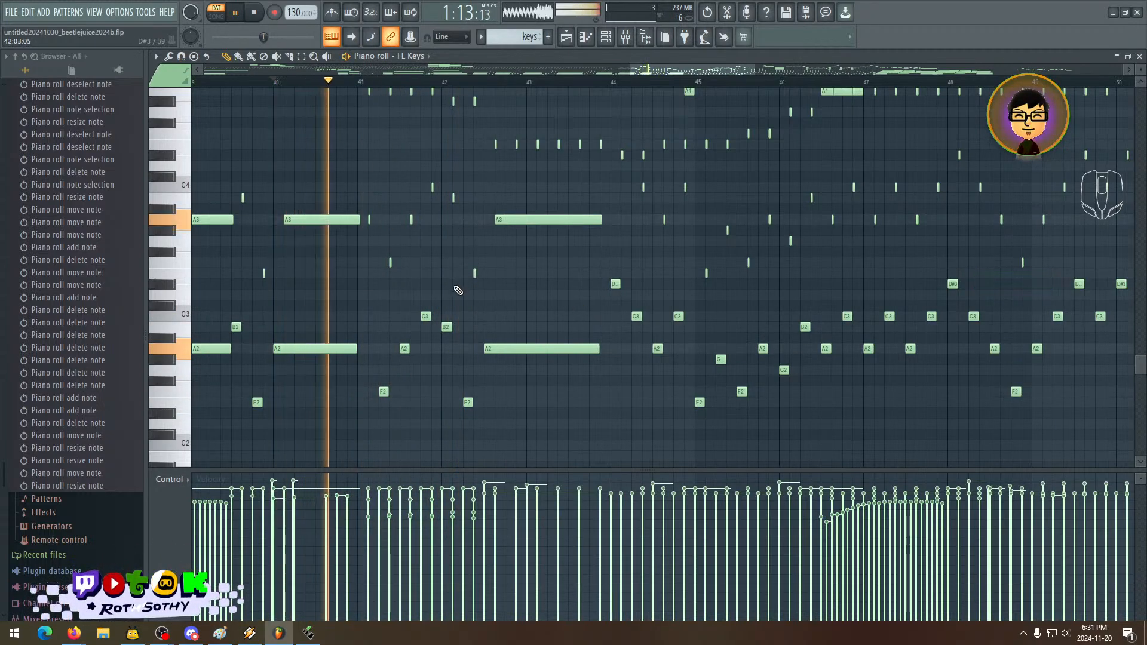
key(space)
scroll(442, 329, up, 2)
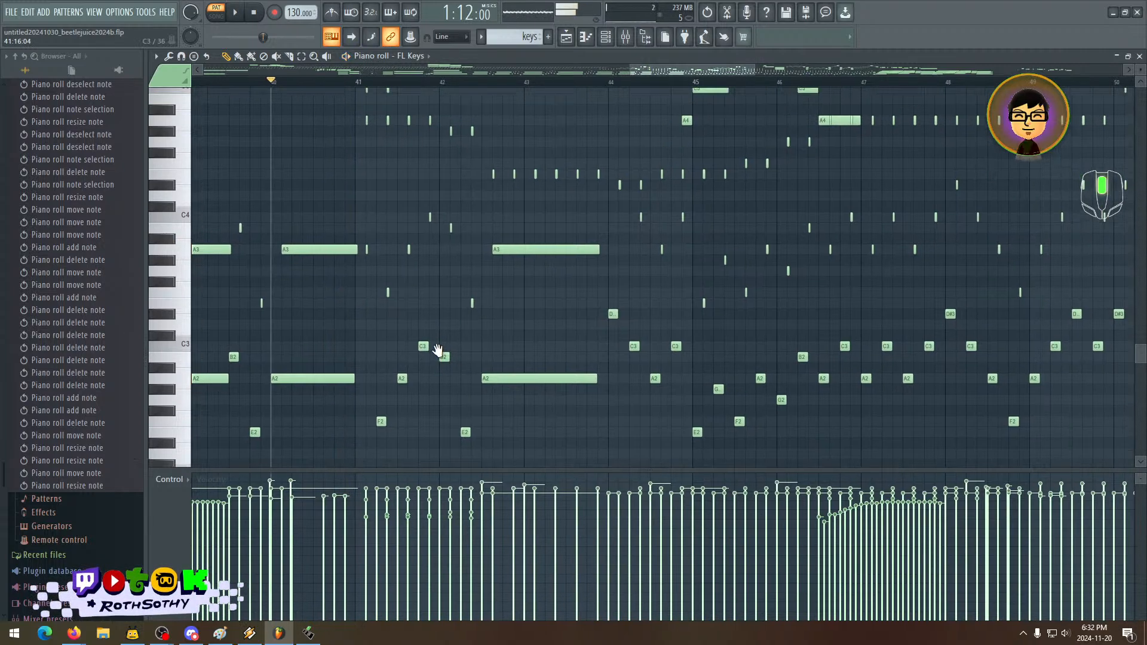
- Delete the F2 and A2 bass notes in bar 41 with their short octave doubles, and play from bar 40
key(space)
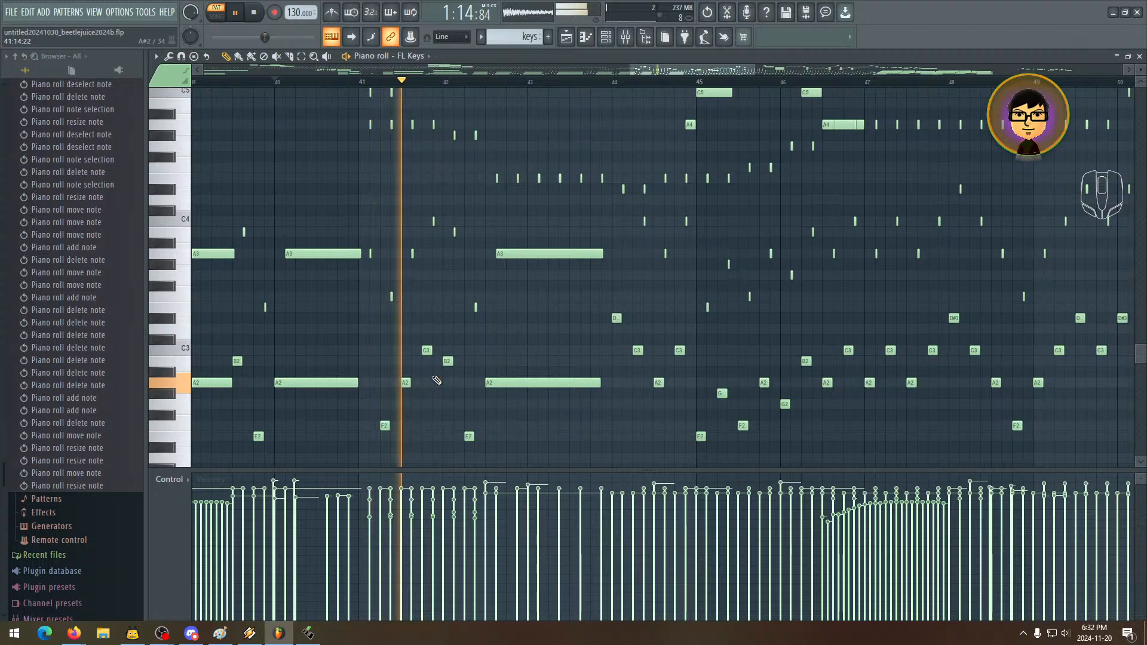
key(space)
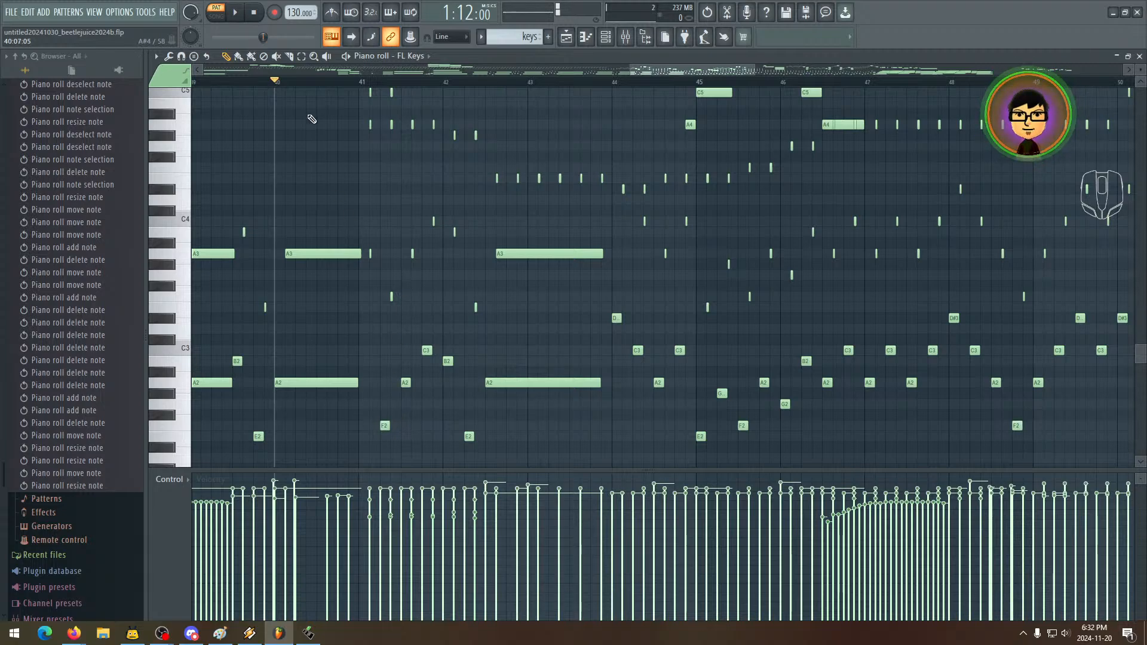
drag(382, 216, 417, 457)
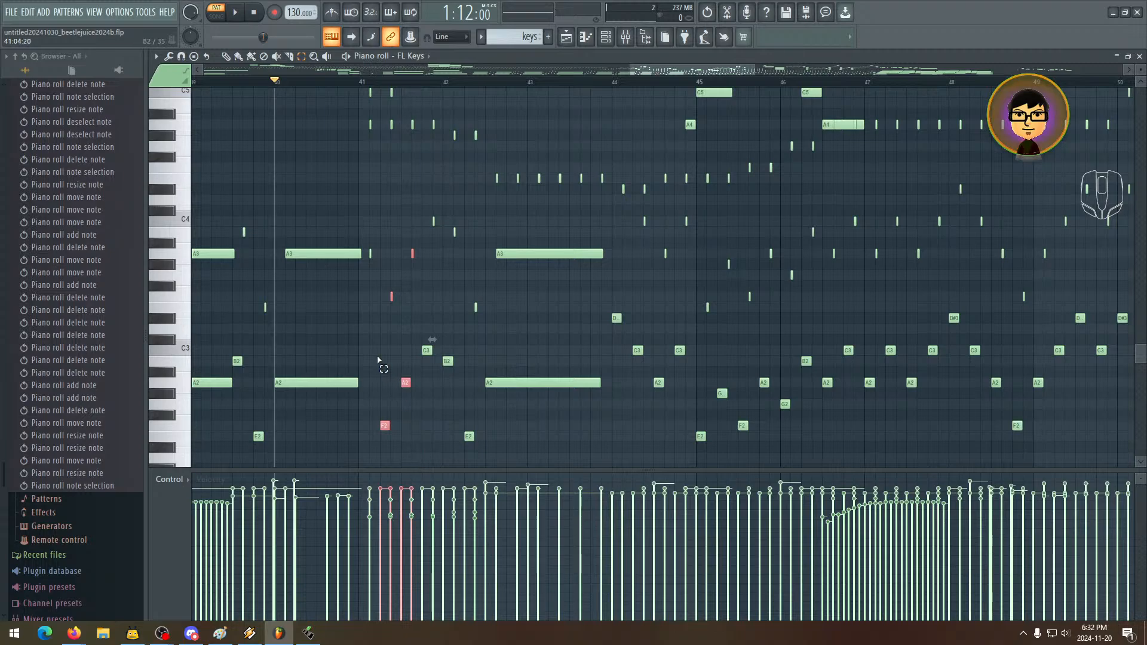
key(Delete)
key(space)
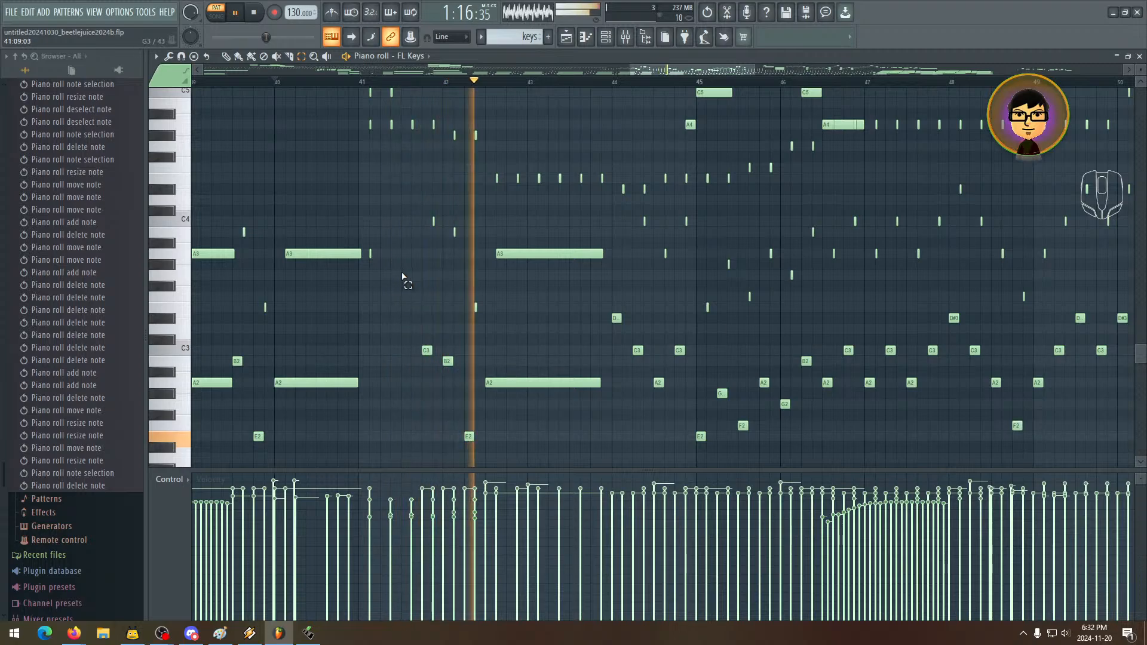
key(space)
- Delete the C3 note late in bar 41 with the short note an octave above, and play from bar 40
drag(418, 212, 439, 383)
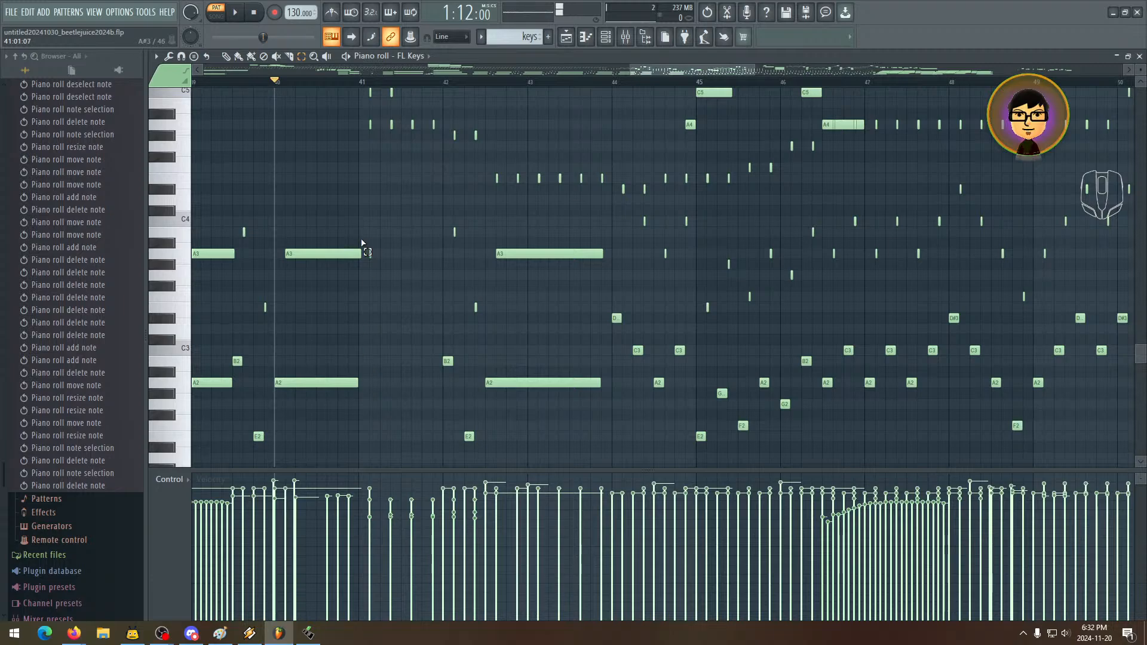
key(space)
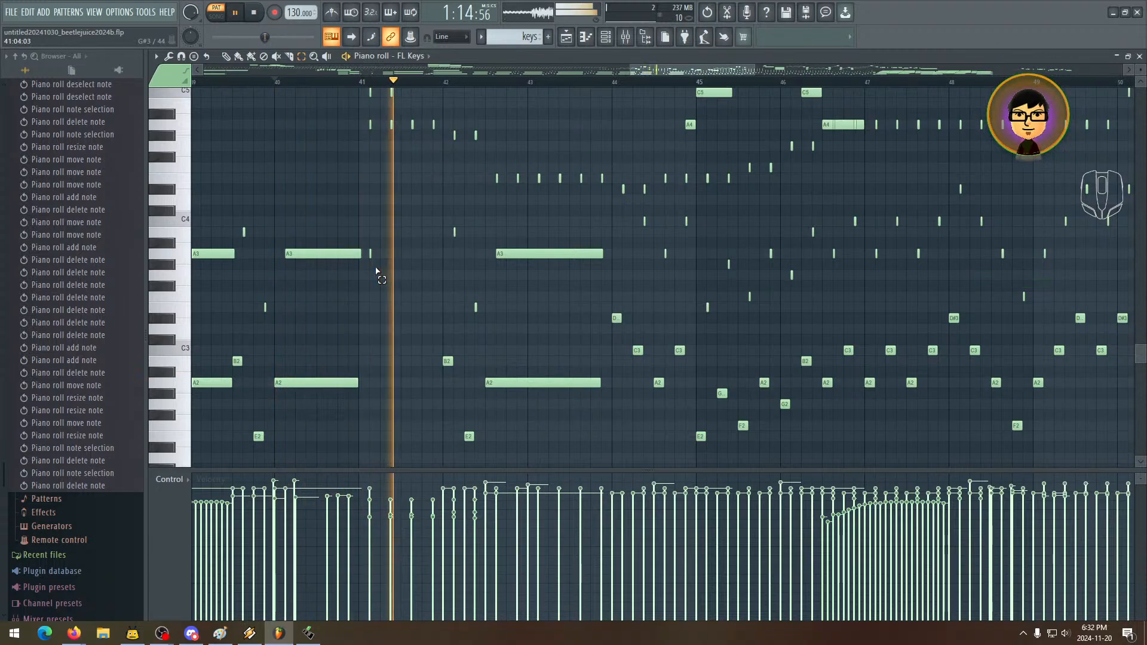
key(space)
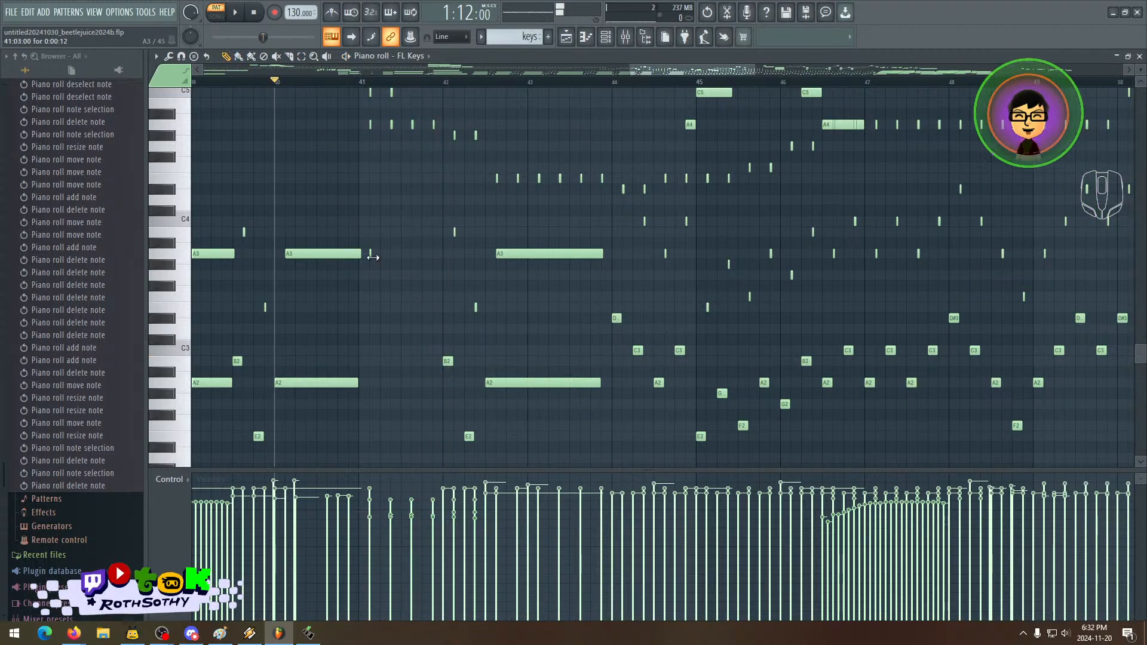
- Delete the short A3 at the start of bar 41, extend the held A2 and A3 from bar 40 to late bar 41, and play the result
click(303, 57)
drag(415, 259, 346, 430)
drag(392, 229, 287, 472)
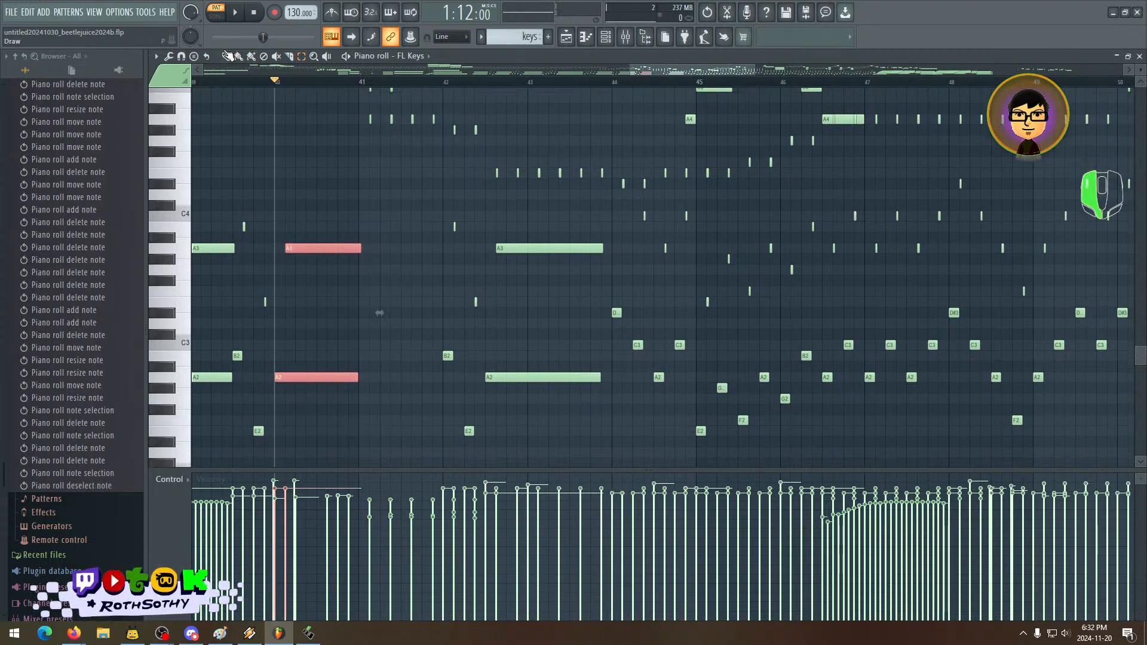
drag(358, 377, 360, 377)
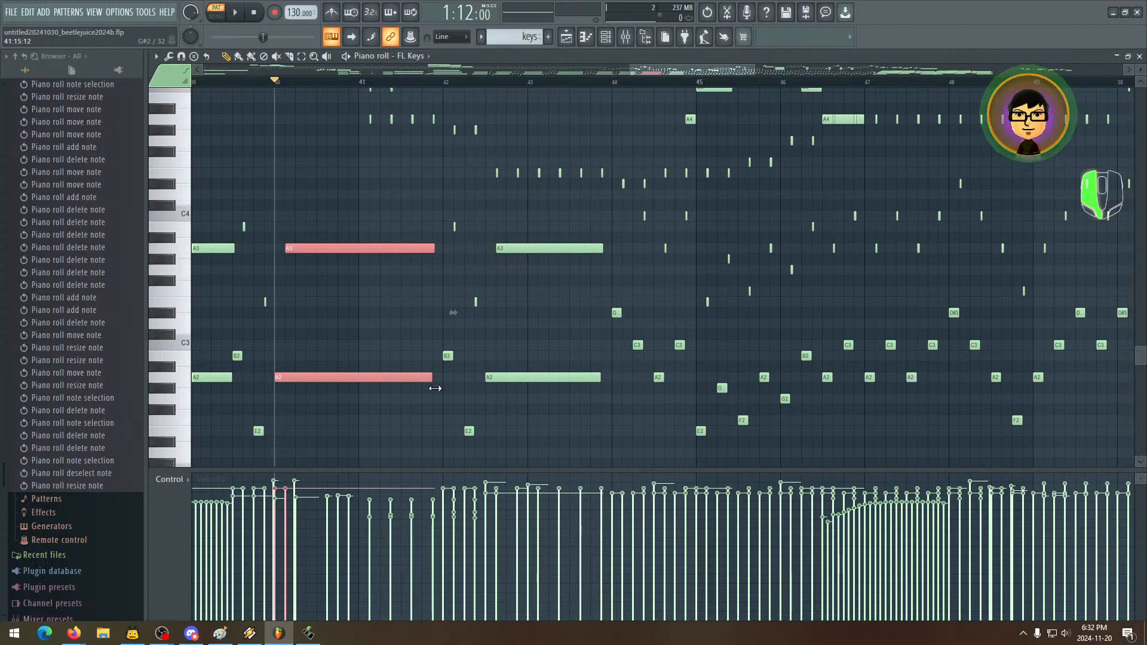
key(space)
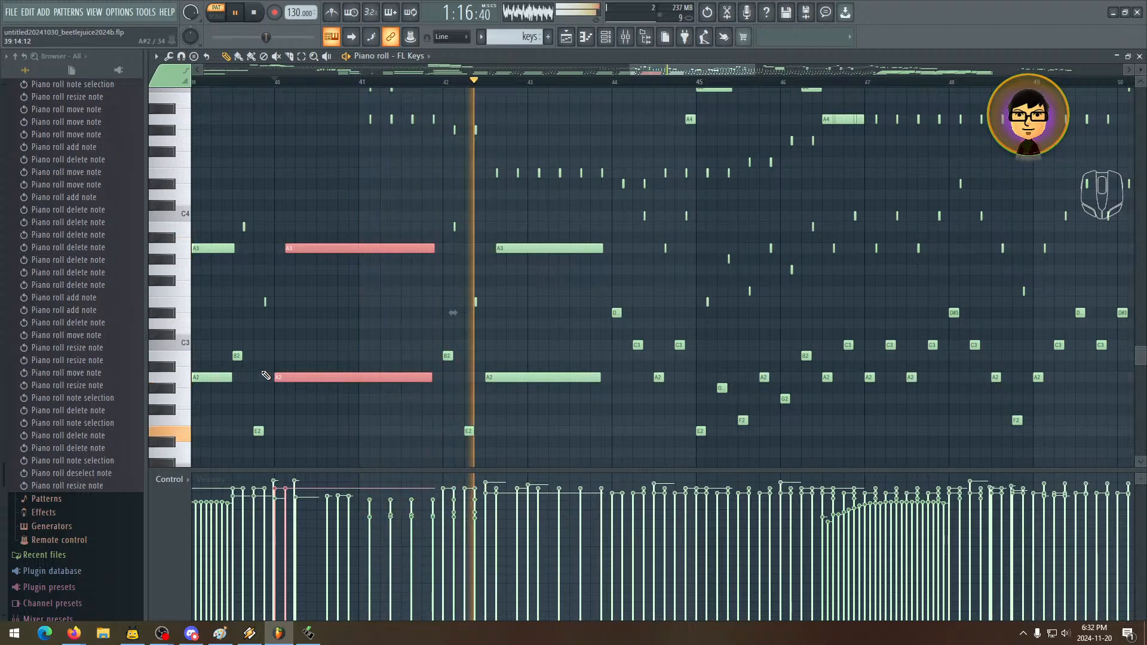
key(space)
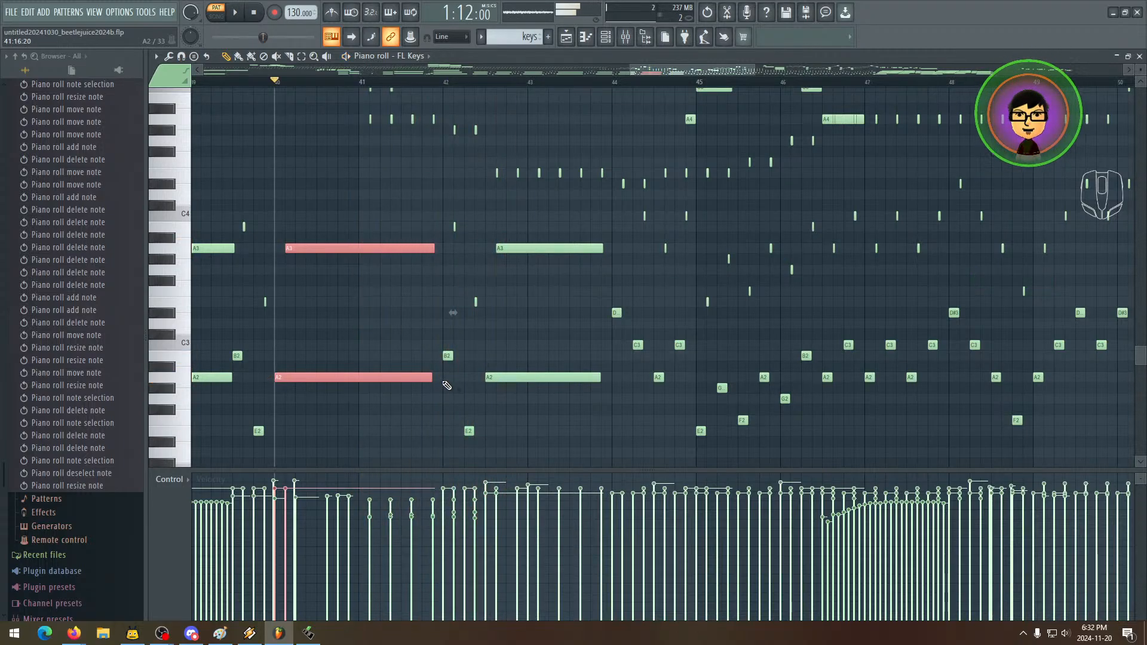
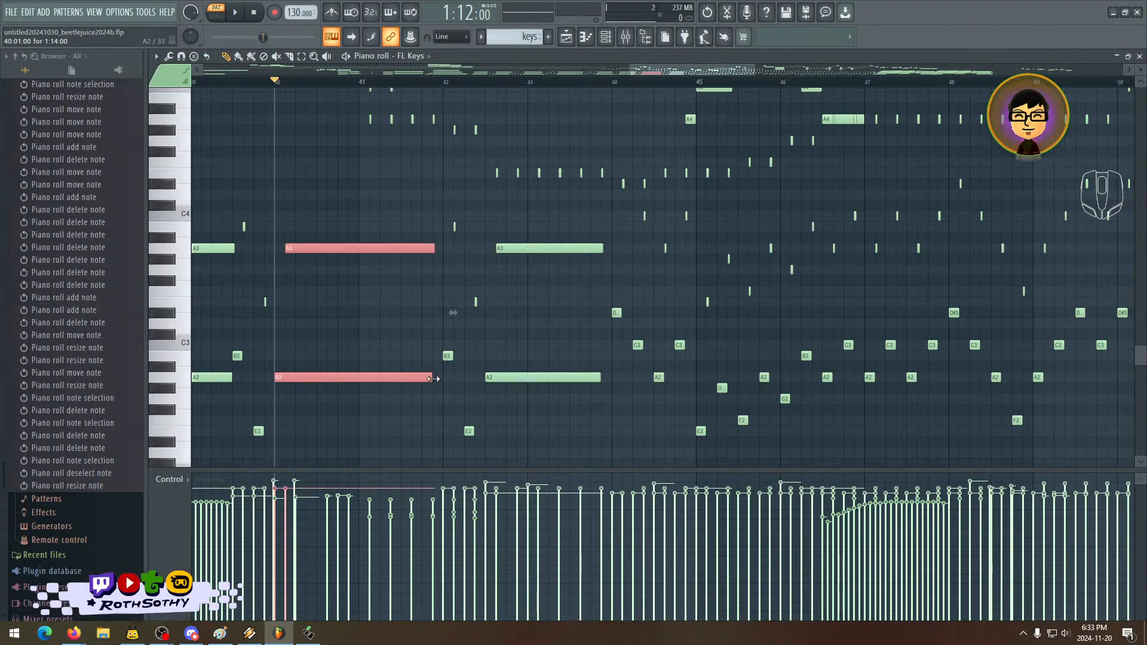
- Shorten the held A2 to one bar and the A3 by the same amount, and add a one-bar D3 in bar 41
drag(434, 378, 336, 377)
ctrl+click(389, 370)
click(266, 400)
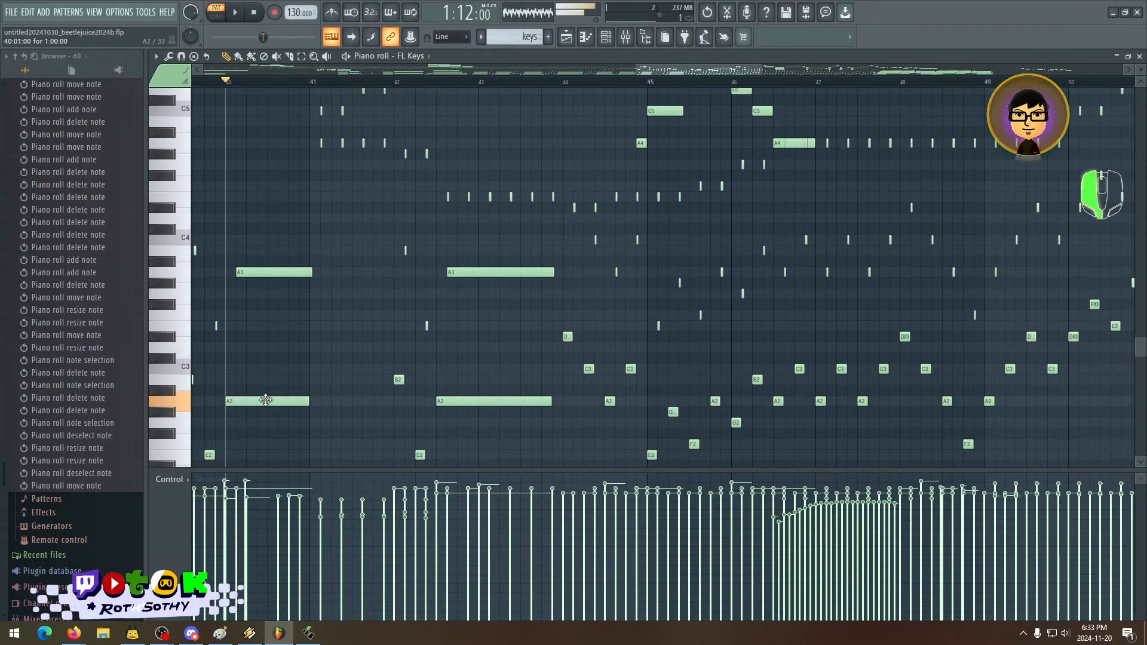
click(314, 348)
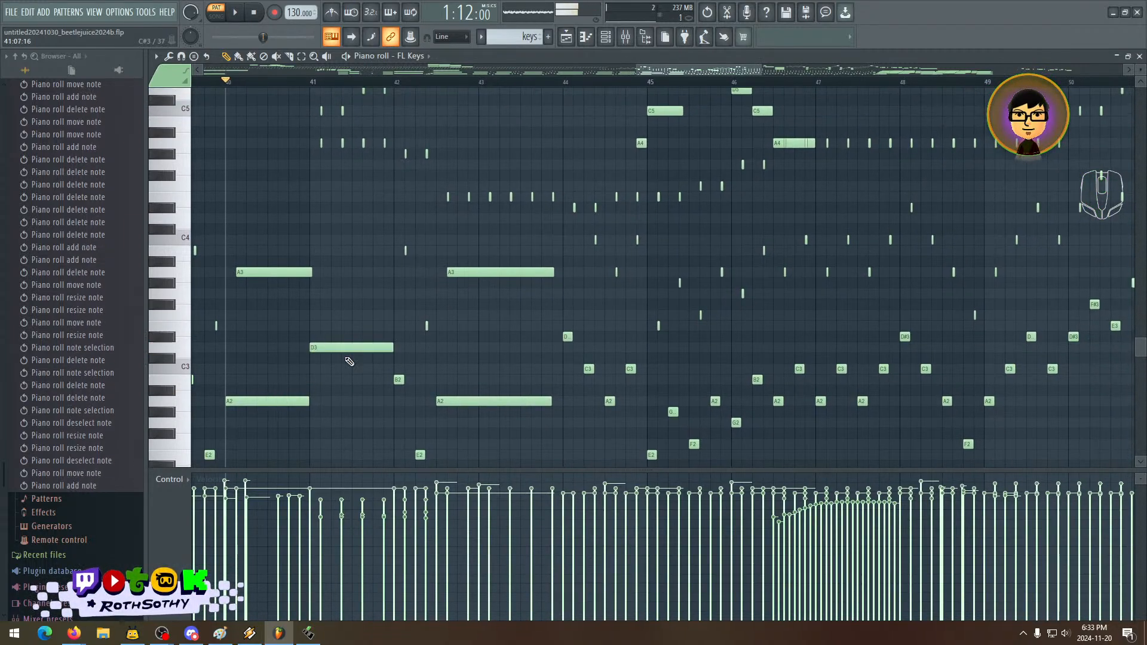
- Try a one-bar C3 note at the start of bar 42, delete it, and play from bar 40
click(395, 359)
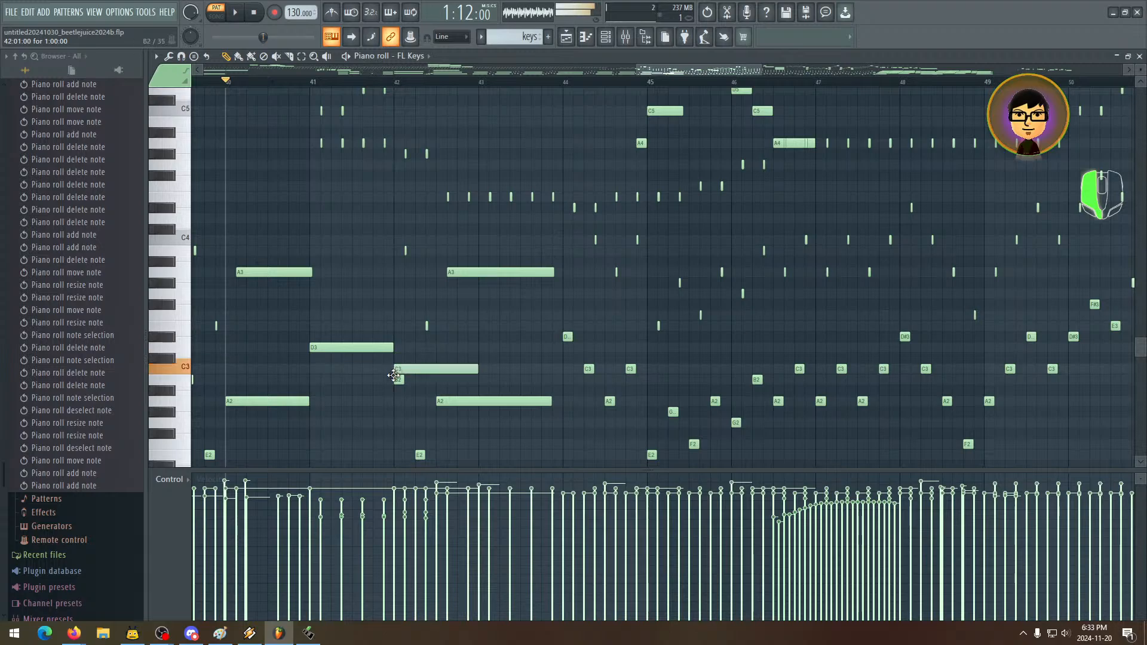
key(space)
right_click(401, 371)
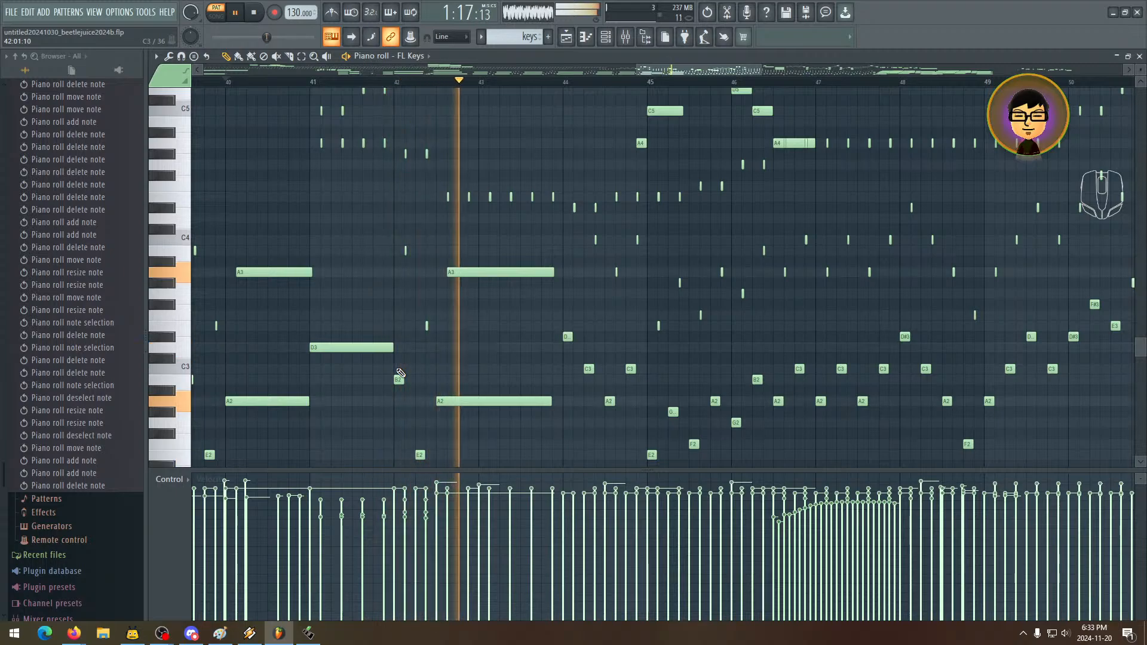
key(space)
key(space)
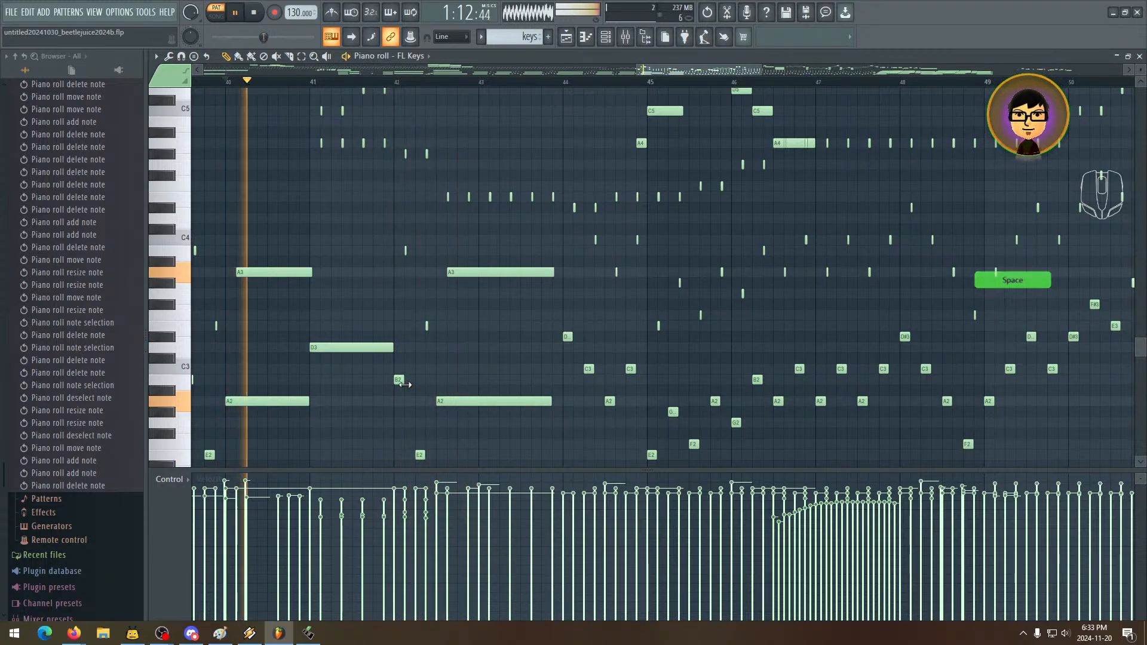
key(space)
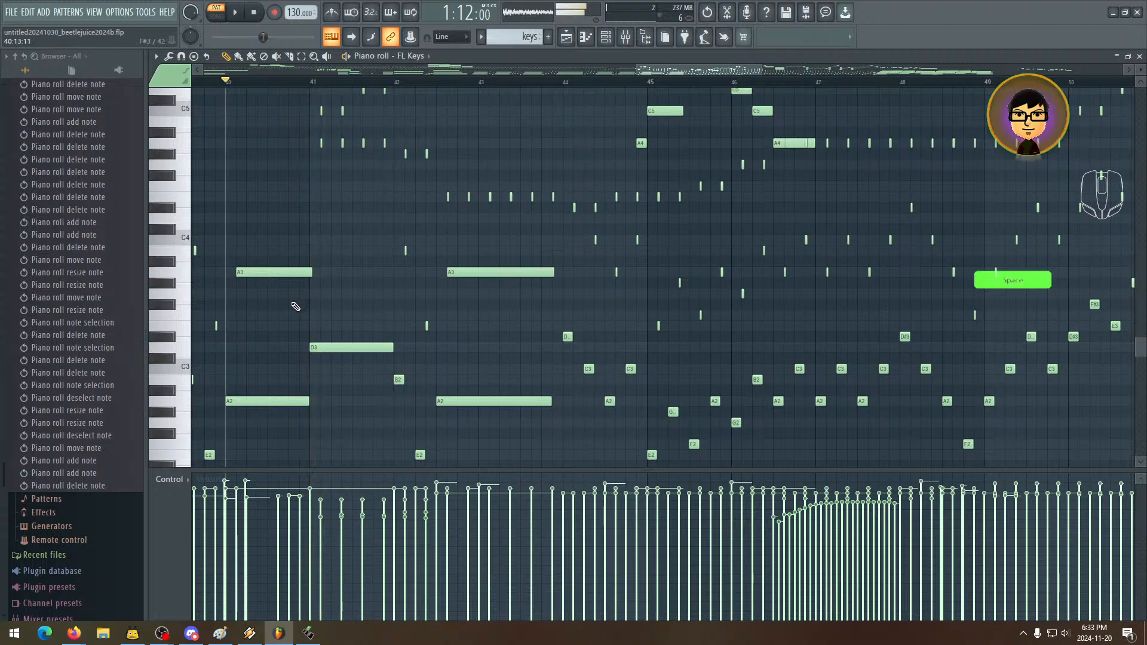
- Add a held D4 above the D3 in bar 41, starting slightly after it and matching the length of the A3 in bar 40
drag(318, 350, 318, 343)
click(310, 238)
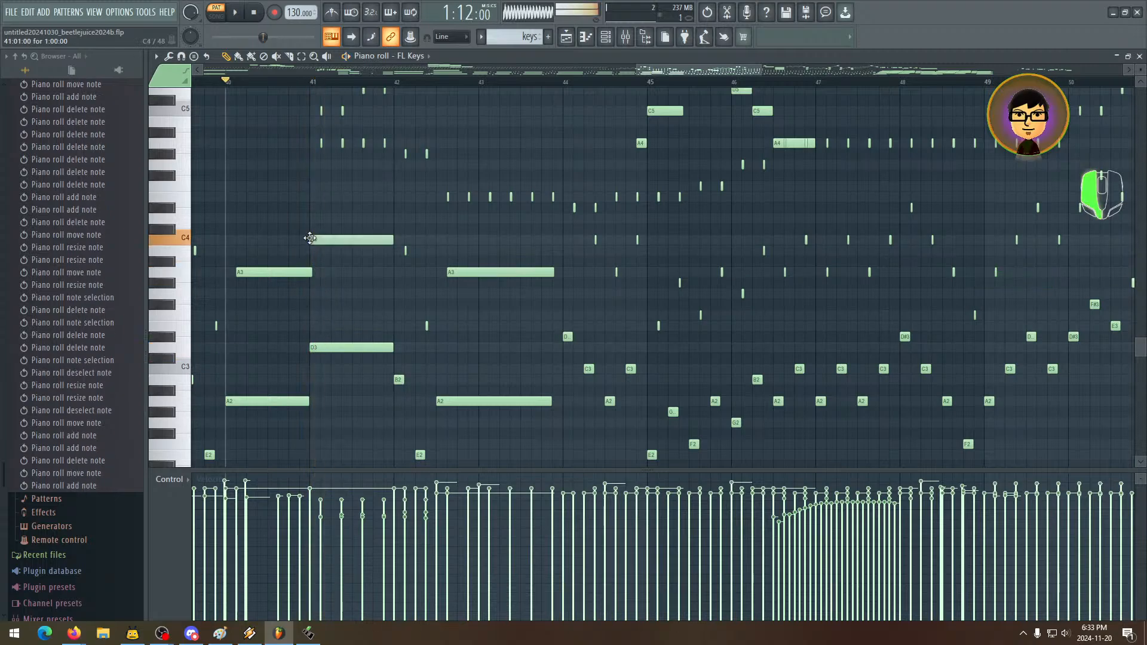
drag(311, 214, 314, 215)
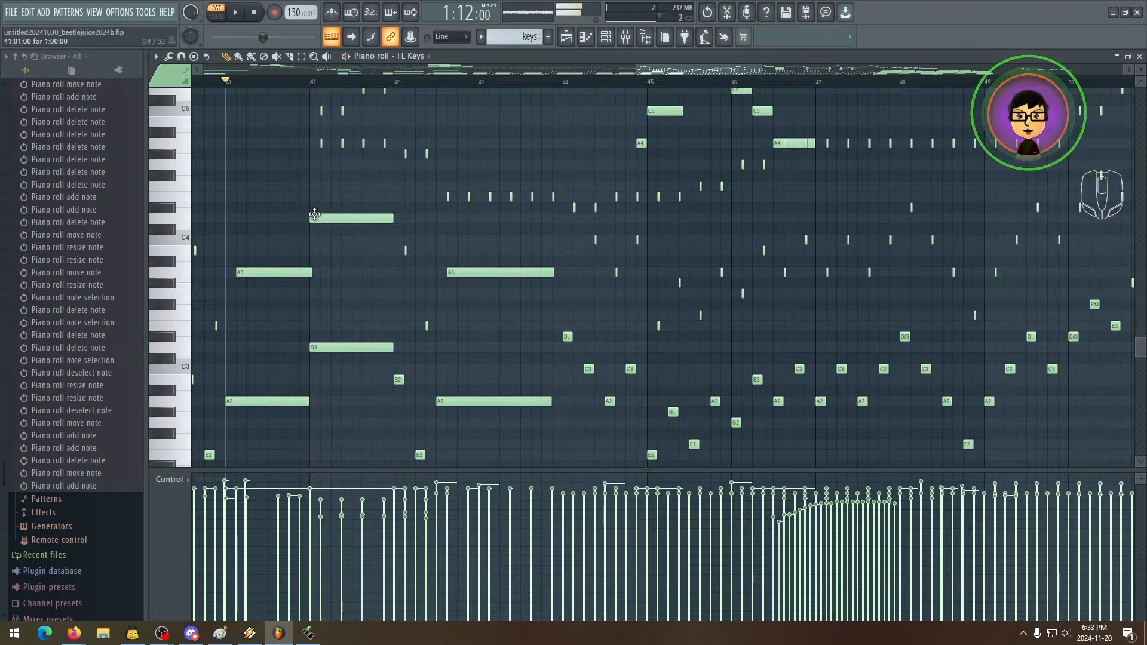
right_click(325, 219)
click(278, 272)
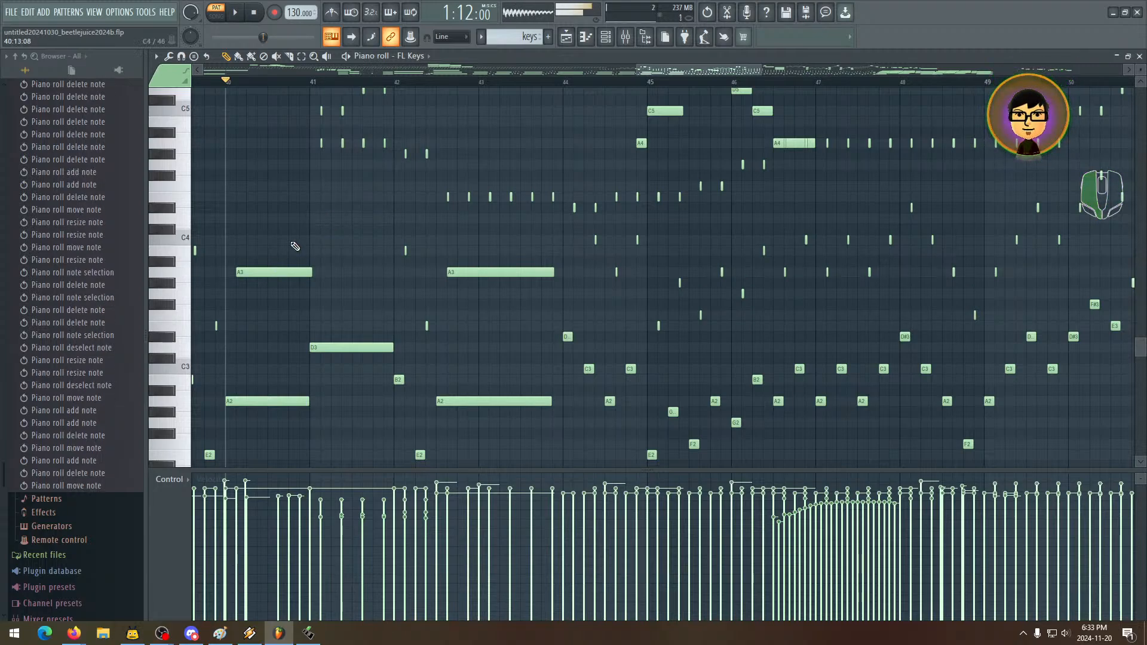
click(323, 218)
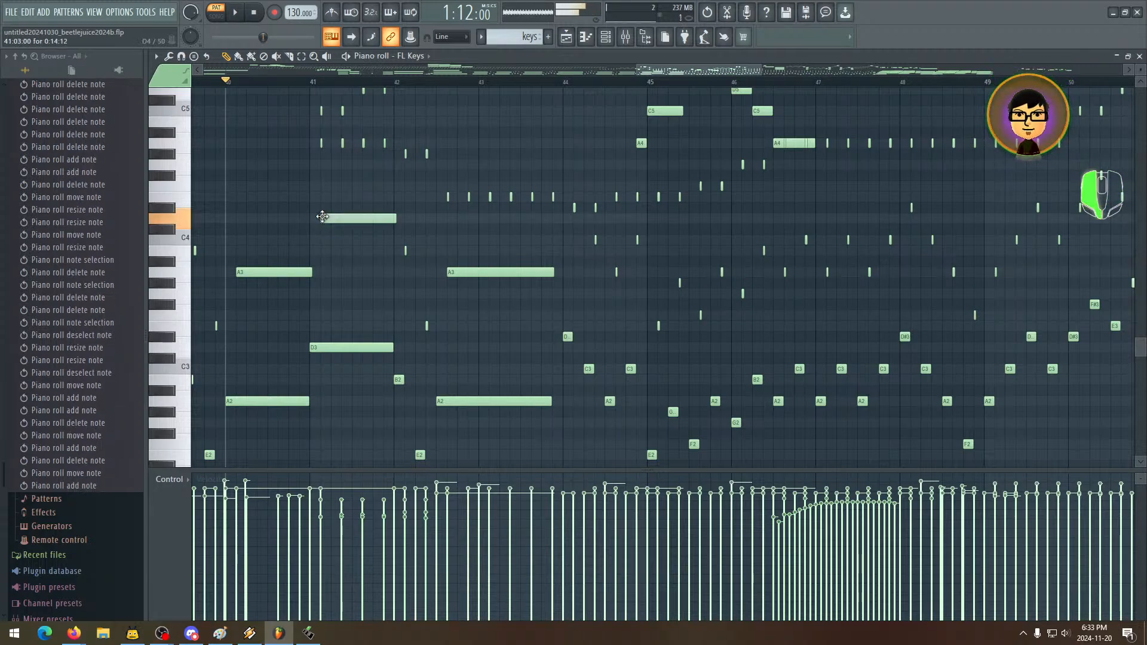
- Play the part repeatedly from bar 40 to check the D3 and D4 notes against the bass and melody
key(space)
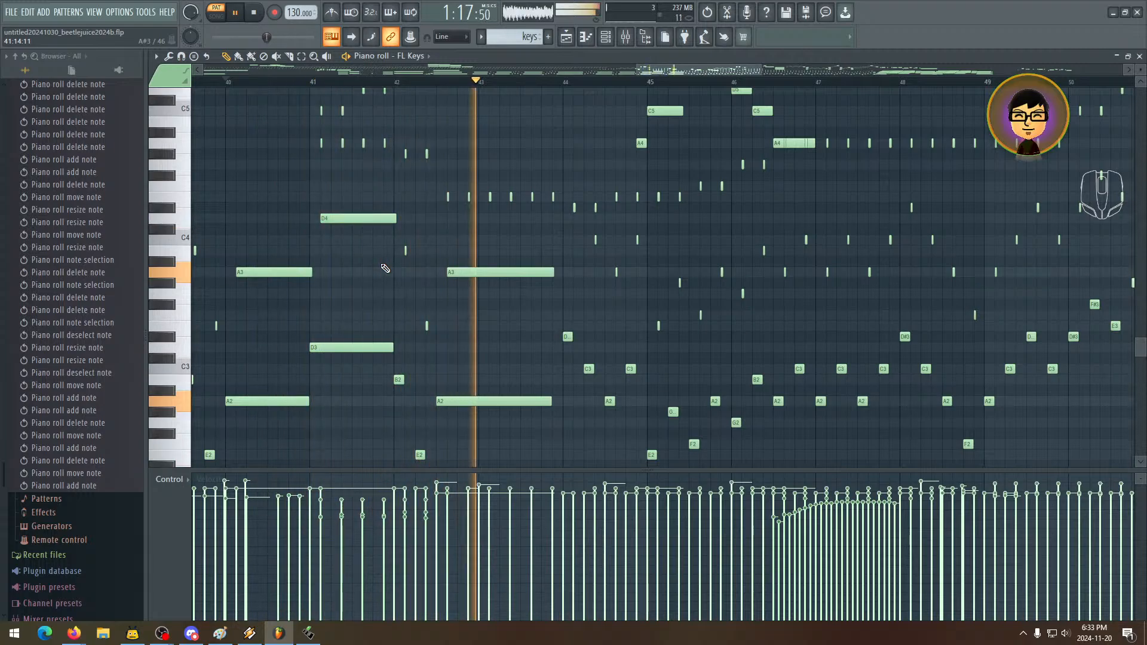
key(space)
key(space)
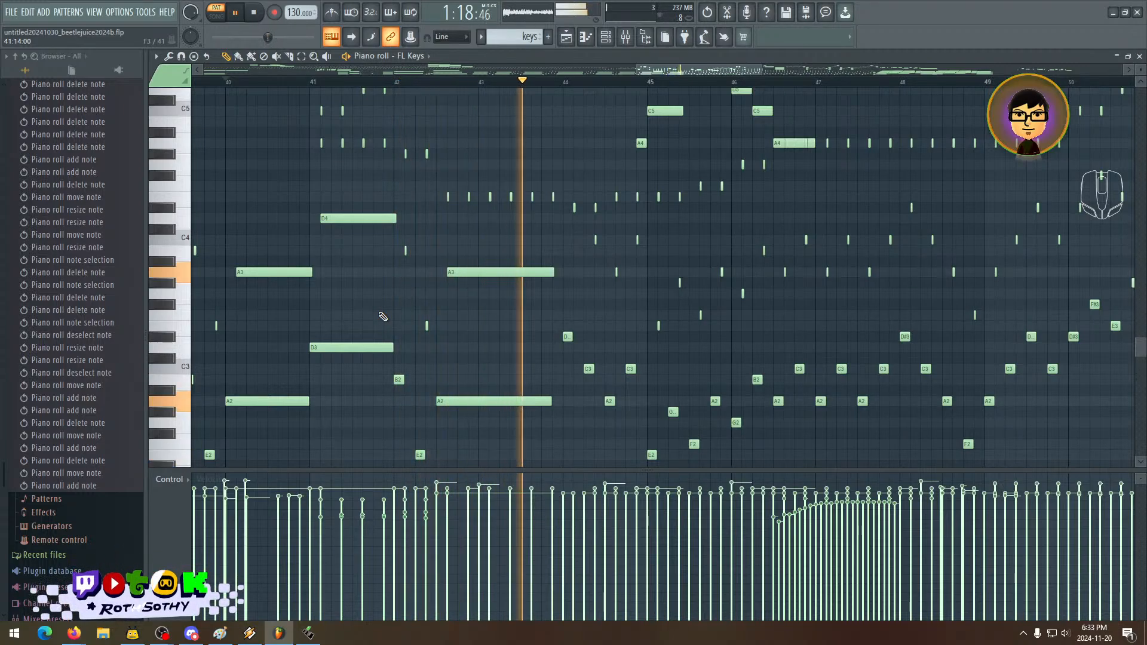
scroll(383, 316, up, 5)
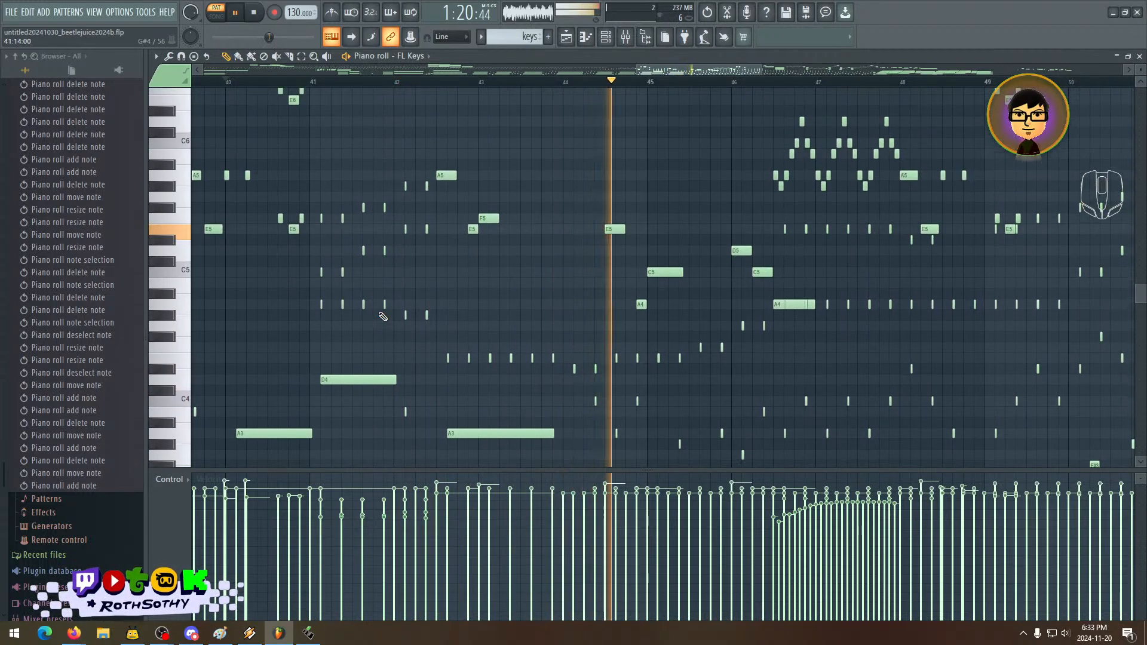
scroll(383, 316, down, 7)
key(space)
key(space)
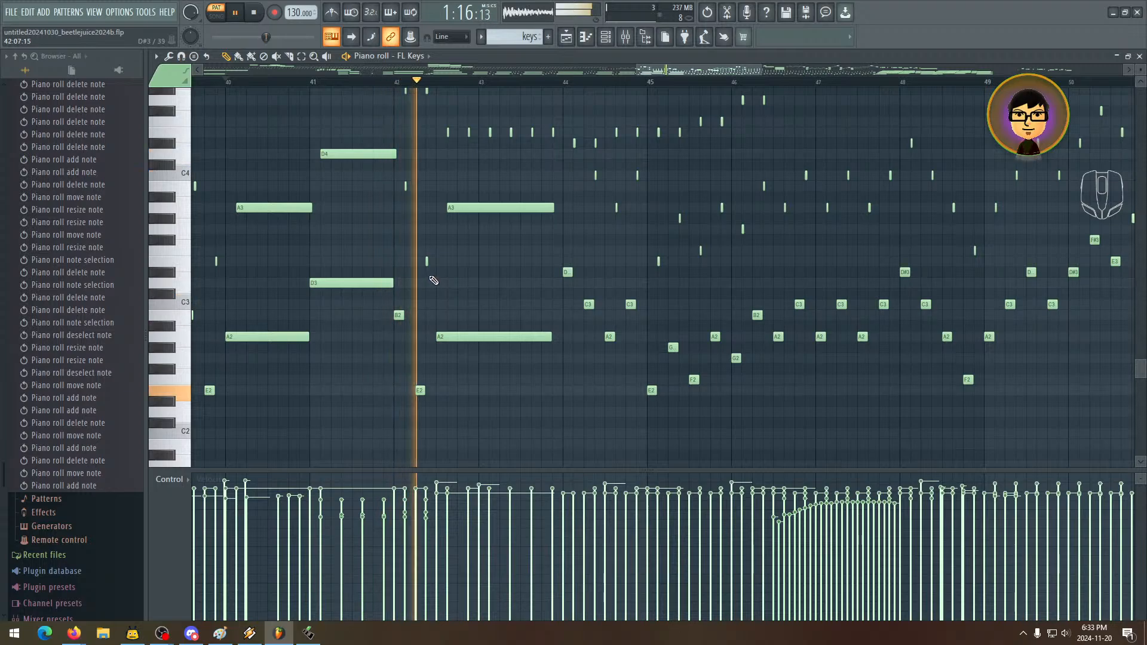
key(space)
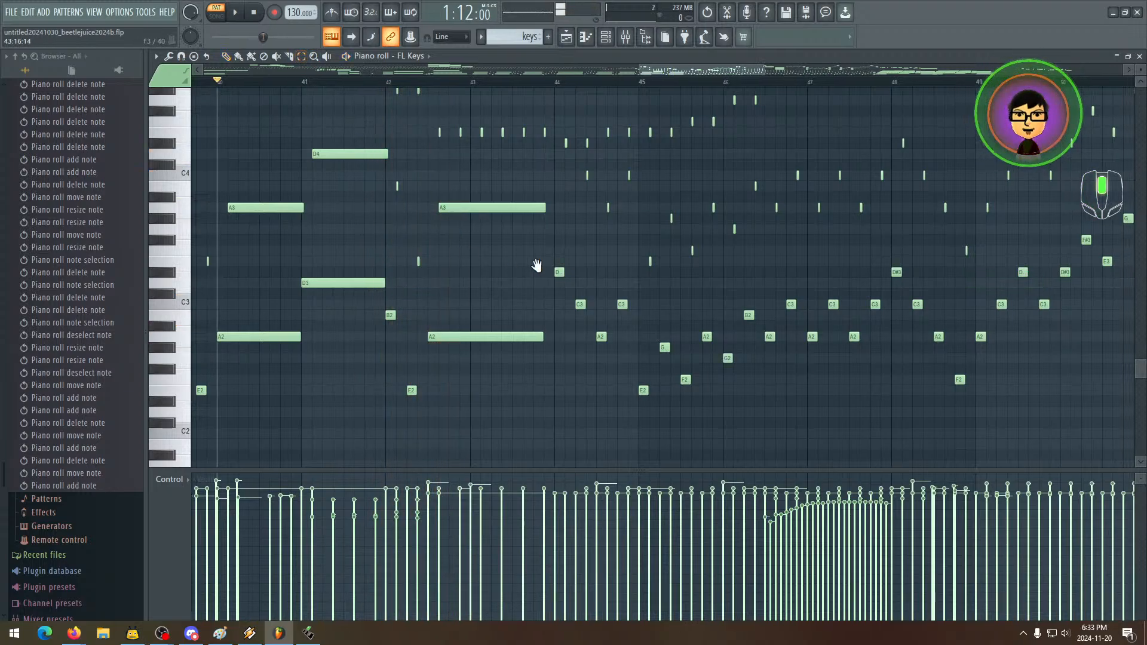
- Delete the held D3 and D4 notes in bar 41
scroll(472, 262, right, 5)
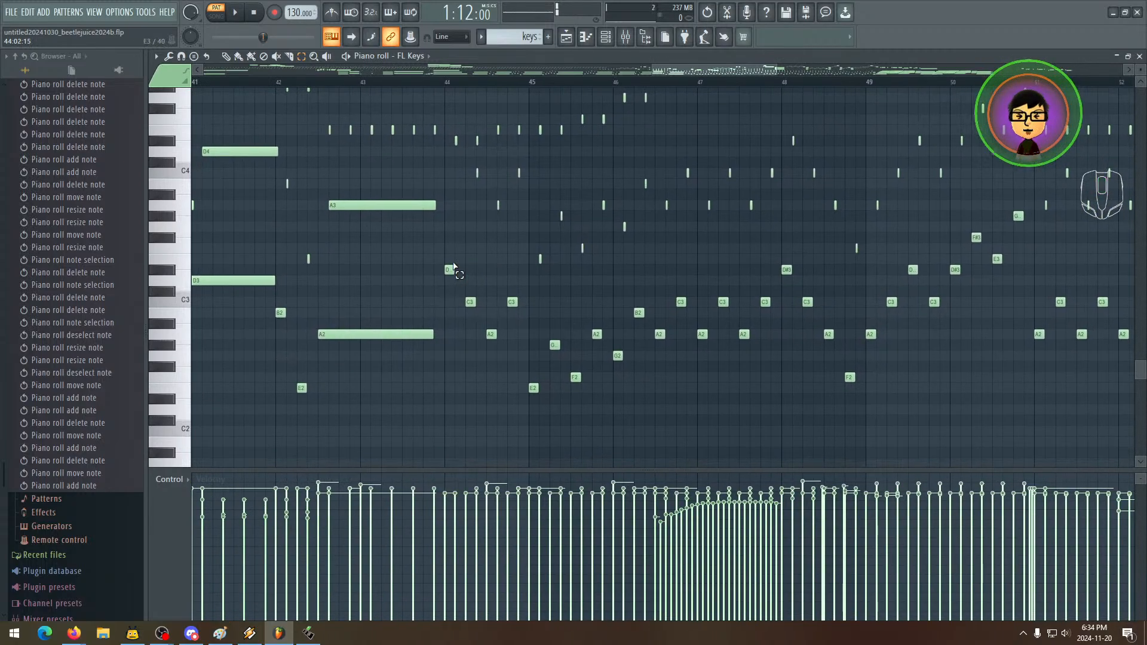
drag(457, 282, 594, 274)
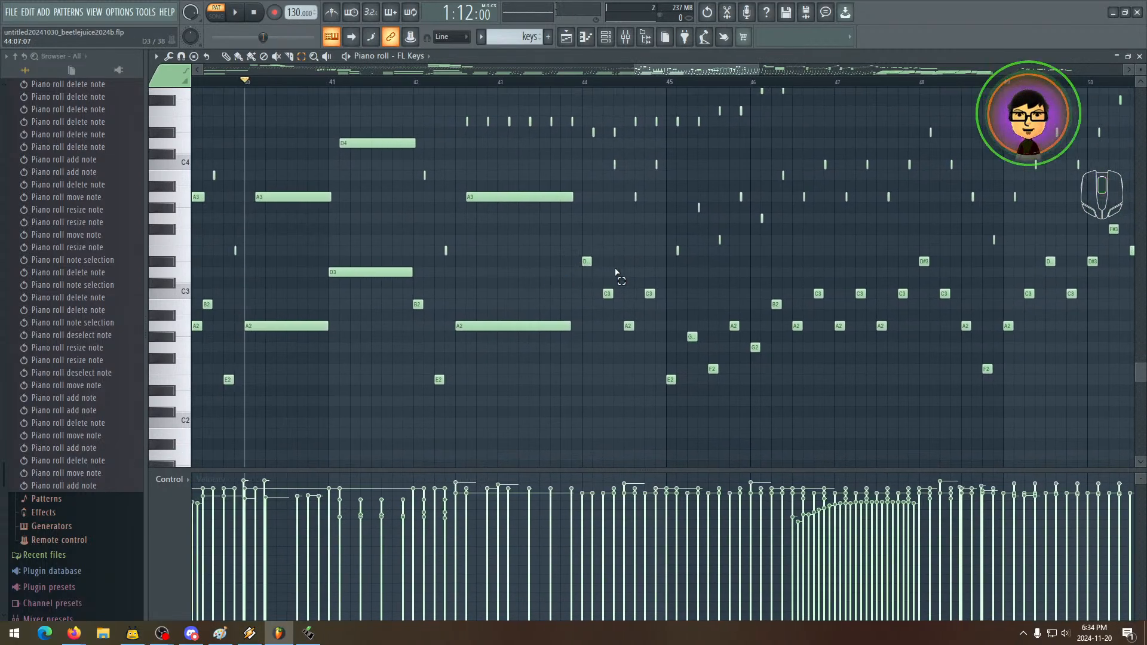
drag(352, 129, 380, 292)
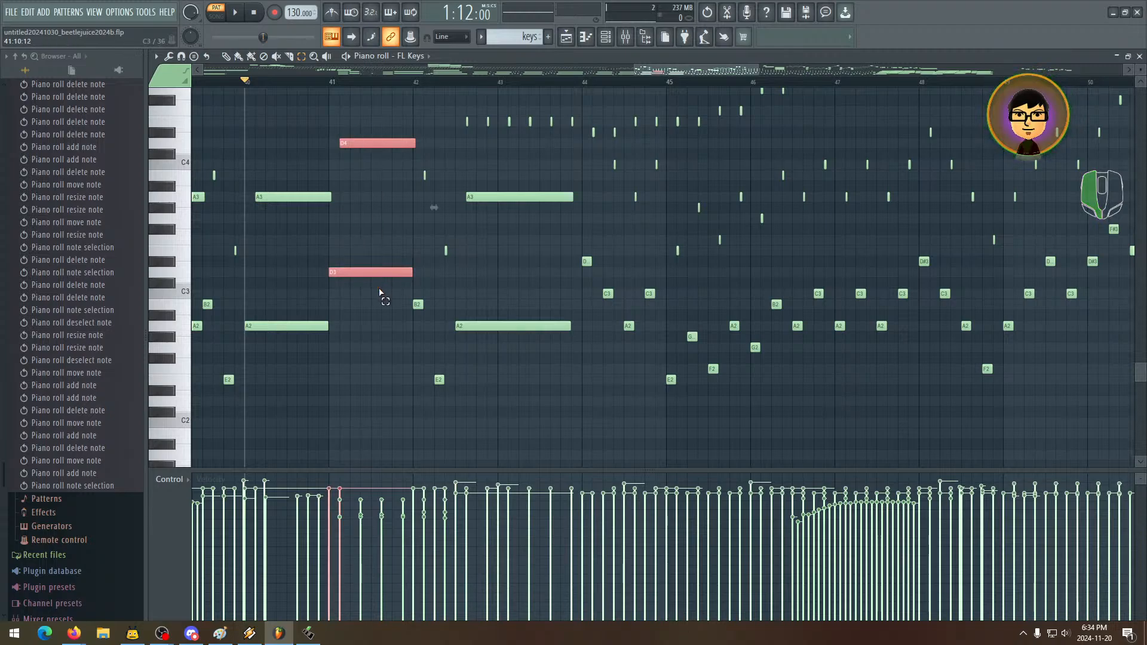
key(Delete)
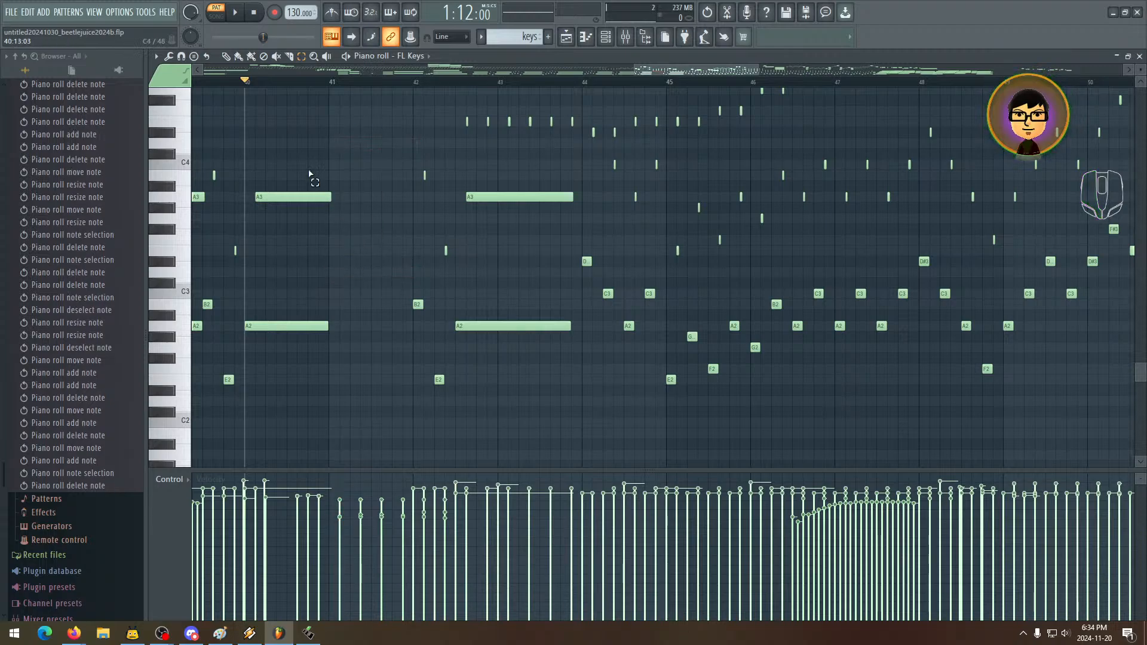
- Extend the held A2 and A3 notes from bar 40 to the end of bar 41, and play the result
drag(334, 172, 310, 322)
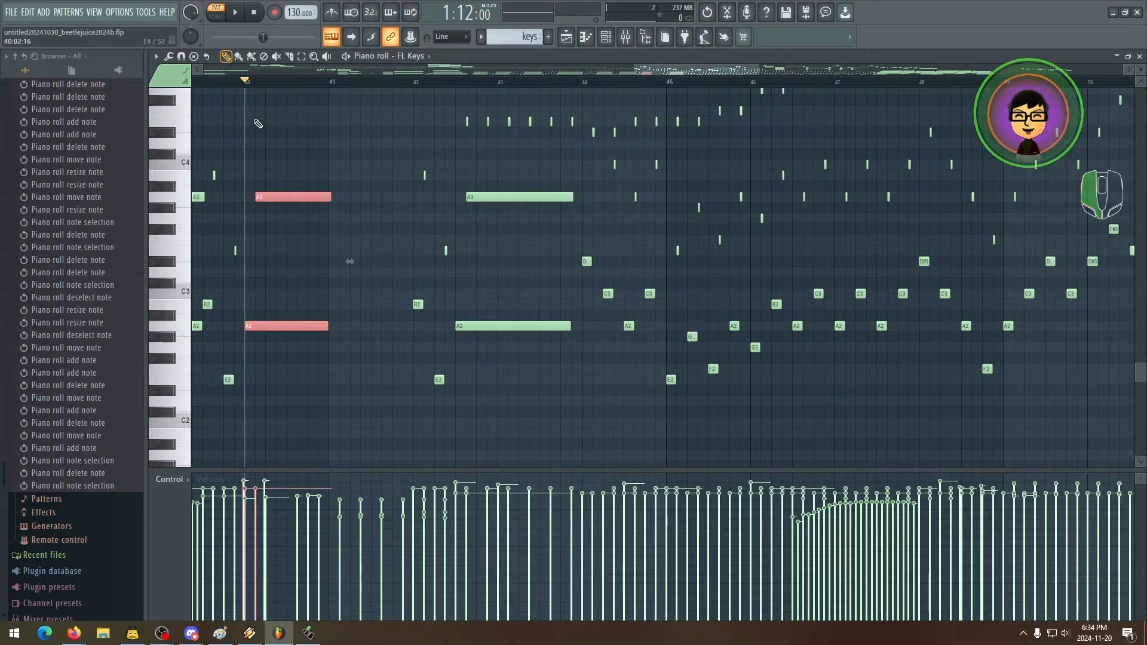
drag(328, 198, 367, 200)
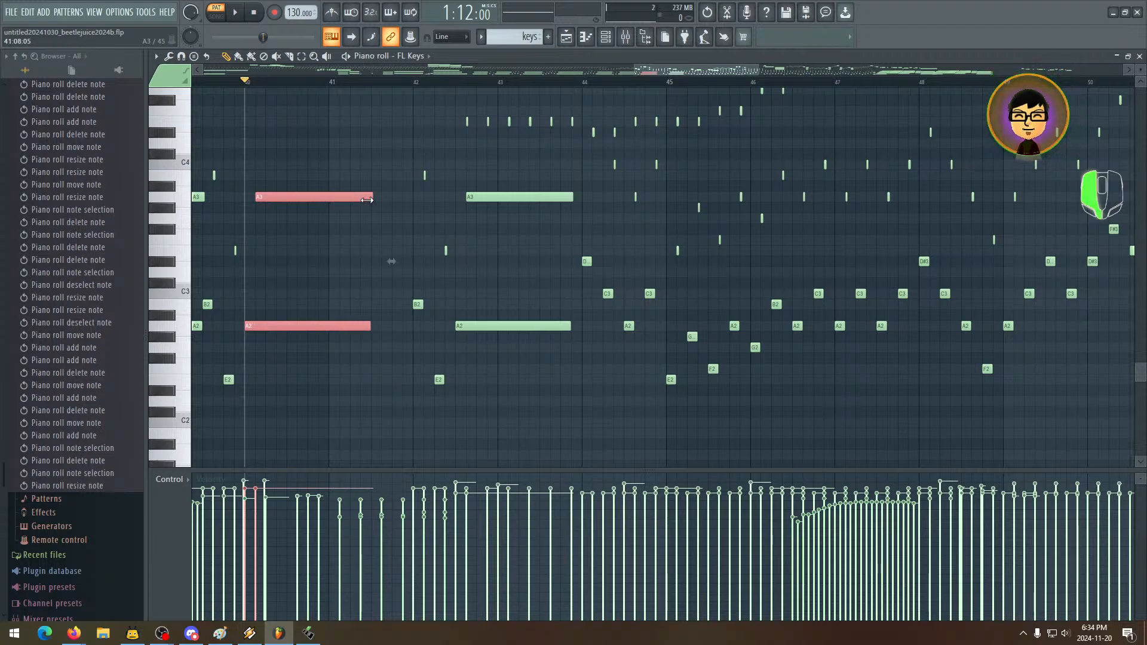
key(space)
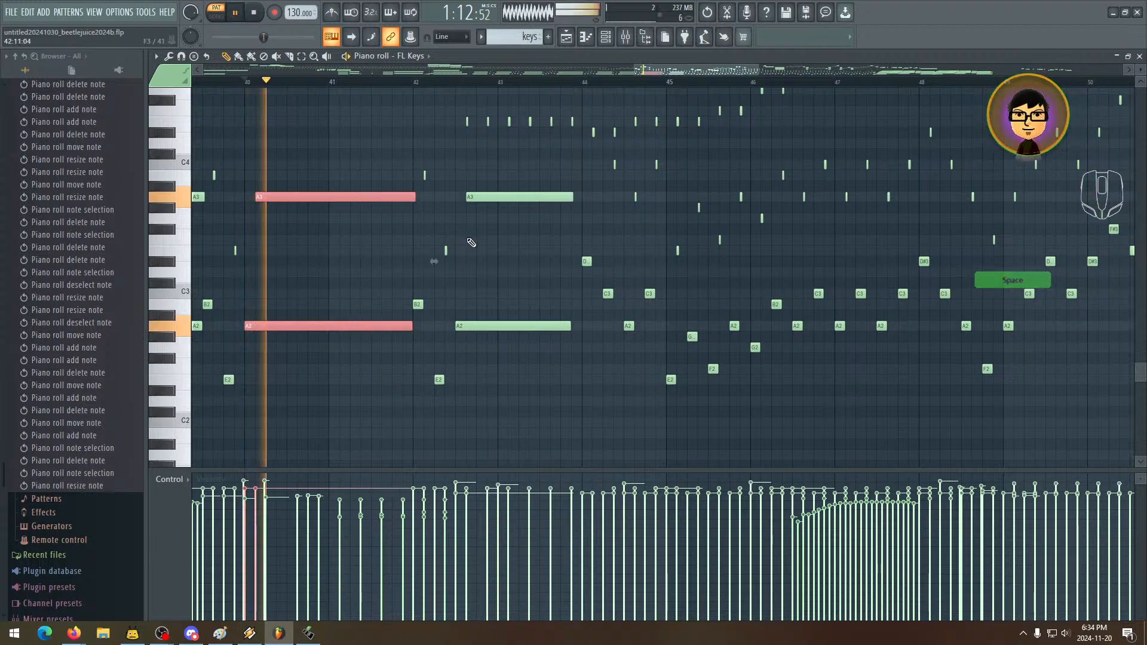
drag(465, 246, 395, 332)
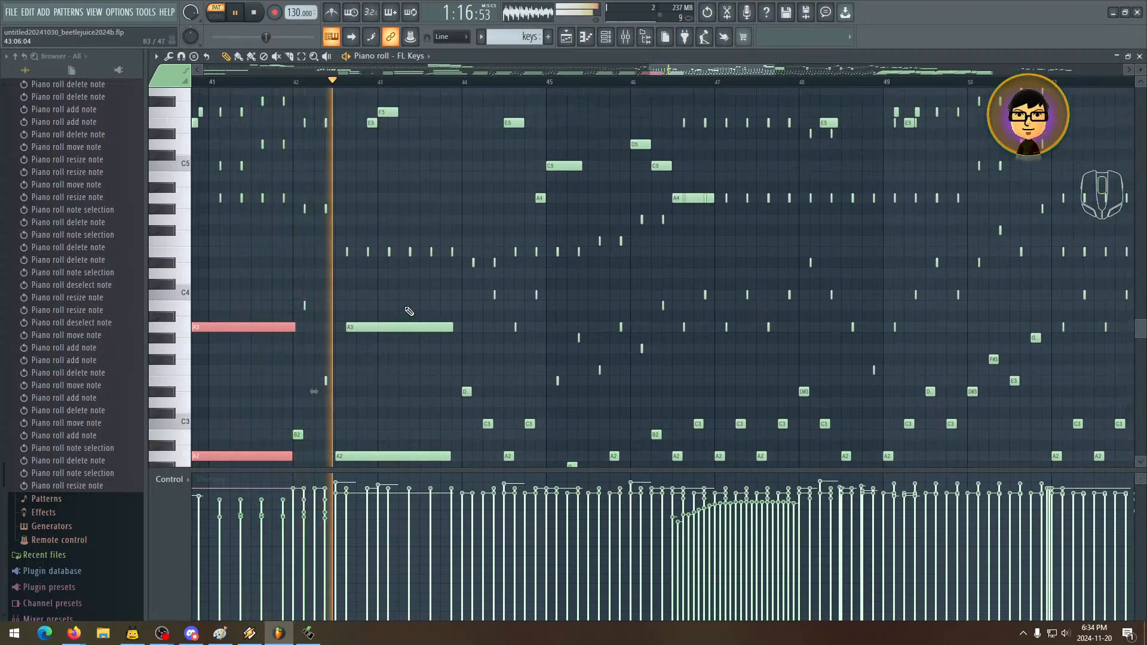
- Play the part through bars 42 to 45 and audition the short C3, A2 and E2 bass notes in bars 44 and 45
drag(466, 292, 367, 251)
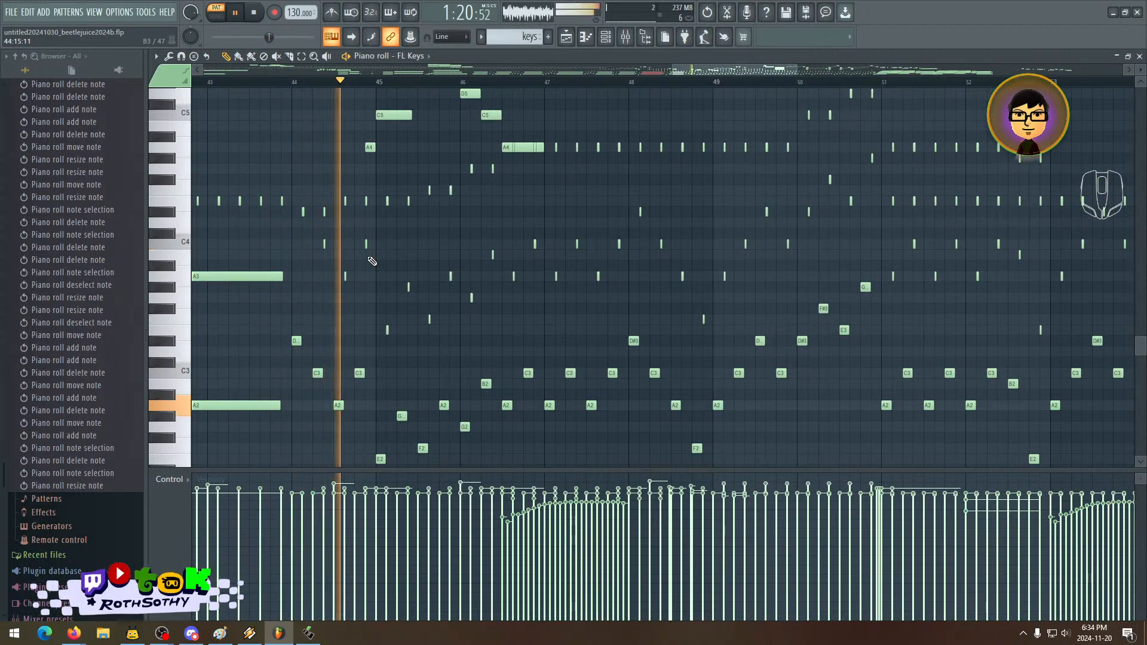
drag(404, 298, 491, 276)
key(space)
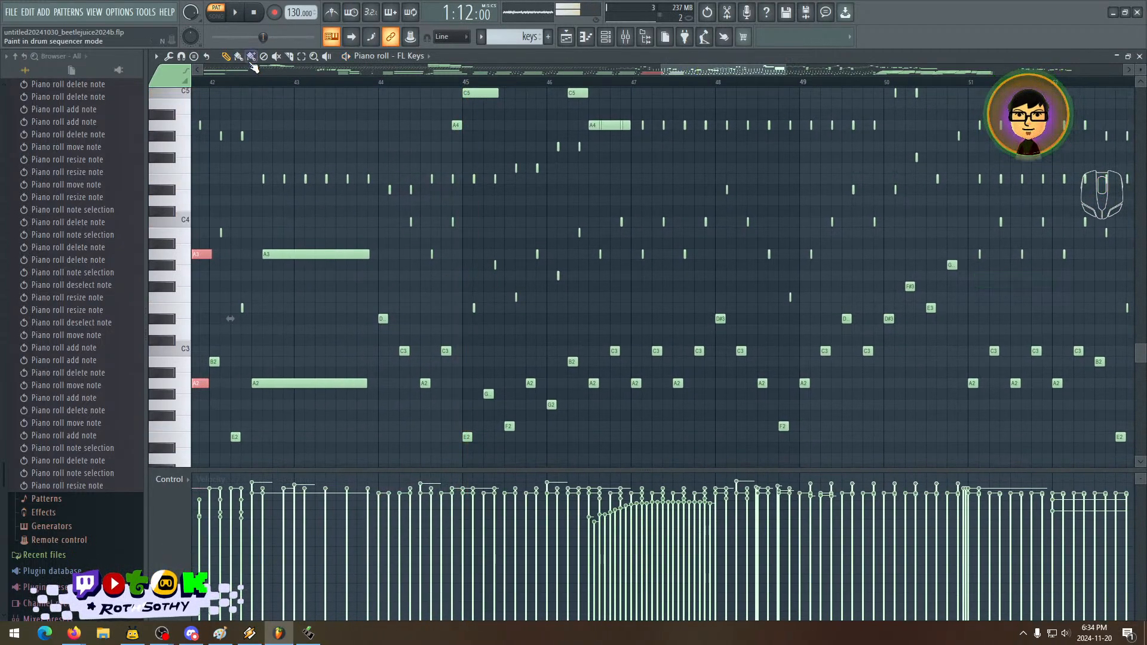
drag(448, 318, 380, 303)
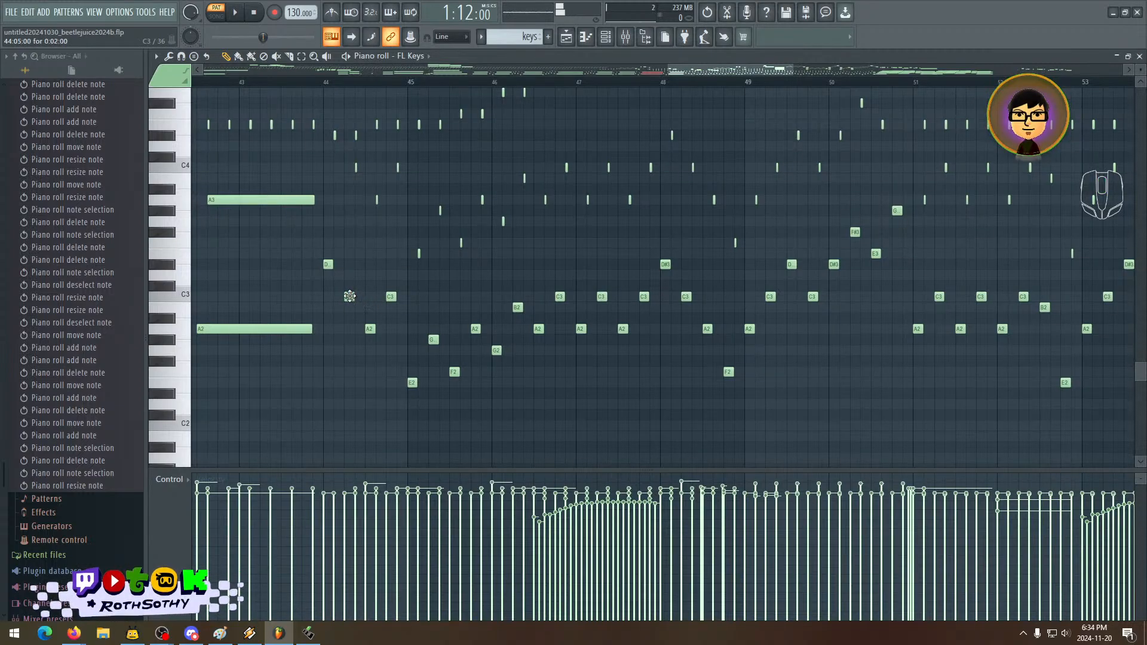
click(349, 296)
click(368, 330)
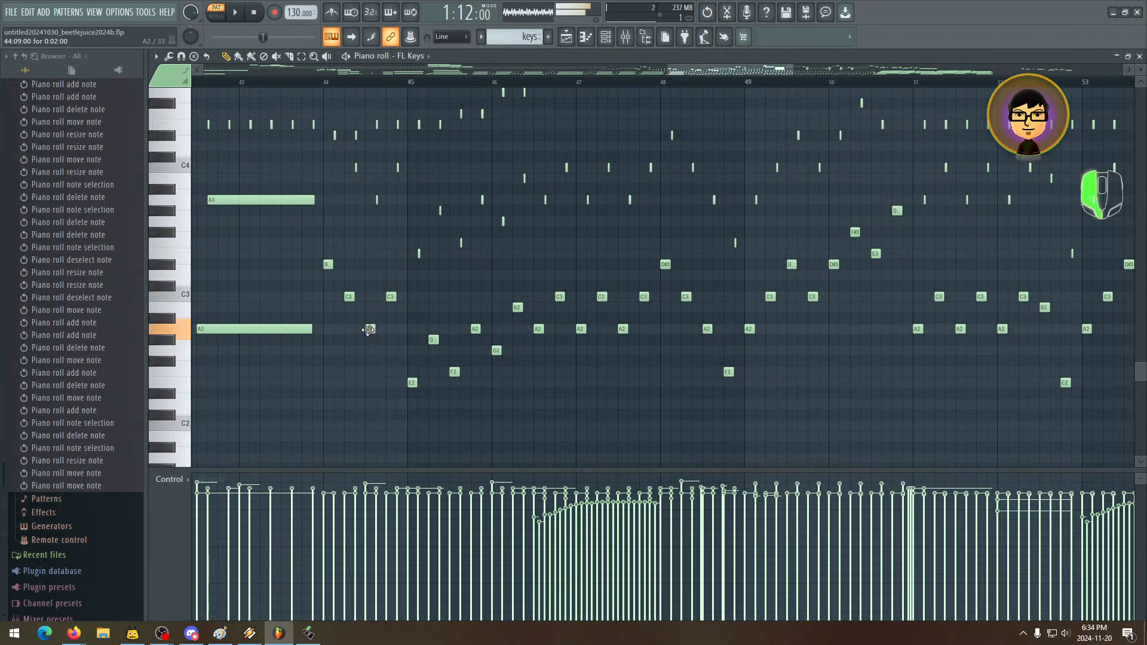
click(411, 383)
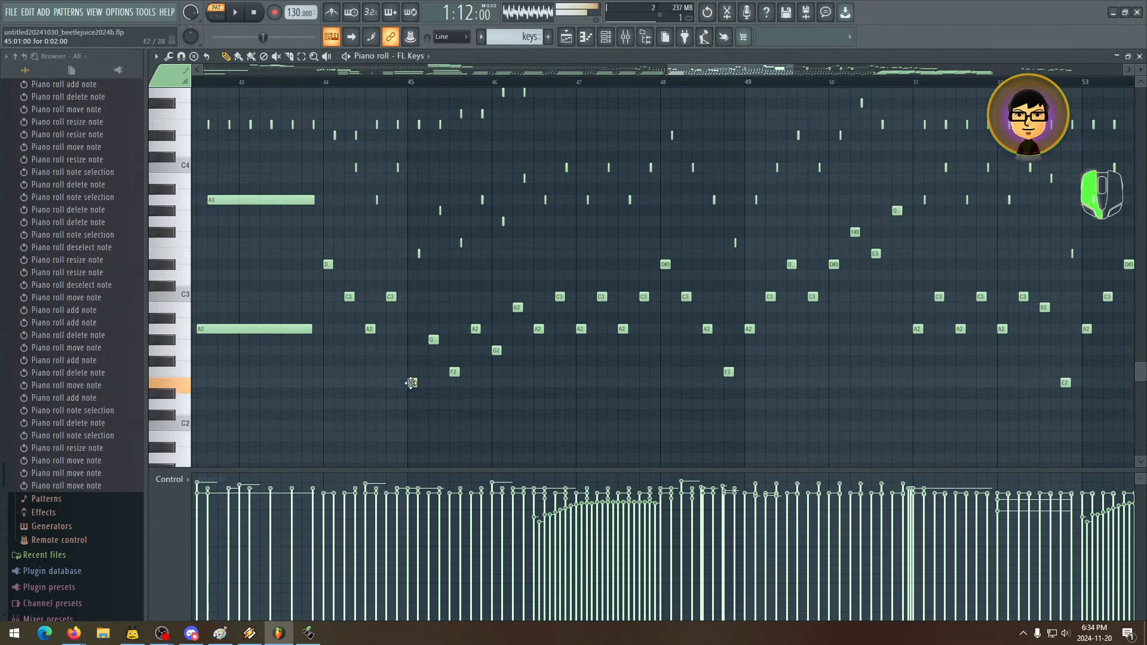
drag(435, 354, 509, 357)
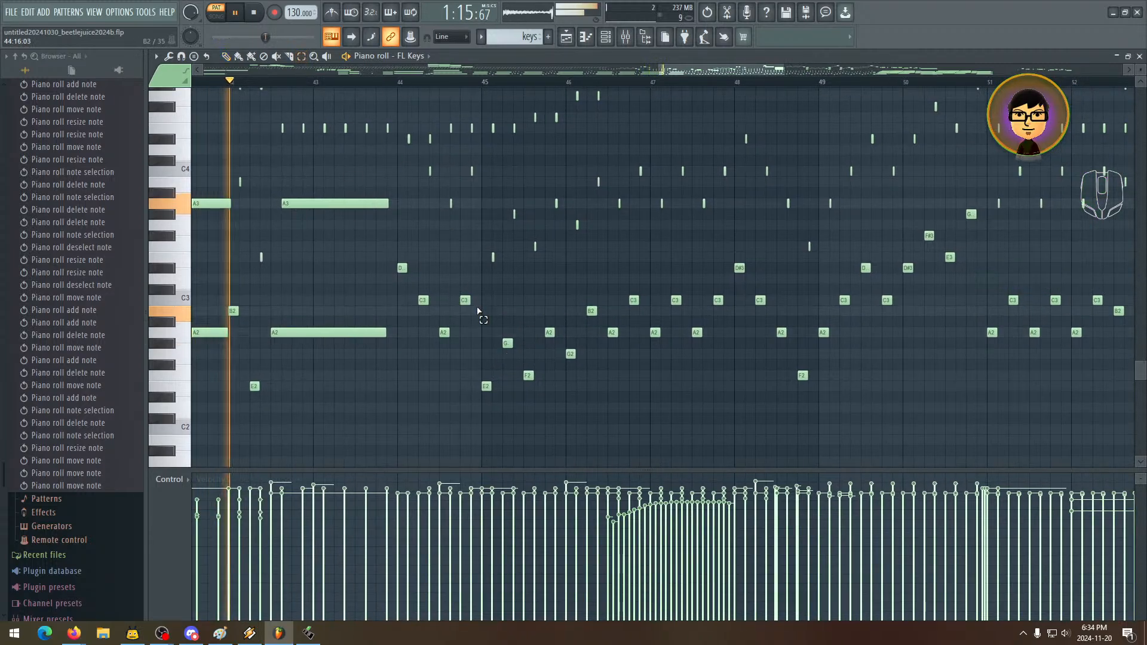
drag(476, 313, 432, 322)
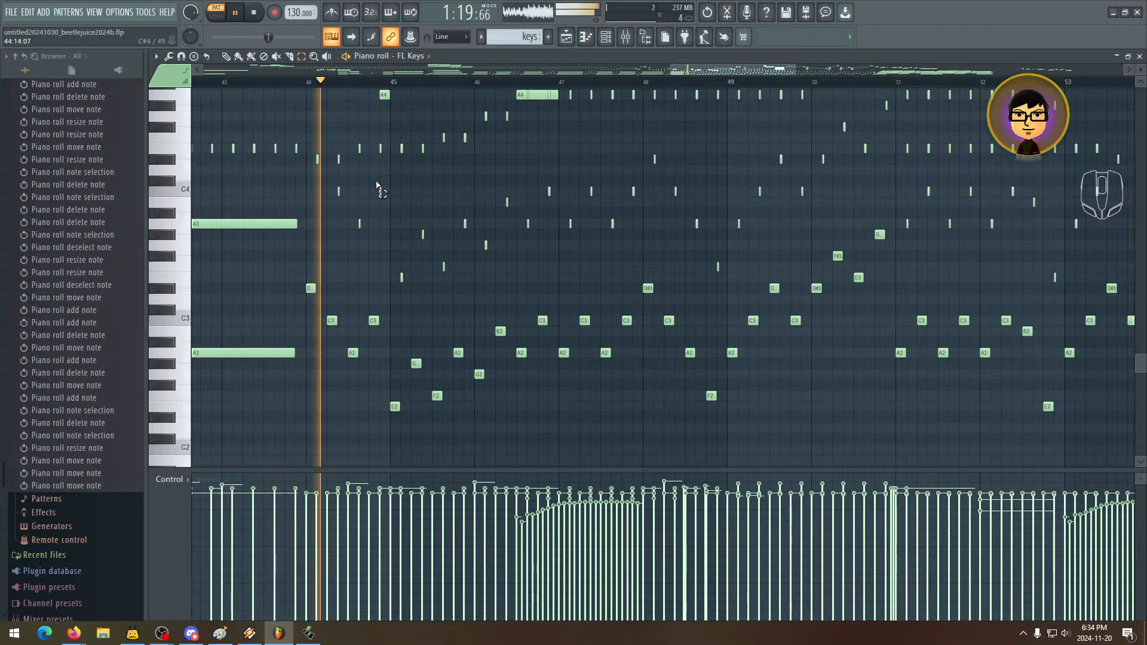
key(space)
- Delete the short bass notes and their upper octave doubles from the last C3 in bar 44 through the end of bar 45
drag(377, 177, 445, 441)
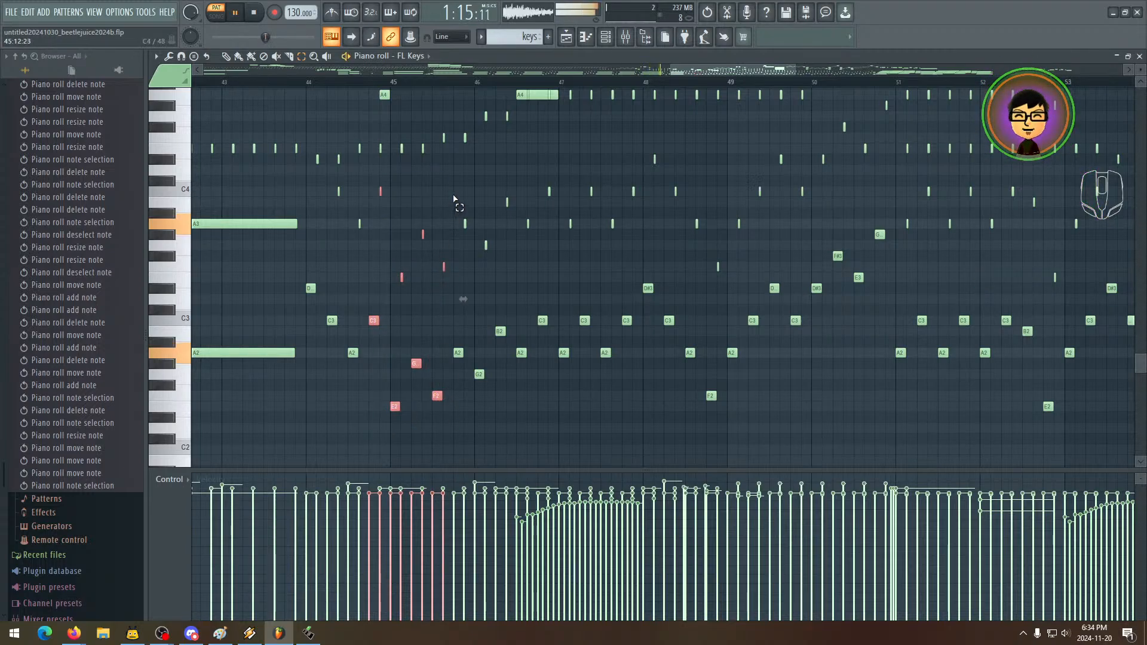
drag(455, 194, 468, 389)
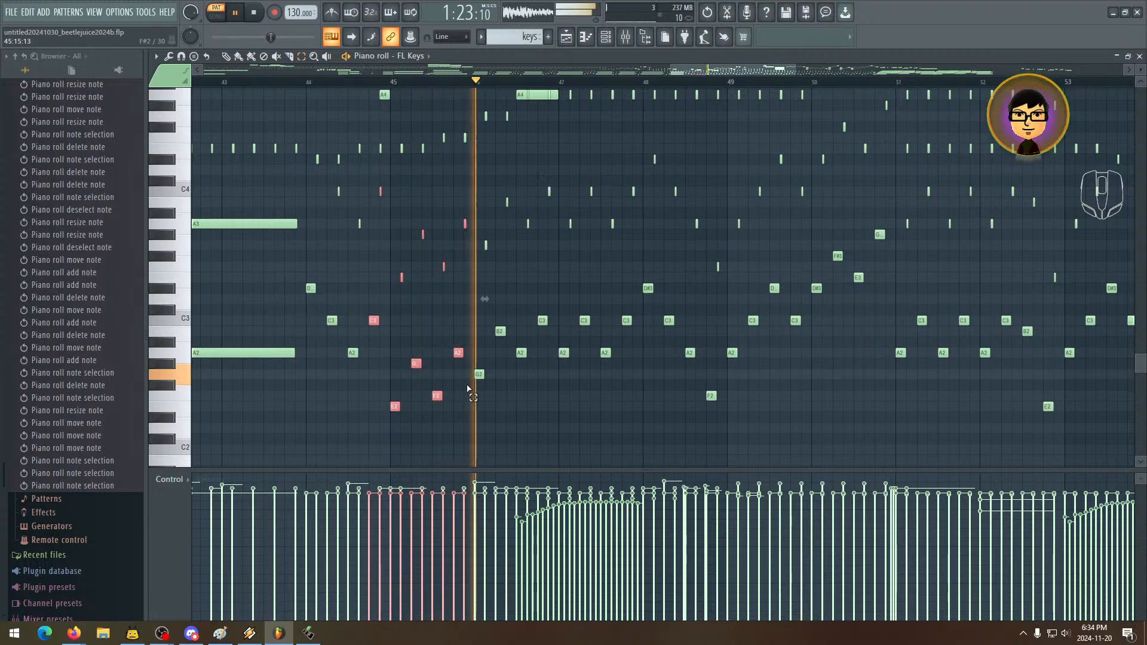
key(space)
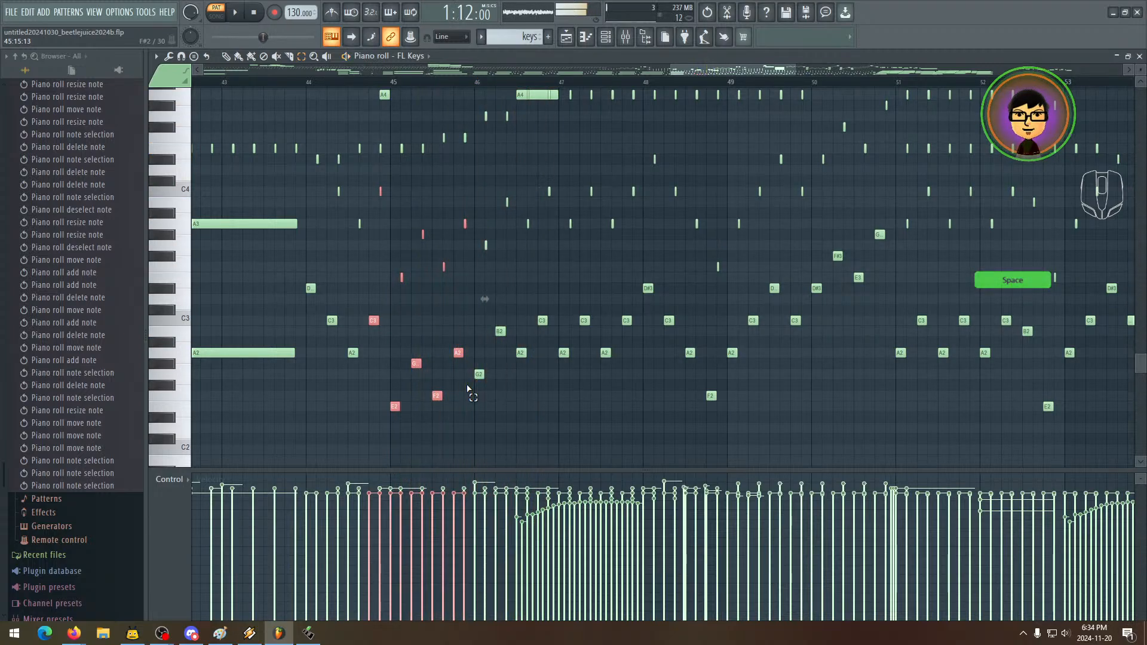
key(Delete)
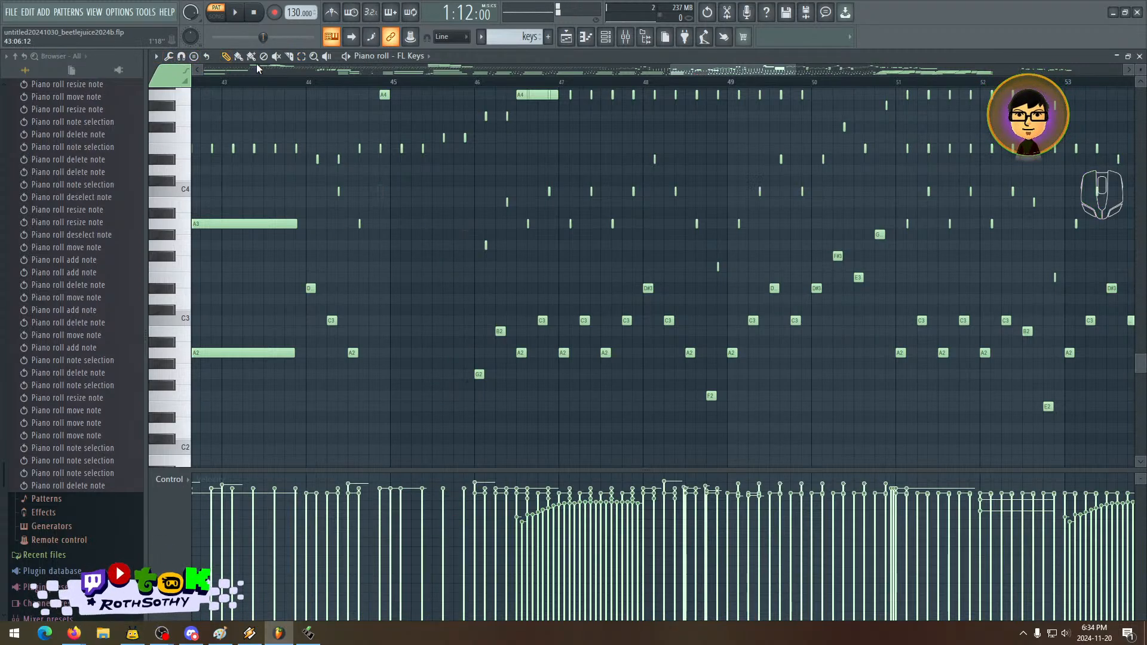
- Extend the remaining A2 and A3 notes in bar 44 to about the end of bar 45
click(300, 57)
drag(350, 378, 391, 219)
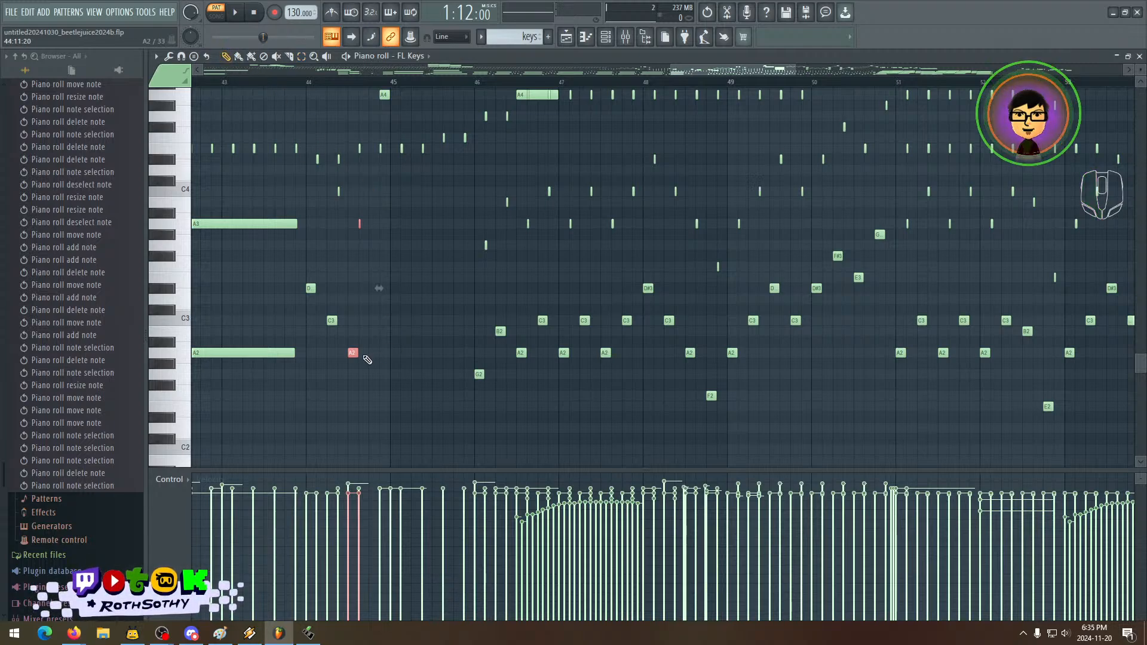
drag(365, 359, 451, 358)
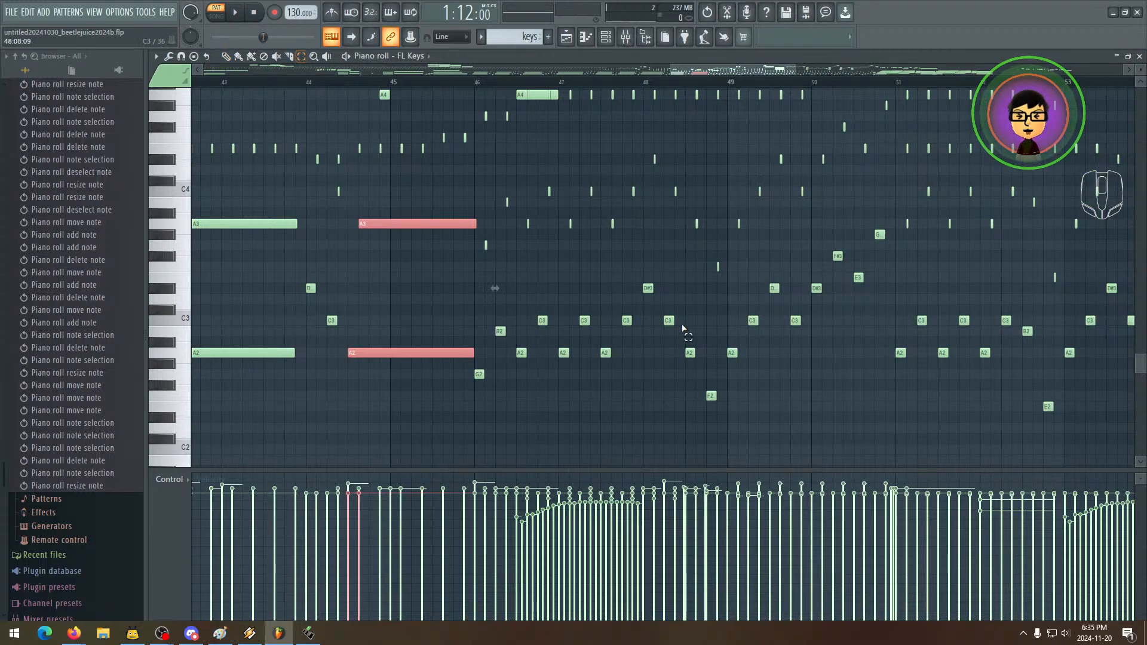
- Delete the short C3 and A2 notes and their upper octave doubles from late bar 46 through the end of bar 47
scroll(683, 328, right, 3)
drag(397, 160, 481, 405)
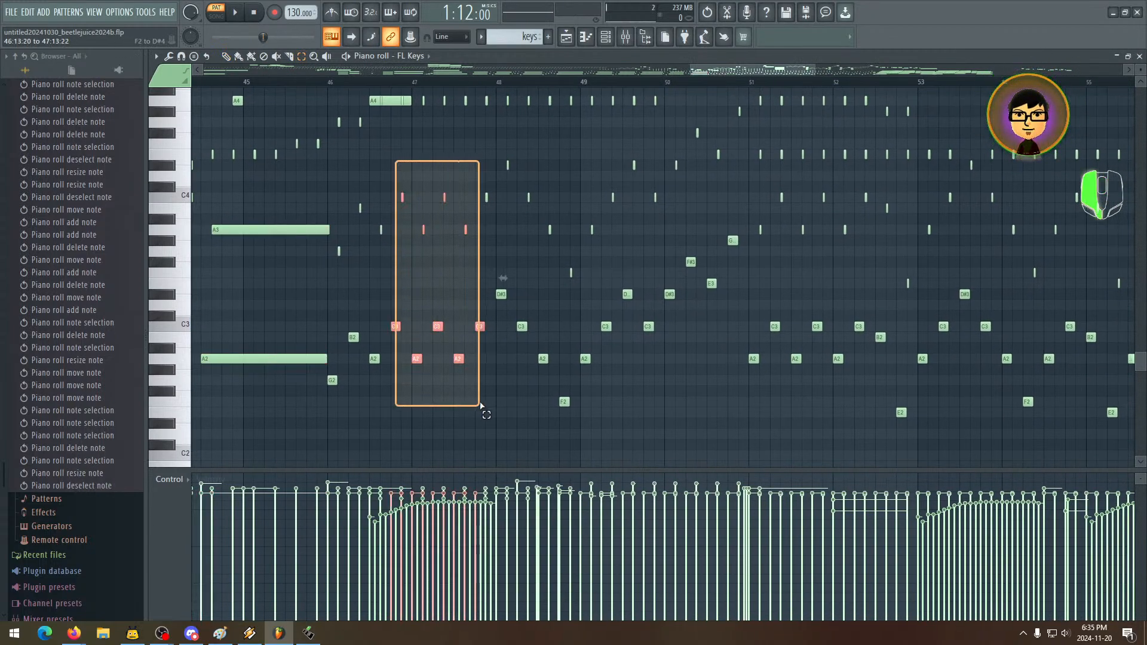
key(Delete)
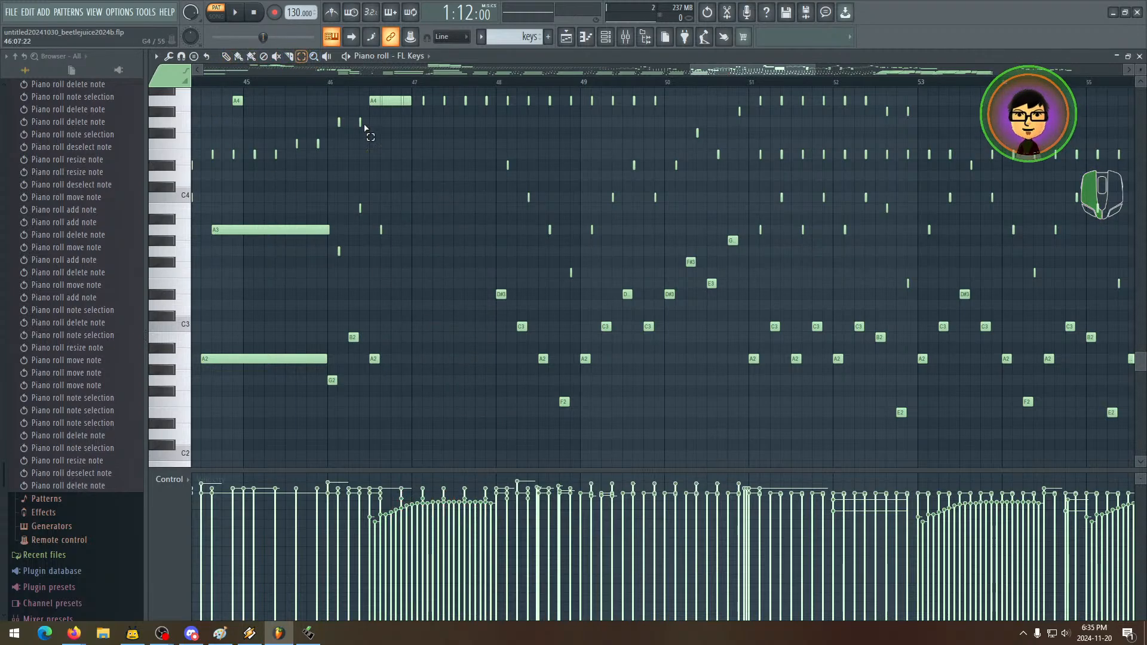
- Extend the remaining A2 and A3 notes in bar 46 to about the end of bar 47
drag(406, 181, 376, 398)
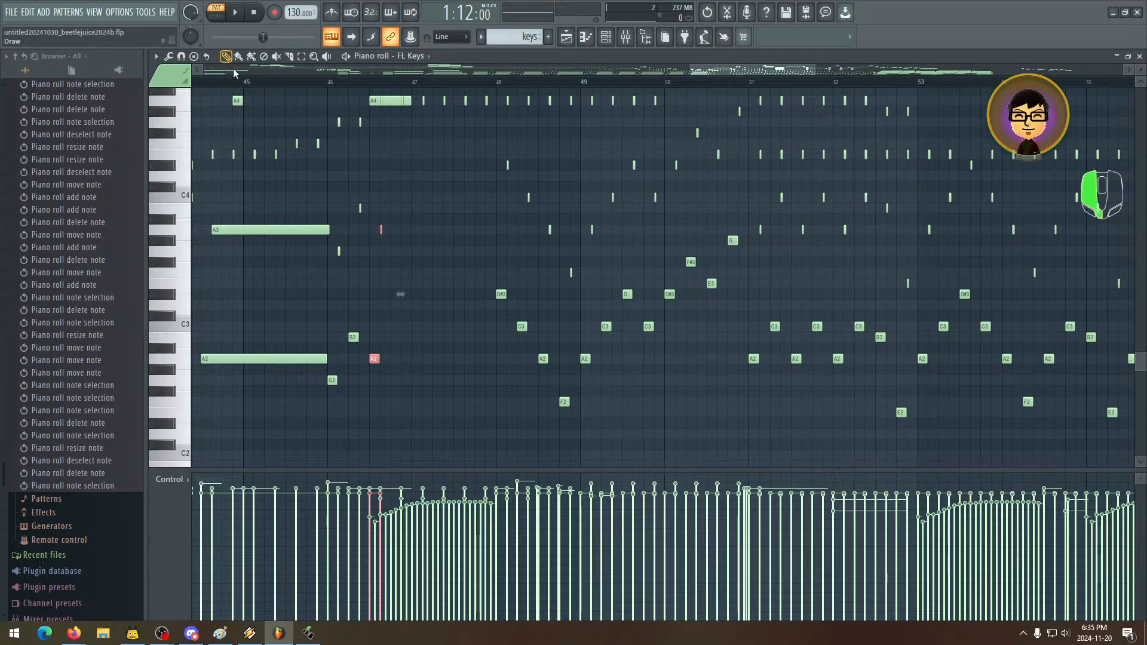
click(383, 359)
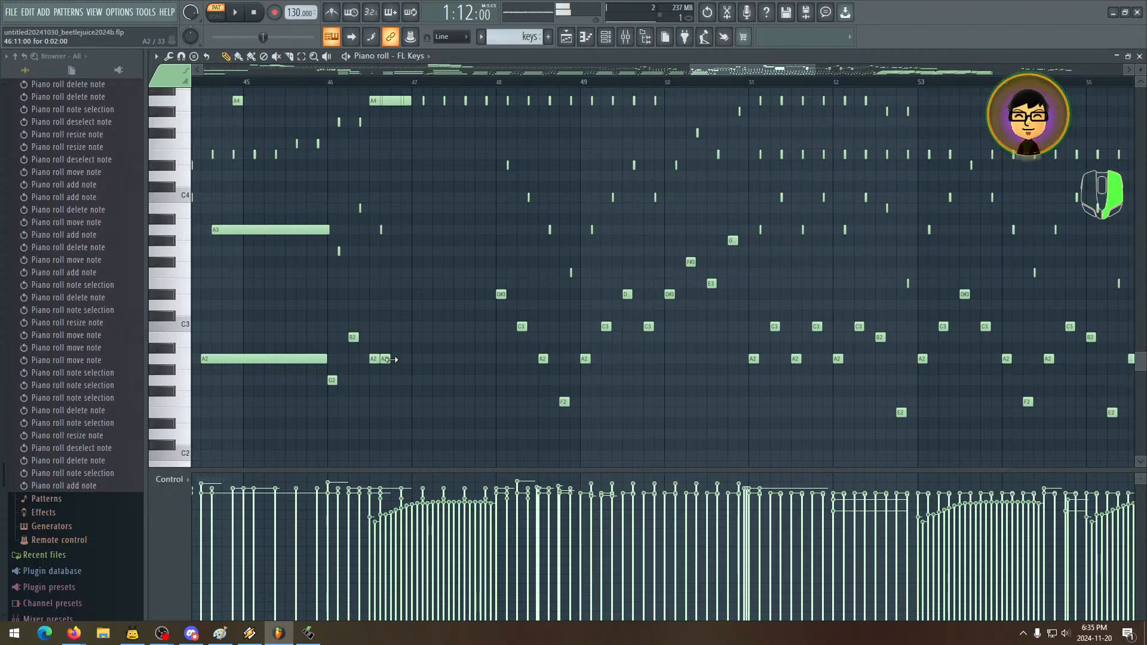
right_click(389, 360)
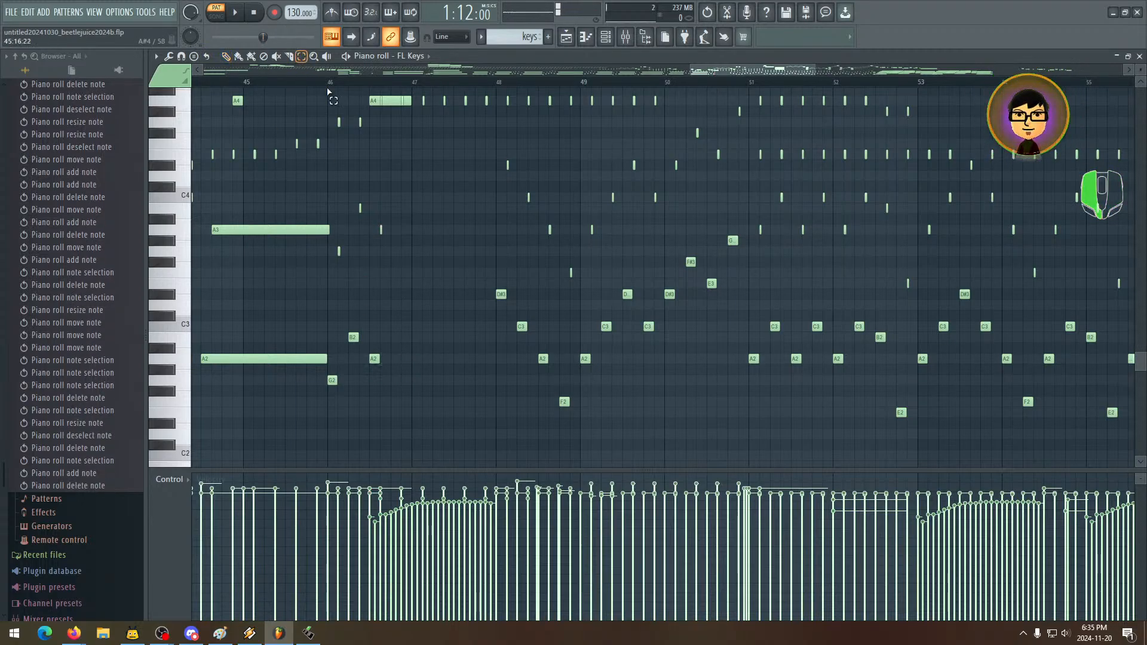
drag(407, 214, 372, 386)
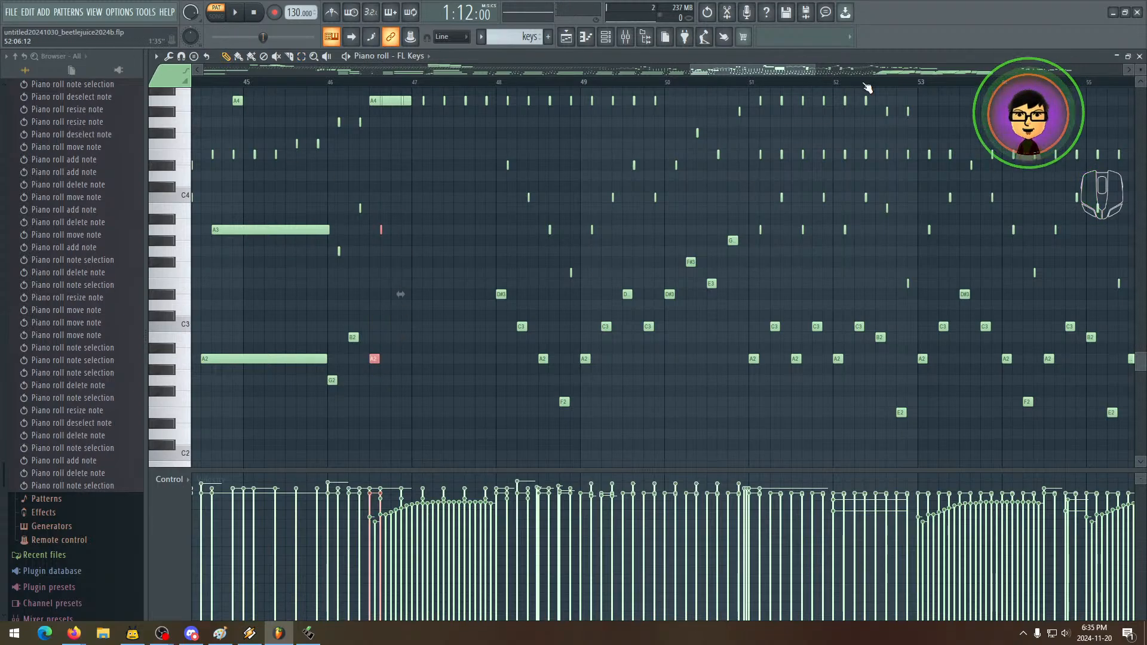
drag(817, 70, 753, 70)
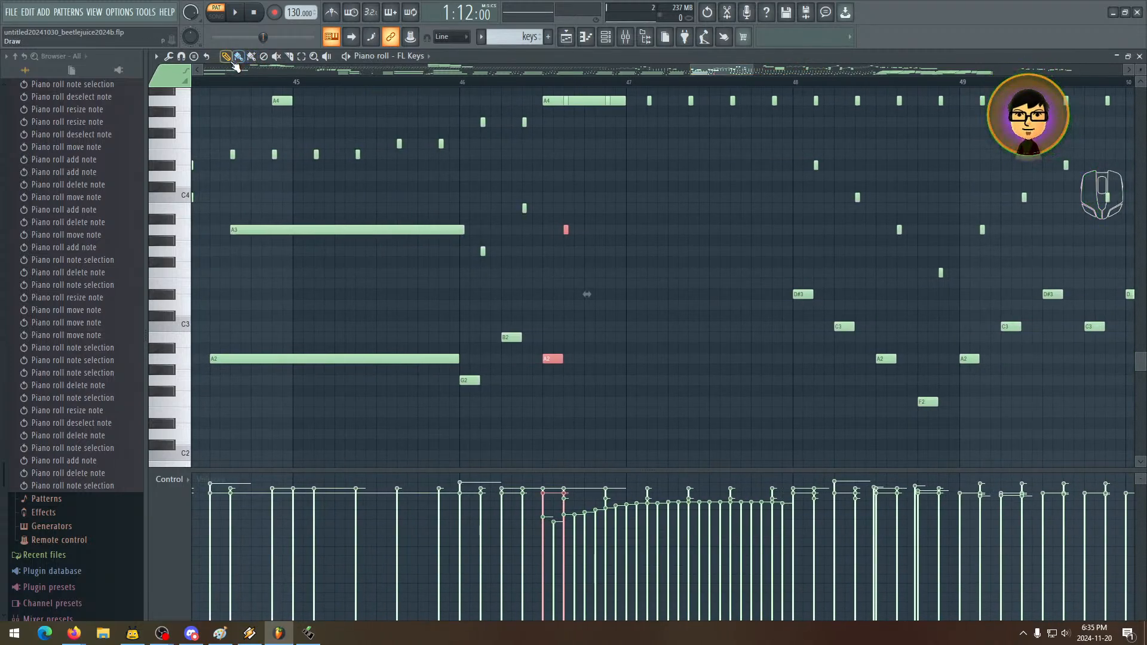
drag(562, 362, 725, 367)
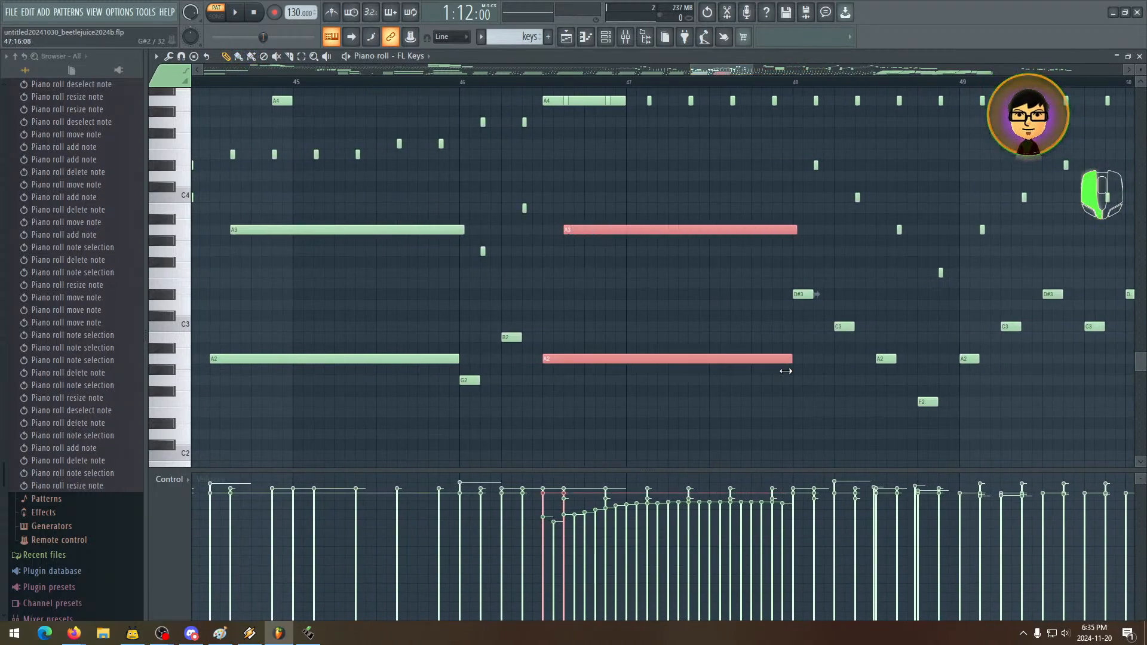
- Play the part to check the held A2 and A3 notes from bar 44 into bar 48
key(space)
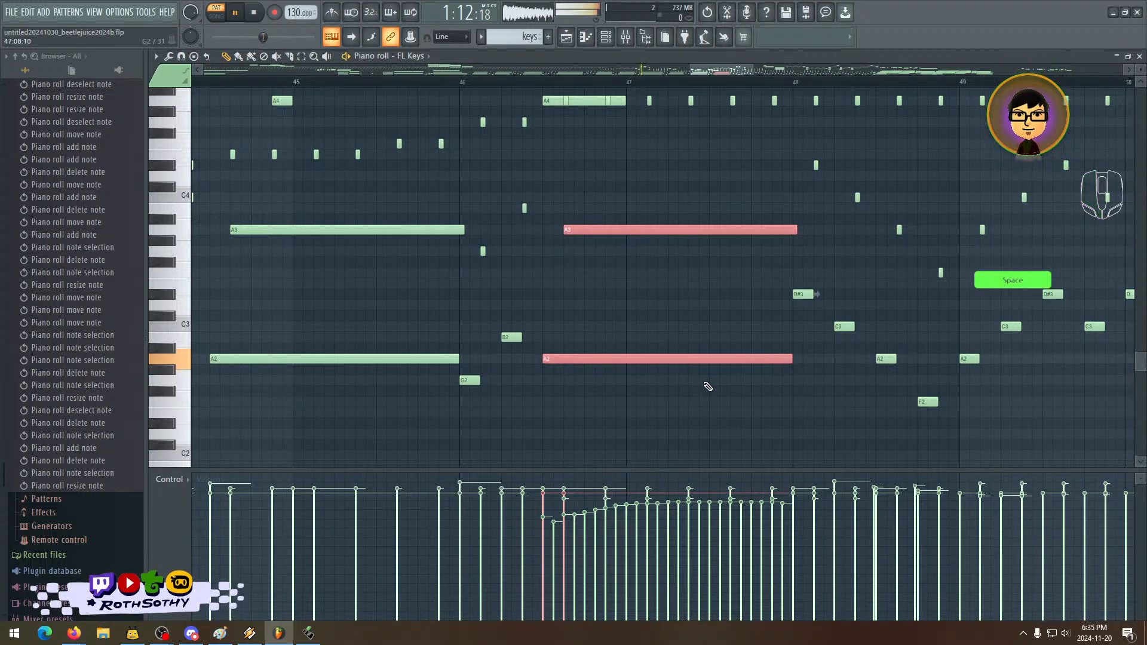
drag(588, 308, 709, 284)
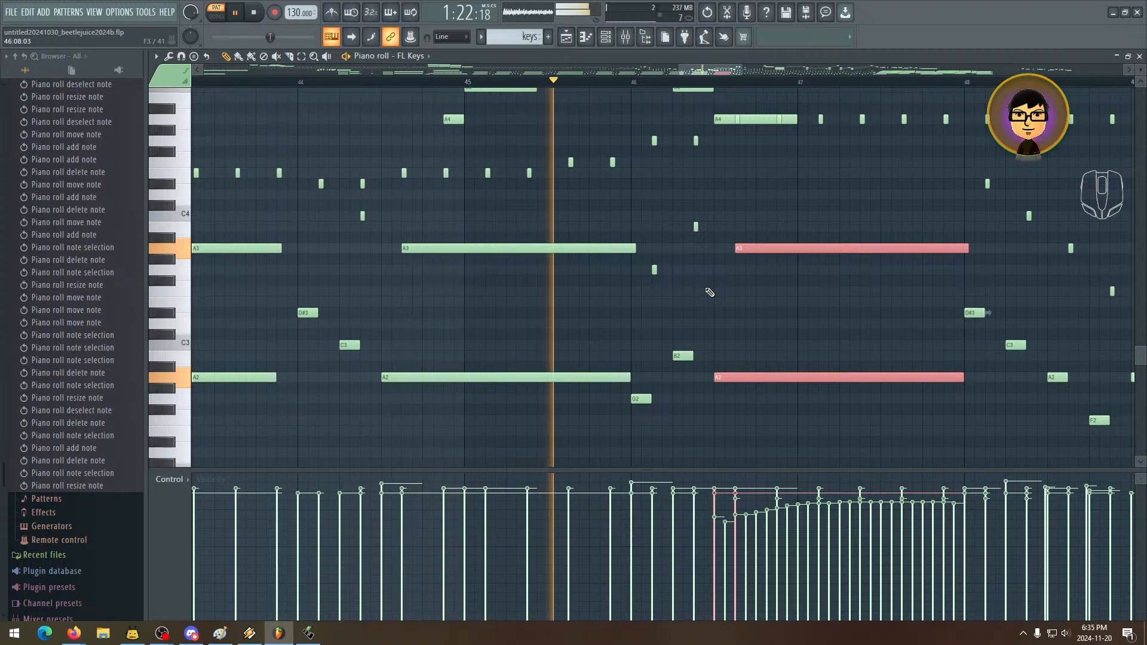
drag(799, 267, 451, 297)
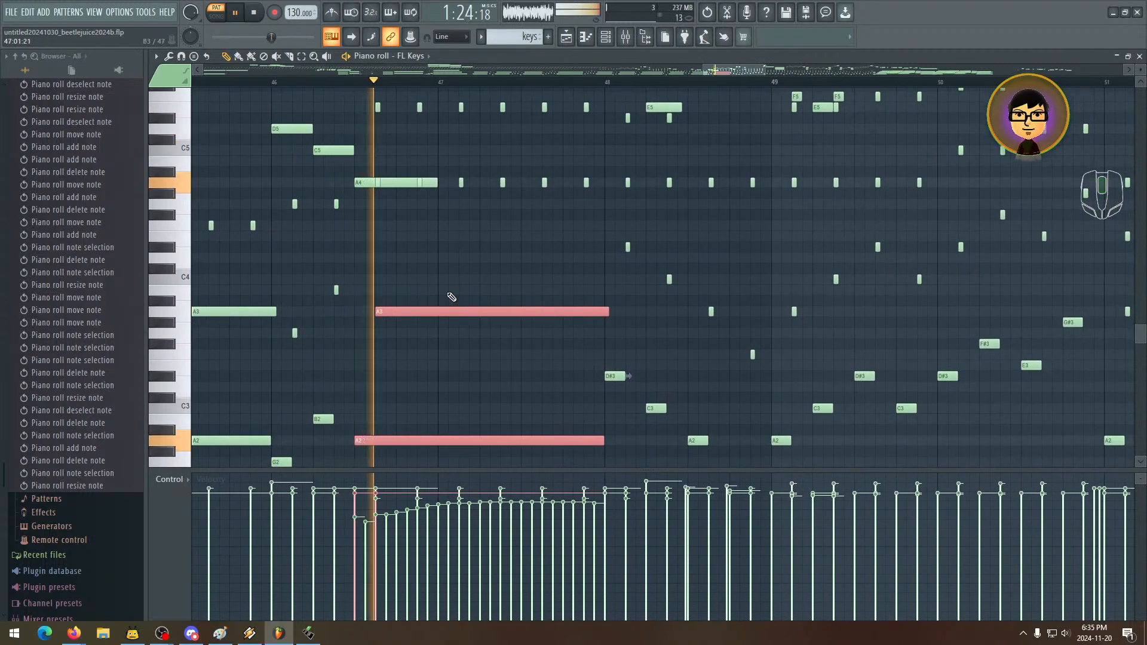
mouse_move(479, 251)
mouse_down()
mouse_move(424, 251)
mouse_move(325, 197)
mouse_move(251, 181)
mouse_up()
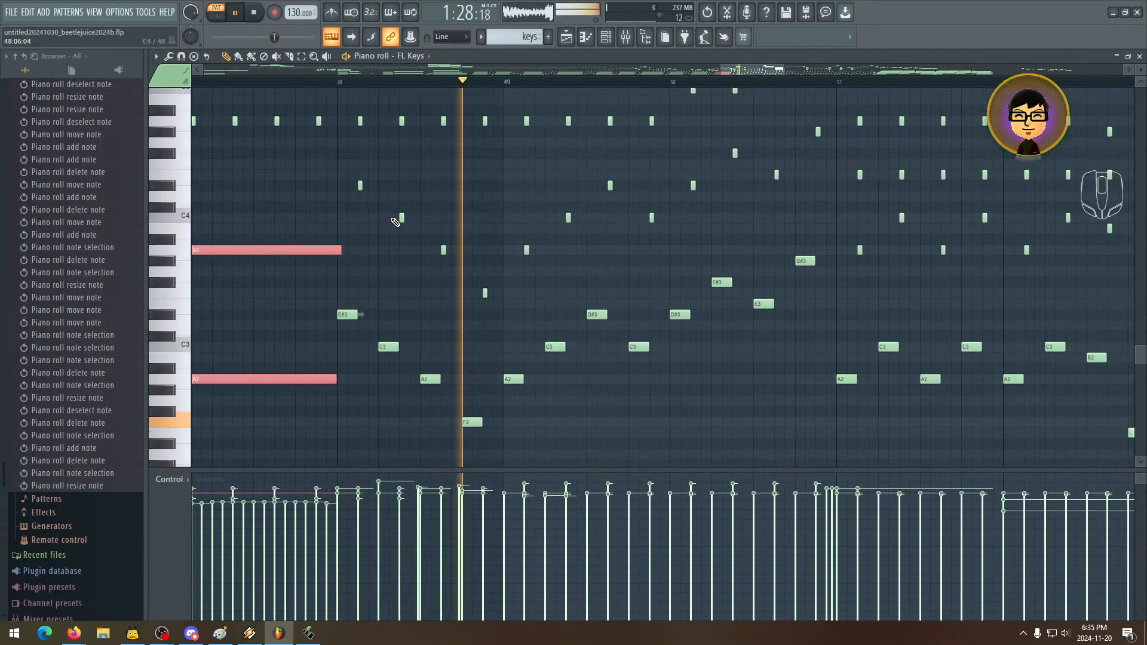
key(space)
- Delete the short F2, A2 and C3 notes with their octave doubles around bar 49, and extend bar 48's A2 and A3 to the last C3 in bar 49
drag(449, 248, 499, 439)
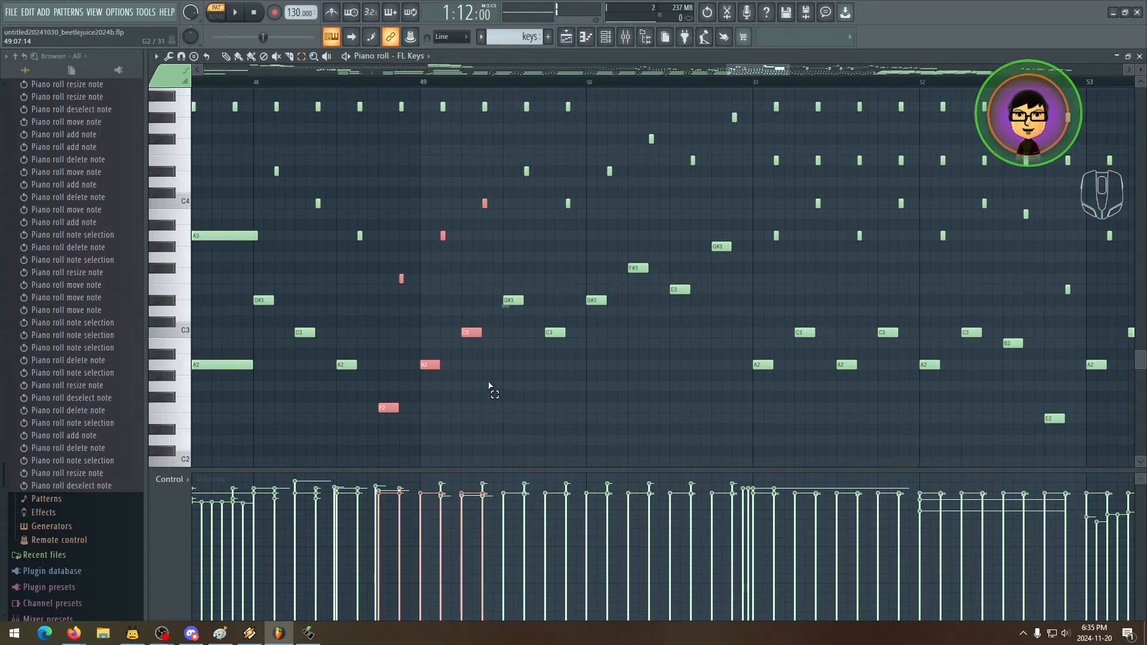
key(Delete)
drag(389, 198, 338, 399)
click(225, 56)
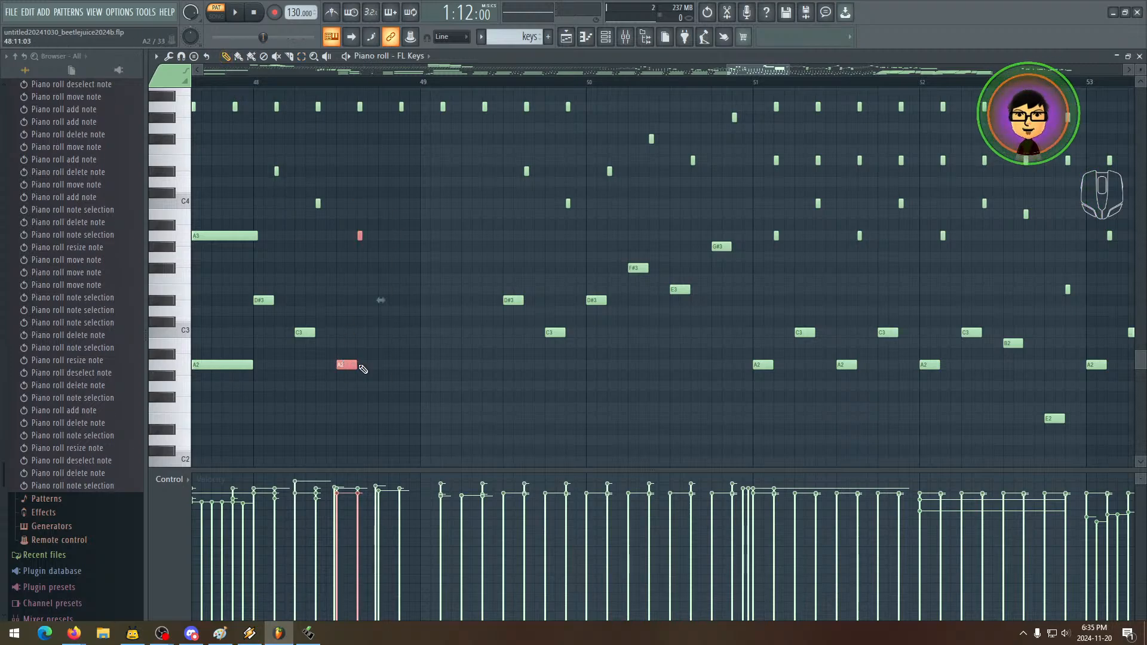
drag(357, 366, 450, 368)
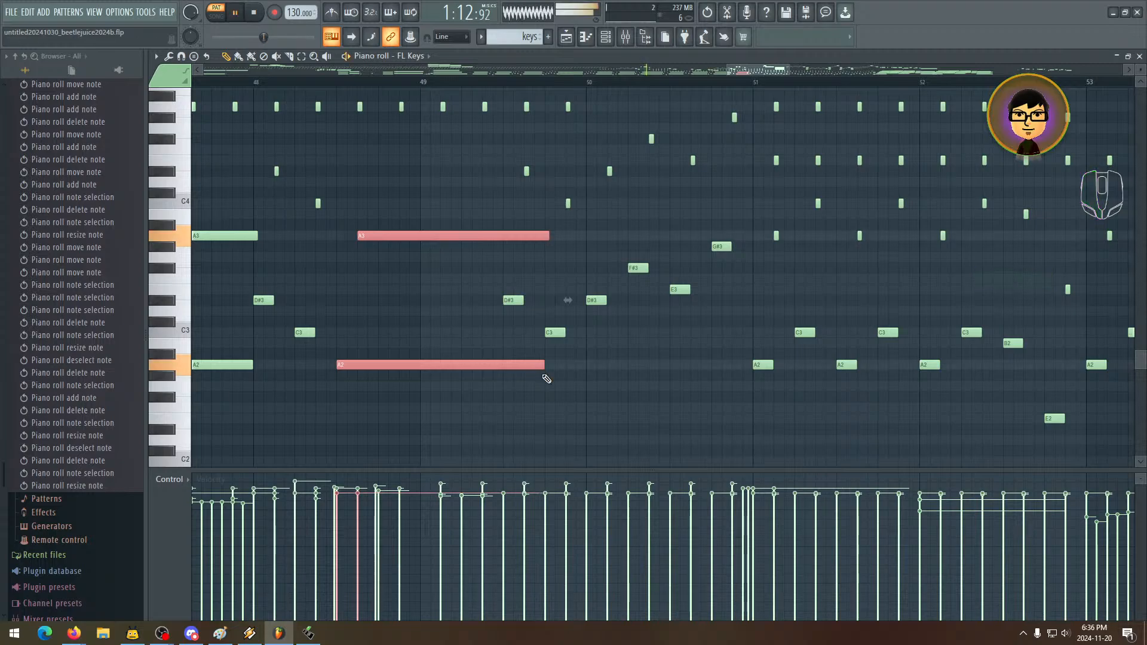
- Play the part through bars 48 to 51 to check the extended A2 and A3 notes
drag(433, 378, 568, 380)
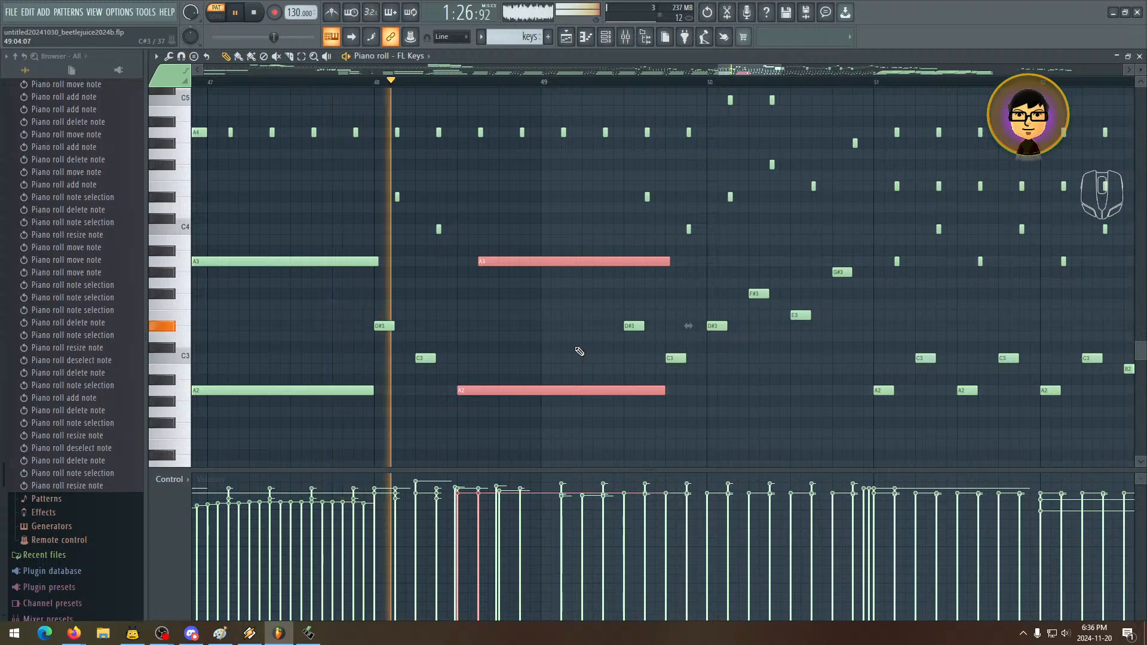
drag(623, 342, 417, 353)
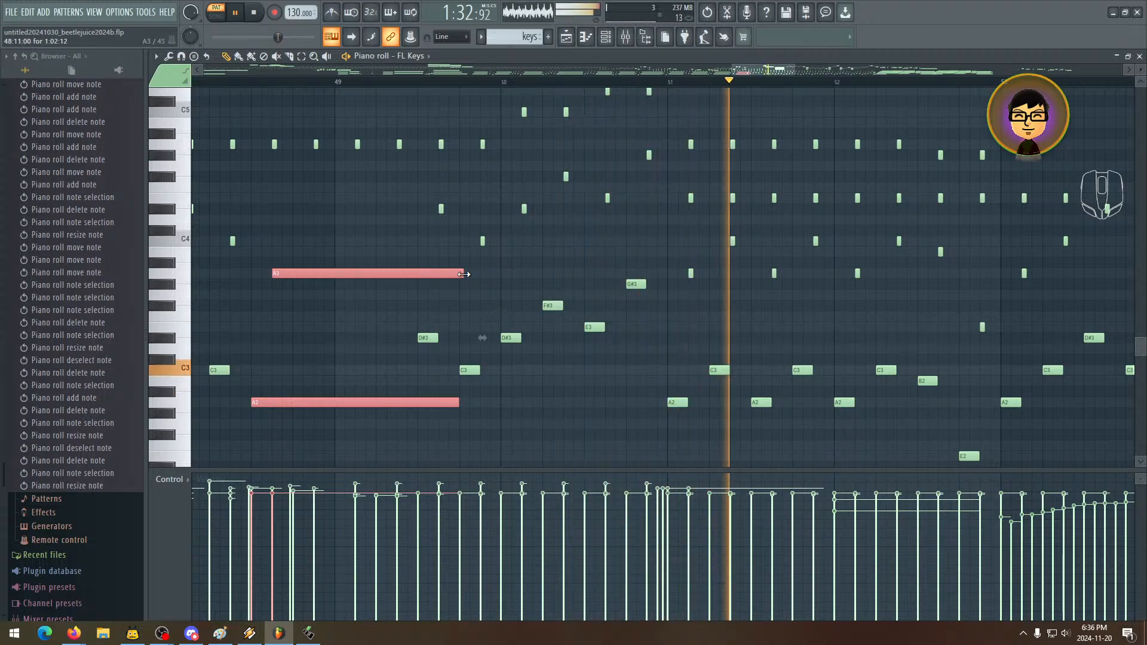
key(space)
- Stretch the held A2 and A3 notes to just short of bar 50, and delete the short D#3 in bar 49
drag(465, 274, 481, 276)
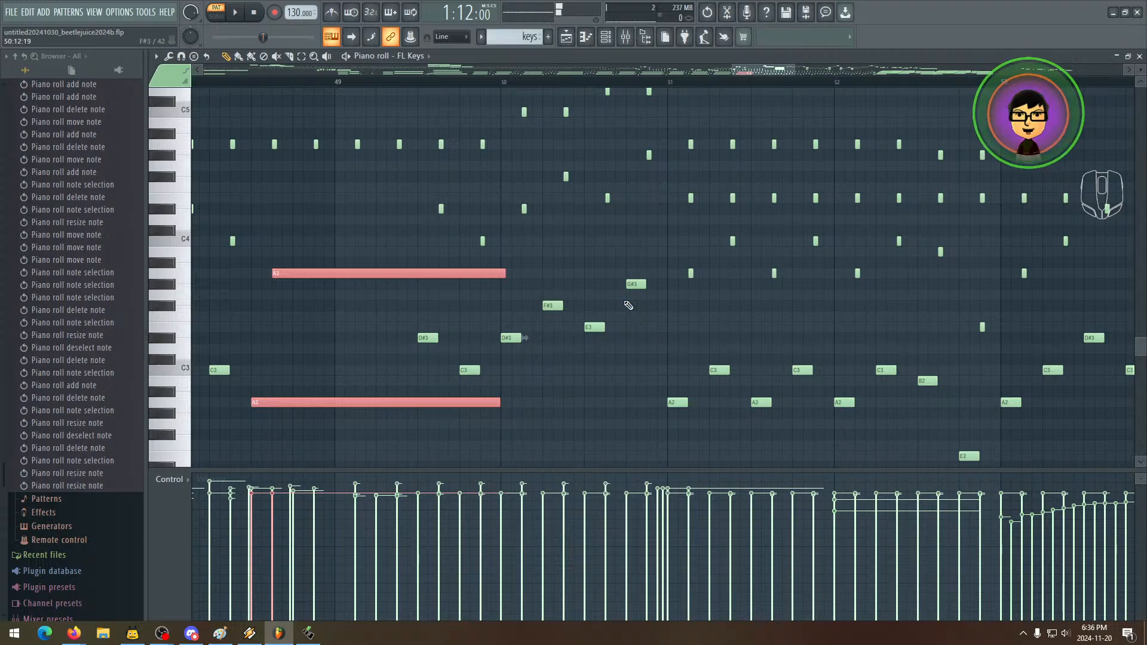
drag(504, 277, 497, 277)
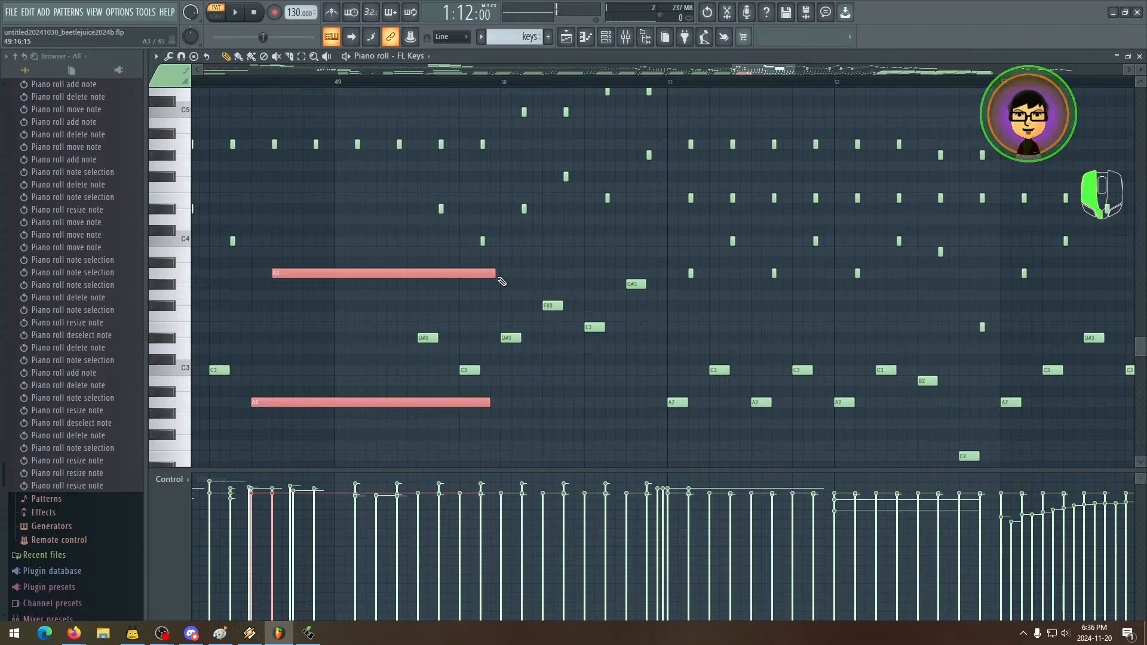
right_click(429, 338)
mouse_move(551, 347)
mouse_down()
mouse_move(501, 361)
mouse_move(627, 359)
mouse_move(466, 346)
mouse_move(615, 326)
mouse_move(753, 351)
mouse_move(651, 297)
mouse_move(759, 320)
mouse_move(843, 302)
mouse_move(822, 322)
mouse_move(738, 314)
mouse_move(763, 253)
mouse_move(741, 307)
mouse_move(556, 325)
mouse_move(270, 296)
mouse_up()
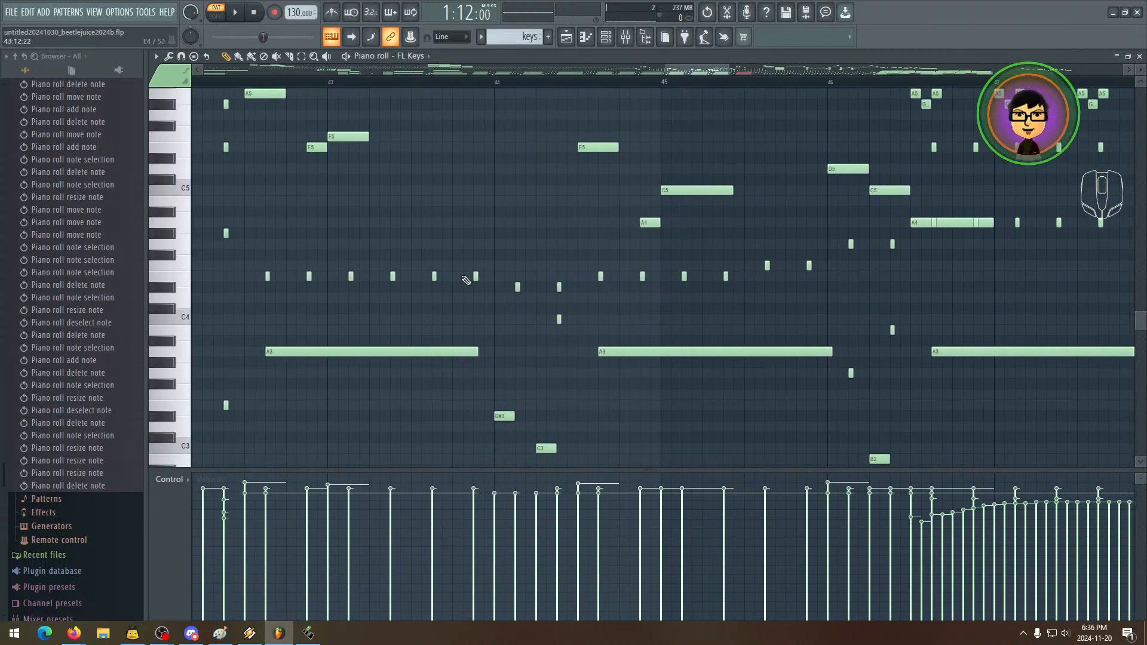
drag(745, 294, 765, 317)
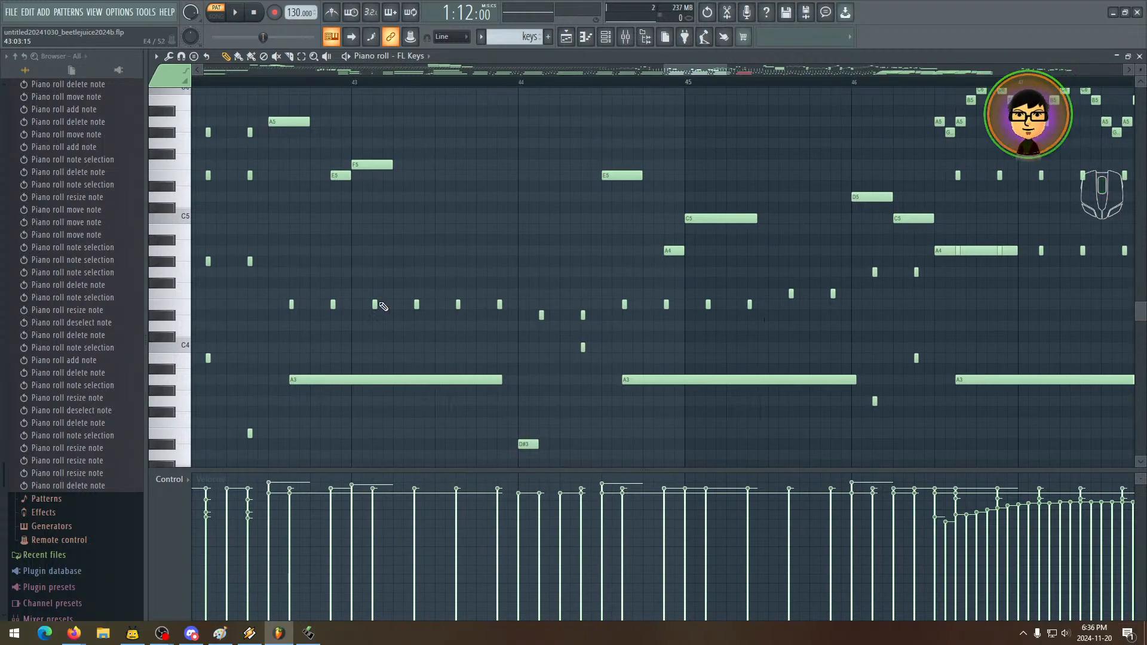
drag(625, 304, 775, 199)
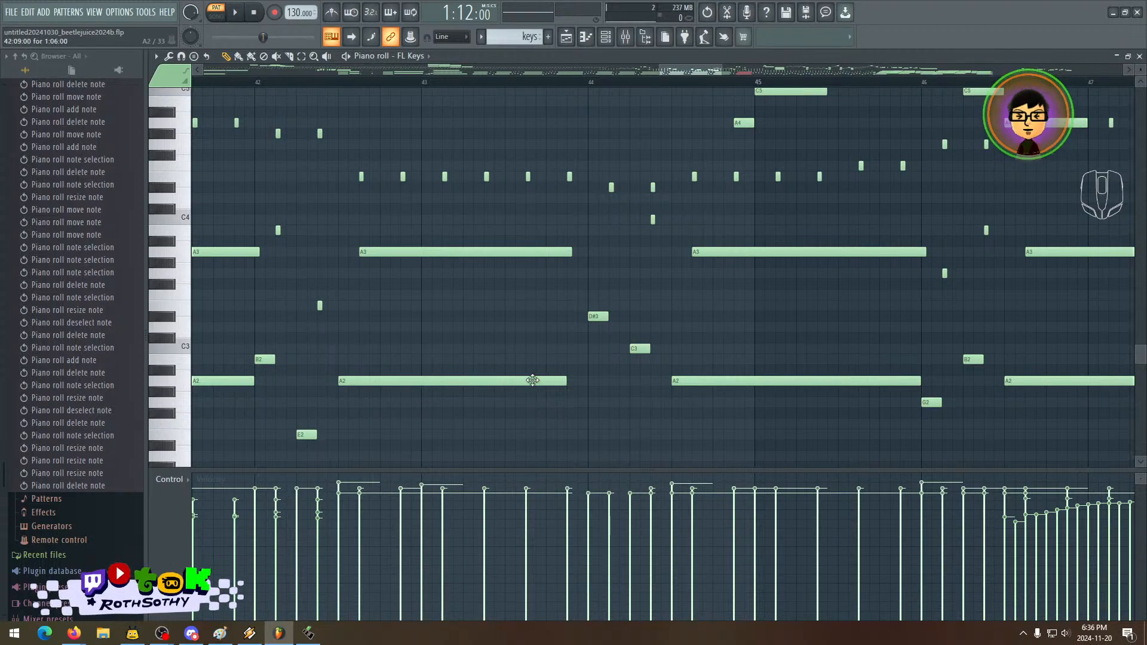
- Play the part from about bar 40 into bar 49 to check the sustained A3 notes against the melody
drag(699, 334, 714, 241)
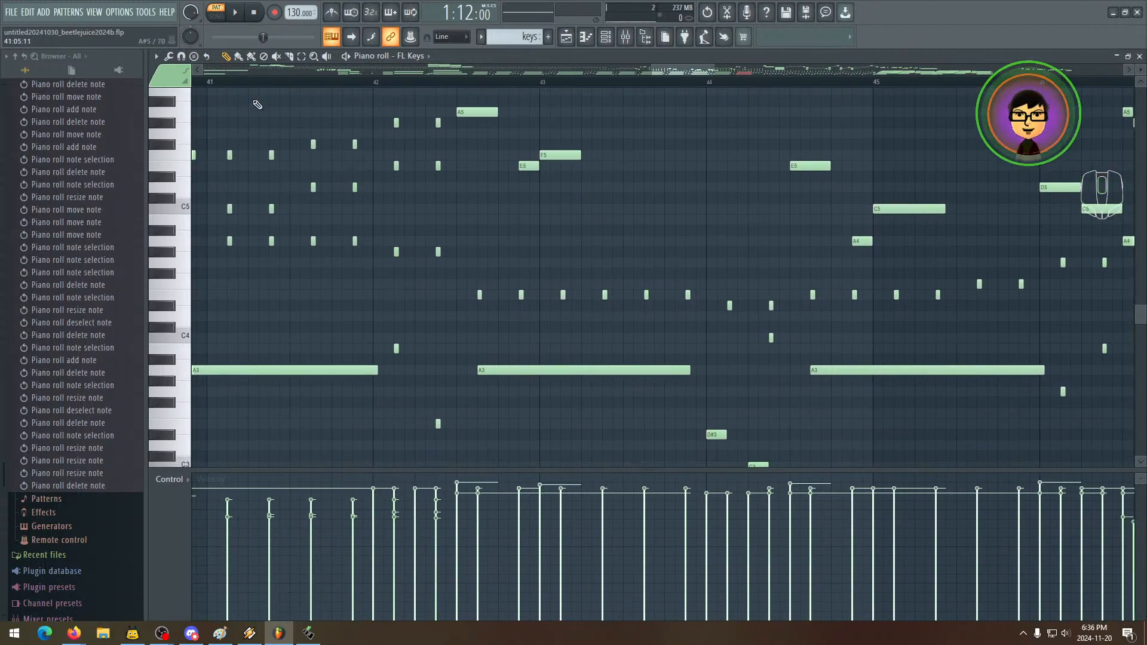
key(space)
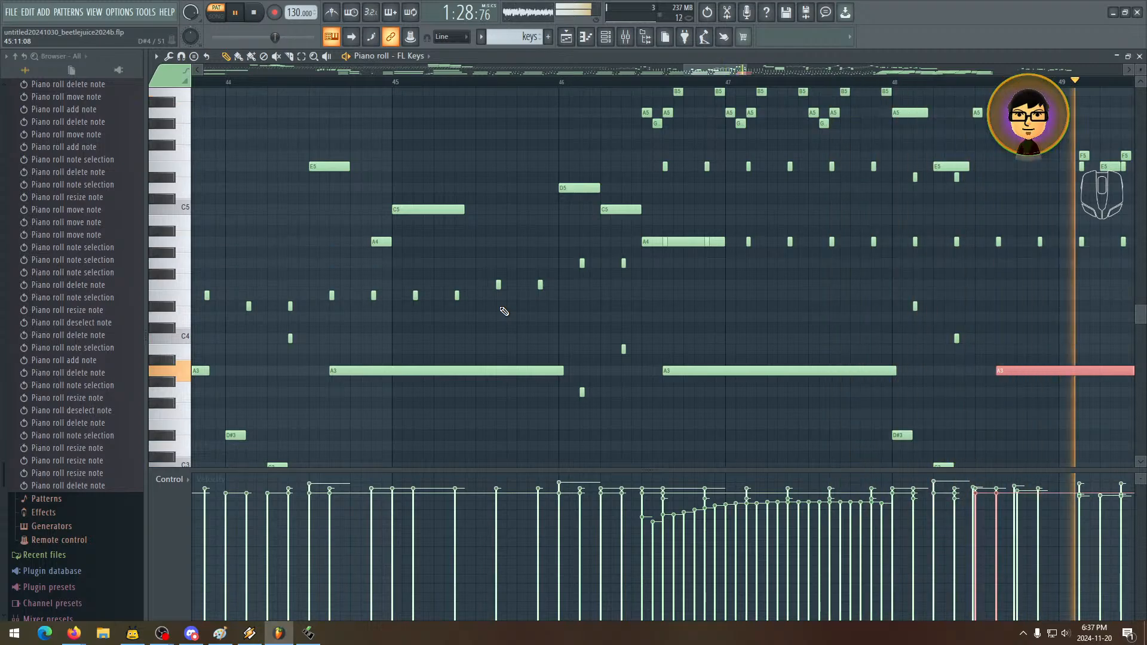
key(space)
scroll(640, 310, left, 5)
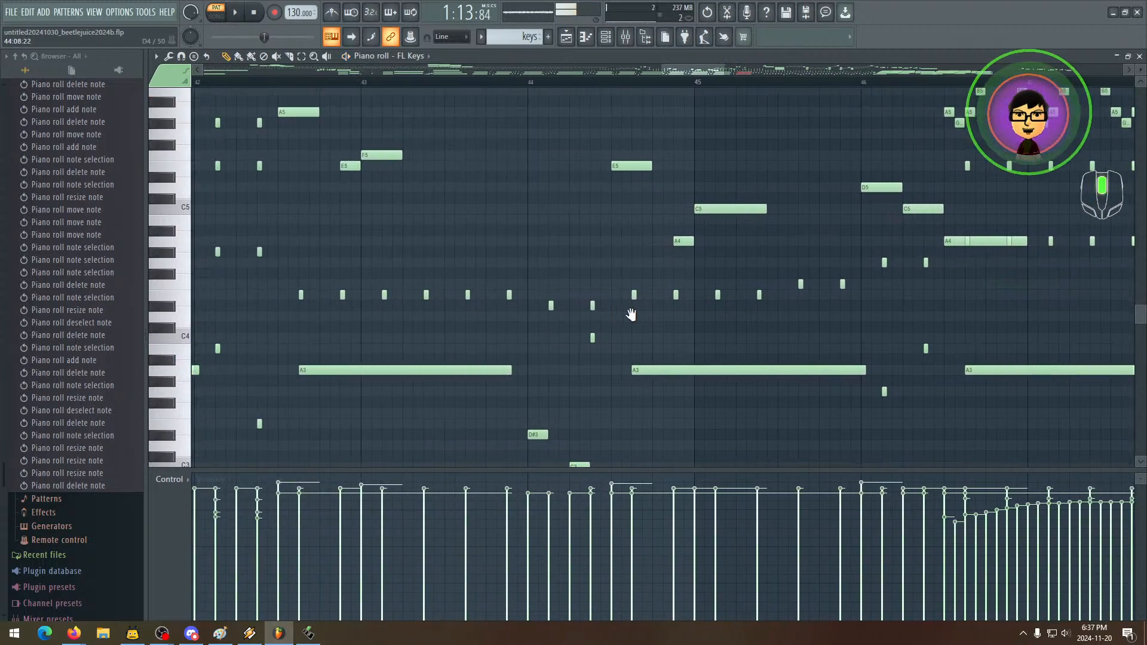
- Play the overlapping chord passage that starts at bar 61
drag(731, 67, 1075, 69)
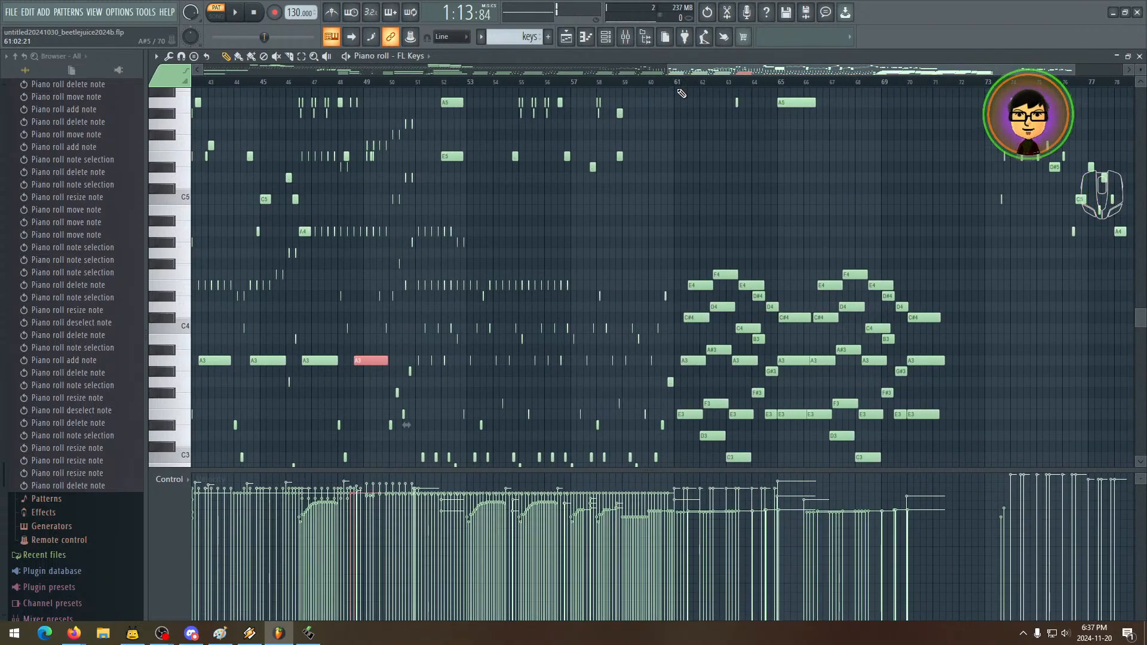
click(681, 87)
key(space)
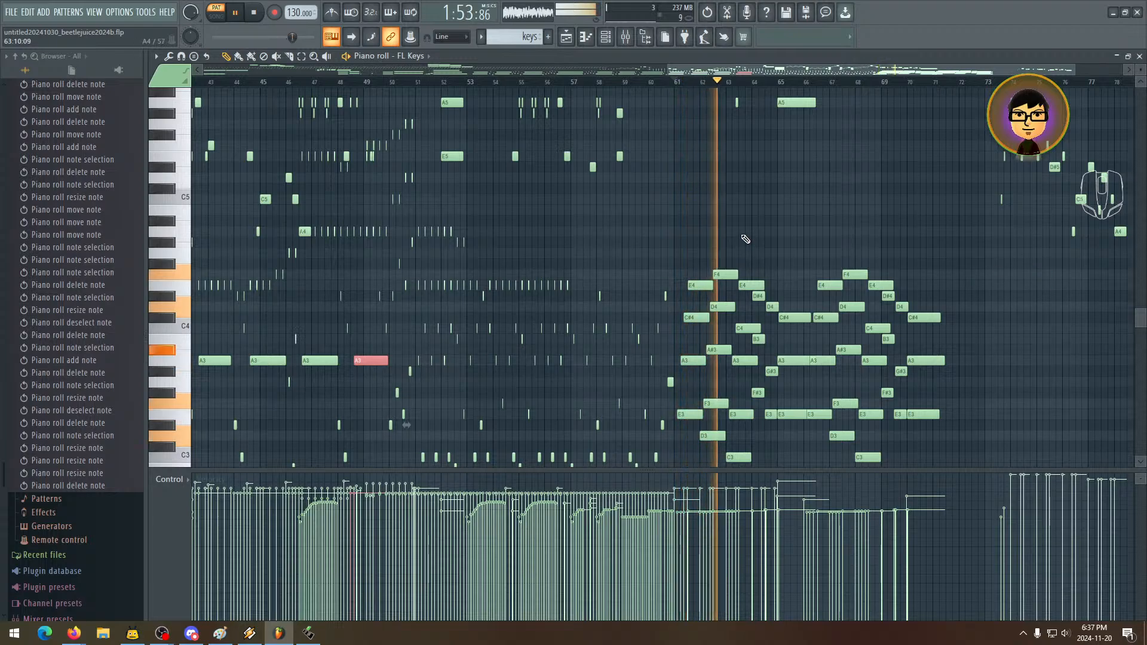
key(space)
- Examine the bass, melody and chord notes across bars 30 to 73 to compare the sections
drag(575, 283, 813, 257)
drag(680, 319, 819, 263)
drag(671, 293, 795, 239)
drag(764, 270, 867, 231)
drag(717, 293, 914, 332)
drag(763, 299, 538, 307)
drag(605, 312, 401, 312)
drag(761, 287, 525, 299)
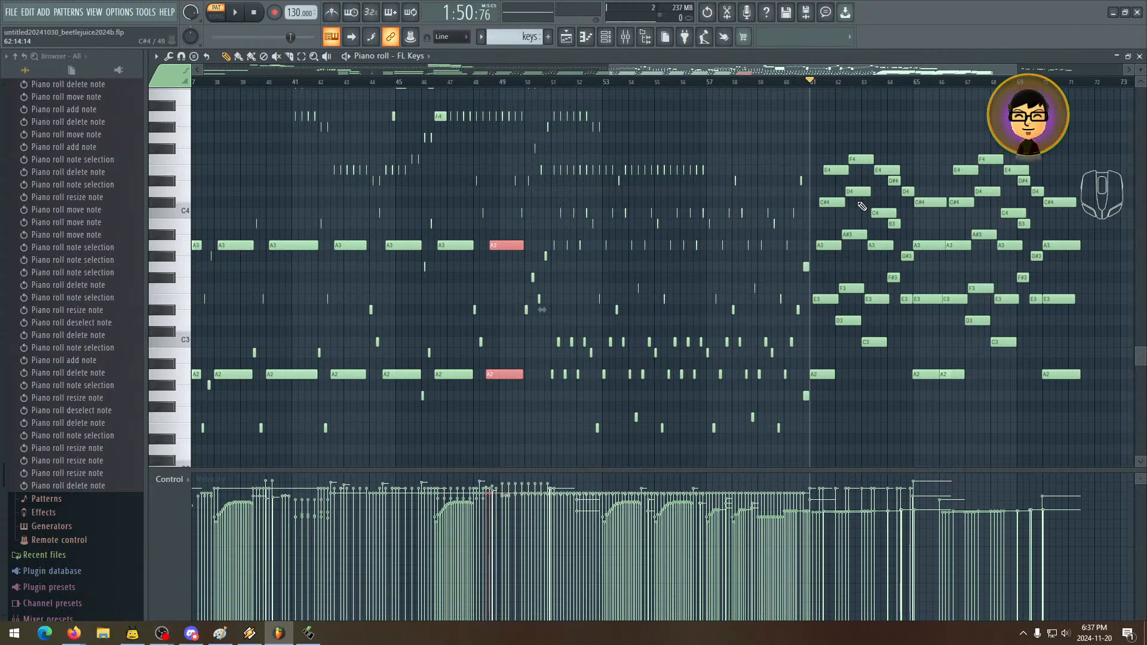
drag(862, 206, 1051, 362)
drag(666, 241, 656, 268)
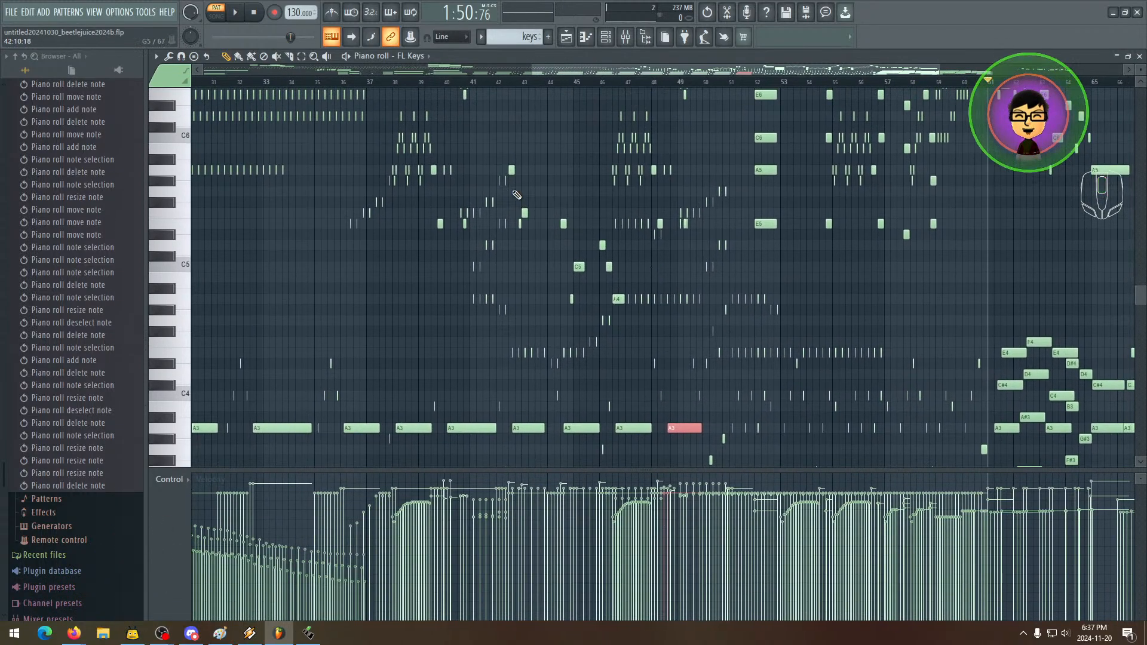
drag(617, 209, 585, 229)
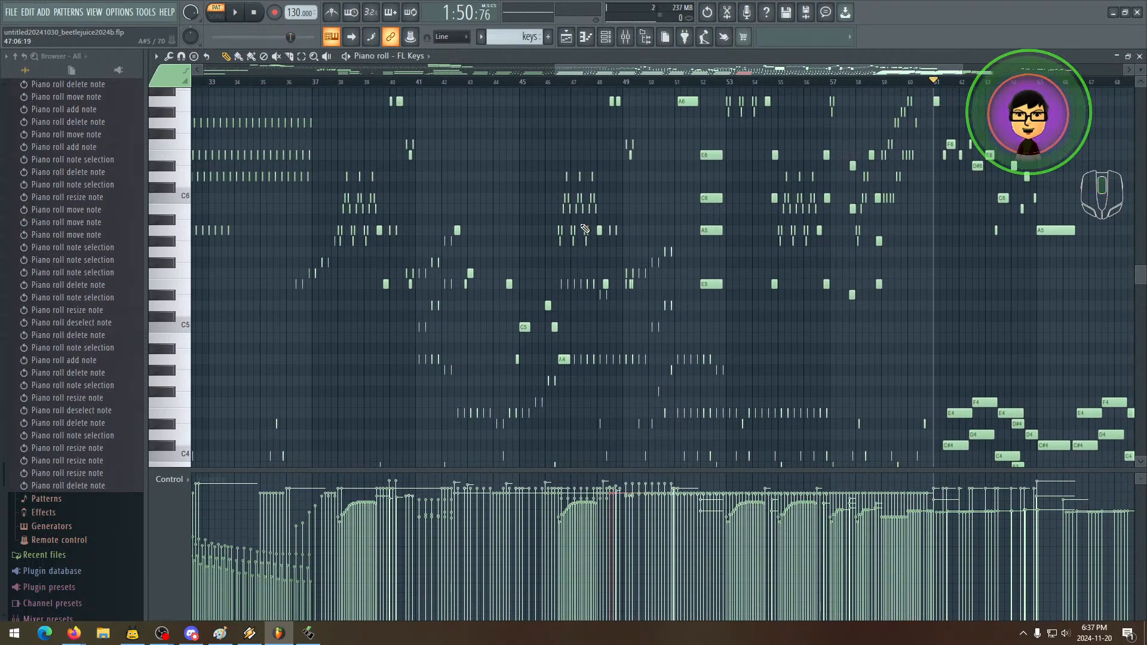
drag(546, 266, 545, 228)
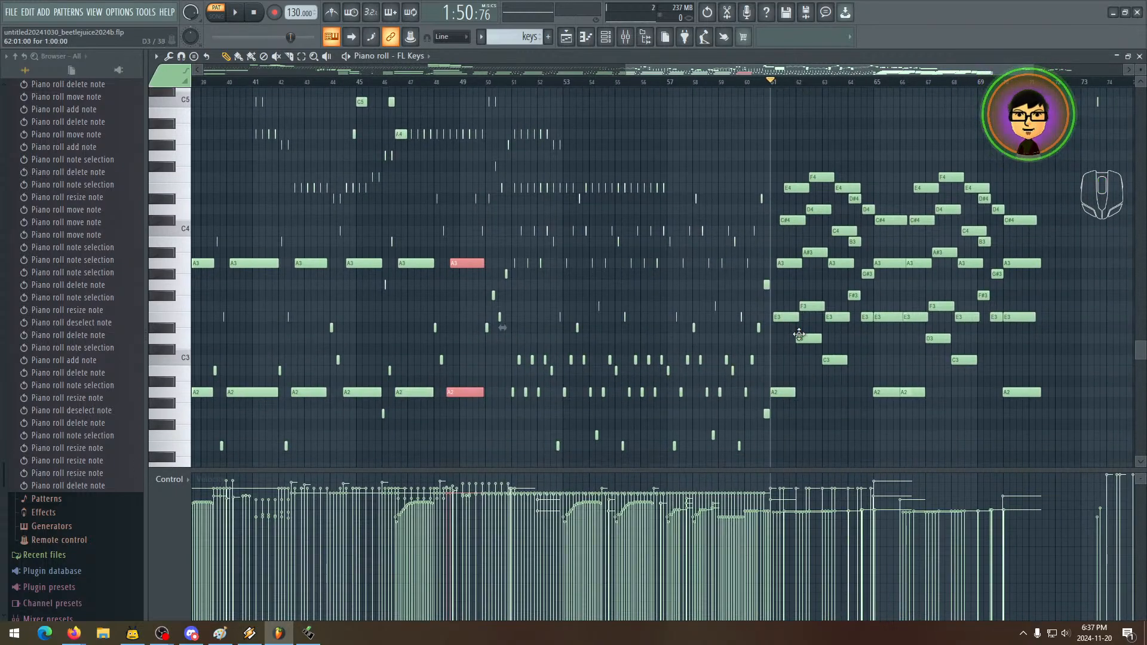
mouse_move(456, 211)
mouse_down()
mouse_move(675, 215)
mouse_move(637, 299)
mouse_up()
drag(509, 144, 524, 175)
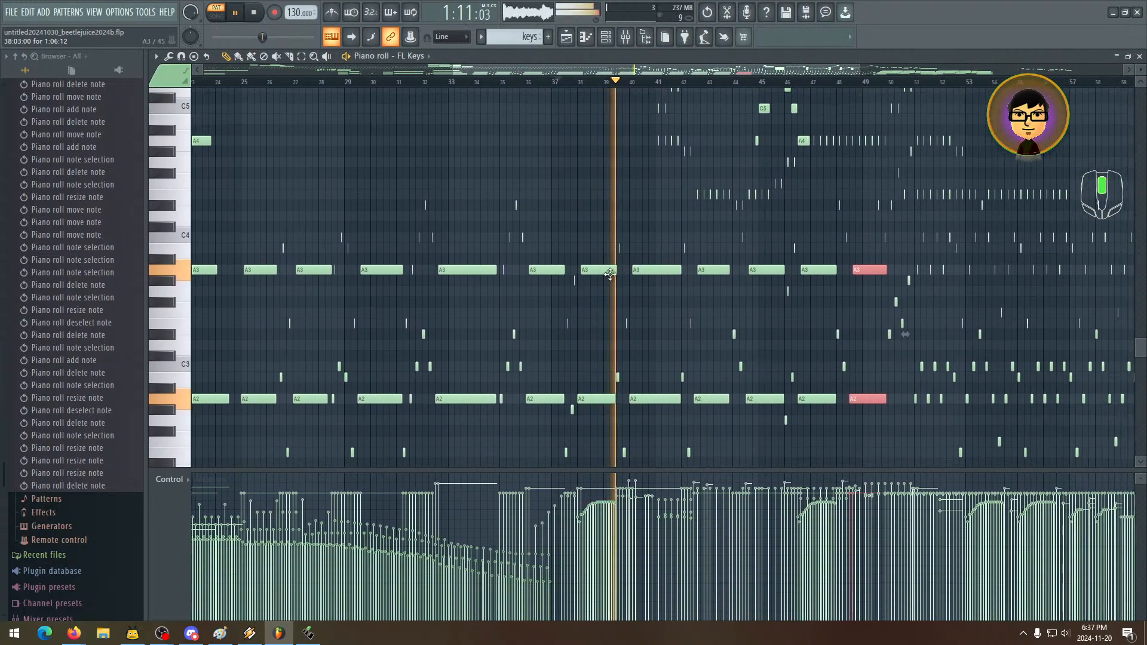
- Play the part from about bar 39 through bar 45 while inspecting the high melody and the held A2 and A3 notes
scroll(600, 285, up, 2)
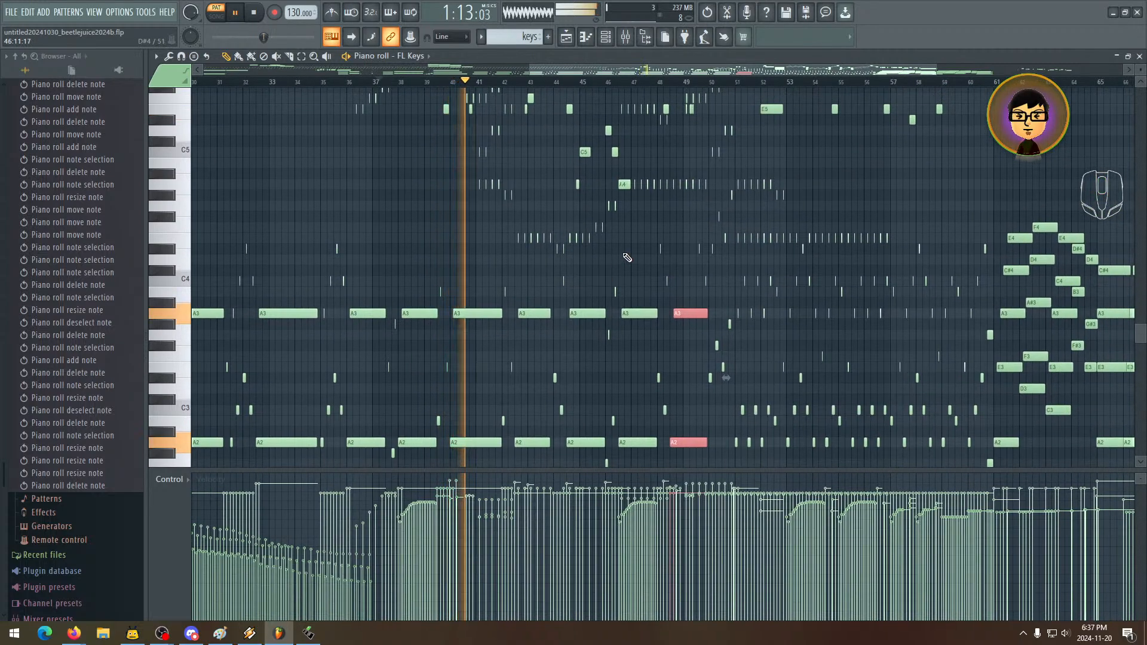
scroll(622, 269, up, 3)
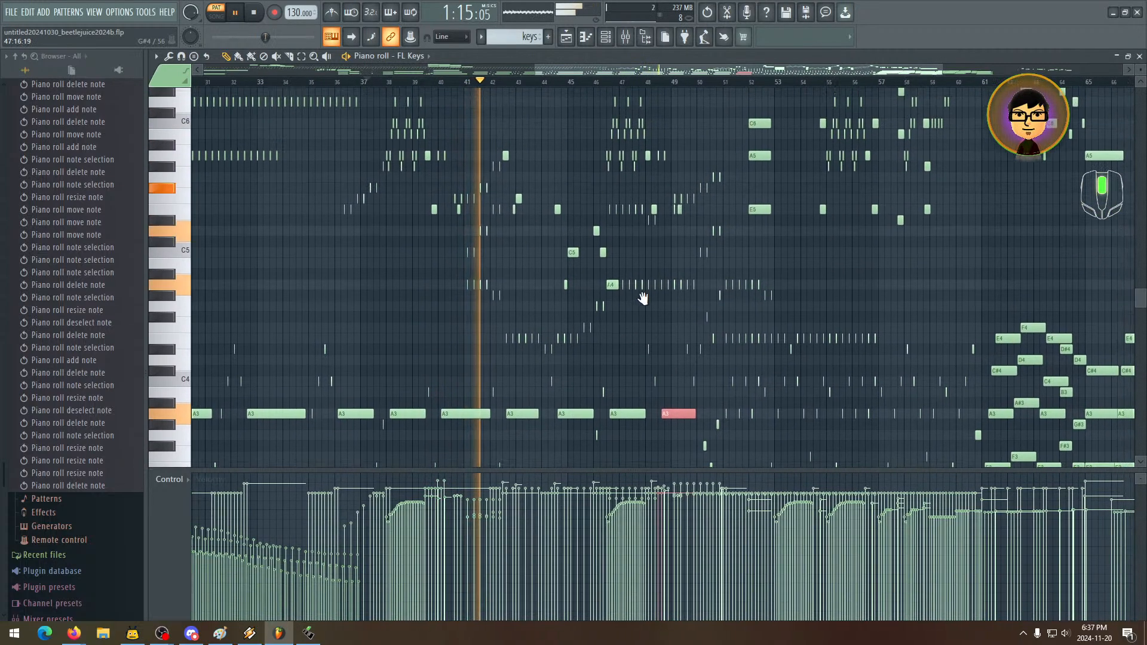
scroll(597, 263, down, 2)
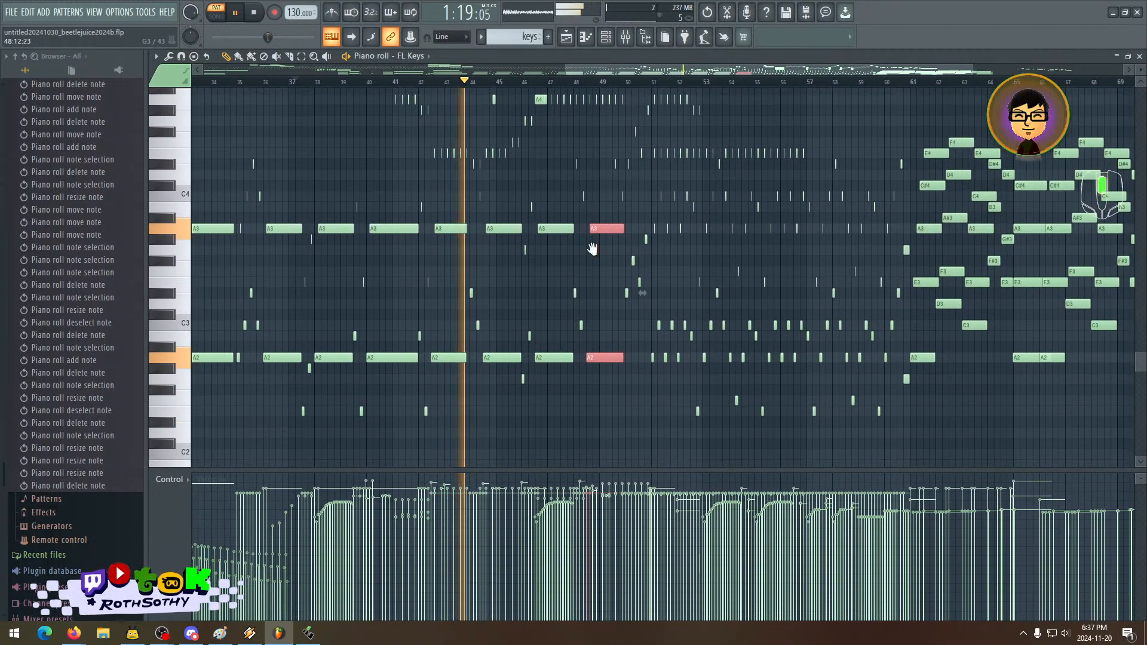
scroll(610, 242, down, 1)
drag(665, 248, 745, 260)
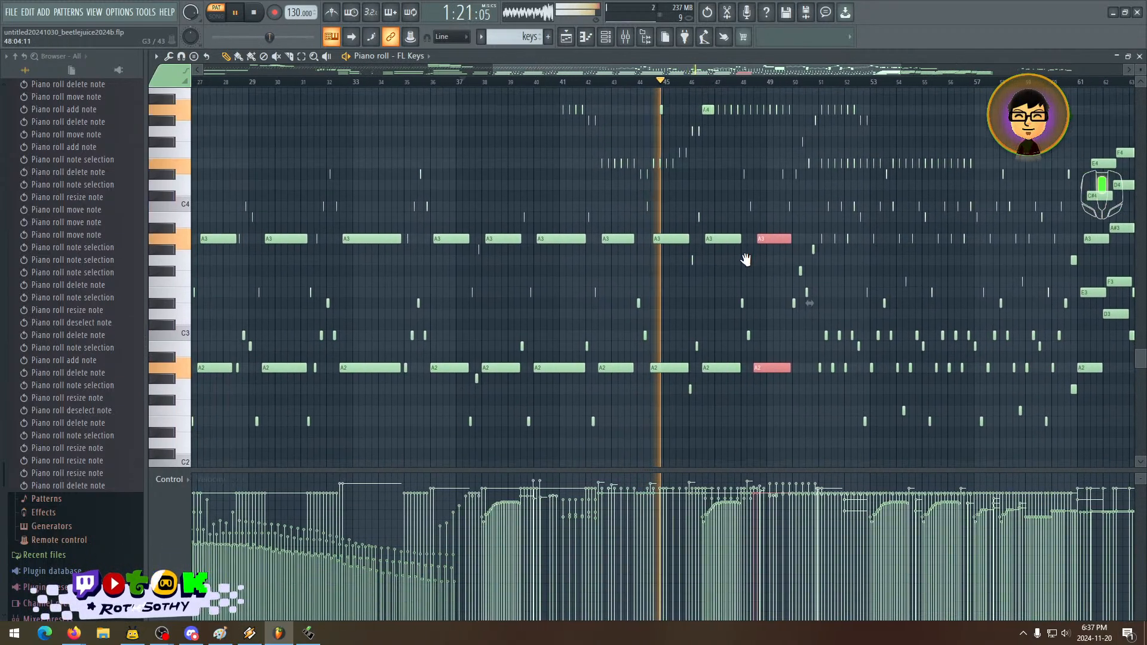
drag(687, 295, 741, 293)
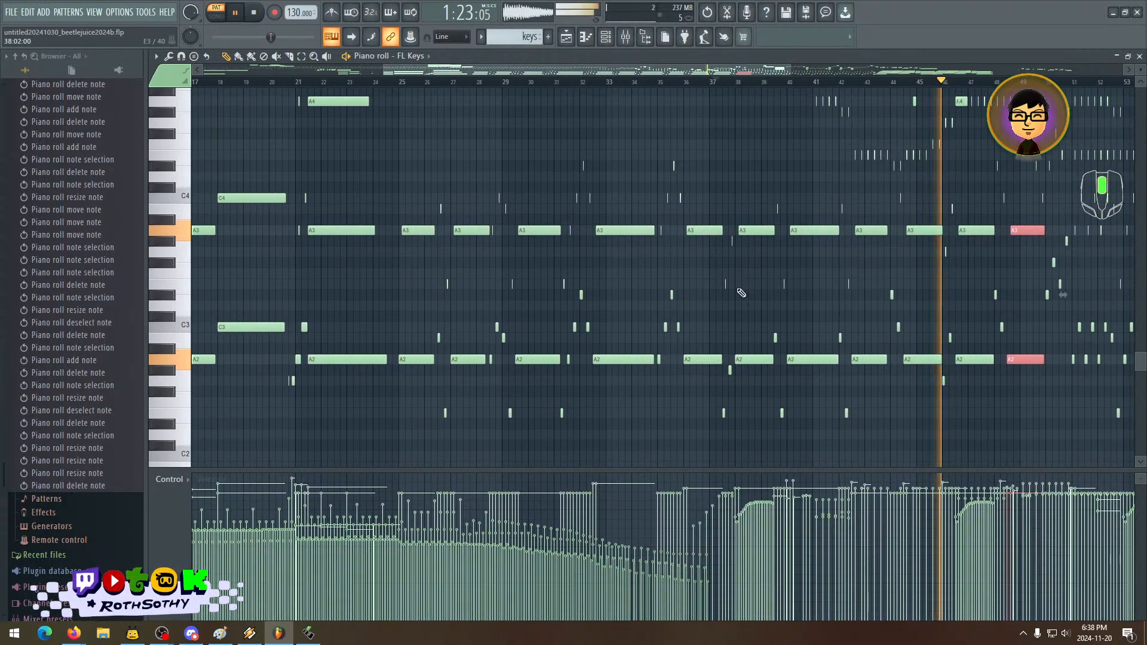
- Play the part from about bar 21 into bar 36, inspecting the sustained bass notes and the repeated high notes
drag(388, 189, 456, 183)
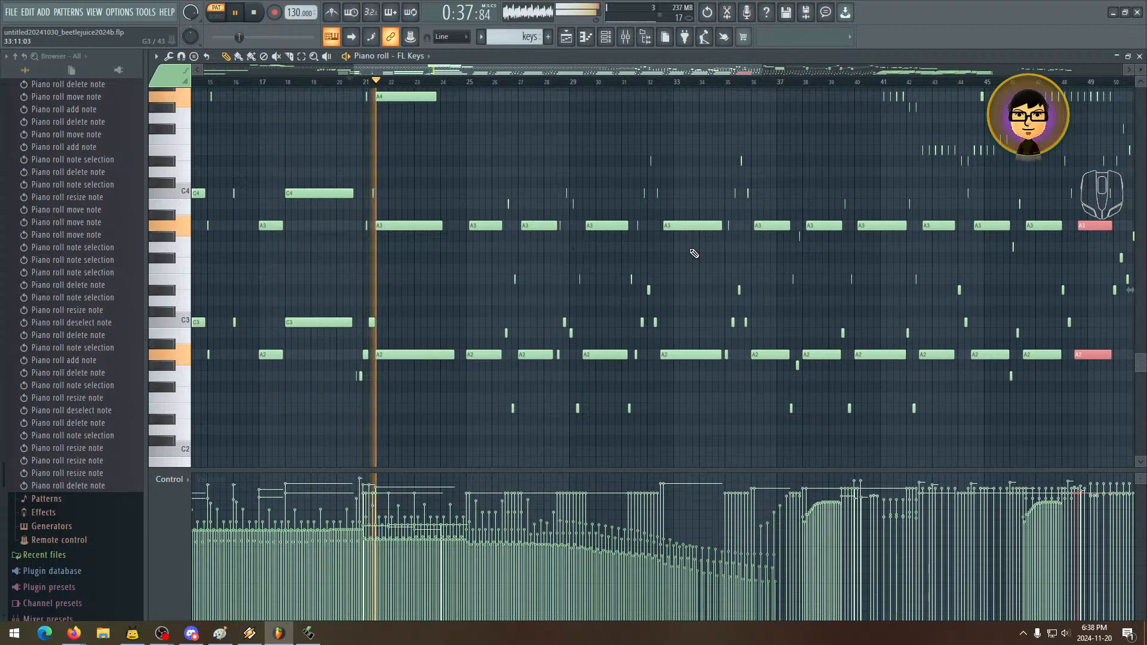
drag(694, 254, 540, 271)
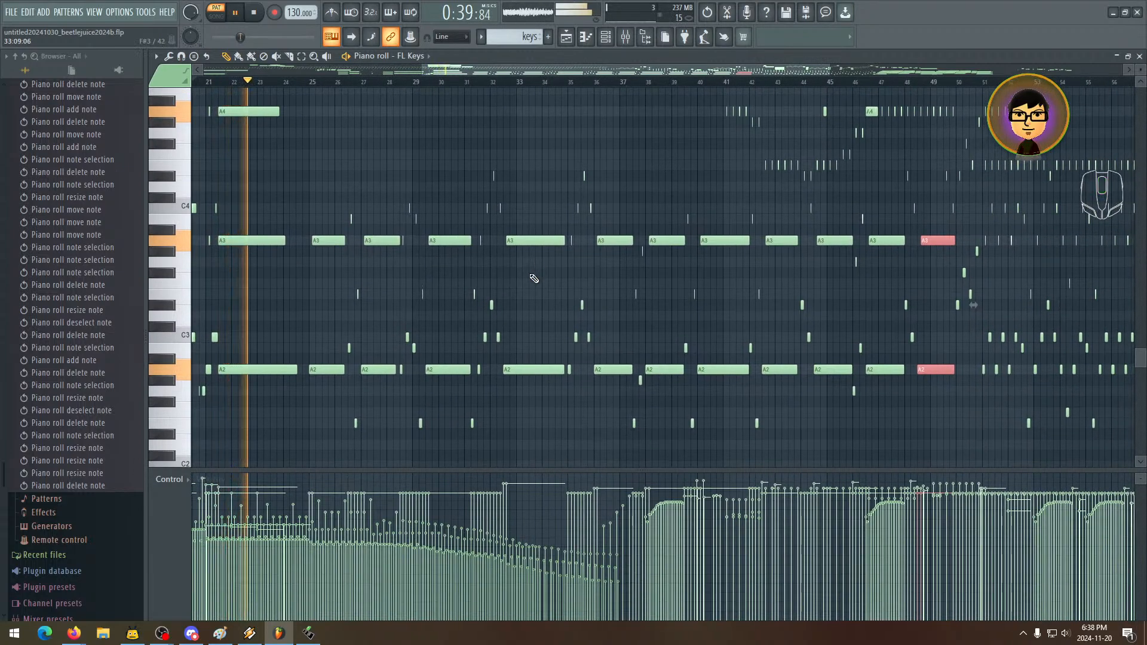
scroll(613, 236, up, 8)
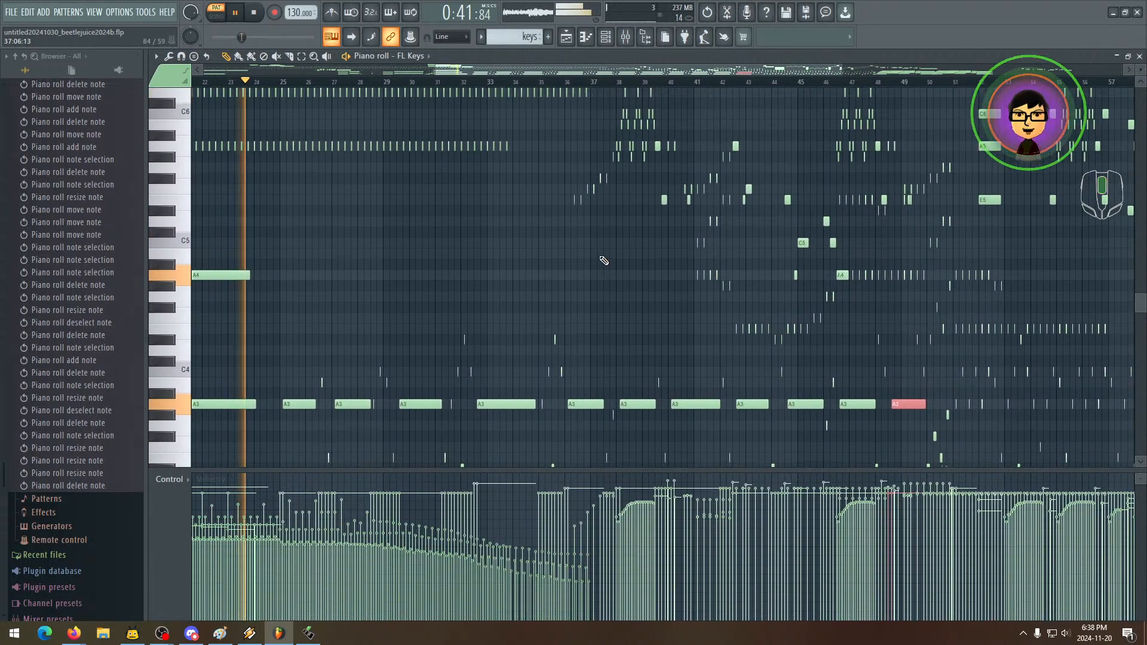
scroll(423, 256, down, 7)
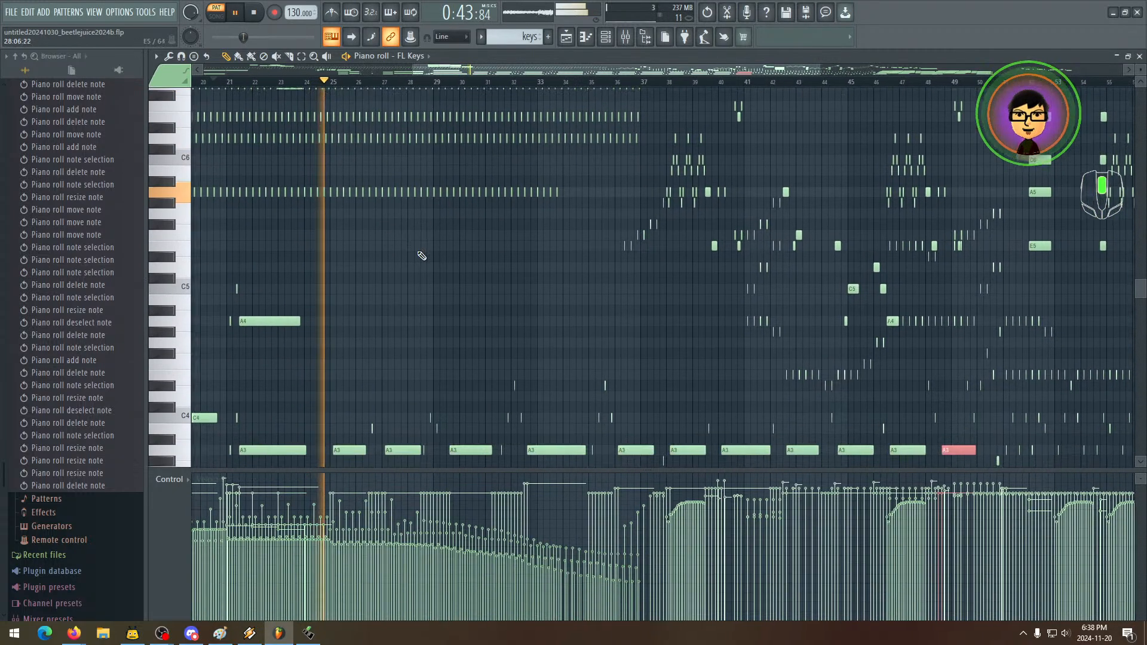
drag(503, 287, 532, 314)
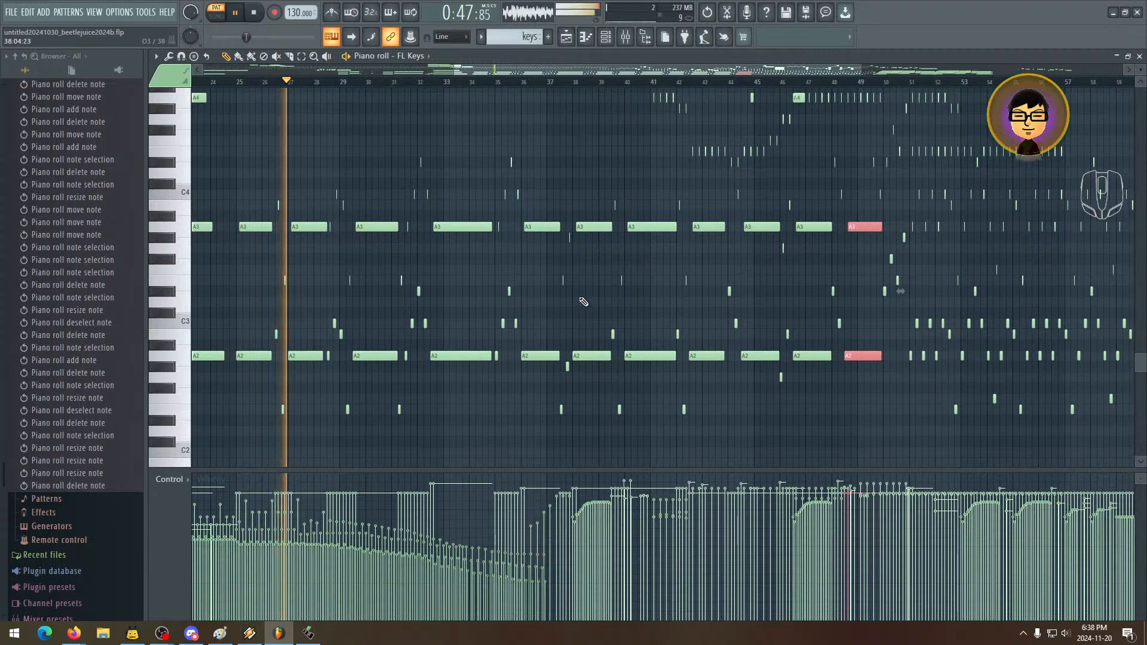
drag(615, 286, 619, 317)
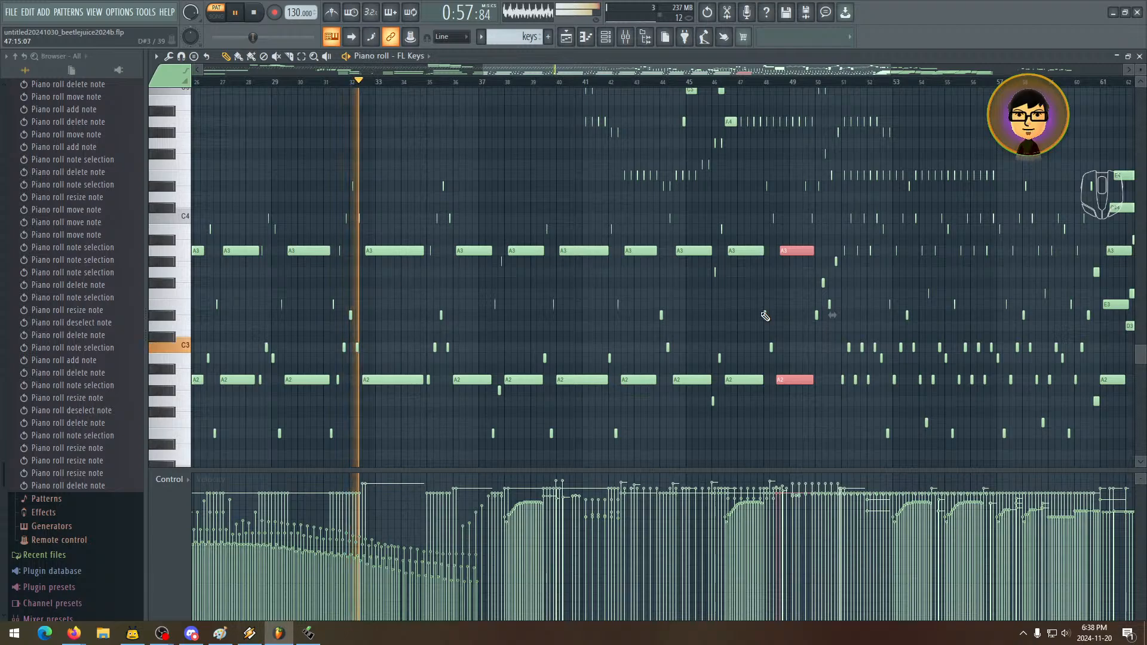
drag(765, 316, 680, 318)
drag(558, 260, 558, 410)
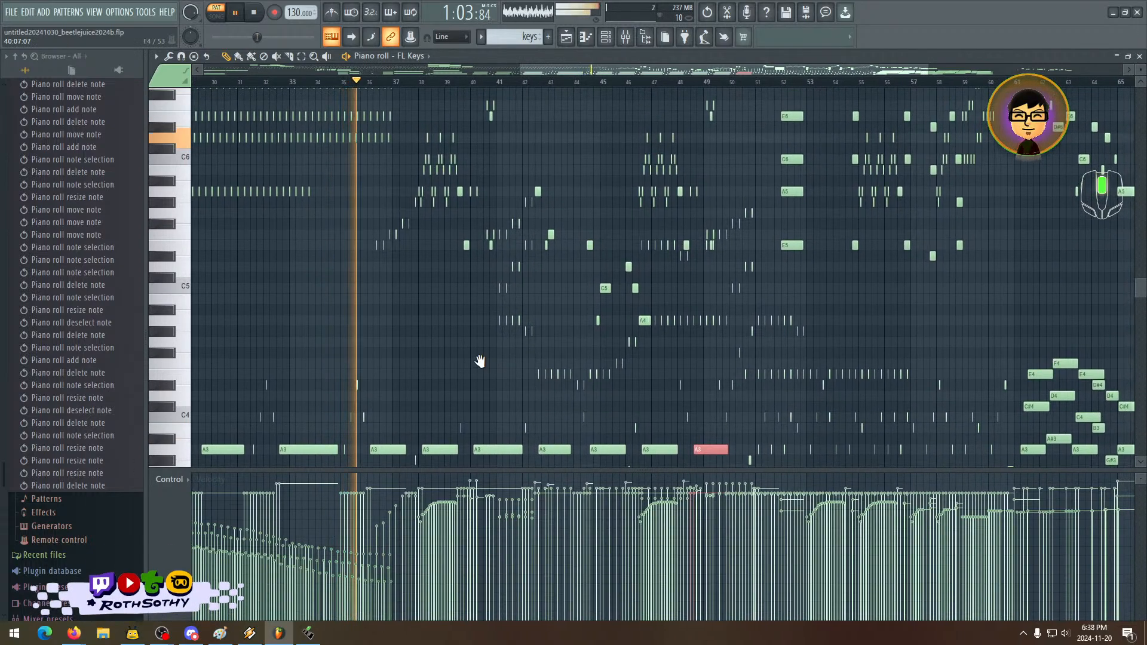
drag(479, 362, 501, 278)
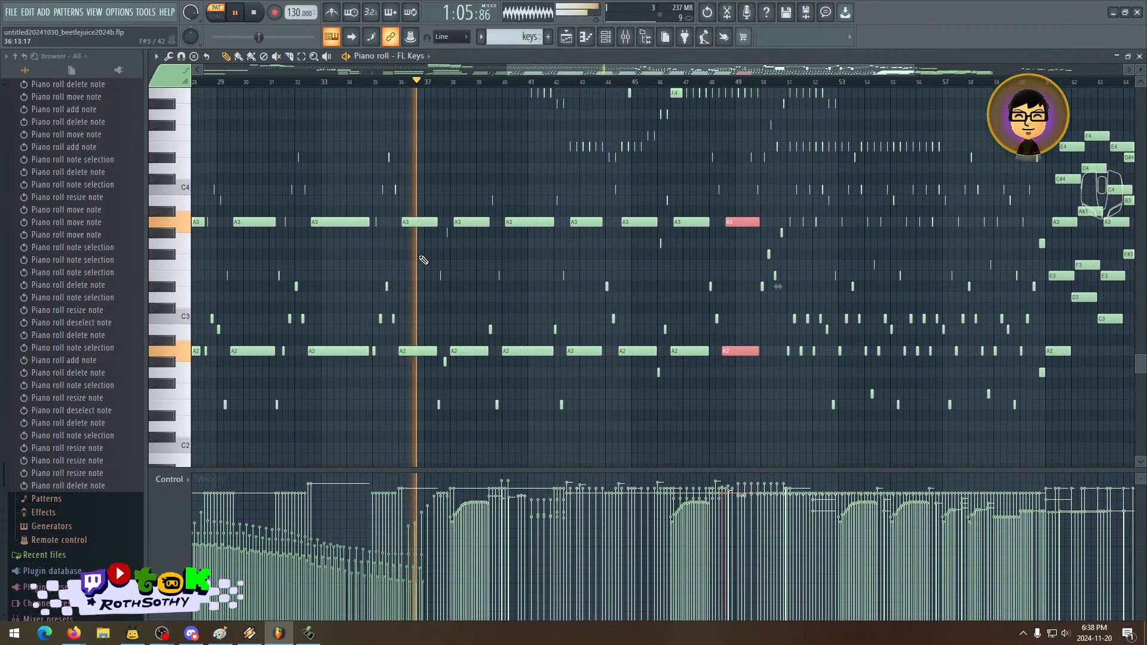
mouse_move(425, 259)
mouse_down()
mouse_move(455, 290)
mouse_move(471, 280)
mouse_move(469, 341)
mouse_move(437, 402)
mouse_move(431, 253)
mouse_up()
key(space)
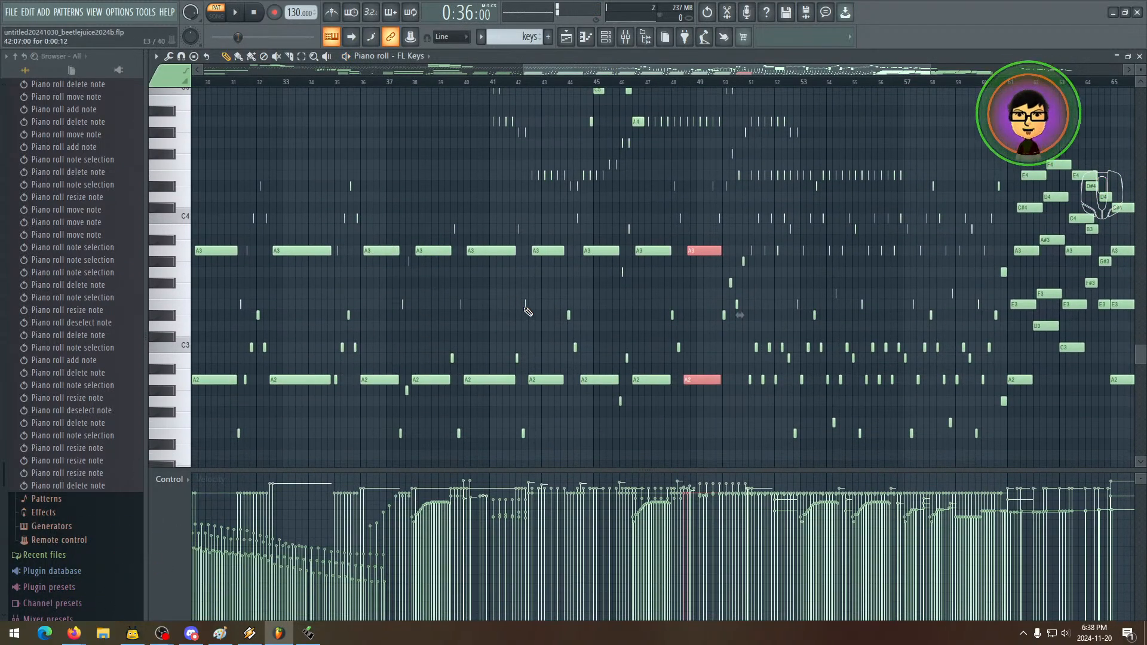
- Play the second half of the chord passage from bar 65 into bar 66
drag(528, 312, 513, 325)
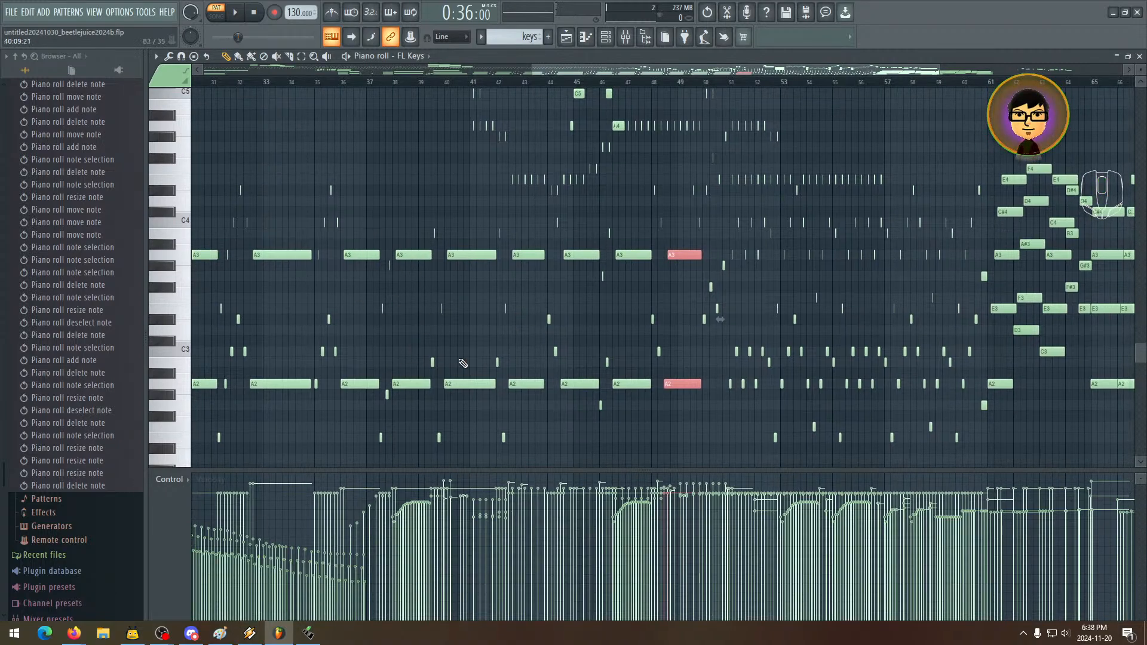
drag(465, 355, 444, 329)
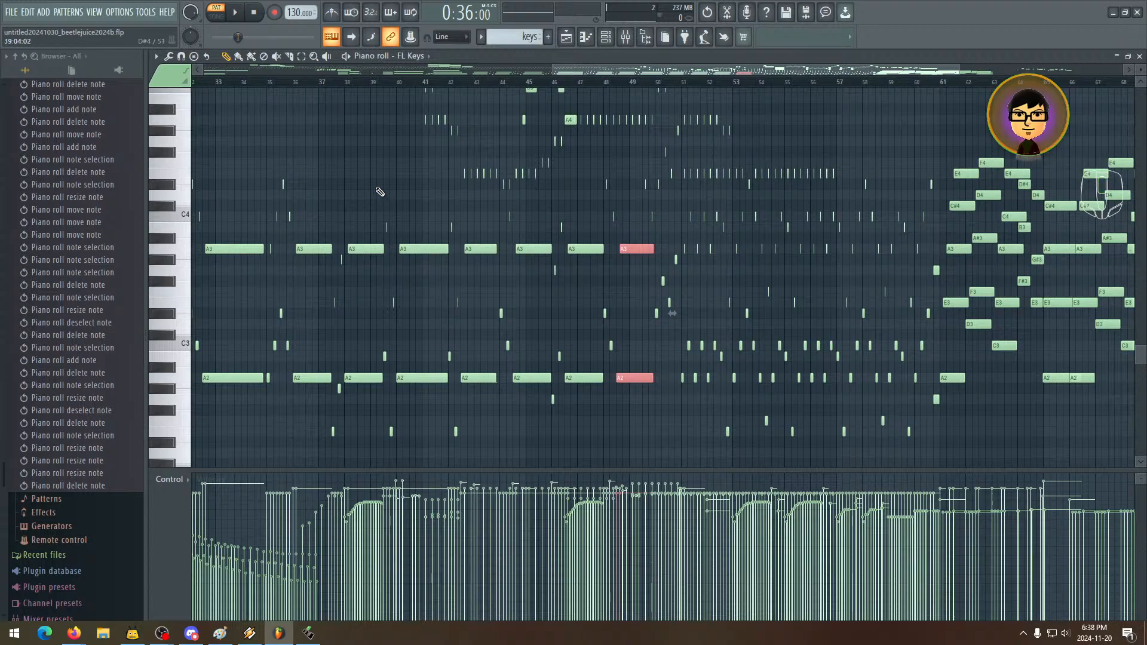
drag(937, 271, 428, 287)
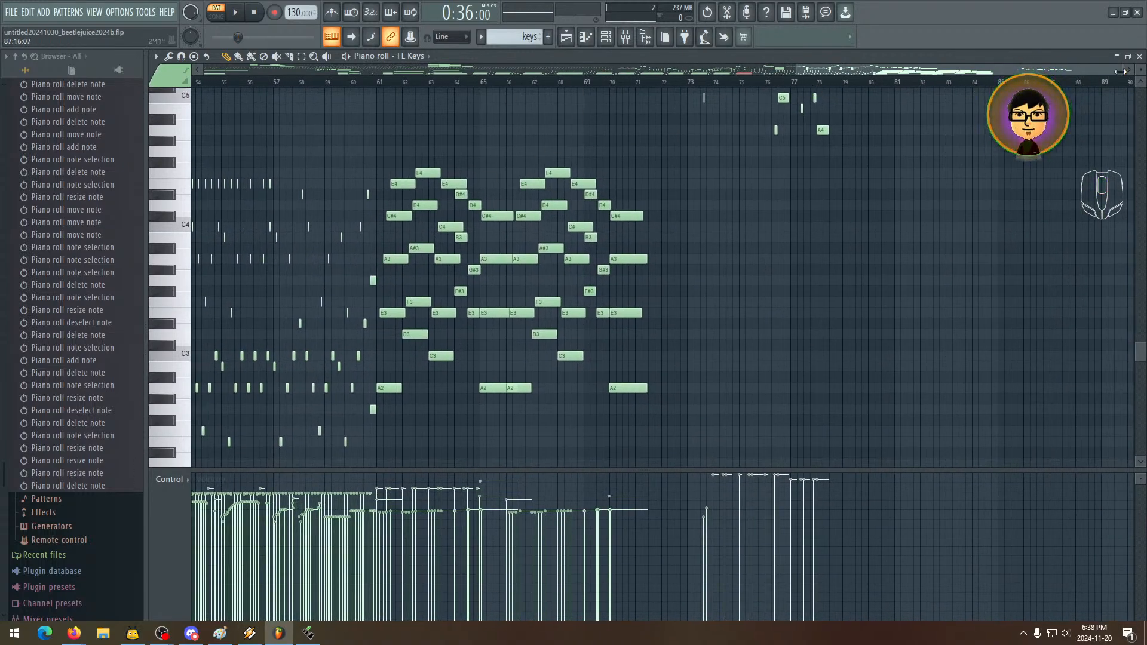
drag(1121, 72, 1001, 71)
drag(903, 175, 573, 180)
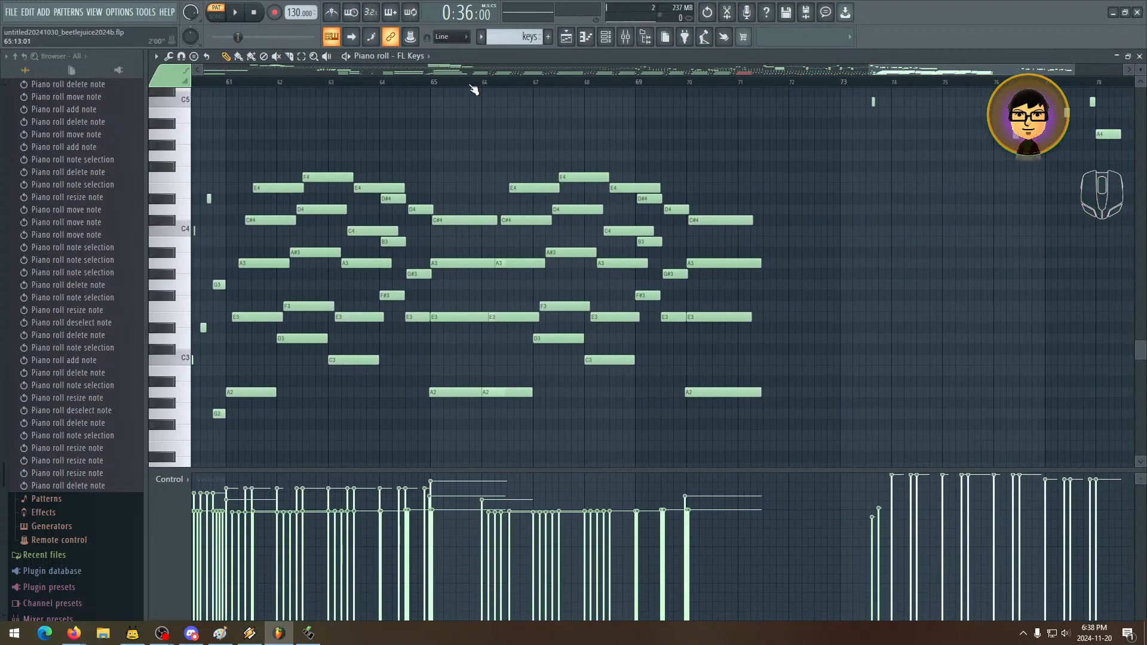
click(437, 83)
key(space)
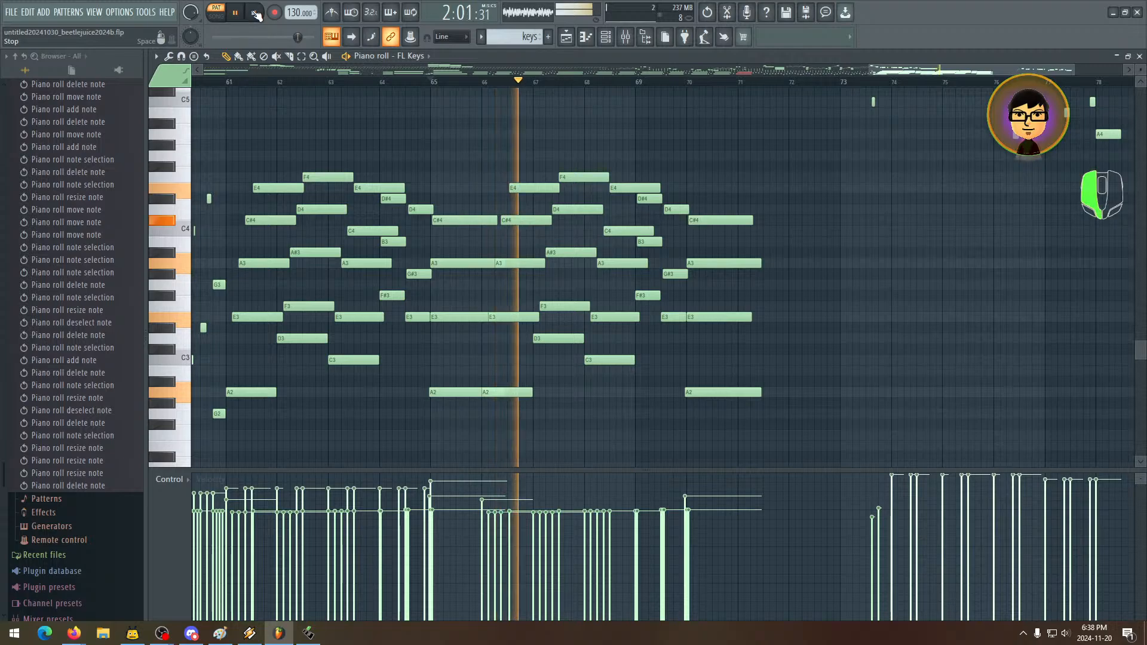
key(space)
- Select the chord notes from bar 66 through bar 71 and play the passage from bar 66
drag(512, 248, 489, 252)
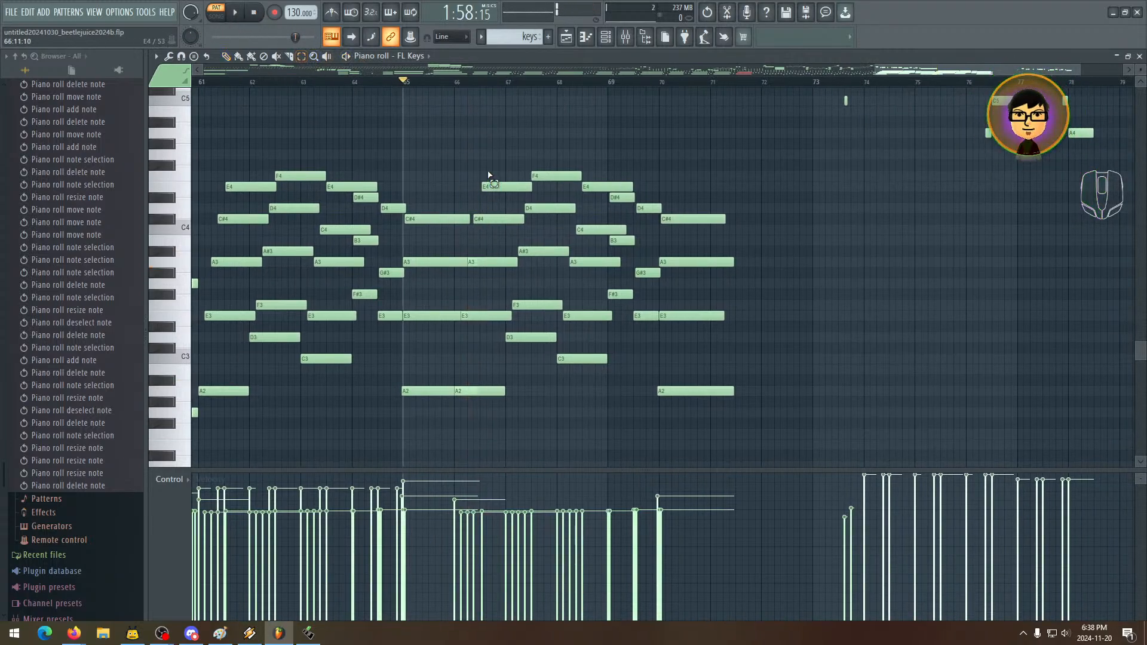
drag(491, 161, 723, 442)
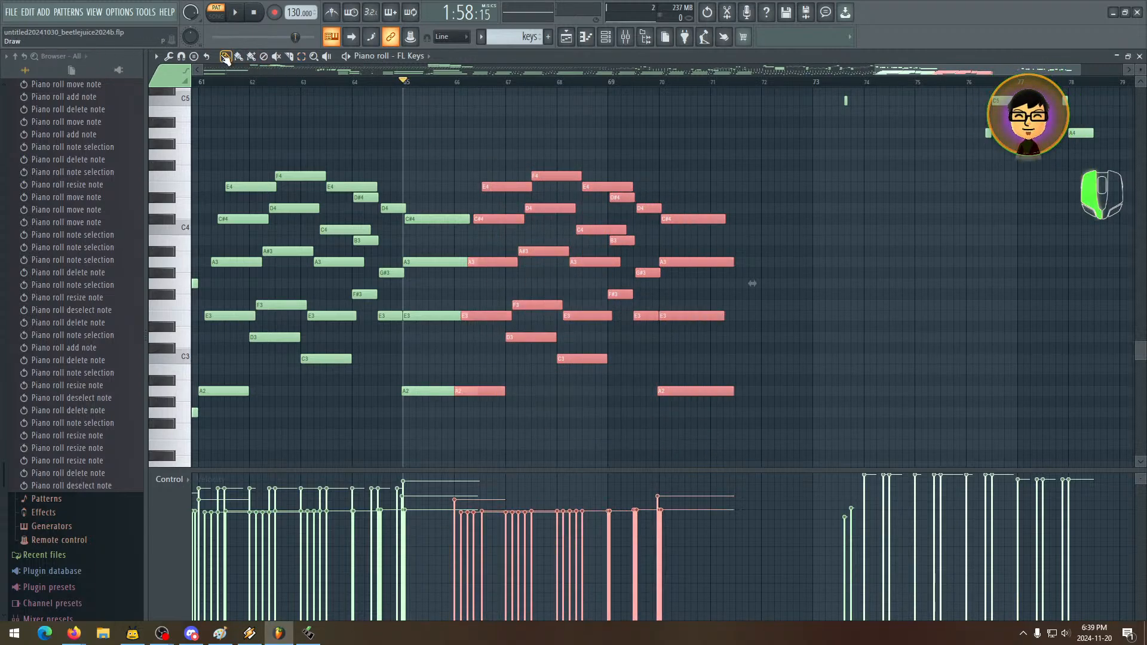
scroll(640, 297, down, 1)
mouse_move(619, 194)
mouse_down()
mouse_move(609, 356)
mouse_move(610, 210)
mouse_up()
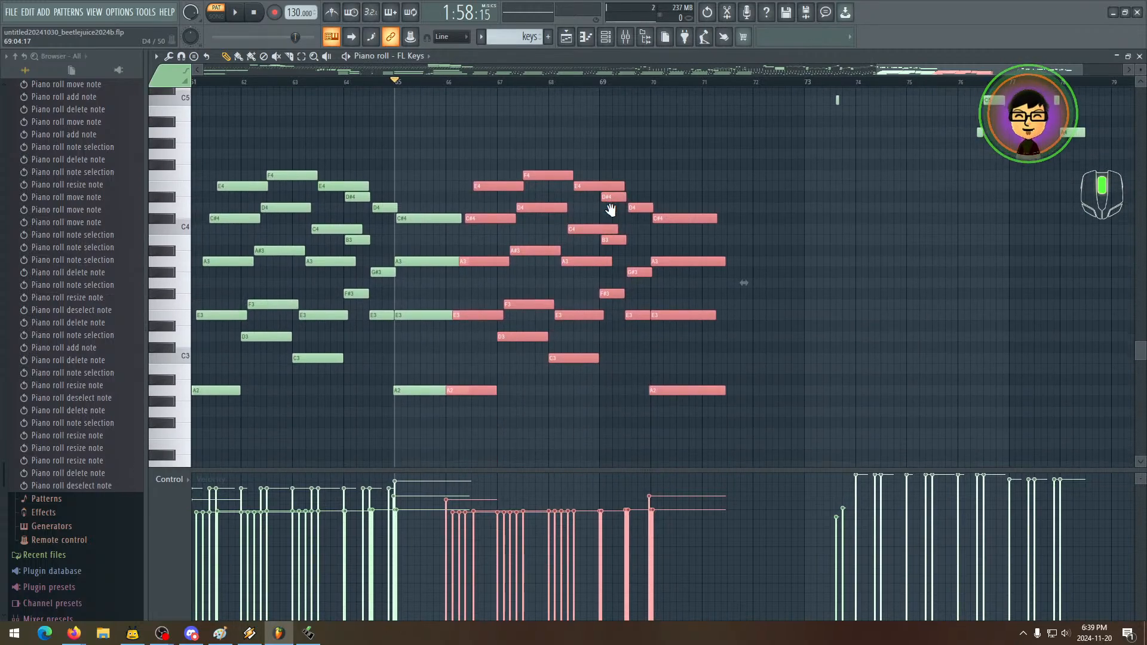
click(453, 83)
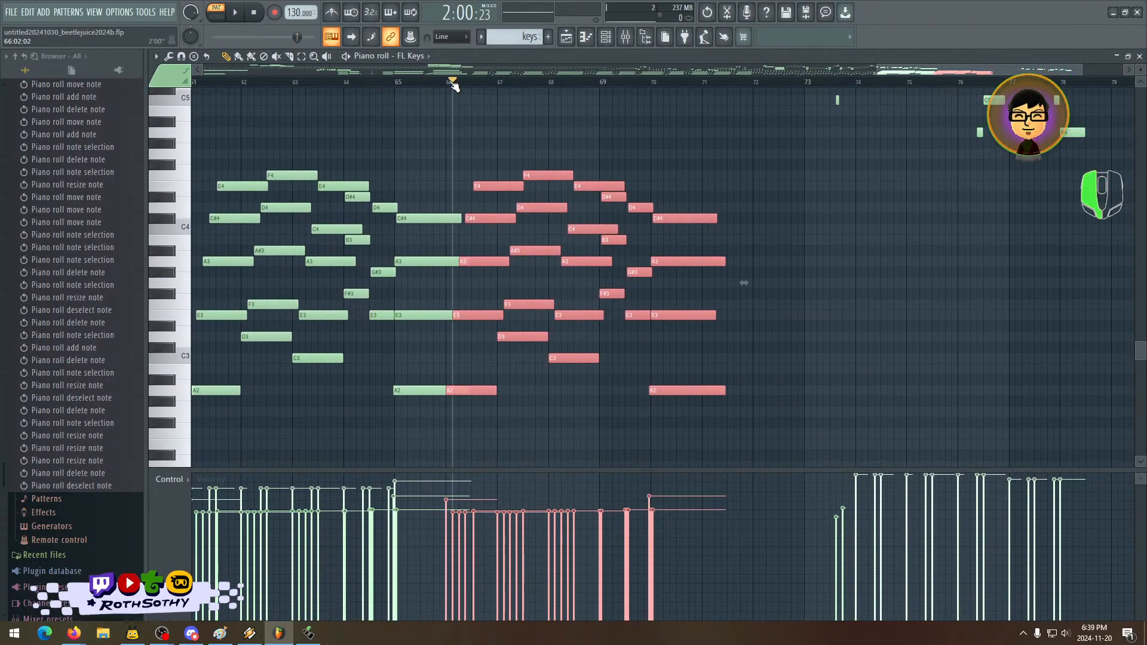
click(447, 83)
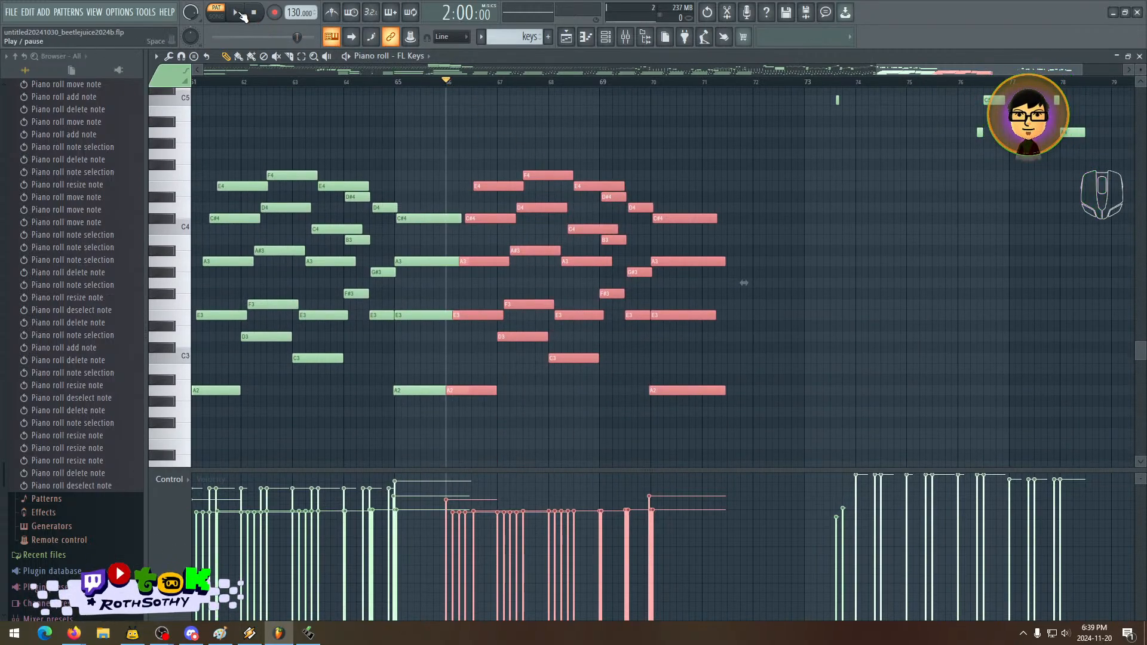
click(238, 13)
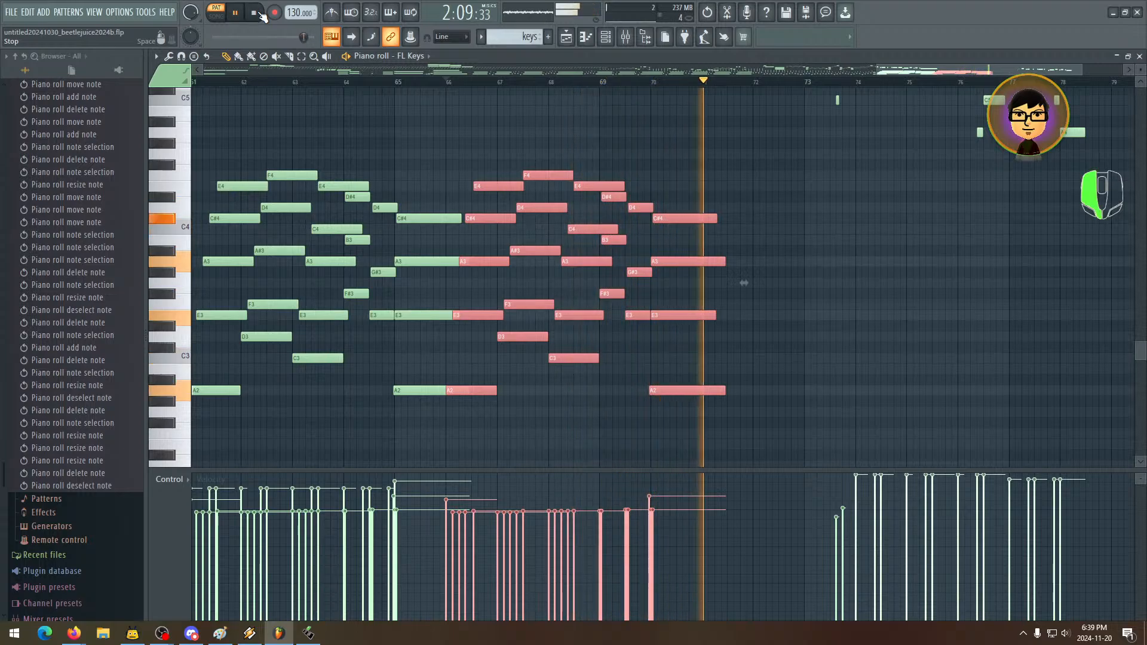
- Stop playback and recolour the selected chord notes in bars 66 to 71 with note colour group 6
click(262, 14)
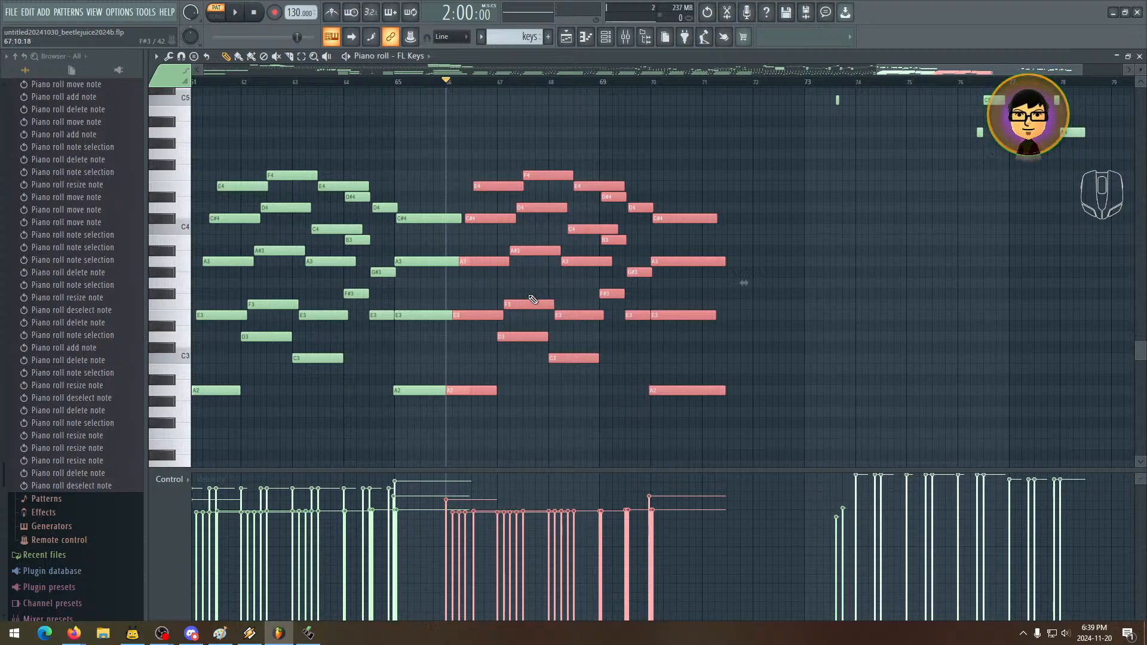
drag(479, 274, 522, 285)
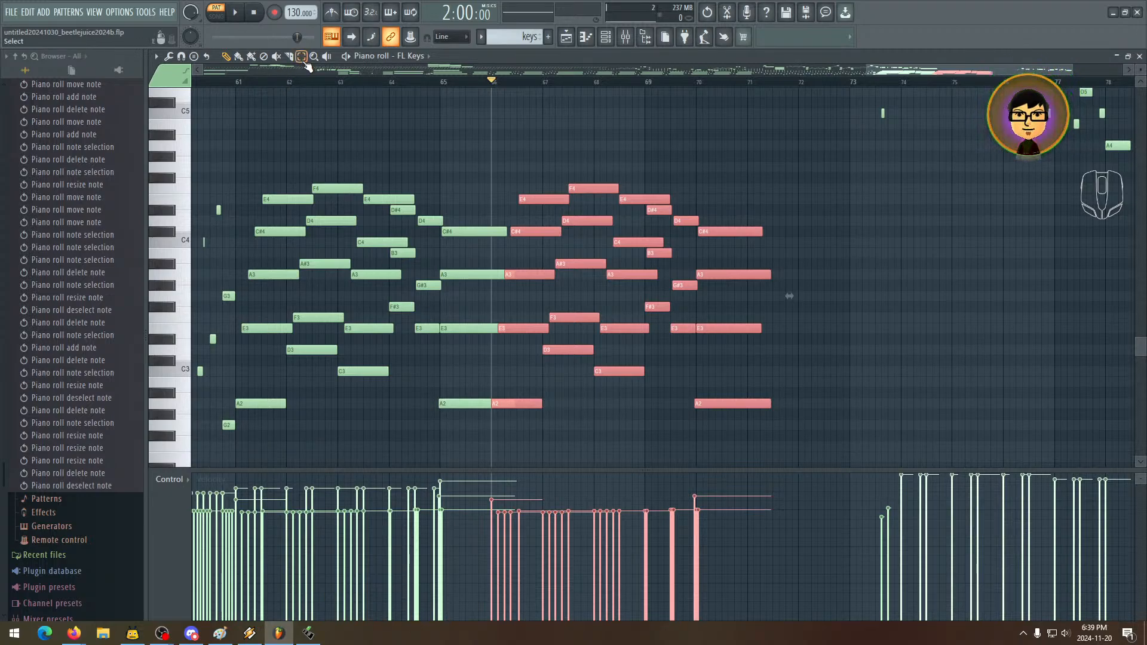
click(178, 79)
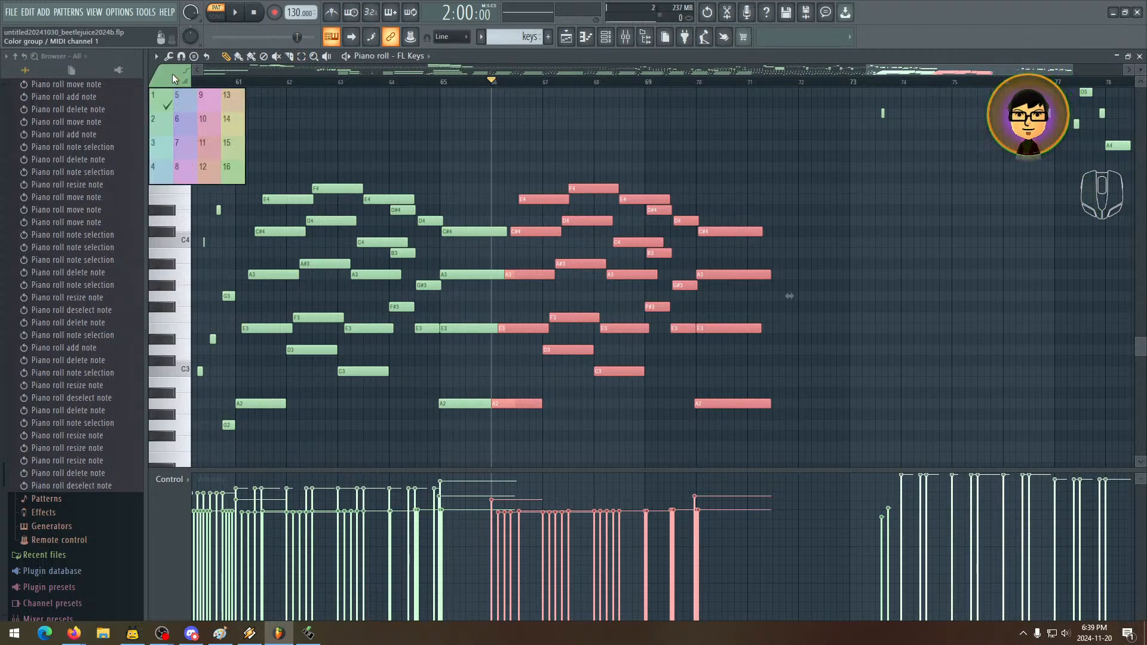
click(189, 125)
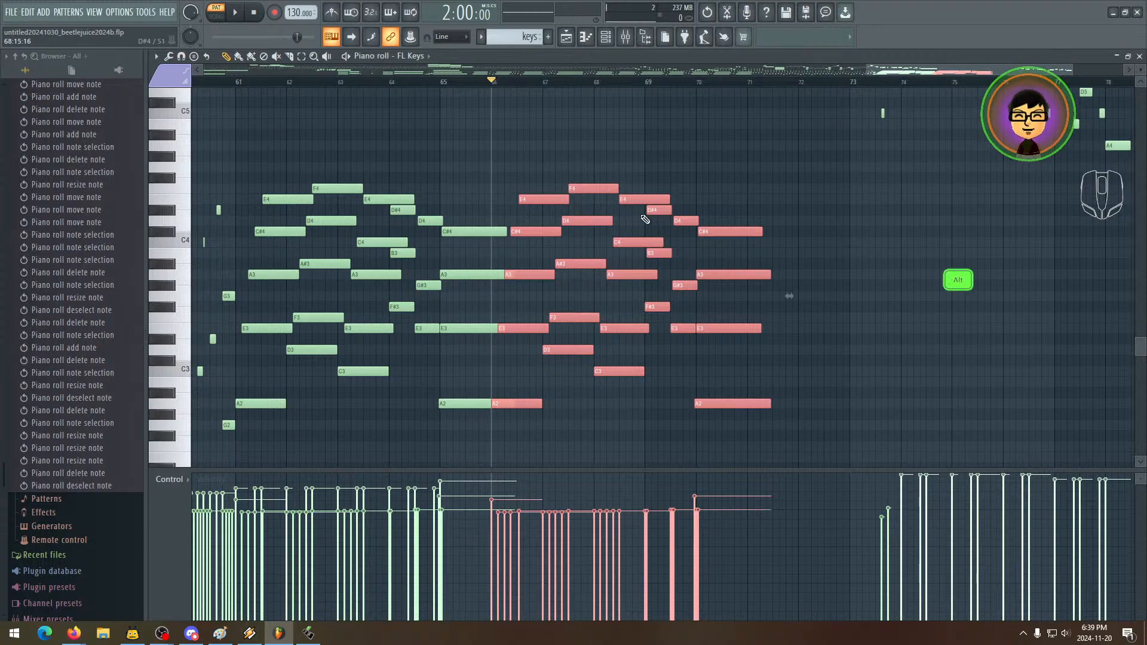
key(alt+c)
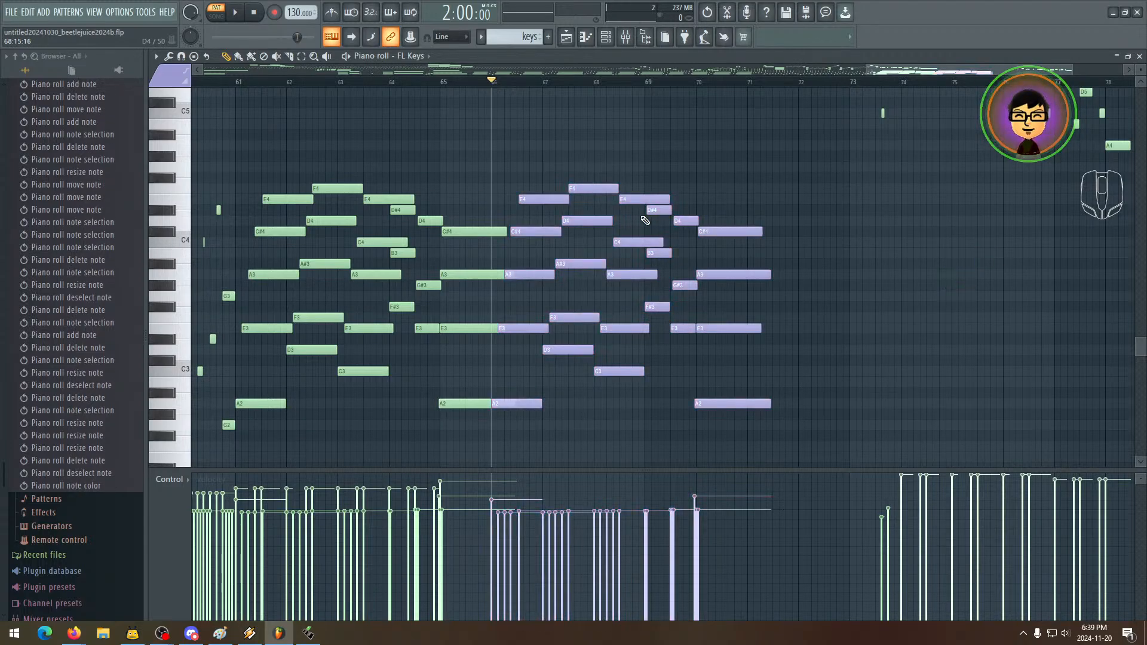
drag(670, 221, 624, 197)
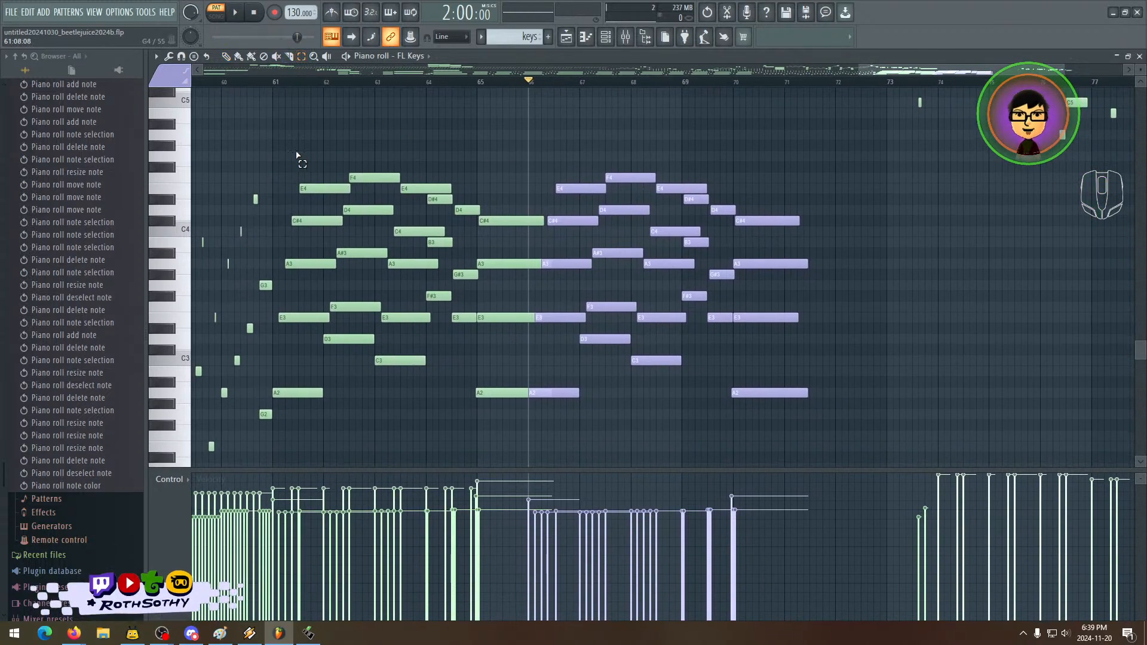
- Select the purple chord notes in bars 66 to 71, cut them to the clipboard and undo the cut
drag(285, 160, 504, 441)
drag(577, 136, 835, 441)
key(ctrl+x)
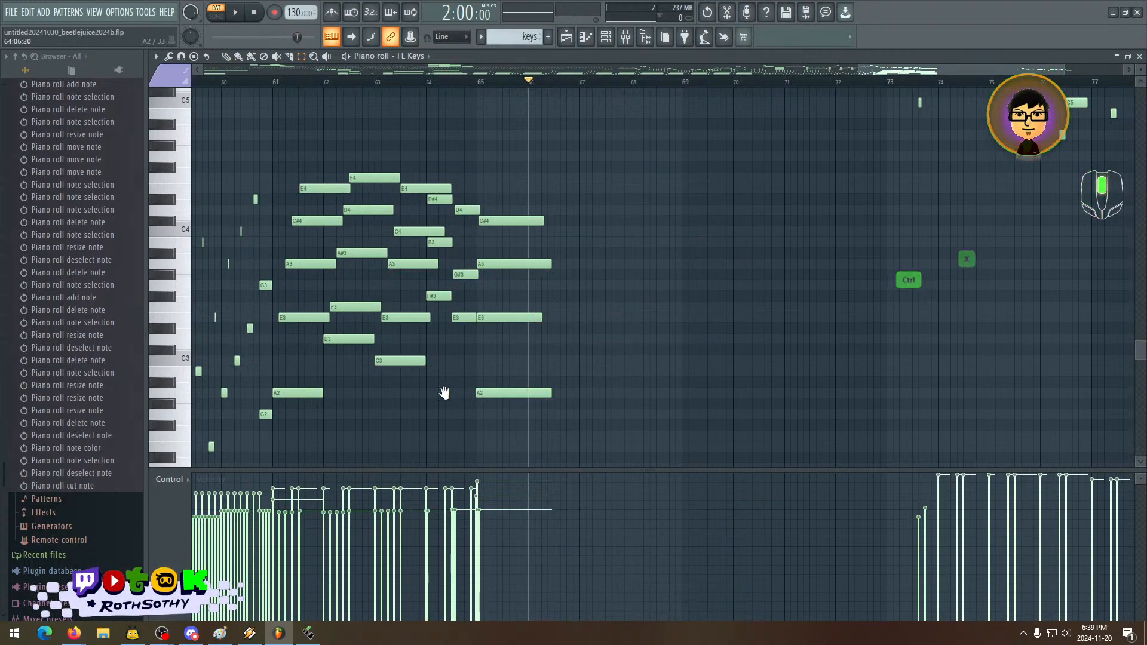
scroll(690, 375, left, 5)
key(ctrl+z)
- Paste the copied chord passage at bar 32 and move it to start at bar 36
scroll(717, 367, left, 5)
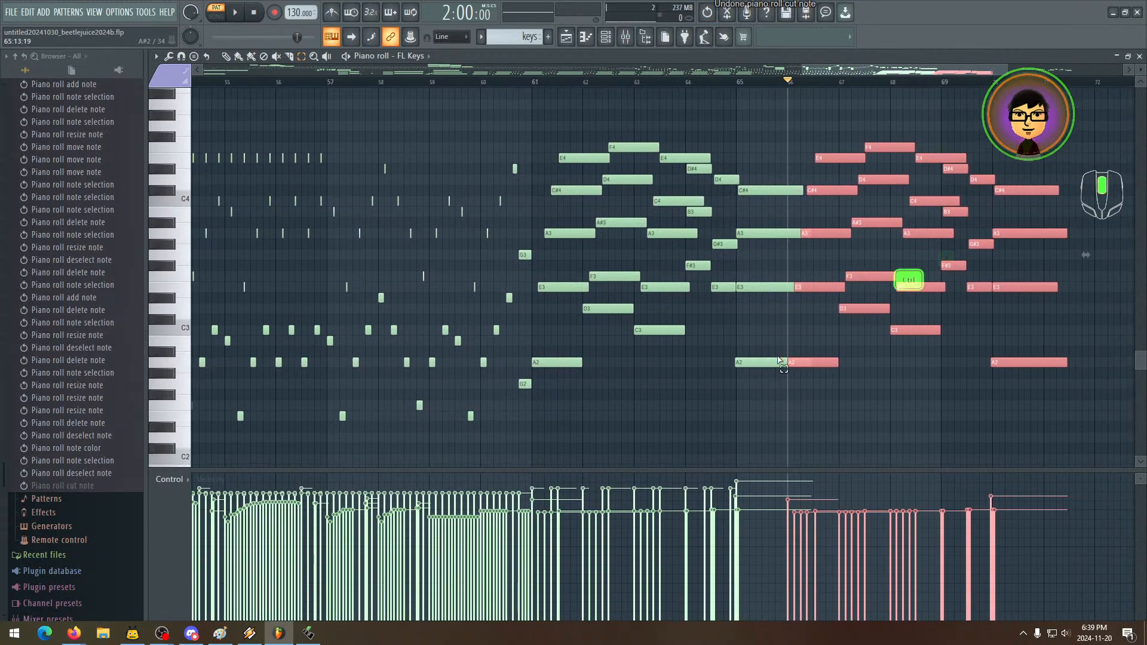
scroll(819, 357, left, 15)
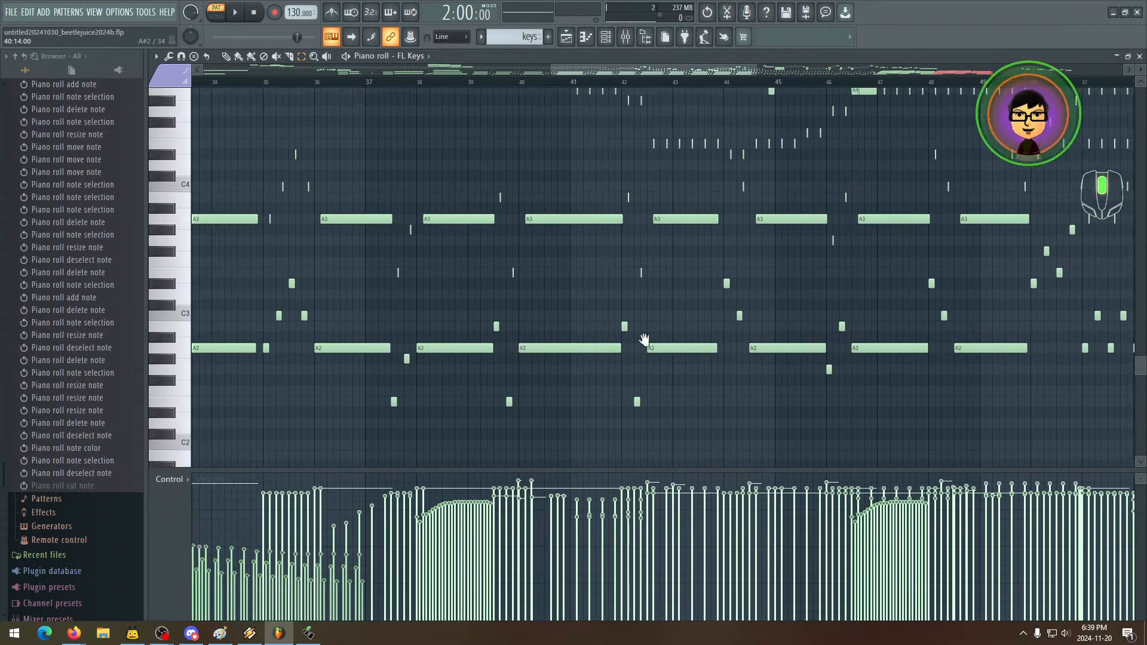
scroll(688, 325, down, 6)
scroll(628, 200, right, 2)
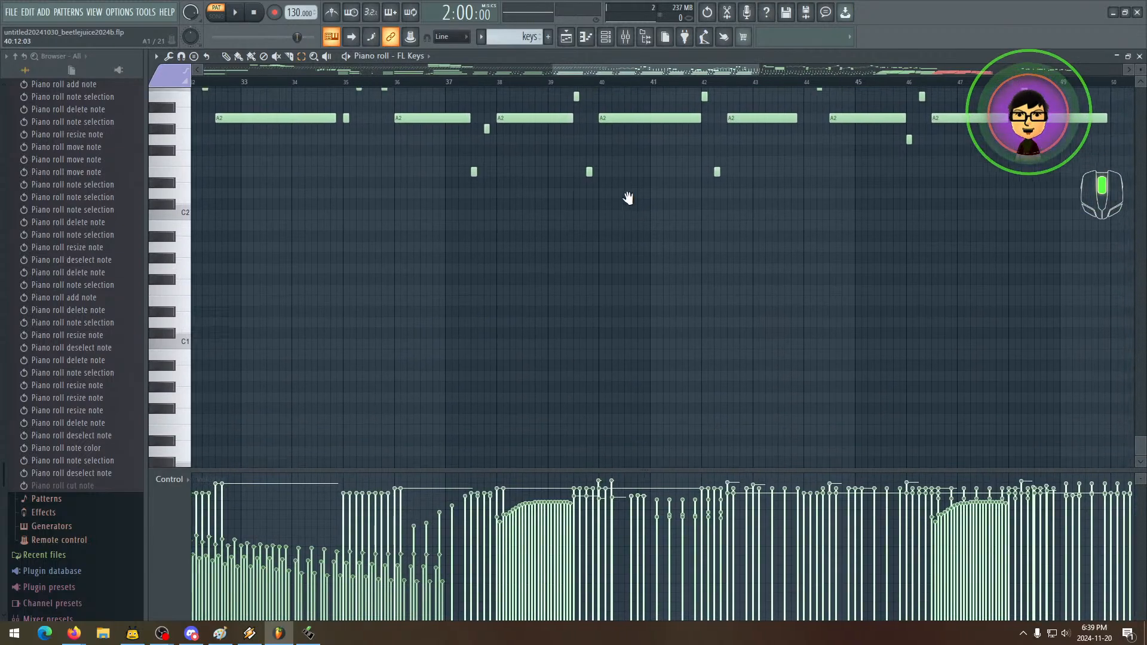
key(ctrl+v)
scroll(591, 281, up, 6)
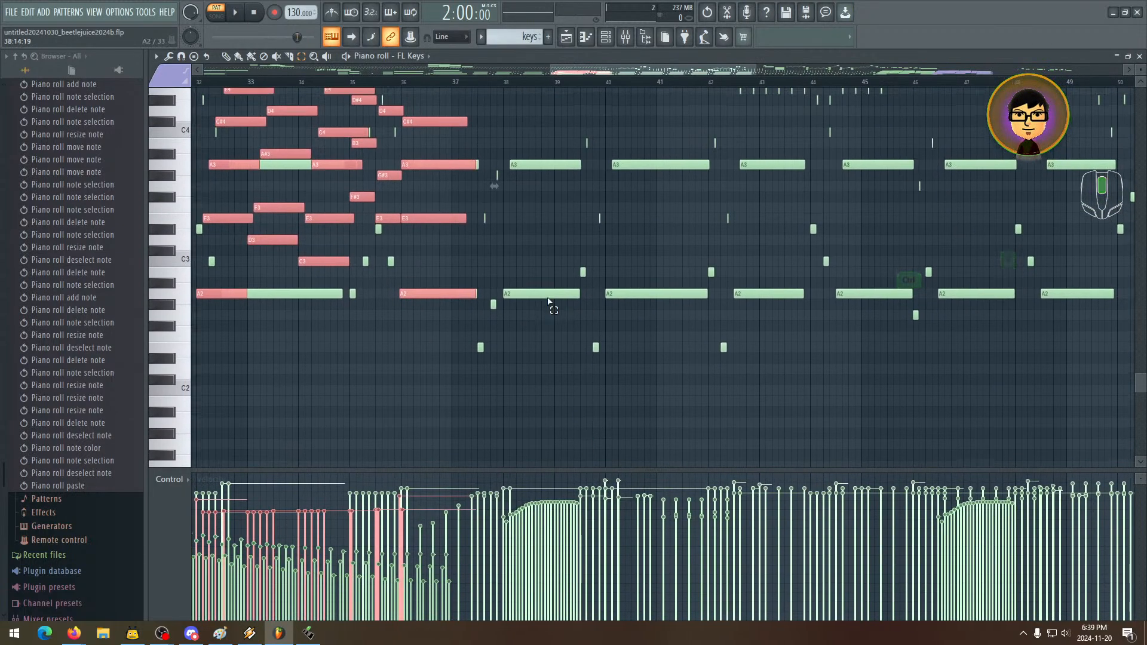
scroll(546, 287, right, 1)
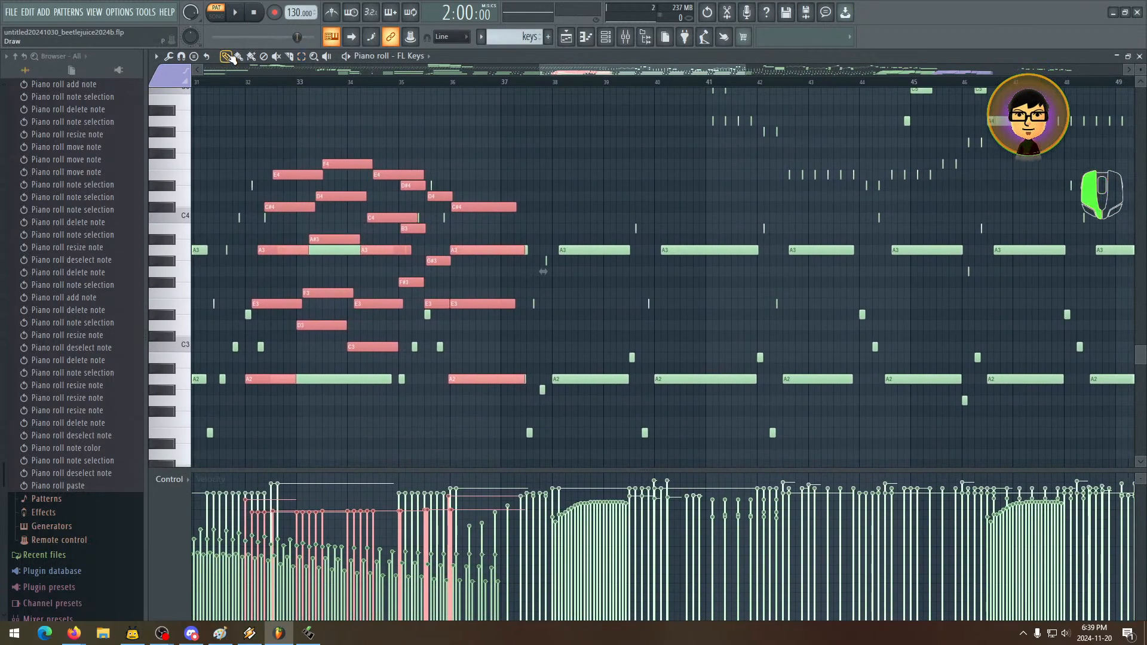
drag(262, 379, 467, 381)
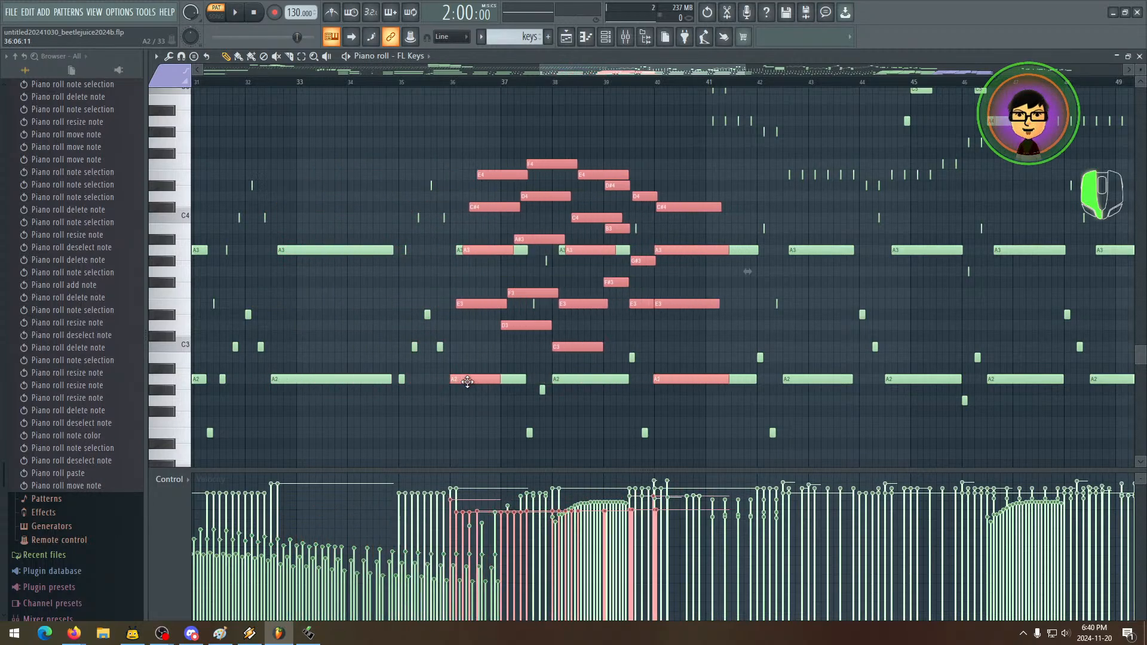
- Play the part from about bar 29 to hear the lead-in to the pasted chord passage
key(space)
scroll(579, 352, left, 4)
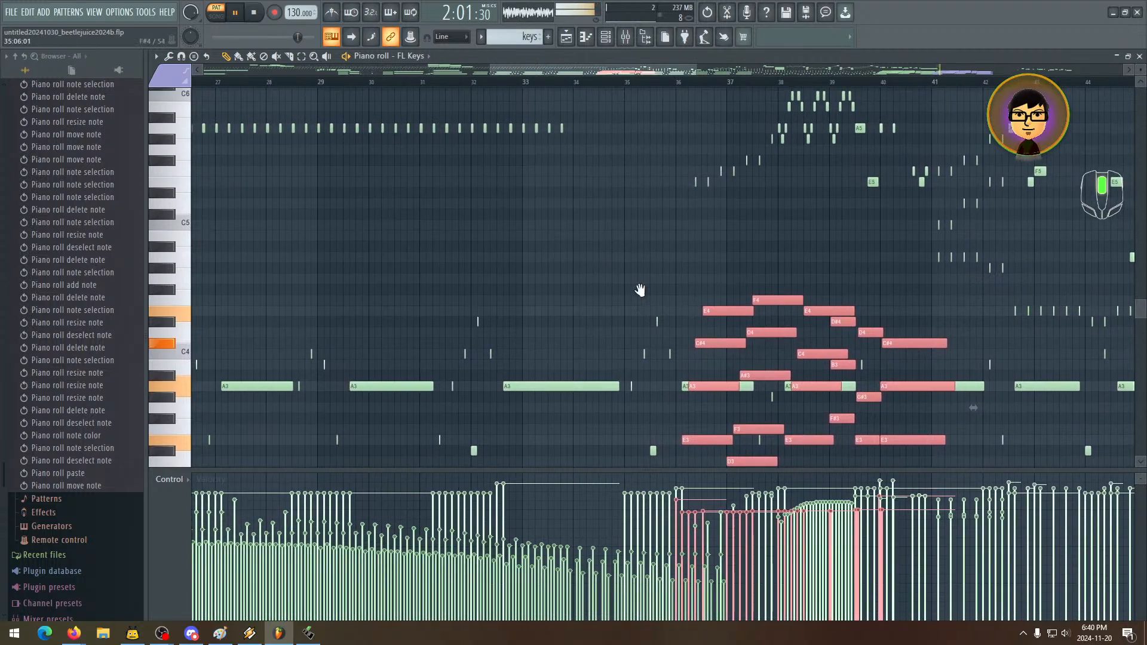
scroll(640, 289, down, 2)
click(250, 87)
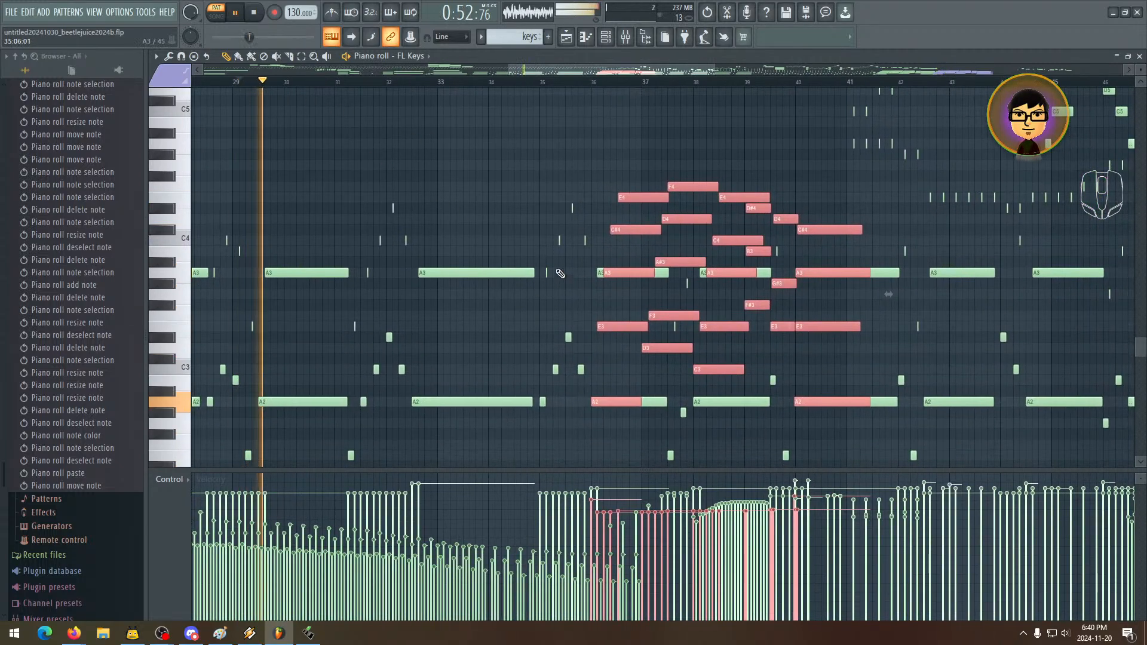
drag(577, 270, 458, 242)
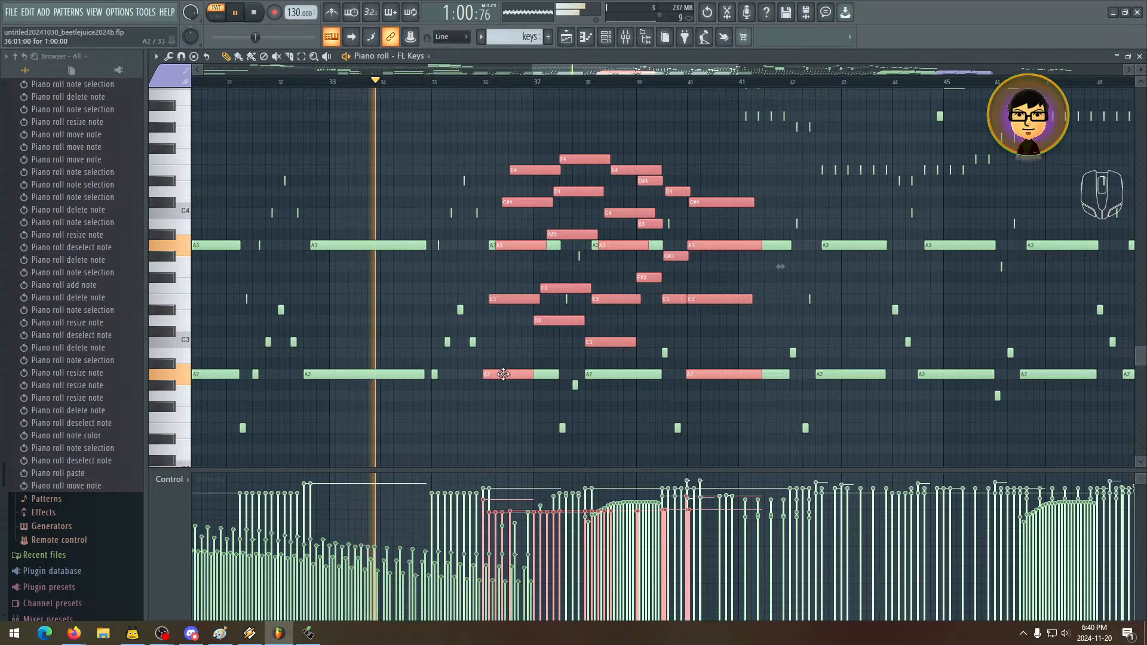
- Try the pasted chord passage starting at bar 35, bar 38 and halfway through bar 32, comparing each position with the surrounding notes
drag(502, 375, 449, 375)
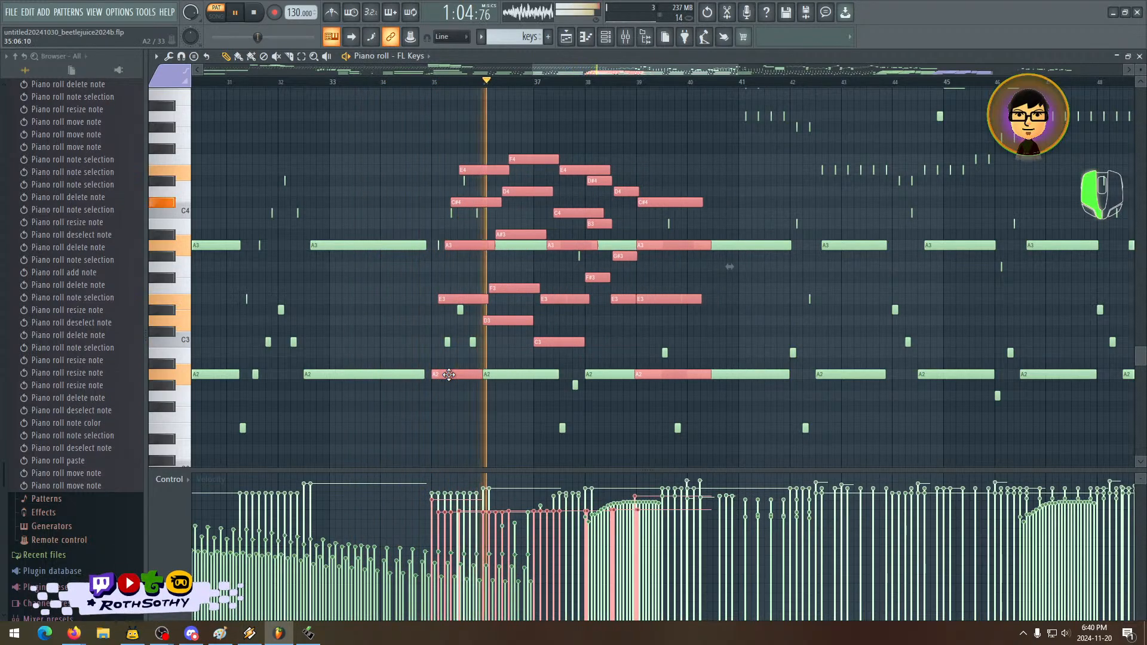
drag(449, 375, 606, 376)
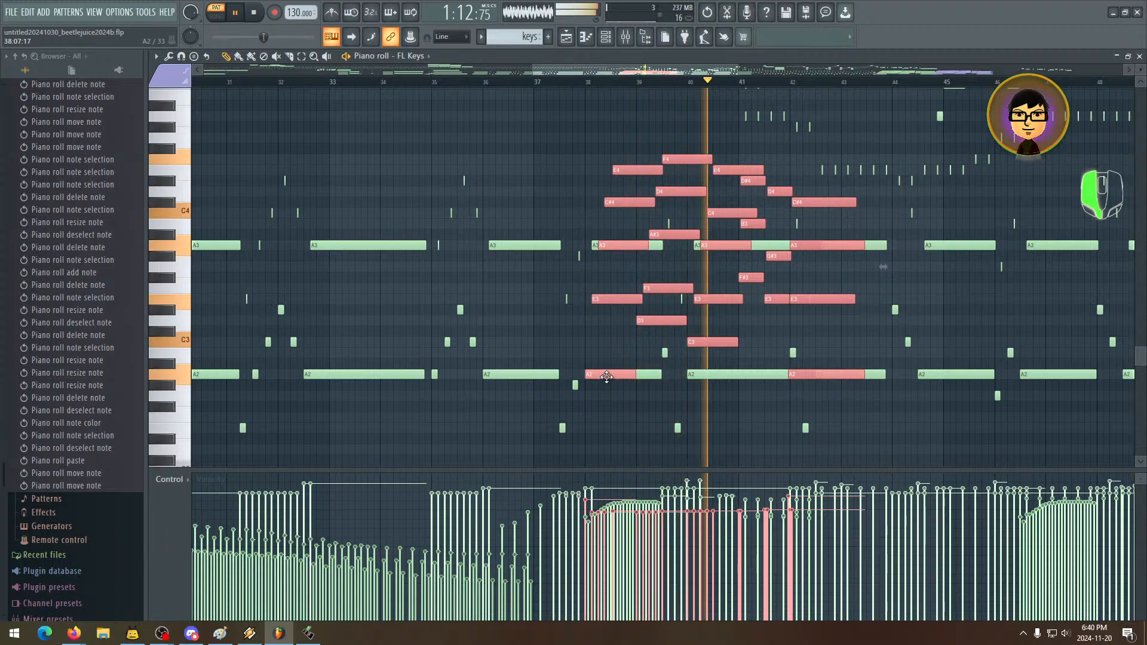
drag(607, 376, 324, 367)
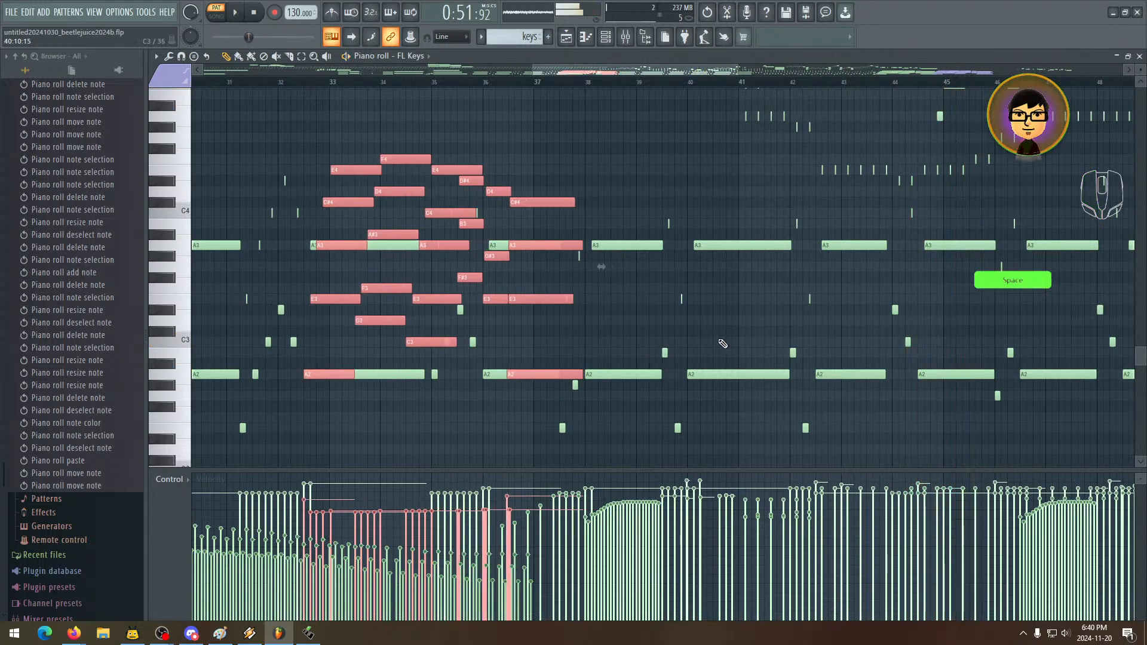
scroll(657, 370, up, 10)
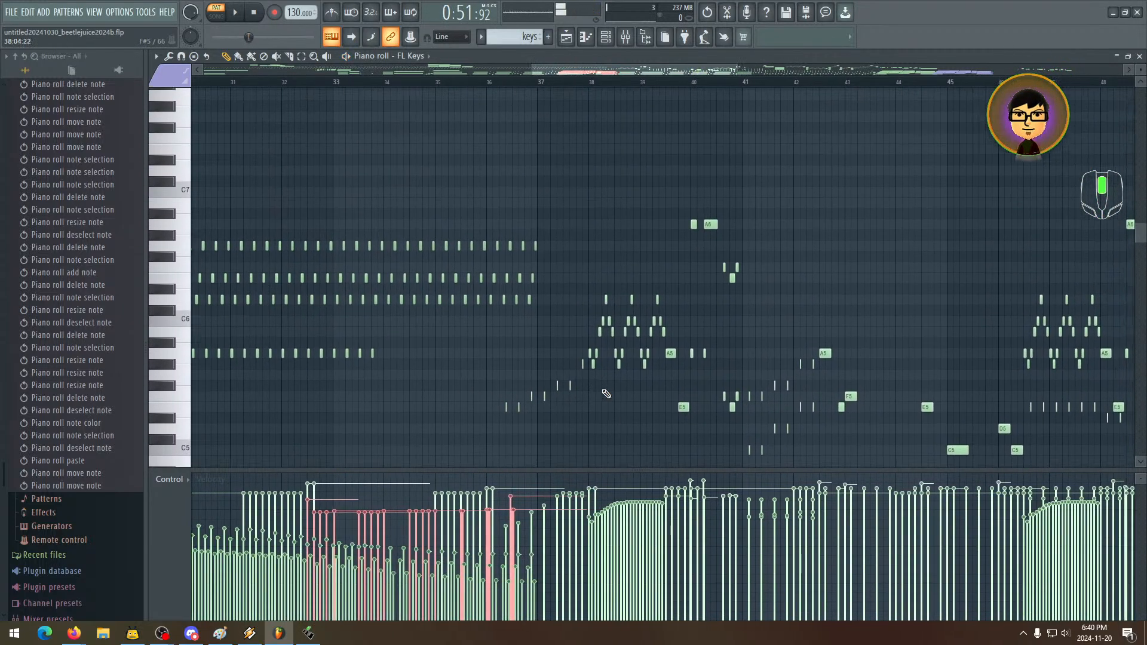
scroll(606, 394, down, 10)
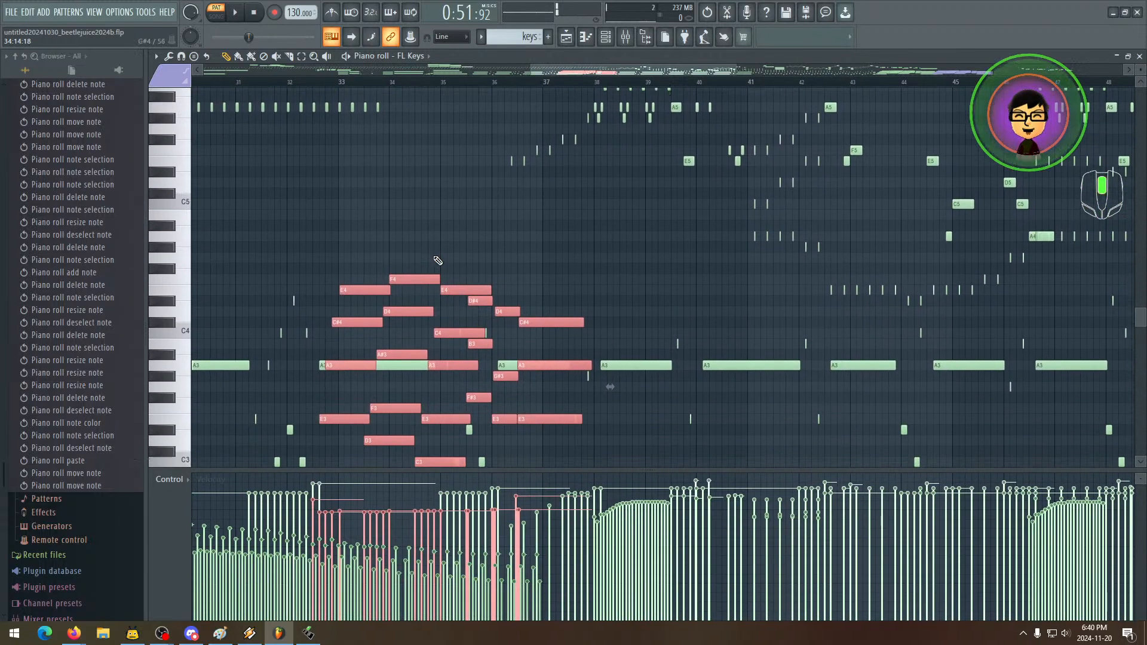
scroll(438, 261, up, 3)
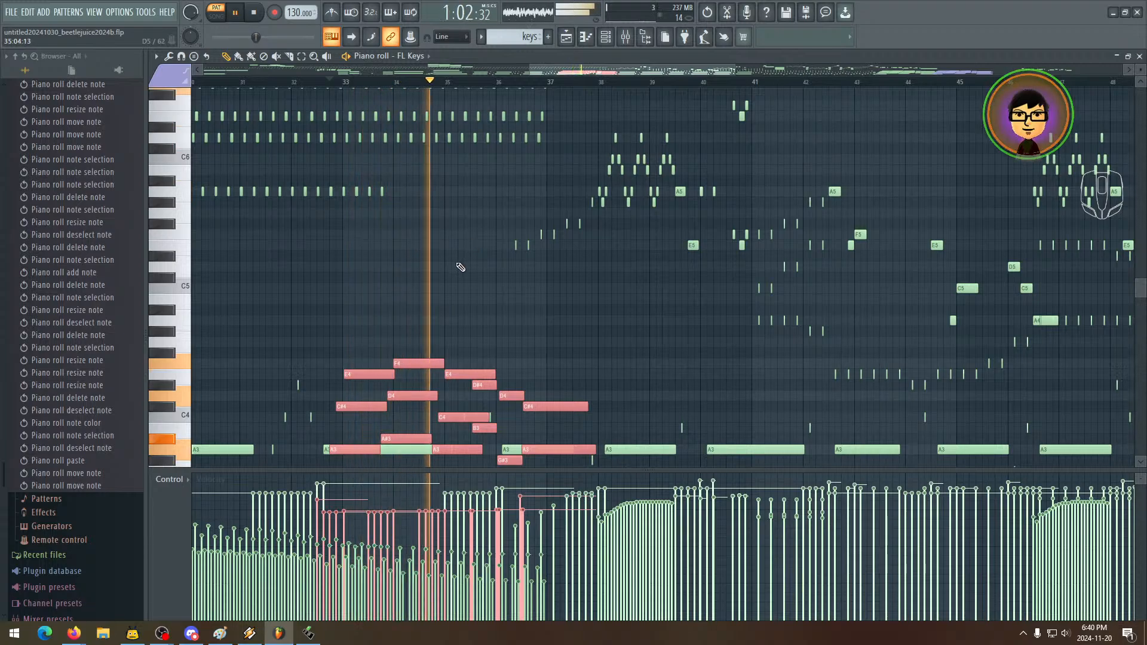
scroll(443, 267, down, 3)
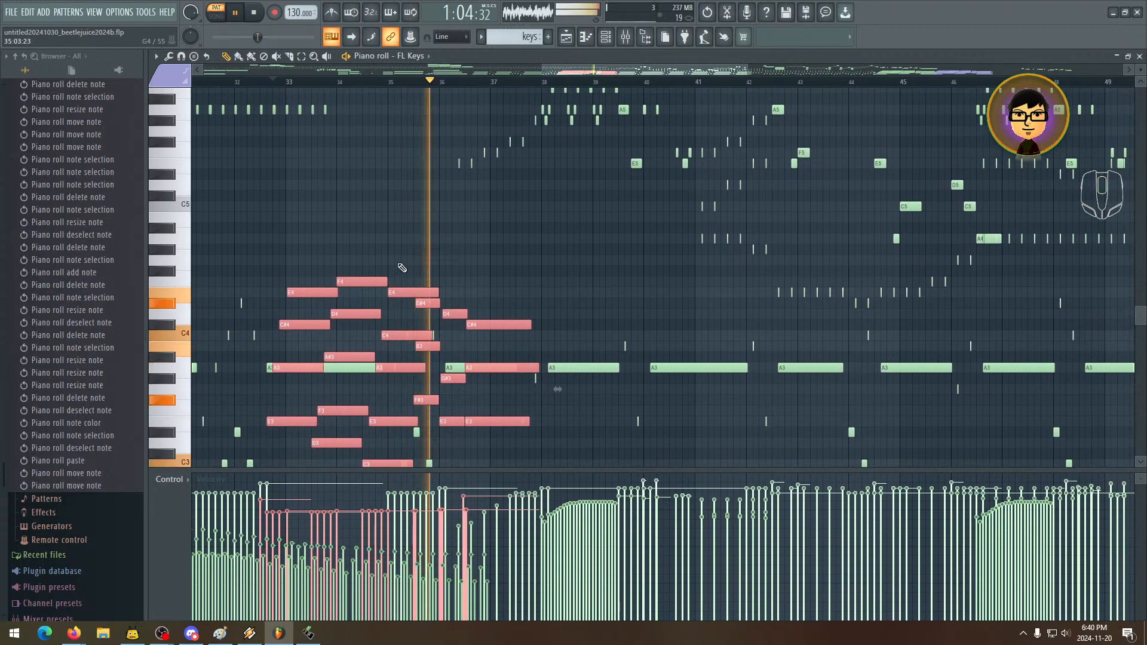
- Move the pasted chord passage to start at bar 34 and lower it until its bottom note sits on E0
drag(356, 283, 447, 303)
key(space)
scroll(418, 328, down, 6)
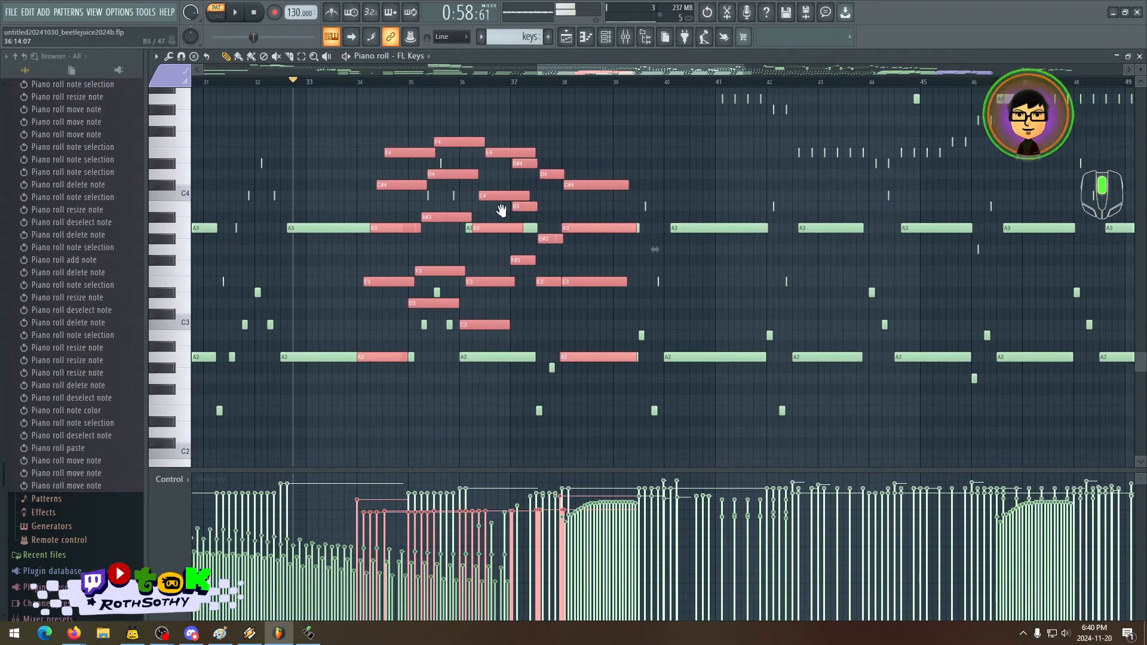
drag(329, 279, 379, 282)
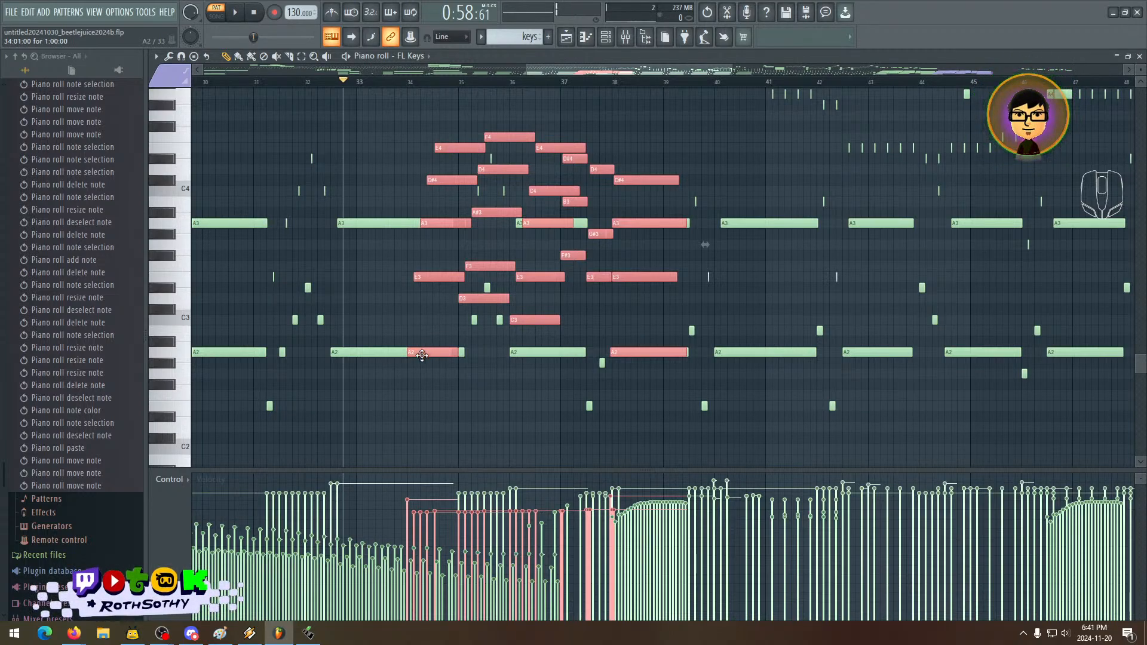
drag(429, 346, 431, 459)
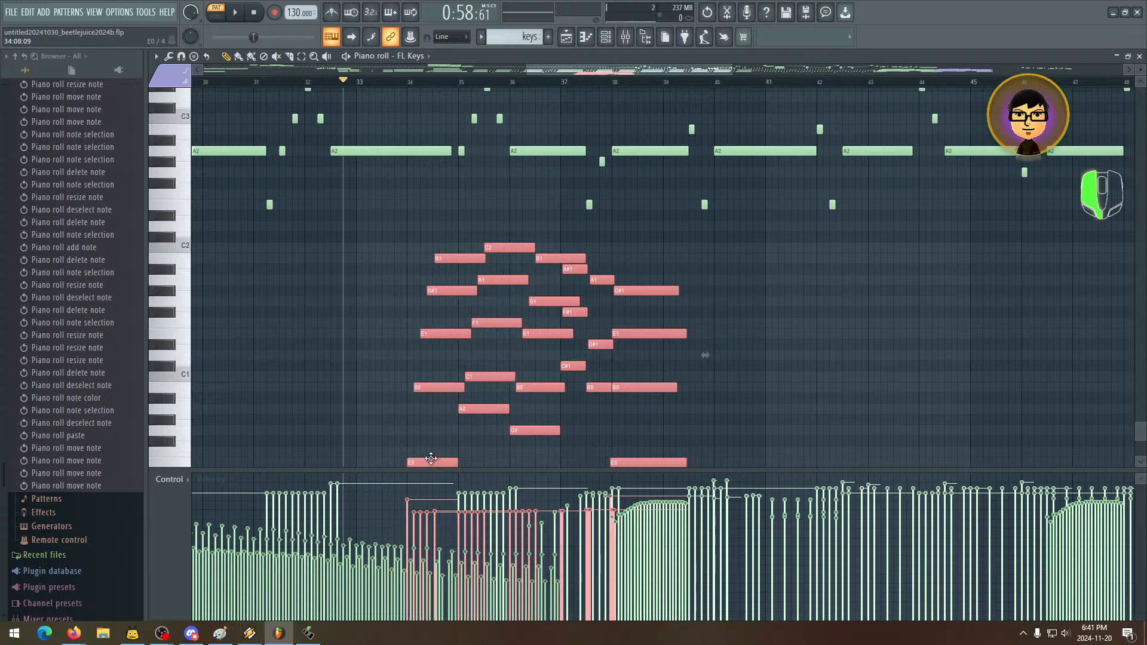
- Play the section from bar 32 into bar 35 with the original notes above the lowered chords
scroll(533, 220, up, 5)
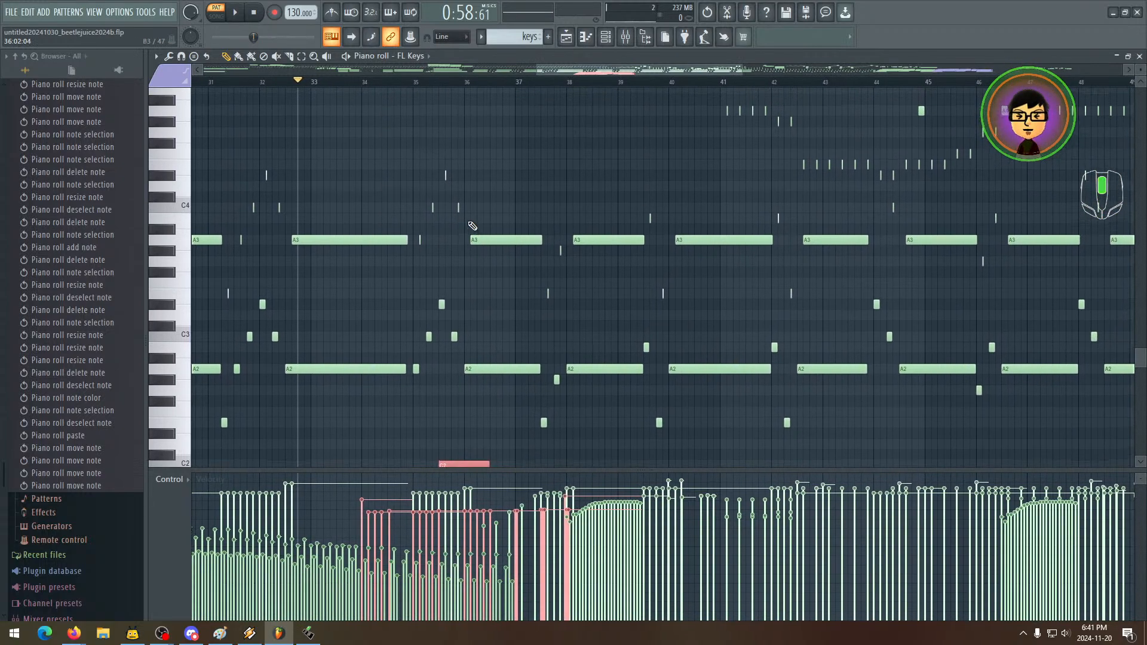
key(space)
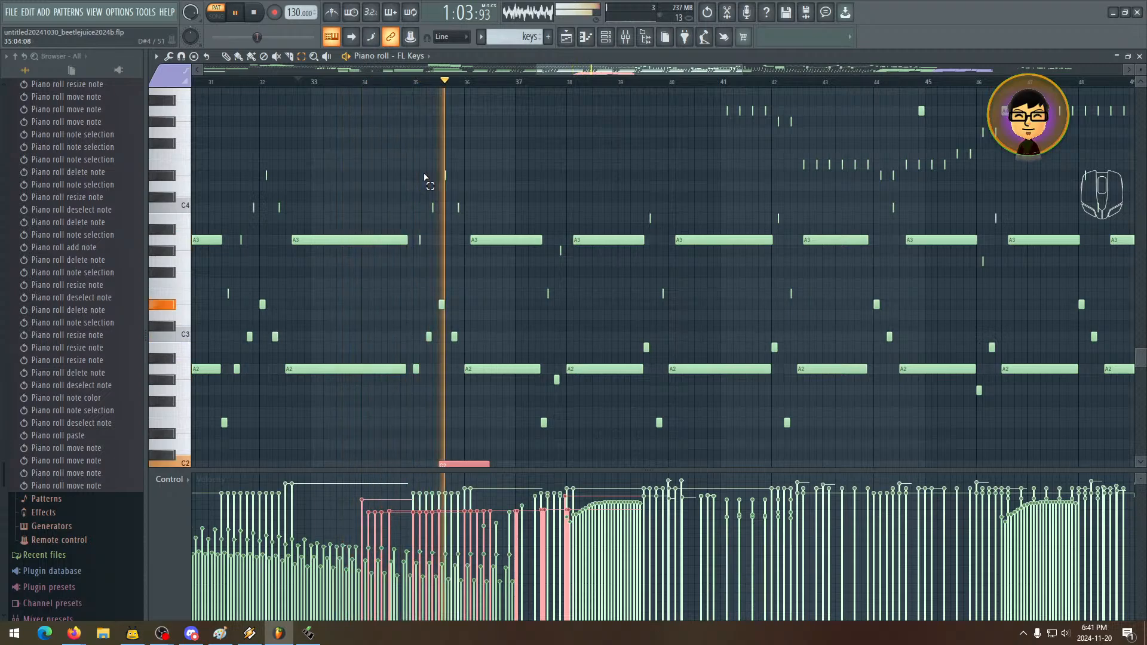
key(space)
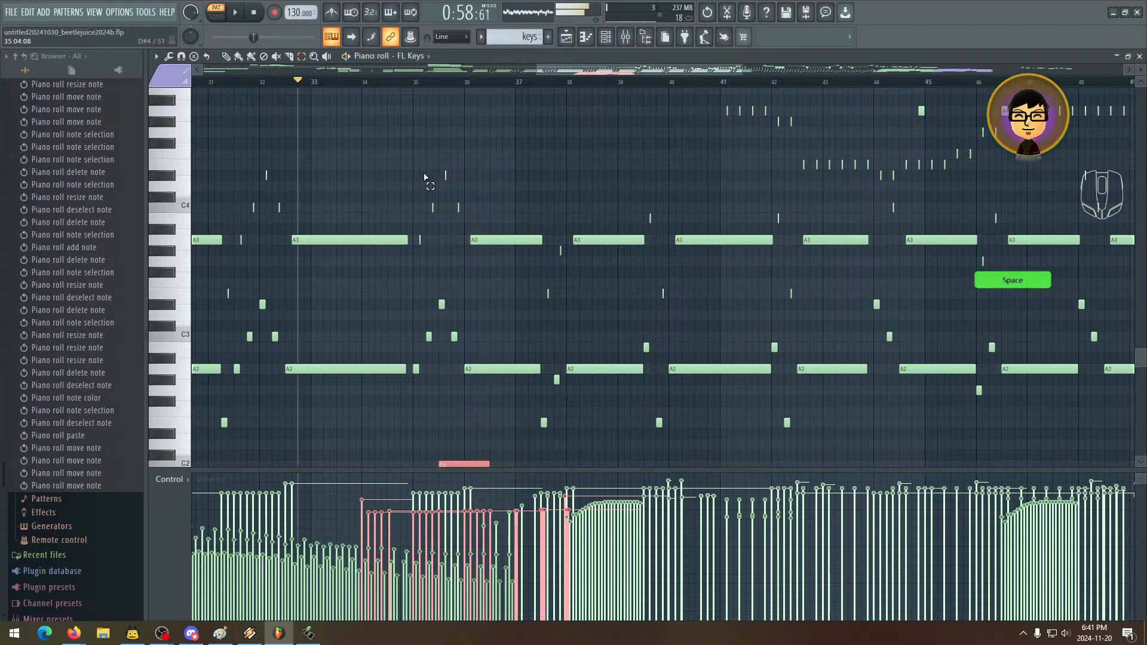
- Select the A2 and A3 notes and the short notes around them in bars 35 to 39 and delete them
click(417, 171)
drag(444, 352, 643, 465)
scroll(640, 351, down, 5)
scroll(617, 156, up, 5)
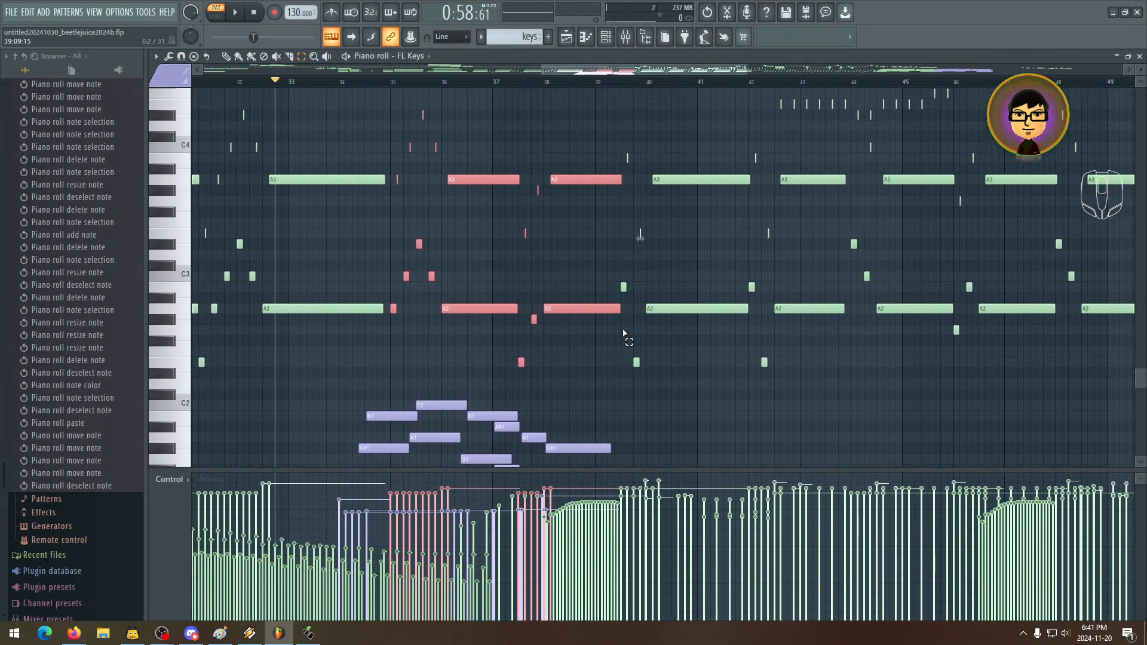
key(Delete)
- Select the held A2 and A3 notes that start in bar 32 and shorten them to end at bar 34
scroll(529, 182, down, 7)
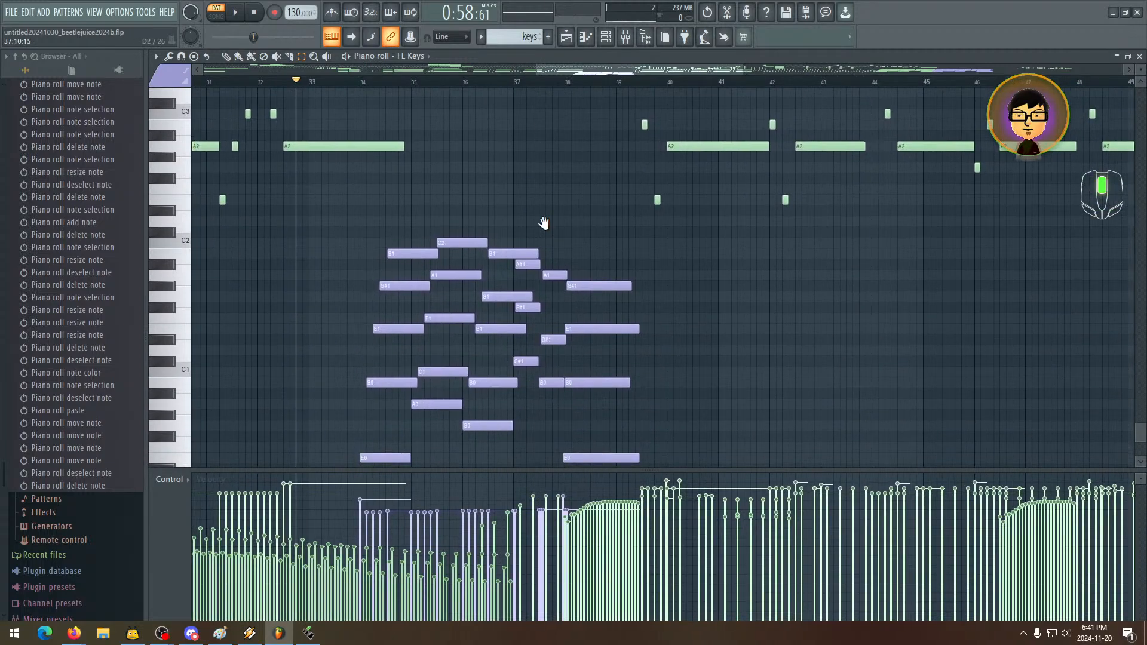
drag(352, 175, 599, 468)
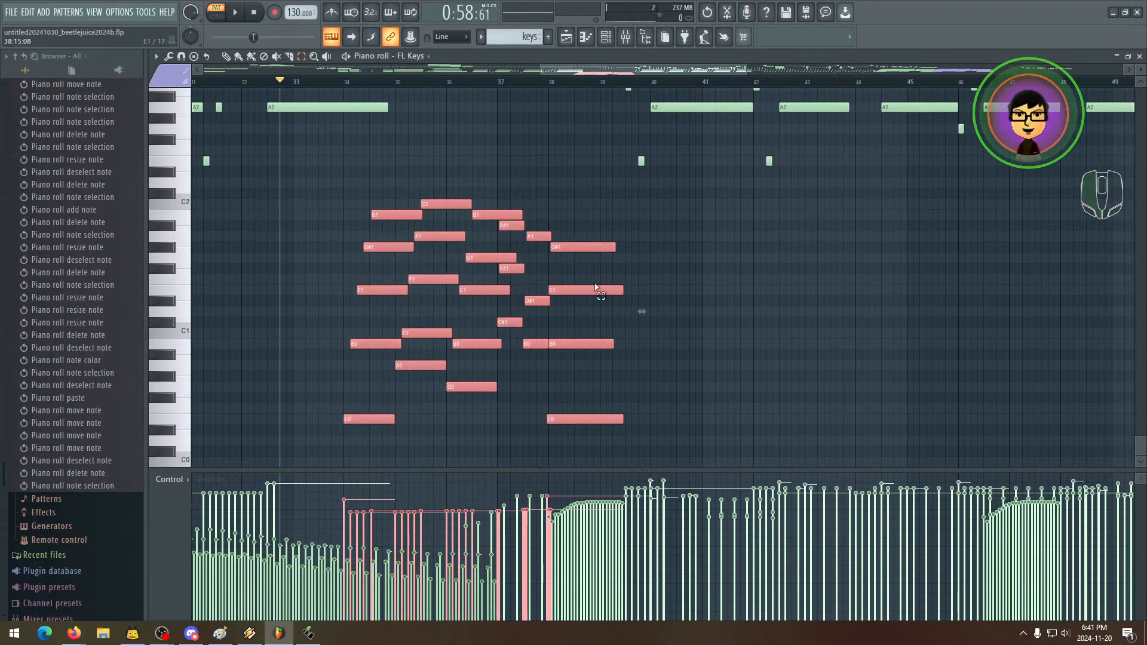
scroll(550, 283, up, 5)
scroll(550, 283, up, 1)
drag(423, 104, 400, 323)
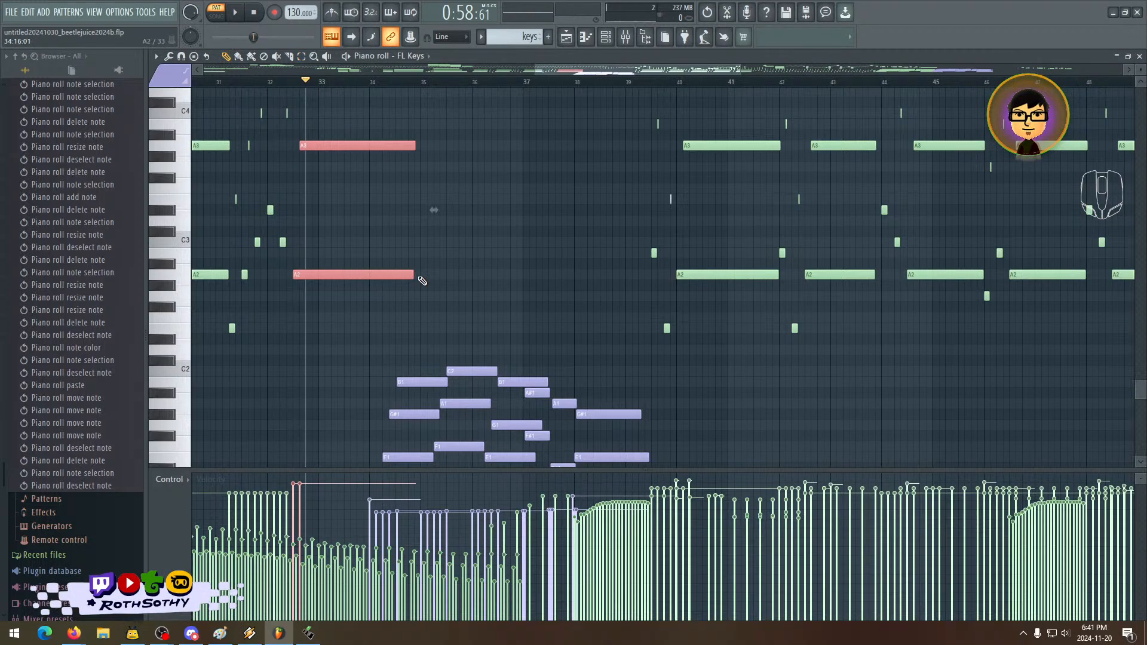
drag(414, 277, 374, 276)
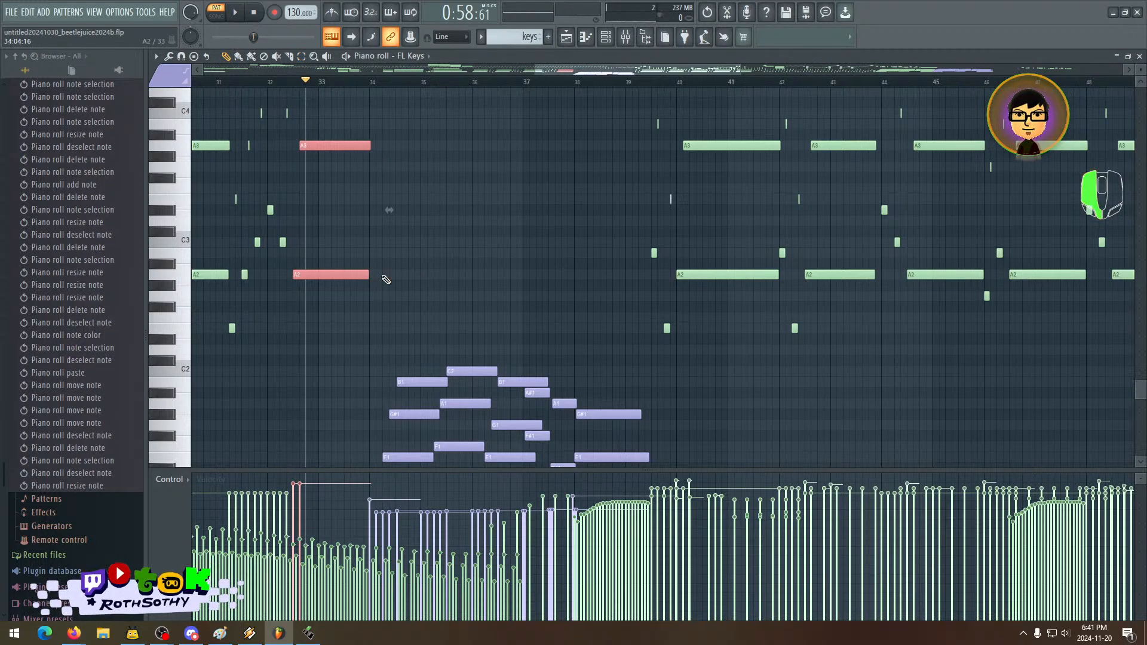
scroll(382, 263, down, 4)
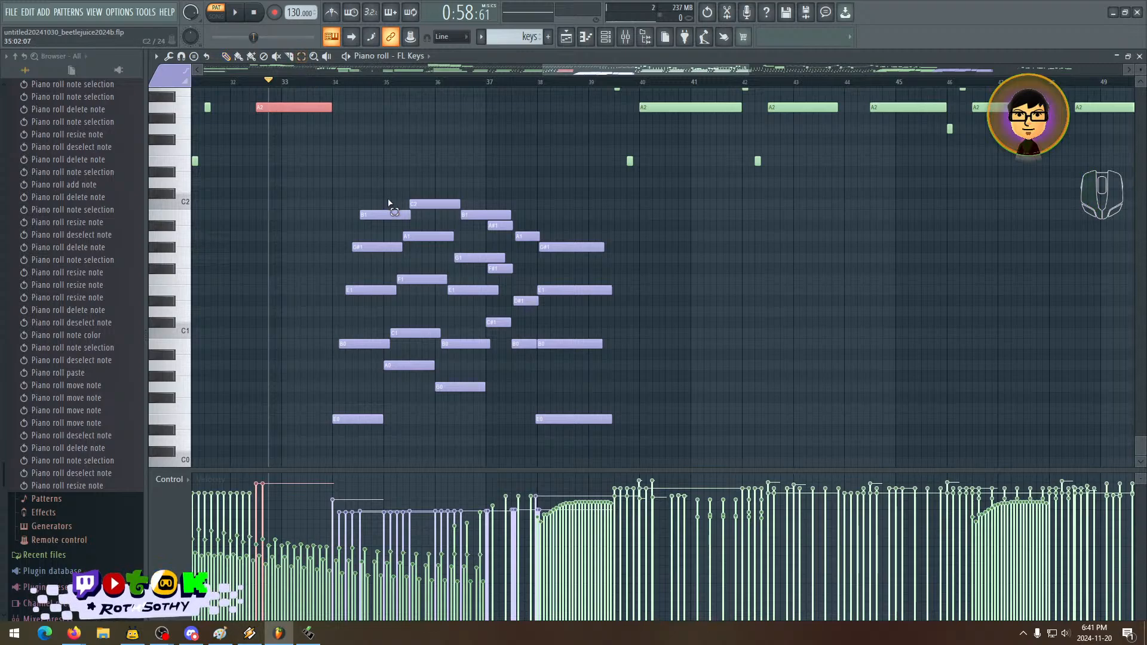
- Select the pasted chord passage in bars 34 to 39 and raise it until its bottom note sits on A2
drag(328, 168, 577, 475)
scroll(502, 323, up, 3)
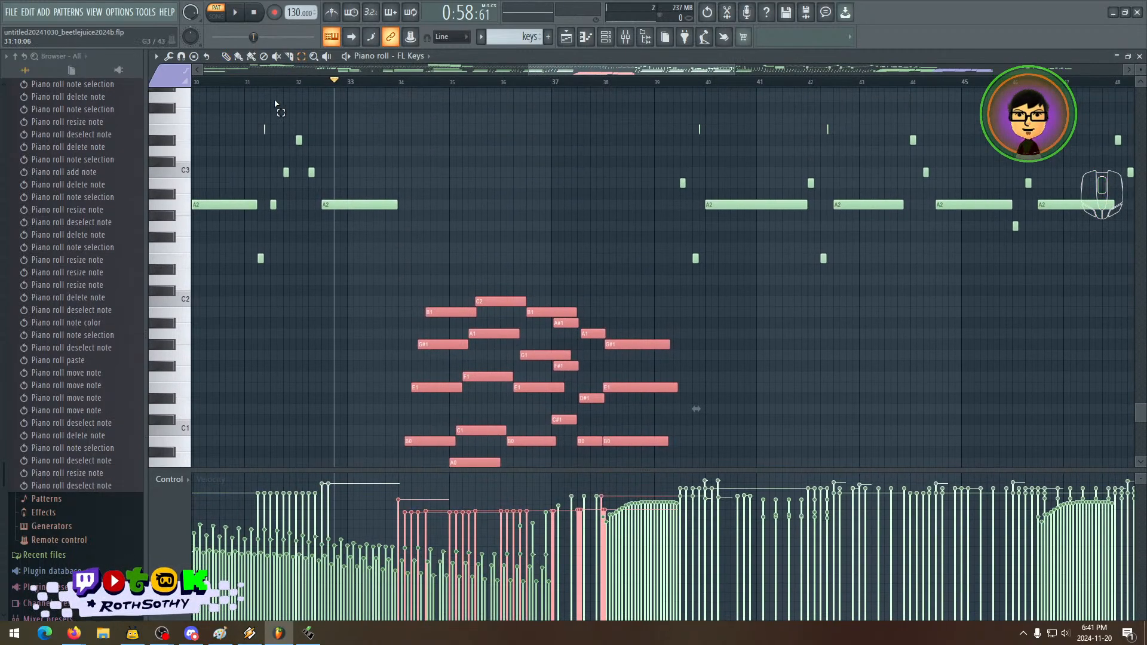
scroll(440, 282, down, 2)
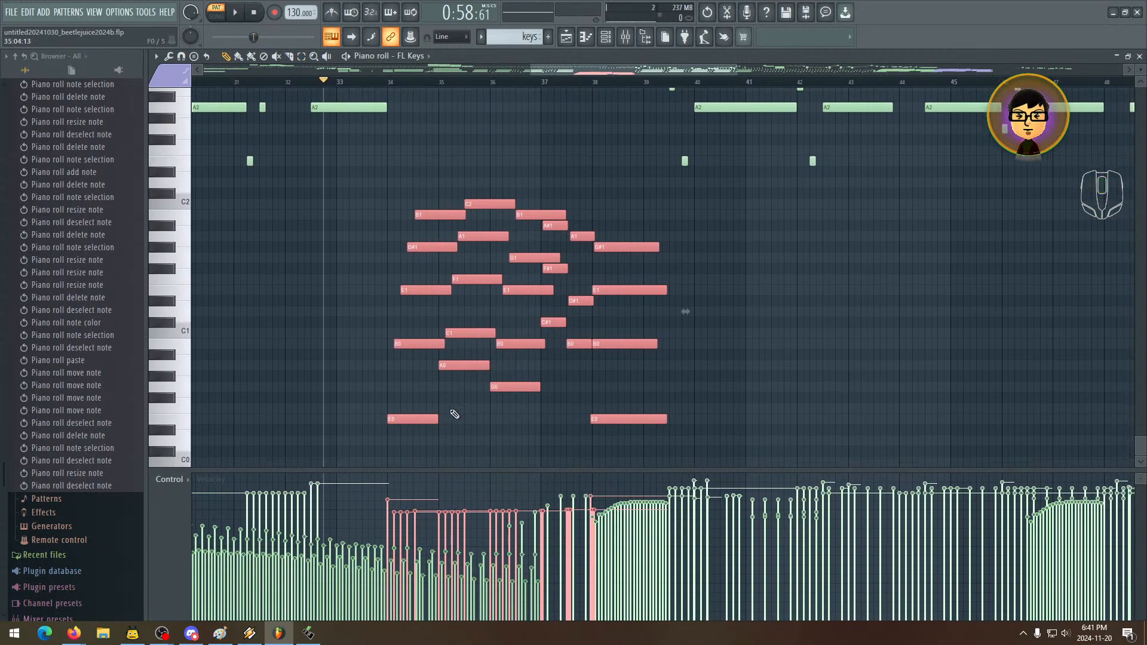
drag(417, 419, 417, 115)
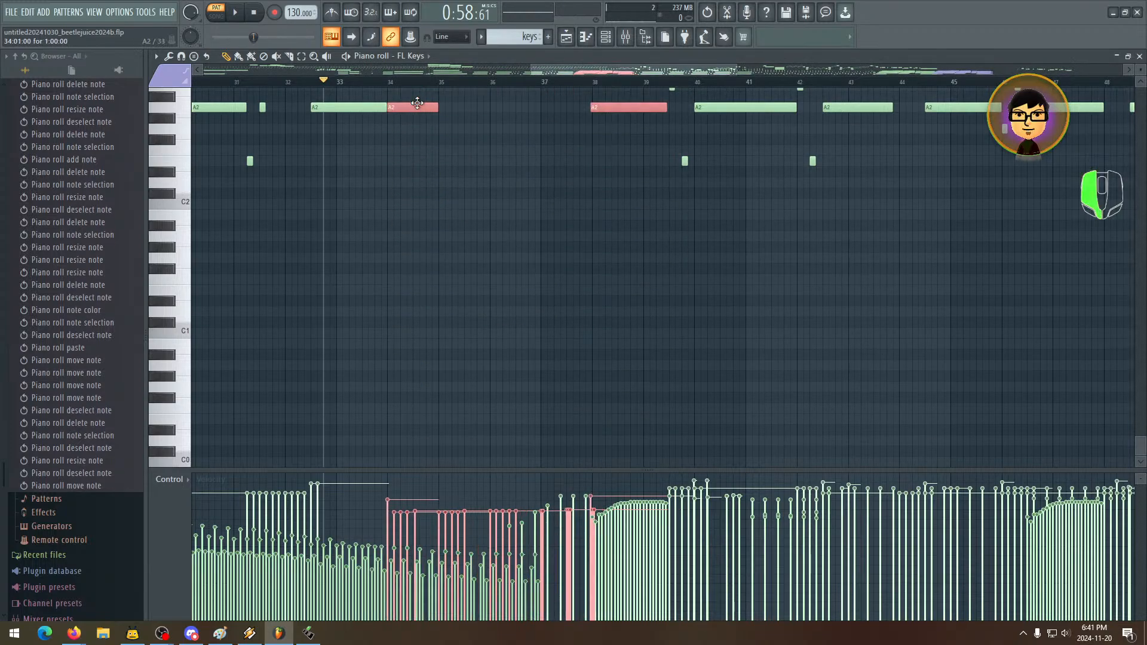
- Play the section from bar 32 through bar 39 with the chord passage at its raised pitch
scroll(417, 103, up, 5)
key(space)
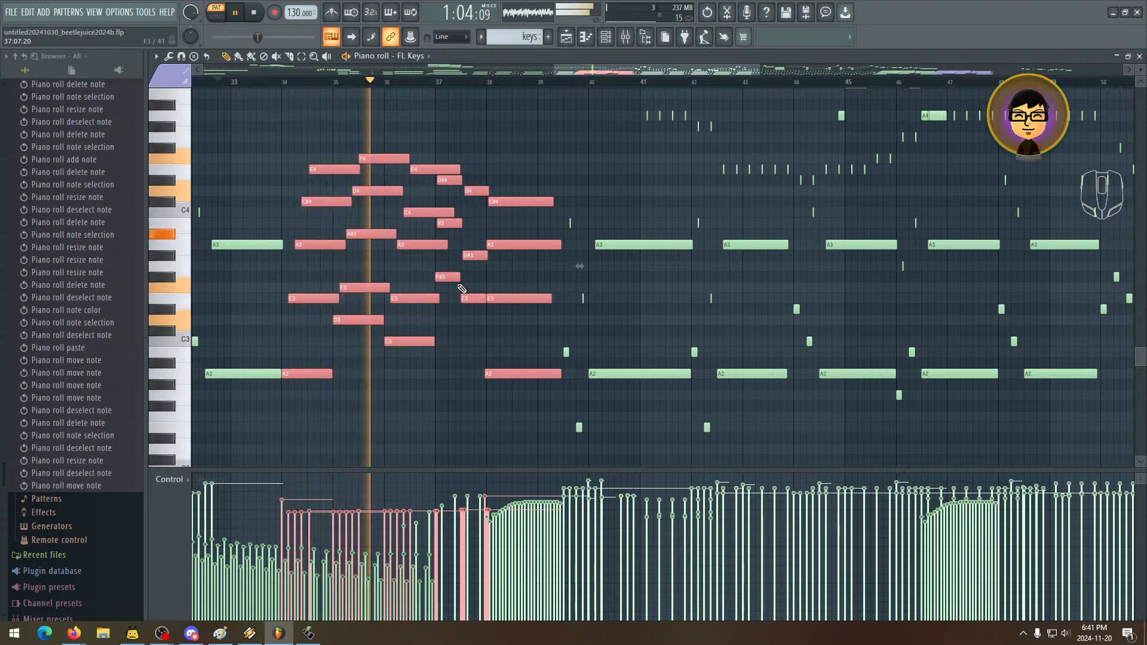
scroll(538, 311, up, 6)
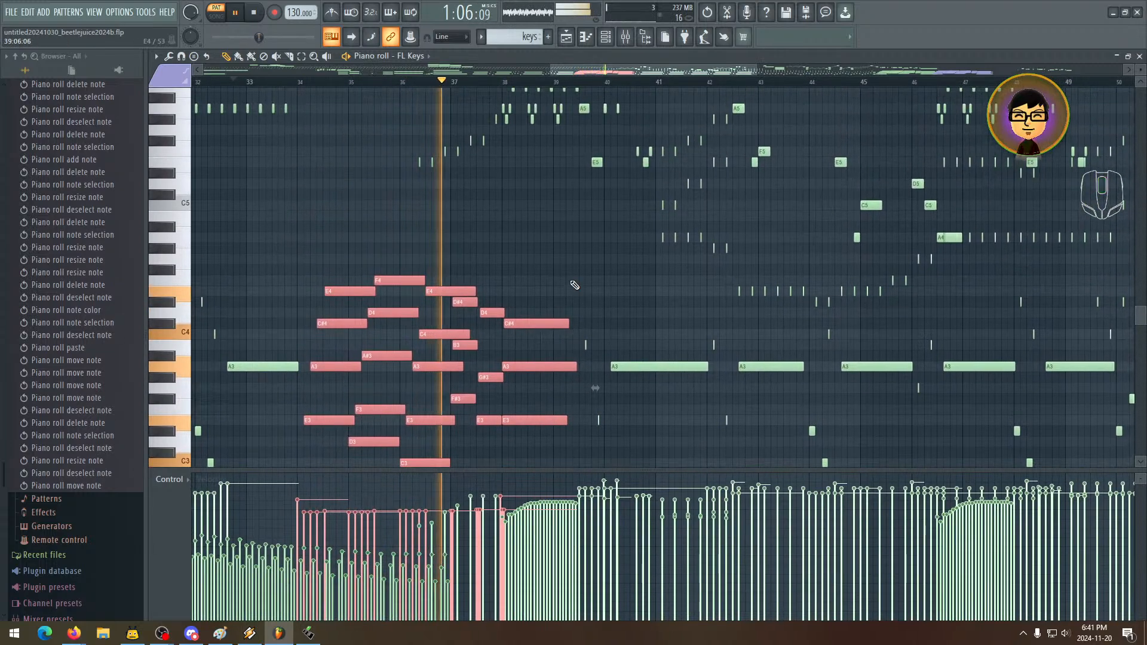
scroll(566, 349, down, 4)
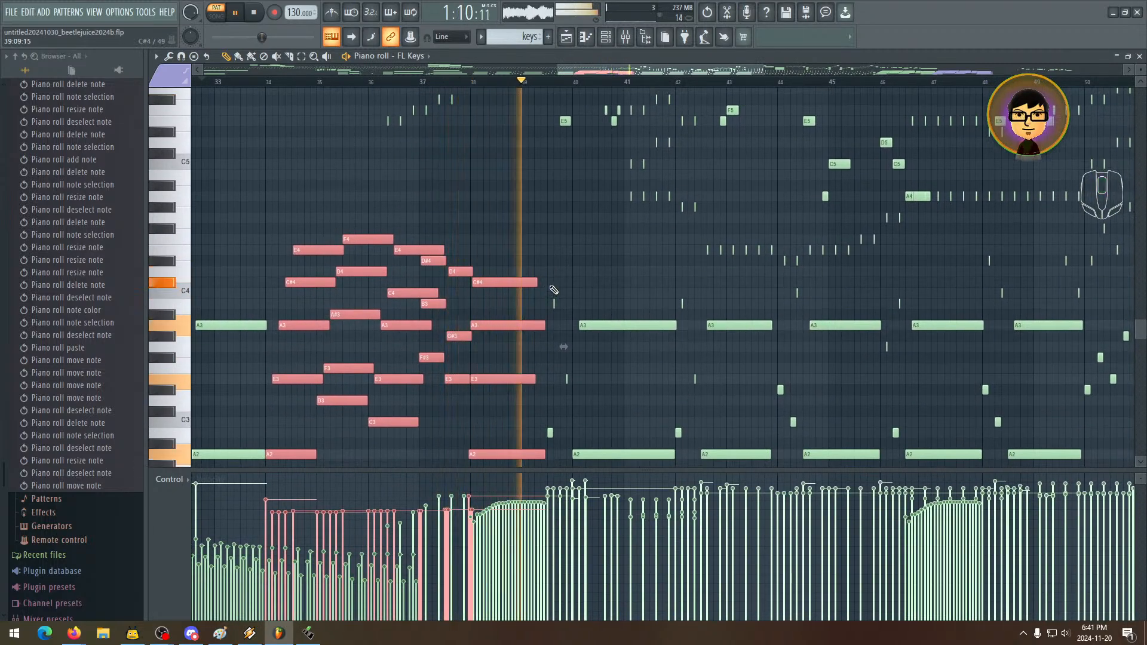
scroll(553, 268, down, 3)
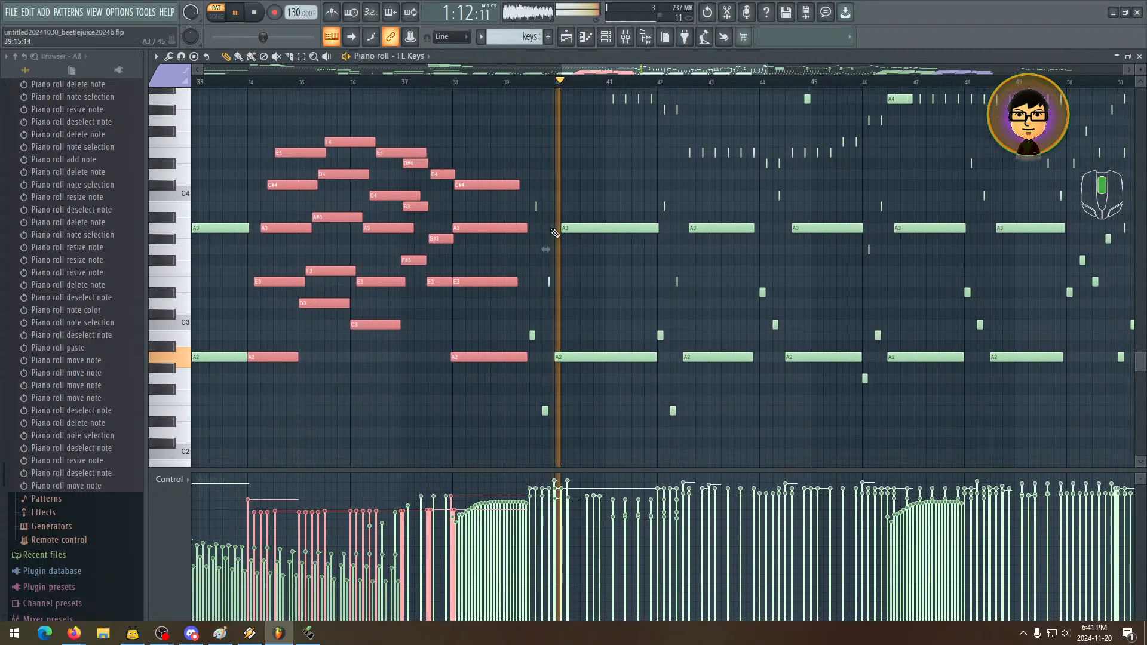
scroll(557, 265, up, 2)
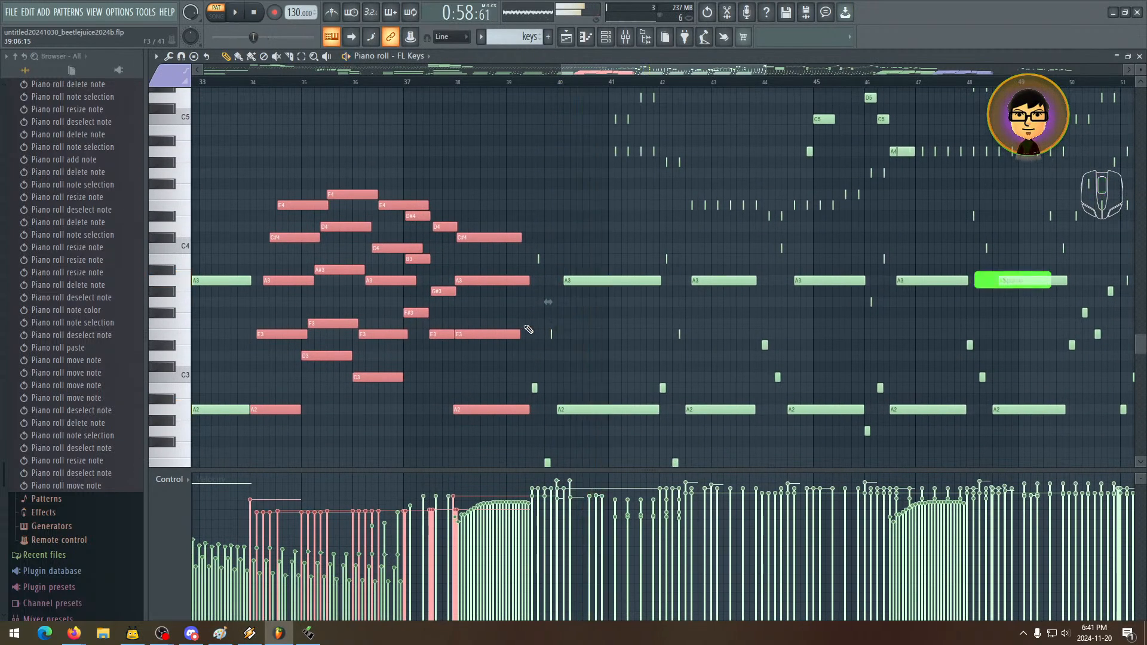
- Replay the lead-in to the chords at bar 34 and move the playback start to early in bar 32
scroll(538, 311, up, 3)
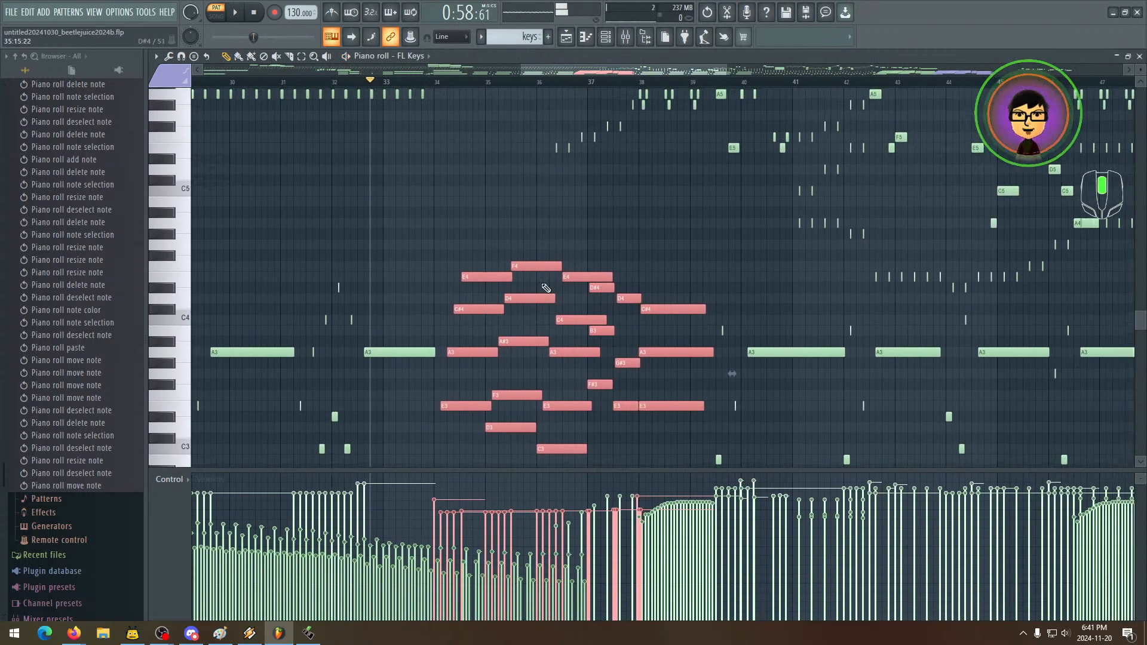
scroll(546, 288, left, 5)
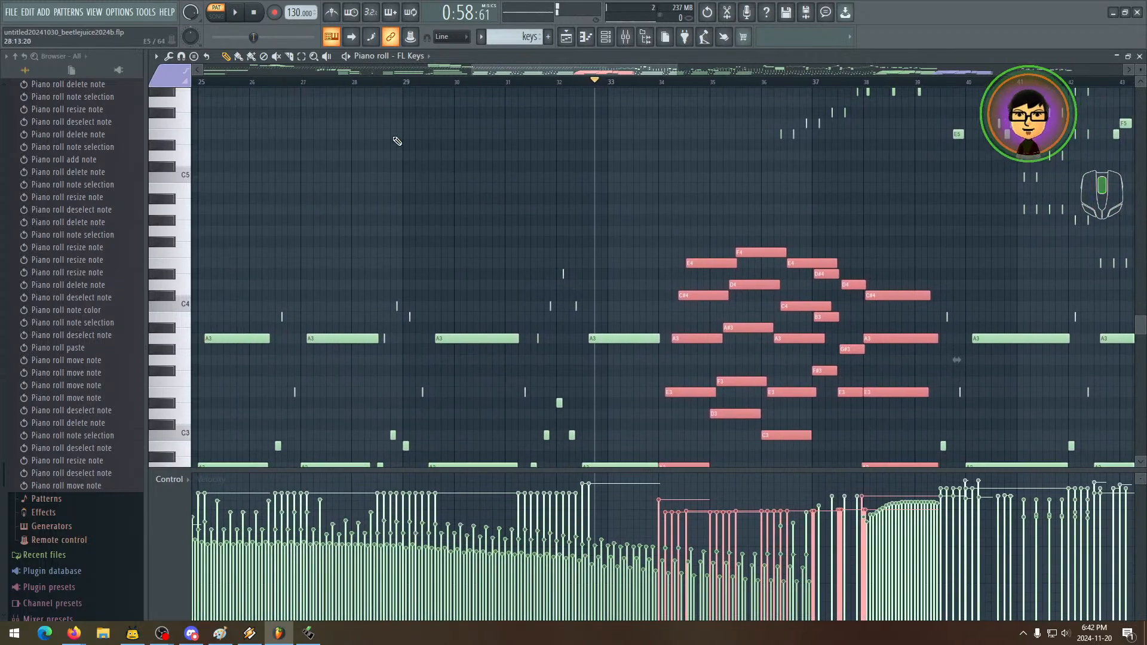
drag(522, 210, 428, 177)
drag(573, 238, 505, 222)
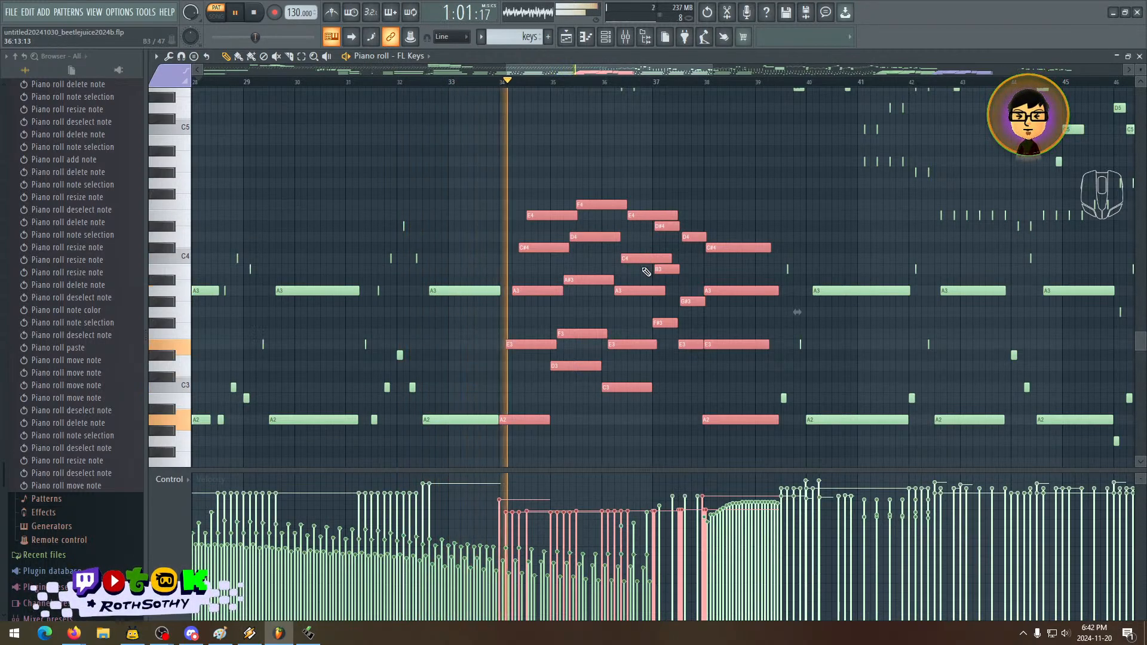
key(space)
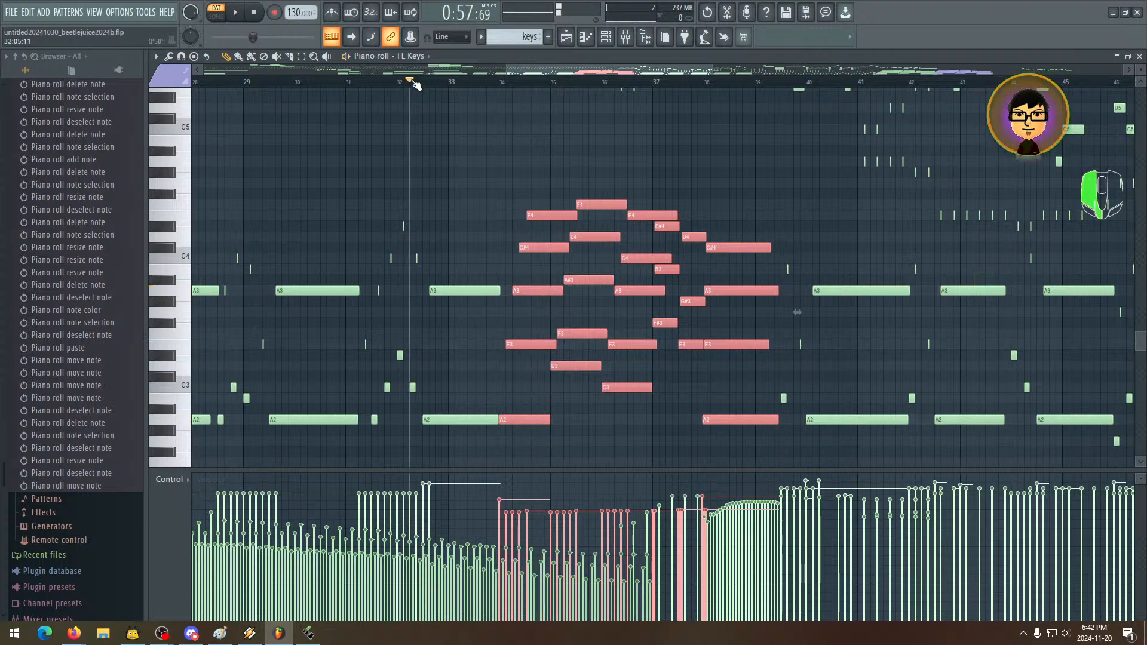
- Examine the chord passage in bars 34 to 39 and the melody and bass notes before, above and after it
drag(529, 347, 400, 307)
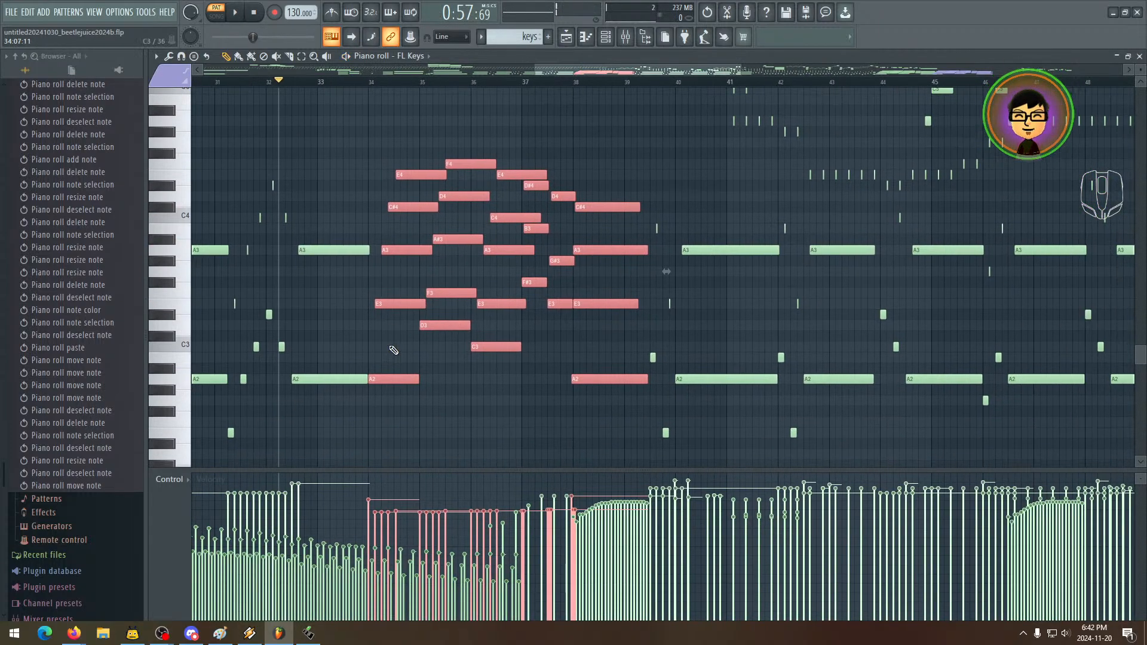
drag(710, 323, 705, 377)
drag(1092, 329, 574, 322)
drag(802, 375, 930, 337)
drag(530, 347, 724, 343)
drag(576, 356, 568, 460)
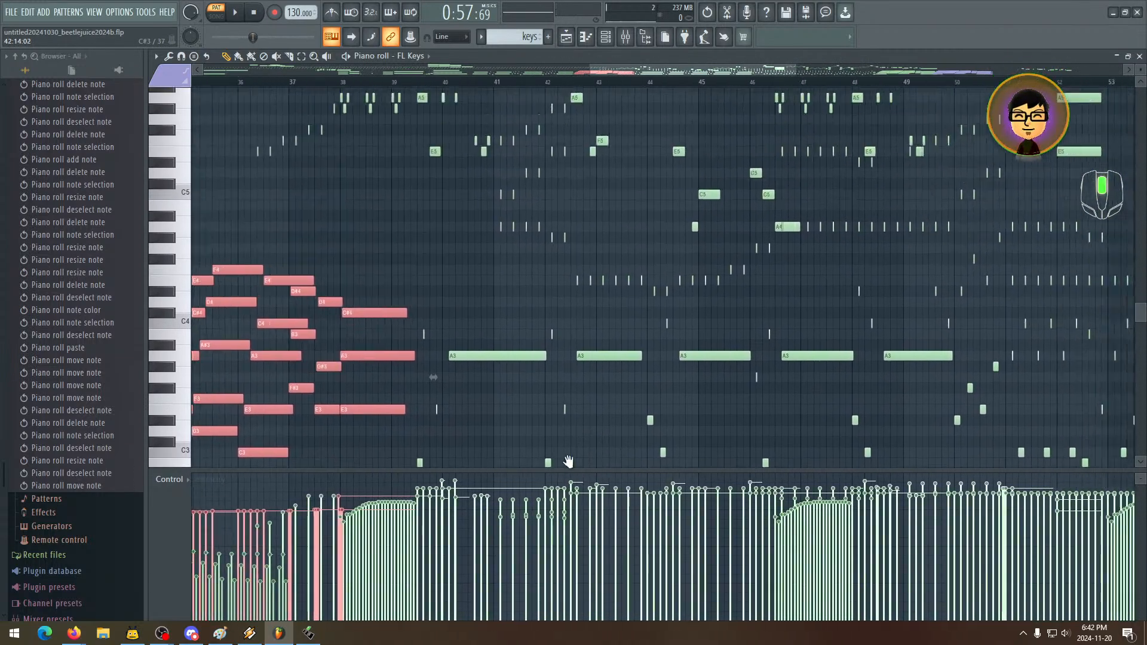
drag(604, 303, 838, 447)
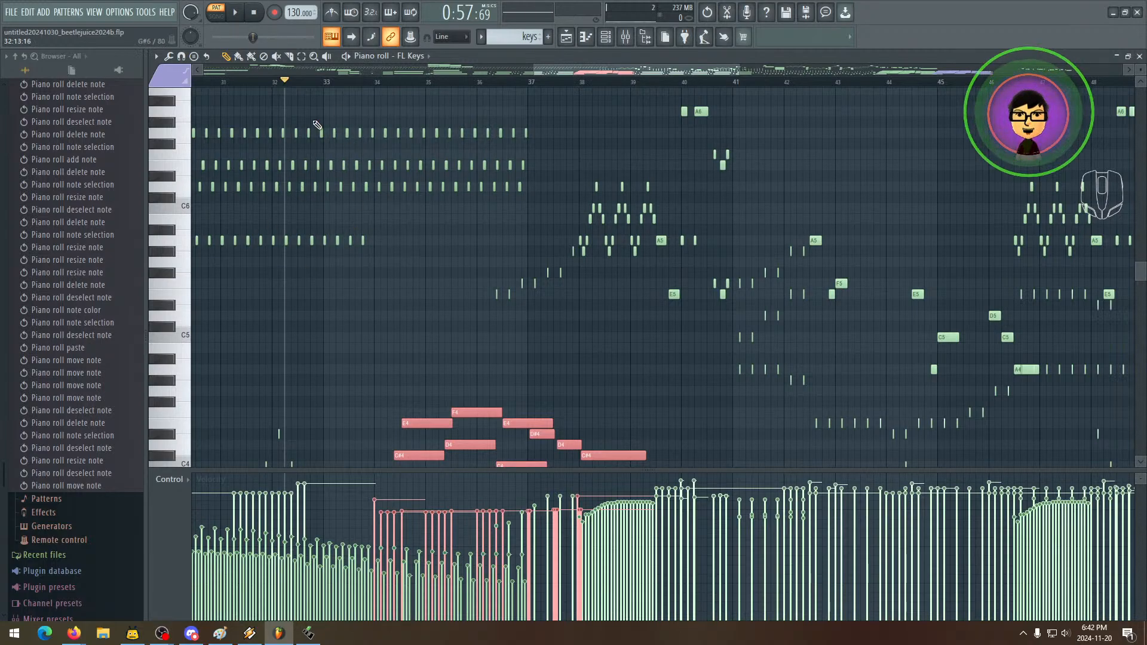
drag(472, 455, 506, 291)
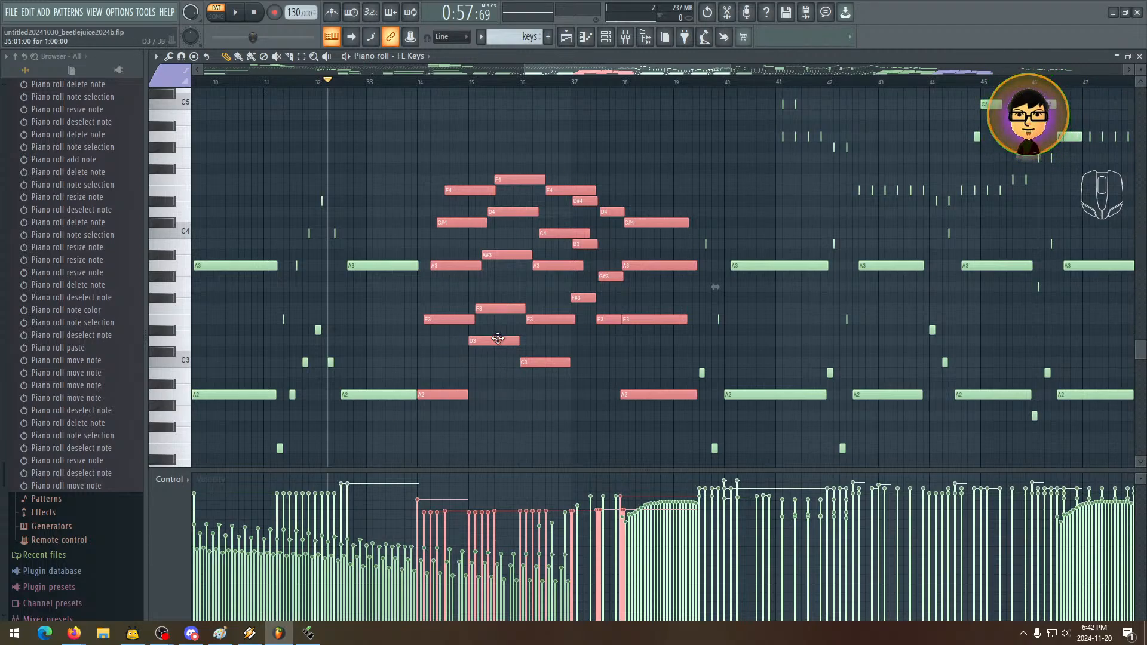
drag(498, 339, 600, 351)
drag(383, 313, 390, 280)
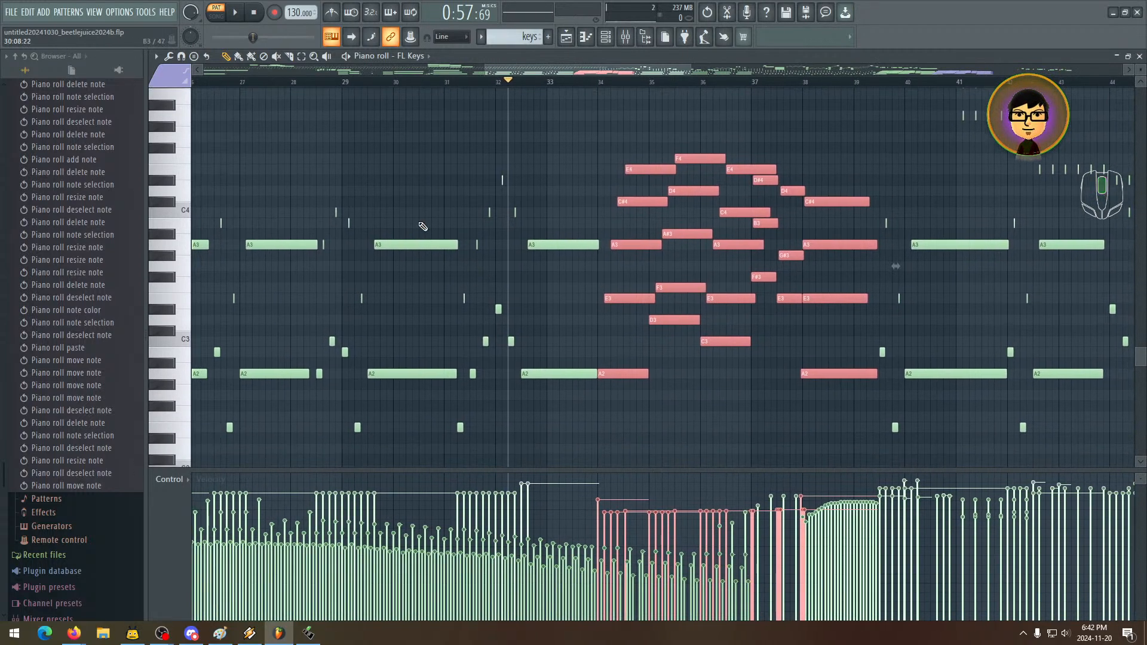
mouse_move(536, 303)
mouse_down()
mouse_move(509, 387)
mouse_move(352, 466)
mouse_up()
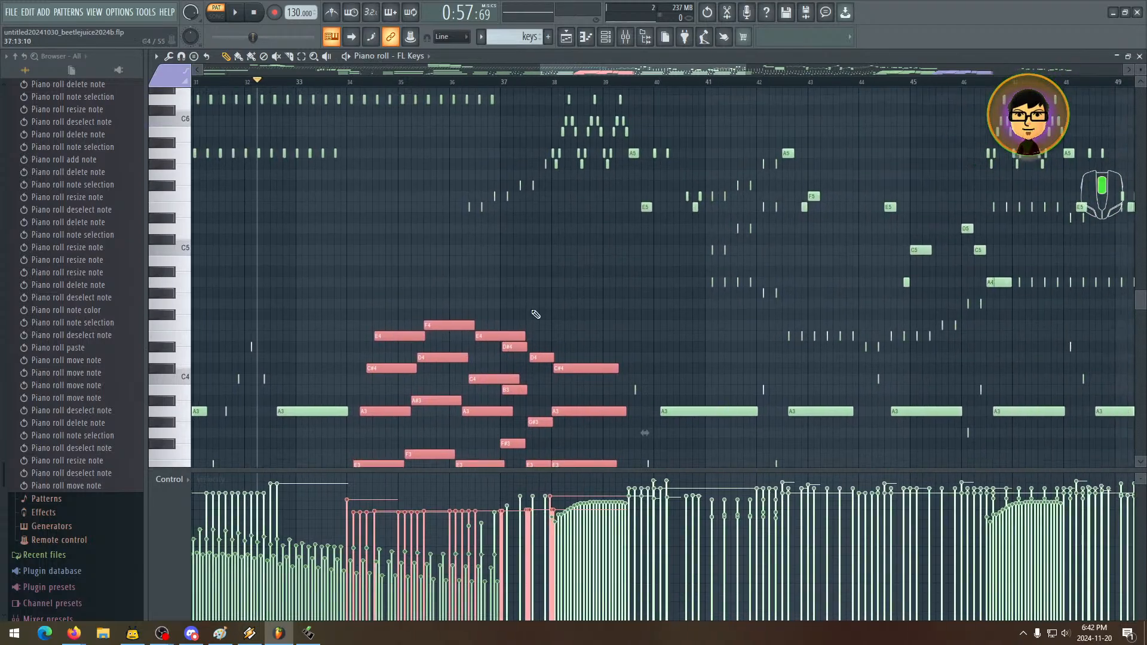
mouse_move(536, 269)
mouse_down()
mouse_move(492, 317)
mouse_move(463, 303)
mouse_move(416, 335)
mouse_up()
drag(476, 291, 418, 333)
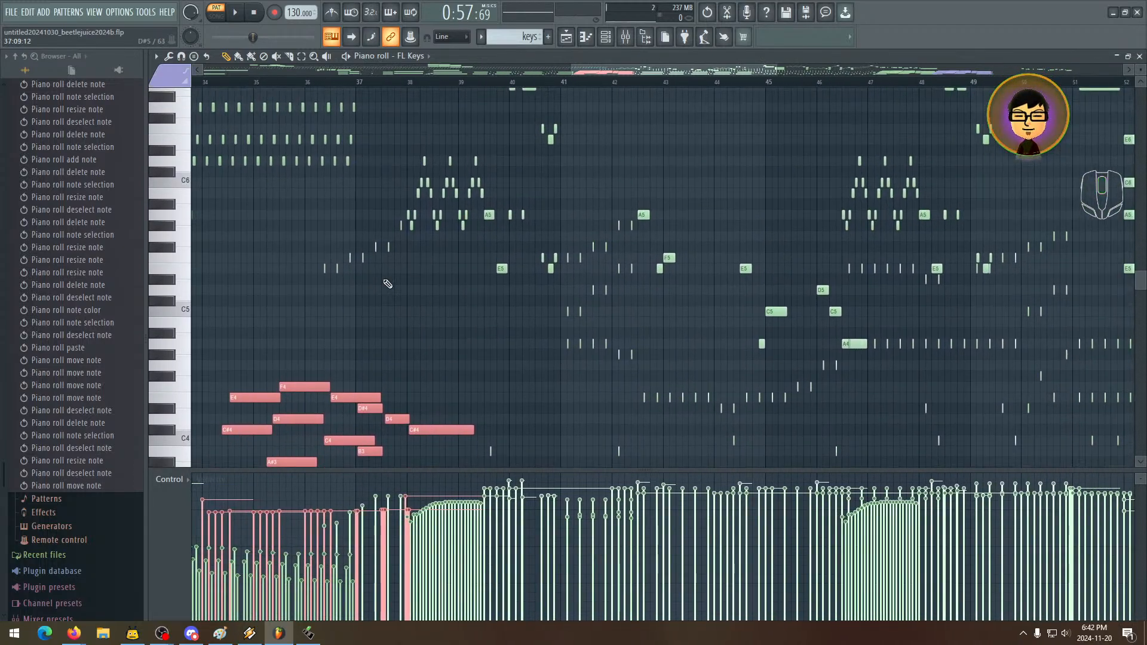
drag(386, 285, 515, 239)
drag(577, 194, 488, 251)
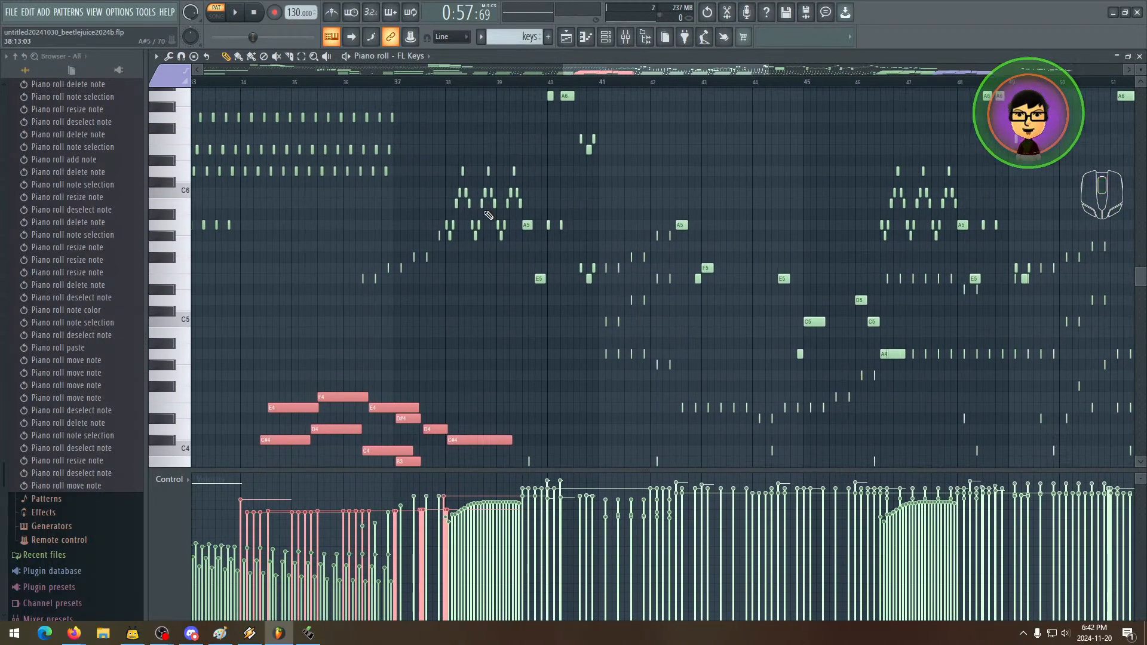
drag(767, 252, 627, 300)
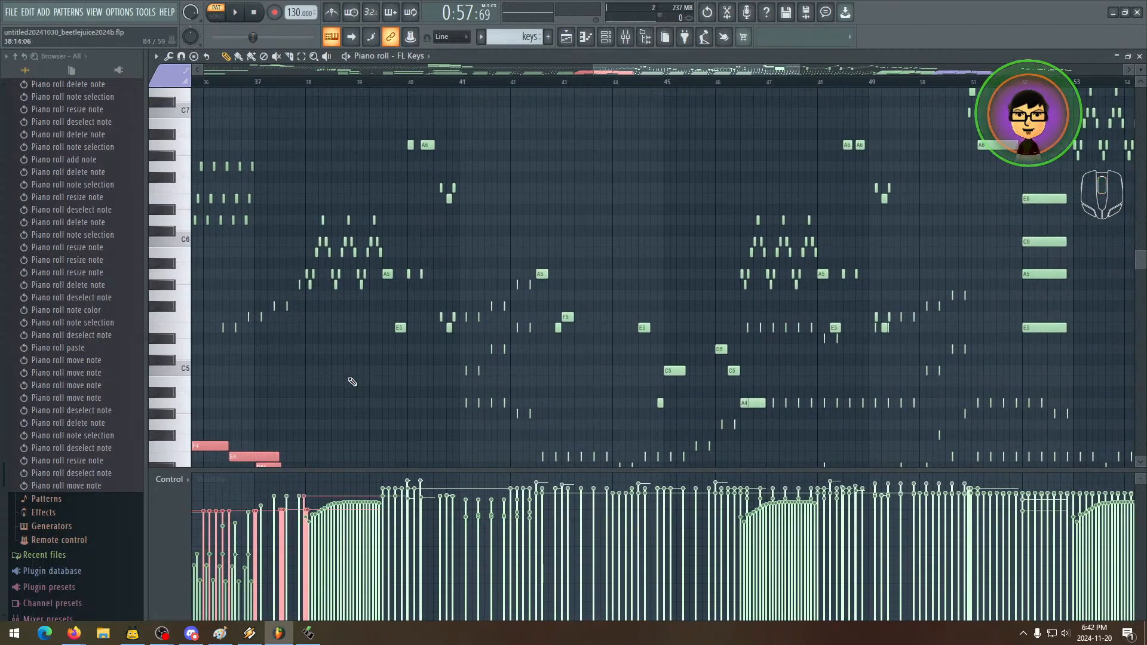
- Raise the velocity of the selected chord notes by one increment and play the section from bar 32 twice
scroll(349, 379, up, 1)
drag(349, 379, 658, 125)
key(space)
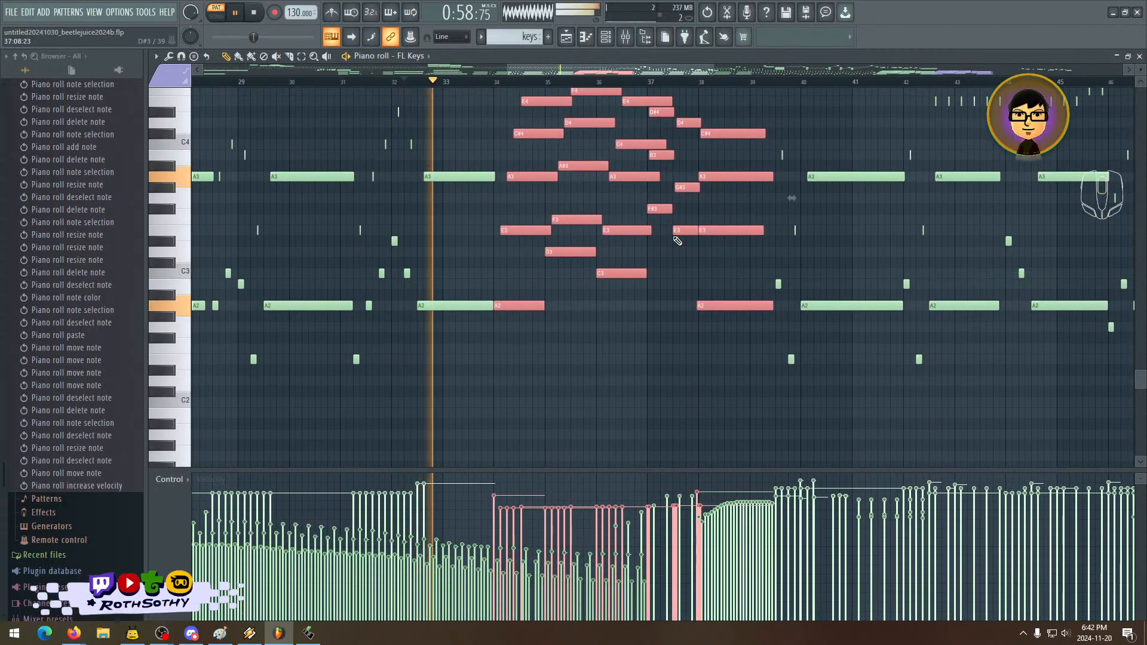
drag(678, 241, 523, 352)
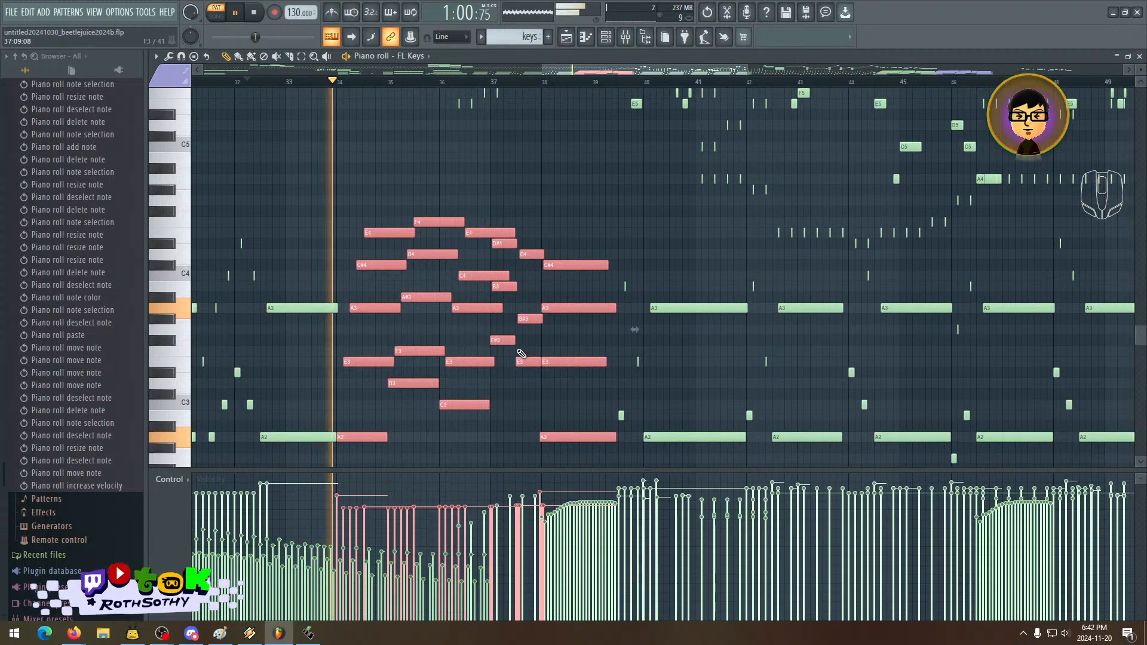
key(space)
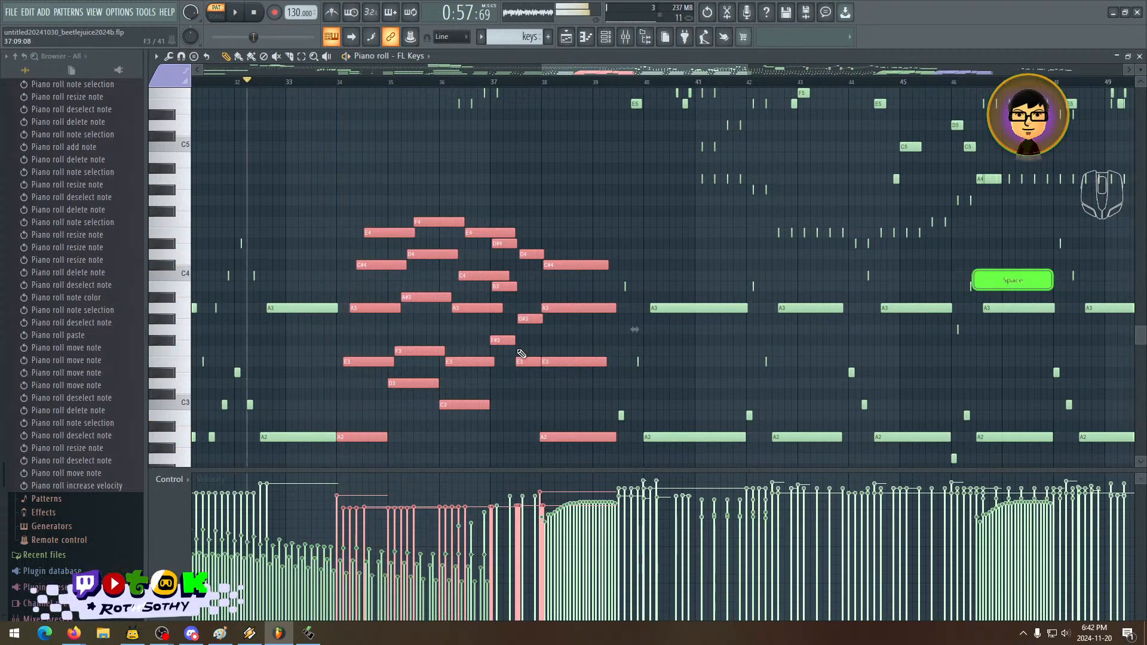
key(space)
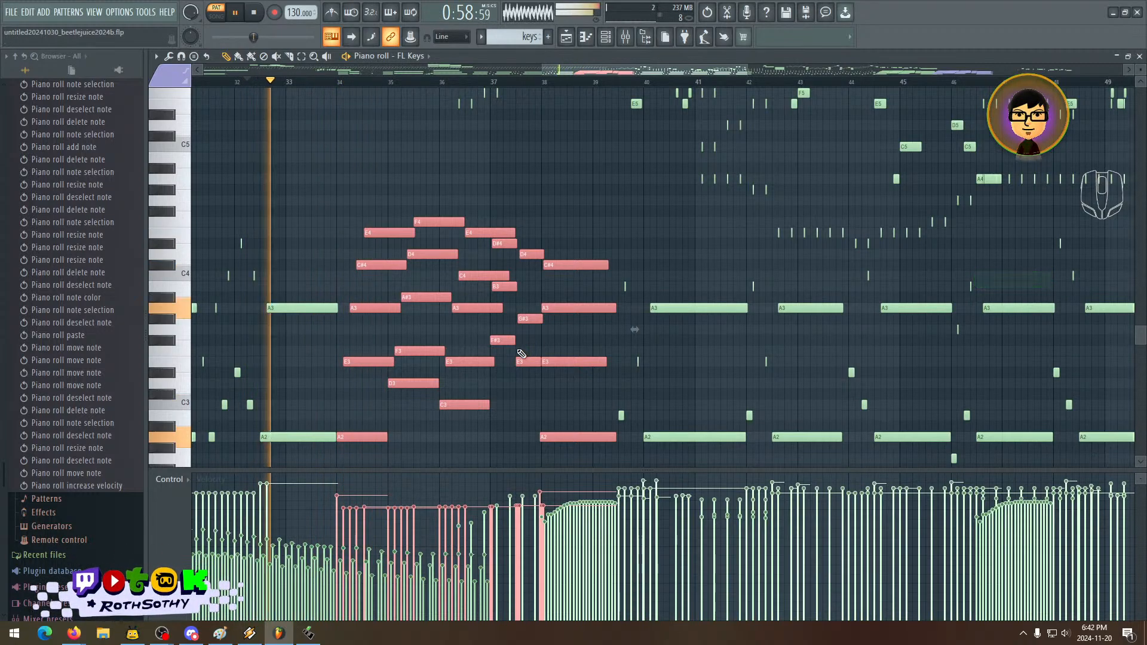
key(space)
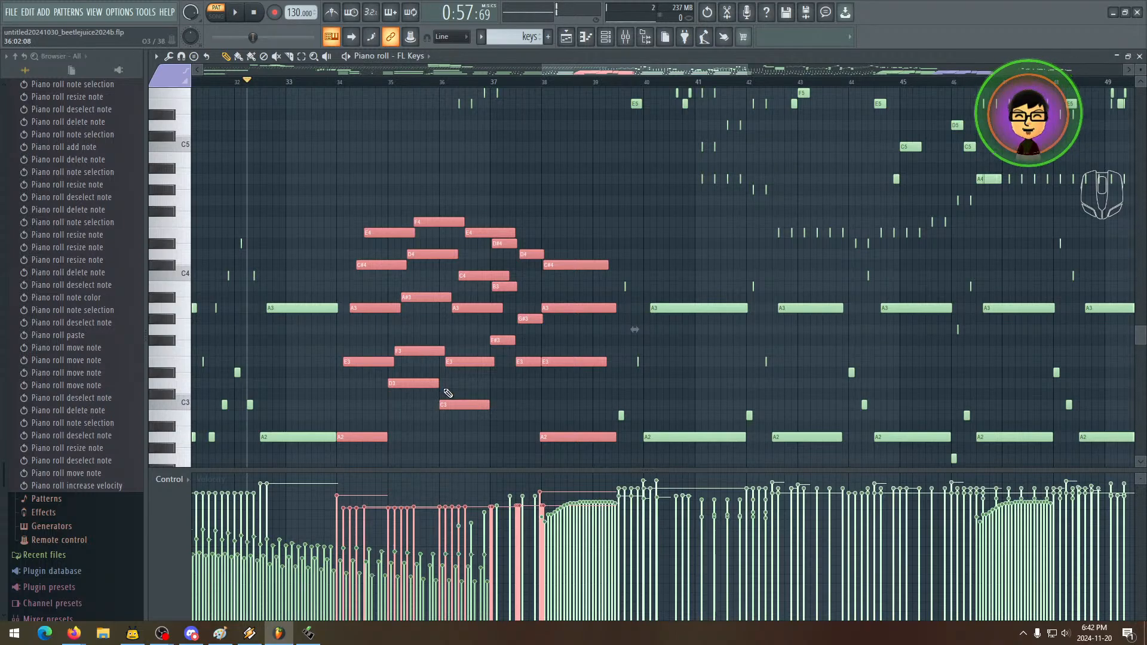
- Increase the velocity of the selected chord notes in bars 34 to 39 by three more increments
drag(422, 360, 344, 340)
scroll(346, 204, up, 1)
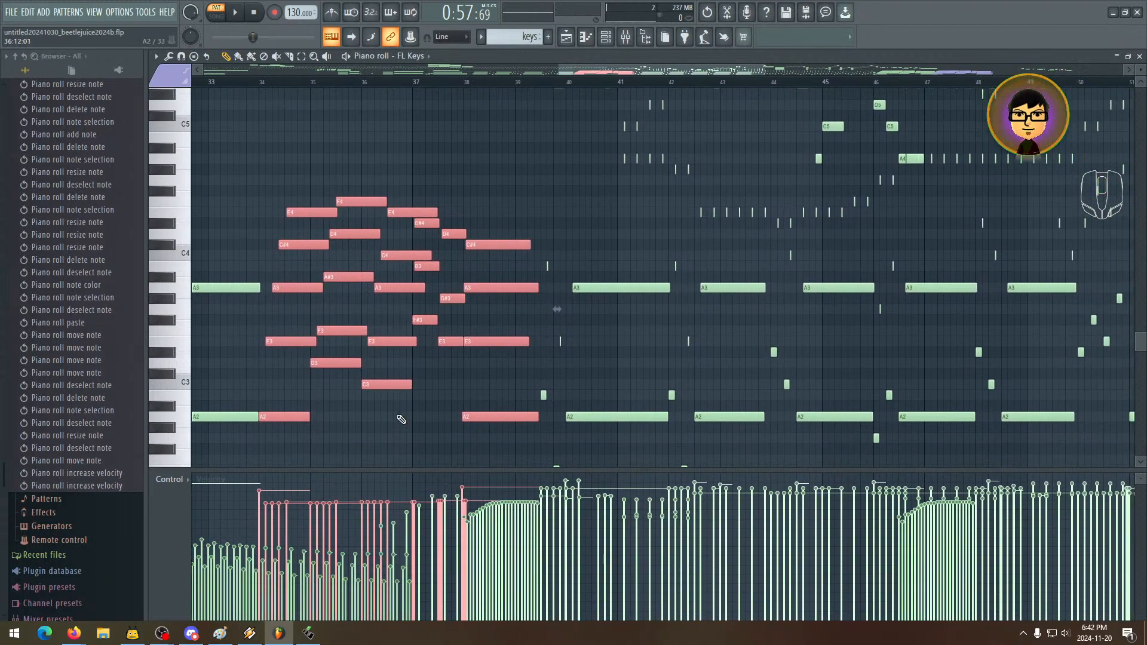
scroll(487, 399, up, 3)
mouse_move(487, 349)
mouse_down()
mouse_move(500, 261)
mouse_move(485, 346)
mouse_up()
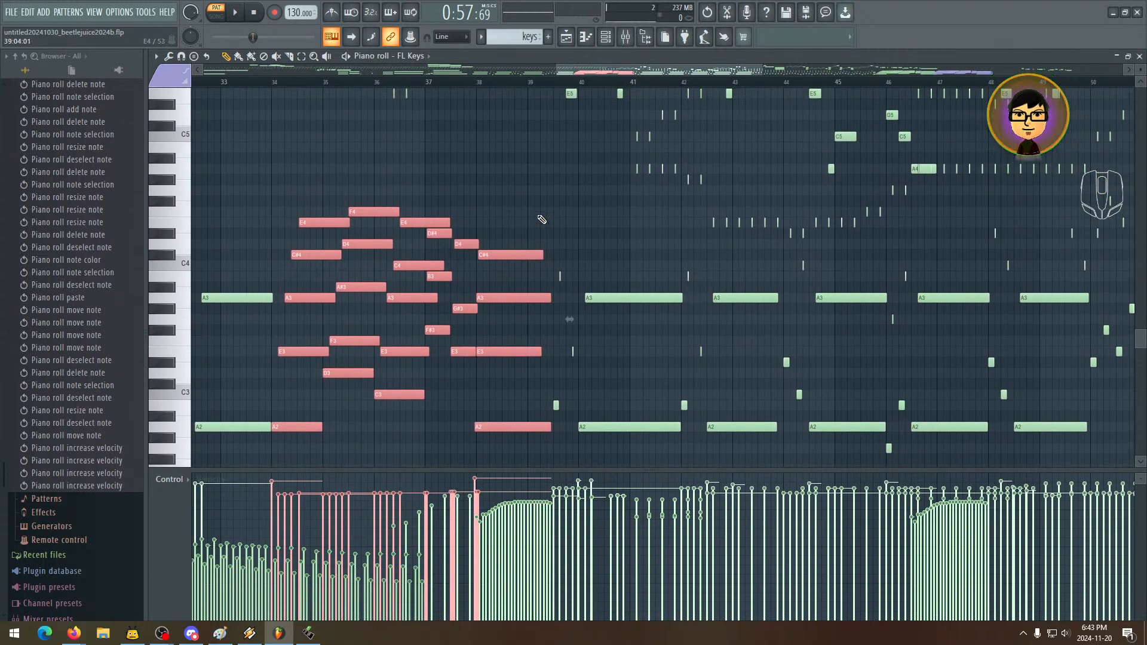
- Examine the green and purple chord passages in bars 61 to 71 against the selected chords in bars 34 to 39
drag(557, 71, 303, 71)
drag(764, 314, 593, 291)
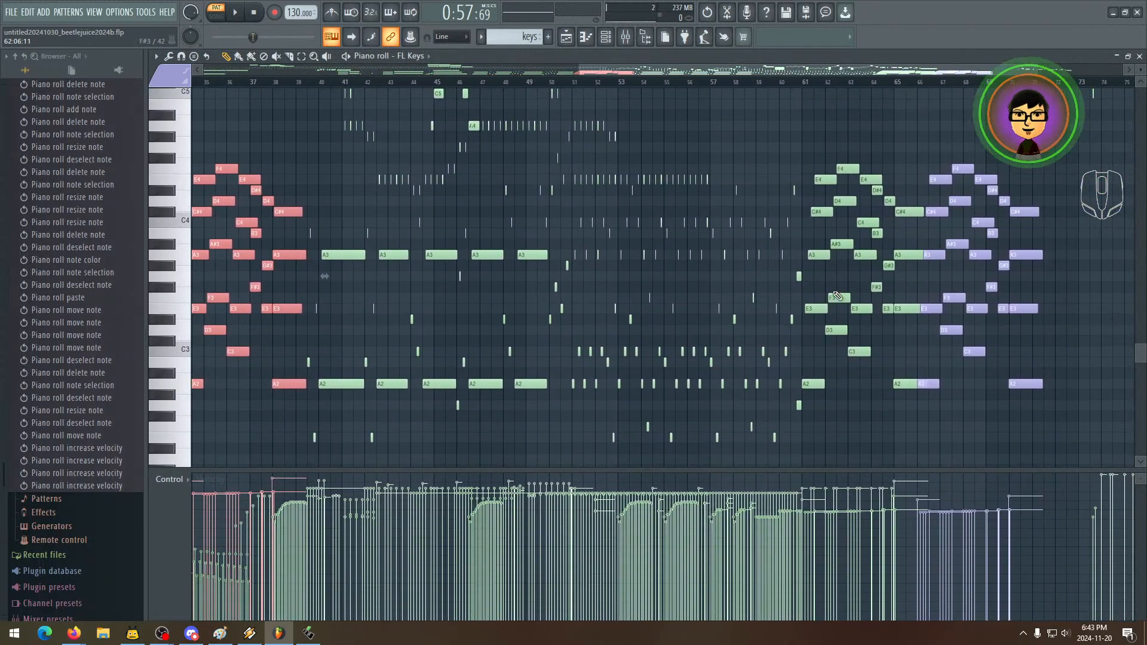
scroll(931, 288, up, 1)
drag(813, 292, 724, 323)
drag(385, 204, 428, 189)
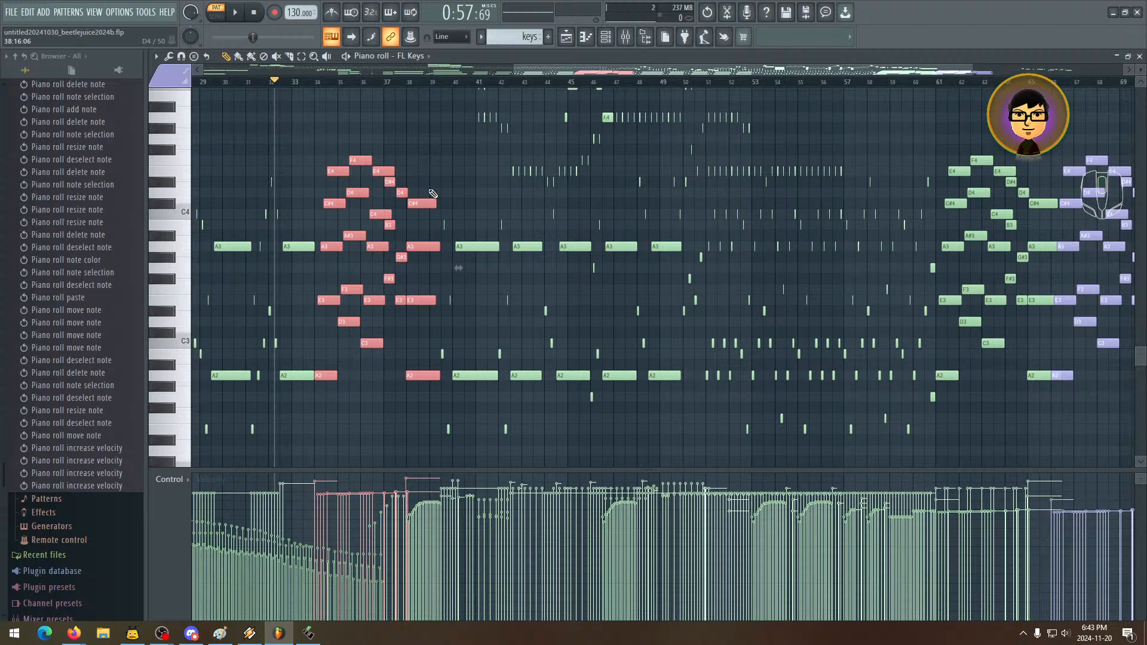
drag(792, 208, 696, 254)
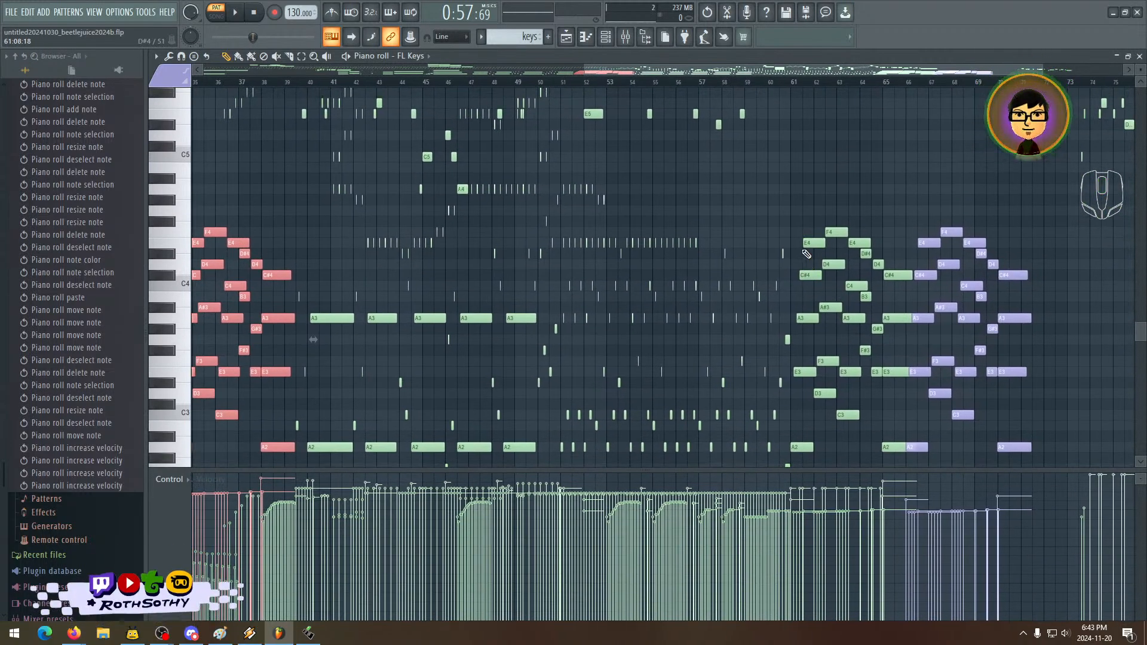
drag(806, 253, 374, 141)
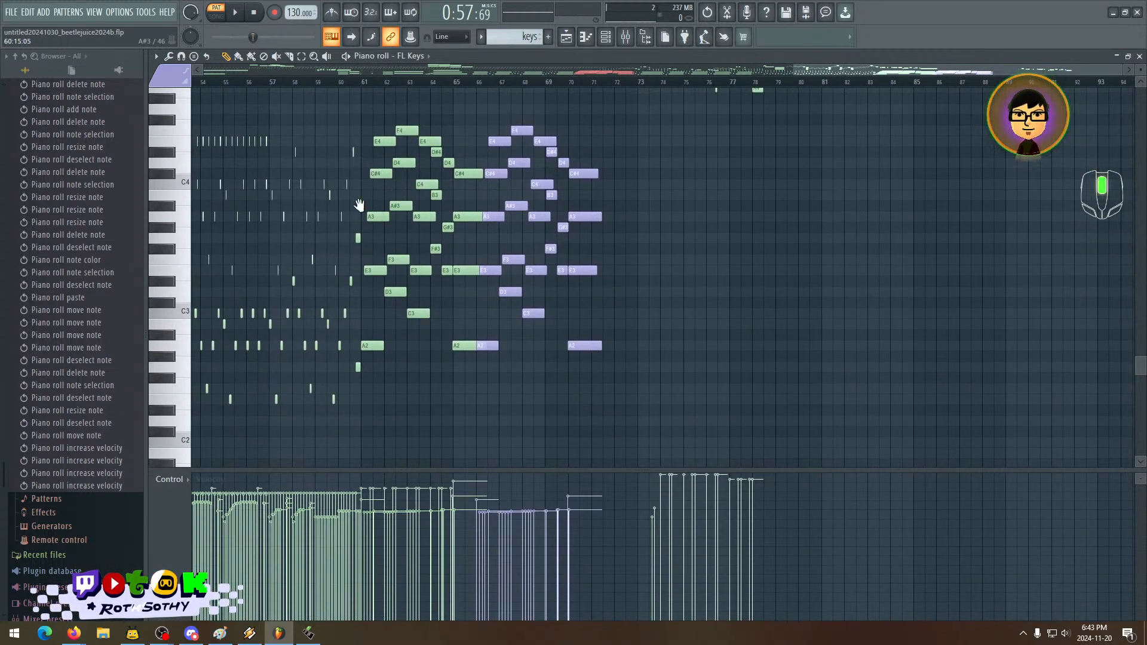
drag(359, 205, 600, 219)
drag(368, 243, 481, 335)
drag(441, 263, 441, 279)
drag(341, 290, 348, 335)
drag(485, 329, 474, 238)
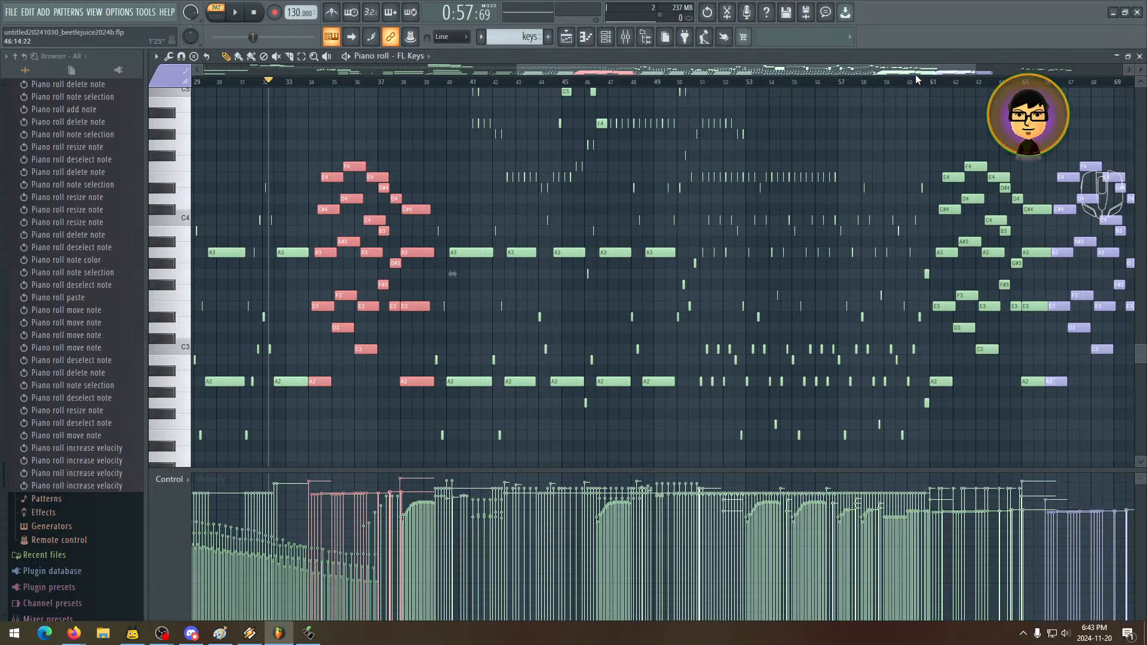
- Deselect the chord passage and move the E3, A3, C#4 and E4 notes of its first chord back to start around bar 34
drag(971, 72, 615, 90)
drag(820, 205, 296, 231)
ctrl+click(335, 162)
drag(349, 157, 451, 140)
drag(364, 314, 354, 313)
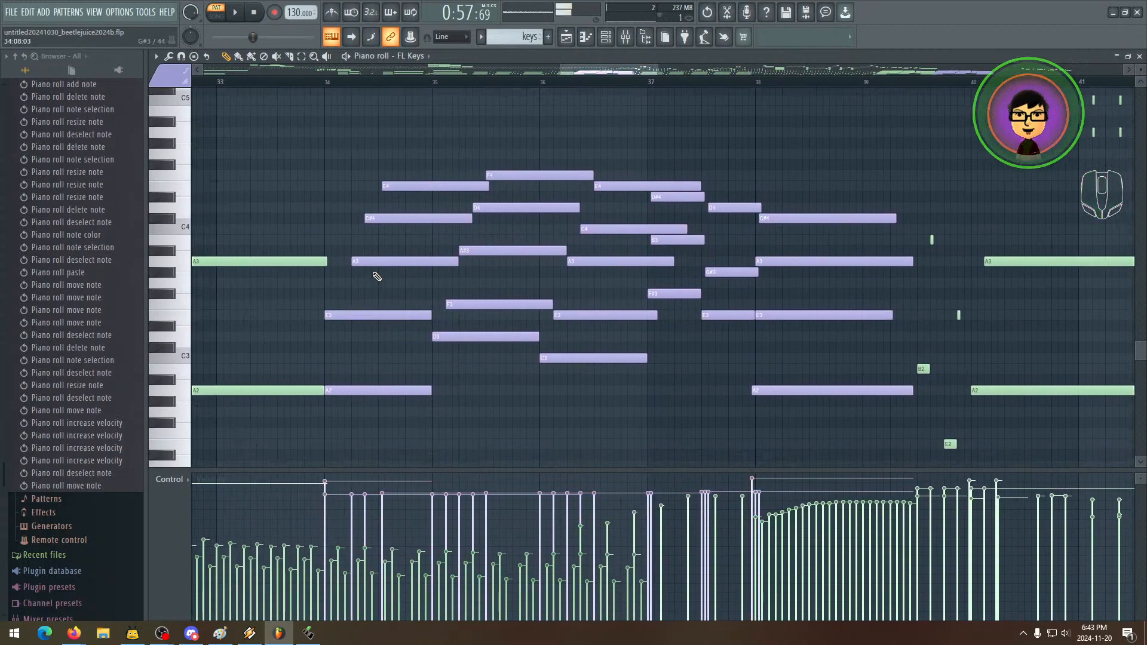
drag(377, 263, 356, 259)
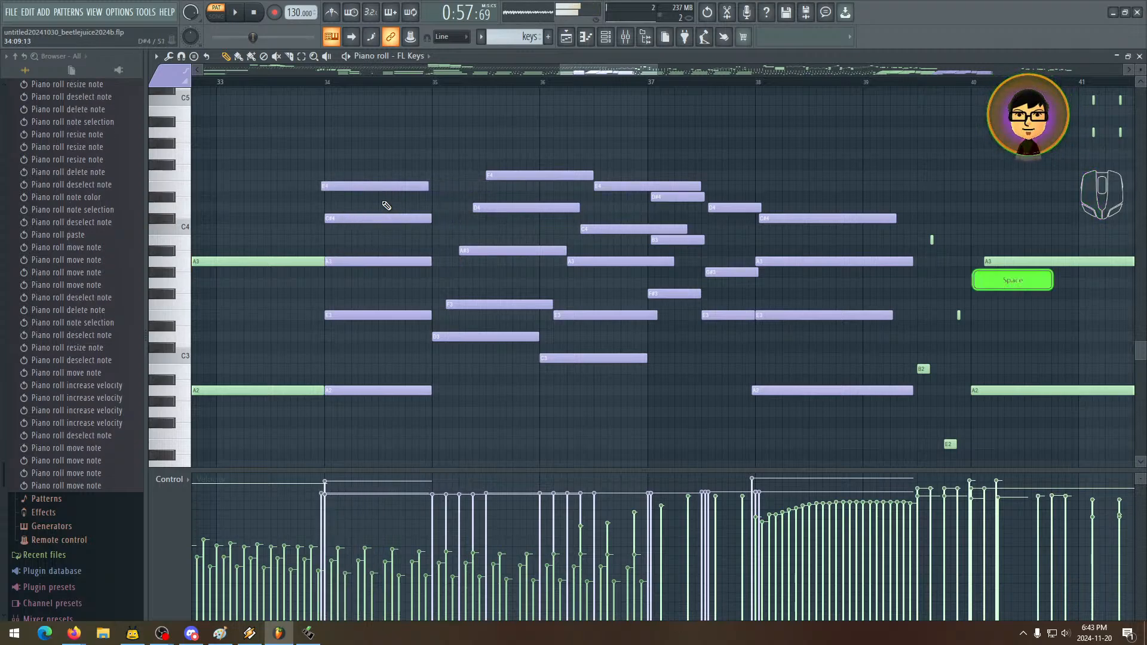
- Shift the E4 note of the bar 34 chord slightly later, clearing the stray note beneath it, and play the section
click(372, 195)
right_click(382, 197)
drag(379, 188, 387, 188)
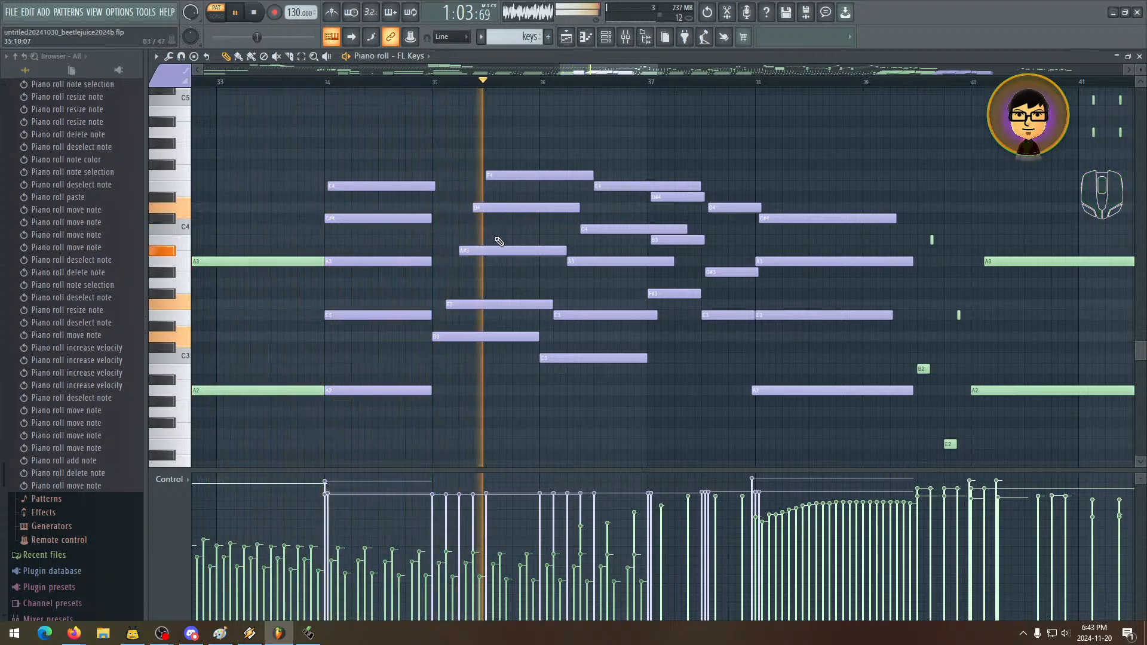
key(space)
scroll(505, 247, left, 3)
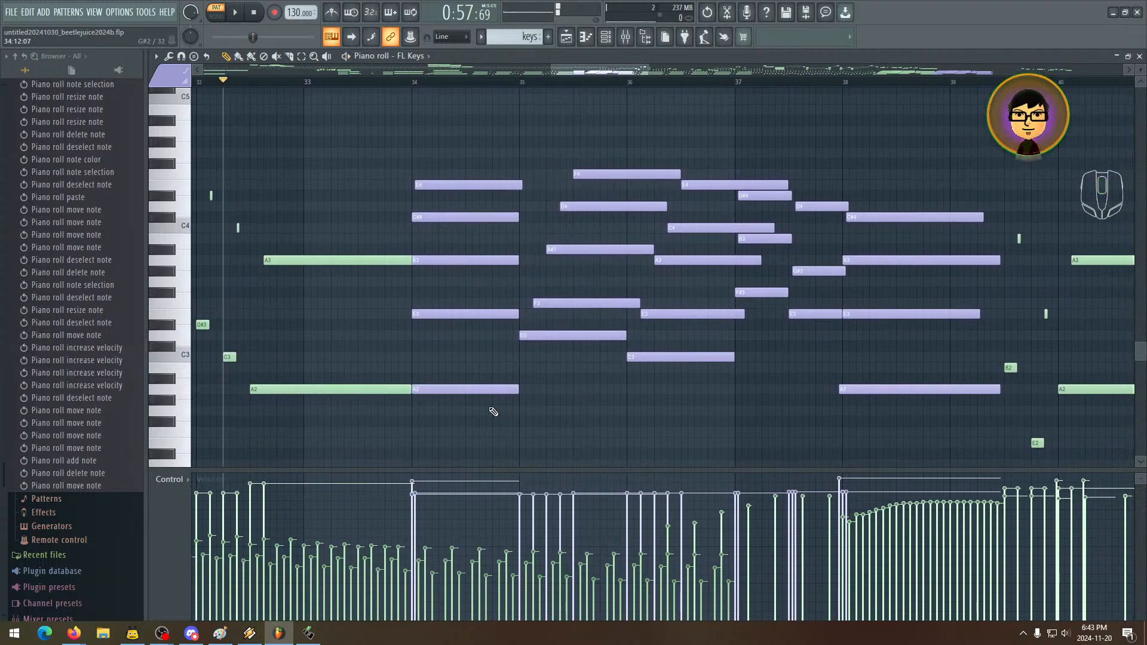
- Try thinning the chord passage in bars 34 to 38 by deleting most of the upper chord notes
right_click(551, 303)
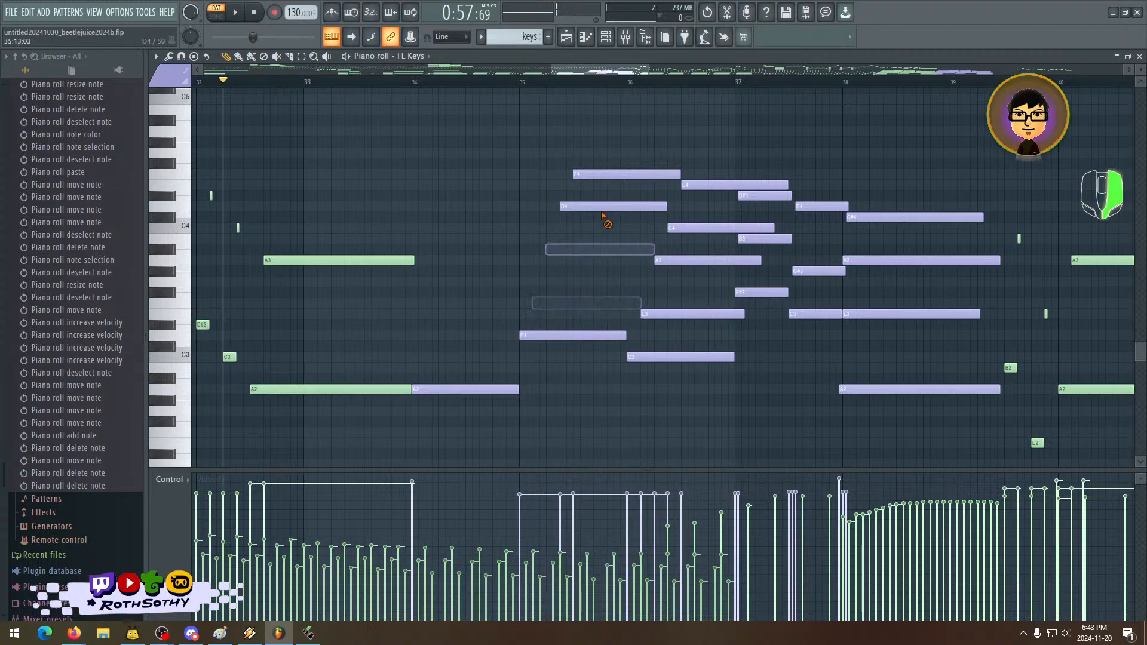
key(space)
drag(658, 219, 481, 239)
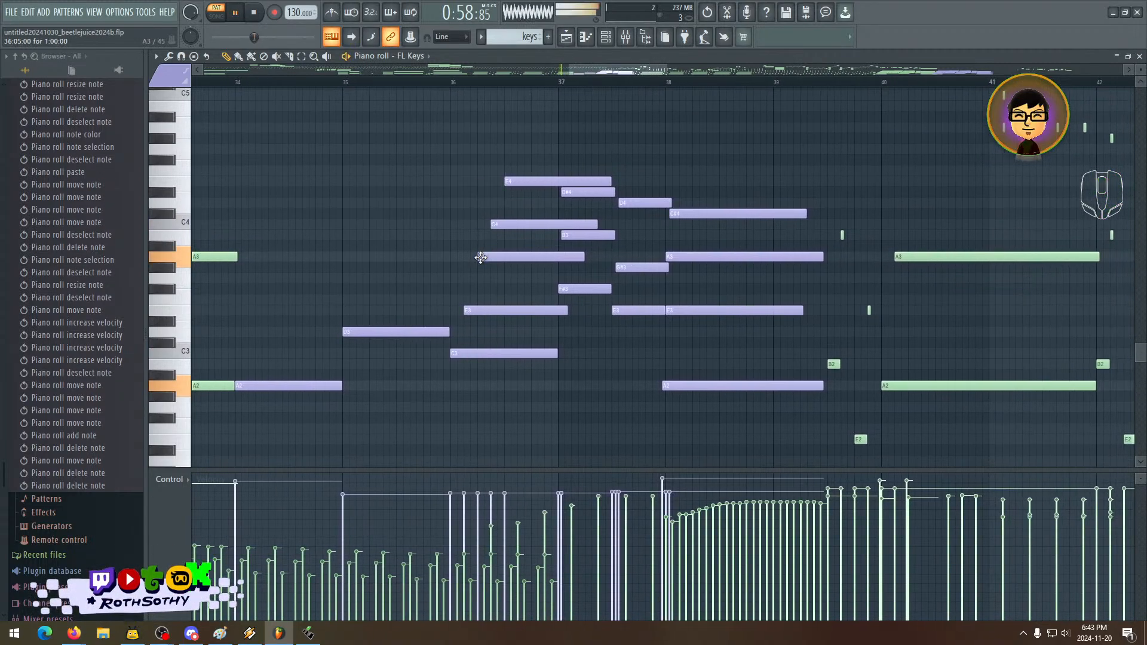
right_click(500, 336)
right_click(524, 257)
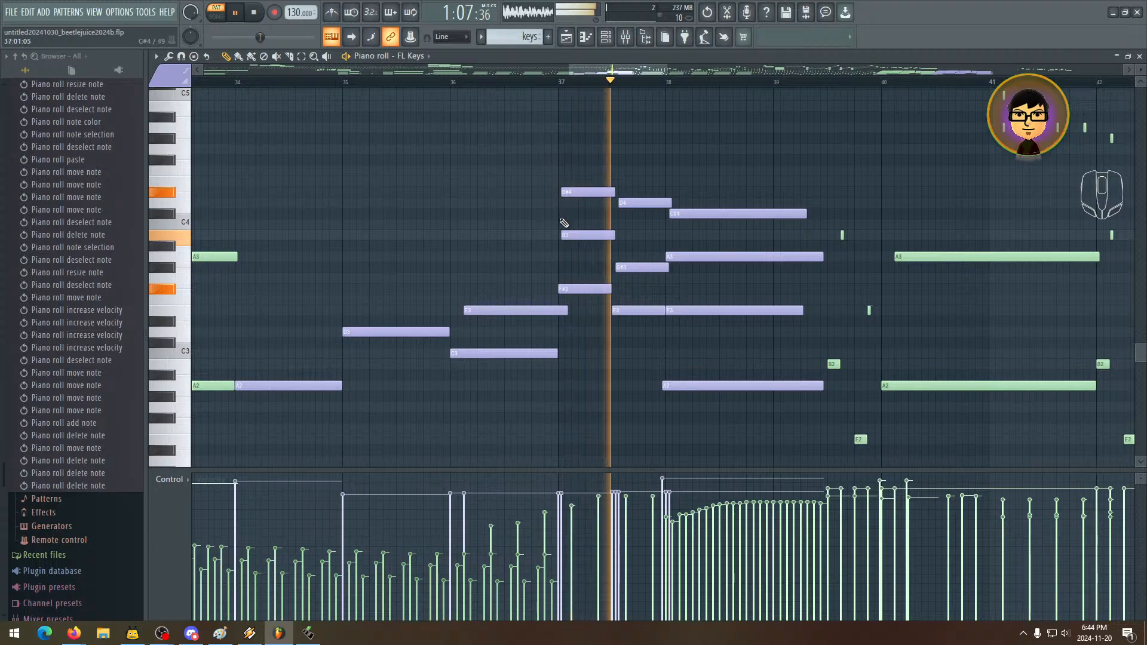
right_click(594, 216)
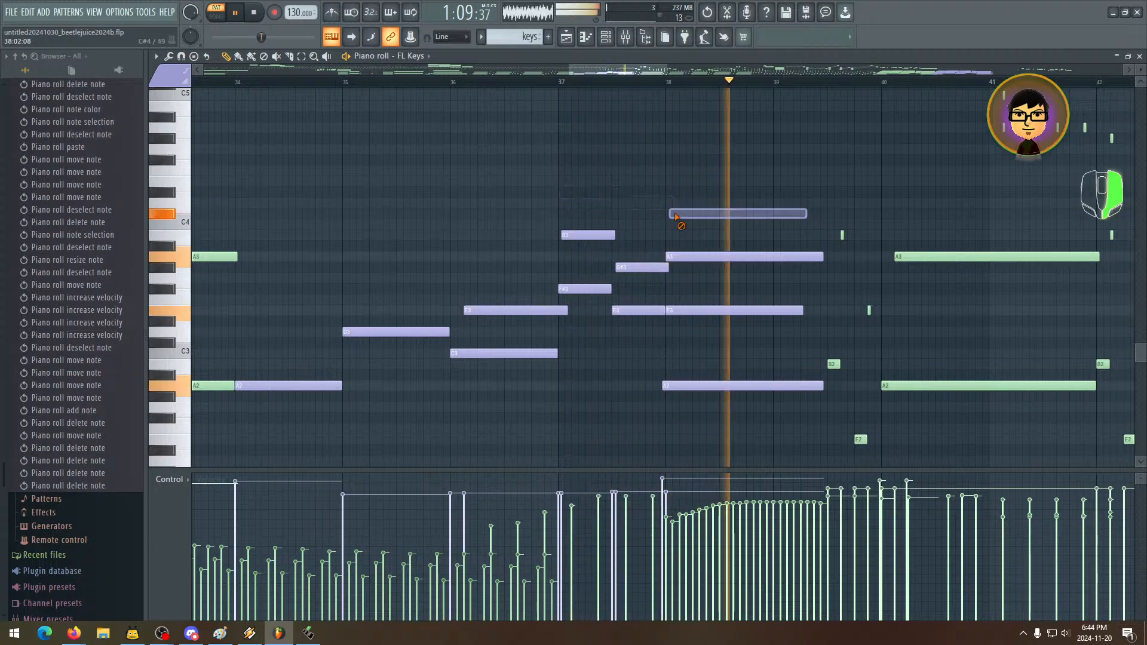
- Play the thinned passage, then restore the deleted chord notes by stepping the edit history back to the last added note
key(space)
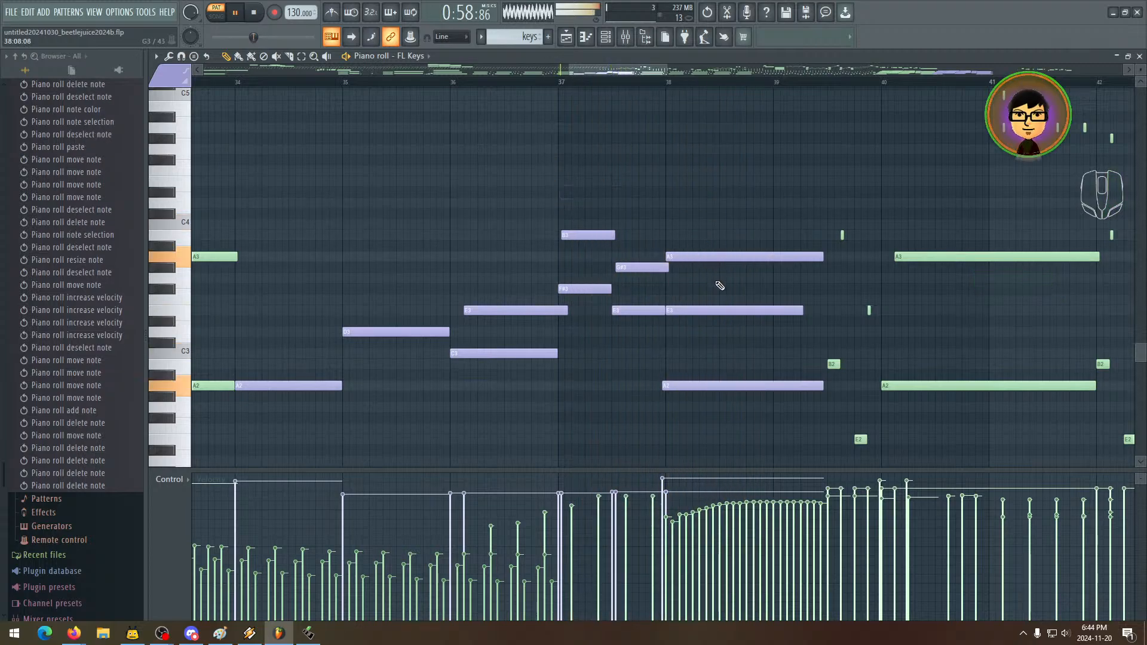
drag(705, 287, 755, 284)
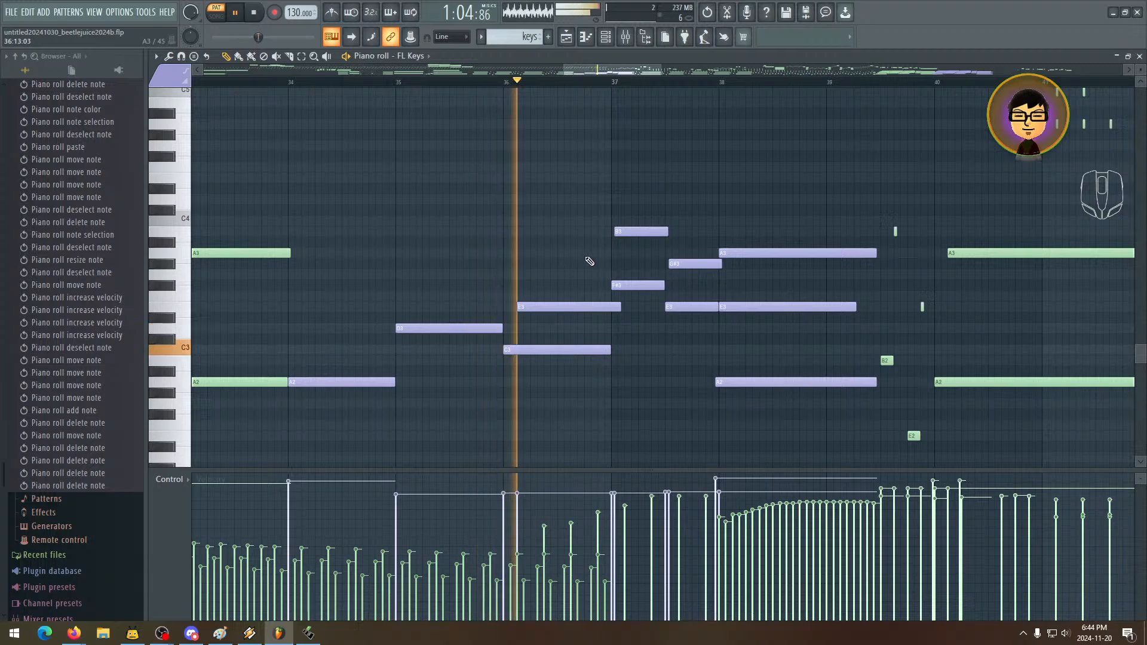
drag(589, 261, 494, 258)
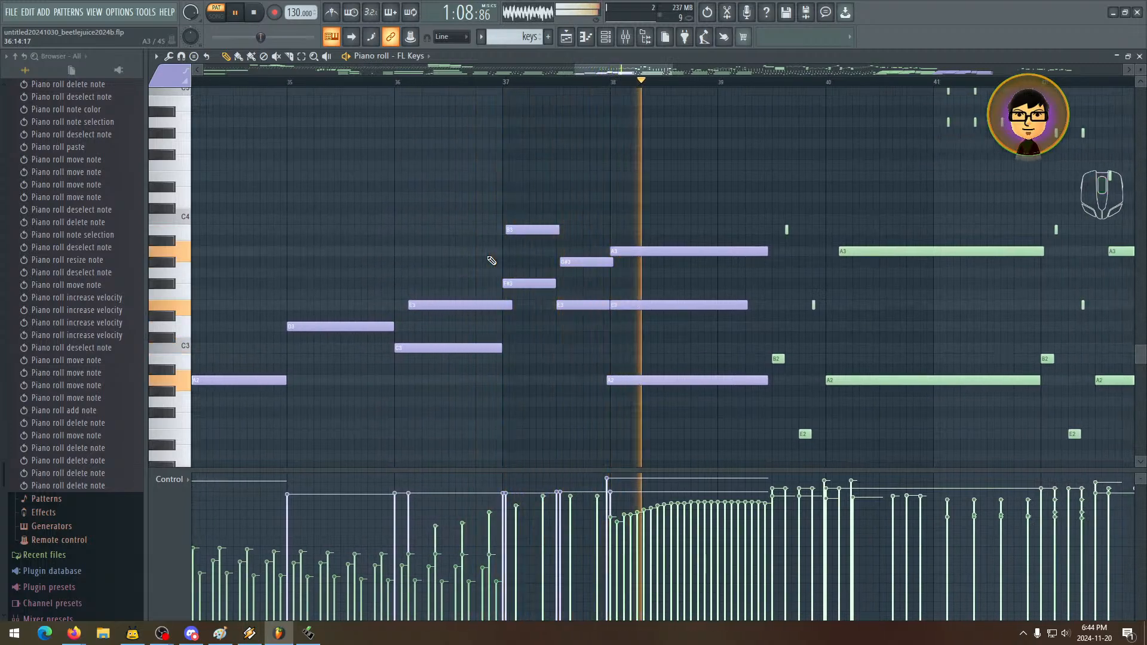
drag(650, 228, 406, 232)
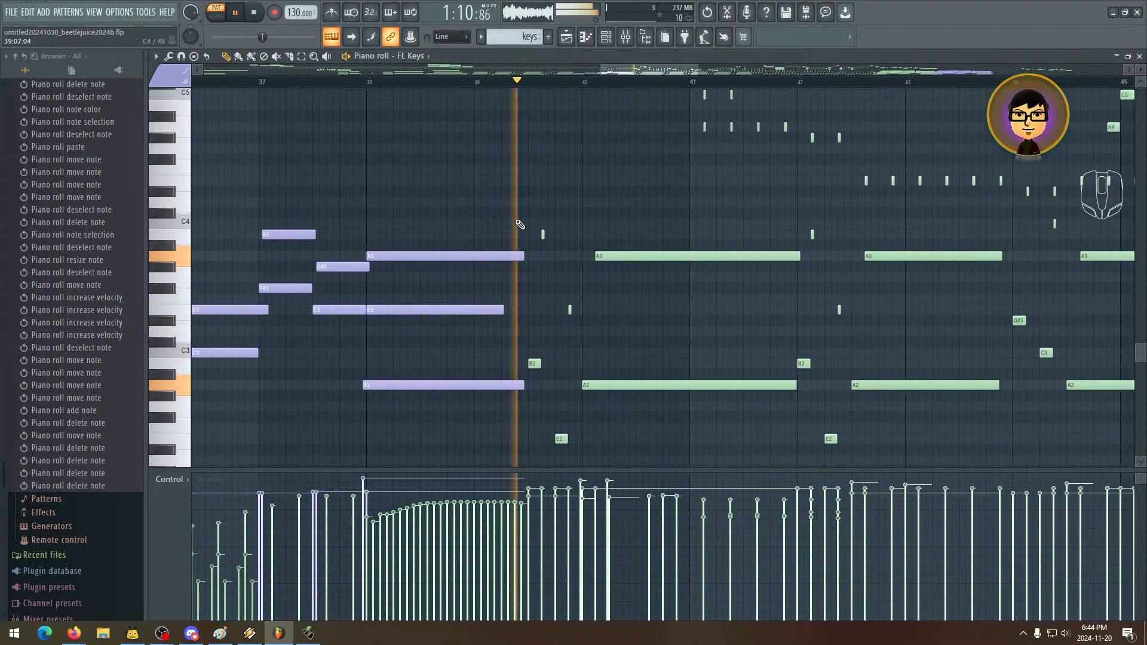
drag(530, 221, 437, 232)
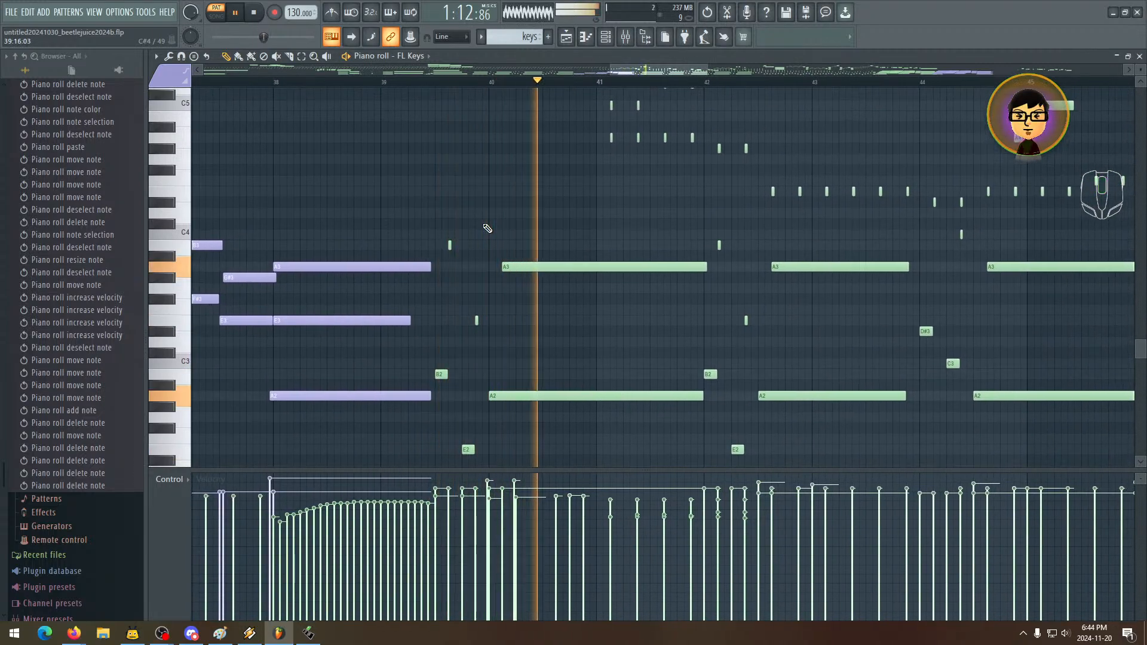
key(space)
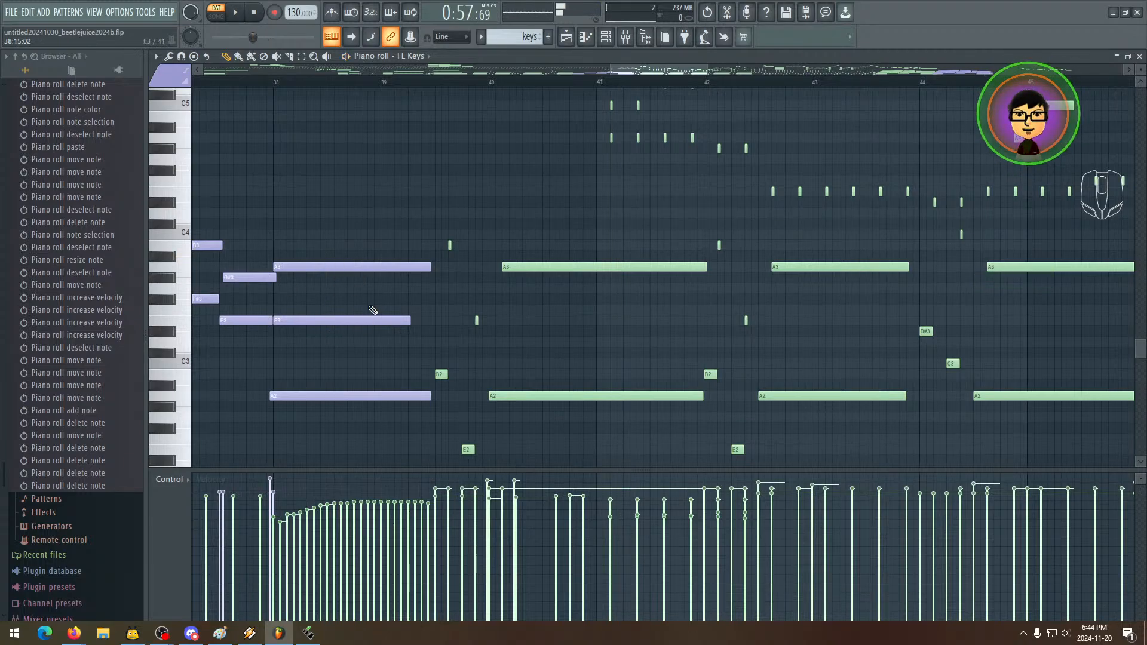
drag(372, 310, 651, 314)
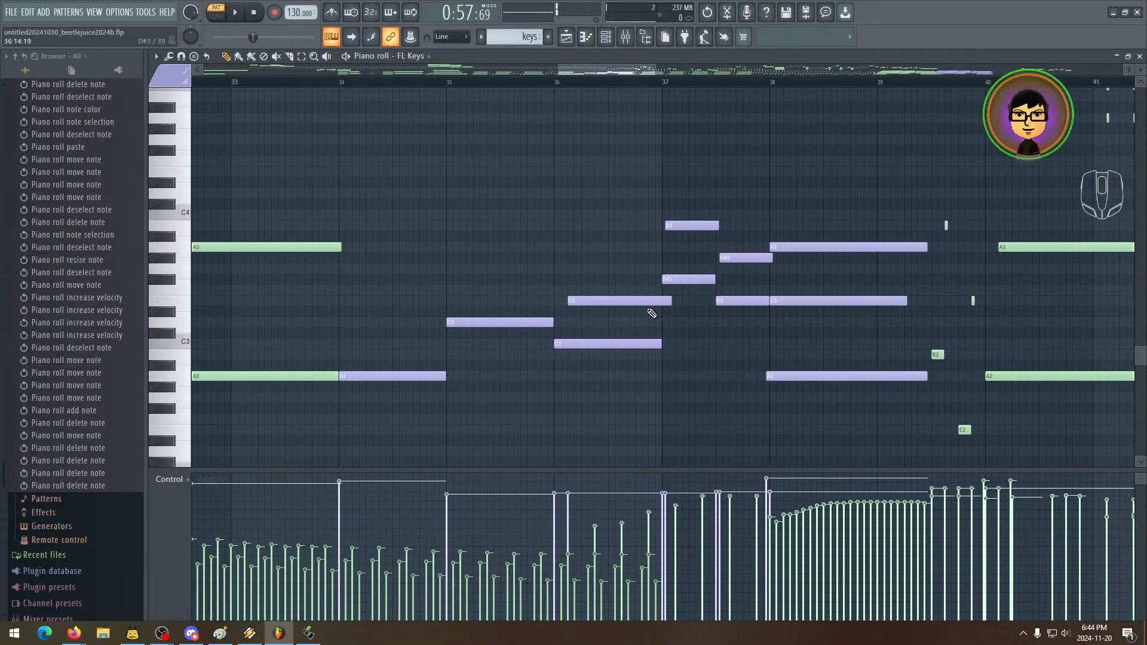
drag(427, 268, 396, 276)
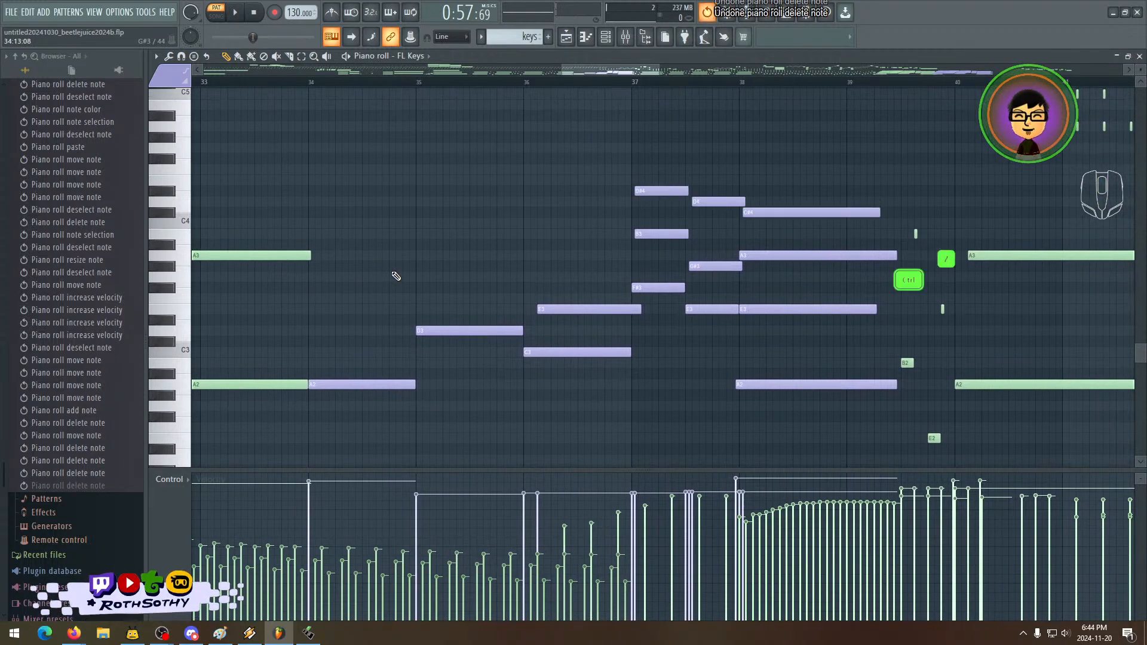
click(79, 411)
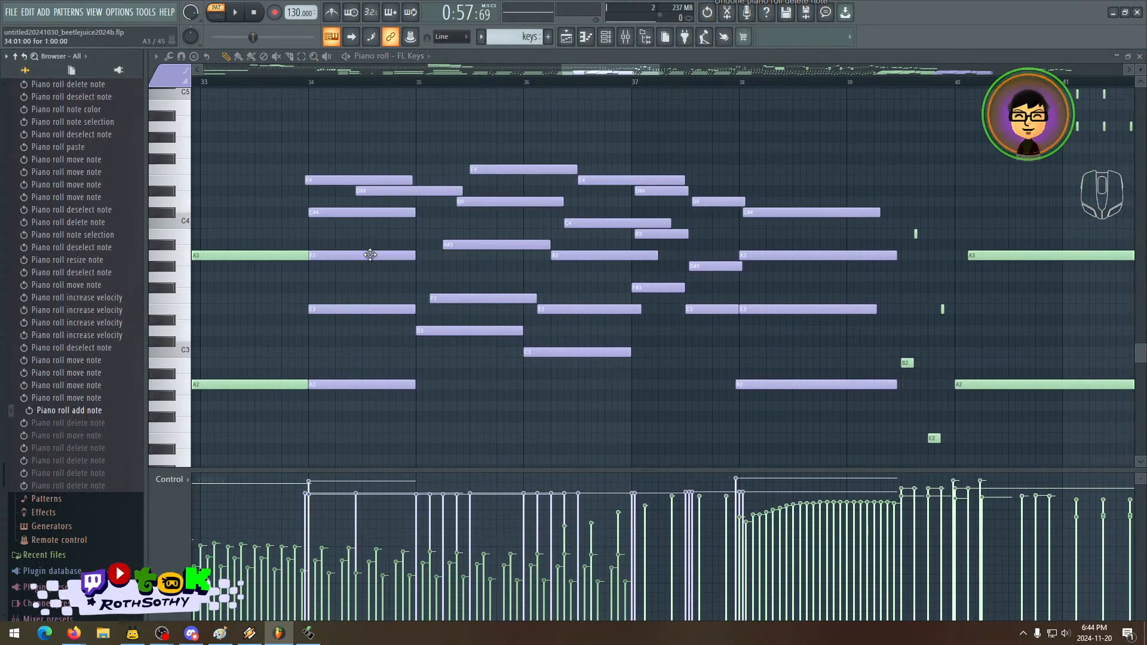
- Delete E4, D#4 and C#4 in bar 34, D4 and F4 in bar 35, and E4 in bar 36
drag(350, 285, 422, 294)
right_click(446, 203)
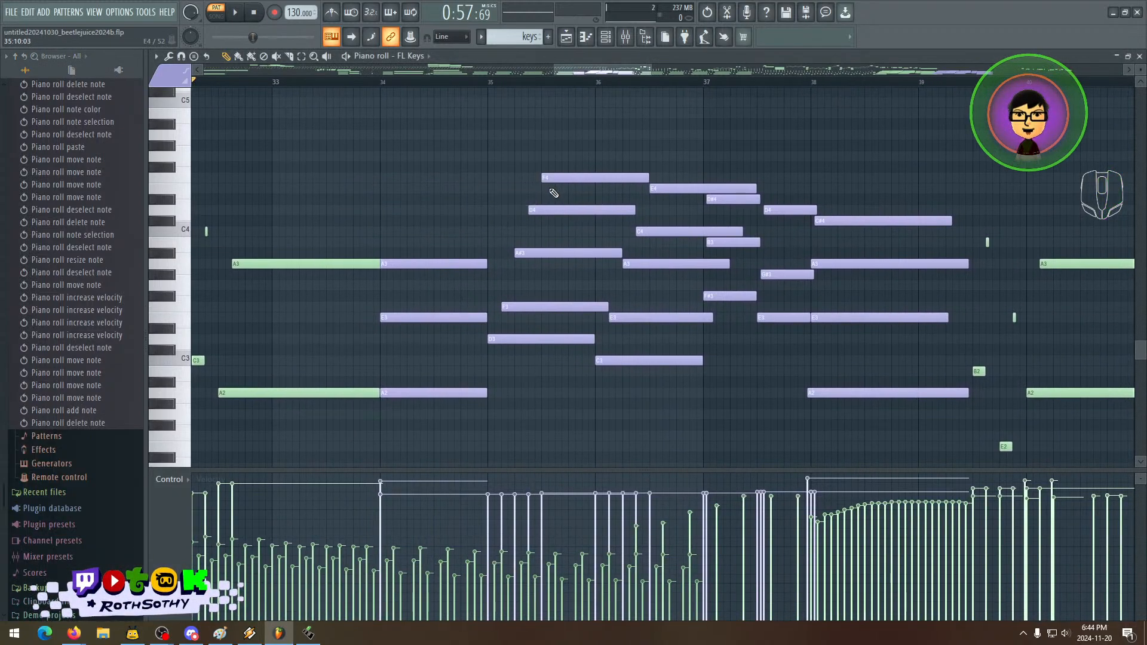
right_click(569, 209)
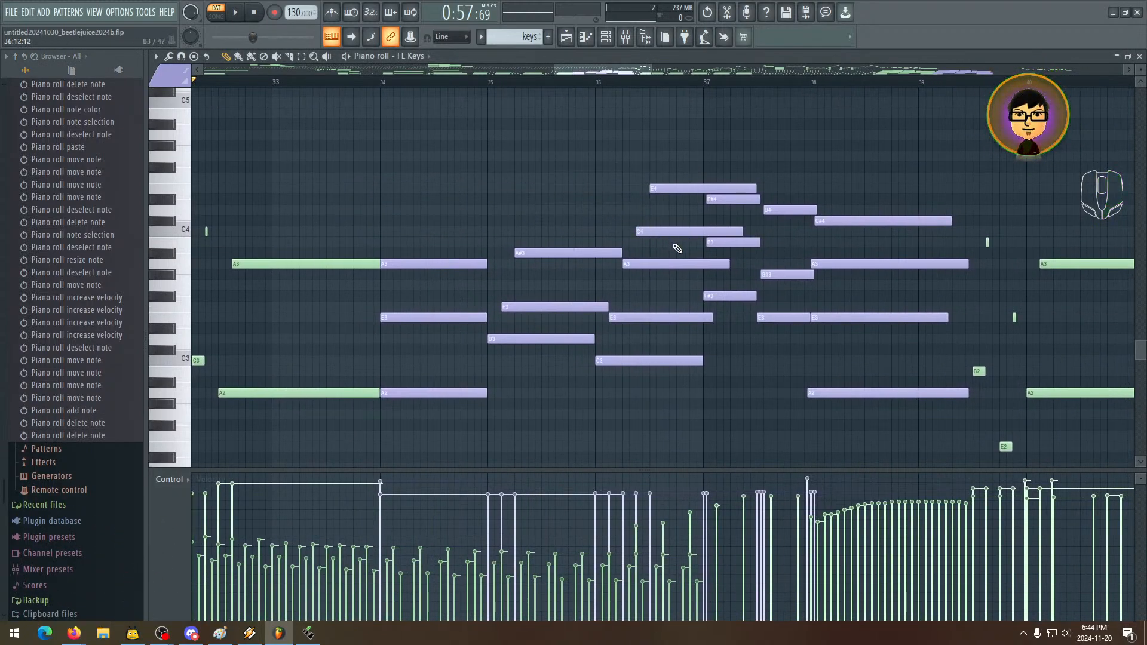
right_click(679, 188)
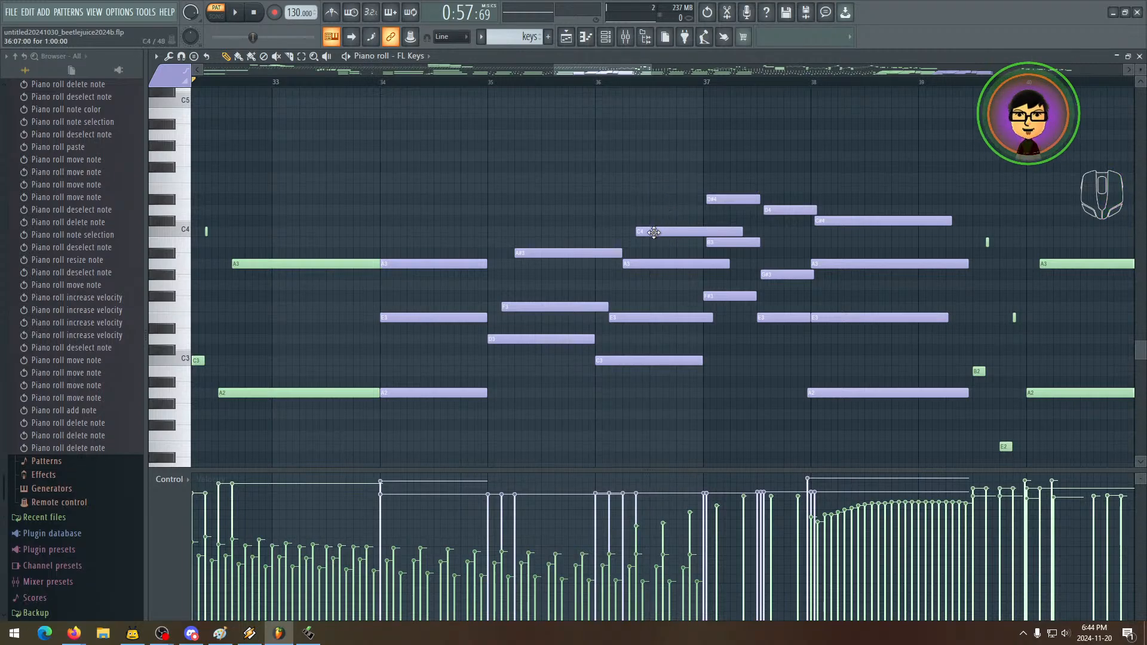
- Align the A#3 and F3 notes with the start of bar 35 and play the passage
drag(533, 258, 524, 255)
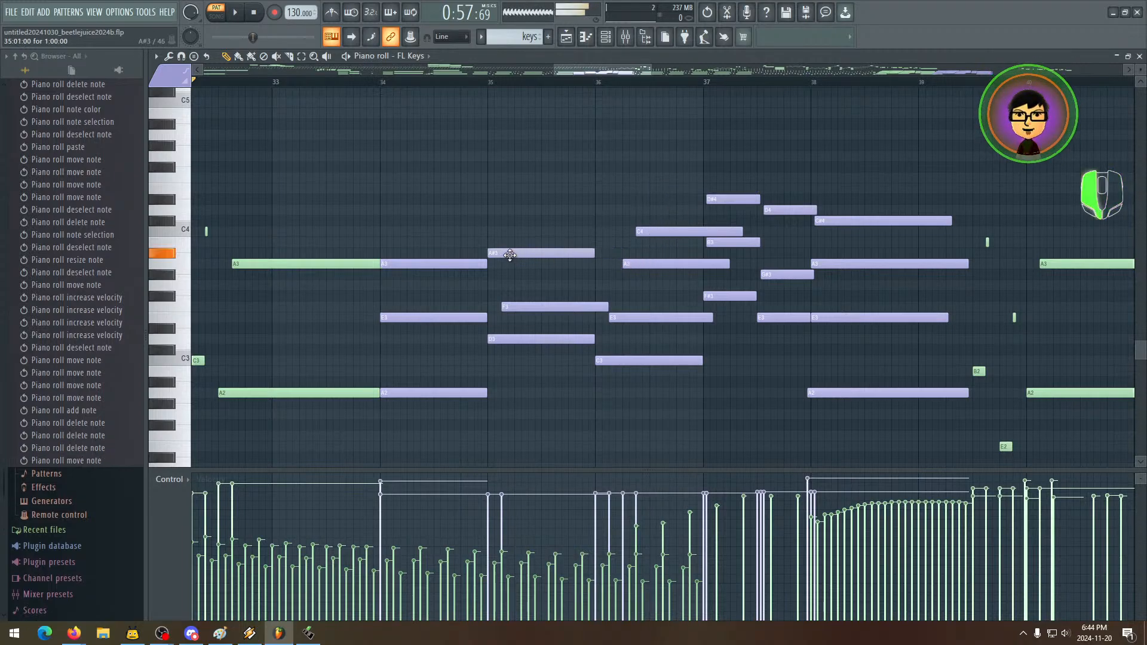
drag(520, 306, 508, 306)
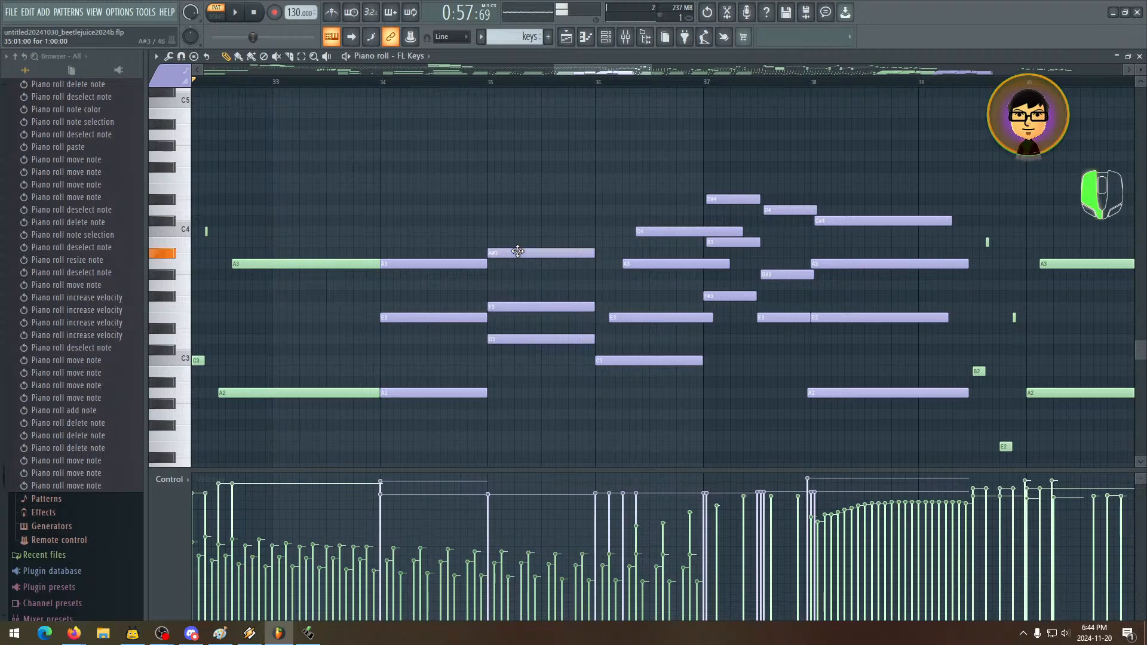
key(space)
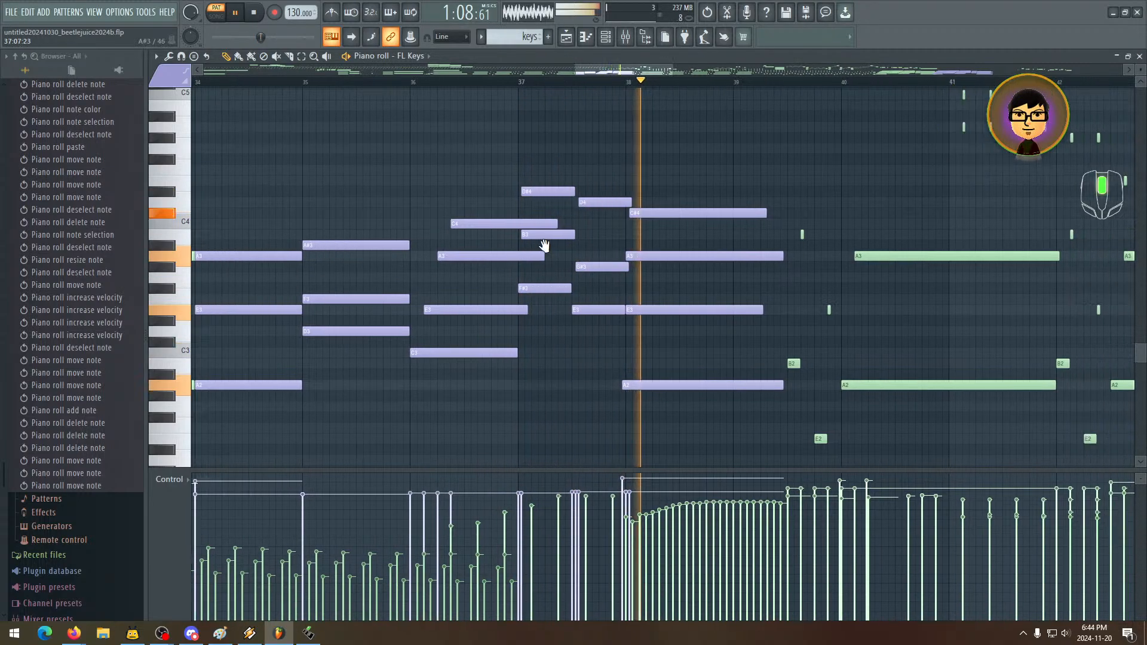
- Delete the top notes D#4, D4 and C#4 in bars 37 and 38, and the purple A3 note in bar 34
key(space)
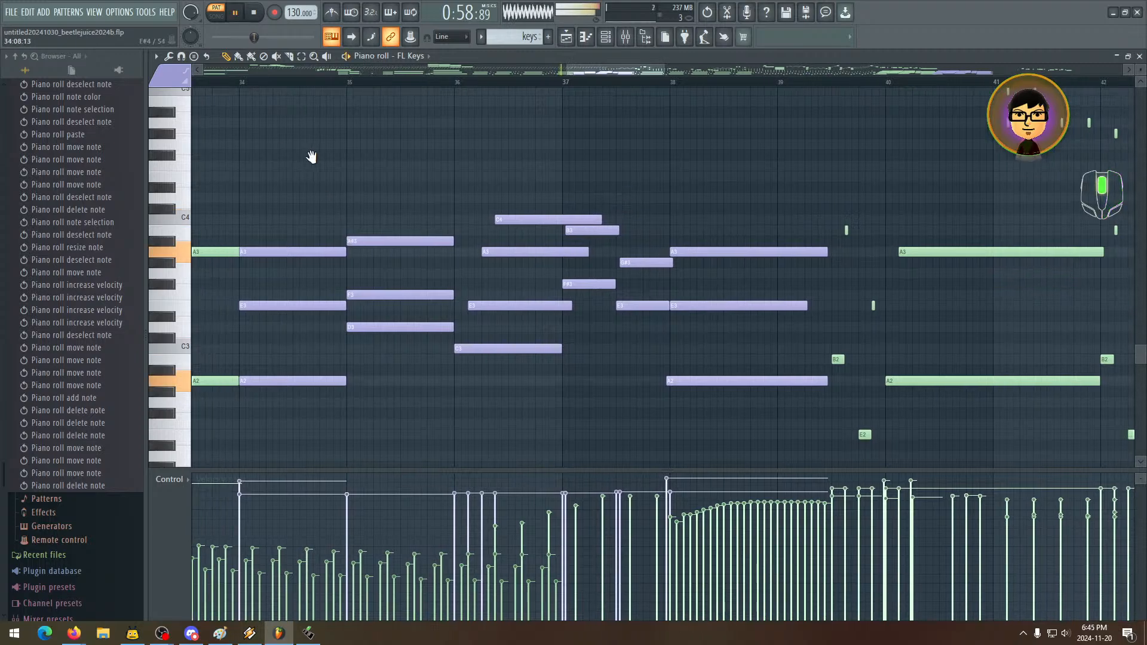
right_click(329, 250)
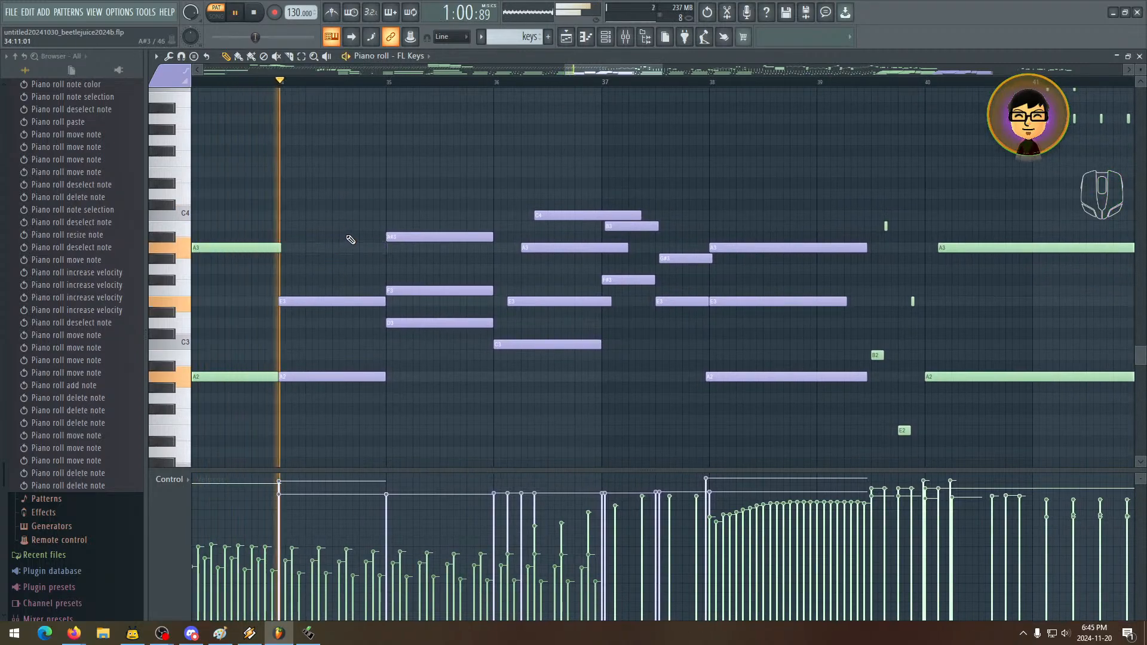
- Try the bar 35 chord without A#3, restore that note, and delete F3 instead
right_click(401, 240)
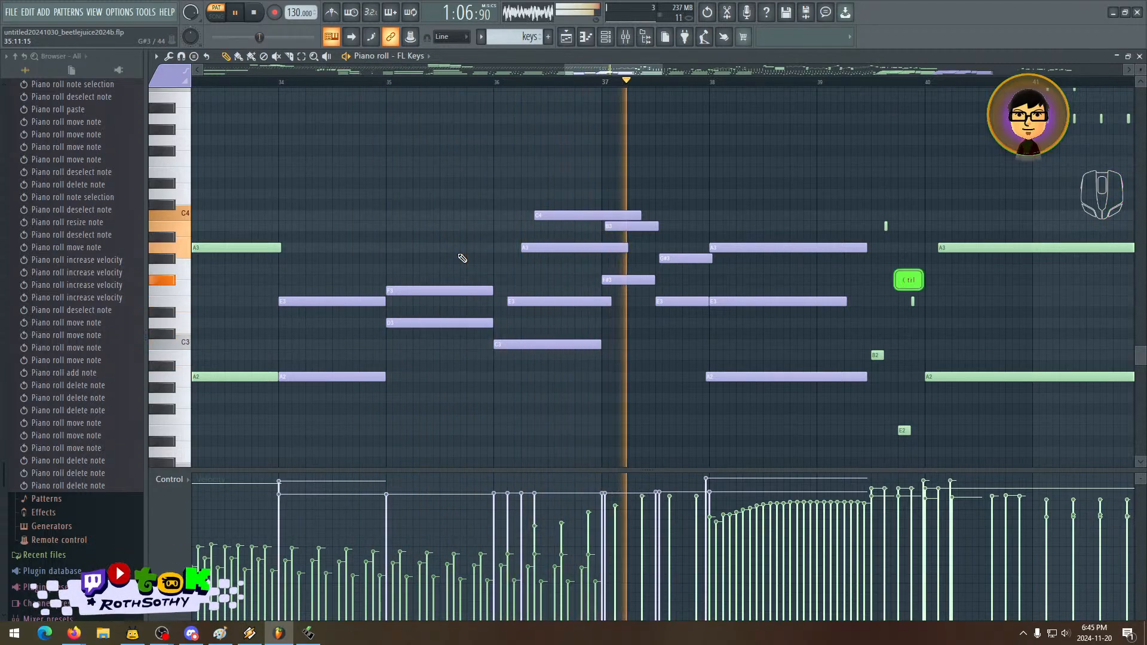
key(ctrl+z)
key(space)
right_click(448, 290)
key(space)
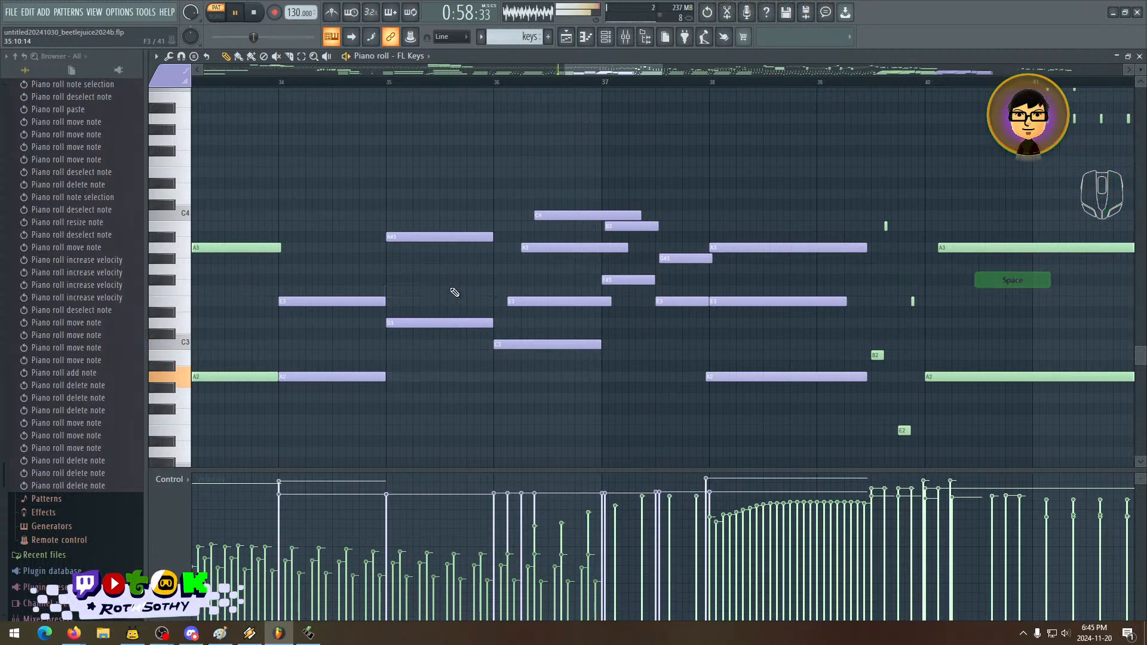
- Play the passage, delete A3 from the bar 36 chord, and undo the deletion of its E3 note
drag(456, 291, 483, 278)
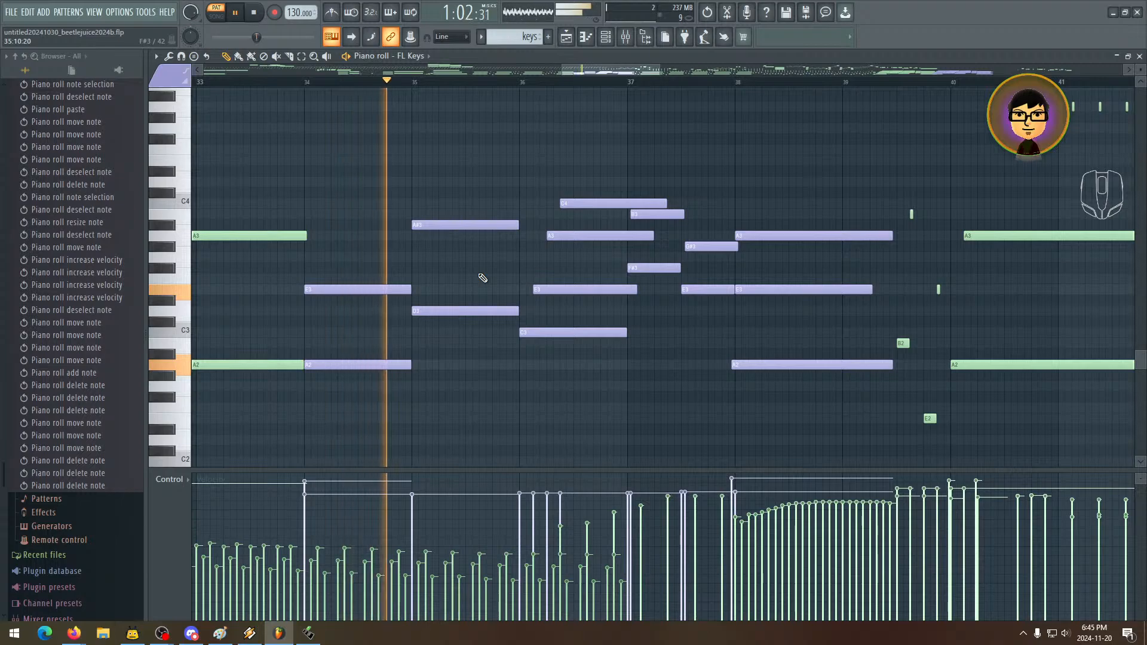
drag(607, 282, 555, 284)
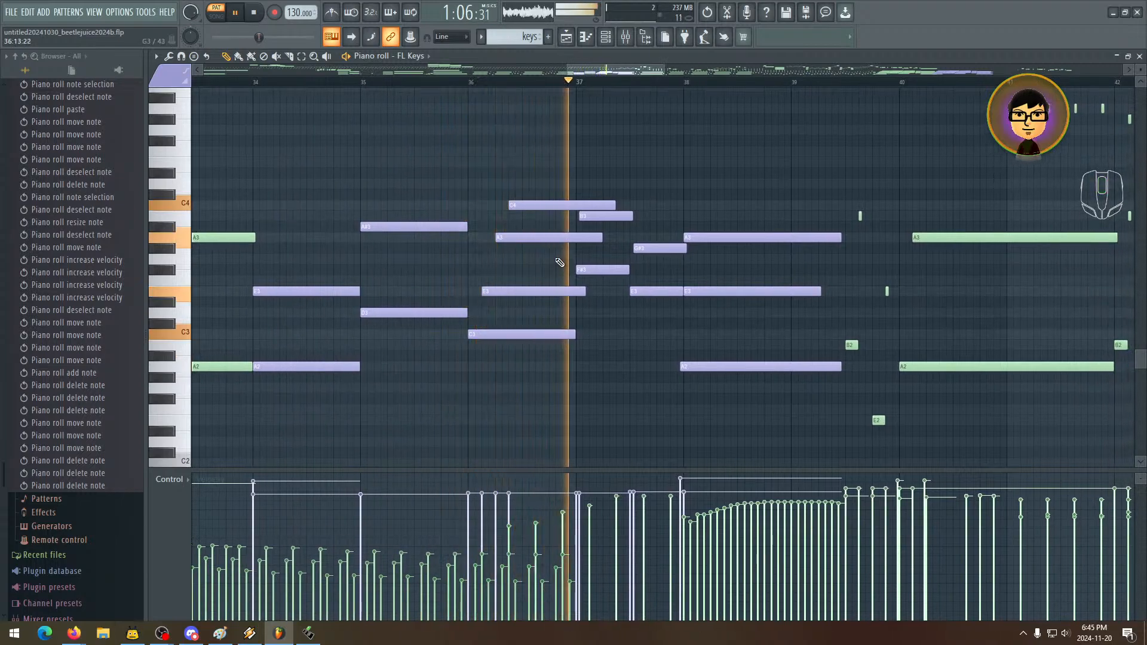
key(space)
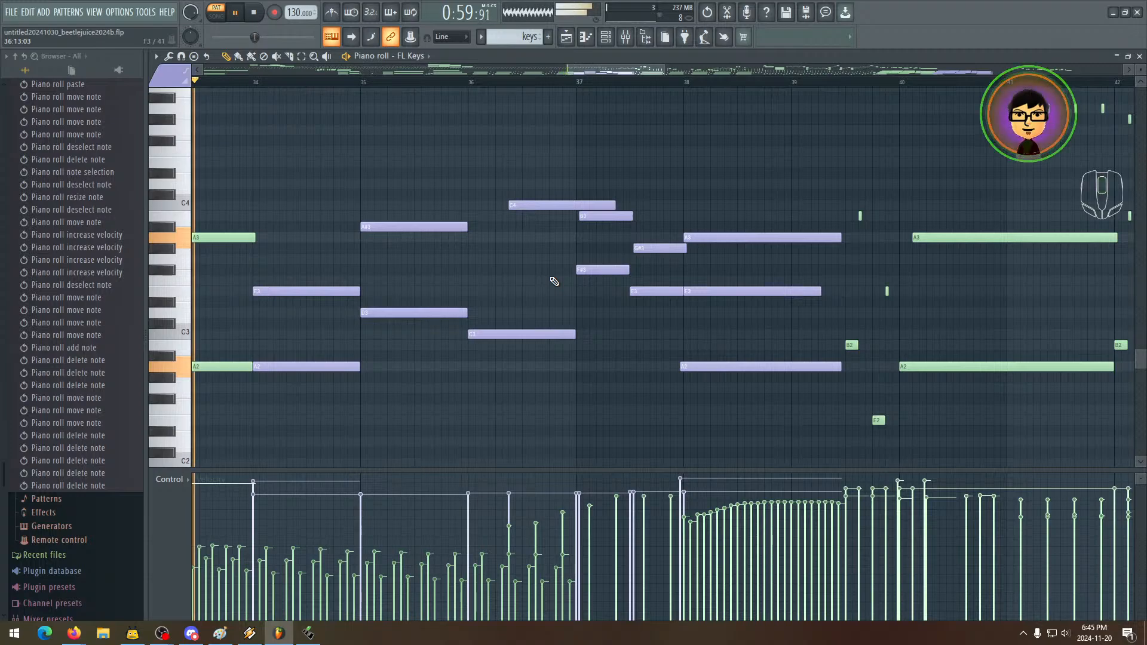
key(ctrl+z)
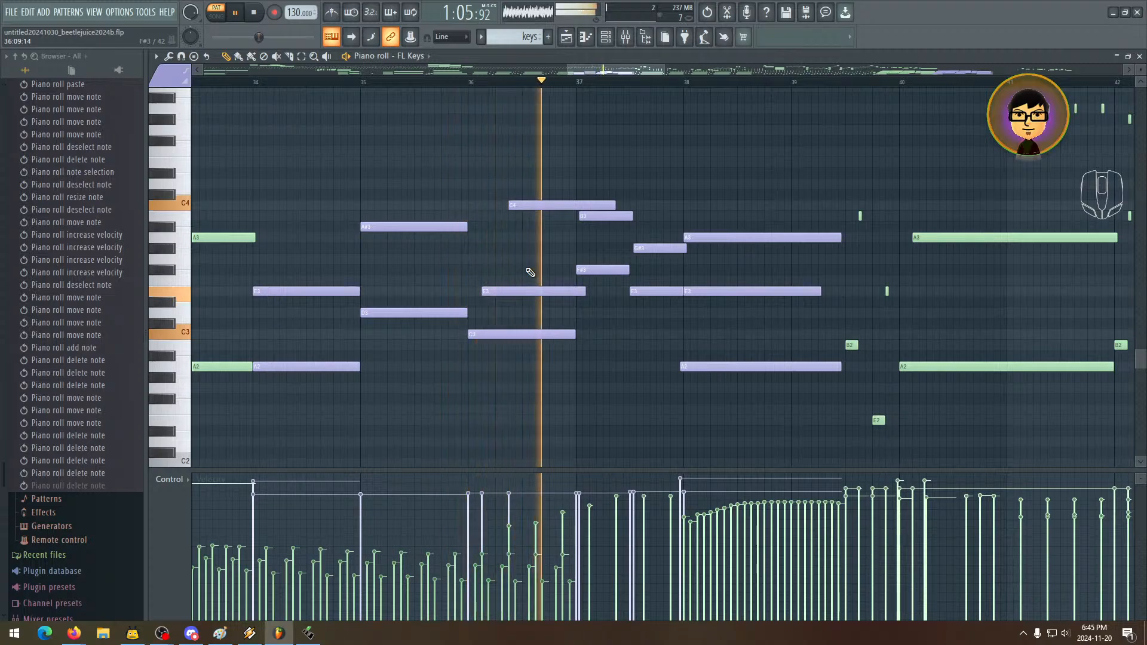
- Move E3 to the start of bar 36 and C4 to just after it
drag(535, 207, 507, 207)
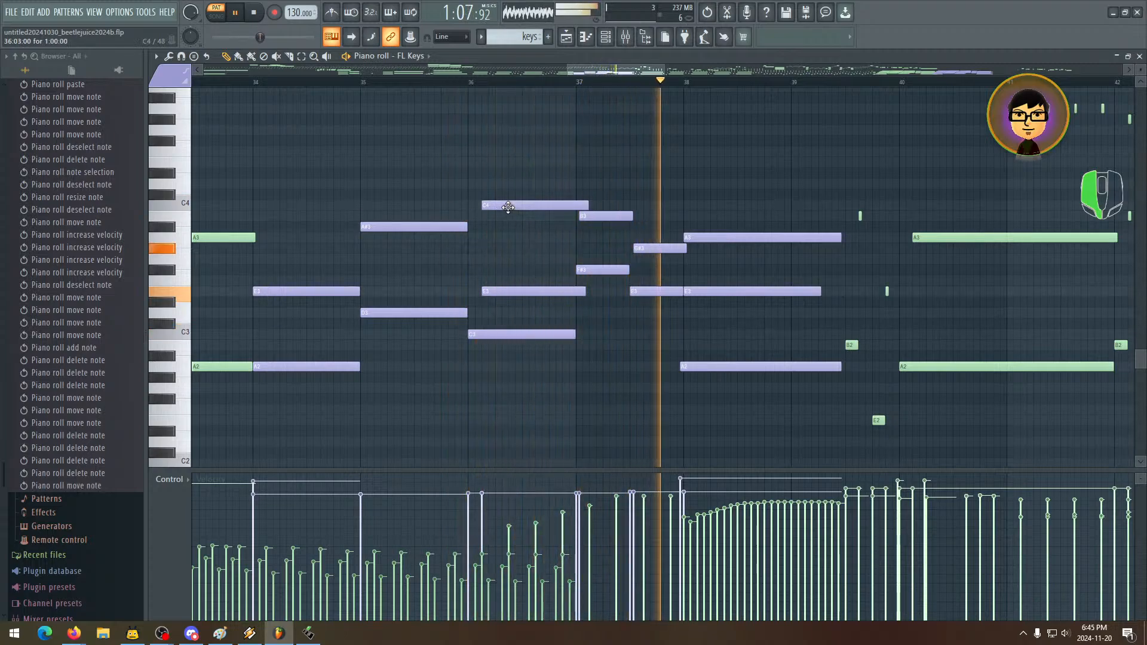
drag(530, 291, 517, 291)
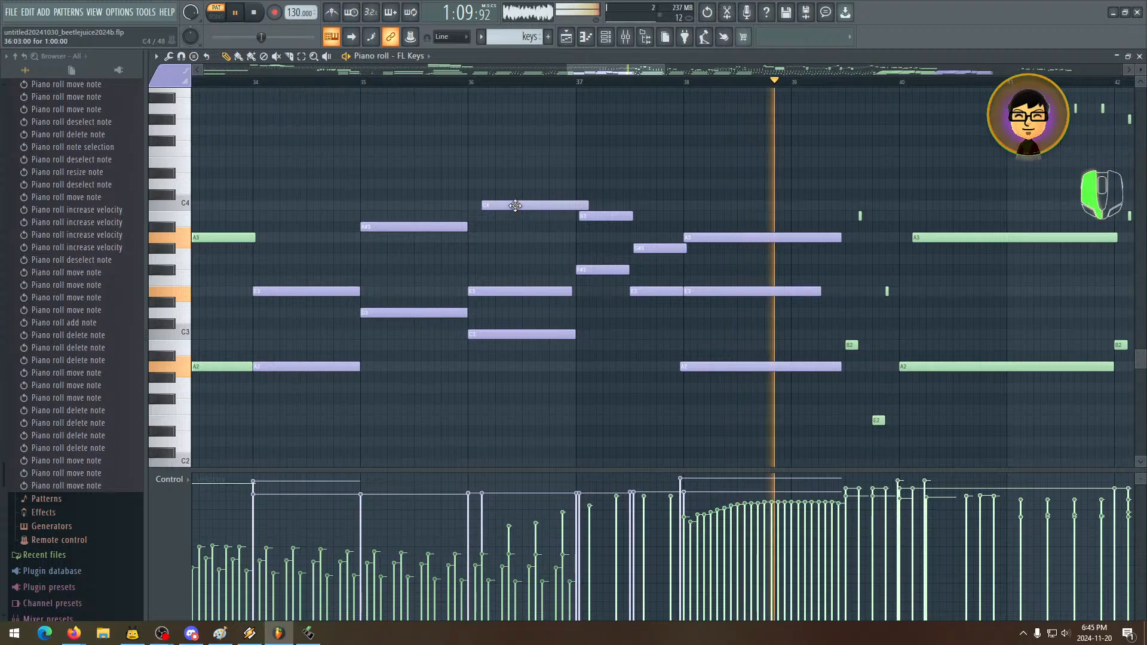
drag(515, 206, 509, 206)
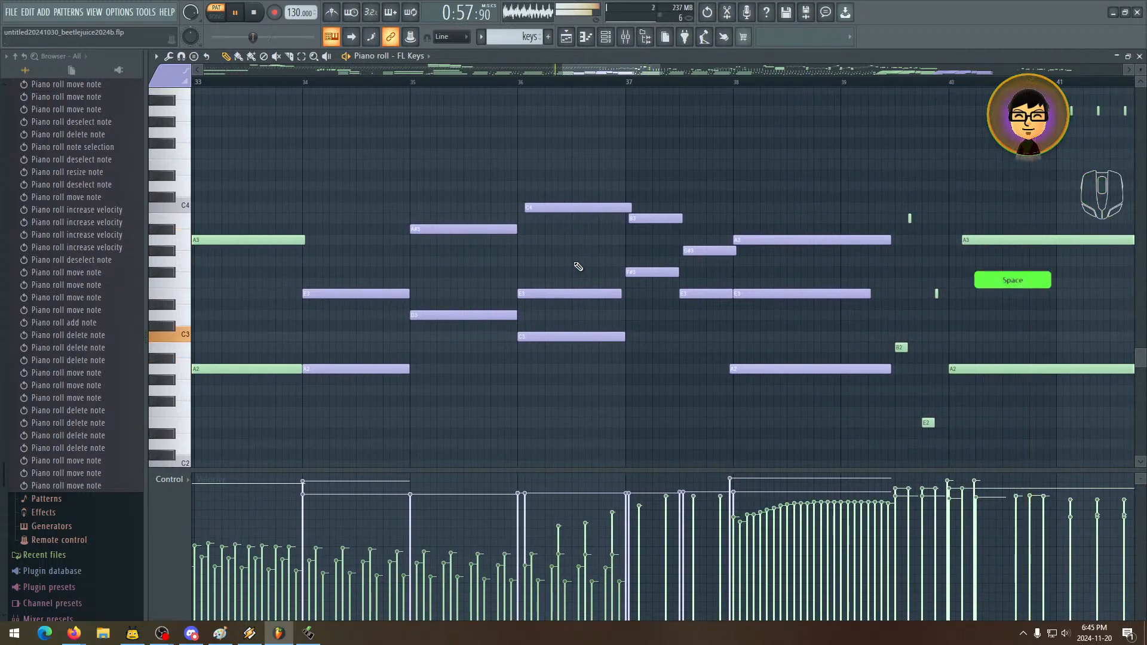
- Play the revised passage and delete the purple A2 note at the start of bar 34
mouse_move(781, 276)
mouse_down()
mouse_move(895, 266)
mouse_move(774, 282)
mouse_up()
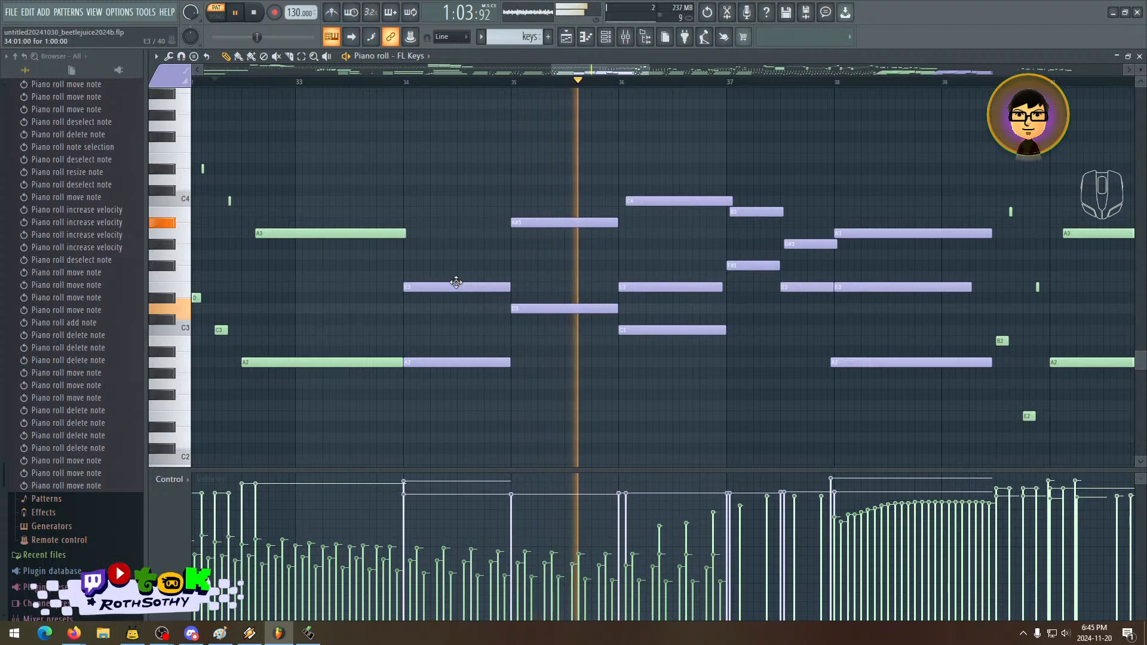
drag(460, 272, 489, 287)
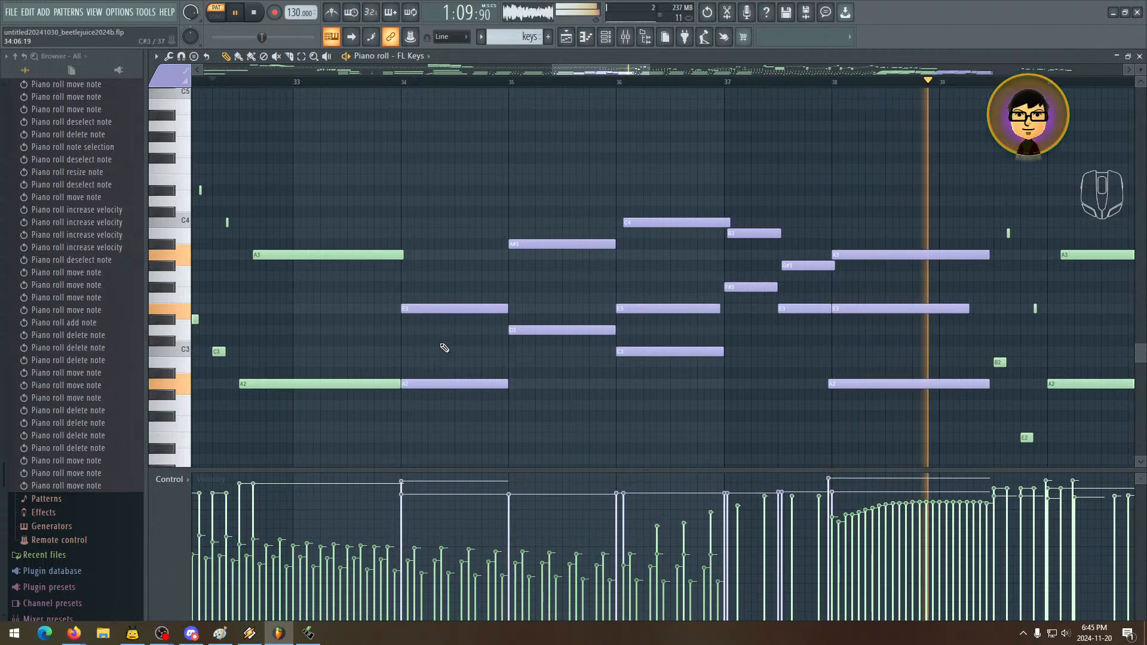
right_click(415, 384)
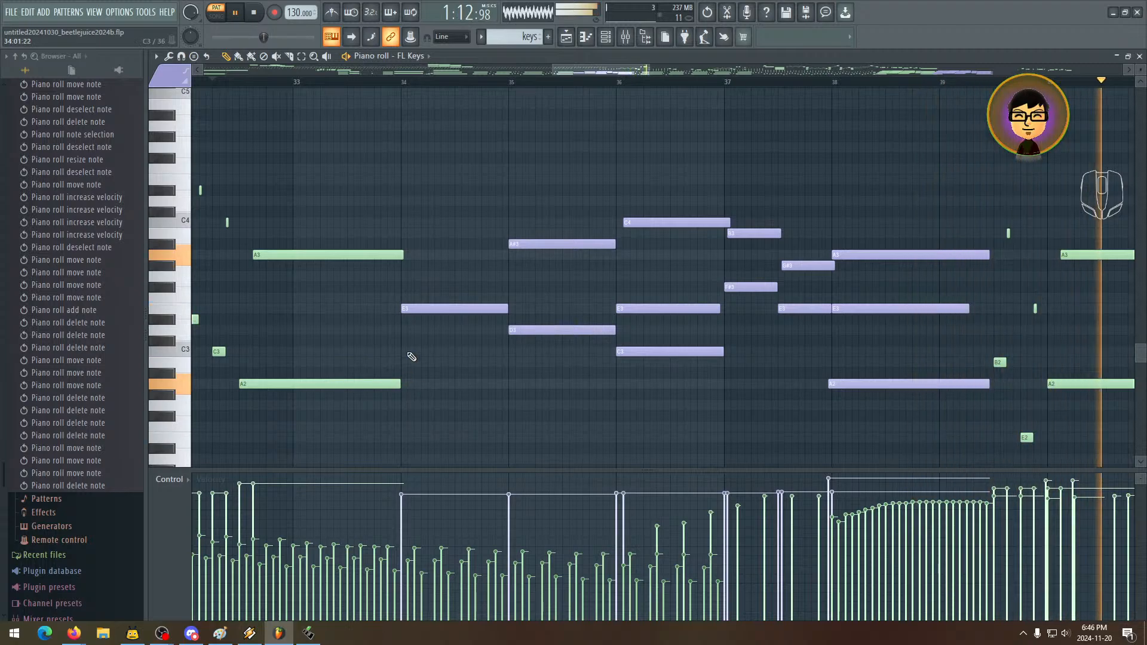
- Play the passage, extend the bar 32 A2 note to the start of bar 35, and remove a trial G#2 note placed after it
key(space)
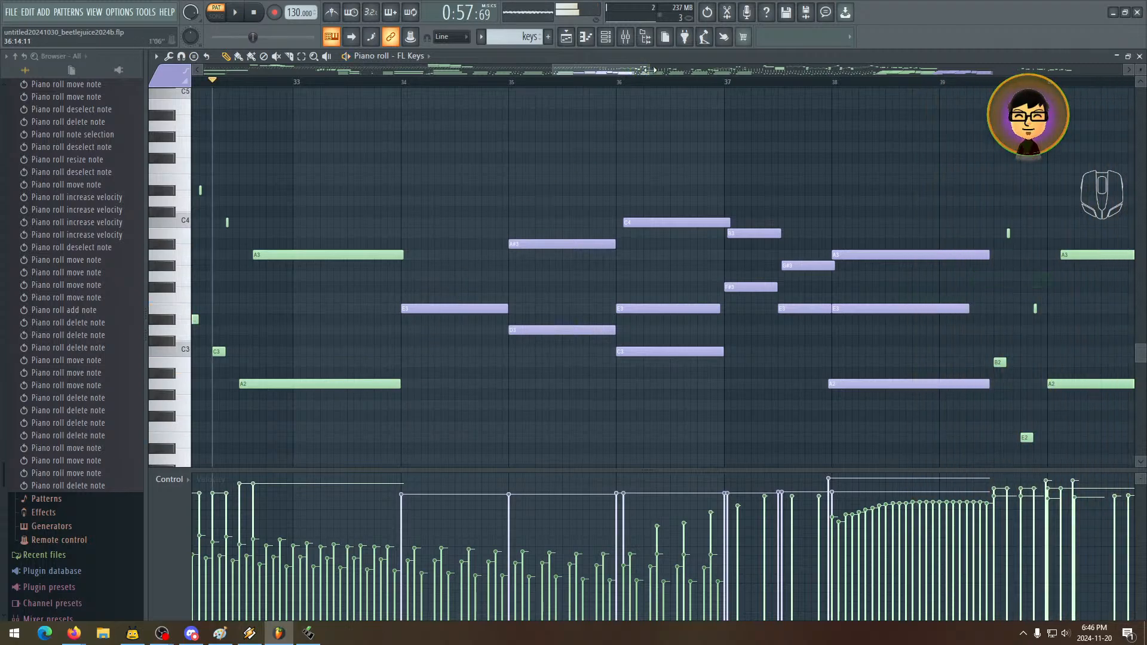
drag(650, 70, 781, 70)
drag(625, 183, 784, 208)
key(space)
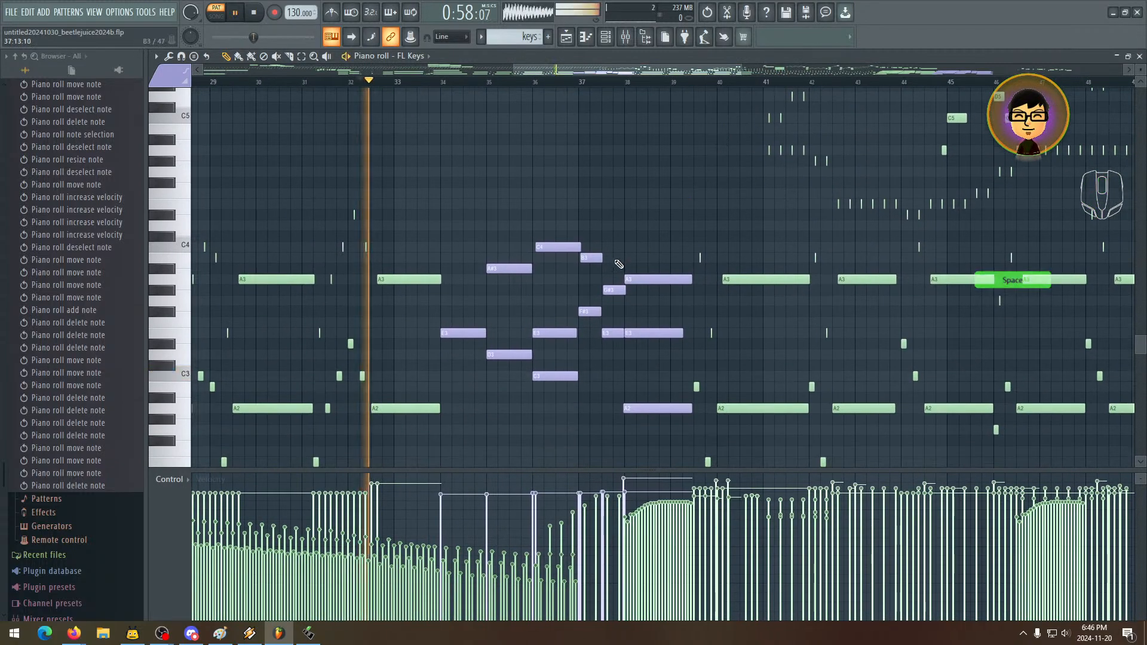
drag(618, 264, 493, 280)
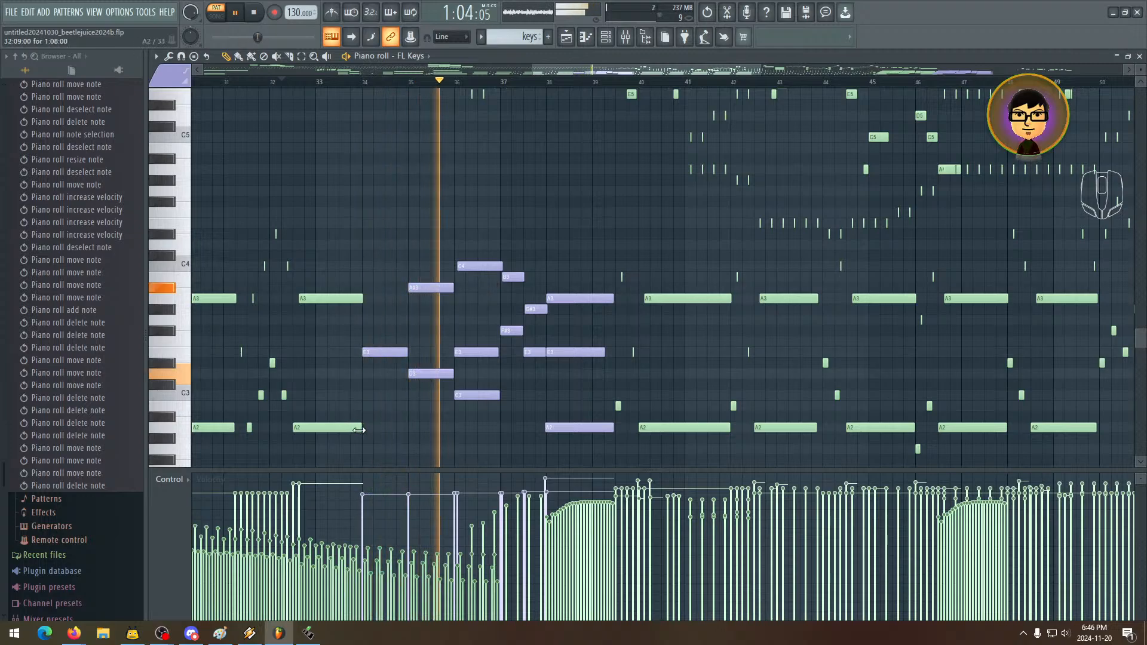
drag(359, 430, 408, 429)
click(413, 438)
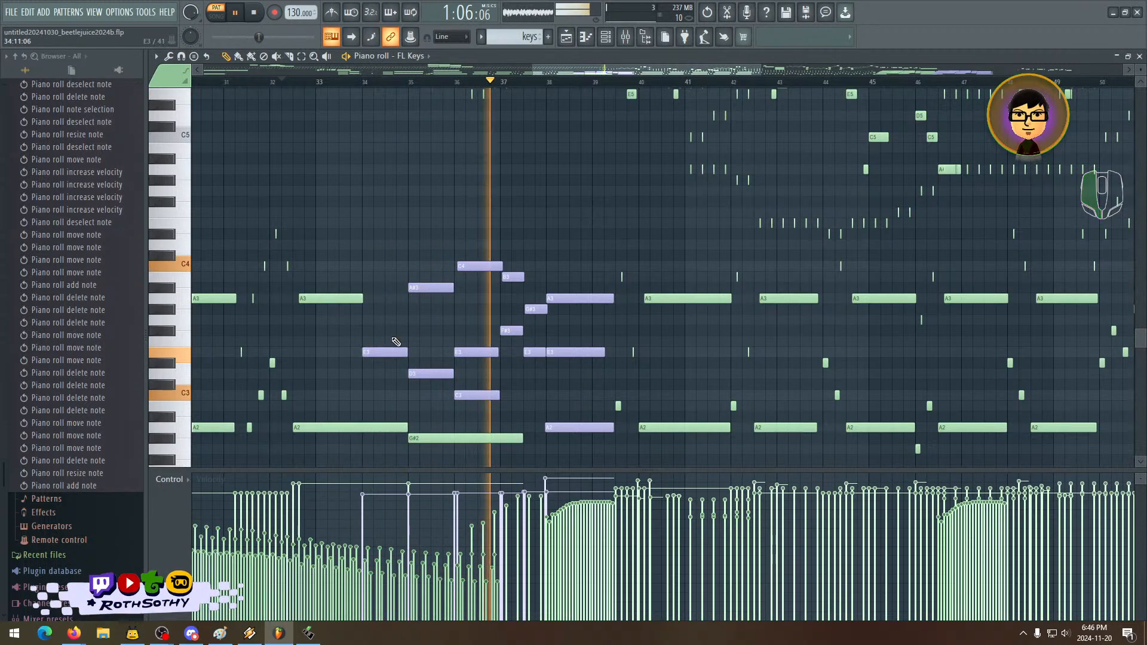
right_click(436, 438)
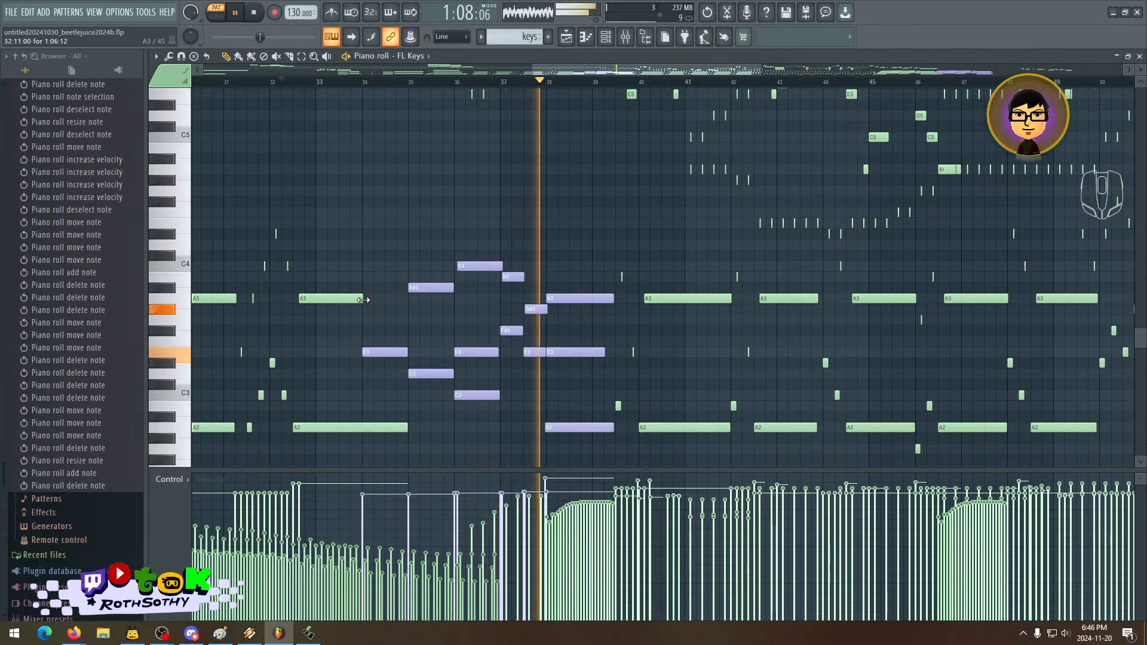
- Extend the bar 32 A3 note to the start of bar 35, then delete a trial G#3 note added there
drag(362, 299, 408, 299)
click(412, 309)
key(space)
key(space)
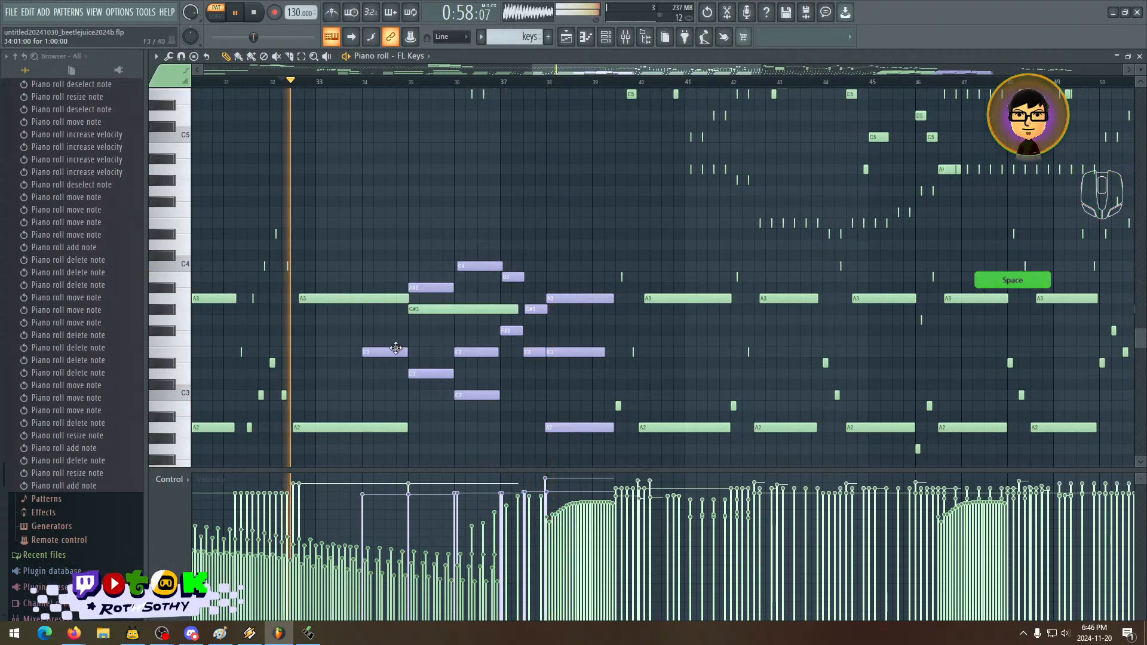
right_click(426, 310)
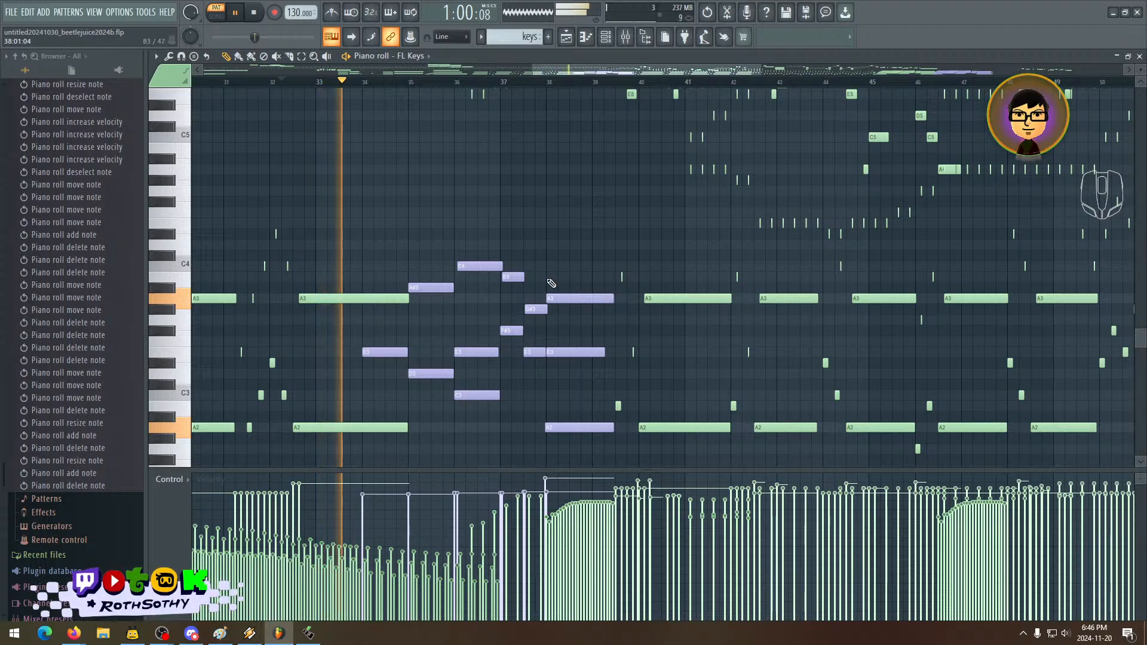
- Delete C4 from bar 36, extend the bar 35 A#3 and D3 notes by about three quarters of a bar, and play the passage
scroll(551, 282, up, 6)
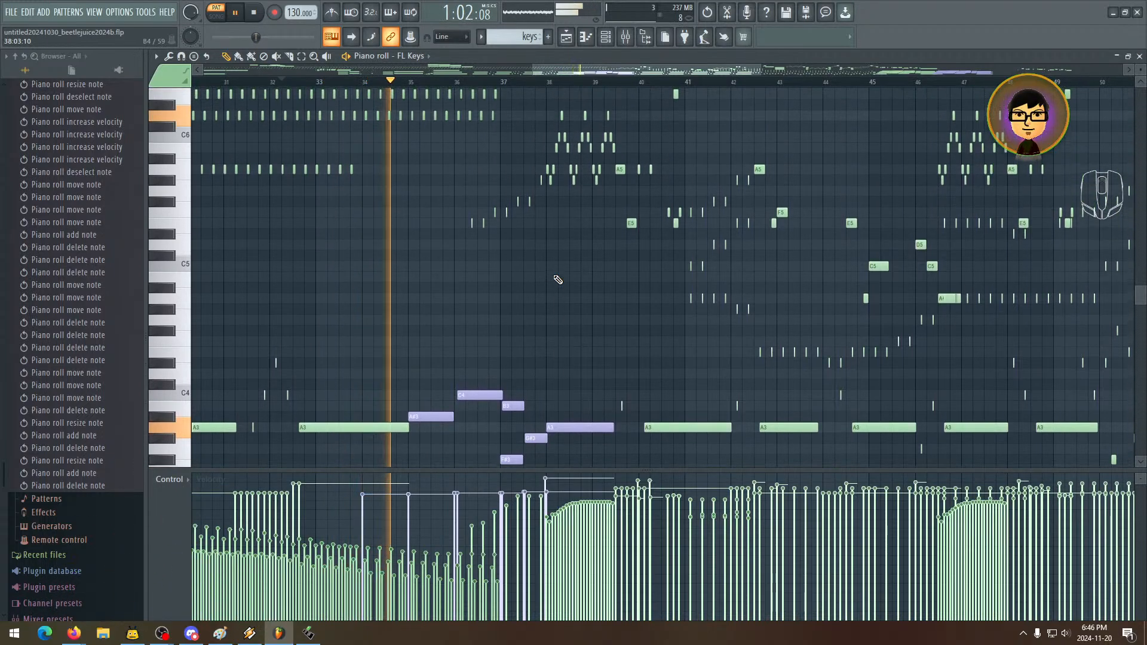
scroll(557, 280, down, 8)
scroll(557, 280, up, 5)
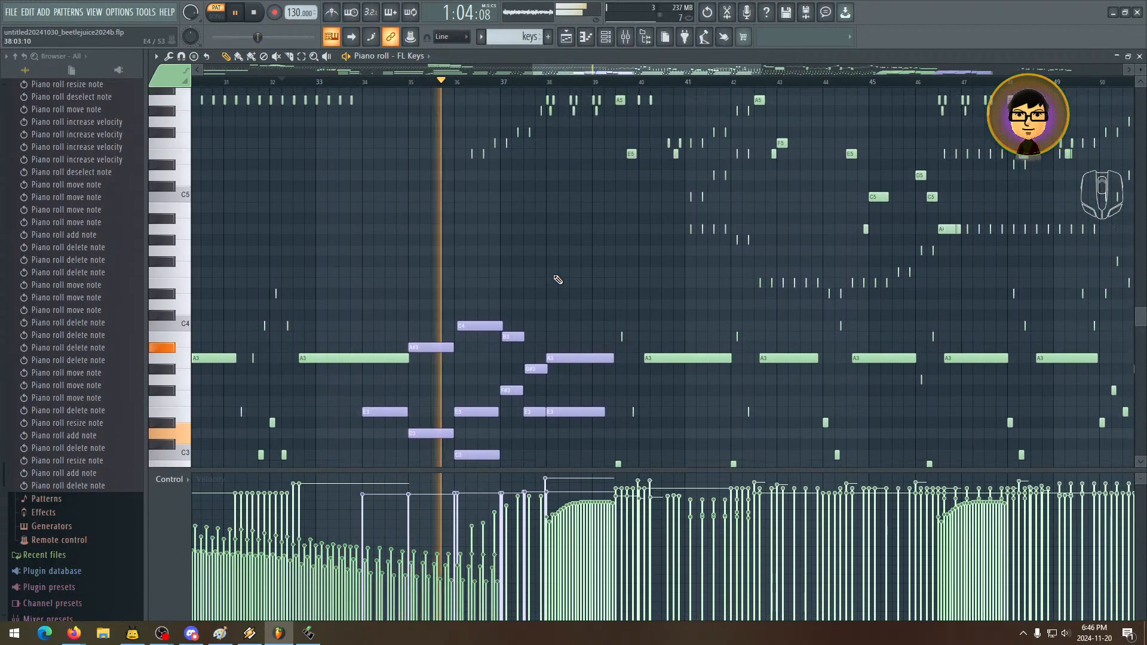
scroll(550, 278, down, 4)
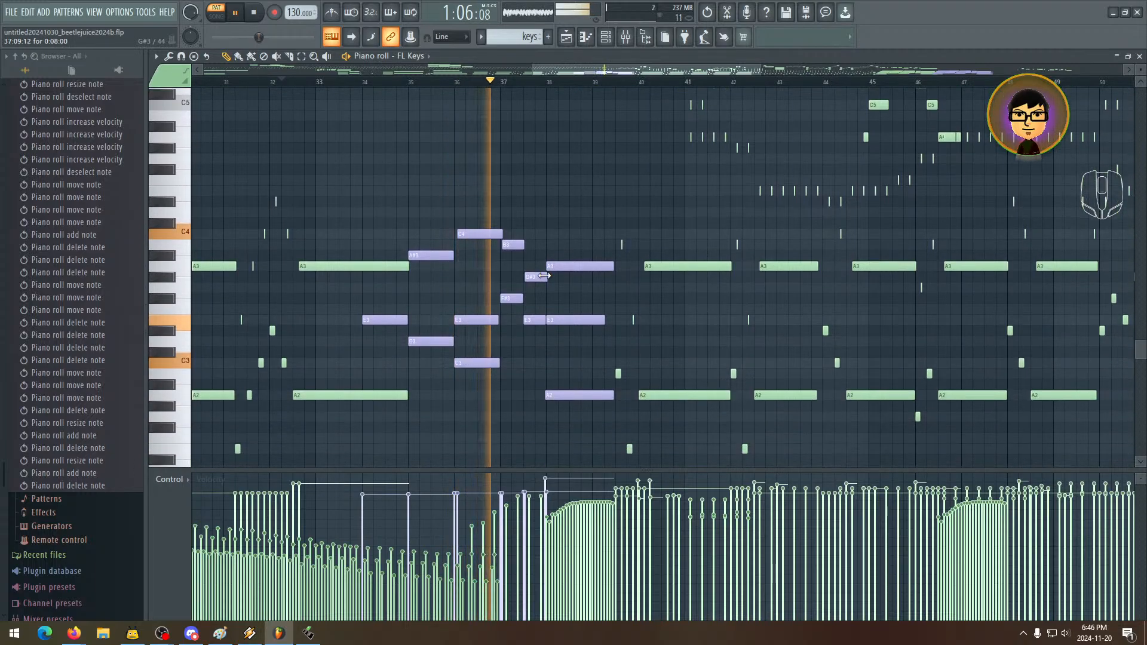
right_click(467, 237)
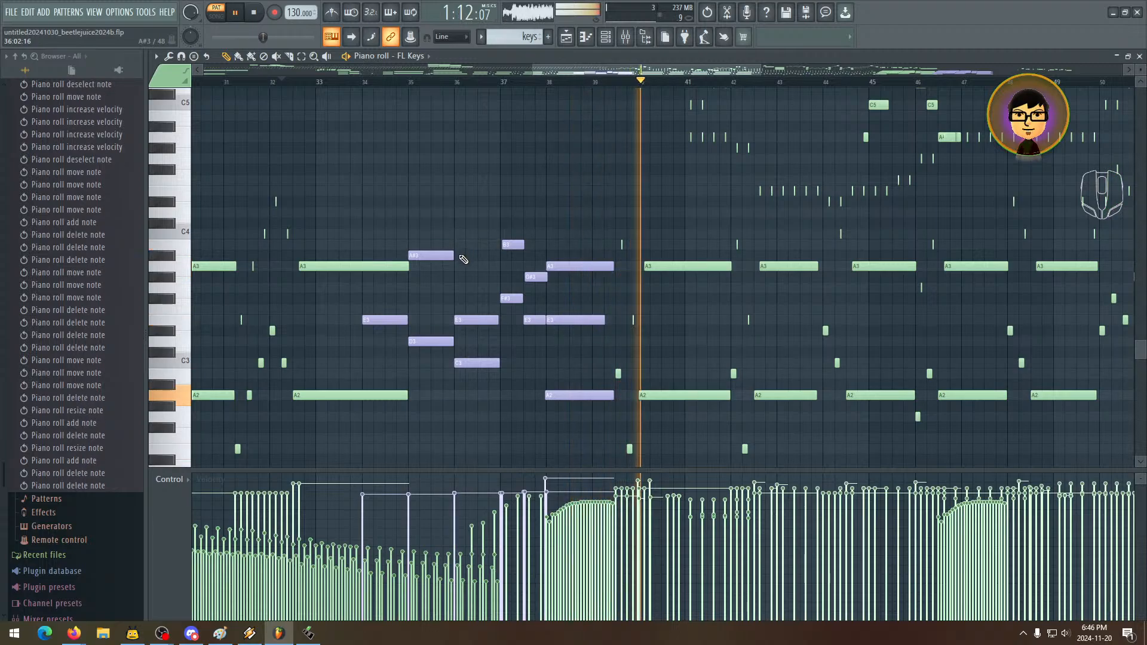
drag(454, 258, 488, 259)
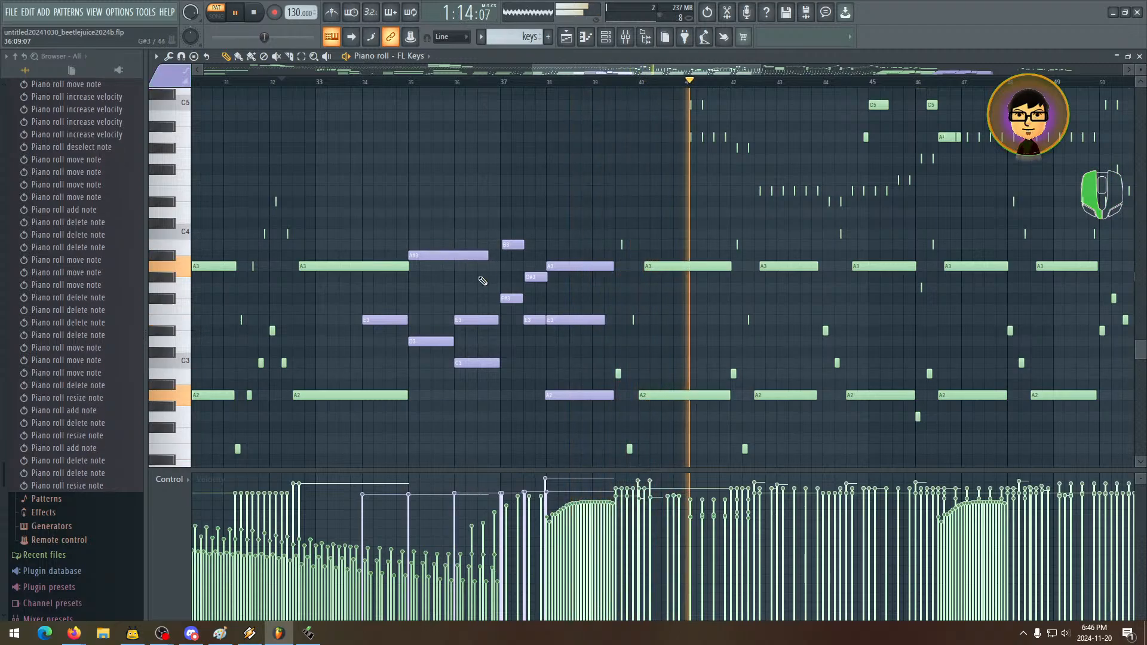
drag(462, 343, 496, 342)
key(space)
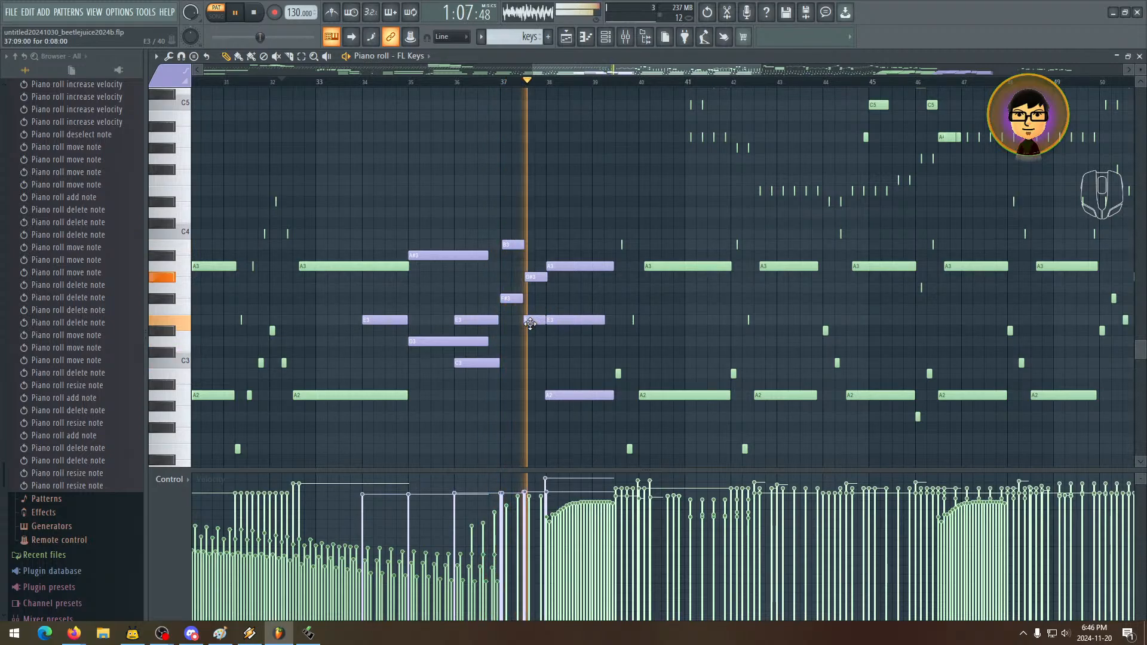
- Delete the C3 and E3 notes from bar 36 and play the revised passage
right_click(492, 363)
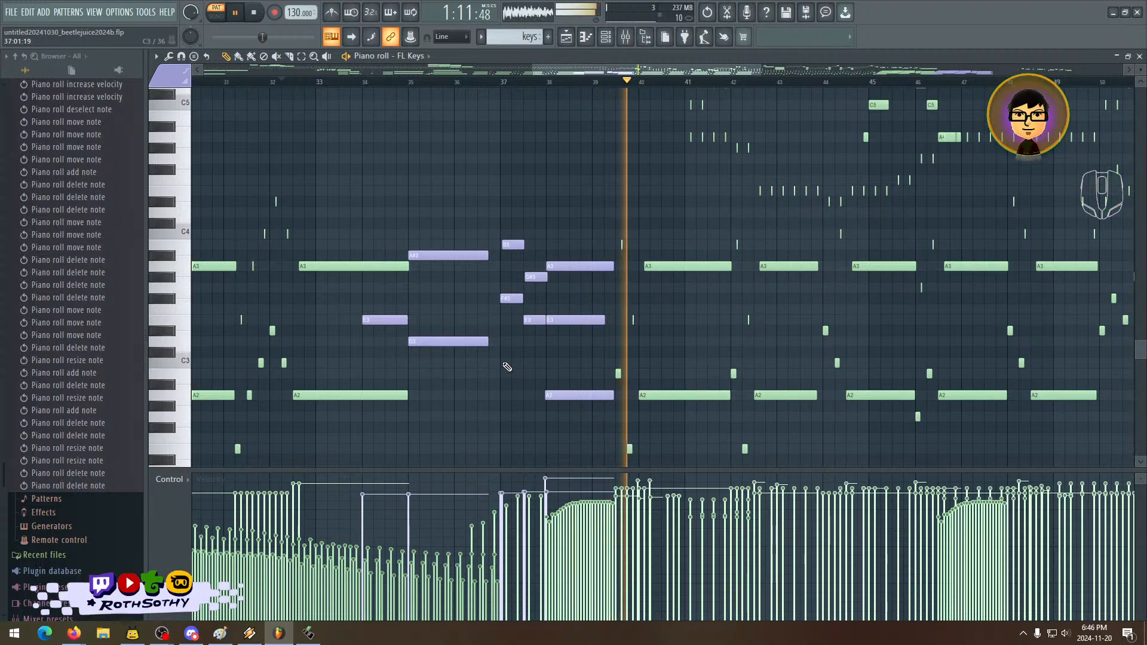
key(space)
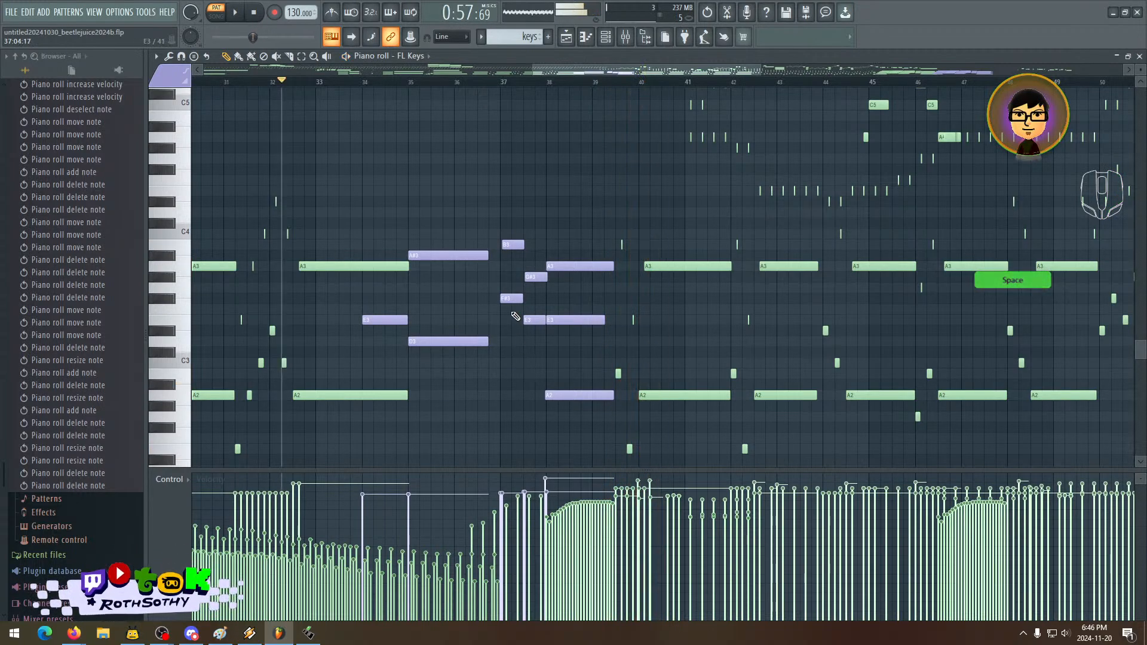
drag(500, 303, 424, 274)
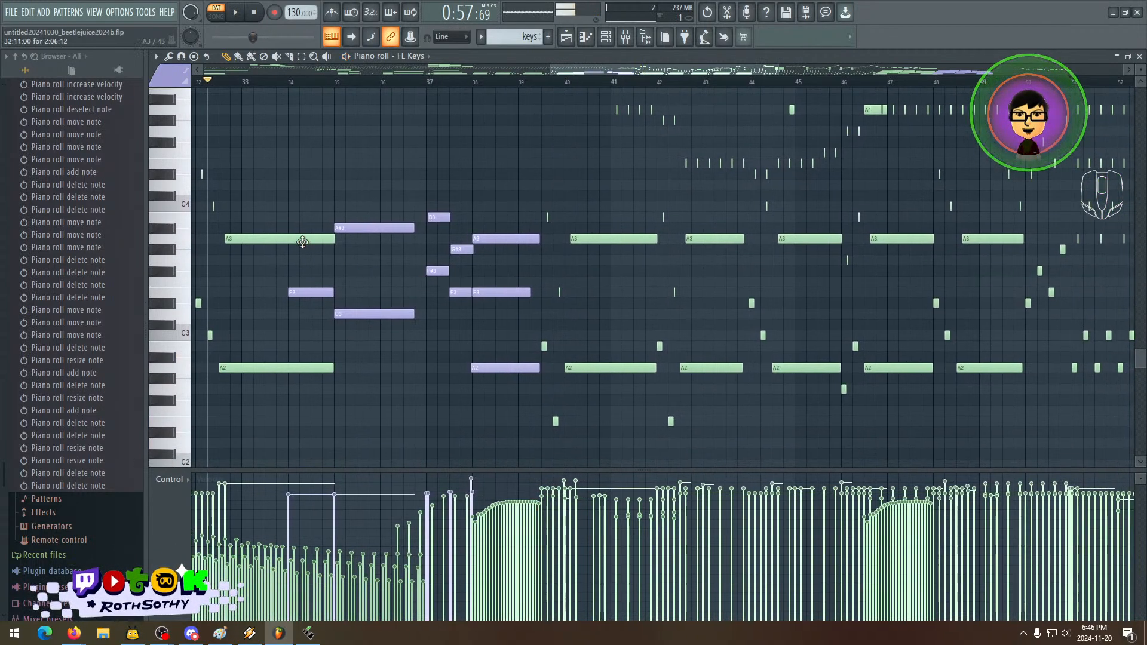
click(261, 368)
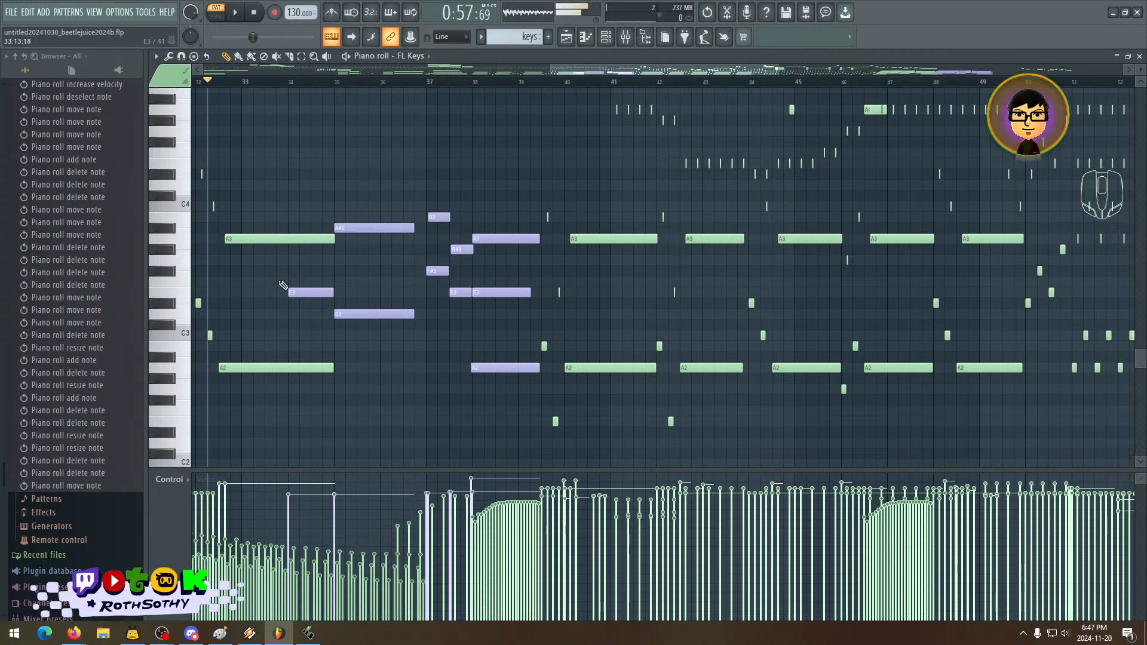
click(283, 240)
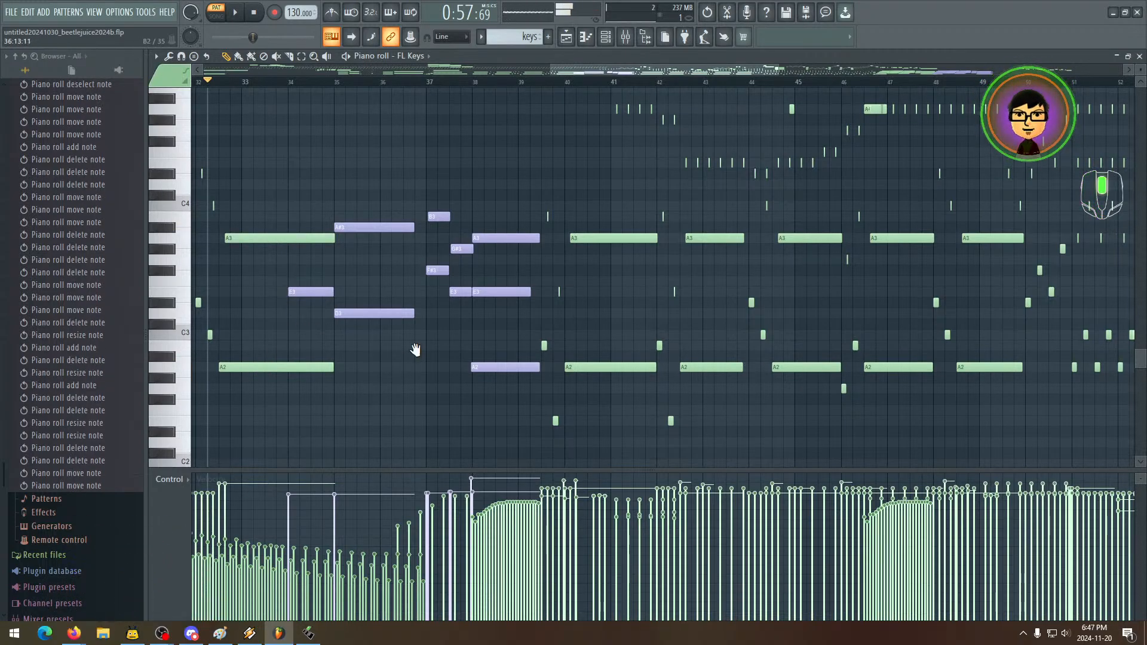
drag(411, 362, 428, 364)
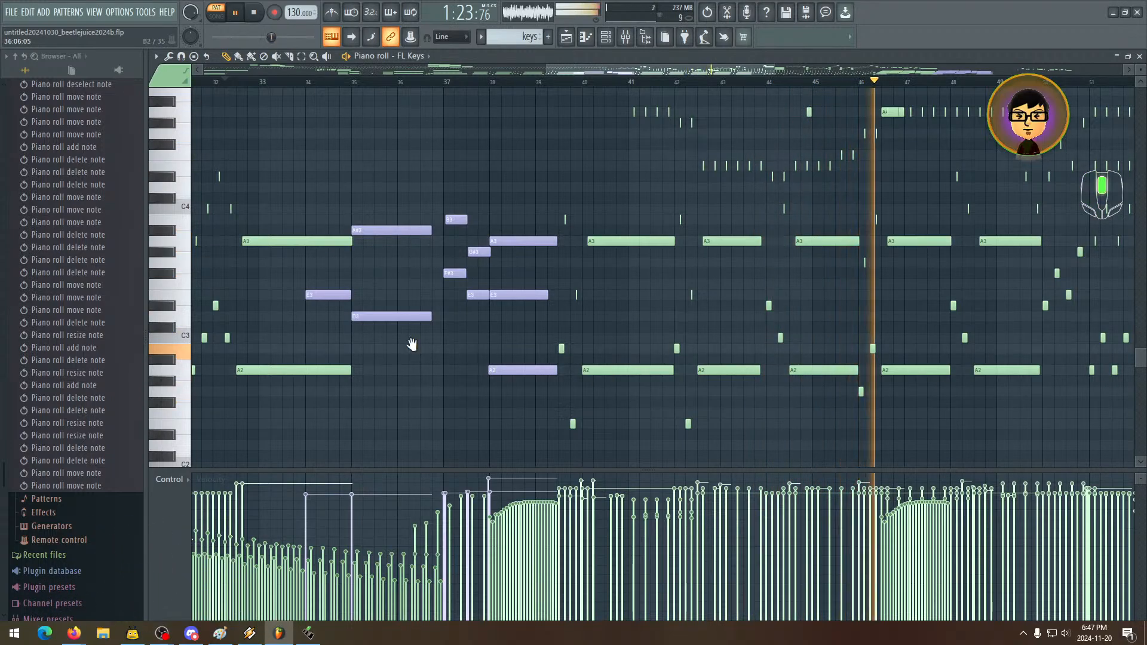
key(space)
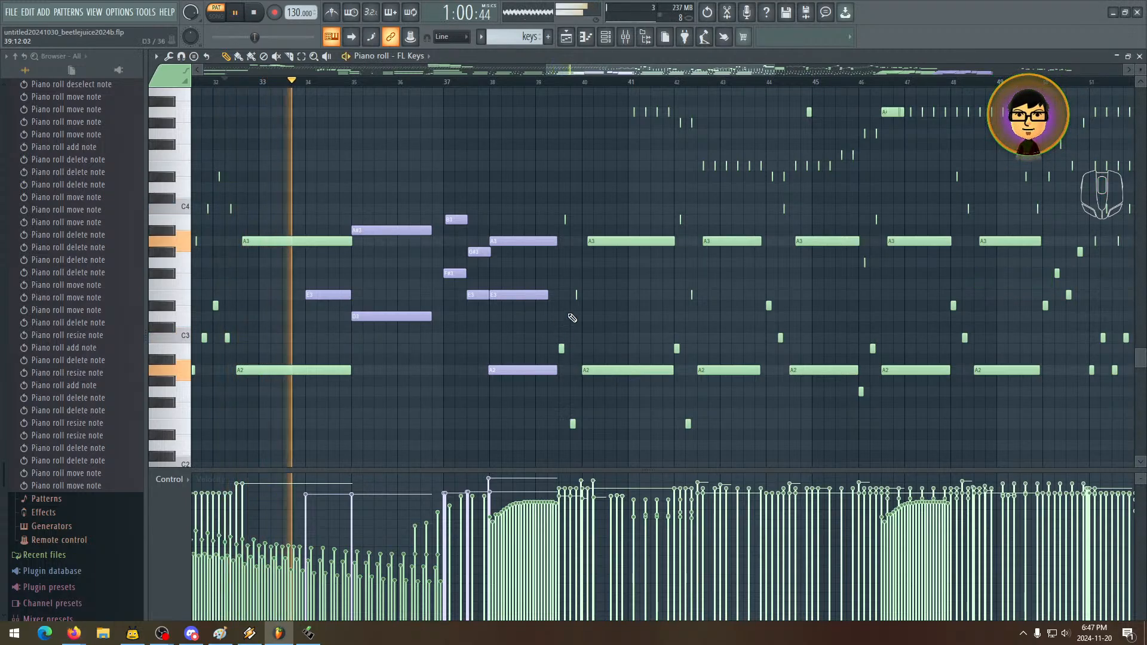
- Try an A2 note at the start of bar 35, delete it, and replay the passage
click(359, 370)
key(space)
right_click(384, 371)
key(space)
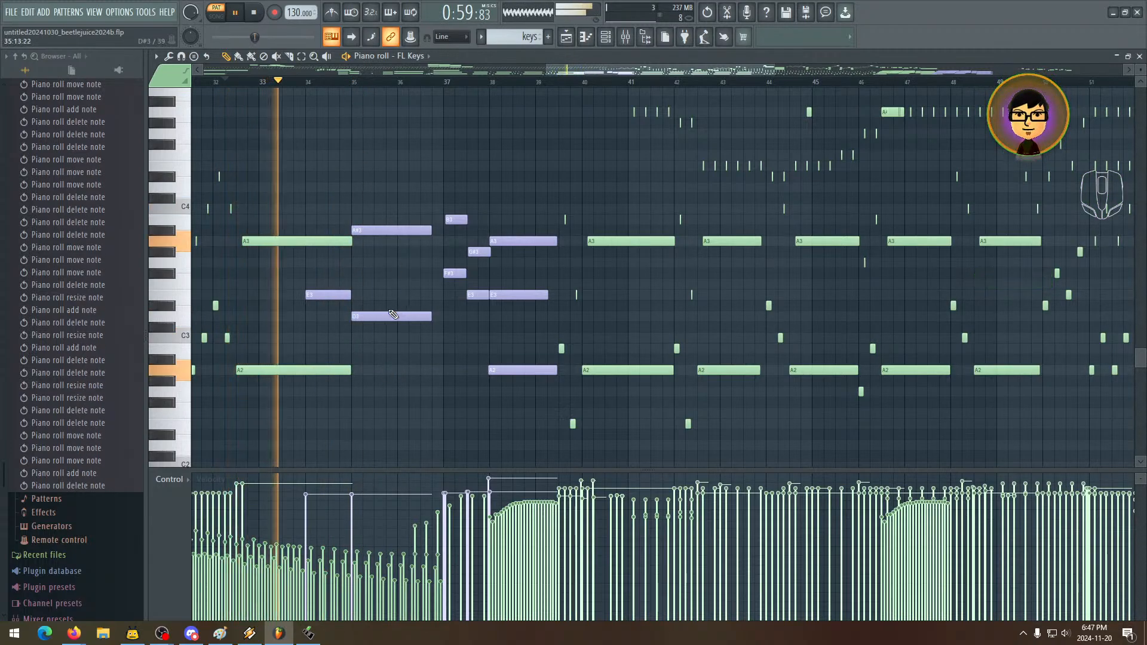
- Move the bar 34 E3 to the bar's last quarter, trim it to end at bar 35, and shorten D3 and A#3 to half a bar
drag(313, 295, 348, 294)
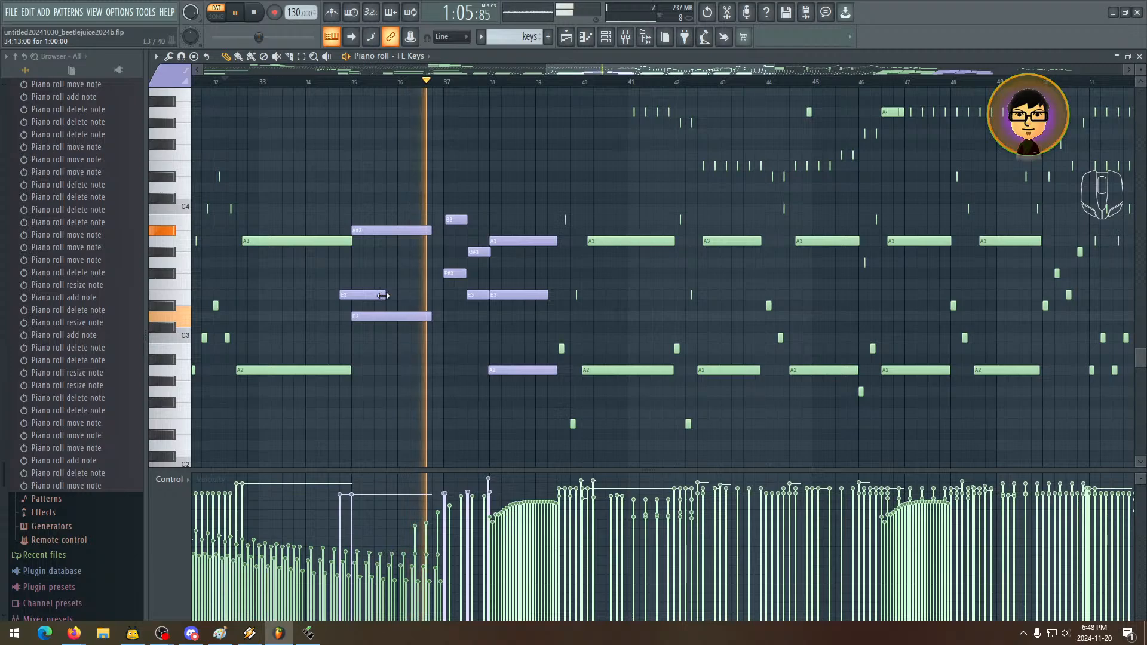
drag(384, 294, 349, 295)
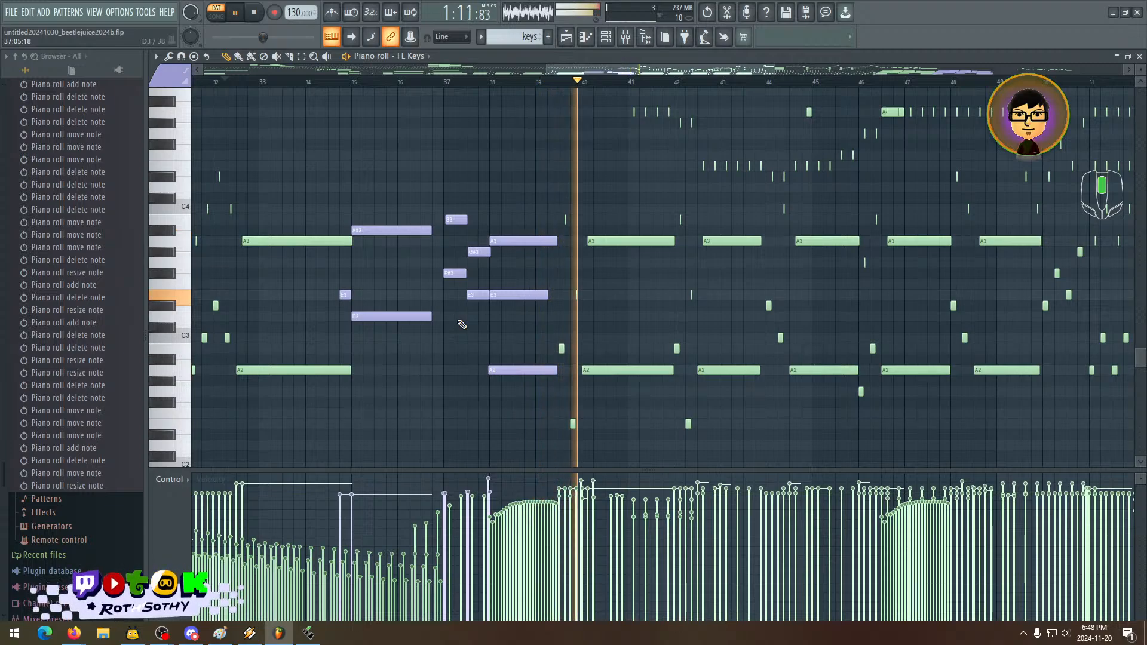
key(space)
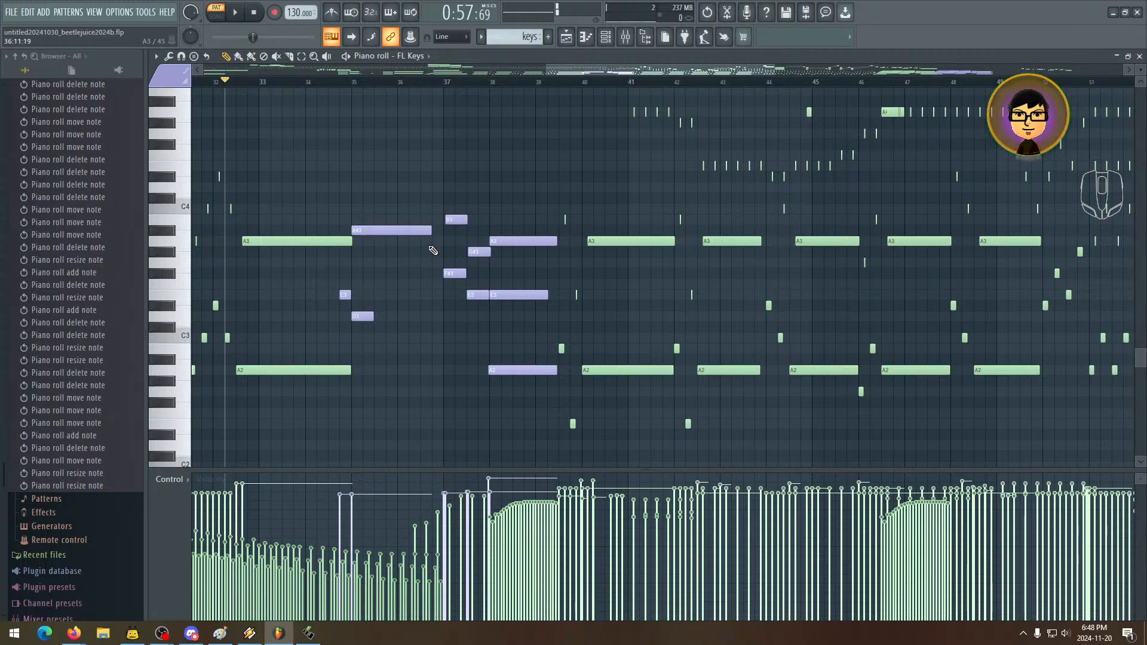
key(space)
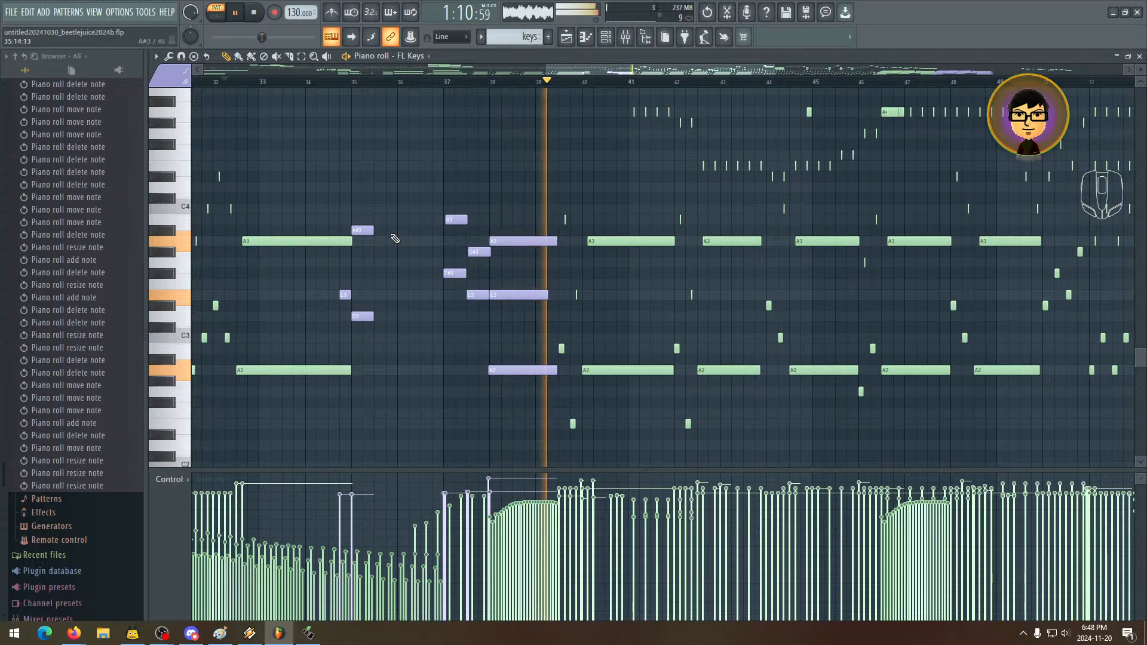
- Select the purple notes from bar 37 onward and shift them earlier so the group starts at bar 36, checking against playback
click(301, 56)
drag(432, 182, 508, 375)
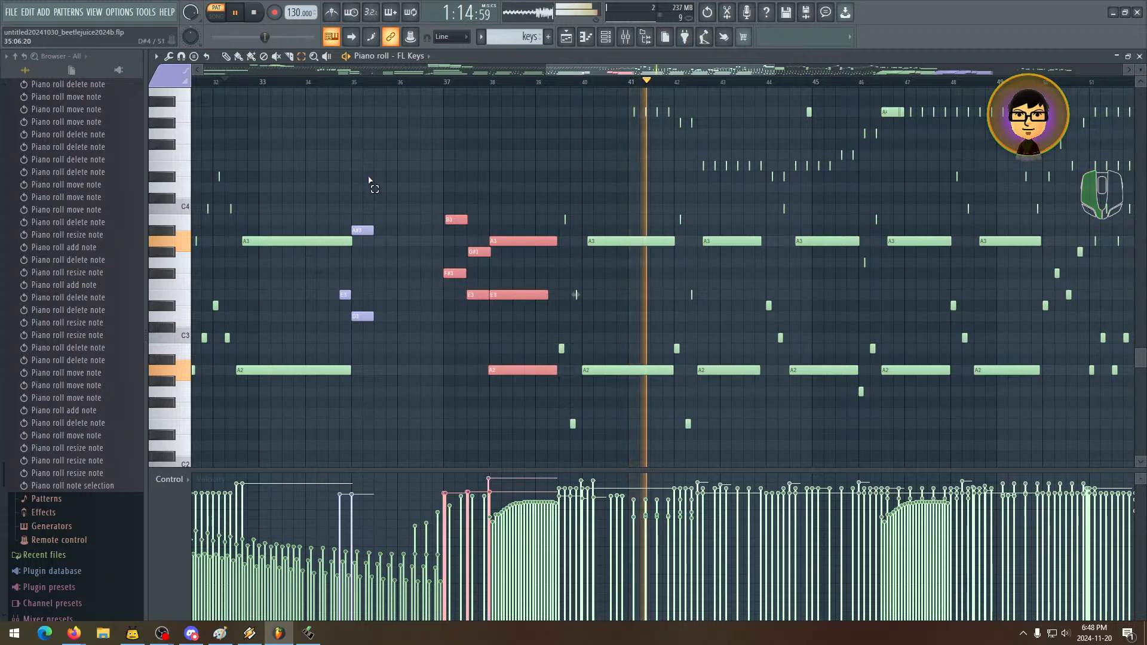
key(space)
key(space)
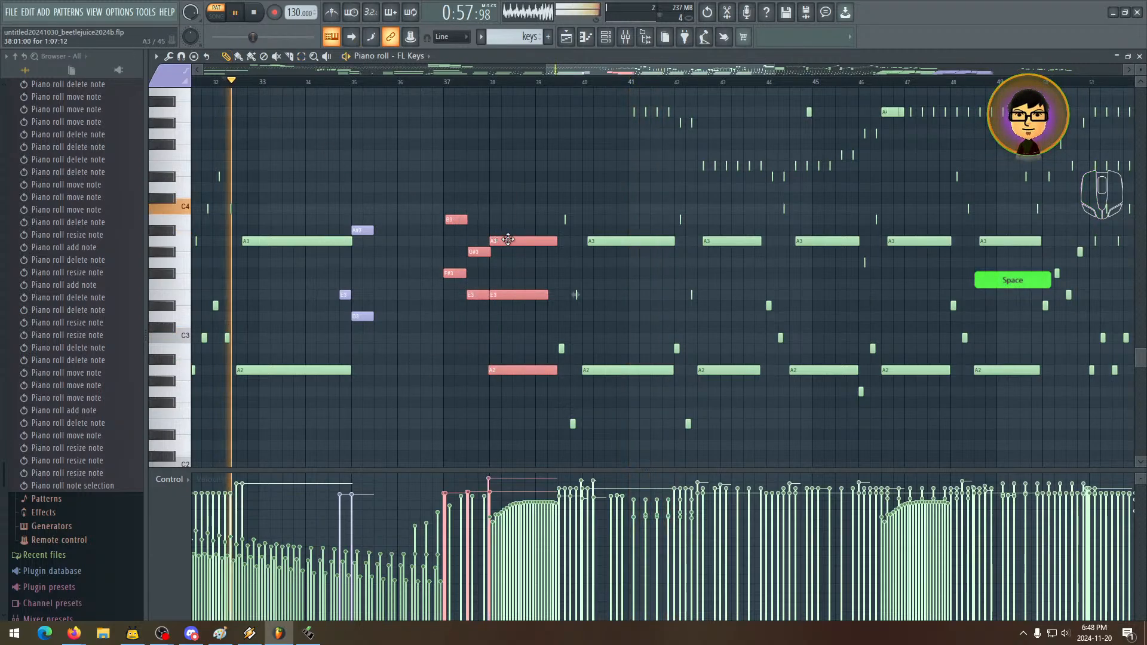
drag(508, 240, 439, 239)
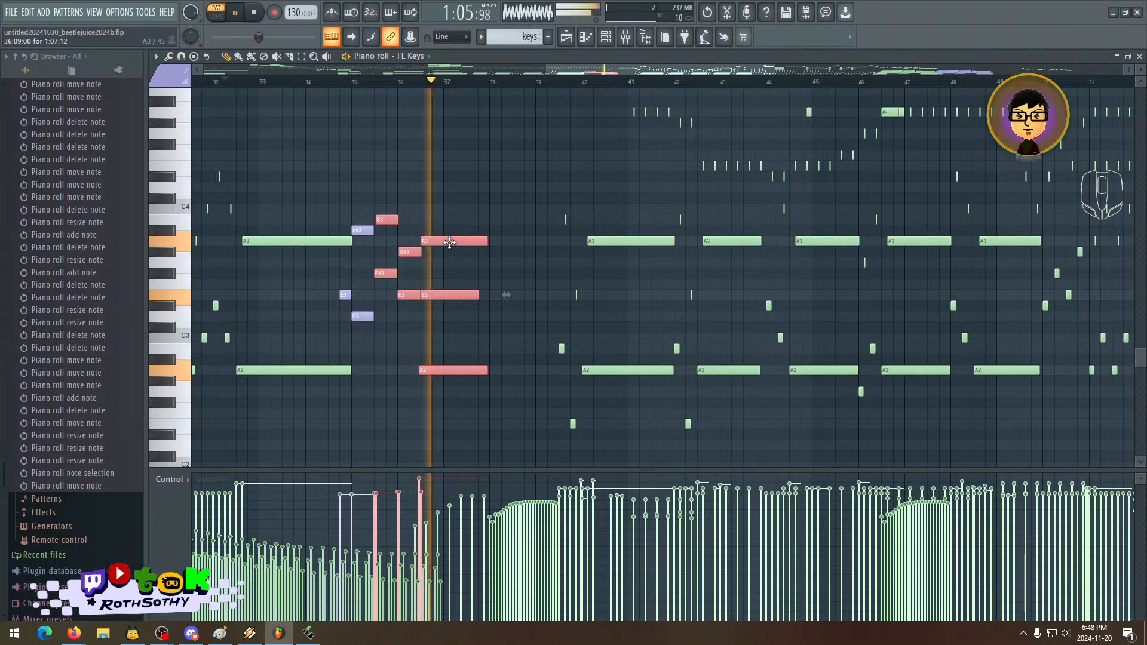
key(space)
drag(449, 241, 478, 242)
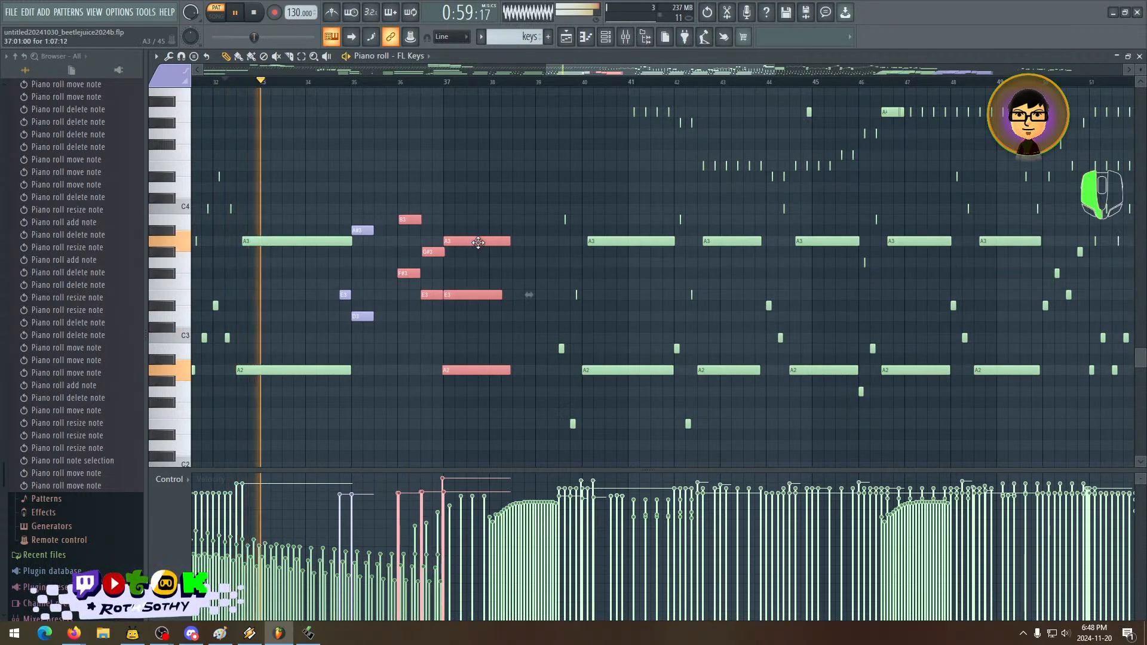
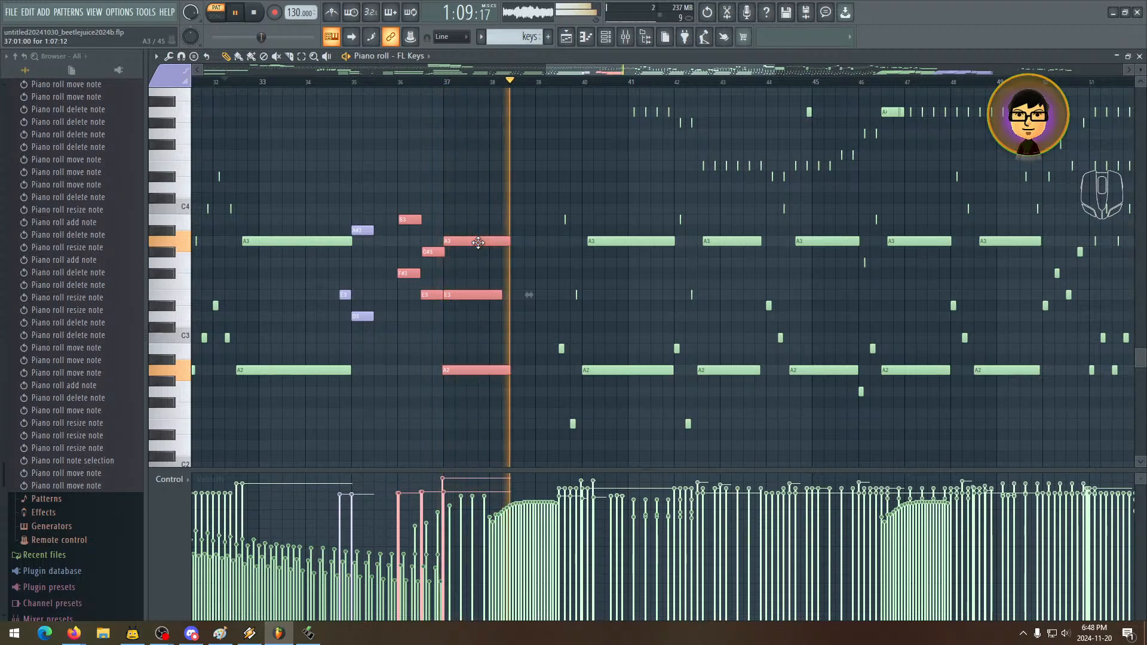
- Revert the edit history to the note resize preceding the bar 36 E3 and C3 deletions, and play the passage
key(ctrl+z)
key(ctrl+z)
key(ctrl+z)
key(ctrl+z)
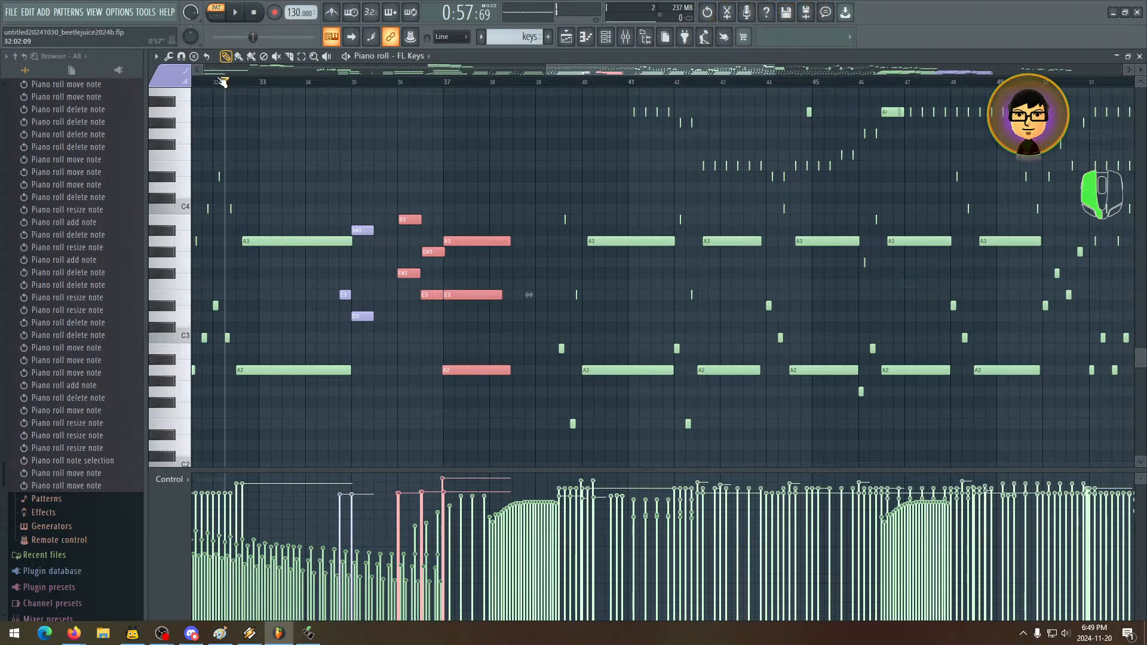
click(32, 464)
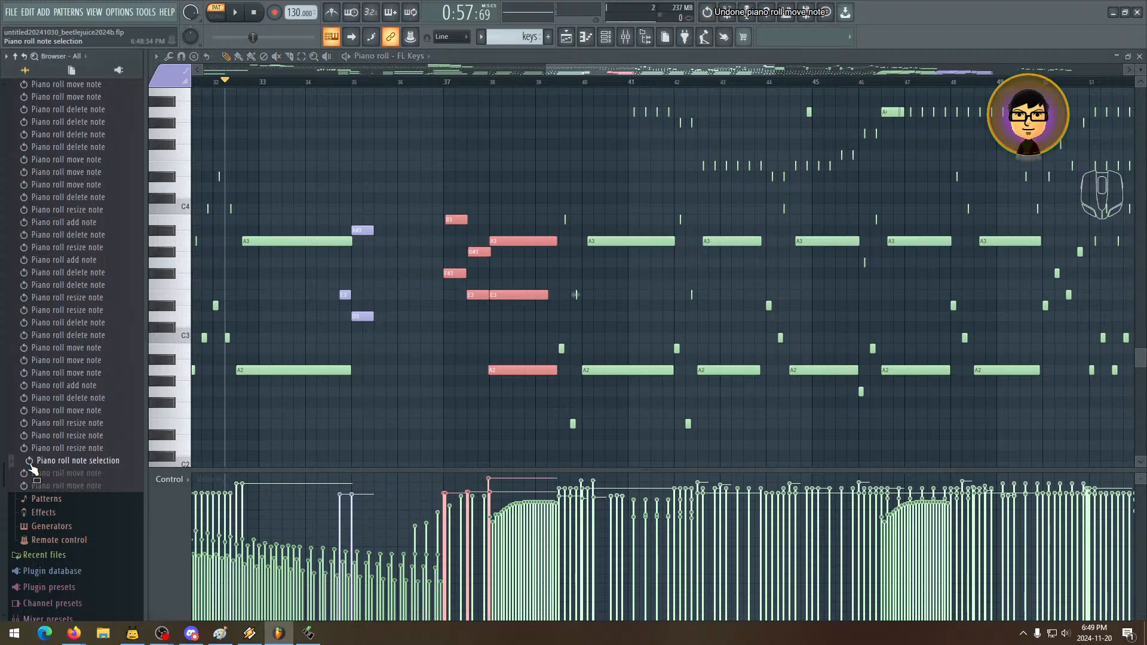
click(55, 449)
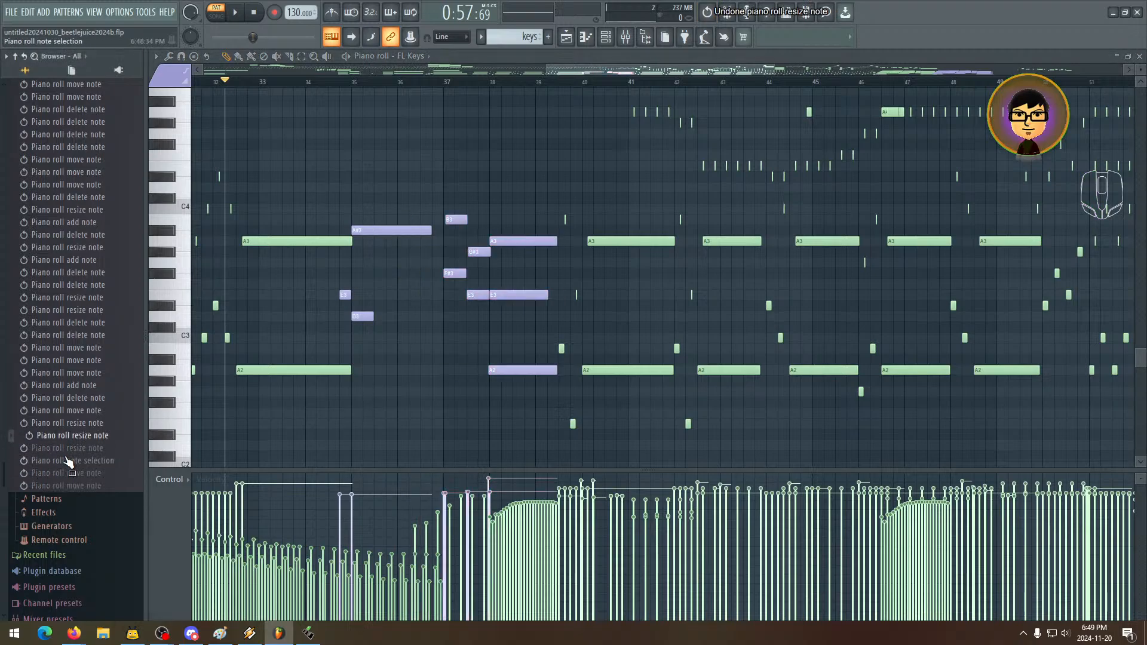
click(69, 471)
click(74, 398)
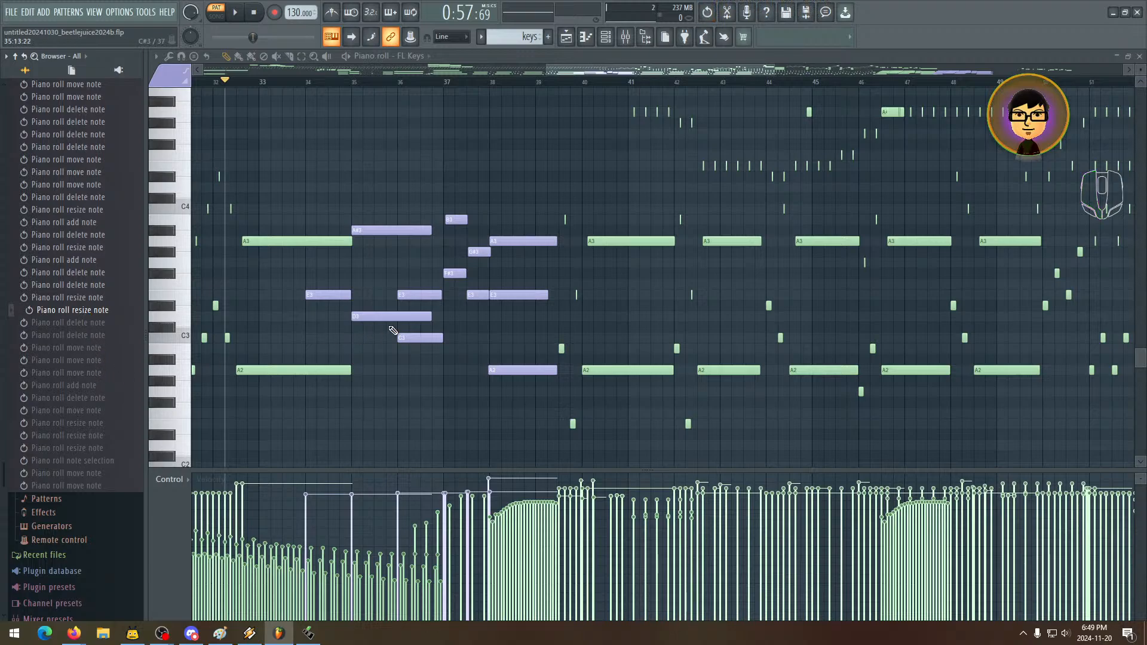
key(space)
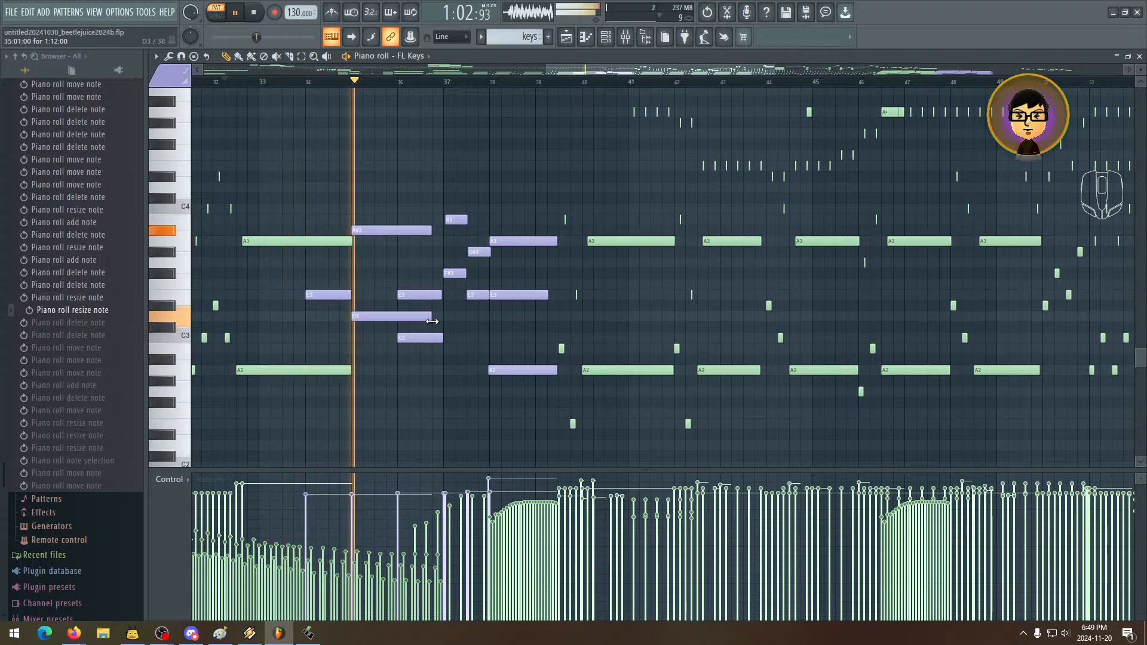
- Shorten the bar 34 E3 to half a bar and place it to end at bar 35
mouse_move(348, 299)
mouse_down()
mouse_move(331, 304)
mouse_move(343, 304)
mouse_move(339, 294)
mouse_up()
right_click(347, 306)
click(316, 293)
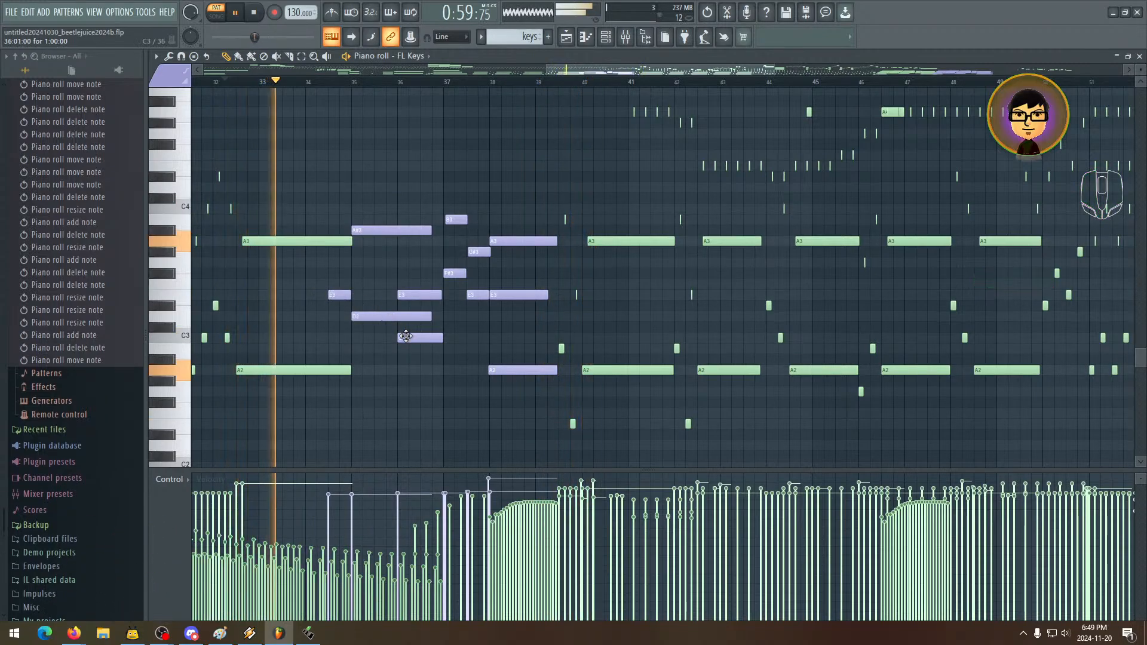
- Lower the bar 36 C3 to A2, and trim the bar 35 D3 and A#3 to one bar each
drag(405, 336, 407, 368)
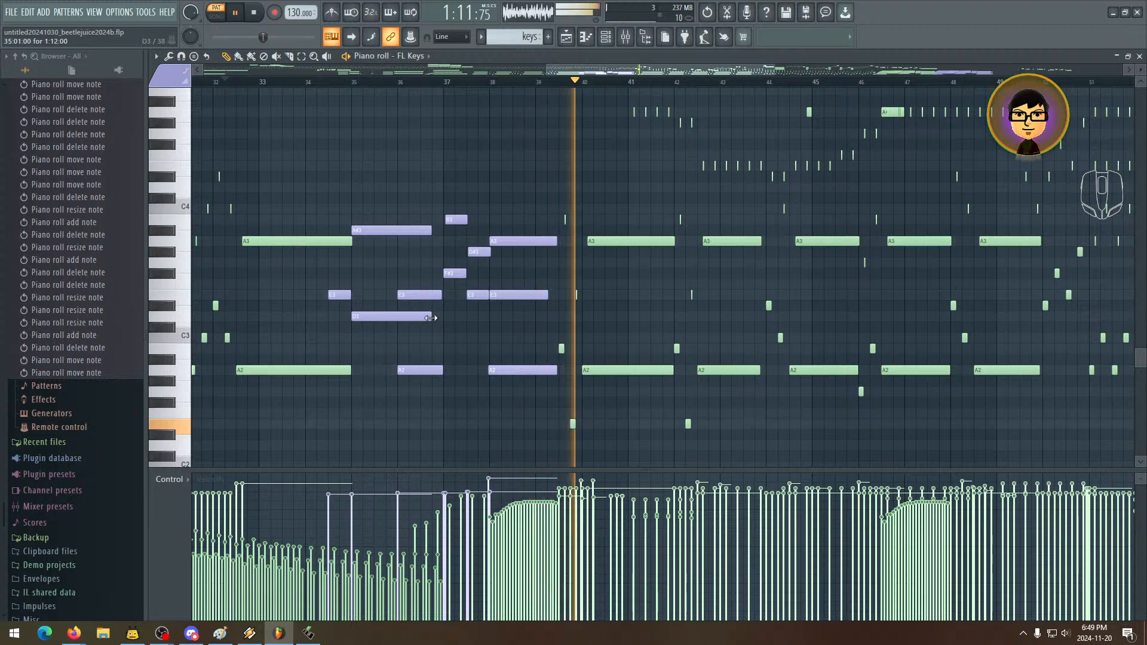
drag(431, 318, 398, 317)
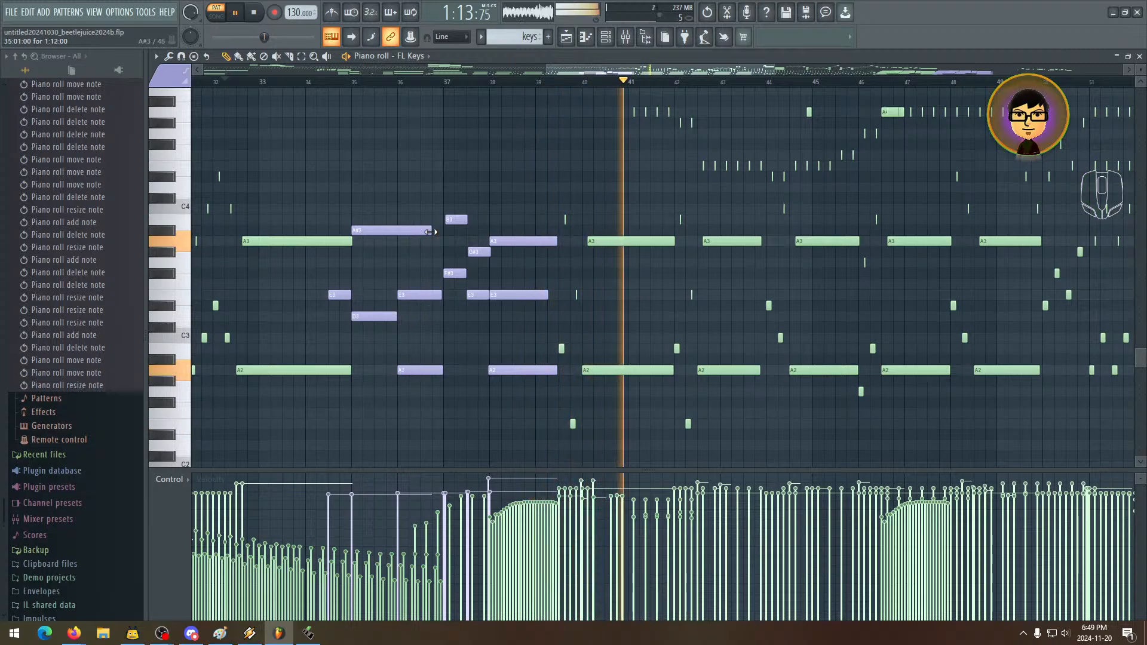
drag(431, 232, 398, 231)
key(space)
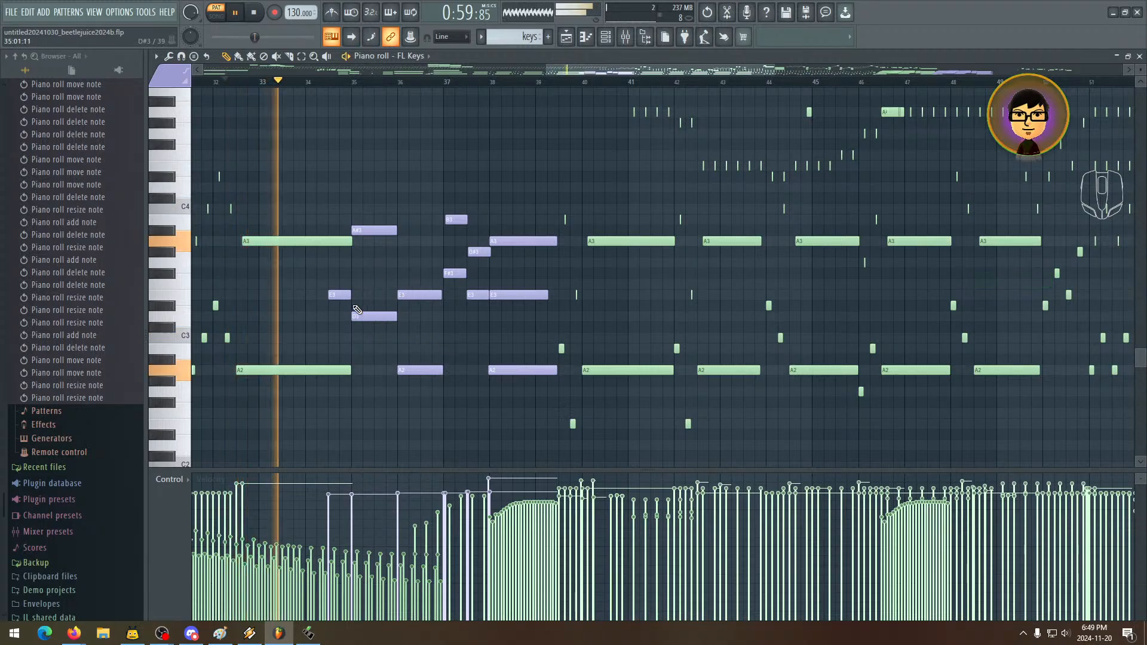
- Move the bar 34 E3 to 34:13:00 and trim it to a quarter bar ending at bar 35
drag(347, 296, 358, 297)
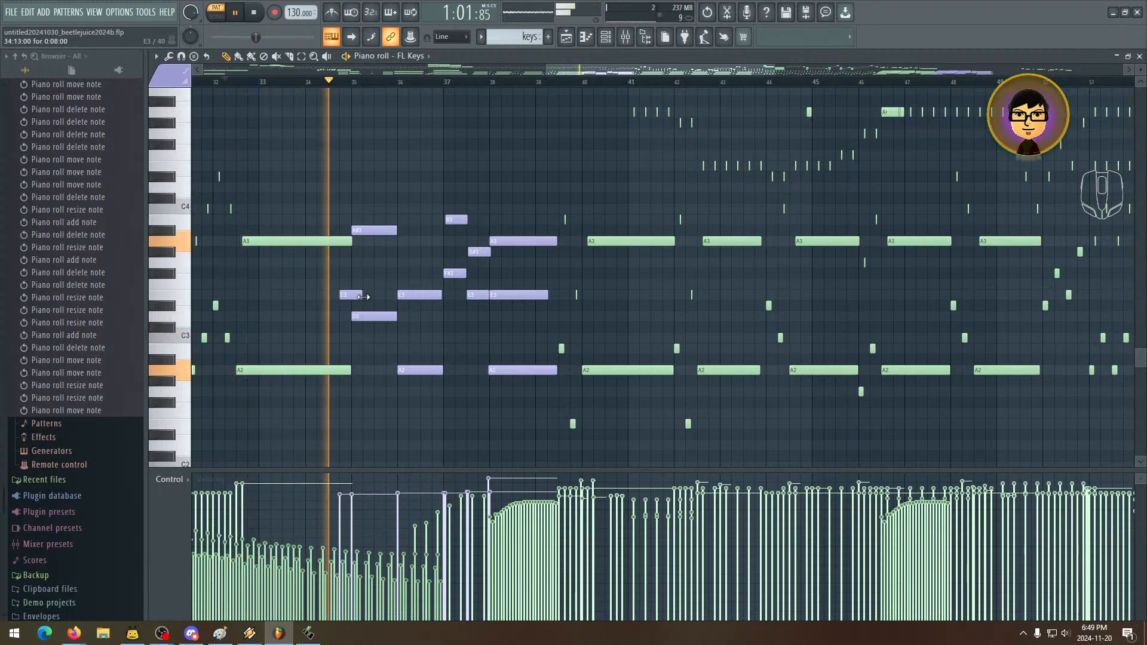
click(363, 297)
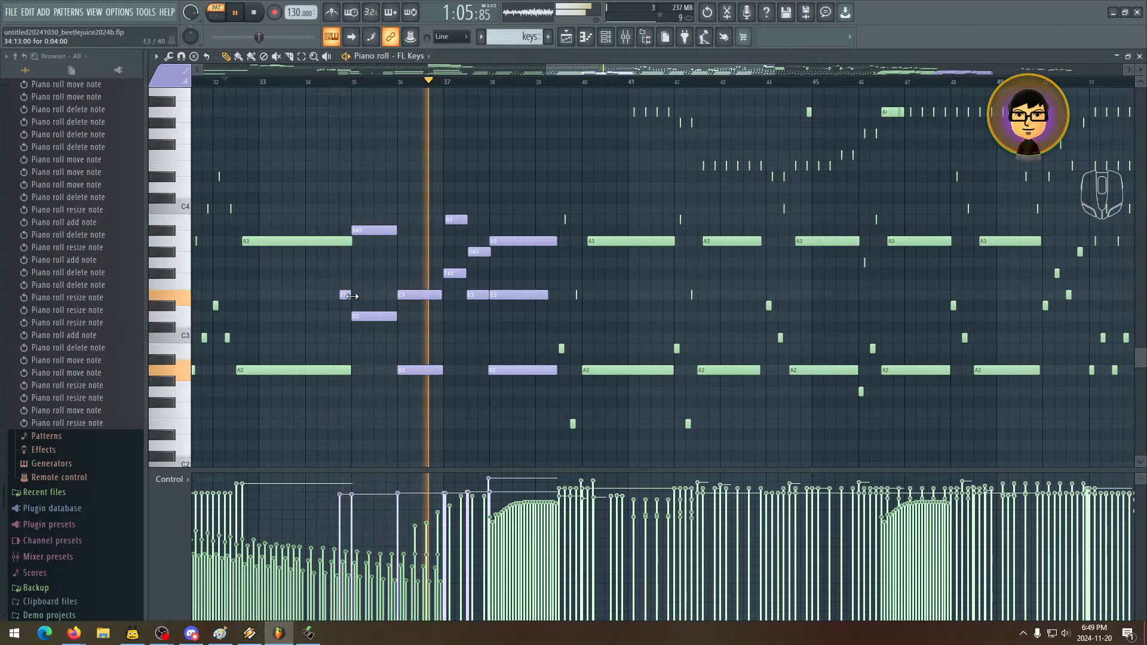
click(351, 296)
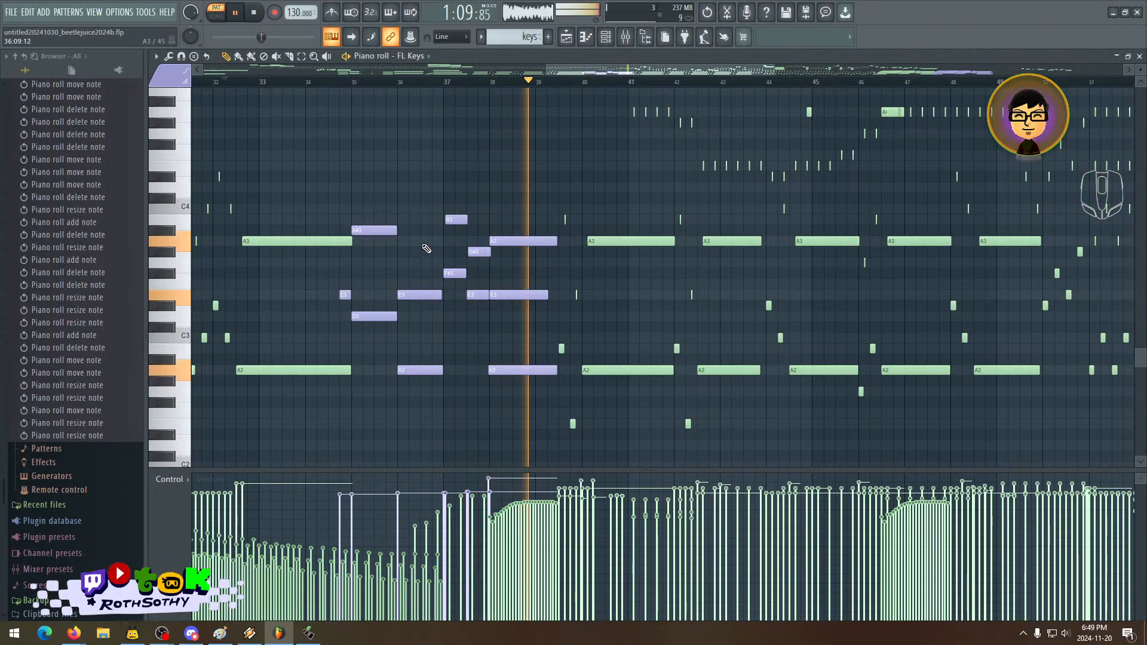
- Add a one-bar A3 note at the start of bar 36 and play the passage
key(space)
click(377, 232)
click(398, 242)
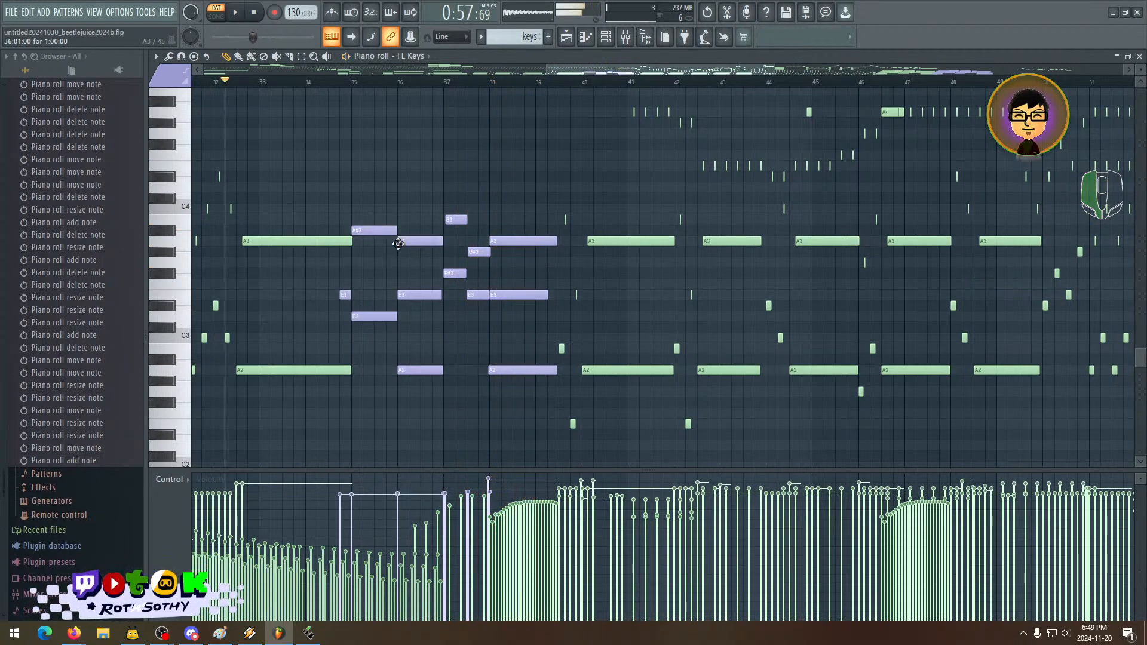
key(space)
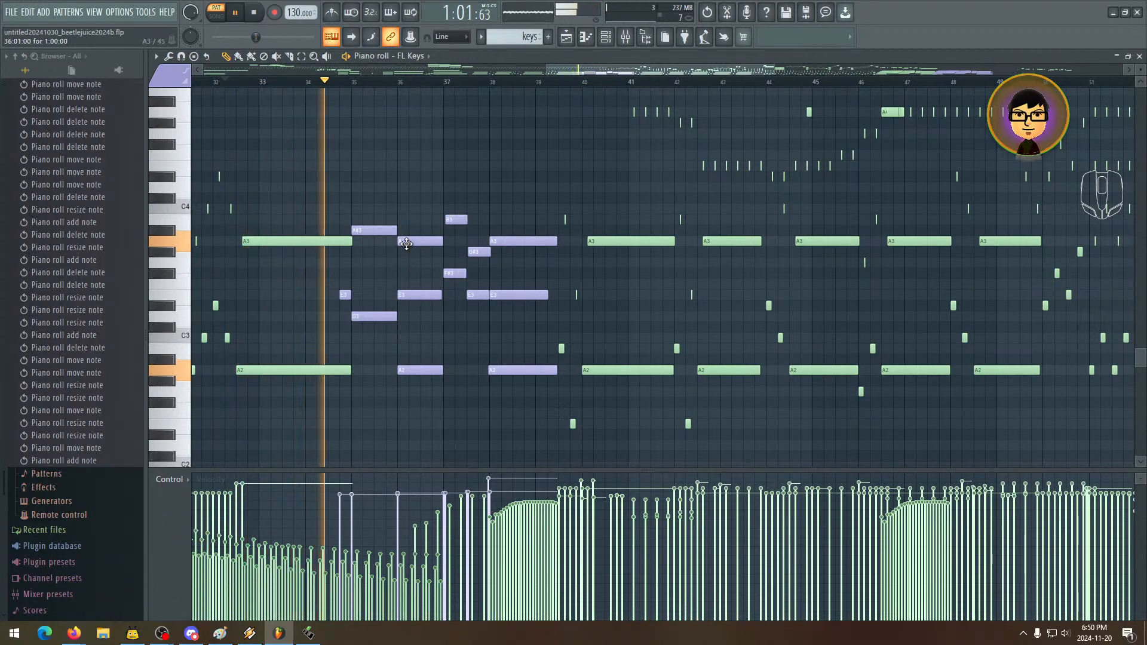
- Try delaying the bar 36 A3 and E3 by a quarter bar each during playback, moving each back to the bar's start
drag(402, 241, 415, 243)
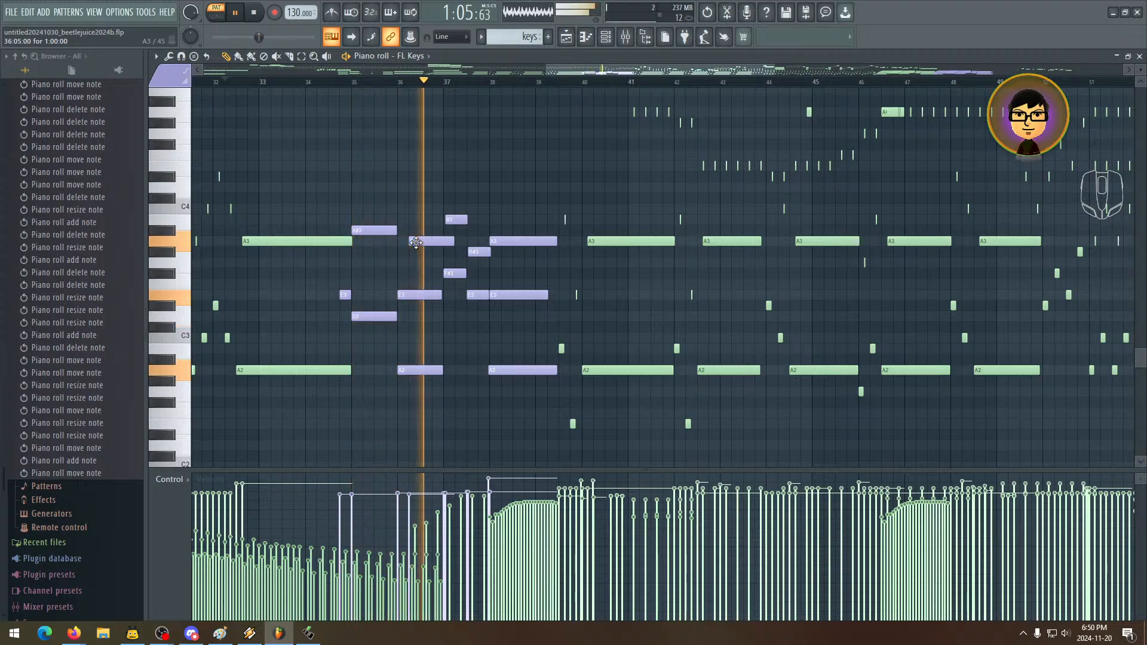
drag(417, 242, 408, 241)
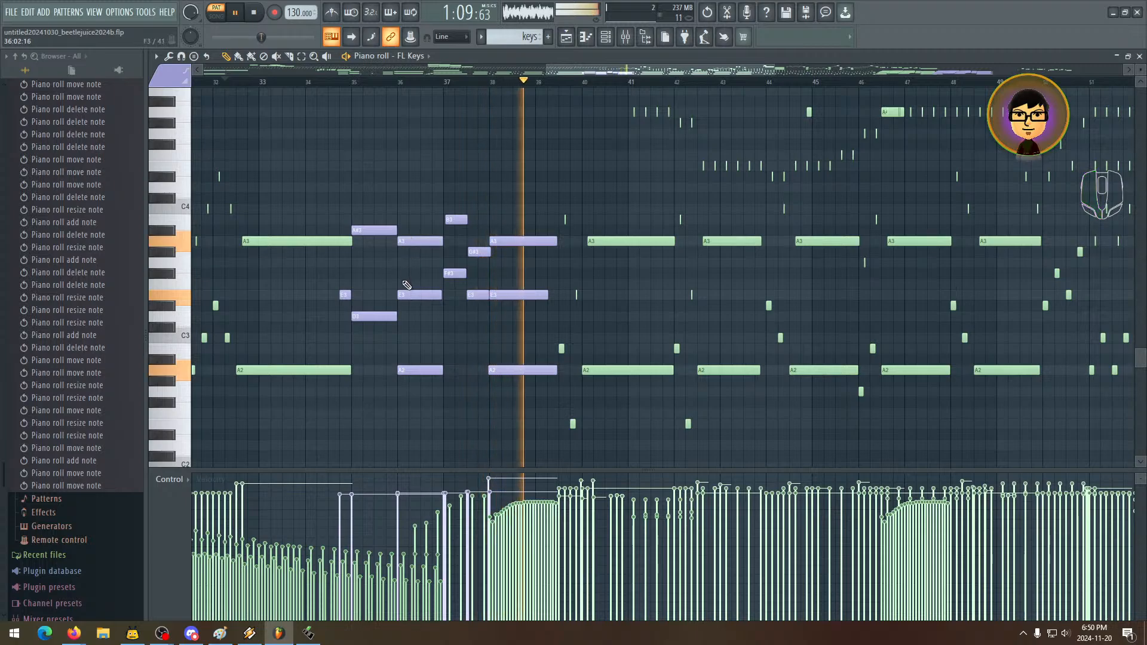
drag(405, 295, 417, 295)
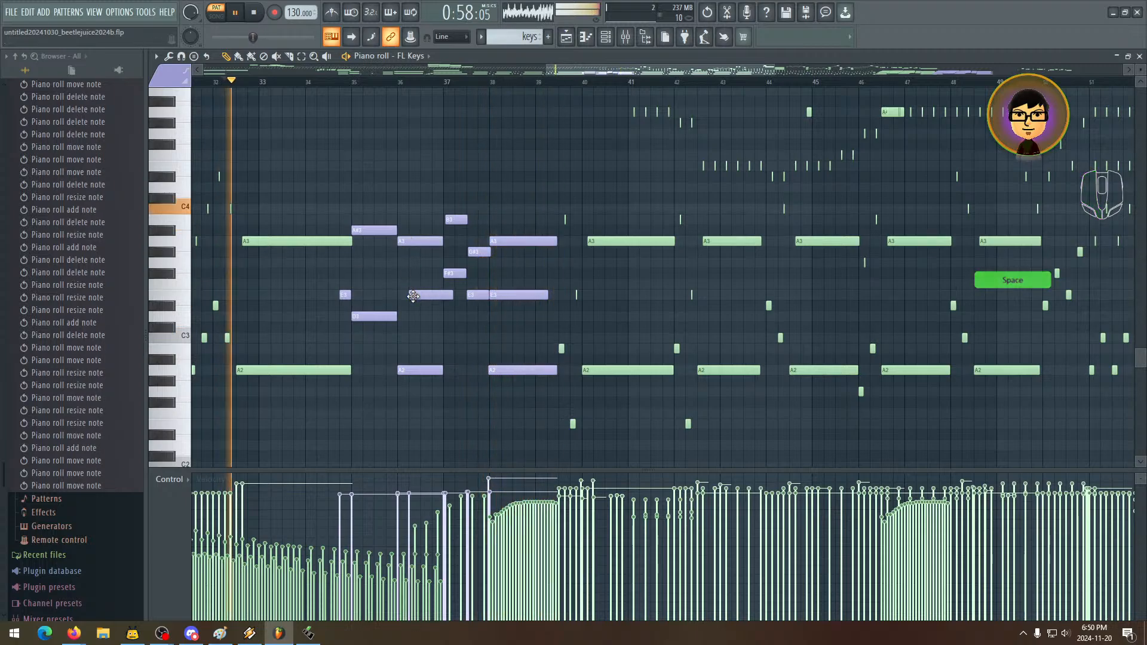
click(353, 83)
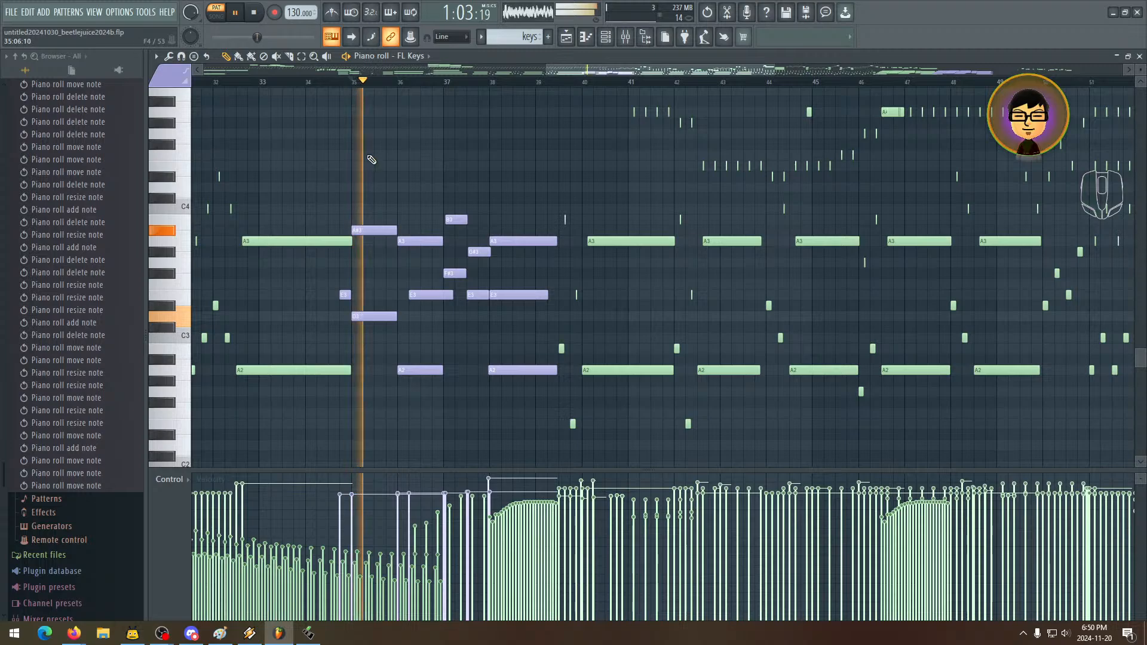
click(428, 299)
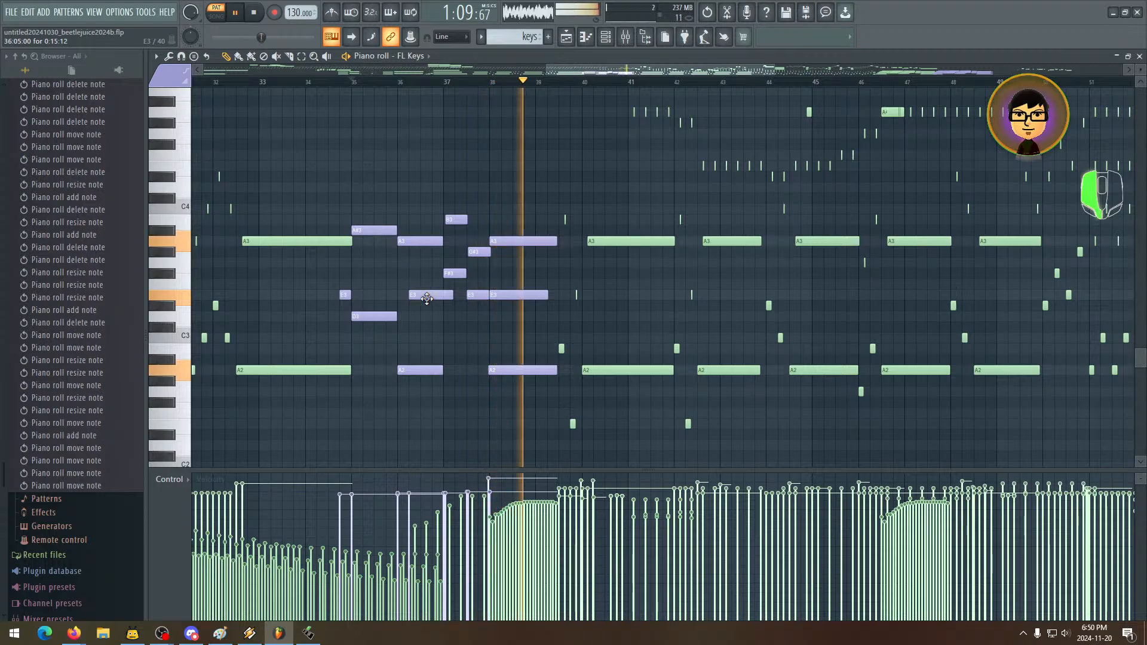
drag(423, 299, 411, 299)
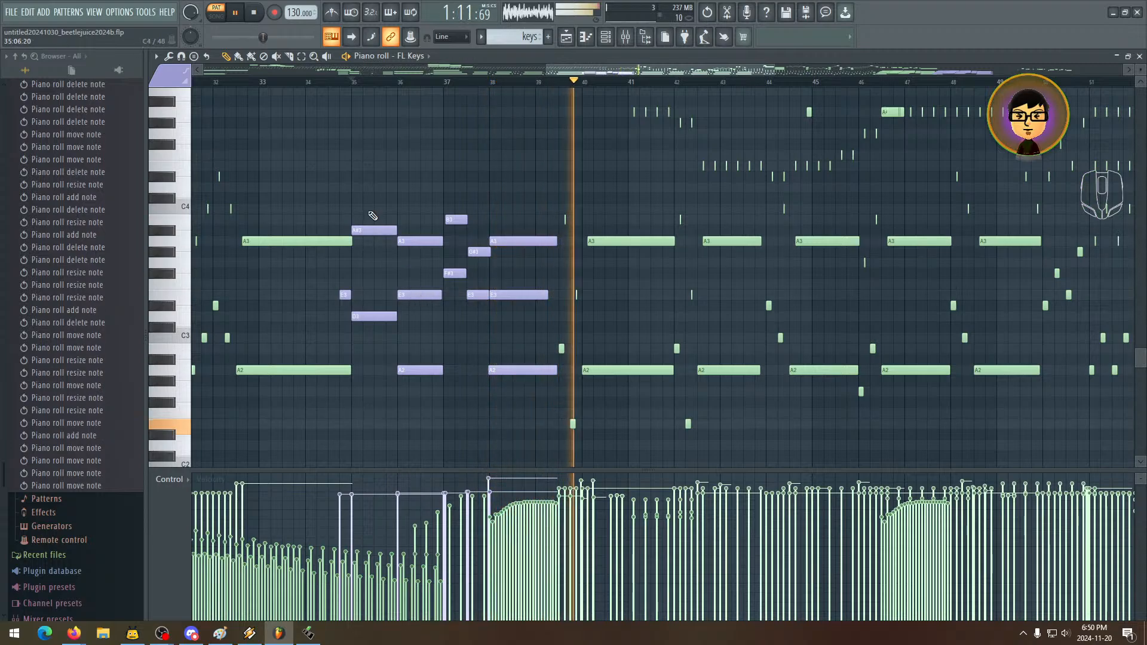
click(238, 84)
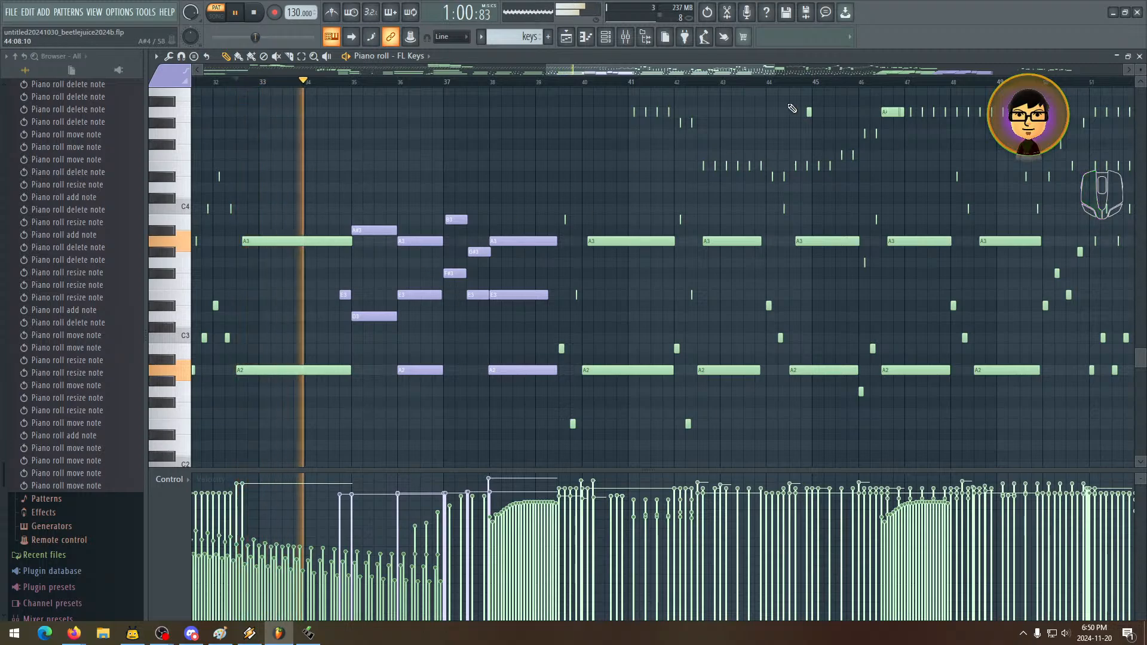
- Delete the bar 36 A2 note and replay the passage to check the remaining chord
drag(774, 72, 638, 72)
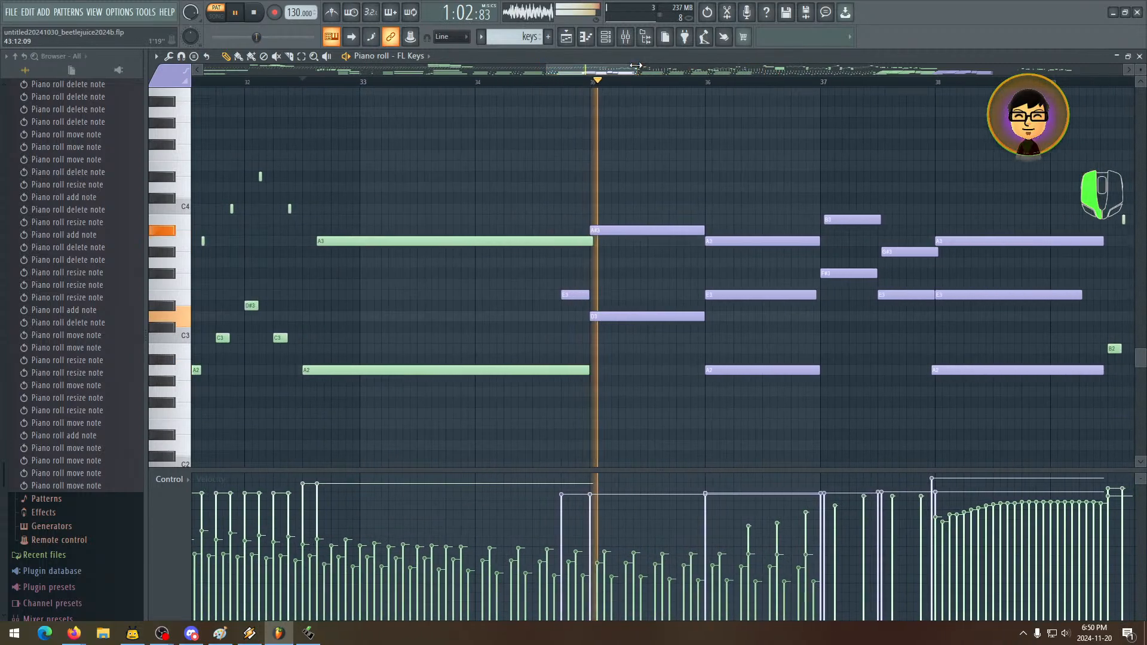
drag(696, 177, 573, 164)
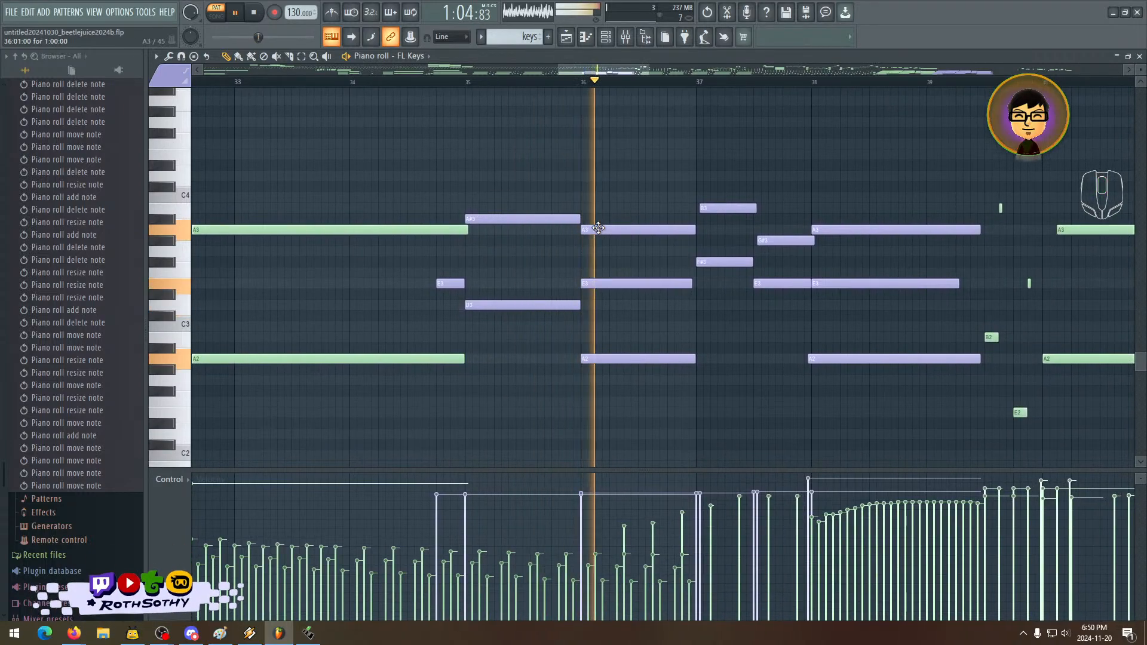
drag(622, 229, 656, 223)
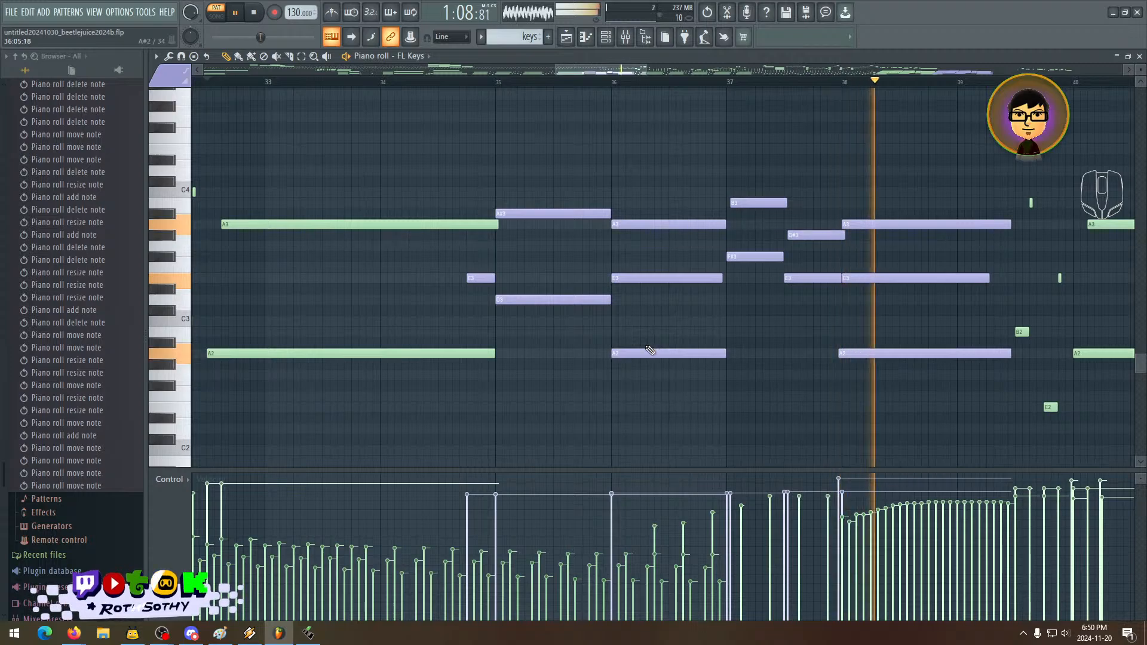
click(464, 81)
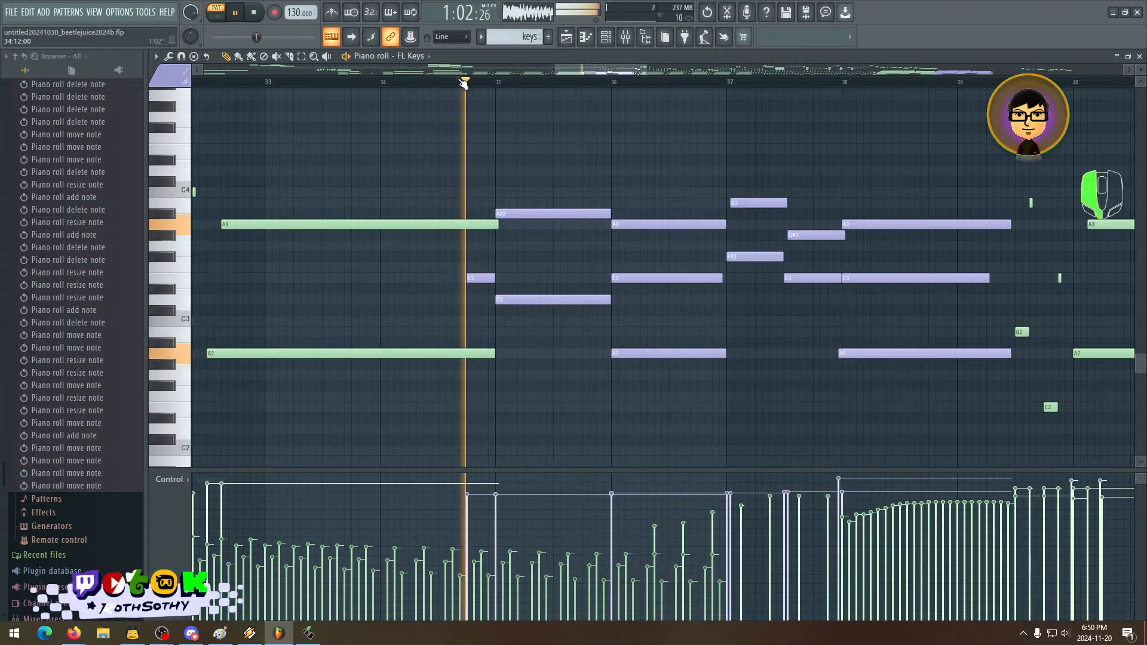
right_click(653, 353)
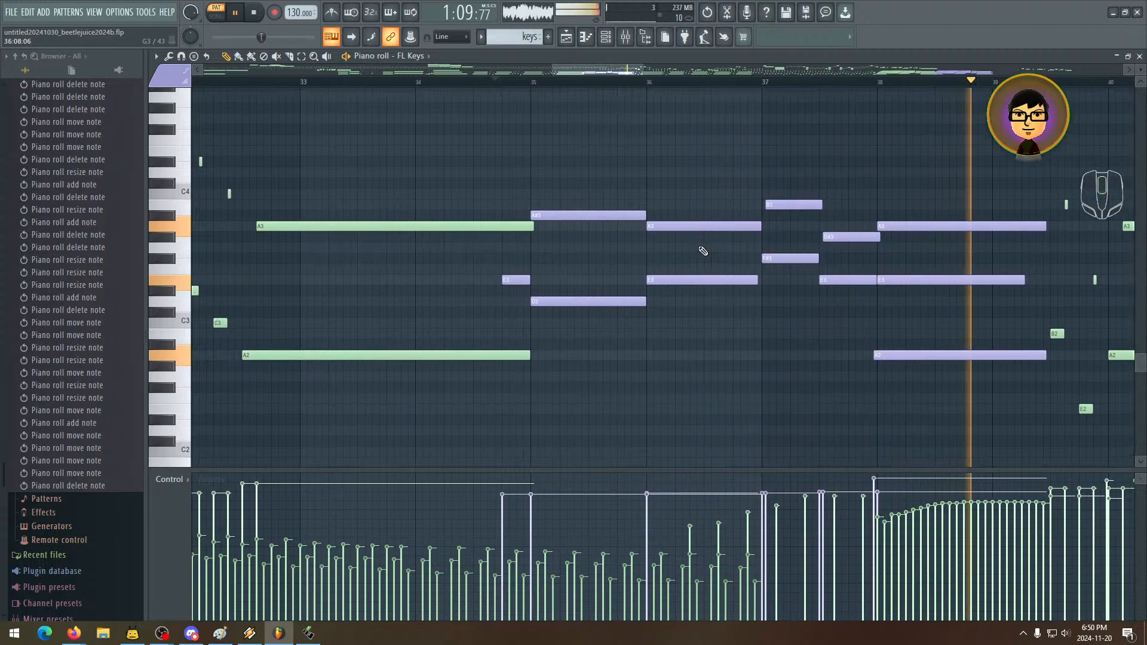
key(space)
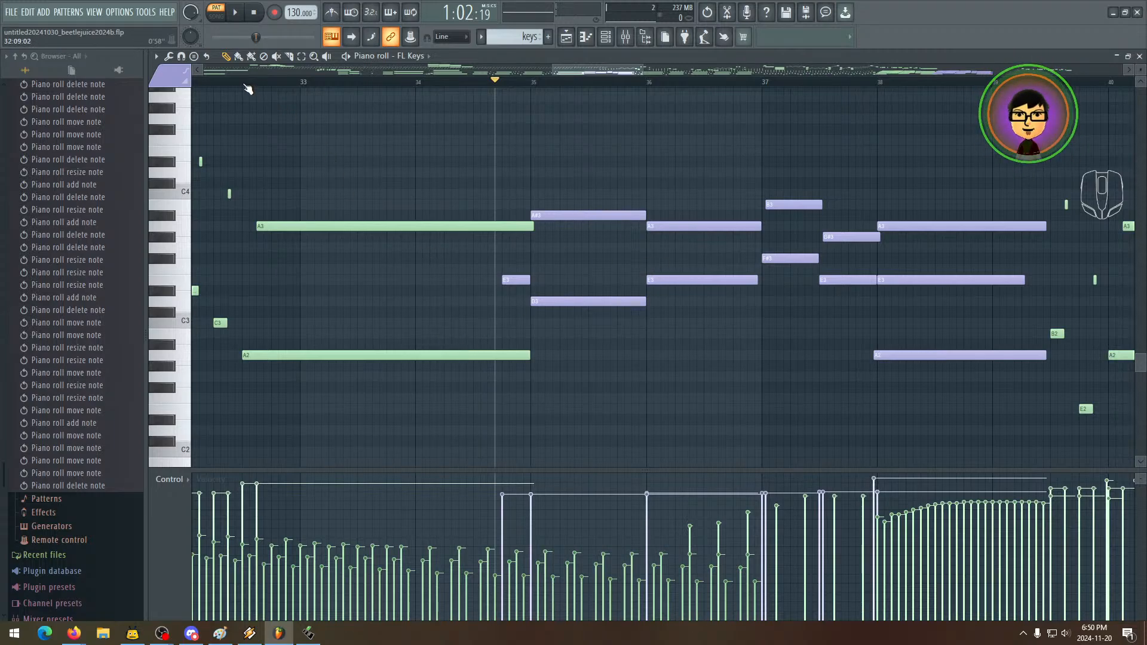
key(space)
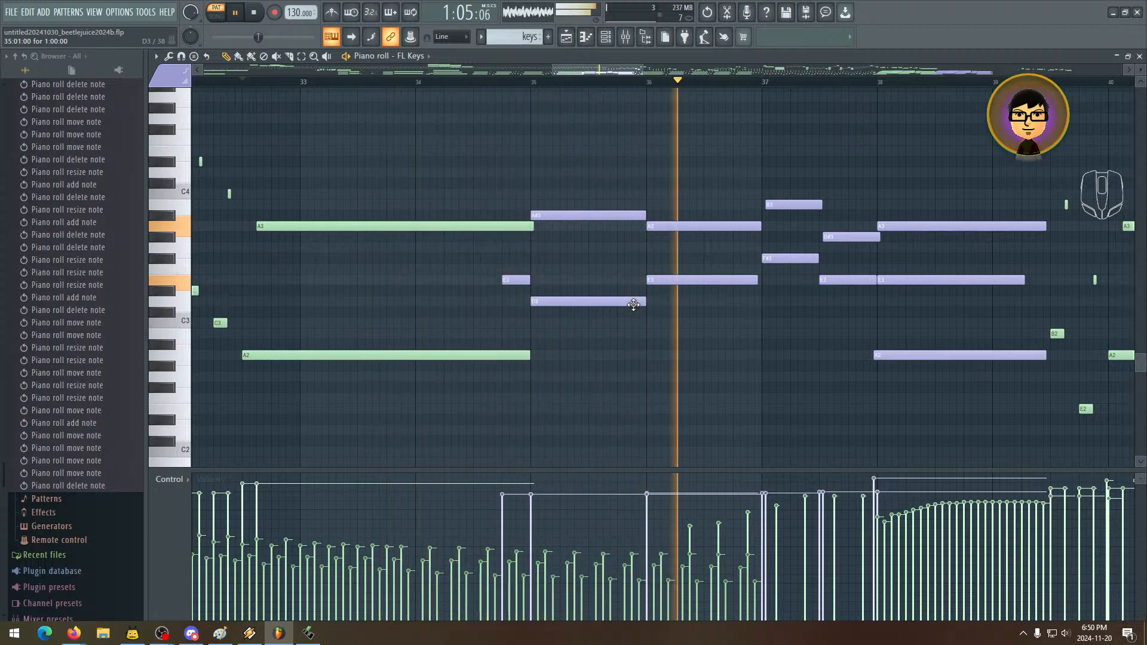
key(space)
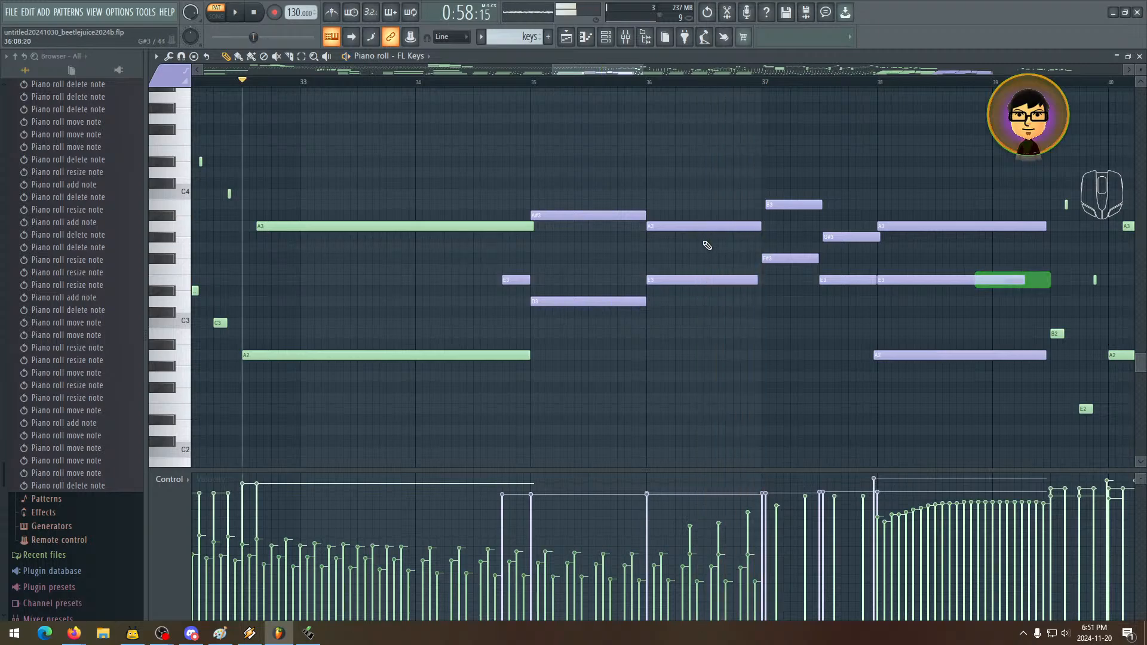
- Delete the remaining A3 and E3 notes from bar 36 and play the passage
scroll(695, 209, up, 2)
right_click(676, 244)
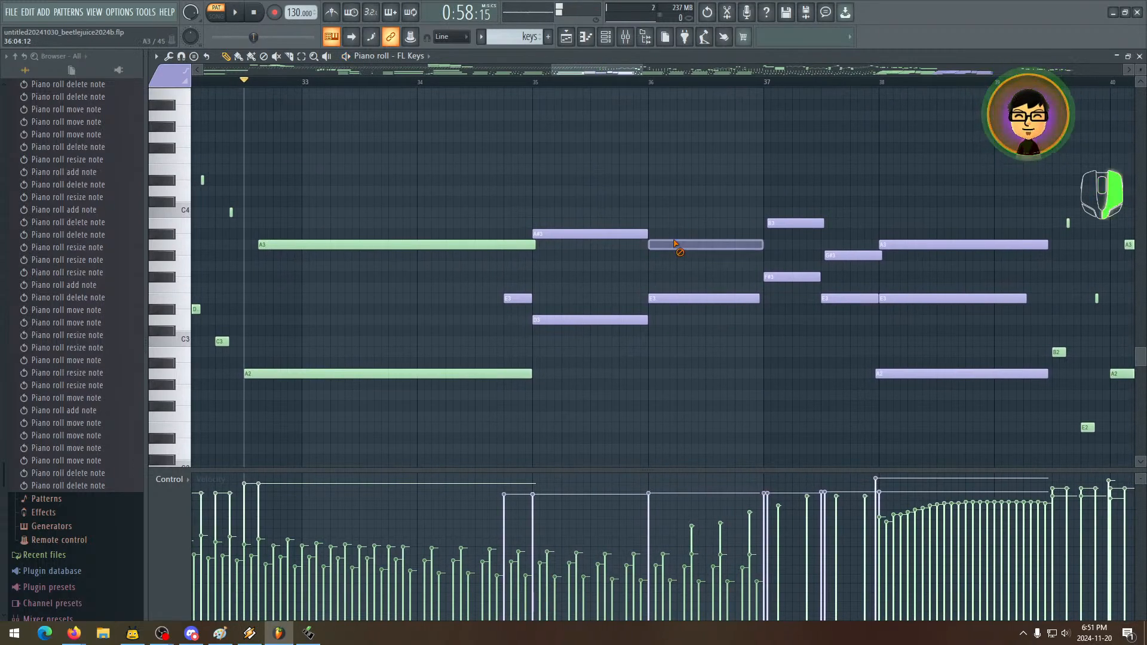
middle_click(668, 282)
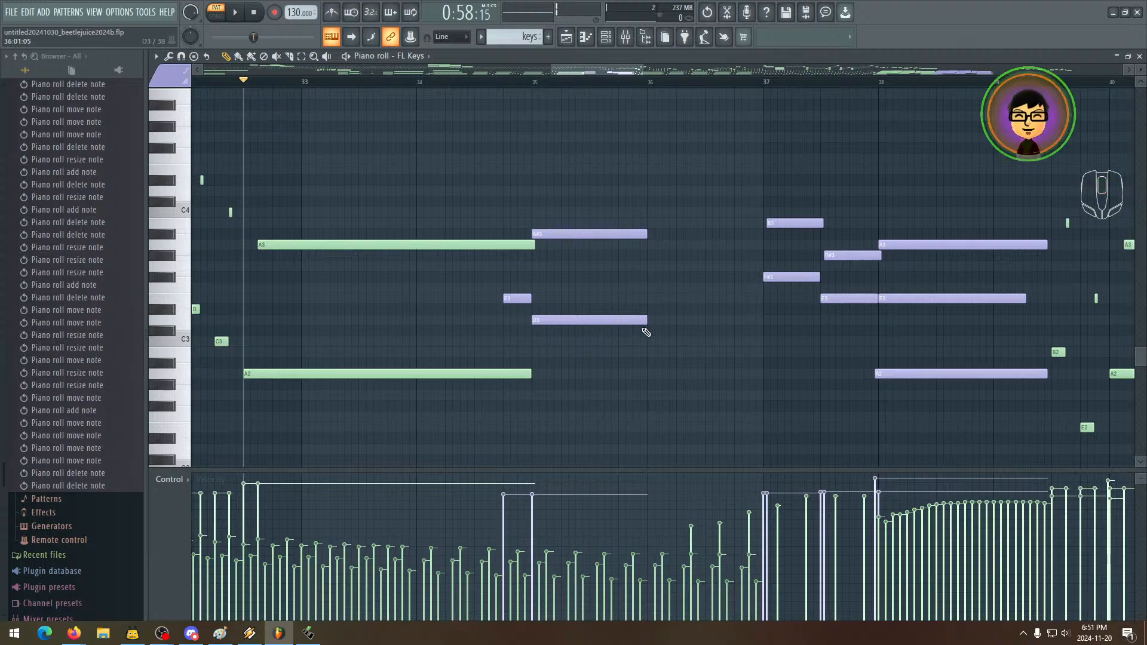
drag(601, 281, 617, 303)
key(space)
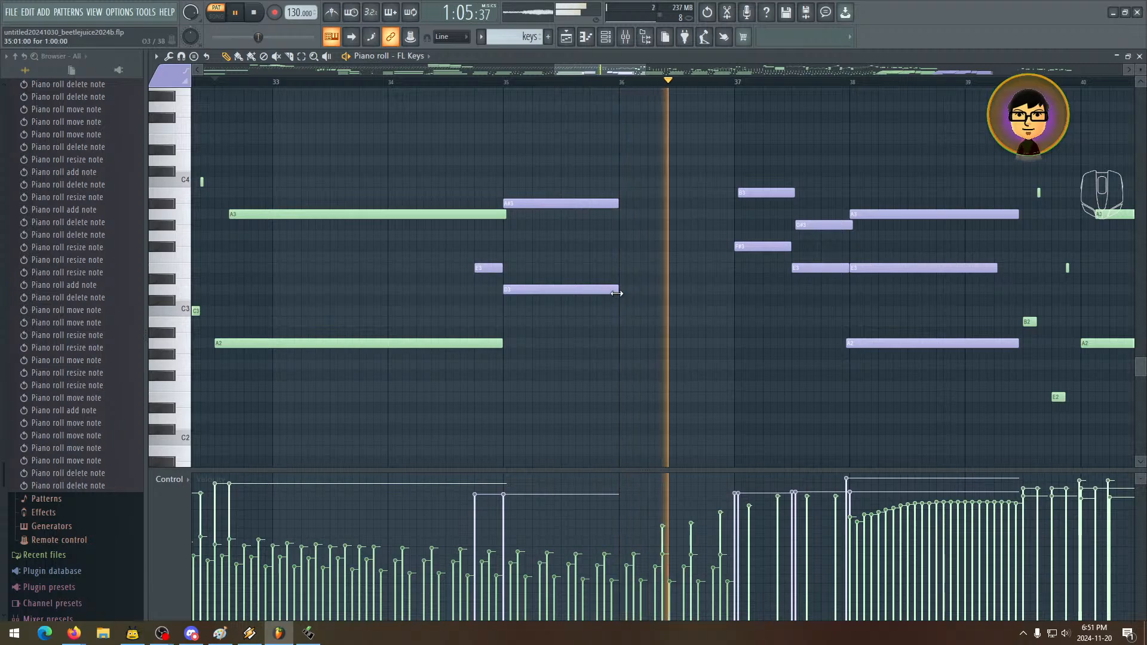
- Extend the bar 35 D3 and A#3 notes to the start of bar 37 and replay the passage through bar 39
drag(617, 293, 721, 289)
drag(617, 203, 738, 220)
key(space)
key(space)
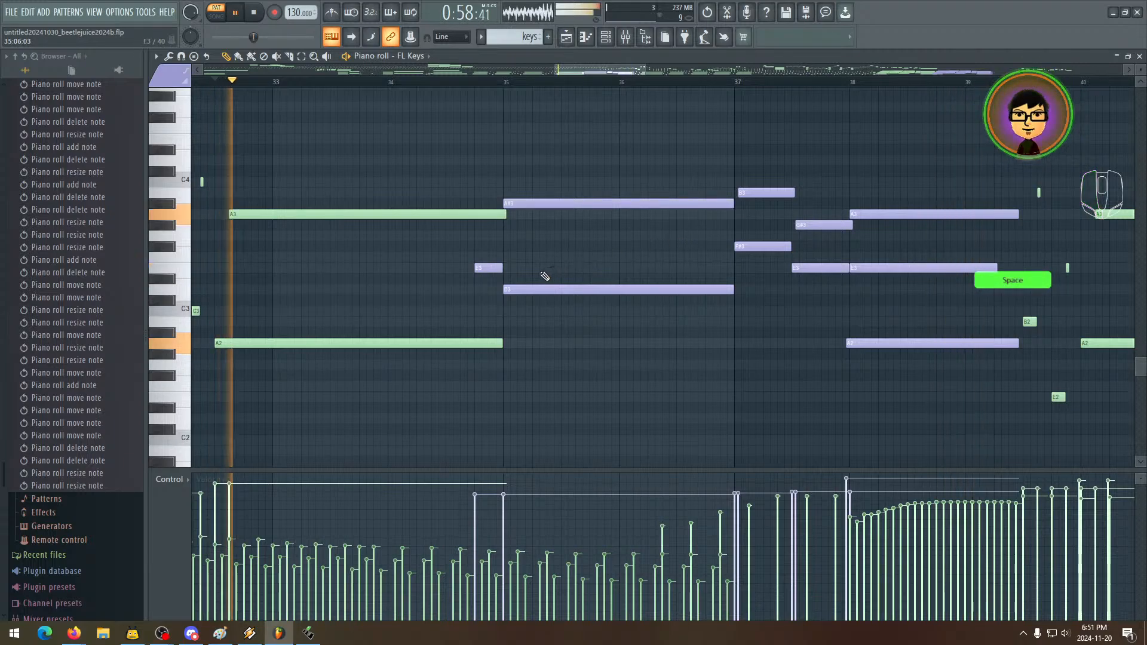
mouse_move(637, 327)
mouse_down()
mouse_move(624, 325)
mouse_move(652, 327)
mouse_up()
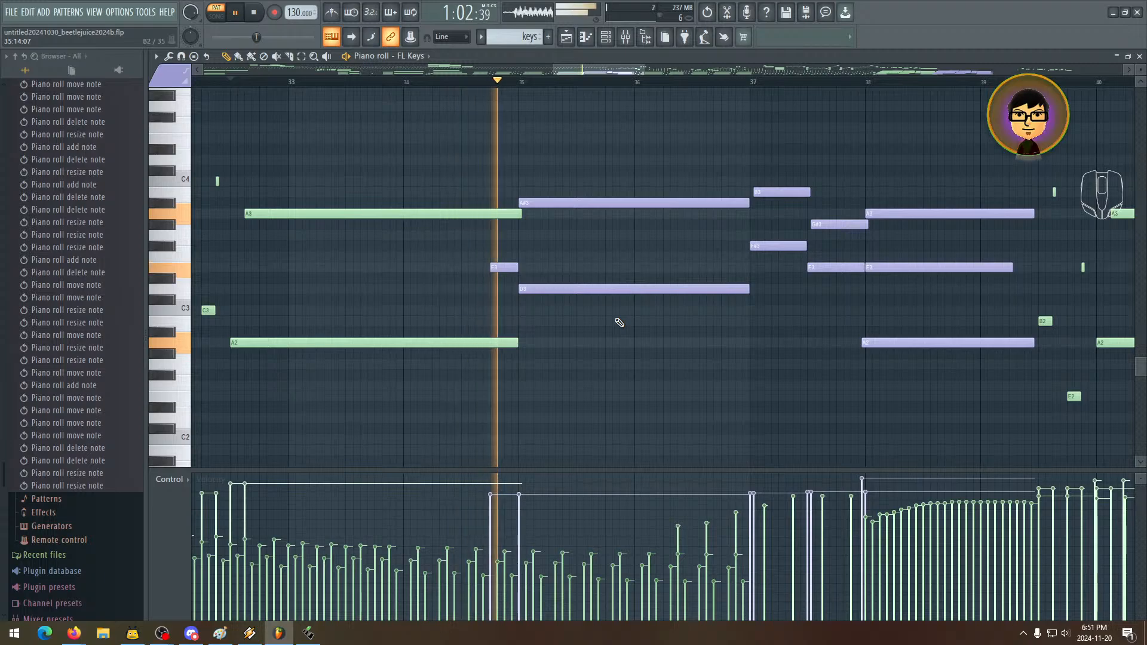
drag(693, 314, 468, 328)
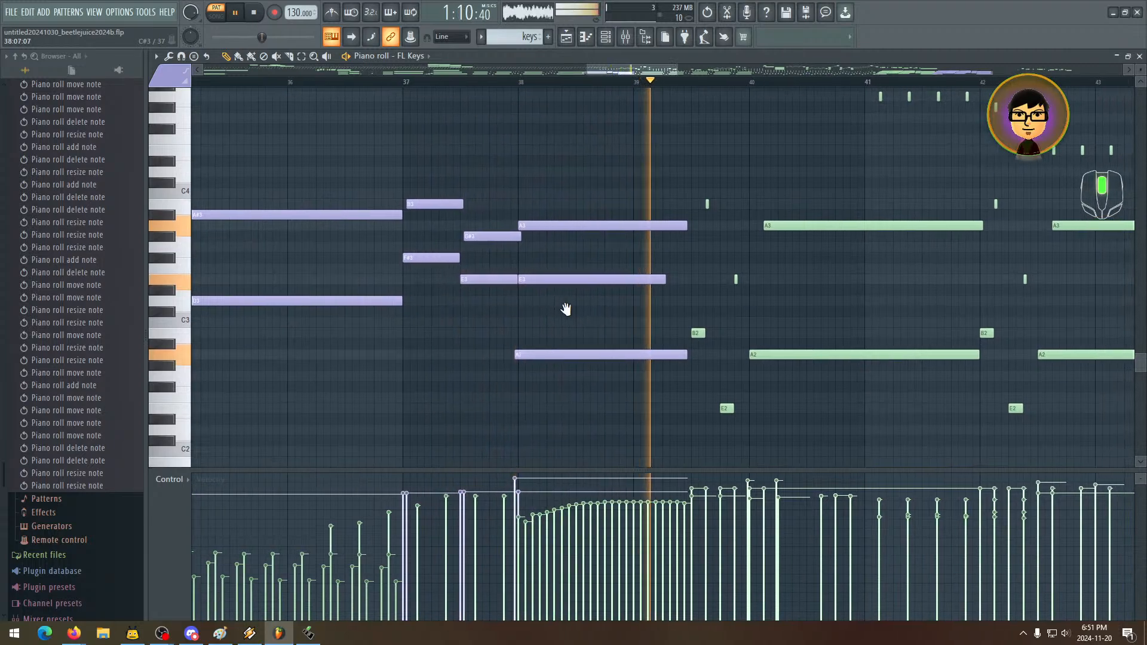
key(space)
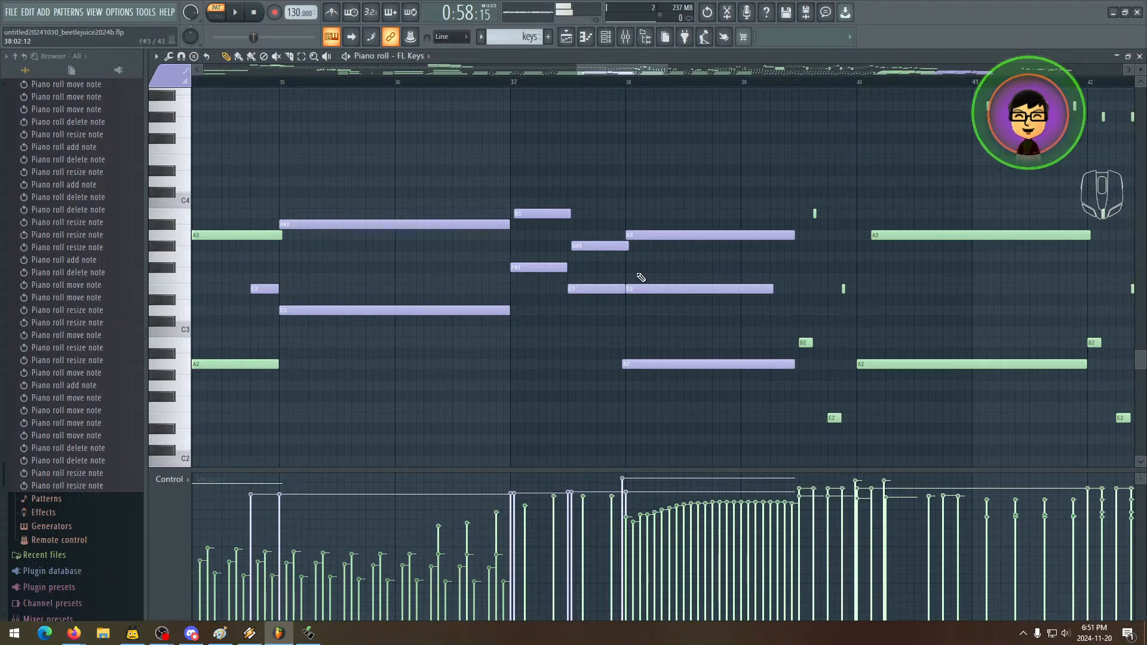
- Trim the D3 and A#3 to the middle of bar 36, and shift all purple notes from bar 37 onward half a bar earlier
drag(506, 226, 507, 225)
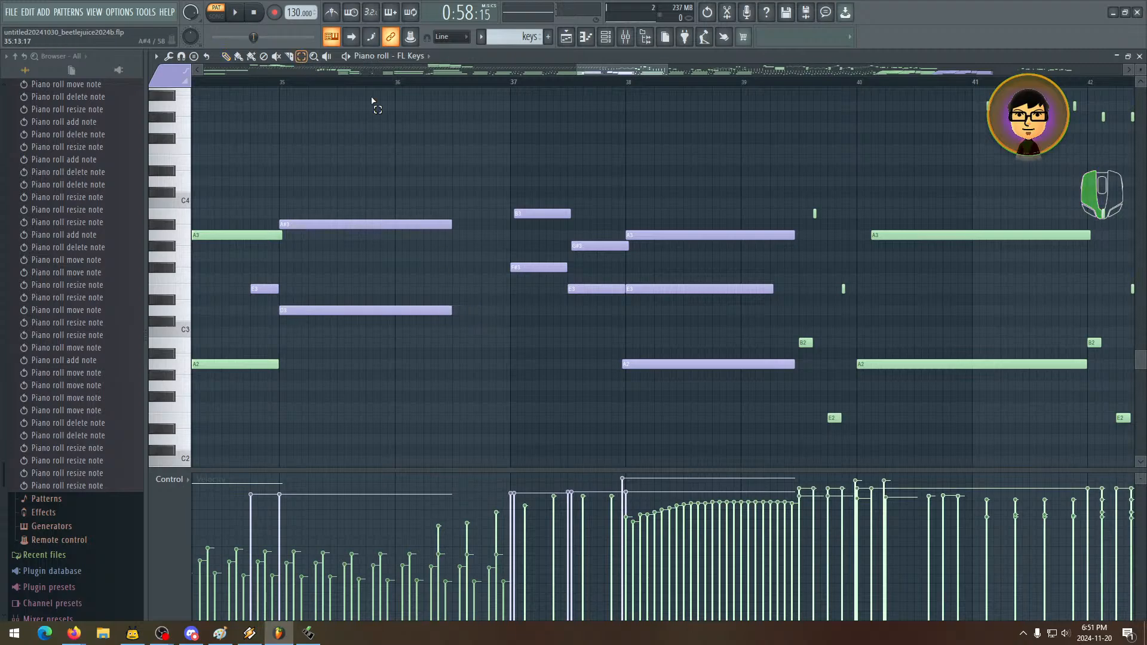
mouse_move(526, 189)
mouse_down()
mouse_move(594, 256)
mouse_move(698, 393)
mouse_up()
click(226, 57)
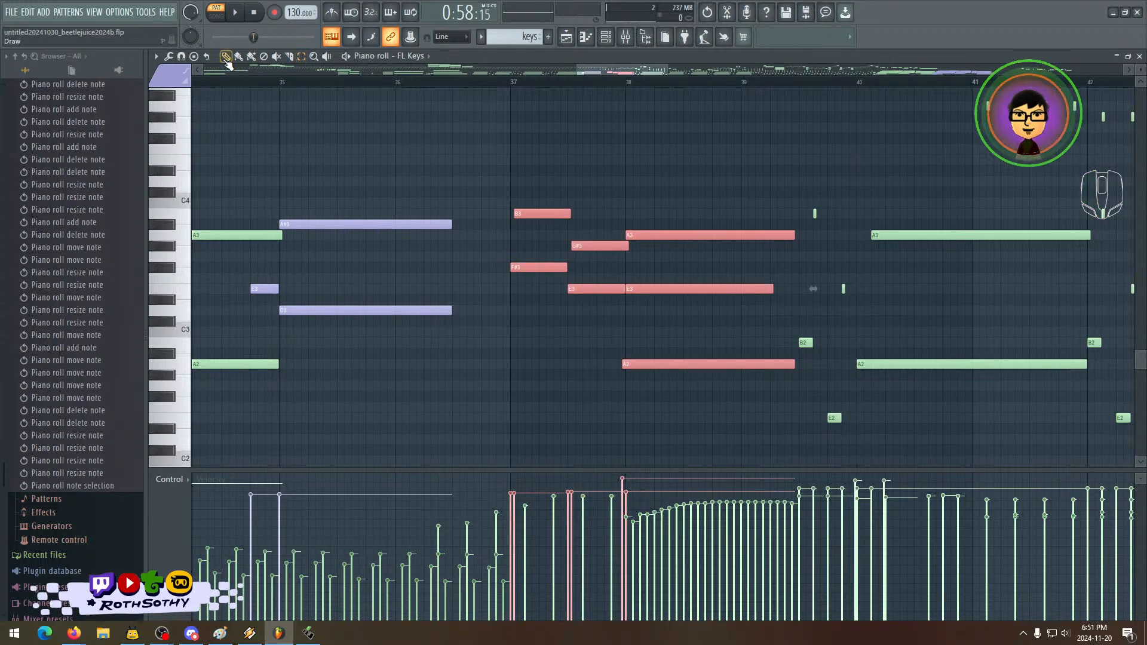
drag(660, 235, 602, 235)
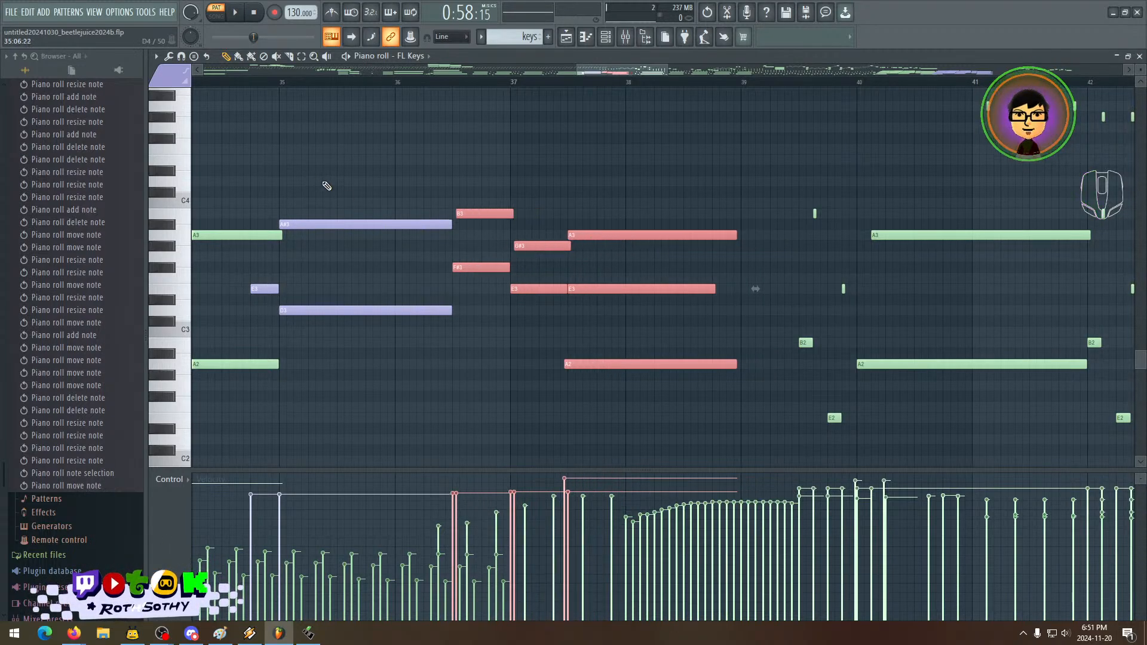
key(space)
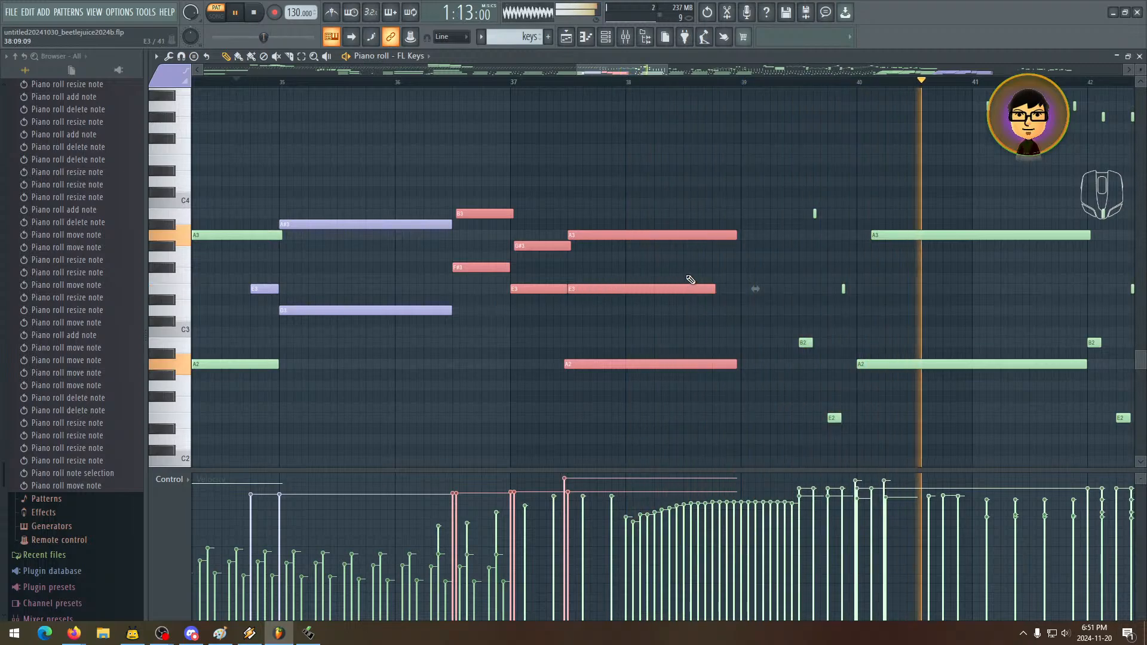
- Play the FL Keys passage again from bar 32 through bar 39 to check the shifted notes
drag(558, 300, 715, 312)
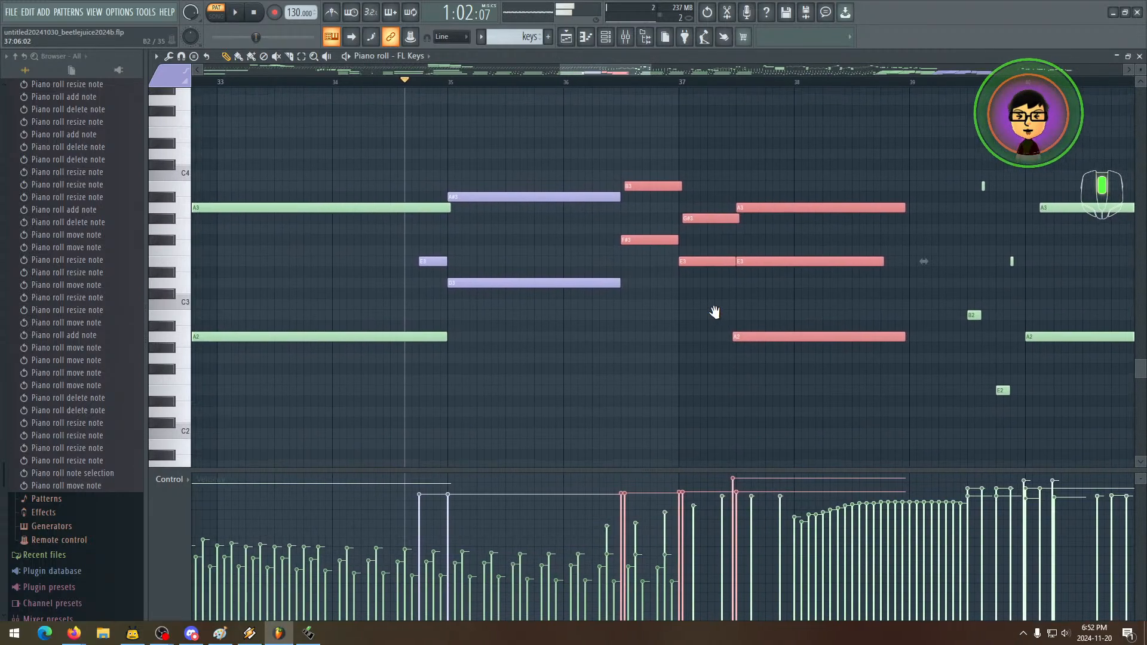
drag(581, 314, 728, 306)
key(space)
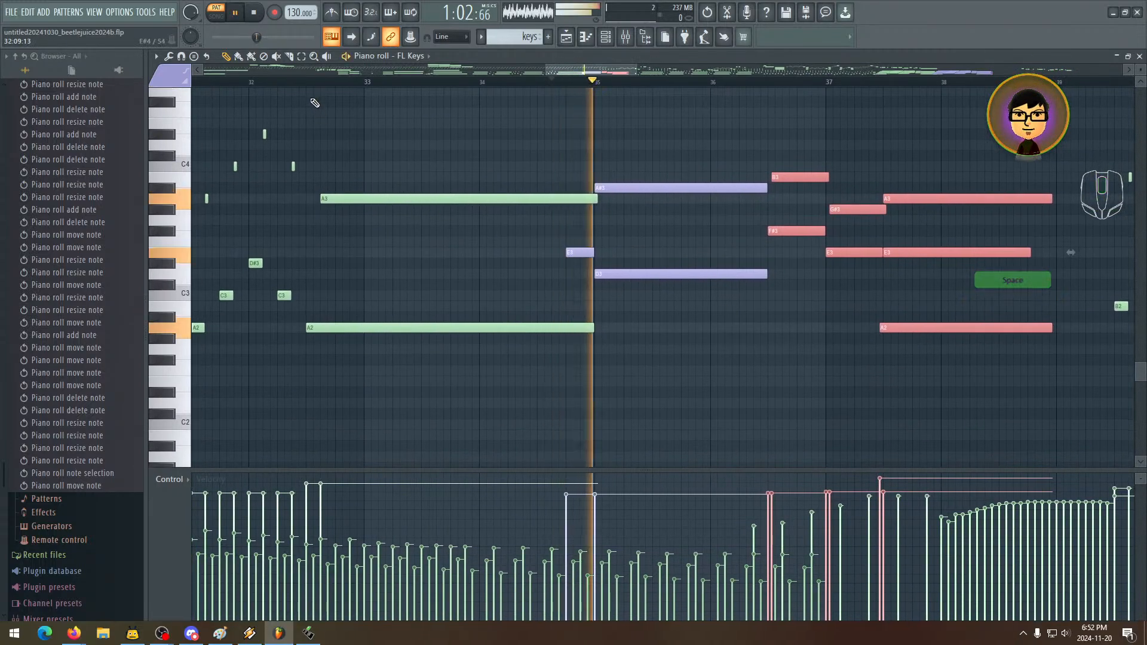
click(301, 81)
drag(595, 254, 527, 276)
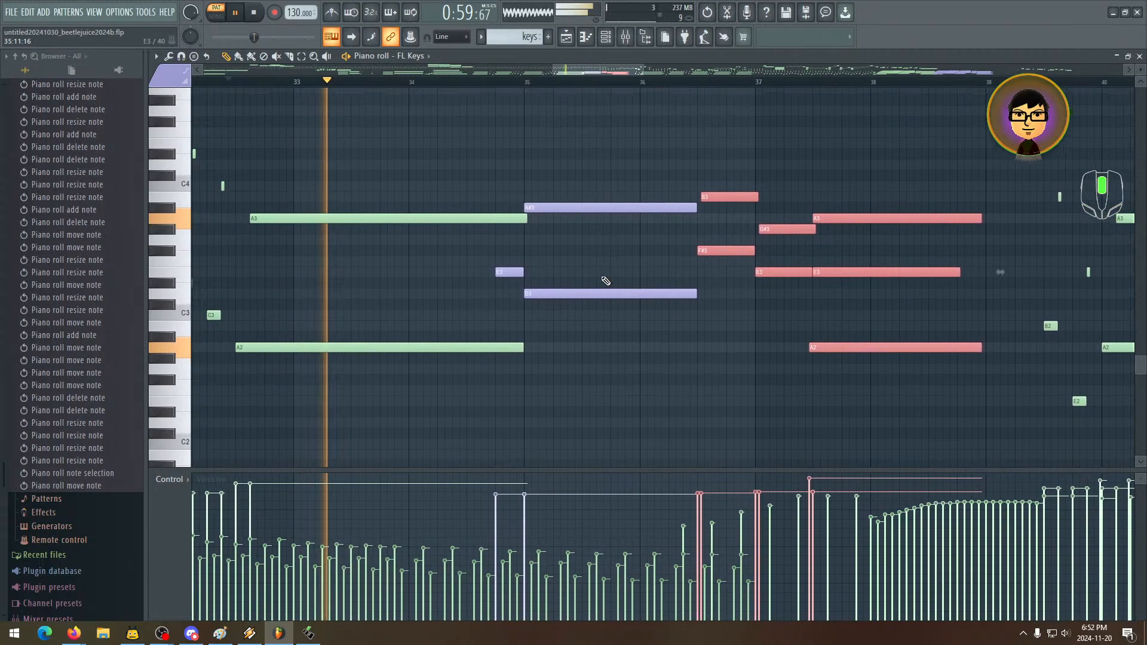
drag(635, 280, 442, 299)
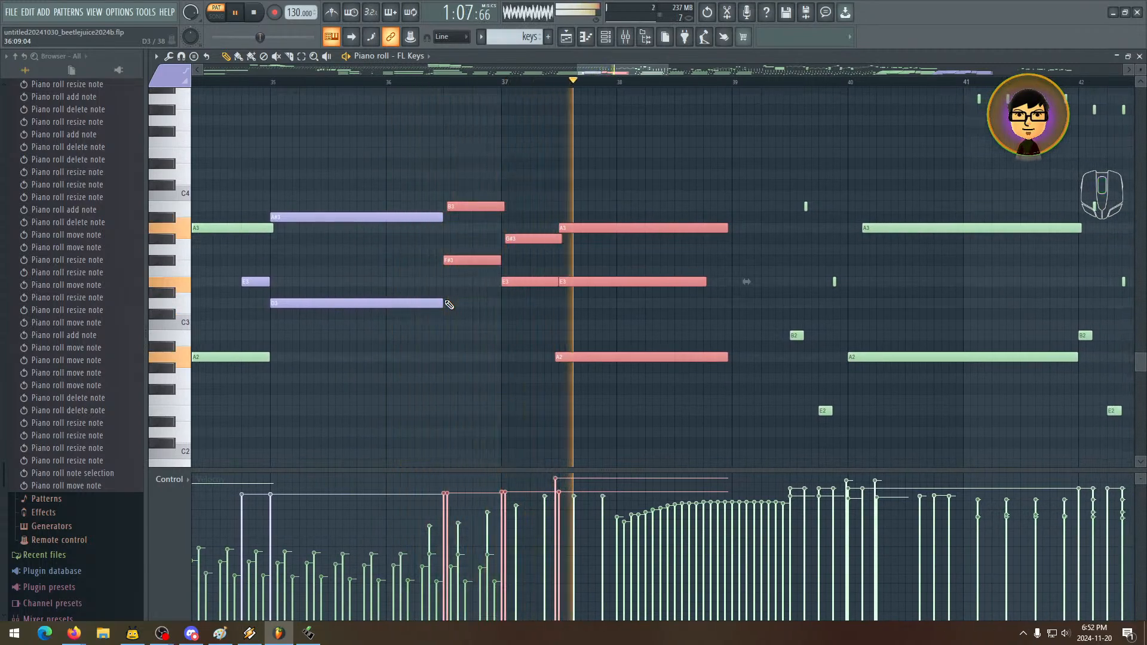
key(space)
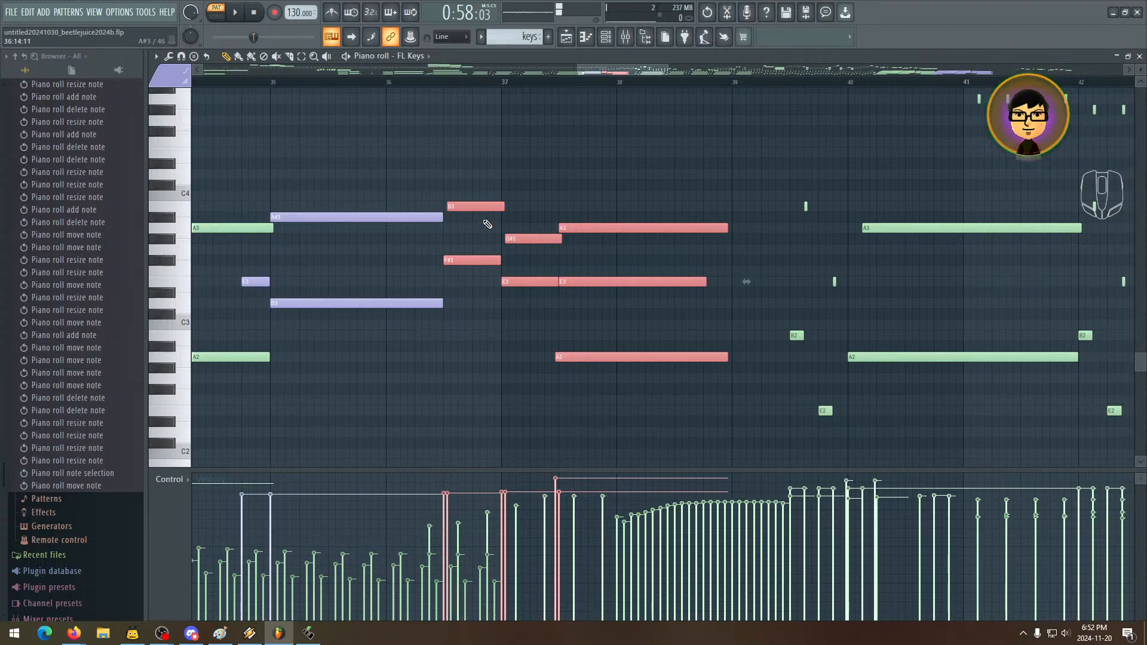
- Select the purple notes from bar 34 onward, shift them half a bar later, and extend the held A2 and A3 to near mid-bar 35
scroll(394, 242, left, 5)
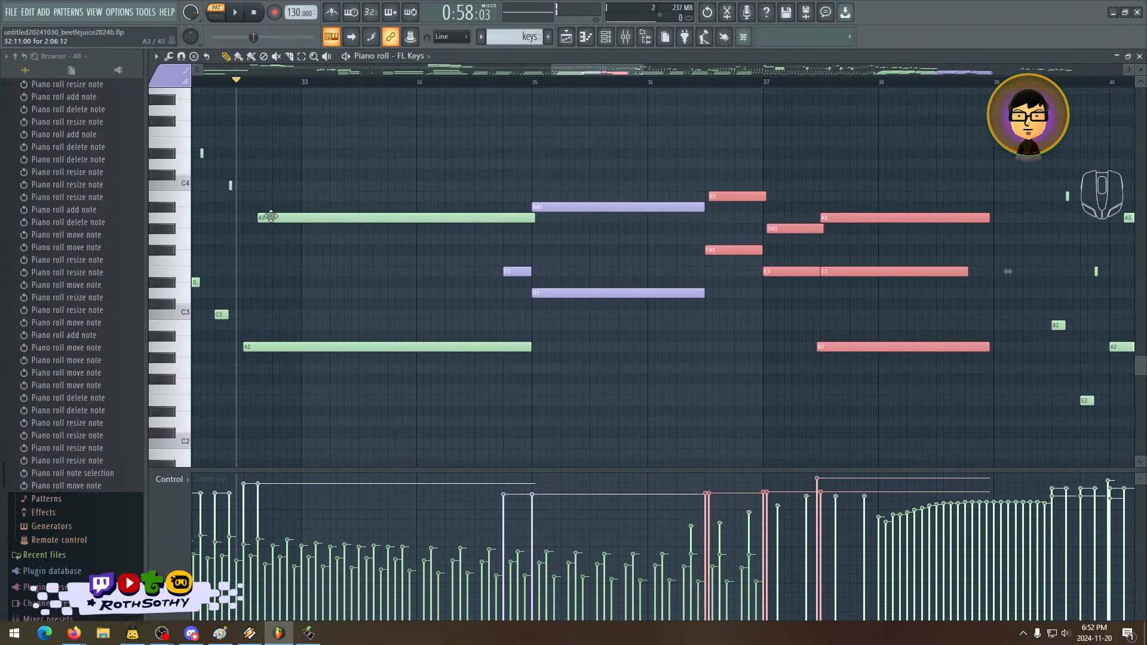
scroll(547, 282, right, 4)
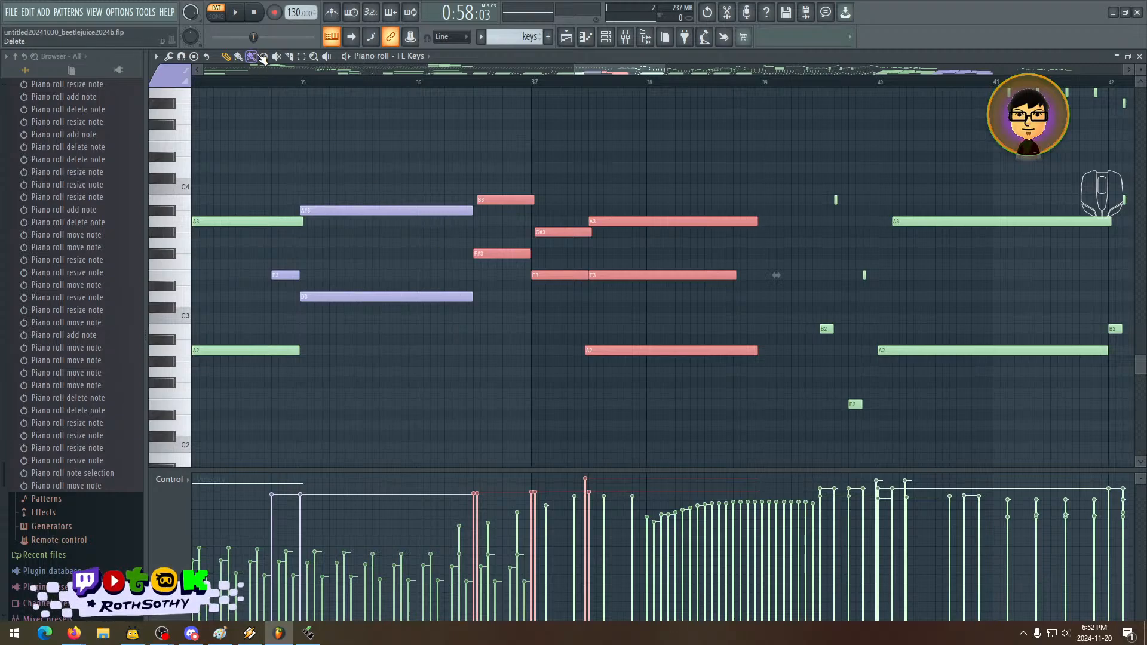
click(302, 56)
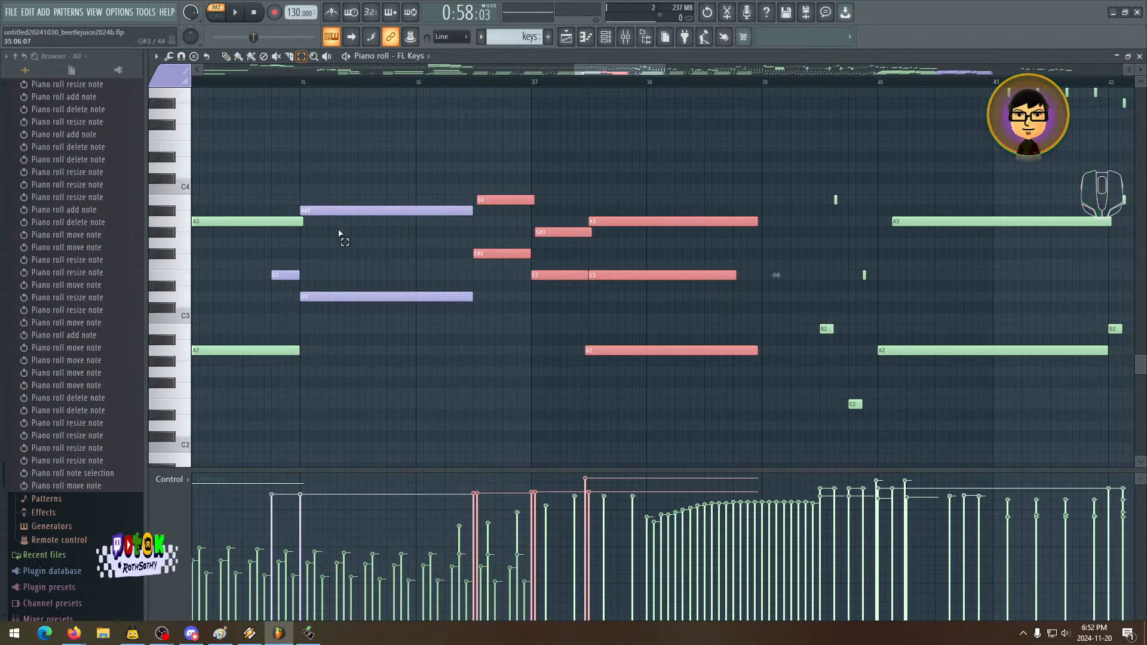
click(373, 189)
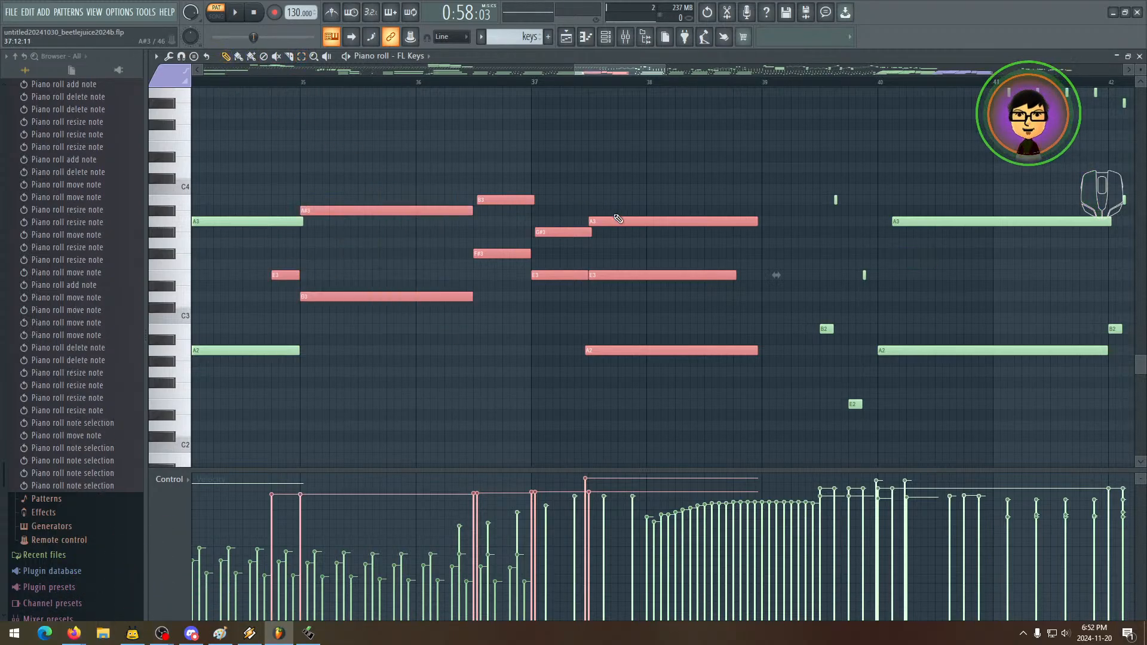
drag(629, 224, 683, 230)
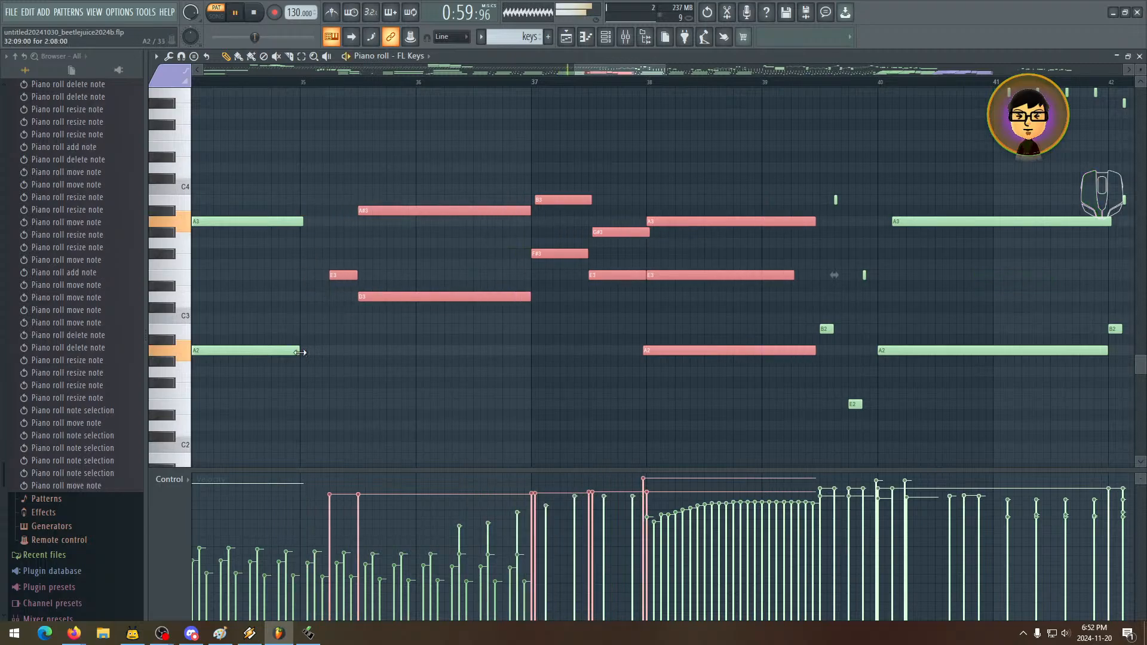
drag(299, 352, 311, 353)
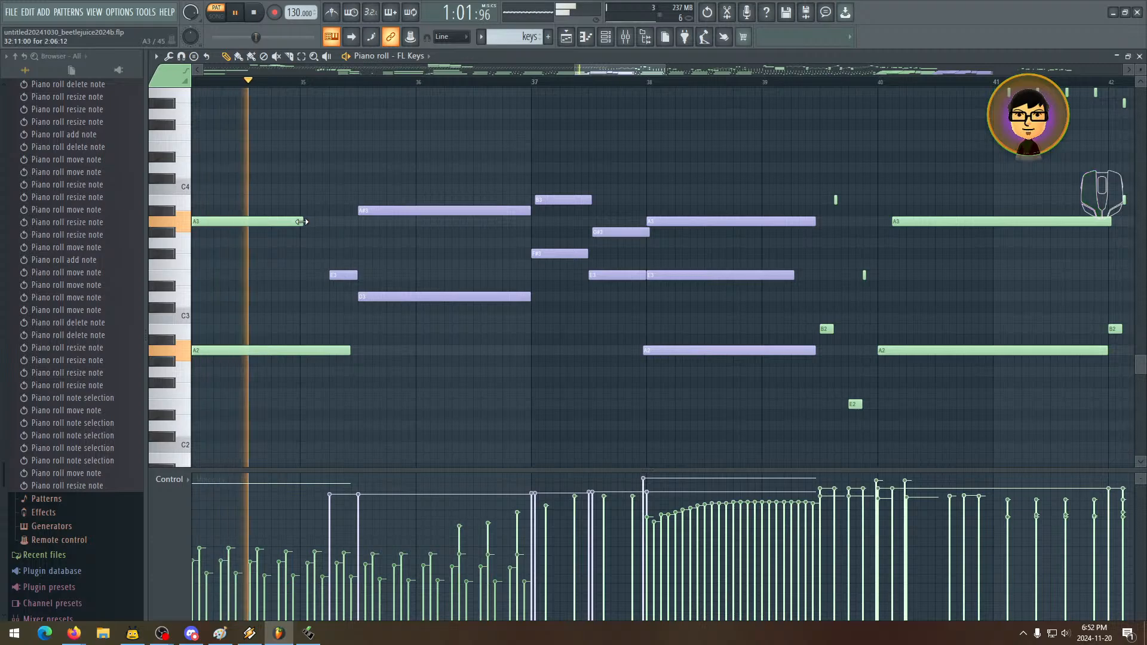
drag(302, 222, 346, 222)
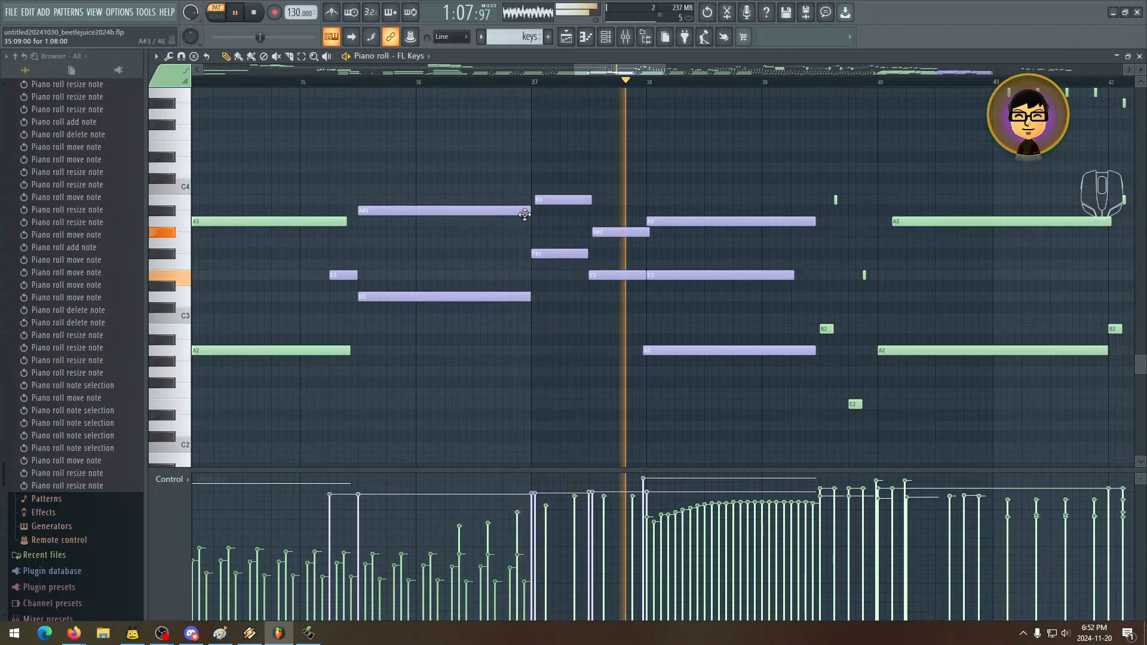
- Shorten the A#3 and D3 so they start at bar 36, and move the short E3 directly before them
mouse_move(529, 210)
mouse_down()
mouse_move(473, 211)
mouse_move(507, 213)
mouse_up()
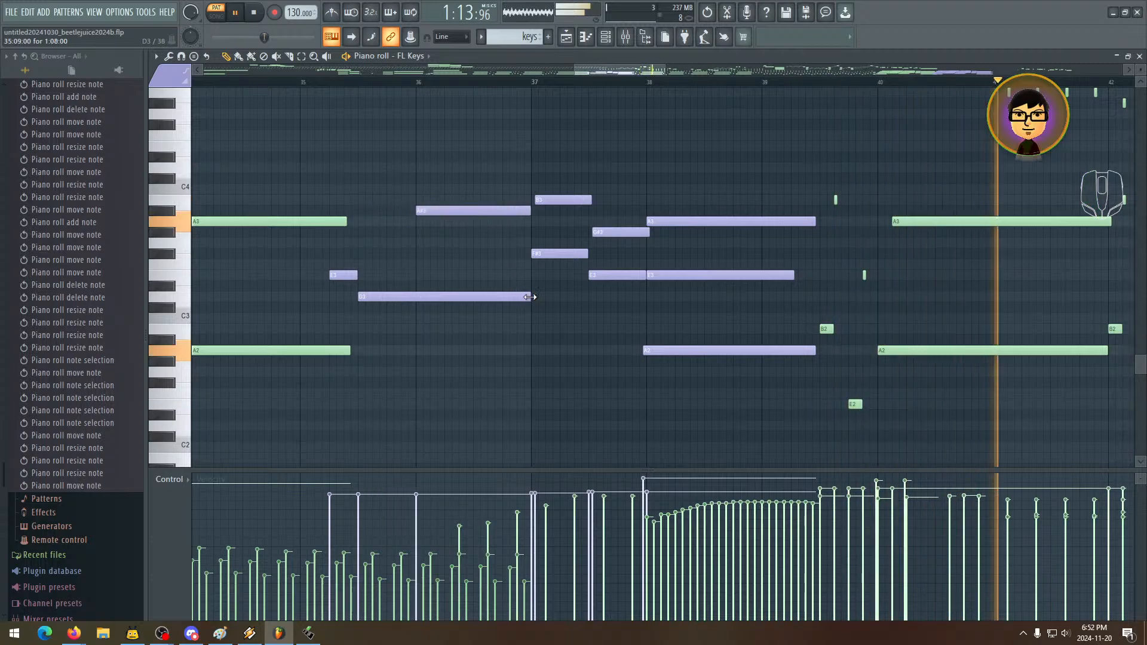
drag(523, 295, 473, 297)
click(475, 306)
right_click(484, 307)
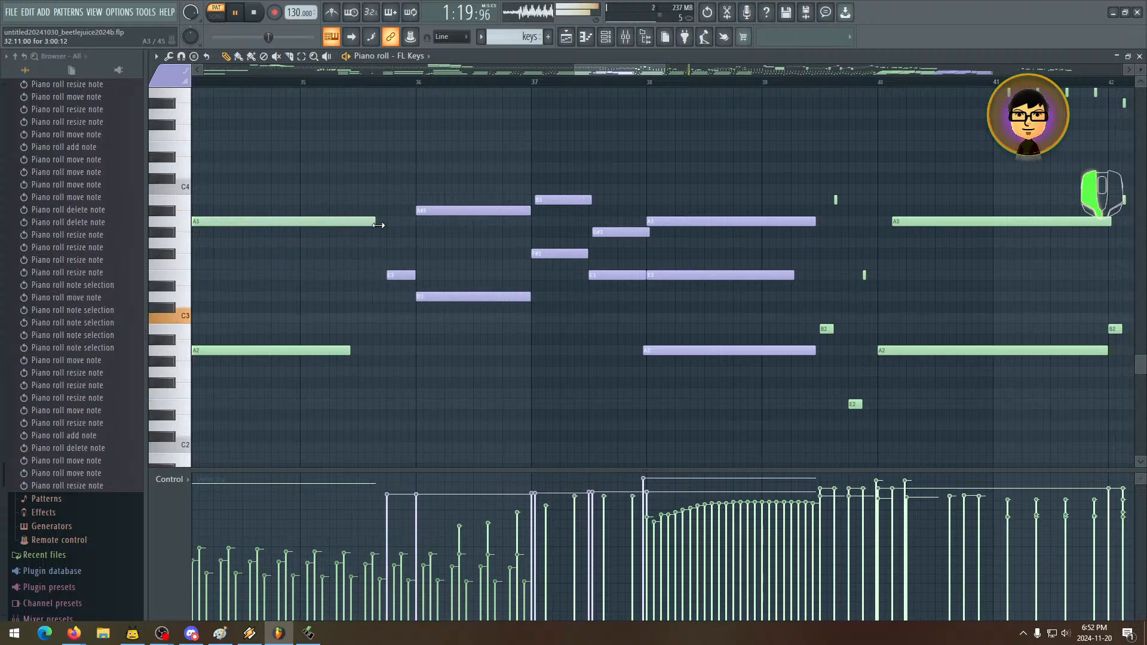
- Extend the held A2 and A3 notes to the start of the short E3 in bar 35
drag(365, 353, 386, 355)
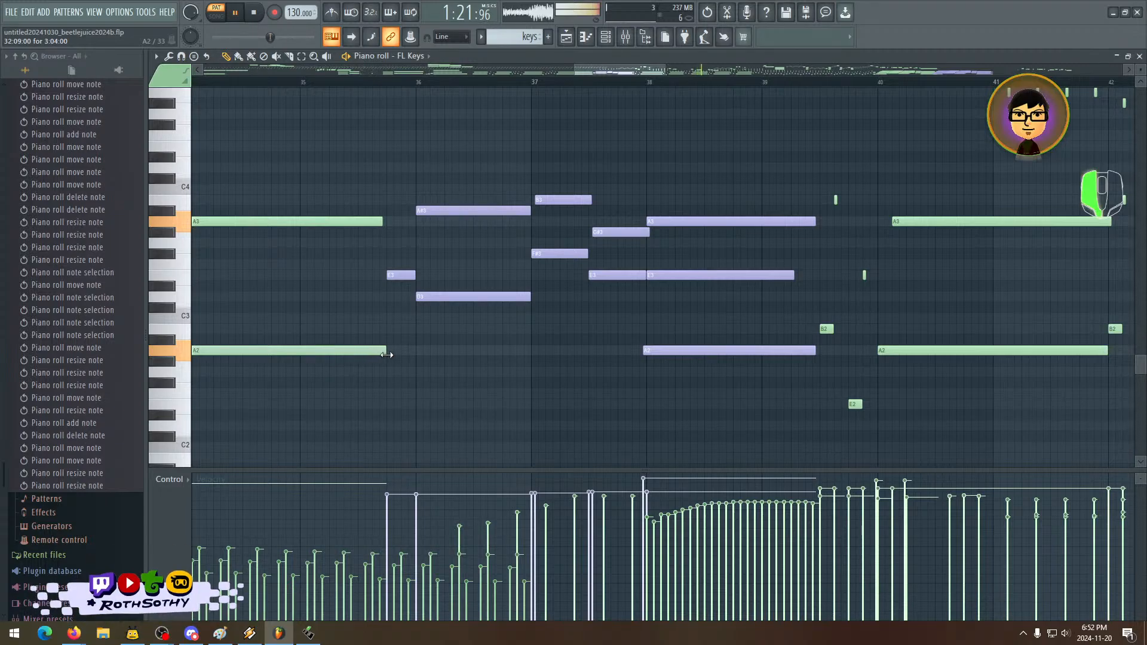
click(385, 221)
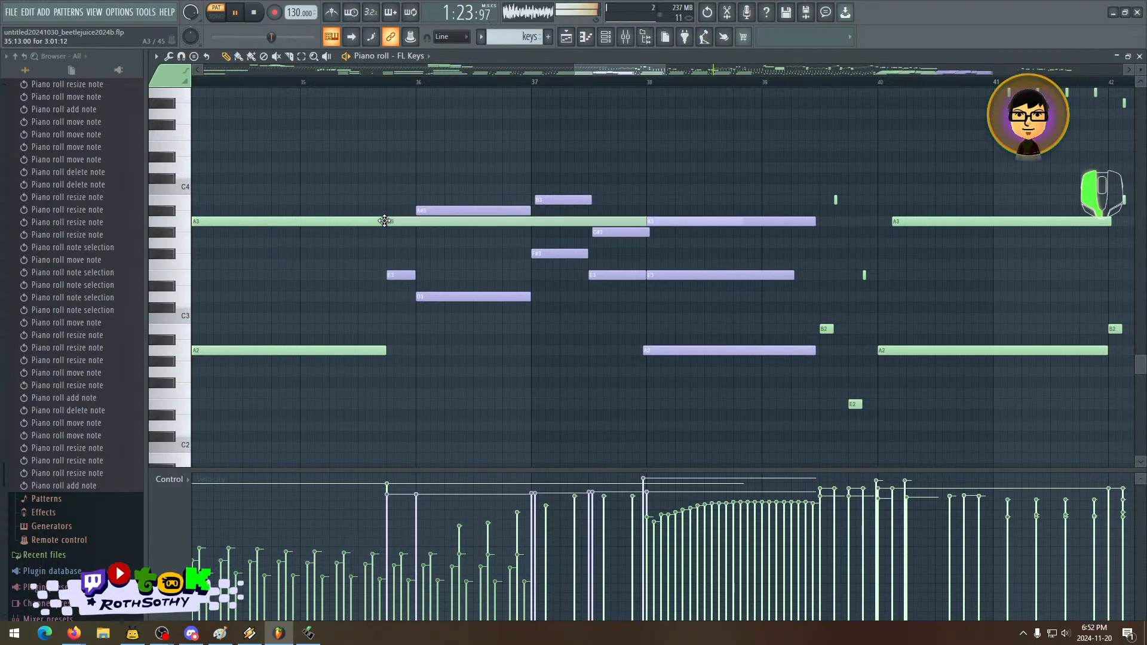
right_click(395, 221)
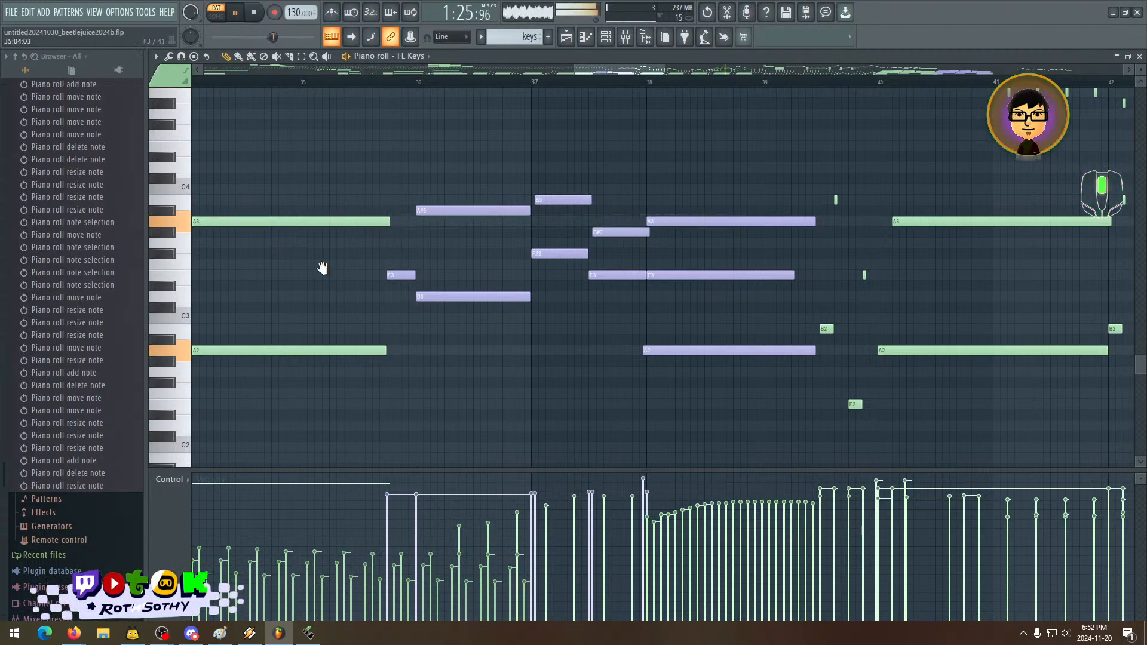
- Play the passage from bar 32 to bar 38 to check the longer held notes
drag(323, 268, 497, 219)
key(space)
key(space)
drag(582, 202, 640, 282)
key(space)
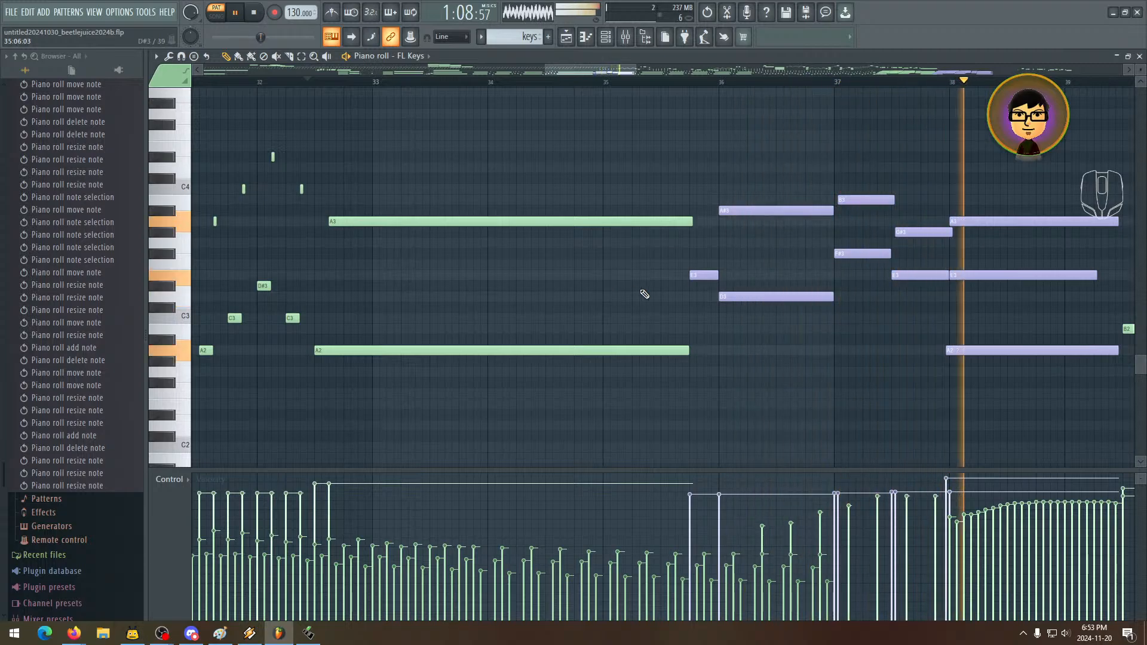
key(space)
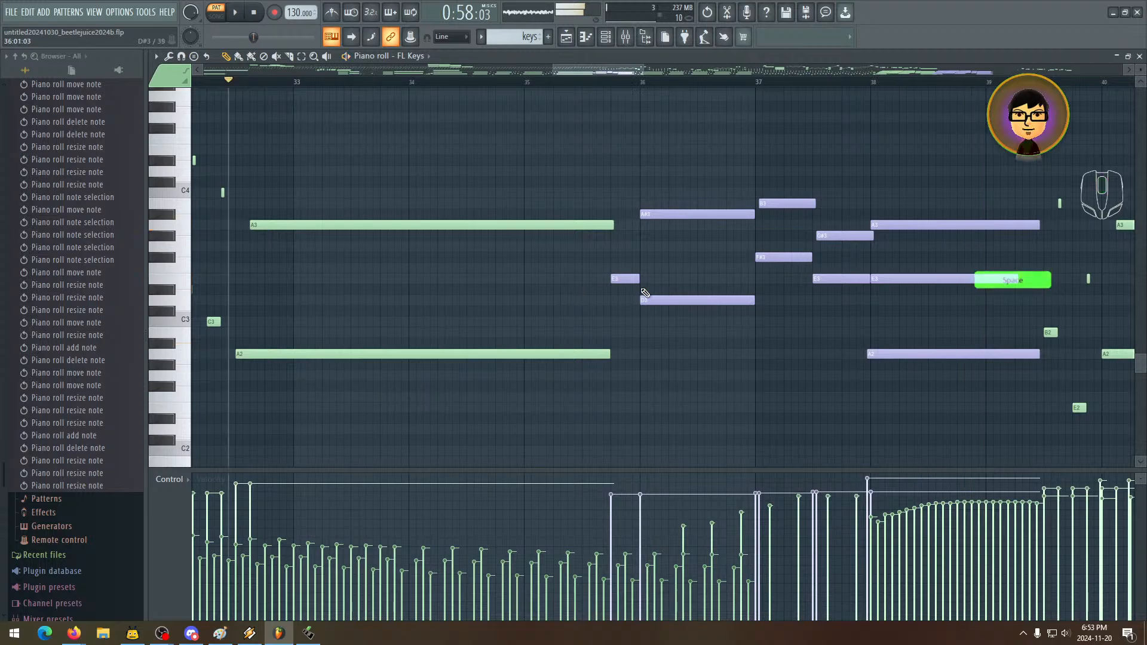
- Select the long A2 and A3 notes starting in bar 32 and shorten them together so the A2 lasts 1:04:00
drag(452, 285, 469, 287)
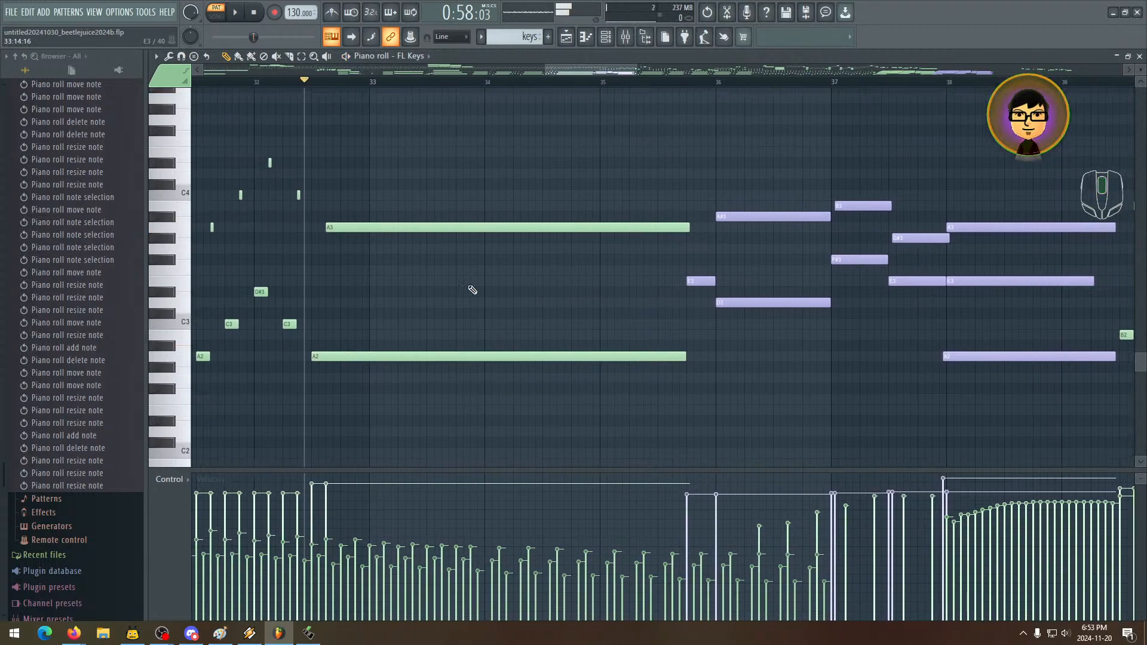
mouse_move(337, 350)
mouse_down()
mouse_move(497, 331)
mouse_move(582, 299)
mouse_move(533, 304)
mouse_move(580, 289)
mouse_up()
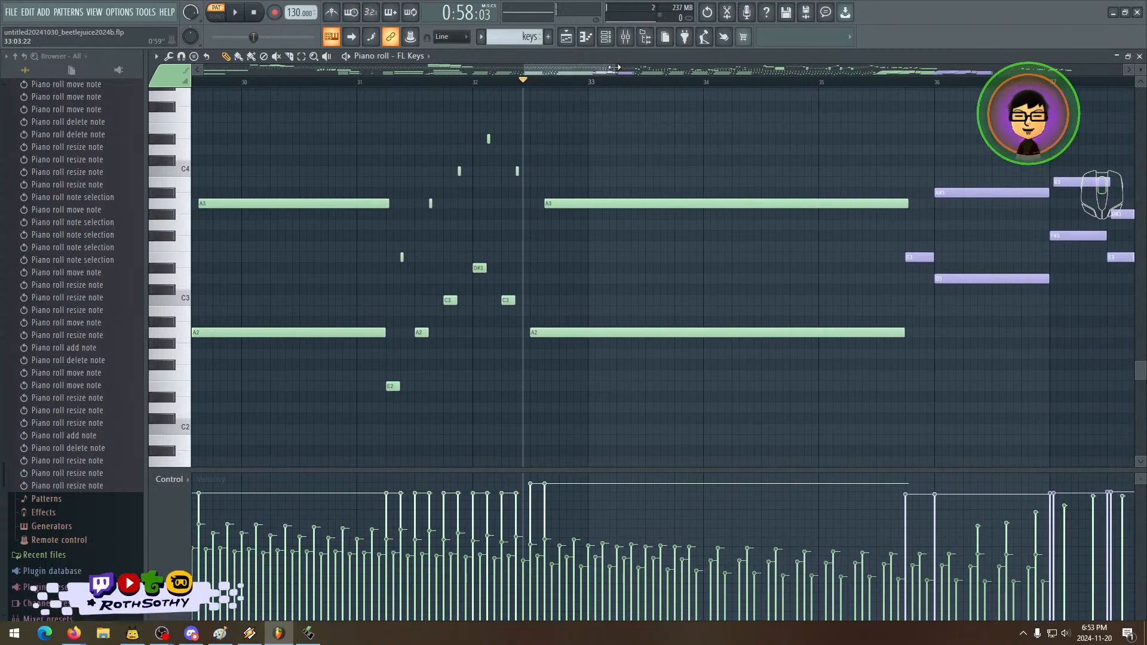
scroll(613, 88, down, 5)
drag(775, 221, 848, 217)
drag(687, 196, 515, 216)
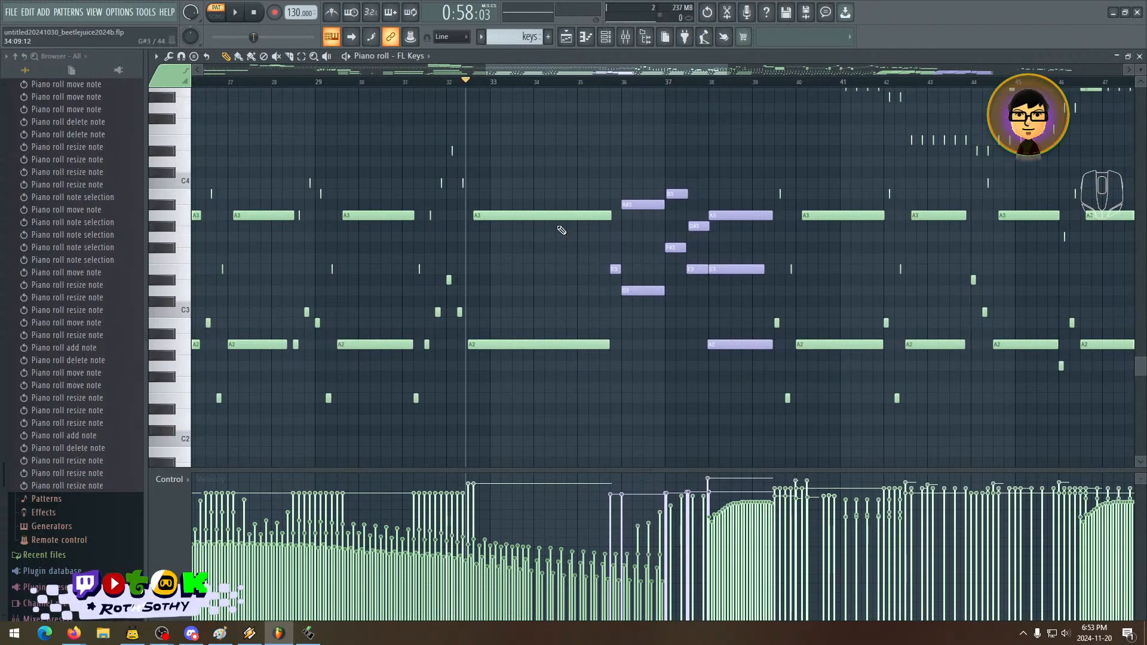
drag(557, 457, 512, 354)
drag(510, 283, 553, 324)
drag(635, 333, 769, 325)
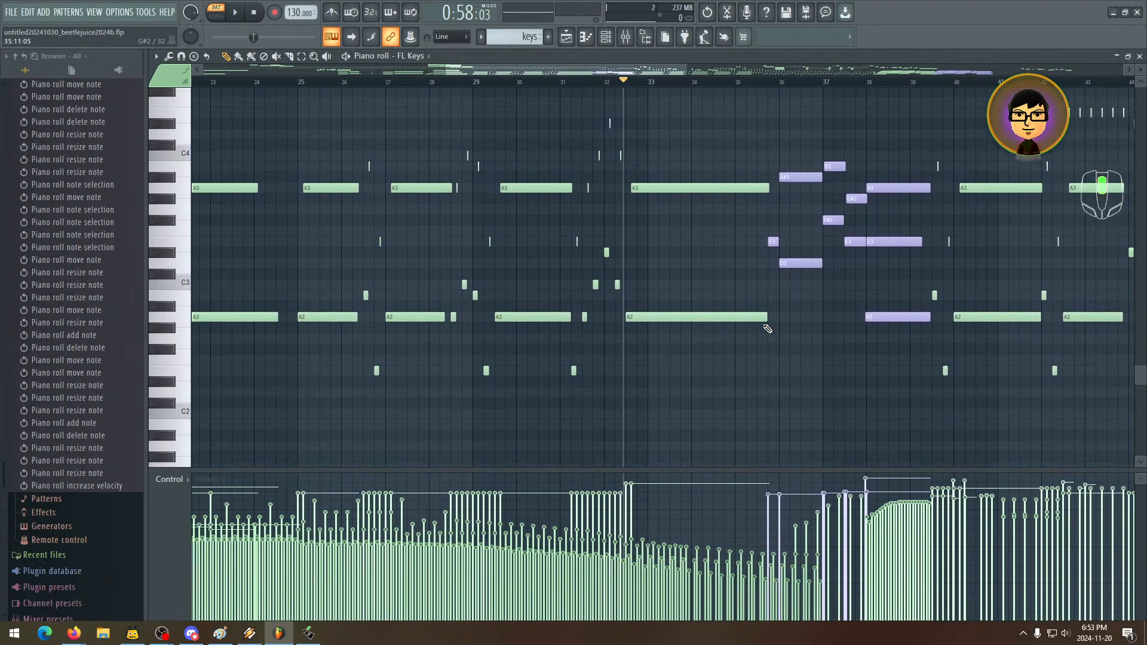
drag(458, 315, 384, 343)
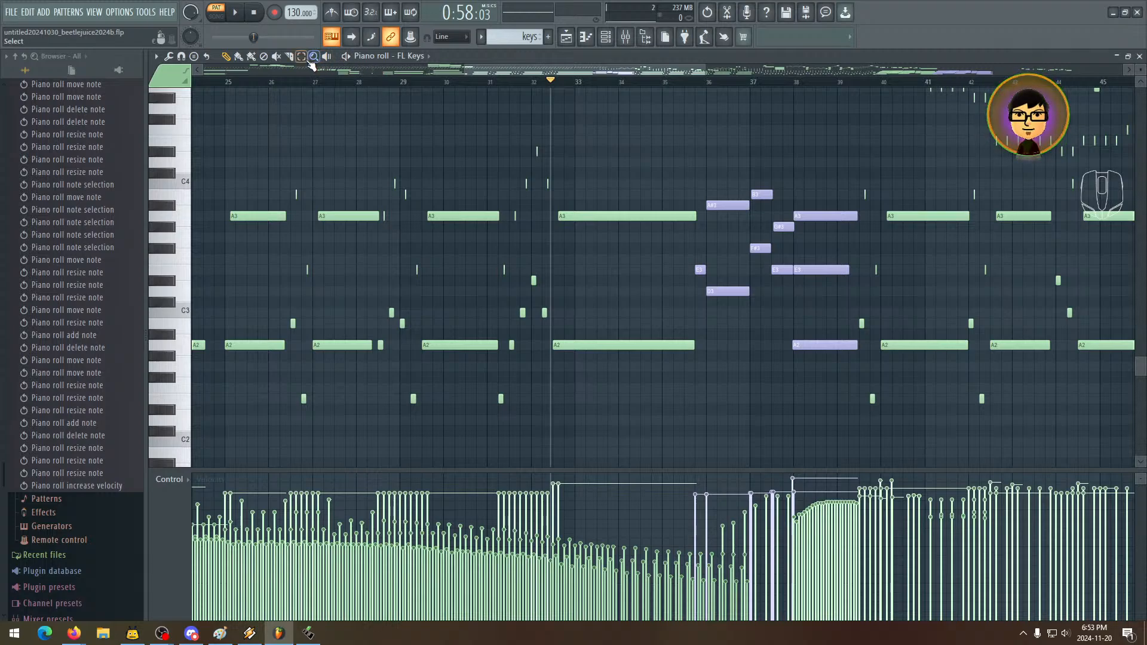
drag(626, 191, 639, 351)
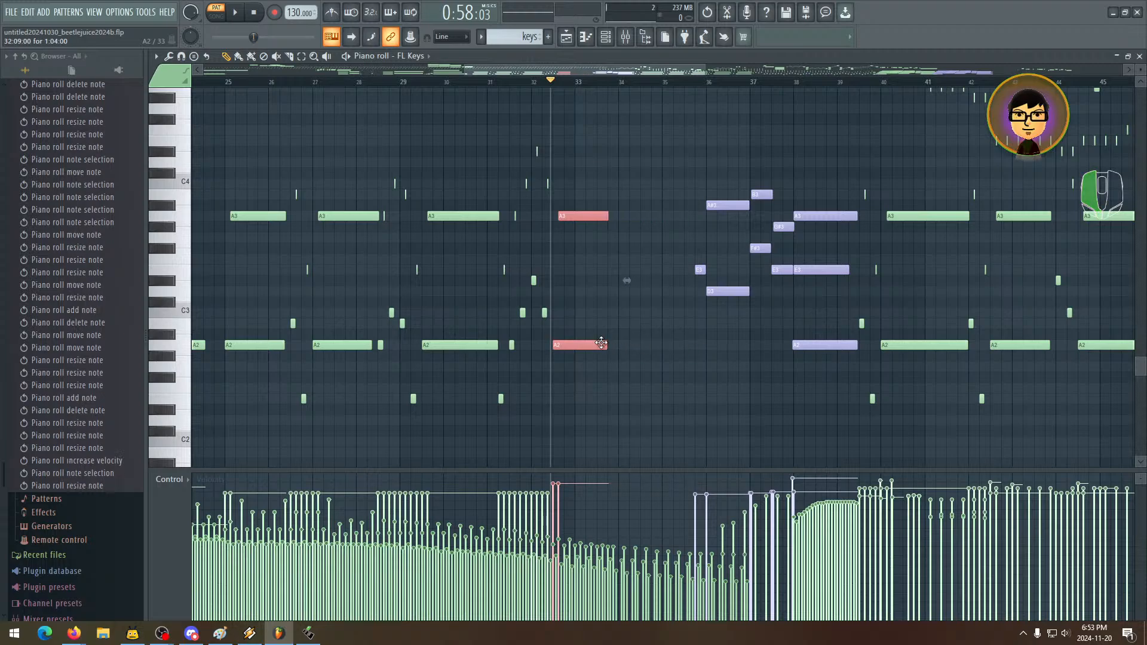
- Copy the phrase from mid-bar 26 to bar 28 and paste it into the gap with its A2 at 34:01:00
drag(506, 300, 578, 302)
drag(422, 296, 347, 265)
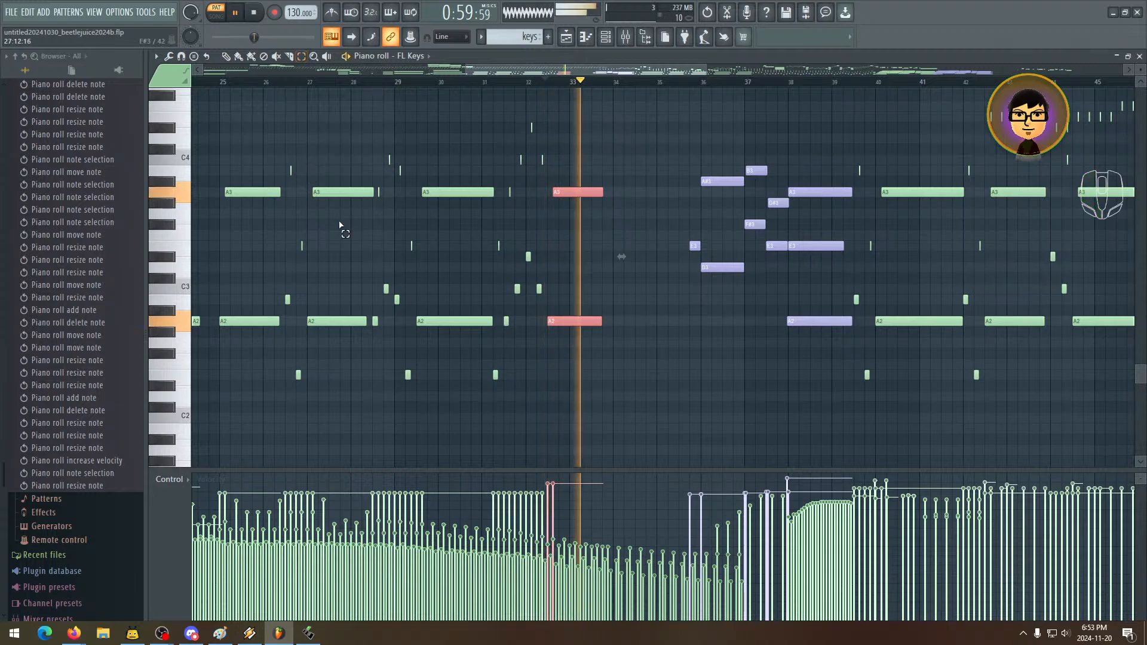
key(space)
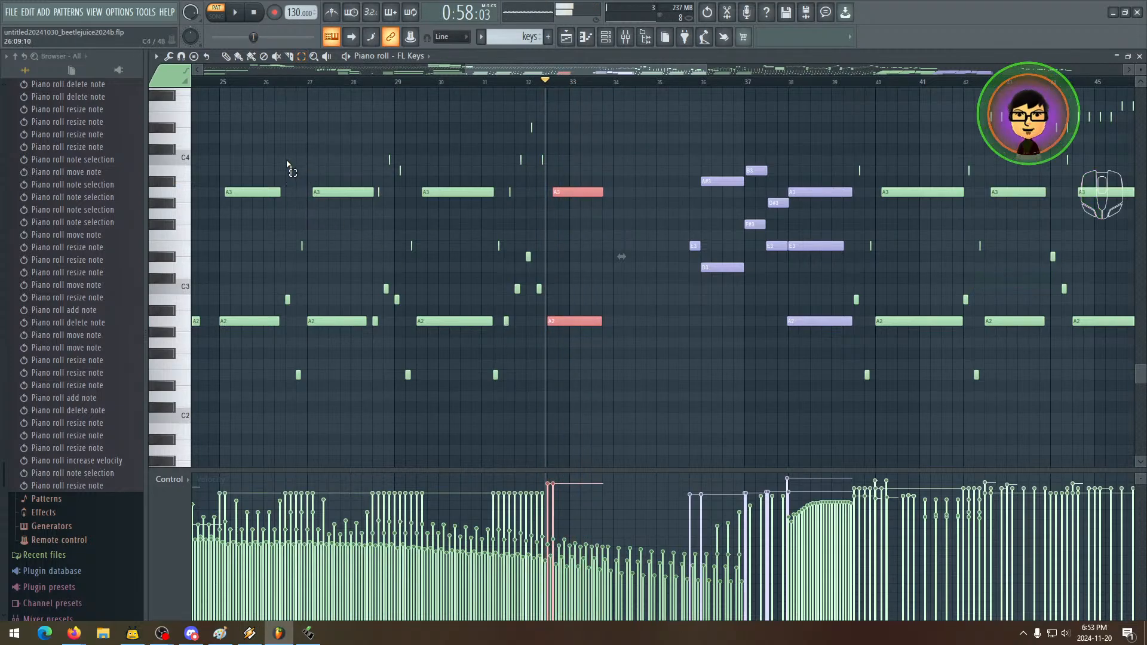
drag(286, 163, 326, 405)
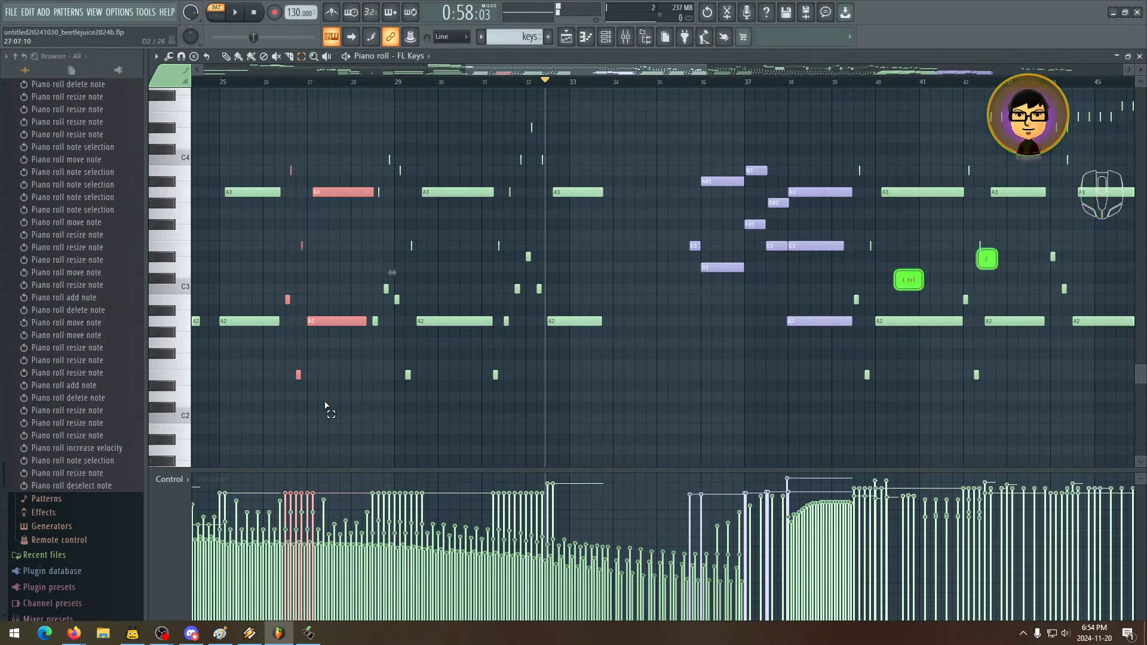
drag(720, 314, 491, 324)
key(ctrl+v)
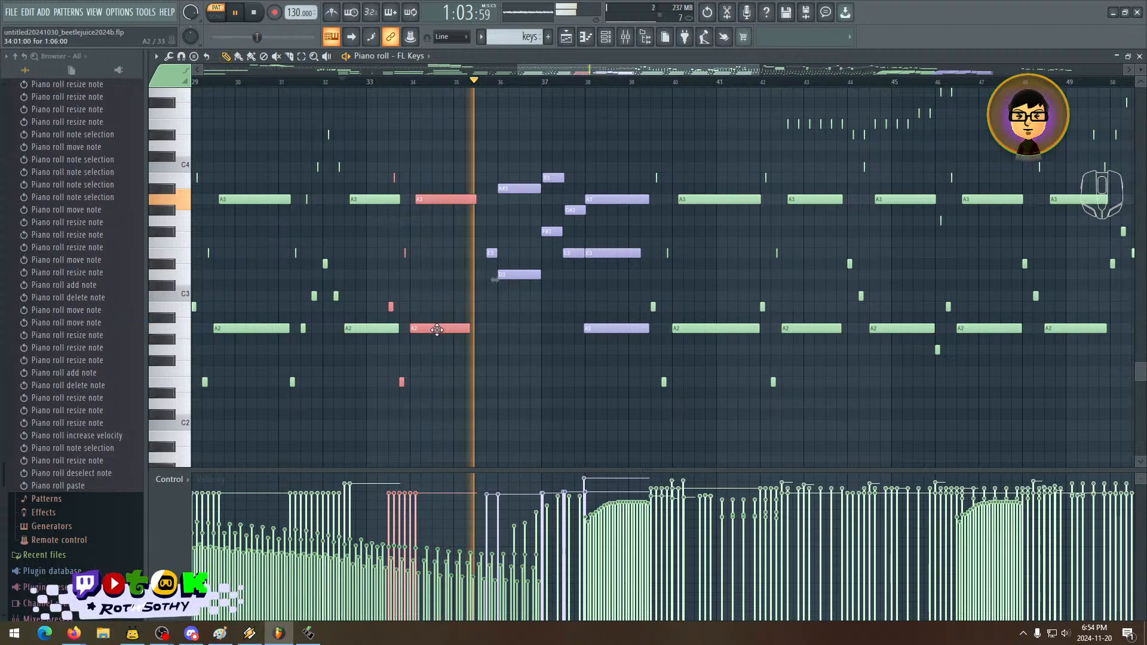
- Move the pasted phrase one beat later so its A2 starts at 34:05:00, and replay the passage
drag(437, 330, 451, 330)
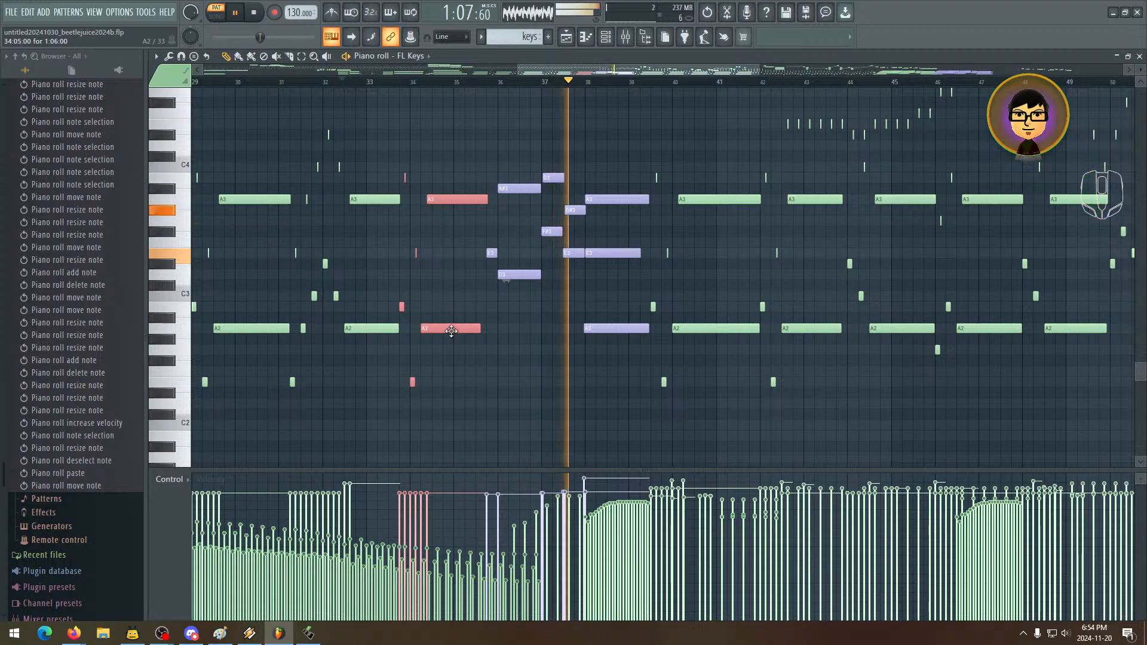
key(space)
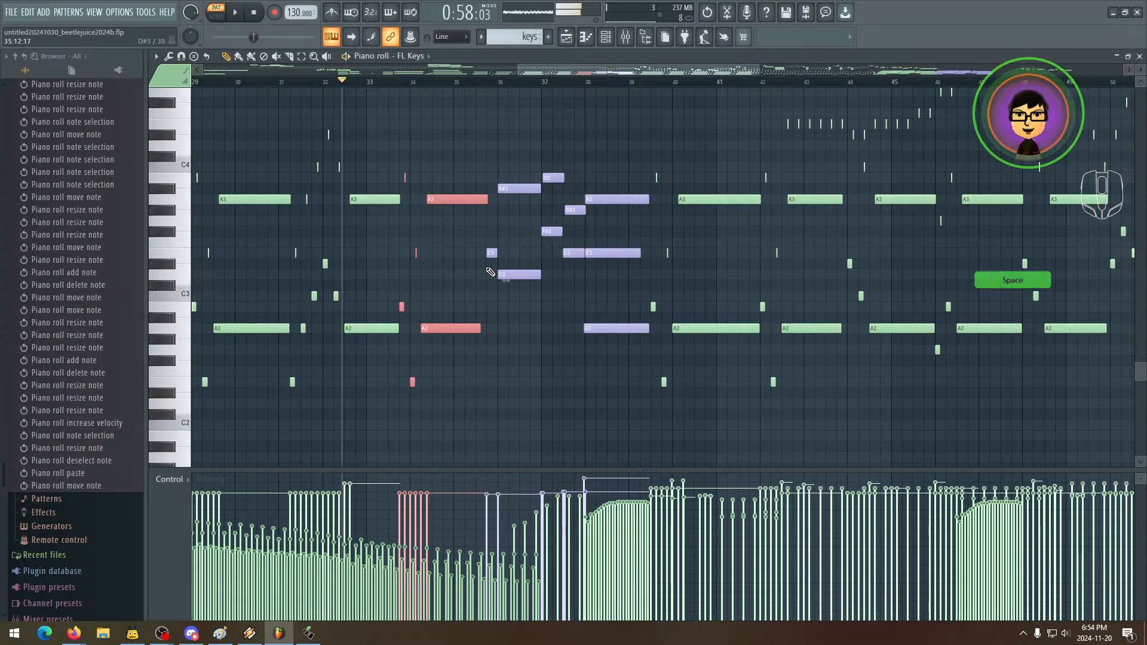
key(space)
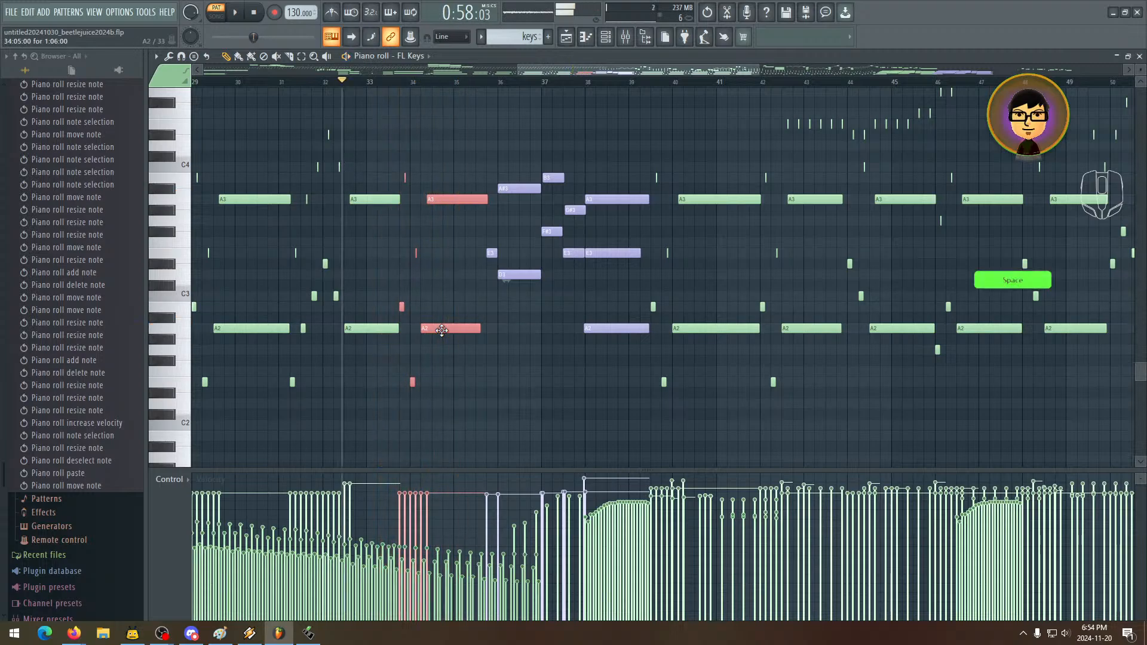
- Move the selected phrase four steps later so it begins at bar 34, and play the passage back
drag(442, 331, 451, 331)
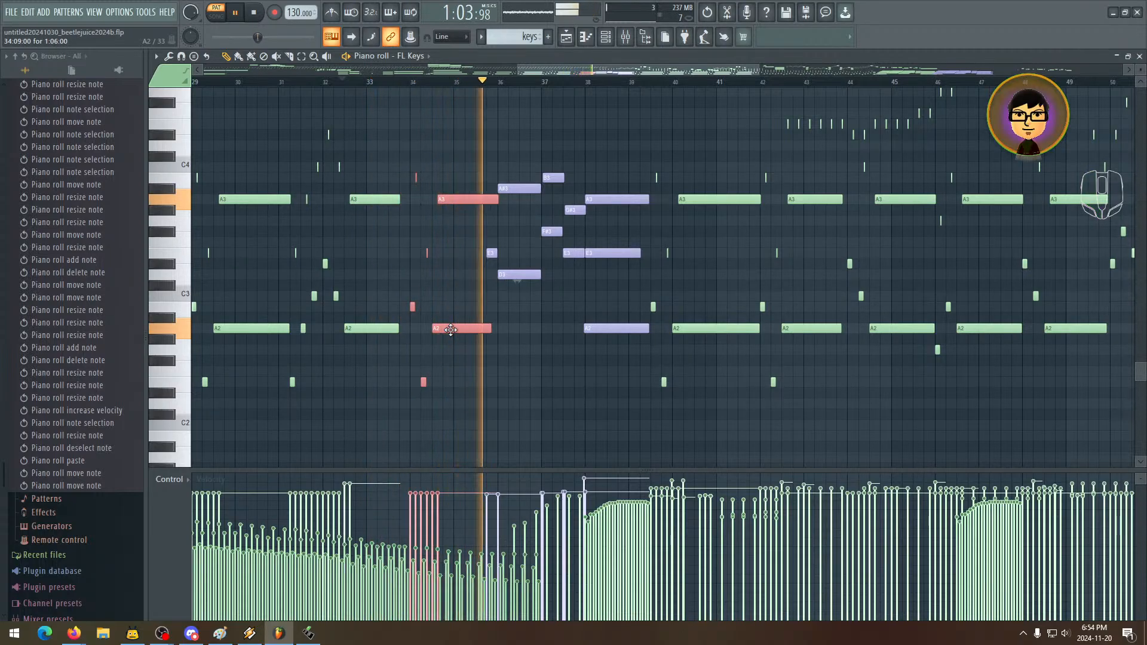
key(space)
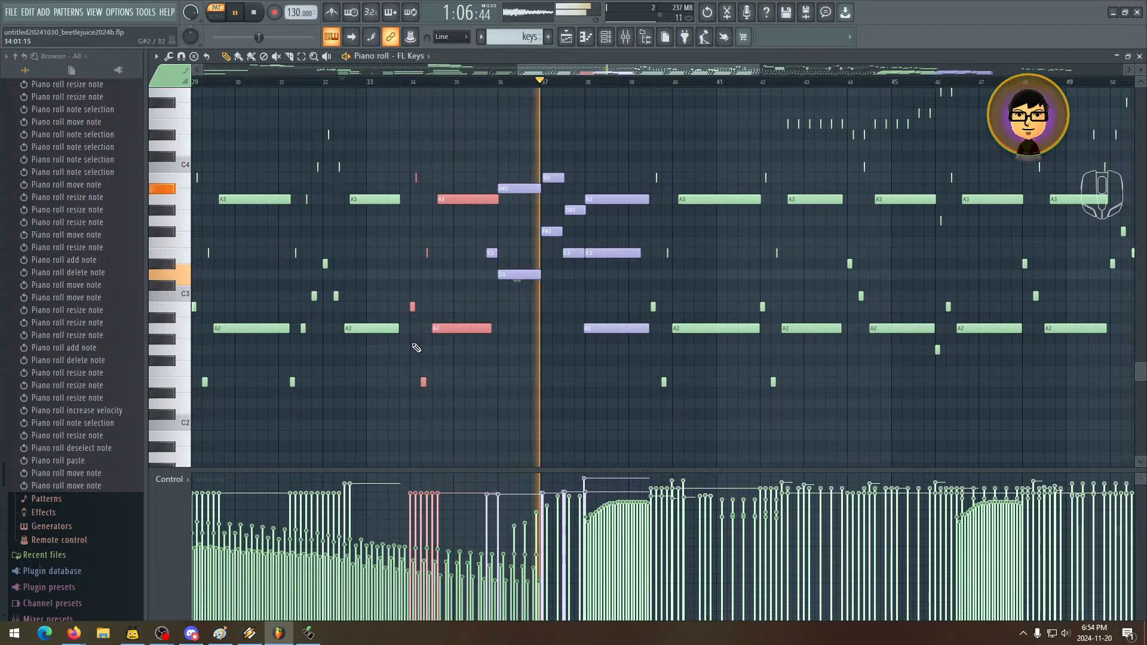
key(space)
- Shorten the E3, A#3 and D3 notes around bar 36 by two steps together
drag(540, 203, 464, 228)
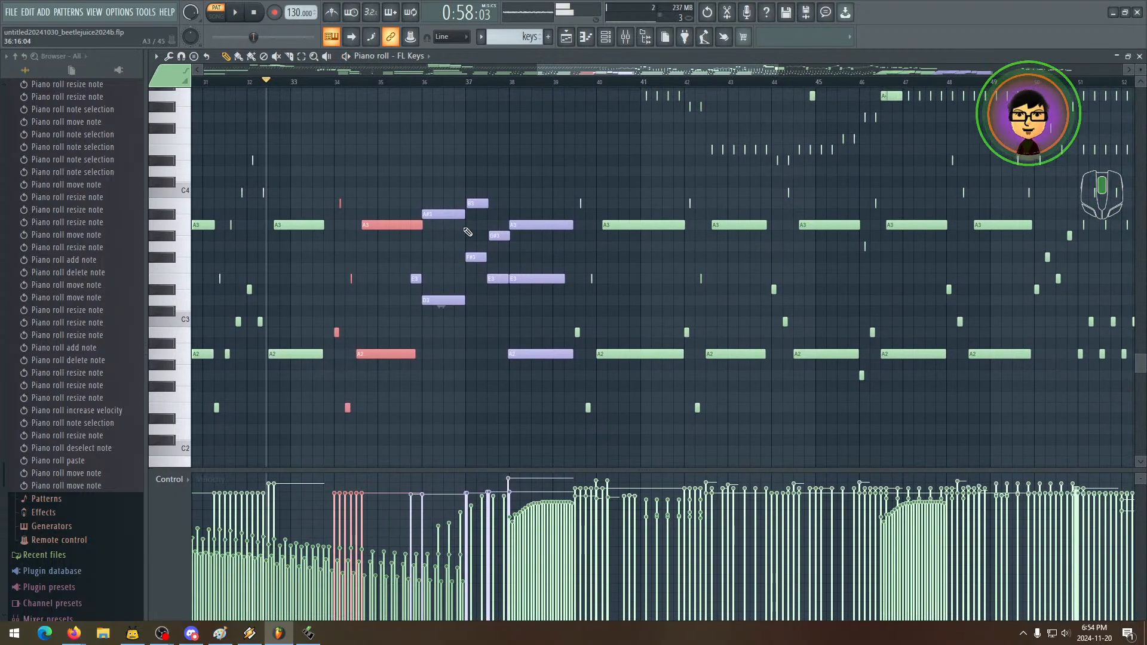
click(301, 56)
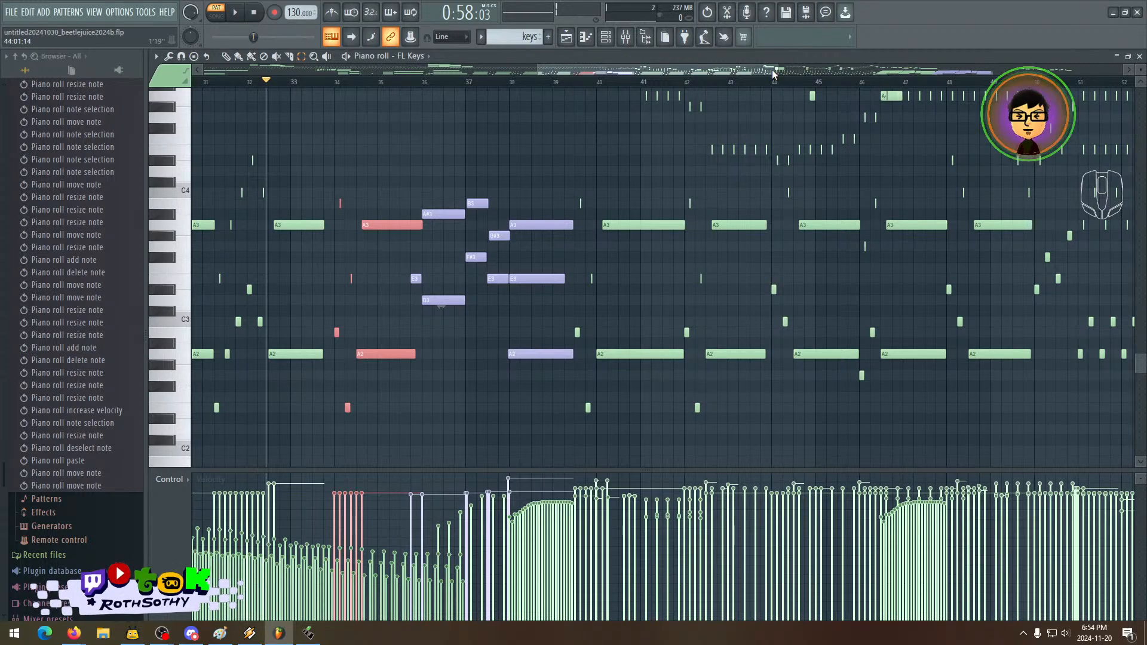
scroll(569, 197, up, 4)
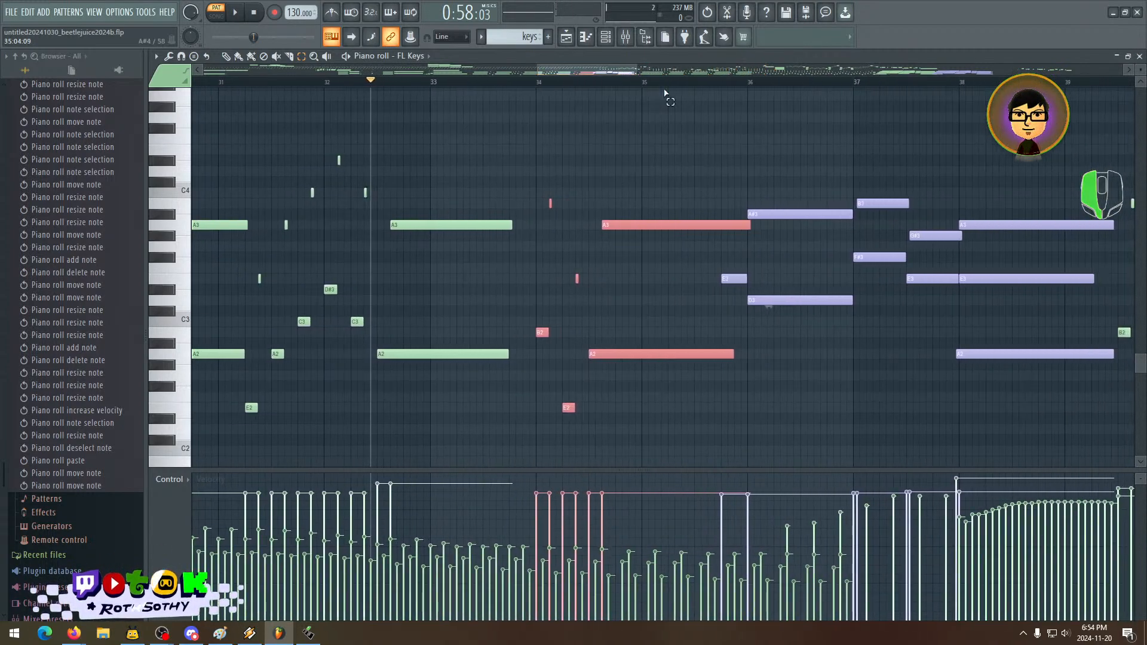
drag(569, 197, 561, 301)
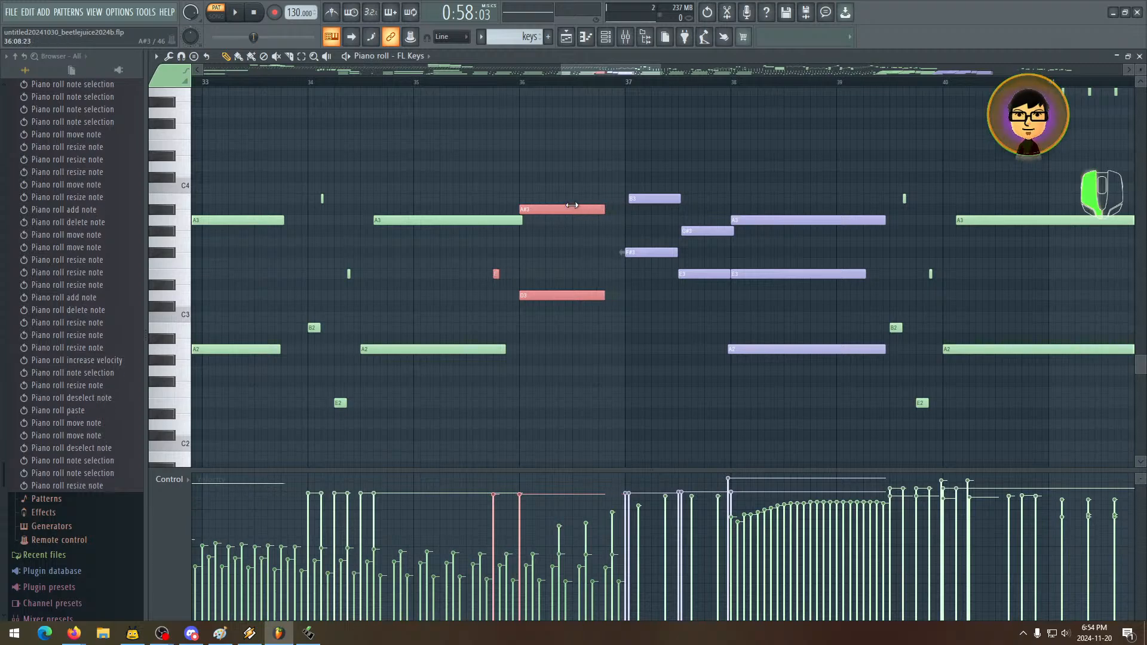
click(601, 238)
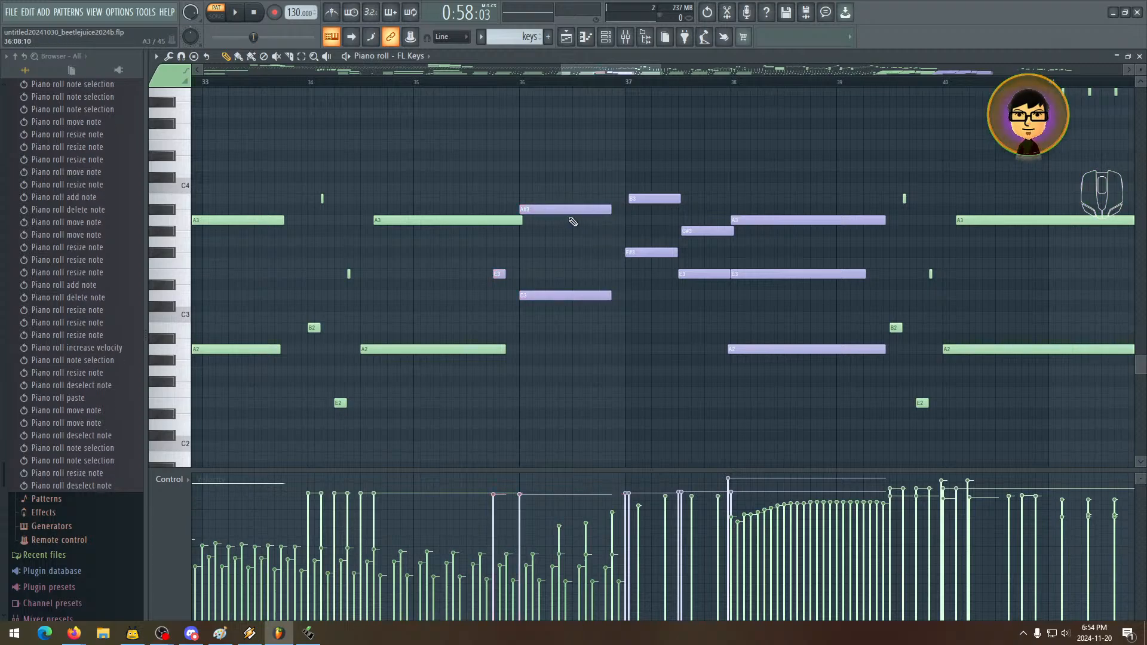
- Try the A#3 and D3 notes at 36:09 with eight-step lengths and the E3 pickup half a bar later, auditioning the result
drag(568, 211, 594, 212)
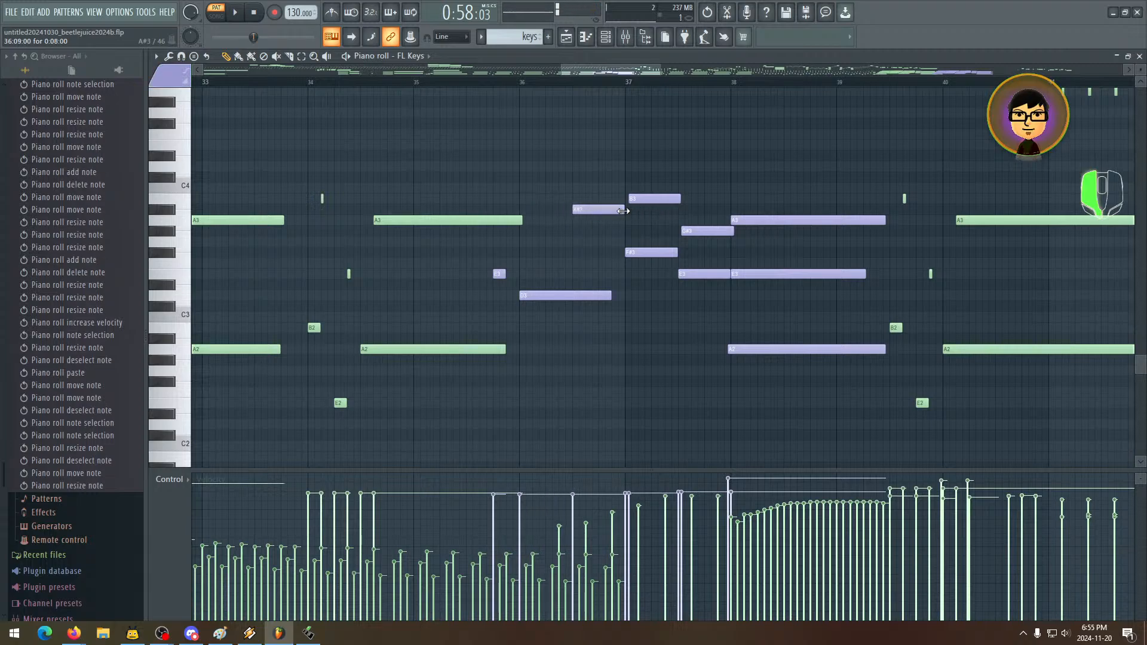
drag(568, 298, 609, 291)
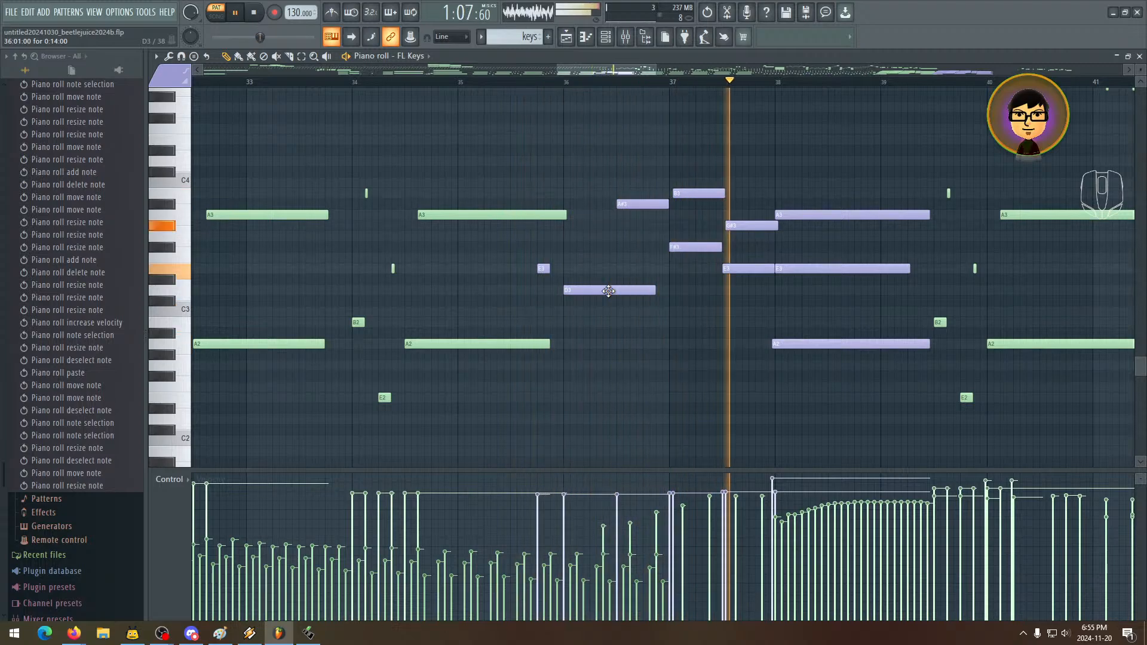
key(space)
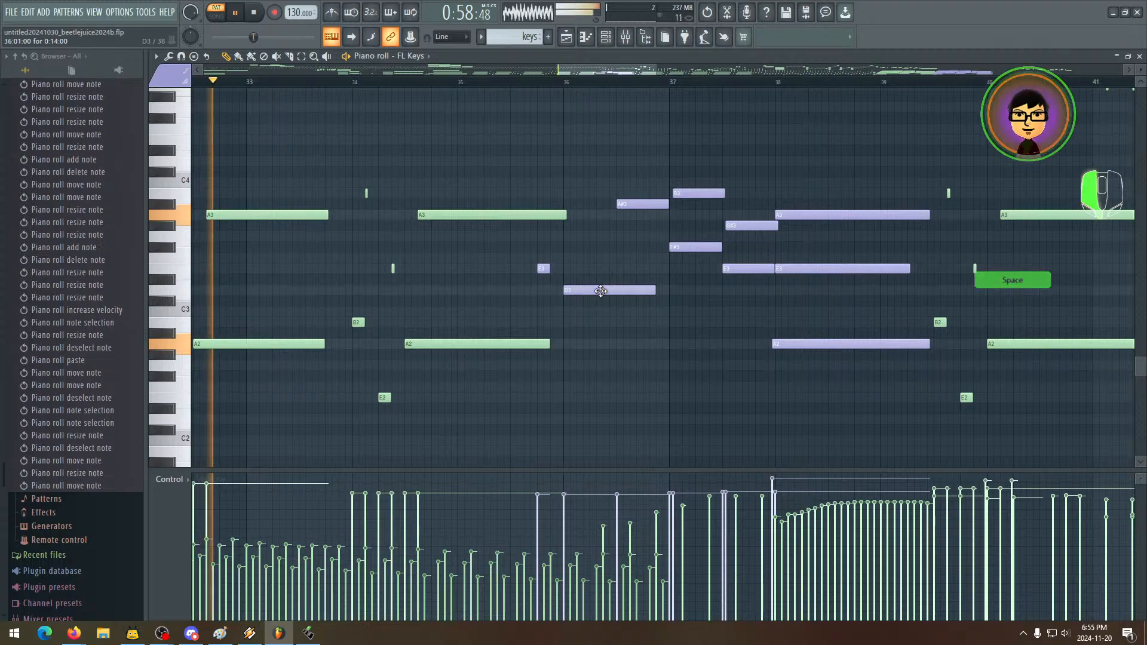
drag(608, 291, 669, 291)
drag(541, 269, 591, 272)
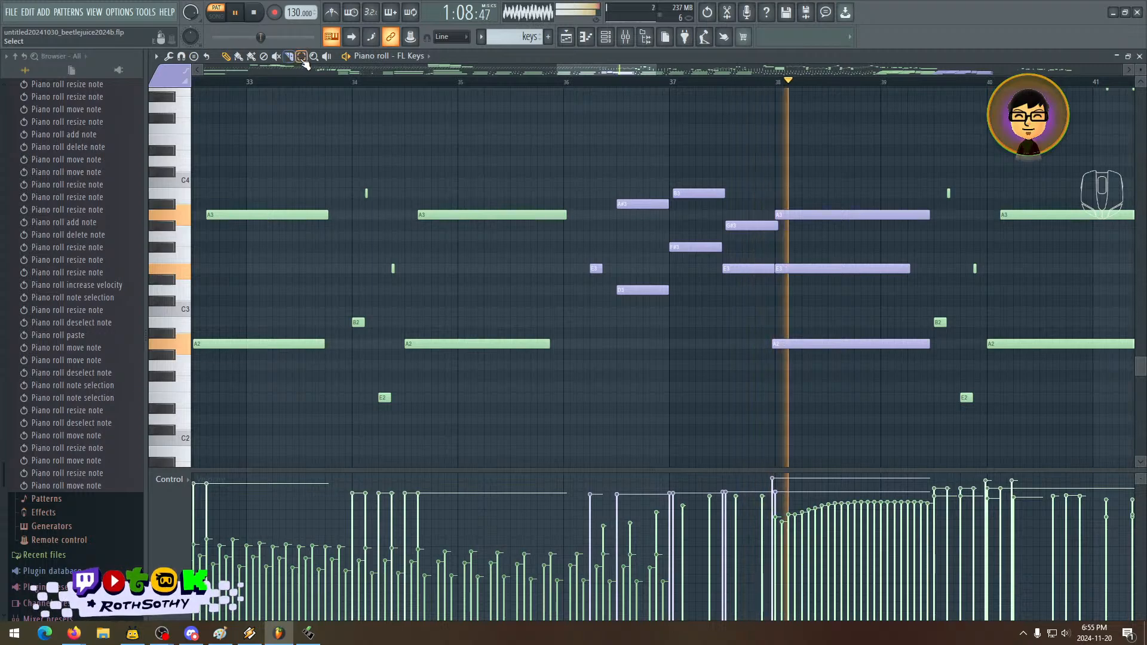
key(space)
scroll(494, 190, down, 2)
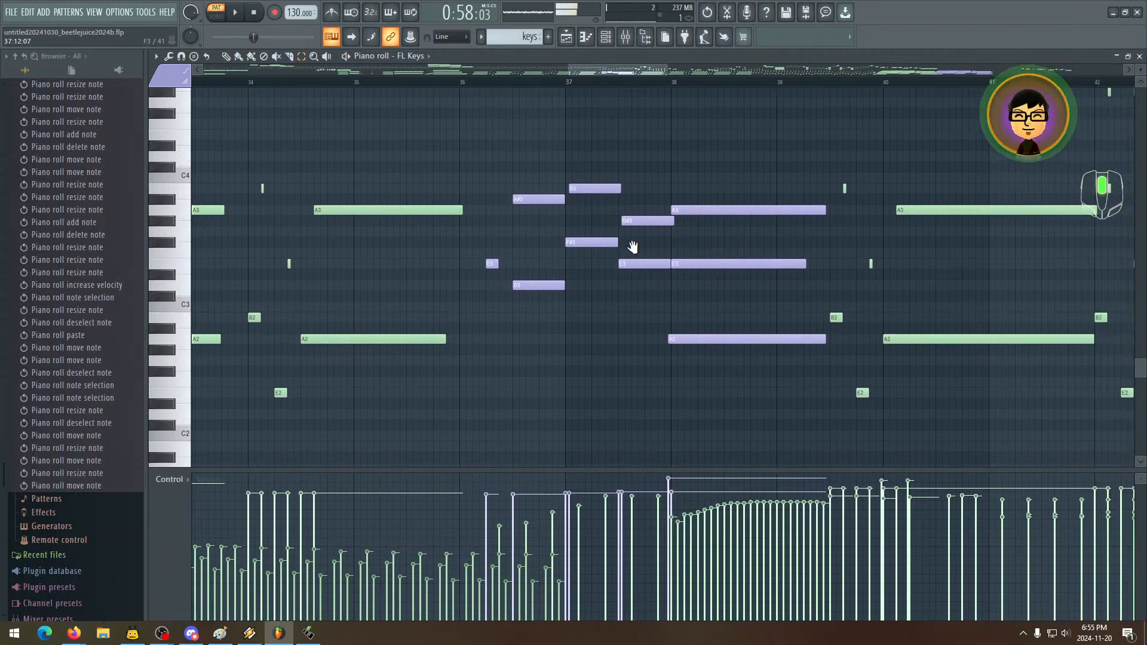
- Move the E3, A#3 and D3 notes back together so A#3 and D3 start at bar 36
drag(485, 174, 543, 323)
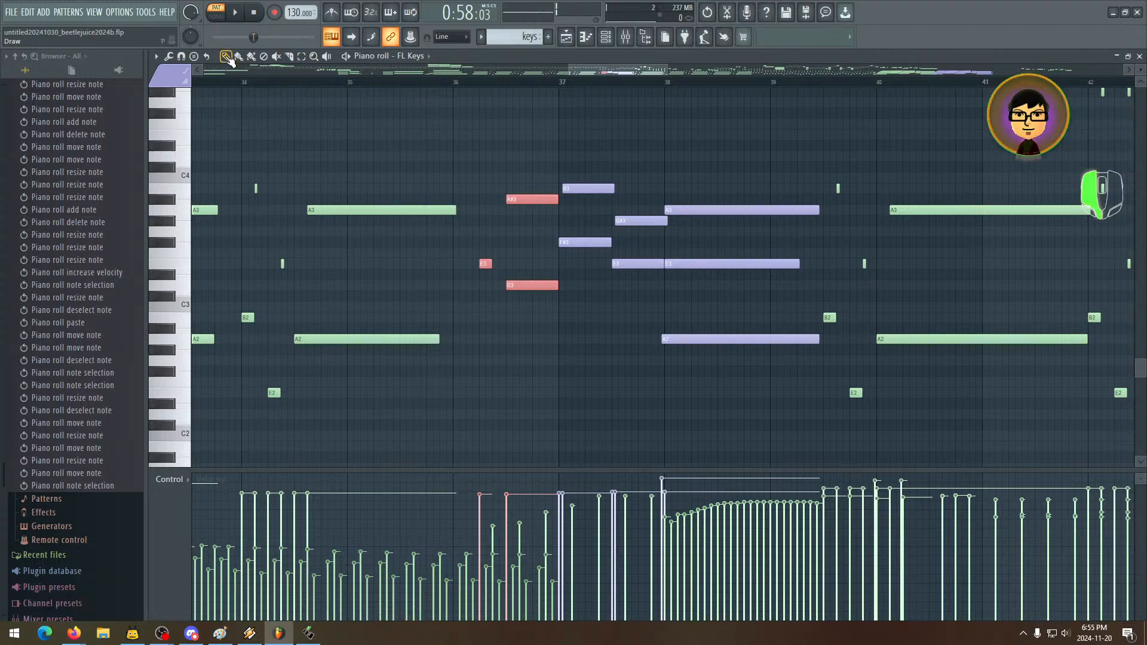
drag(526, 203, 491, 200)
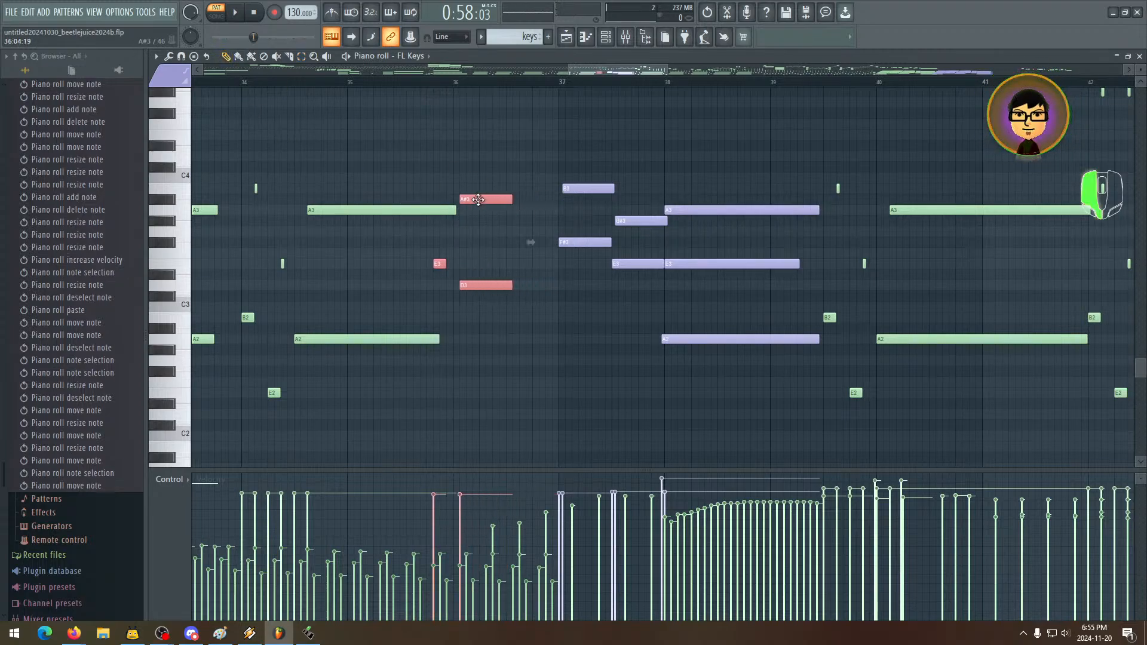
click(512, 202)
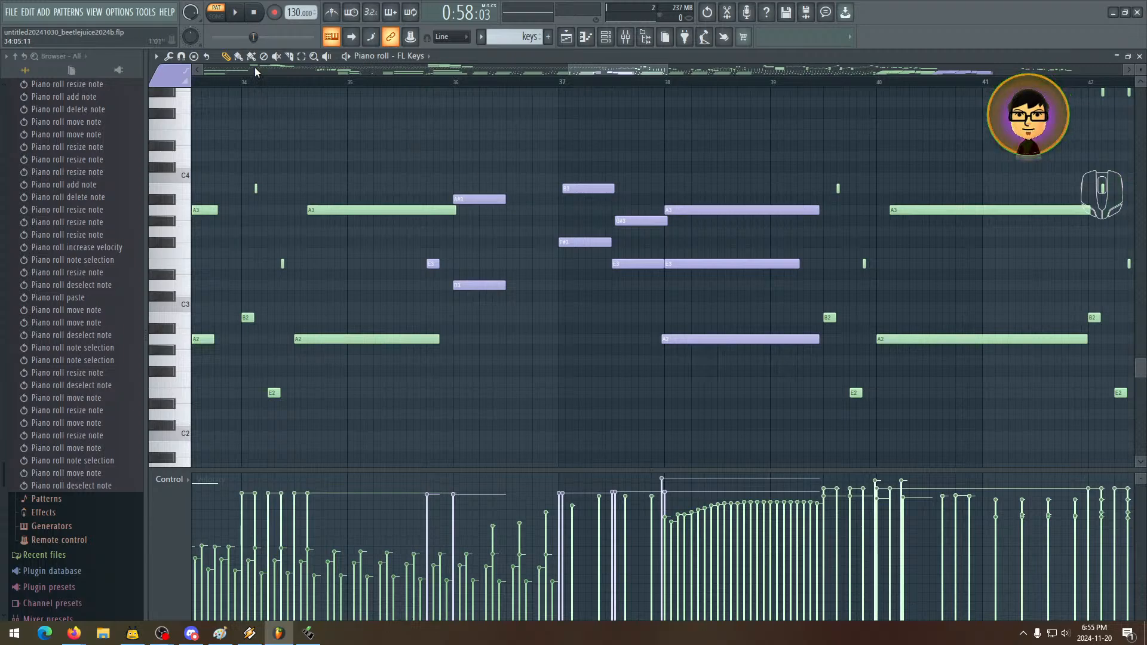
- Lengthen the A#3 and D3 notes to fill all of bar 36, and listen to the passage
drag(506, 177, 487, 320)
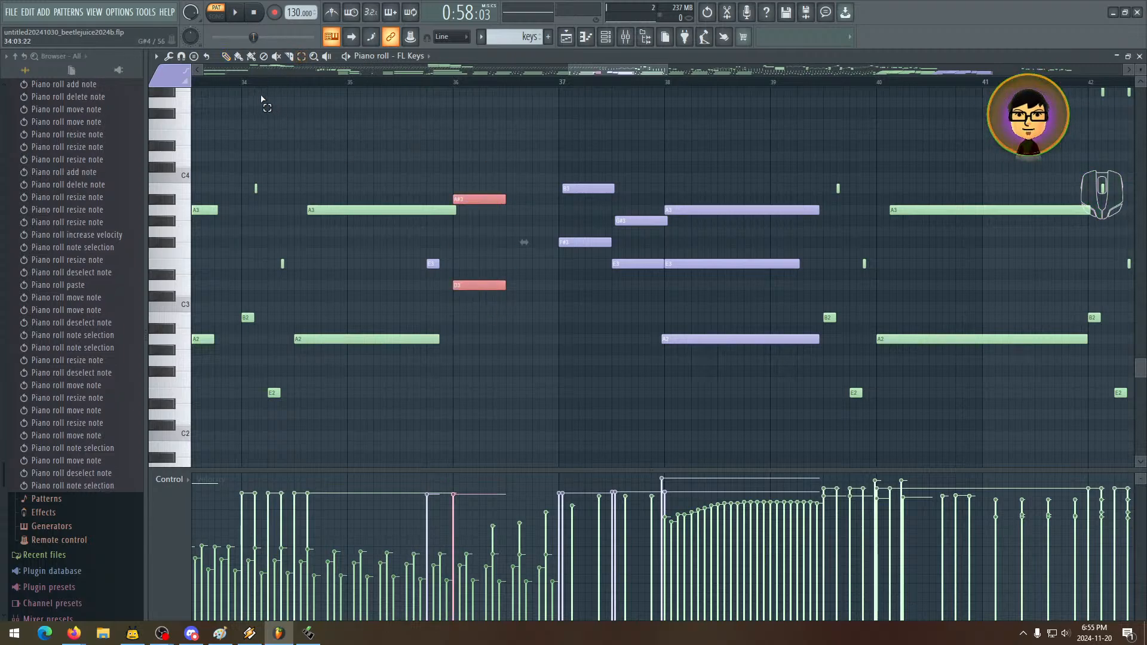
drag(505, 200, 504, 199)
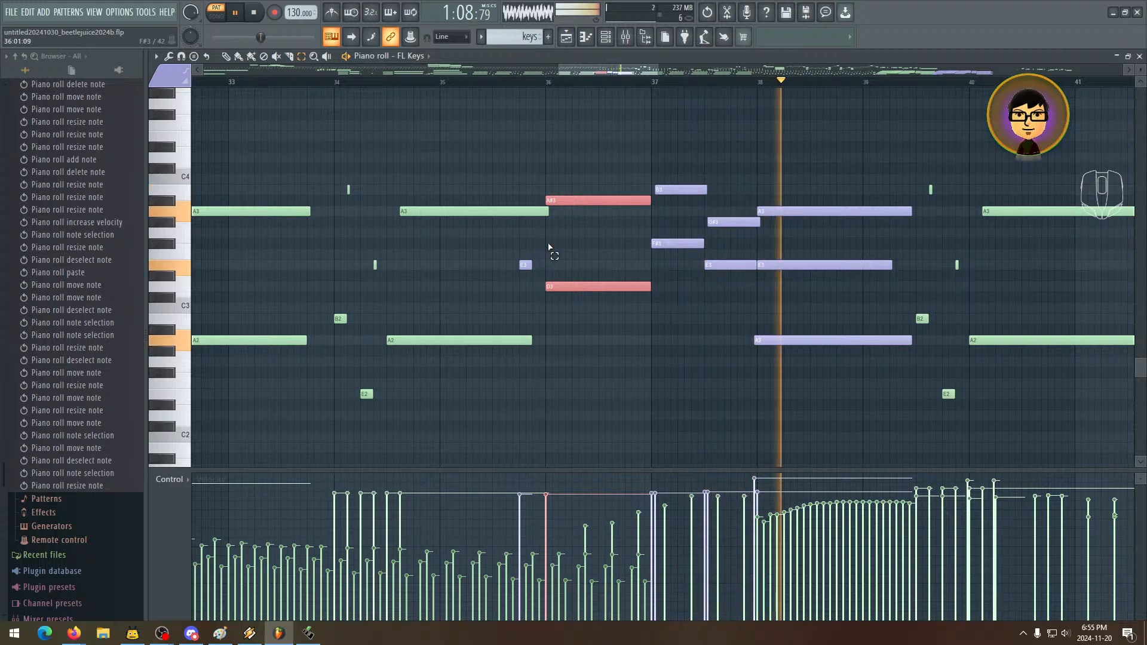
scroll(536, 239, right, 2)
drag(431, 247, 619, 275)
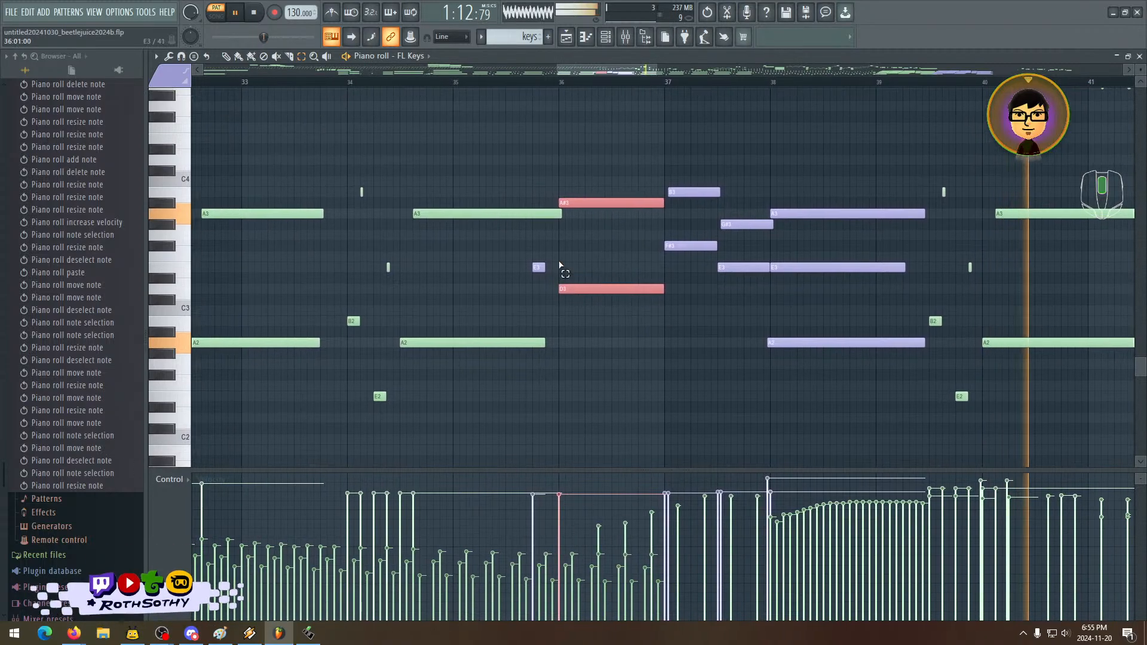
- Lengthen the E3 pickup note at 35:13 to four steps so it reaches bar 36
drag(524, 254, 556, 291)
click(224, 56)
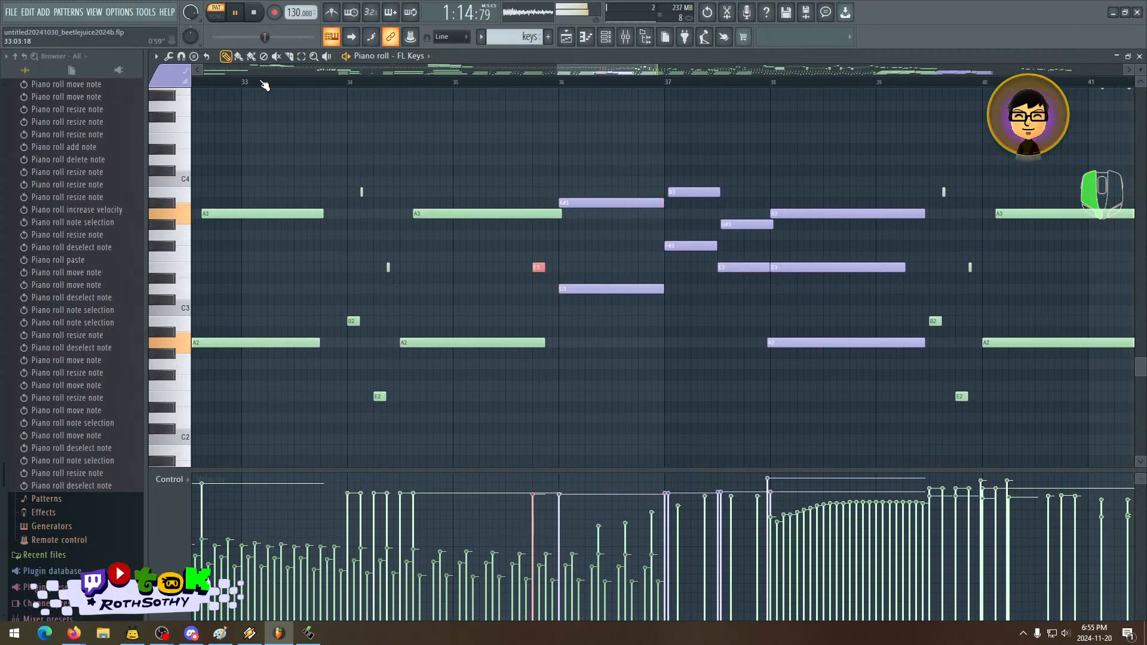
click(542, 267)
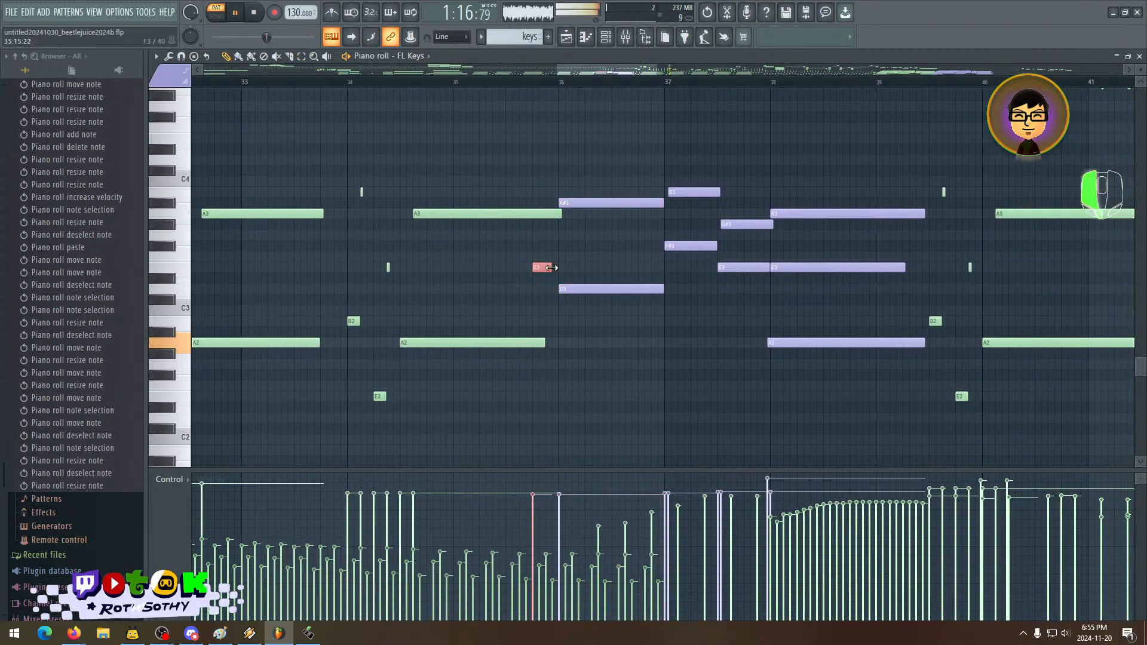
drag(563, 255, 564, 270)
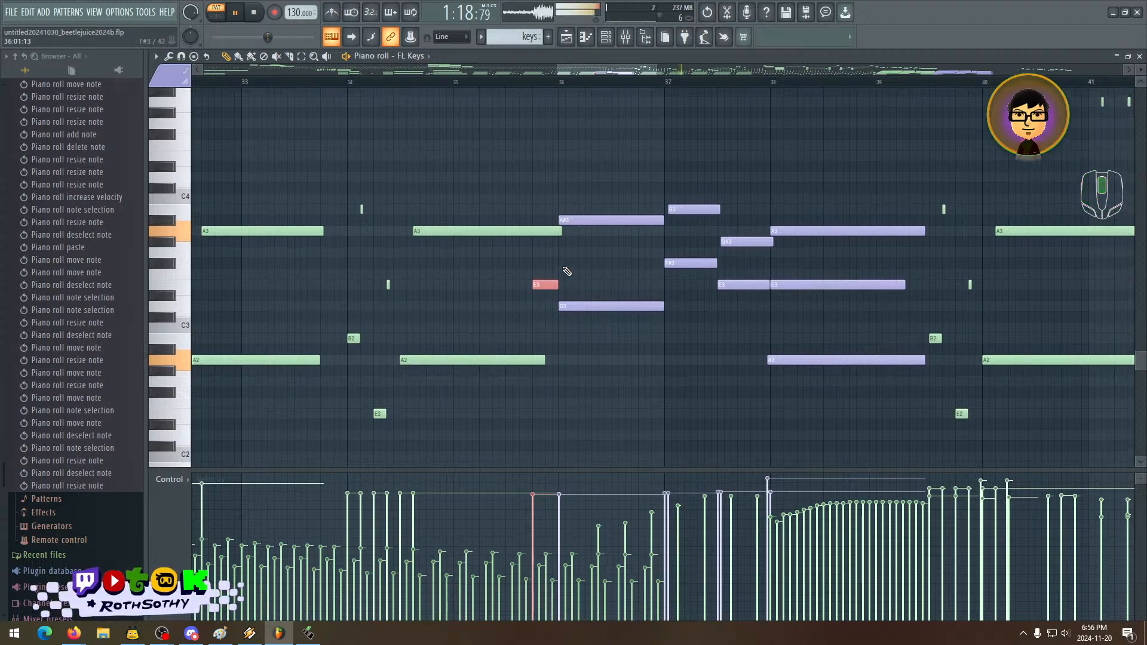
right_click(564, 269)
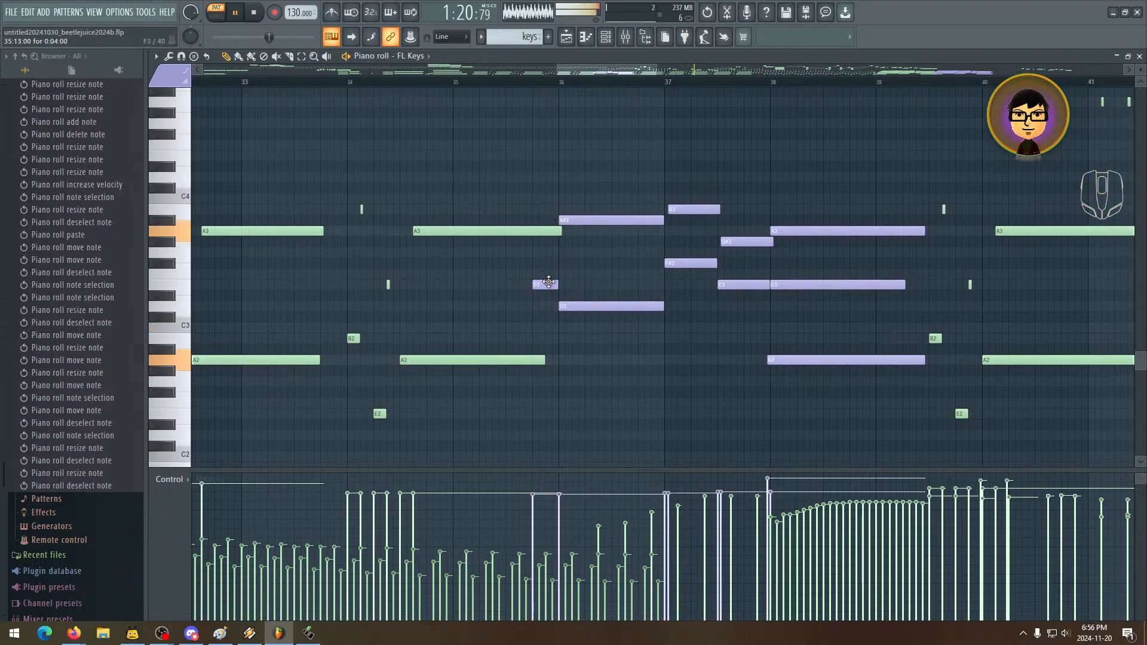
- Add a four-step E4 note at 35:13, an octave above the E3 pickup, and play the passage
drag(546, 283, 533, 321)
click(532, 321)
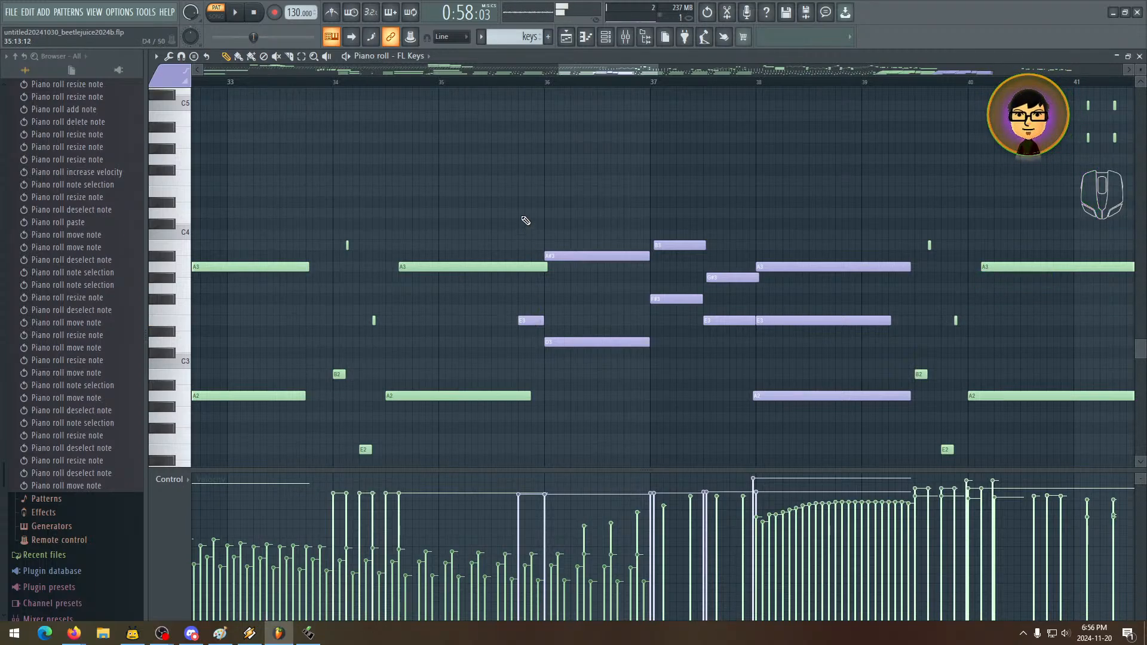
click(536, 192)
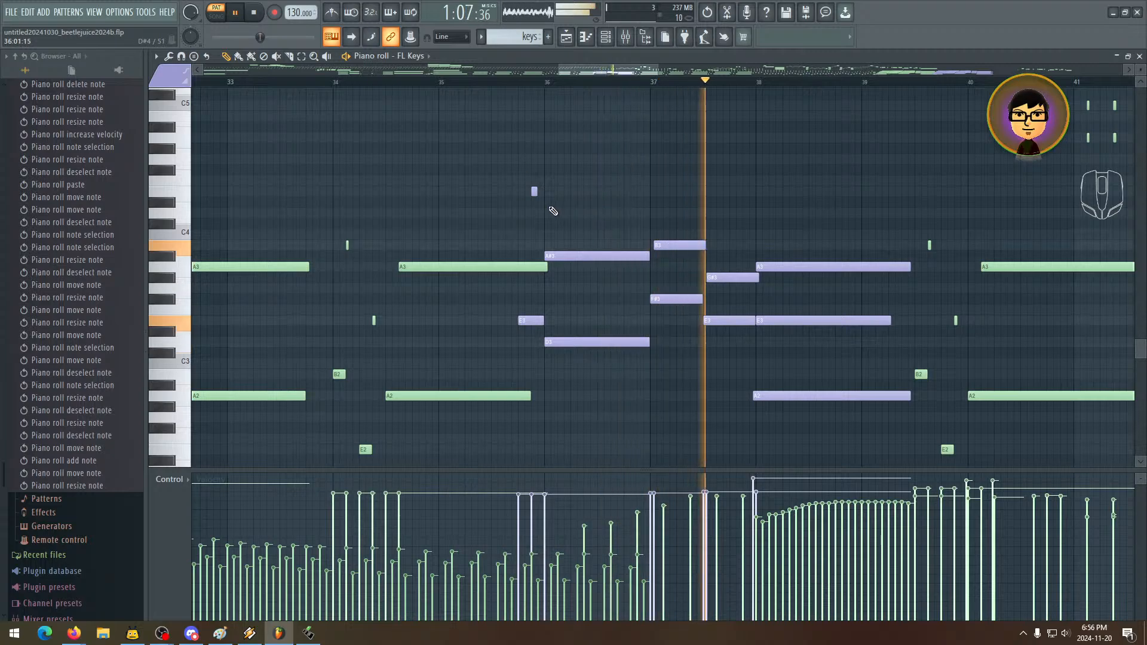
click(535, 192)
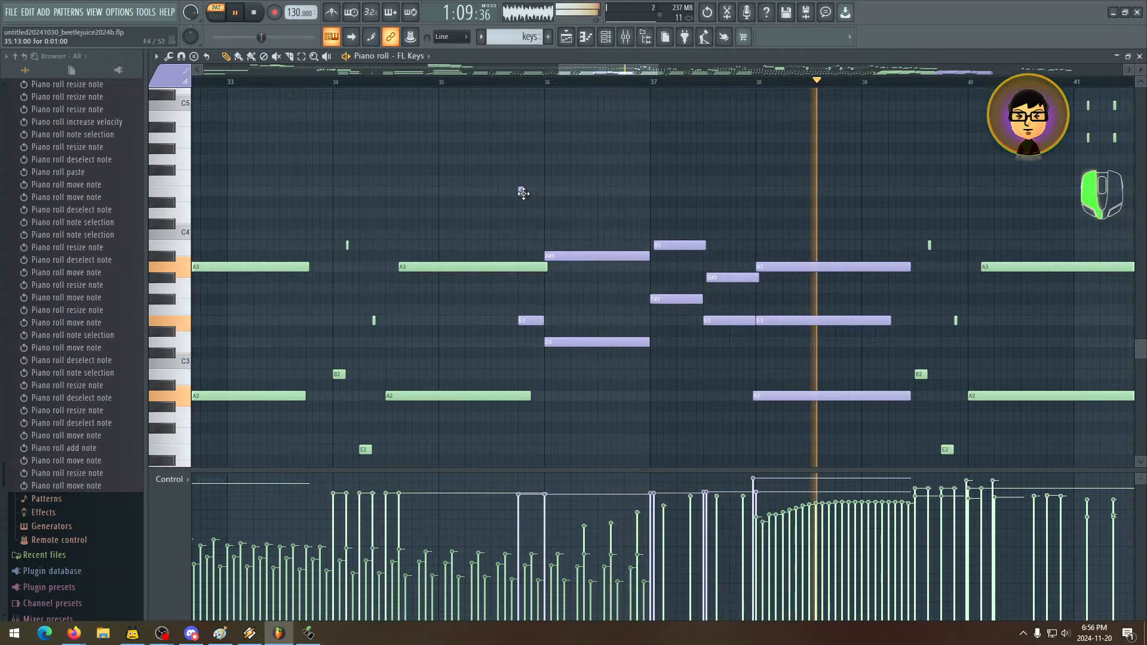
drag(525, 193, 544, 196)
key(space)
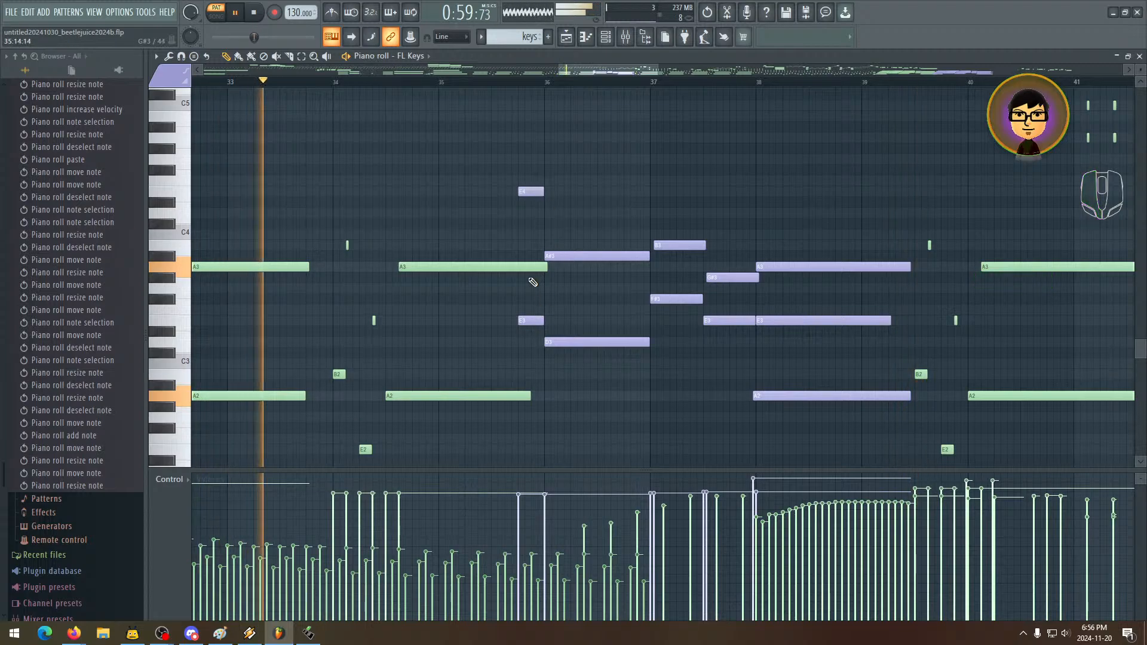
- Shorten the new E4 note to one step and place it two steps before bar 36
drag(525, 236, 475, 197)
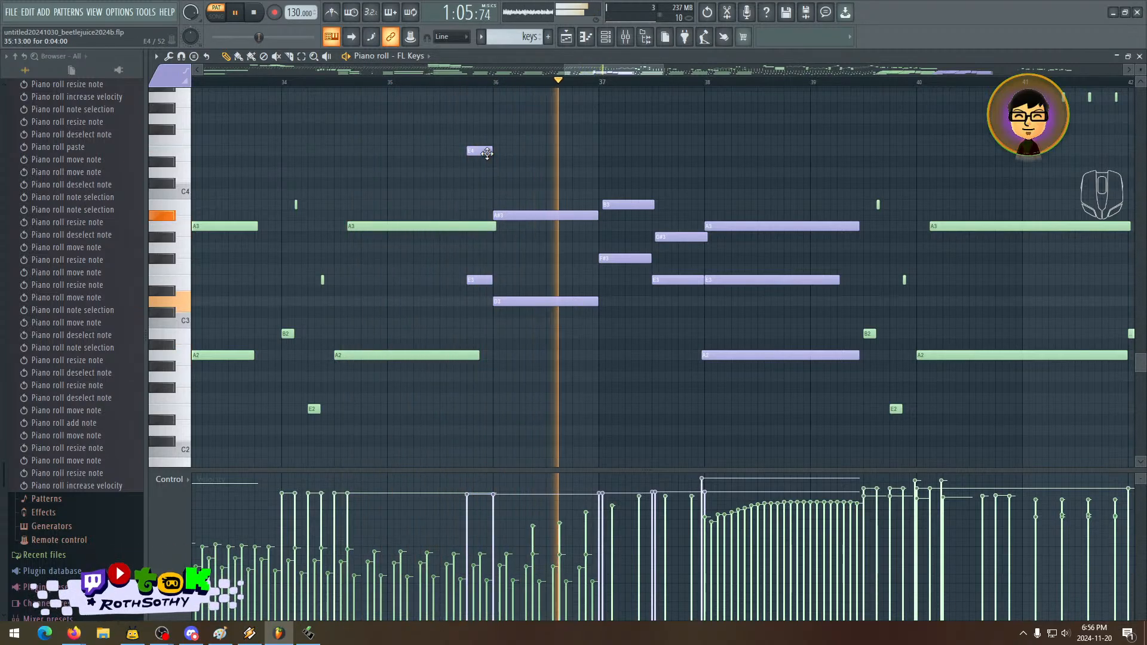
drag(491, 151, 480, 152)
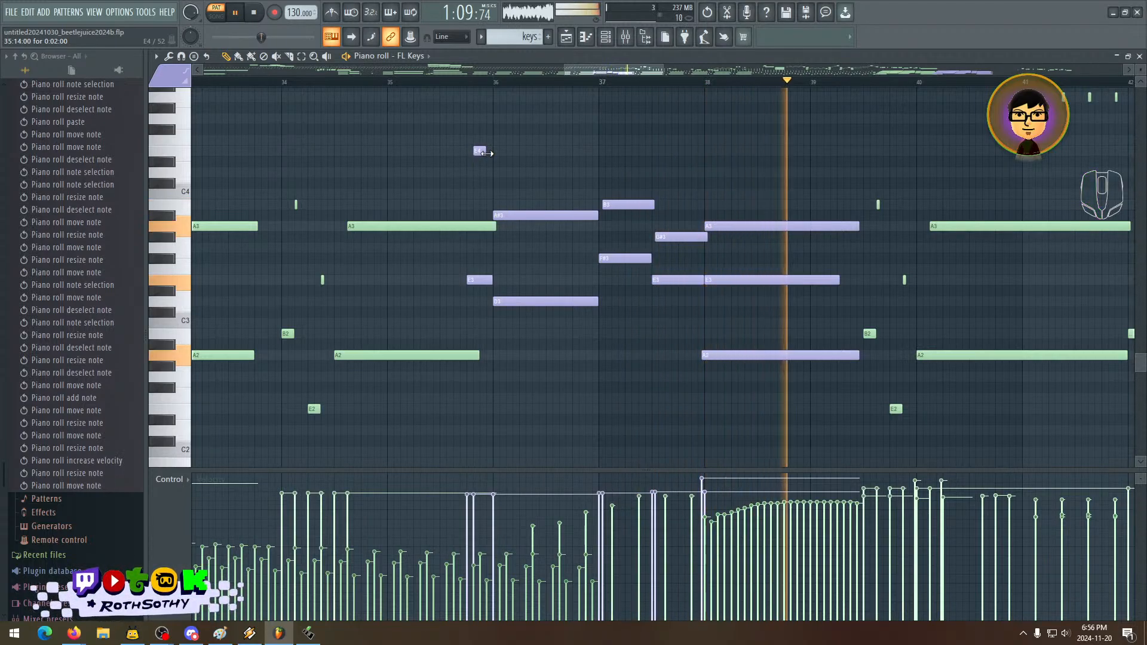
drag(482, 153, 485, 152)
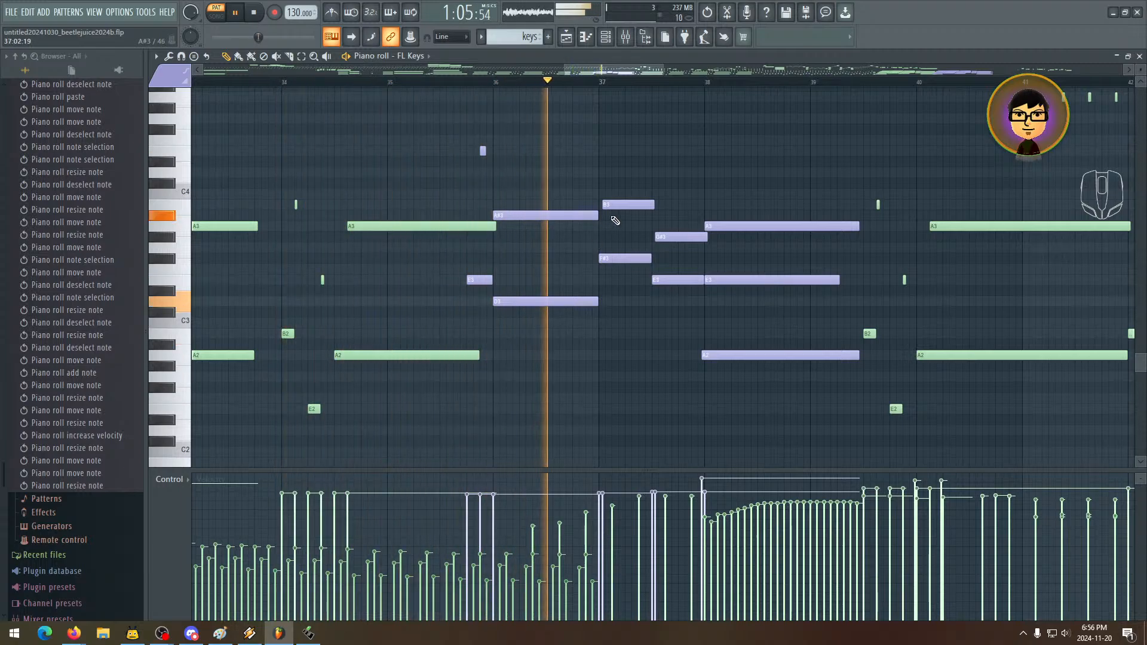
- Add a short A4 note above the repeated E4 note just before bar 43
scroll(687, 179, up, 3)
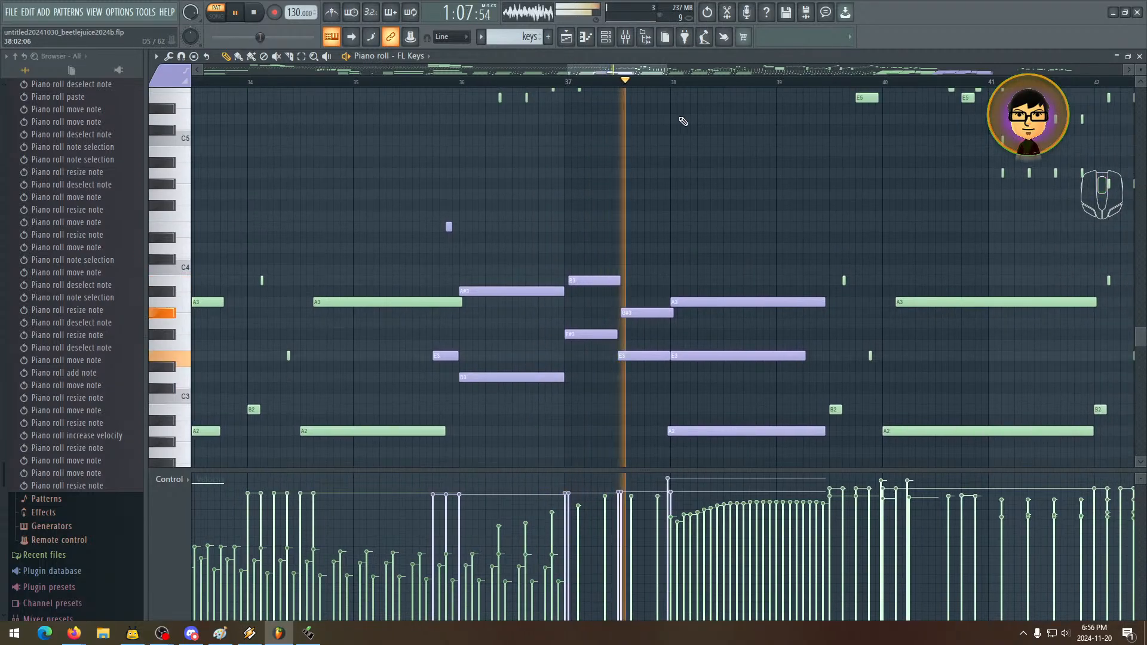
drag(666, 70, 873, 86)
drag(508, 232, 447, 211)
drag(481, 249, 412, 156)
key(space)
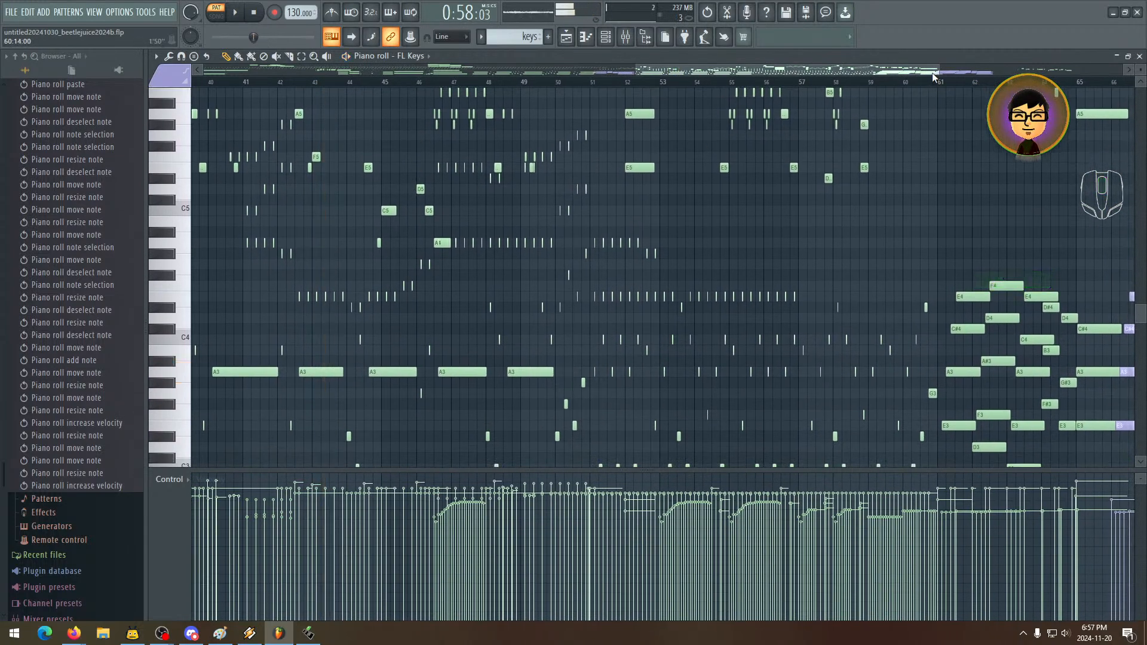
drag(938, 70, 703, 70)
drag(724, 196, 482, 220)
click(422, 322)
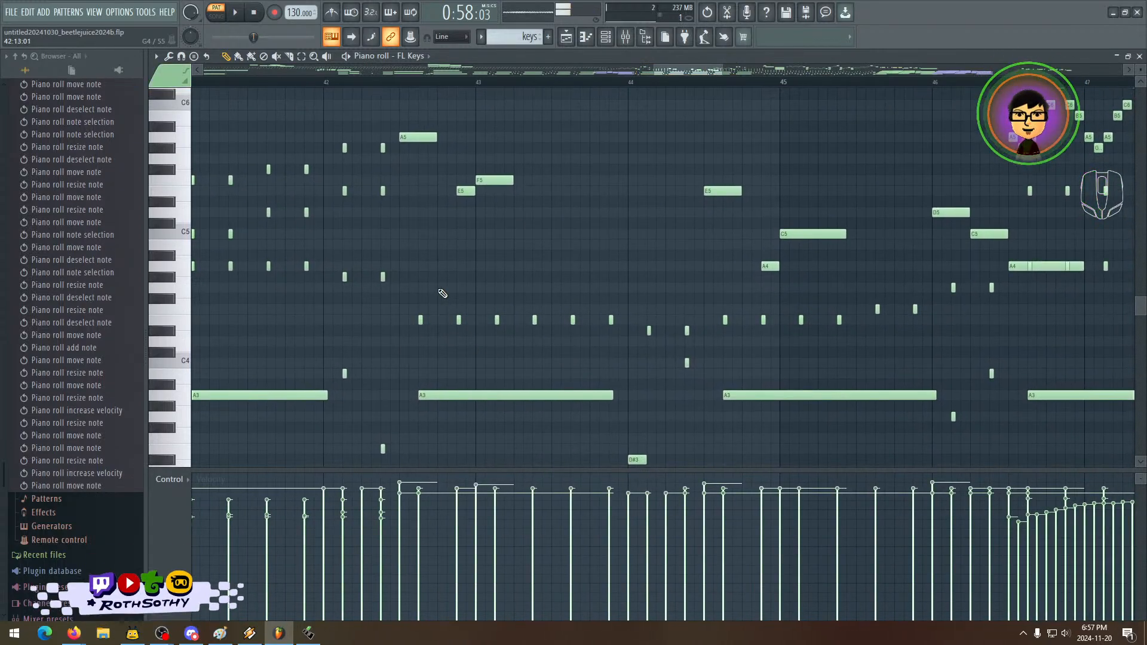
drag(253, 211, 292, 205)
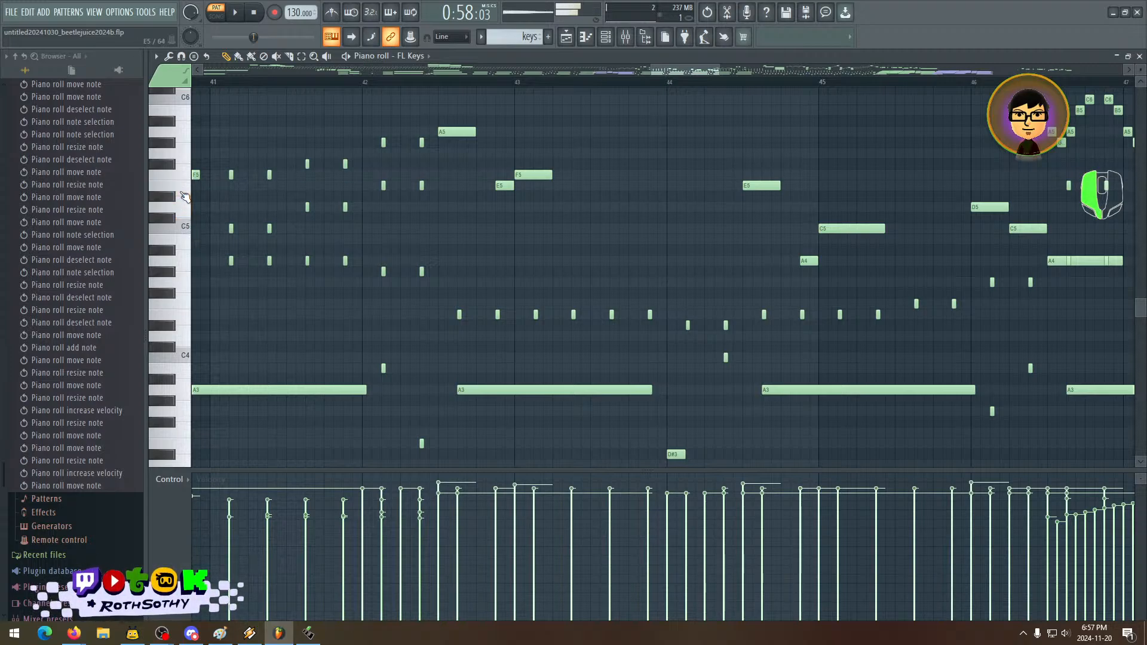
key(space)
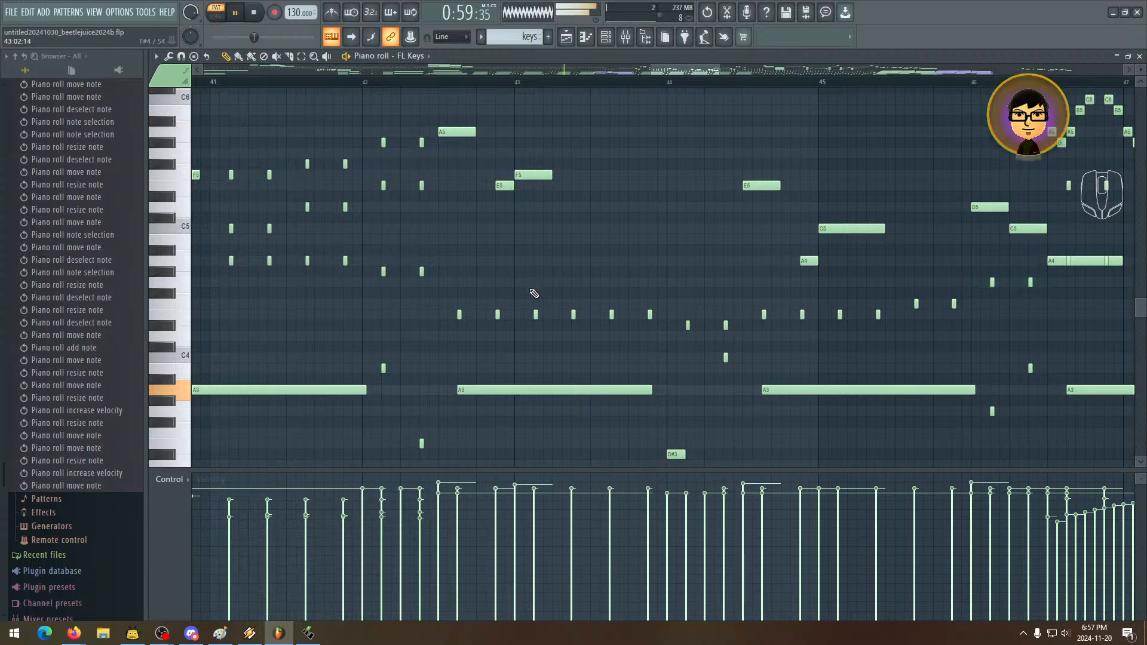
click(538, 315)
click(535, 316)
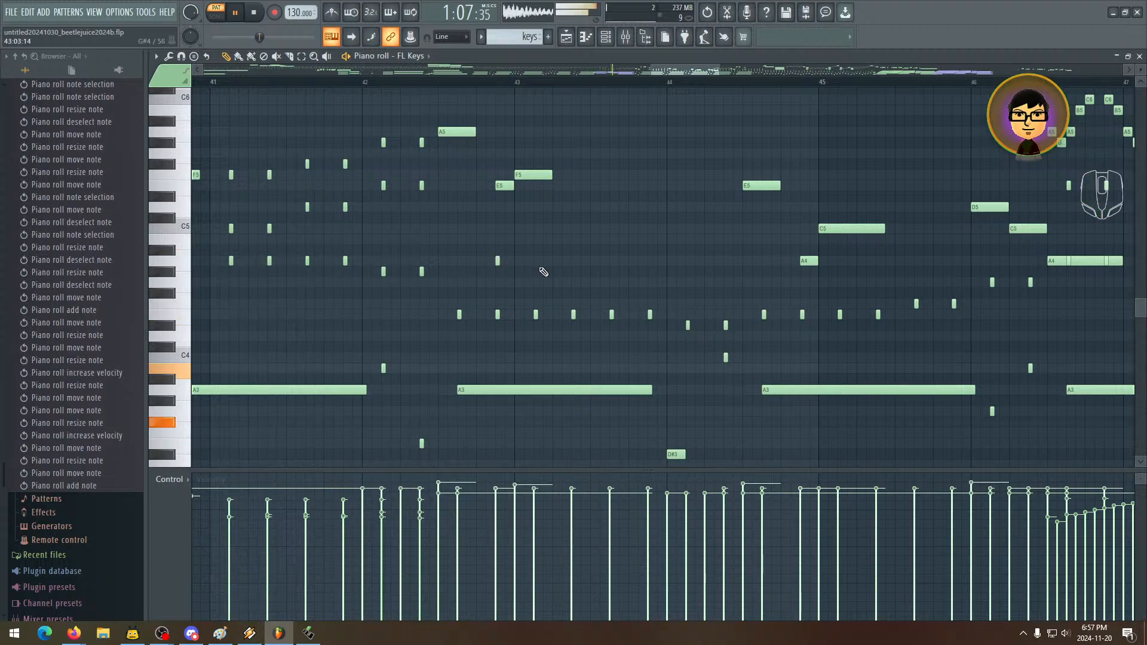
- Add short A4 notes at 43:03, 43:07, 43:11, 43:15 and 44:11 above the repeated E4 line
click(574, 261)
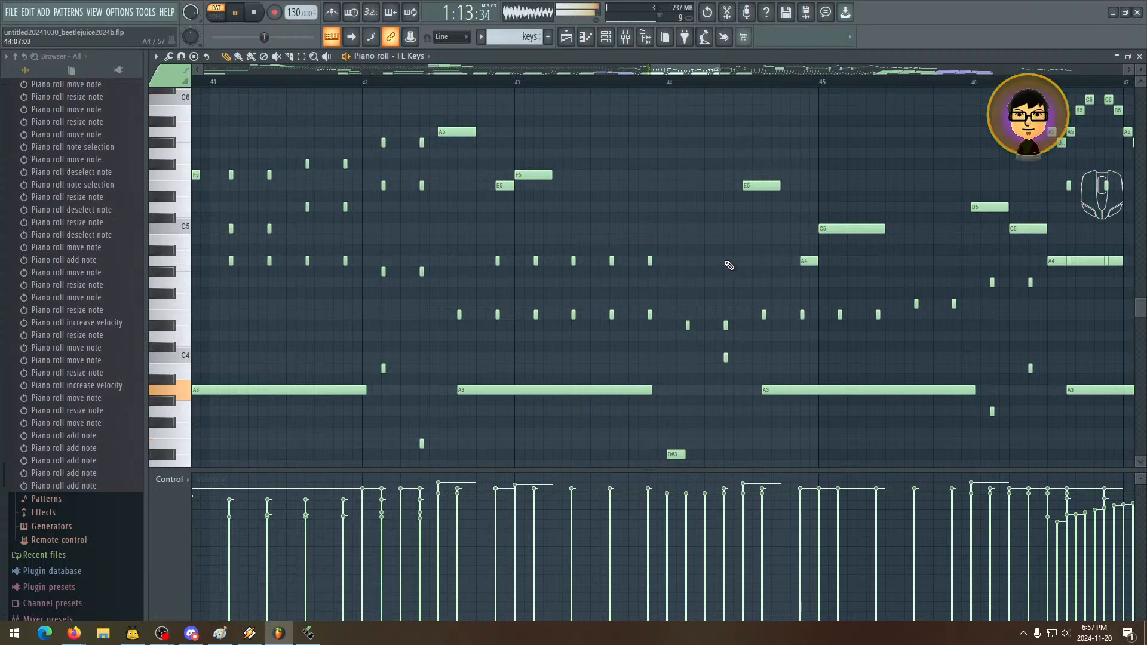
click(765, 263)
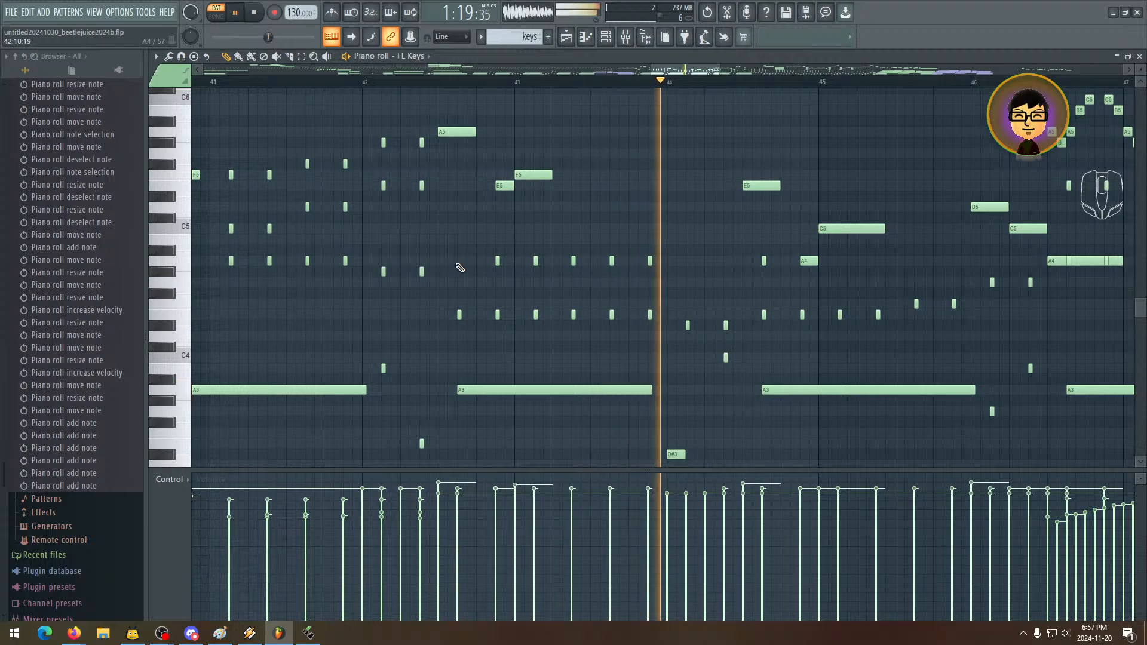
key(space)
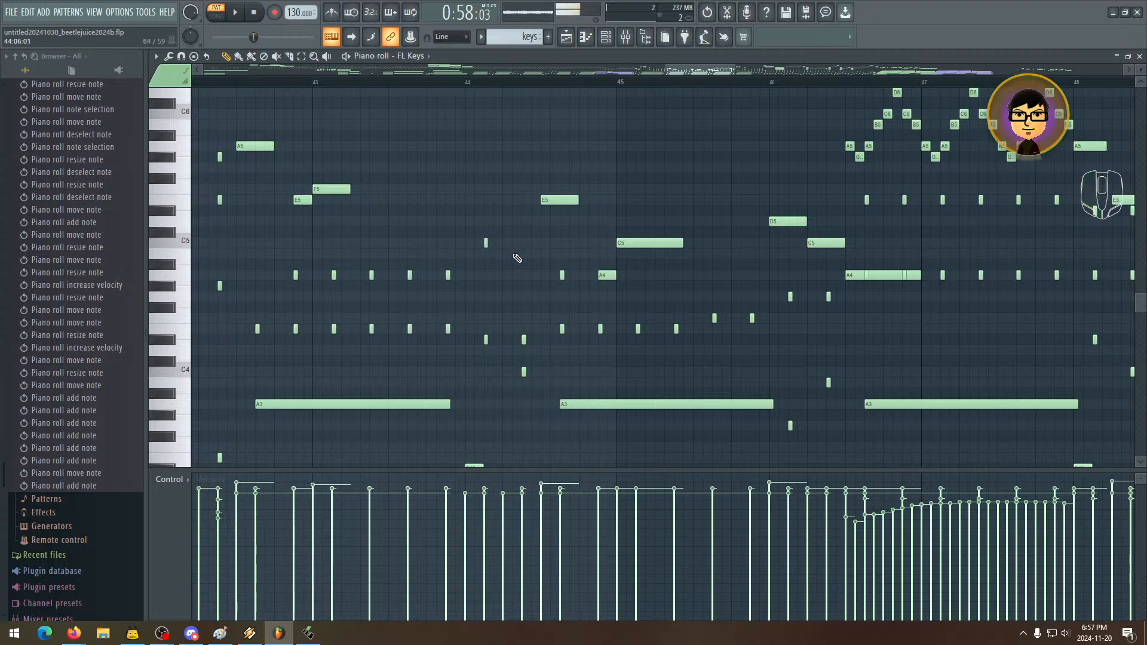
- Extend the upper harmony line with short notes: C5 at 44:03, G#4 at 44:07 and A4 at 42:11
click(523, 286)
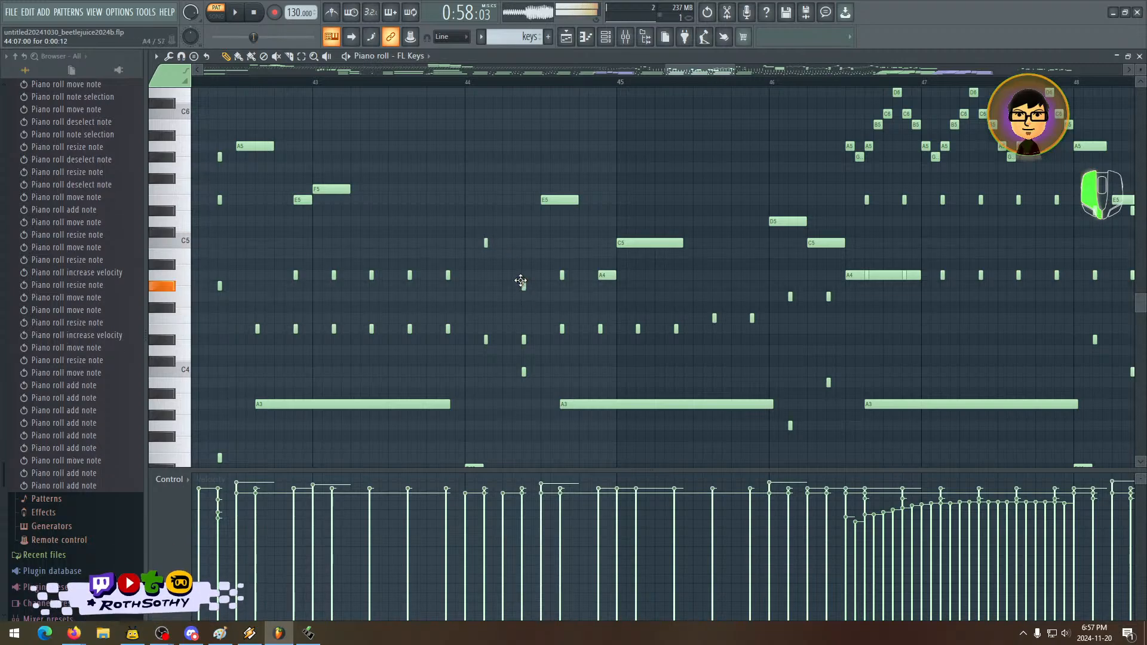
drag(504, 283, 587, 281)
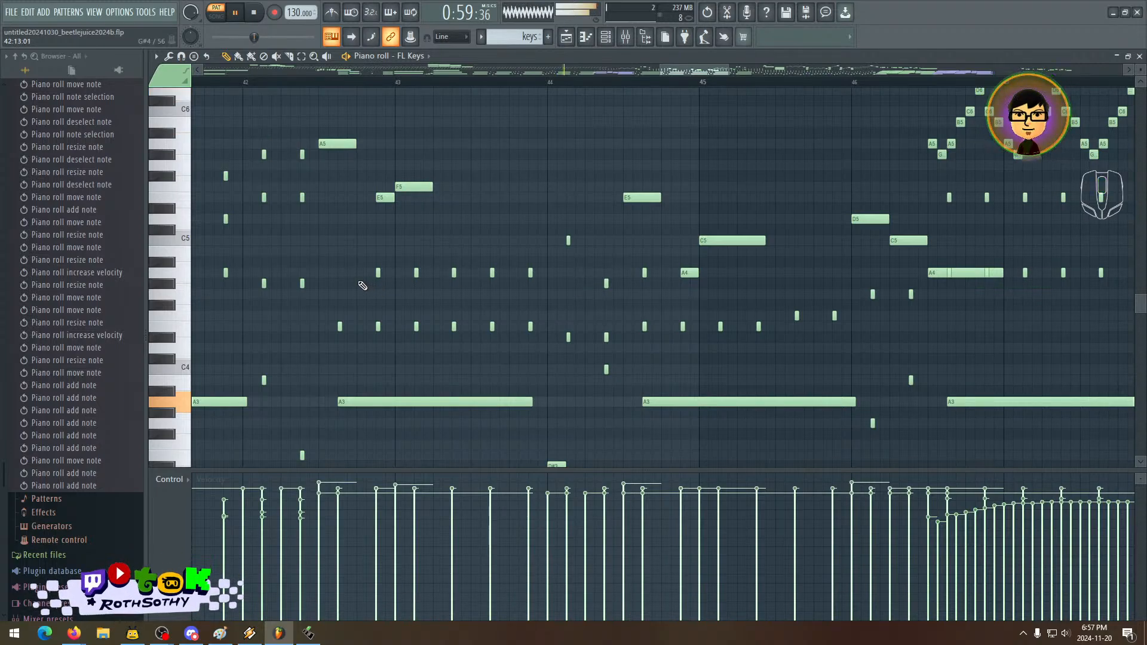
click(340, 273)
drag(389, 276, 441, 275)
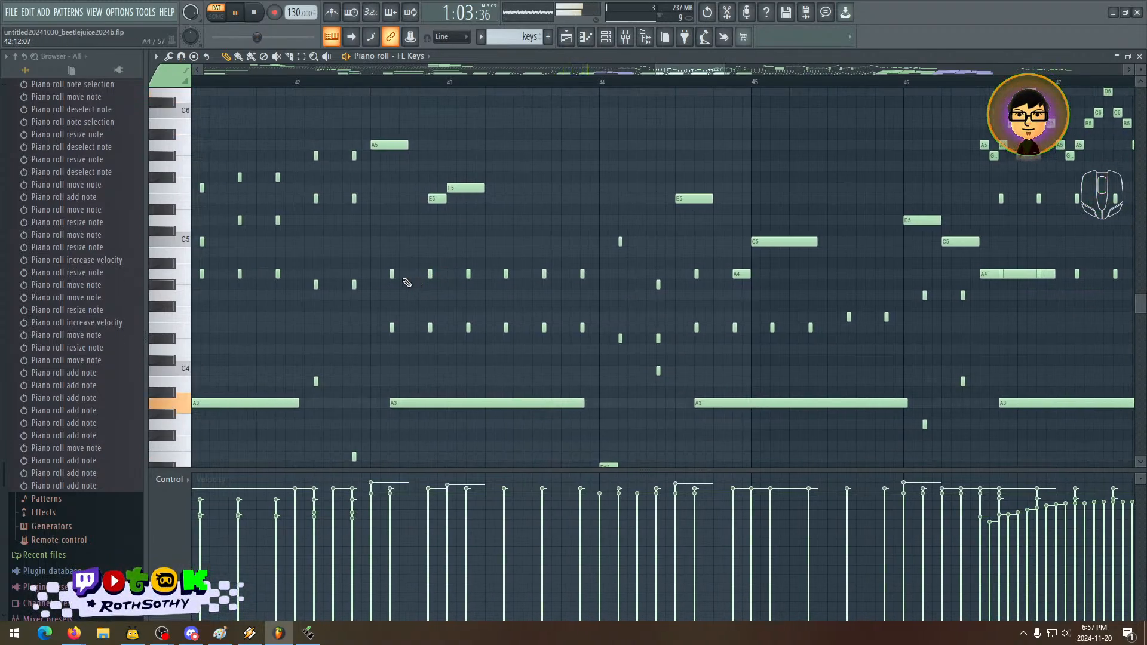
- Select the short upper harmony notes from 42:11 to 44:11 and recolor them pink
key(e)
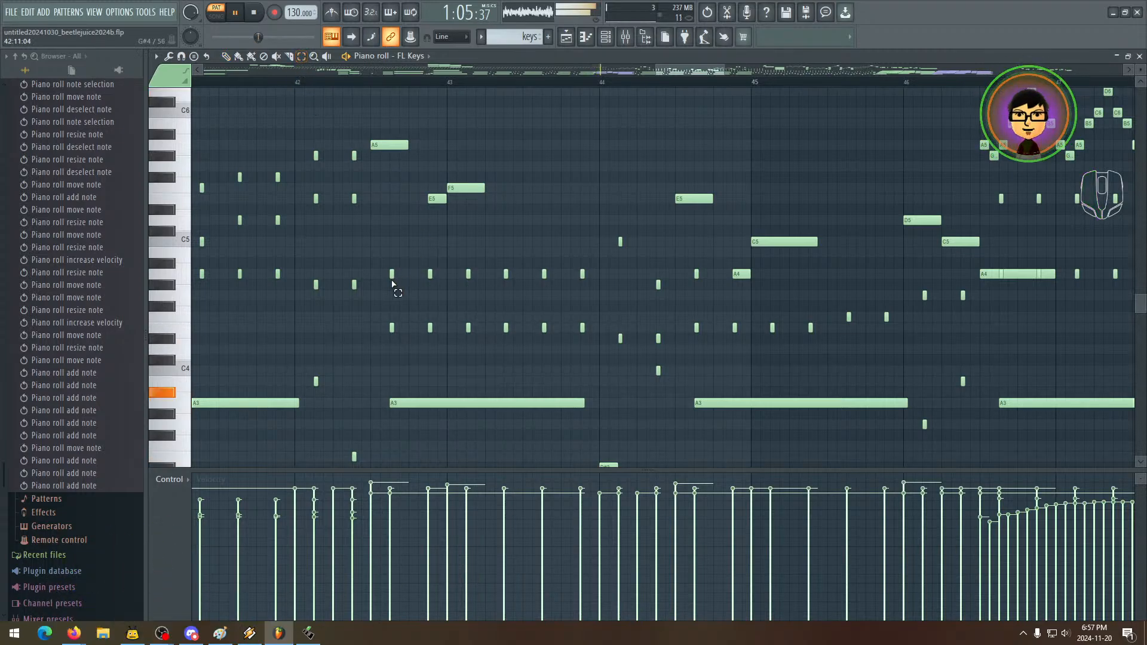
drag(392, 282, 605, 259)
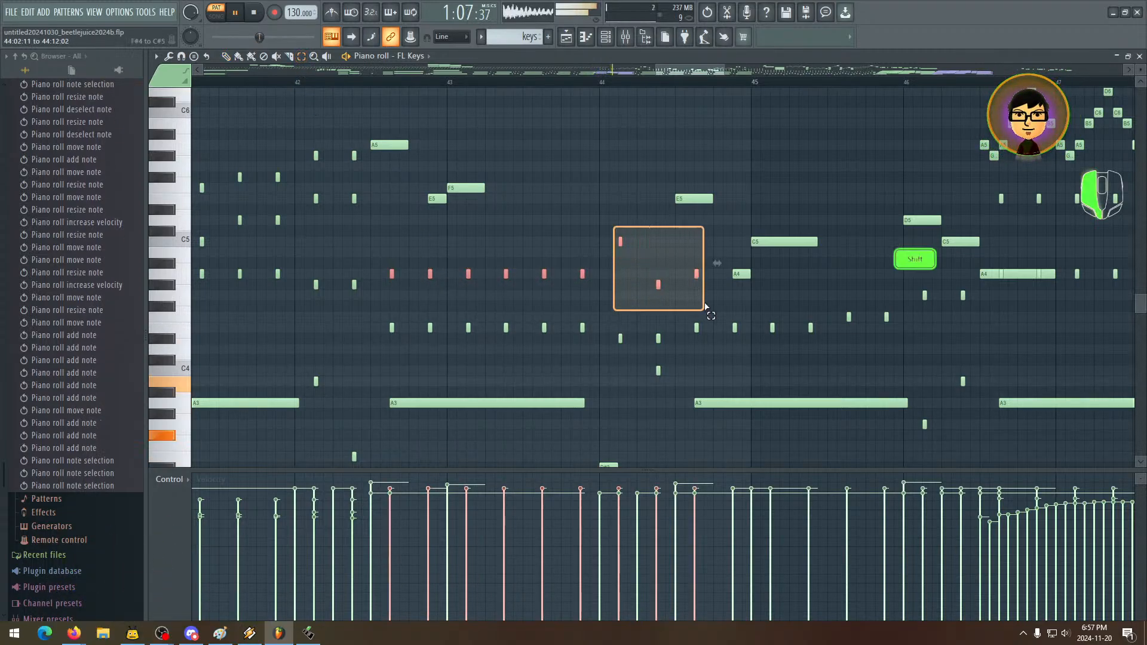
drag(705, 309, 706, 309)
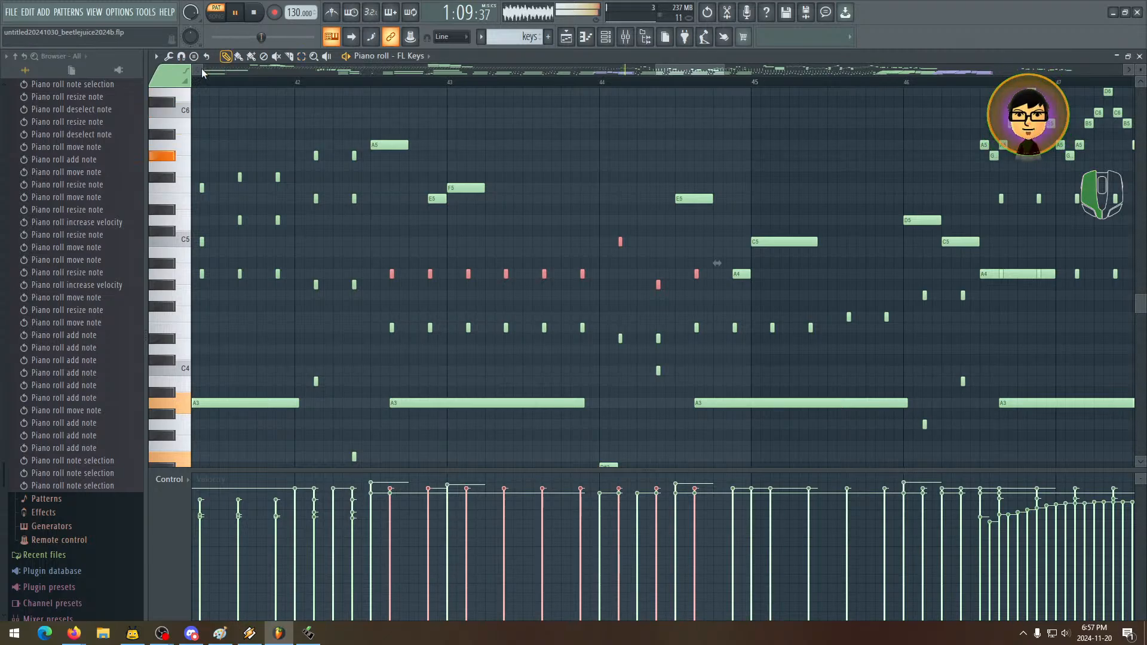
click(171, 78)
click(212, 149)
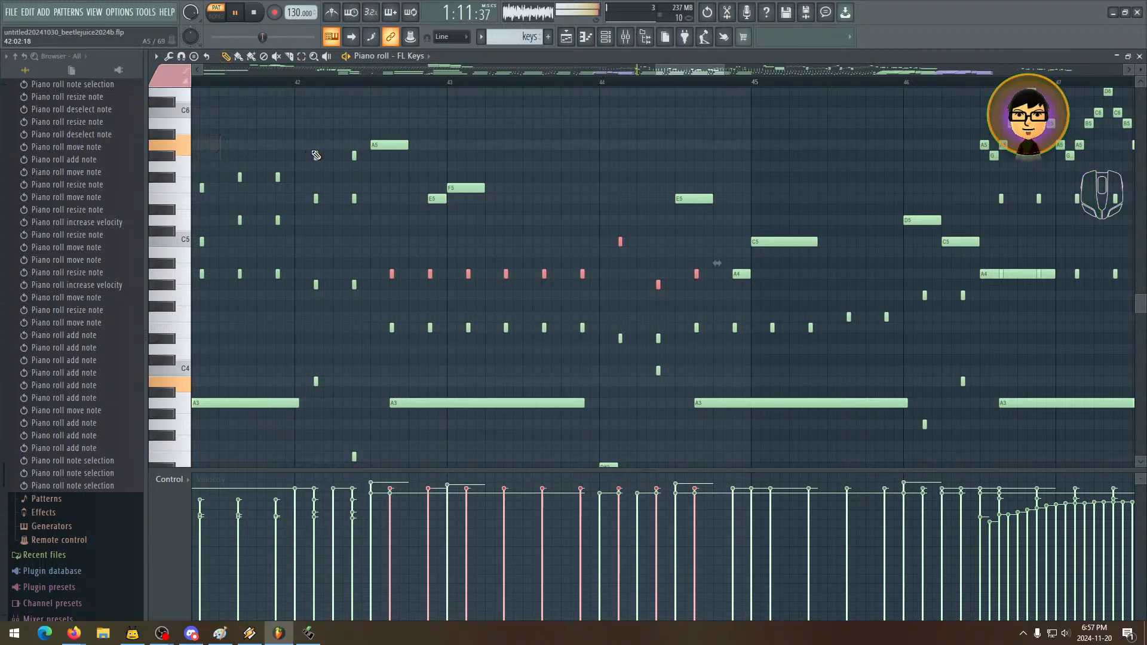
key(alt+c)
- Set the playback start to bar 42 and listen to the passage with the harmony notes
mouse_move(573, 233)
mouse_down()
mouse_move(470, 239)
mouse_move(643, 228)
mouse_move(492, 229)
mouse_move(467, 215)
mouse_move(532, 223)
mouse_up()
middle_click(500, 214)
key(space)
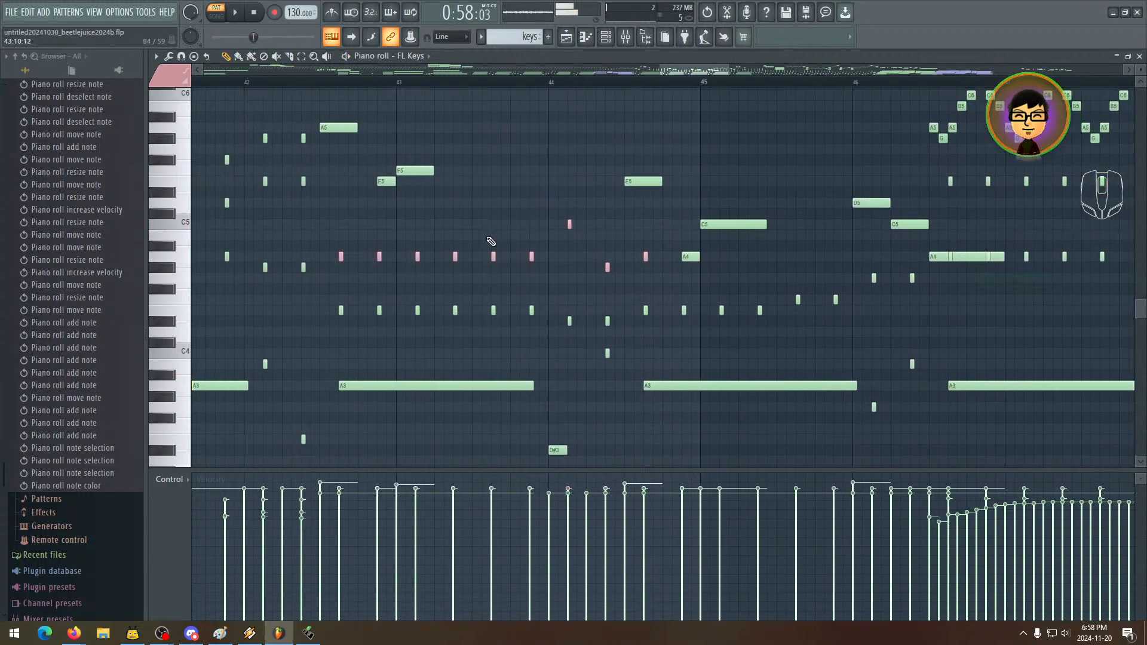
click(264, 85)
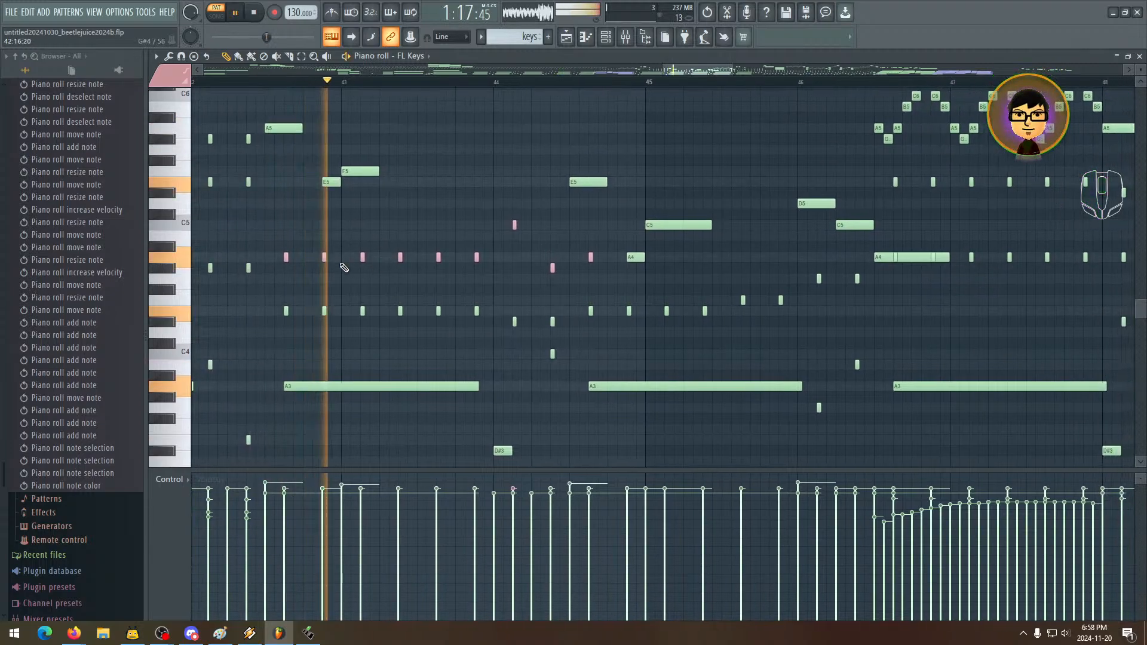
key(space)
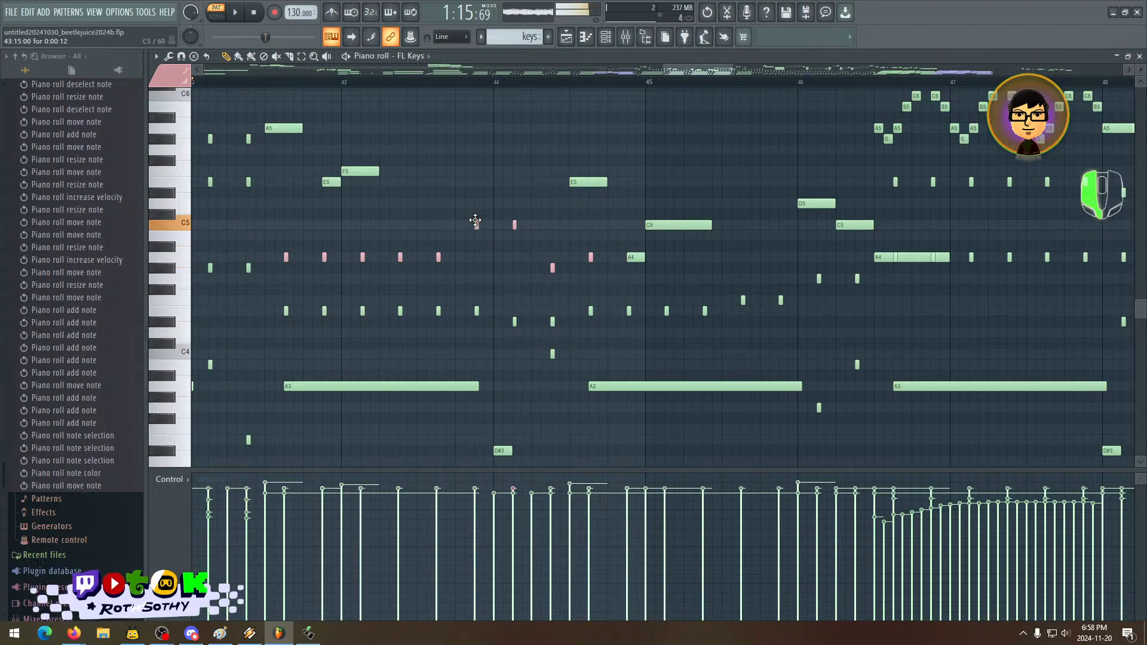
- Try raising the pink notes at 43:11 and 43:15 to C5 and the one at 44:03 to D5
drag(438, 259, 438, 223)
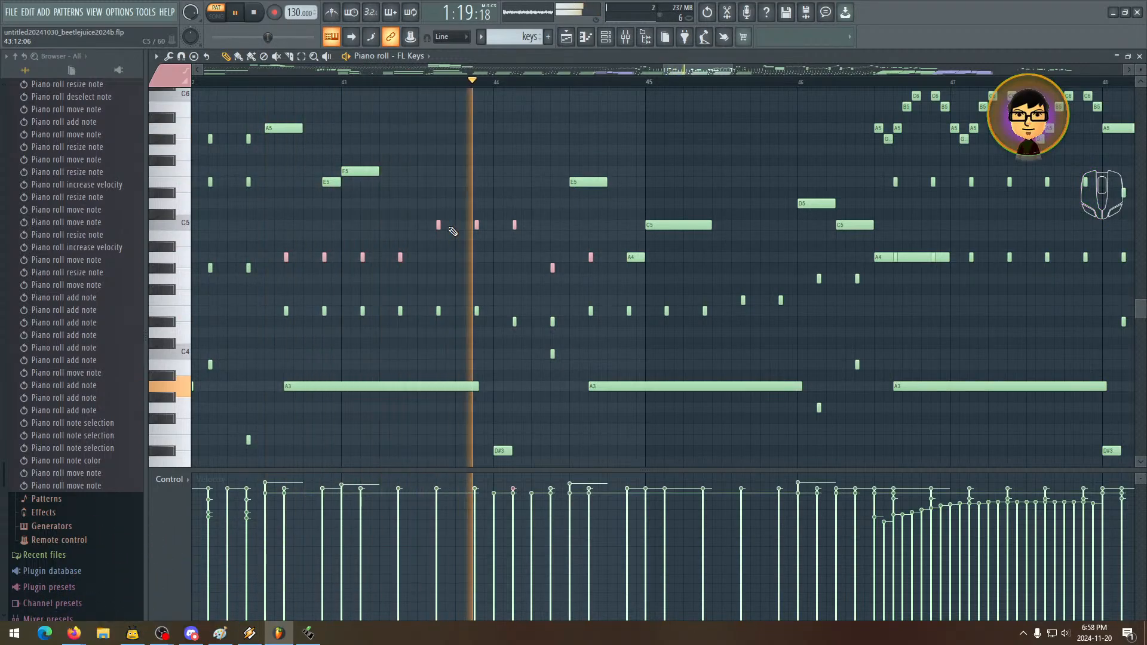
key(space)
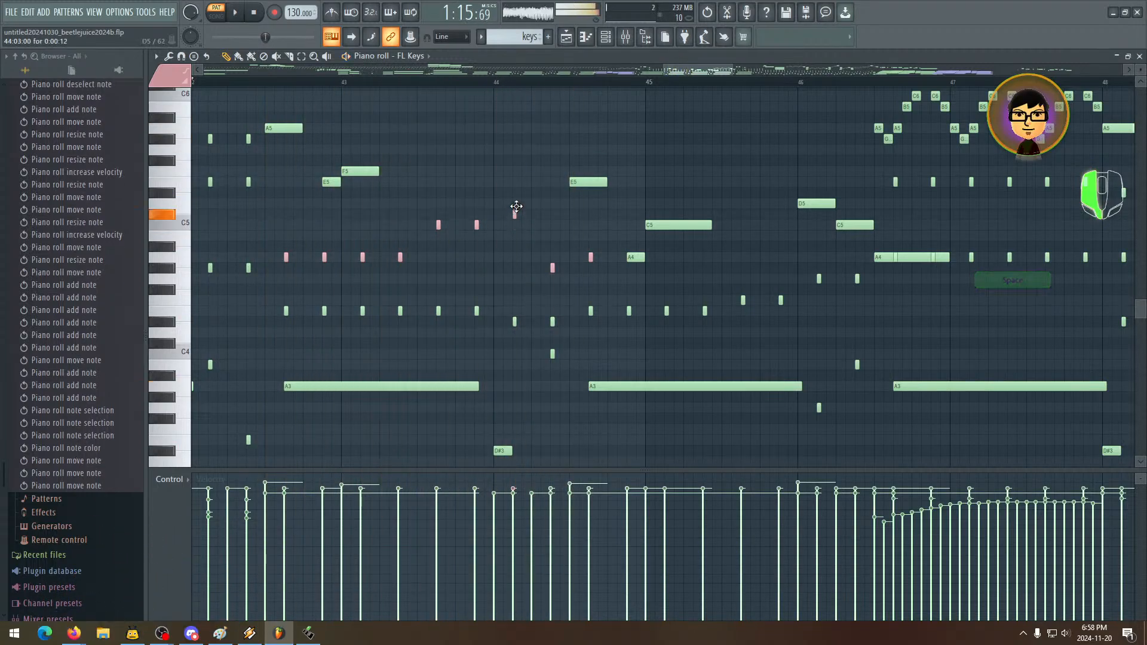
key(space)
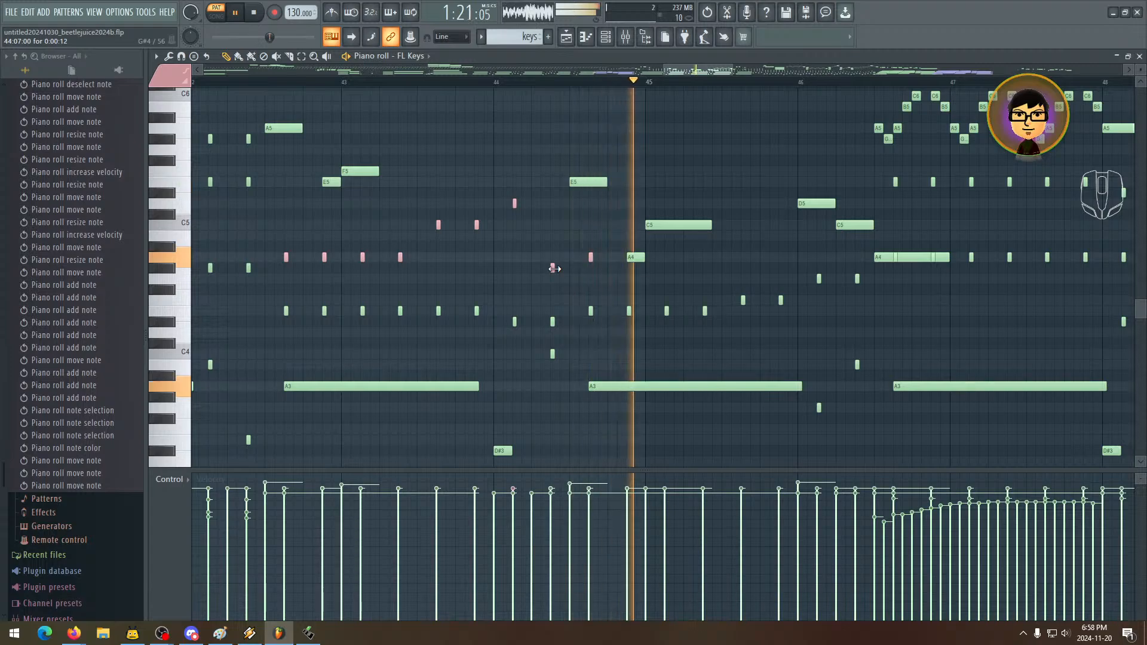
- Try raising the pink note at 43:07 to B4
drag(438, 265, 582, 255)
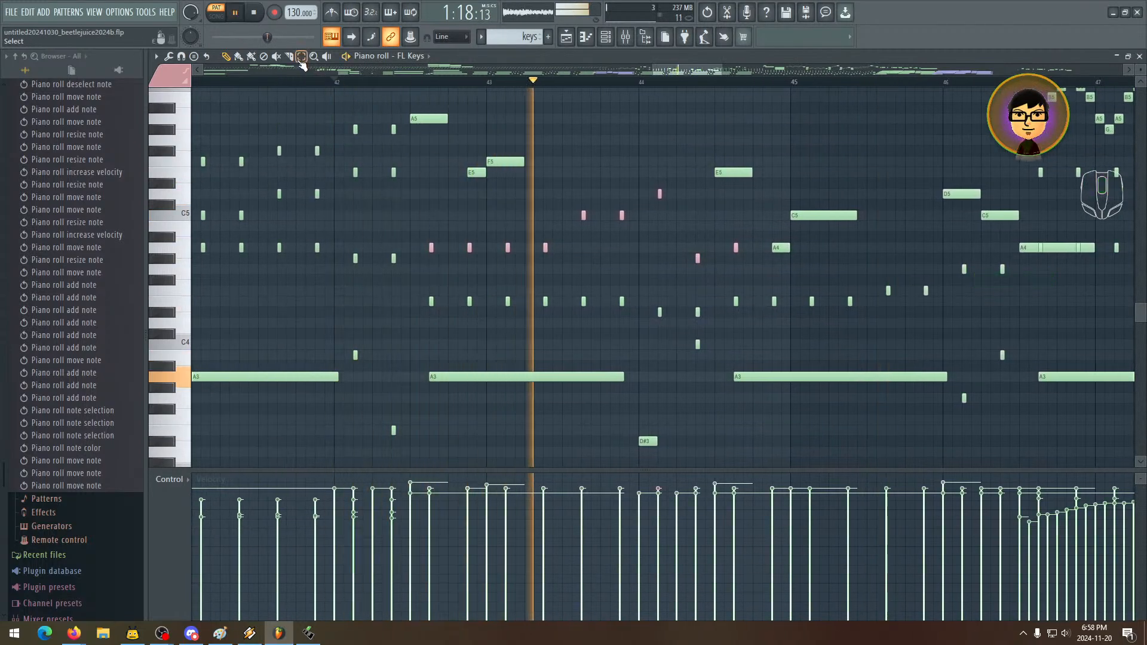
drag(411, 200, 671, 263)
click(609, 253)
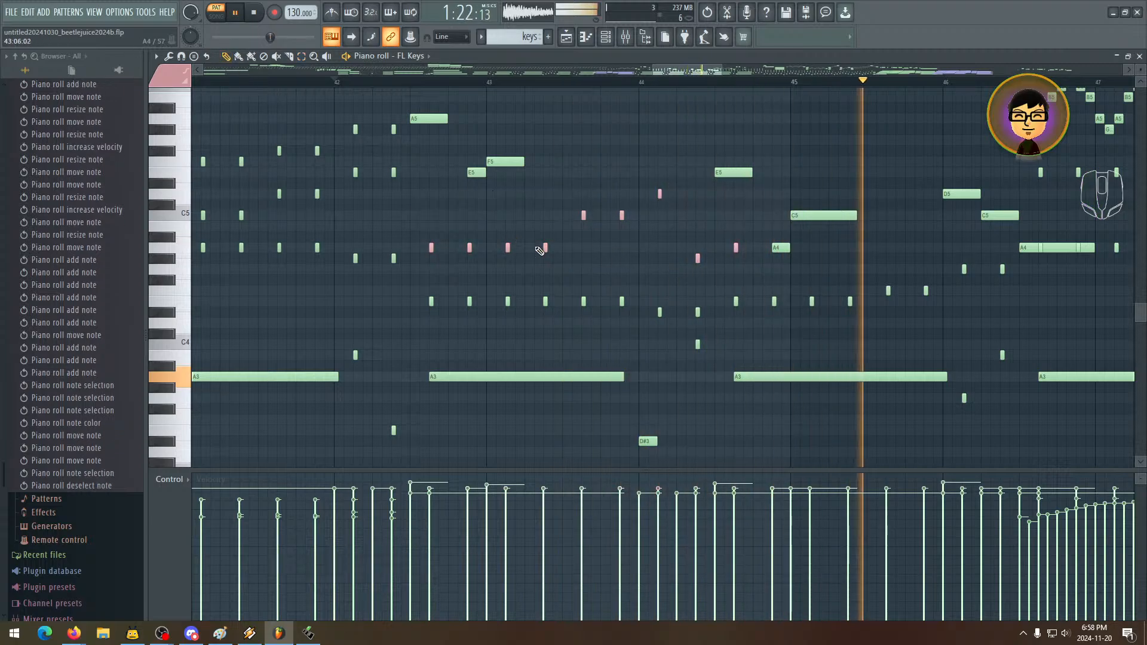
key(space)
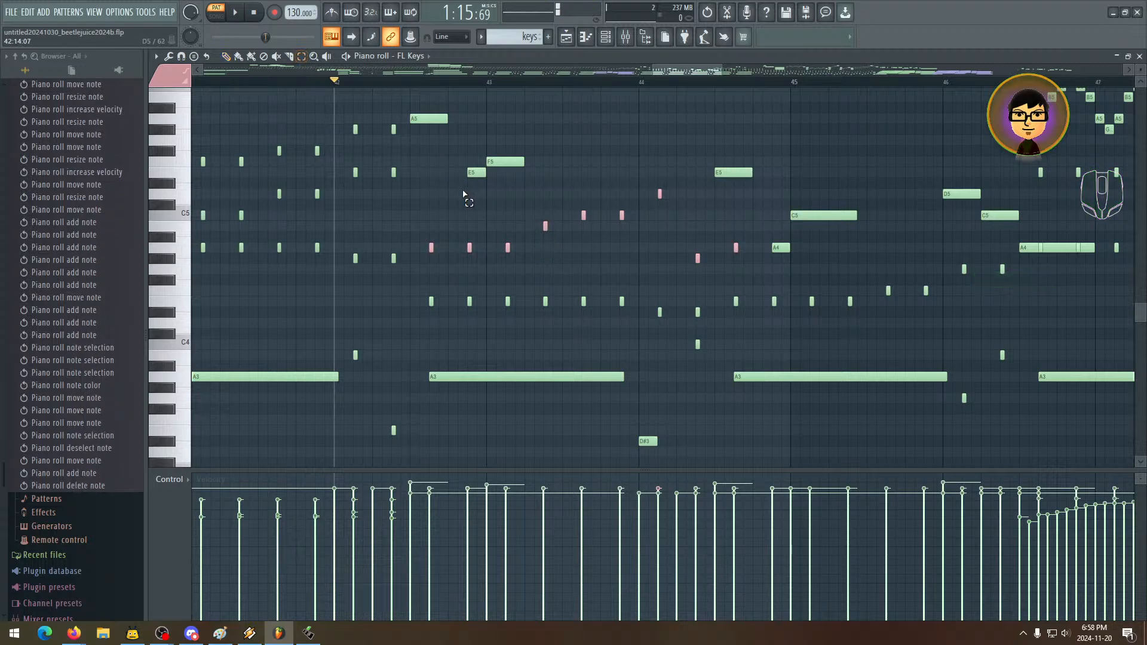
- Select all the pink harmony notes from 42:11 to 44:11 and lower their velocities slightly
drag(441, 209, 610, 261)
drag(615, 180, 681, 236)
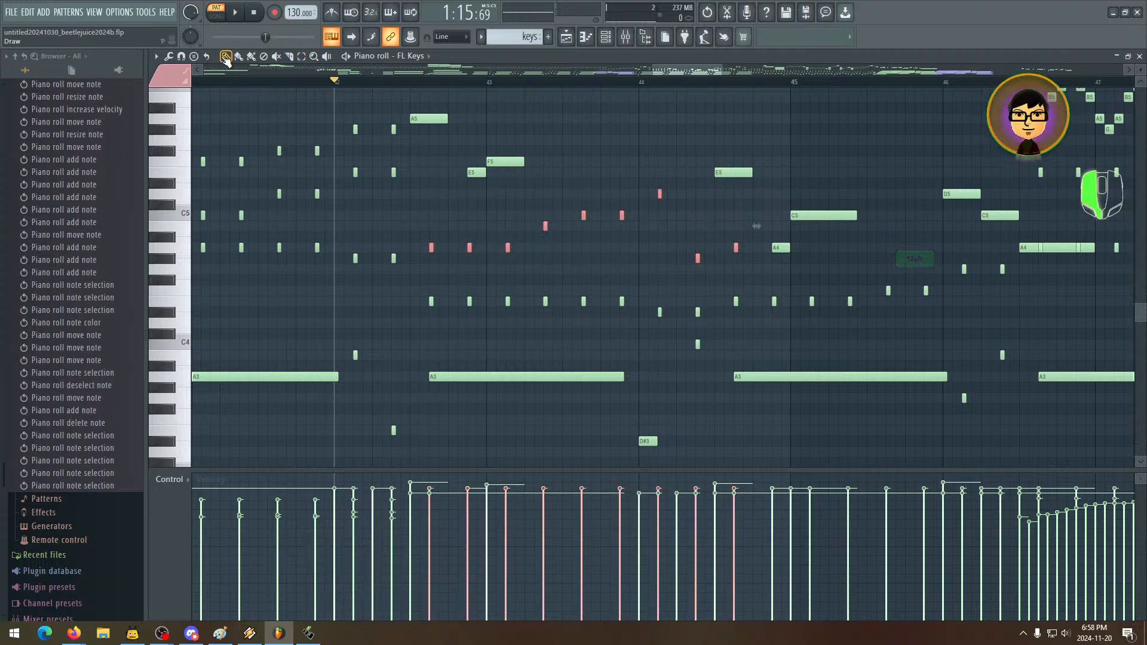
drag(496, 397, 319, 389)
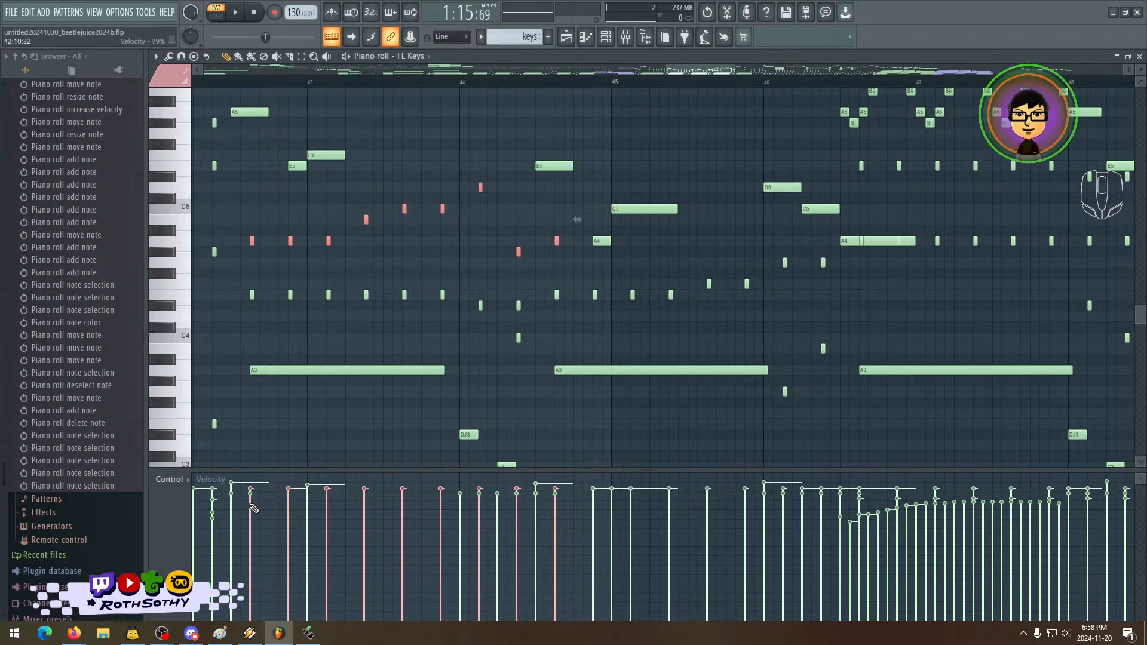
click(253, 505)
right_click(257, 506)
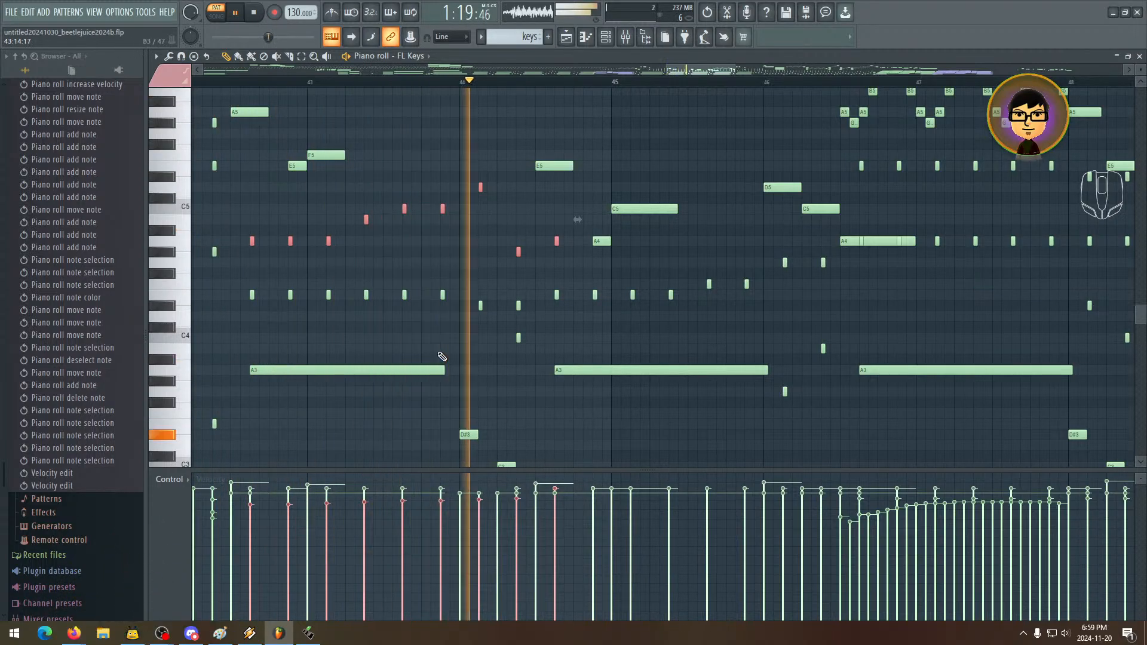
- Raise the velocity of the selected pink notes by two increments and deselect them
drag(396, 270, 462, 268)
scroll(463, 255, up, 2)
right_click(459, 250)
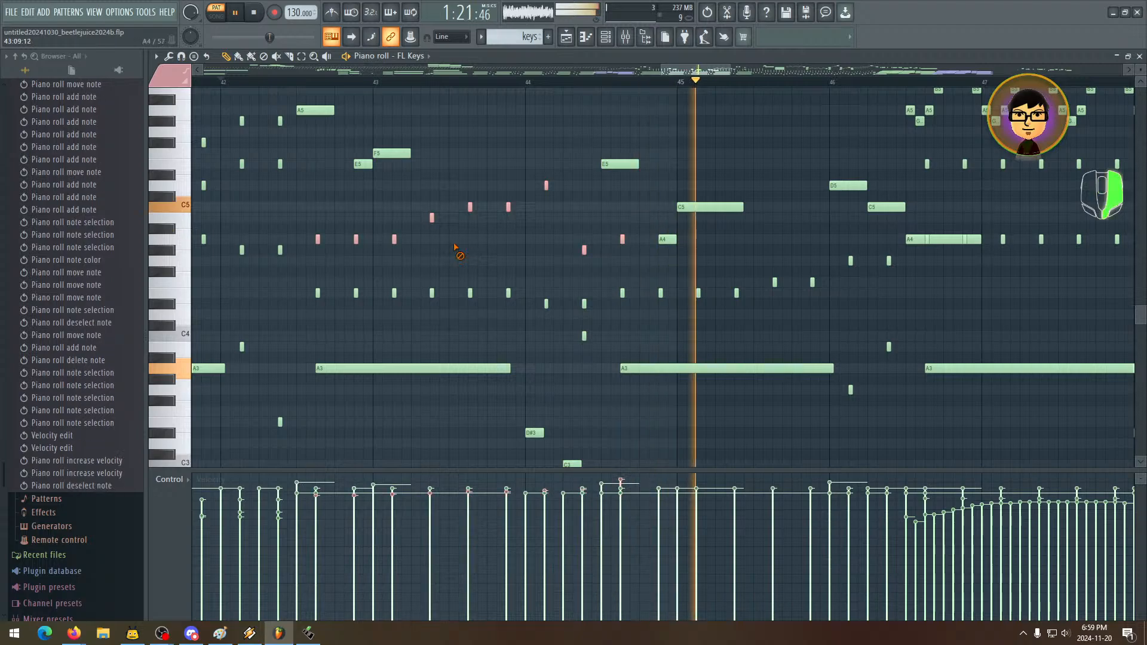
- Return the pink note at 43:07 to A4, lower the one at 43:11 to B4, and replay the passage
key(space)
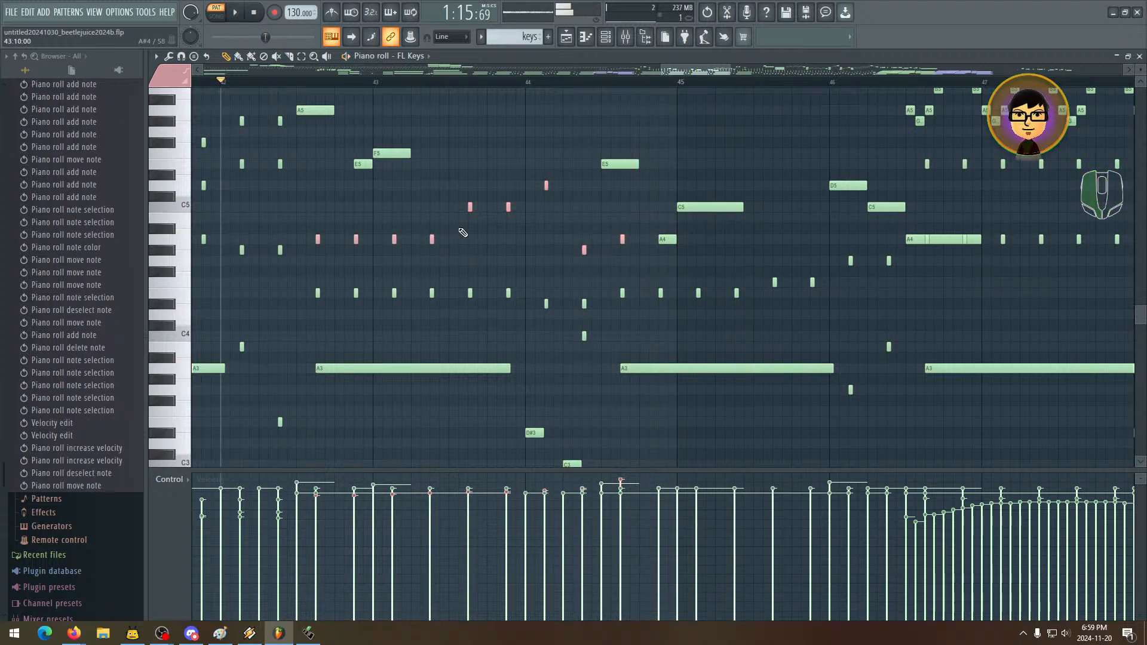
key(space)
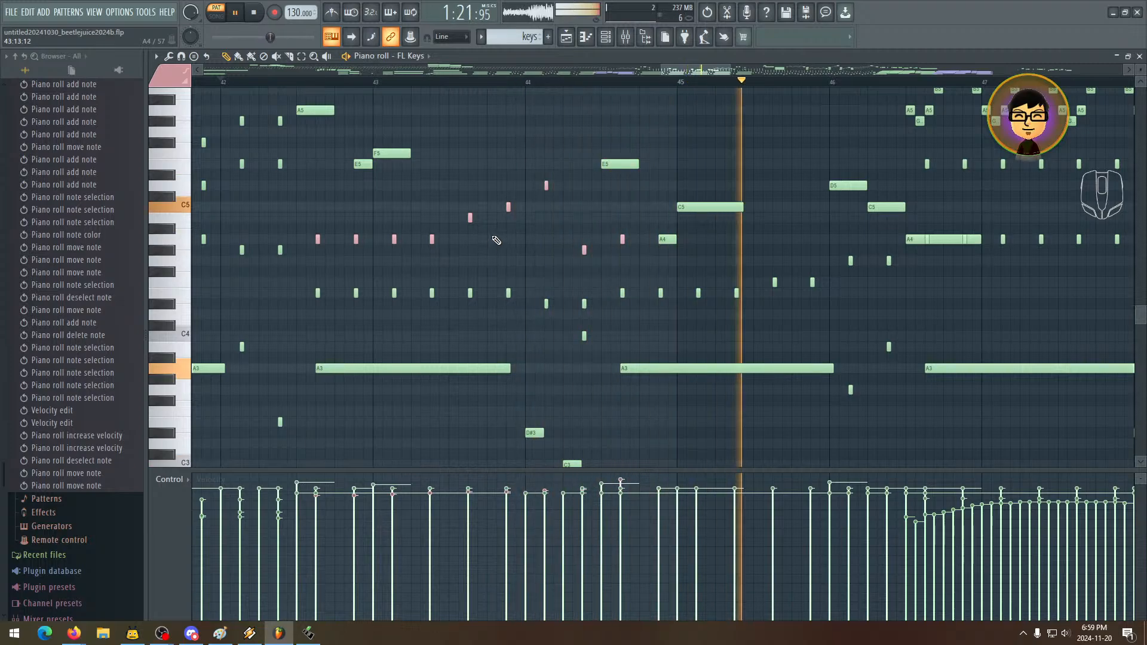
key(space)
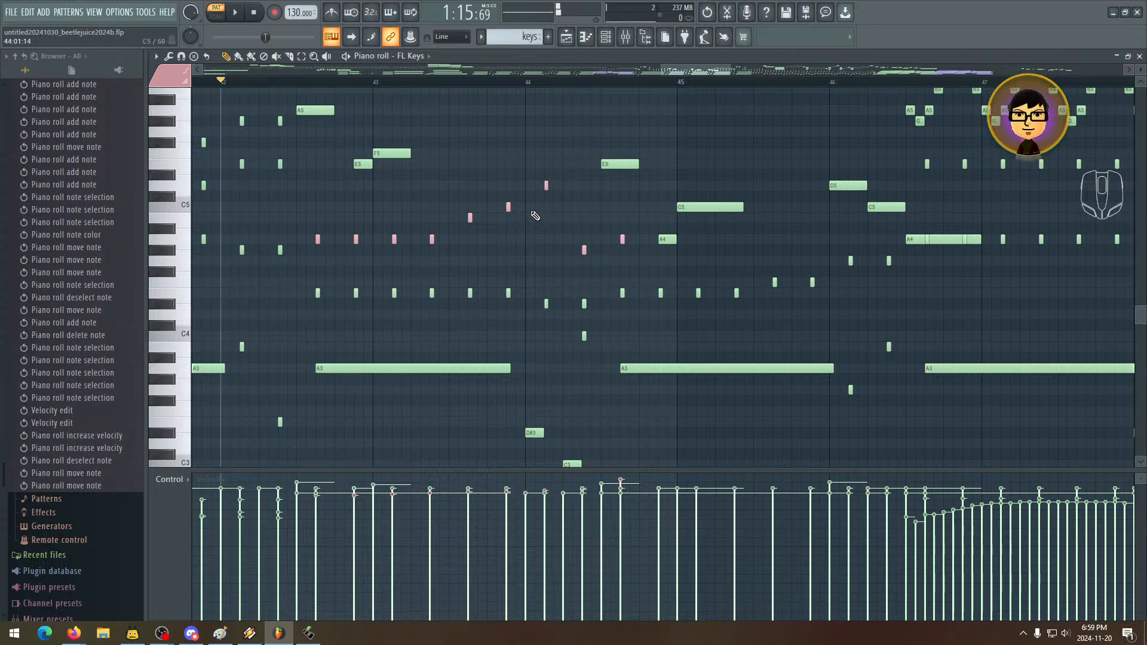
key(space)
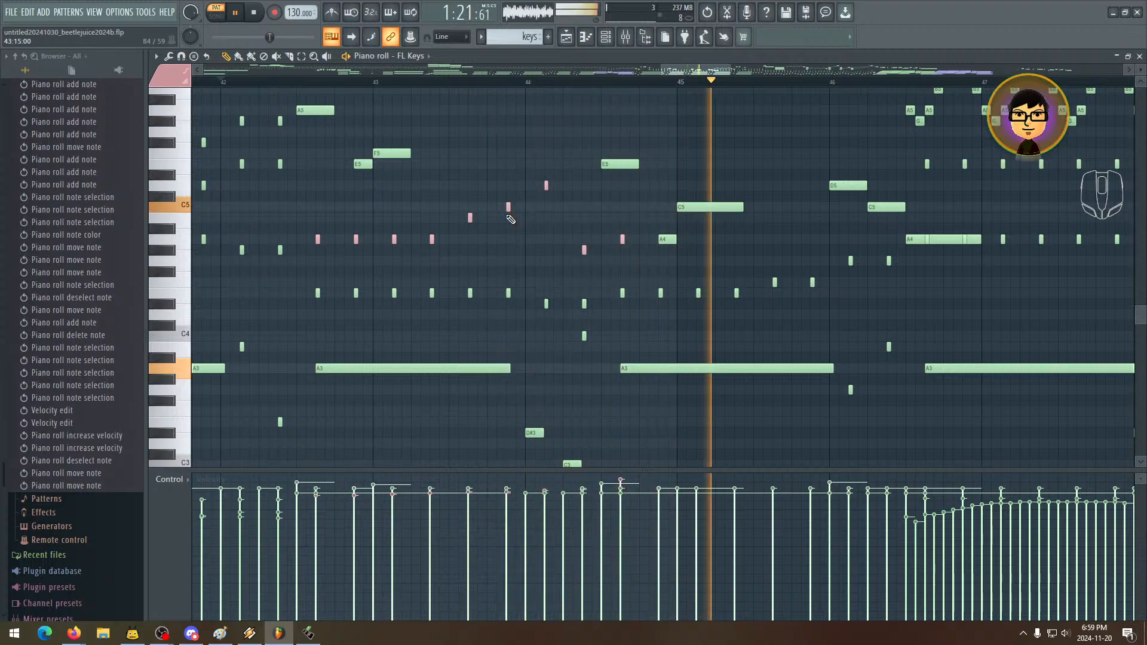
key(space)
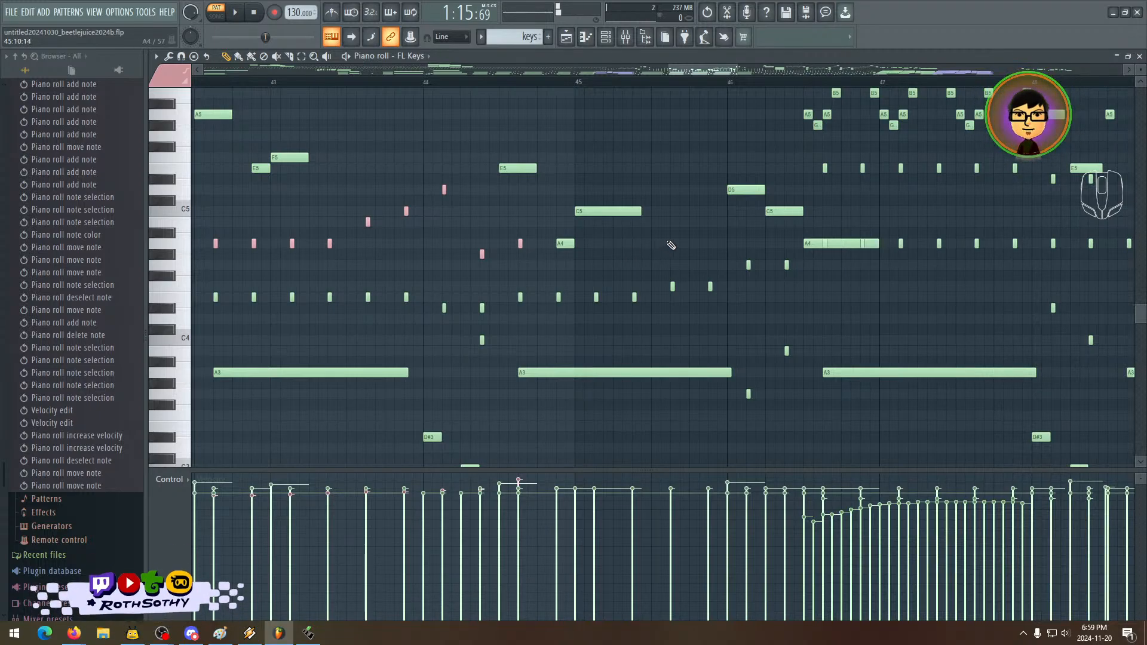
key(space)
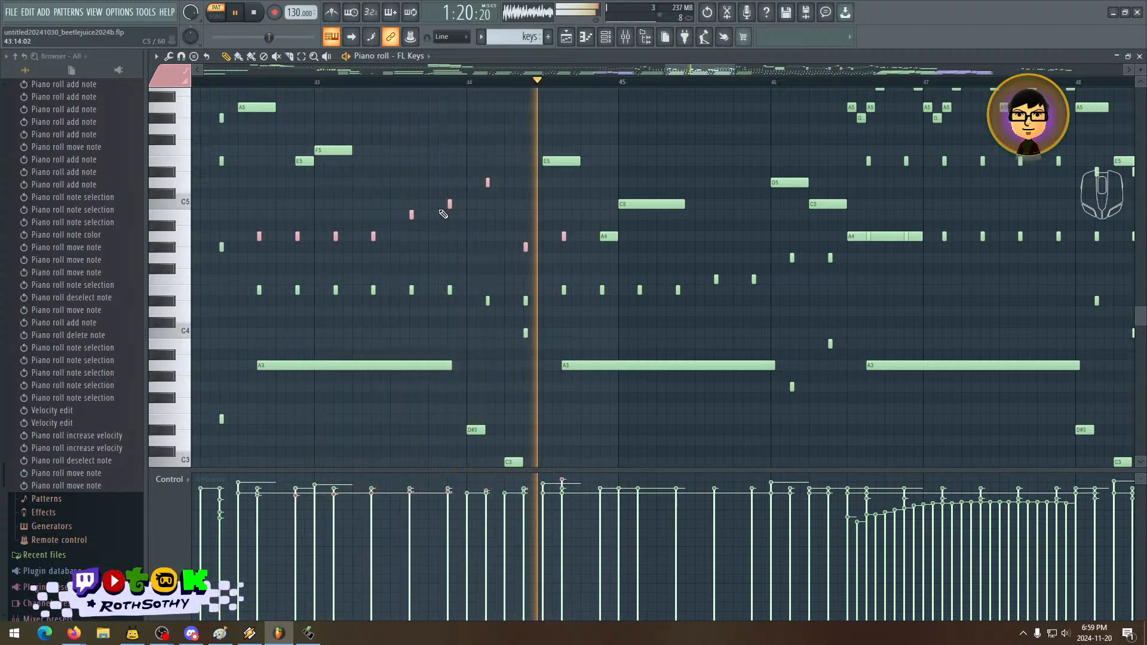
- Lower the pink note at 43:15 to B4 and the one at 44:03 to C5, and listen to the passage
key(space)
drag(449, 204, 449, 216)
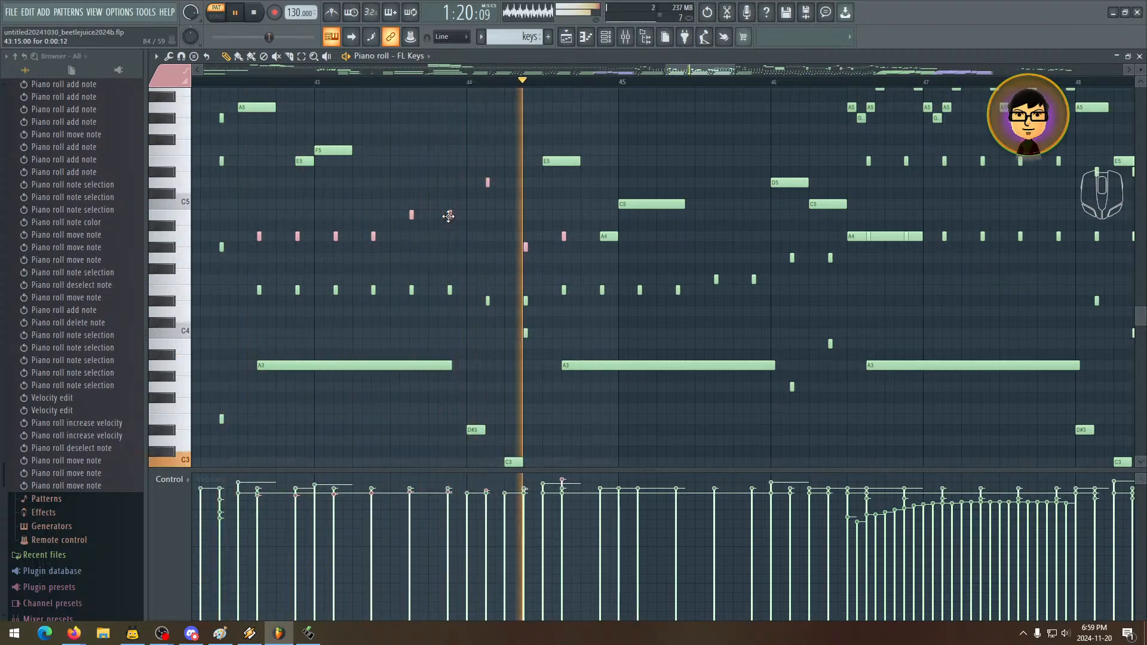
key(space)
drag(487, 182, 487, 191)
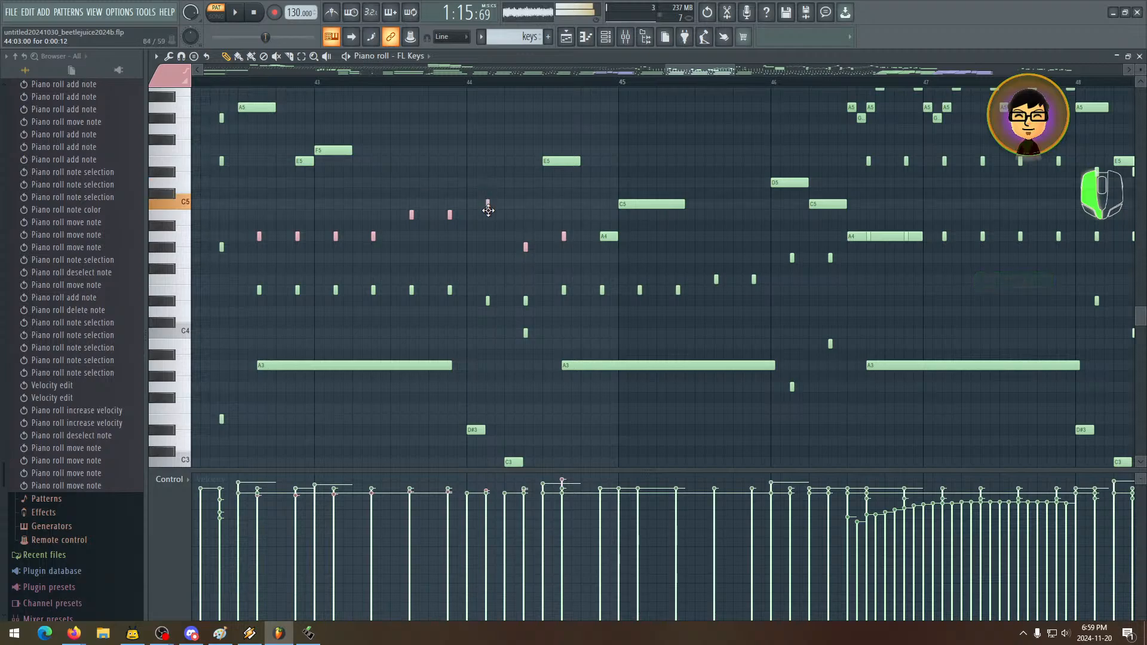
key(space)
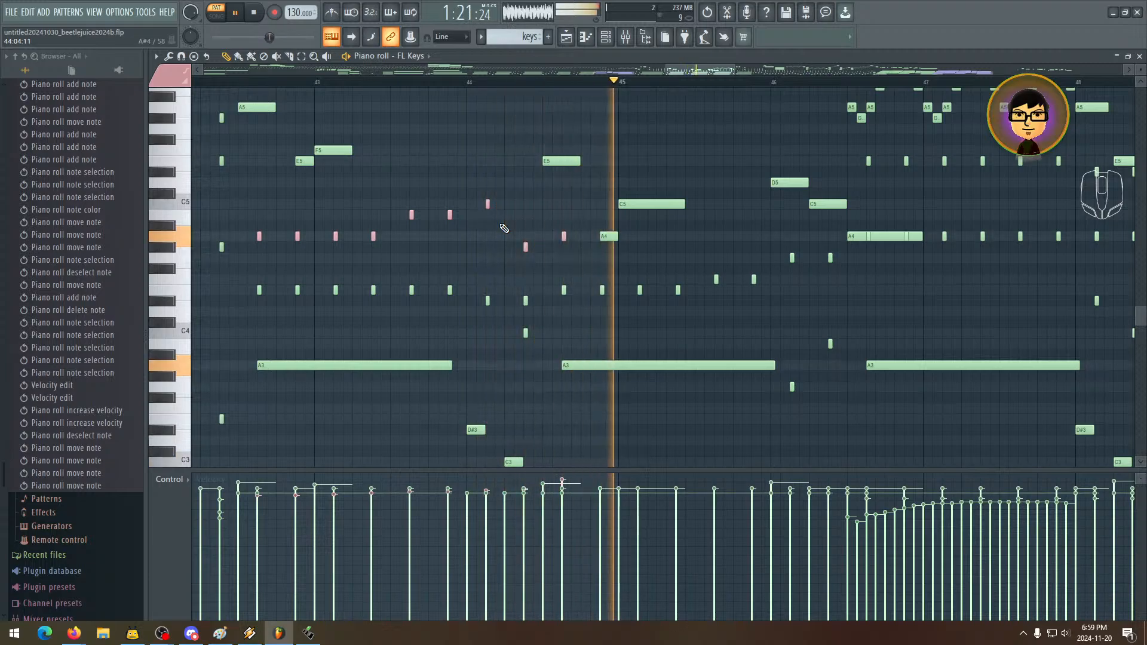
key(space)
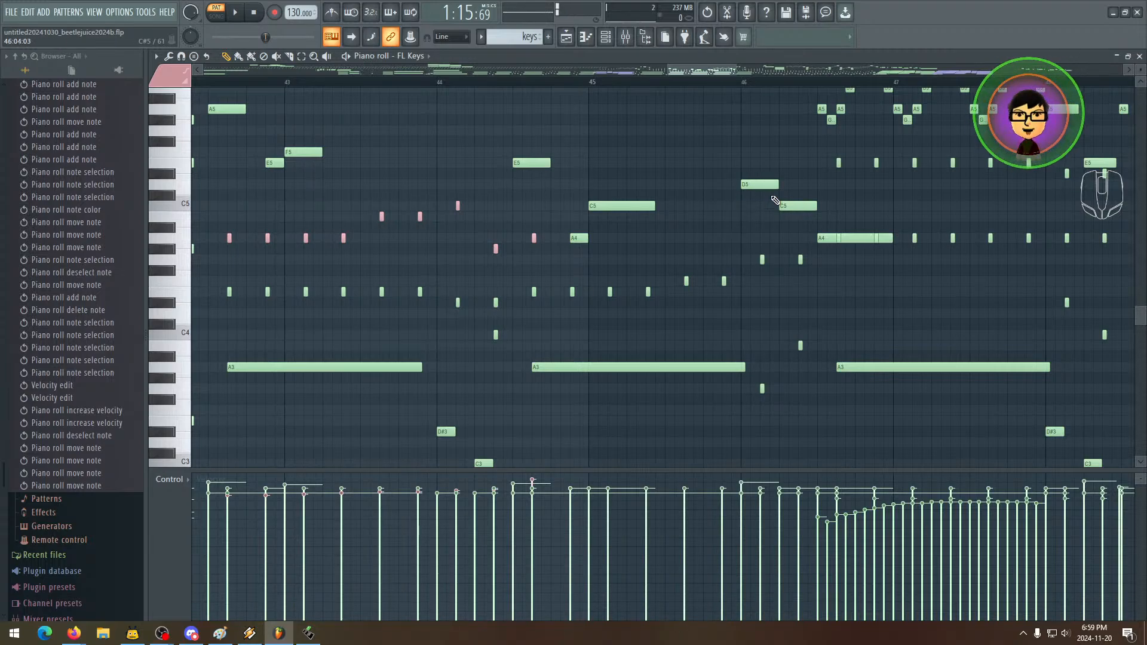
- Continue the pink harmony line in bar 45 with short A4 notes at 45:03, 45:07 and 45:11
click(610, 239)
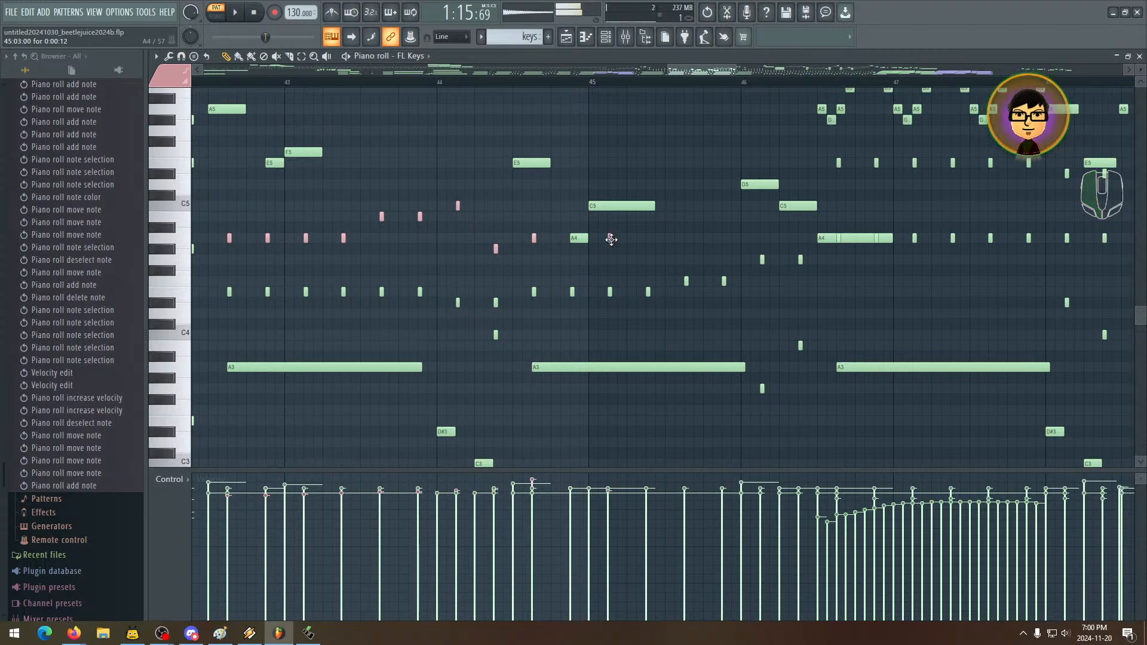
click(649, 238)
click(687, 239)
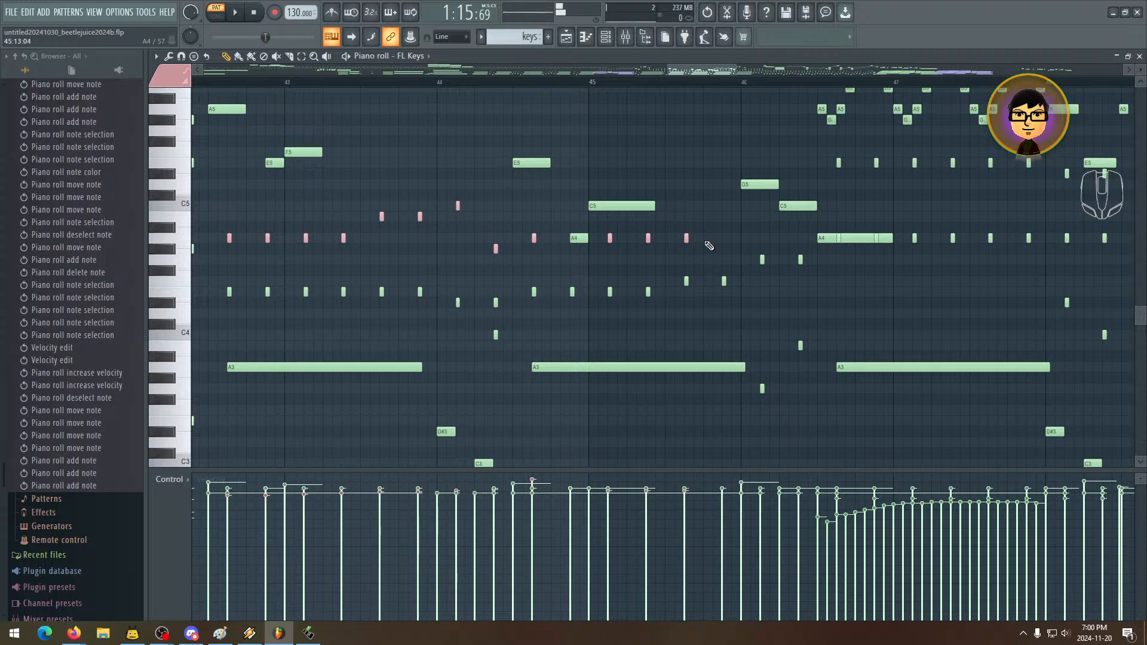
- Extend the pink harmony line with short B4 notes at 45:15 and 46:03, replaying the passage to check them
key(space)
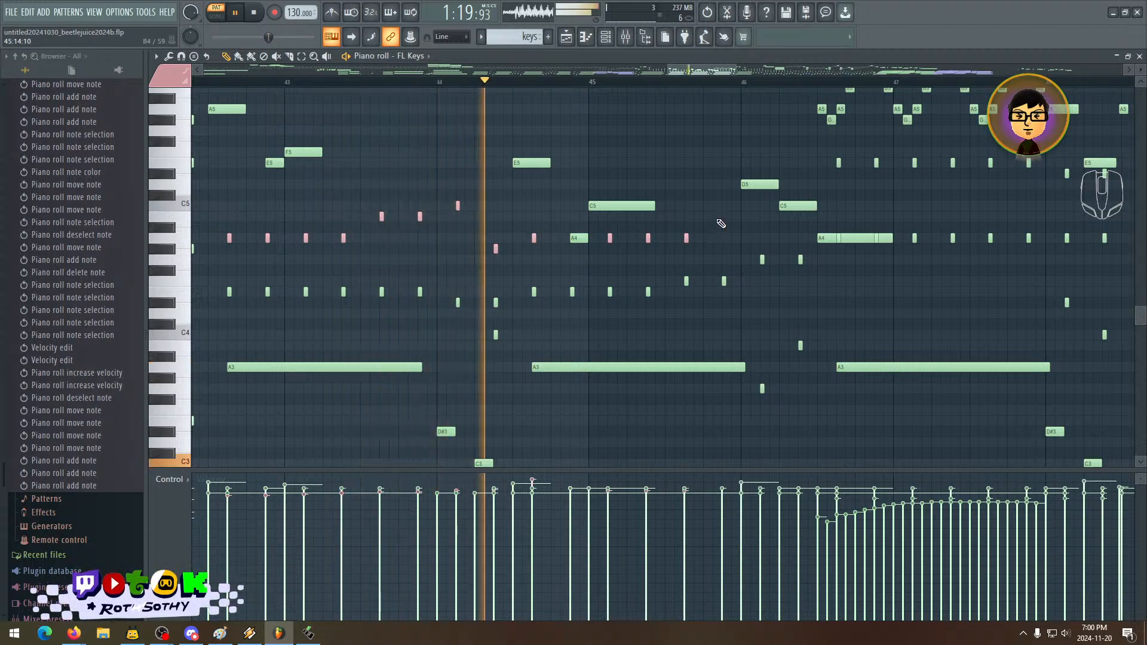
click(725, 217)
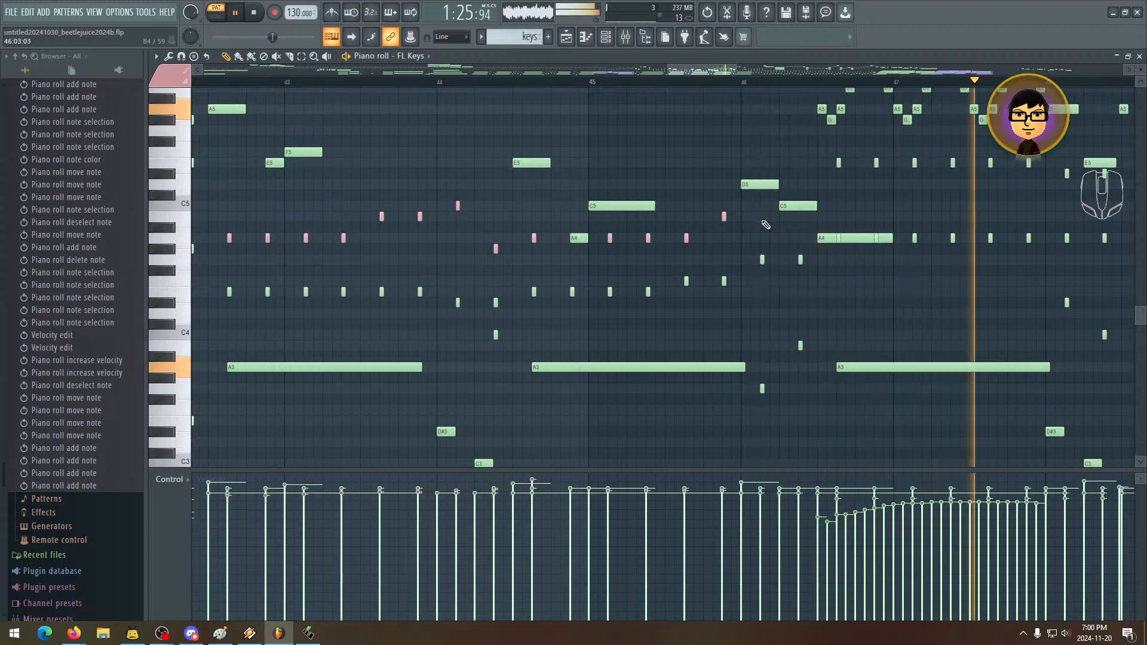
key(space)
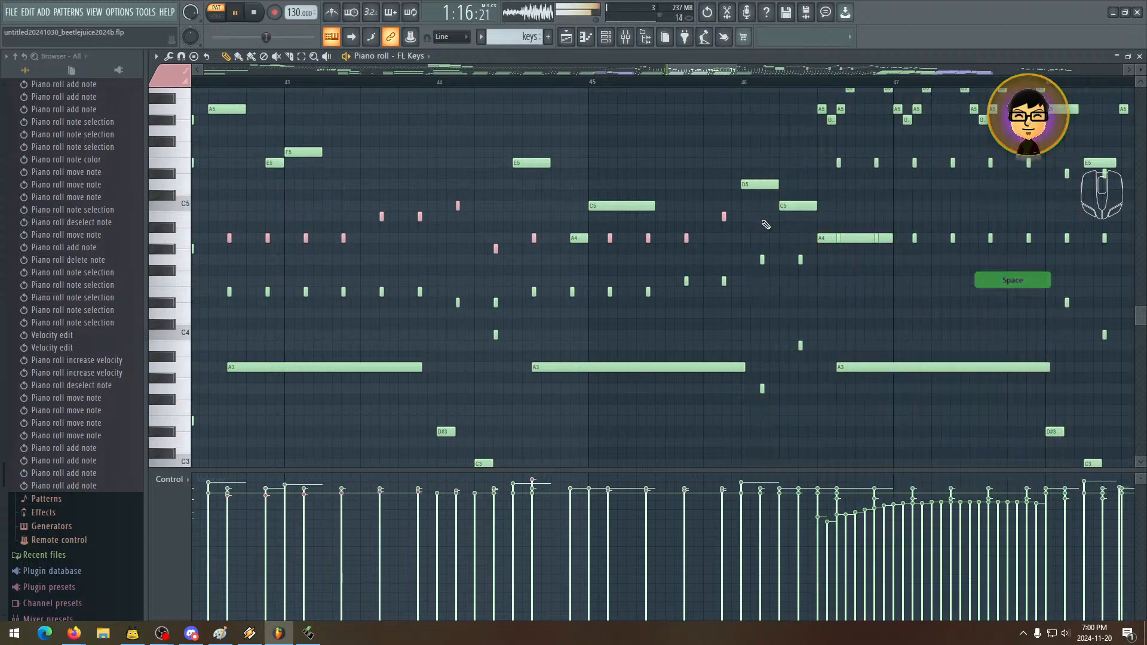
click(761, 217)
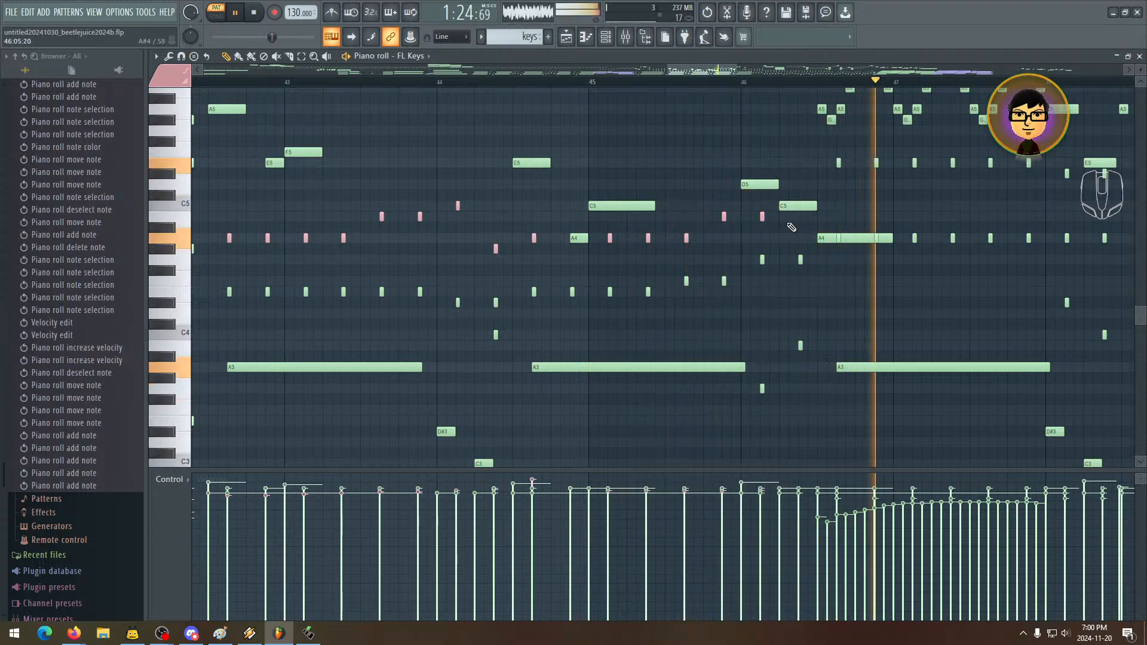
key(space)
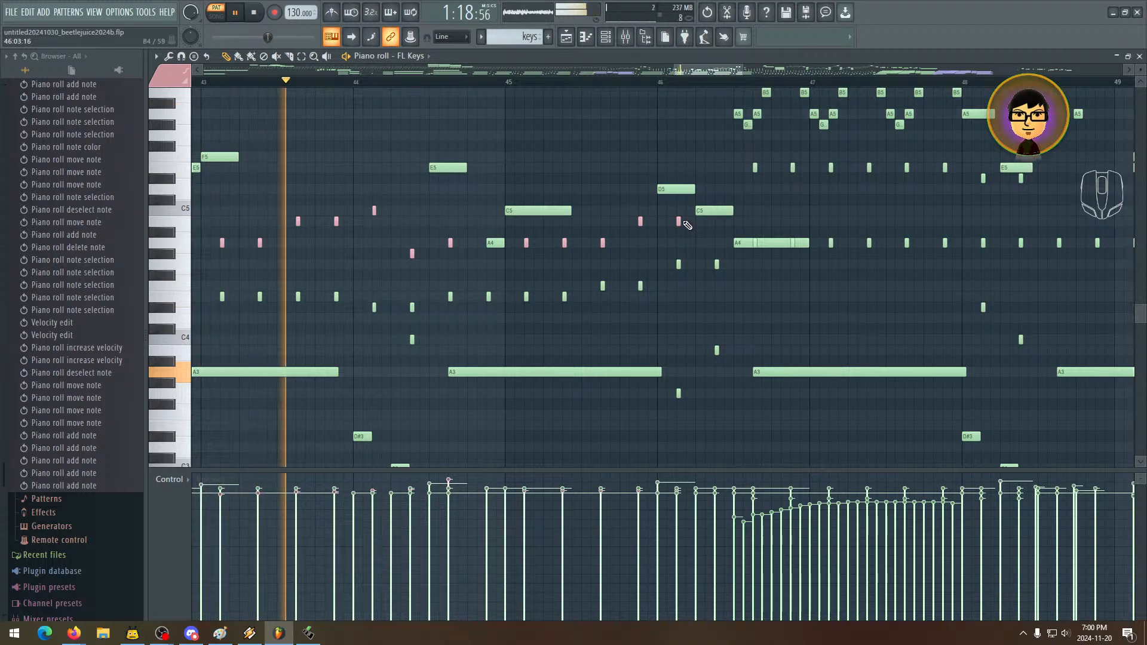
drag(679, 221, 680, 220)
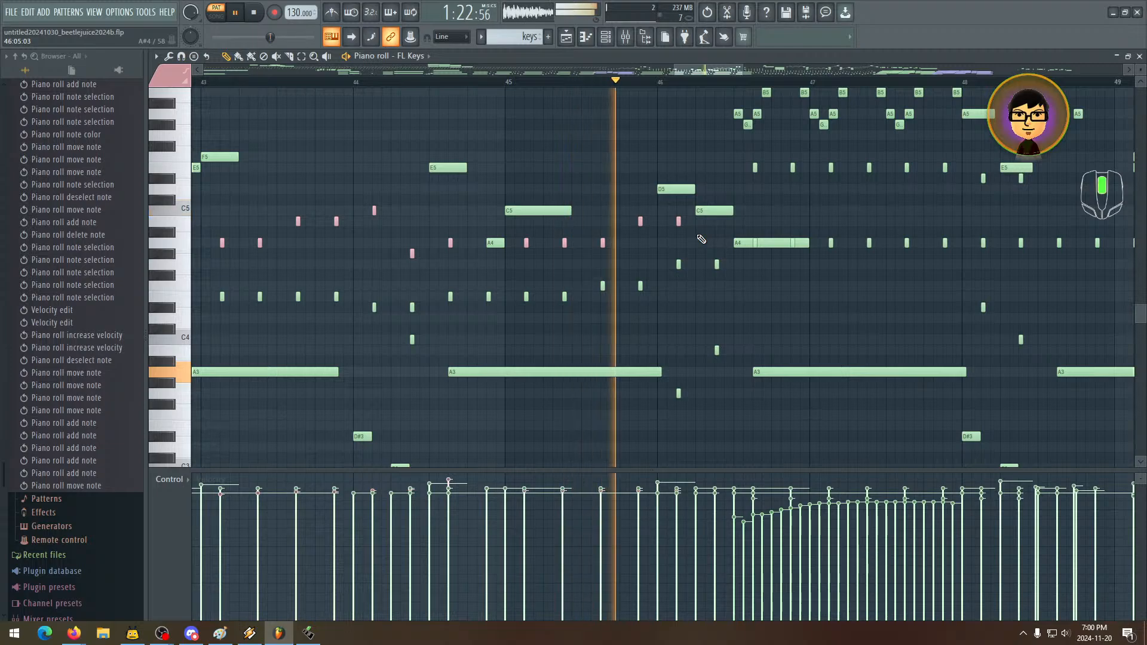
- Listen to the part from bar 44 through bar 51 and look over the lower notes in the following bars
drag(716, 232, 557, 269)
drag(621, 264, 624, 245)
drag(768, 245, 630, 256)
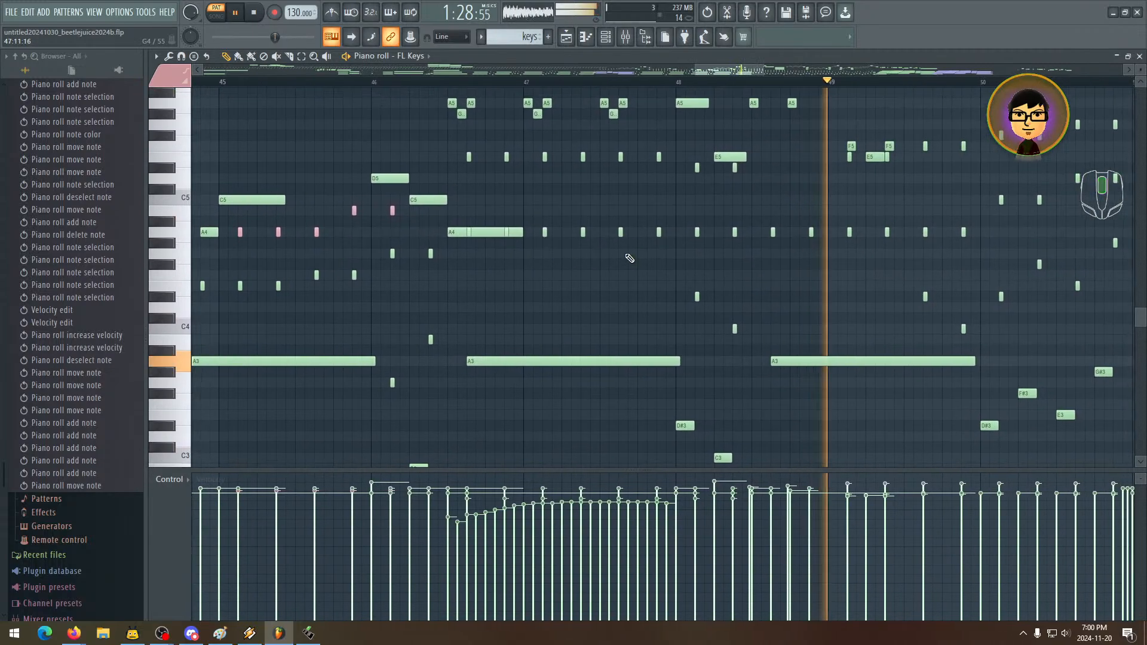
drag(708, 244, 550, 248)
drag(632, 213, 717, 255)
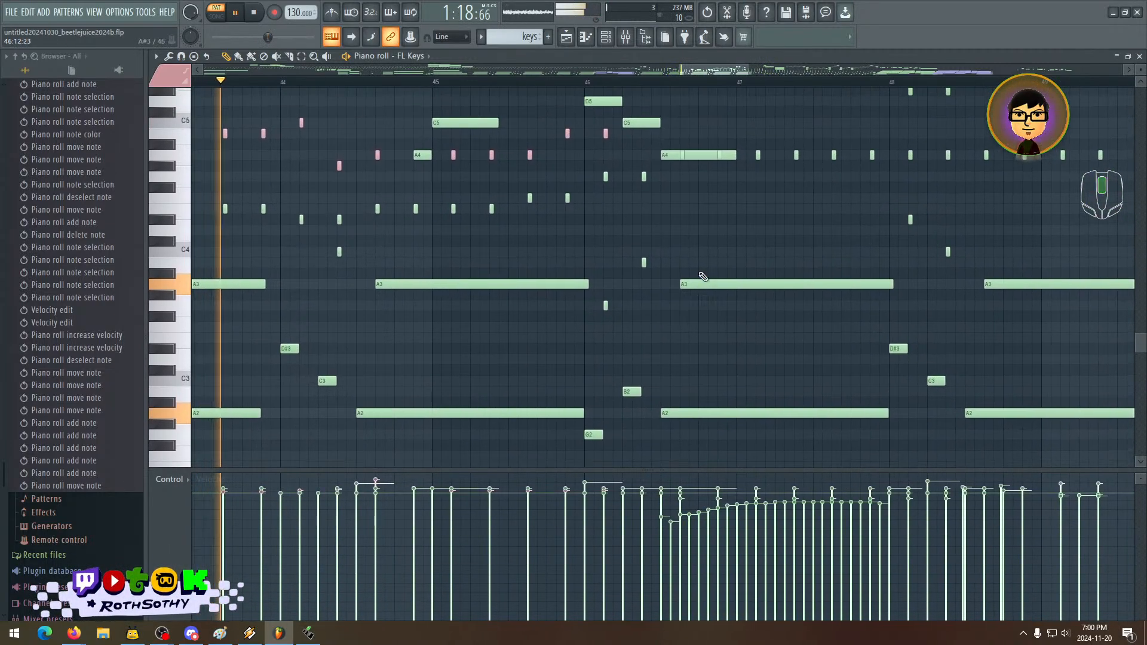
scroll(622, 286, up, 2)
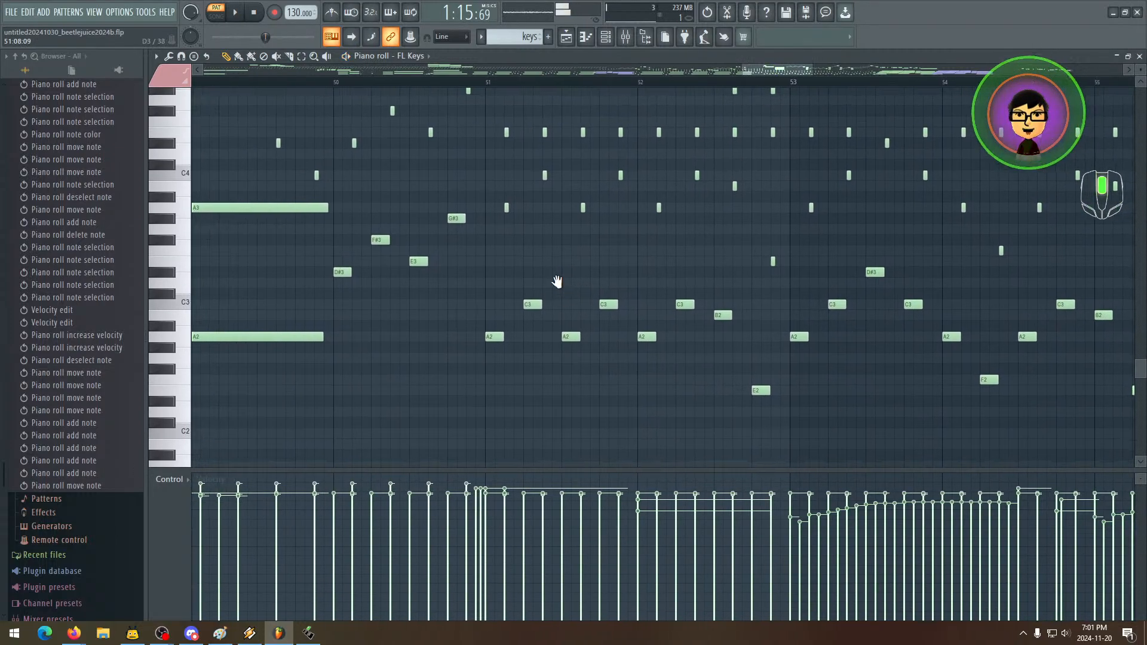
drag(557, 282, 602, 278)
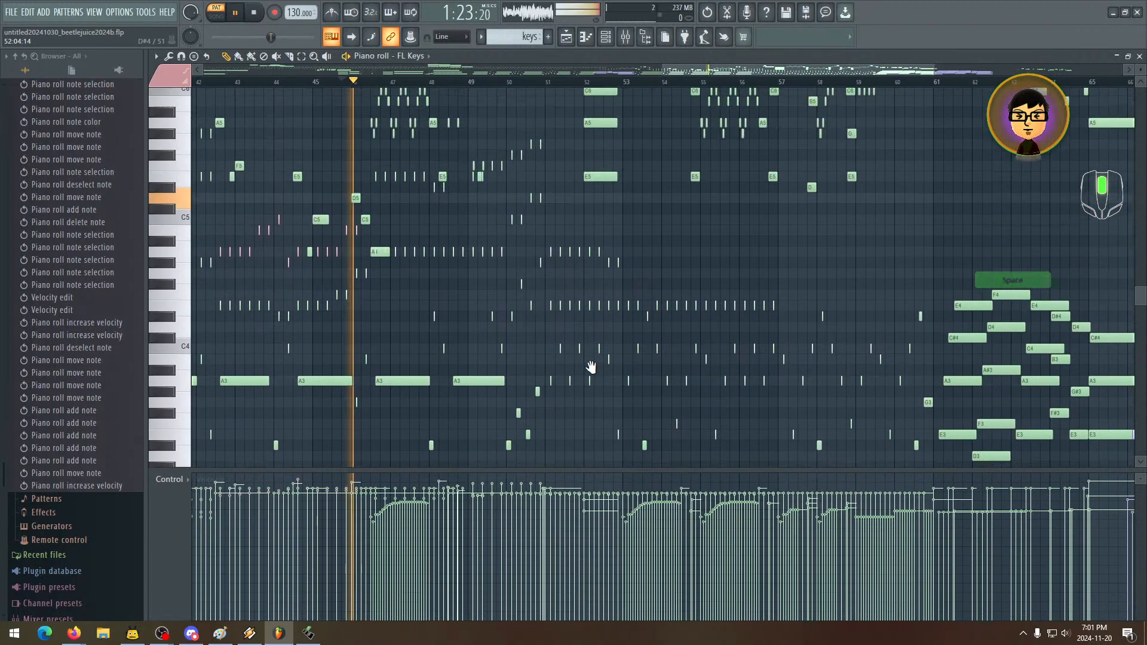
scroll(542, 224, down, 3)
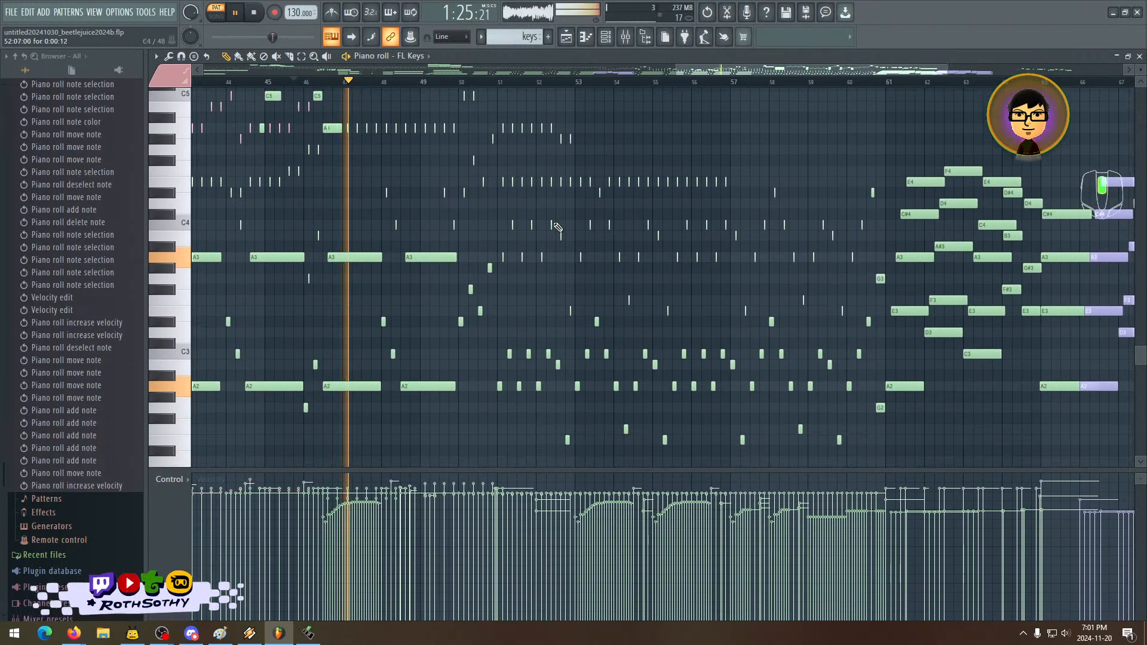
scroll(546, 251, up, 4)
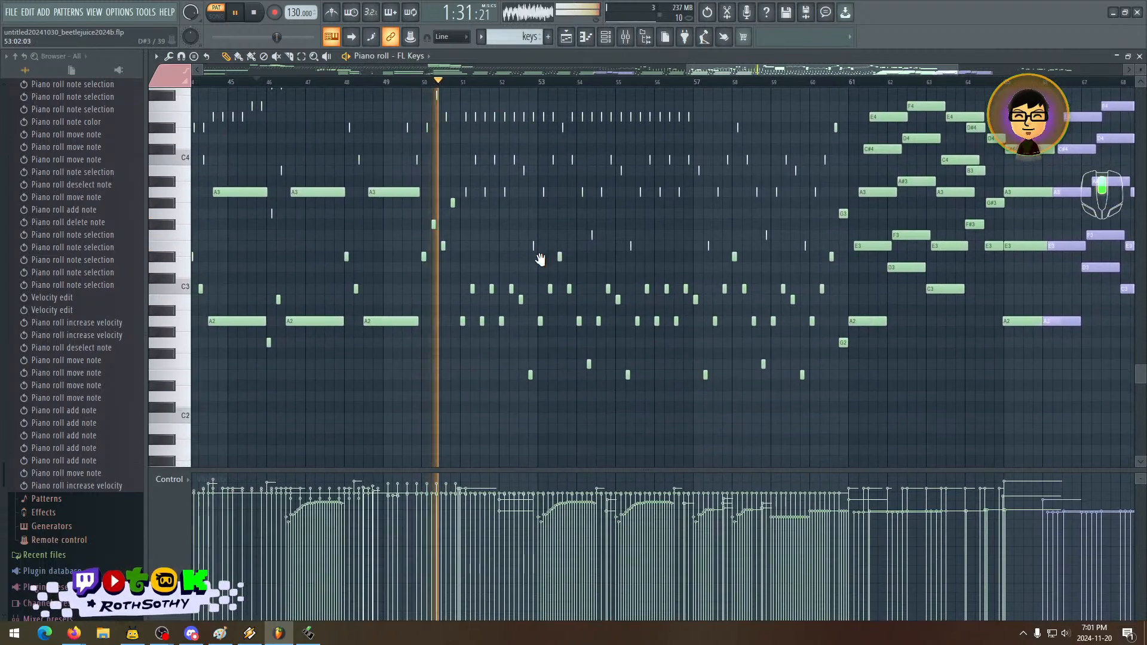
drag(528, 199, 531, 213)
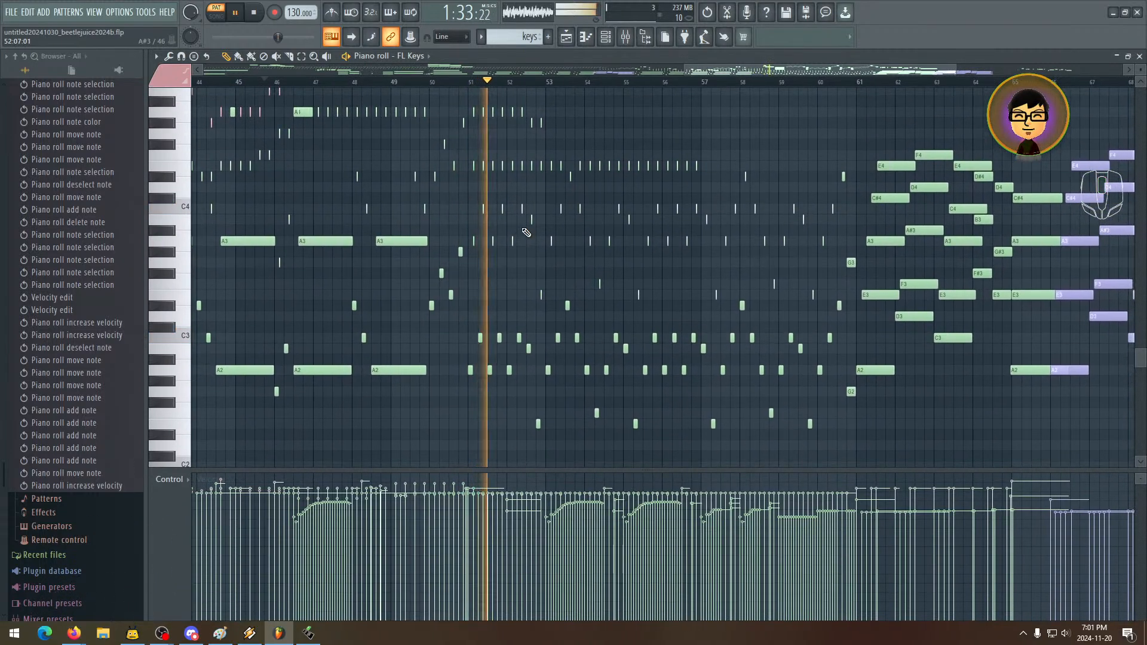
- Audition the D#3, E3, F#3 and G#3 bass notes in bar 50 one by one
mouse_move(461, 144)
mouse_down()
mouse_move(442, 240)
mouse_move(456, 174)
mouse_up()
drag(967, 73, 771, 73)
mouse_move(782, 190)
mouse_down()
mouse_move(352, 211)
mouse_move(354, 248)
mouse_up()
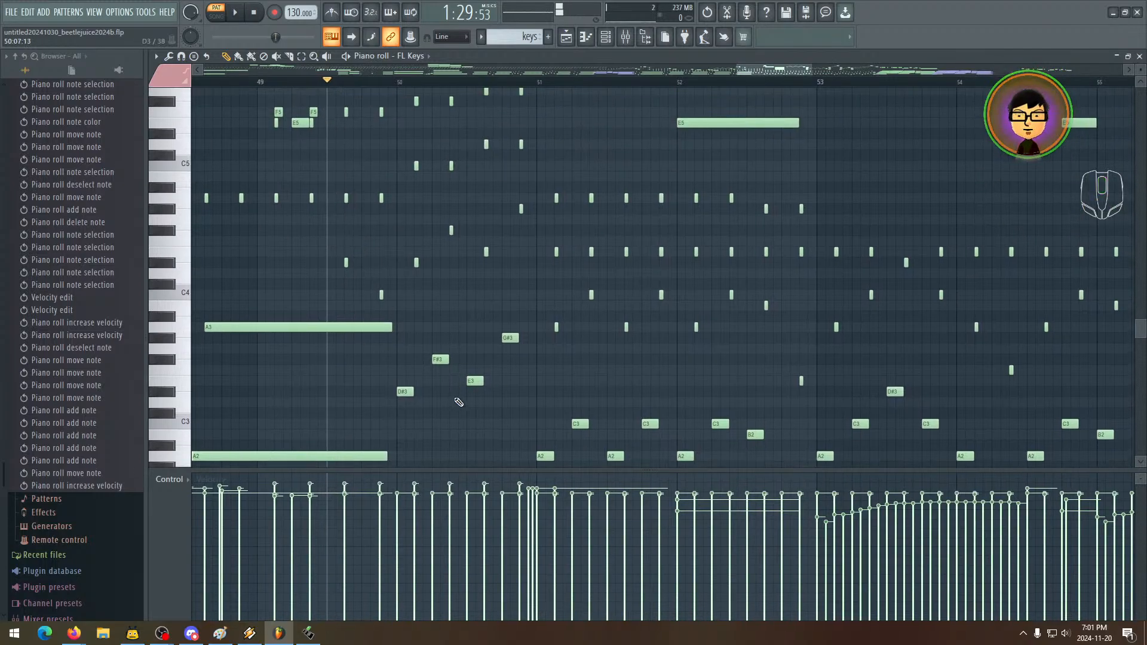
key(space)
key(space)
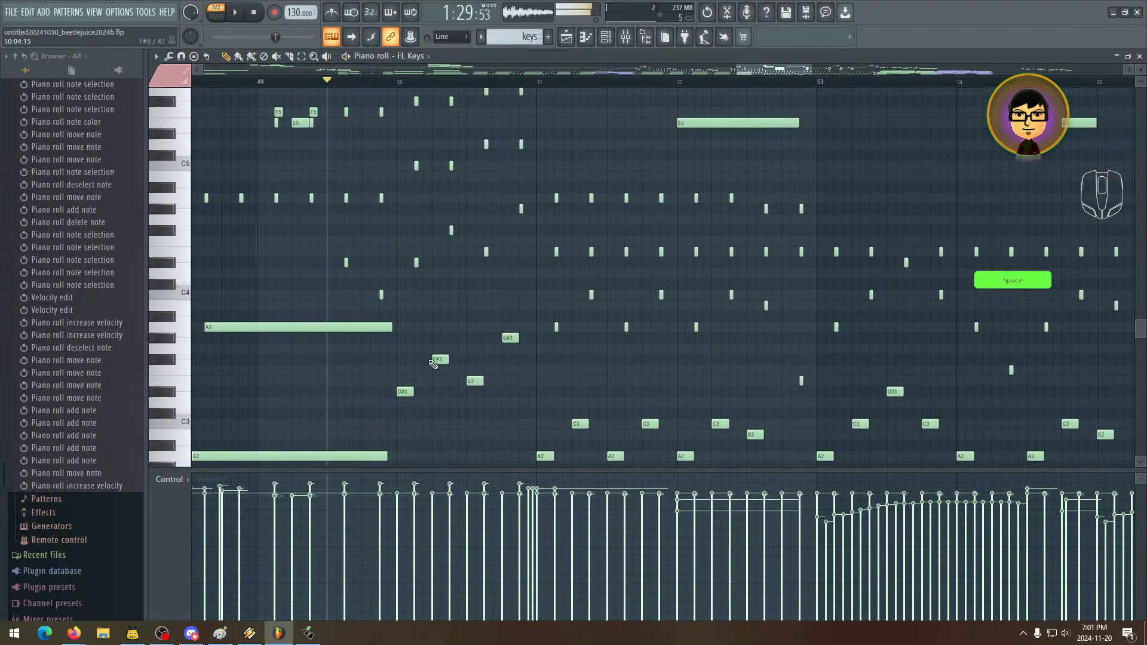
click(400, 392)
click(470, 382)
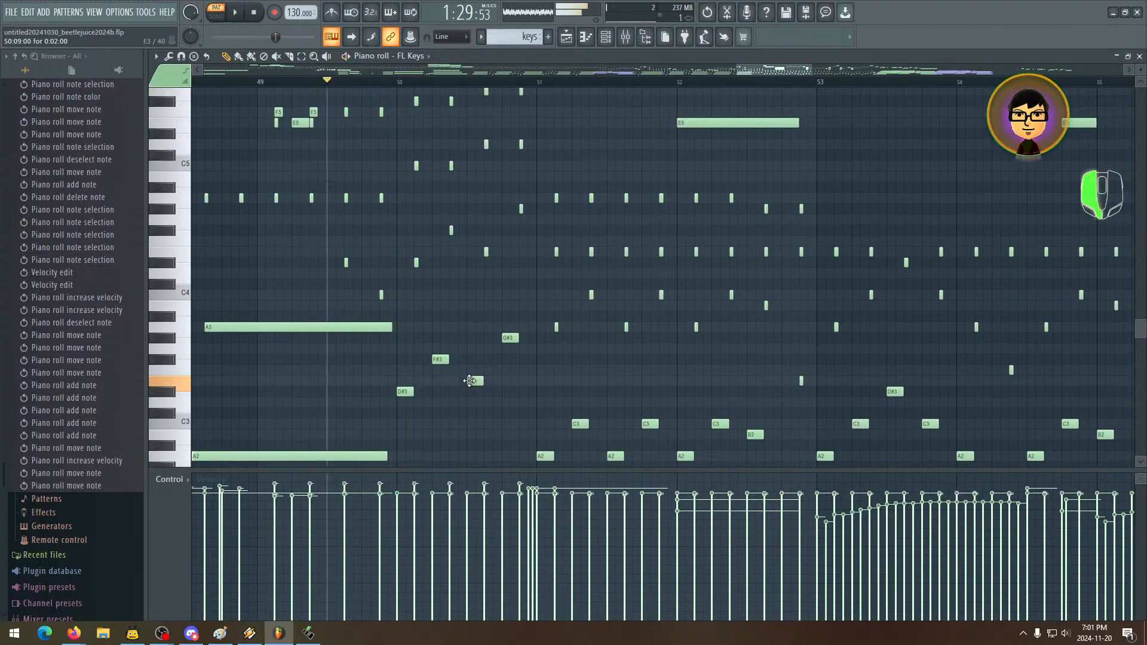
click(440, 360)
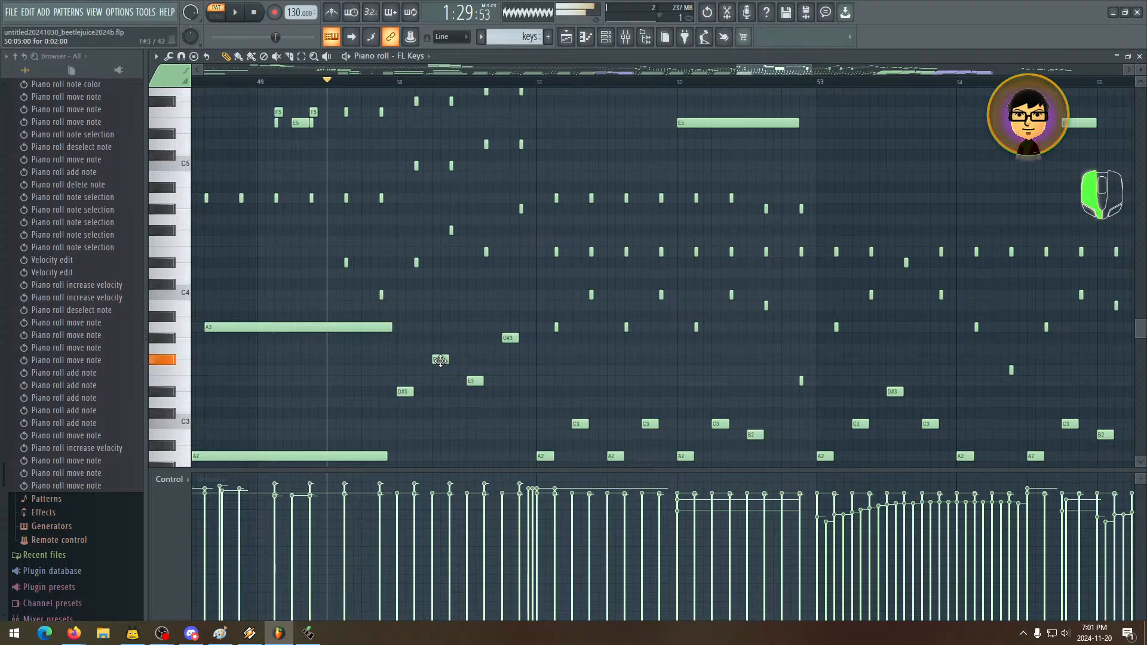
click(503, 335)
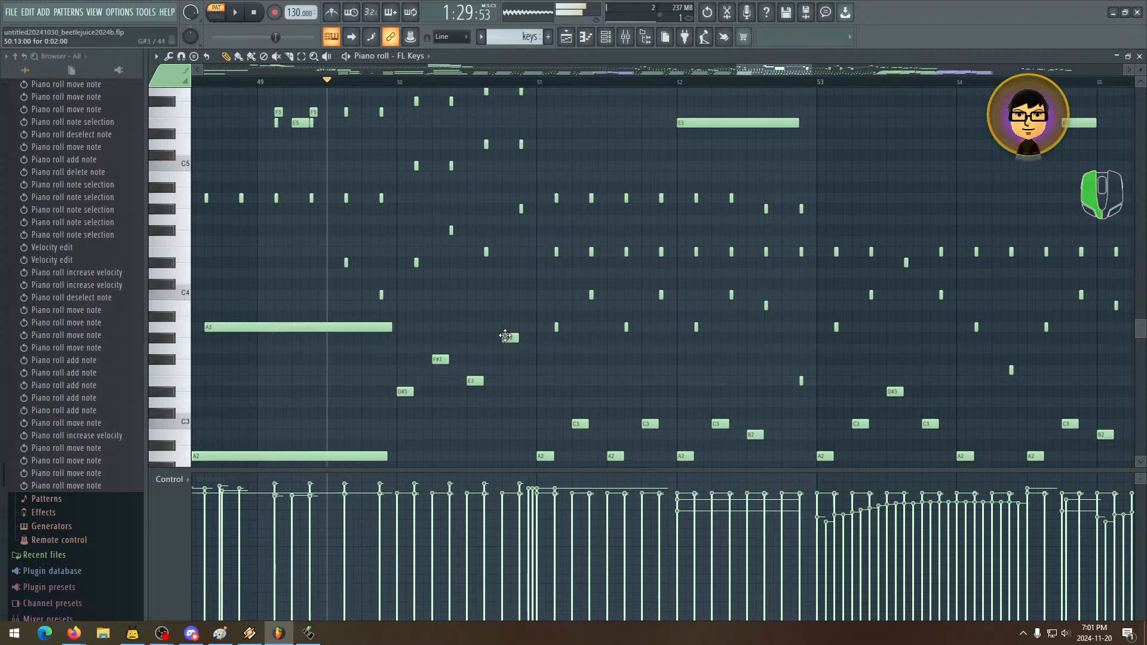
- Look over the notes from bar 50 up to the long chords in bars 61 to 65
drag(508, 358, 429, 396)
mouse_move(405, 266)
mouse_down()
mouse_move(407, 310)
mouse_move(407, 262)
mouse_up()
drag(393, 313, 392, 265)
mouse_move(451, 320)
mouse_down()
mouse_move(453, 282)
mouse_move(453, 328)
mouse_up()
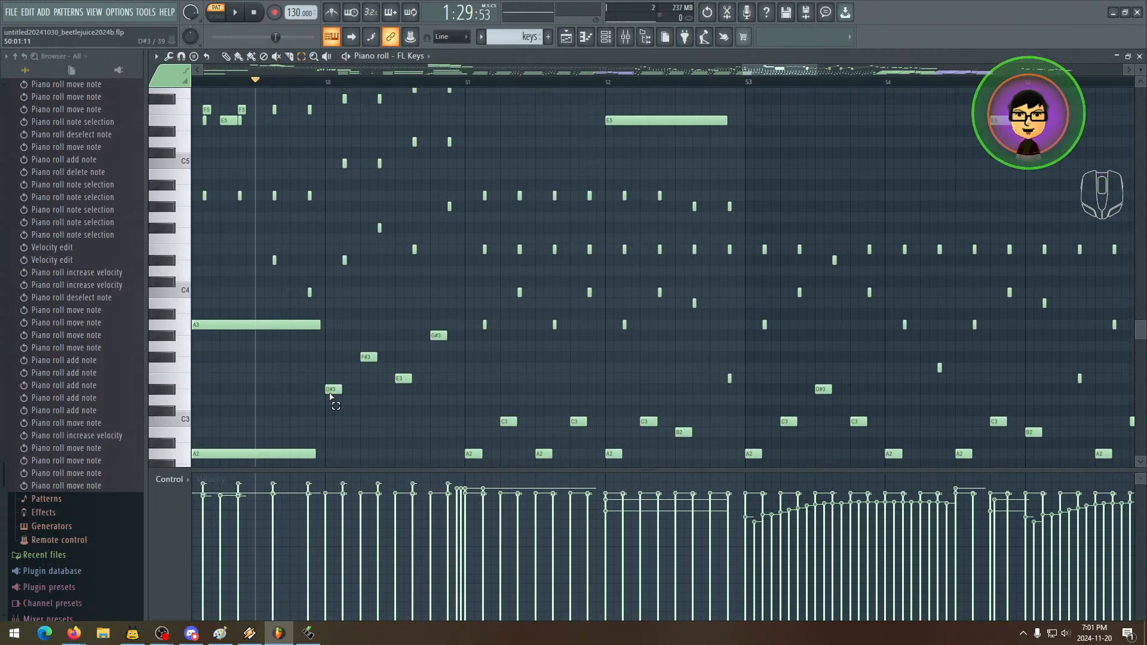
drag(554, 326, 209, 319)
drag(813, 332, 257, 304)
drag(733, 307, 310, 294)
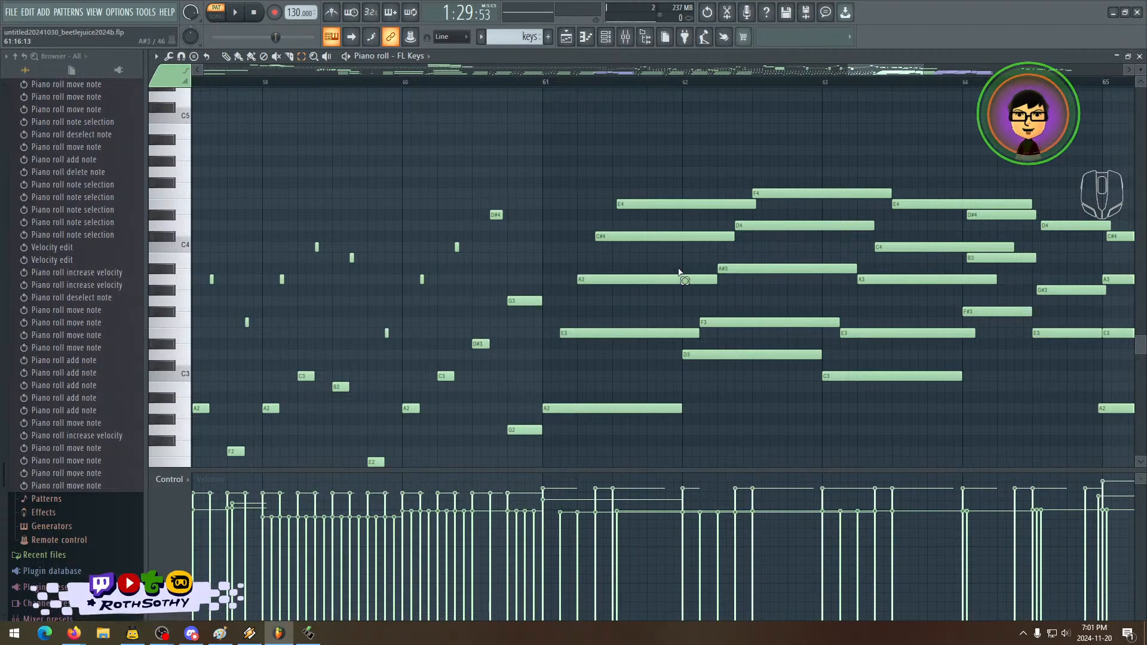
drag(521, 363, 990, 334)
drag(541, 336, 853, 344)
drag(540, 331, 814, 333)
drag(547, 300, 871, 288)
drag(527, 272, 464, 353)
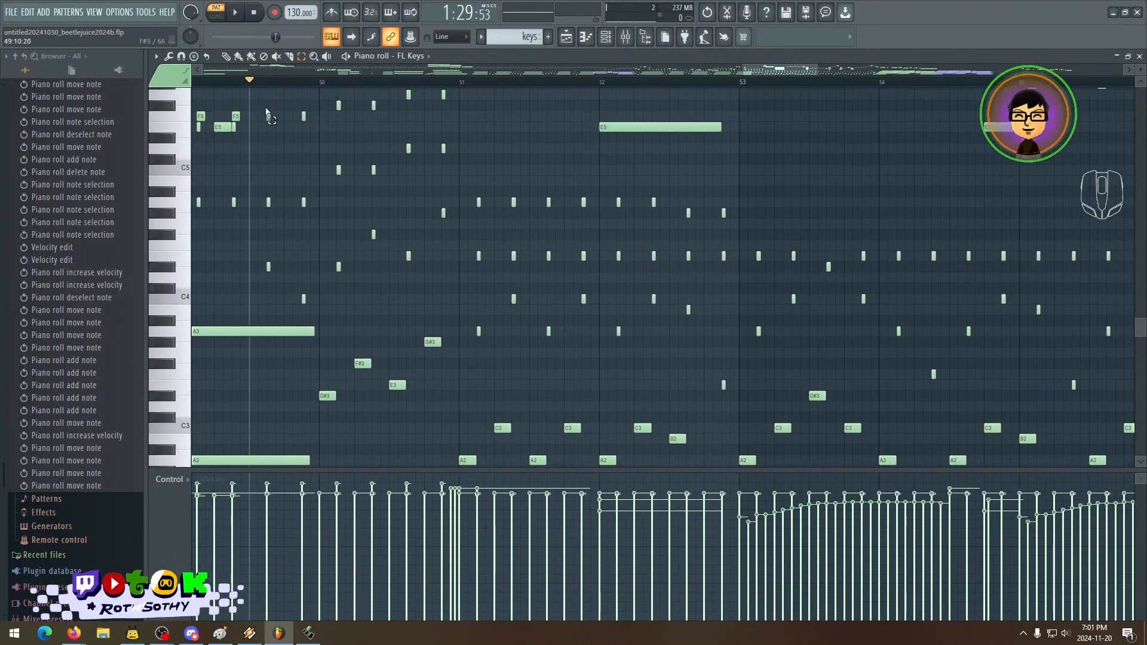
- Play the part from bar 49 into bar 52 and stop playback
drag(343, 178, 481, 172)
click(257, 85)
drag(555, 198, 424, 205)
mouse_move(471, 261)
mouse_down()
mouse_move(473, 218)
mouse_move(476, 245)
mouse_up()
drag(477, 292, 499, 188)
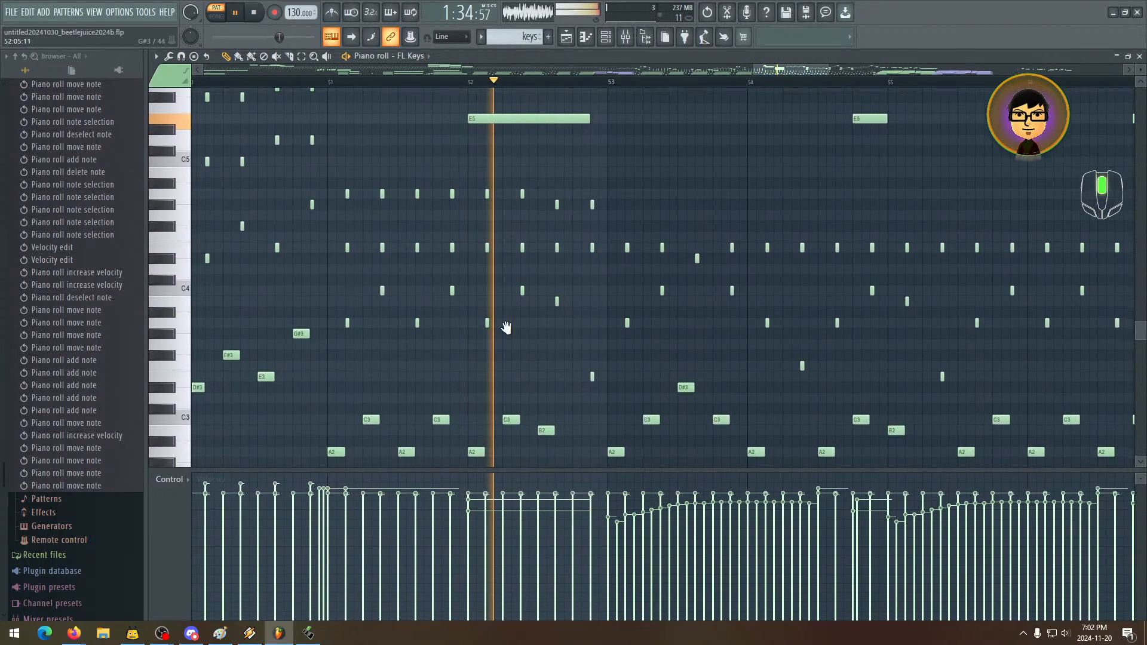
drag(506, 328, 494, 290)
key(space)
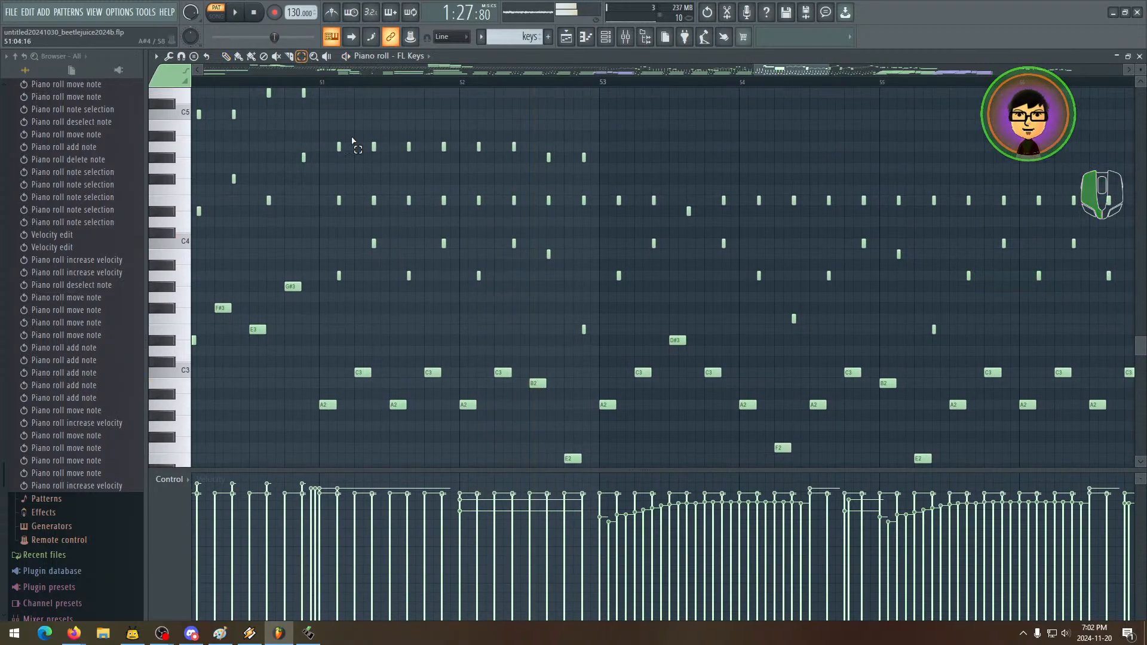
- Recolor the two upper rows of short notes in bars 51 and 52 to color group 13
drag(340, 129, 527, 351)
ctrl+click(366, 177)
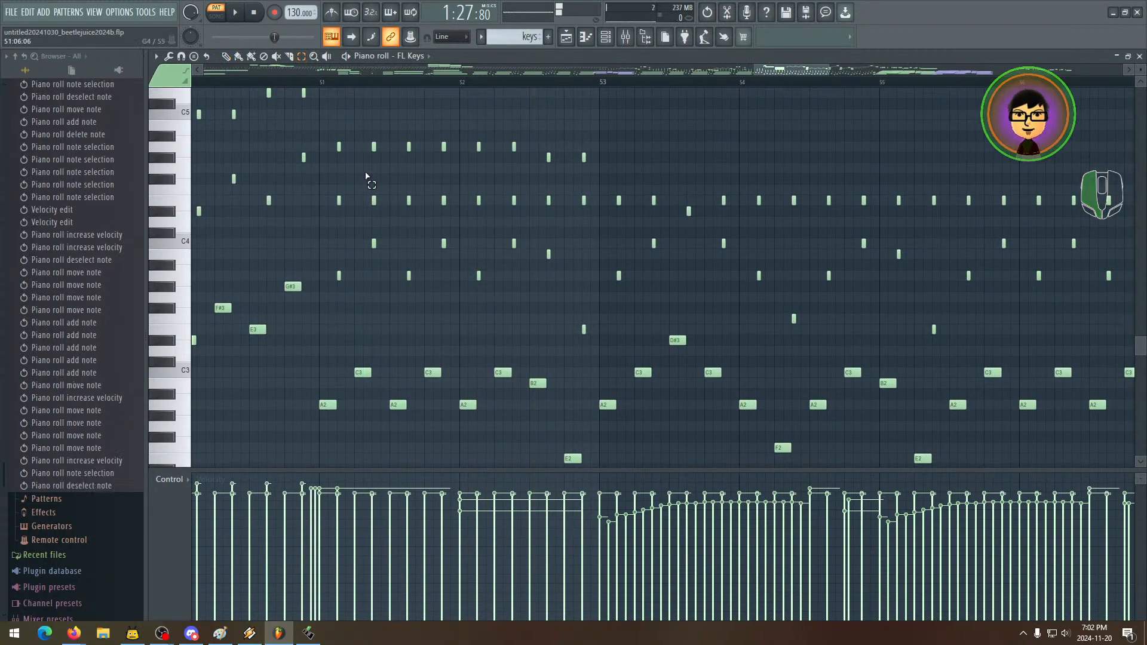
drag(437, 245, 451, 374)
drag(455, 307, 472, 227)
drag(510, 320, 634, 335)
drag(570, 315, 542, 254)
drag(457, 145, 718, 239)
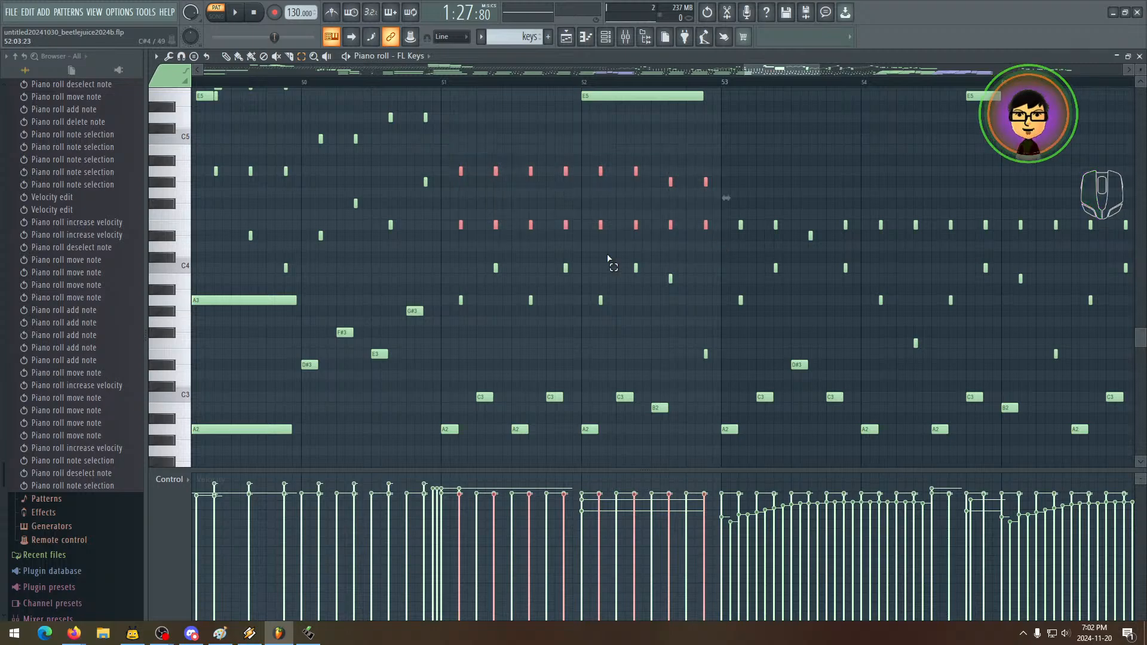
click(165, 76)
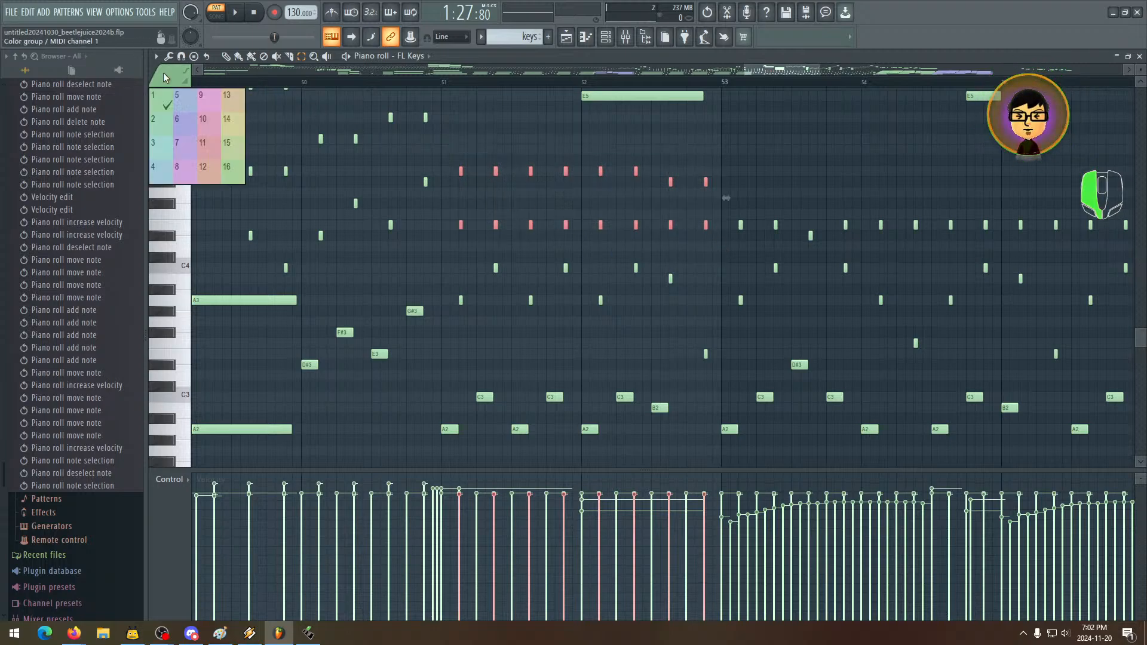
click(237, 106)
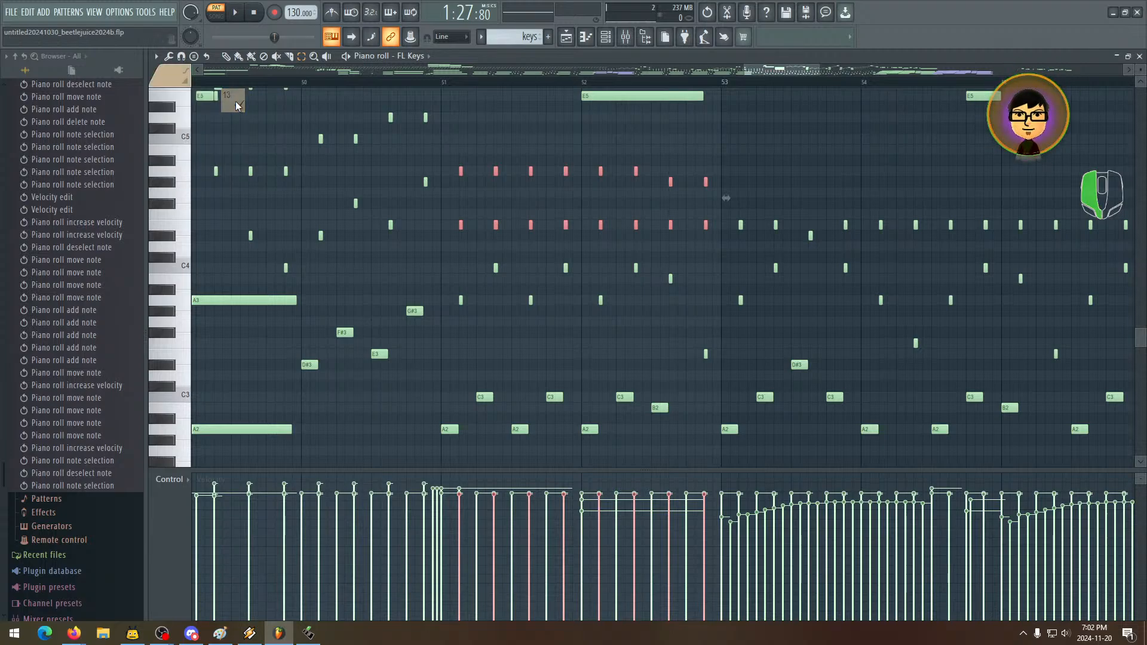
key(alt+c)
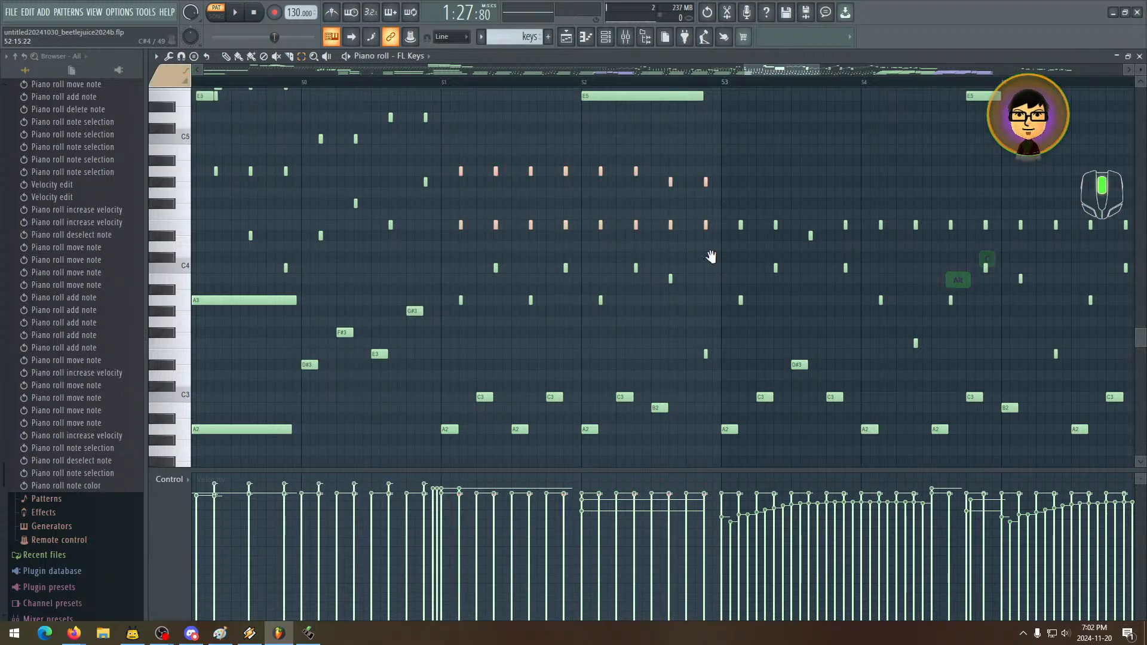
- Delete the A2 and C3 bass notes and the short A3 and C4 notes from 51:05 to 52:07
drag(711, 257, 588, 262)
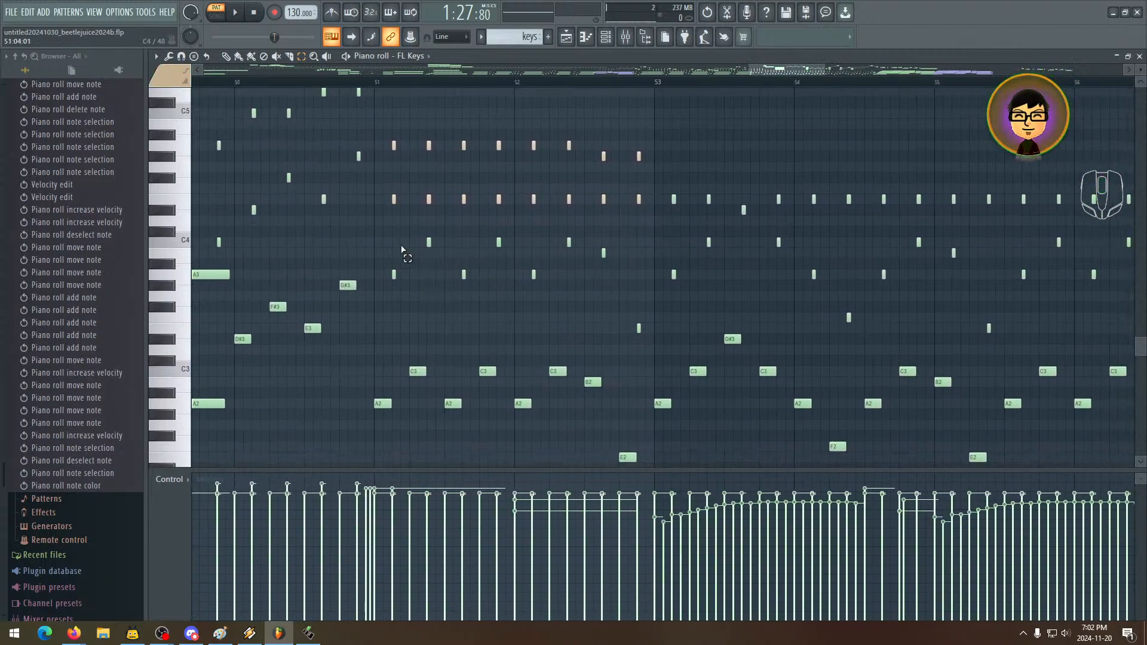
drag(408, 241, 626, 449)
drag(625, 449, 577, 428)
key(Delete)
- Recolor the A2 and A3 notes at the start of bar 51 to color group 5
drag(410, 249, 367, 440)
click(187, 81)
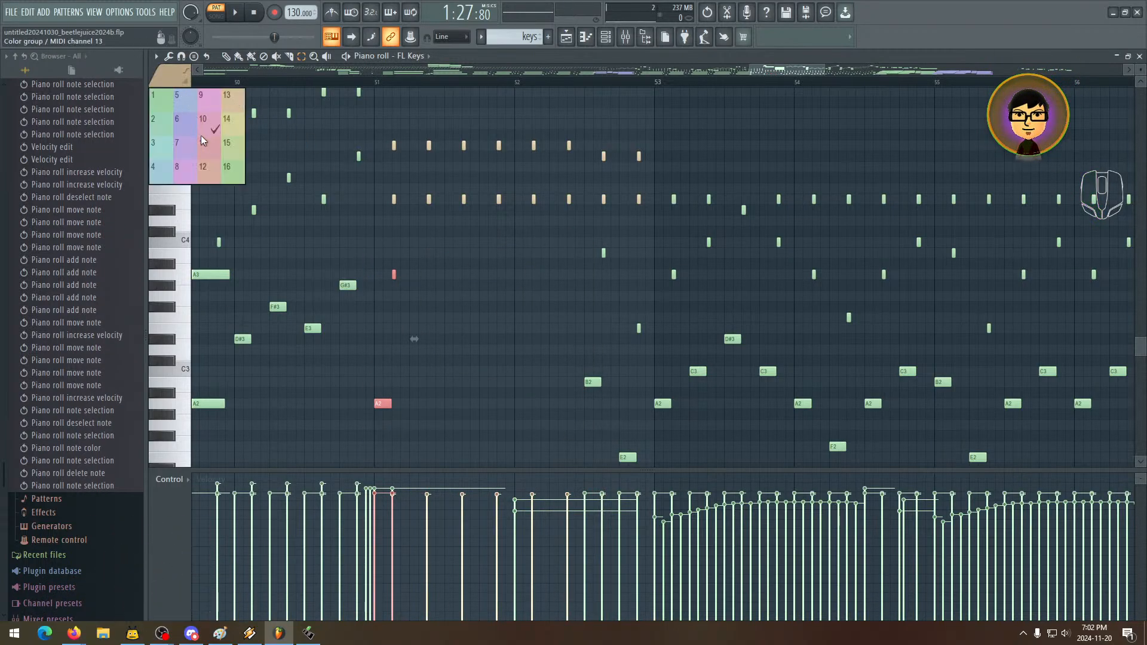
click(185, 102)
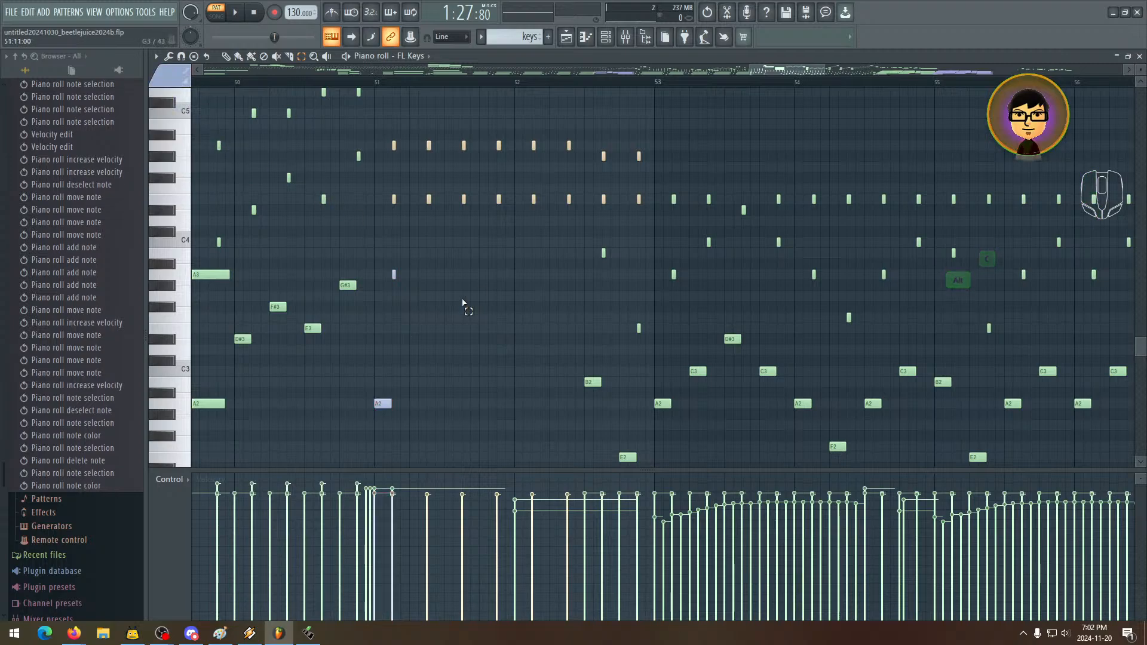
- Lengthen the A2 and A3 notes of bar 51 to about 52:07 and listen to the passage
drag(398, 399, 382, 435)
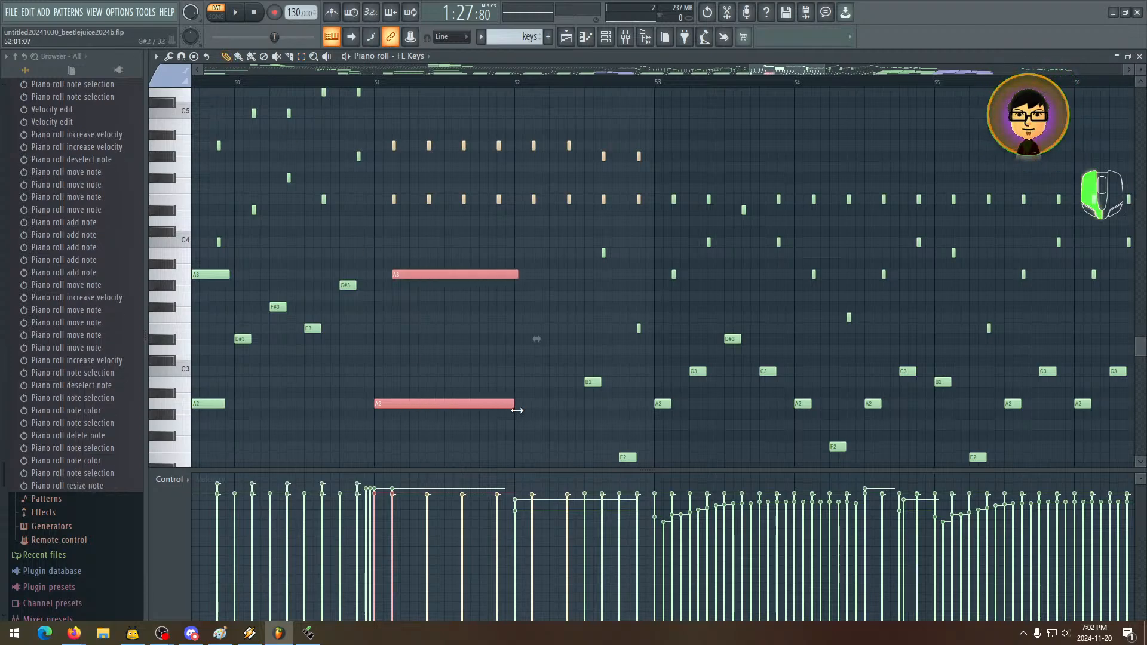
drag(592, 368, 681, 364)
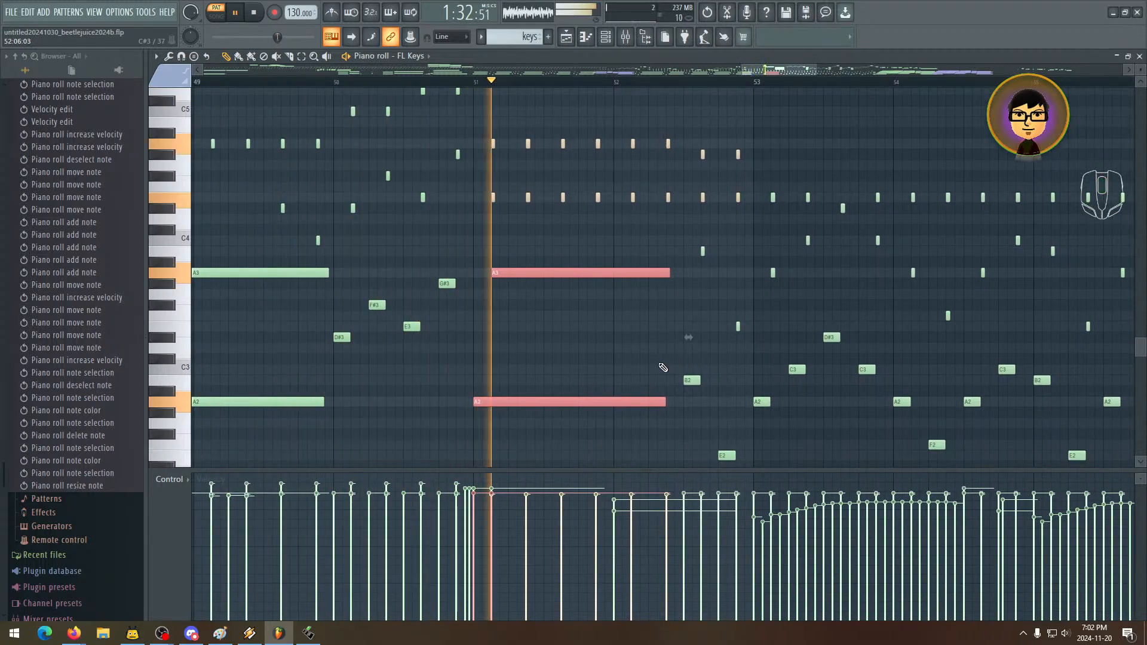
drag(707, 346, 559, 356)
- Delete the C3 and D#3 bass notes and the short C4 and D#4 notes in bar 53
drag(633, 337, 554, 324)
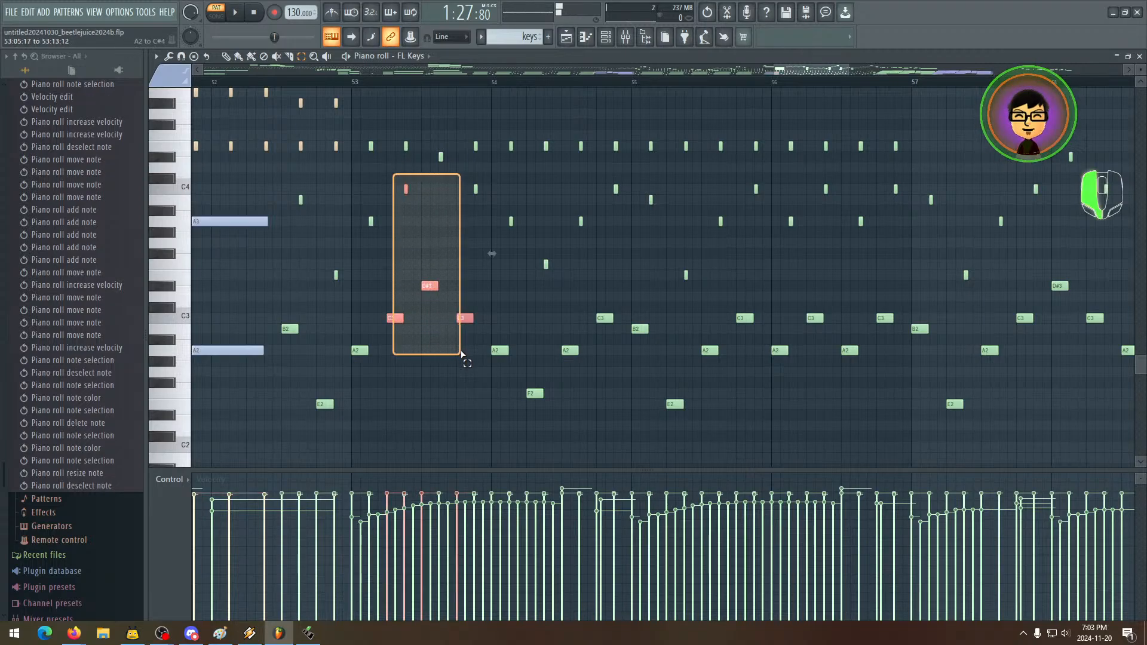
drag(454, 357, 454, 357)
drag(448, 256, 453, 296)
drag(434, 197, 434, 198)
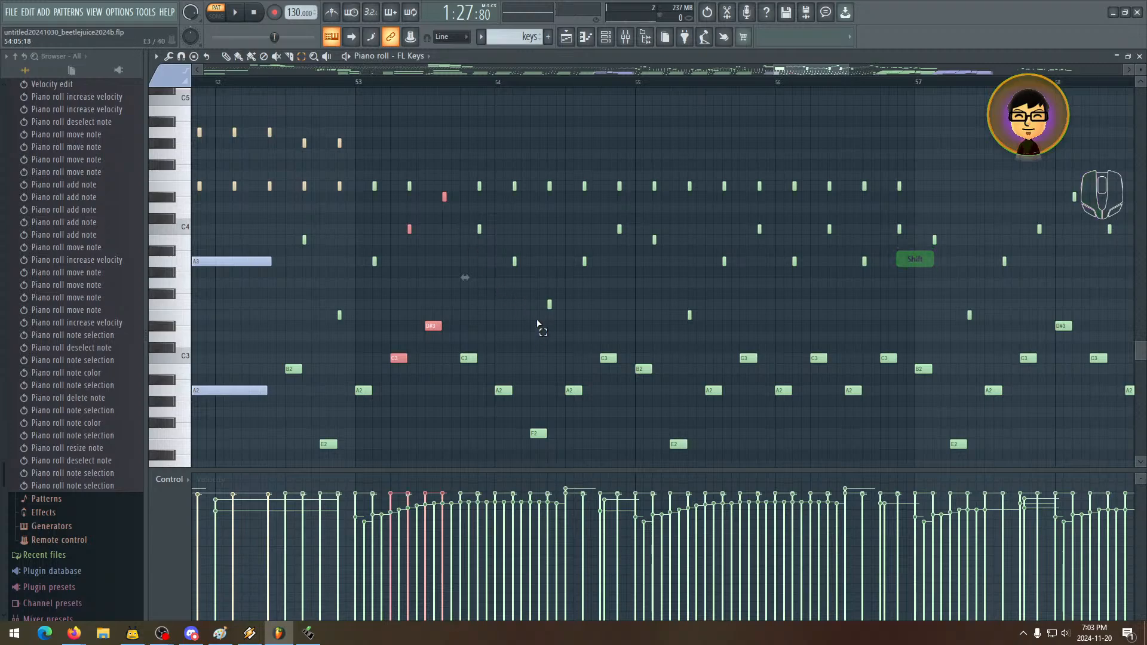
drag(537, 323, 560, 291)
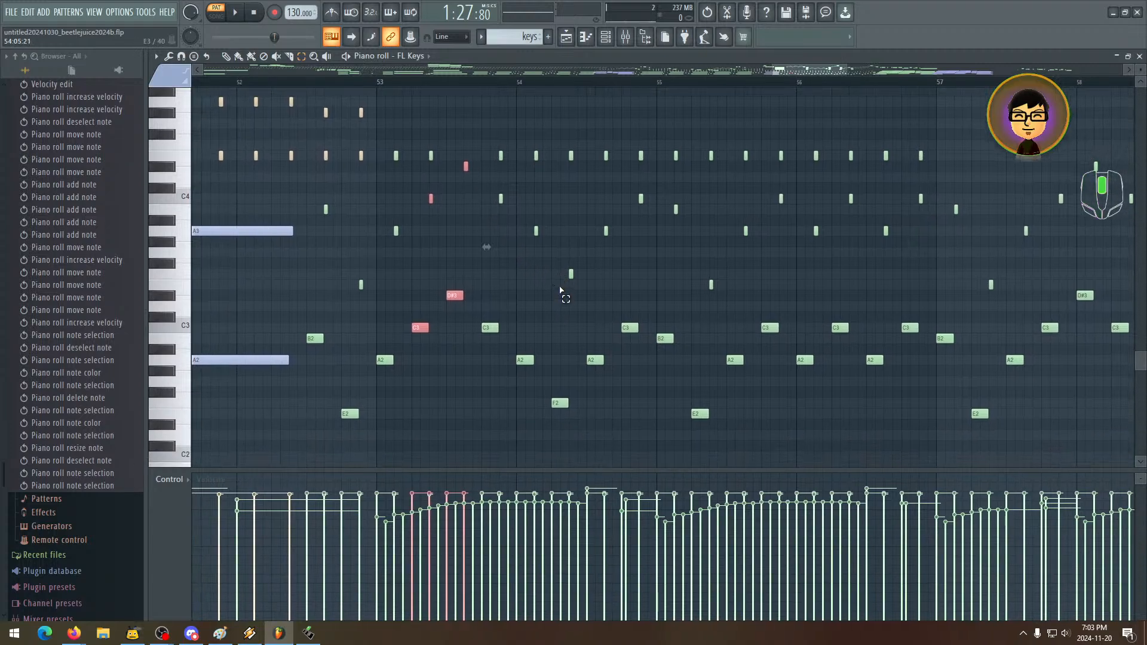
shift+click(466, 167)
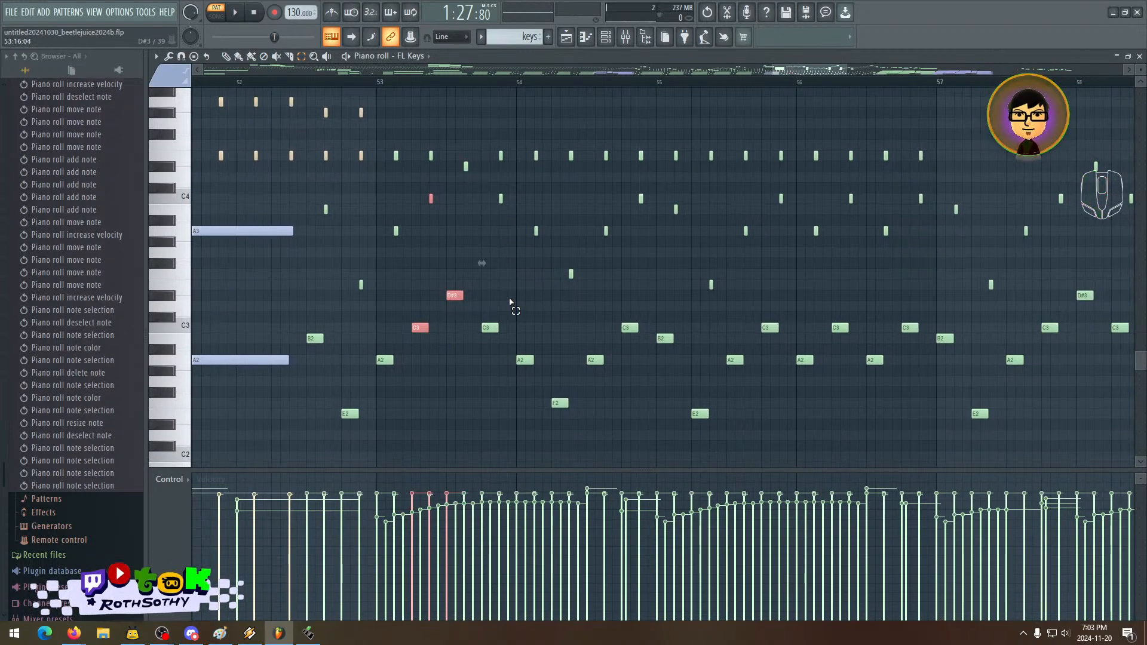
drag(496, 242, 584, 266)
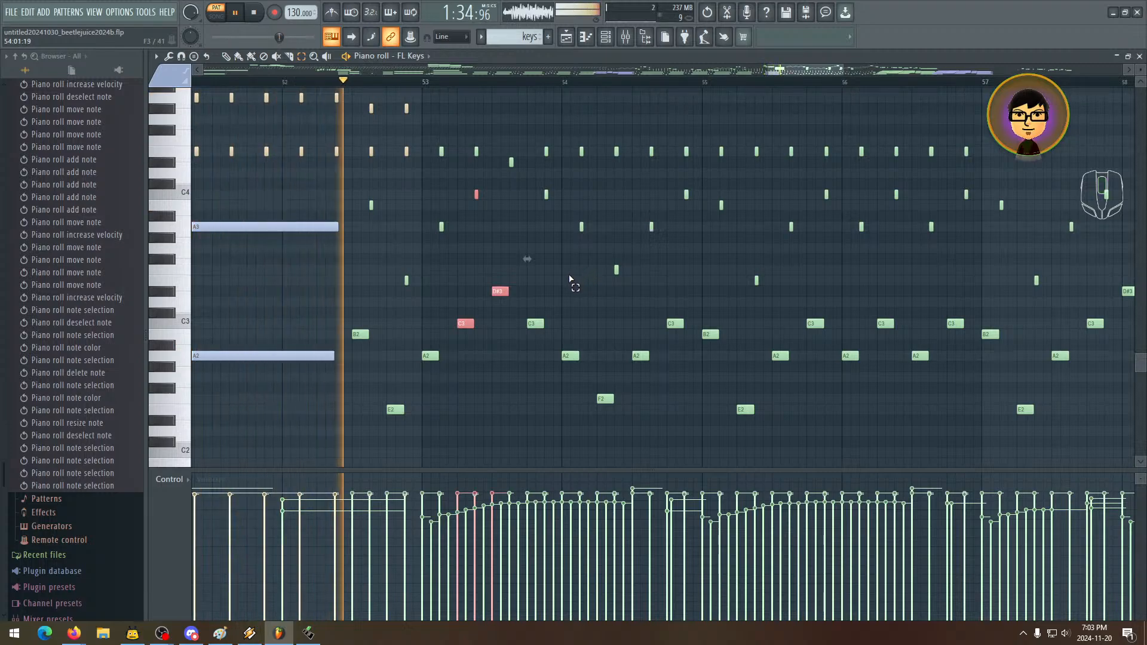
drag(571, 281, 513, 326)
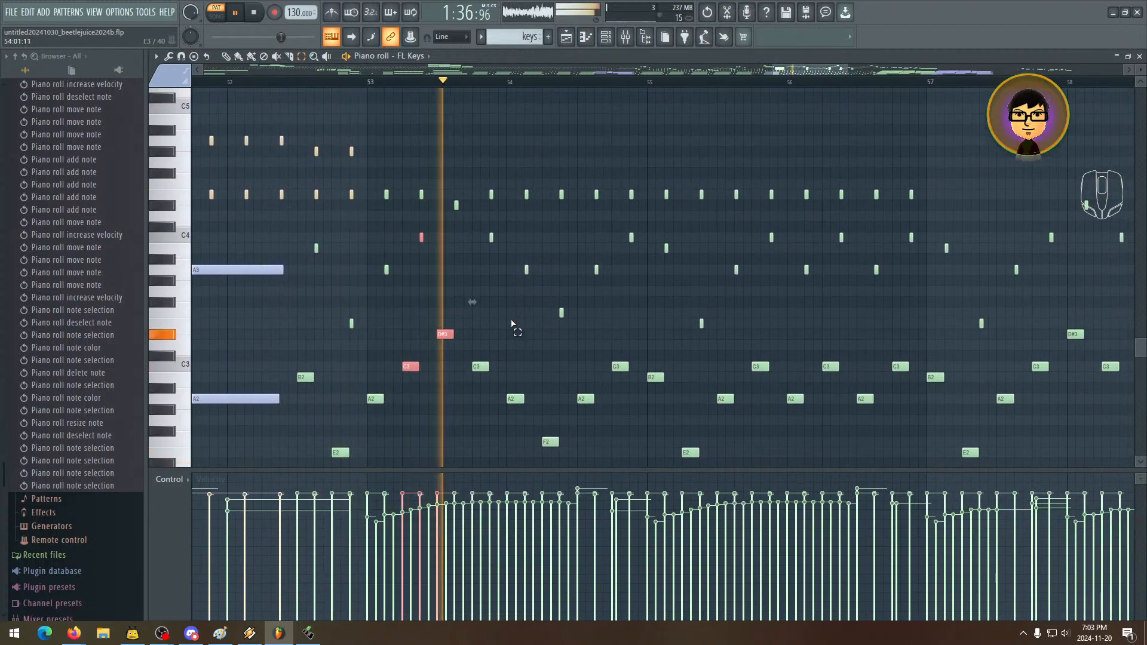
key(space)
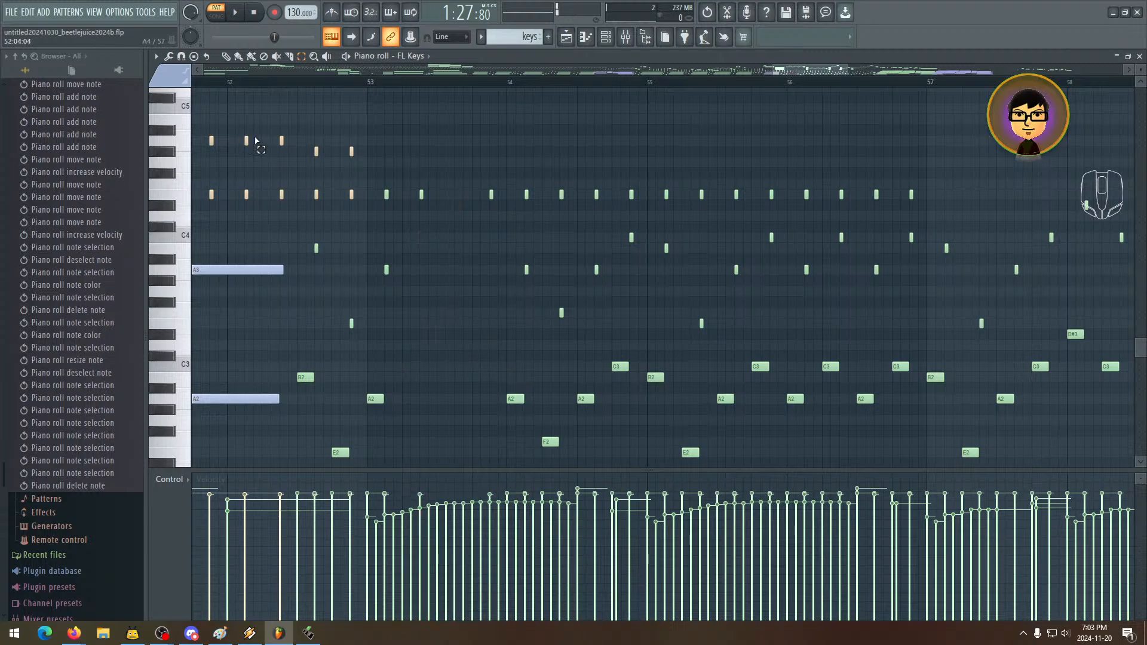
- Lengthen the A2 and A3 notes at the start of bar 53 to about 53:15 and listen to the passage
drag(399, 270, 428, 400)
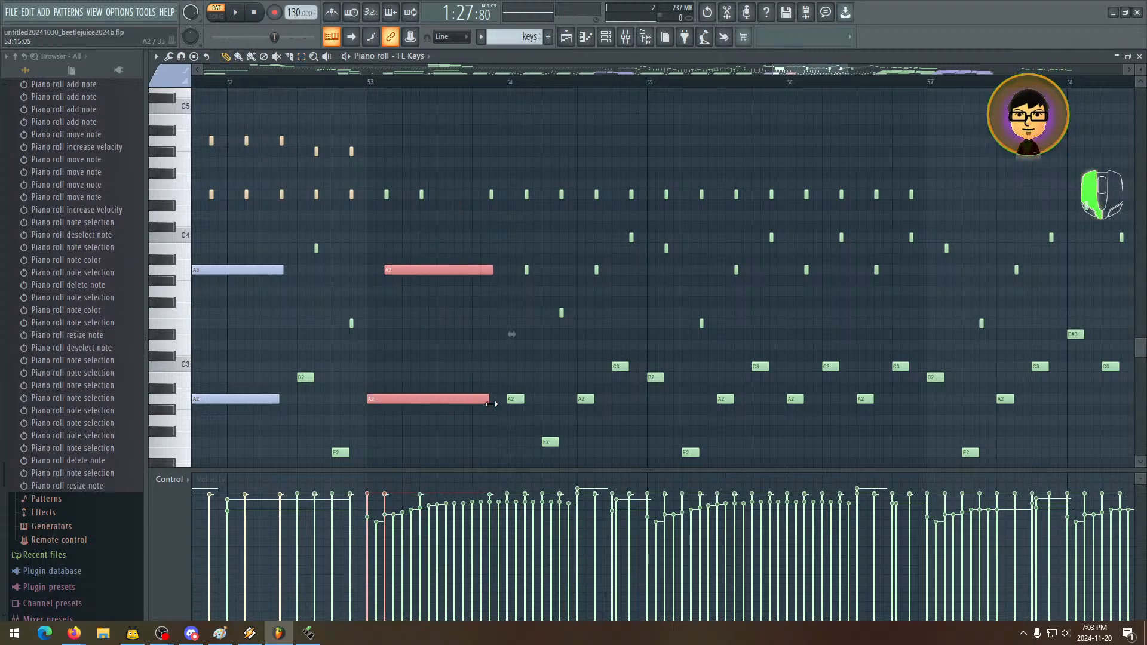
drag(504, 410, 742, 378)
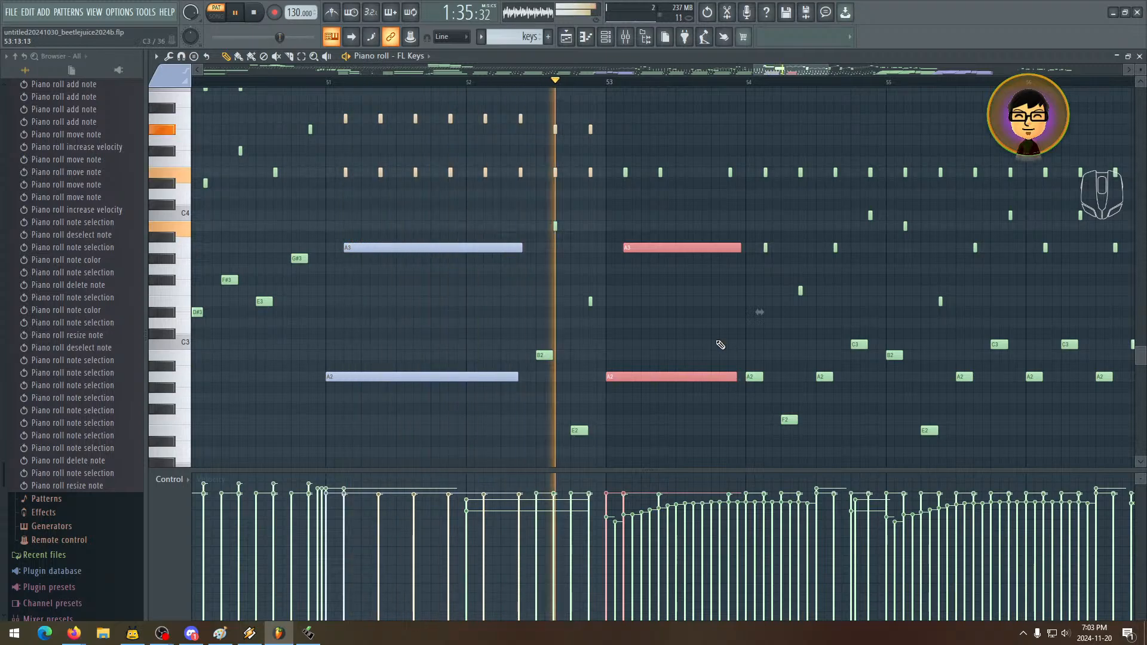
drag(755, 313, 503, 349)
scroll(487, 307, up, 4)
key(space)
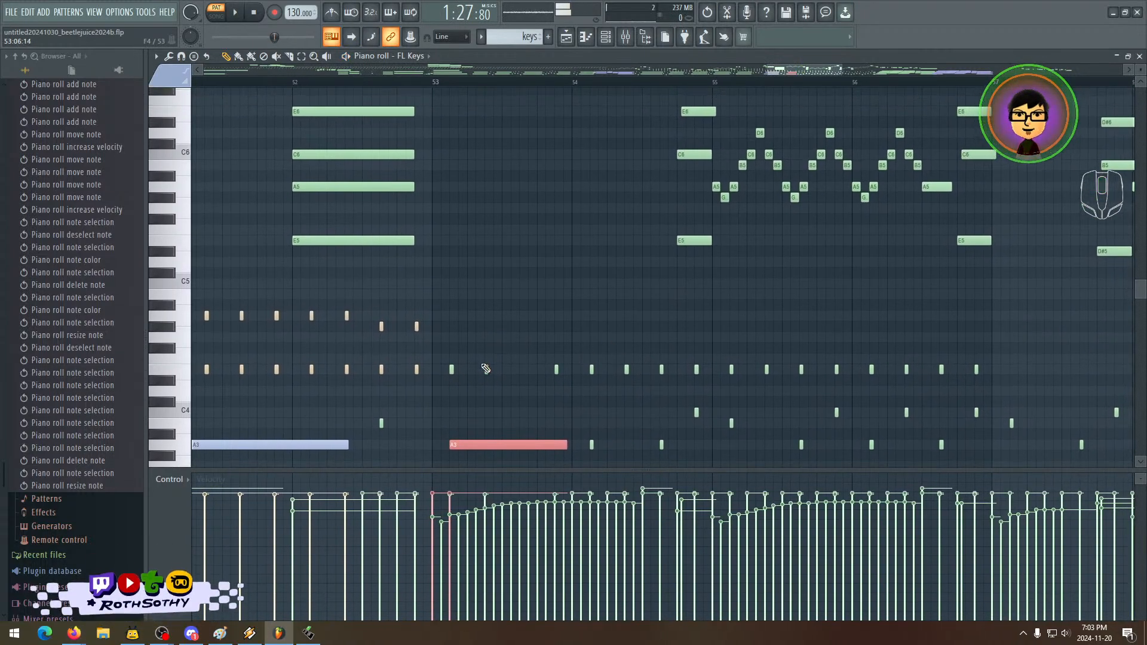
- Fill the gap in the row of short E4 notes at 53:11 and listen to the passage
click(488, 371)
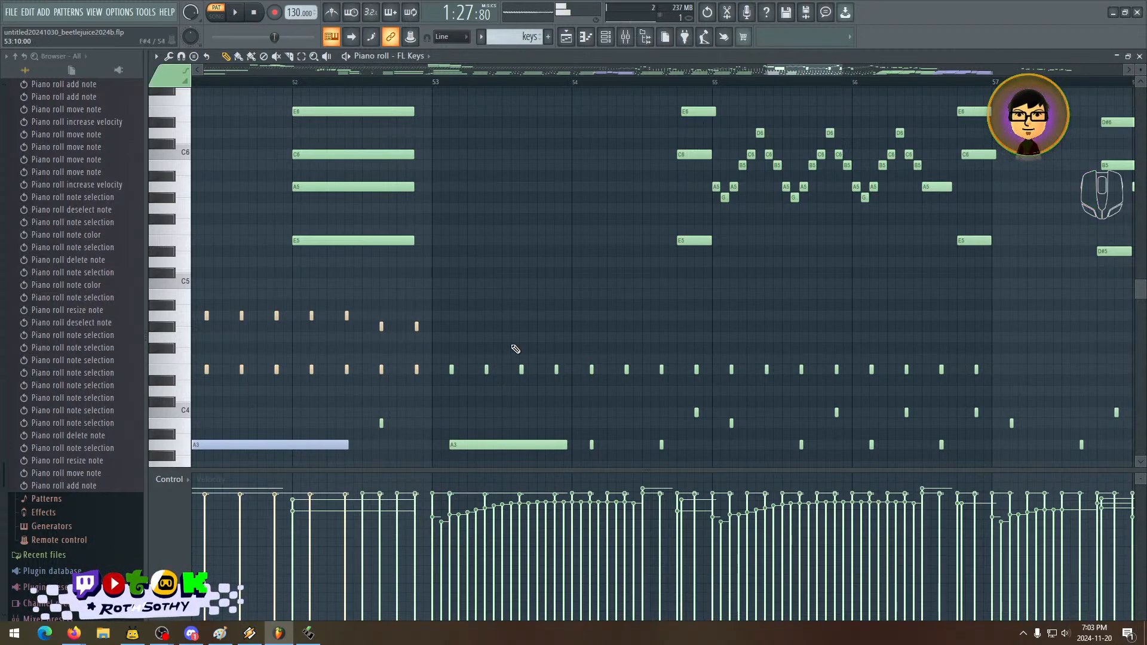
mouse_move(481, 339)
mouse_down()
mouse_move(542, 291)
mouse_move(538, 338)
mouse_move(520, 259)
mouse_move(554, 230)
mouse_move(622, 254)
mouse_move(584, 272)
mouse_move(544, 268)
mouse_up()
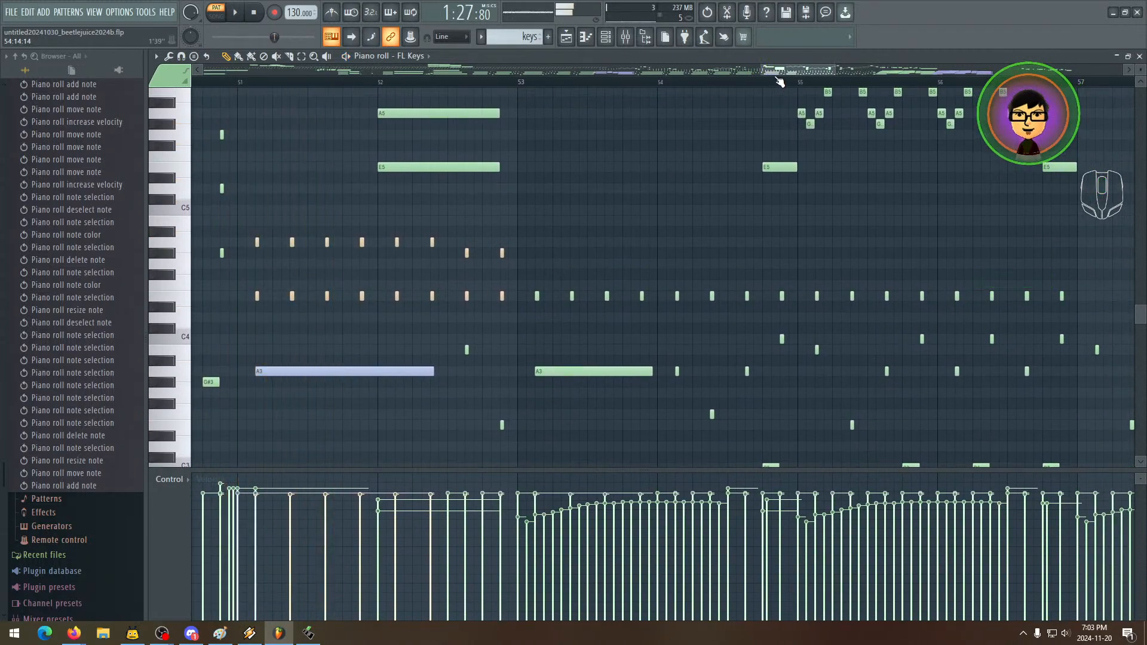
mouse_move(656, 184)
mouse_down()
mouse_move(607, 185)
mouse_move(658, 169)
mouse_move(636, 171)
mouse_up()
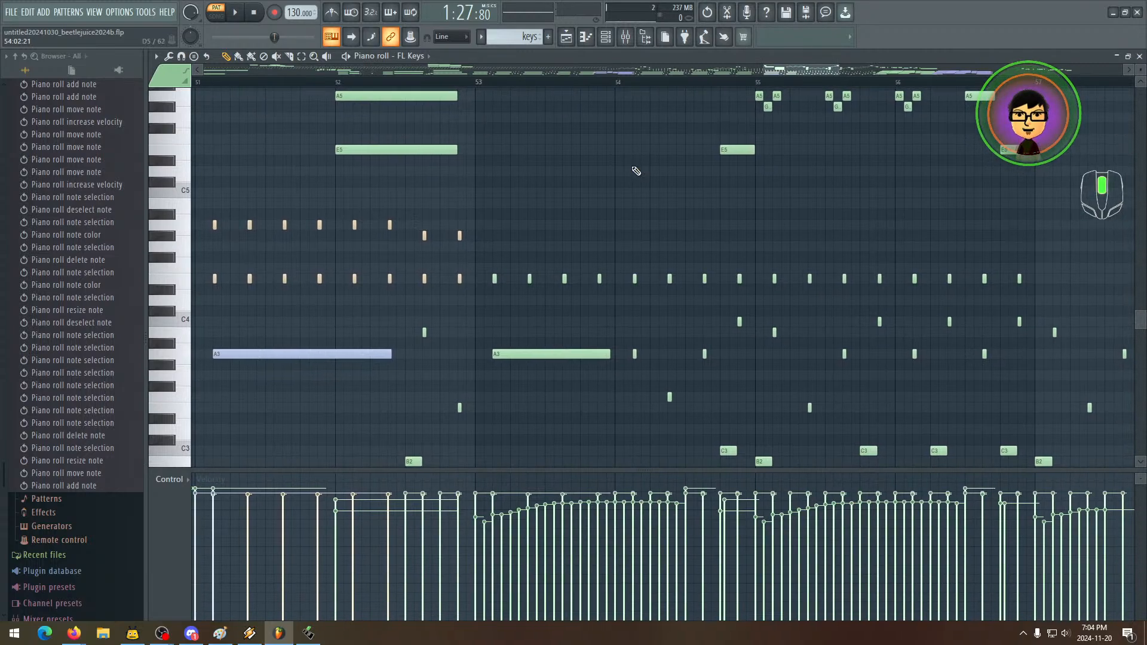
drag(493, 244, 520, 231)
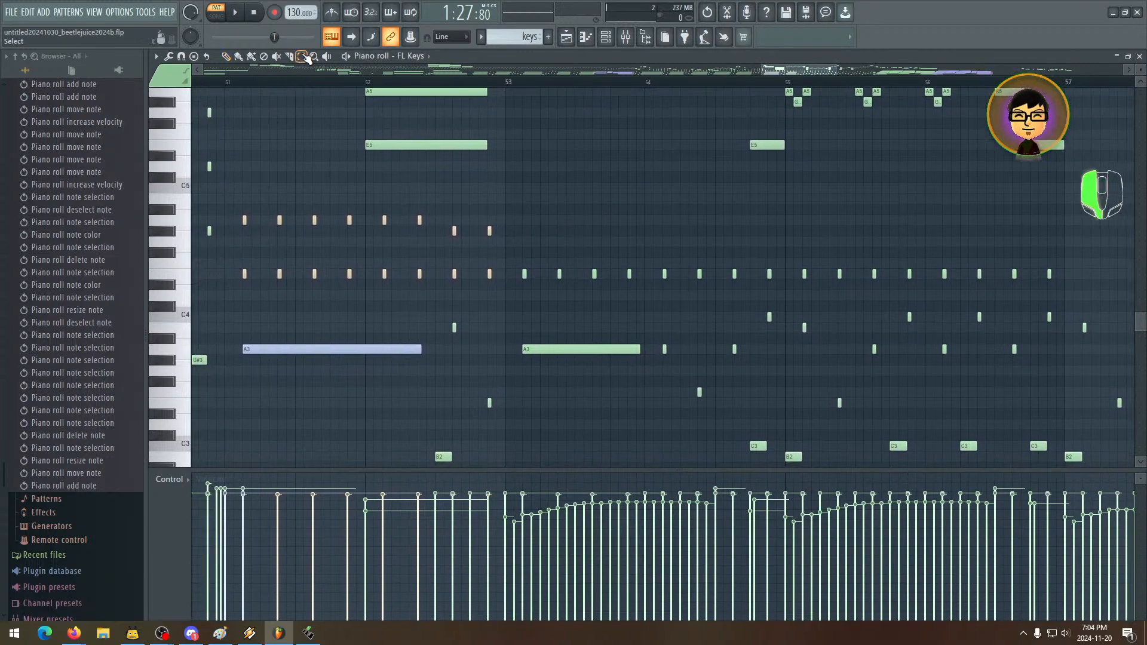
key(space)
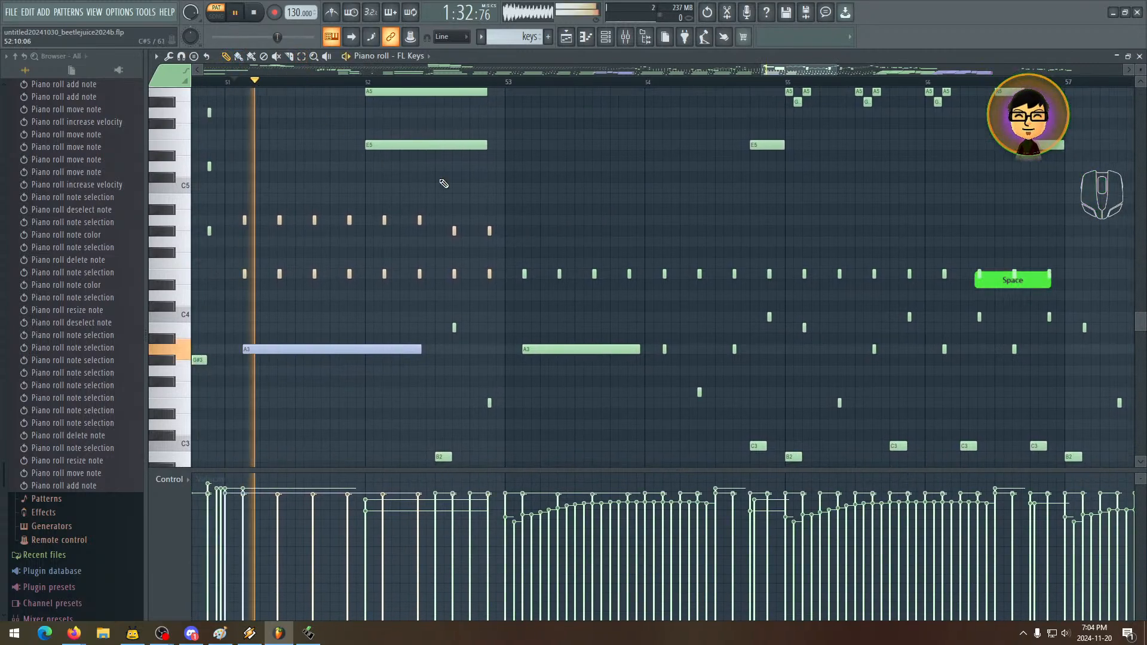
- Add a row of seven short A4 notes from 53:03 to 54:11 in the upper row's color and play them back
click(490, 231)
key(space)
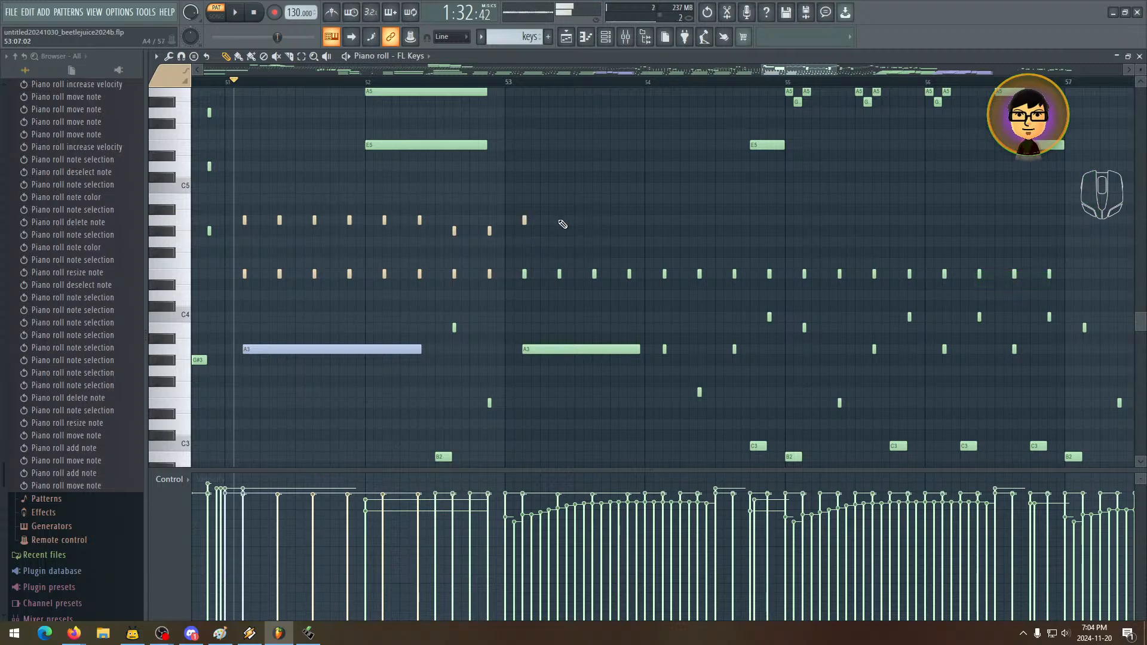
click(594, 220)
click(629, 220)
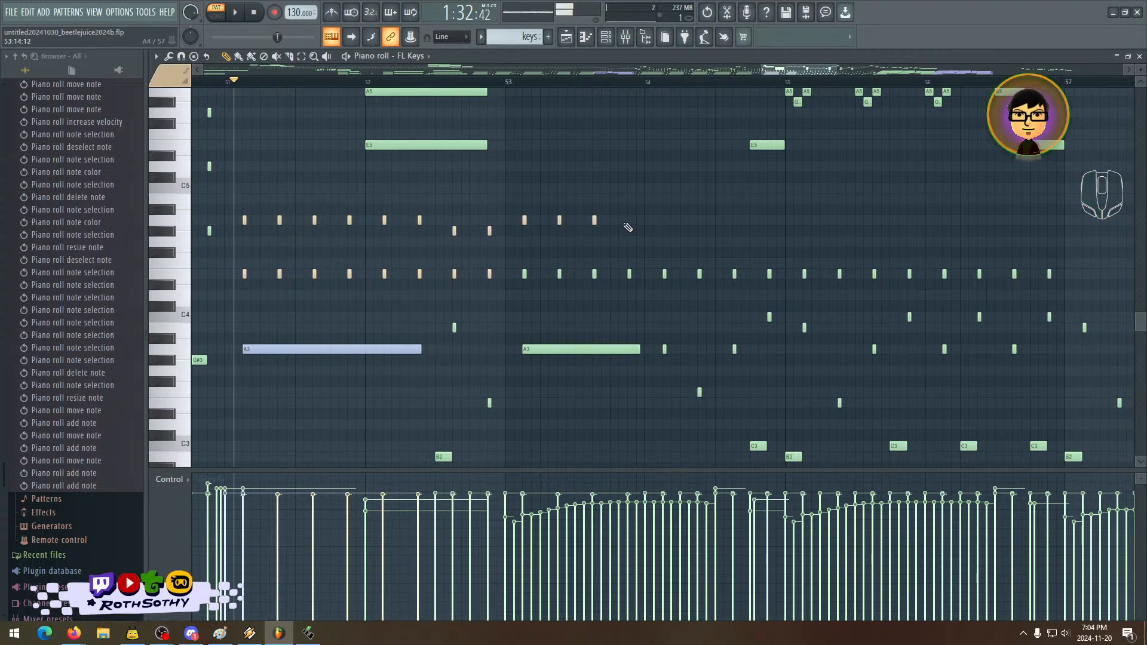
click(700, 220)
click(734, 221)
key(space)
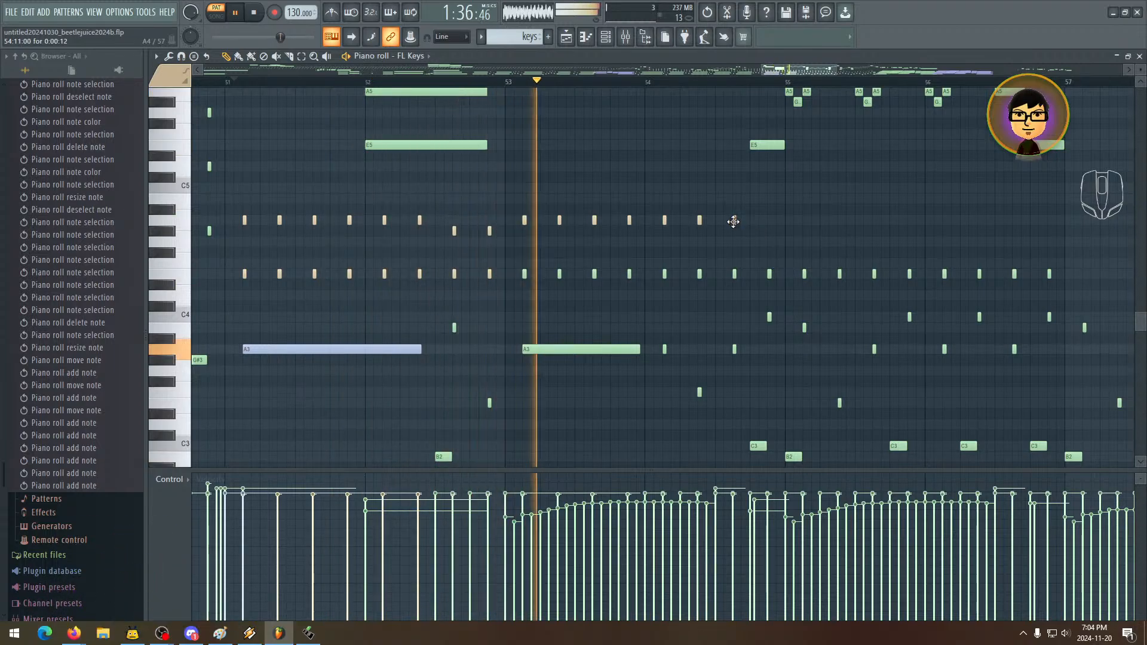
- Try the short A4 note at 54:11 on G#4 during playback and move it back to A4
drag(734, 222, 736, 231)
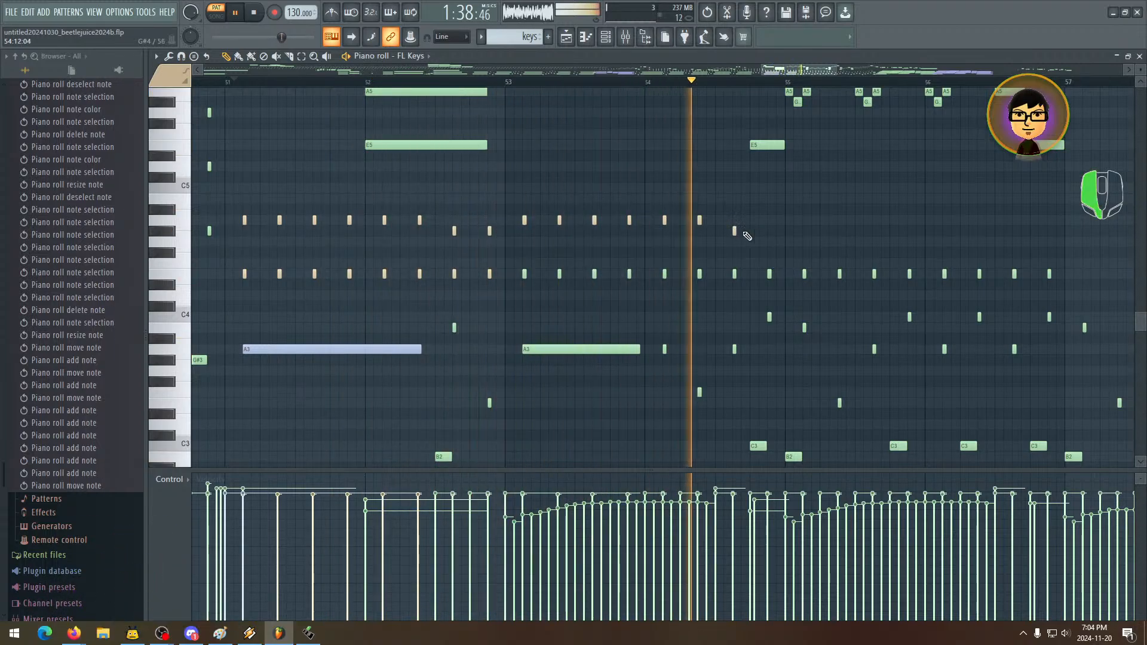
right_click(736, 232)
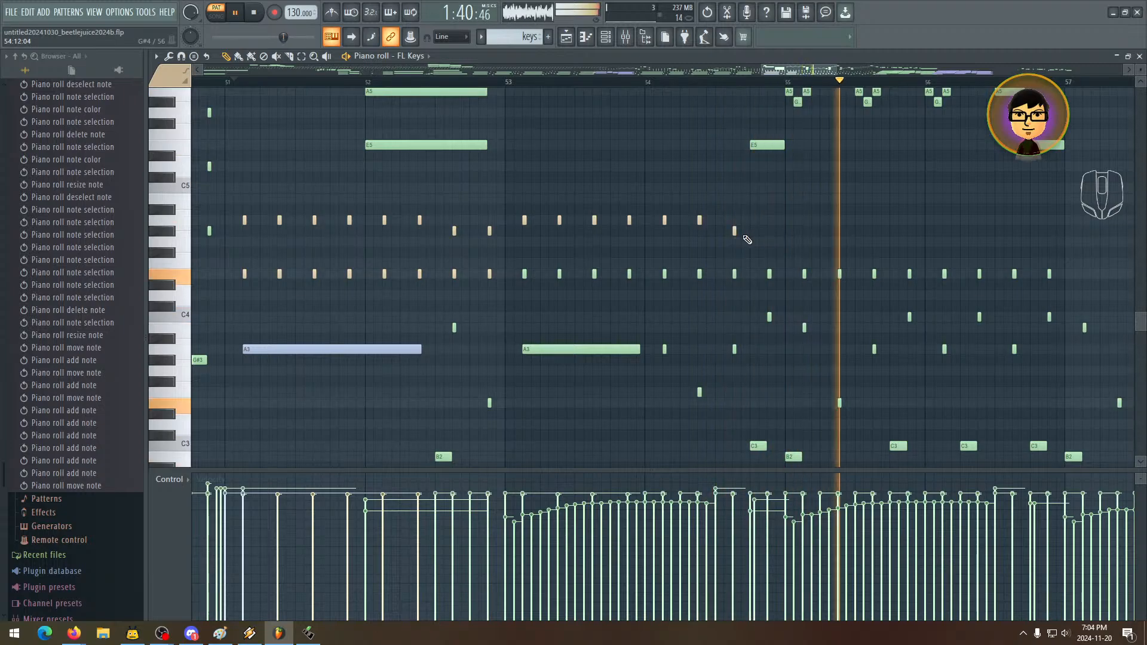
key(space)
drag(736, 231, 735, 221)
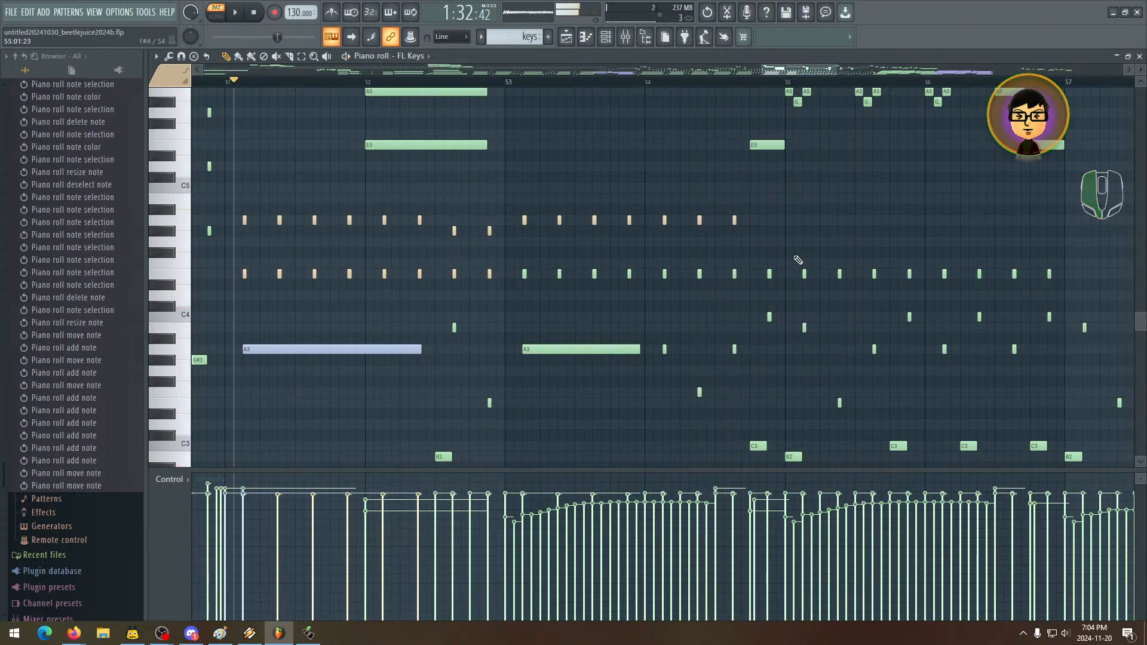
- Delete the A2 bass note at 54:01 and the short A3 note at 54:03, and listen to the passage
scroll(607, 275, down, 5)
key(space)
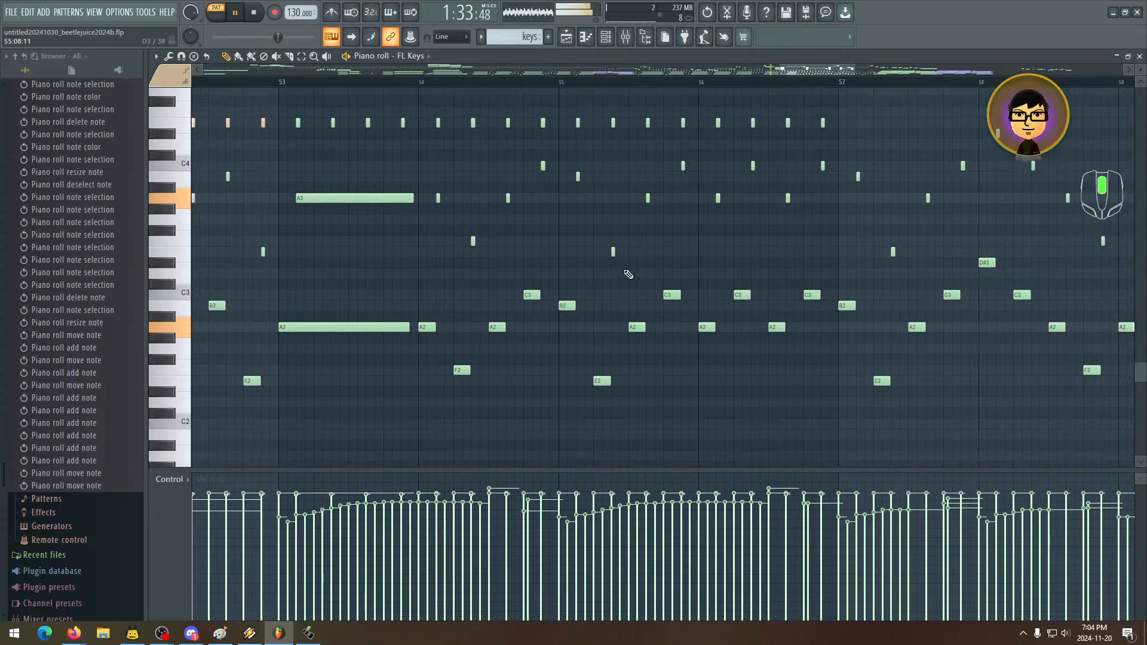
click(304, 57)
drag(619, 266, 555, 278)
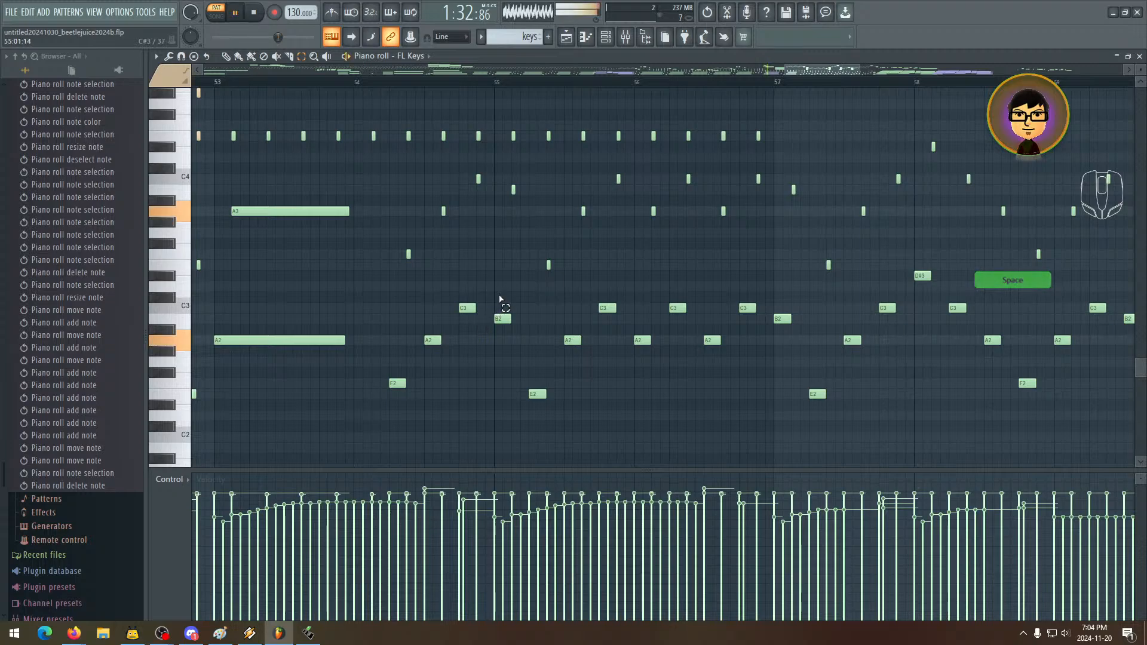
drag(501, 299, 573, 313)
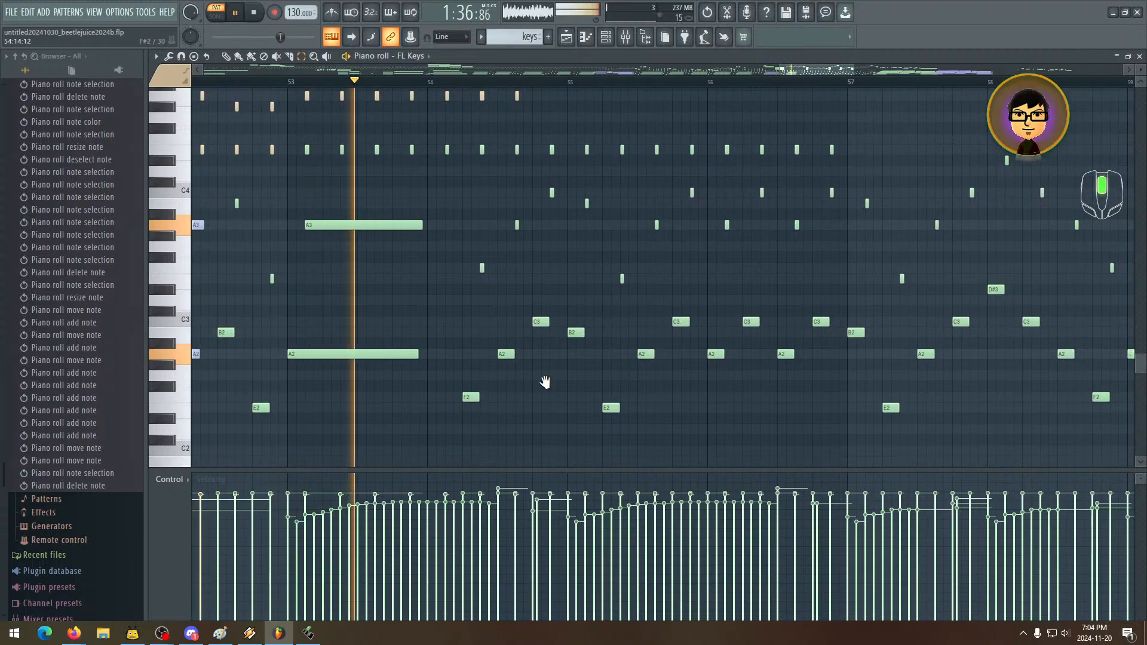
- Delete the C3 and A2 bass notes and the short C4 and A3 notes from 55:13 to 56:15
drag(545, 382, 377, 384)
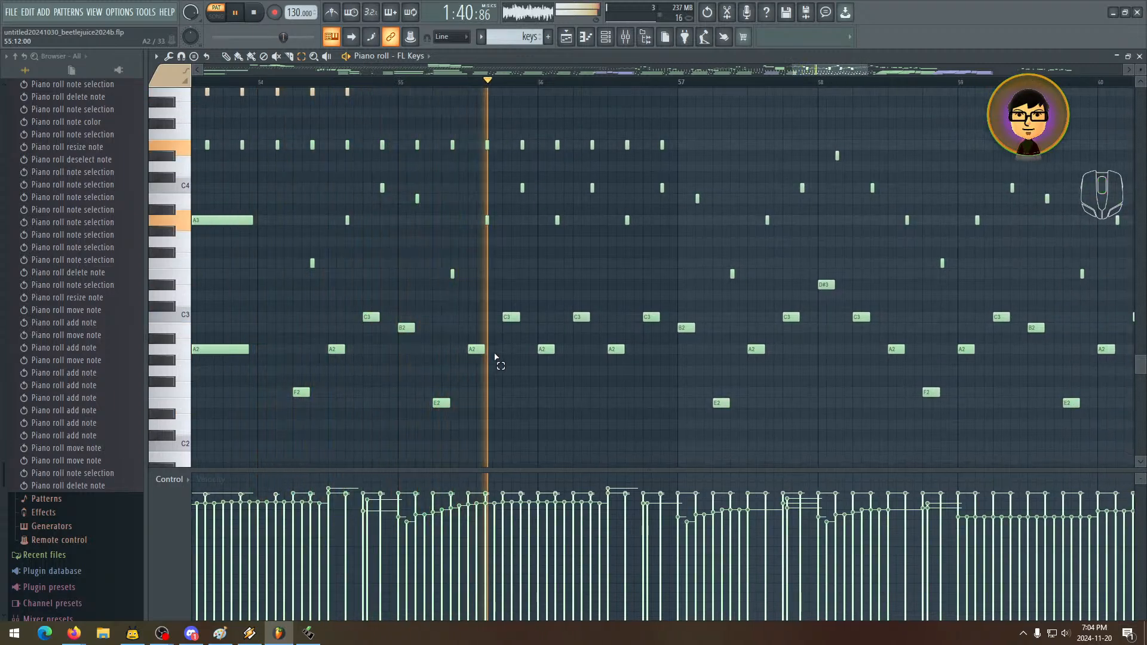
drag(517, 373, 671, 173)
key(Delete)
- Lengthen the A2 note at 55:09 and the A3 note at 55:11 to about the end of bar 56
drag(505, 194, 474, 371)
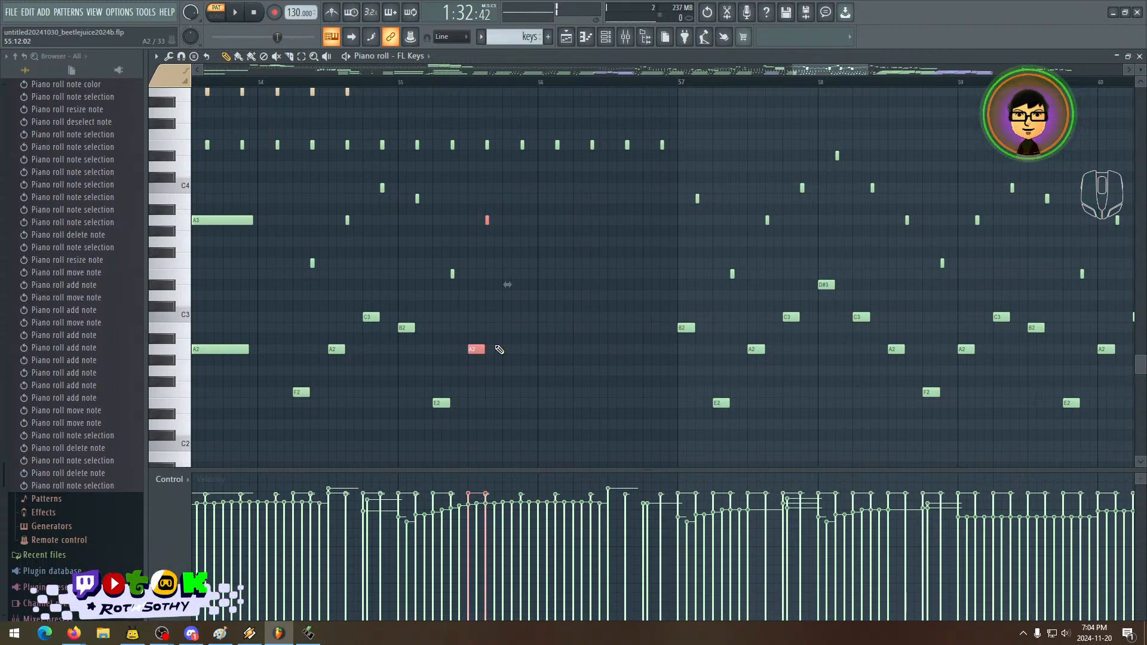
drag(484, 350, 637, 352)
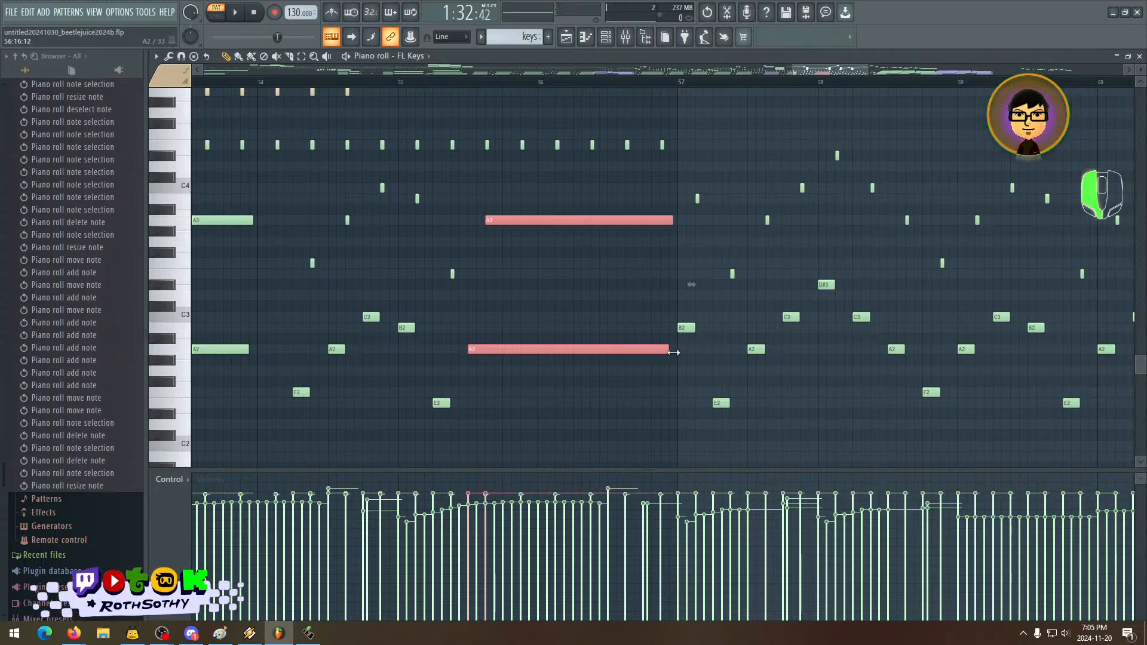
drag(506, 340, 671, 324)
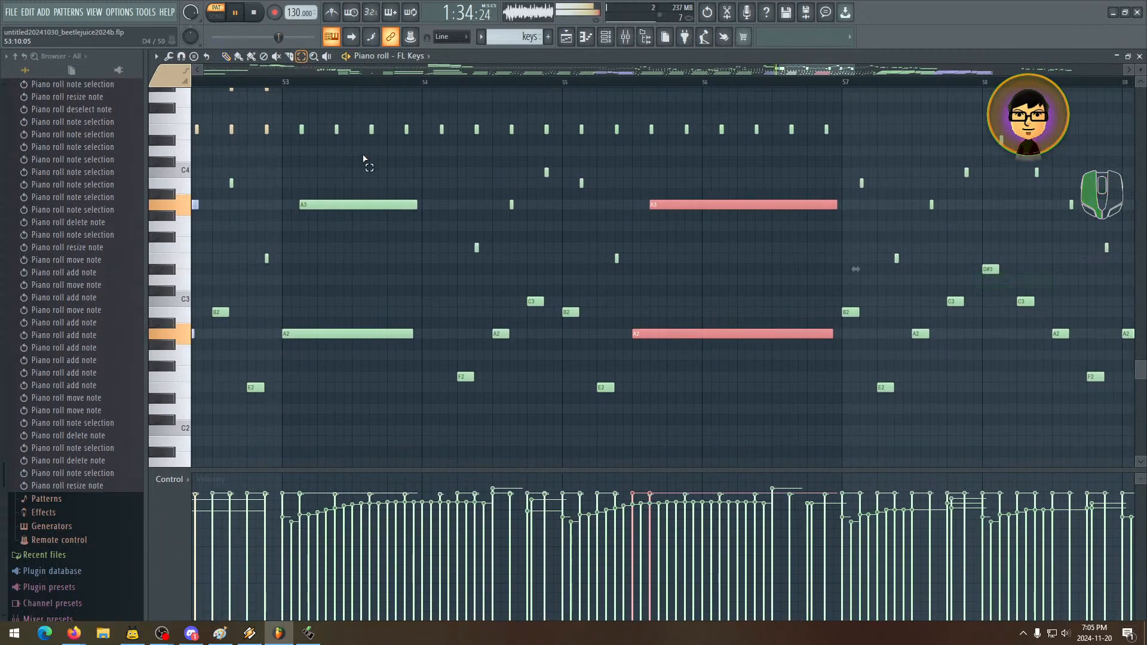
- Delete the F2 and A2 bass notes and the short F3 and A3 notes from 54:05 to 54:11
drag(478, 330, 455, 385)
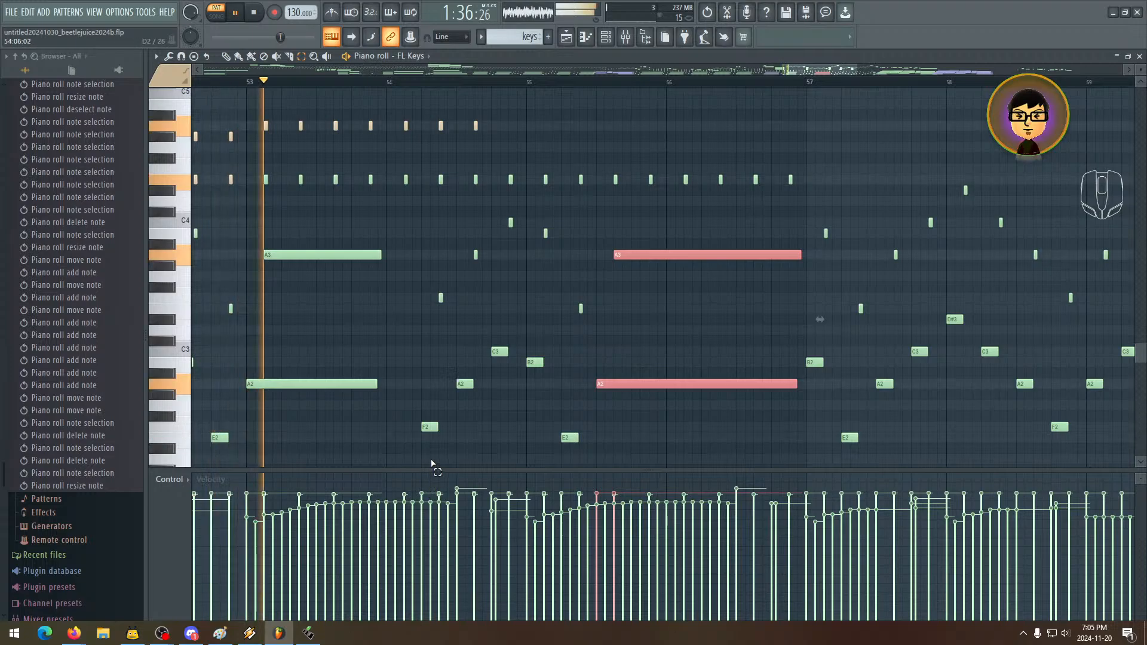
drag(420, 443, 489, 212)
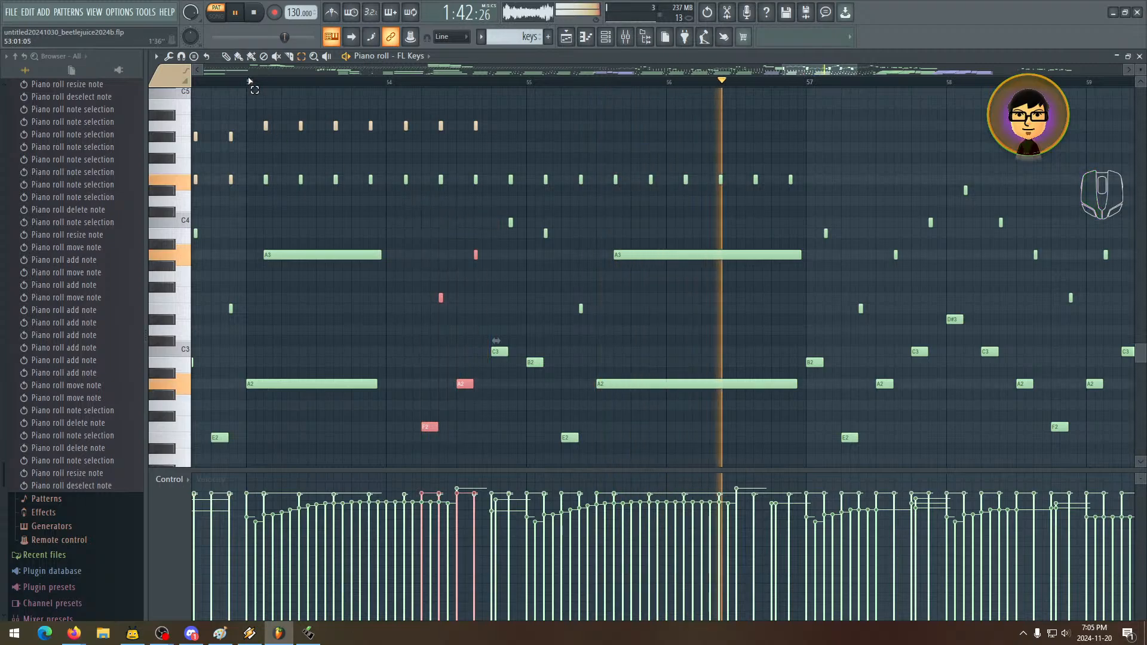
key(Delete)
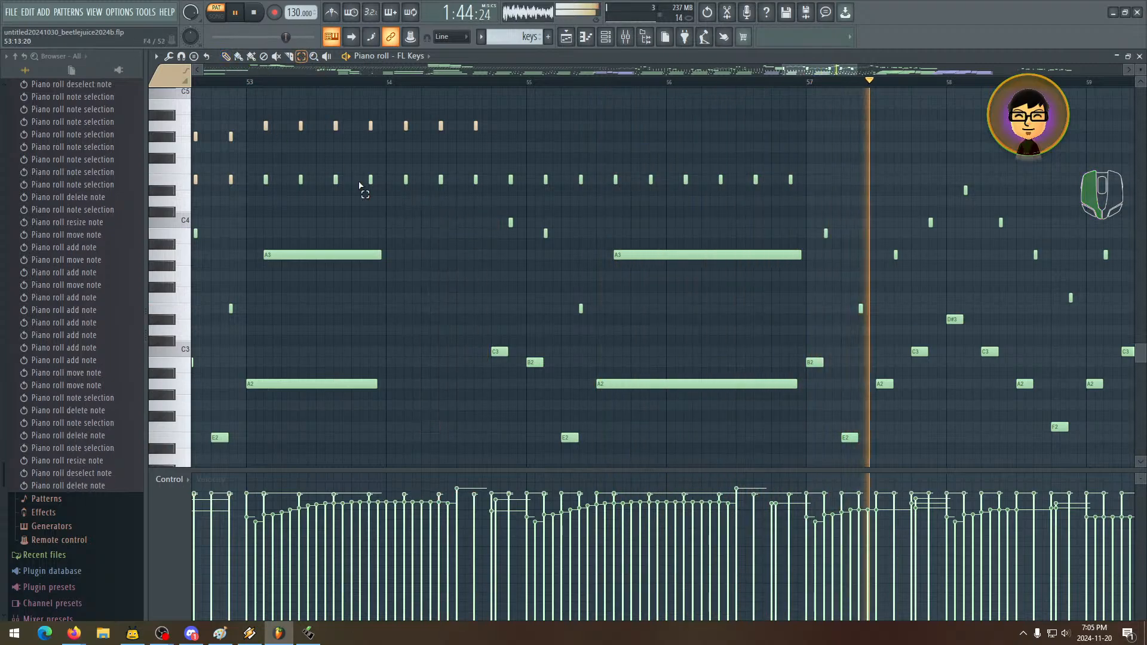
- Try lengthening the sustained A2 and A3 notes of bar 53 to about 54:11, listen to the passage, and undo the resize
drag(409, 250, 314, 430)
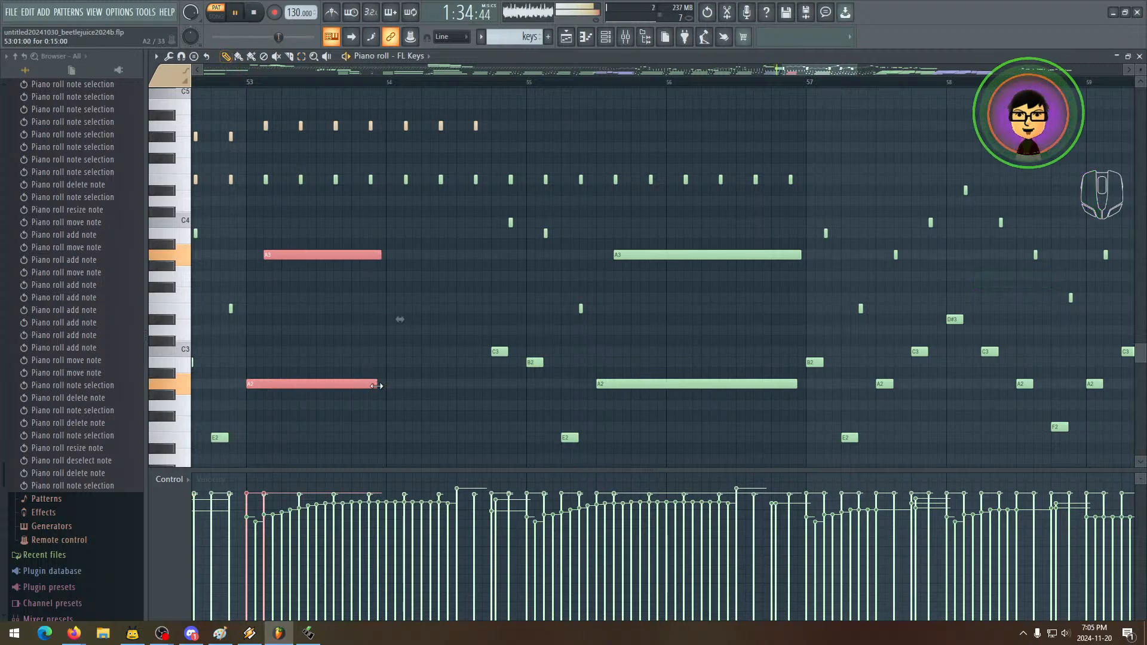
drag(377, 386, 385, 416)
drag(453, 359, 415, 326)
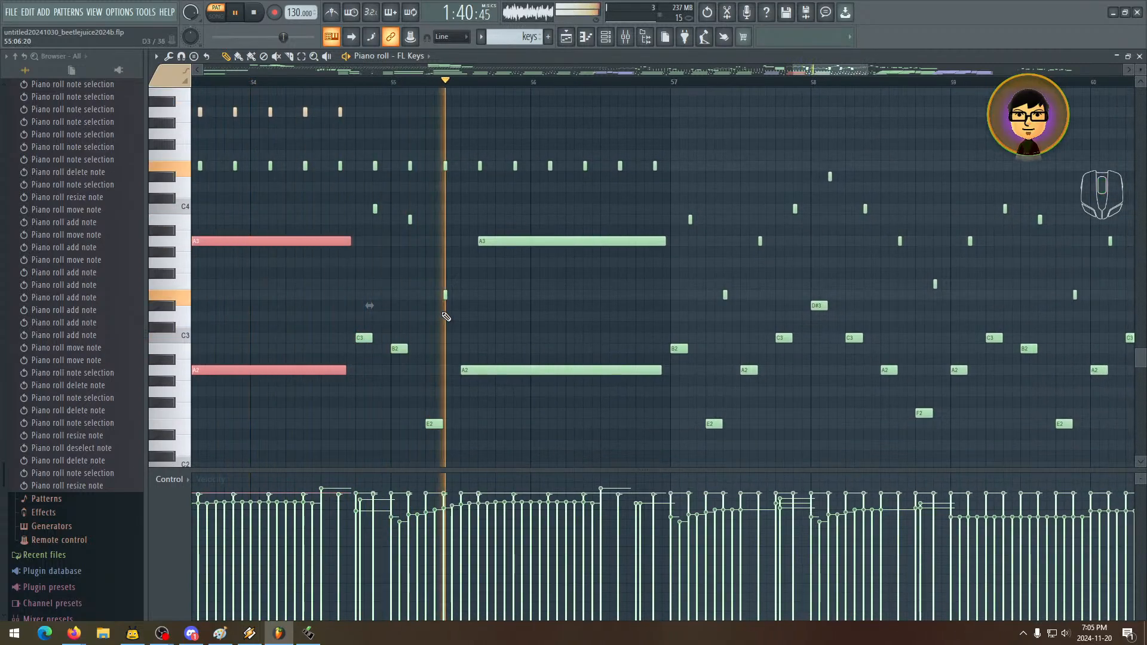
drag(411, 242, 546, 391)
click(306, 57)
key(space)
drag(560, 217, 570, 96)
drag(582, 240, 396, 199)
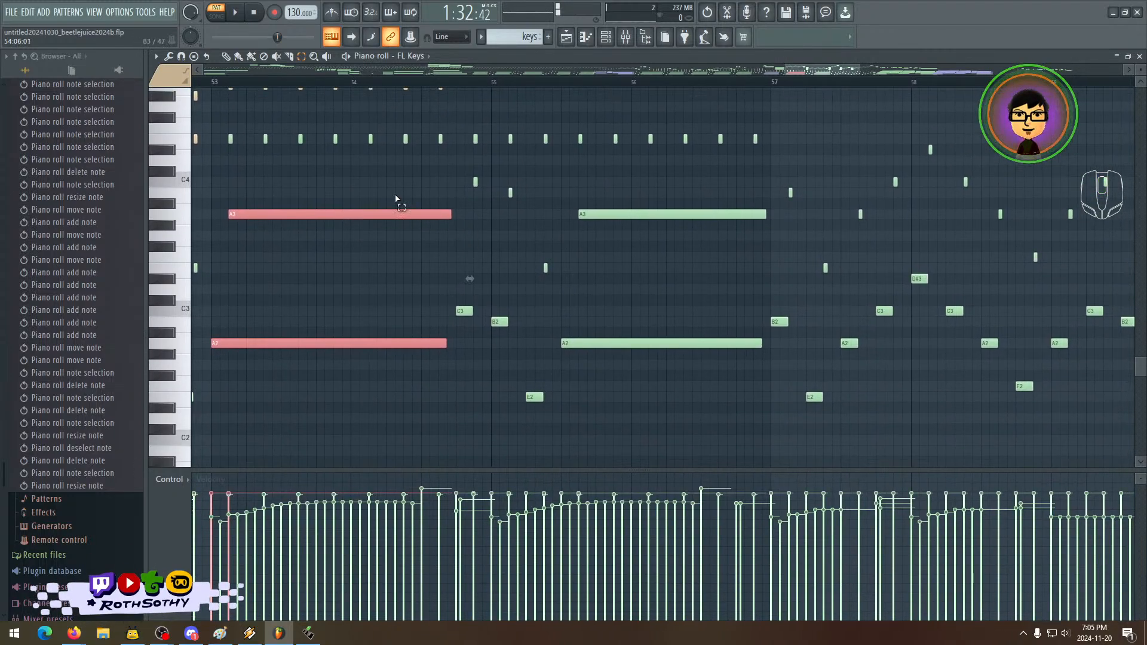
key(ctrl+z)
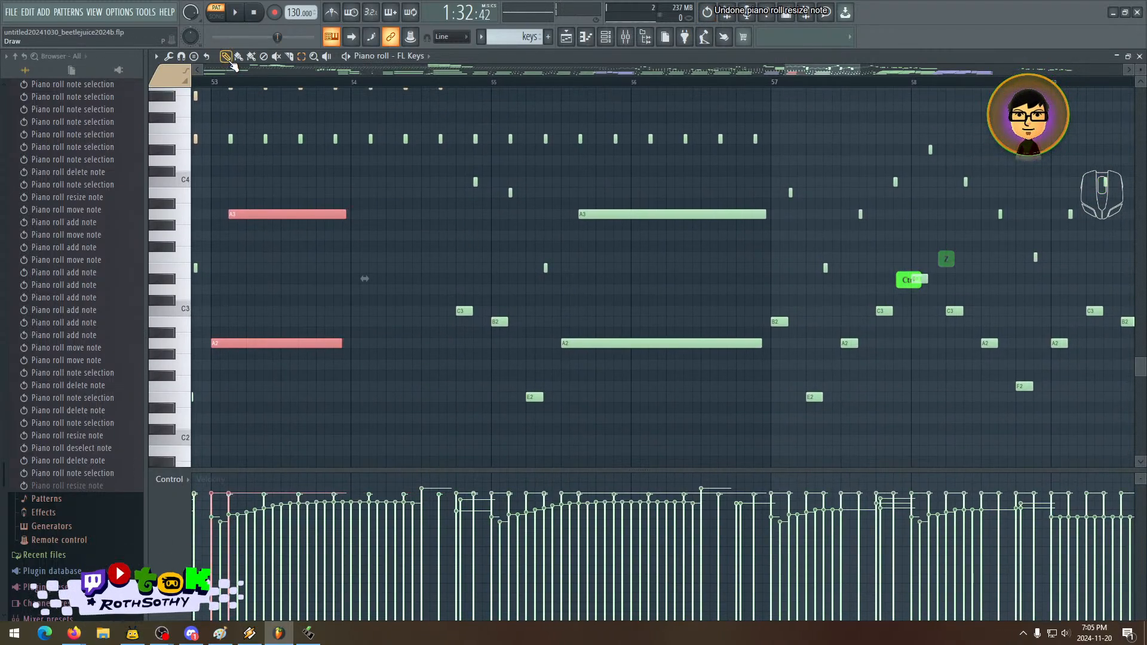
- Select the notes from 54:13 to the end of bar 56 and shift them half a bar earlier, so the sustained A2 starts at bar 55
drag(434, 166, 699, 439)
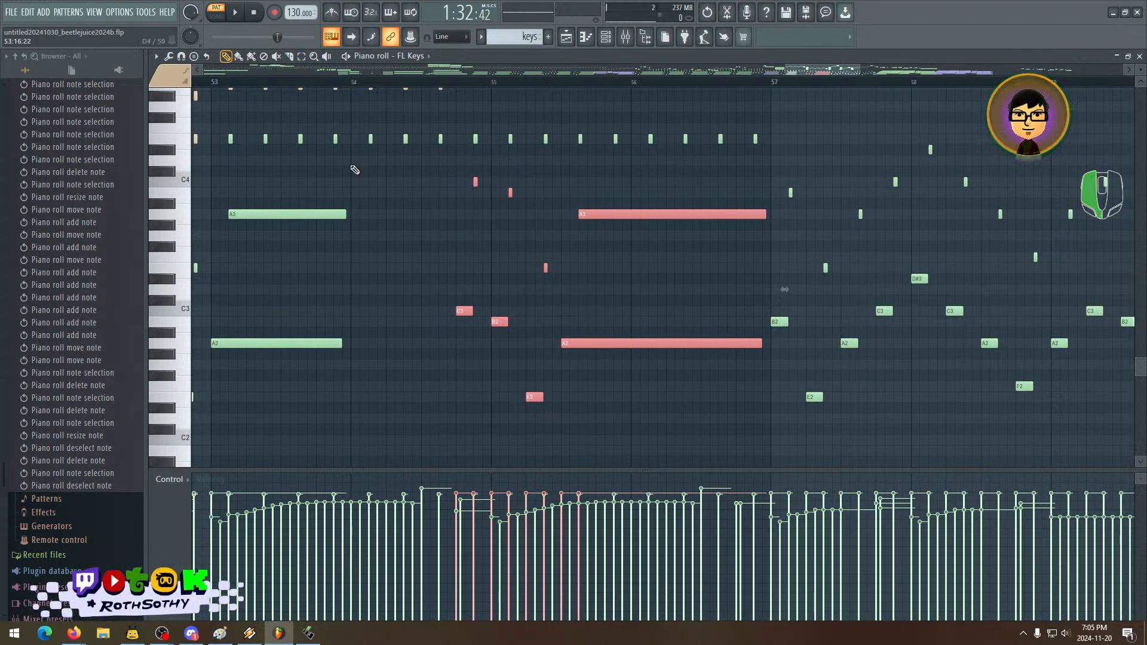
key(space)
drag(583, 340, 551, 342)
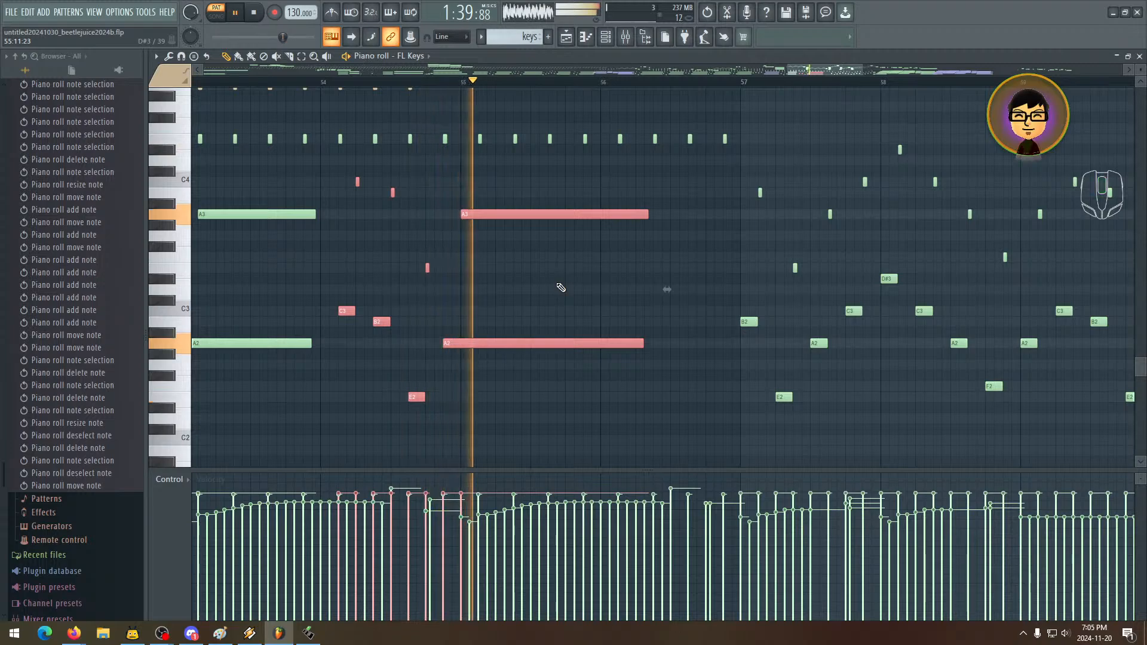
key(space)
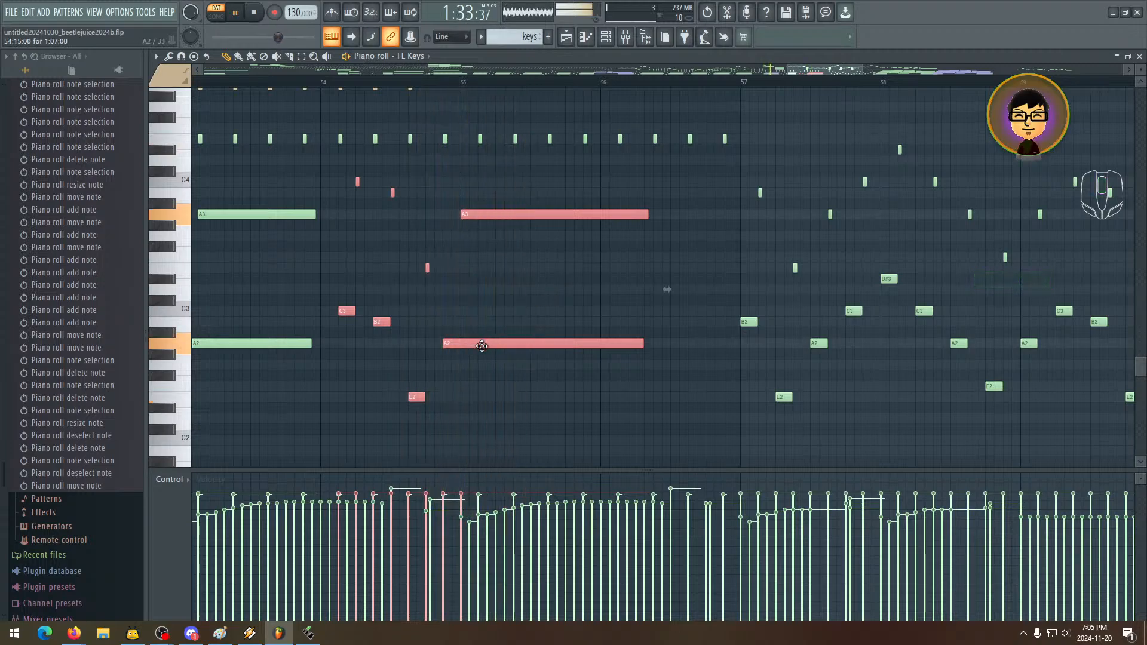
drag(503, 347, 535, 348)
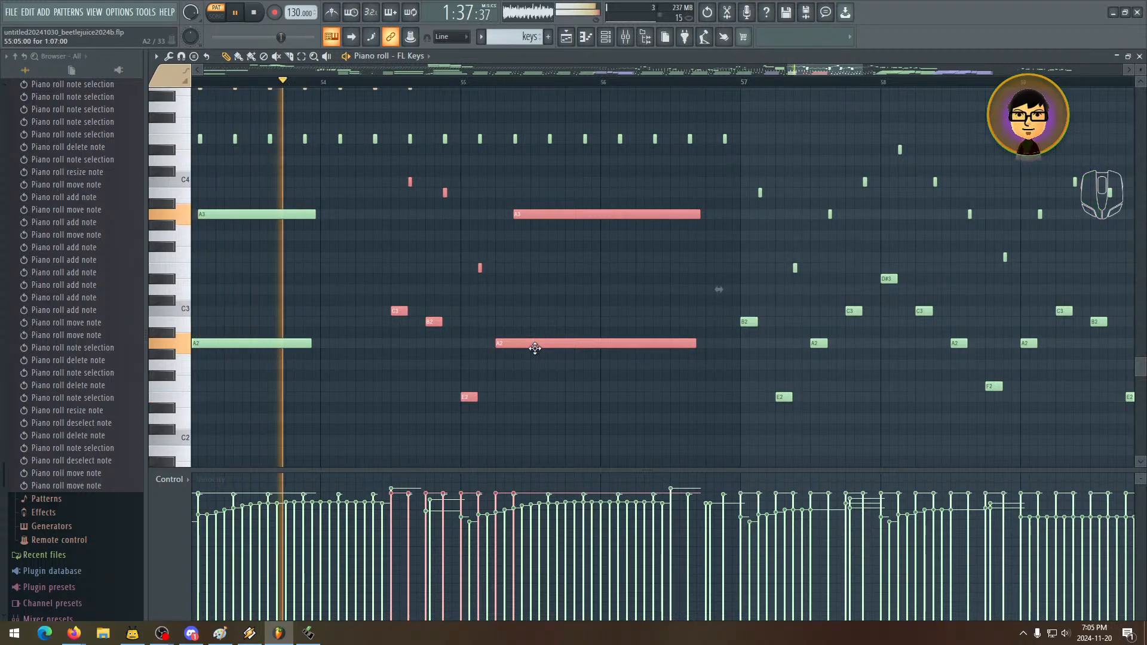
drag(493, 347, 504, 348)
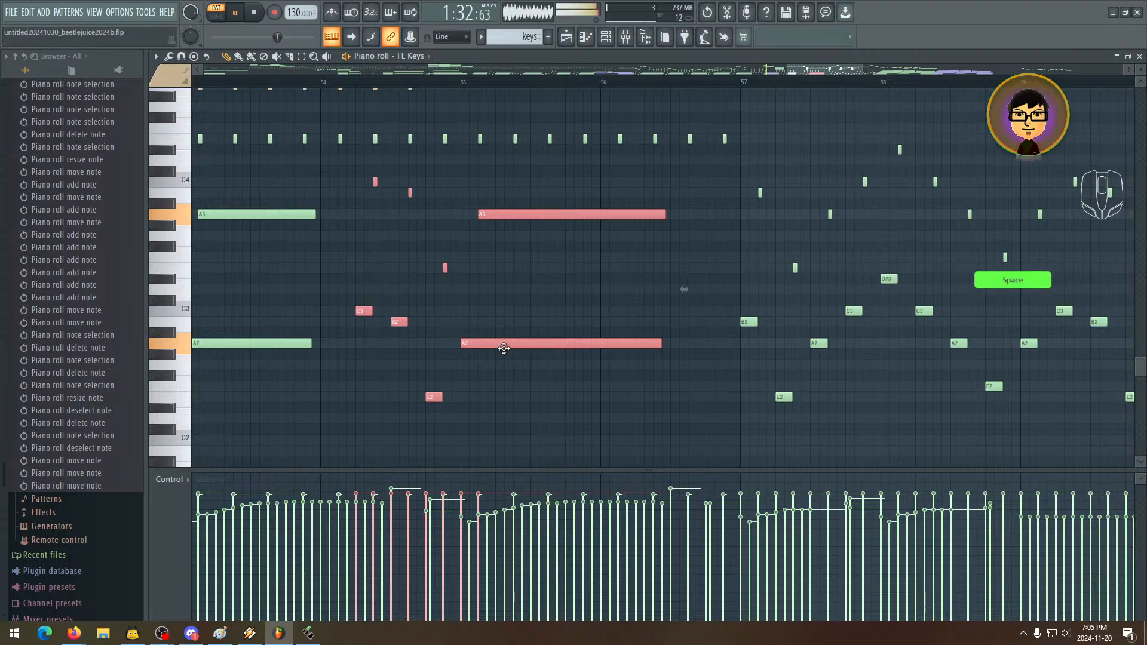
click(429, 366)
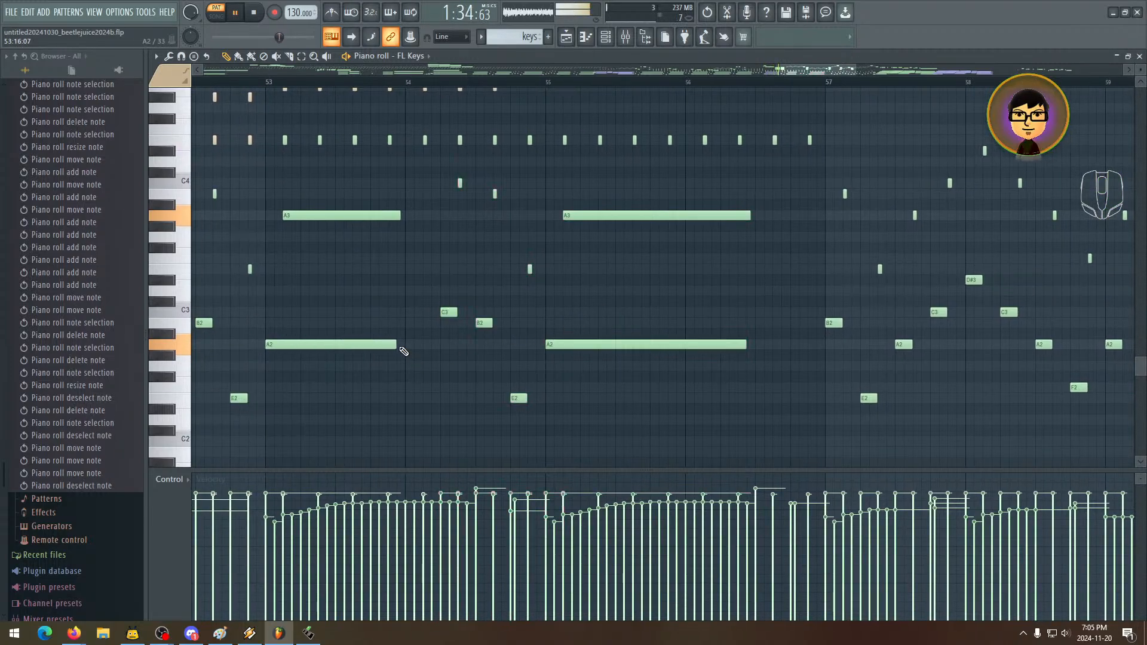
- Lengthen the sustained A2 and A3 notes of bar 53 to about 54:04 and listen to the passage
drag(399, 346, 431, 347)
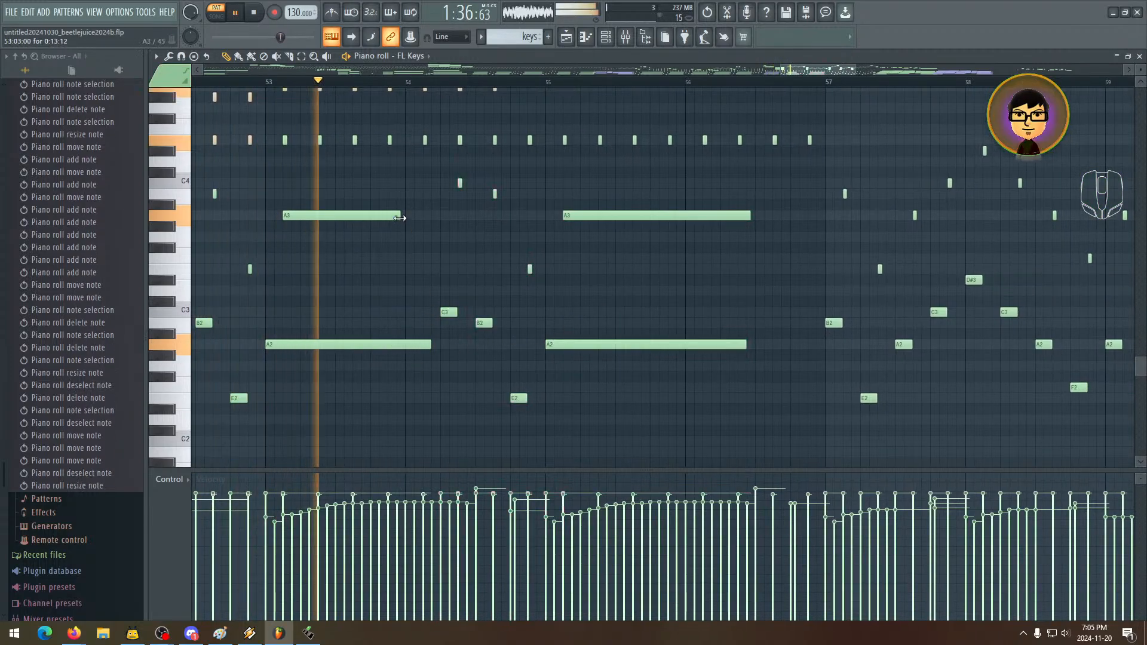
drag(399, 218, 436, 219)
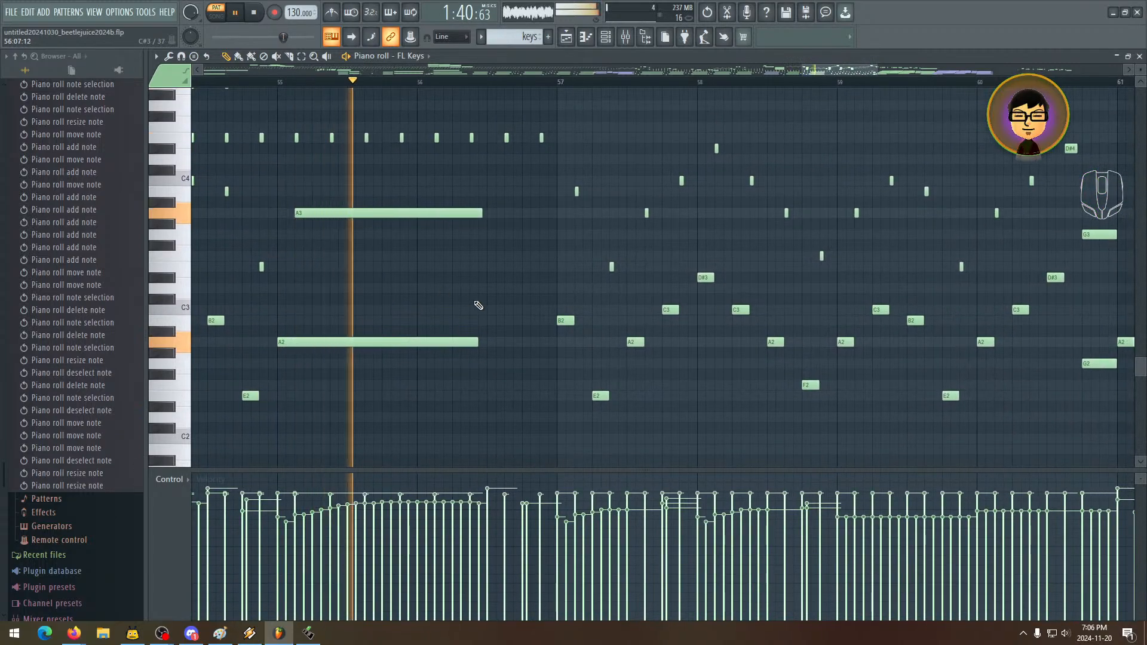
key(space)
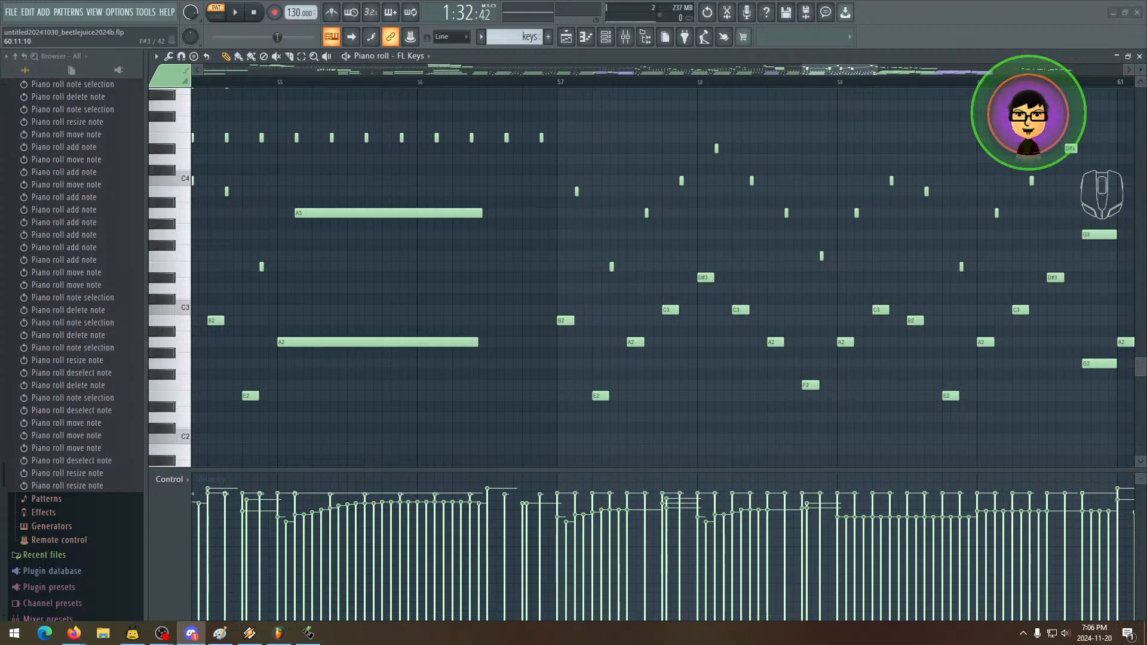
middle_click(1068, 245)
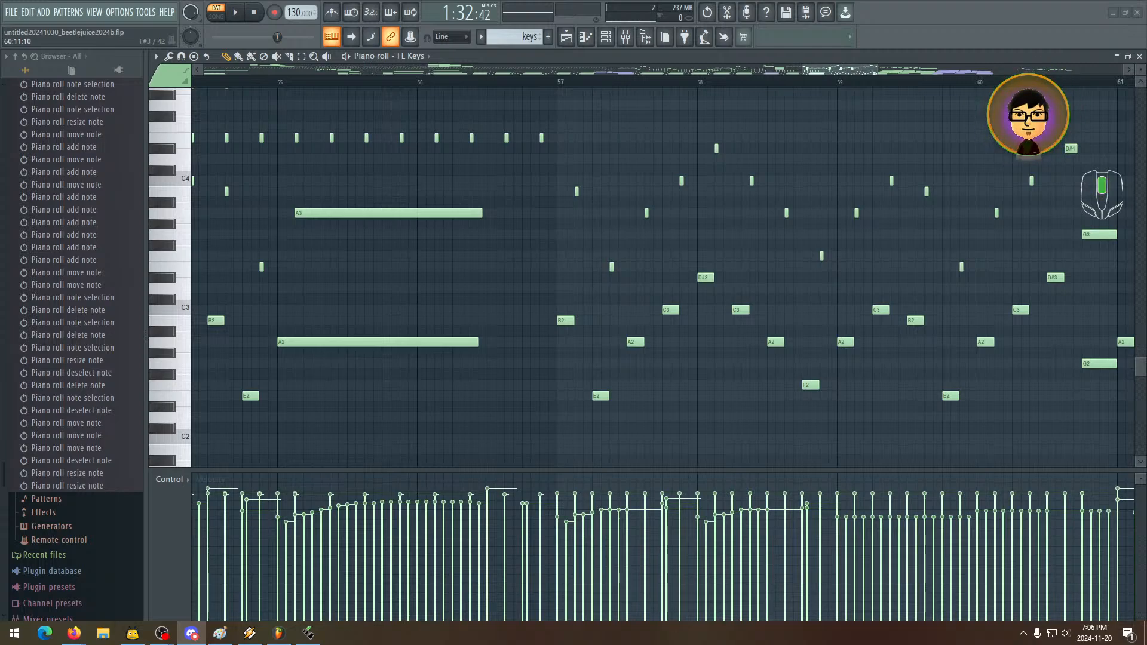
middle_click(1068, 245)
middle_click(1069, 245)
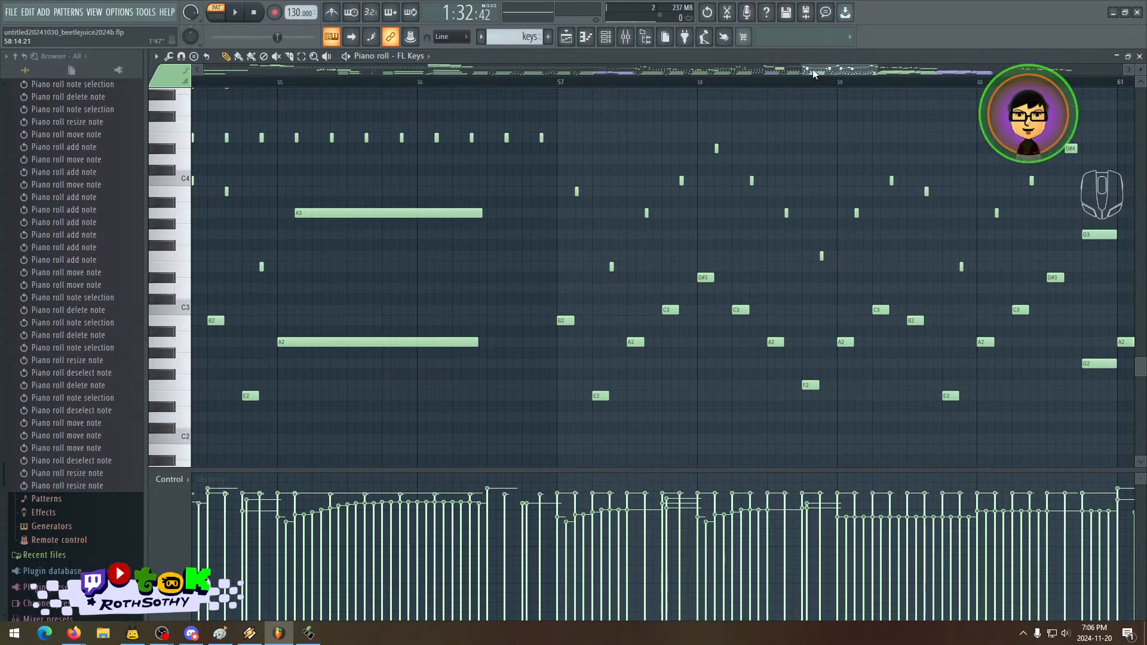
- Show the FL Keys pattern from bar 1 to about bar 60 and start listening from the beginning
drag(803, 70, 174, 83)
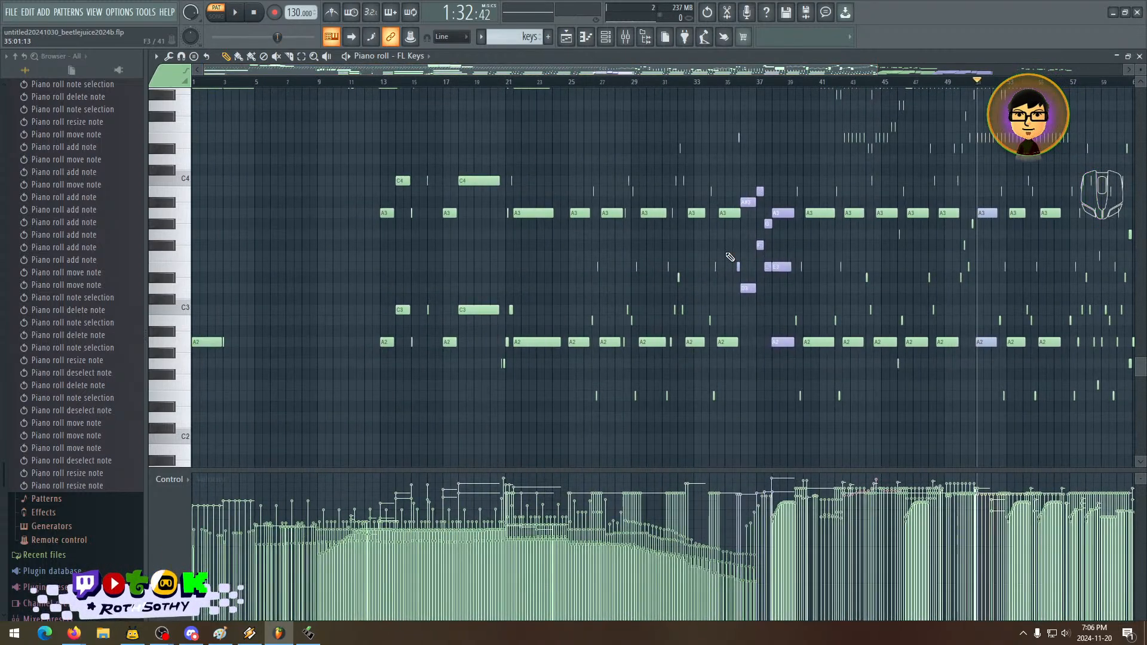
scroll(791, 277, up, 10)
scroll(792, 277, up, 3)
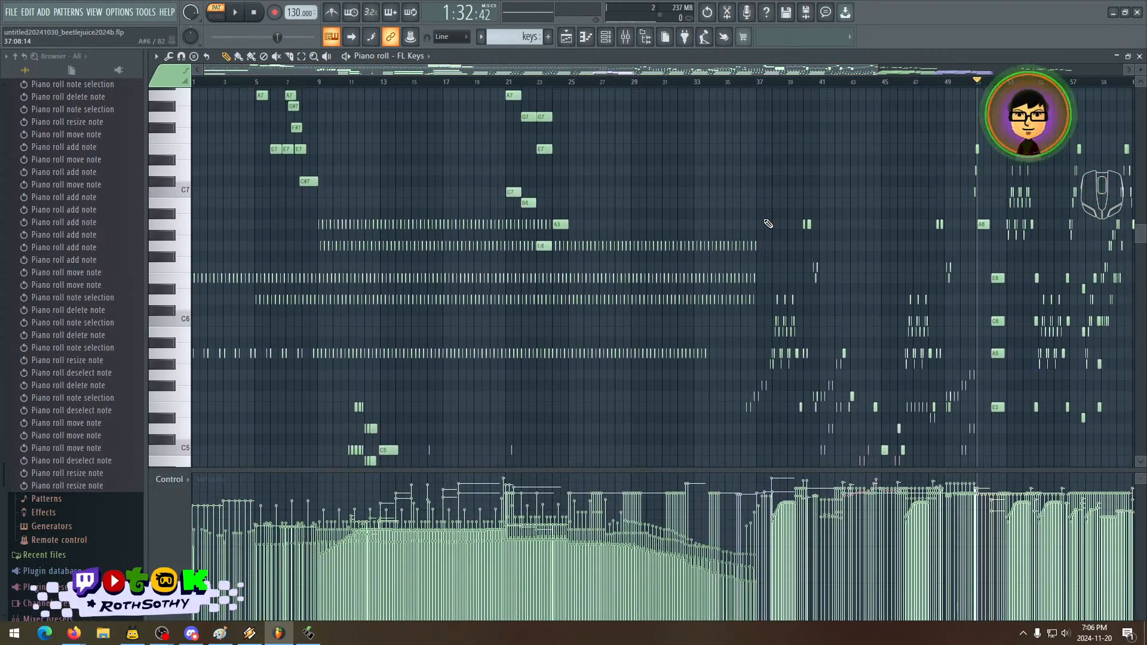
click(197, 83)
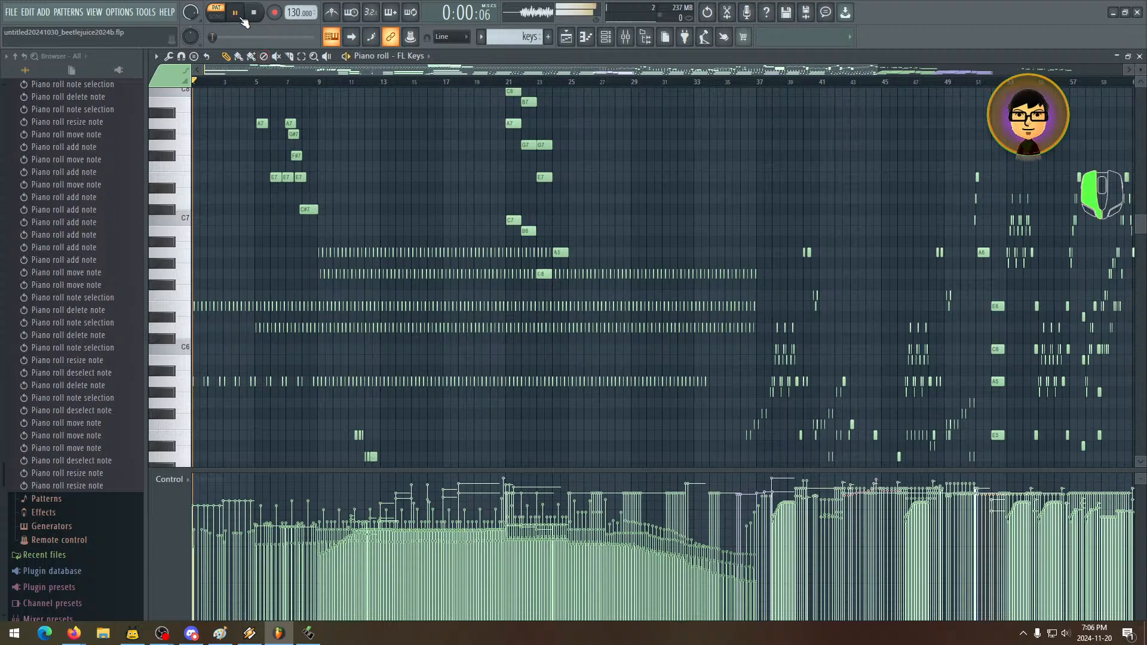
- Try muting the FL Keys notes, and revert the project history to the last note resize
key(alt+m)
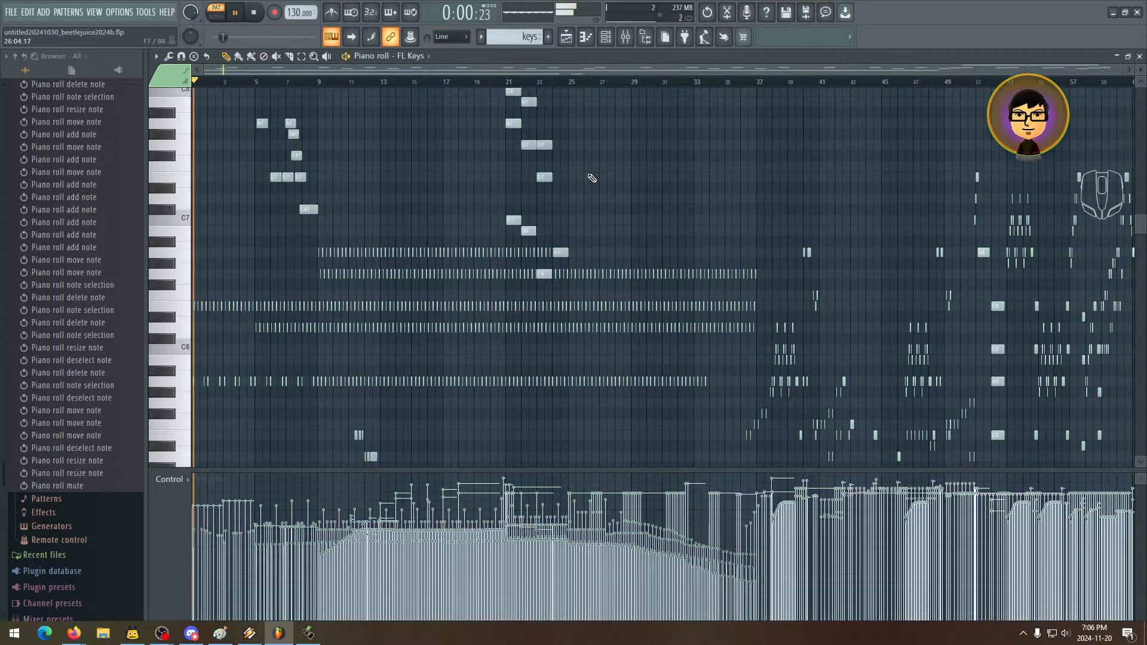
key(alt+m)
click(197, 83)
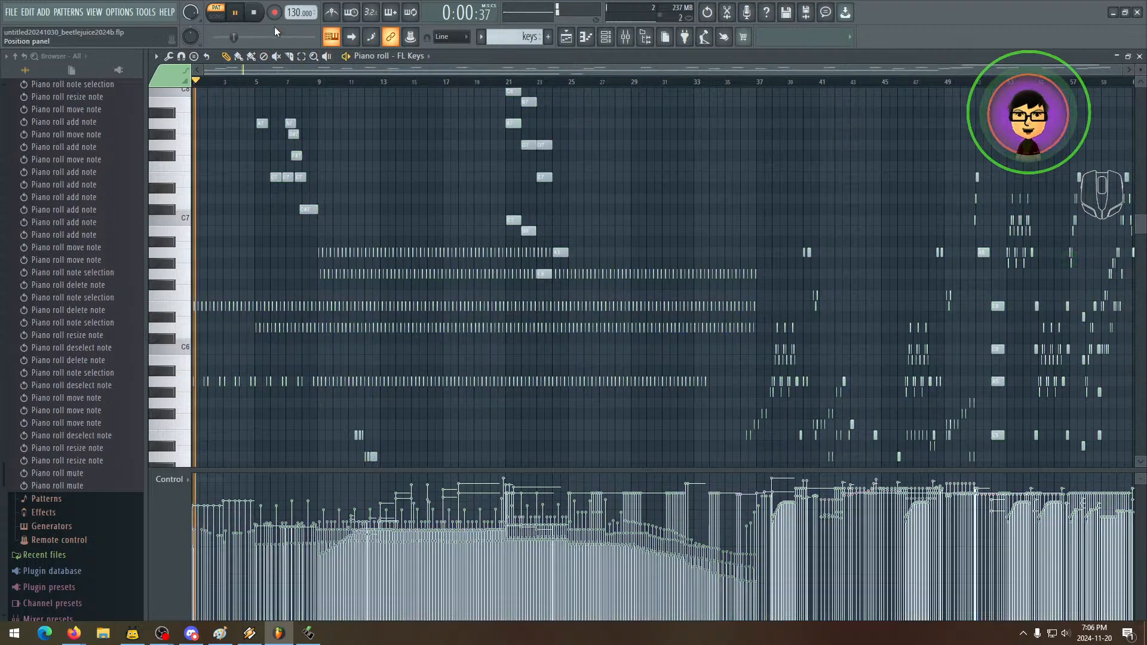
click(257, 12)
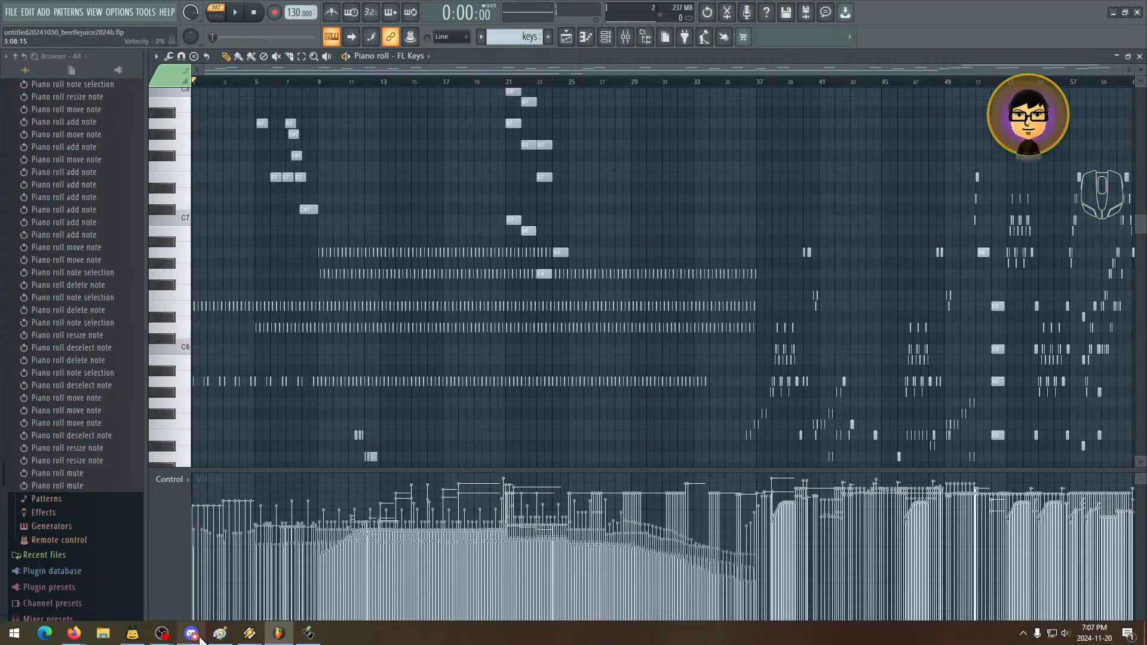
mouse_move(165, 637)
click(96, 584)
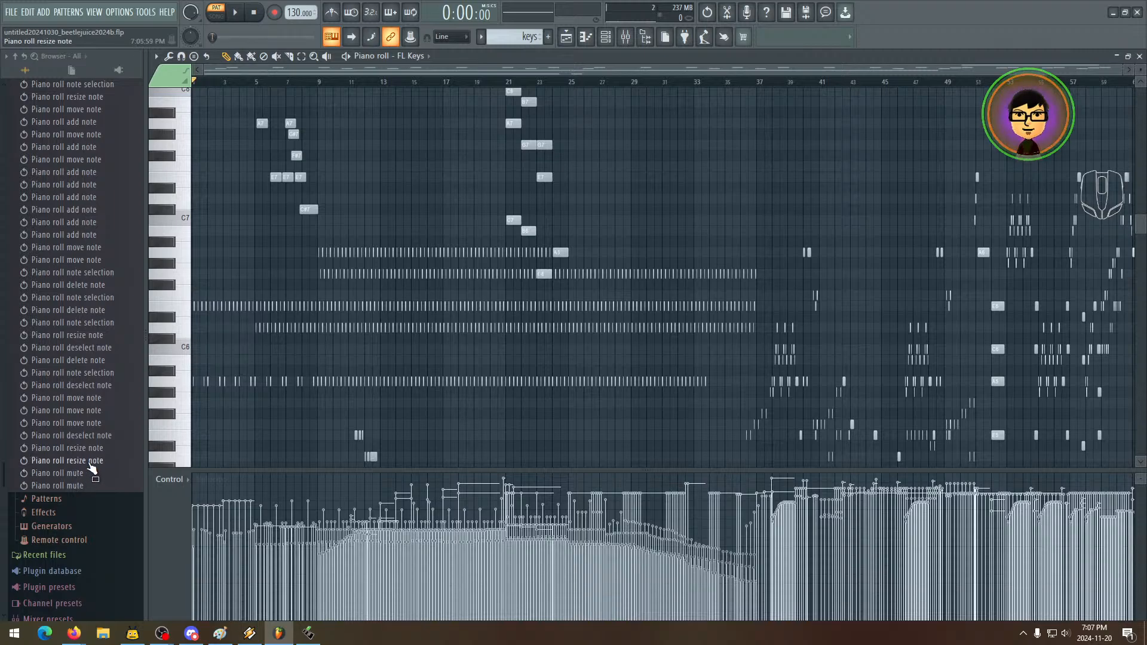
double_click(665, 56)
click(194, 65)
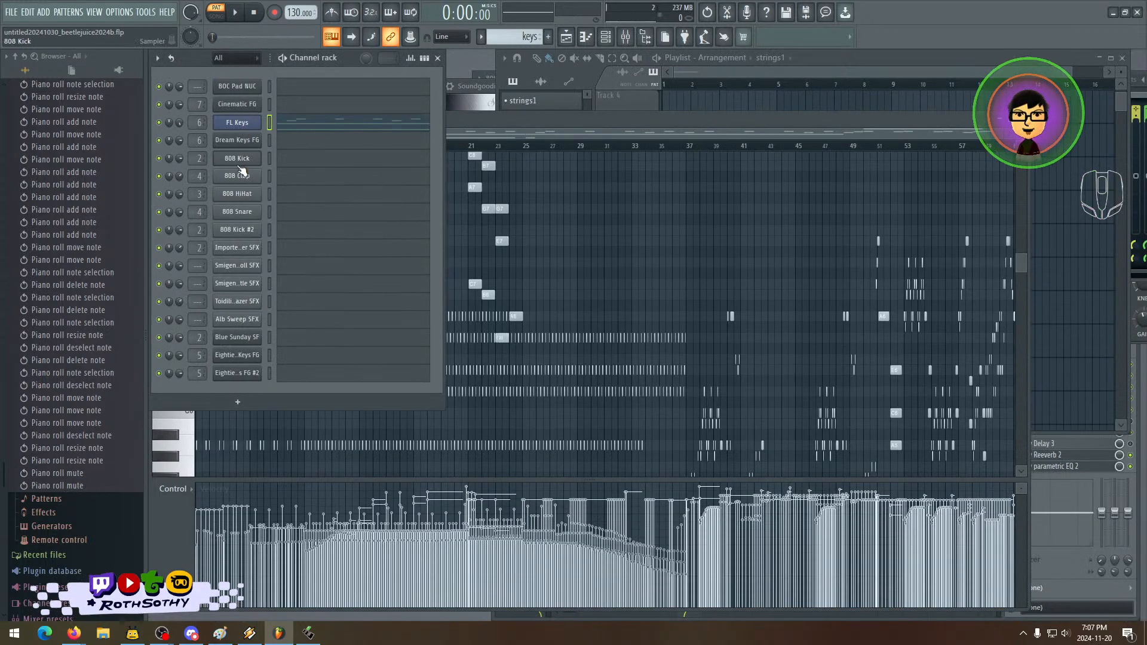
click(86, 461)
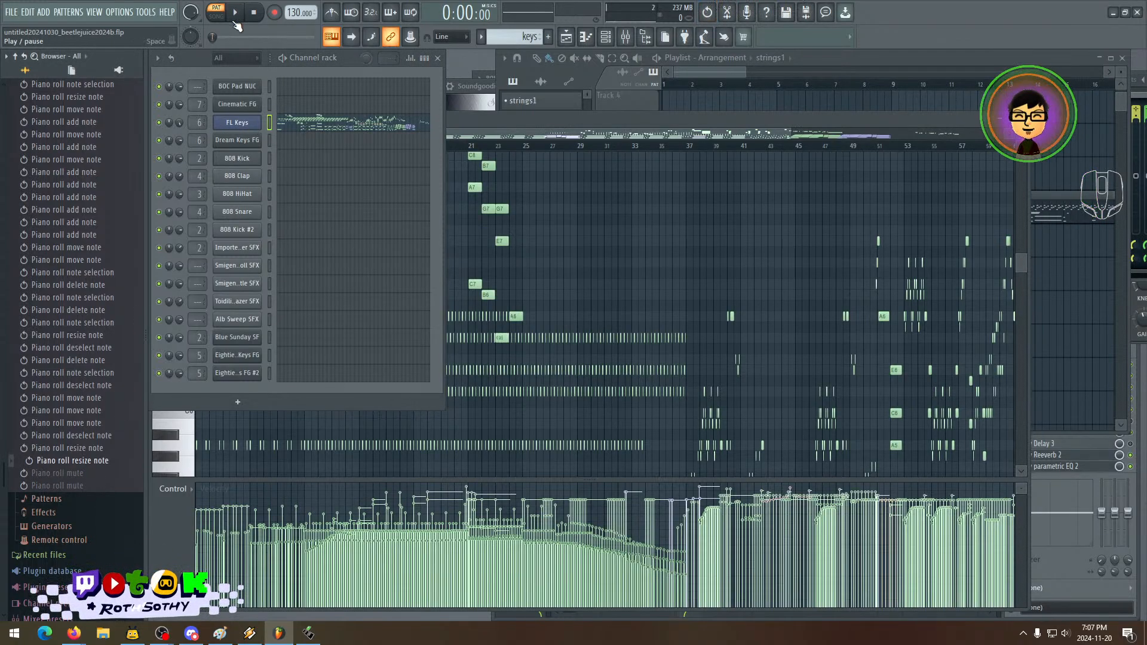
- Save the project as untitled20241030_beetlejuice2024b, replacing the existing file
click(264, 15)
key(F7)
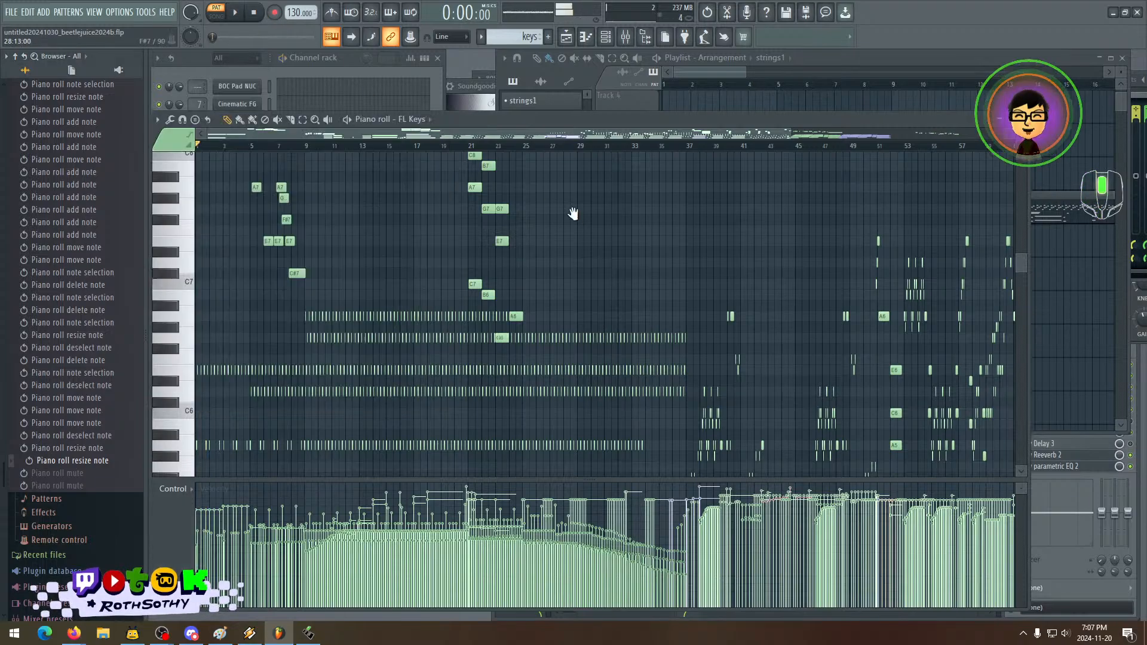
click(11, 12)
click(38, 80)
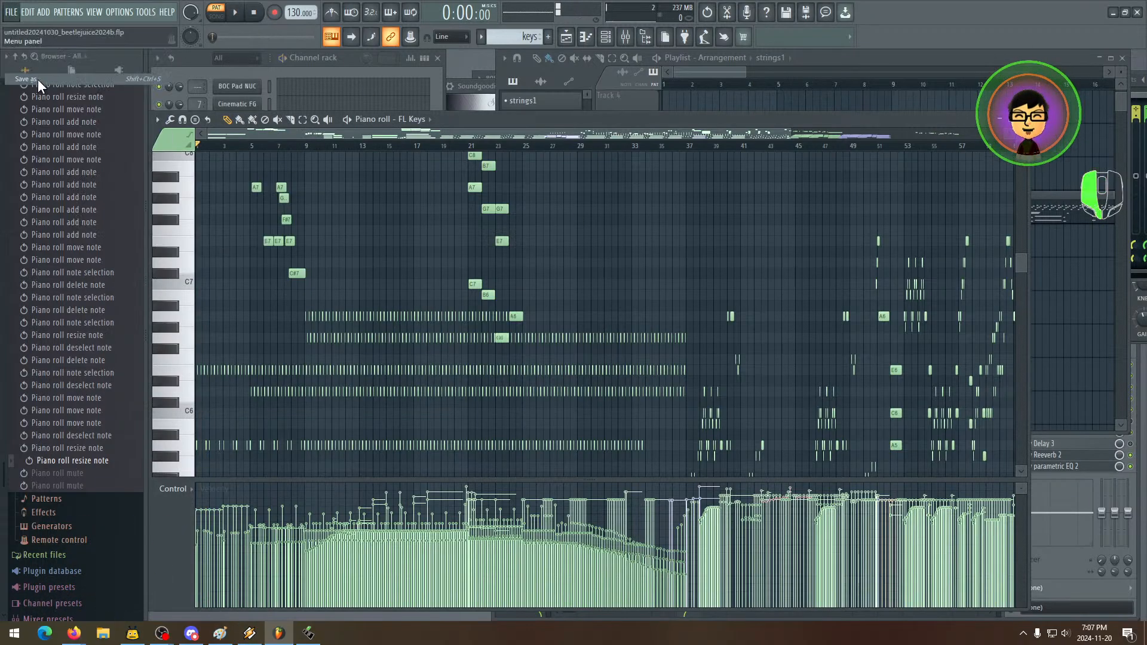
click(467, 540)
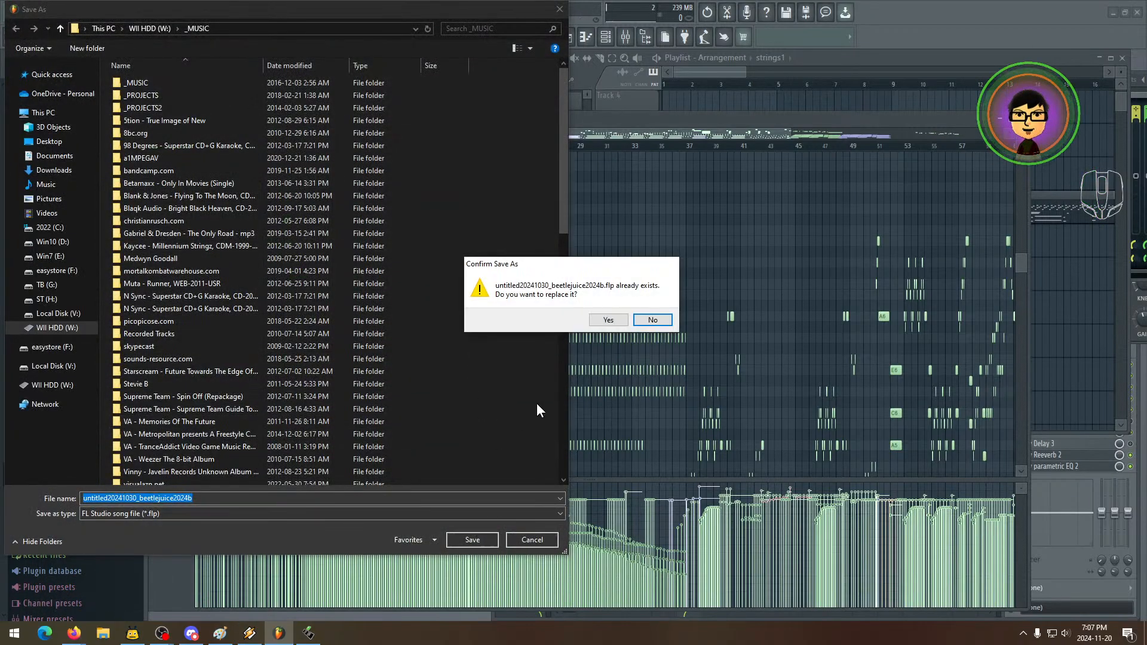
click(608, 321)
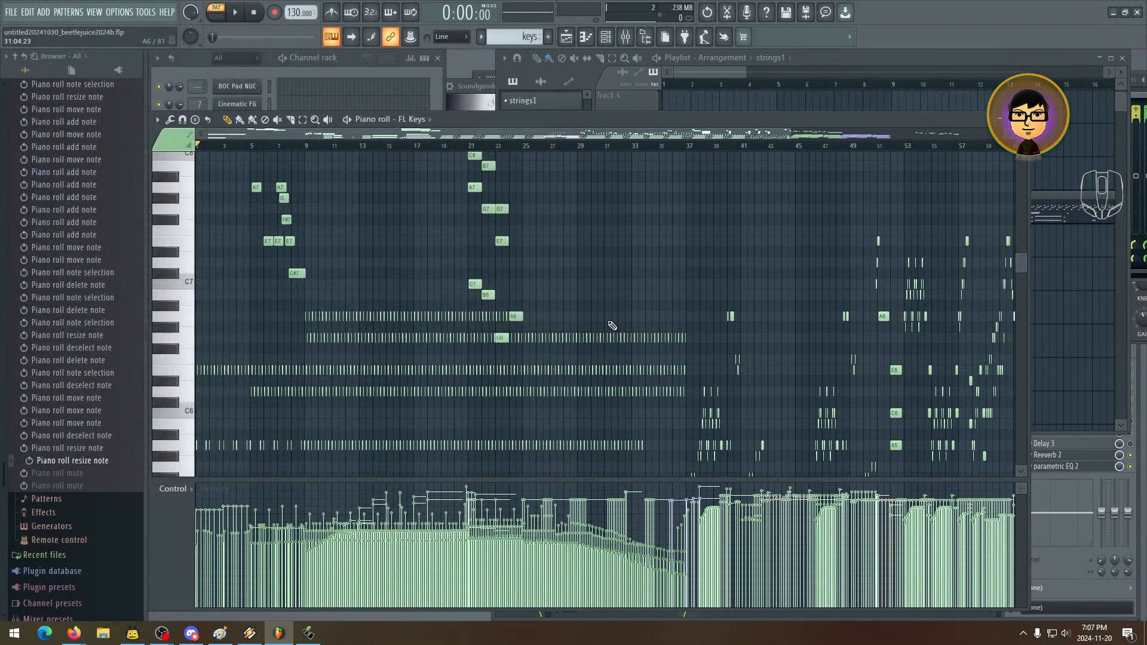
- Play the FL Keys pattern from the start through about bar 57 to review the reworked accompaniment
scroll(446, 231, up, 1)
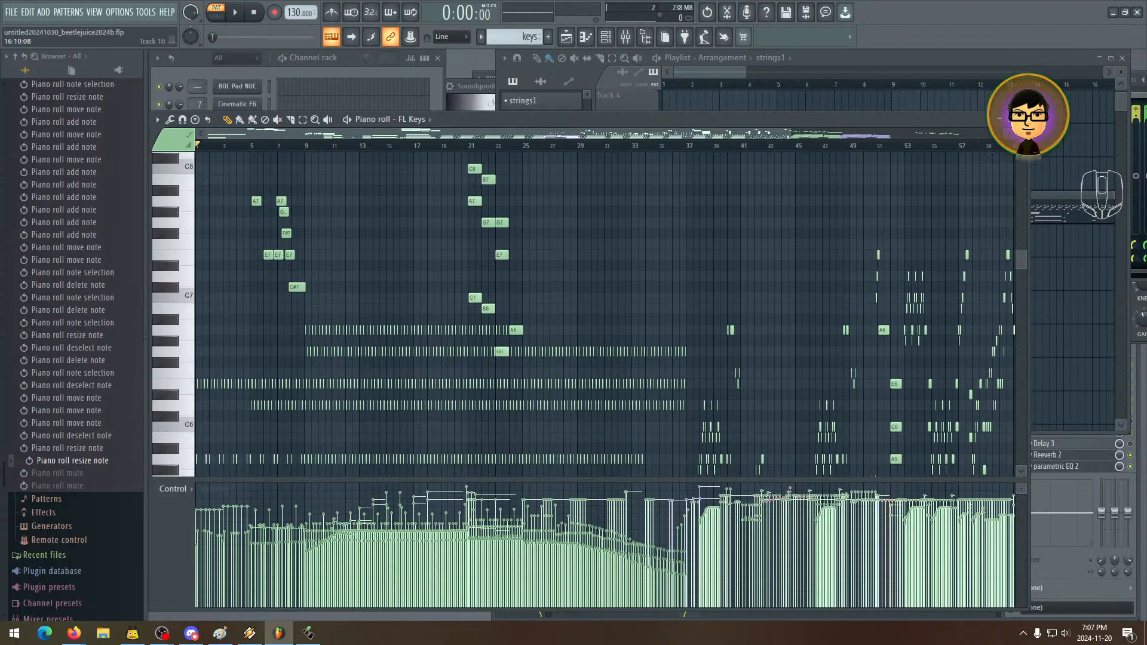
click(236, 18)
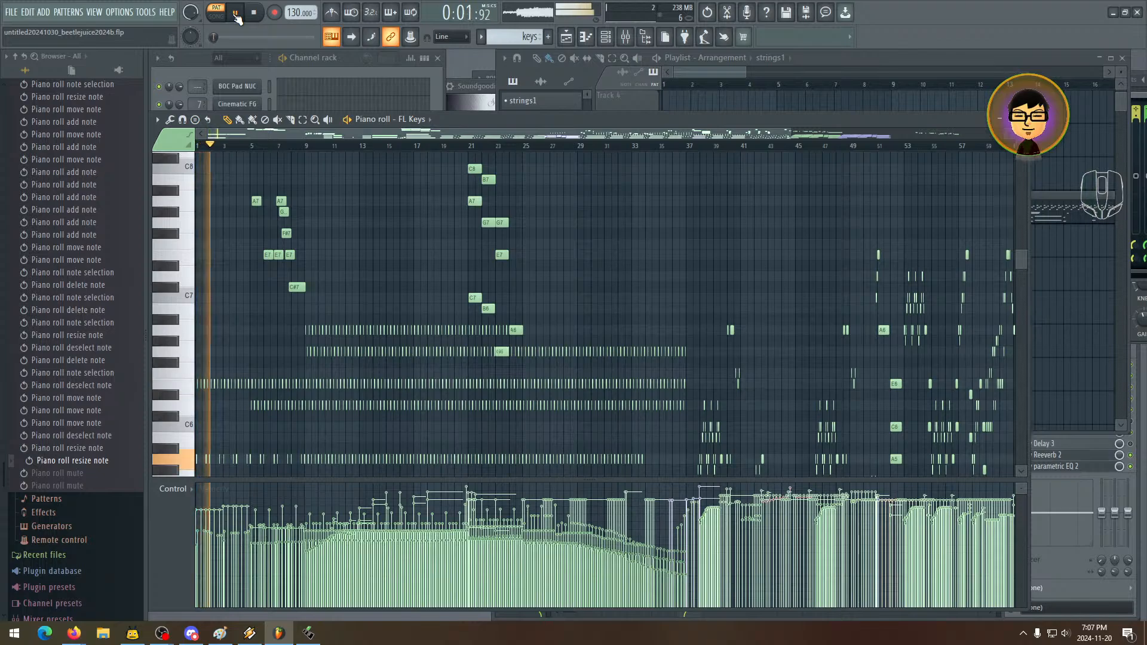
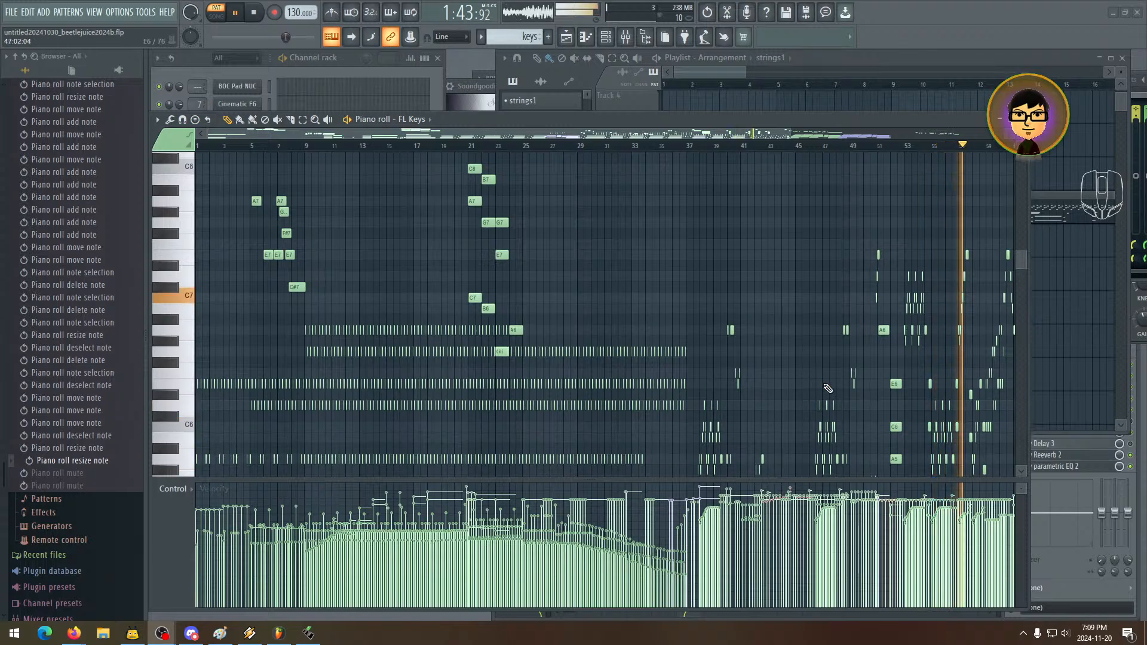
drag(828, 388, 441, 292)
key(space)
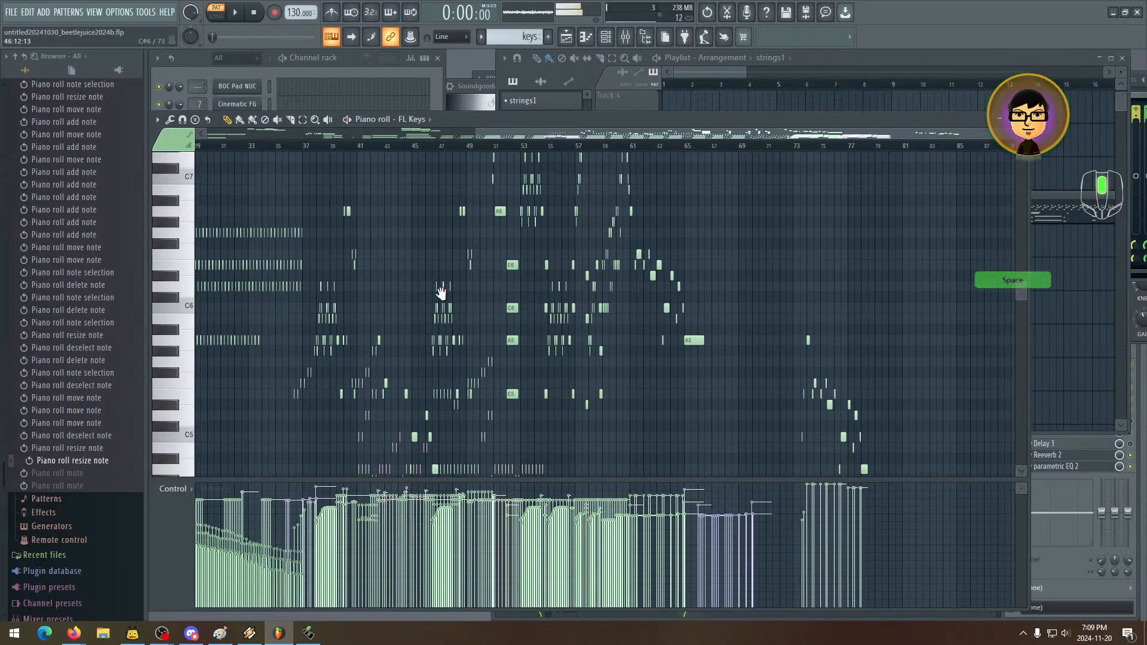
- Examine the high and low note parts of the FL Keys pattern across bars 21 to 77
scroll(582, 268, down, 5)
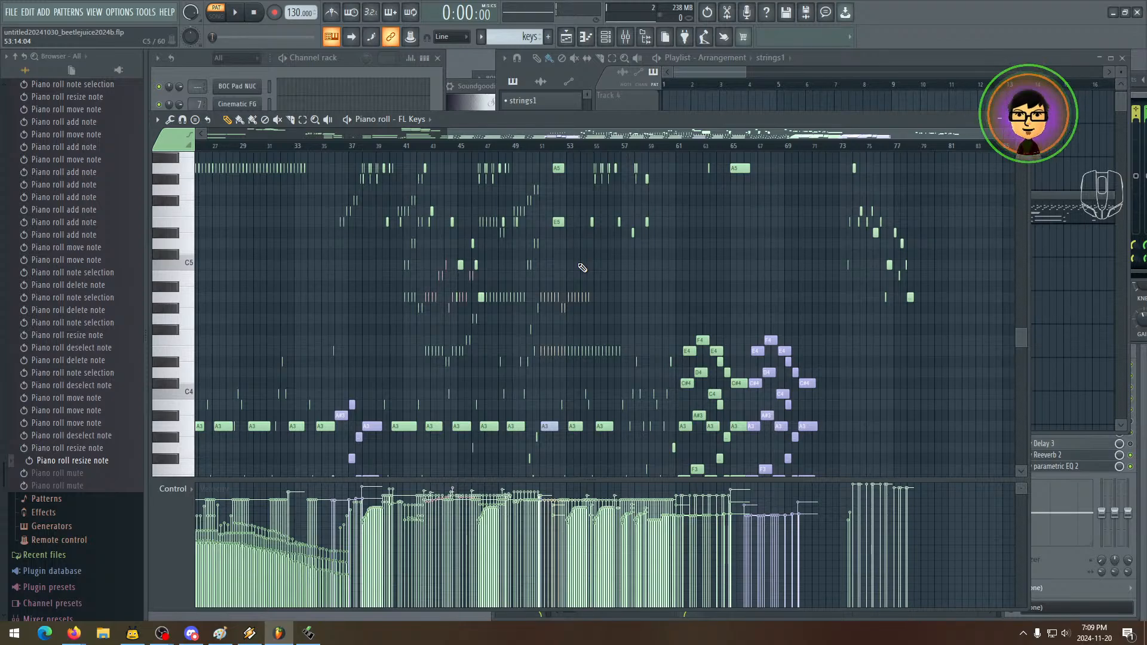
scroll(636, 230, up, 5)
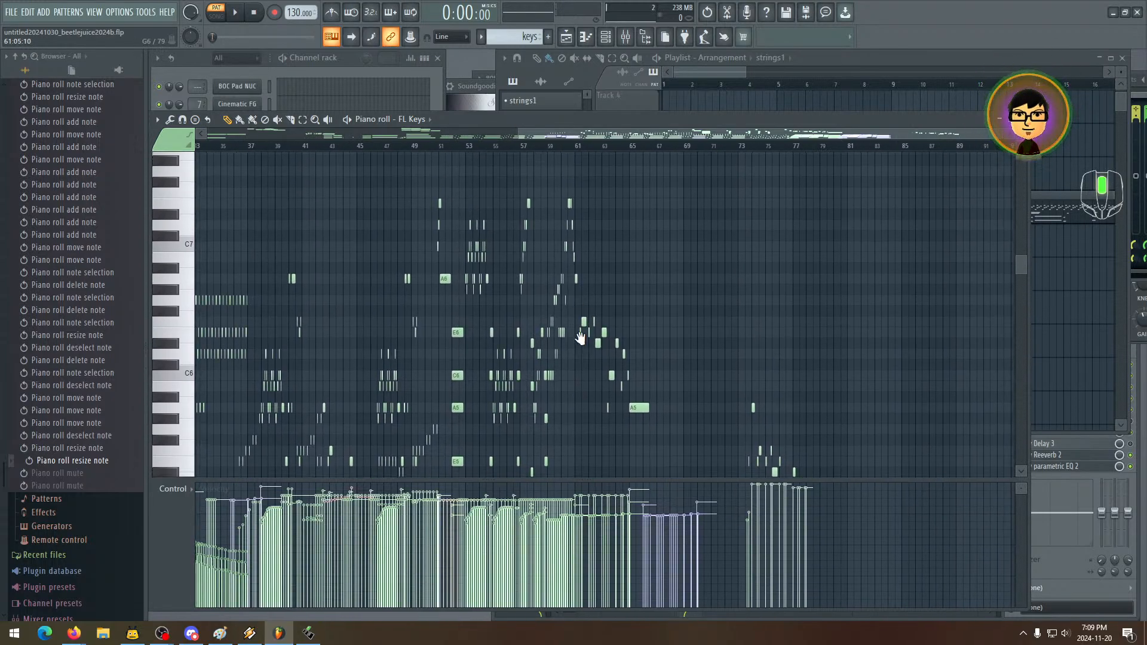
scroll(528, 333, down, 2)
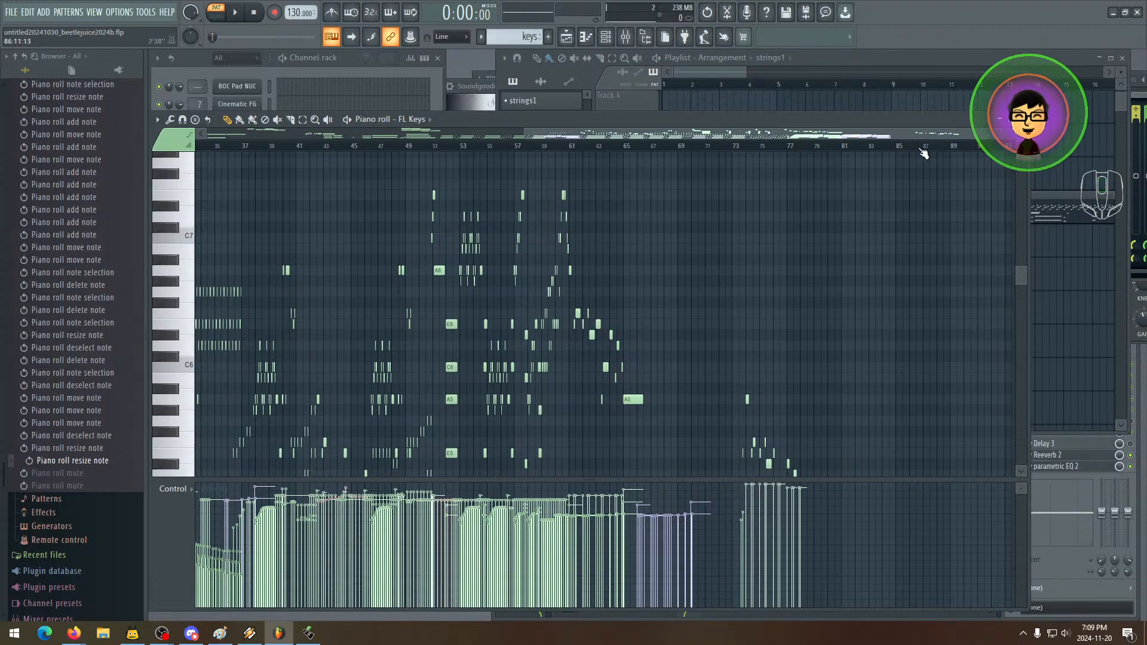
drag(1001, 134, 631, 136)
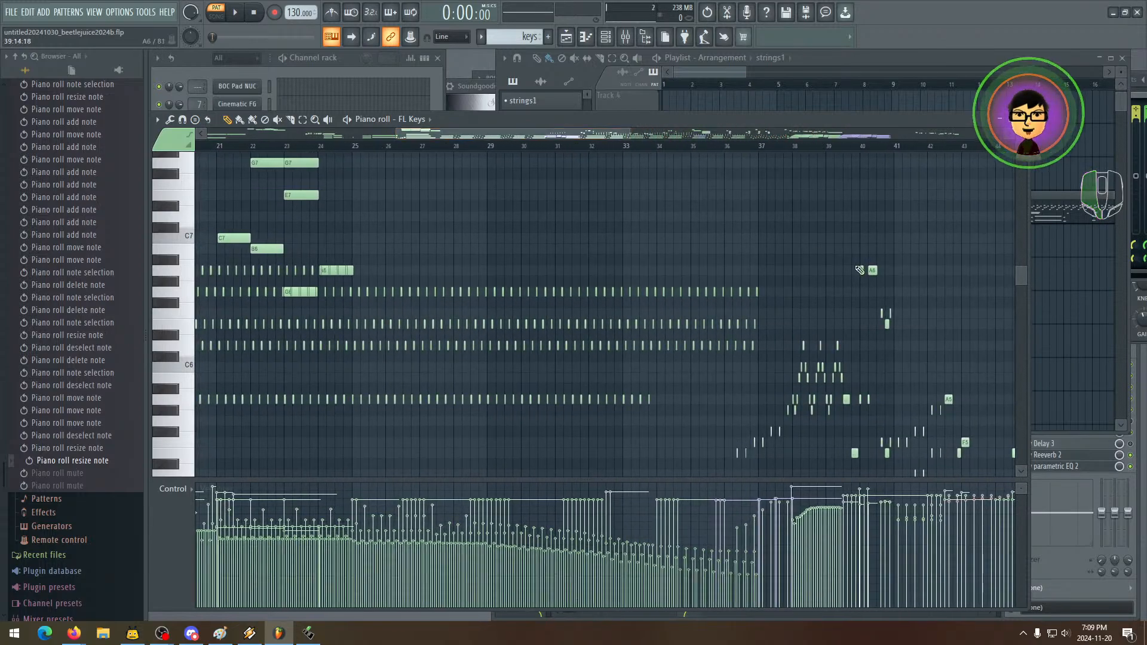
drag(589, 277, 288, 280)
drag(429, 237, 419, 267)
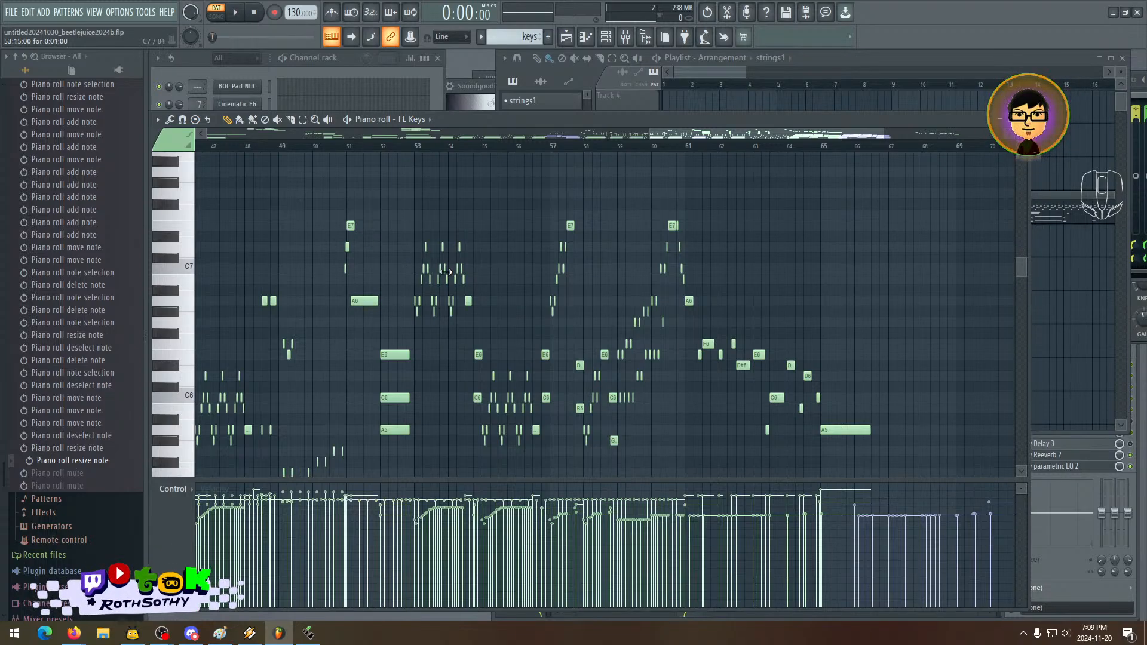
drag(547, 332, 592, 313)
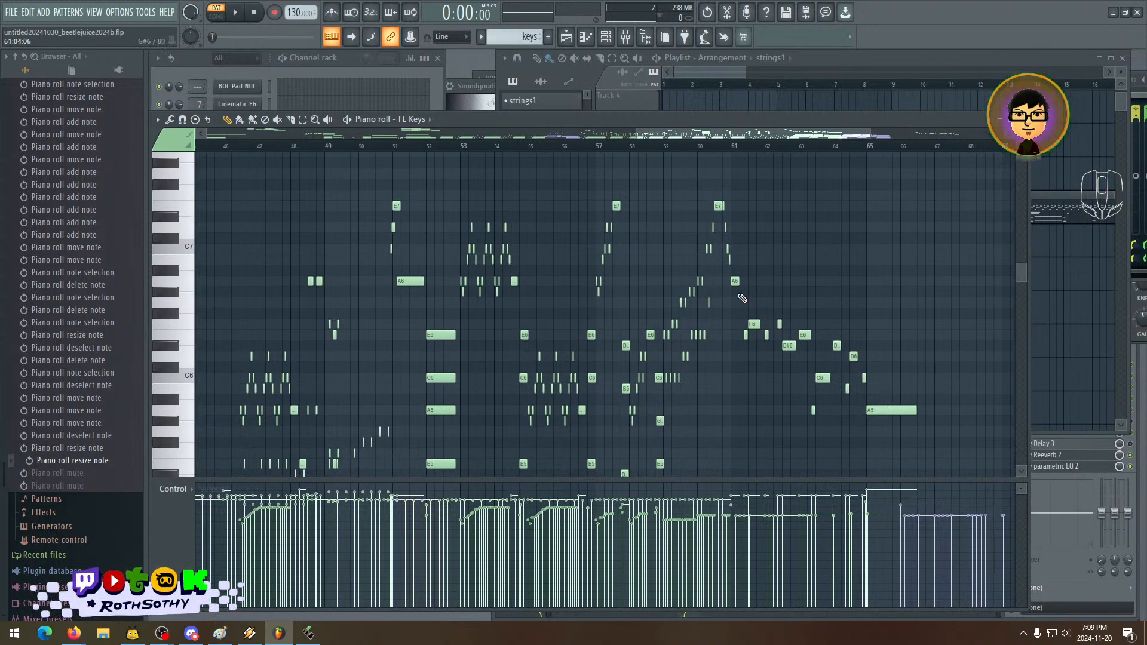
drag(712, 317, 704, 288)
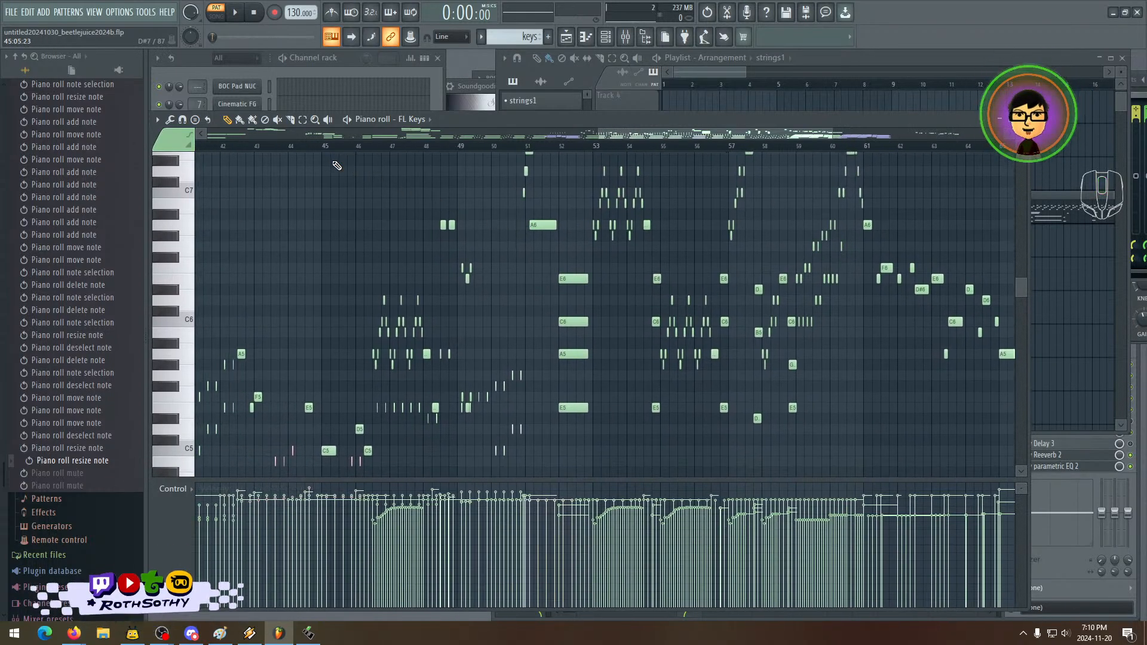
- Play the FL Keys pattern from about bar 44 to 49 to review the melody and accompaniment
drag(460, 192, 412, 211)
click(278, 146)
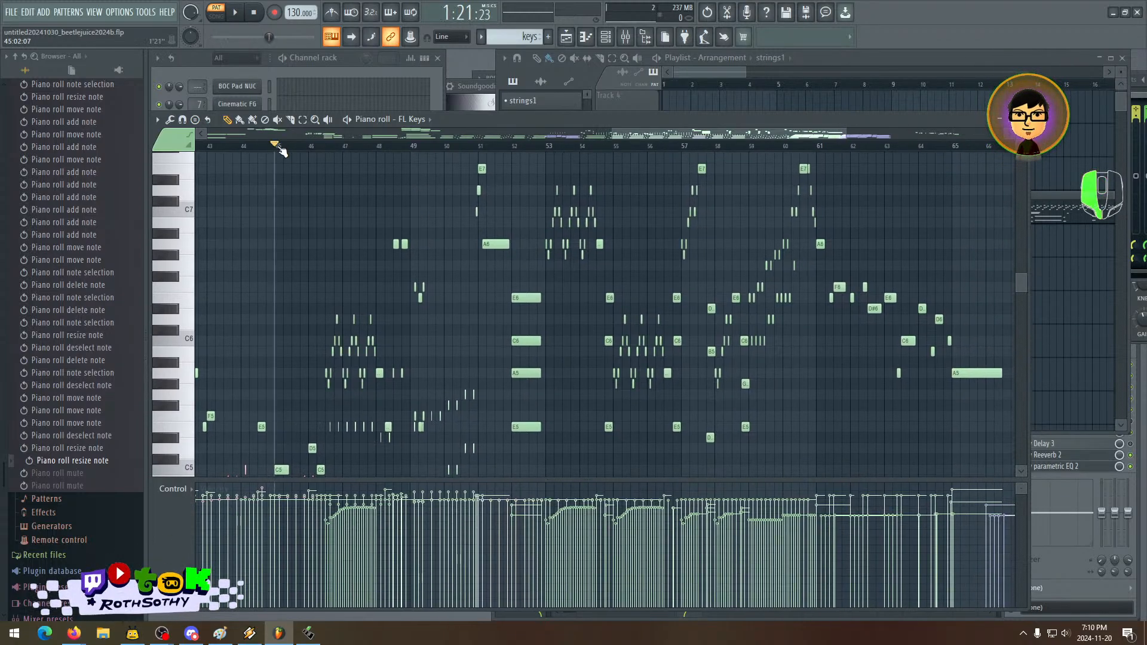
click(236, 13)
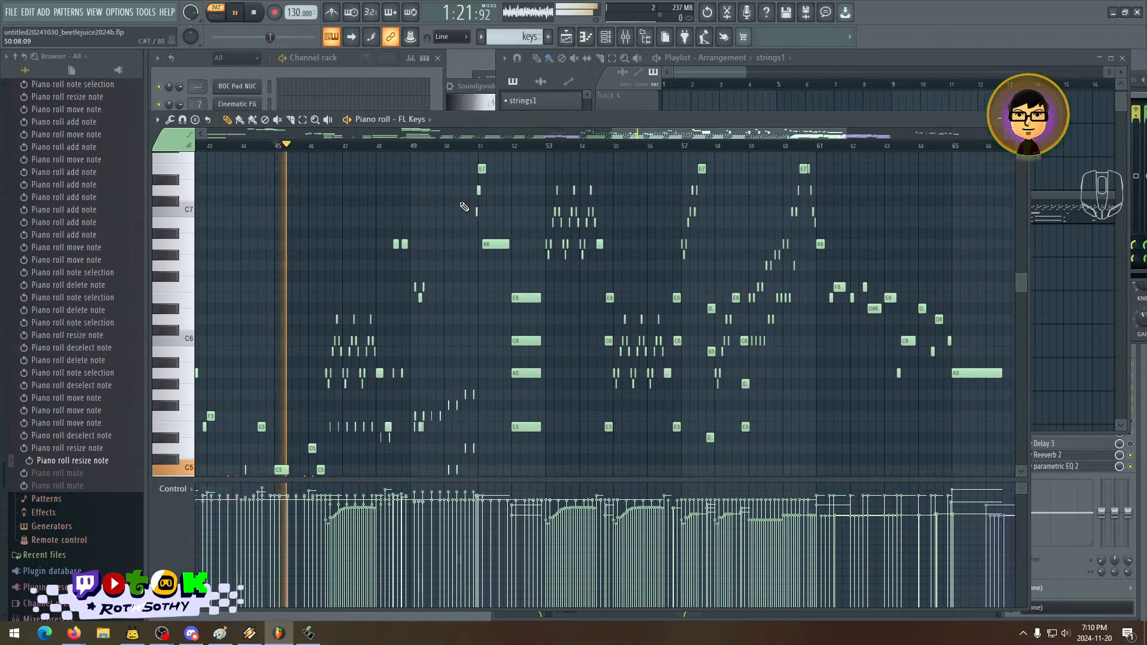
scroll(437, 282, down, 5)
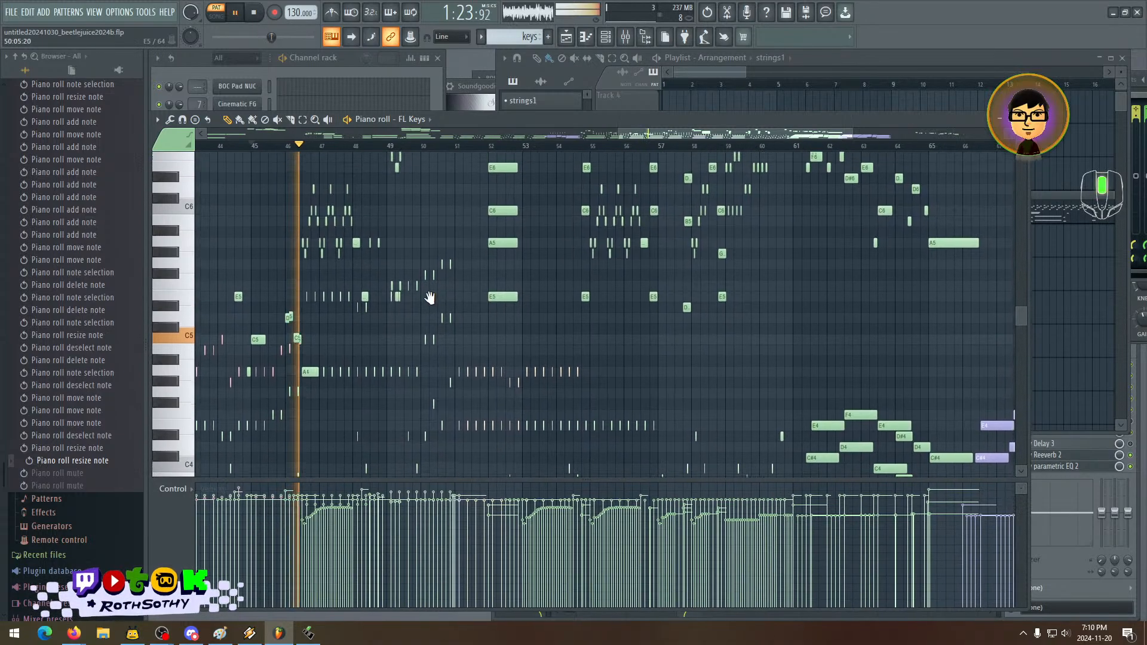
scroll(436, 299, up, 1)
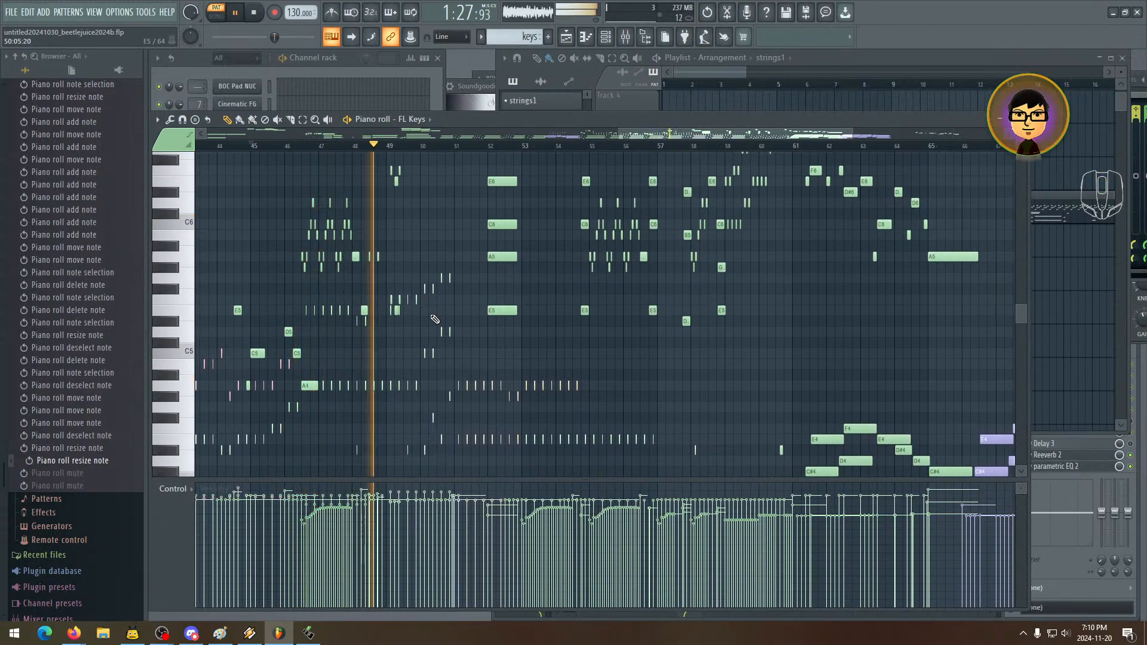
drag(421, 319, 567, 293)
click(307, 145)
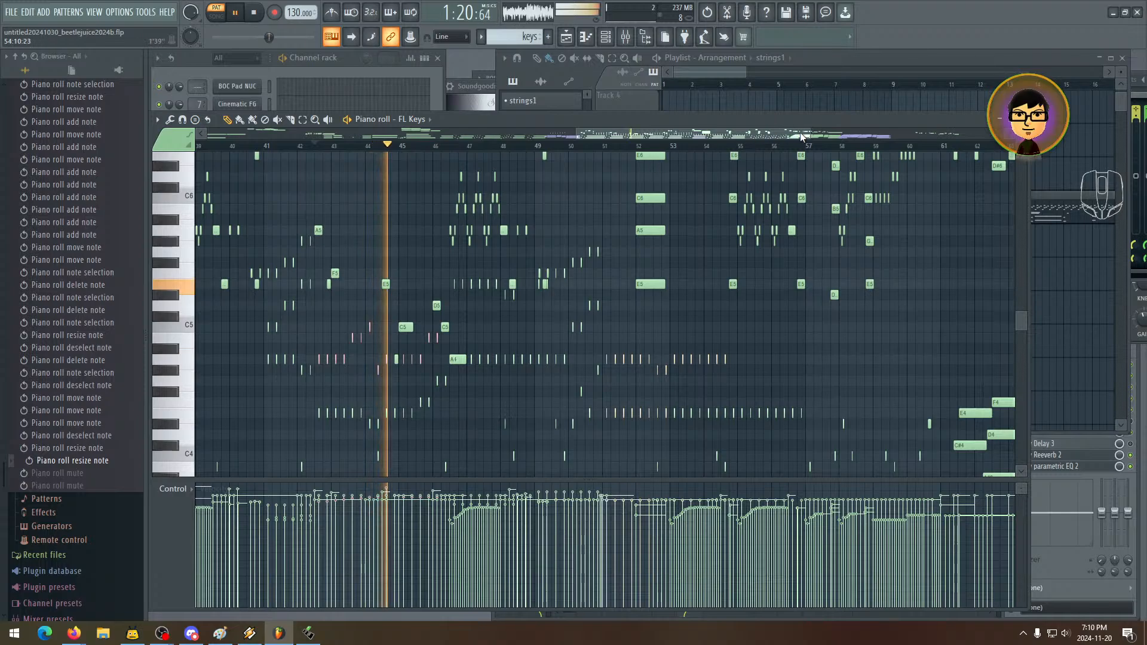
scroll(653, 200, up, 3)
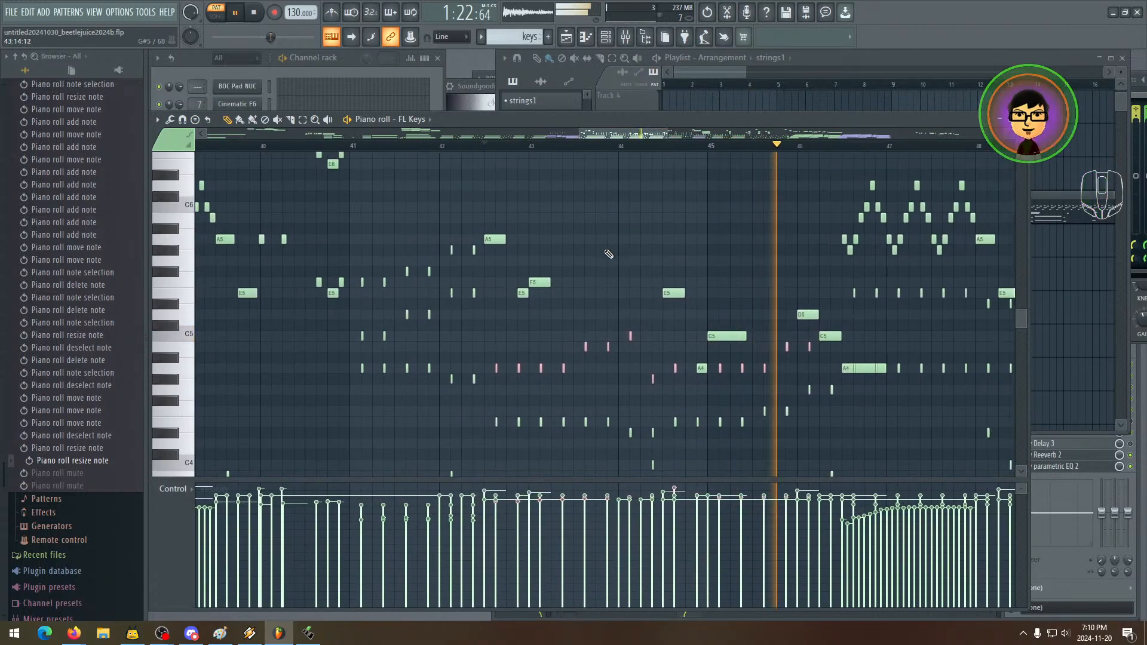
key(space)
- Lengthen the melody notes between bars 42 and 45: F5 to one bar, plus the A5, E5 and C5 notes
mouse_move(545, 283)
mouse_down()
mouse_move(616, 290)
mouse_move(473, 266)
mouse_up()
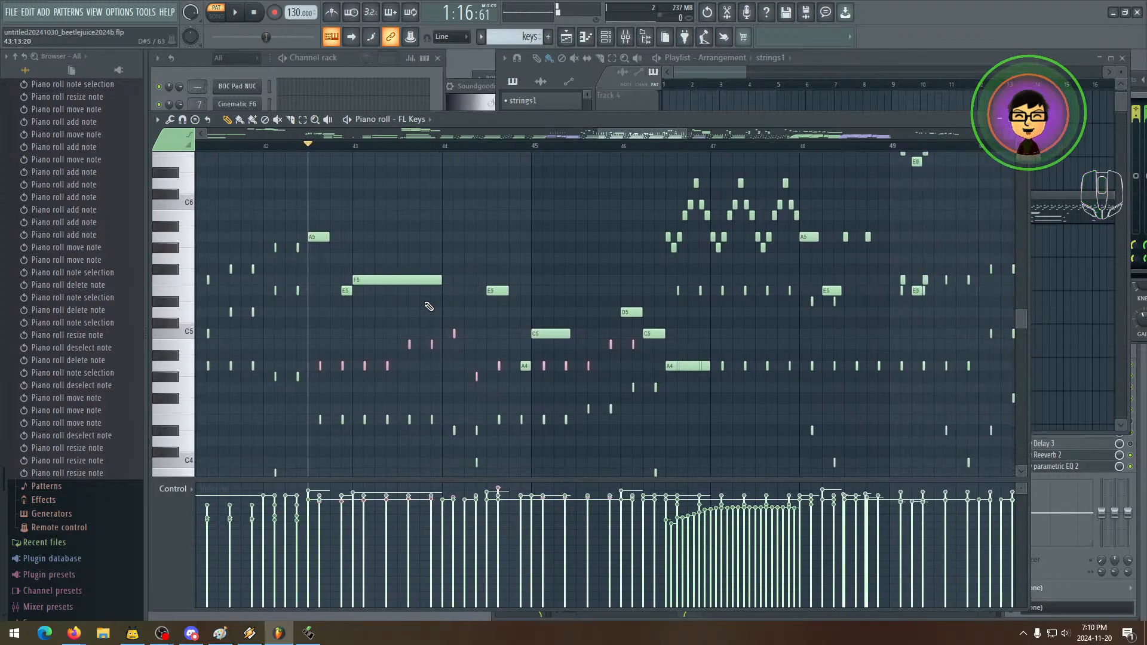
key(space)
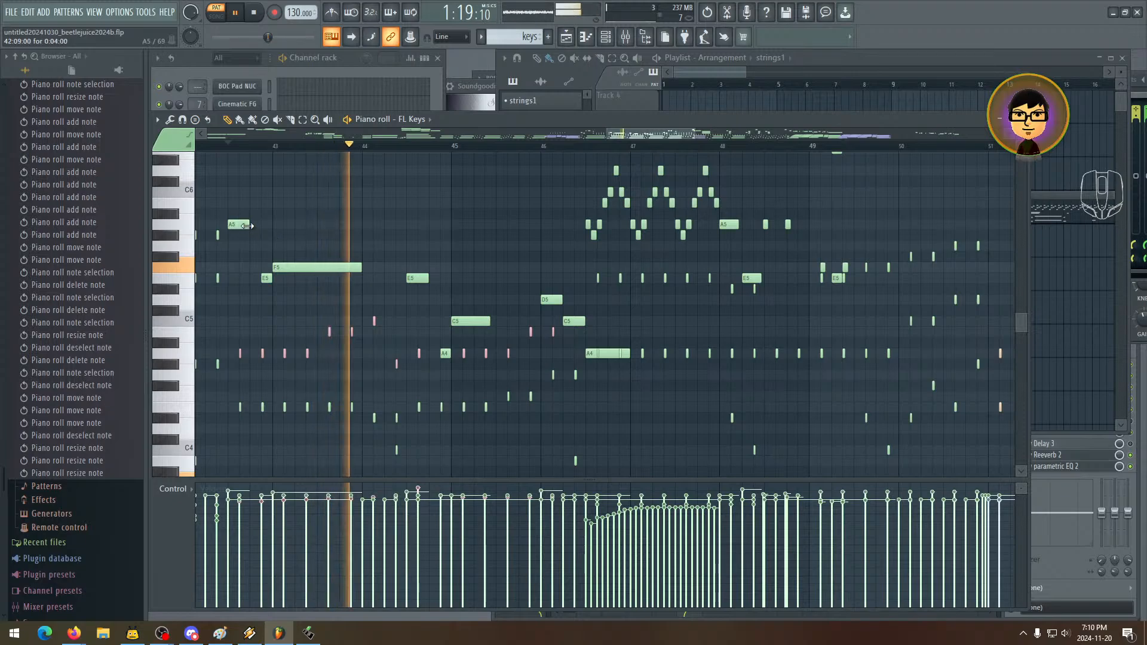
drag(247, 225, 253, 226)
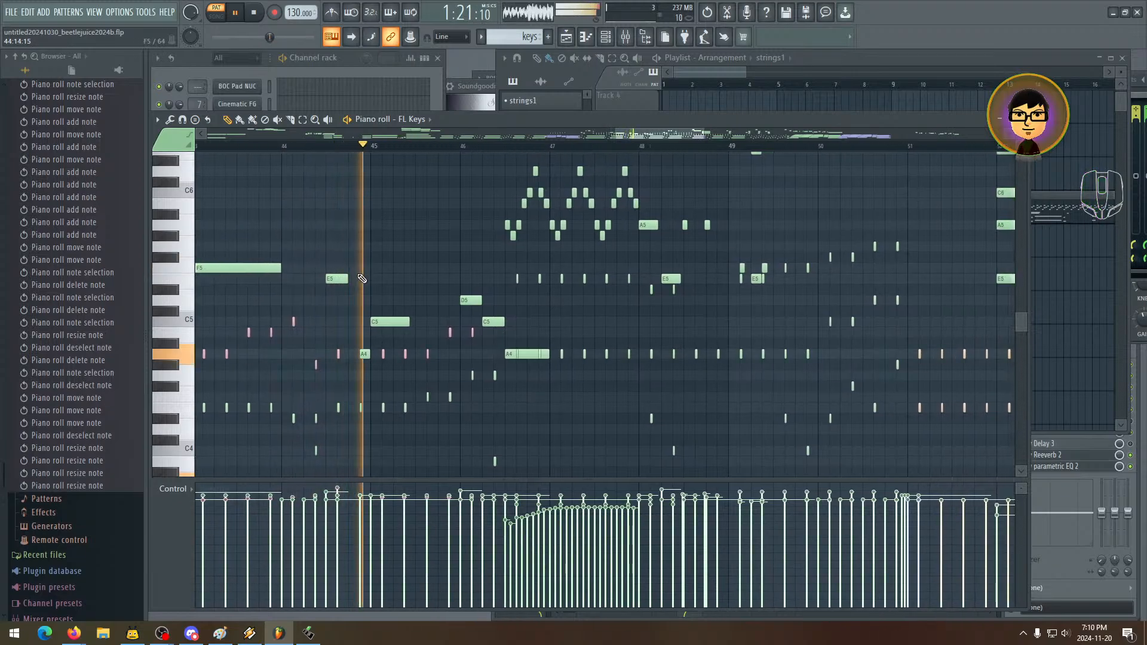
drag(348, 279, 359, 278)
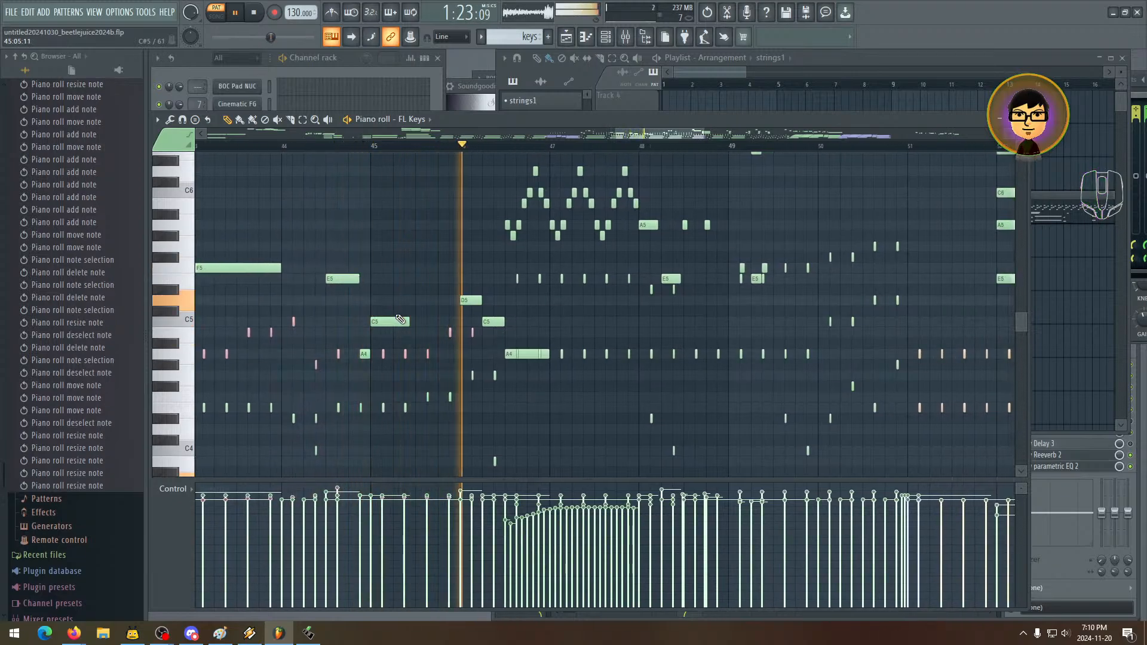
drag(407, 318, 512, 274)
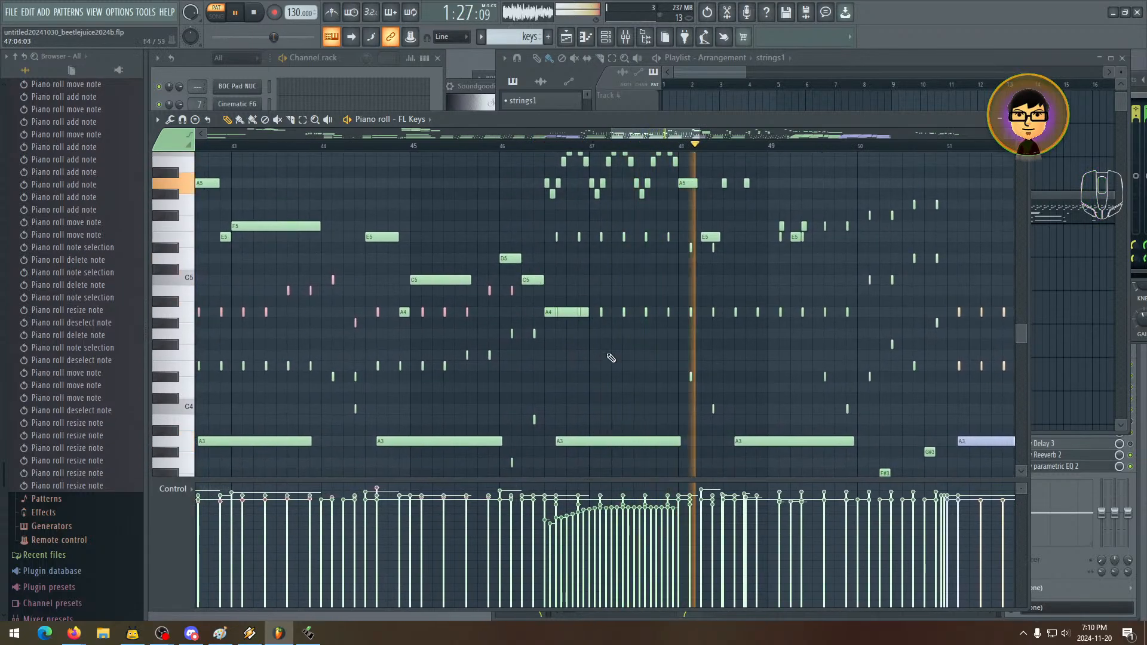
- Play the FL Keys pattern from the middle of bar 42 to about bar 50 to review the lengthened notes
drag(612, 358, 666, 345)
drag(602, 321, 671, 353)
key(space)
key(space)
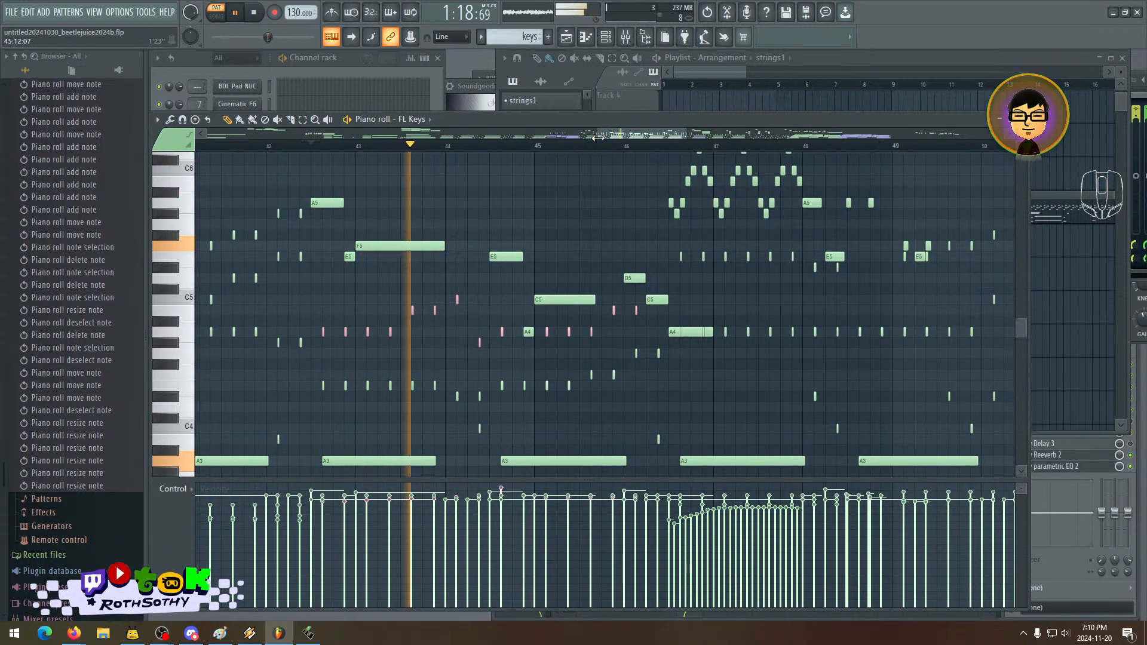
drag(599, 137, 545, 137)
drag(655, 258, 380, 259)
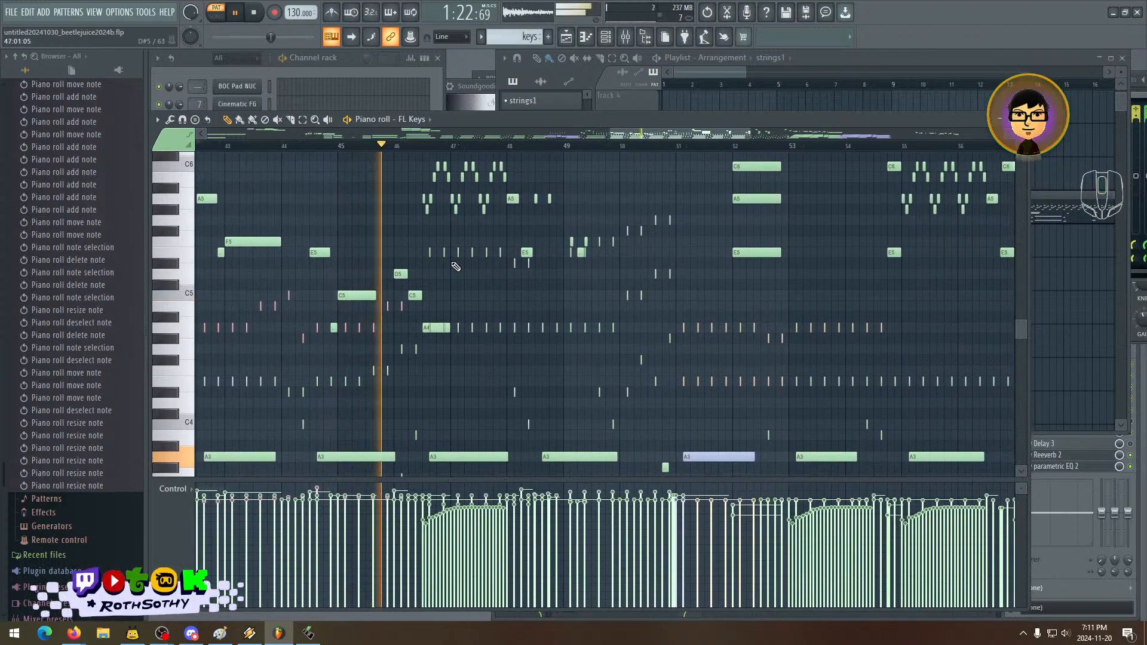
drag(461, 265, 449, 265)
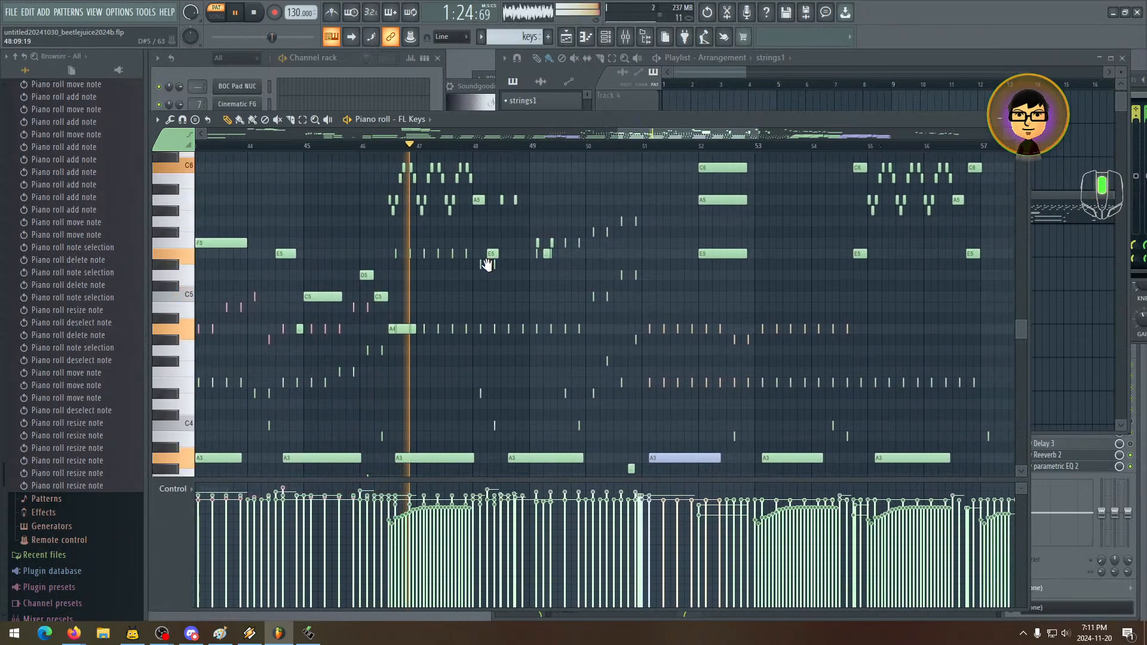
drag(525, 261, 496, 266)
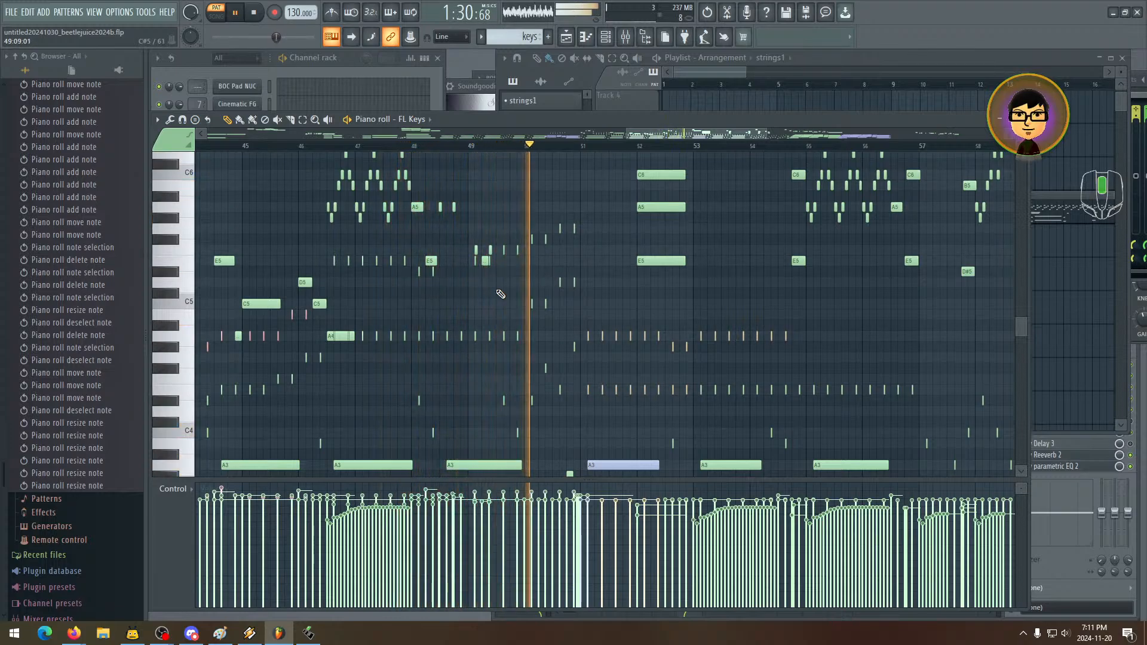
drag(487, 285, 507, 278)
key(space)
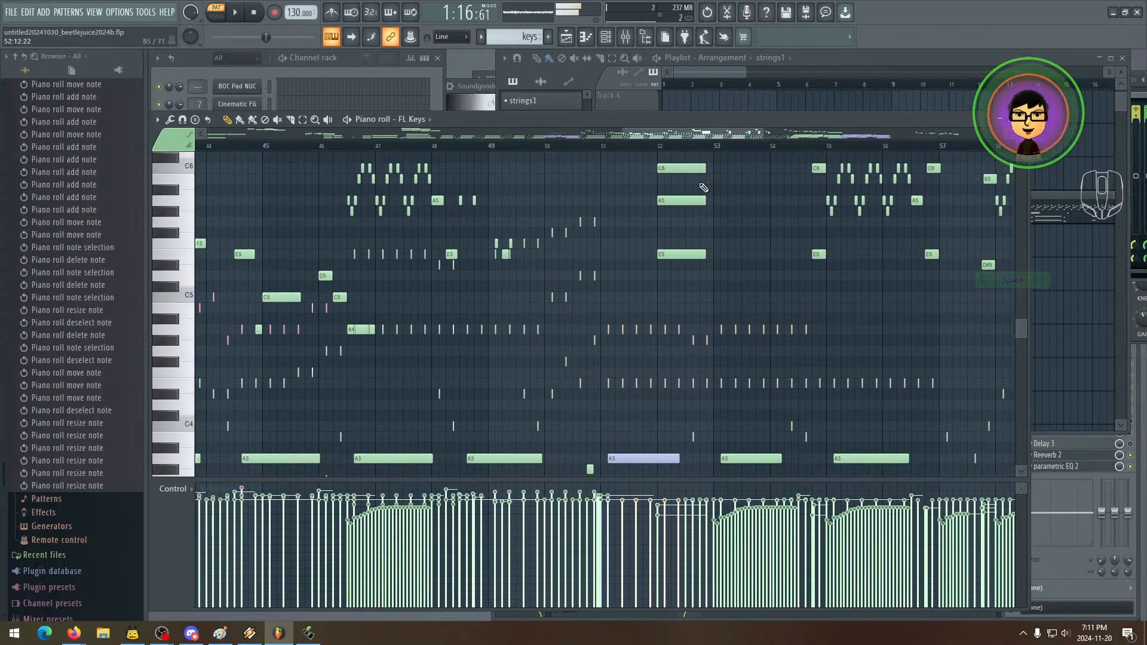
- Examine the A4 notes around bar 47 and play the pattern from bar 46 to the end of bar 48
drag(765, 138, 688, 138)
drag(659, 349, 563, 328)
scroll(585, 343, up, 2)
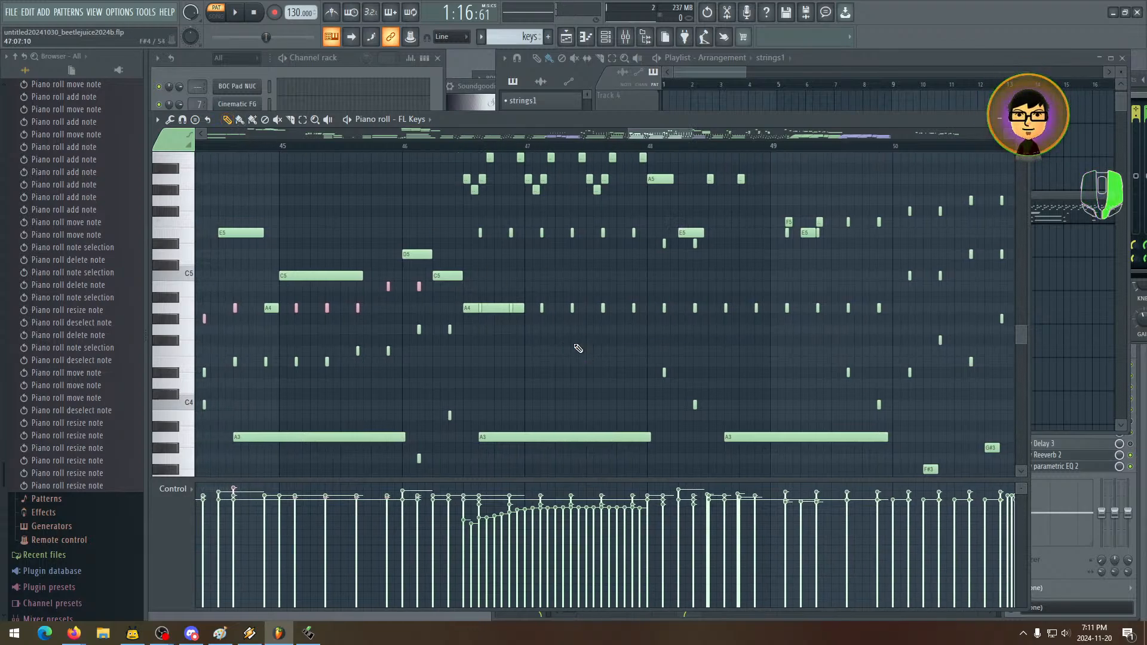
click(541, 311)
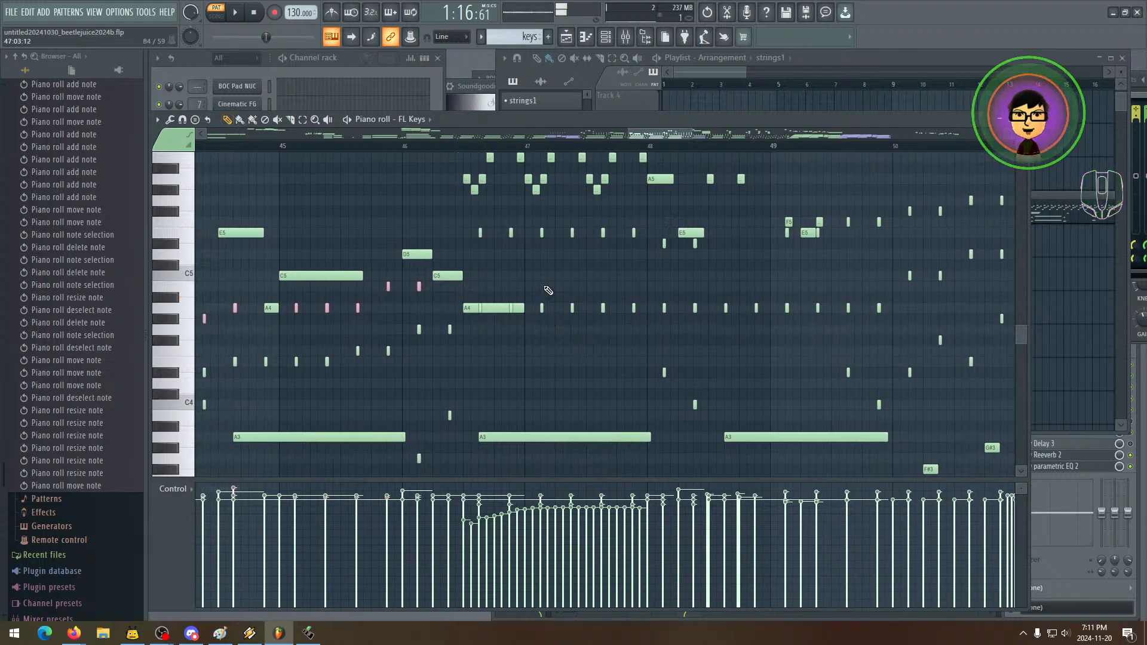
scroll(518, 326, up, 2)
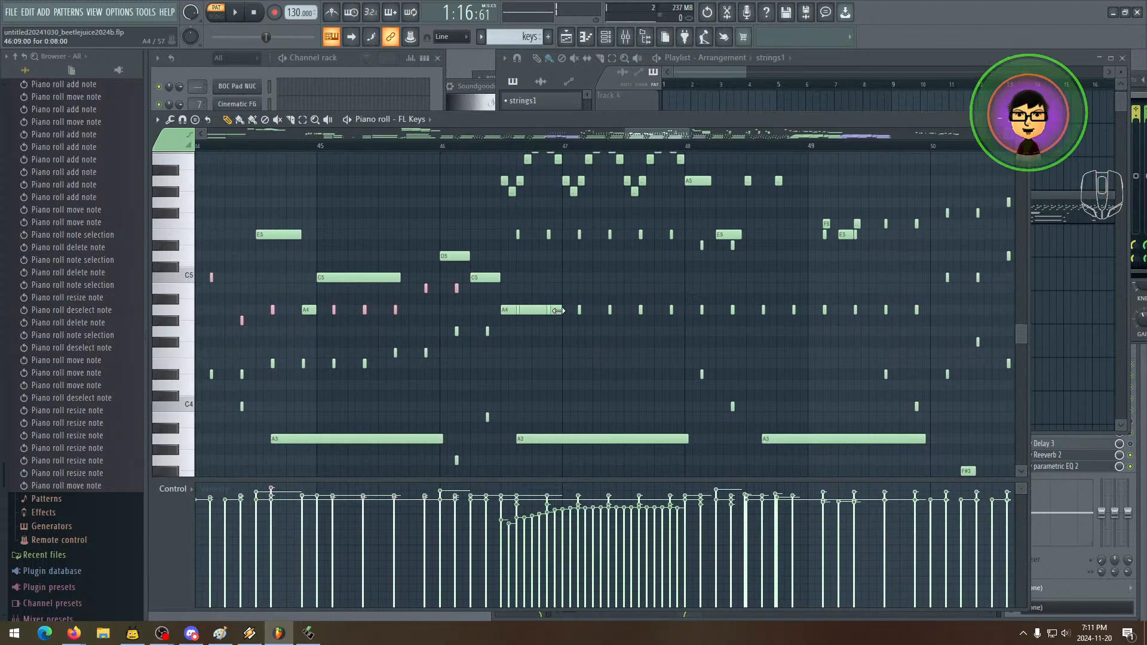
mouse_move(558, 283)
mouse_down()
mouse_move(575, 284)
mouse_move(555, 300)
mouse_move(537, 290)
mouse_up()
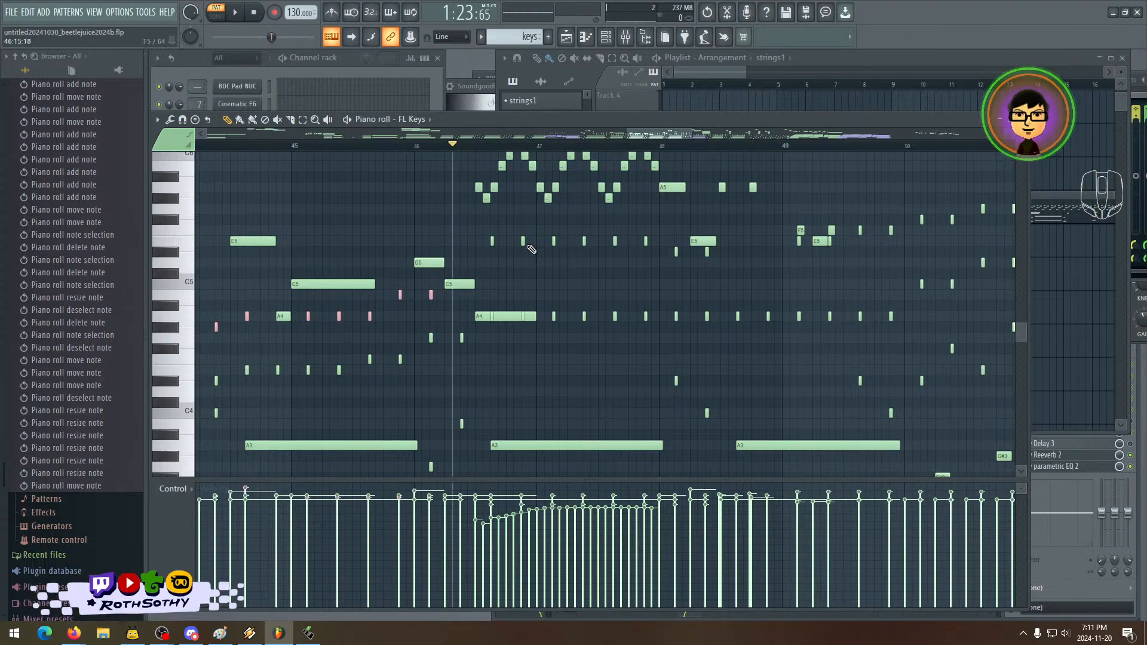
key(space)
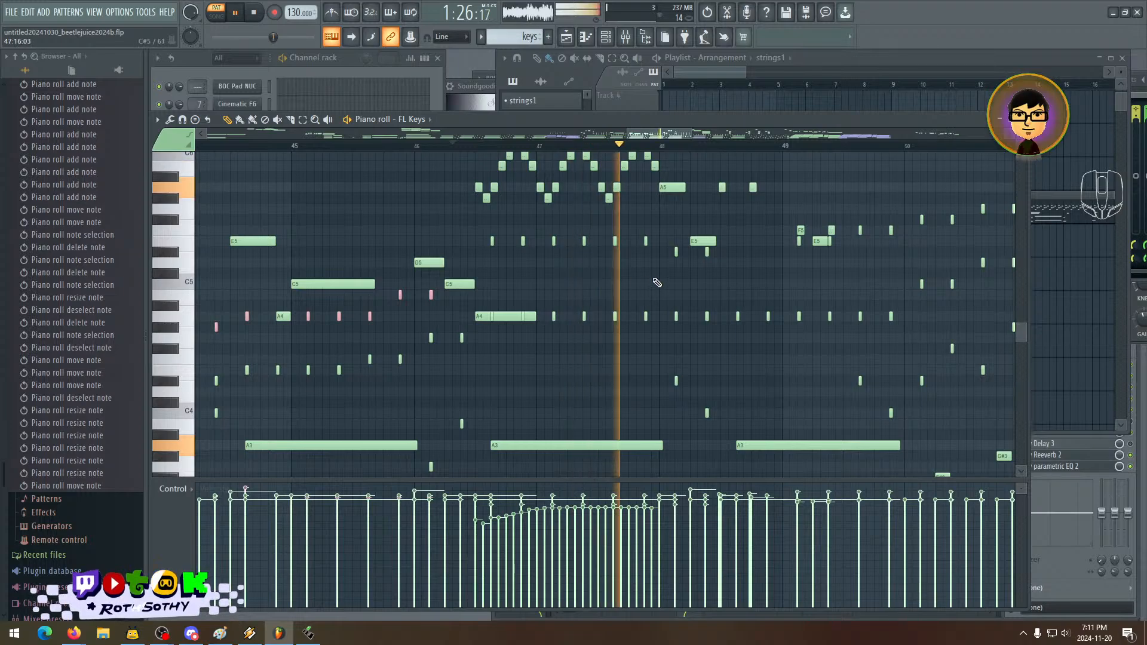
drag(717, 297, 448, 302)
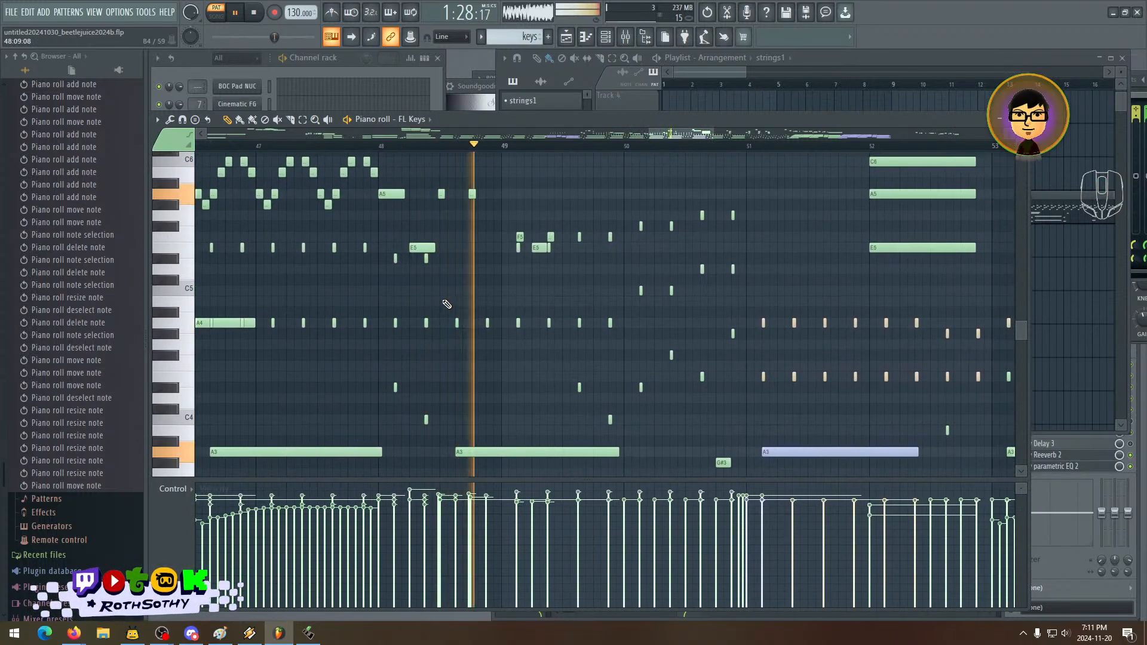
key(space)
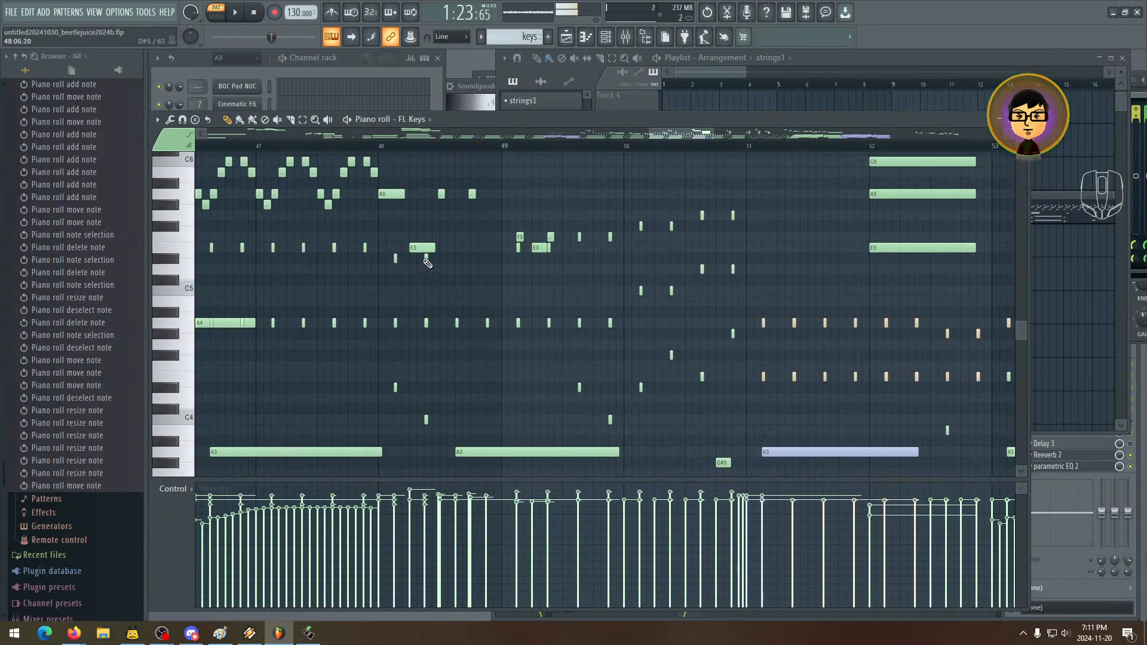
- Add two short D#5 notes in the second half of bar 48, matching the existing D#5 notes, and play the result
click(425, 259)
click(426, 258)
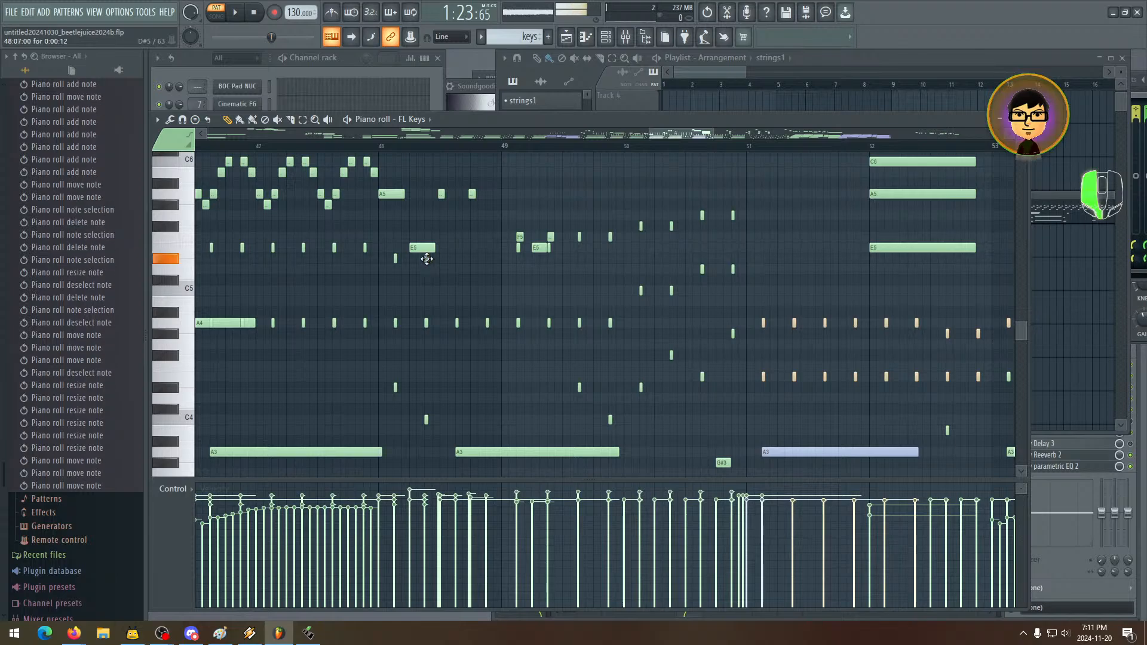
click(192, 250)
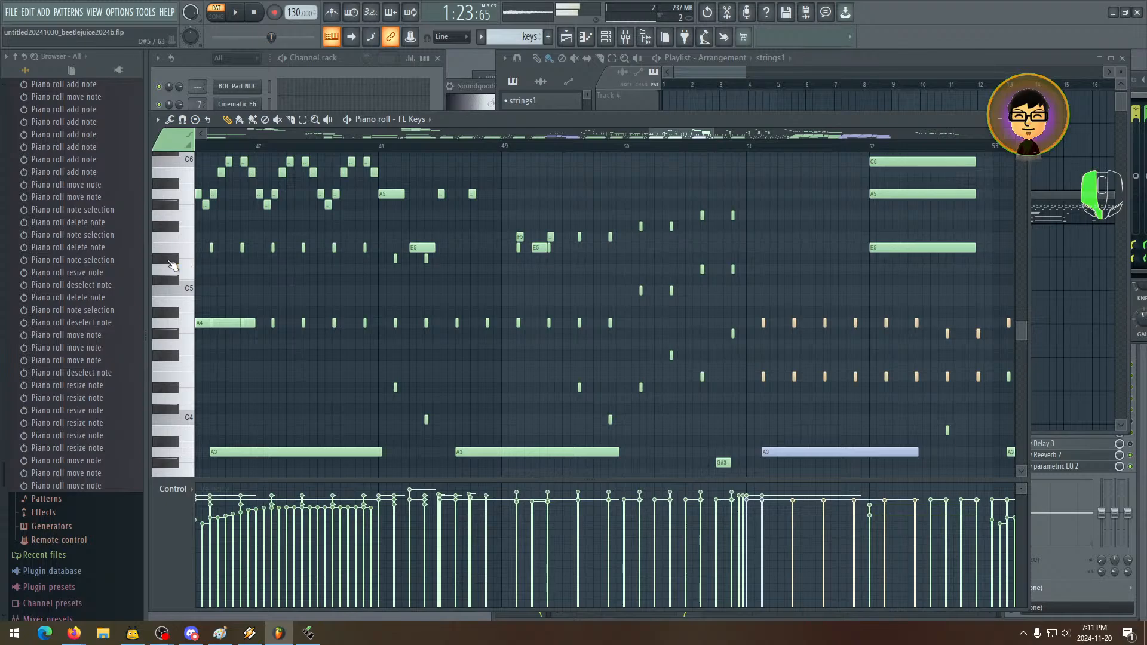
click(457, 259)
click(486, 260)
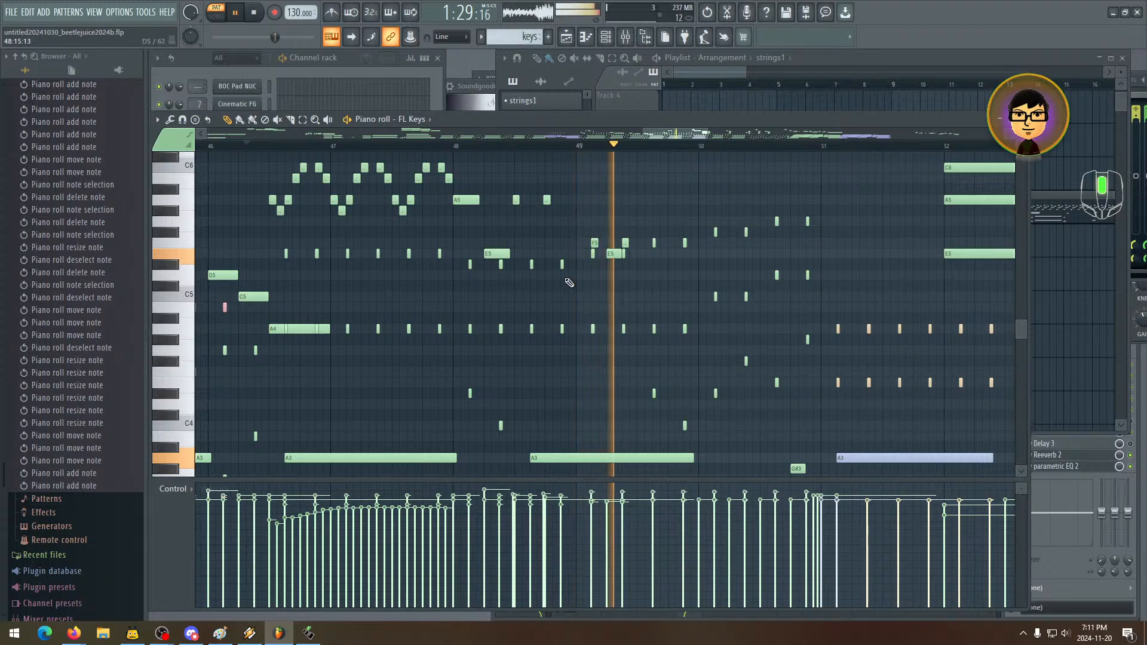
key(space)
- Raise the two added notes in bar 48 to E5 and assign them to color group 13
drag(513, 266, 513, 257)
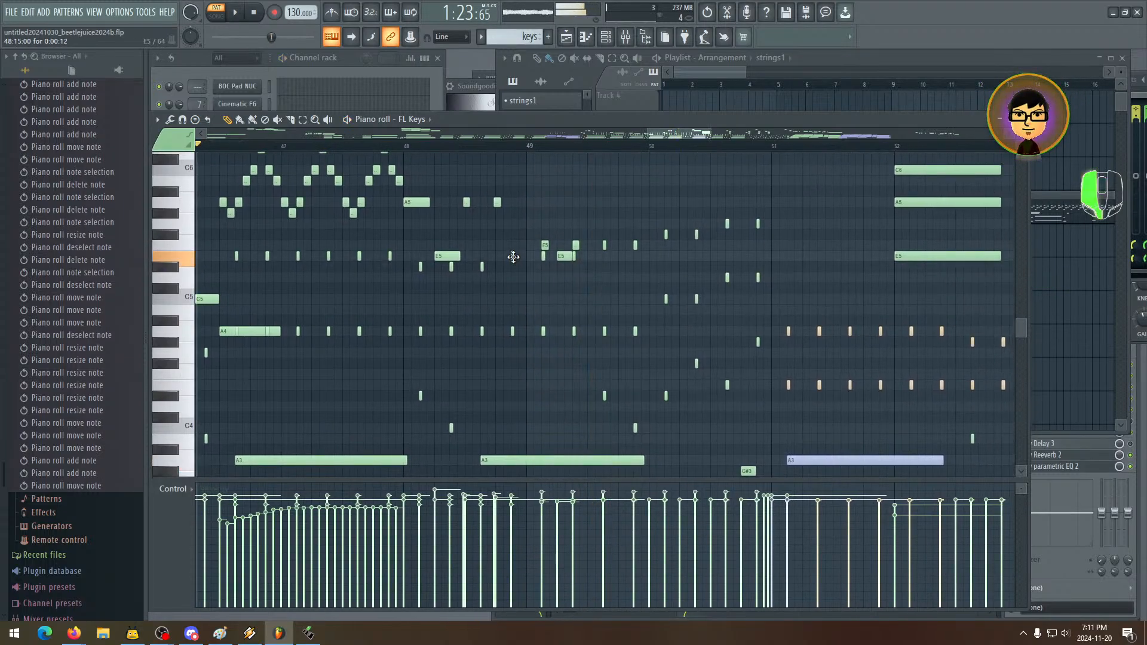
click(482, 266)
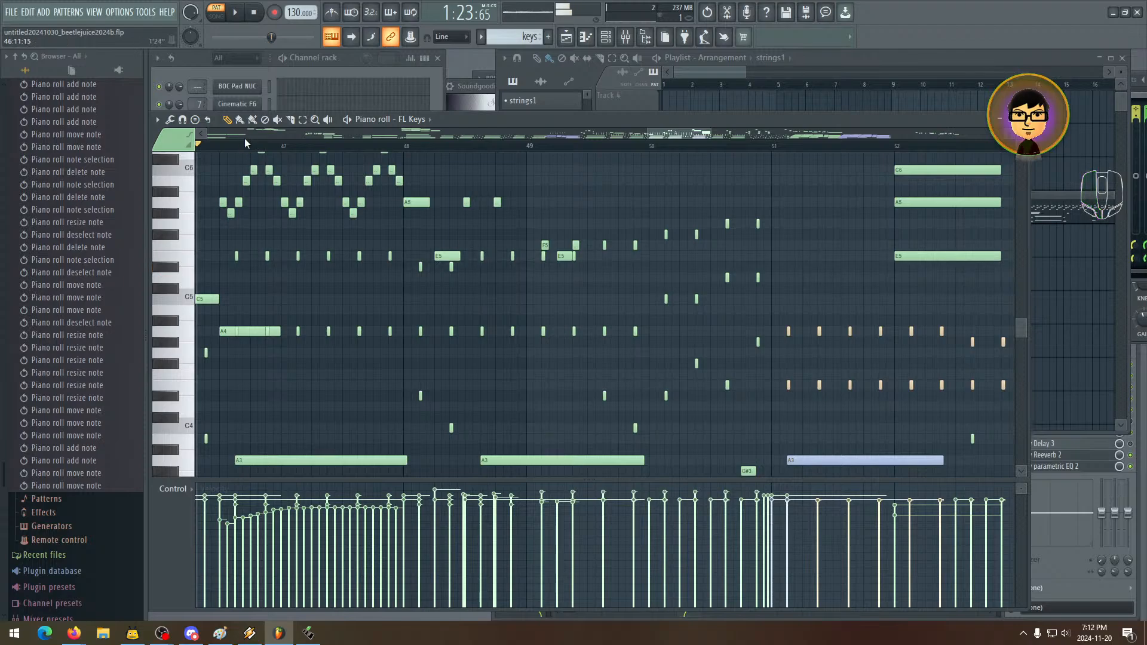
click(303, 120)
drag(484, 247, 523, 278)
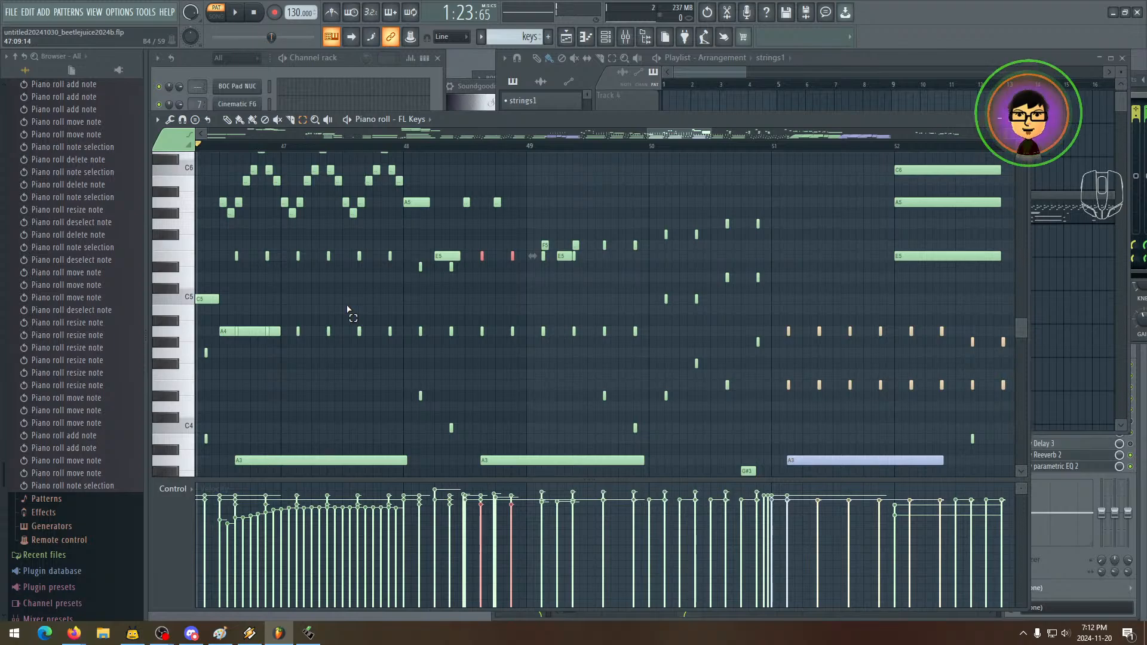
click(169, 144)
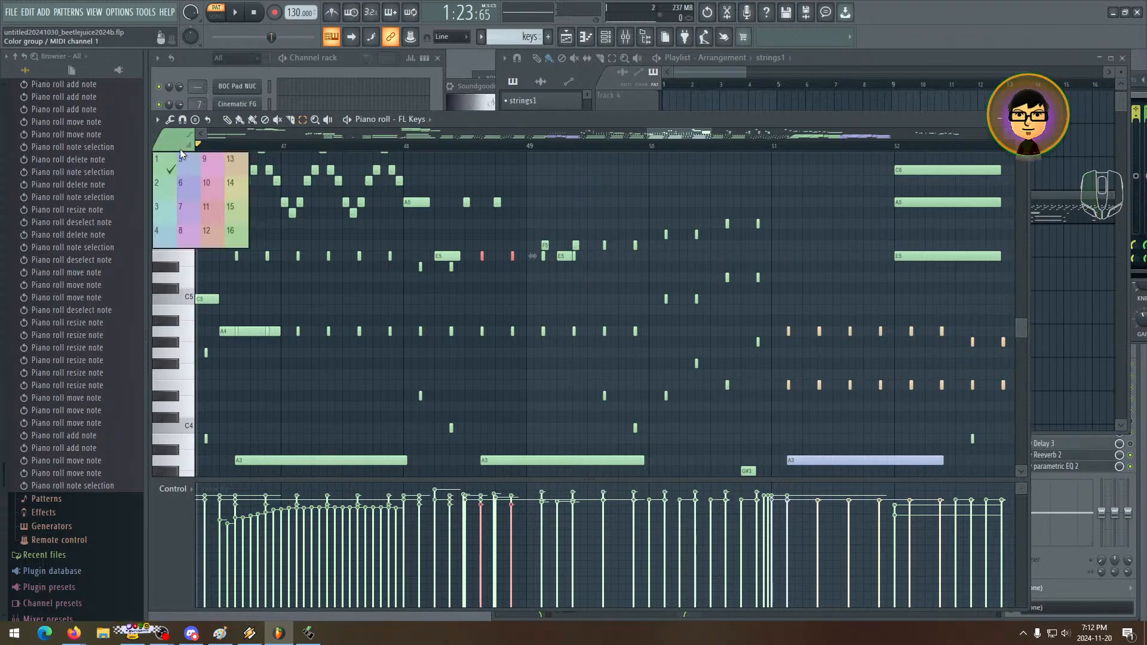
click(241, 166)
- Play the pattern from bar 46 to review the new E5 notes, and examine the notes across bars 48 to 53
key(space)
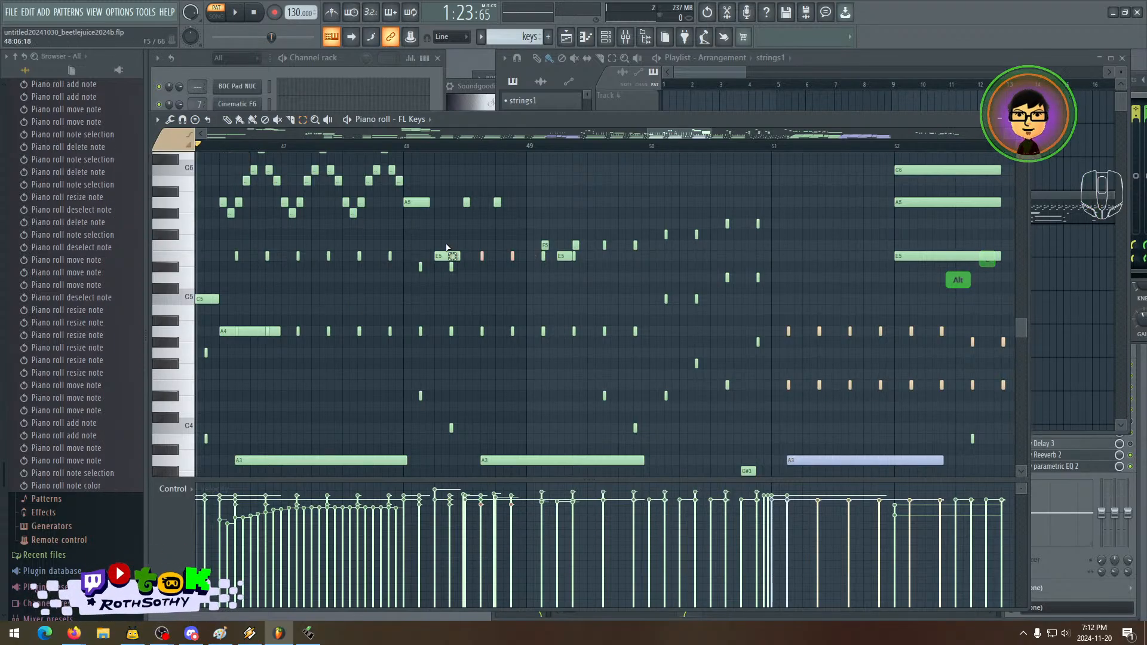
scroll(603, 283, left, 1)
mouse_move(603, 284)
mouse_down()
mouse_move(627, 285)
mouse_move(582, 279)
mouse_up()
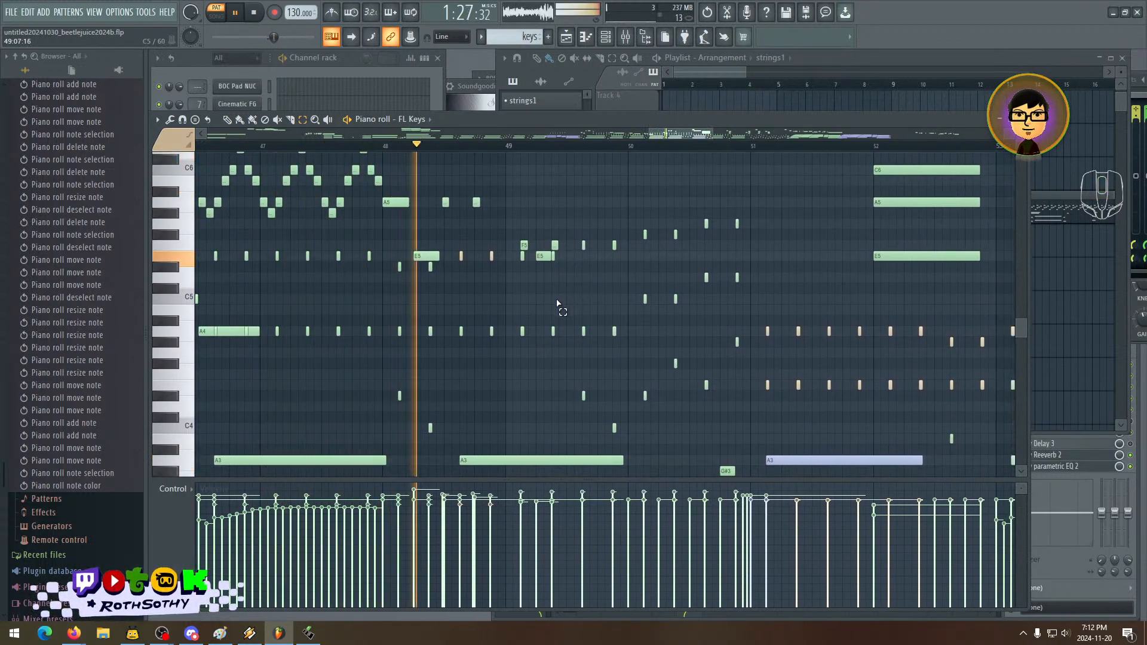
drag(486, 318, 365, 279)
key(space)
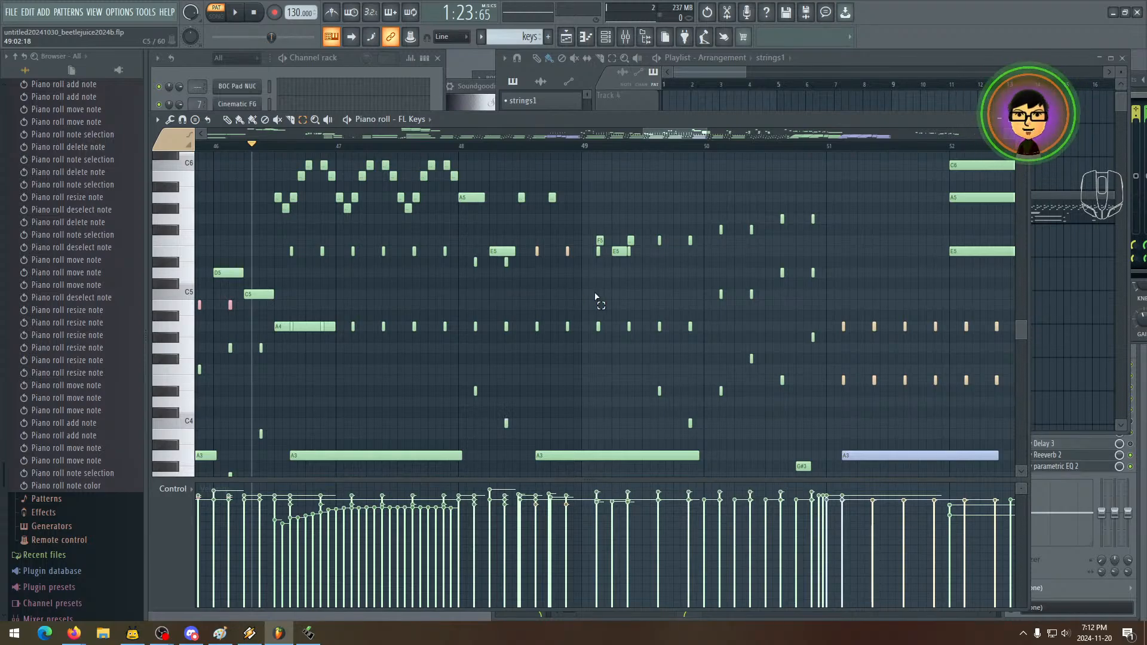
drag(594, 292, 449, 245)
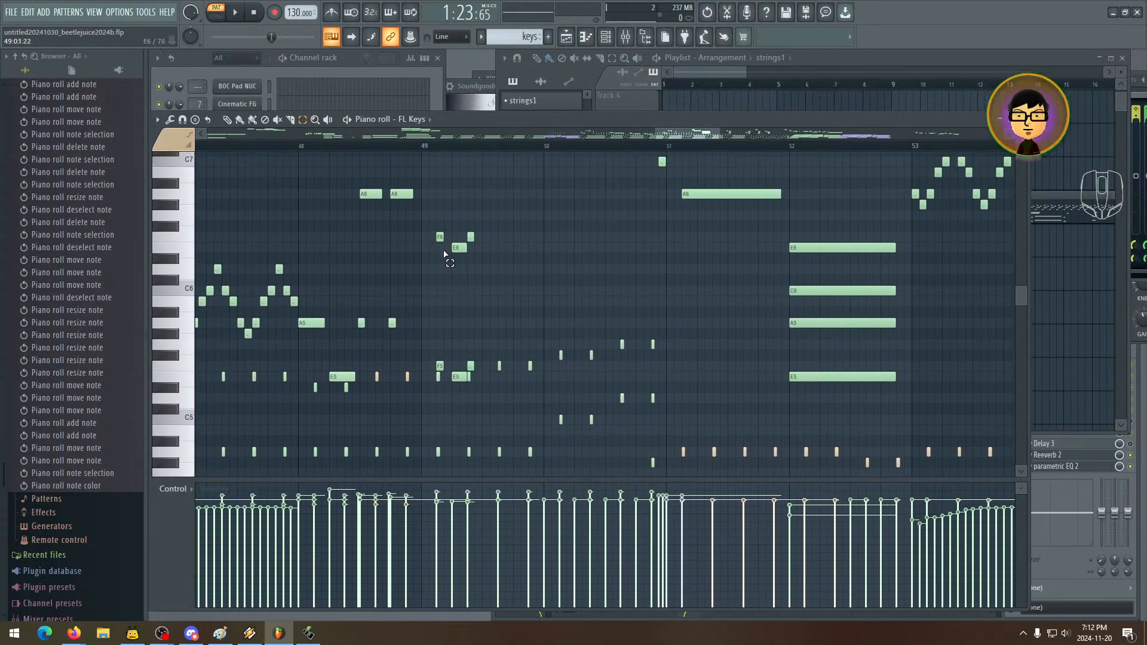
drag(494, 269, 499, 311)
drag(468, 315, 468, 316)
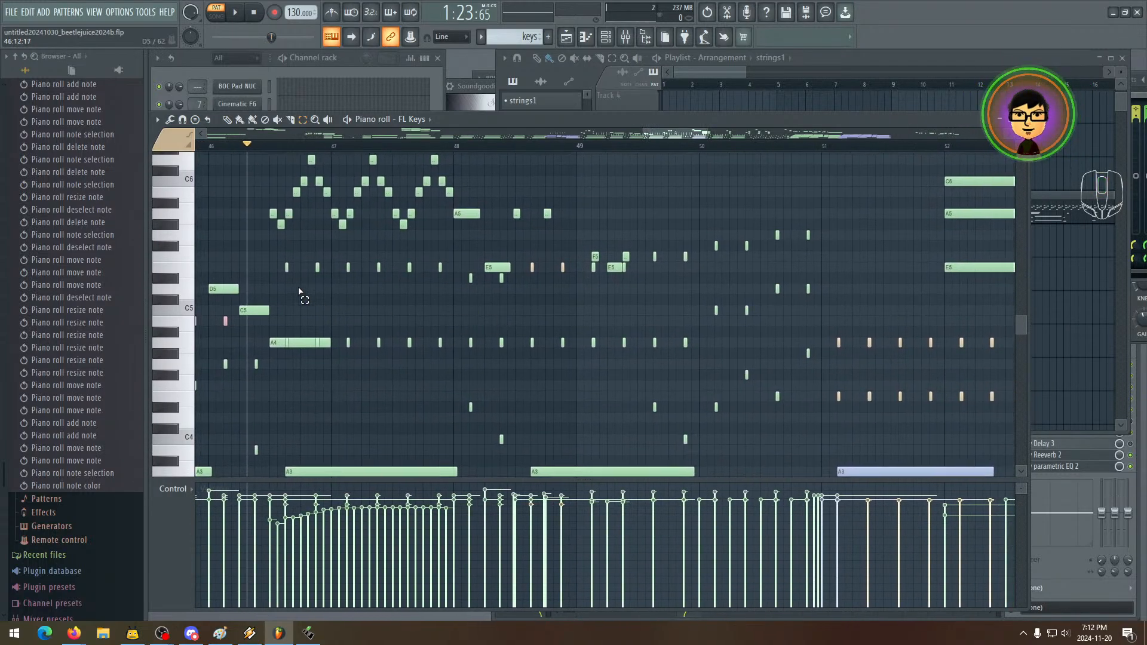
- Assign the short upper accompaniment notes from the second half of bar 46 through bar 50 to color group 13
drag(273, 265, 496, 292)
drag(348, 317, 594, 369)
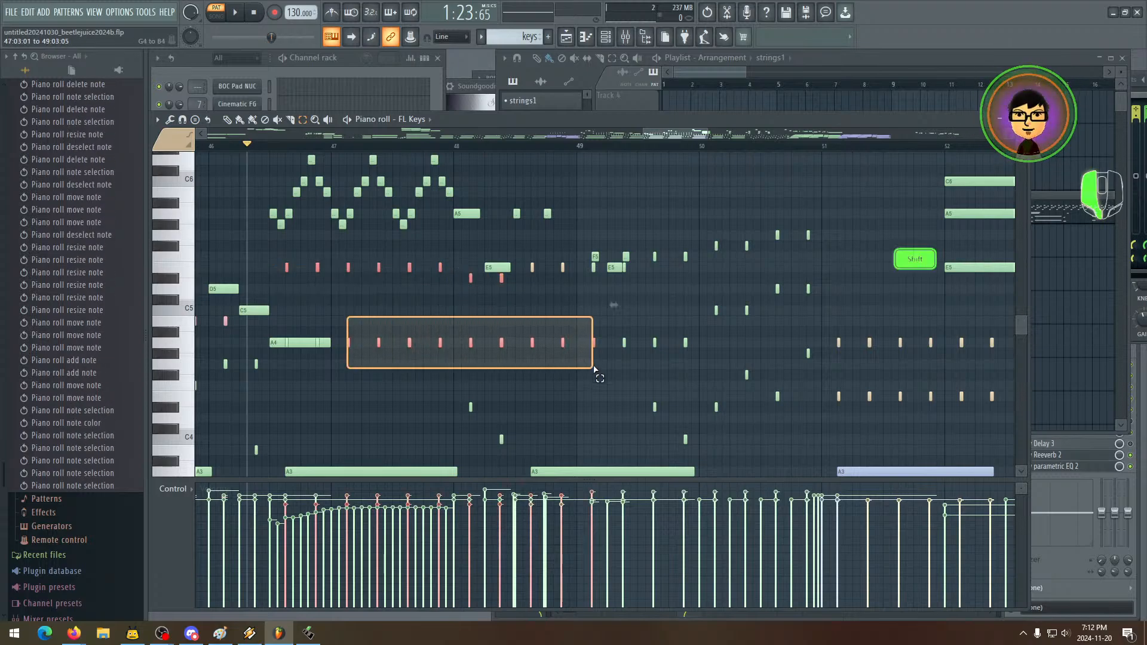
drag(687, 371, 687, 372)
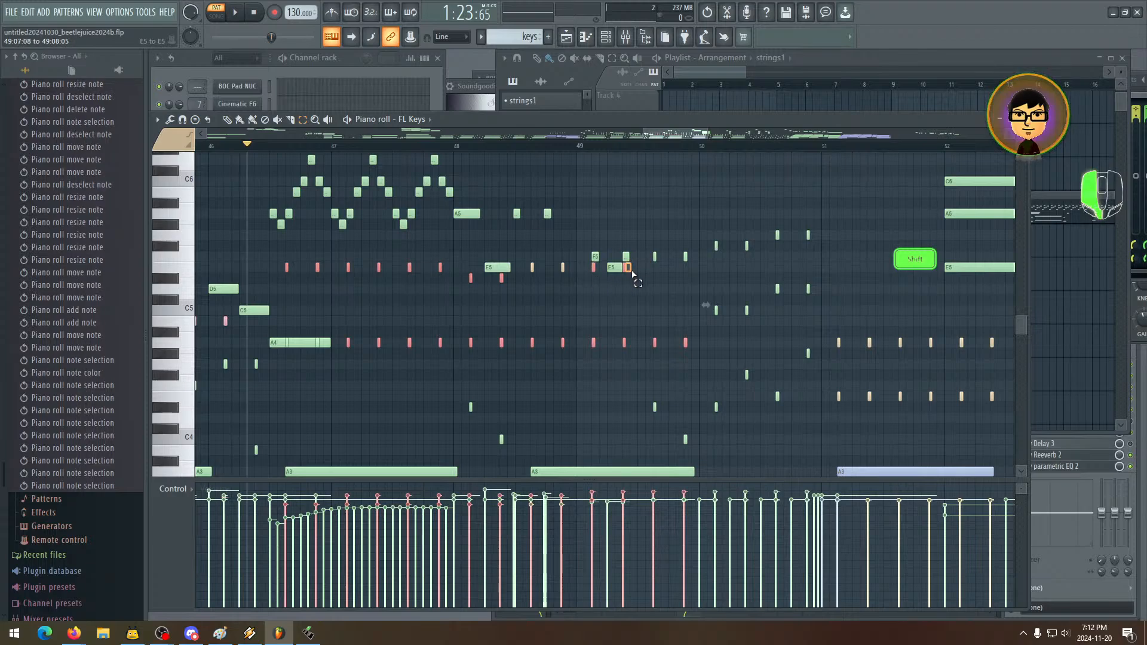
drag(722, 297, 722, 296)
drag(694, 220, 844, 304)
scroll(412, 311, left, 2)
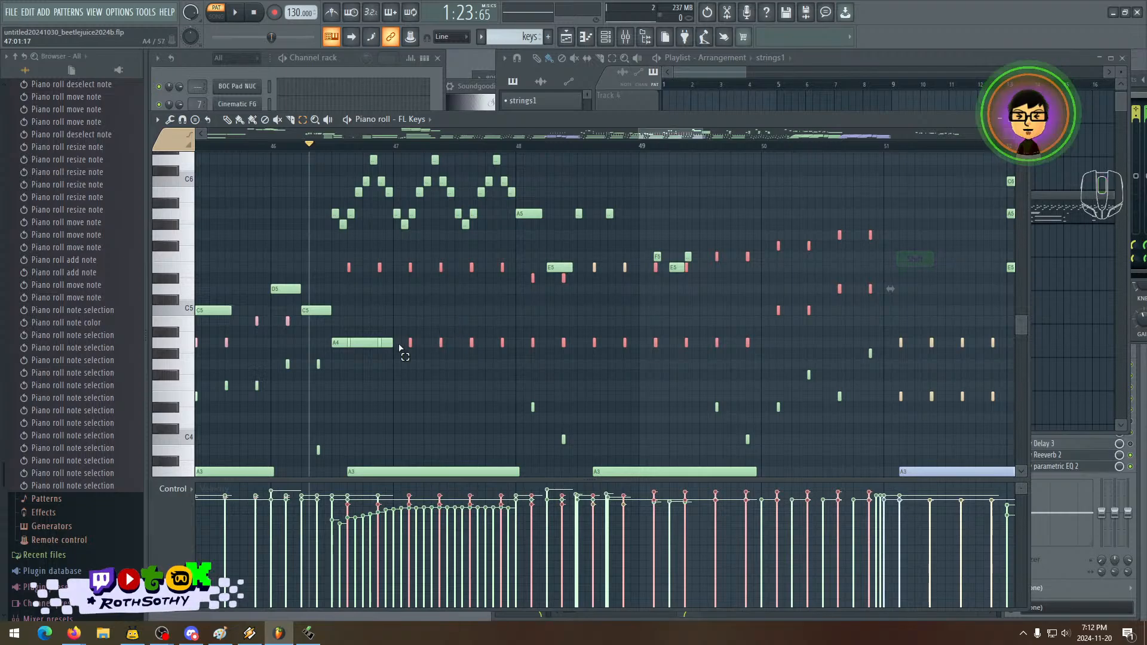
shift+click(351, 345)
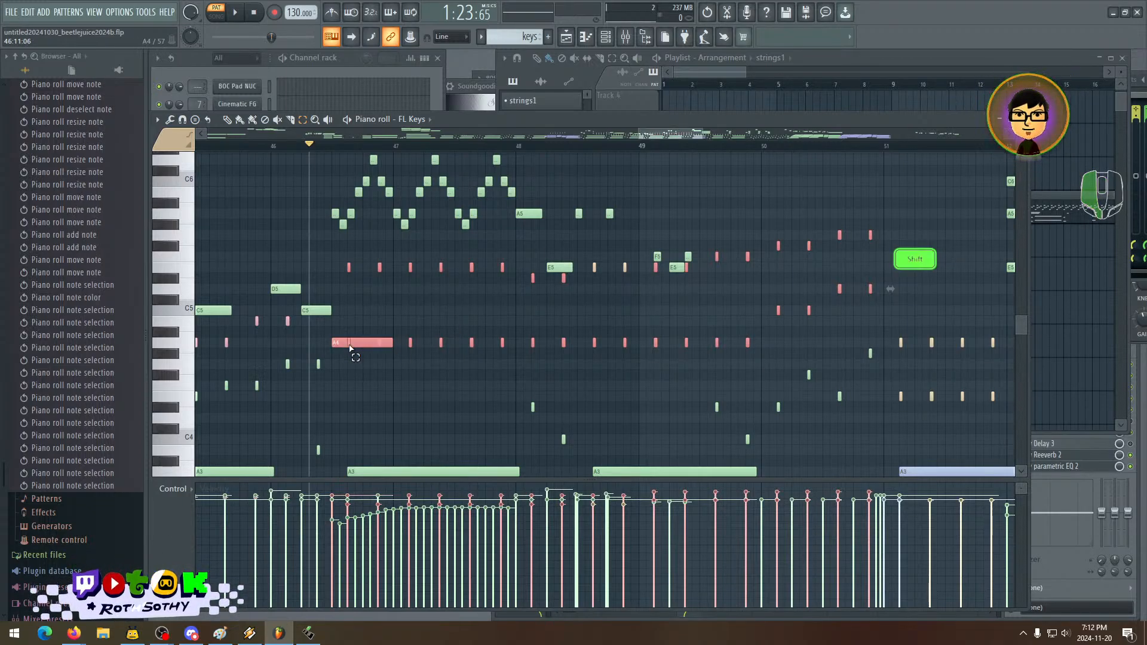
shift+click(344, 345)
shift+click(379, 345)
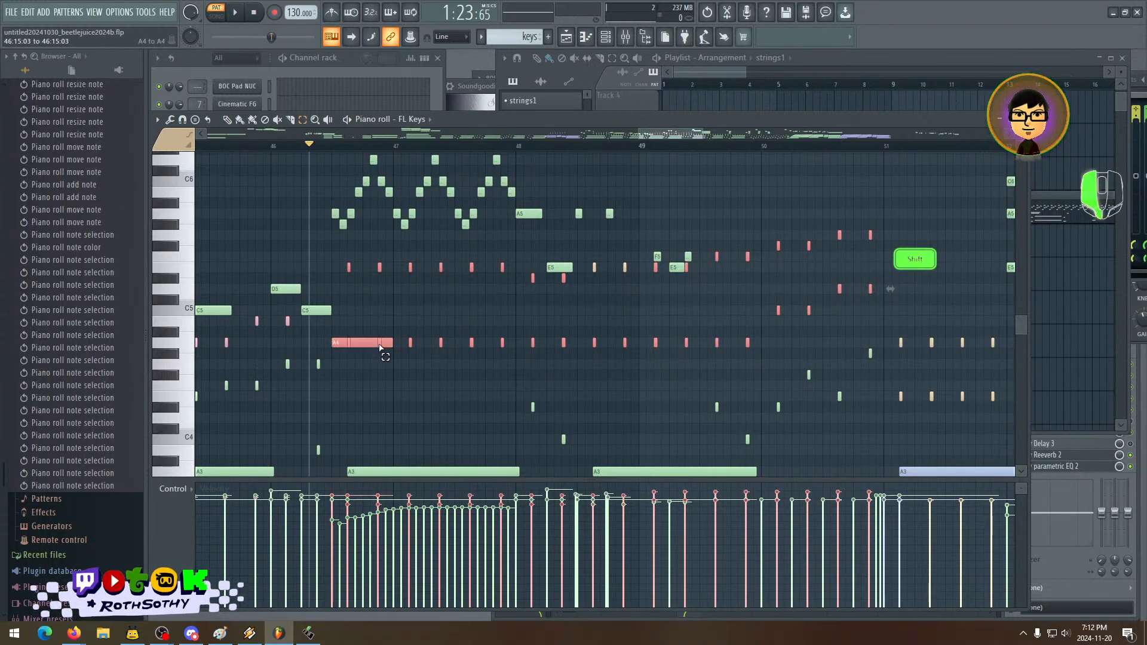
shift+click(369, 346)
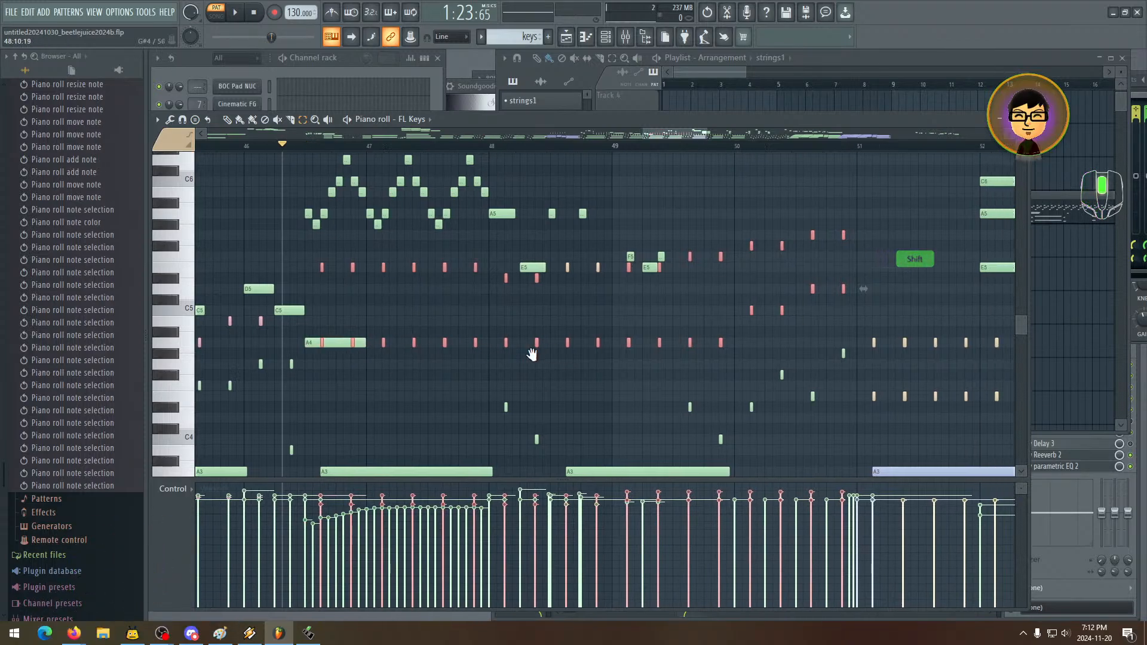
scroll(406, 359, right, 3)
key(alt+c)
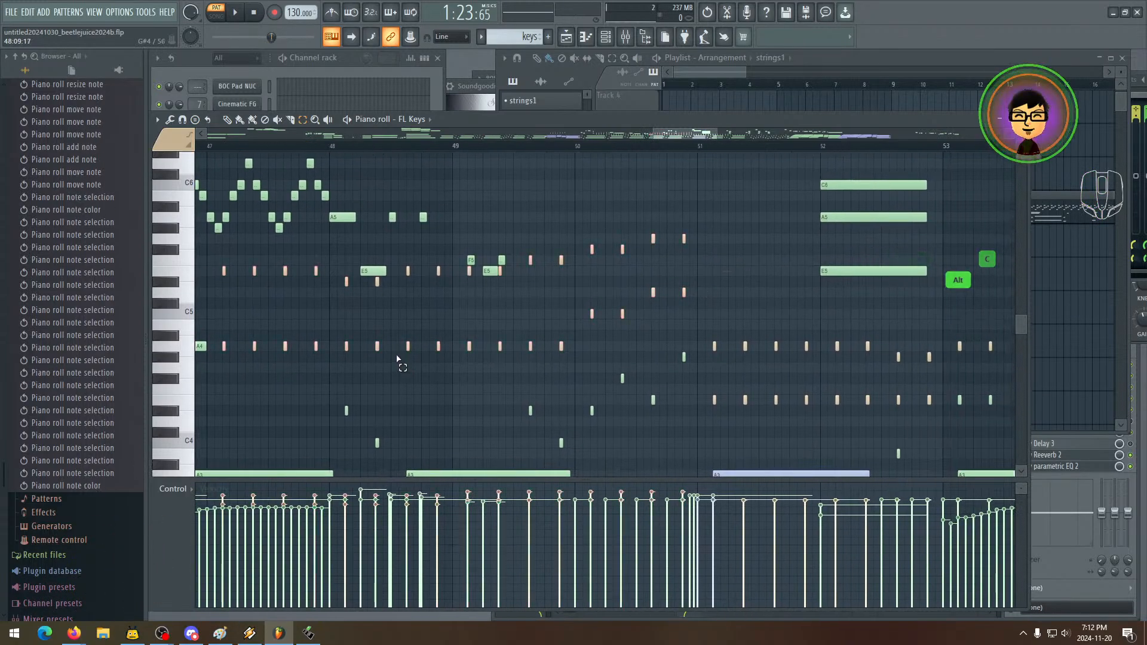
- Assign the long A2 and A3 bass notes and the low notes between them in bars 46 to 49 to color group 5
drag(396, 354, 530, 346)
drag(602, 352, 478, 294)
drag(309, 203, 491, 443)
drag(510, 193, 696, 456)
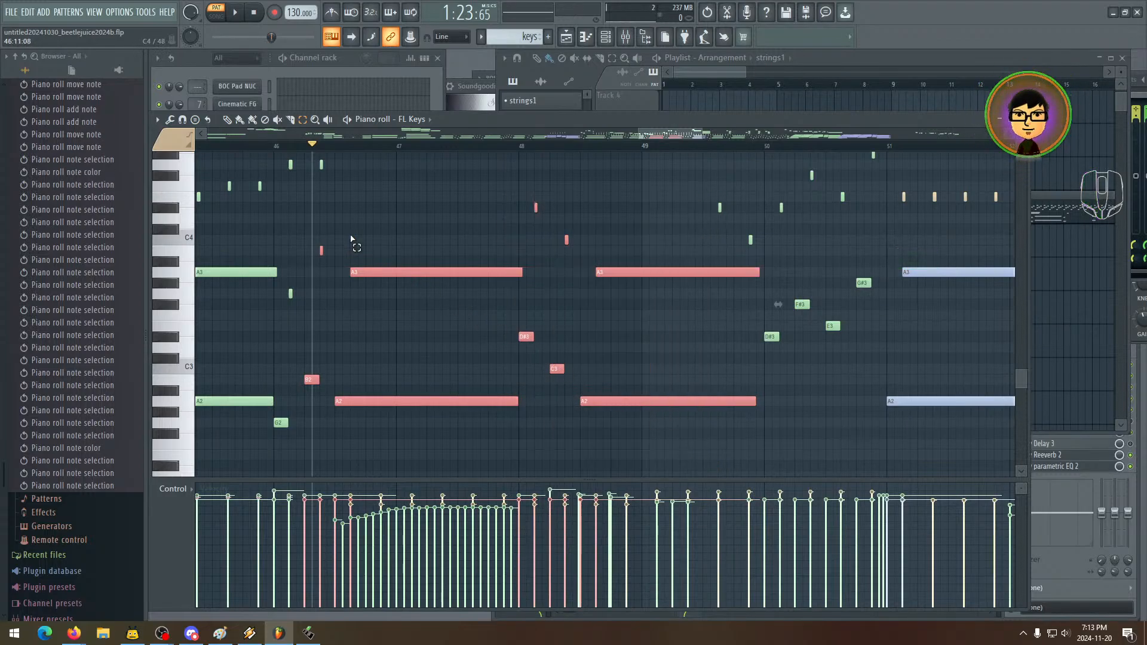
click(177, 142)
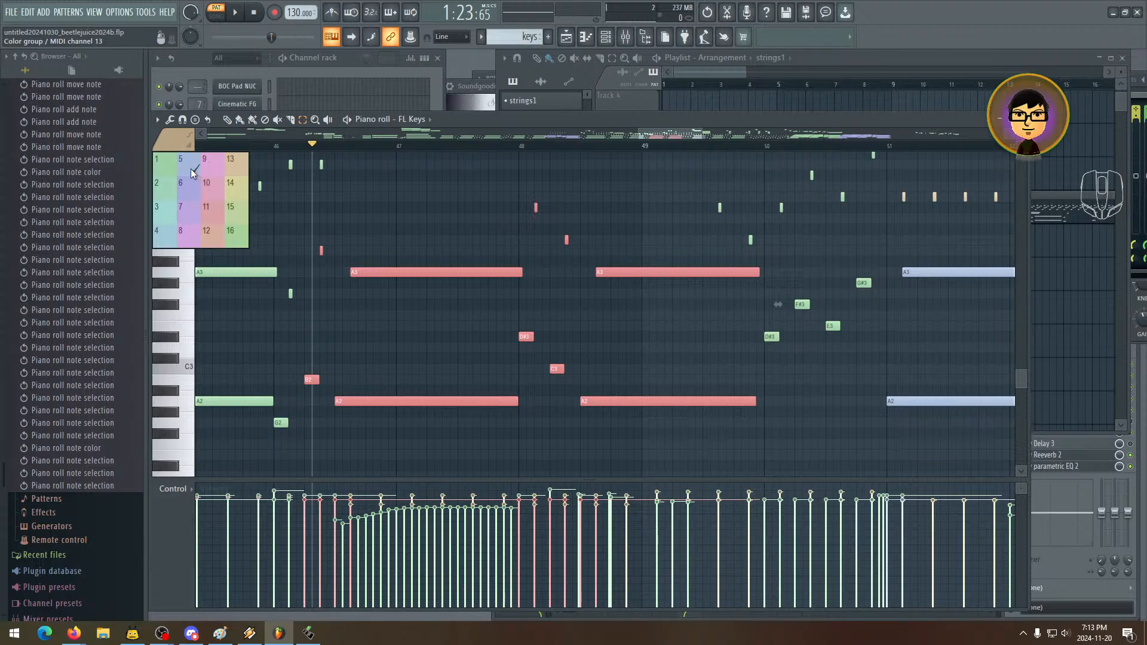
click(192, 170)
key(alt+c)
- Assign the short accompaniment notes from the second half of bar 42 to bar 46 to color group 13
drag(602, 320, 448, 274)
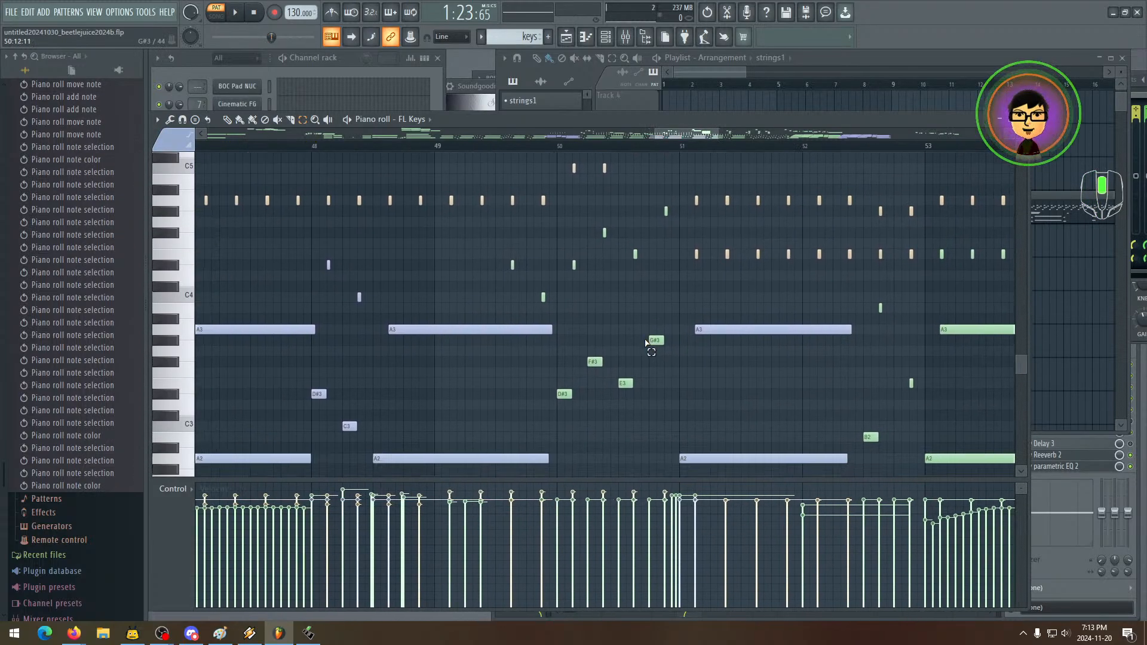
drag(645, 341, 578, 398)
drag(521, 279, 558, 367)
drag(410, 351, 428, 367)
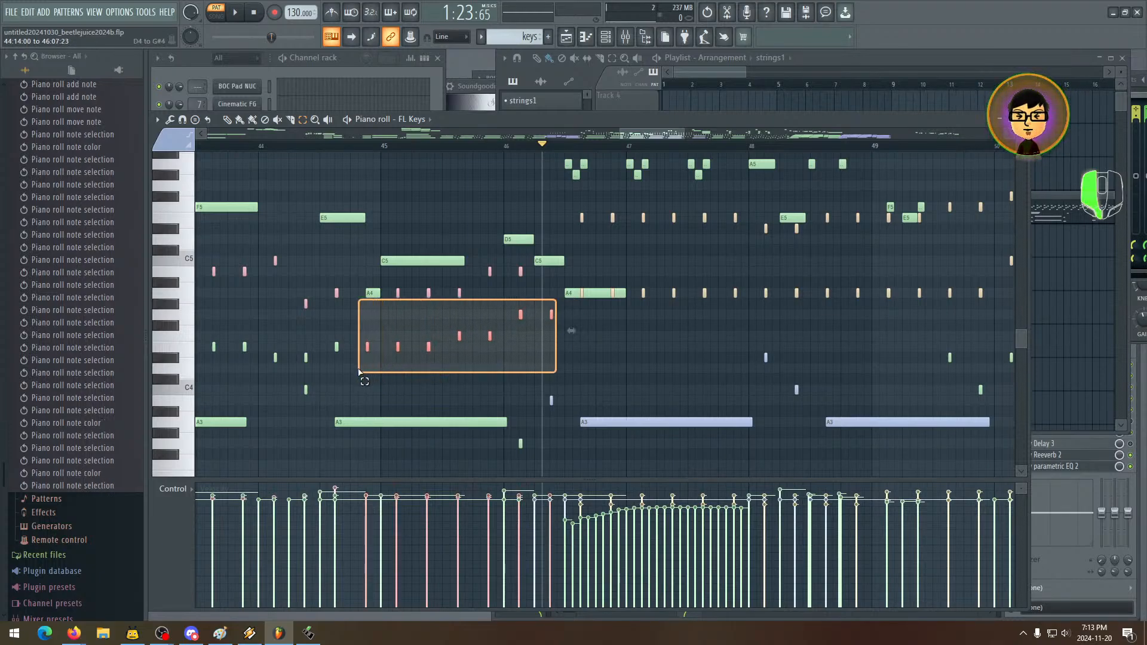
drag(353, 396, 362, 395)
drag(383, 375, 628, 336)
drag(377, 307, 602, 377)
drag(335, 219, 590, 312)
drag(639, 229, 739, 291)
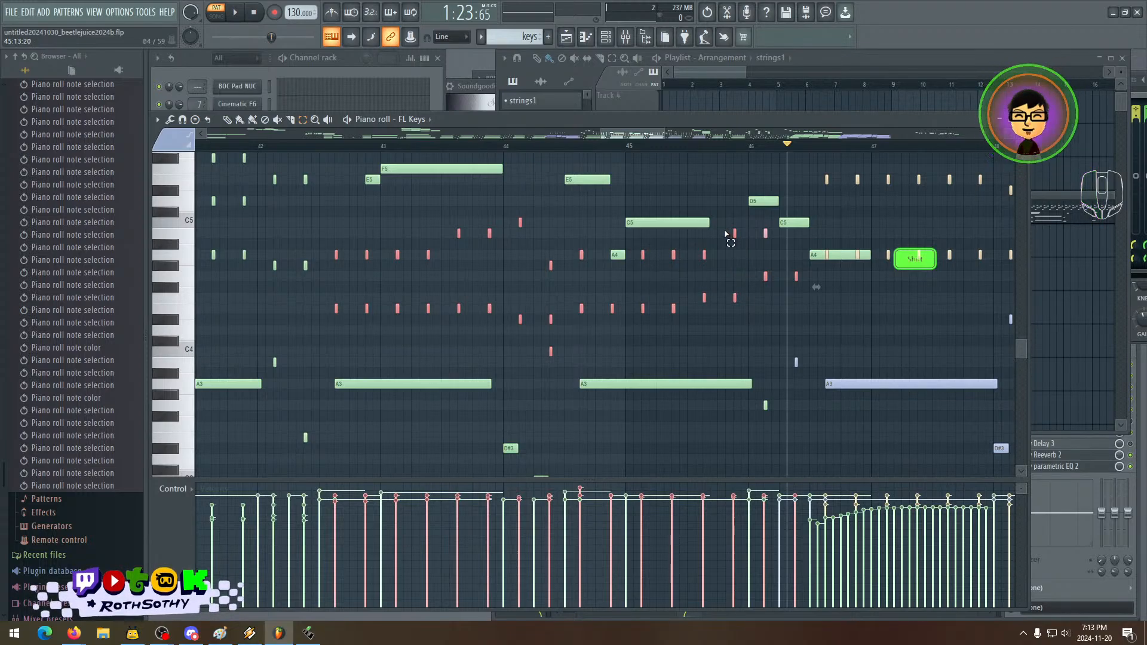
drag(725, 231, 776, 261)
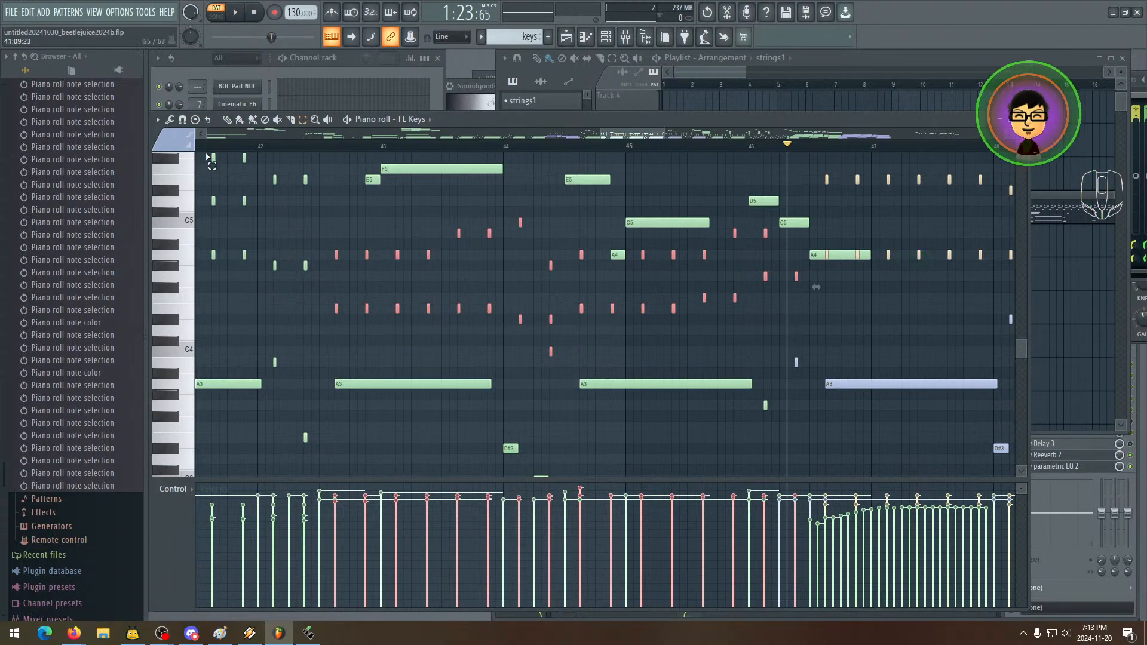
click(171, 142)
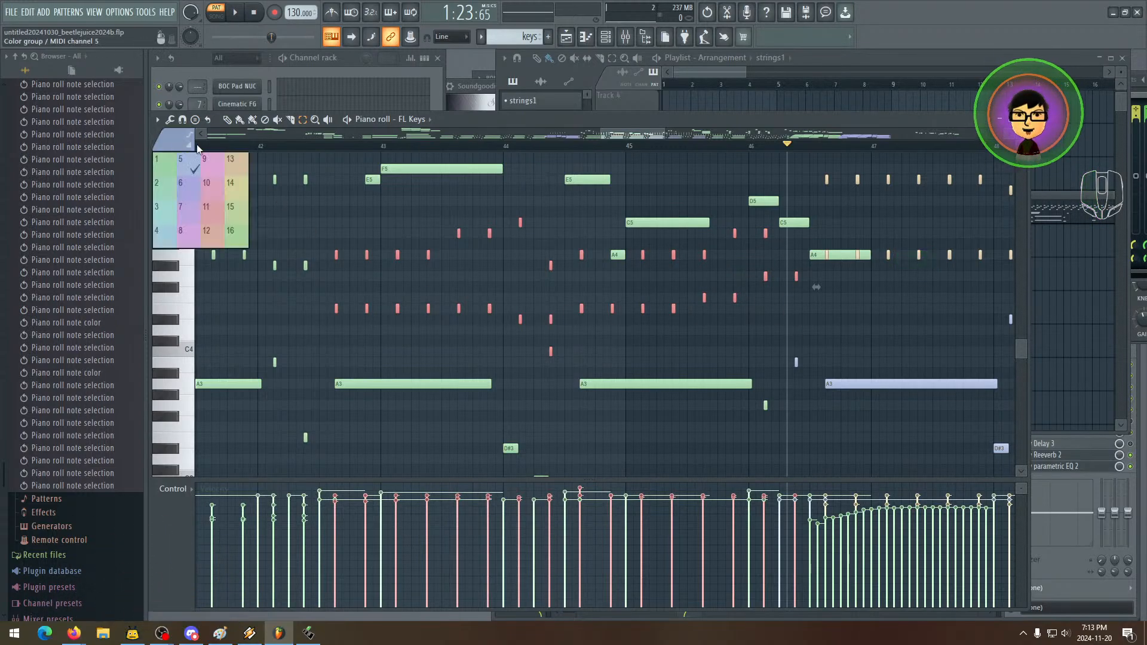
click(238, 168)
key(alt+c)
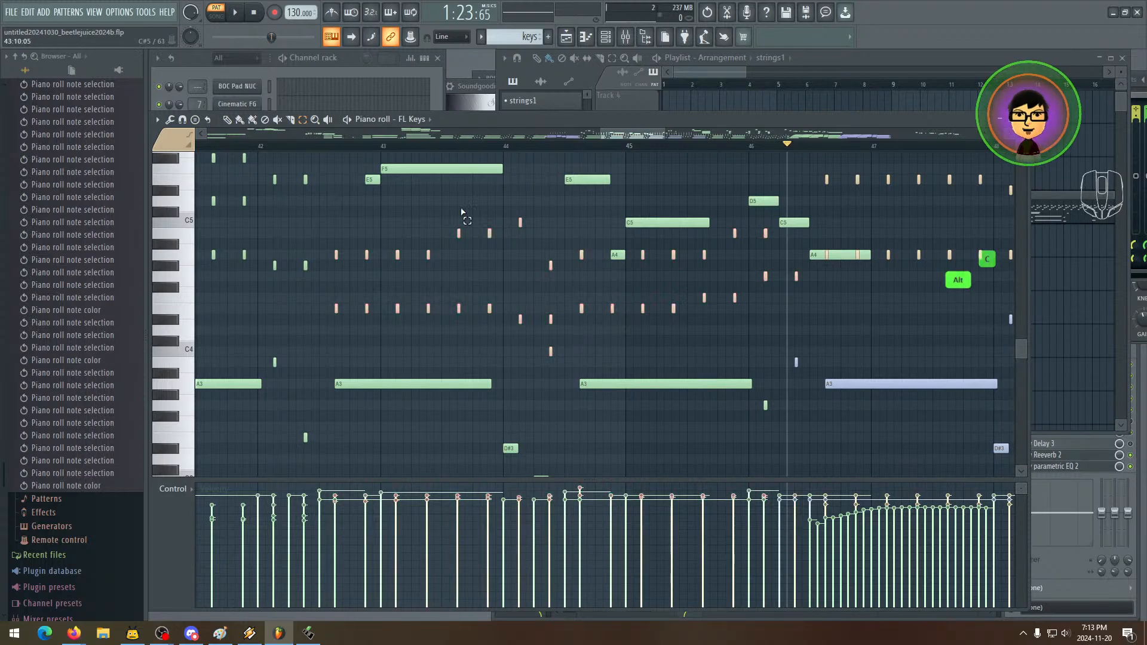
- Assign the lower short chord notes in bars 41 and 42 to color group 13, leaving out the top notes
drag(661, 250, 428, 316)
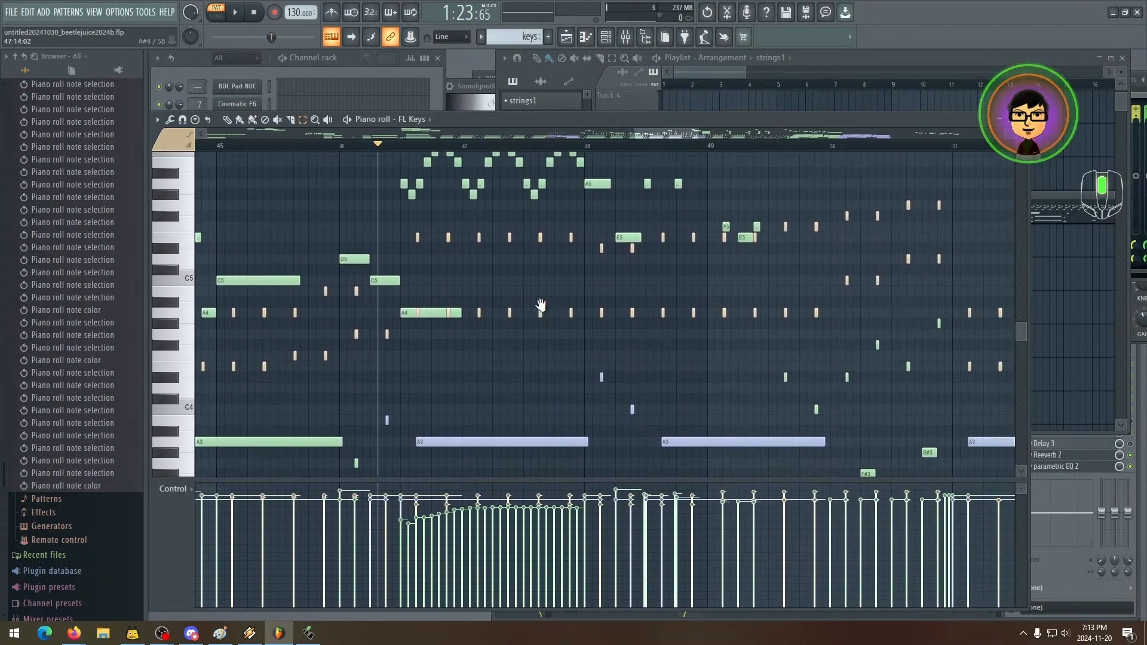
drag(540, 307, 425, 366)
drag(344, 339, 365, 364)
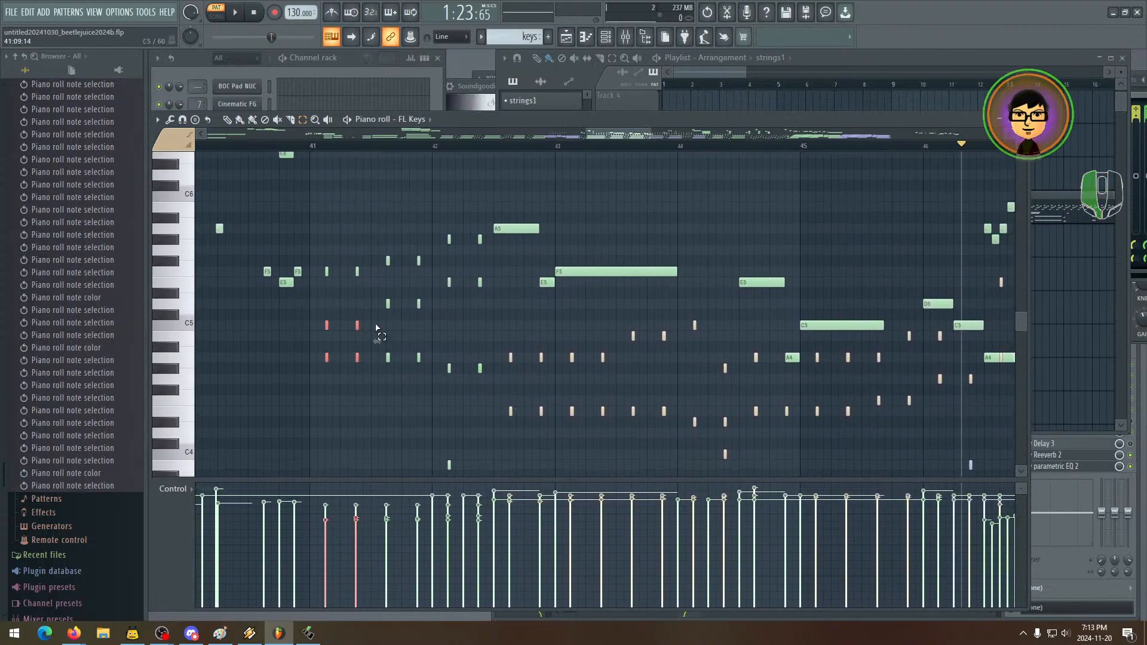
drag(380, 305, 497, 390)
drag(366, 280, 408, 289)
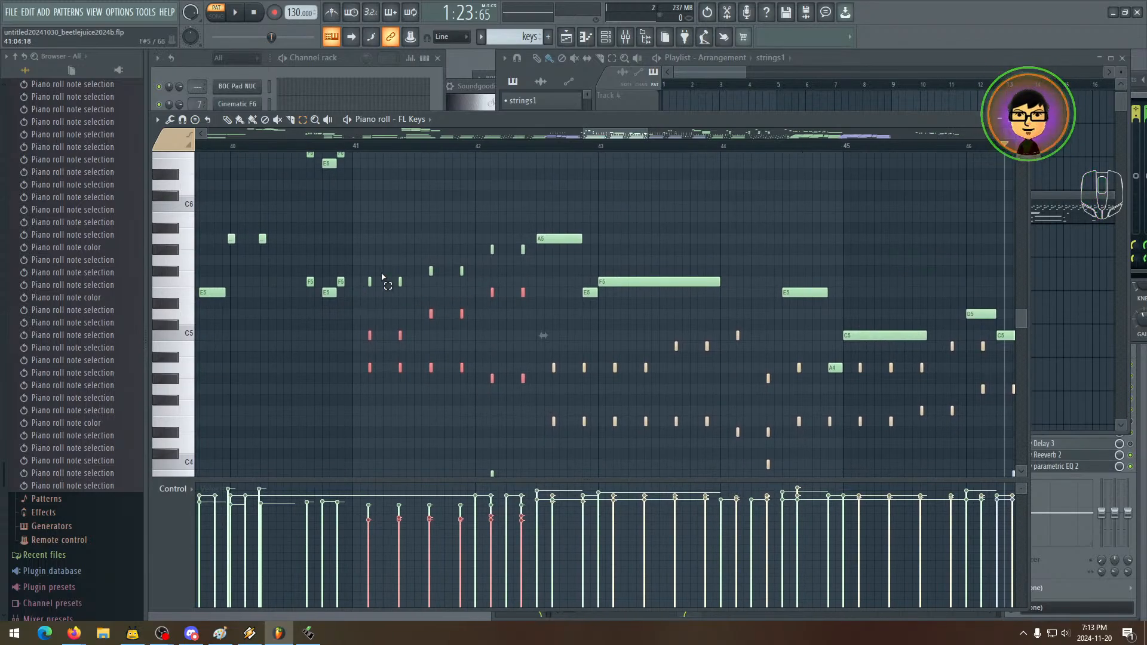
drag(593, 352, 532, 289)
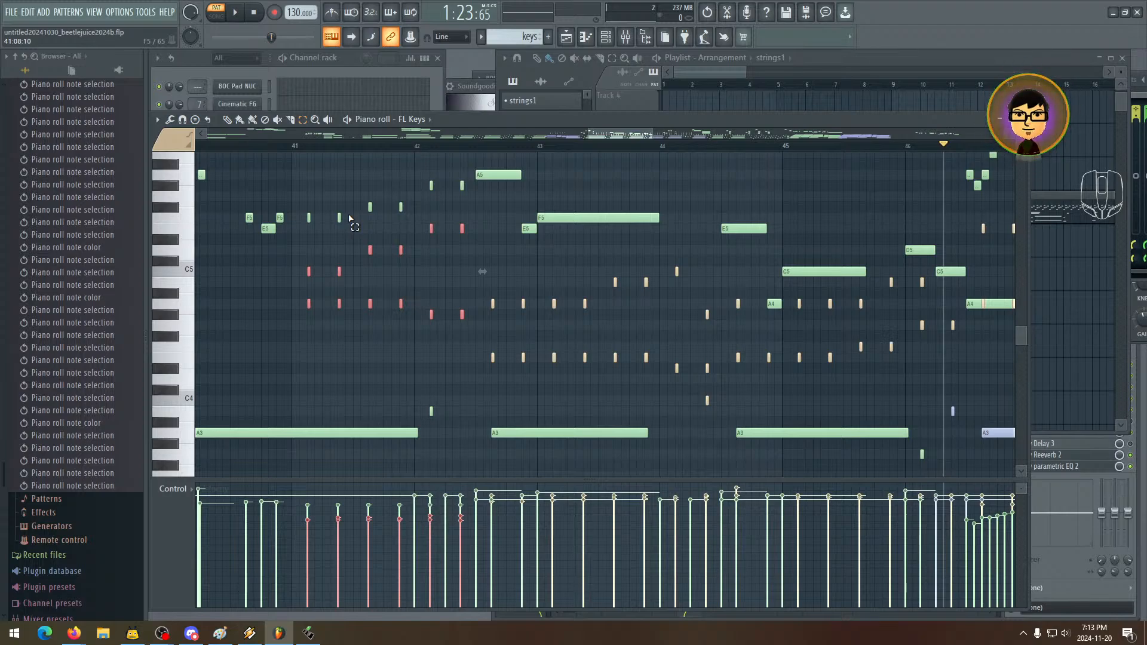
drag(578, 292, 571, 339)
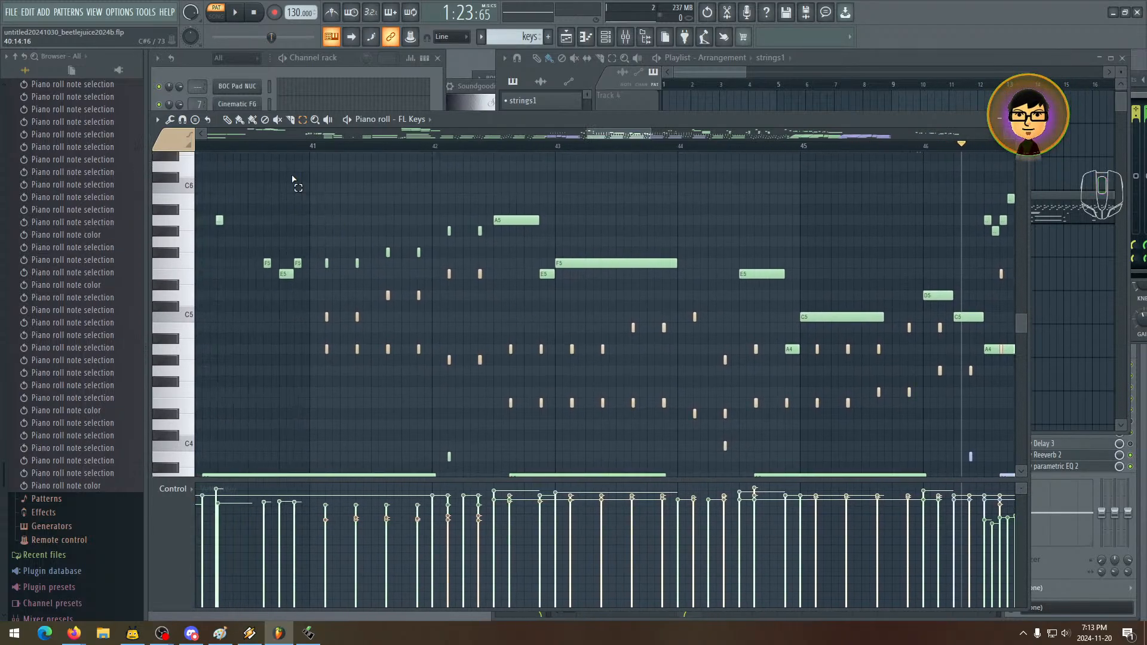
- Play the pattern from the end of bar 40 into bar 44 to review the accompaniment
click(297, 153)
key(space)
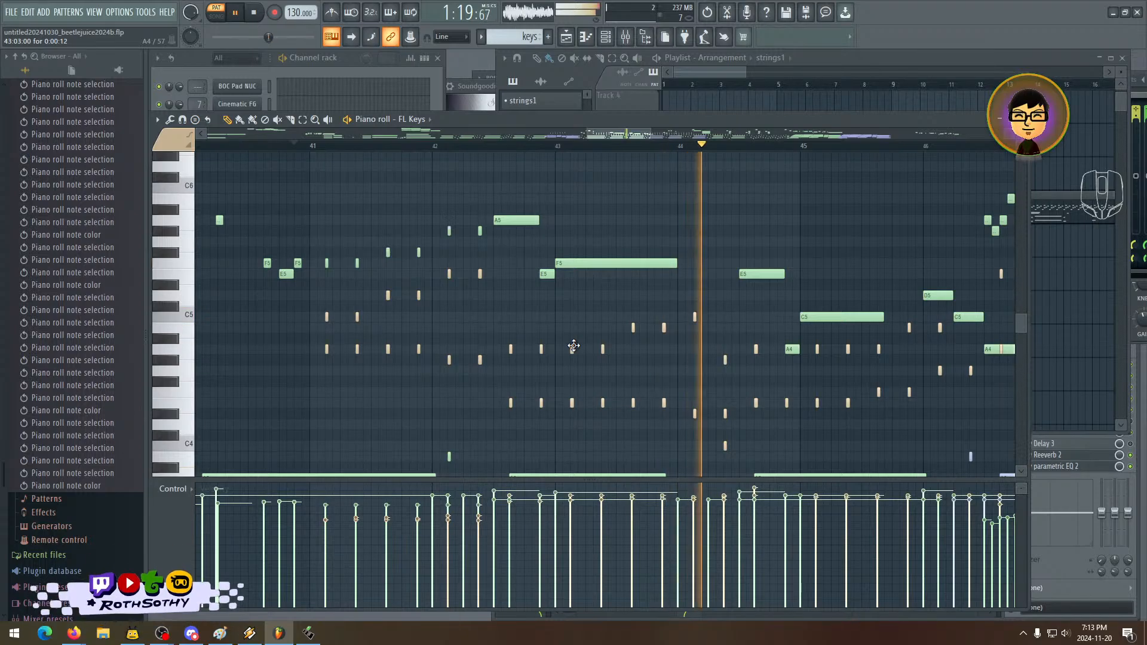
key(space)
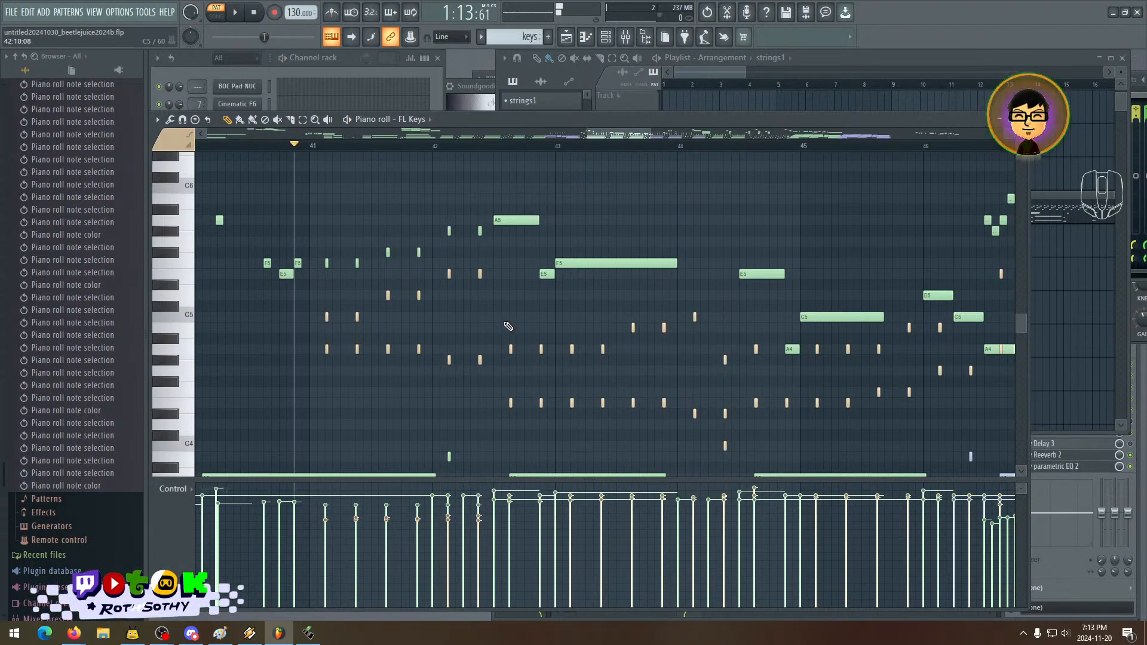
- Assign the six short top chord notes in bars 41 and 42 to color group 13
drag(540, 301, 543, 309)
drag(392, 269, 358, 256)
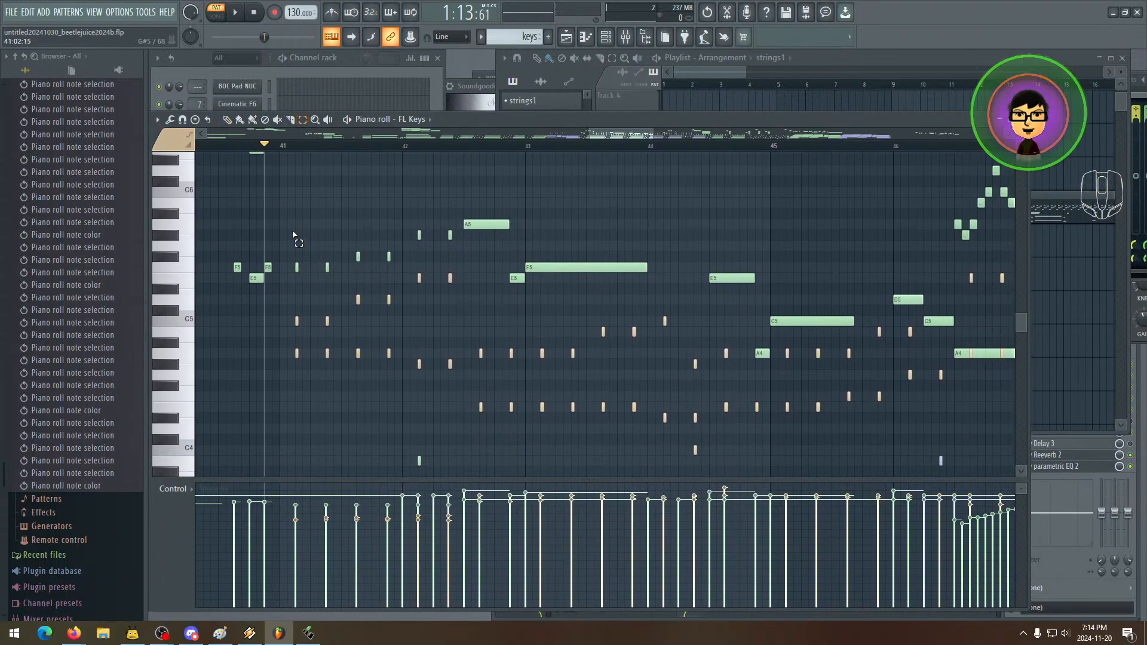
drag(292, 221, 393, 284)
drag(403, 210, 417, 225)
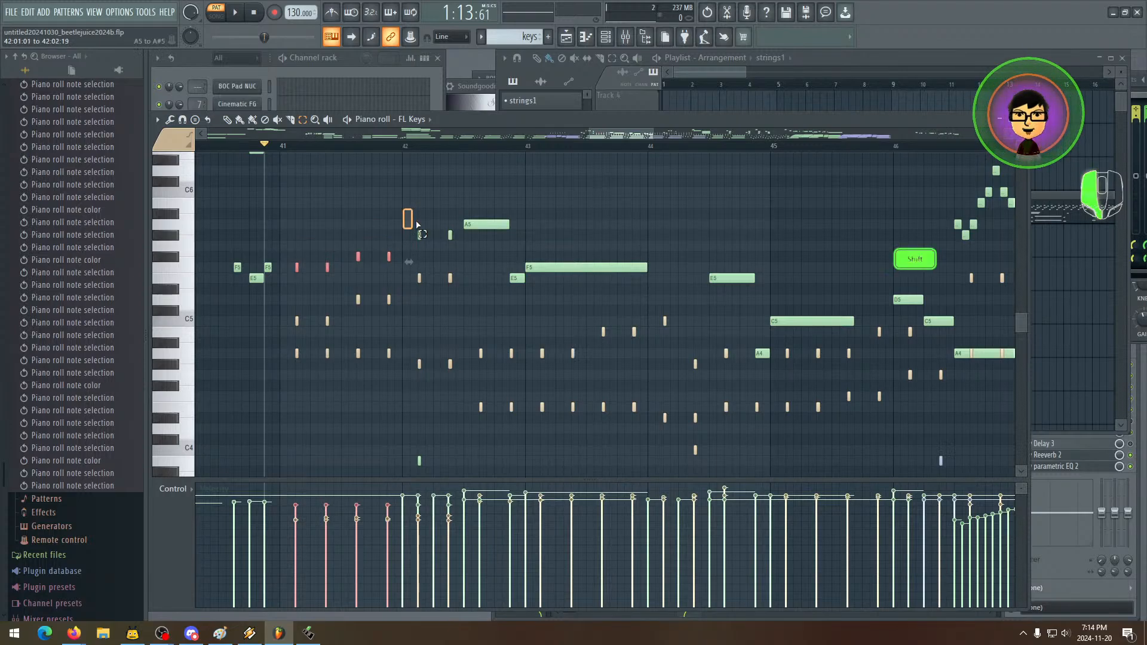
click(174, 143)
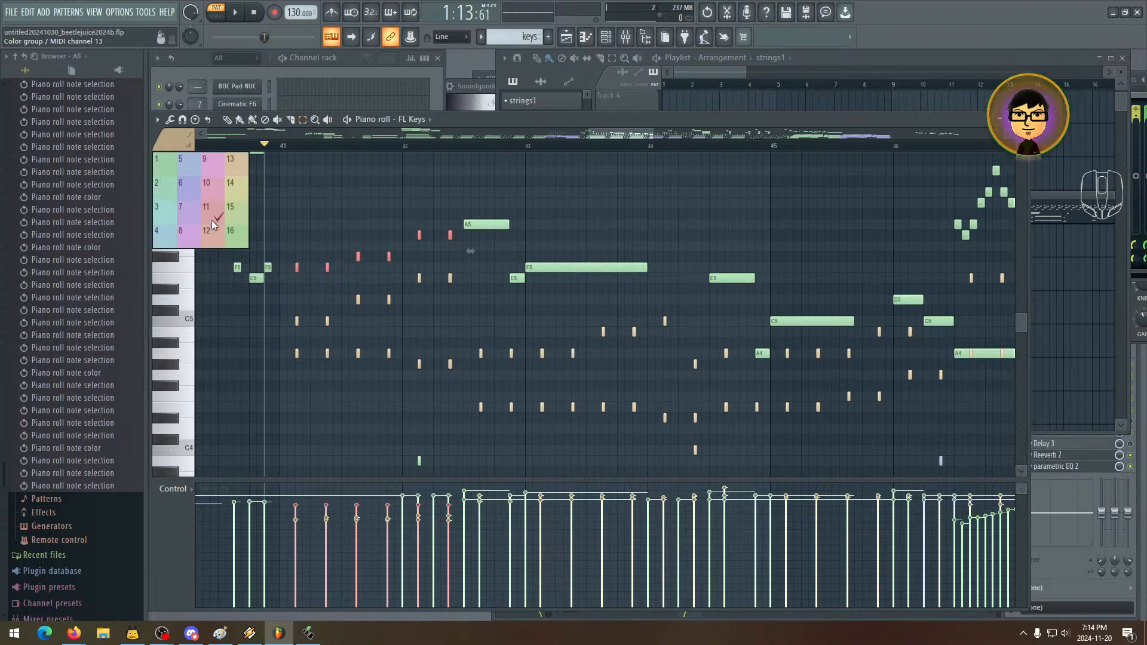
click(240, 167)
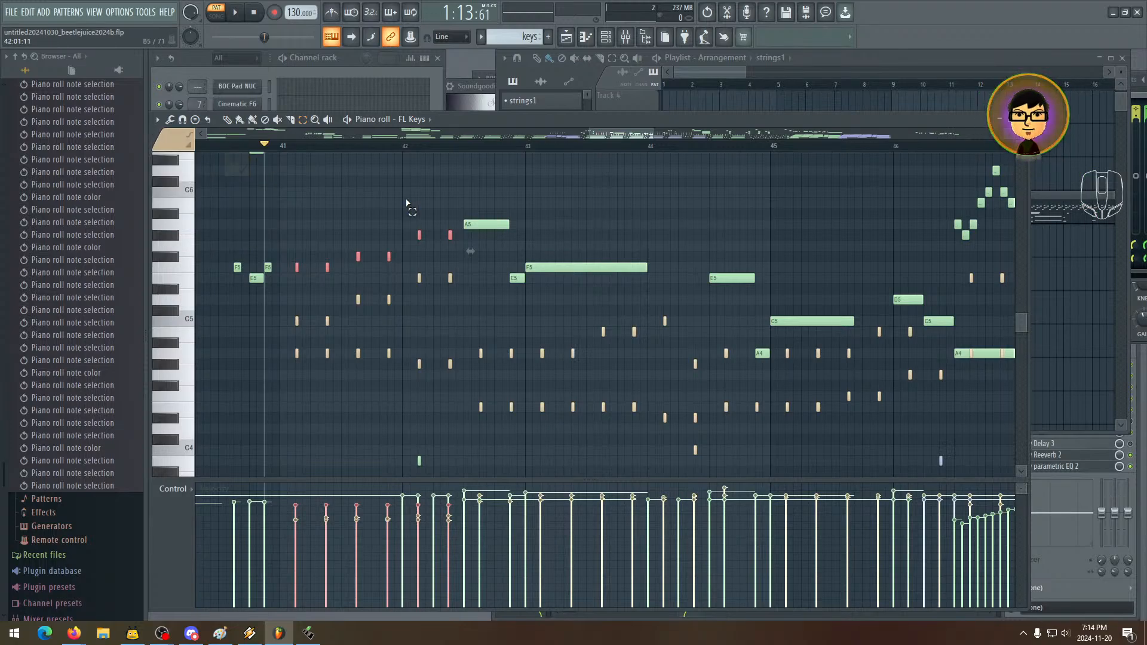
drag(577, 303, 624, 286)
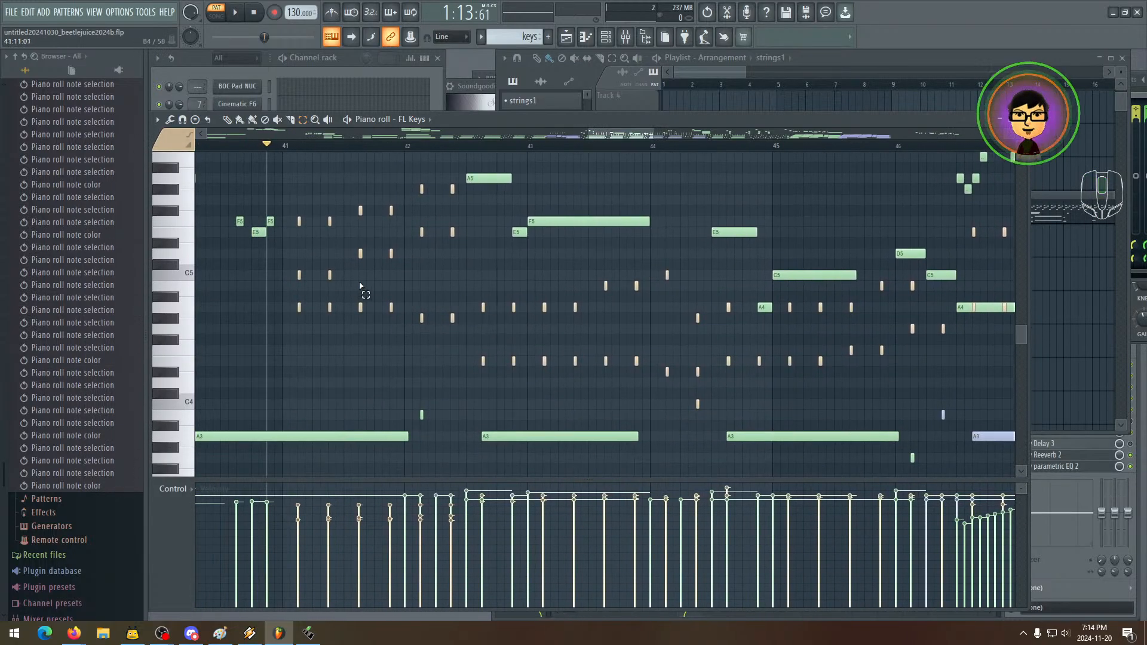
- Replay the pattern from just before bar 41 to check the chords, and switch to the Draw tool
drag(350, 266, 305, 316)
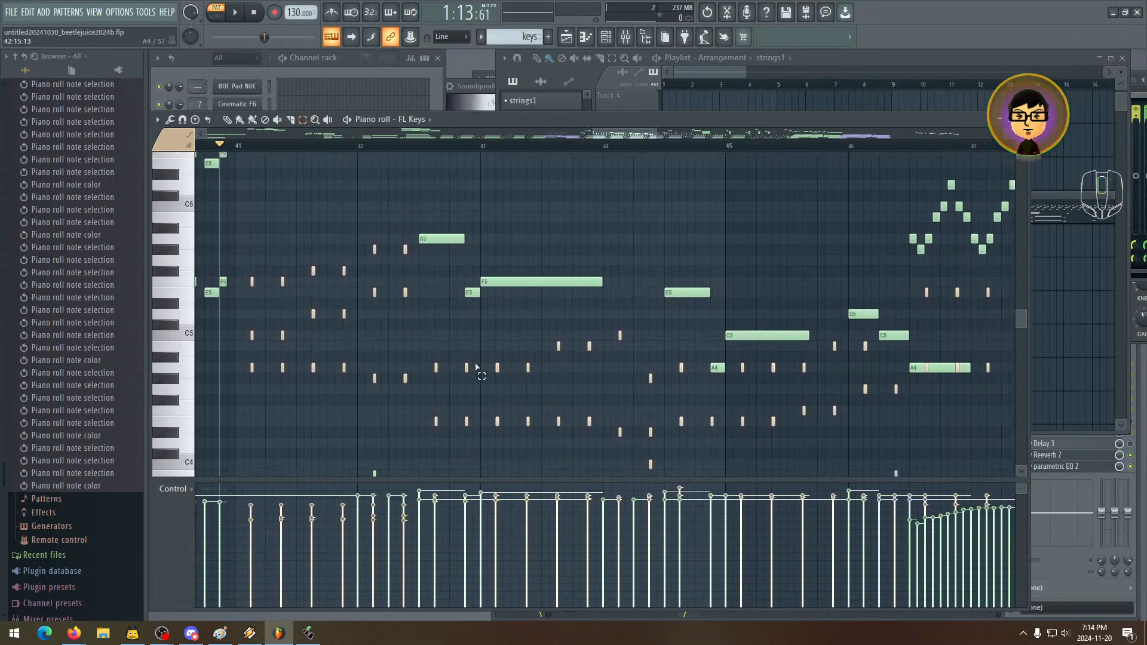
drag(341, 355, 252, 323)
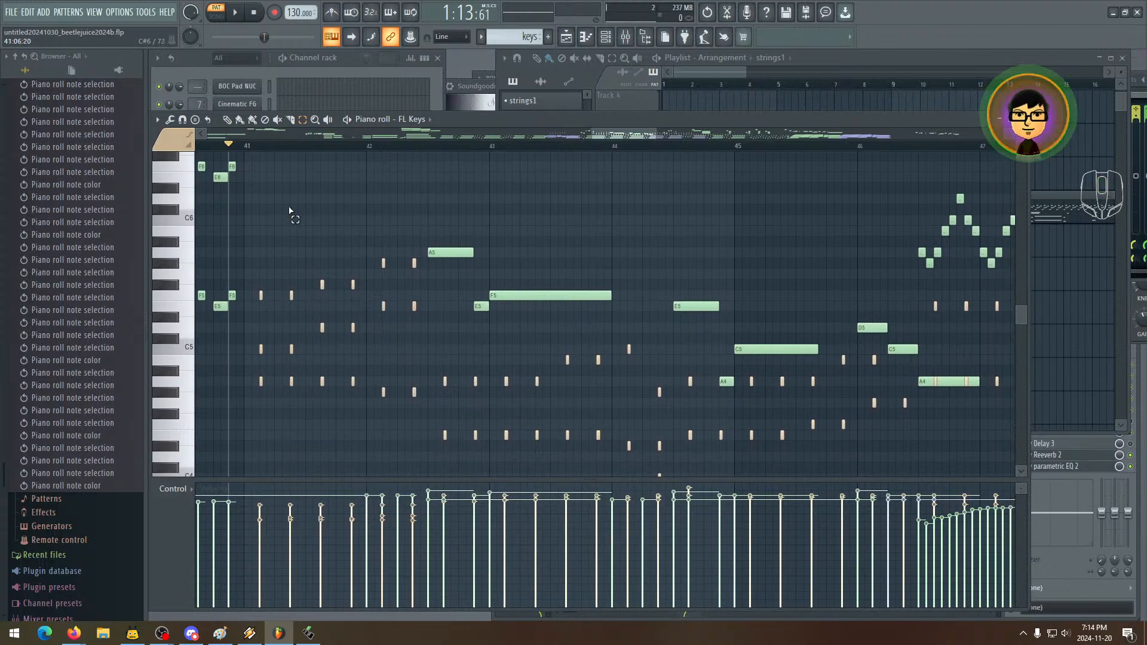
key(space)
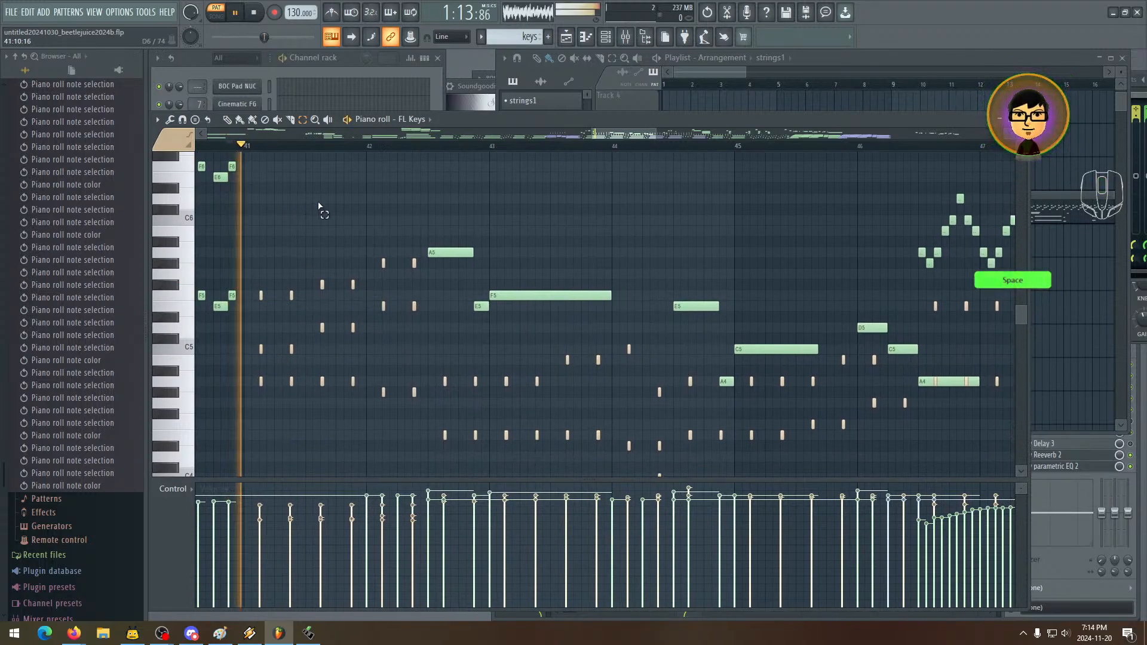
click(228, 121)
drag(440, 303, 333, 270)
mouse_move(442, 311)
mouse_down()
mouse_move(430, 310)
mouse_move(474, 317)
mouse_move(505, 293)
mouse_move(475, 304)
mouse_up()
key(space)
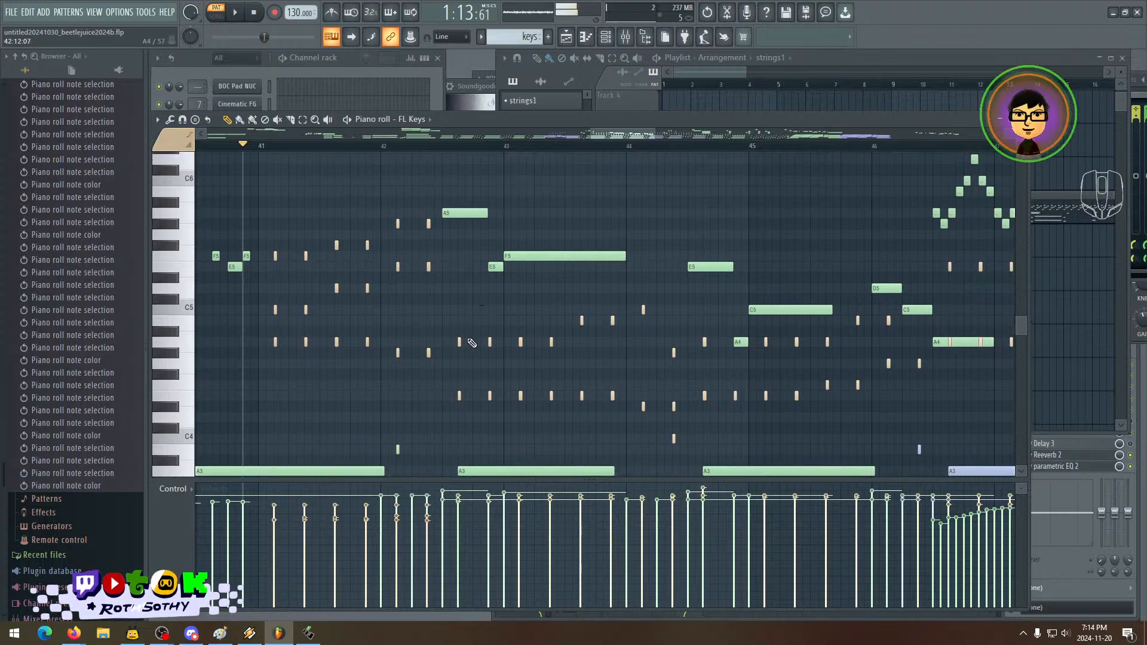
- Add two short notes above the last two chords of bar 42 and set their pitch to C#5
click(460, 288)
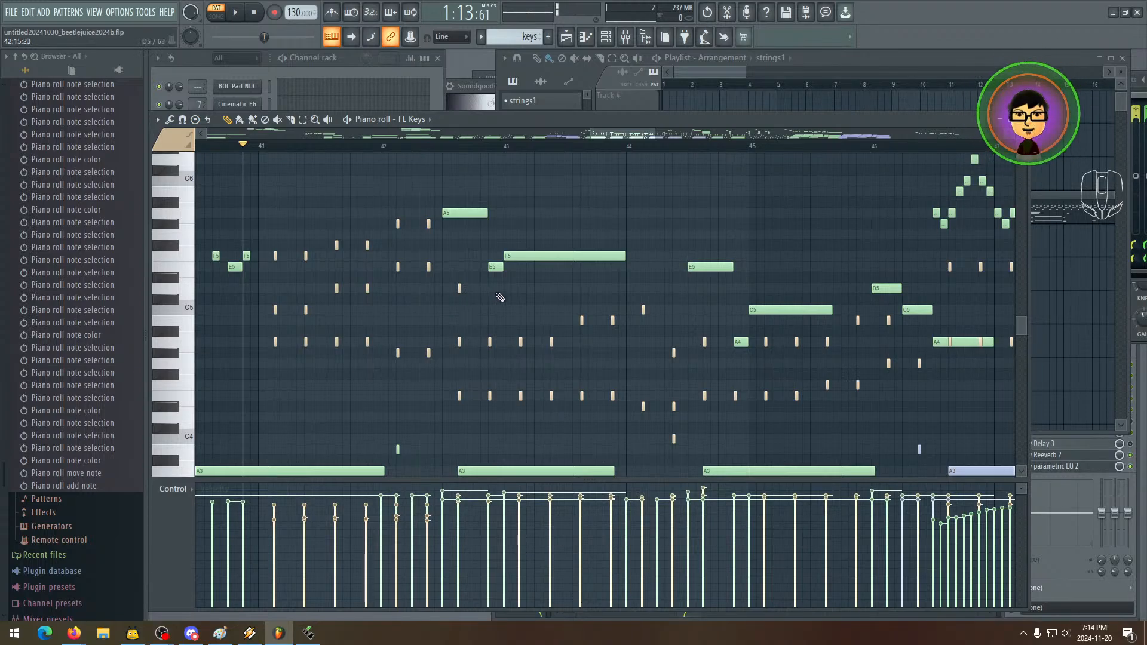
key(space)
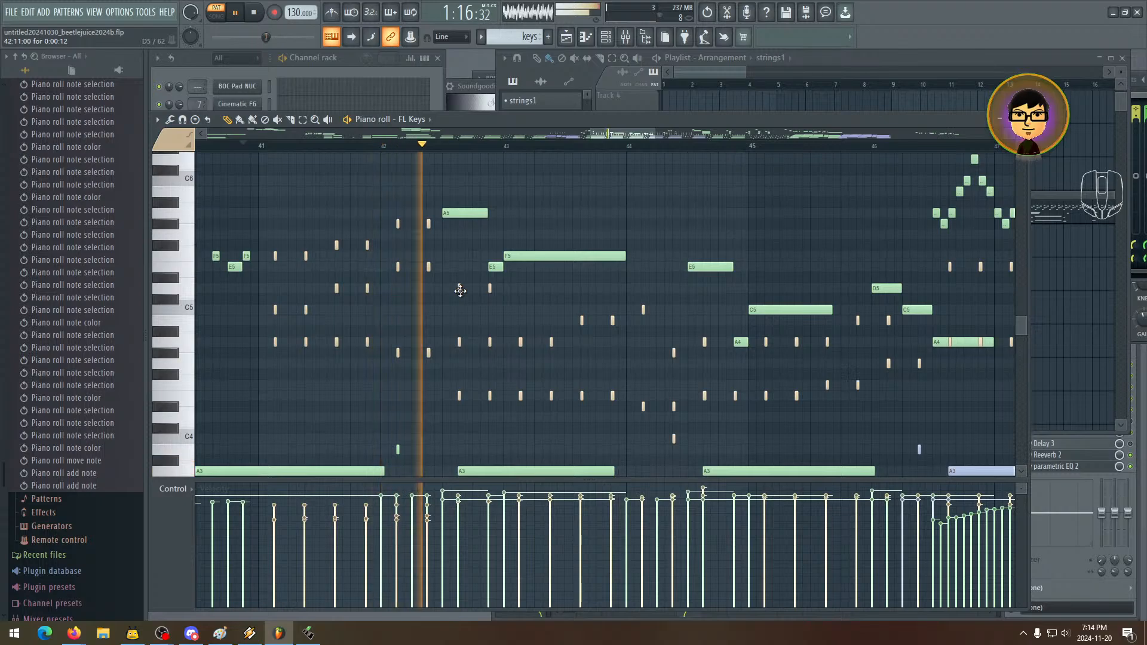
key(space)
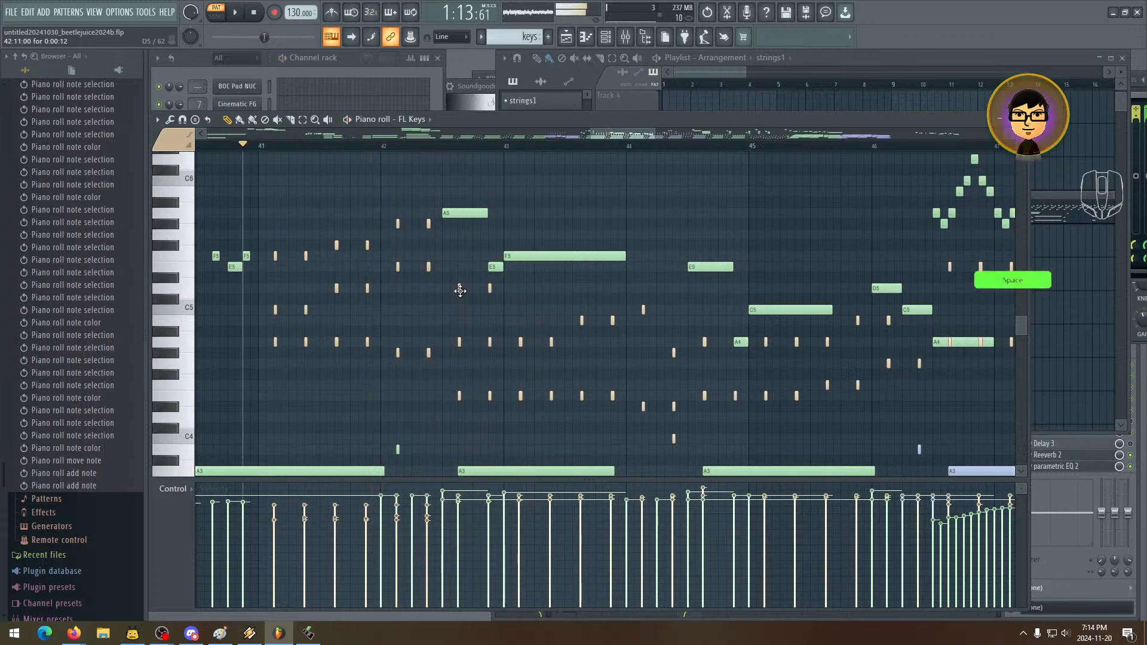
drag(460, 291, 459, 311)
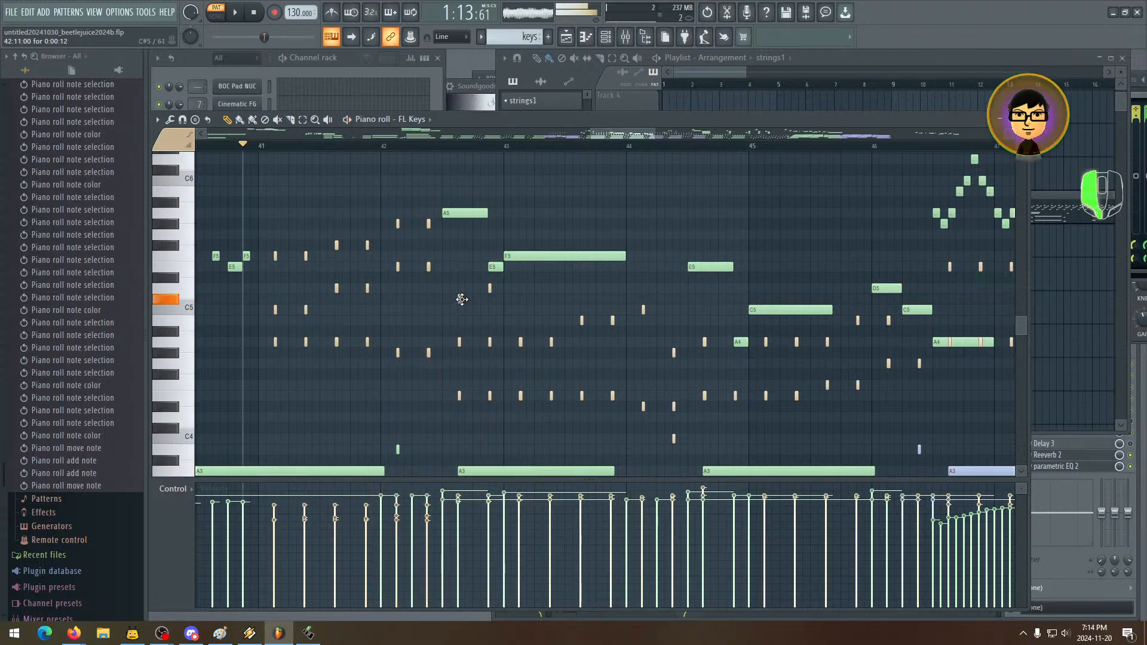
- Continue the C#5 line with two more short notes over the first two chords of bar 43 during playback
key(space)
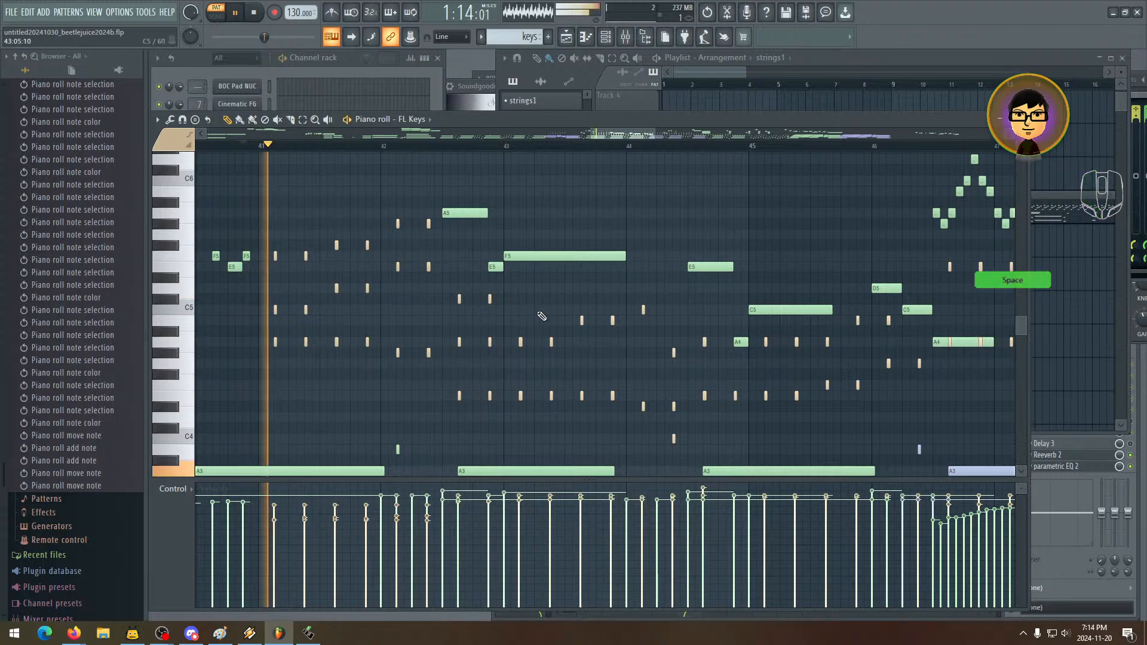
click(521, 298)
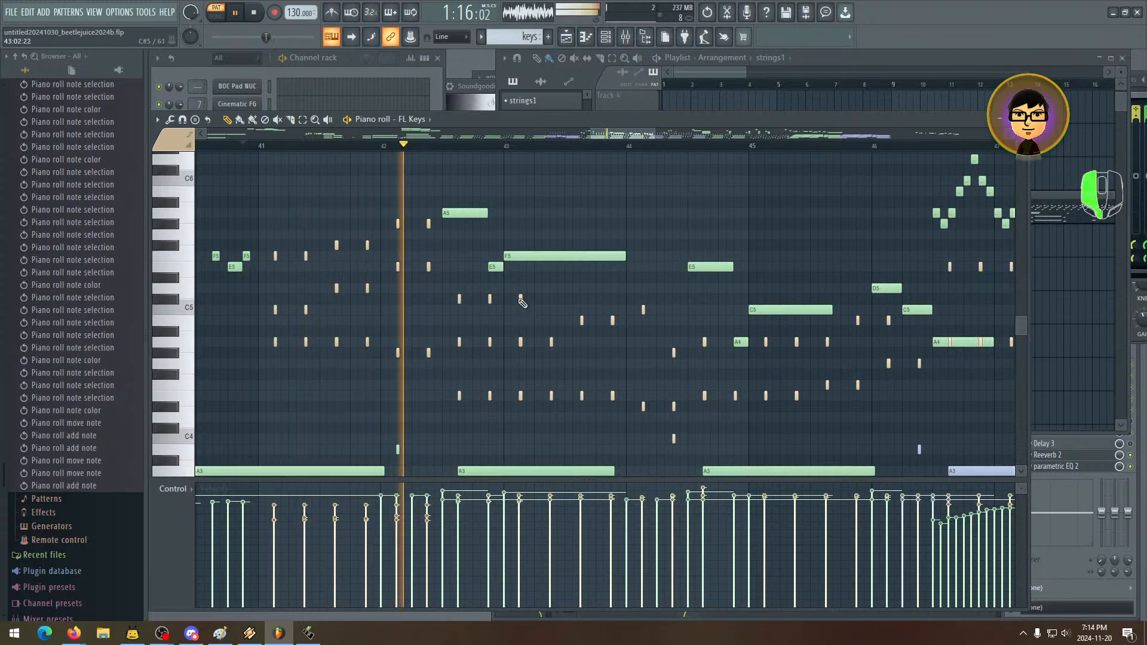
click(551, 299)
key(space)
- Replay the passage from the end of bar 40 to review the chord notes leading through bar 43 into bar 44
middle_click(587, 302)
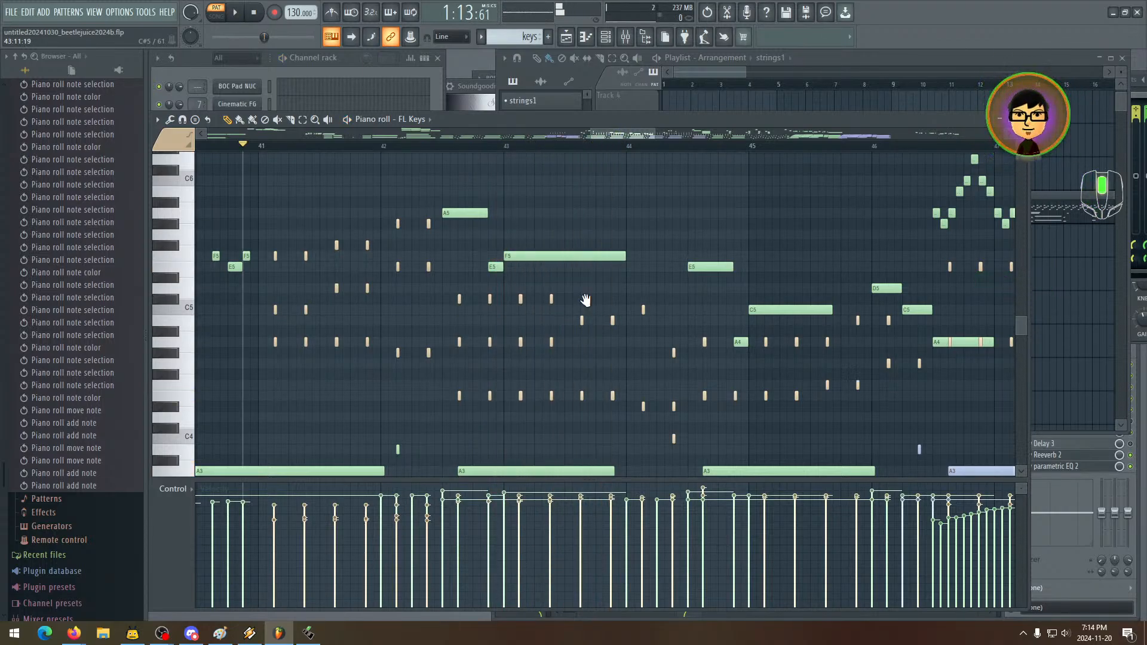
drag(587, 301, 520, 312)
key(space)
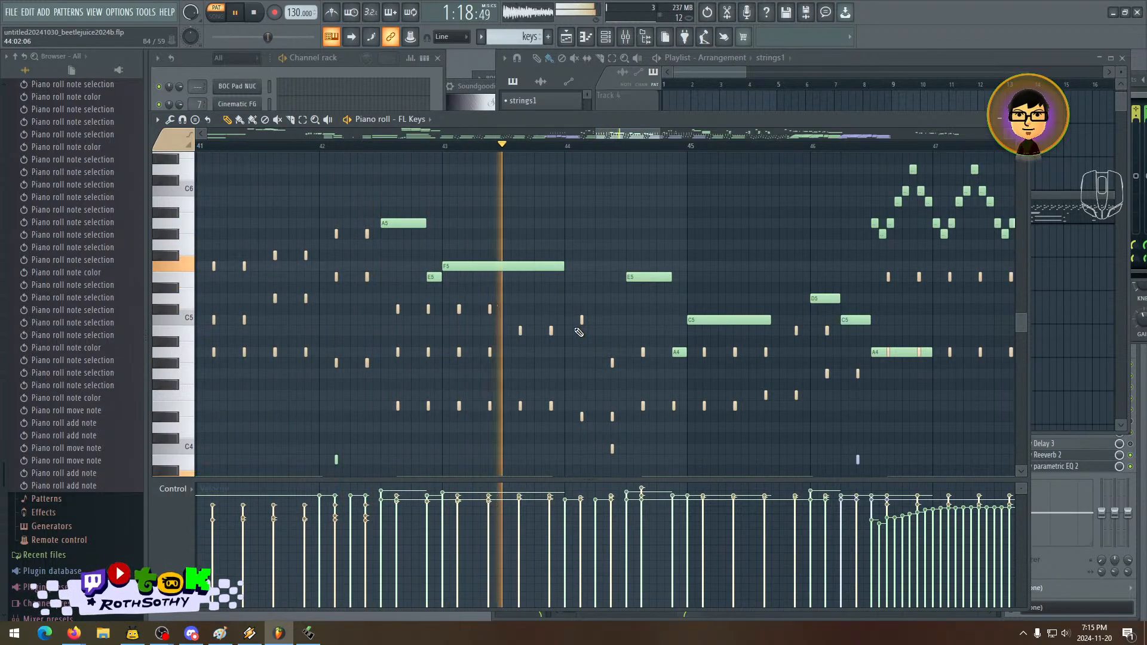
key(space)
mouse_move(525, 328)
mouse_down()
mouse_move(479, 323)
mouse_move(349, 354)
mouse_up()
drag(427, 356, 463, 327)
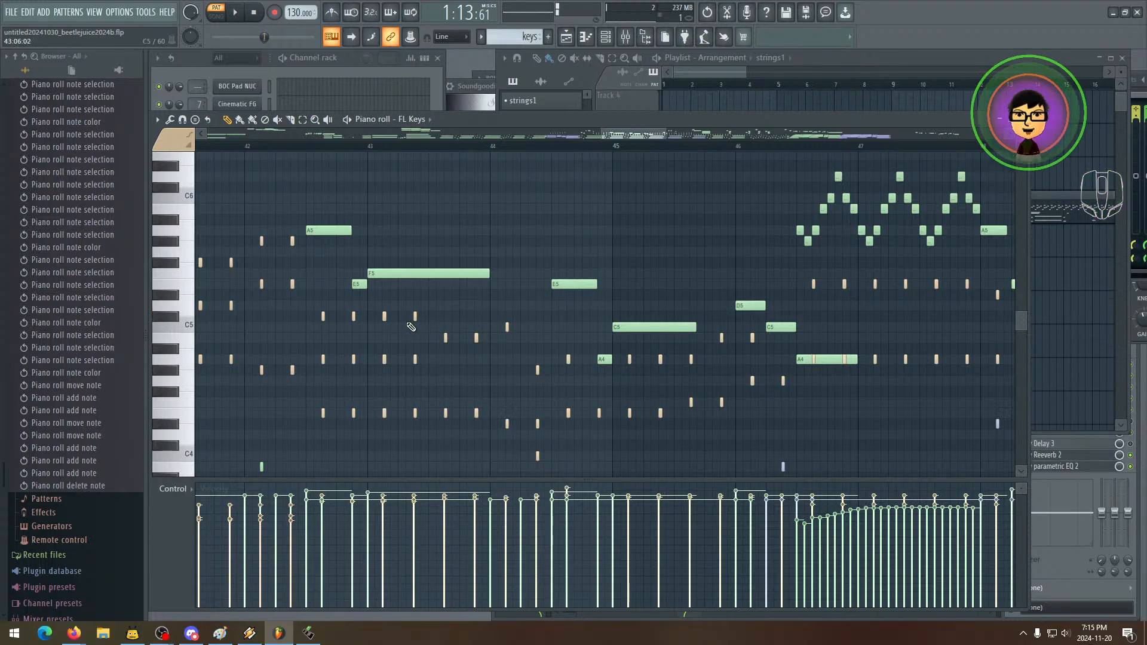
scroll(446, 325, left, 2)
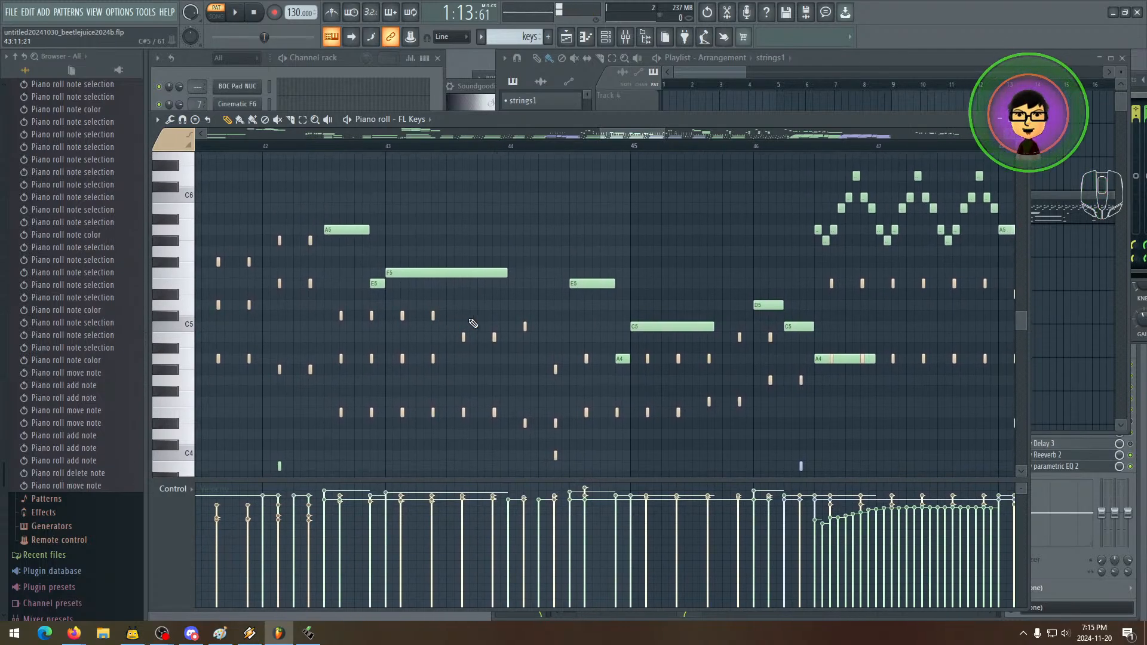
drag(468, 317, 517, 278)
key(space)
key(space)
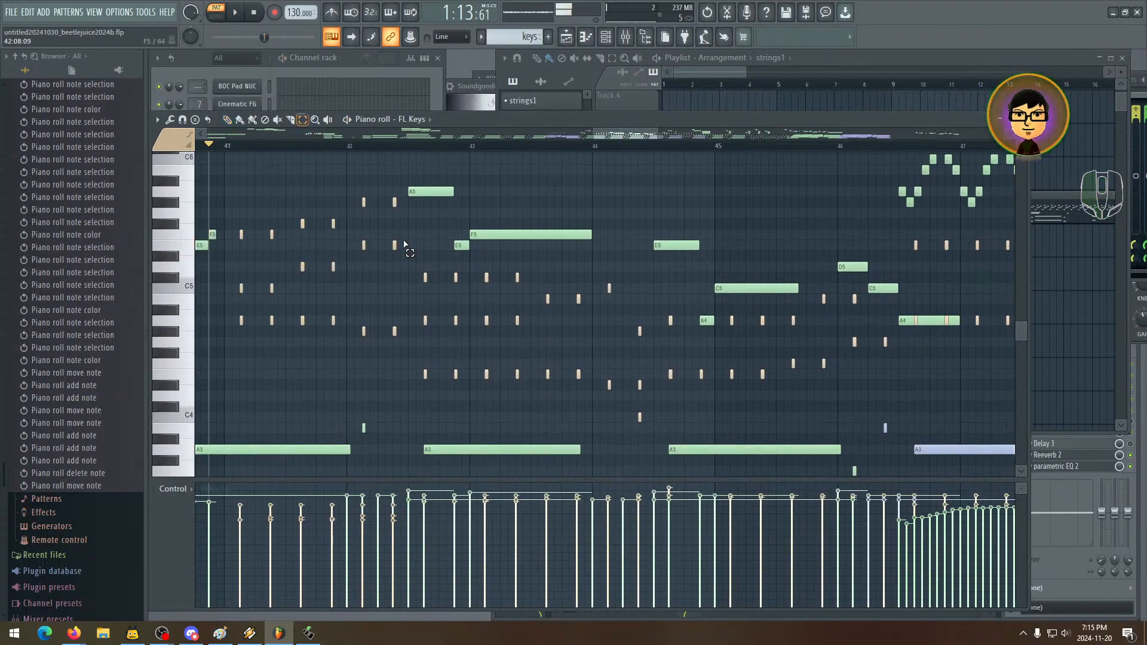
- Cut the four C#5 notes in bars 42 and 43 to compare the passage by ear, and undo the cut
mouse_move(410, 274)
mouse_down()
mouse_move(535, 288)
mouse_move(488, 288)
mouse_move(494, 300)
mouse_move(589, 298)
mouse_move(572, 307)
mouse_up()
key(ctrl+x)
key(space)
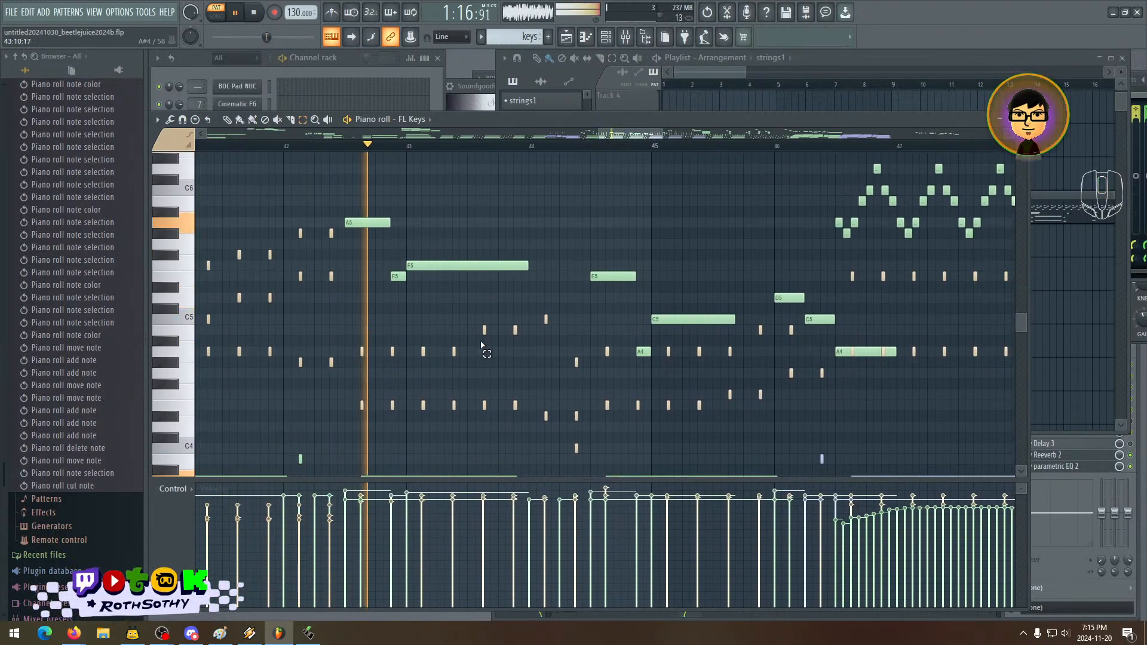
key(space)
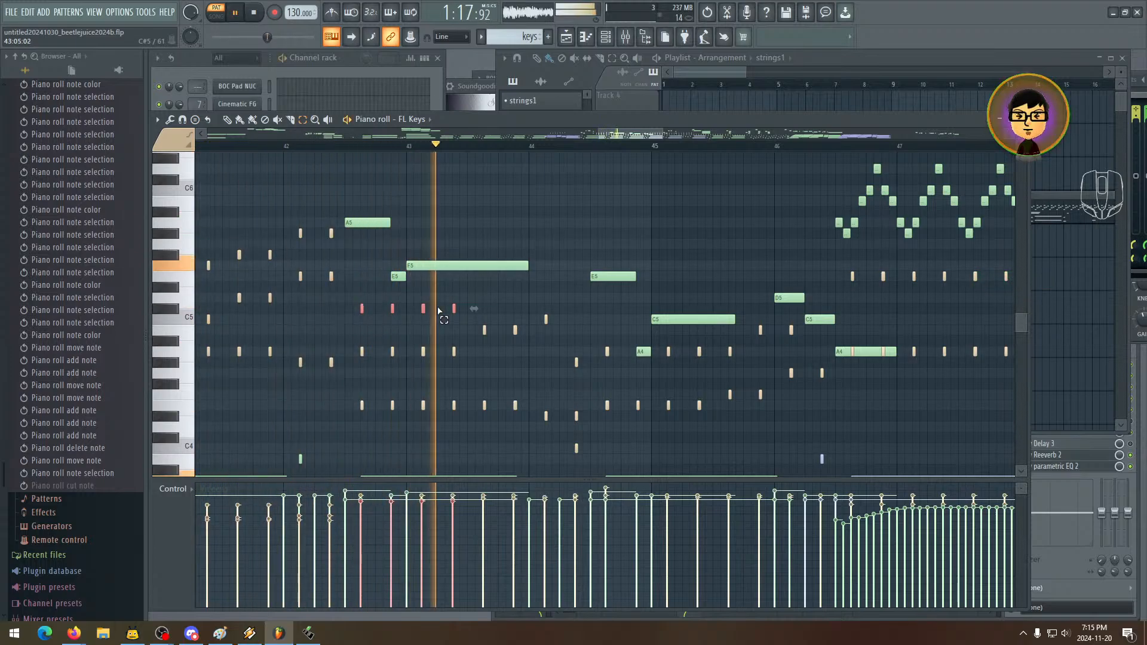
key(space)
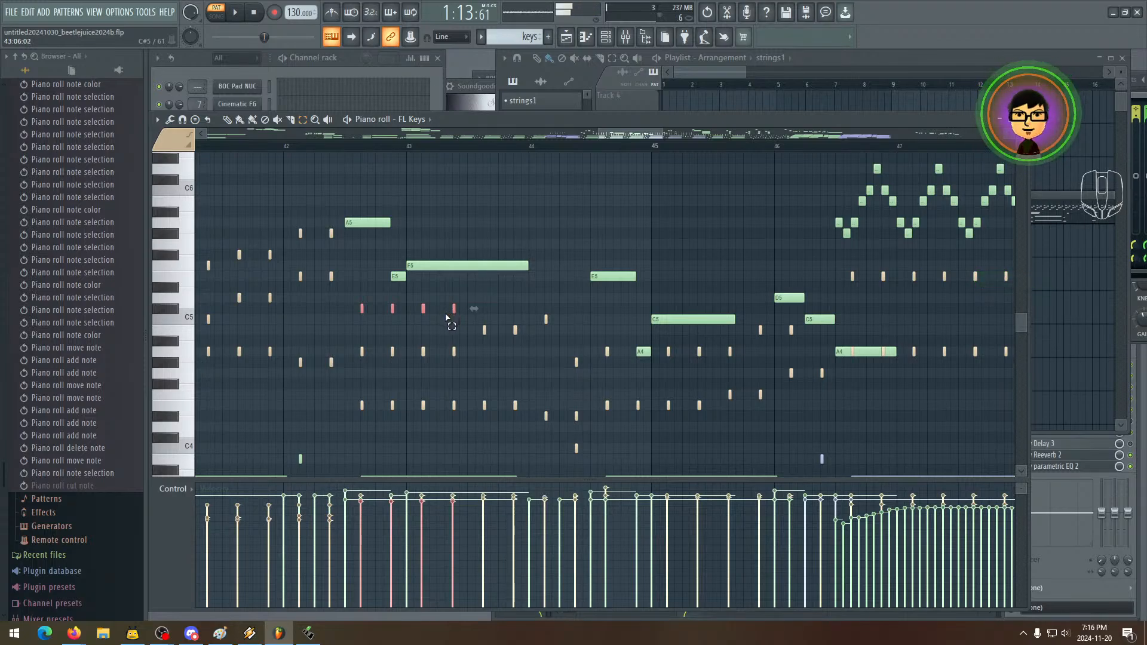
- Try two short D5 notes over the last chords of bar 43 and an E5 at the start of bar 44, with playback
drag(412, 318, 443, 306)
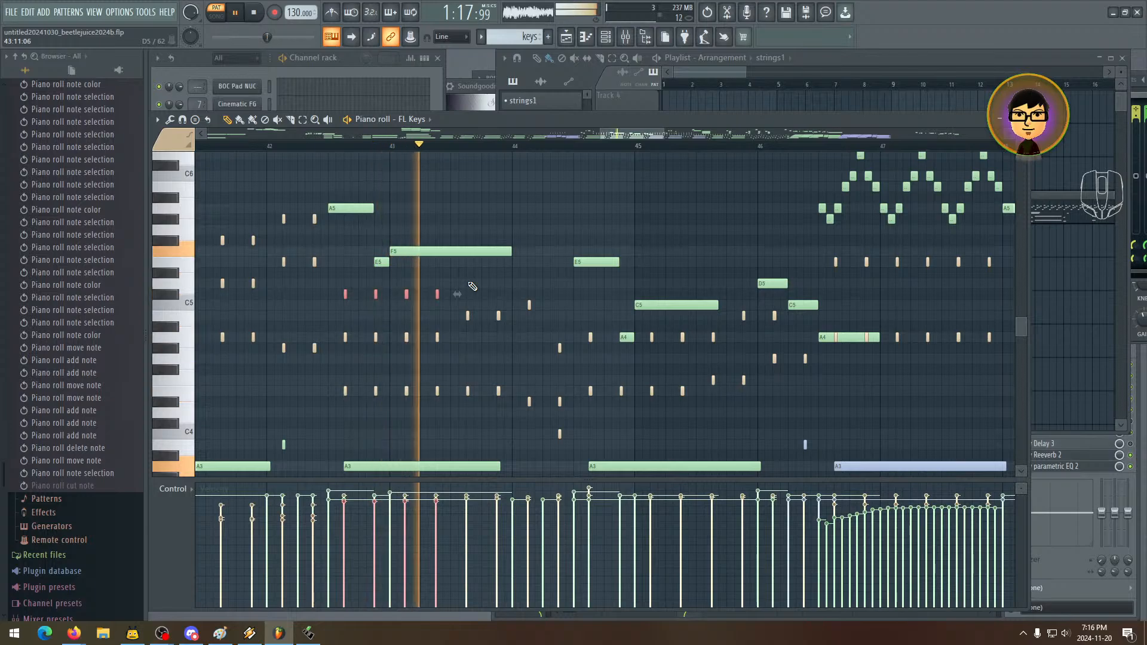
key(space)
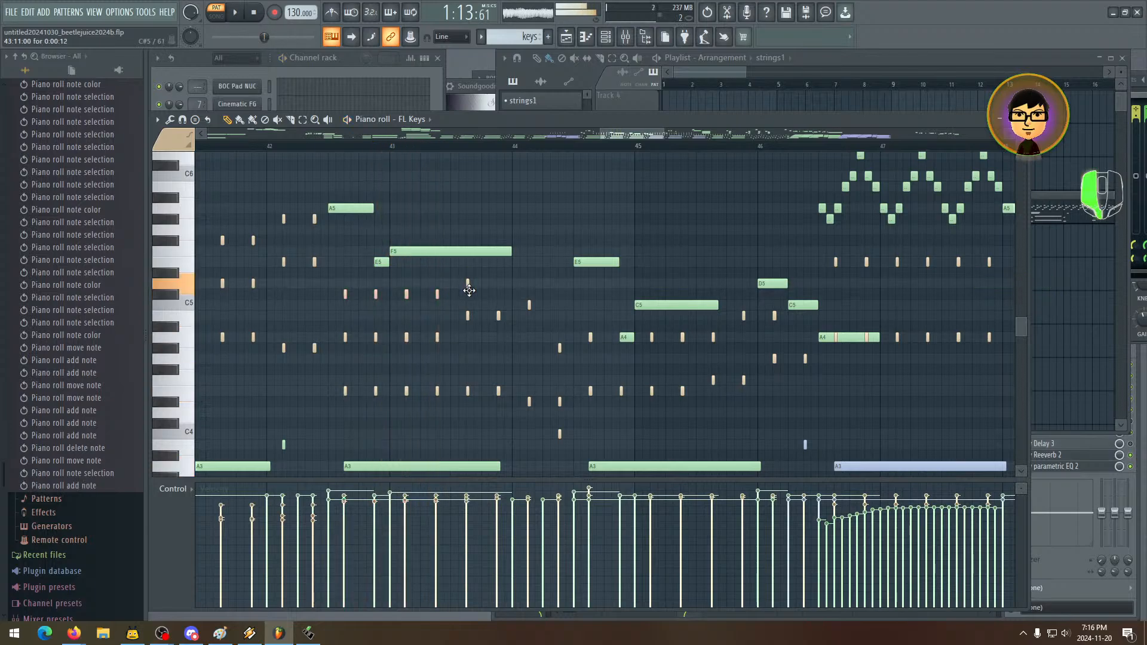
click(499, 285)
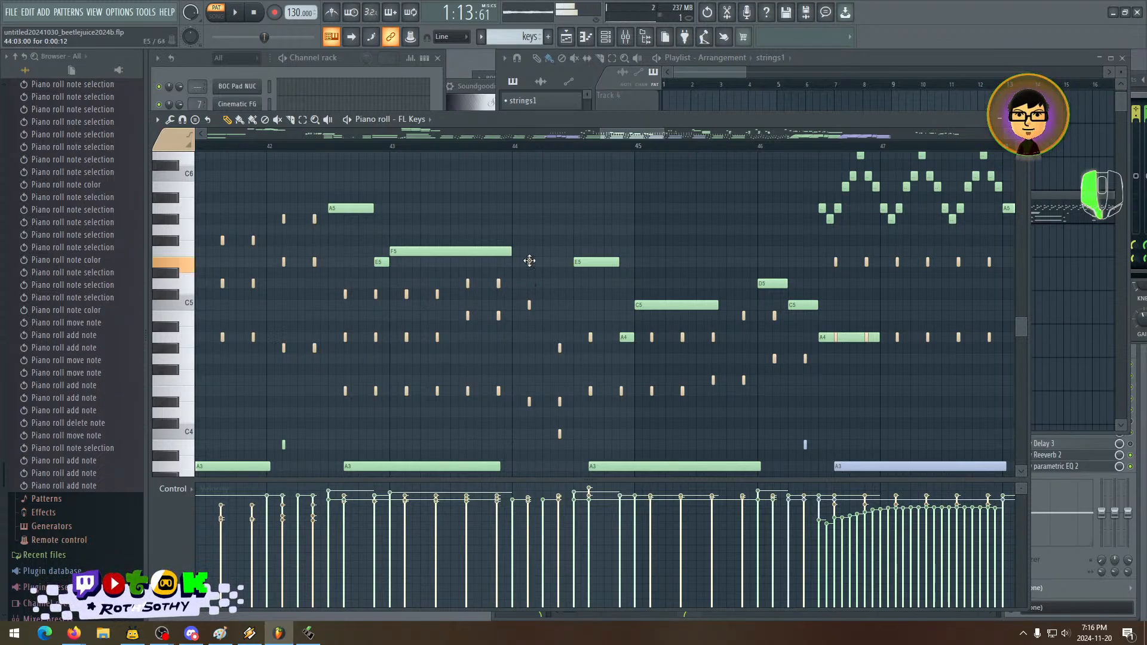
key(space)
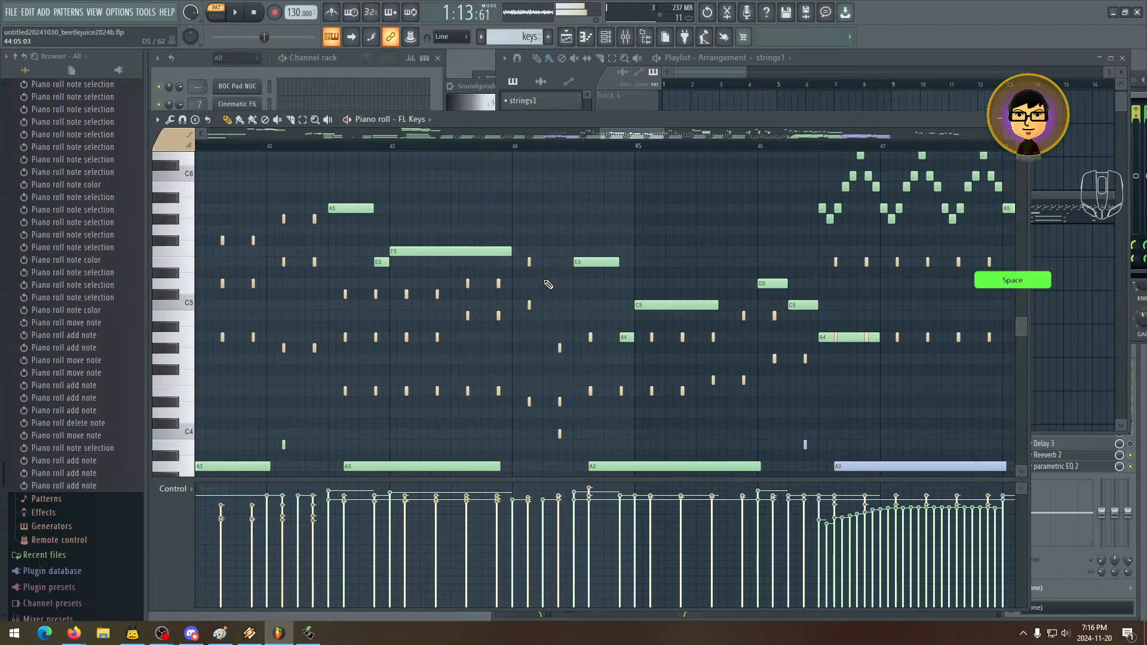
drag(548, 284, 421, 302)
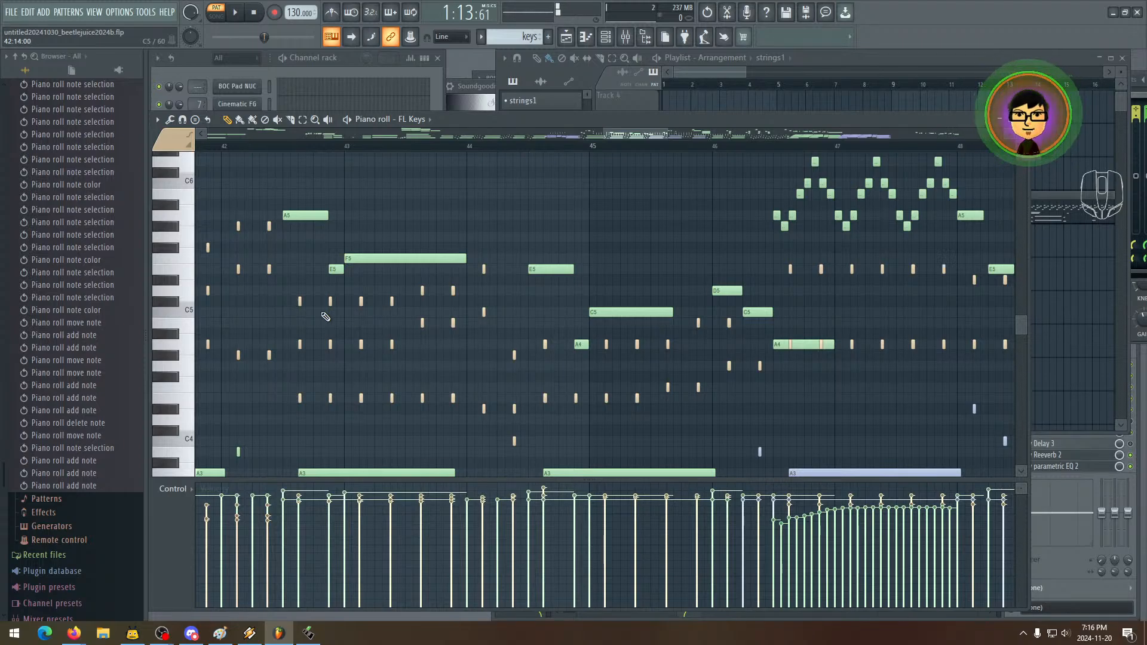
drag(422, 315, 314, 317)
drag(431, 306, 408, 312)
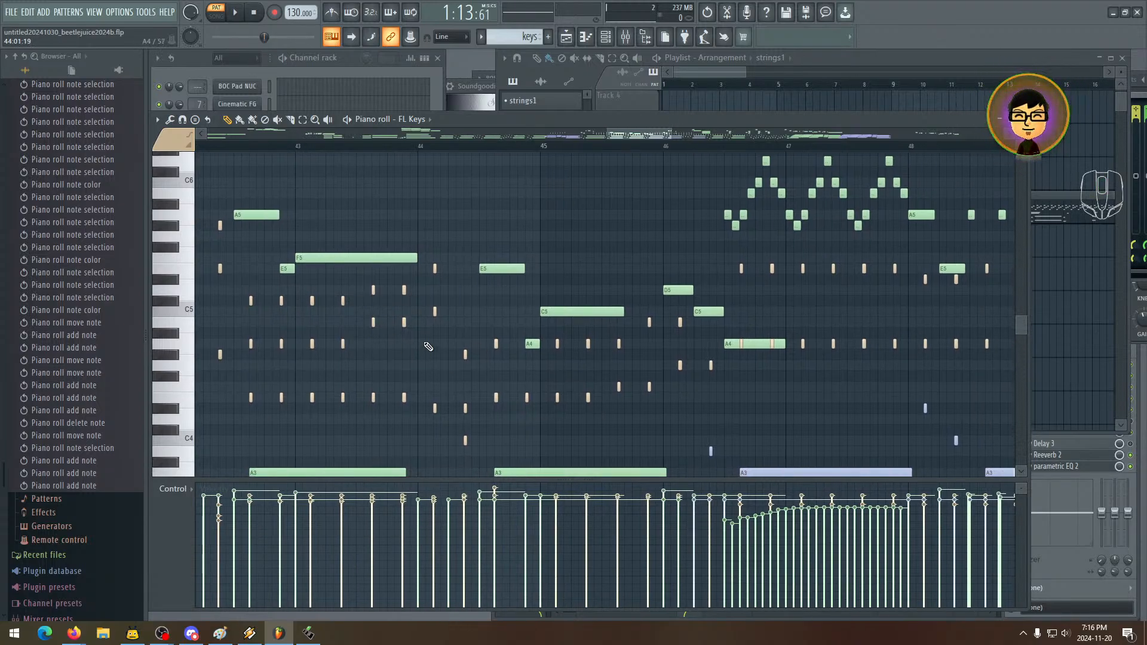
- Try the two D5 notes in bar 43 at A4 during playback, and undo the pitch change
drag(428, 346, 474, 325)
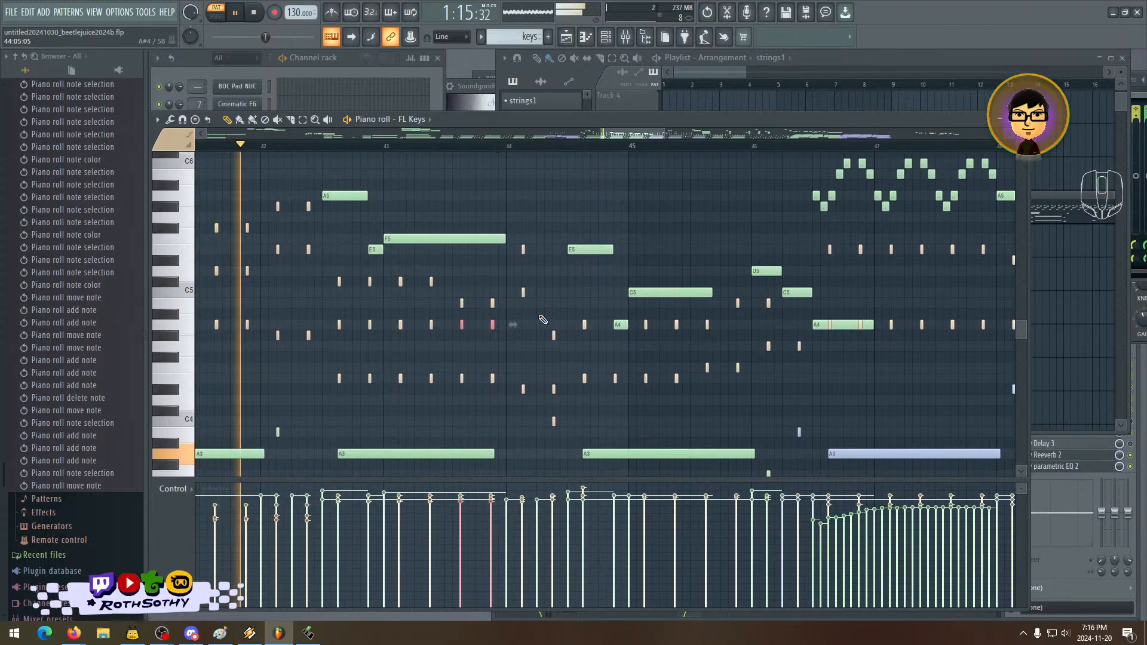
drag(504, 312, 497, 319)
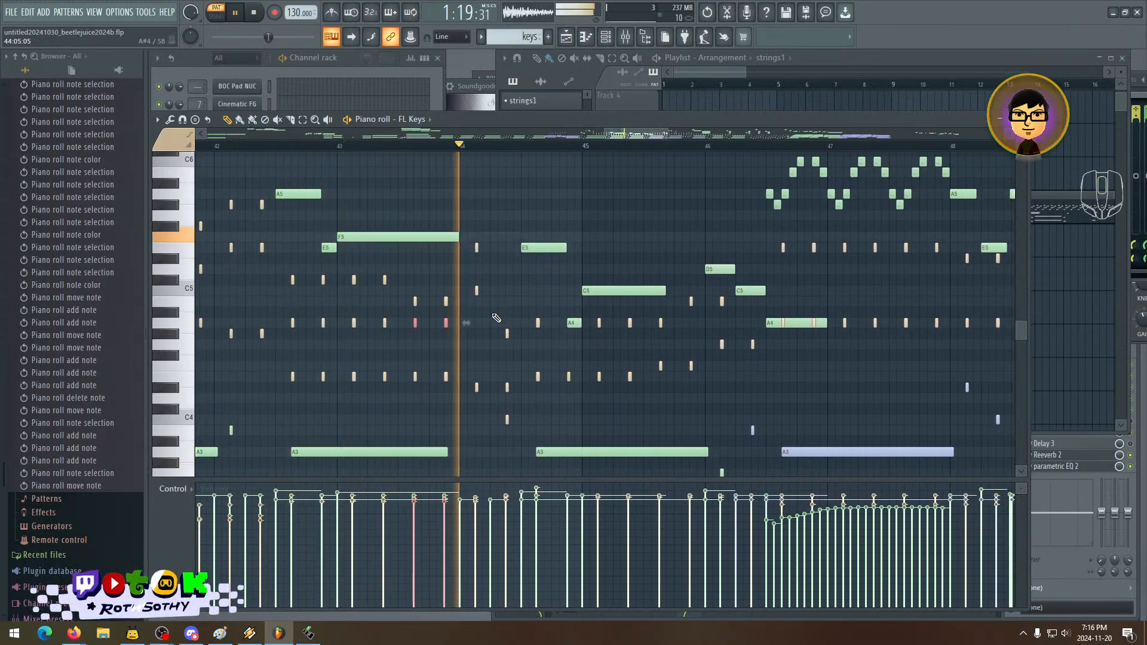
key(space)
drag(470, 319, 461, 319)
drag(407, 292, 563, 333)
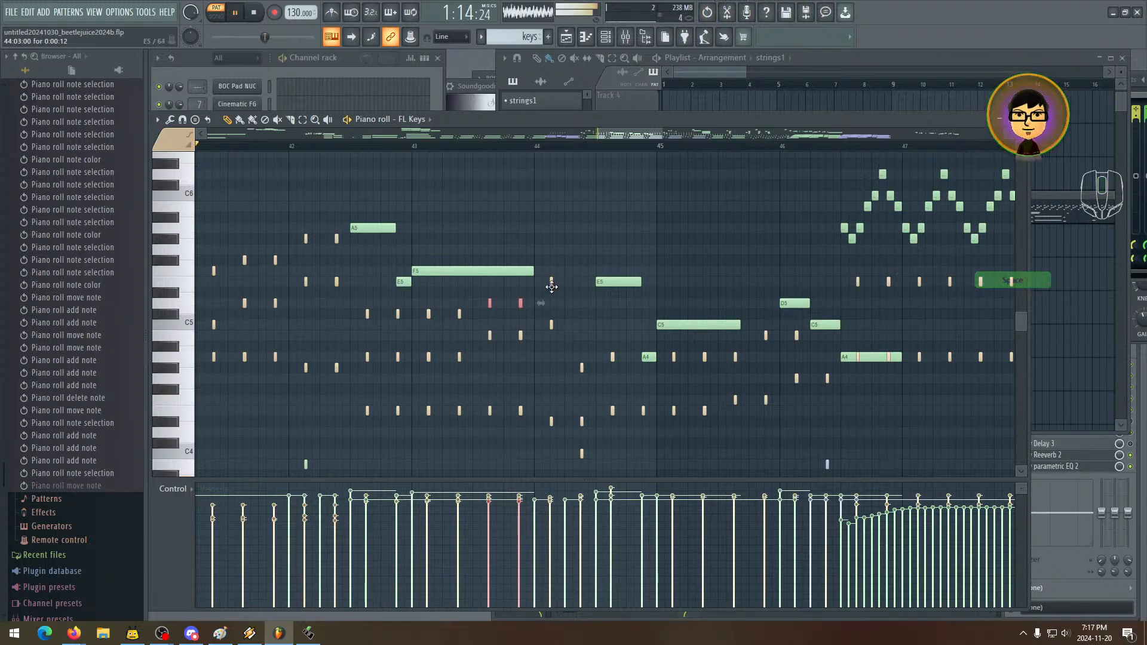
- Lower the short E5 in bar 44 to D5 during playback, and delete the three trial D5 notes in bars 43 and 44
drag(552, 286, 552, 308)
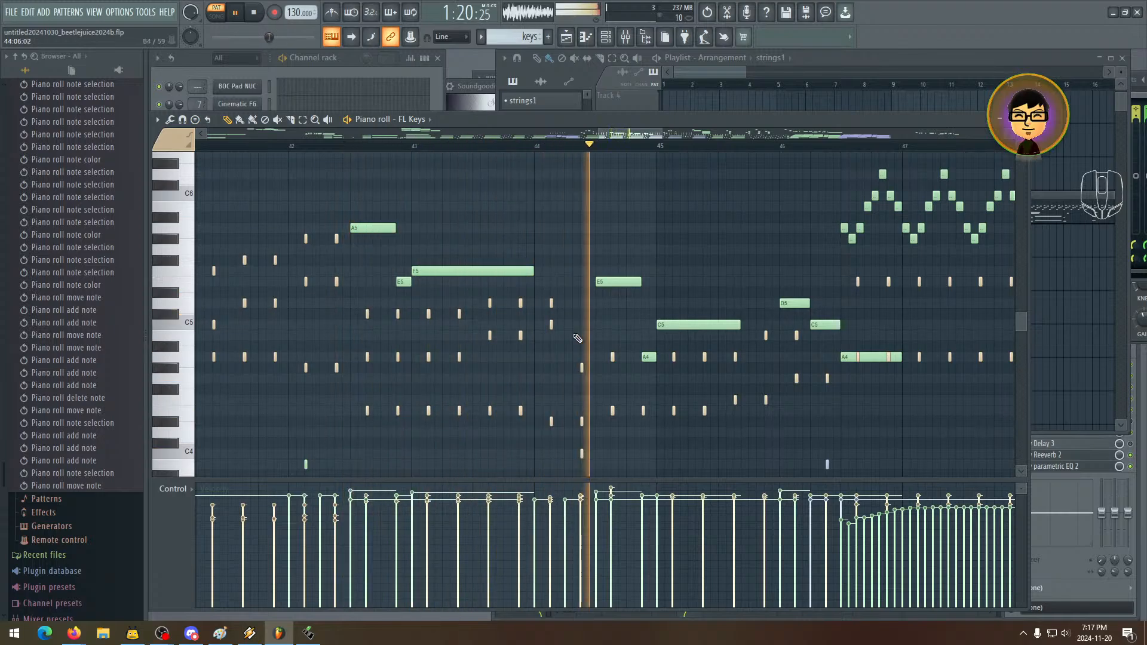
drag(579, 320, 602, 318)
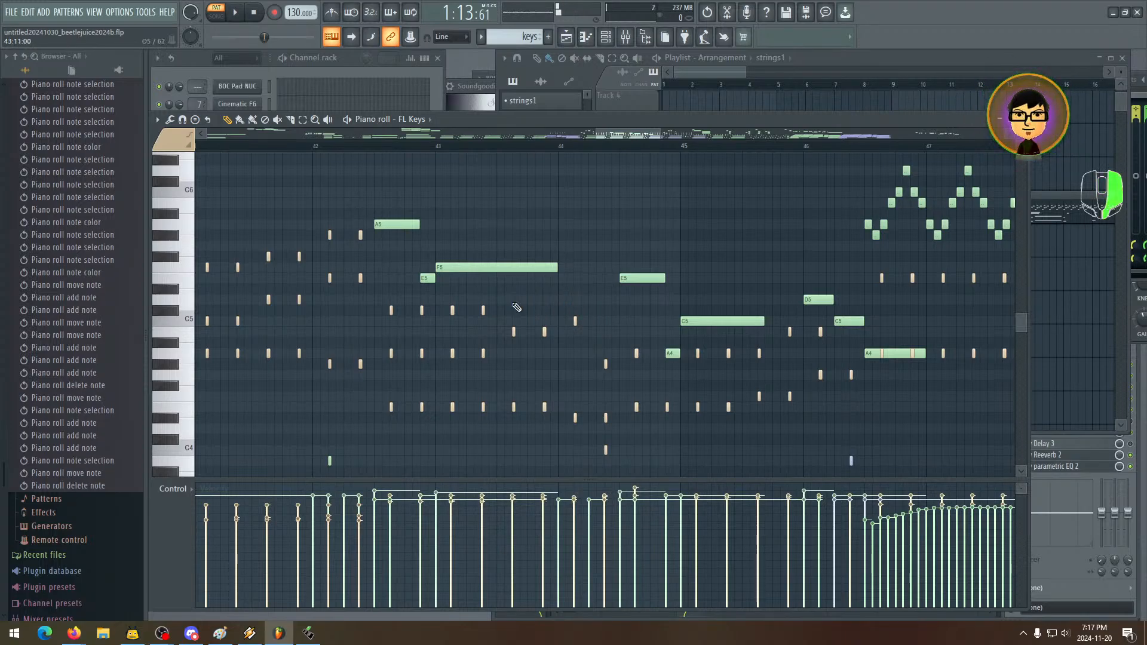
key(space)
drag(533, 369, 541, 348)
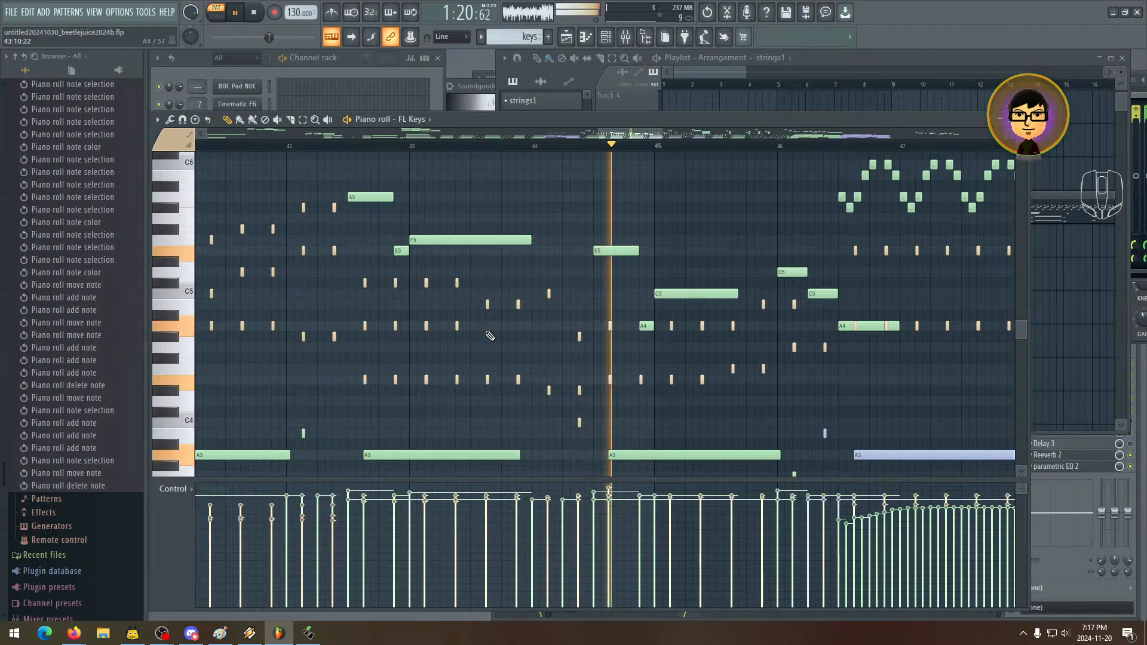
key(space)
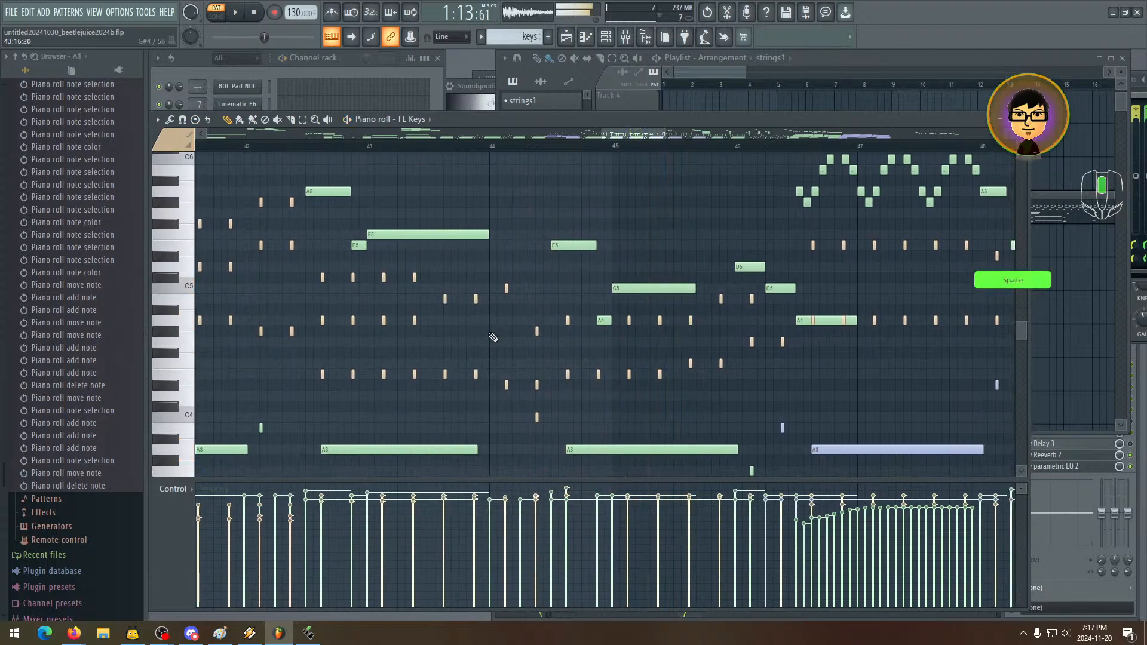
- Replay the passage and add short G#4 notes to the last two chords of bar 43 and the first chord of bar 44
drag(490, 333, 536, 329)
scroll(526, 298, right, 3)
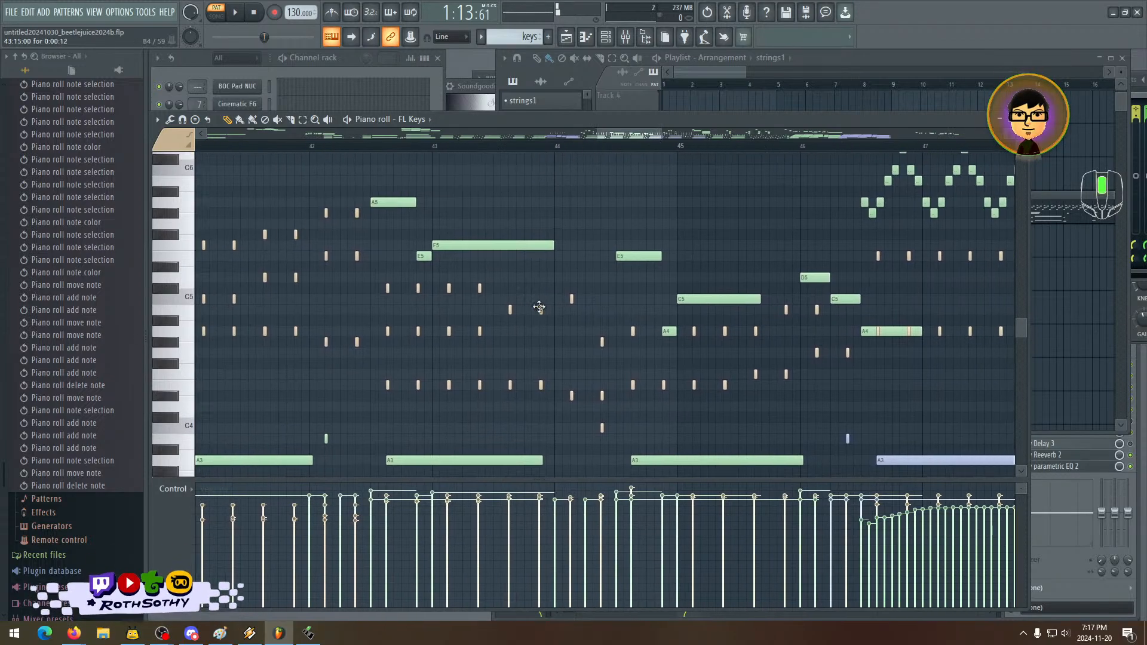
scroll(623, 312, left, 2)
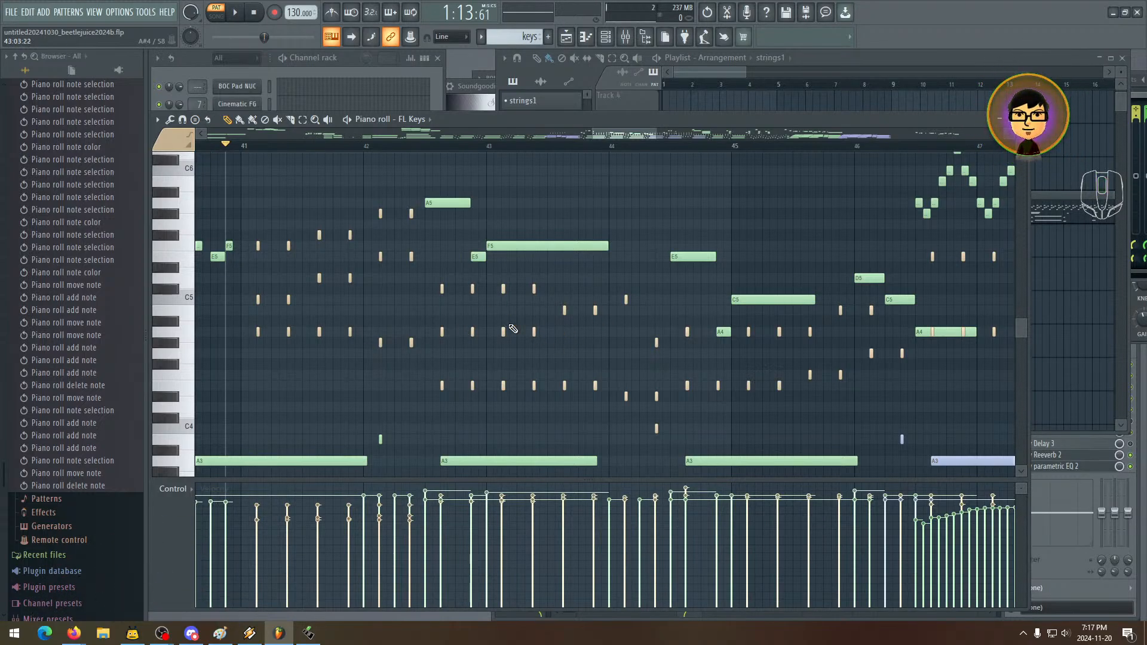
key(space)
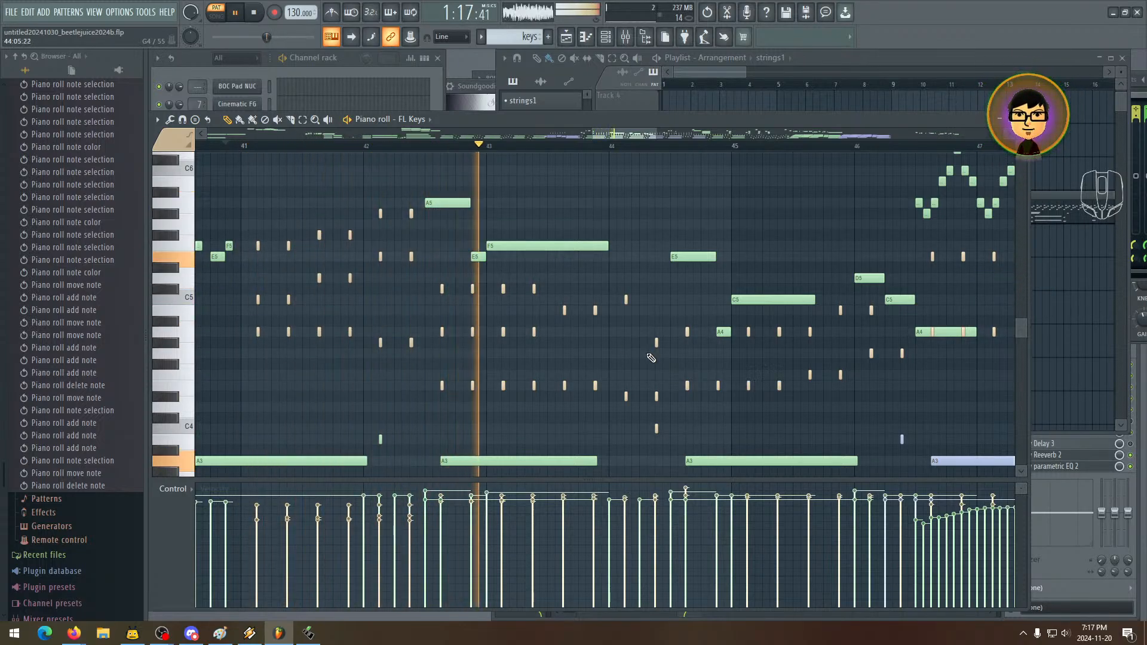
key(space)
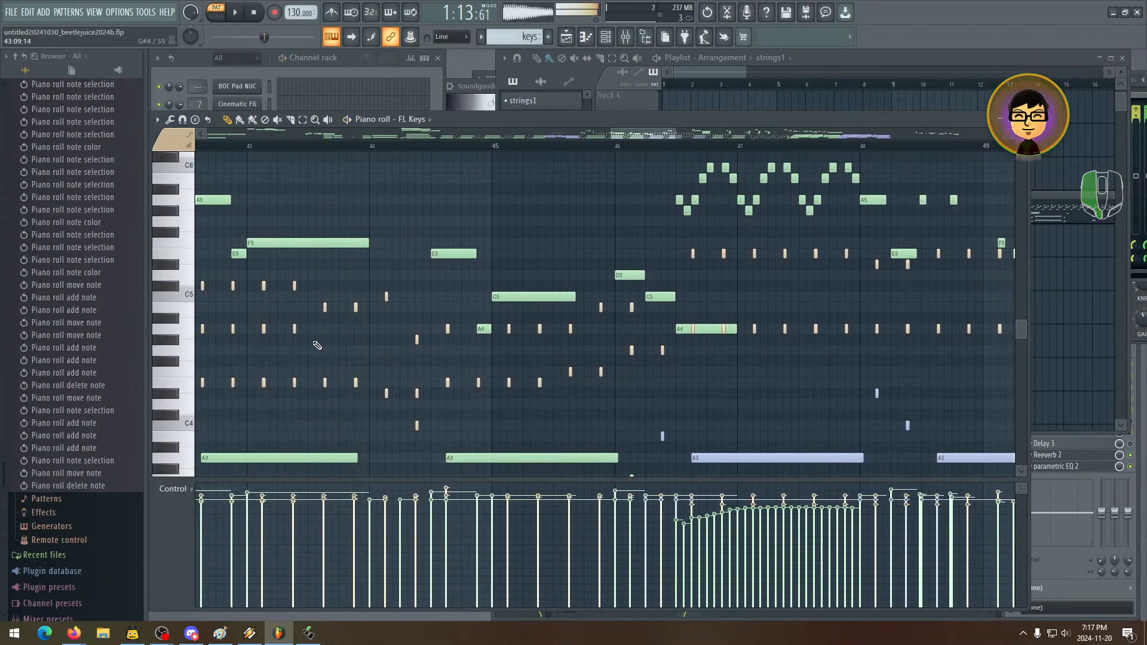
scroll(346, 345, left, 1)
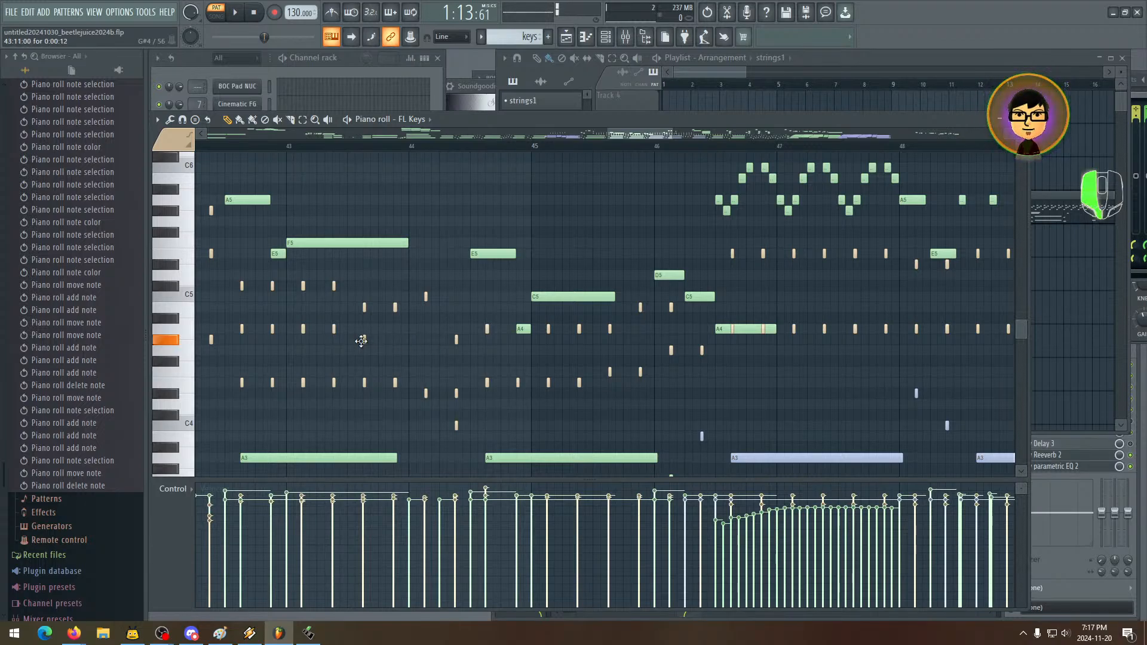
scroll(442, 345, left, 1)
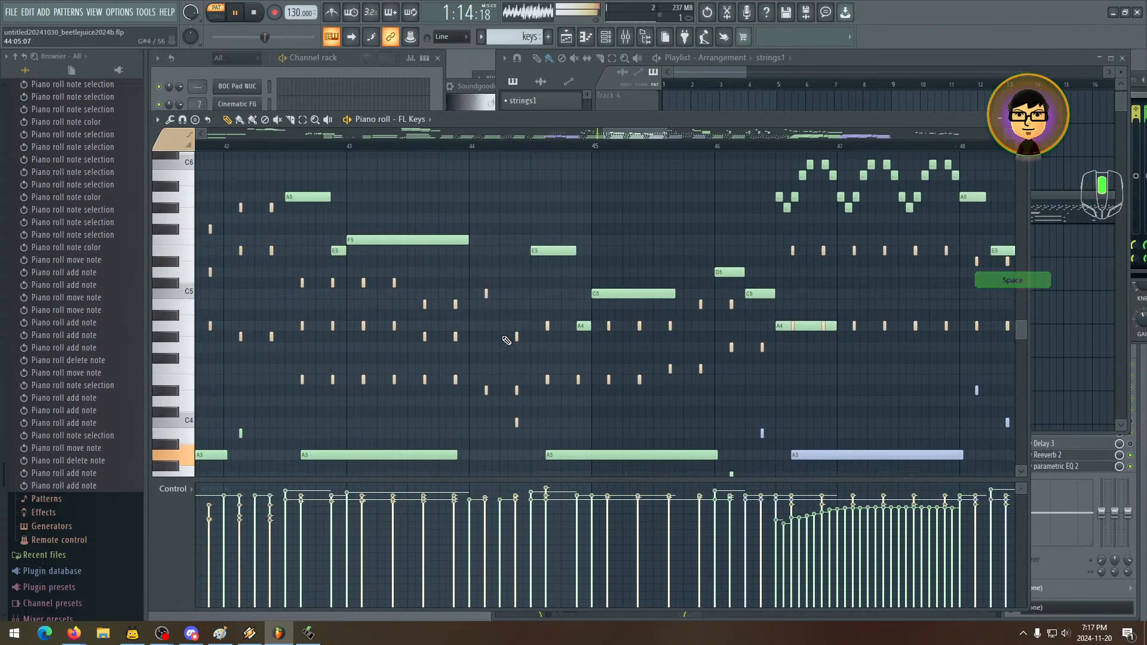
scroll(517, 345, left, 1)
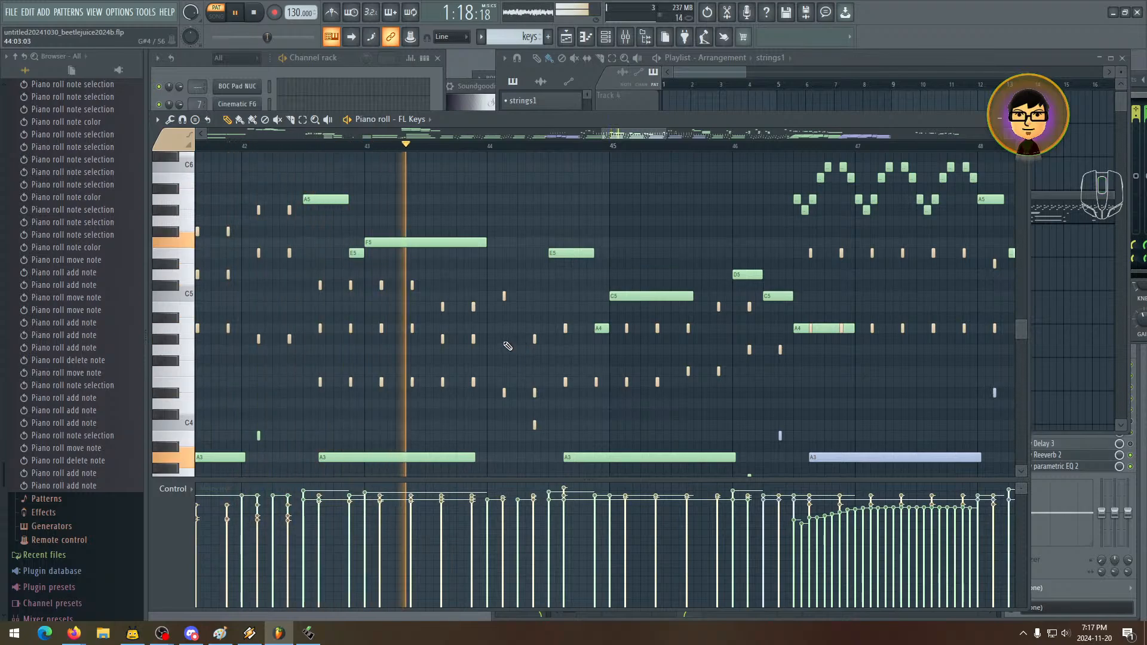
click(503, 339)
key(space)
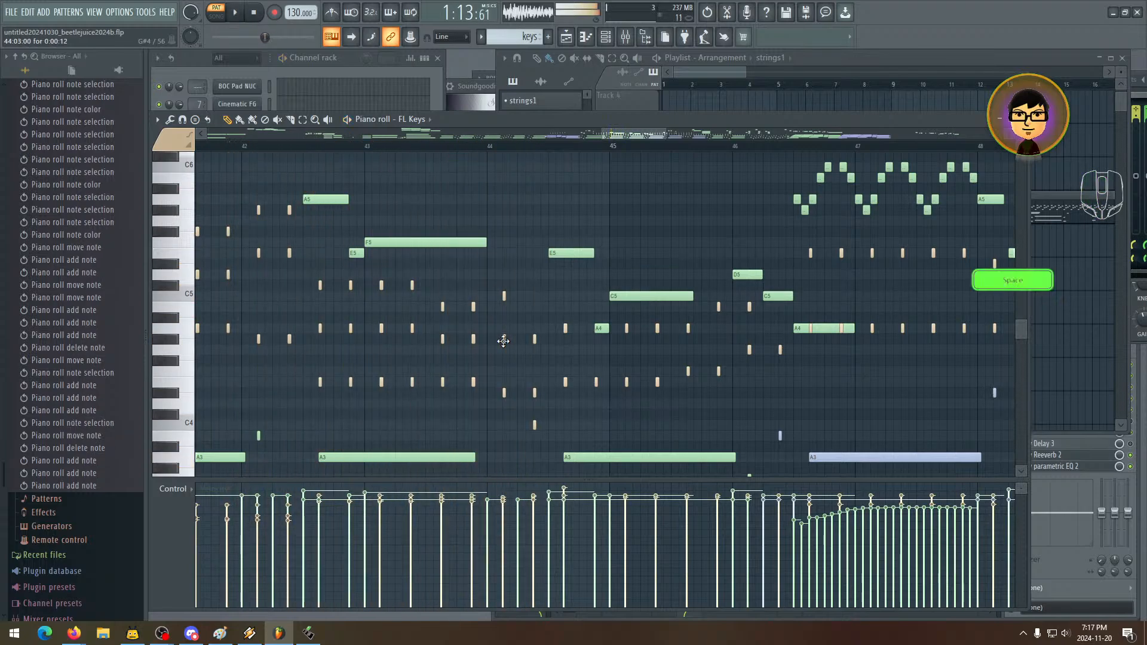
- Delete the short G#4 notes from the first chord of bar 44 and the last two chords of bar 43, with playback
right_click(503, 340)
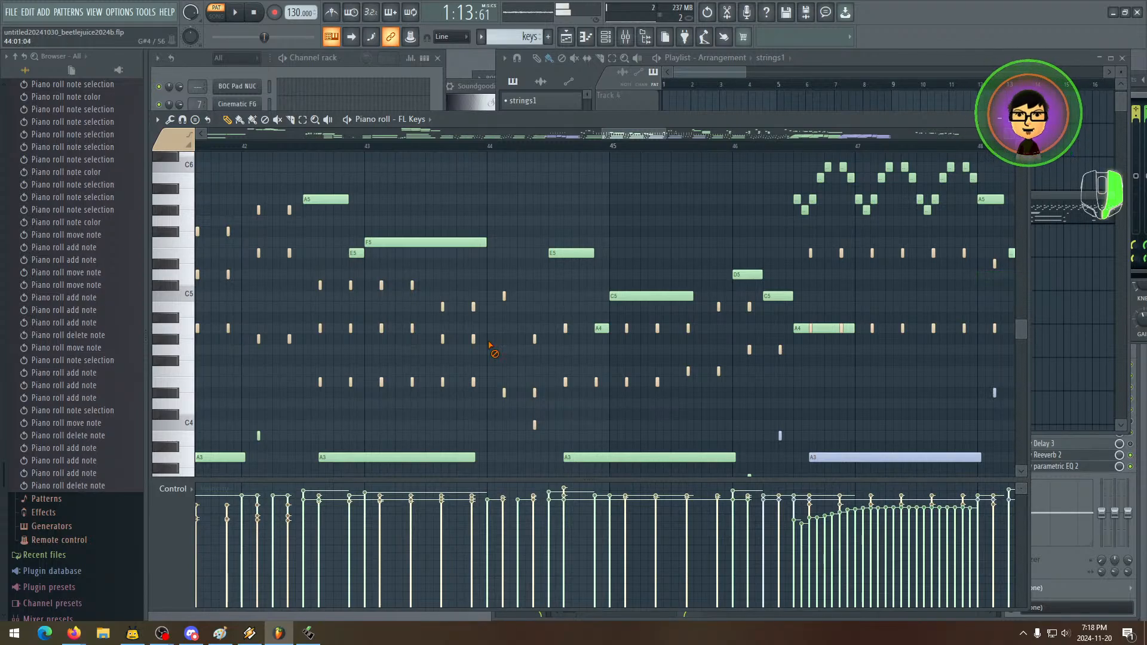
key(space)
mouse_move(459, 335)
mouse_down()
mouse_move(536, 346)
mouse_move(495, 357)
mouse_move(574, 352)
mouse_move(526, 358)
mouse_move(521, 373)
mouse_up()
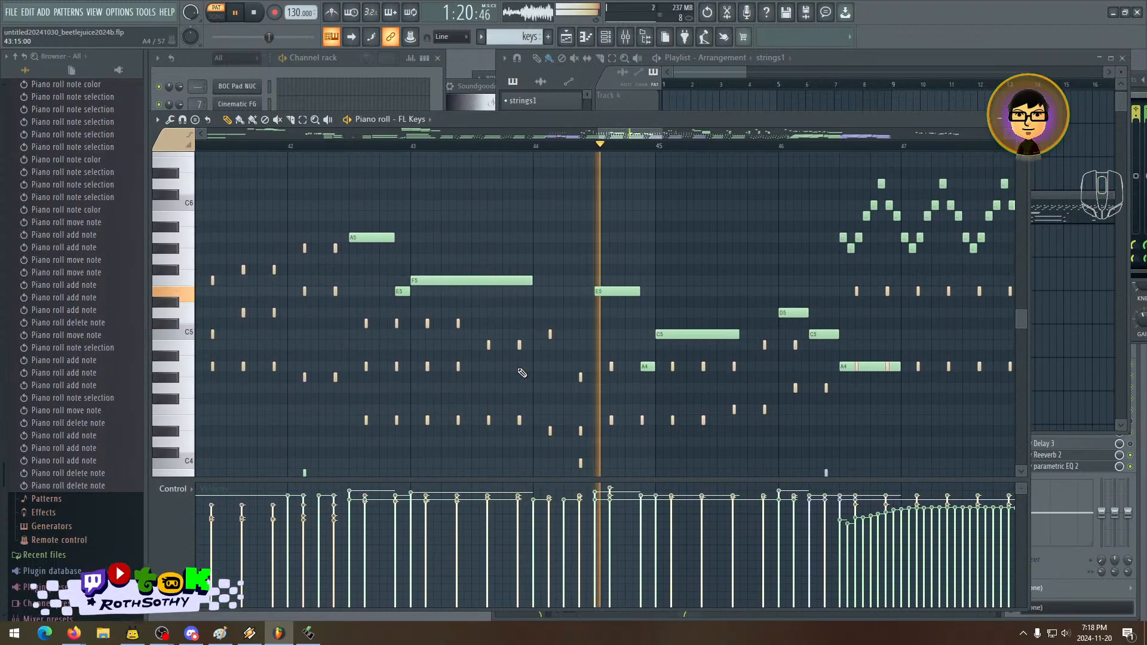
key(space)
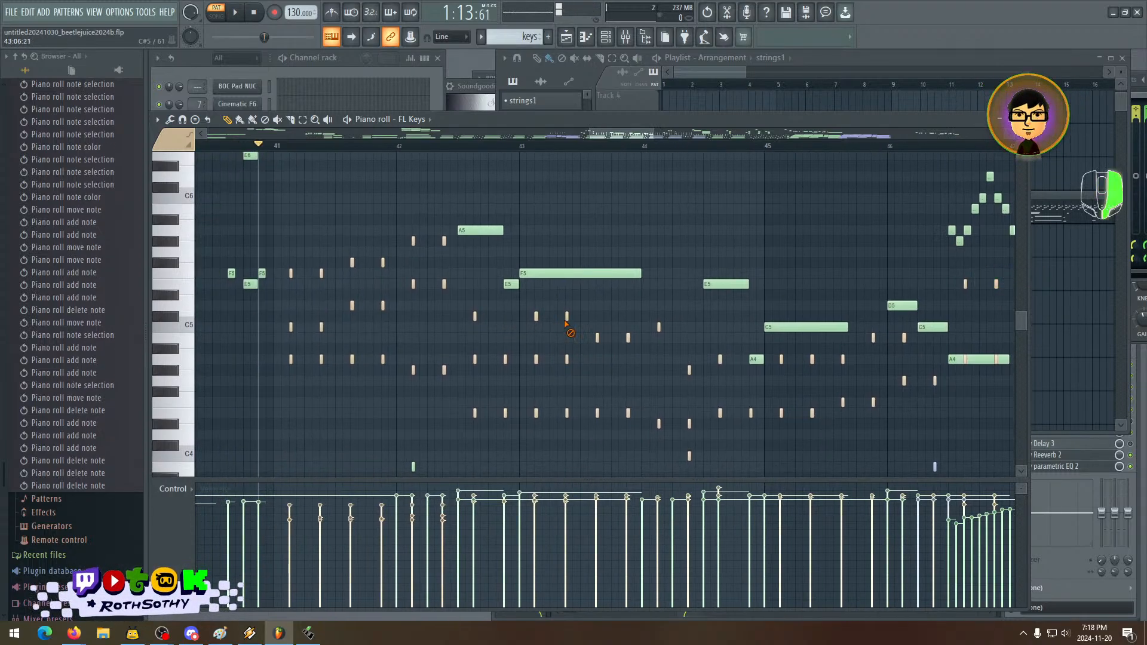
- Delete the C#5 notes from the last chord of bar 42 and the second chord of bar 43, and replay the passage
drag(507, 337, 472, 313)
key(space)
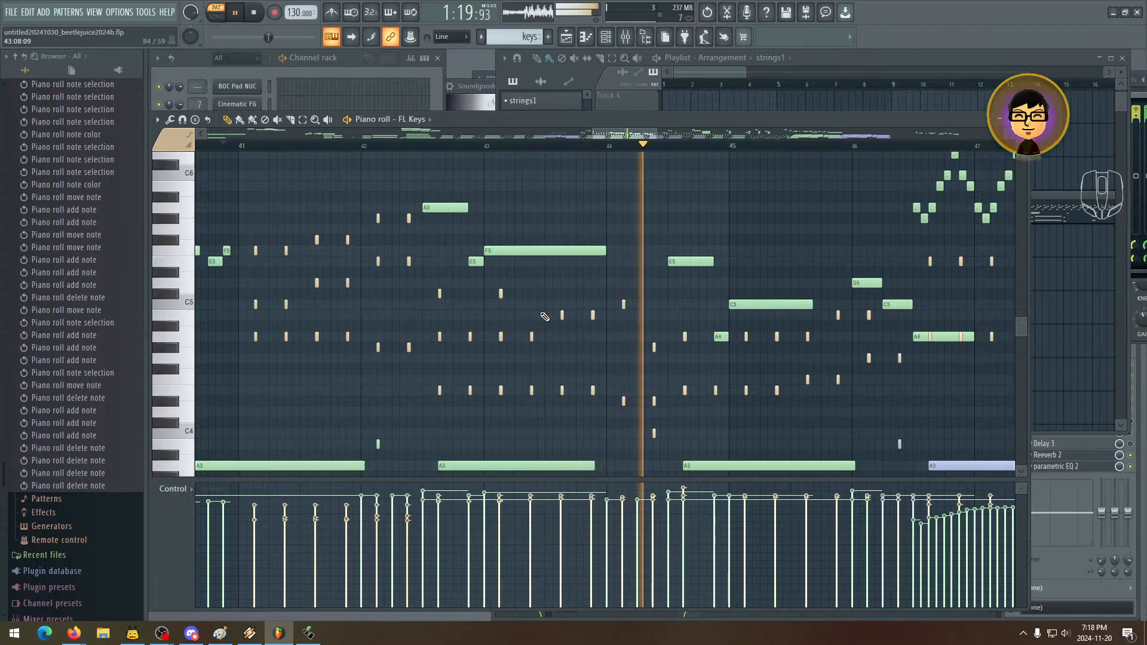
key(space)
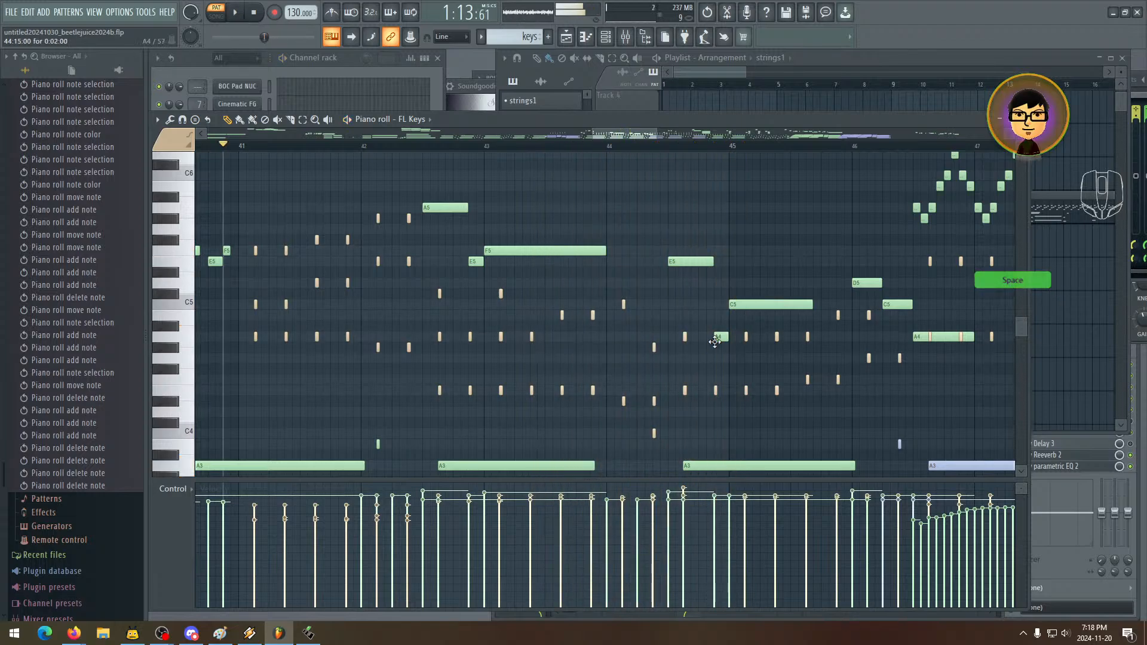
- Add a short C#5 note to the first chord of bar 45 and listen through the passage
scroll(715, 341, right, 2)
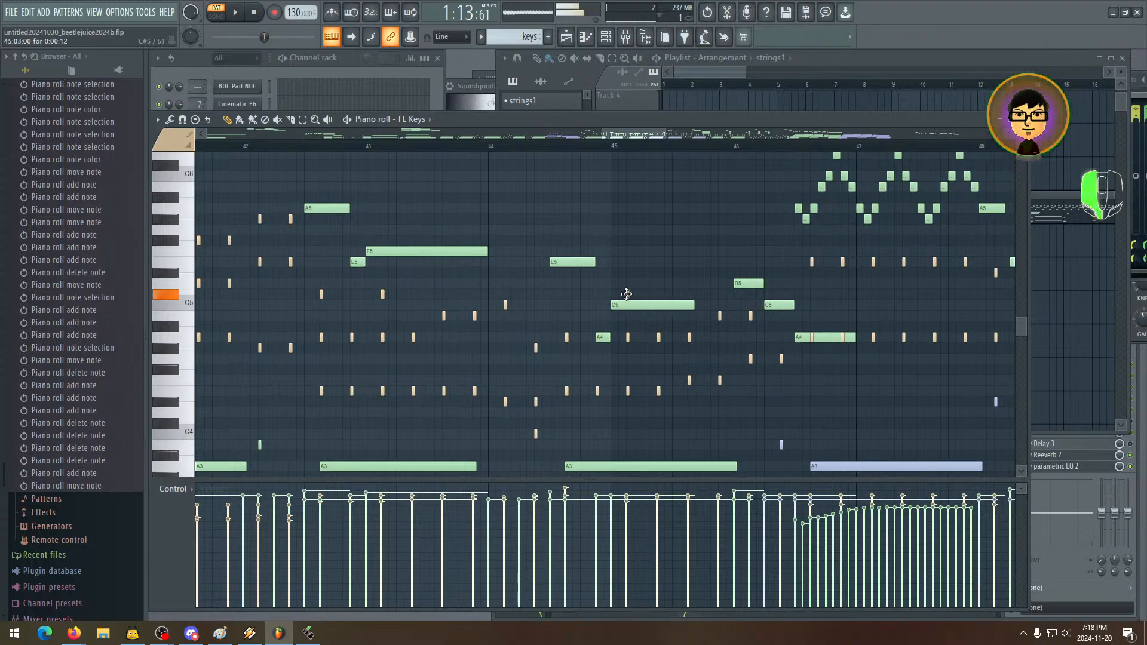
click(690, 294)
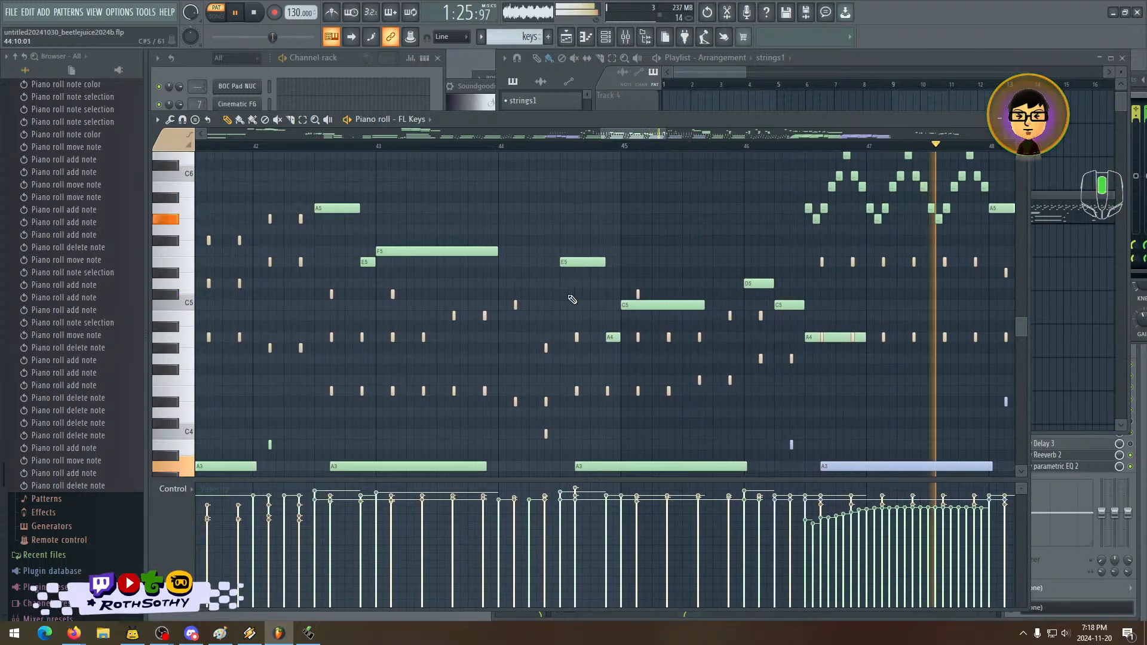
key(space)
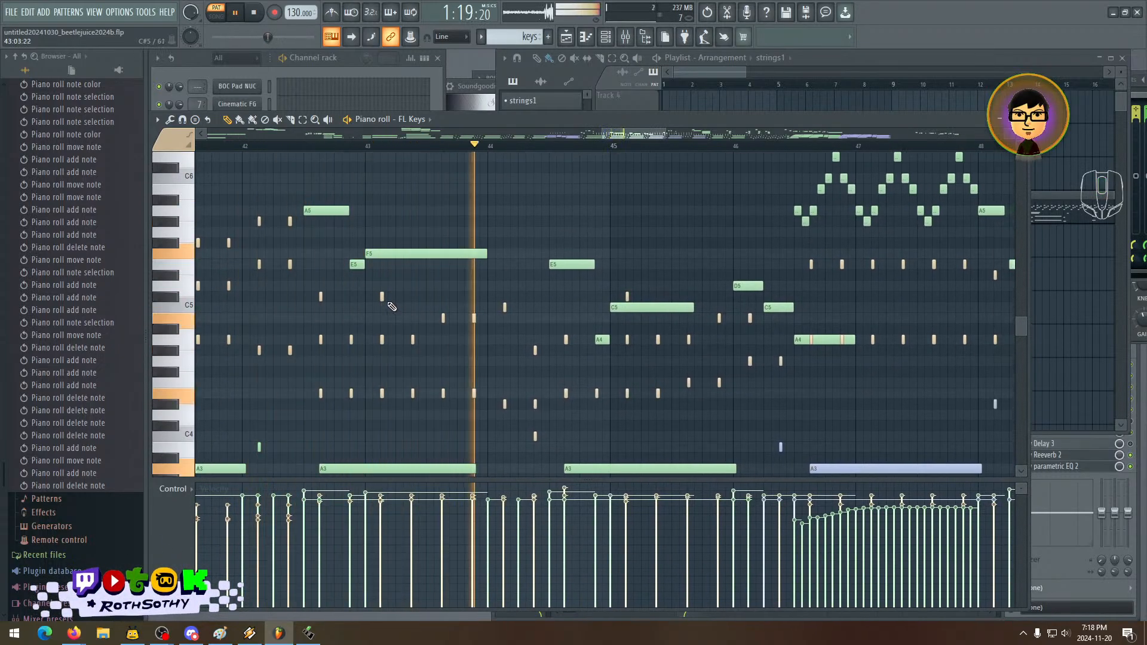
- Move the C#5 from the first chord of bar 43 to the second chord and replay the passage
drag(382, 296, 410, 298)
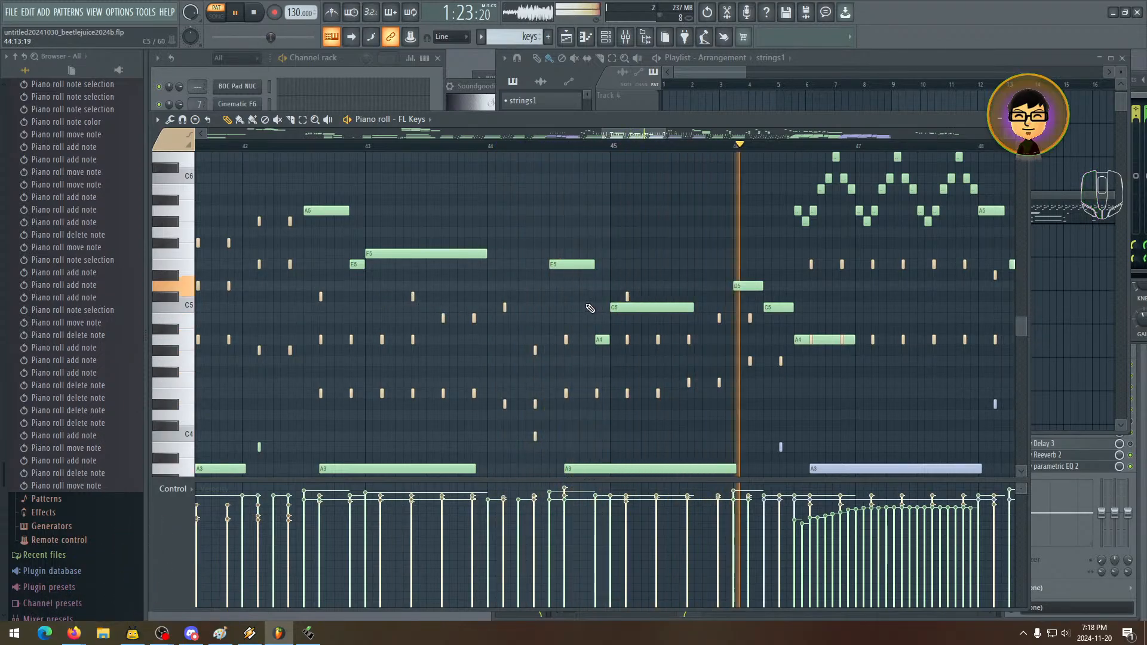
key(space)
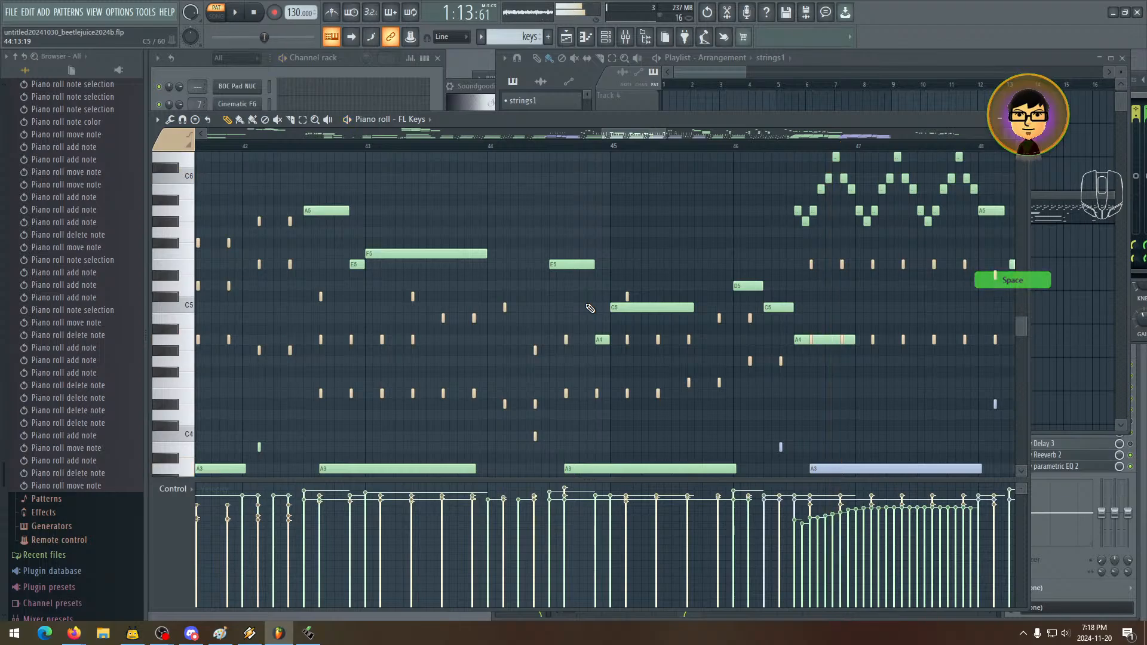
drag(458, 290, 500, 297)
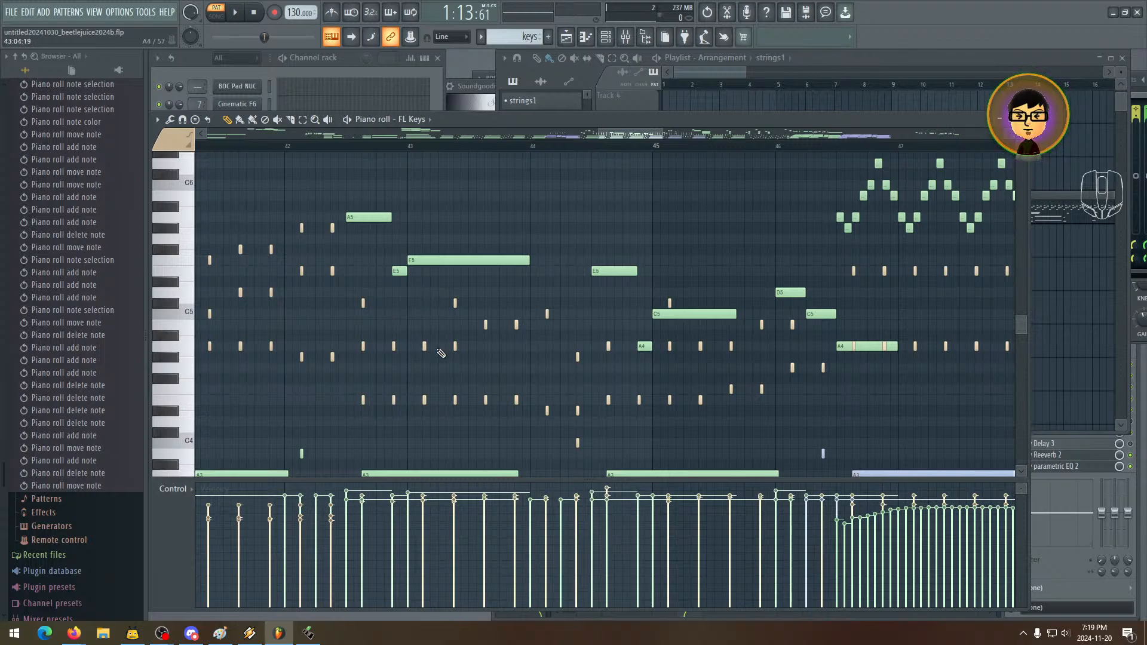
drag(568, 337, 606, 304)
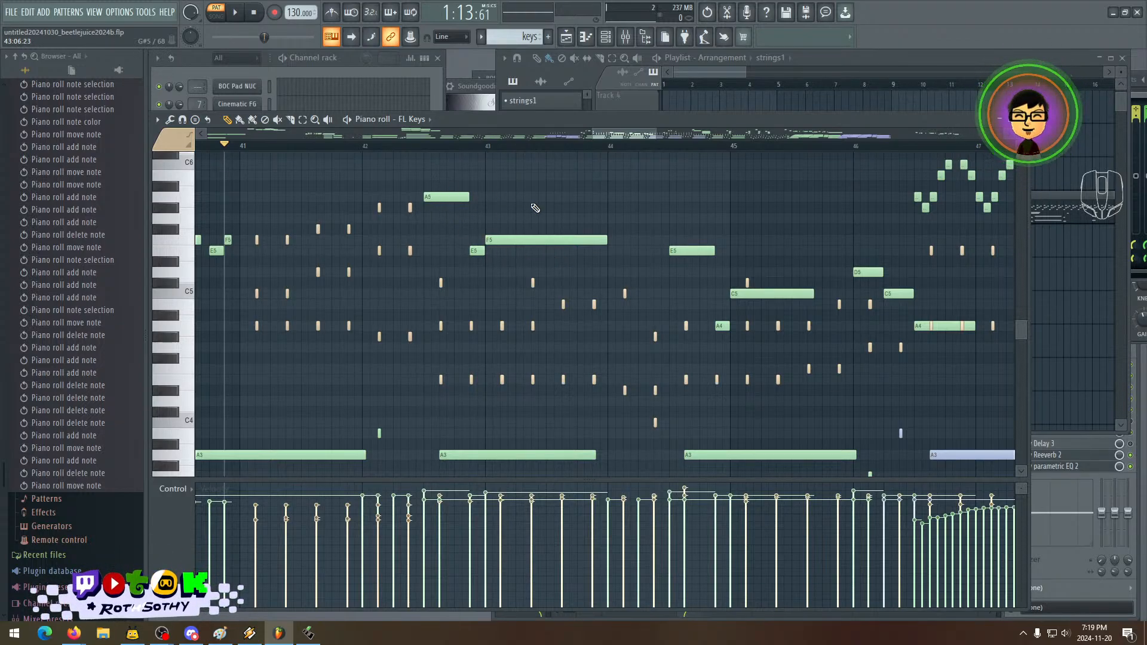
drag(535, 207, 401, 221)
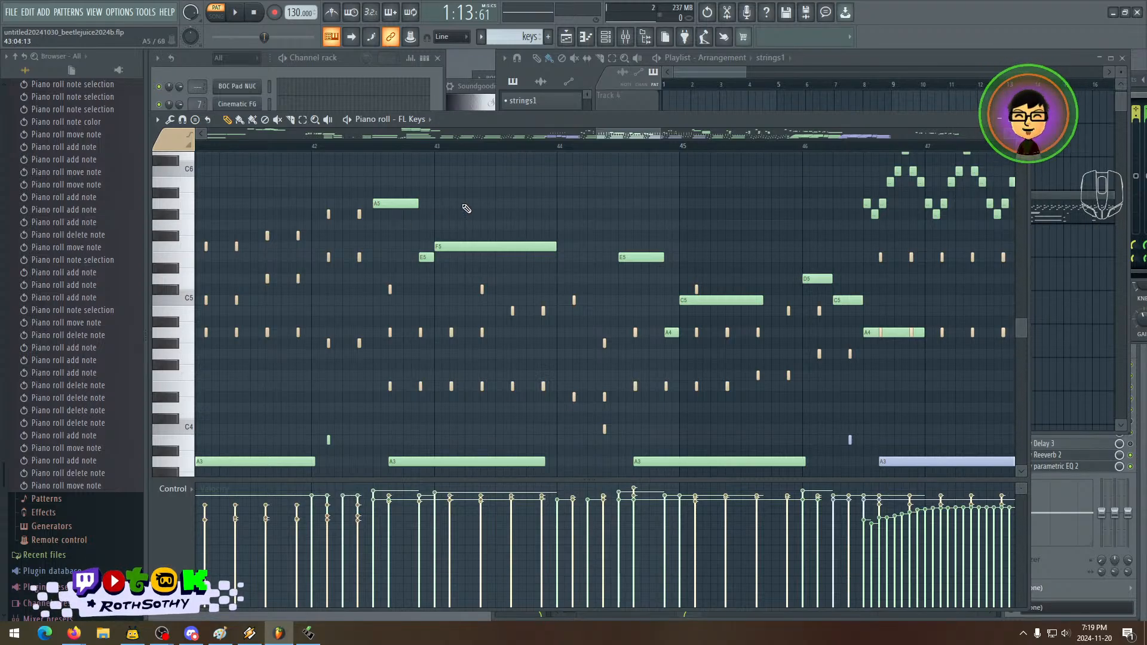
drag(450, 222, 463, 223)
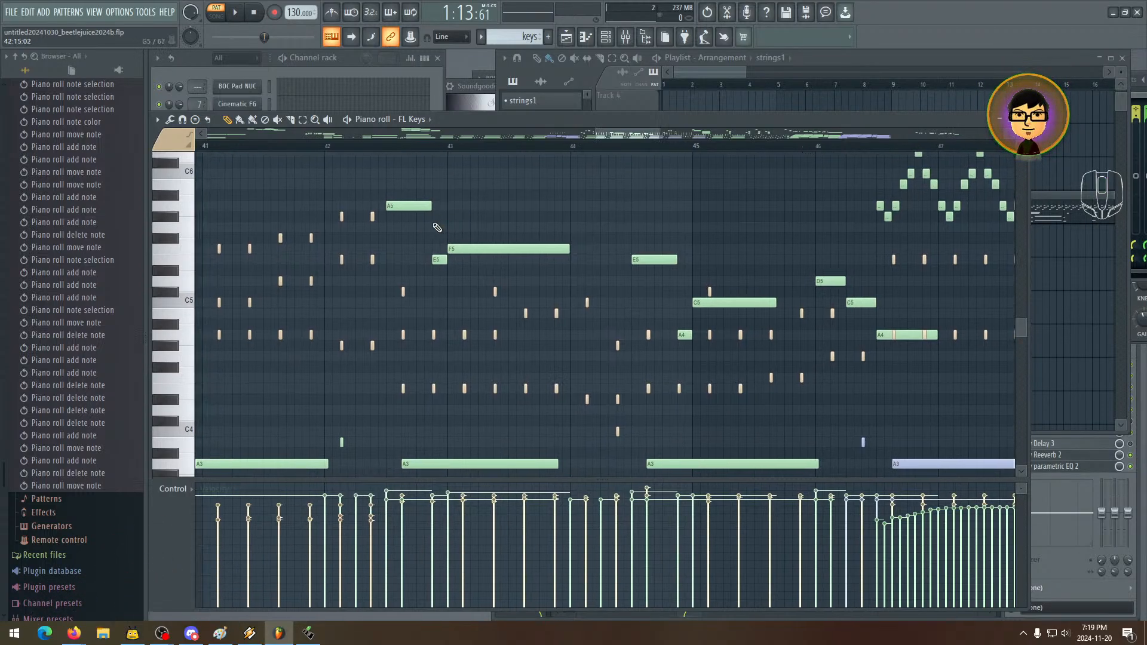
drag(457, 278, 483, 267)
key(space)
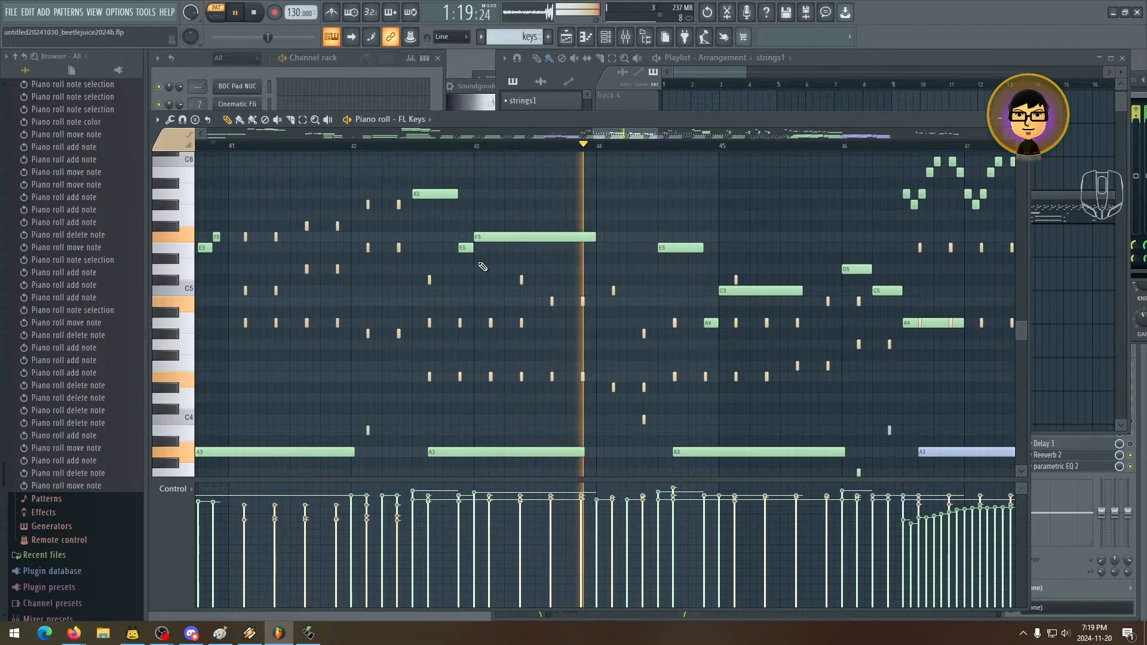
key(space)
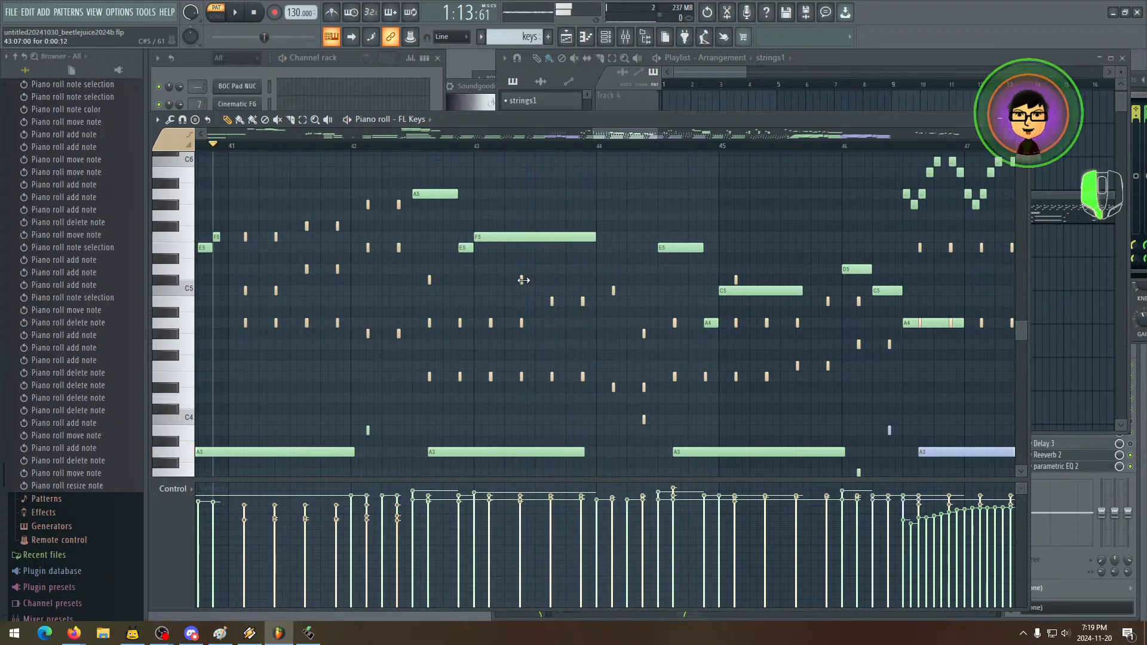
- Try the second chord of bar 43 without its C#5 during playback, and add the note back
key(space)
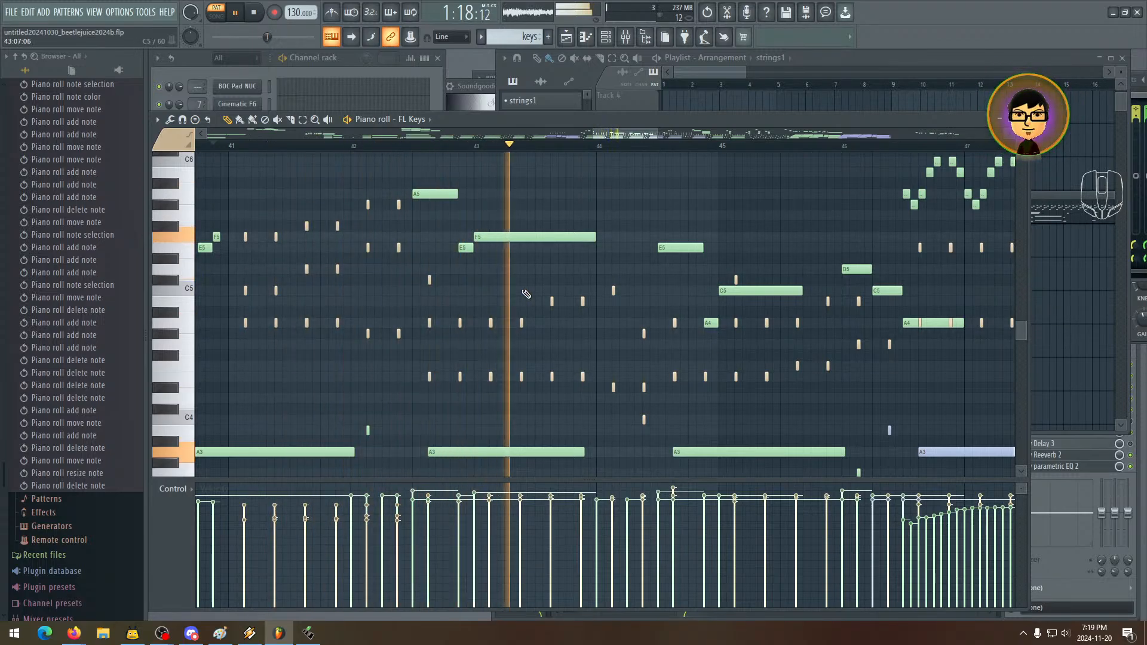
key(space)
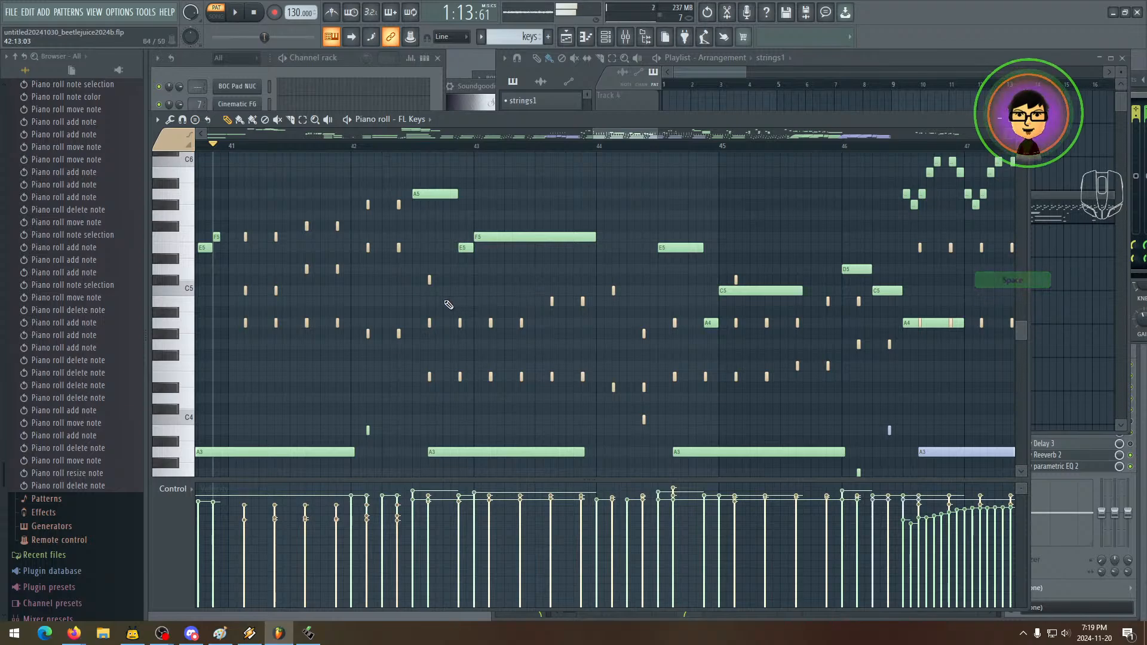
click(429, 279)
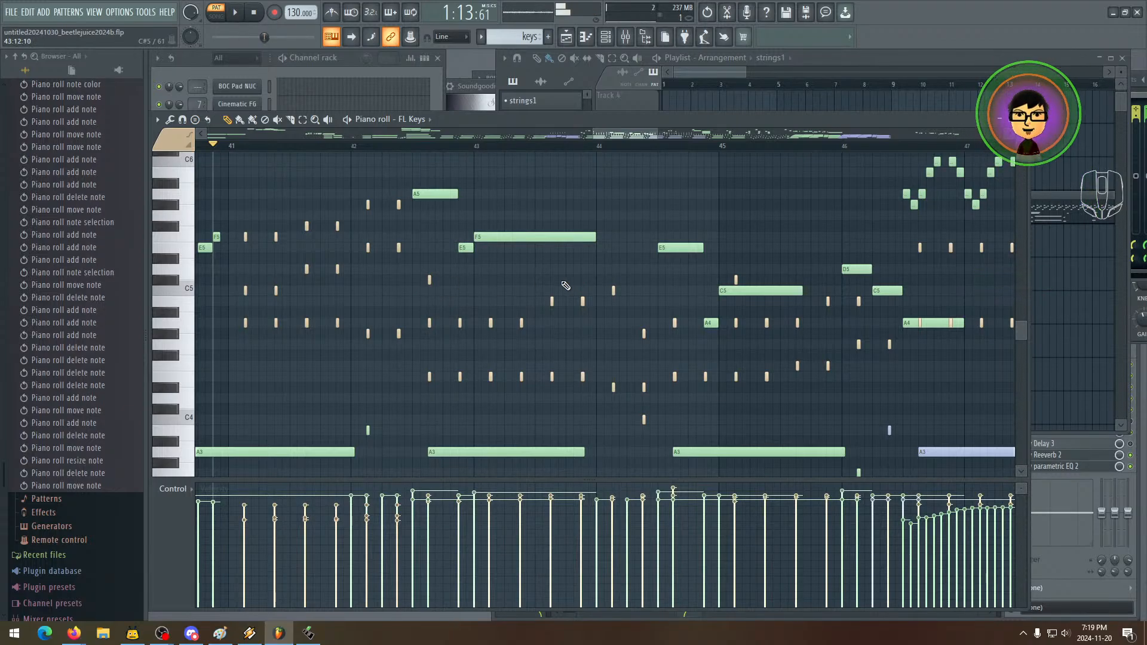
click(520, 283)
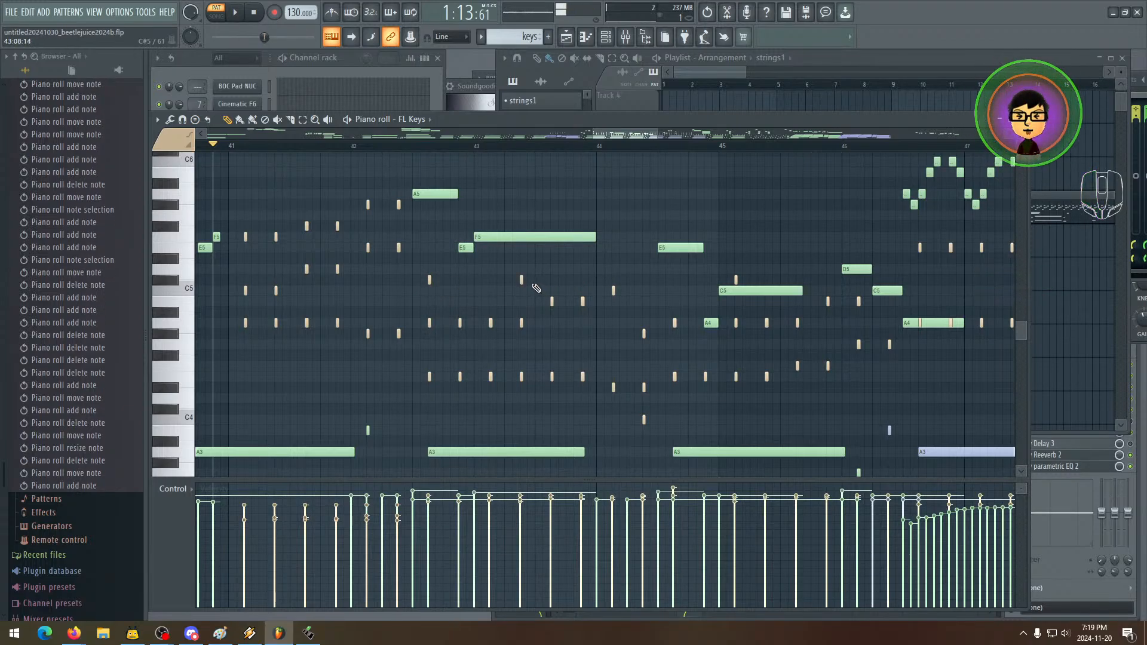
- Try the C#5 on the third chord of bar 43 with playback, and move it back to the second chord
drag(522, 280, 537, 279)
click(548, 280)
click(548, 280)
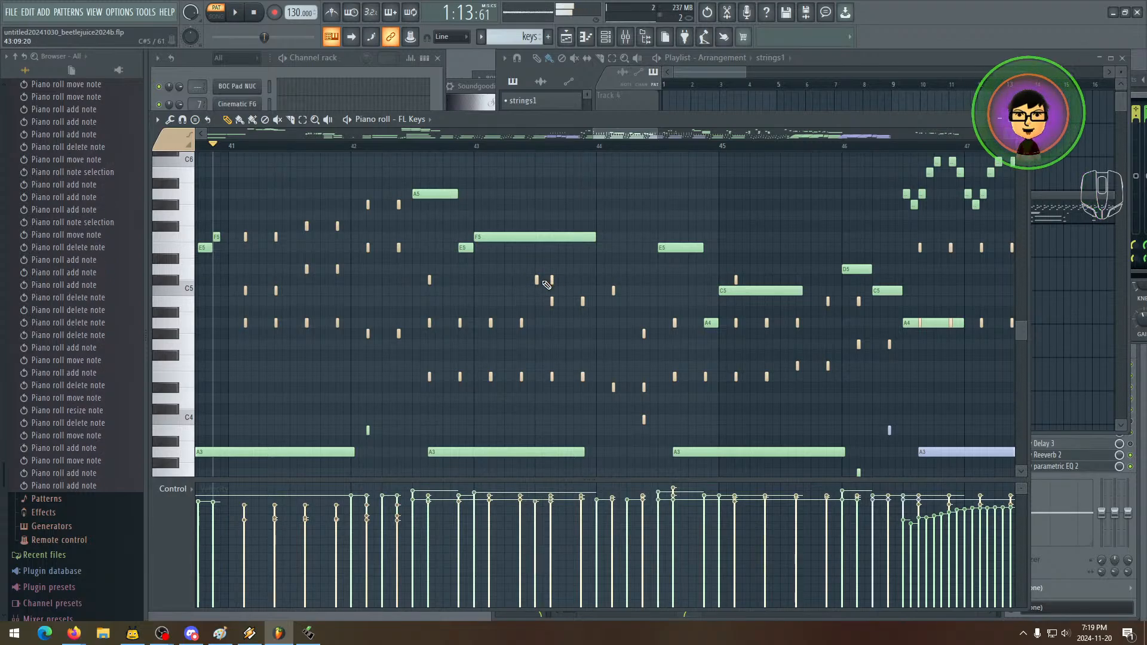
right_click(538, 279)
right_click(553, 280)
click(553, 280)
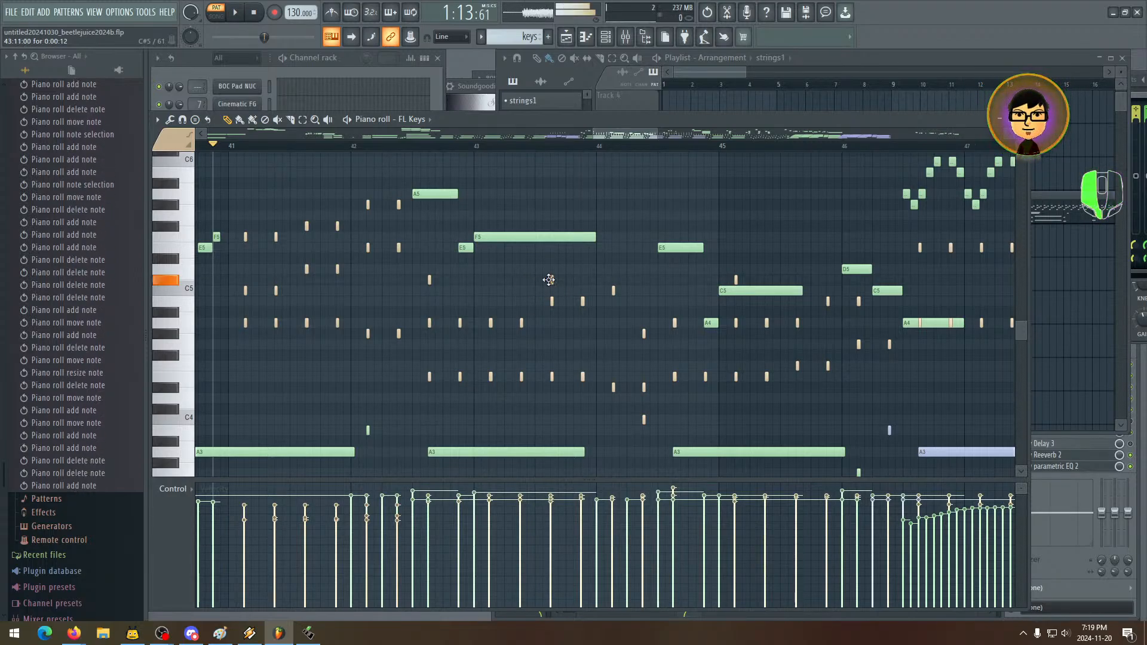
key(space)
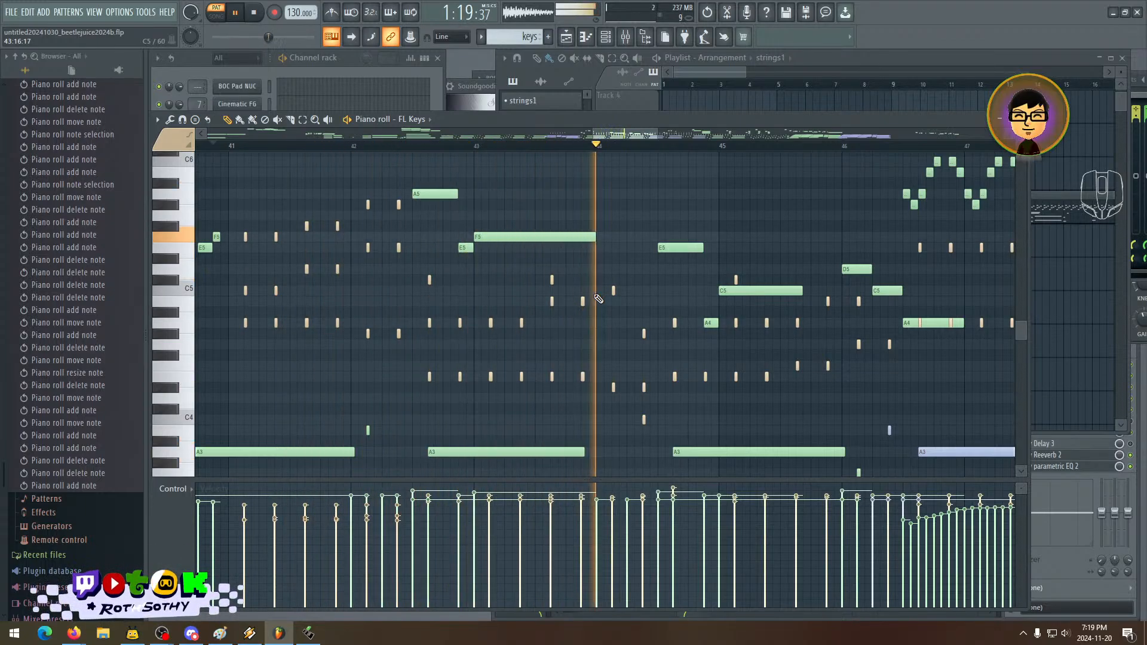
key(space)
drag(552, 280, 550, 280)
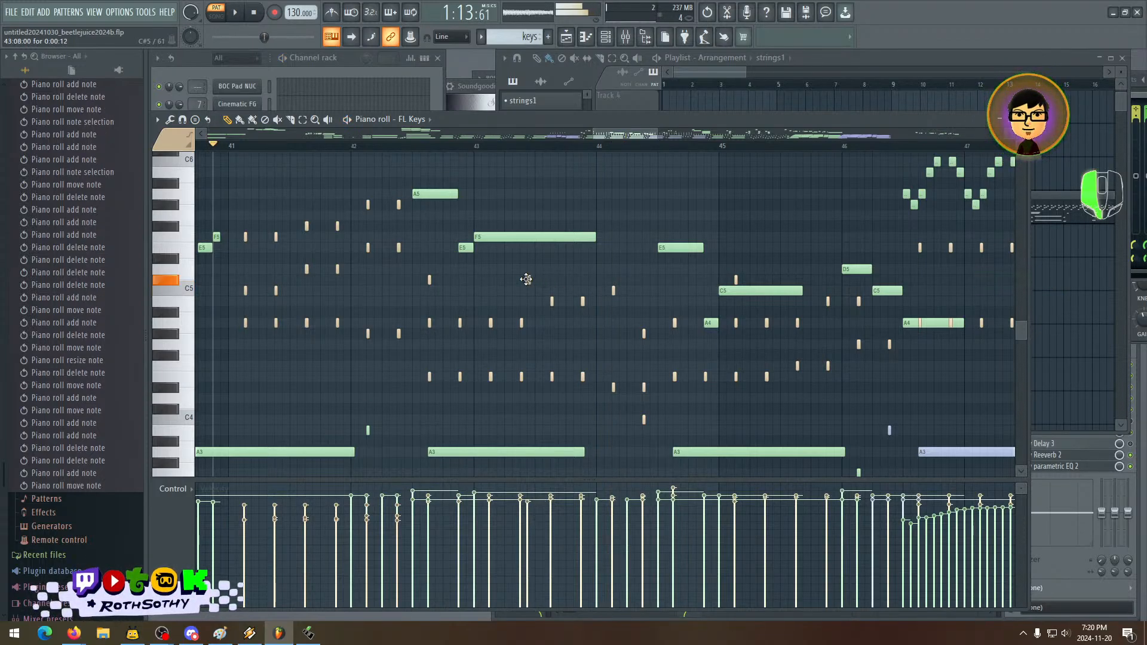
- Try a clearly lower velocity on the C#5 in the second chord of bar 43, with playback
click(522, 281)
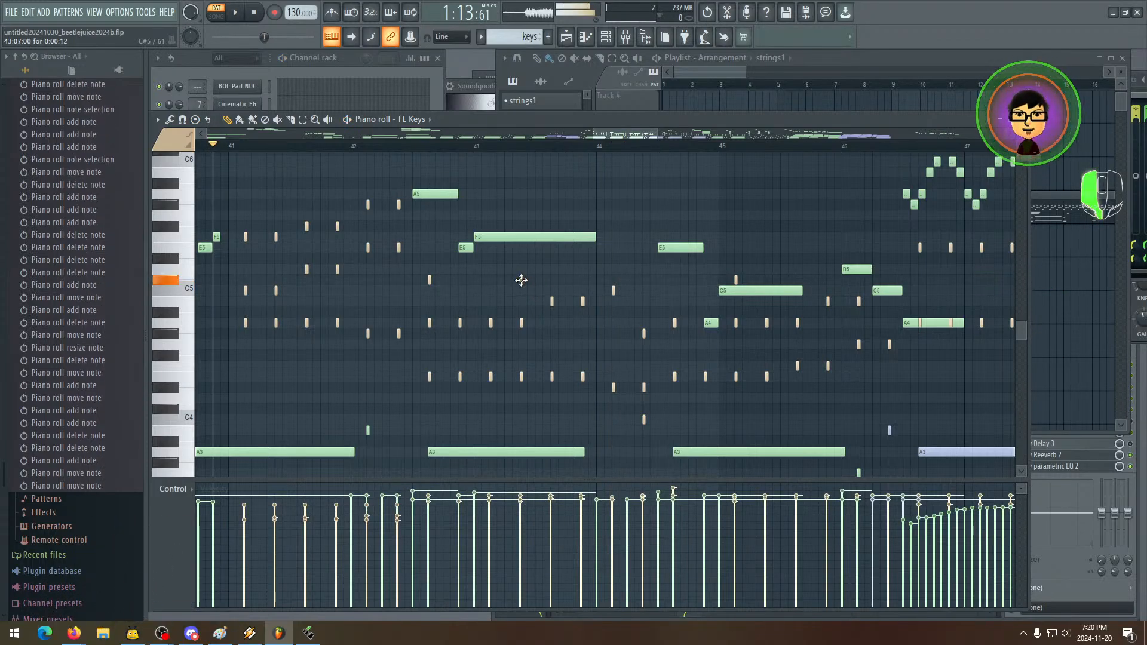
click(535, 535)
click(535, 543)
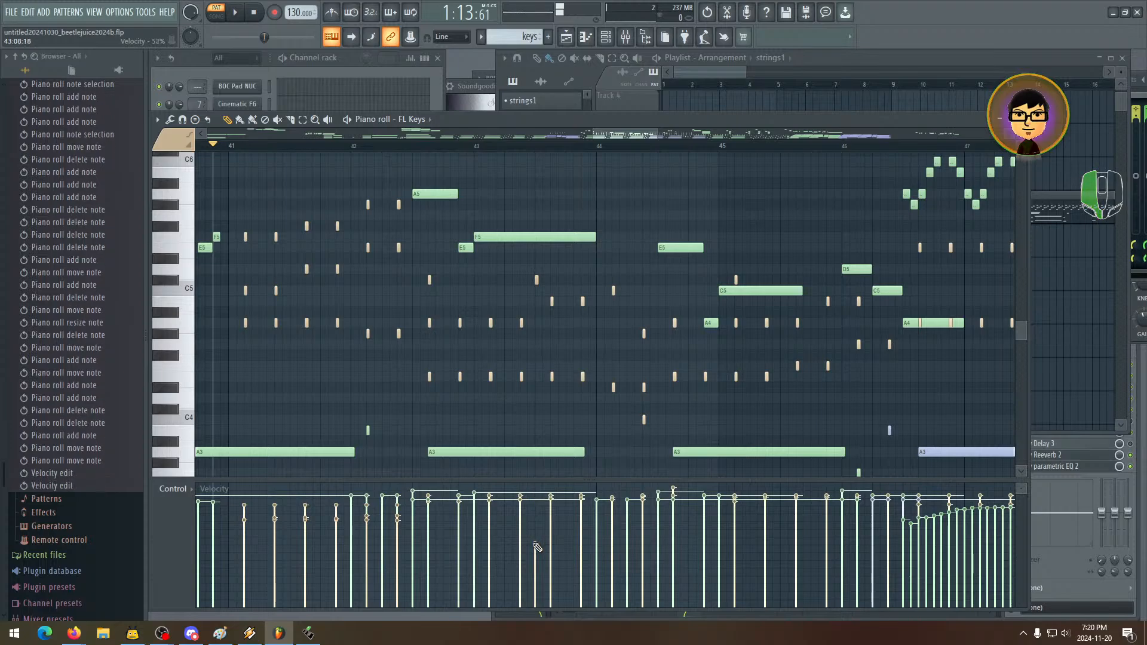
click(535, 531)
click(538, 280)
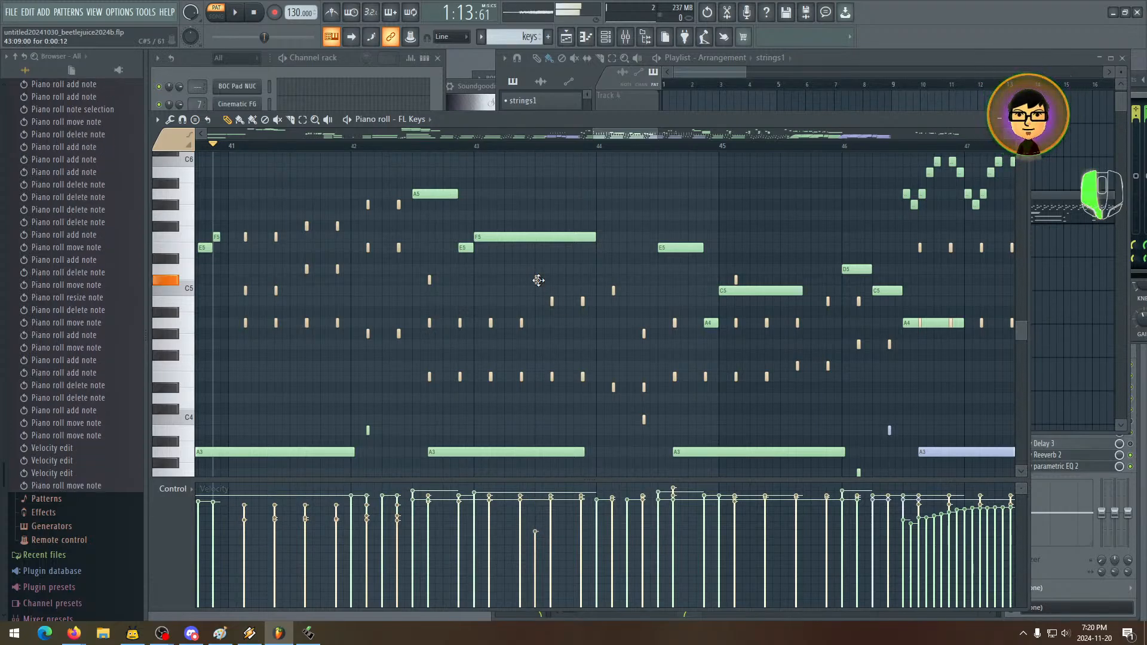
key(space)
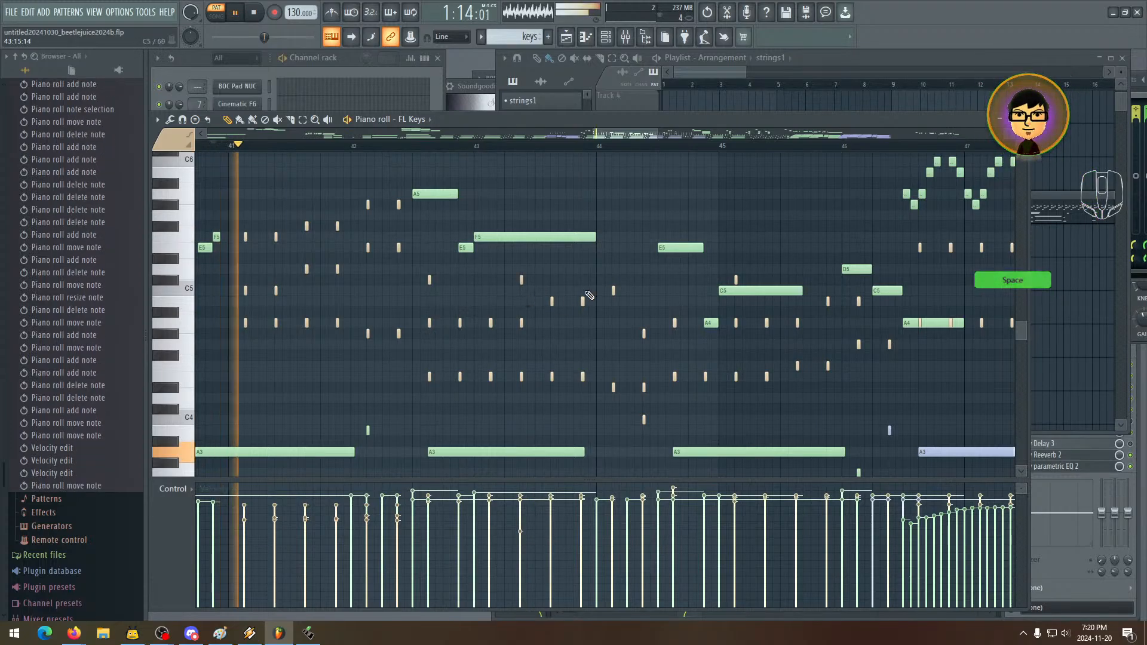
click(431, 280)
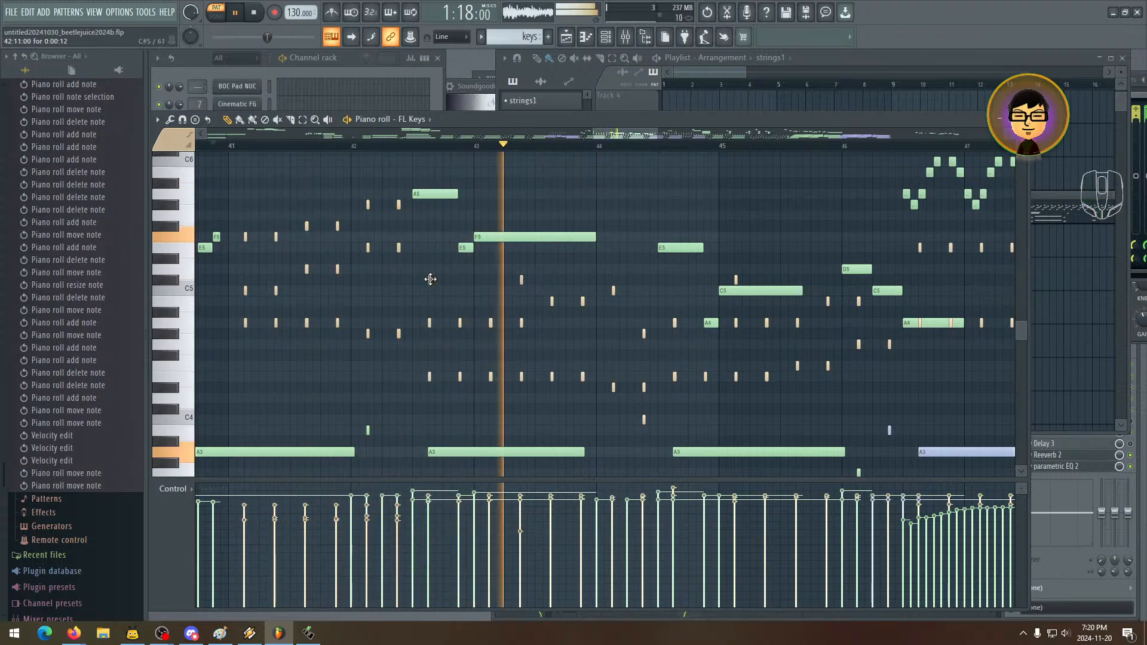
key(space)
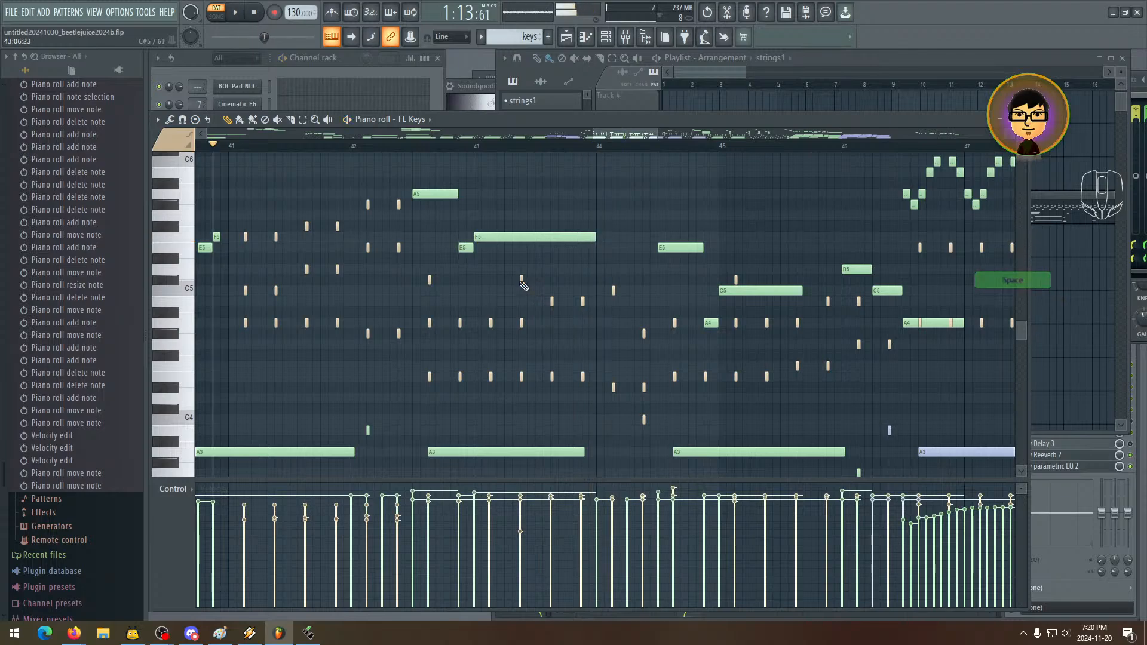
- Set the velocity of the C#5 in bar 43's second chord moderately below the neighbouring notes, keep it on that chord, and replay
drag(521, 282, 529, 282)
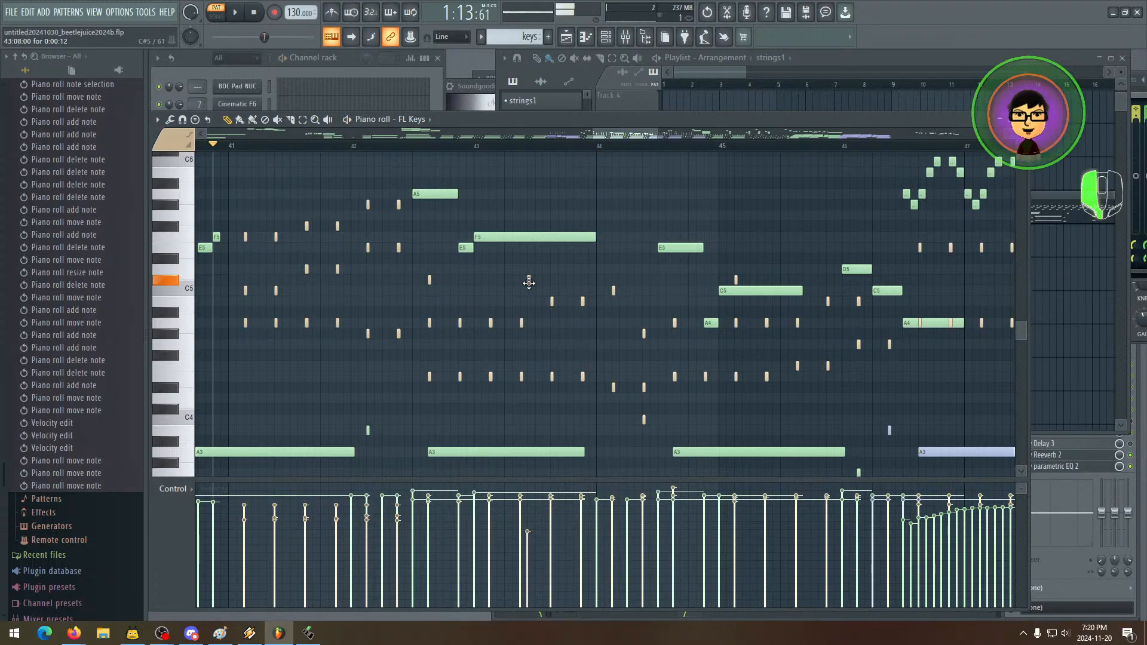
click(531, 529)
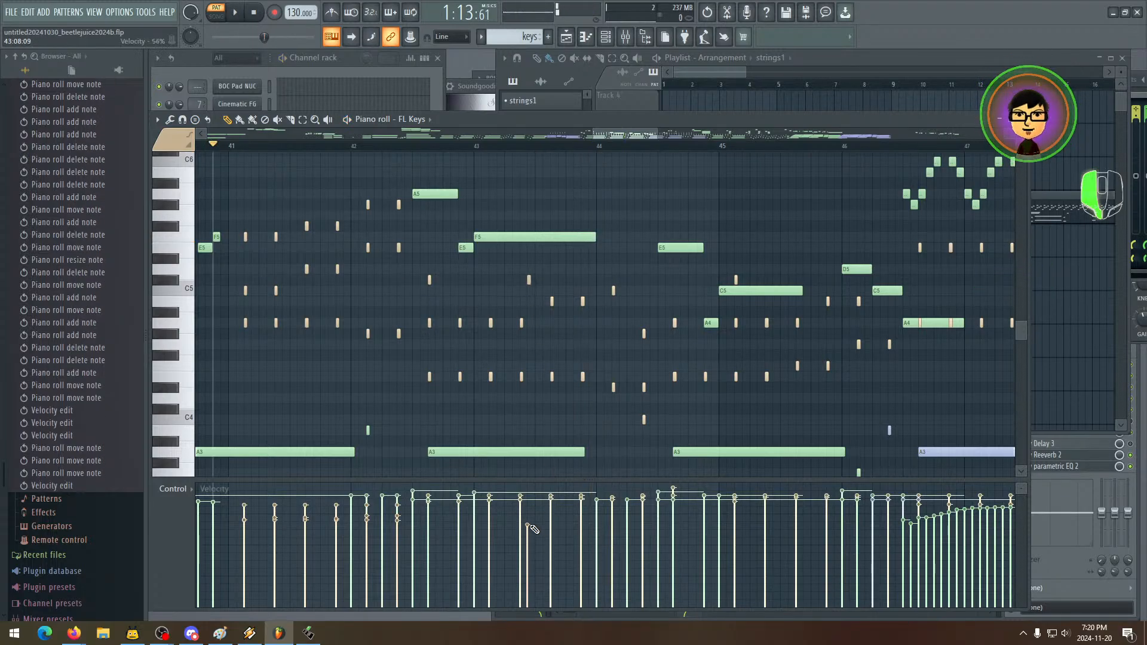
drag(532, 528, 533, 527)
click(532, 524)
click(532, 521)
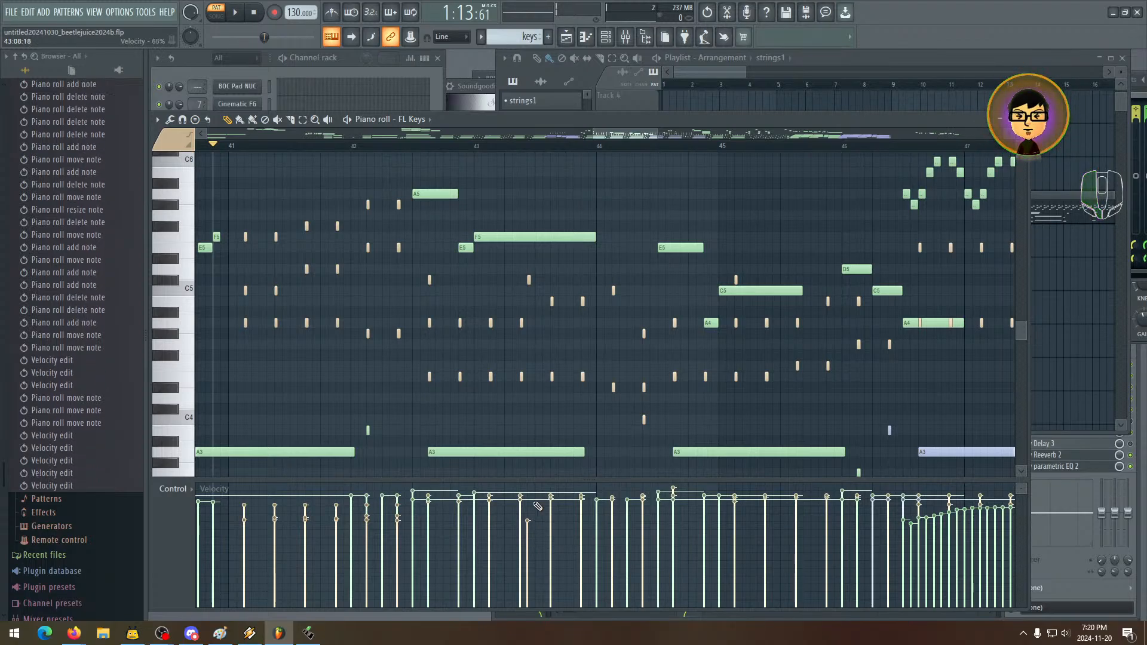
click(529, 282)
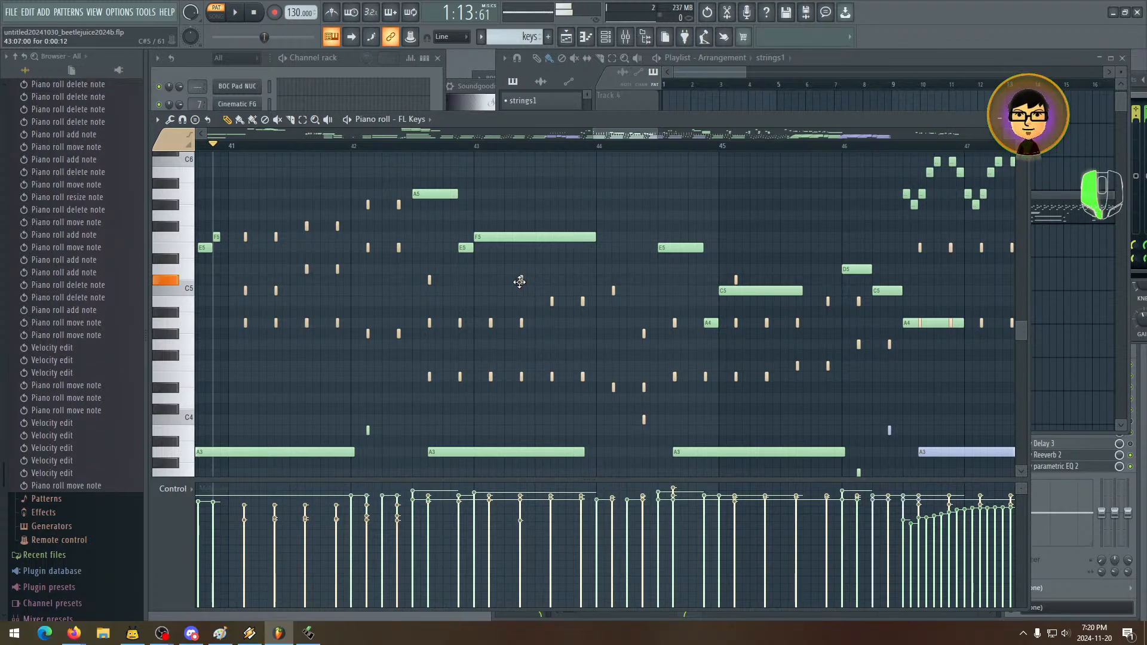
key(space)
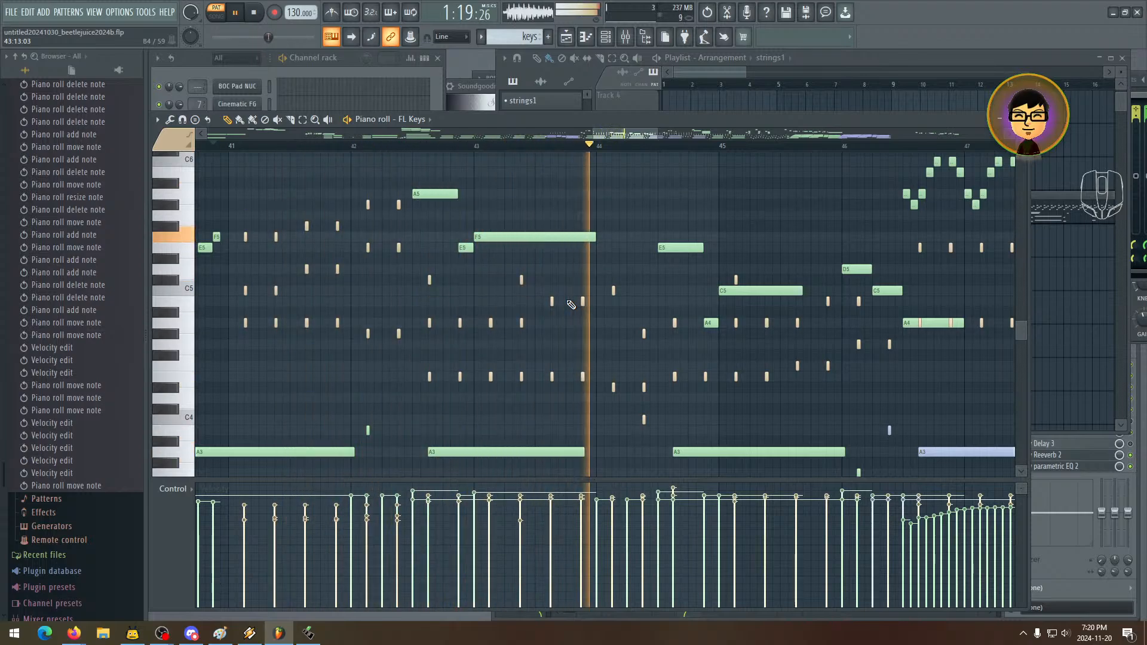
- Replay bars 41 to 44 to check the chord notes around bar 43
key(space)
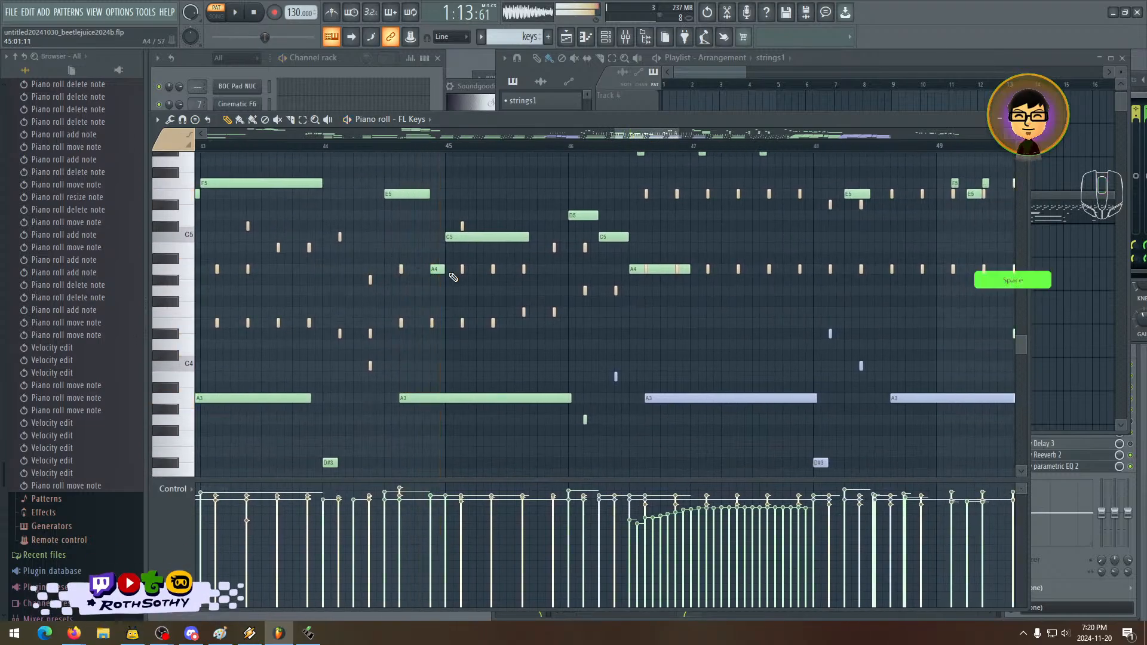
key(space)
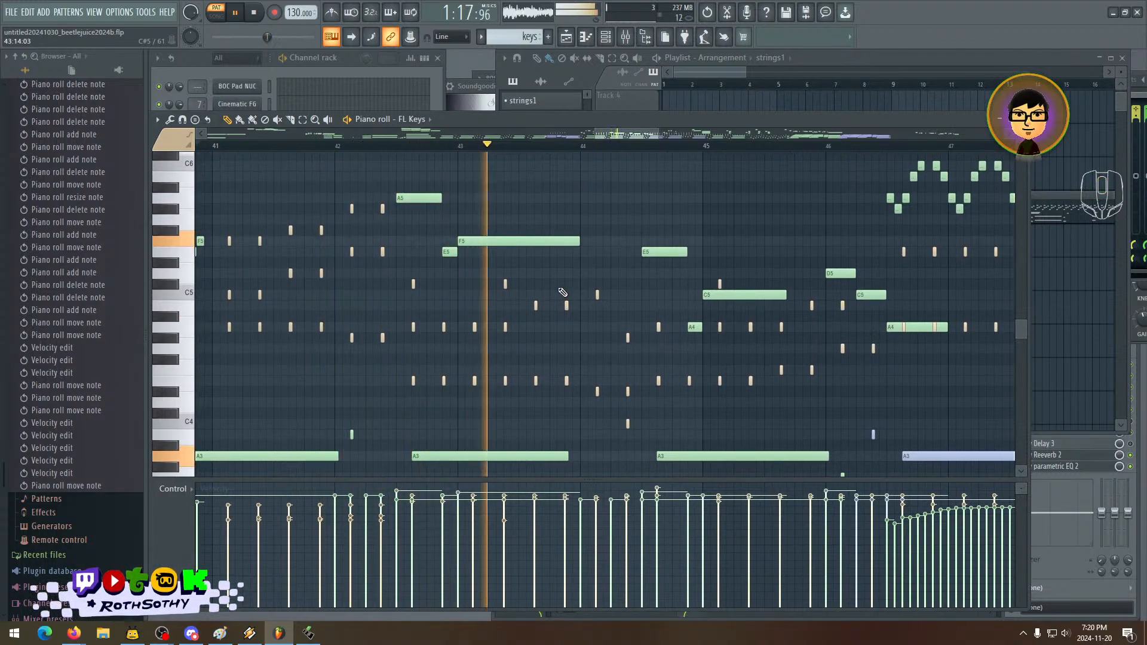
key(space)
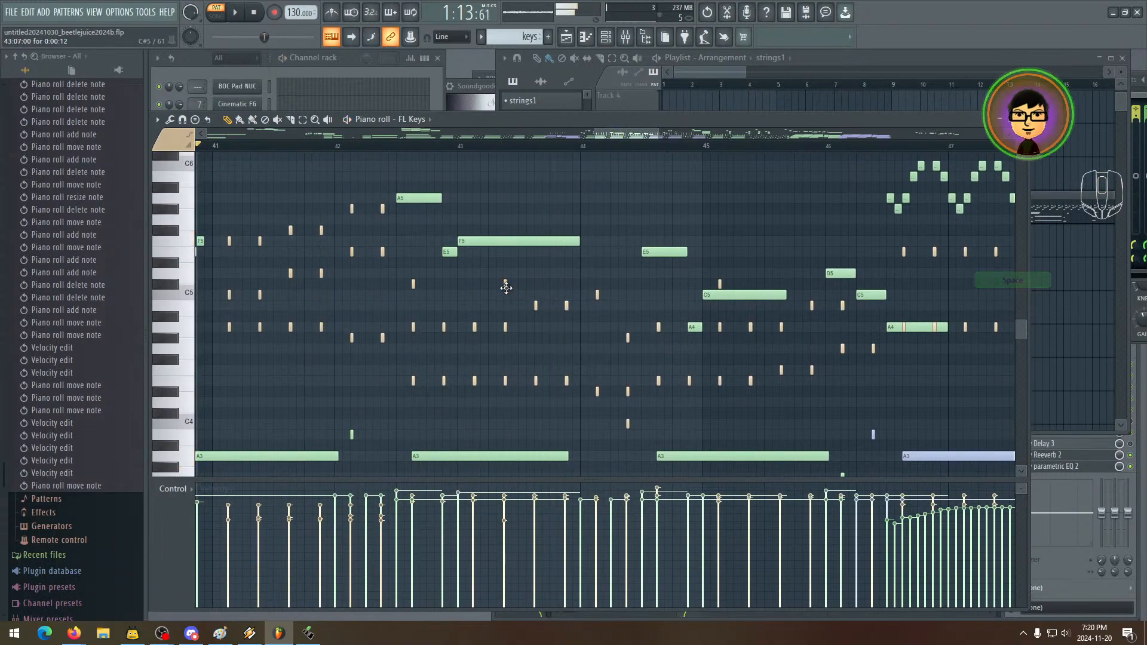
- Try the C#5 of bar 43's second chord slightly later, raise its velocity a little, return it to the chord and replay
drag(506, 288, 515, 290)
click(521, 523)
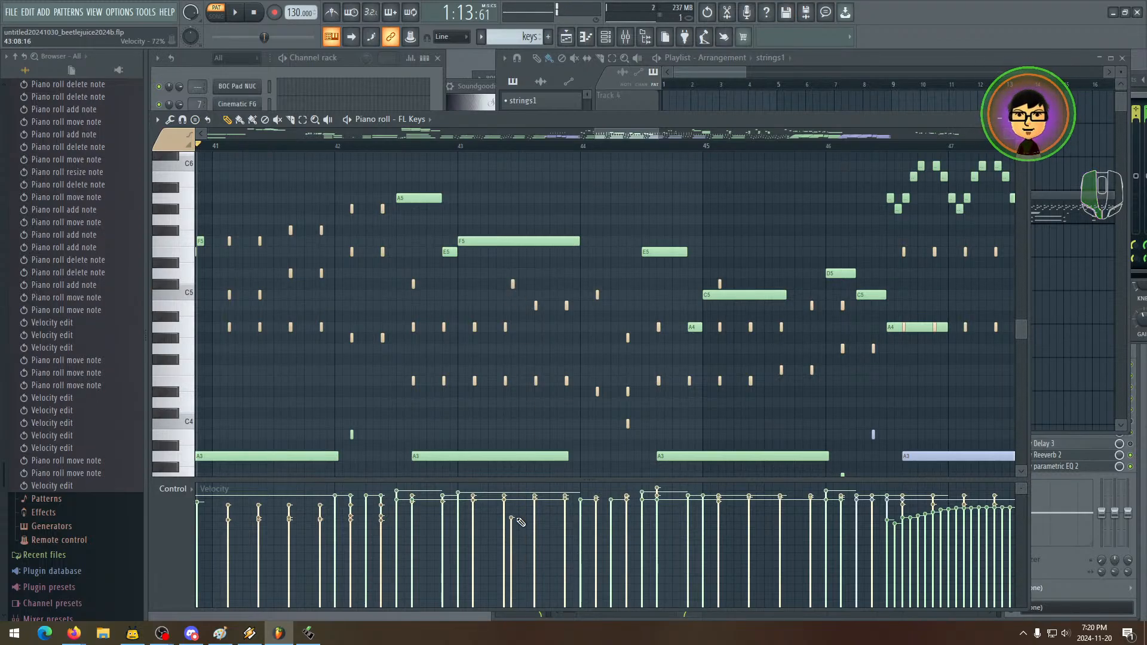
click(512, 516)
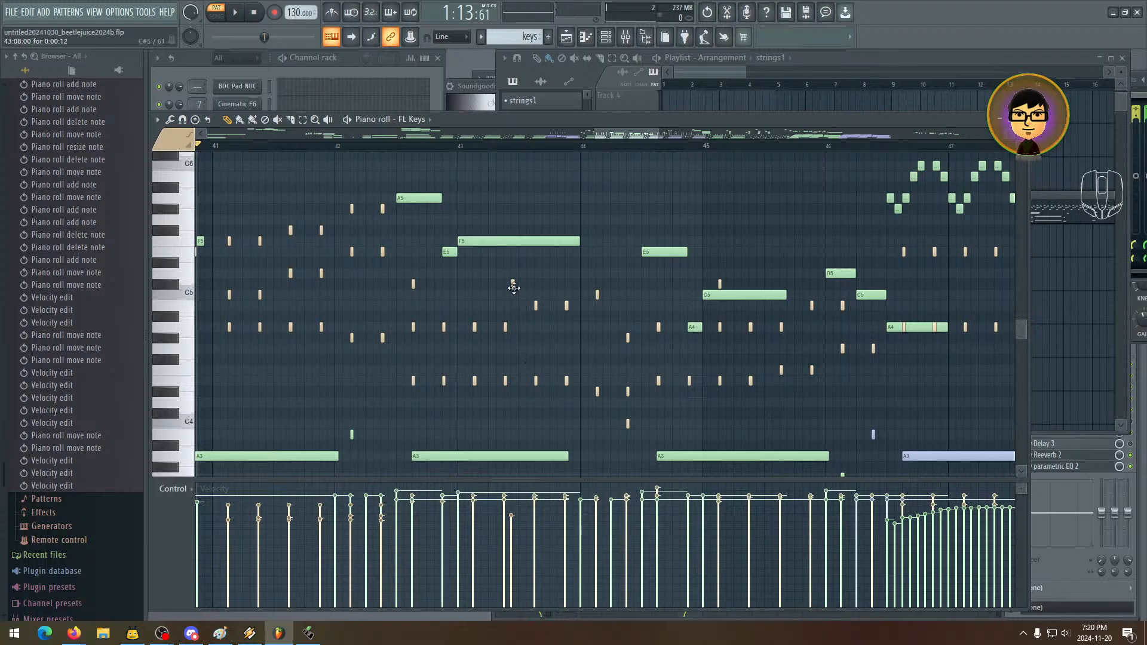
drag(513, 288, 514, 288)
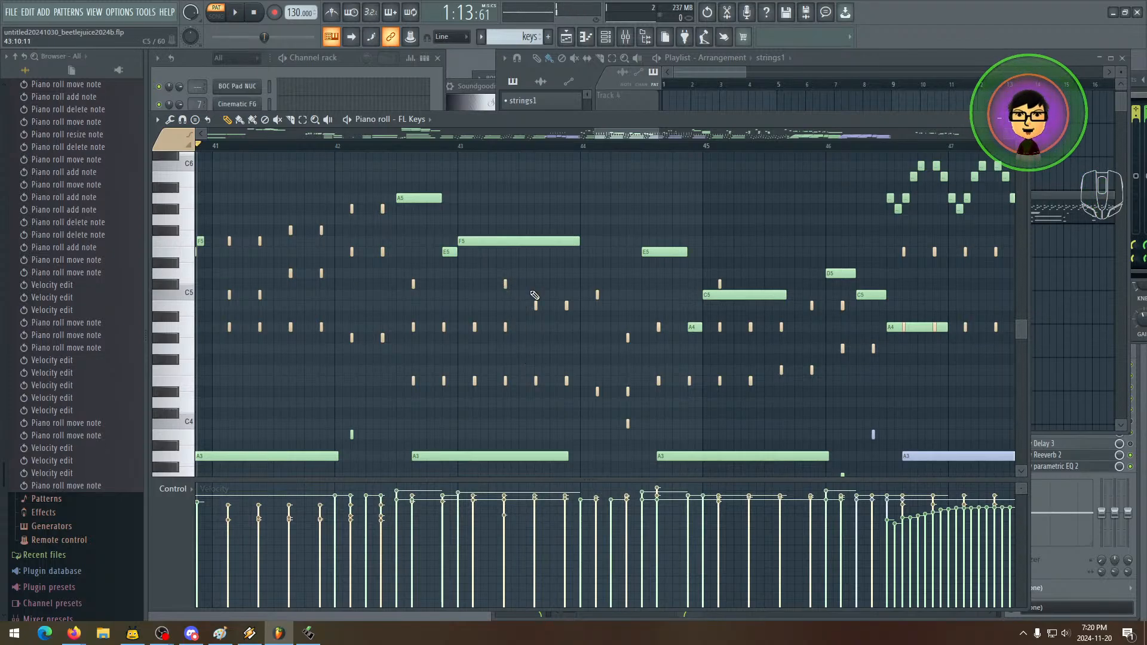
key(space)
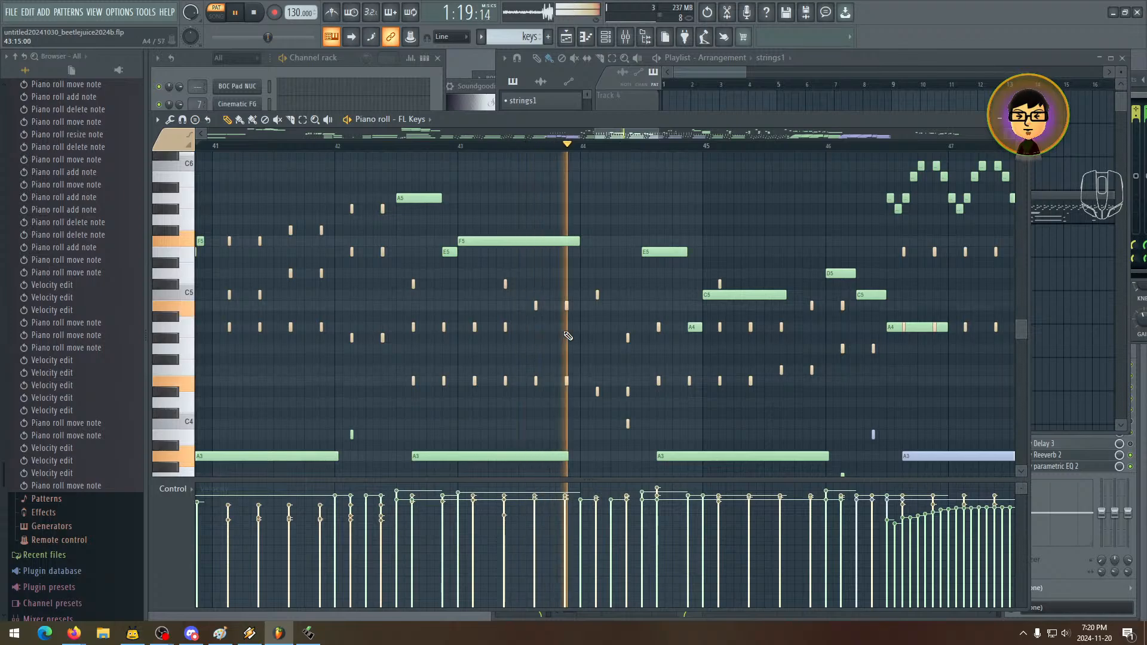
key(space)
- Examine the notes from bar 44 through bar 65, with playback from bar 51
drag(642, 328, 386, 306)
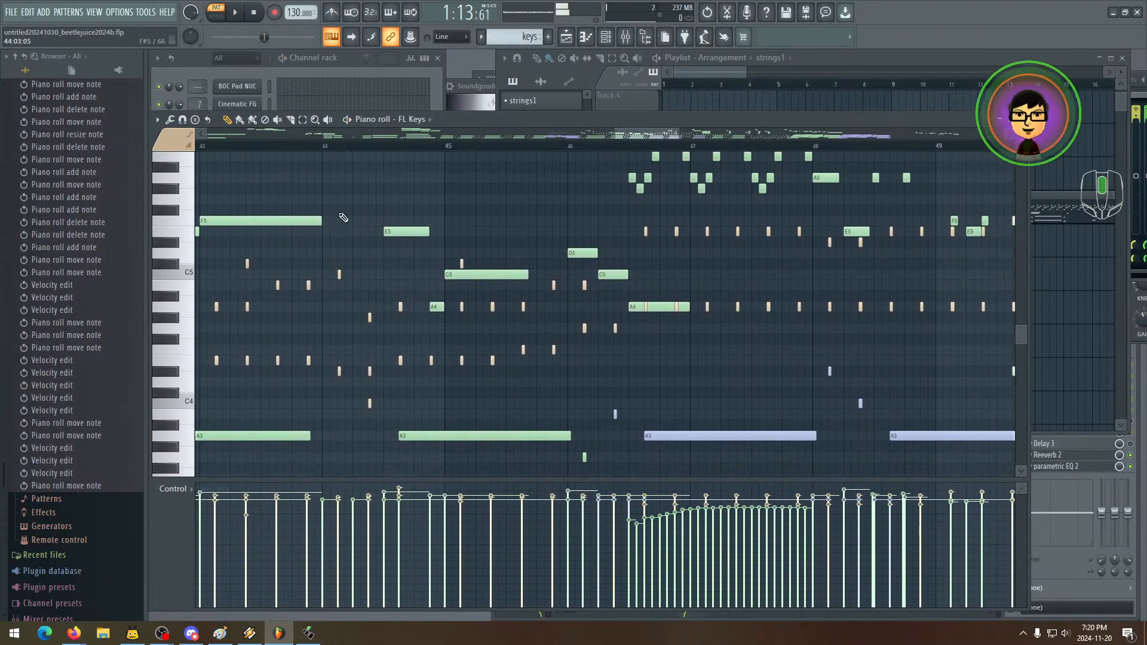
drag(615, 133, 439, 133)
drag(782, 282, 302, 243)
drag(593, 327, 512, 465)
drag(508, 339, 501, 478)
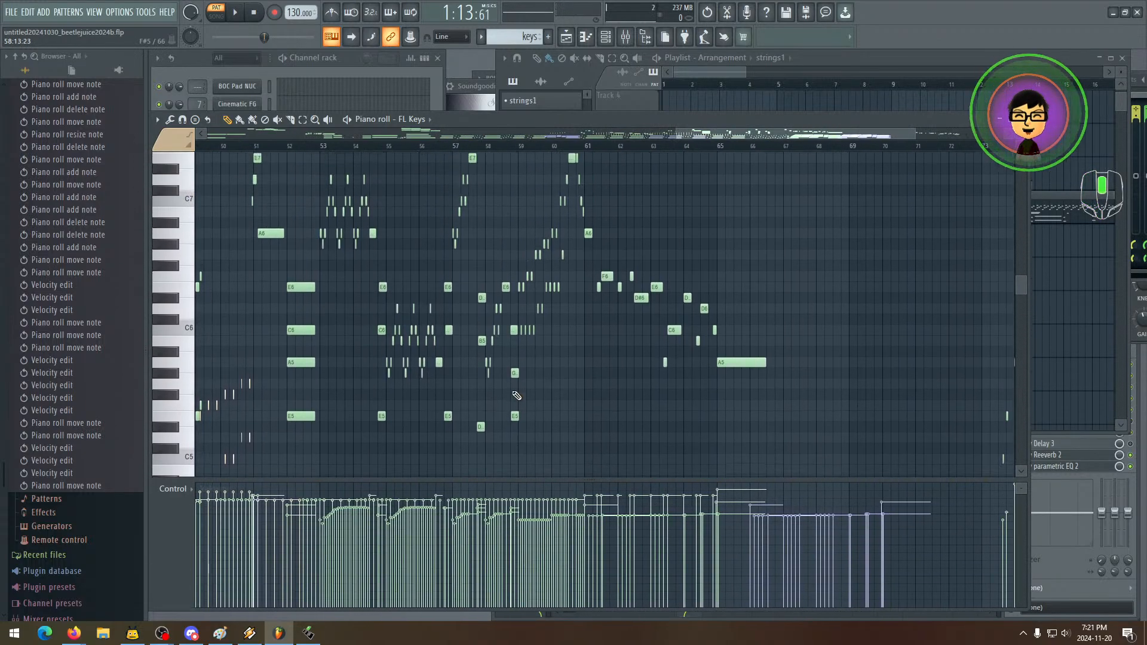
drag(517, 394, 528, 445)
mouse_move(523, 326)
mouse_down()
mouse_move(525, 361)
mouse_move(606, 297)
mouse_move(613, 324)
mouse_up()
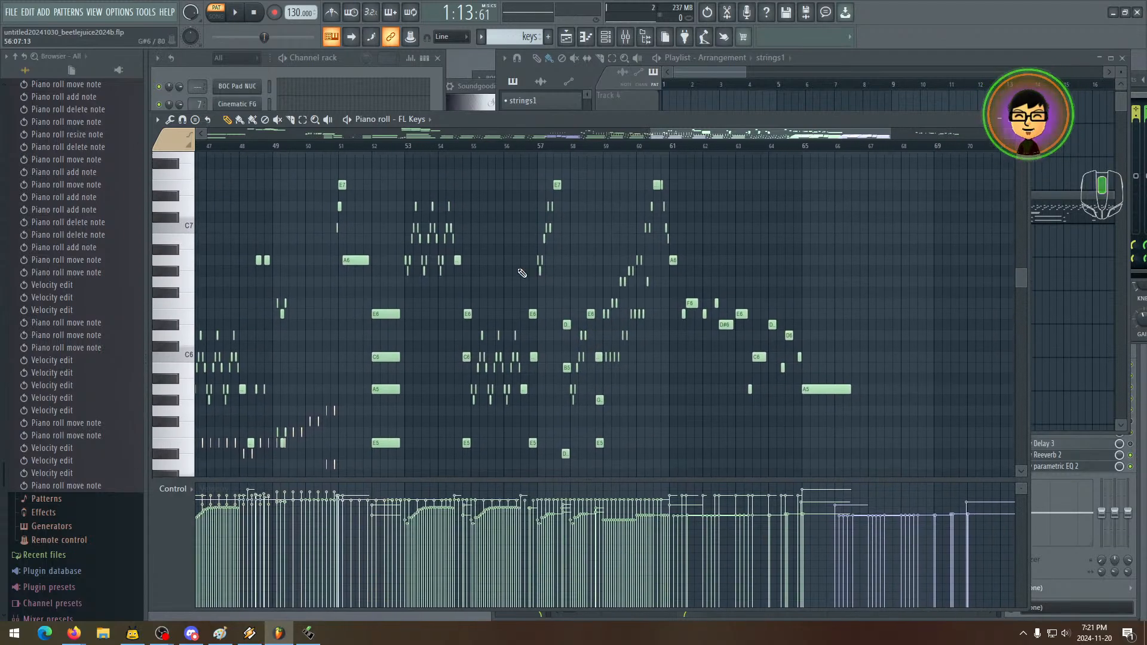
drag(536, 286, 561, 269)
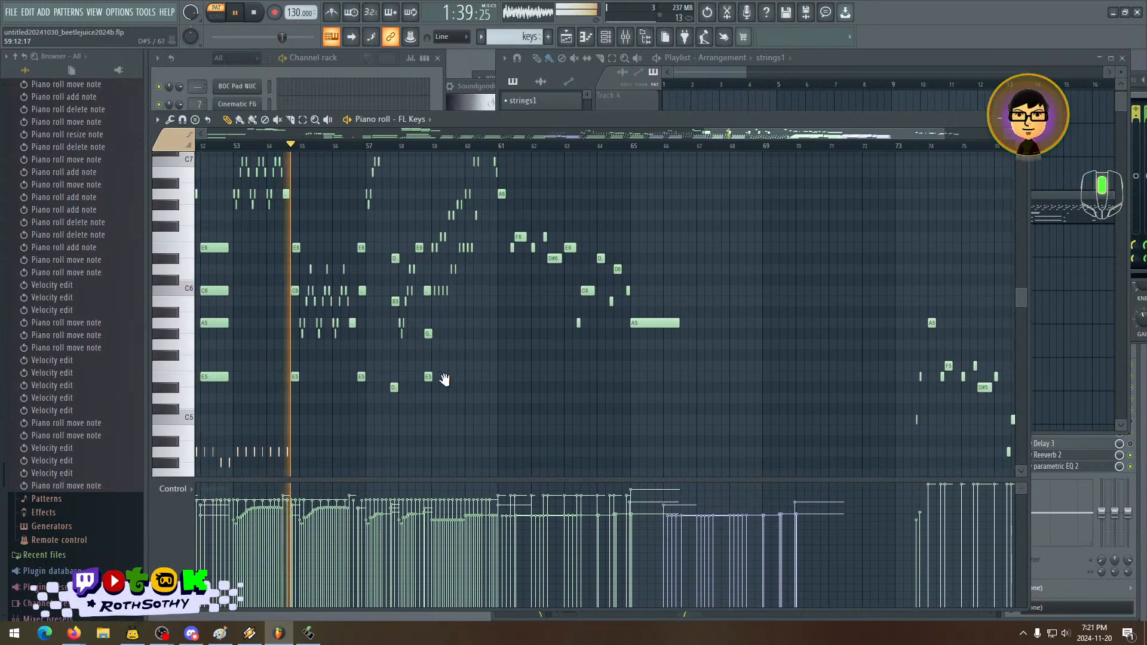
drag(449, 397, 508, 332)
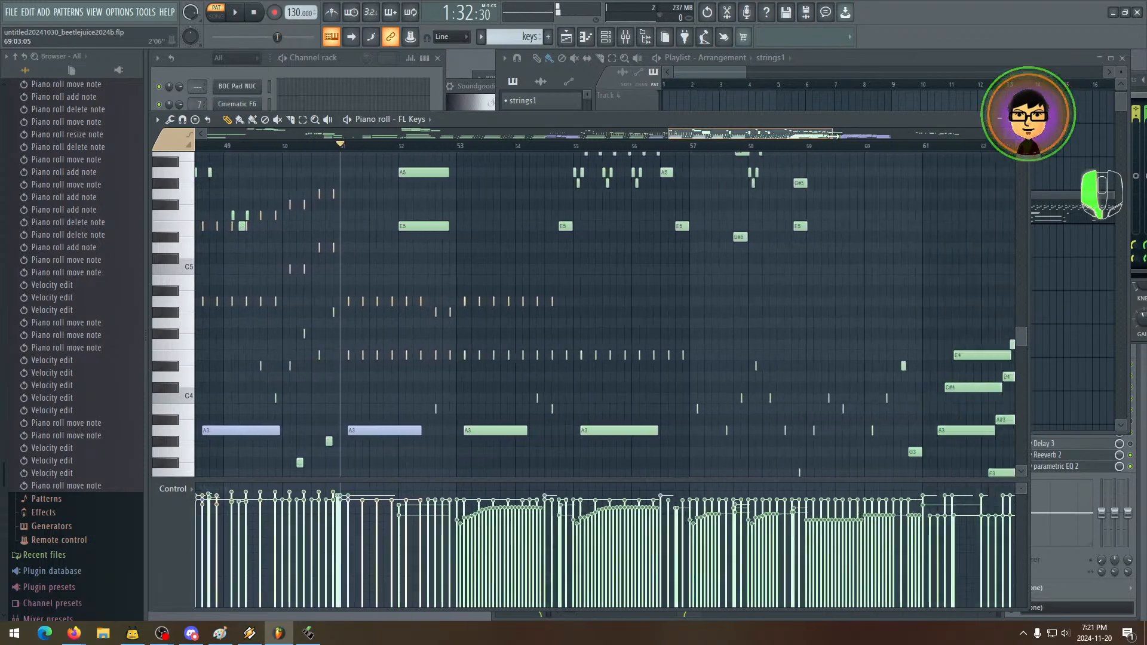
- Set the playback position to bar 9 and listen to the repeated-note passage that follows
drag(834, 136, 974, 139)
drag(670, 136, 504, 137)
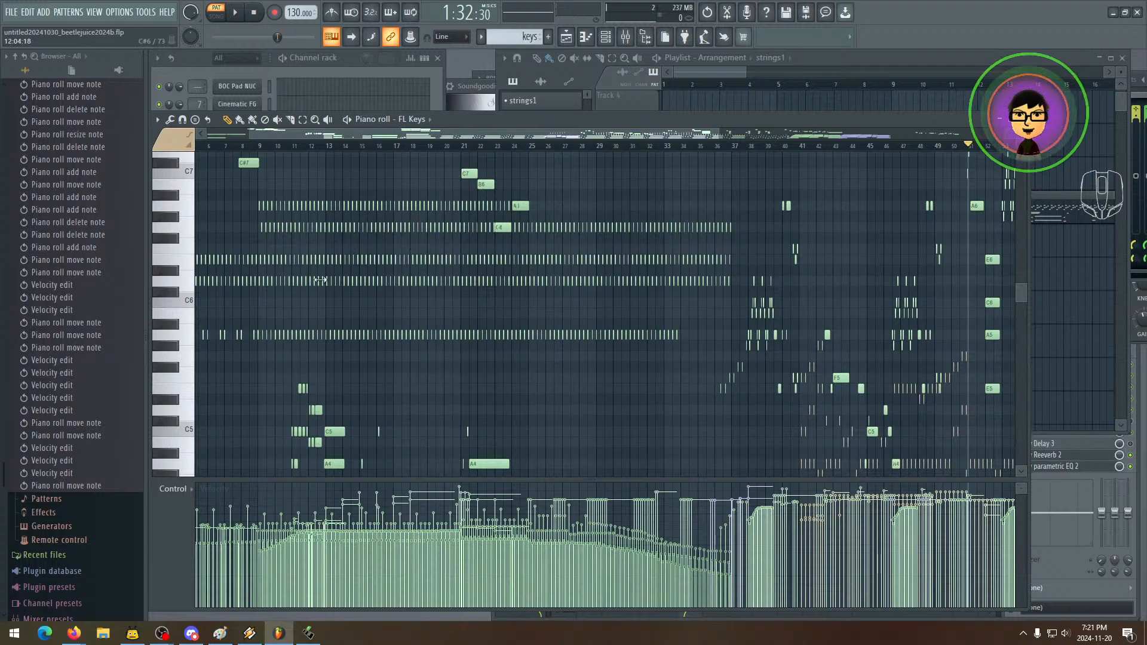
drag(270, 149, 259, 145)
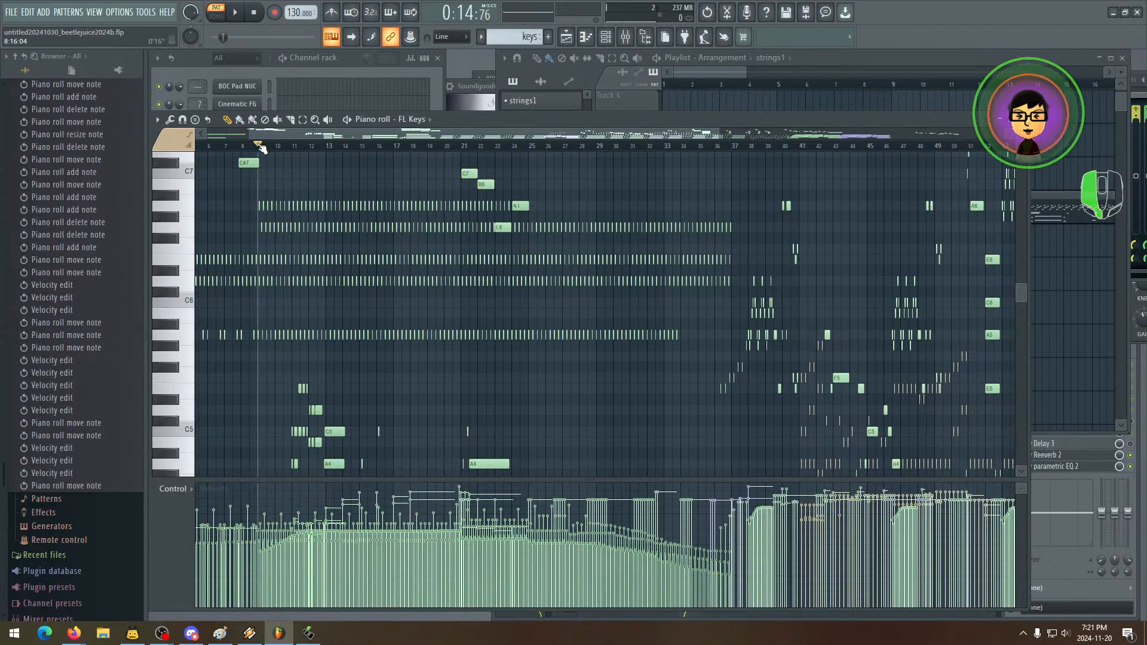
drag(317, 225, 347, 239)
drag(714, 326, 227, 263)
drag(799, 327, 506, 191)
drag(389, 311, 735, 412)
drag(419, 324, 709, 347)
drag(245, 213, 496, 333)
key(space)
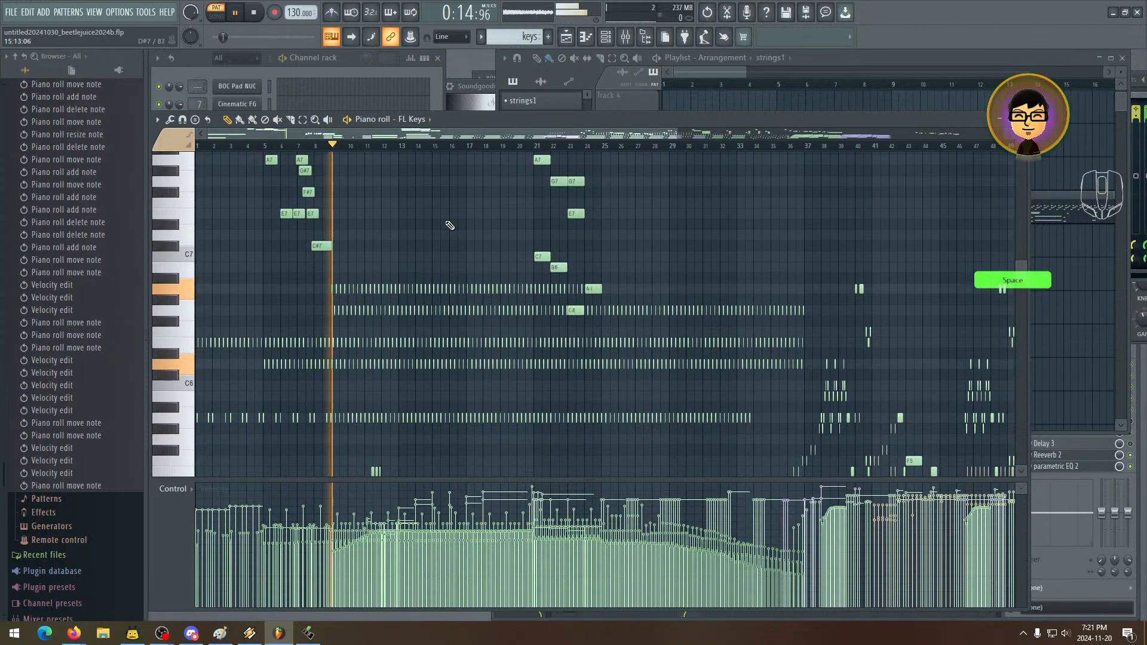
drag(676, 132, 408, 130)
drag(666, 339, 418, 300)
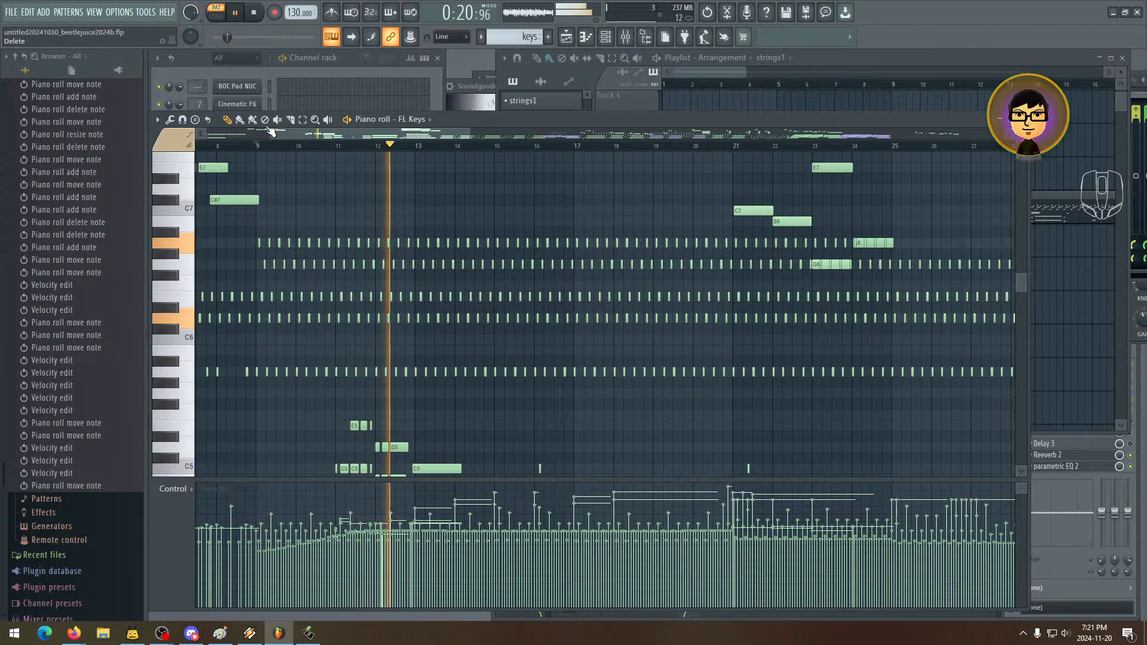
drag(281, 256, 363, 242)
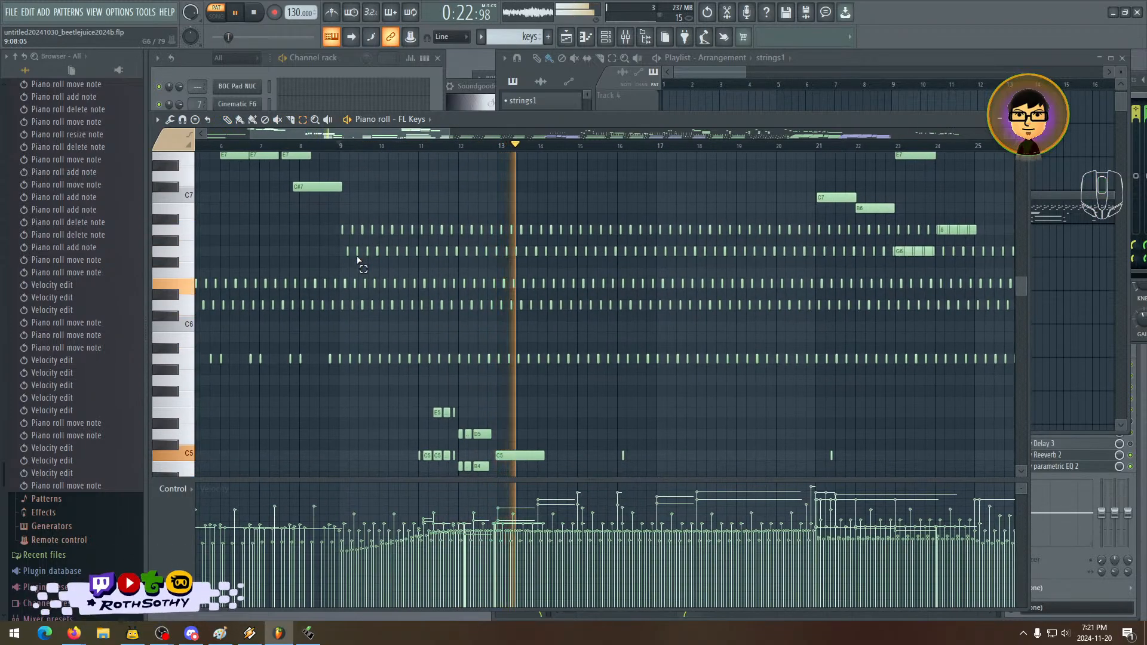
drag(525, 273, 400, 277)
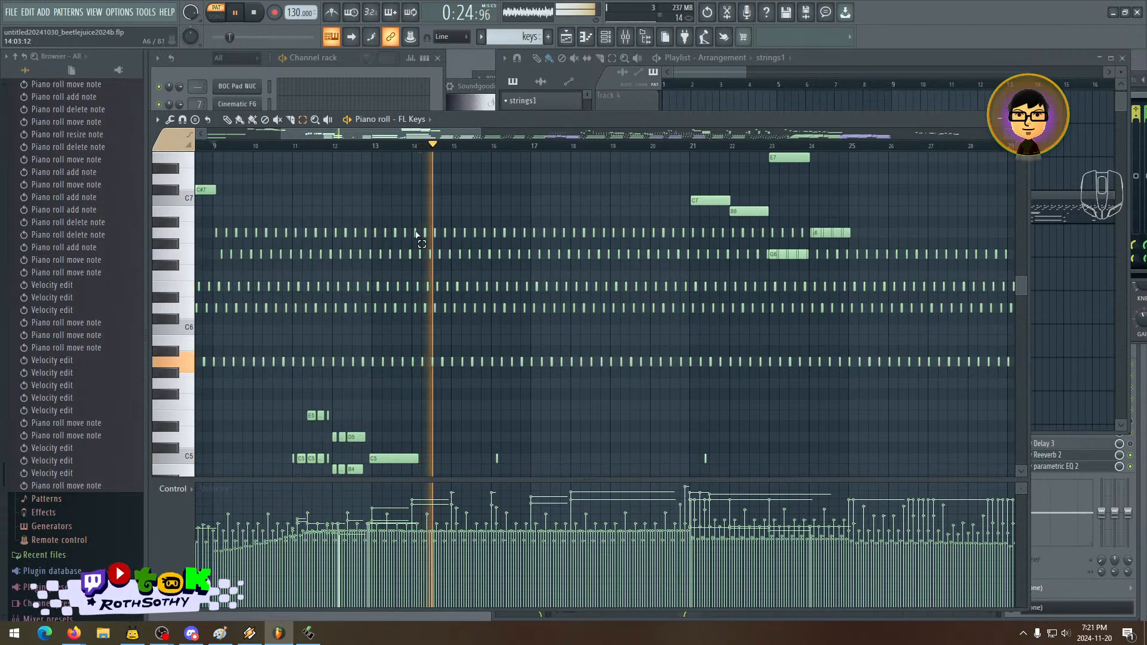
- Replay the passage from bar 9 at a closer view to review the high repeated A6 and G6 notes
key(space)
drag(481, 130, 343, 129)
key(space)
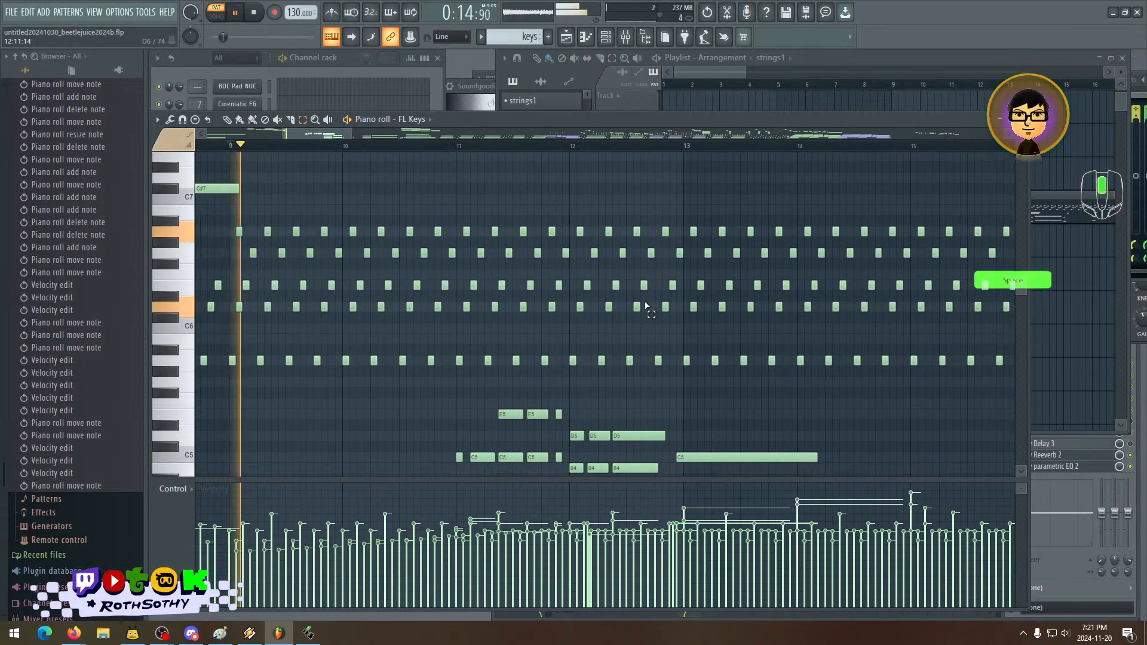
drag(716, 316, 468, 325)
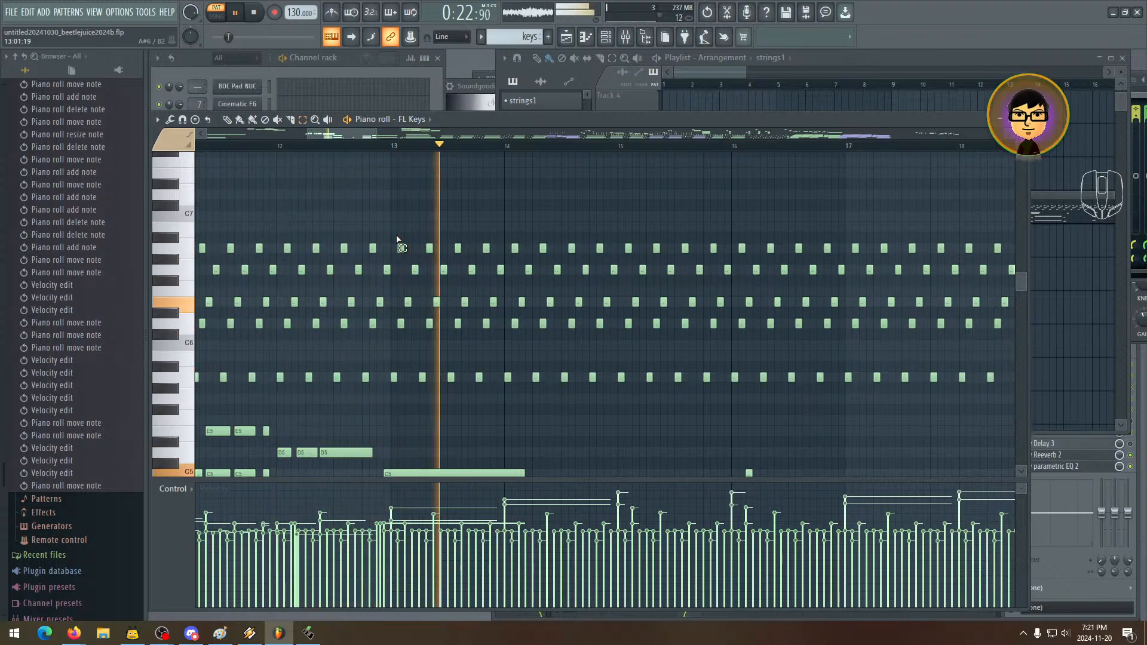
key(space)
- Select the short repeated A6 and G6 notes from bar 9 up to bar 23
drag(379, 138, 447, 143)
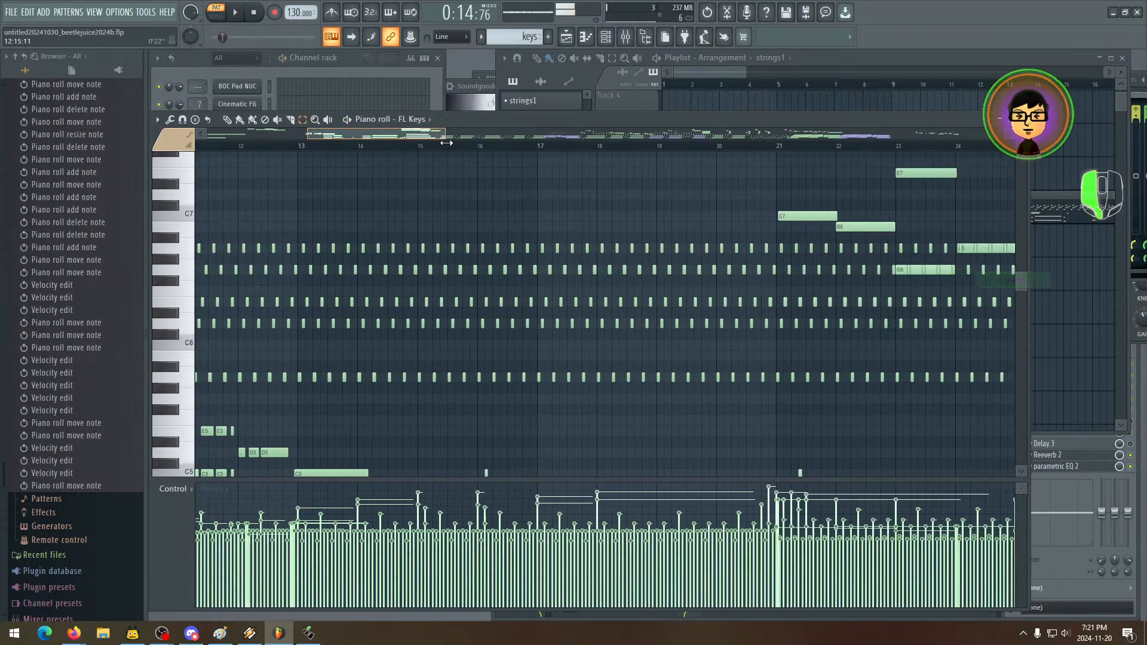
scroll(835, 277, left, 5)
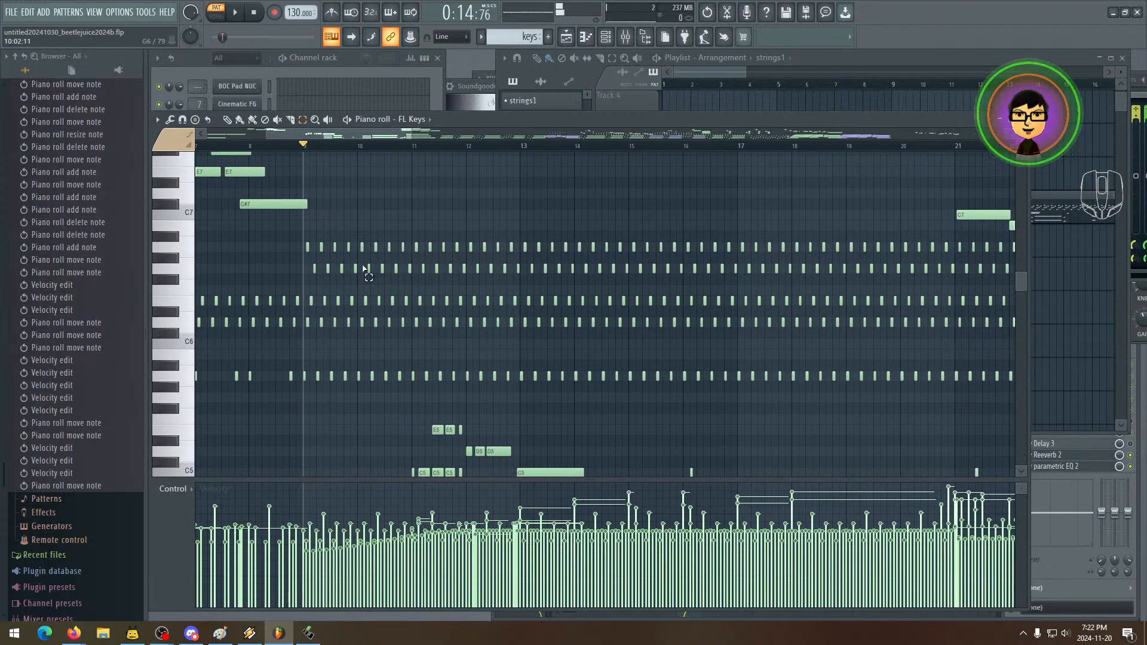
drag(300, 232, 961, 285)
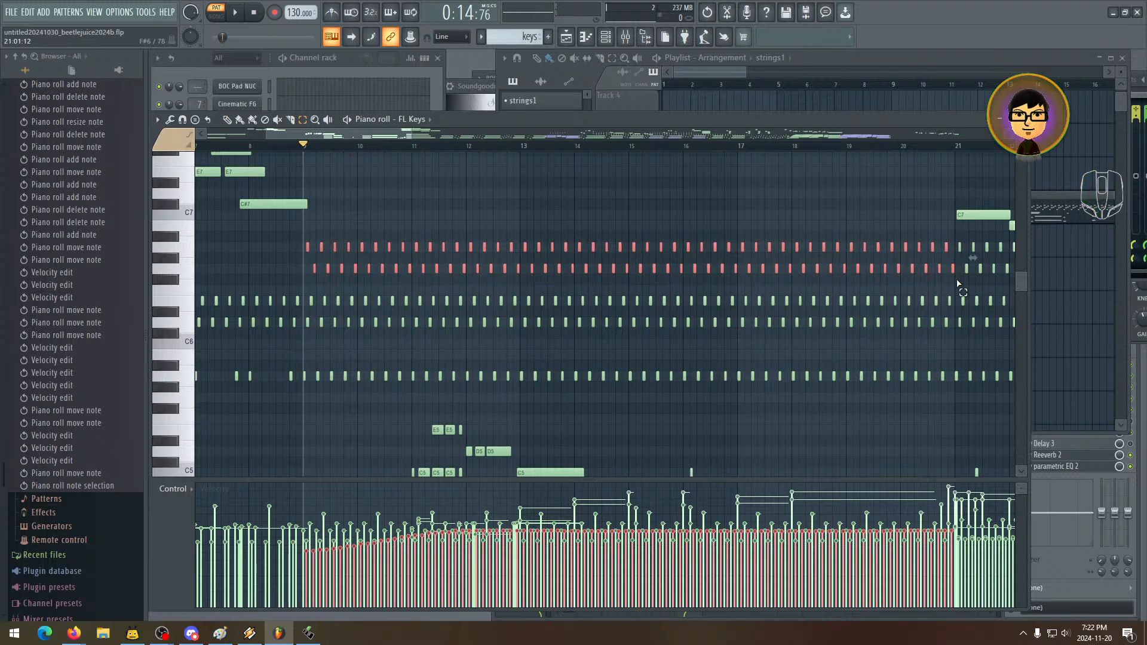
scroll(644, 272, right, 5)
scroll(643, 272, right, 2)
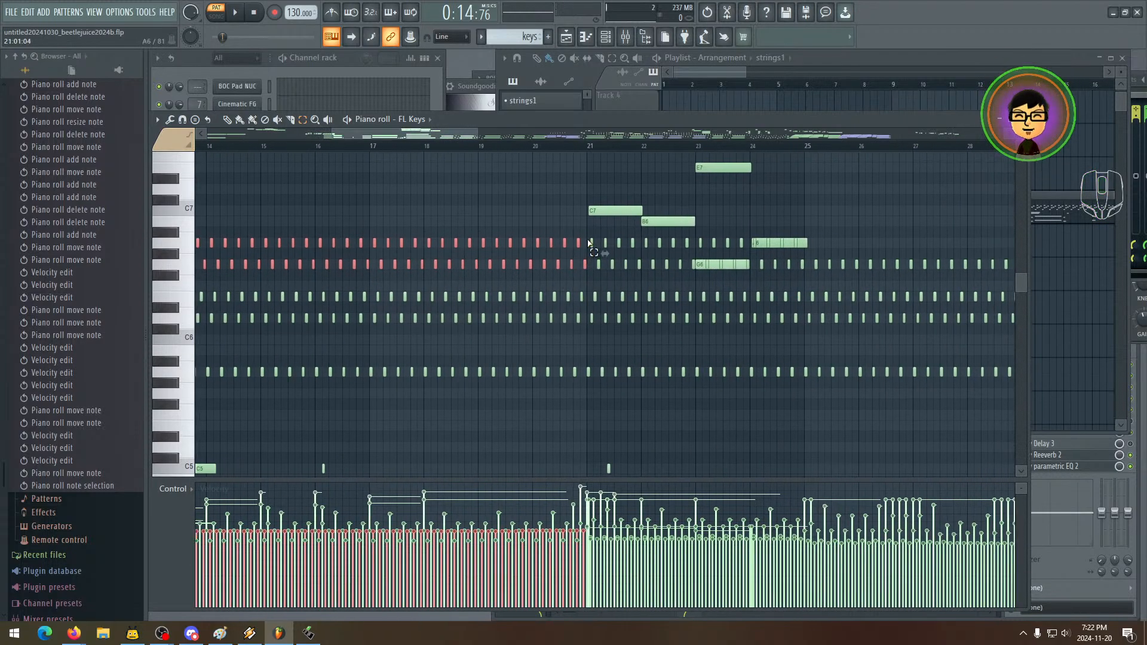
drag(589, 241, 696, 287)
scroll(694, 299, left, 7)
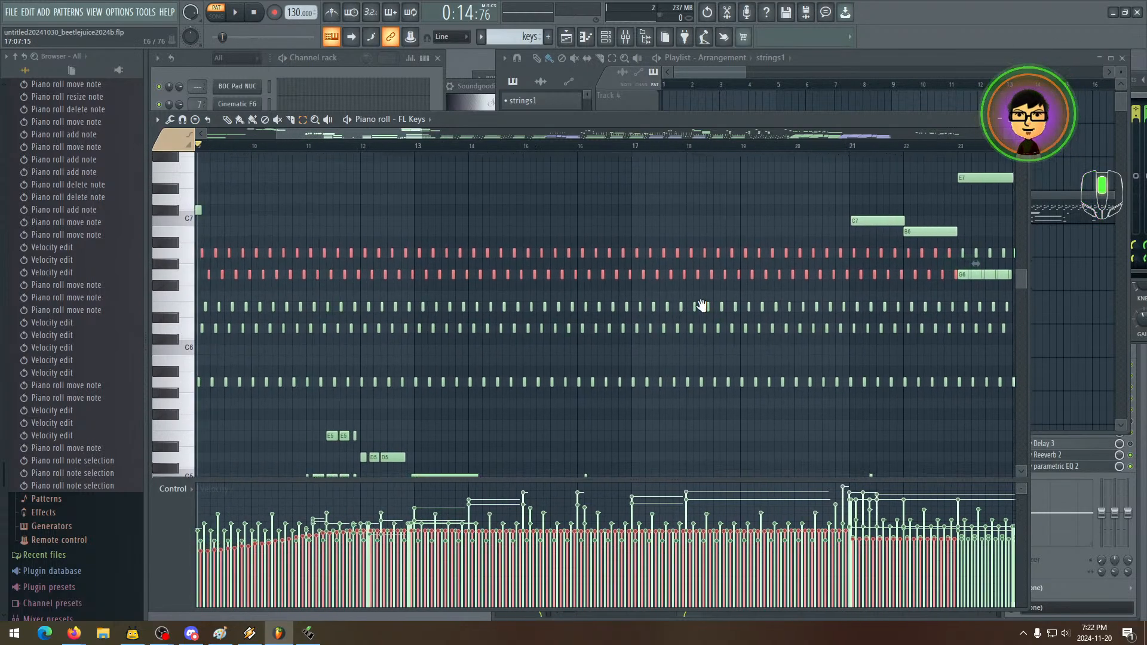
scroll(598, 326, right, 3)
scroll(546, 358, up, 2)
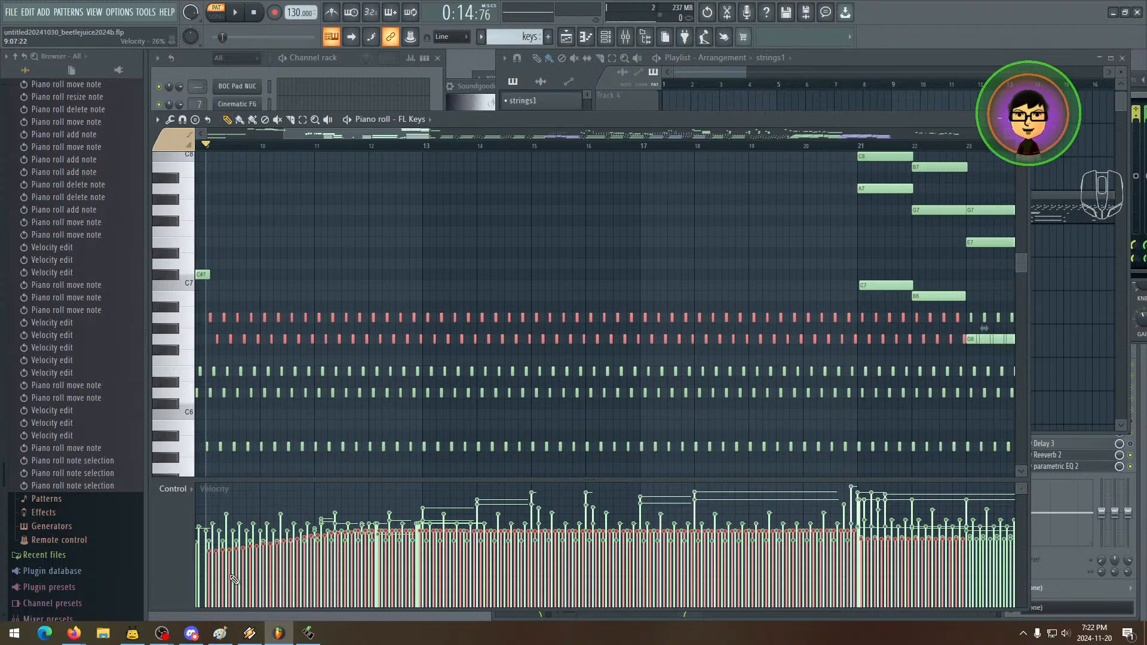
- Raise the selected notes' velocities slightly, ramping up over bars 9 to 12, level until bar 21 and tapering gently to bar 23
click(209, 547)
drag(210, 547, 253, 547)
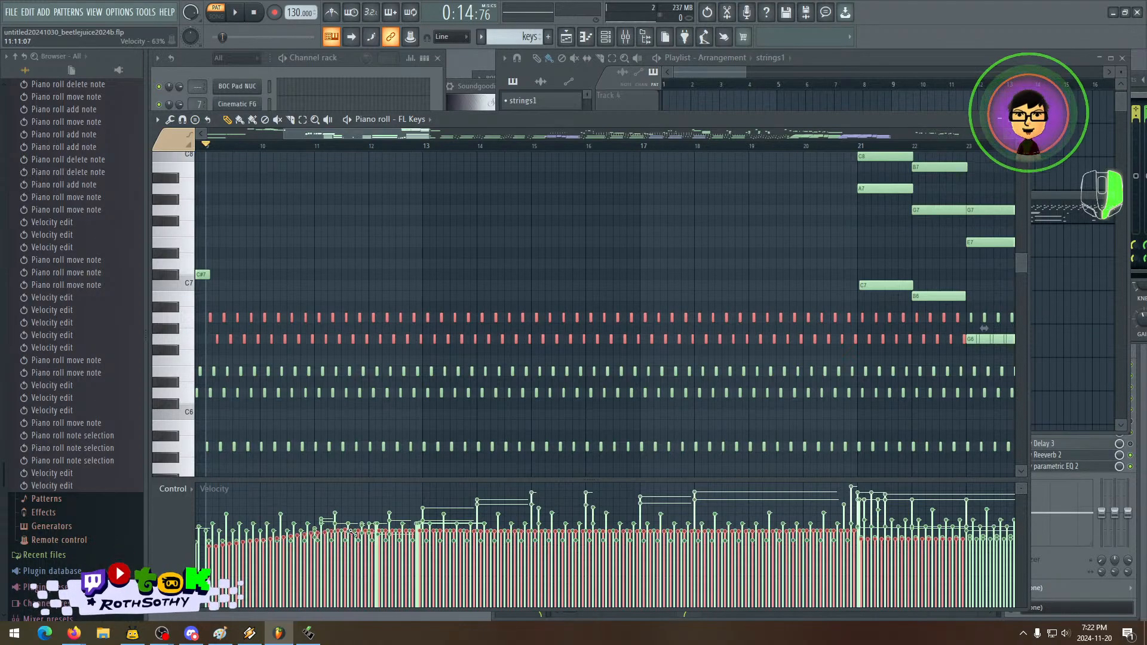
mouse_move(374, 532)
mouse_down()
mouse_move(359, 534)
mouse_move(464, 532)
mouse_up()
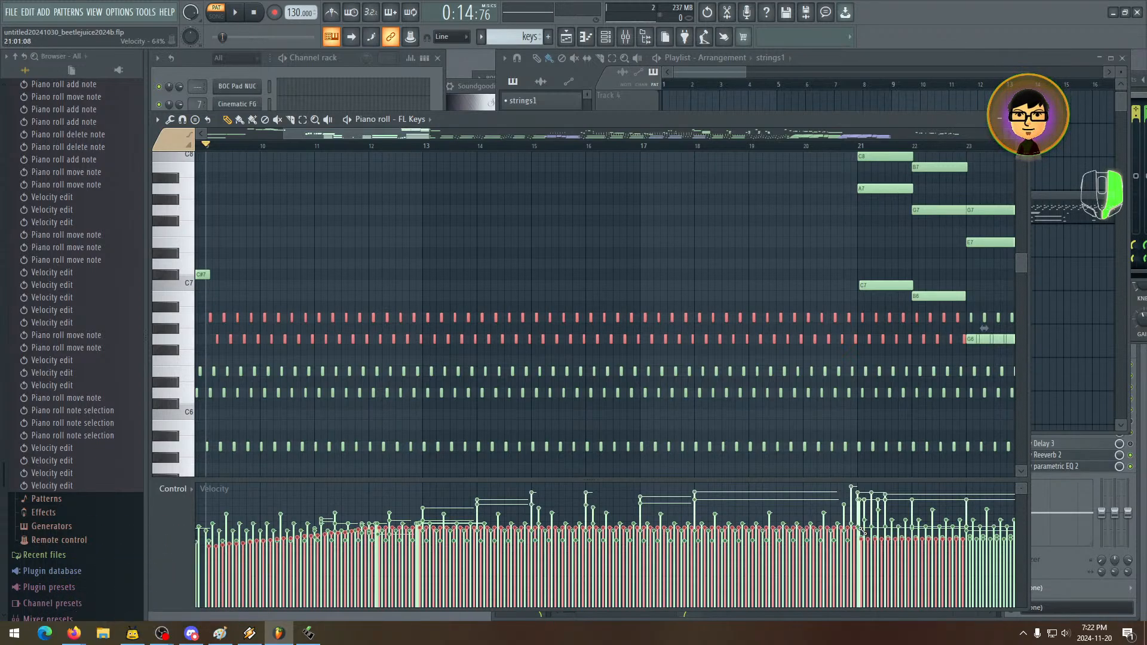
- Look over the new velocity curve of the selected notes across bars 9 to 23 and play it from bar 9
scroll(897, 499, right, 8)
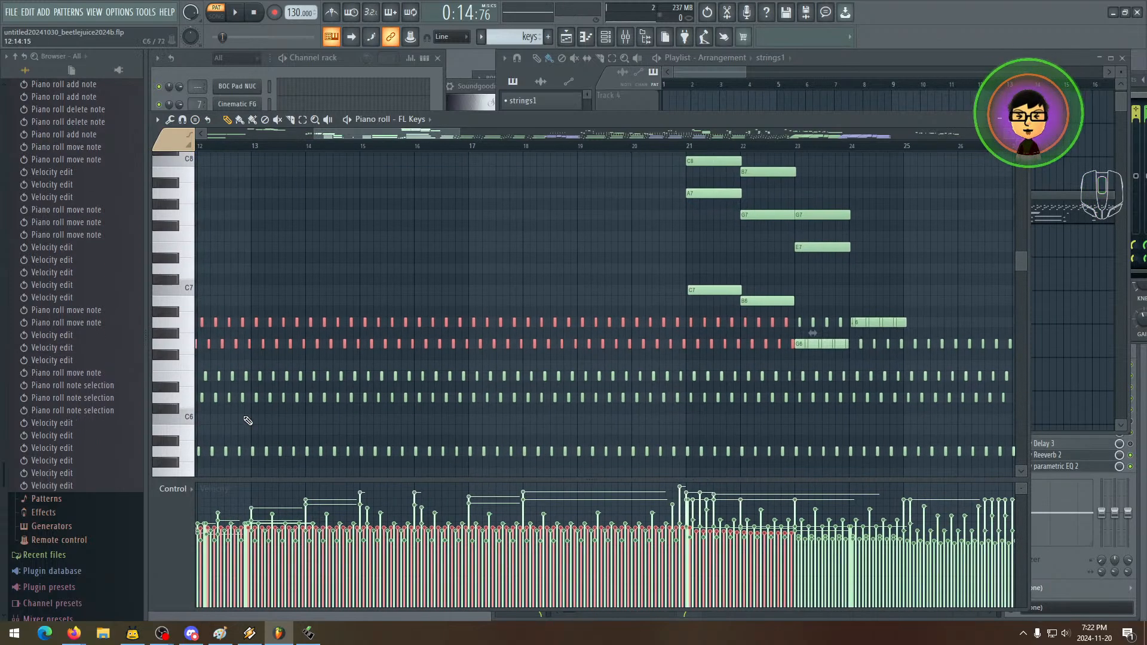
scroll(406, 397, left, 8)
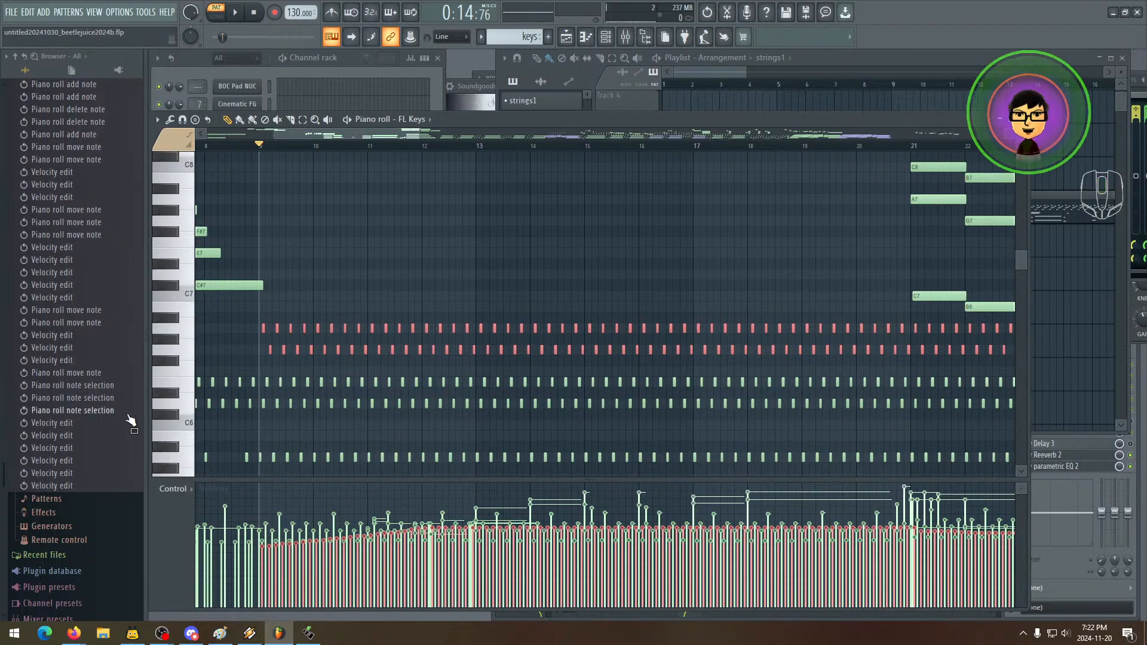
scroll(634, 428, right, 6)
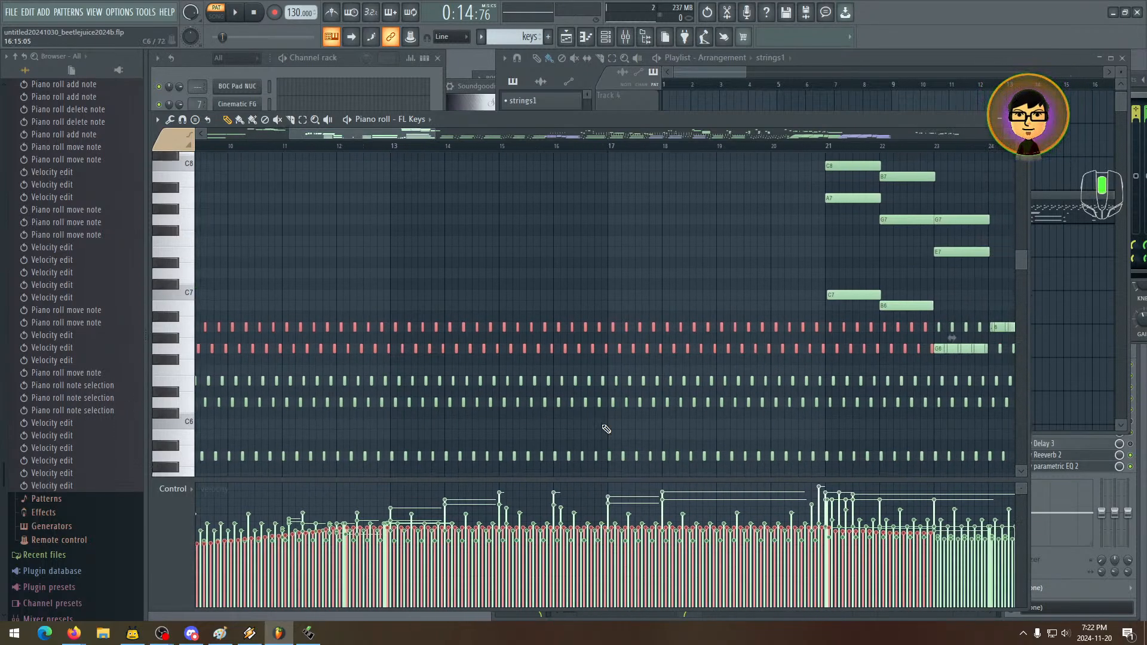
mouse_move(518, 423)
mouse_down()
mouse_move(651, 428)
mouse_move(543, 430)
mouse_move(637, 428)
mouse_up()
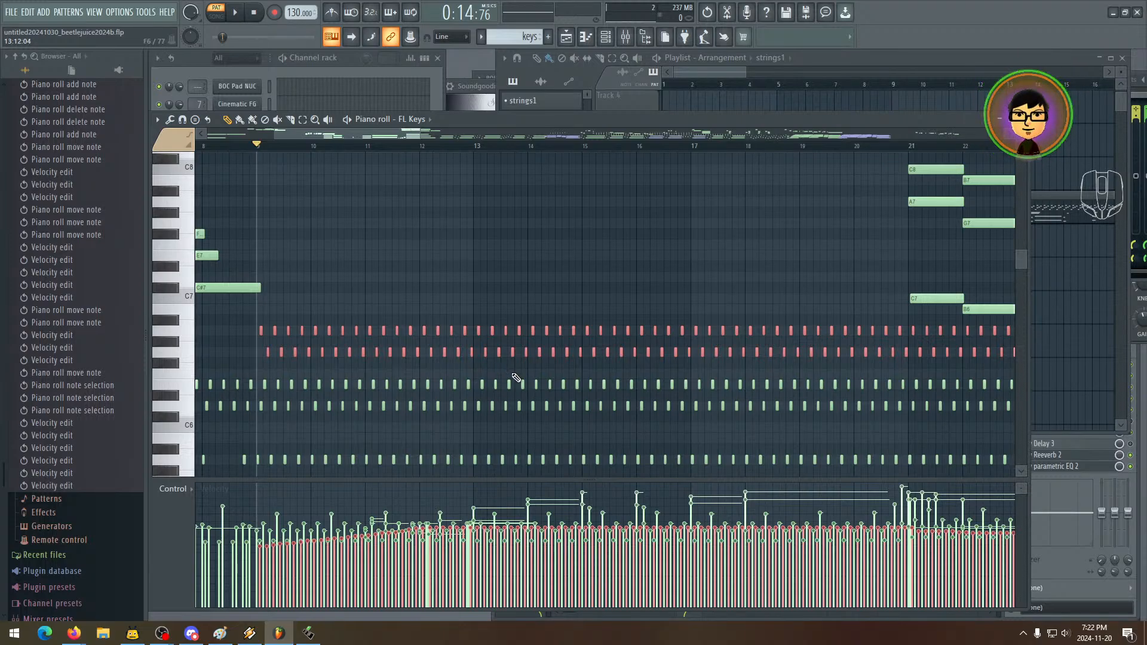
mouse_move(502, 372)
mouse_down()
mouse_move(454, 369)
mouse_move(465, 373)
mouse_up()
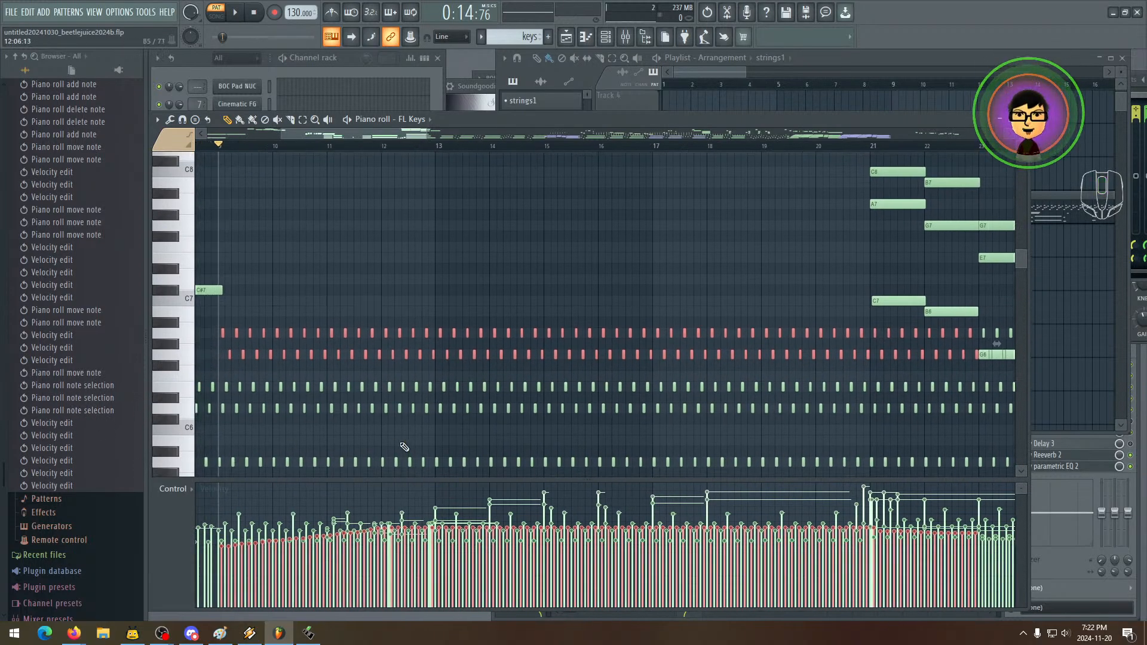
mouse_move(631, 445)
mouse_down()
mouse_move(477, 443)
mouse_move(602, 448)
mouse_move(550, 421)
mouse_move(550, 395)
mouse_move(565, 418)
mouse_move(595, 386)
mouse_move(579, 436)
mouse_move(564, 418)
mouse_up()
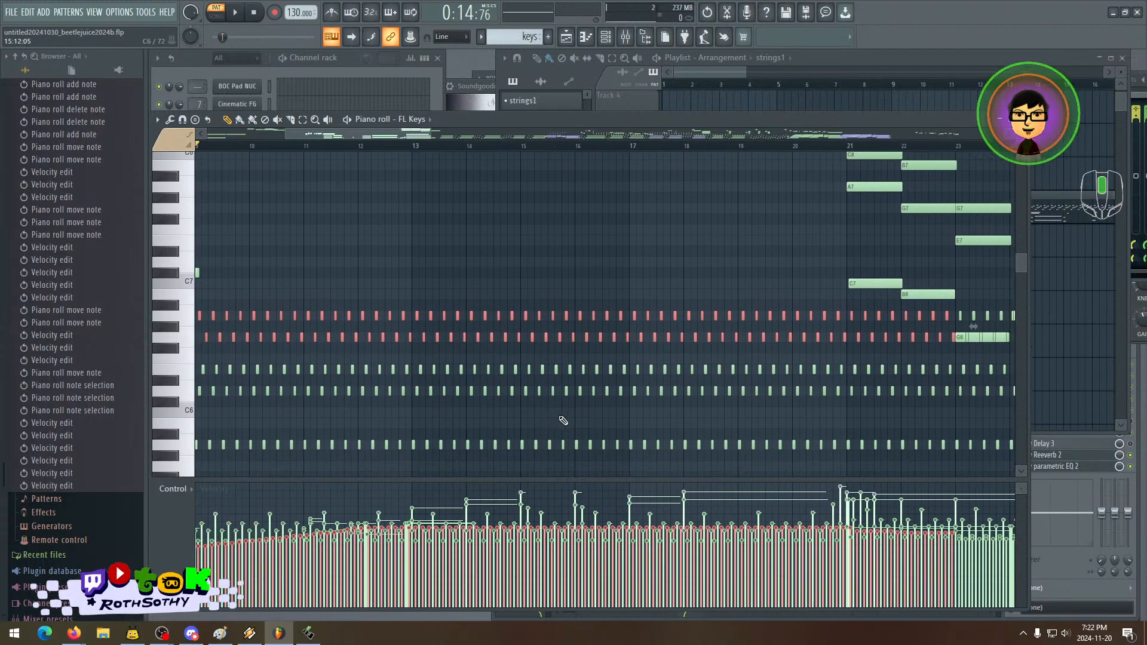
key(space)
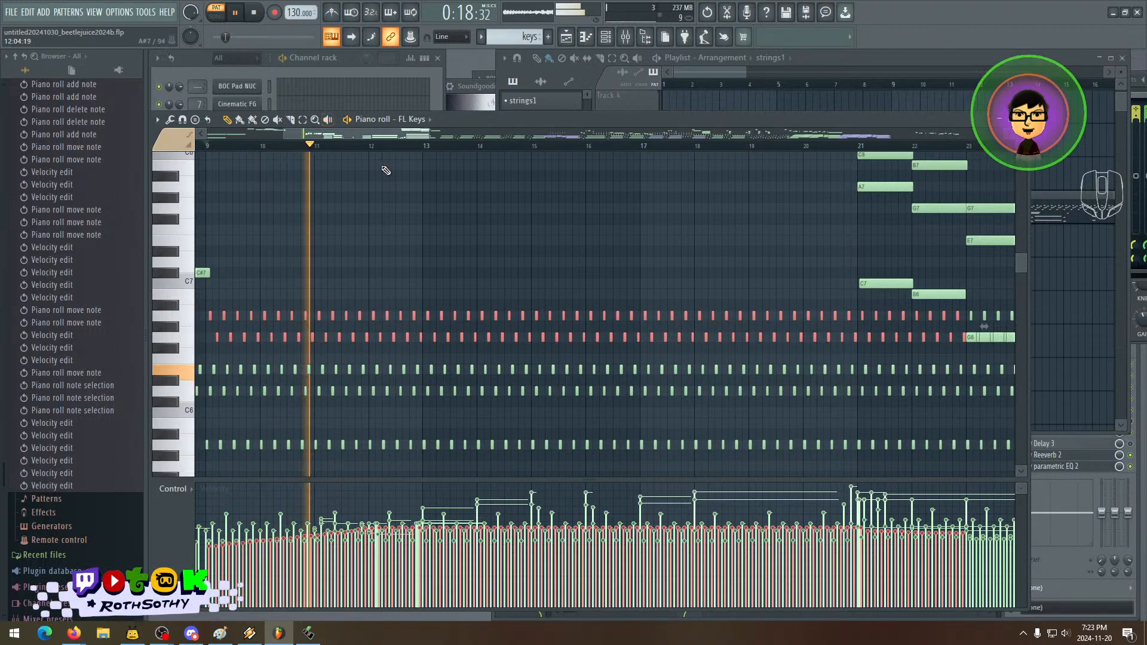
- Deepen the selected notes' leftward note pan across bars 15 to 19, strongest around bars 17 and 18, easing back toward centre
click(186, 496)
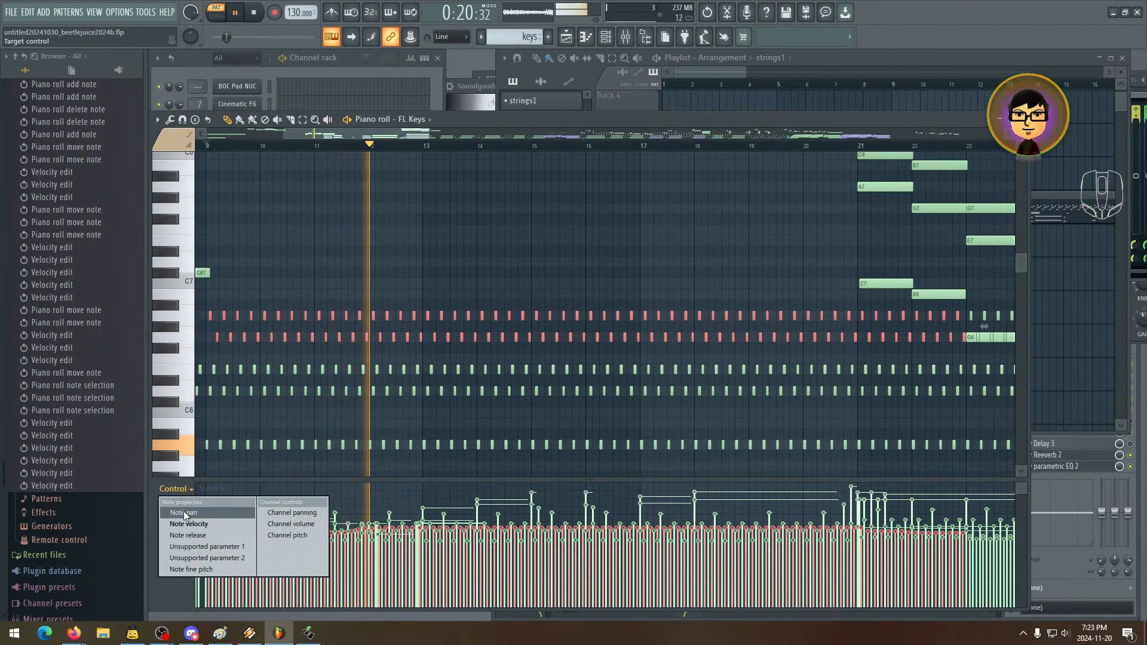
click(184, 511)
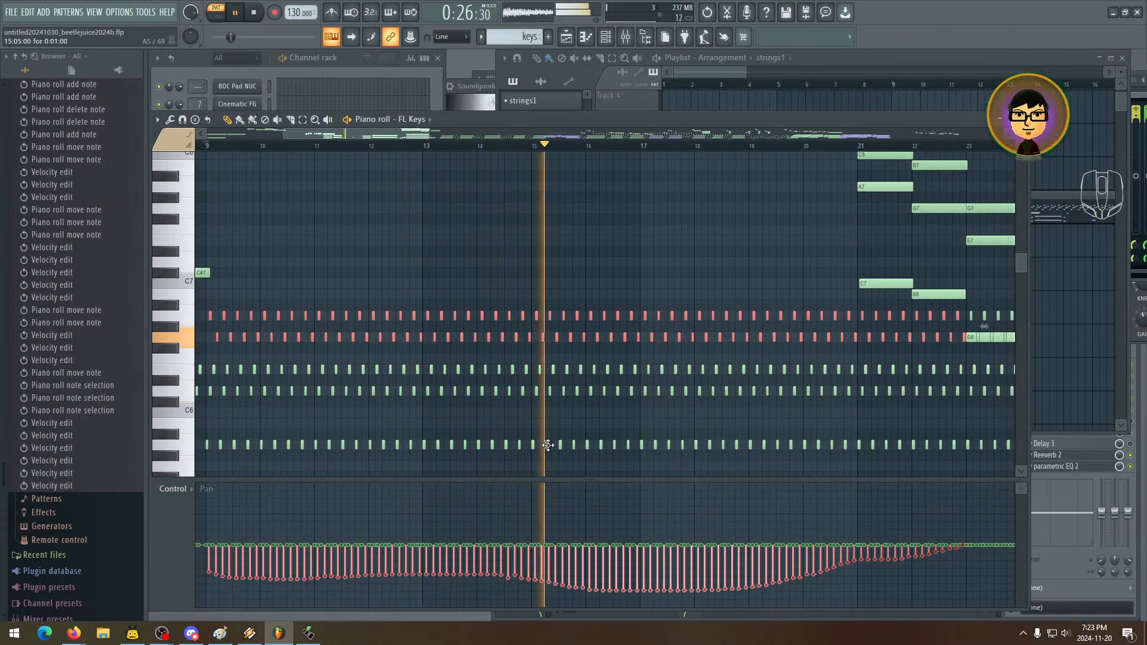
drag(725, 423, 379, 410)
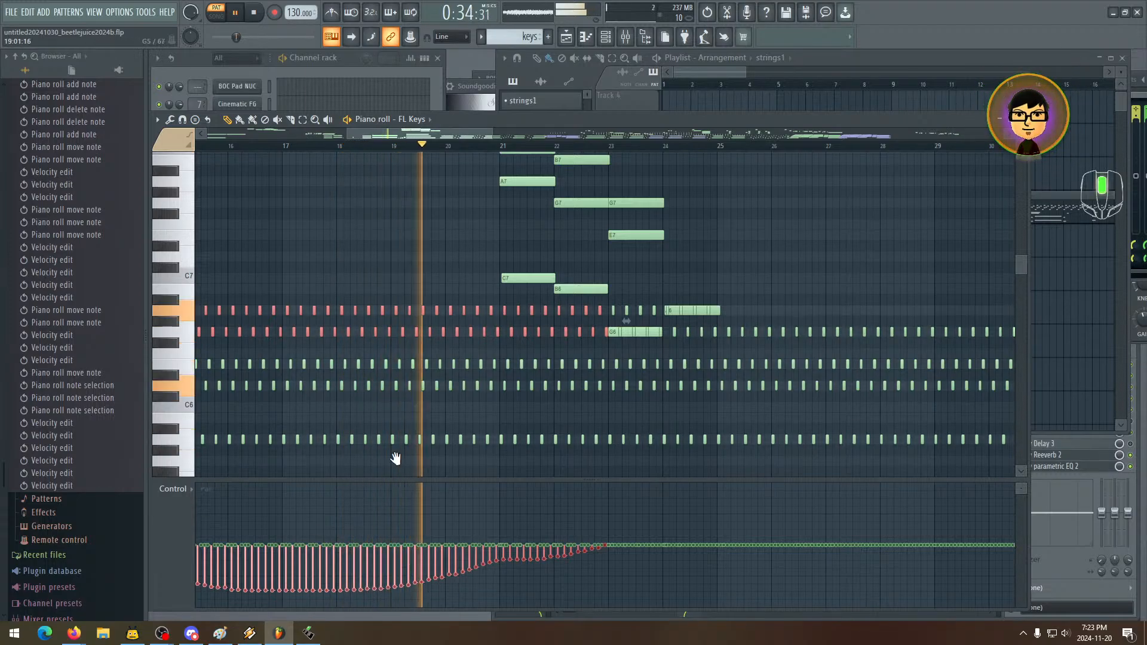
drag(397, 461, 645, 461)
drag(472, 598, 584, 608)
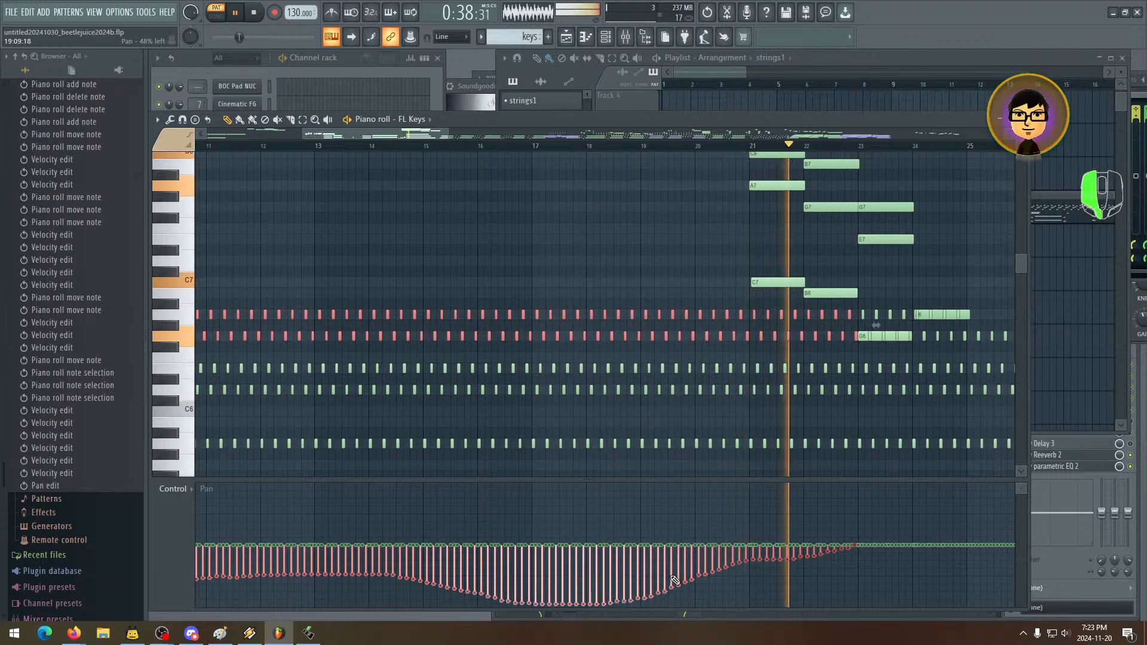
drag(399, 575, 565, 602)
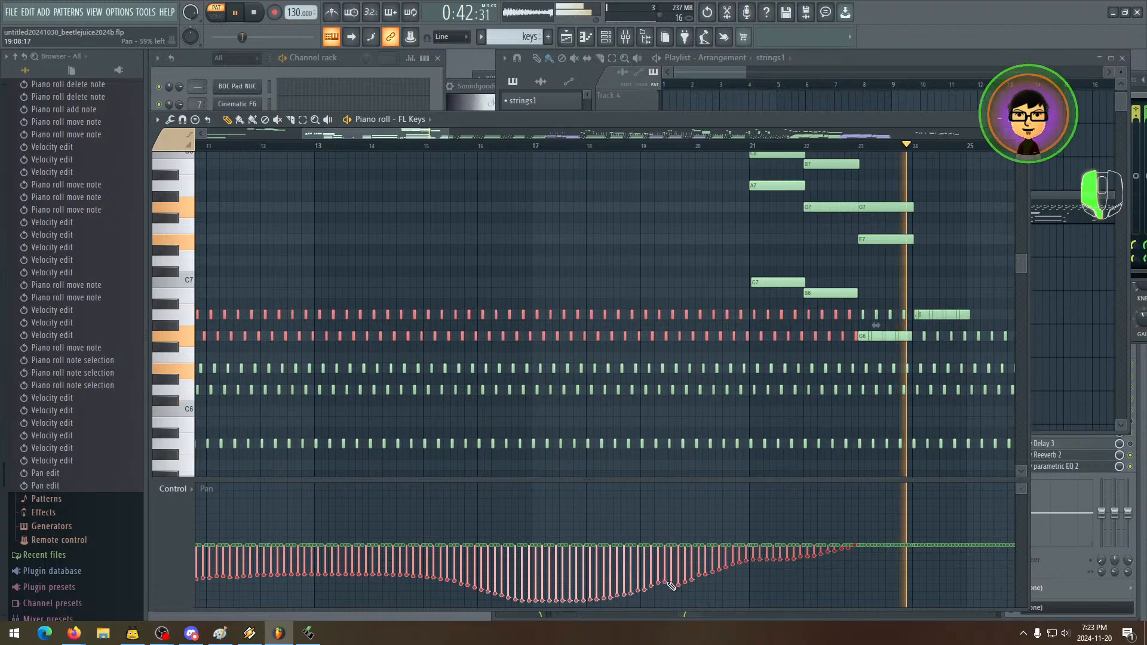
- Replay the passage from just before bar 15 to review the new pan curve, then stop playback
click(418, 146)
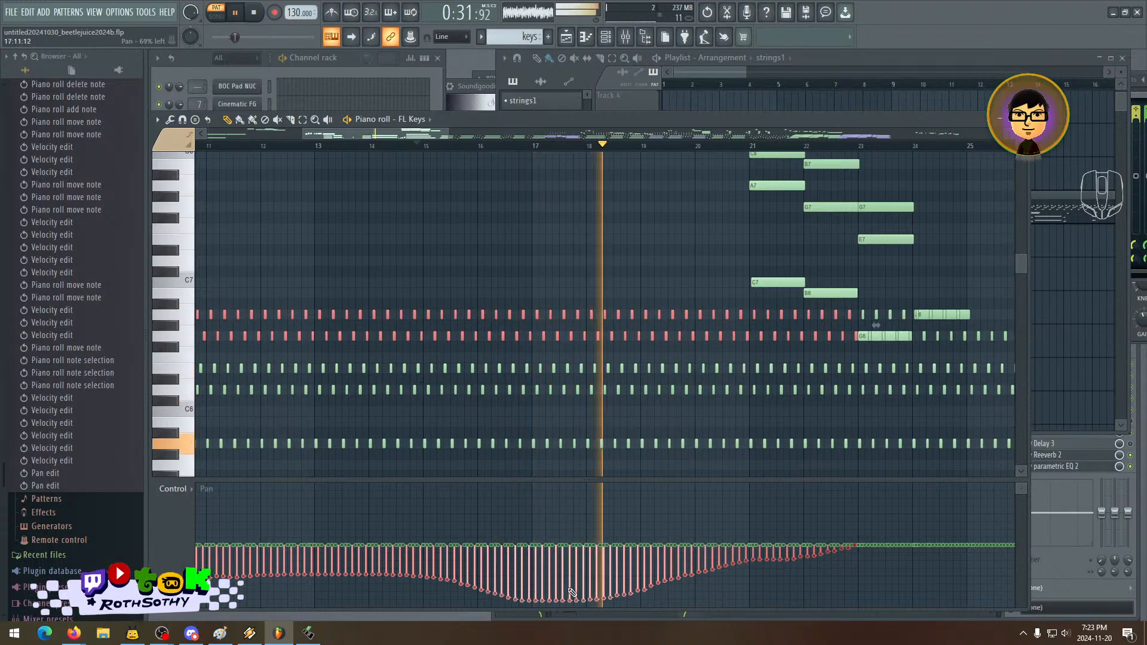
key(space)
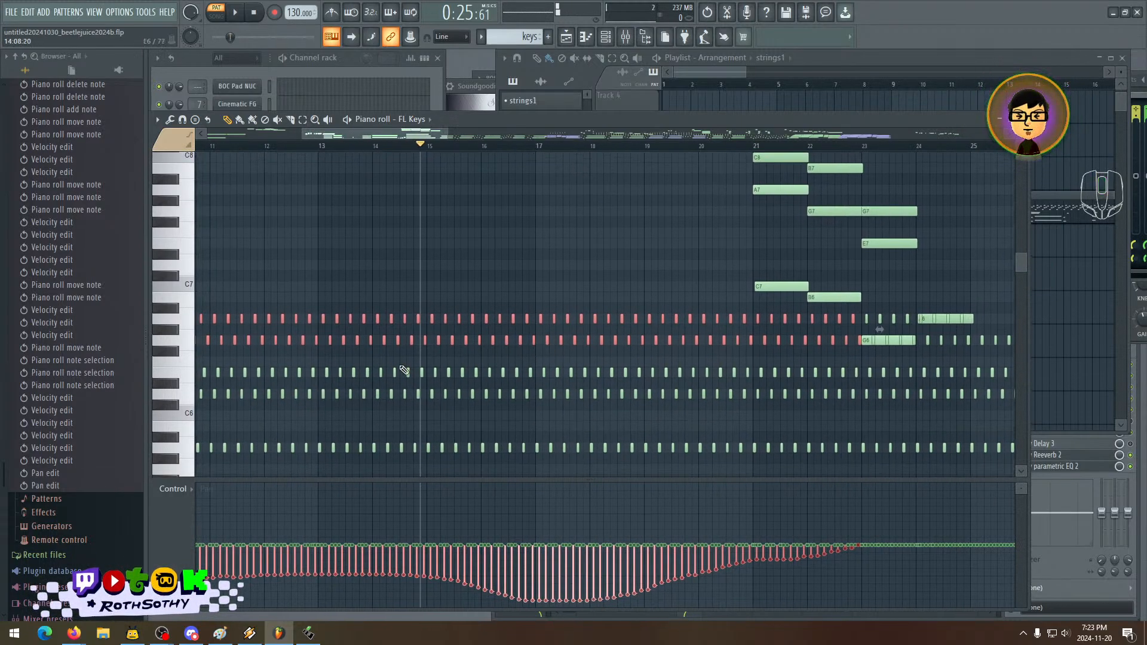
key(space)
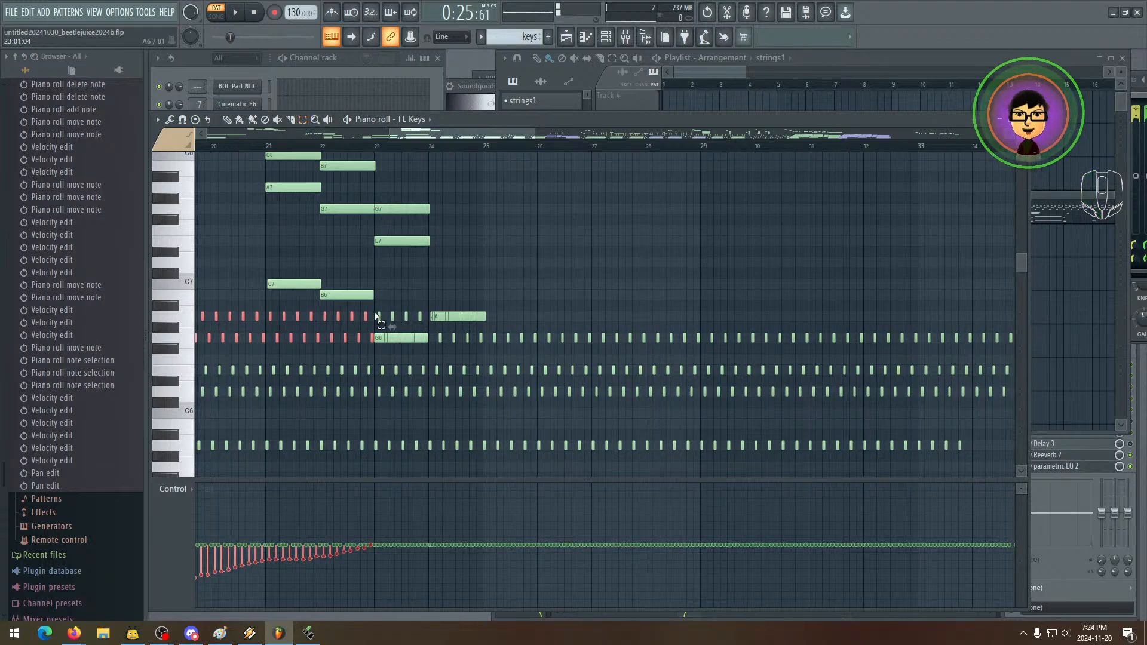
- Show note velocities and select the repeated A6 and G6 notes from bar 23 through the end of bar 36
click(191, 493)
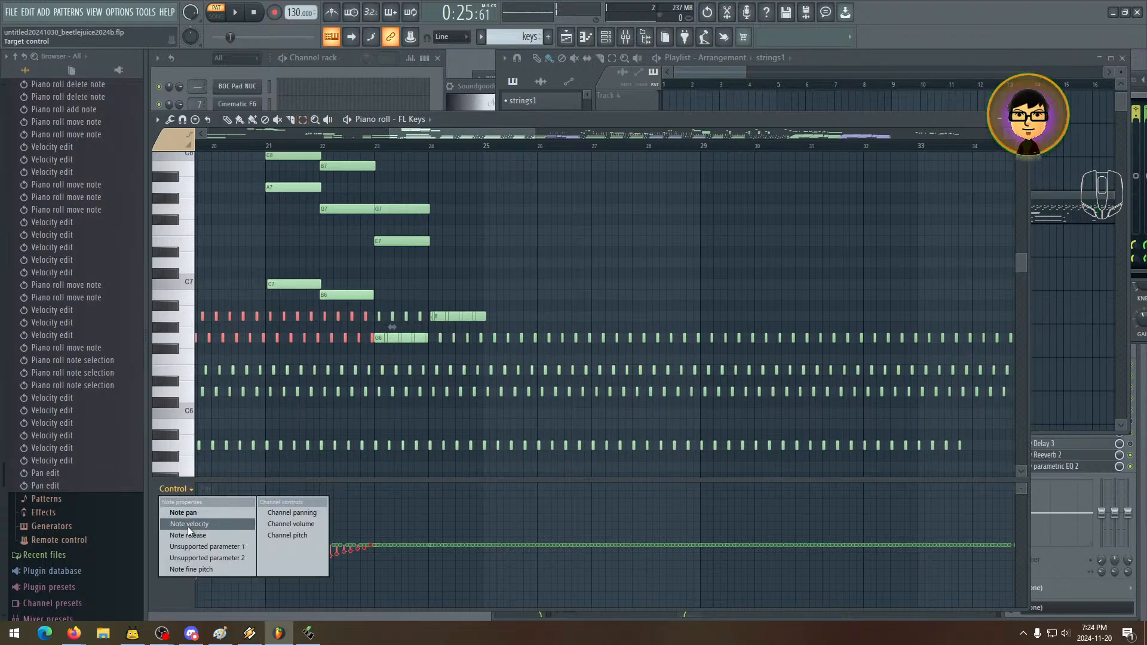
click(188, 525)
drag(375, 315, 826, 307)
drag(903, 305, 986, 307)
scroll(536, 304, right, 5)
scroll(535, 304, right, 3)
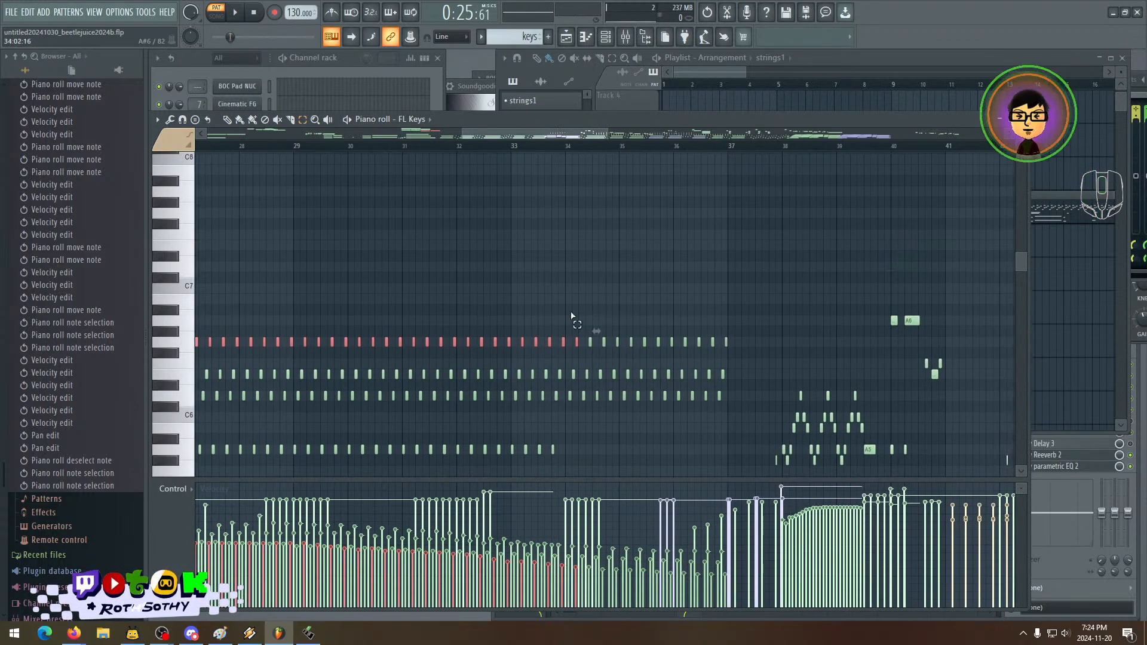
drag(745, 318, 559, 354)
scroll(558, 352, left, 9)
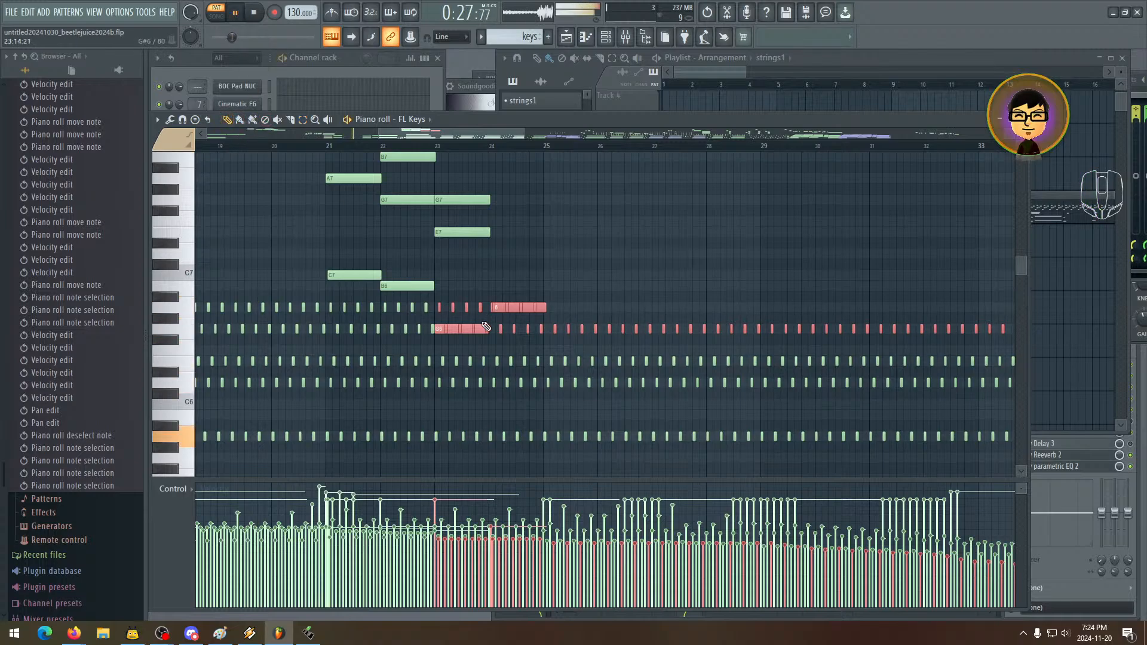
- Remove the long G6 note at bar 23 and the long A6 note at bar 24 from the selection
scroll(485, 327, right, 2)
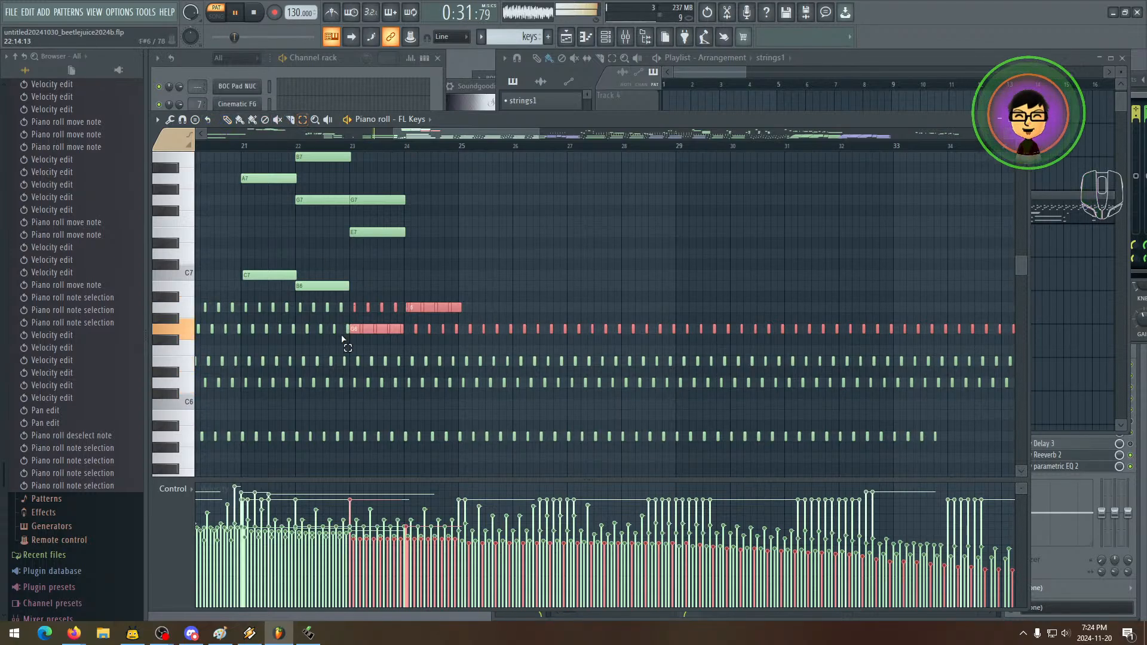
shift+click(356, 333)
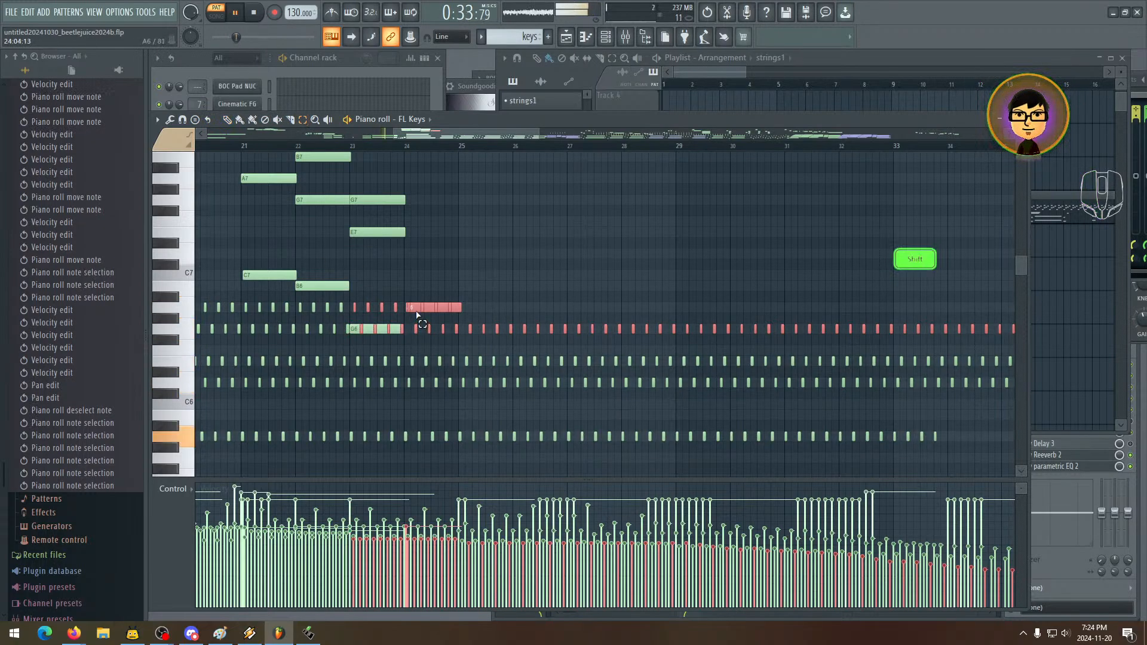
shift+click(417, 310)
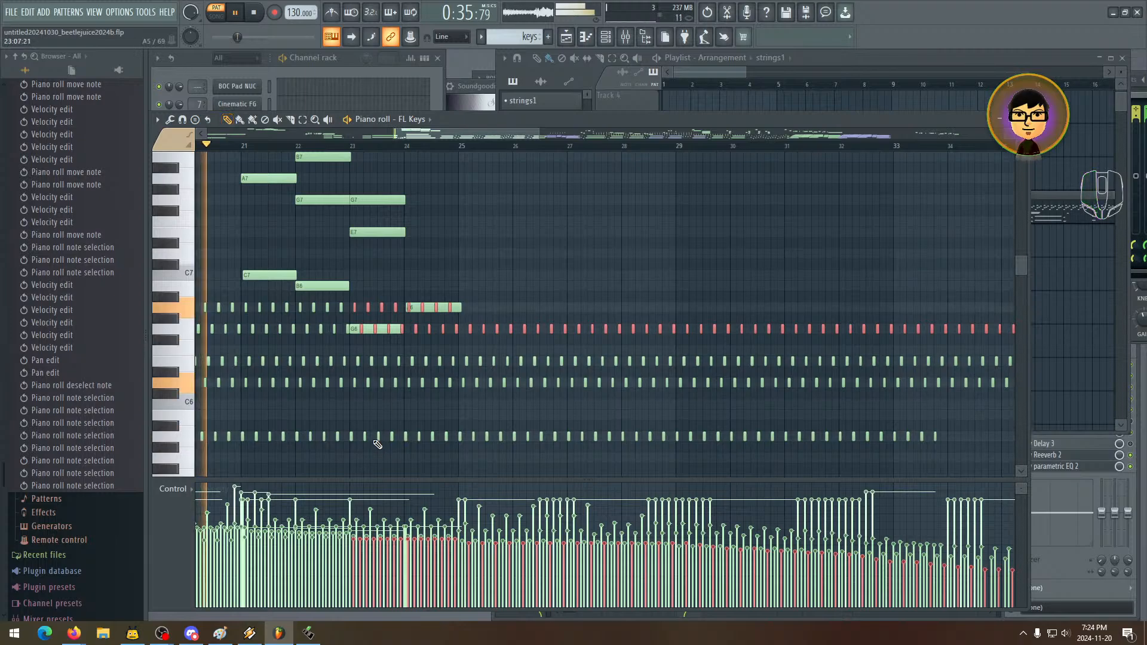
- Raise the selected notes' velocities slightly across bars 23 to 36, keeping a gradual taper toward the end
drag(352, 534, 438, 539)
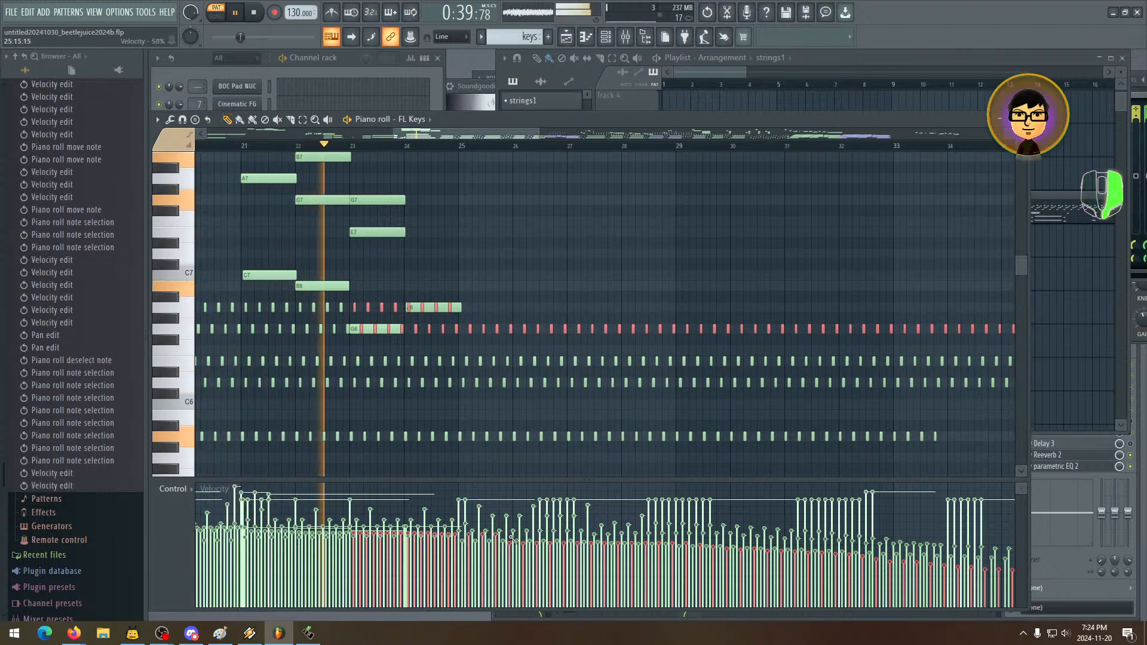
drag(513, 540, 610, 540)
drag(771, 541, 916, 552)
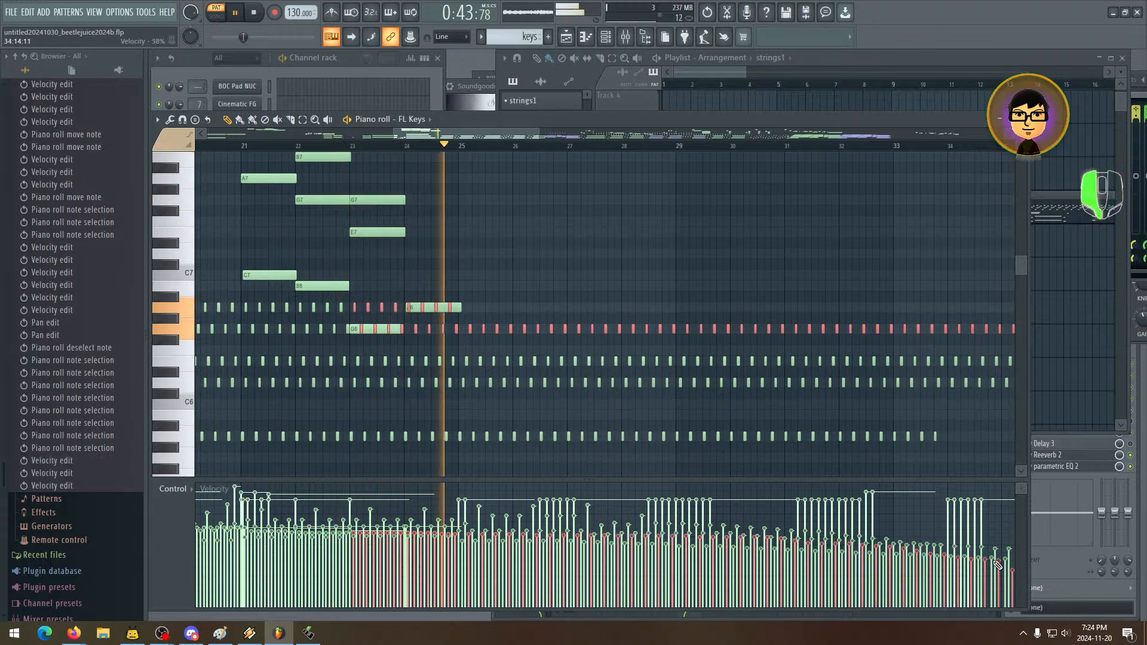
drag(995, 562, 1014, 562)
drag(931, 460, 690, 439)
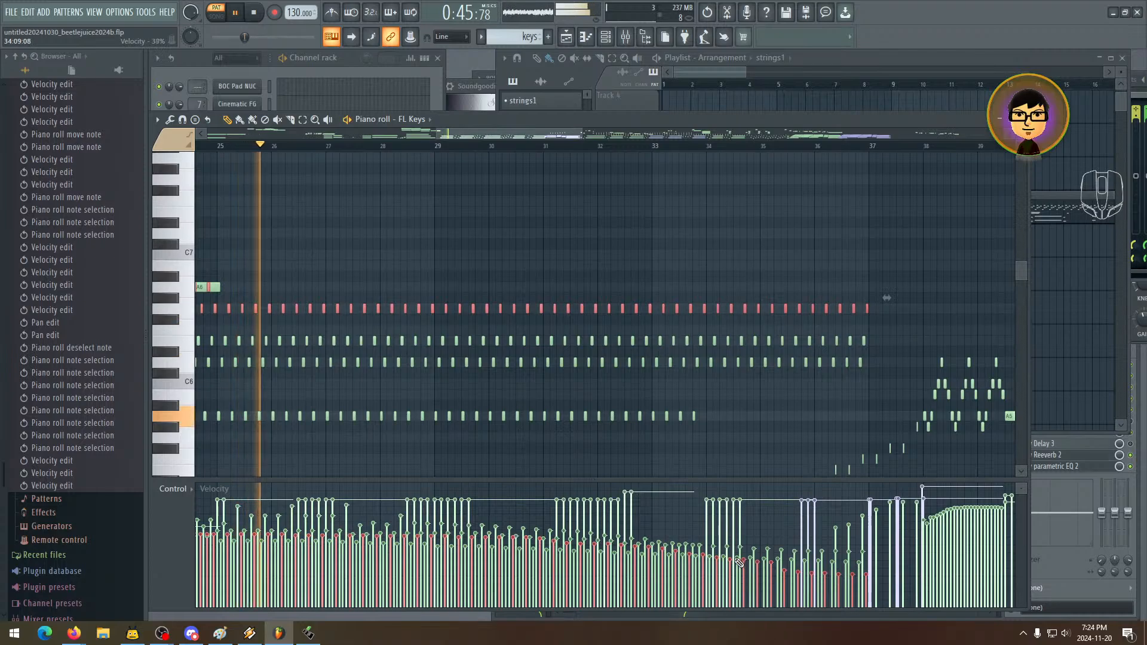
drag(739, 563, 882, 562)
drag(618, 541, 695, 545)
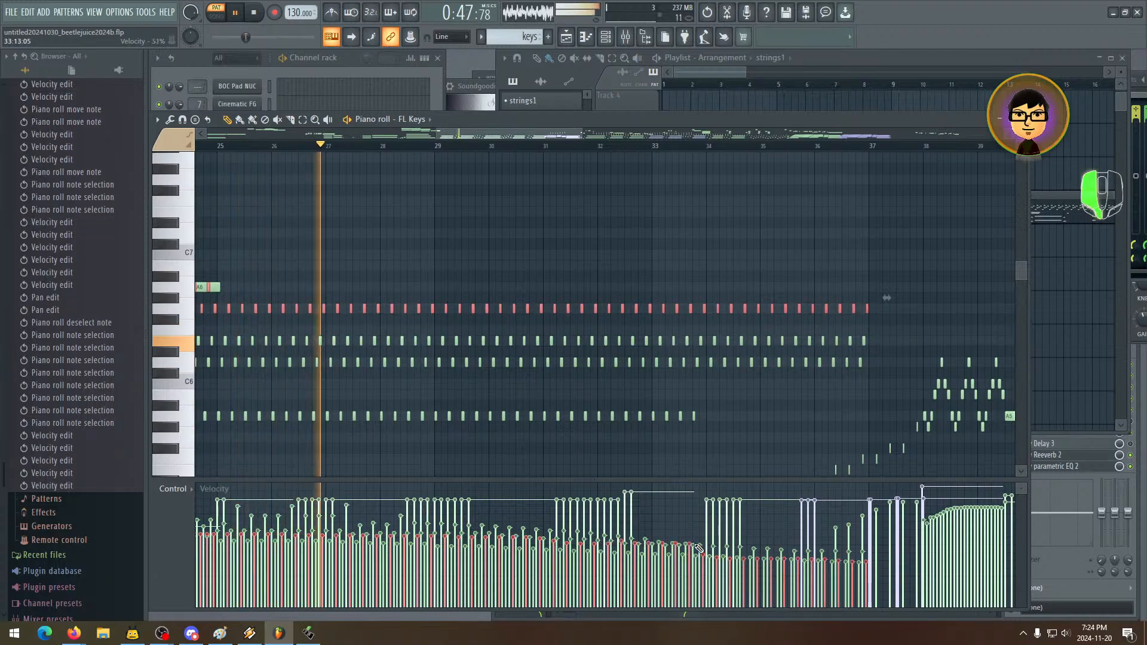
- Return to bar 23, show note pan and check how the earlier pan curve meets the selected repeated notes
drag(628, 433, 768, 447)
drag(520, 374, 591, 390)
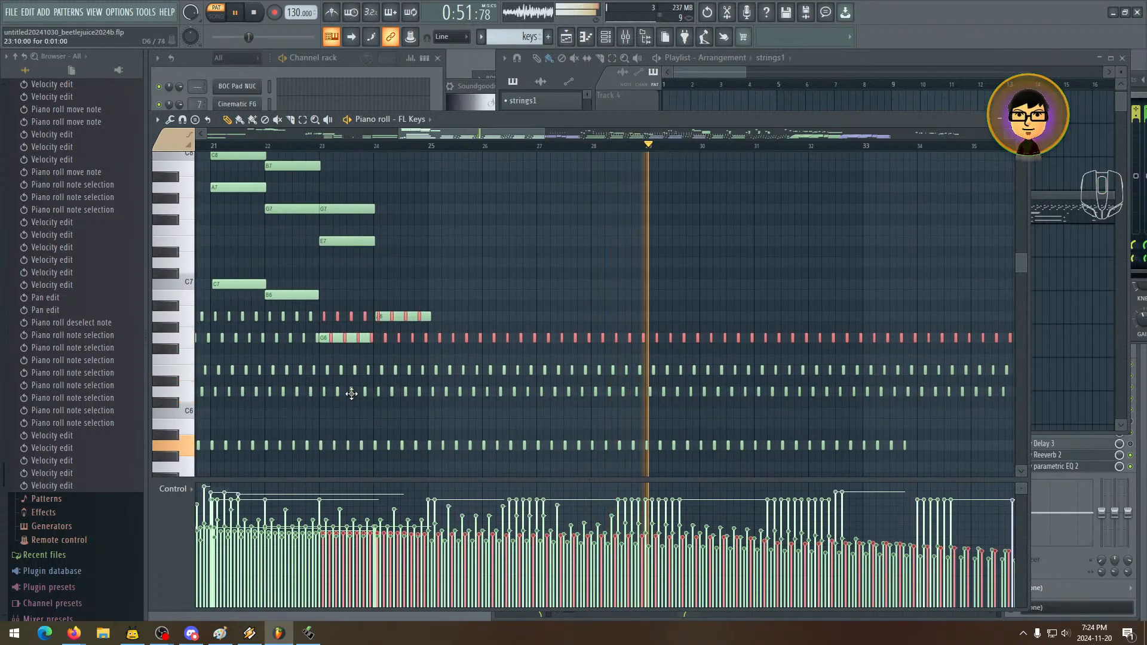
drag(352, 394, 363, 396)
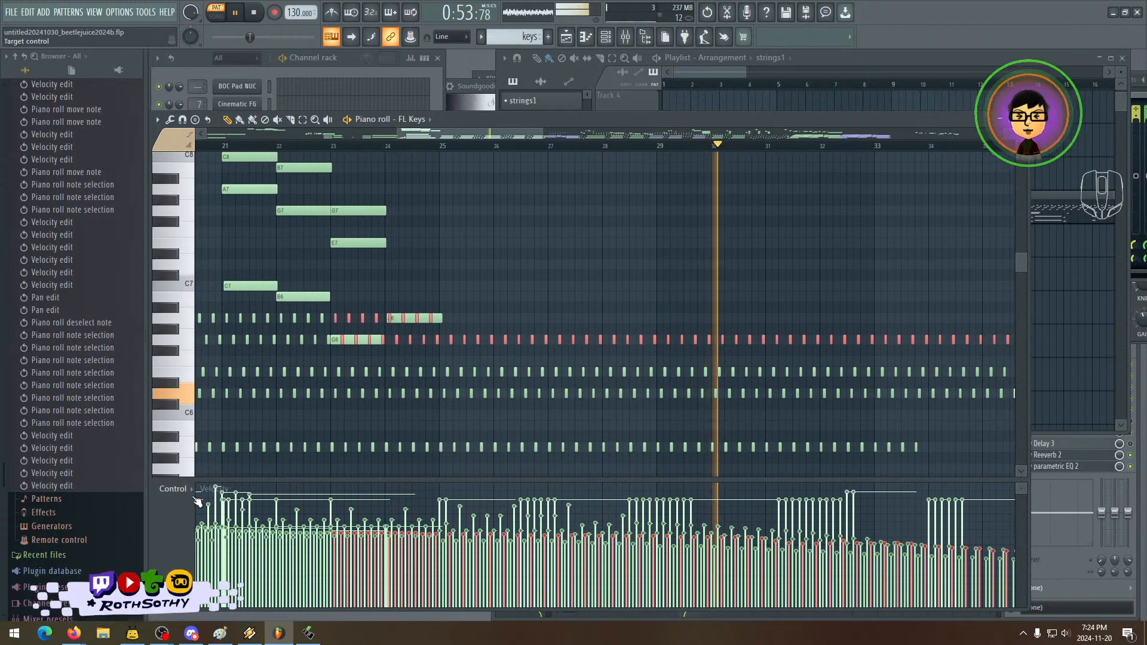
click(174, 489)
click(177, 513)
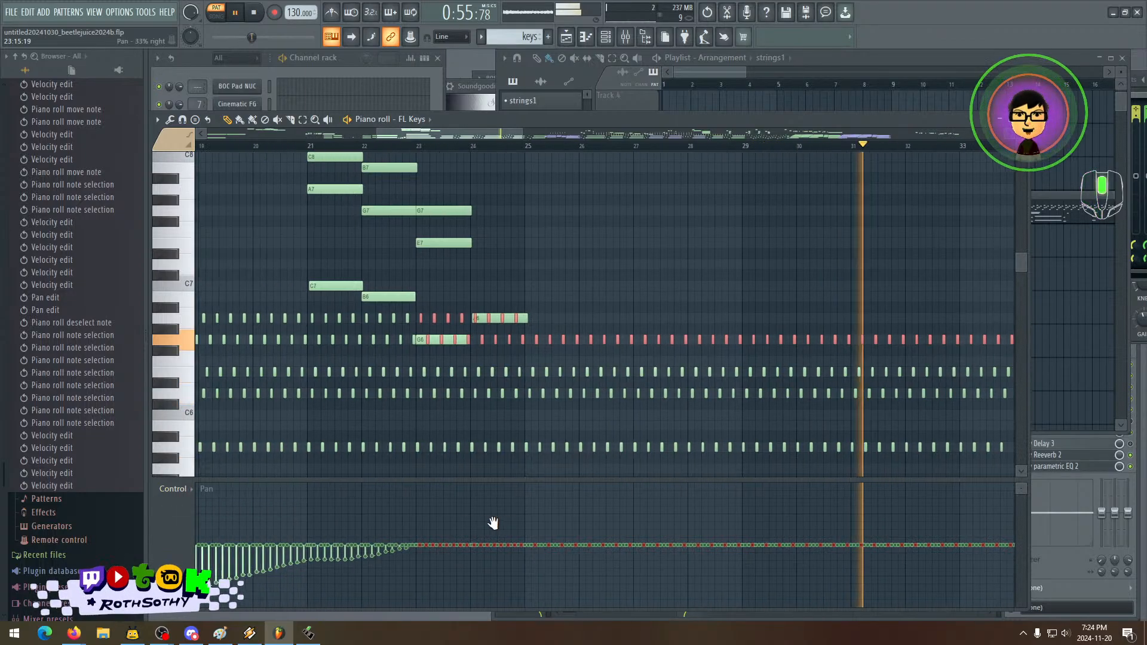
scroll(492, 523, left, 4)
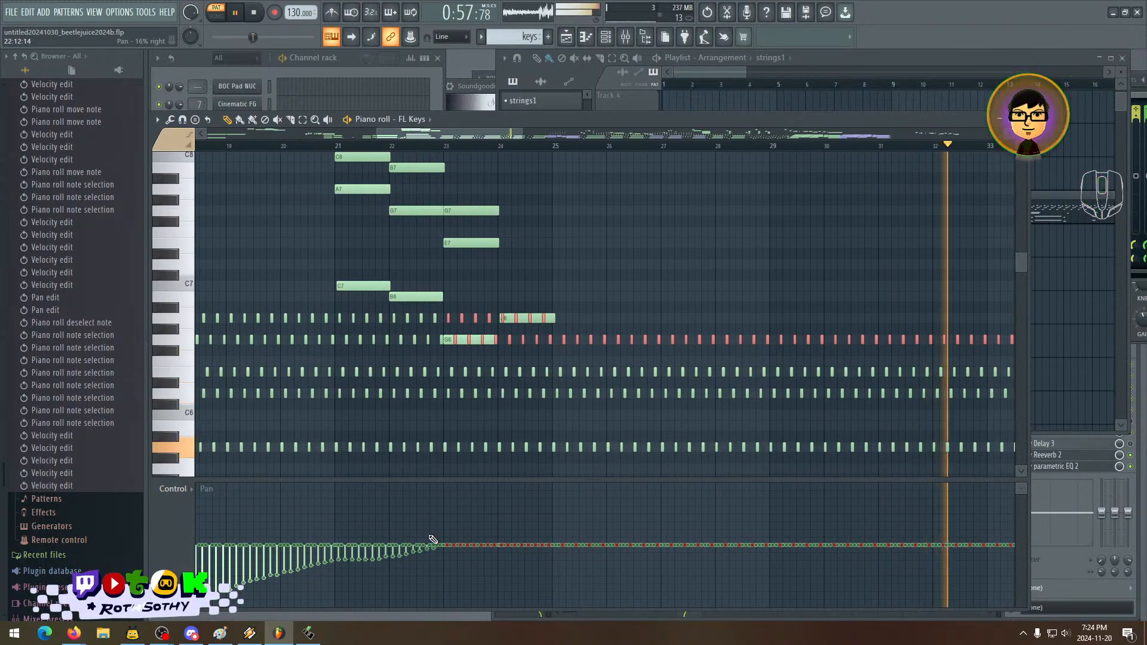
scroll(521, 524, left, 3)
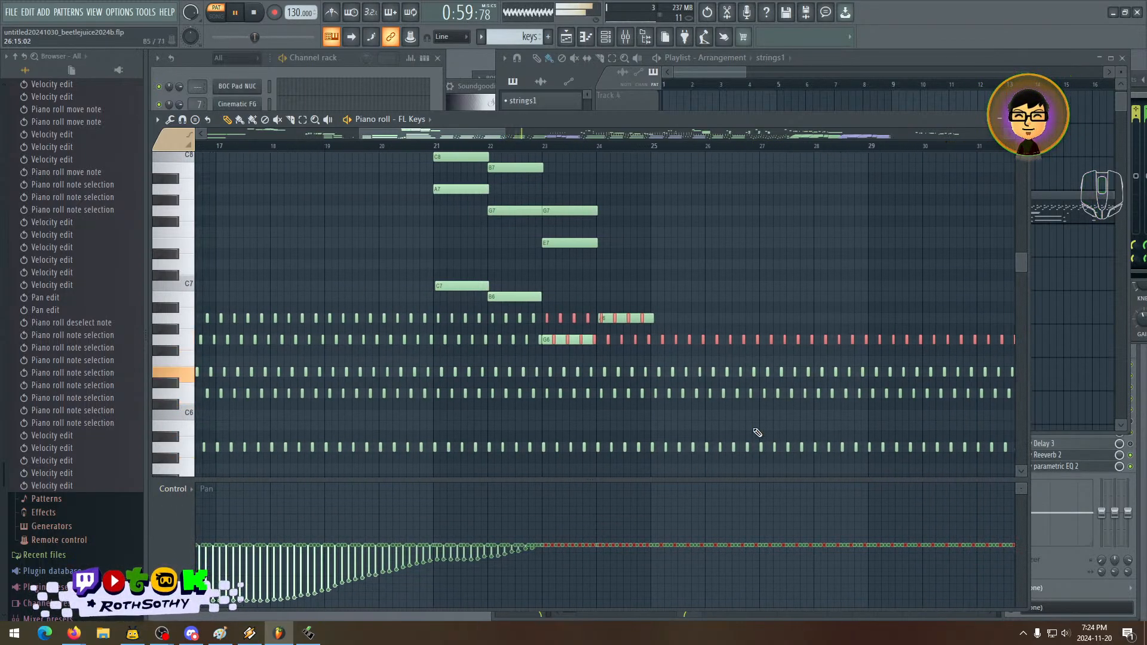
- Look over the FL Keys notes beyond bar 25, up to about bar 77, during playback
drag(819, 402, 584, 391)
drag(801, 383, 586, 374)
drag(757, 366, 559, 364)
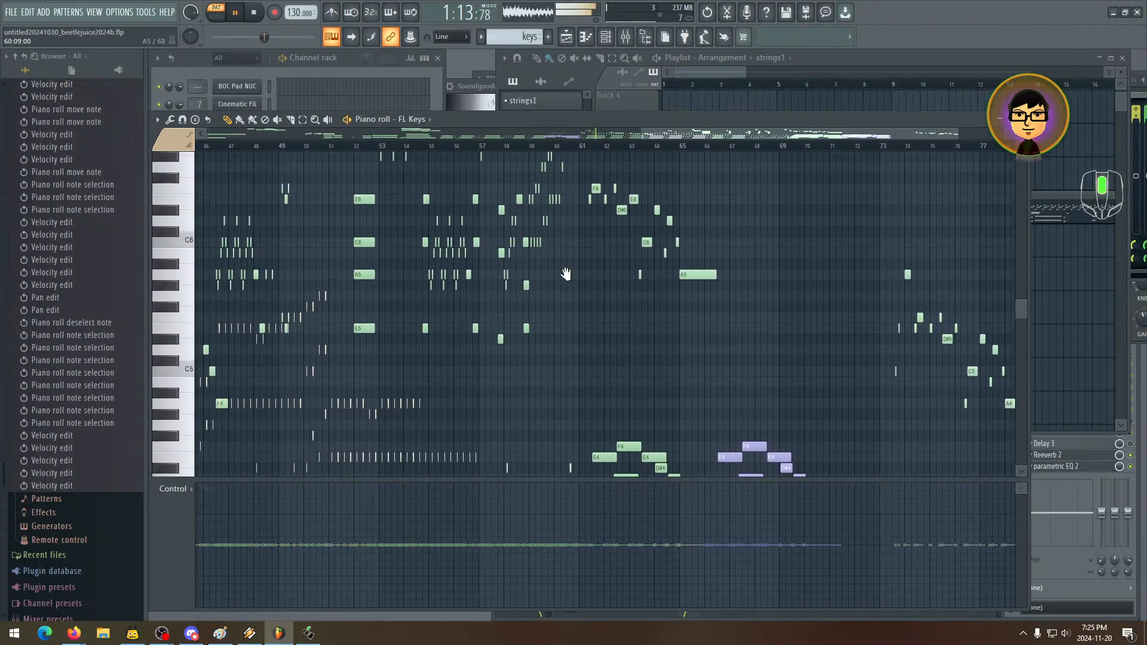
drag(565, 275, 682, 296)
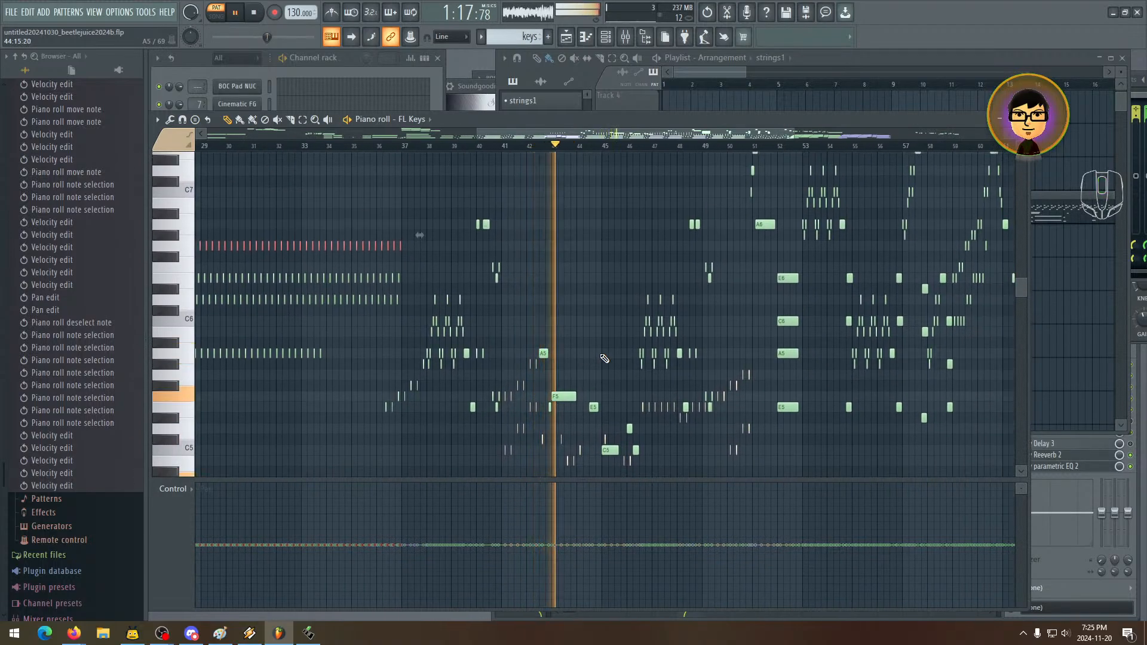
drag(550, 348, 604, 389)
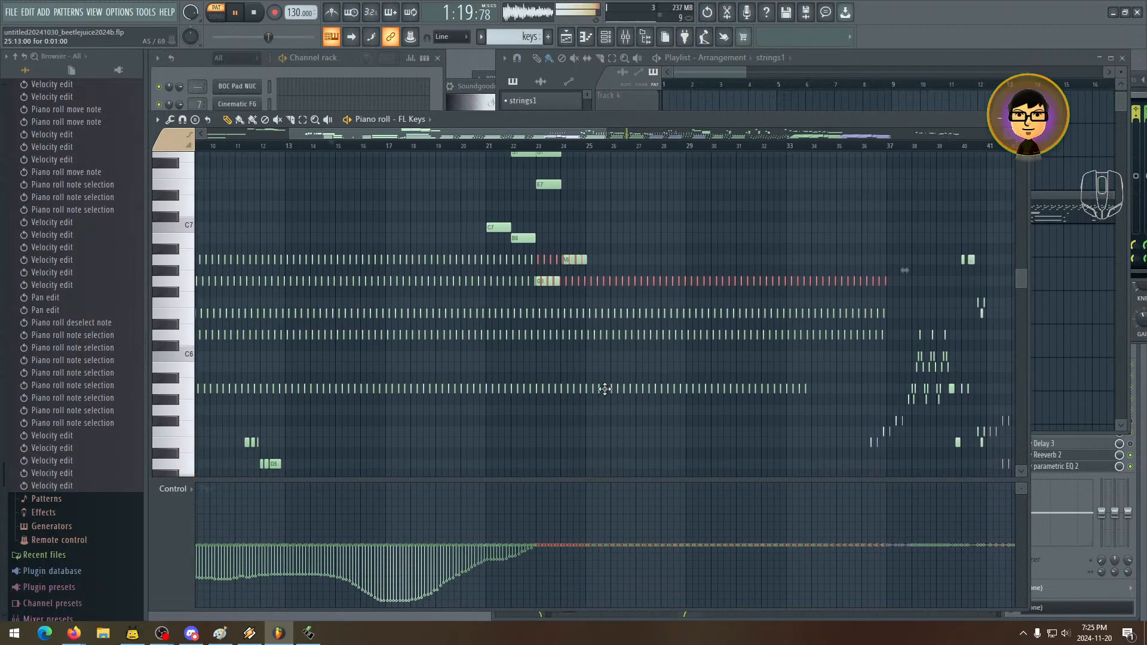
drag(636, 325, 547, 312)
drag(817, 313, 472, 304)
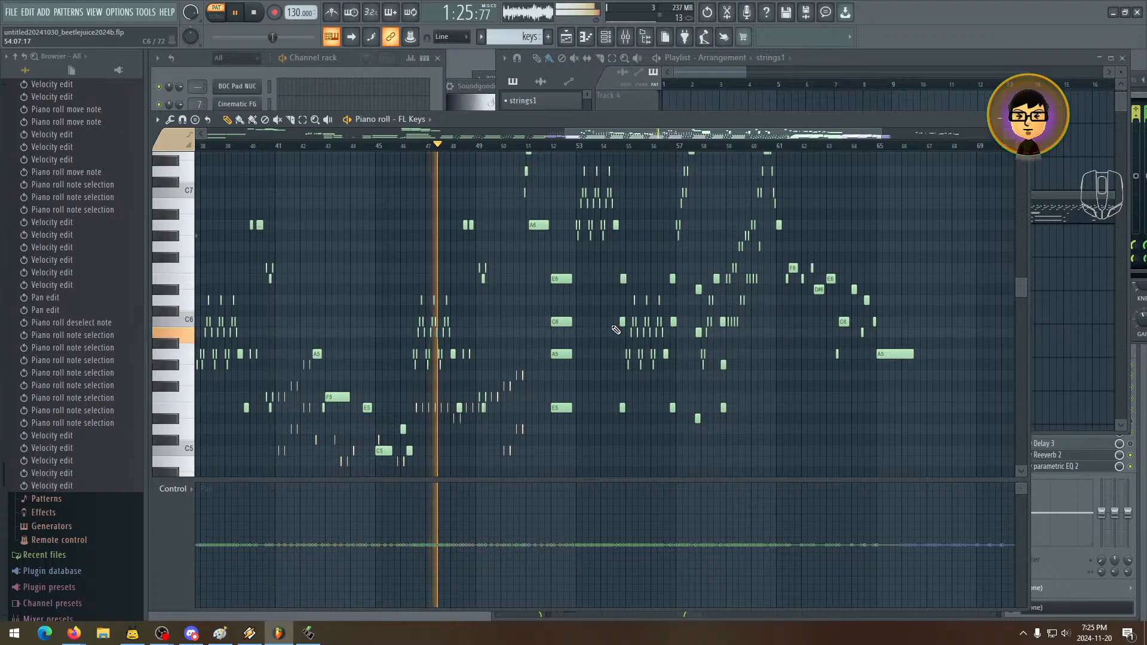
drag(425, 312, 532, 312)
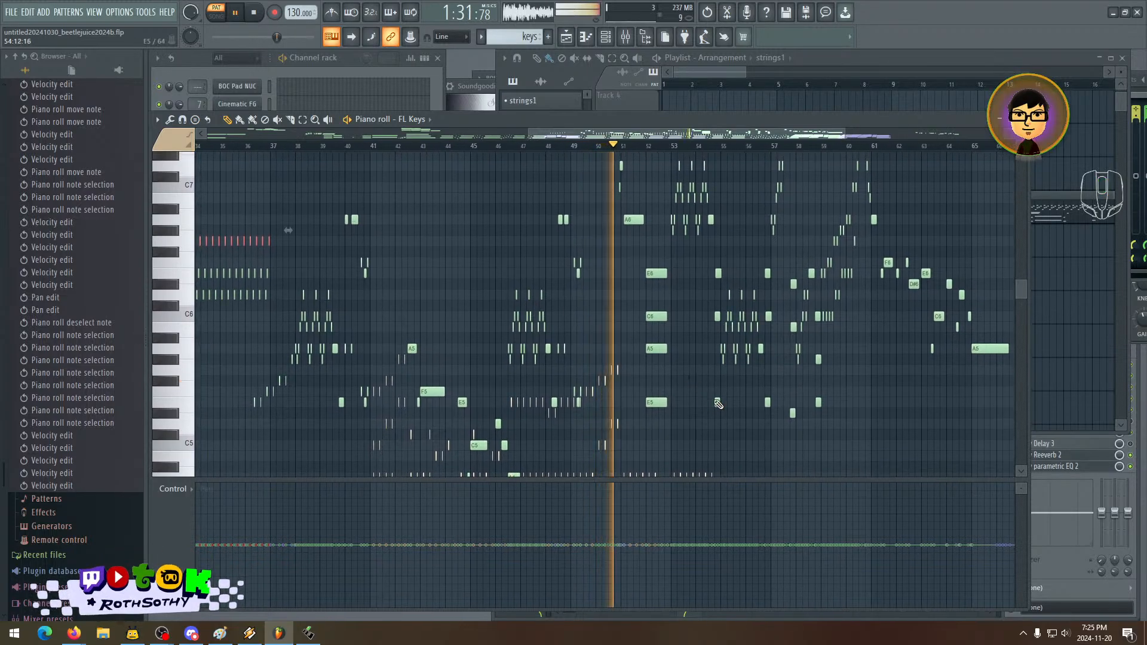
mouse_move(719, 403)
mouse_down()
mouse_move(607, 386)
mouse_move(516, 266)
mouse_move(493, 287)
mouse_move(464, 268)
mouse_up()
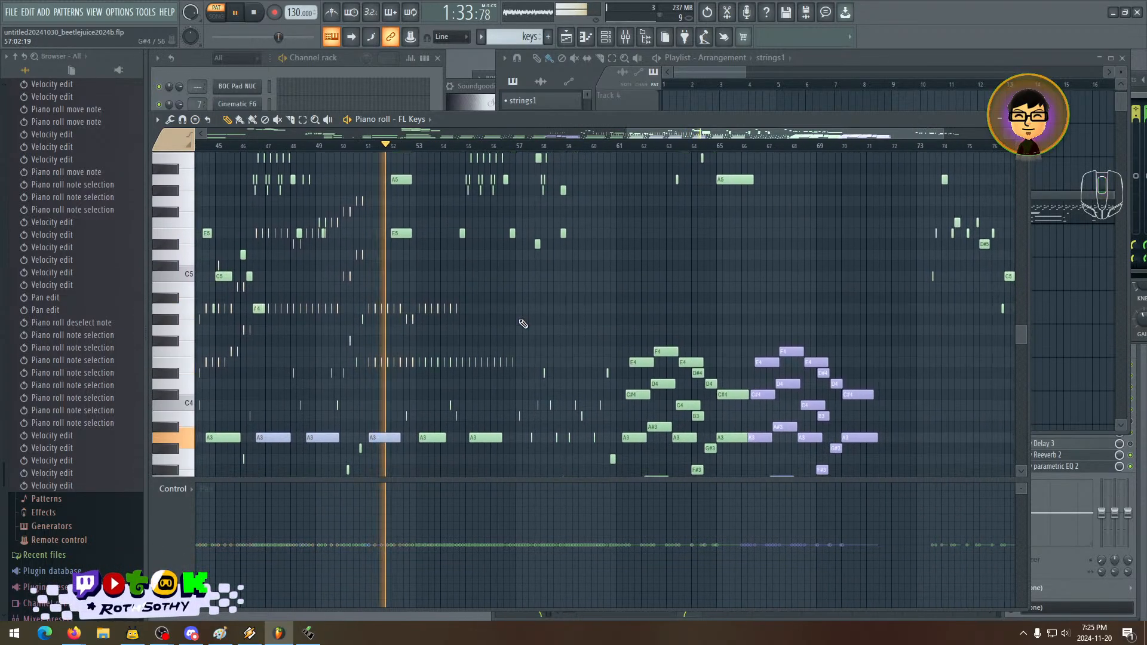
- Save the project and stop playback
click(10, 11)
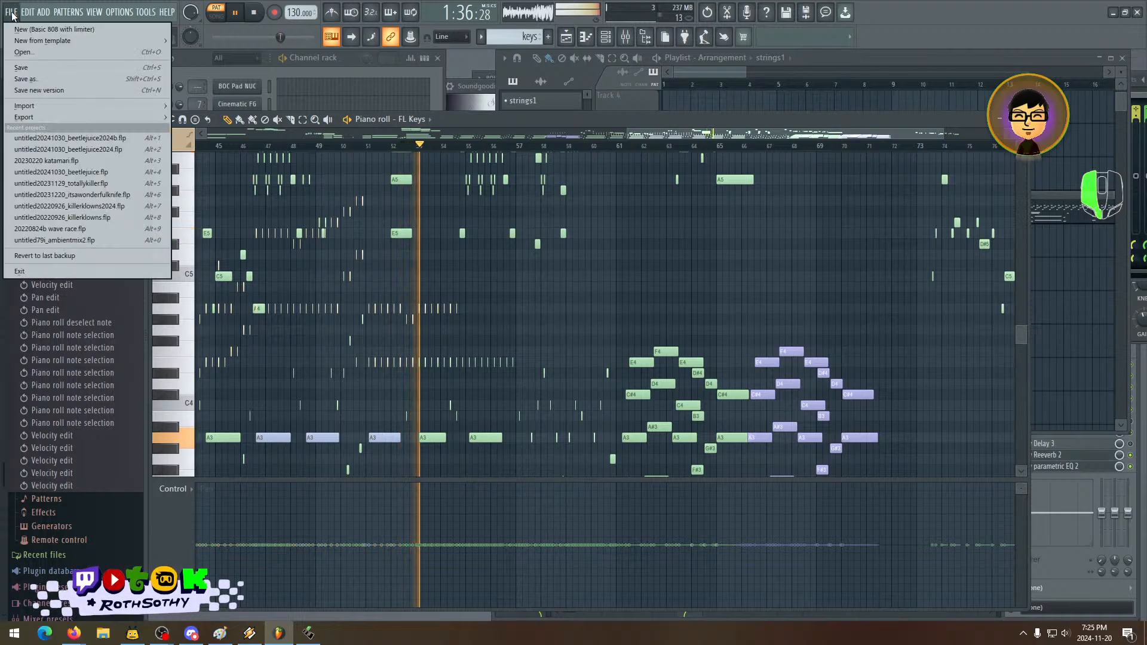
click(26, 68)
drag(625, 276, 581, 313)
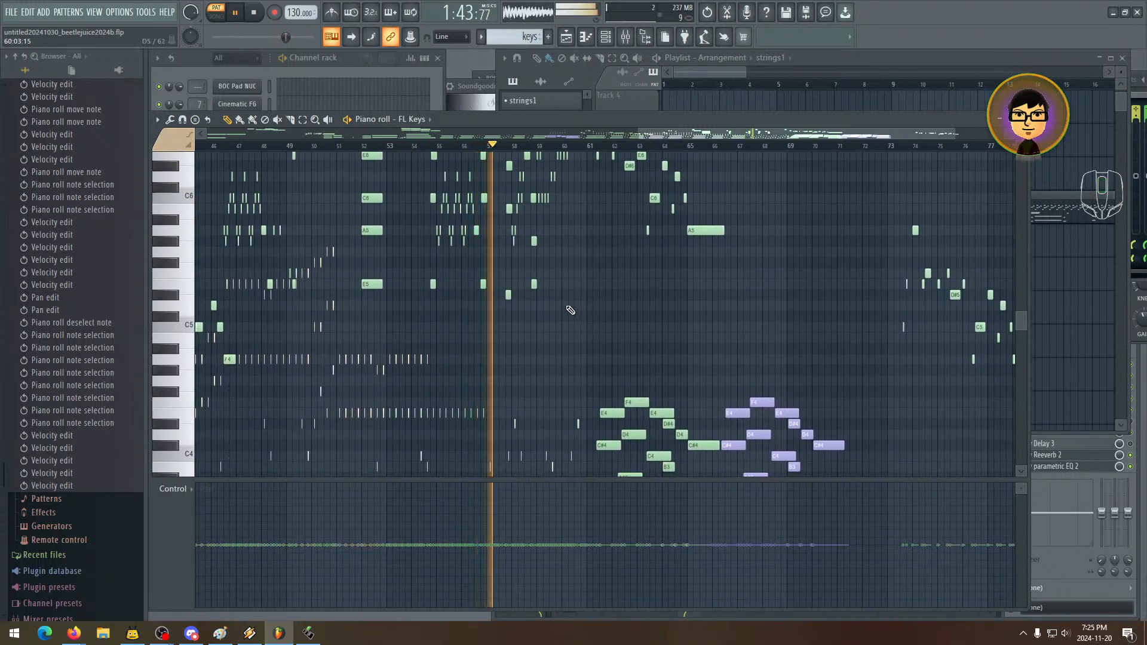
key(space)
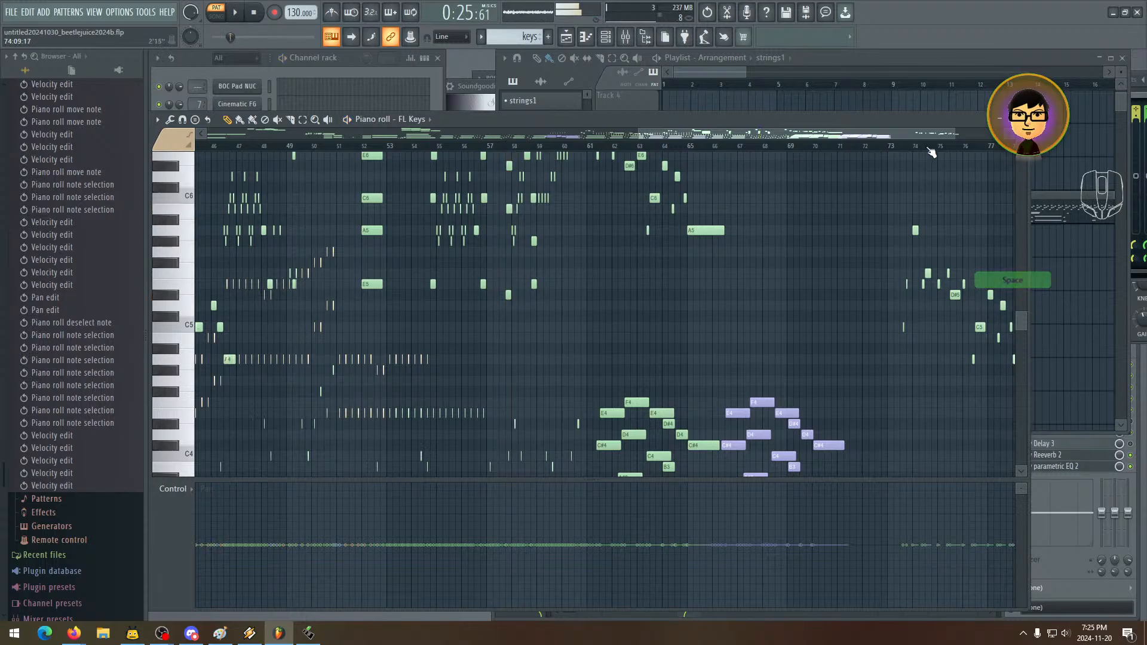
- Play the section from bar 53 at a closer view to review the short repeated A4 and E4 notes
drag(953, 137, 735, 153)
drag(592, 280, 310, 301)
drag(401, 354, 391, 350)
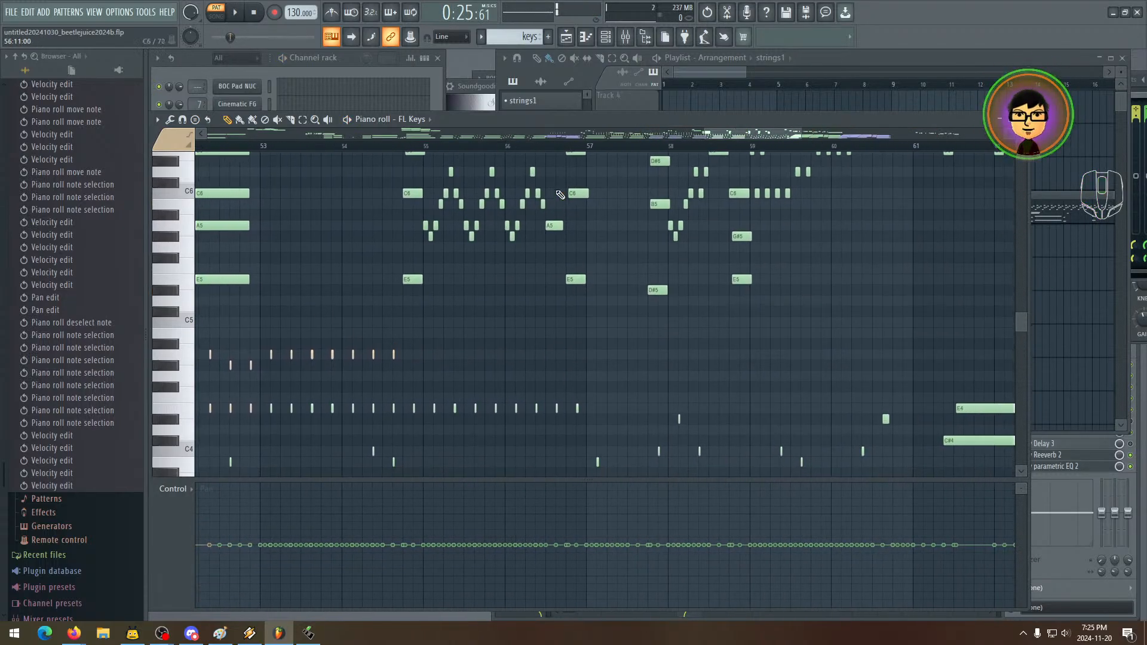
drag(802, 136, 742, 138)
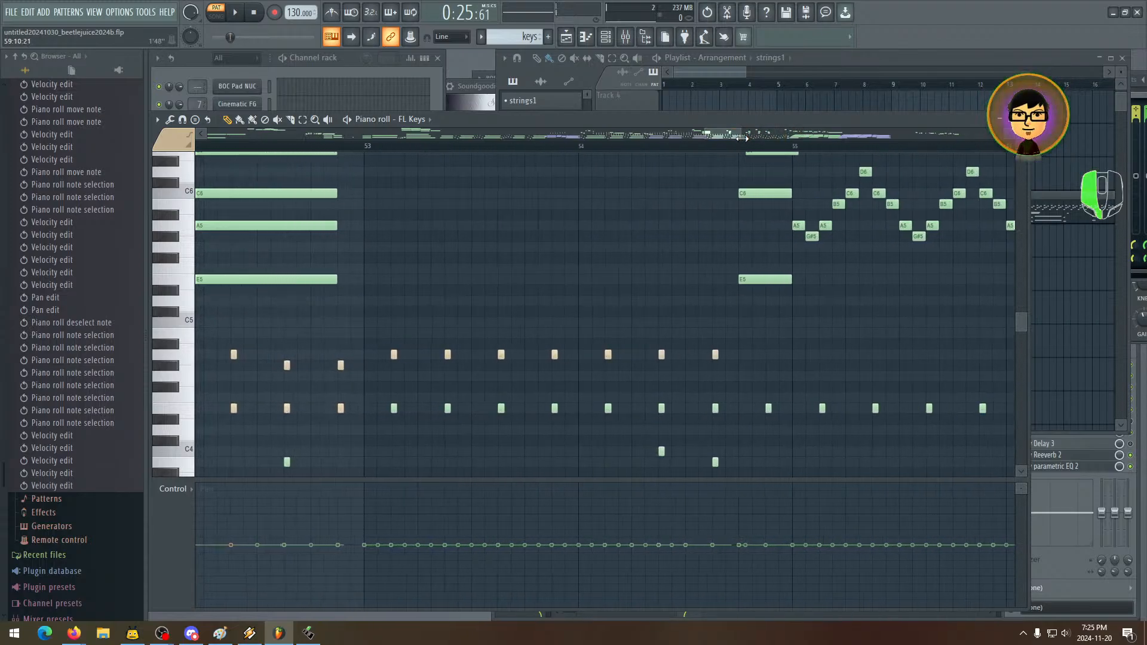
drag(717, 291, 552, 289)
key(space)
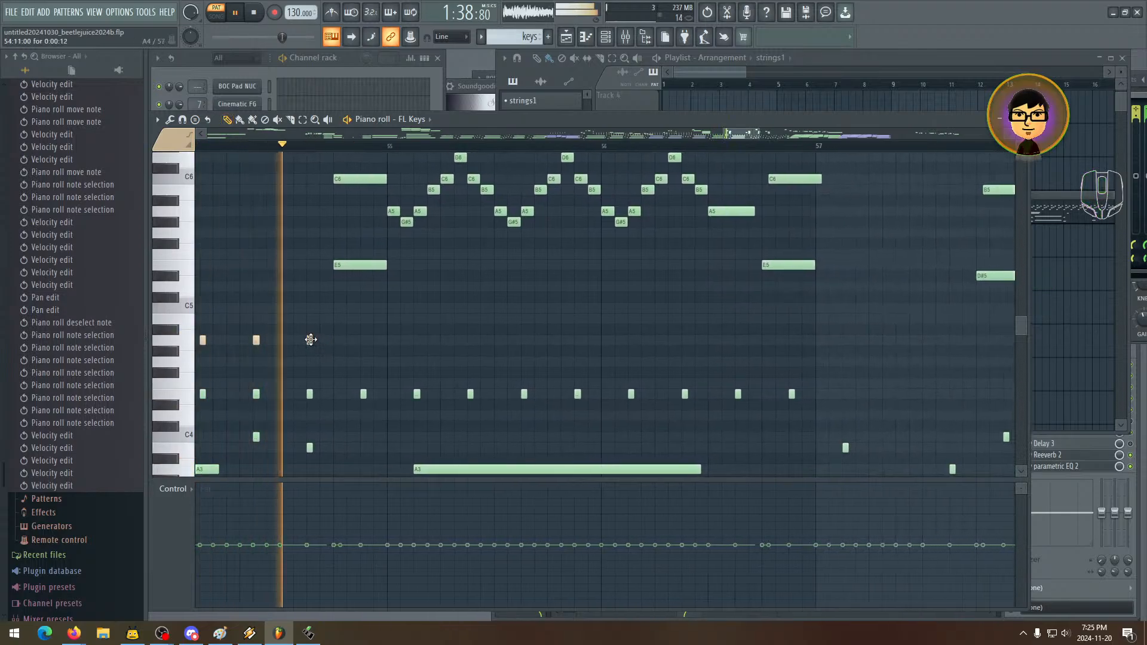
key(space)
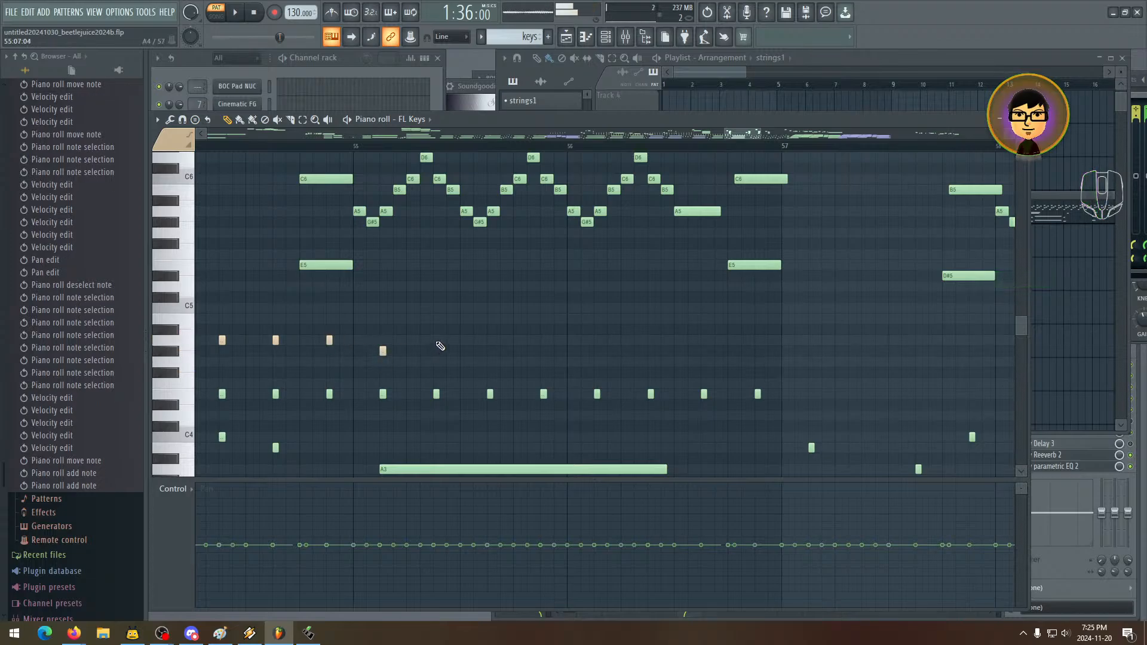
- Show note velocities and continue the short A4 notes above the repeated E4 notes through bar 55 into bar 56
click(177, 489)
click(179, 524)
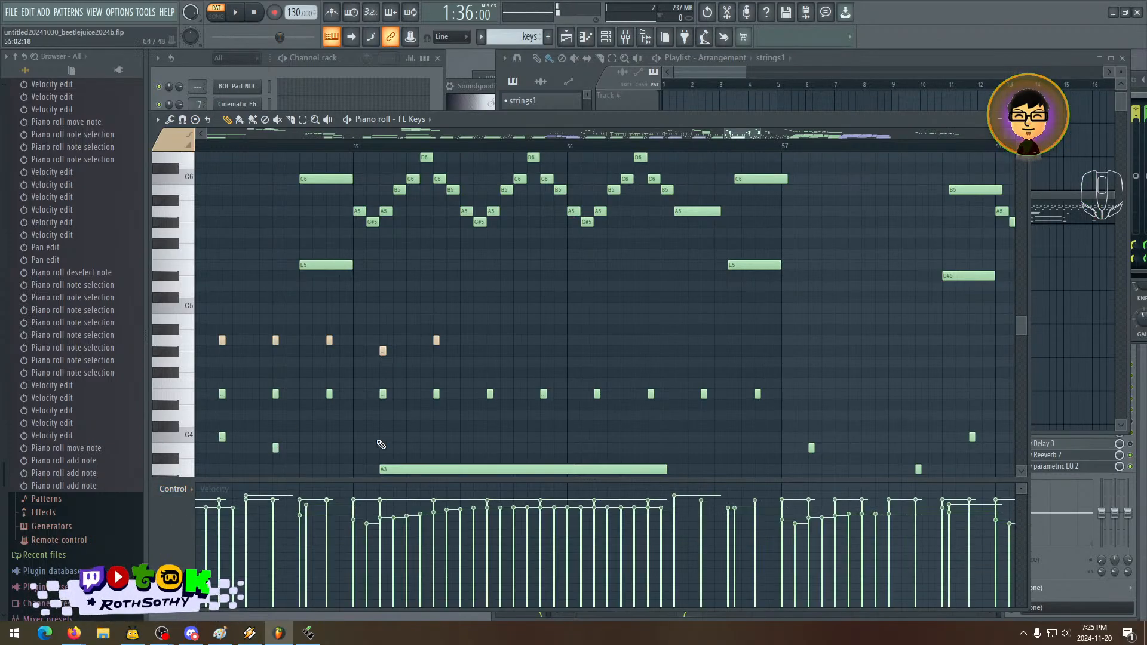
click(489, 342)
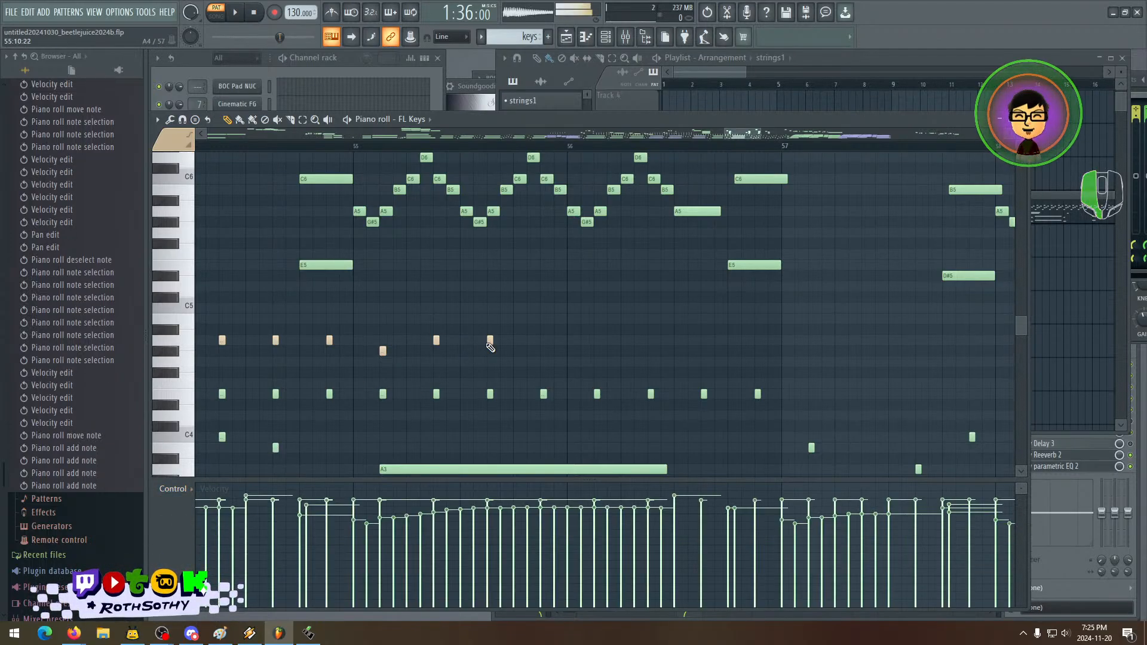
click(543, 341)
click(598, 342)
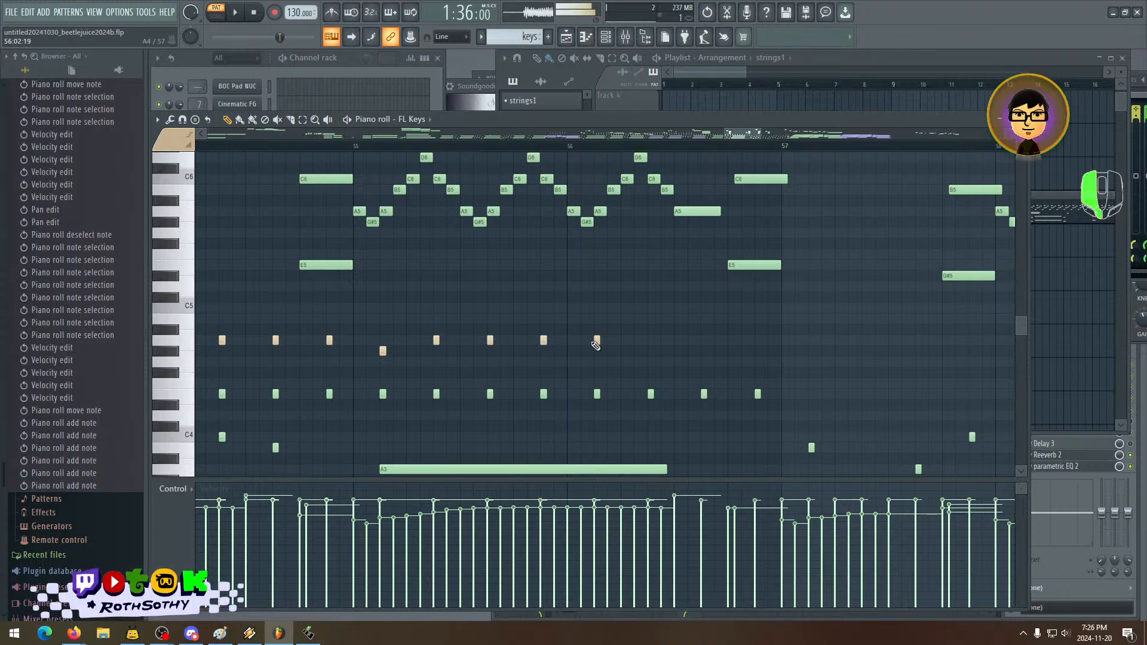
- Extend the repeated A4 notes to the end of bar 56, lowering the last two notes of bars 54 and 56 to G#4
click(651, 342)
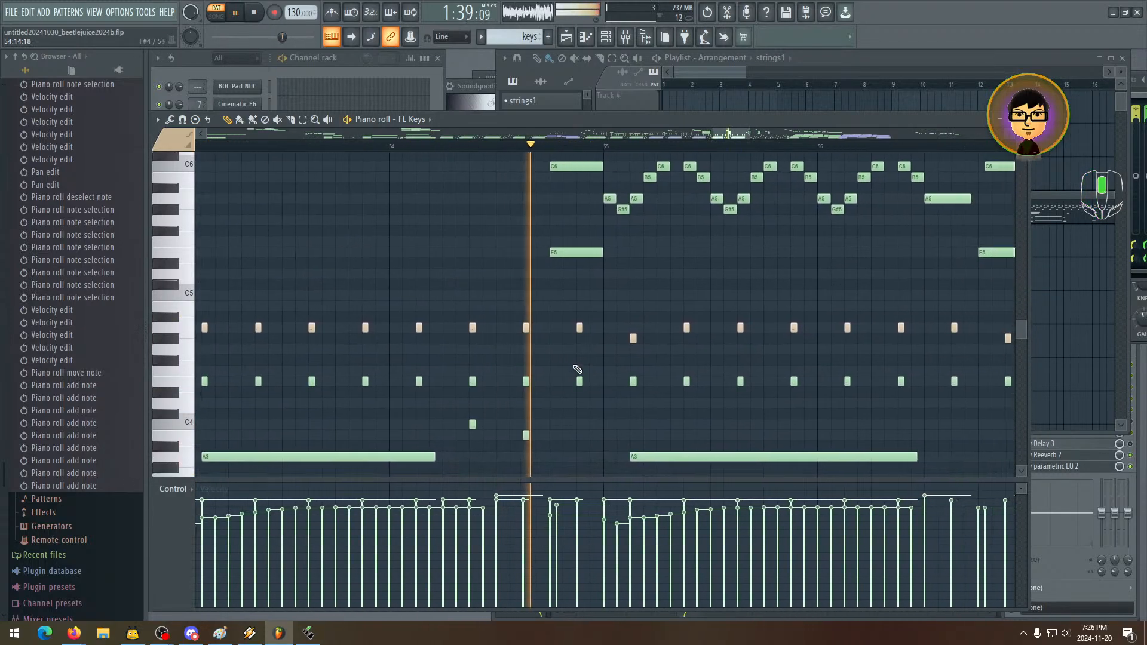
key(space)
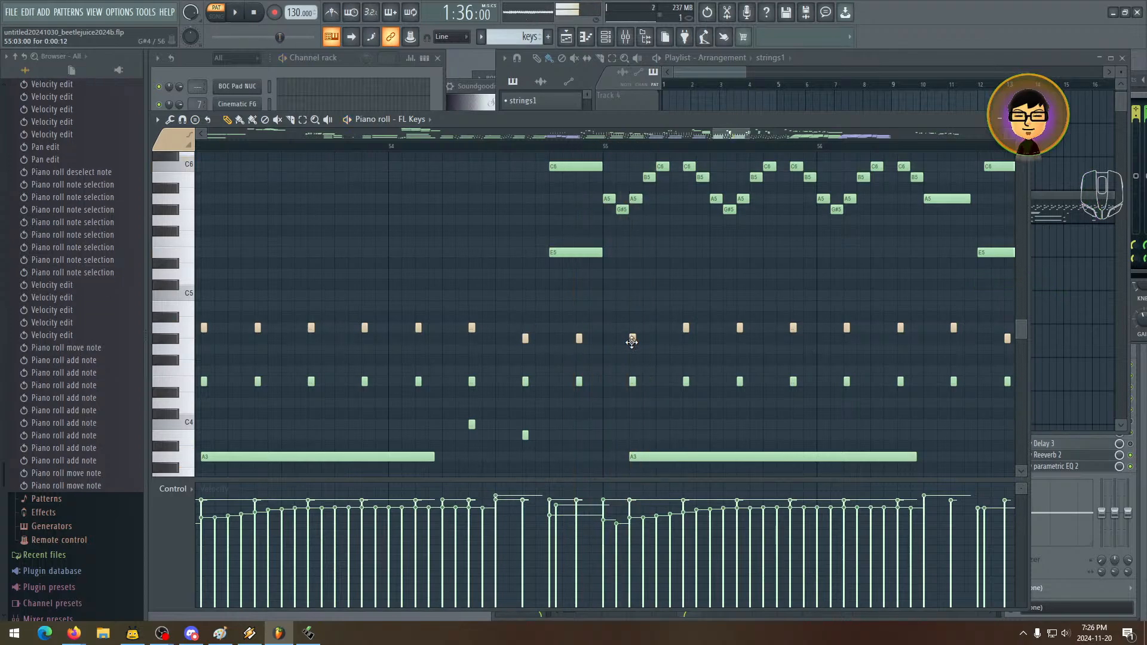
key(space)
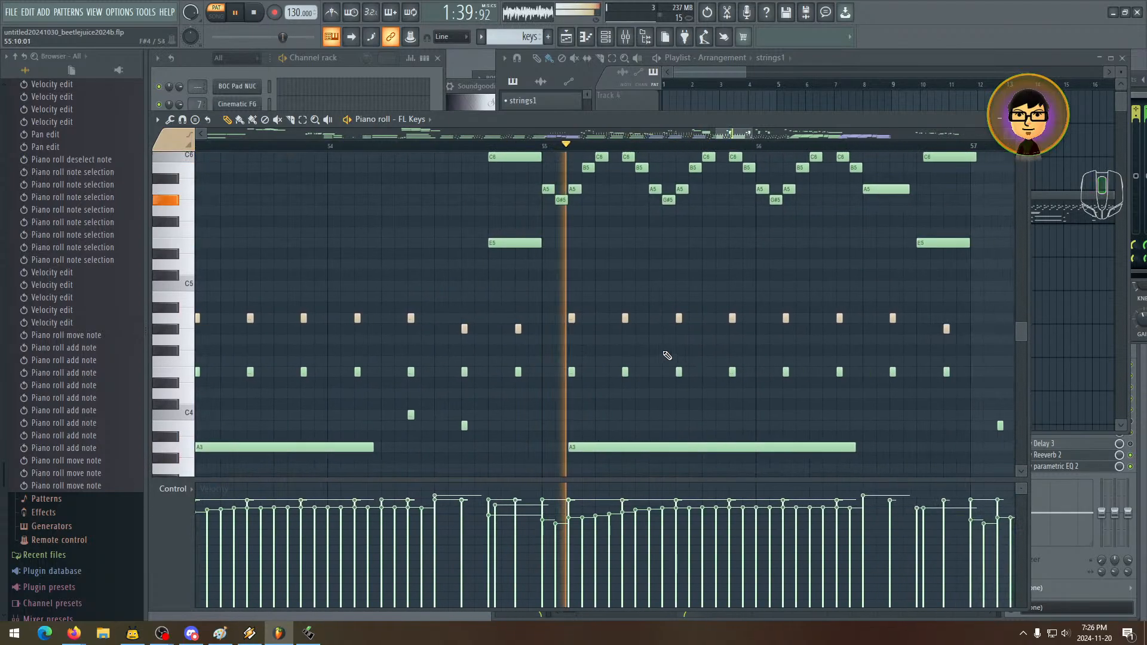
drag(667, 356, 439, 350)
drag(602, 319, 600, 331)
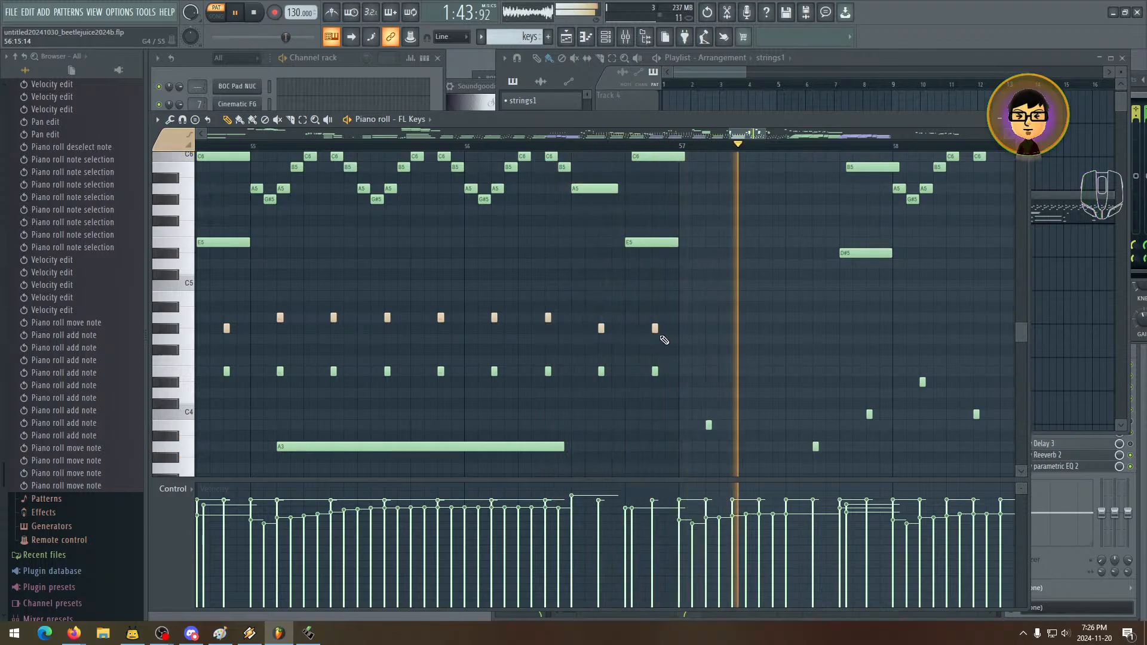
key(space)
- Play the keys part from bar 57 and examine the melody and chords through bar 69
scroll(522, 370, up, 1)
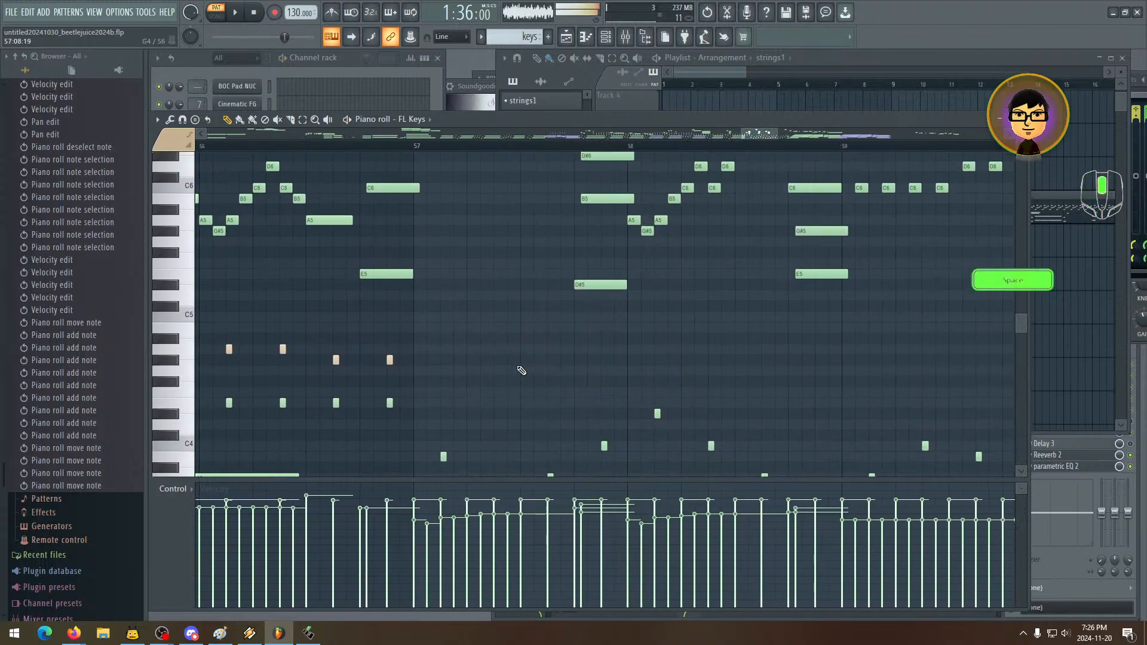
drag(562, 356, 483, 439)
drag(541, 367, 472, 425)
drag(604, 285, 504, 361)
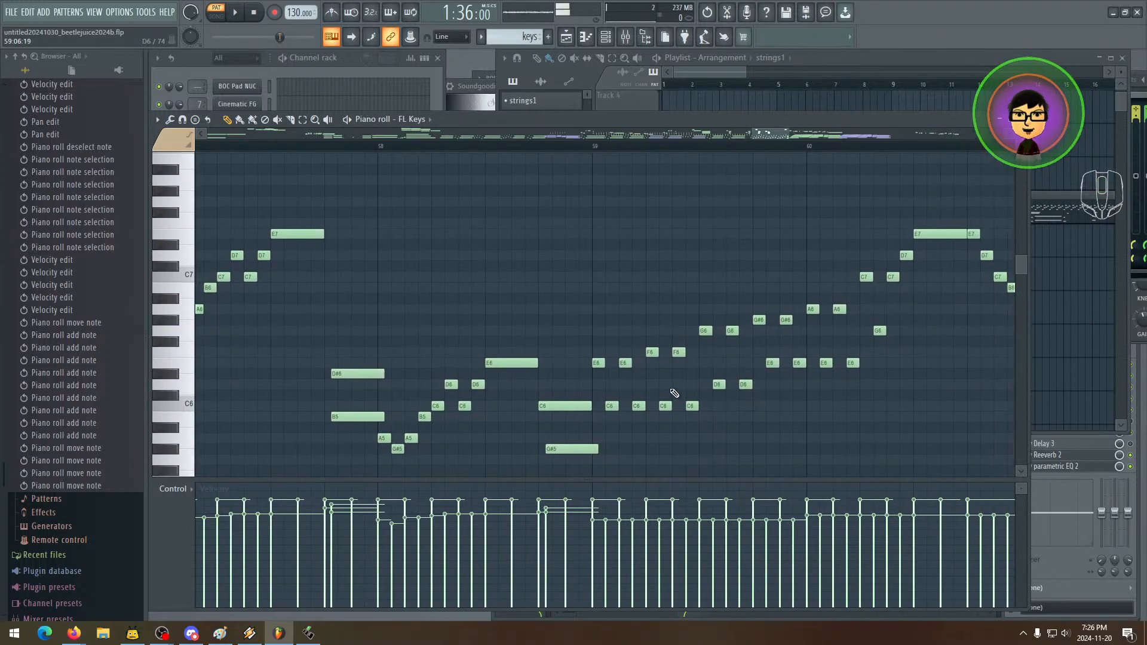
drag(755, 135, 562, 137)
drag(950, 247, 592, 168)
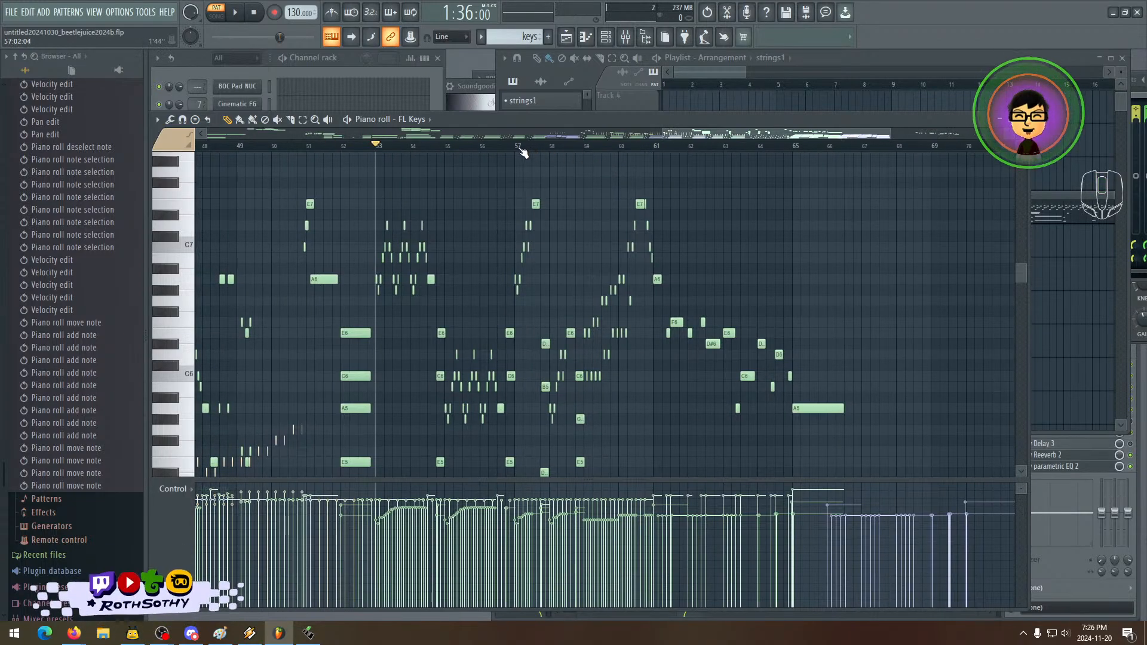
key(space)
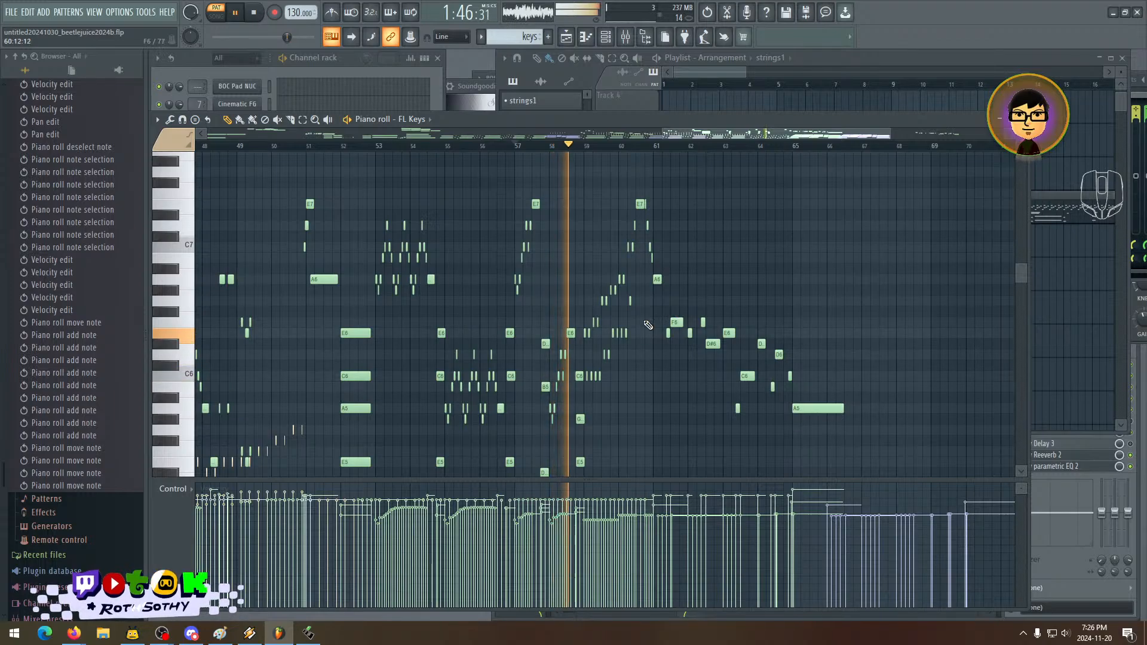
scroll(538, 257, down, 9)
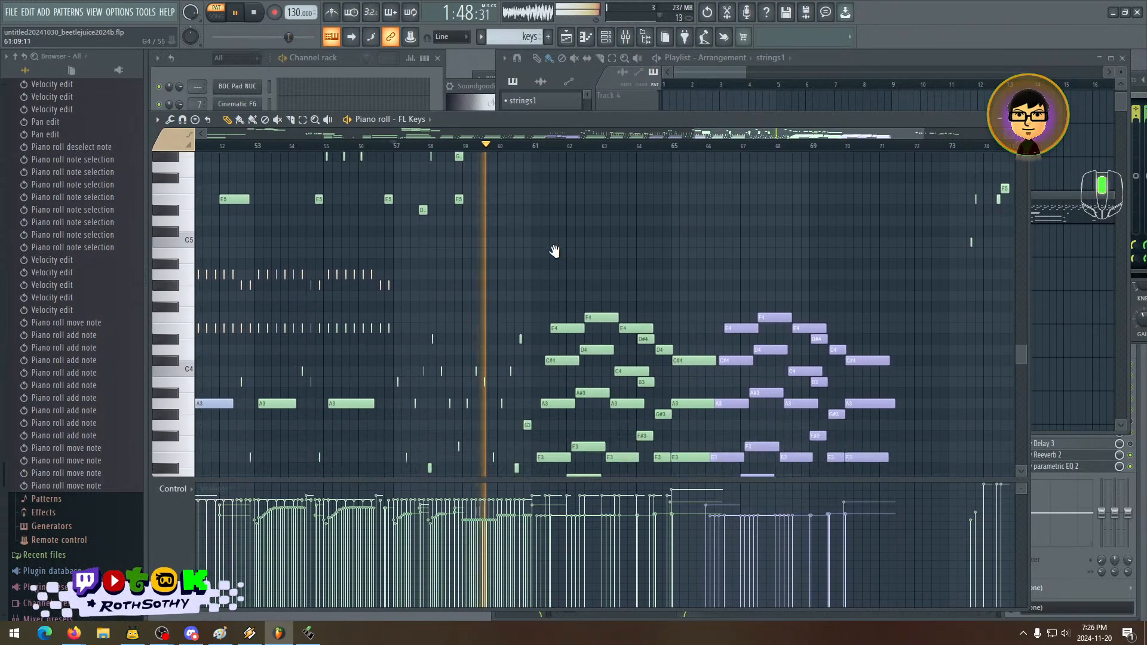
drag(571, 251, 558, 277)
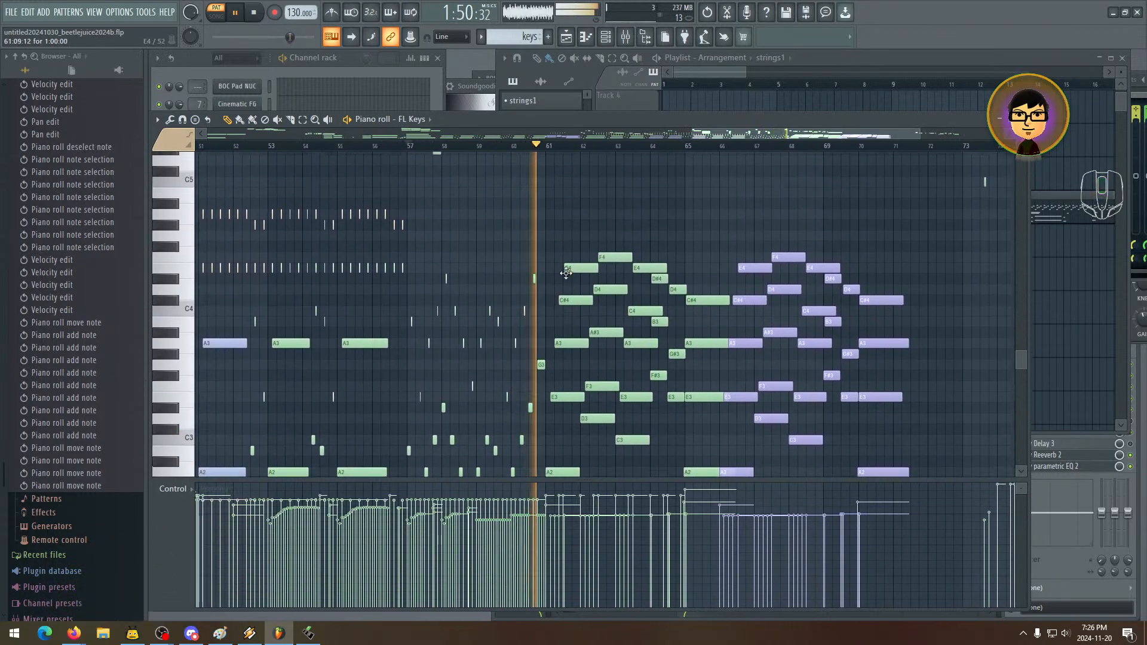
scroll(531, 329, up, 6)
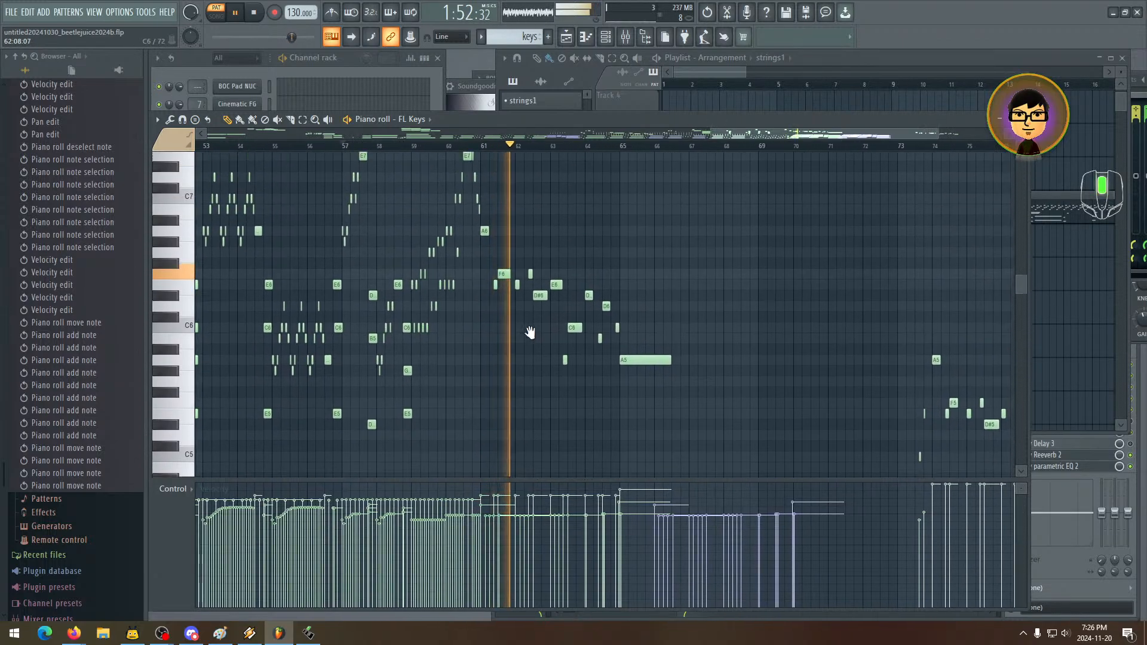
drag(530, 333, 469, 410)
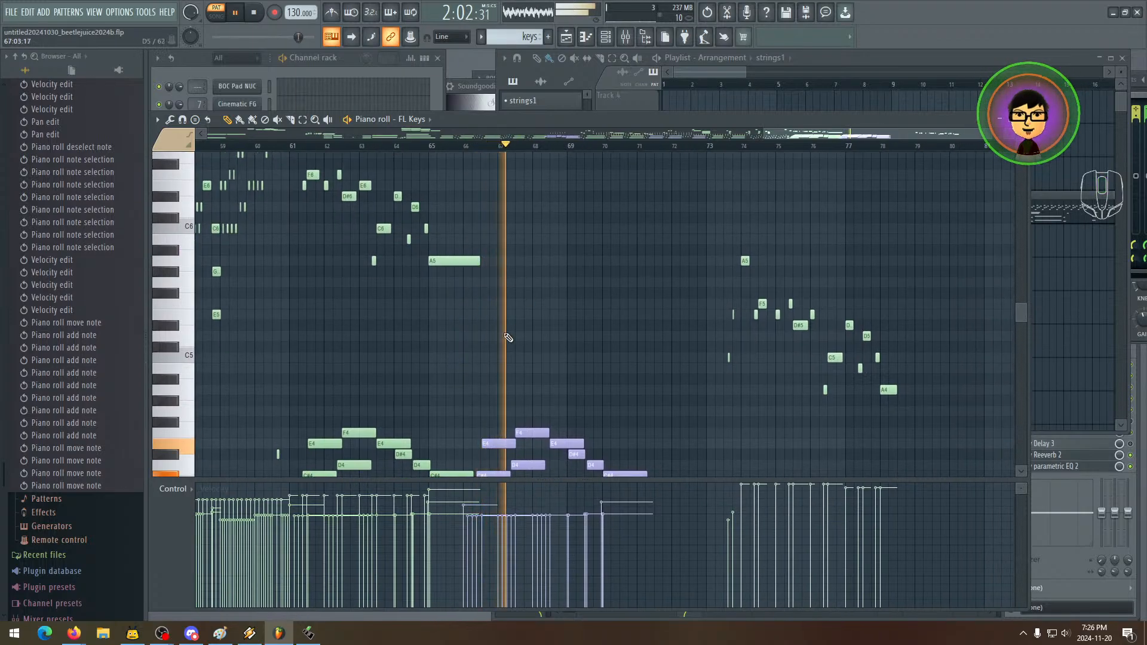
drag(528, 353, 625, 368)
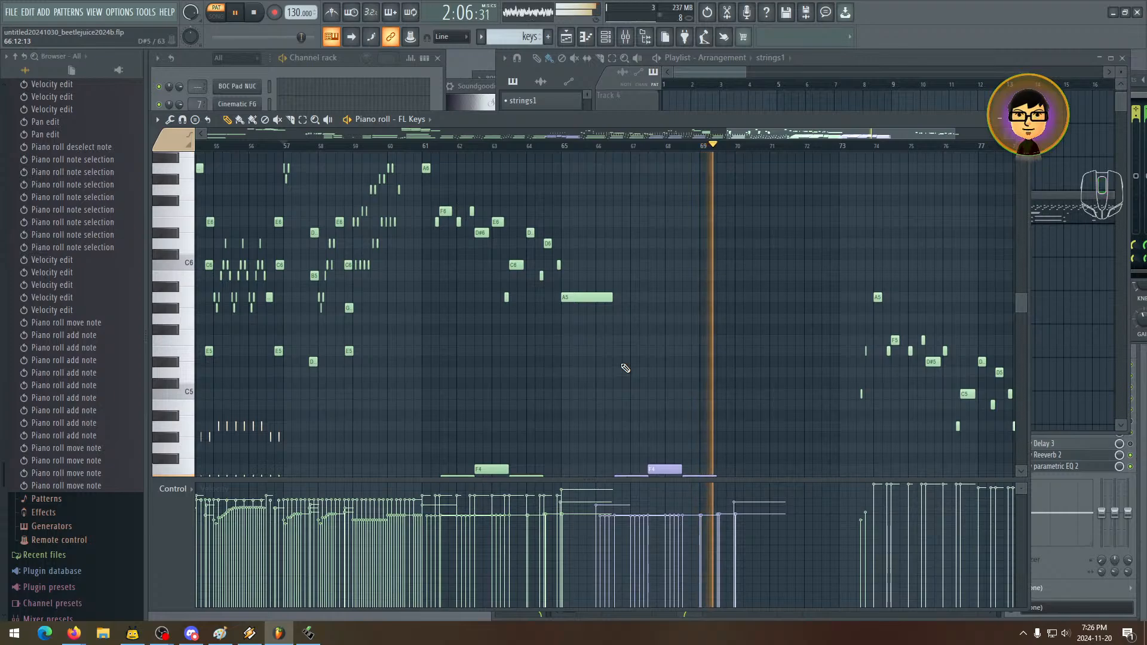
key(space)
- Examine the overlapping low chords in bars 61 to 71 and replay their ending from bar 68
drag(695, 386, 538, 411)
mouse_move(559, 326)
mouse_down()
mouse_move(565, 374)
mouse_move(661, 435)
mouse_up()
mouse_move(604, 326)
mouse_down()
mouse_move(646, 418)
mouse_move(648, 249)
mouse_move(611, 365)
mouse_up()
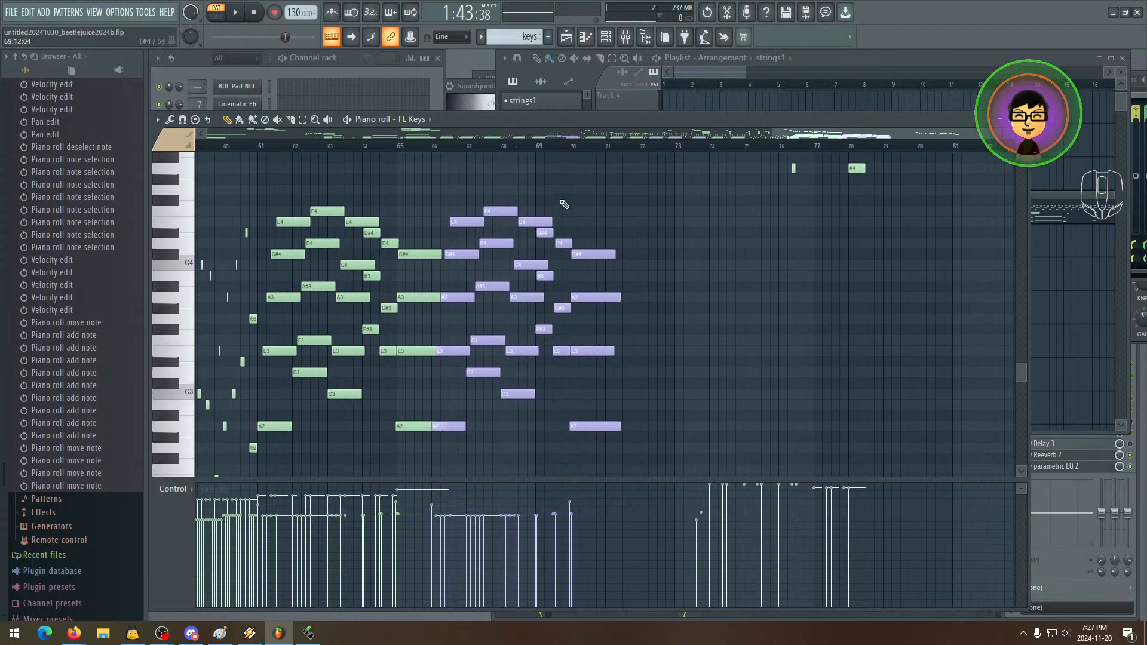
key(space)
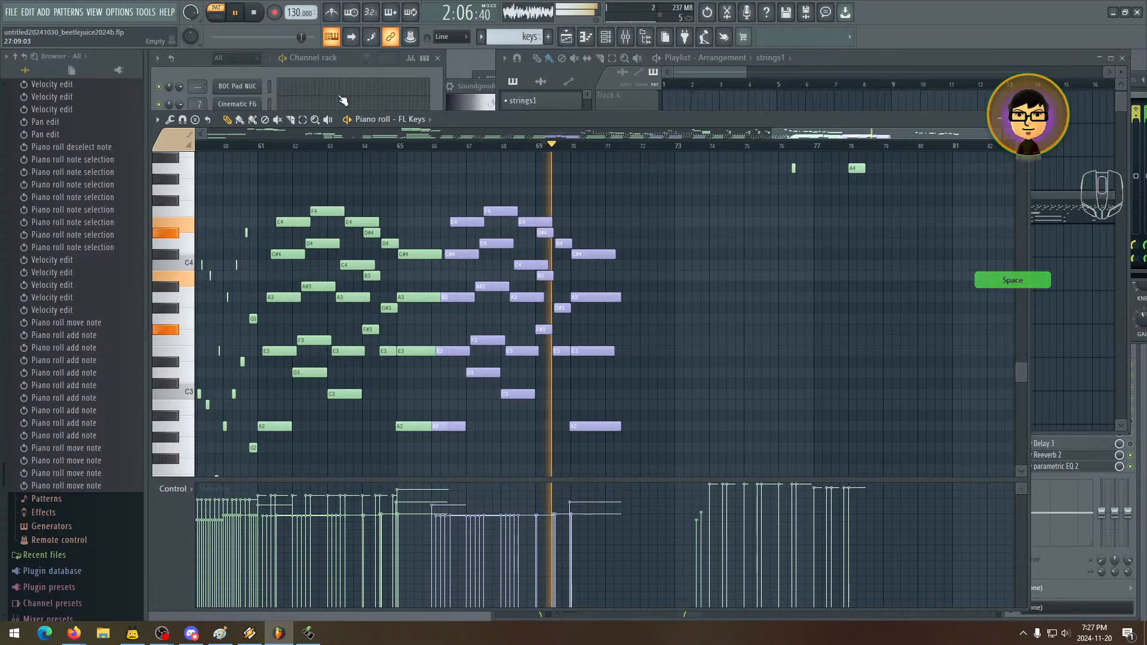
key(space)
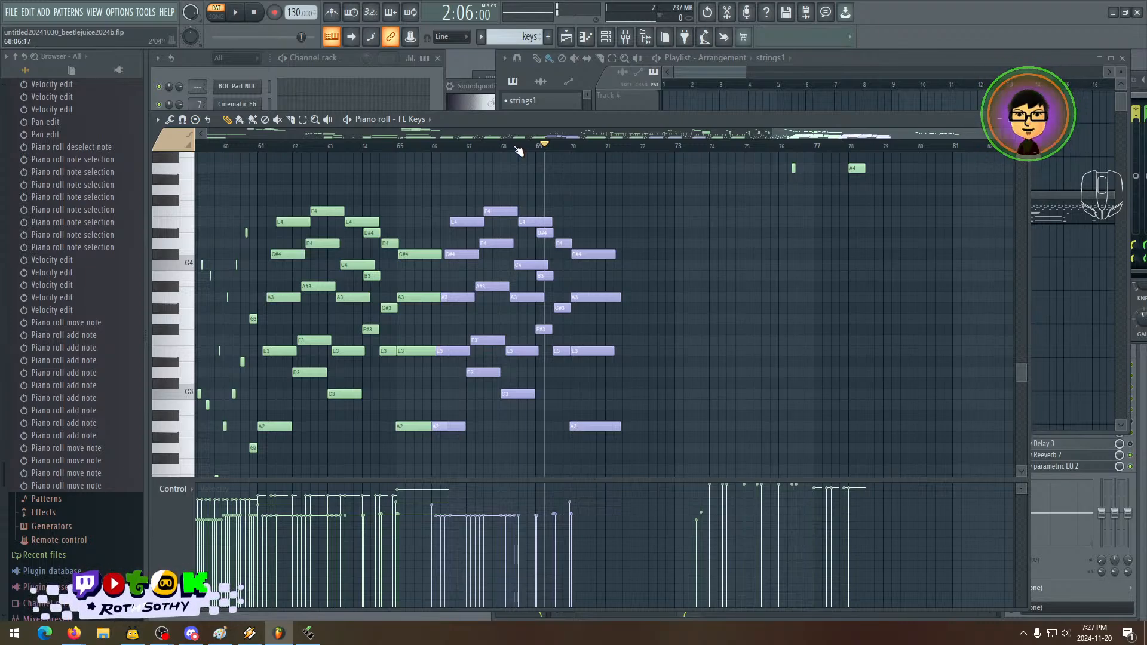
click(515, 147)
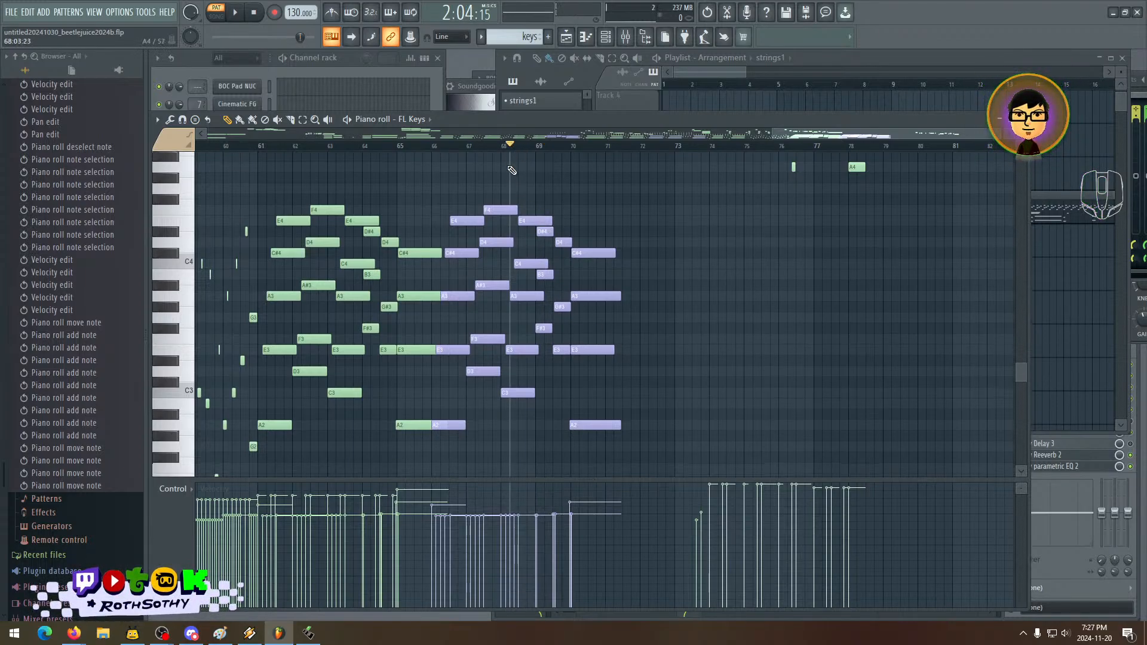
click(502, 146)
key(space)
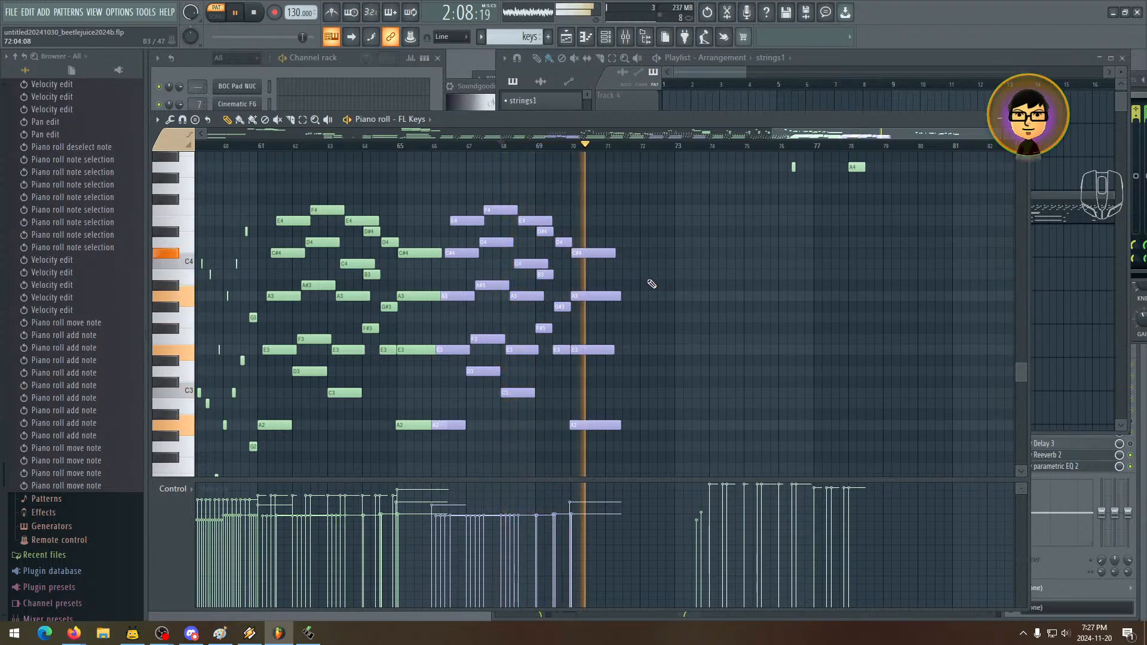
scroll(554, 163, up, 5)
key(space)
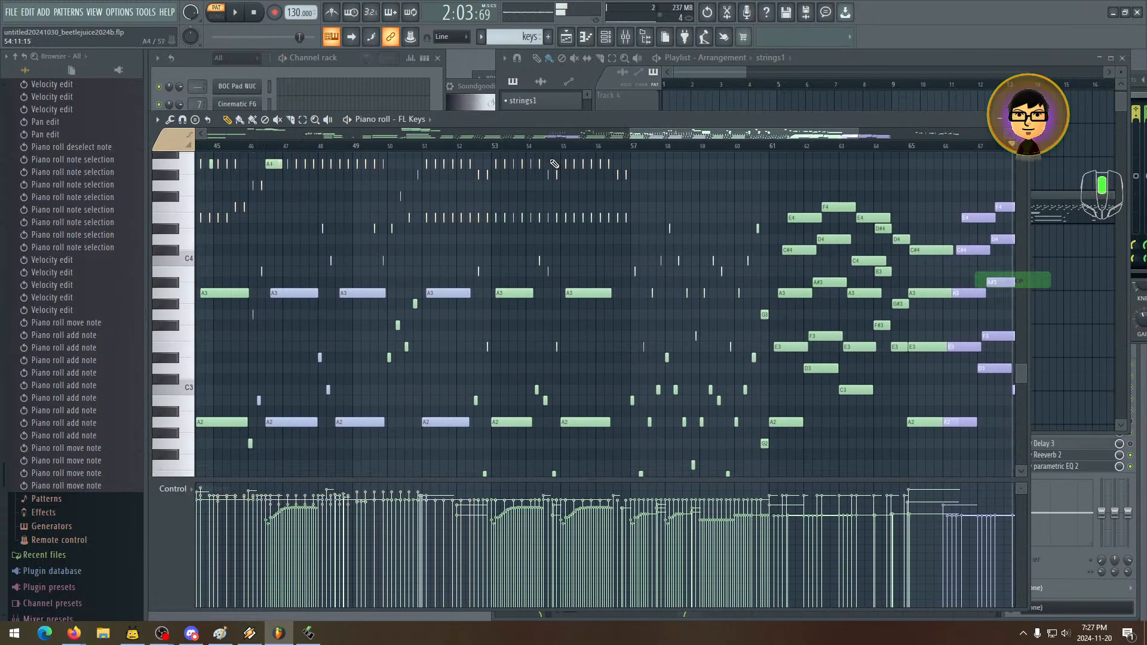
- Play the keys part from bar 51 into bar 57, following the notes in the lower register
click(423, 146)
key(space)
scroll(544, 263, right, 3)
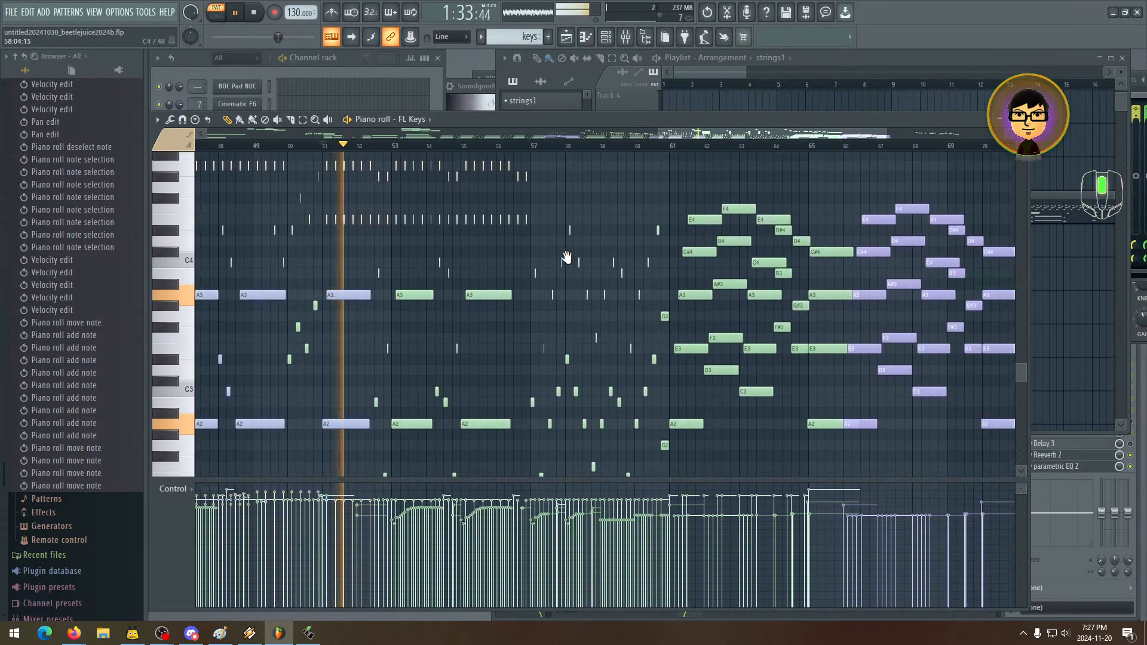
drag(567, 259, 512, 207)
drag(546, 294, 540, 233)
drag(529, 313, 530, 346)
drag(531, 273, 516, 367)
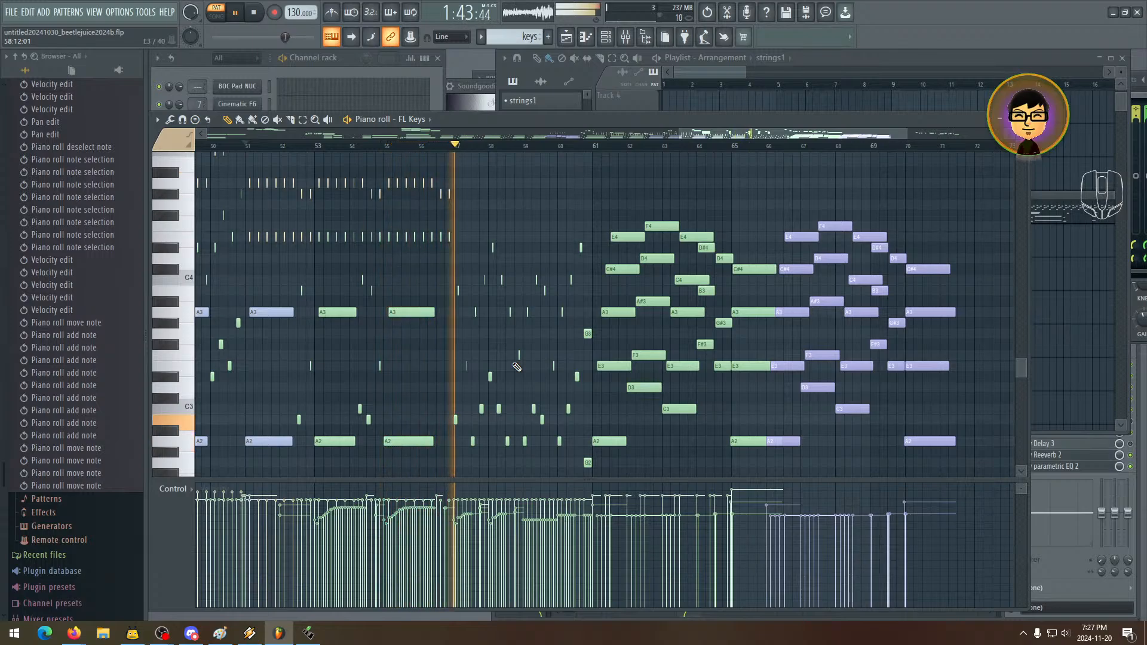
key(space)
- Examine the bass notes in bars 57 to 60 and play the lead-in from bar 55
scroll(515, 275, down, 2)
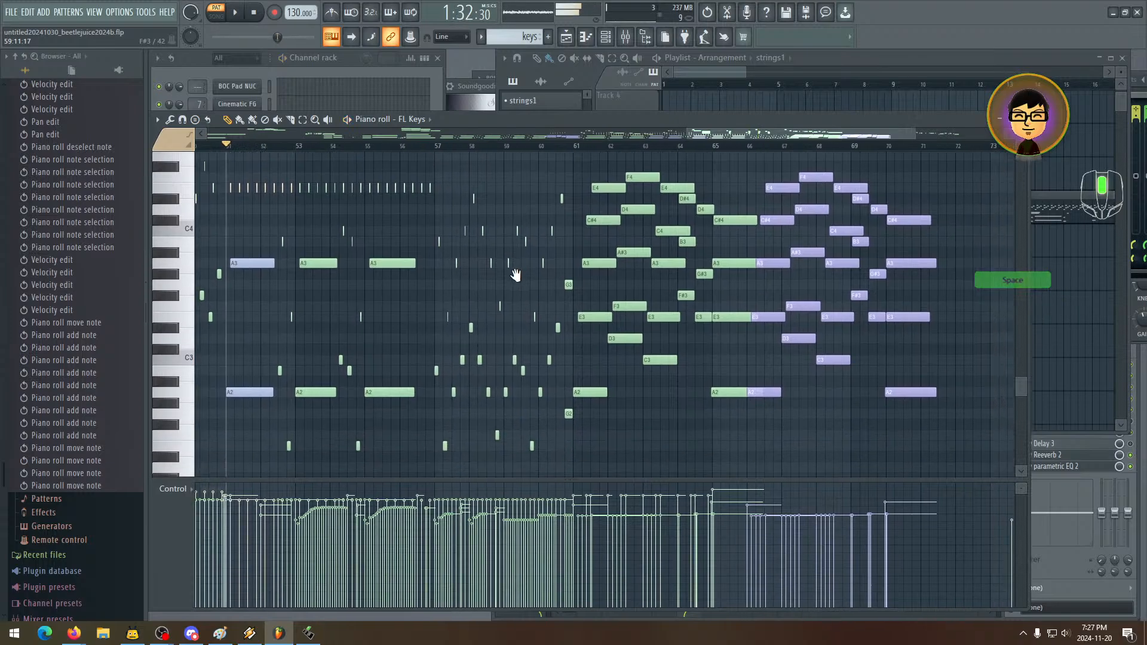
mouse_move(515, 275)
mouse_down()
mouse_move(492, 317)
mouse_move(364, 410)
mouse_up()
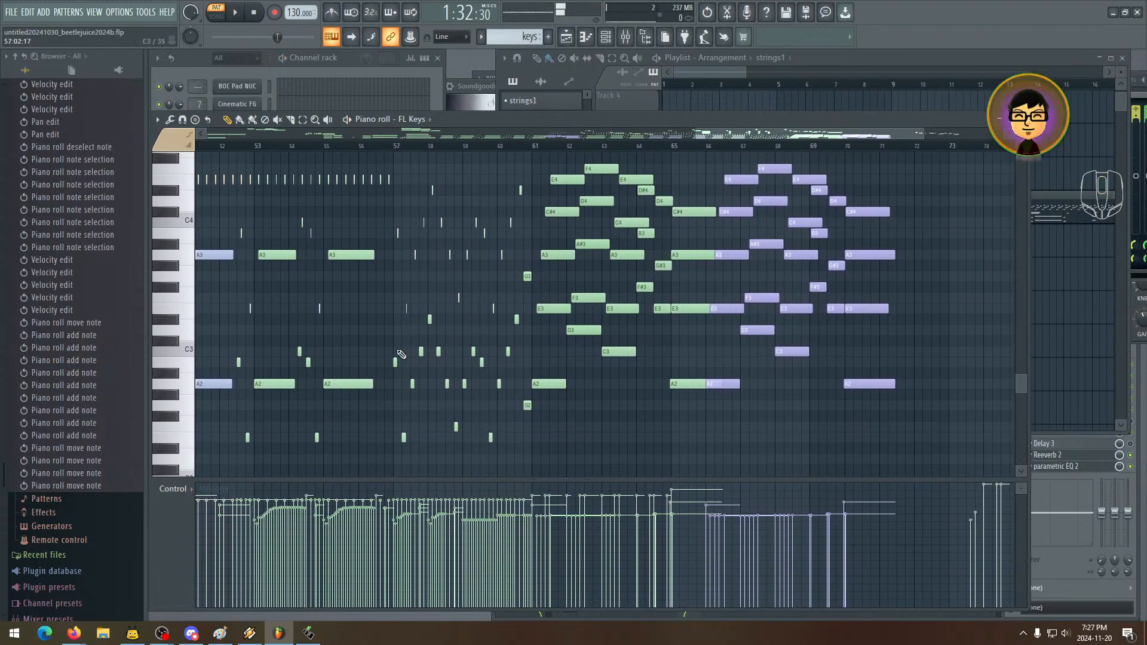
drag(495, 328, 506, 341)
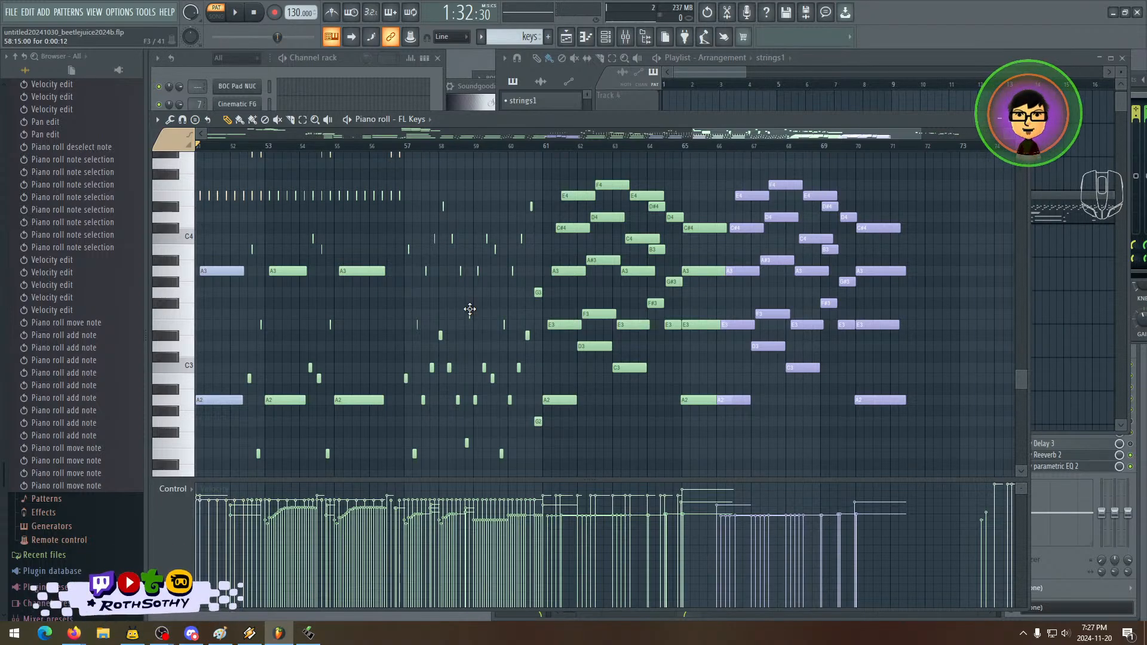
drag(469, 309, 447, 285)
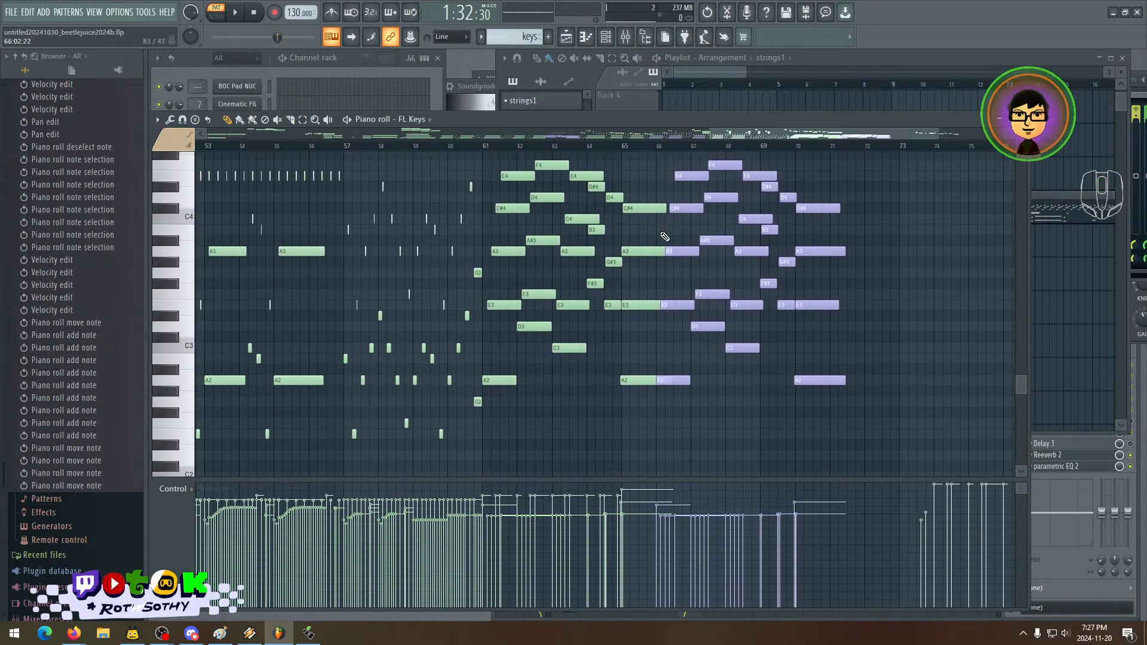
key(space)
click(271, 146)
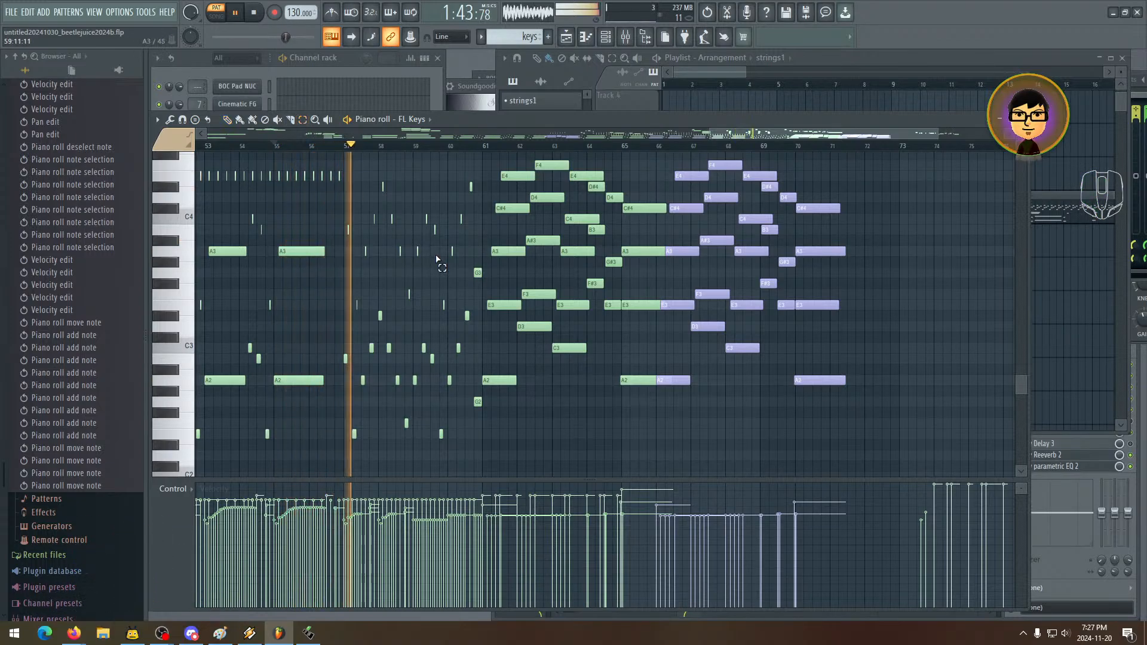
drag(437, 255, 531, 259)
key(space)
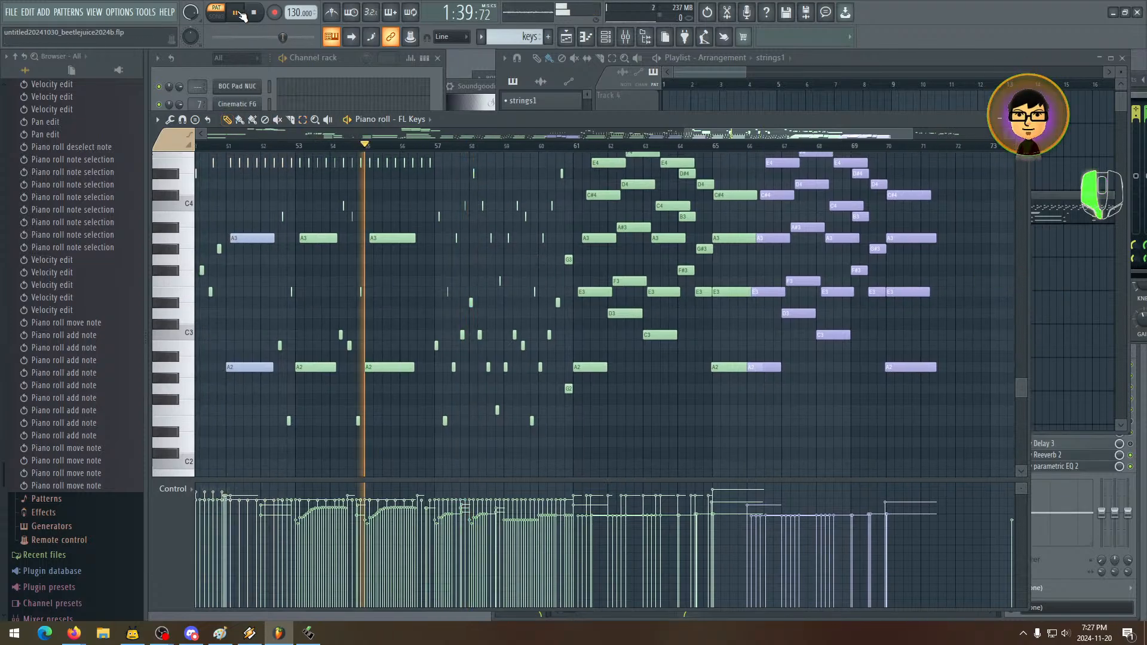
drag(606, 251, 527, 269)
drag(933, 133, 782, 134)
drag(822, 261, 727, 258)
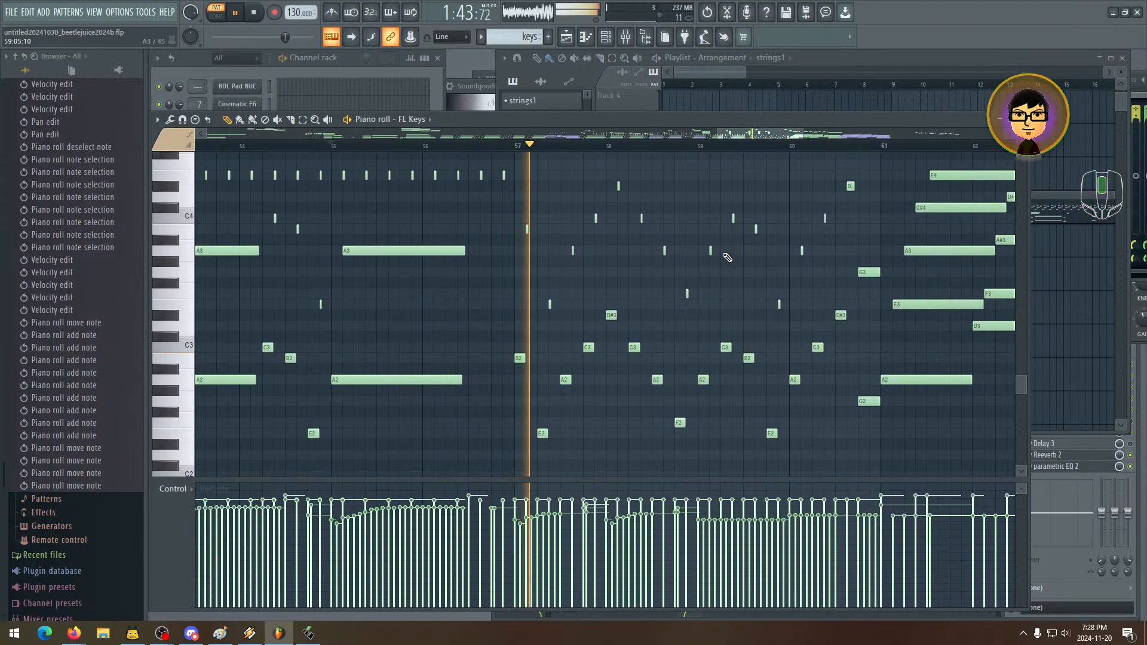
key(space)
- Compare the bass notes on either side of bar 57 and replay the transition from bar 55
mouse_move(632, 306)
mouse_down()
mouse_move(696, 289)
mouse_move(554, 363)
mouse_up()
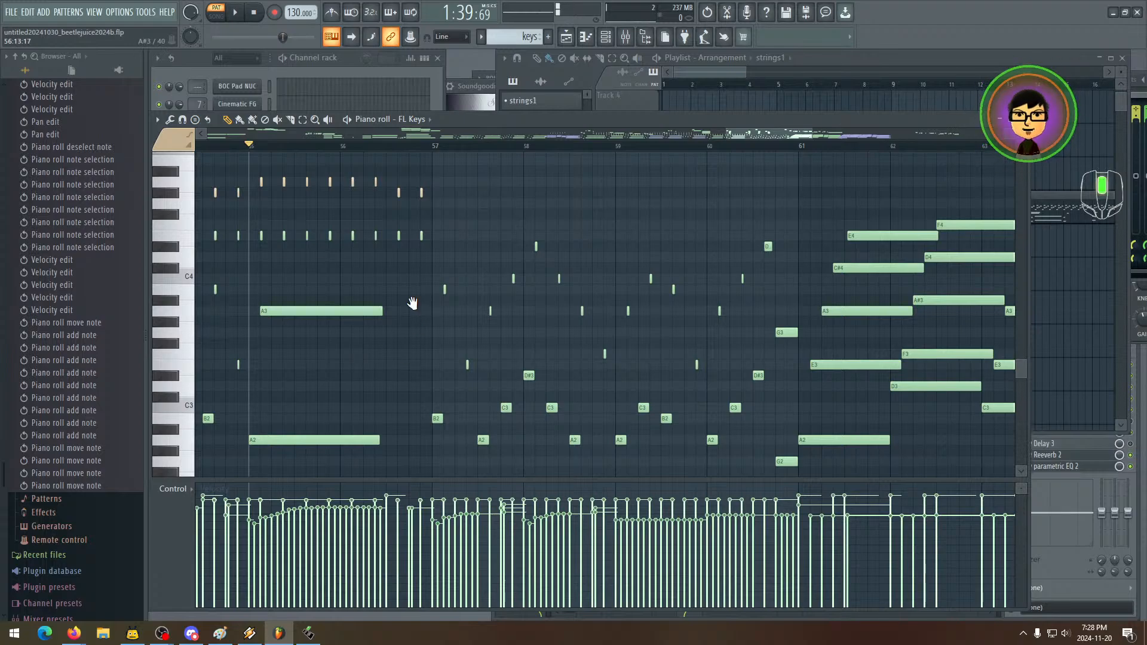
drag(413, 304, 443, 327)
drag(420, 399, 416, 292)
drag(486, 375, 470, 378)
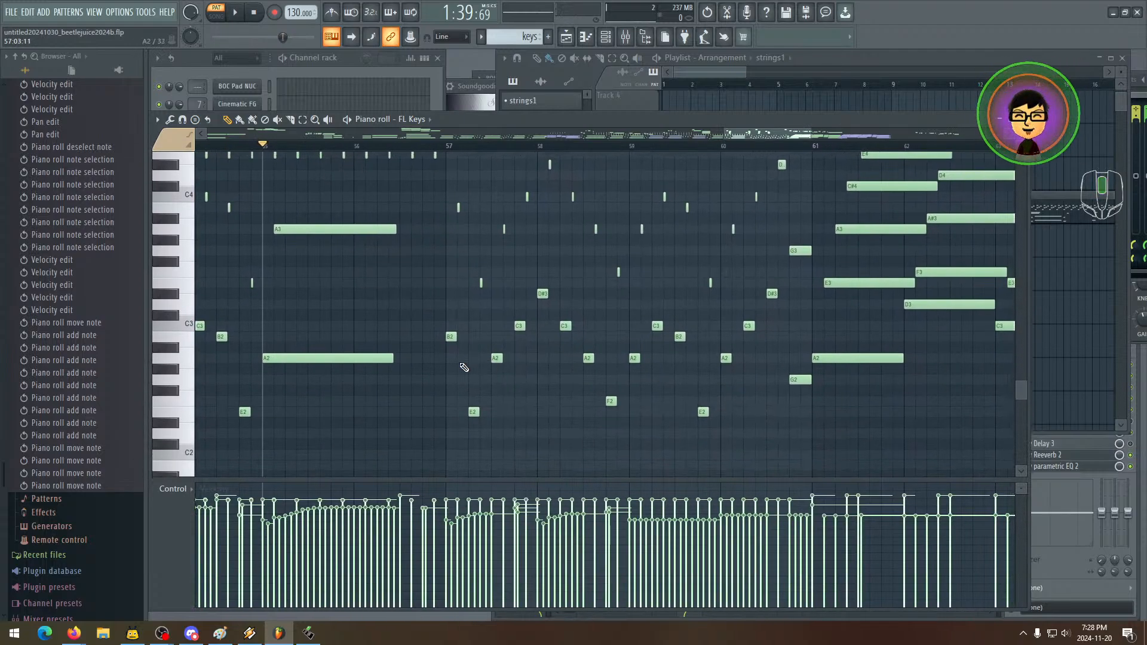
key(space)
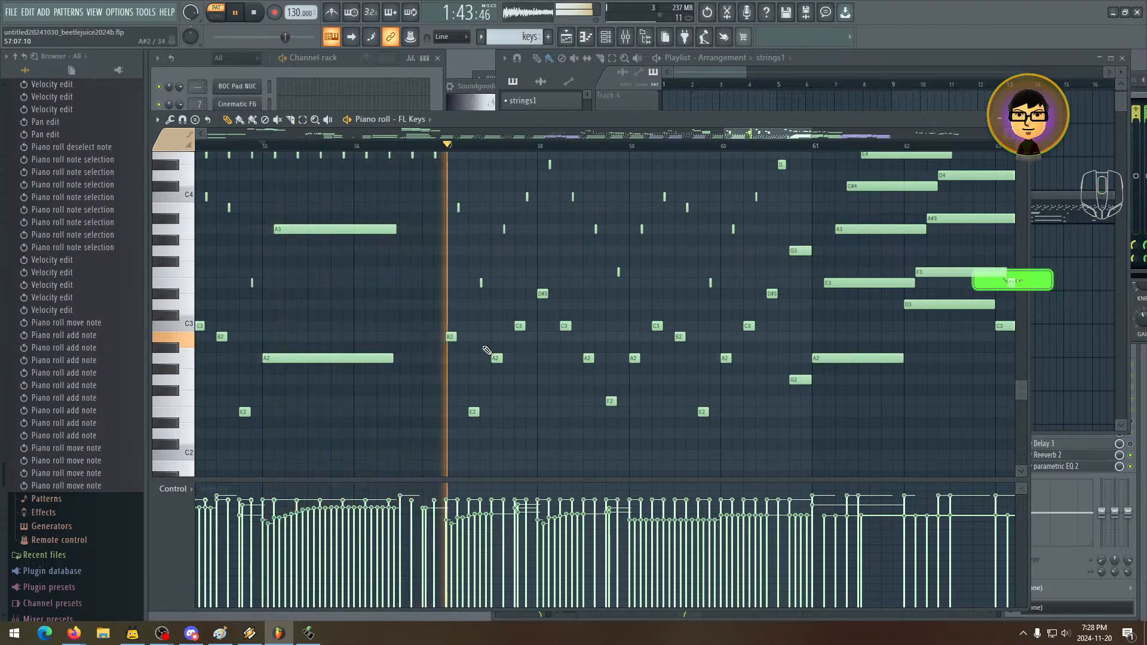
key(space)
- Copy the B2, B3, E2 and E3 notes ending bar 52 to the end of bar 56 and play the transition
scroll(807, 349, left, 1)
drag(807, 349, 760, 346)
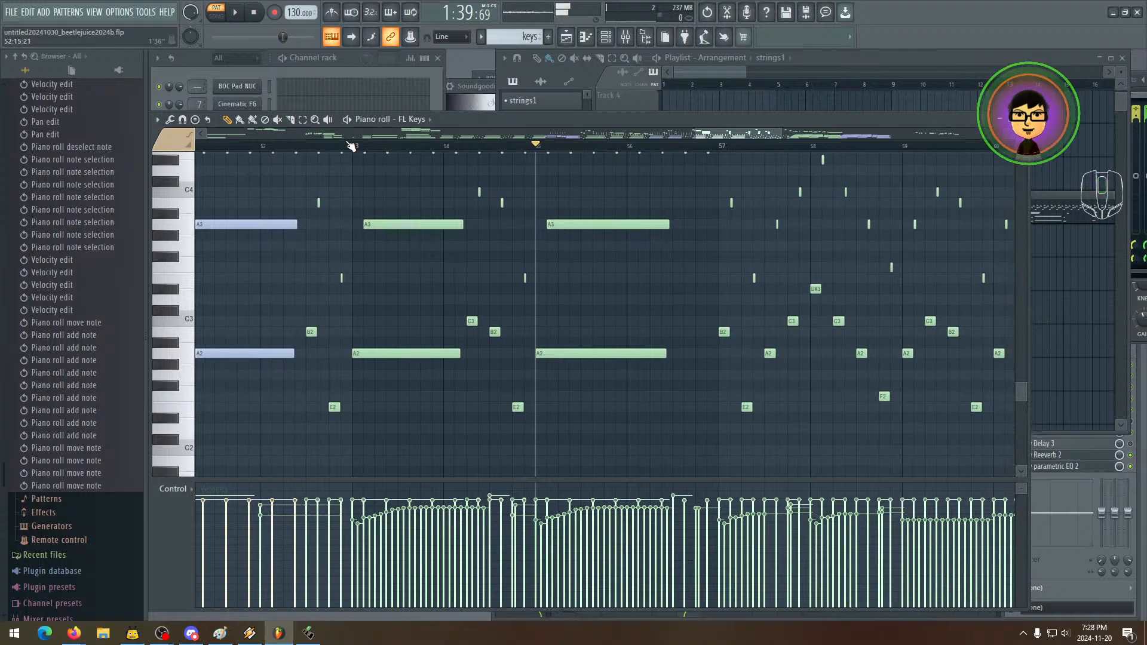
drag(305, 188, 338, 373)
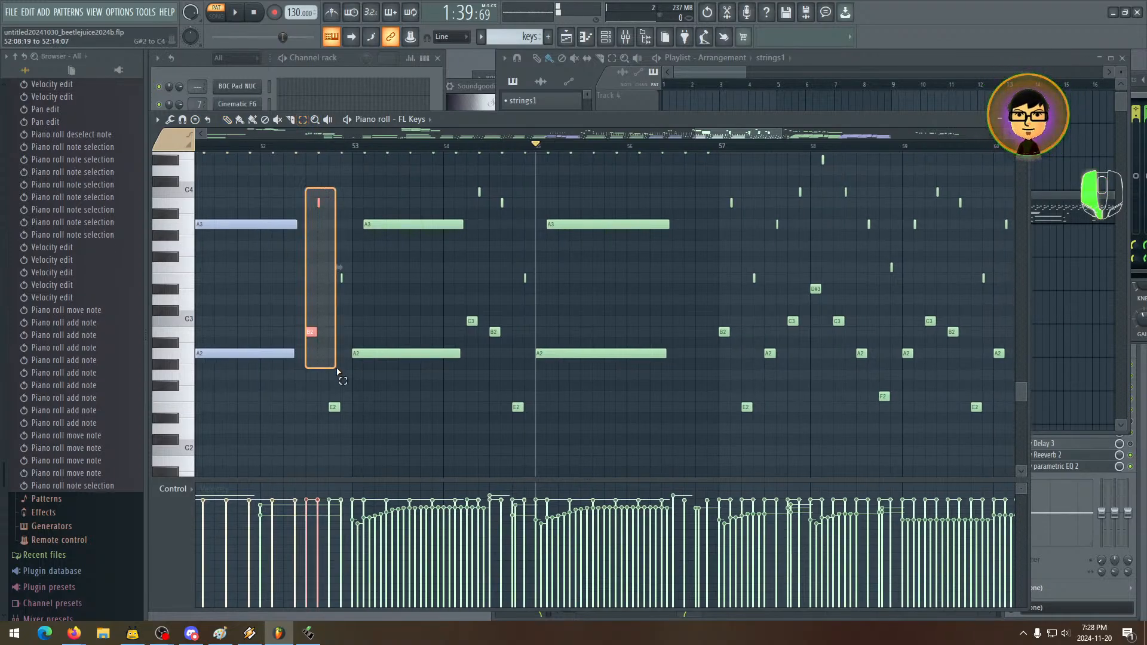
drag(340, 422, 345, 428)
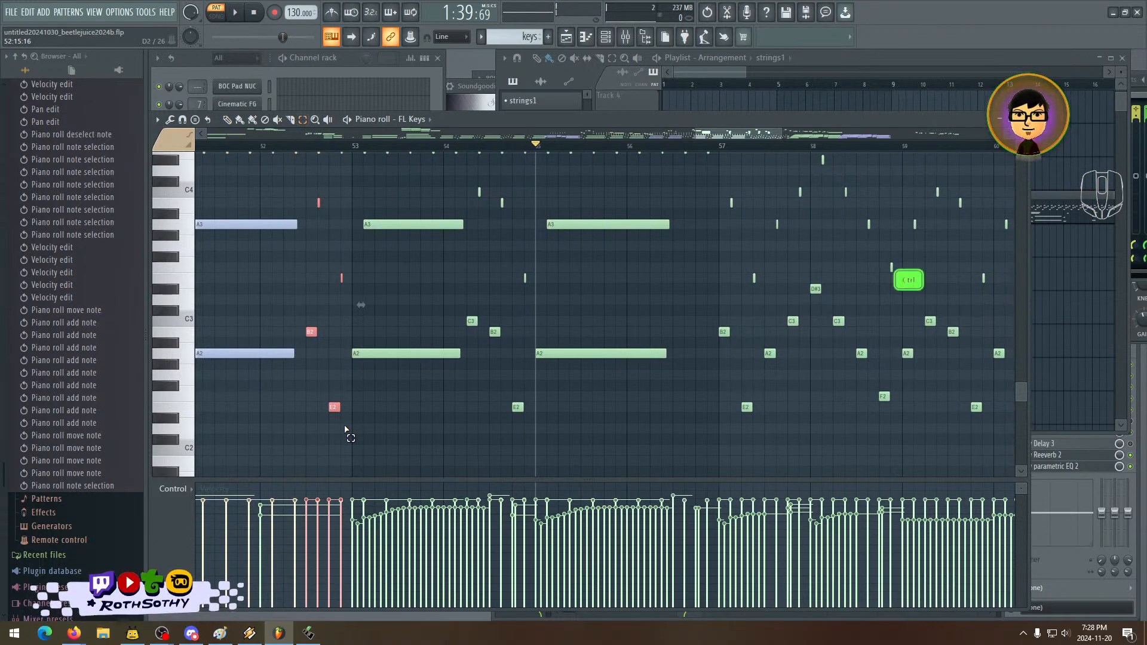
drag(705, 333, 275, 343)
key(ctrl+v)
drag(346, 306, 510, 262)
key(space)
drag(353, 182, 390, 191)
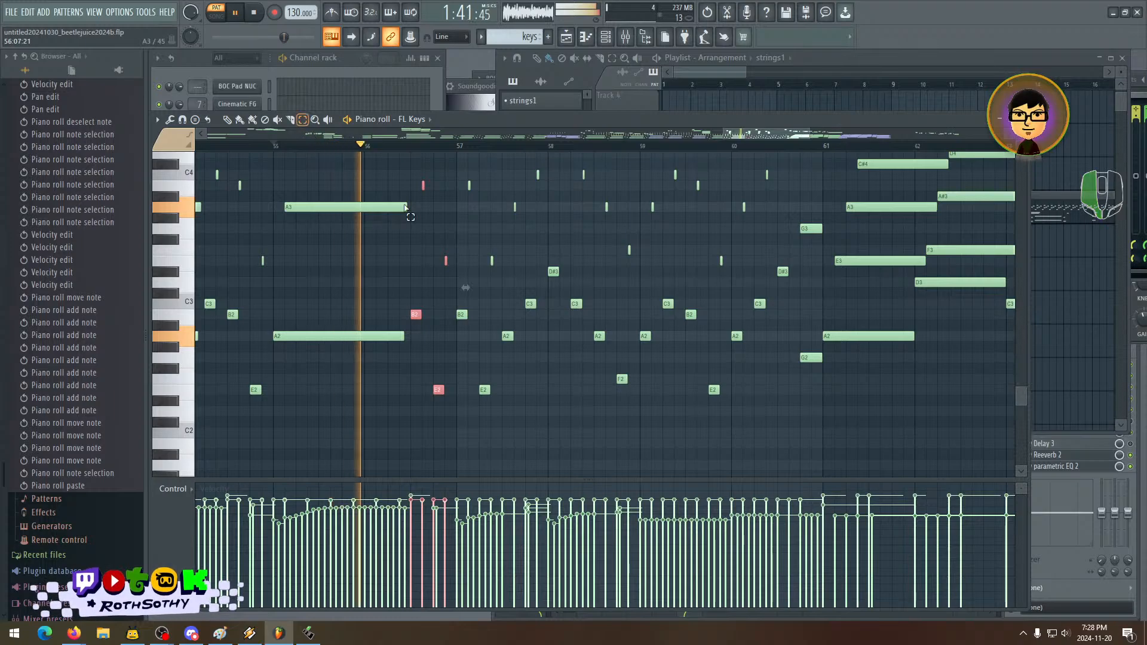
- Play the keys part from bar 55 into bar 58, following the notes across the bar 57 transition
drag(512, 275, 402, 307)
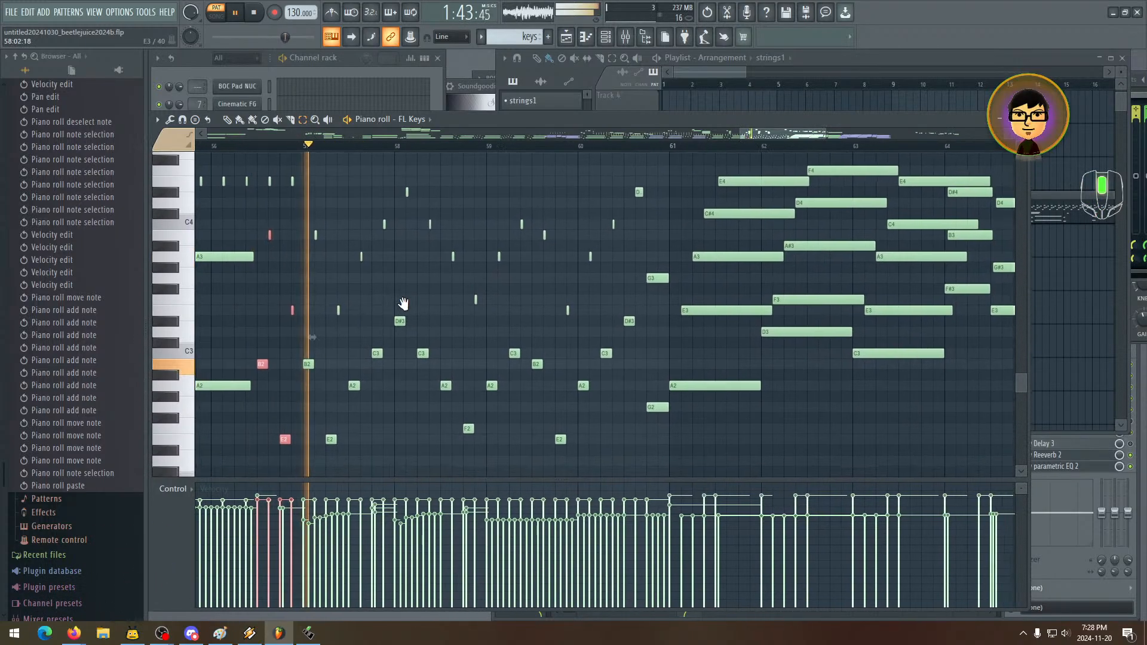
key(space)
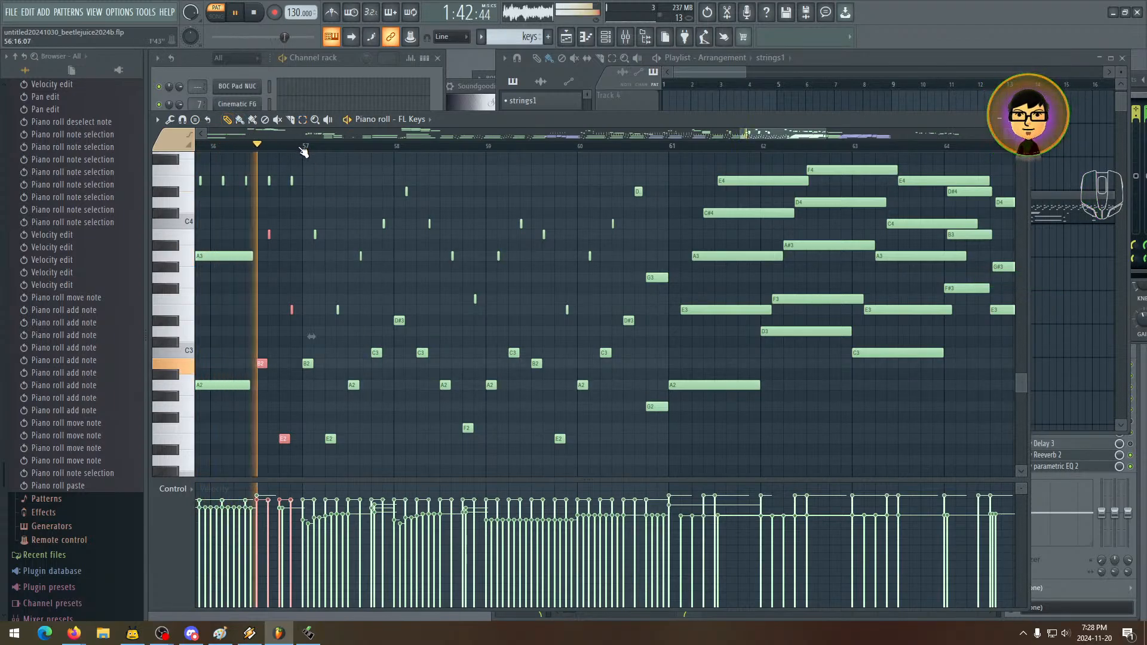
drag(414, 317, 354, 312)
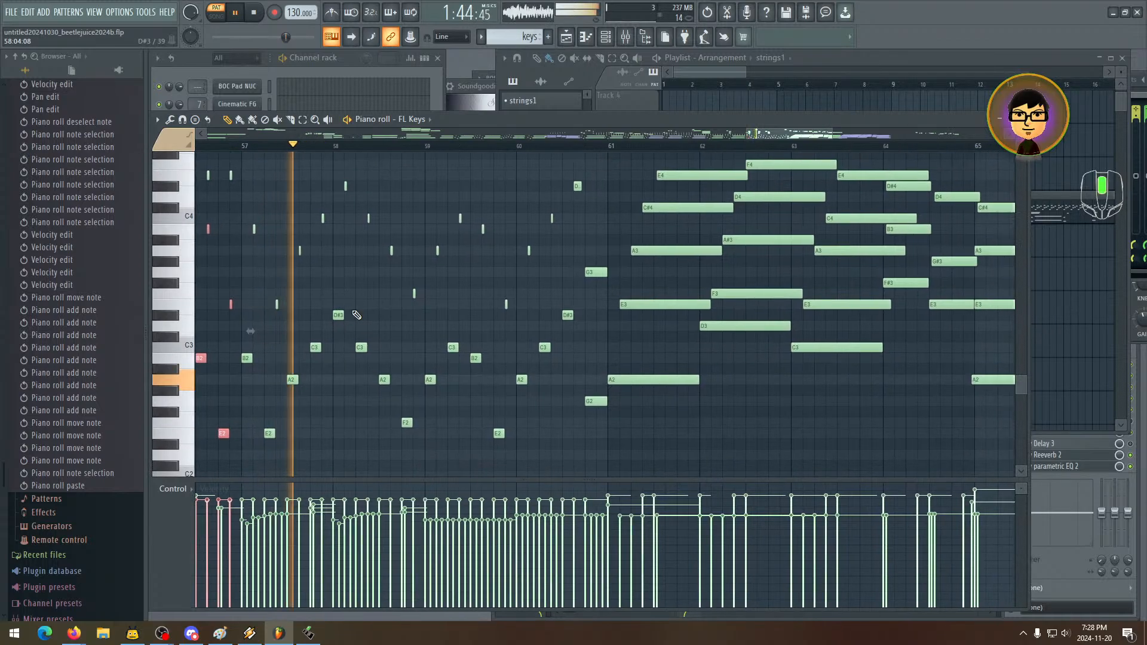
key(space)
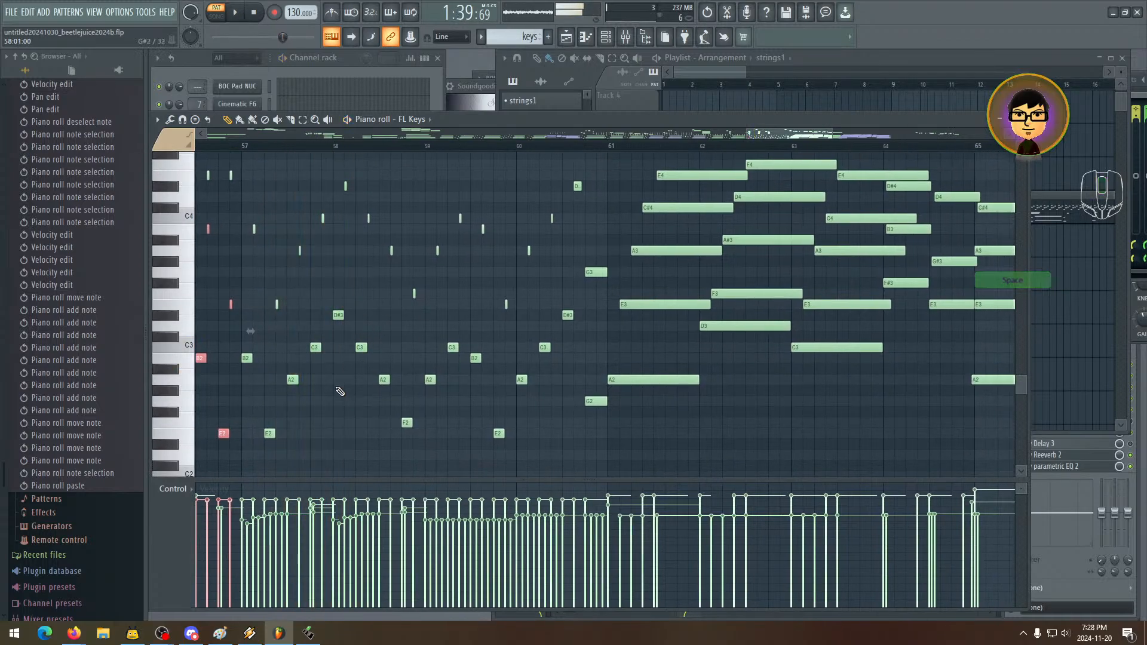
- Audition individual low notes between bars 57 and 60 and play the passage into bar 61
click(269, 435)
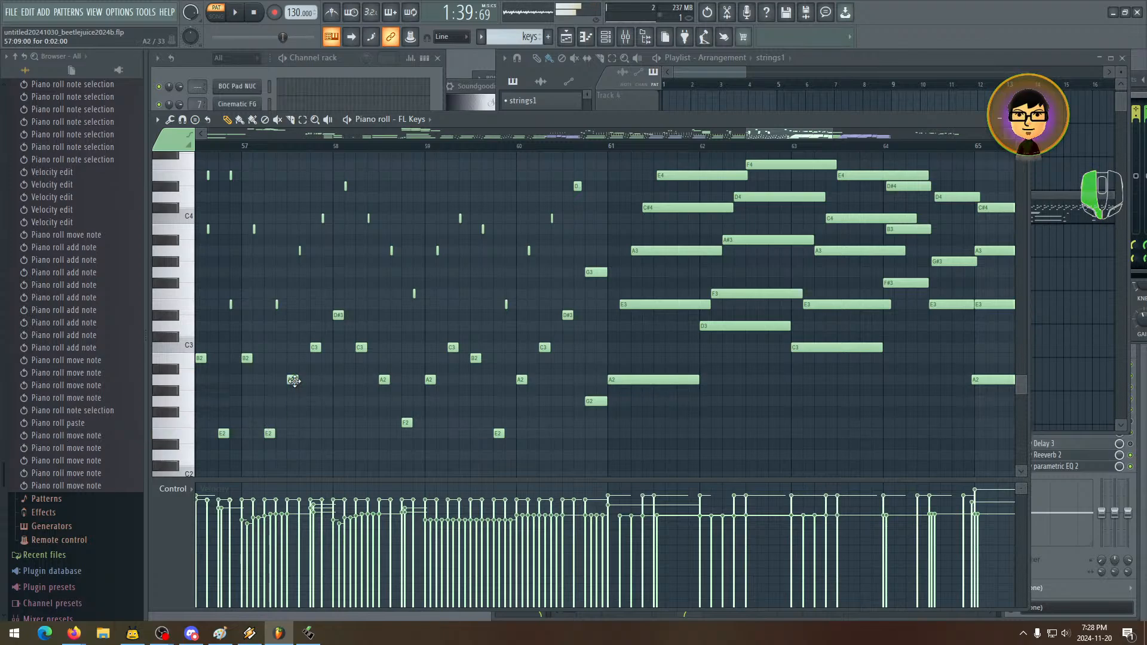
drag(336, 319, 338, 314)
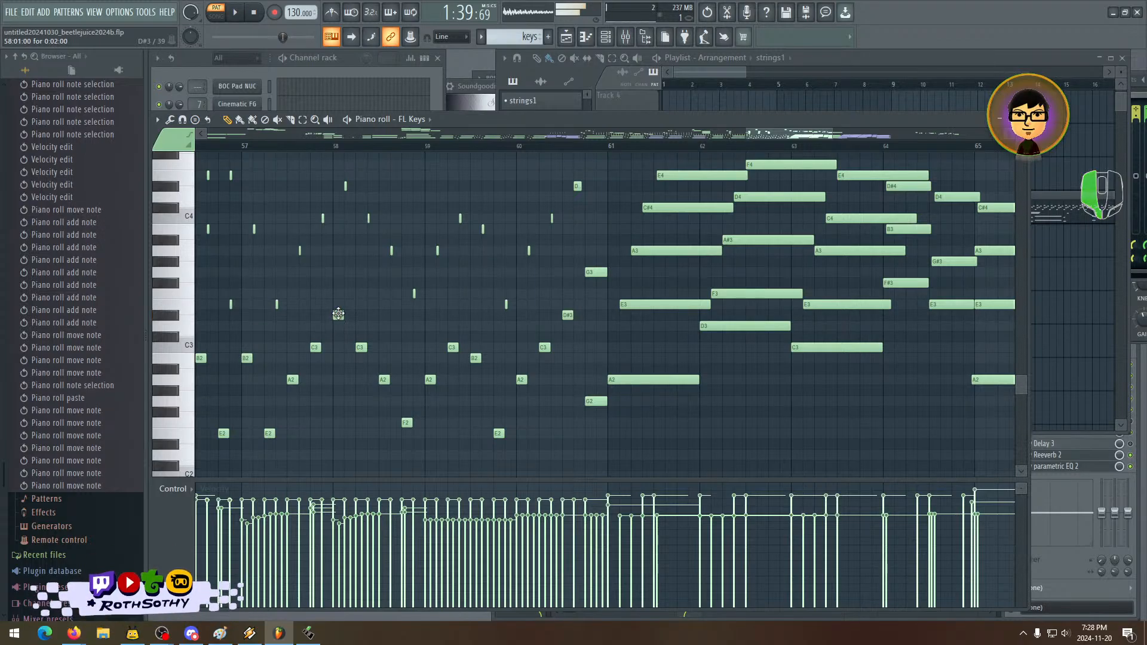
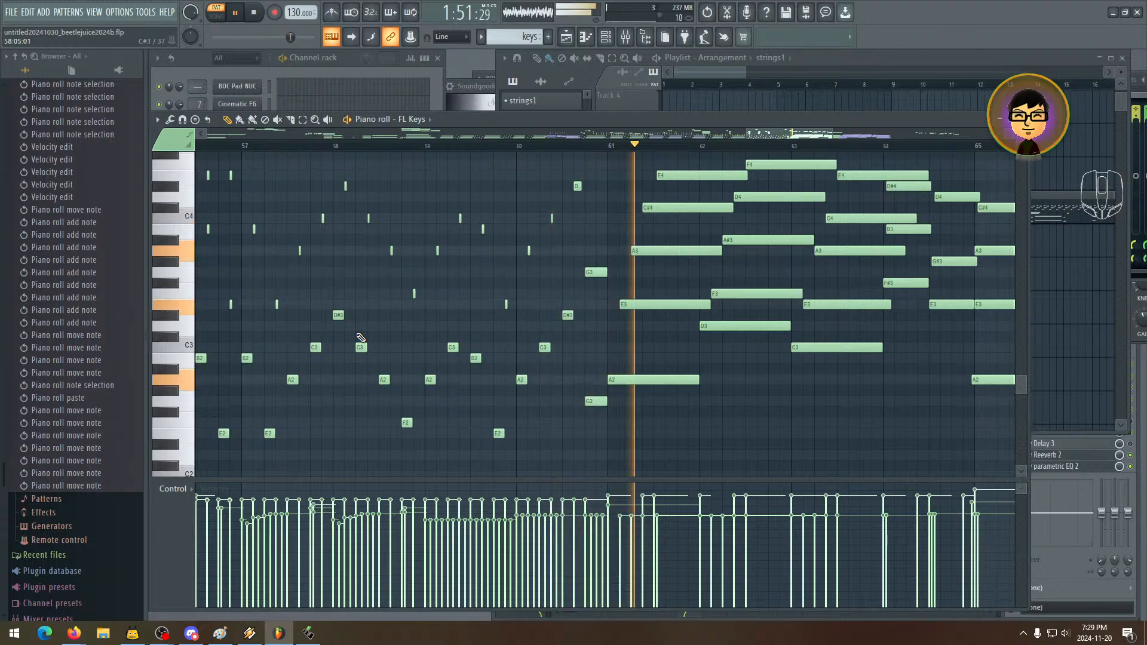
key(space)
click(520, 381)
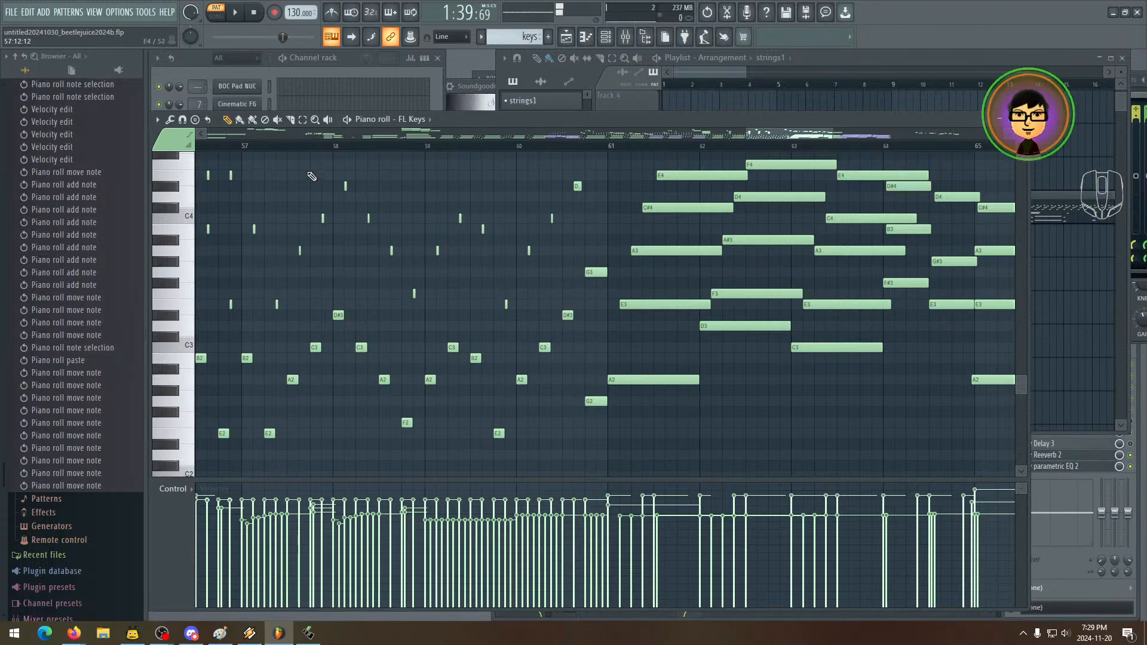
- Delete the short notes following the D# pair up to bar 60, plus the B and E octave notes opening bar 57
click(311, 126)
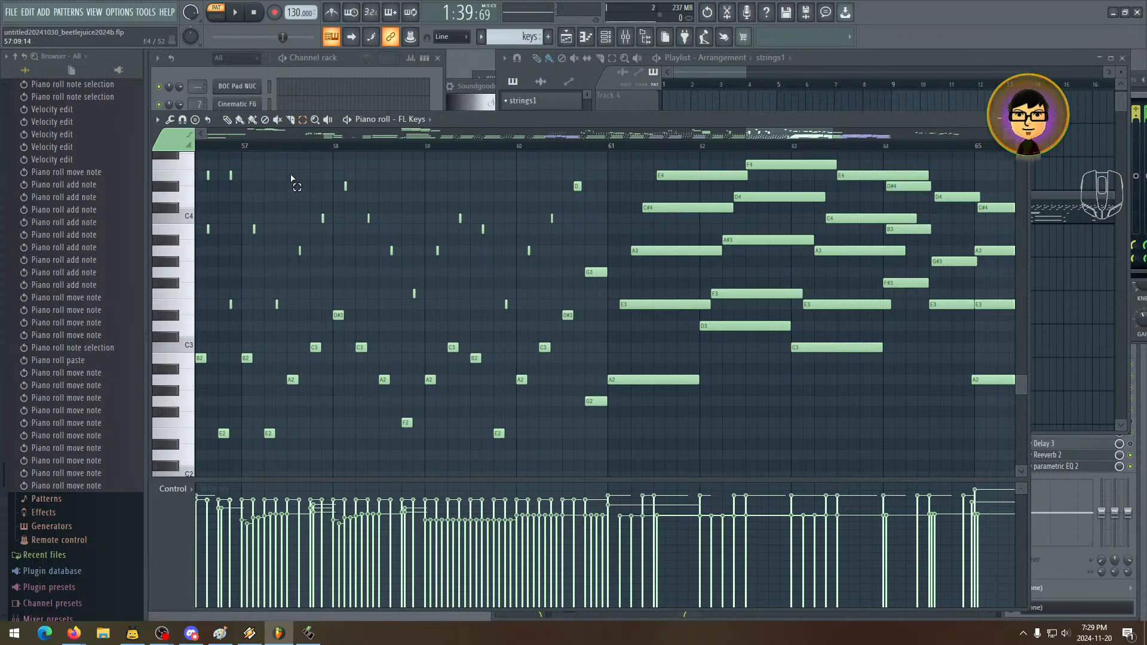
drag(292, 178, 515, 469)
key(Delete)
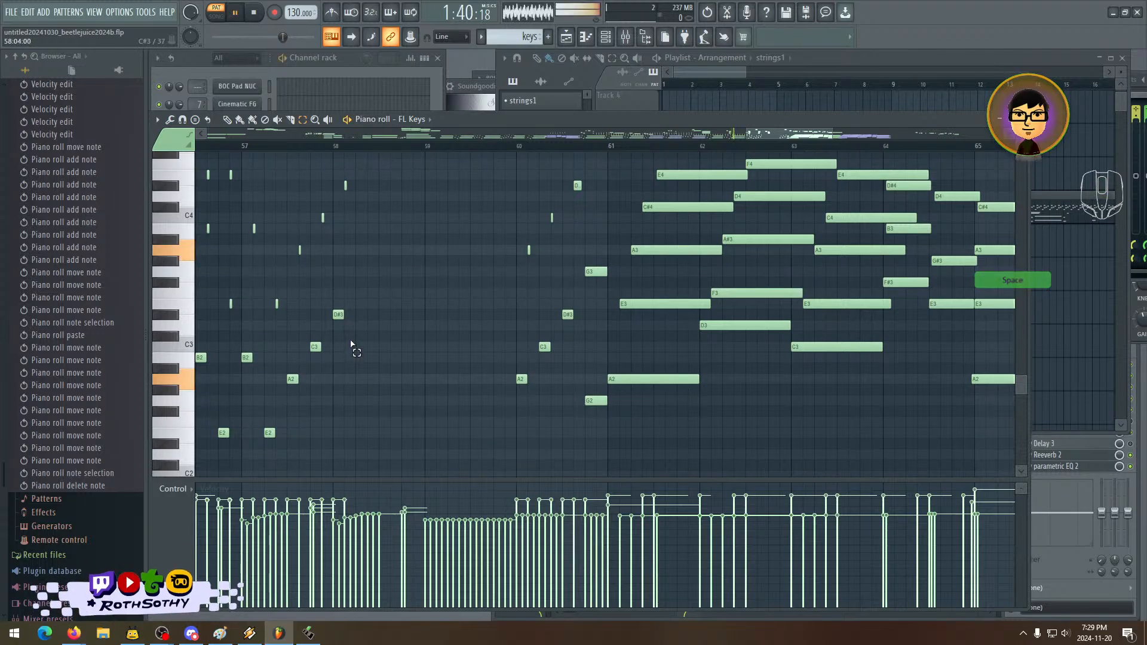
scroll(543, 332, down, 2)
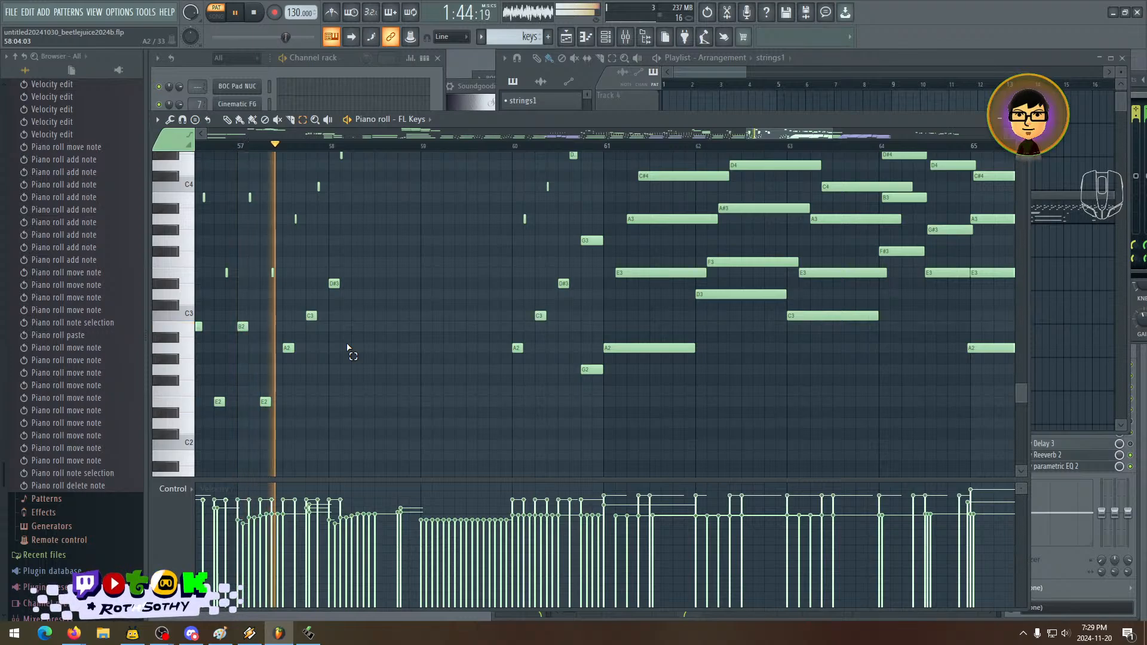
key(space)
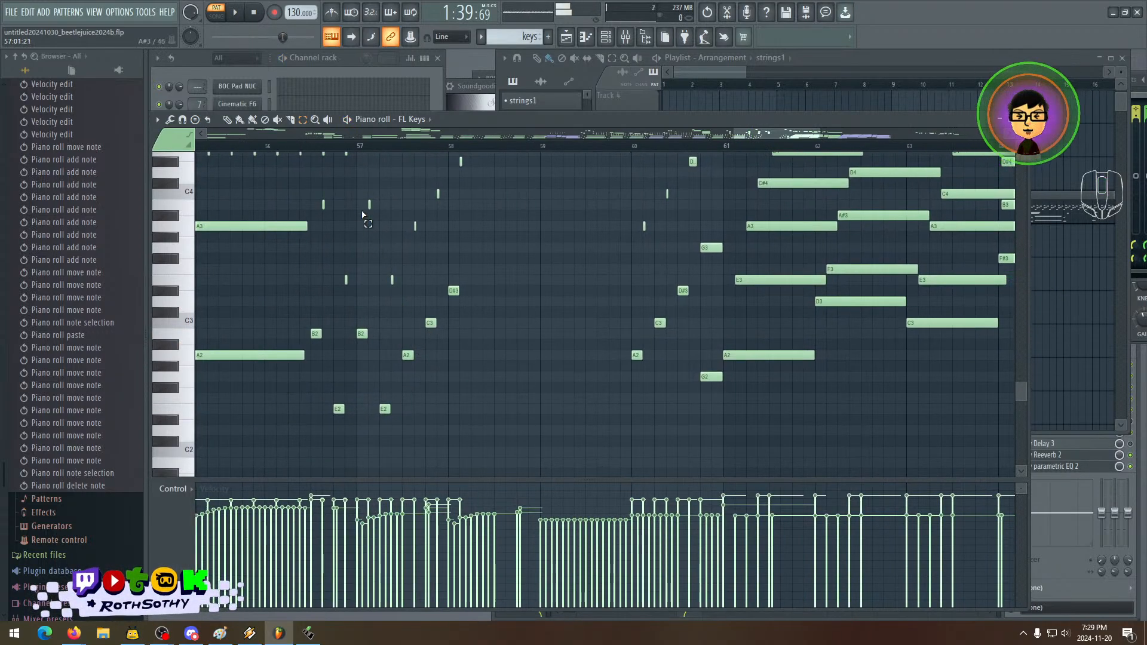
drag(363, 179, 396, 435)
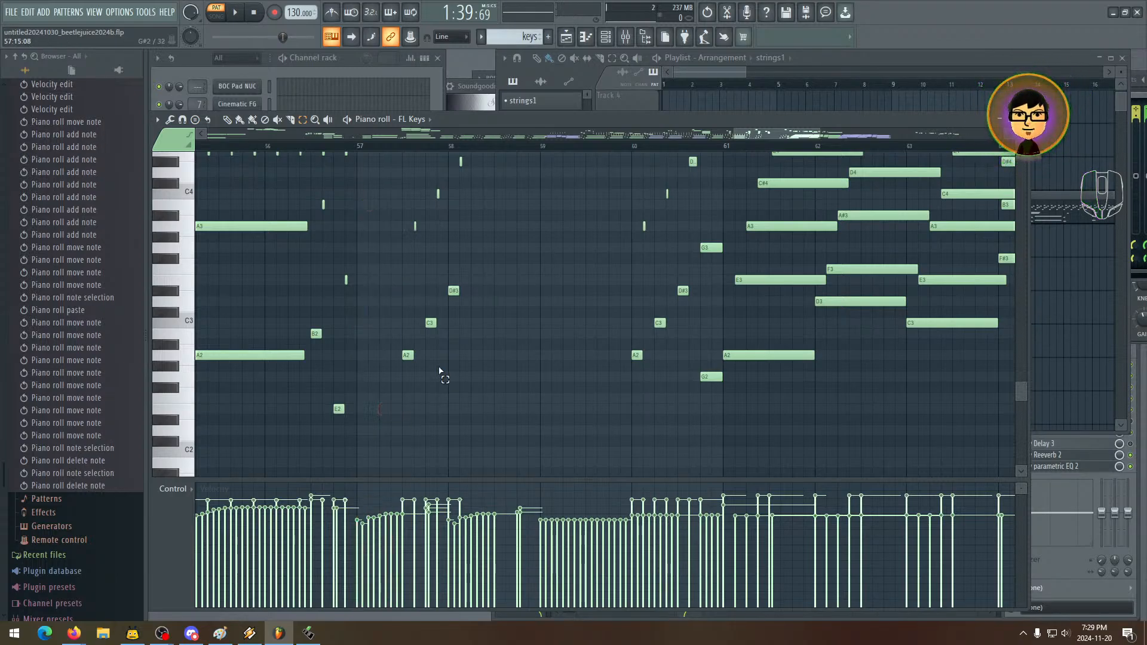
- Spread the remaining A, C and D# octave pairs to the starts of bars 57, 58 and 59 respectively
scroll(440, 371, up, 2)
drag(424, 205, 519, 412)
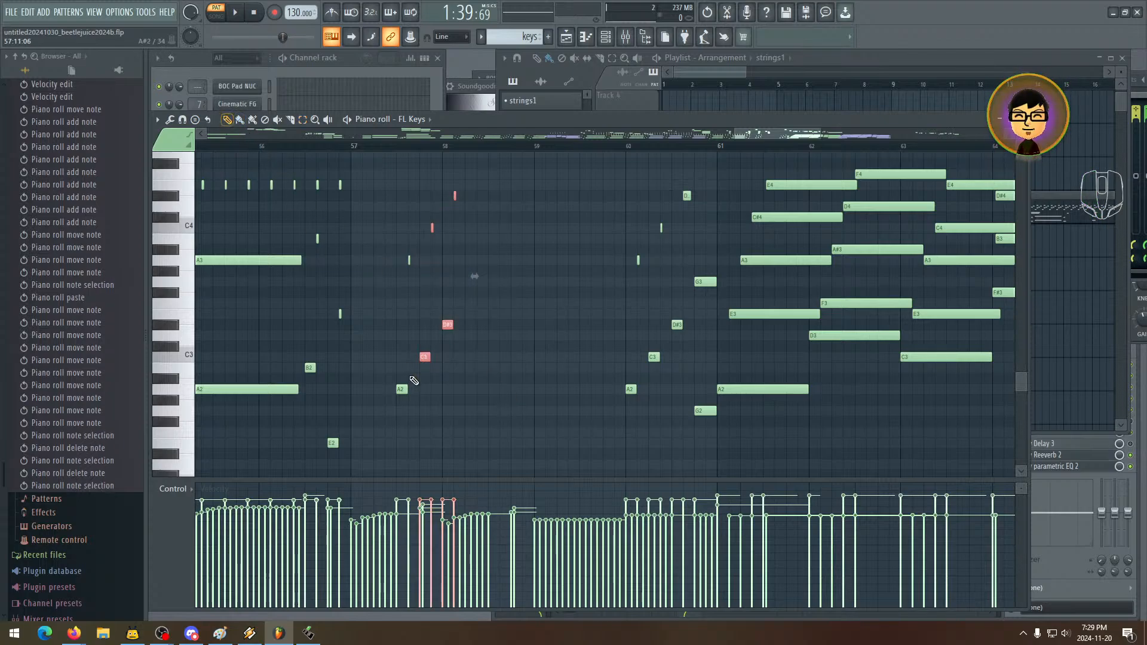
drag(424, 360, 447, 361)
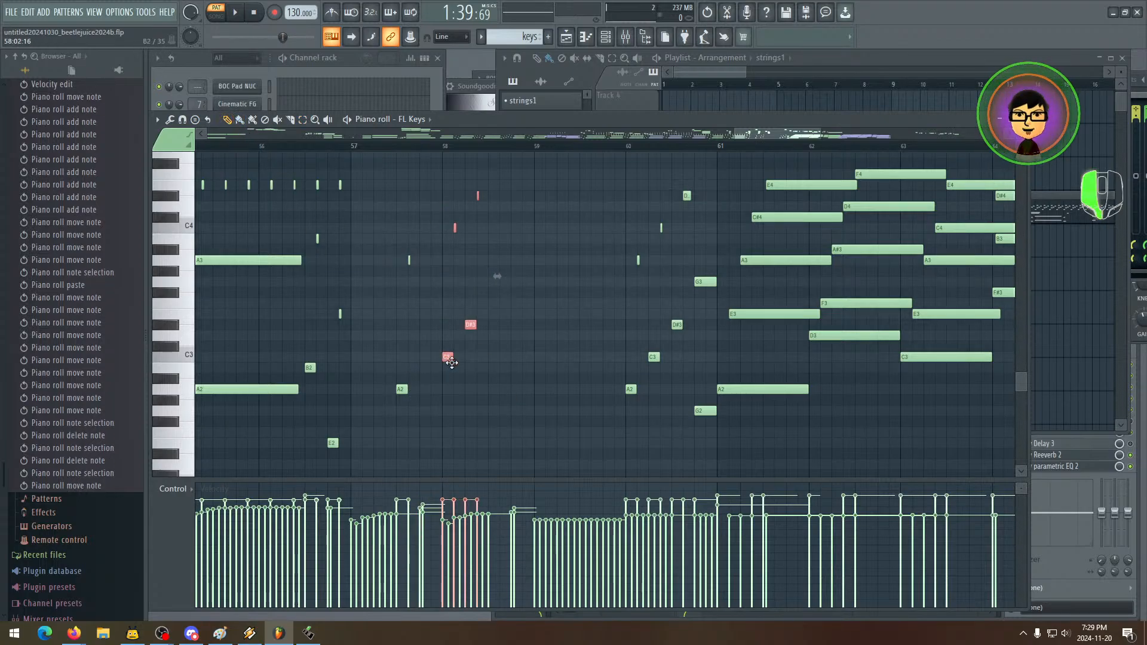
drag(511, 170, 475, 377)
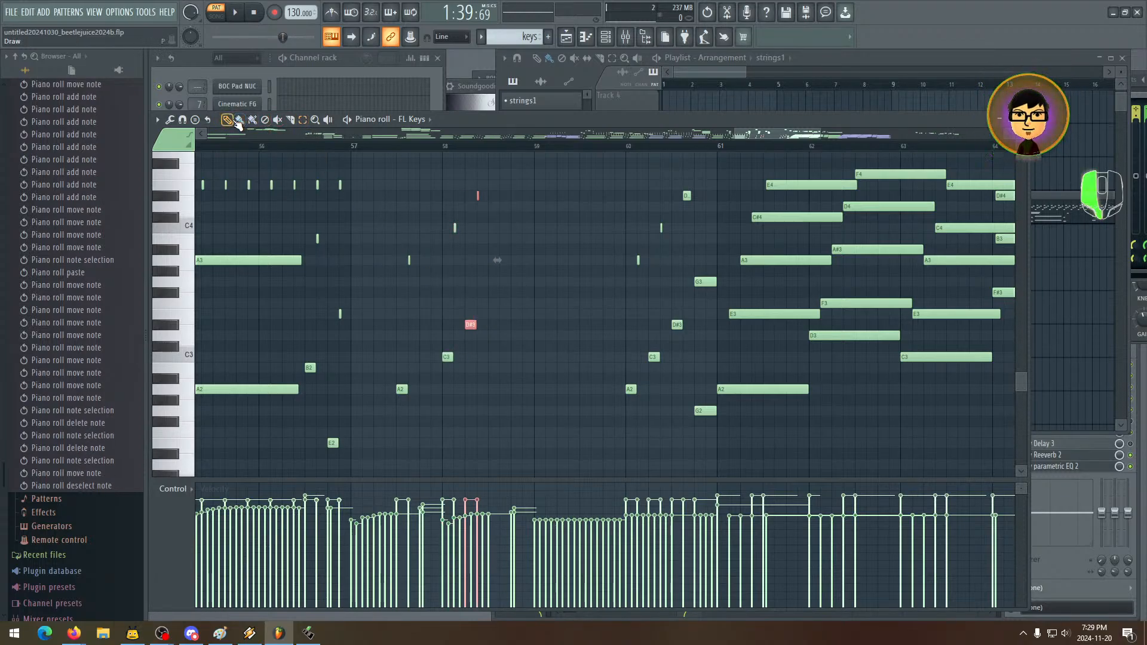
drag(471, 325, 538, 332)
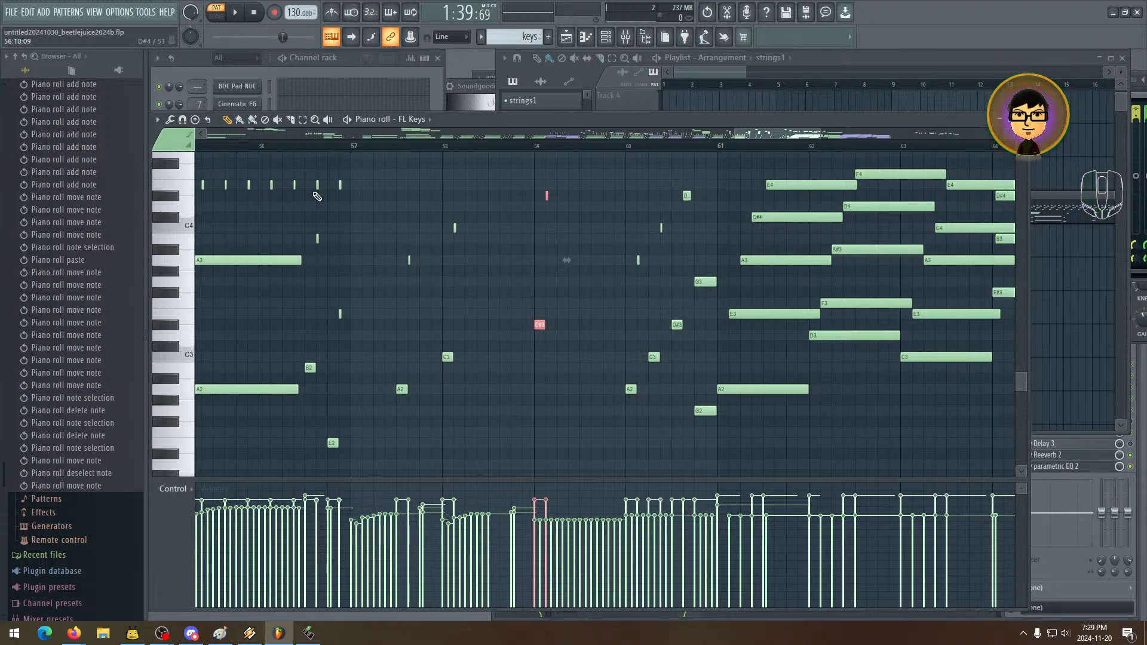
drag(396, 234, 442, 418)
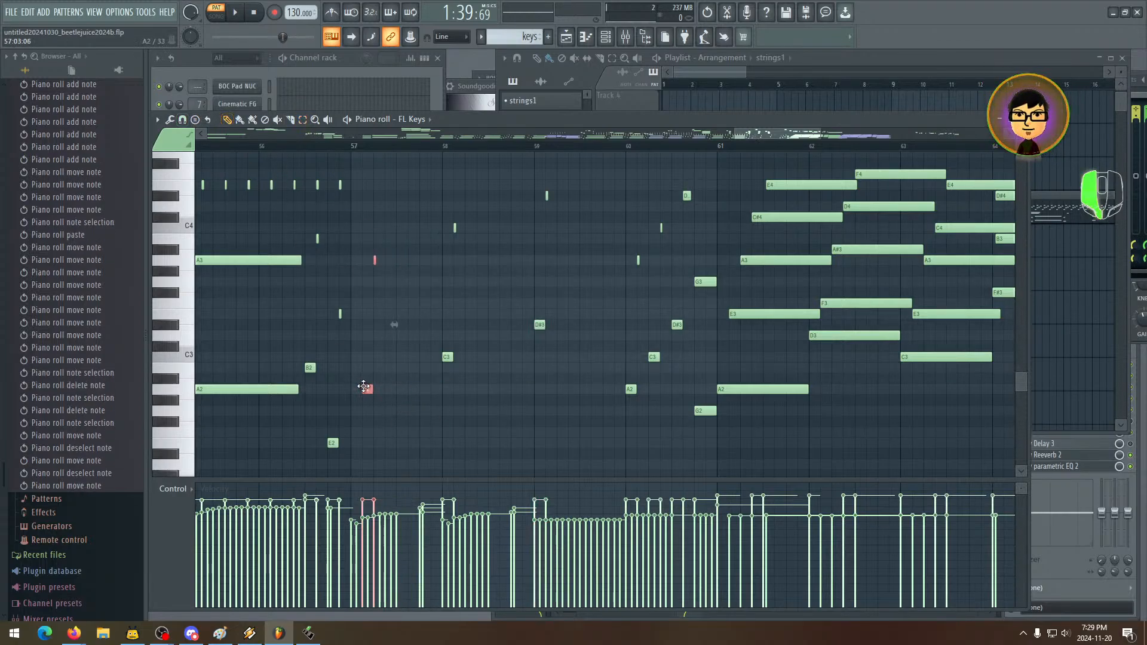
- Lengthen the A, C and D# octave pairs together so each low note fills a whole bar from 57 to 59
click(307, 120)
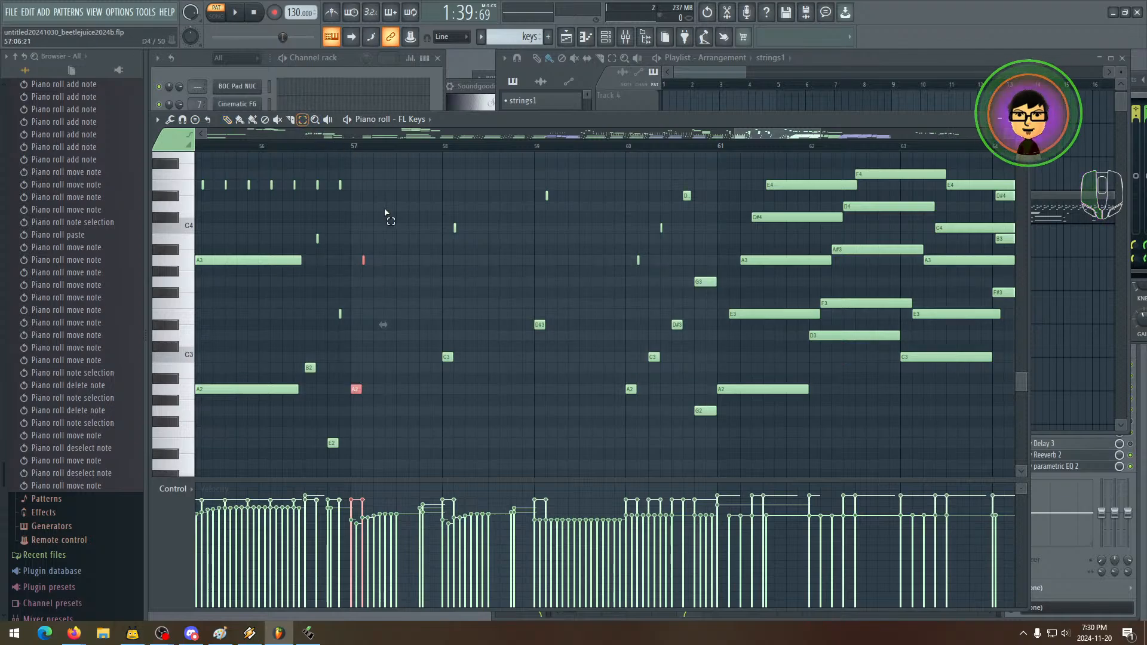
drag(357, 172, 594, 427)
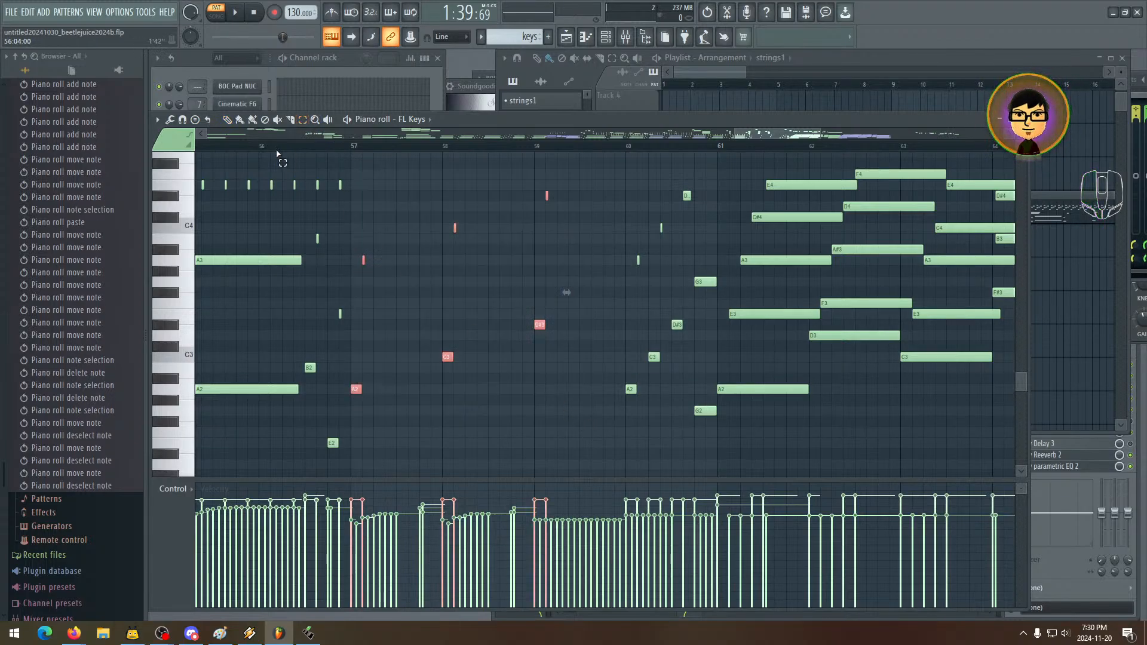
click(228, 121)
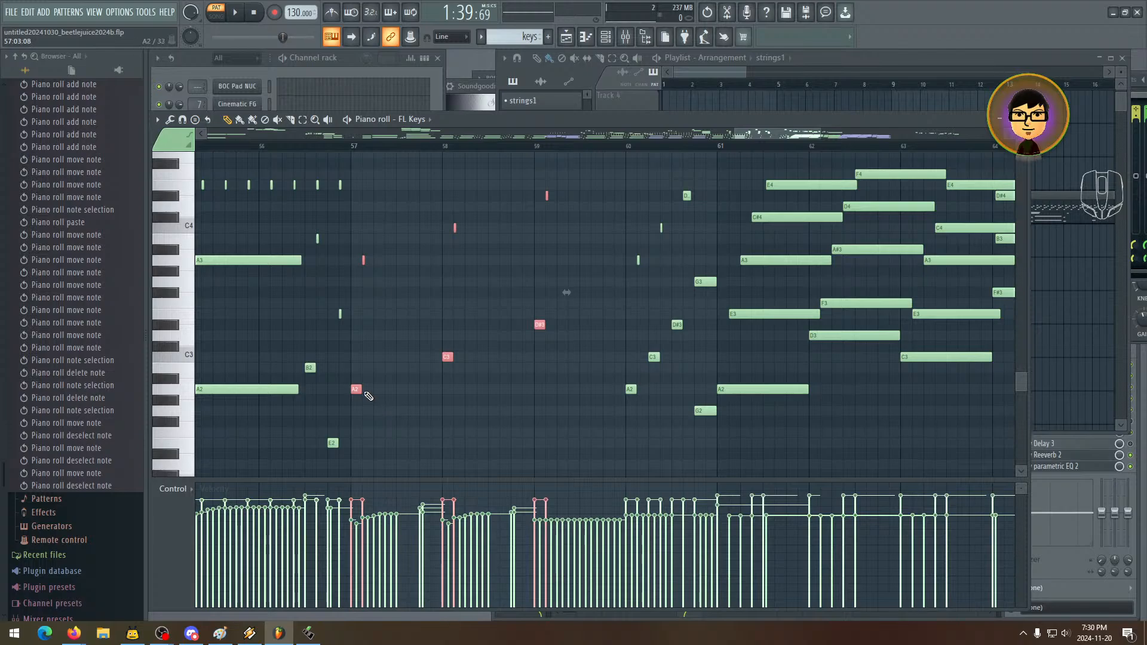
drag(359, 389, 392, 392)
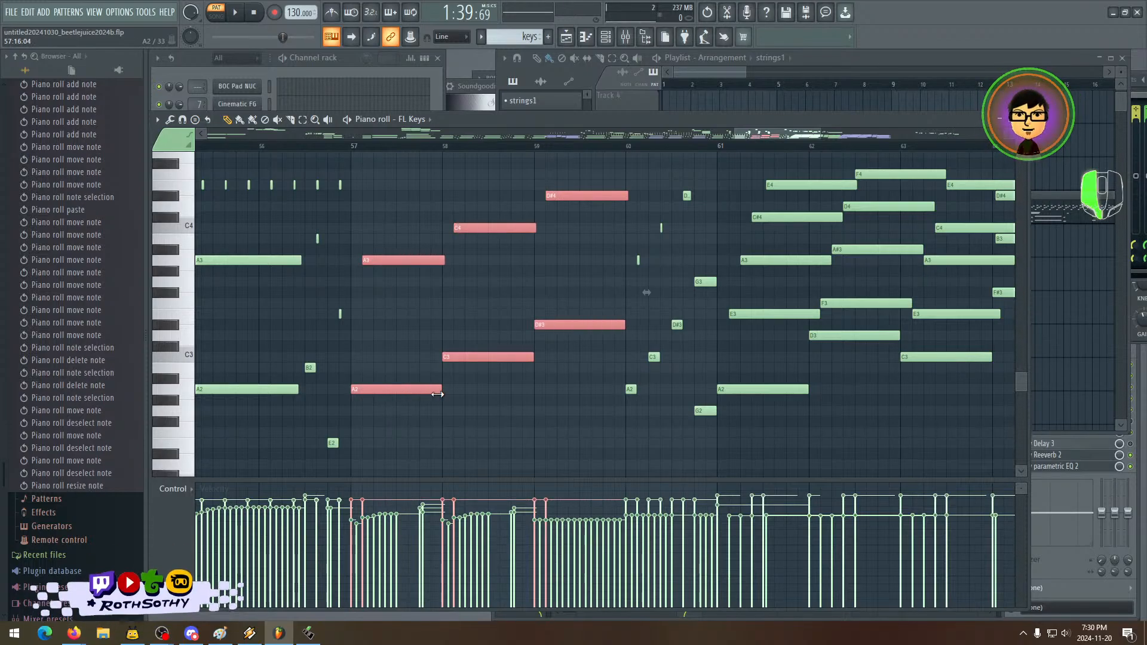
- Play the sustained octave notes in bars 57 to 59 repeatedly, checking how they lead into bar 61
key(space)
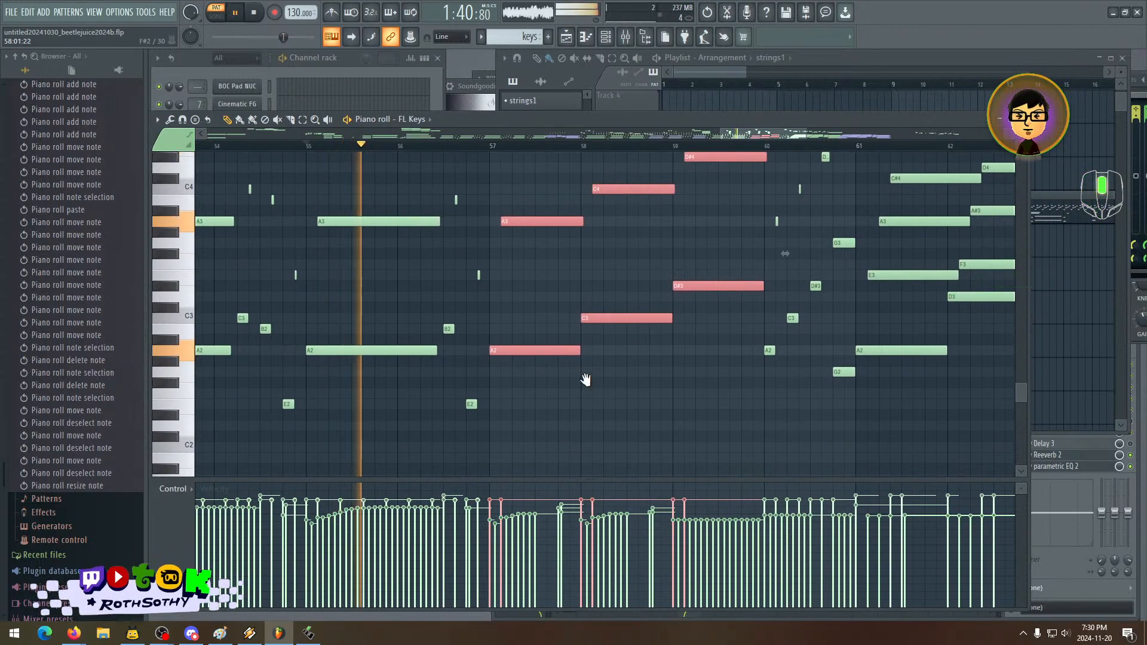
scroll(568, 395, up, 1)
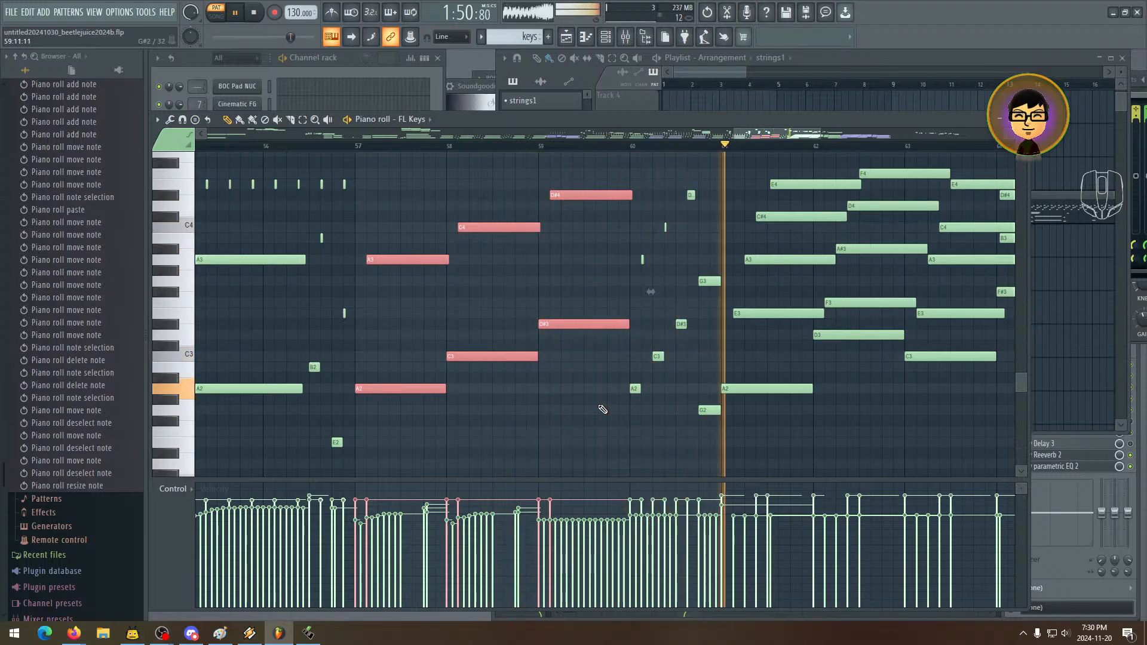
key(space)
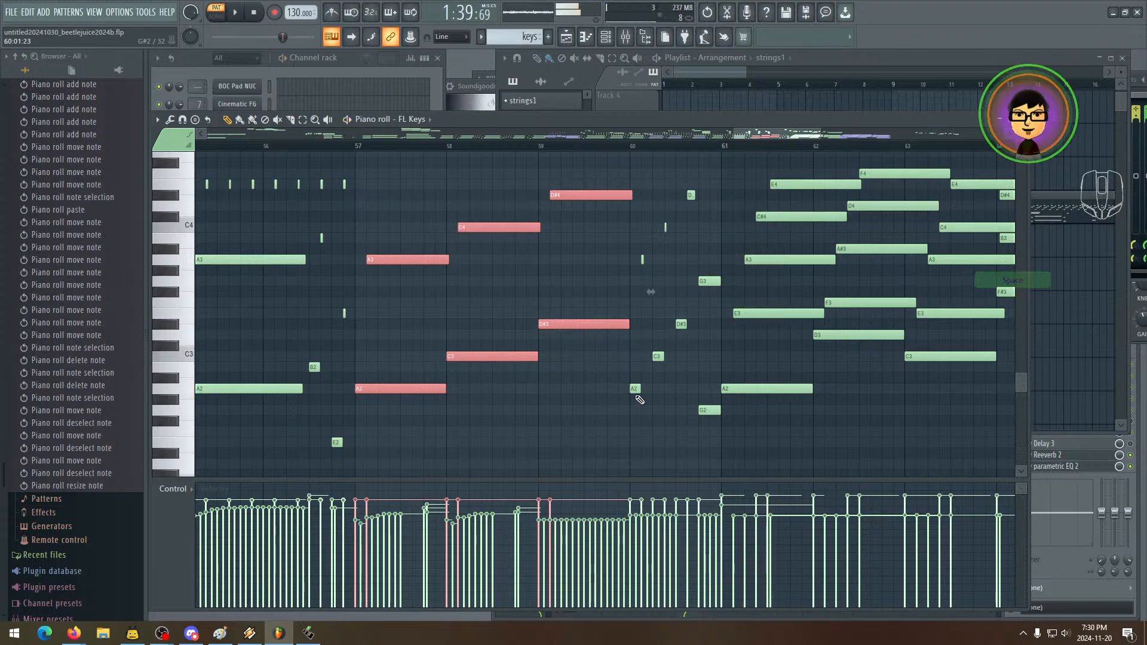
drag(663, 394, 595, 429)
key(space)
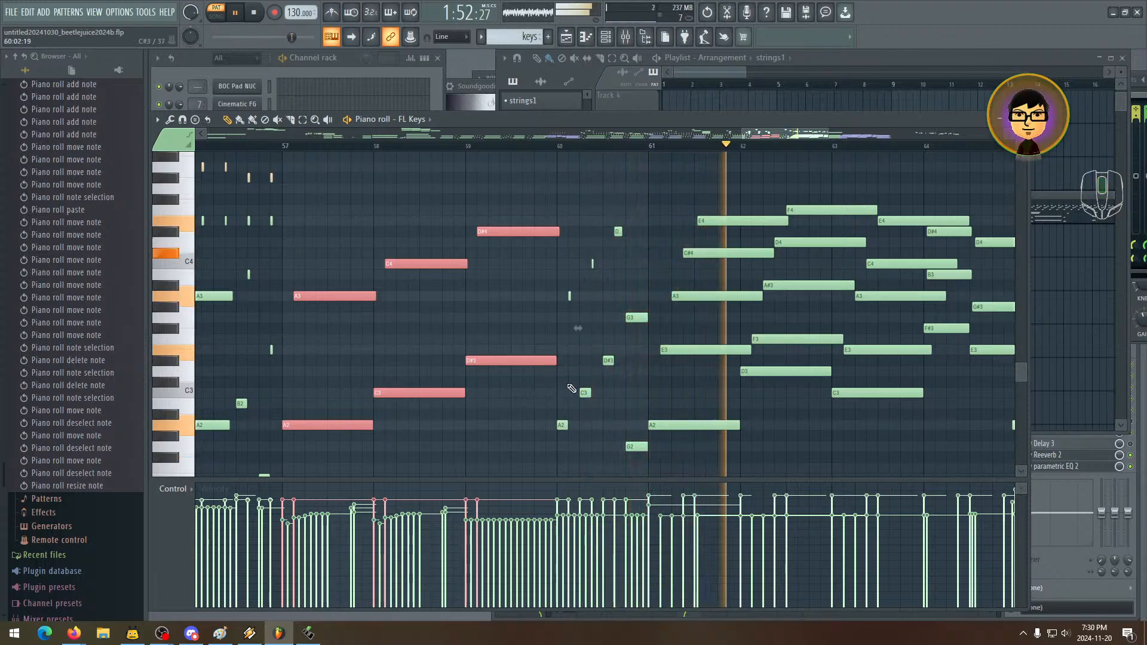
key(space)
drag(474, 389, 416, 372)
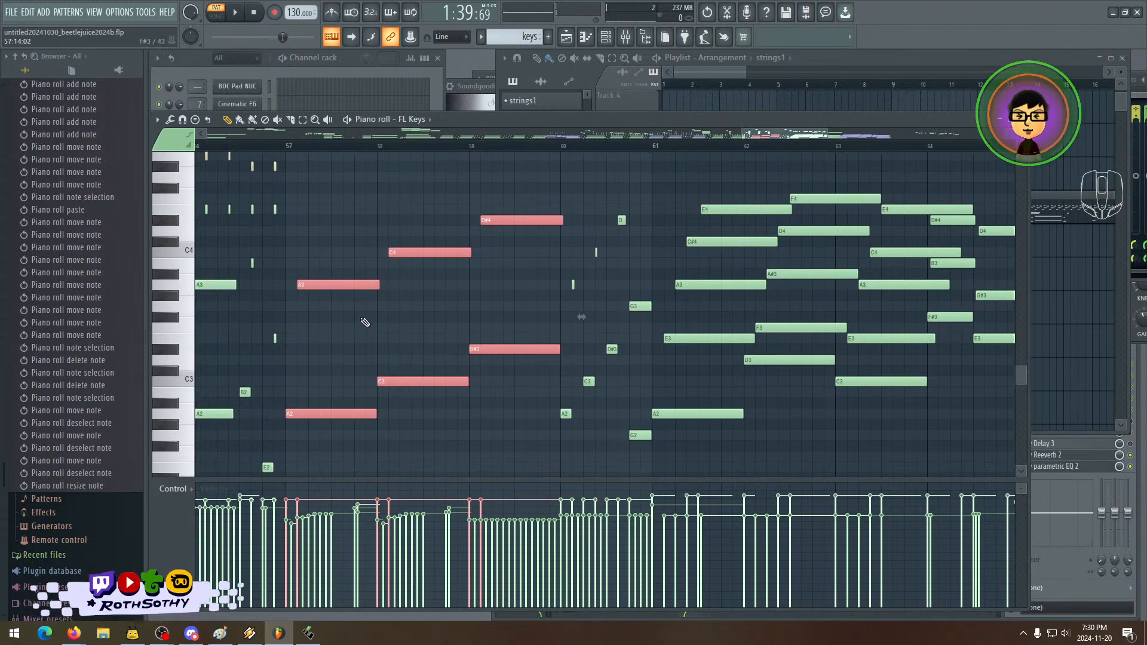
key(space)
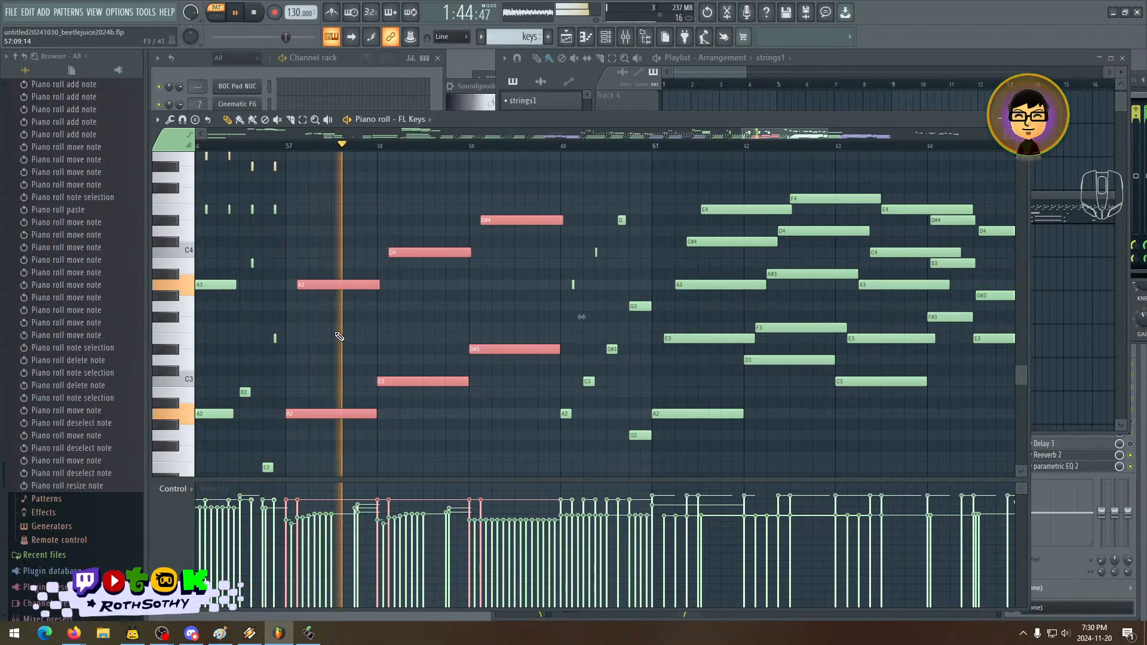
key(space)
- Add C4 at 57:05 and E4 at 57:07 using the A3 note's length, and play the chord
click(321, 285)
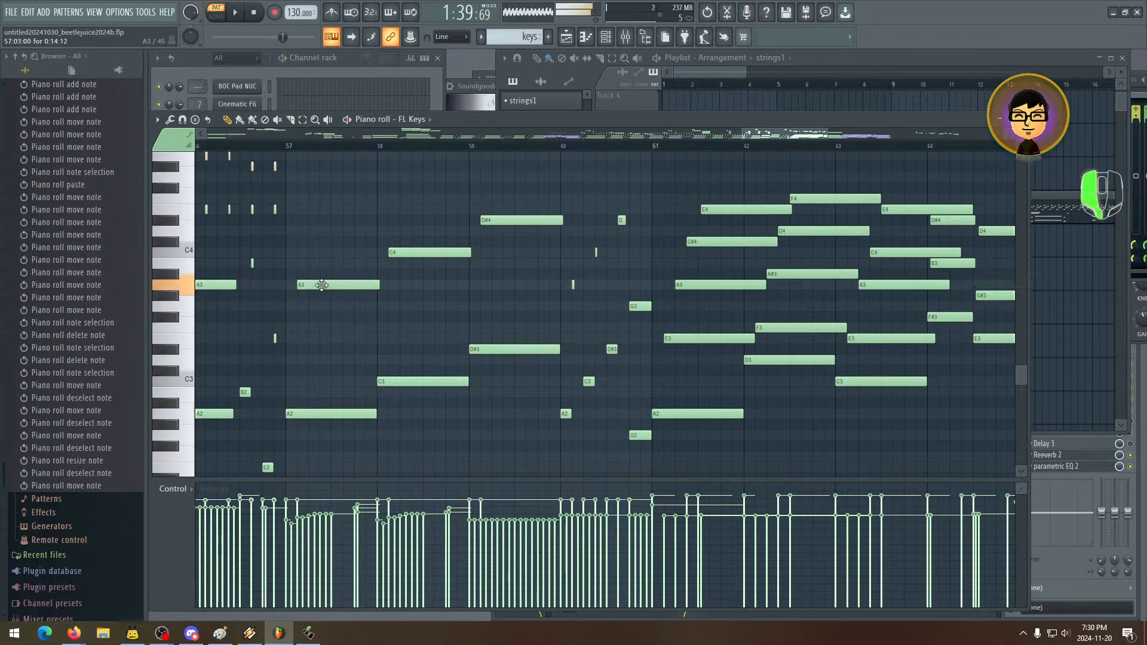
click(311, 253)
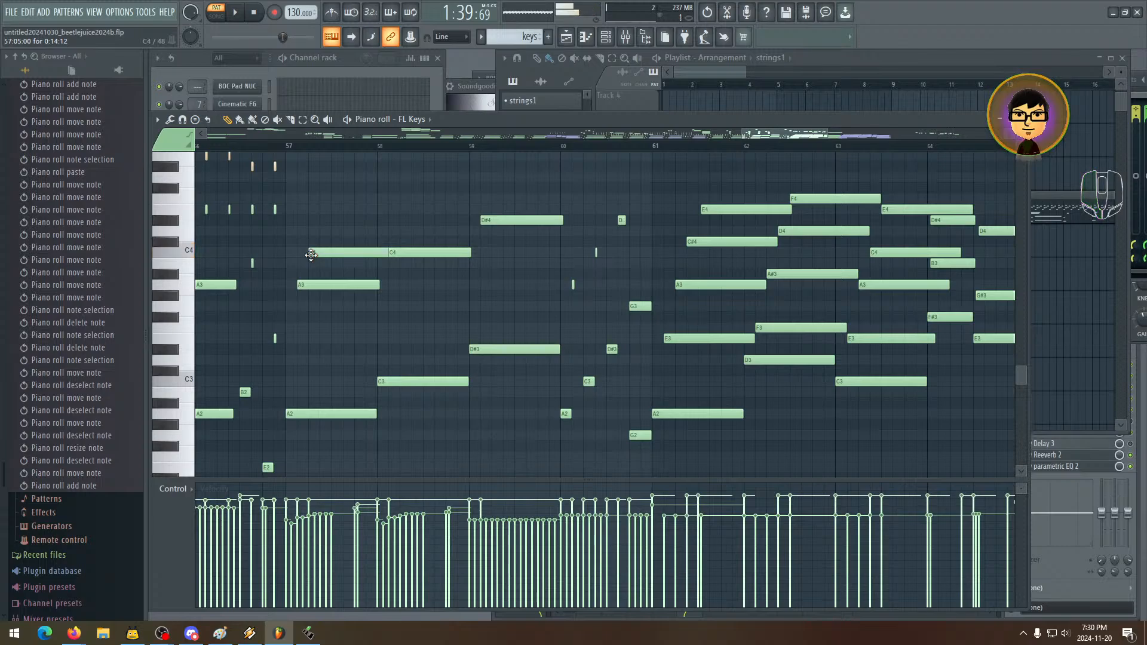
right_click(337, 254)
click(311, 251)
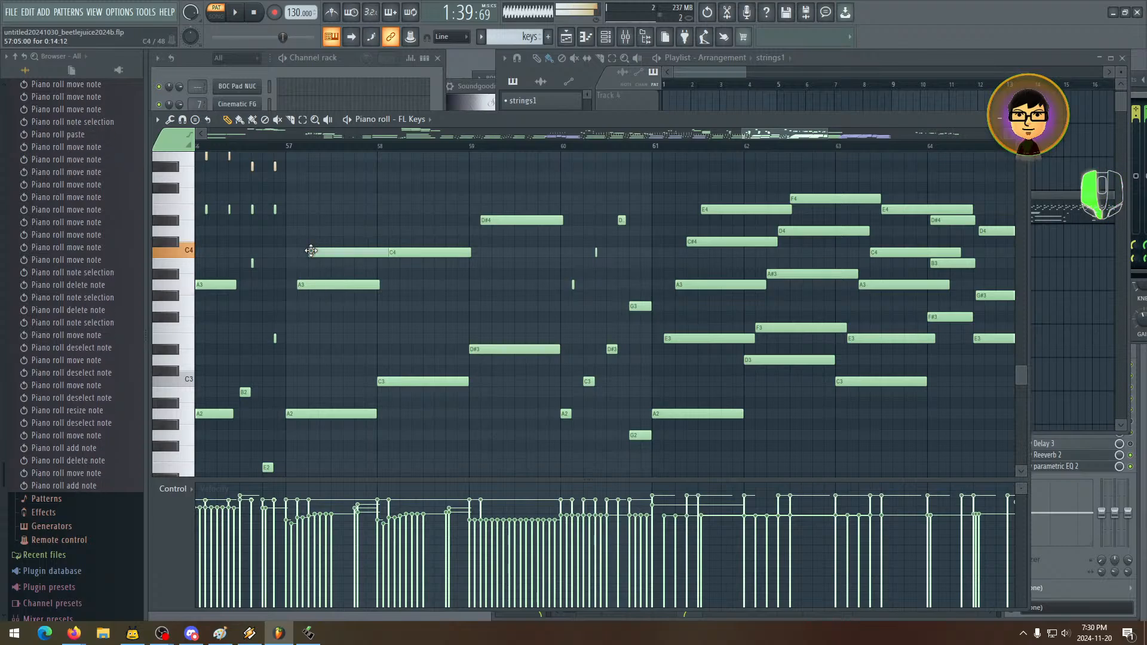
click(332, 210)
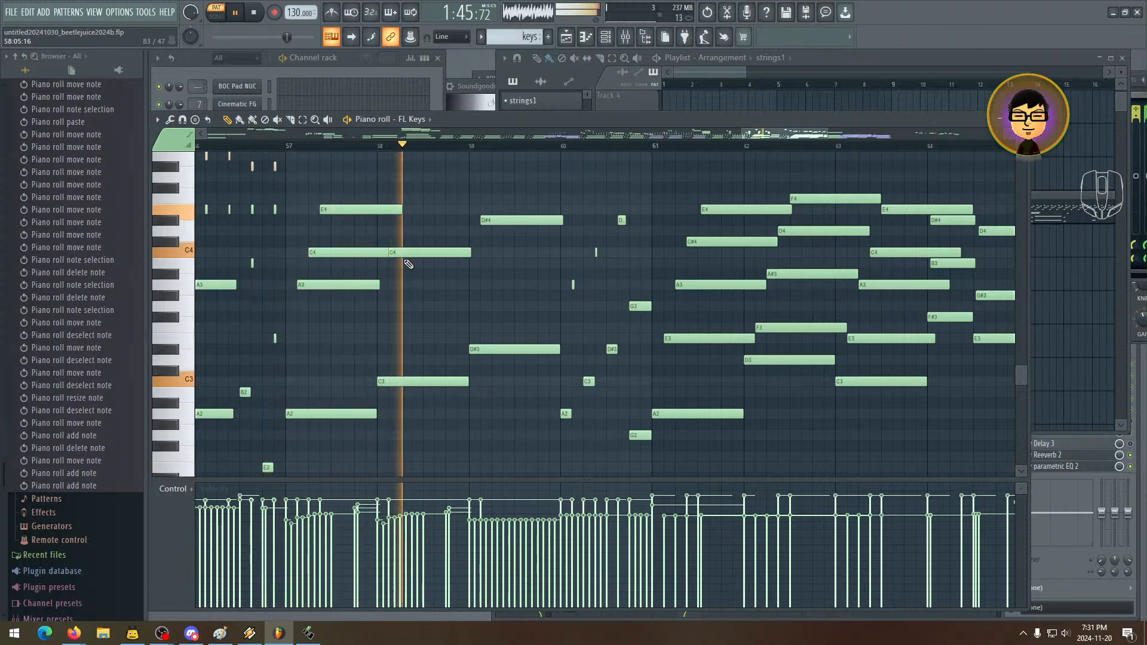
key(space)
- Insert E3 at 57:03, shift A3, C4 and E4 to 57:05, 57:07 and 57:09, and play the chord
mouse_move(408, 264)
mouse_down()
mouse_move(504, 279)
mouse_move(481, 275)
mouse_move(377, 306)
mouse_move(208, 291)
mouse_up()
drag(277, 298, 414, 292)
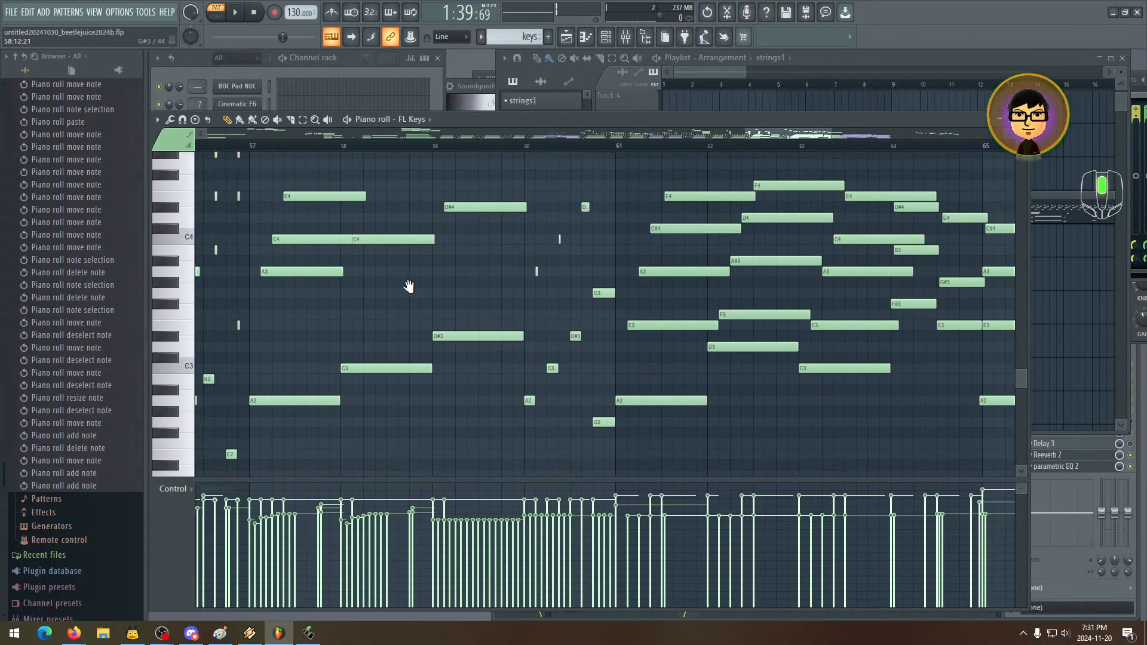
click(263, 328)
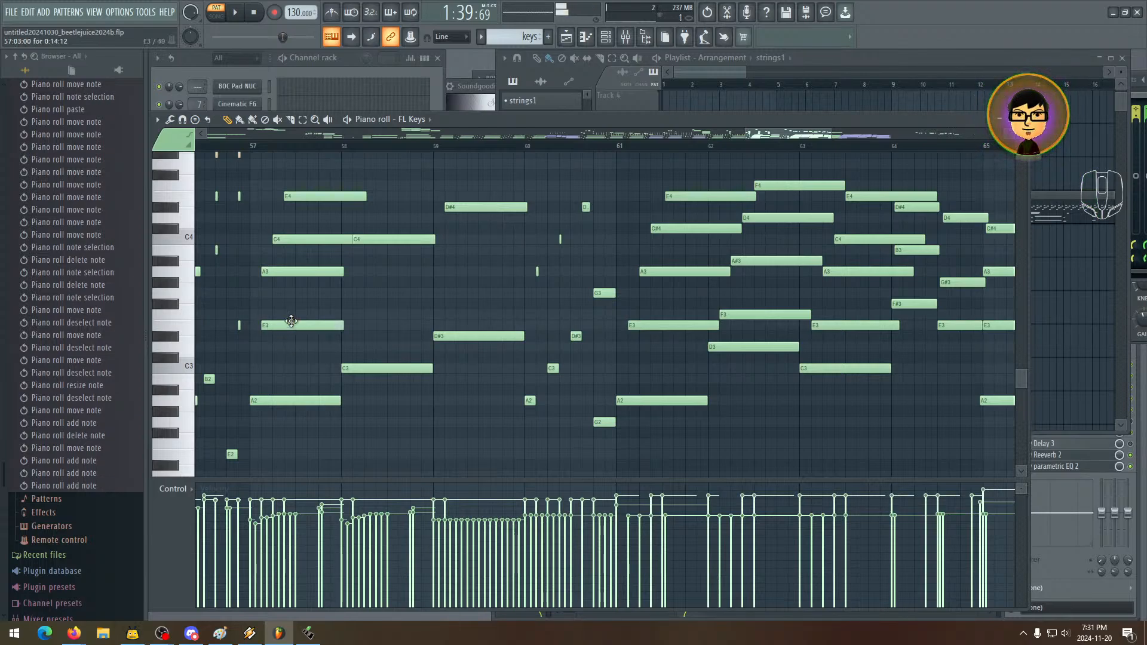
drag(291, 321, 311, 240)
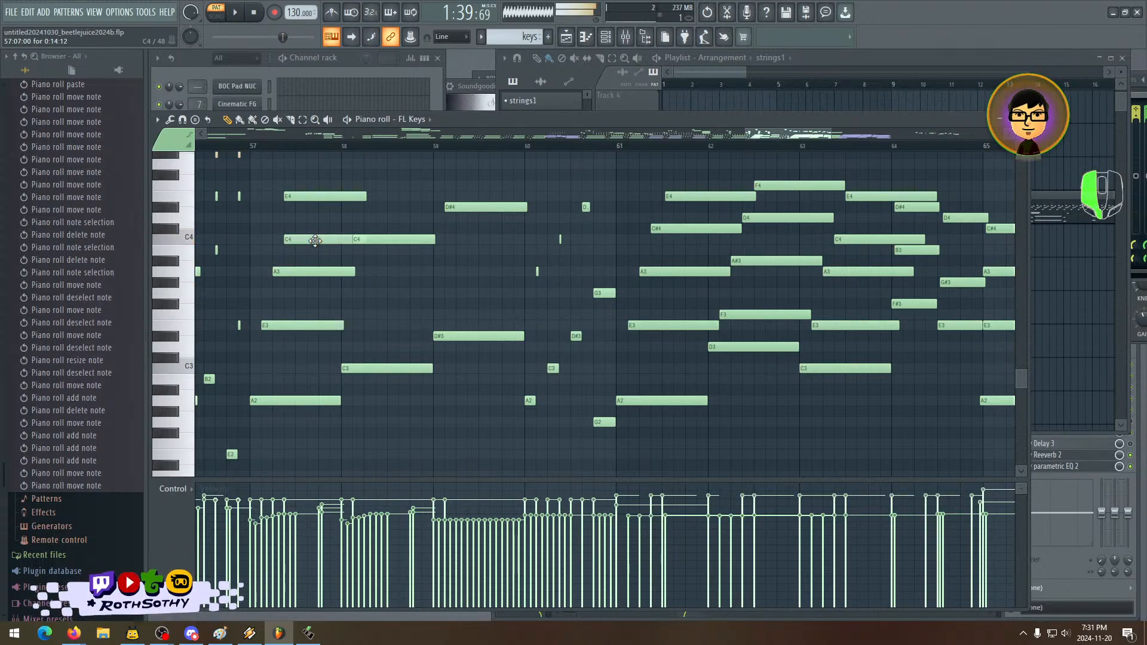
drag(325, 196, 336, 196)
key(space)
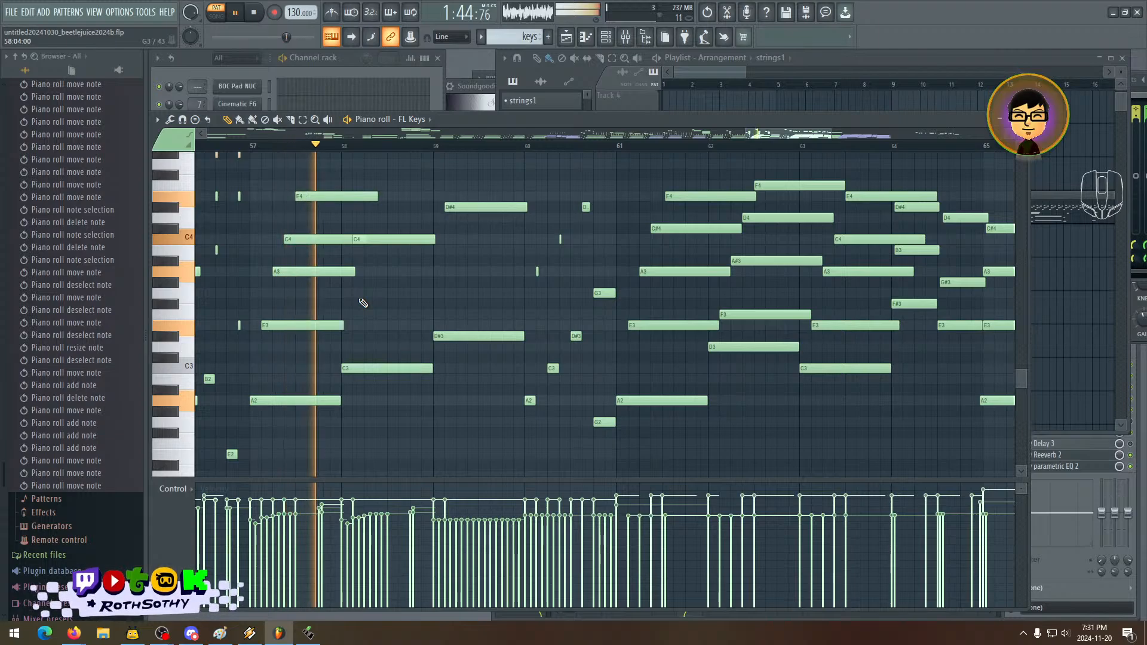
key(space)
- Build a staggered chord above bar 58's C3 with E3 at 58:03, A3 at 58:05, C4 at 58:07 and F4 at 58:09, and play it
drag(398, 303, 348, 349)
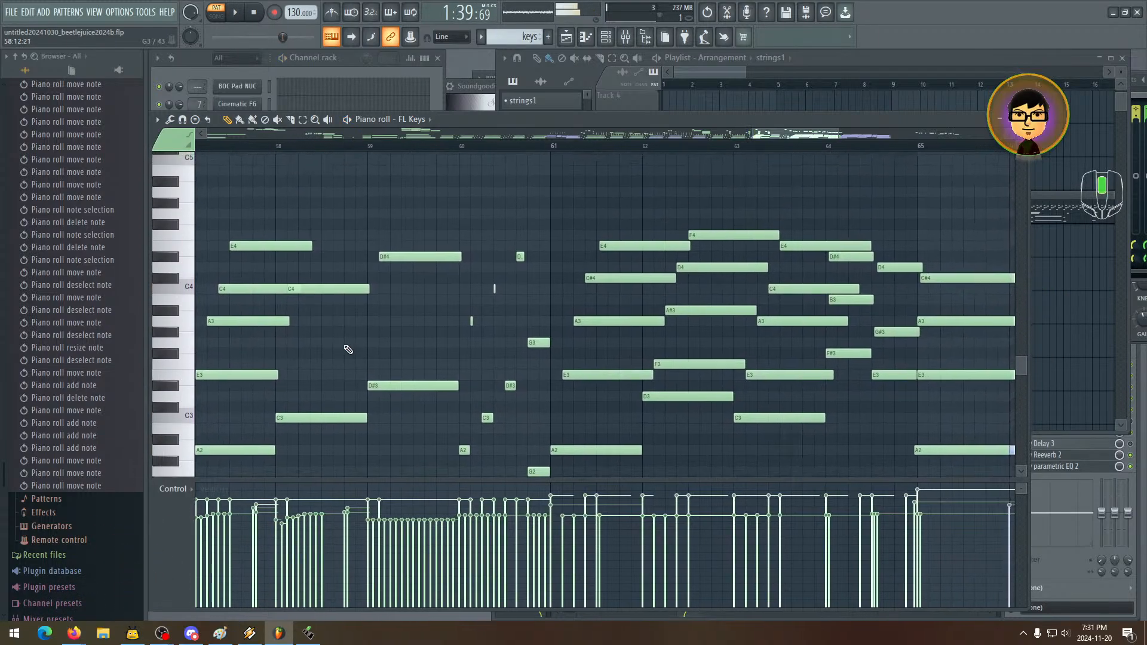
drag(312, 389, 333, 392)
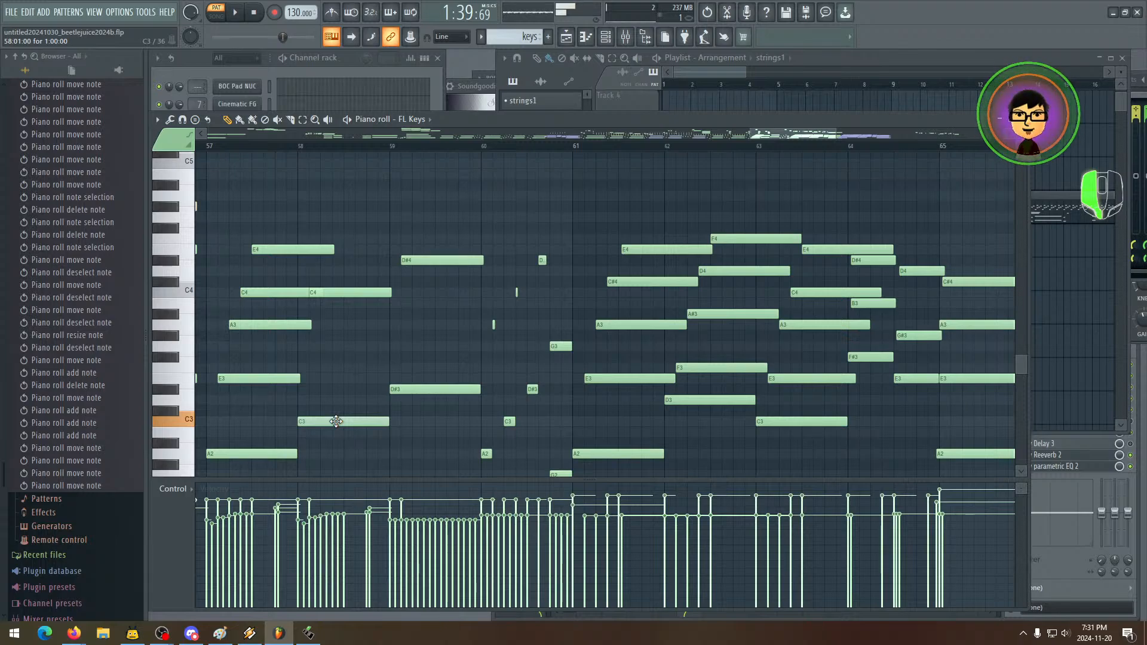
click(308, 378)
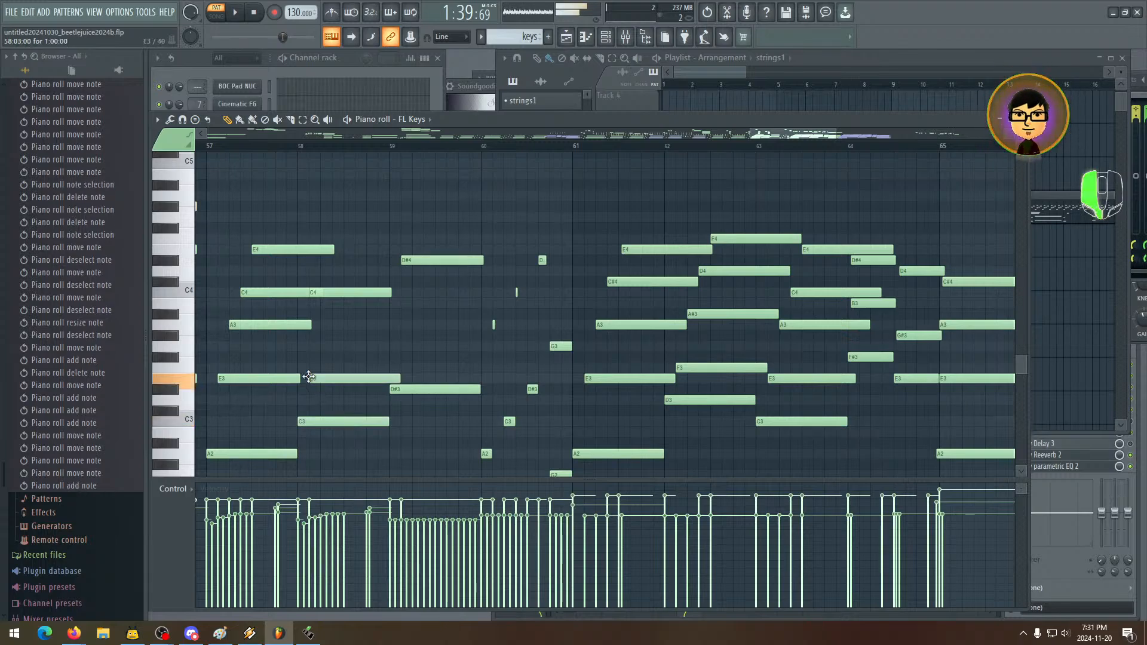
click(317, 324)
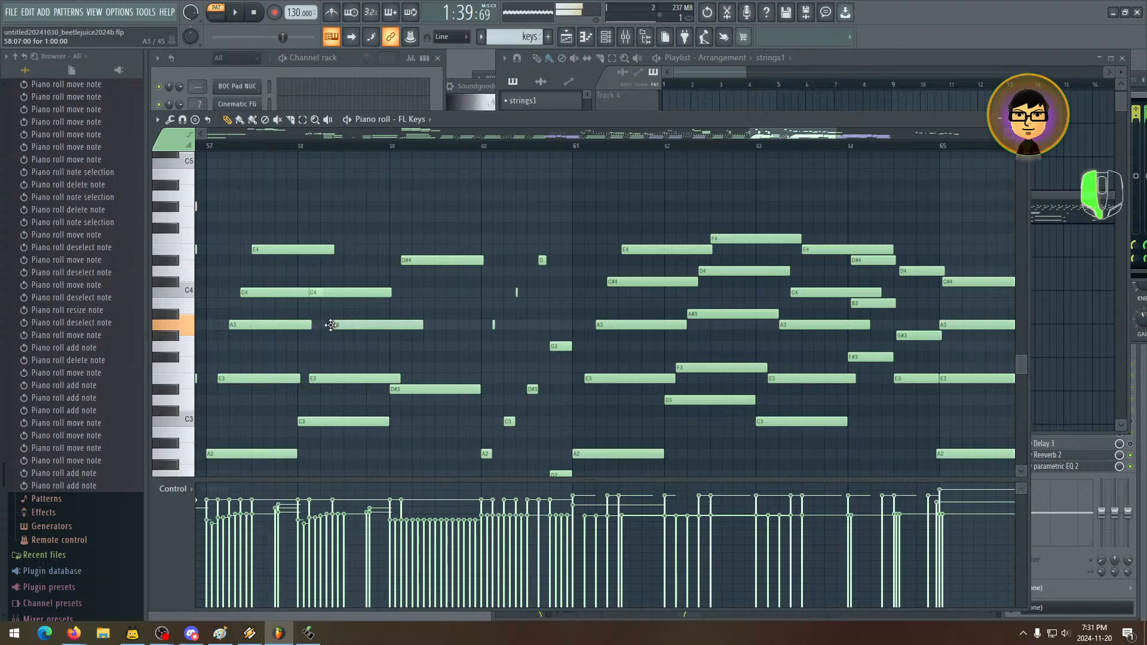
click(353, 289)
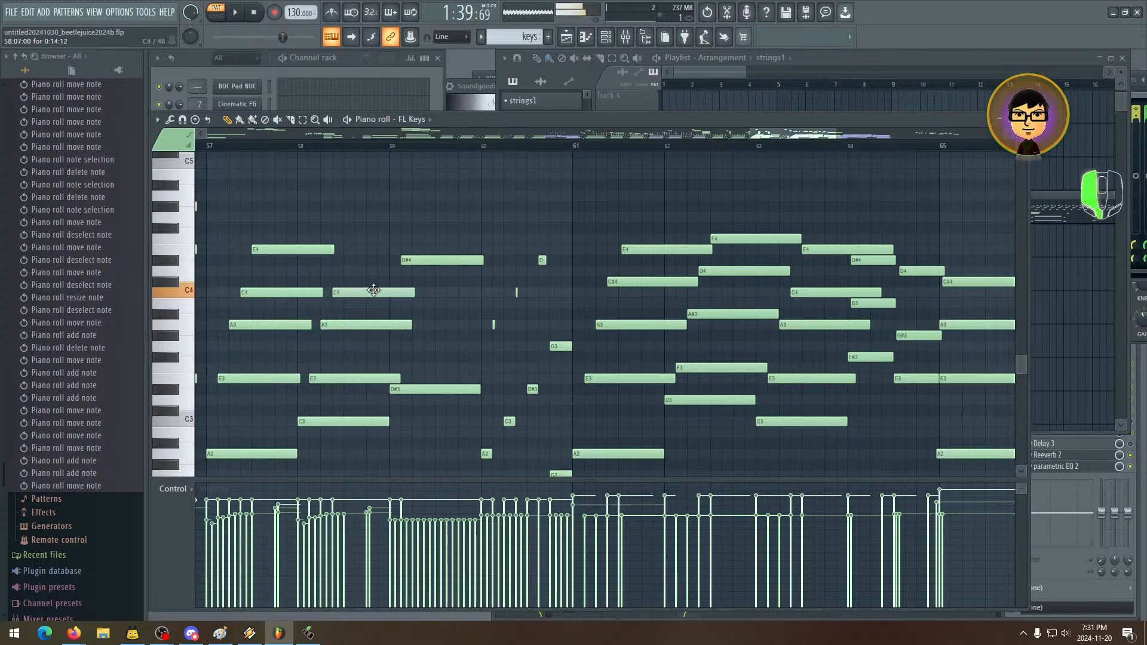
click(344, 239)
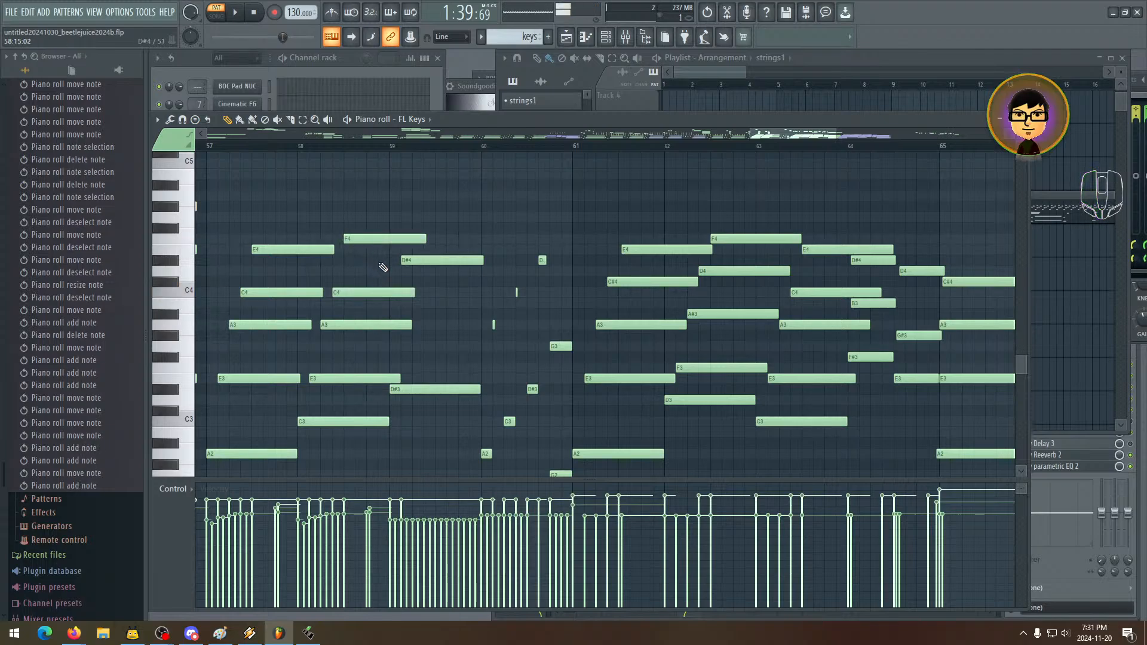
drag(384, 268, 420, 270)
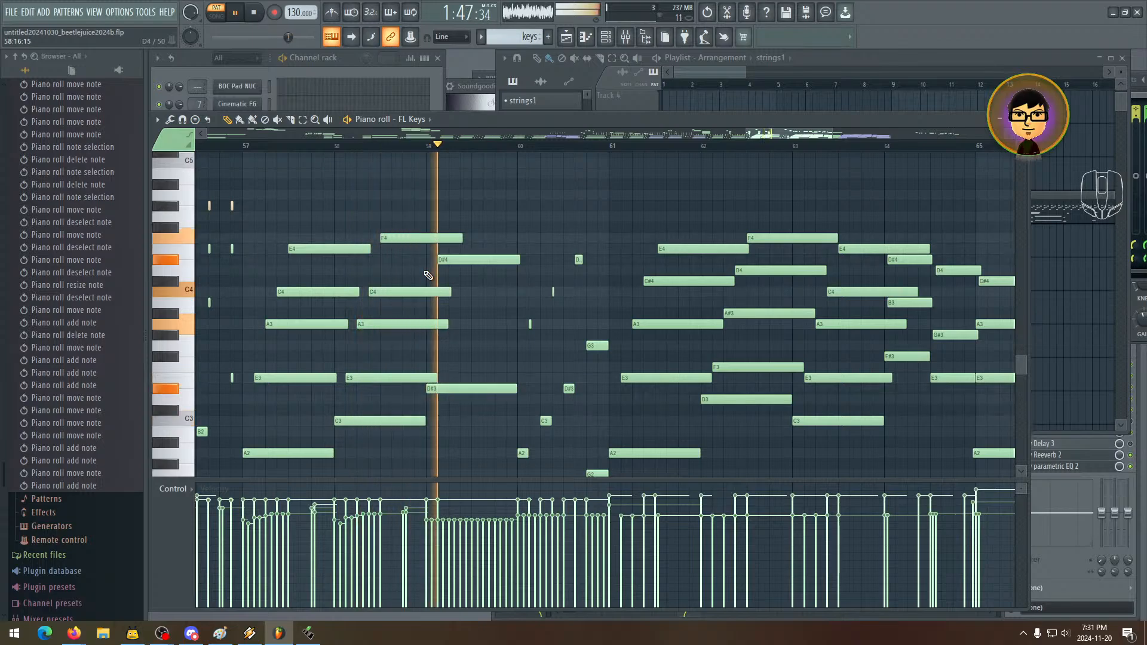
key(space)
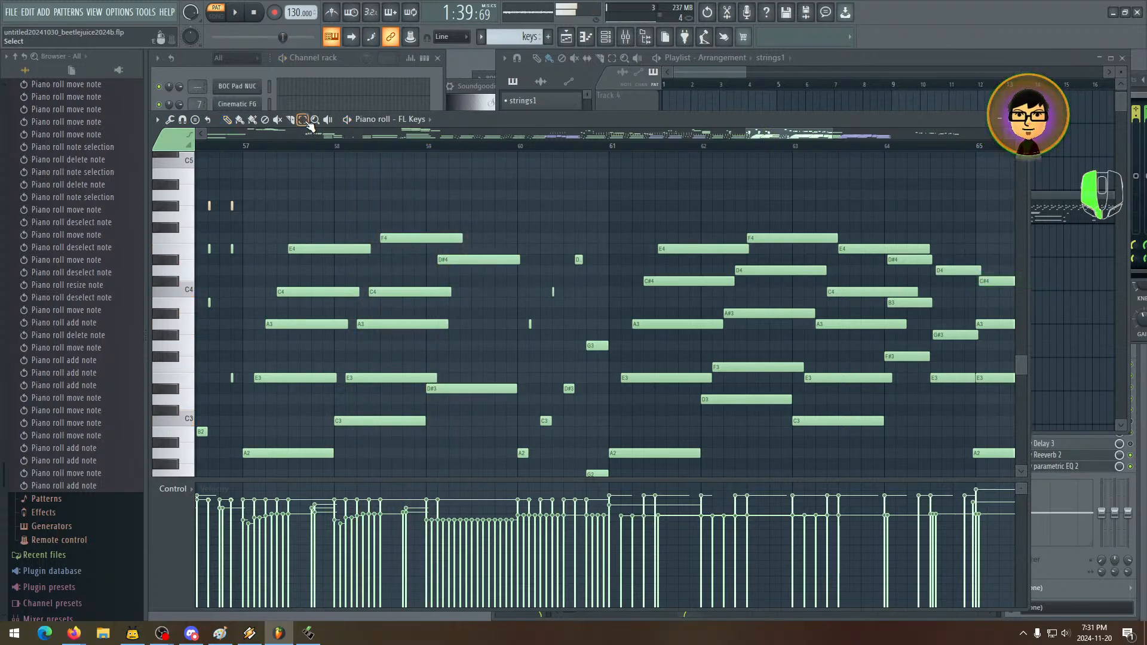
- Shorten the upper chord notes in bars 57 and 58 together so each chord ends near its bar line, and play them
mouse_move(332, 222)
mouse_down()
mouse_move(379, 396)
mouse_move(389, 397)
mouse_up()
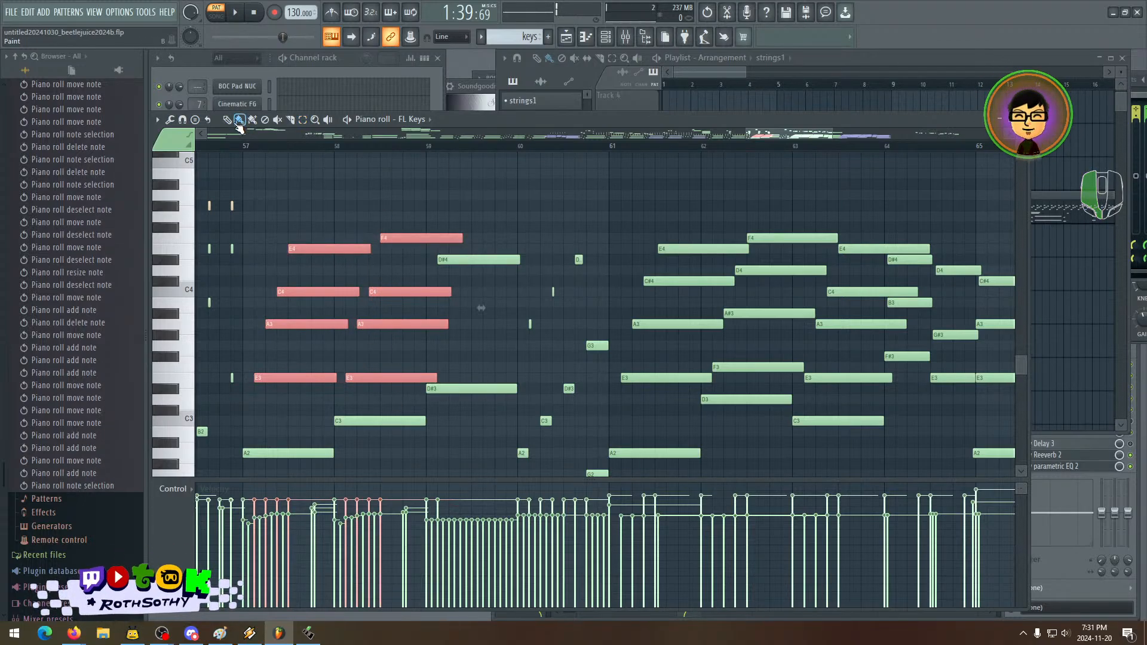
drag(370, 249, 331, 248)
right_click(371, 264)
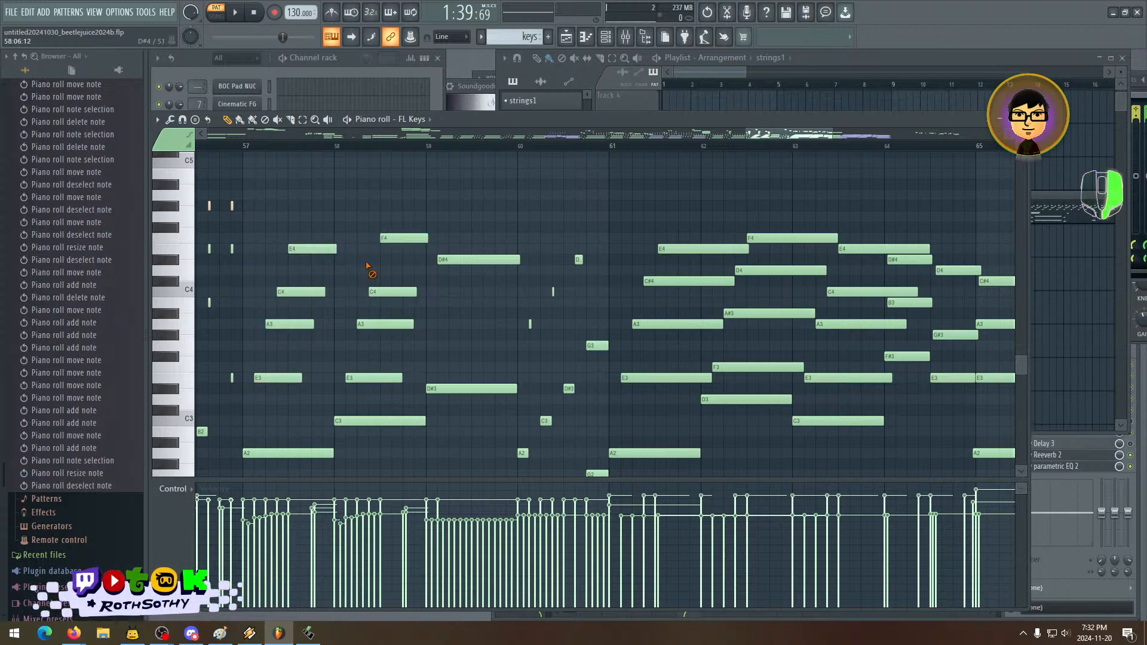
key(space)
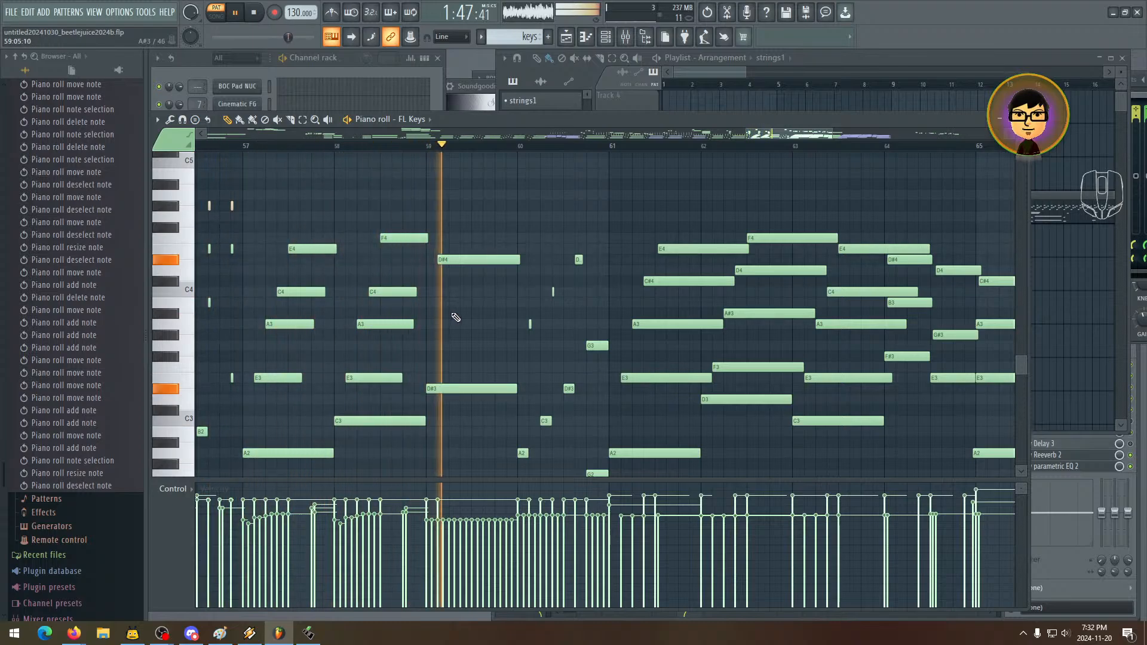
drag(466, 315, 400, 315)
key(space)
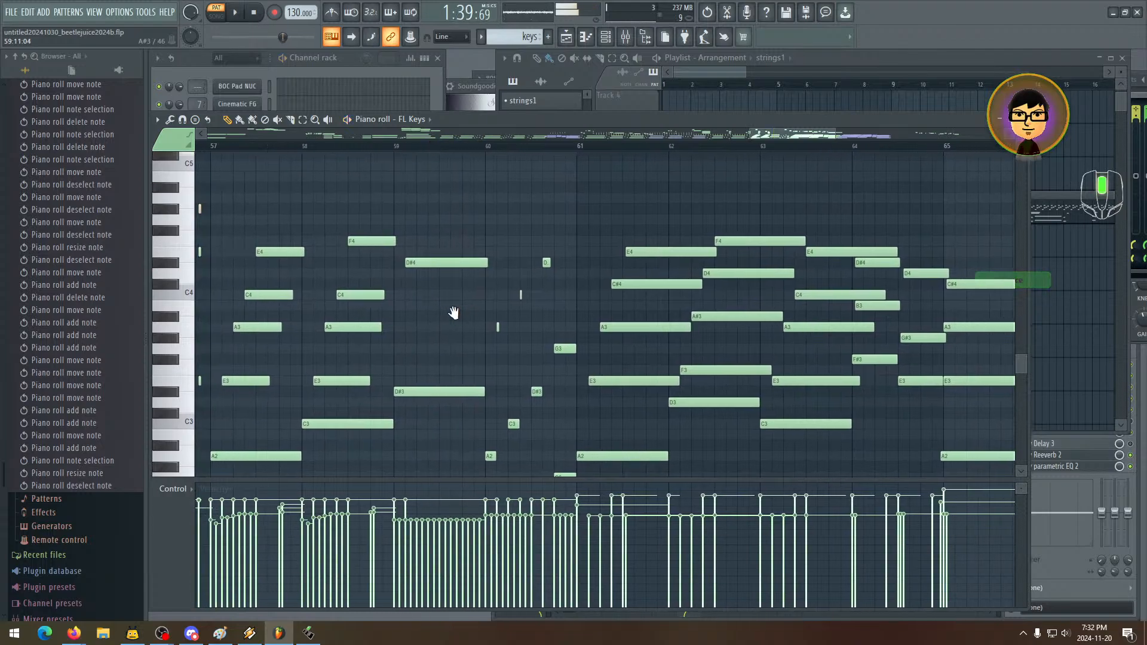
- Audition bar 59's D#3 repeatedly and compare it with the low chord notes around bar 67
click(455, 385)
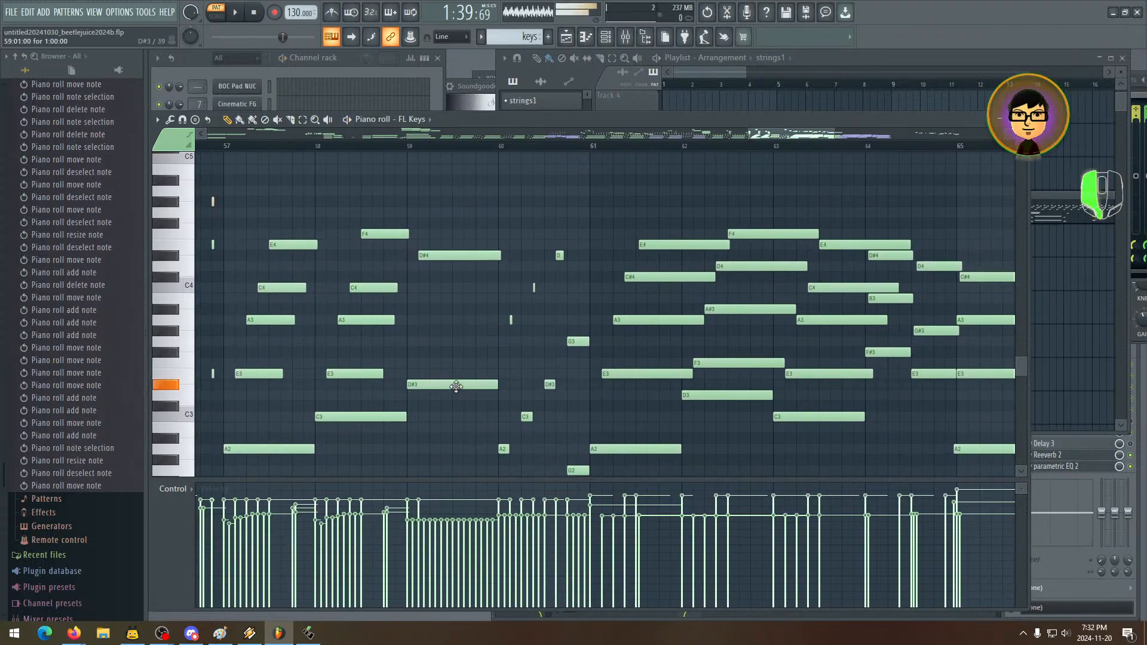
click(456, 386)
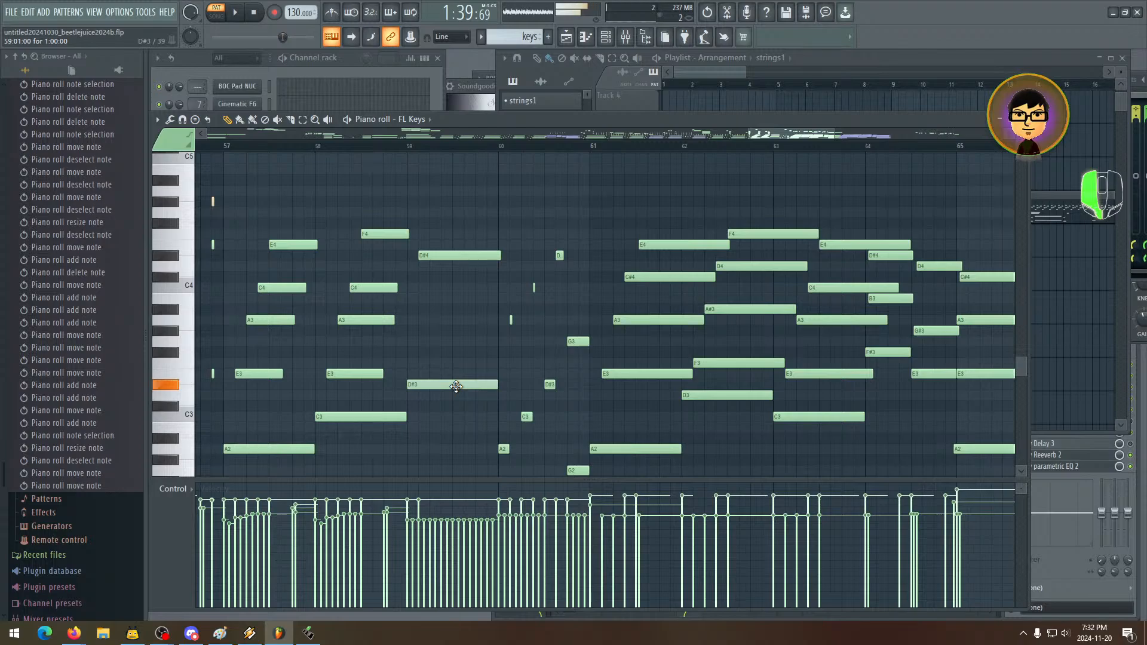
click(456, 385)
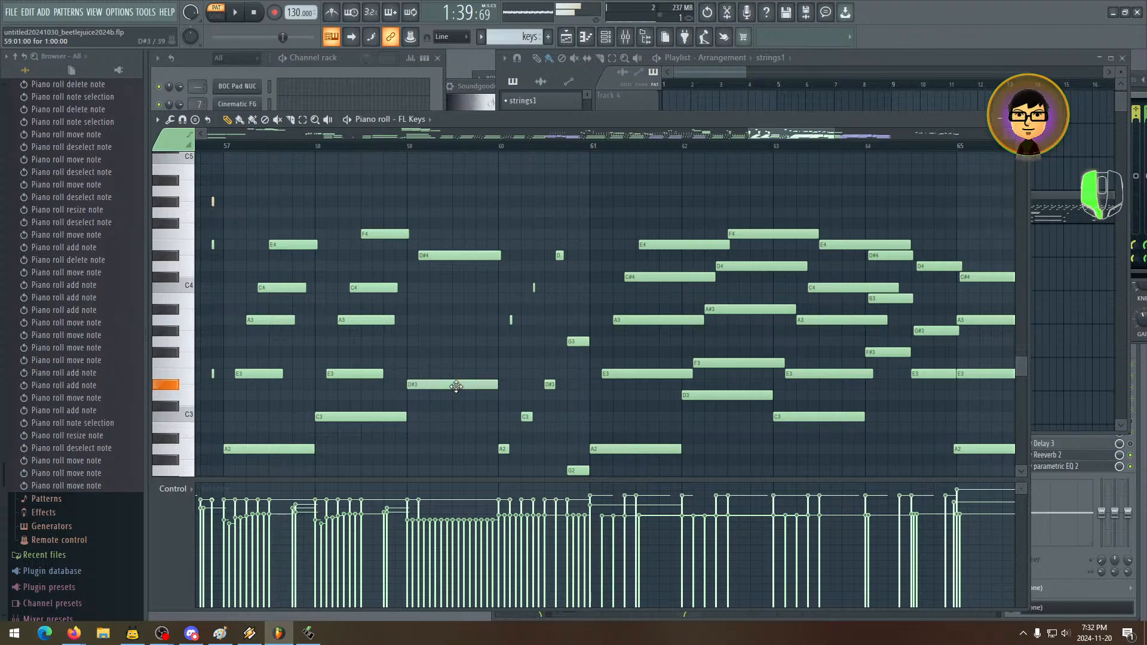
click(456, 386)
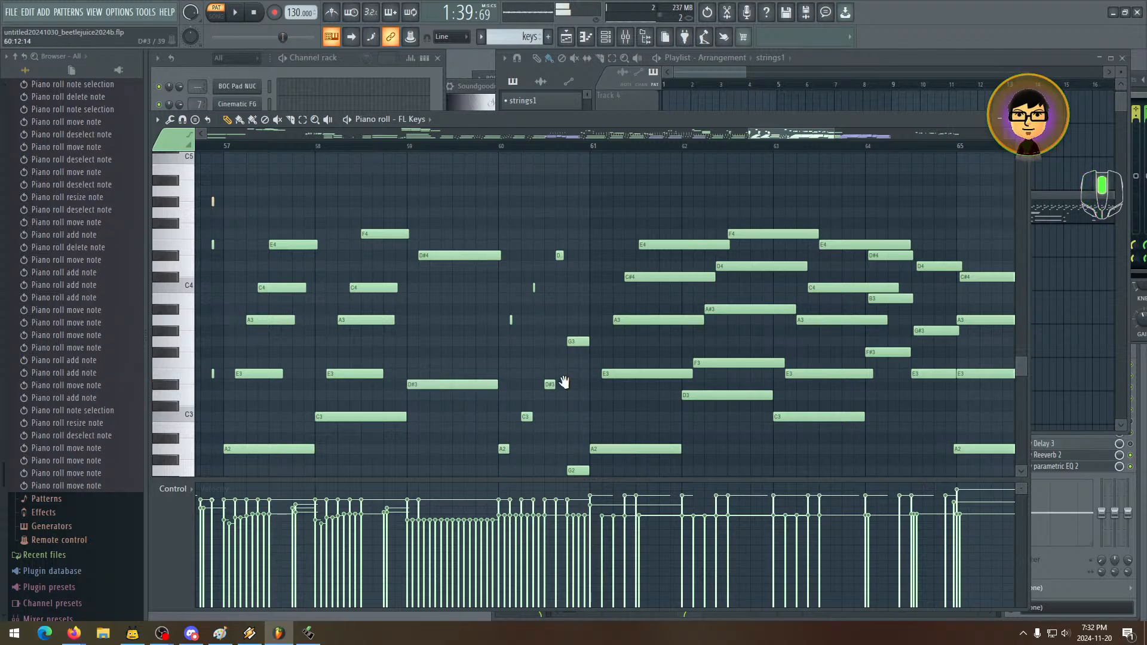
drag(565, 383, 254, 362)
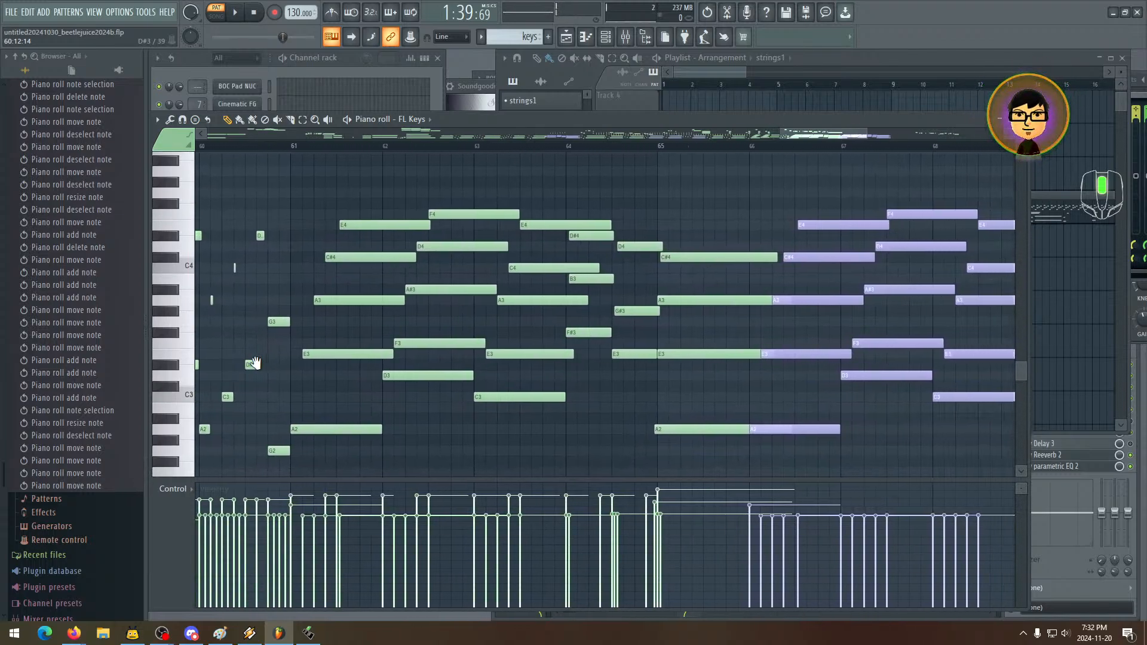
mouse_move(593, 357)
mouse_down()
mouse_move(427, 335)
mouse_move(412, 357)
mouse_up()
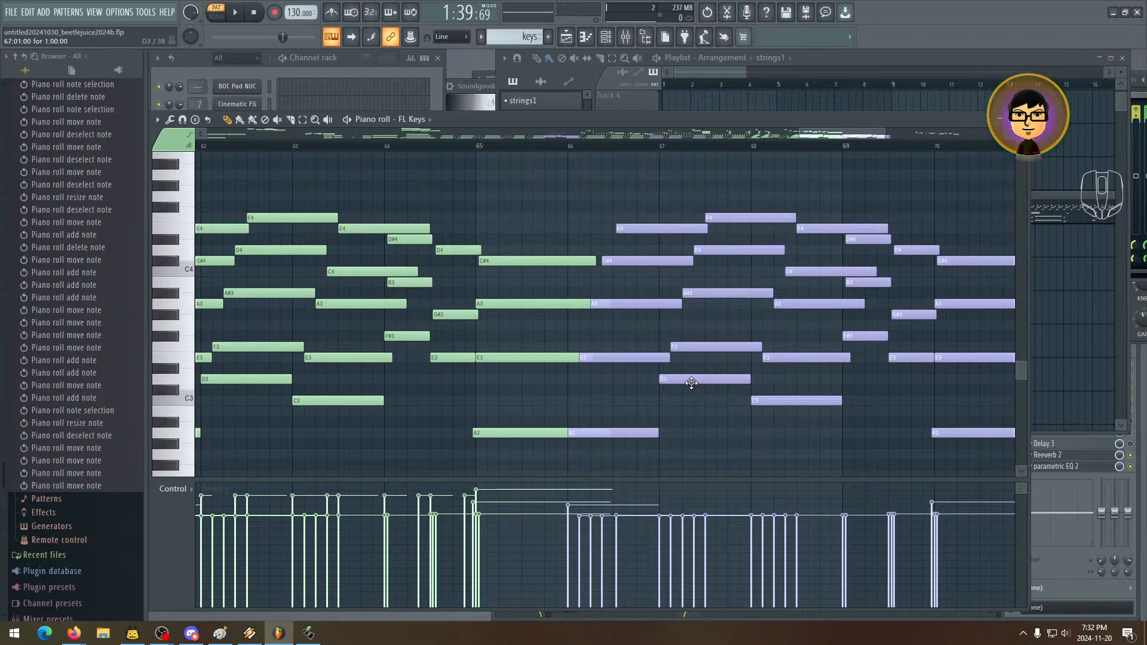
drag(691, 383, 704, 372)
click(706, 349)
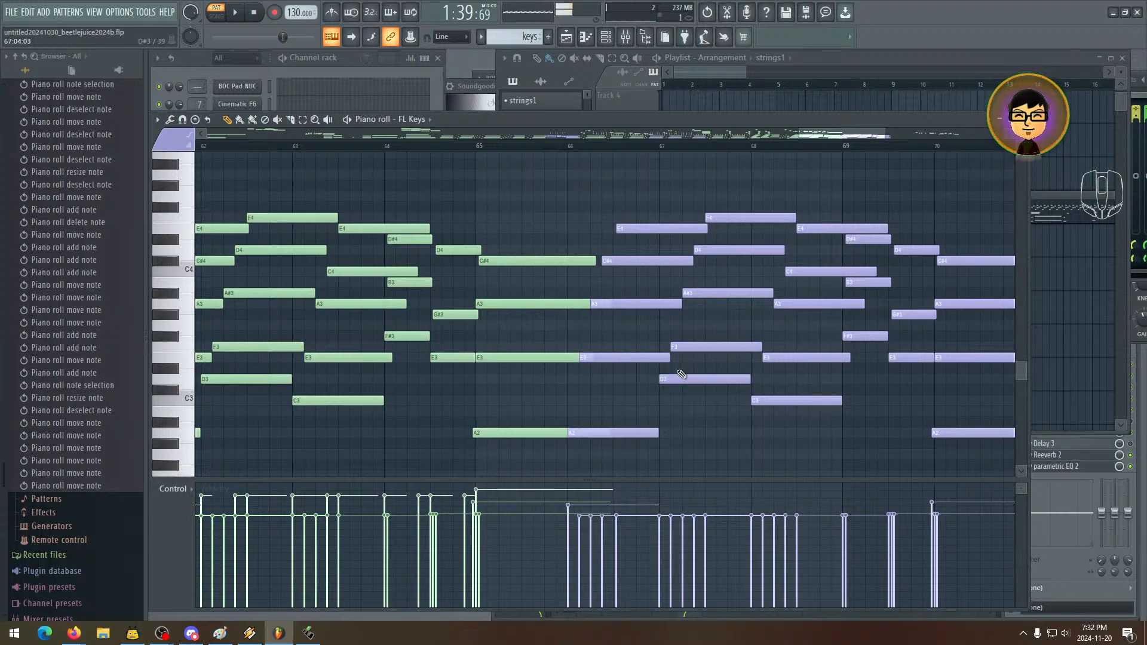
drag(488, 384, 755, 357)
drag(591, 361, 645, 361)
click(285, 344)
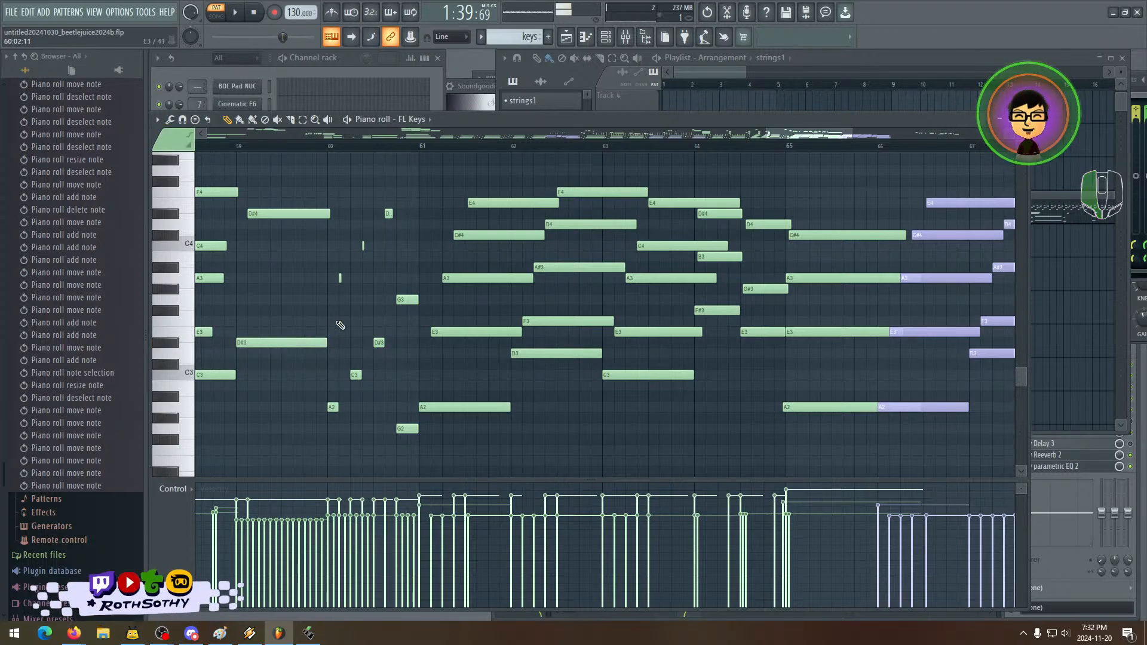
- Play the reworked chords from bar 57 into bar 58
drag(339, 325, 718, 317)
key(space)
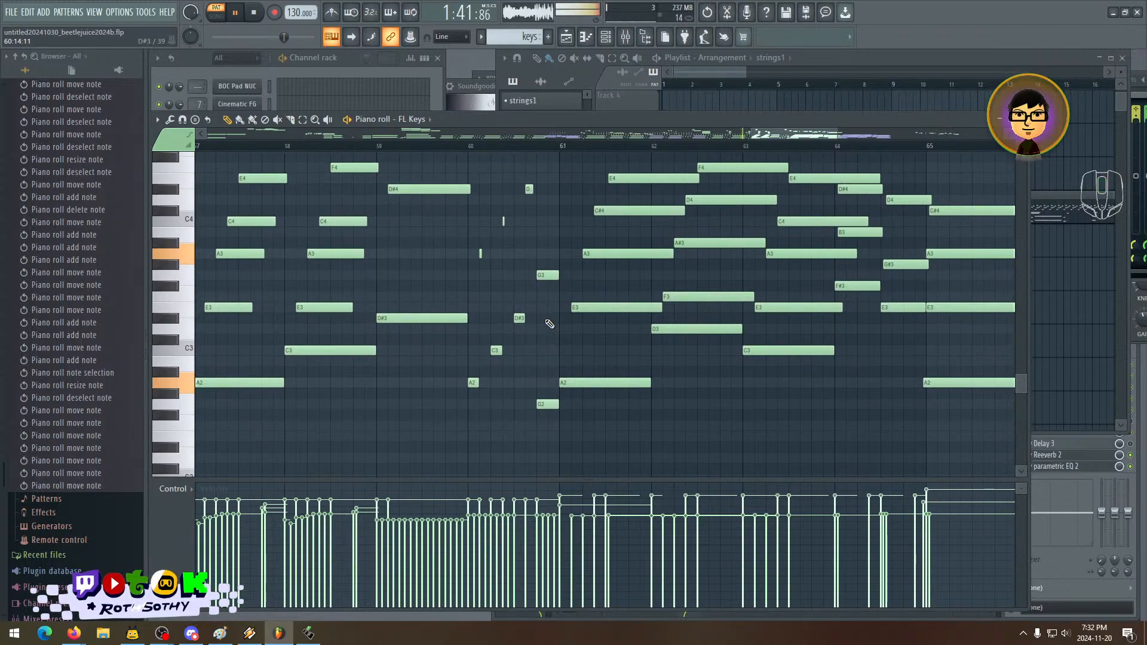
scroll(545, 329, up, 2)
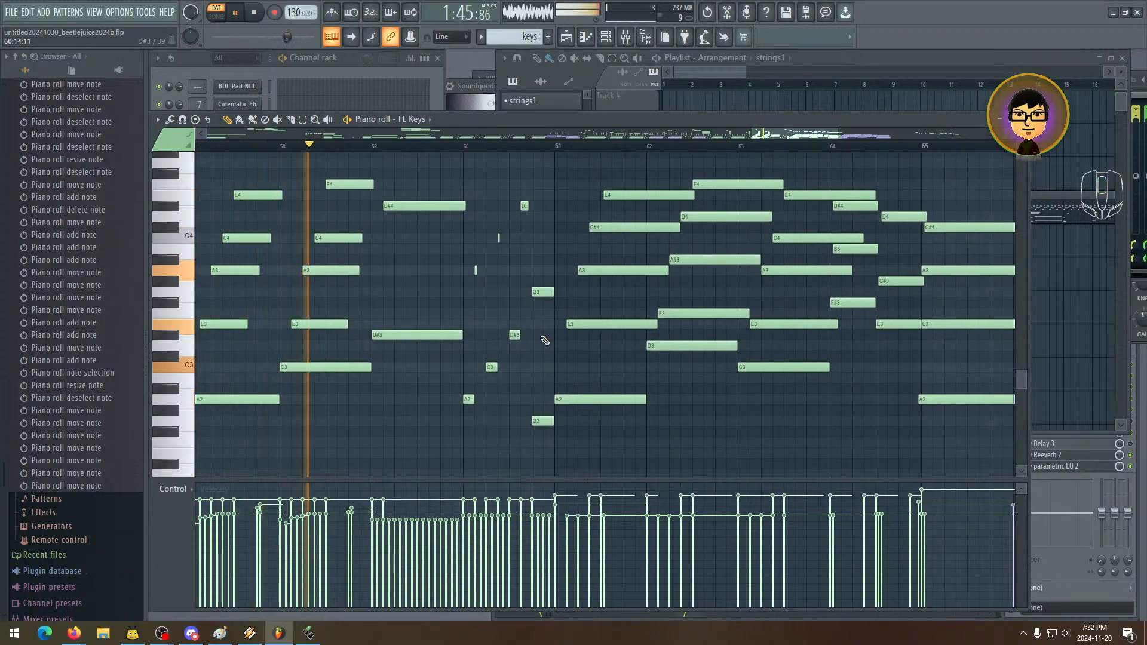
key(space)
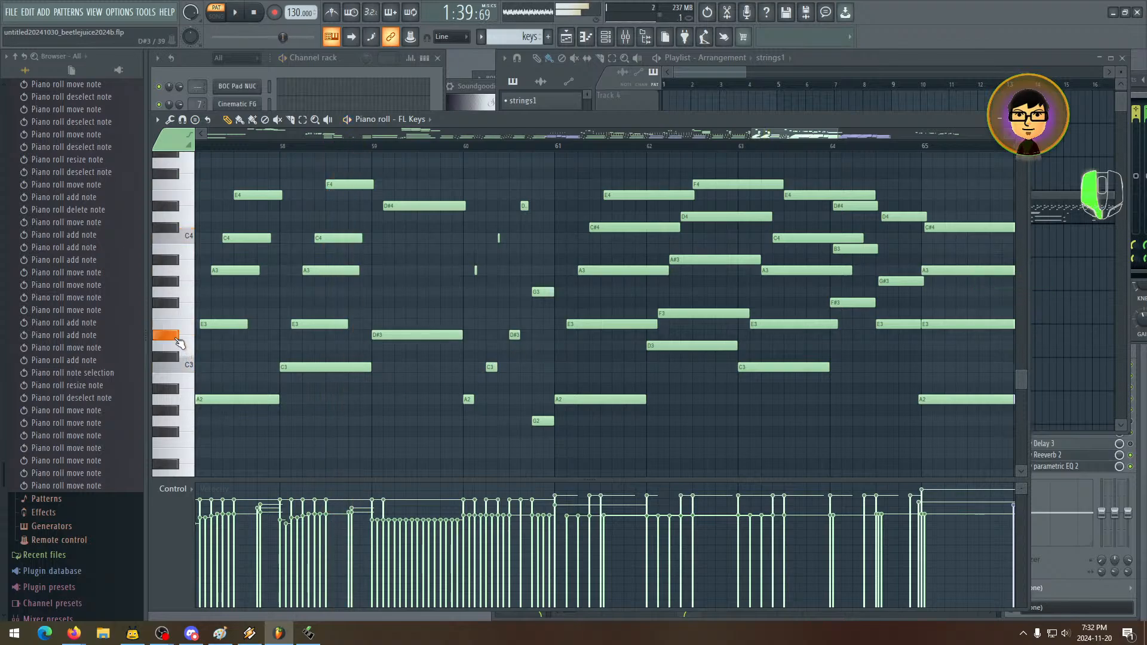
- Audition low keys, add a one-bar F2 bass note at 59:01, and compare its sound with the G2 in bar 60
click(186, 404)
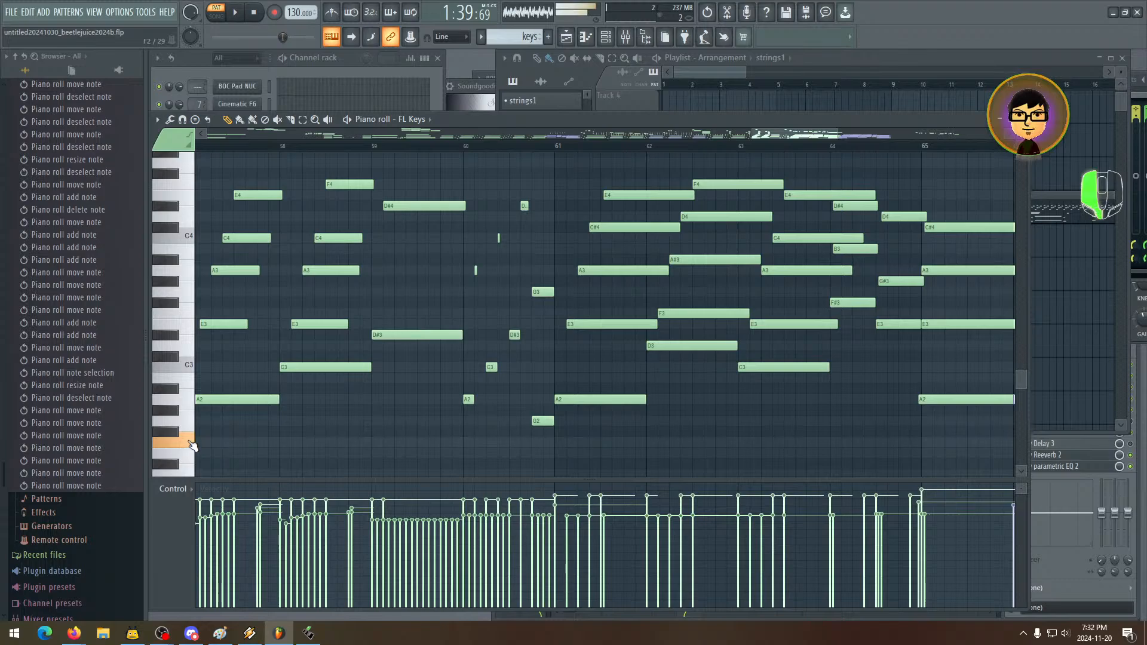
click(374, 442)
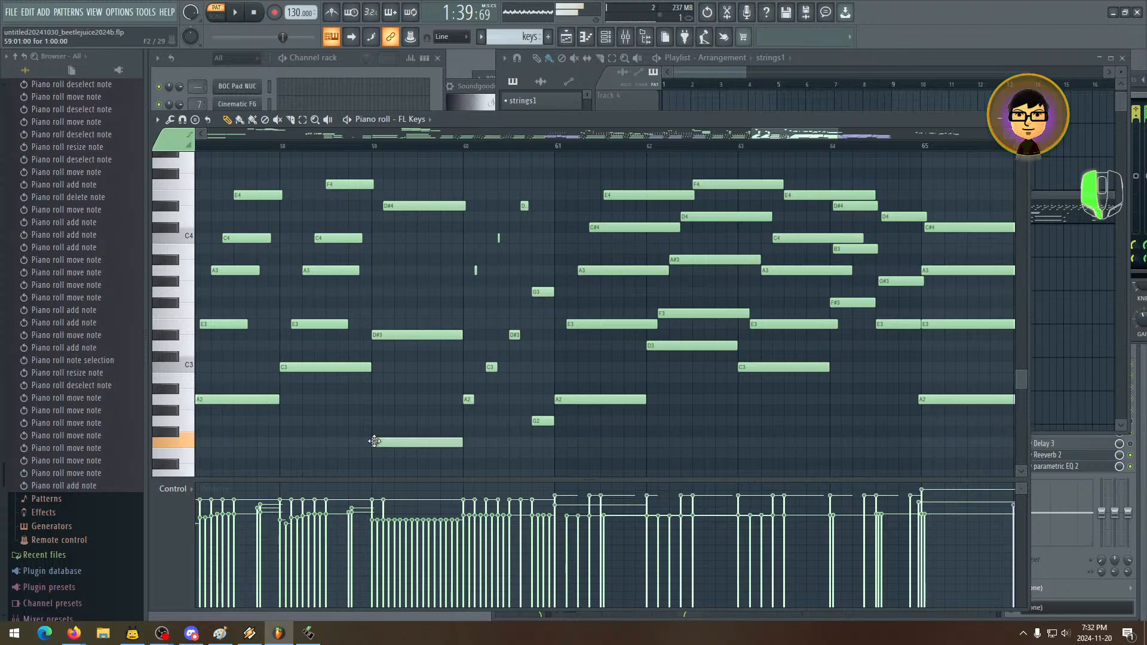
click(542, 420)
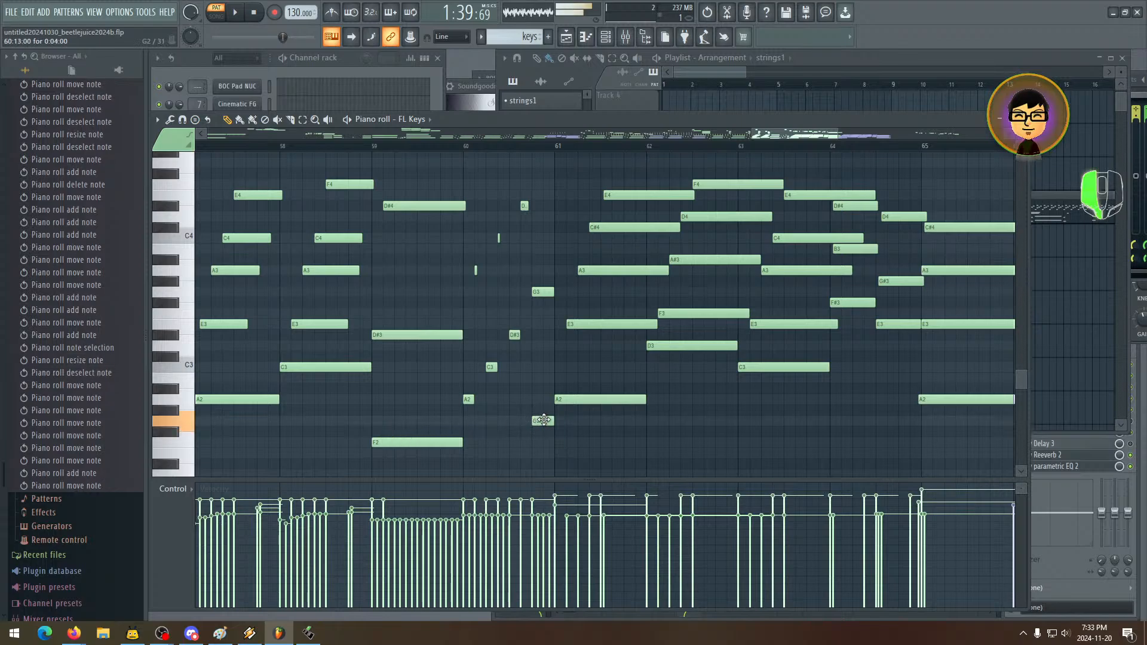
click(414, 443)
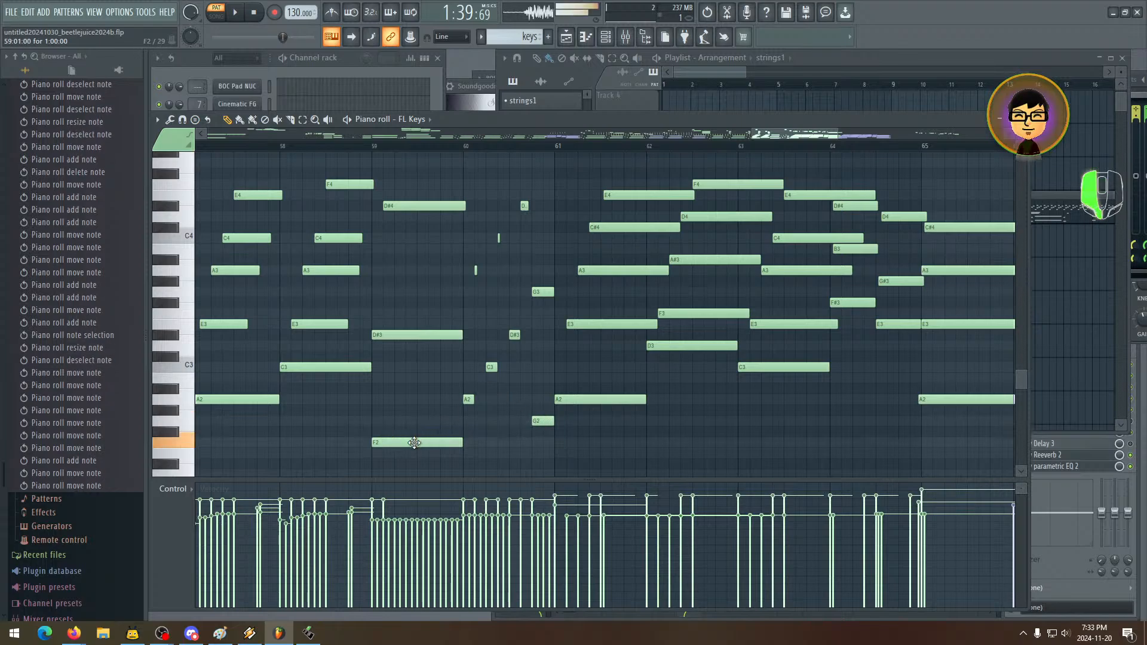
- Stagger bar 59's chord above F2 by adding A#2 at 59:03, moving D#3 to 59:05 and adding B3 at 59:07
click(390, 335)
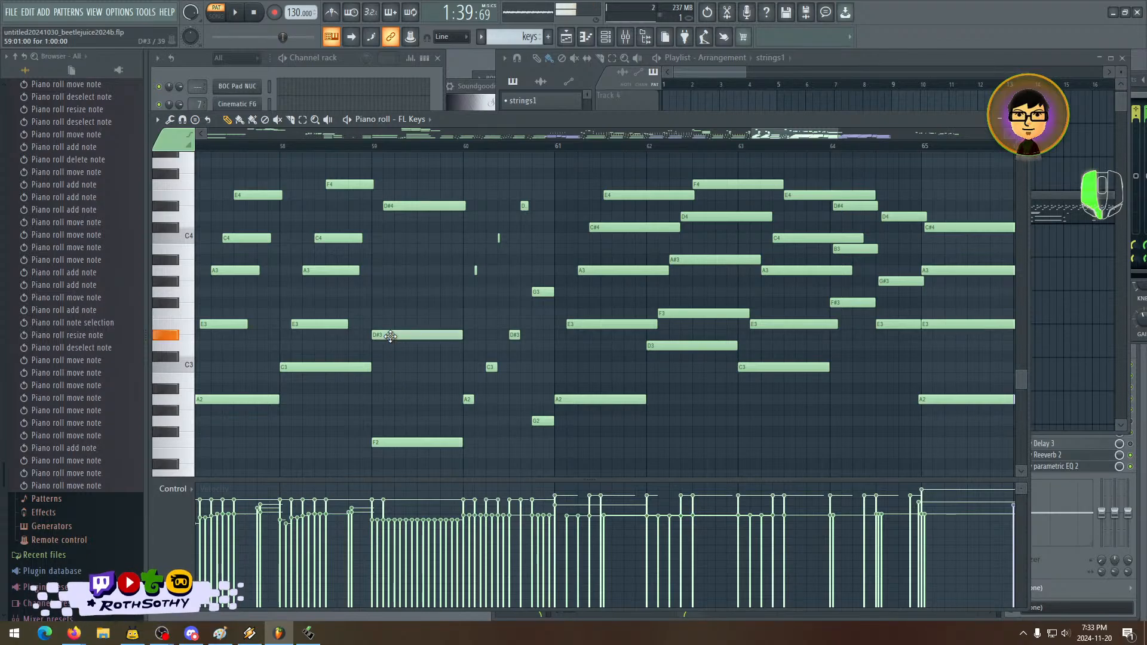
drag(396, 379, 383, 389)
click(402, 336)
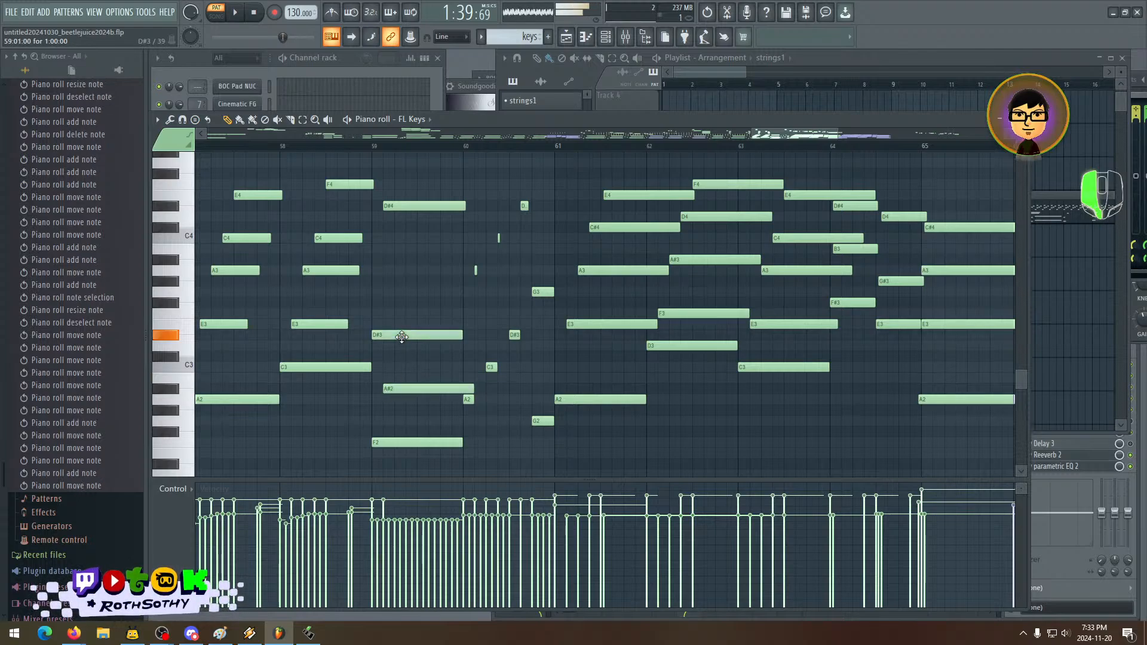
drag(402, 336, 423, 337)
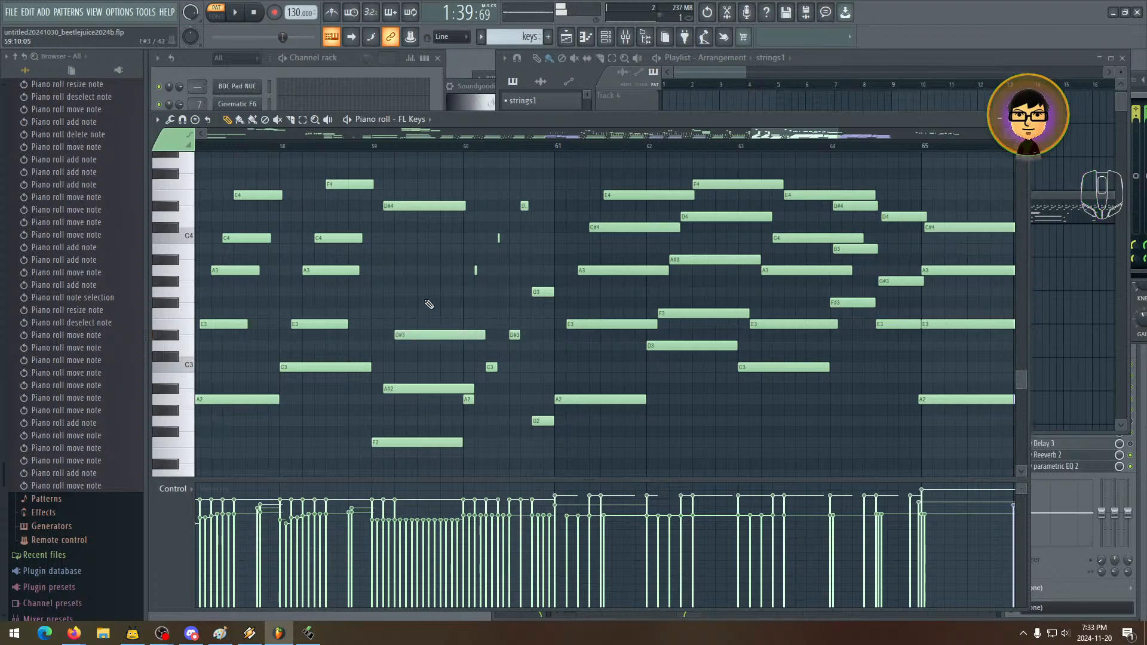
drag(399, 250, 404, 239)
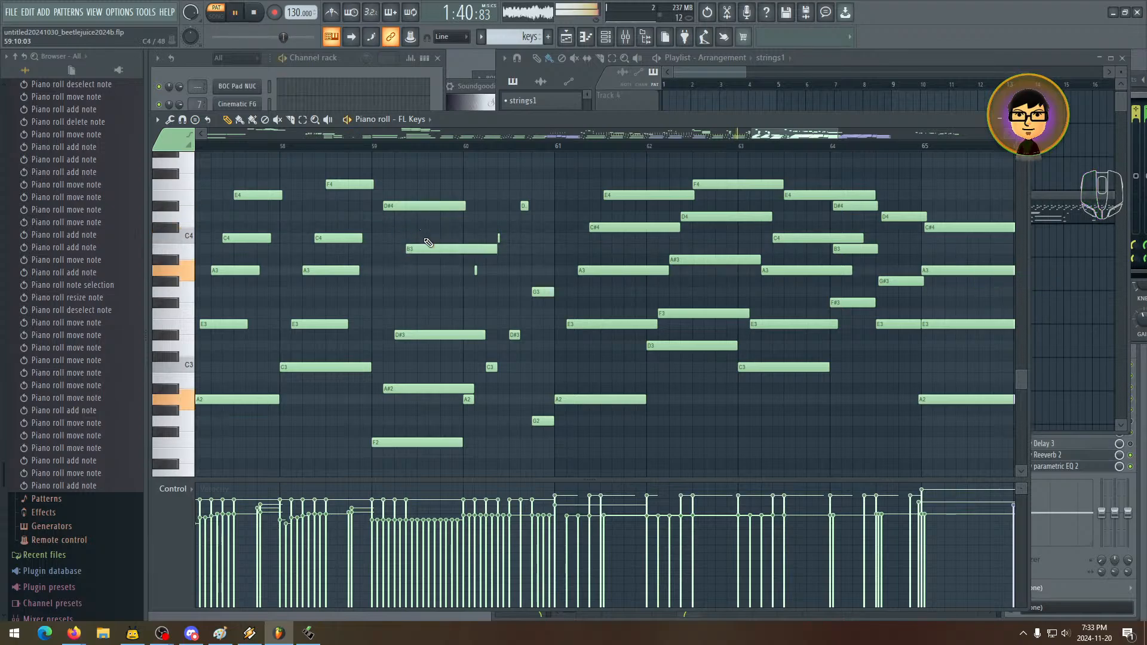
- Shorten bar 59's B3, D#3 and A#2 to about half a bar, trim its D#4 similarly, and stop playback
drag(428, 242, 472, 227)
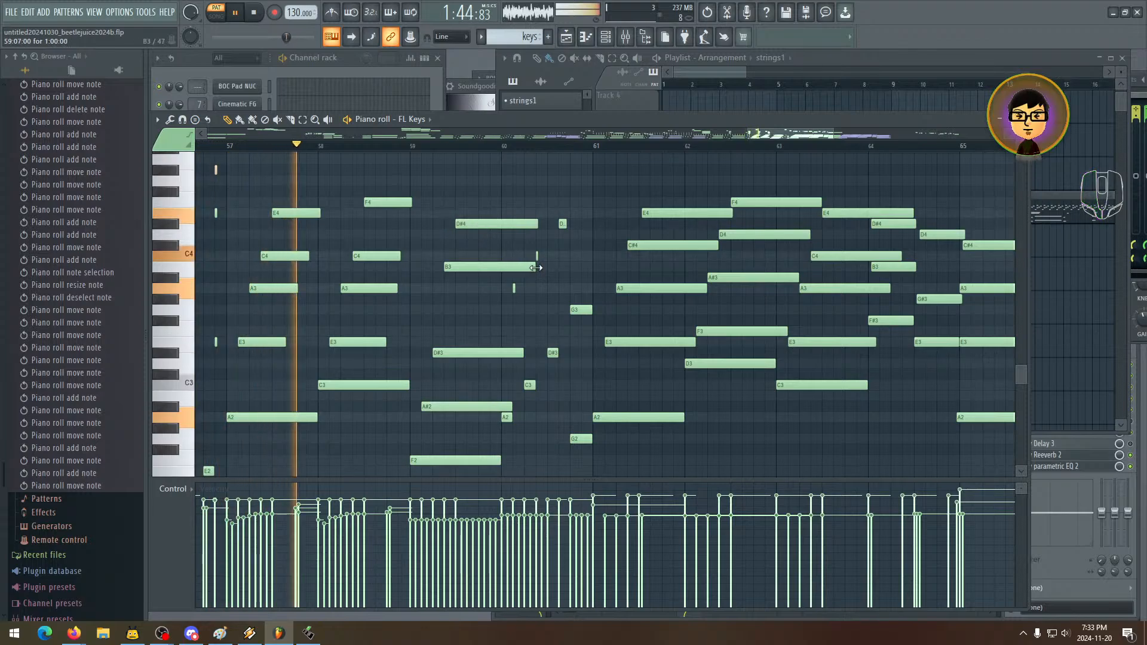
drag(536, 267, 489, 267)
drag(523, 354, 472, 353)
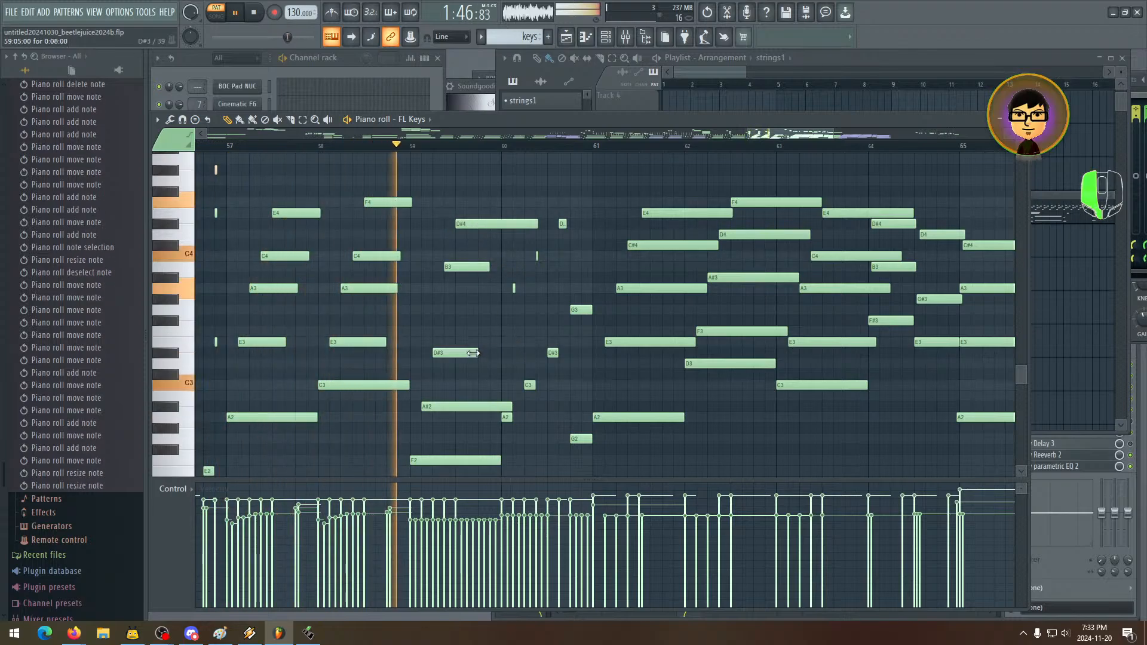
drag(511, 407, 467, 407)
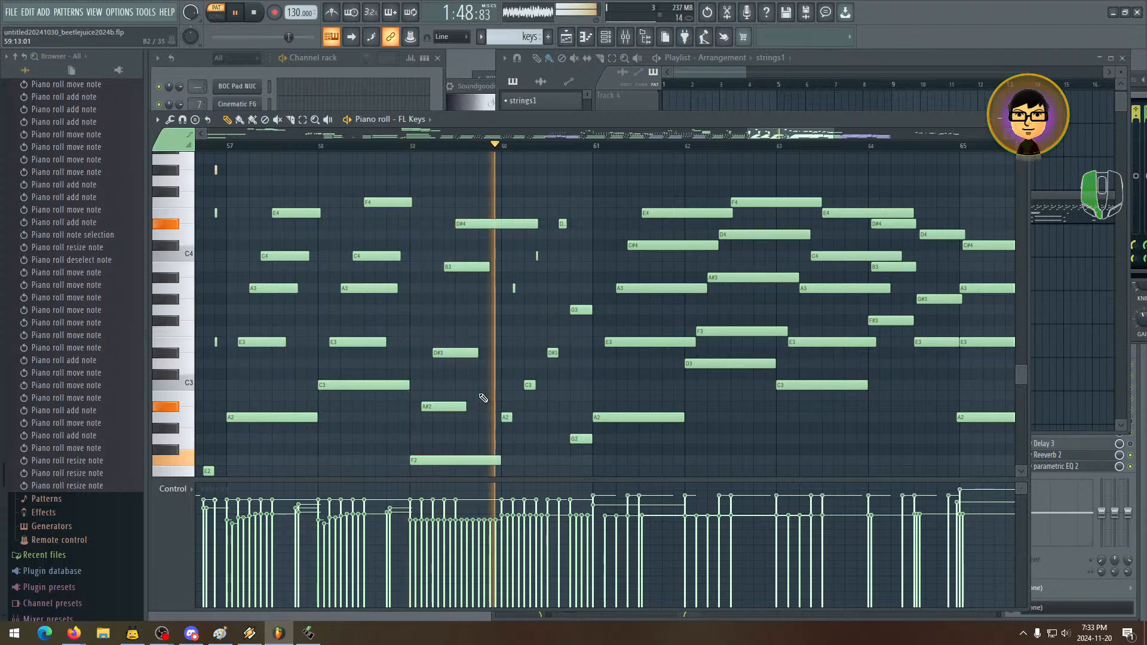
drag(537, 224, 492, 229)
key(space)
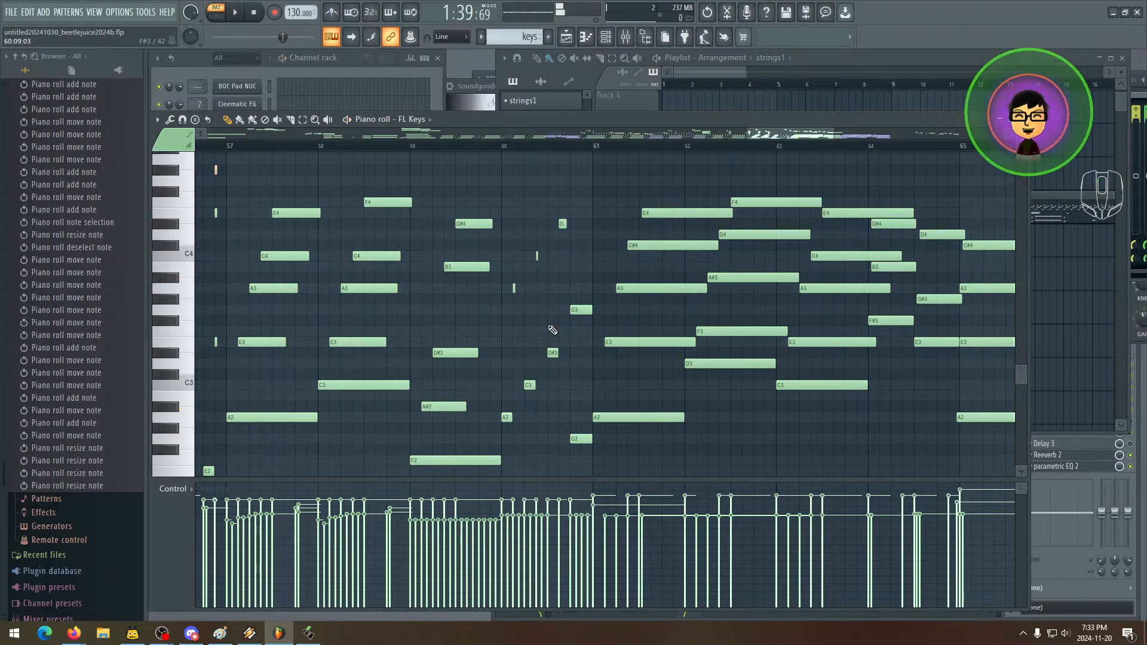
- Play the passage from bar 55 into bar 61 to hear the shortened bar 59 chord in context
drag(547, 289, 609, 259)
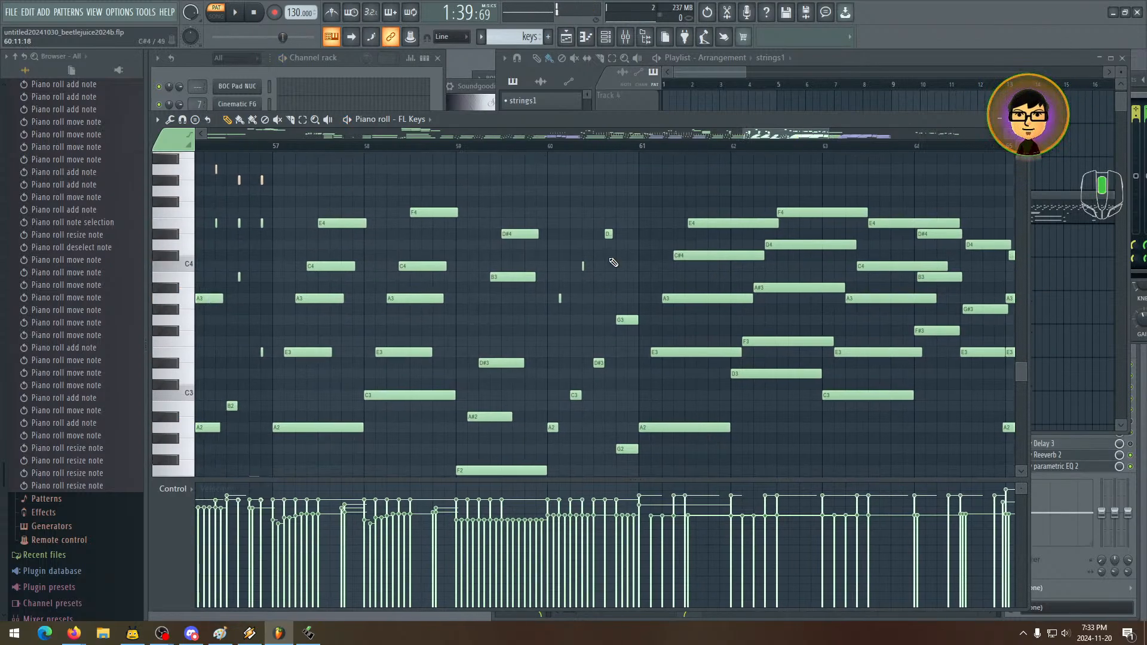
drag(744, 134, 635, 160)
drag(640, 199, 342, 145)
key(space)
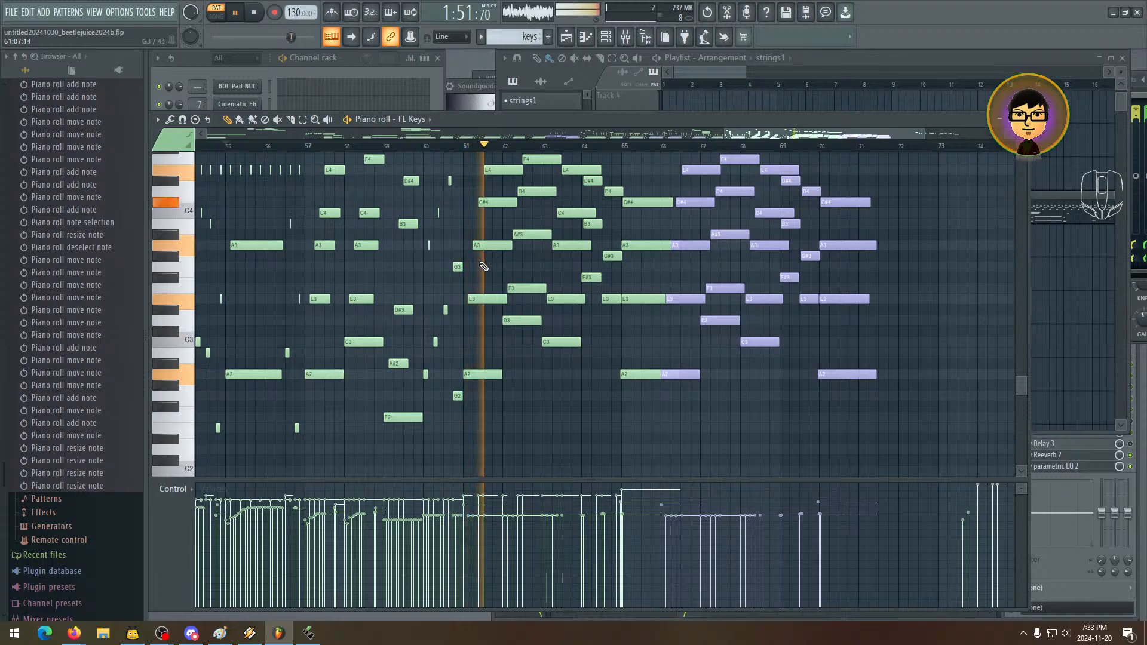
key(space)
- Examine the high melody above bars 57 to 60 against the low chords, and replay from bar 55 into bar 57
mouse_move(482, 264)
mouse_down()
mouse_move(340, 318)
mouse_move(366, 295)
mouse_move(398, 307)
mouse_move(380, 331)
mouse_up()
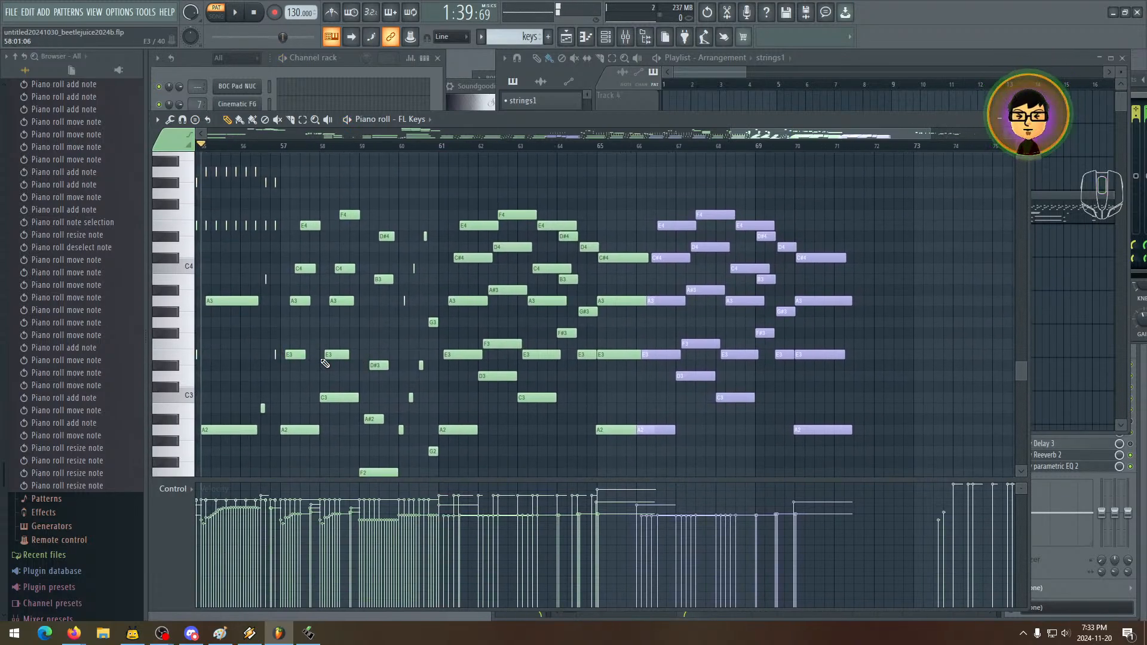
drag(333, 367, 372, 348)
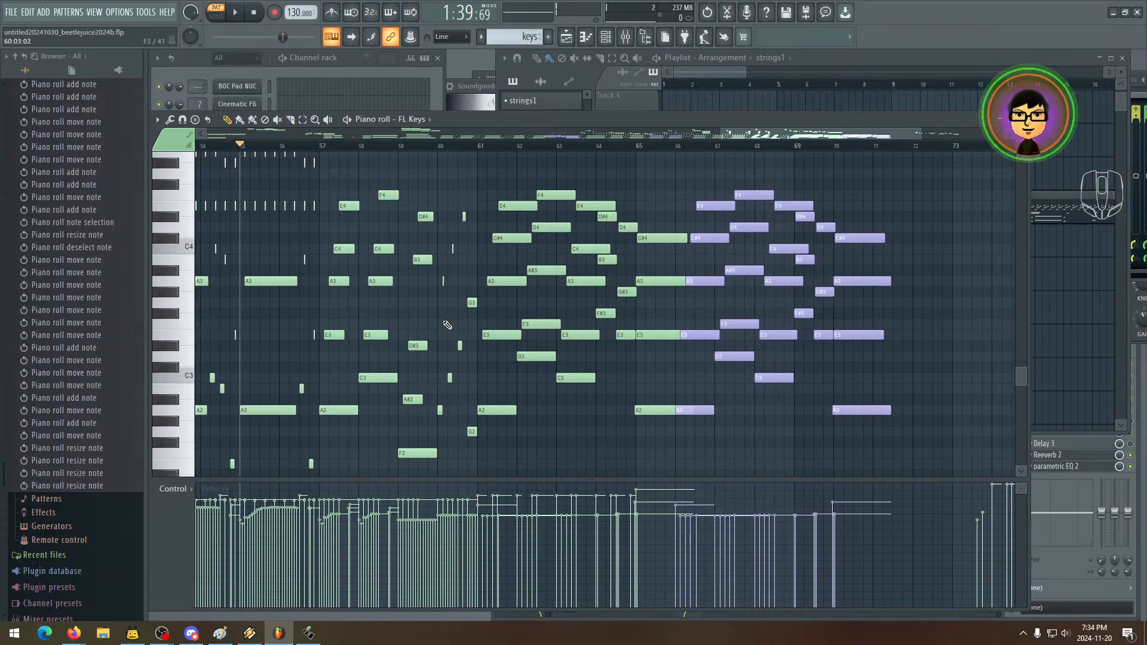
scroll(448, 269, up, 8)
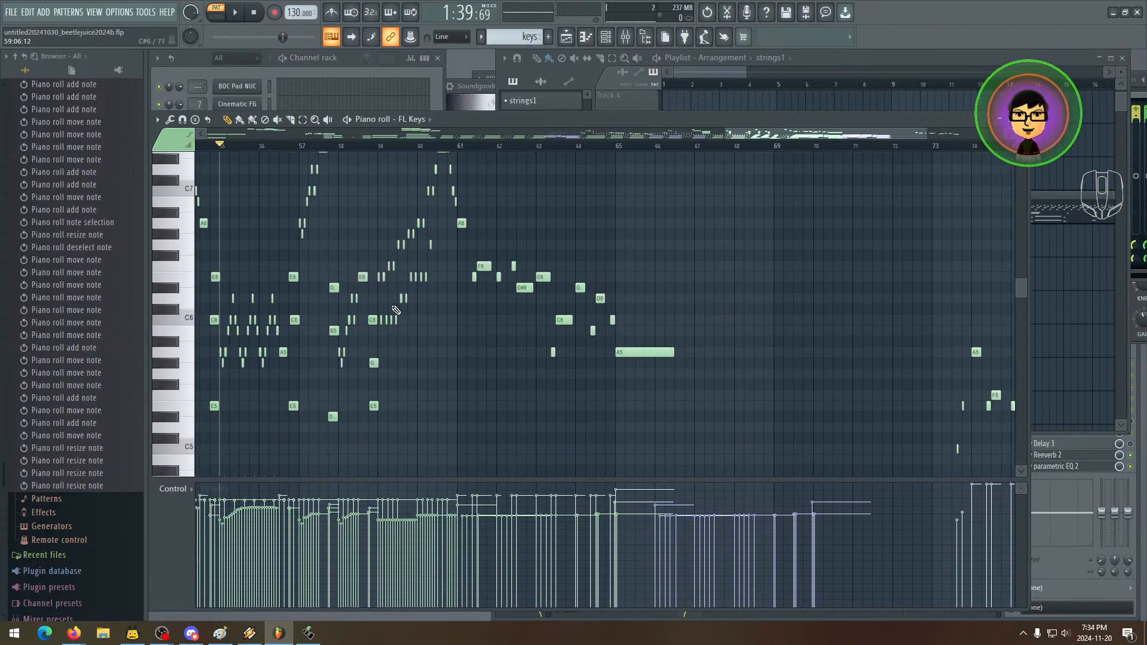
scroll(413, 281, up, 4)
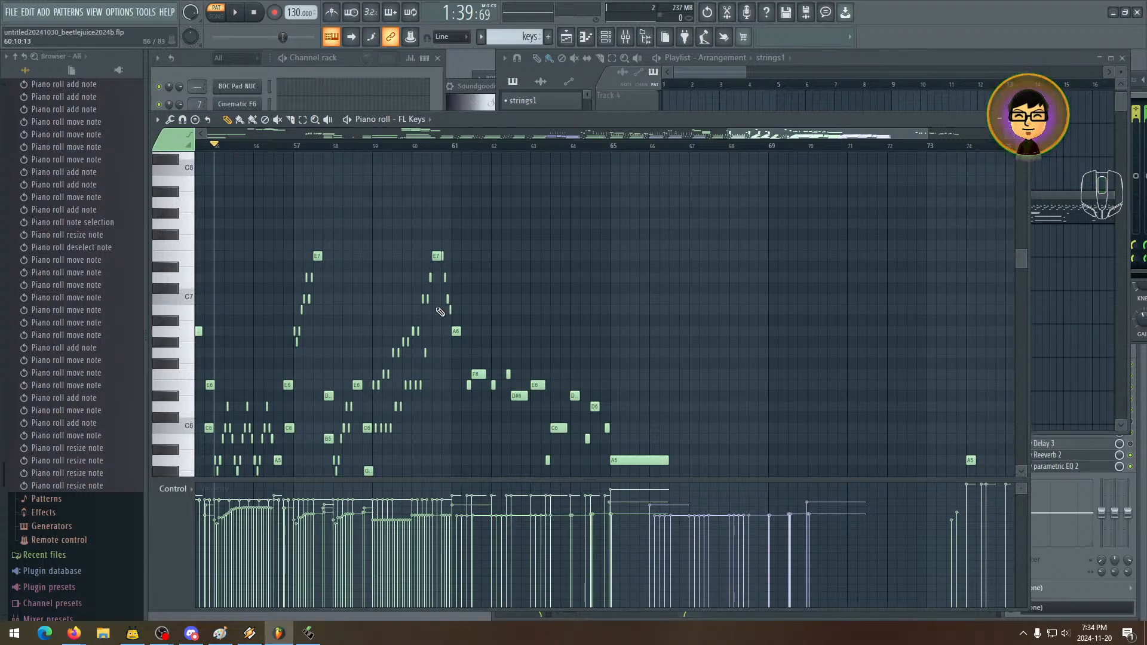
scroll(471, 260, down, 13)
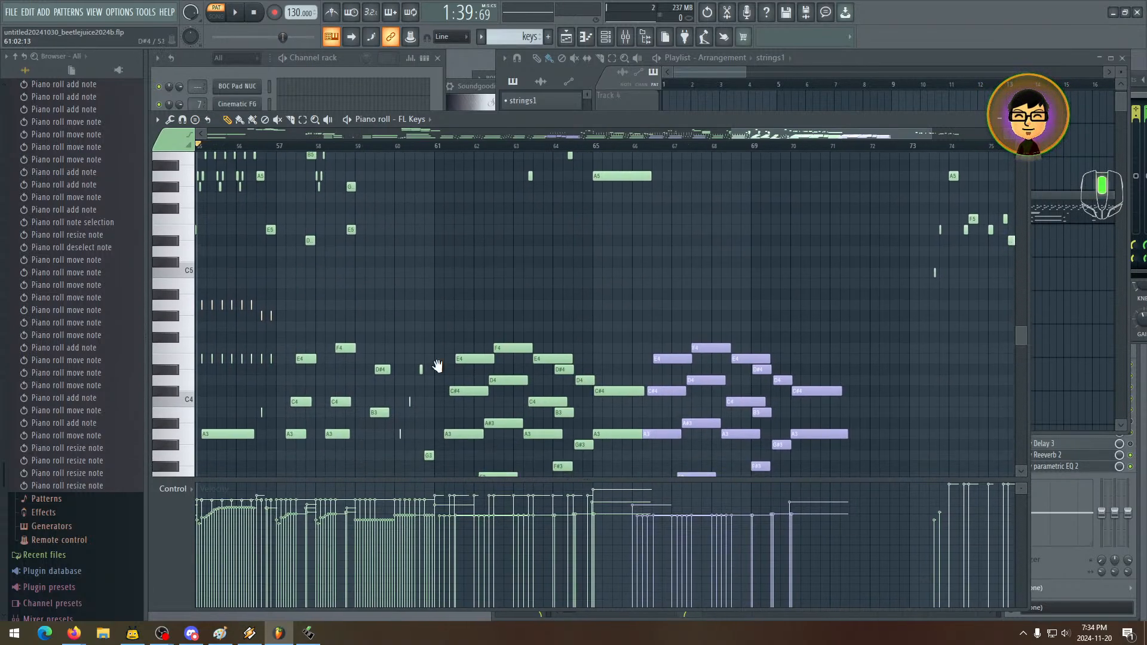
scroll(472, 260, left, 2)
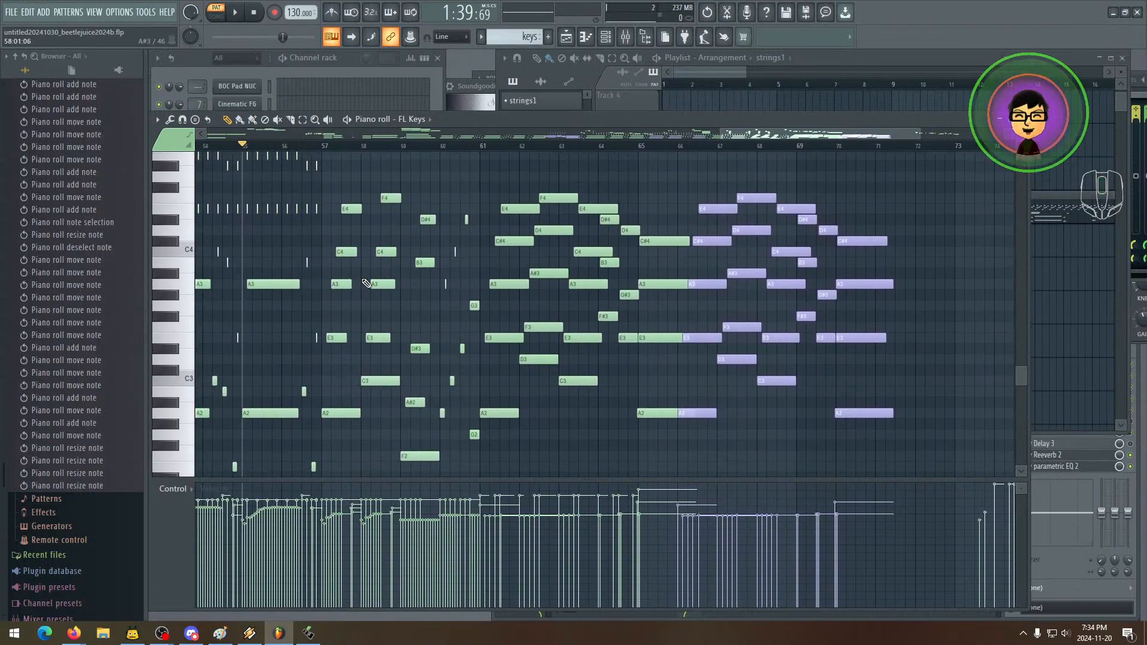
scroll(375, 325, up, 1)
key(space)
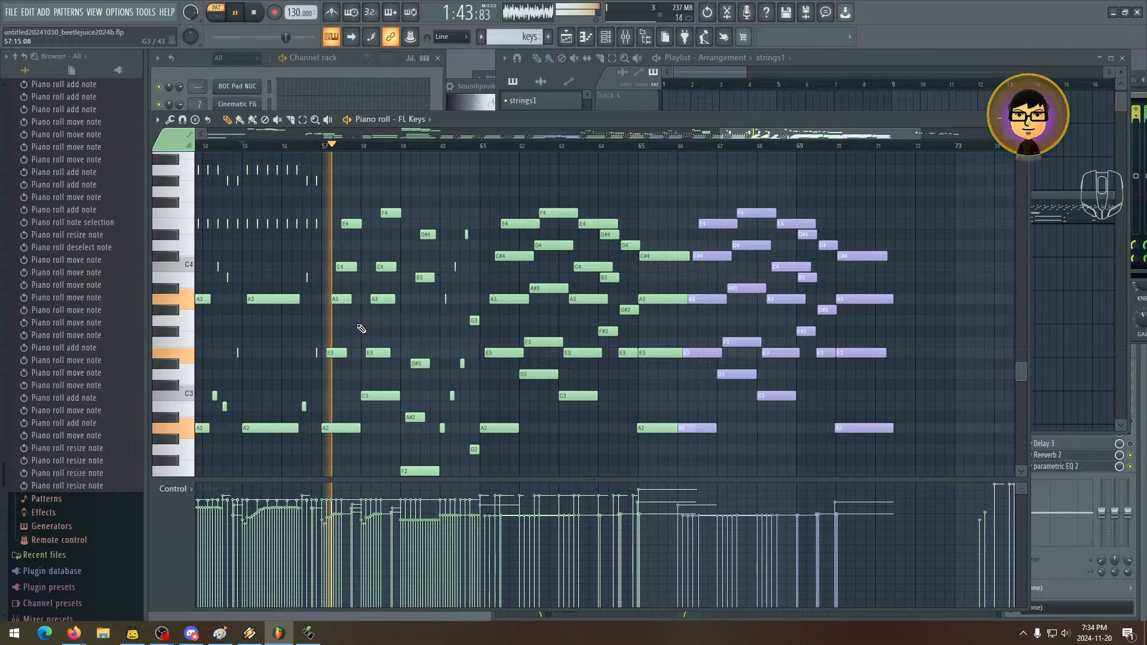
key(space)
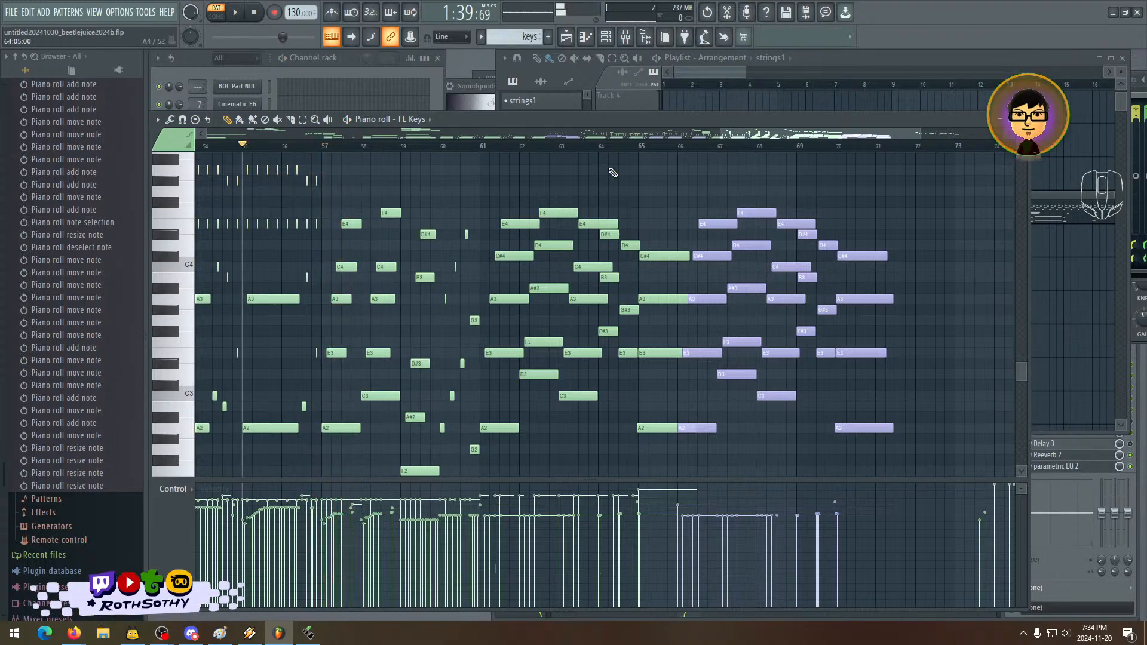
- Align bar 57's E3, A3, C4 and E4 at 57:01 above A2, and play the block chord into bar 58
drag(719, 141, 799, 139)
drag(382, 338, 648, 276)
drag(538, 302, 694, 346)
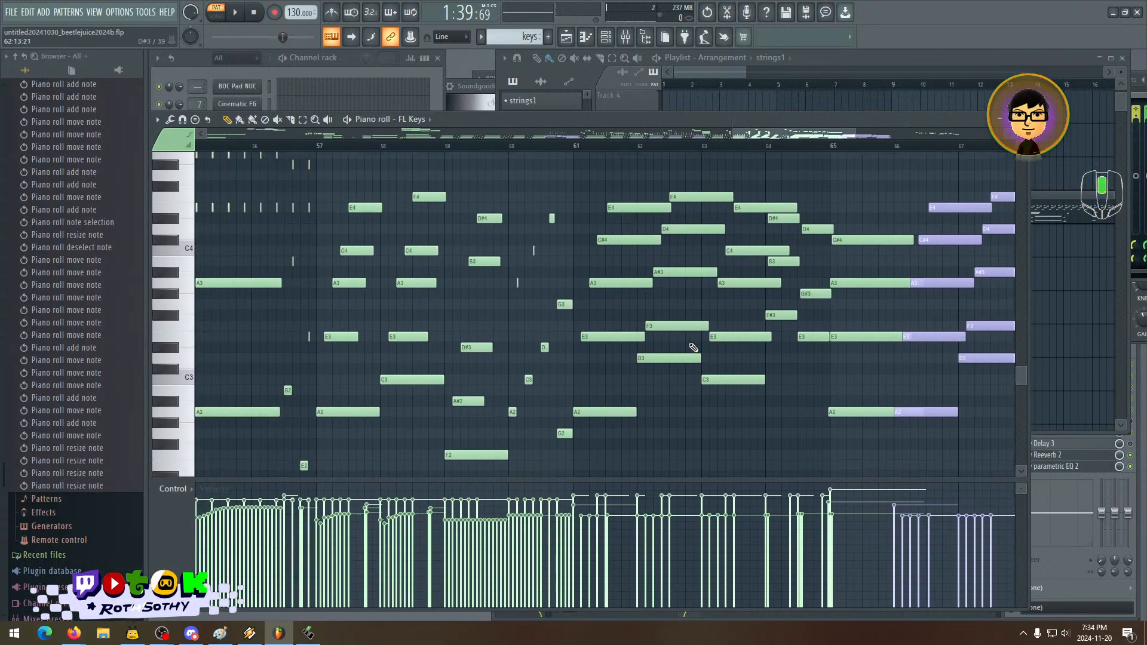
drag(594, 324, 571, 295)
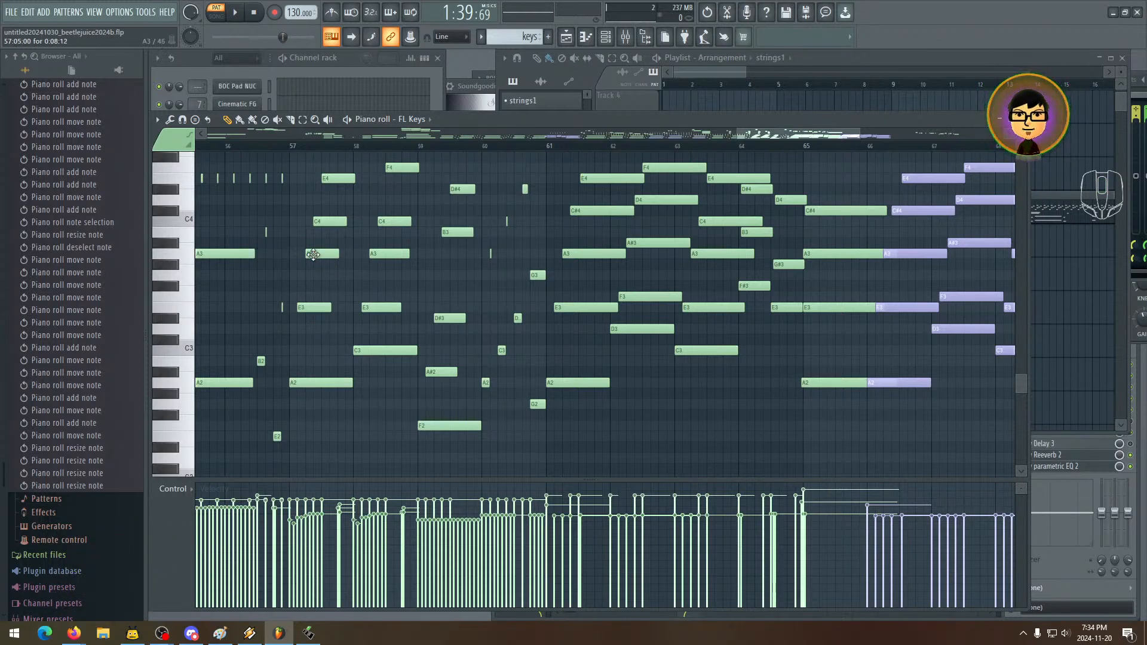
drag(313, 255, 305, 222)
drag(326, 182, 299, 180)
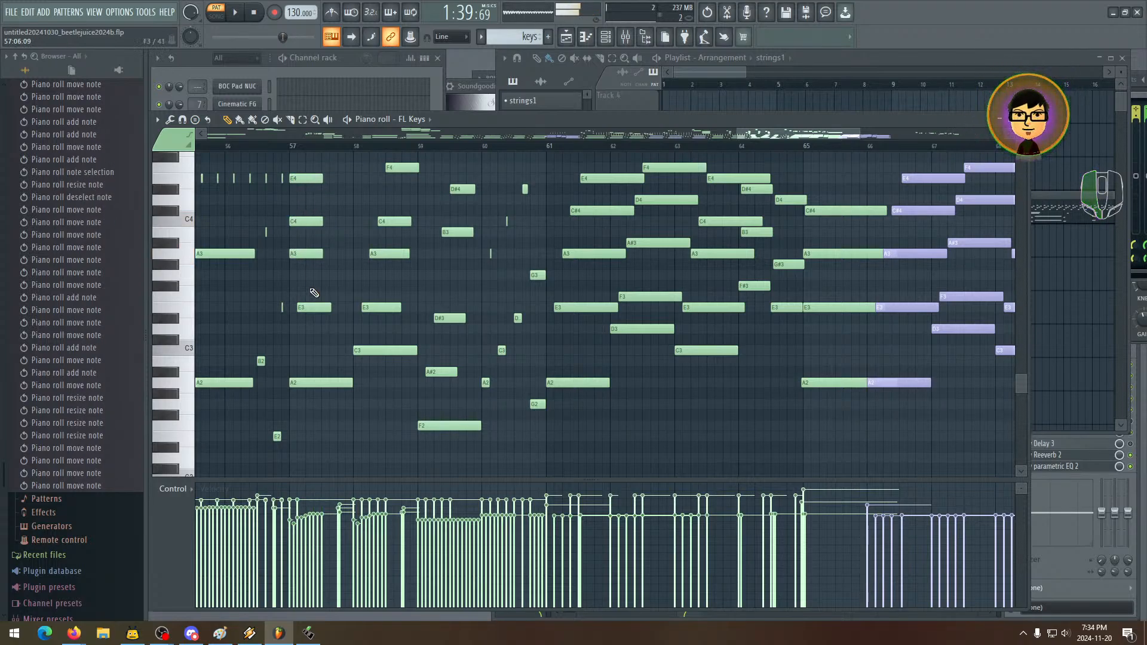
drag(317, 308, 299, 308)
drag(305, 307, 313, 307)
key(space)
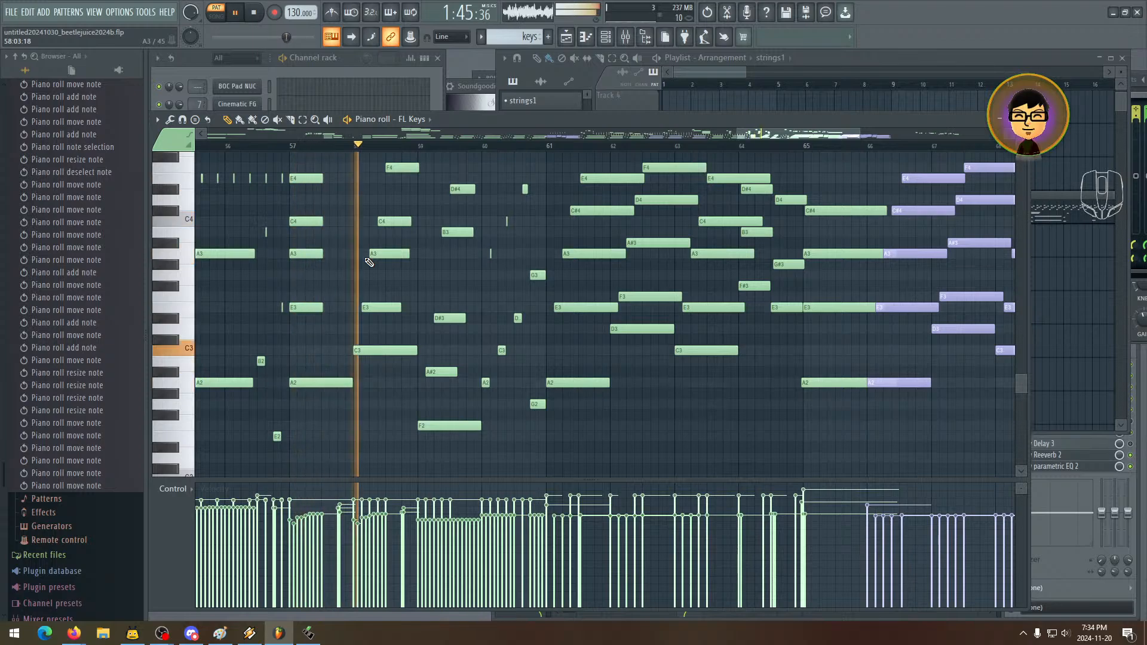
key(space)
- Move bar 58's F4 to 58:01 and bar 59's D#4 to 59:01, extending each to a length of 0:14:12
click(307, 178)
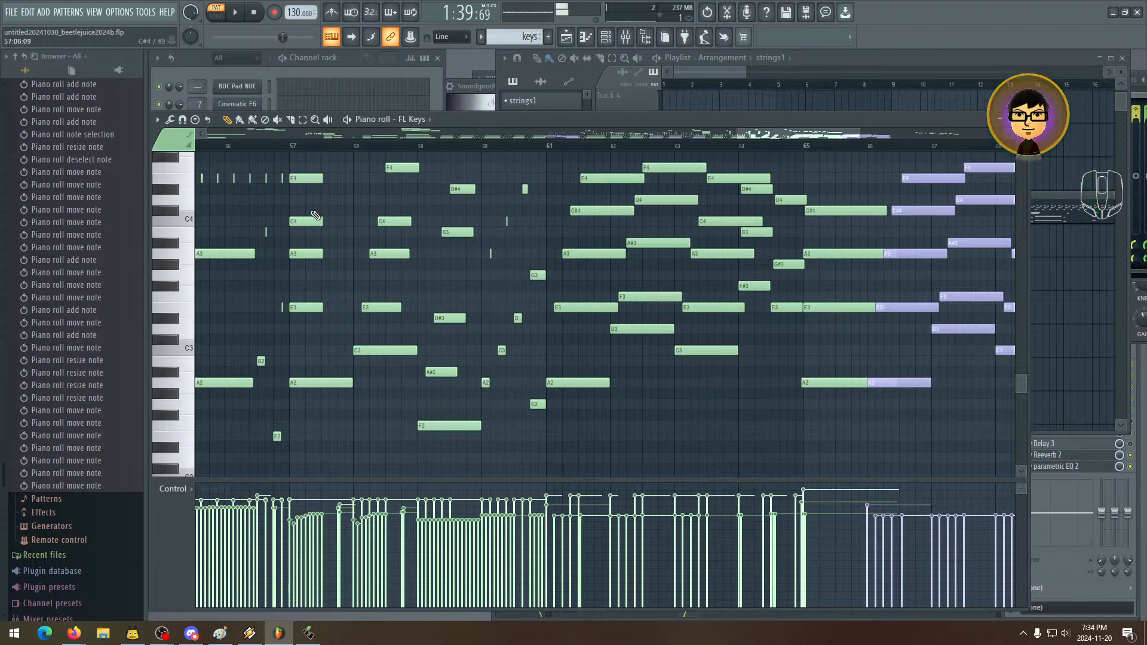
click(393, 168)
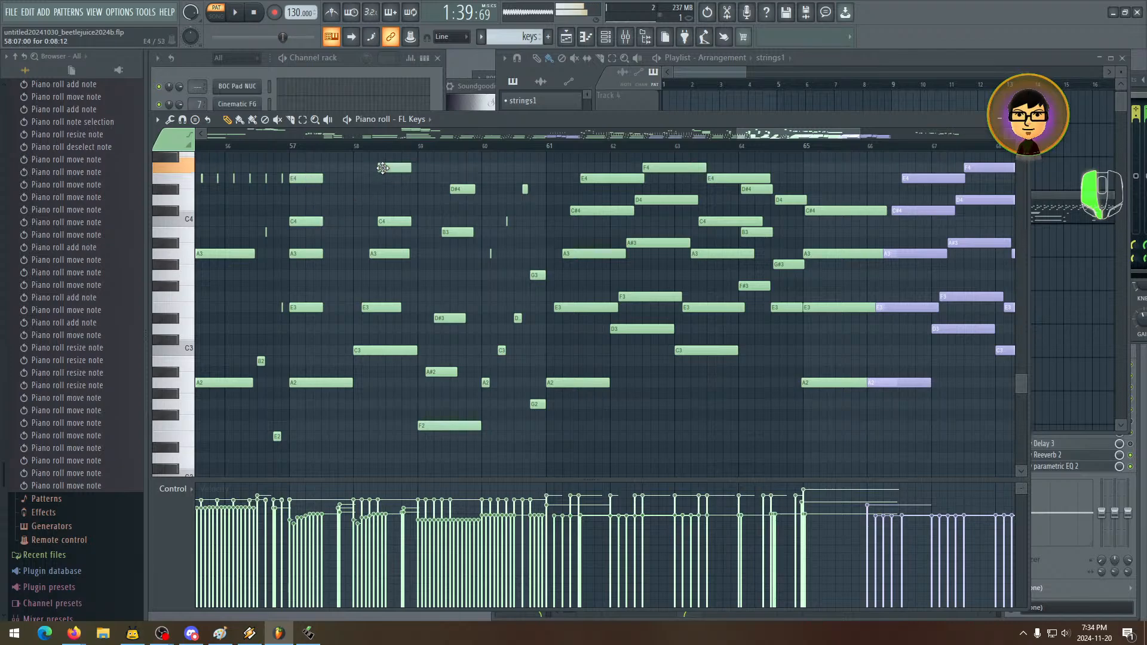
click(383, 169)
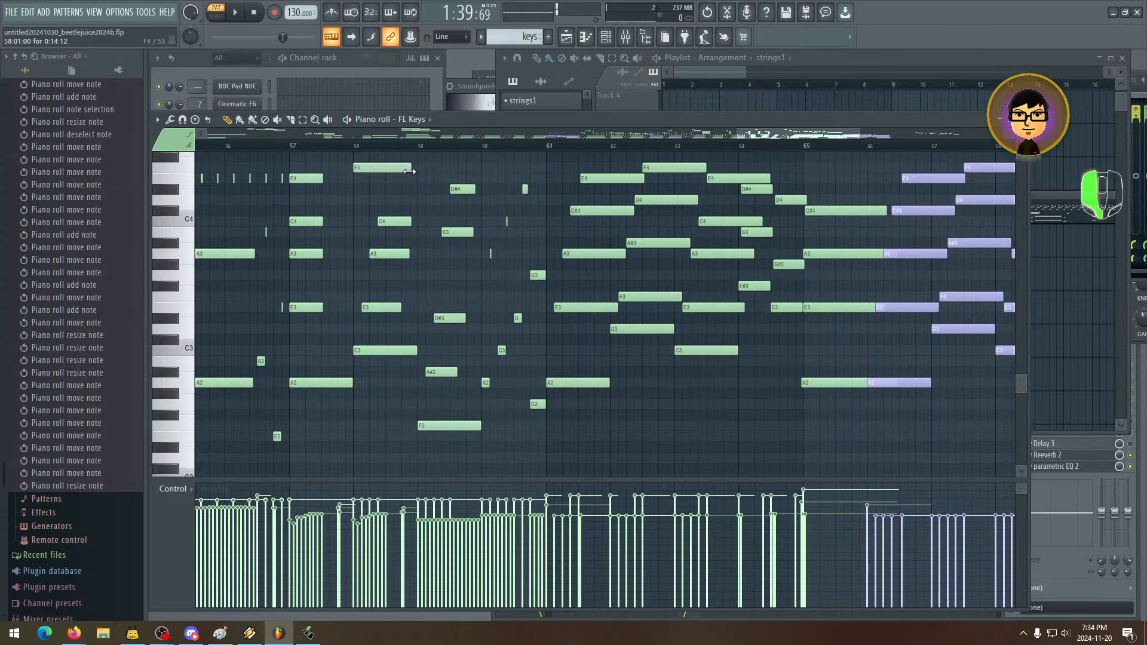
click(468, 189)
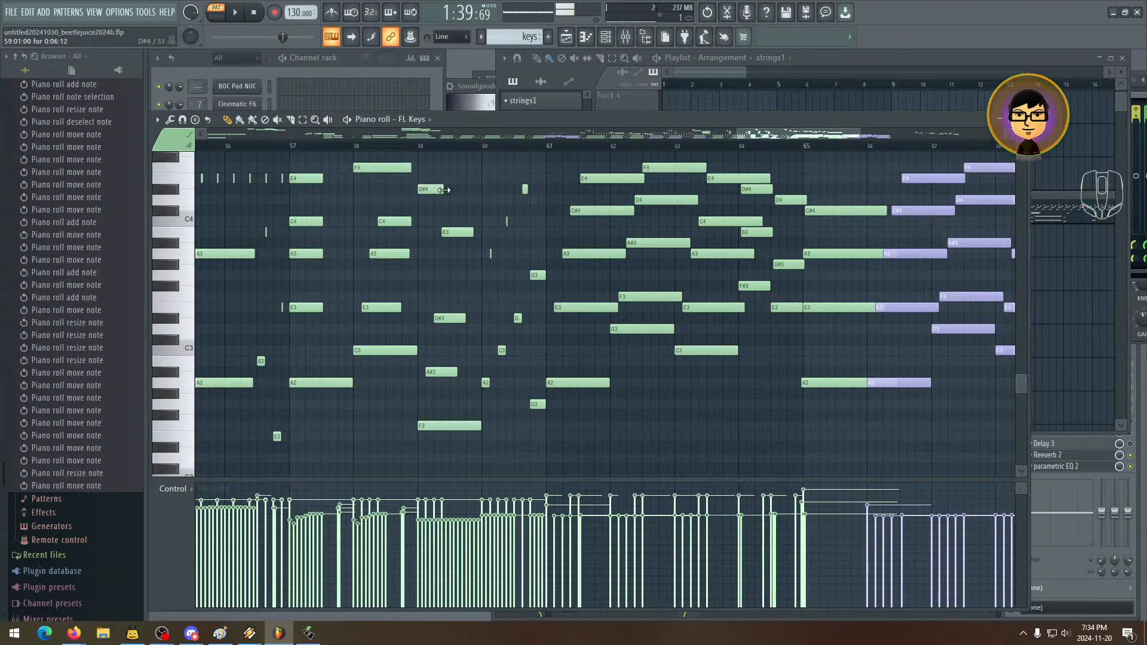
drag(443, 190, 472, 192)
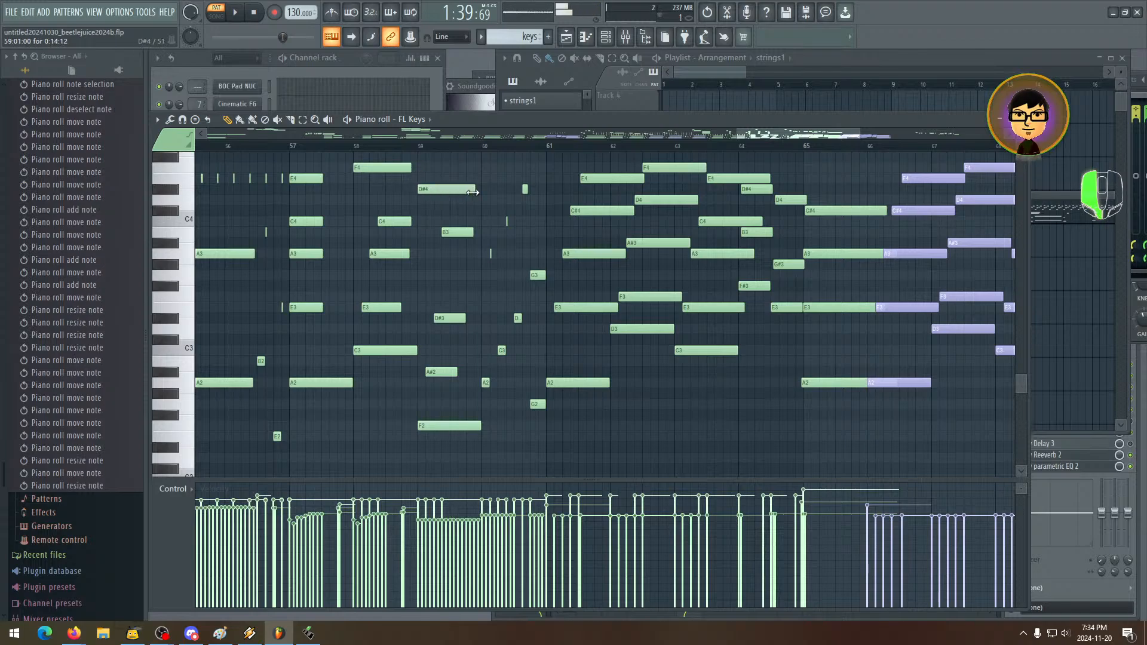
- Audition bar 59's B3, delete the C4 notes from the bar 57 and 58 chords, and play the result
click(459, 233)
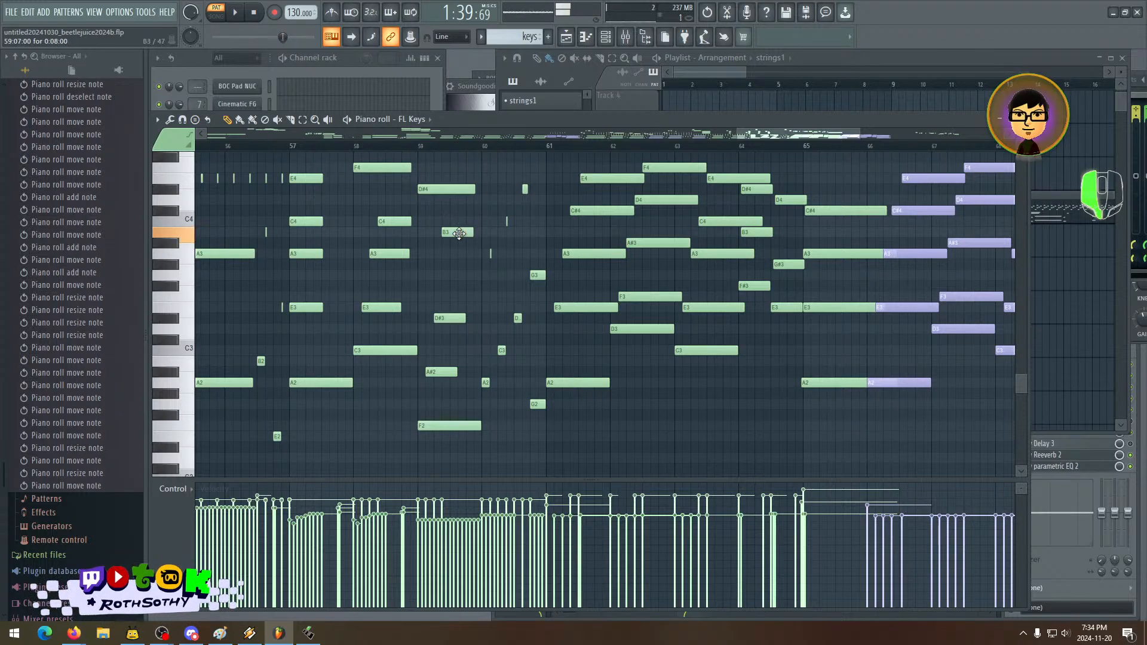
click(306, 221)
right_click(306, 221)
right_click(395, 221)
key(space)
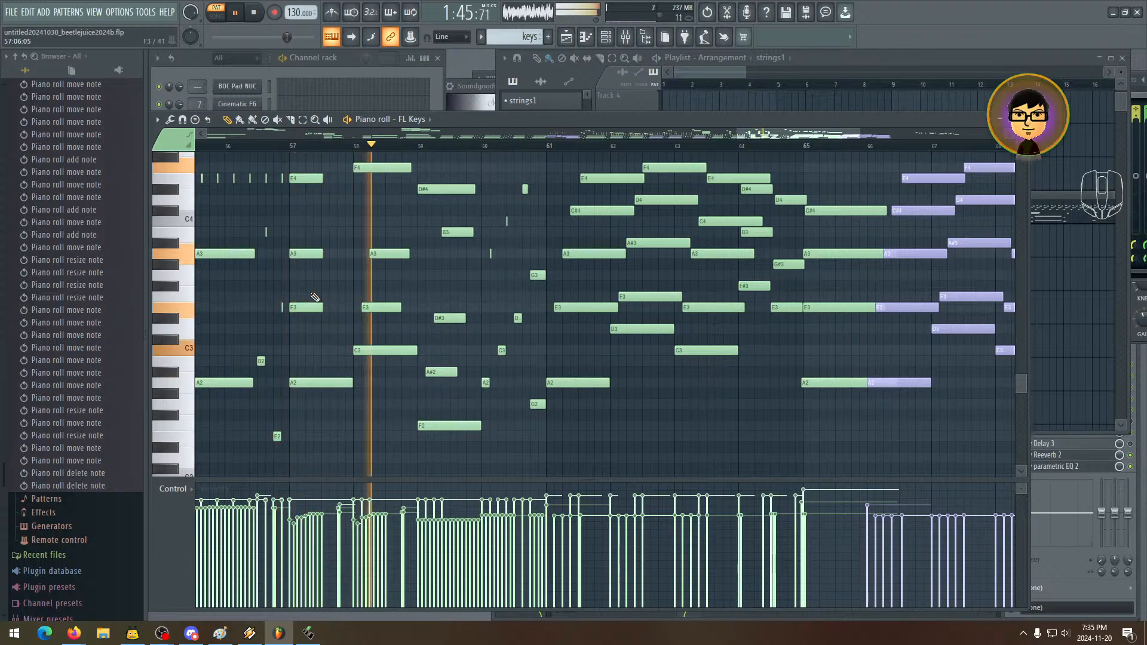
key(space)
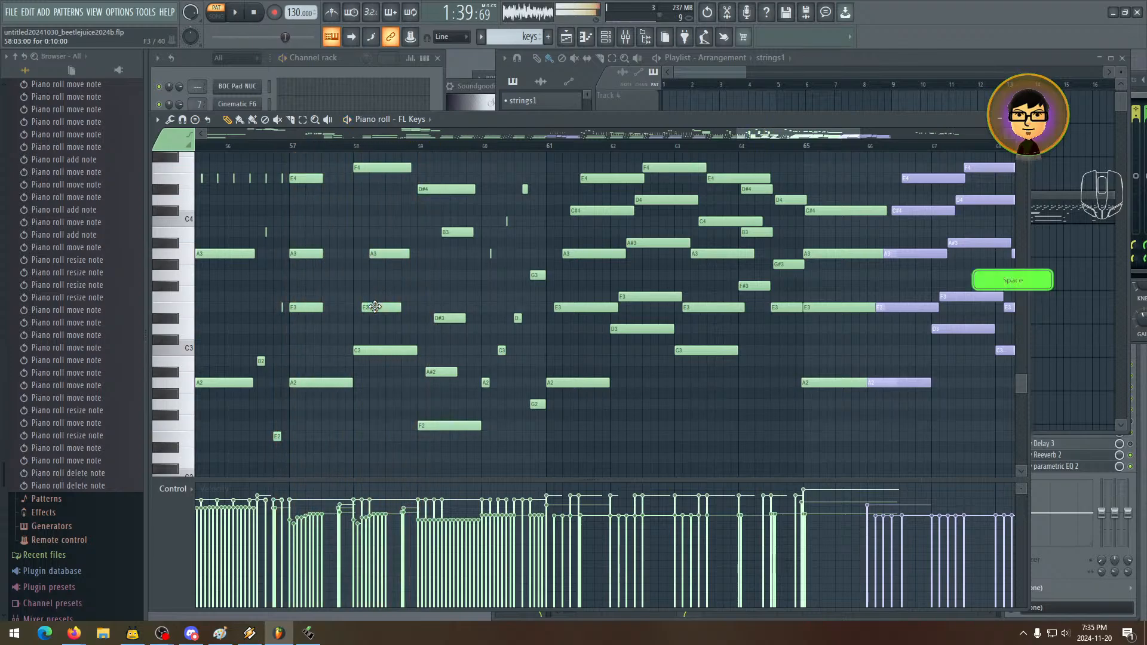
- Audition bar 57's E3, A2 and E4 individually
click(301, 308)
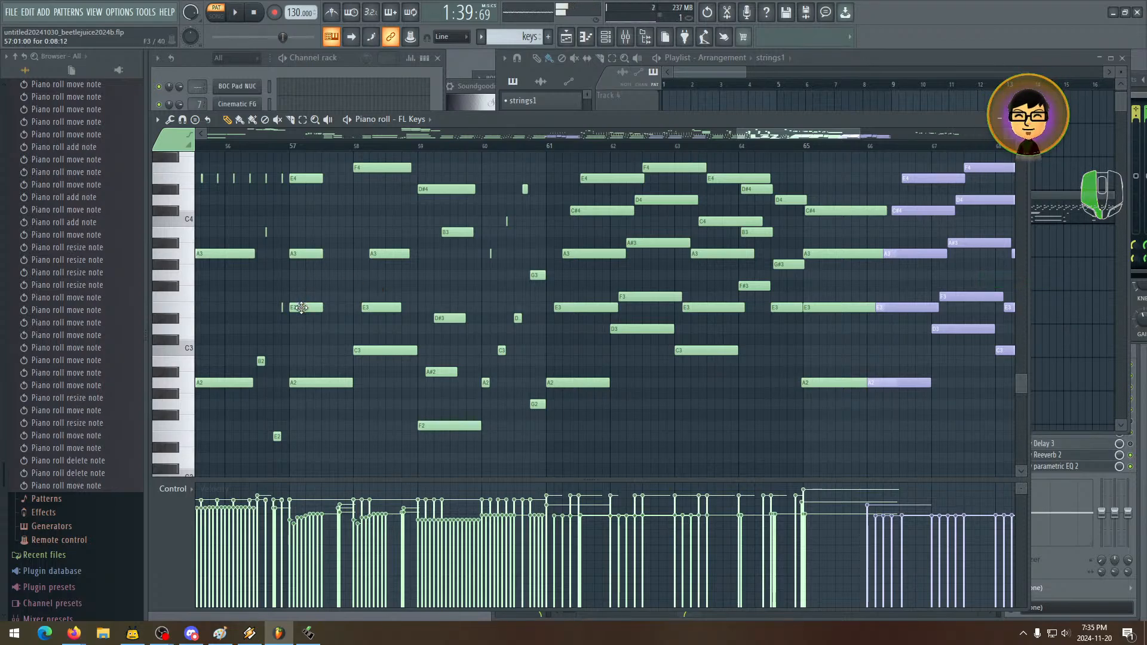
click(310, 383)
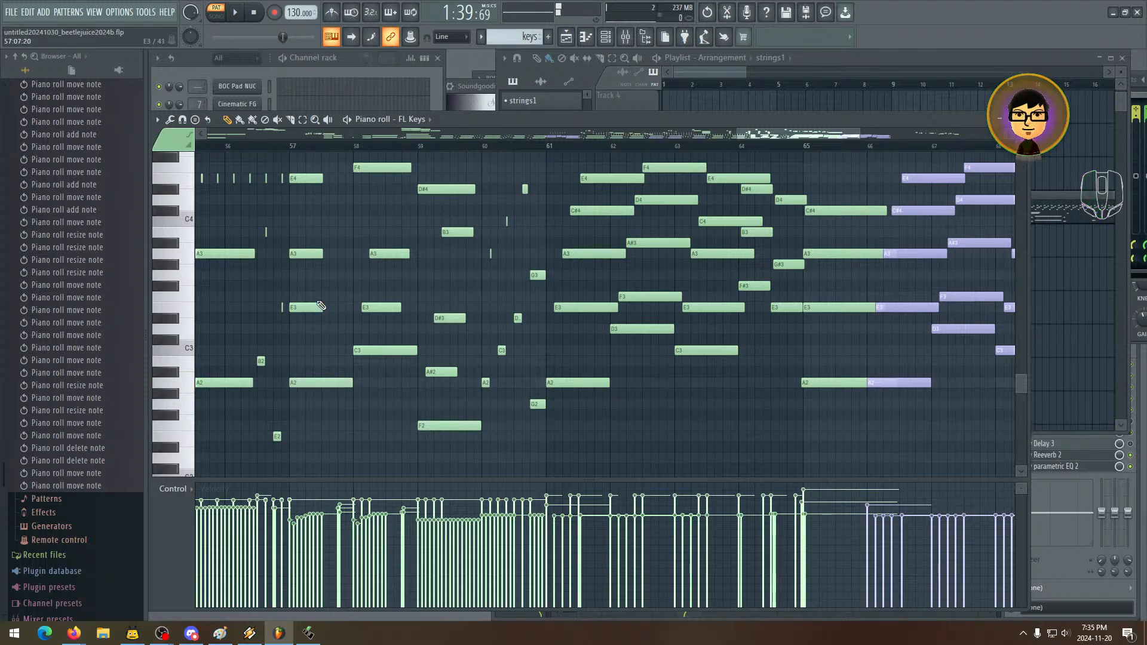
click(305, 178)
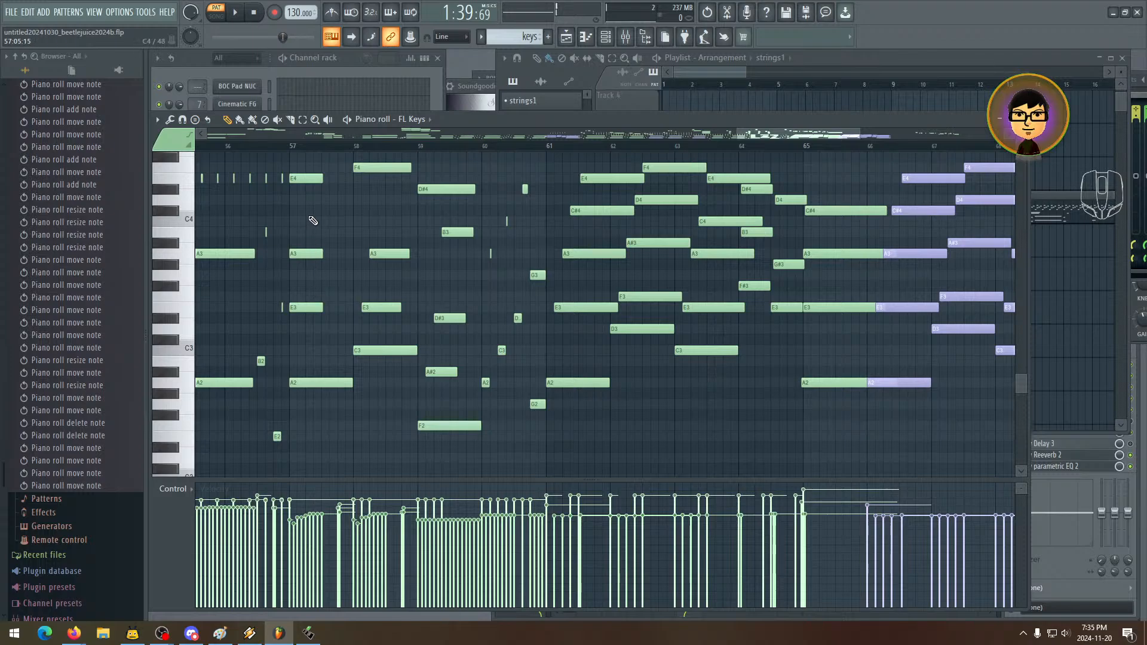
- Play bar 57's chord from the last beat of bar 56, delete its E4, and replay the thinned chord
click(274, 146)
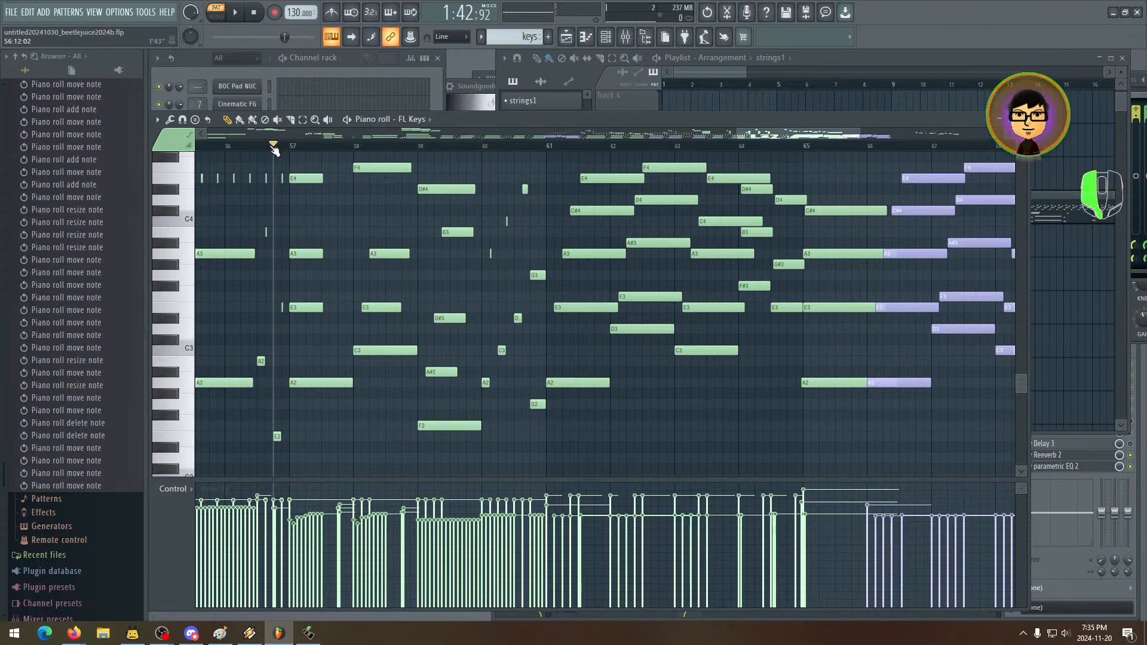
mouse_move(314, 195)
mouse_down()
mouse_move(364, 198)
mouse_move(366, 362)
mouse_up()
drag(371, 260, 371, 343)
scroll(296, 376, up, 8)
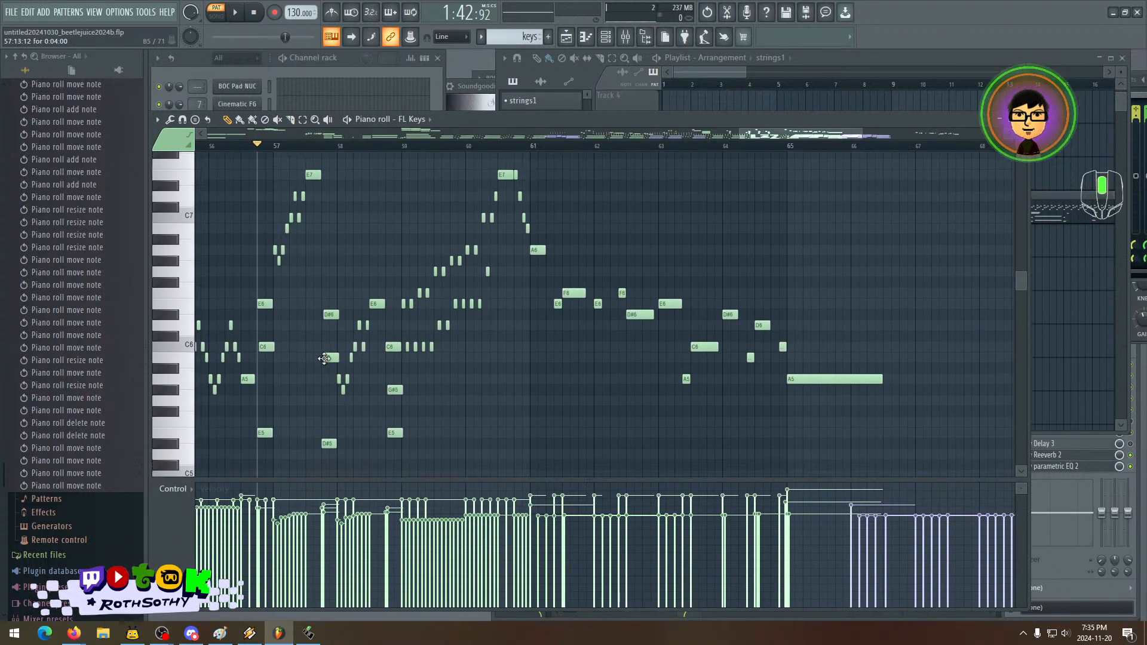
scroll(330, 399, down, 14)
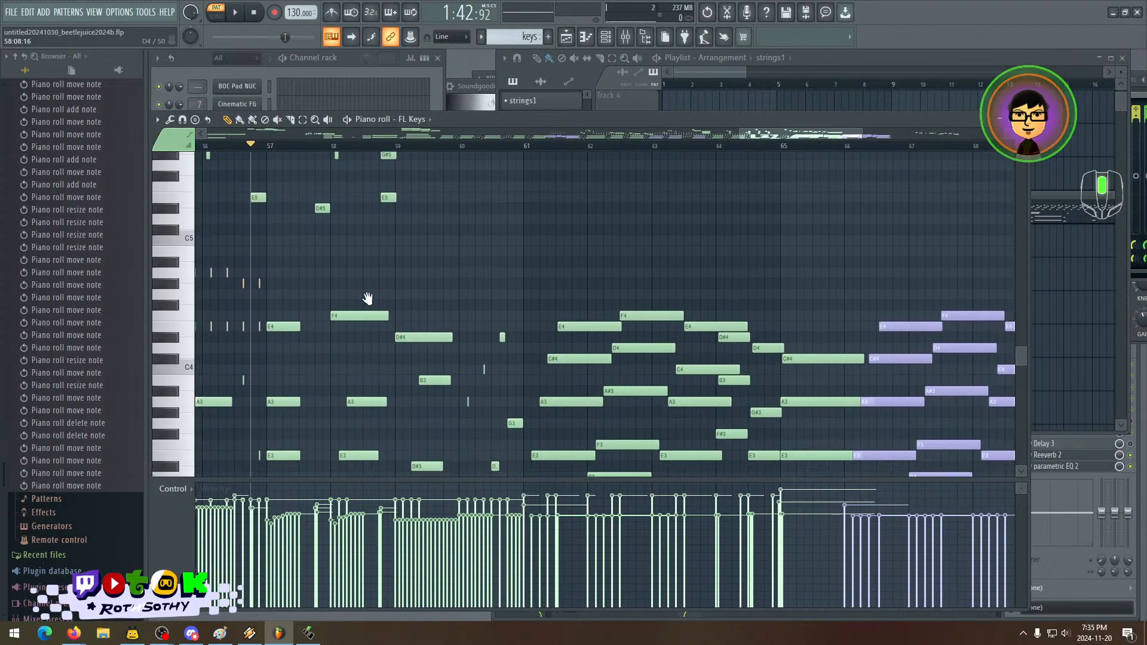
key(space)
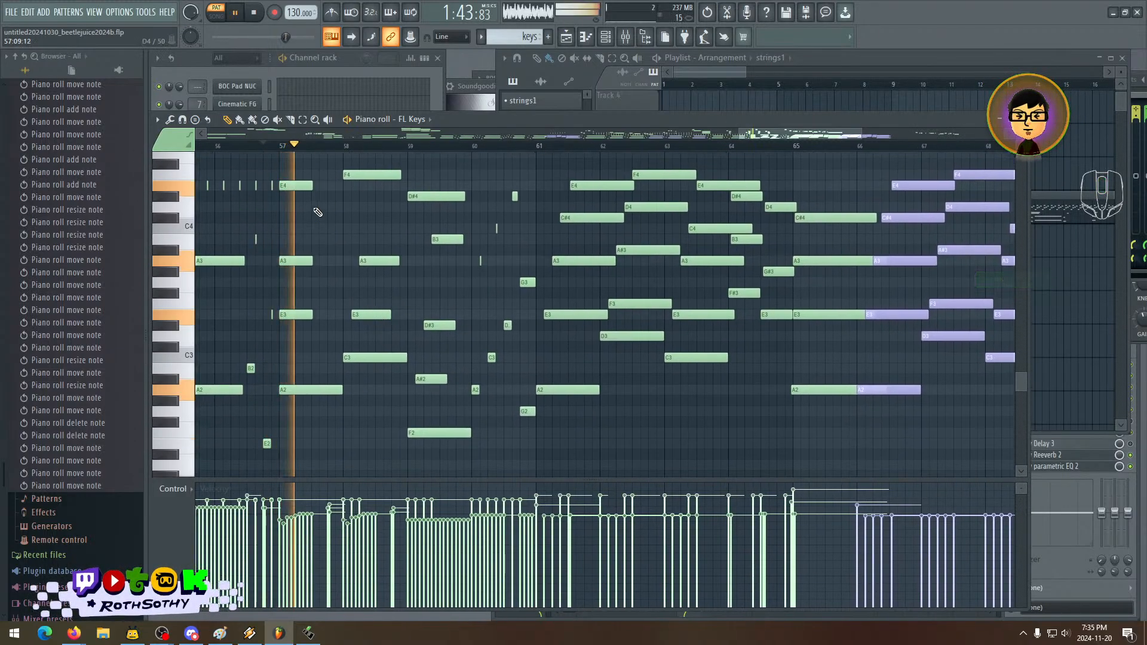
key(space)
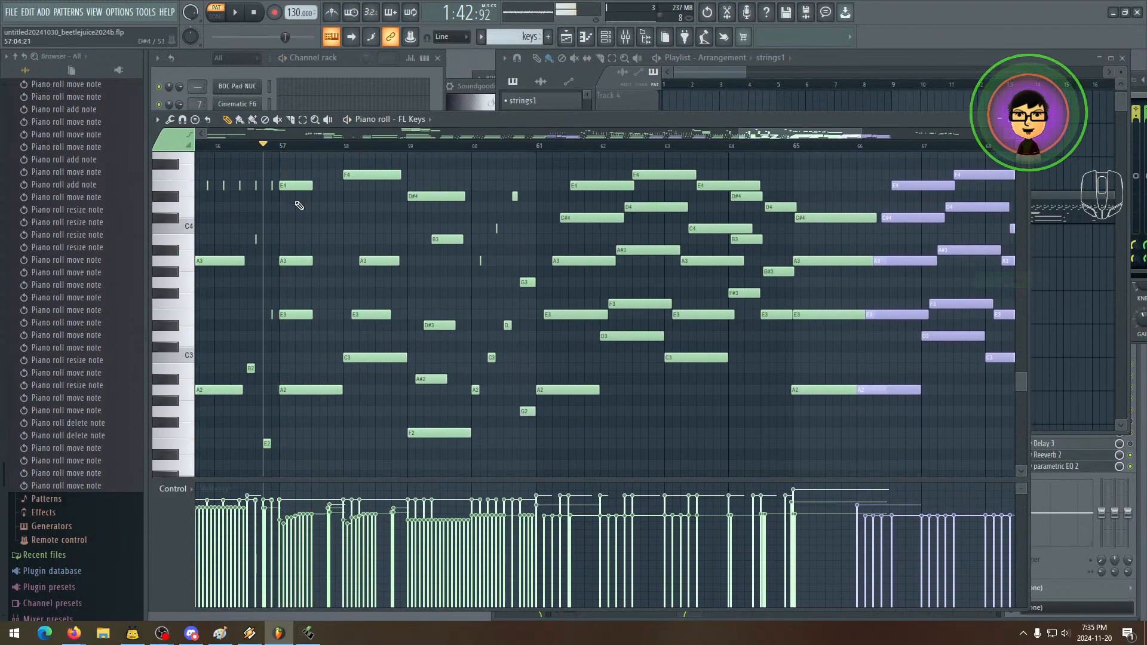
right_click(297, 186)
key(space)
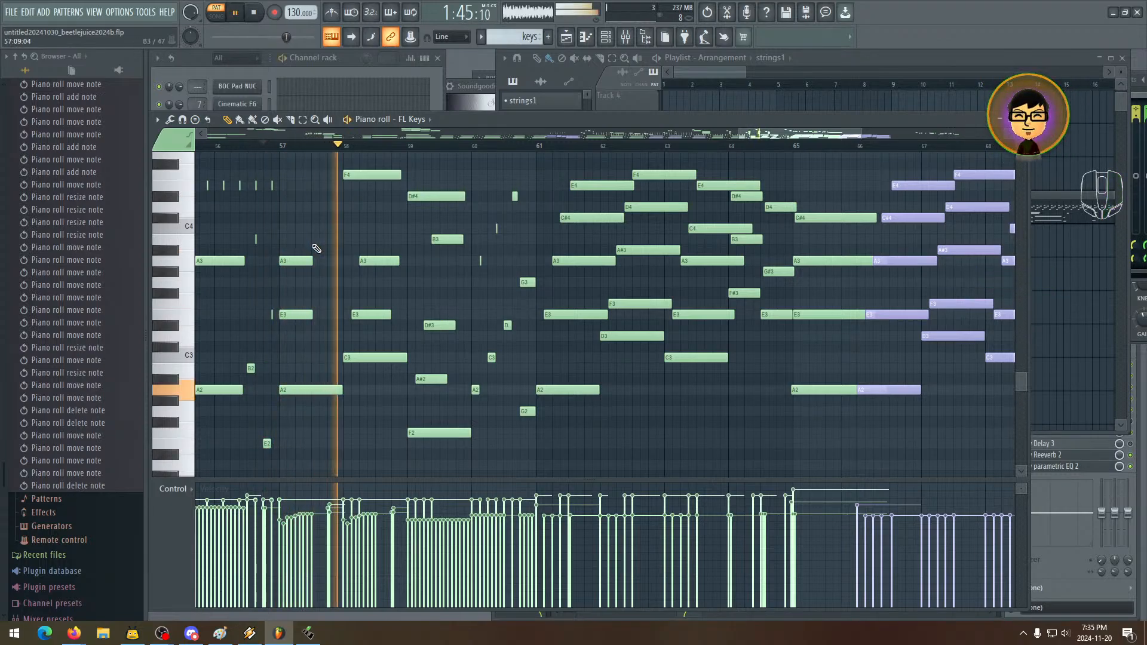
- Move bar 58's E3 and A3 to start at 58:01, delete its F4, and play the chord
key(space)
drag(367, 317, 364, 316)
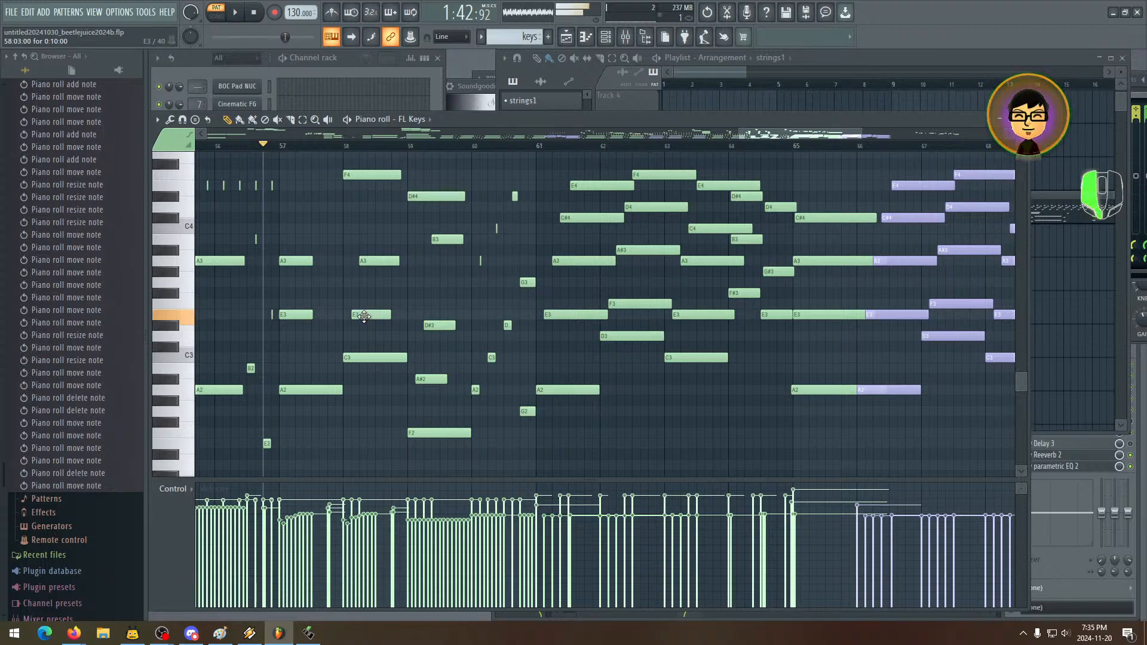
drag(365, 261, 351, 261)
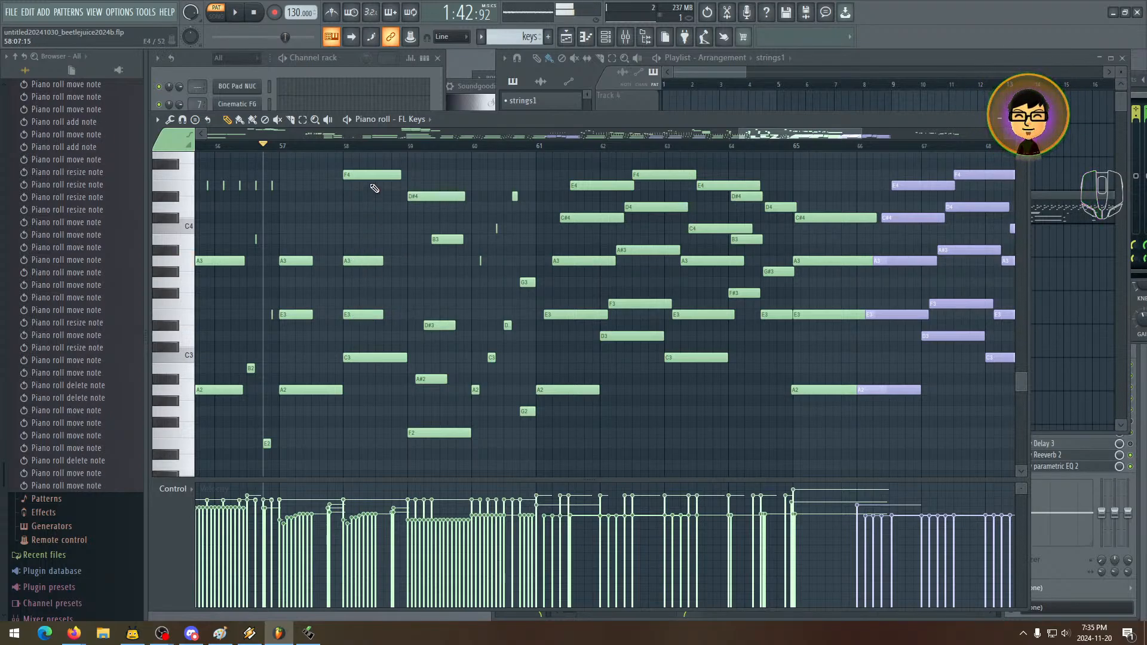
right_click(376, 177)
key(space)
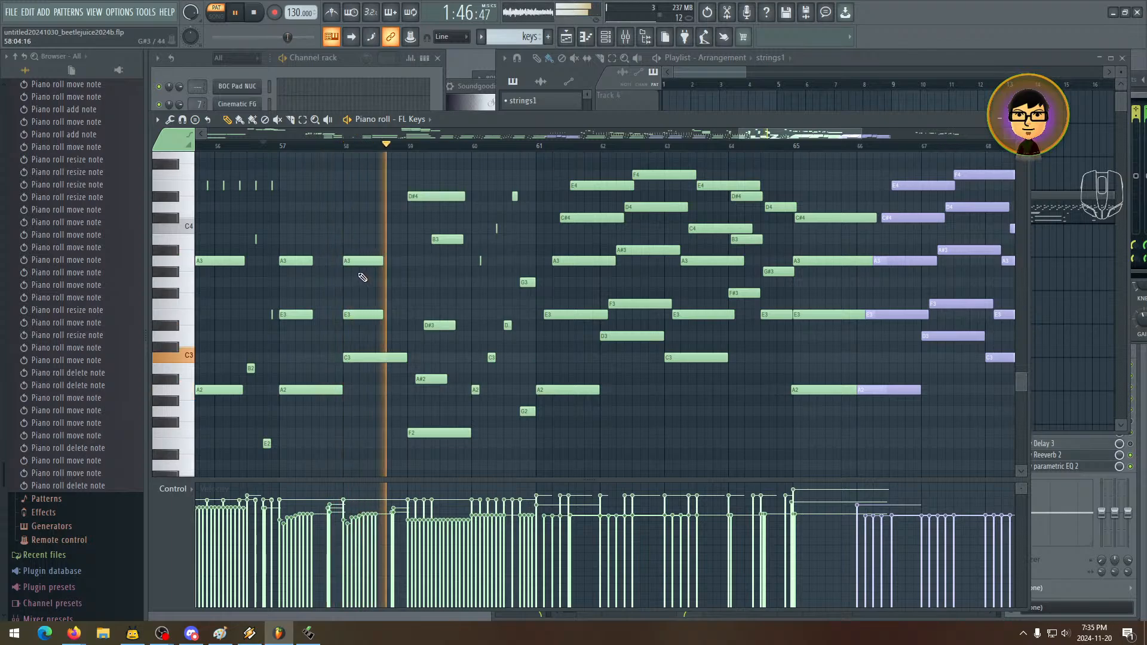
- Raise the A3 in bar 58's chord to B3 and play it
key(space)
drag(357, 259, 357, 245)
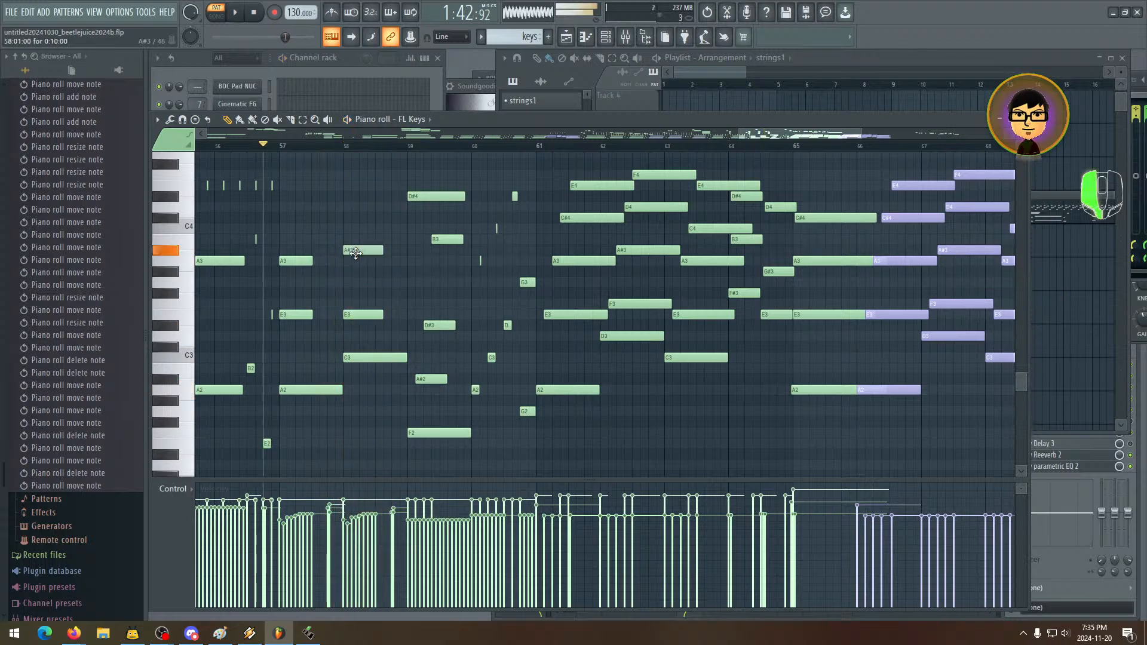
key(space)
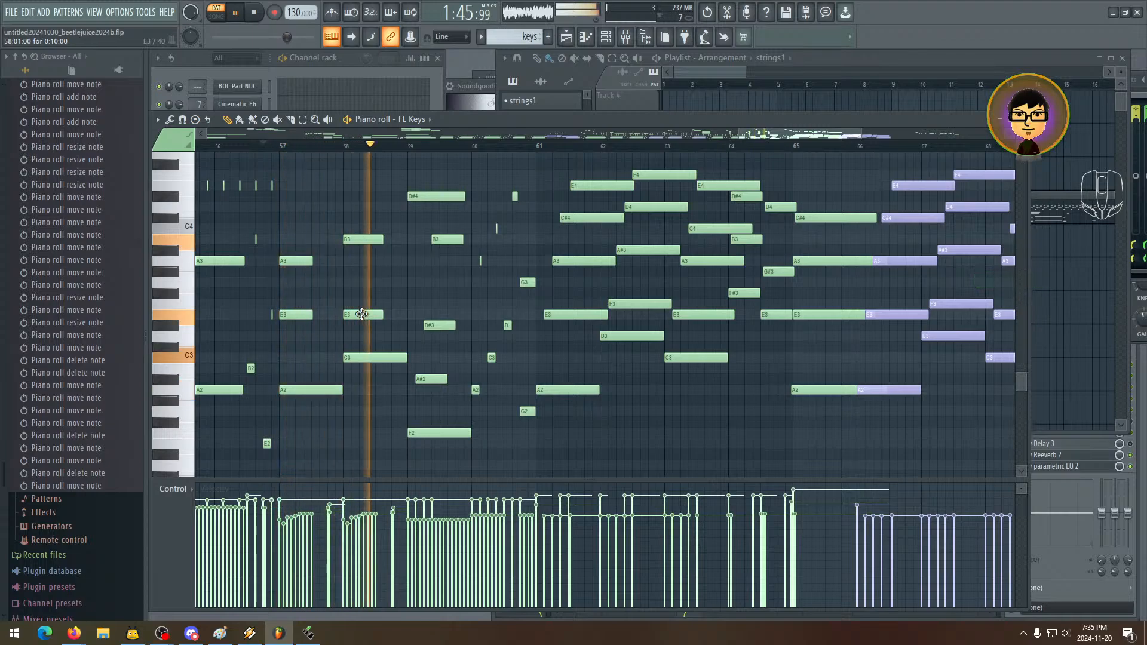
- Raise bar 58's E3 by semitones through F3 and F#3 to G3, playing the passage at each pitch
key(space)
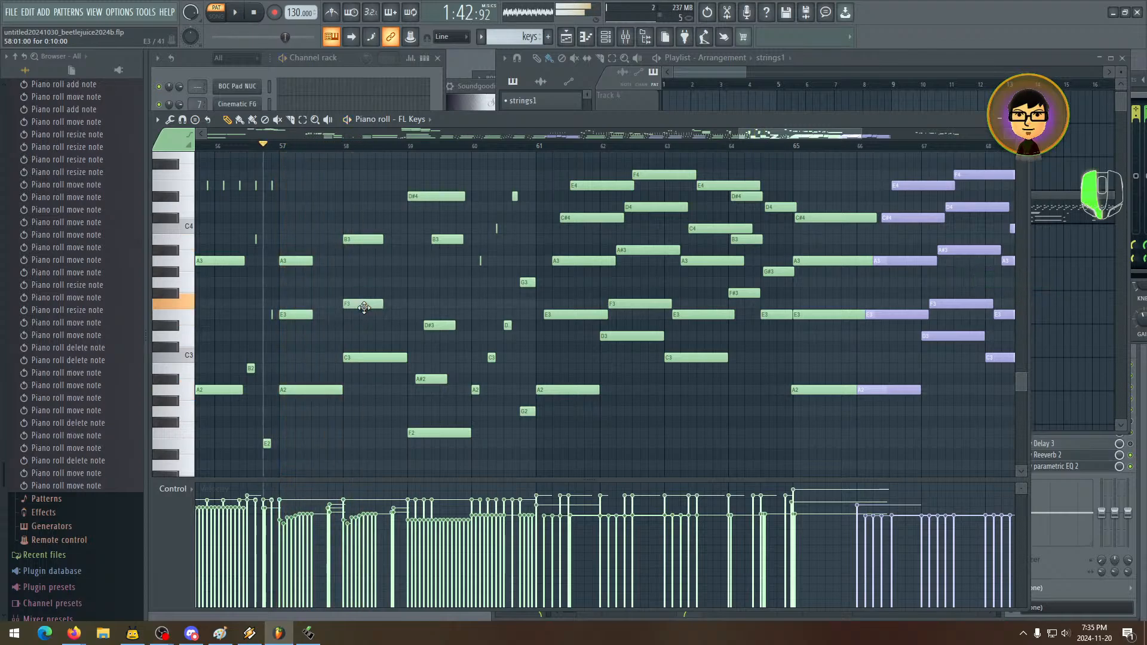
key(space)
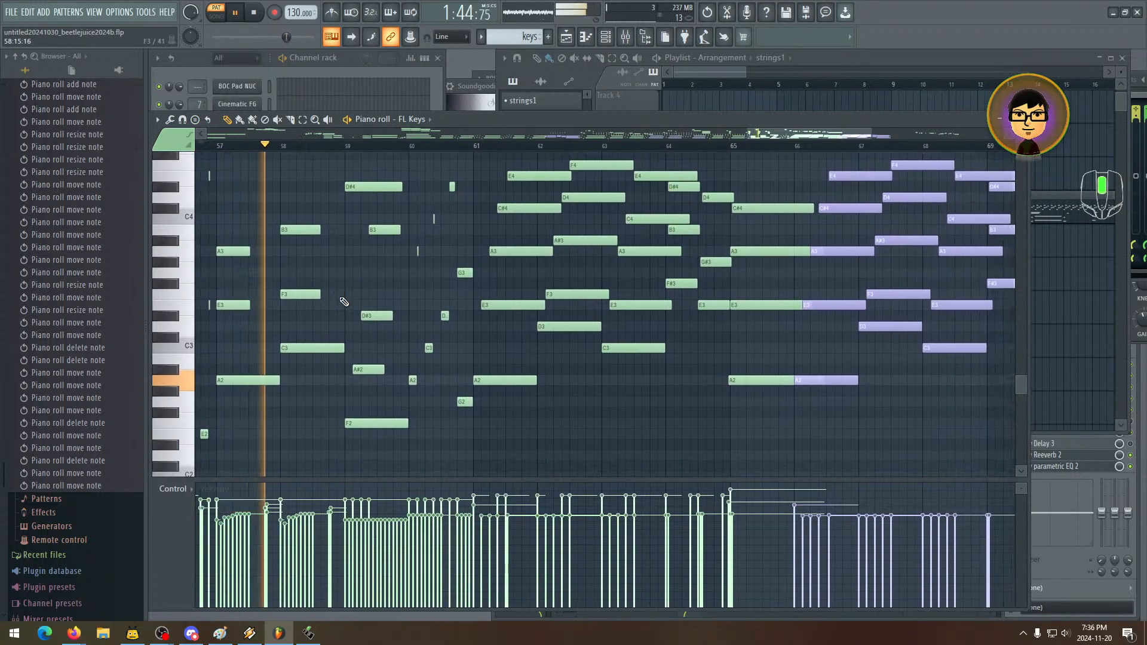
key(space)
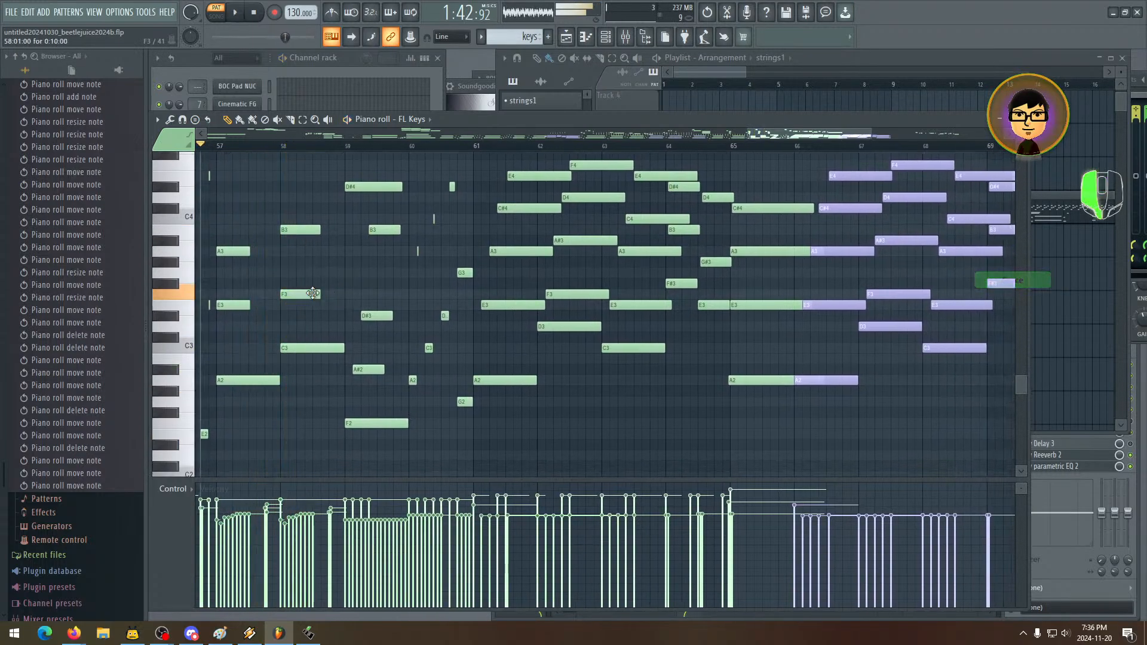
key(space)
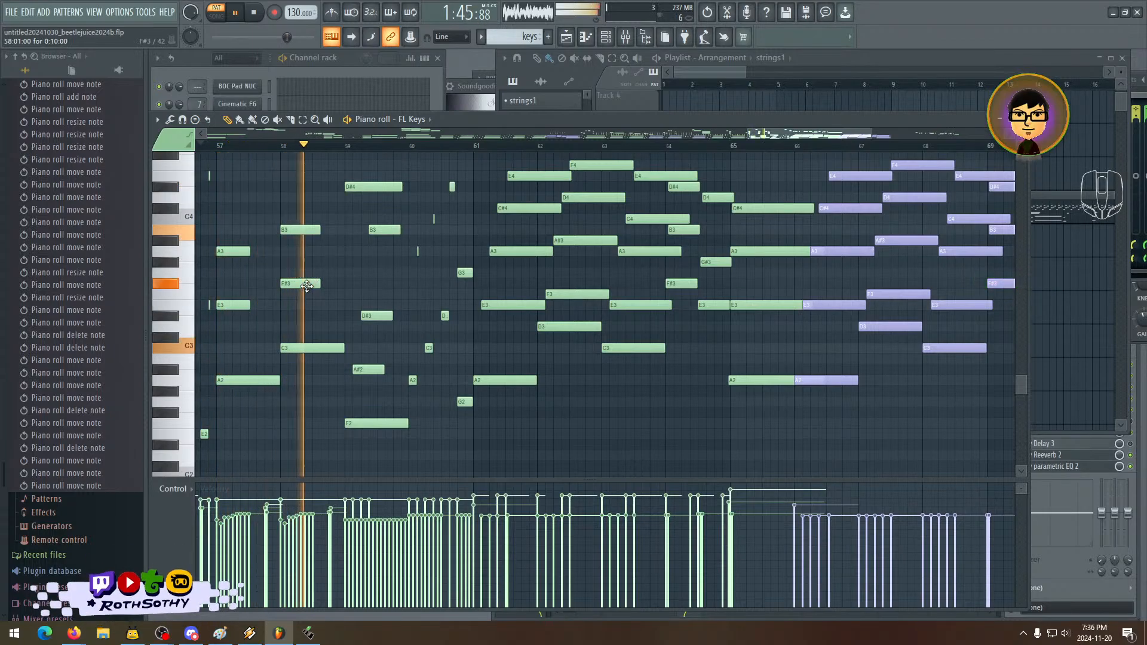
key(space)
drag(306, 286, 307, 268)
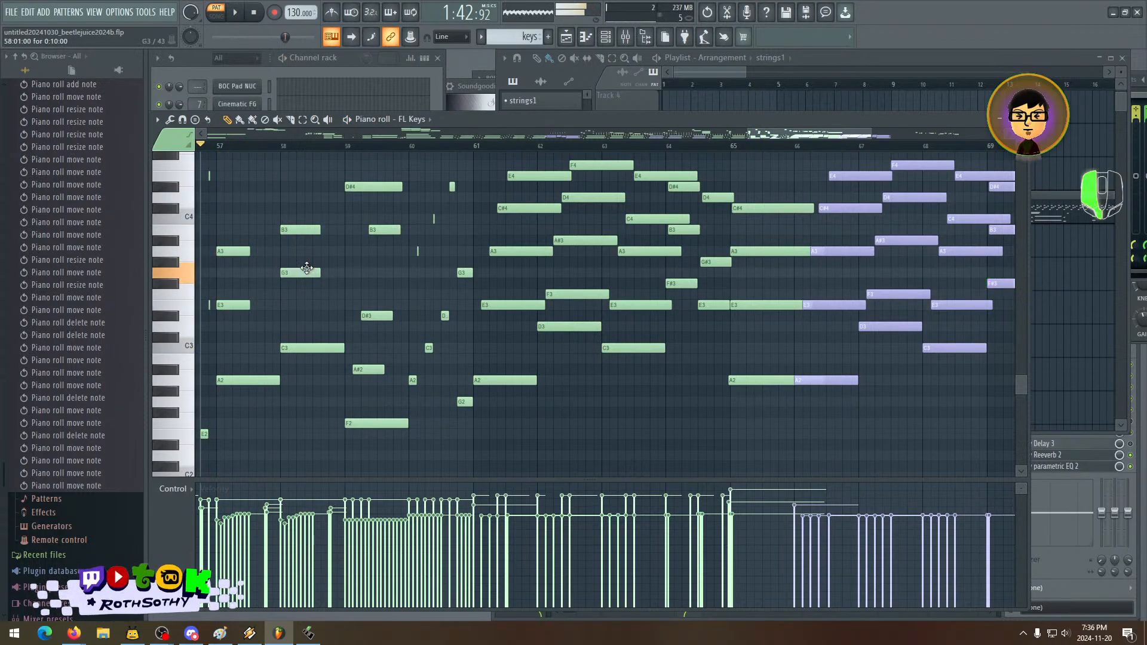
key(space)
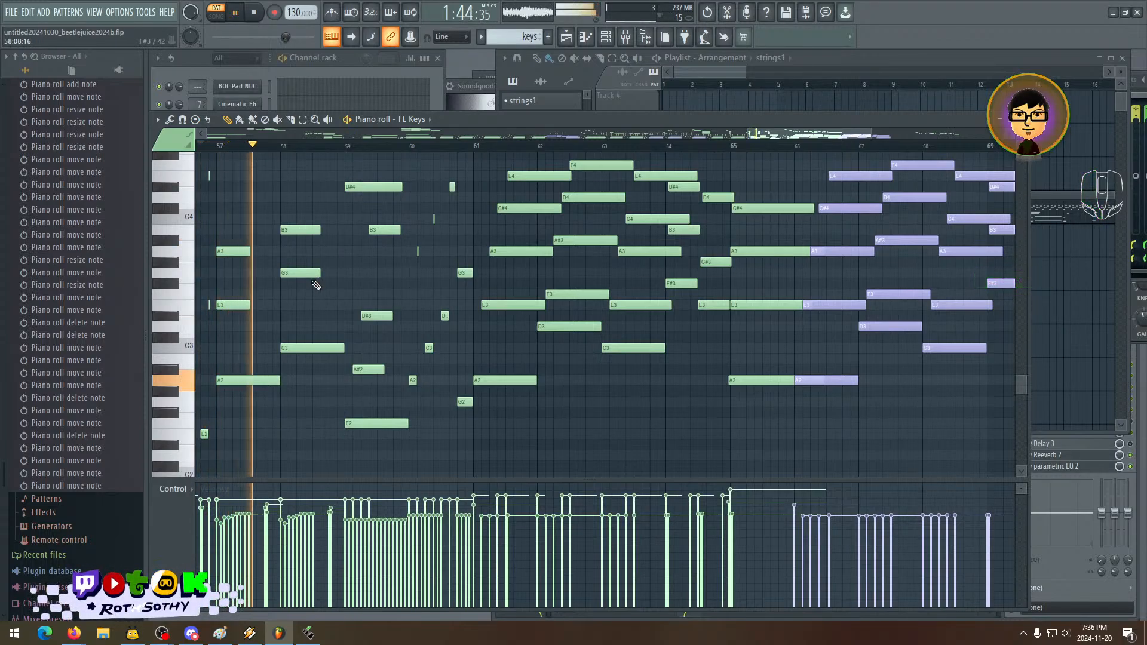
key(space)
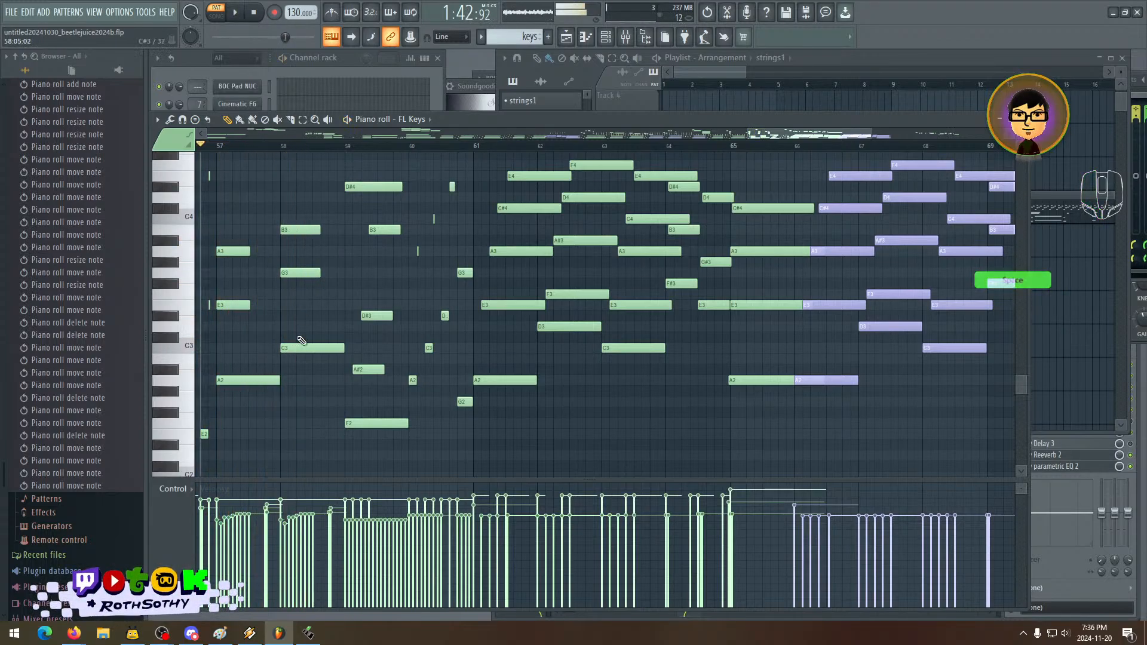
- Replay the passage, delete bar 58's G3, and raise its B3 to C4
scroll(326, 310, left, 2)
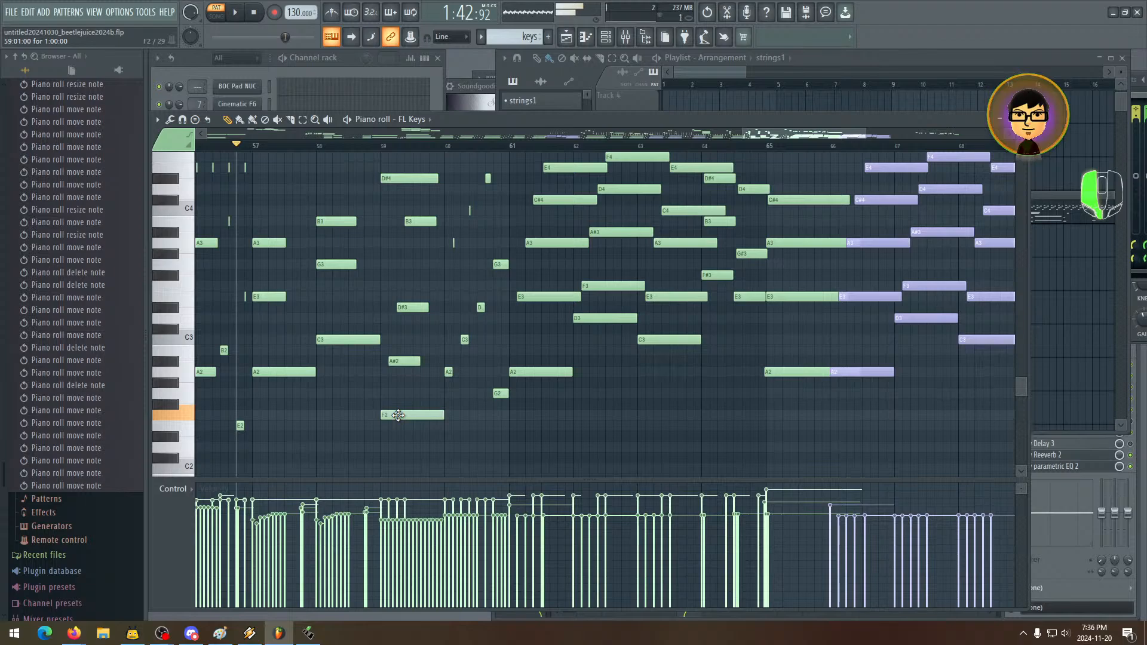
drag(403, 365, 375, 380)
key(space)
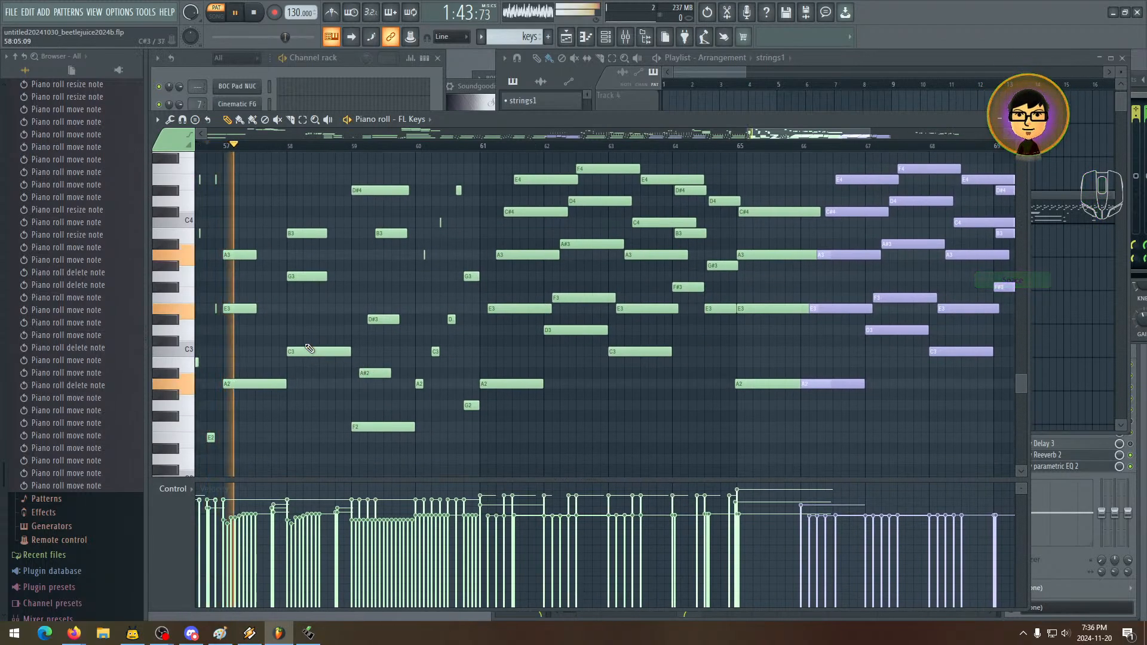
click(304, 277)
right_click(304, 277)
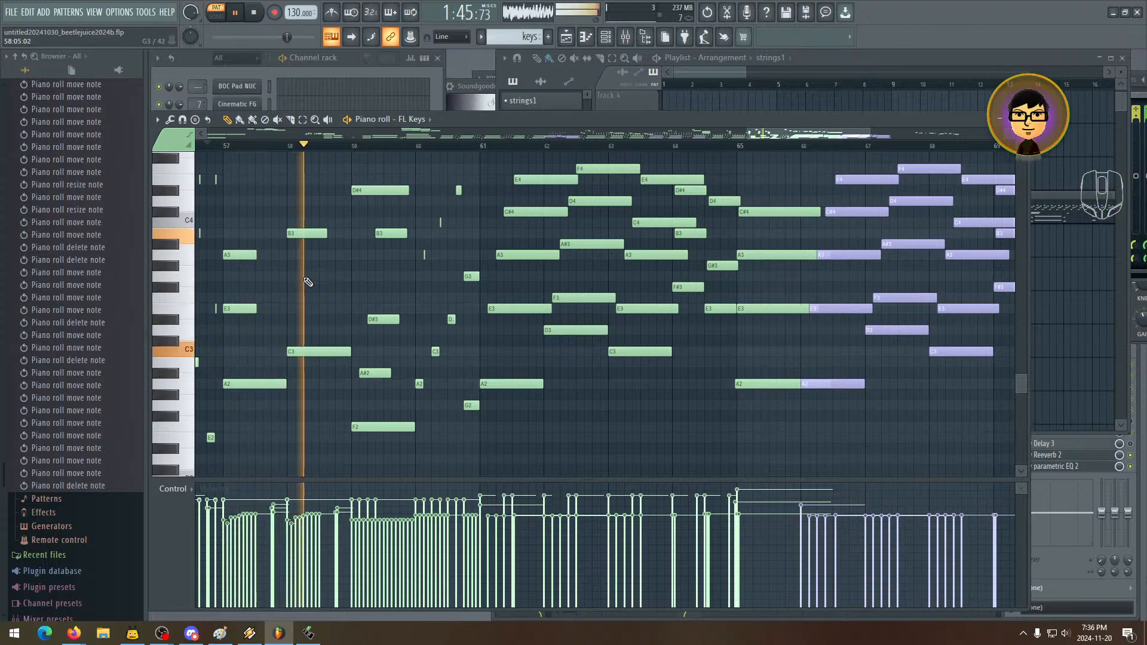
key(space)
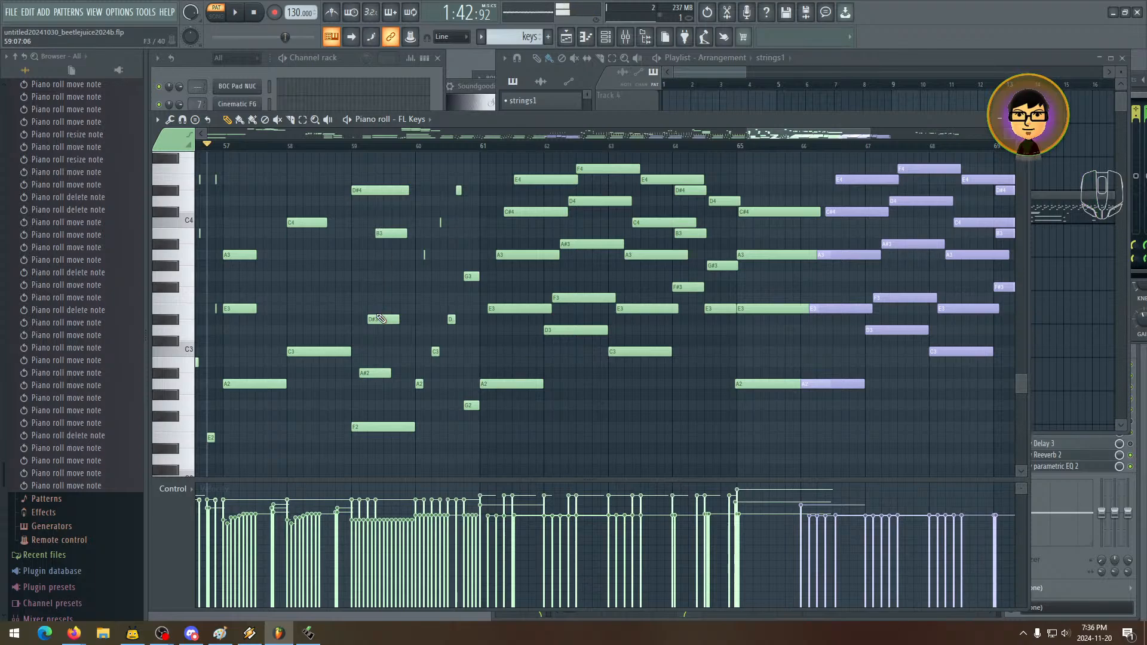
- Move bar 59's B3 down to G3 at 59:01, delete its D#4, and play the result
click(384, 233)
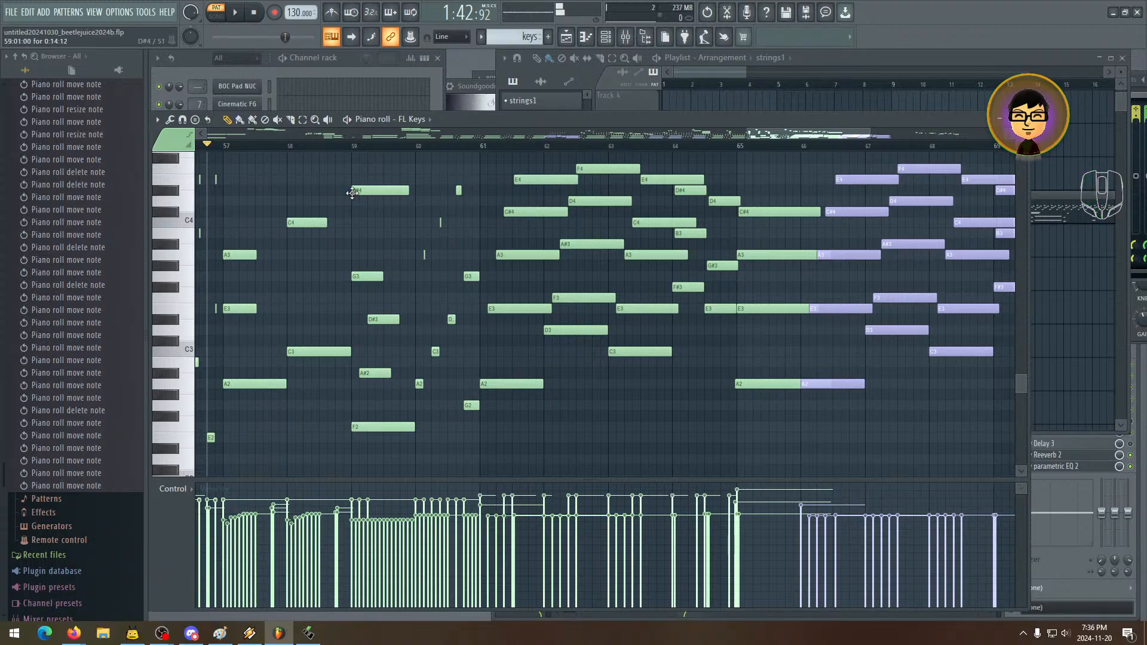
key(space)
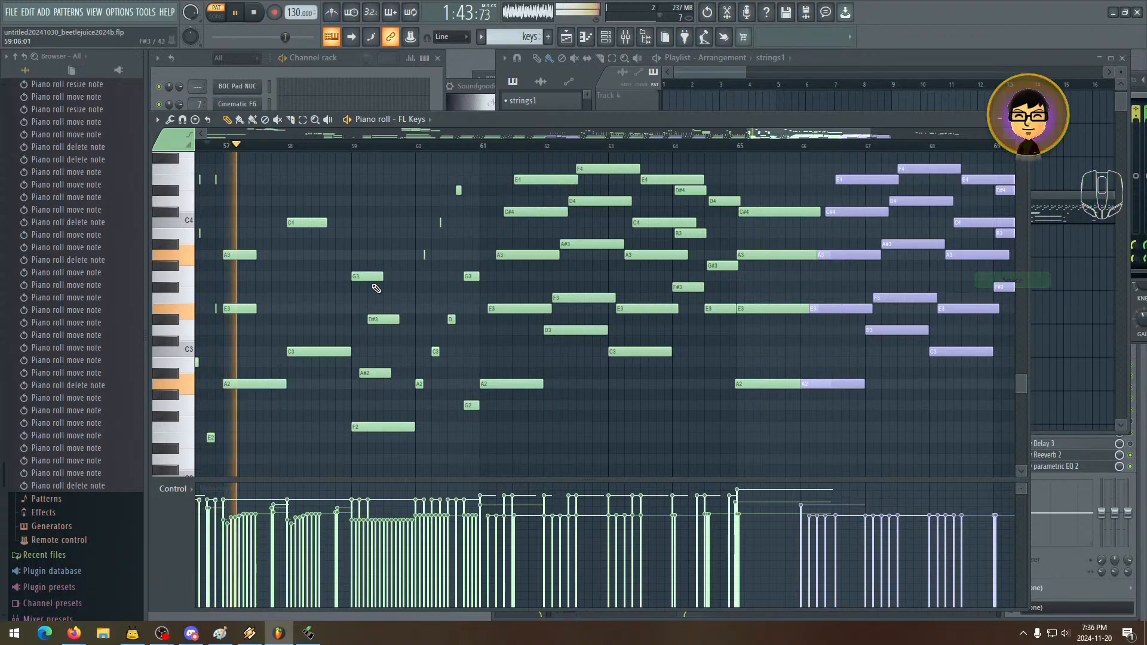
click(180, 288)
key(space)
key(space)
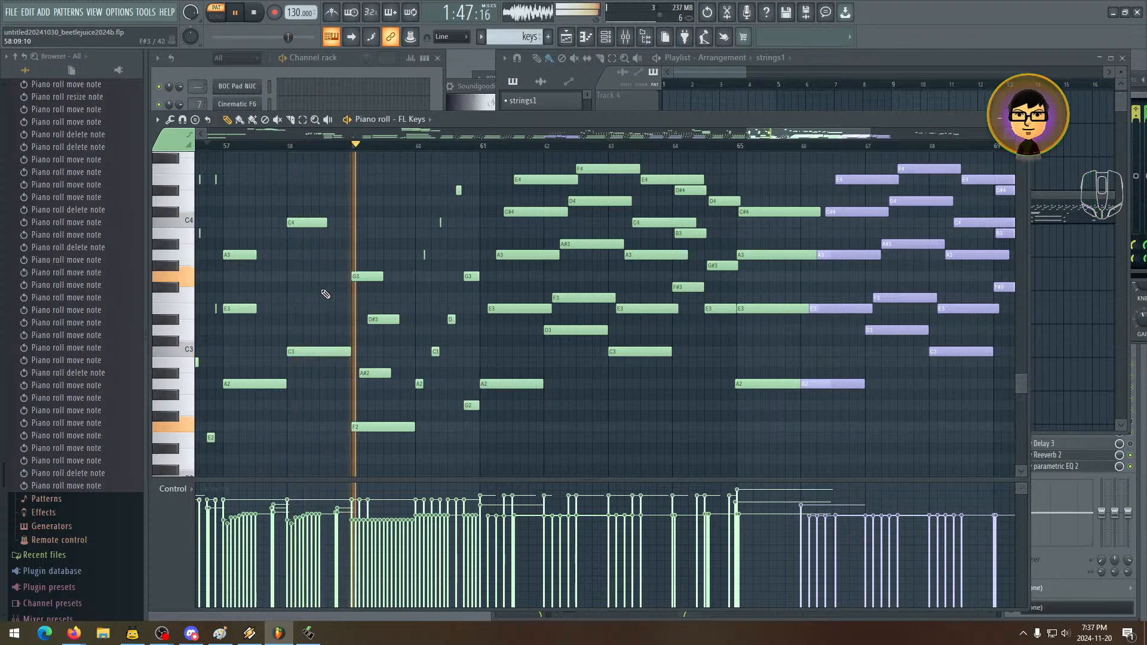
- Lower bar 59's G3 to F#3, delete its D#3 and A#2, and play the thinned chord
key(space)
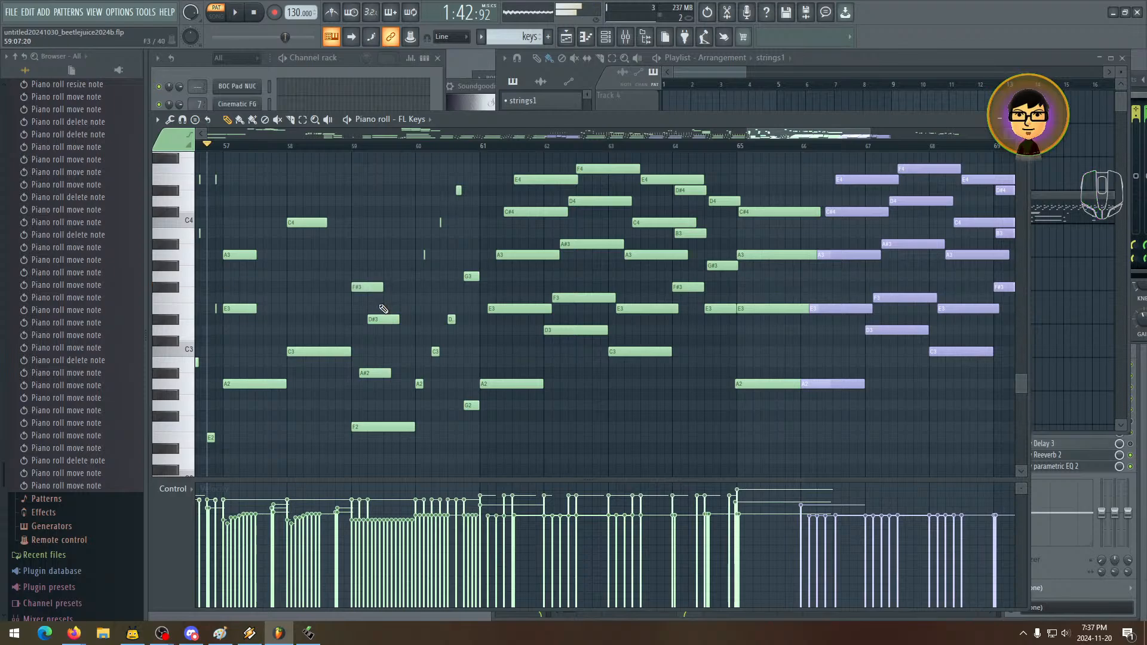
right_click(386, 372)
key(space)
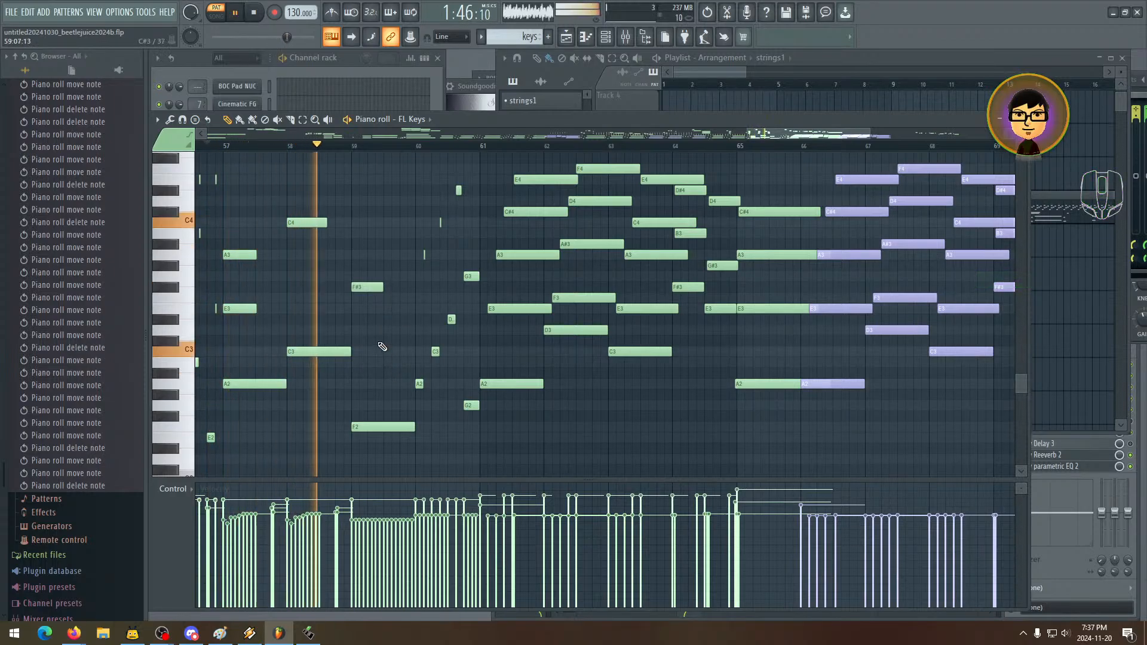
key(space)
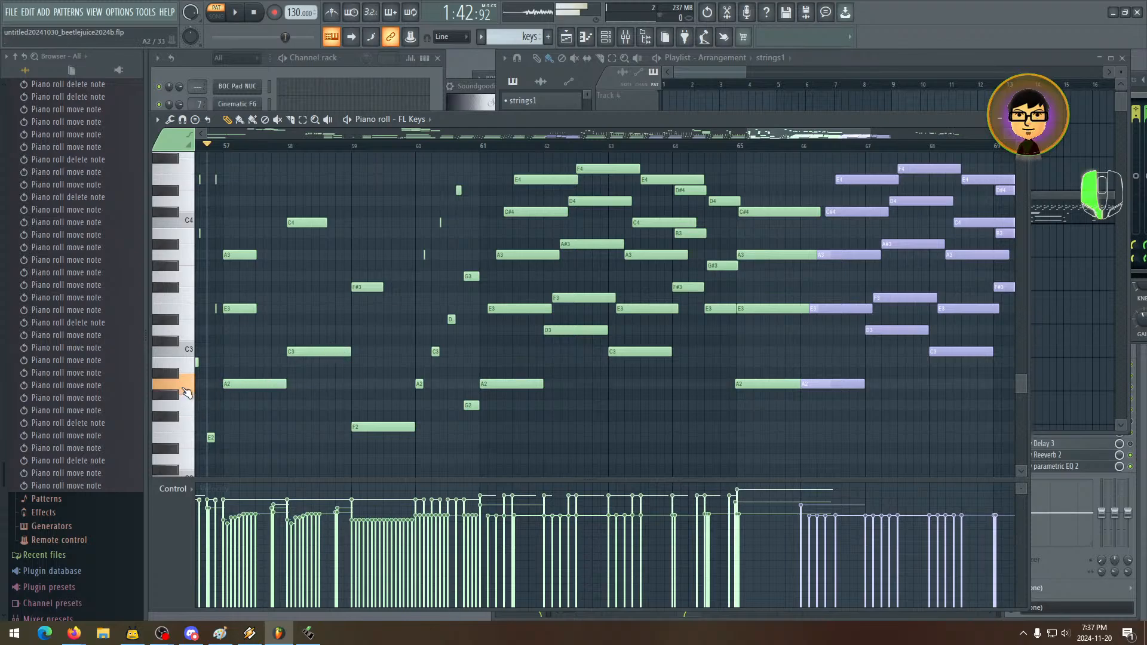
- Raise bar 59's bass note F2 to A2 and play it against the F#3
drag(365, 421, 367, 382)
key(space)
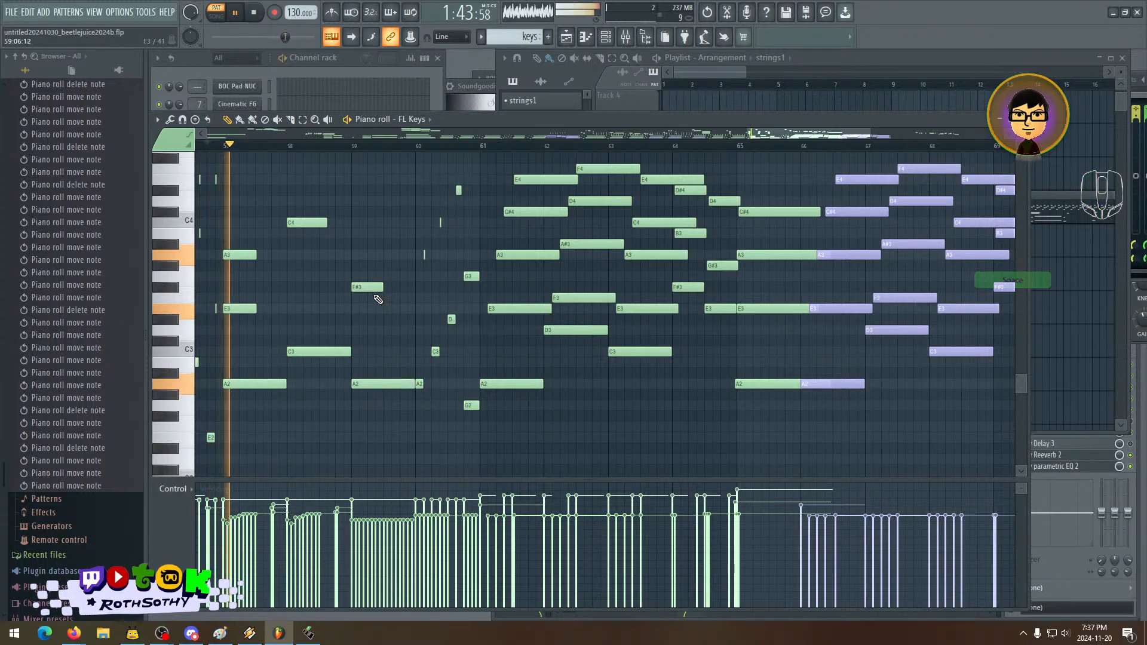
drag(375, 300, 403, 328)
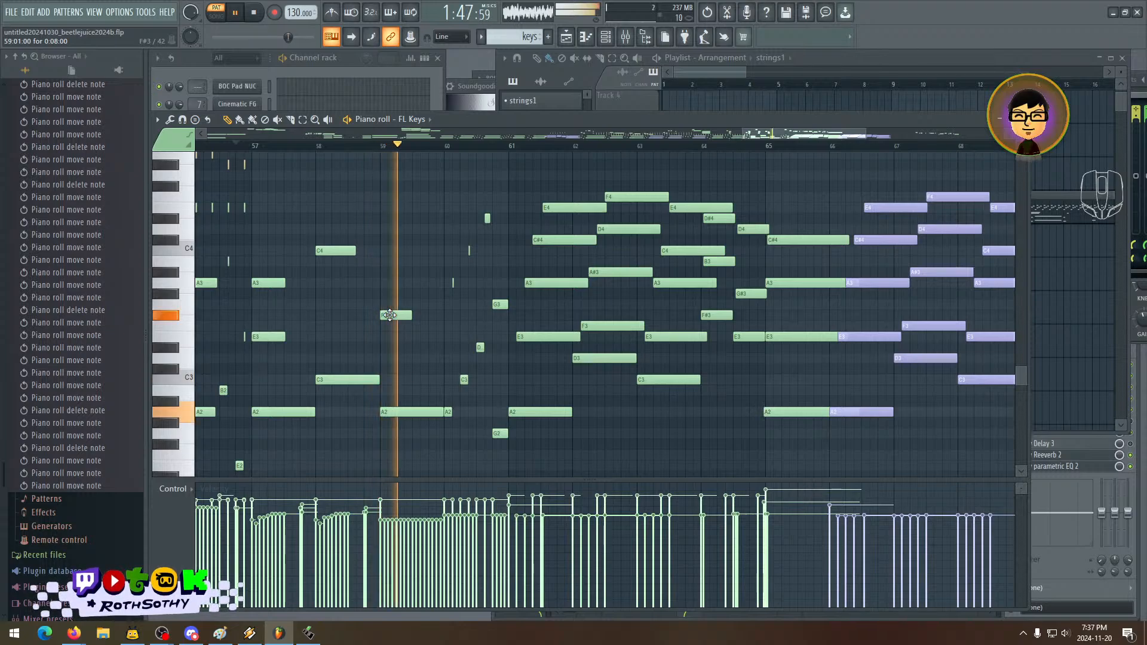
key(space)
- Raise bar 59's F#3 to G3 and lower its A2 to G2, playing the passage after each change
click(390, 315)
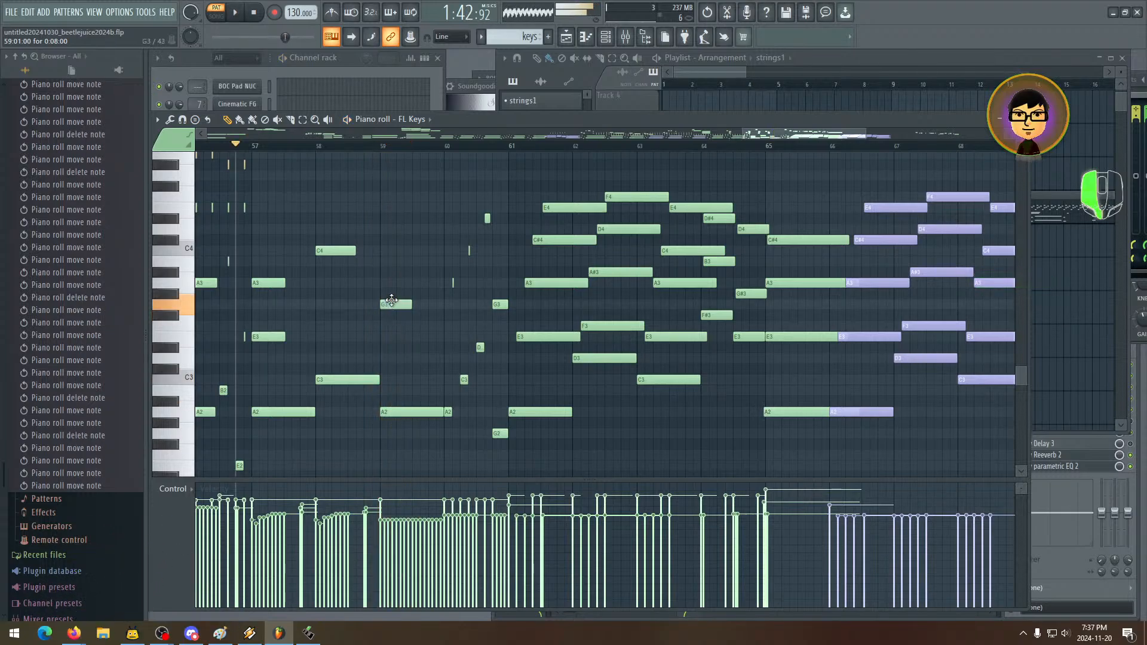
key(space)
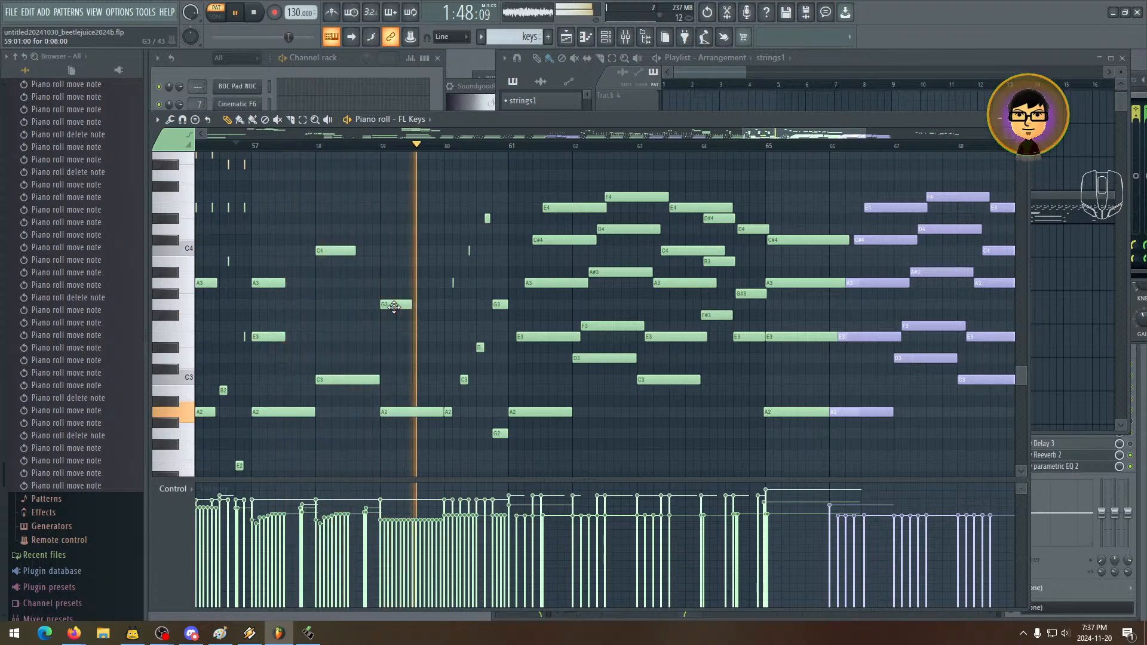
key(space)
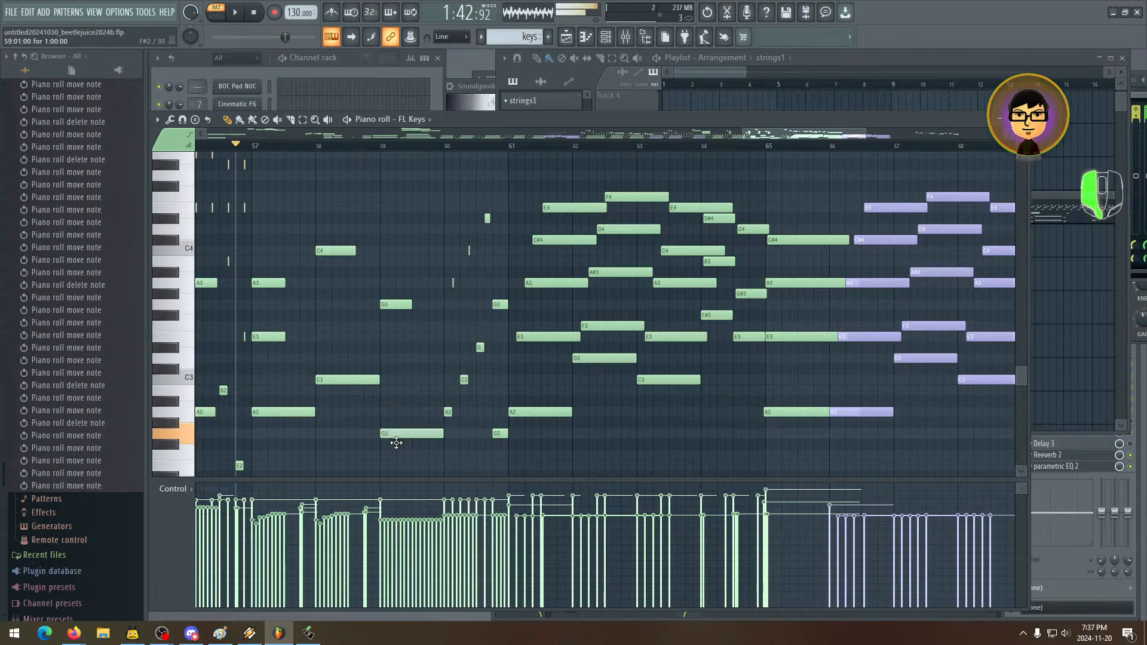
key(space)
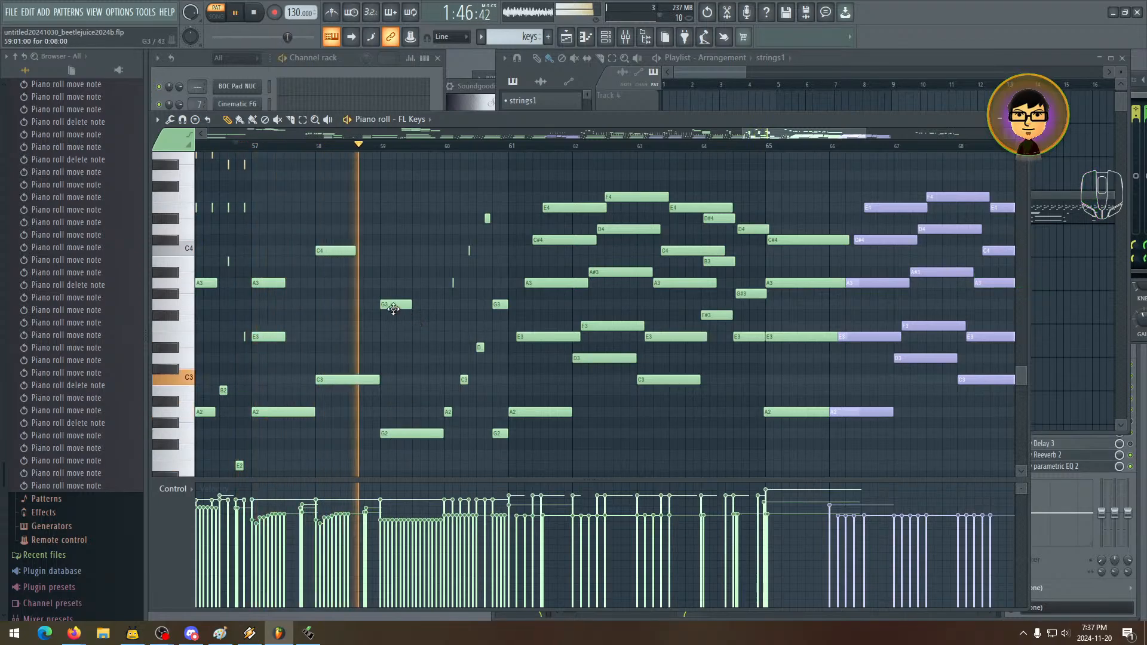
- Add an F2 bass note at 60:01 and shorten it to a length of 0:12:00
drag(426, 331, 302, 332)
key(space)
drag(337, 417, 318, 353)
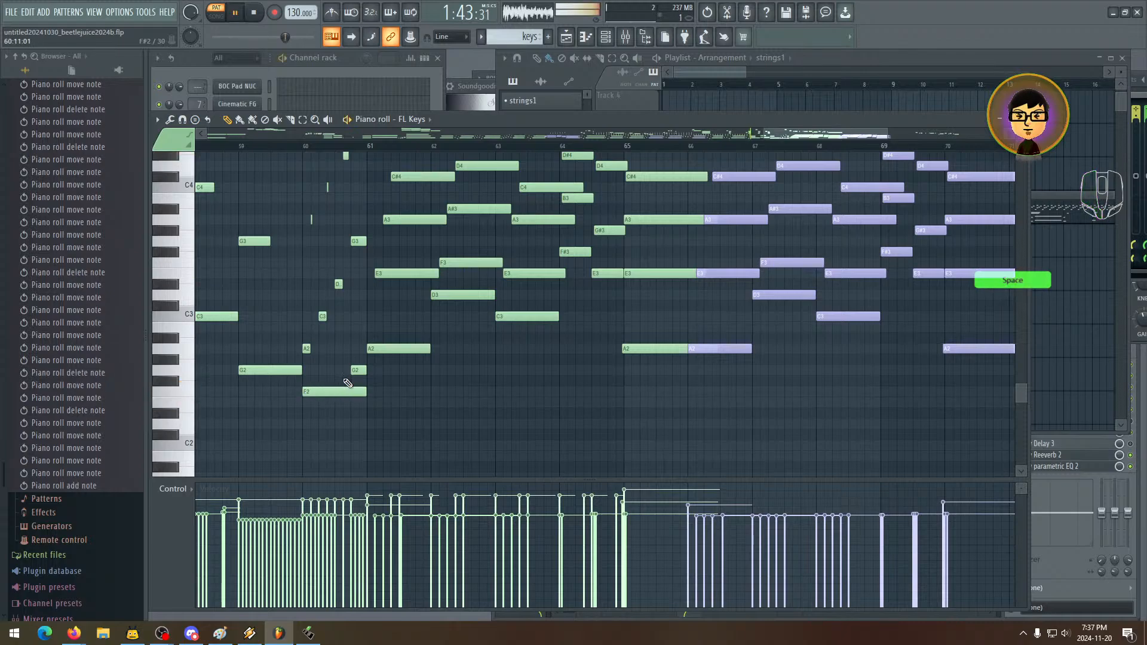
drag(347, 383, 440, 402)
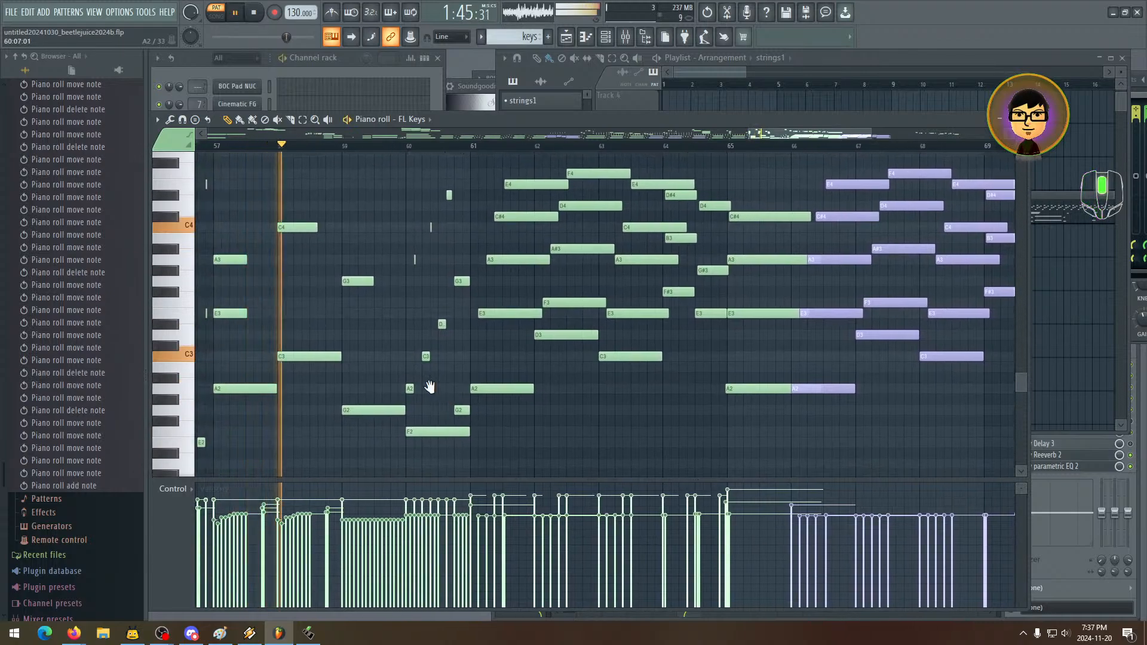
key(space)
click(414, 431)
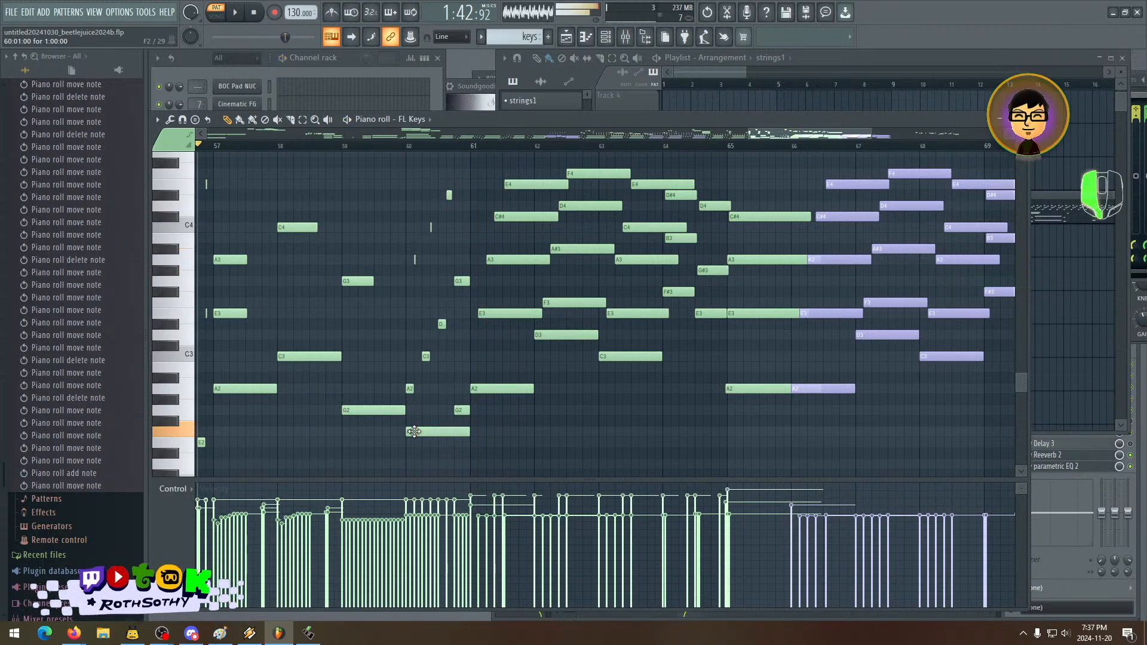
click(465, 434)
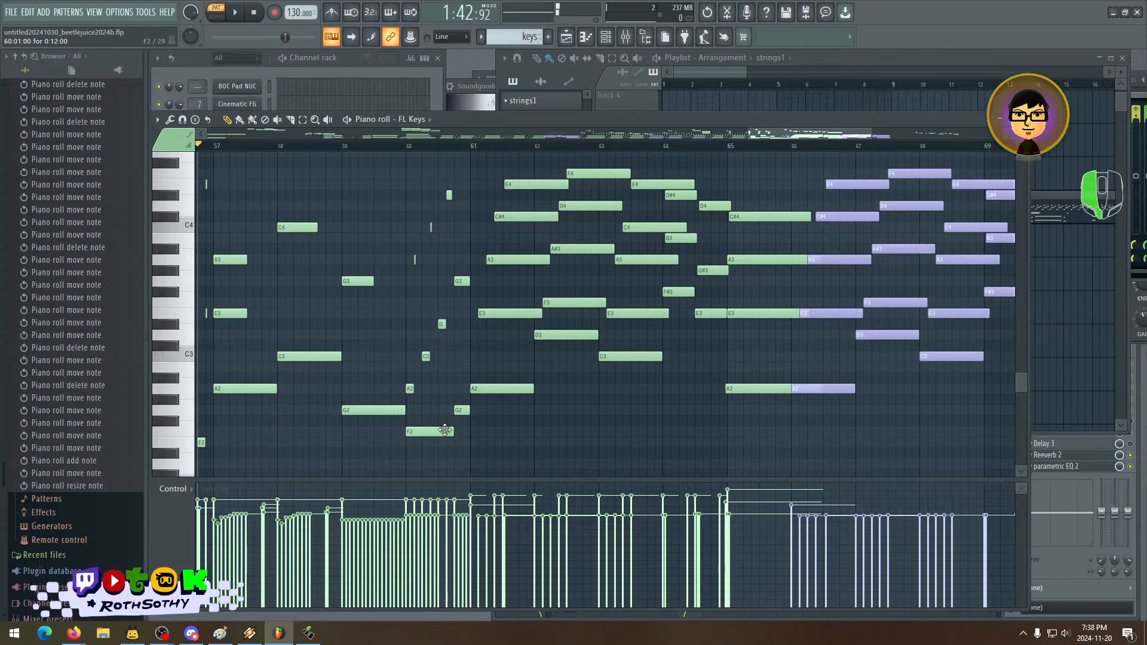
- Delete the short A2 at the start of bar 60 and play through bars 57 to 60
click(410, 390)
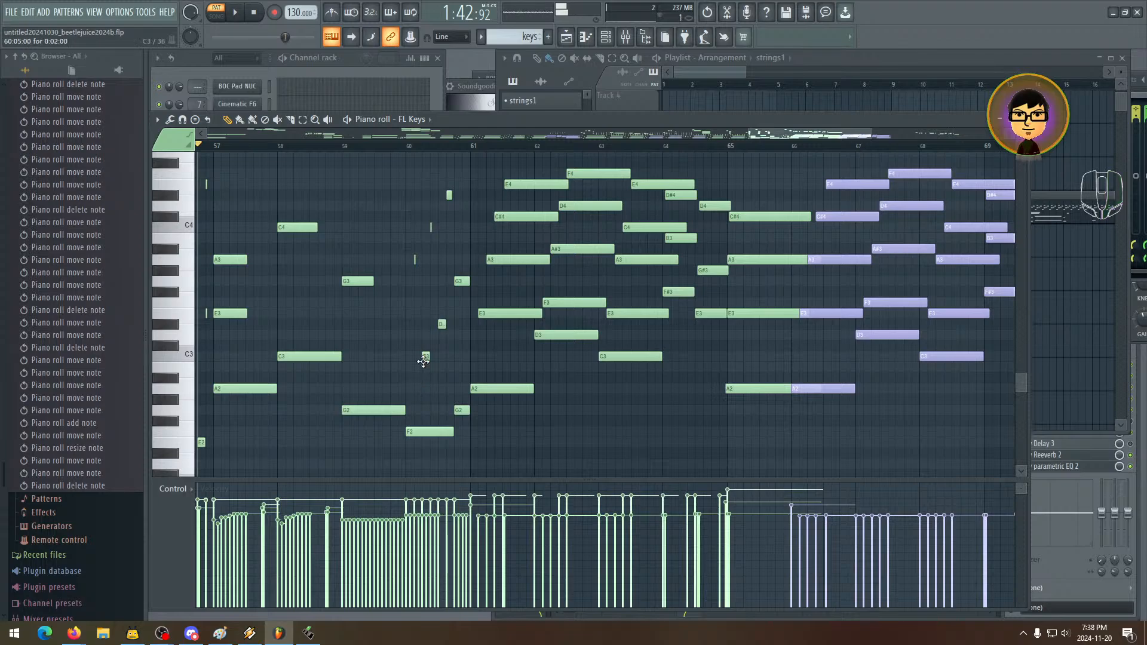
key(space)
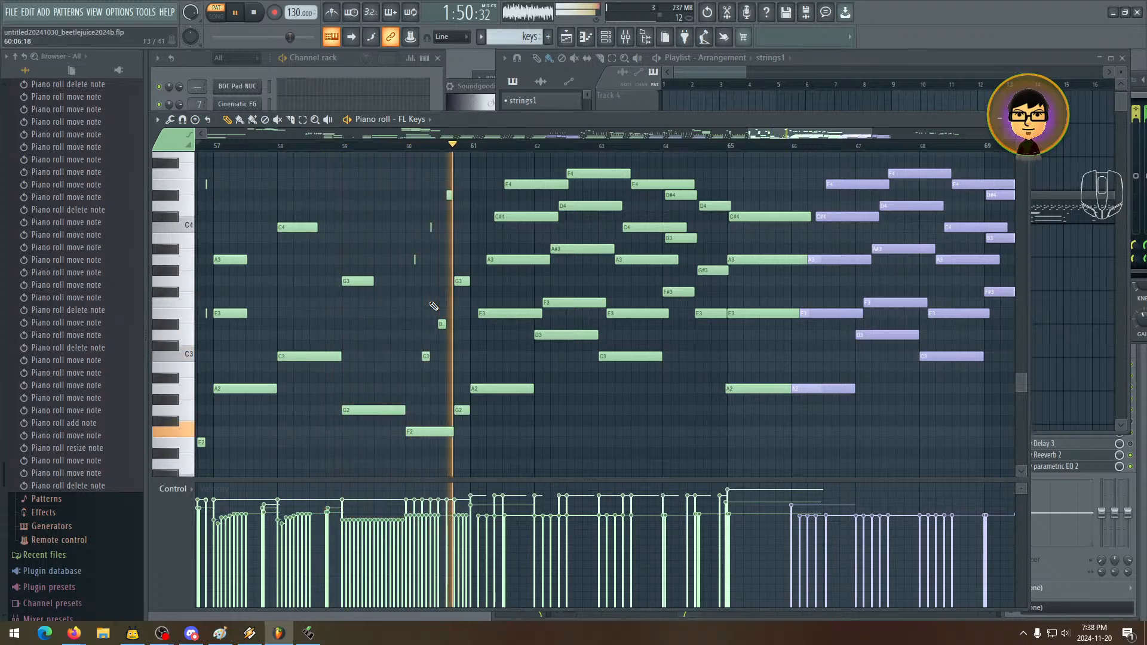
key(space)
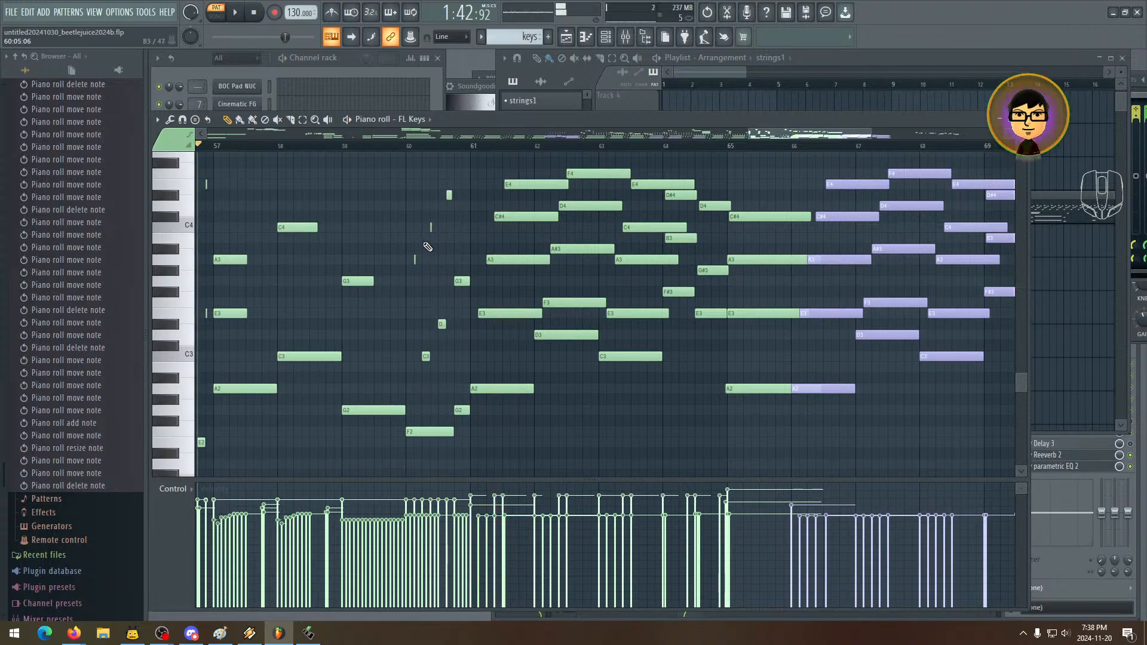
- Play bars 57 to 60, then delete the short C3 and the very short A3 in bar 60
drag(434, 274, 470, 294)
key(space)
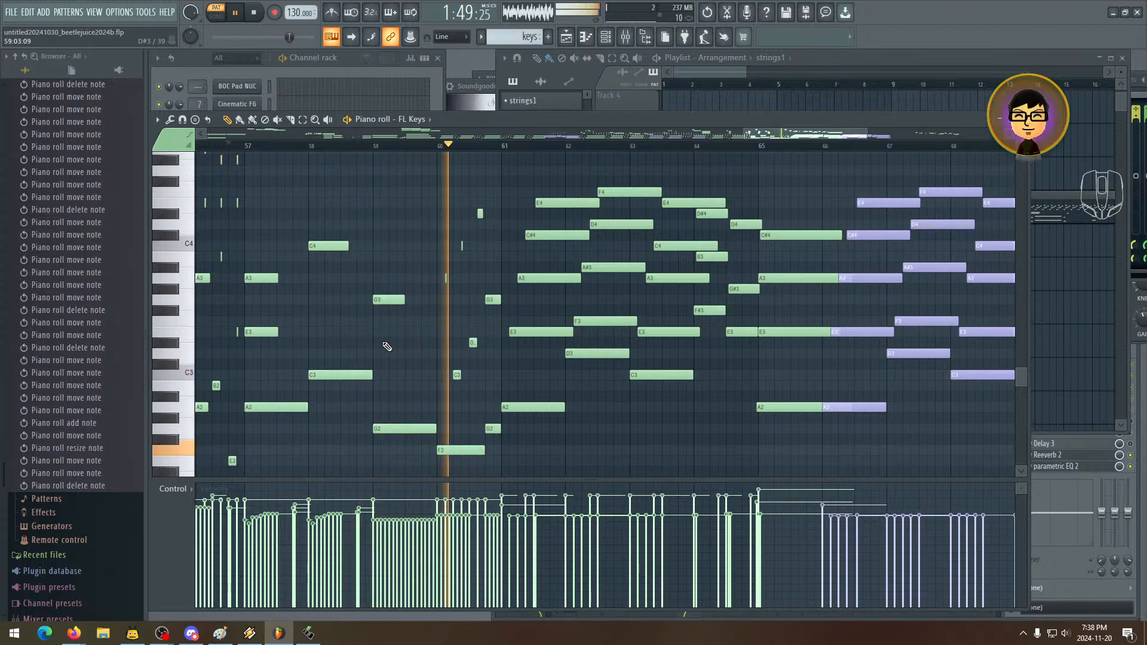
key(space)
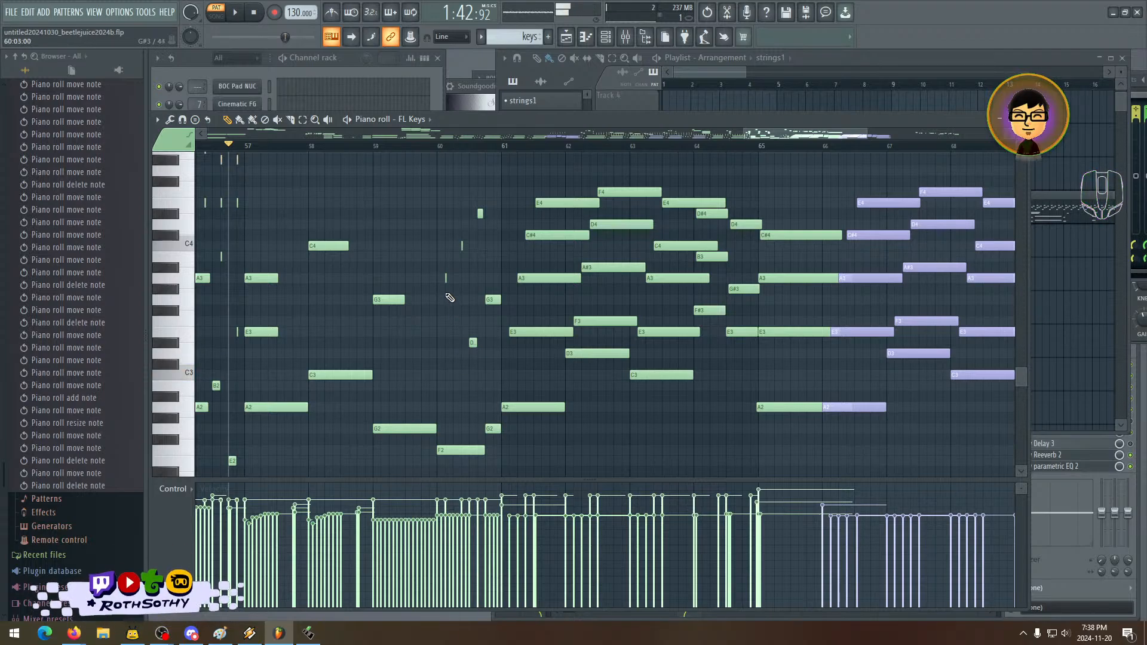
click(445, 281)
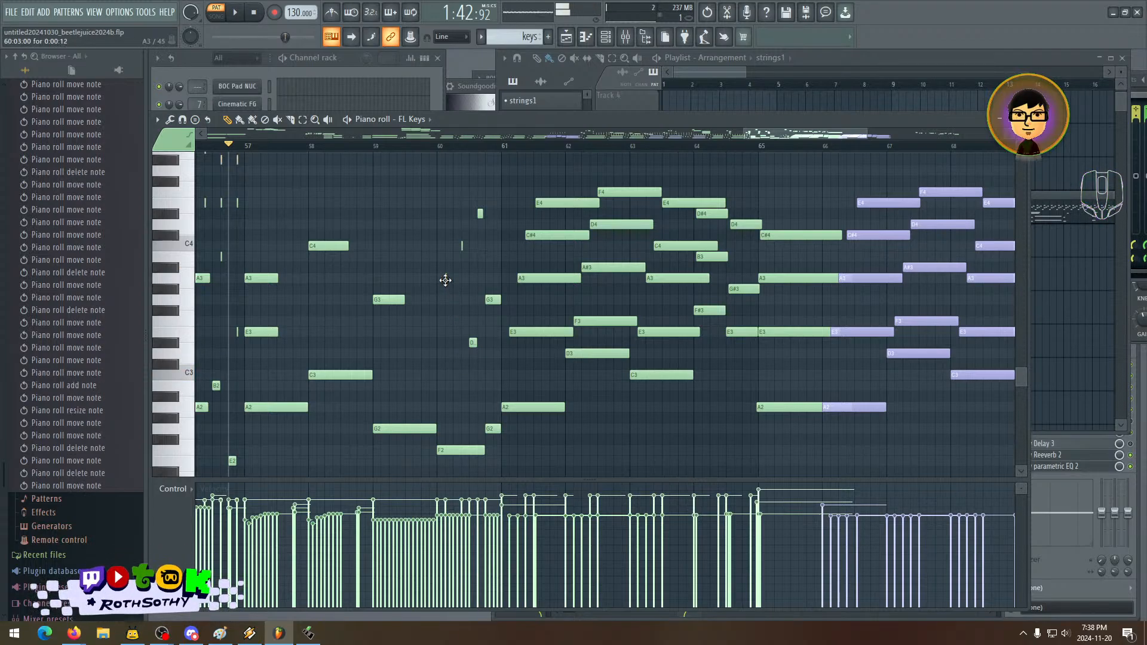
right_click(445, 281)
- Play the passage again and delete the very short C4 in bar 60
key(space)
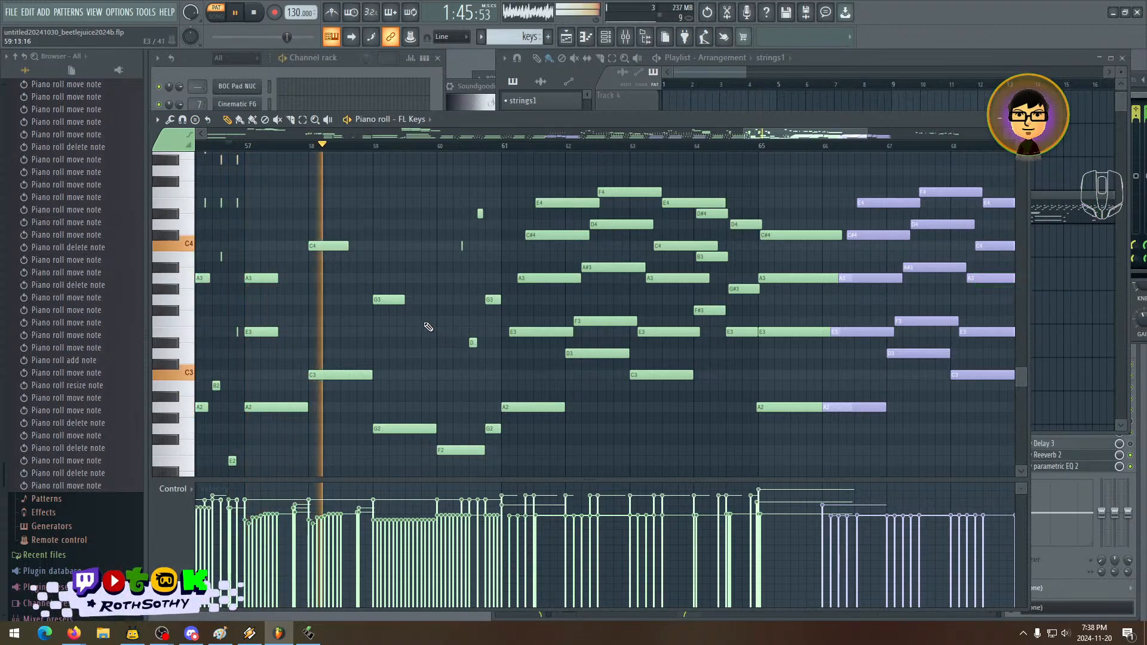
click(386, 300)
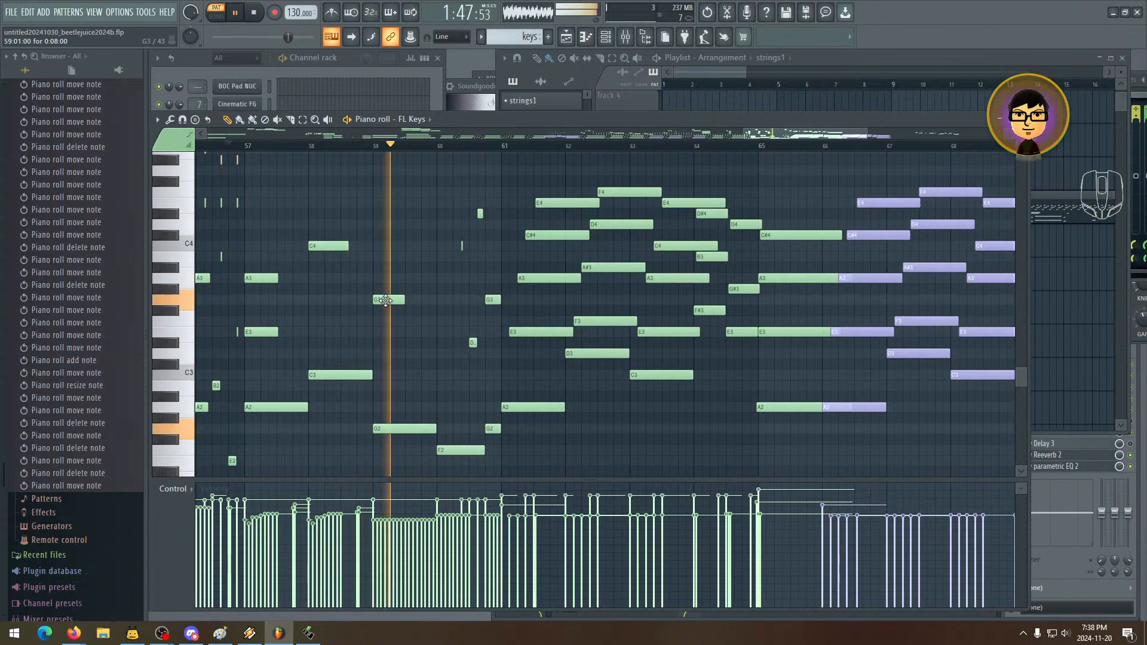
click(386, 301)
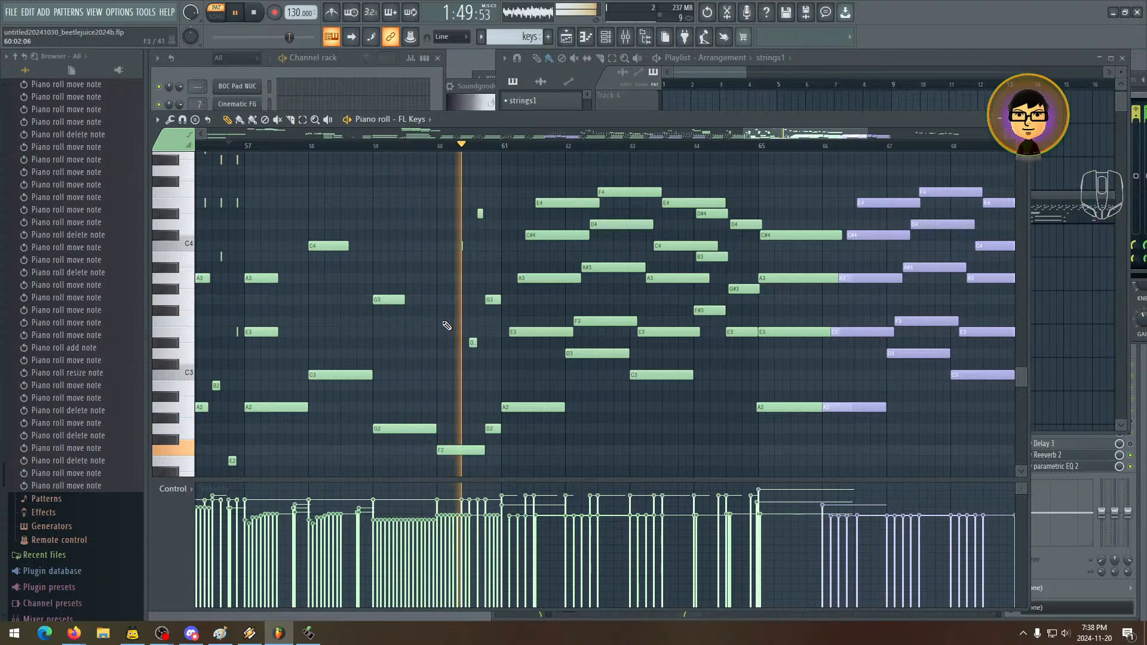
key(space)
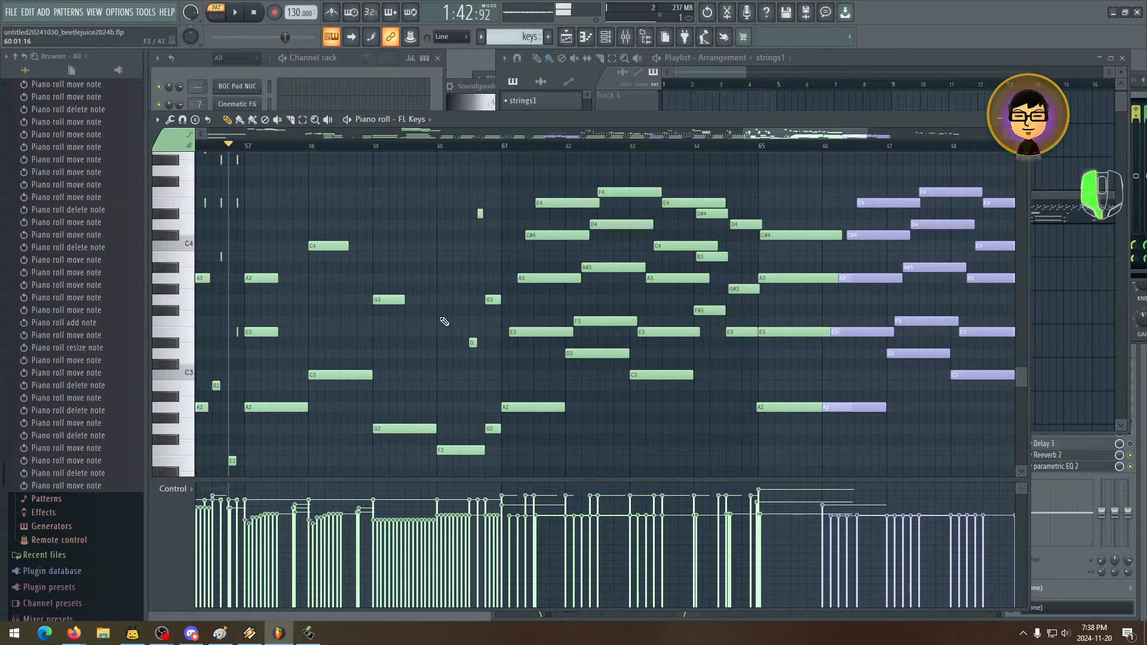
- Add an F3 at 60:01 with a length of 0:08:00 and delete the short D#3 in bar 60
key(space)
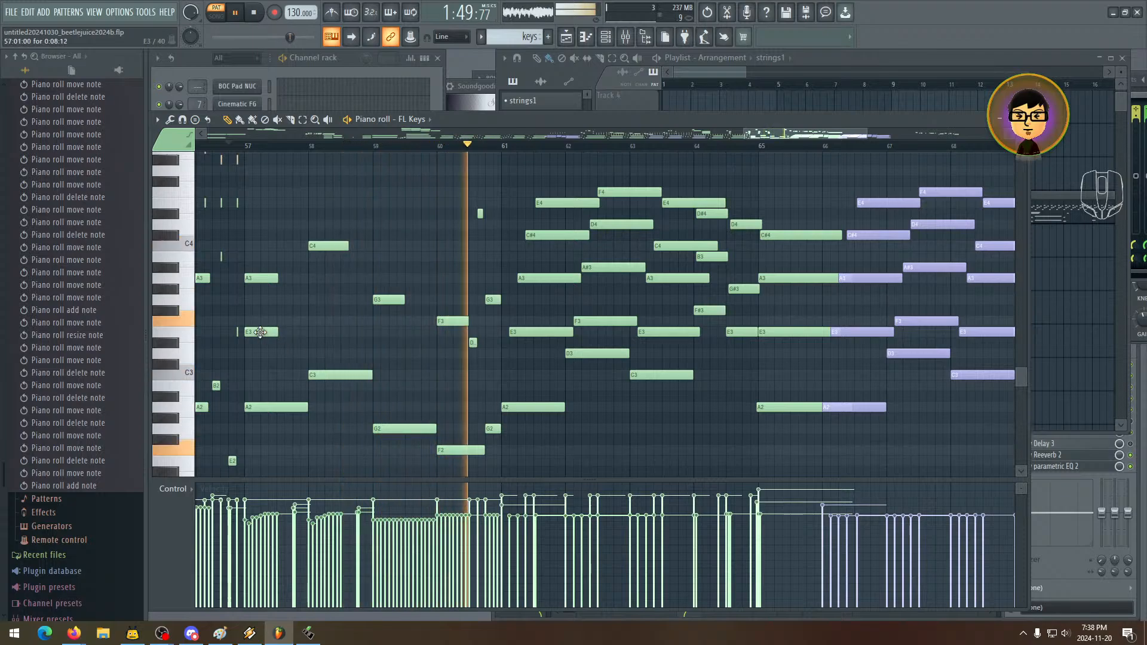
right_click(472, 343)
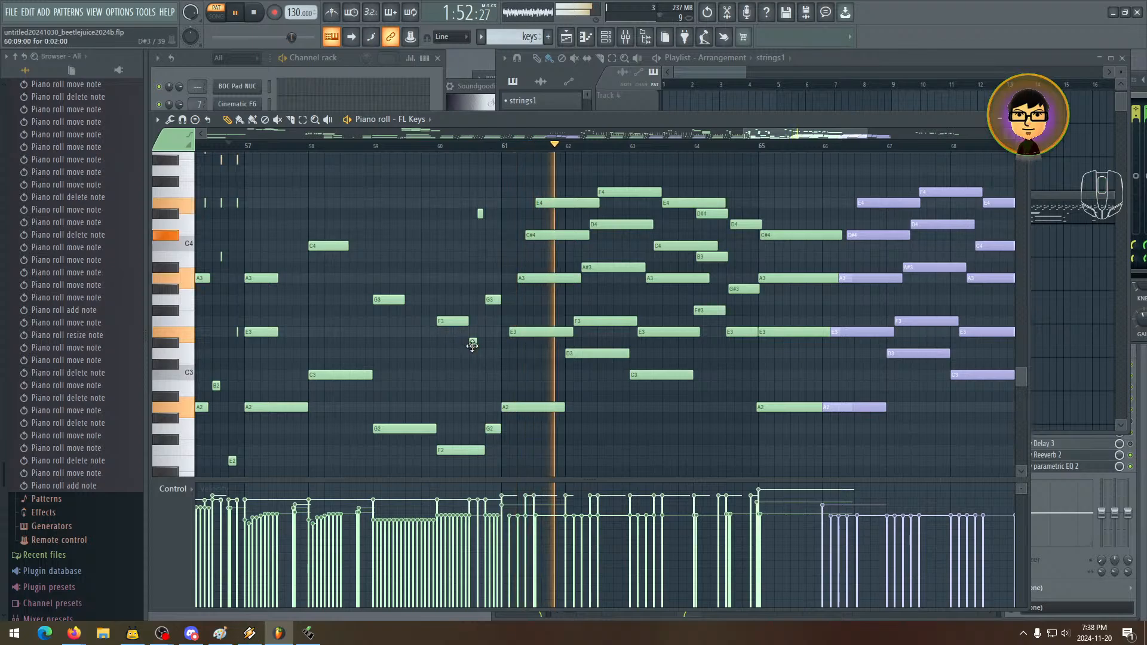
right_click(479, 213)
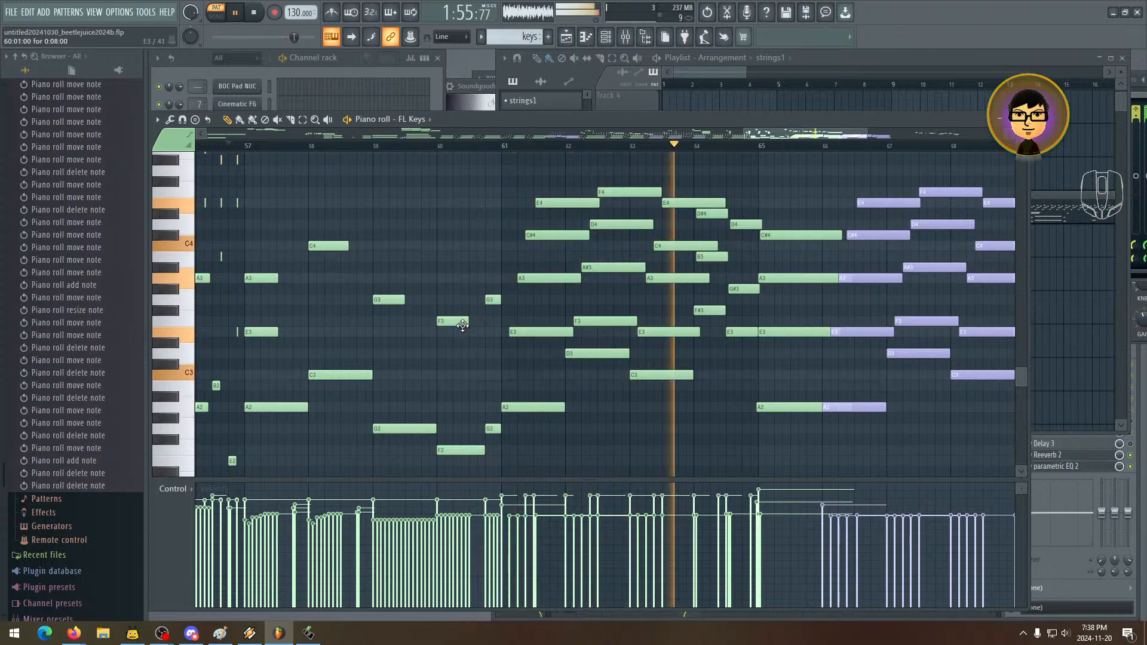
key(ctrl+z)
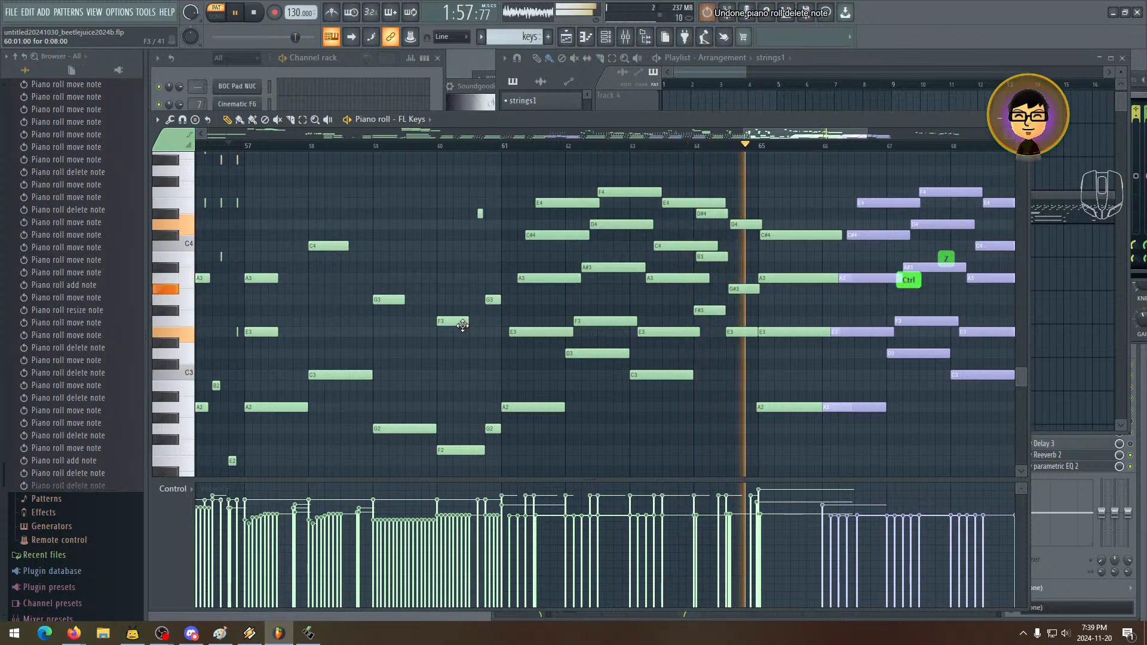
- Lengthen bar 60's F3 to match the F2 bass note below it and delete the short D#4
drag(468, 325, 473, 327)
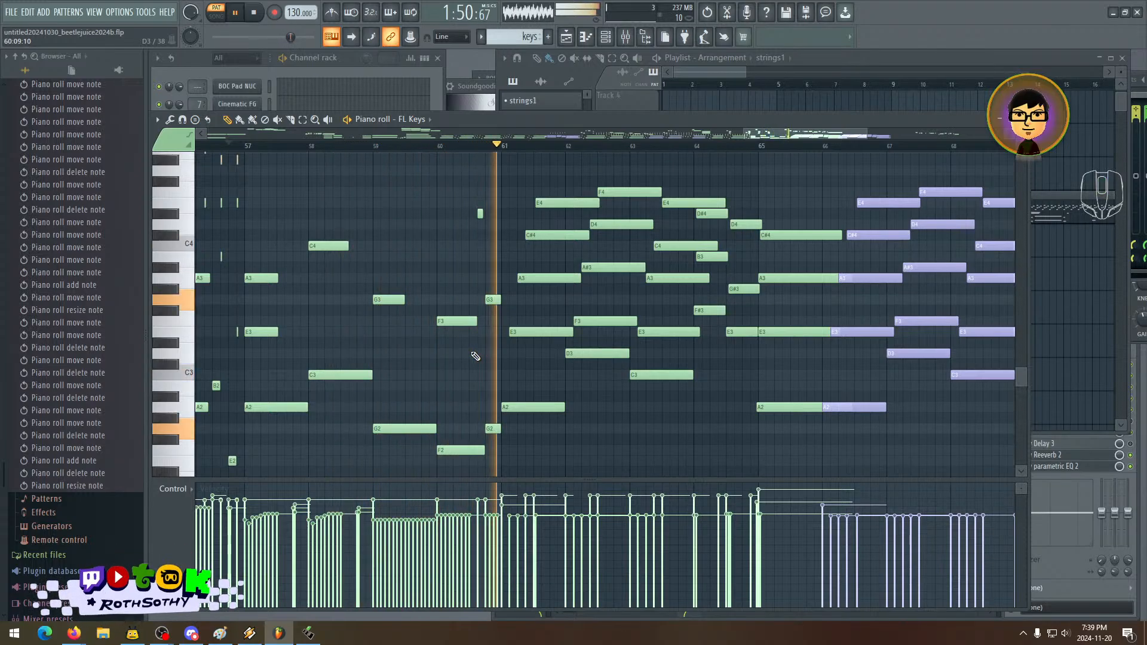
right_click(480, 213)
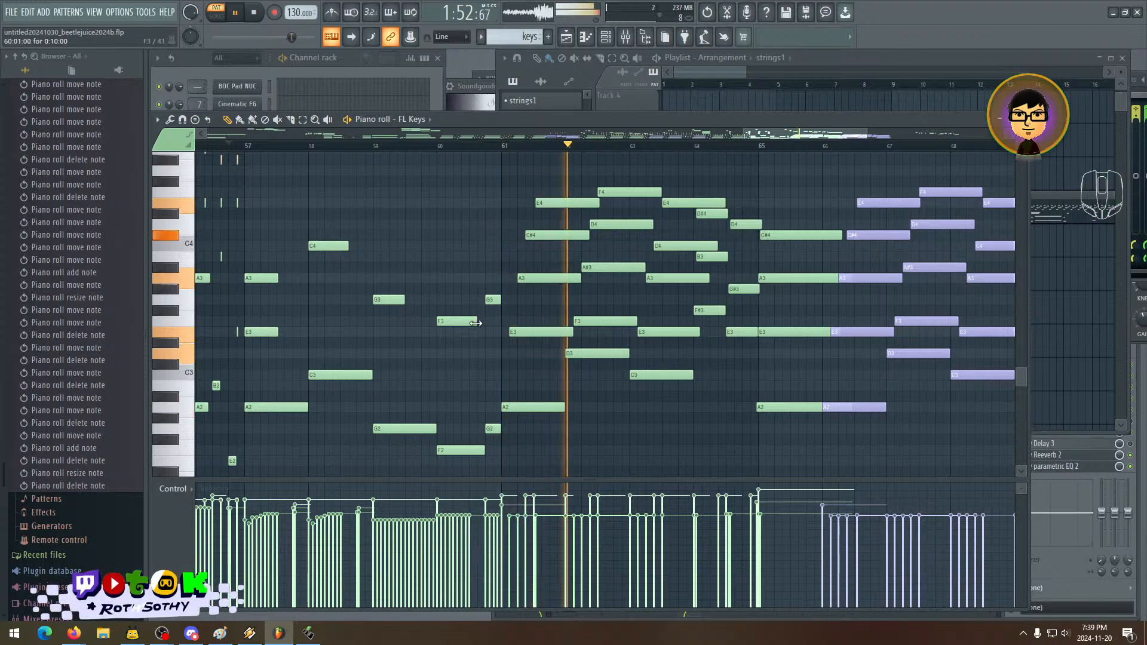
drag(475, 323, 484, 323)
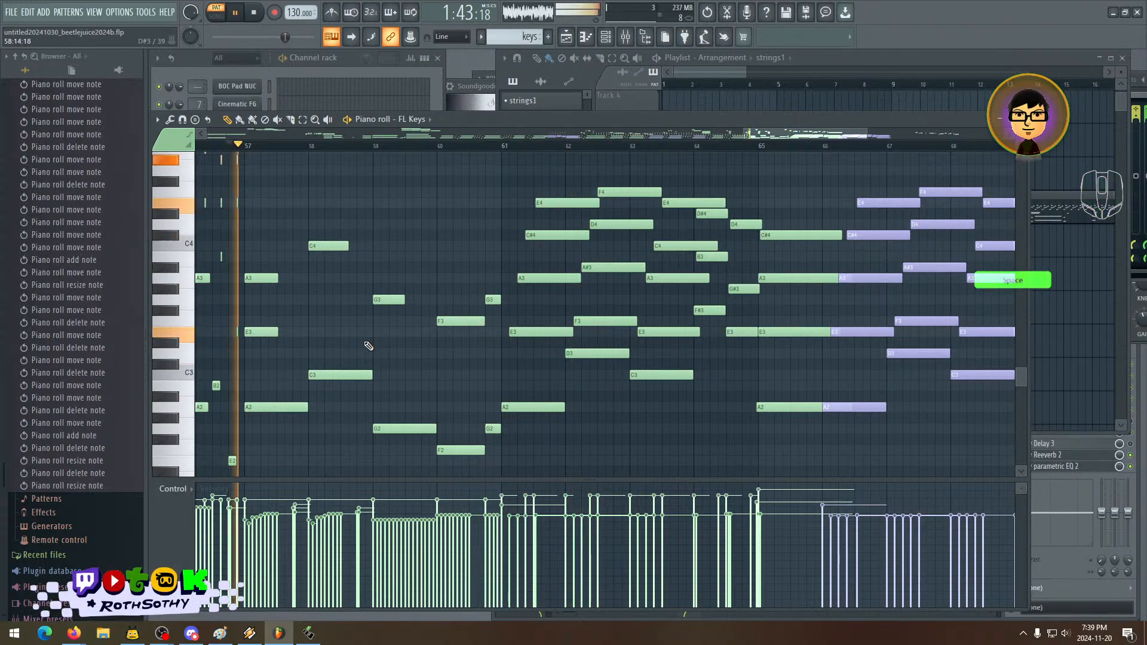
- Add an F3 at 58:01 between the C3 and C4, and play the passage
key(space)
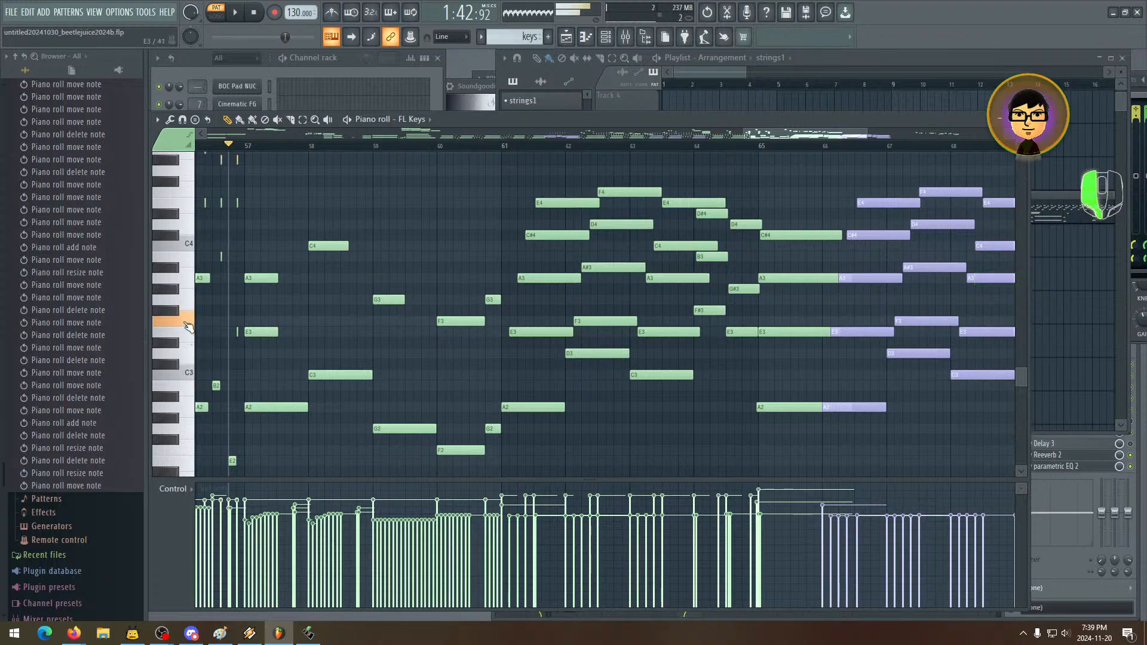
key(space)
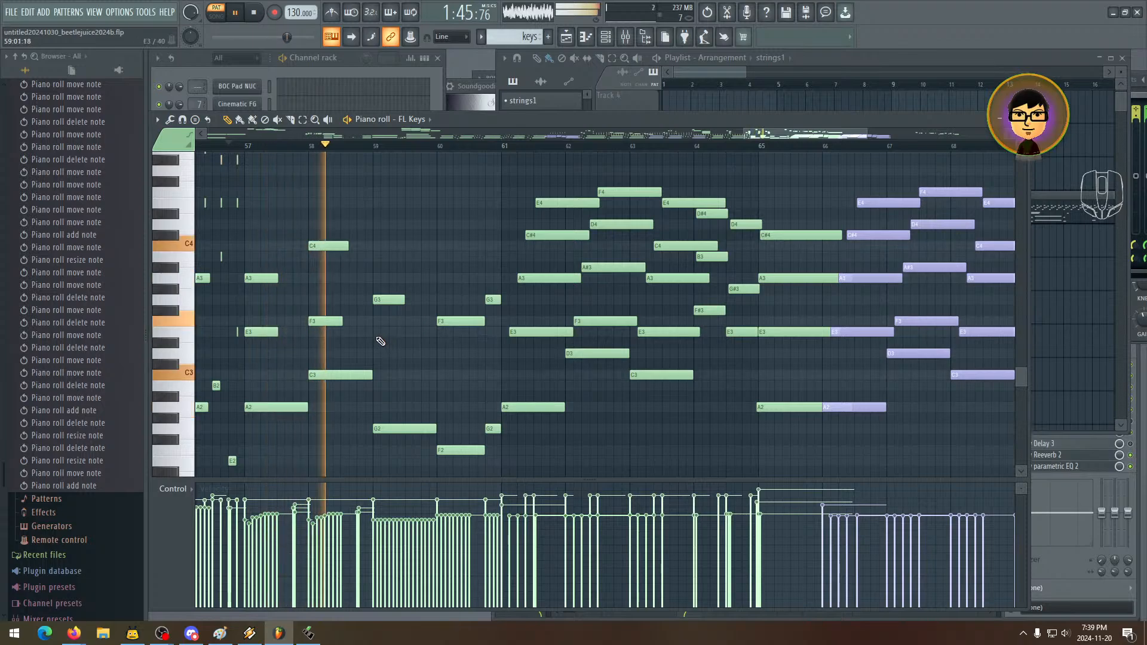
- Try a D#3 and a C3 at 59:01 under bar 59's G3, and delete the added note
click(375, 343)
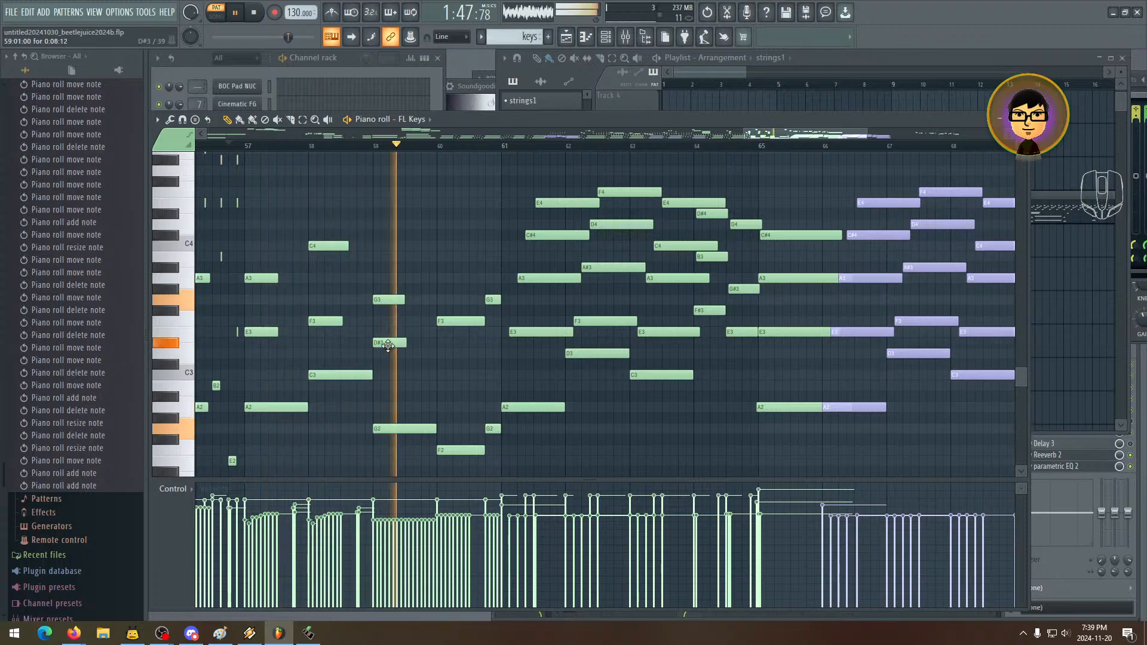
key(space)
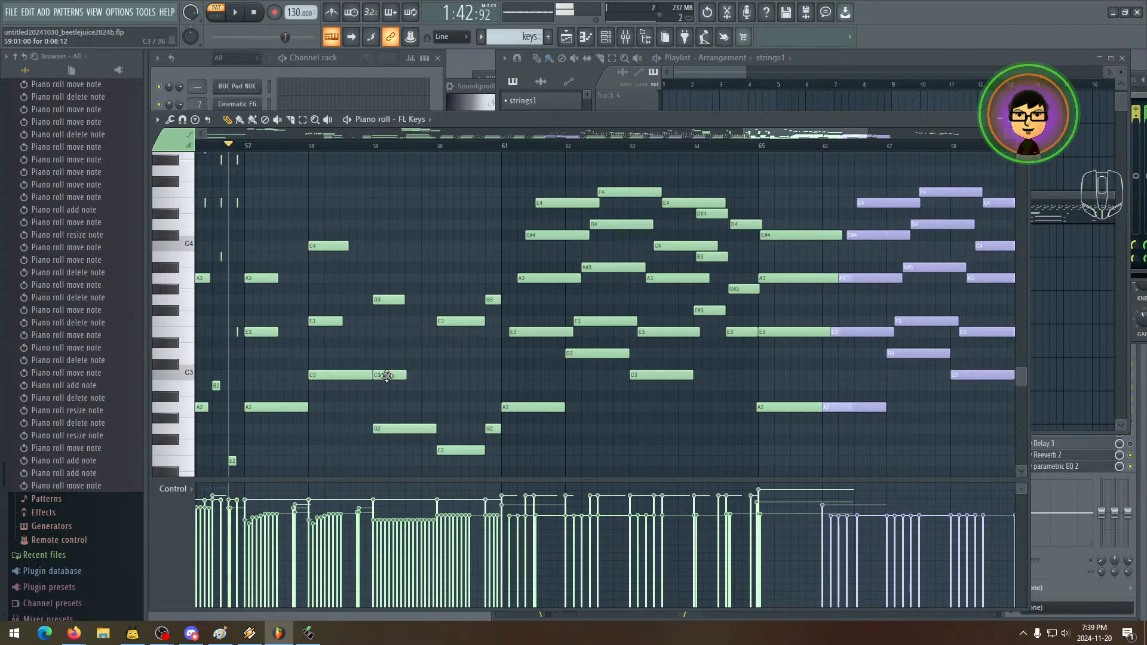
right_click(387, 376)
- Lengthen bar 59's G3 to 0:12:00 and add a second G3 at 59:13 with a length of 0:04:00
key(space)
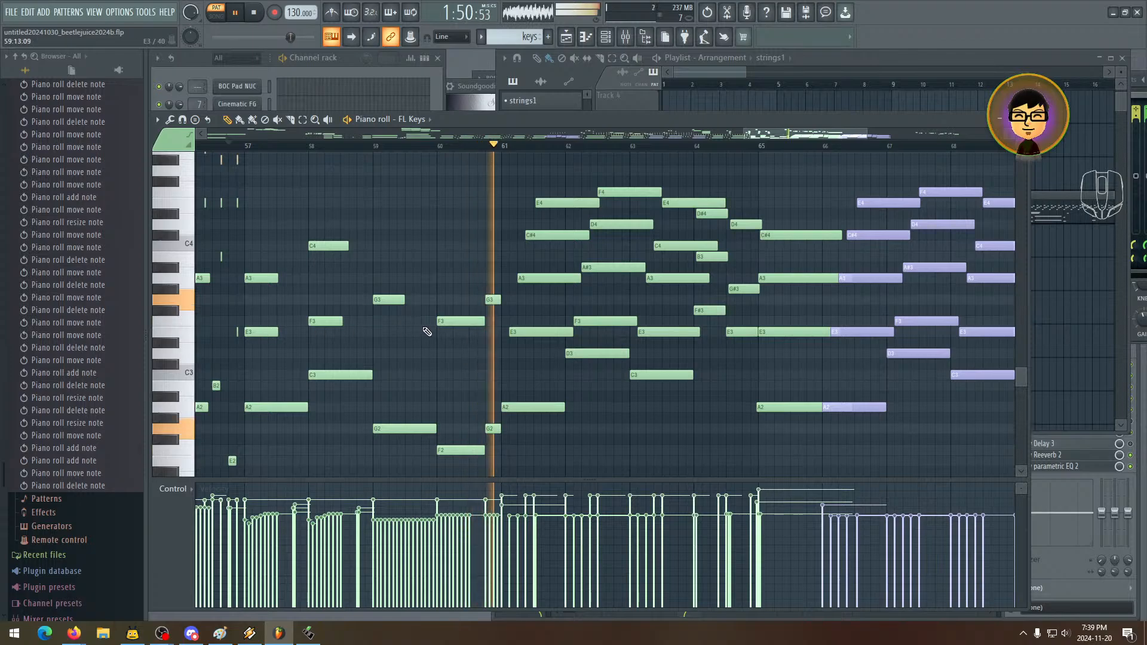
key(space)
click(382, 298)
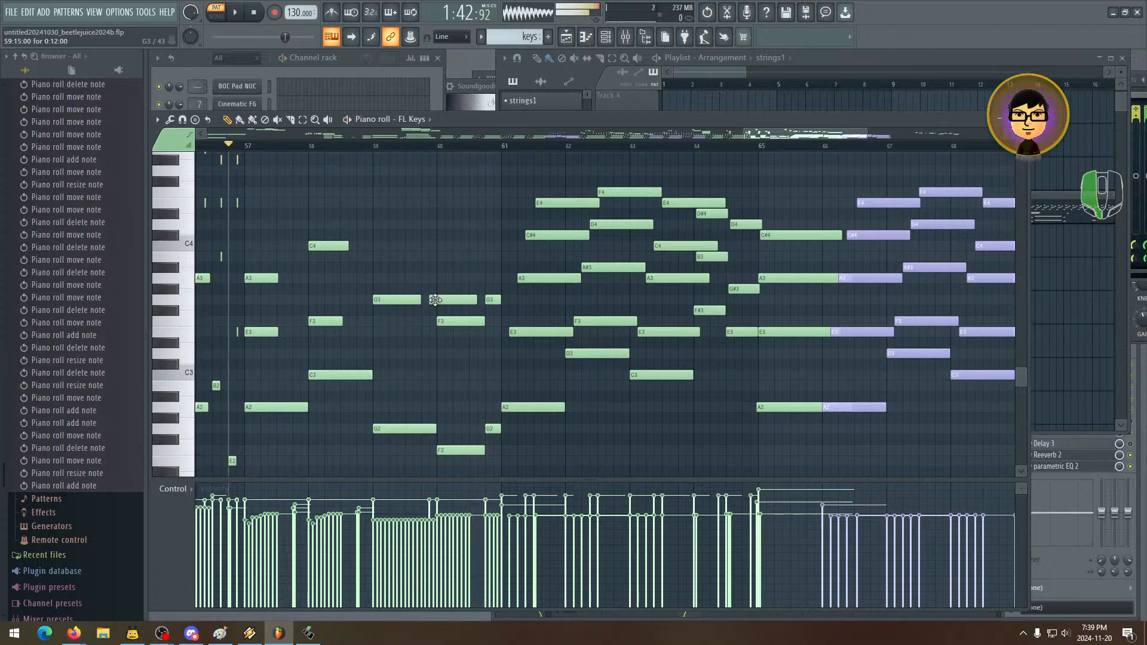
drag(441, 300, 429, 300)
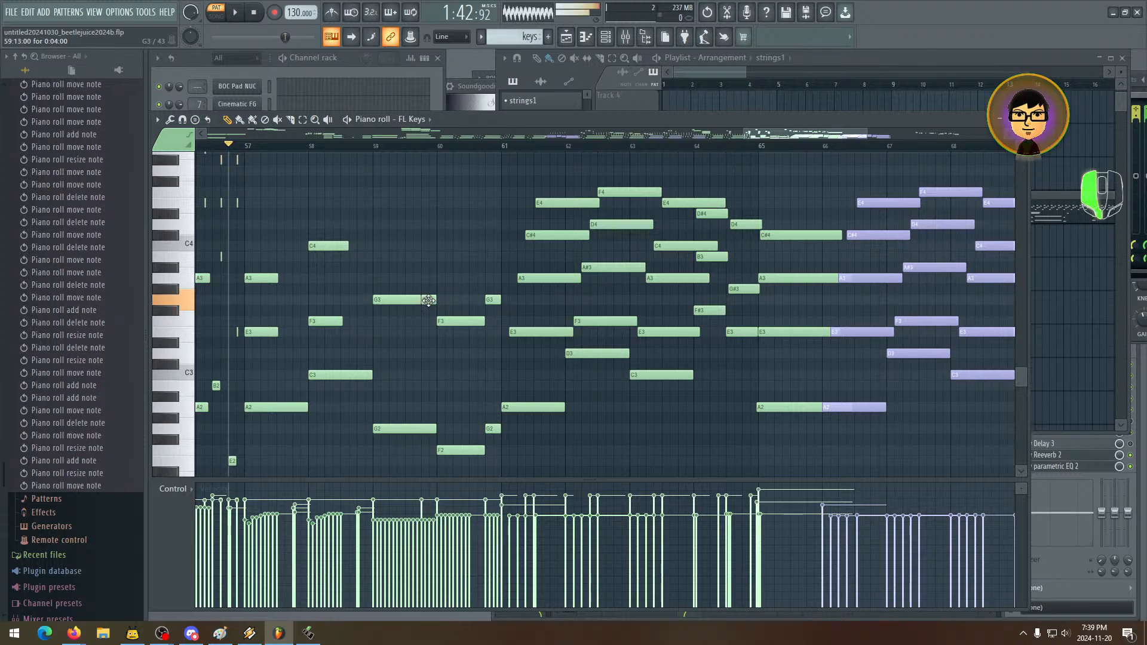
- Shorten bar 59's first G3 to 0:10:00 and make the second one 0:02:00 long, starting at 59:15
key(space)
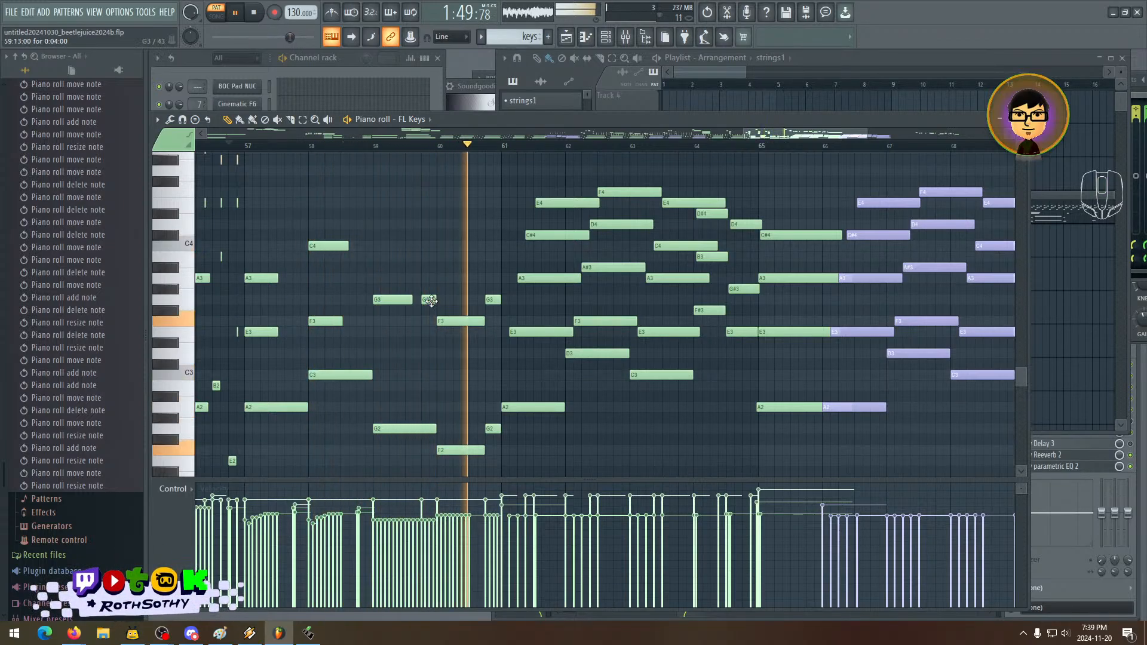
key(space)
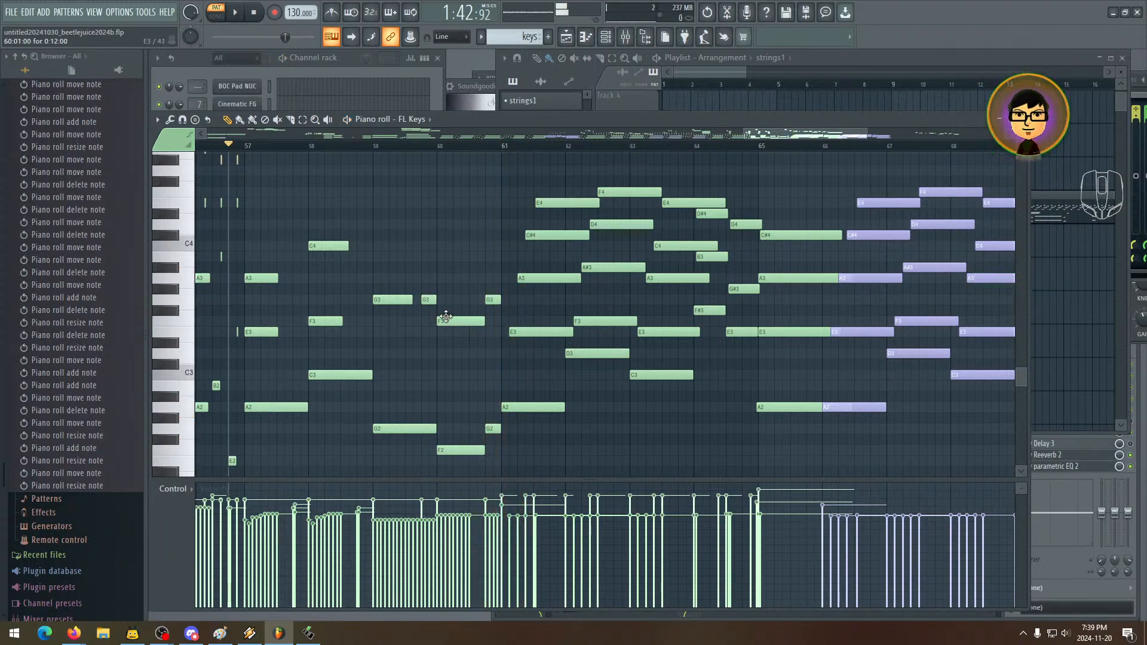
drag(429, 300, 424, 300)
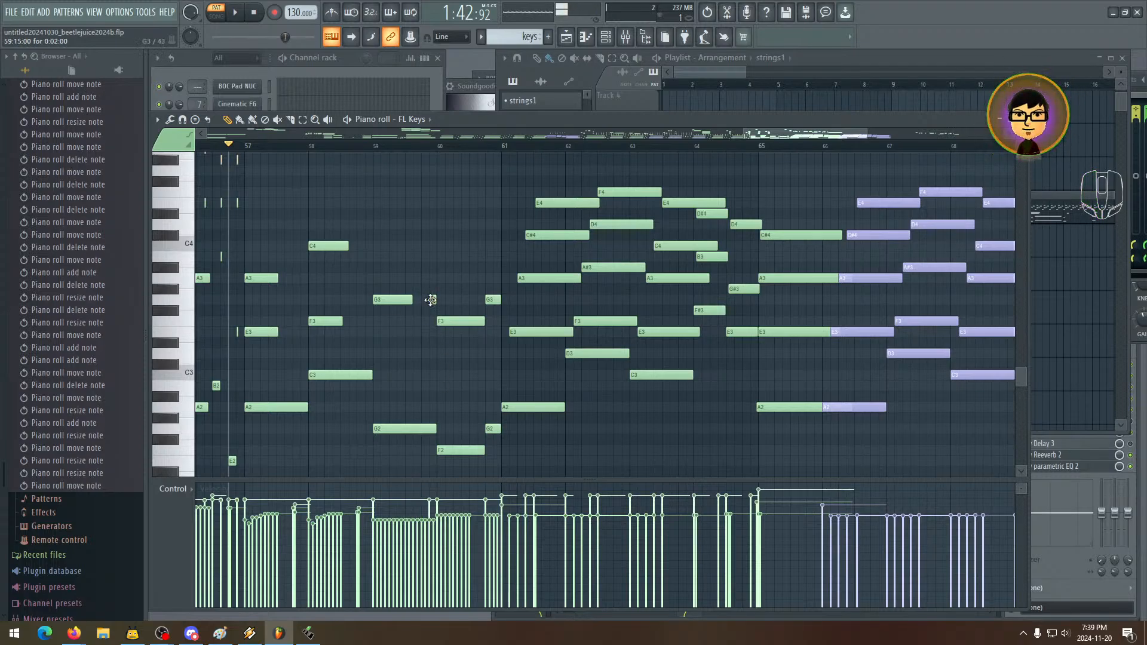
- Lower the short G3's velocity to about 55% with the note moved to 58:15, and return it to 59:15 for playback
click(431, 300)
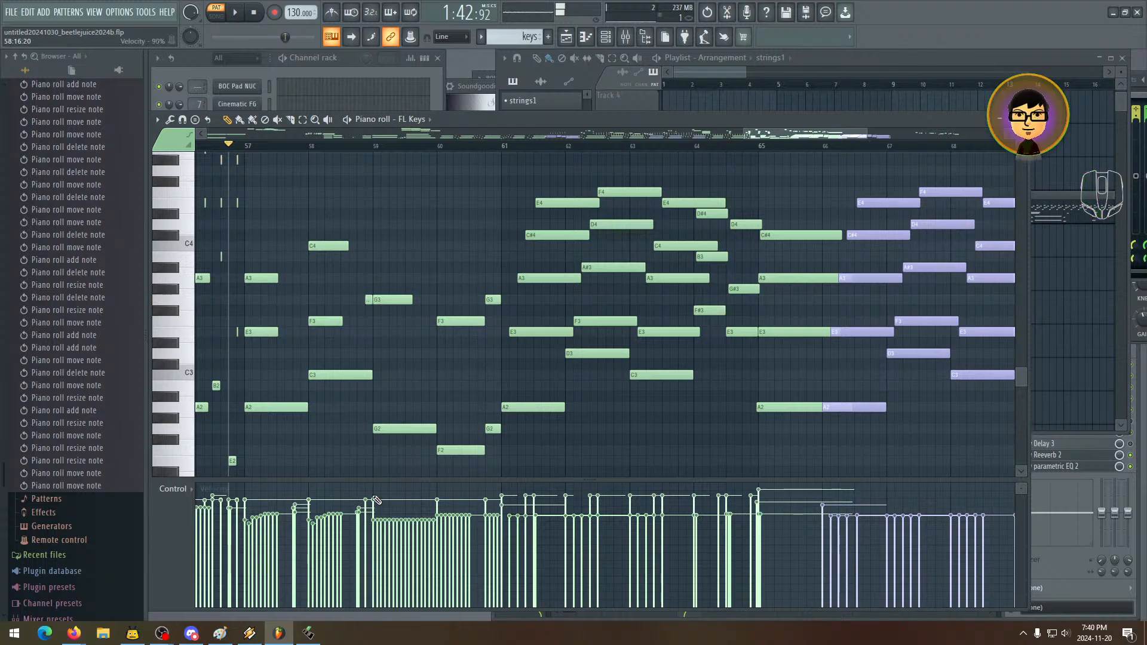
drag(370, 541, 368, 543)
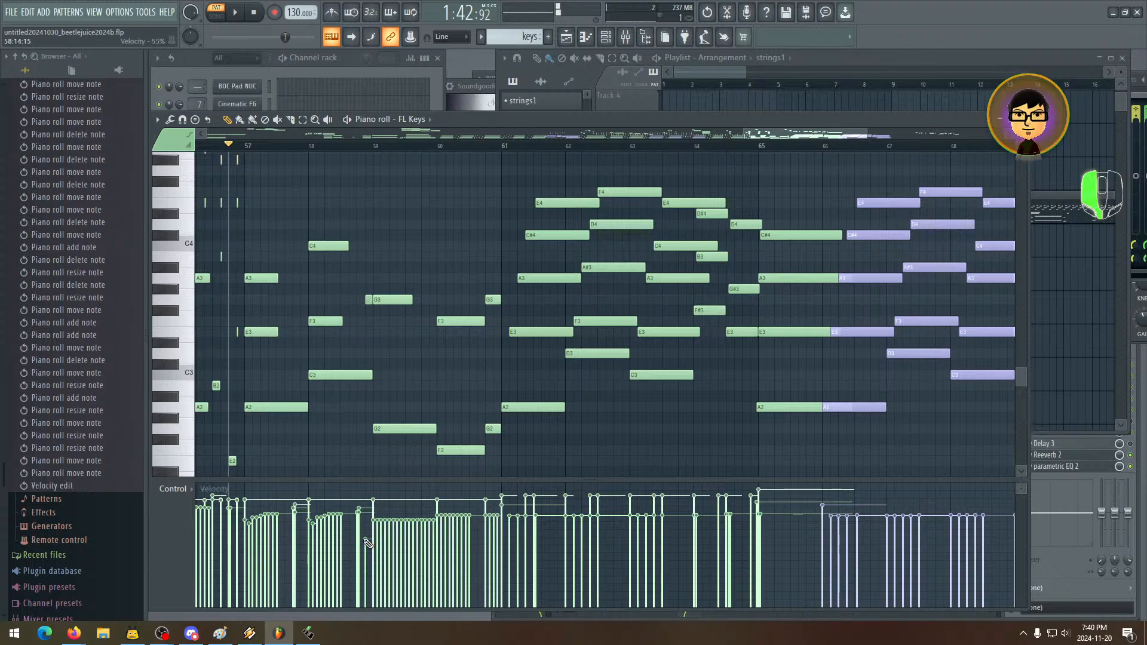
click(369, 302)
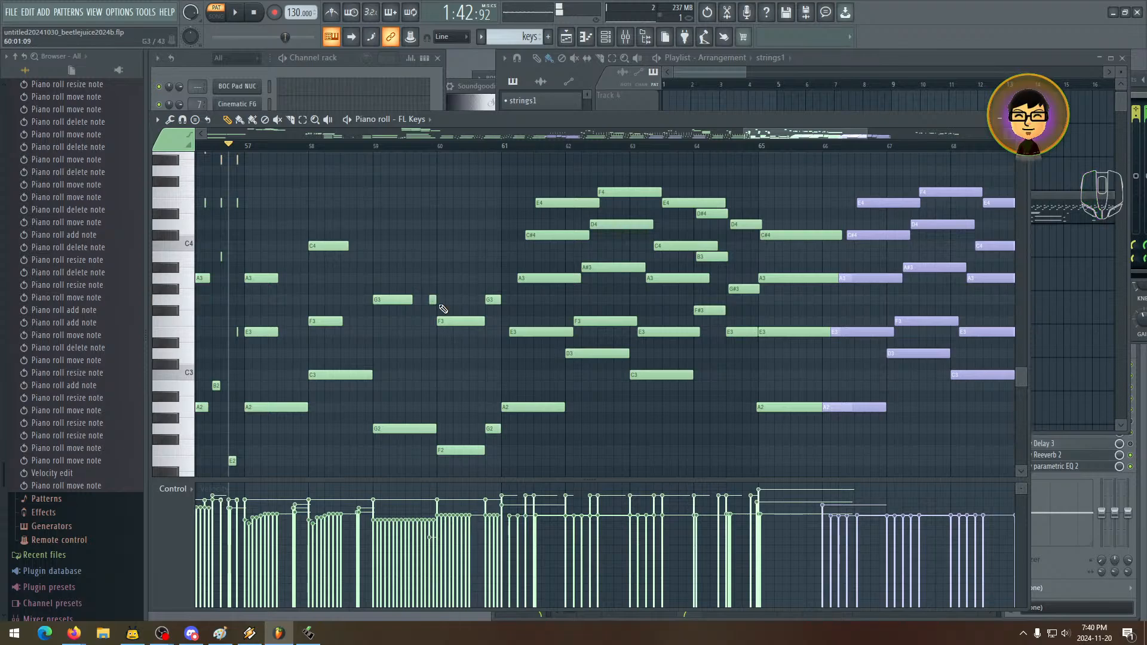
key(space)
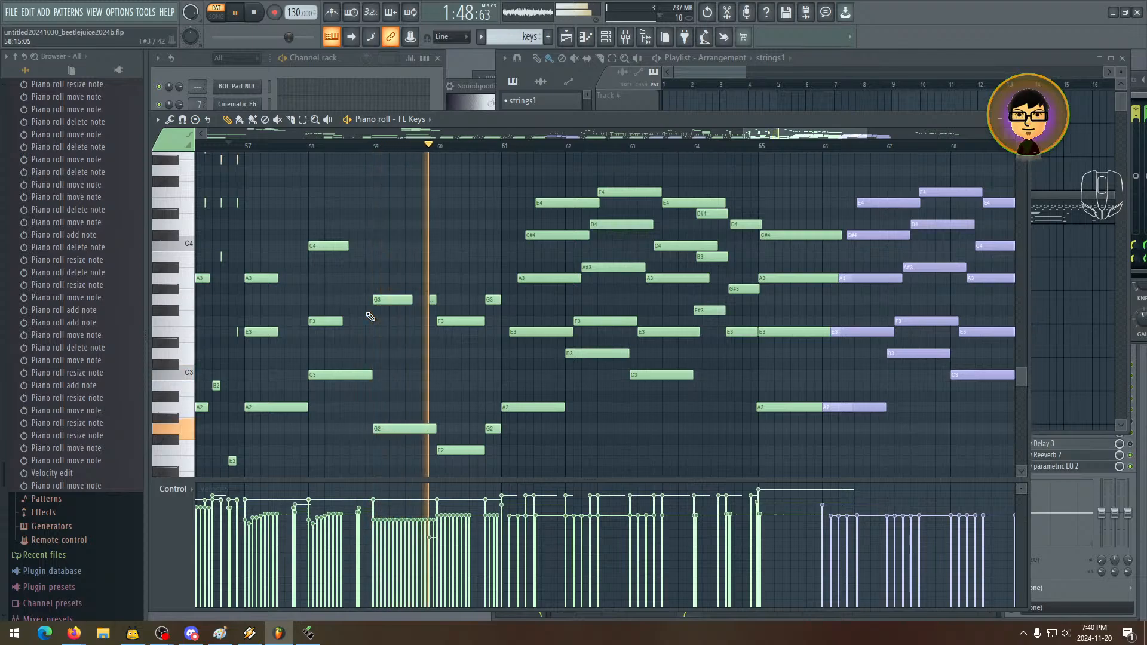
- Move the short G3 to 58:15 to raise its velocity slightly, and put it back at 59:15
right_click(433, 299)
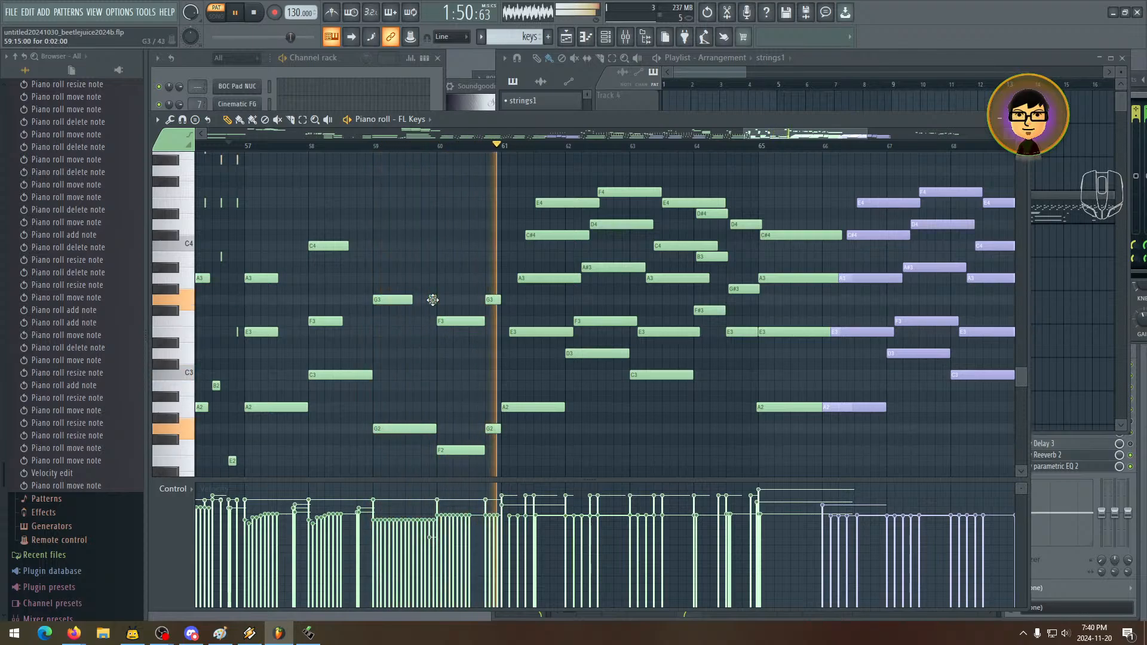
drag(432, 299, 365, 299)
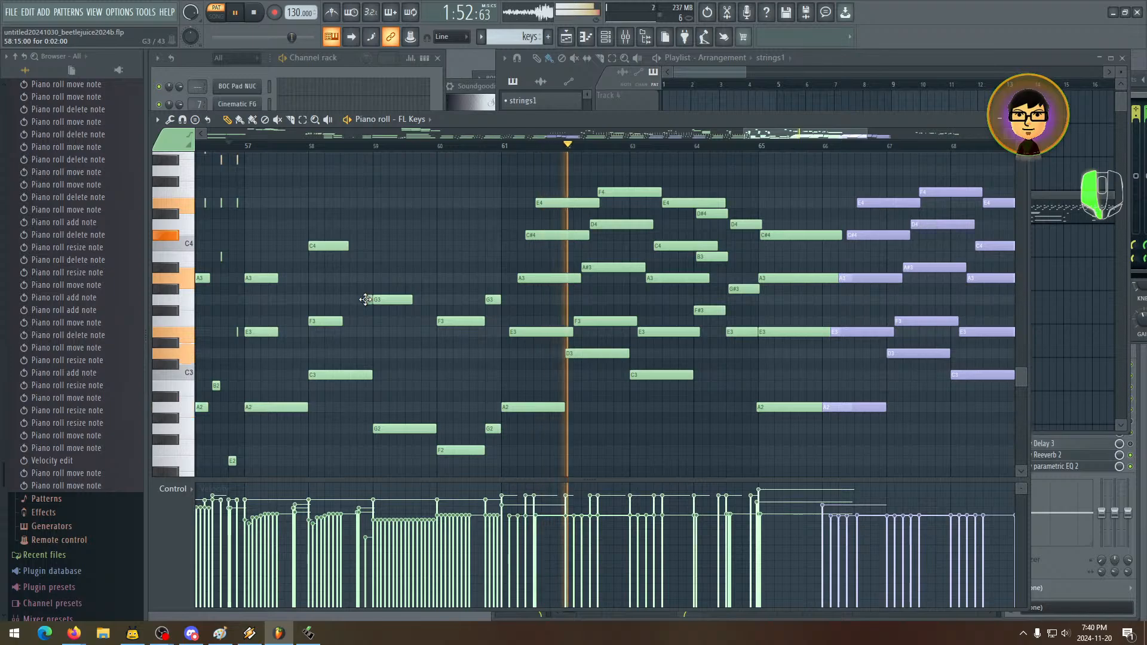
click(365, 528)
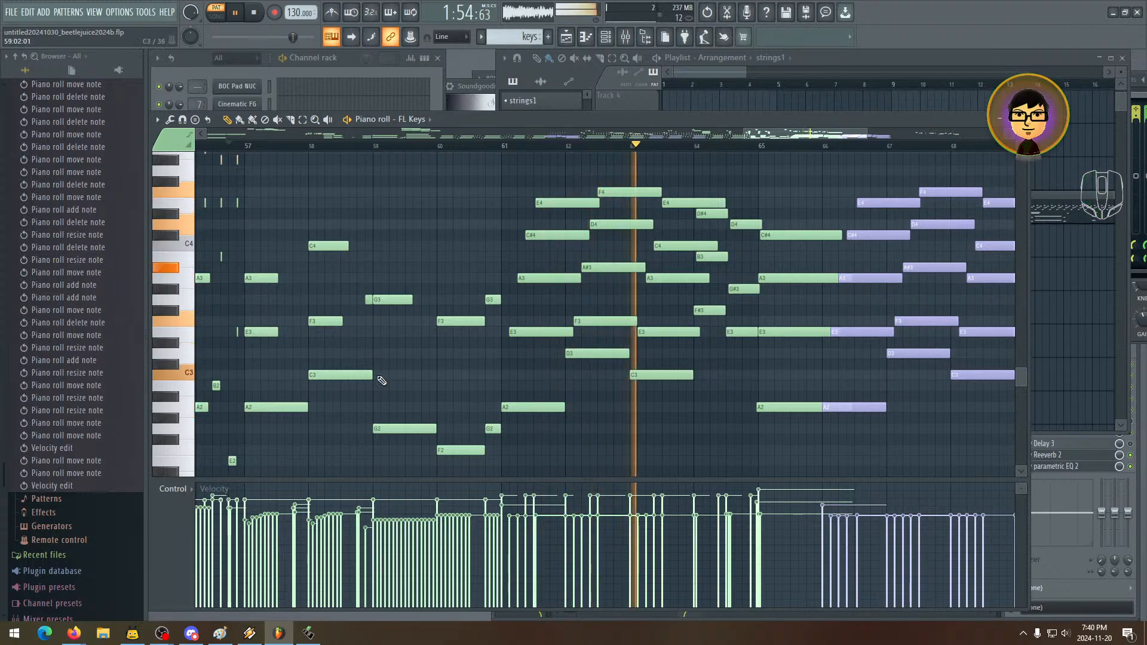
drag(367, 299, 433, 305)
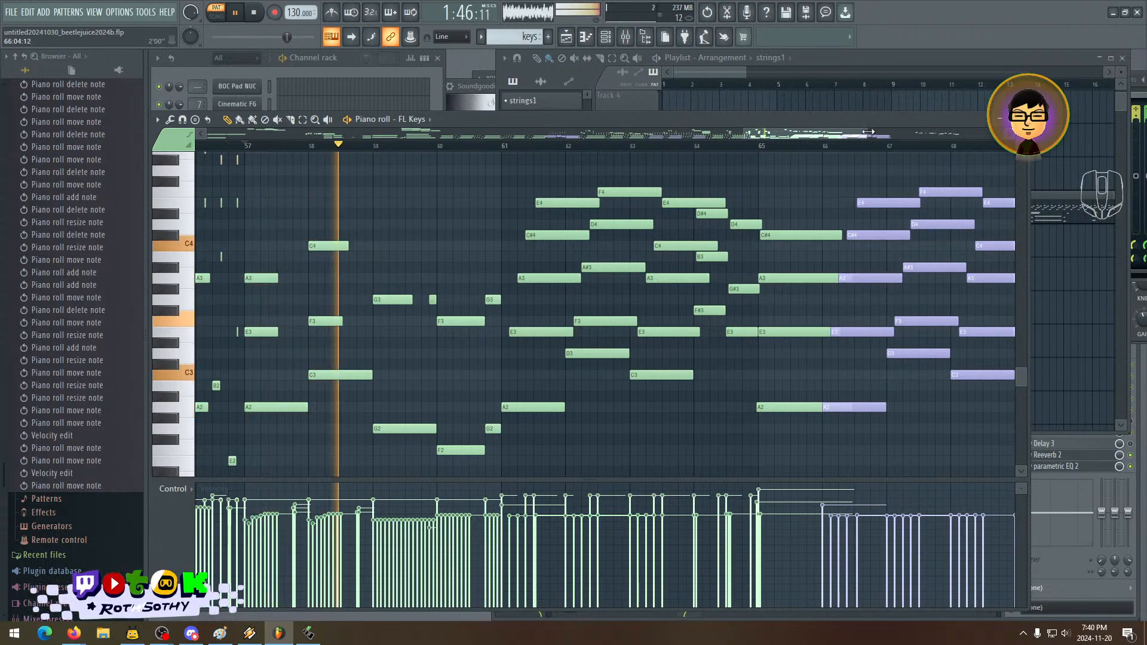
- Lengthen bar 59's first G3 by three steps so it ends one step before the short G3 at 59:15
drag(868, 131, 777, 132)
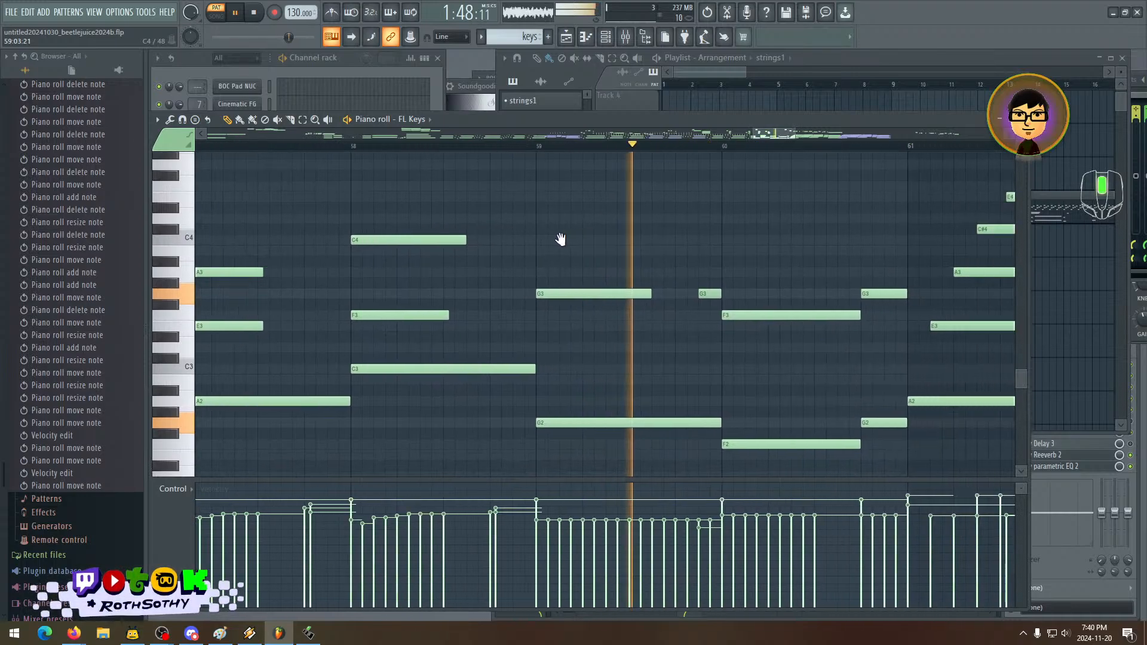
drag(560, 240, 617, 230)
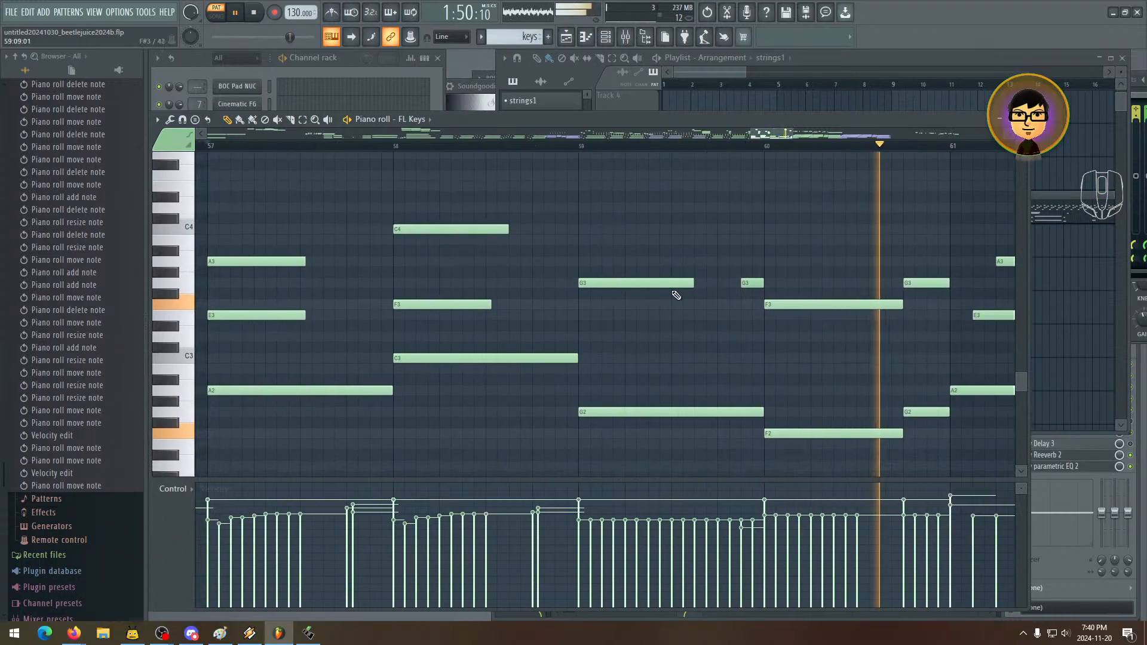
drag(692, 283, 433, 285)
drag(564, 287, 702, 272)
drag(539, 272, 701, 285)
drag(494, 280, 453, 295)
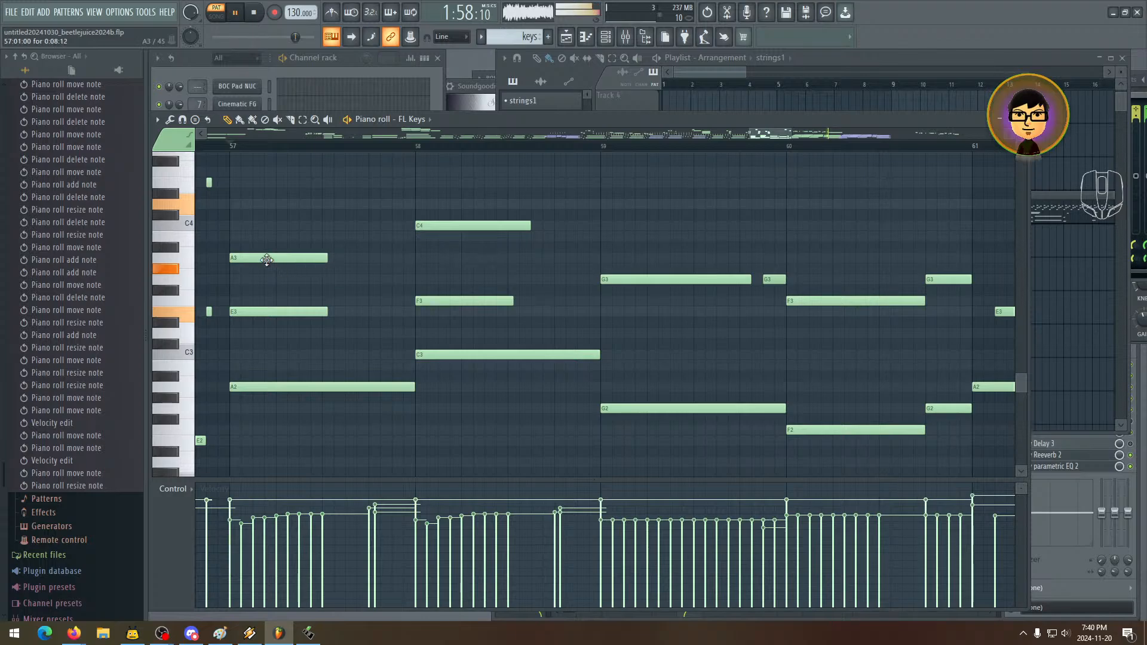
- Try bar 57's A3 and E3 one step late at 57:02:00, and return the E3 to the start of the bar
drag(267, 260, 275, 261)
drag(276, 314, 275, 313)
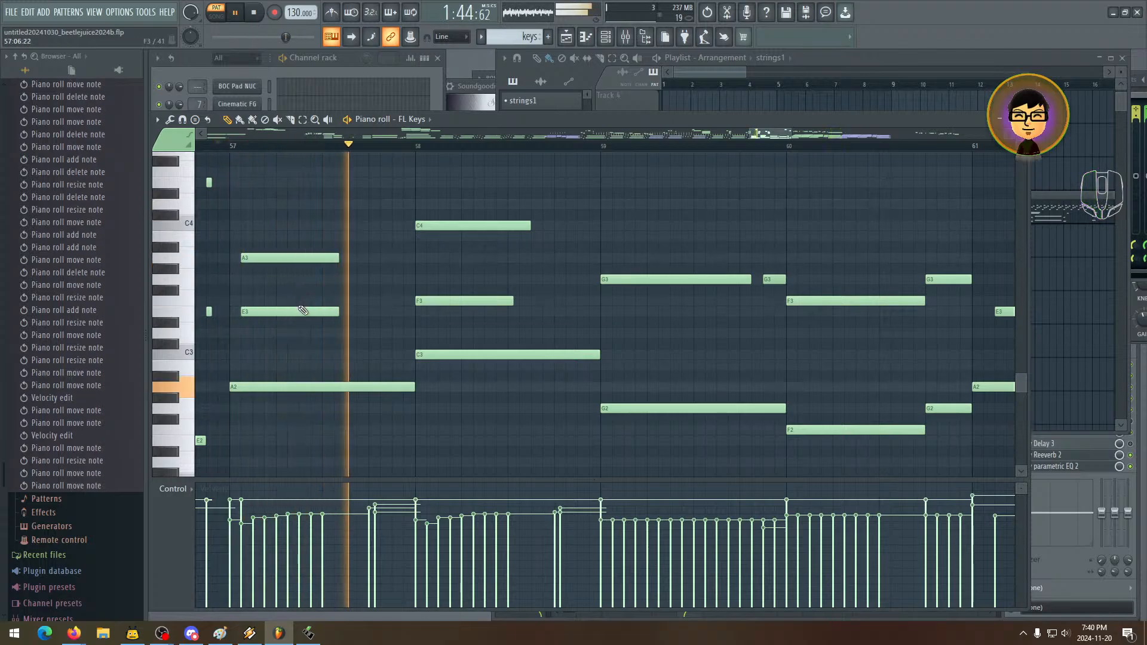
drag(303, 311, 287, 312)
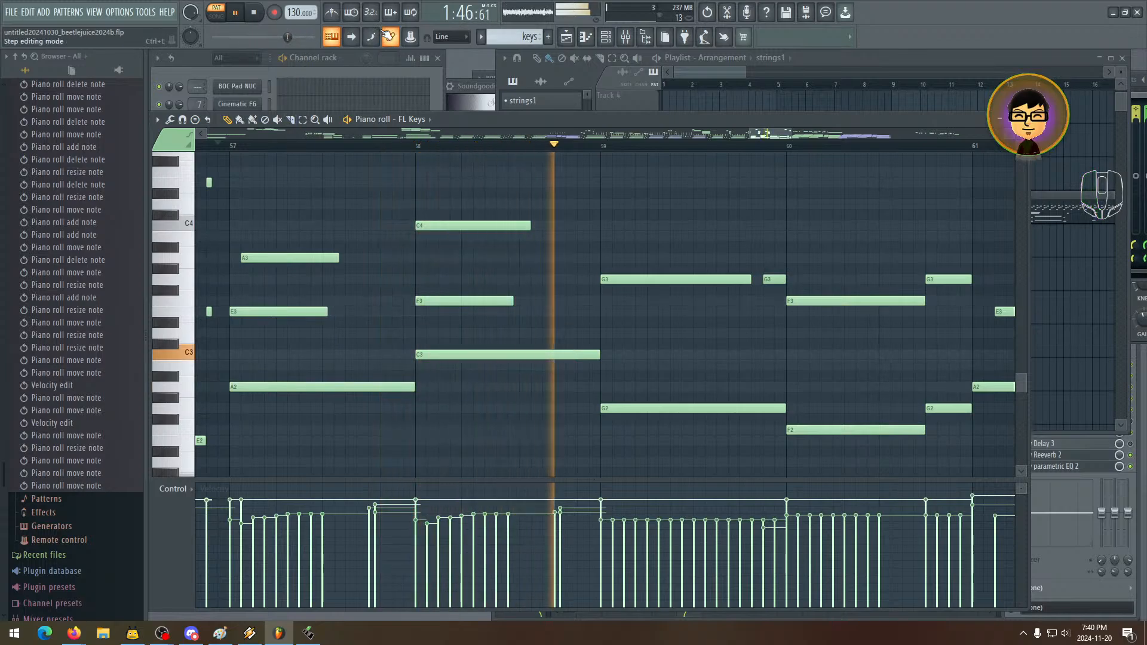
- Set the snap to 1/2 step and shift bar 57's E3 half a step late for playback
click(448, 37)
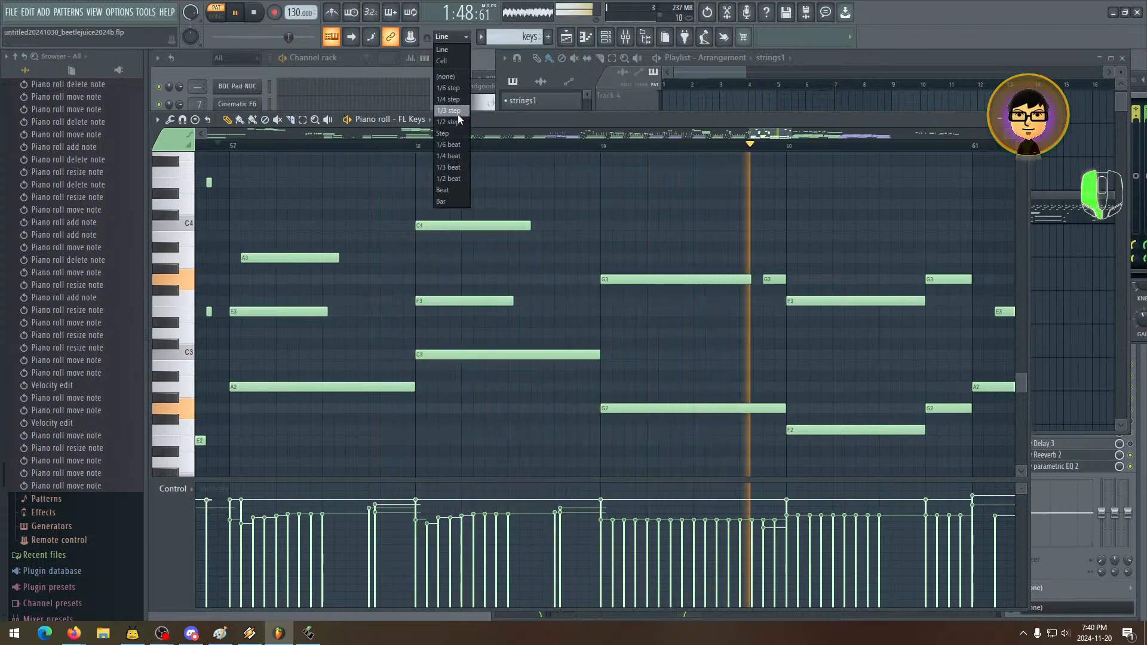
click(458, 113)
click(449, 37)
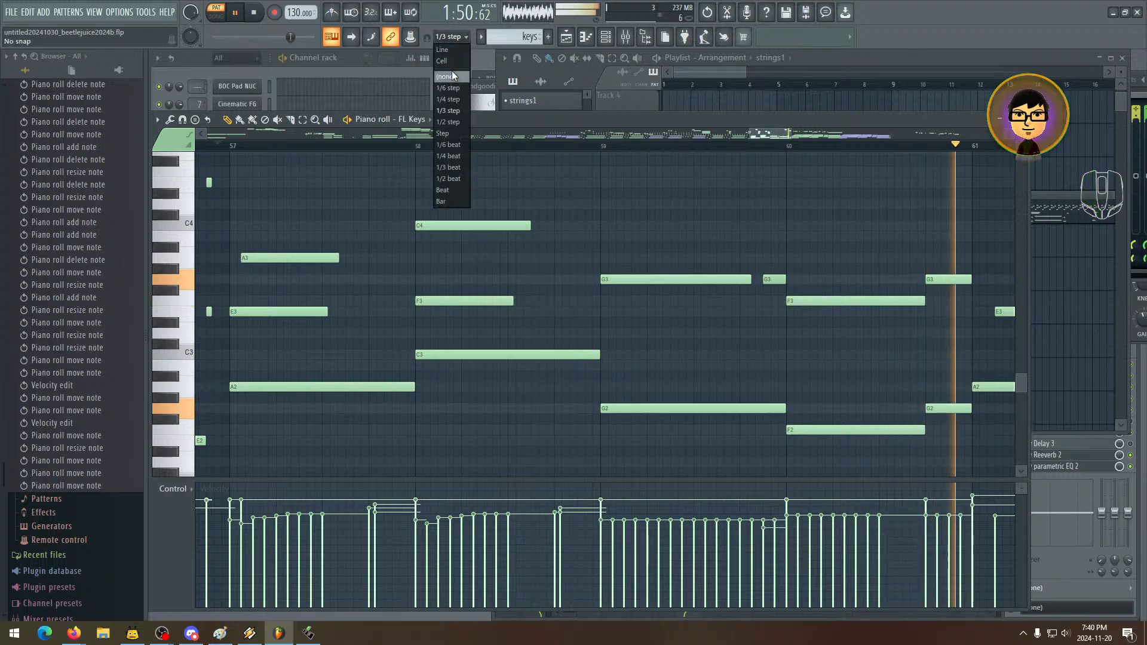
drag(265, 311, 276, 311)
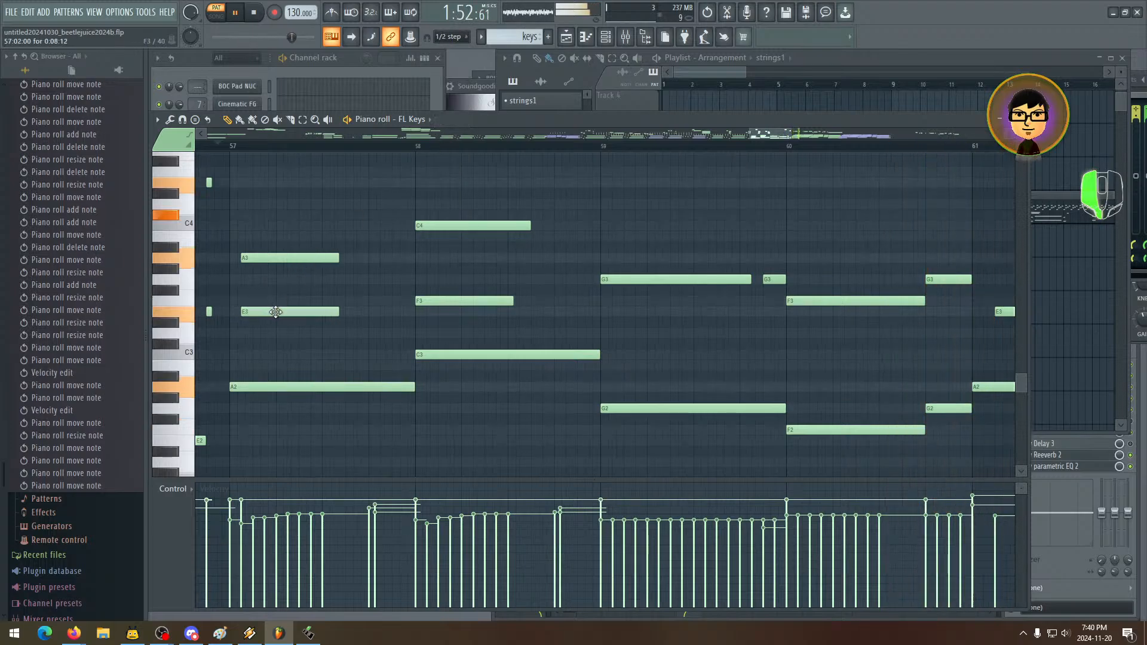
click(225, 146)
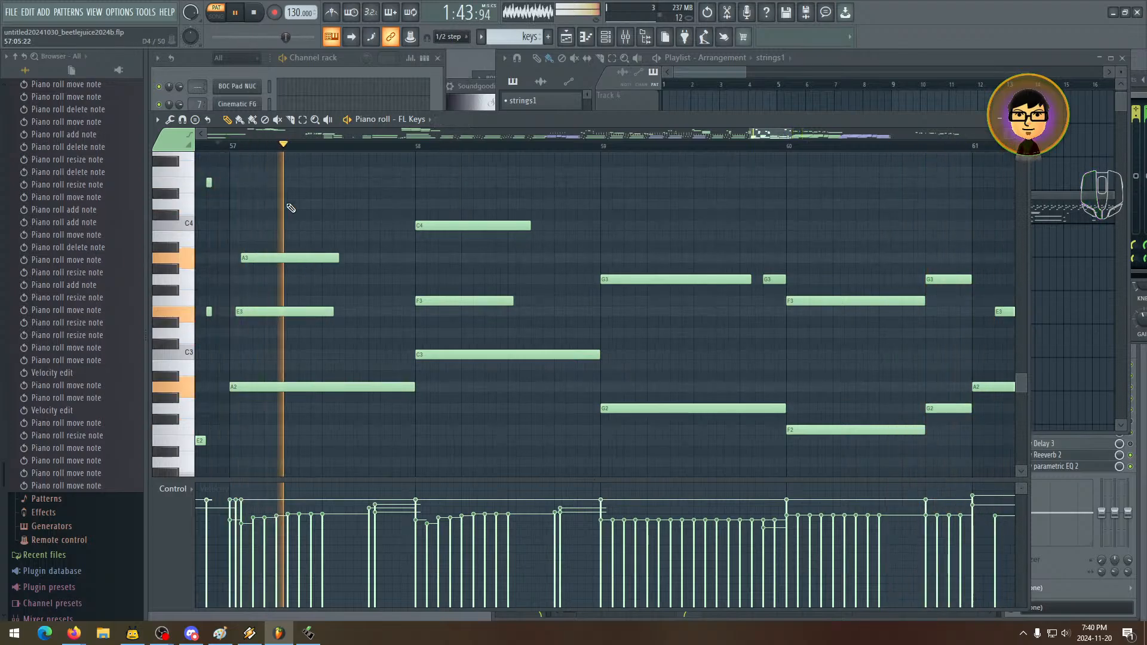
- Start bar 57's A3 half a step late, return the E3 to the start of the bar, and play the passage
drag(326, 221, 369, 226)
click(200, 143)
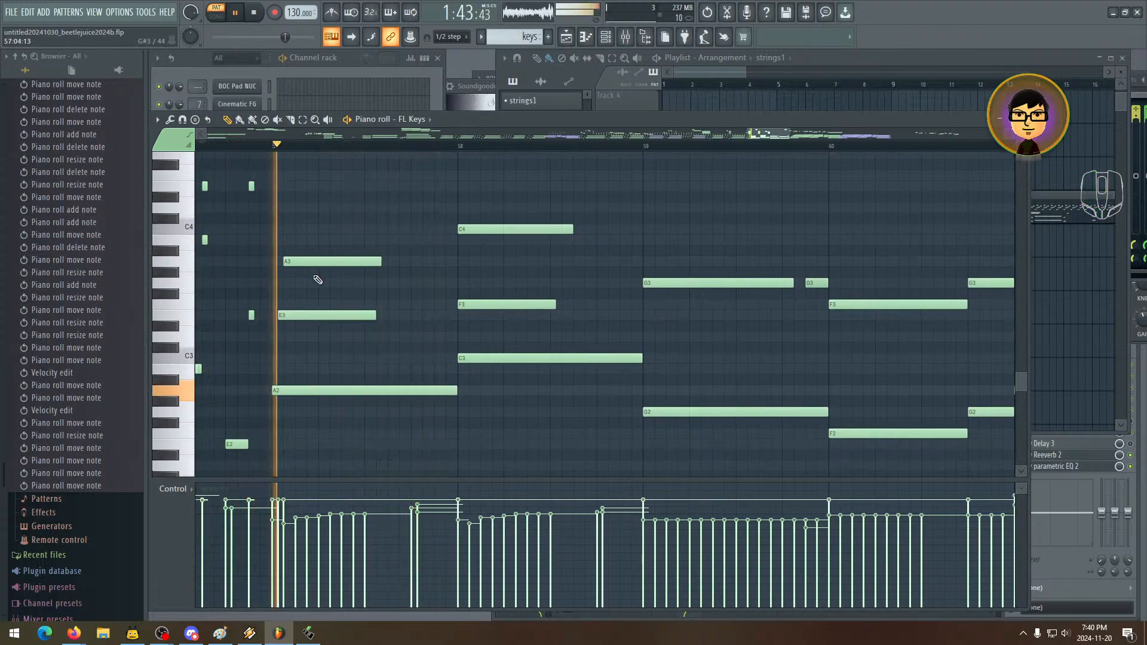
drag(303, 261, 298, 261)
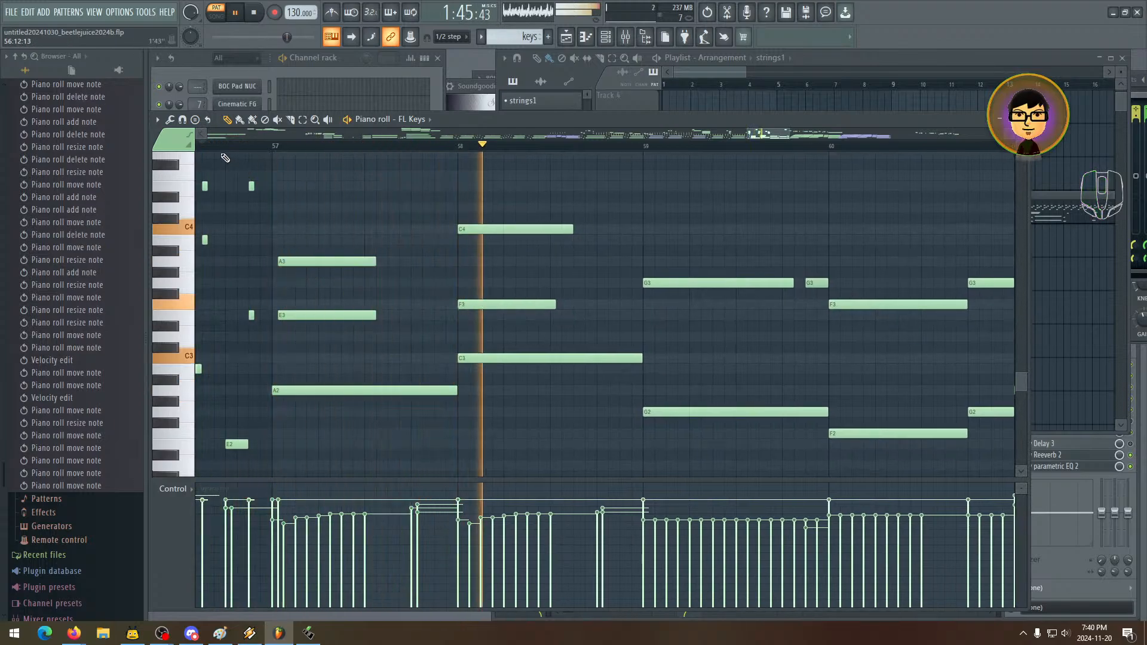
drag(305, 315, 299, 315)
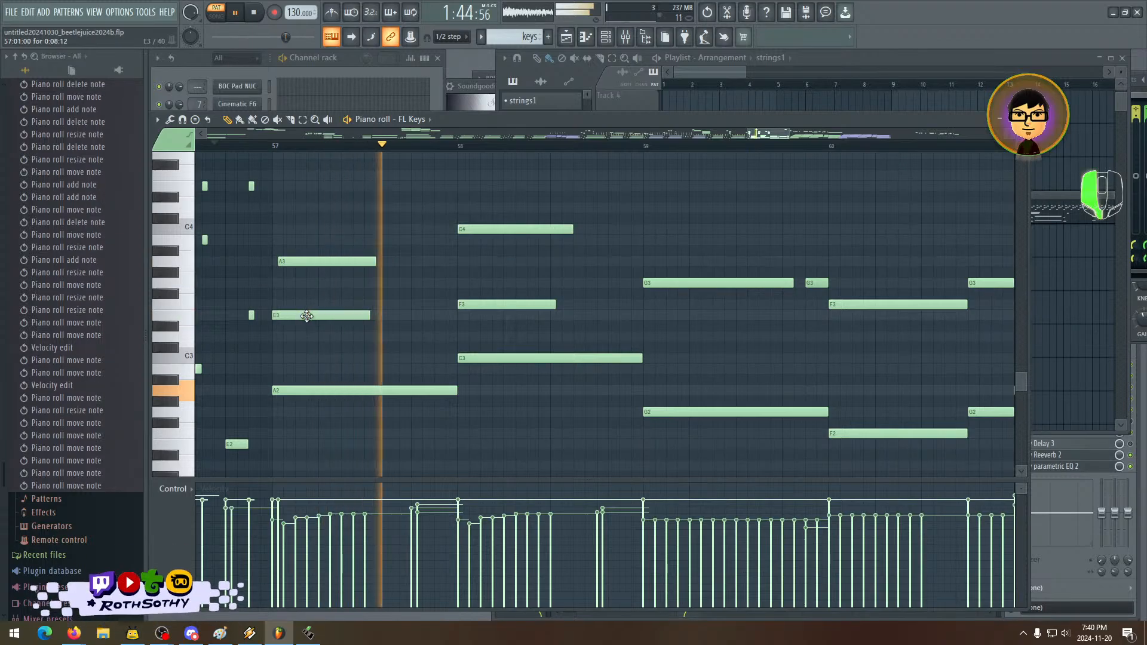
click(207, 147)
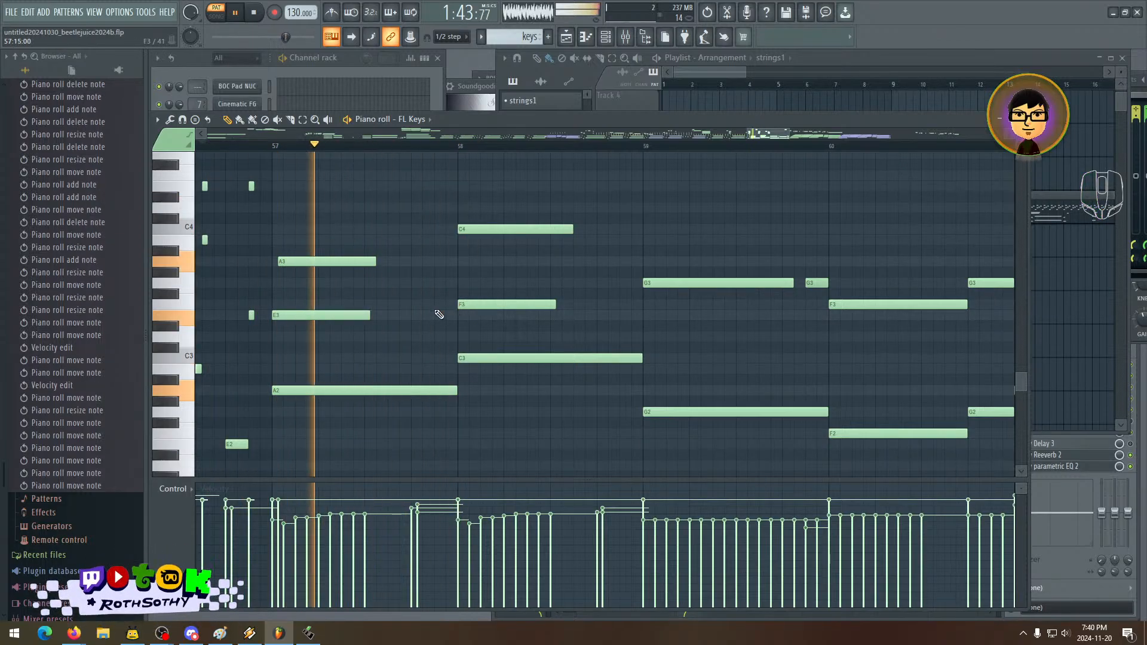
key(space)
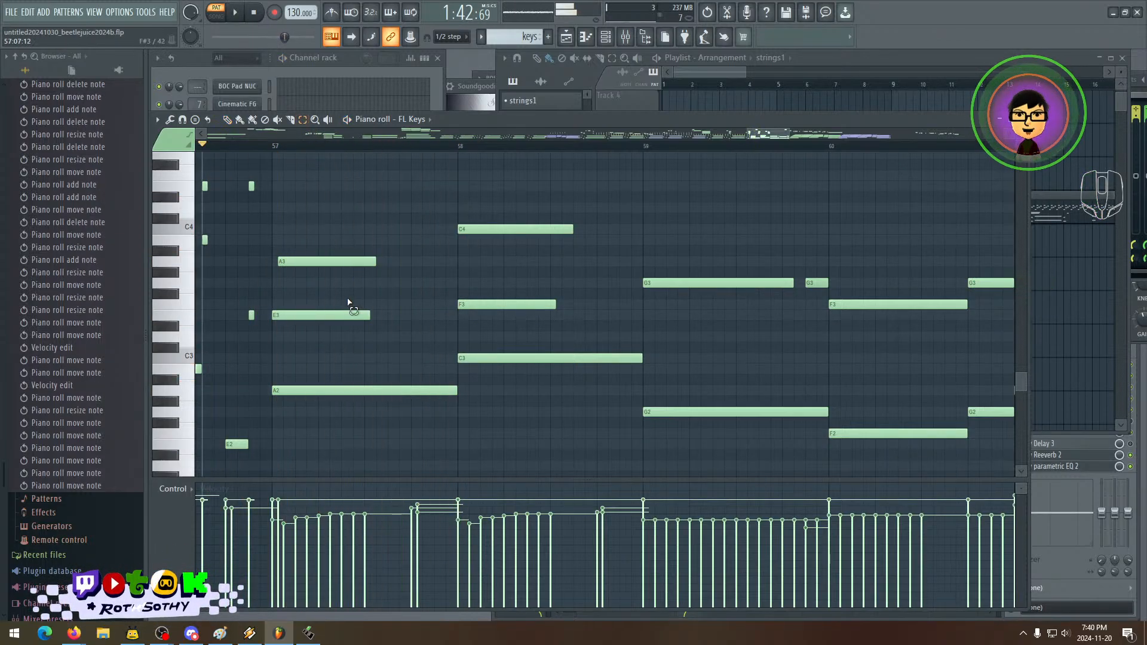
- Lower the velocity of bar 57's E3 and bar 58's F3 to about 70%
drag(348, 289, 501, 334)
click(228, 122)
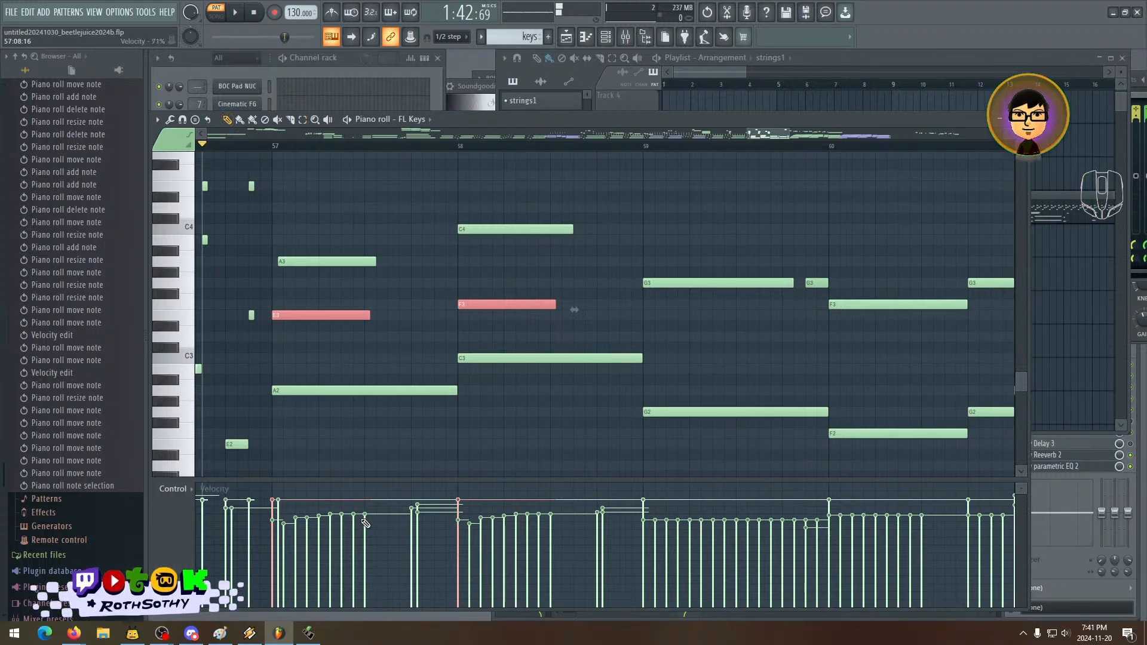
click(281, 522)
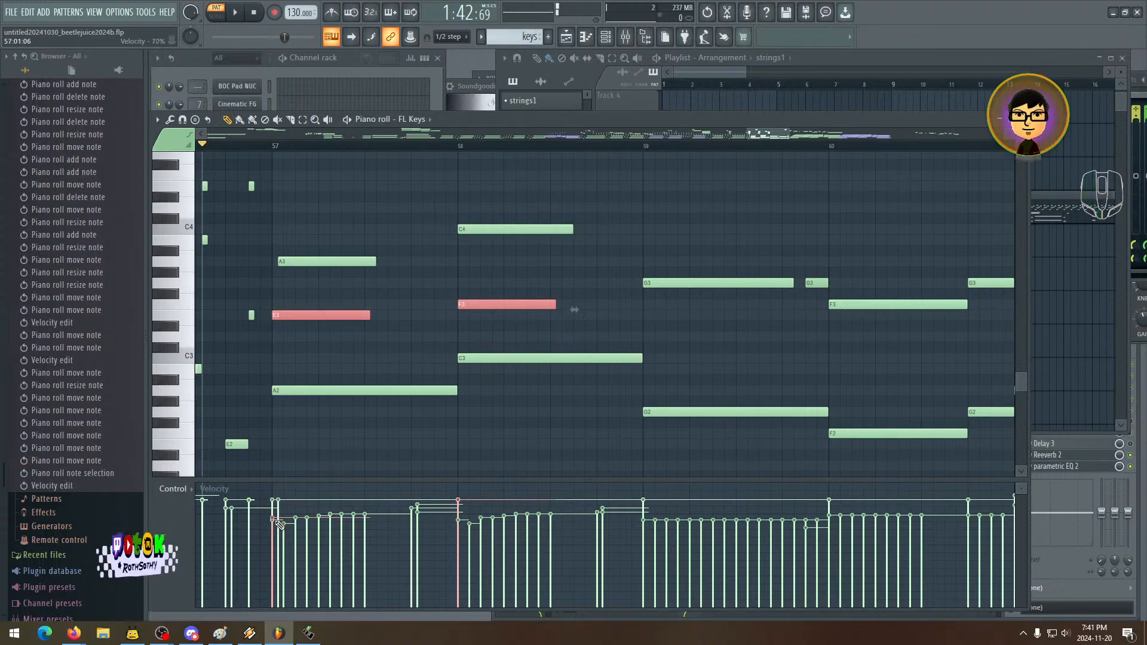
click(464, 521)
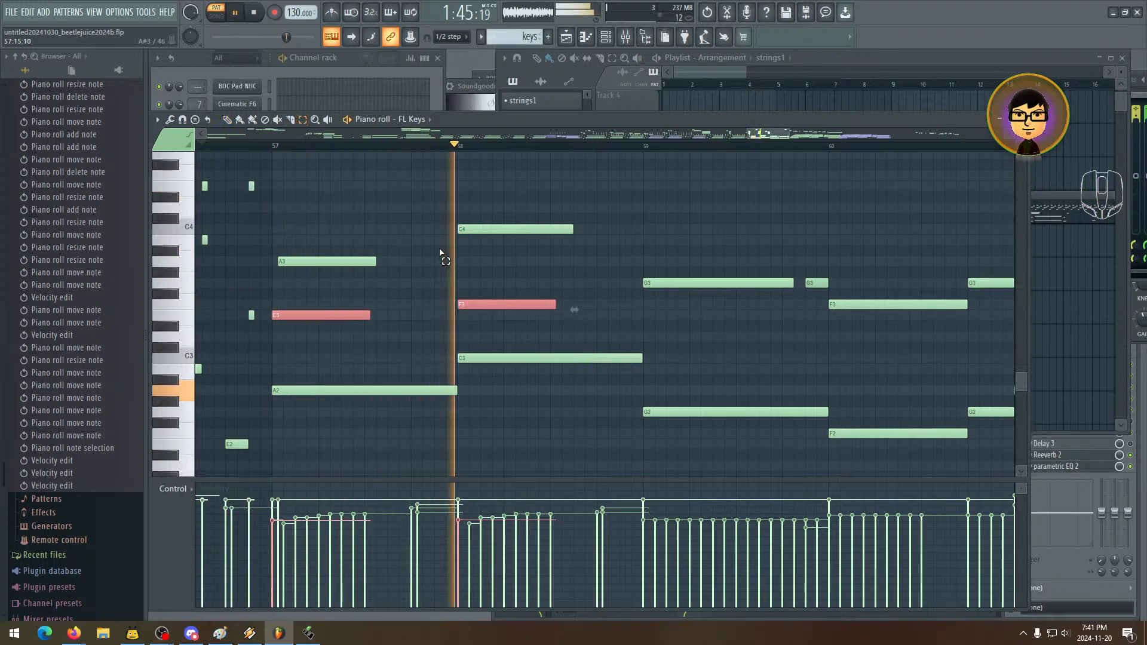
- Shift bar 58's C4 half a step late to match bar 57's late A3, and replay both bars
drag(326, 239, 368, 276)
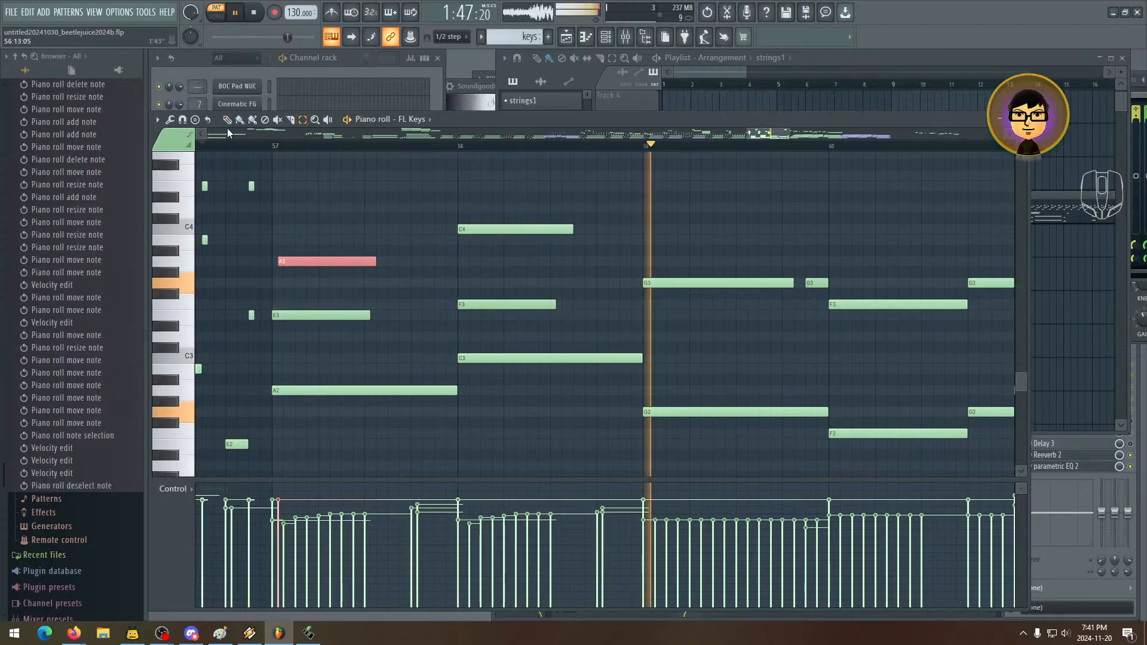
key(space)
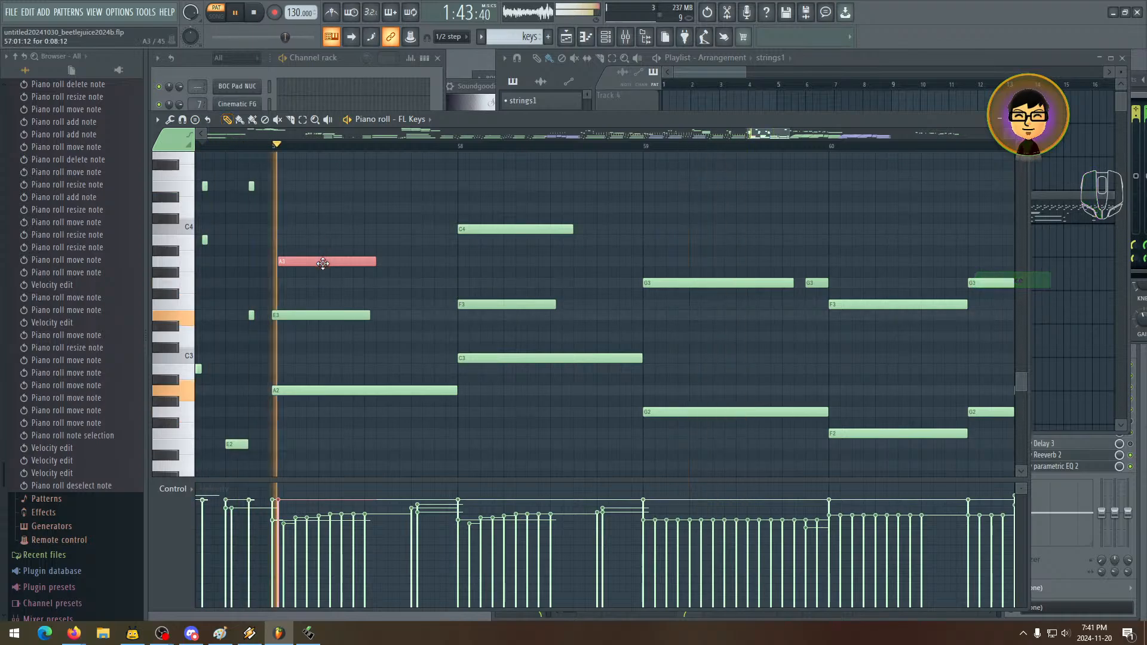
drag(322, 264, 321, 263)
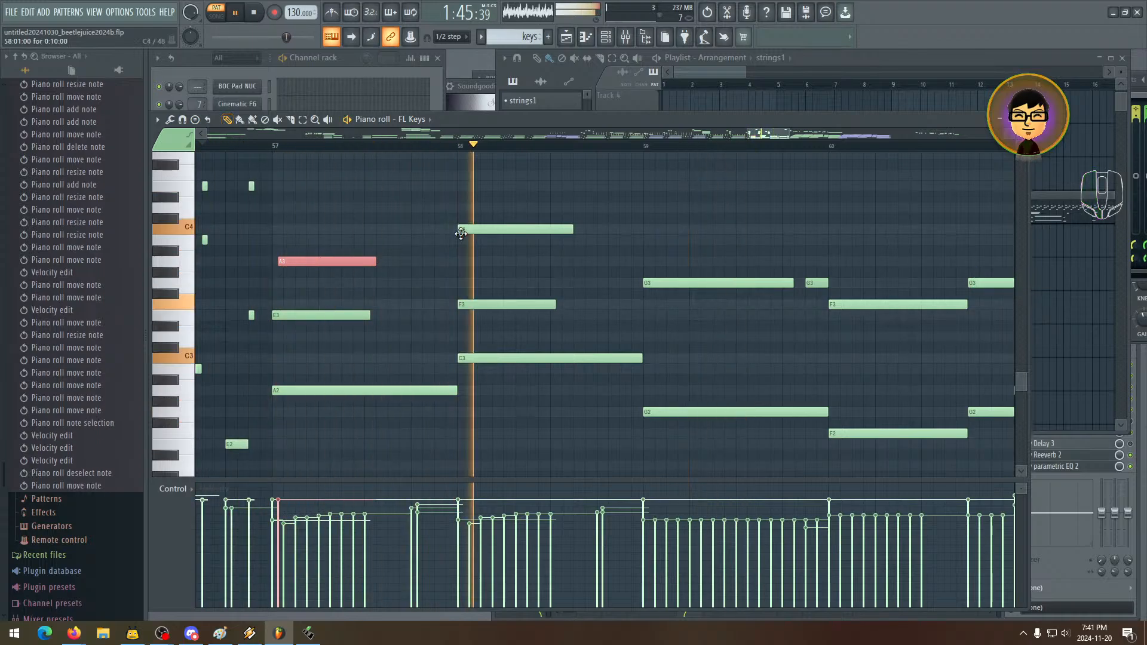
drag(467, 229, 473, 231)
key(space)
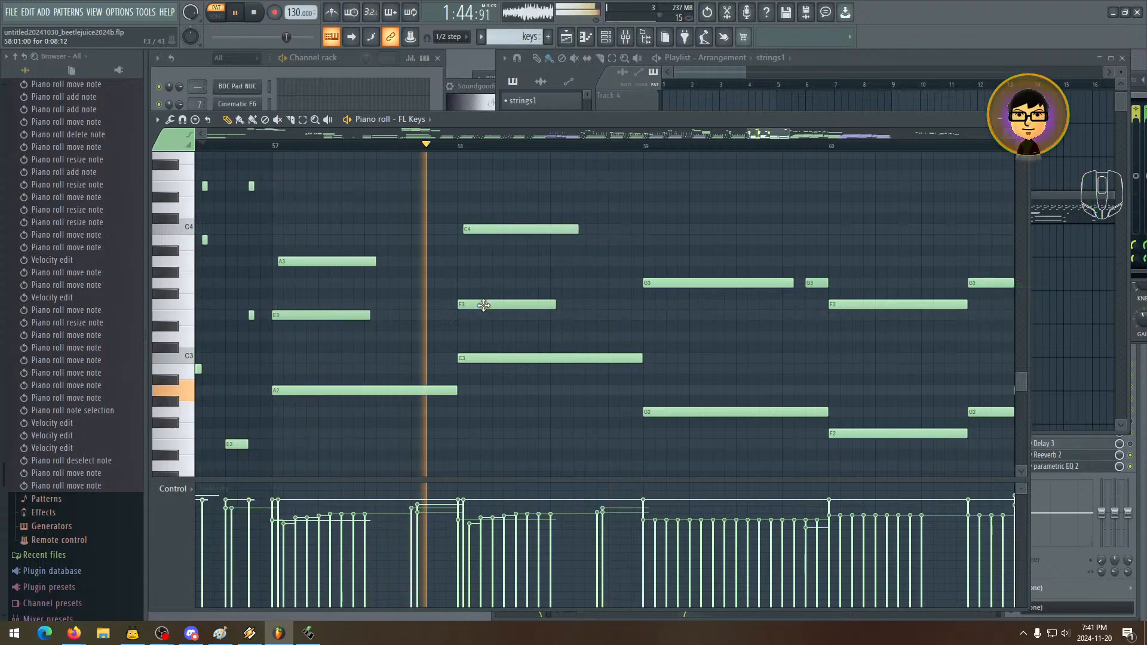
- Start bar 57's E3 and bar 58's F3 half a step late, with the A3 and C4 back at their bar starts
drag(484, 306, 490, 306)
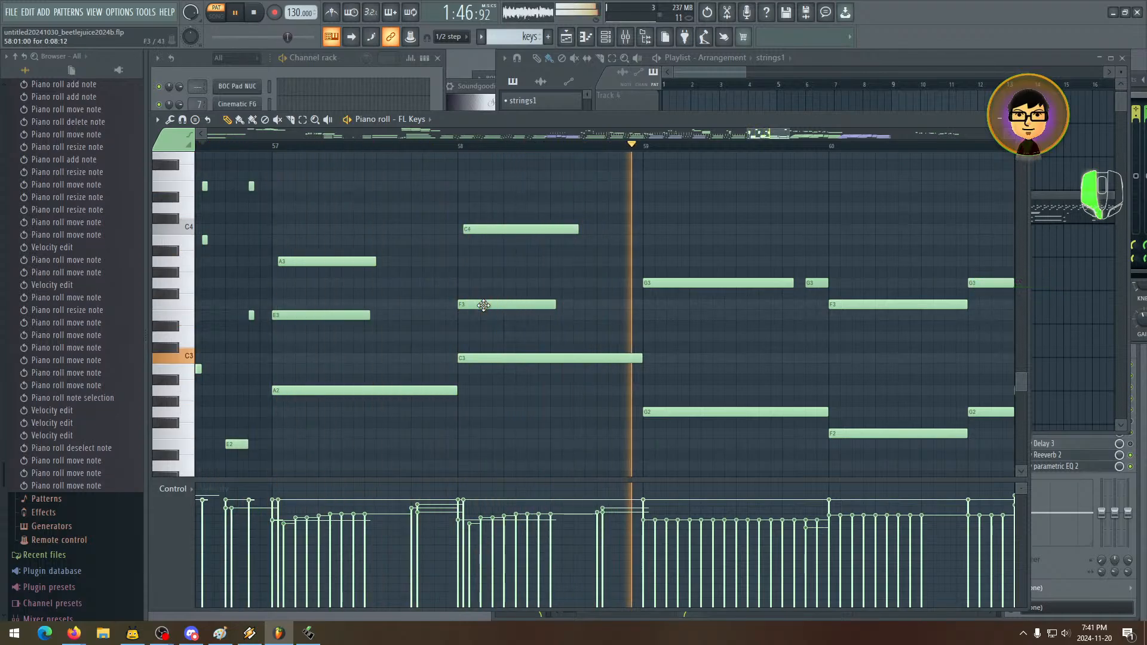
drag(480, 229, 473, 230)
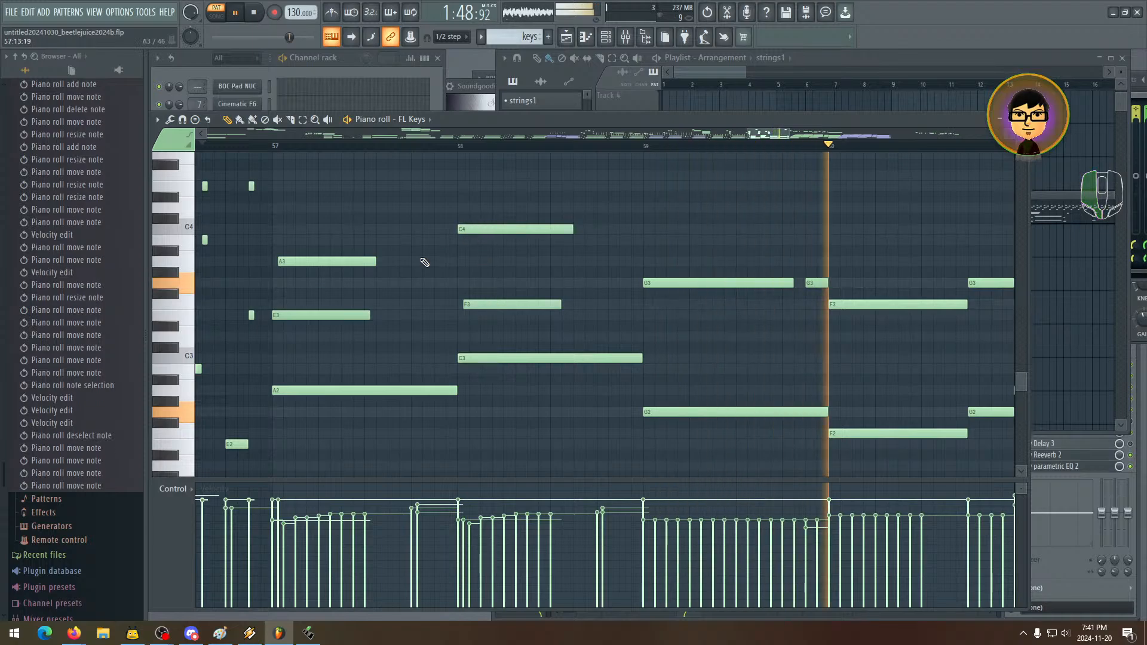
drag(333, 261, 325, 261)
drag(322, 316, 349, 311)
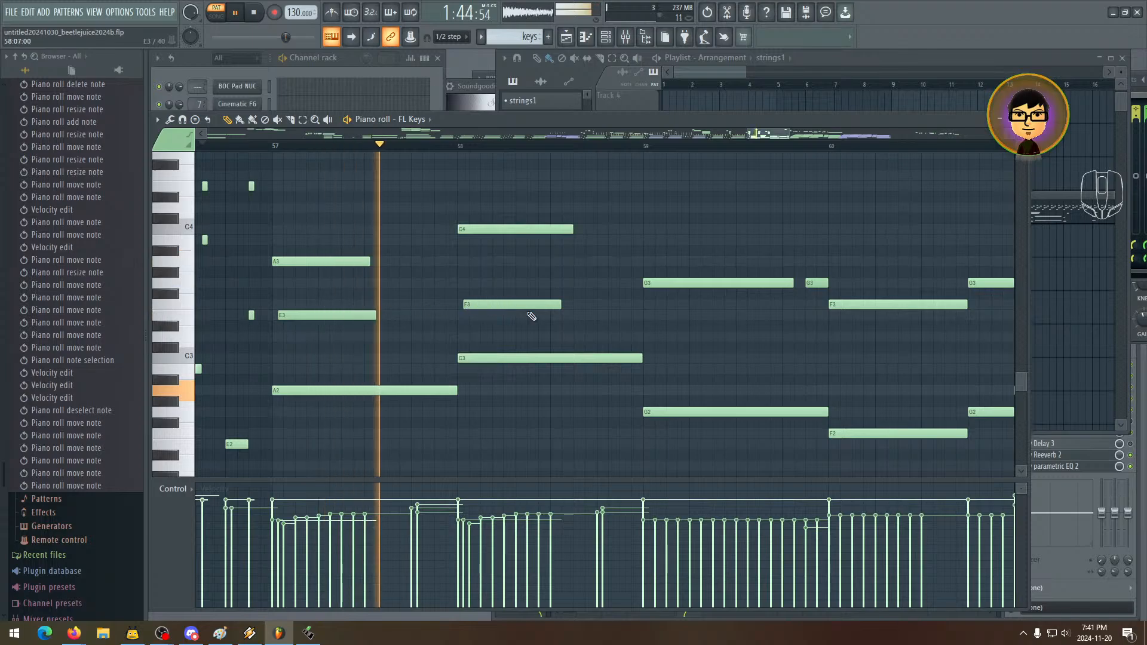
- Play back the reworked bars 57 to 60 and look over the surrounding chords and upper melody up to bar 65
drag(594, 314, 355, 312)
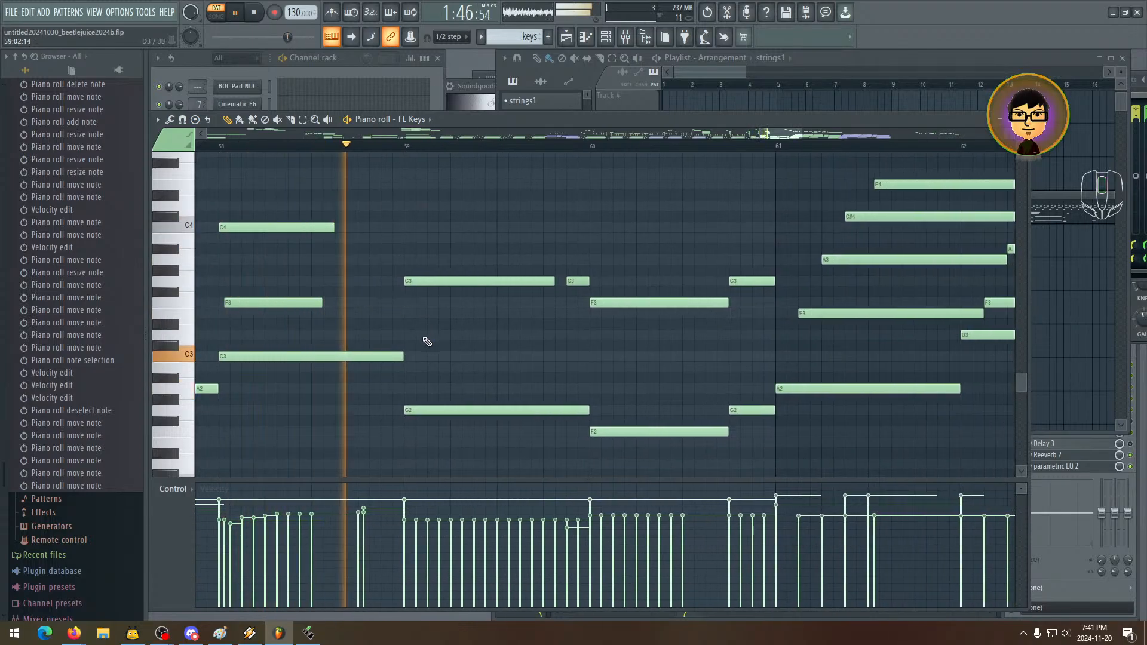
drag(397, 259, 542, 288)
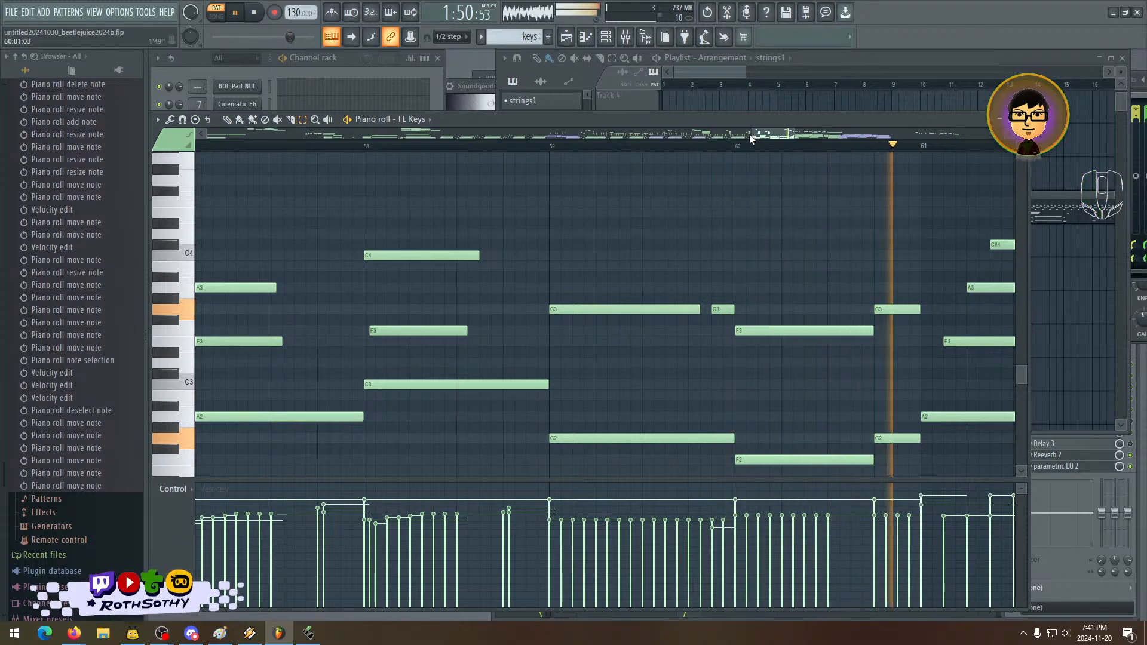
scroll(749, 134, down, 5)
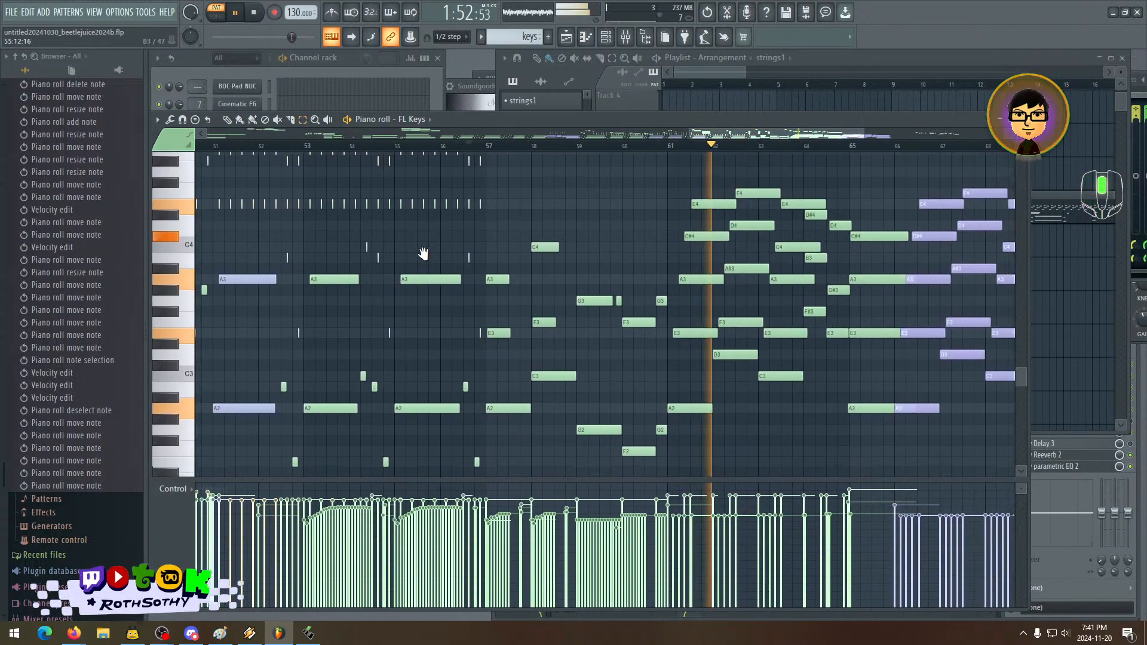
scroll(875, 134, down, 3)
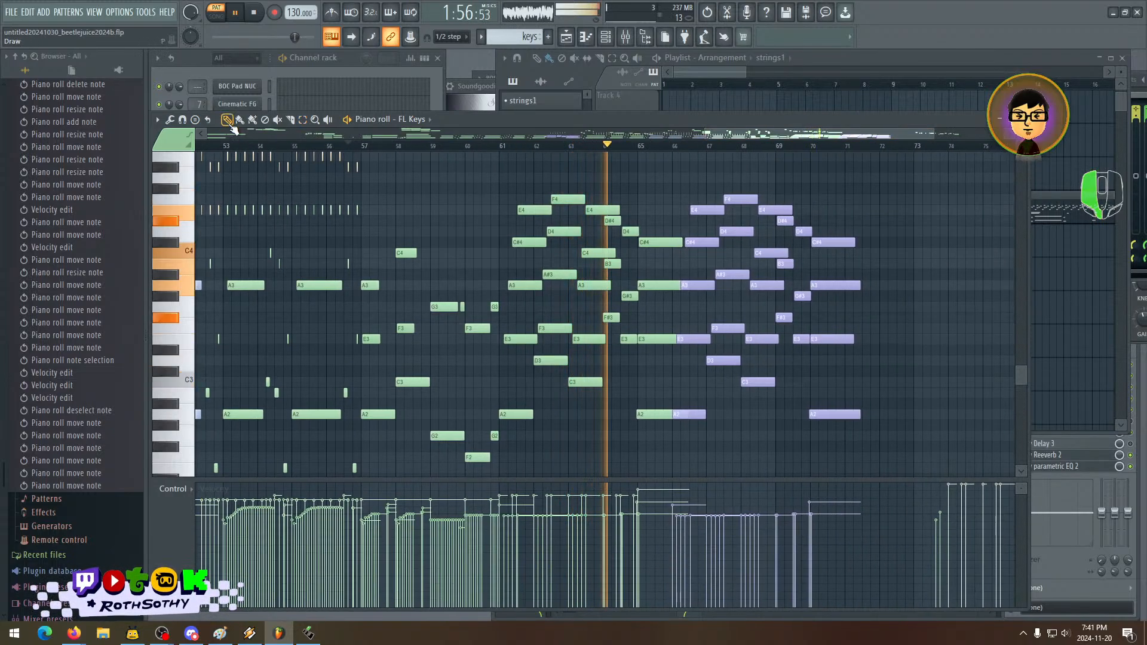
scroll(516, 315, up, 2)
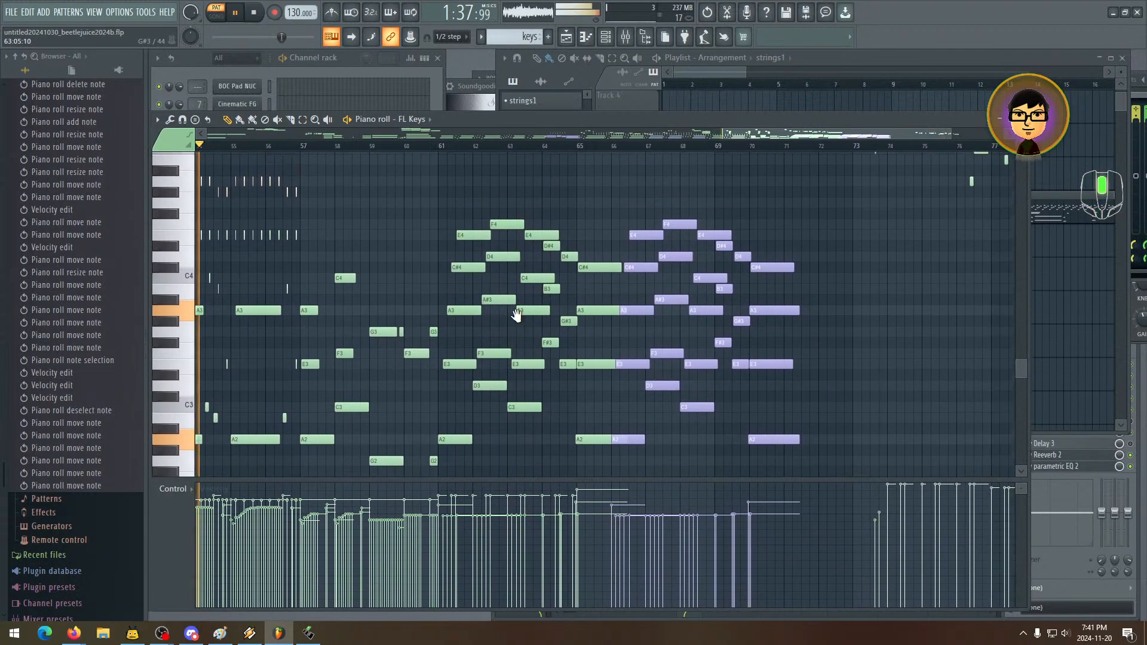
drag(532, 327, 568, 277)
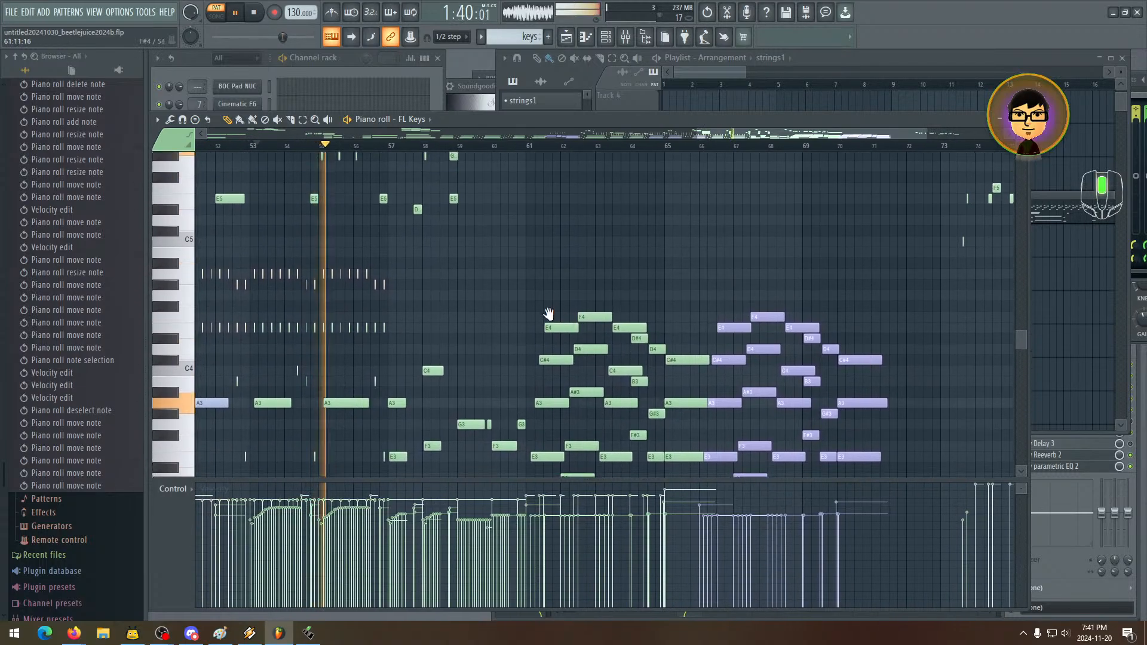
scroll(548, 314, up, 6)
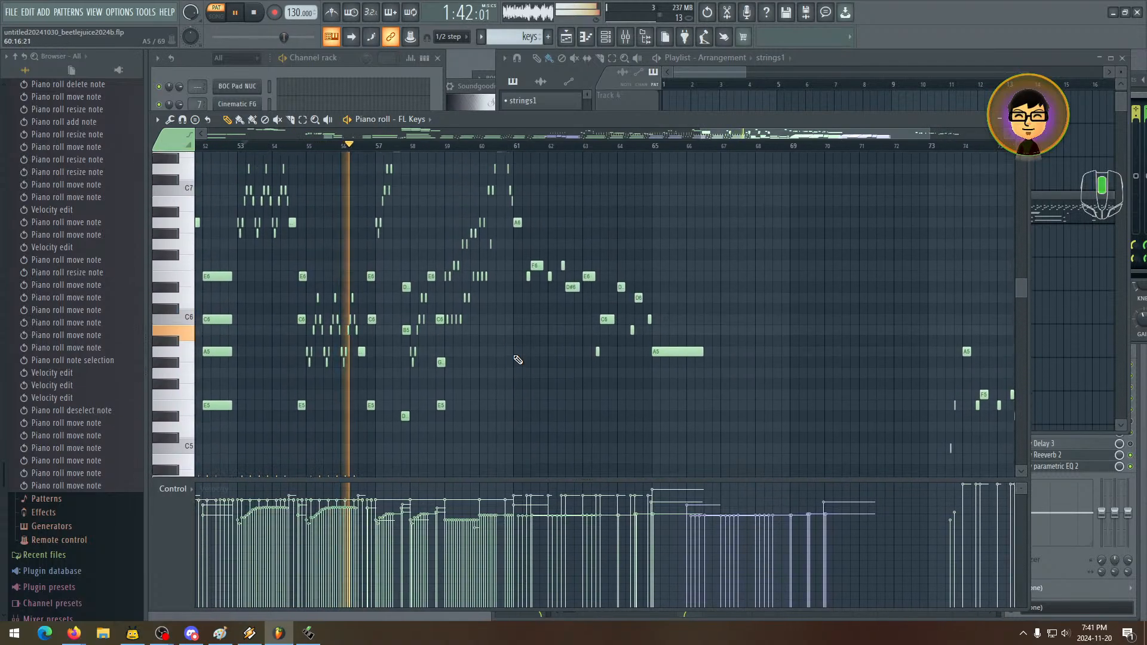
scroll(517, 360, down, 5)
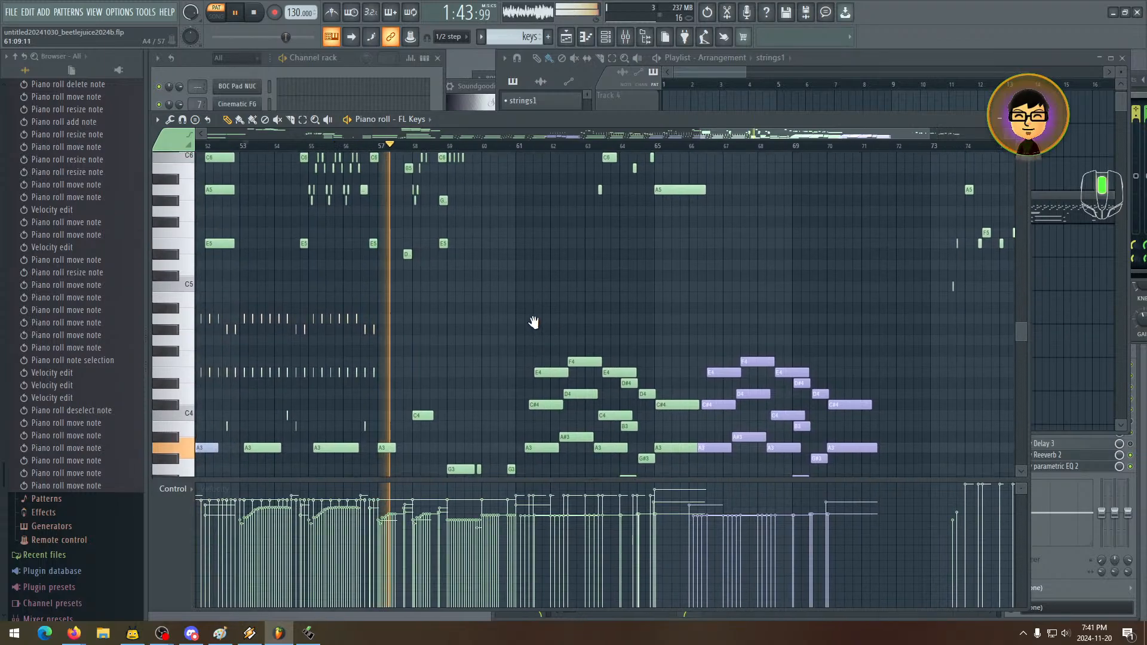
drag(533, 323, 553, 366)
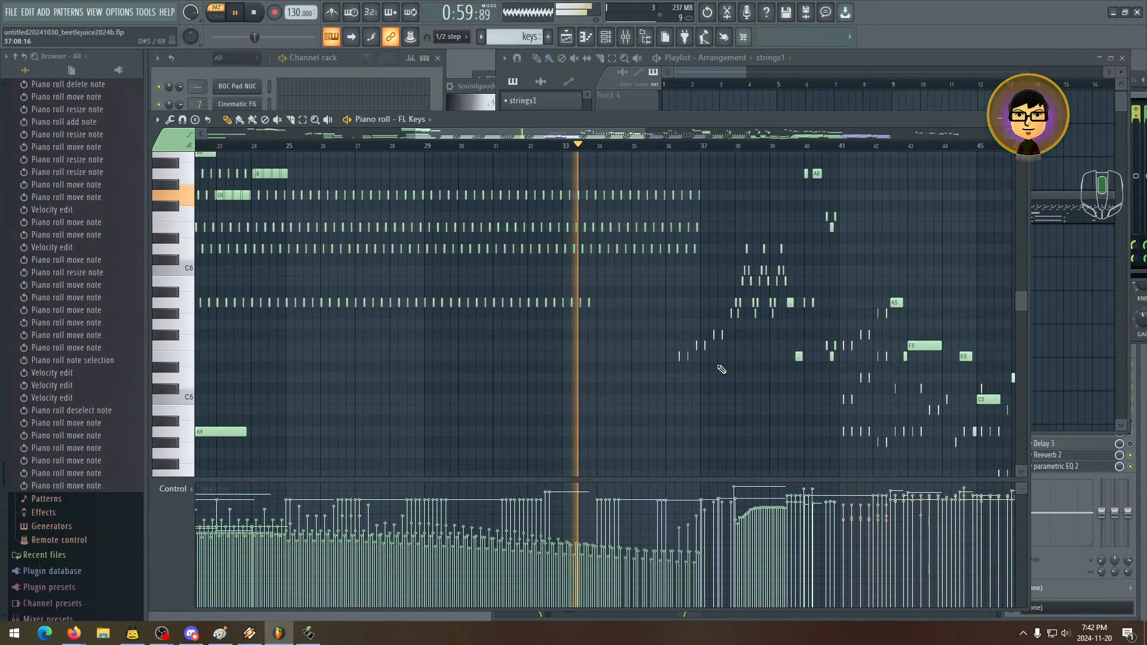
- Lengthen the A2 and A3 held from bar 32 into bar 33 so both end shortly before bar 34
drag(625, 336, 615, 419)
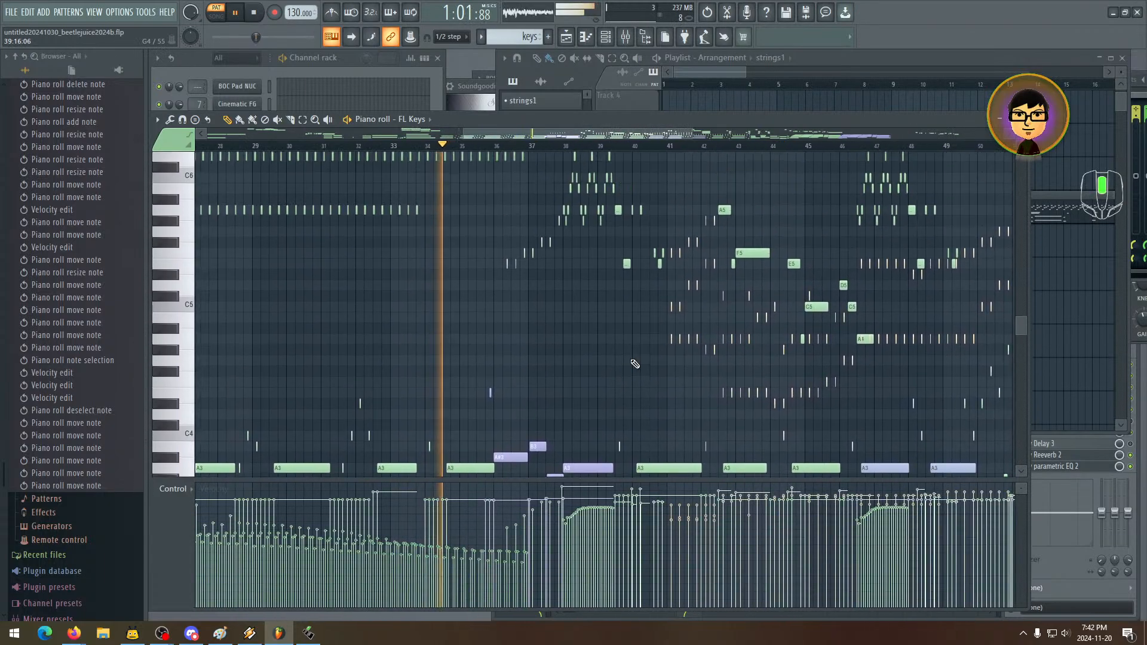
drag(633, 315, 681, 200)
drag(653, 407, 673, 285)
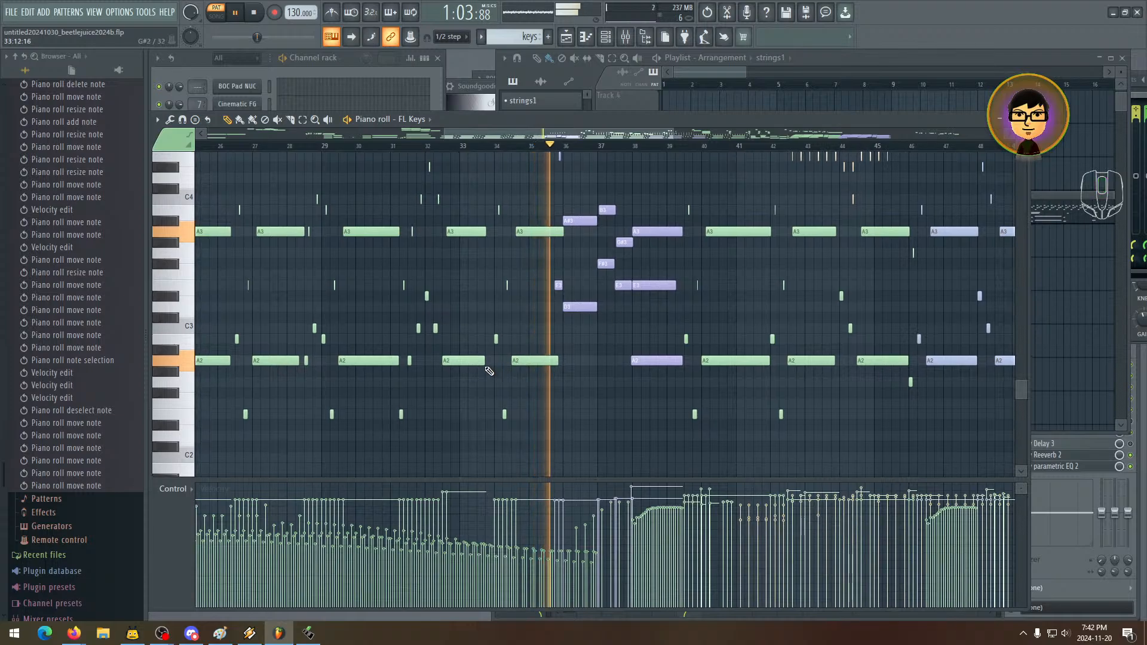
drag(481, 361, 489, 363)
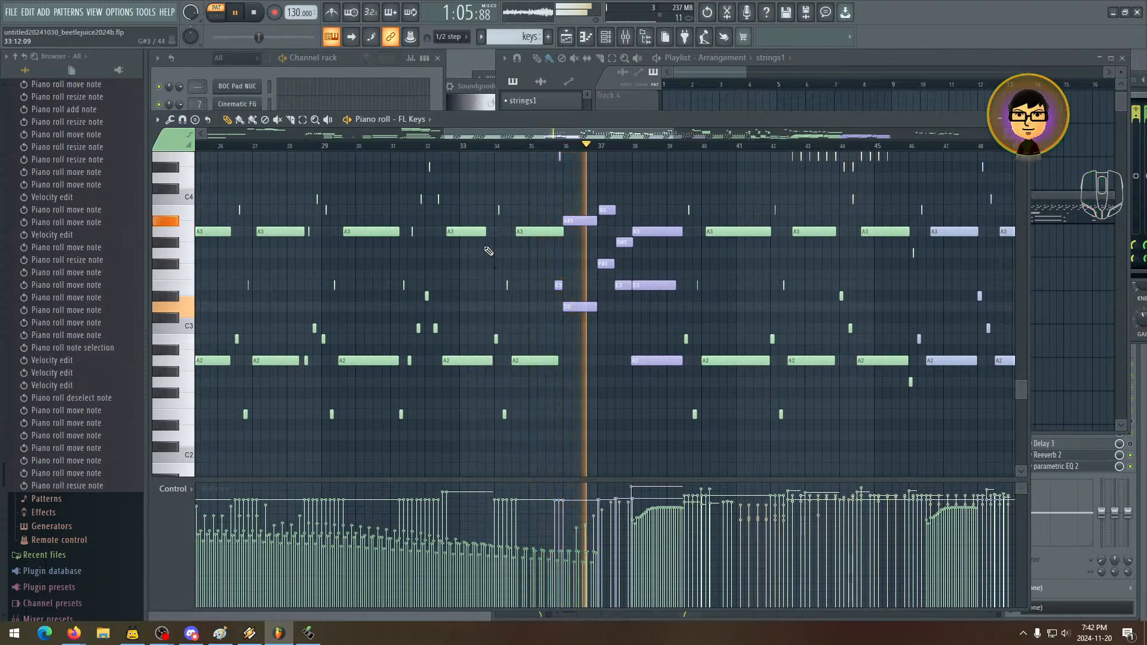
drag(485, 233, 488, 234)
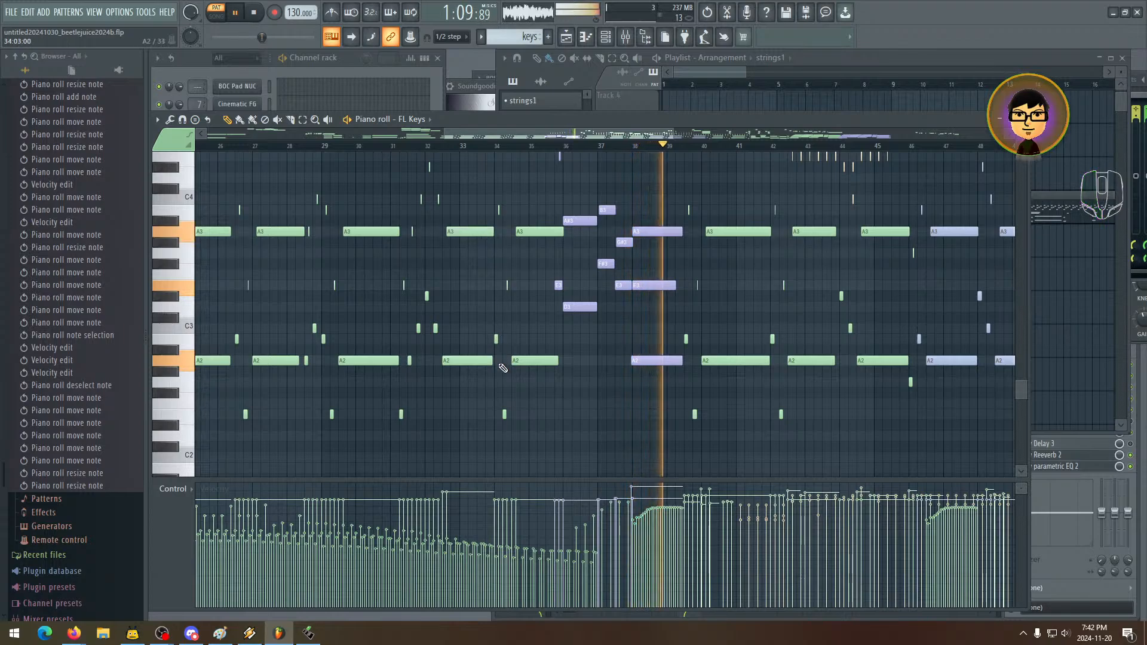
drag(492, 365, 494, 363)
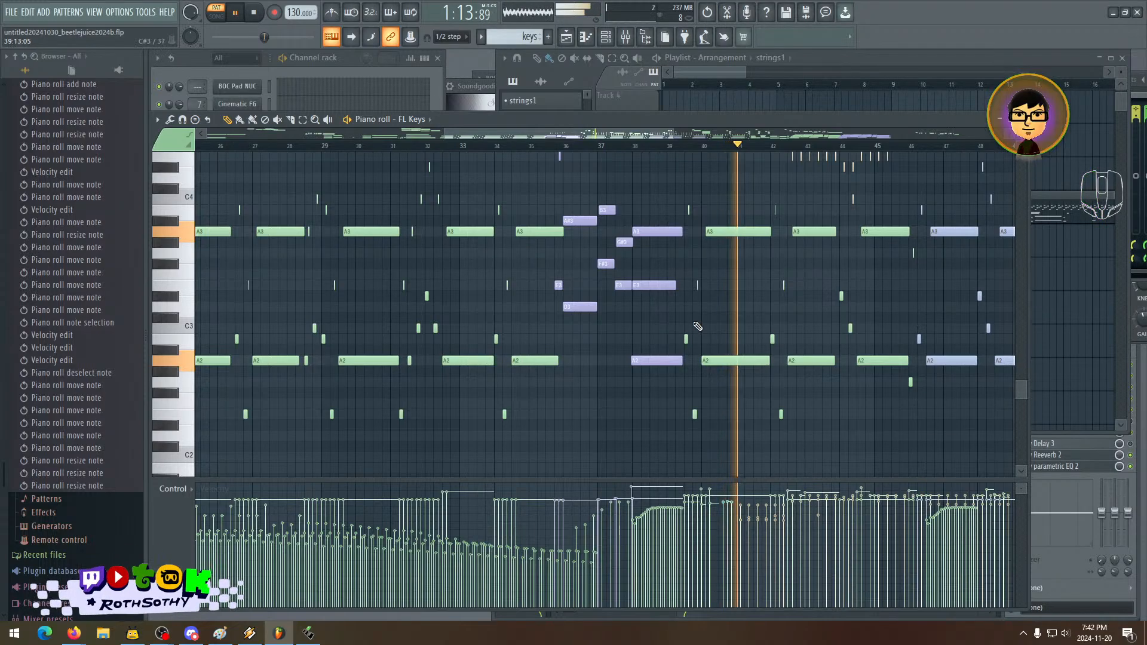
- Play back the FL Keys part from bar 40 to bar 62 and look over its melody and accompaniment
drag(726, 313, 500, 344)
drag(591, 261, 507, 325)
drag(555, 245, 525, 322)
drag(542, 283, 508, 368)
mouse_move(517, 325)
mouse_down()
mouse_move(544, 376)
mouse_move(639, 371)
mouse_up()
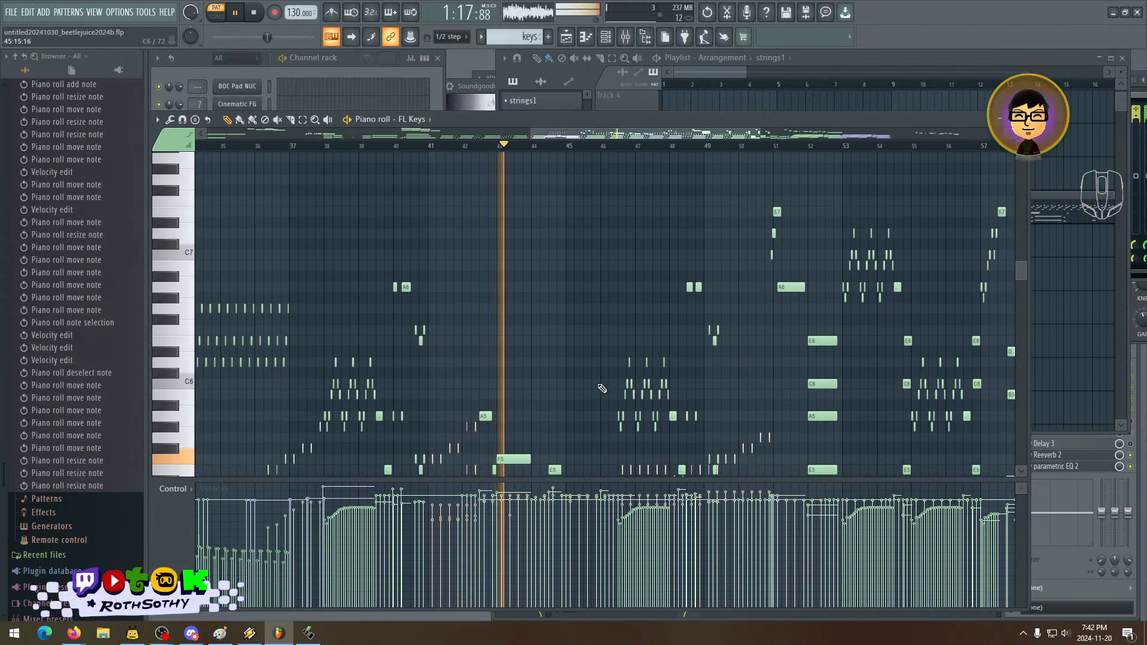
mouse_move(623, 421)
mouse_down()
mouse_move(576, 364)
mouse_move(568, 376)
mouse_move(459, 337)
mouse_up()
mouse_move(537, 364)
mouse_down()
mouse_move(479, 354)
mouse_move(551, 359)
mouse_up()
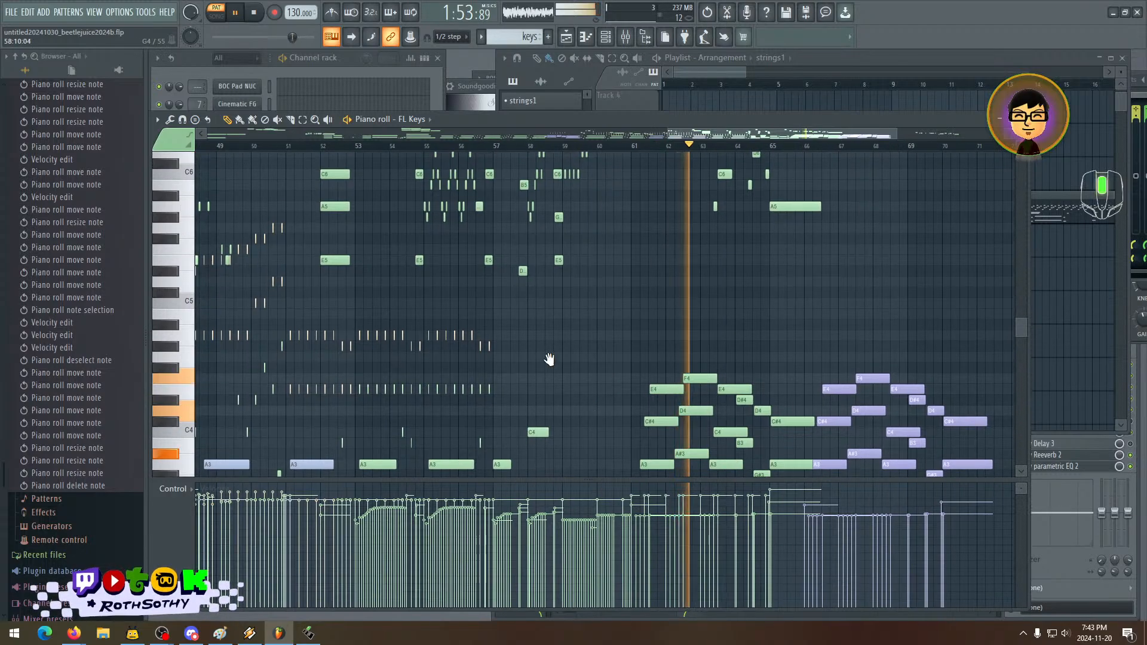
scroll(514, 311, down, 1)
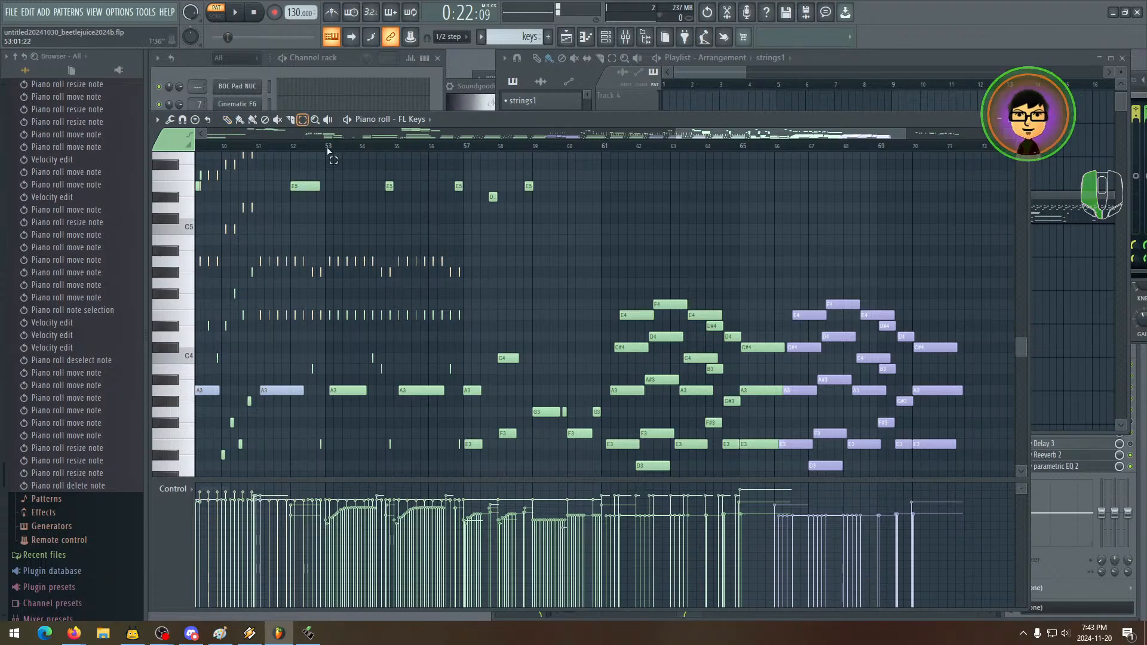
- Try copying the short arpeggio notes, A5 and up, from bars 13 to 16 into bars 57 to 60
drag(429, 255, 526, 263)
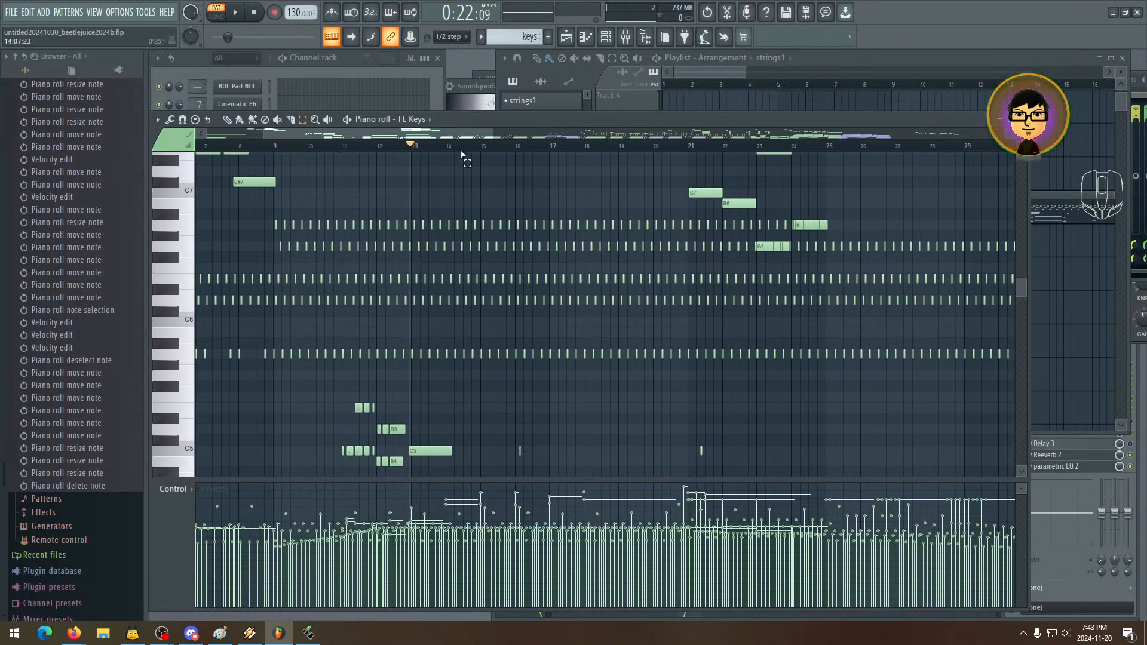
drag(485, 136, 351, 133)
drag(866, 360, 394, 358)
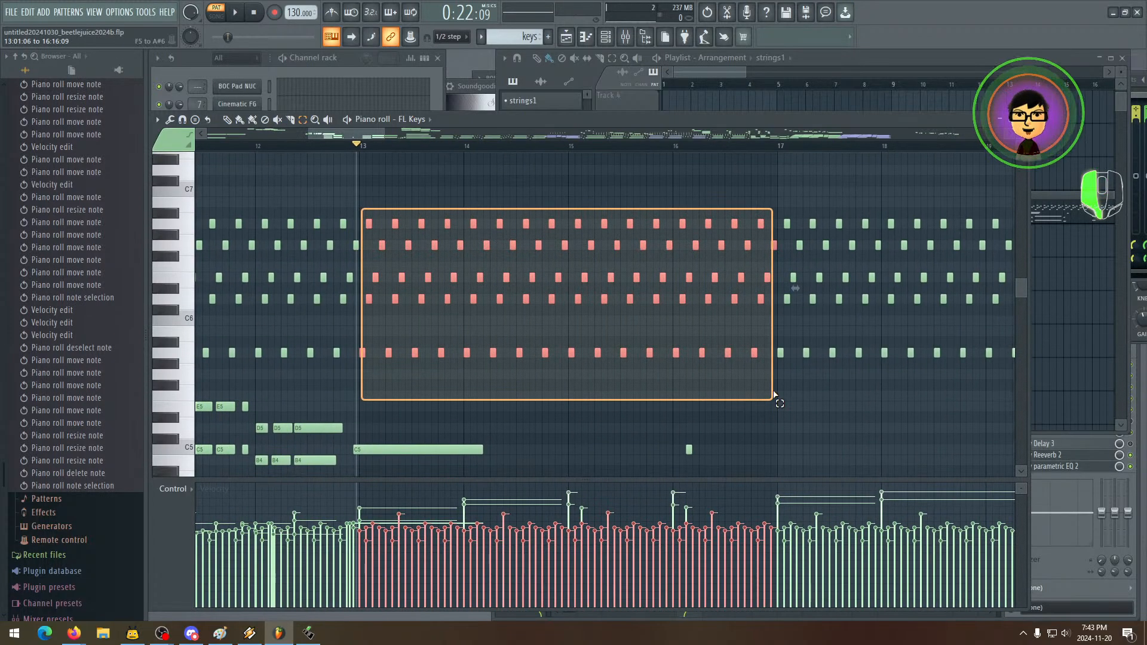
drag(814, 376, 162, 362)
drag(263, 367, 614, 373)
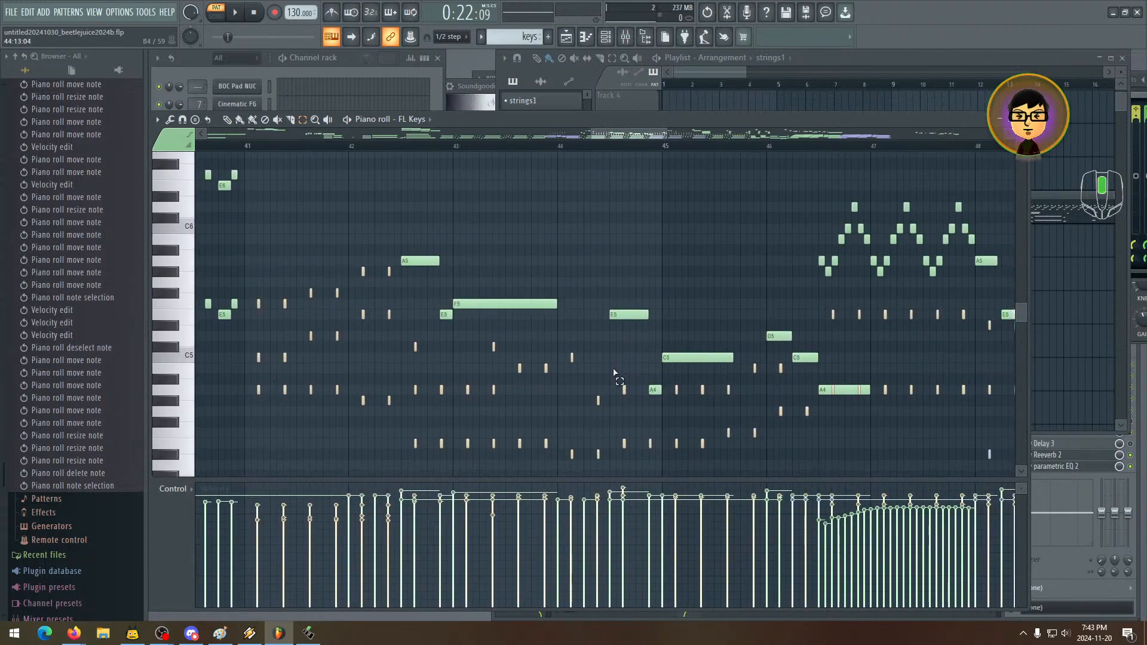
drag(693, 383, 773, 374)
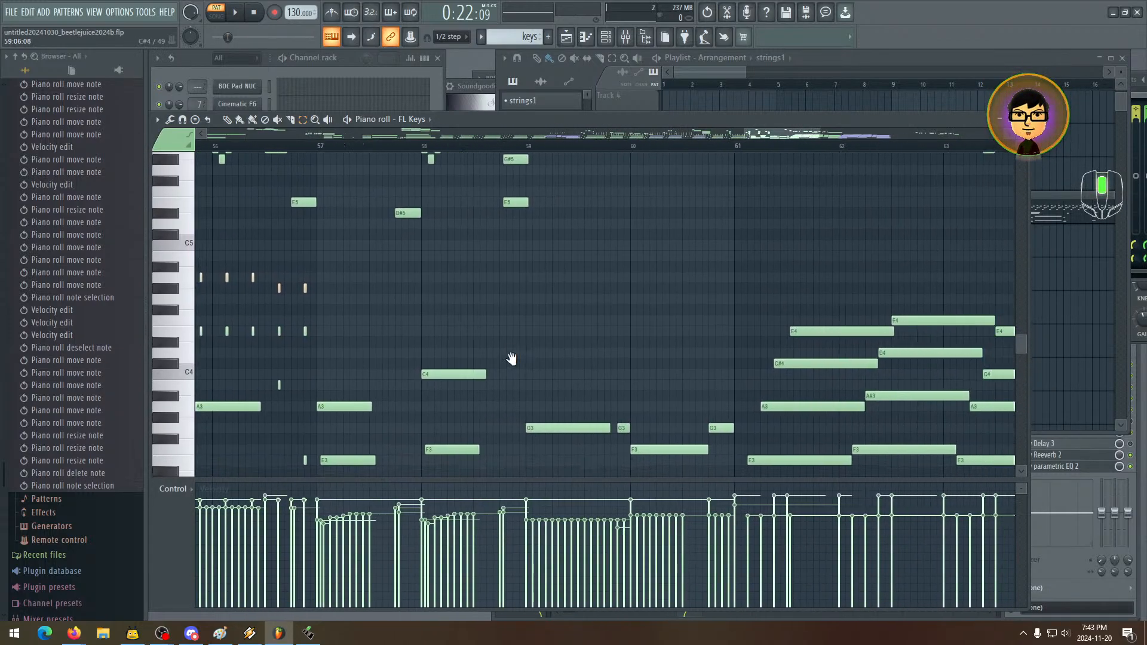
drag(512, 358, 598, 301)
key(ctrl+v)
- Play back the pasted arpeggio, try it an octave lower with its lowest line on A4, and replay it
key(space)
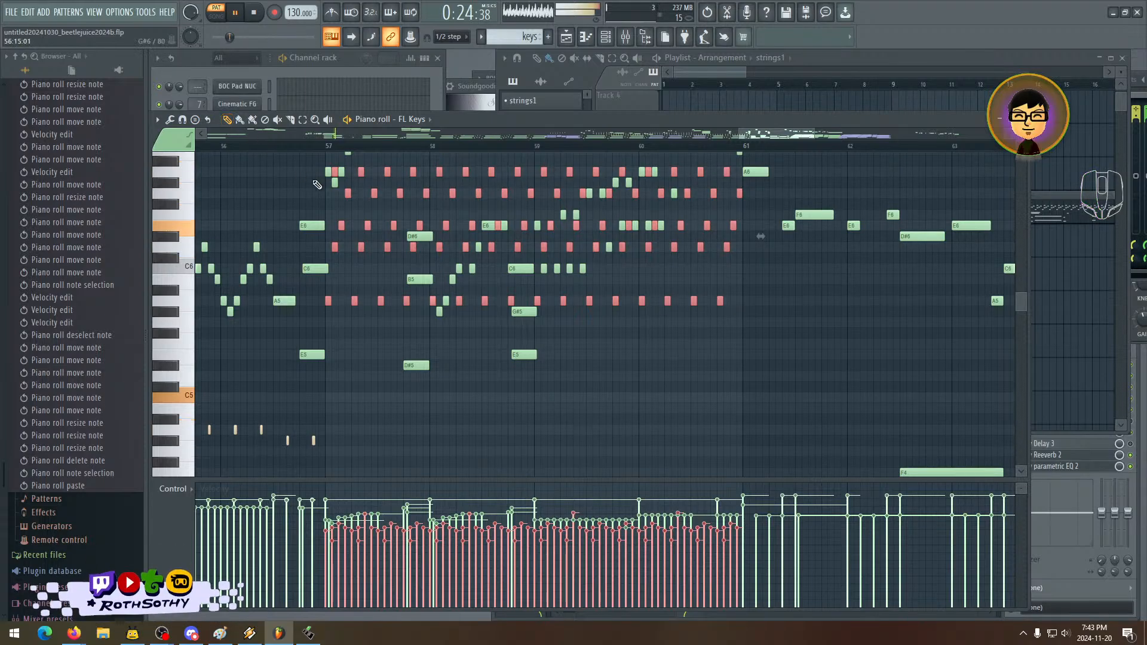
drag(366, 220, 393, 208)
click(263, 148)
drag(441, 270, 409, 229)
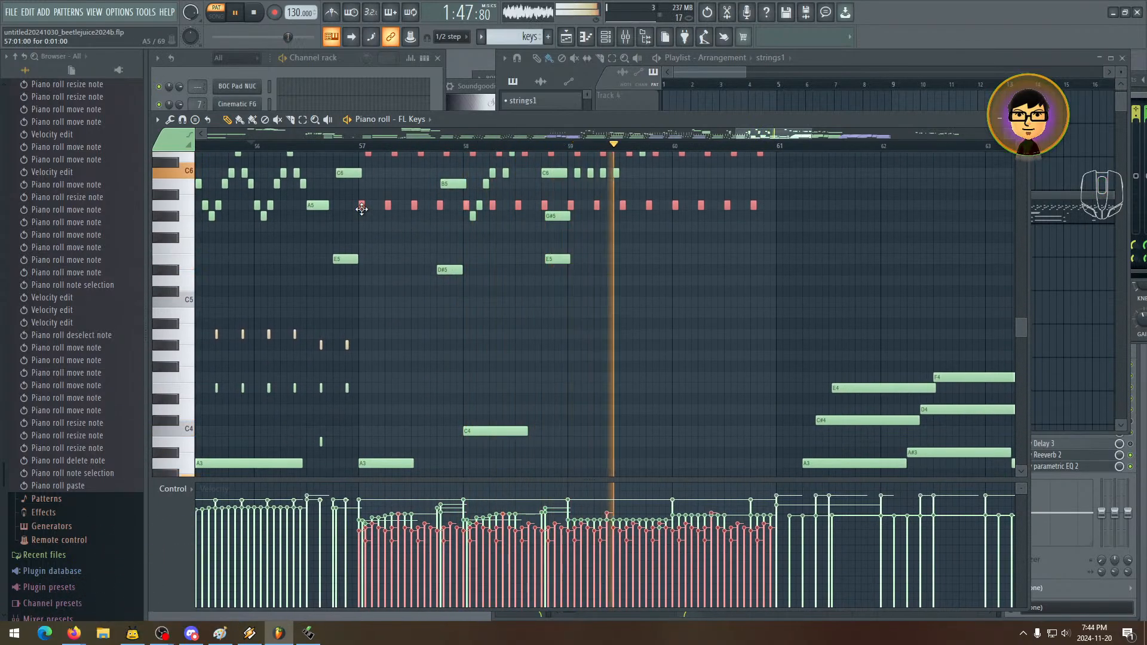
key(space)
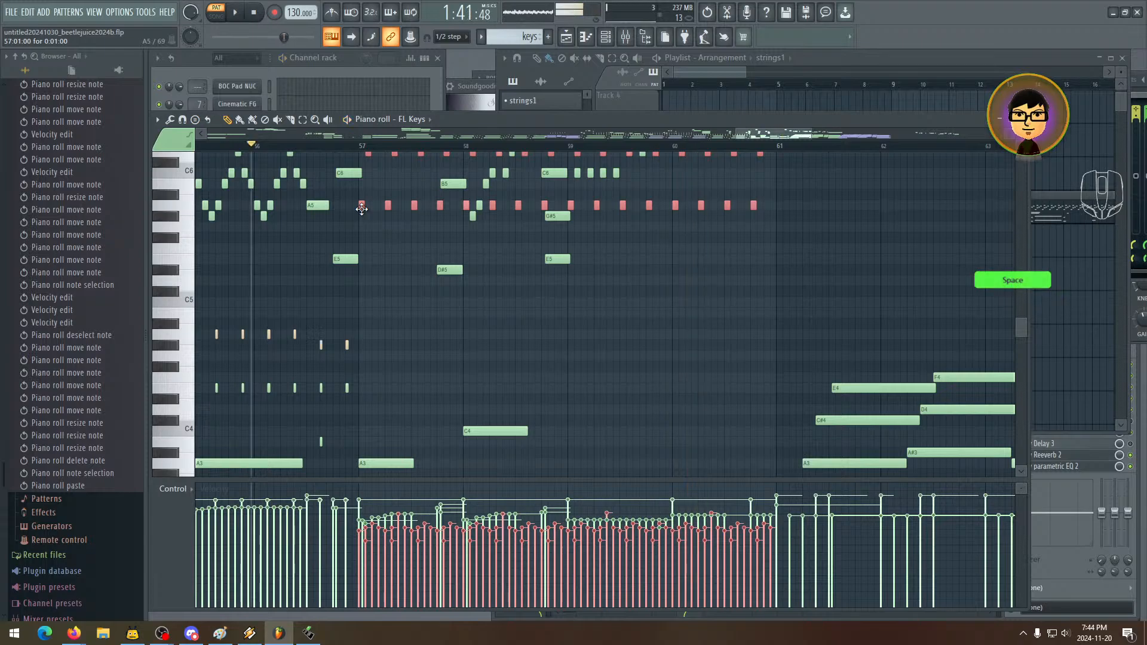
click(362, 208)
drag(362, 213, 352, 341)
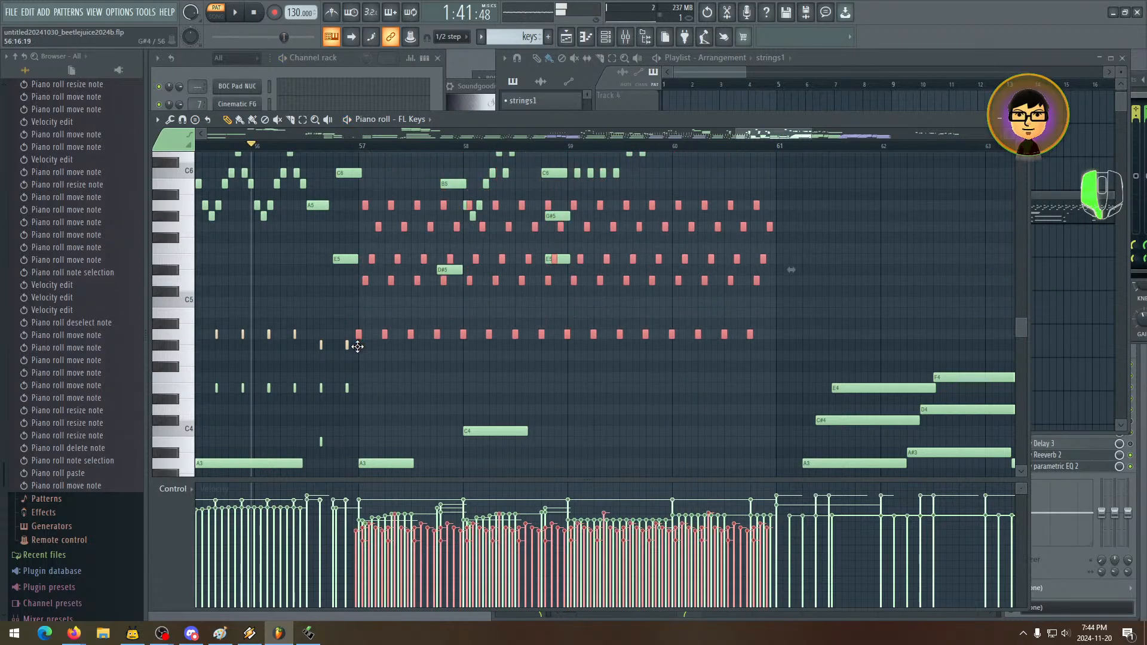
key(space)
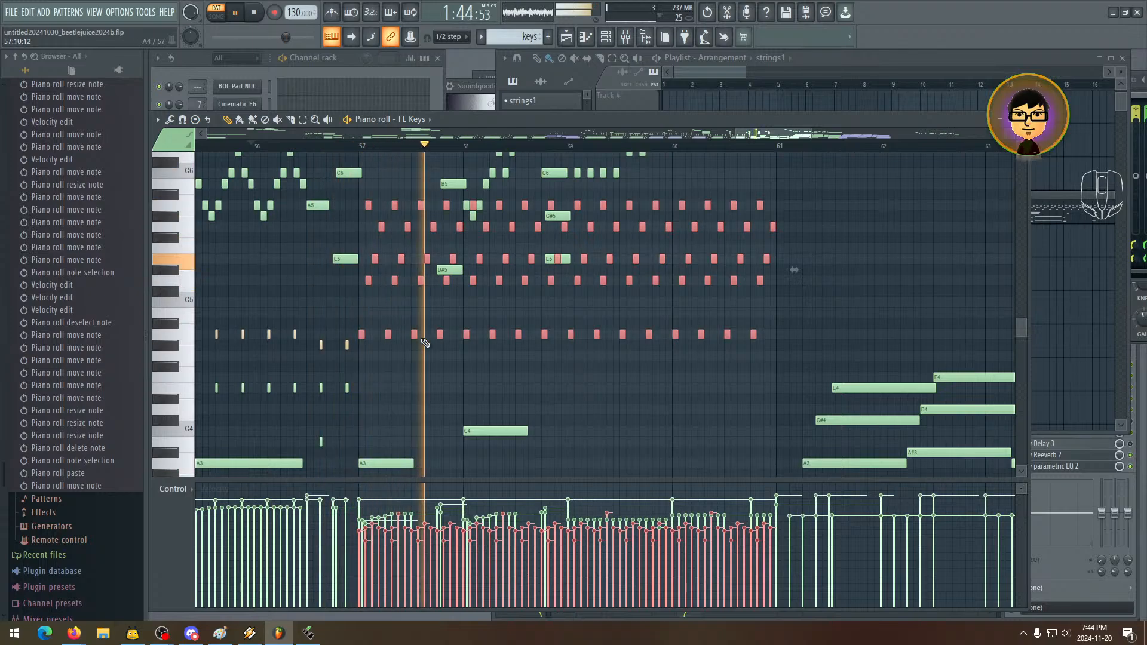
scroll(407, 311, down, 2)
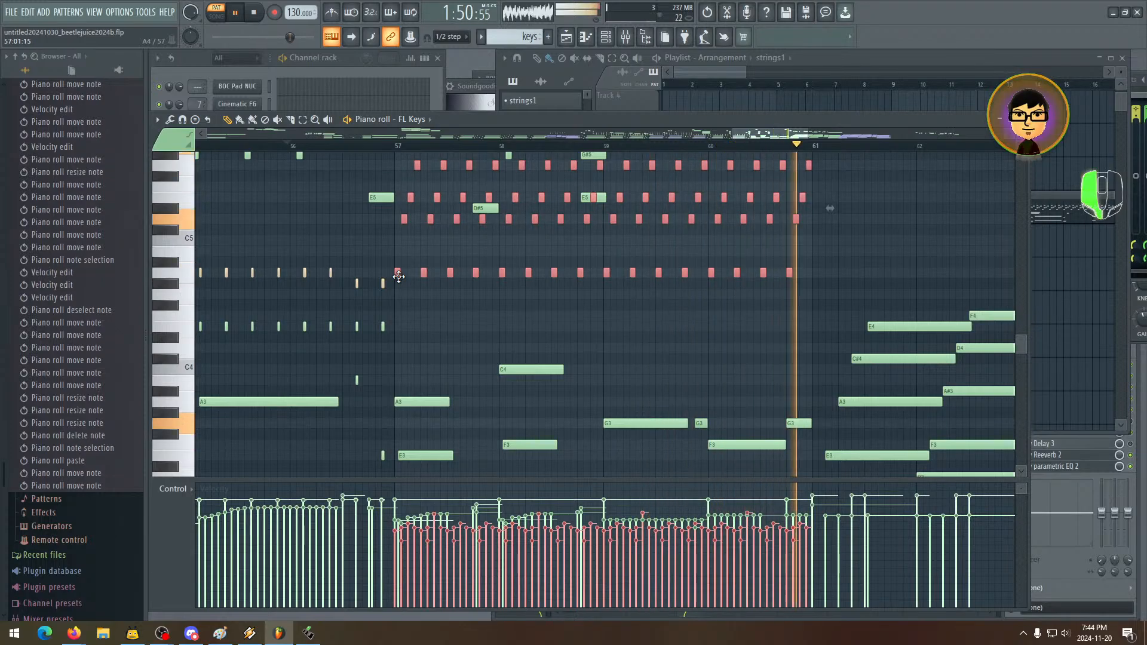
- Try the pasted arpeggio another octave lower with its lowest line on A3, replay it, and delete the arpeggio
drag(399, 276, 401, 409)
key(space)
key(space)
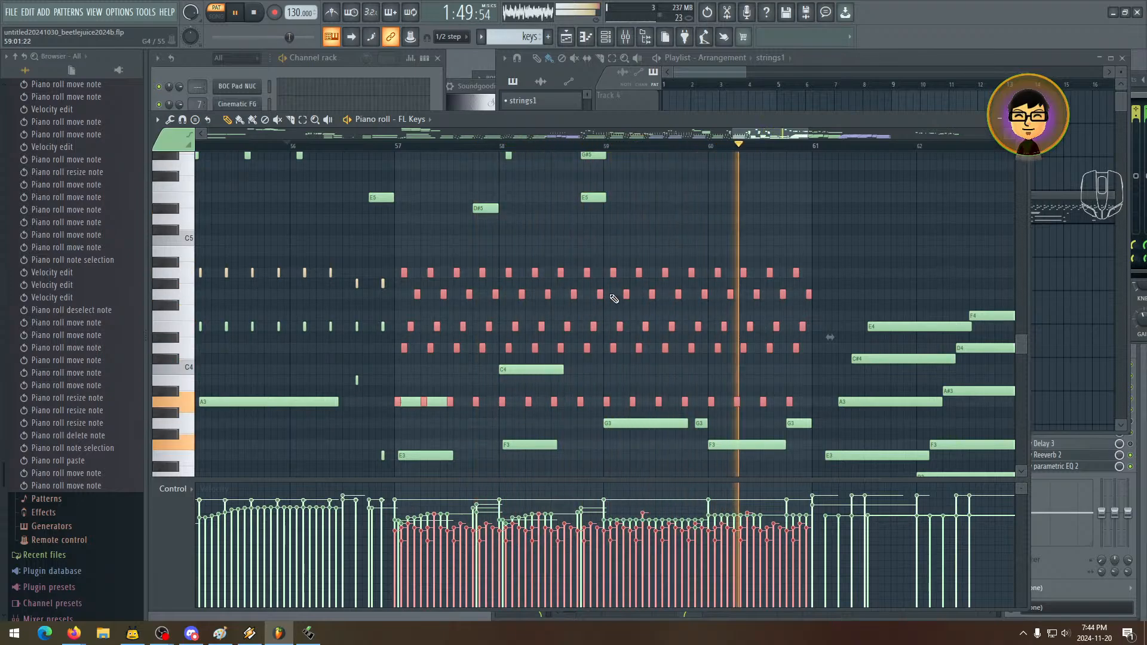
drag(633, 253, 664, 285)
key(space)
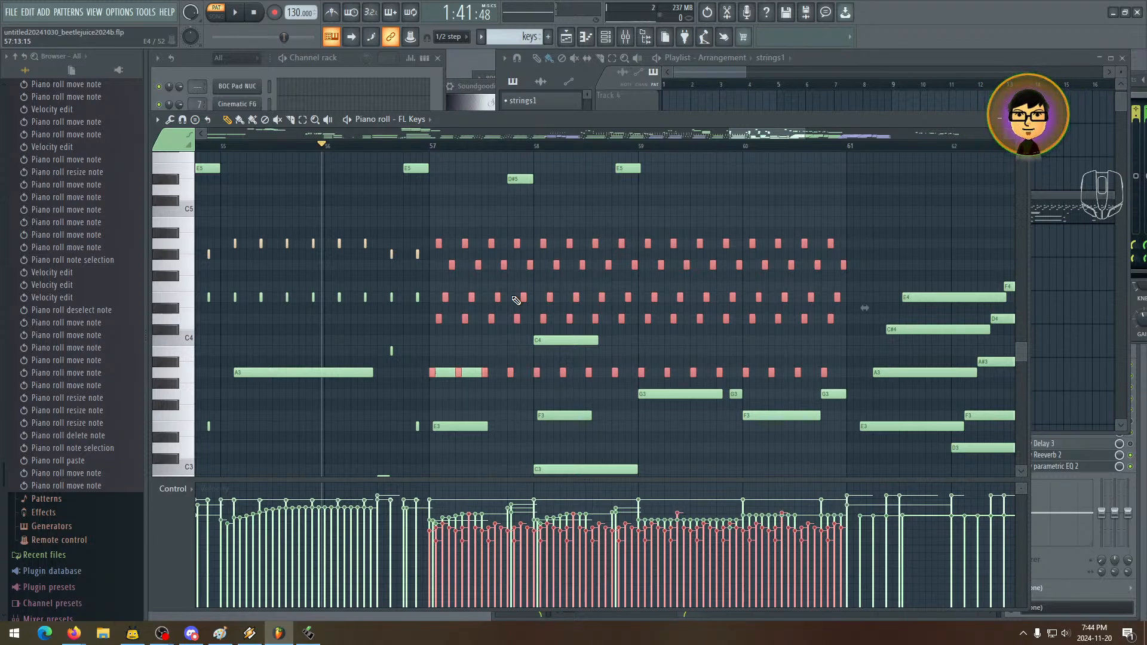
key(space)
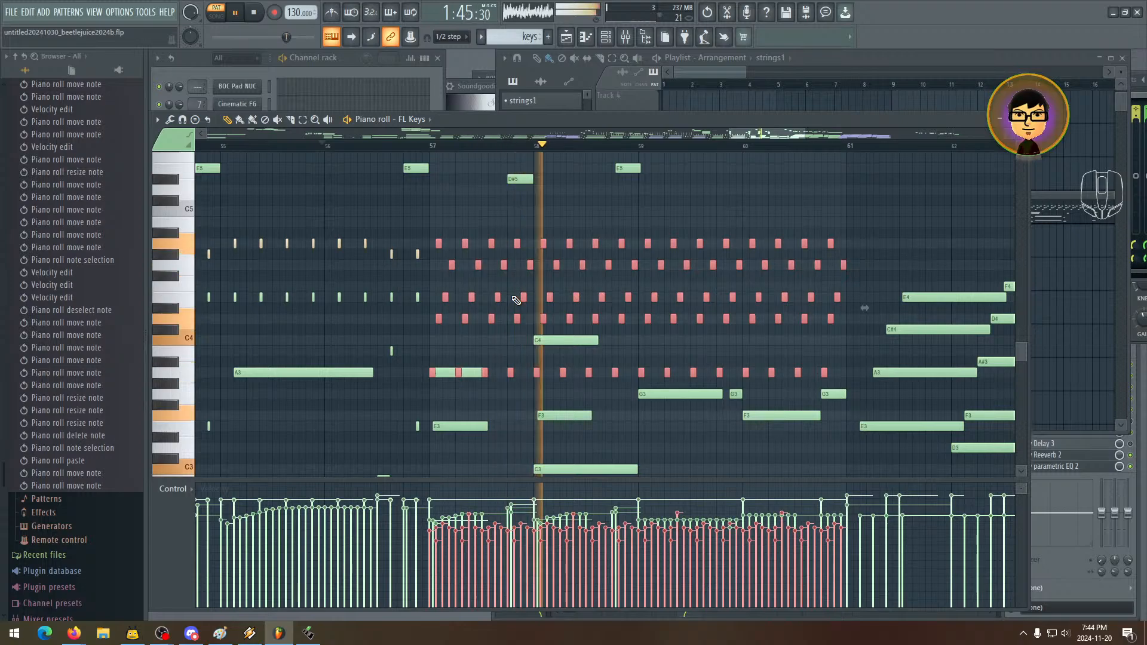
key(space)
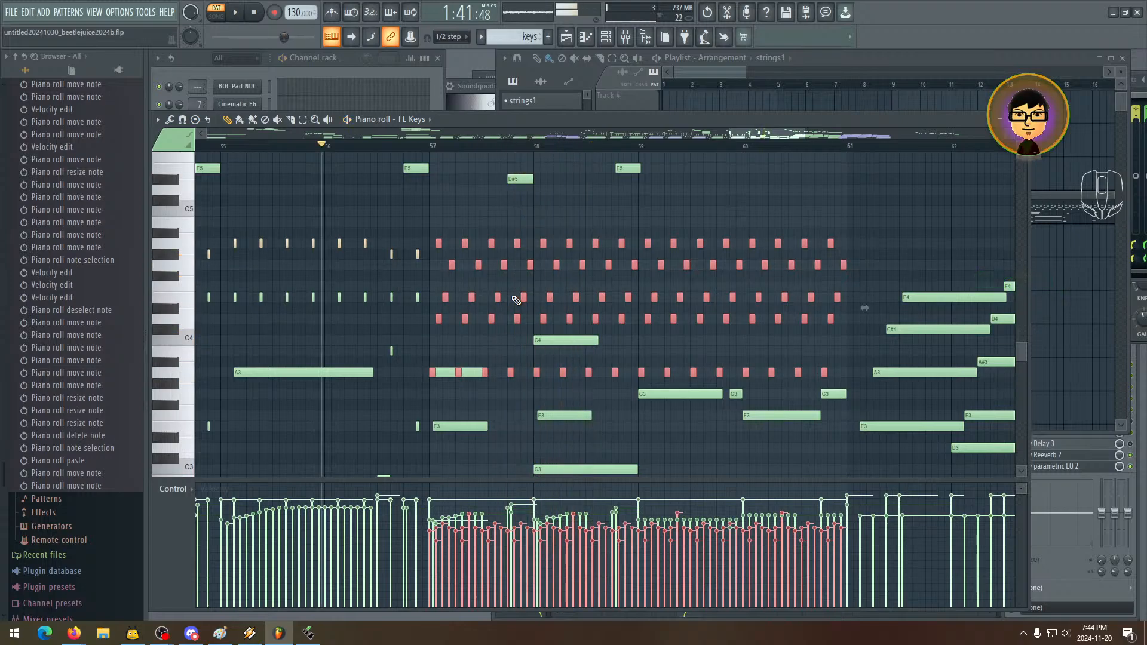
key(Delete)
- Copy the short A4, G#4 and E4 offbeat notes from bars 55 and 56 and paste them into bars 57 and 58
scroll(520, 262, left, 4)
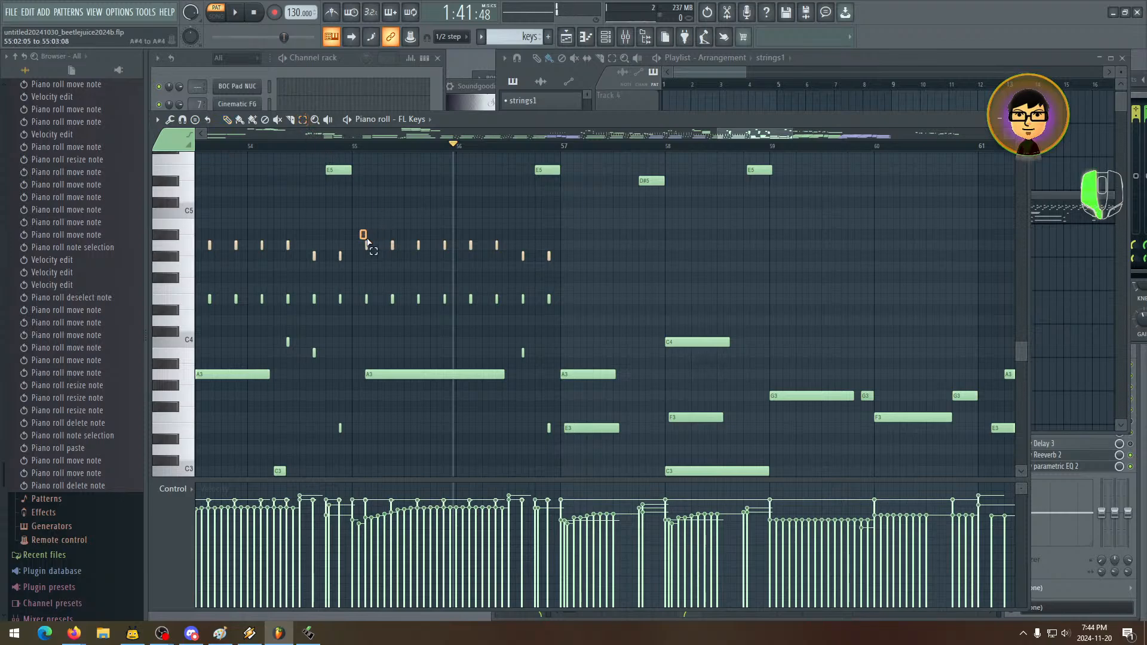
drag(366, 239, 503, 324)
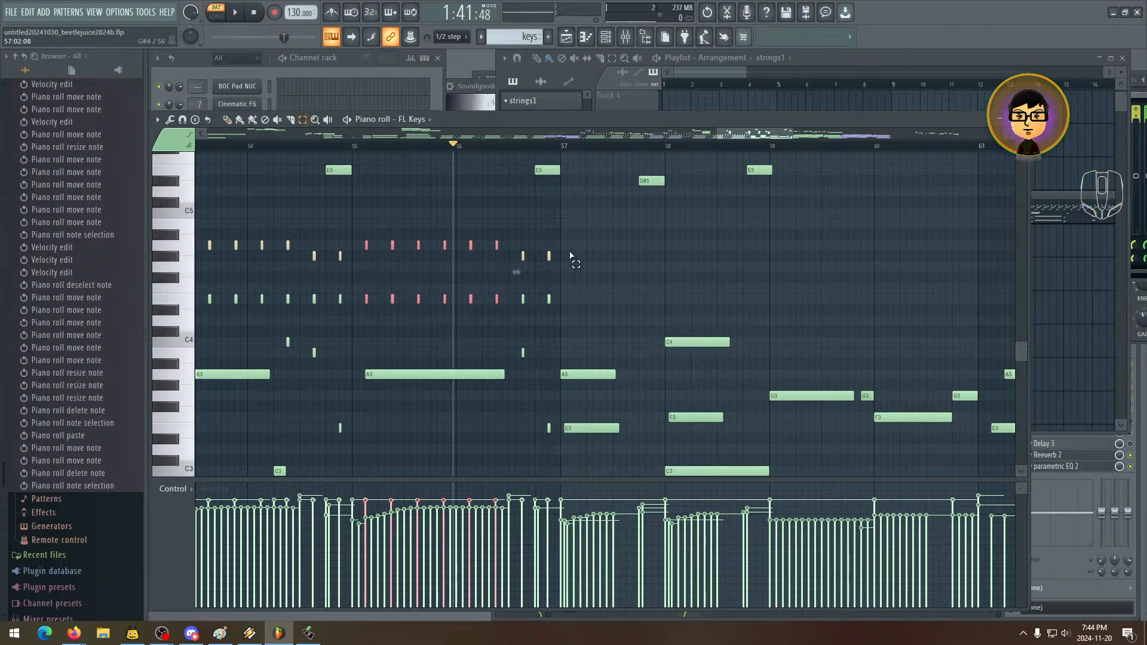
mouse_move(558, 223)
mouse_down()
mouse_move(367, 335)
mouse_move(527, 320)
mouse_up()
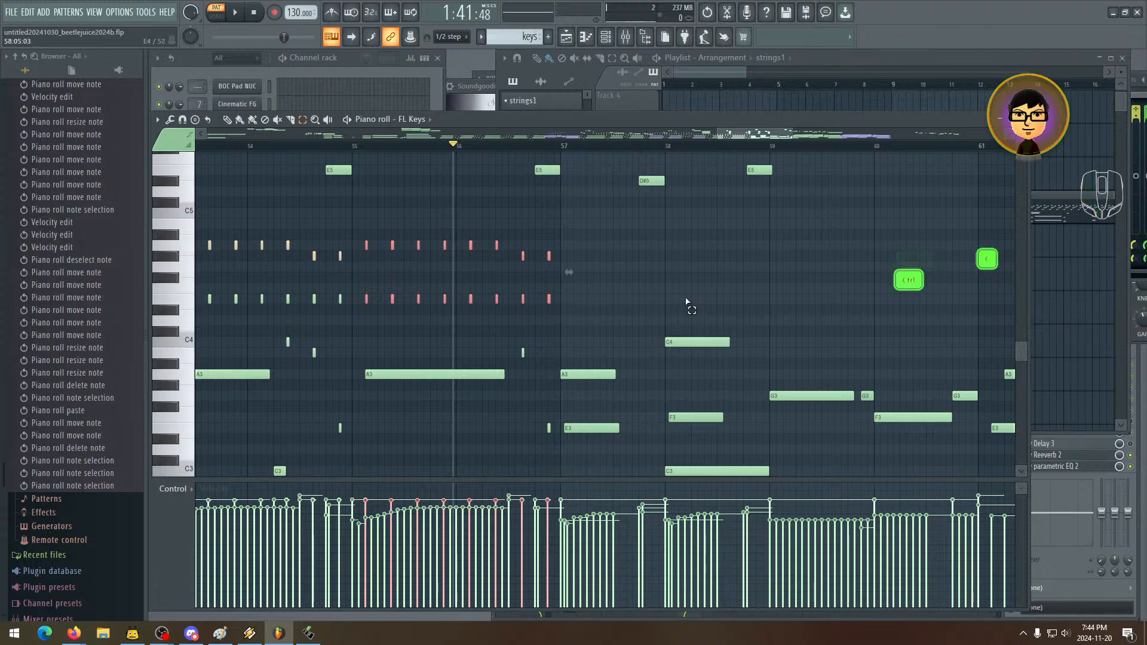
scroll(550, 348, right, 5)
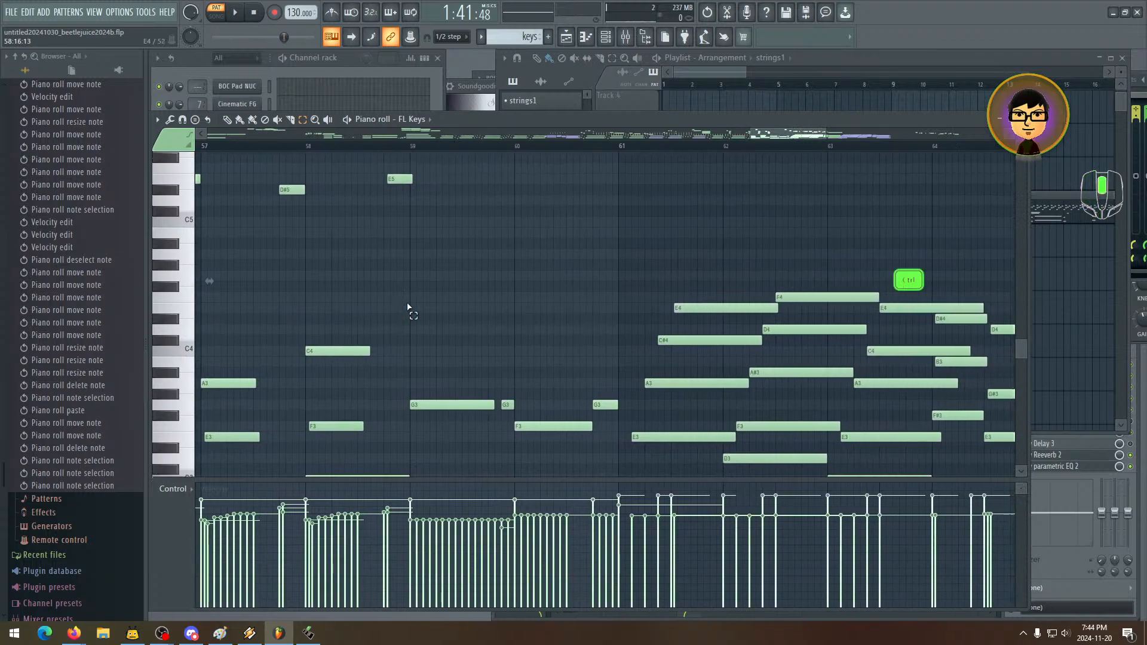
scroll(408, 307, left, 2)
- Play back bars 56 to 58 repeatedly to check how the pasted offbeat notes fit the held chords
key(space)
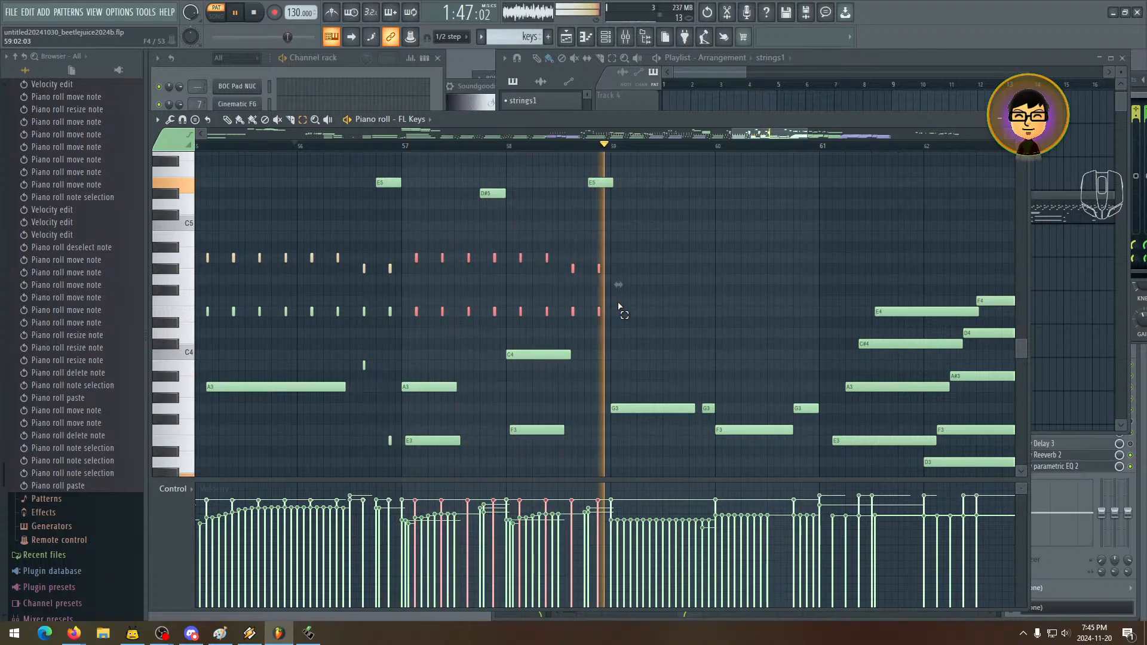
drag(660, 297, 509, 285)
key(space)
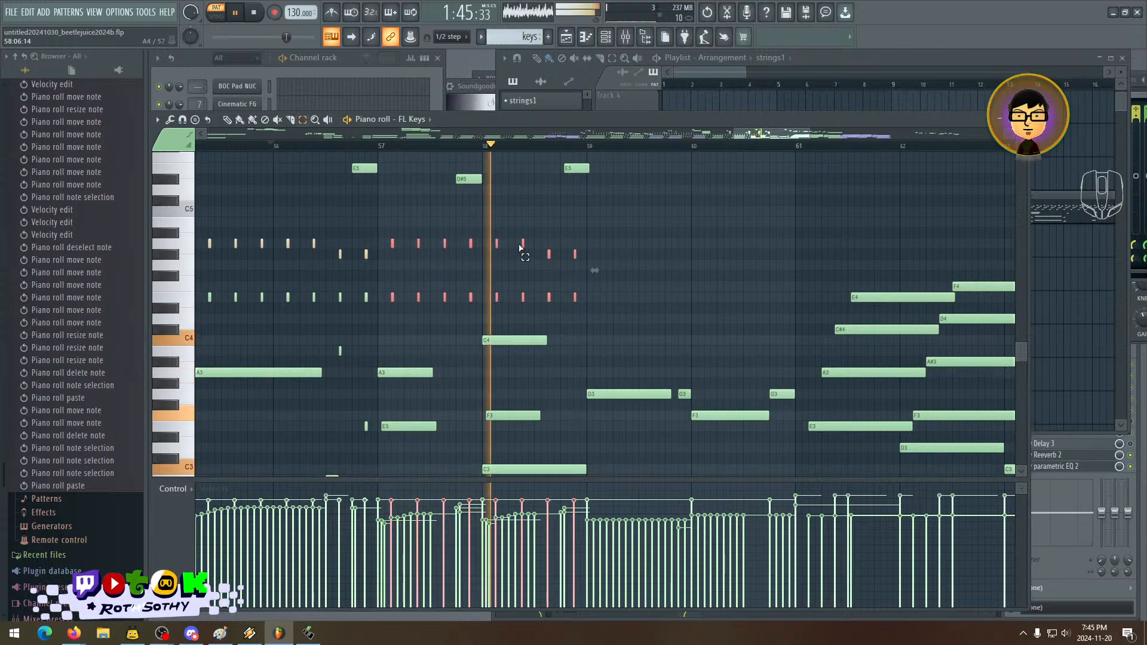
drag(519, 248, 486, 289)
key(space)
key(space)
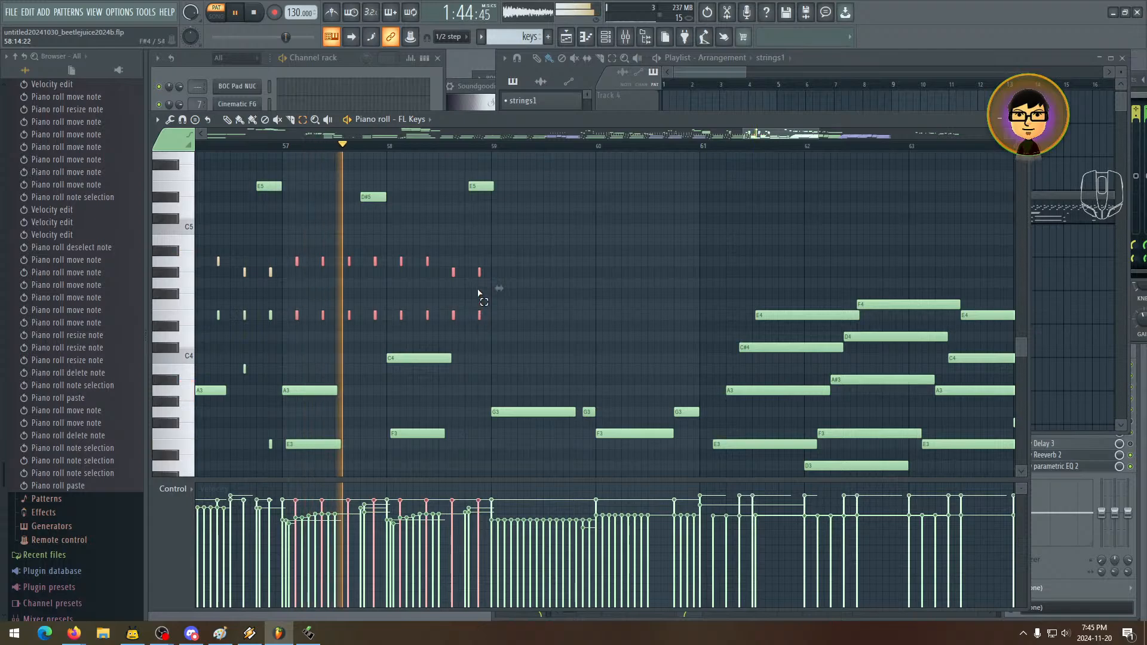
drag(455, 358, 497, 362)
key(space)
key(space)
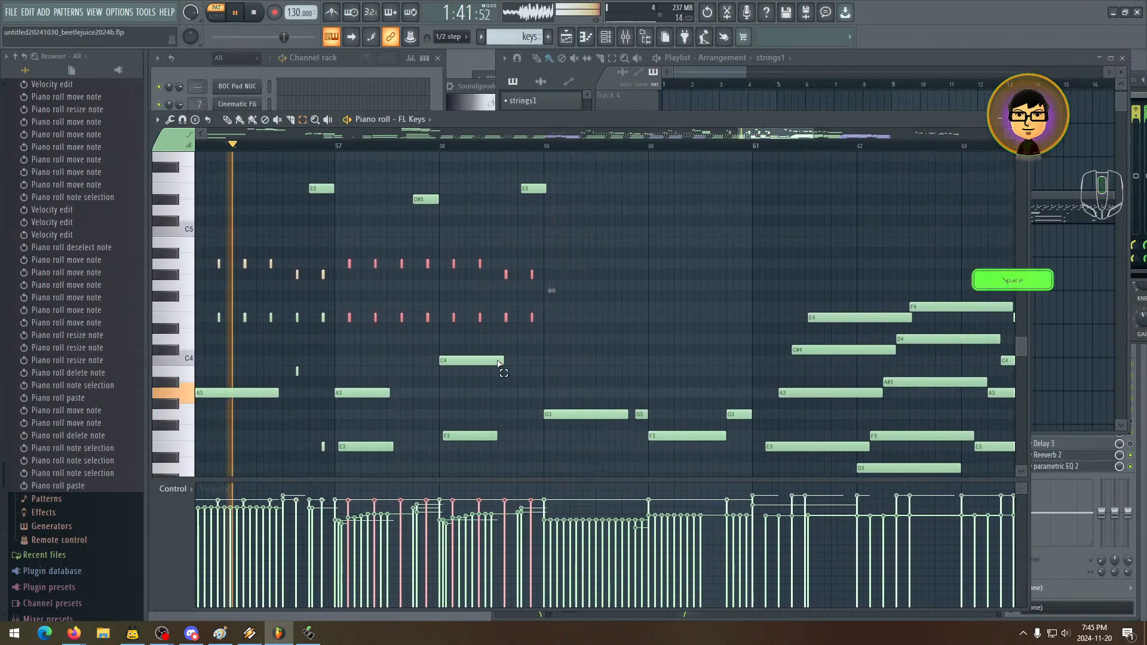
mouse_move(482, 321)
mouse_down()
mouse_move(580, 273)
mouse_move(532, 337)
mouse_move(520, 325)
mouse_move(463, 337)
mouse_move(481, 323)
mouse_up()
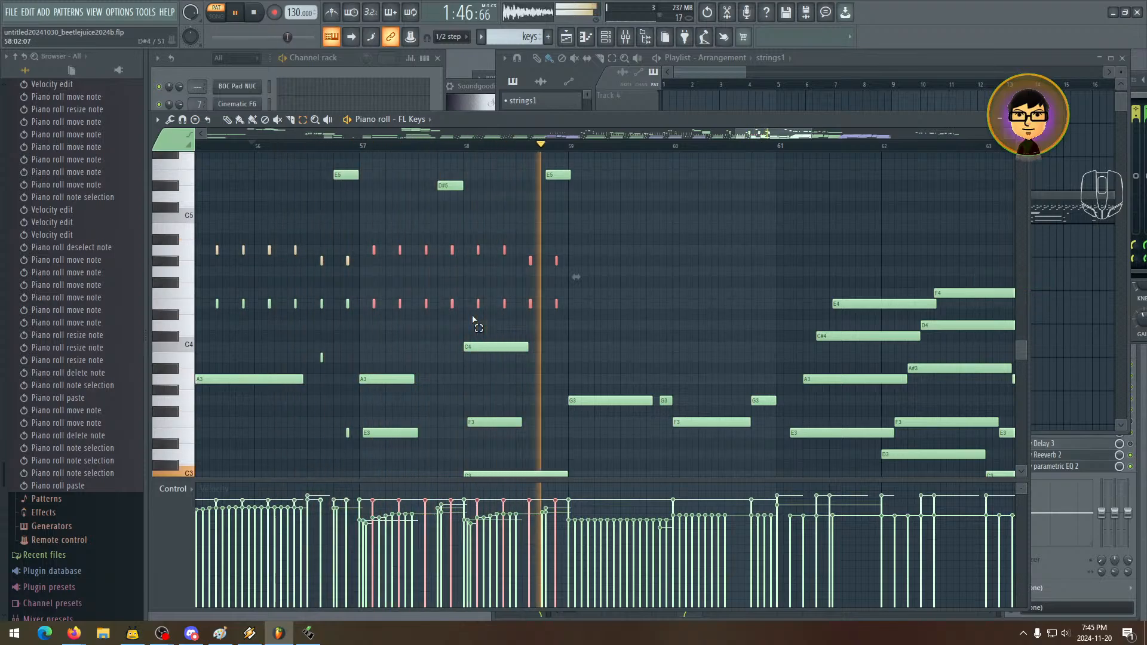
- Lower the first two pasted A4 notes of bar 58 to G#4 and play back the change
drag(473, 320, 490, 315)
key(space)
key(space)
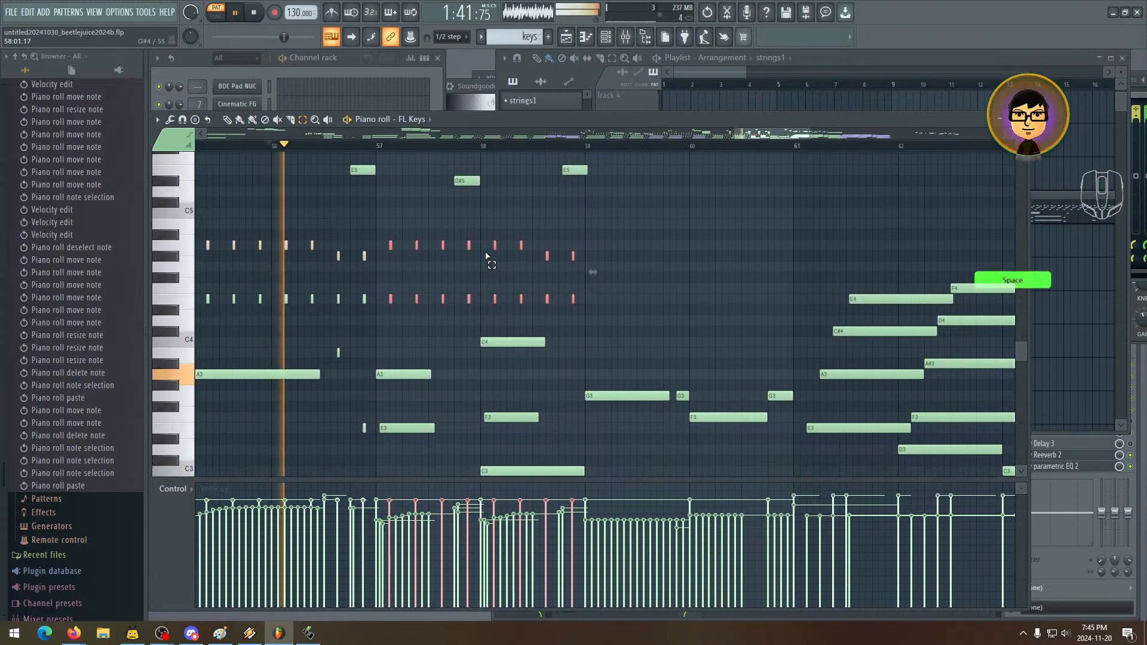
mouse_move(485, 232)
mouse_down()
mouse_move(528, 255)
mouse_move(494, 255)
mouse_up()
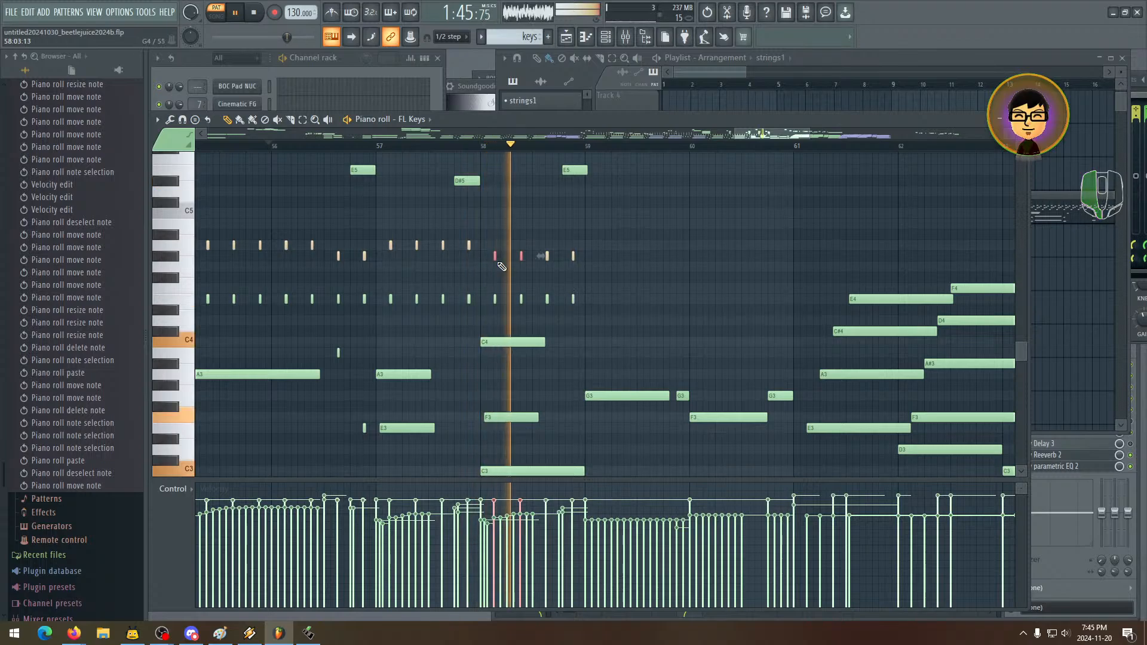
key(space)
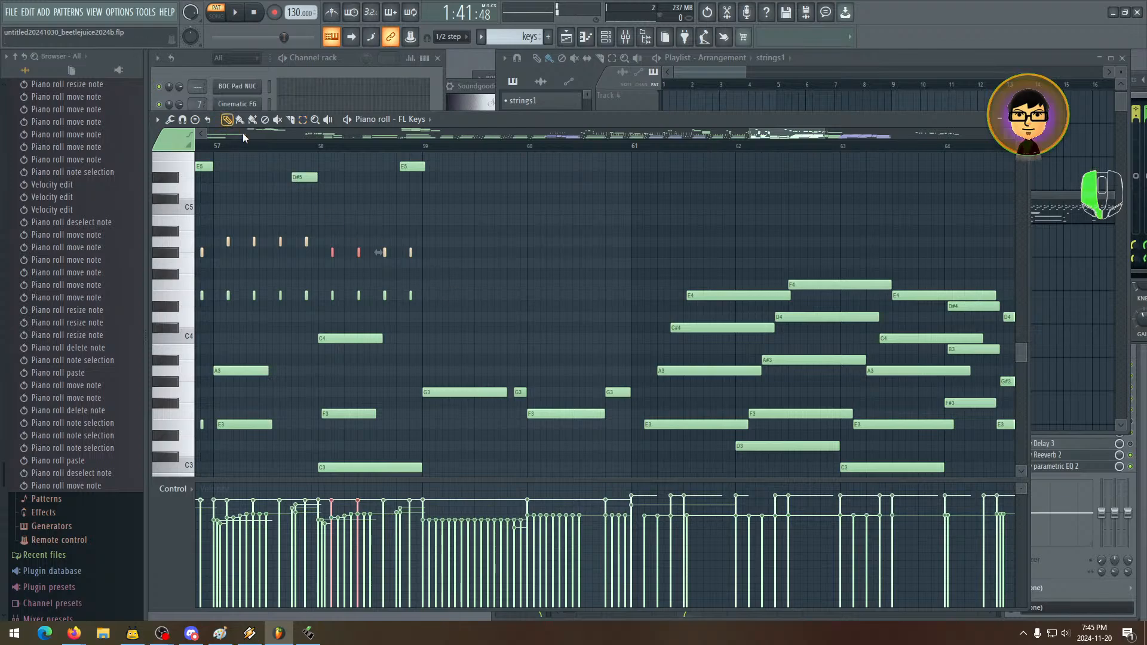
- Add four short E4 notes on the offbeats of bar 59, continuing the pattern from bar 58, and play them back
click(412, 296)
click(435, 295)
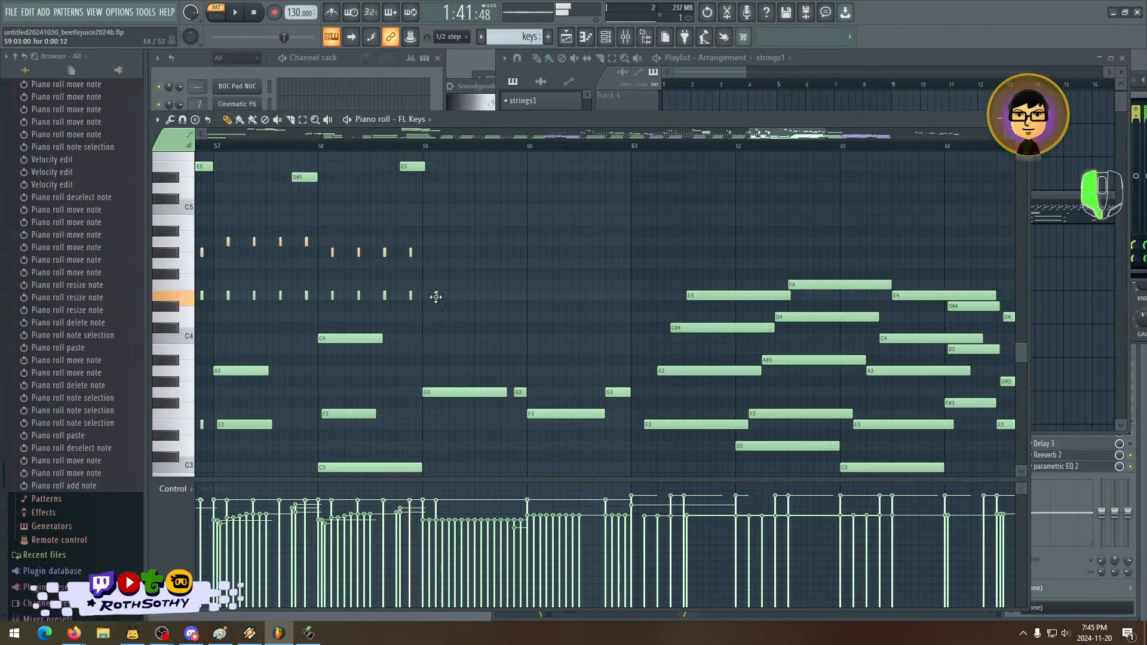
click(463, 295)
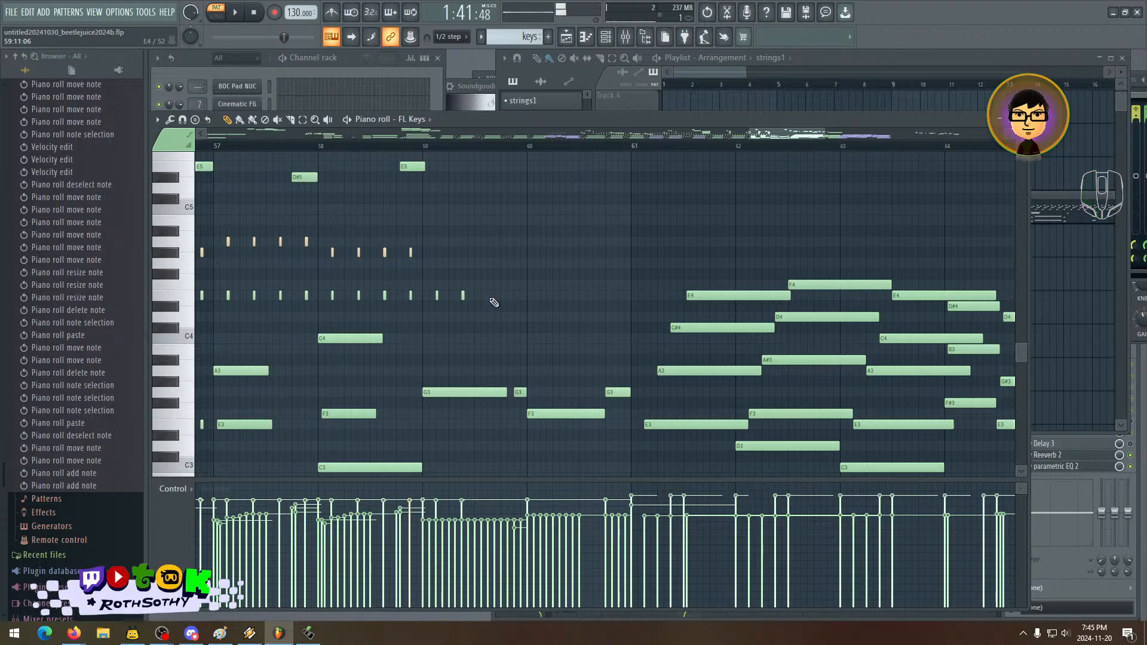
click(487, 295)
drag(488, 299, 485, 297)
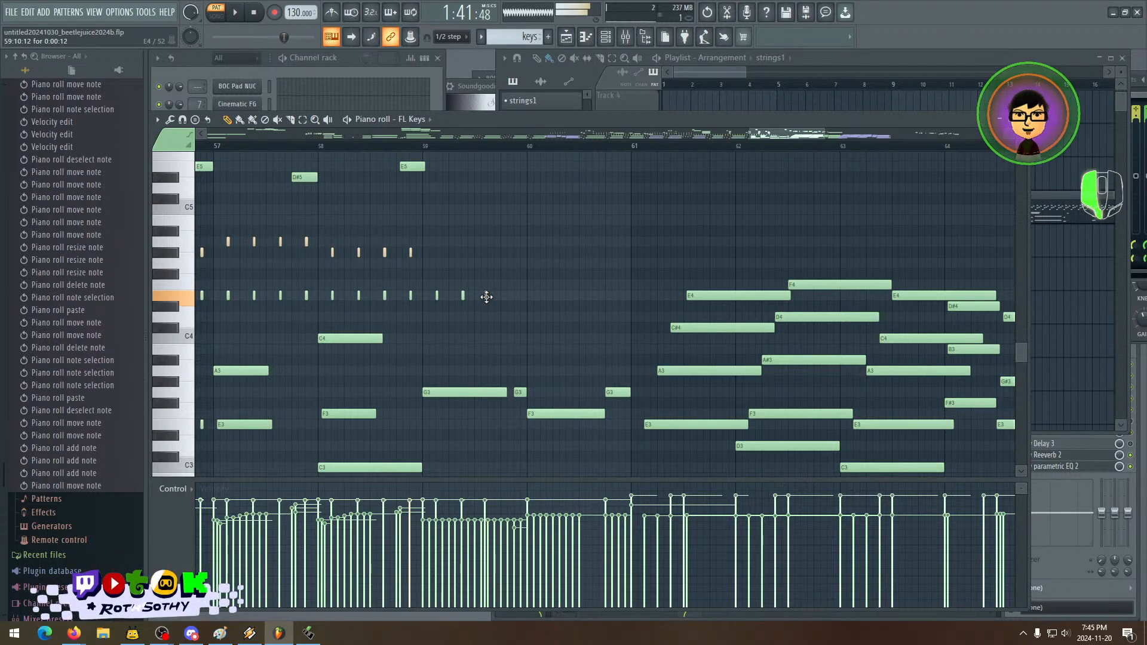
click(517, 295)
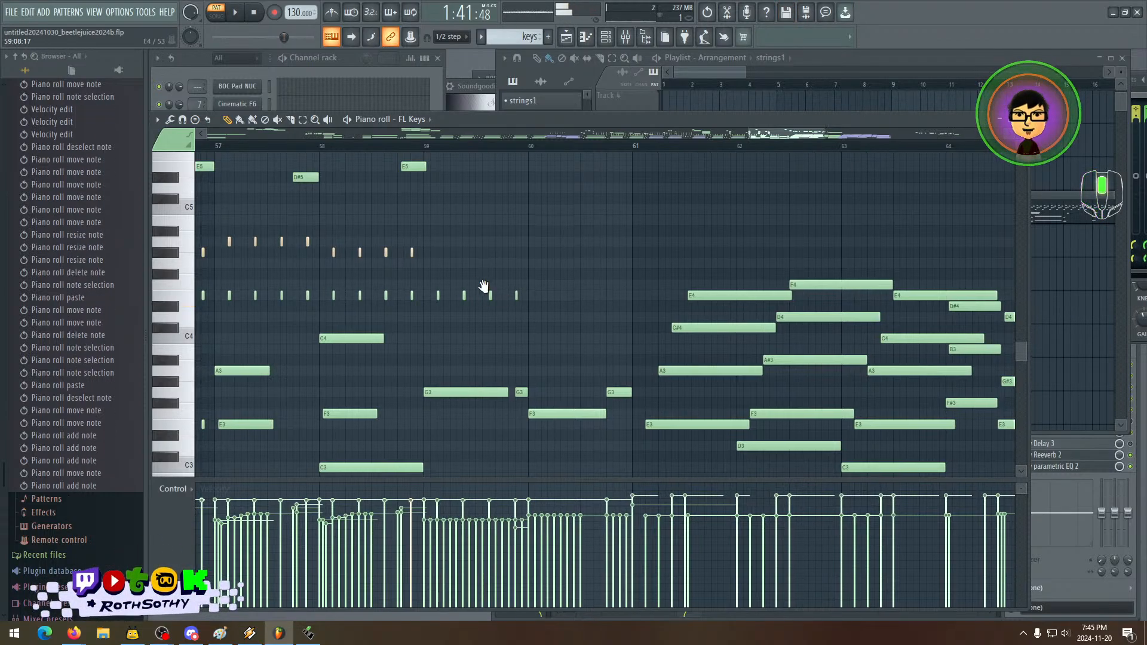
key(space)
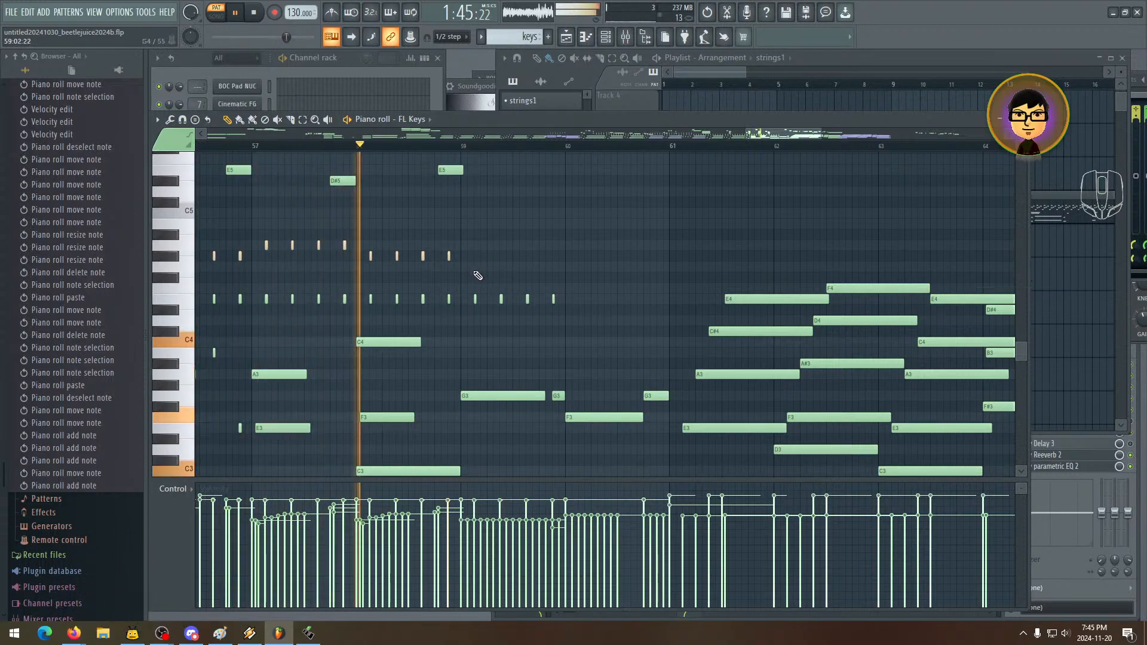
key(space)
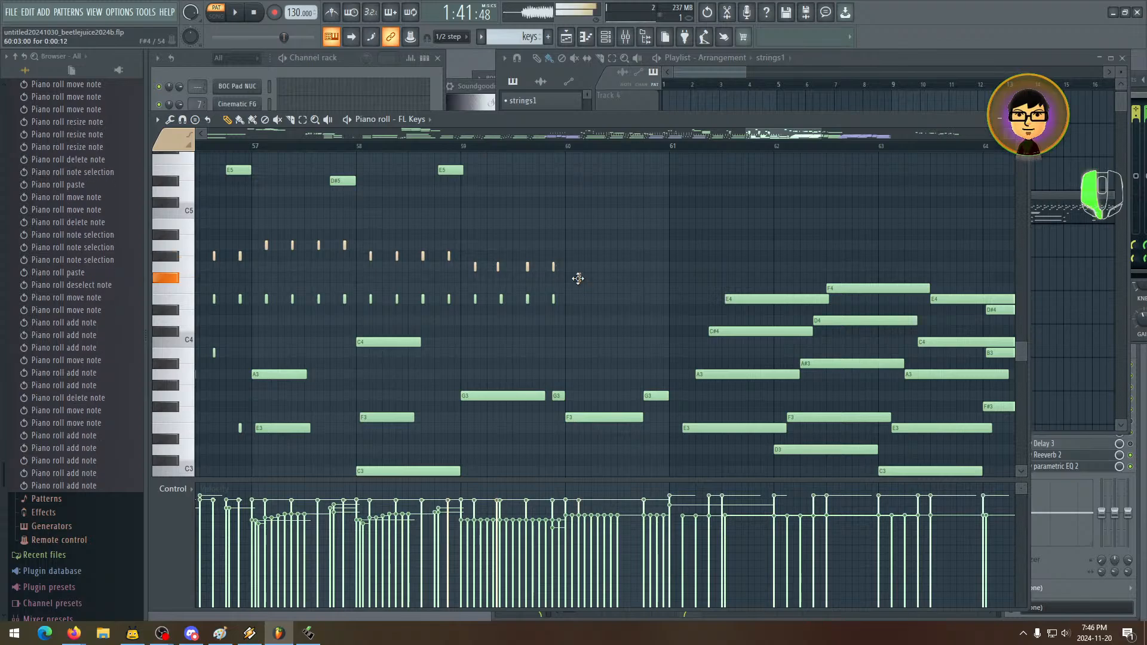
- Add three short F4 notes and one short G4 note on the offbeats of bar 60 and play them back
click(606, 289)
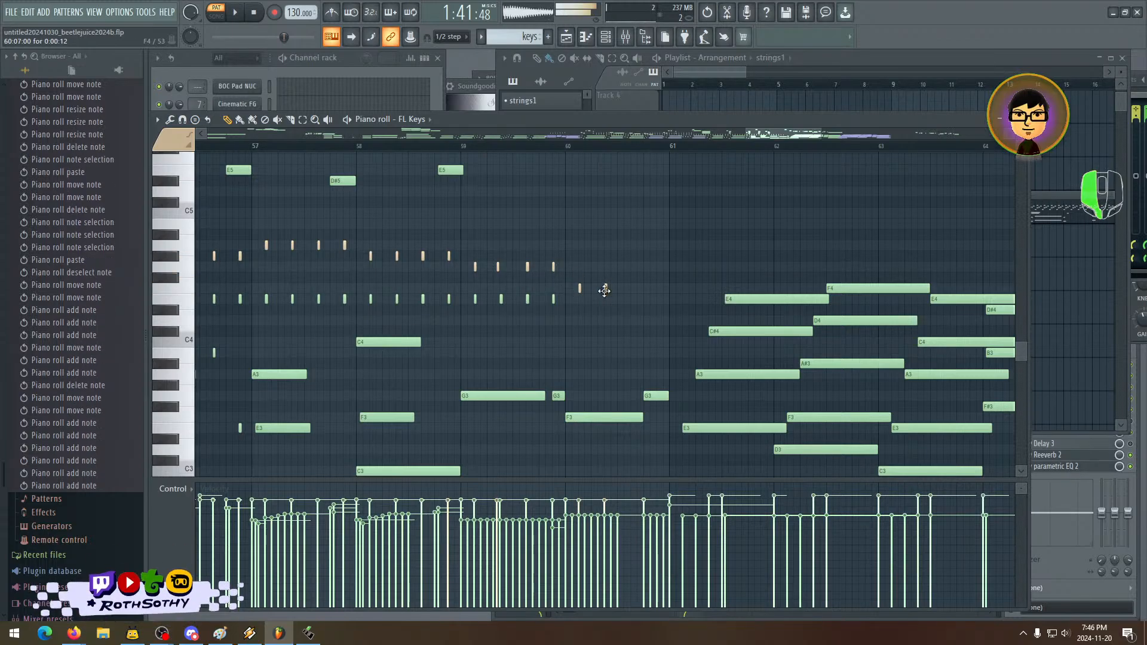
click(629, 290)
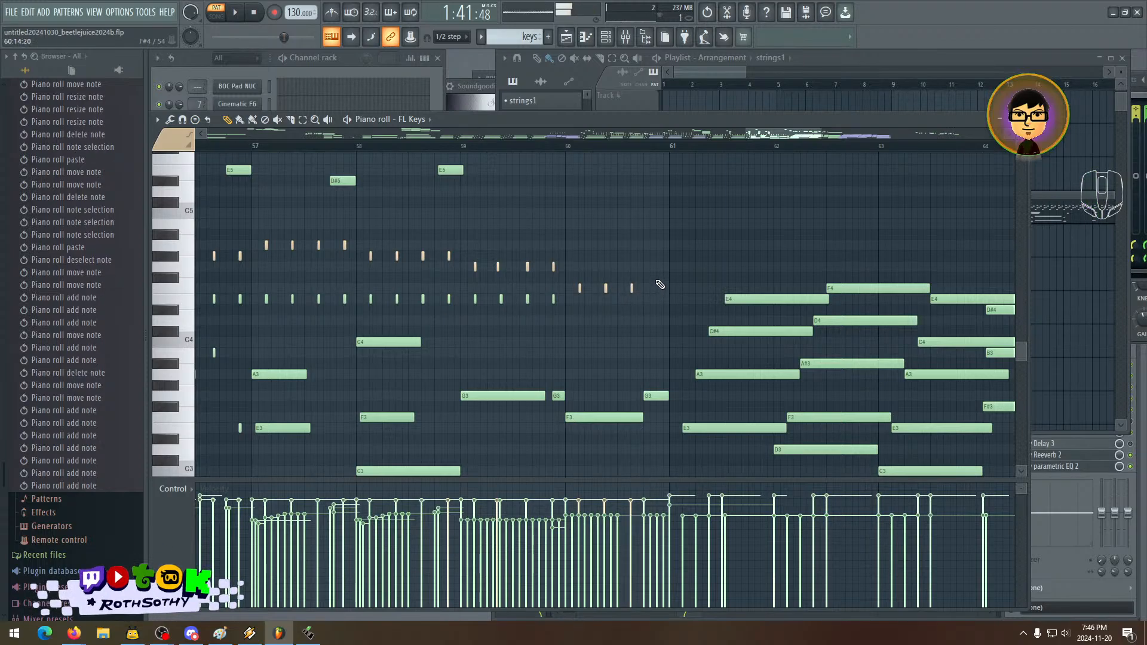
click(658, 277)
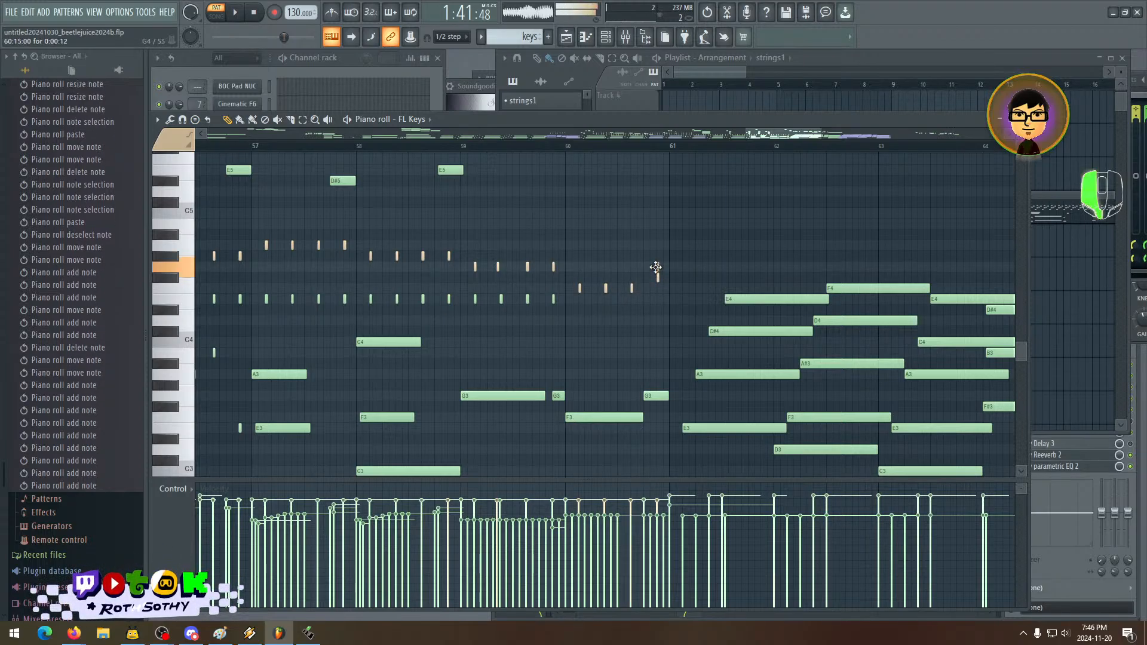
right_click(658, 277)
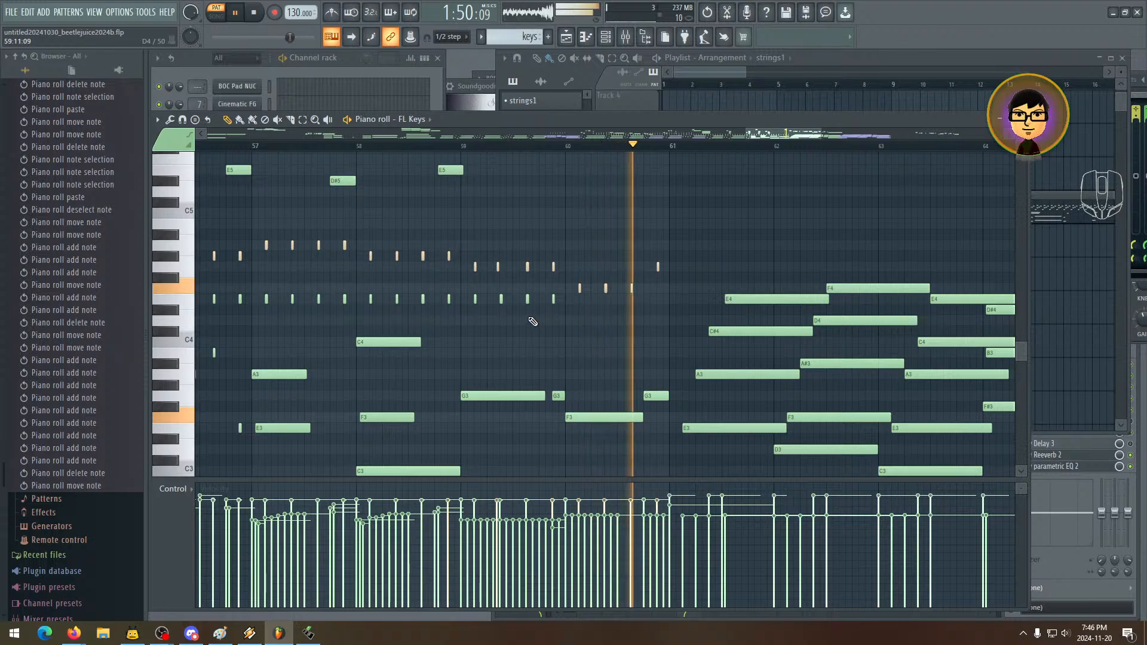
key(space)
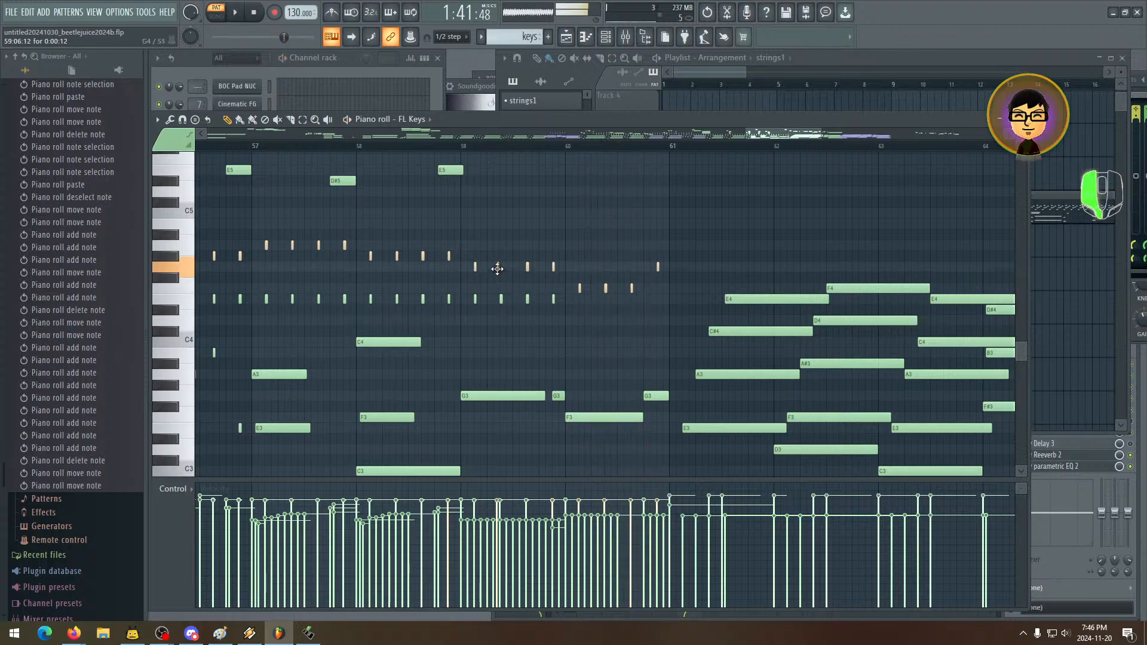
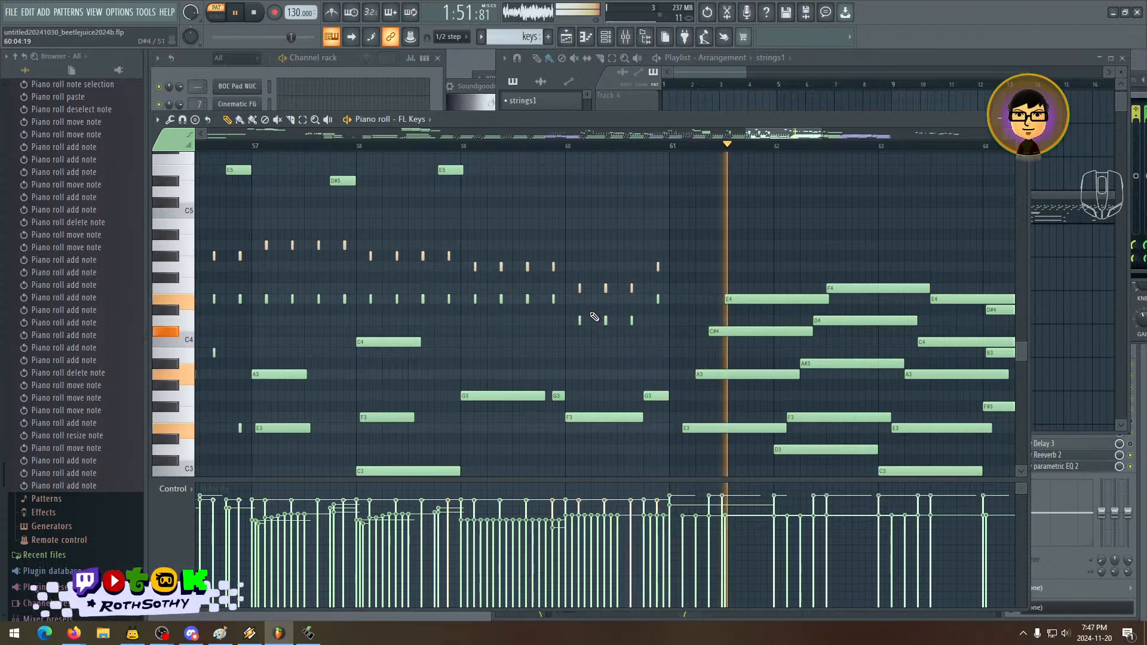
- Play back bars 57 to 61 to check how the completed offbeat notes fit the bass and lead into the staggered chords
key(space)
scroll(627, 315, up, 5)
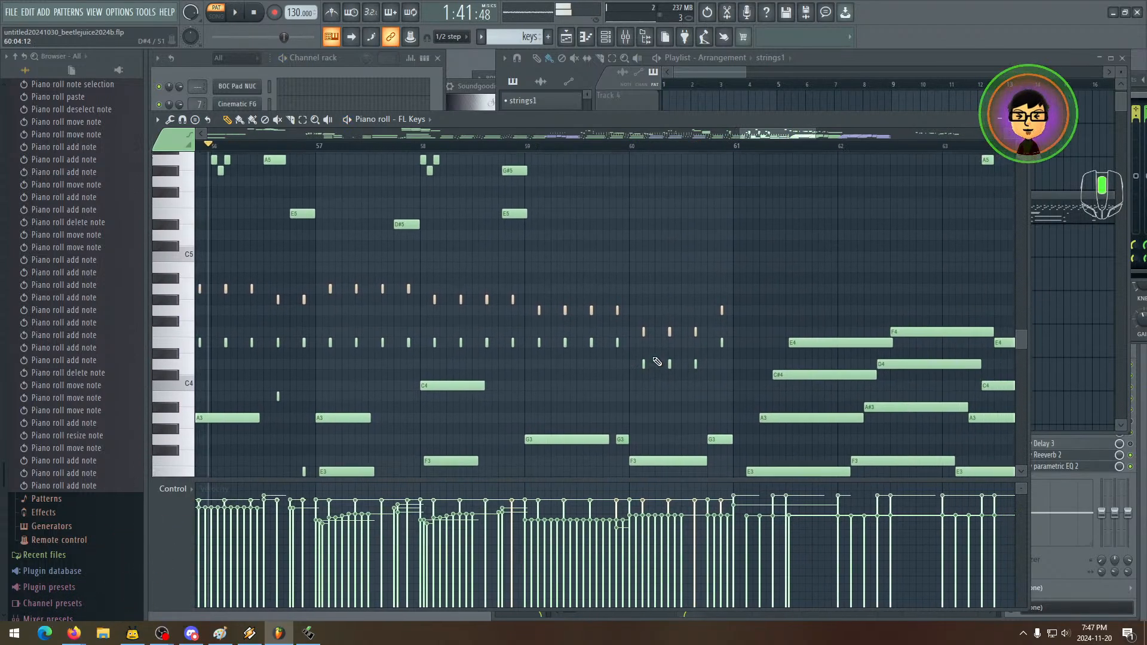
mouse_move(656, 314)
mouse_down()
mouse_move(612, 330)
mouse_move(627, 356)
mouse_move(676, 338)
mouse_move(615, 250)
mouse_move(802, 280)
mouse_move(650, 294)
mouse_up()
key(space)
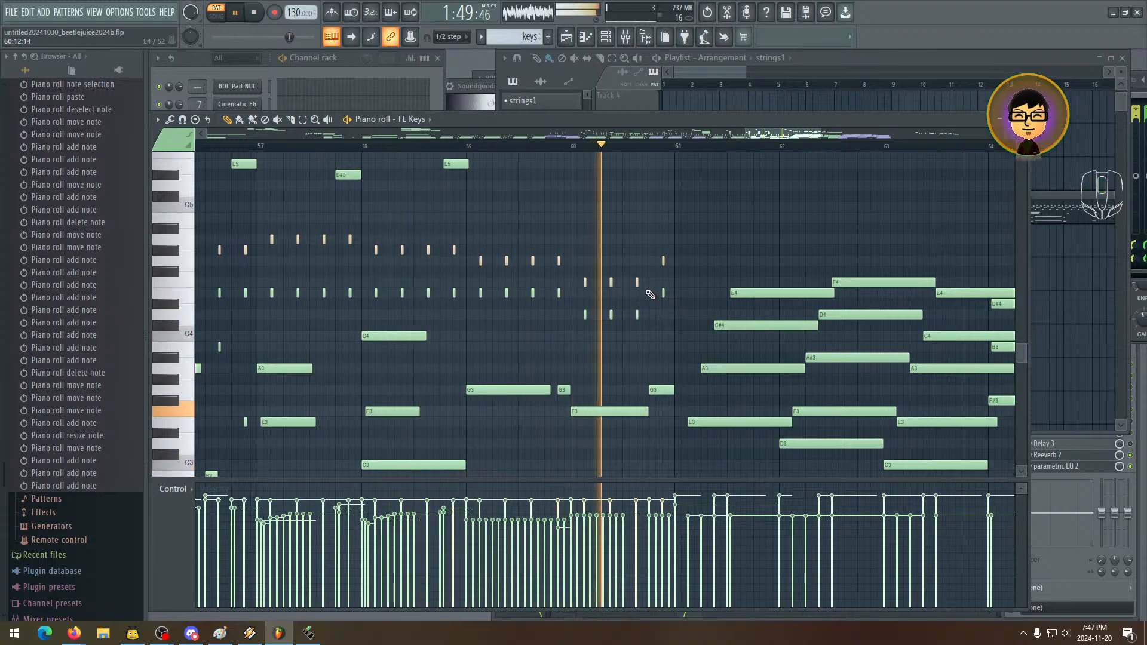
mouse_move(650, 295)
mouse_down()
mouse_move(554, 297)
mouse_move(667, 300)
mouse_up()
key(space)
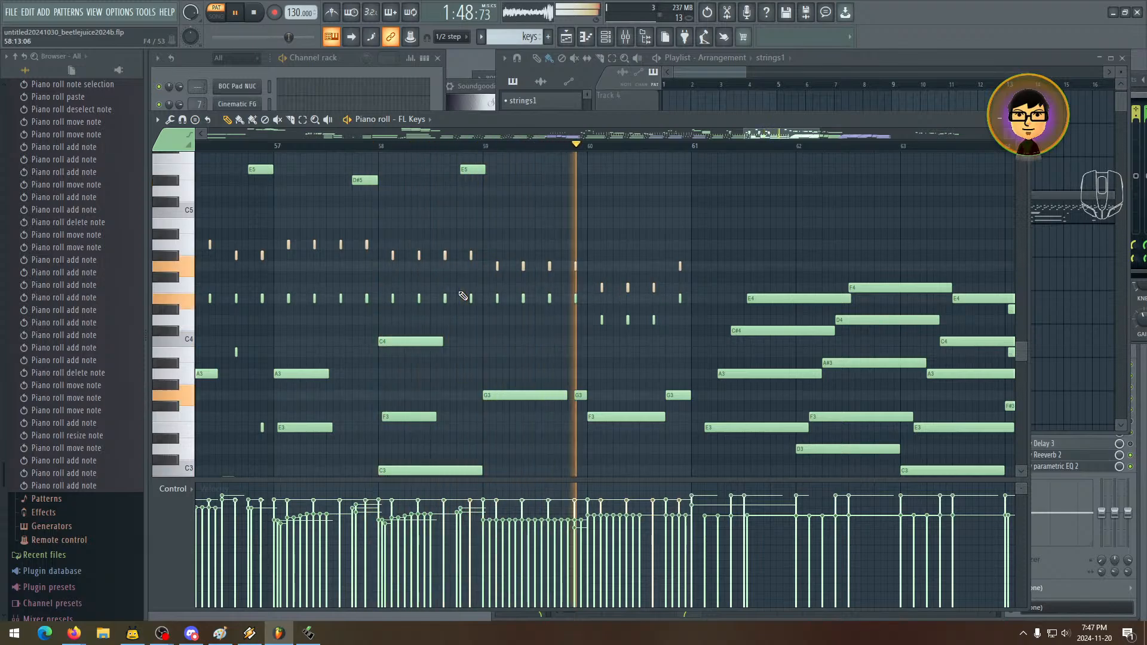
drag(459, 293, 425, 334)
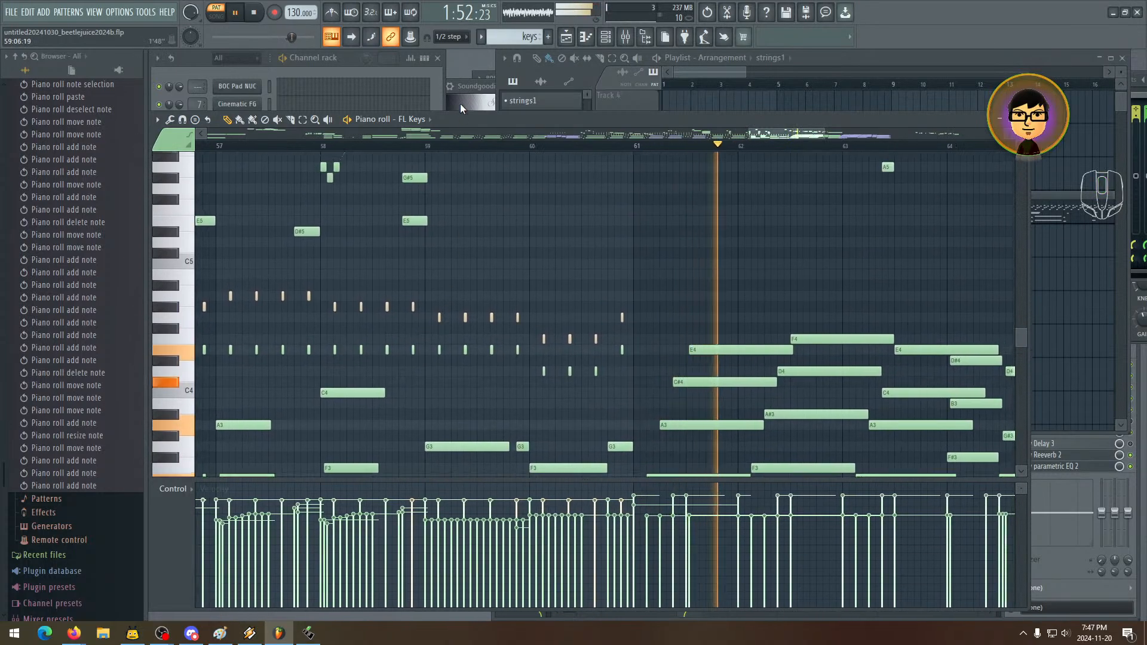
- Change the global snap setting to Line while the section plays
click(449, 37)
click(454, 65)
drag(544, 359, 466, 210)
drag(758, 131, 513, 133)
drag(863, 329, 525, 320)
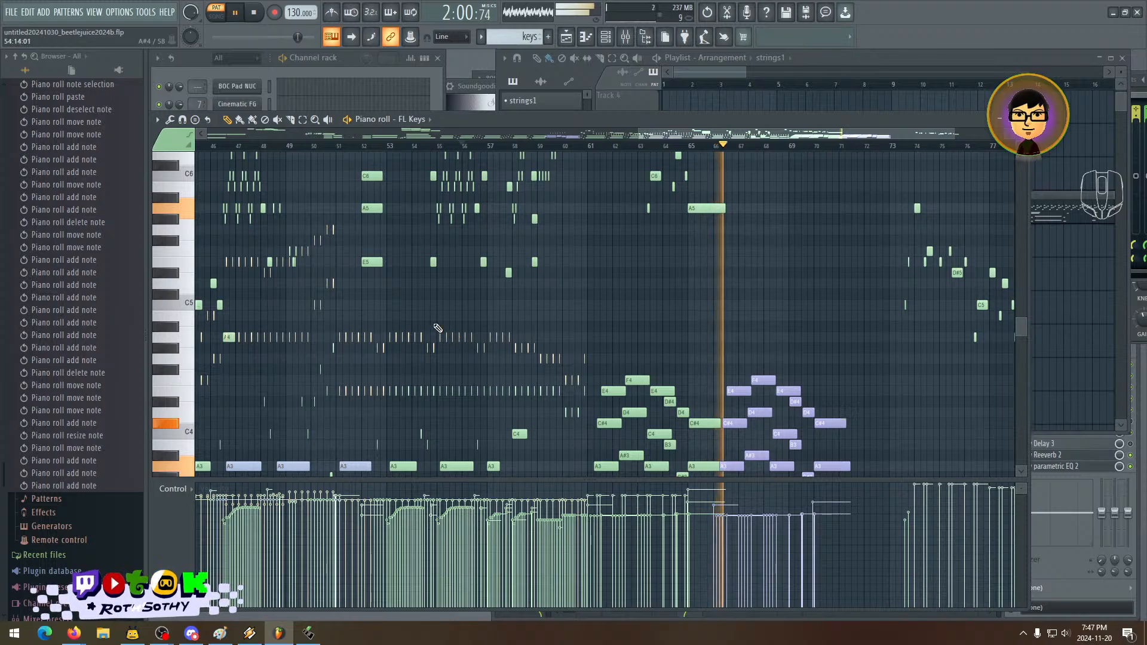
- Play back the part repeatedly from bars 55 and 51 to review the whole offbeat accompaniment before the staggered chords
key(space)
key(space)
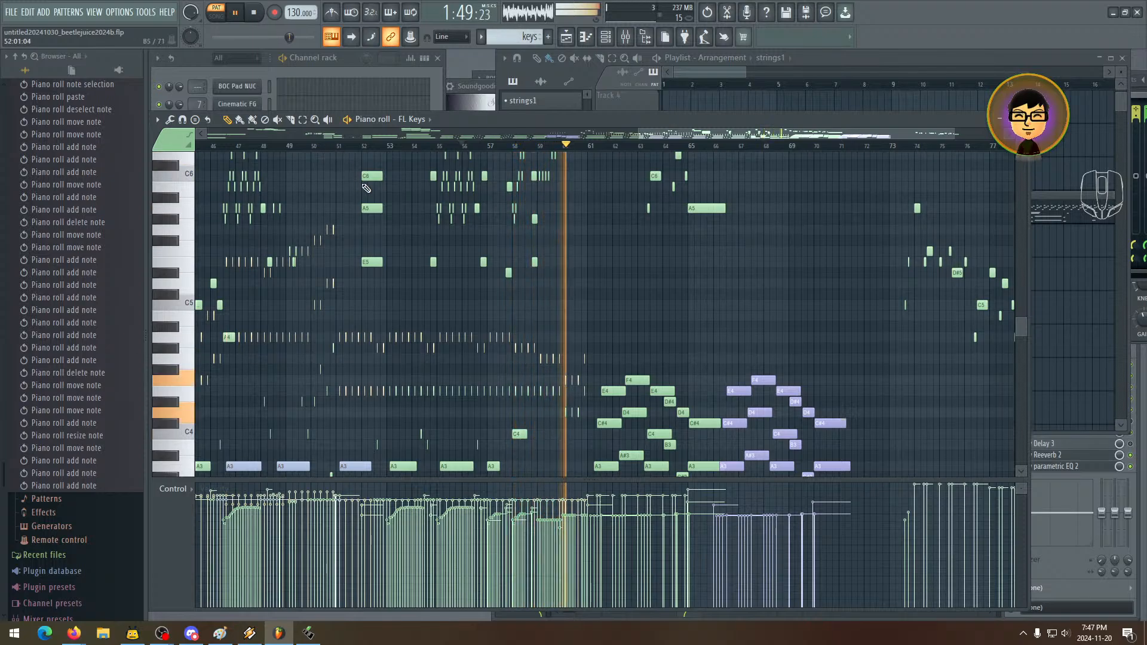
drag(471, 307, 592, 318)
key(space)
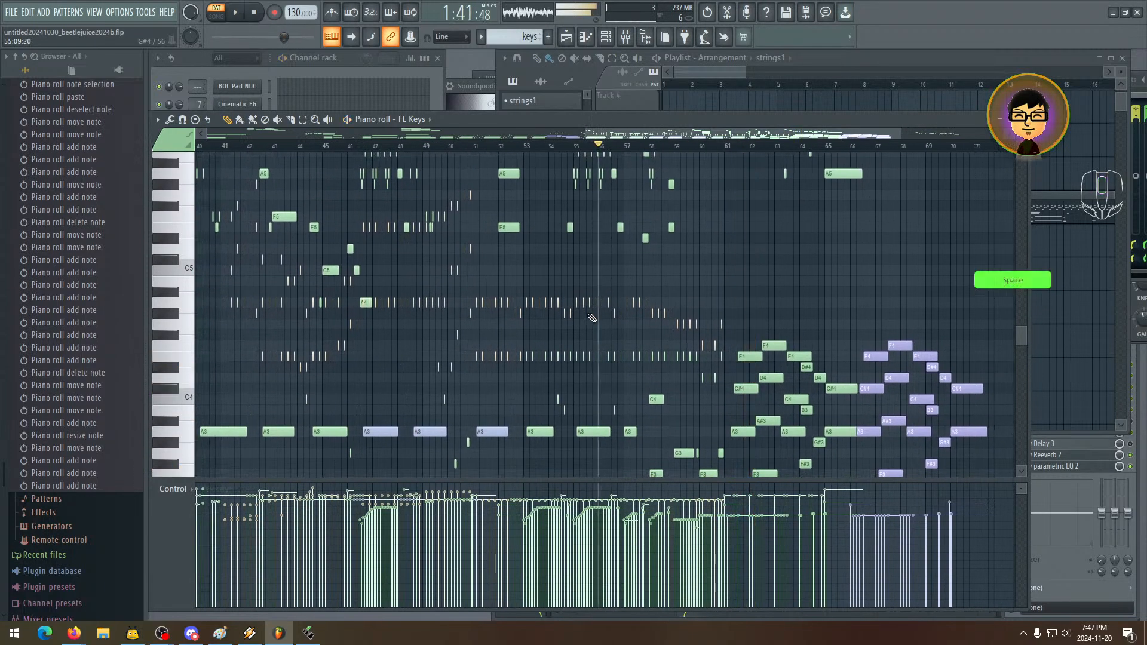
key(space)
mouse_move(529, 261)
mouse_down()
mouse_move(395, 221)
mouse_move(681, 284)
mouse_move(495, 286)
mouse_up()
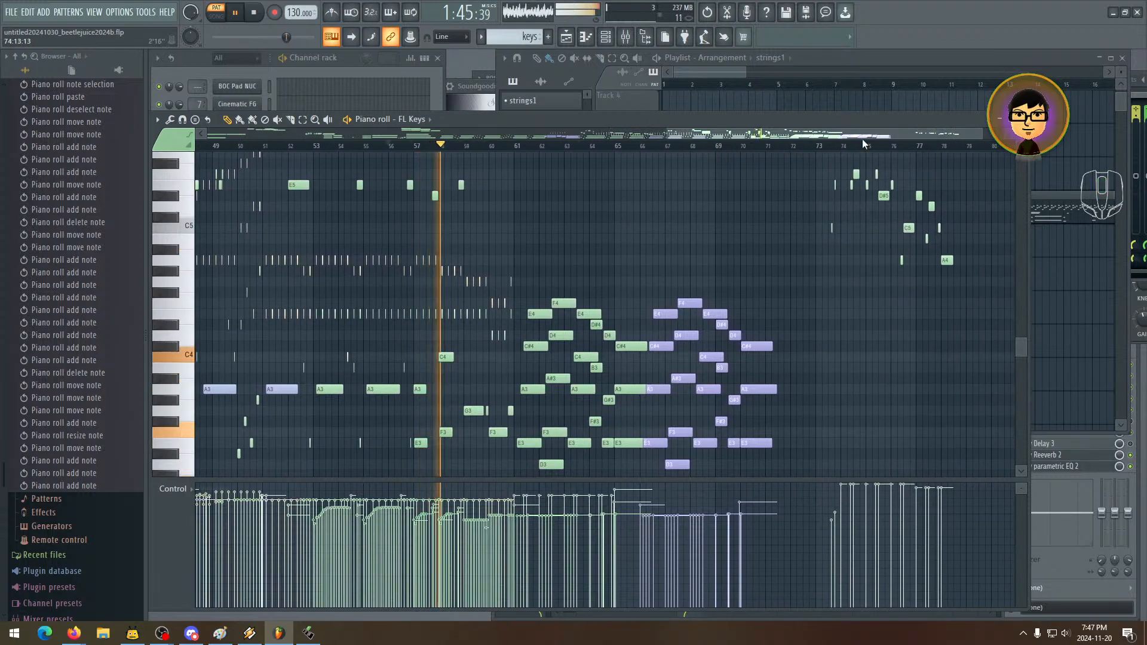
drag(980, 134, 792, 136)
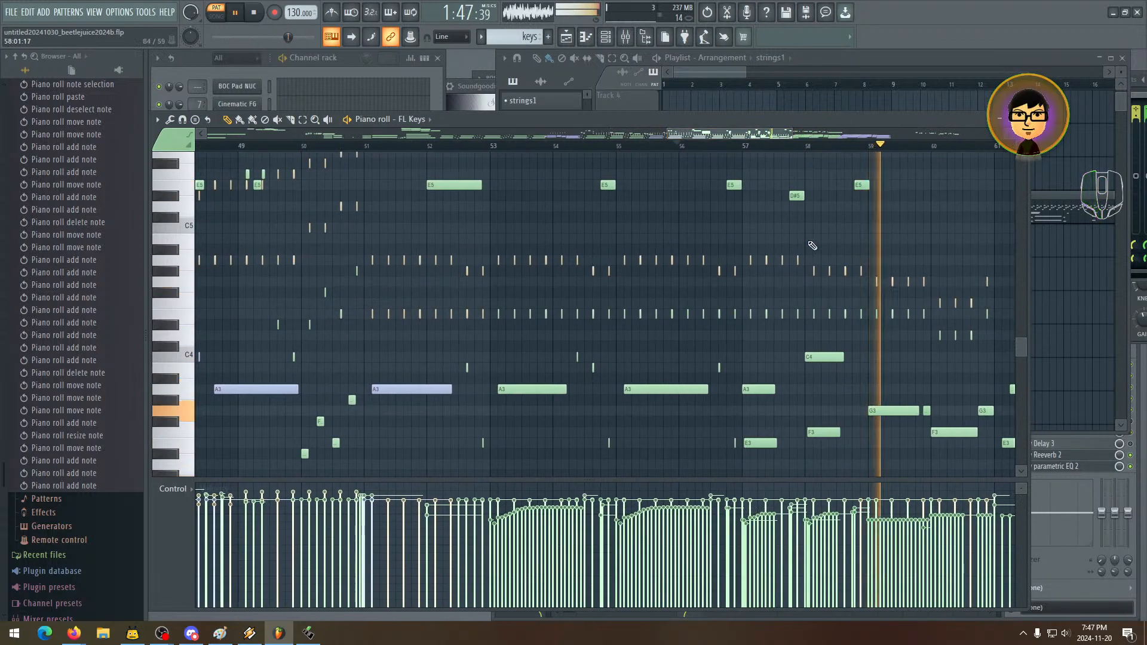
drag(802, 245, 635, 265)
key(space)
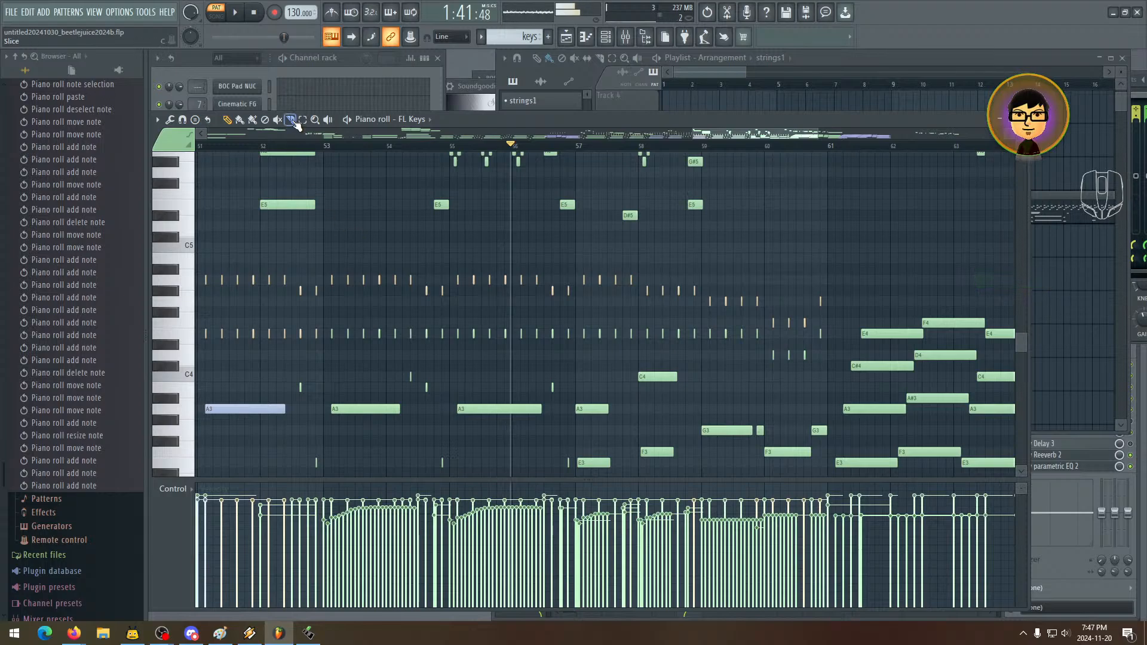
key(space)
key(space)
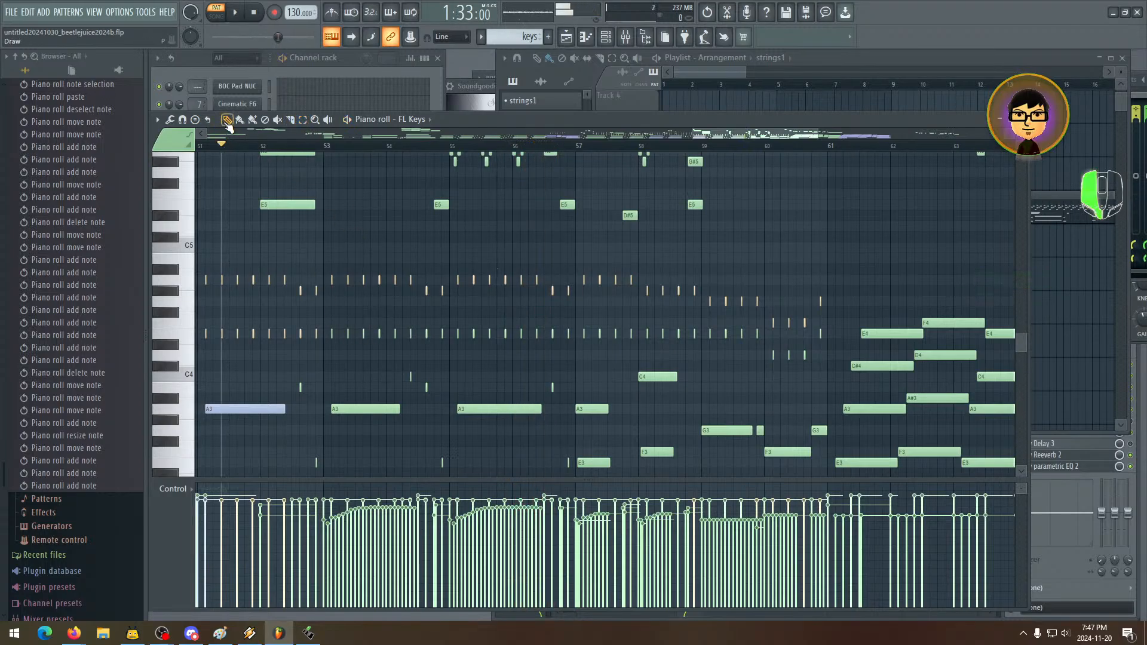
key(space)
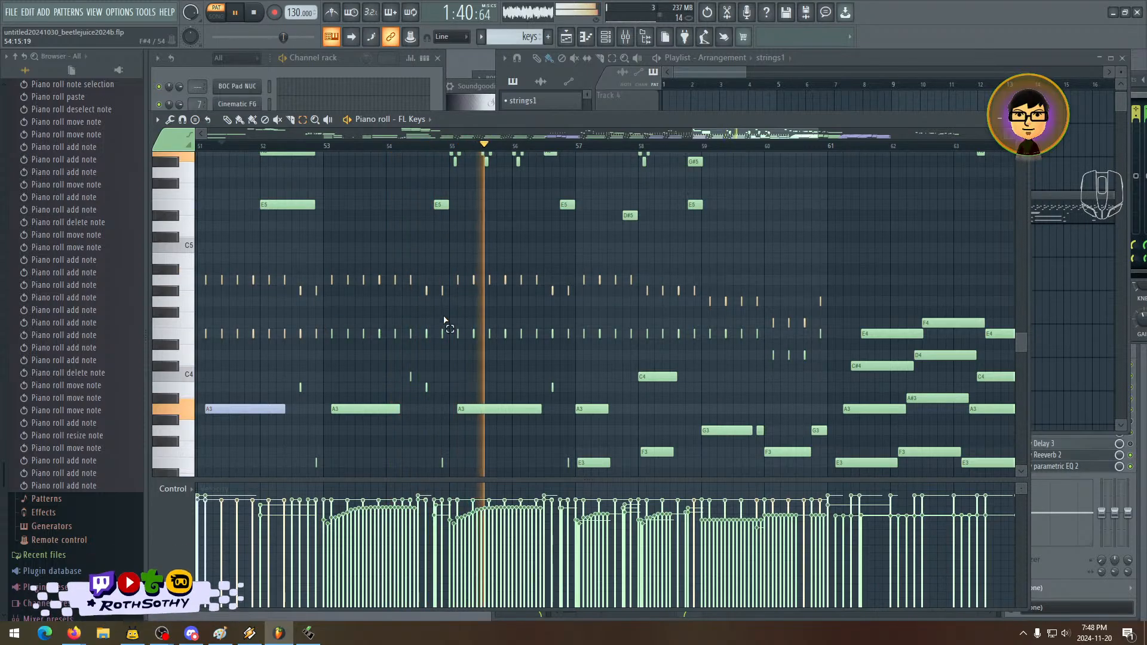
- Try raising the short E4 notes of bars 55 and 56 to F#4 during playback and move them back to E4
mouse_move(456, 319)
mouse_down()
mouse_move(473, 337)
mouse_move(571, 357)
mouse_up()
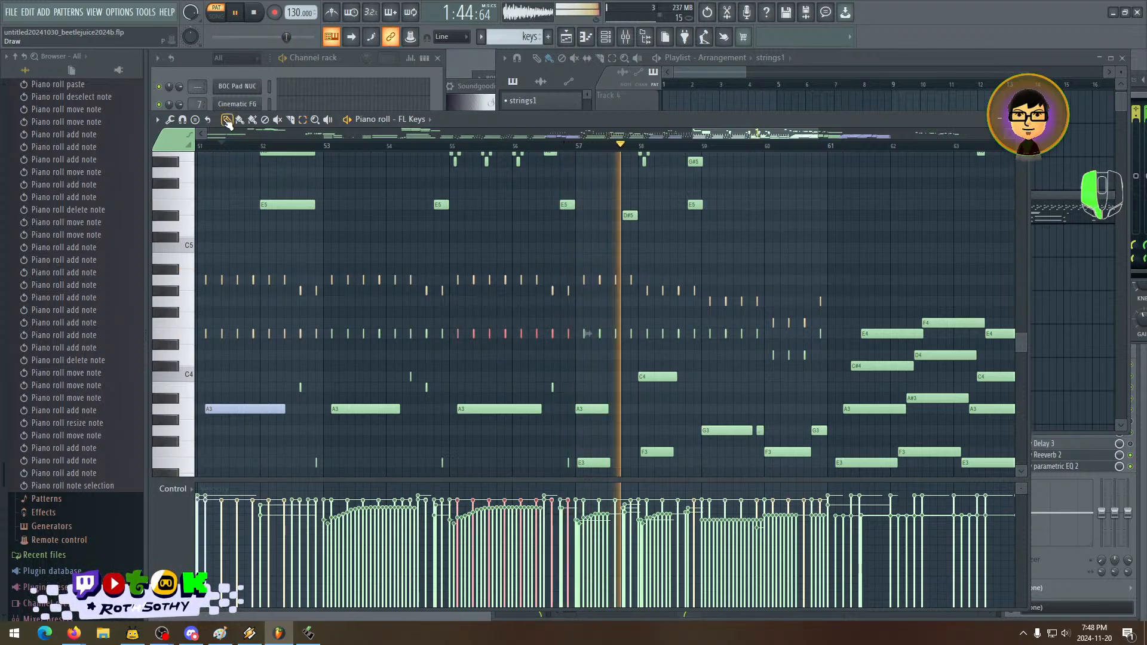
key(space)
key(space)
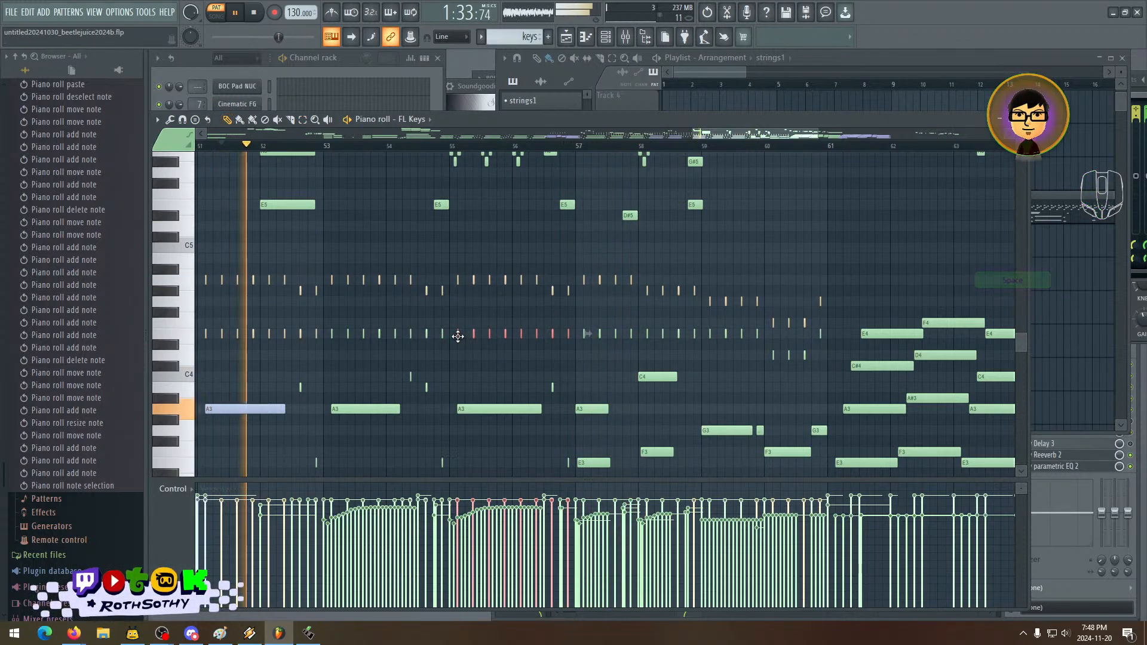
key(space)
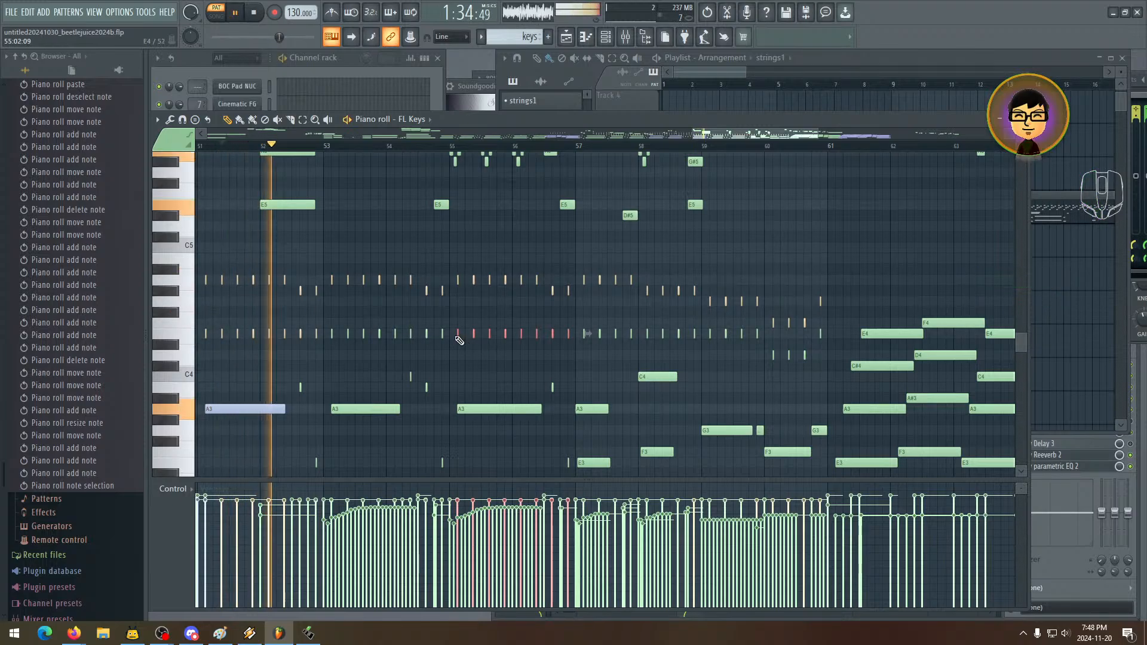
drag(458, 336, 459, 306)
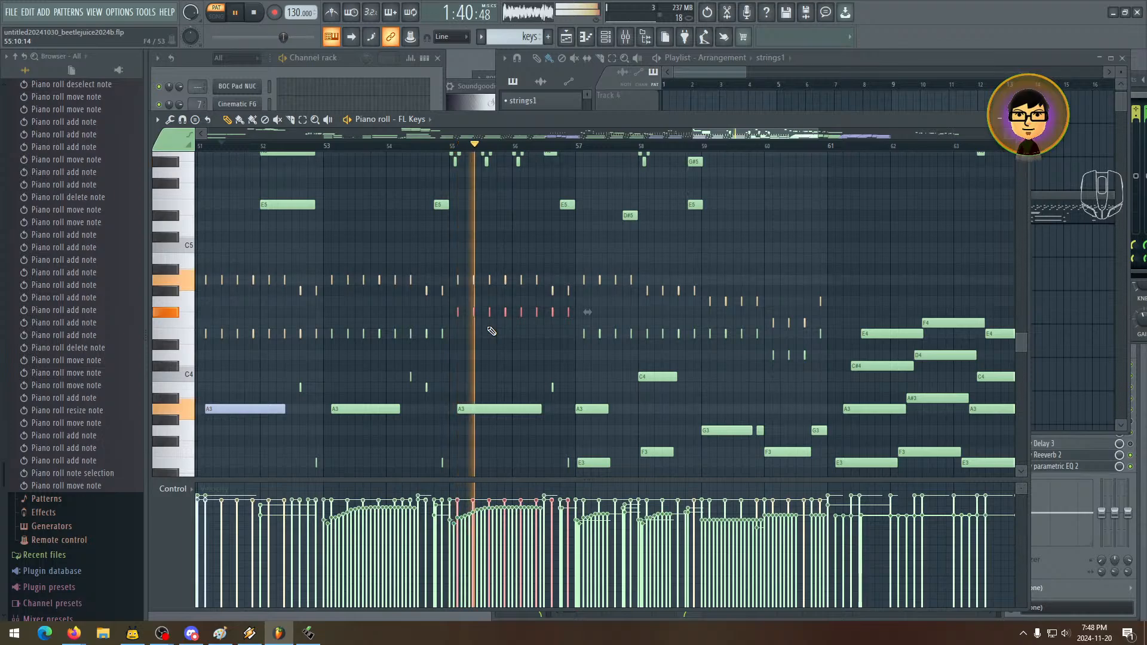
drag(490, 312, 486, 336)
key(space)
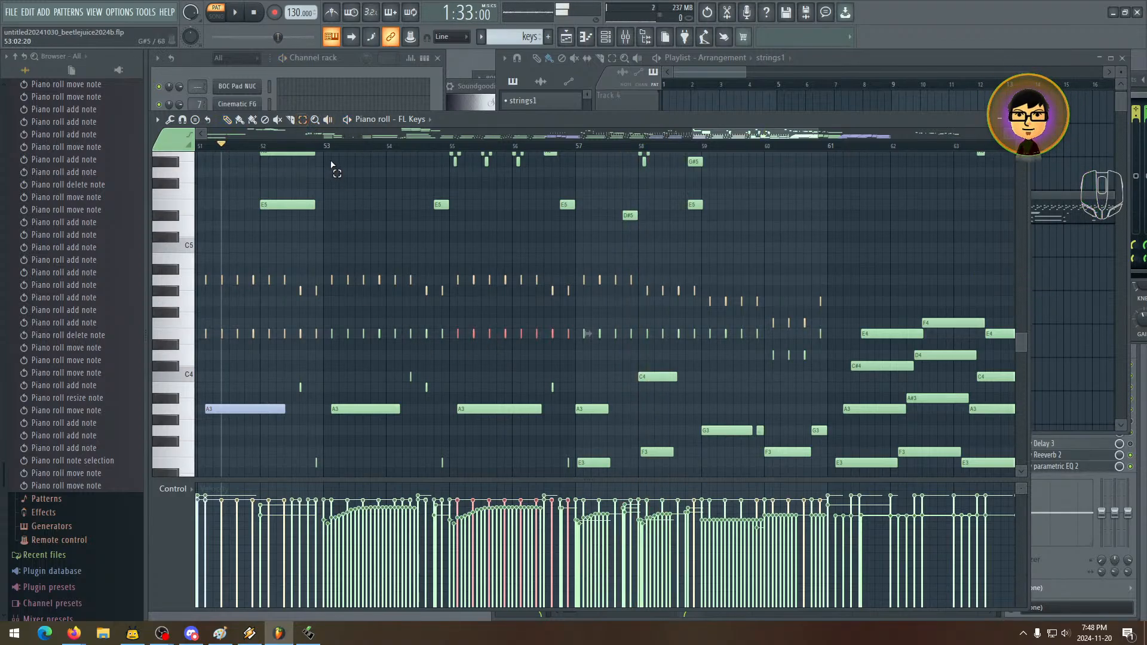
- Mark bars 53 to 60 as the playback range, deselect its notes and start playback from bar 53
drag(325, 150, 827, 220)
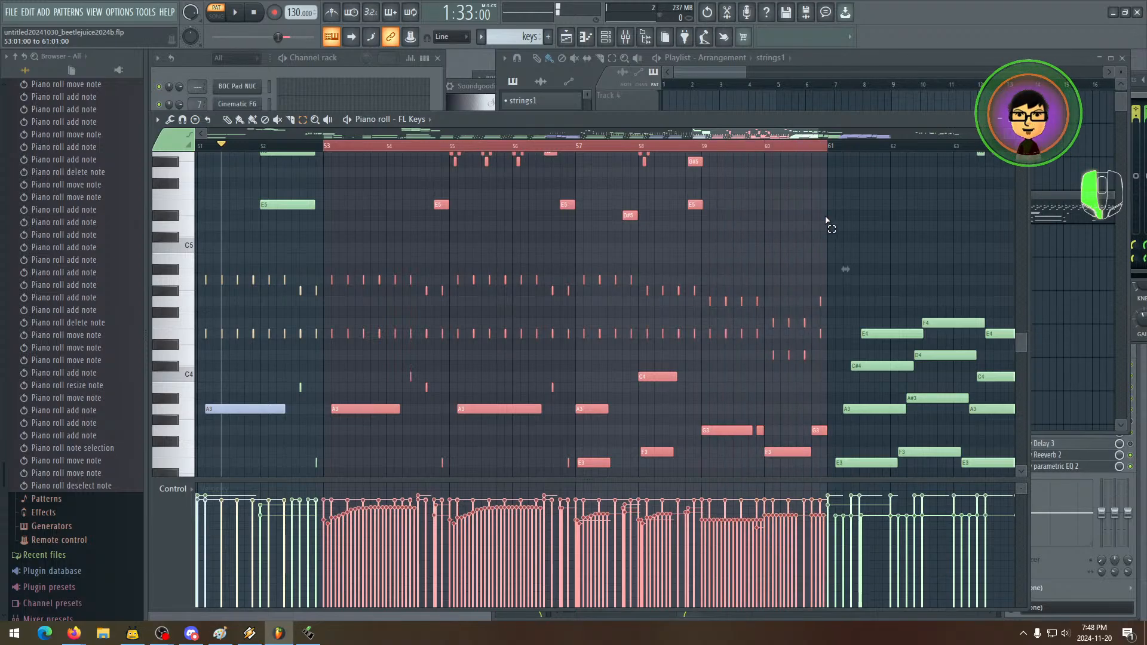
drag(336, 204, 262, 202)
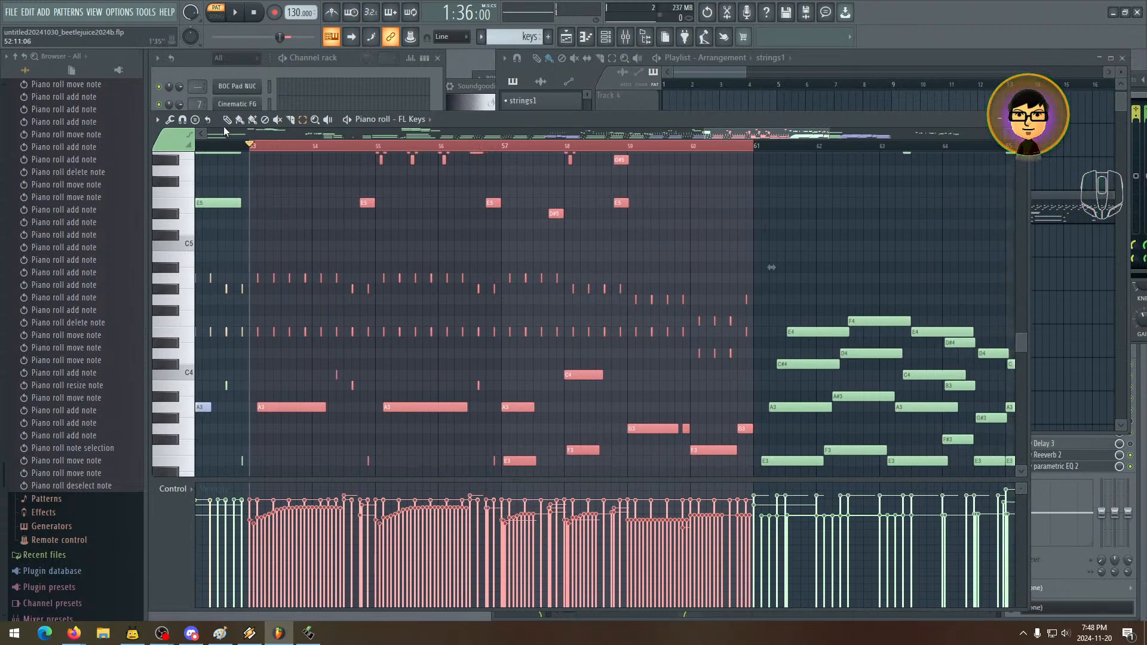
click(325, 329)
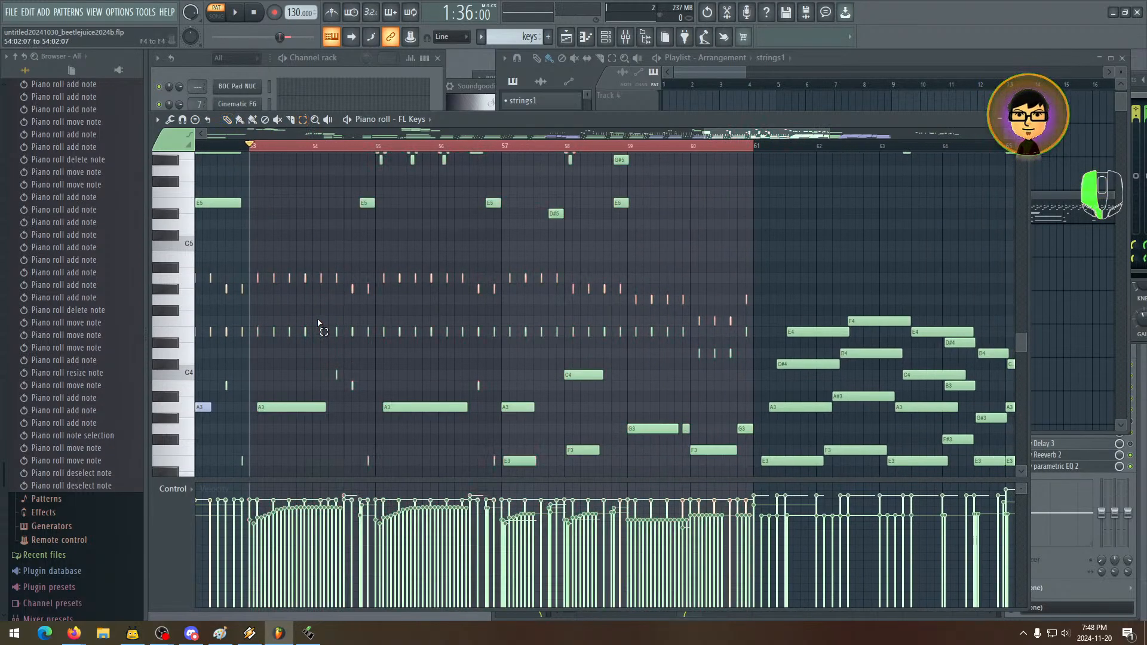
key(space)
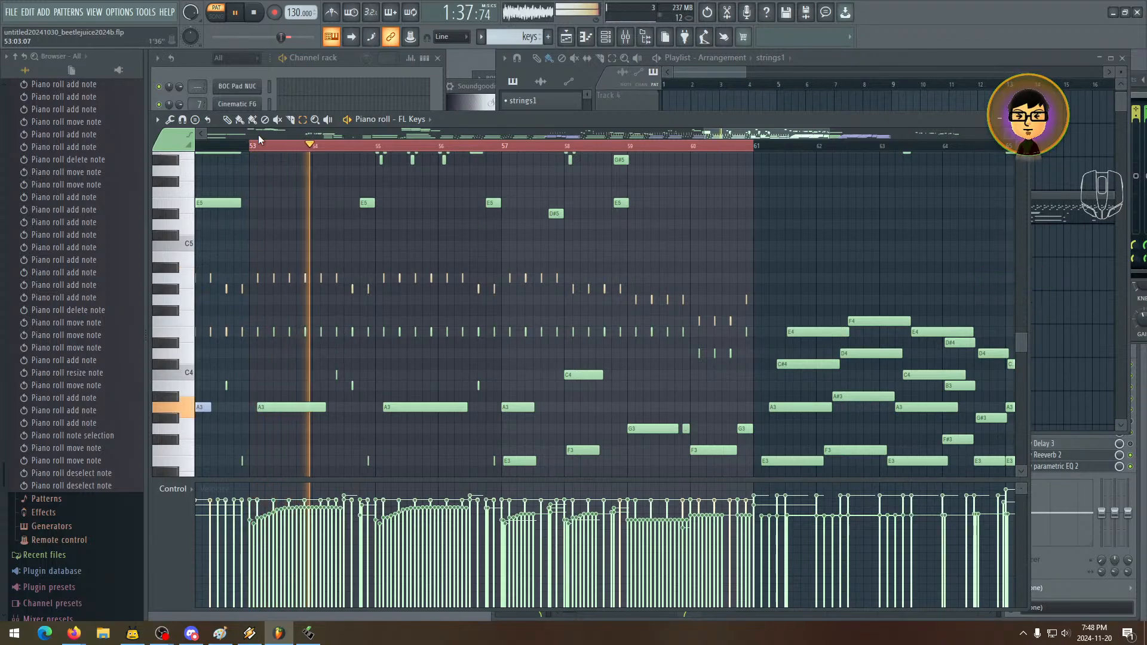
key(space)
- Audition a key on the keyboard, play back from bar 53 and raise the third short E4 note of bar 56 to F4
click(179, 316)
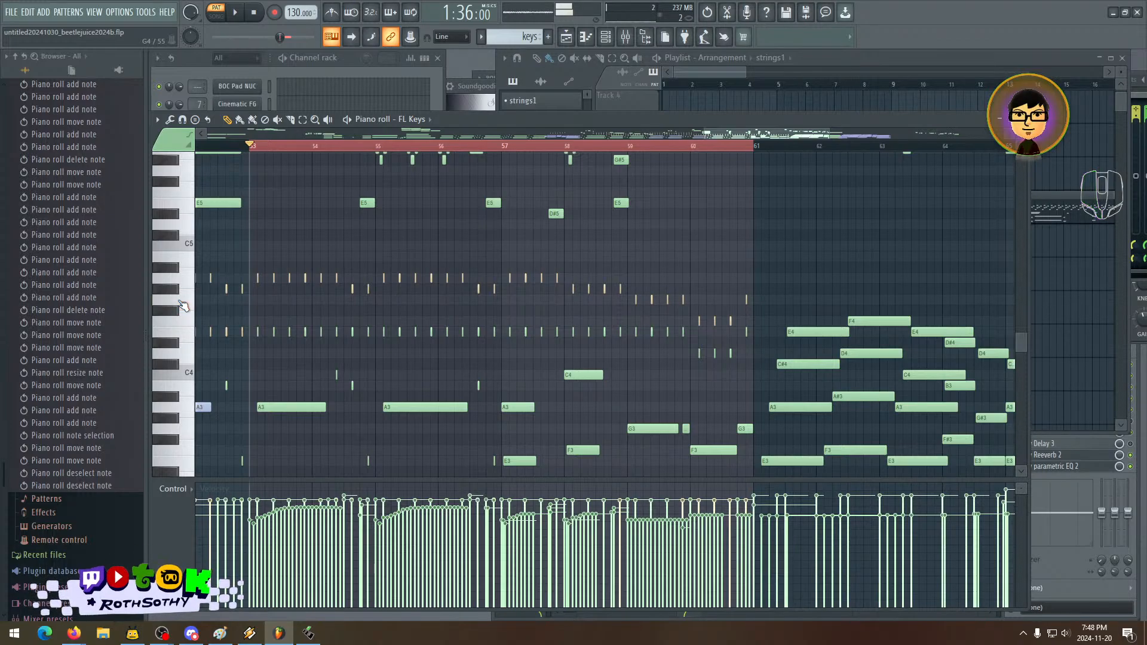
key(space)
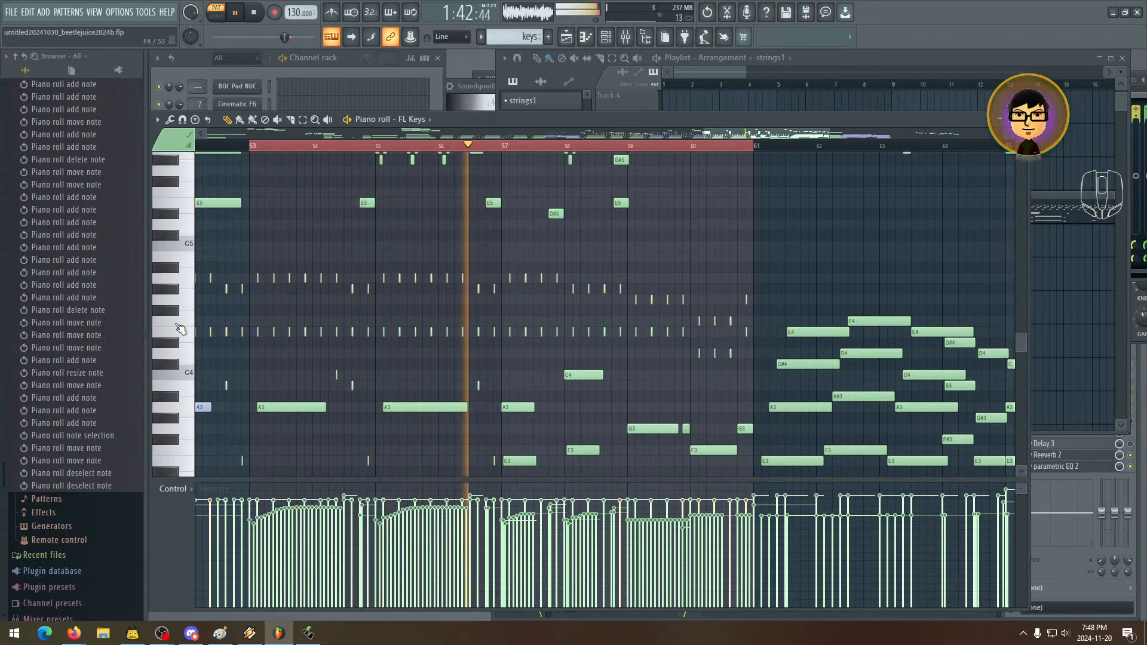
key(space)
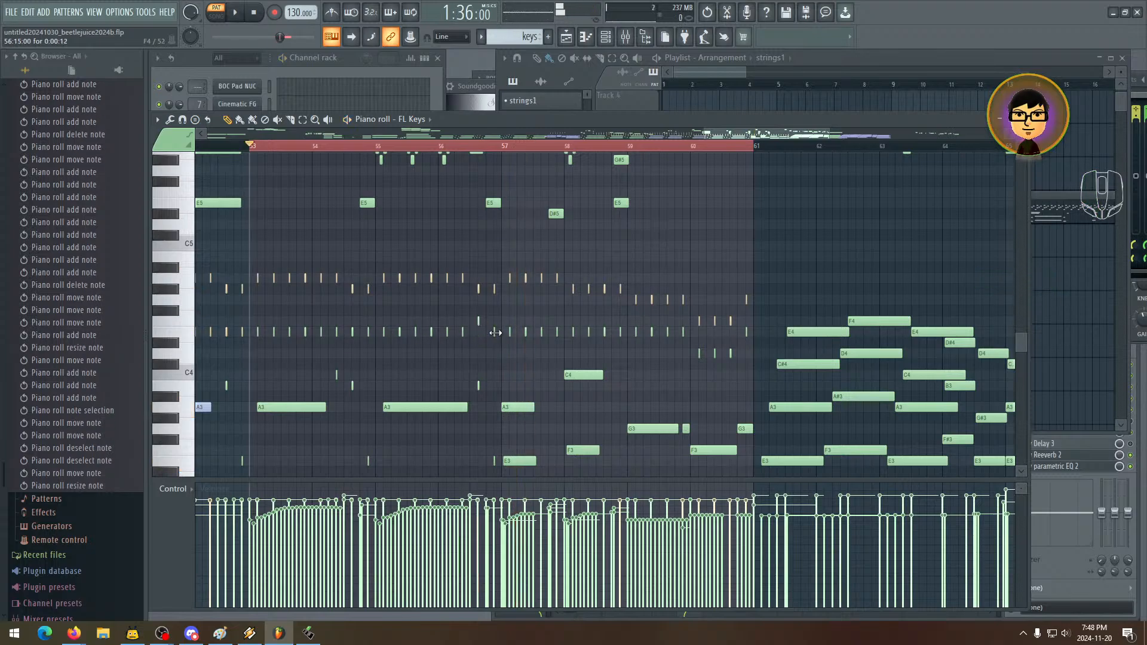
- Play back bars 53 and 54 and examine the short offbeat notes up close against the held A3 and the melody
scroll(741, 141, up, 5)
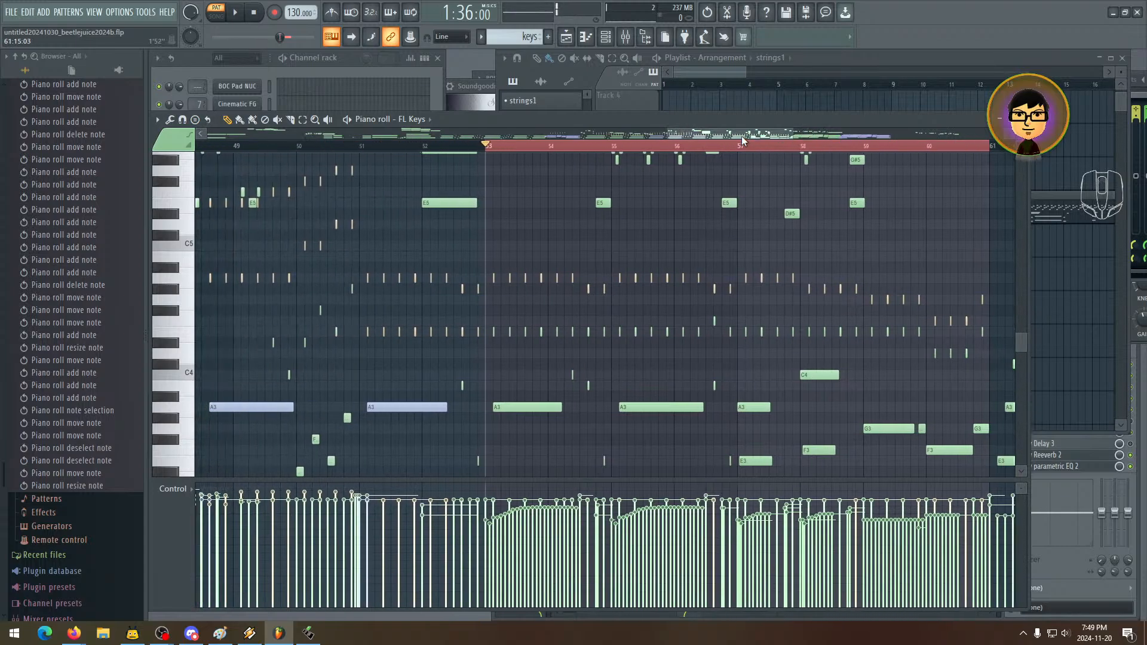
scroll(754, 136, down, 2)
scroll(808, 136, up, 1)
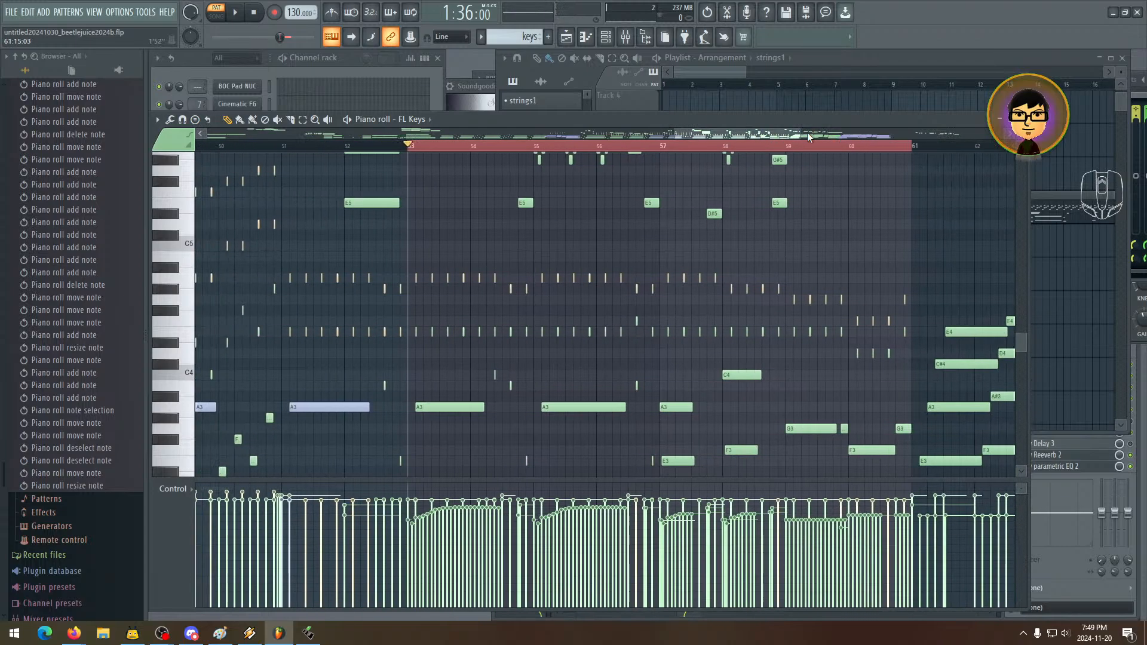
drag(799, 133, 707, 135)
drag(848, 246, 326, 243)
drag(683, 266, 383, 271)
key(space)
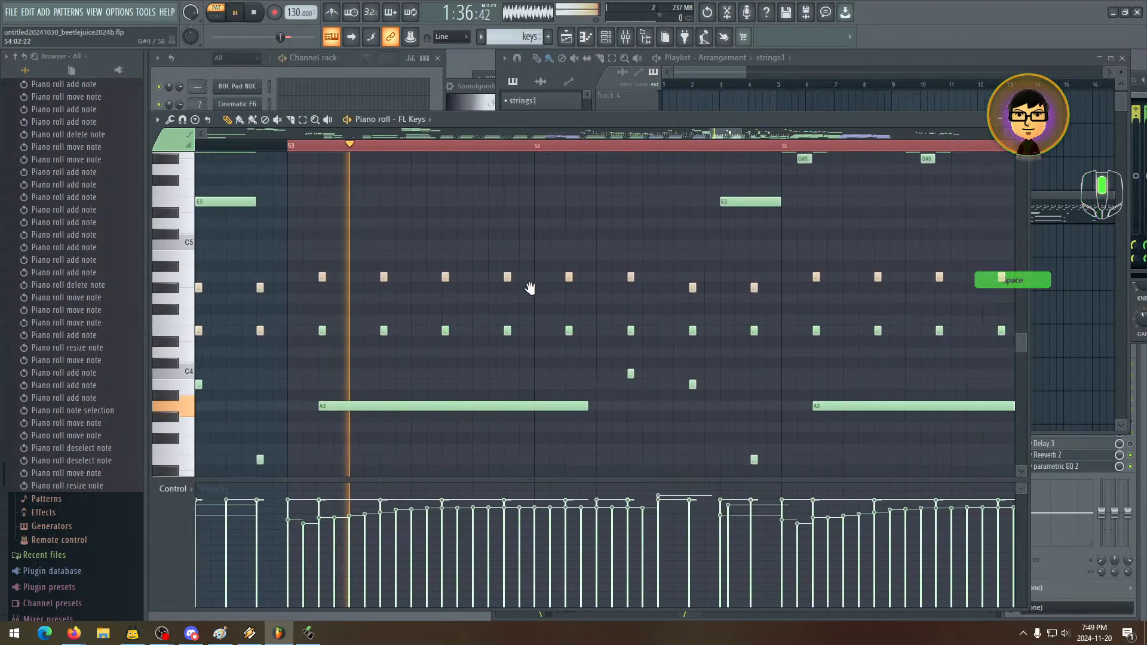
drag(633, 389, 688, 331)
key(space)
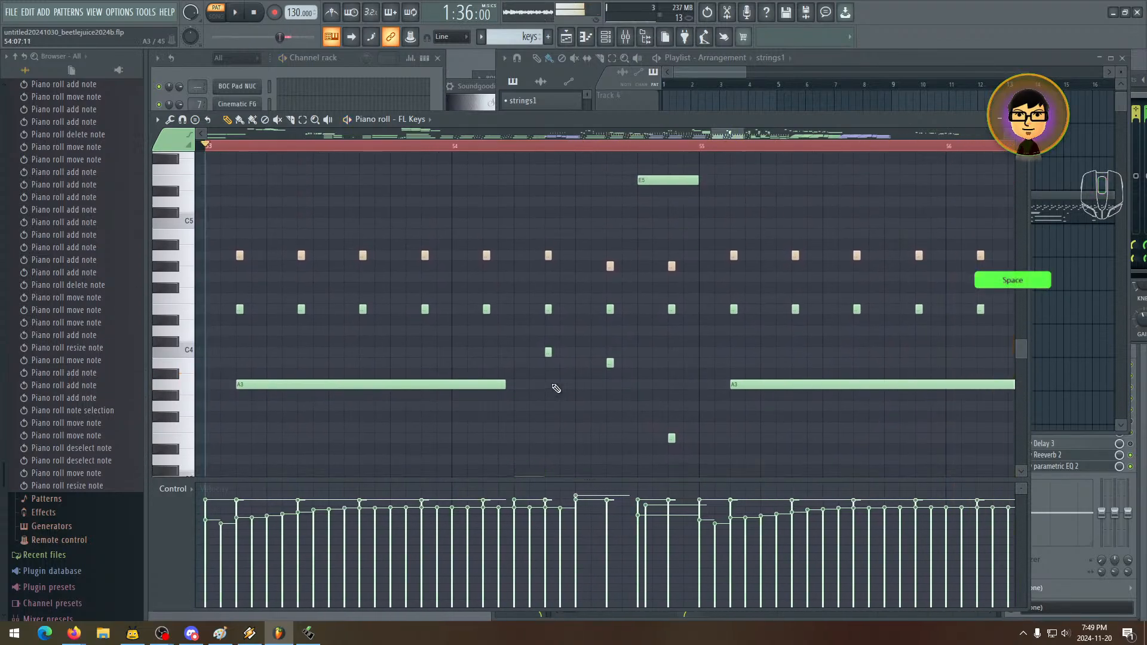
scroll(544, 353, down, 4)
scroll(534, 339, up, 6)
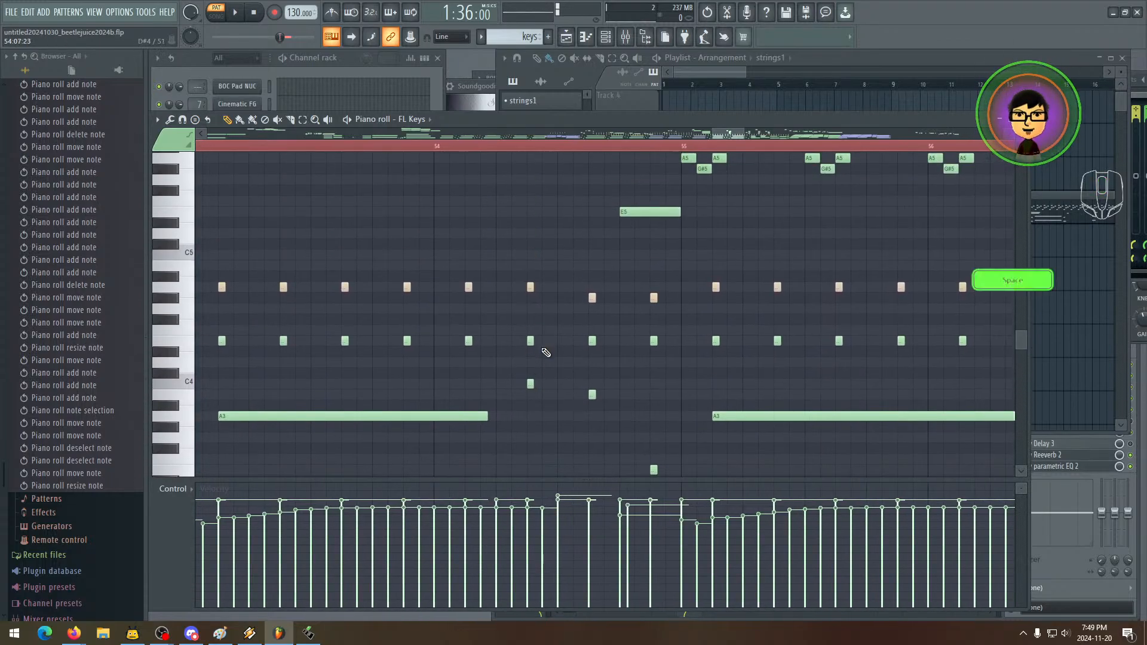
- Move the last three short E4 notes of bar 54 to F#4, F4 and D4 and play back from bar 53
key(space)
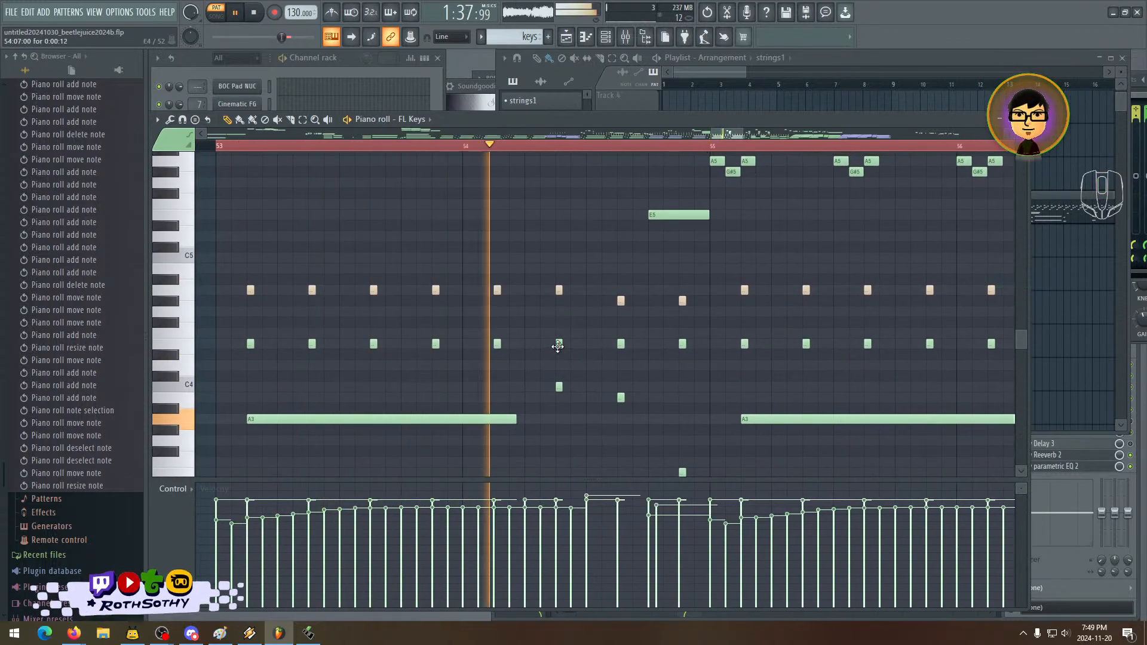
key(space)
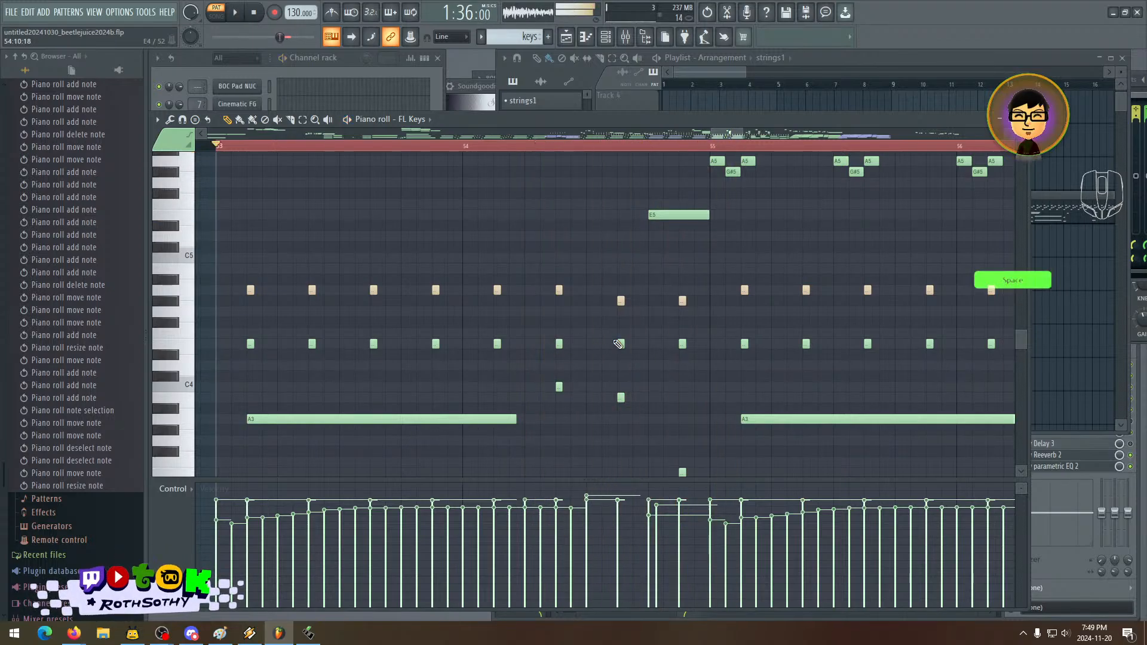
click(621, 345)
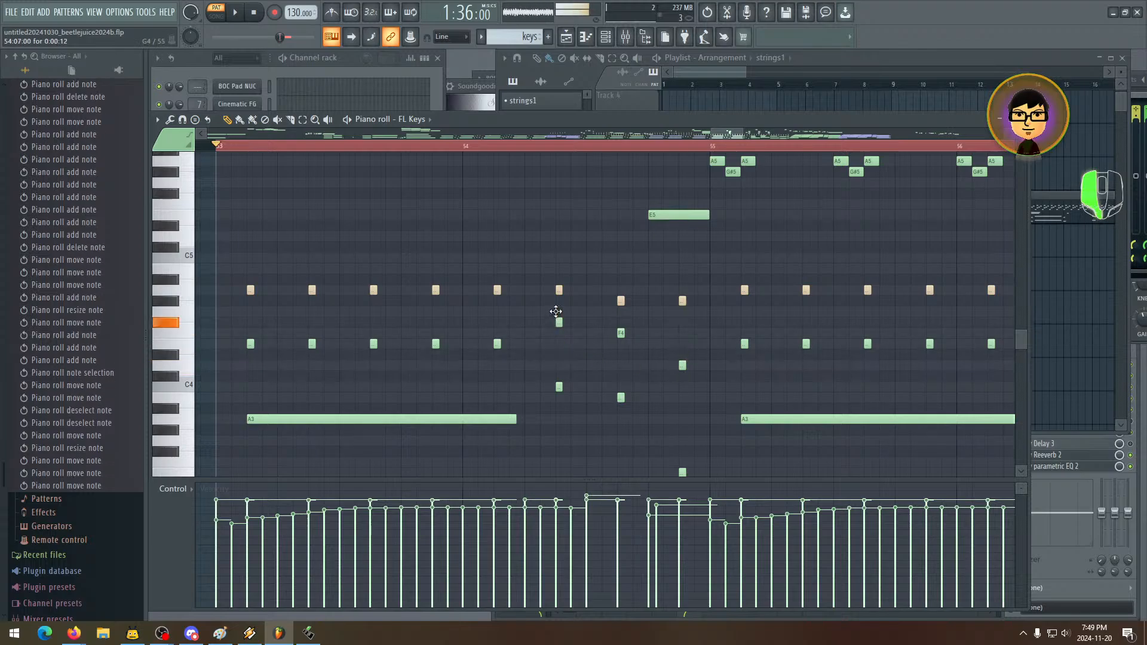
key(space)
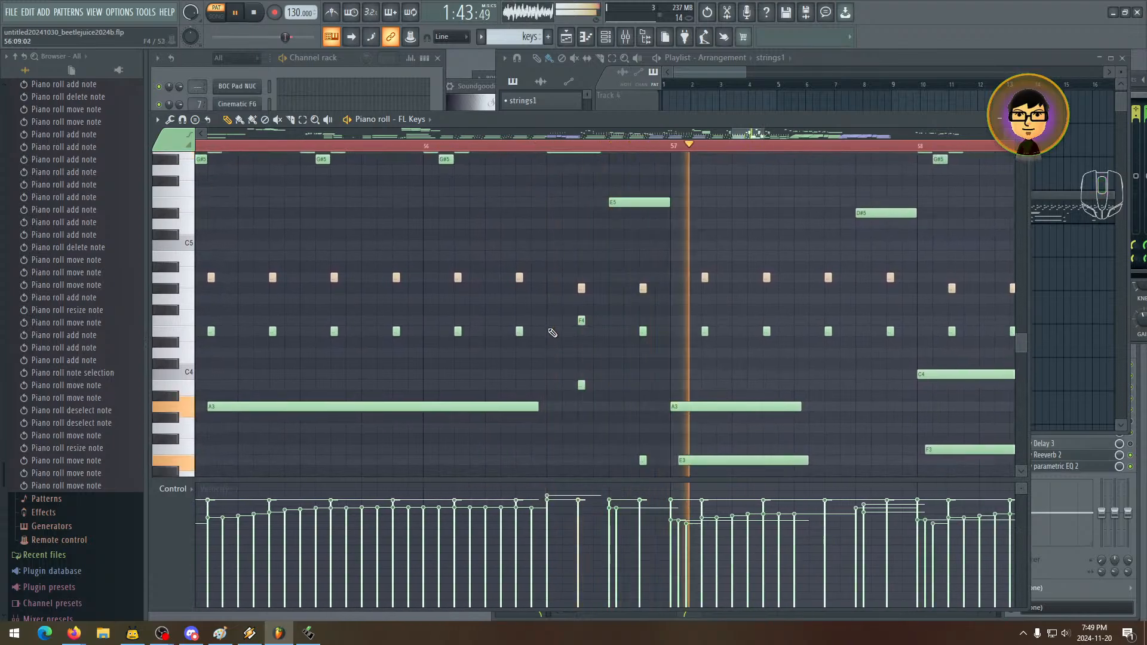
key(space)
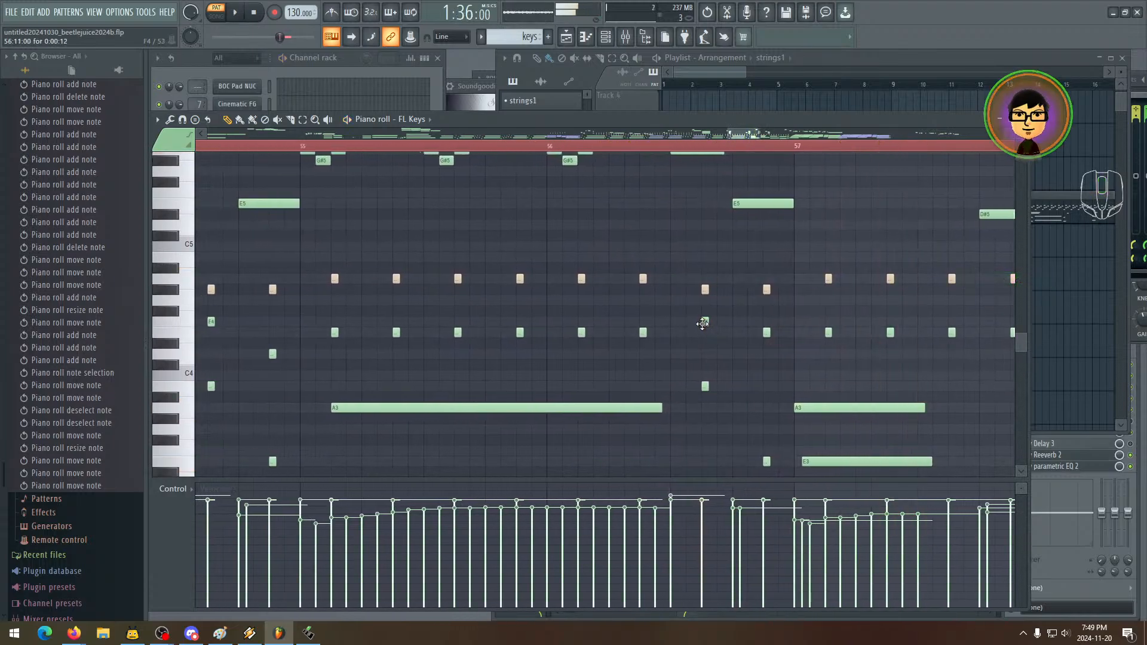
- Lower the last short E4 note of bar 56 to D4 and play back from bar 53 into bar 58
scroll(763, 327, up, 3)
scroll(826, 334, down, 1)
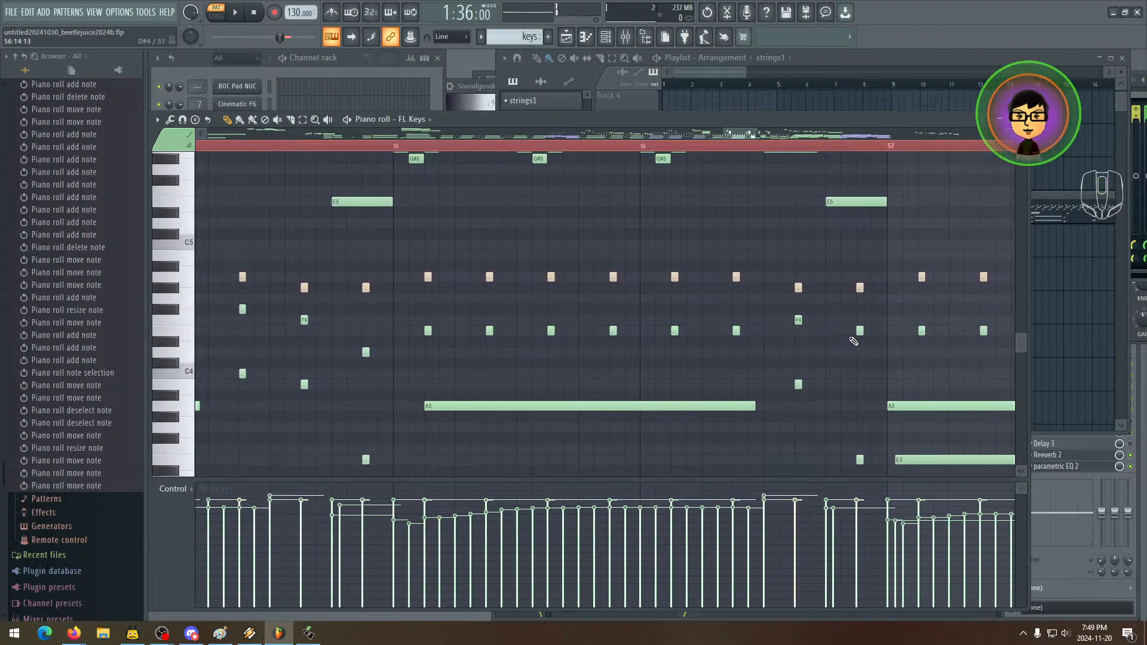
click(859, 331)
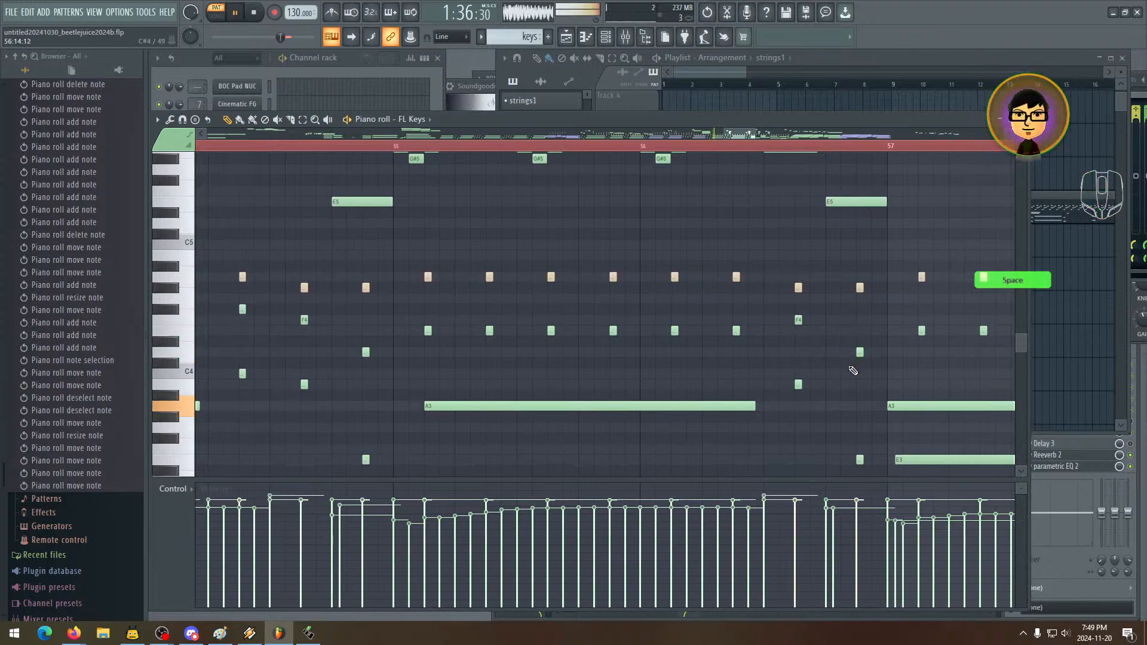
scroll(747, 358, up, 1)
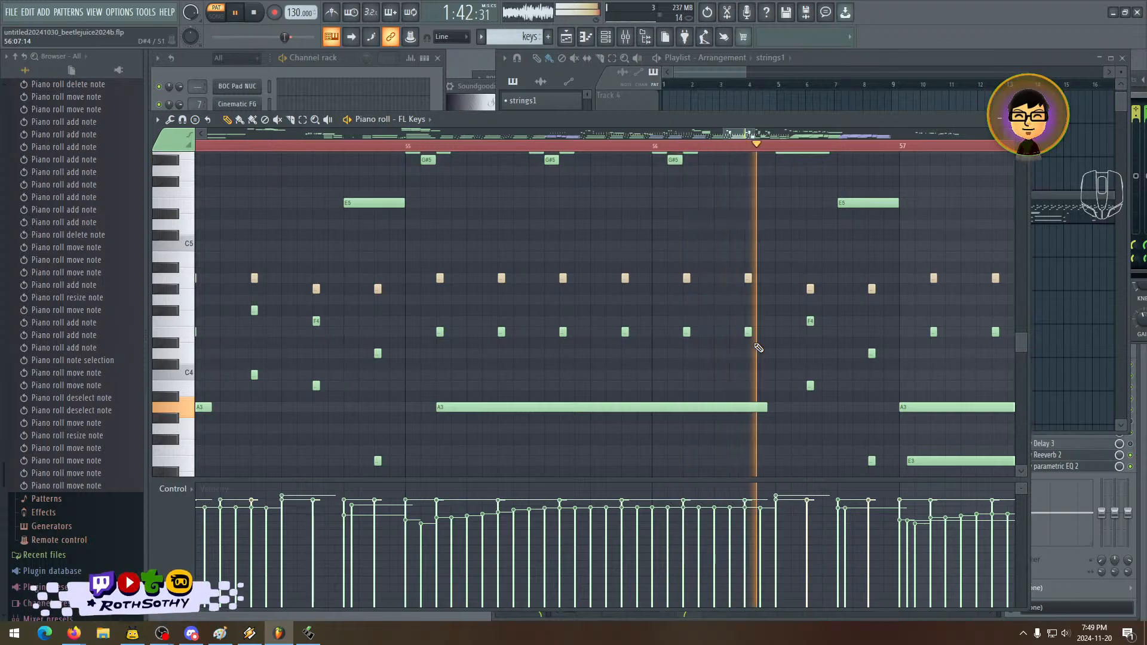
drag(746, 345, 351, 344)
drag(609, 343, 455, 337)
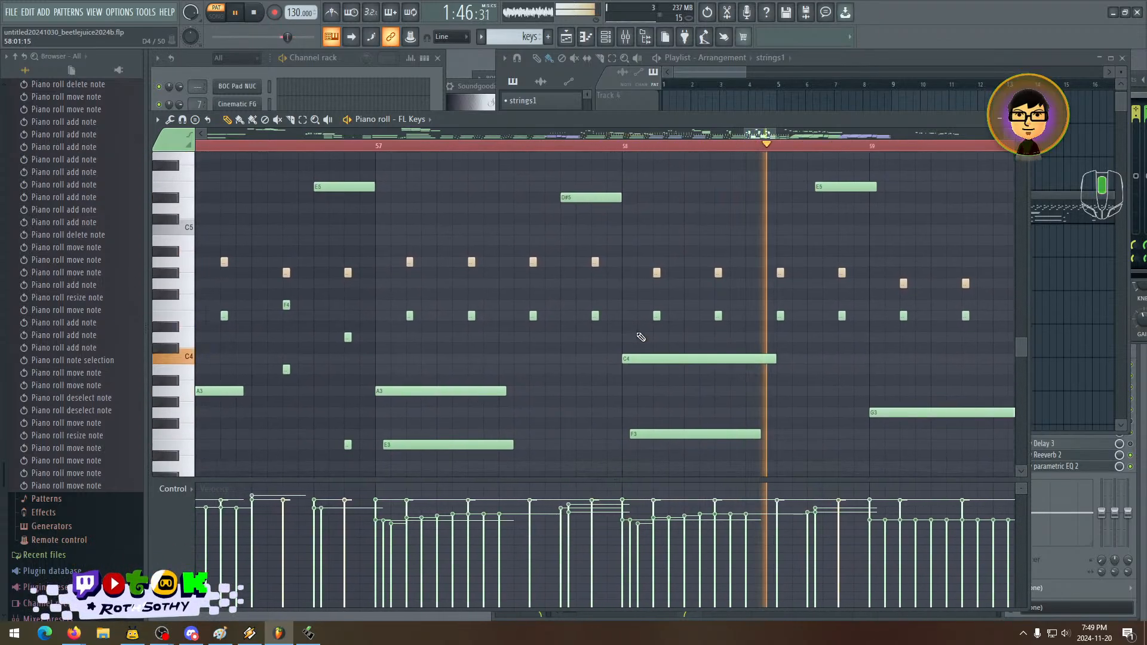
drag(560, 334, 590, 334)
drag(472, 336, 609, 342)
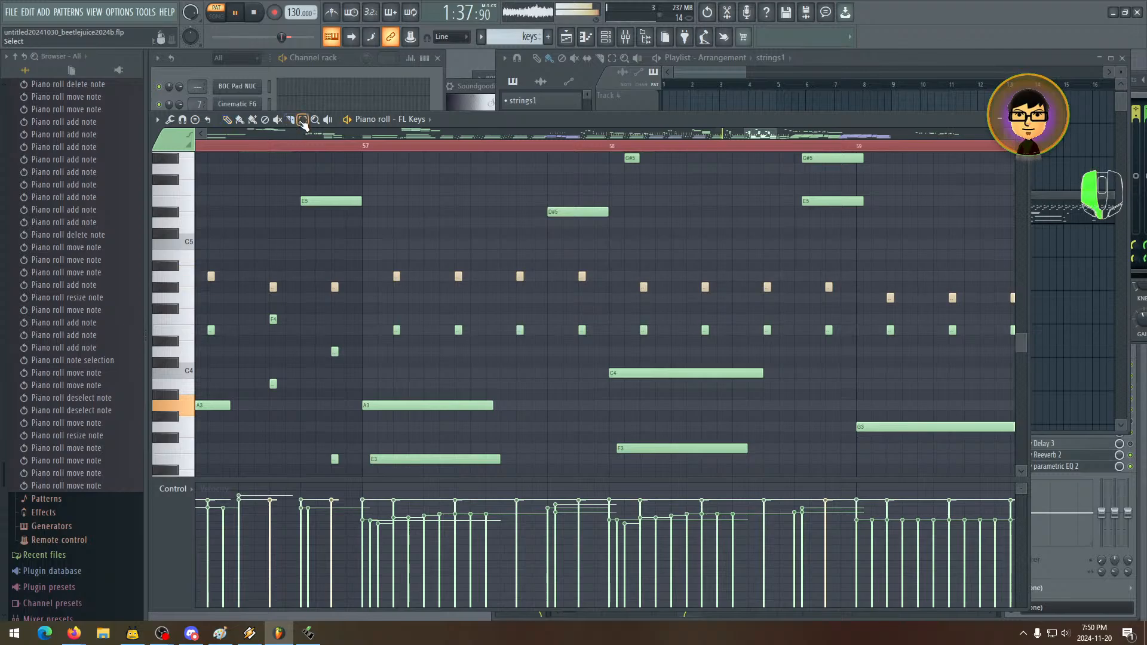
- Raise the four short E4 notes of bar 57 to F#4 and the four of bar 58 to F4
drag(458, 339, 596, 352)
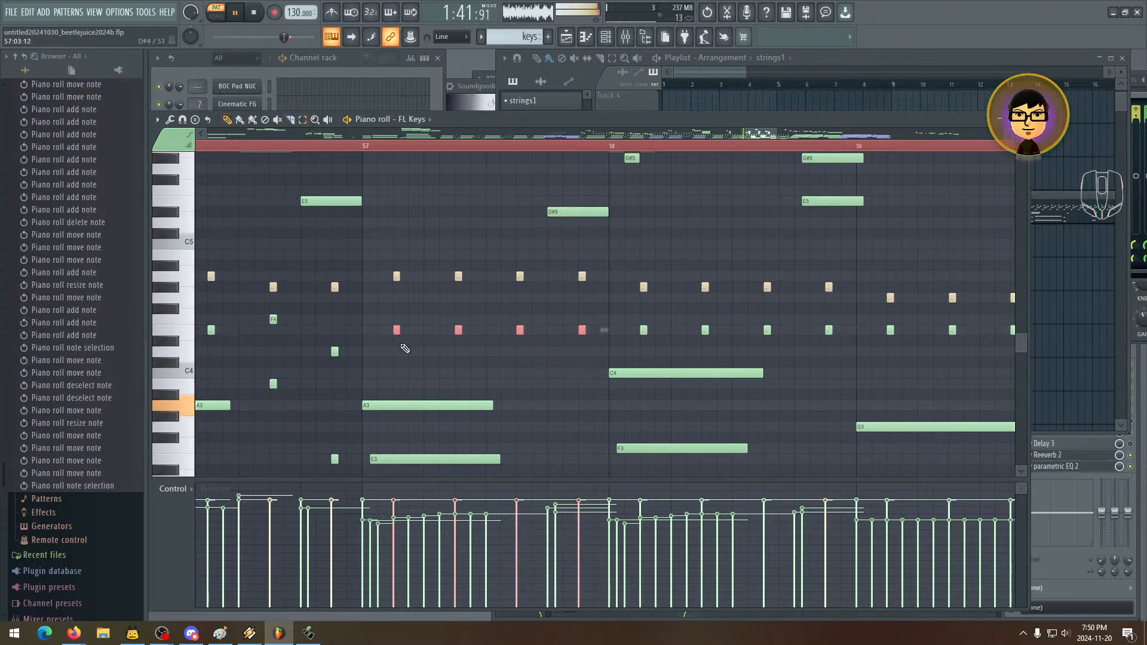
drag(396, 331, 393, 305)
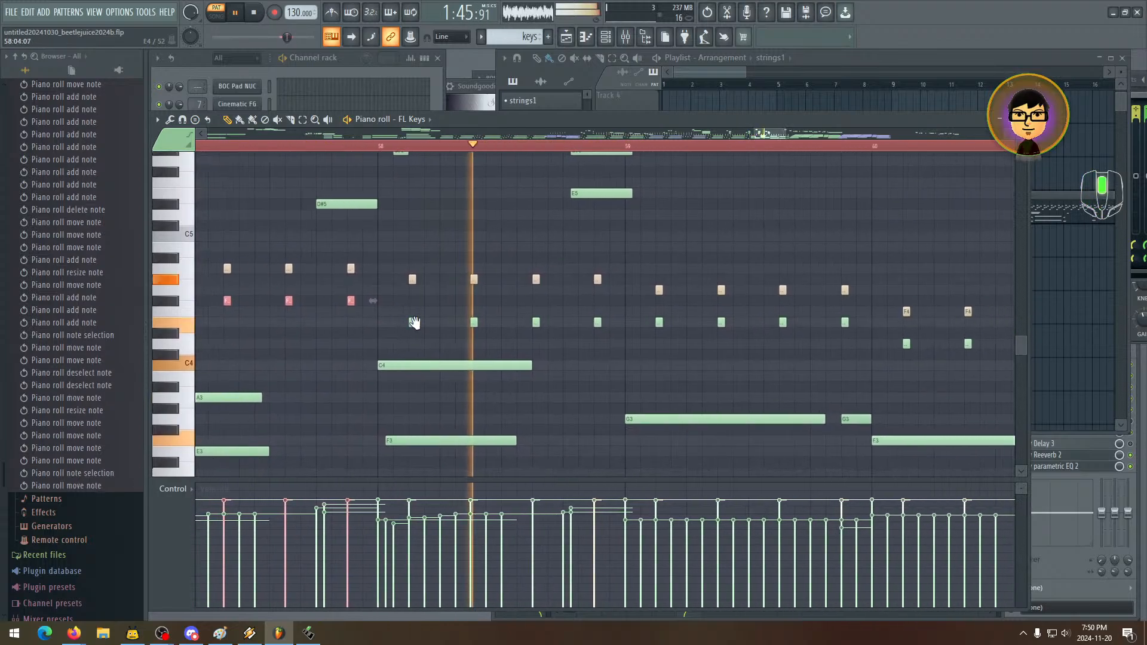
key(space)
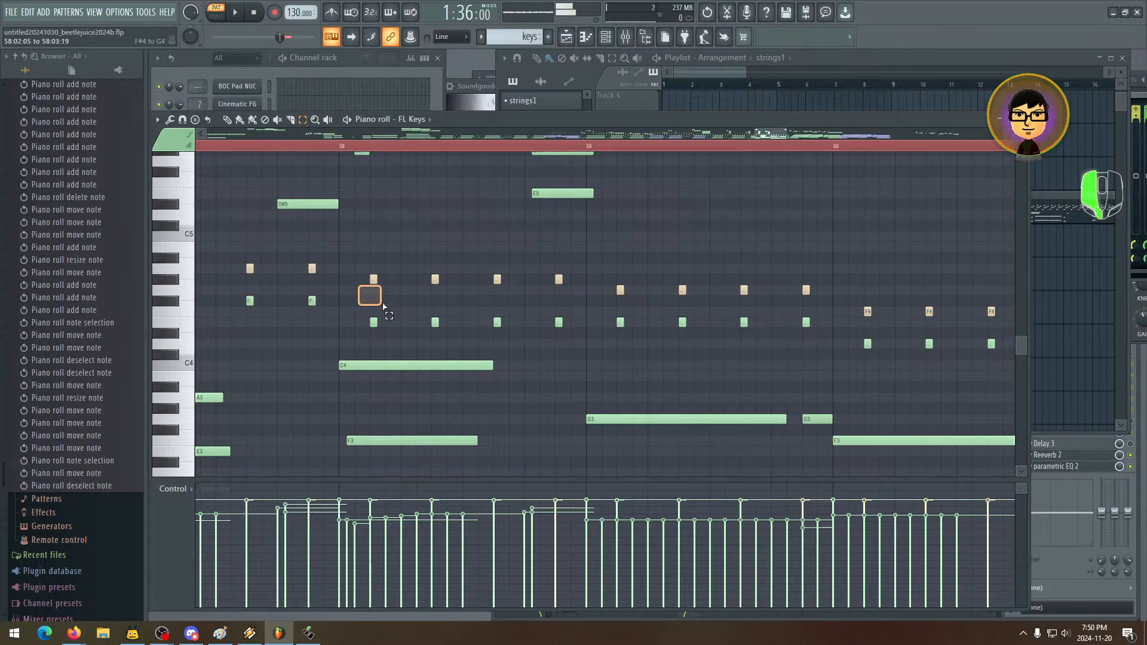
drag(383, 306, 582, 336)
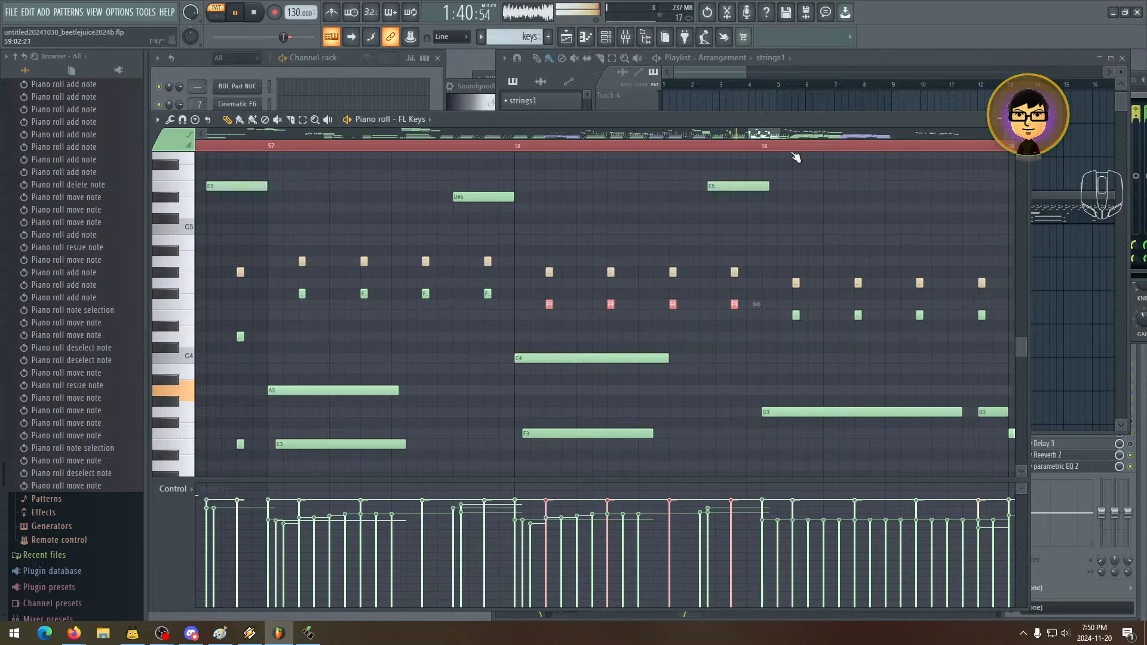
- Play back bars 53 to 60 and examine the offbeat notes against the upper melody and the following bars
drag(780, 135, 827, 135)
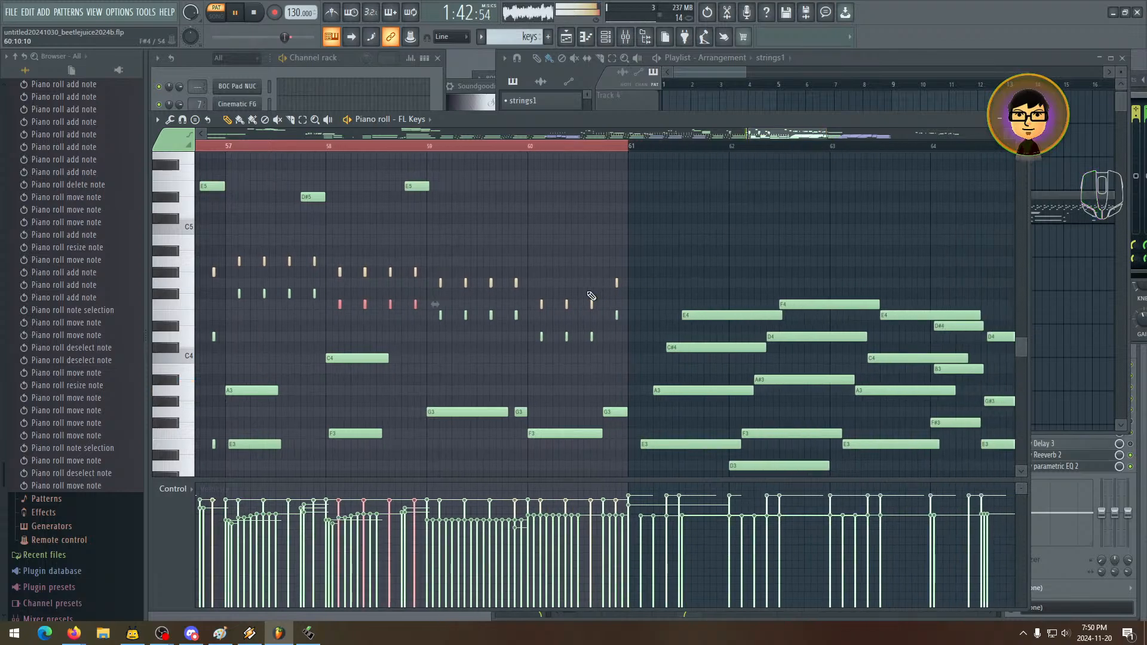
drag(588, 293, 725, 295)
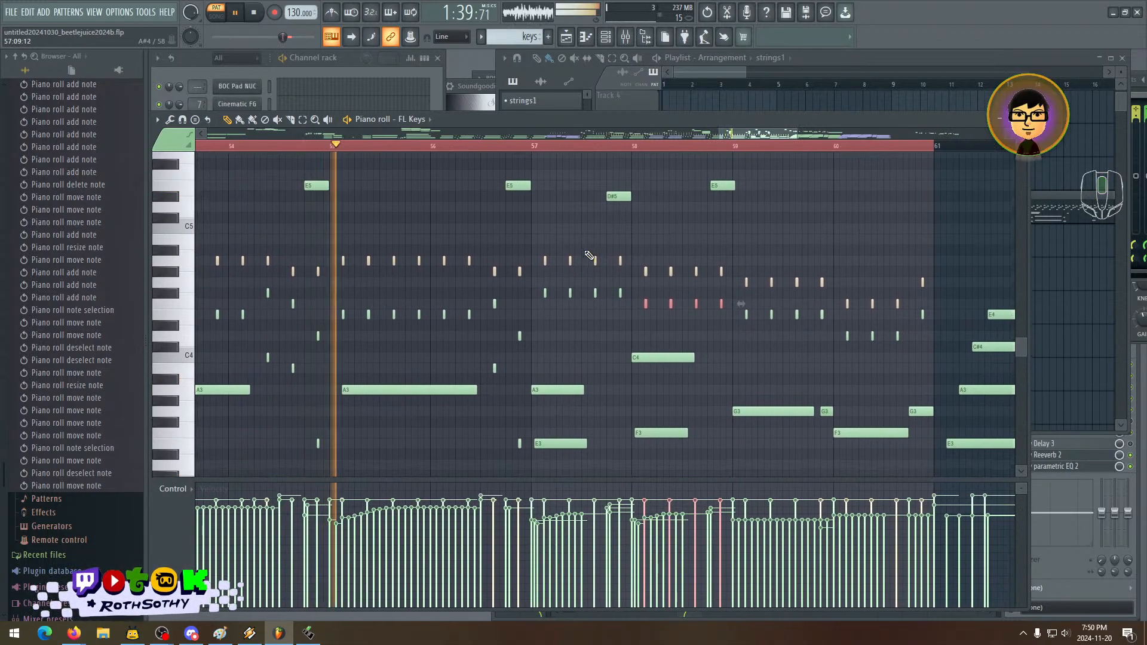
drag(590, 250, 603, 422)
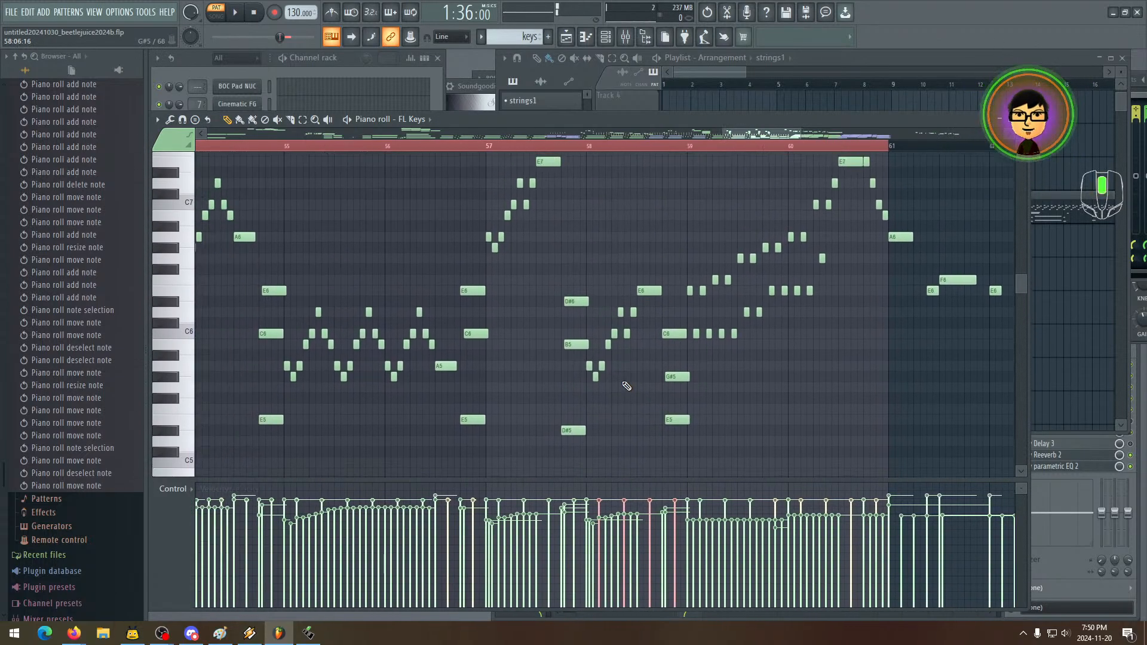
drag(658, 269, 533, 386)
drag(557, 296, 504, 263)
drag(360, 293, 401, 246)
drag(339, 163, 737, 461)
drag(672, 440, 735, 399)
- Select the upper melody notes of bars 57 to 60 and cut them
click(816, 215)
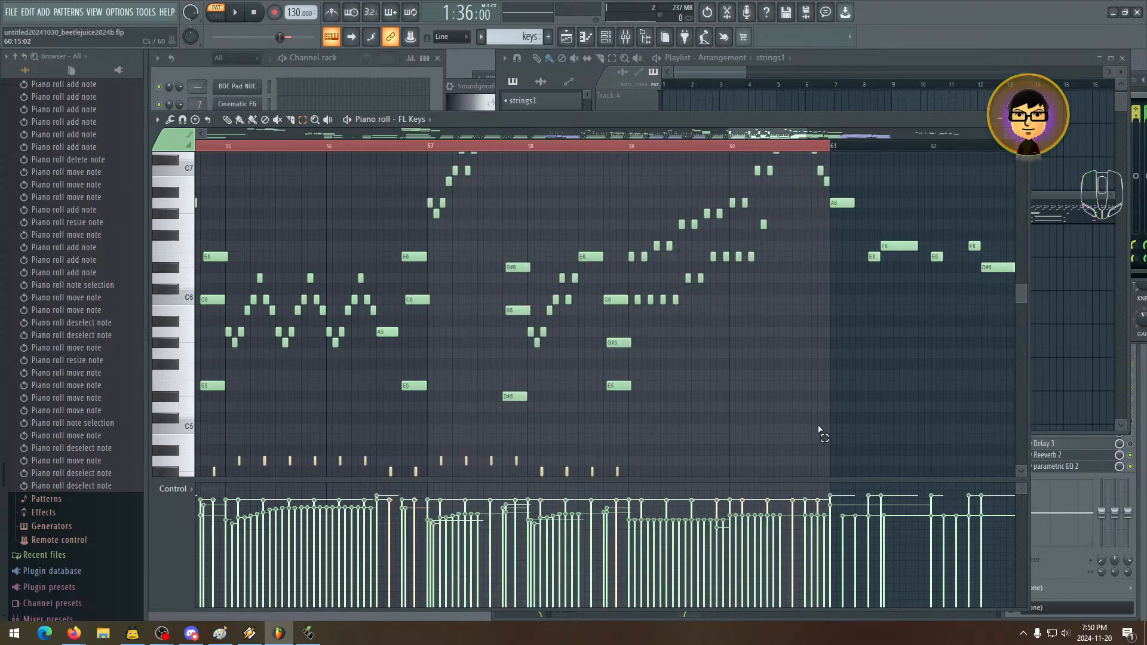
drag(825, 433, 469, 148)
click(741, 351)
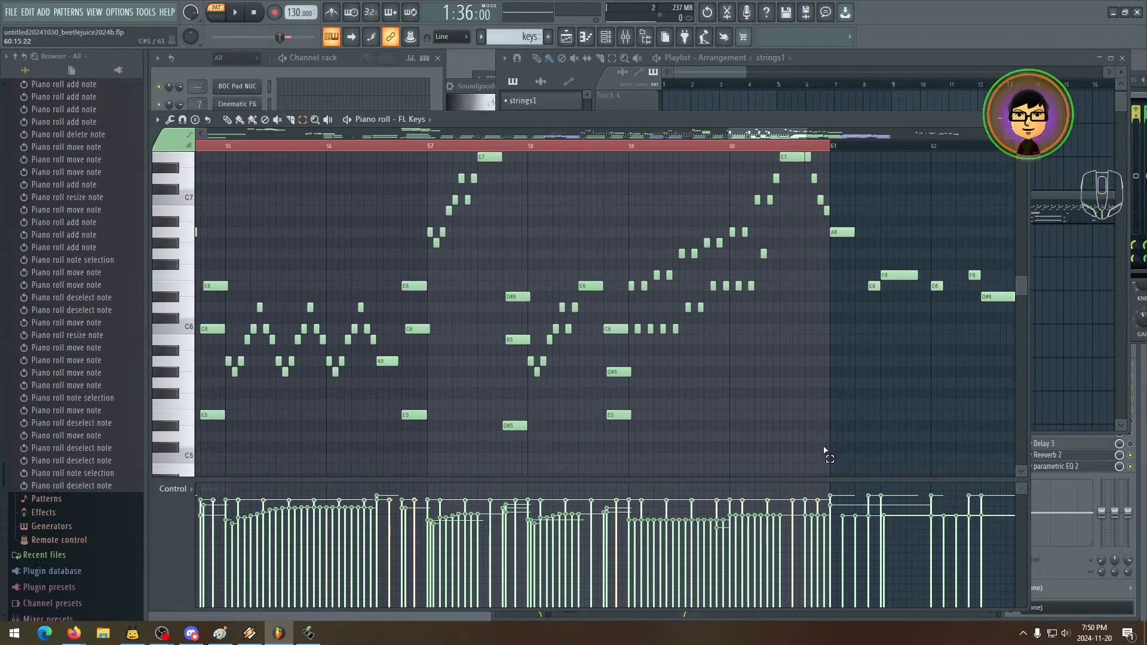
drag(824, 451, 432, 160)
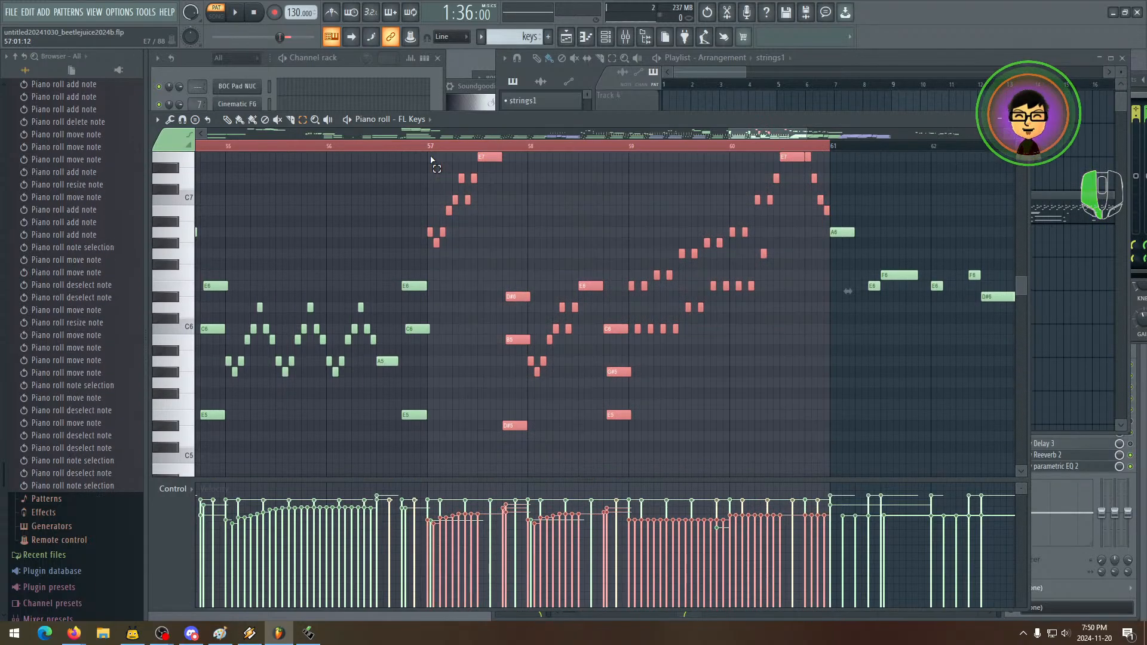
key(ctrl+x)
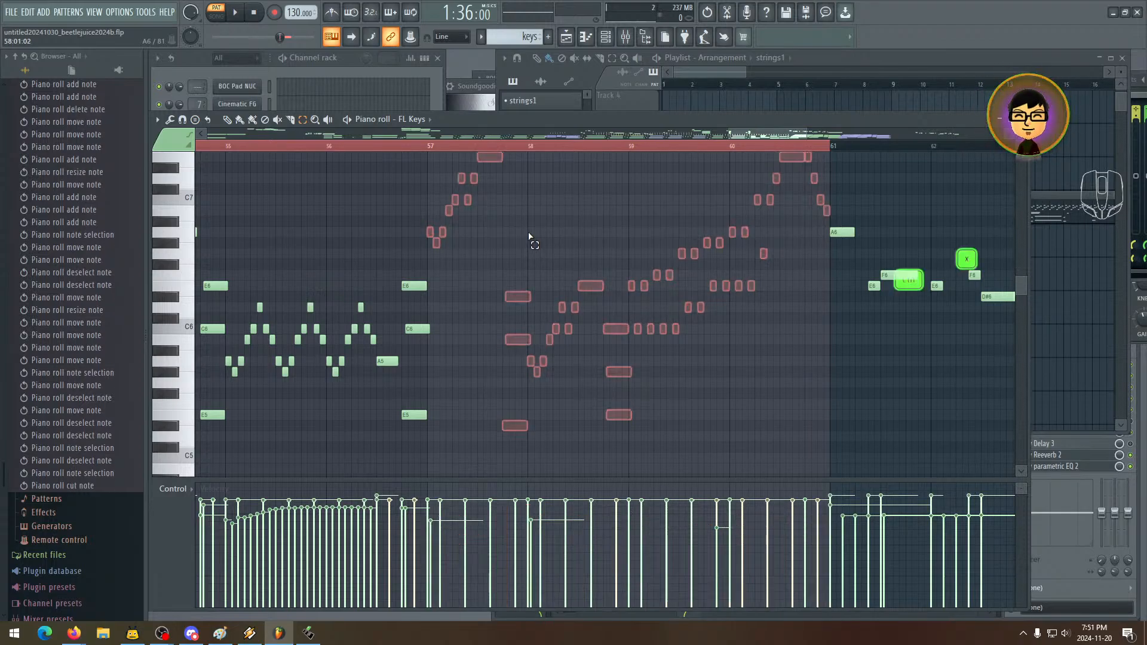
- Play back the passage without the melody of bars 57 to 60 and undo the cut
scroll(632, 292, down, 4)
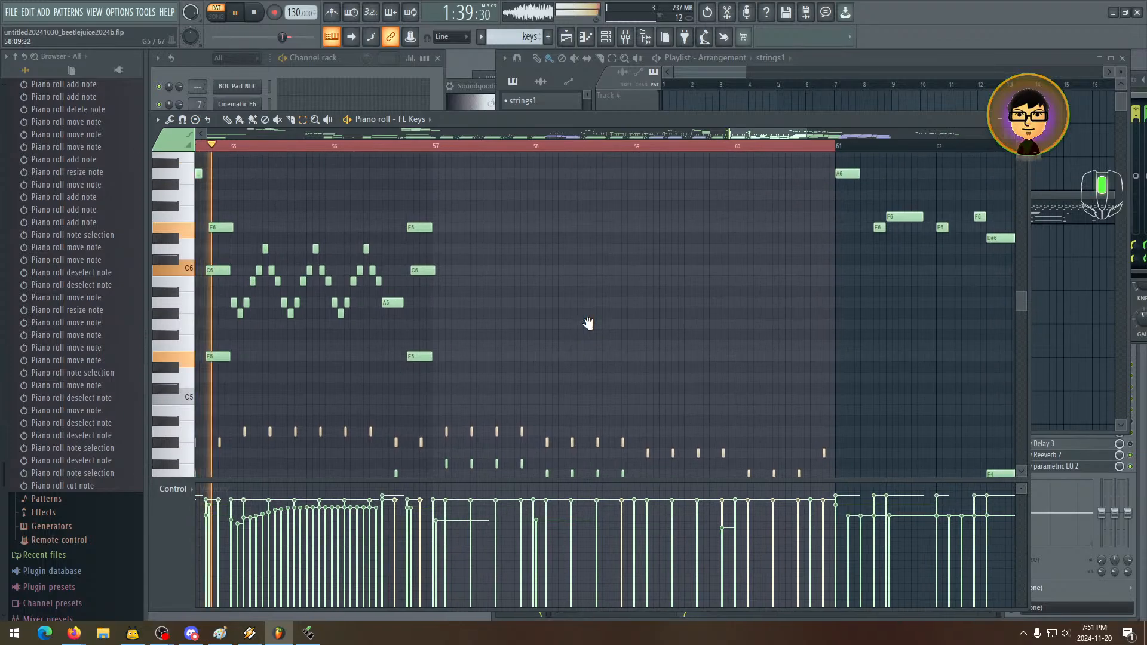
scroll(574, 299, down, 2)
drag(569, 294, 500, 335)
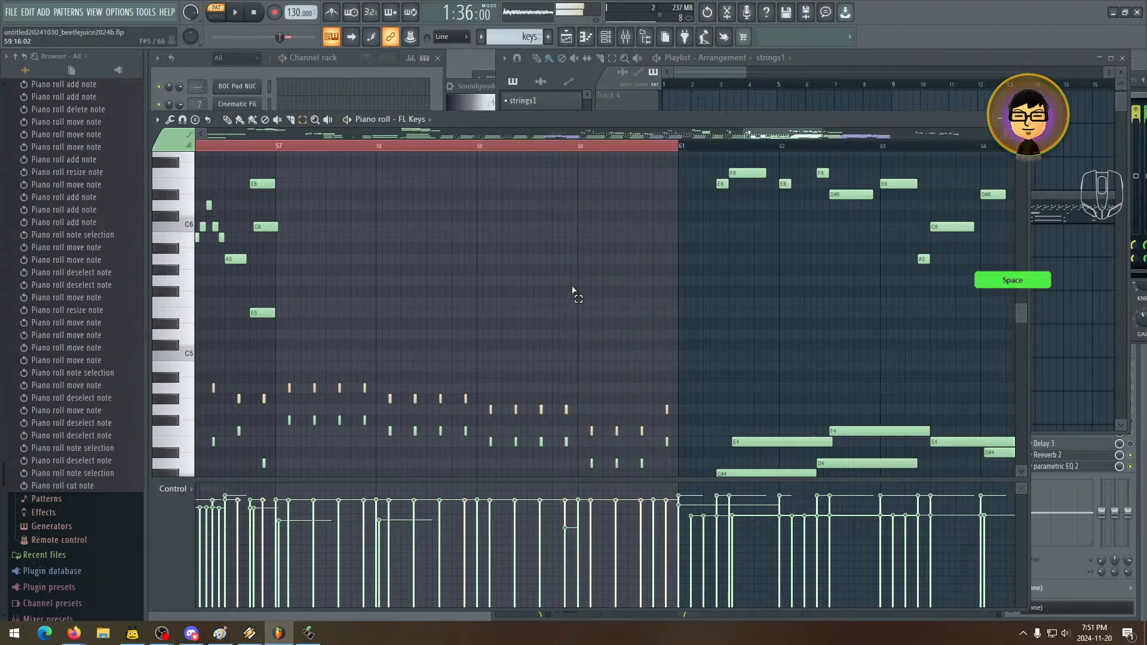
key(ctrl+z)
- Delete the short offbeat notes from bar 57 to the middle of bar 59 and play back from bar 53
drag(619, 293, 439, 252)
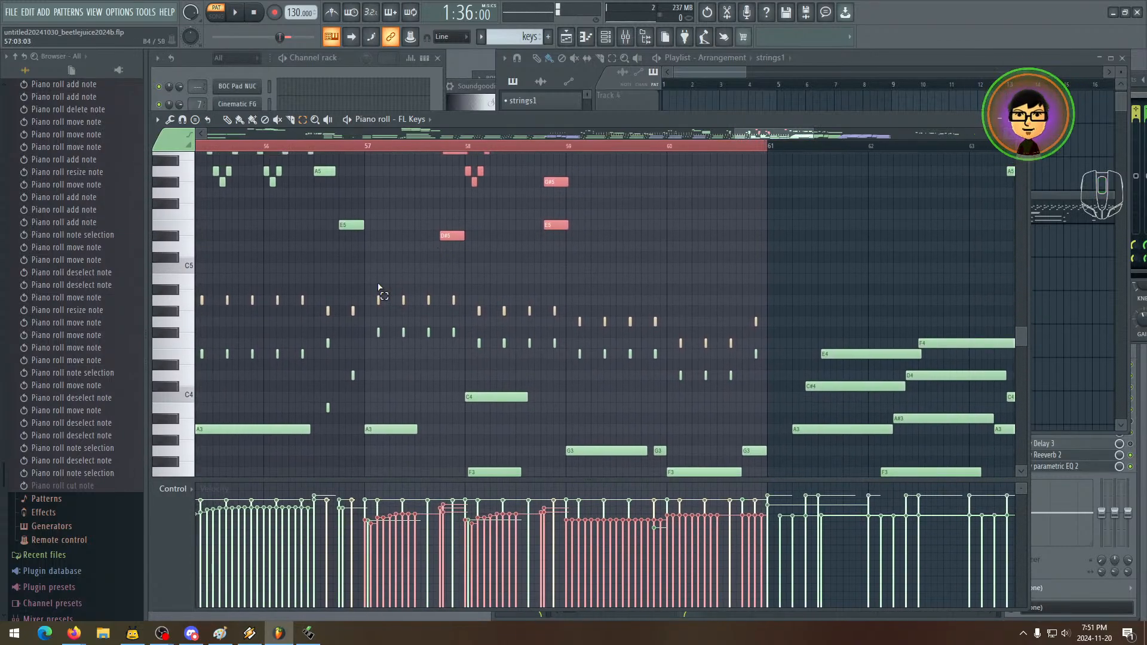
drag(376, 276, 614, 362)
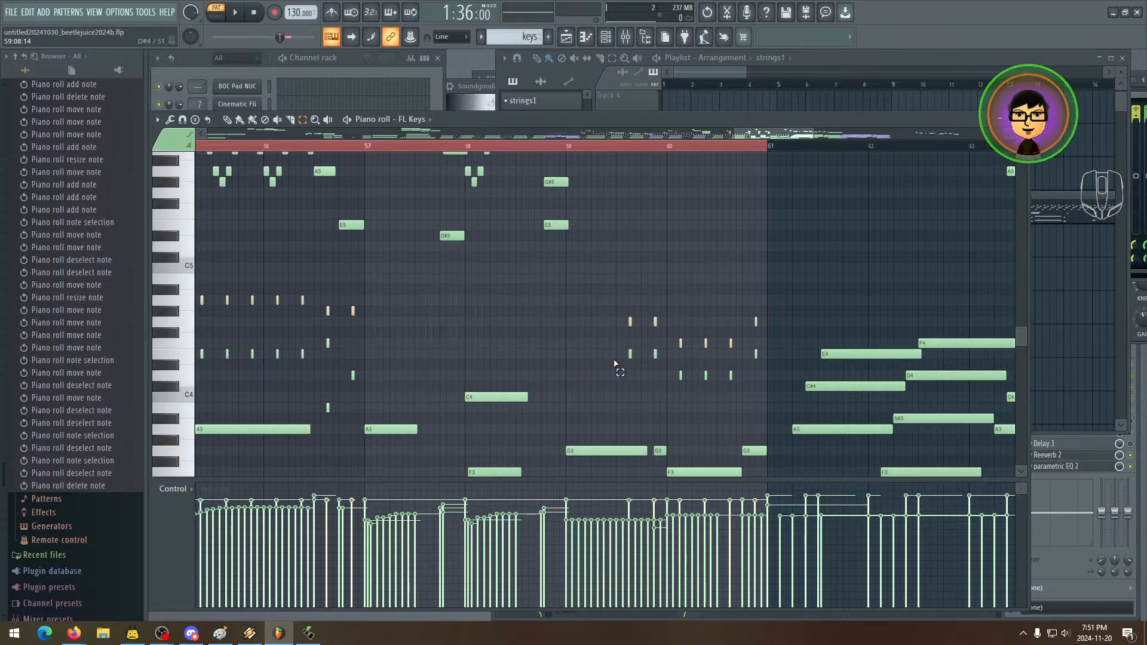
drag(528, 295, 609, 331)
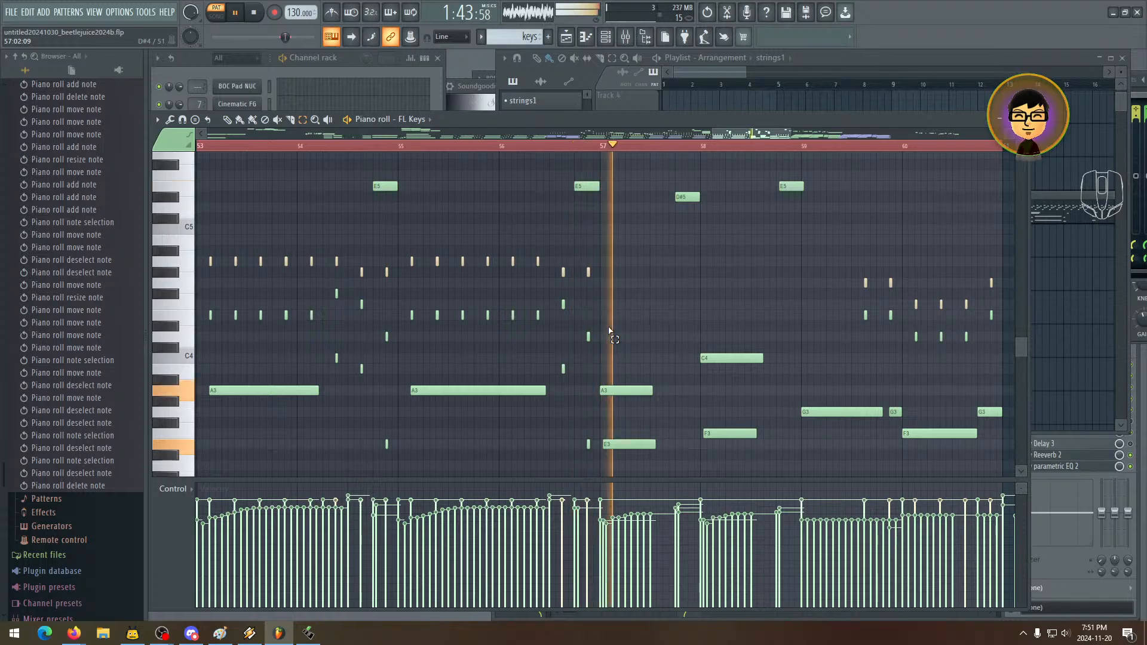
drag(741, 305, 580, 382)
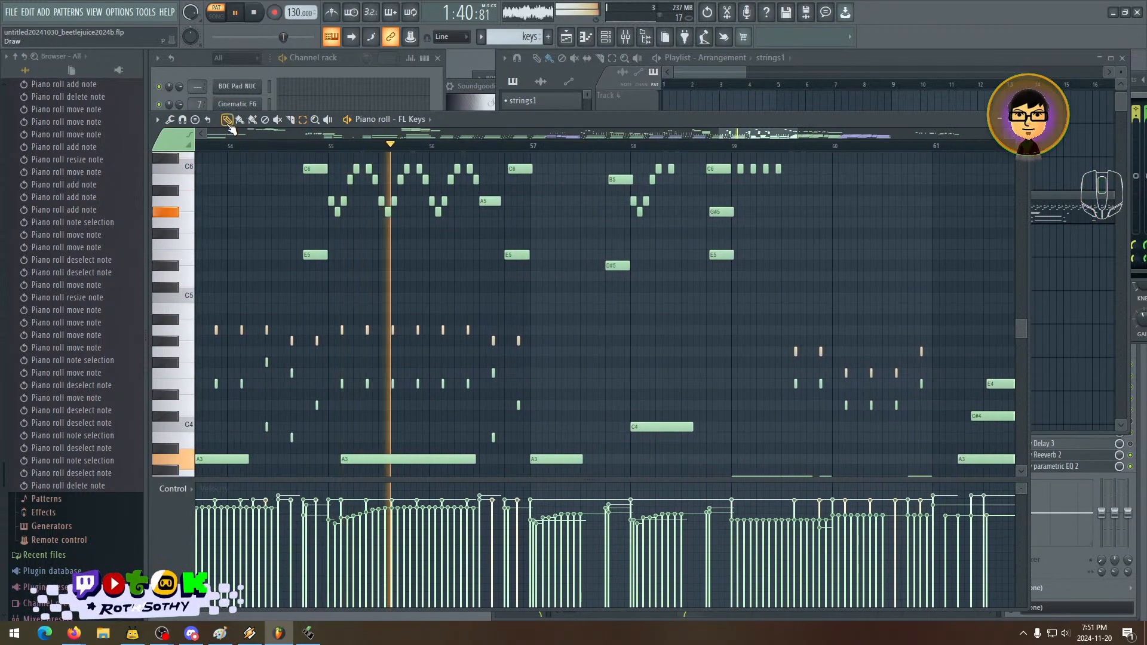
- Delete the remaining short offbeat notes in the second half of bar 59 and in bar 60
drag(489, 282, 418, 275)
drag(545, 292, 458, 311)
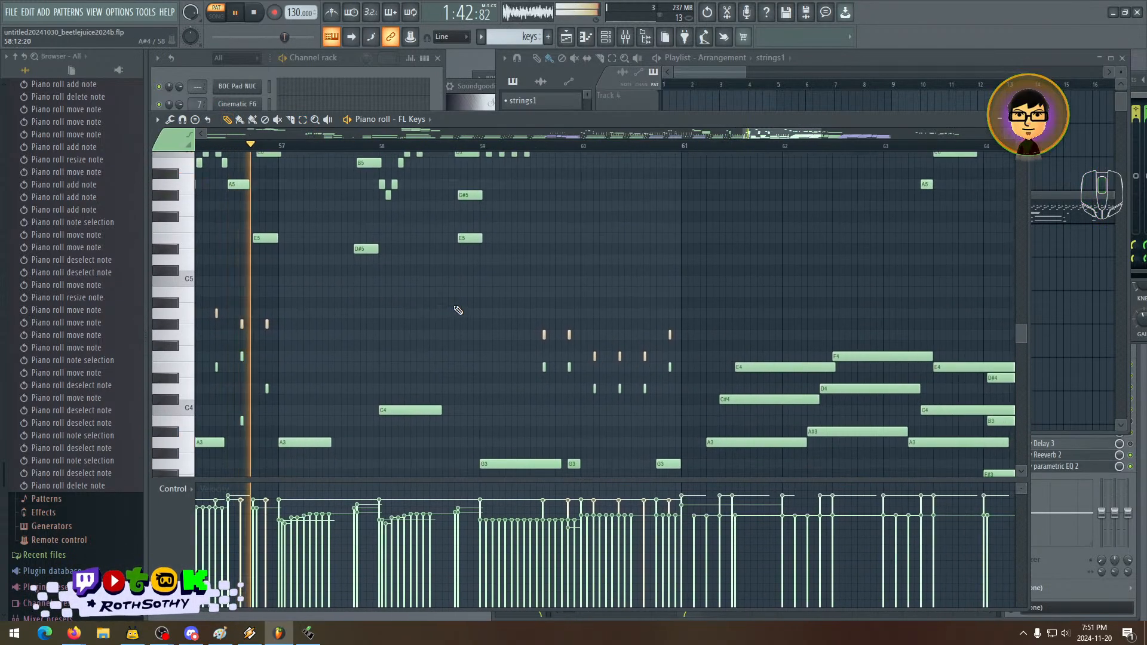
drag(432, 381, 474, 402)
mouse_move(533, 279)
mouse_down()
mouse_move(503, 329)
mouse_move(493, 248)
mouse_move(655, 388)
mouse_up()
key(Delete)
- Play back from bar 53 and examine the melody, held notes and bass of bars 57 to 60
drag(556, 335, 812, 321)
key(space)
drag(443, 302, 678, 294)
drag(737, 395, 599, 297)
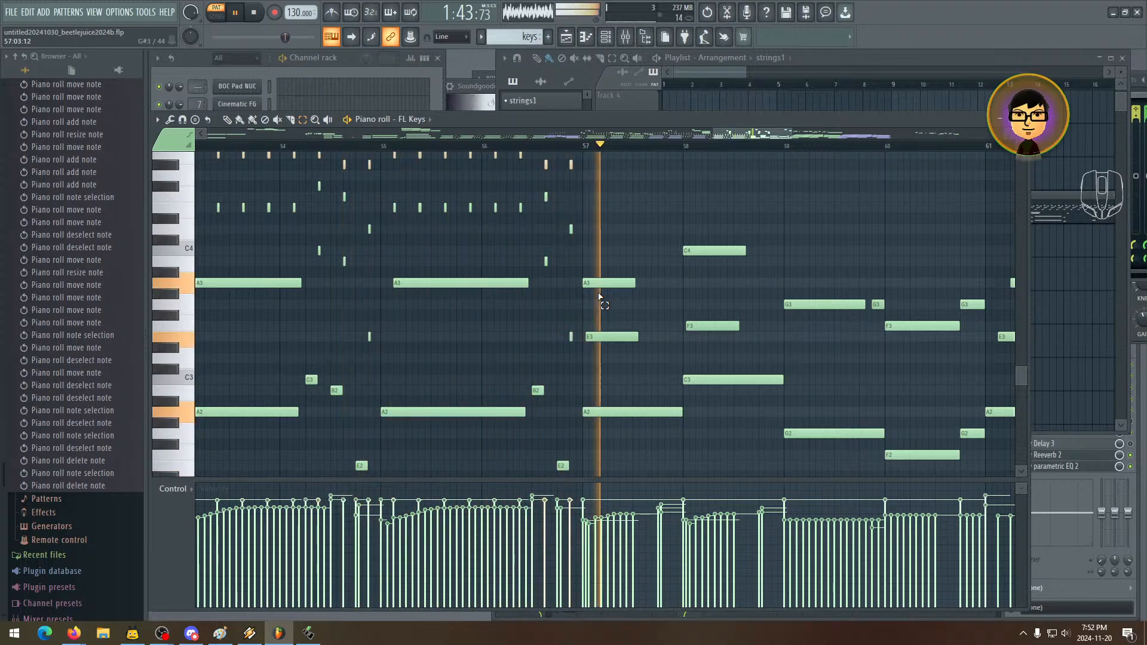
scroll(600, 297, up, 10)
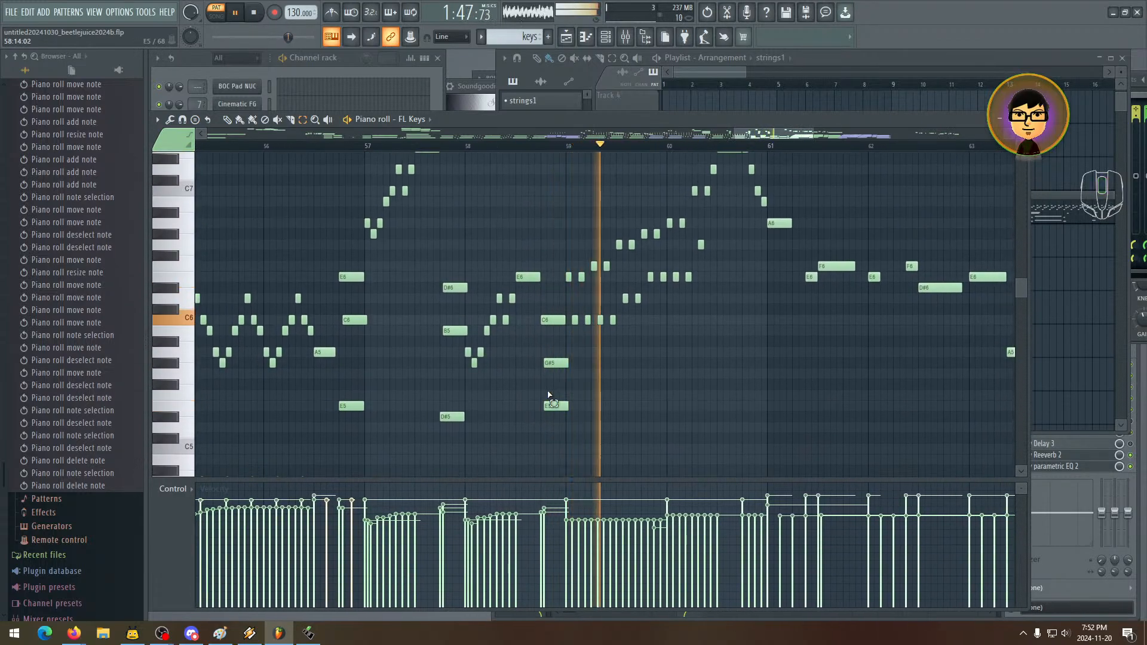
drag(636, 328, 621, 351)
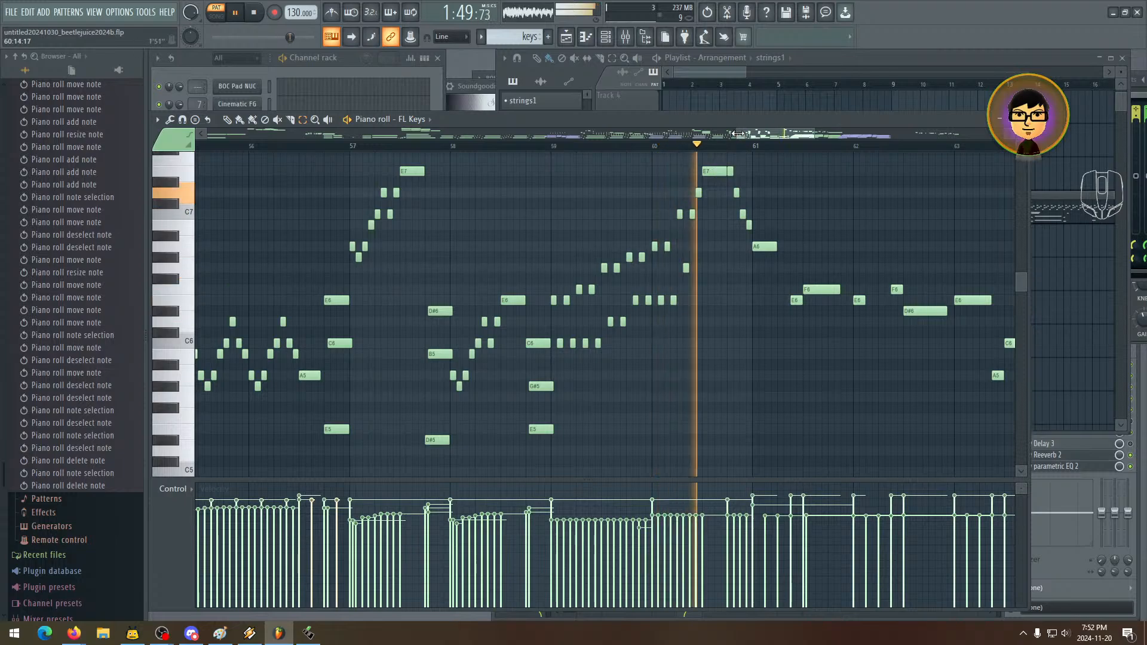
drag(738, 133, 559, 159)
drag(786, 405, 344, 210)
drag(435, 272, 608, 332)
key(space)
- Play back from bar 53 and delete the short offbeat note pairs of bar 55 and the first pair of bar 56
drag(517, 335, 611, 289)
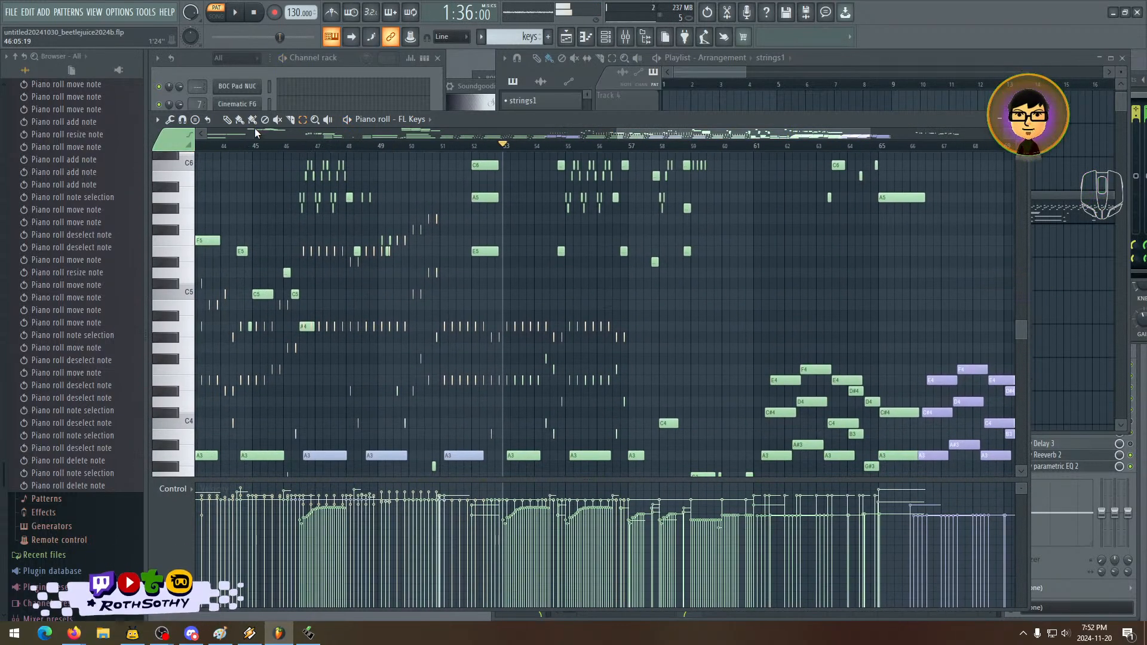
key(space)
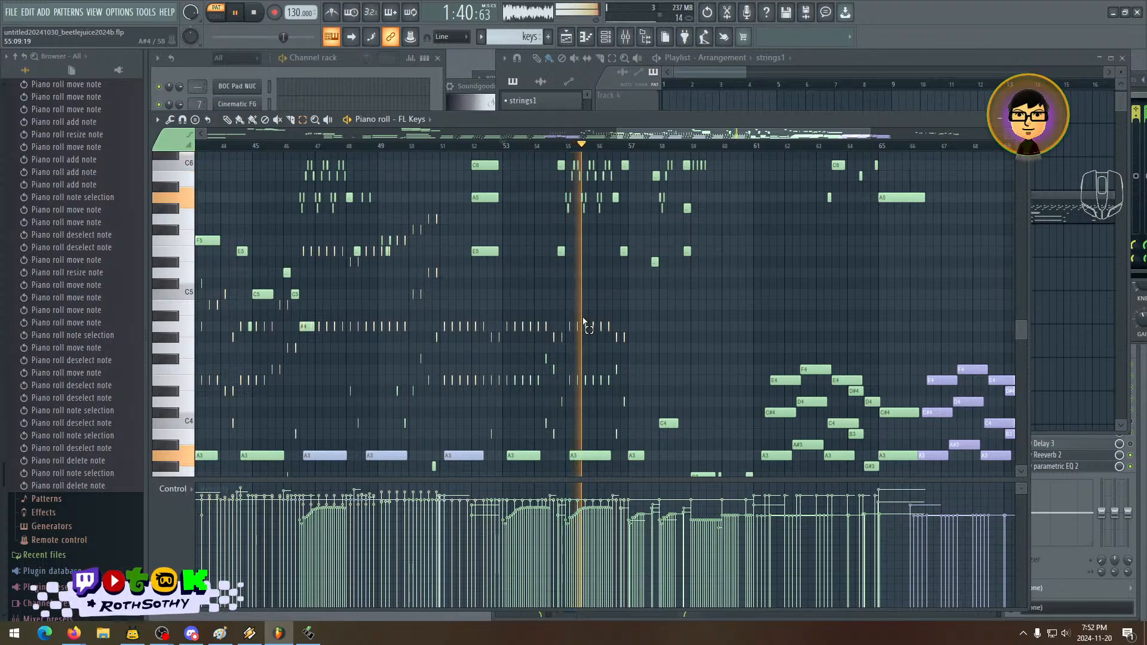
key(space)
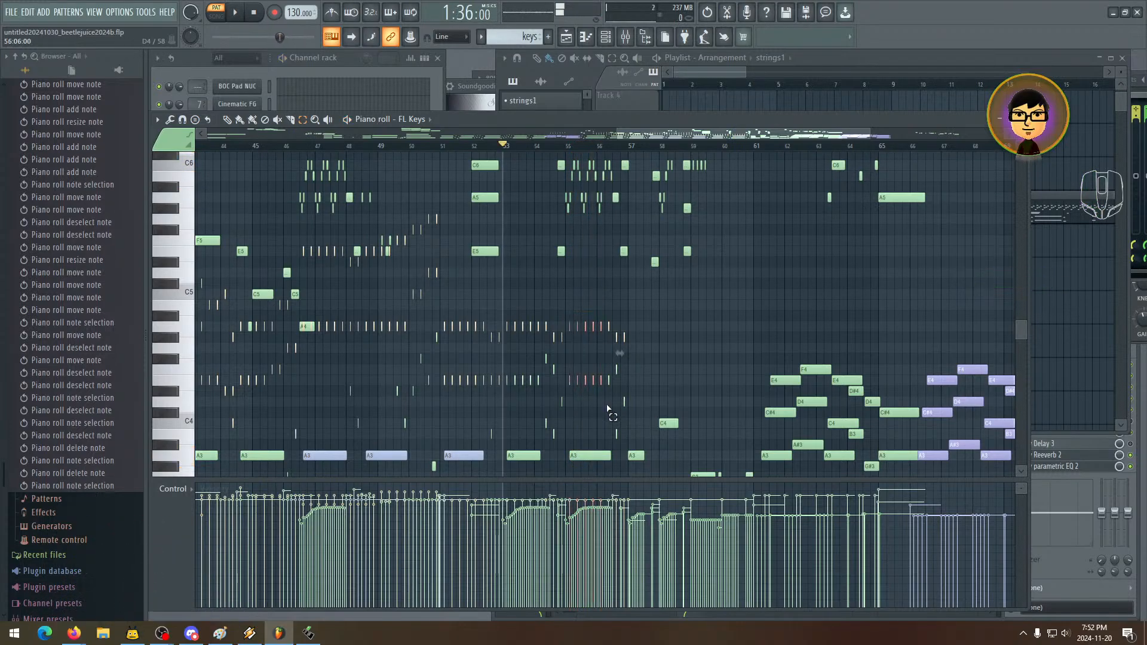
drag(578, 336, 491, 313)
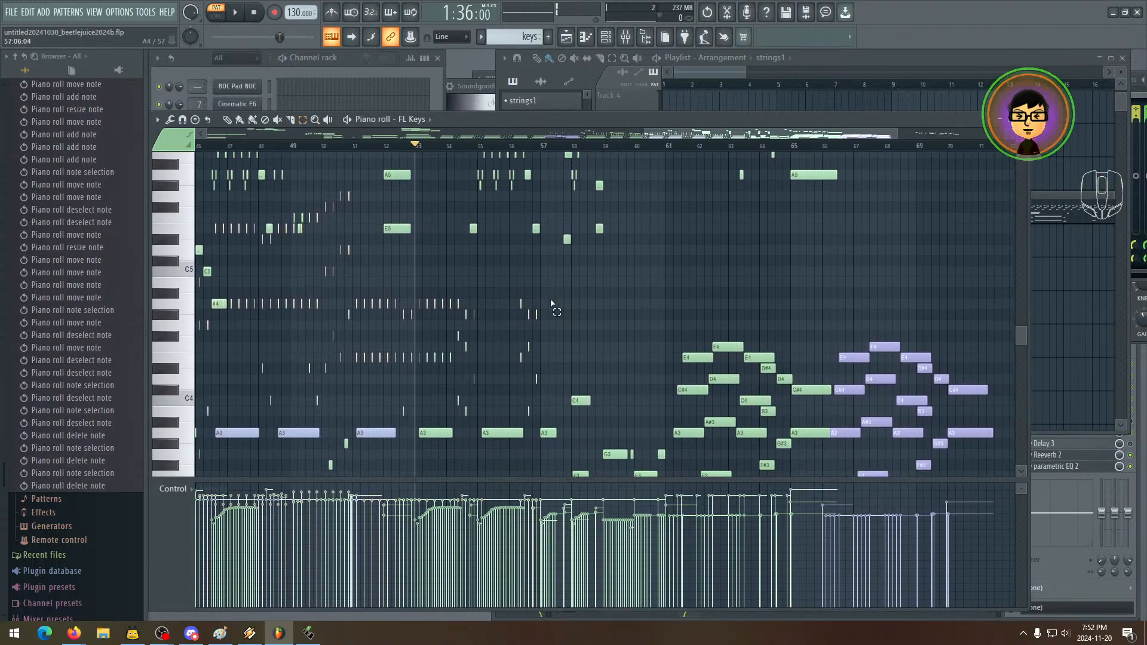
- Play back from bar 53 and delete the second short offbeat note pair of bar 56
key(space)
drag(895, 137, 762, 137)
drag(824, 300, 570, 300)
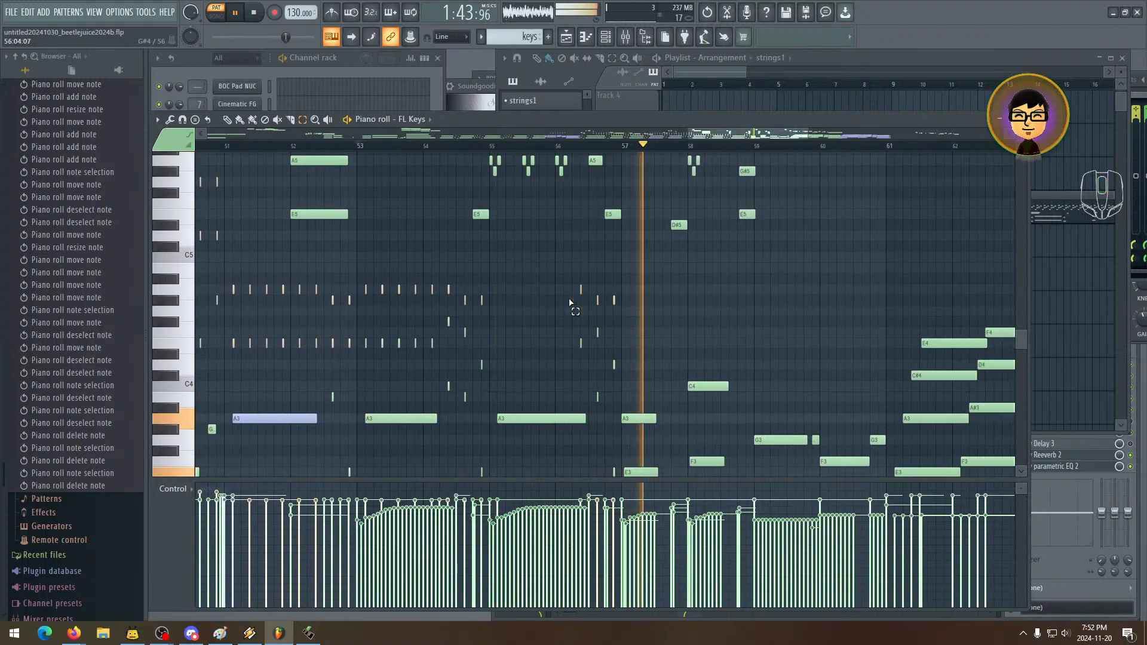
drag(569, 278, 566, 329)
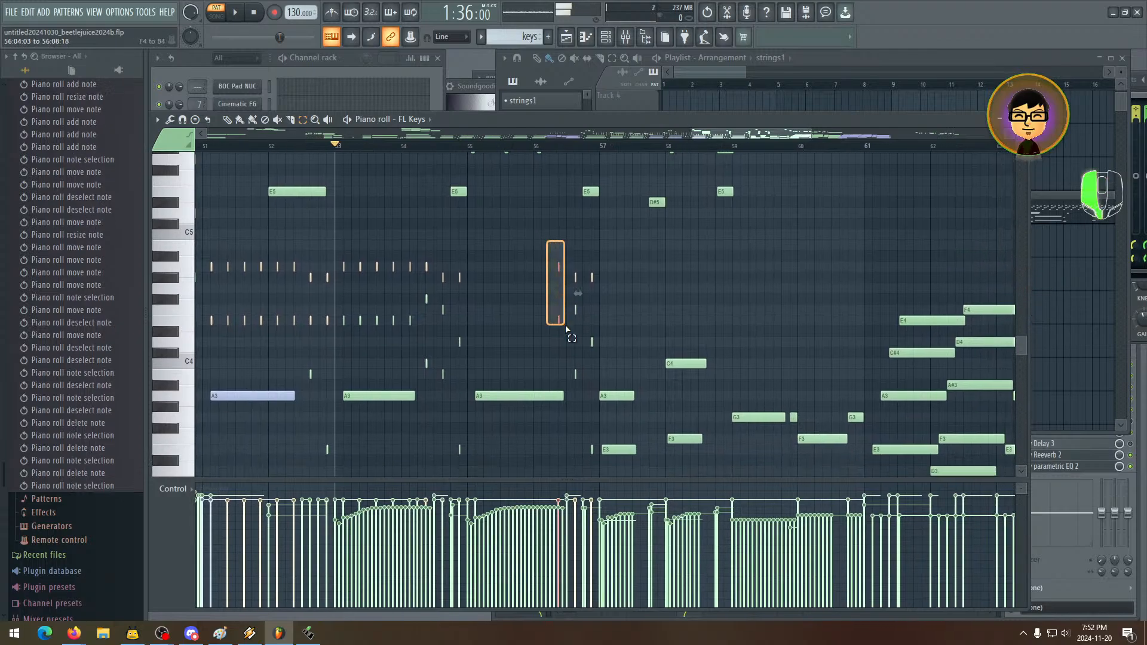
key(space)
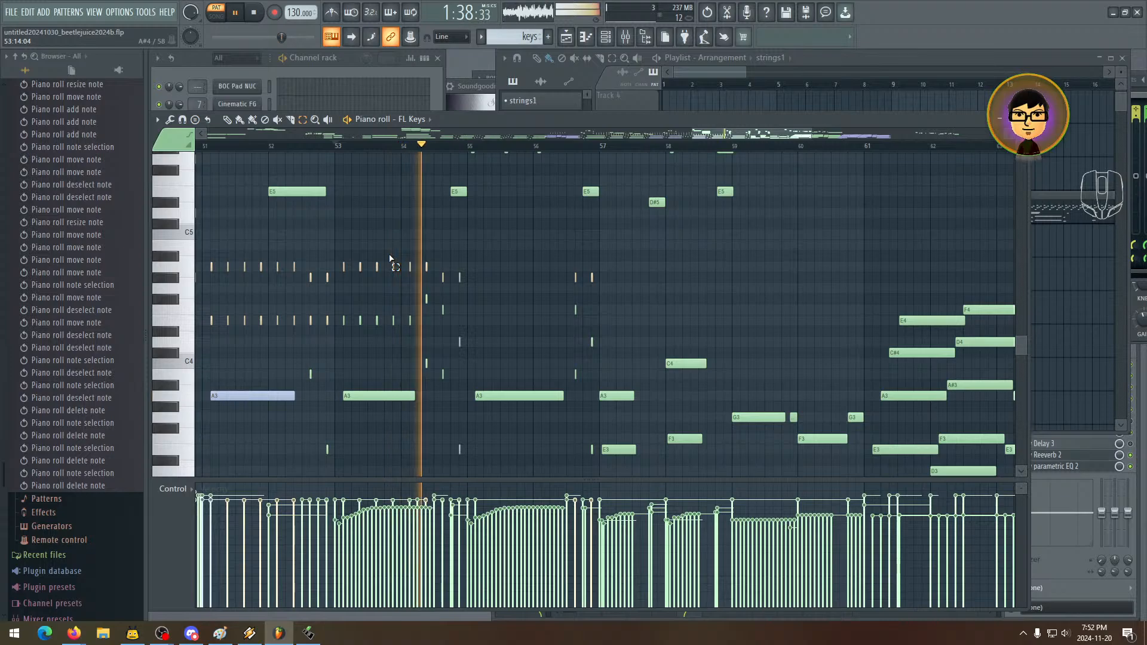
- Play back bars 51 to 58 and examine the thinned offbeat notes against the melody and held notes
drag(402, 264, 416, 341)
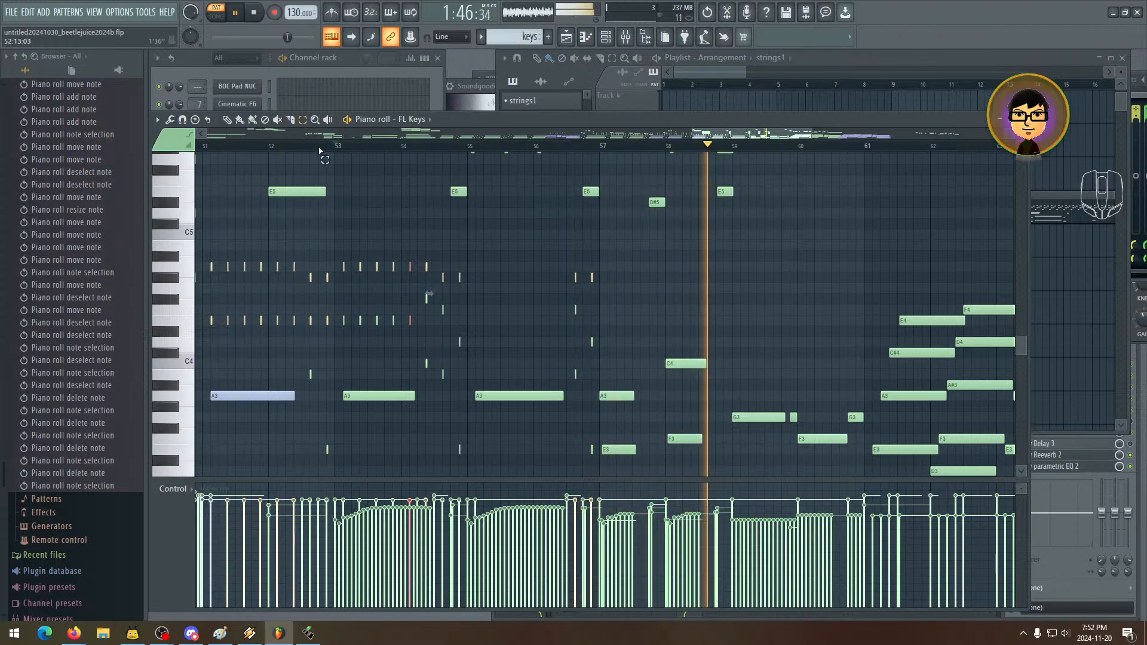
click(229, 120)
click(268, 146)
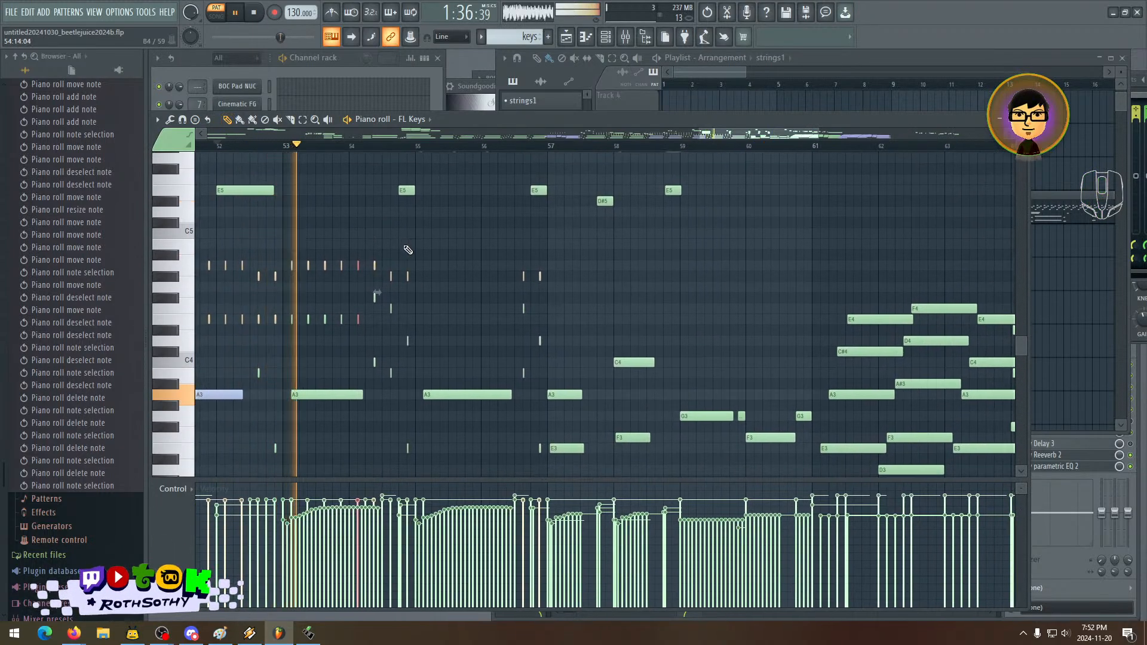
scroll(422, 298, up, 3)
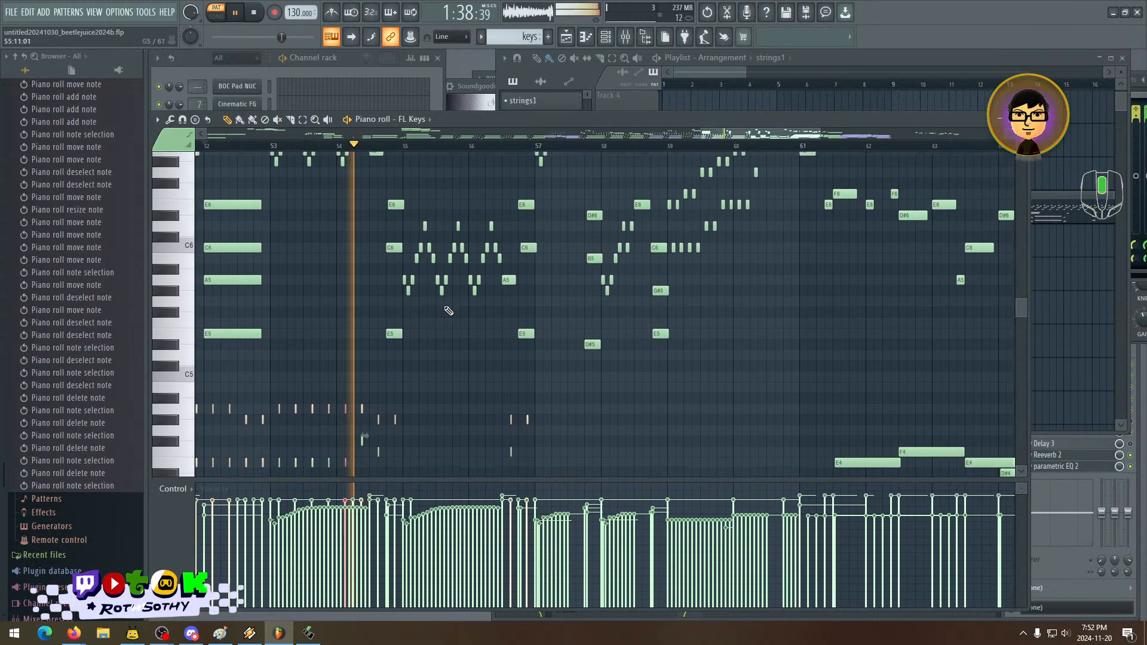
scroll(422, 303, up, 3)
scroll(440, 257, down, 6)
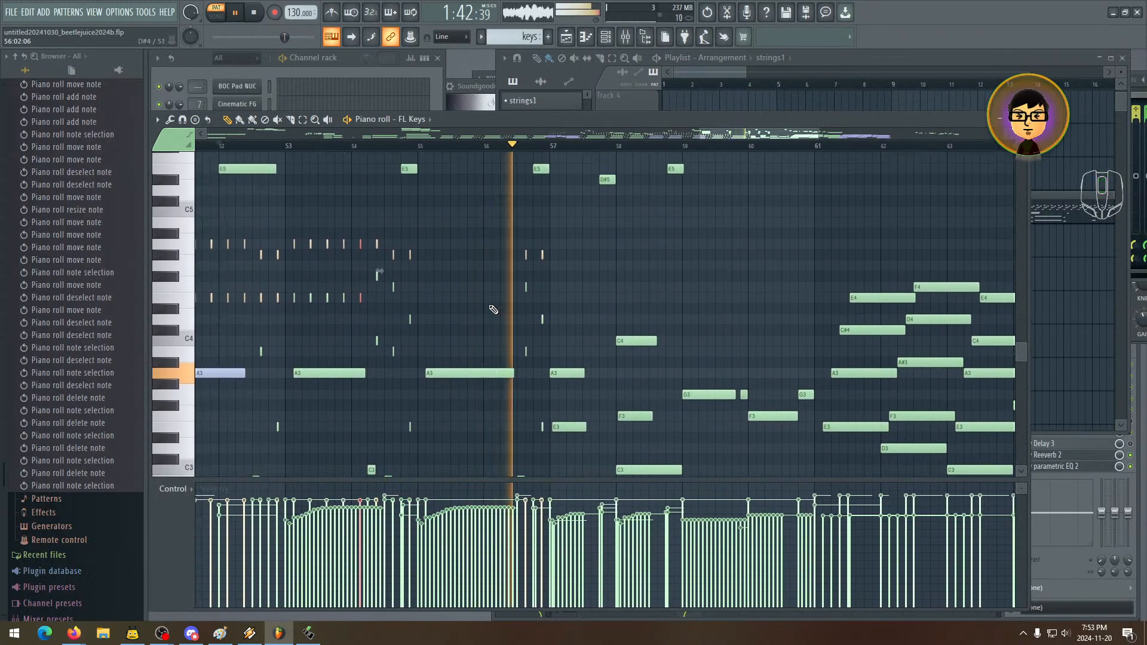
scroll(493, 320, up, 2)
drag(493, 323, 671, 363)
drag(615, 311, 416, 329)
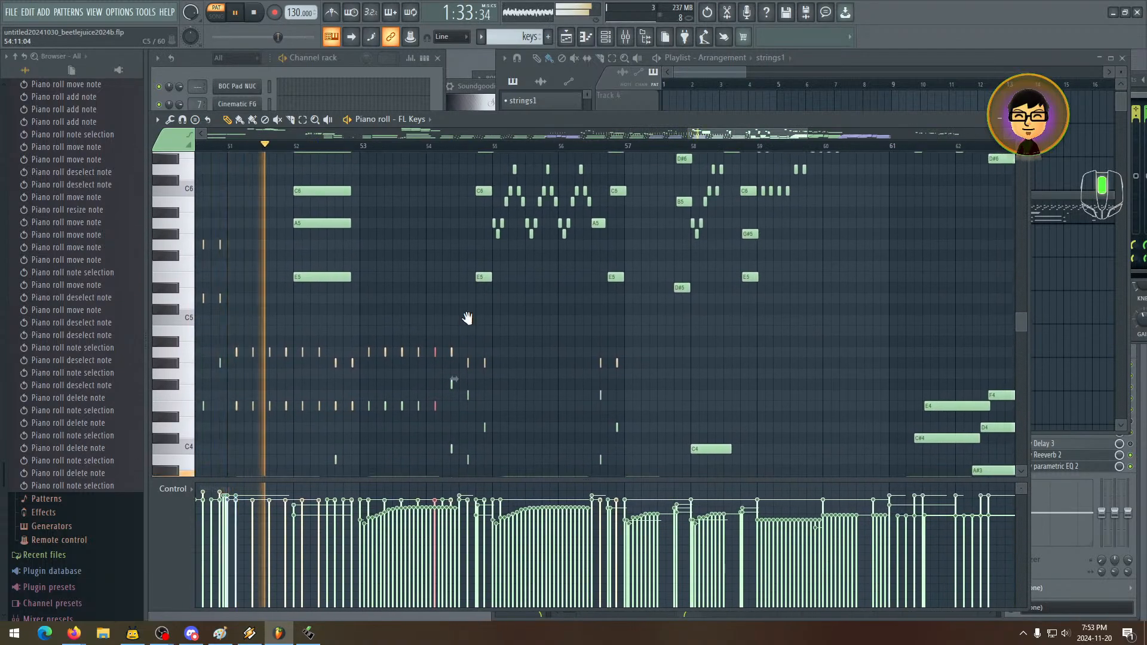
drag(455, 327, 445, 316)
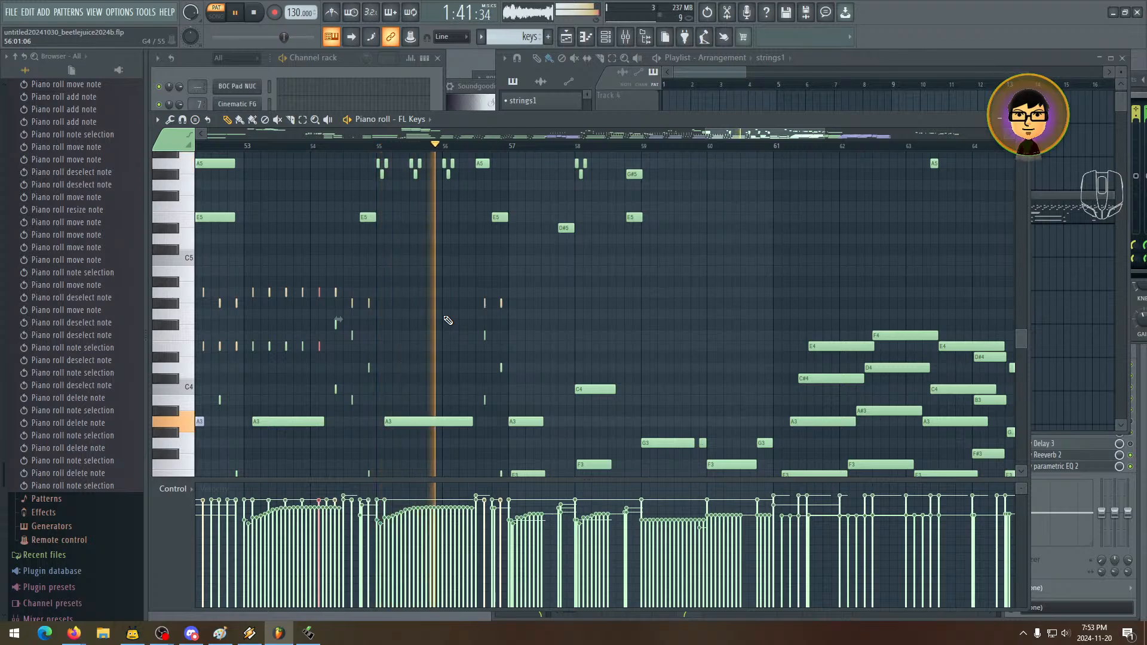
- Restore the deleted short offbeat note pairs of bars 55 and 56 from the undo history and restart playback
key(ctrl+z)
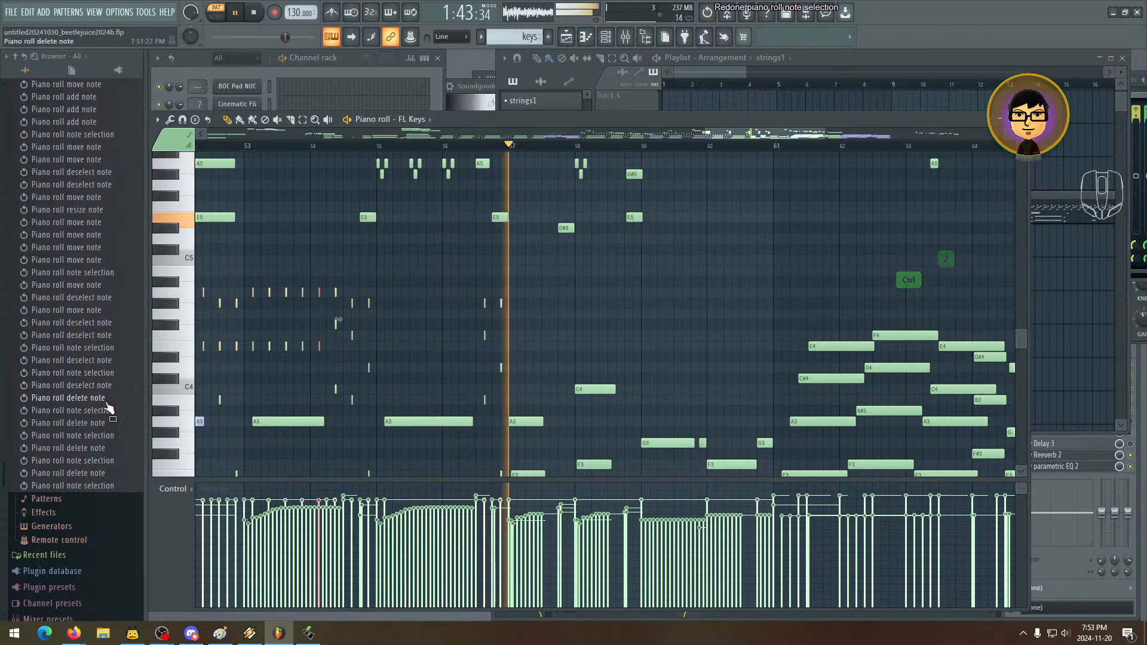
click(110, 435)
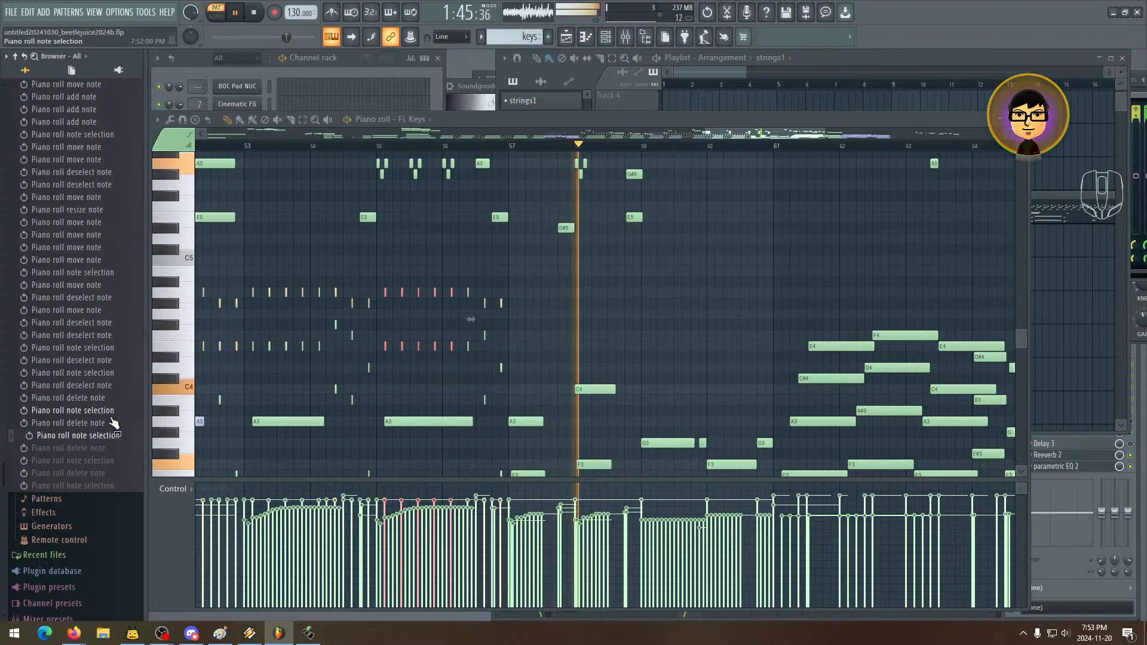
key(space)
- Examine the melody and accompaniment of bars 55 to 61 during playback with the offbeat pairs restored
drag(500, 343, 483, 320)
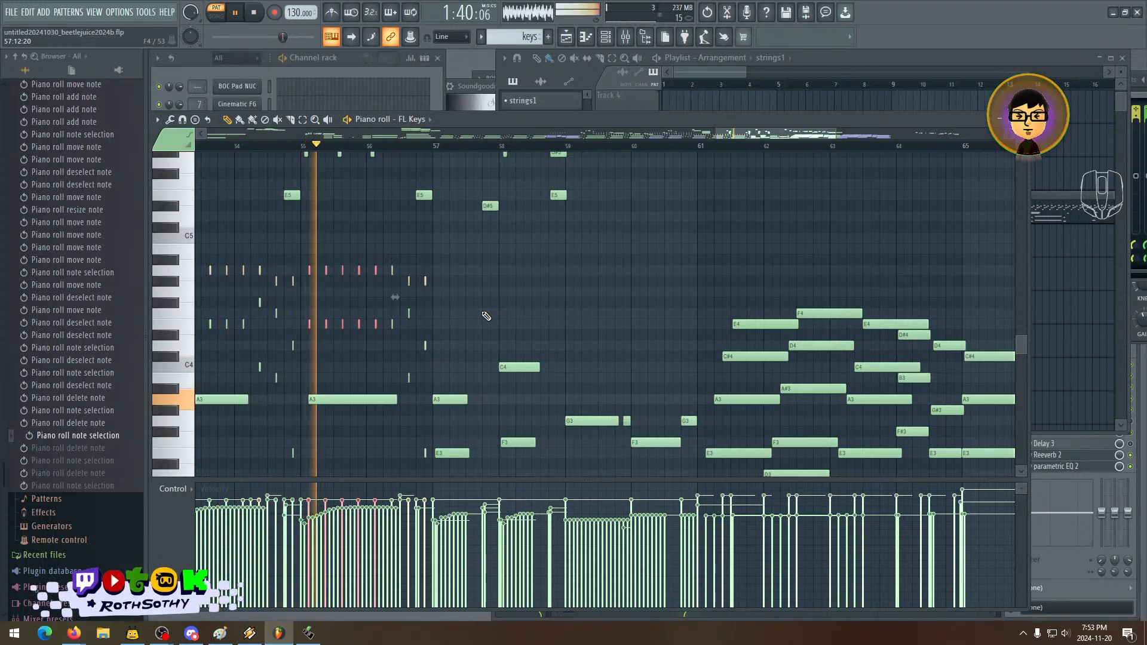
scroll(460, 346, up, 4)
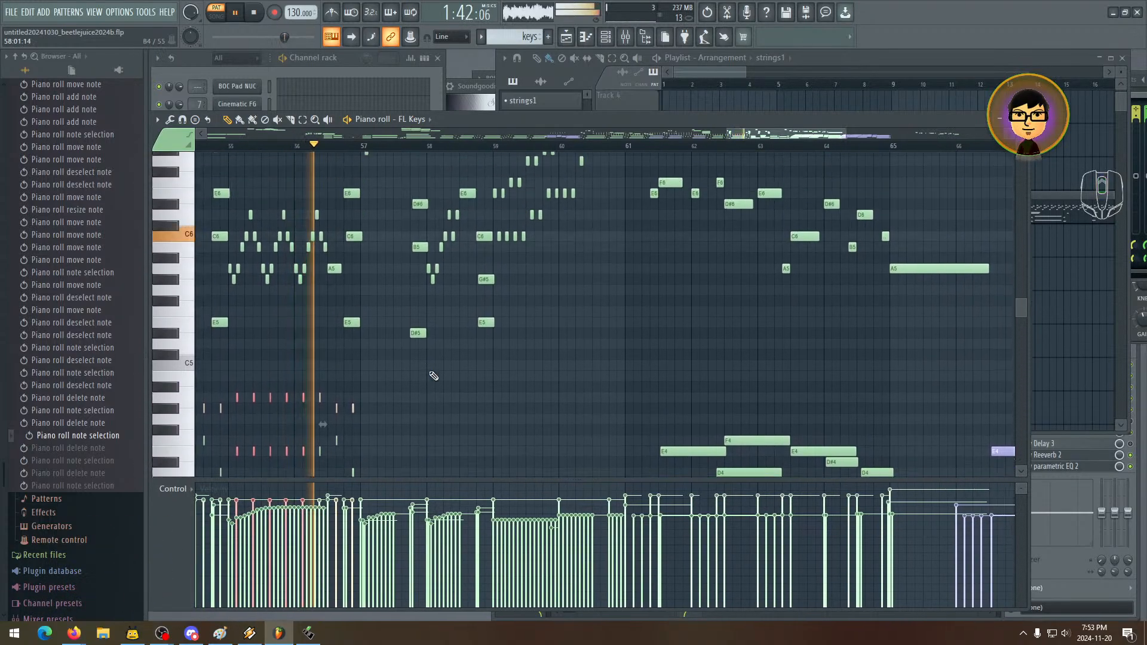
scroll(434, 375, down, 2)
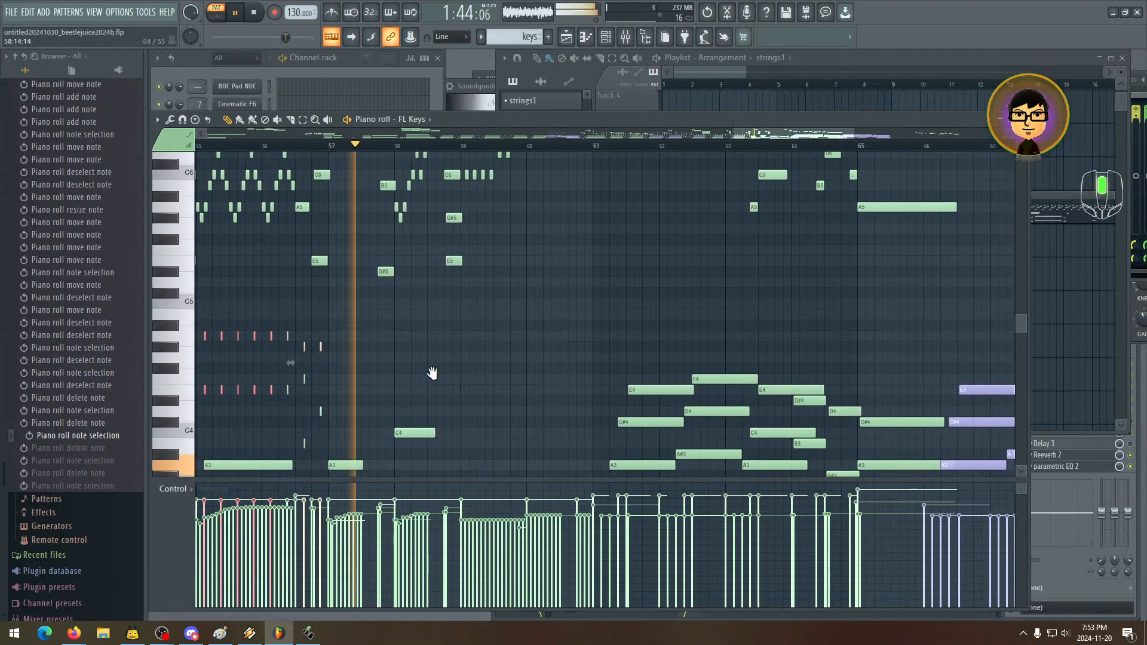
scroll(436, 388, up, 4)
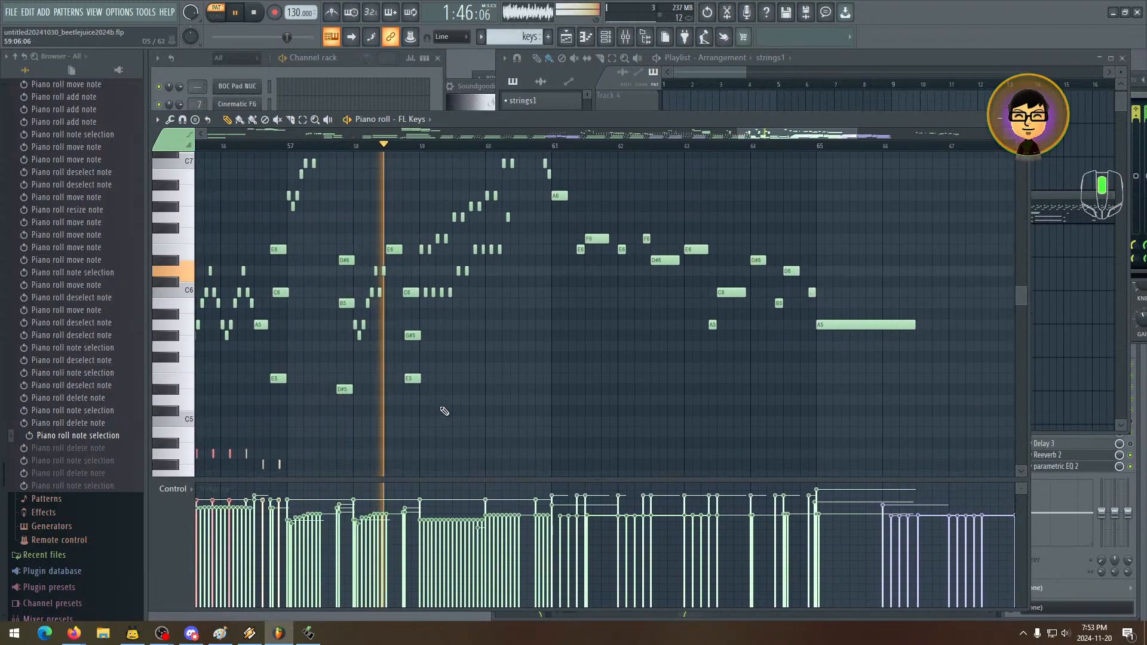
drag(445, 411, 576, 261)
key(space)
drag(418, 263, 476, 270)
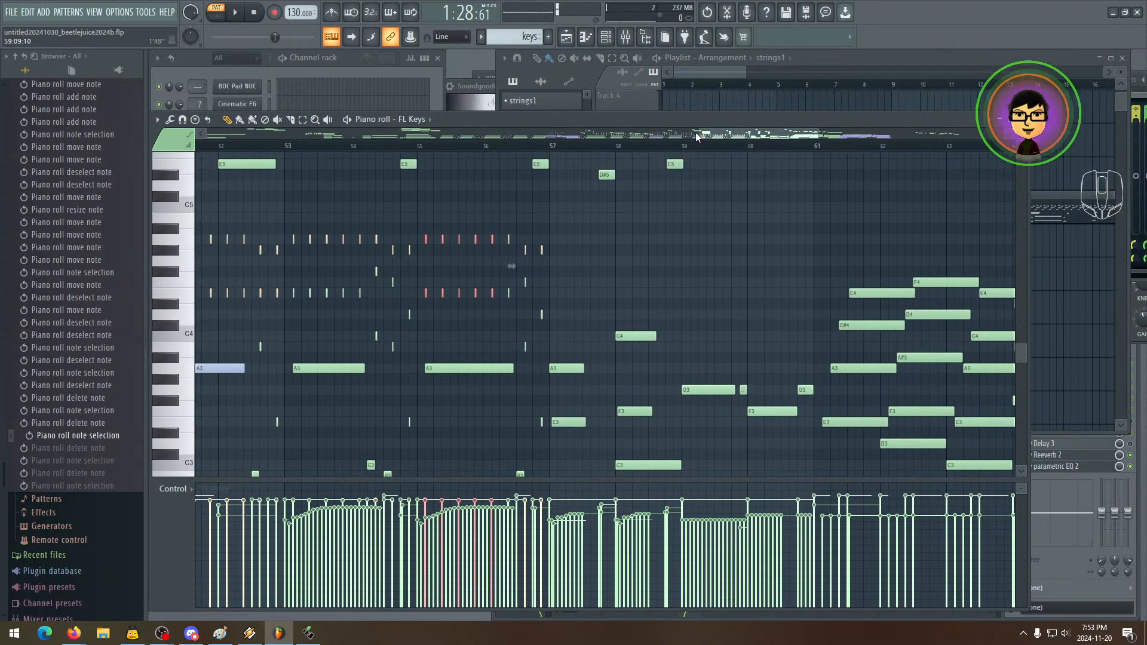
- Play back the arrangement from bar 1 and review its repeated notes and sections through bar 61
drag(698, 132, 403, 134)
drag(447, 221, 691, 311)
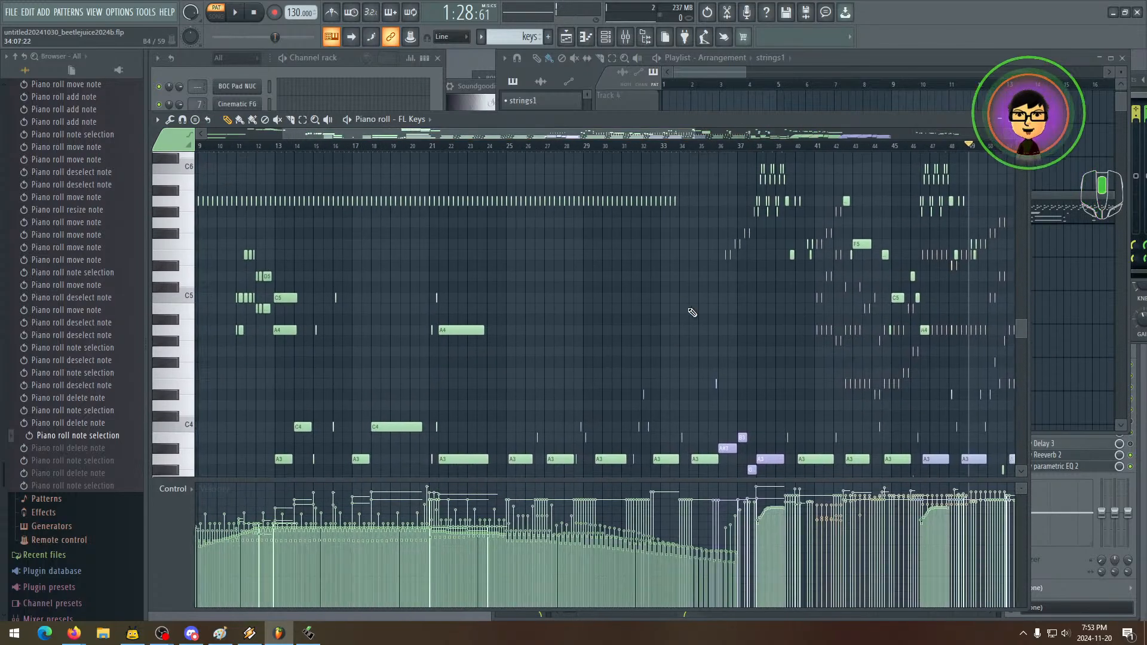
drag(571, 251, 782, 386)
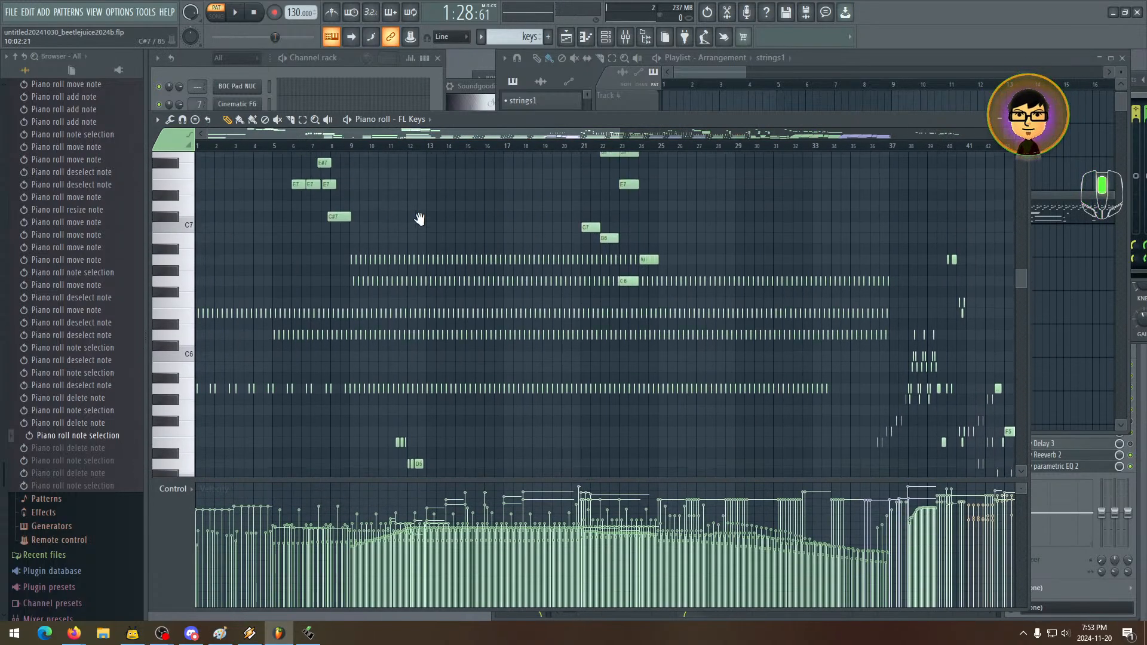
drag(420, 219, 293, 170)
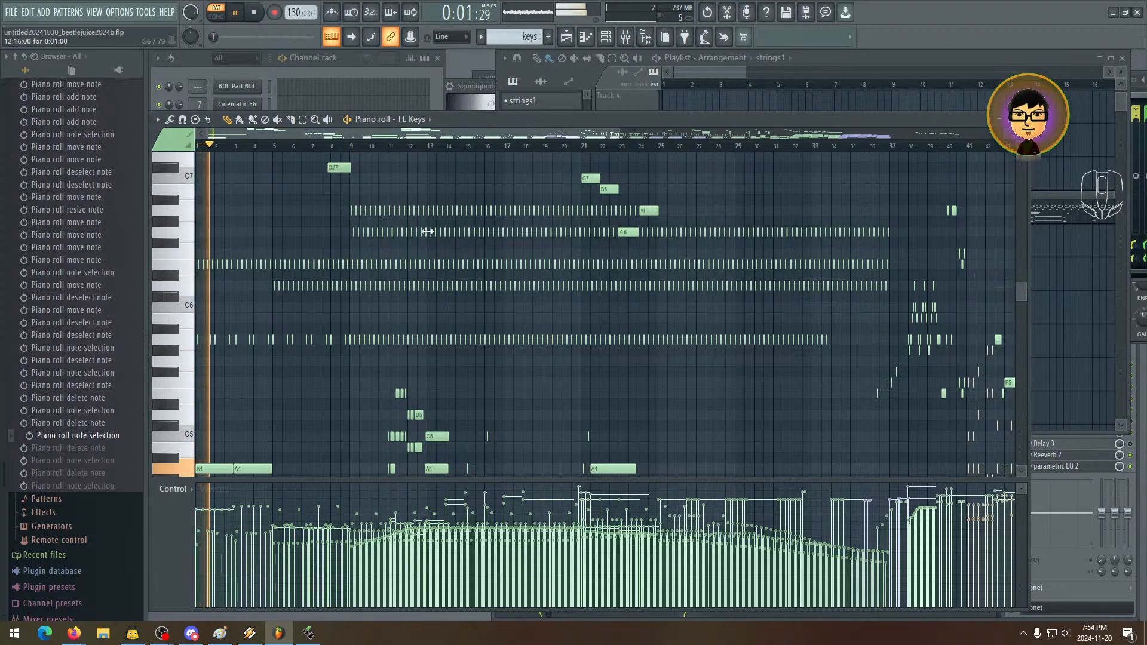
drag(739, 305, 369, 244)
drag(836, 332, 385, 269)
drag(687, 300, 600, 266)
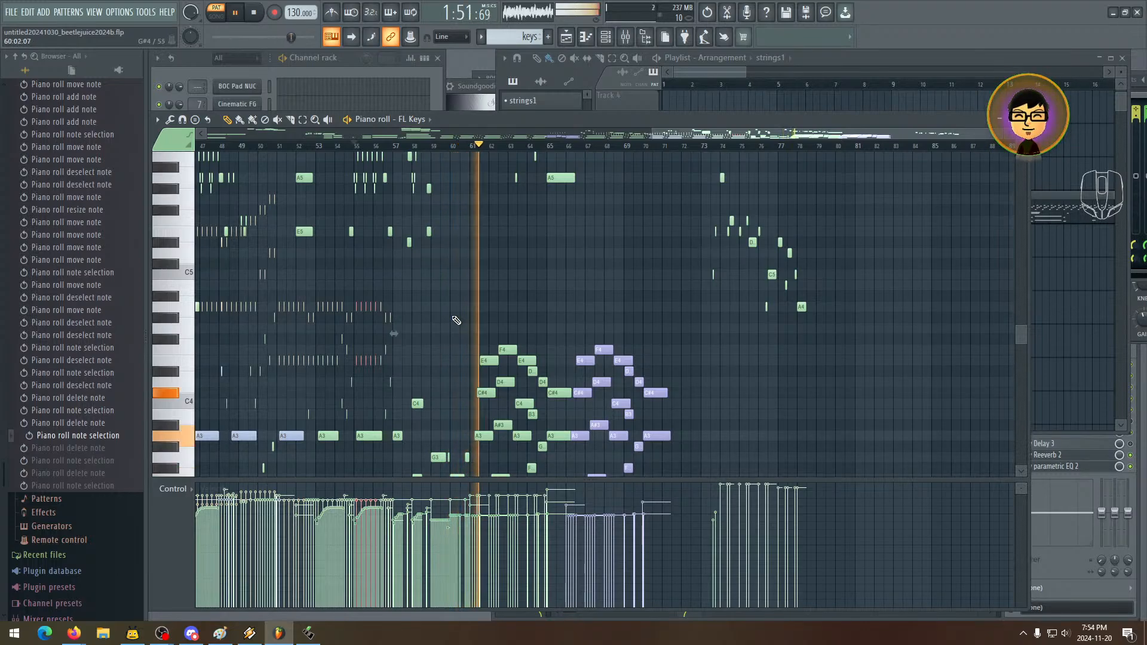
- Play back the passage around bars 55 to 60 and inspect the offbeat notes of bars 52 to 56 up close
scroll(453, 317, down, 2)
key(space)
key(space)
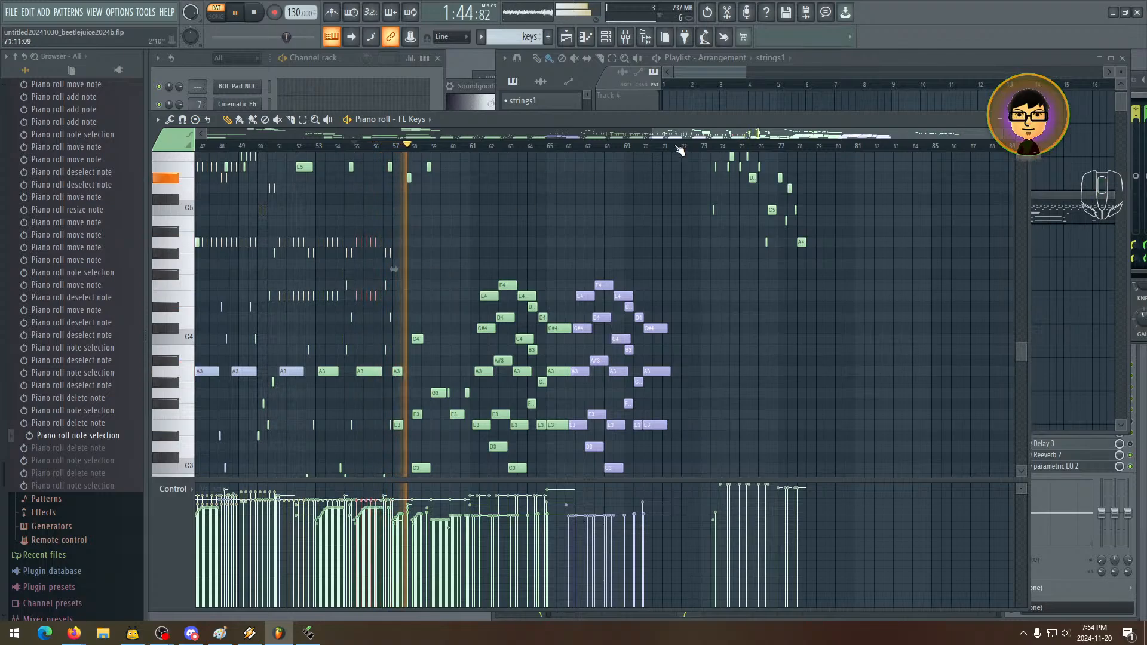
drag(1000, 137, 709, 159)
drag(680, 239, 371, 242)
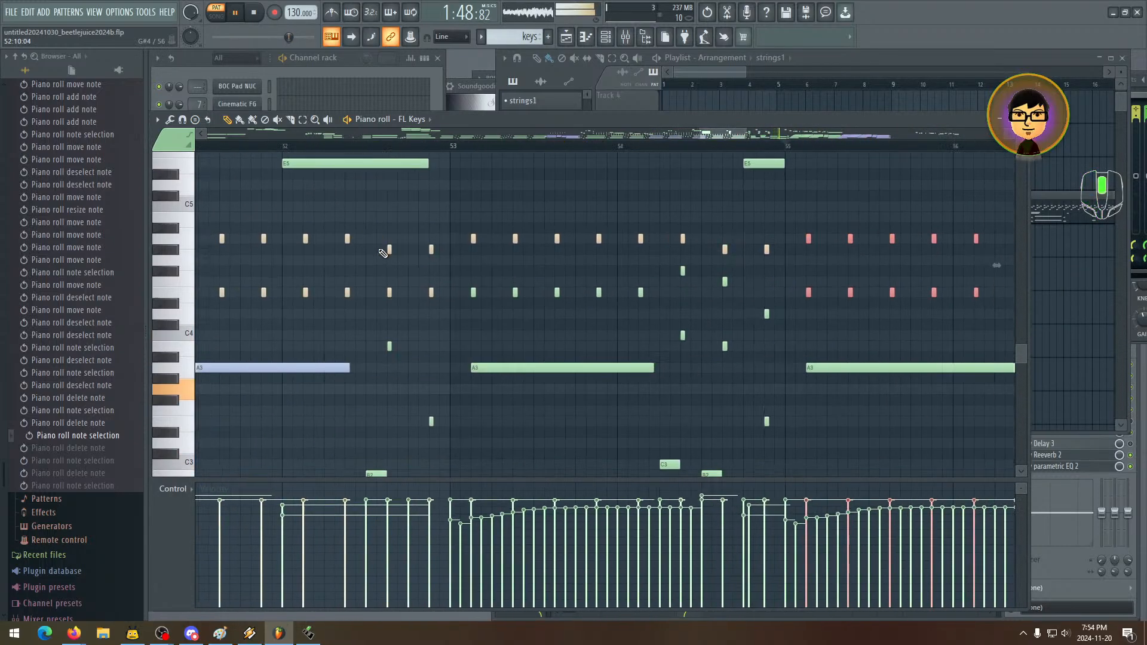
key(space)
key(space)
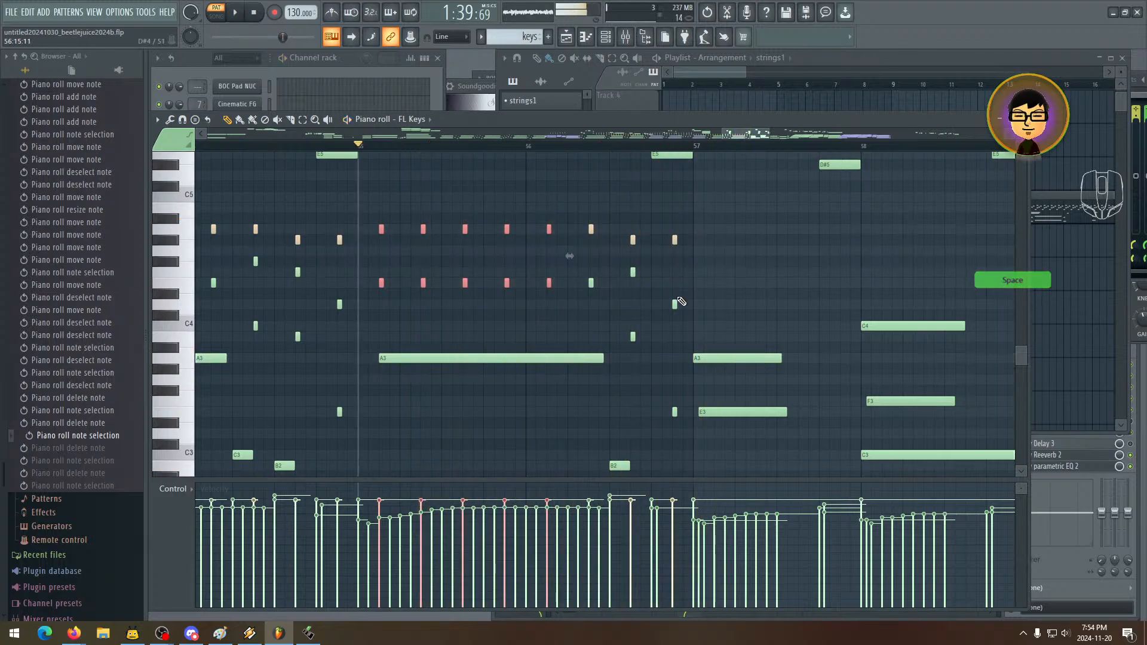
- Try the last G#4 and D4 offbeat notes of bar 56 at 56:13, play back, and return both to their original timing
click(633, 272)
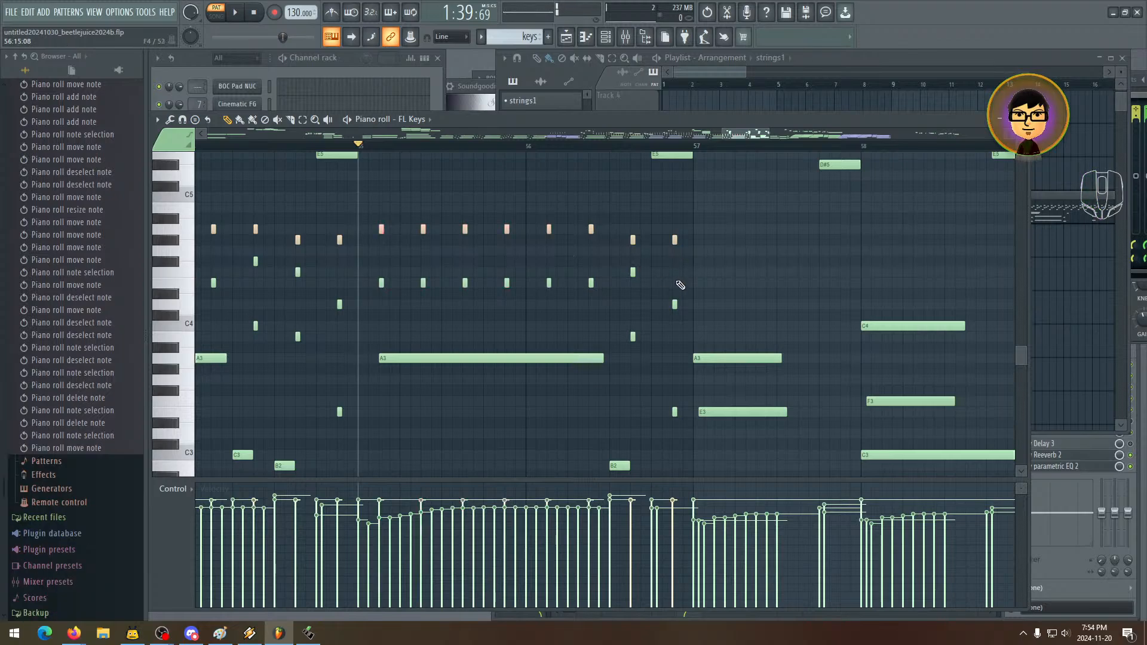
key(space)
drag(676, 305, 646, 305)
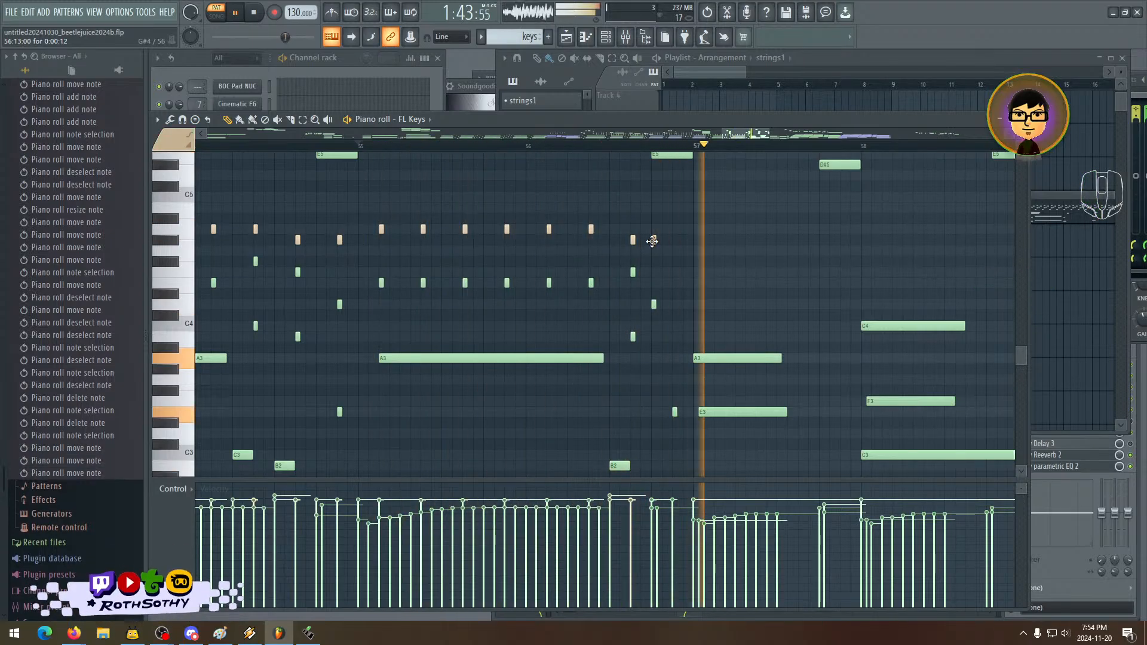
key(space)
drag(653, 239, 659, 242)
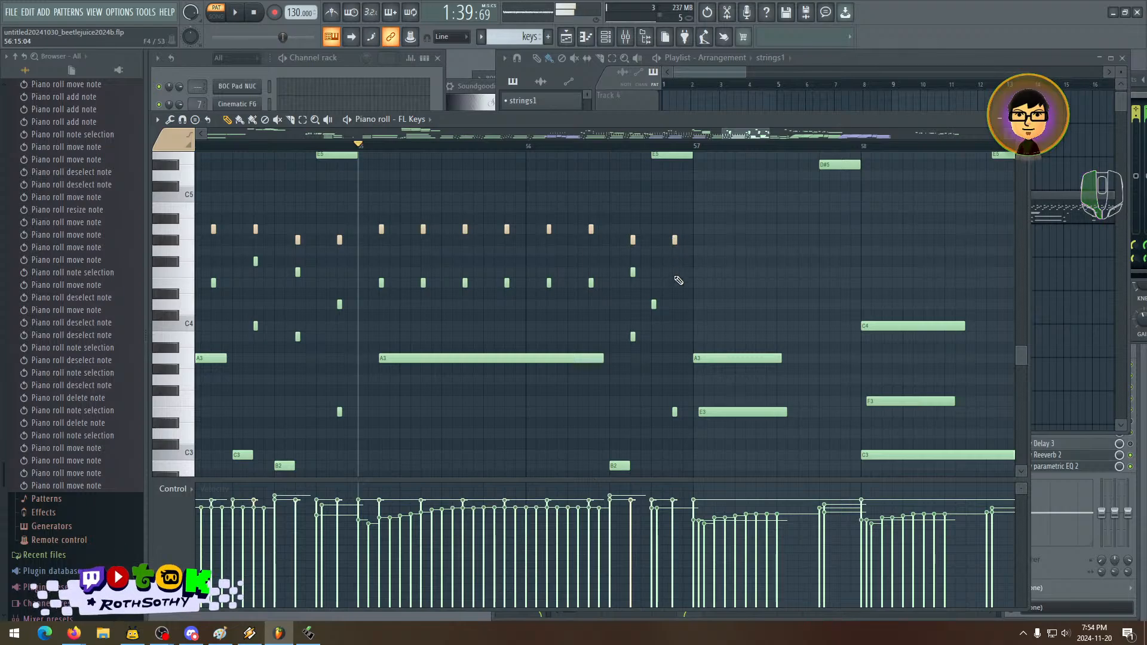
key(space)
drag(652, 304, 686, 305)
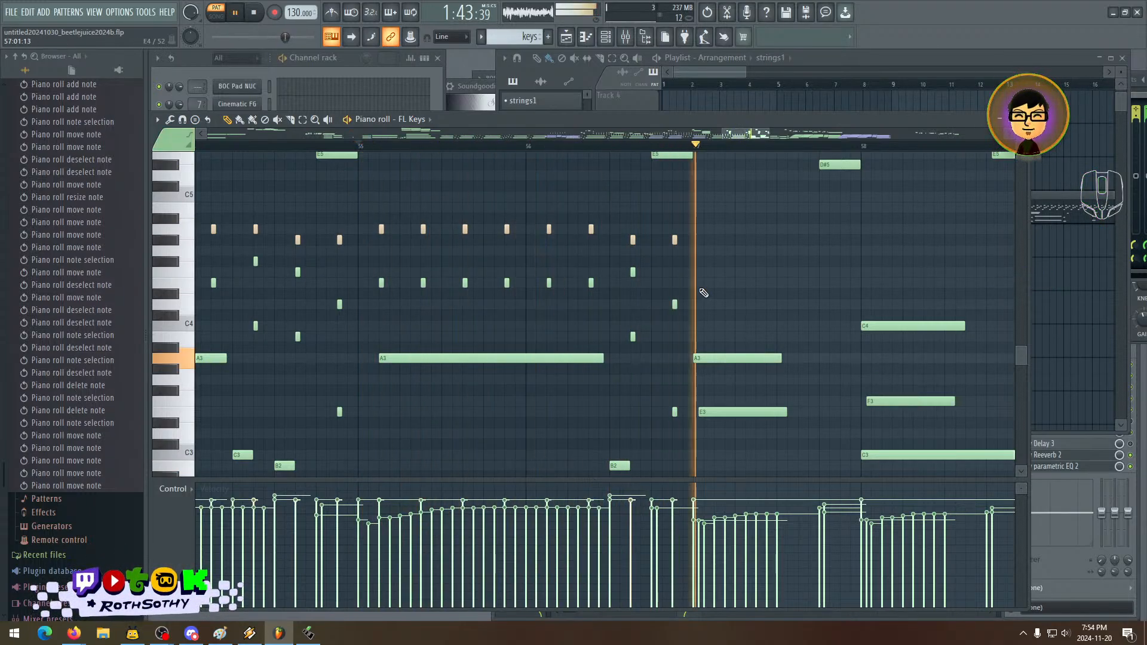
key(space)
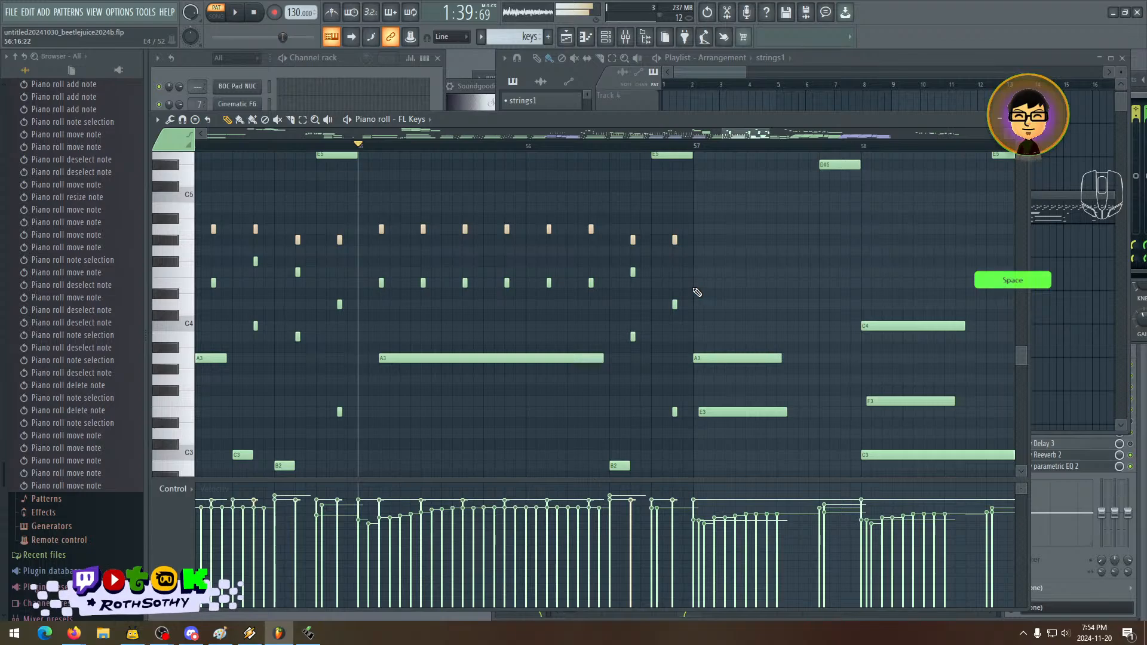
- Move the last two offbeat pairs of bar 56 earlier, G#4 with F4 to 56:09 and G#4 with D4 to 56:13
click(634, 240)
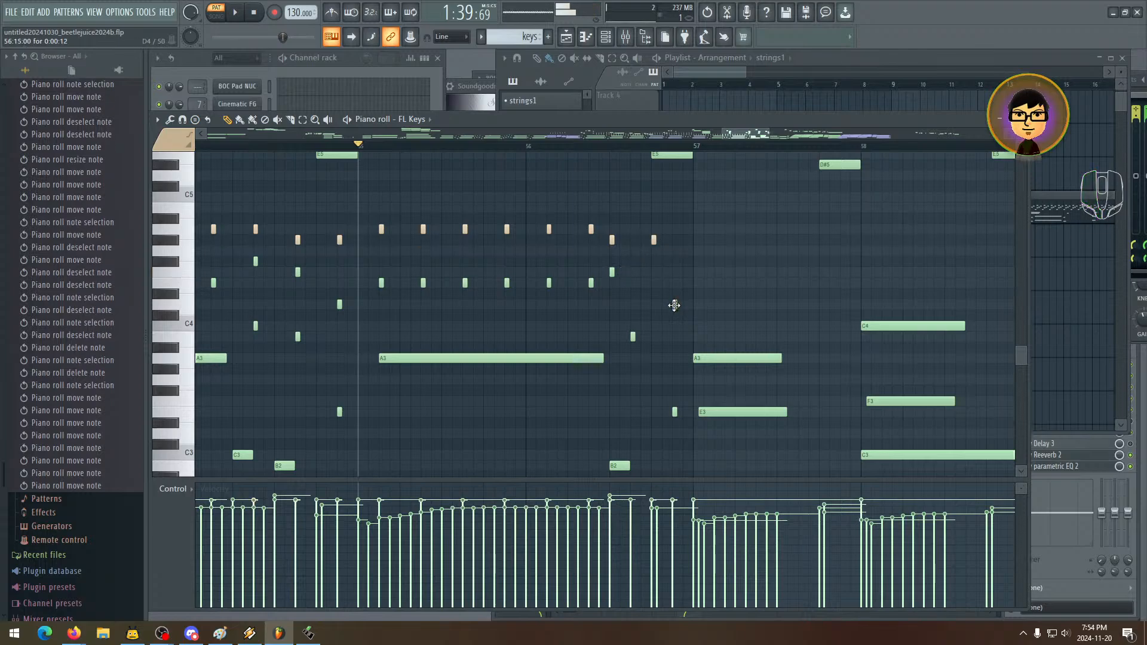
key(space)
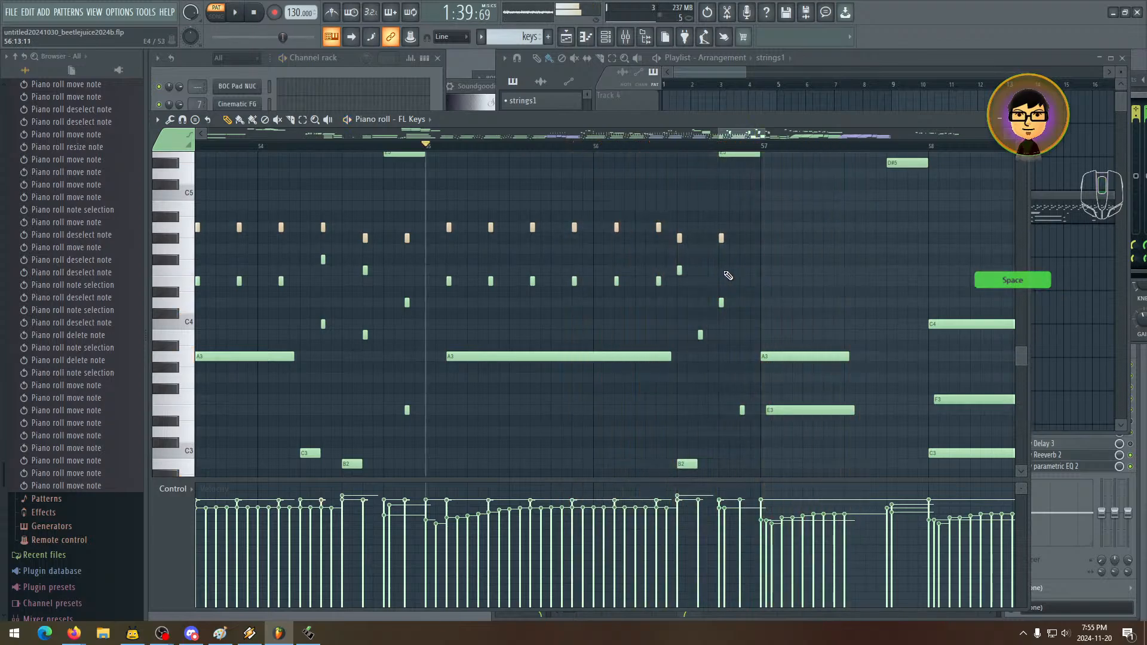
- Play back from the second half of bar 51 and check the timing of the offbeat notes through bar 56
mouse_move(728, 276)
mouse_down()
mouse_move(619, 318)
mouse_move(747, 313)
mouse_up()
drag(645, 309, 753, 296)
drag(648, 309, 747, 296)
drag(667, 291, 745, 285)
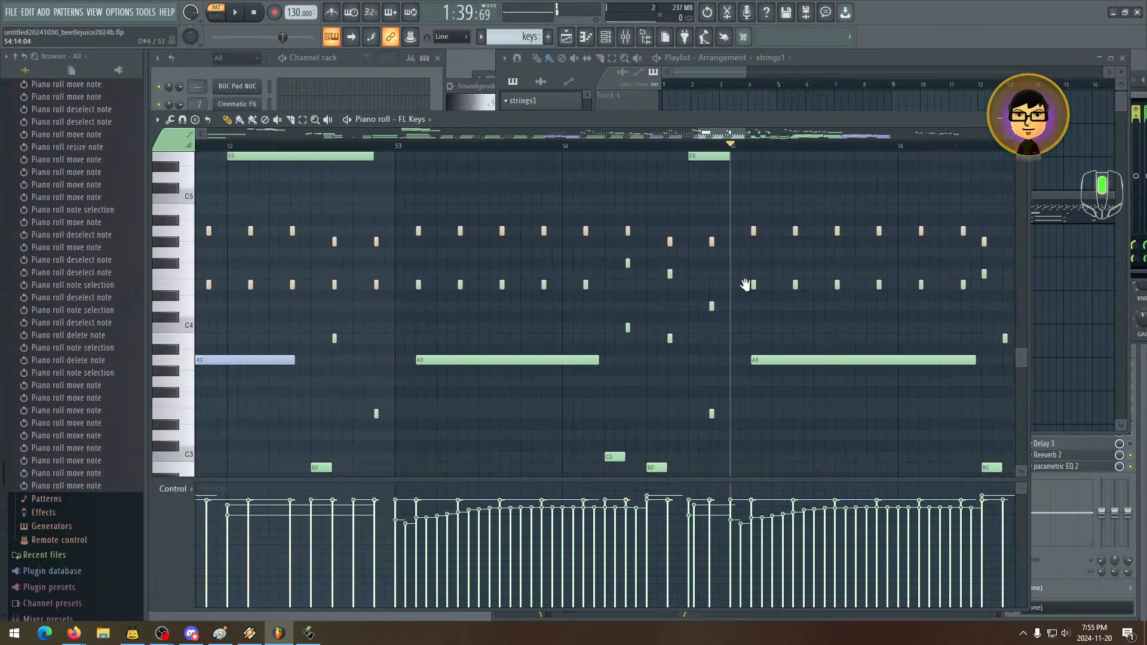
drag(613, 306, 736, 300)
click(297, 149)
key(space)
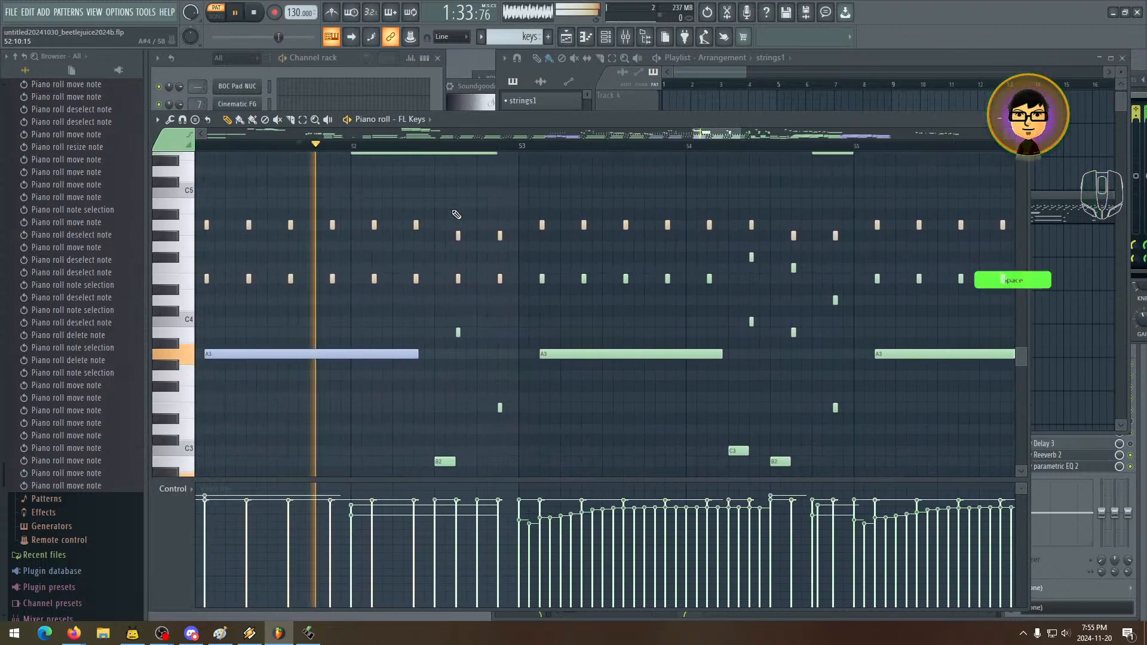
drag(579, 251, 442, 260)
drag(537, 255, 432, 272)
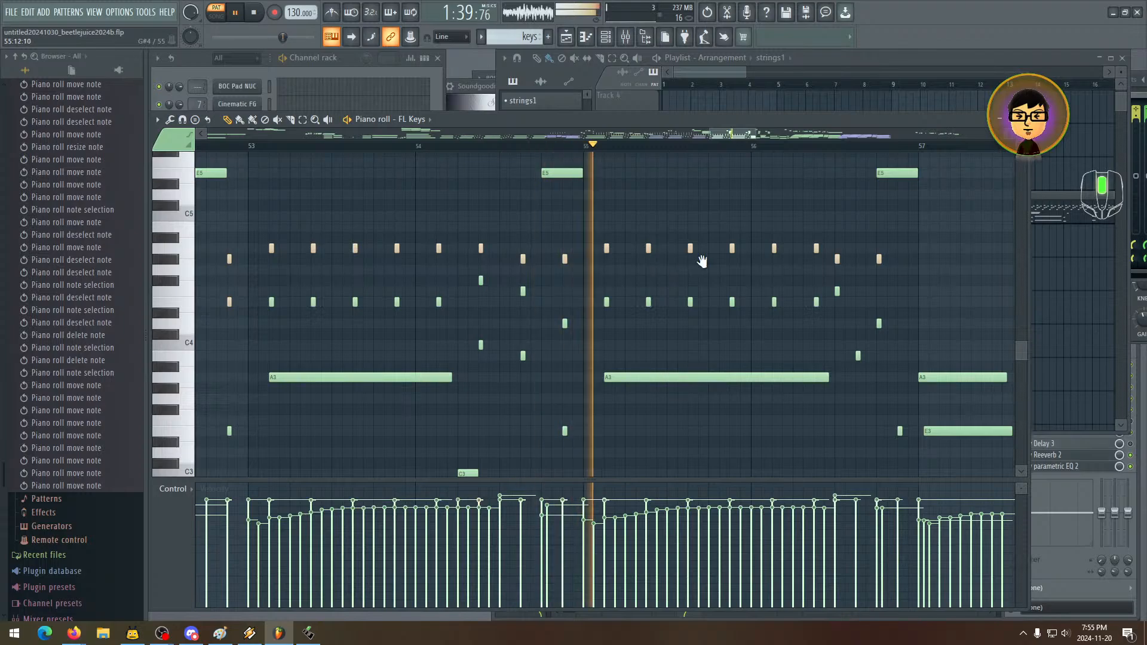
drag(702, 261, 570, 250)
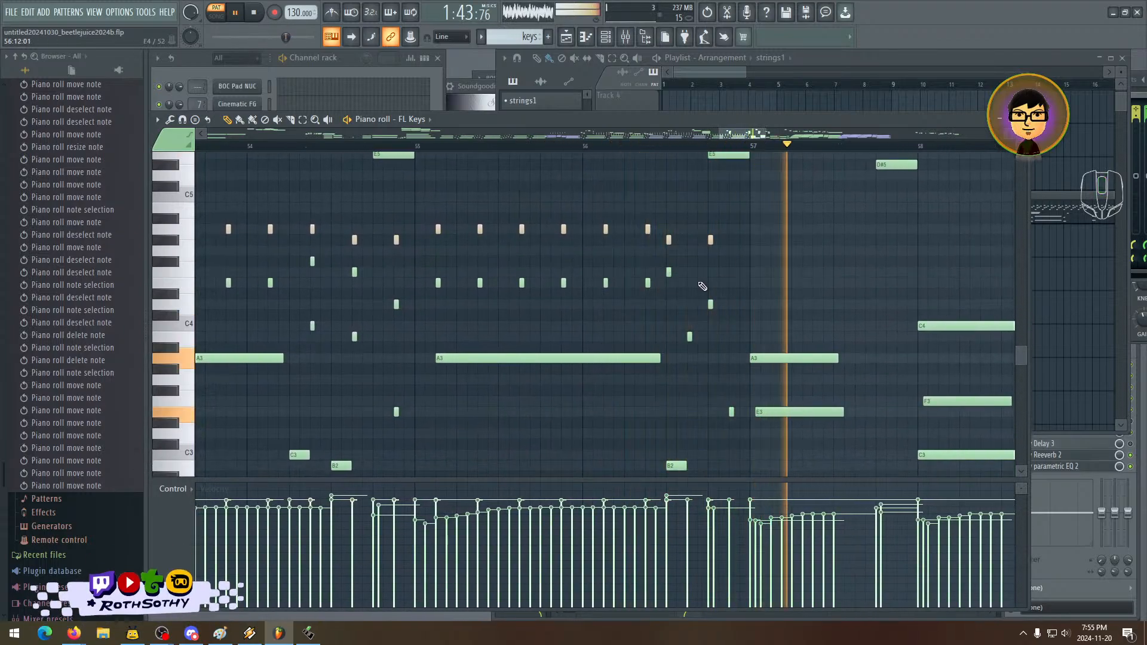
- Stop playback and open the note properties of the F4 offbeat note at 56:09
key(space)
double_click(669, 273)
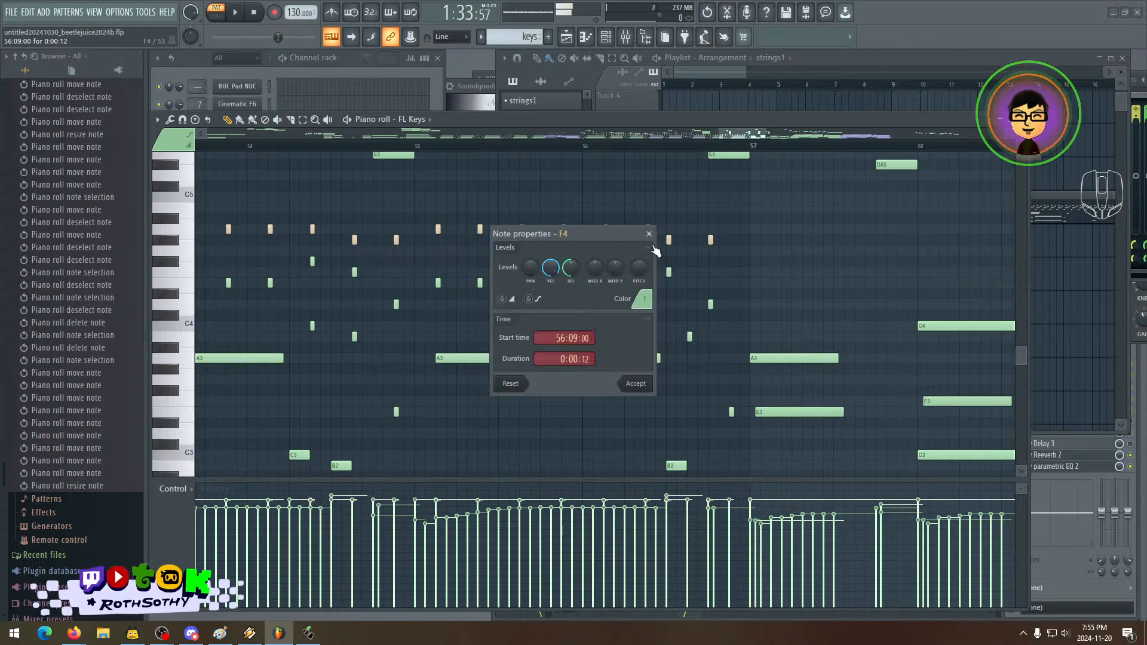
- Close the F4 note's properties and move the last short chord notes in bar 56 slightly later
click(665, 252)
drag(669, 272, 676, 244)
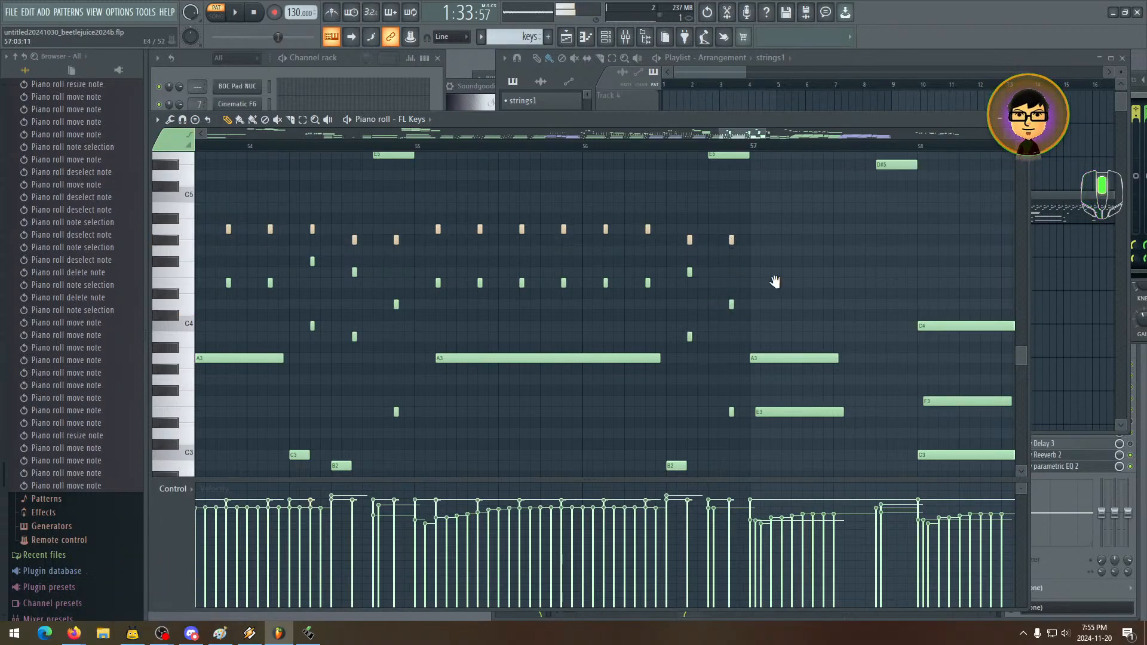
- Play back the keys part up to bar 62 and examine the short accompaniment notes around bars 57 to 60
drag(774, 281, 628, 249)
drag(747, 248, 573, 263)
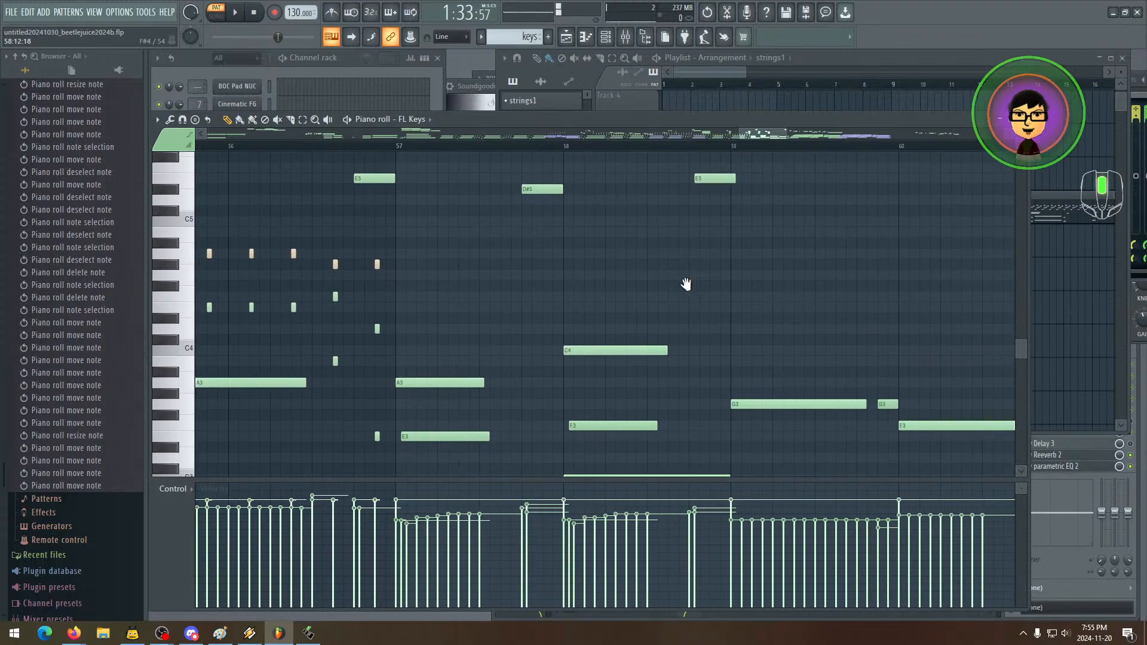
drag(686, 284, 783, 259)
drag(734, 135, 660, 136)
drag(845, 256, 596, 257)
mouse_move(694, 280)
mouse_down()
mouse_move(665, 340)
mouse_move(659, 395)
mouse_up()
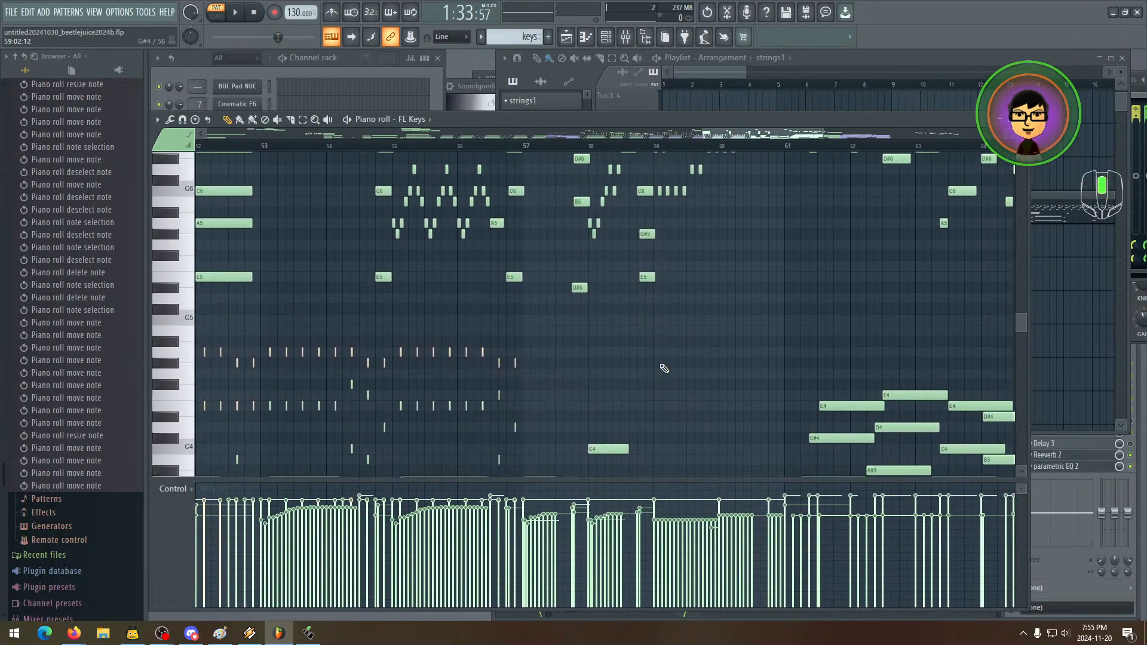
mouse_move(662, 335)
mouse_down()
mouse_move(653, 379)
mouse_move(740, 271)
mouse_up()
key(space)
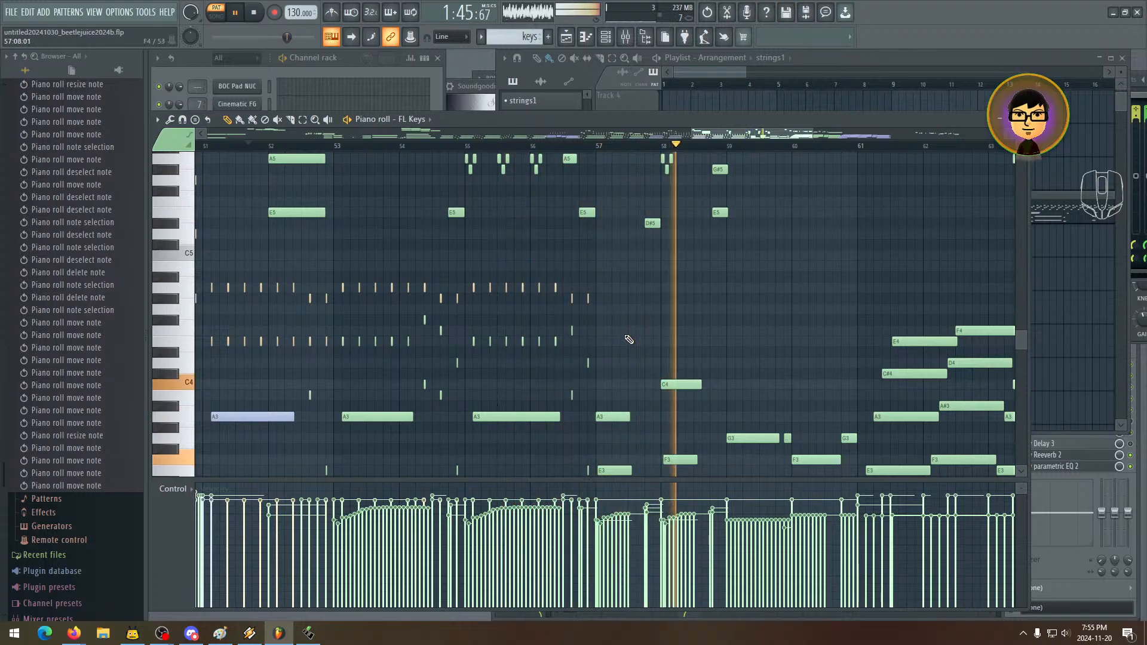
mouse_move(687, 324)
mouse_down()
mouse_move(581, 333)
mouse_move(484, 381)
mouse_move(479, 396)
mouse_up()
drag(512, 390, 553, 353)
drag(530, 447, 707, 305)
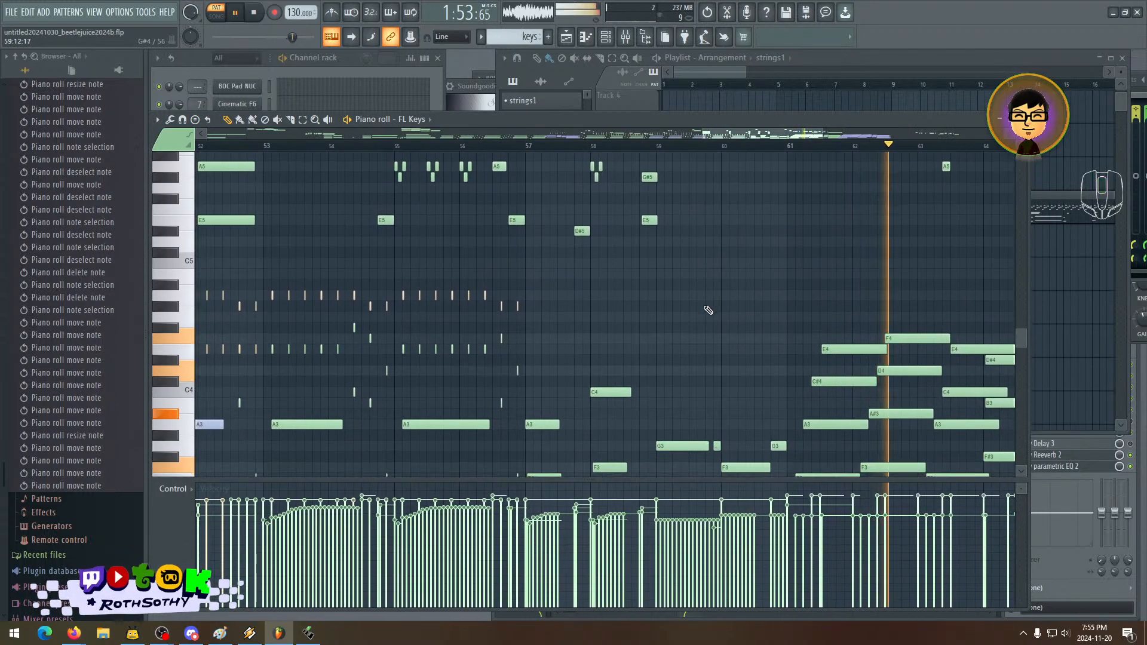
scroll(695, 311, down, 3)
key(space)
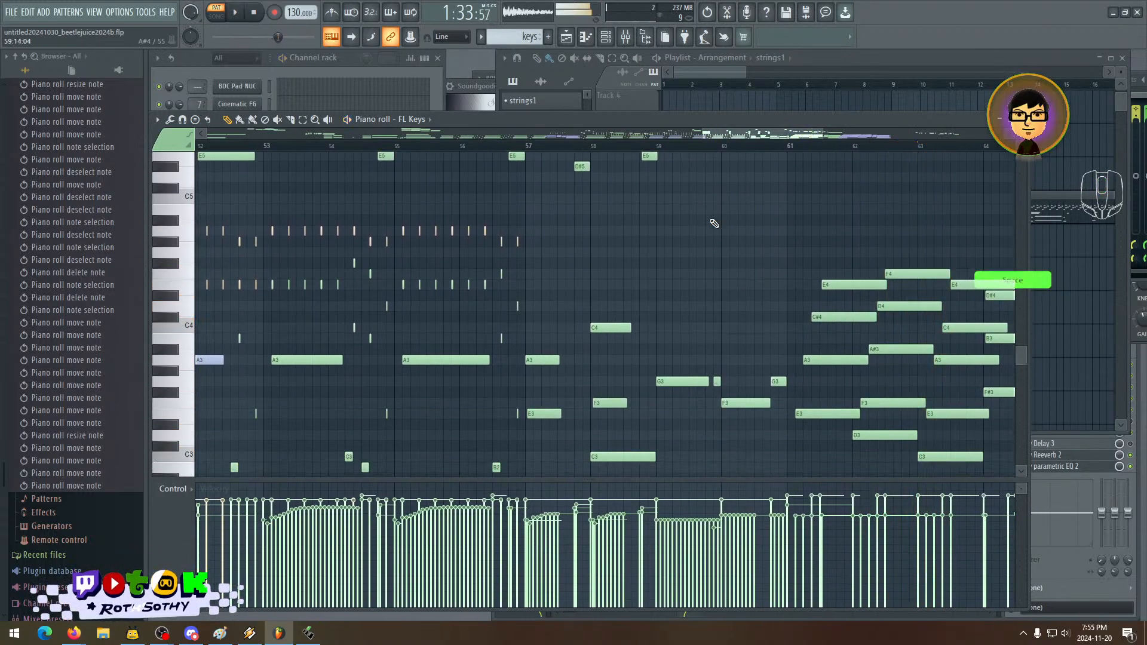
- Step back through the undo history to the earlier note-move state, restoring the deleted short chord notes in bars 57 to 60
click(89, 298)
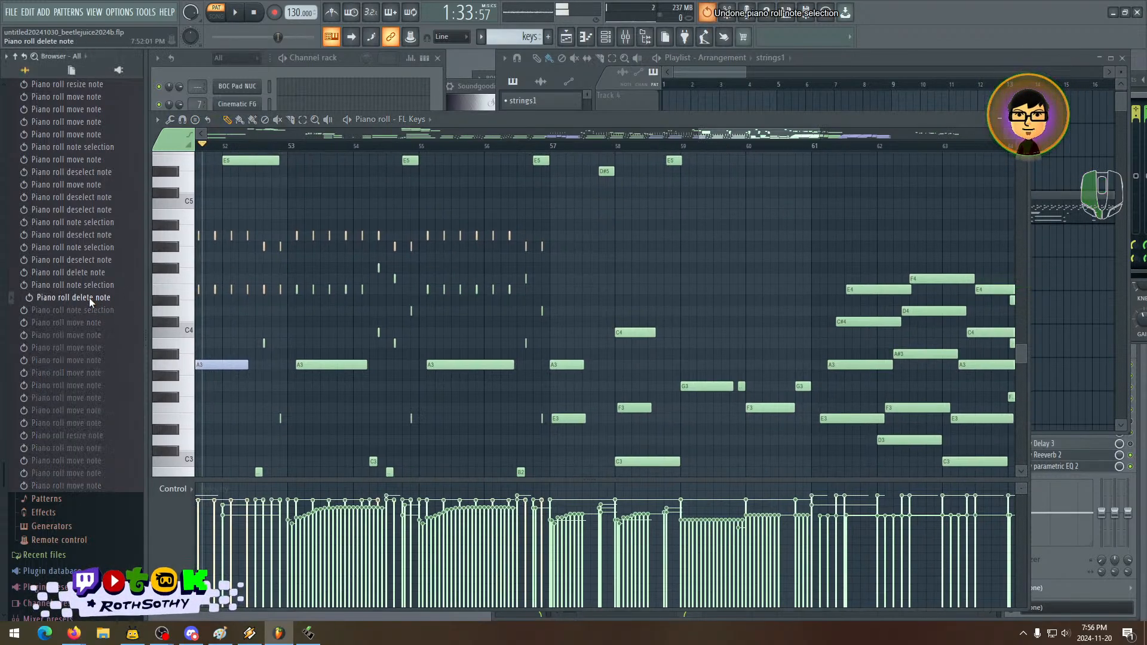
click(78, 223)
click(93, 273)
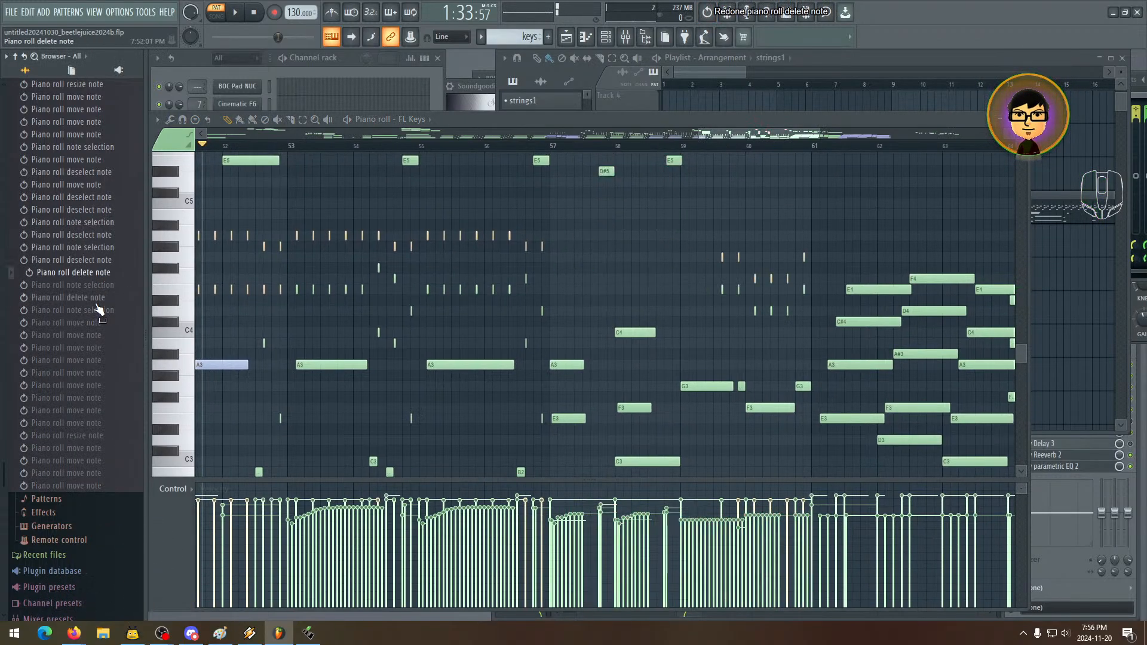
click(102, 199)
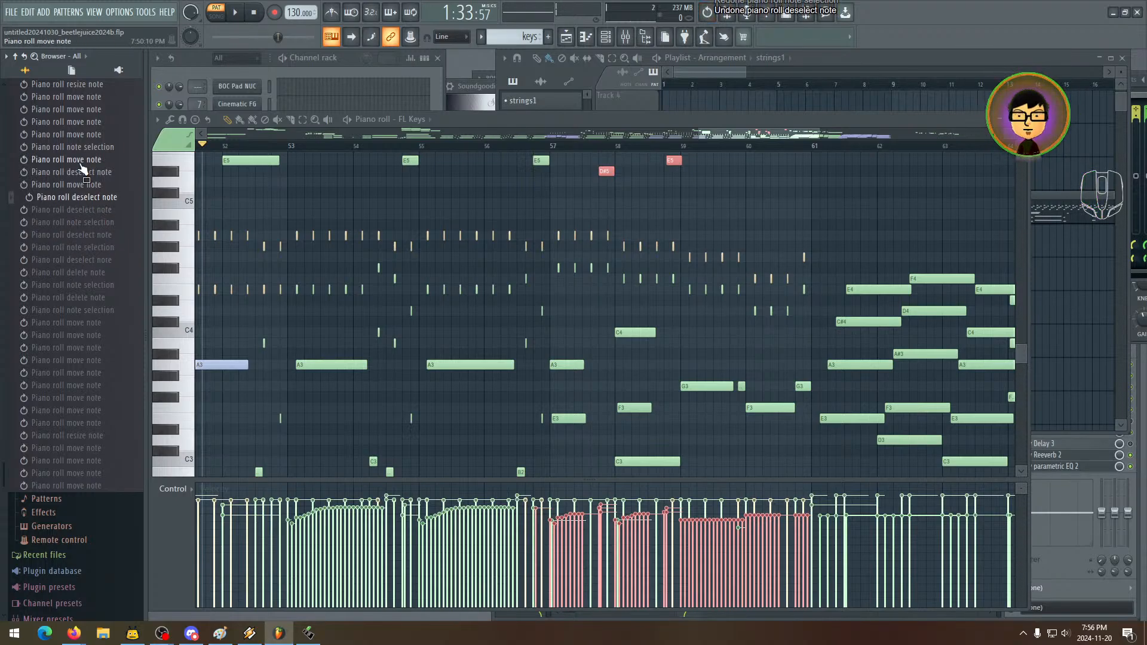
click(92, 224)
click(97, 272)
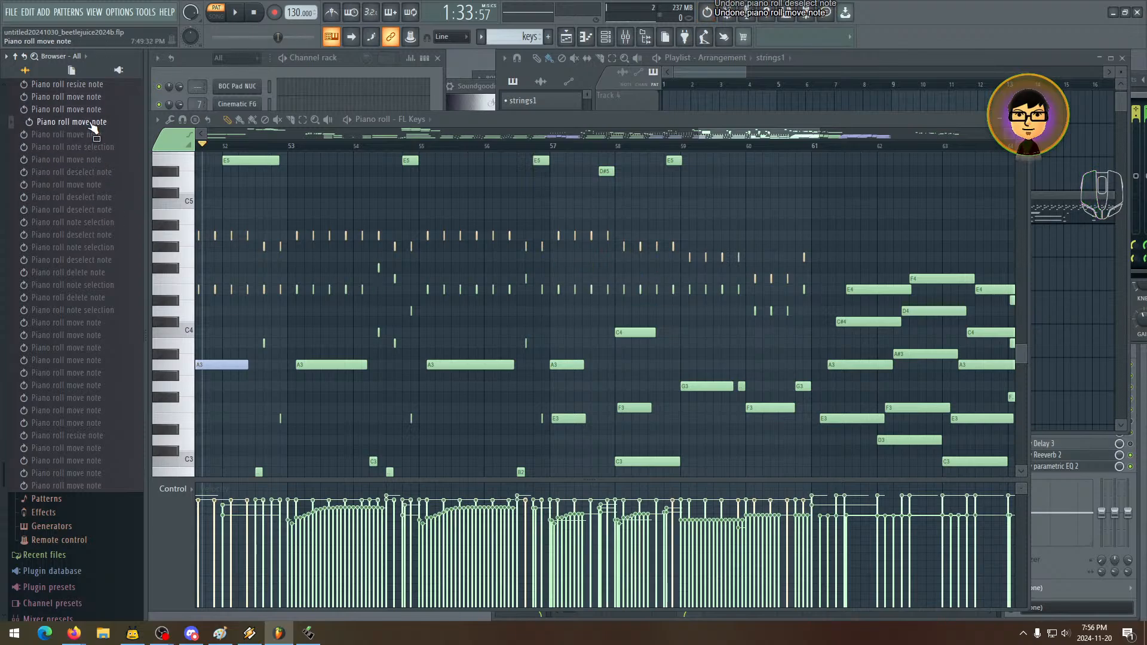
click(93, 160)
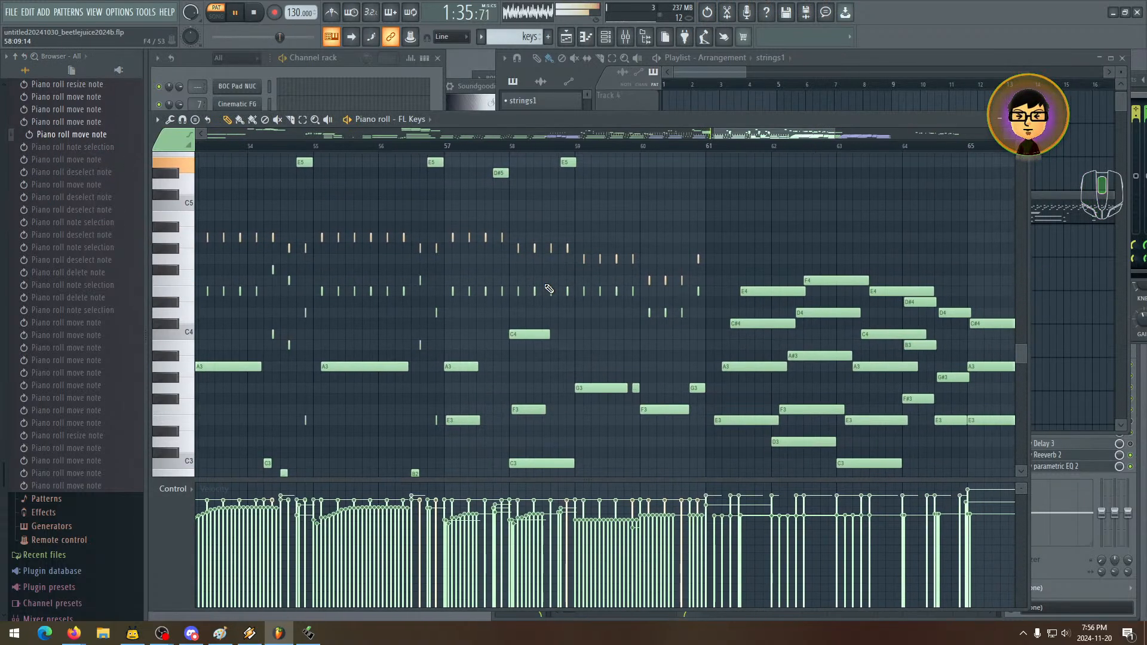
- Play back the restored short chords through bar 61 and compare them with the melody above
scroll(549, 289, up, 5)
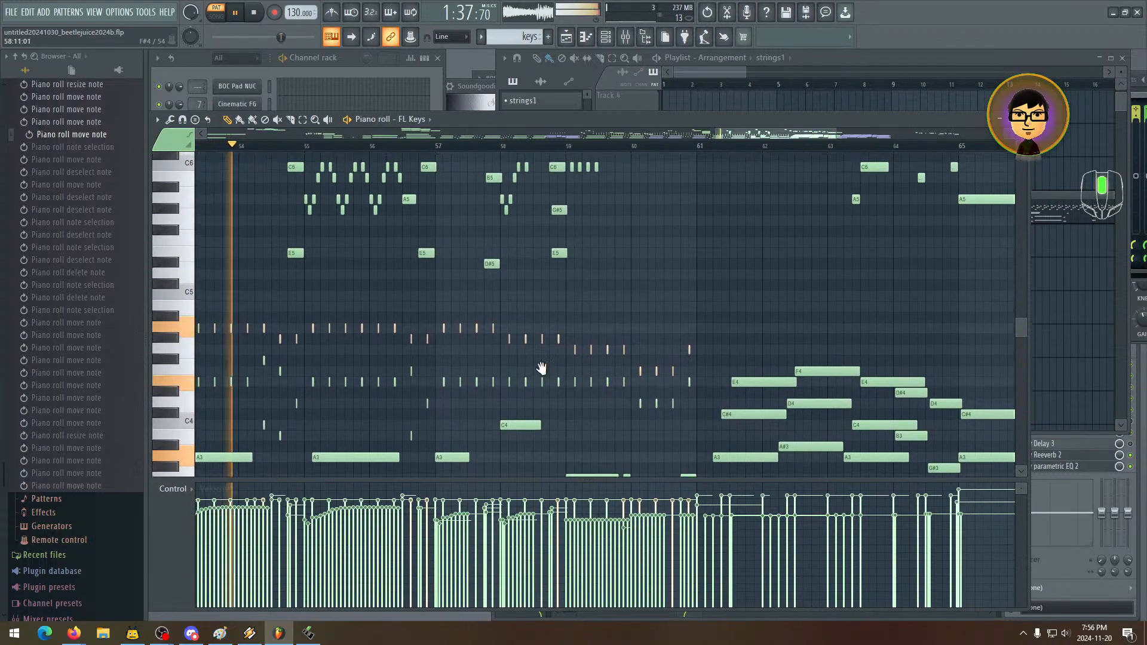
drag(567, 334, 567, 339)
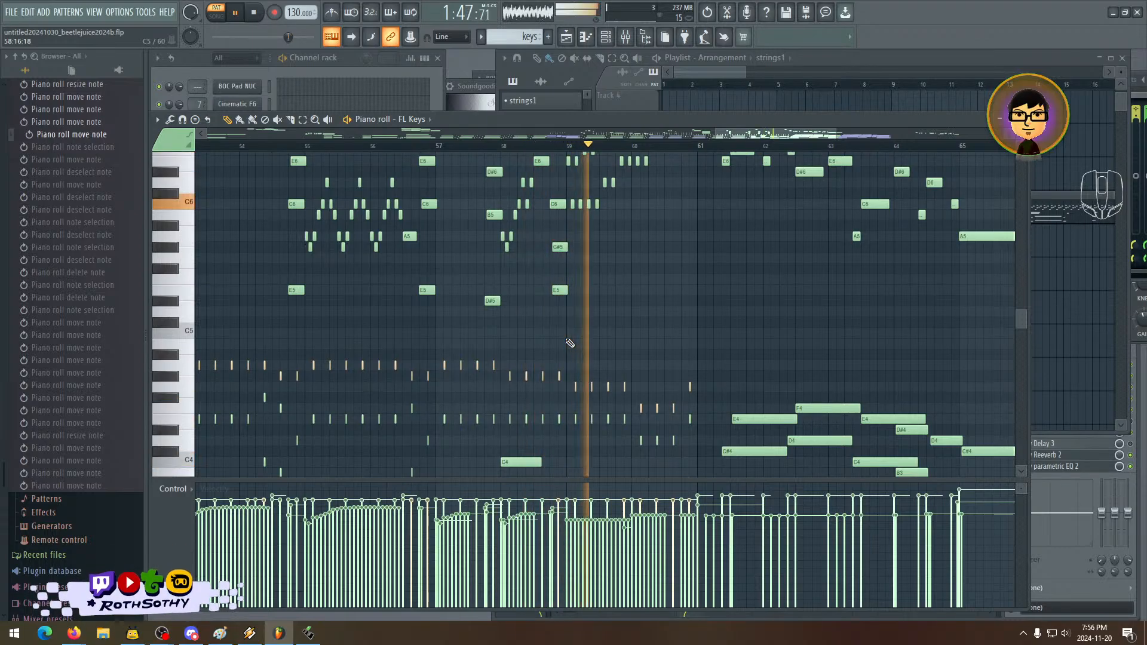
scroll(591, 316, down, 3)
scroll(605, 305, down, 5)
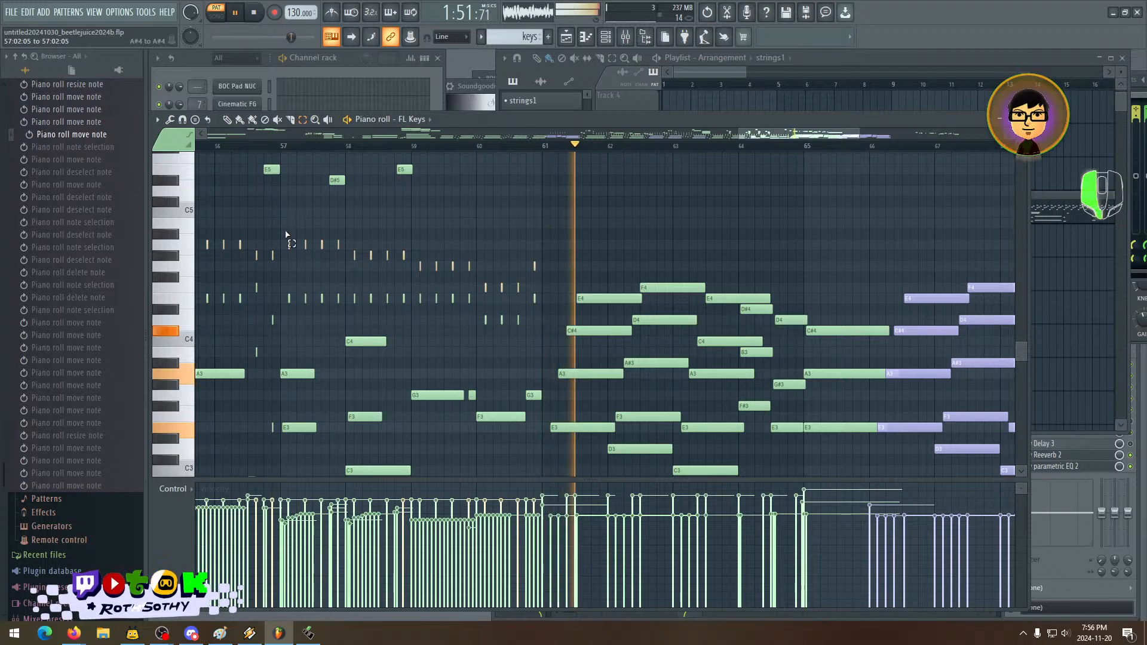
- Select all the short chord notes in bars 57 to 60 and lower their velocities
drag(286, 230, 535, 328)
key(space)
scroll(636, 321, left, 2)
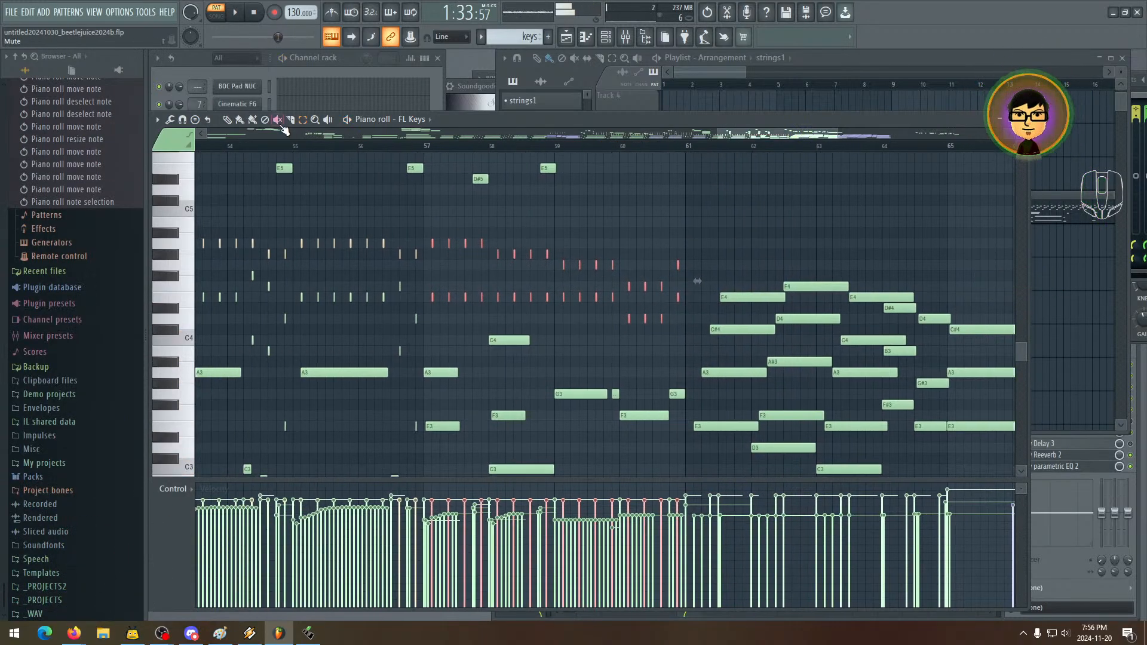
click(435, 510)
drag(436, 516, 498, 521)
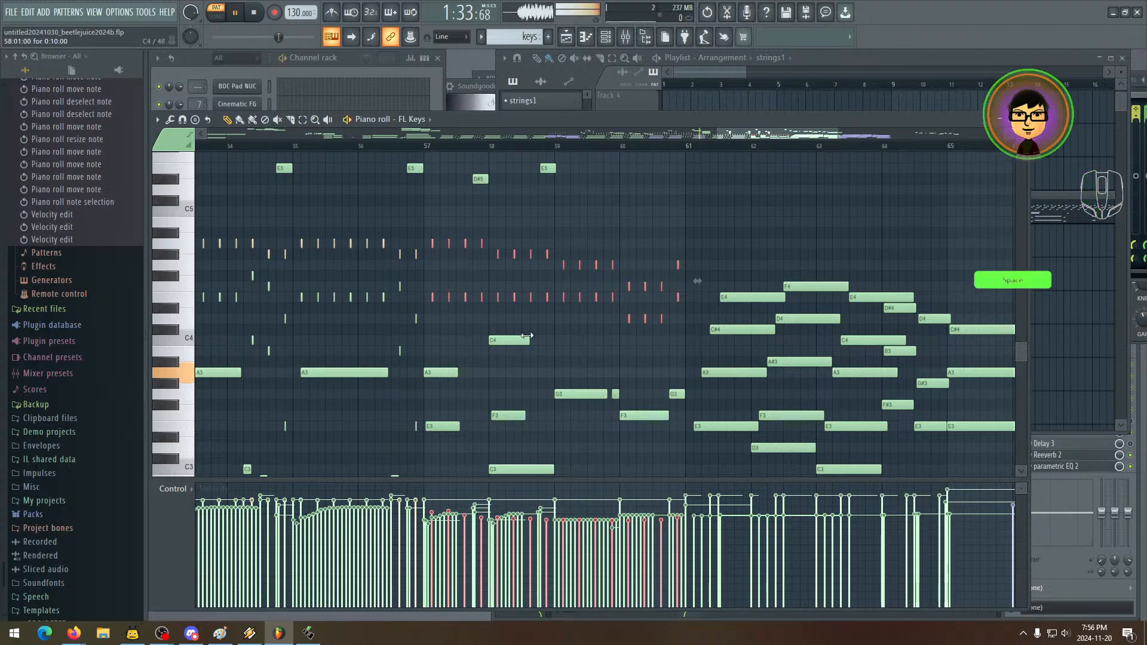
- Raise the velocity of the last short chord in bar 57 and replay the passage from the start of that bar
drag(452, 286, 519, 298)
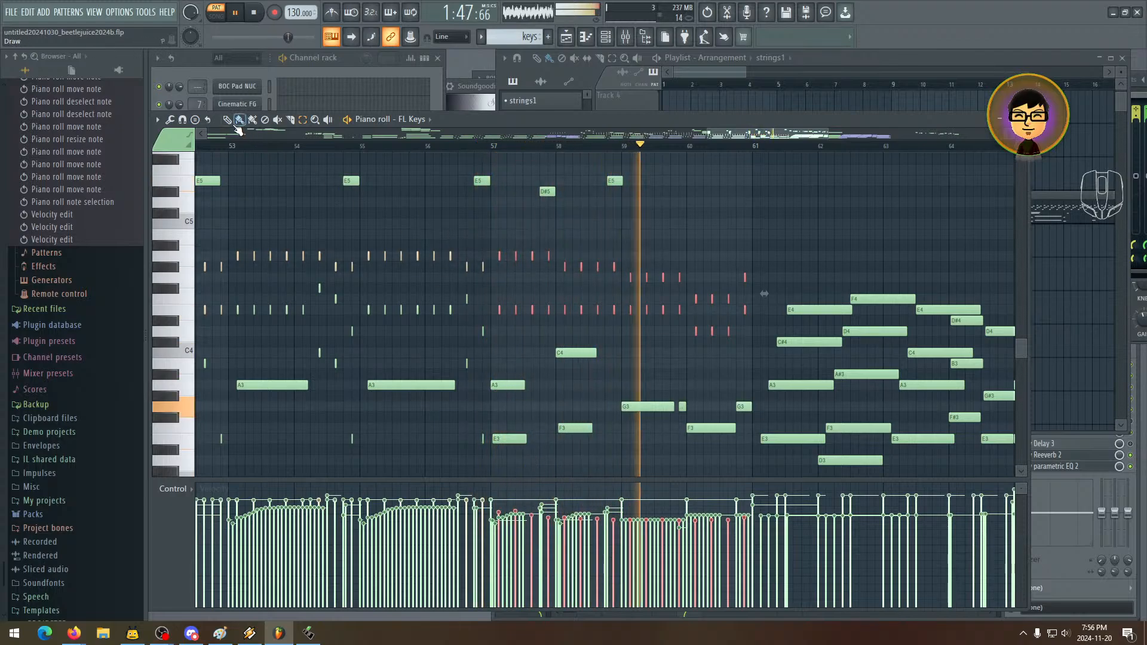
click(548, 517)
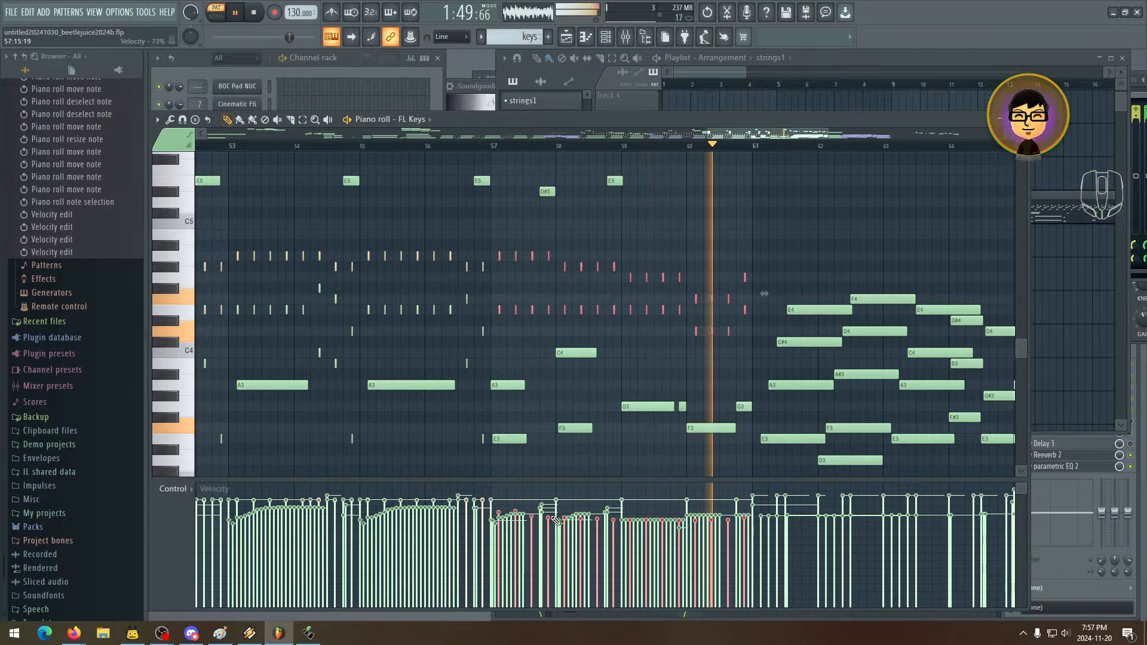
click(548, 515)
click(549, 512)
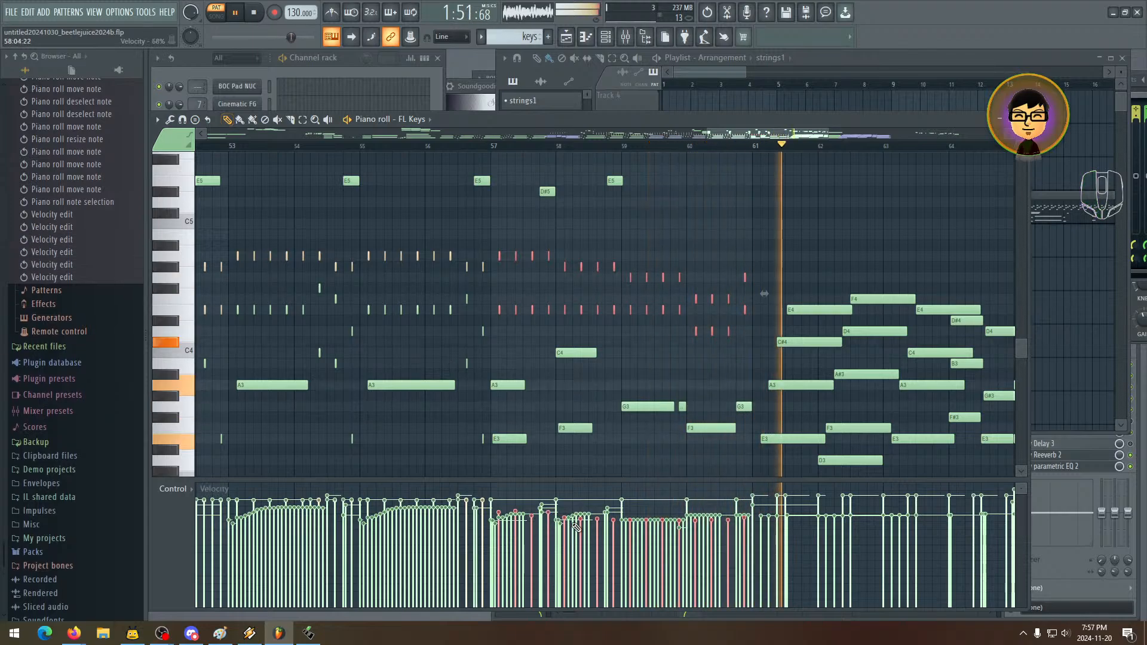
click(487, 148)
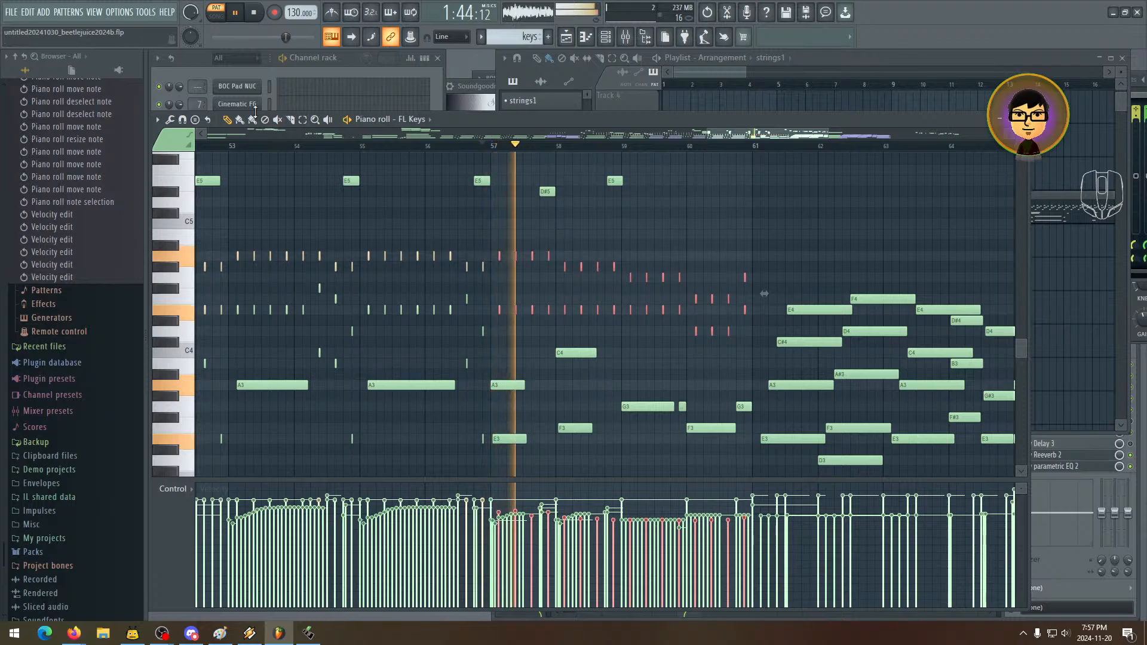
- Select only the upper notes of the short chords in bars 57 to 60 and raise their velocities to about 80%
click(303, 120)
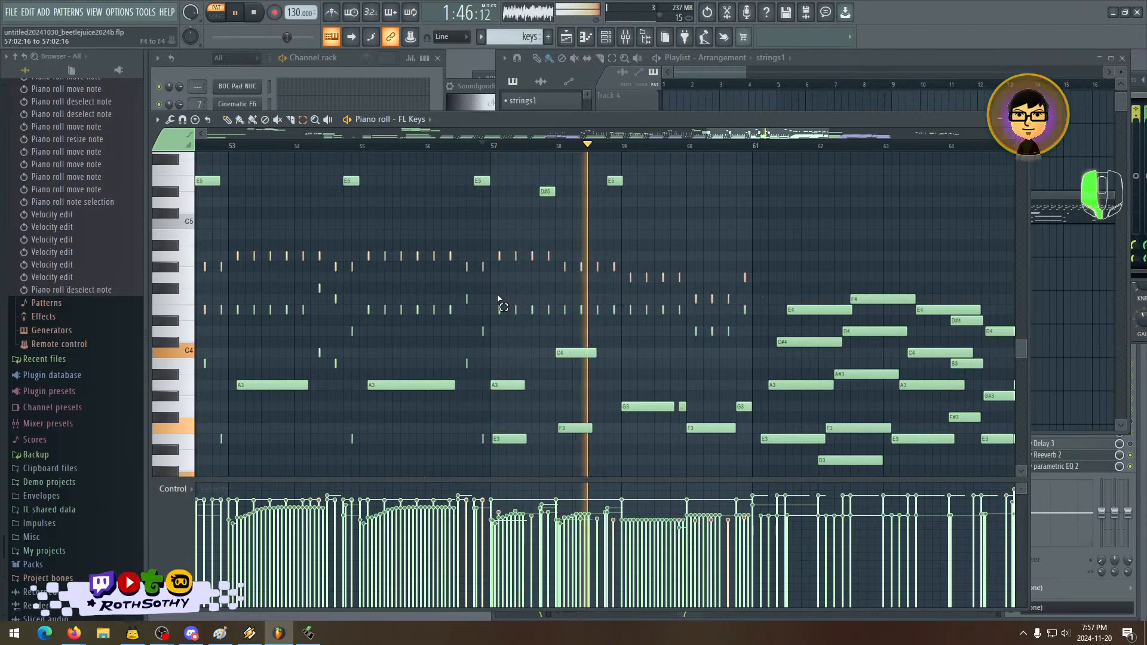
drag(498, 295, 658, 325)
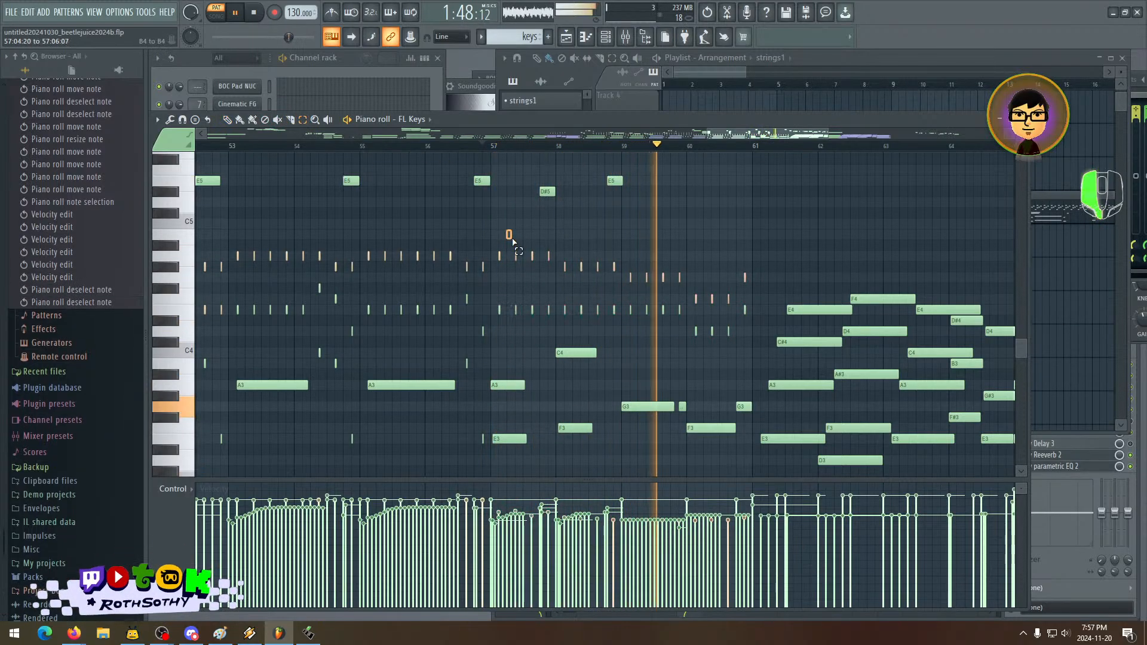
drag(506, 231, 729, 304)
shift+drag(738, 264, 753, 282)
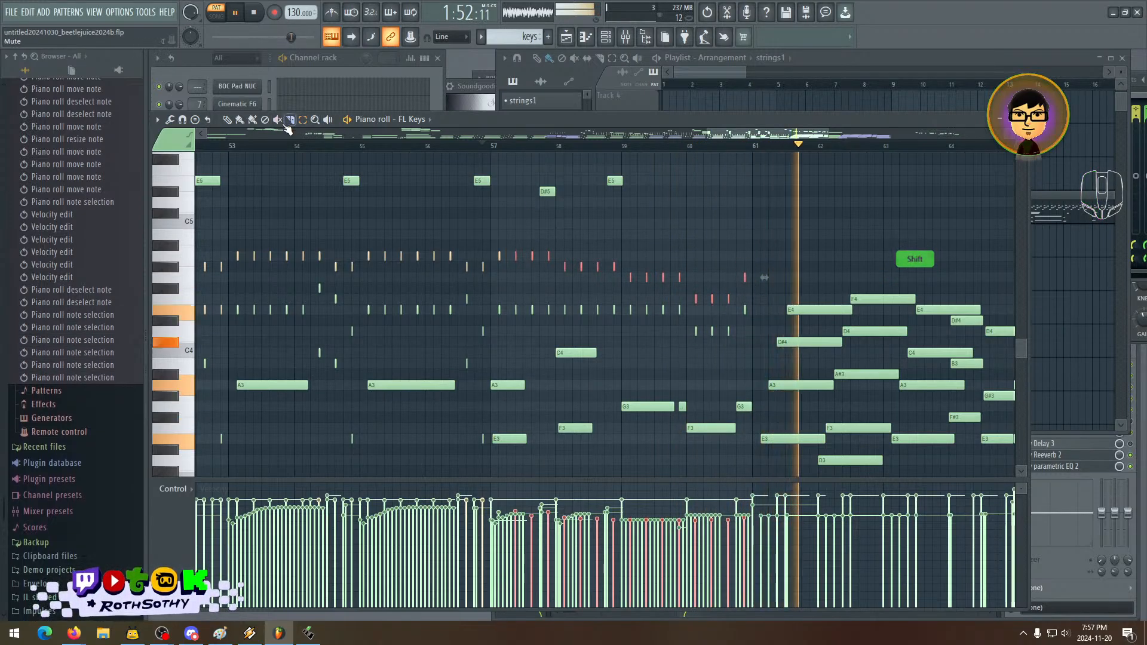
click(228, 120)
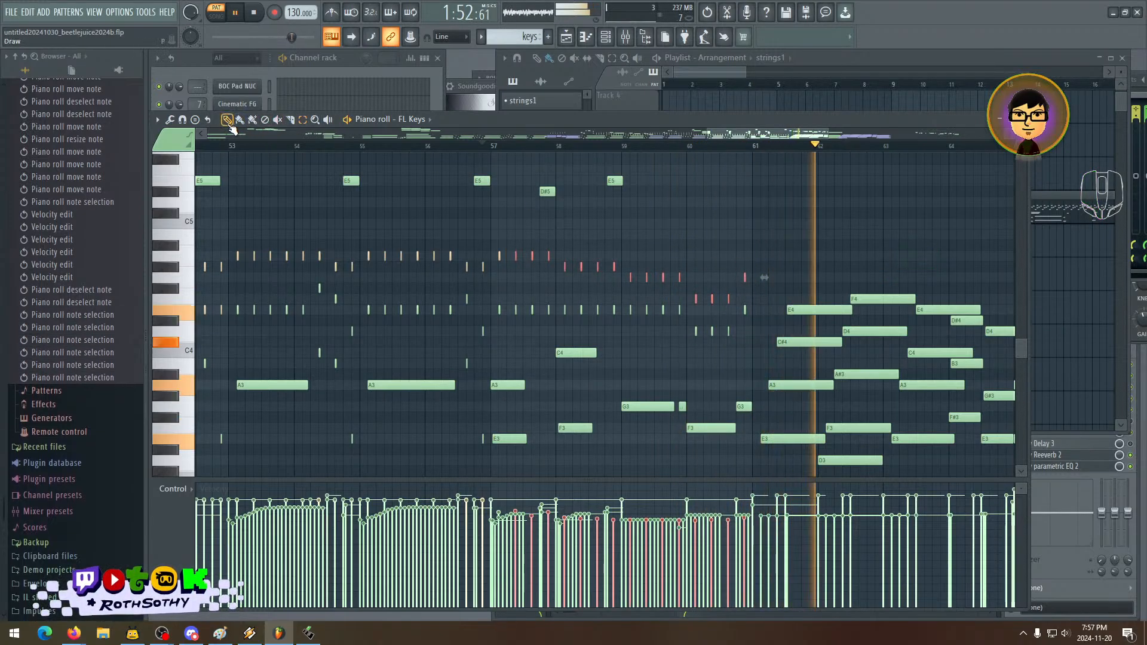
right_click(500, 511)
right_click(515, 509)
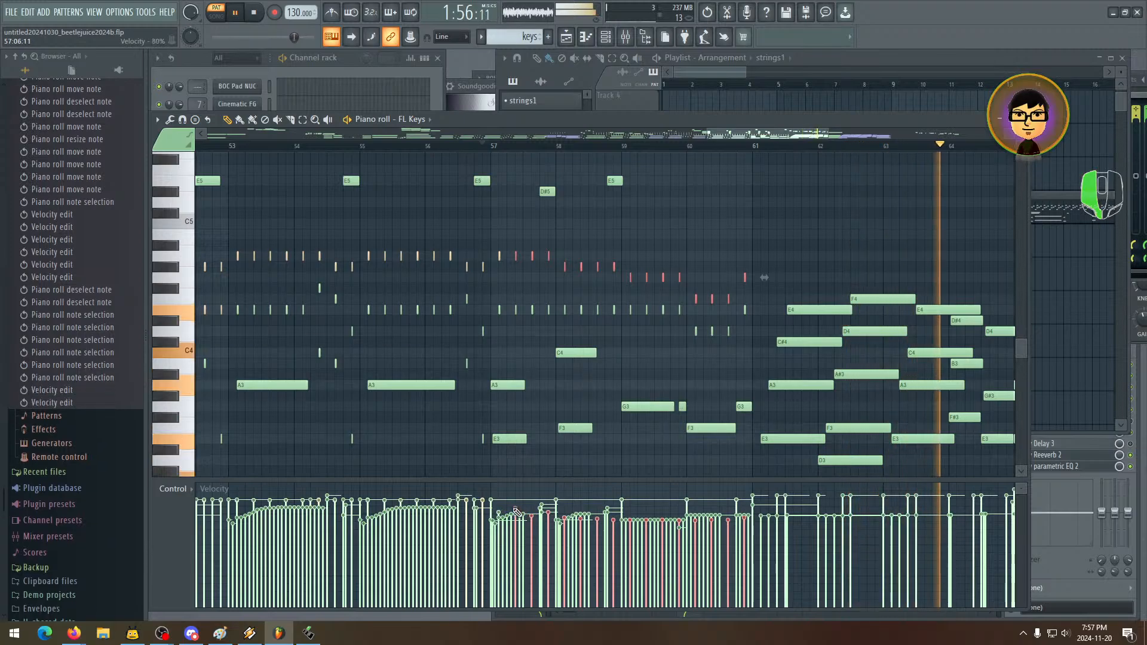
right_click(526, 510)
drag(672, 513, 758, 511)
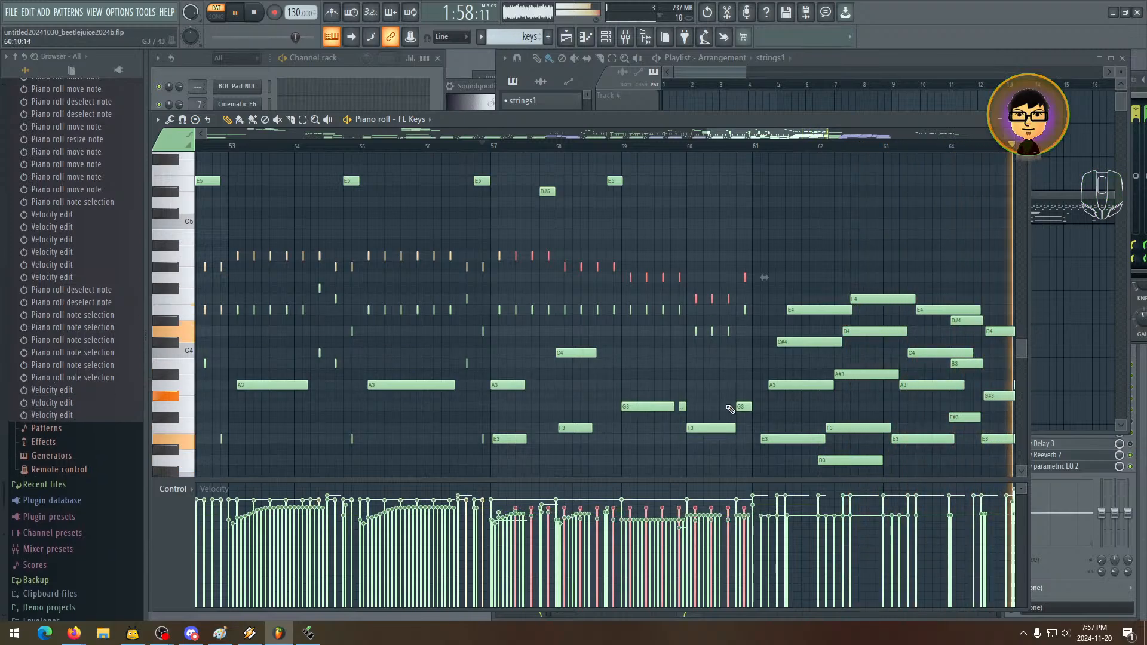
- Select the lower notes of the short chords in bars 57 to 60 and set the velocities in bars 57 and 60 to about 77–78%
key(space)
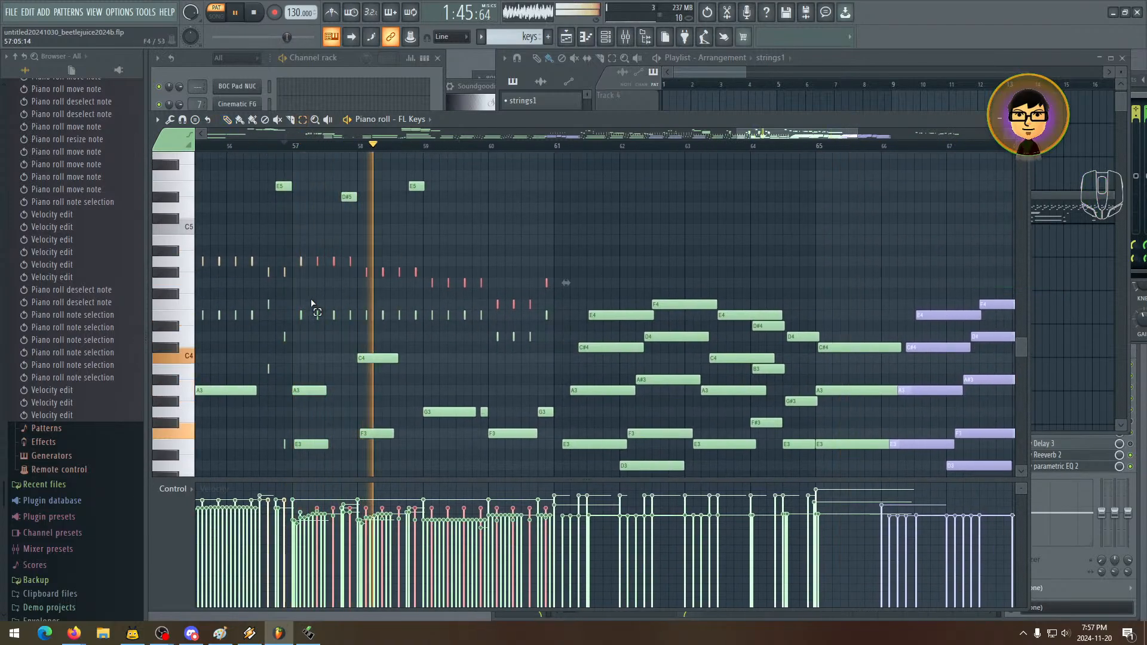
drag(298, 302, 544, 326)
key(space)
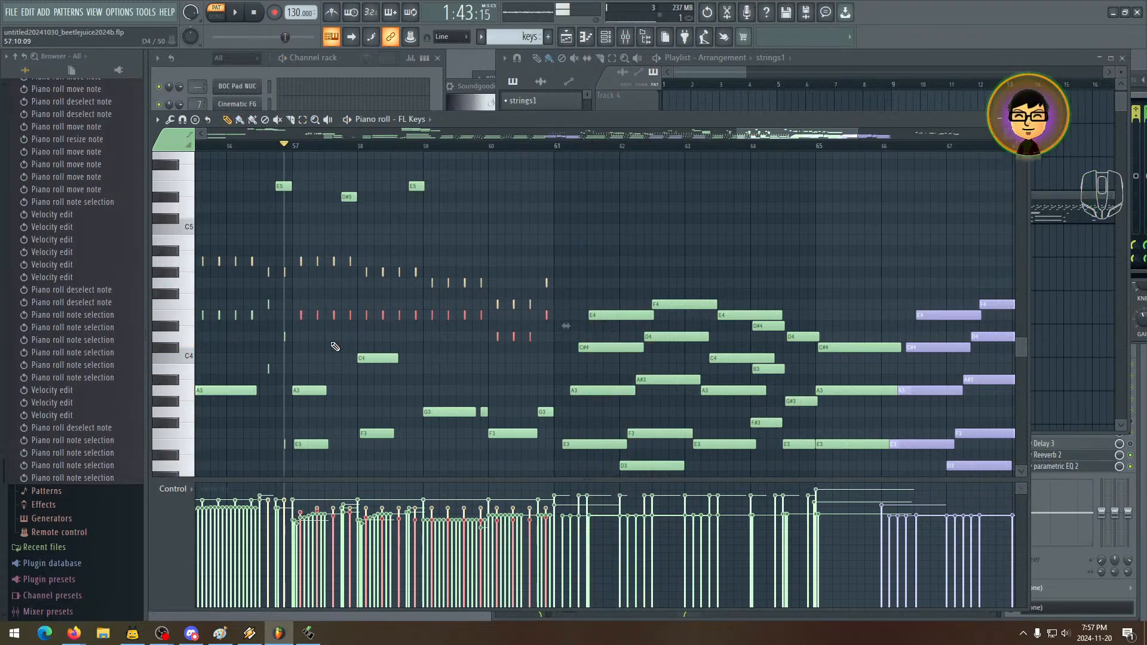
mouse_move(467, 383)
mouse_down()
mouse_move(561, 279)
mouse_move(530, 328)
mouse_move(479, 356)
mouse_move(457, 386)
mouse_up()
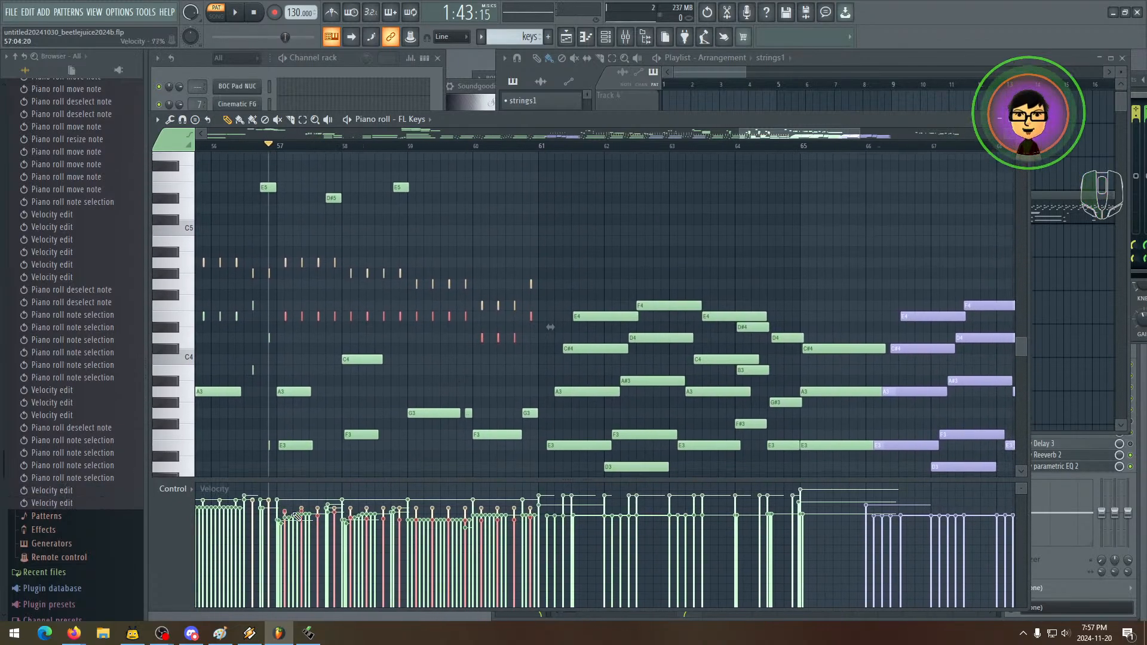
click(302, 511)
click(317, 512)
click(333, 512)
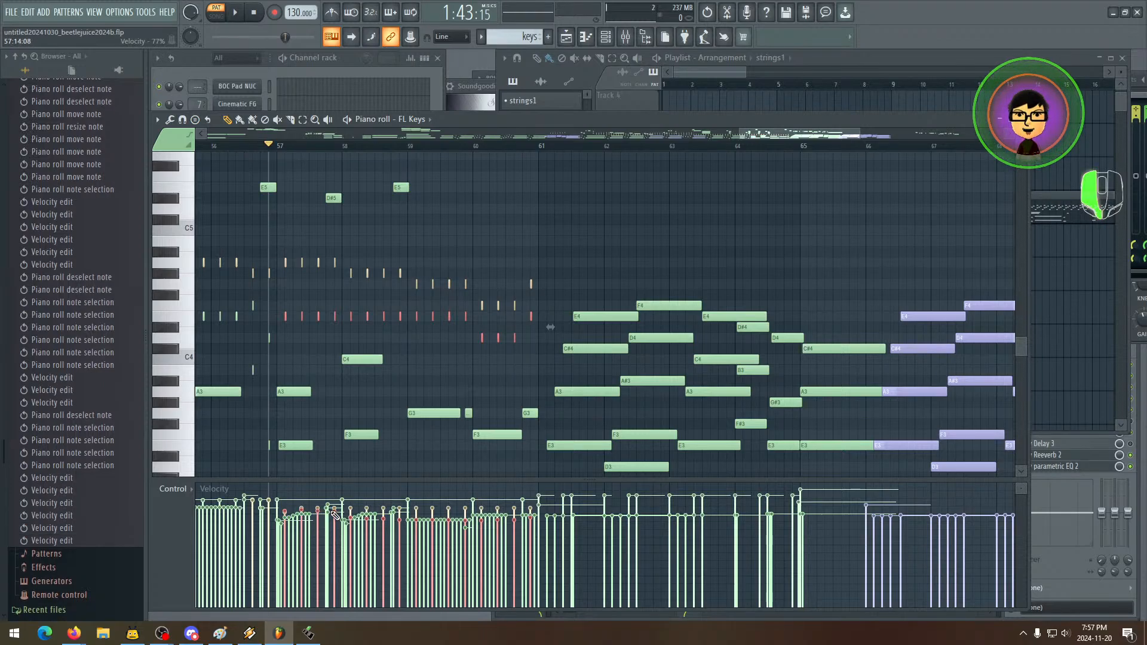
drag(503, 513, 533, 511)
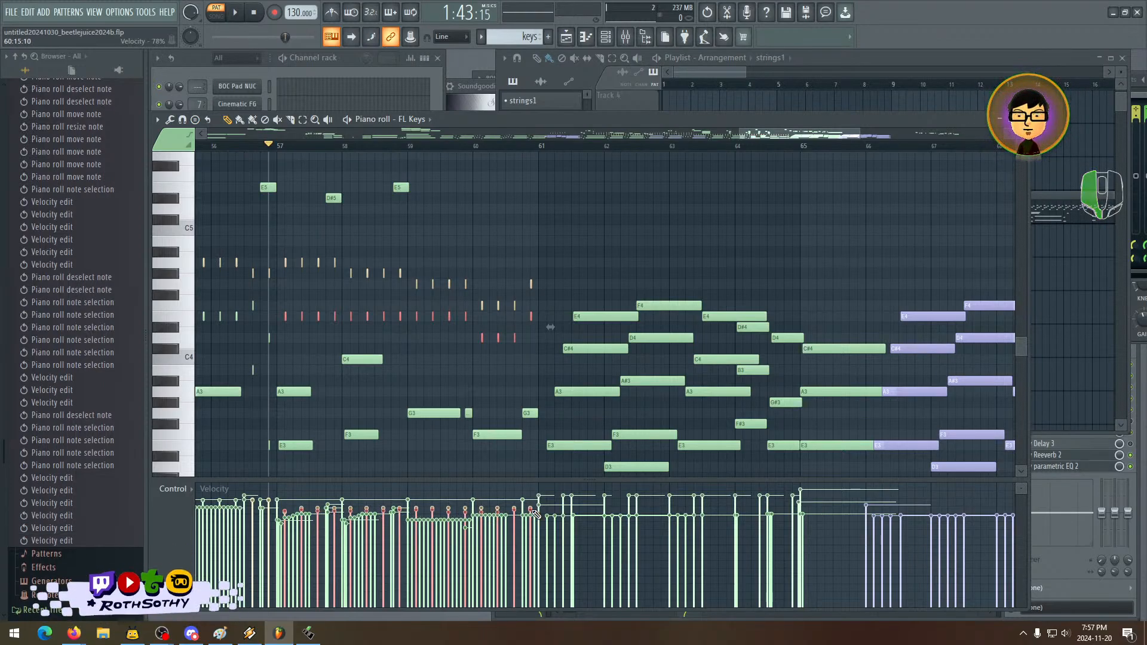
- Set the velocities of the selected lower chord notes in bar 59 and at the end of bar 58 to about 73–75%
click(465, 515)
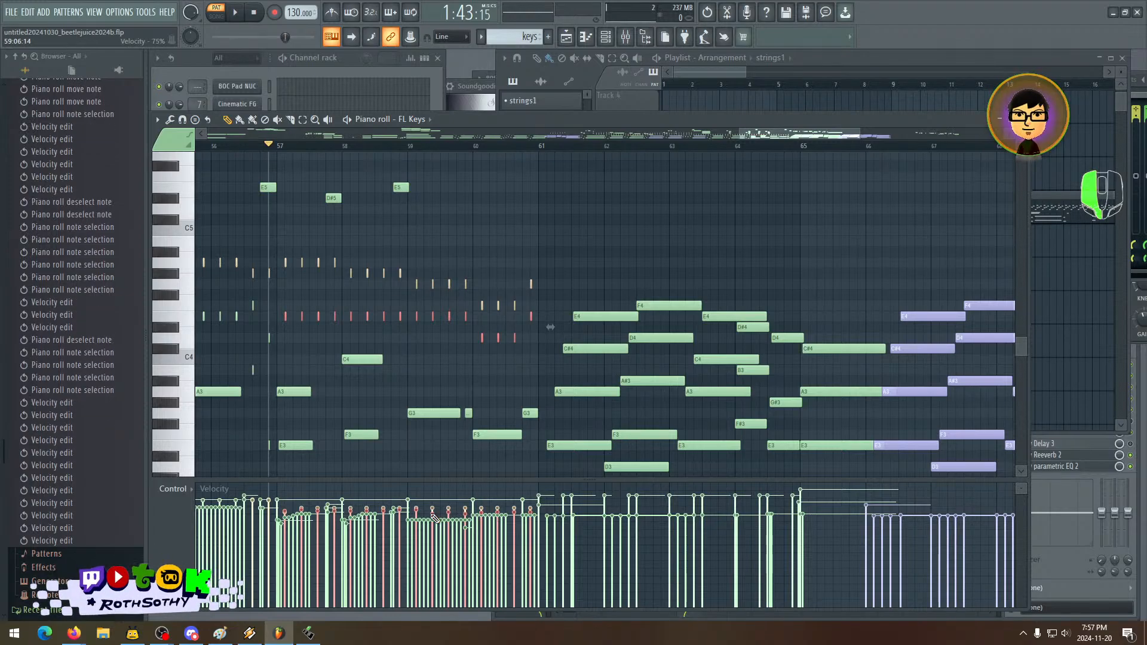
click(448, 515)
click(432, 515)
click(416, 515)
click(399, 515)
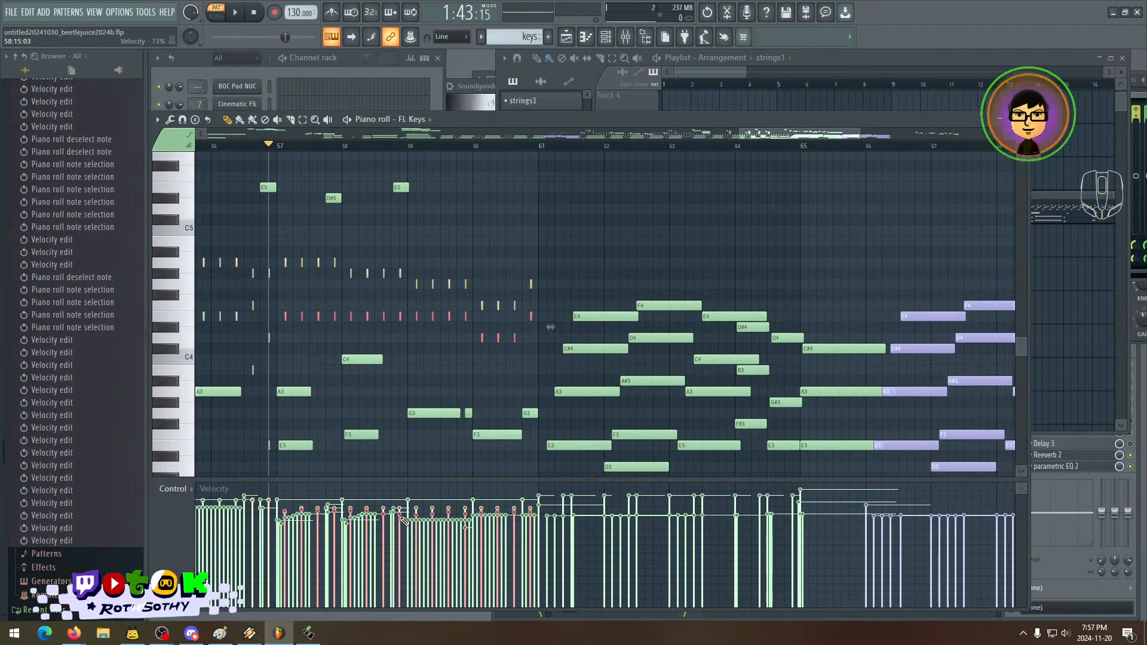
- Play back the passage from bar 57 to check the adjusted chord velocities against the melody
key(space)
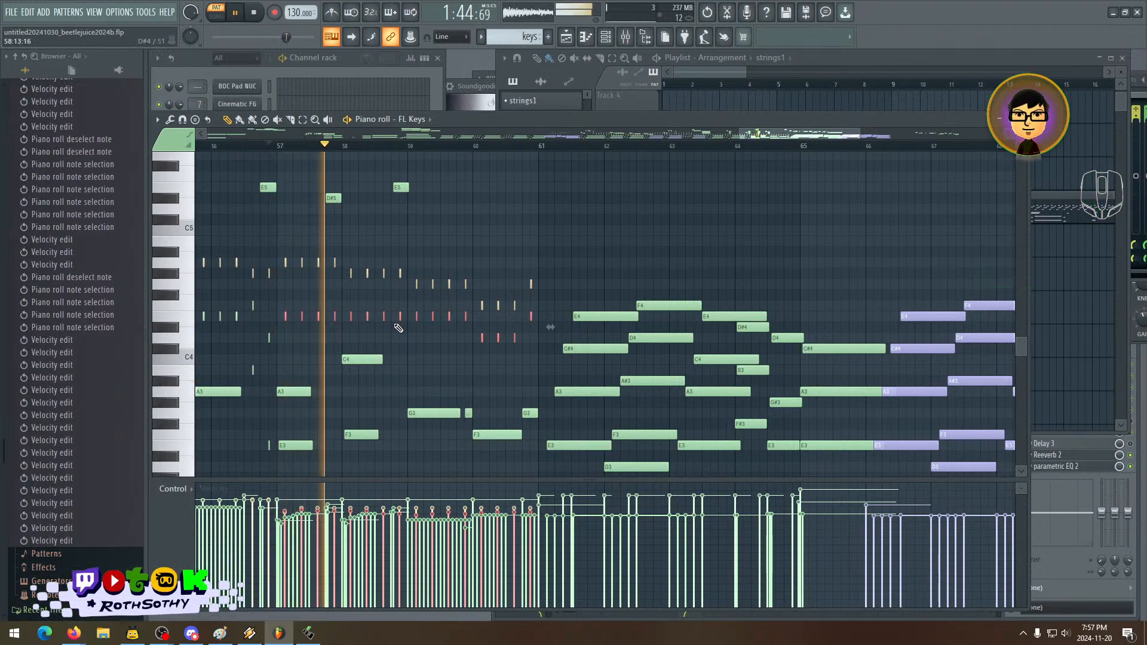
mouse_move(461, 356)
mouse_down()
mouse_move(468, 373)
mouse_move(423, 402)
mouse_move(485, 332)
mouse_move(445, 330)
mouse_move(525, 322)
mouse_move(652, 378)
mouse_move(663, 410)
mouse_up()
key(space)
drag(581, 305, 564, 319)
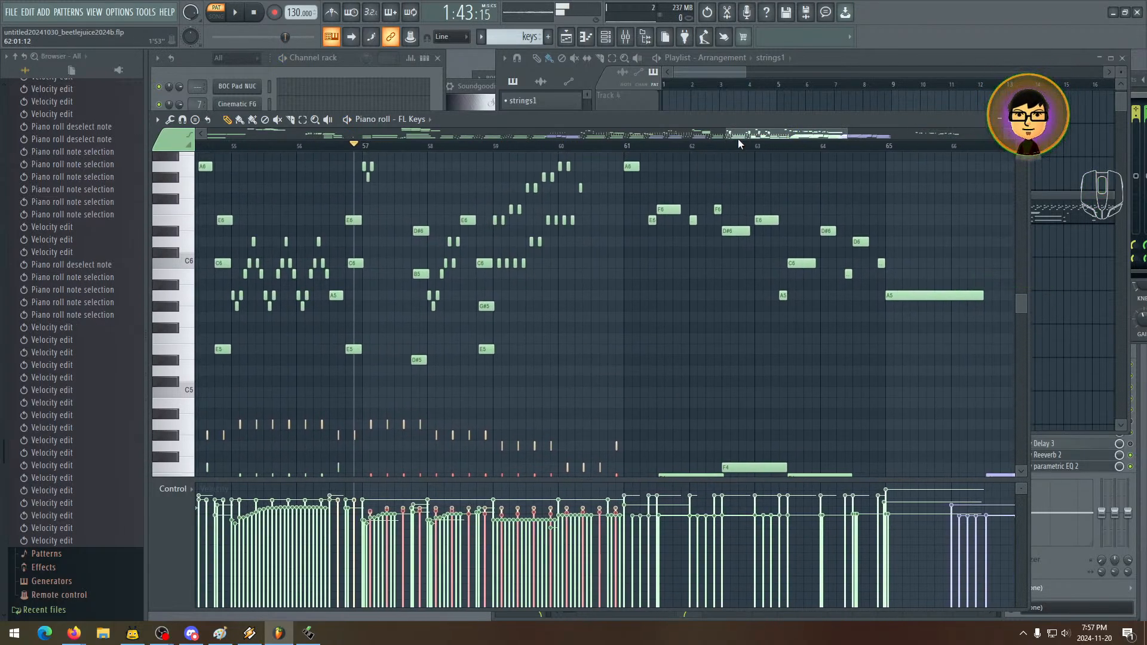
- Enlarge the piano roll, play the isolated phrase in bars 73 to 78 and delete all of its notes
drag(727, 135, 207, 136)
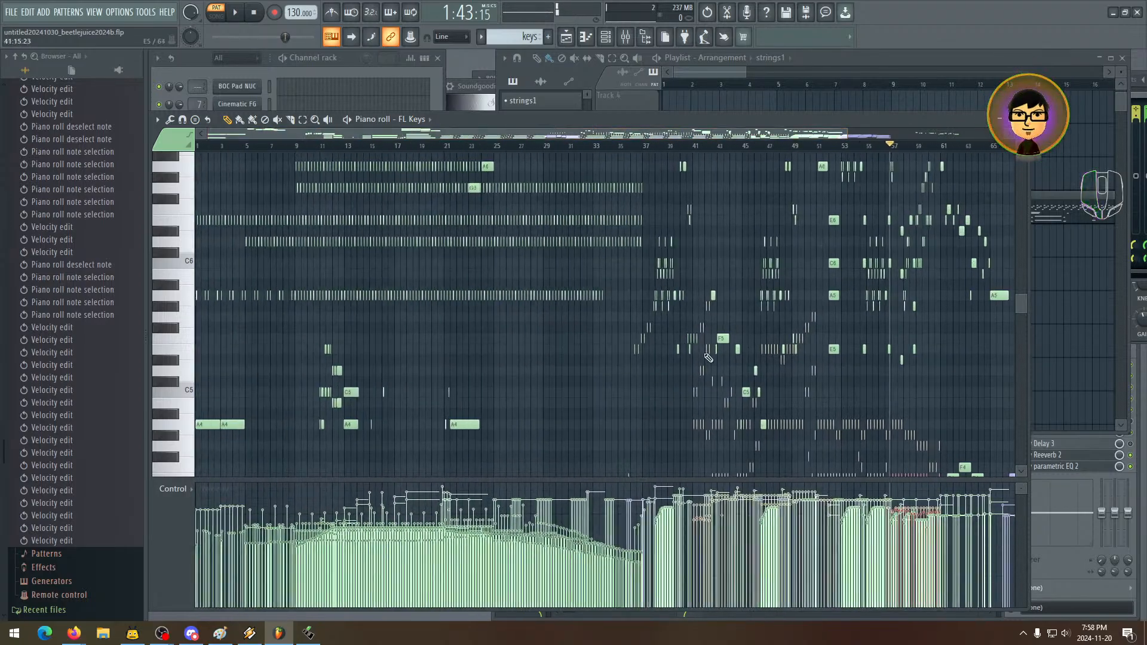
click(1010, 121)
drag(845, 227, 380, 203)
drag(597, 361, 533, 155)
drag(589, 309, 517, 449)
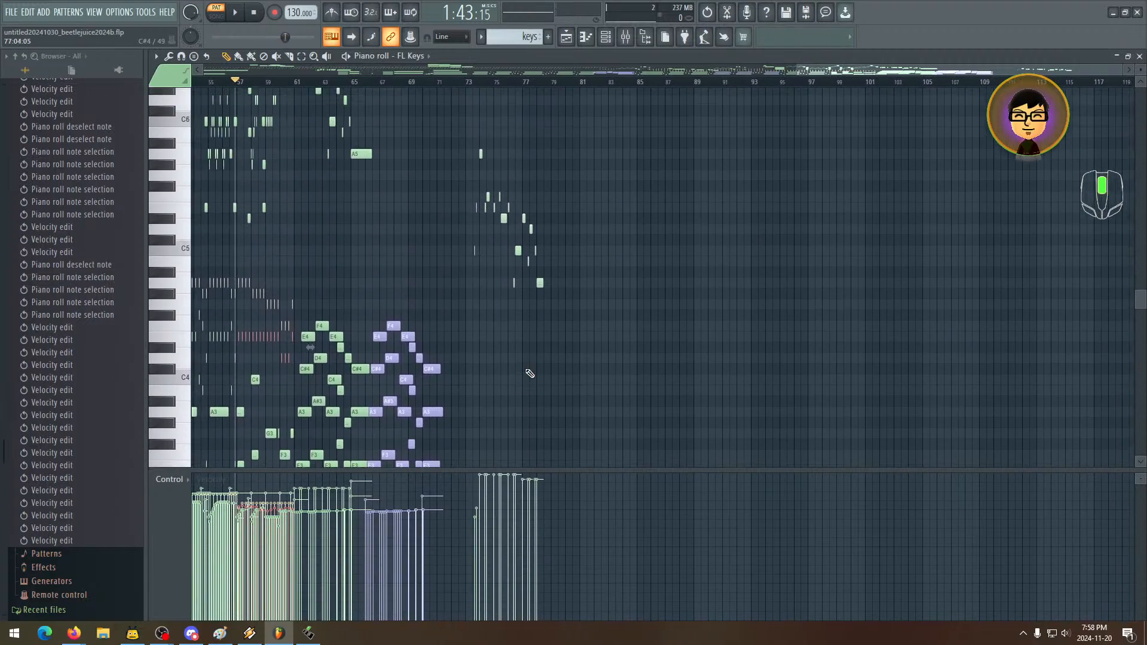
drag(507, 184, 506, 223)
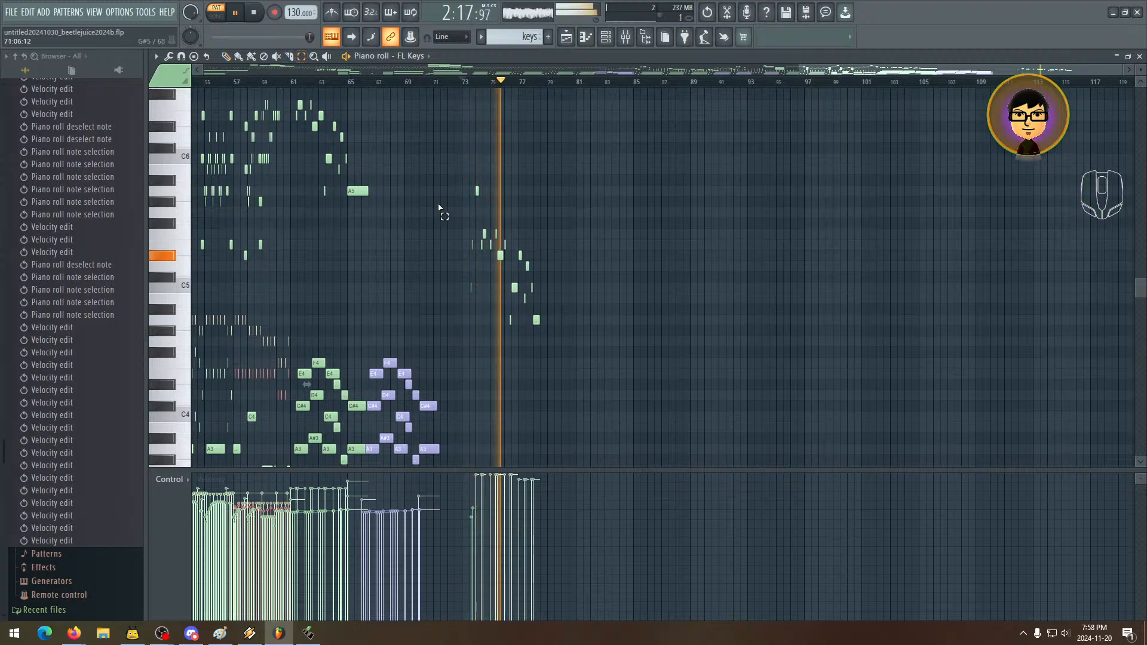
drag(453, 177, 557, 394)
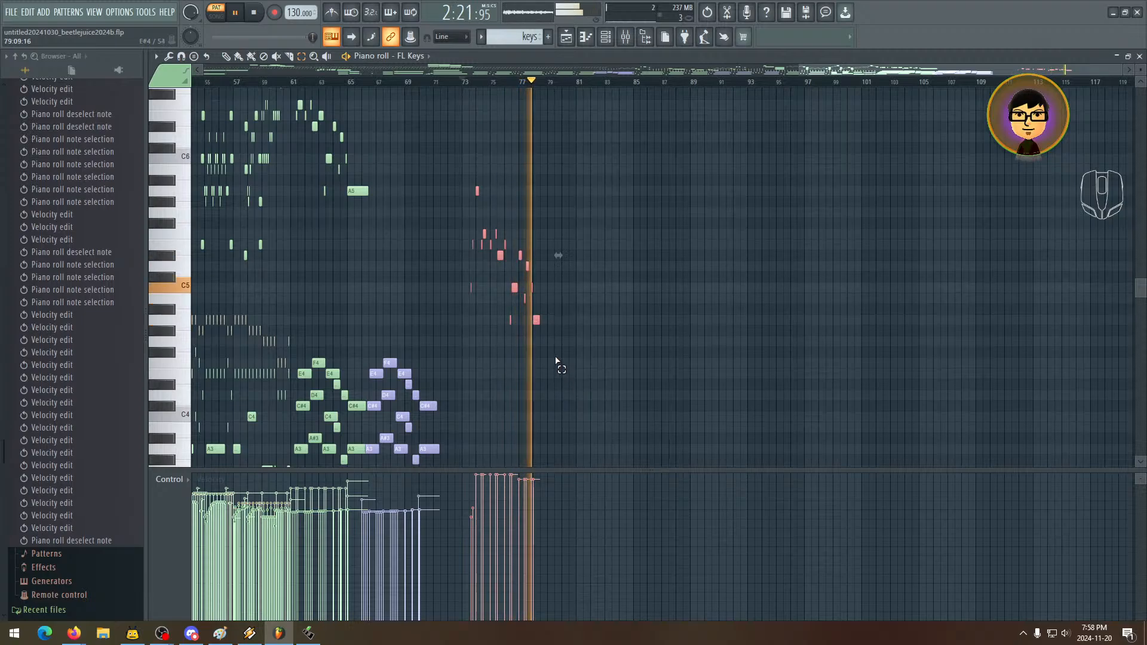
key(Delete)
- Play back the earlier section and examine the high chord notes in bars 21 to 24 over the repeated accompaniment
scroll(705, 302, down, 10)
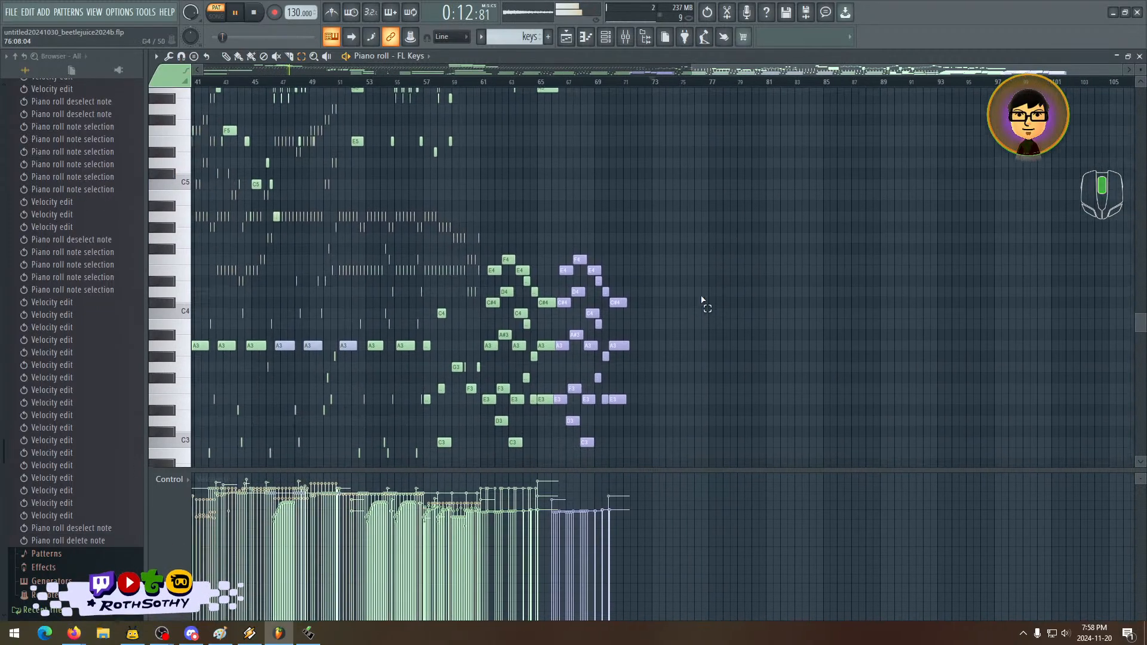
scroll(461, 333, up, 8)
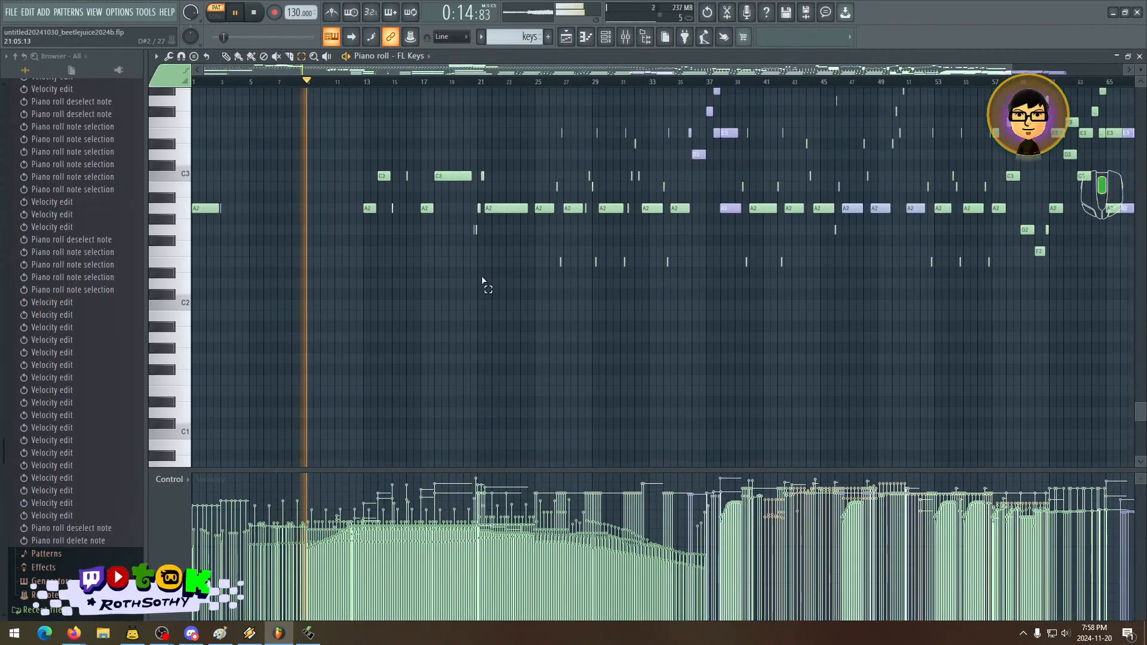
drag(597, 297, 649, 373)
drag(683, 274, 658, 320)
drag(634, 271, 651, 332)
drag(552, 205, 427, 192)
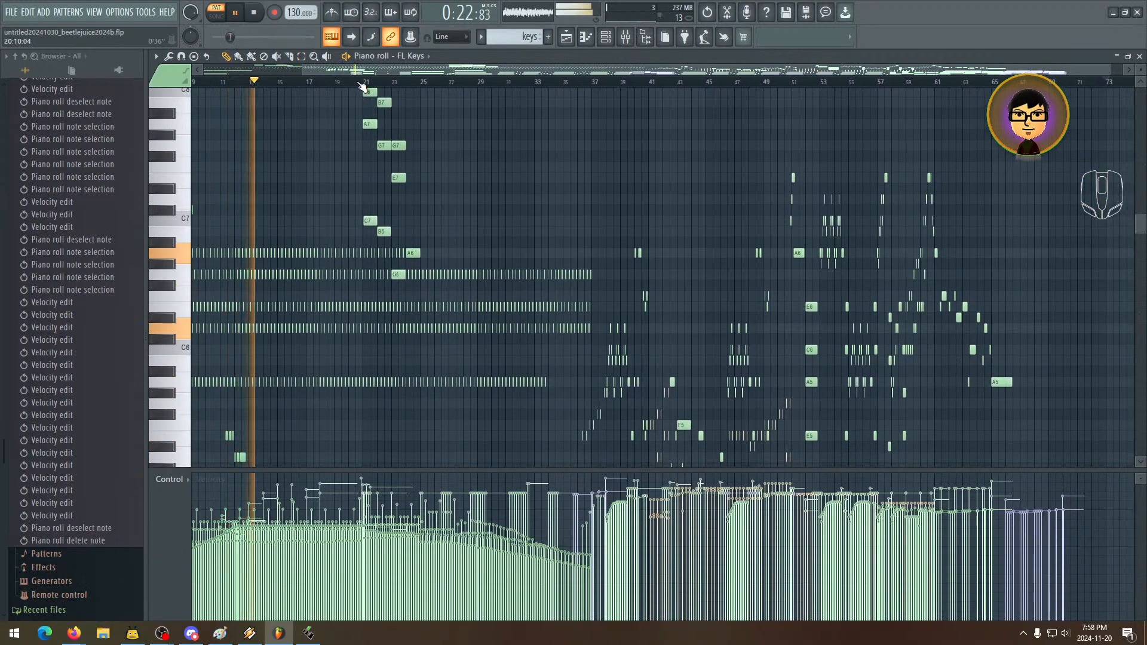
drag(458, 215, 391, 82)
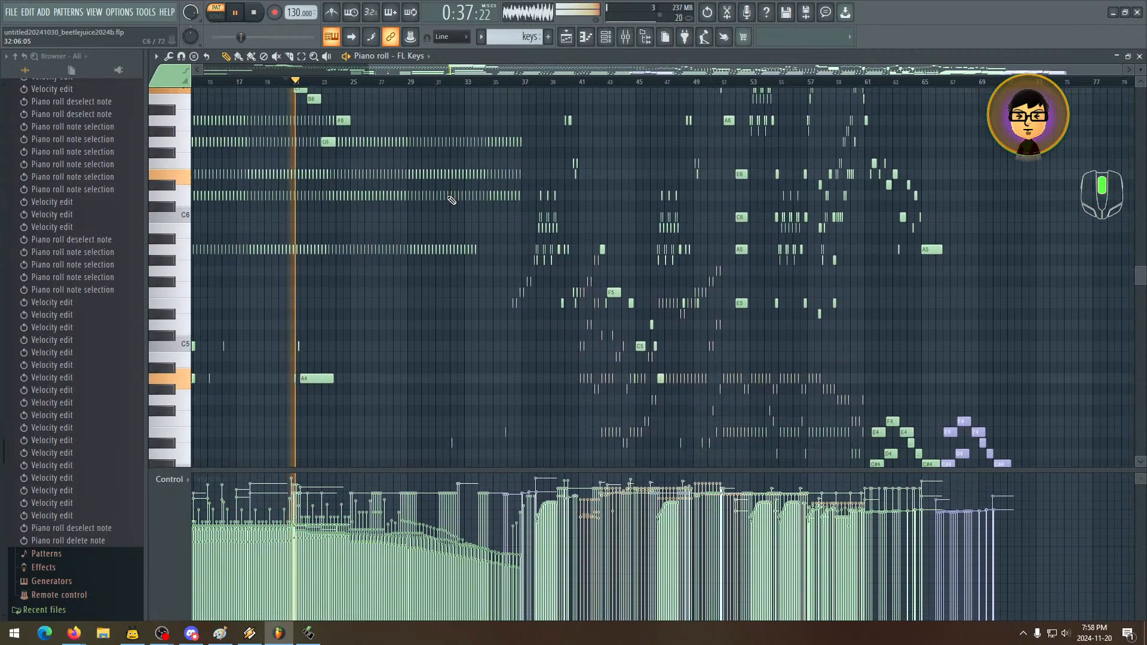
drag(471, 269, 487, 333)
drag(460, 226, 517, 371)
drag(508, 318, 481, 236)
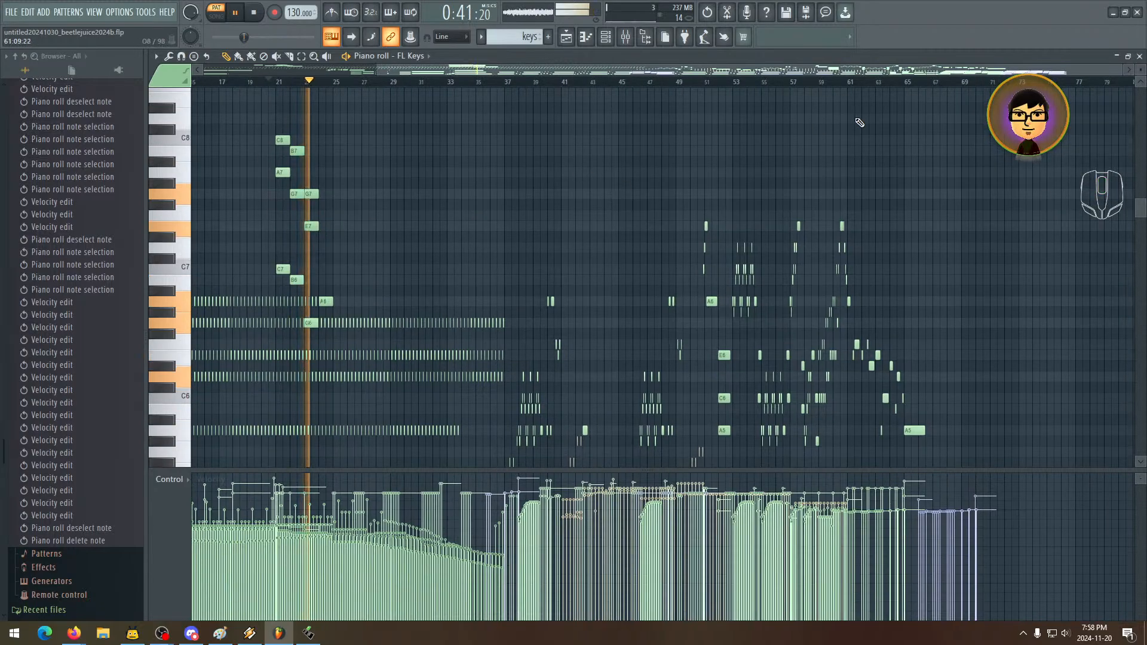
drag(1119, 72, 478, 72)
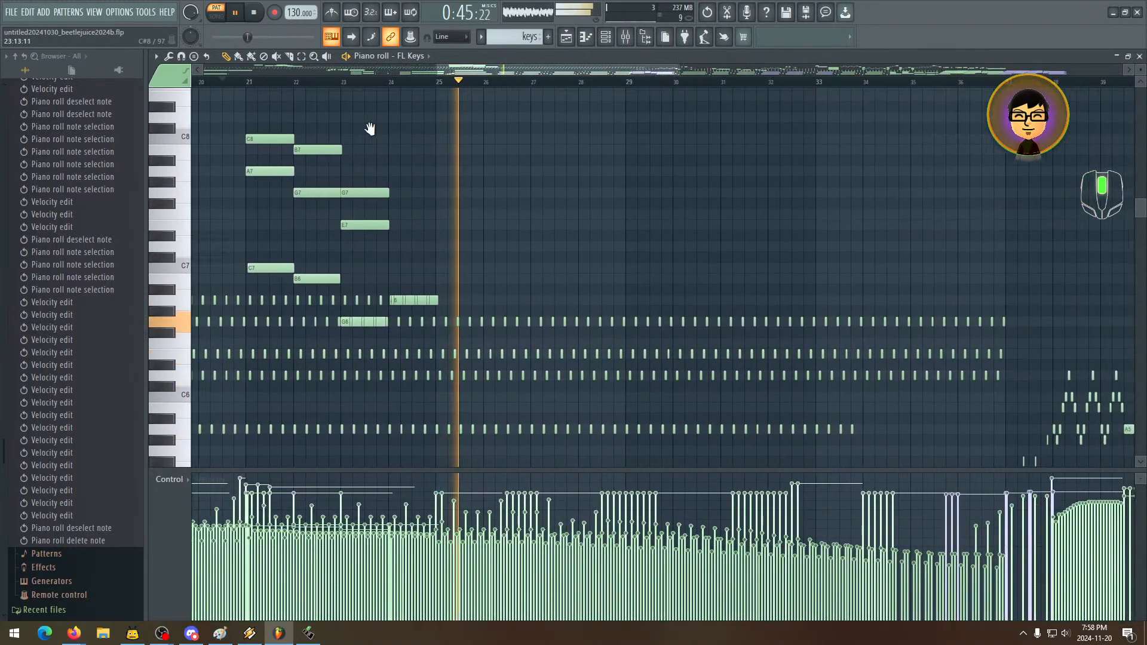
- Audition the pitches C8, B7, A7 and G7 against the repeated accompaniment after bar 25
click(189, 144)
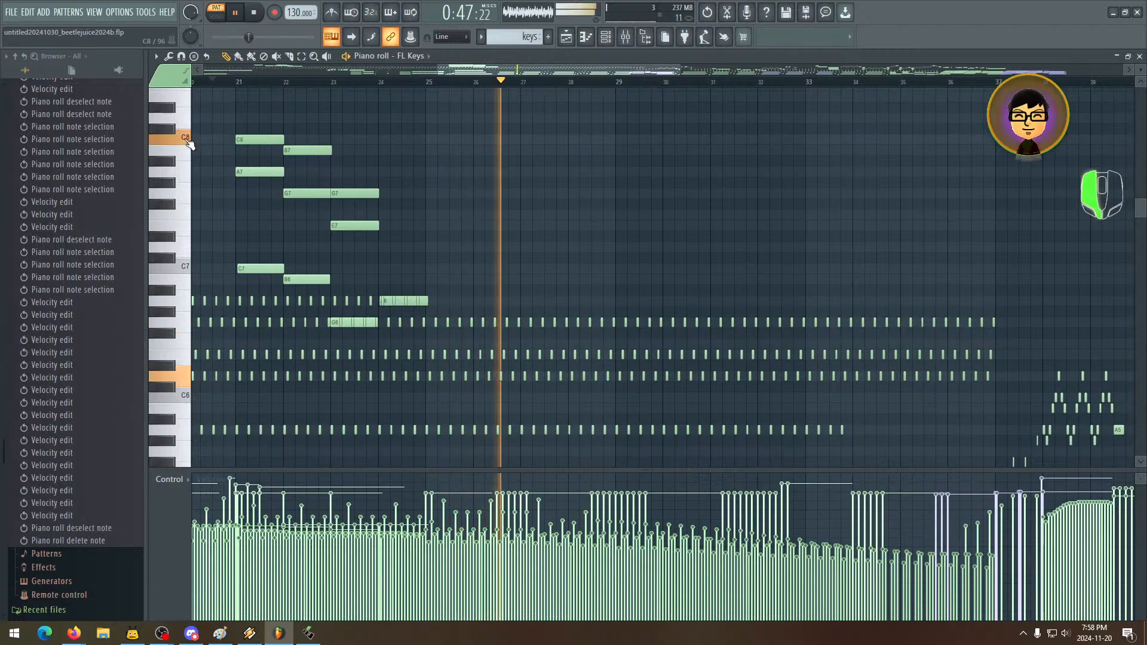
click(183, 155)
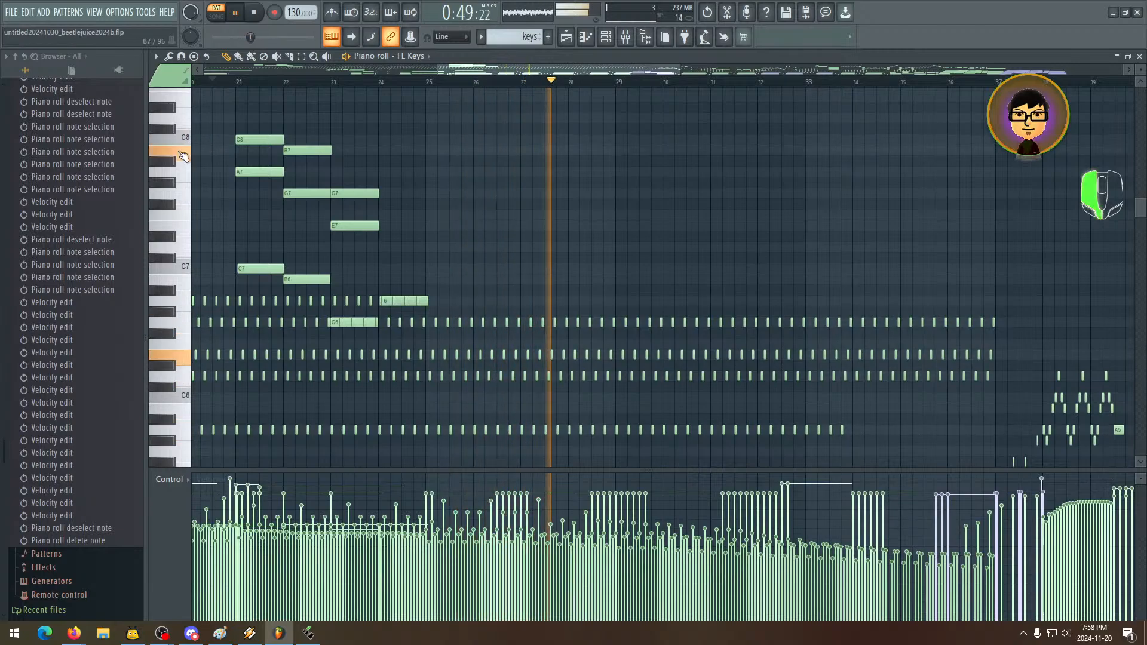
click(174, 173)
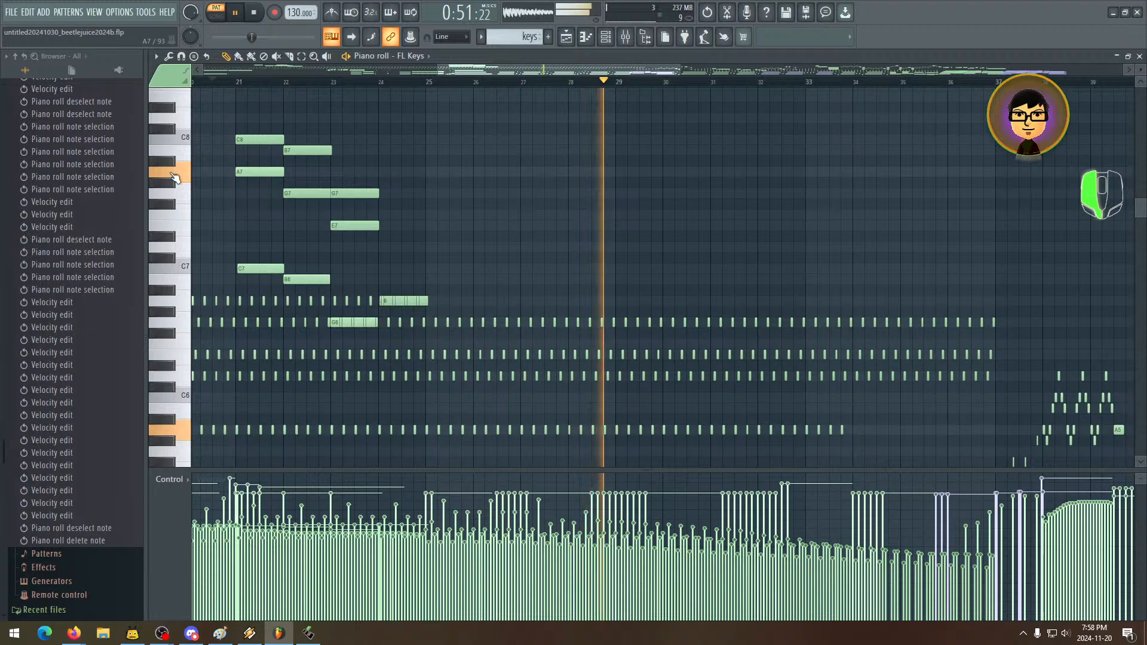
click(187, 142)
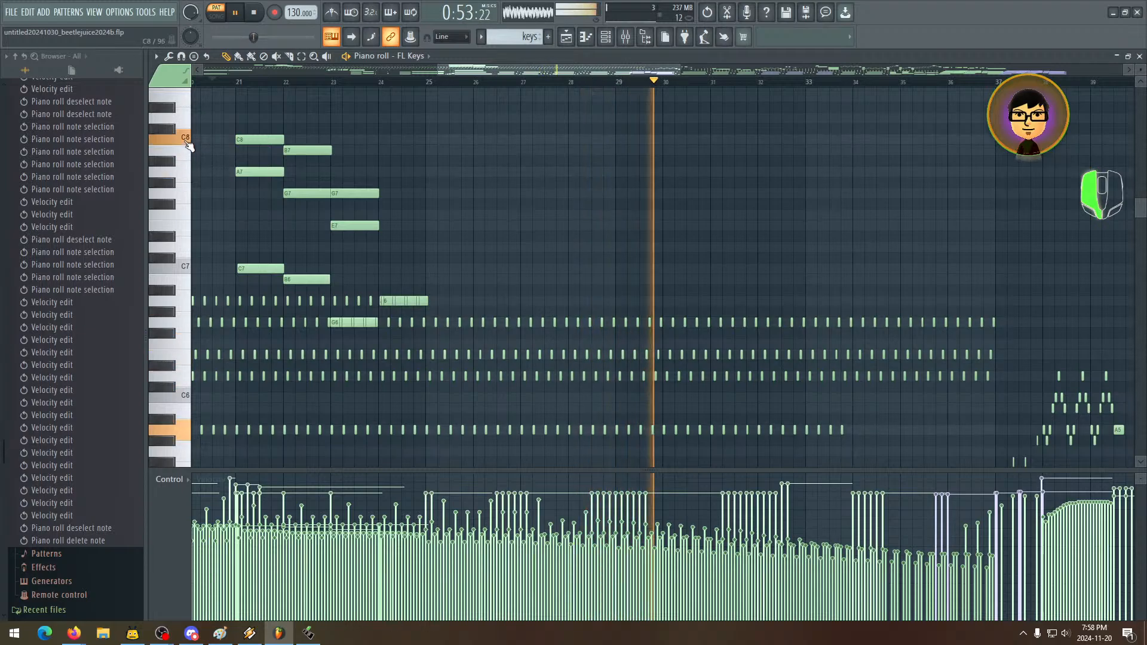
click(183, 174)
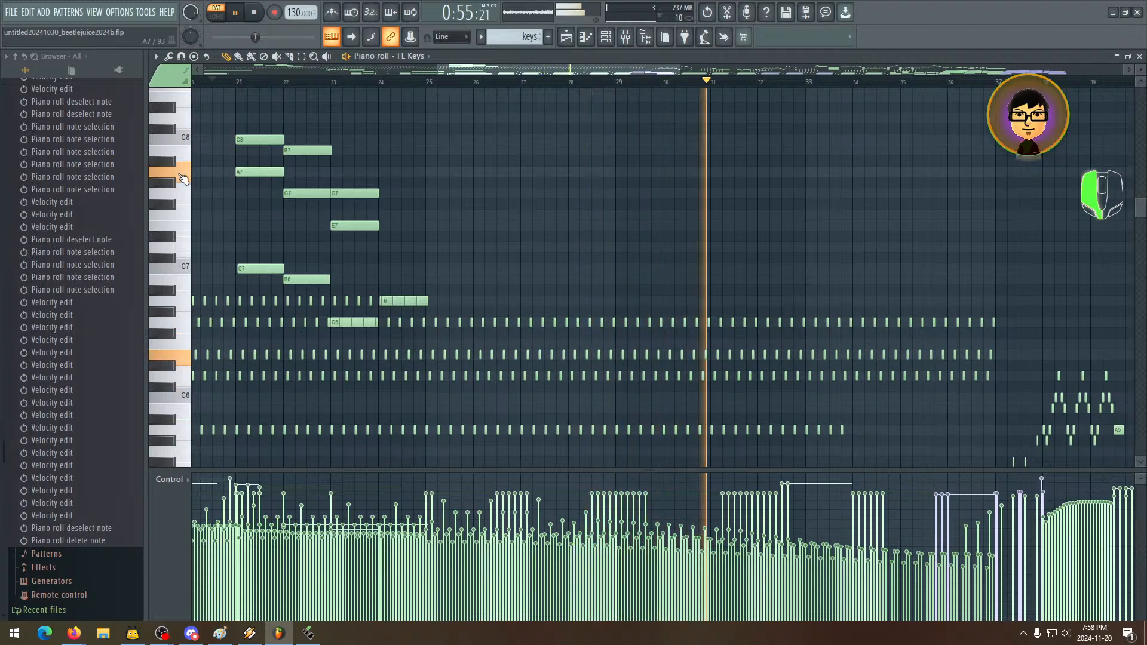
click(185, 194)
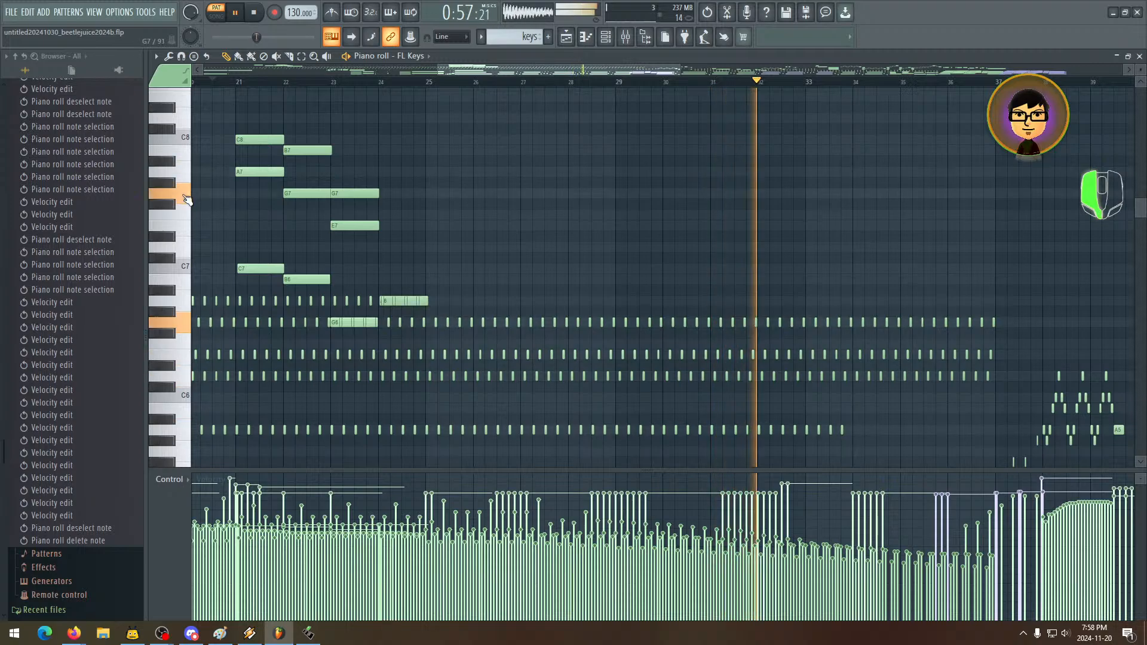
click(187, 175)
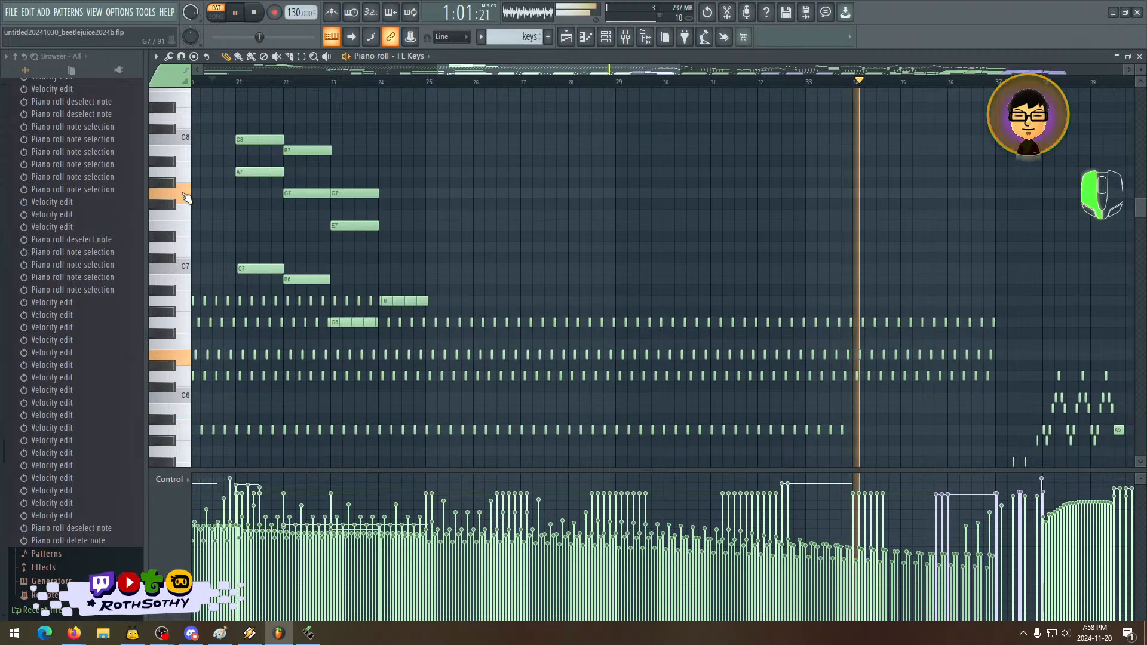
click(187, 197)
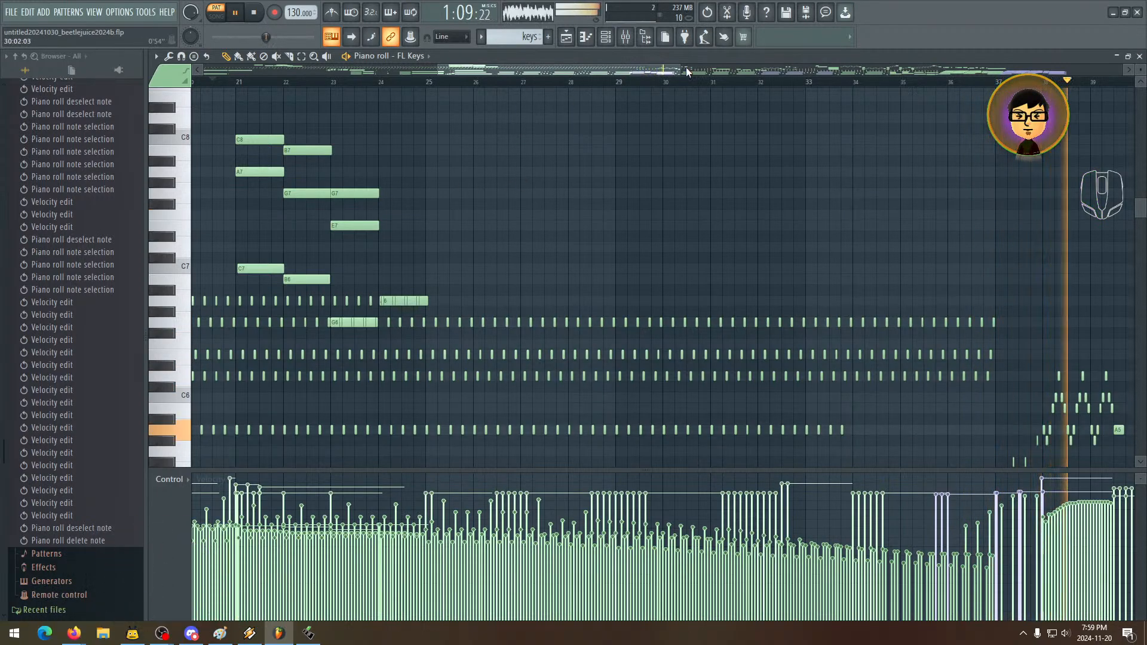
- Listen through the melody between bars 39 and 48, review the notes up to bar 65 and stop playback
drag(679, 70, 906, 78)
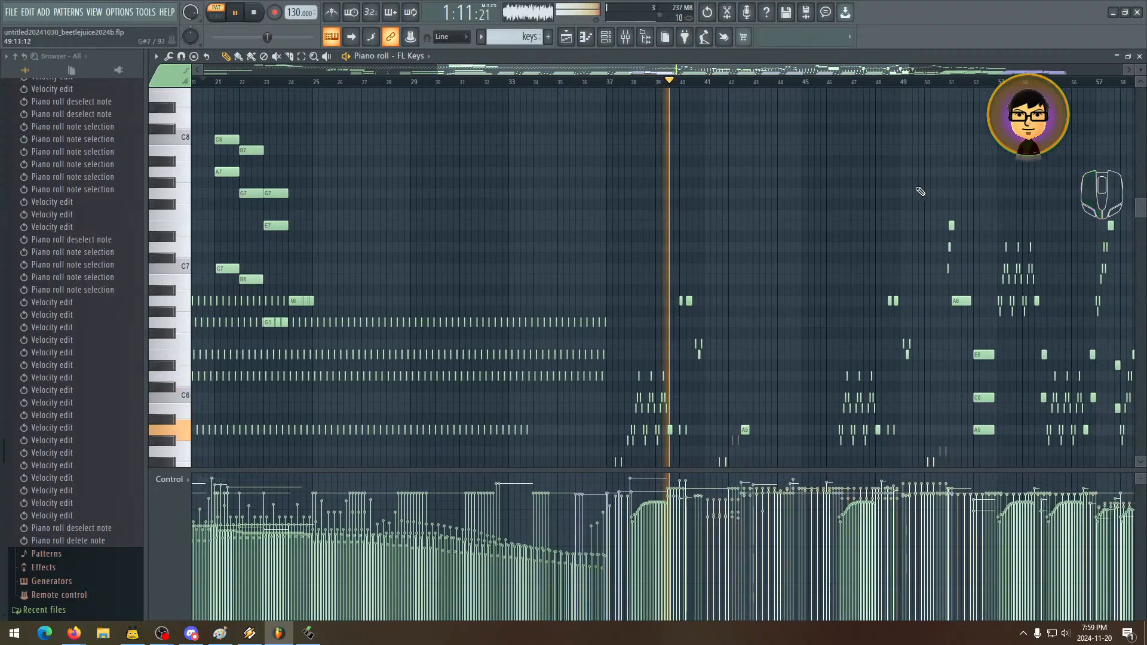
drag(920, 209, 478, 135)
drag(596, 256, 655, 244)
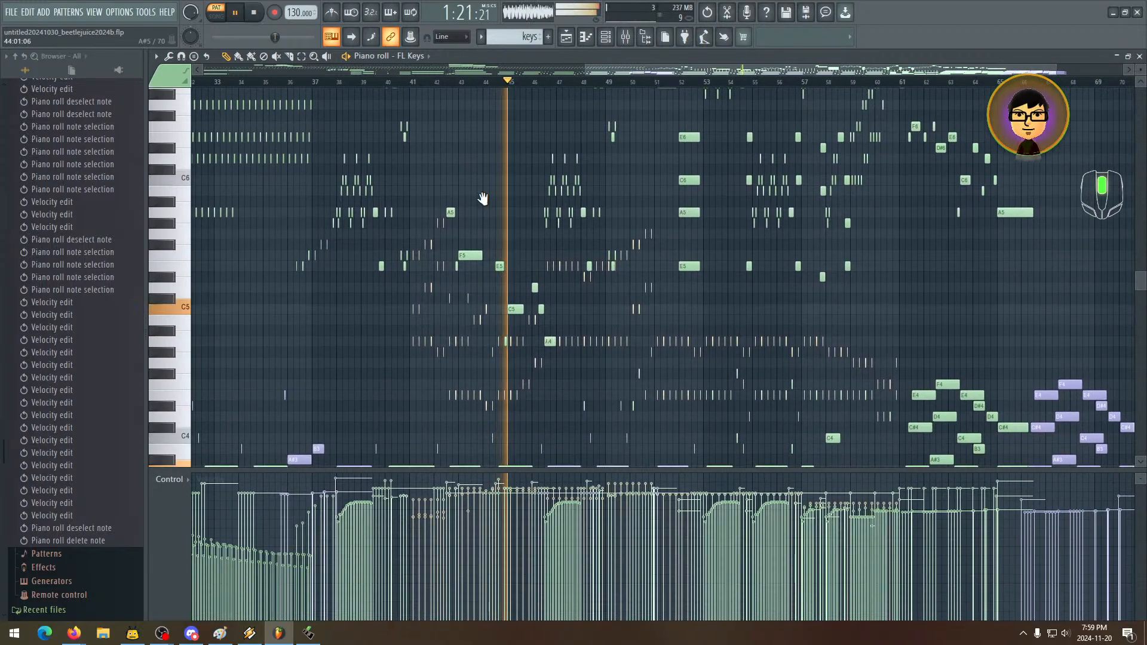
drag(438, 203, 366, 236)
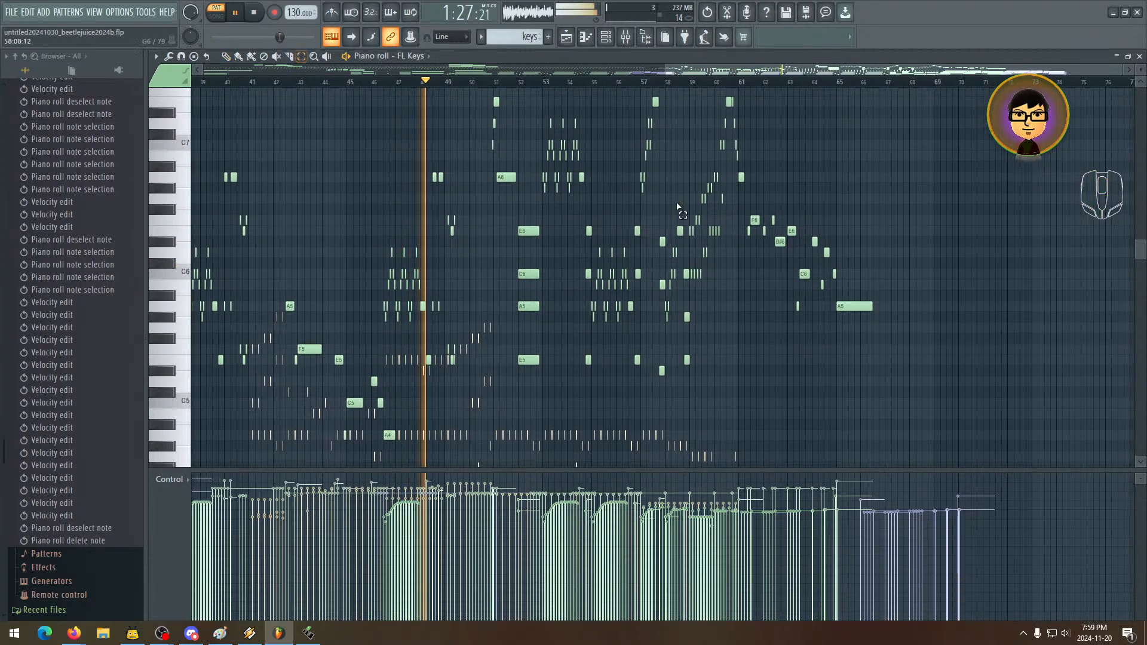
key(space)
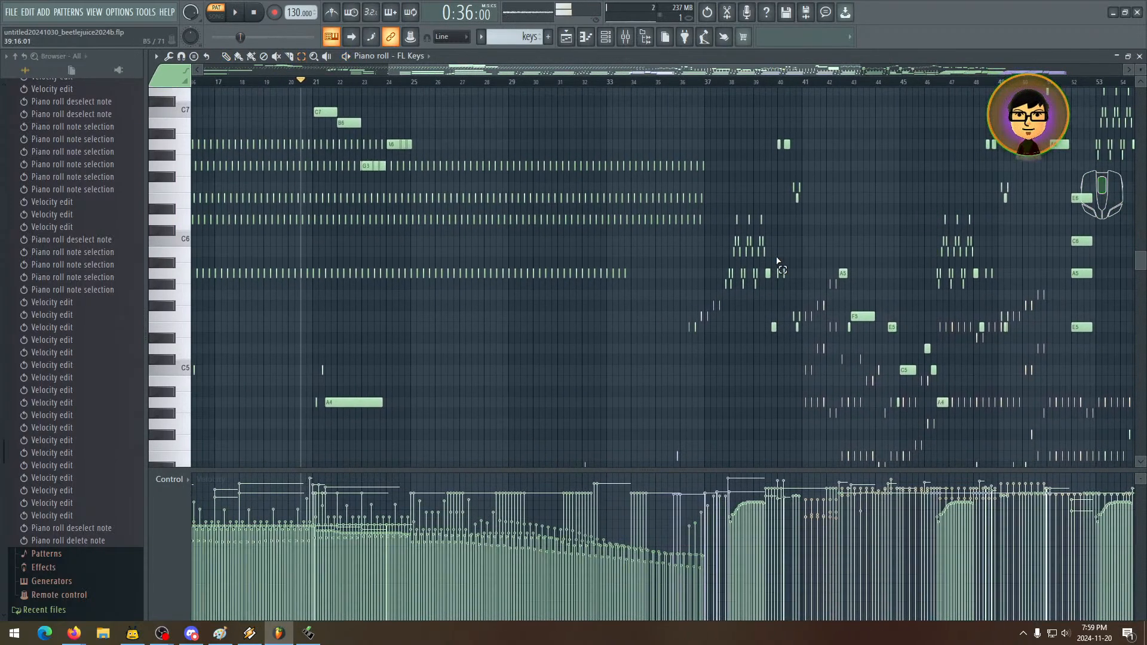
- Copy the A6, E6 and F6 melody notes in bar 61 and paste them at bar 25
drag(778, 263, 516, 348)
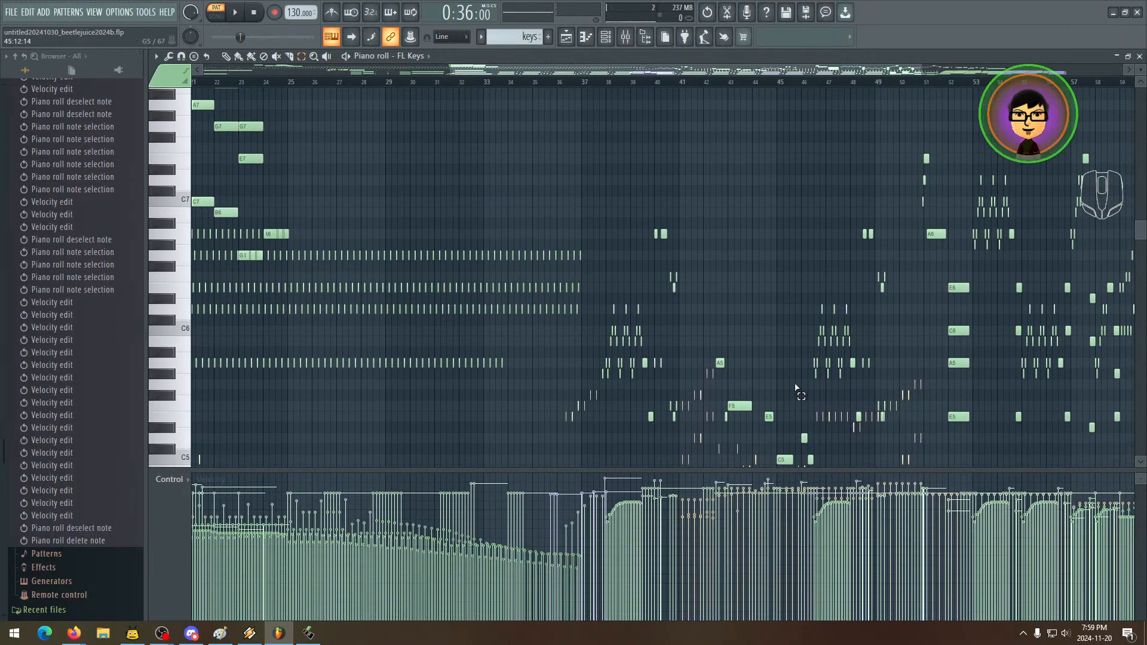
drag(796, 389, 626, 319)
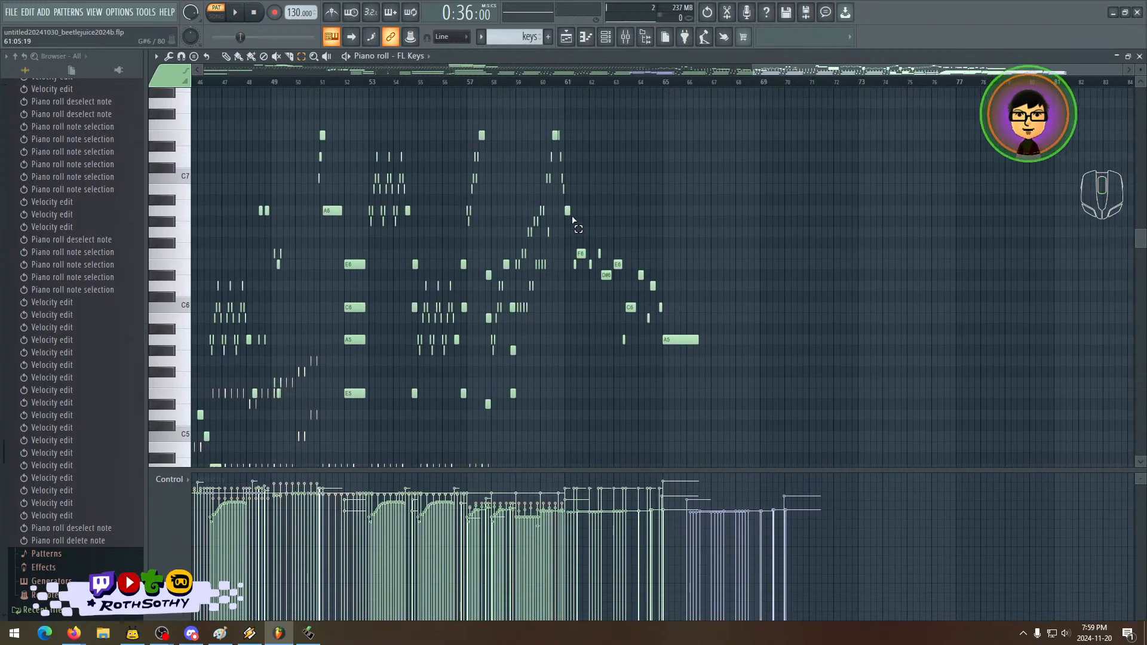
drag(568, 202, 584, 220)
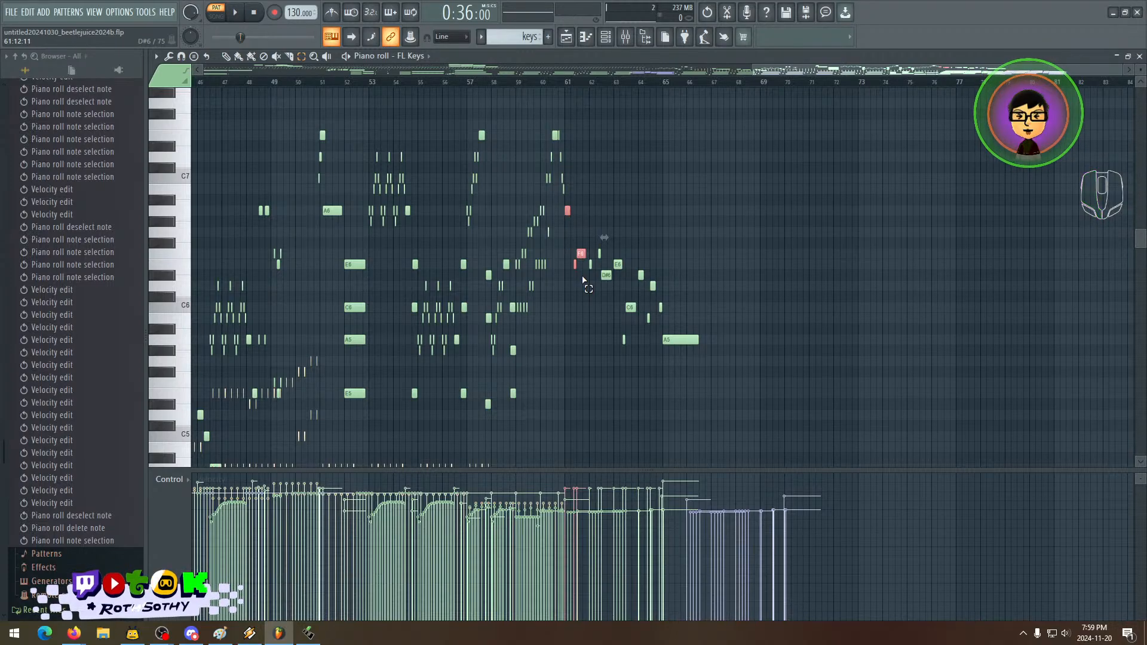
key(space)
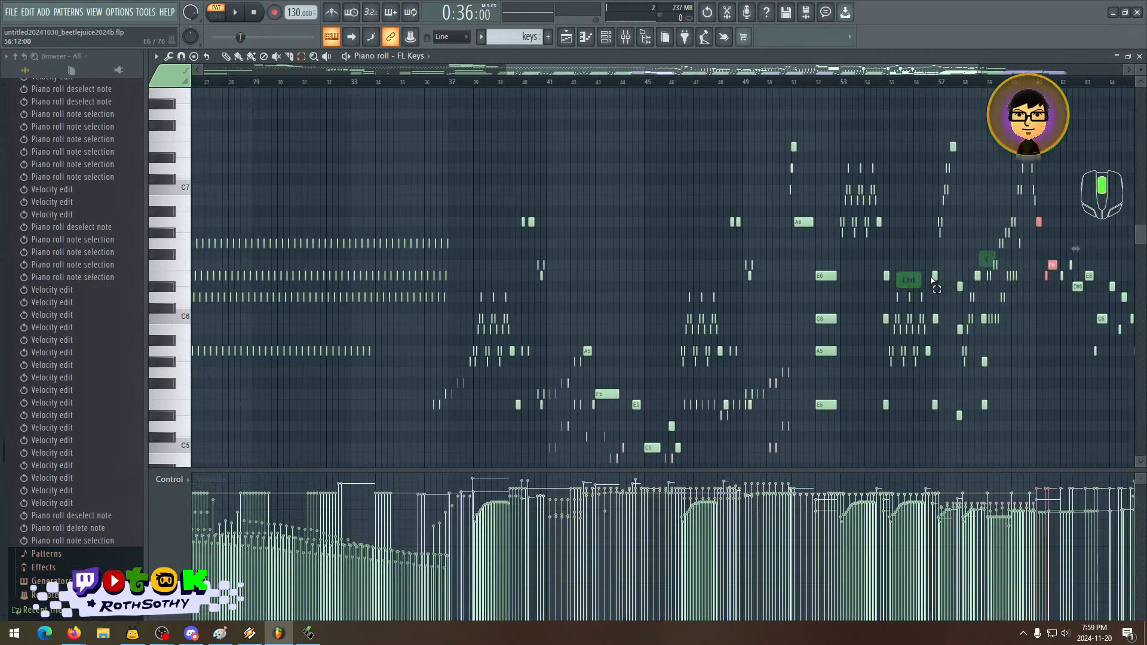
drag(521, 247, 713, 248)
key(ctrl+v)
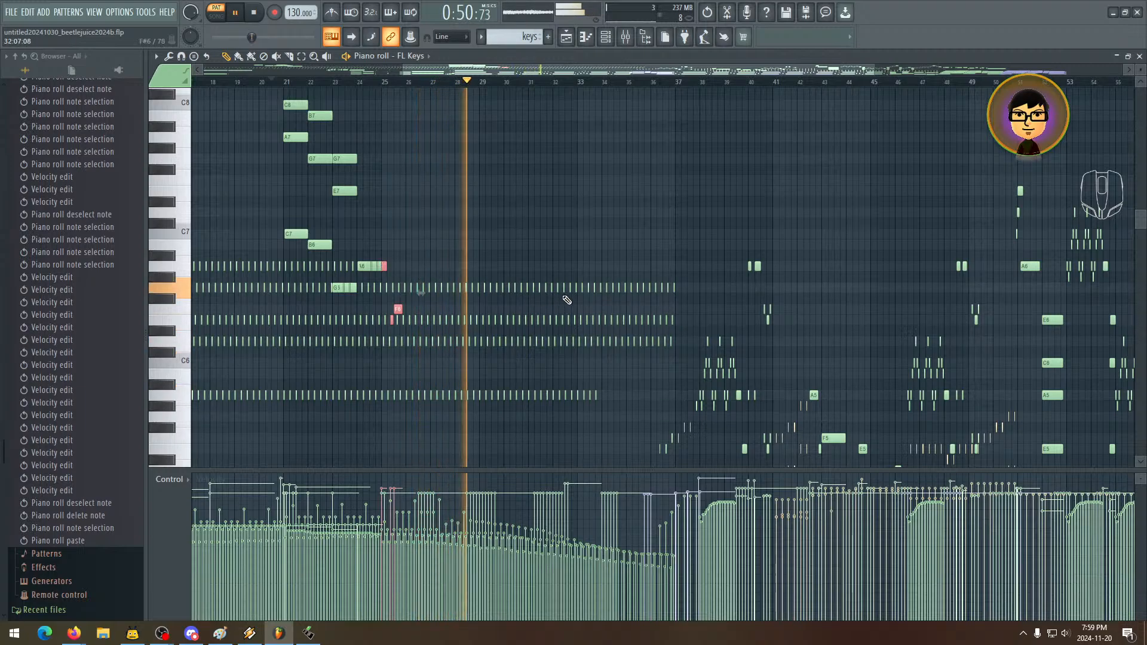
- Play back the section from bar 21 and move the pasted three-note phrase in bar 25 up one octave
scroll(515, 340, up, 3)
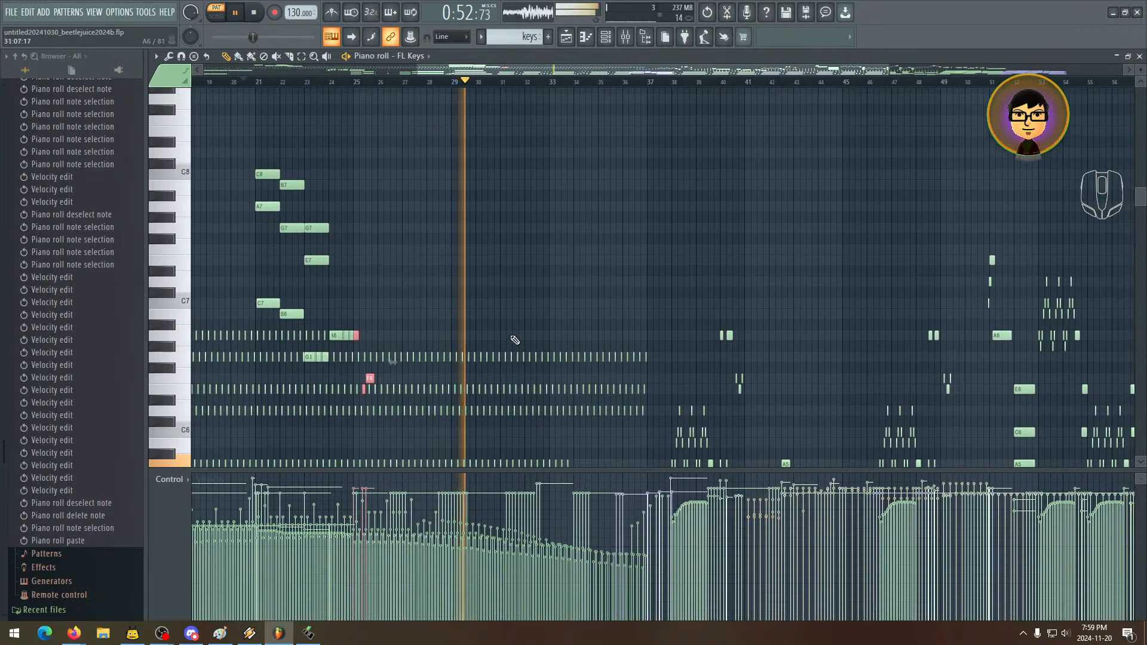
scroll(657, 299, down, 4)
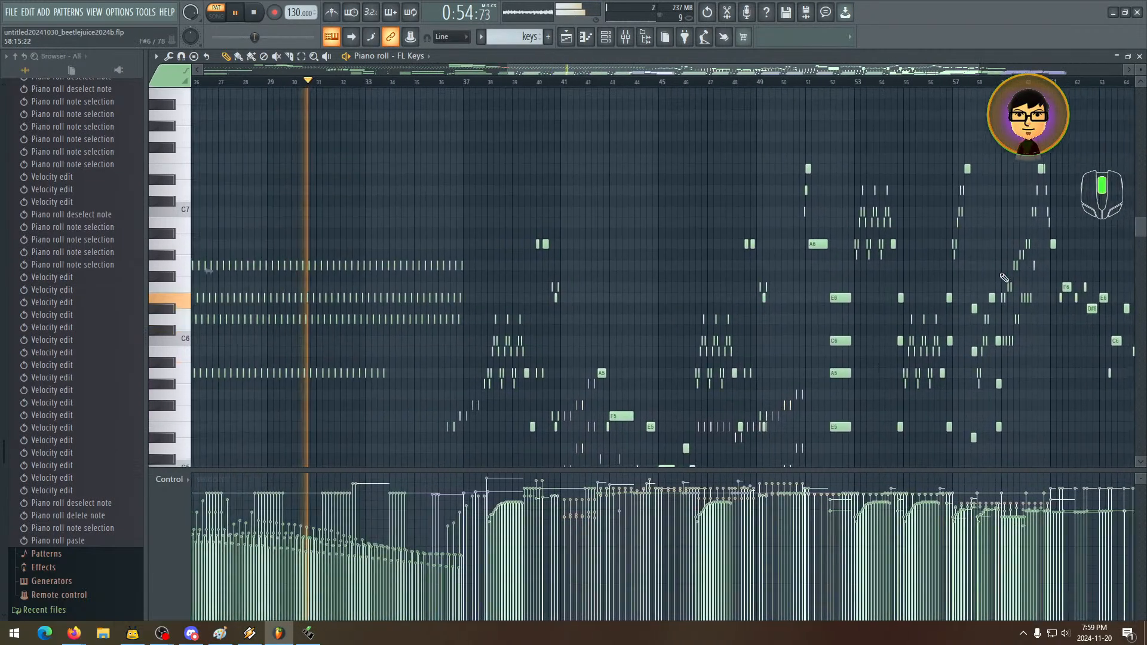
scroll(825, 281, left, 5)
key(space)
key(space)
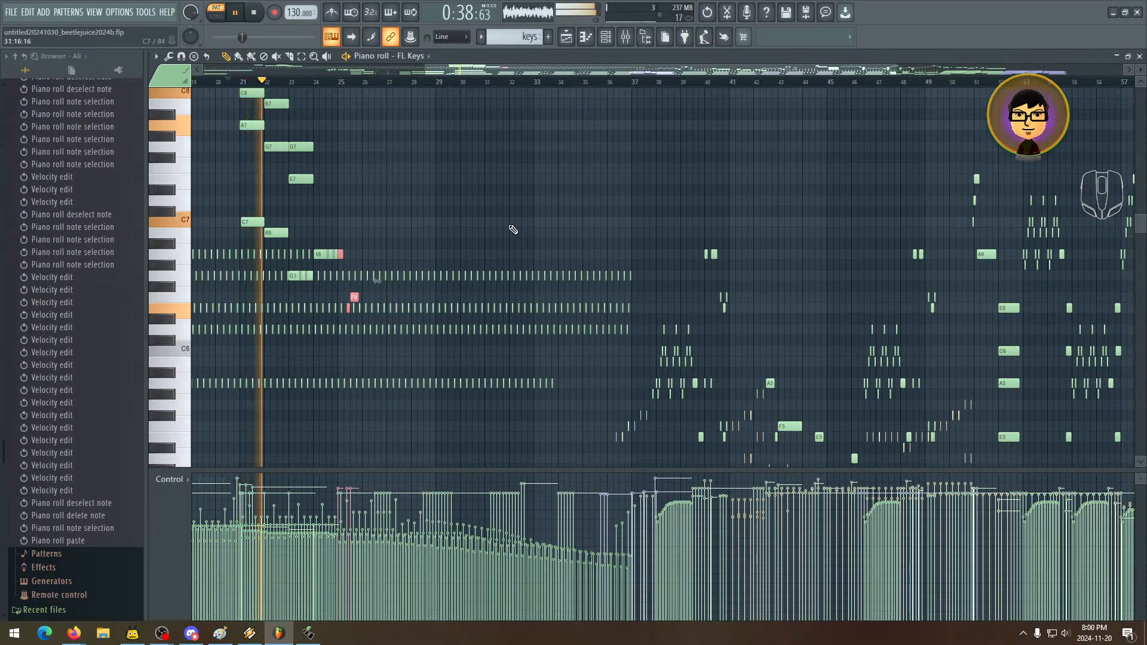
scroll(478, 251, up, 4)
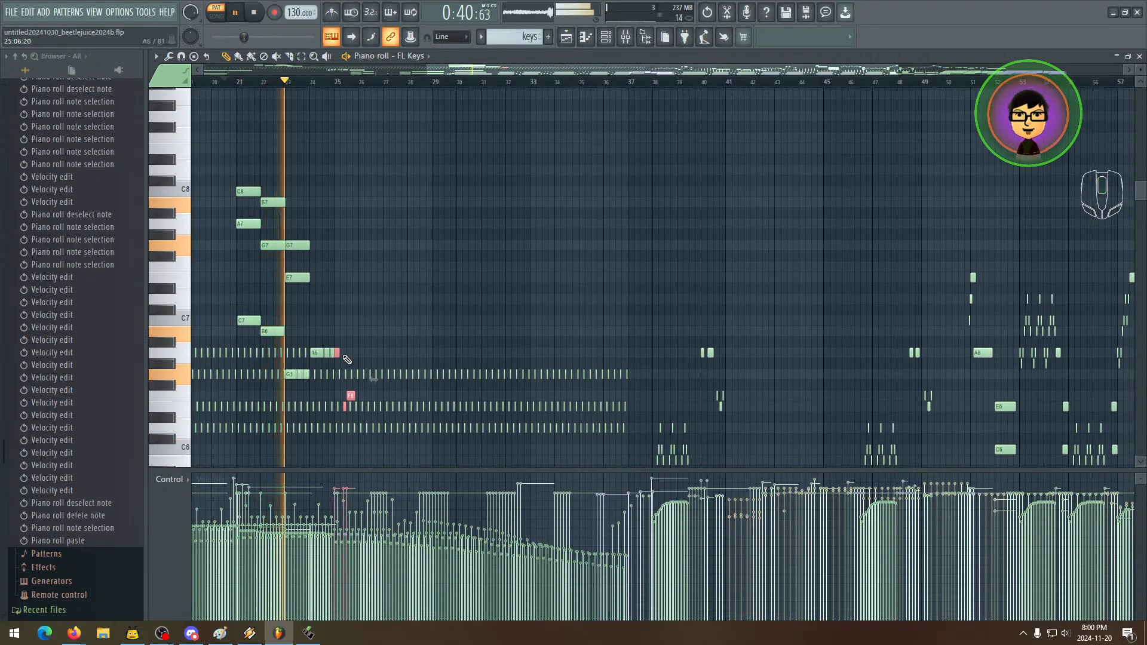
drag(346, 360, 336, 220)
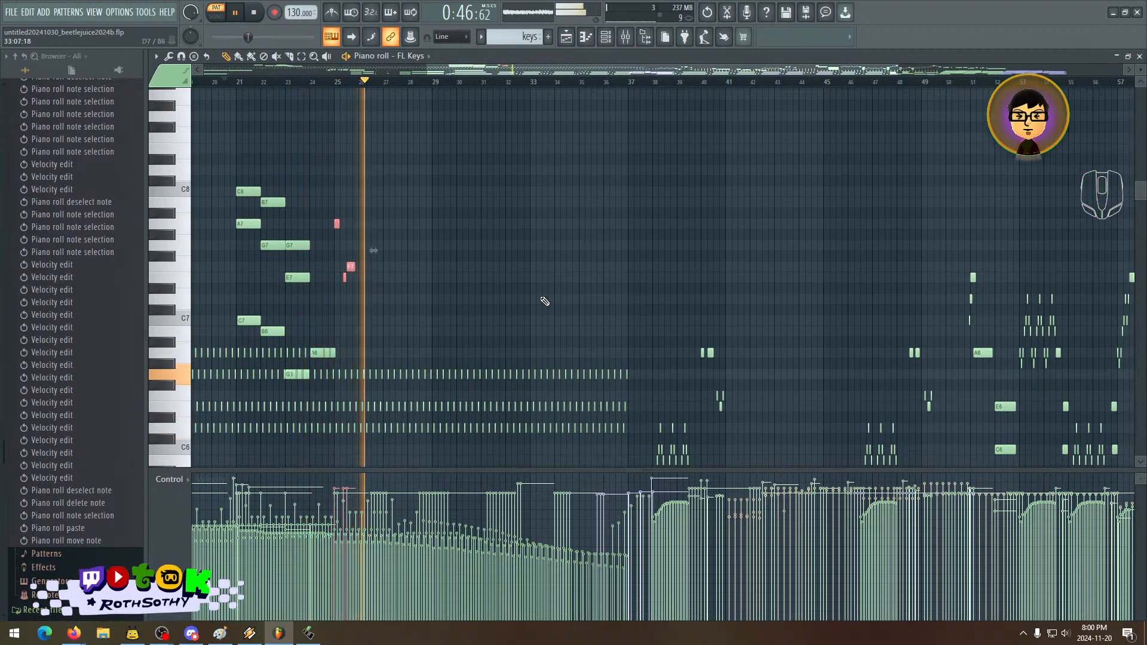
- Listen to the passage following the raised phrase in bar 25 and stop playback
mouse_move(549, 292)
mouse_down()
mouse_move(476, 233)
mouse_move(538, 253)
mouse_move(515, 239)
mouse_up()
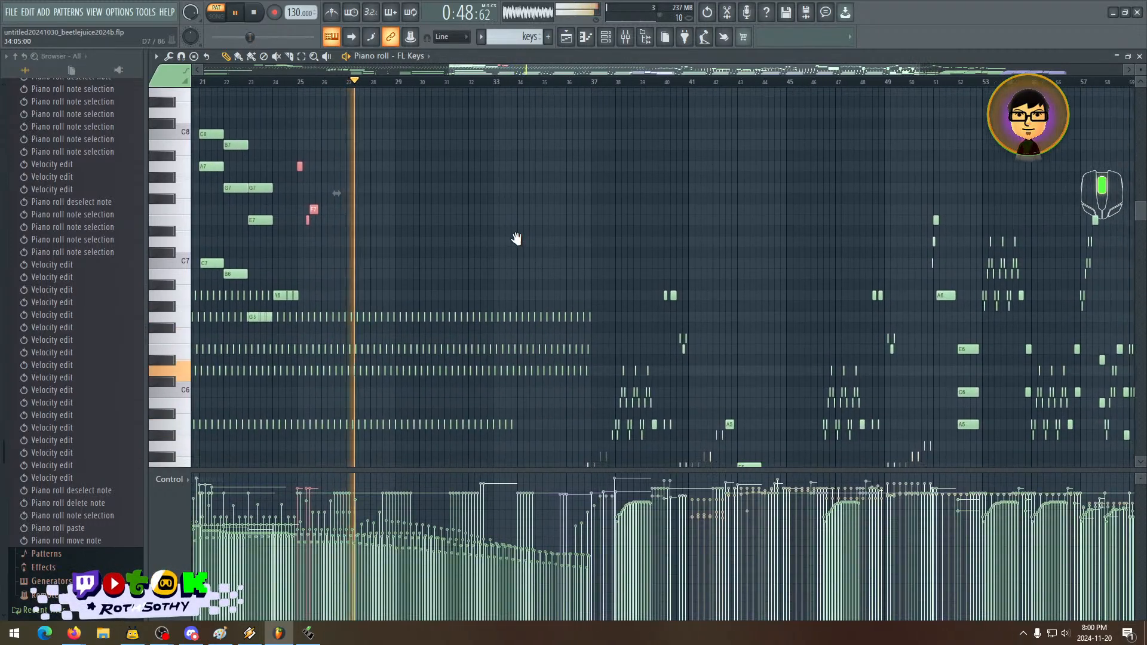
drag(808, 244, 519, 181)
drag(877, 259, 618, 239)
key(space)
- Copy the E6, A5 and C6 melody notes around bar 63 and paste them at bar 25
mouse_move(711, 263)
mouse_down()
mouse_move(612, 263)
mouse_move(992, 195)
mouse_up()
drag(681, 207, 353, 282)
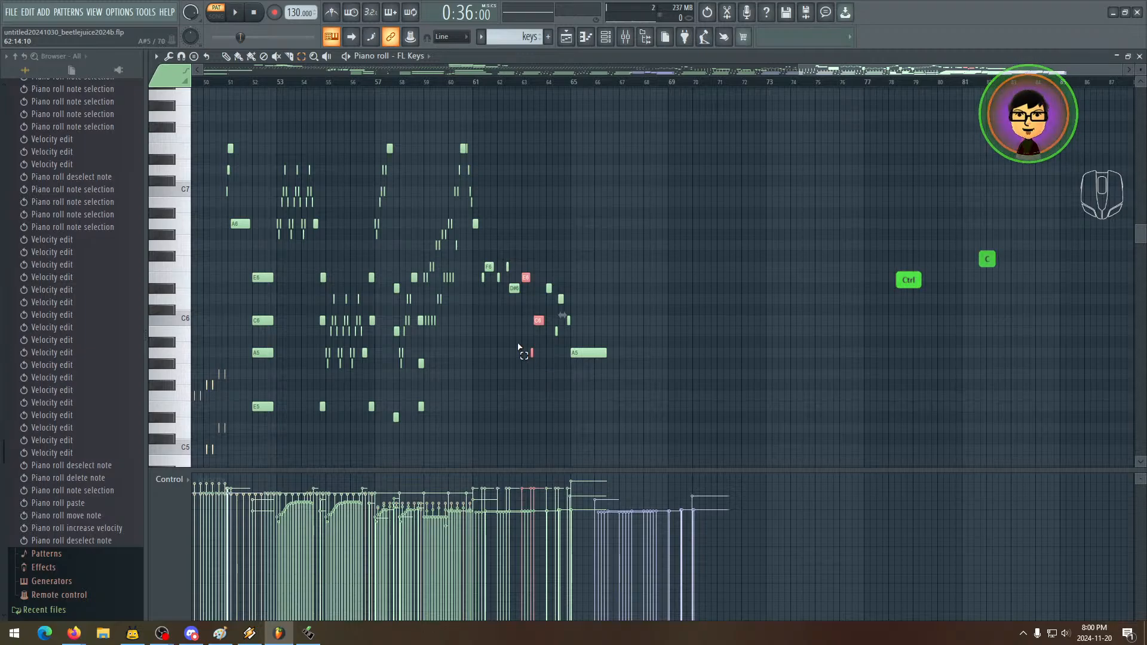
scroll(518, 348, down, 1)
drag(519, 347, 663, 315)
drag(389, 194, 578, 311)
mouse_move(522, 287)
mouse_down()
mouse_move(563, 330)
mouse_move(504, 300)
mouse_up()
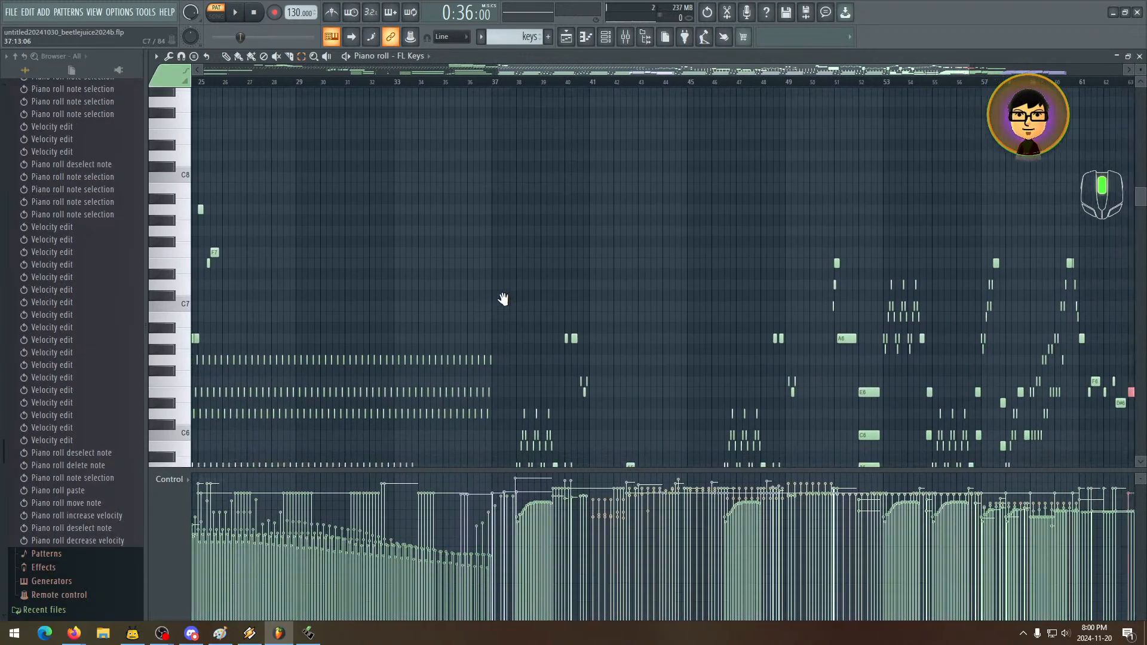
key(ctrl+v)
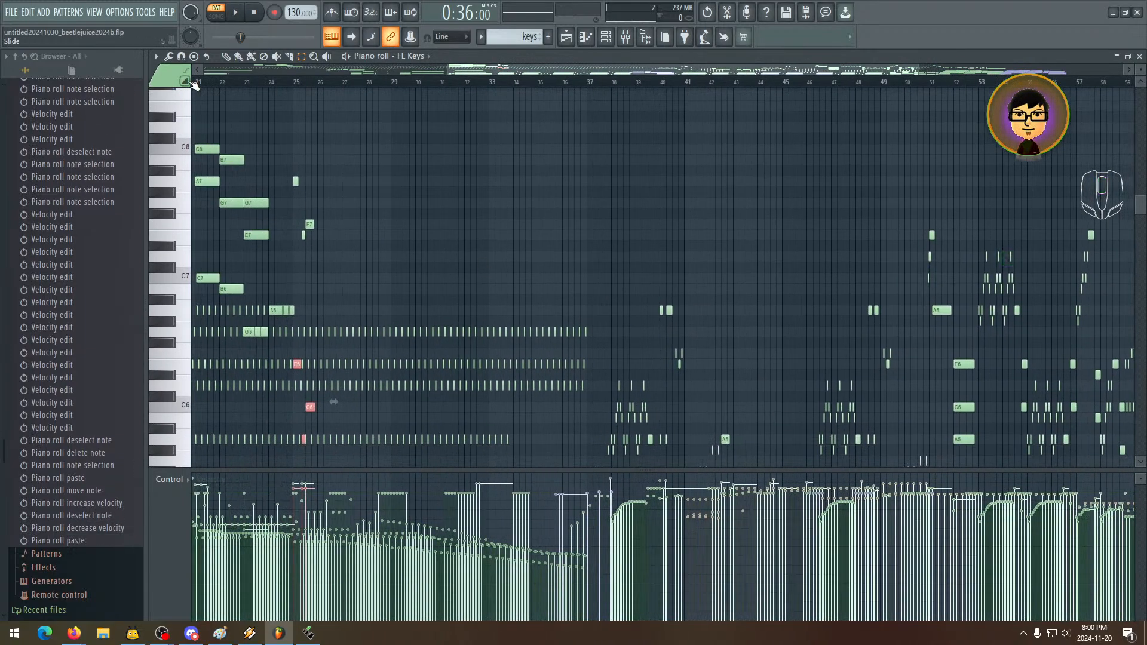
- Start playback and move the pasted E6, A5 and C6 phrase to bar 27, one octave higher
key(space)
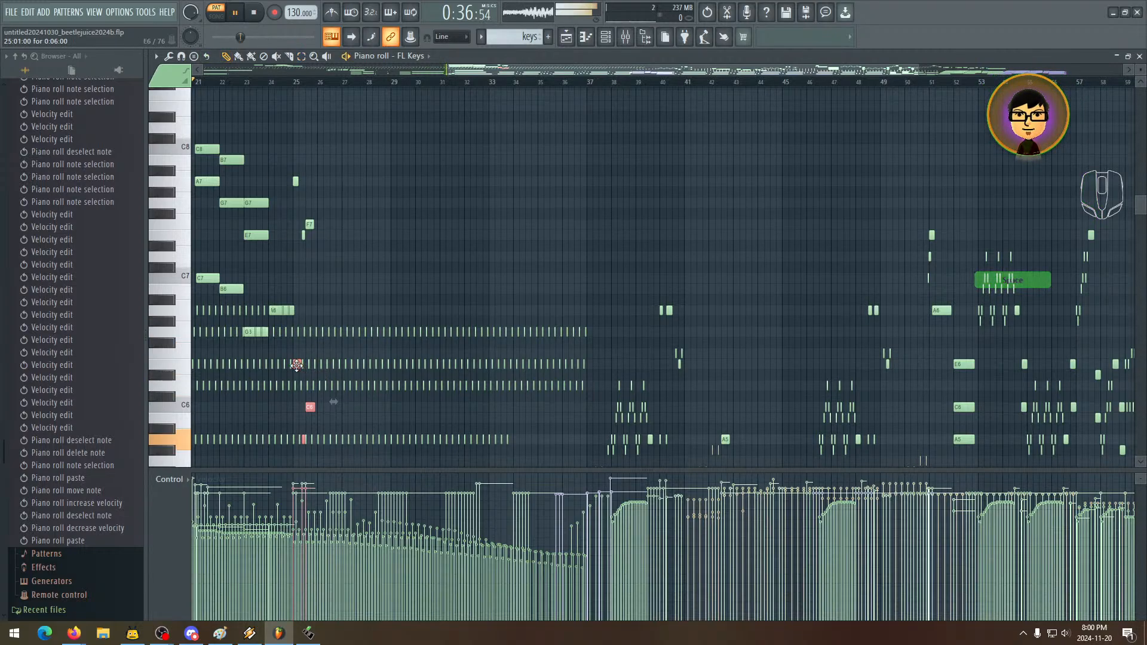
drag(297, 365, 321, 364)
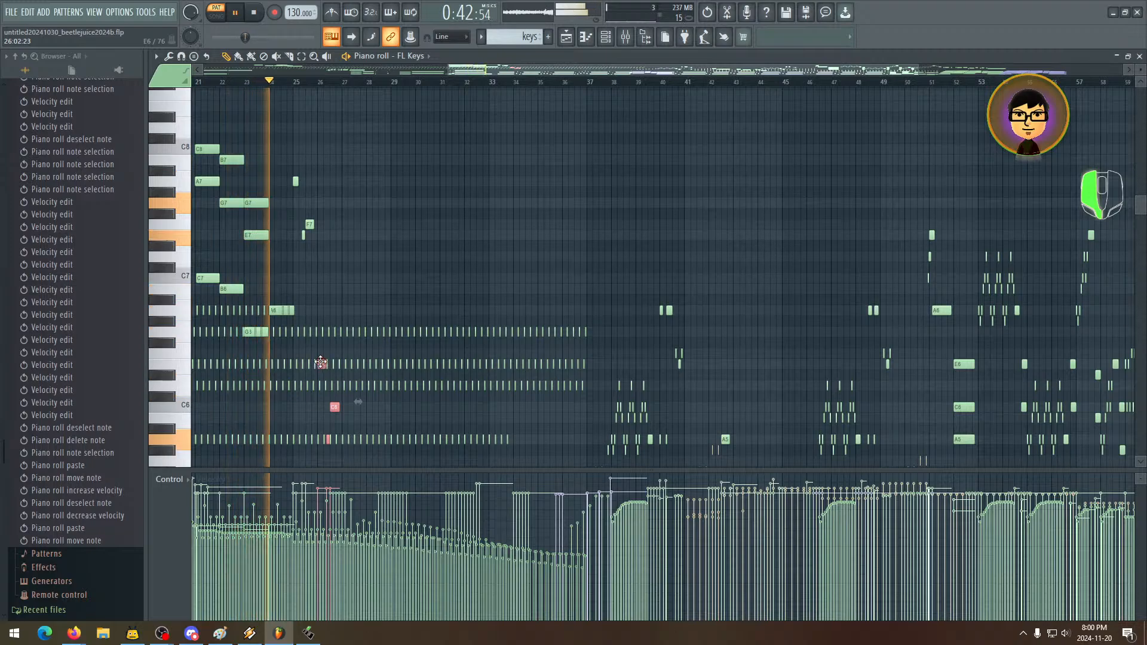
mouse_move(320, 364)
mouse_down()
mouse_move(315, 261)
mouse_move(320, 233)
mouse_move(343, 234)
mouse_up()
- Listen on past the raised phrase in bar 27, then replay from bar 21 and examine the empty melody space up to bar 37
scroll(377, 262, right, 4)
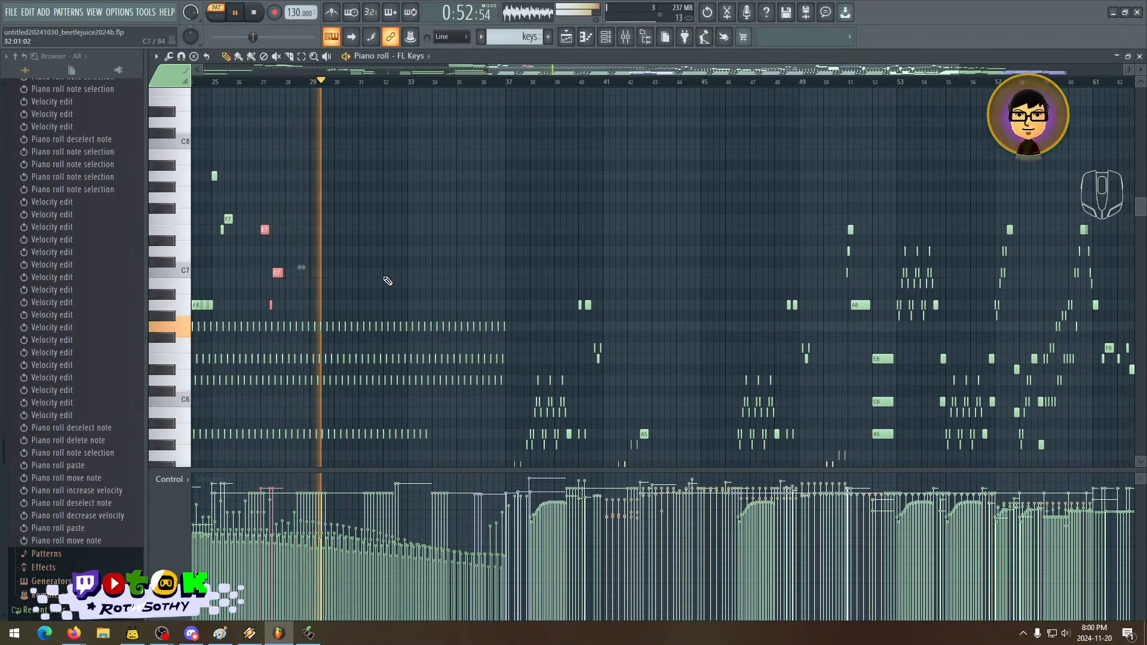
scroll(418, 280, left, 4)
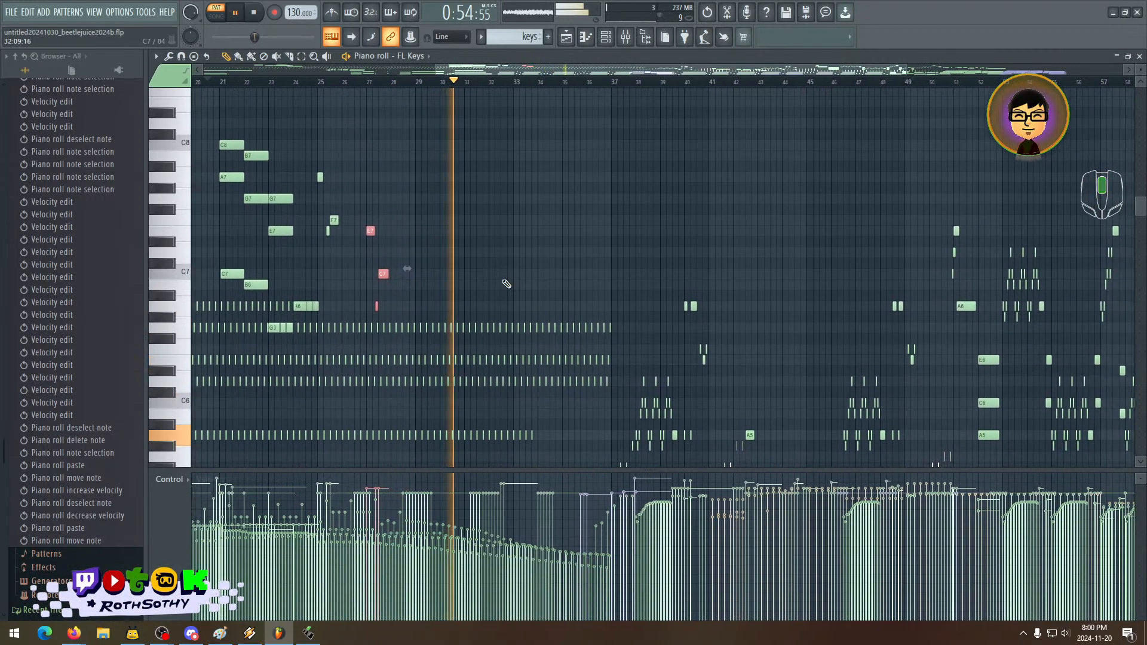
scroll(487, 274, left, 1)
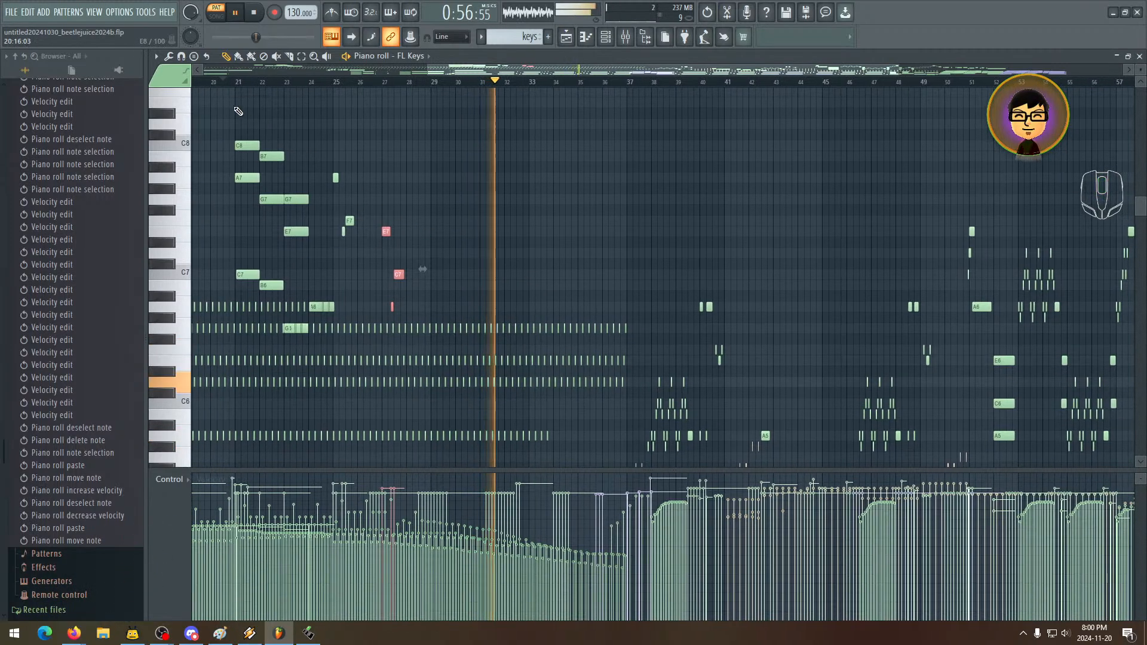
click(230, 82)
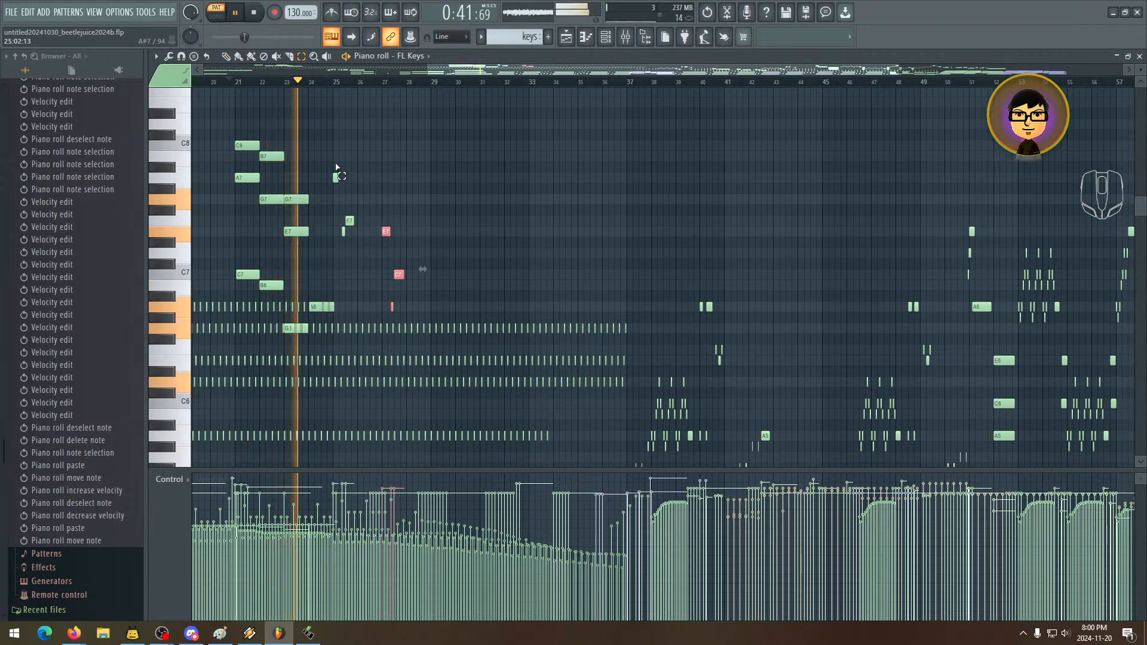
scroll(388, 174, down, 3)
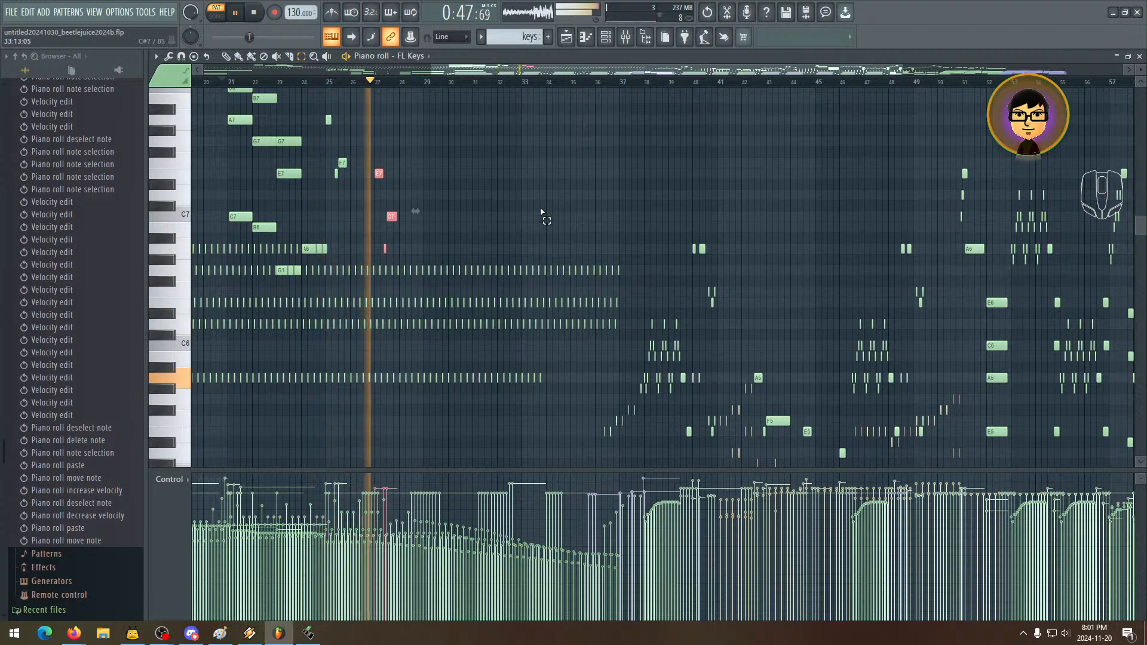
drag(541, 212, 428, 203)
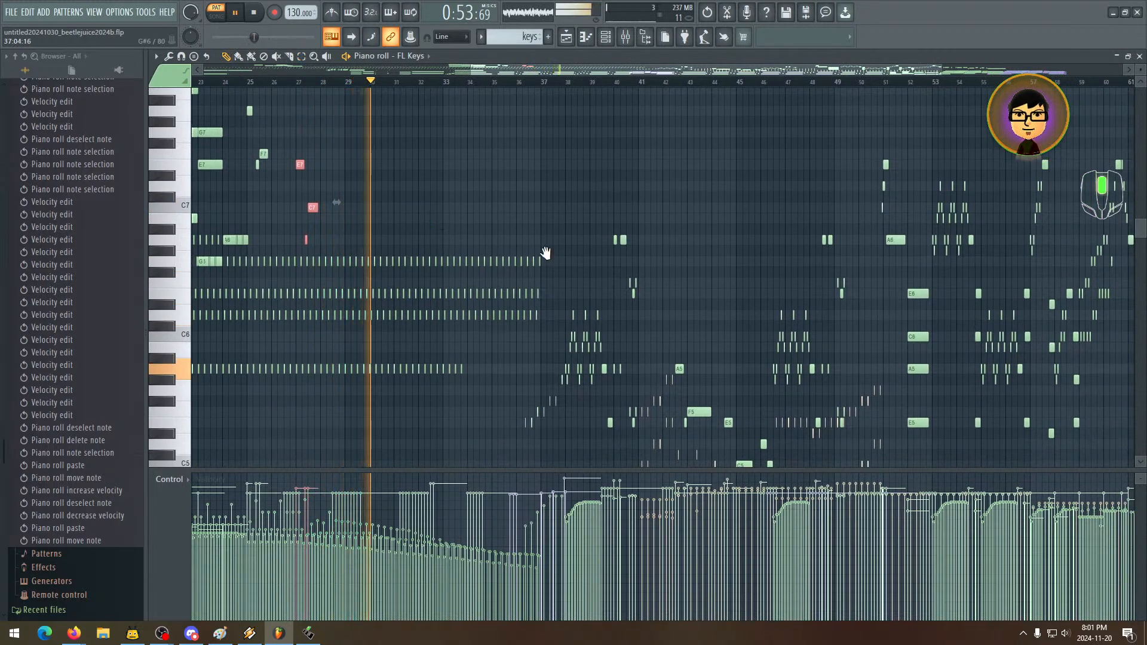
drag(545, 253, 583, 270)
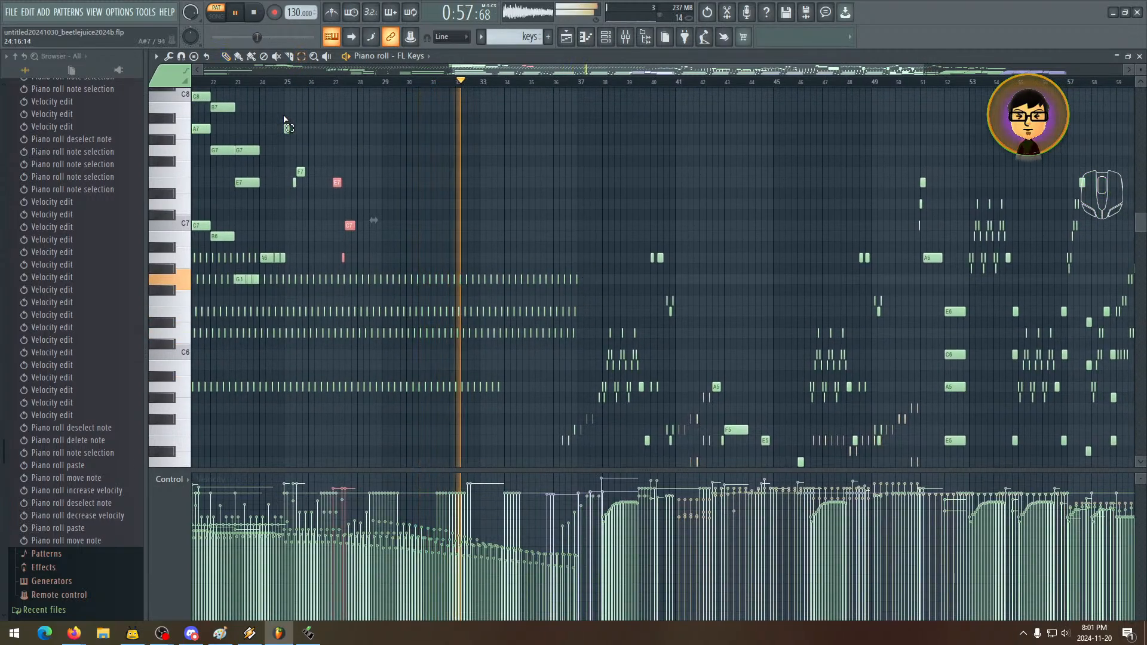
- Copy the two three-note melody phrases in bars 25 and 27 and paste them at bar 33
drag(284, 114, 378, 258)
drag(474, 231, 423, 215)
key(ctrl+c)
drag(485, 195, 420, 147)
drag(496, 335, 418, 249)
key(ctrl+v)
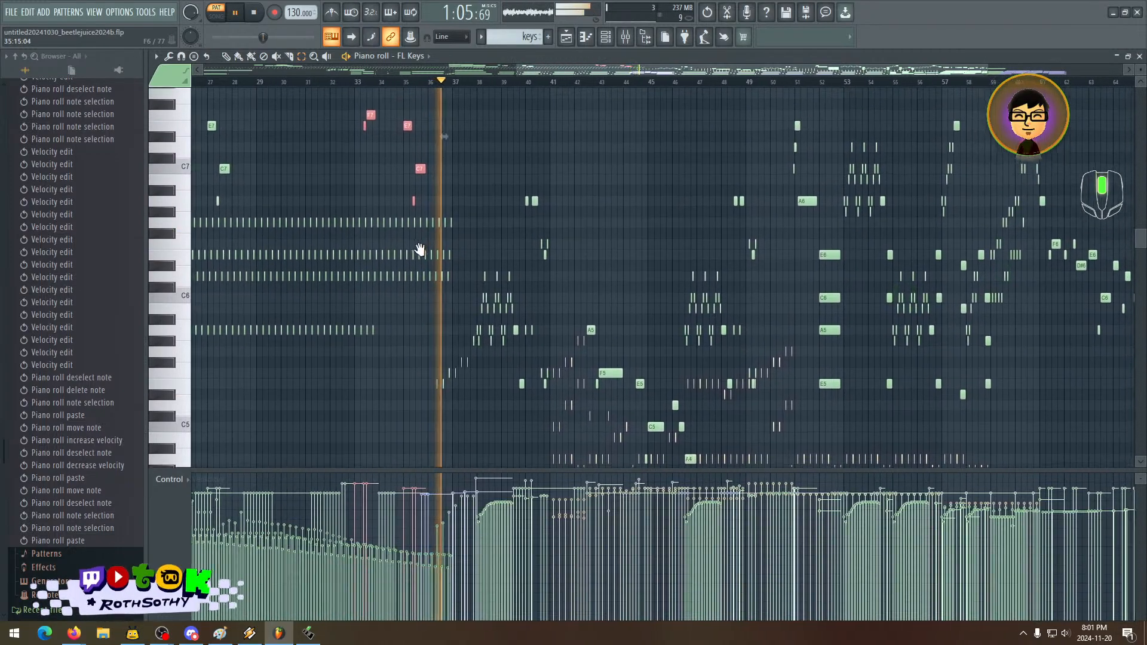
- Restart playback and move the phrases pasted at bar 33 down one octave
key(space)
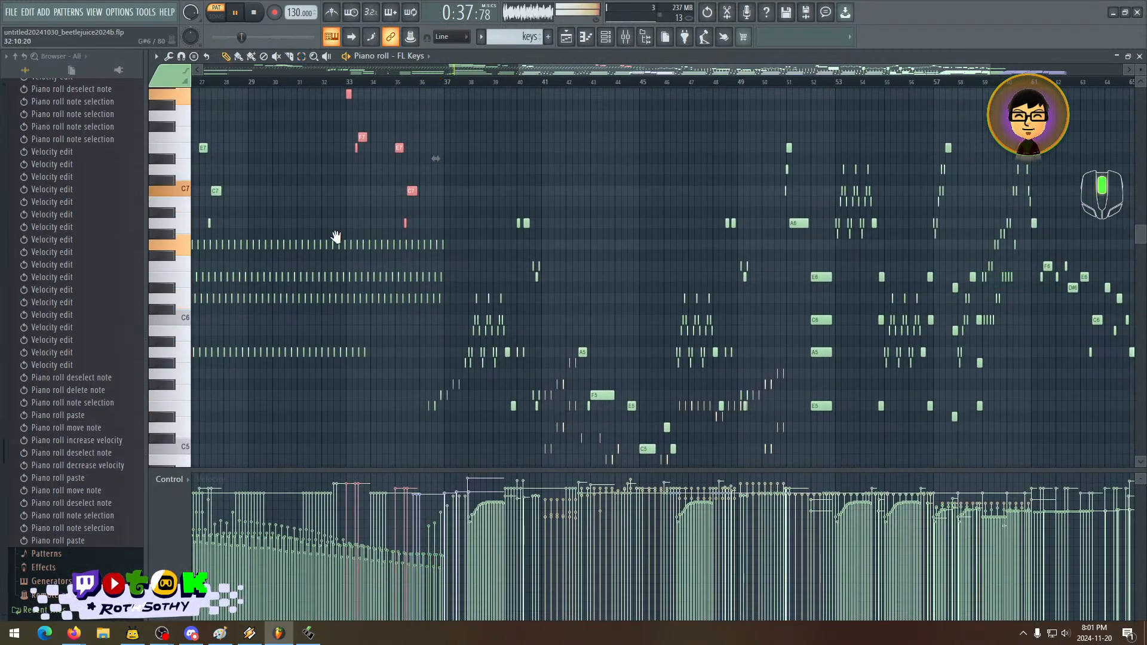
mouse_move(336, 238)
mouse_down()
mouse_move(460, 305)
mouse_move(376, 223)
mouse_up()
drag(395, 179, 384, 205)
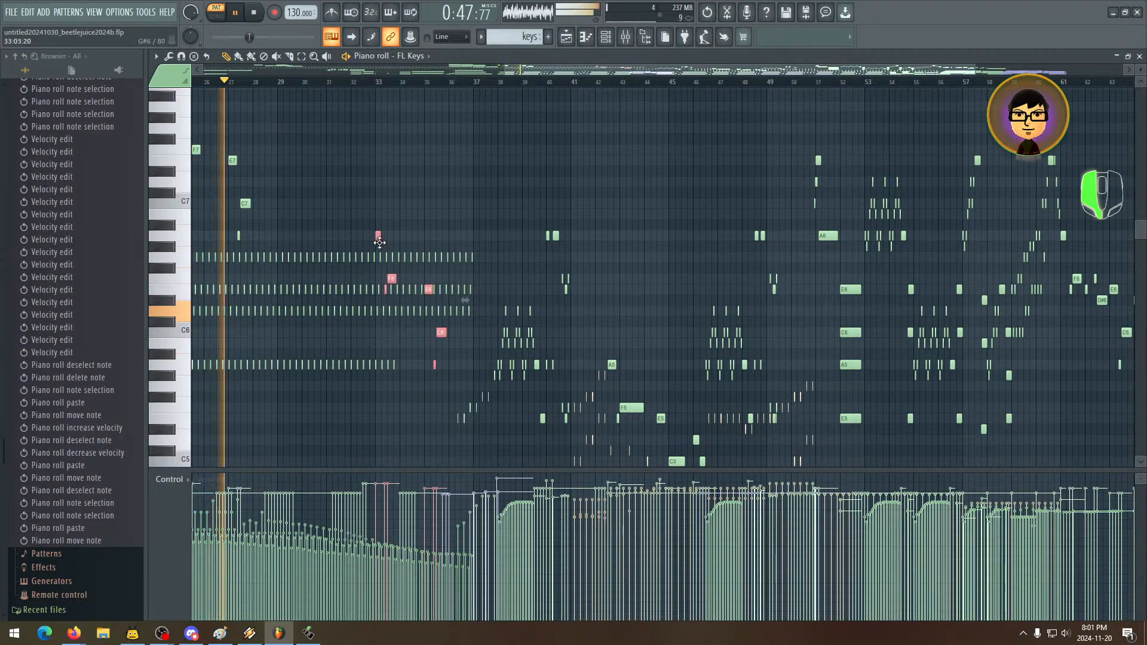
- Shift the lowered phrases to start midway through bar 32, checking their timing by playing from bar 30
drag(583, 362, 656, 357)
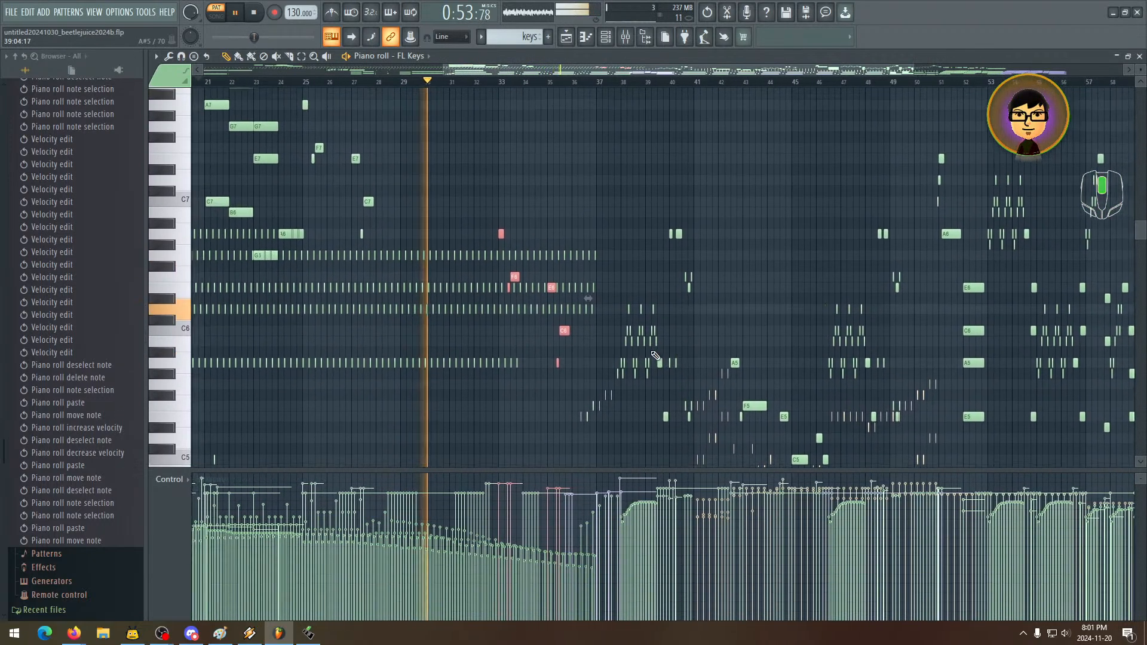
drag(592, 296, 588, 322)
drag(610, 330, 592, 341)
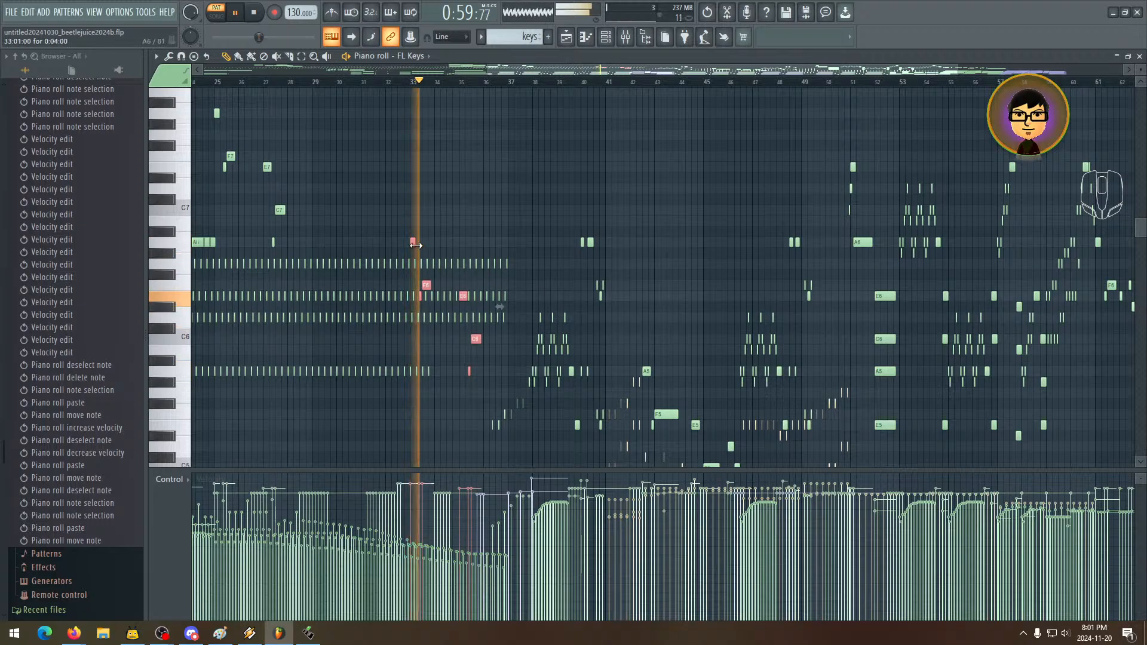
click(413, 243)
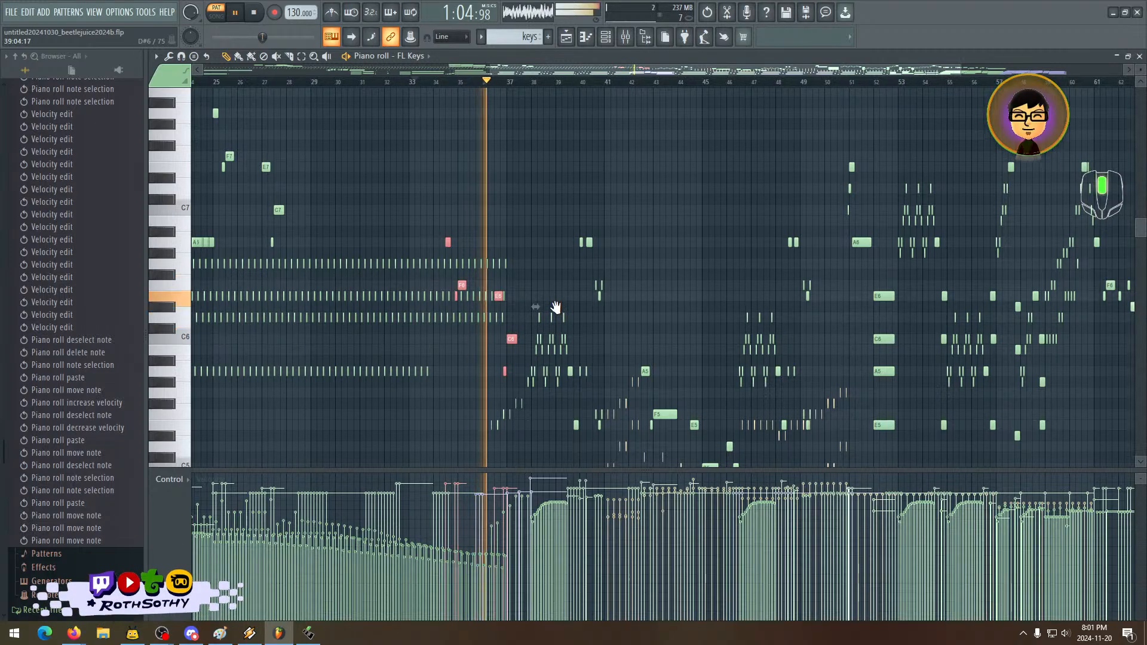
drag(531, 314, 608, 250)
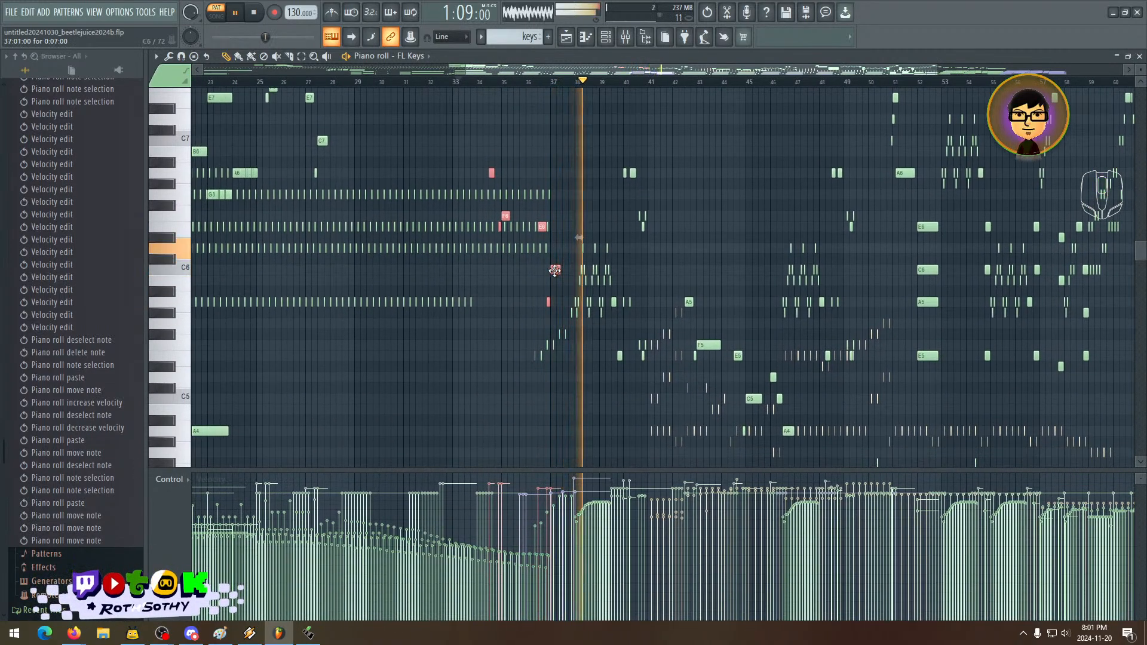
click(380, 82)
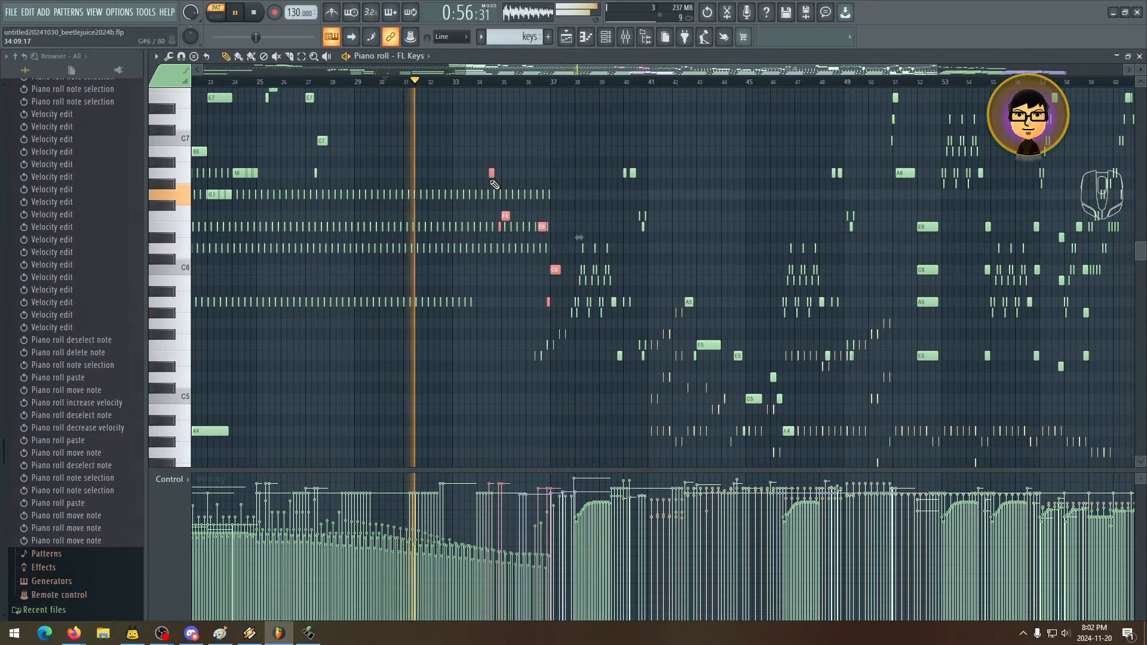
drag(492, 175, 440, 175)
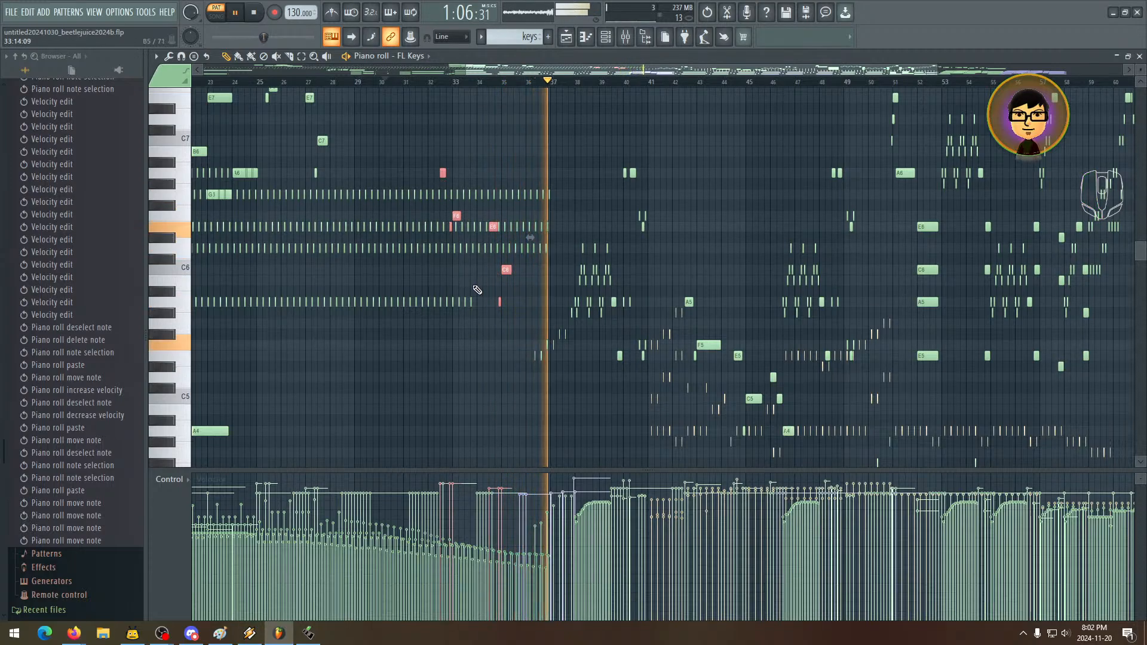
- Replay from bar 25 and raise the velocity of the selected phrases in bars 32 to 35
mouse_move(421, 281)
mouse_down()
mouse_move(492, 296)
mouse_move(467, 309)
mouse_up()
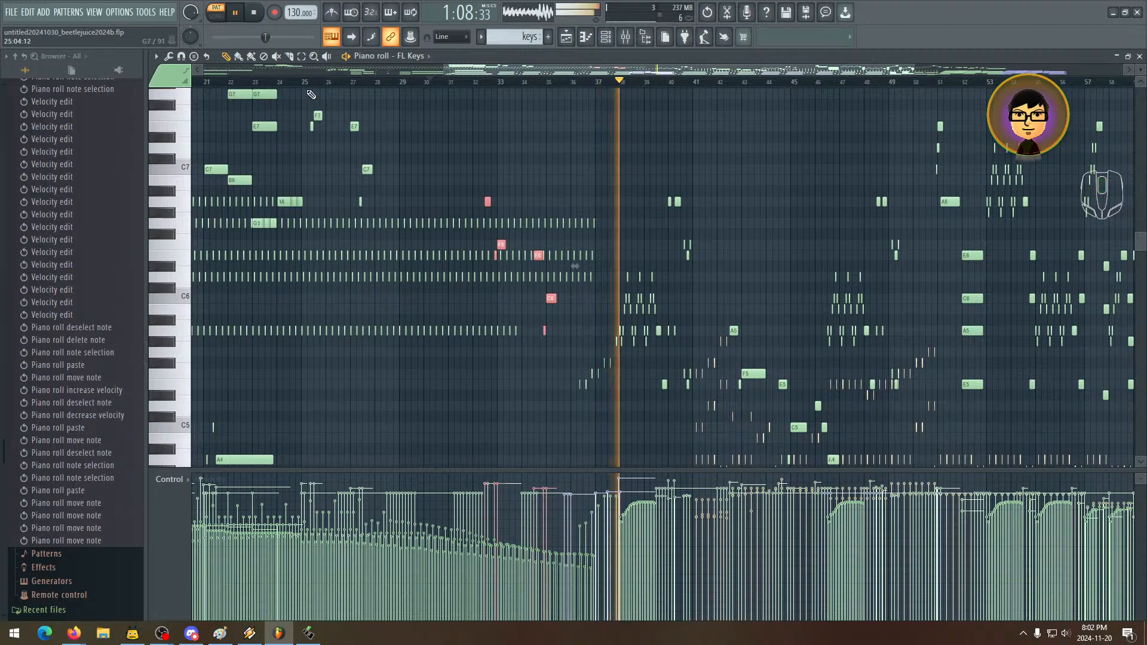
click(304, 84)
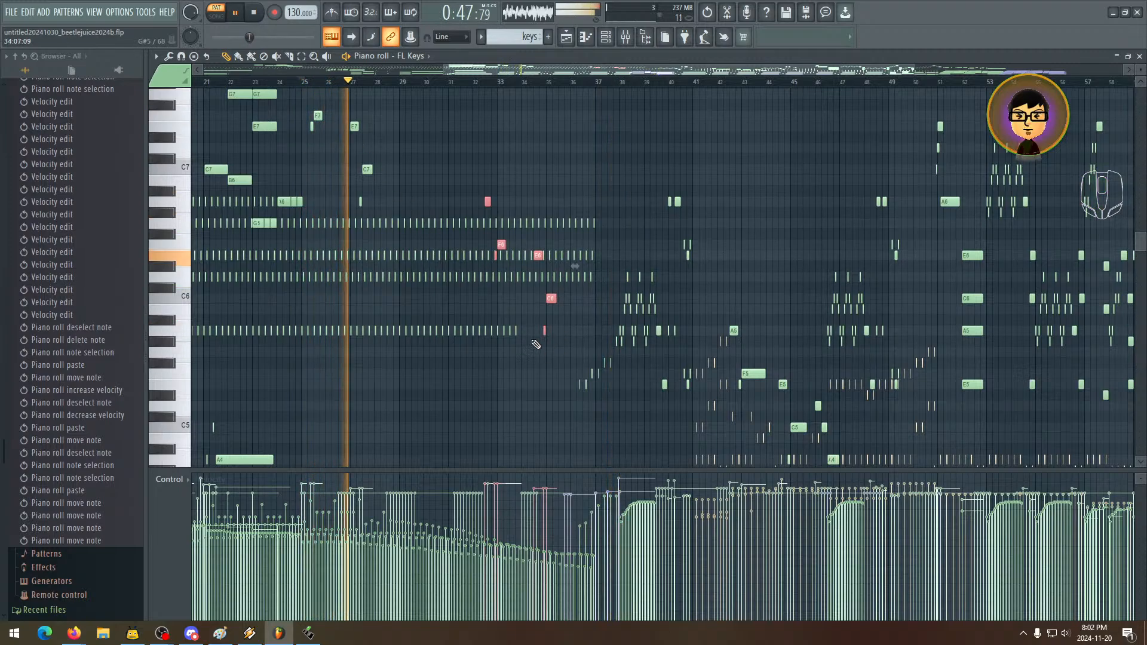
scroll(436, 294, up, 4)
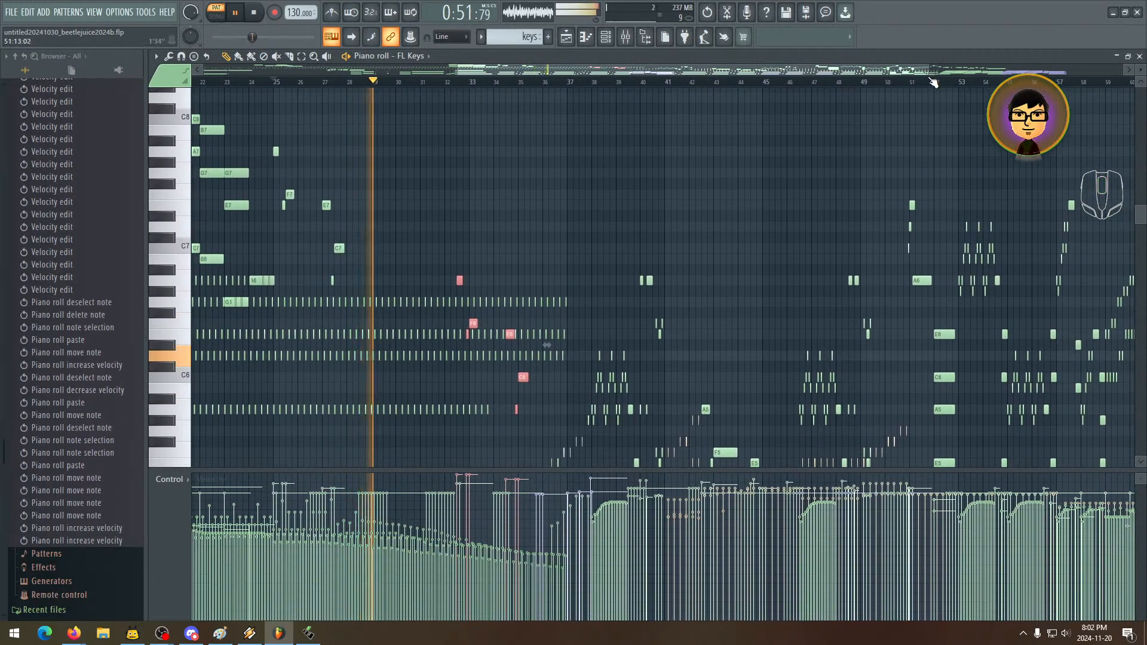
drag(929, 72, 687, 75)
drag(791, 283, 566, 244)
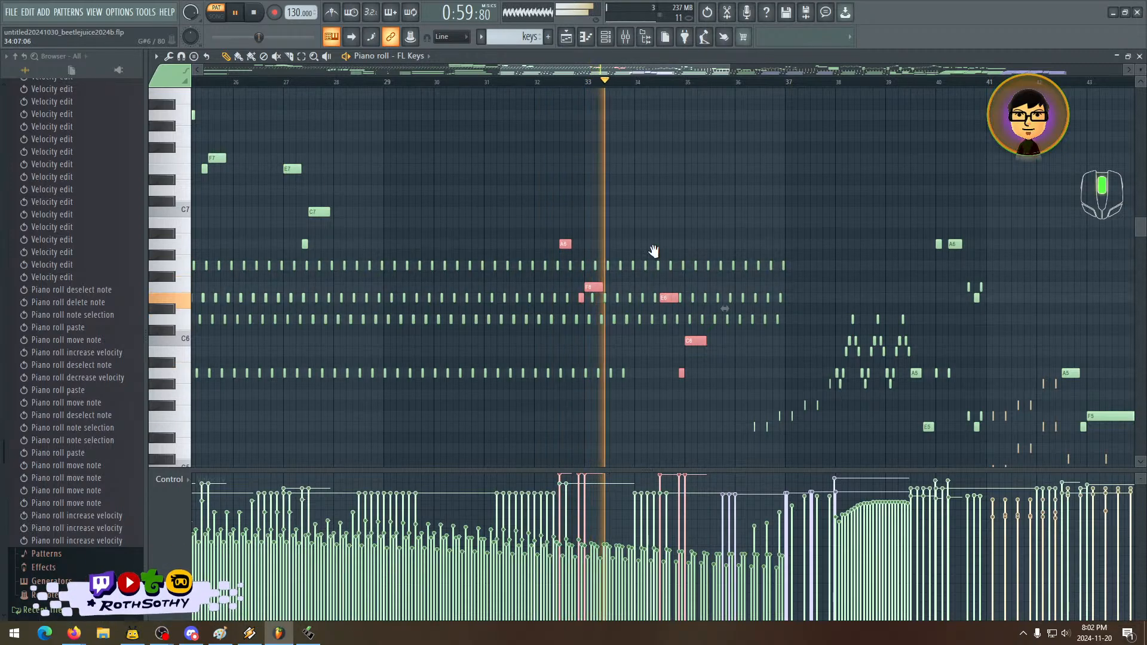
drag(672, 254, 707, 238)
mouse_move(757, 237)
mouse_down()
mouse_move(562, 240)
mouse_move(612, 233)
mouse_move(408, 221)
mouse_up()
drag(645, 278, 554, 222)
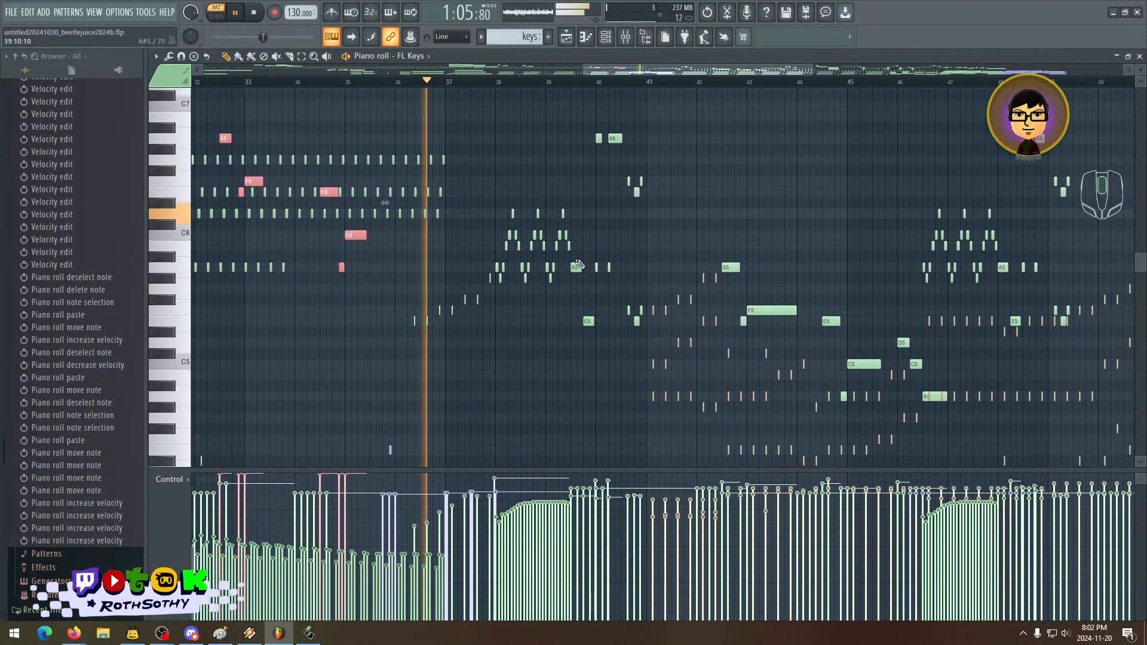
- Listen to the passage from bar 36 to bar 44, stop playback and review the notes leading into bar 37
mouse_move(581, 301)
mouse_down()
mouse_move(651, 261)
mouse_move(480, 239)
mouse_move(540, 302)
mouse_move(554, 348)
mouse_move(504, 361)
mouse_move(611, 421)
mouse_up()
drag(574, 369, 545, 331)
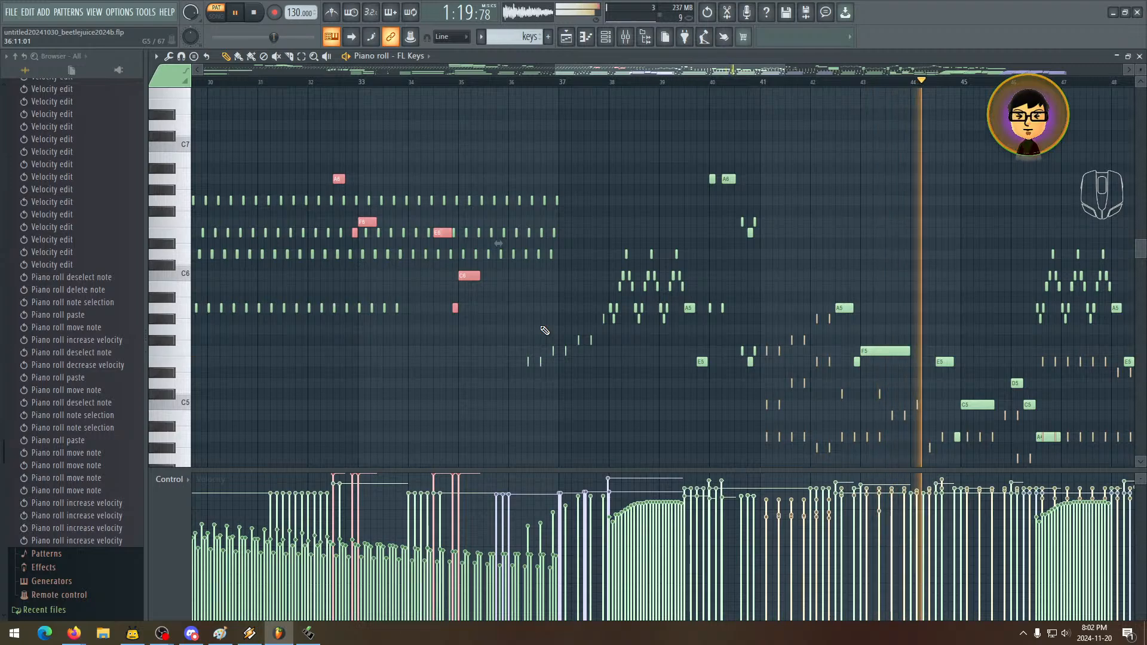
drag(542, 324, 694, 333)
key(space)
drag(564, 239, 853, 361)
drag(710, 279, 473, 125)
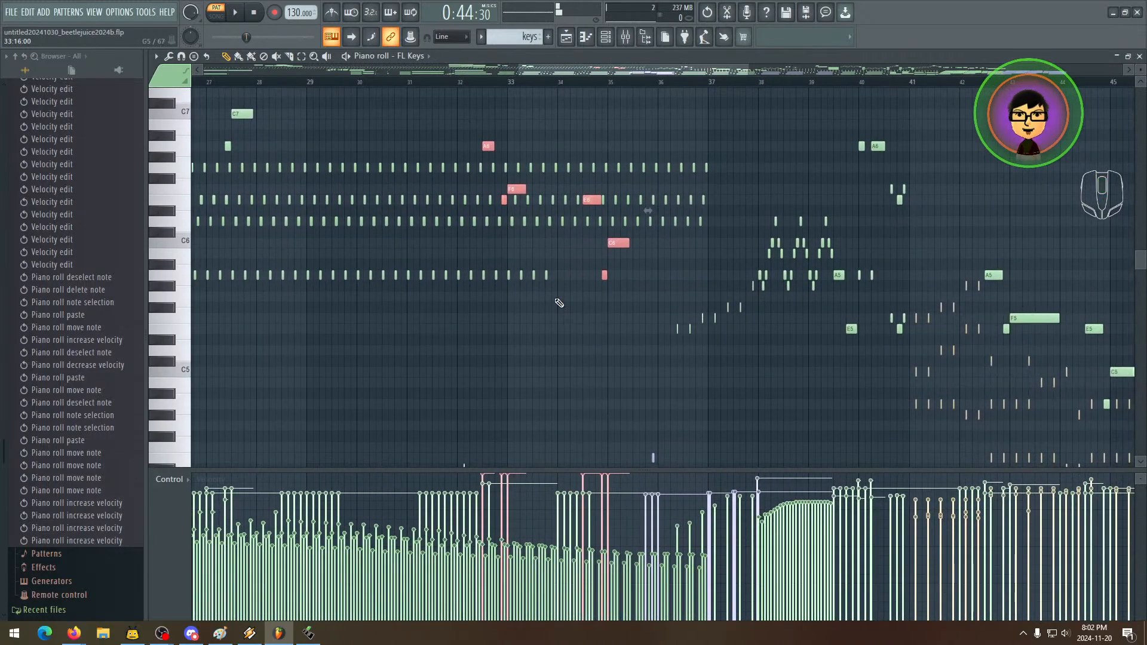
- Raise the velocity of the selected phrases in bars 32 to 35 further and listen to the section from bar 21
drag(558, 302, 453, 337)
drag(482, 299, 978, 379)
drag(677, 307, 643, 232)
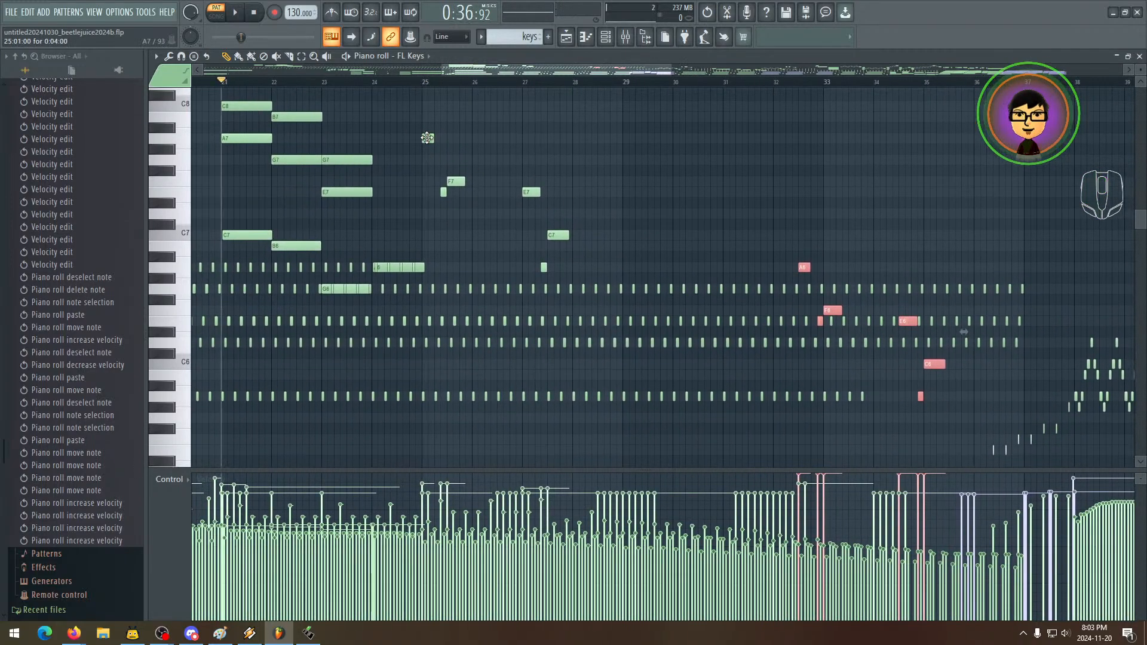
drag(519, 173, 447, 174)
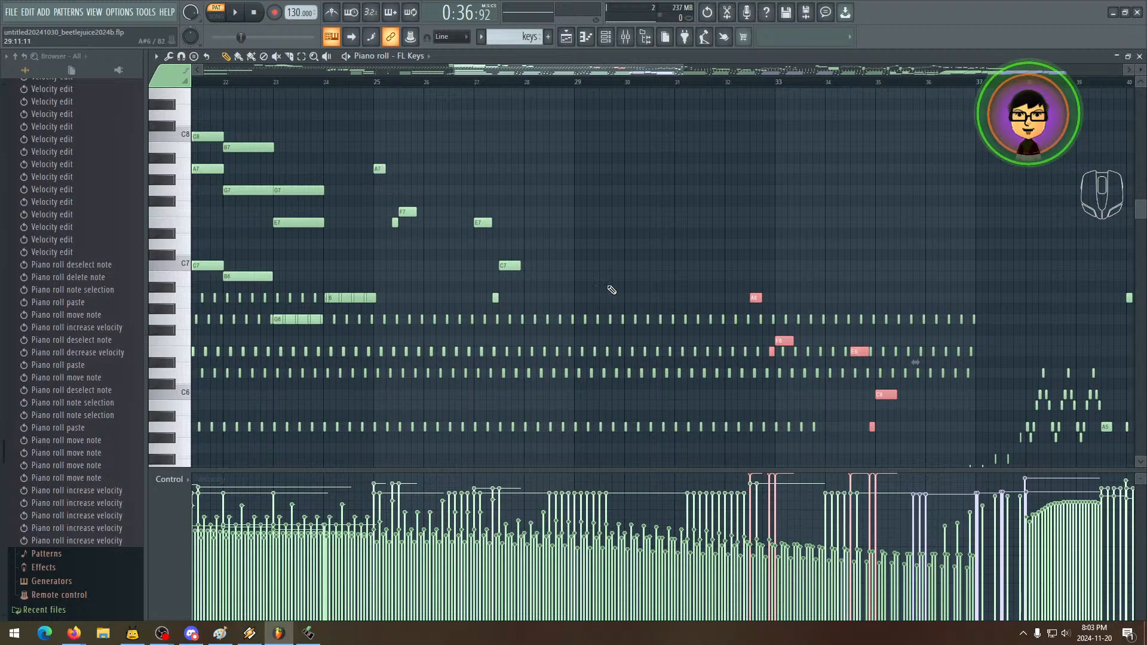
drag(612, 290, 451, 217)
drag(574, 303, 657, 245)
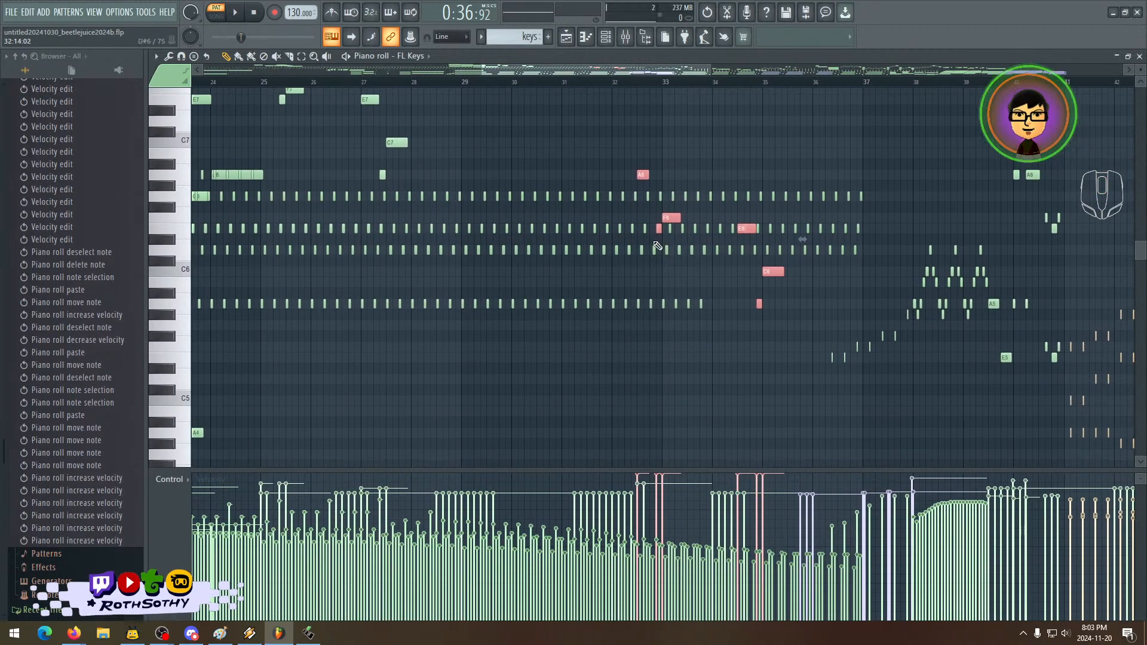
drag(545, 279, 630, 367)
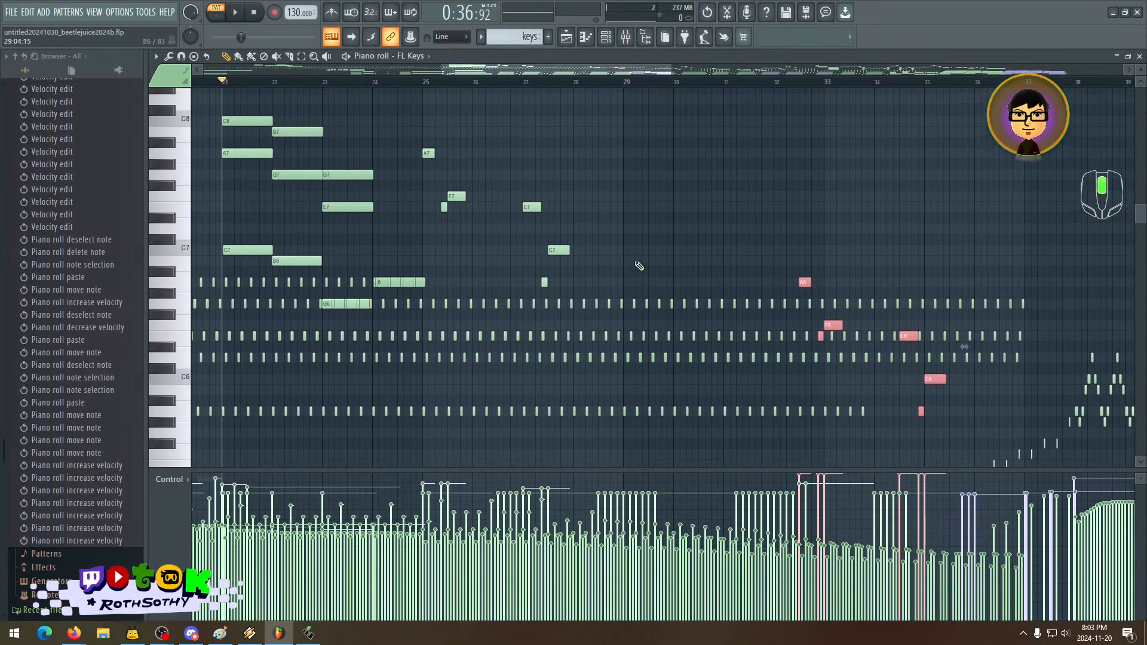
key(space)
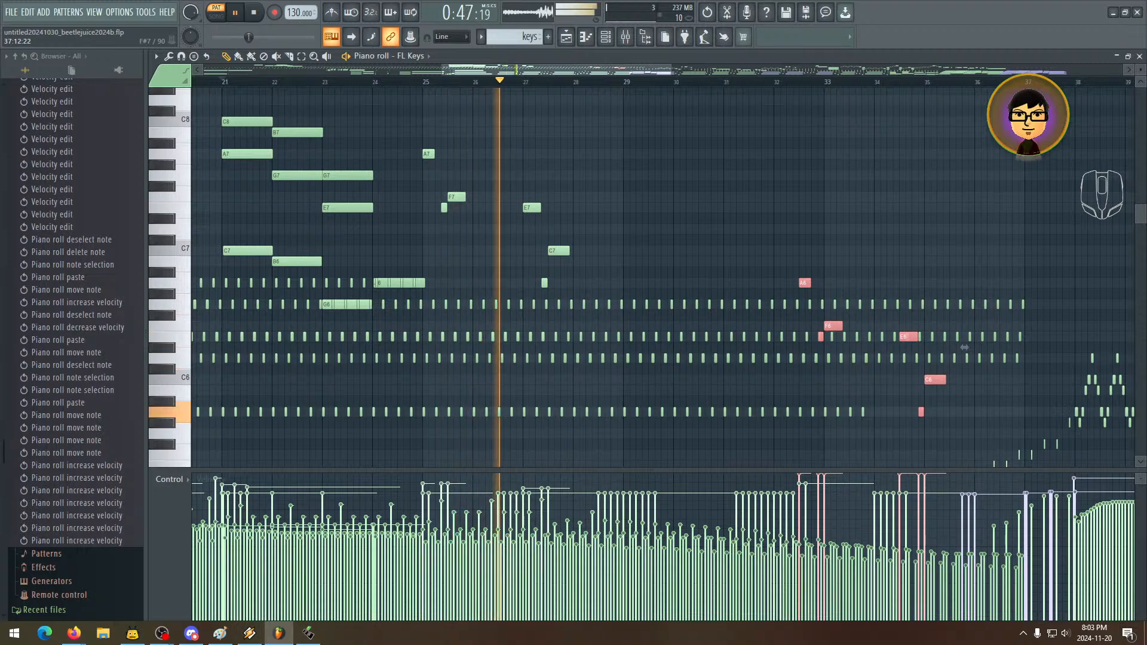
drag(676, 260, 485, 170)
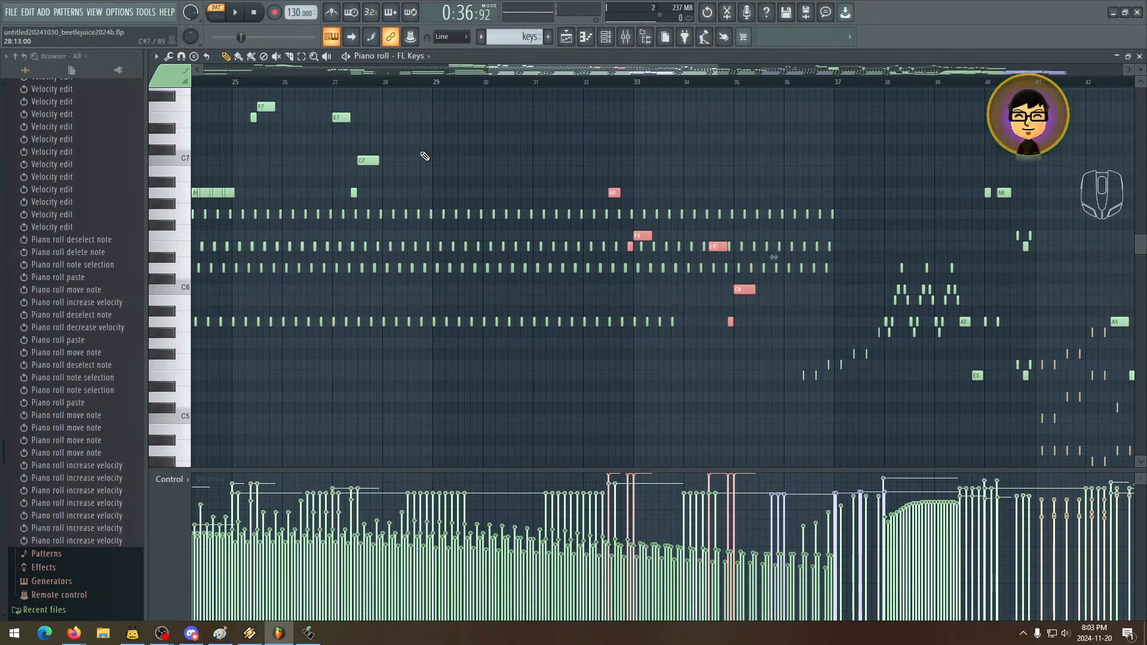
- Assign colour group 6 to the selected phrases in bars 32 to 35
click(171, 85)
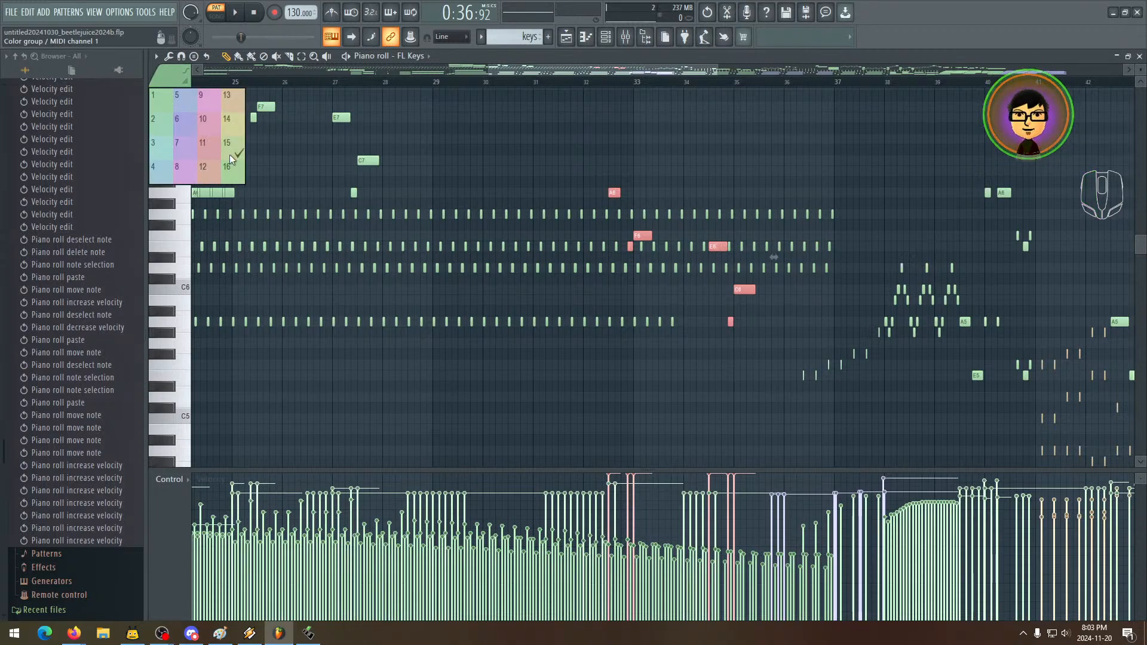
click(187, 133)
drag(474, 193, 431, 236)
- Select the high phrases in bars 25 to 28 and assign them colour group 11
click(285, 113)
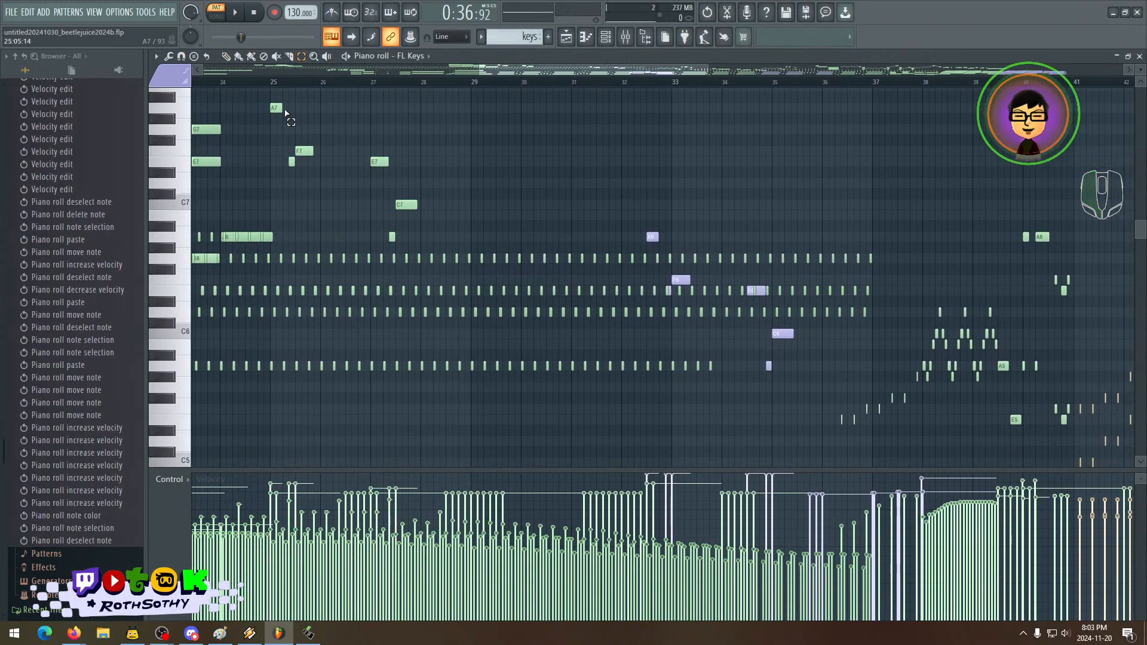
drag(275, 90, 431, 235)
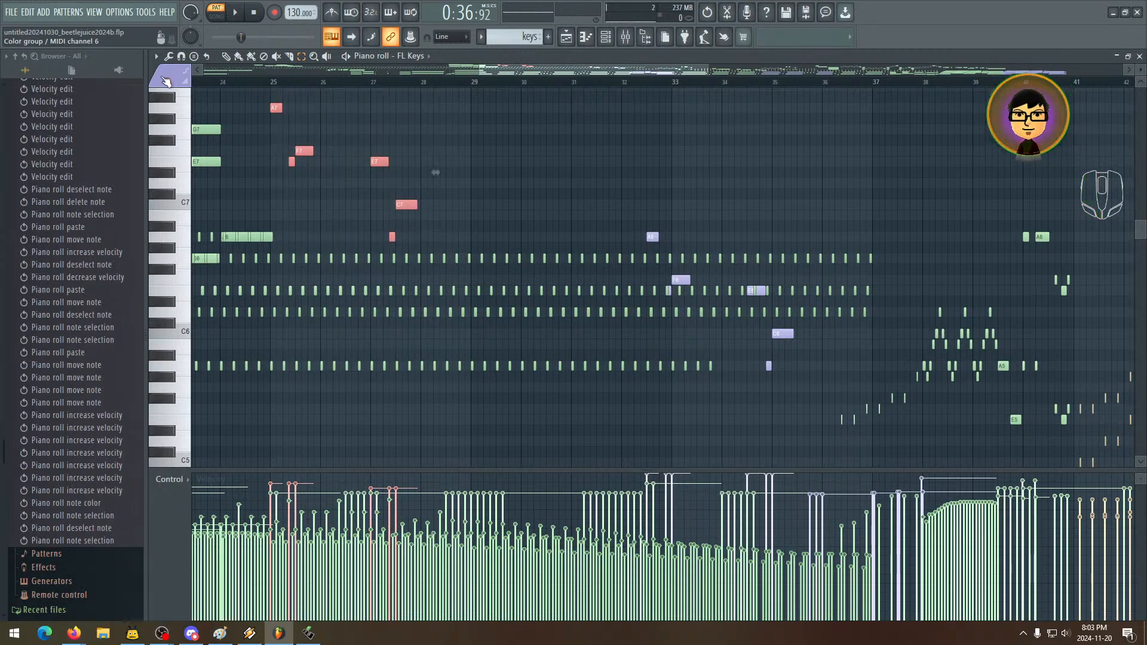
click(167, 80)
click(213, 141)
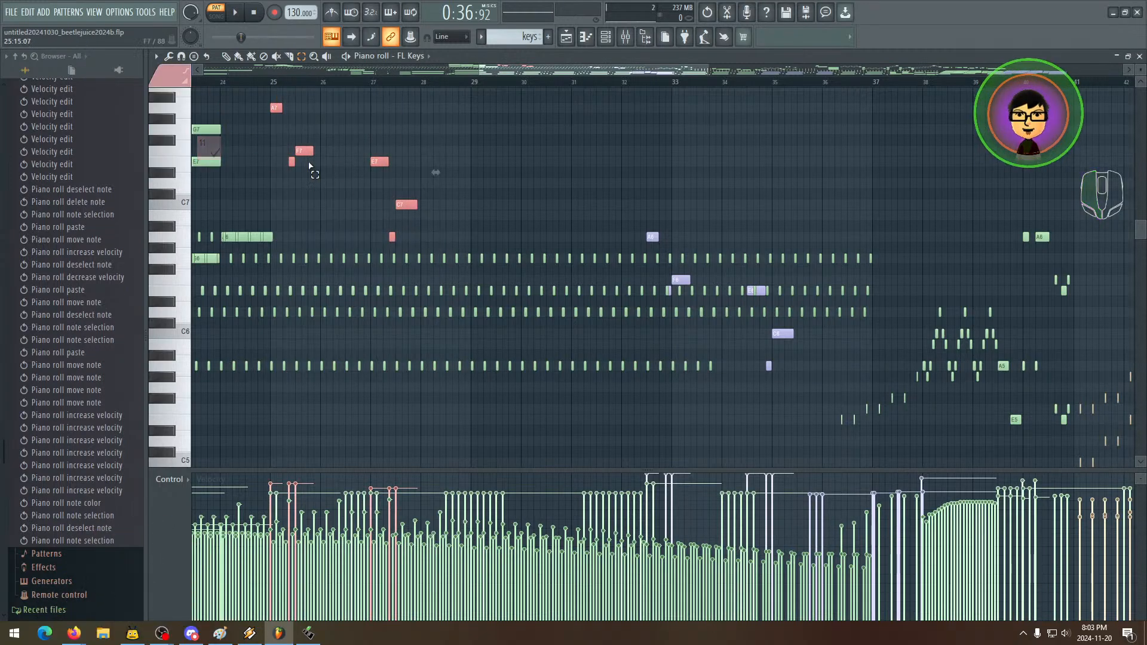
key(alt+c)
drag(504, 173, 511, 208)
click(168, 81)
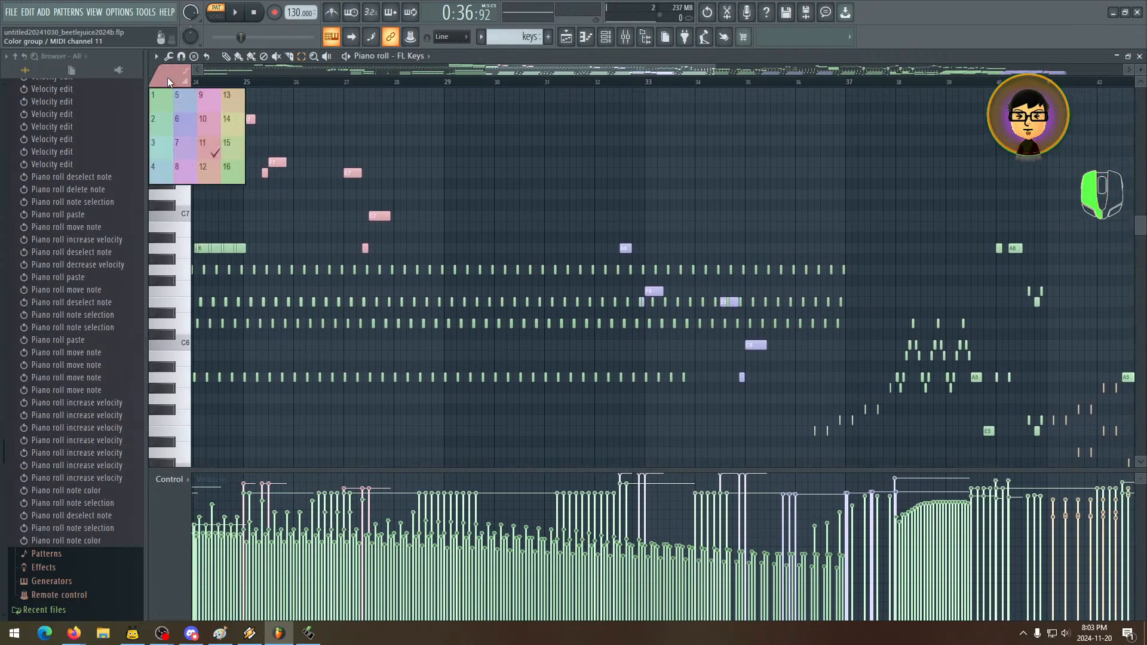
click(168, 78)
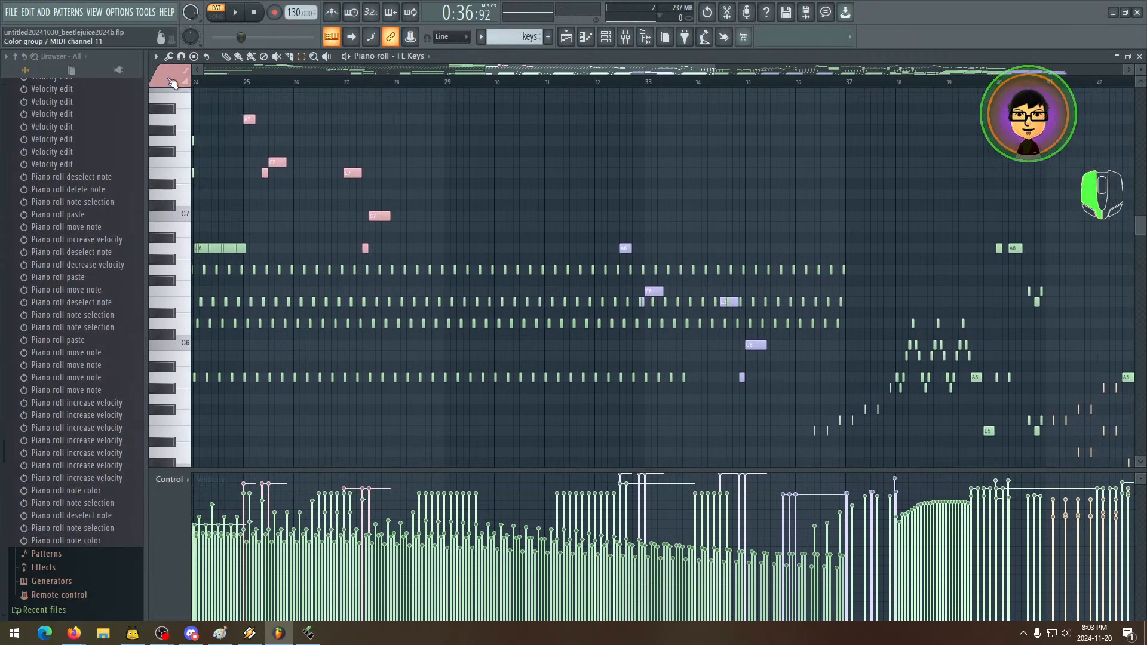
drag(462, 195, 393, 180)
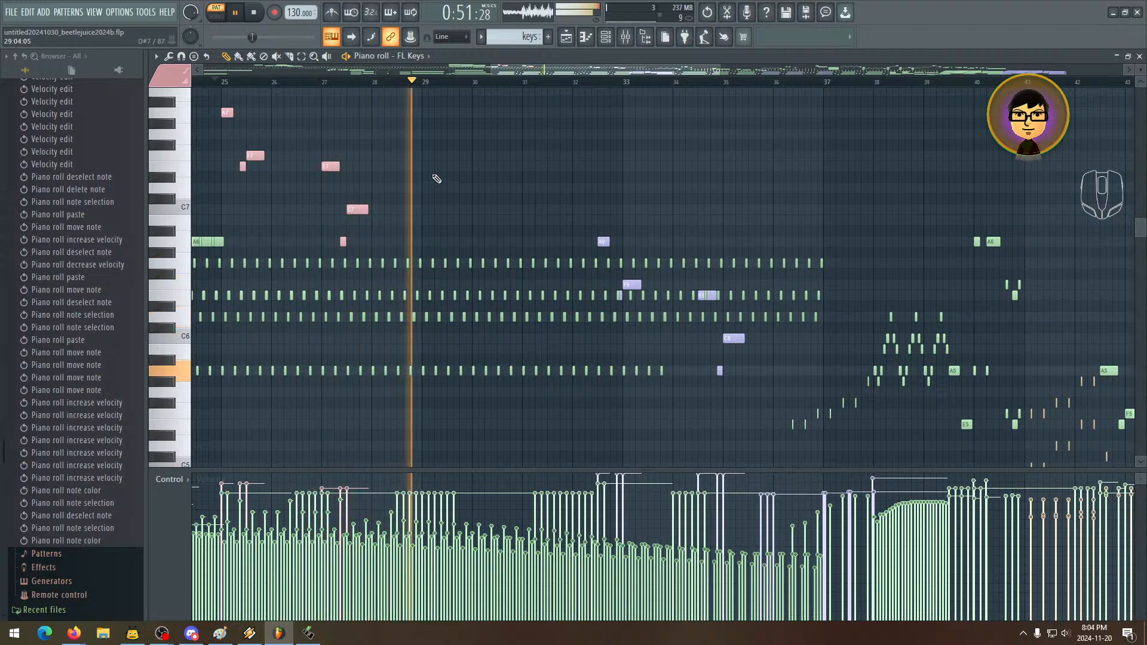
- Play from bar 25 and move the purple three-note phrase starting on A6 in bar 32 to start midway through bar 29
click(183, 113)
click(189, 136)
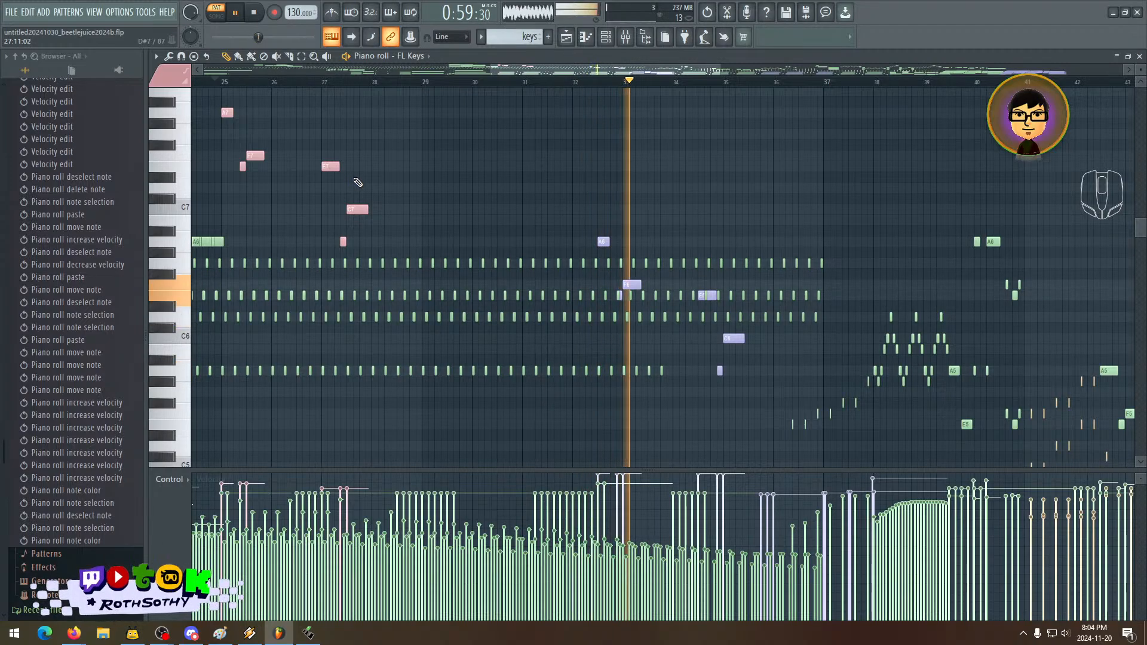
key(space)
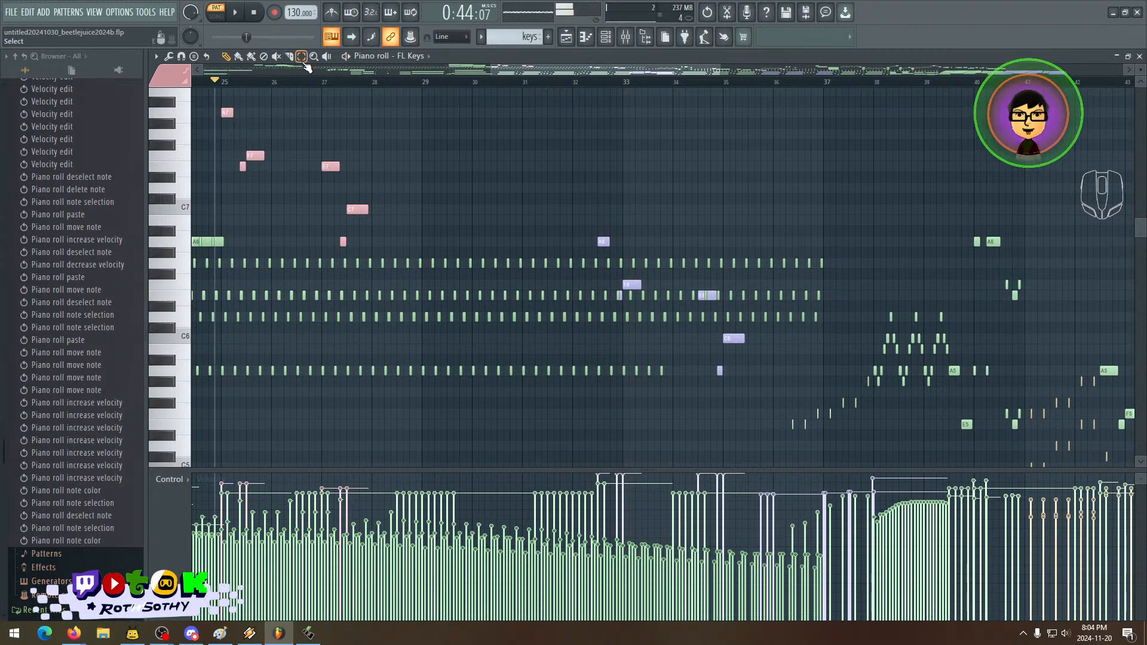
click(603, 242)
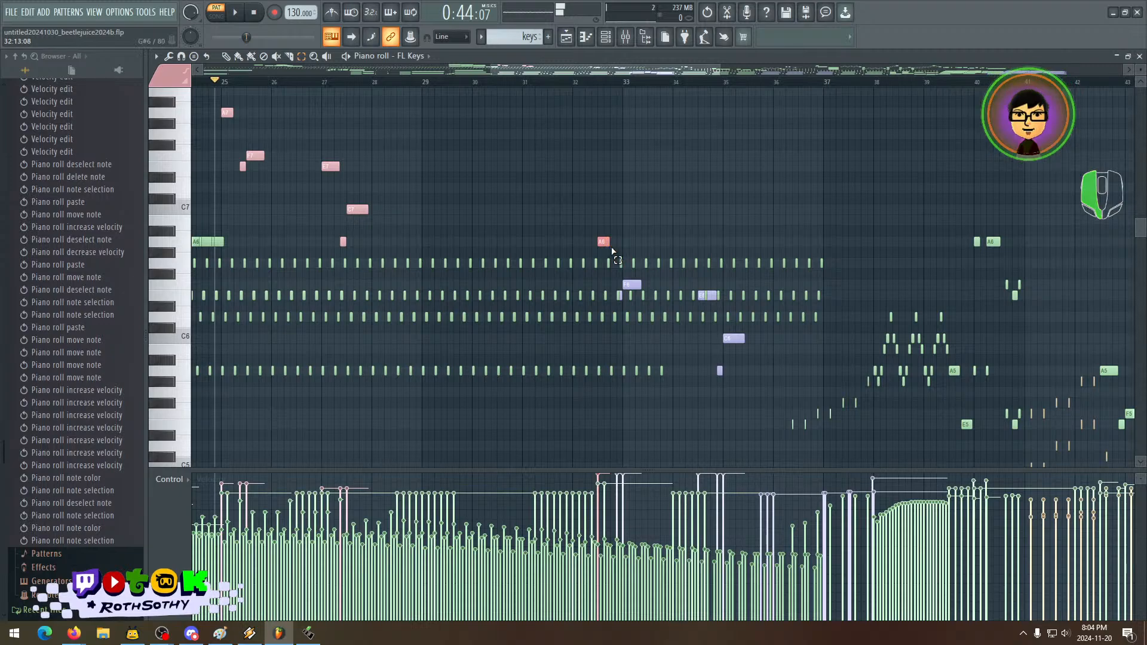
shift+click(627, 285)
shift+click(621, 296)
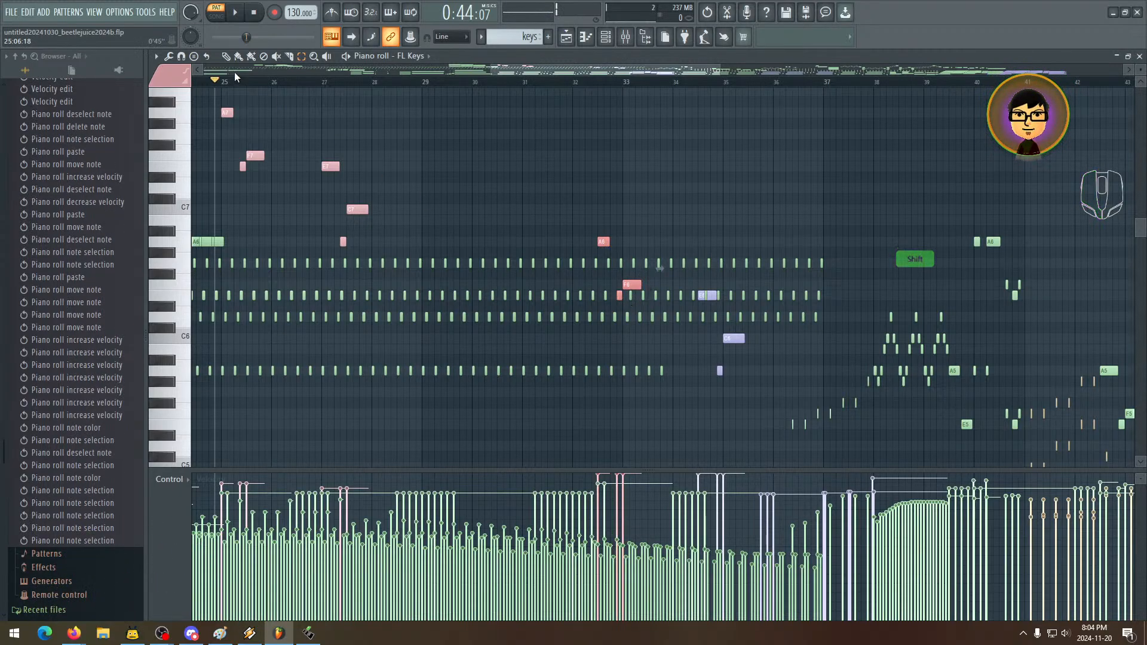
key(space)
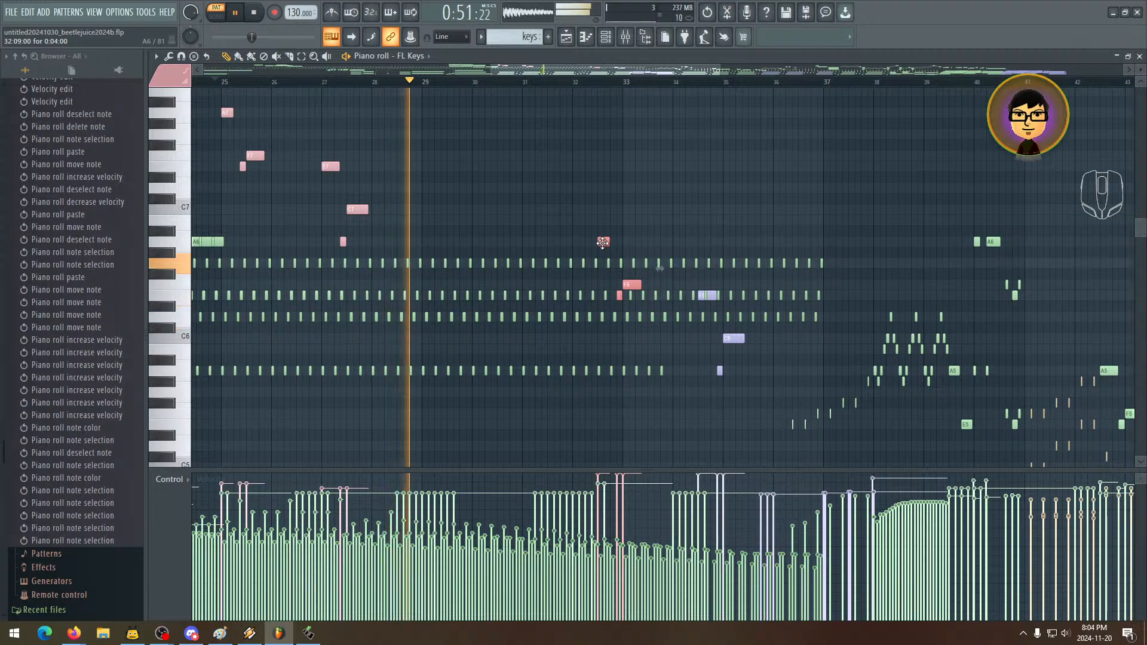
drag(603, 242, 449, 239)
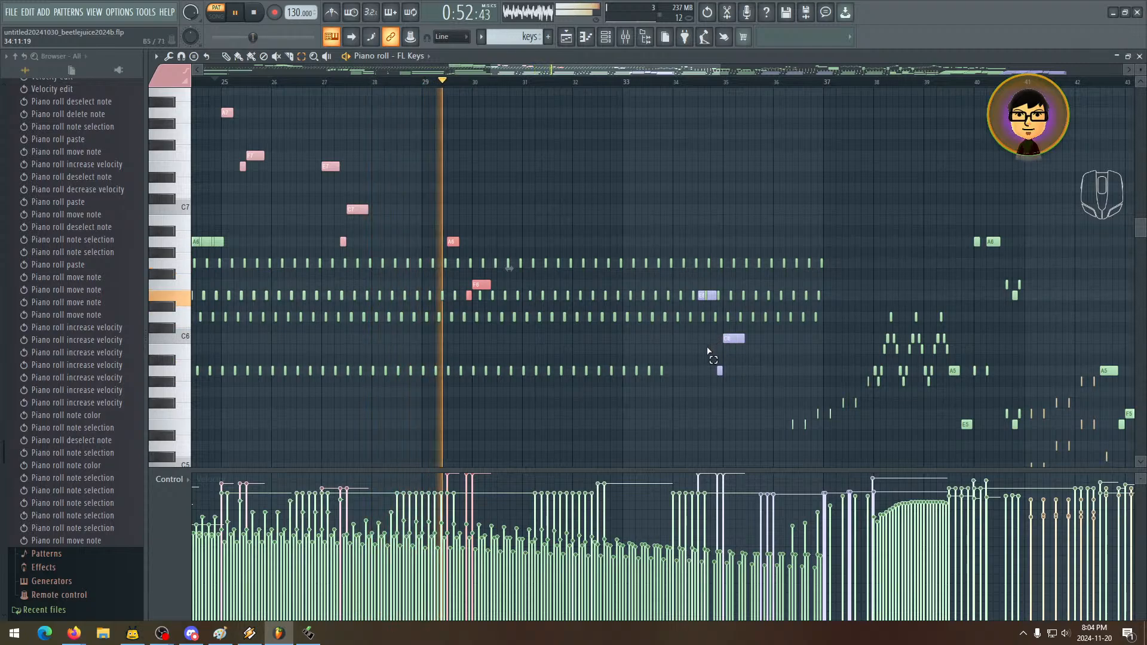
- Move the purple phrase starting on E6 in bar 34 to start midway through bar 32, playing from bar 25 to check it
click(713, 300)
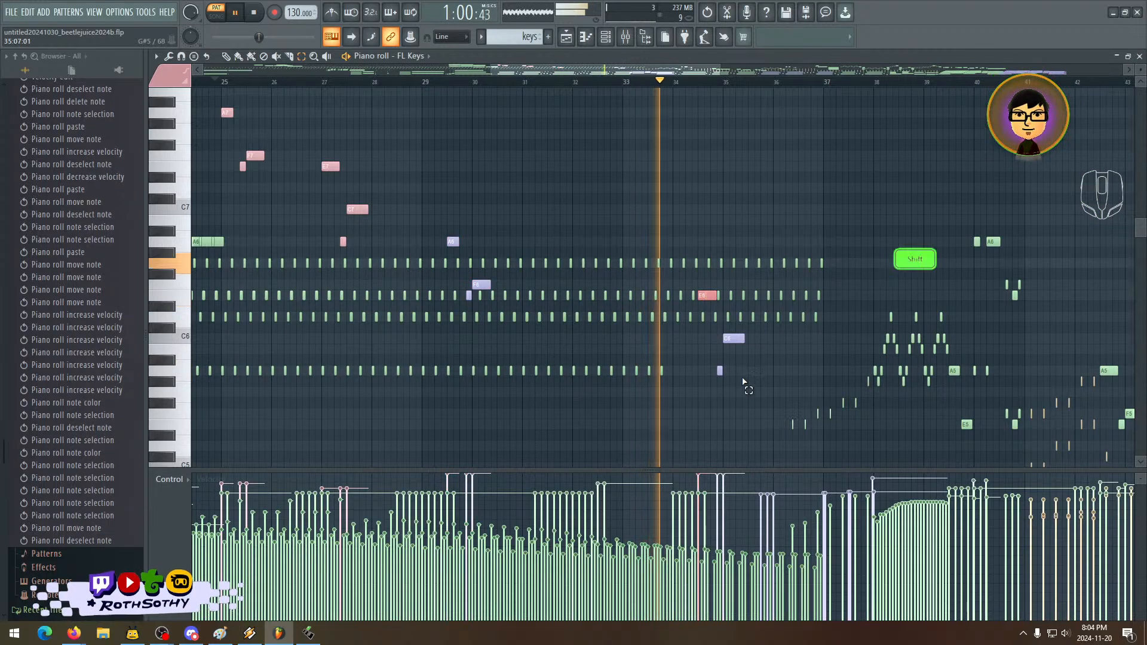
shift+click(720, 371)
shift+click(734, 340)
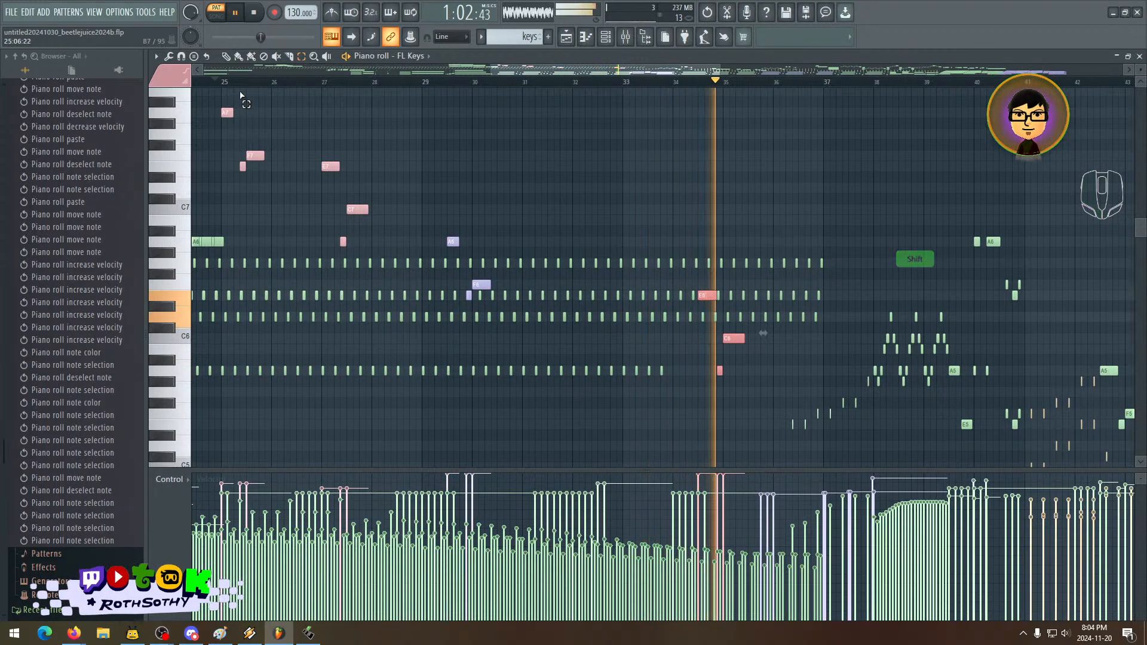
click(227, 56)
mouse_move(732, 374)
mouse_down()
mouse_move(594, 274)
mouse_move(638, 318)
mouse_move(667, 304)
mouse_up()
key(space)
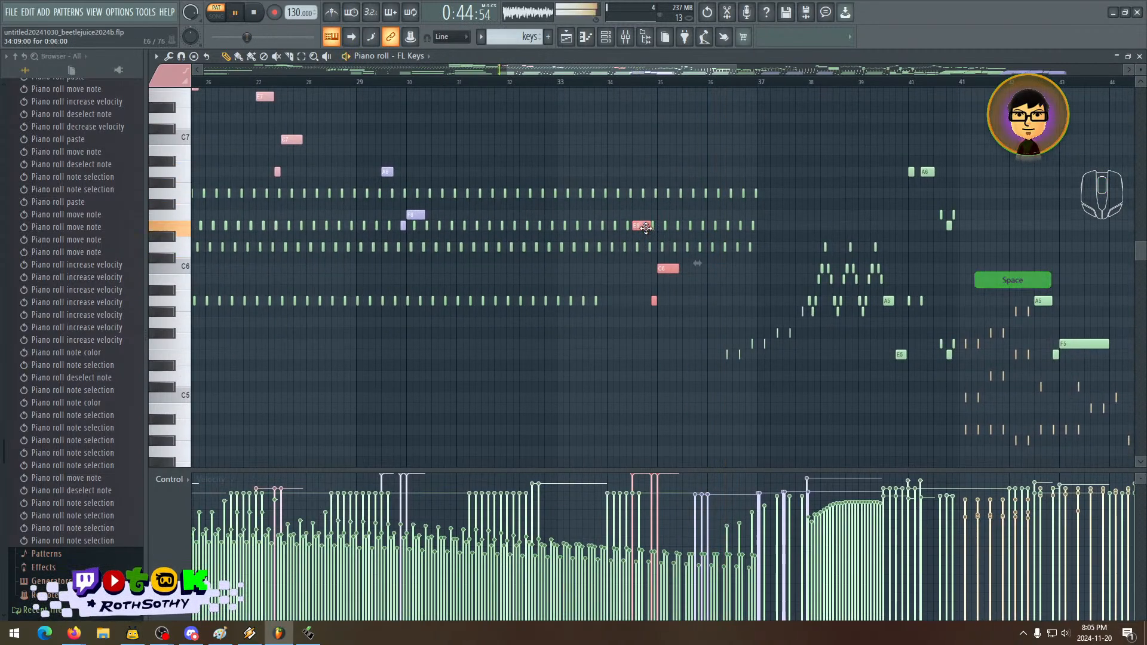
drag(642, 227, 537, 224)
key(space)
drag(563, 328, 620, 379)
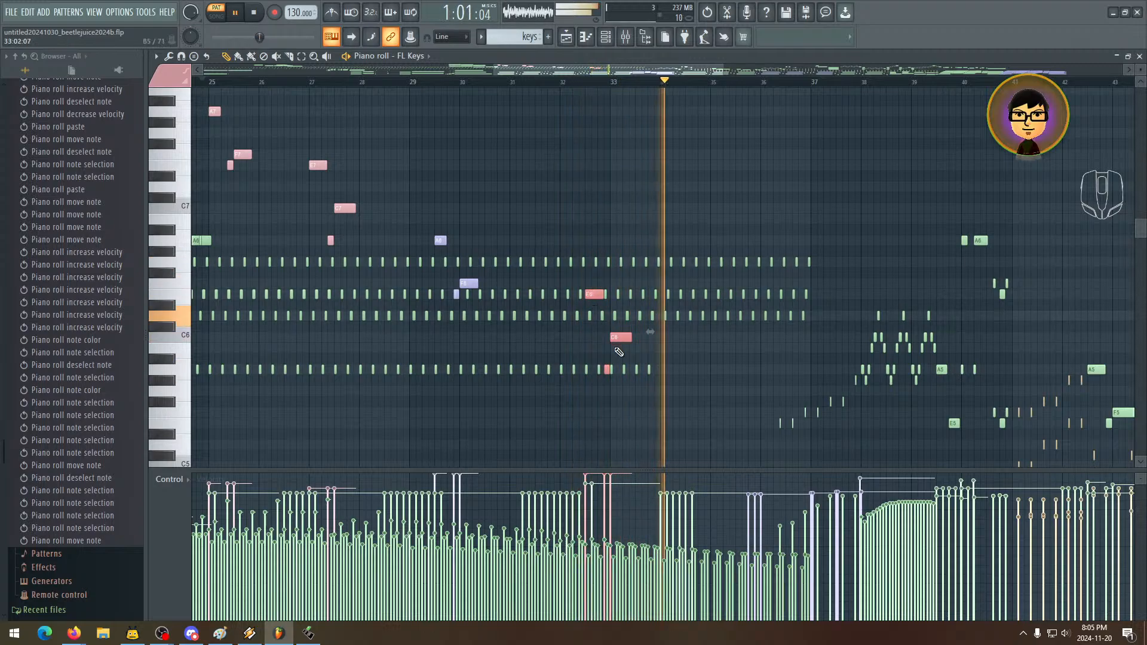
- Replay from bar 25 and delete the selected three-note phrase starting on E6 in bar 32
key(space)
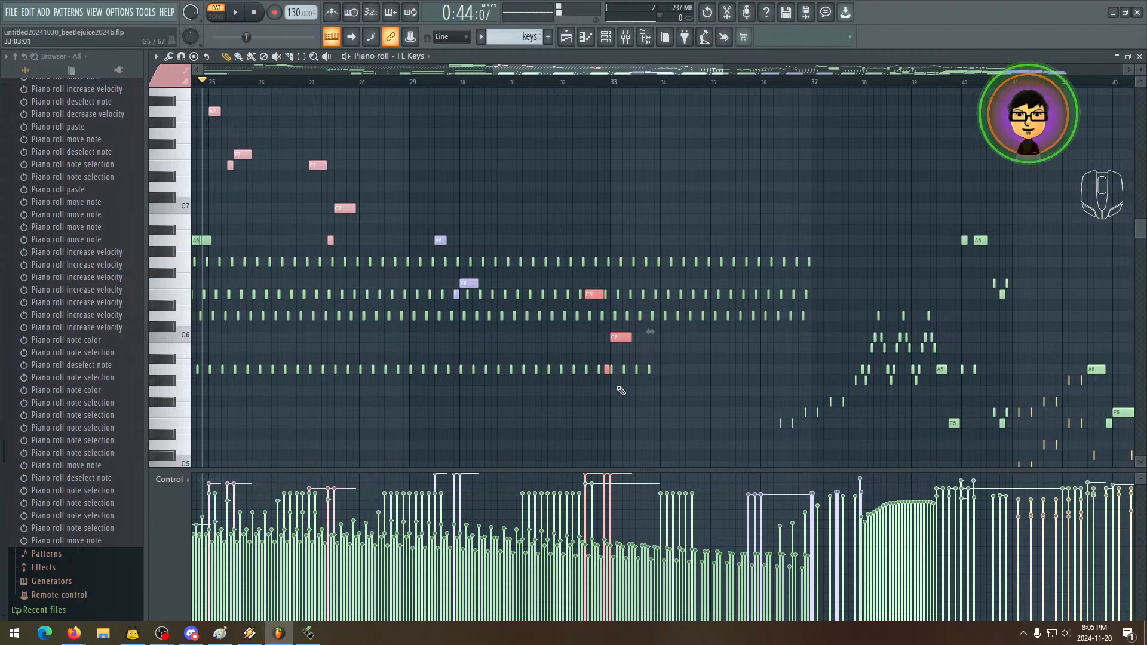
drag(593, 302, 629, 295)
key(space)
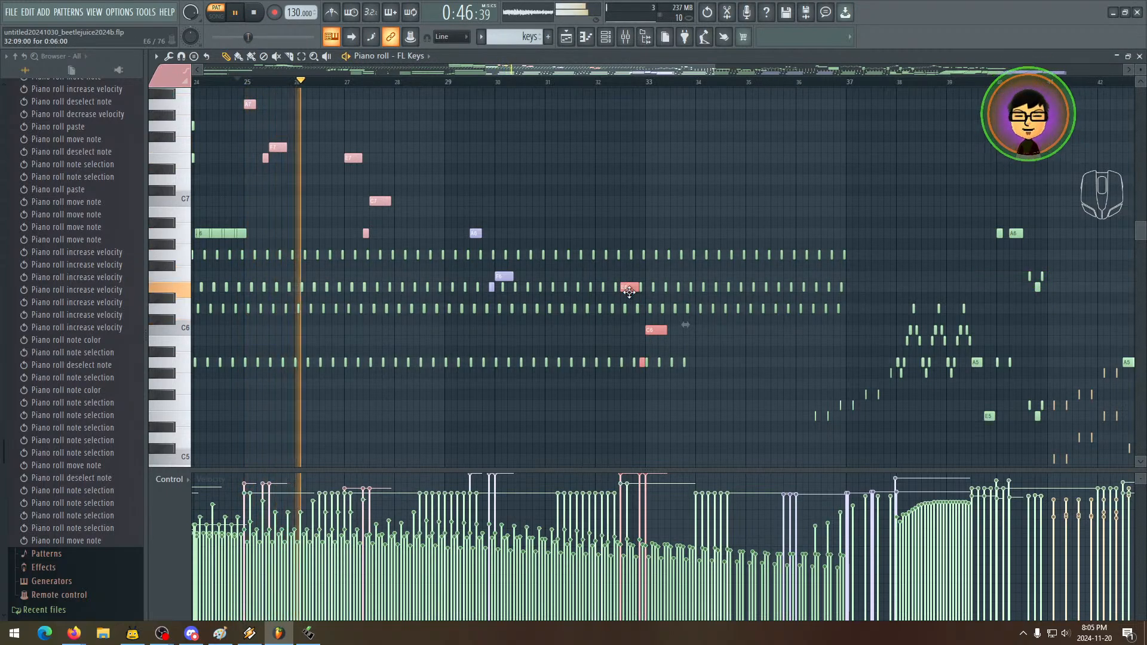
key(Delete)
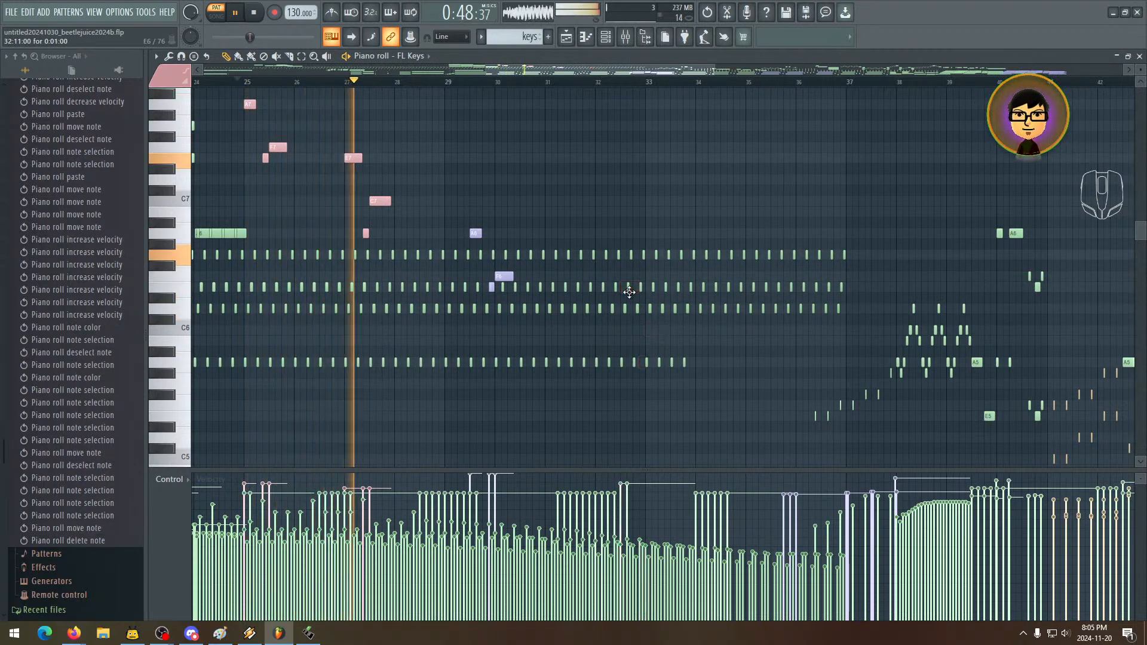
- Copy the descending D5, C5, A4 phrase at bar 46 and paste it at bar 30
drag(669, 329, 569, 305)
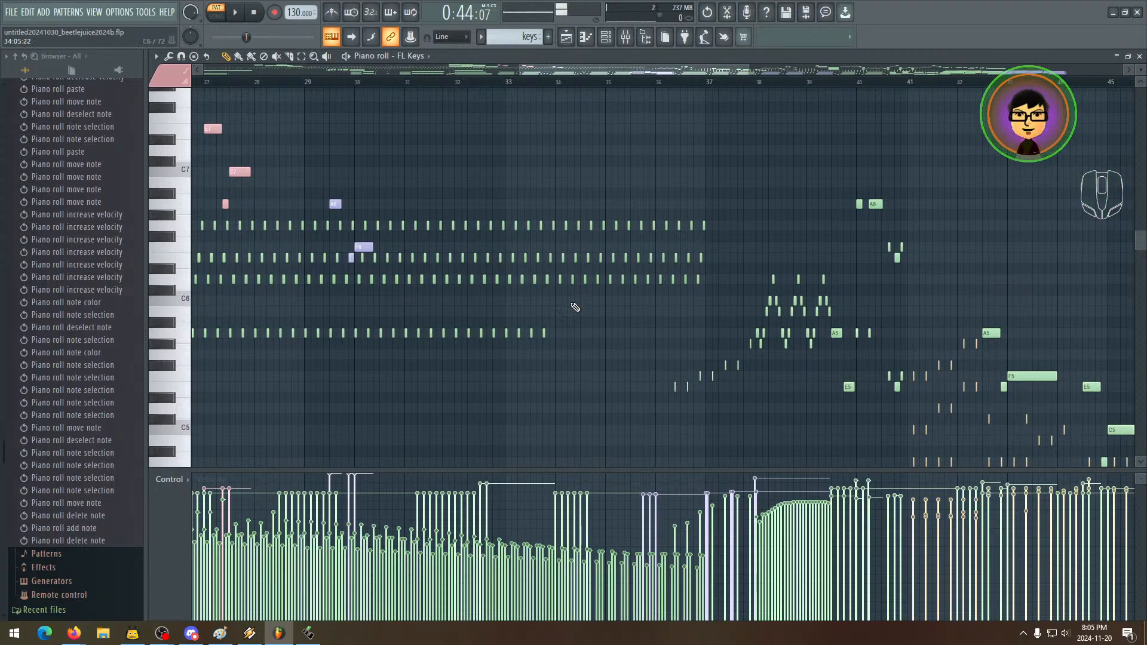
drag(740, 336, 407, 315)
drag(700, 326, 553, 197)
drag(635, 251, 451, 244)
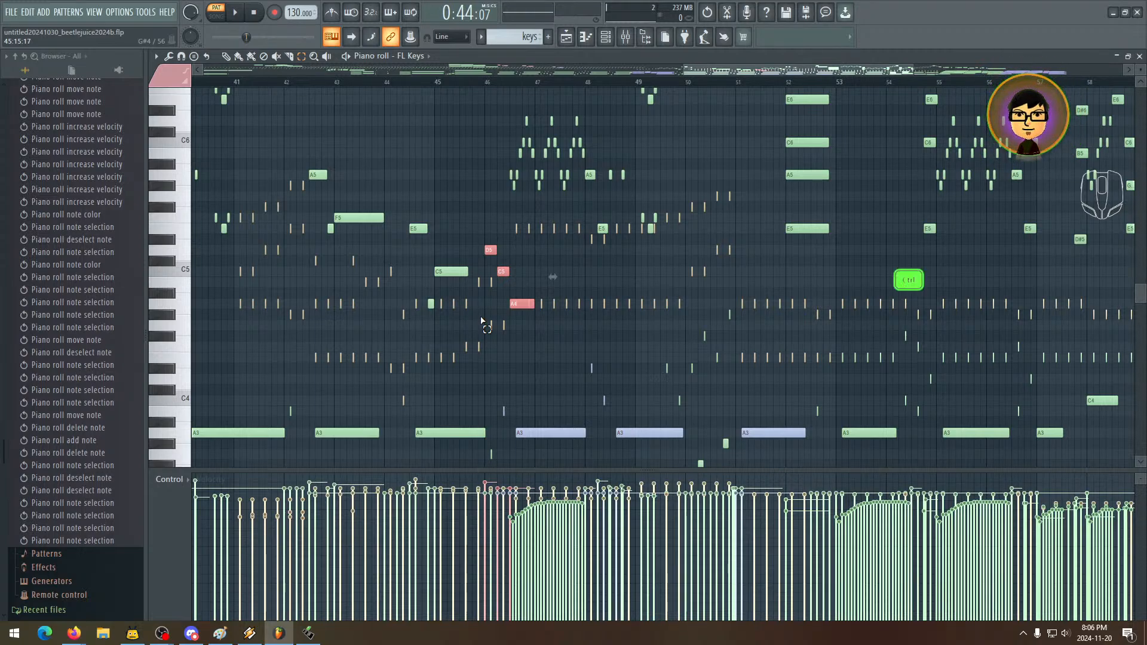
drag(383, 243, 708, 276)
drag(525, 174, 732, 284)
drag(619, 254, 609, 202)
key(ctrl+v)
drag(540, 249, 710, 238)
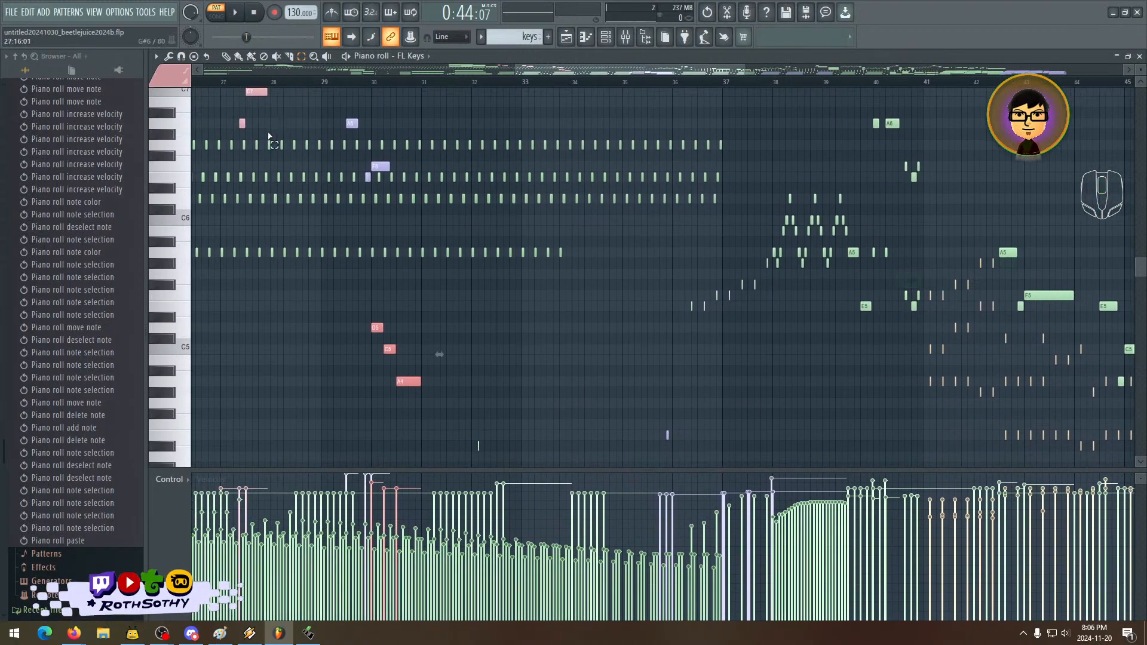
- Raise the pasted phrase one octave and shift it to start midway through bar 33, checking it by playback
key(space)
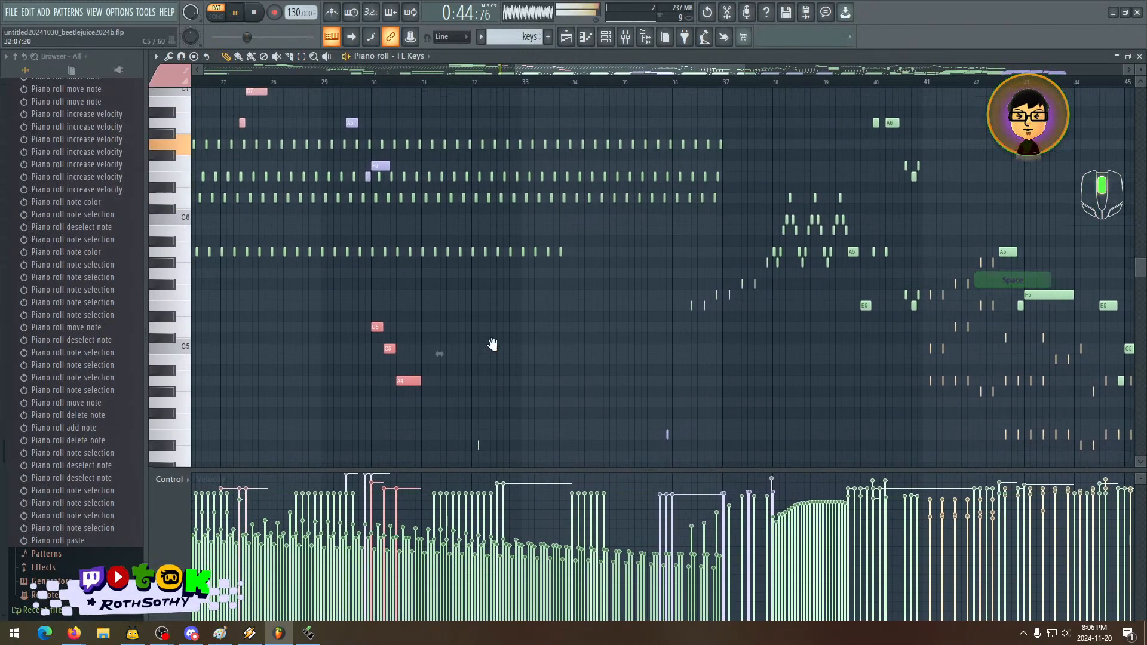
drag(487, 345, 442, 394)
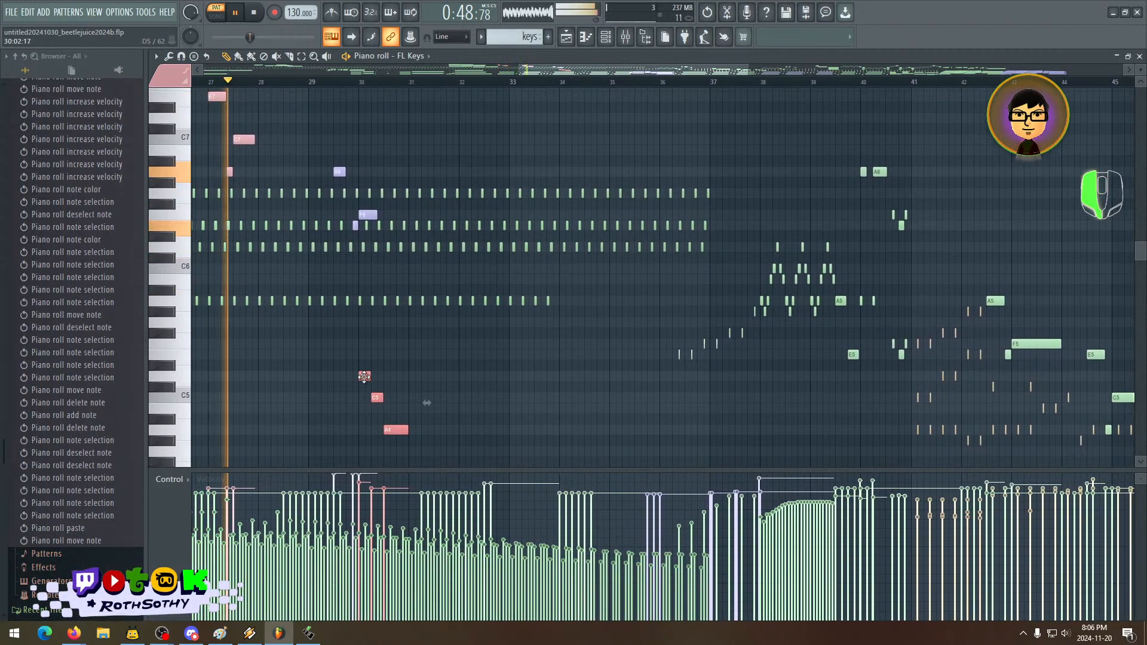
drag(367, 376, 491, 246)
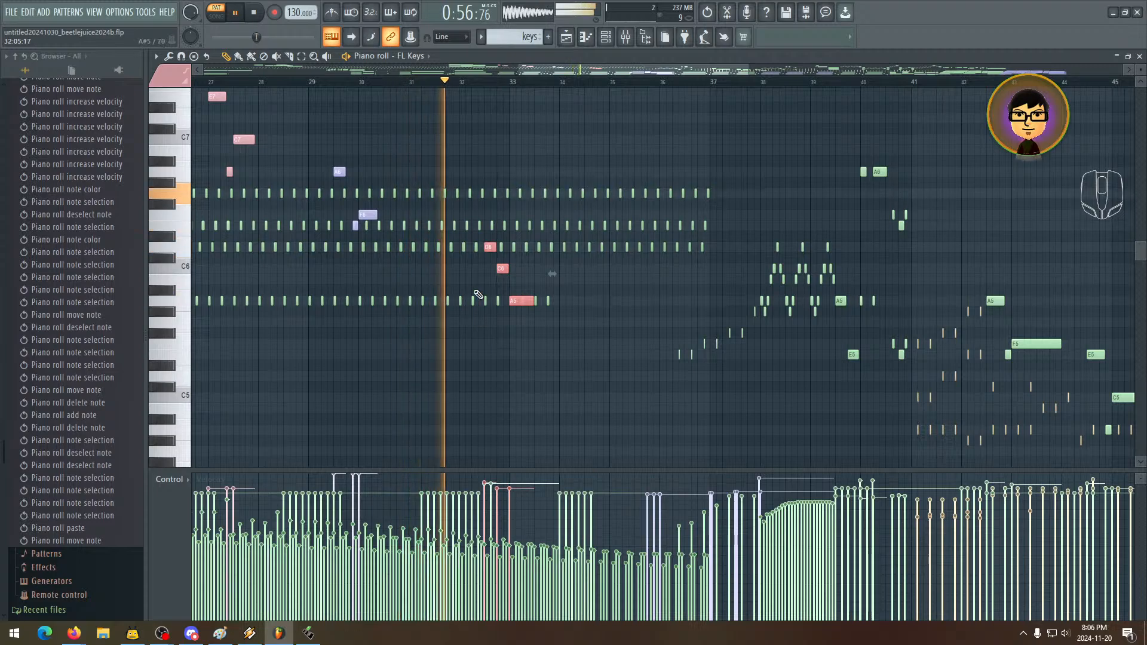
drag(490, 247, 542, 251)
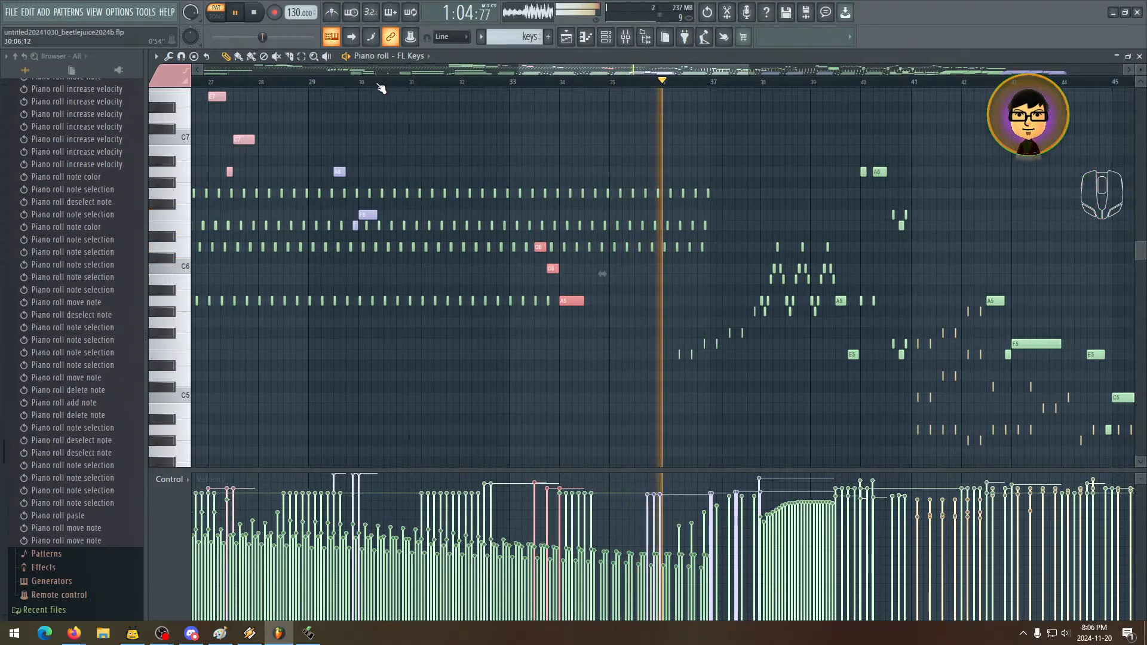
click(335, 81)
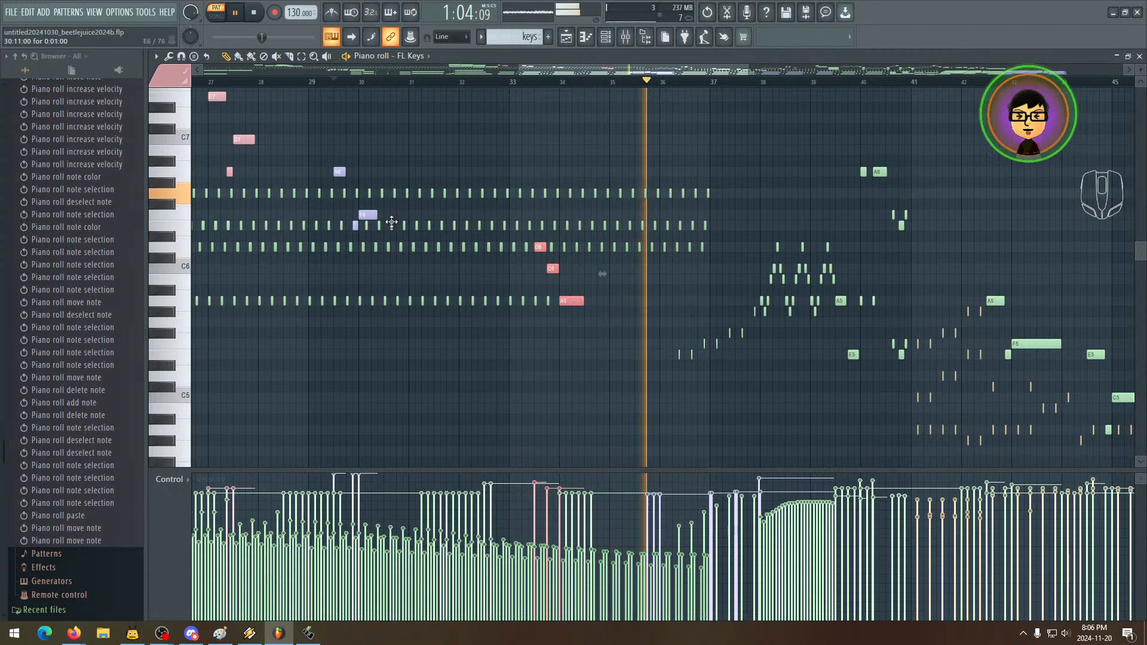
click(209, 82)
- Assign colour group 11 to the D6, C6, A5 phrase in bars 33 and 34
key(ctrl+d)
drag(477, 227, 542, 241)
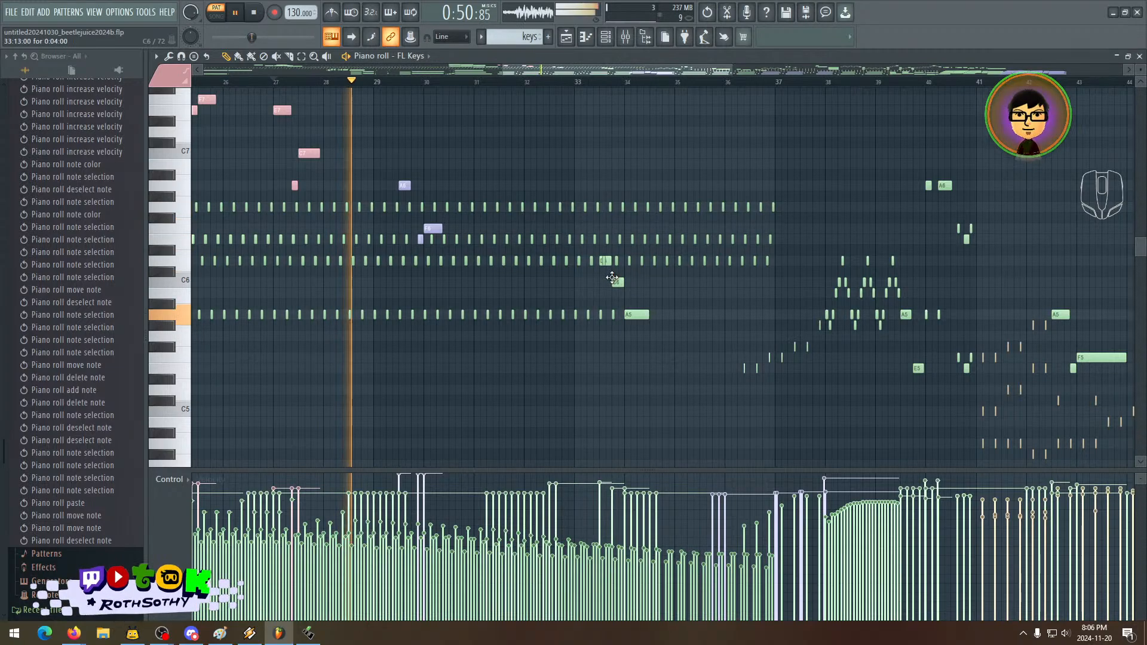
key(ctrl+z)
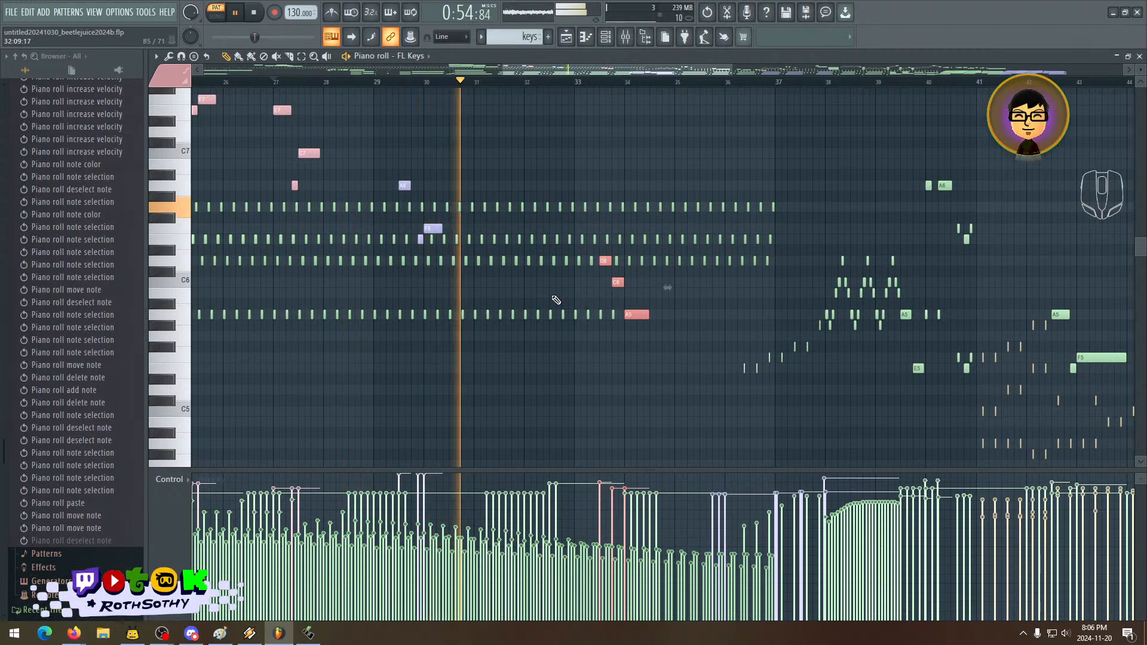
click(166, 78)
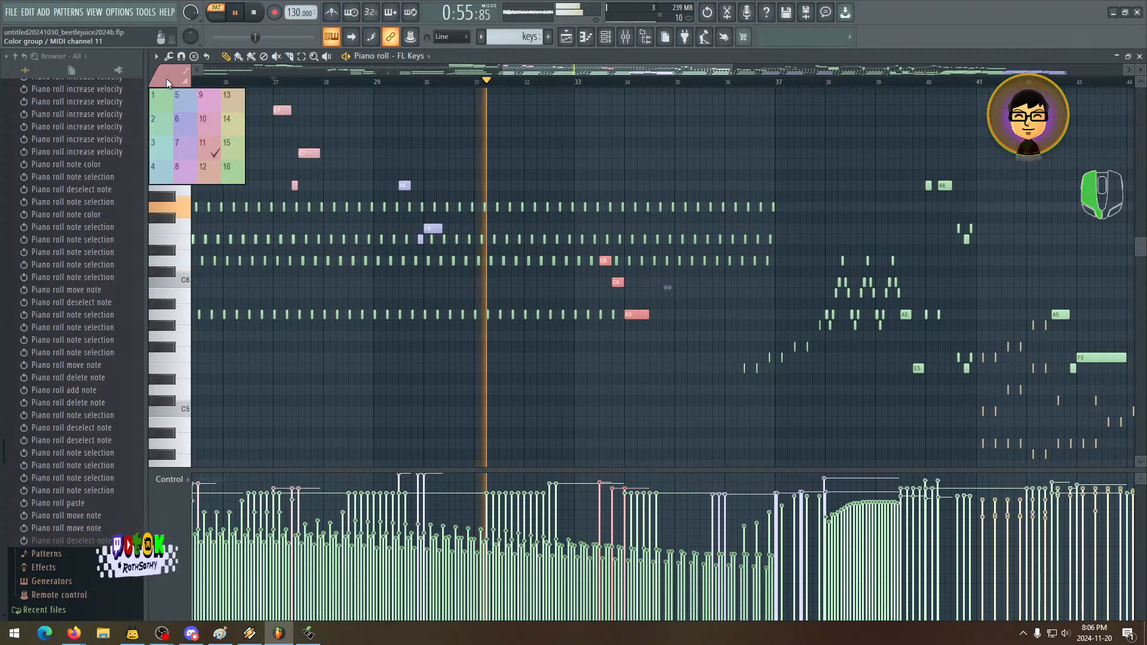
click(211, 145)
key(alt+c)
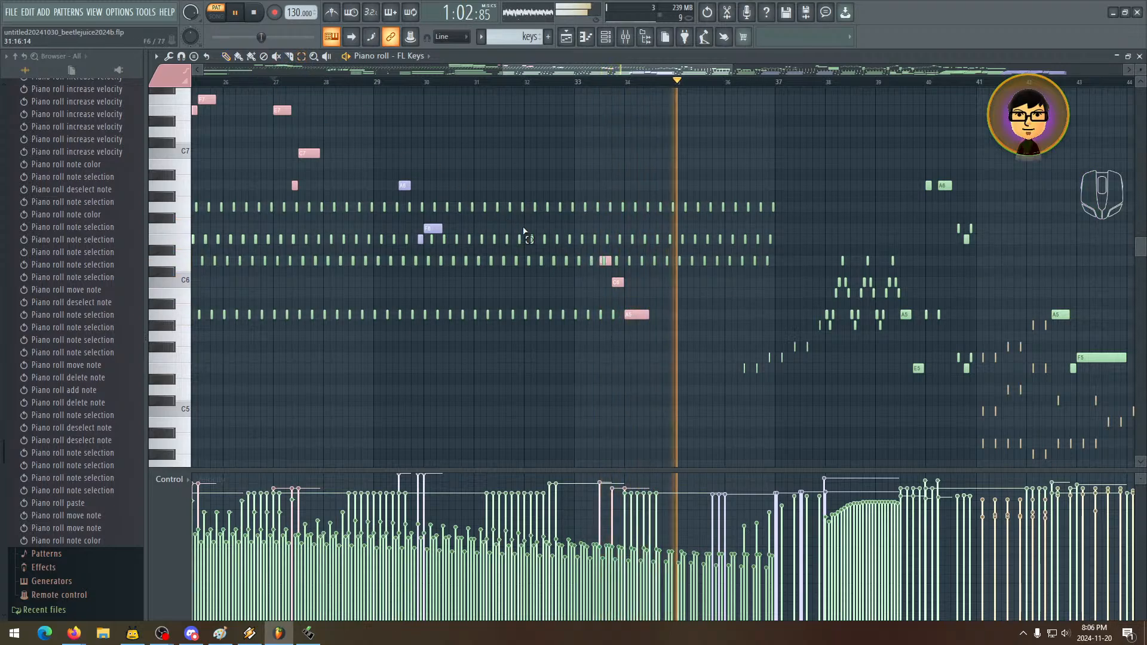
- Select the D6, C6, A5 phrase in bars 33 and 34 and shift it to start at bar 34
shift+click(609, 261)
shift+click(622, 284)
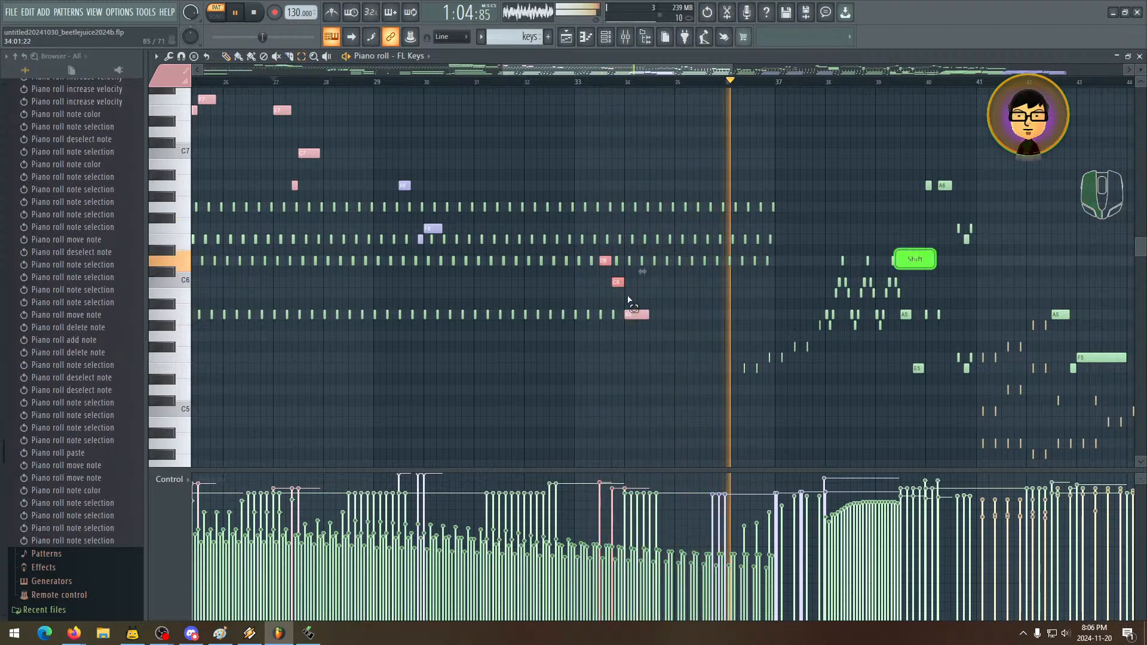
shift+click(638, 316)
click(226, 56)
key(space)
key(space)
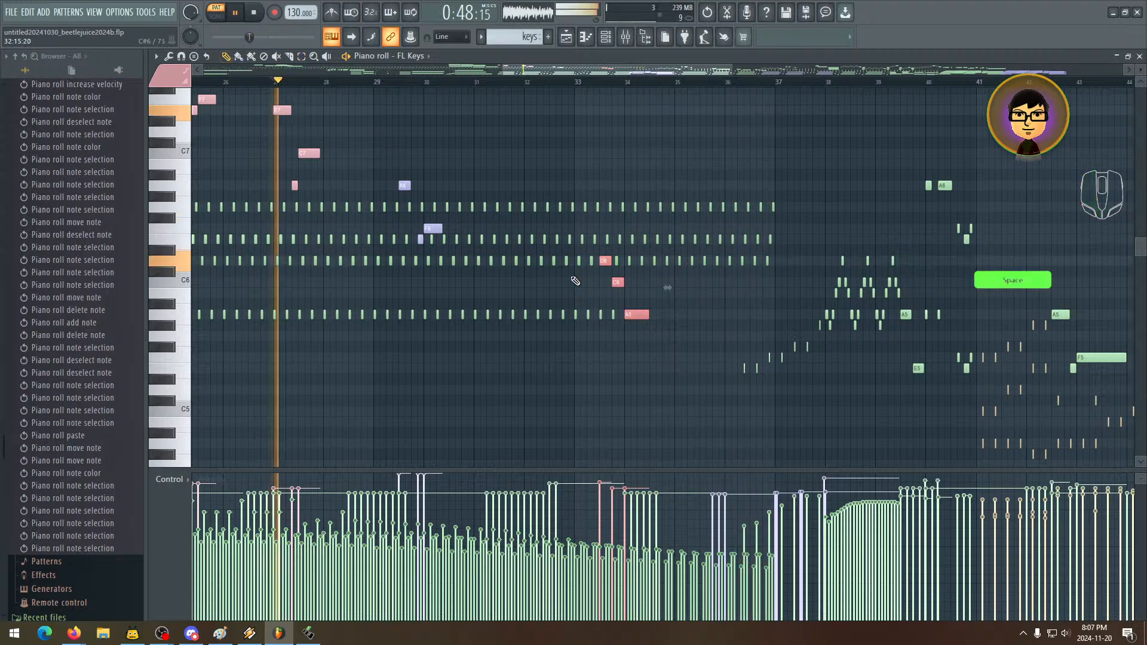
click(604, 263)
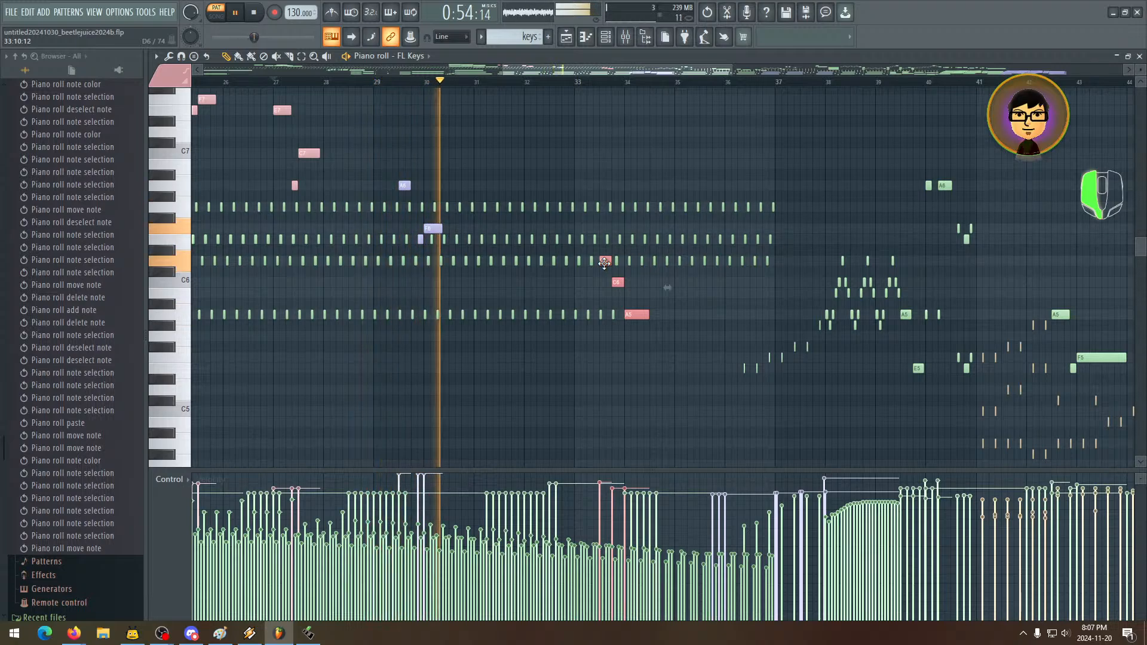
drag(604, 263, 630, 263)
- Play back the melody around the shifted D6, C6, A5 phrase, replaying from bar 25 to judge its timing
click(549, 82)
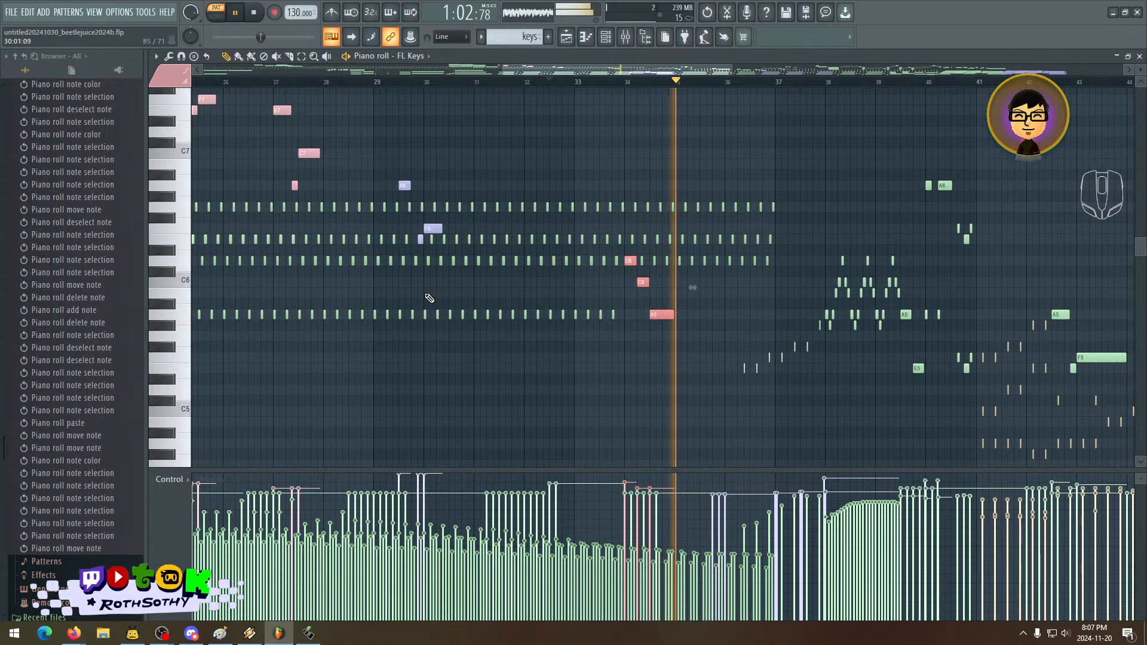
key(space)
drag(607, 282, 695, 297)
drag(551, 250, 565, 252)
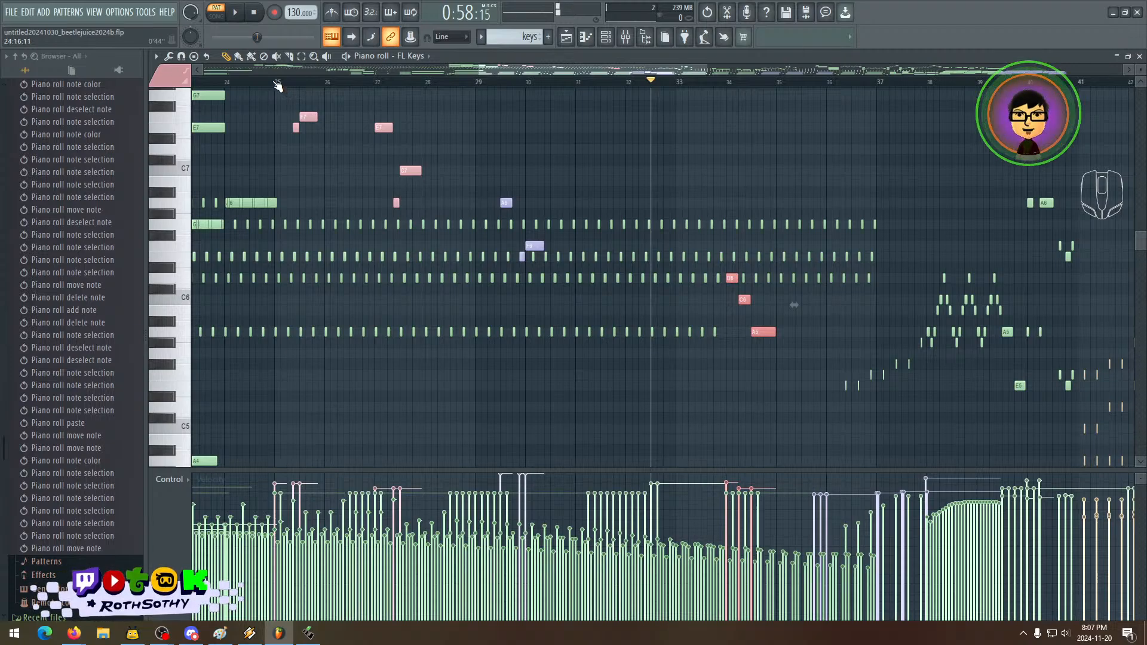
key(space)
drag(532, 193, 471, 218)
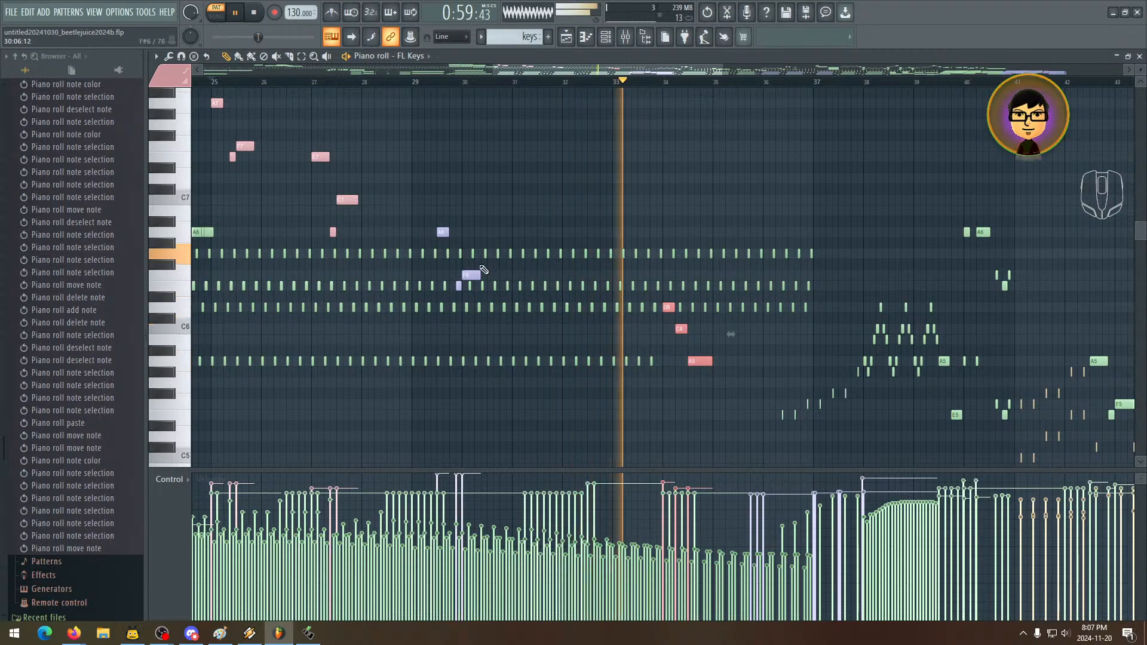
click(186, 207)
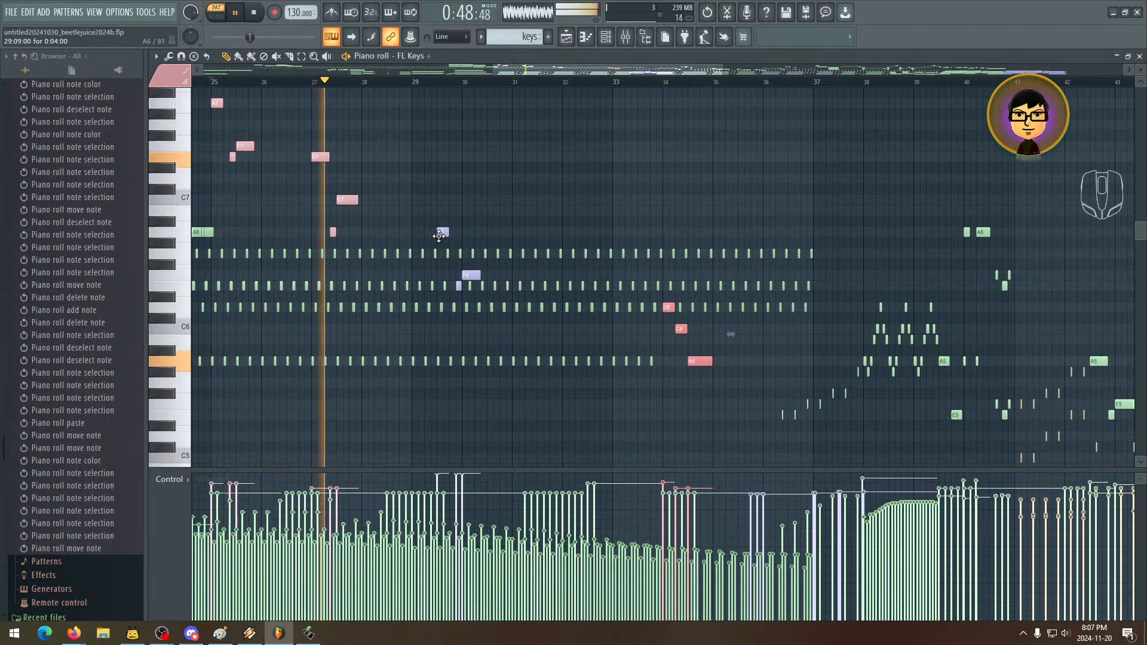
- Add six-step notes on E7 midway through bar 31 and on C7 at bar 32, matching the E7 note at bar 27
click(316, 158)
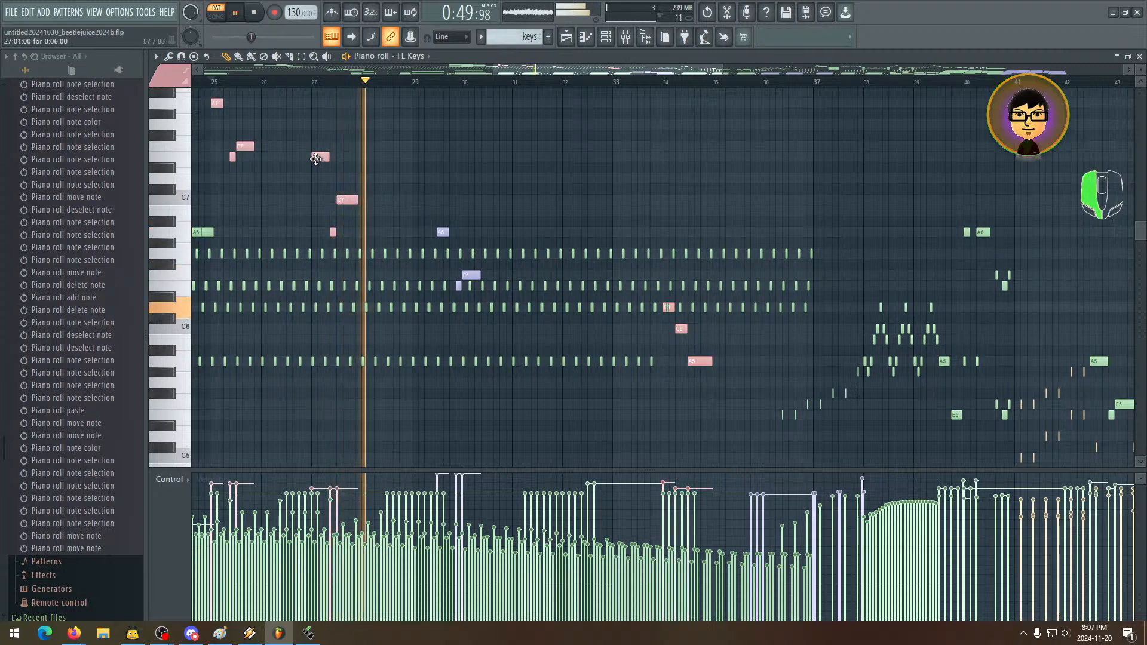
click(539, 286)
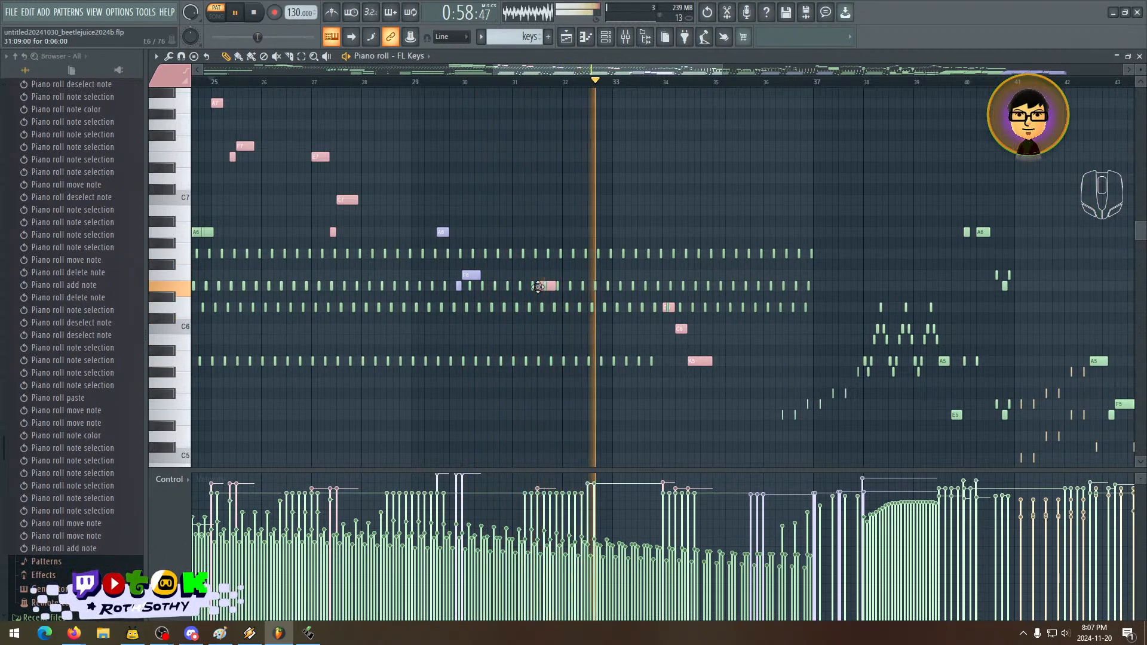
key(space)
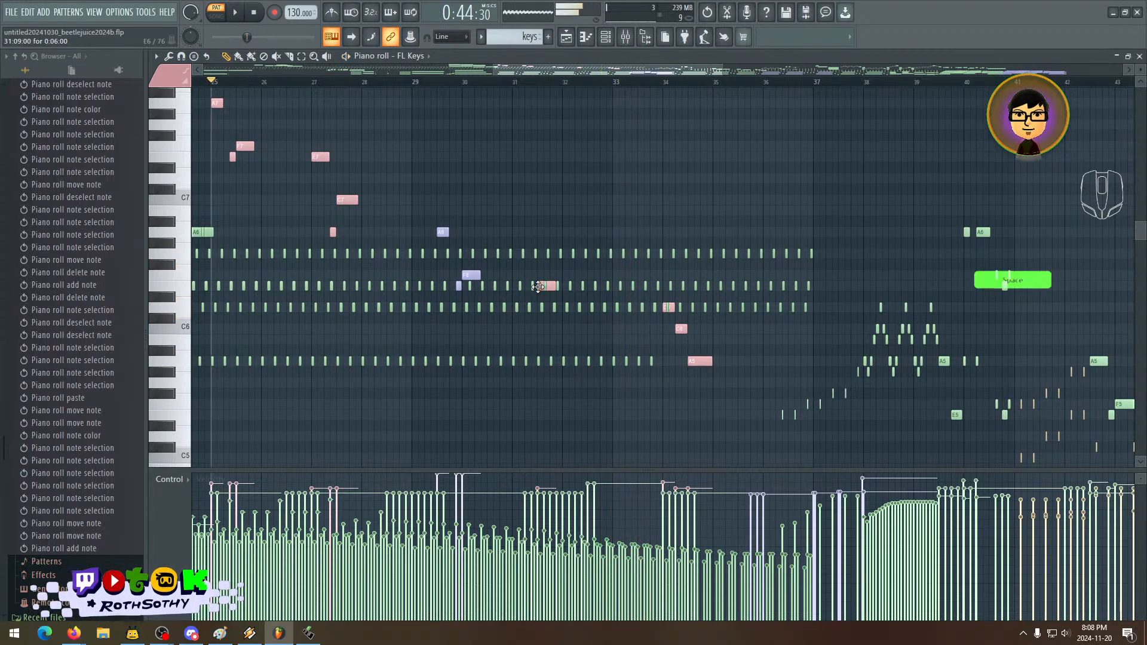
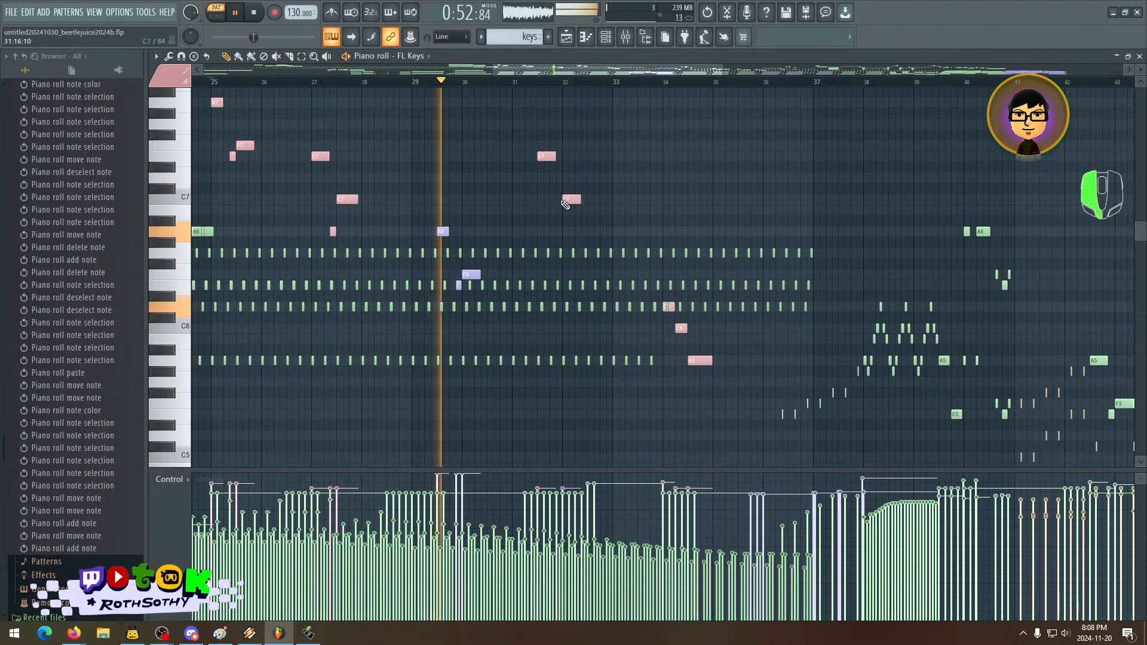
click(568, 200)
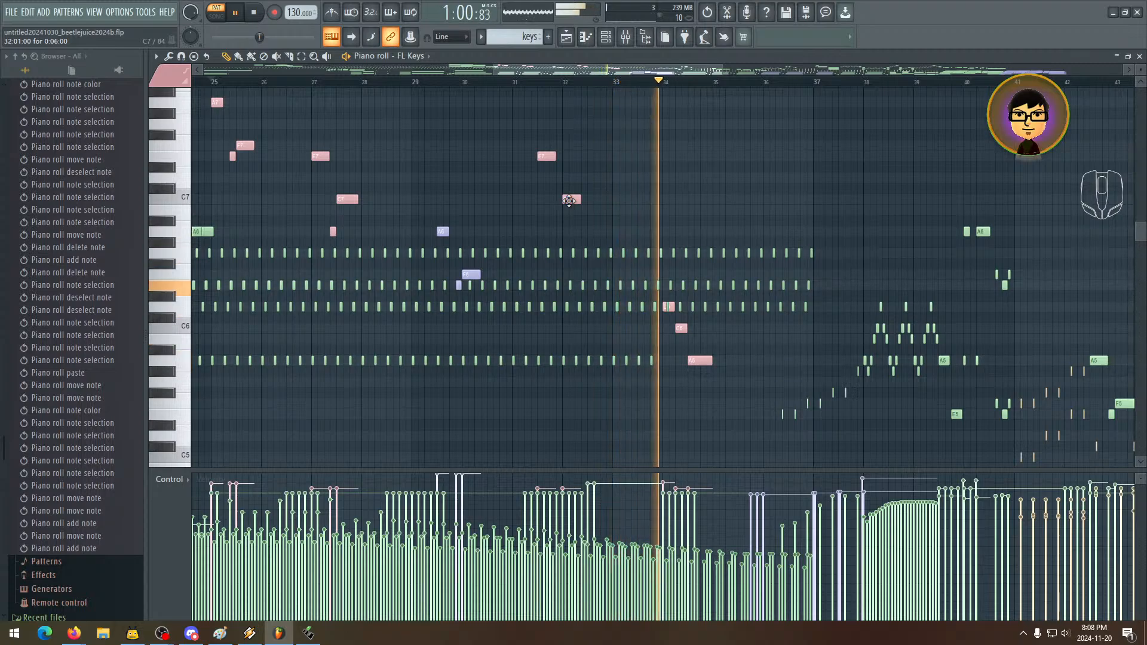
- Using the length of the short A6 note in bar 27, add an A6 before bar 32 and a C7 before bar 31's E7
click(333, 235)
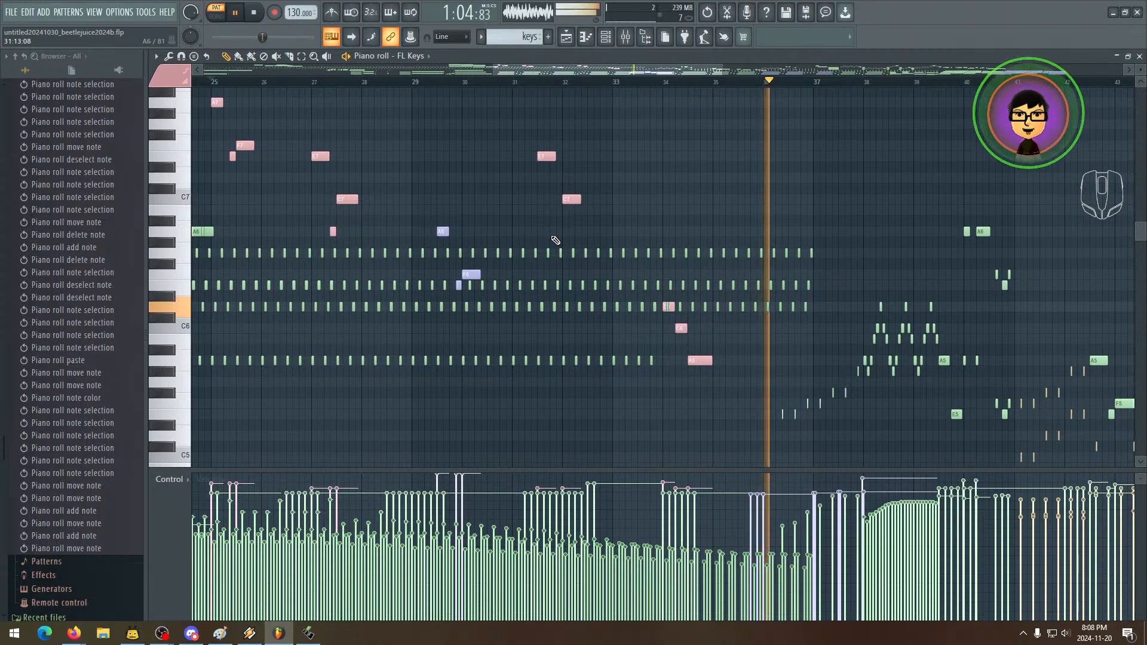
click(560, 232)
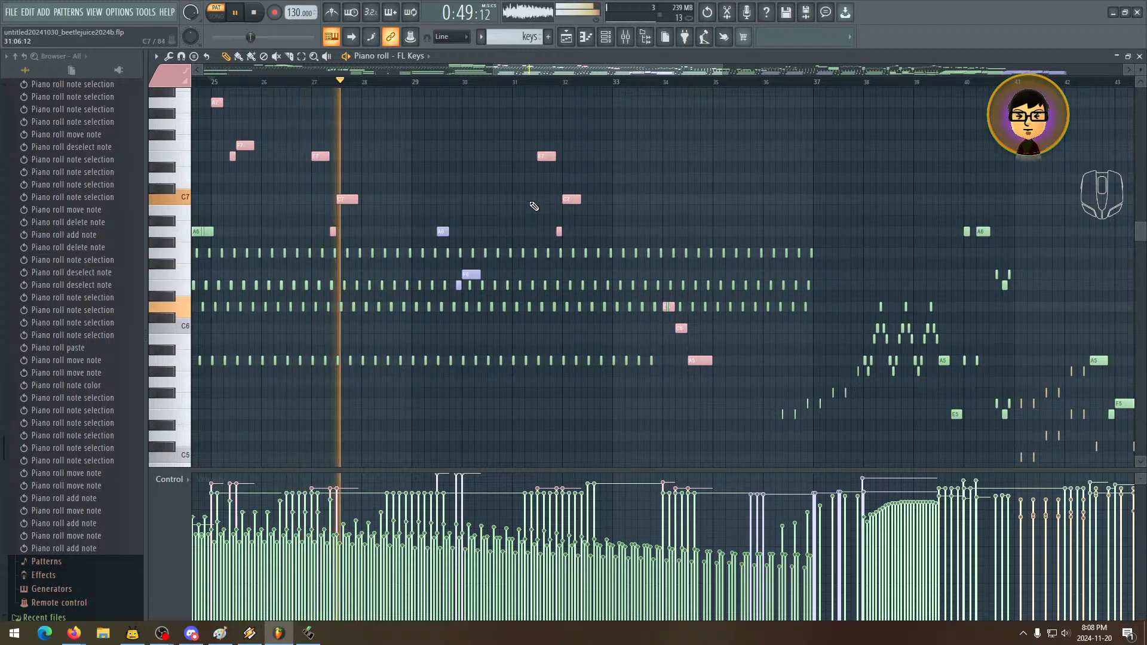
click(534, 200)
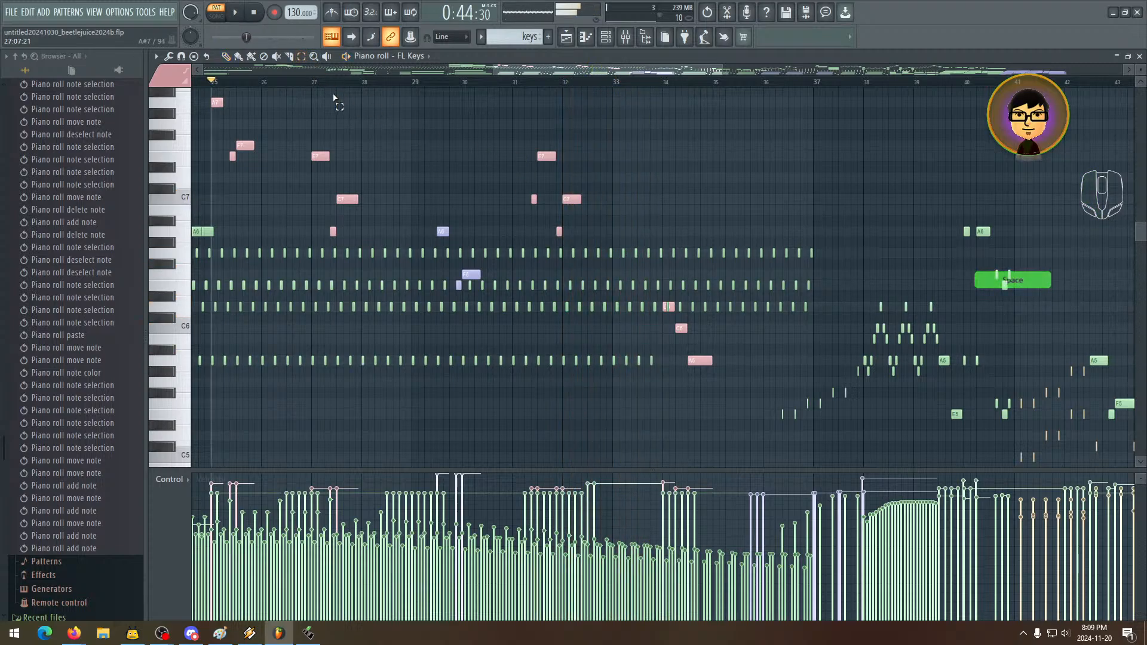
- Shorten the E7 note in bar 31 to one step, repeat it three times at two-step spacing, and delete the A6 before bar 32
click(551, 156)
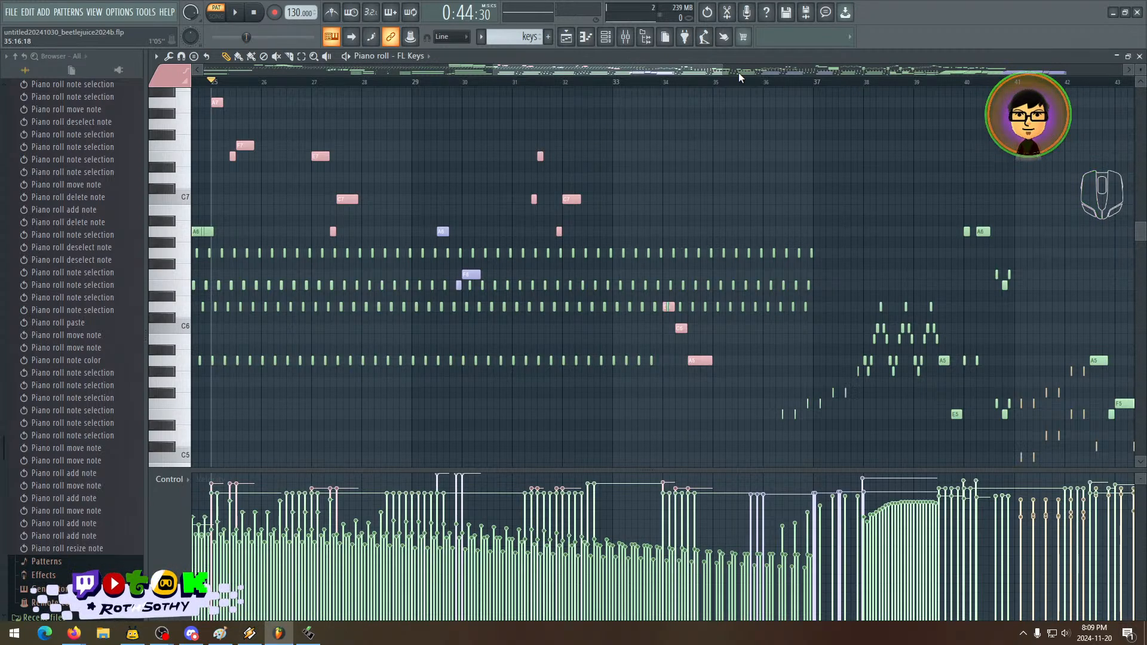
drag(738, 73, 584, 66)
drag(655, 229, 411, 245)
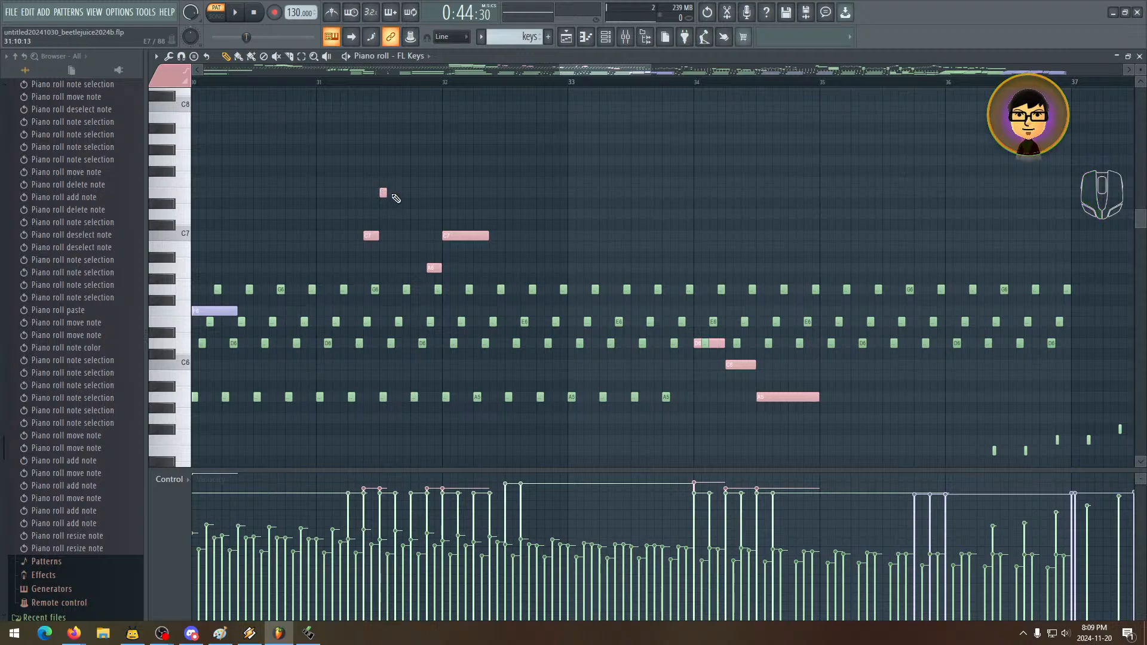
click(411, 193)
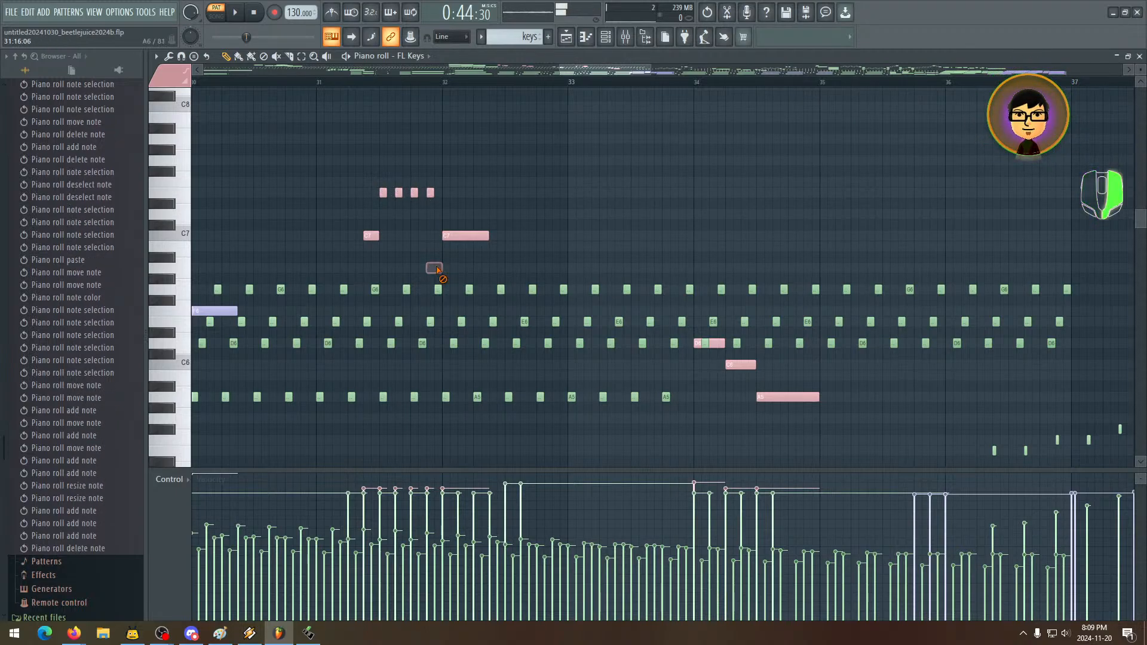
drag(438, 270, 630, 195)
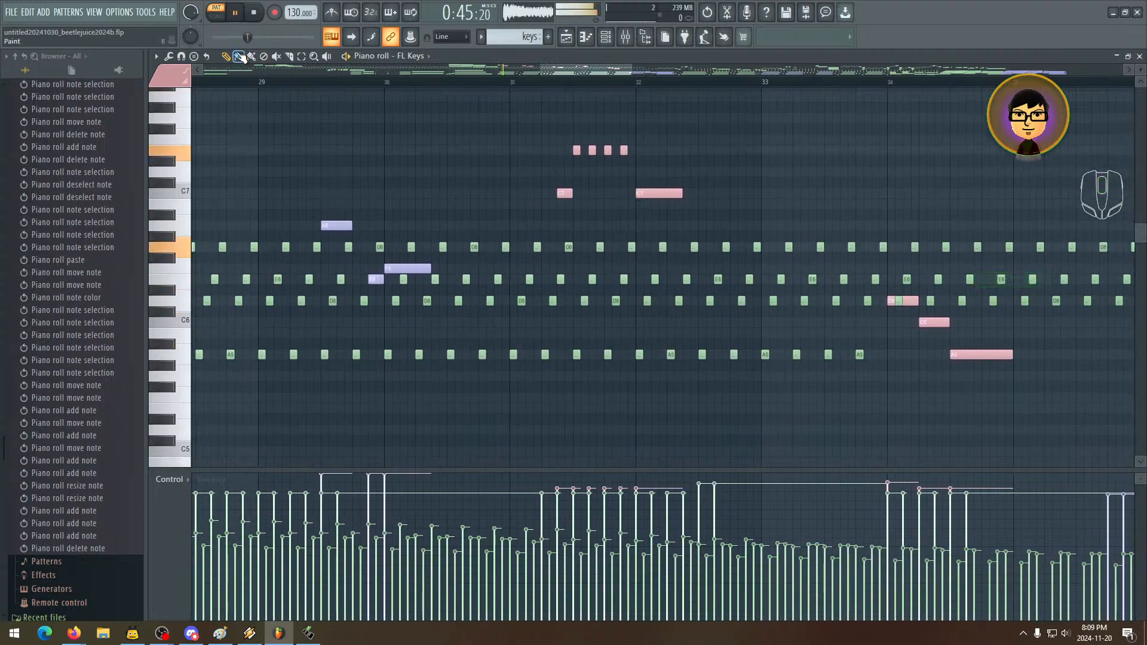
- Select the C7 and E7 phrase in bars 31 and 32, lower it one octave, and check it by playback
drag(557, 135, 683, 239)
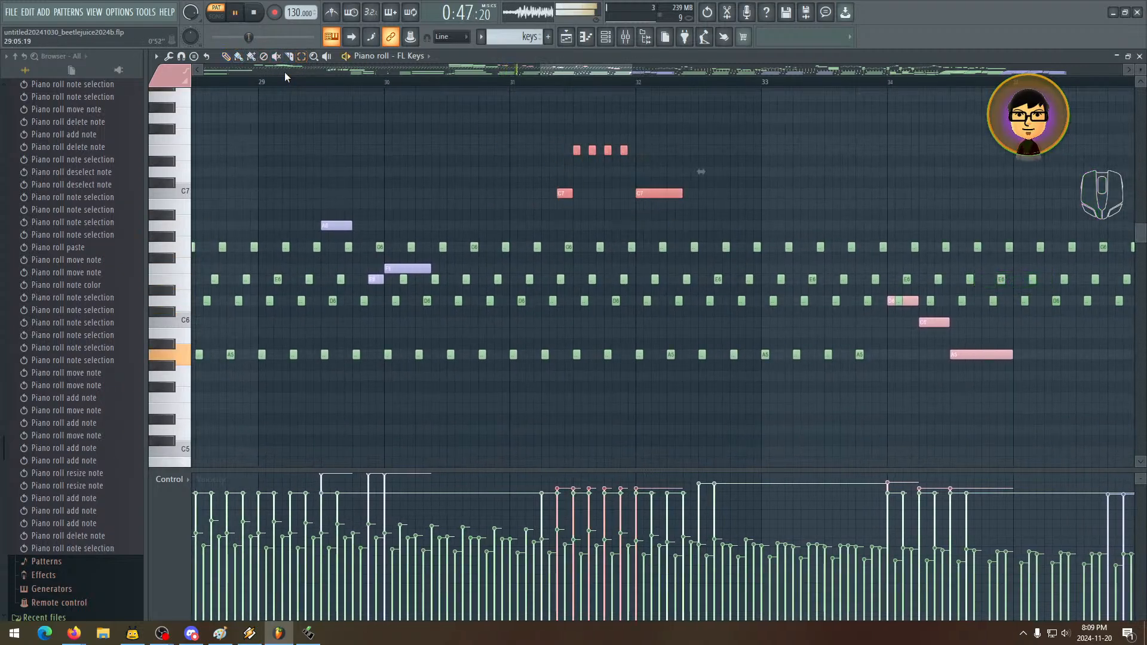
drag(599, 207, 628, 305)
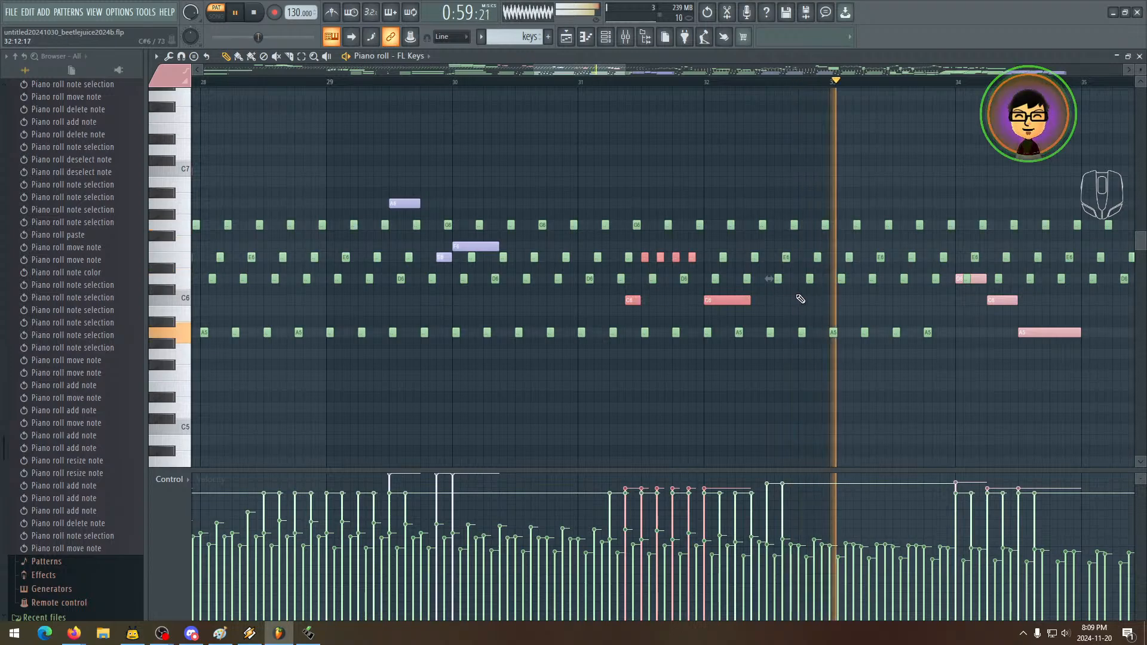
key(space)
drag(765, 296, 589, 302)
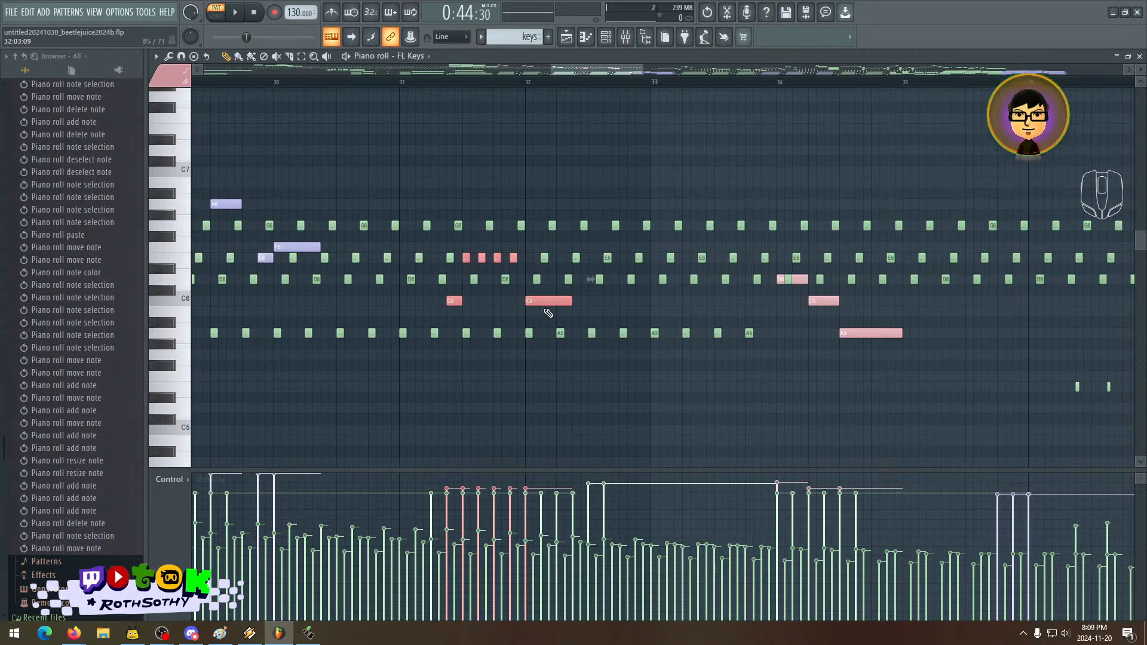
- Lower the last short E6 note of the phrase in bar 31 to A5 and check the phrase by playback
right_click(598, 308)
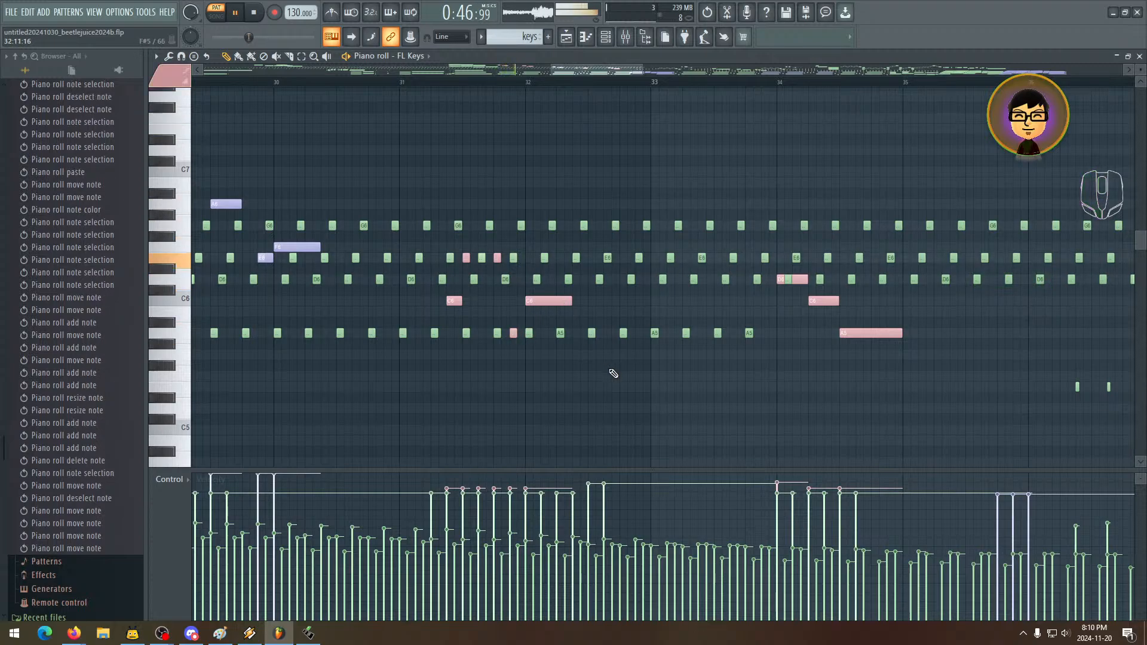
drag(610, 369, 780, 371)
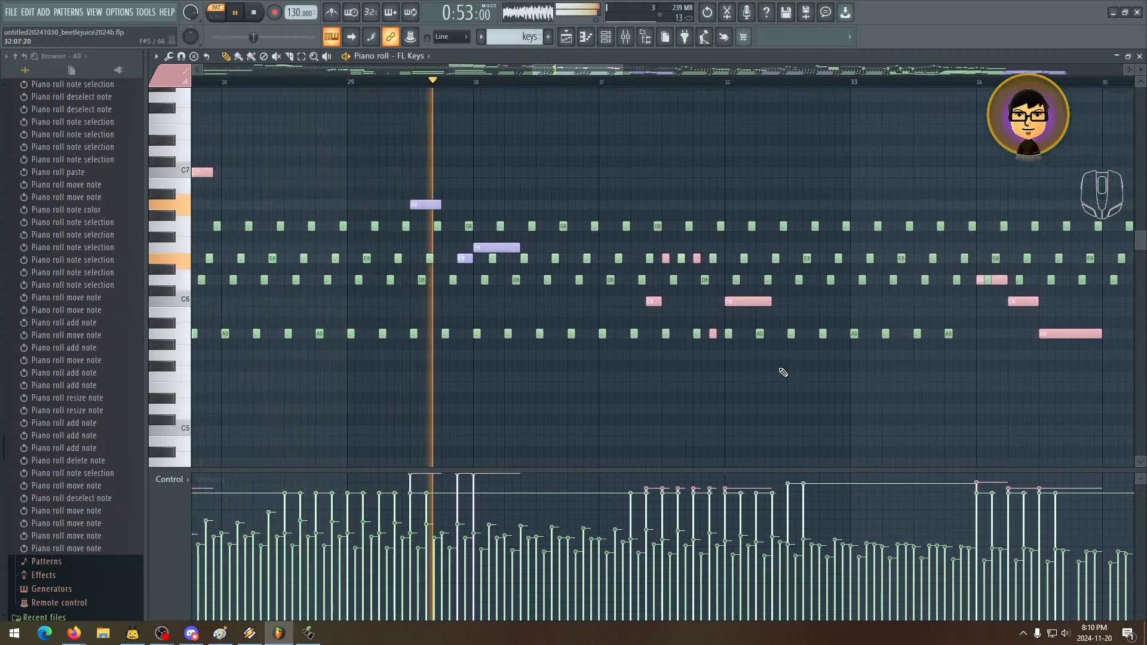
drag(784, 373, 605, 363)
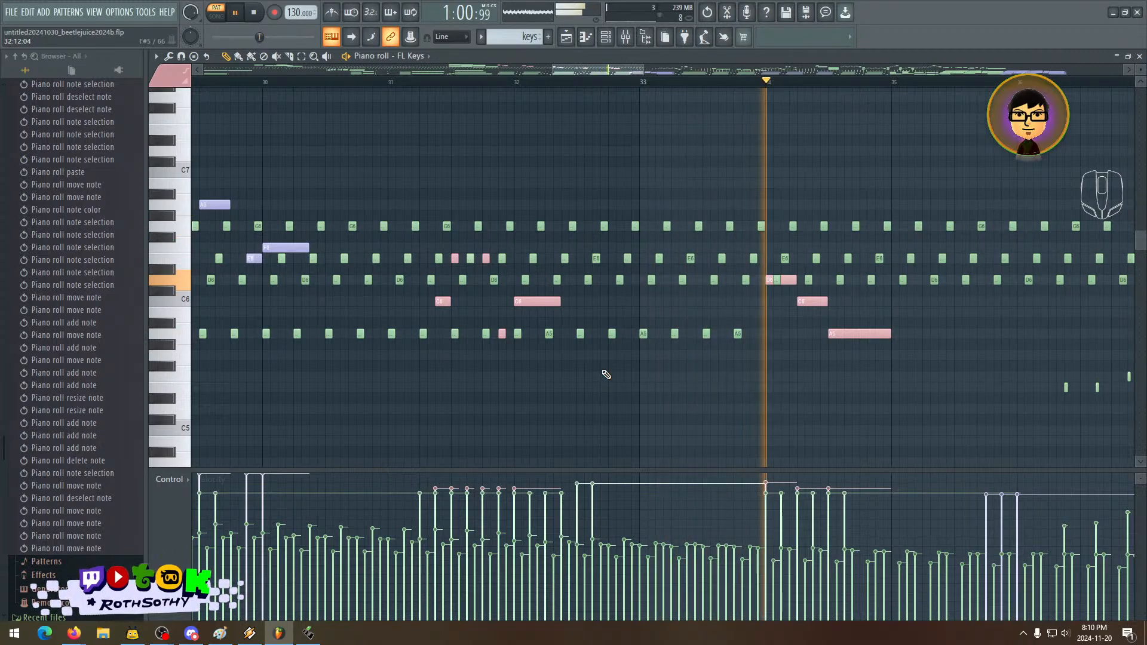
- Add a two-step E5 note just before the D6 at bar 34 and check it by replaying from bar 29
middle_click(761, 340)
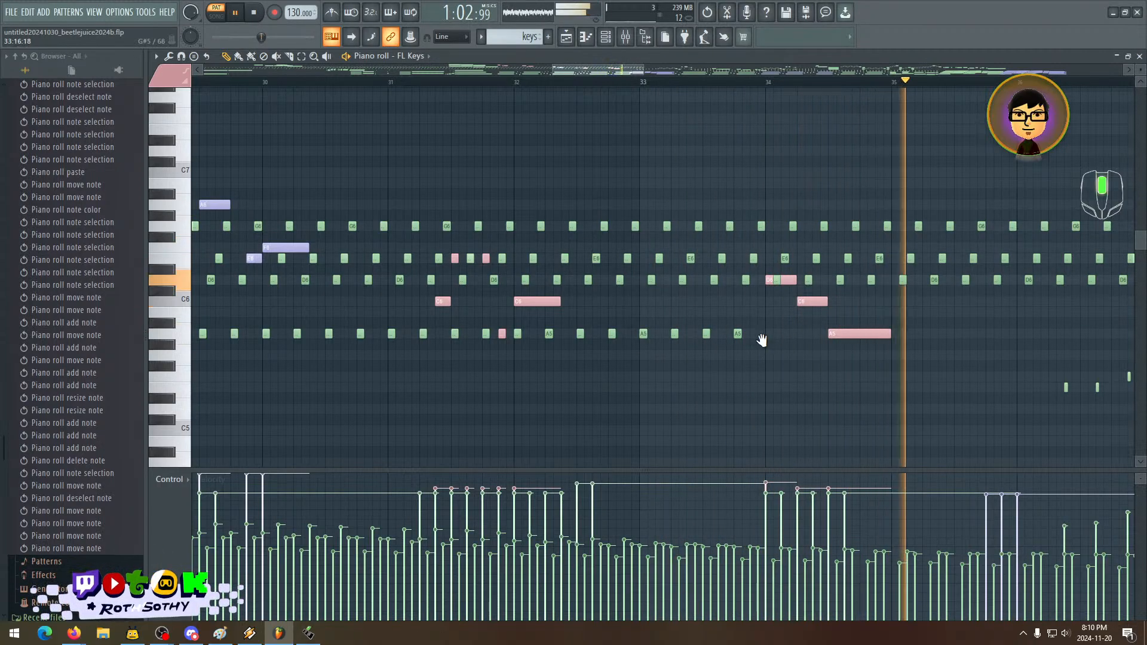
mouse_move(762, 340)
mouse_down()
mouse_move(661, 343)
mouse_move(696, 341)
mouse_up()
key(space)
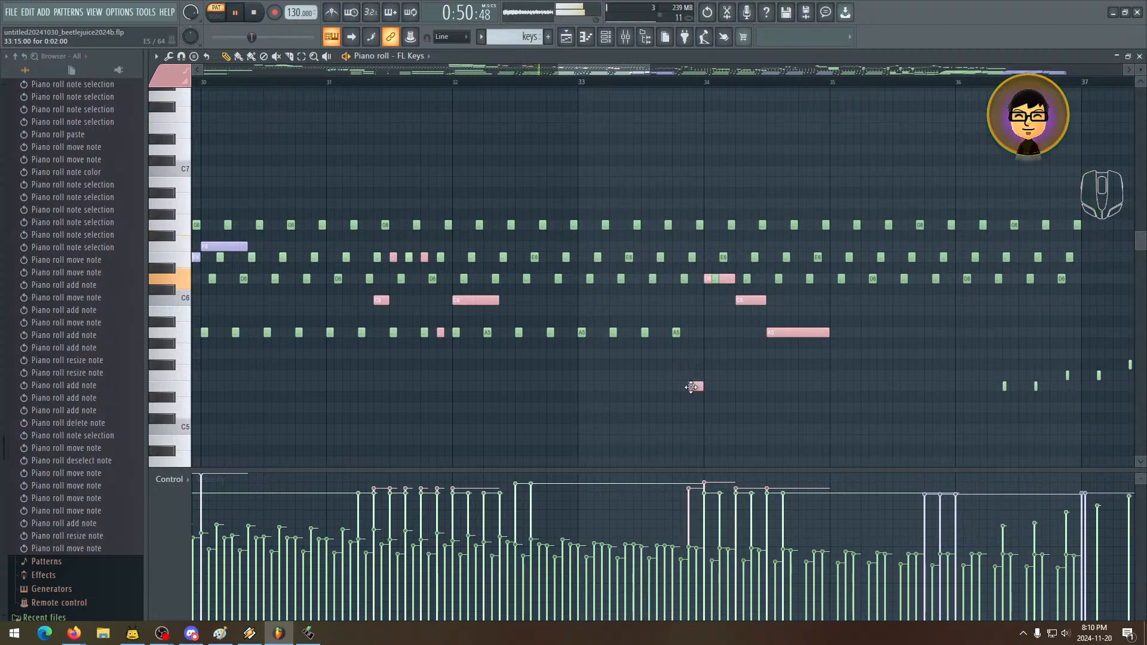
mouse_move(653, 396)
mouse_down()
mouse_move(851, 379)
mouse_move(697, 415)
mouse_move(661, 397)
mouse_move(671, 389)
mouse_up()
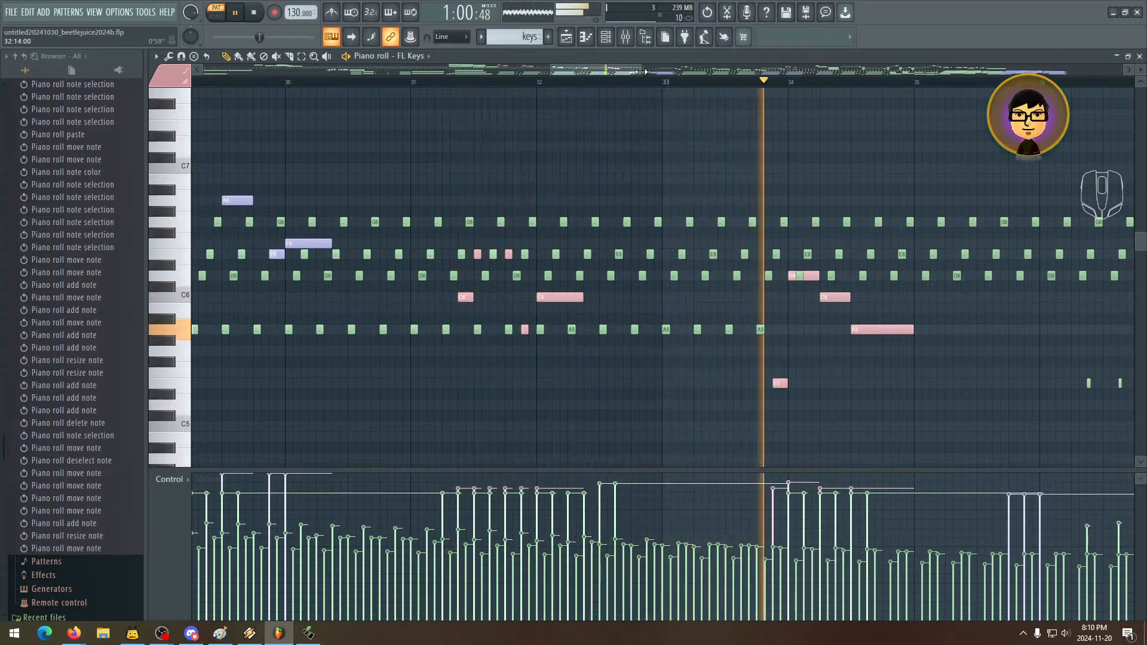
drag(641, 72, 733, 72)
drag(615, 270, 738, 265)
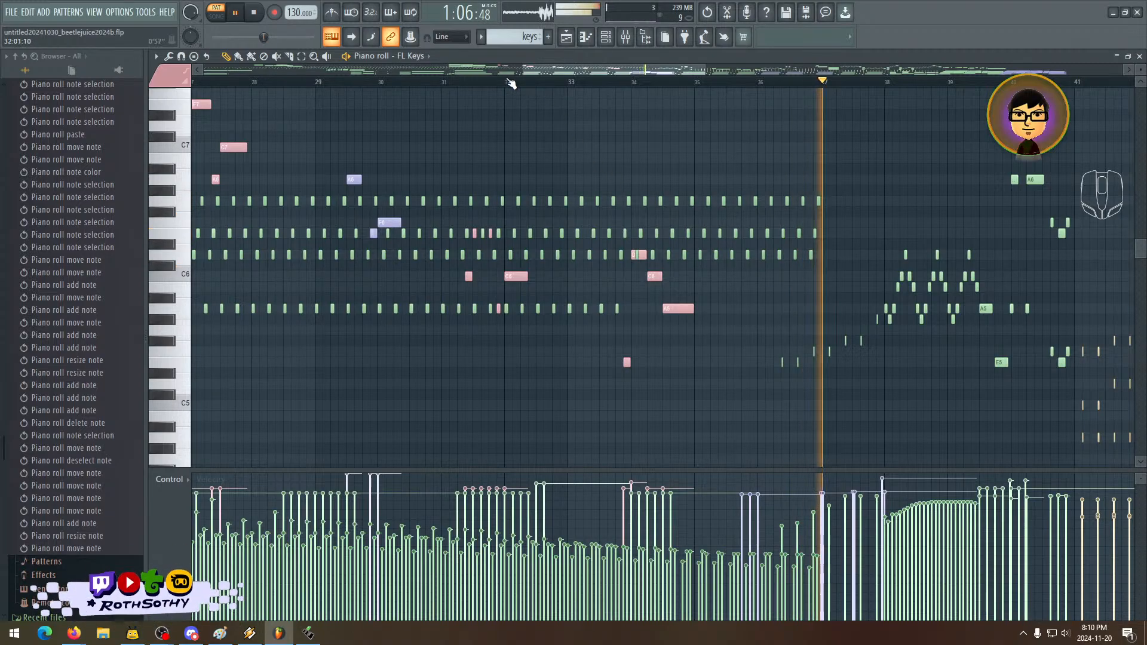
click(336, 81)
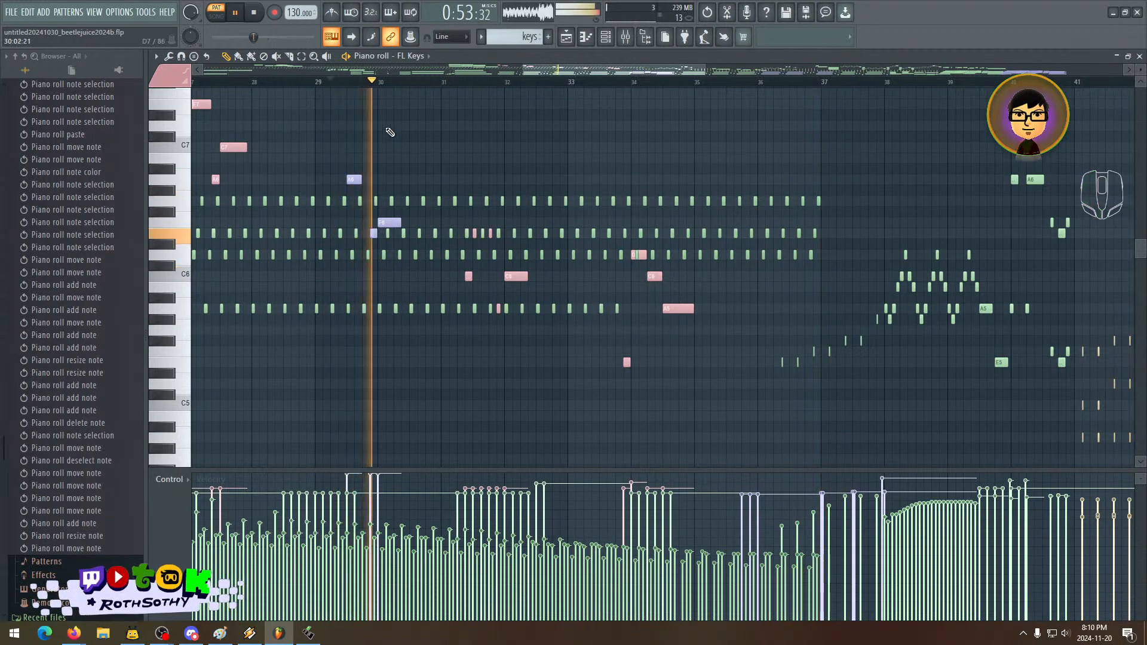
- Select the E5, D6, C6 and A5 notes in bars 33 and 34 during playback
click(302, 57)
click(627, 363)
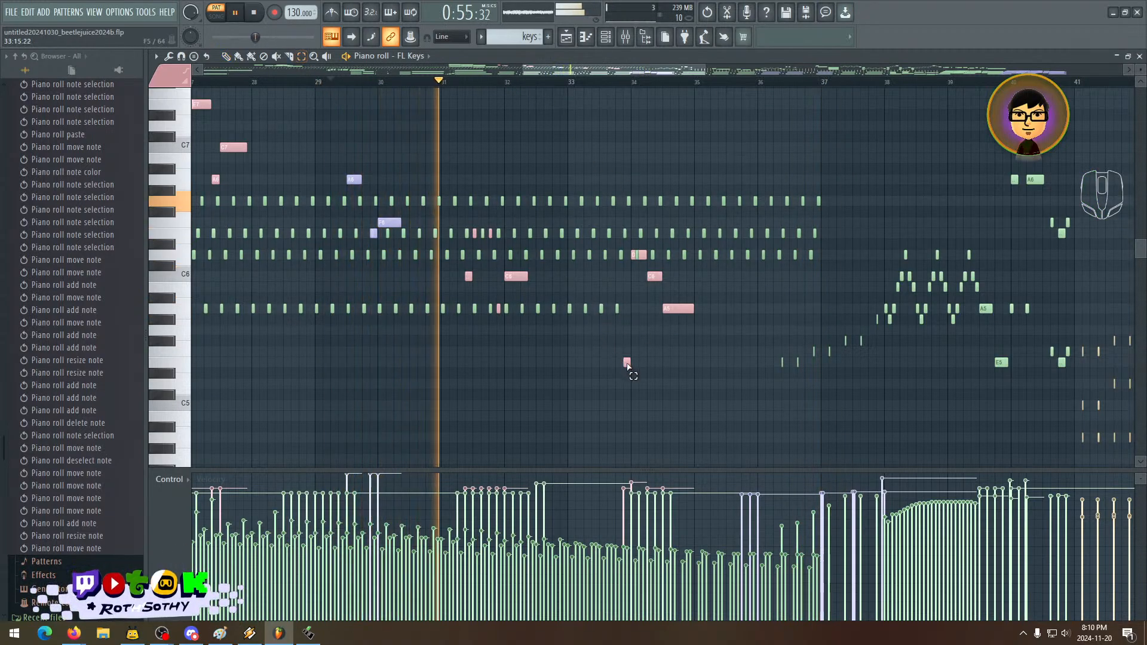
shift+click(643, 257)
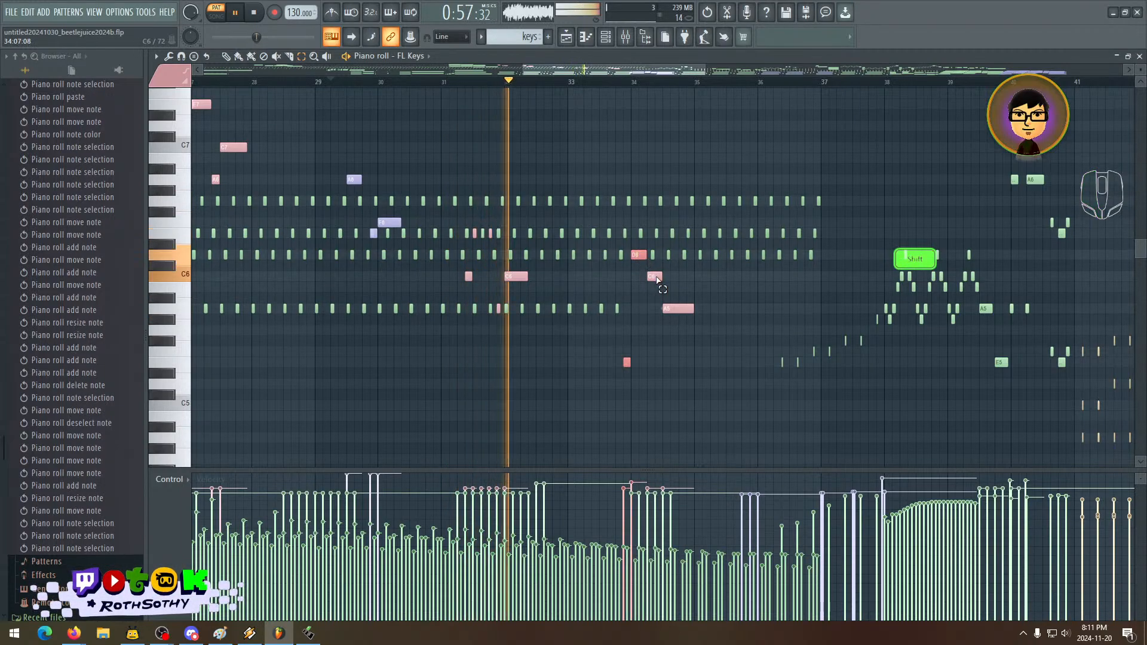
shift+click(655, 278)
shift+click(673, 310)
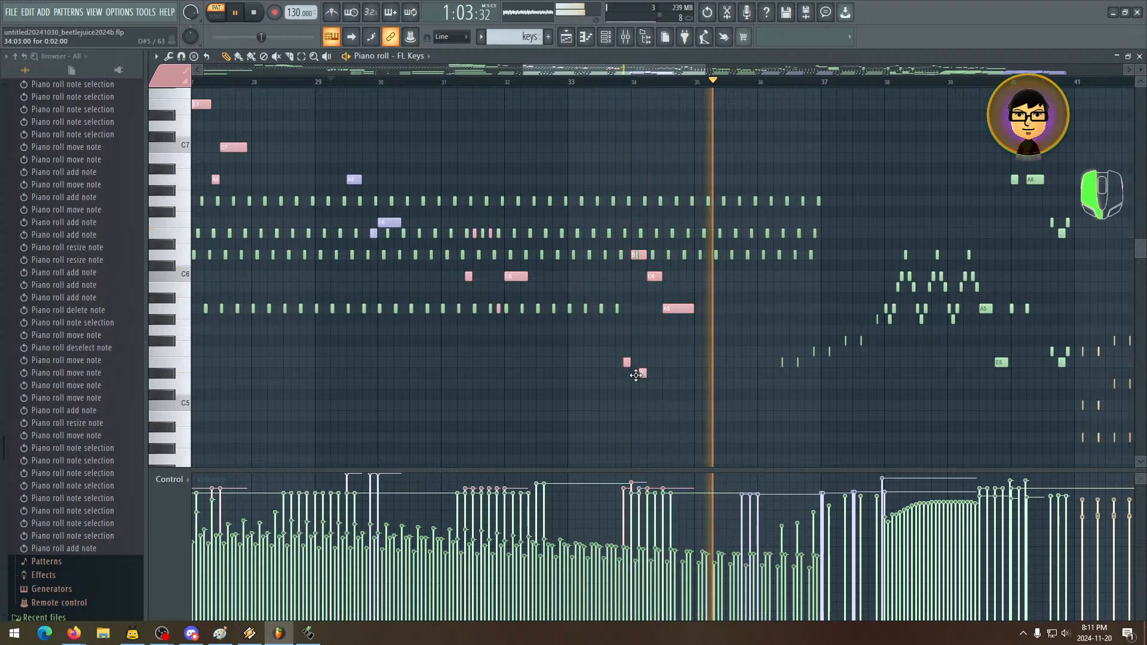
- Undo the D#5 note added at bar 34 and clear the note selection
key(ctrl+z)
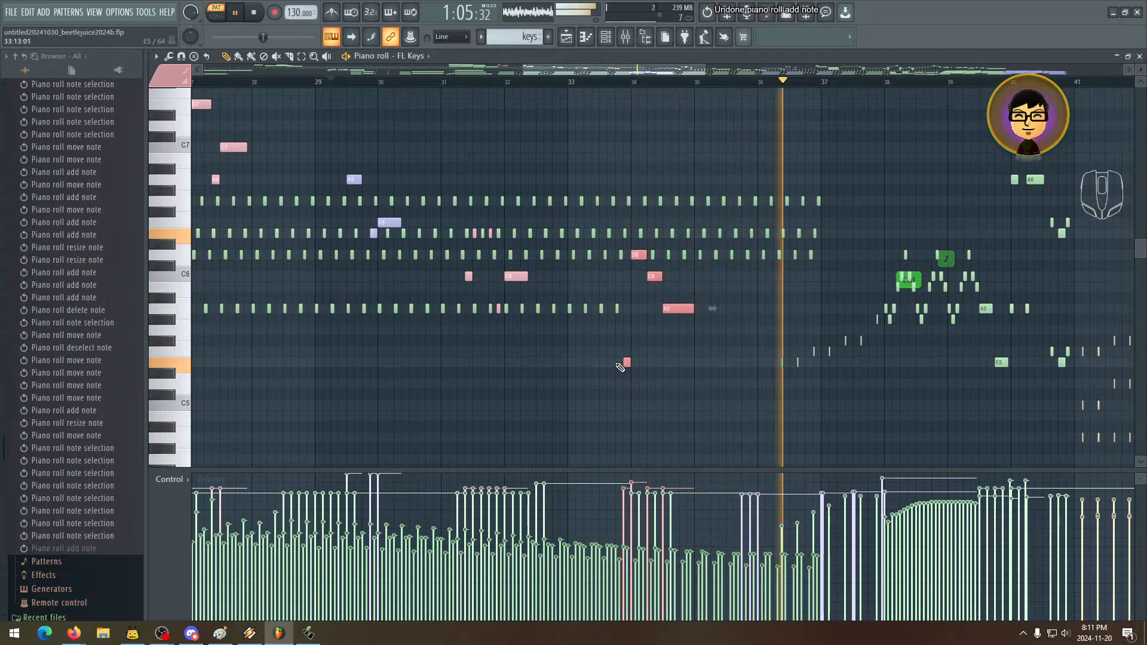
ctrl+click(580, 354)
click(301, 56)
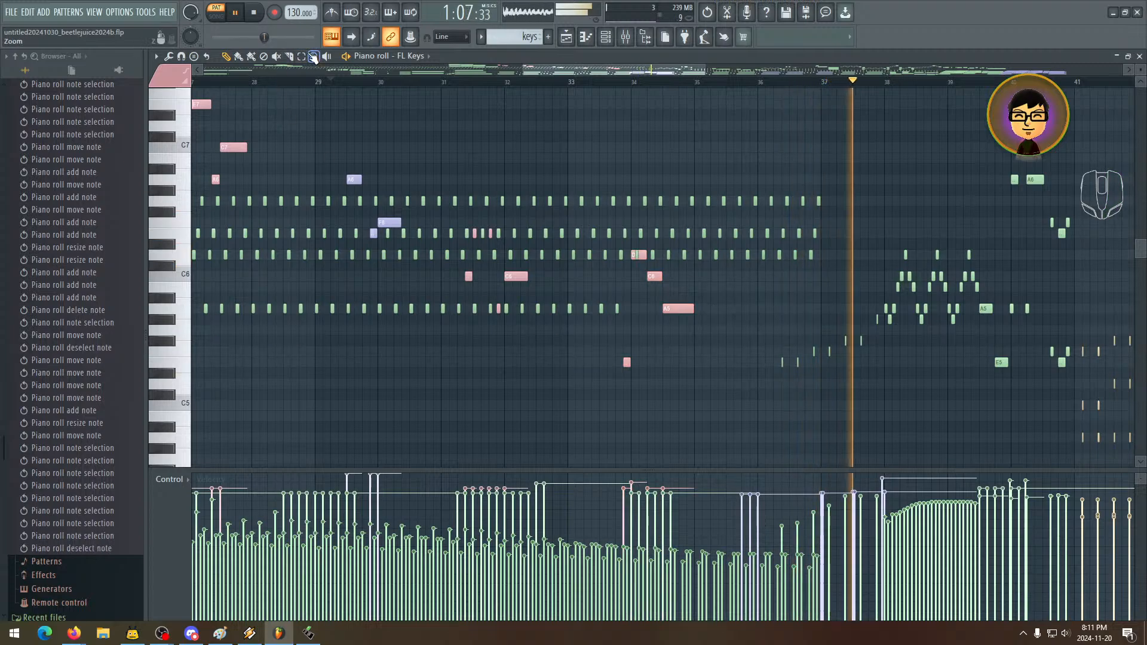
- Select the short E5 note just before bar 34, lower its velocity to about 79% and check it by playback
drag(545, 326, 627, 379)
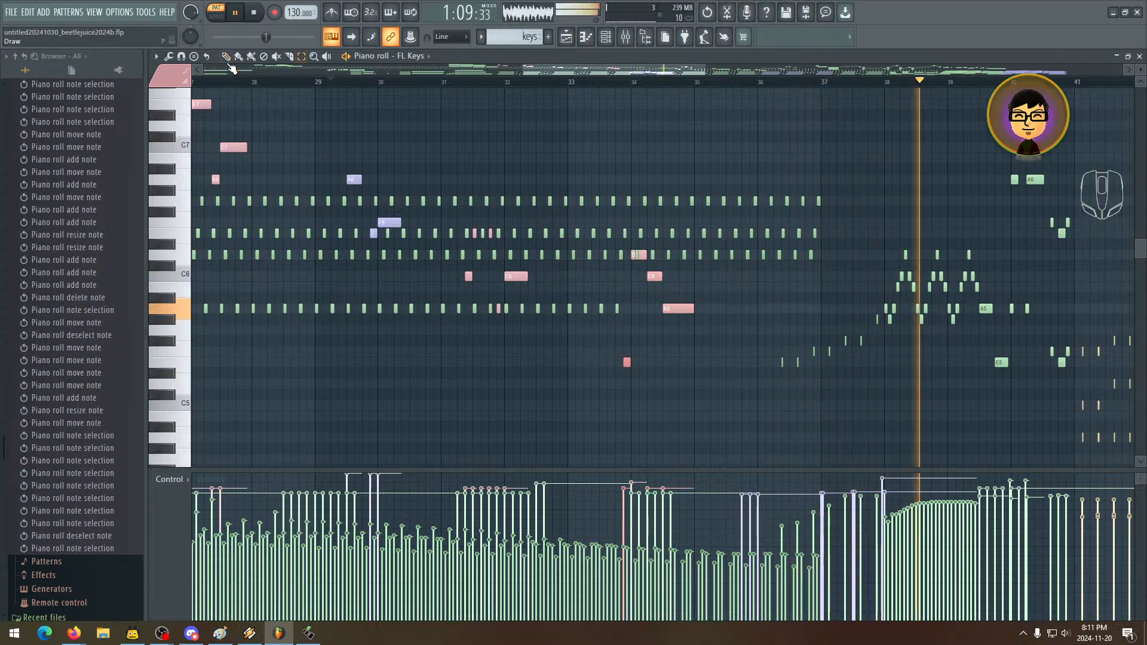
click(629, 509)
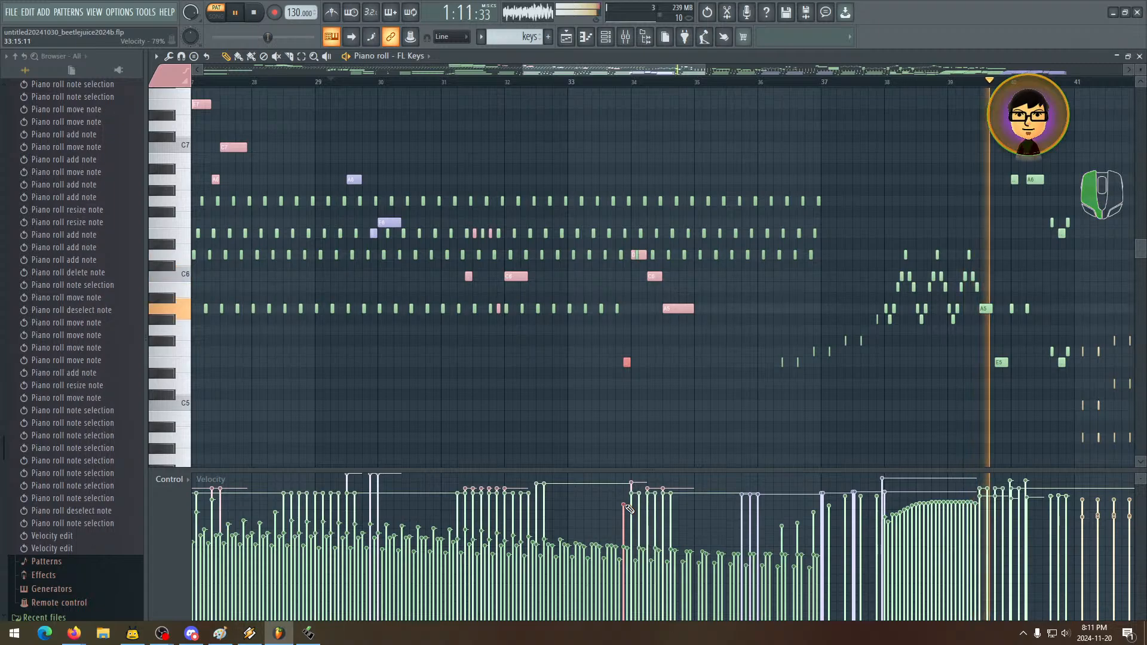
key(space)
drag(666, 331, 620, 332)
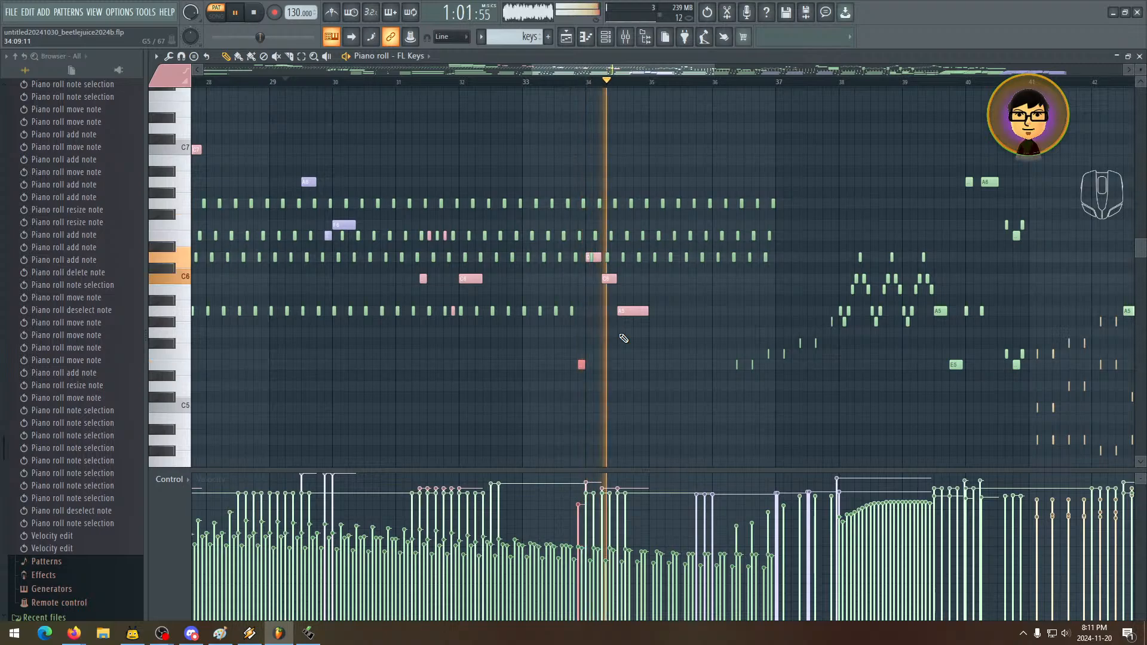
- Select the short E5, F5 and F#5 notes in bars 36 and 37 and ramp their velocities up from about 58% to 77%
drag(643, 337, 438, 322)
drag(467, 328, 397, 315)
drag(495, 336, 425, 334)
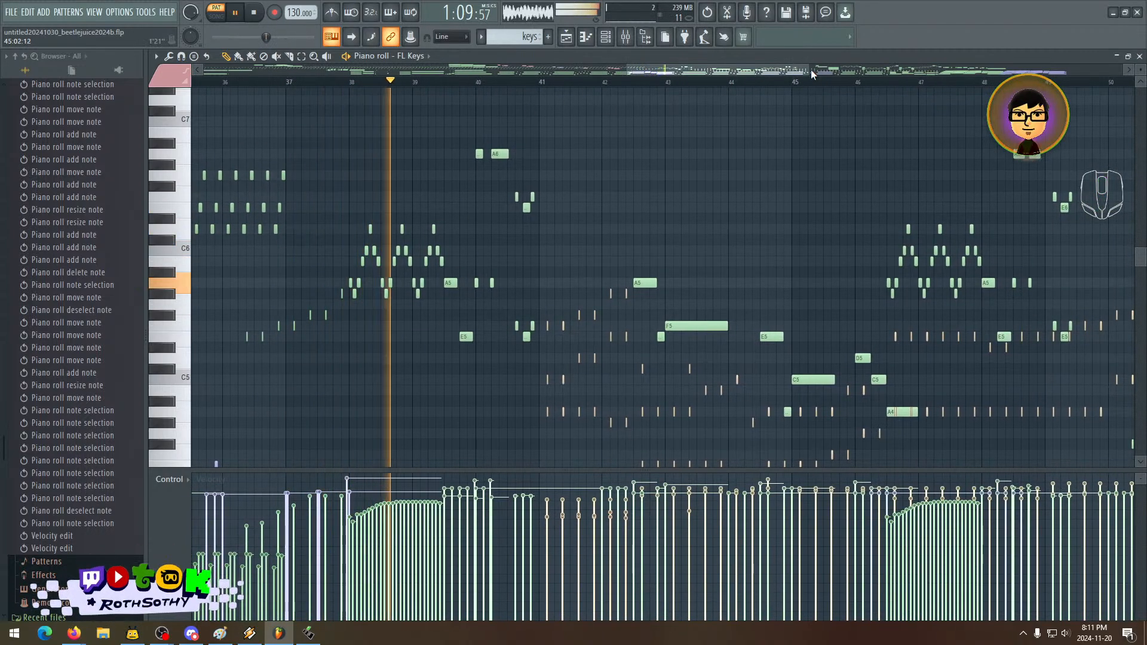
drag(453, 241, 592, 239)
click(303, 58)
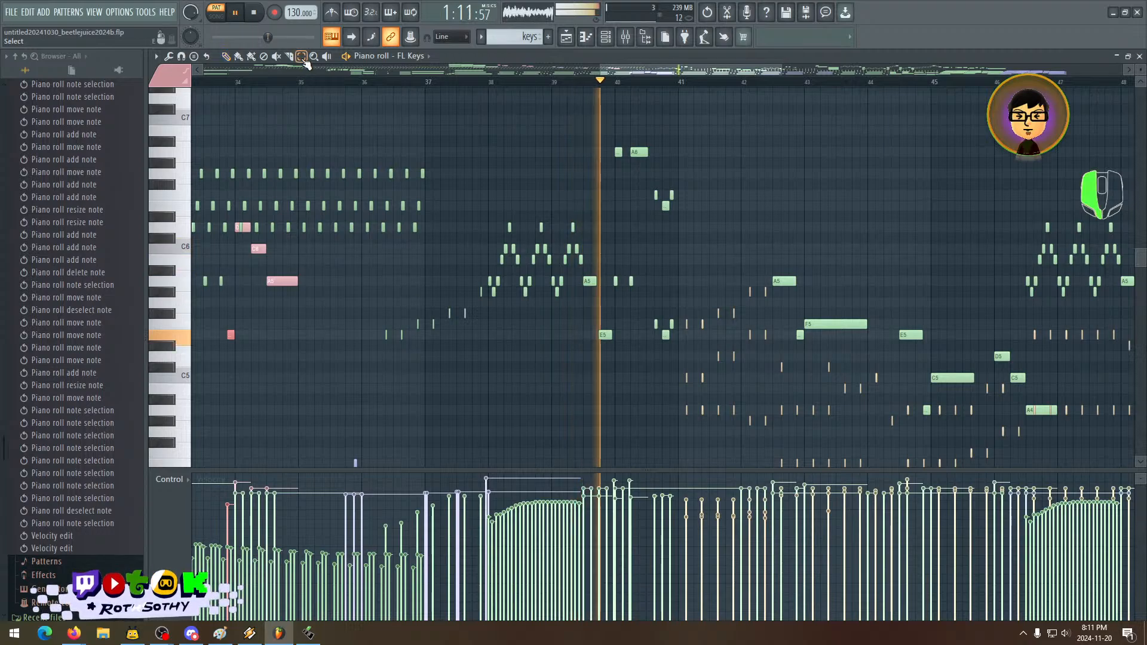
drag(374, 289, 481, 381)
click(227, 57)
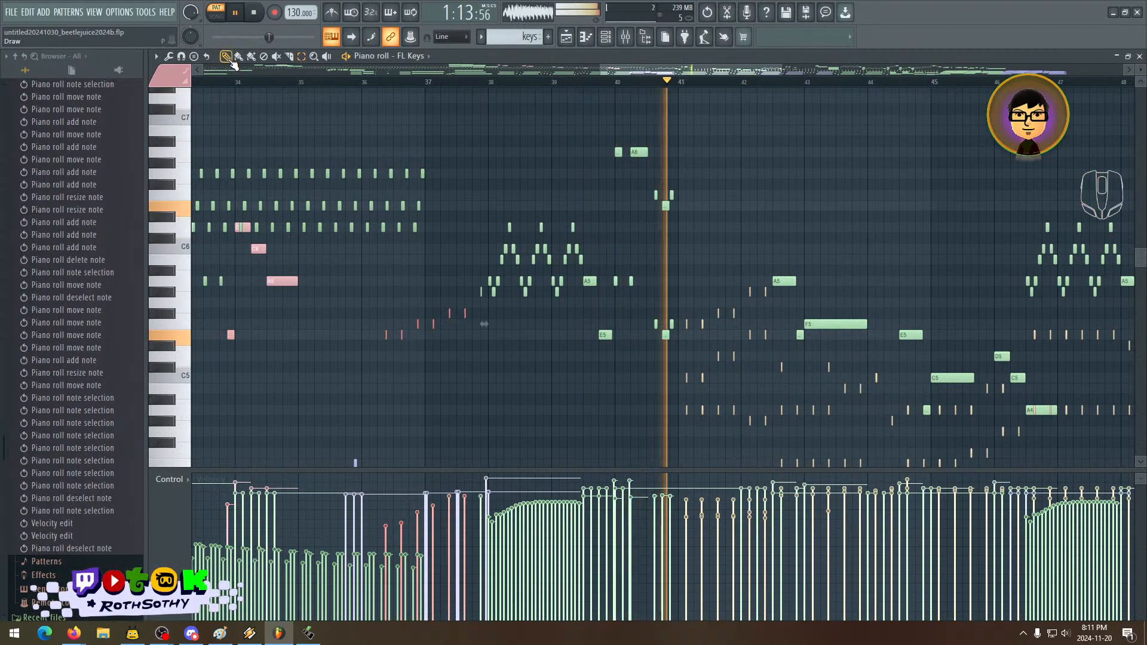
drag(387, 536, 404, 535)
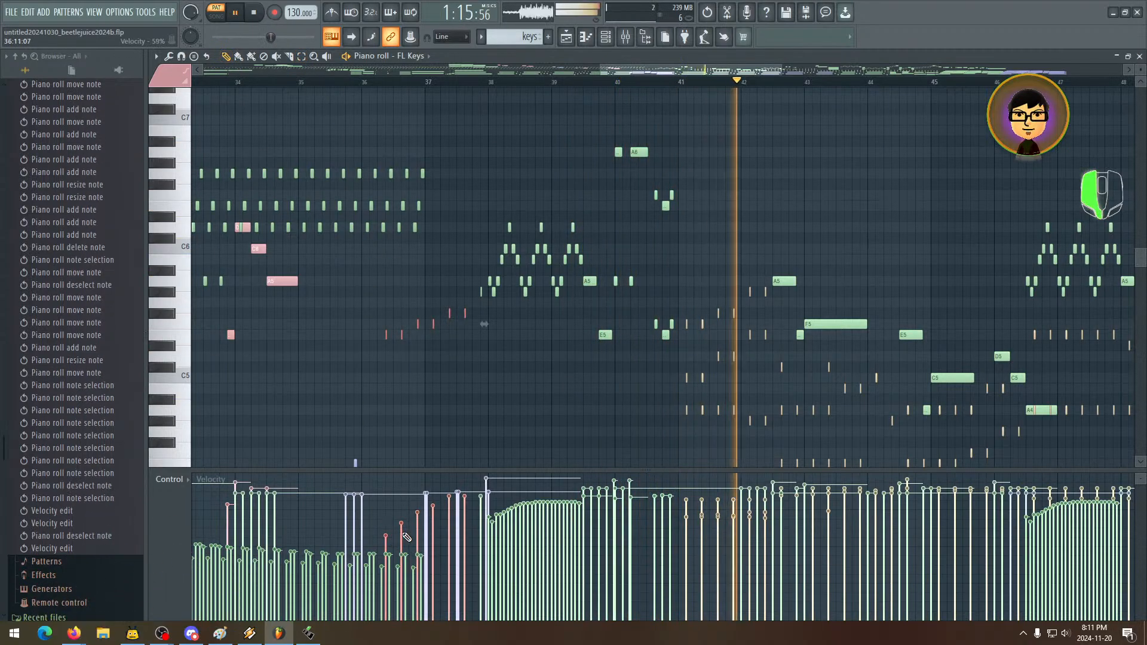
click(402, 533)
click(418, 524)
click(433, 516)
click(450, 509)
click(465, 507)
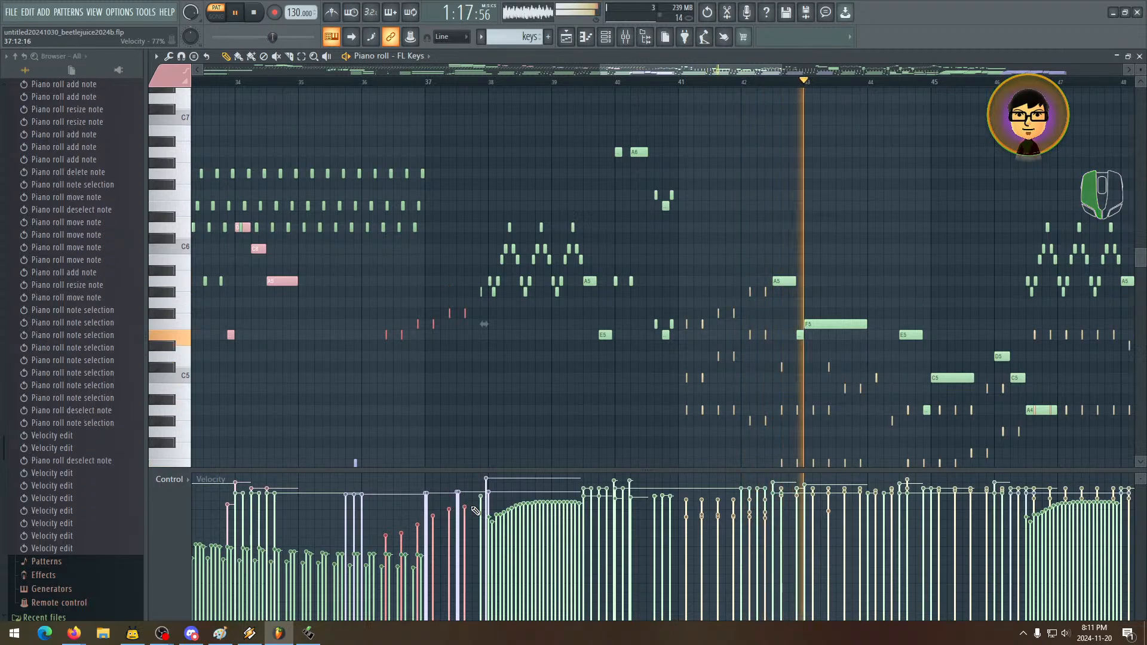
- Replay the rising run from bar 36 and fine-tune the velocity of its last F#5 note in bar 37
click(367, 86)
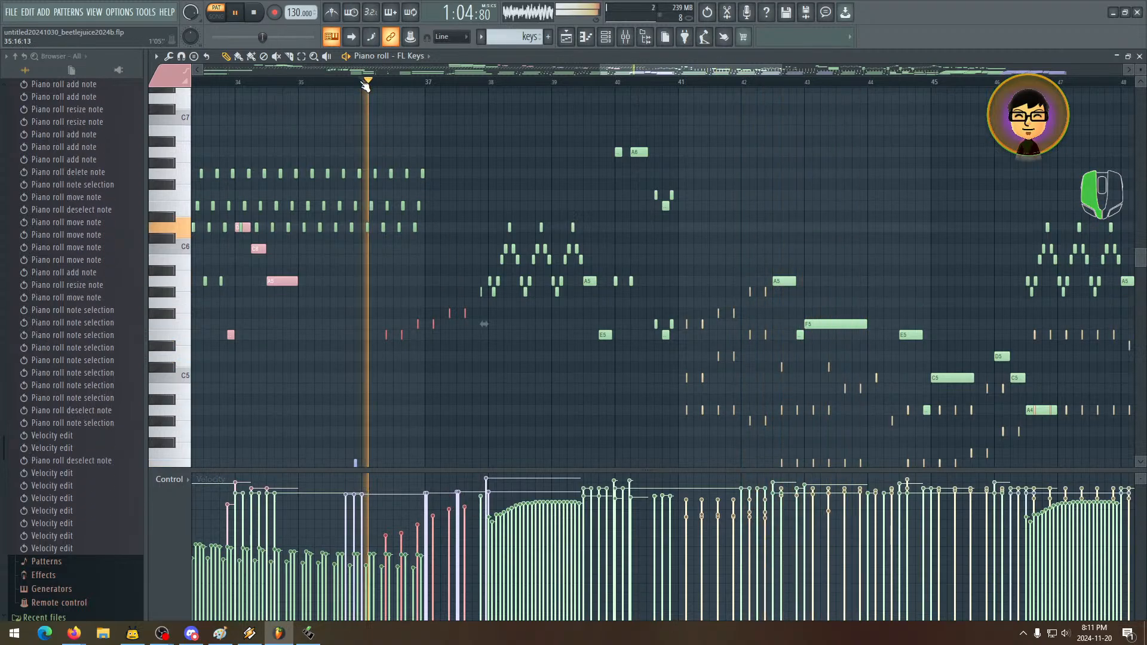
drag(522, 253, 494, 270)
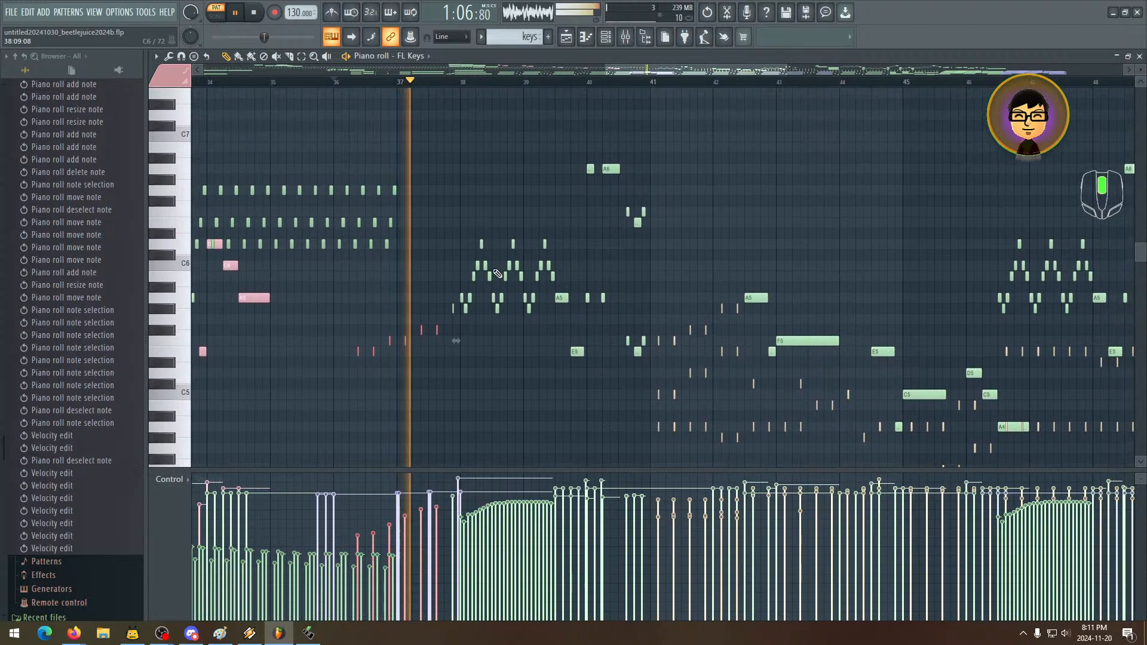
click(437, 505)
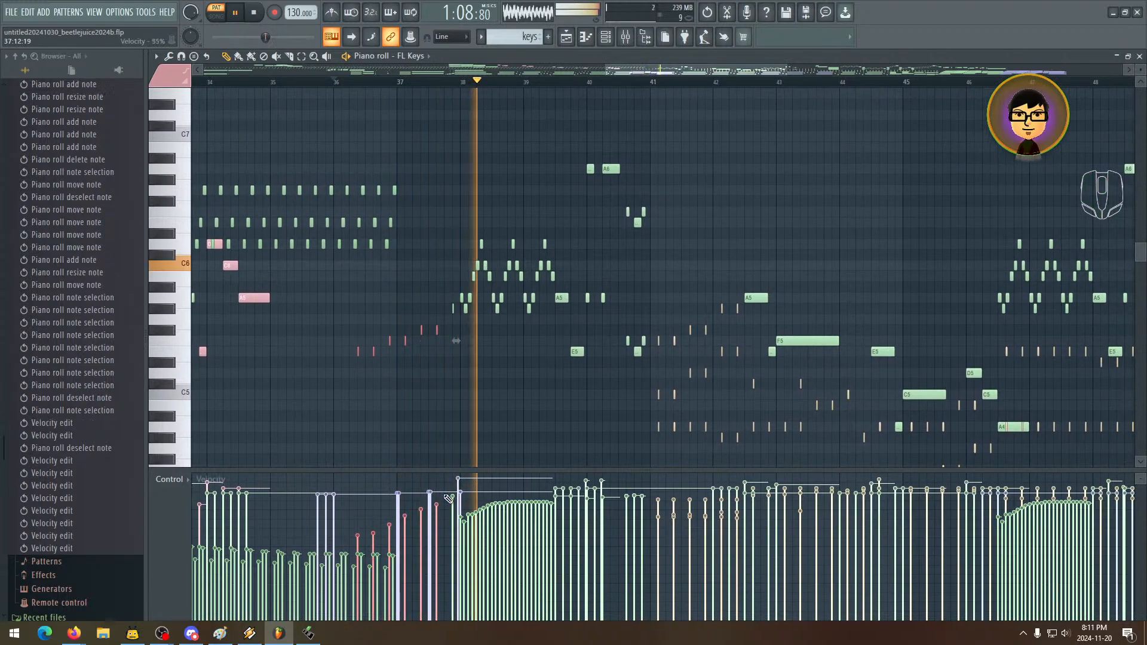
drag(525, 350, 452, 371)
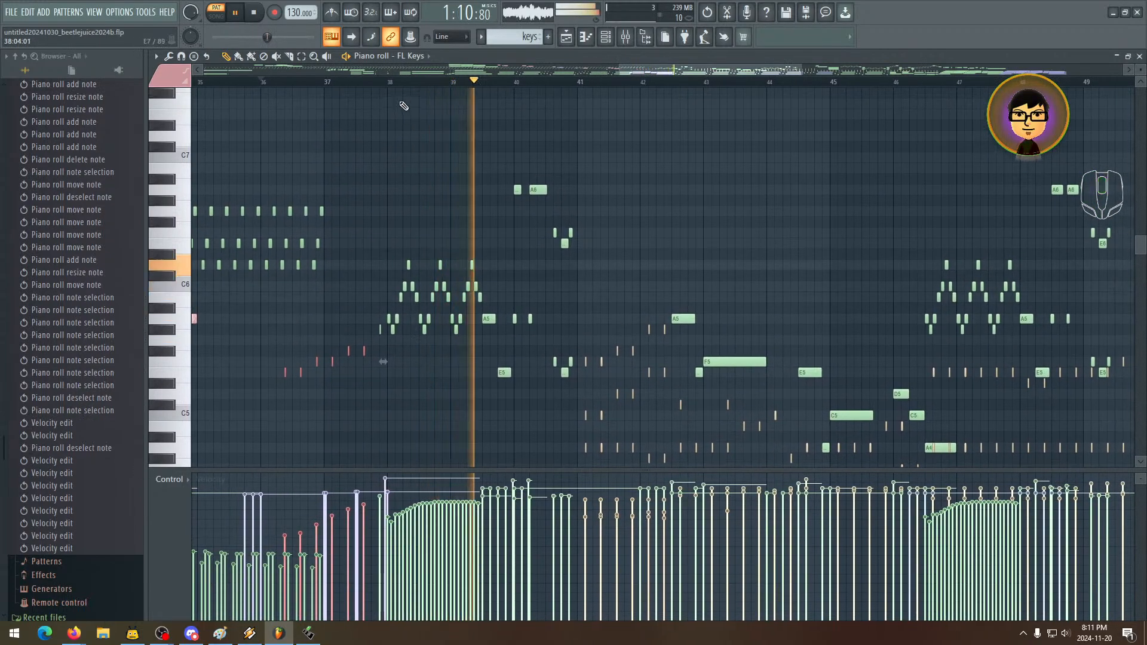
- Save the project while playback continues
drag(620, 70, 522, 71)
drag(846, 274, 373, 199)
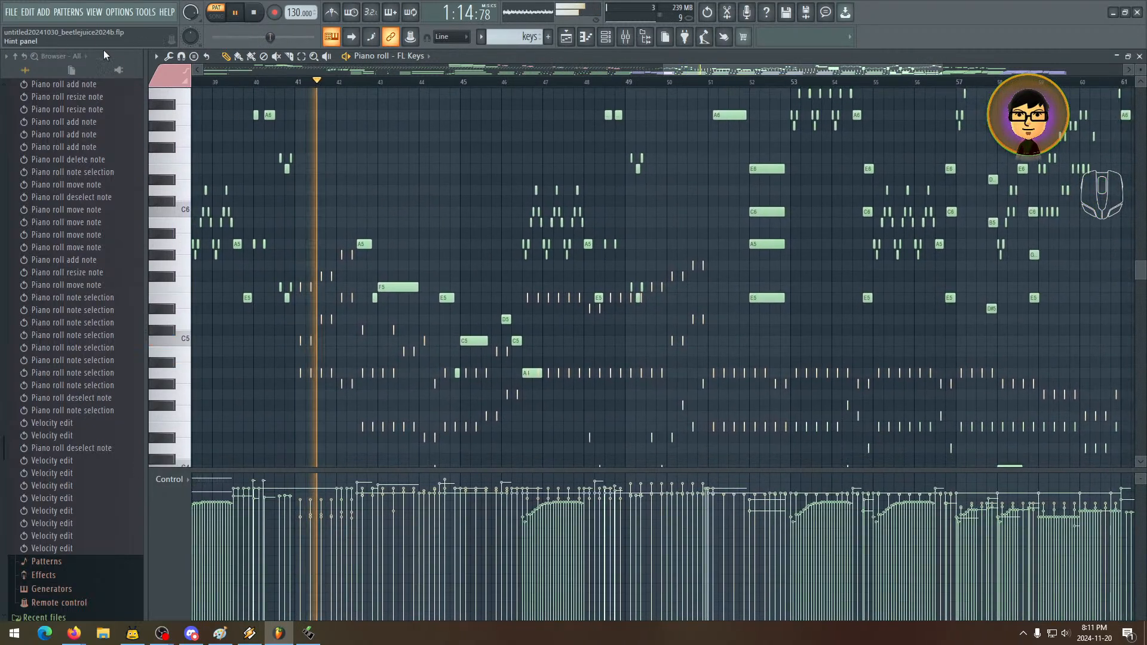
click(10, 12)
click(35, 65)
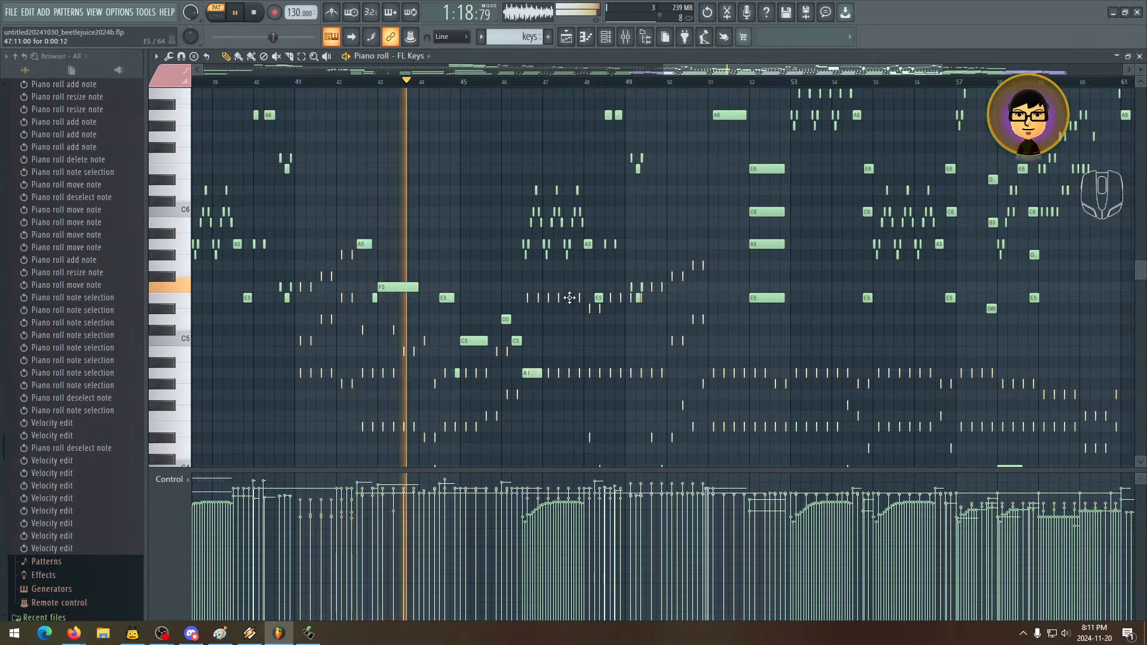
- Listen through the arrangement from bar 43 to the closing chord at bar 70, examining the melody and chord notes, and stop playback
drag(725, 359, 408, 297)
drag(699, 321, 551, 280)
drag(458, 348, 729, 317)
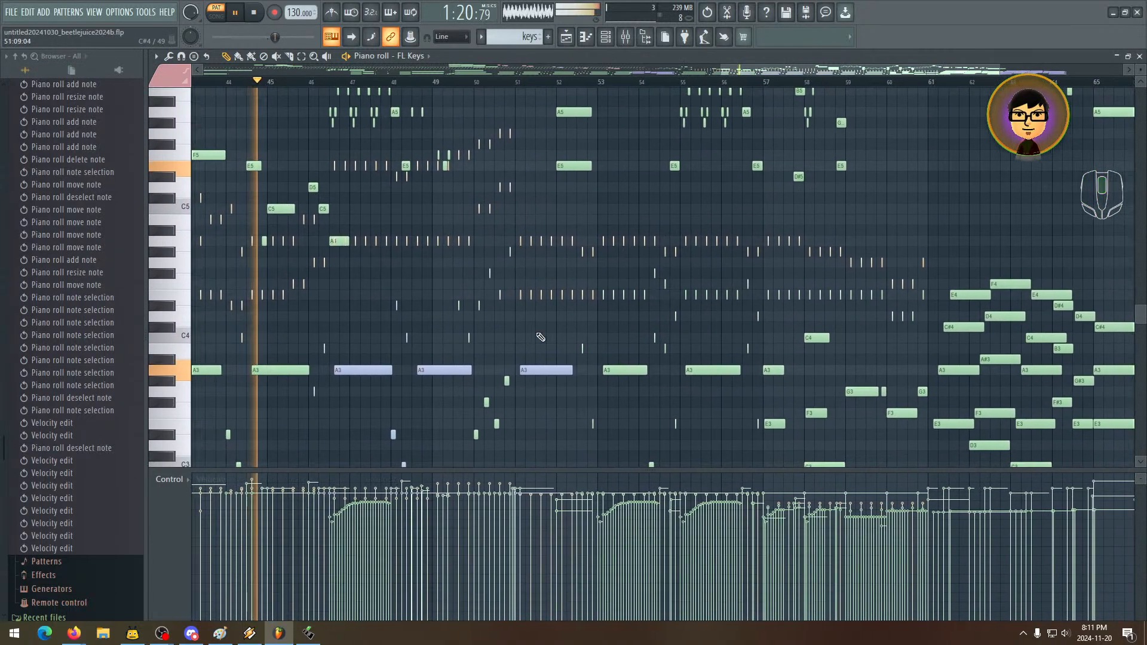
drag(540, 336, 703, 332)
drag(666, 273, 599, 362)
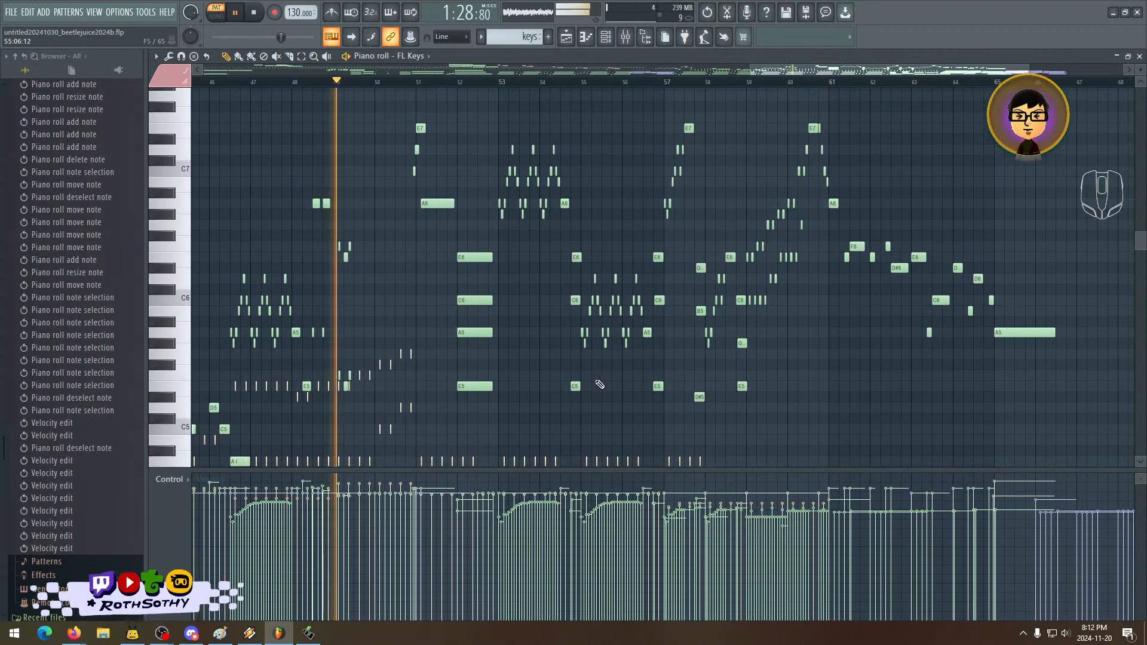
drag(660, 383, 550, 389)
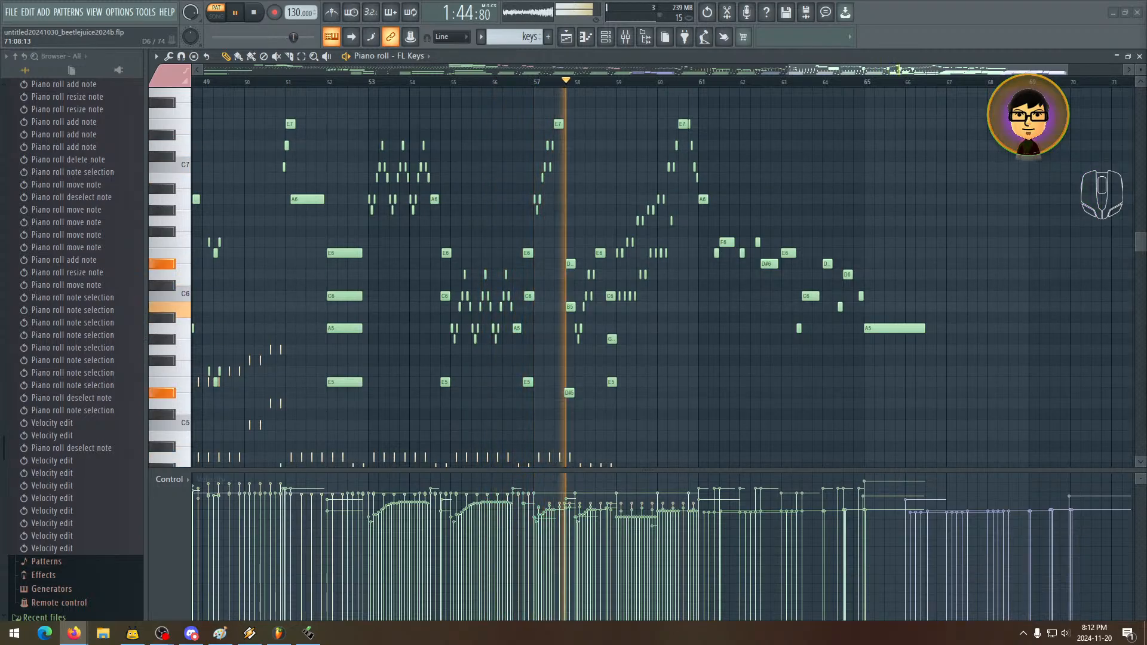
drag(763, 313, 553, 184)
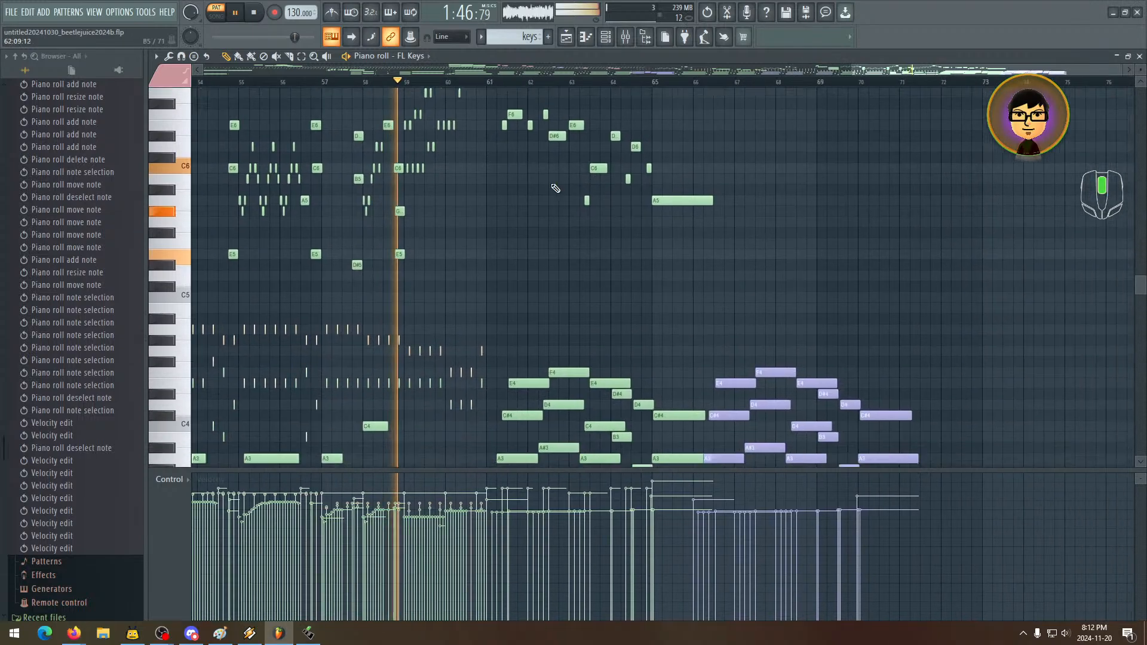
drag(622, 264, 572, 292)
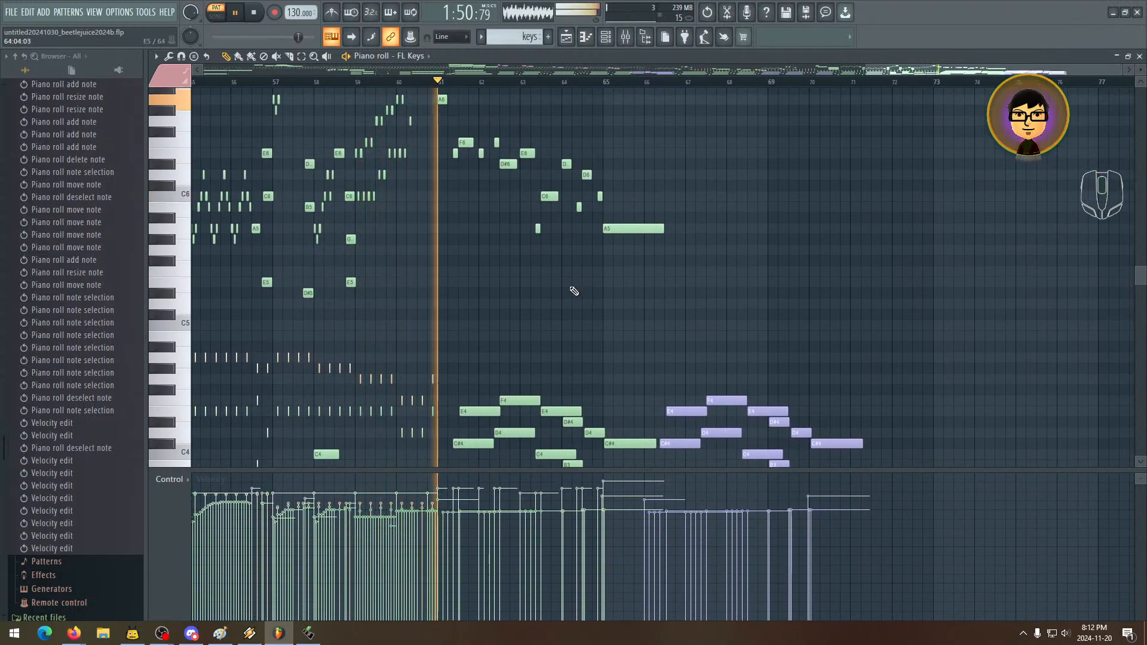
drag(602, 278, 563, 311)
drag(630, 268, 591, 301)
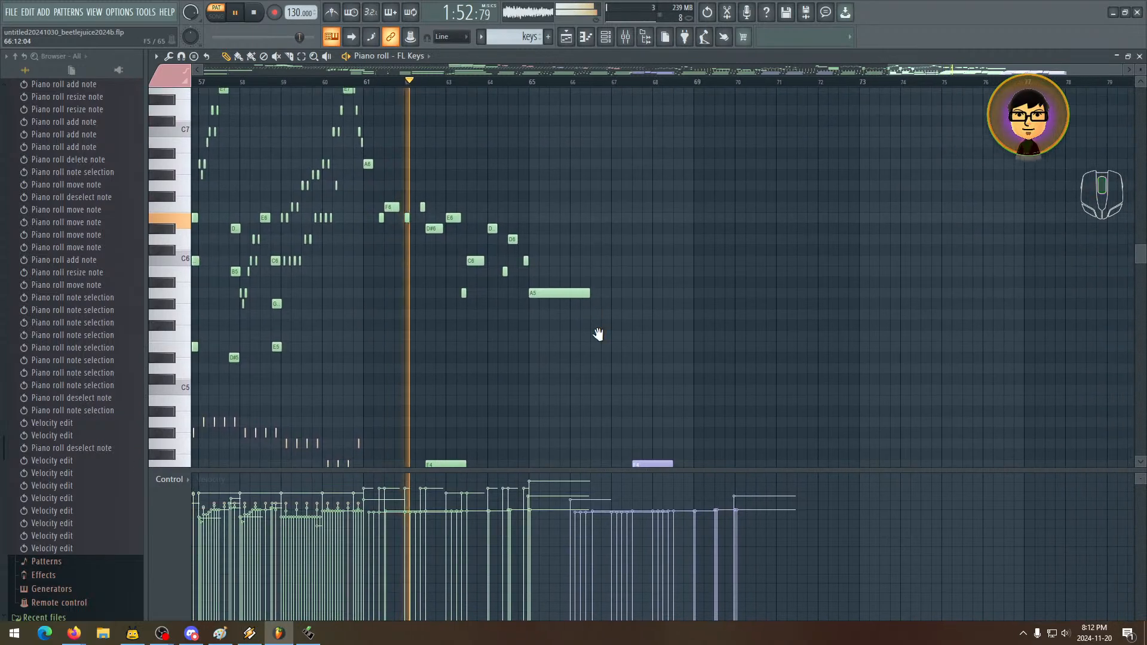
drag(687, 457, 625, 317)
scroll(626, 321, down, 5)
scroll(643, 326, up, 5)
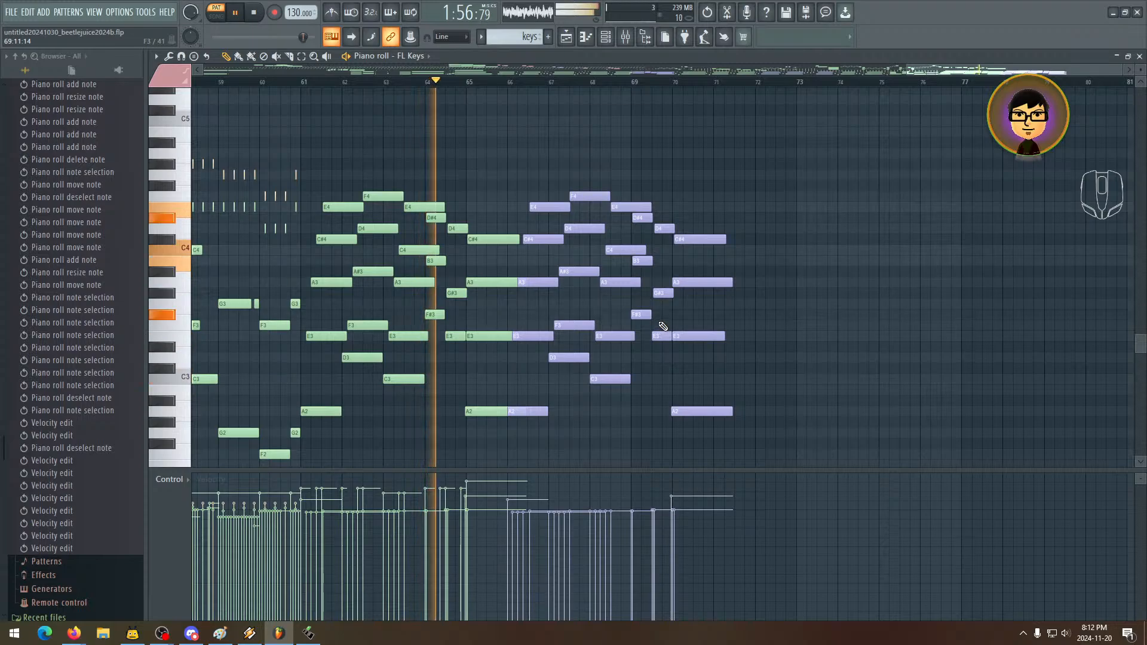
scroll(687, 320, up, 6)
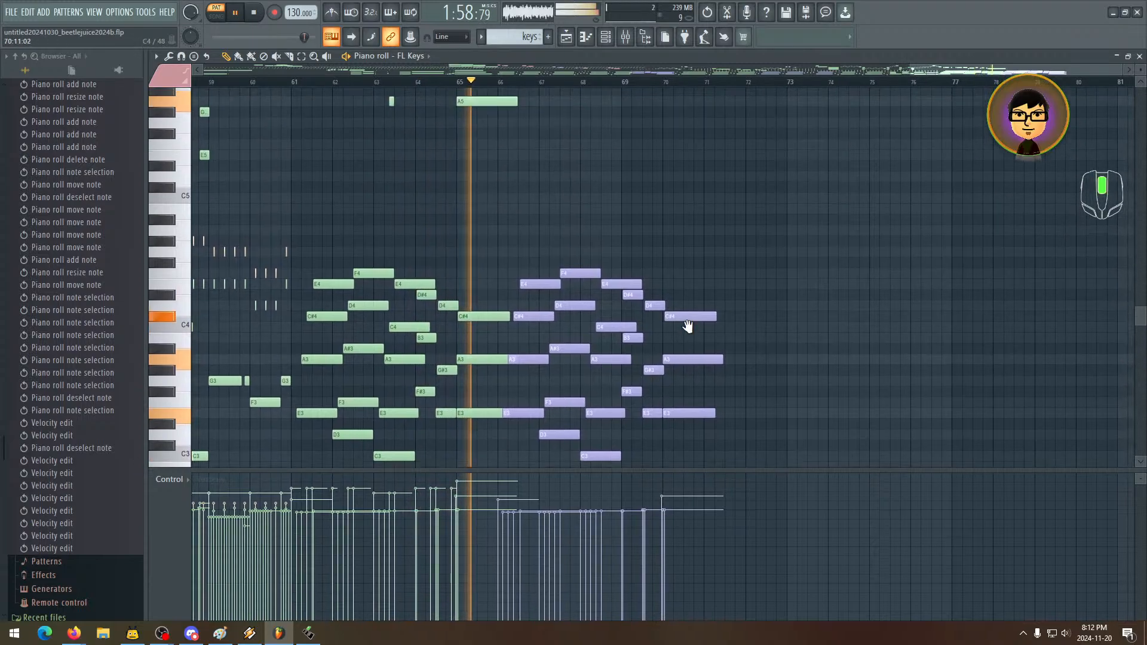
scroll(684, 309, up, 2)
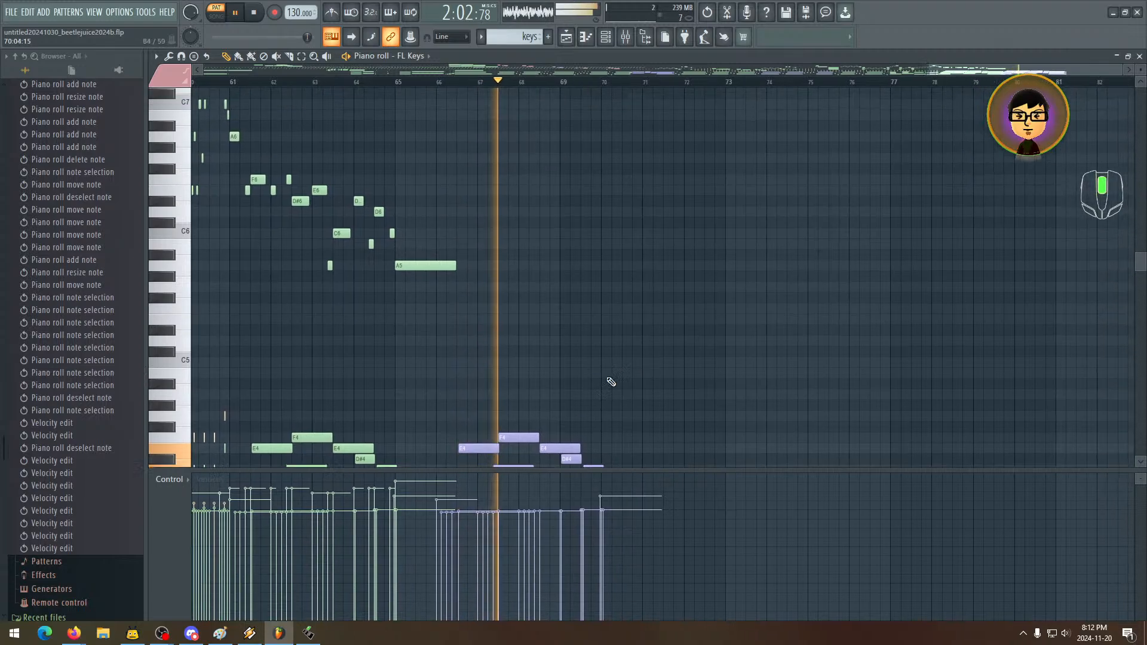
scroll(610, 379, down, 12)
scroll(546, 299, up, 2)
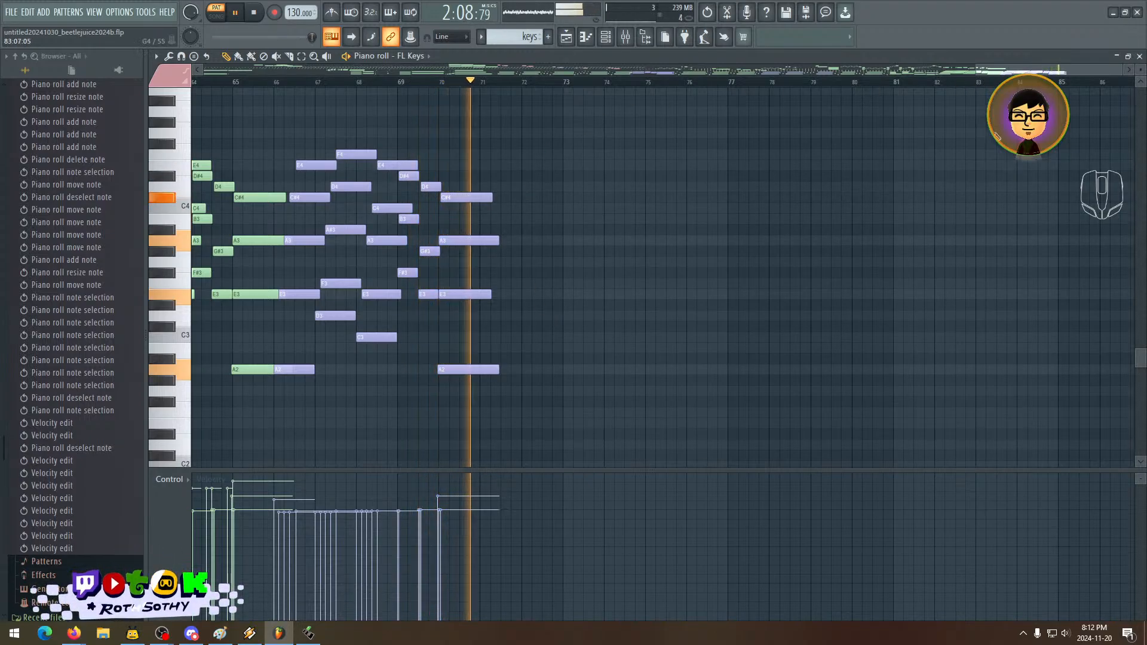
key(space)
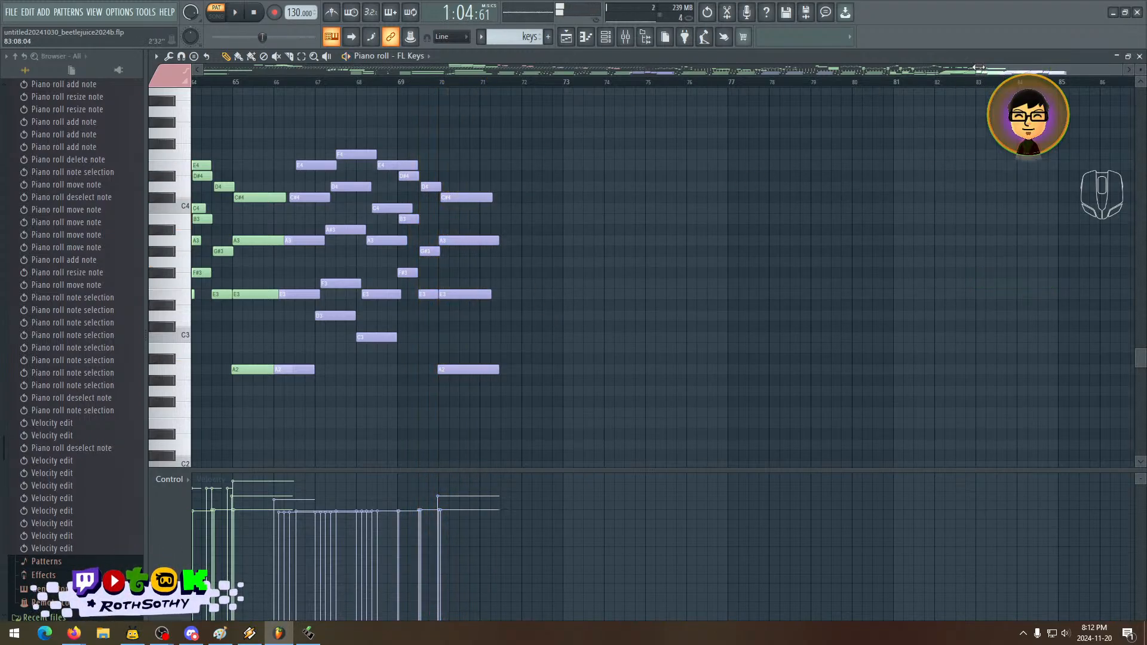
- Play back the closing chords from bar 69 and stop
drag(1002, 76, 1085, 73)
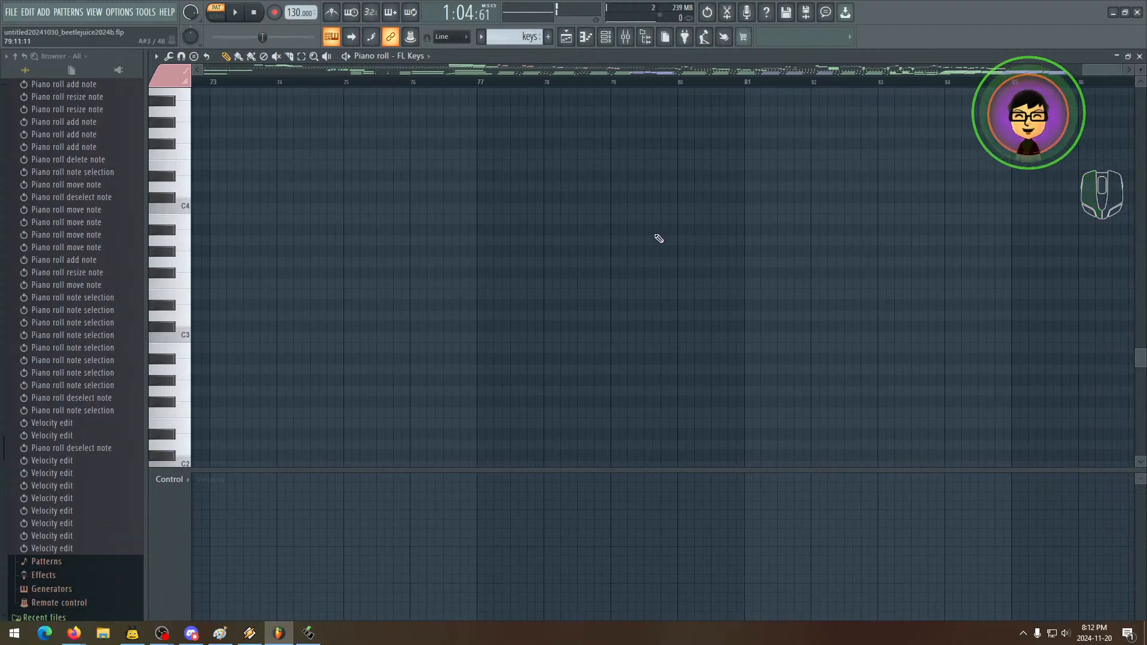
drag(412, 282, 753, 287)
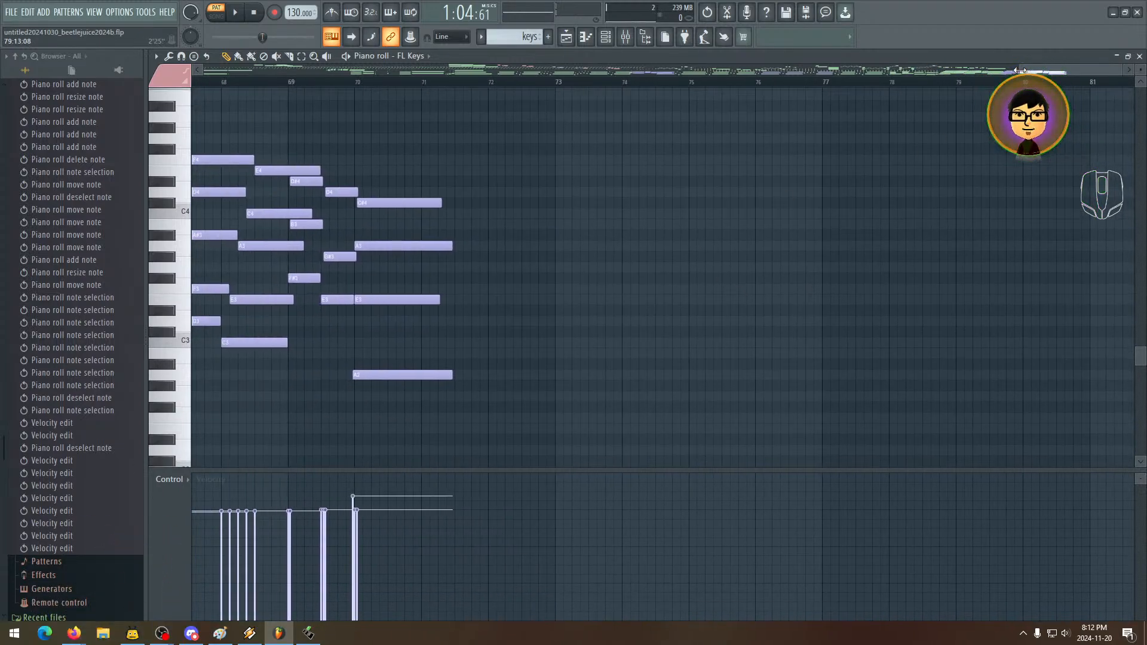
drag(1020, 71, 1069, 88)
drag(370, 287, 796, 301)
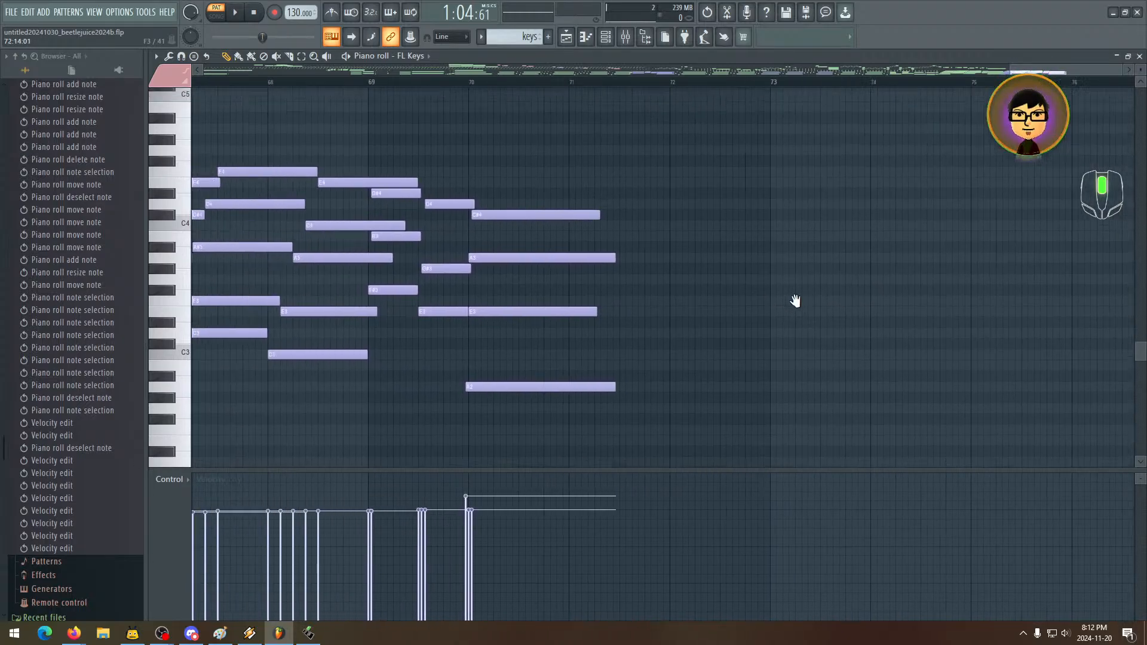
drag(639, 267, 711, 274)
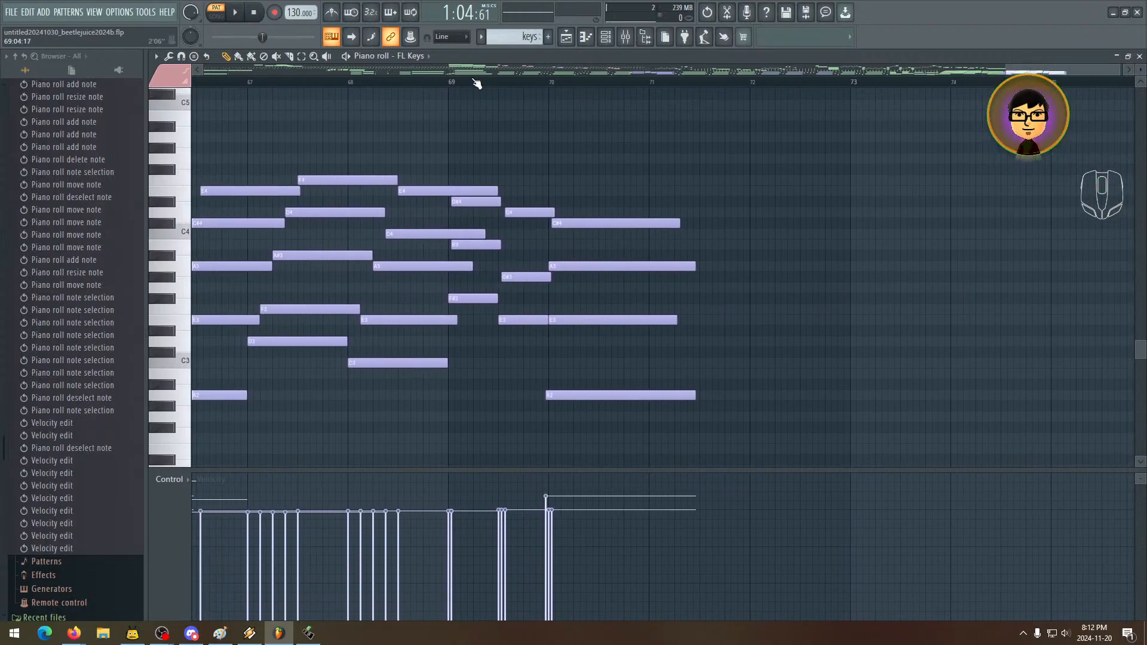
key(space)
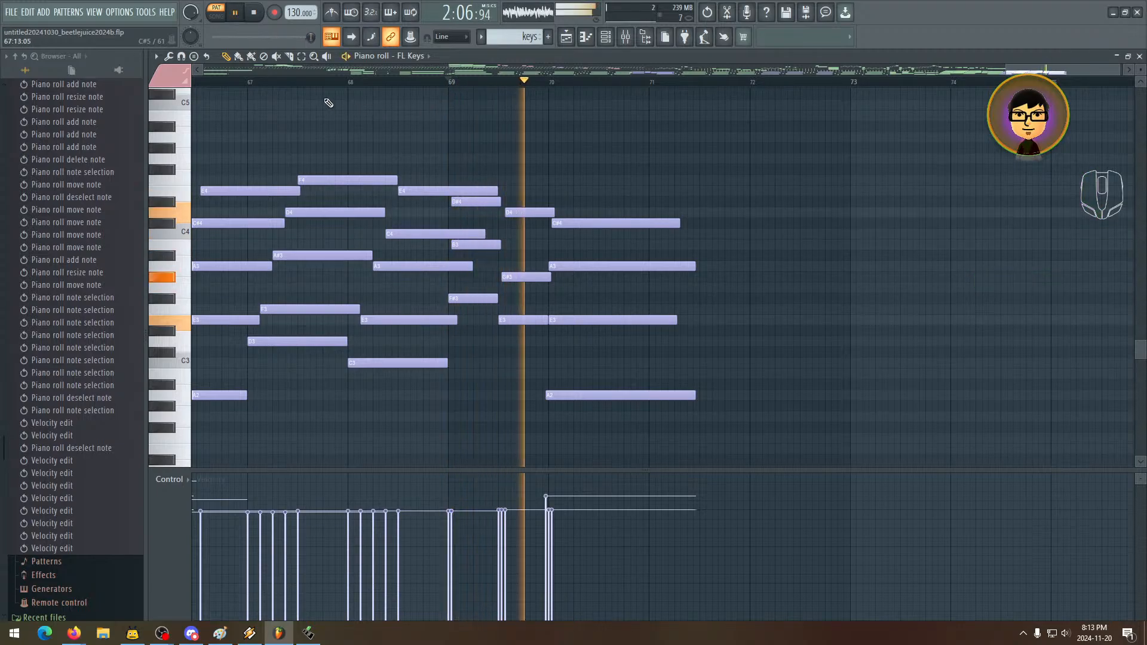
key(space)
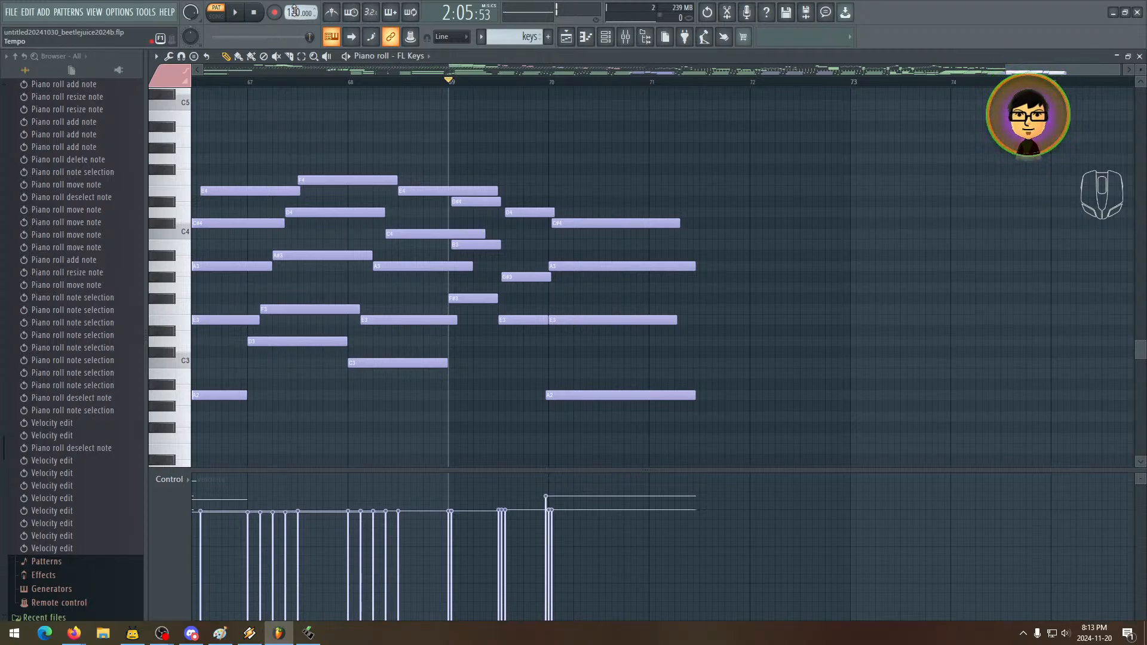
- Enable half speed for the tempo, play the closing chords from bar 69 and stop playback
right_click(294, 11)
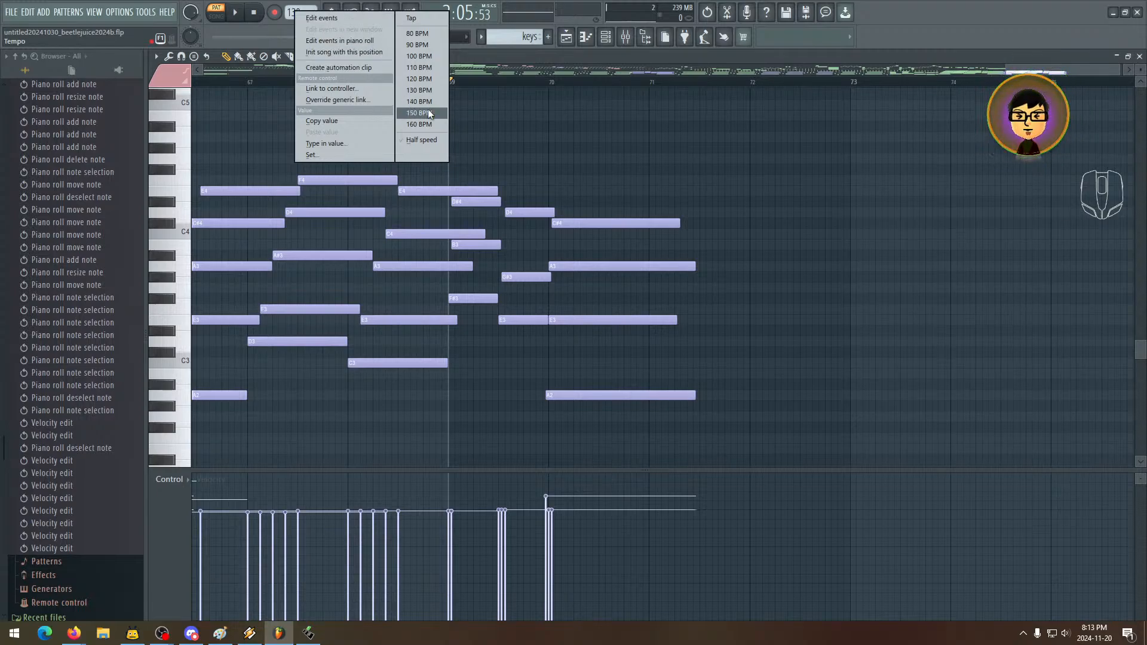
click(421, 141)
click(239, 16)
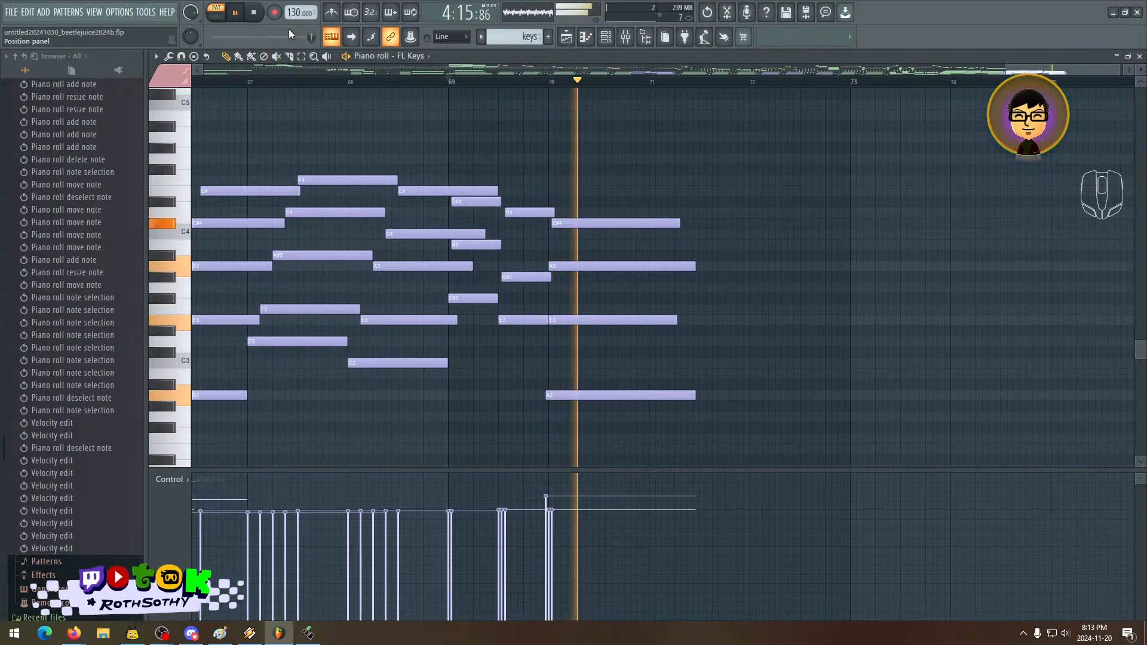
key(space)
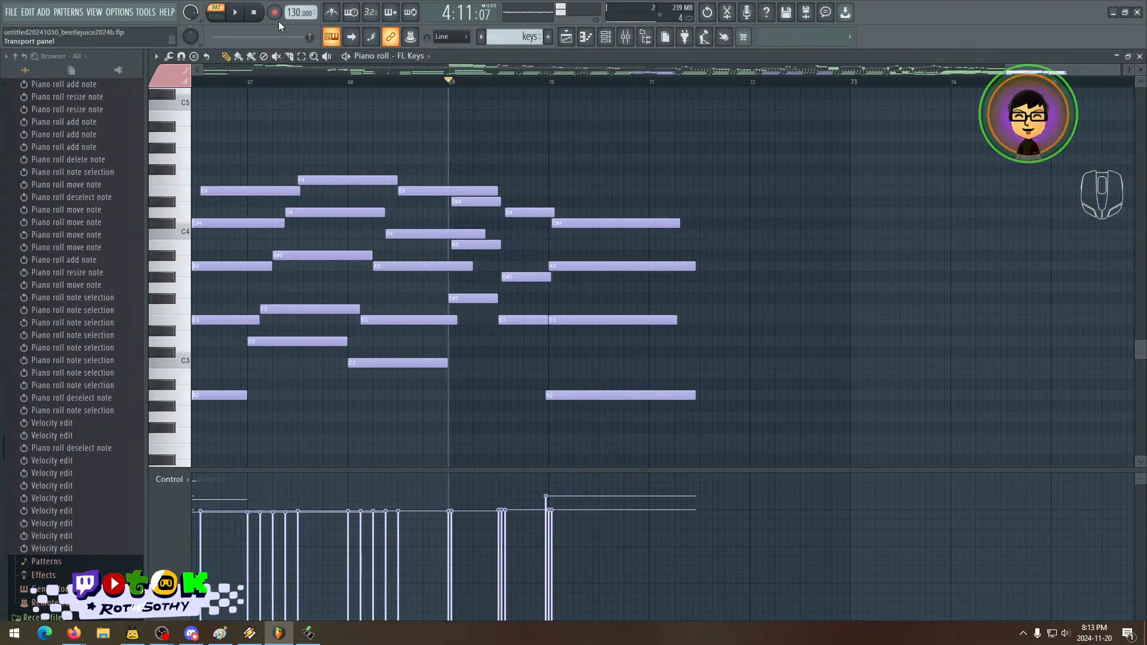
right_click(295, 12)
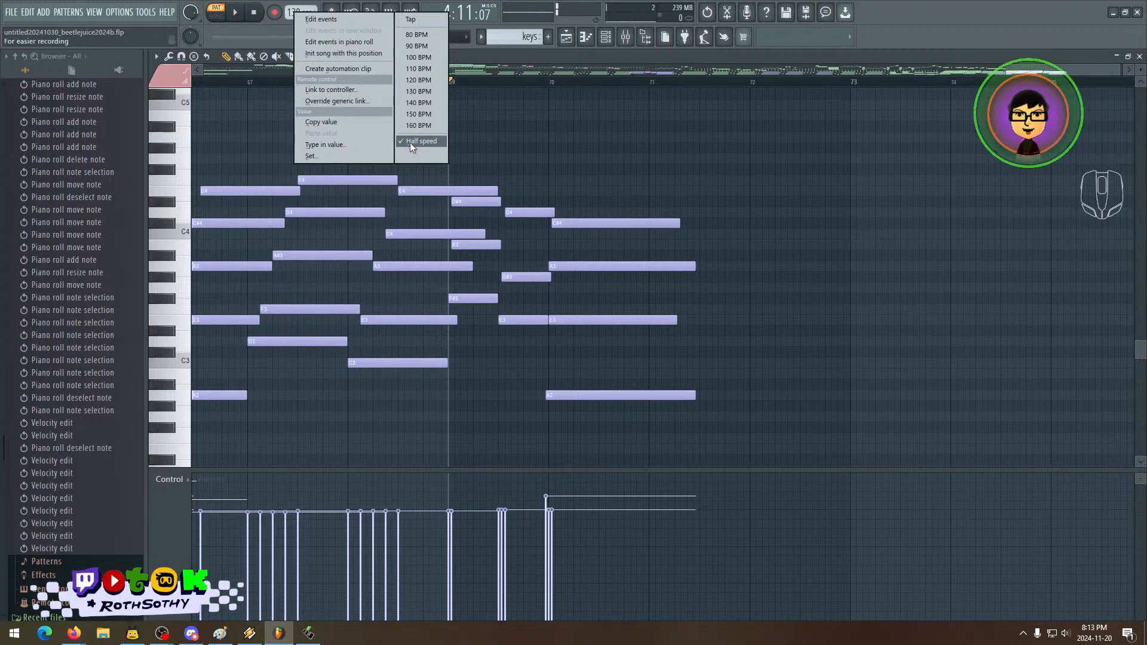
click(541, 134)
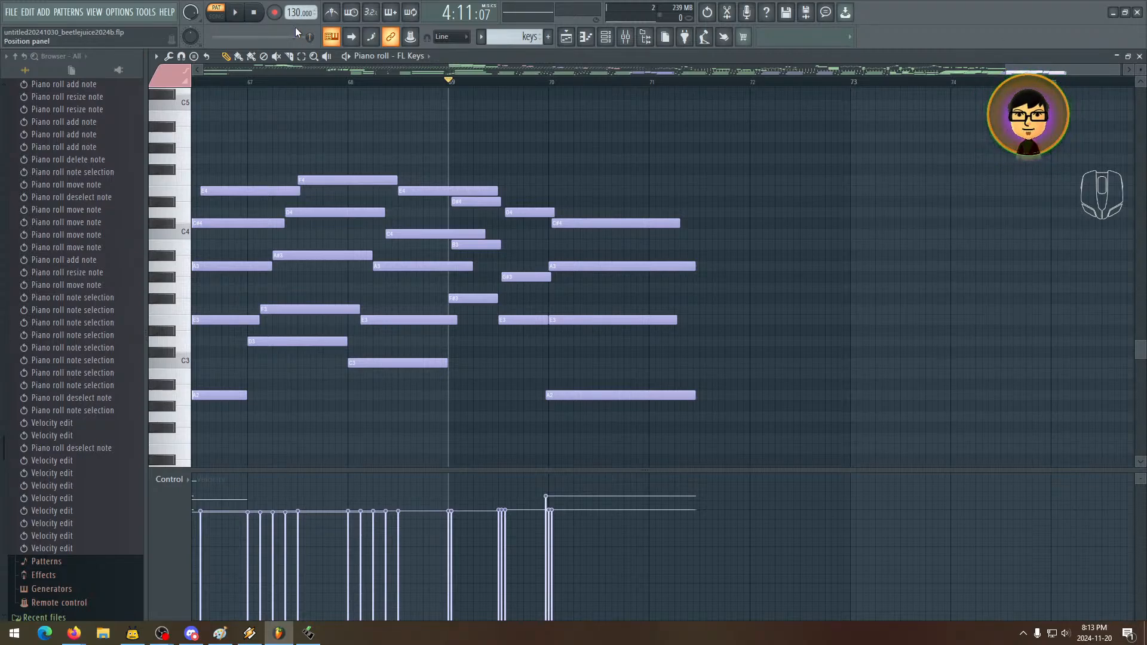
- Play the closing phrase from bar 65, examine its chord notes through bar 70, and stop playback
drag(421, 128, 533, 136)
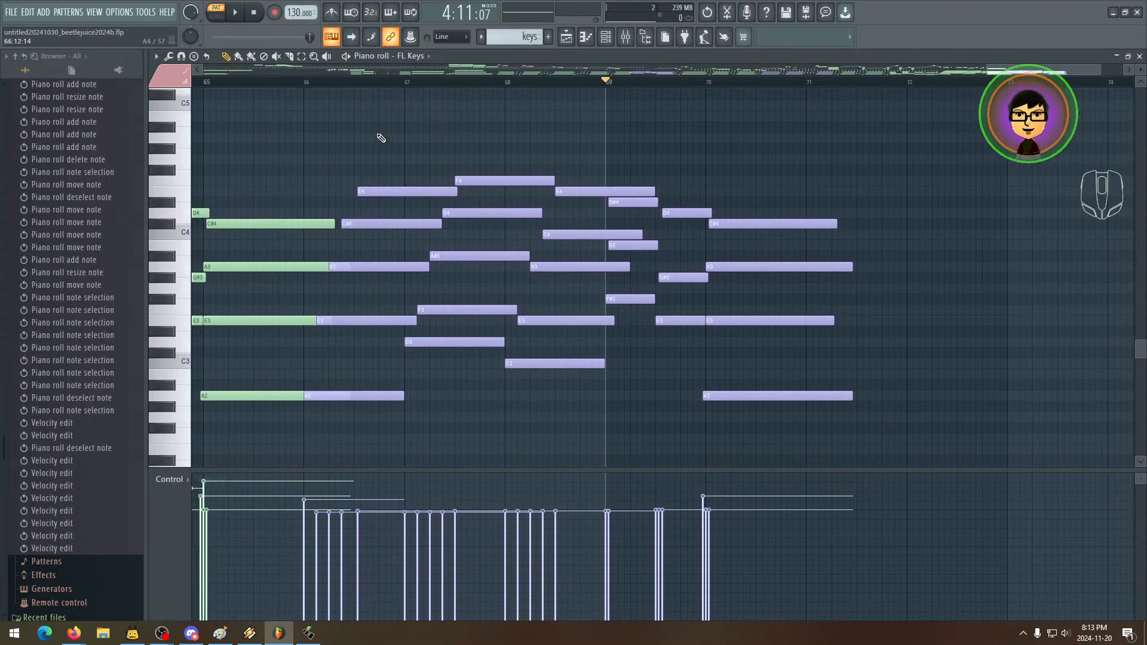
scroll(380, 137, up, 1)
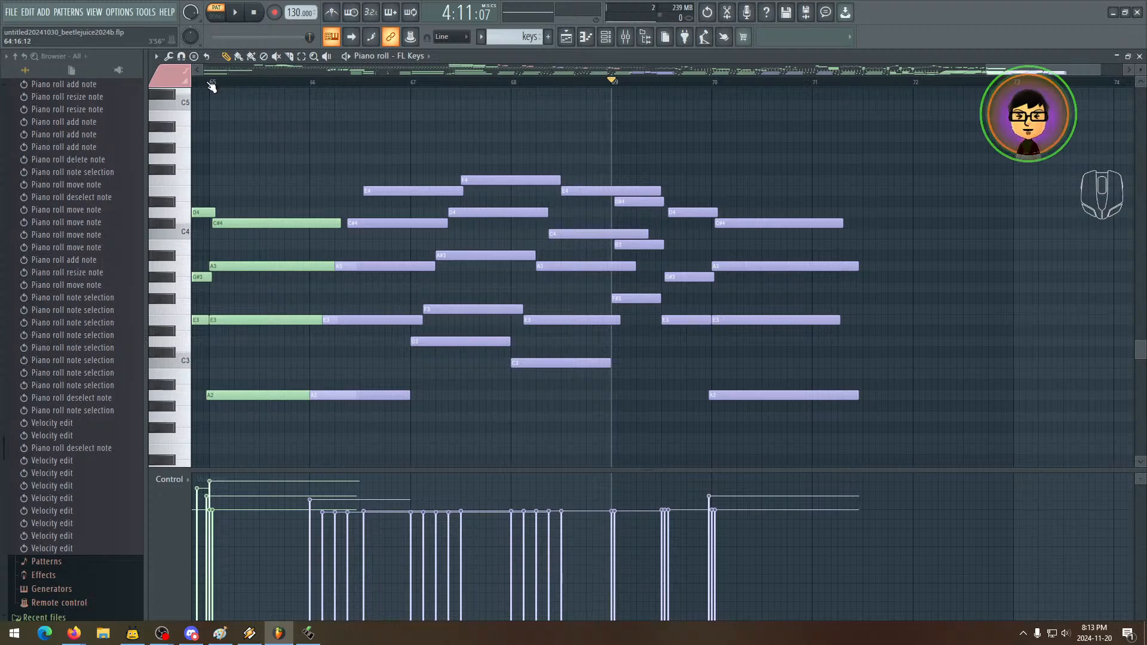
click(226, 82)
key(space)
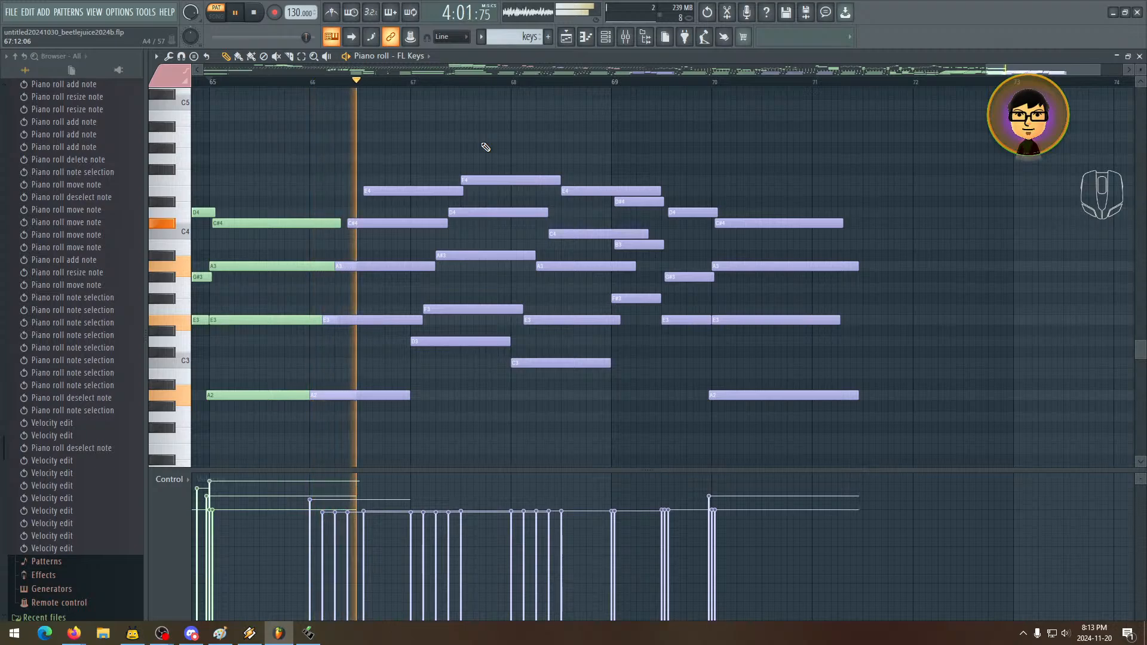
scroll(679, 159, up, 3)
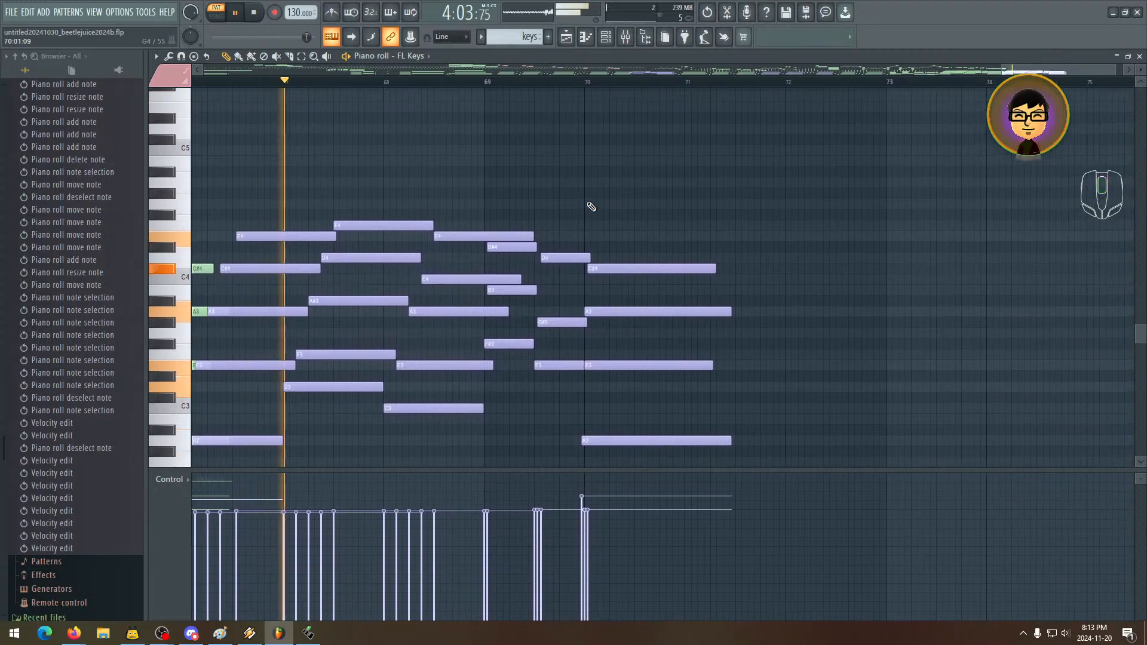
drag(609, 198, 603, 358)
drag(619, 277, 619, 382)
drag(620, 243, 620, 385)
drag(621, 271, 620, 333)
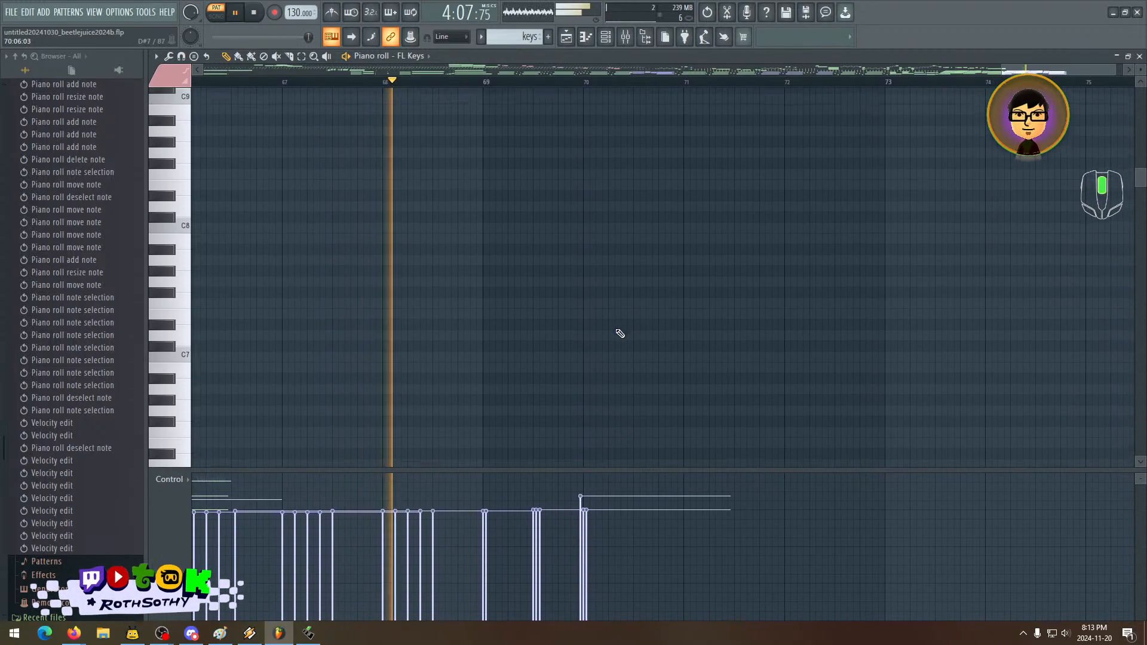
drag(660, 423, 611, 239)
drag(619, 466, 607, 239)
mouse_move(610, 420)
mouse_down()
mouse_move(616, 262)
mouse_move(605, 300)
mouse_up()
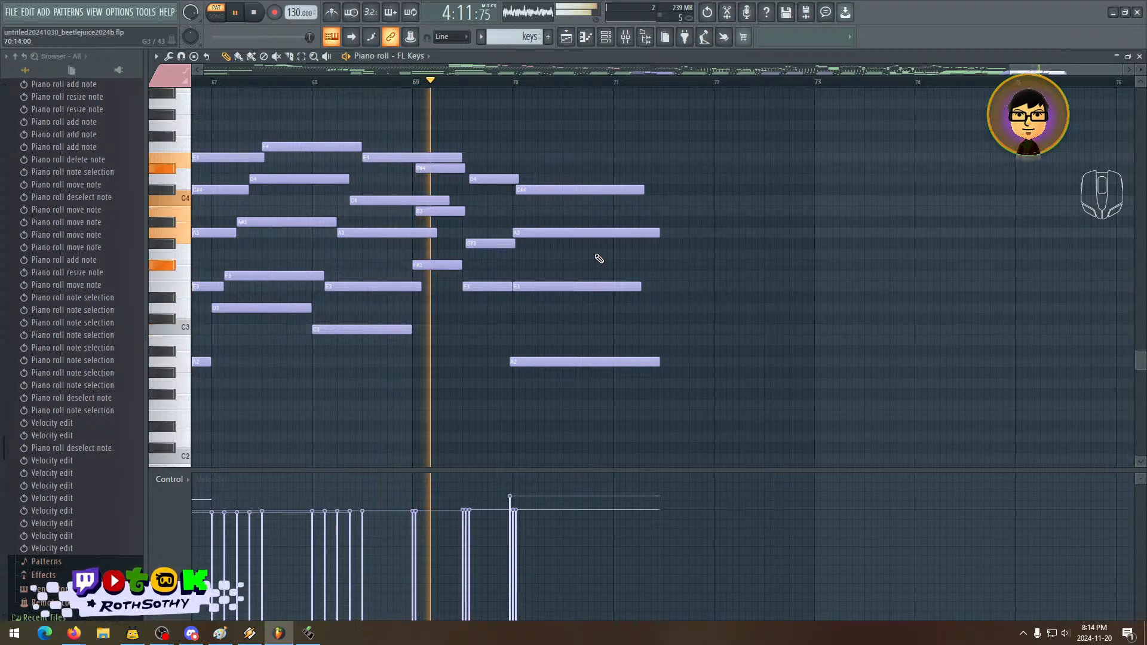
drag(629, 225, 577, 222)
key(space)
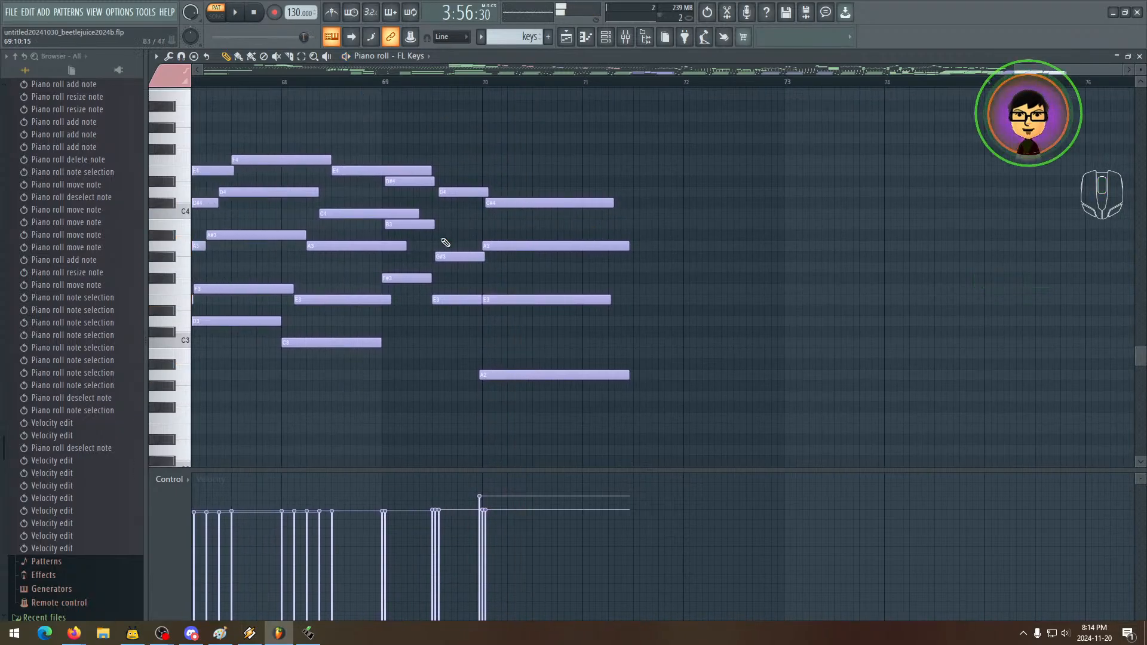
drag(576, 195, 577, 194)
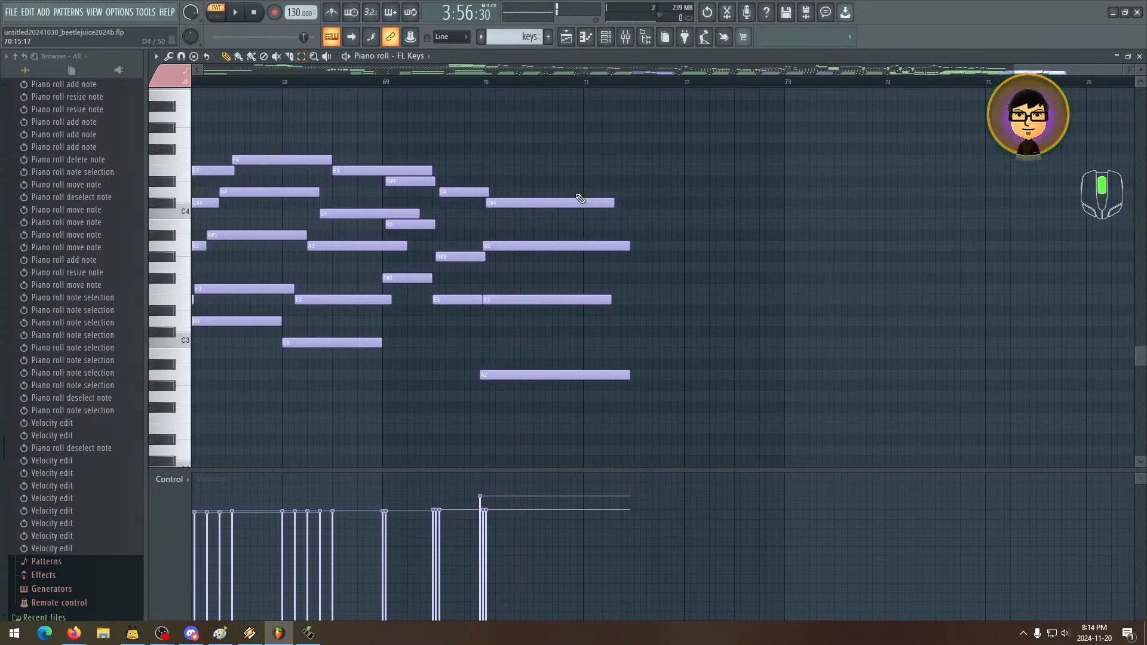
- Place the automation pattern as a clip on Track 8 of the playlist, starting at bar 1
double_click(701, 54)
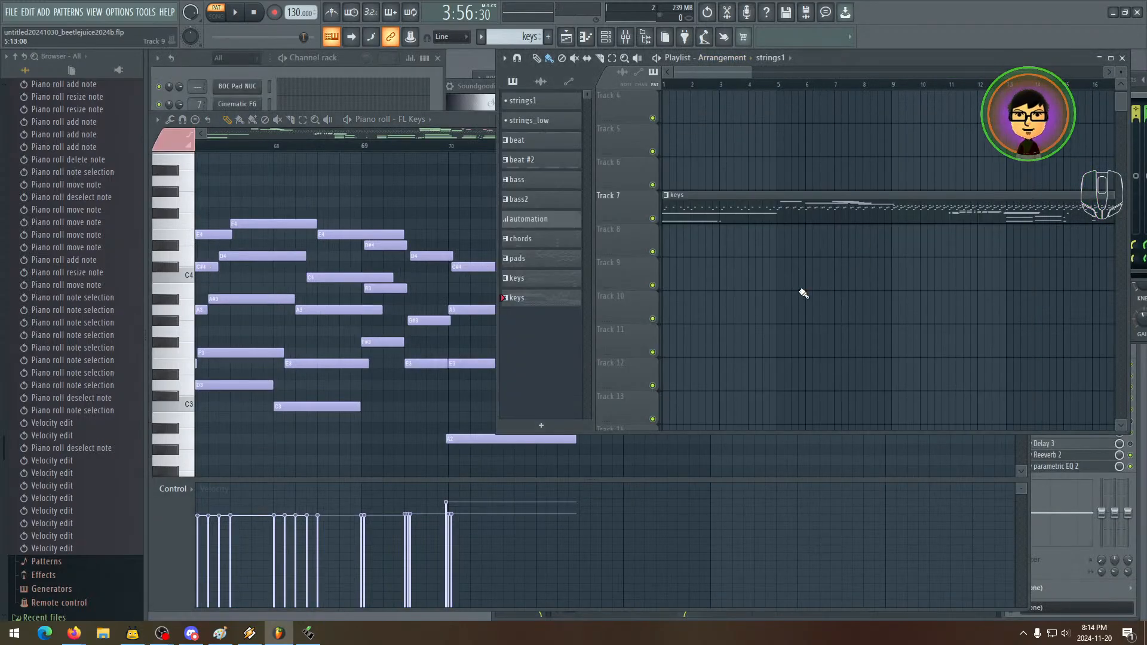
drag(850, 279, 845, 280)
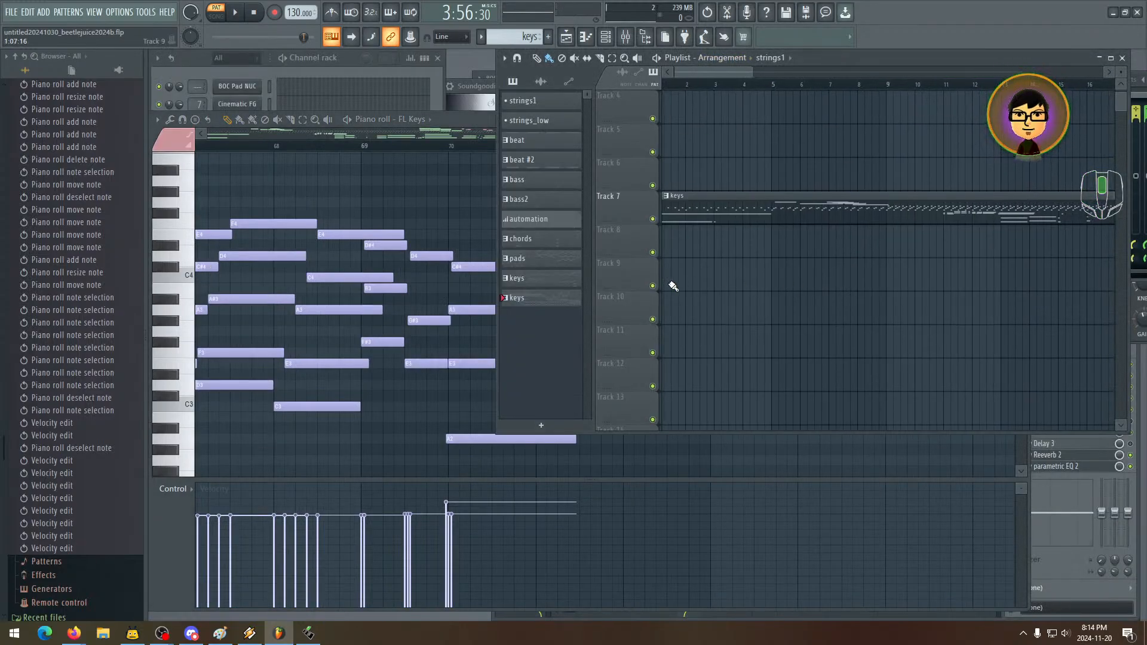
click(529, 220)
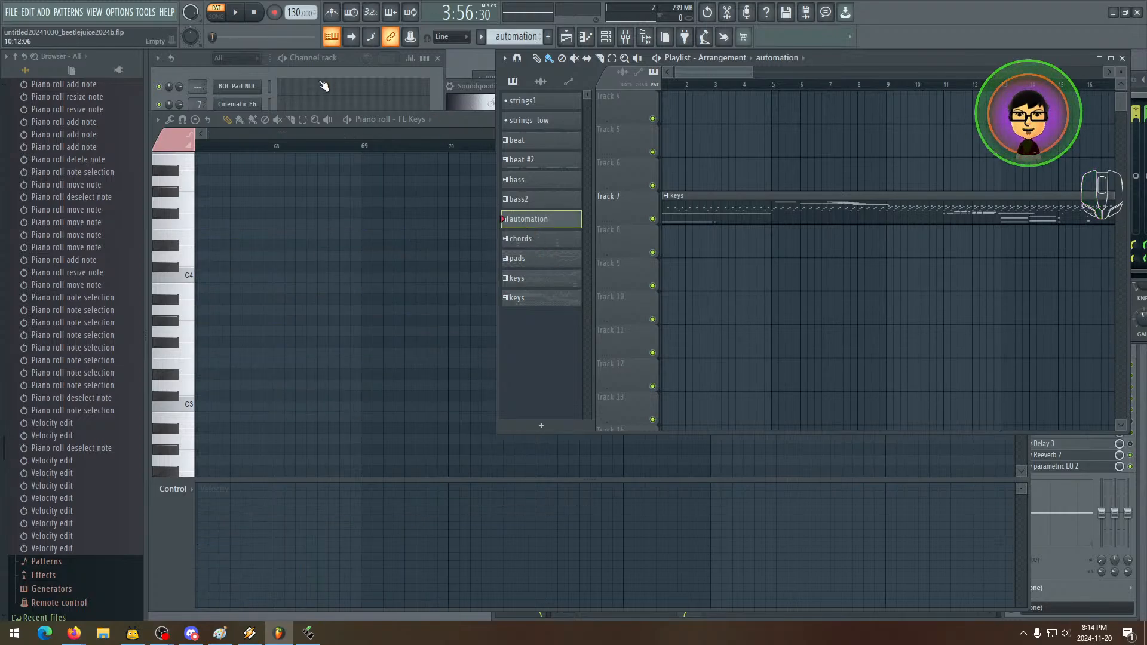
click(210, 67)
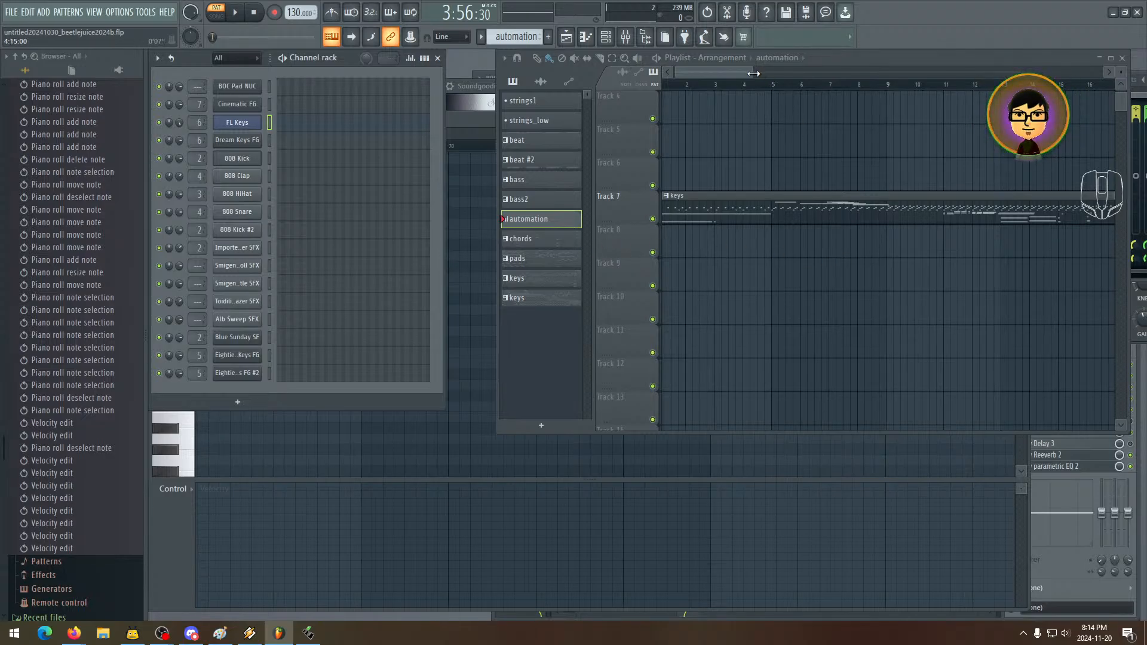
drag(758, 69, 1077, 88)
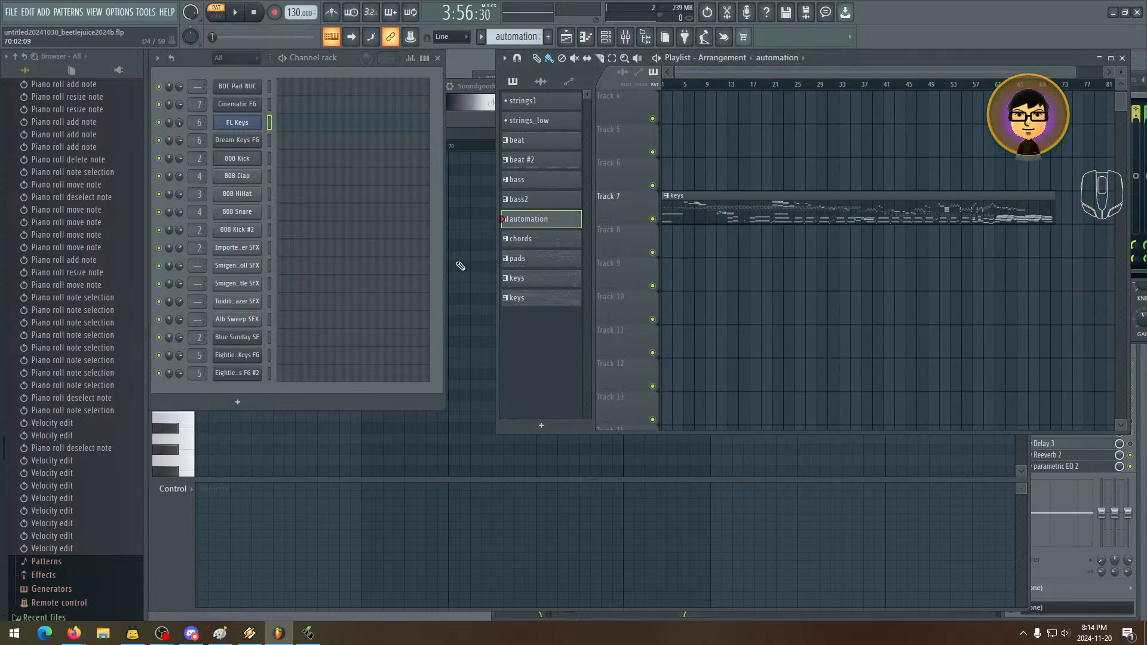
drag(531, 228, 662, 251)
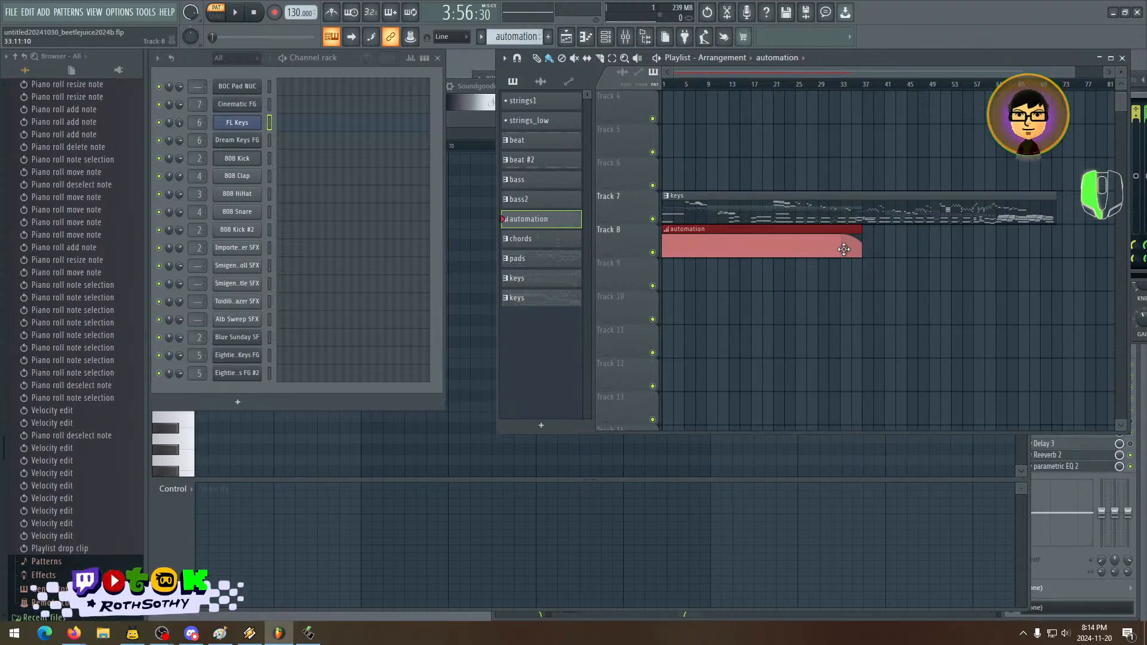
drag(844, 250, 840, 251)
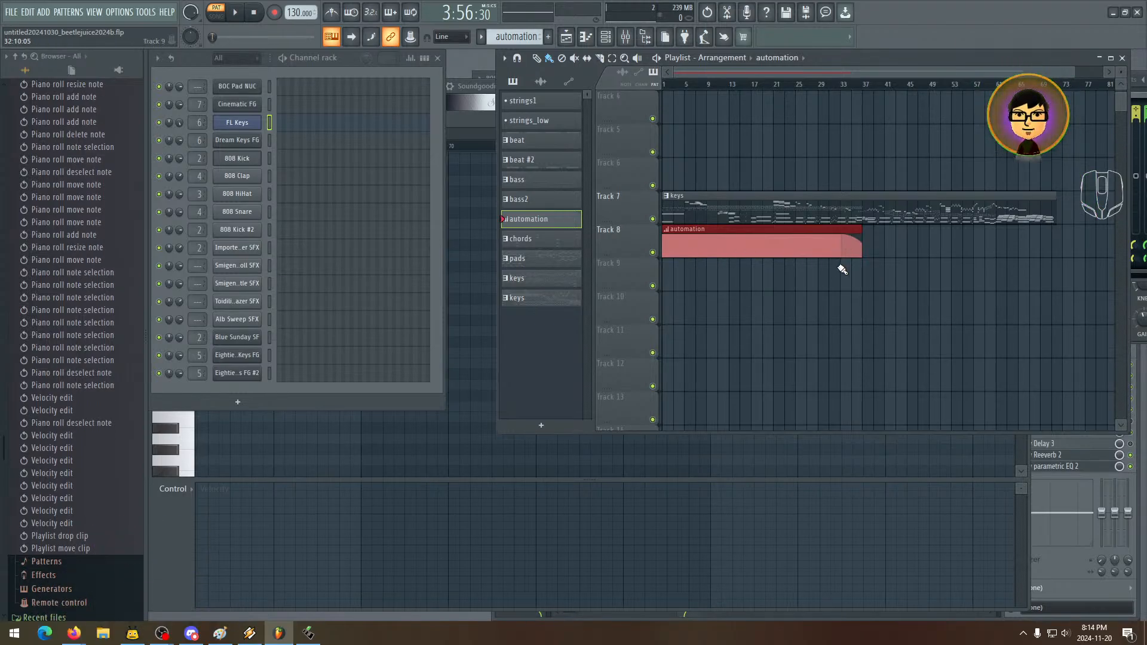
- Open the automation clip's events and examine its Filter - Mix level controls
double_click(838, 248)
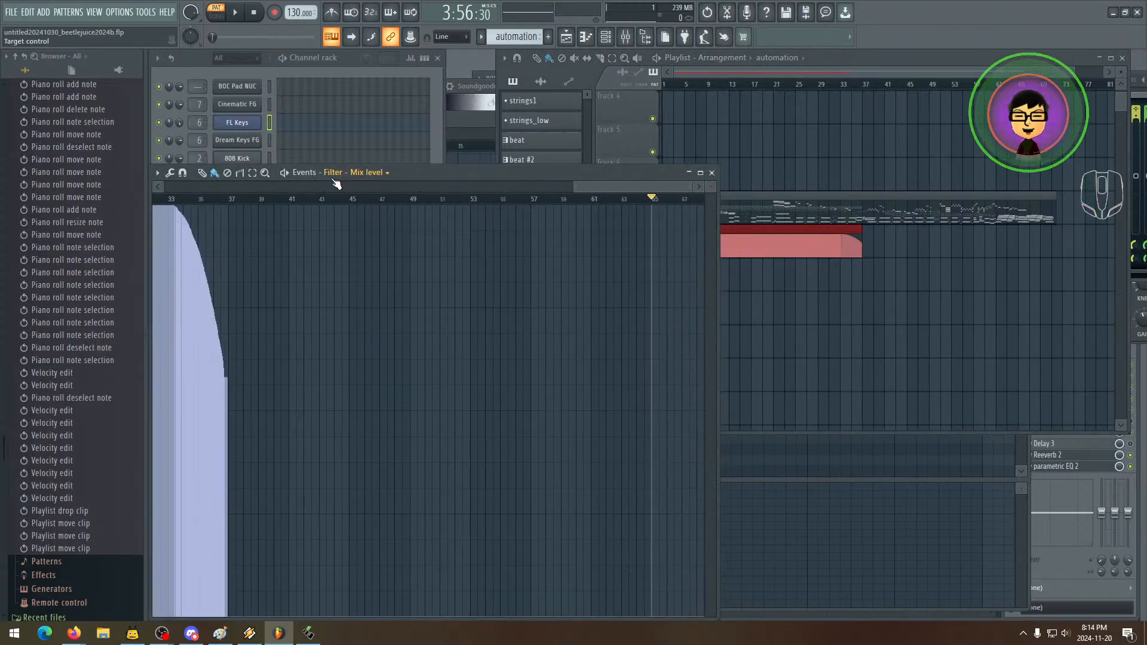
click(1043, 570)
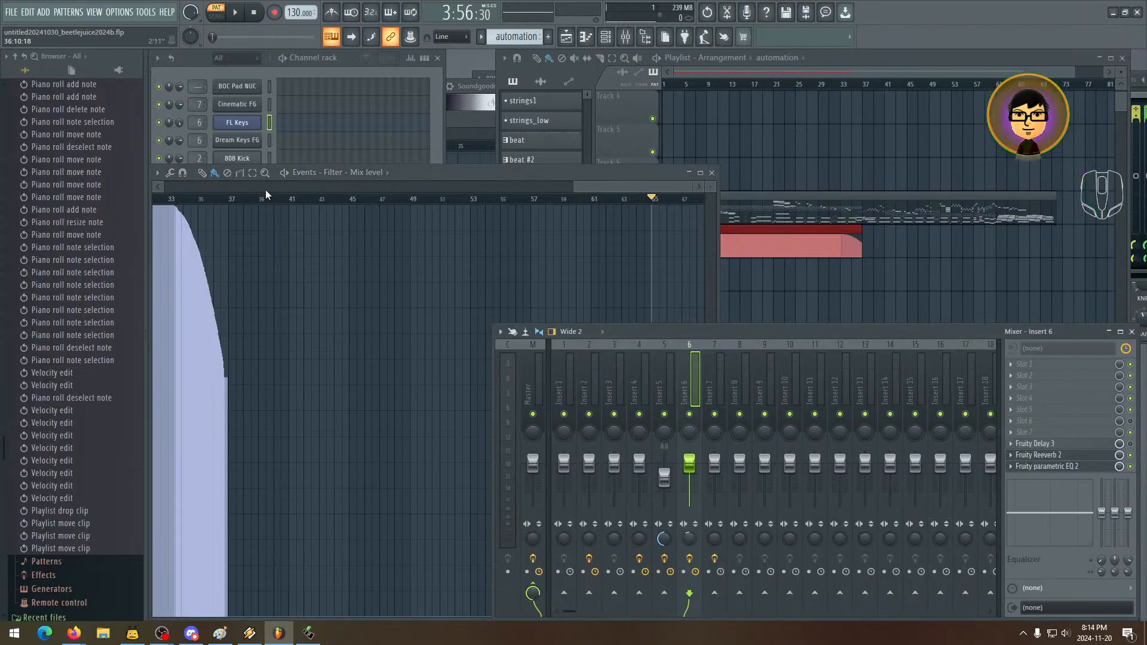
click(369, 174)
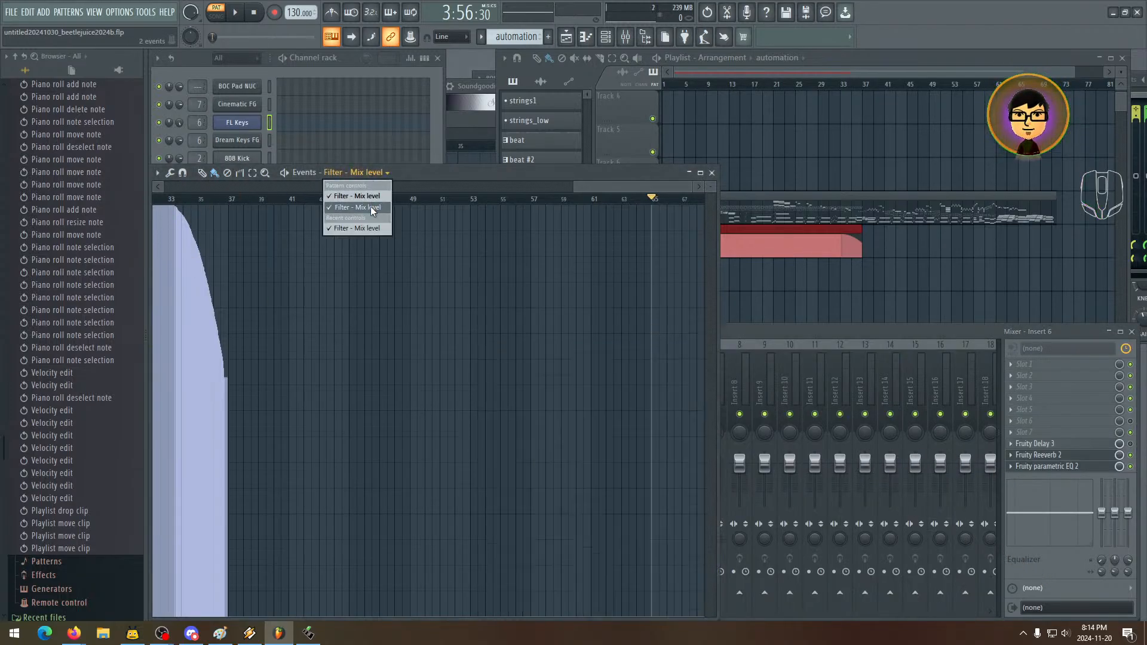
click(370, 206)
click(371, 175)
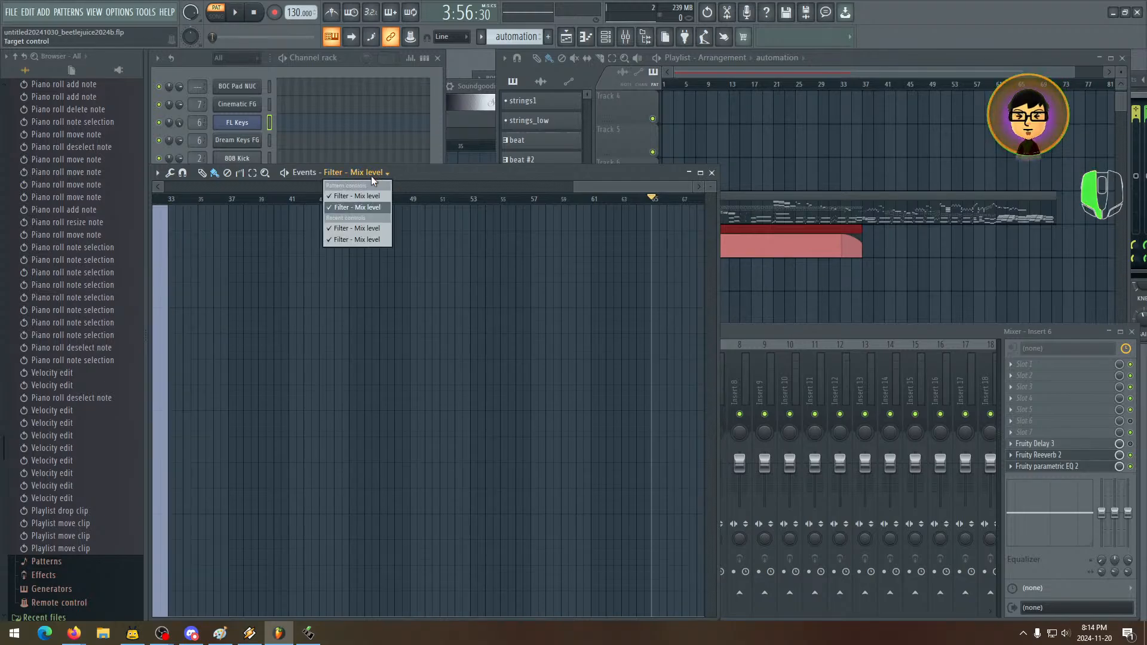
click(368, 196)
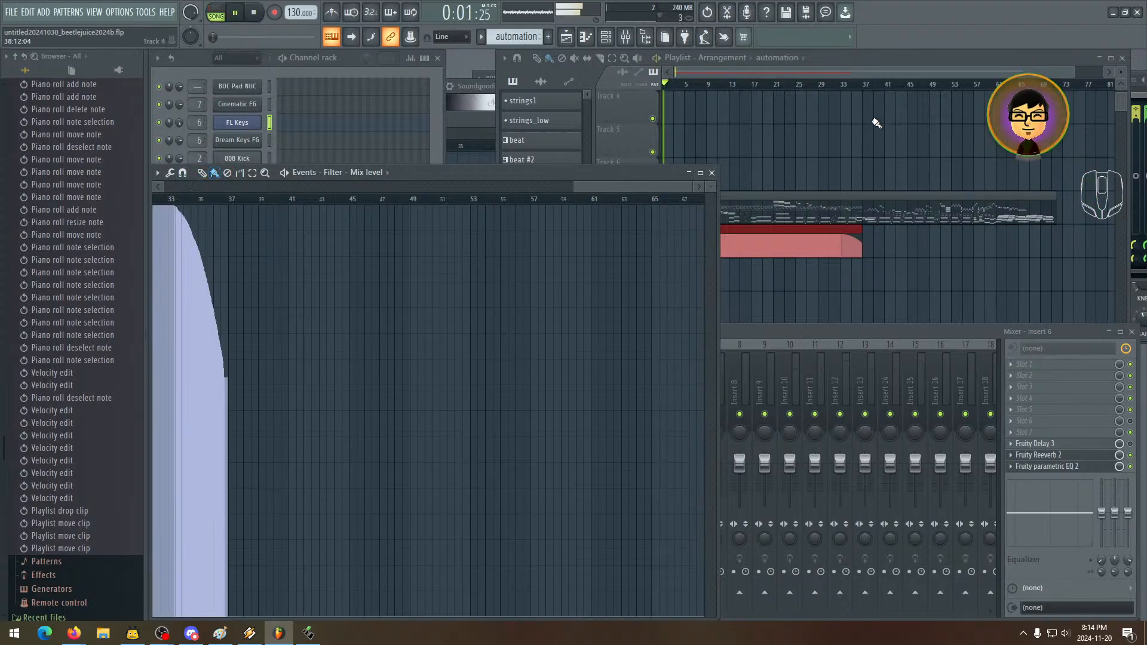
- Move song playback to bar 33 and disable half speed for the tempo
click(842, 88)
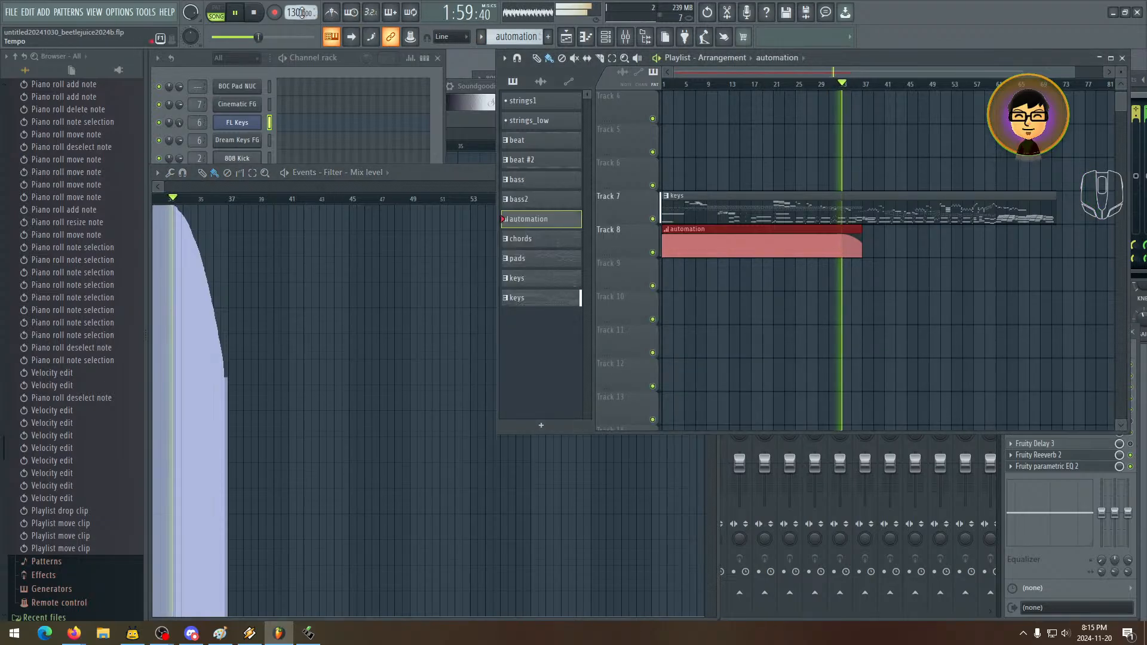
right_click(293, 12)
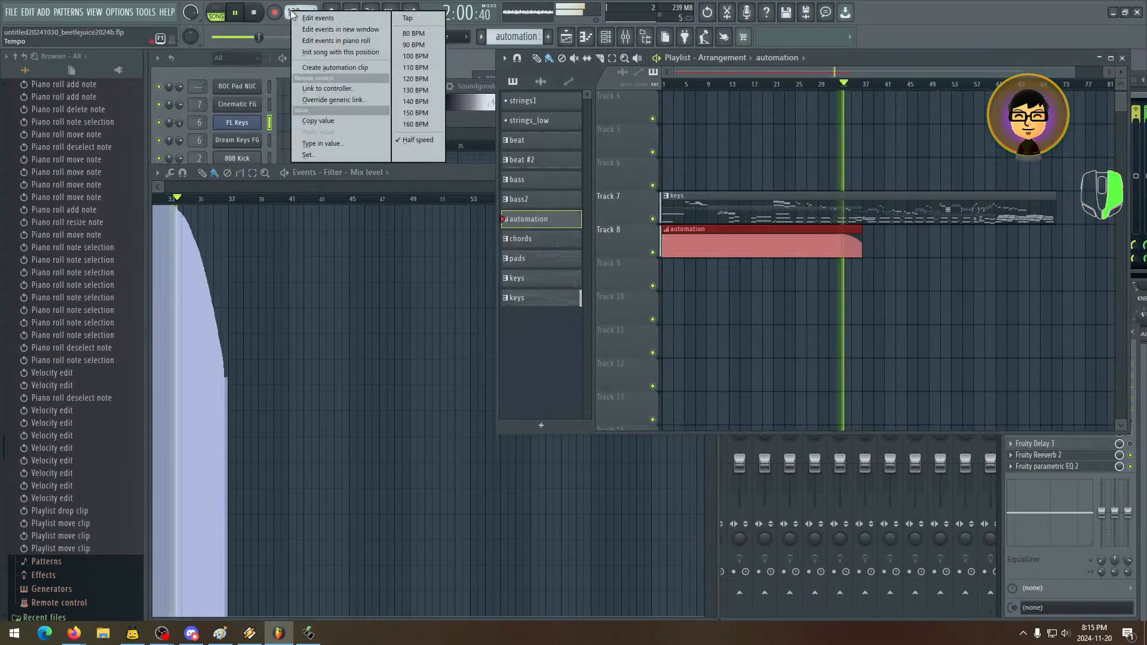
click(411, 140)
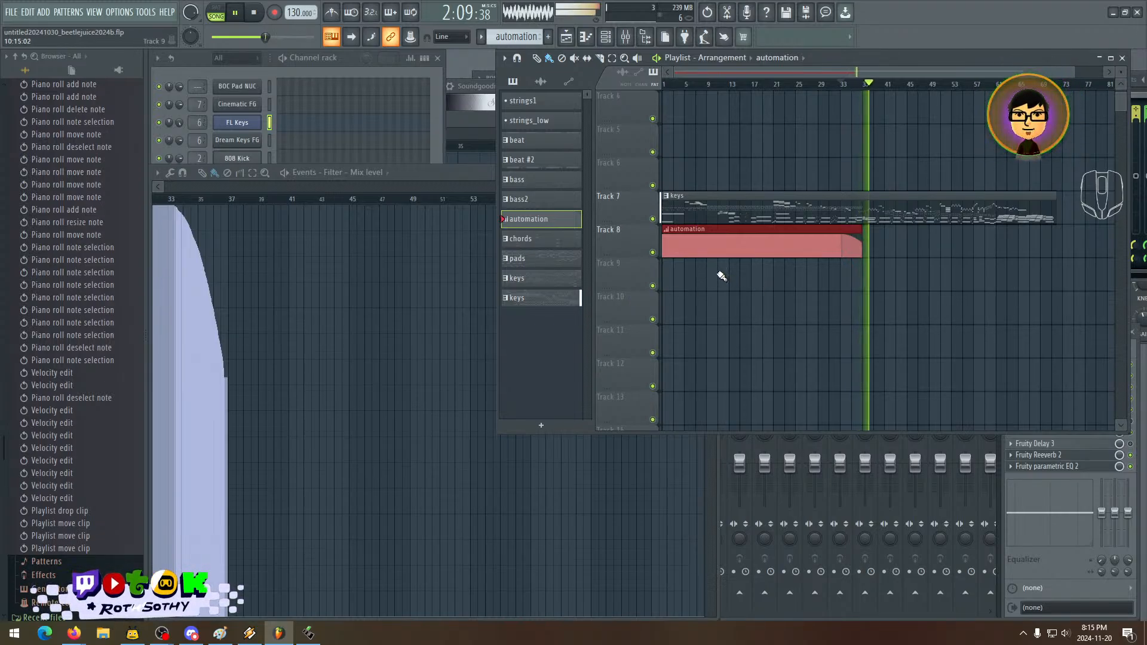
- Delete the automation clip from Track 8 and close the event editor
click(687, 144)
right_click(689, 154)
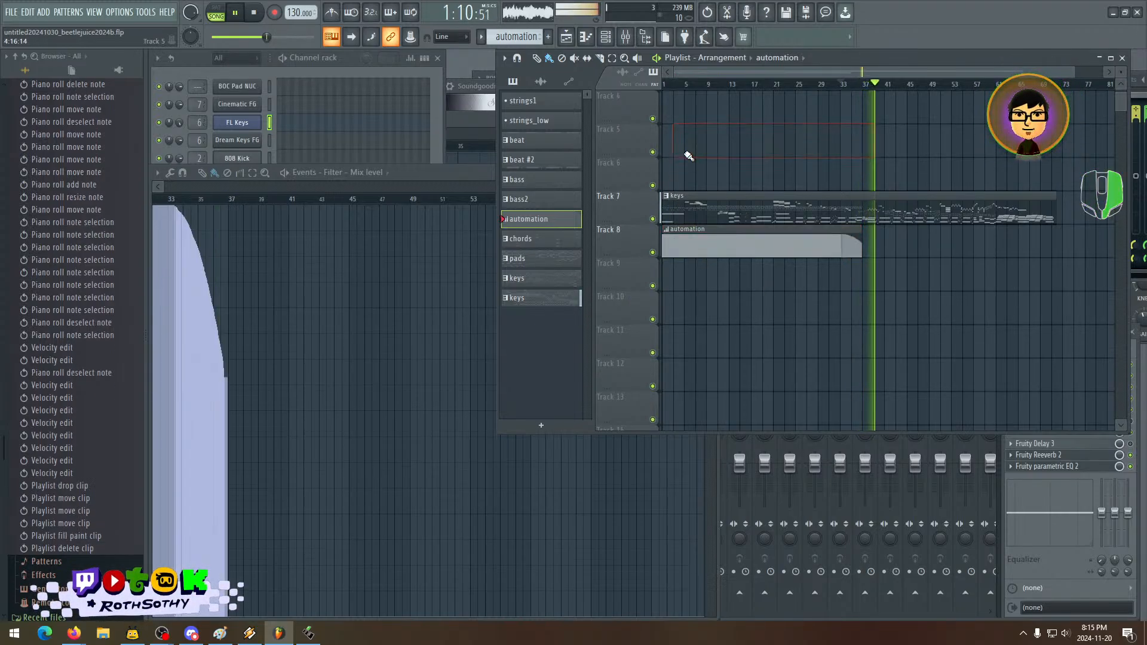
right_click(698, 254)
click(321, 120)
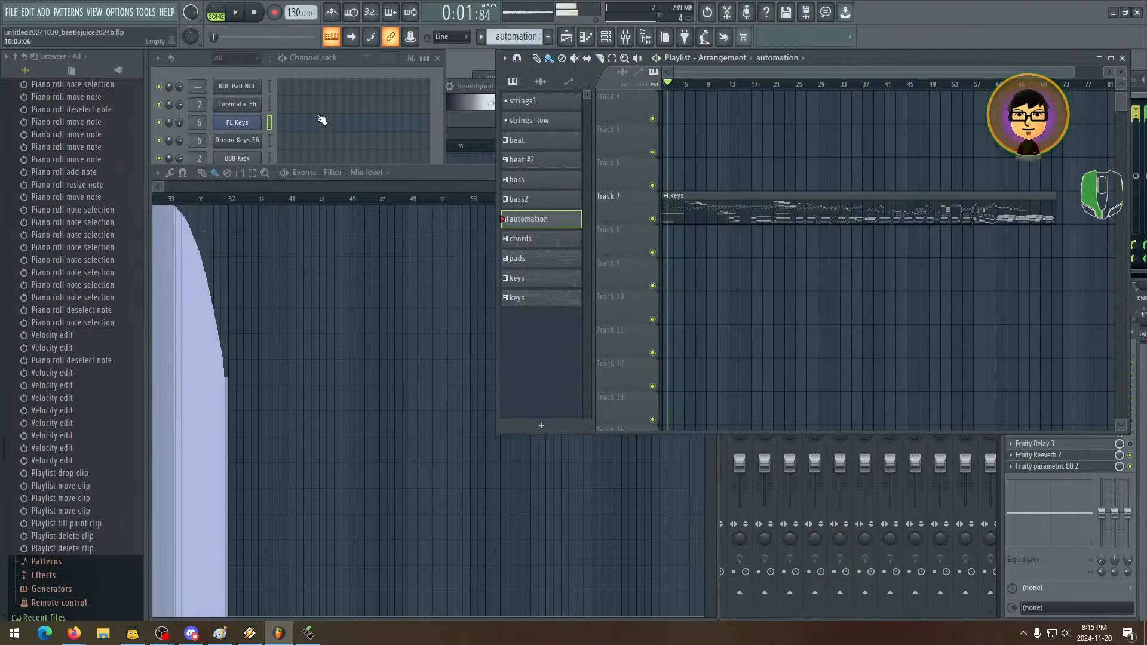
click(399, 259)
click(712, 173)
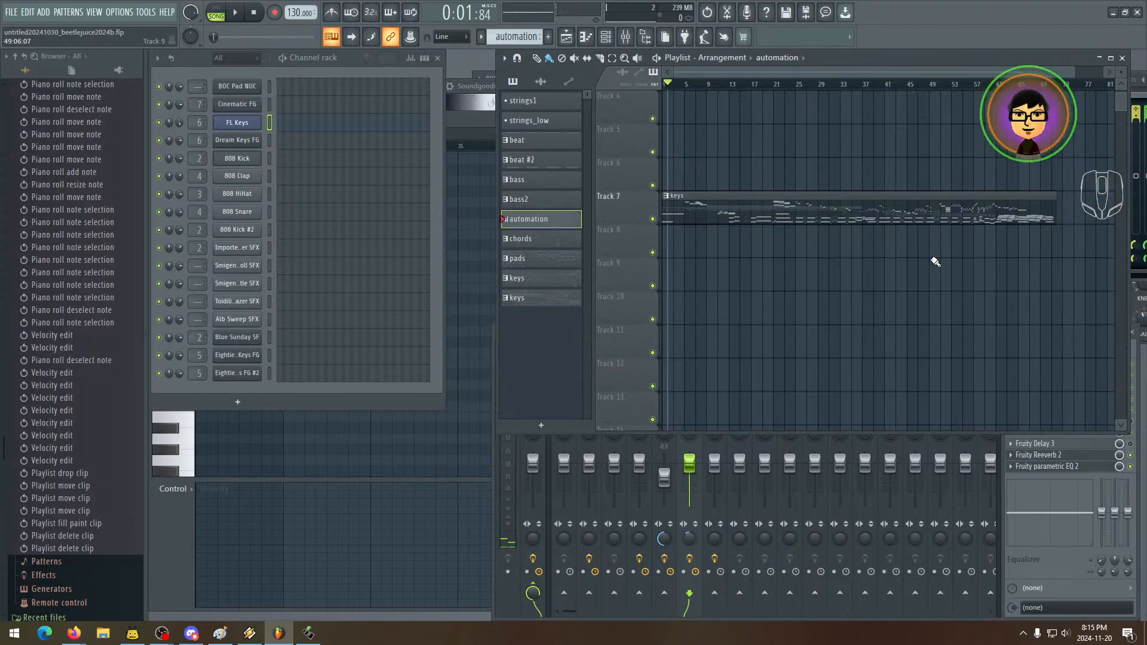
- Open the keys pattern's FL Keys notes in the piano roll and set the play position to bar 69
click(1047, 224)
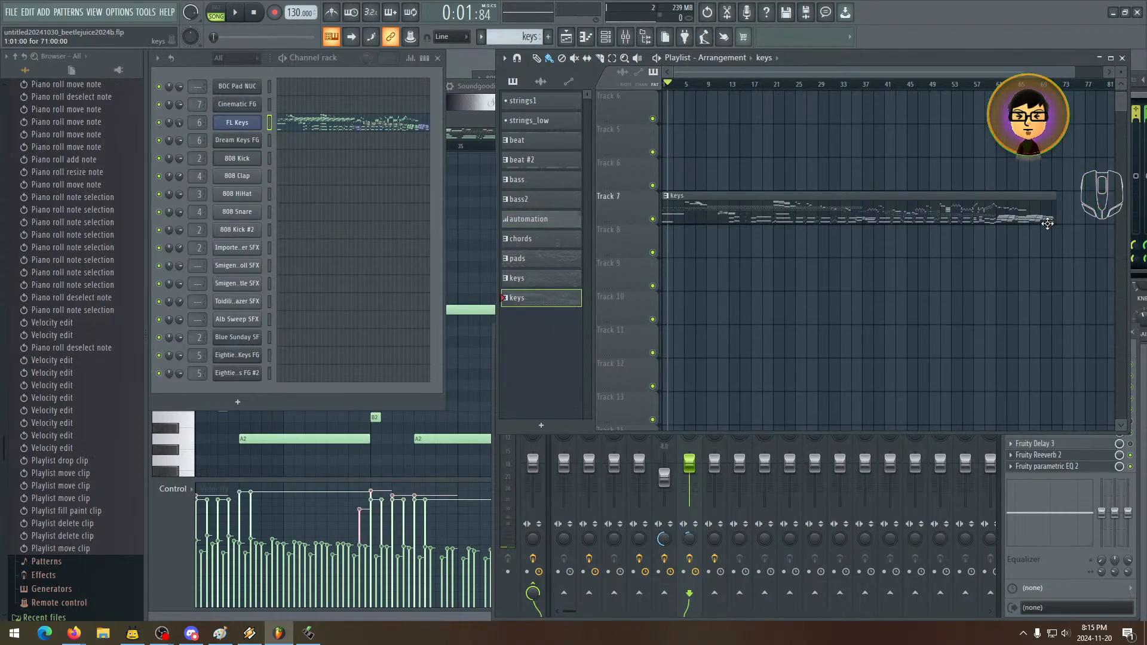
click(420, 127)
drag(324, 134, 933, 143)
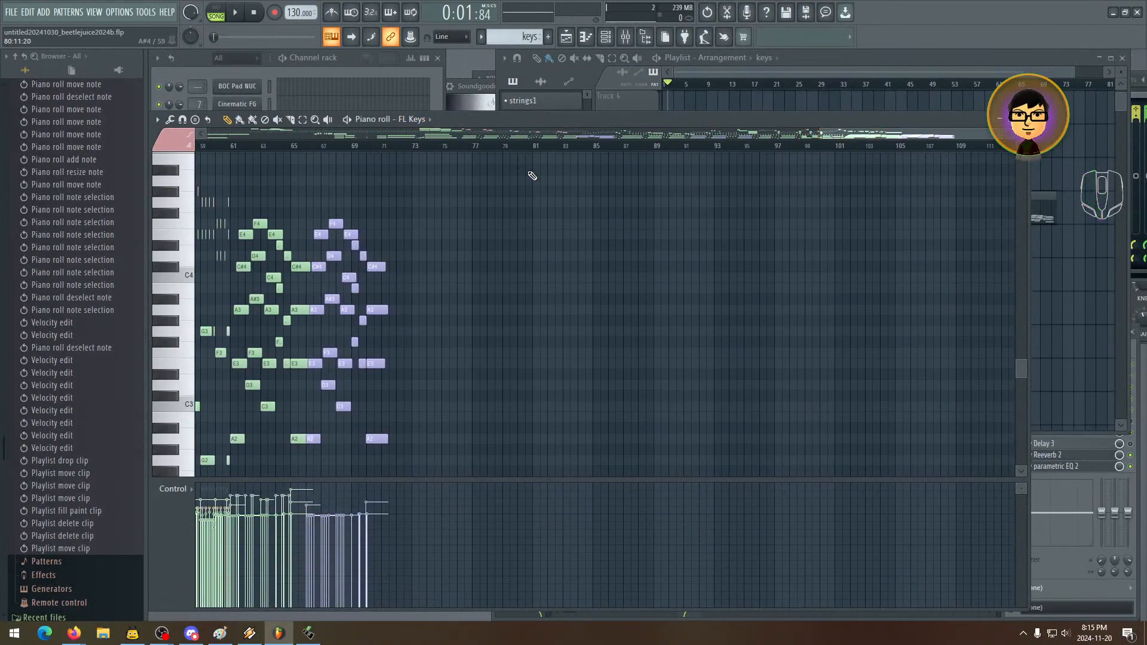
click(355, 147)
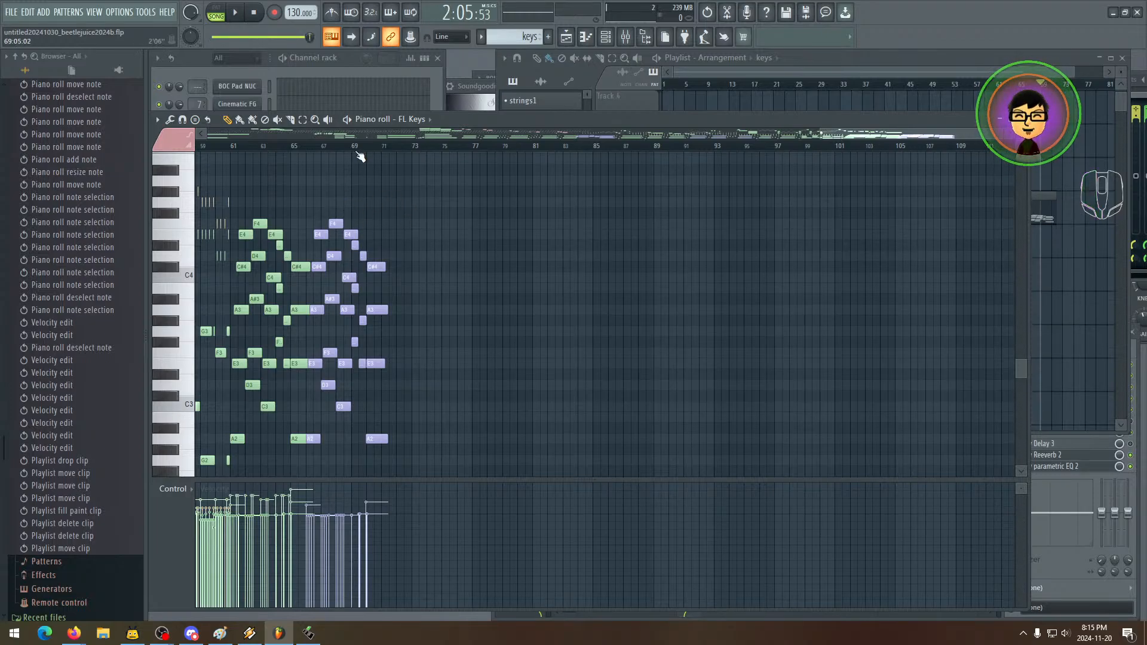
- Reopen the FL Keys piano roll from the channel rack and set the play position to bar 70
click(272, 69)
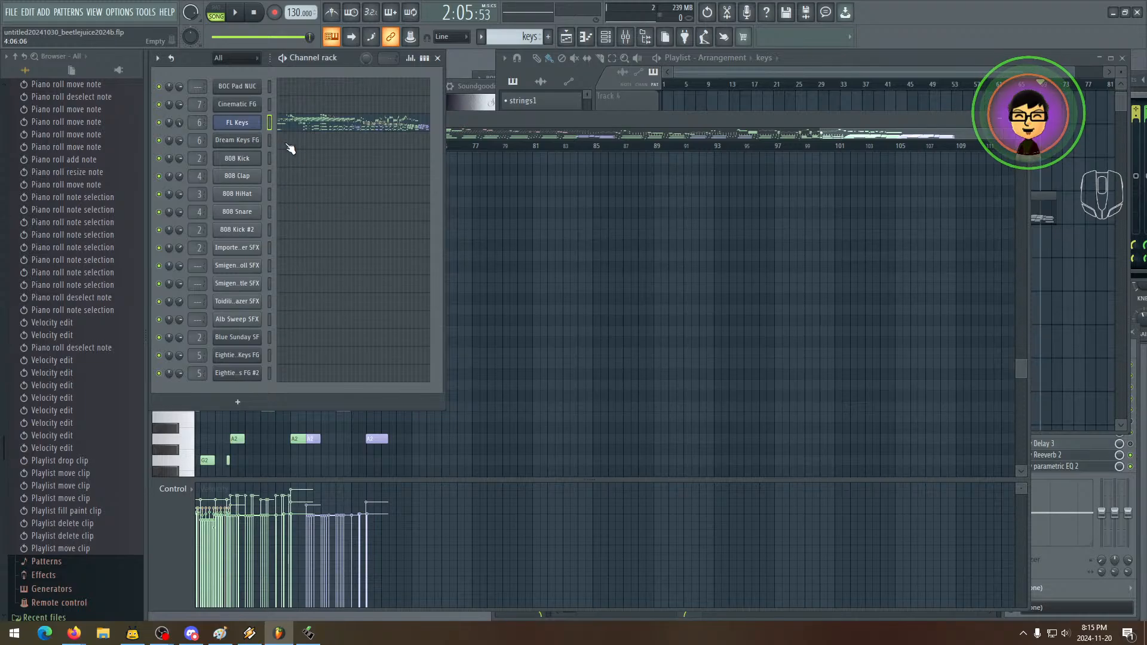
click(339, 122)
click(360, 123)
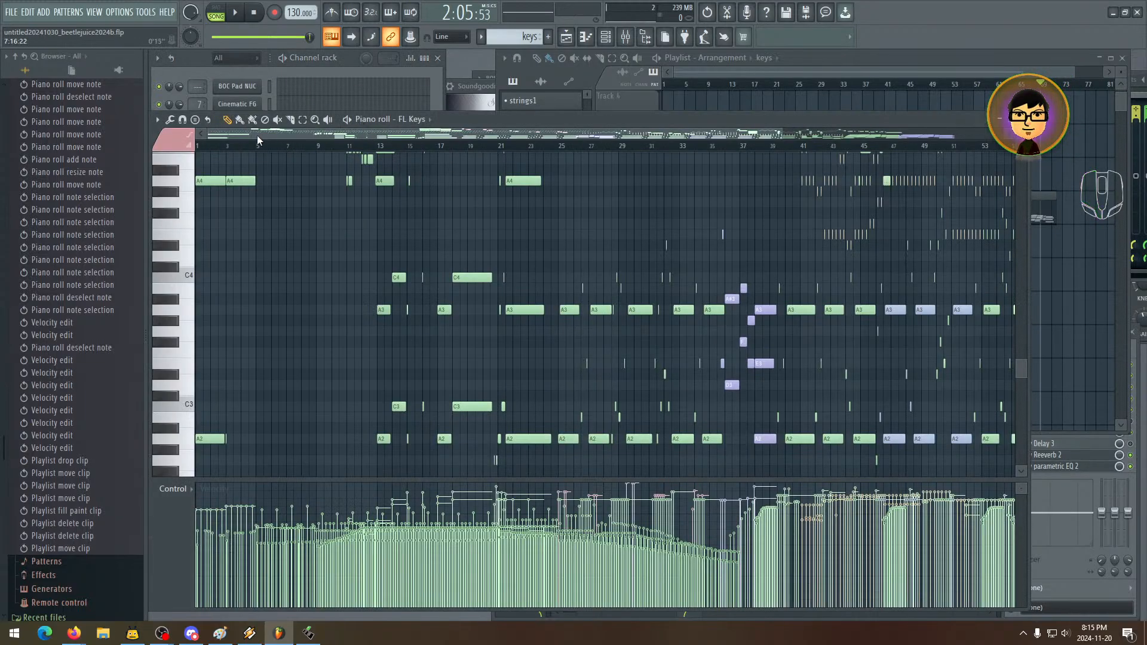
drag(625, 134, 1023, 163)
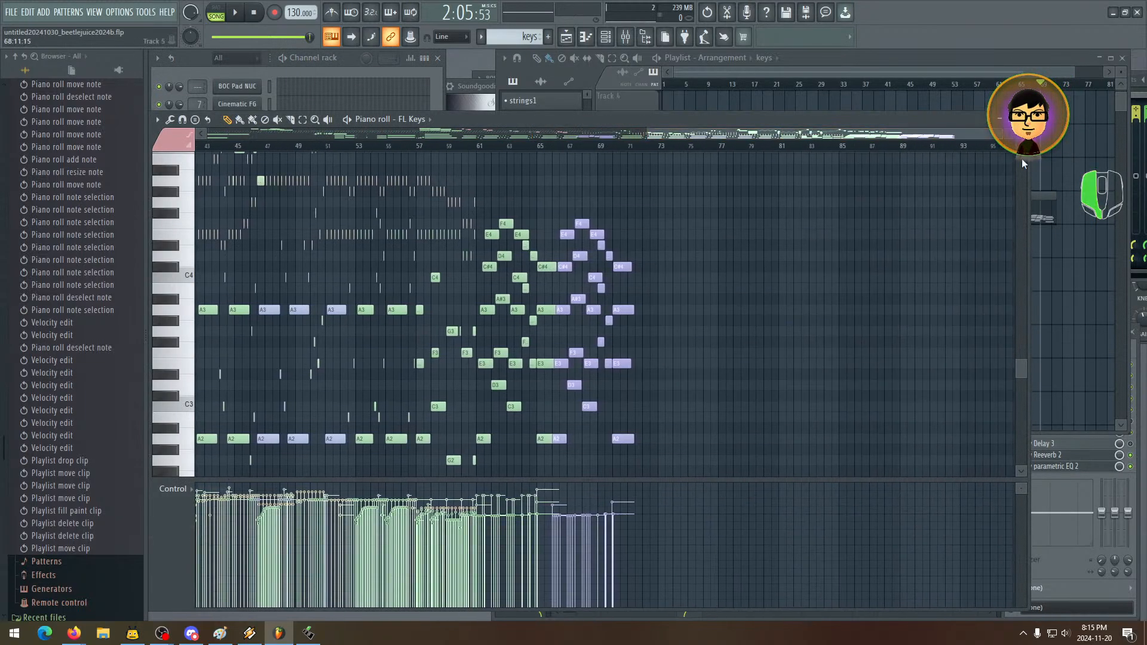
click(615, 153)
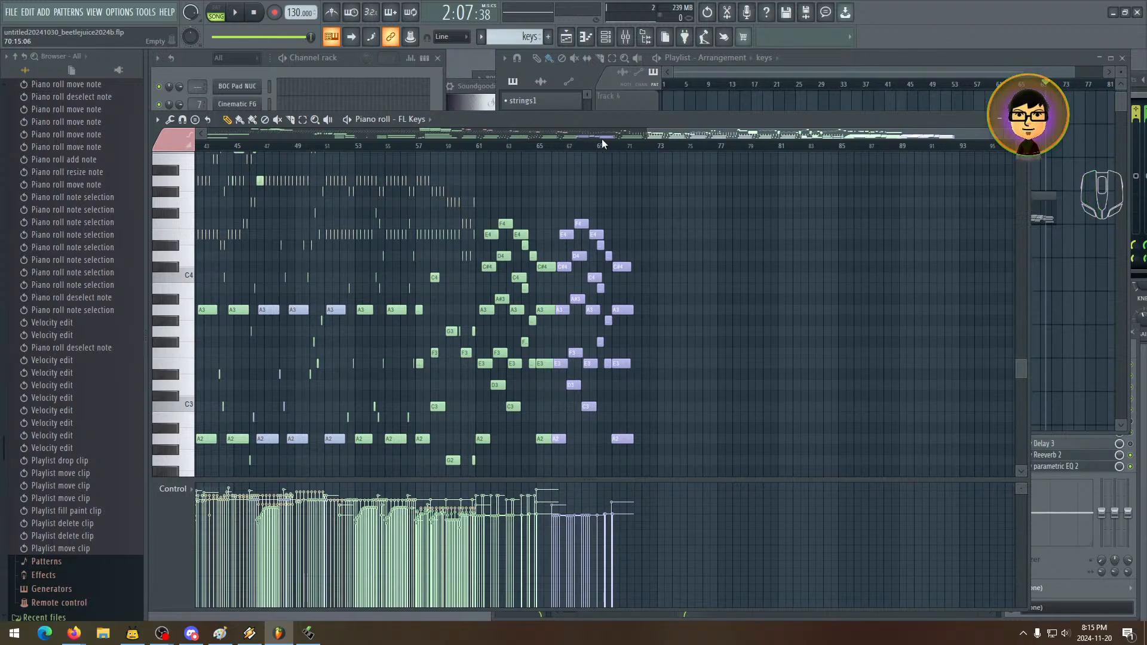
- Switch playback to pattern mode and bring the channel rack to the front
click(216, 16)
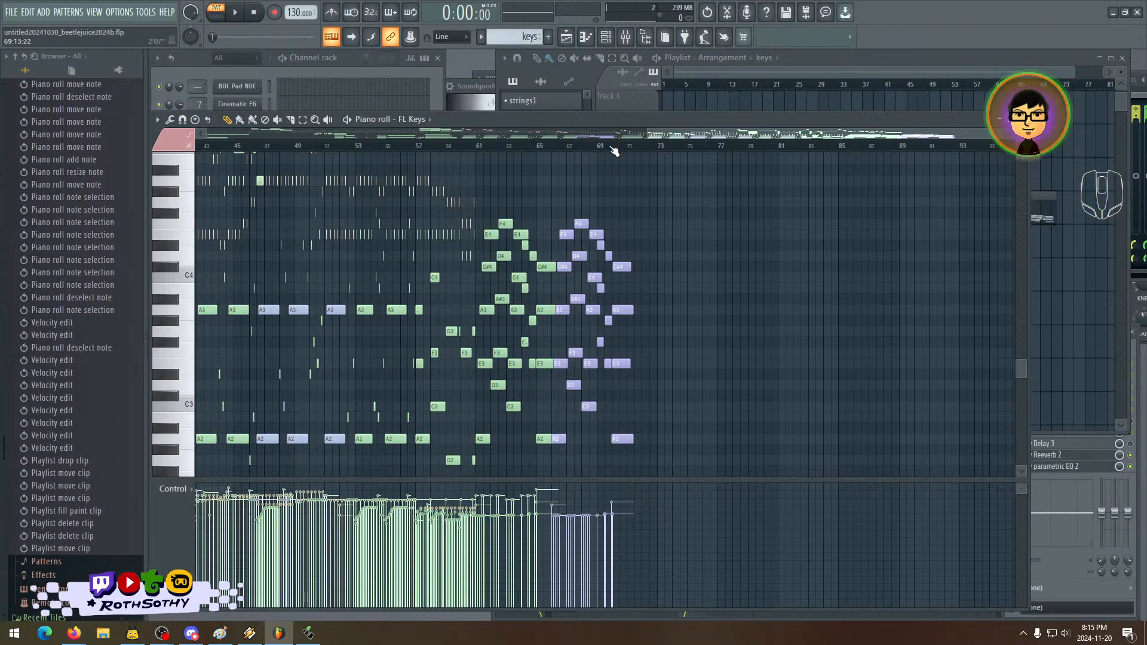
click(195, 63)
right_click(243, 121)
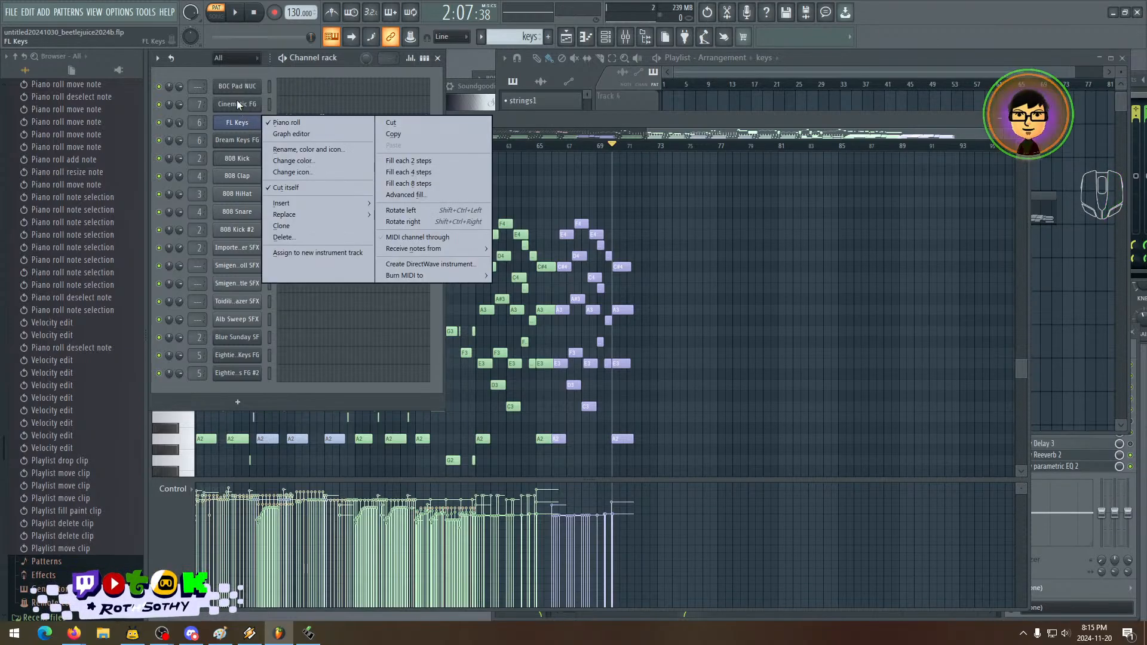
click(205, 67)
- Enable "Init song with this position" for the tempo and open the tempo's event editor
right_click(301, 12)
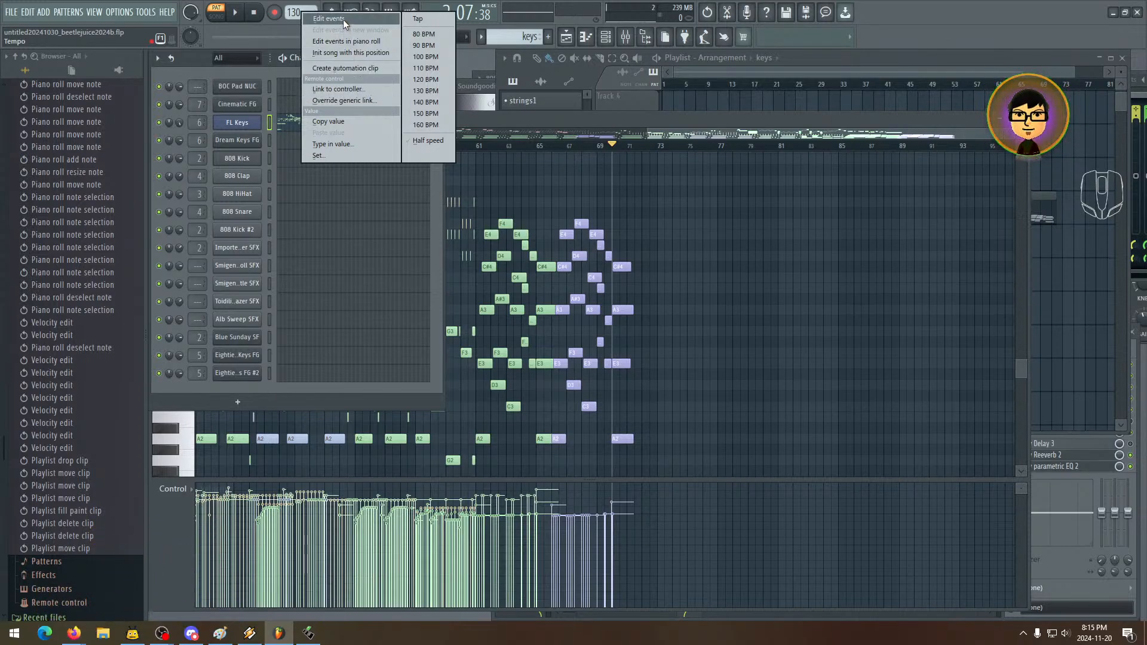
click(349, 53)
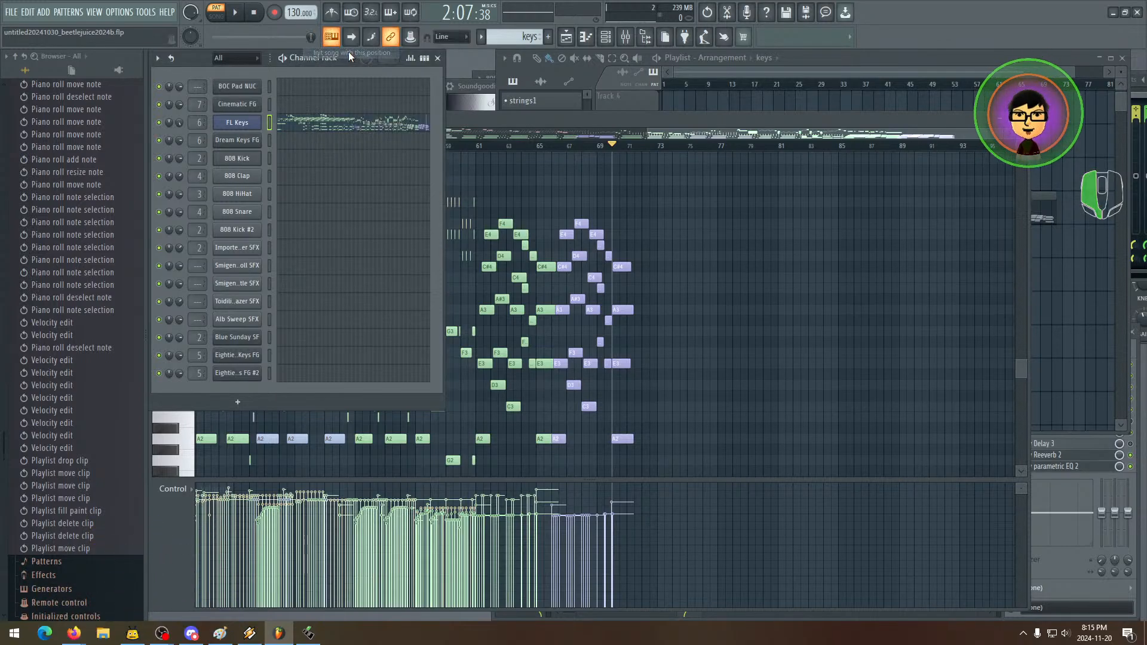
right_click(293, 18)
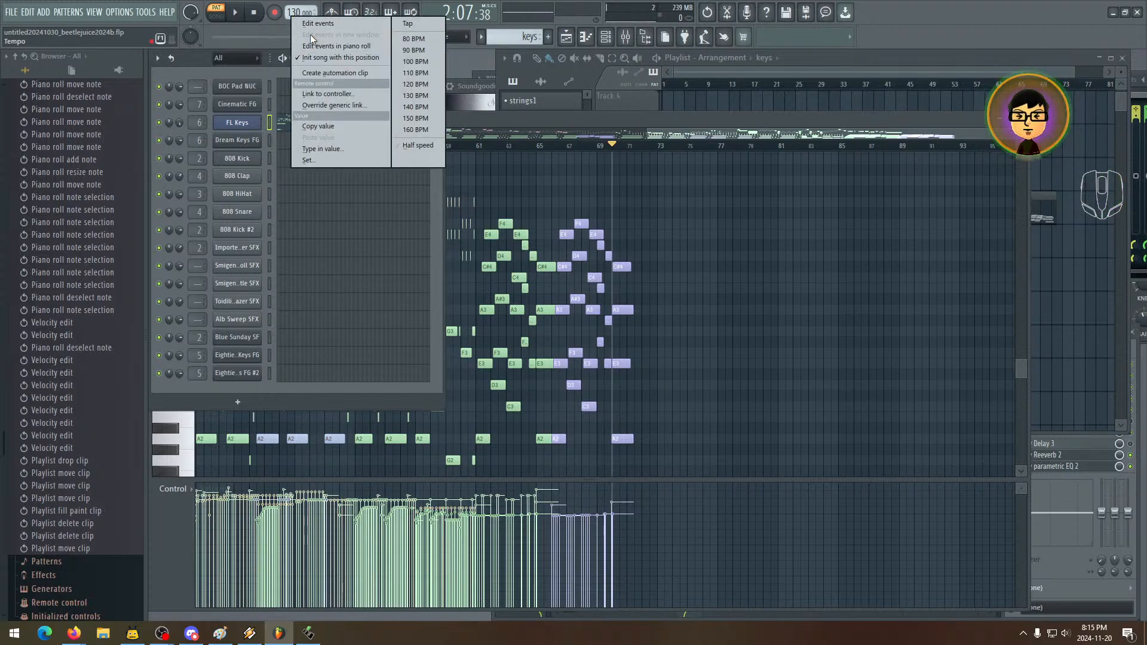
click(308, 45)
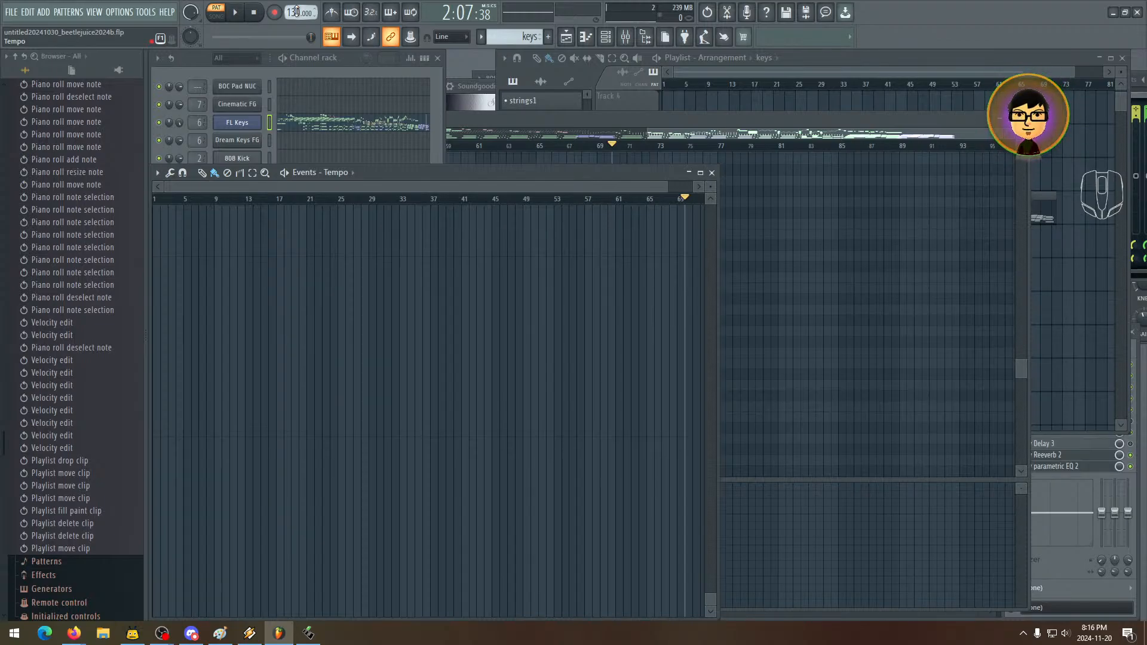
- Audition the keys pattern at 72 BPM and set the tempo back to 130 BPM
drag(297, 12, 297, 31)
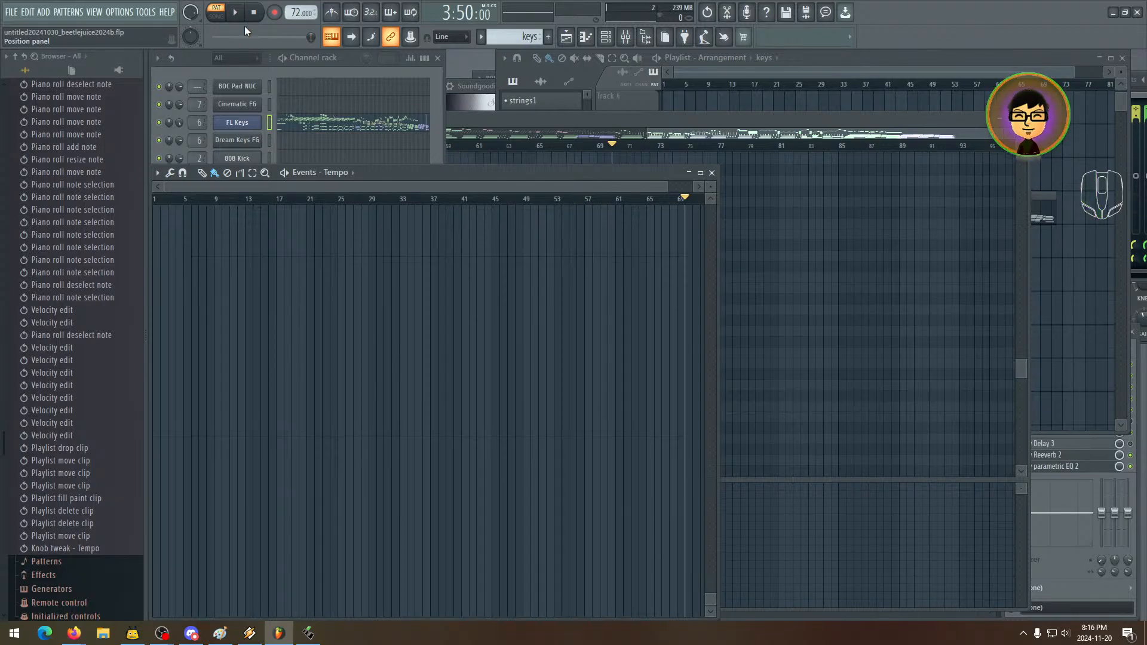
click(240, 11)
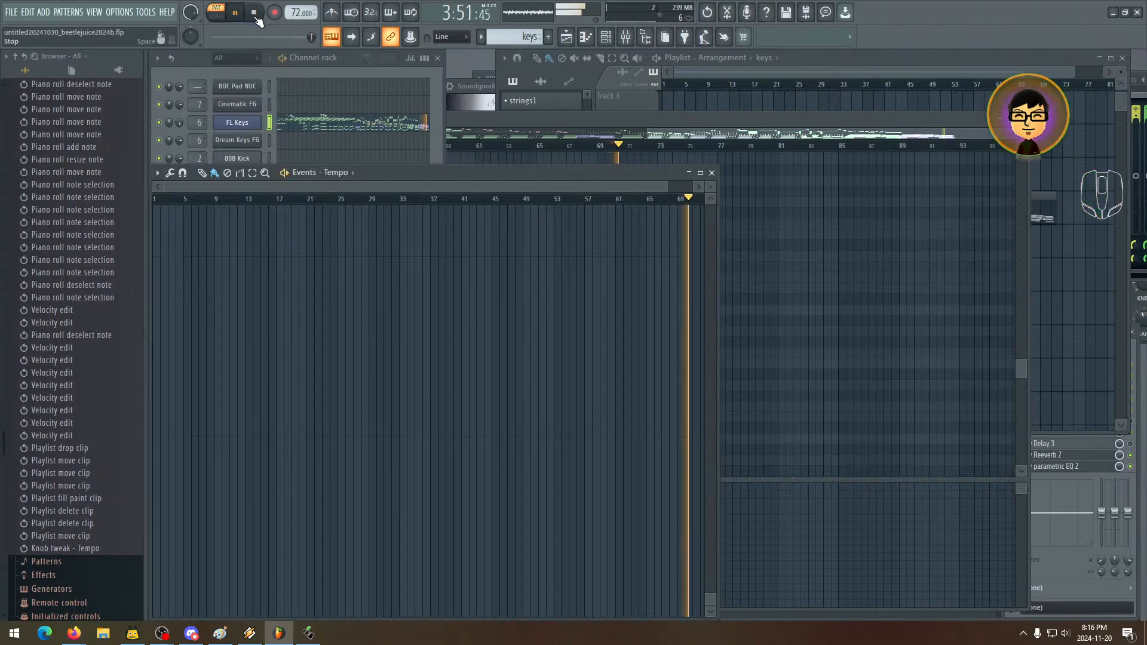
click(253, 12)
right_click(297, 13)
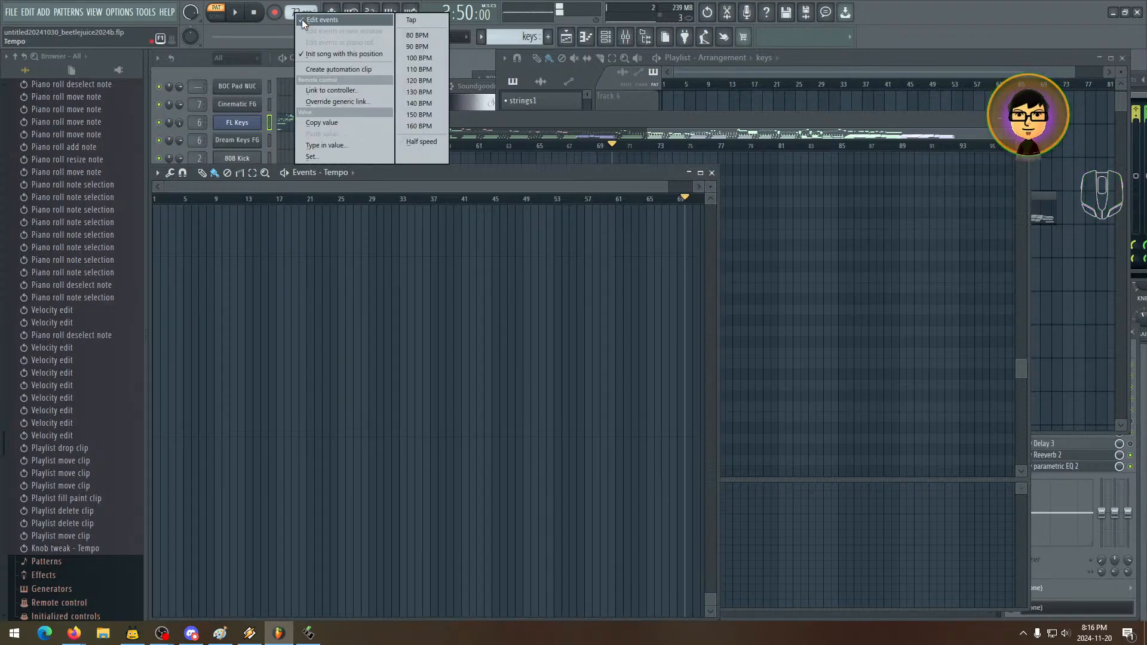
click(429, 95)
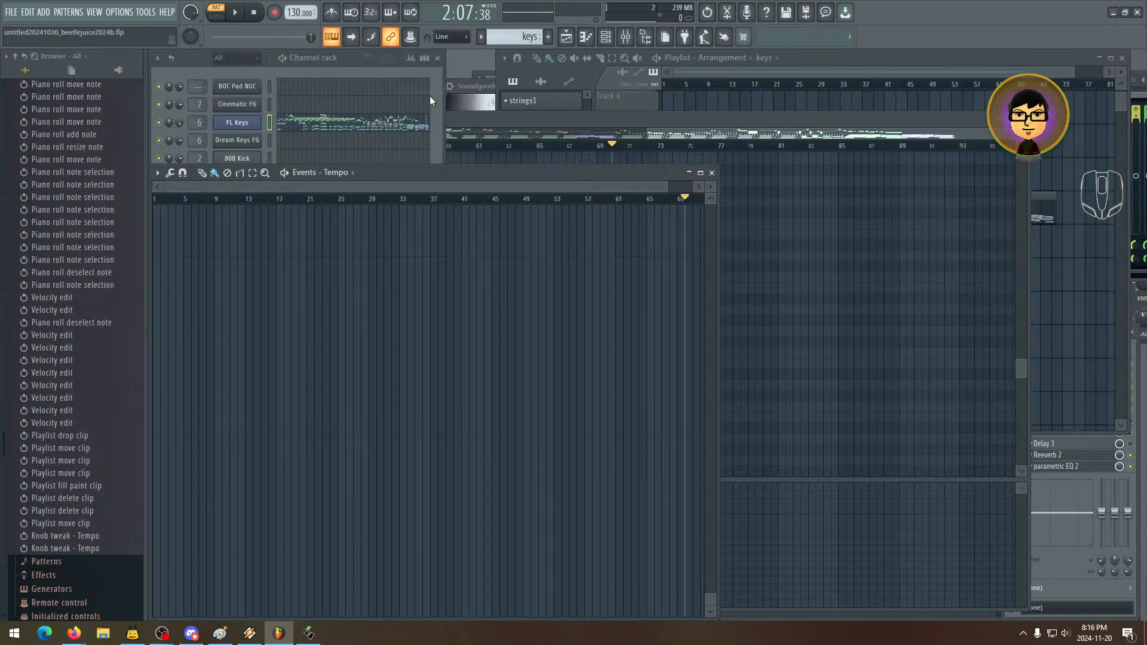
- Draw an opening tempo event of about 42 BPM and audition the pattern
click(160, 438)
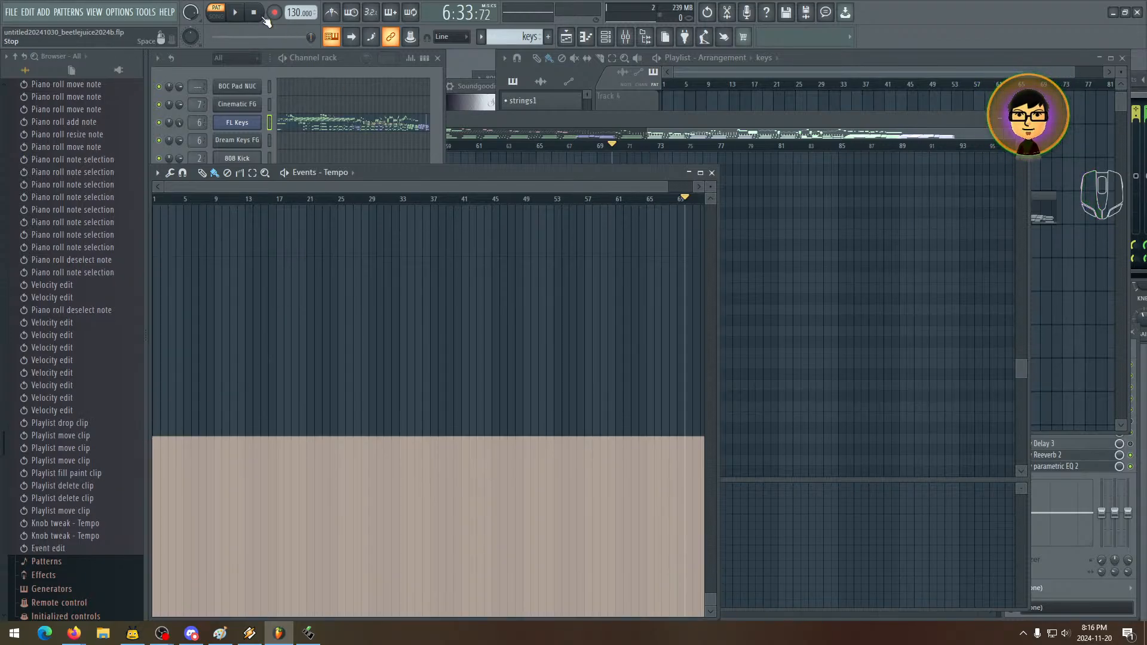
click(239, 12)
click(245, 13)
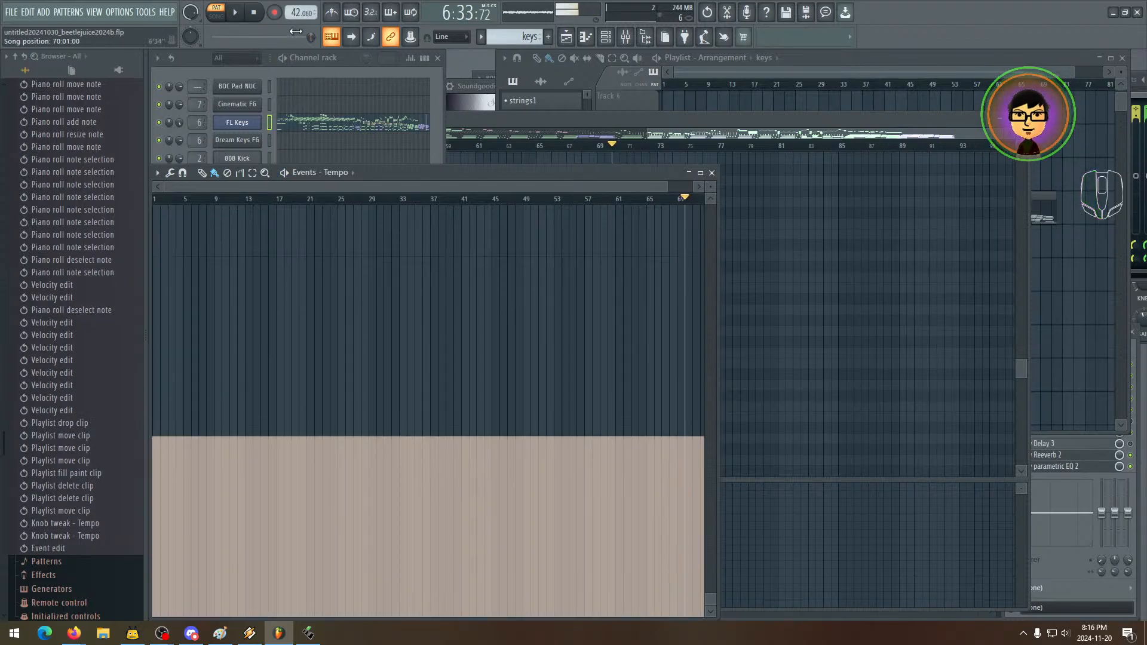
- Raise the opening tempo event to about 74 BPM and audition the pattern from the start
click(169, 256)
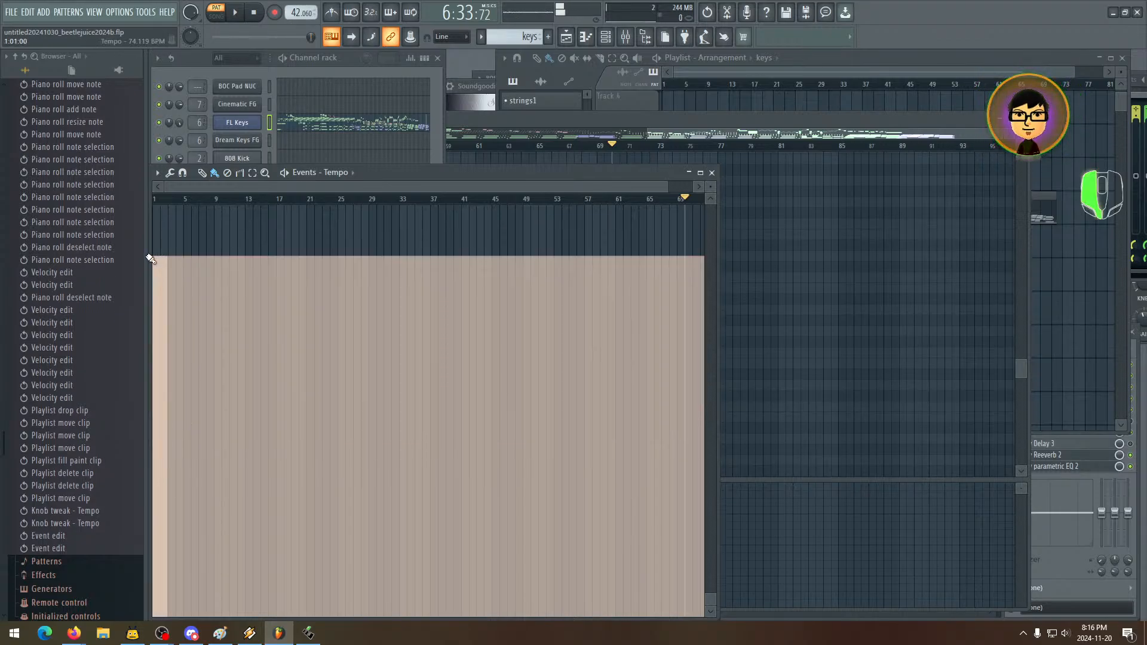
click(254, 13)
key(space)
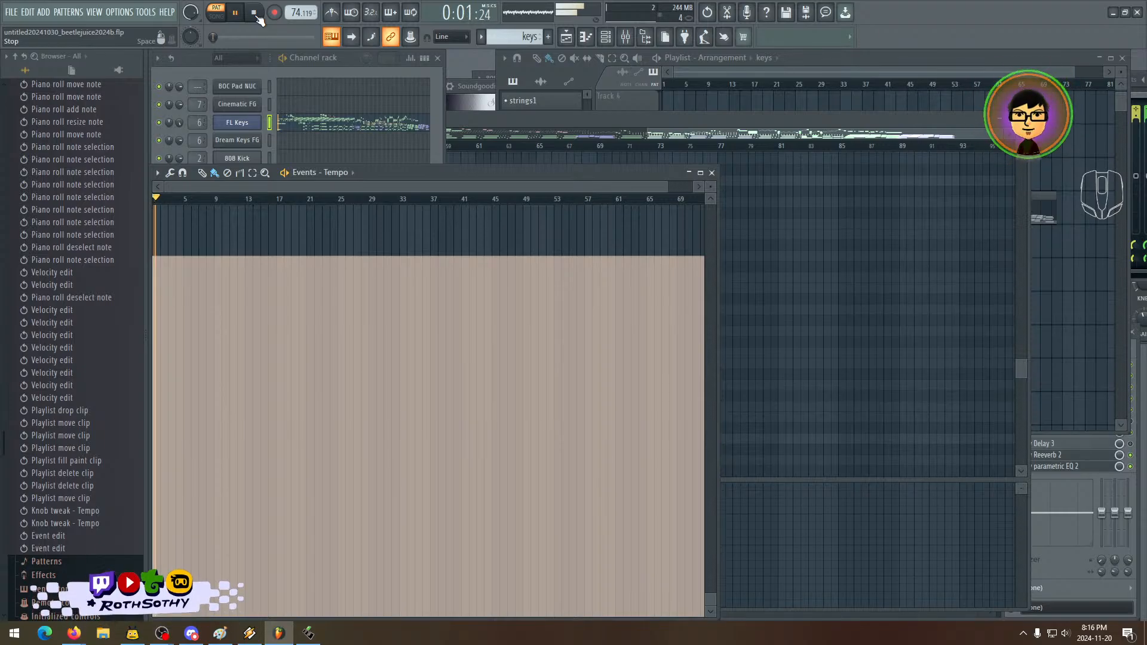
click(257, 15)
- Redraw the opening tempo events at a higher level, close to 130 BPM
mouse_move(168, 231)
mouse_down()
mouse_move(159, 184)
mouse_move(142, 172)
mouse_up()
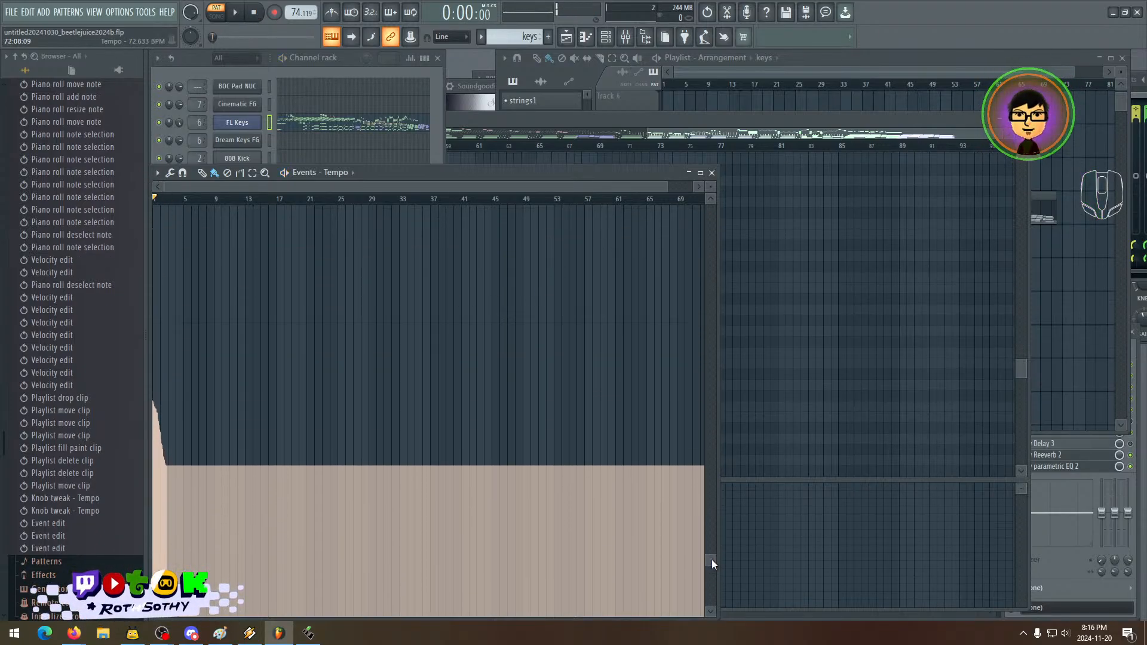
drag(712, 560, 712, 552)
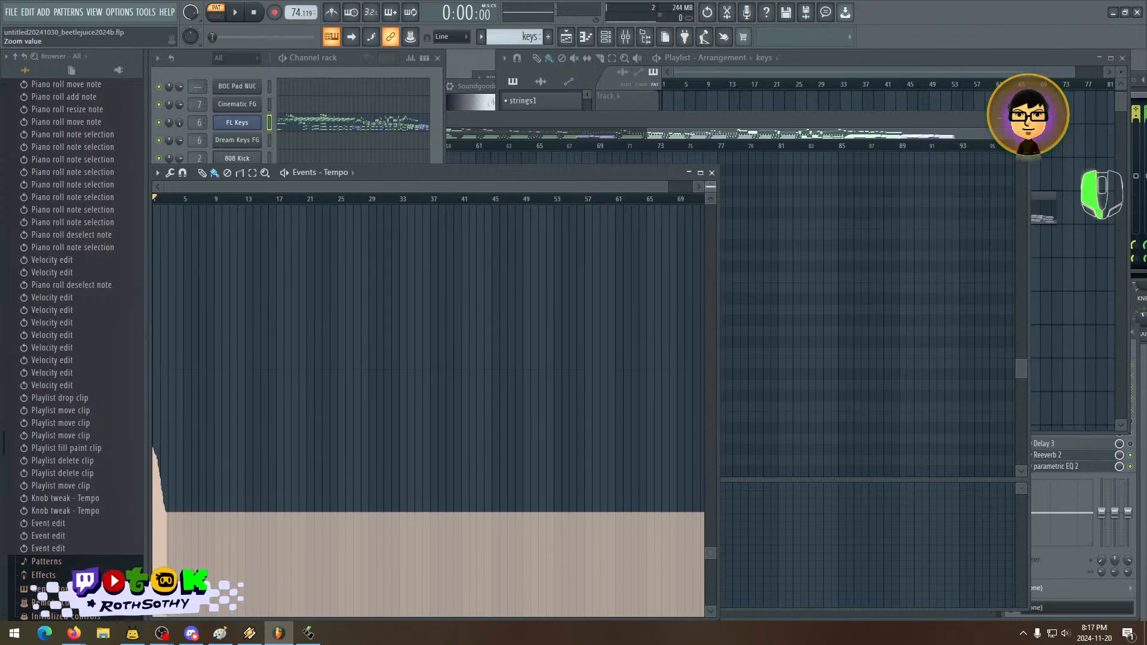
drag(711, 187, 711, 197)
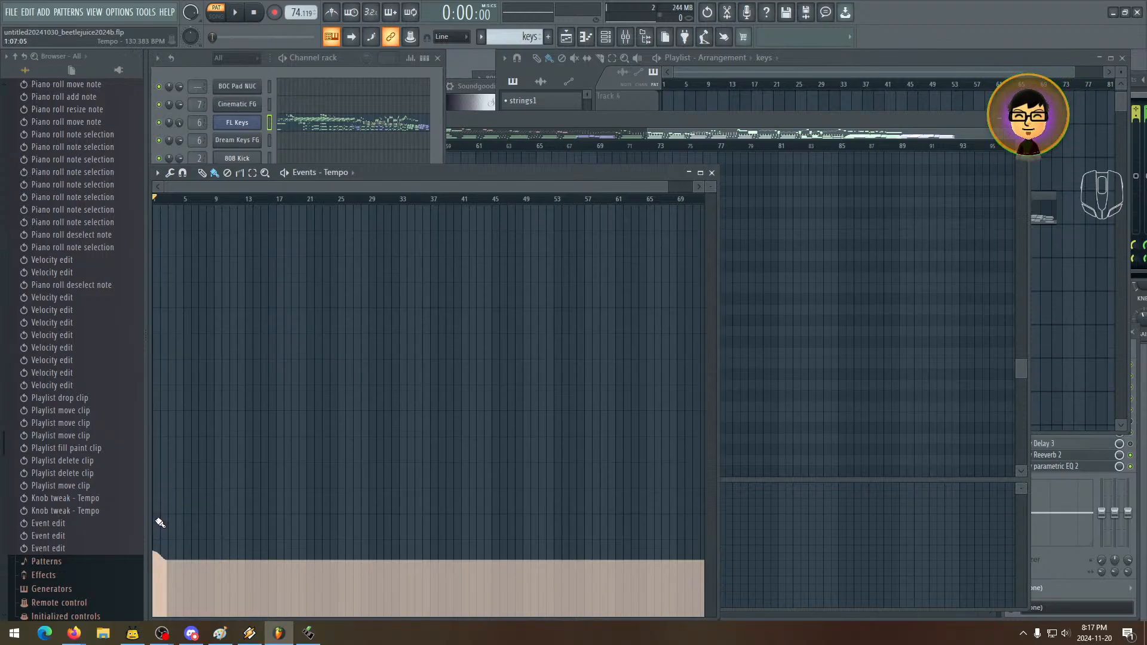
mouse_move(156, 519)
mouse_down()
mouse_move(145, 520)
mouse_move(170, 524)
mouse_up()
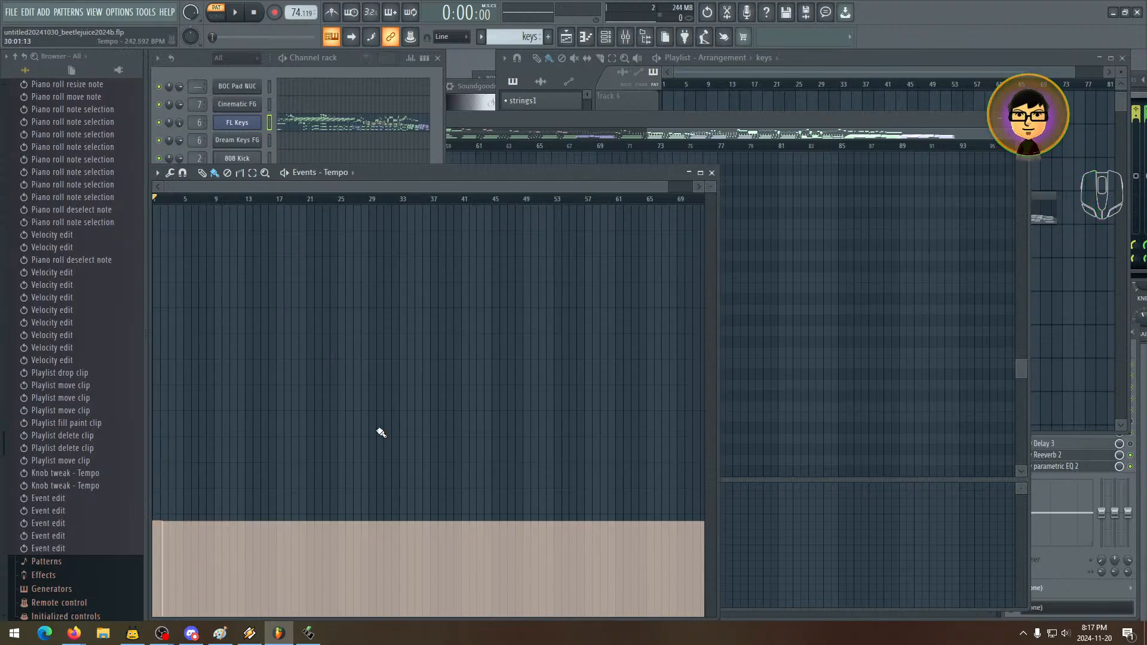
- Even out the tempo events in bar 1 so they start at one level near 130 BPM
drag(711, 187, 711, 178)
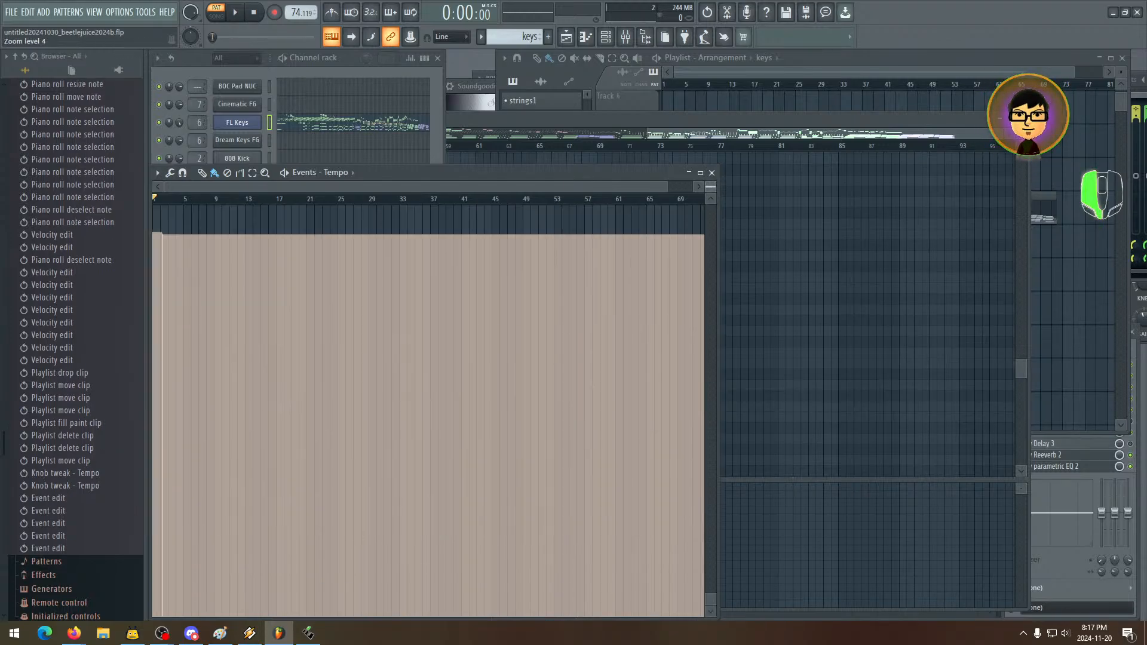
click(162, 232)
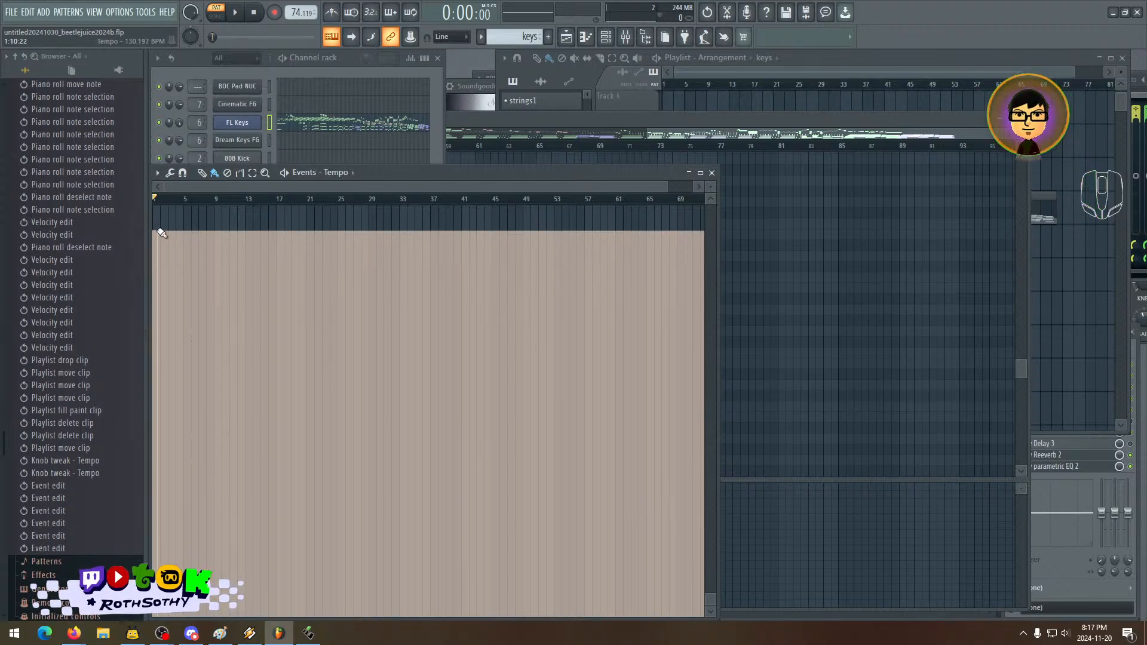
click(161, 232)
click(162, 232)
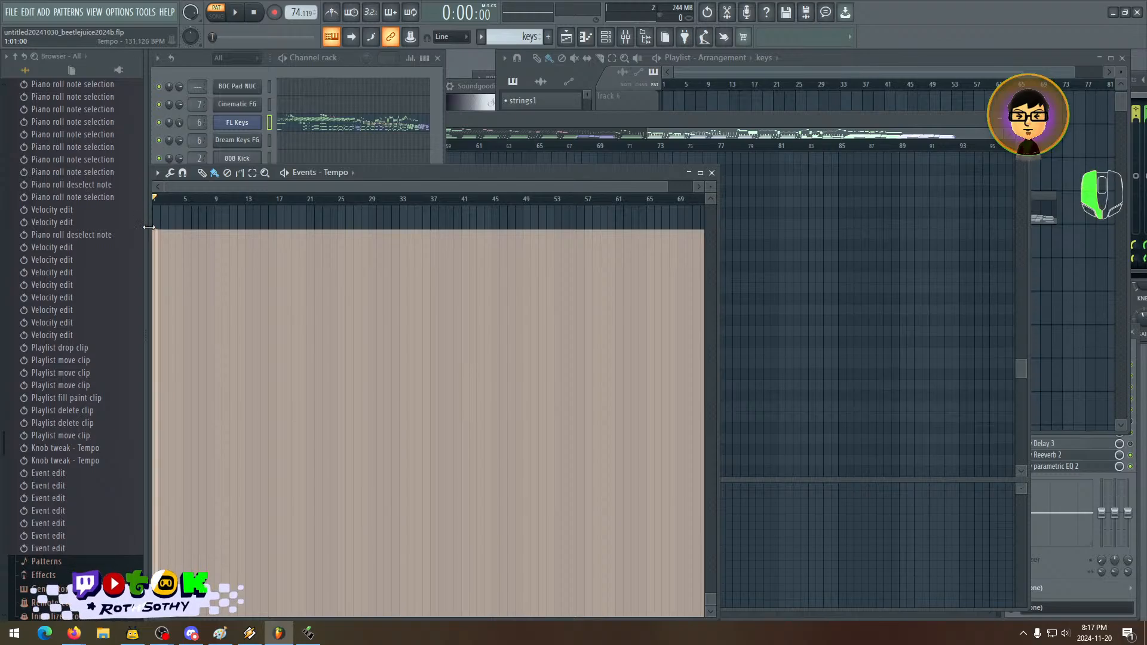
click(162, 233)
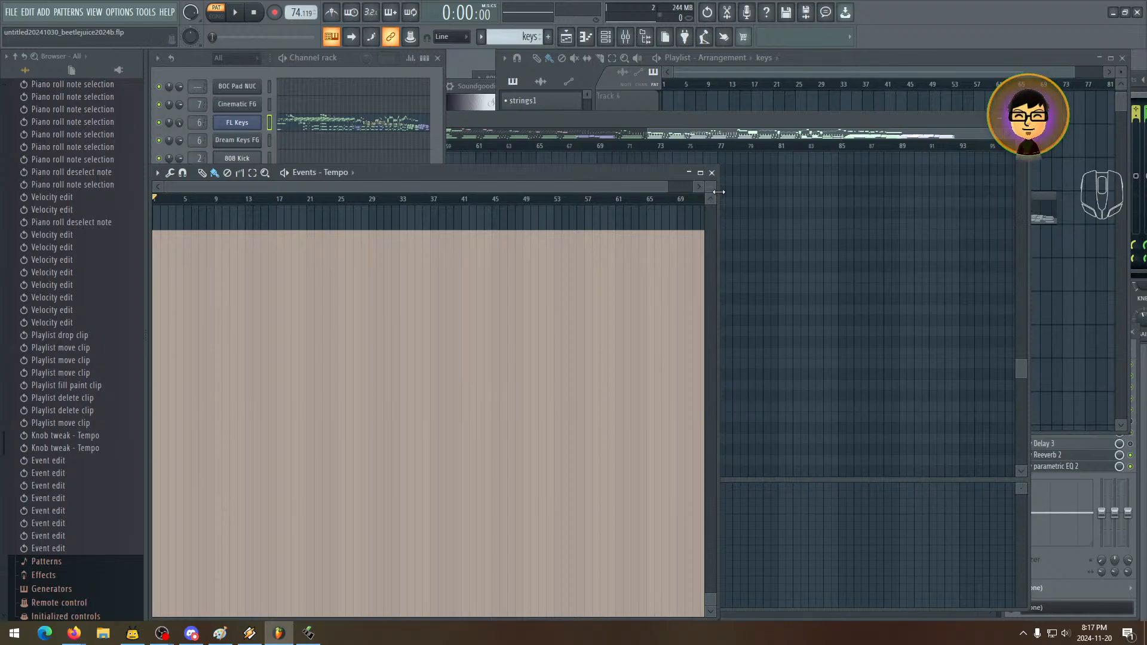
- Refine the tempo event in bar 1 to about 130.09 BPM
scroll(589, 253, up, 2)
scroll(588, 255, down, 1)
scroll(587, 255, up, 3)
scroll(588, 255, down, 2)
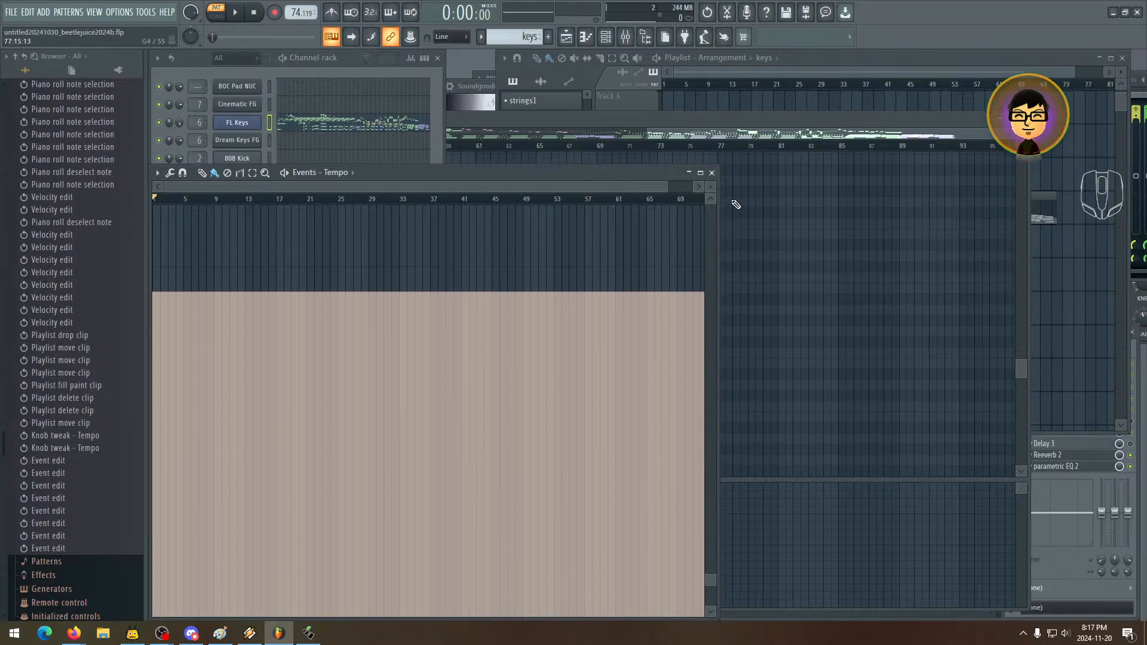
drag(710, 188, 709, 181)
scroll(538, 264, up, 4)
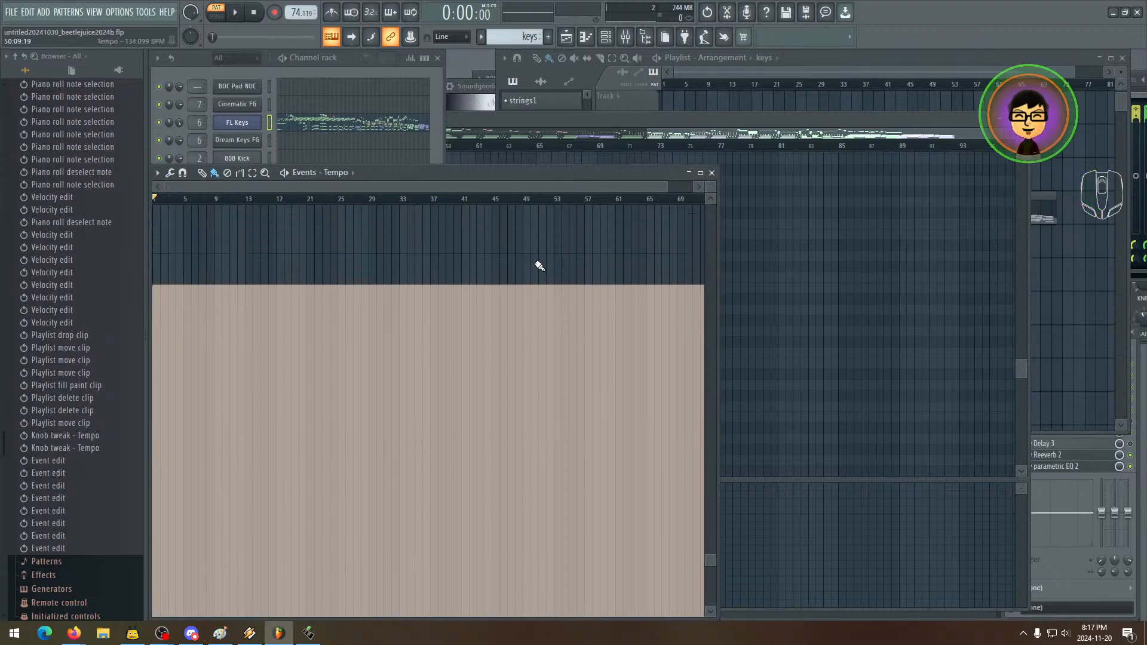
scroll(221, 306, up, 1)
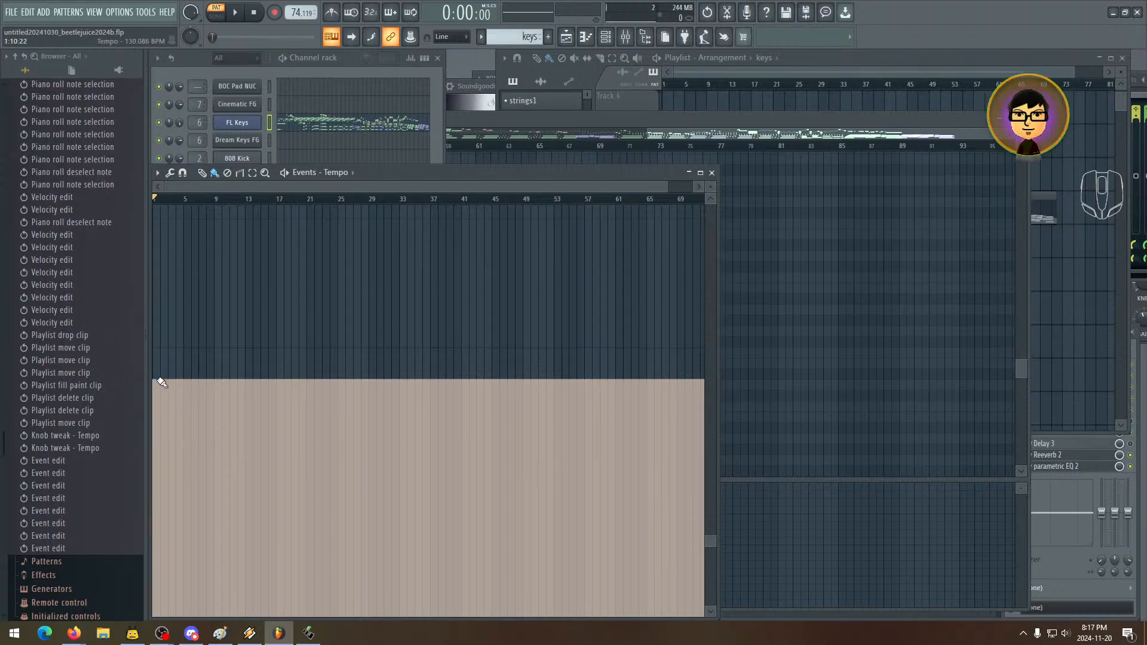
click(162, 383)
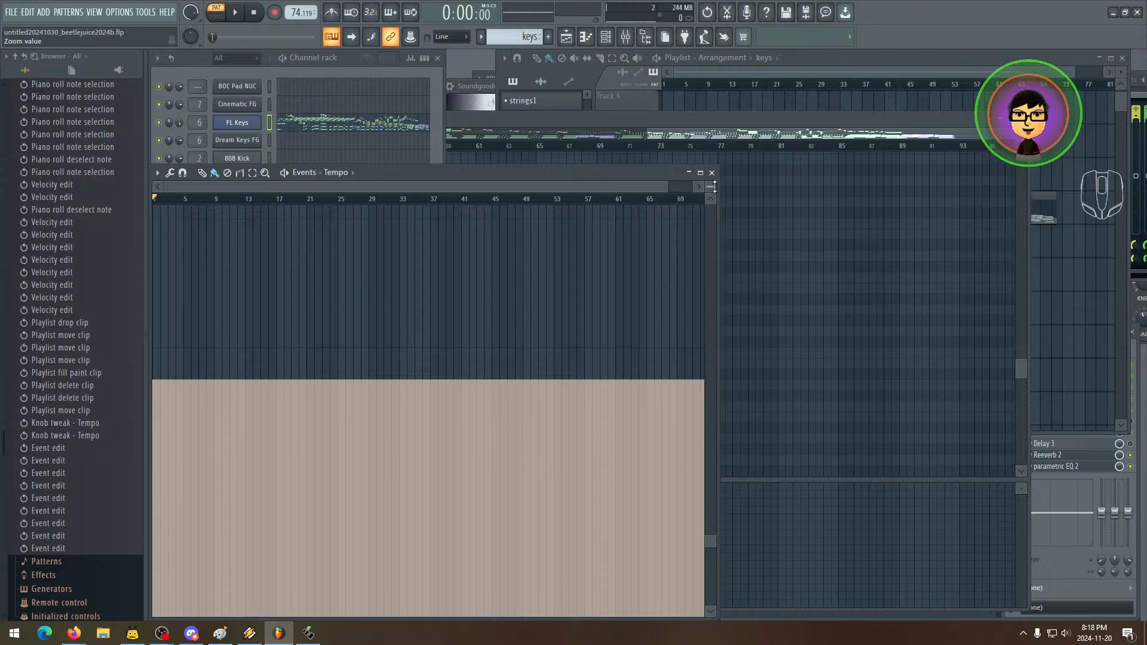
- Refine the tempo event in bar 1 to about 130.04 BPM
drag(711, 187, 710, 207)
scroll(419, 268, up, 6)
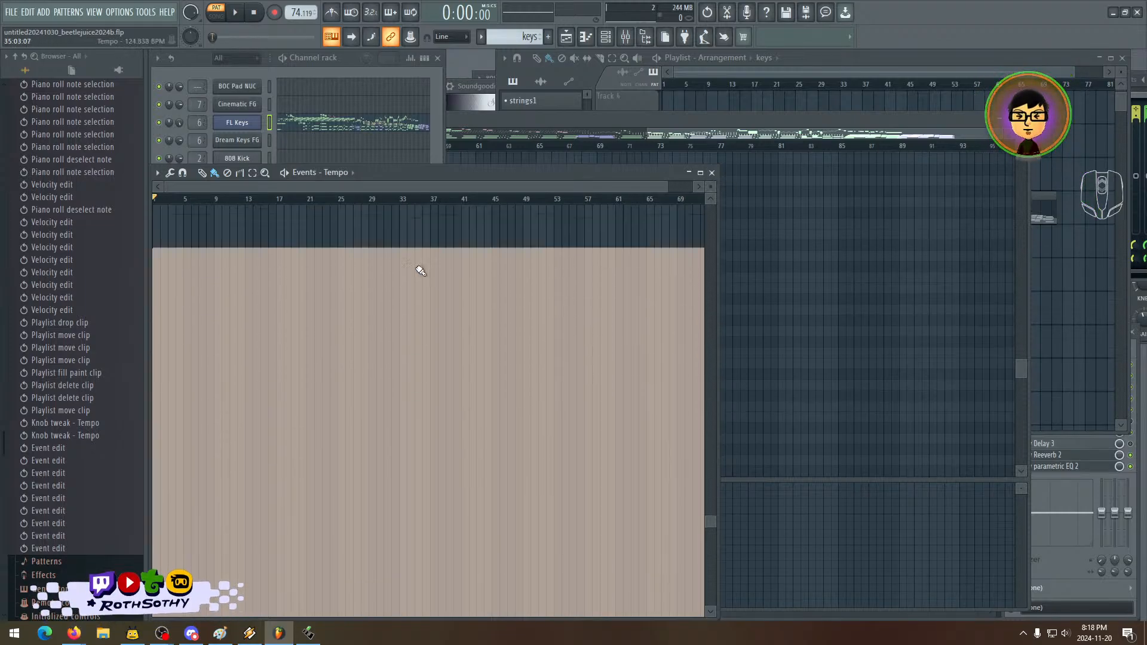
scroll(225, 424, down, 3)
scroll(203, 387, up, 3)
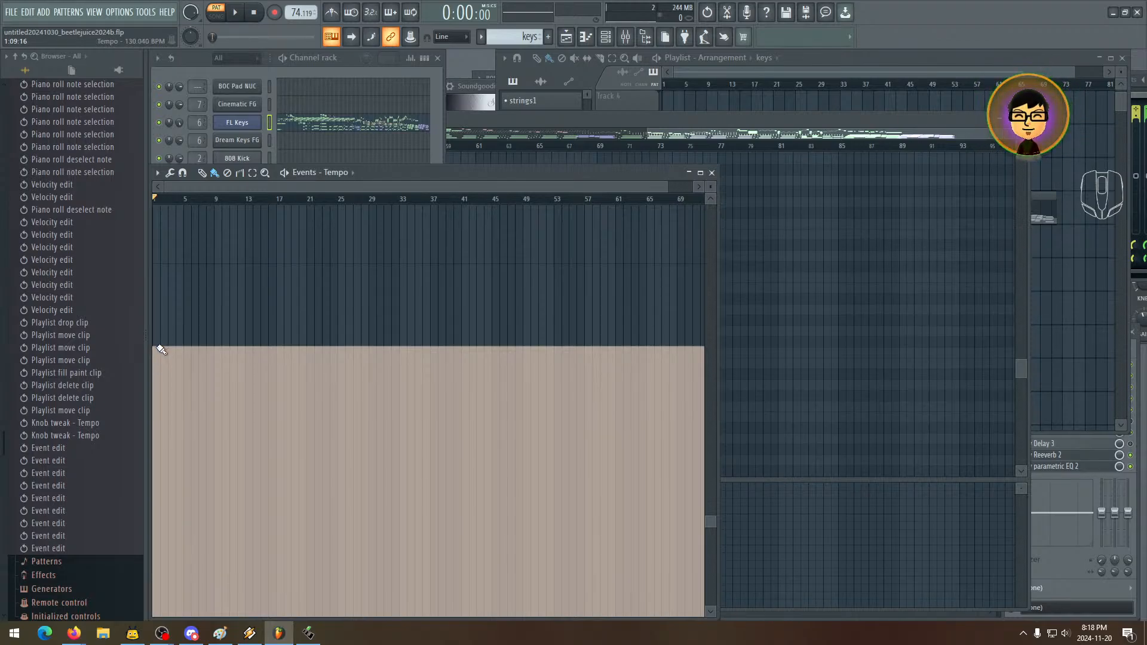
click(161, 350)
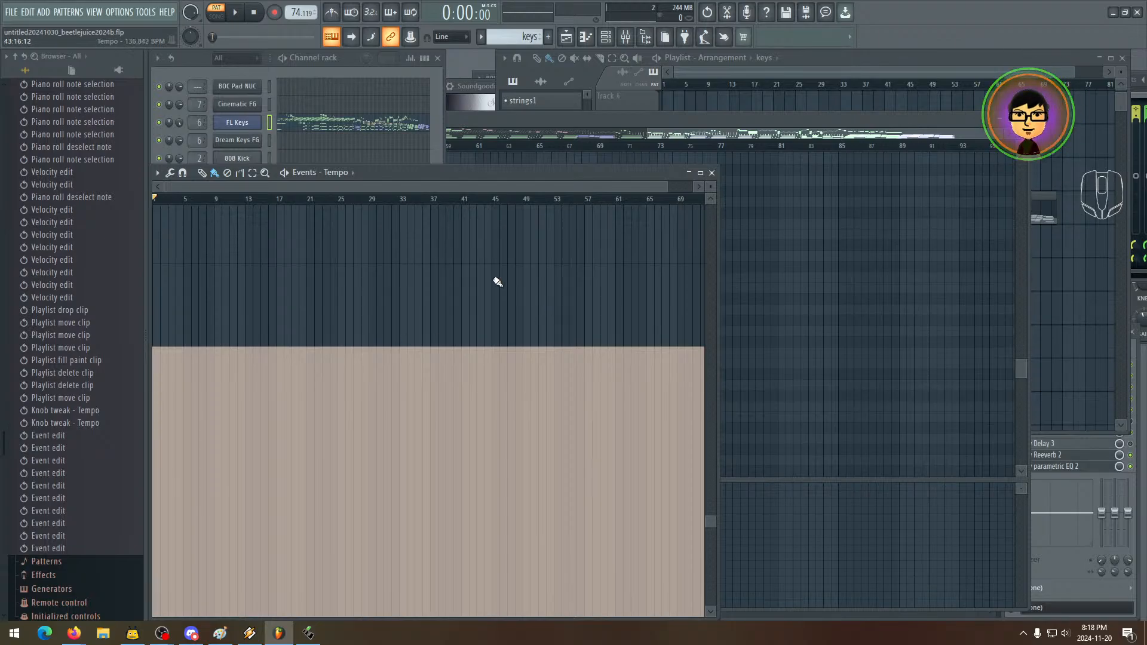
- Refine the tempo event in bar 1 to about 130.03 BPM
click(710, 187)
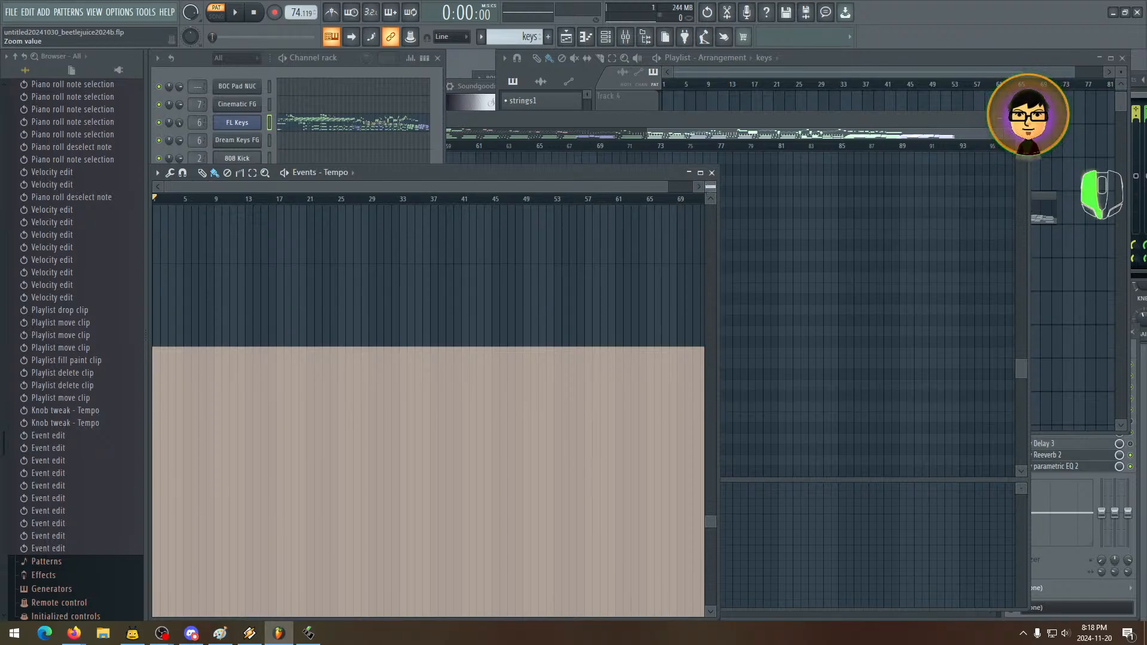
drag(710, 187, 710, 178)
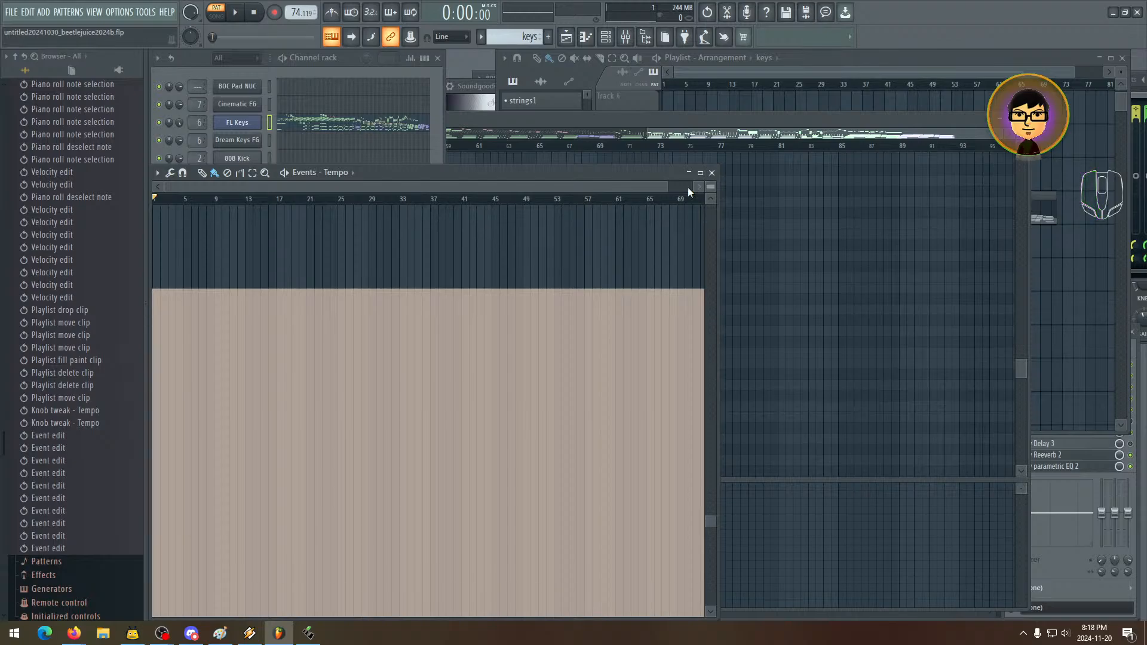
click(158, 292)
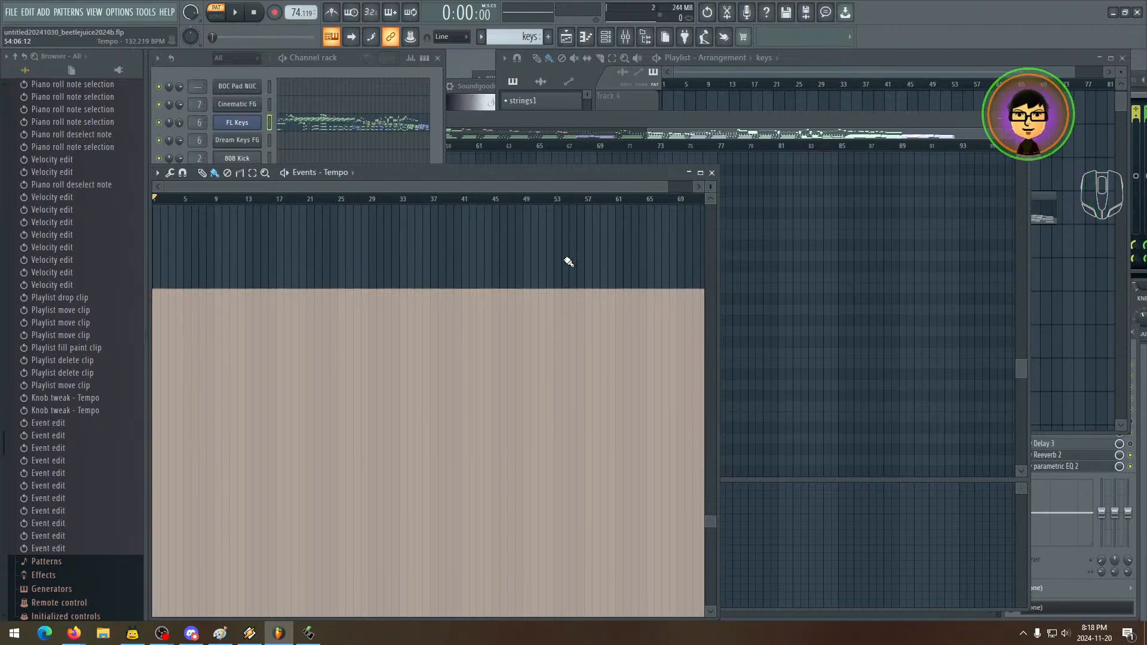
- Move the playback position along the tempo event timeline to the area around bars 81 to 97
drag(670, 191, 758, 203)
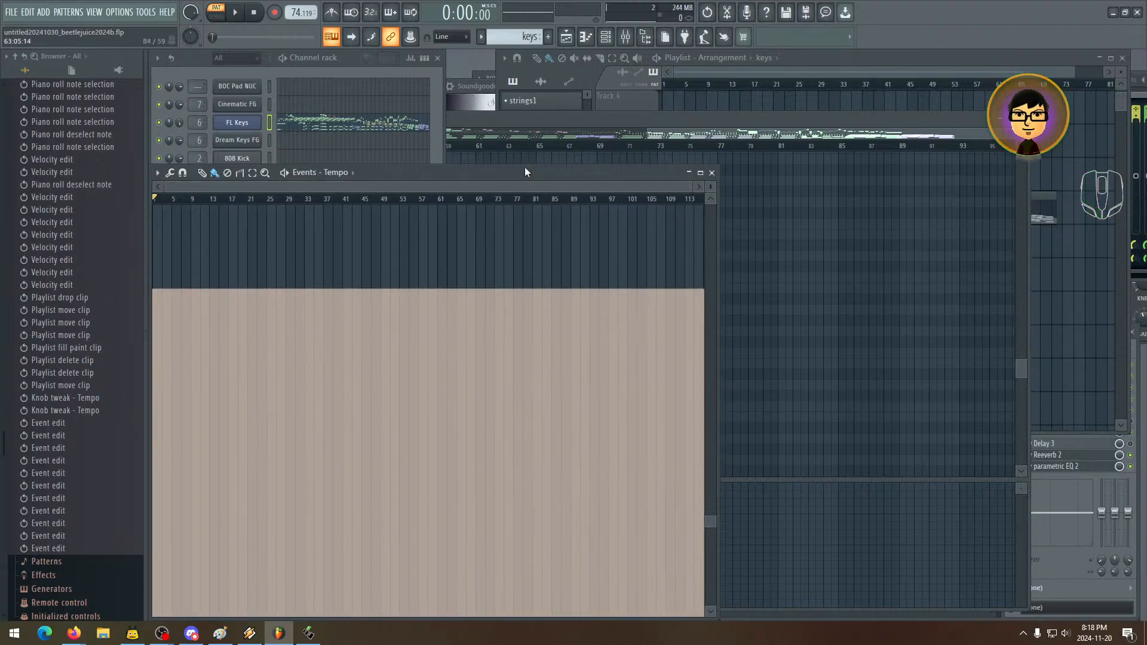
click(574, 183)
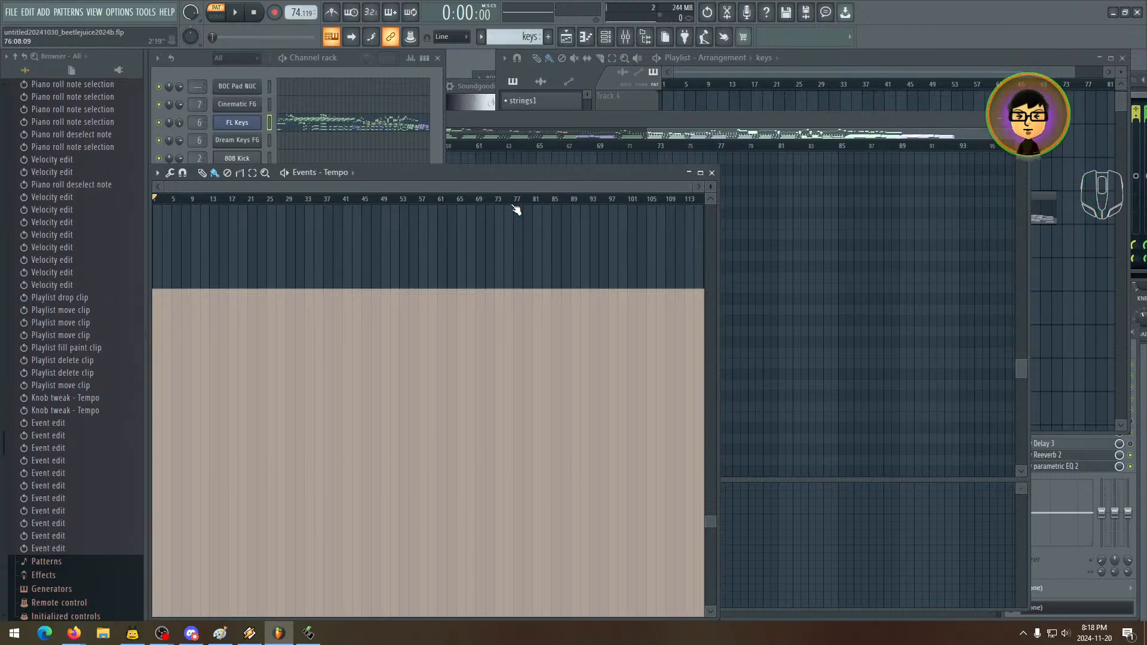
click(536, 204)
click(612, 205)
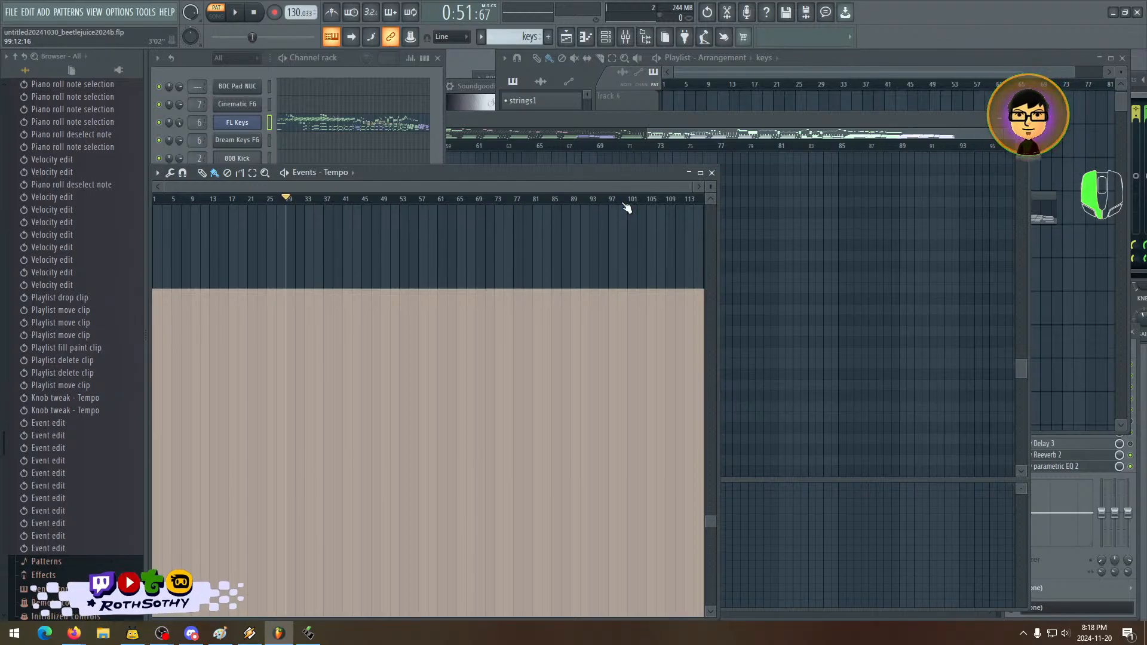
- Play the pattern around bar 67 and draw a tempo ramp falling from about 130 BPM to about 116.6 BPM at bar 72
key(space)
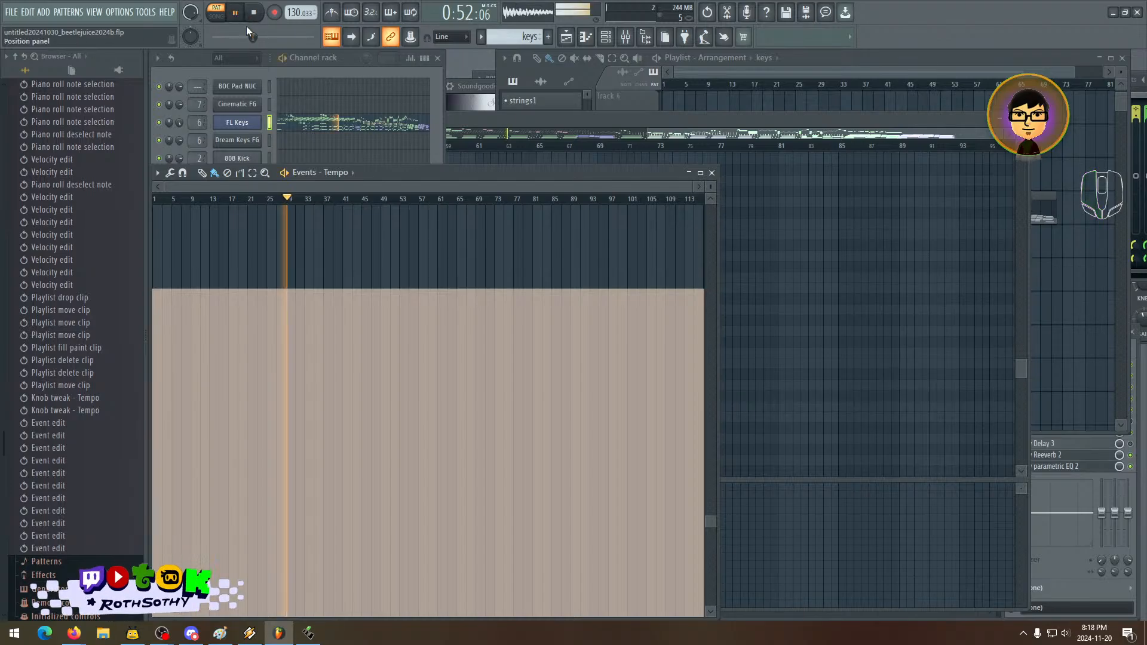
drag(292, 204, 449, 199)
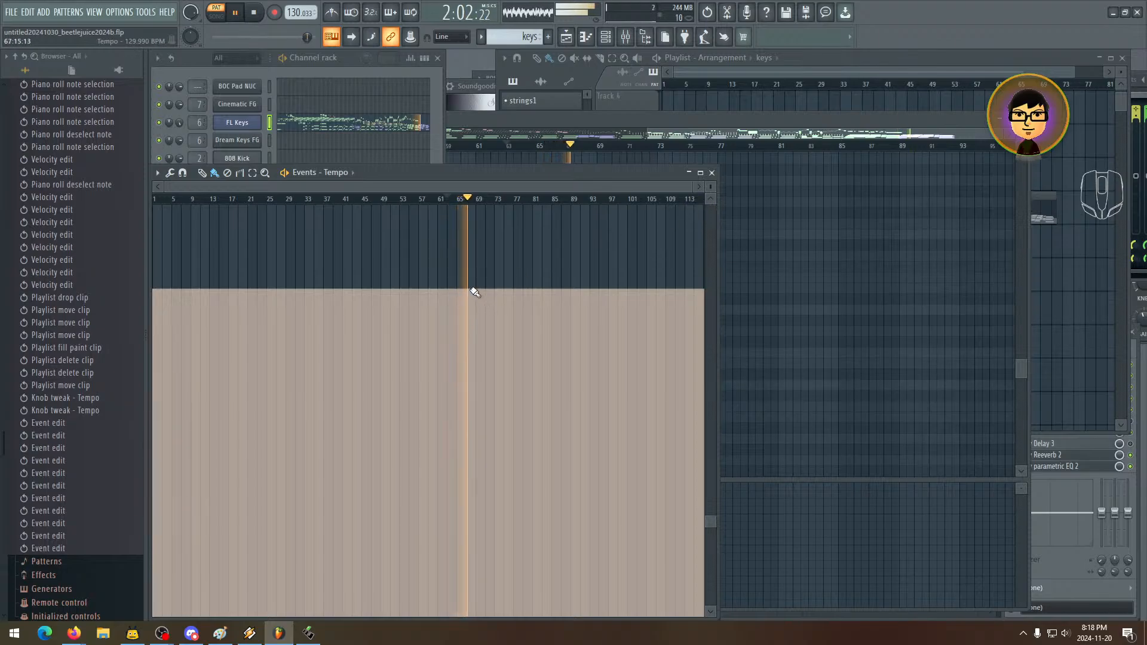
drag(475, 292, 499, 475)
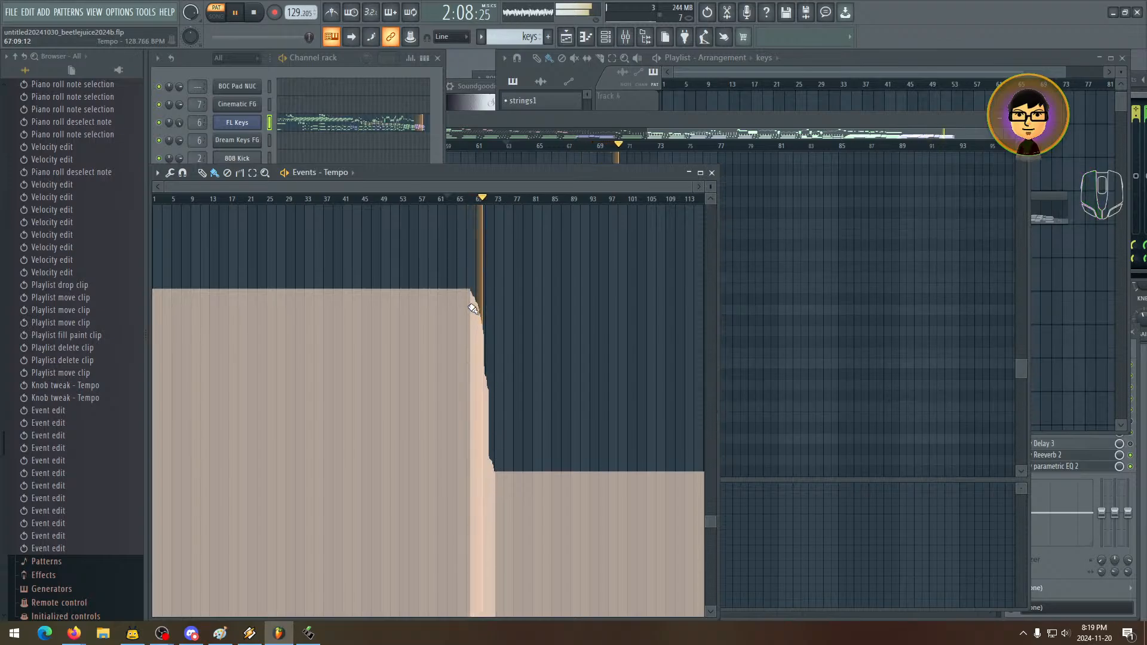
drag(472, 292, 475, 301)
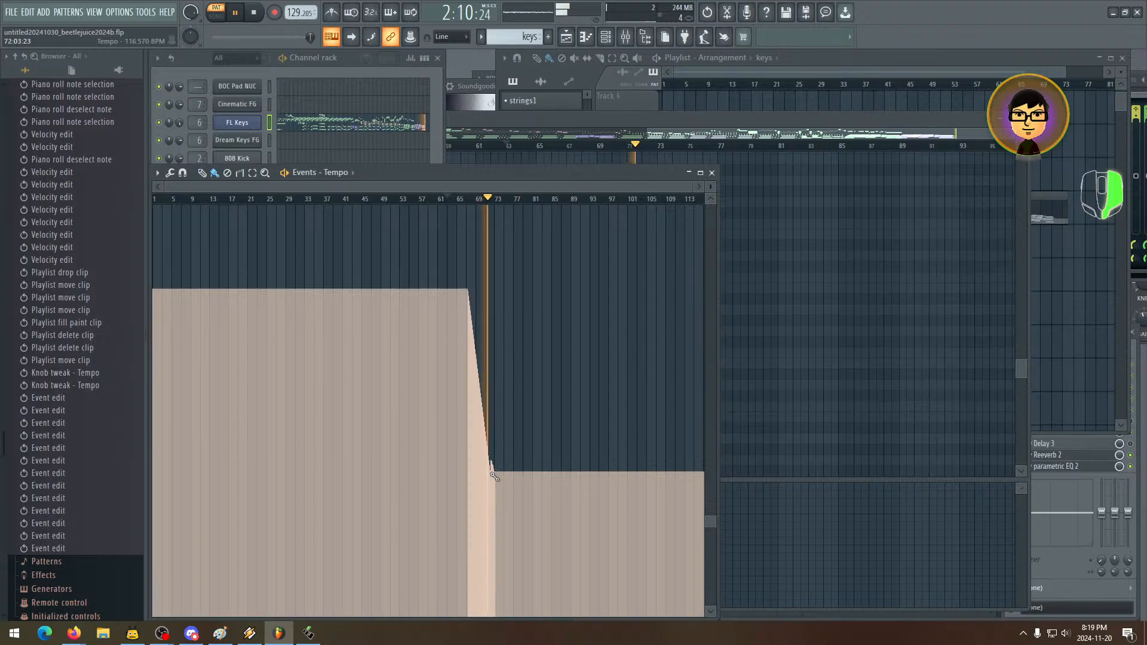
- Lower the tempo after the ramp to about 64 BPM, starting around bar 70, and replay the closing bars
mouse_move(493, 475)
mouse_down()
mouse_move(482, 551)
mouse_move(488, 635)
mouse_up()
mouse_move(489, 639)
mouse_down()
mouse_move(502, 640)
mouse_move(490, 638)
mouse_move(482, 497)
mouse_move(494, 465)
mouse_move(499, 519)
mouse_move(496, 487)
mouse_move(508, 488)
mouse_move(492, 483)
mouse_up()
click(476, 199)
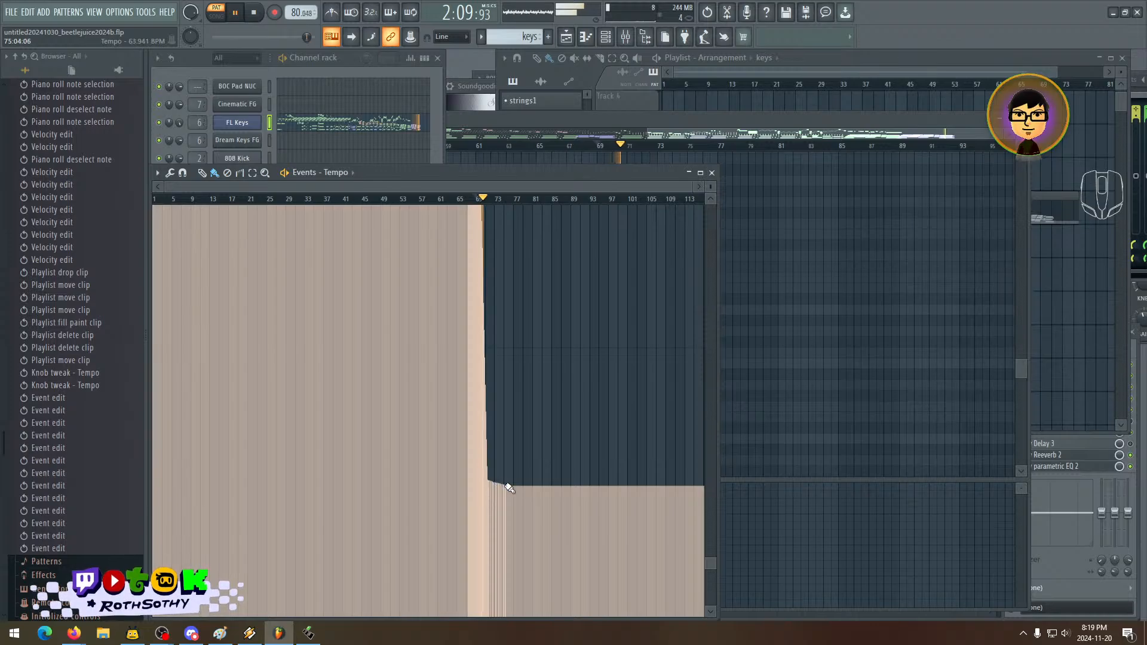
drag(504, 487, 484, 488)
click(464, 199)
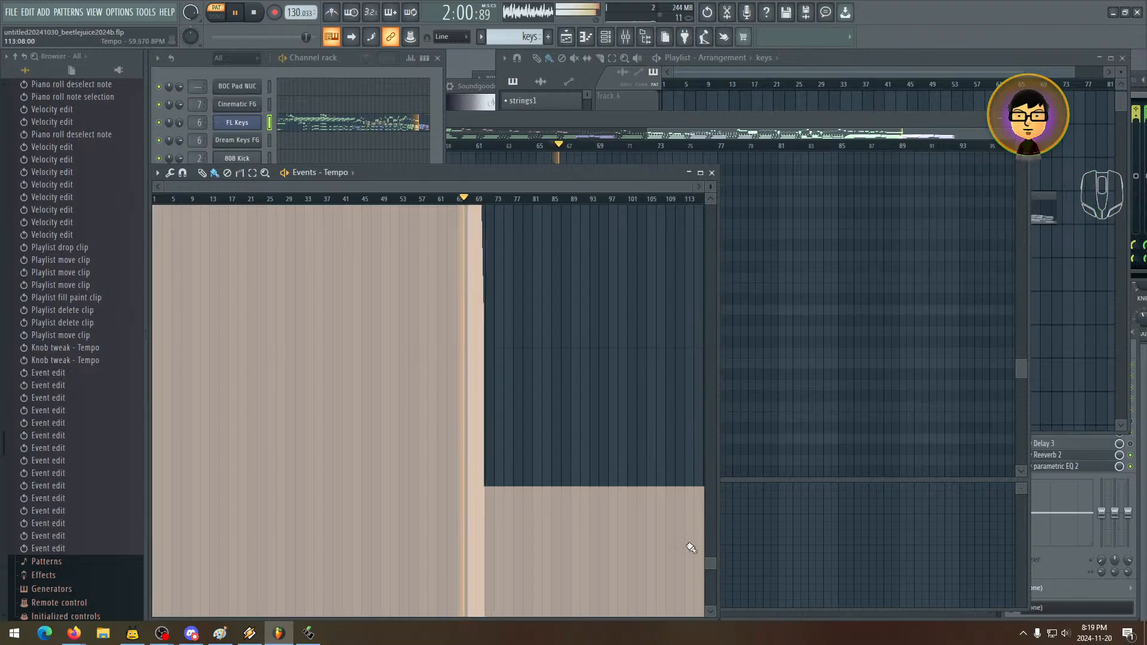
- Redraw the tempo drop as a straight ramp from bar 67 to about 63.5 BPM at bar 70 and replay it
drag(711, 568, 703, 528)
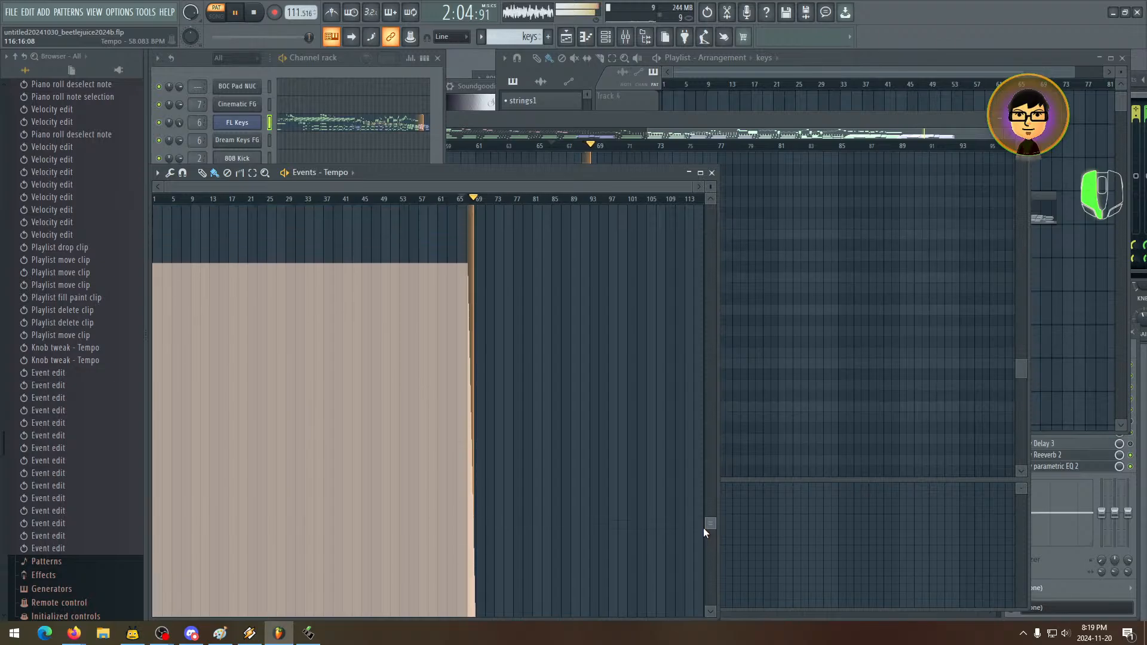
drag(711, 187, 710, 209)
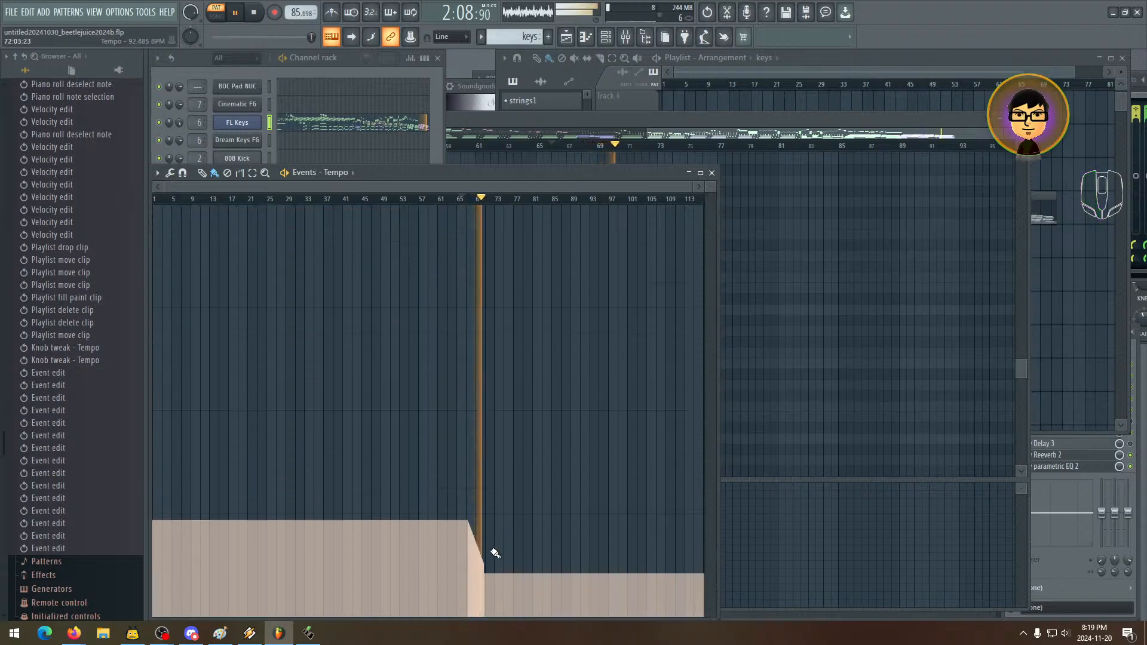
right_click(469, 522)
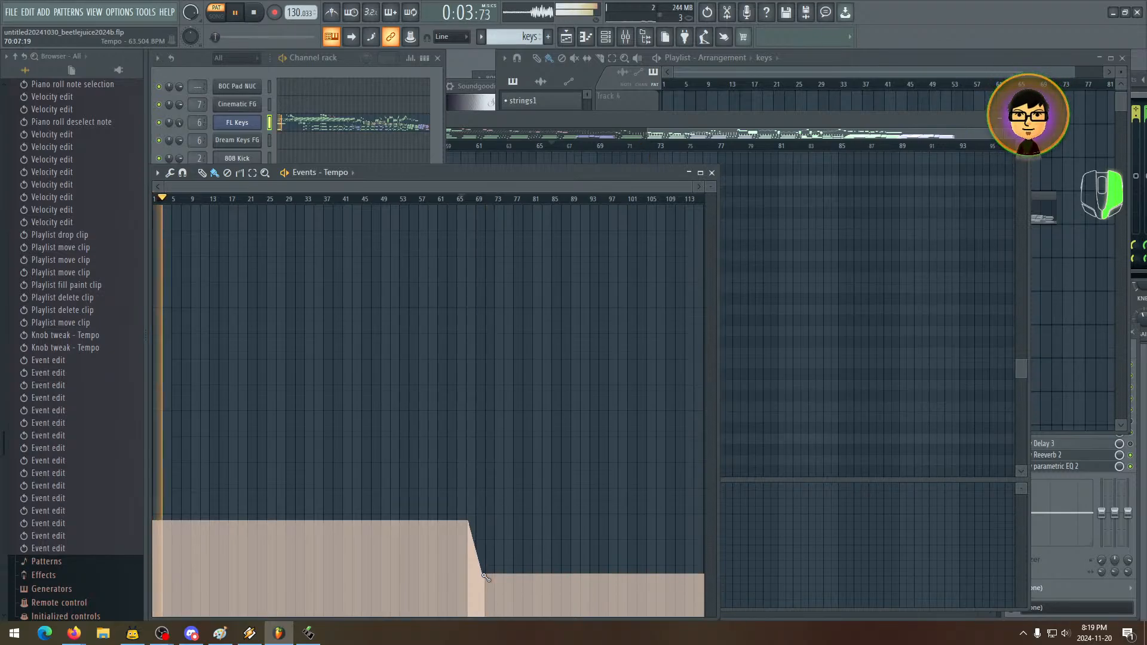
click(469, 200)
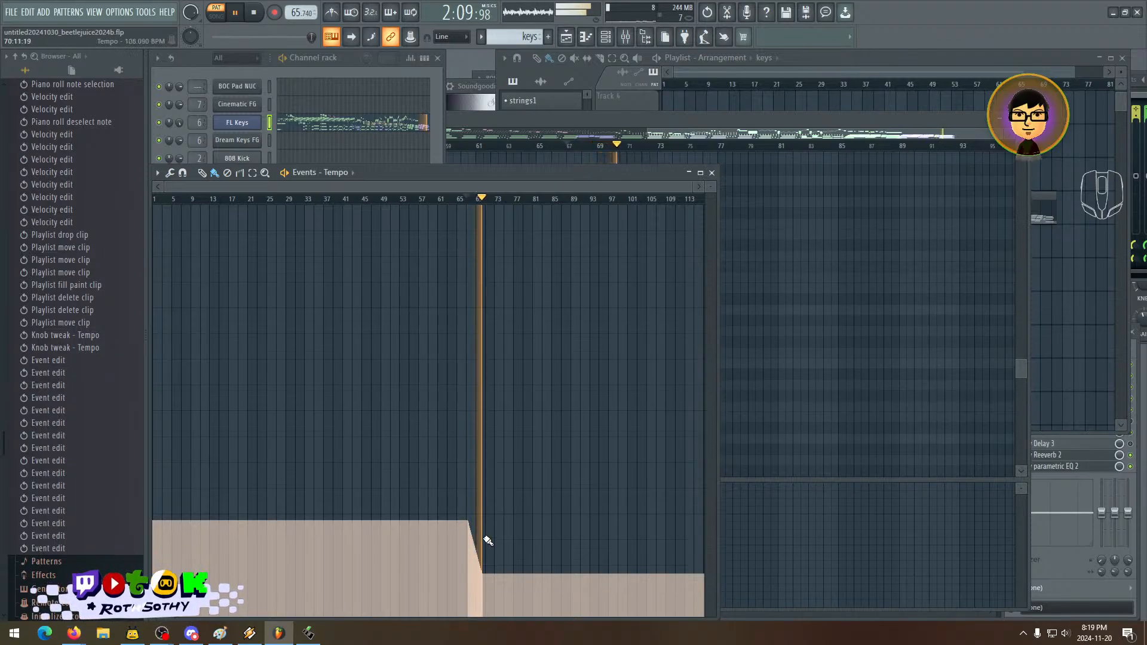
- Close the tempo event editor and review the FL Keys notes in the piano roll during playback
click(712, 172)
scroll(729, 336, down, 2)
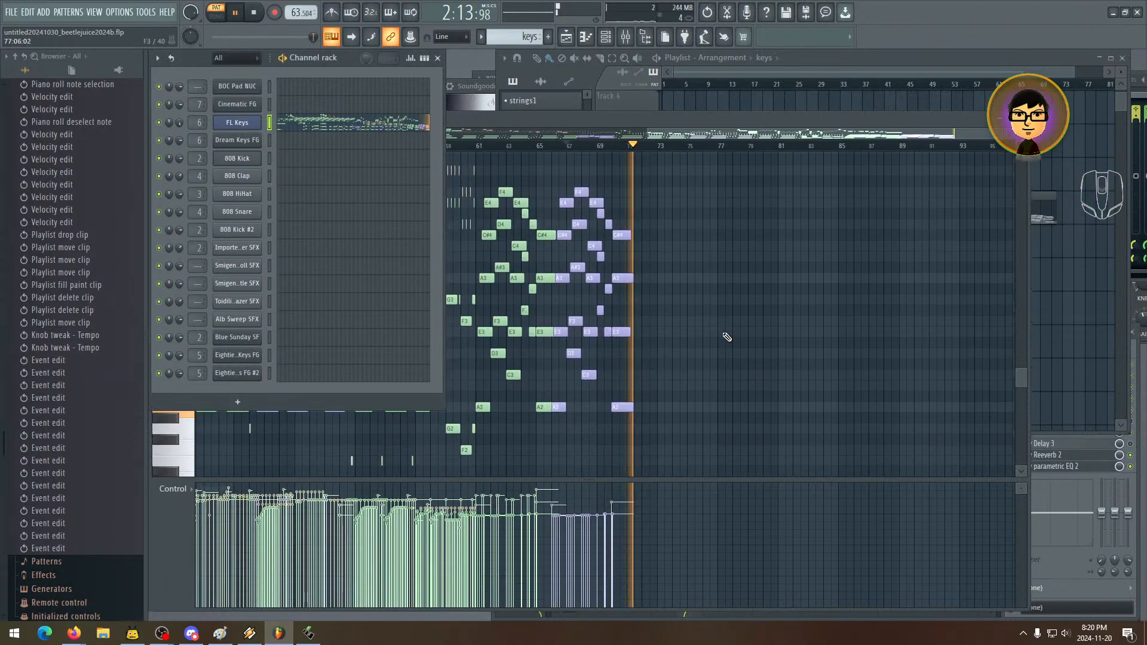
drag(664, 340, 689, 376)
drag(689, 325, 1028, 301)
drag(629, 252, 617, 353)
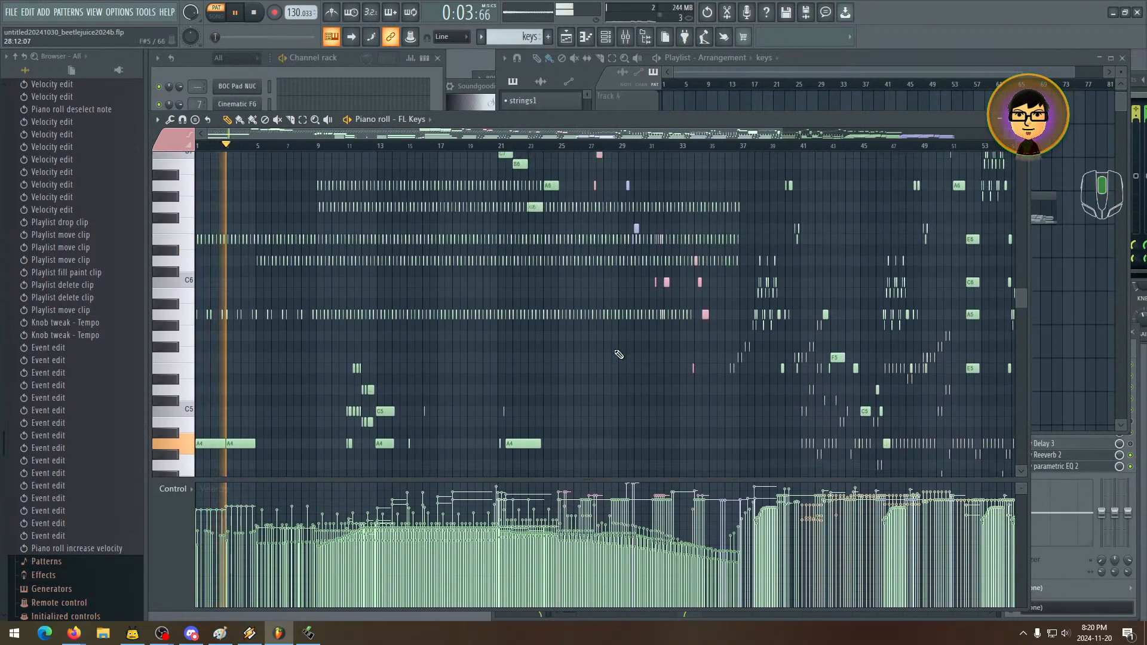
drag(585, 313, 581, 358)
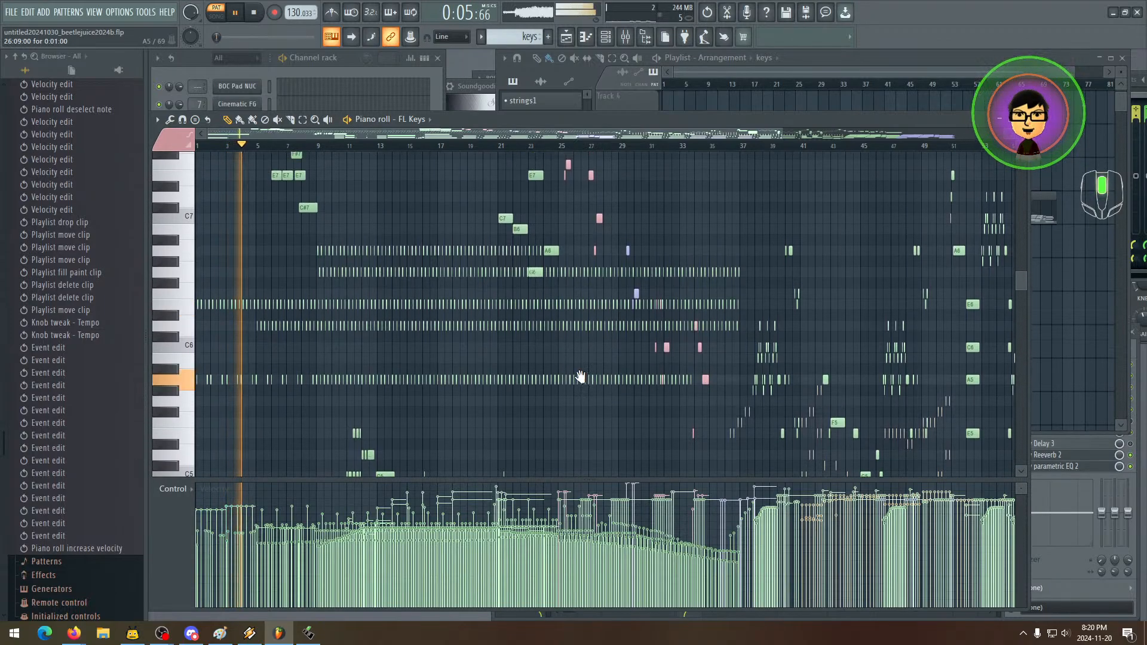
scroll(595, 356, down, 3)
scroll(609, 353, up, 1)
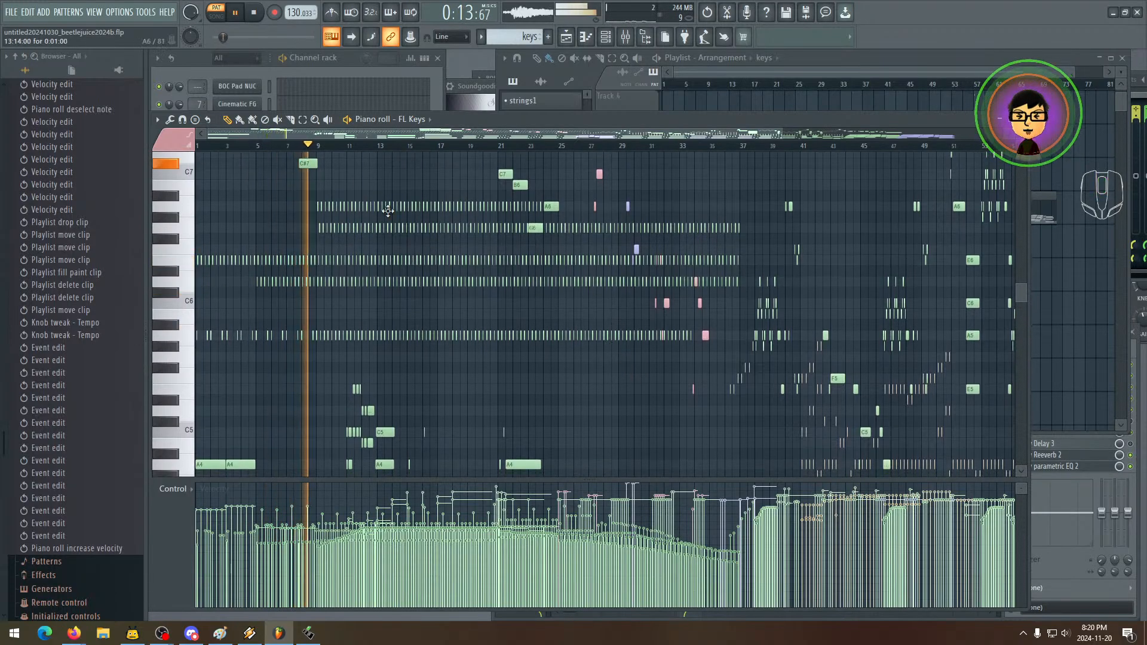
- Stop playback and save the project under its current file name
key(space)
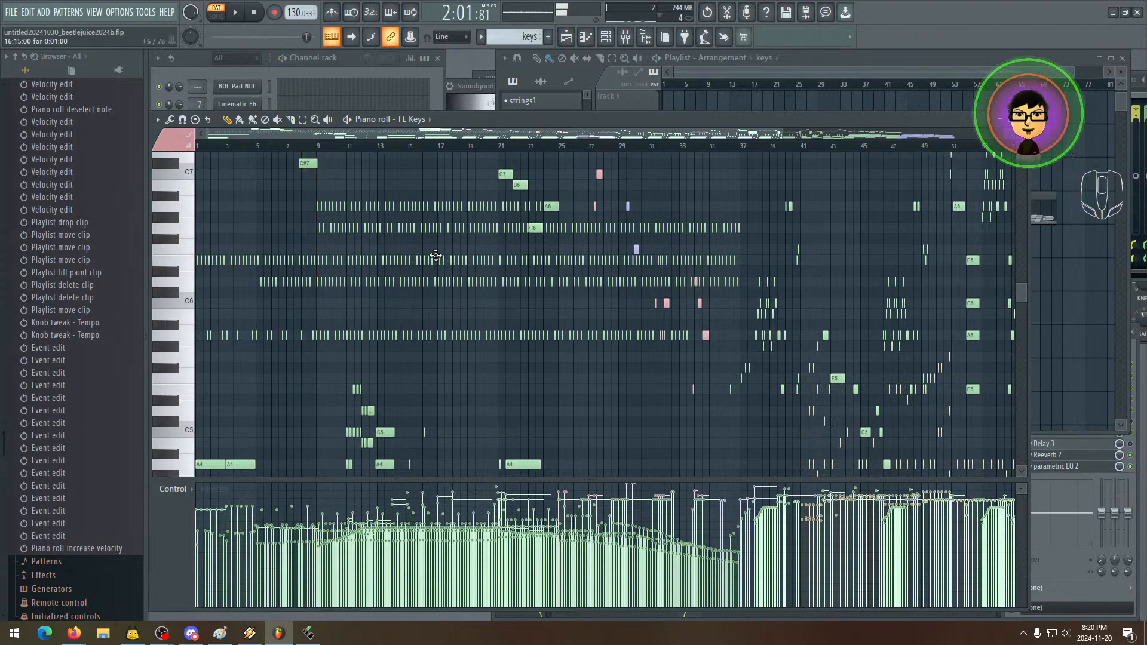
click(17, 13)
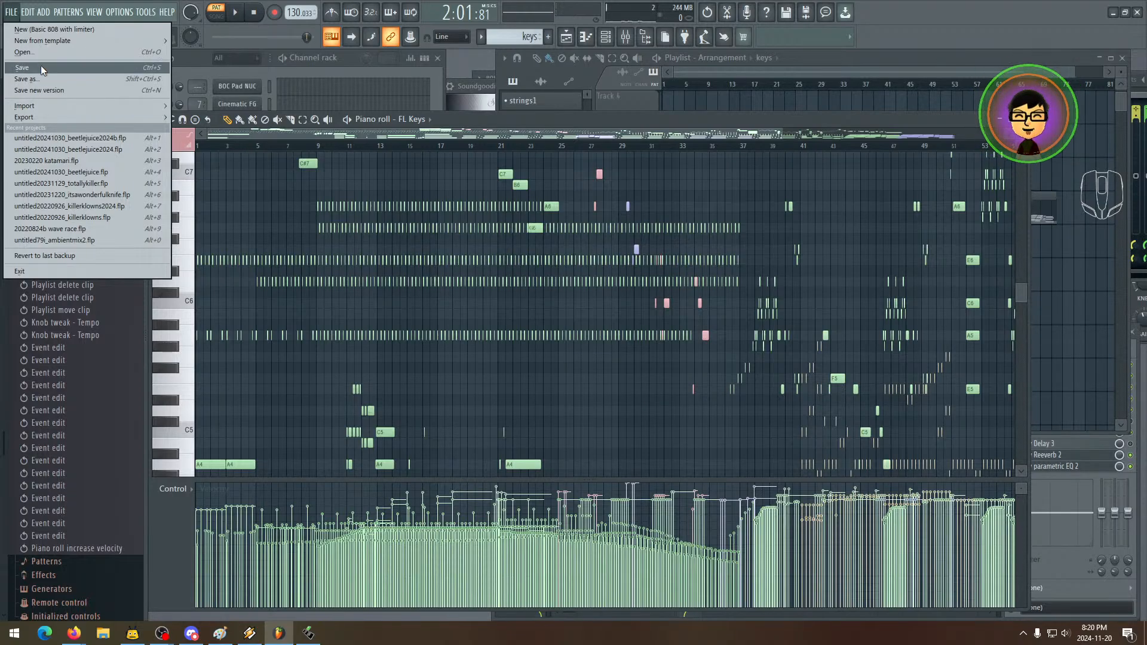
click(40, 67)
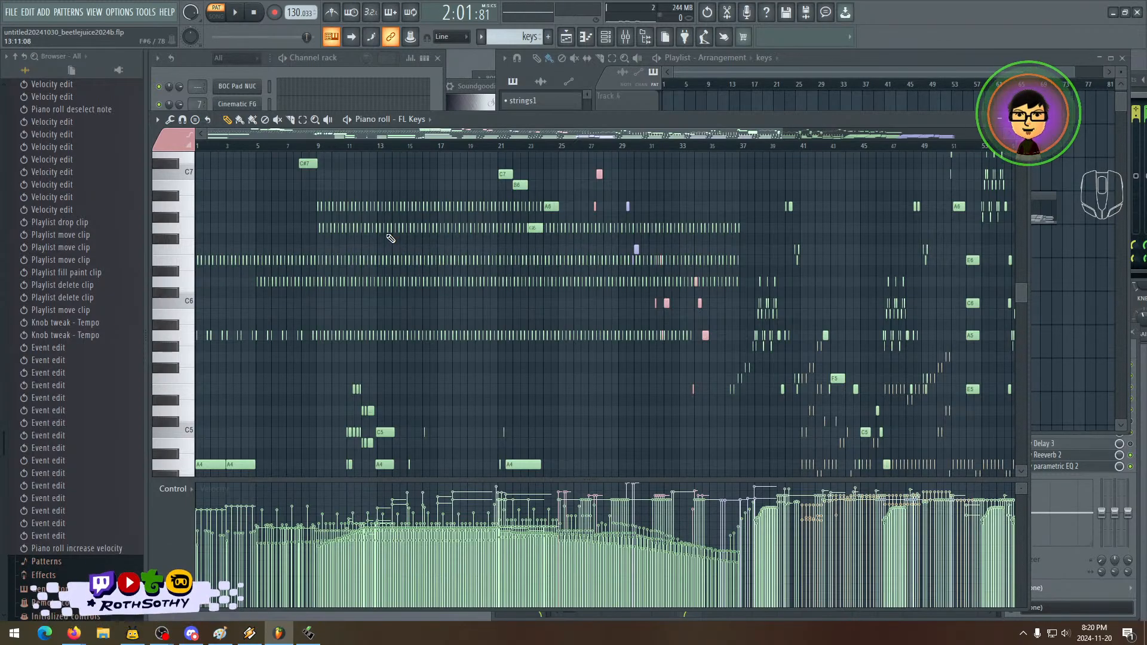
- Export the pattern as WAV and MP3 files named untitled20241030_beetlejuice2024b into the Music folder
click(11, 13)
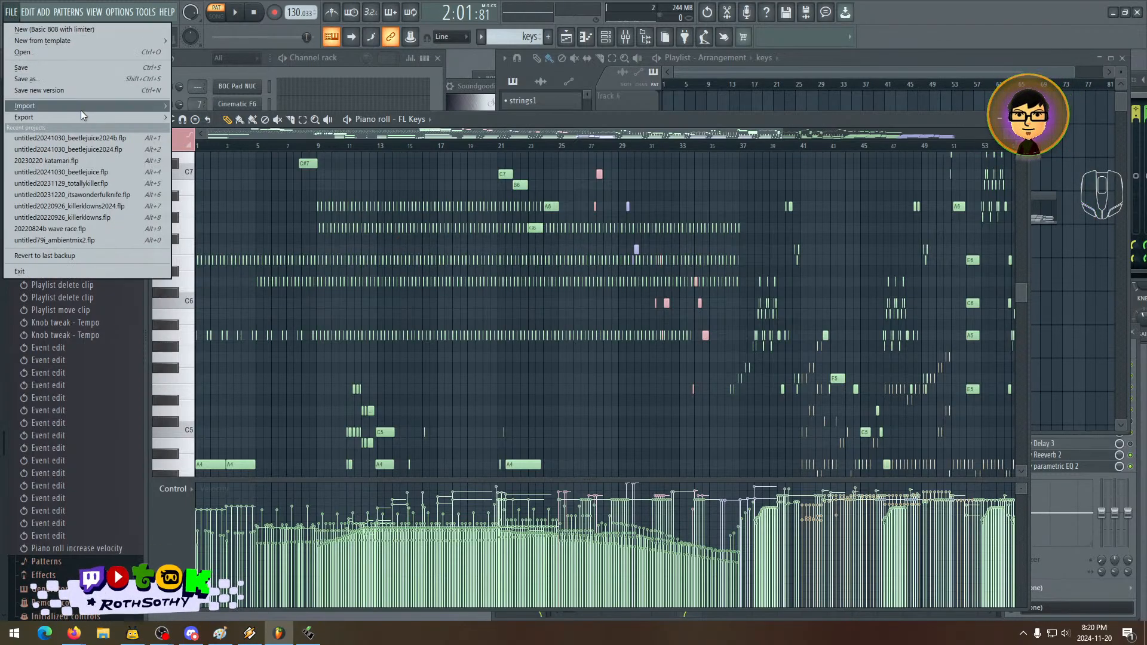
mouse_move(88, 117)
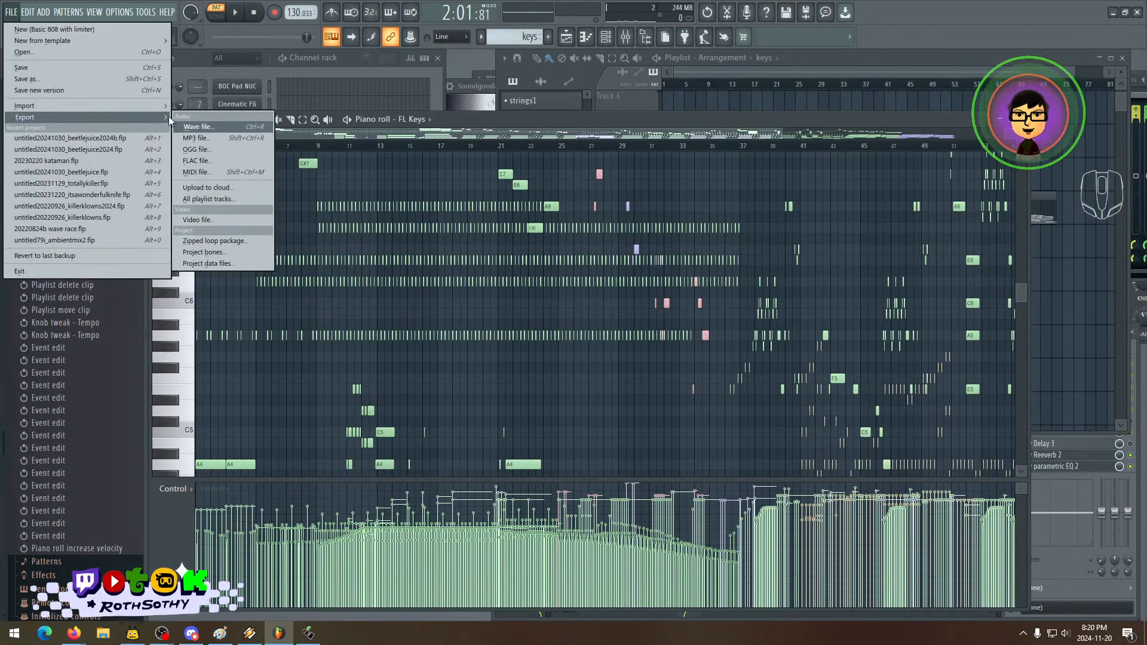
click(218, 127)
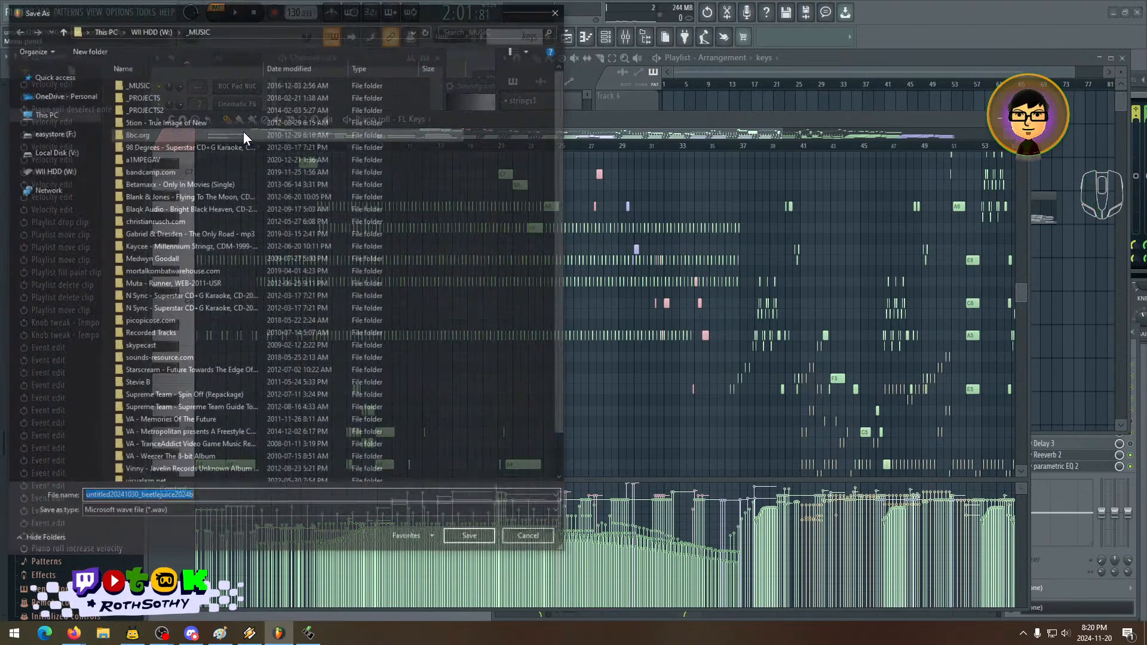
click(473, 541)
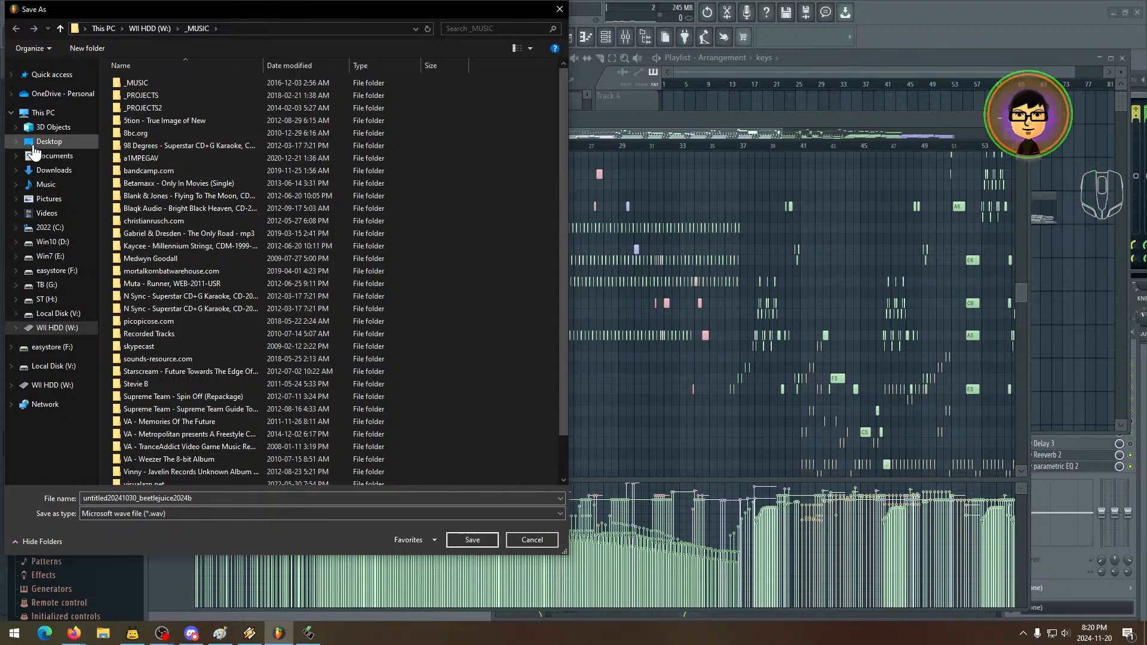
click(46, 186)
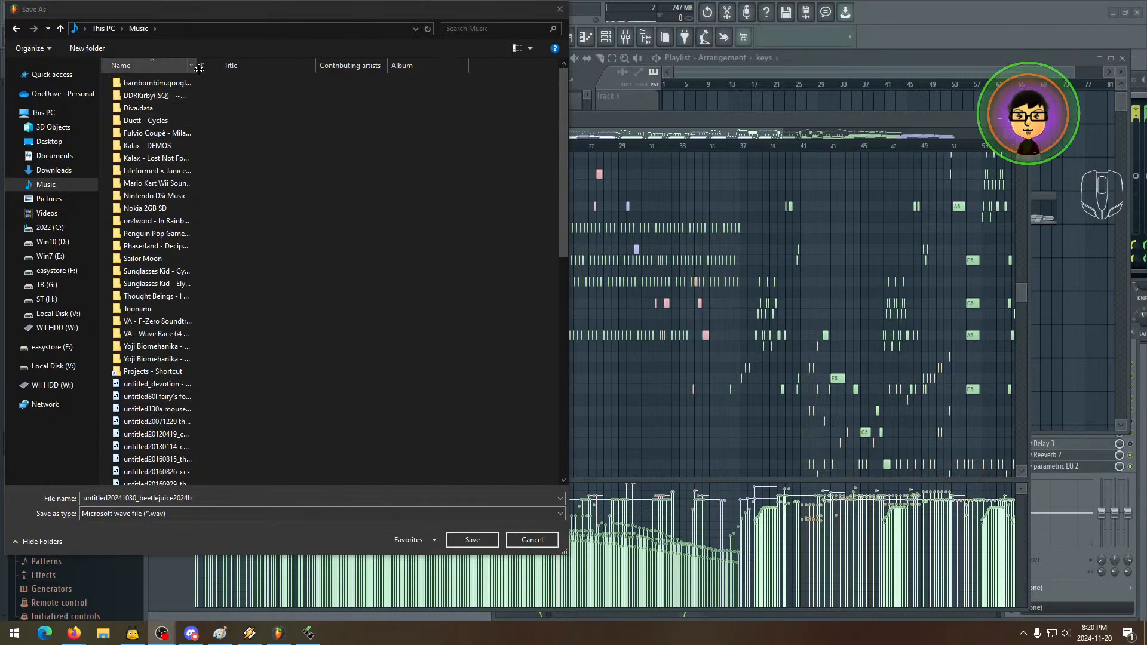
drag(199, 69, 309, 70)
drag(564, 128, 565, 345)
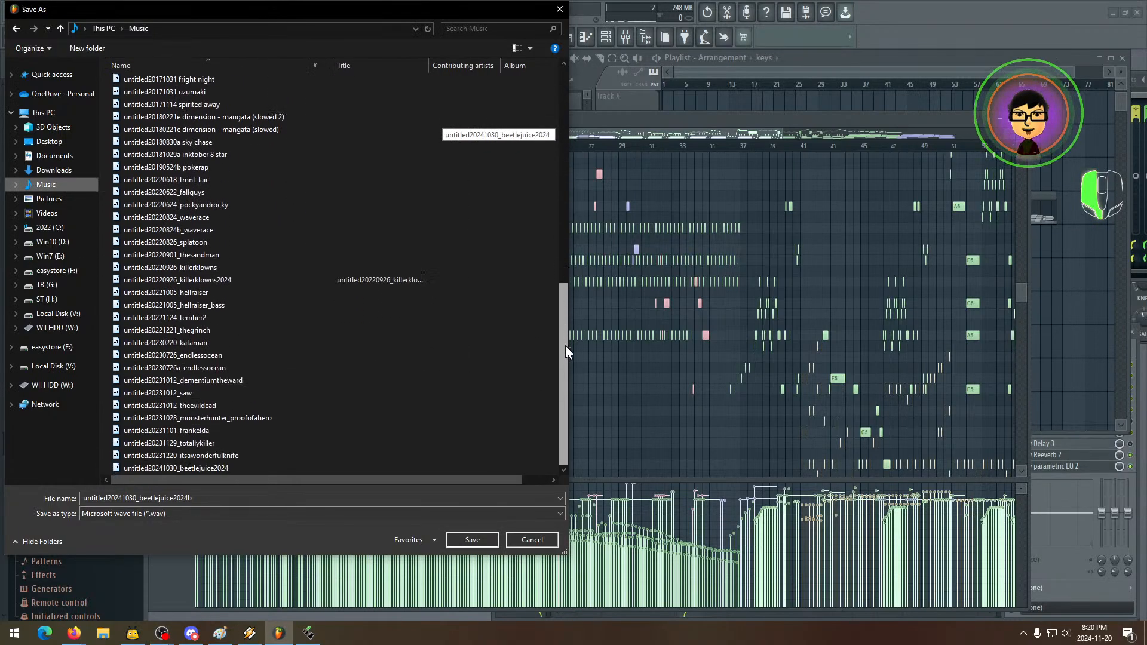
click(472, 540)
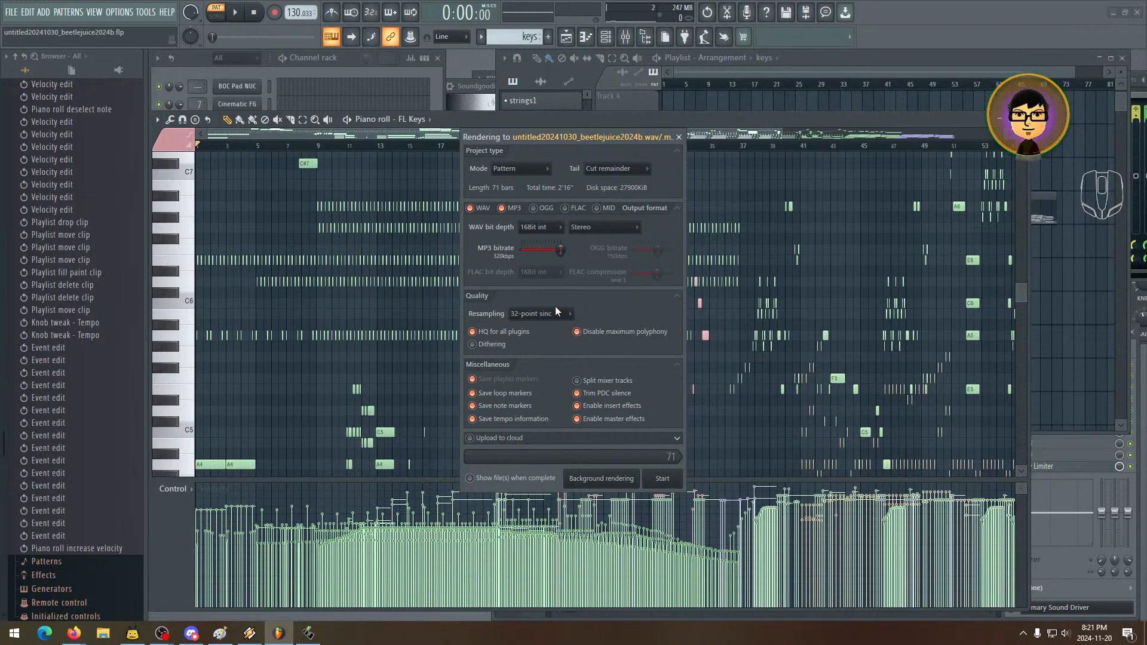
click(663, 481)
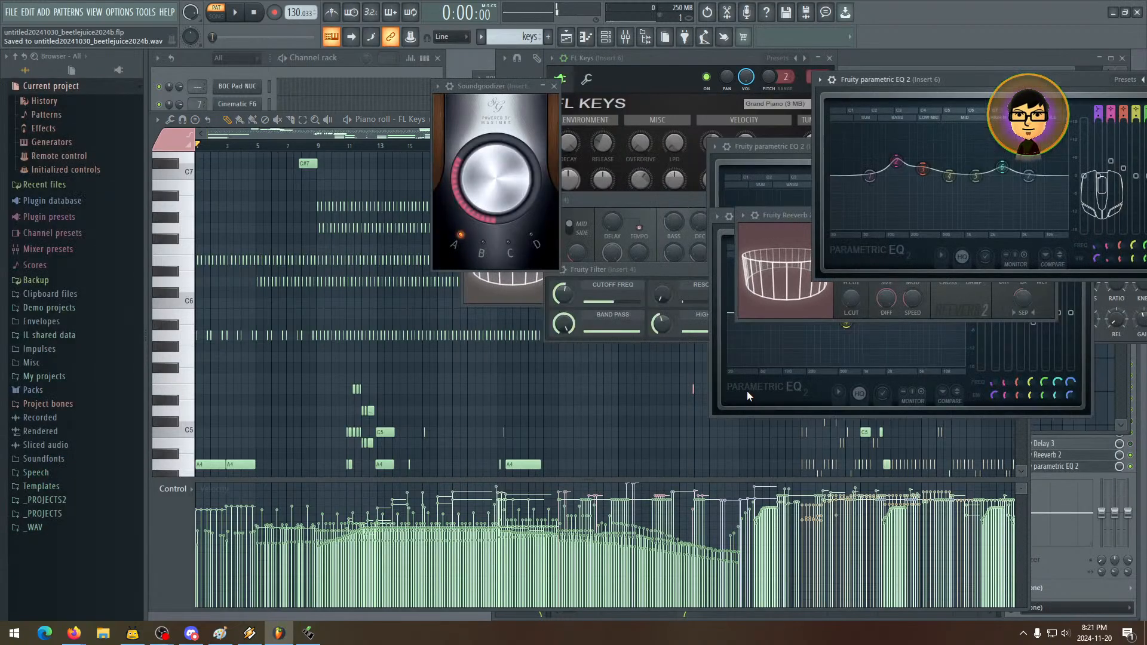
- Bring the piano roll in front of the plugin windows and look over the FL Keys notes
click(570, 398)
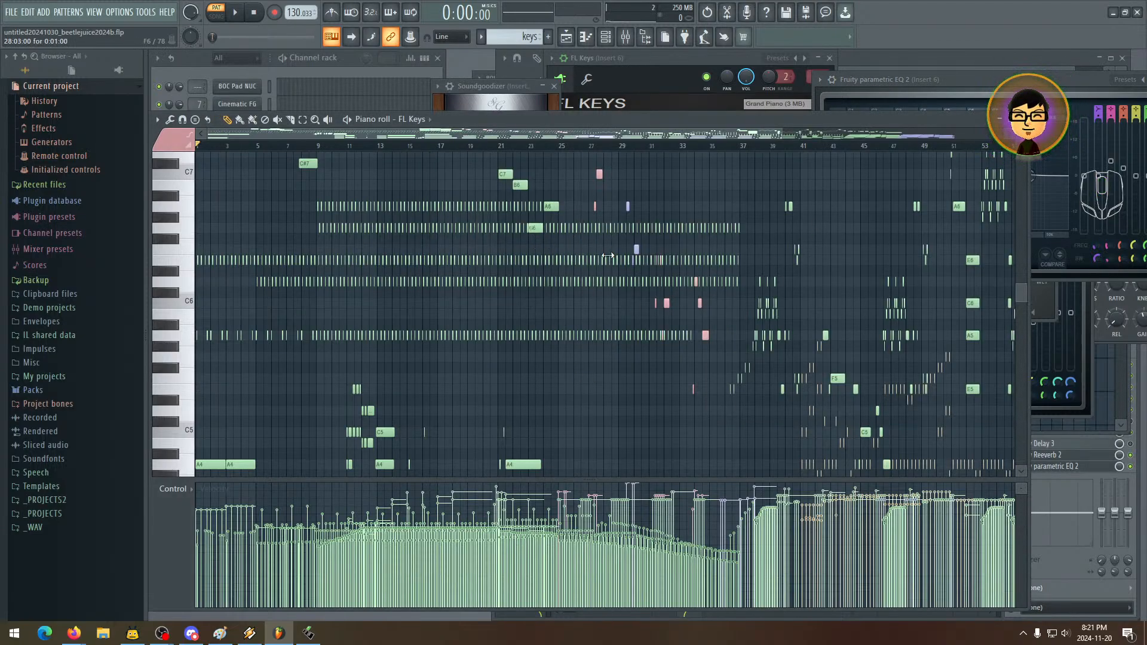
scroll(608, 255, up, 5)
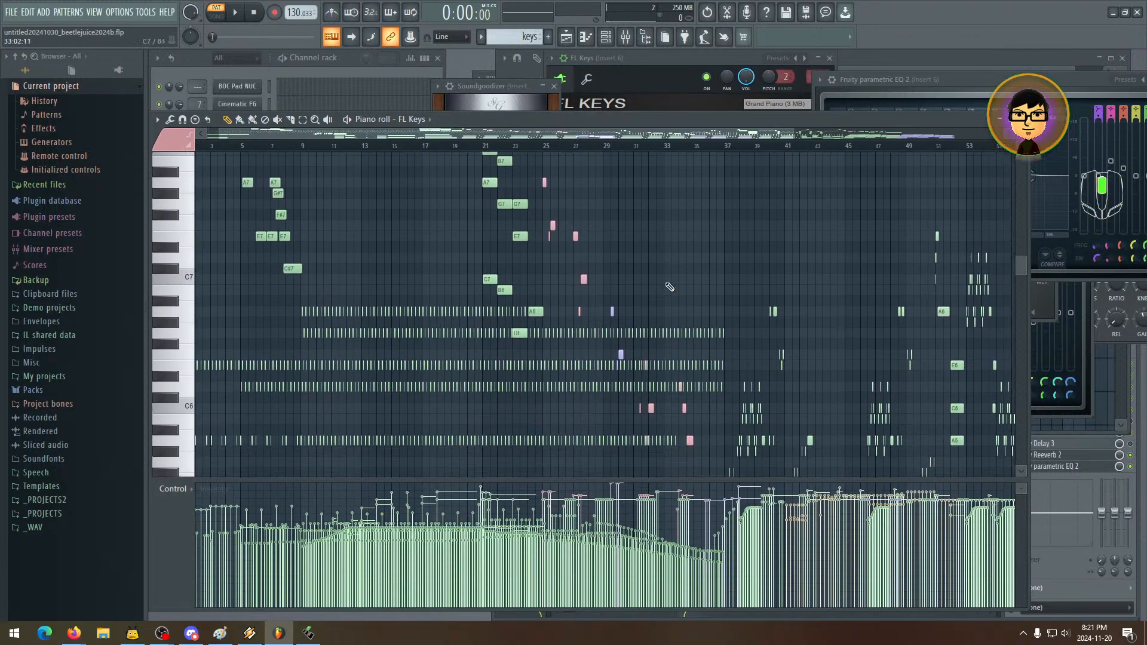
scroll(669, 286, down, 15)
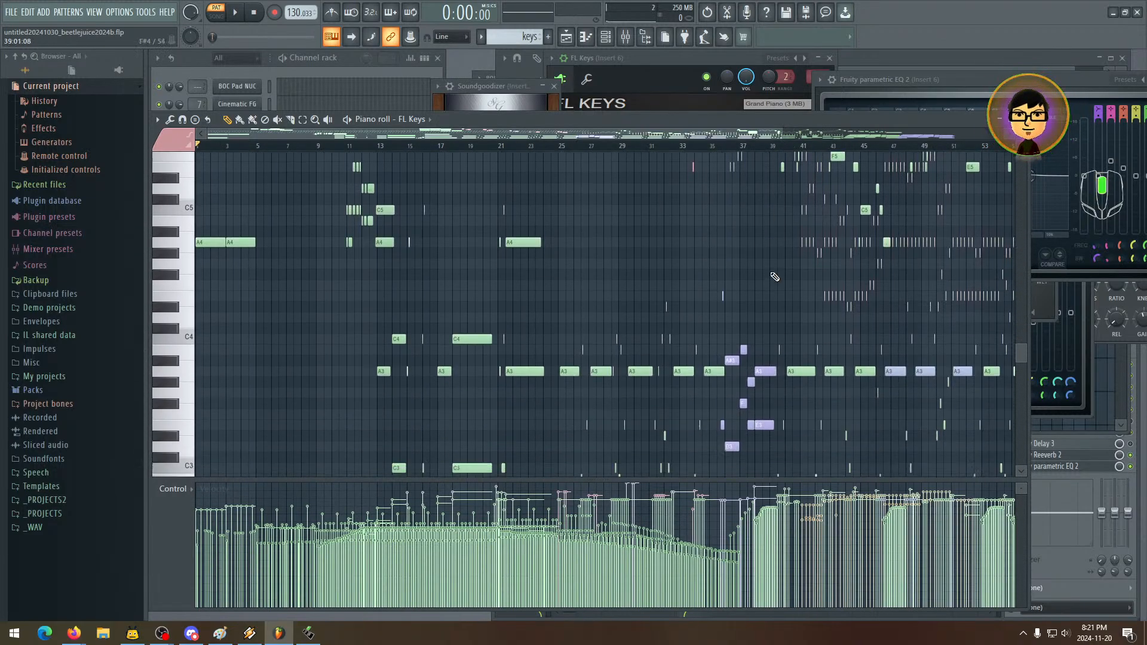
scroll(490, 225, down, 2)
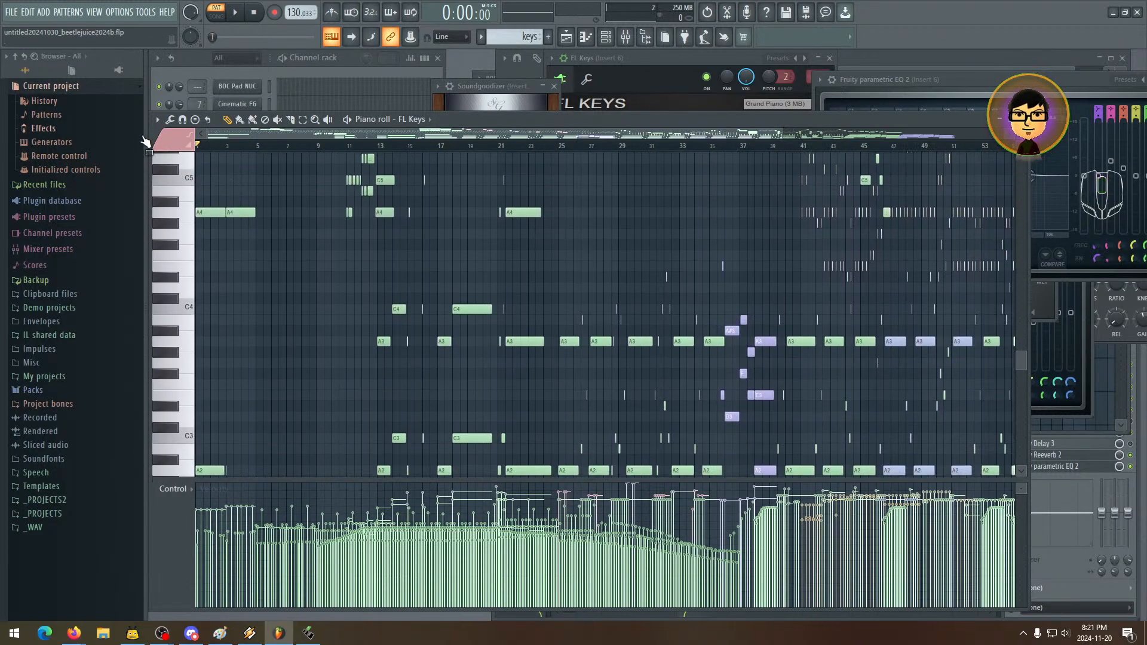
scroll(336, 314, up, 4)
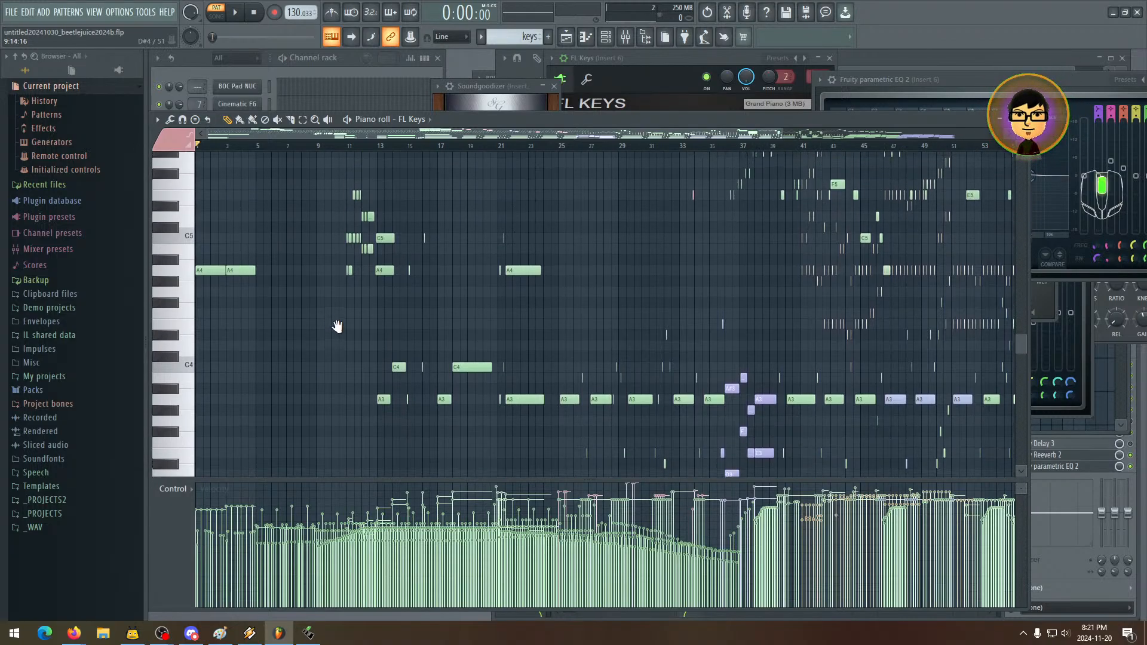
- Switch to VEGAS Pro with the h.veg project and show the timelapse video and soundtrack tracks in the timeline
click(1113, 12)
click(586, 422)
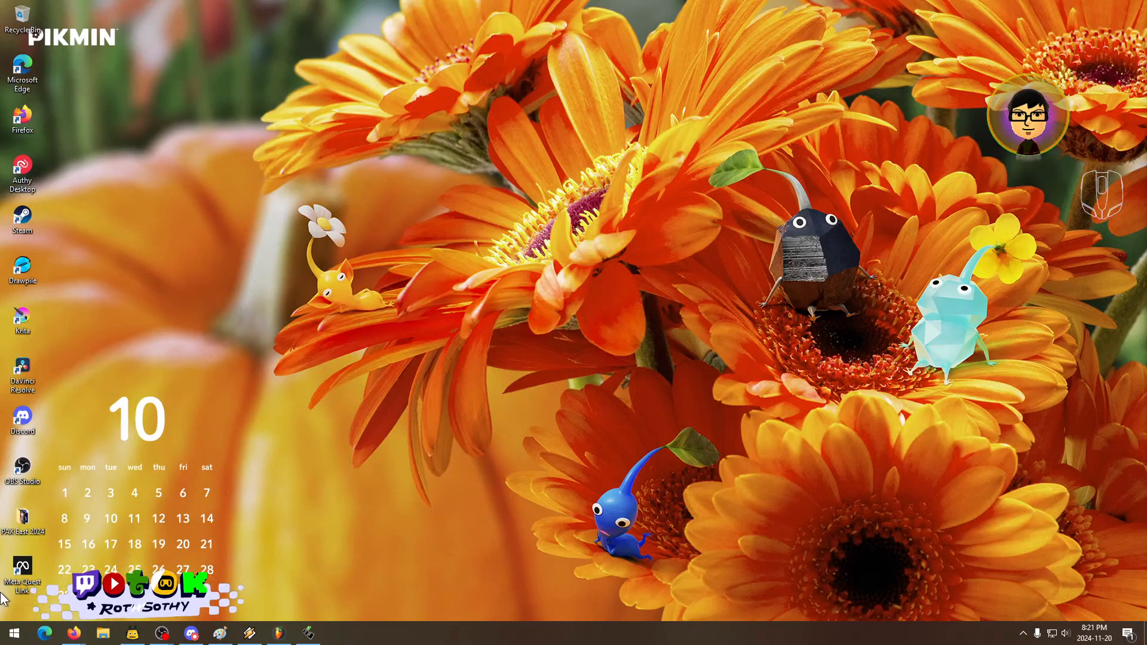
click(14, 633)
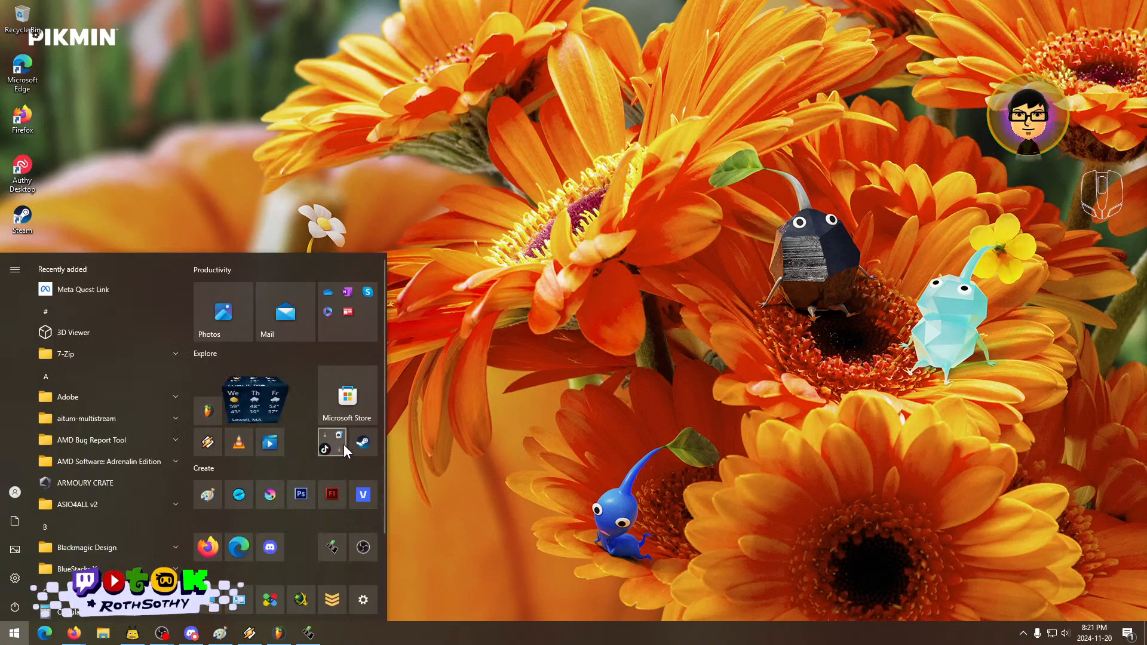
click(362, 496)
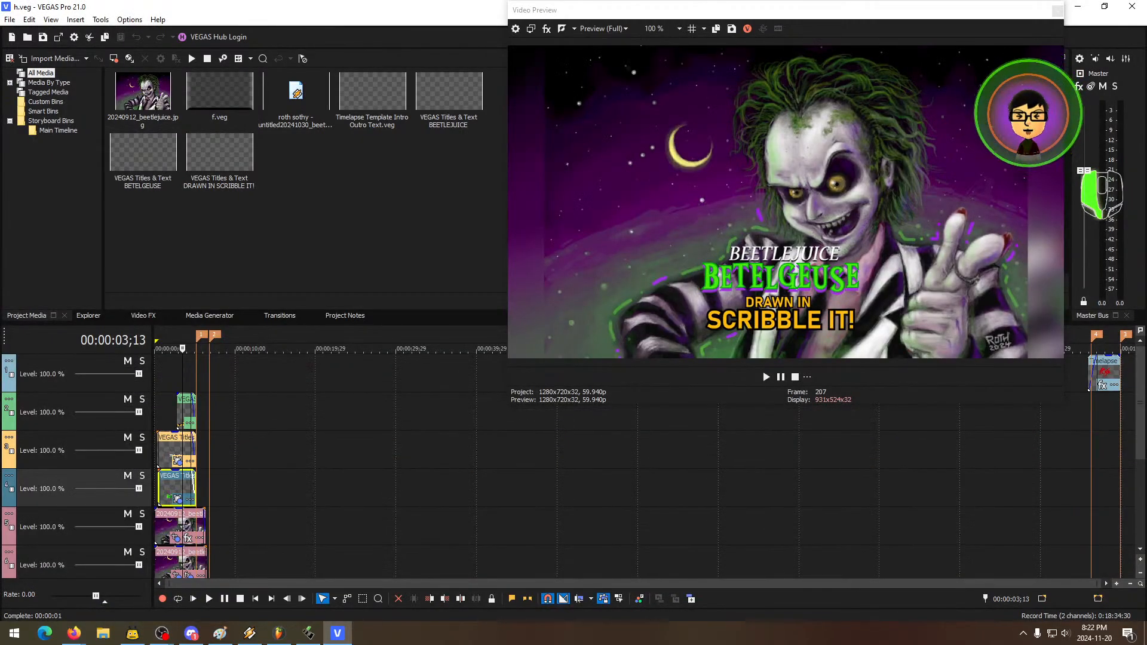
drag(1142, 420, 1145, 507)
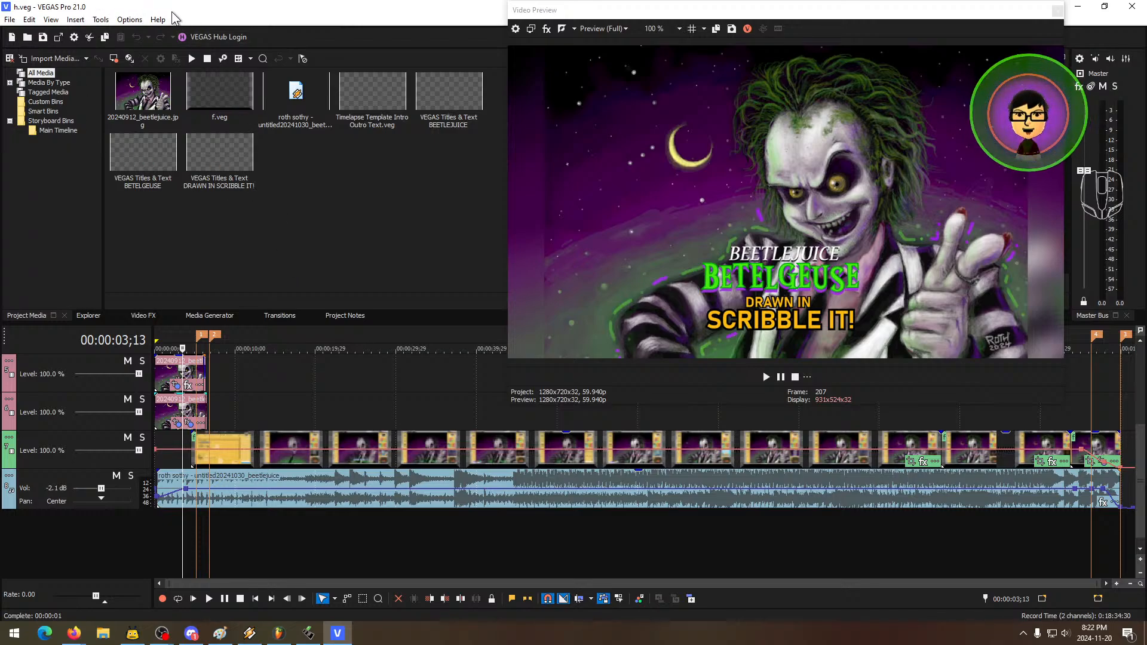
click(159, 19)
click(212, 18)
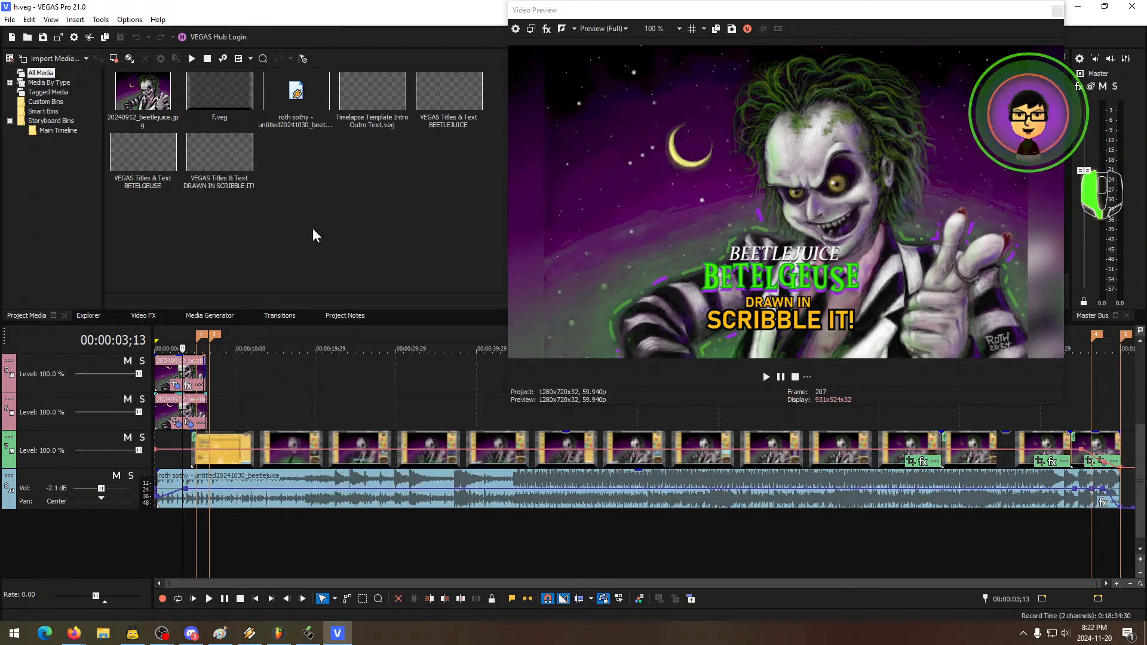
- Play the timelapse with its current soundtrack from about 23 seconds in and again from the middle of the timeline, and stop playback
click(267, 500)
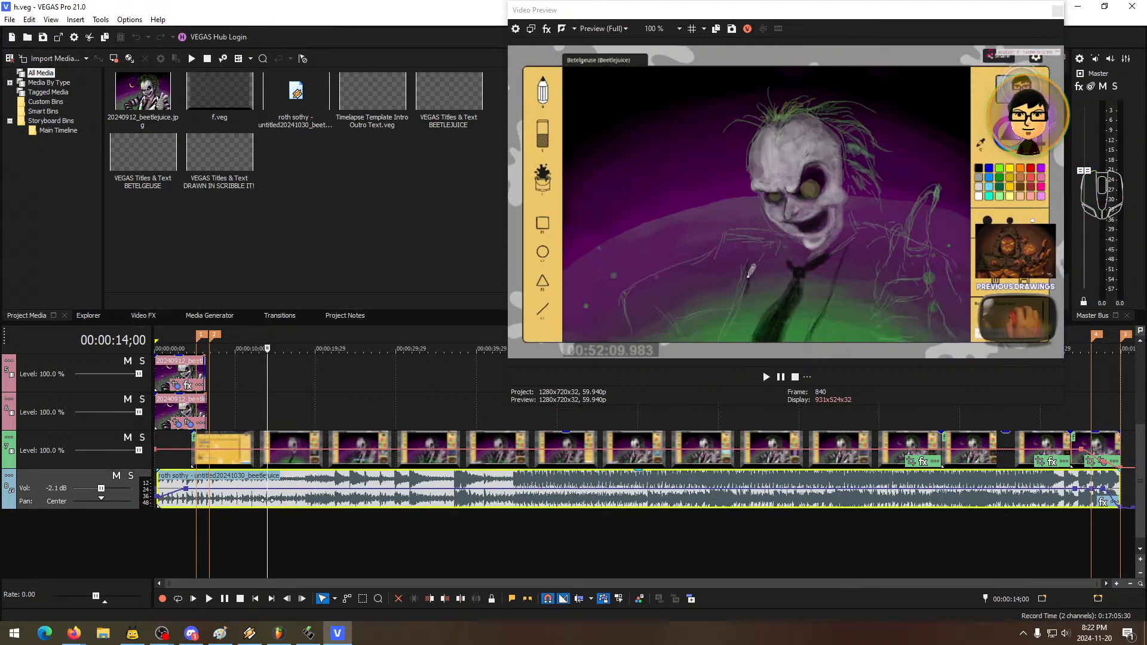
click(340, 504)
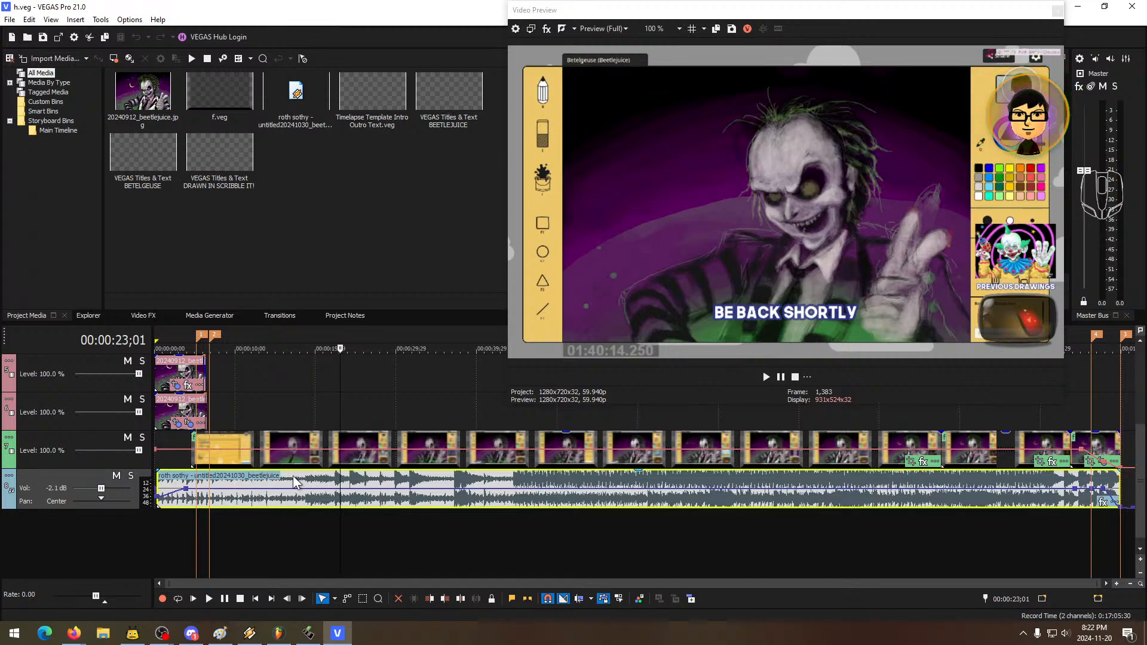
key(space)
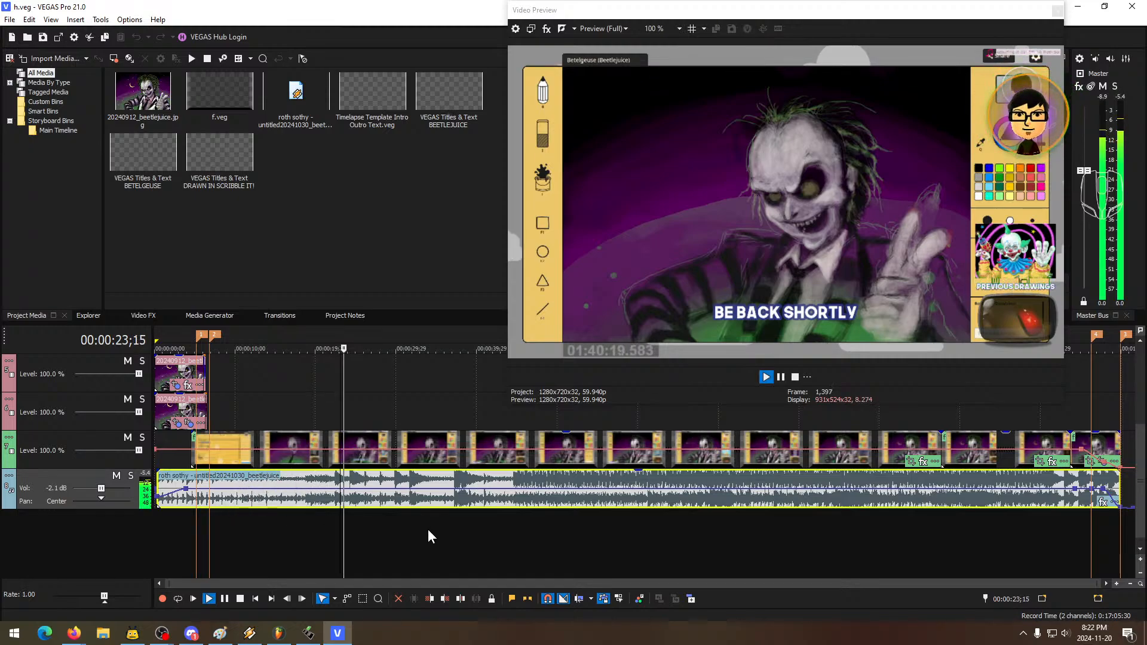
click(522, 530)
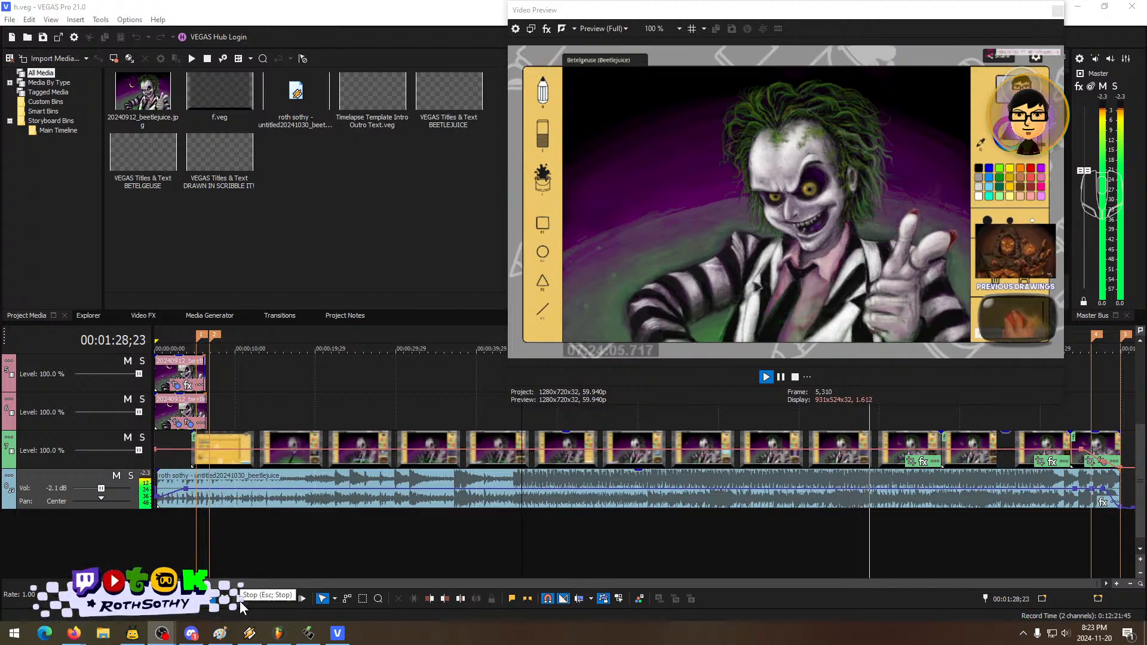
click(544, 531)
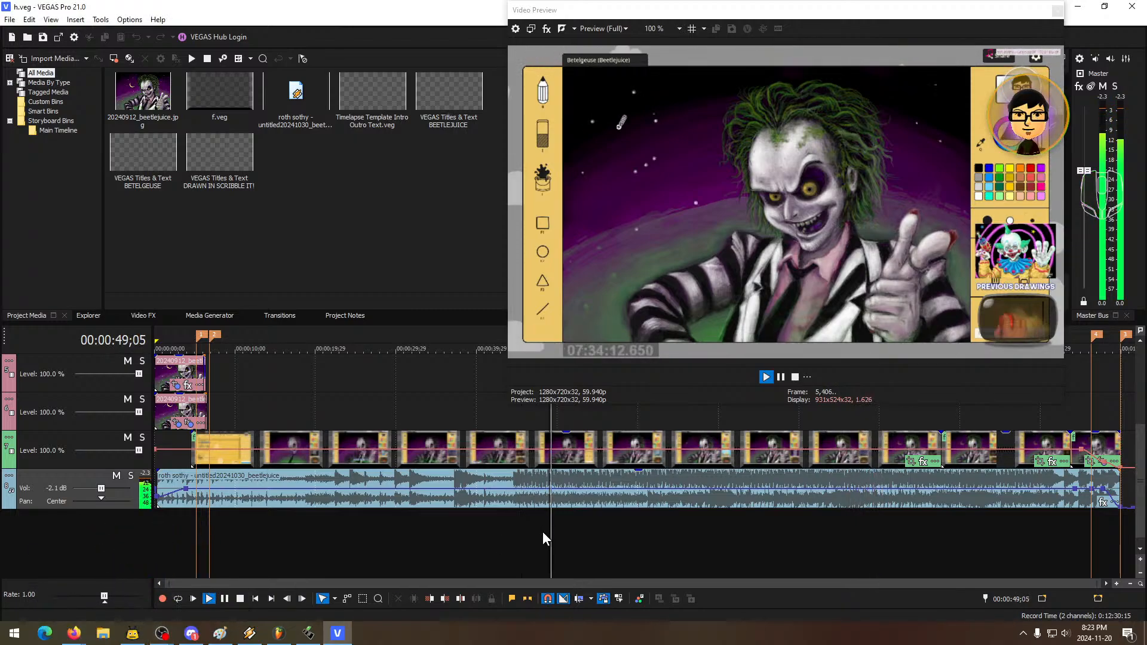
click(240, 599)
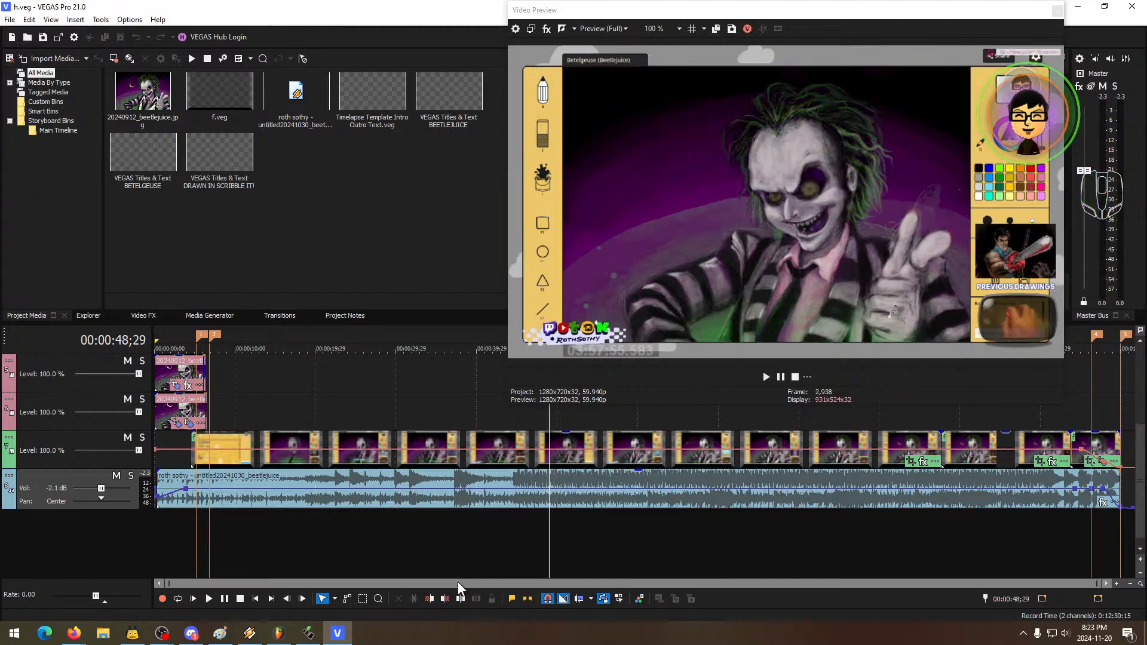
- Play the closing section of the timelapse with its current soundtrack, stop playback, and place the cursor at 00:01:51;28
drag(458, 582, 820, 575)
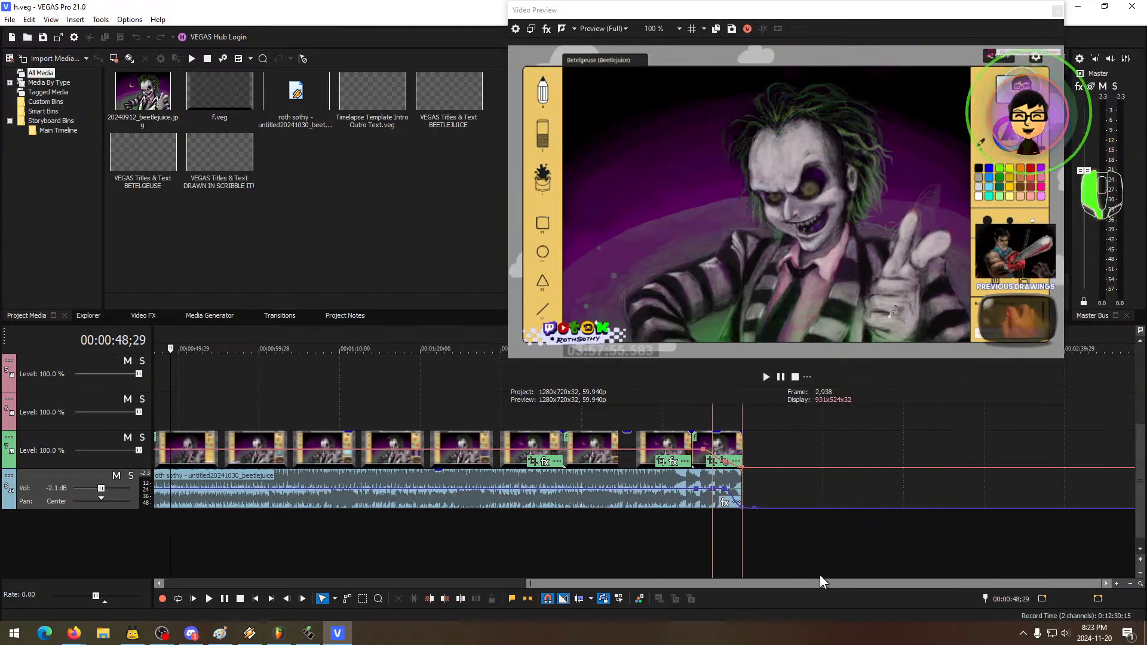
click(681, 529)
key(space)
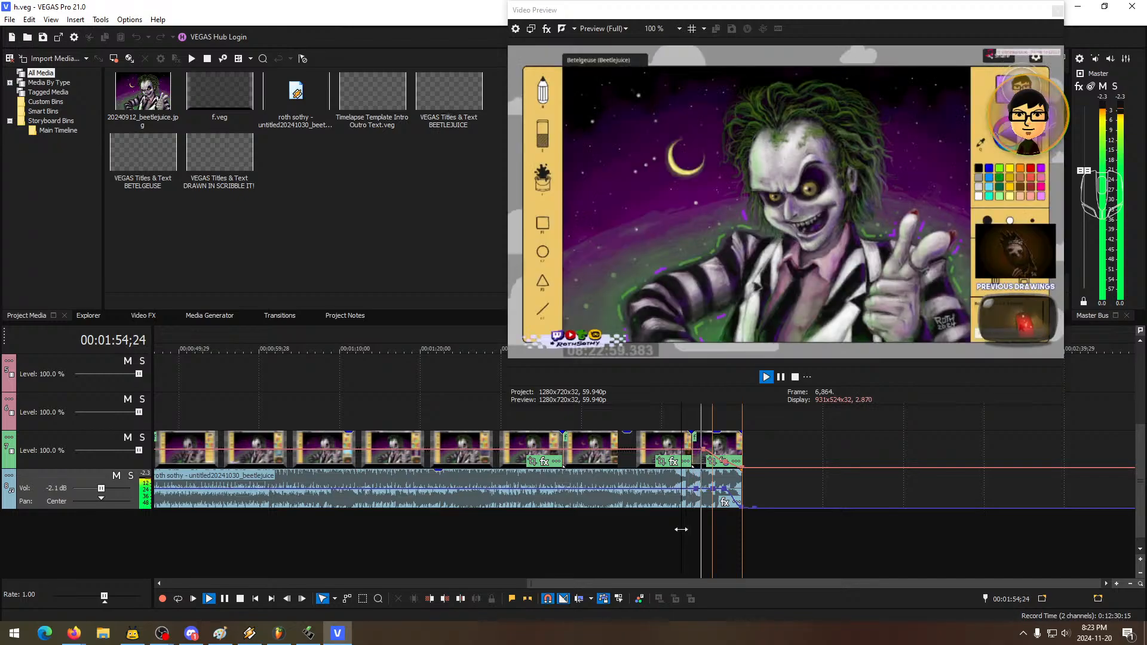
key(space)
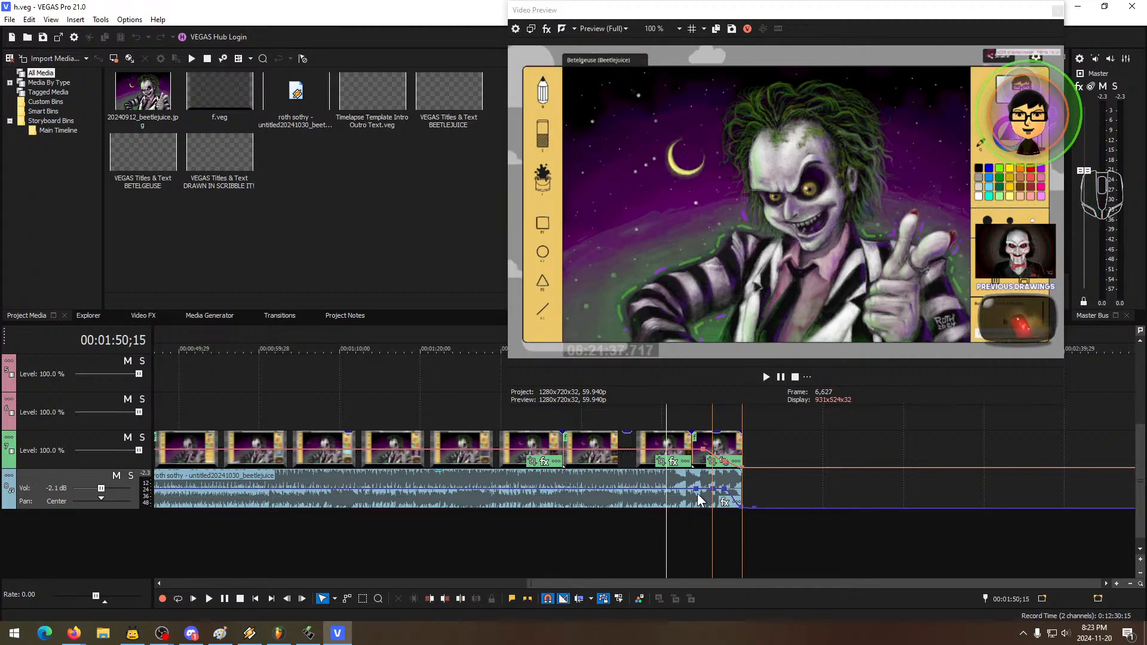
click(677, 532)
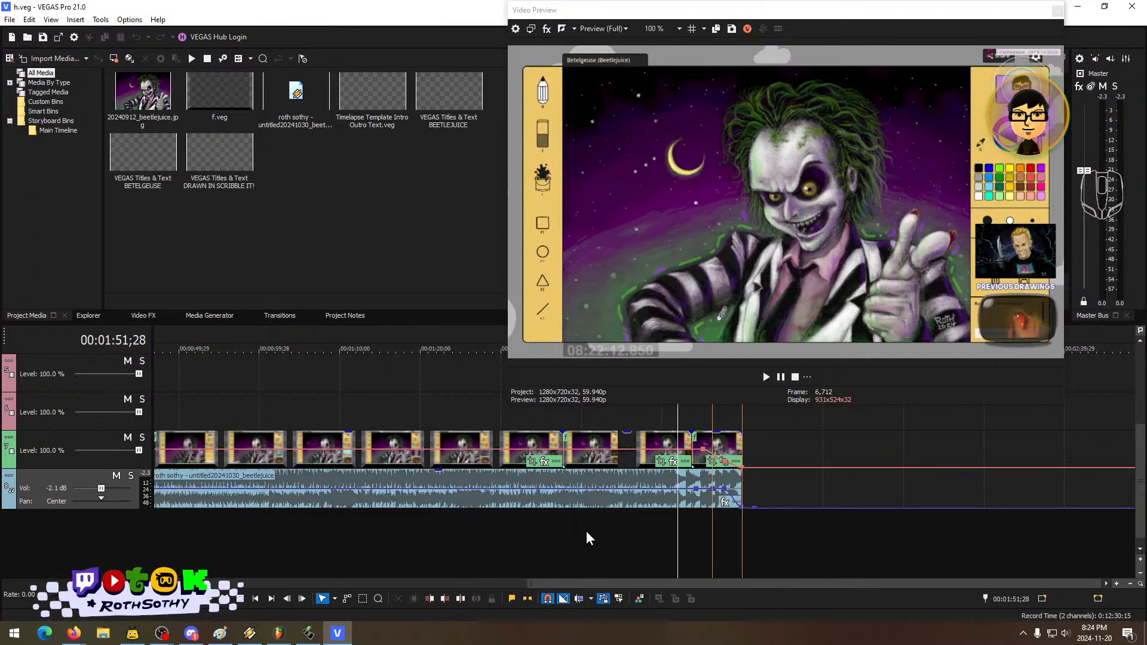
- Replace the beetlejuice MP3 in the project media with untitled20241030_beetlejuice2024b.wav from the Music folder
click(9, 20)
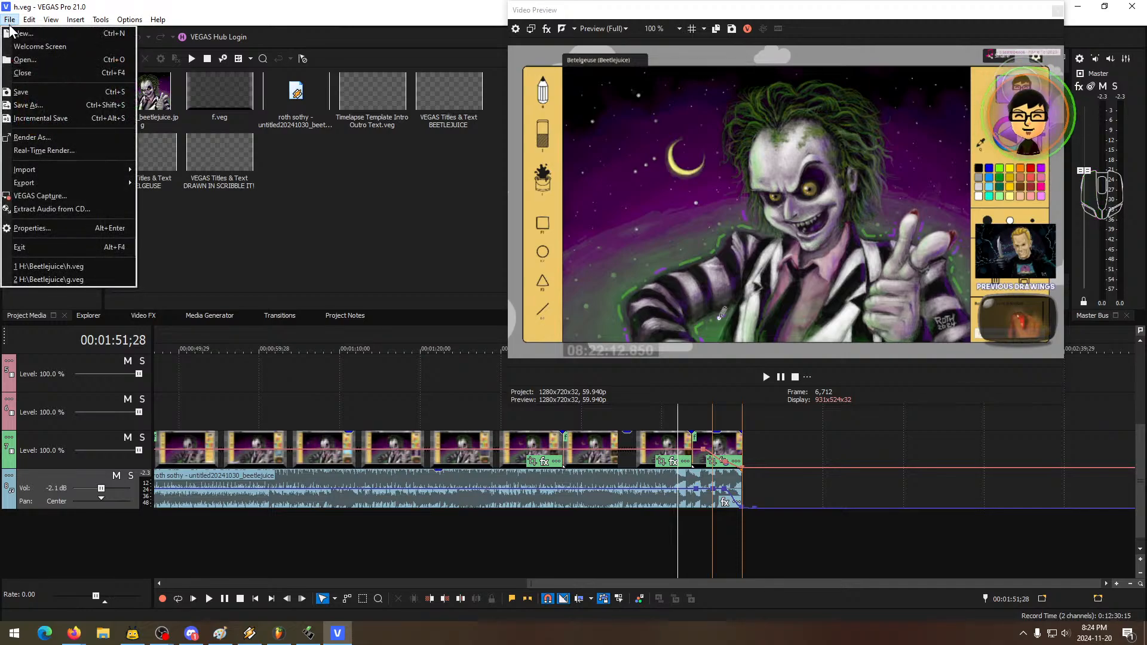
click(281, 237)
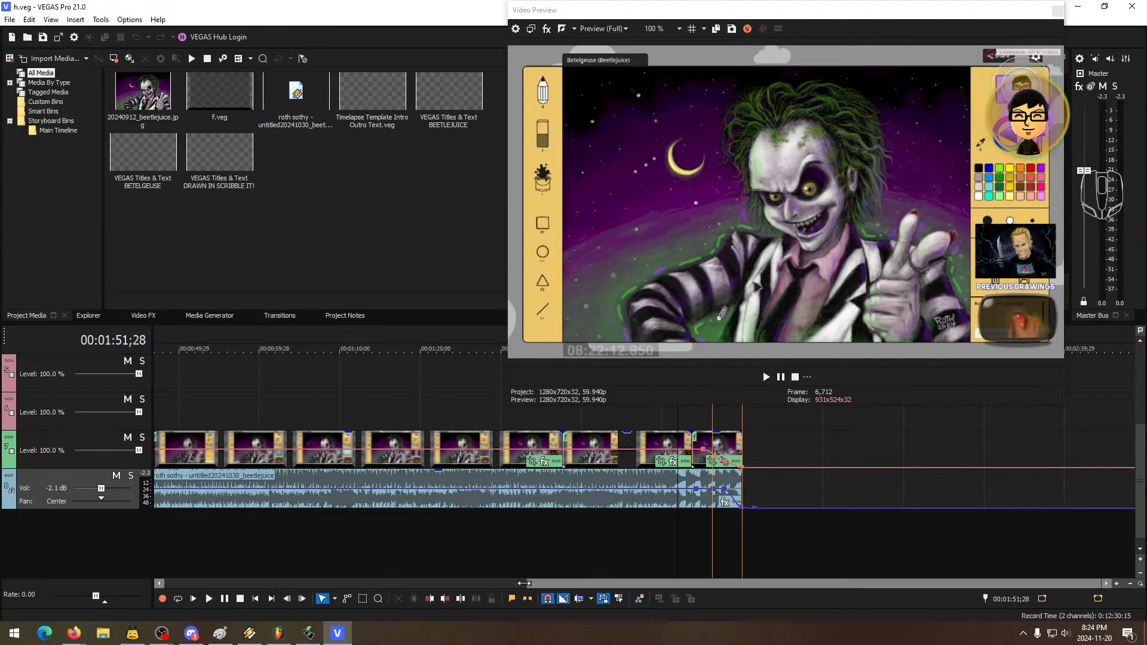
drag(532, 584, 168, 584)
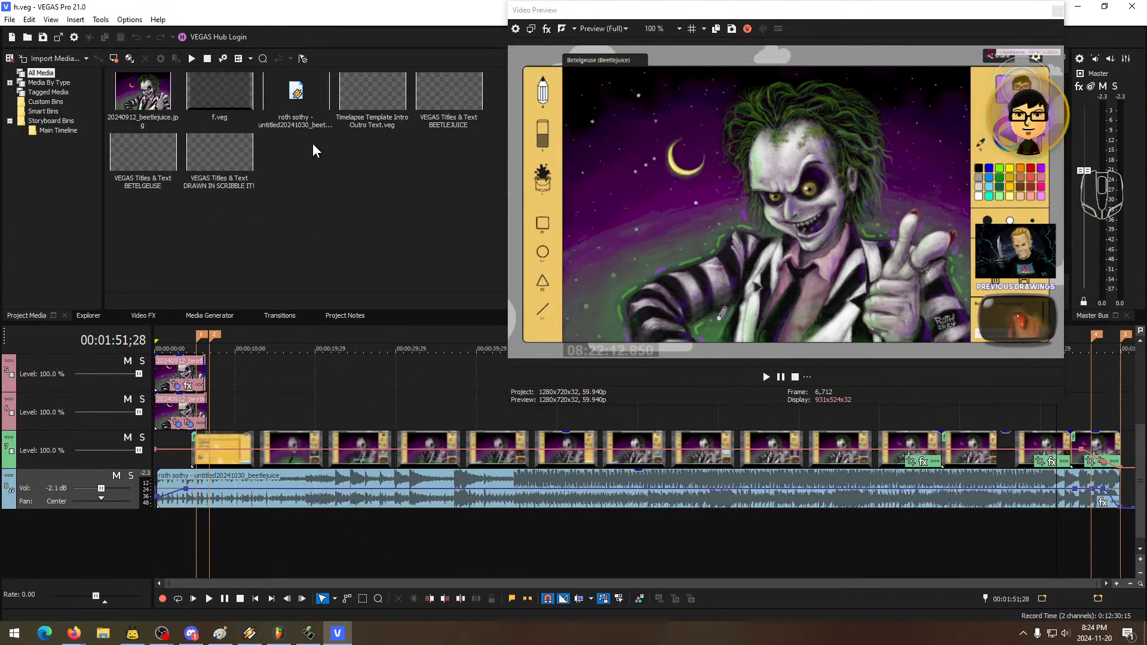
click(309, 104)
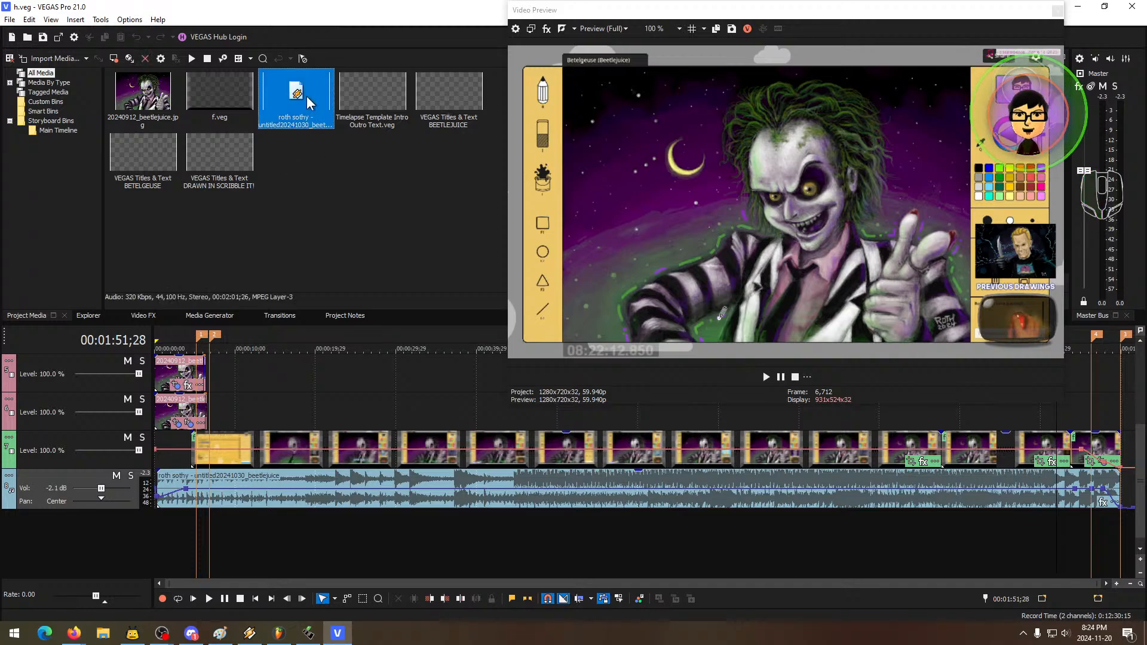
right_click(301, 106)
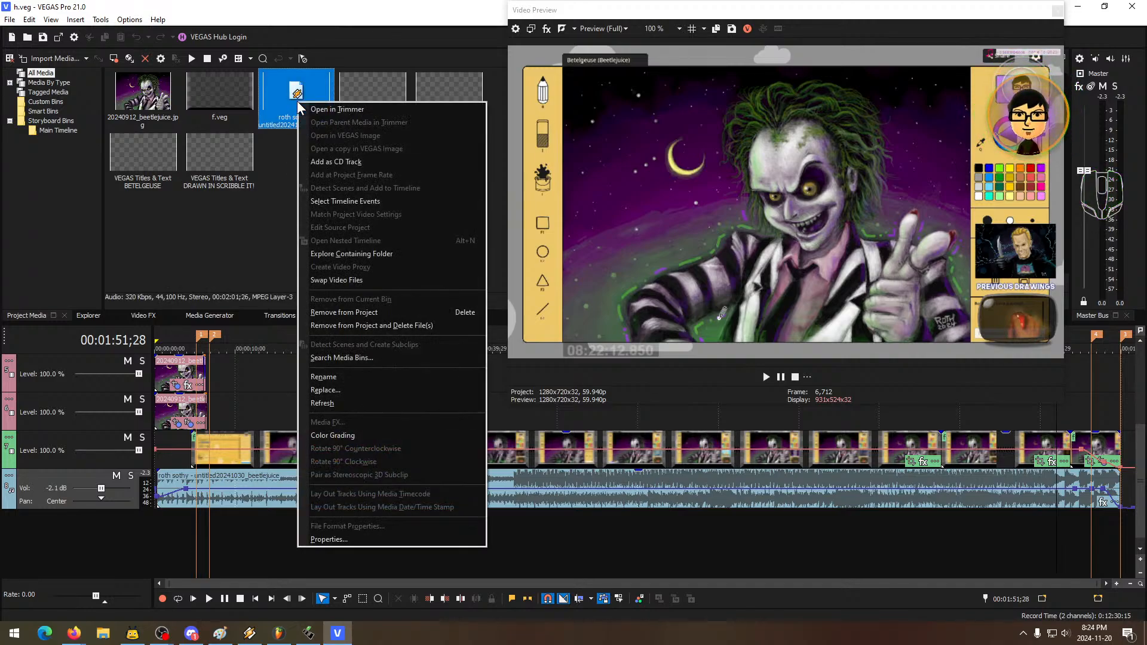
click(338, 392)
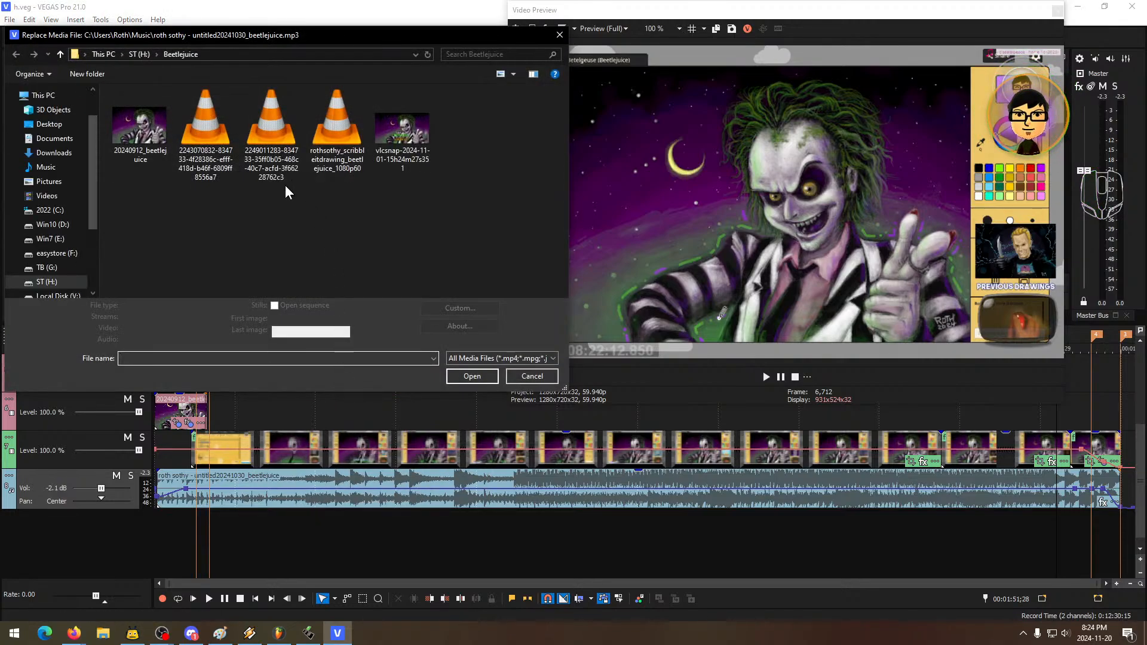
click(48, 168)
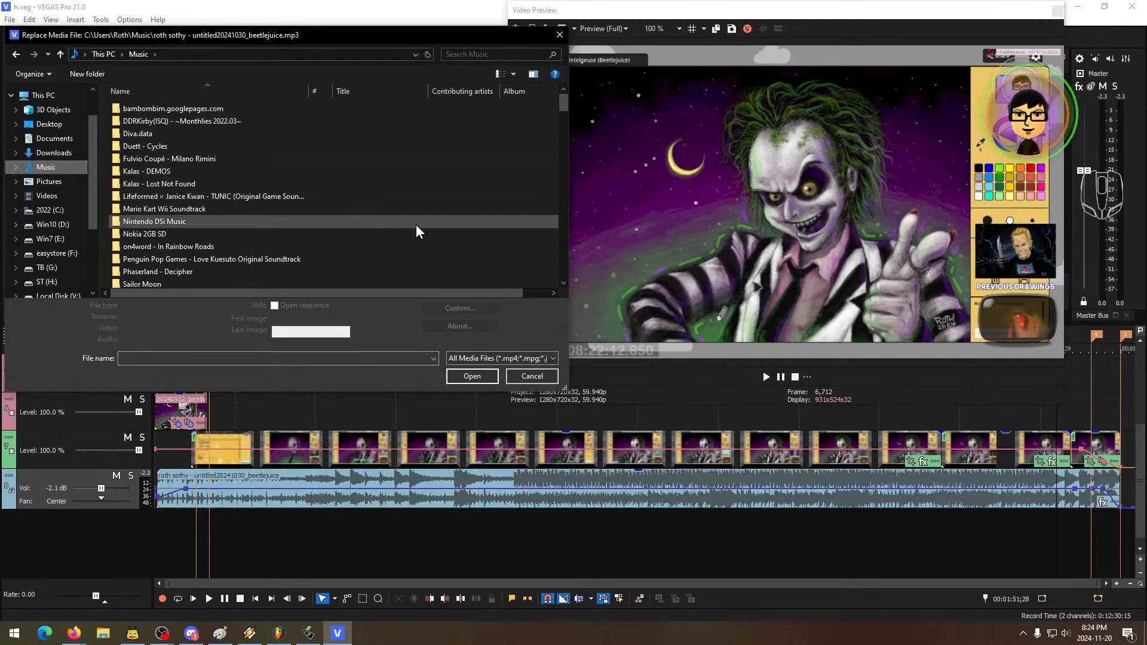
scroll(417, 232, down, 15)
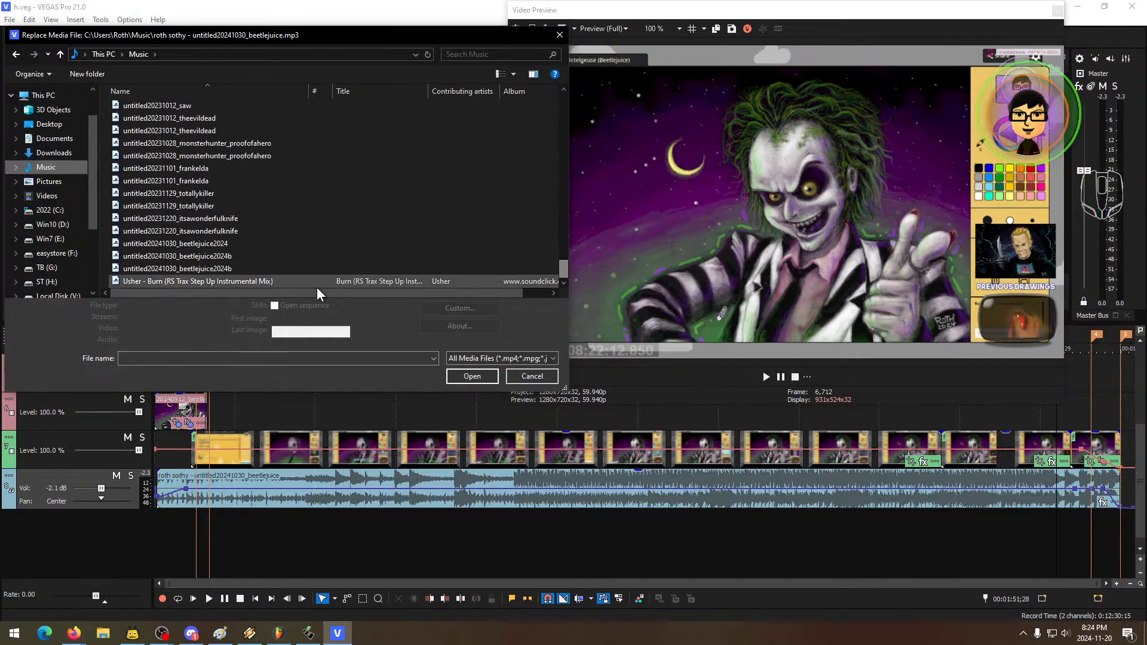
click(219, 270)
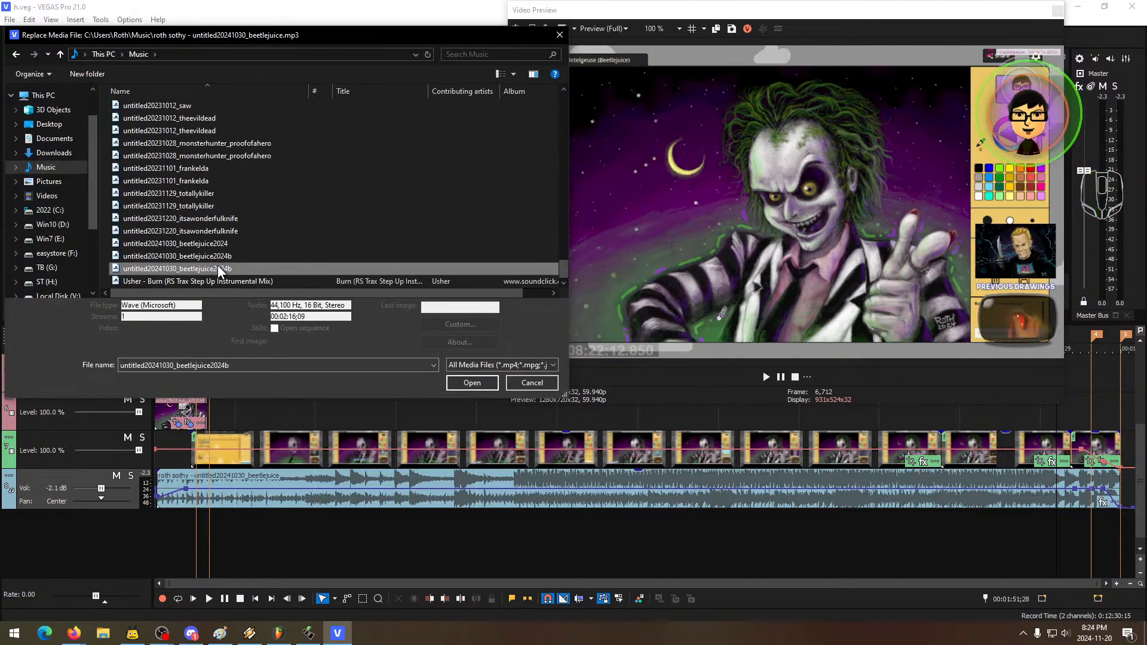
click(472, 383)
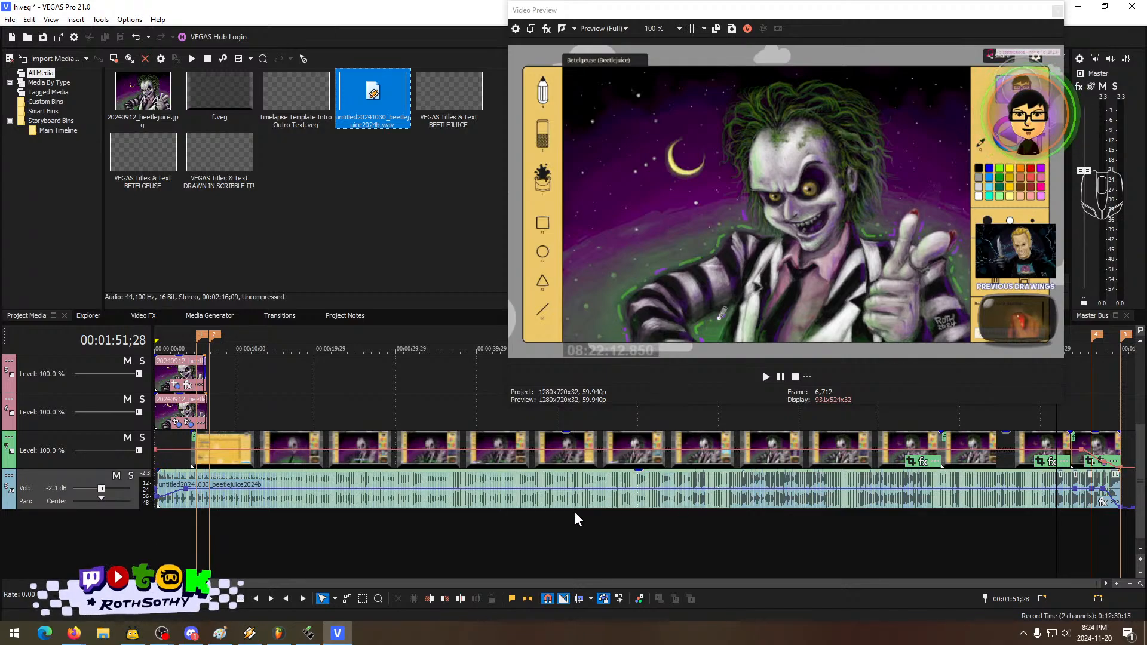
- Check the new soundtrack's waveform near the end, play the timeline from the intro and from the closing section, and stop playback
scroll(398, 501, up, 2)
scroll(386, 504, up, 3)
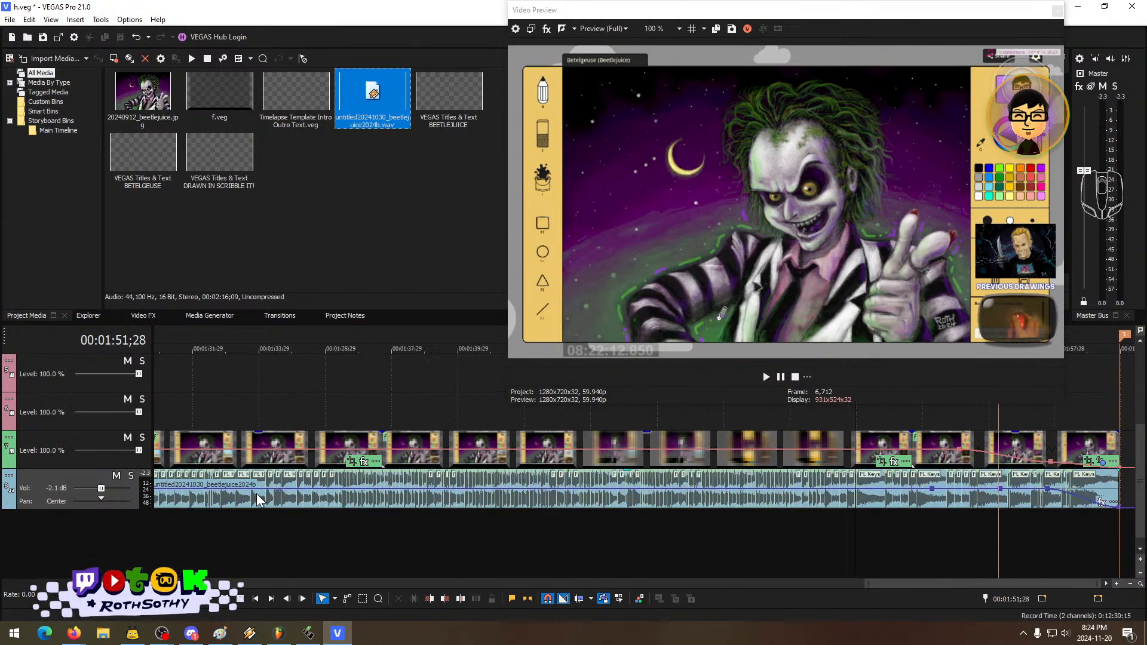
scroll(256, 494, up, 3)
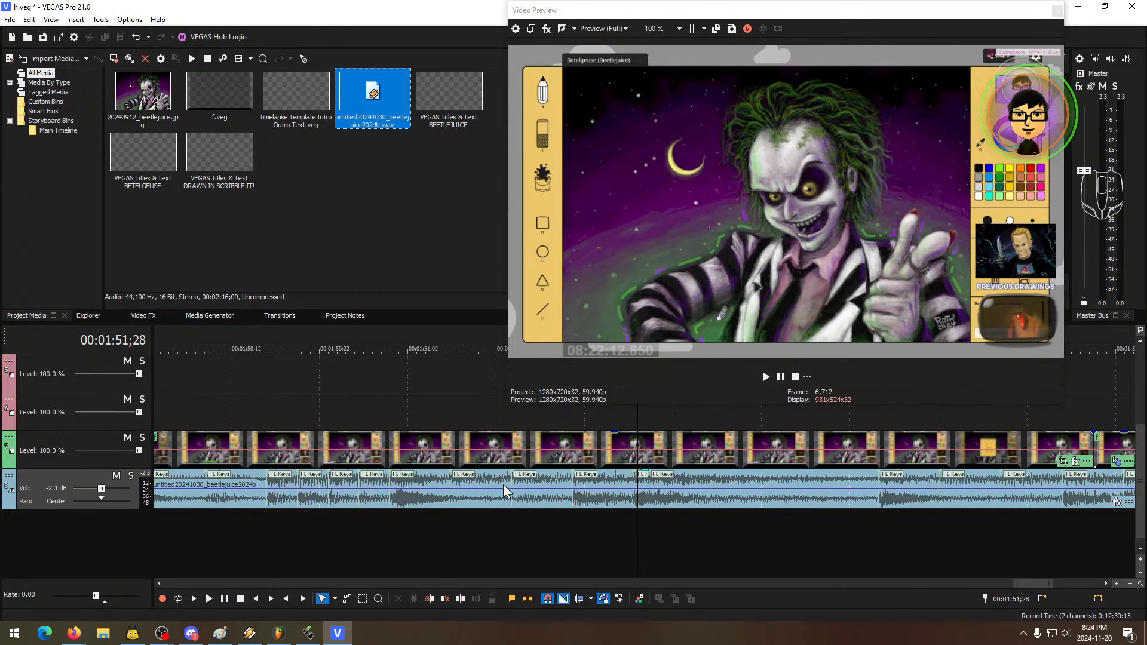
scroll(550, 520, down, 6)
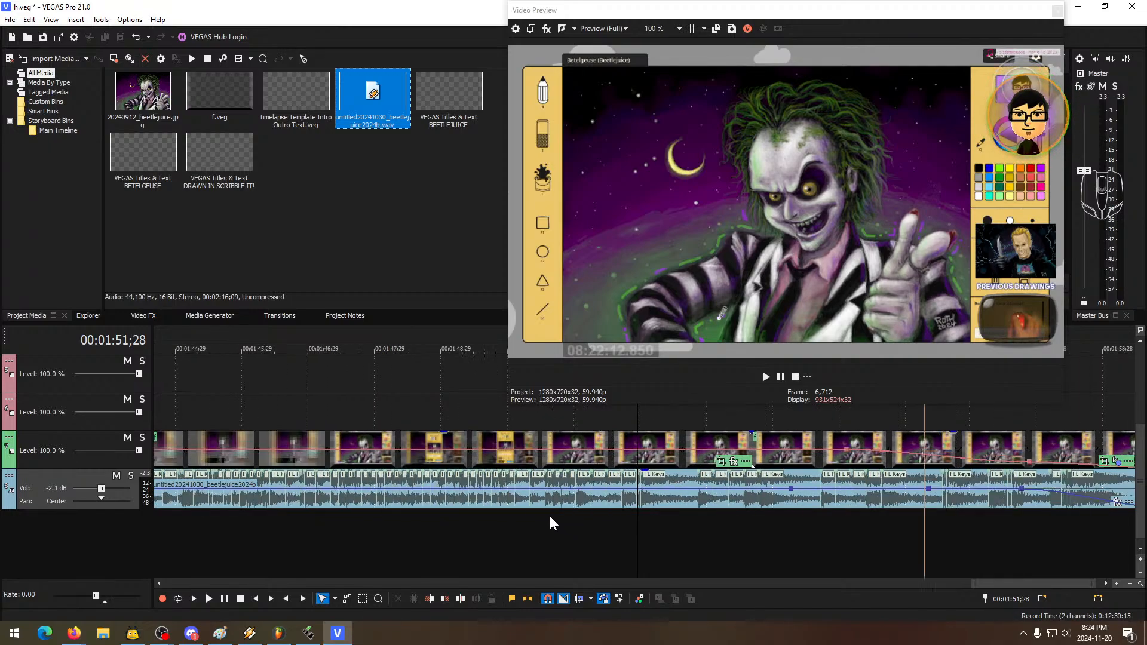
scroll(536, 517, down, 1)
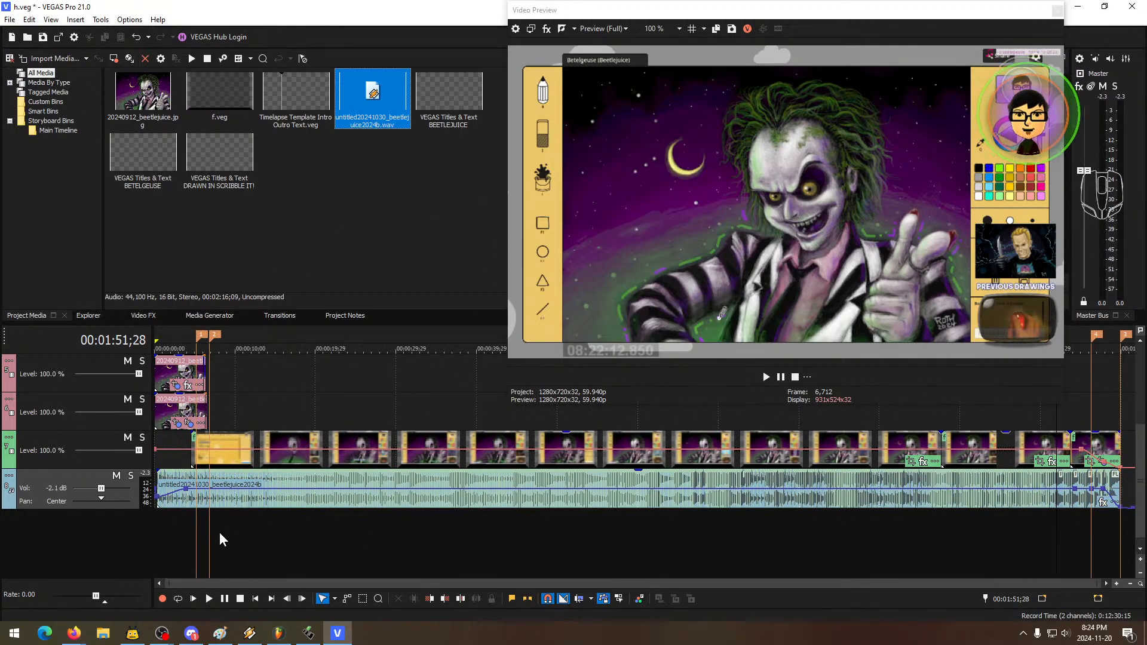
click(179, 531)
key(space)
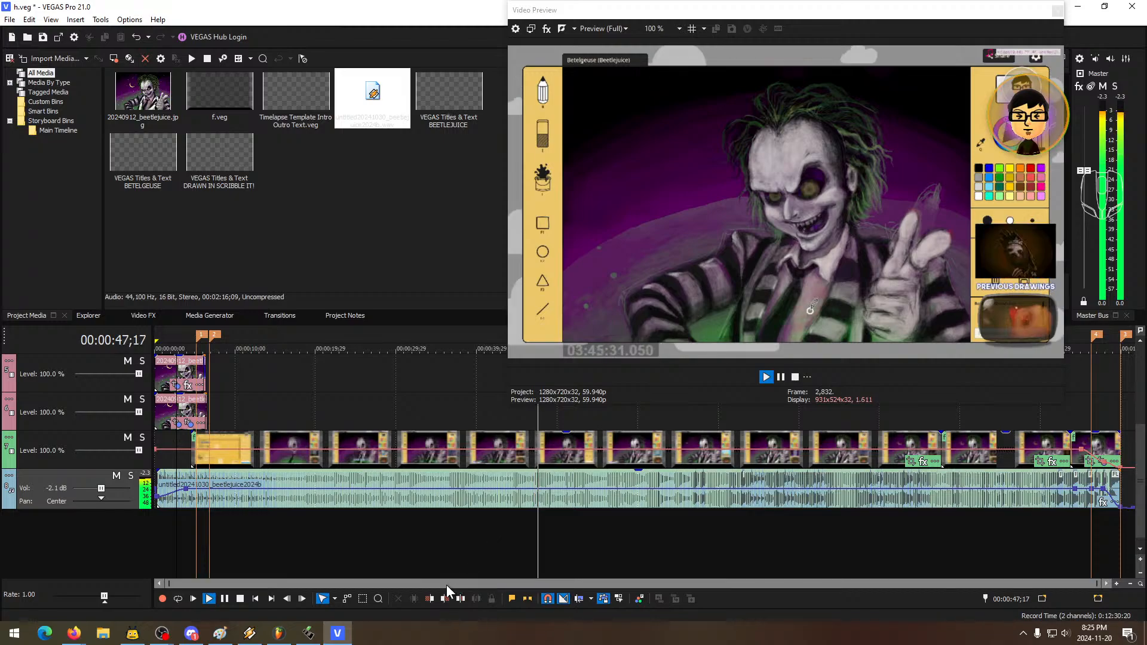
drag(446, 586, 600, 595)
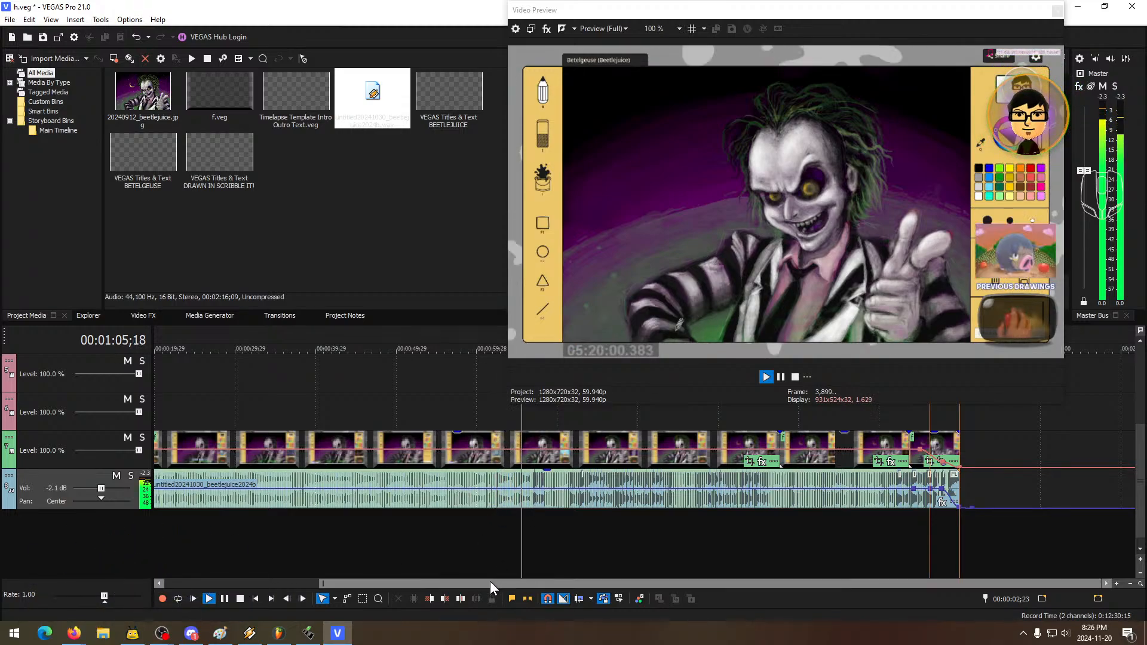
click(876, 541)
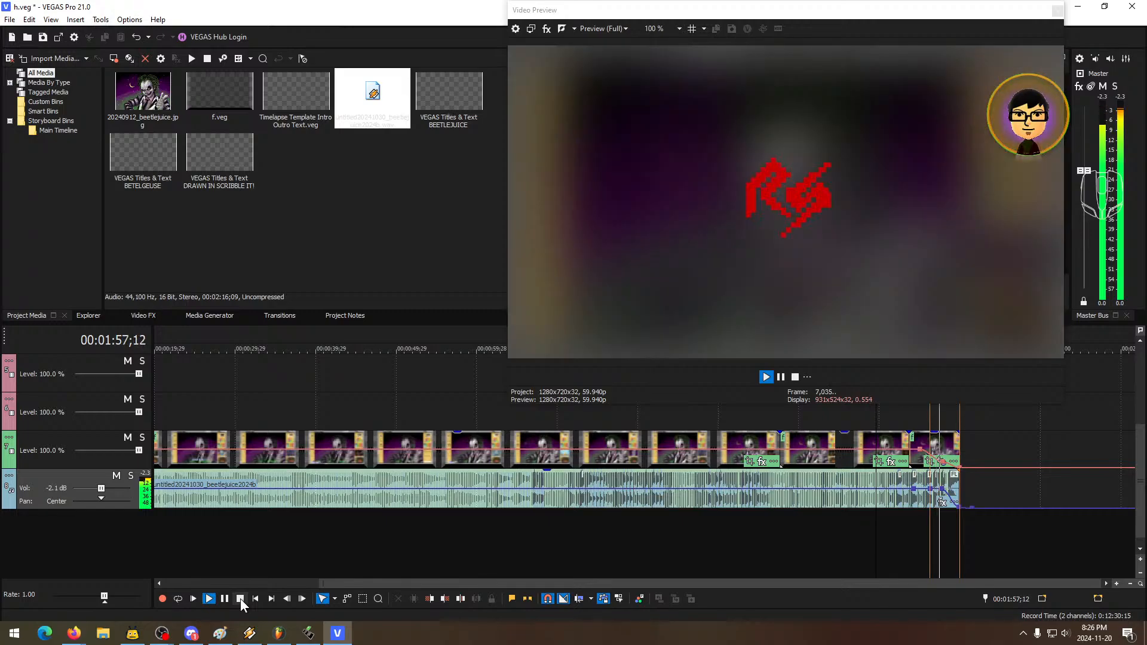
click(240, 599)
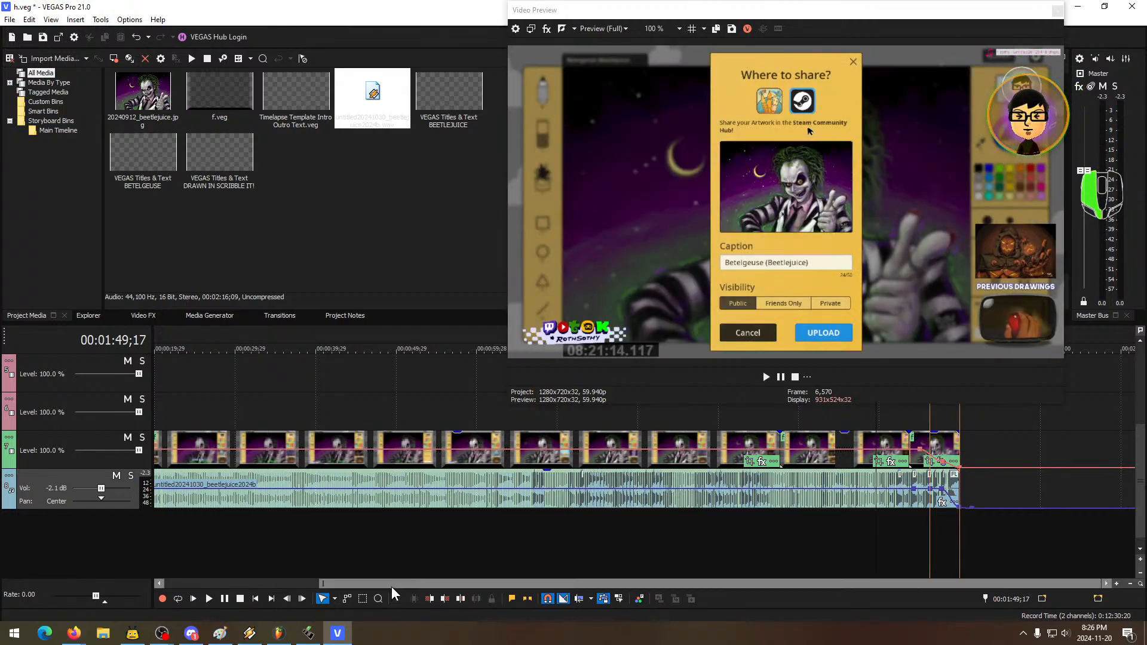
- Switch to FL Studio and look over the FL Keys notes in the piano roll, from the opening bars to the ending
click(288, 638)
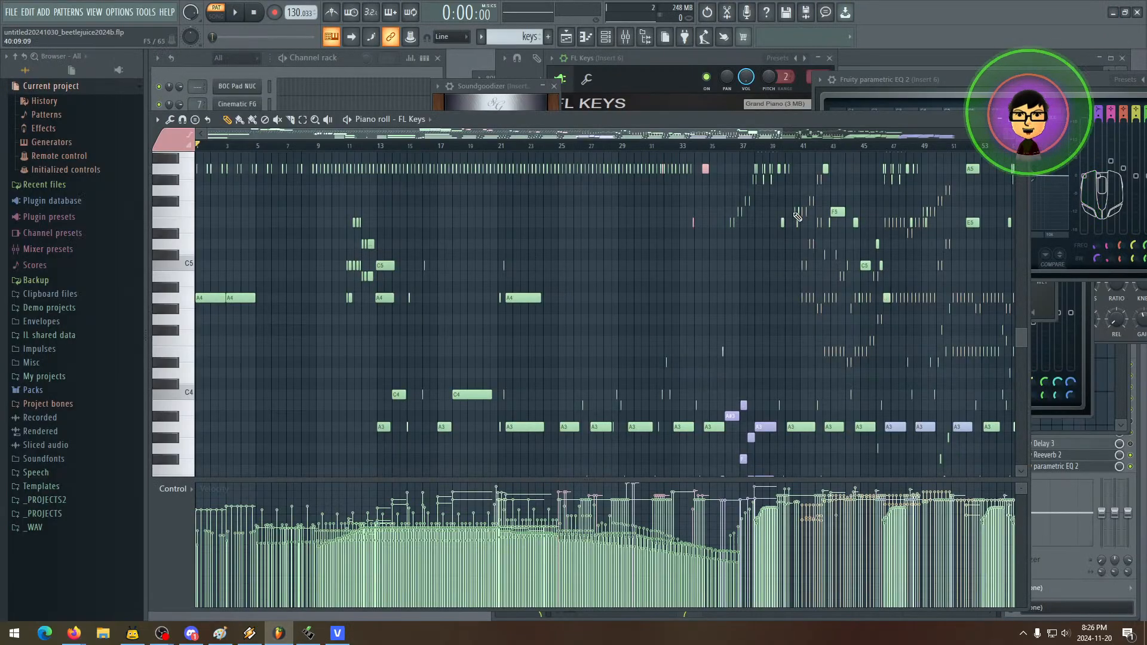
scroll(416, 330, up, 10)
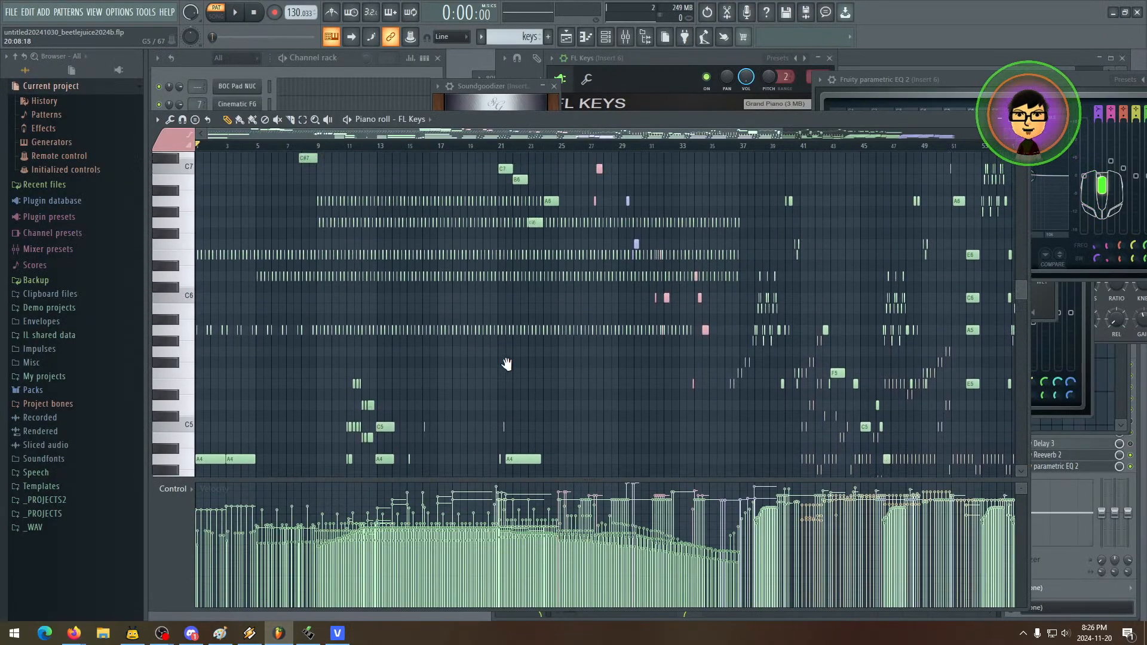
scroll(442, 345, up, 2)
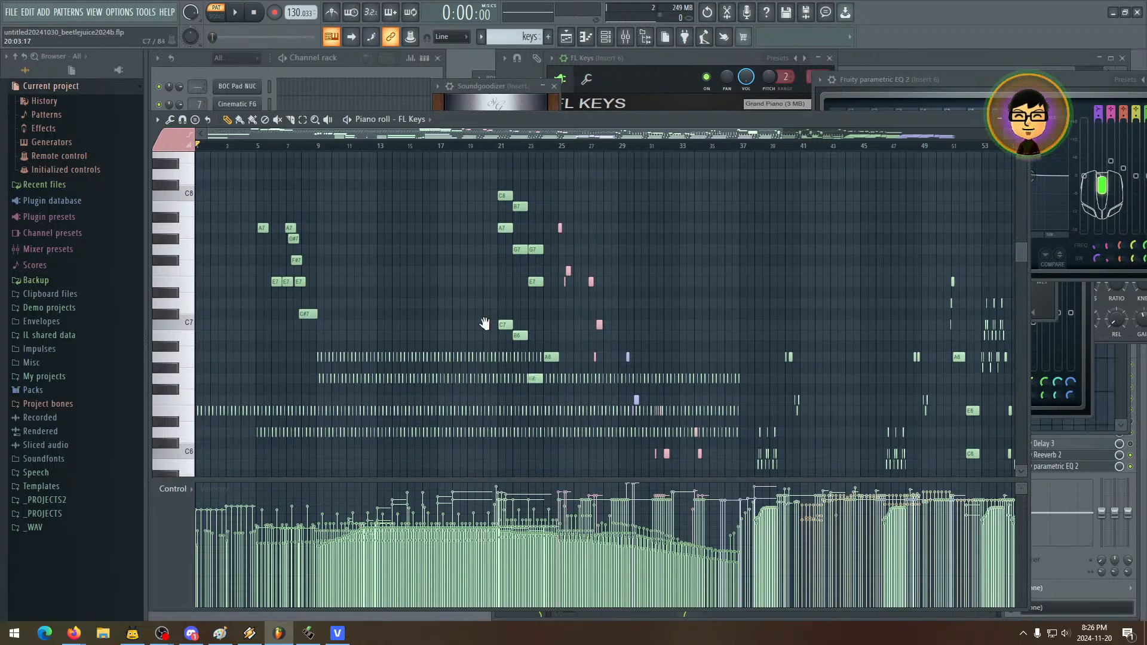
scroll(484, 324, down, 2)
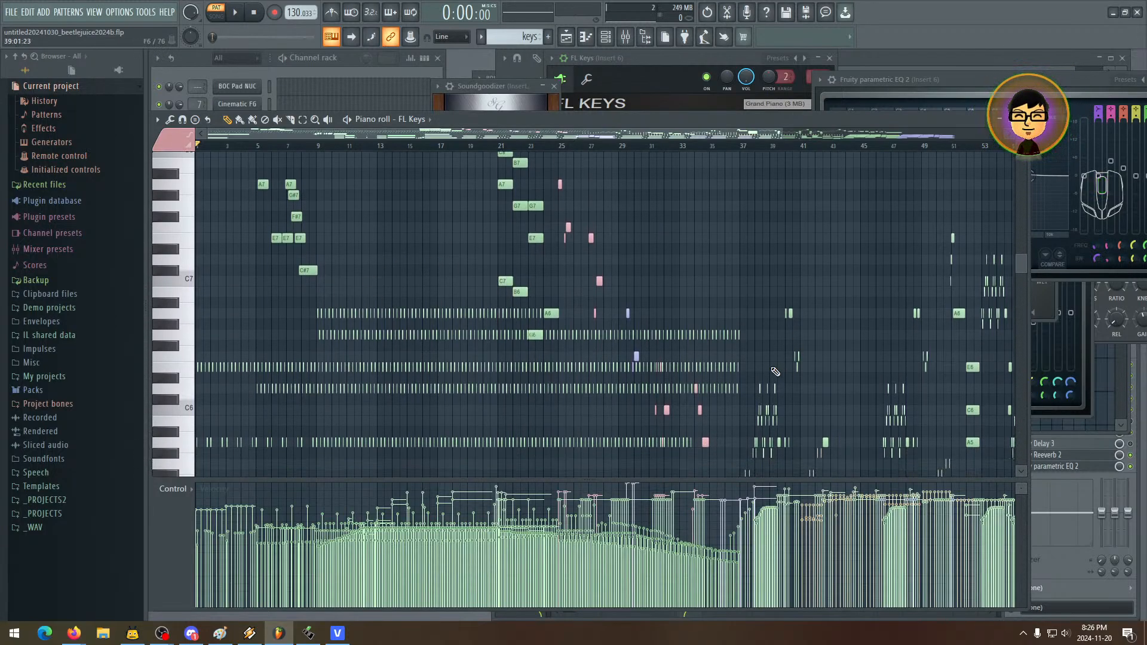
scroll(776, 372, down, 17)
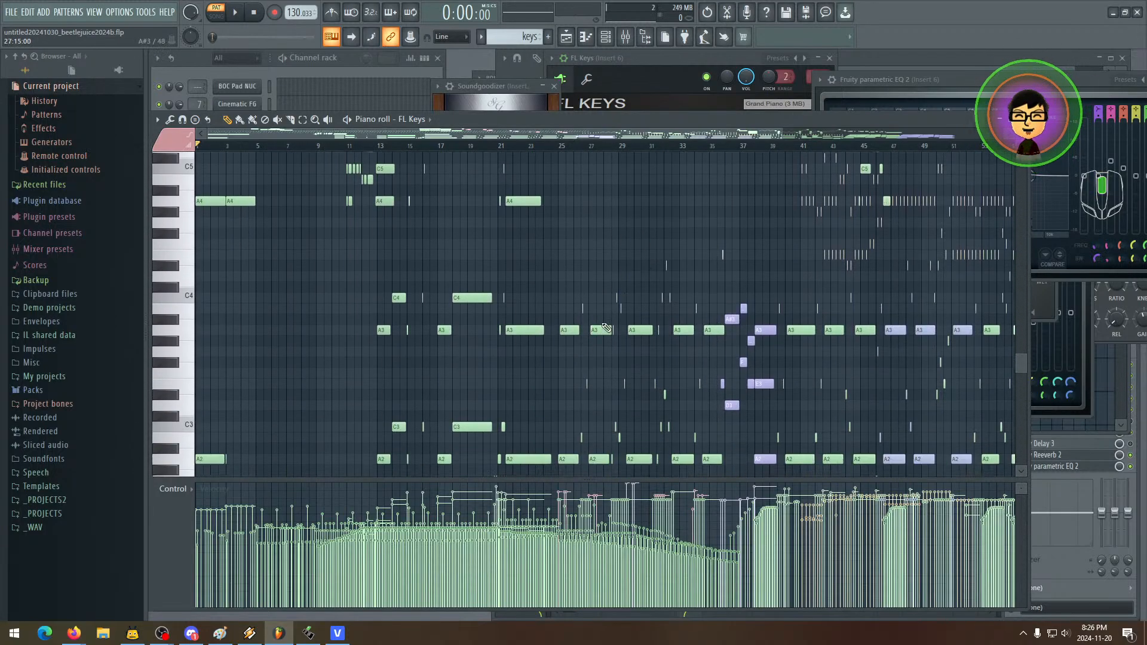
scroll(572, 300, down, 3)
drag(753, 380, 627, 410)
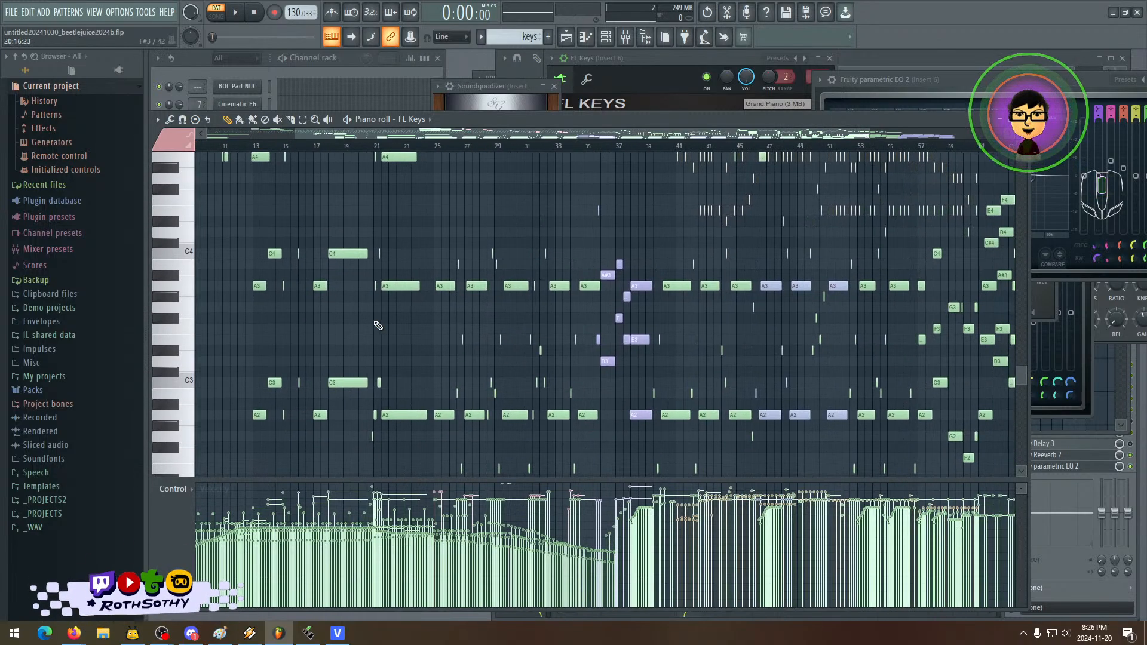
drag(476, 330, 532, 336)
drag(697, 326, 528, 315)
drag(615, 374, 478, 328)
drag(558, 318, 583, 405)
drag(550, 296, 604, 359)
drag(550, 294, 597, 382)
drag(548, 340, 562, 406)
drag(509, 286, 490, 364)
drag(455, 300, 441, 373)
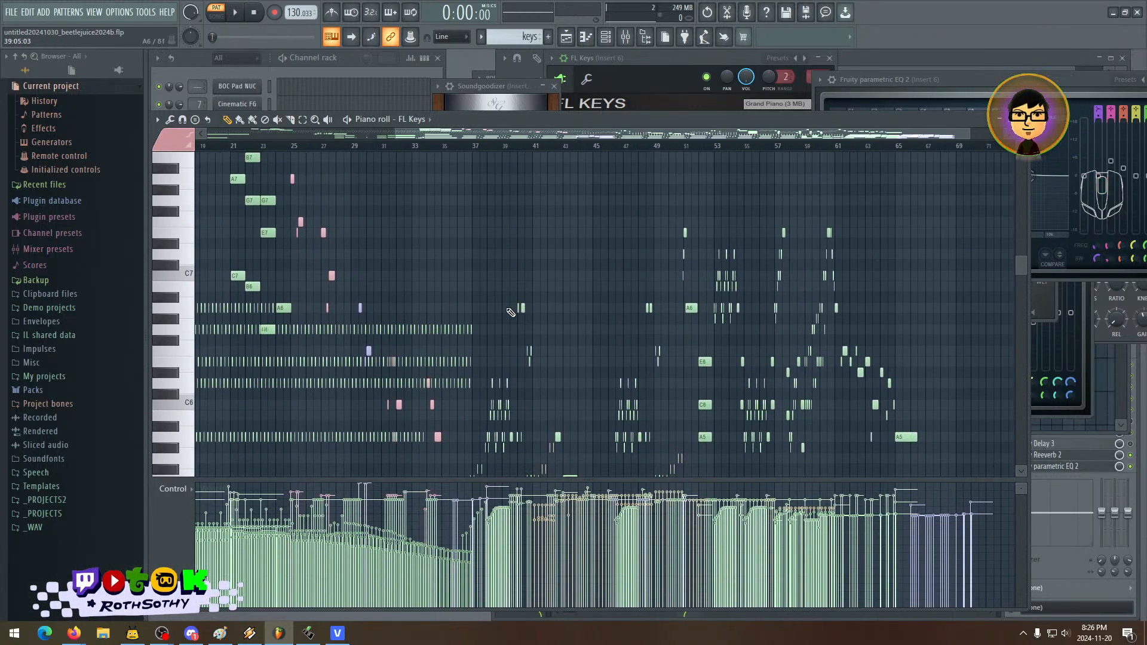
- Look over the upper-octave FL Keys notes in the piano roll, from the repeated-note section through the middle bars
drag(505, 304, 469, 314)
drag(410, 284, 435, 305)
drag(509, 324, 557, 319)
drag(456, 279, 469, 294)
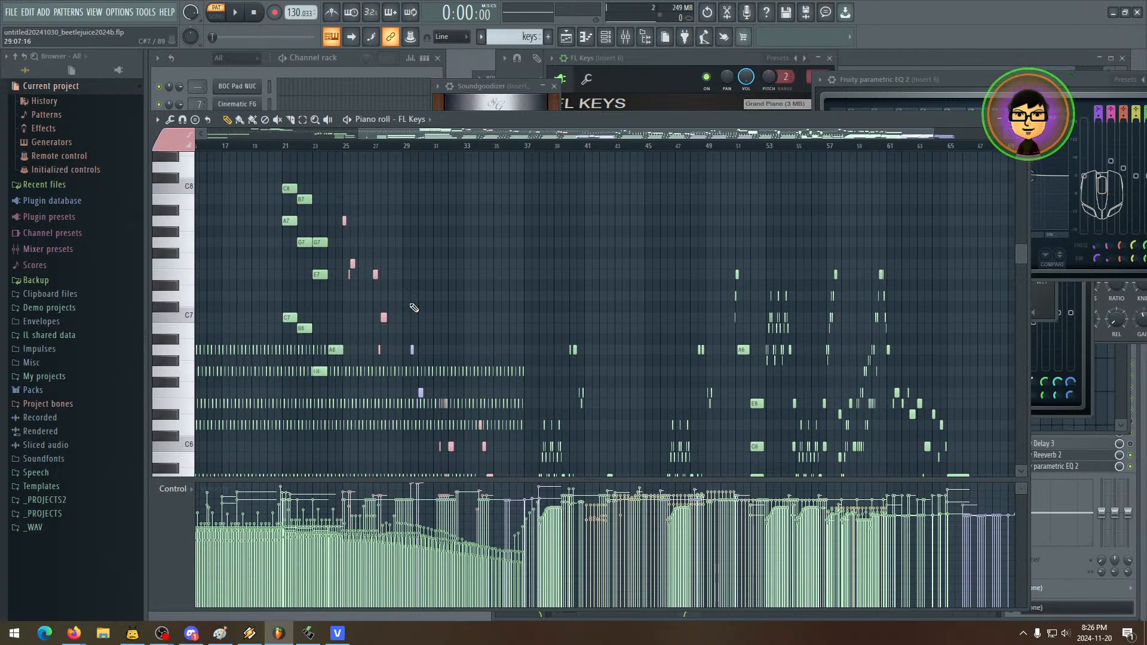
drag(559, 347, 568, 251)
drag(591, 335, 543, 312)
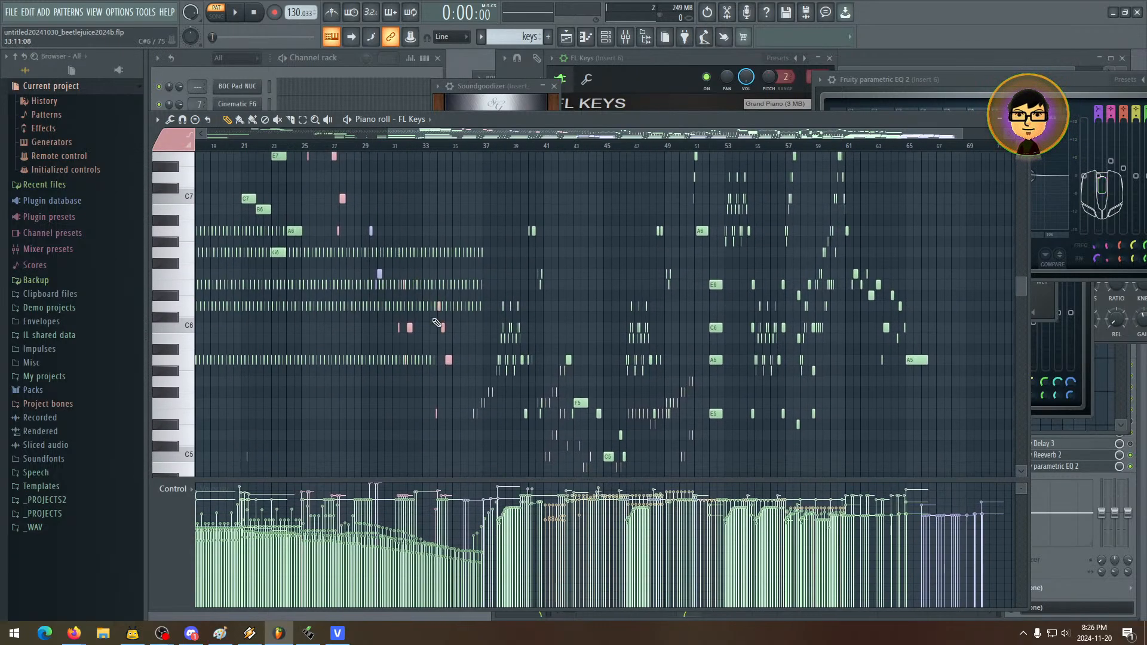
drag(611, 346, 675, 320)
drag(755, 314, 640, 351)
drag(334, 284, 543, 317)
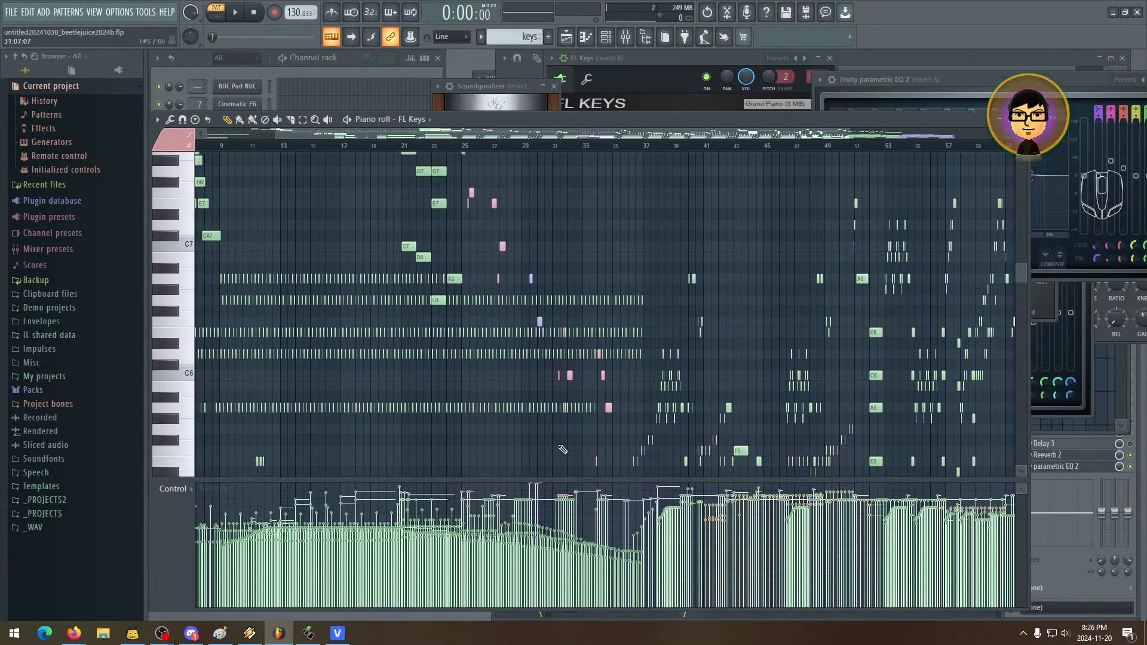
drag(840, 444, 703, 322)
drag(711, 364, 566, 279)
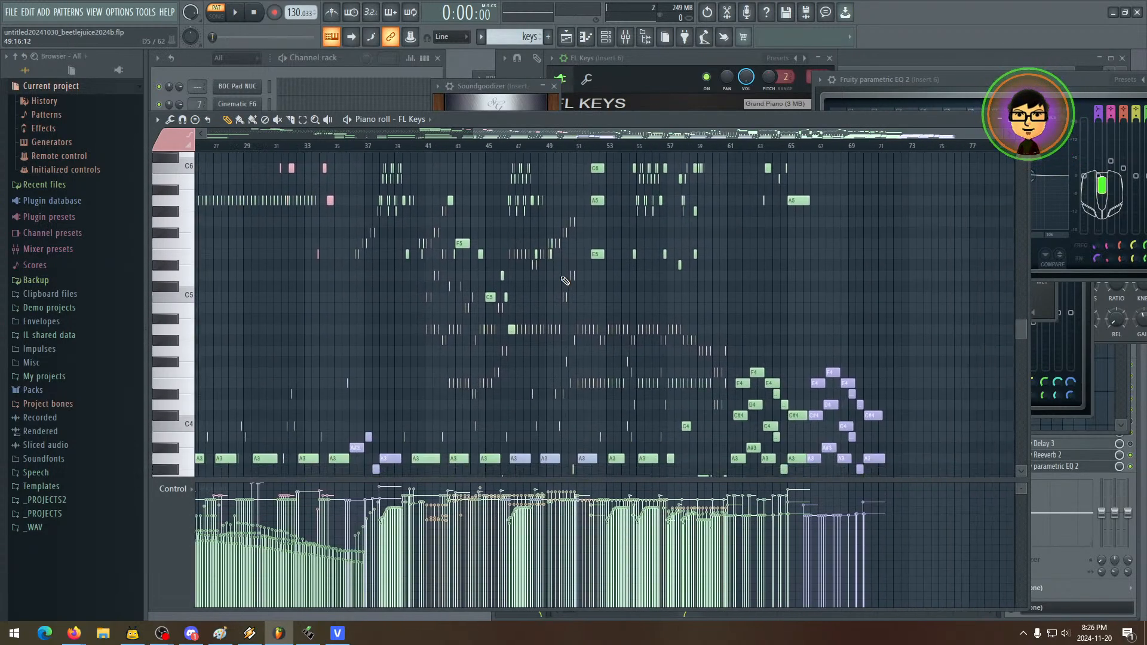
- Examine the lower-octave FL Keys notes in the piano roll, from the middle bars to the closing phrases
drag(666, 369, 579, 341)
drag(594, 236, 589, 179)
drag(518, 350, 606, 297)
drag(593, 374, 567, 332)
drag(633, 278, 563, 325)
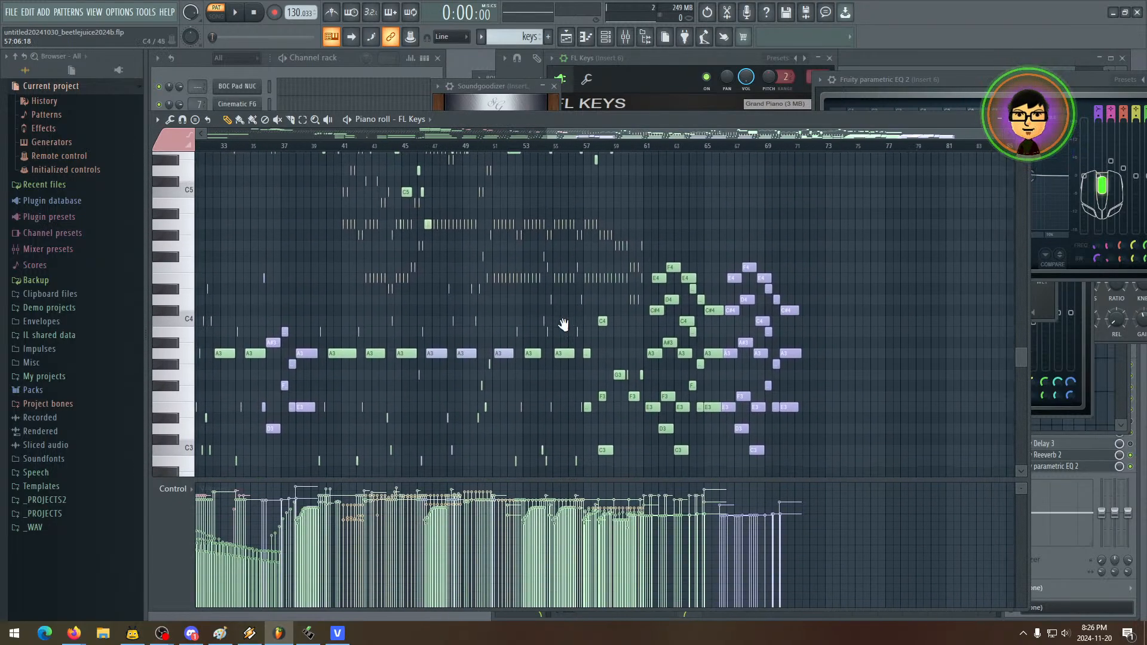
drag(604, 239, 493, 385)
drag(487, 197, 538, 312)
drag(529, 217, 554, 326)
drag(561, 313, 574, 253)
drag(543, 347, 581, 260)
- Switch to VEGAS Pro and save the h.veg project
click(334, 635)
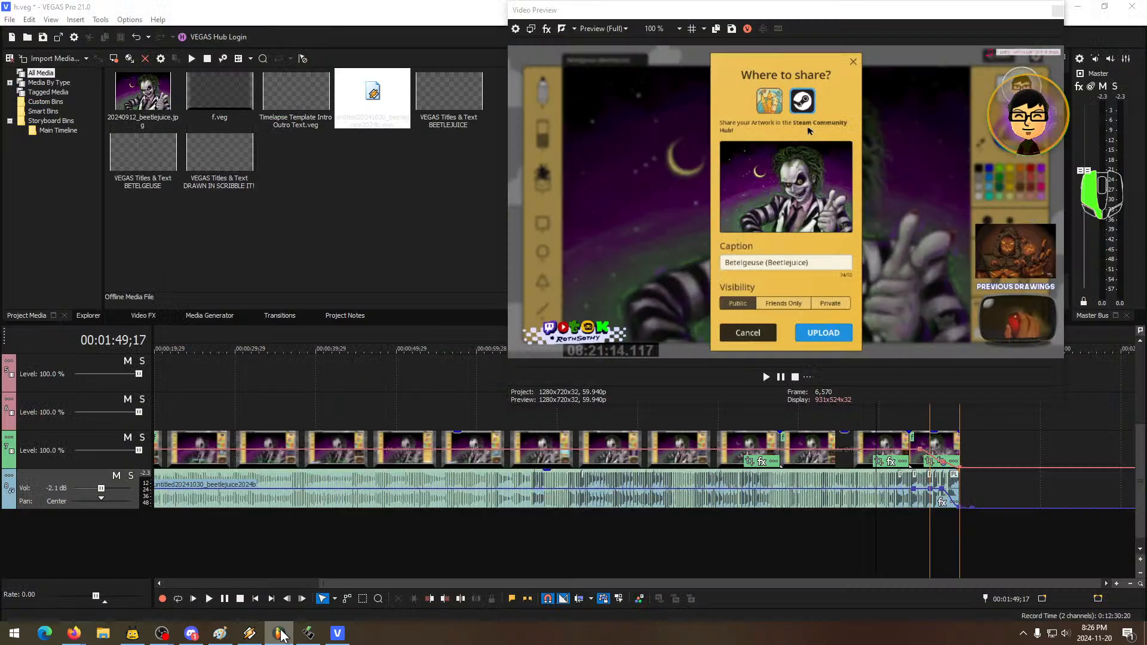
click(438, 239)
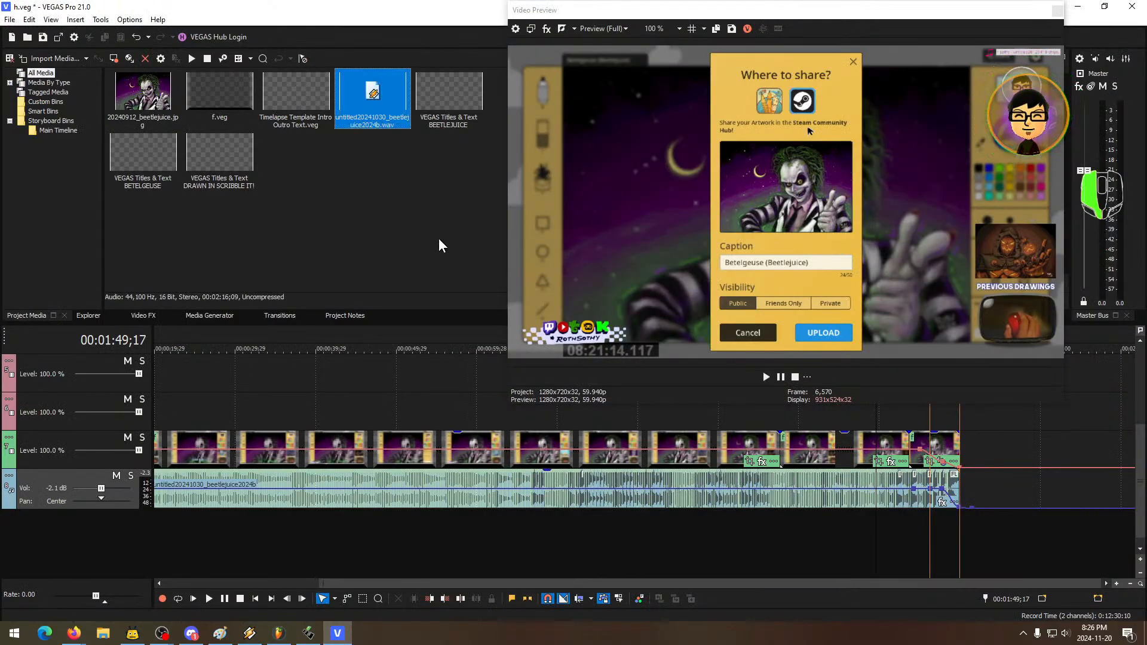
click(10, 20)
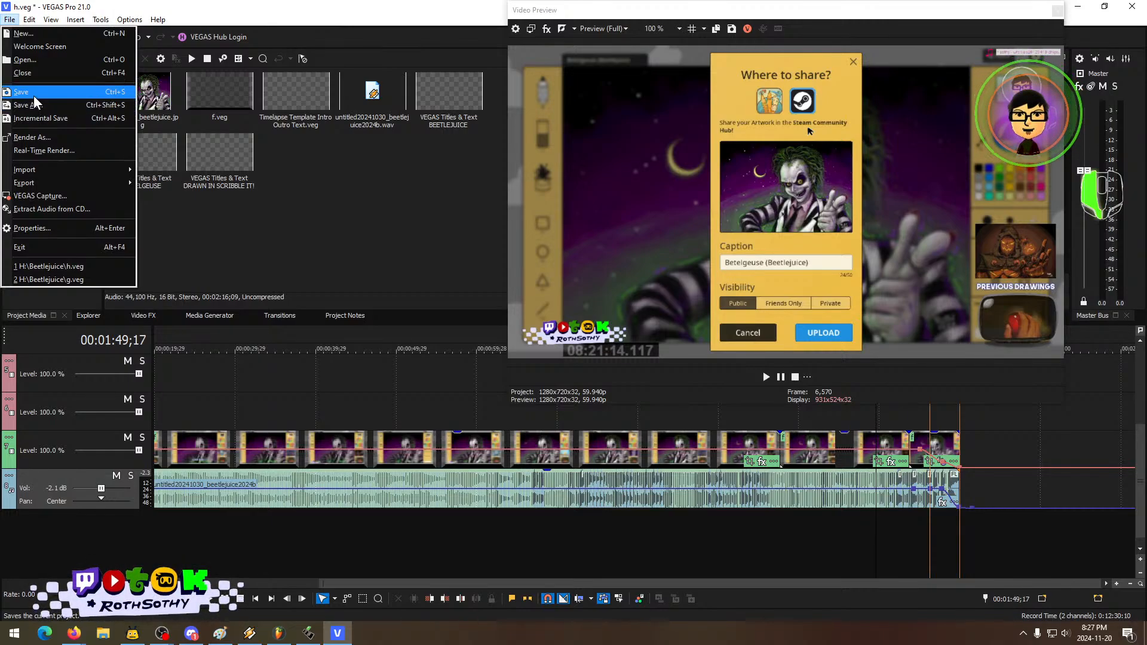
click(34, 95)
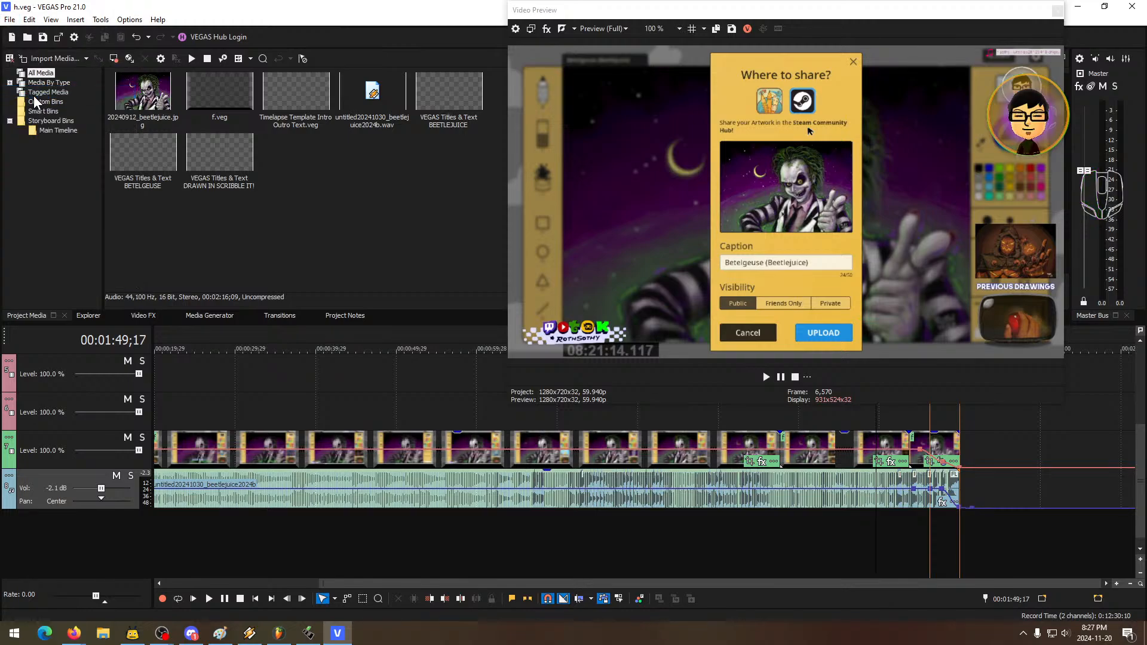
- Open the Render As settings and choose the Sony AVC/MVC template Internet 1920x1080-60p
click(11, 23)
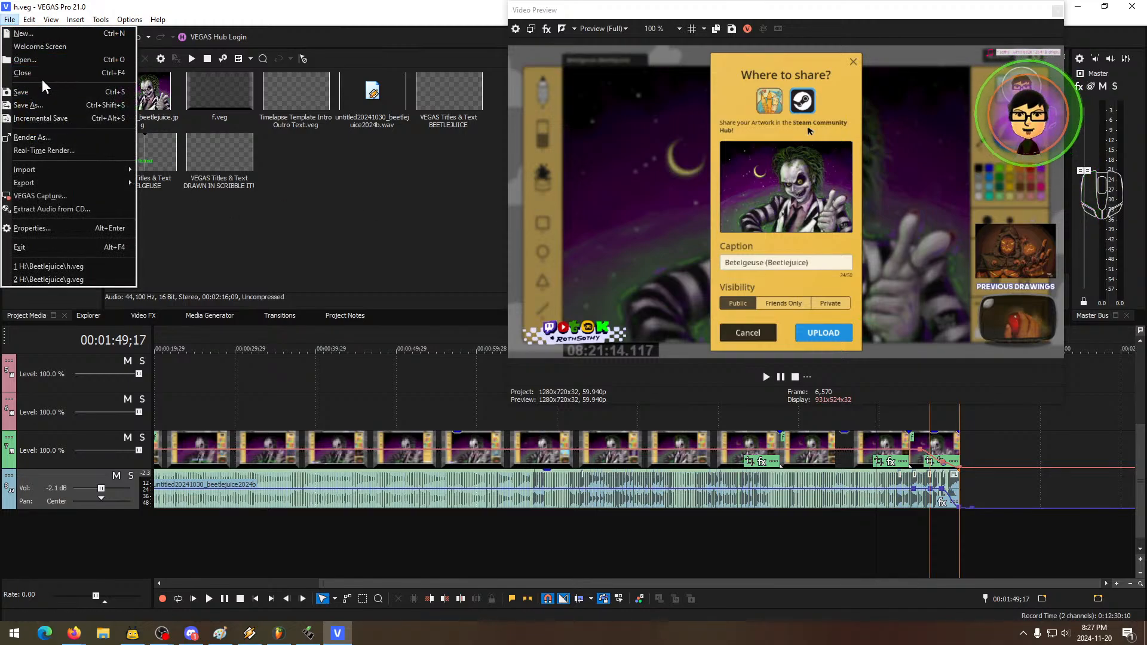
click(54, 139)
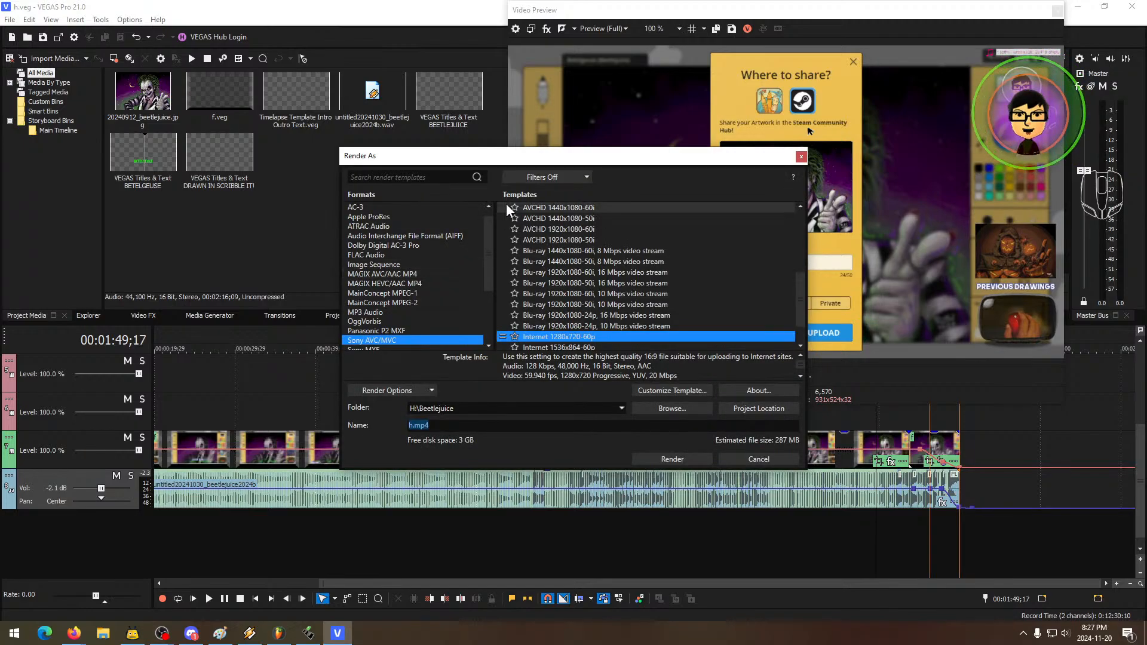
drag(542, 164, 314, 147)
scroll(372, 310, down, 2)
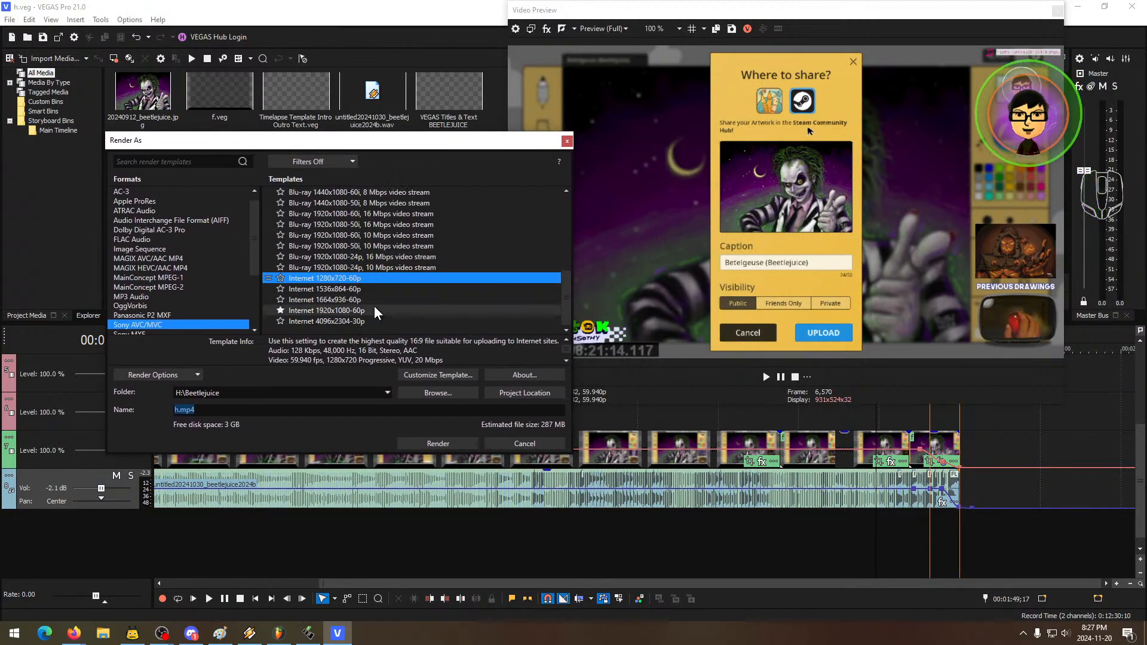
click(334, 311)
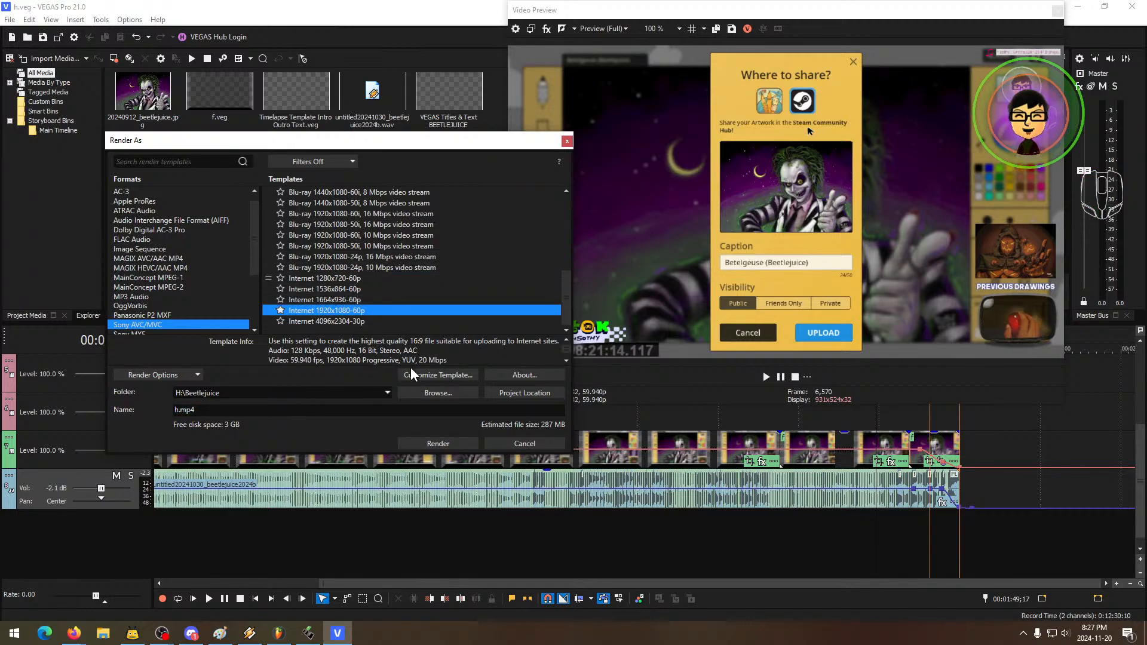
- Customize the render template with a video bit rate of 25,999,360 bps, check its audio settings, and apply it
click(444, 375)
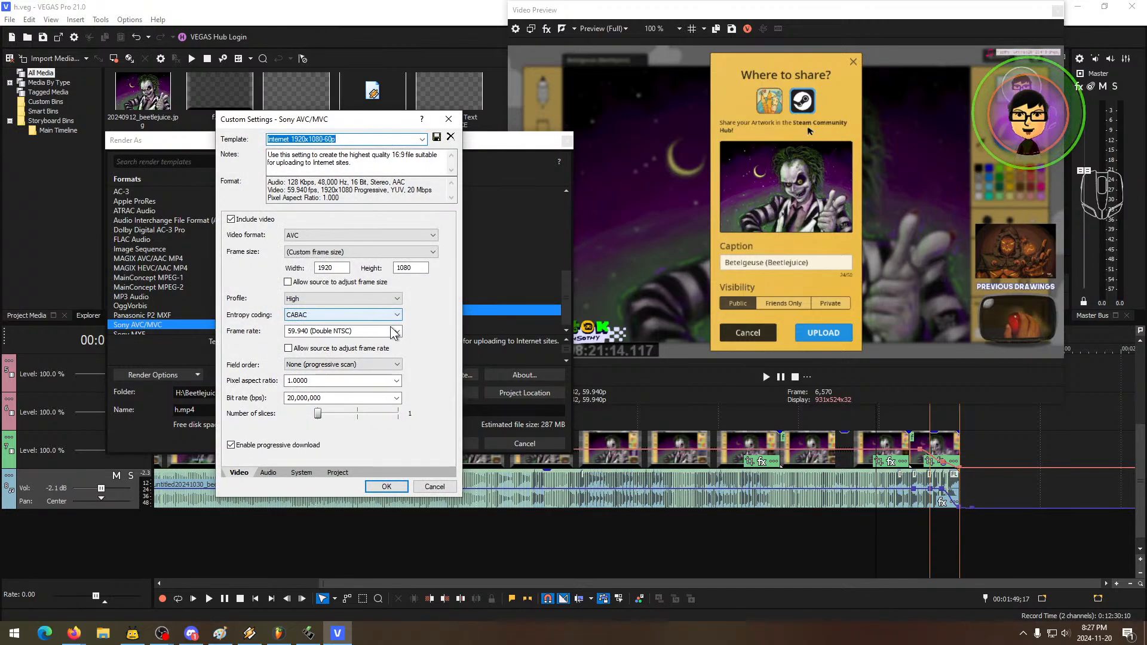
click(397, 398)
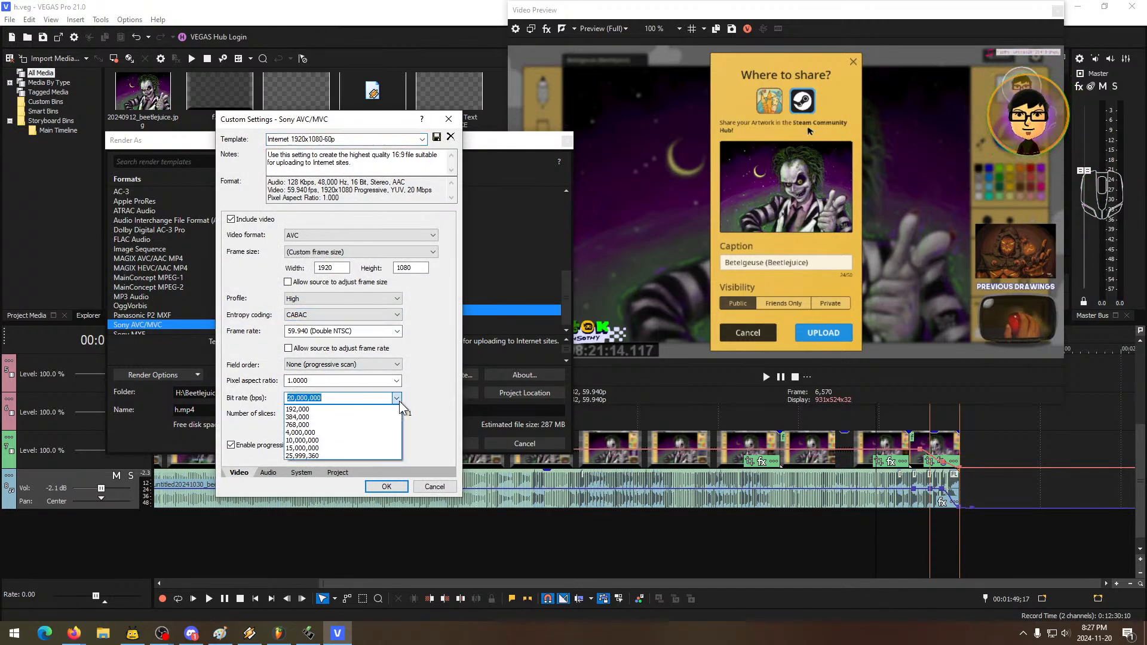
click(306, 458)
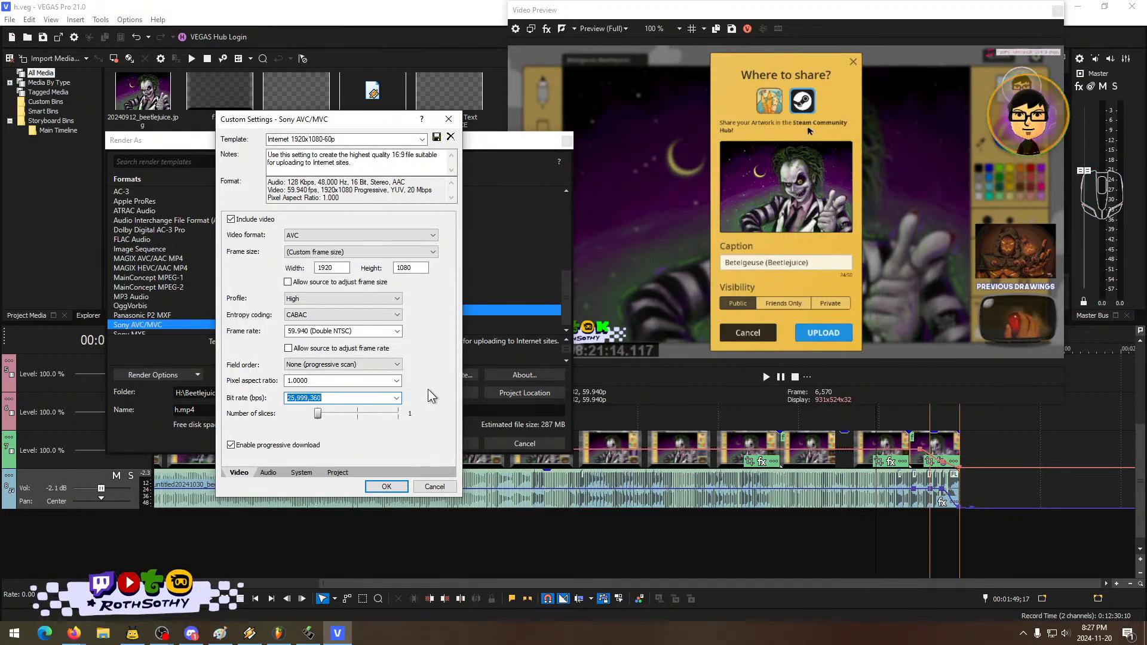
click(268, 473)
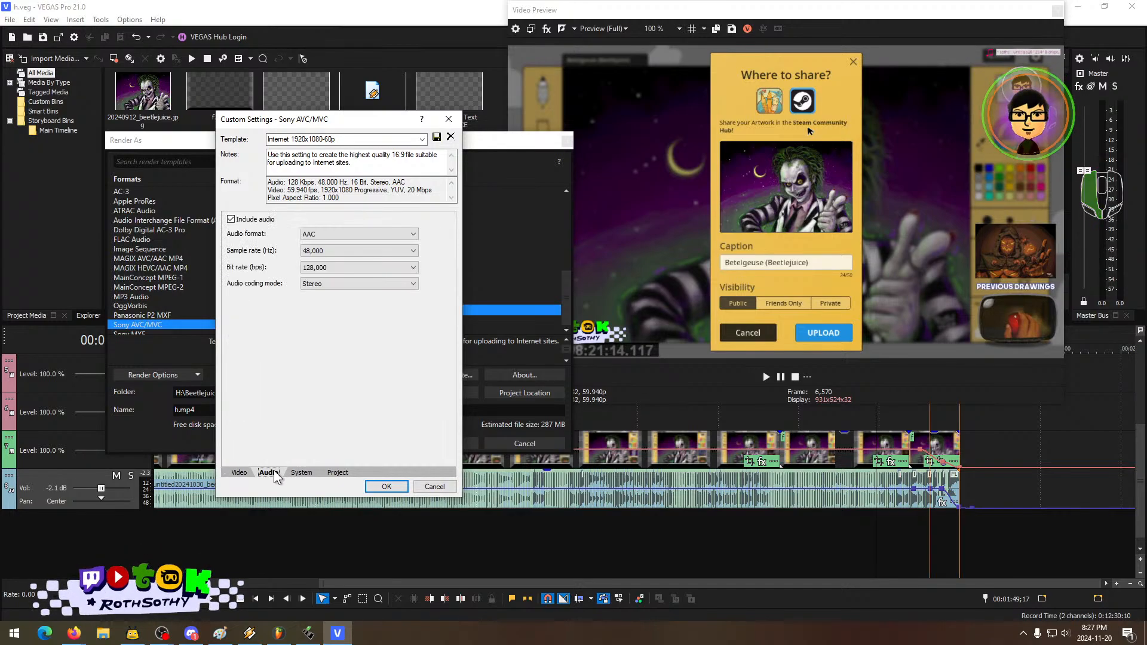
click(239, 472)
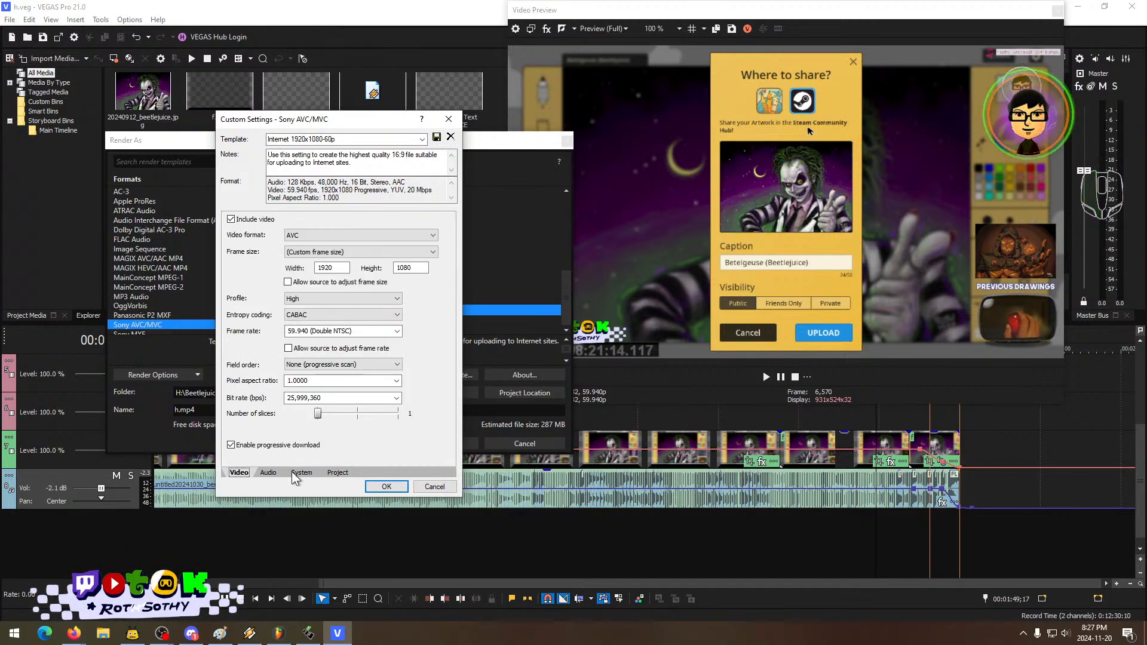
click(386, 486)
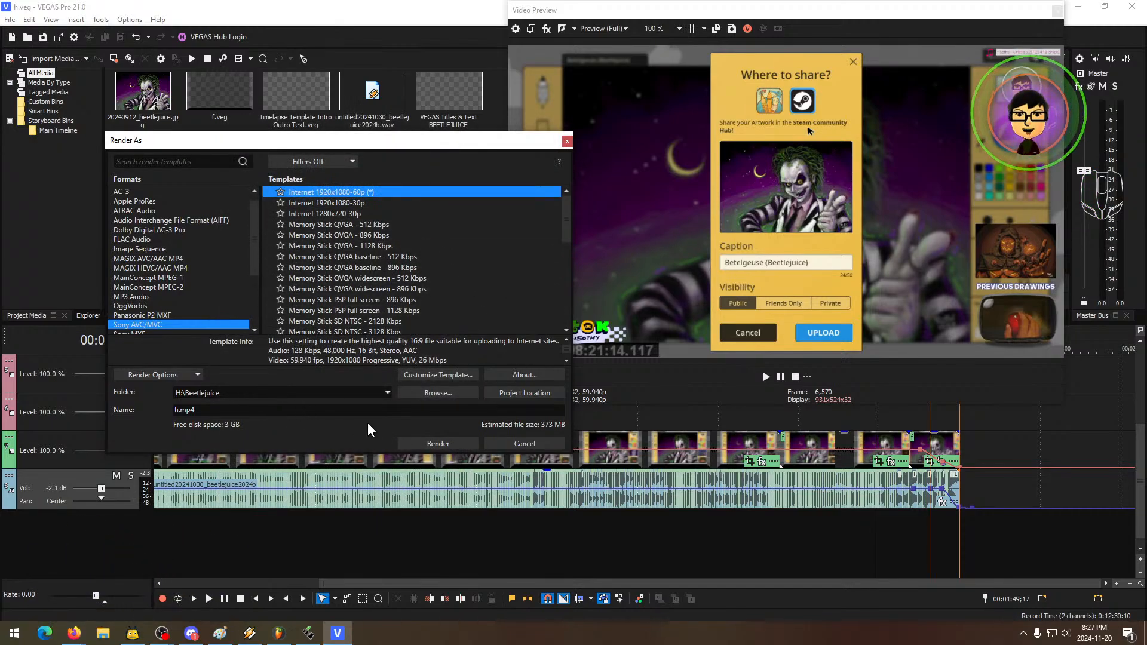
- Change the render destination from the Beetlejuice project folder to the Videos folder on drive C
drag(369, 153, 1146, 155)
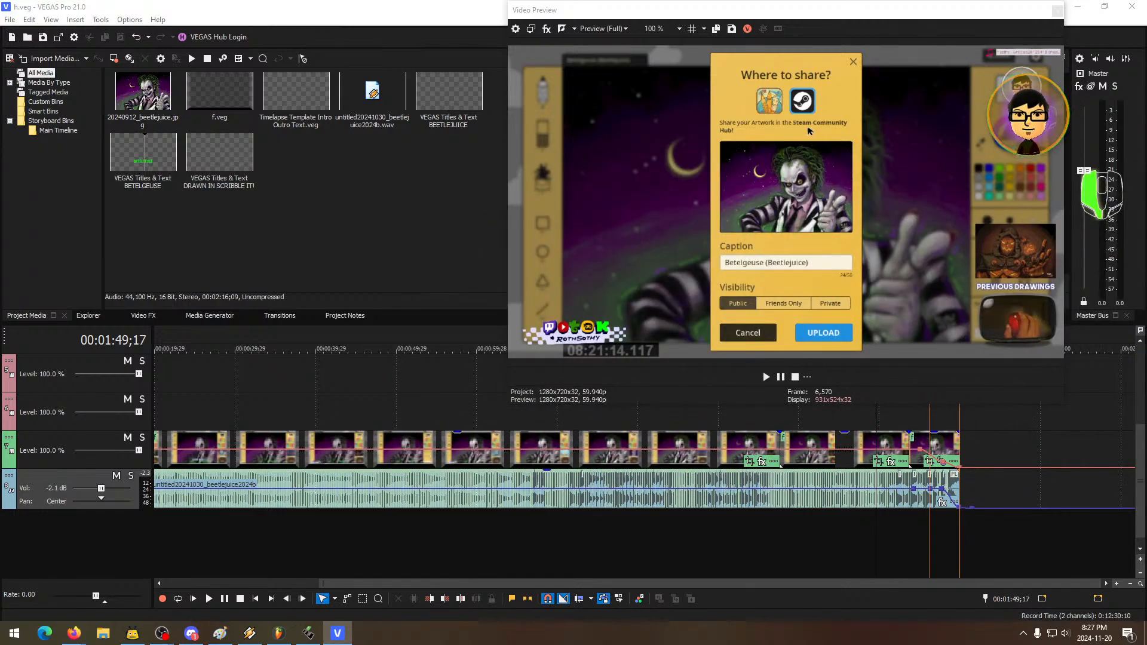
drag(1146, 194, 1137, 177)
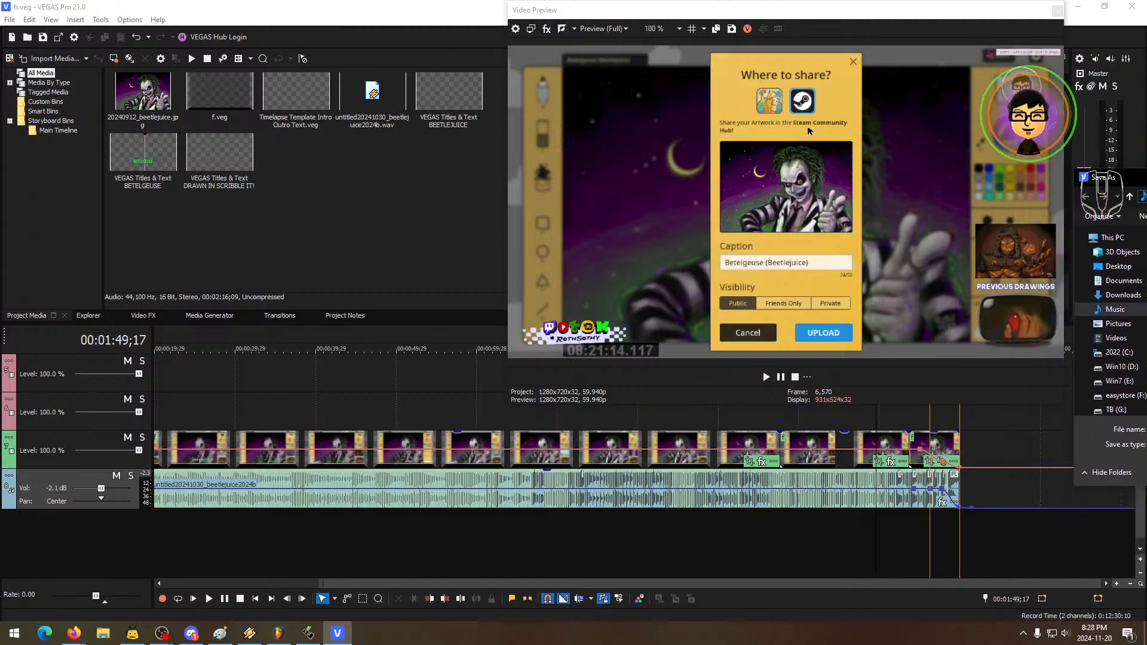
key(Escape)
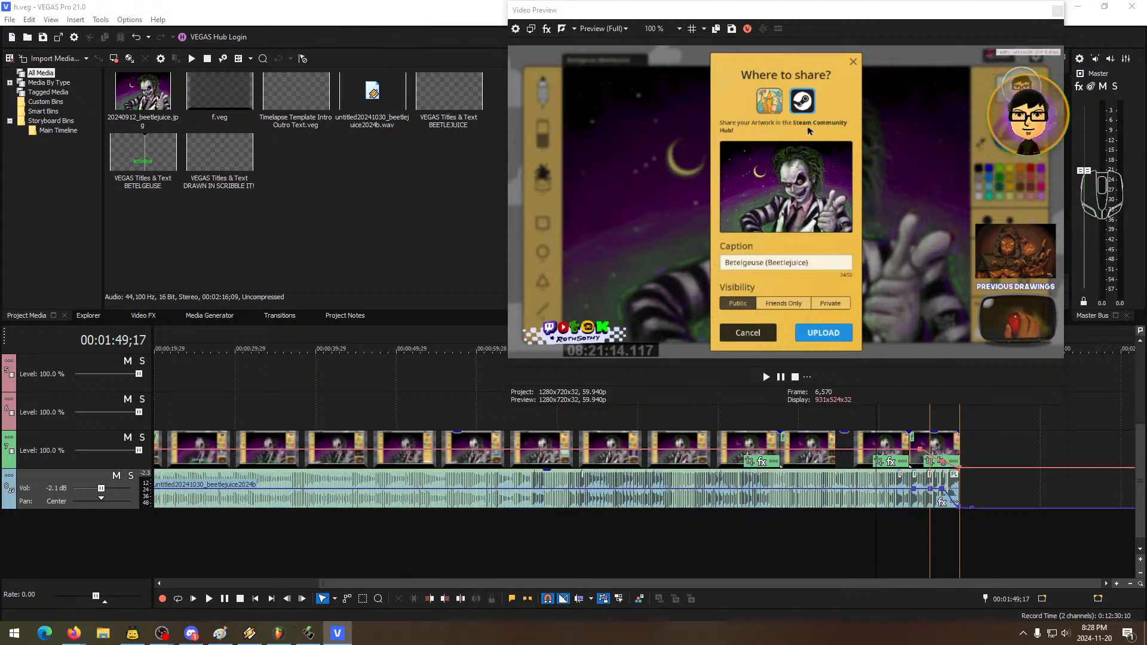
drag(1146, 214, 1077, 213)
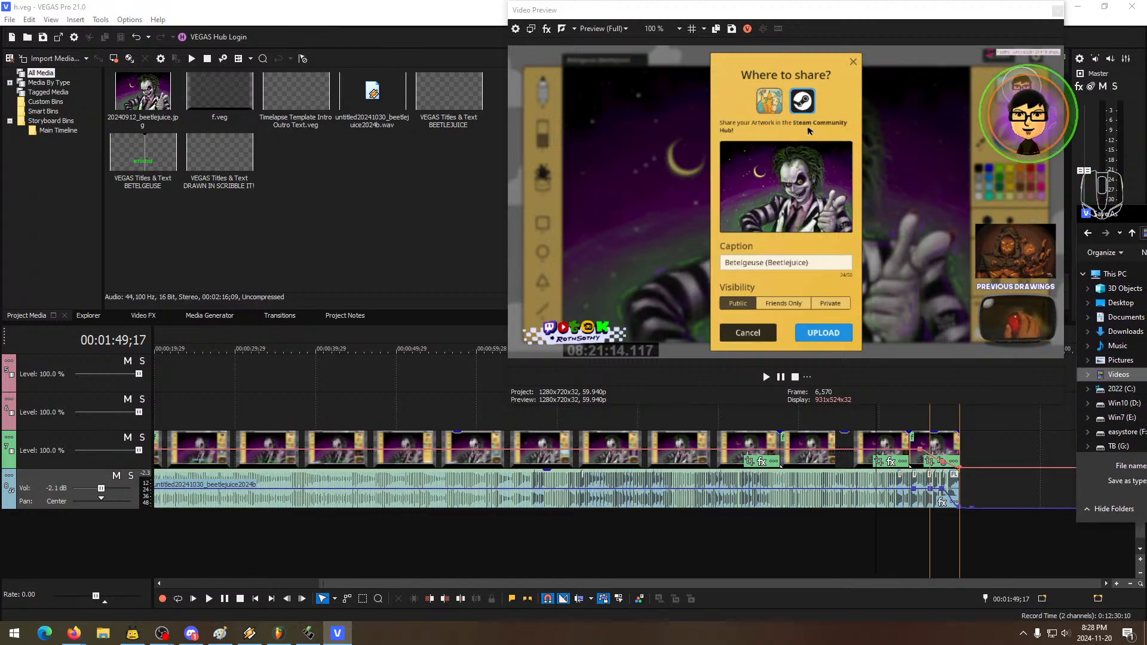
click(1146, 509)
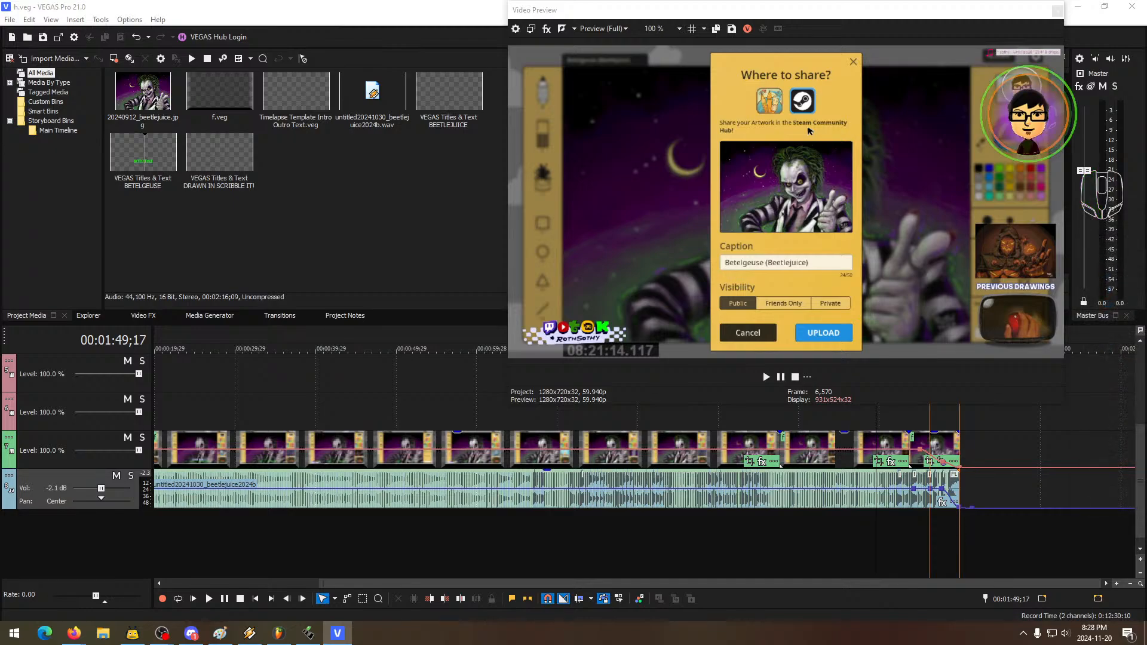
drag(1146, 194, 745, 224)
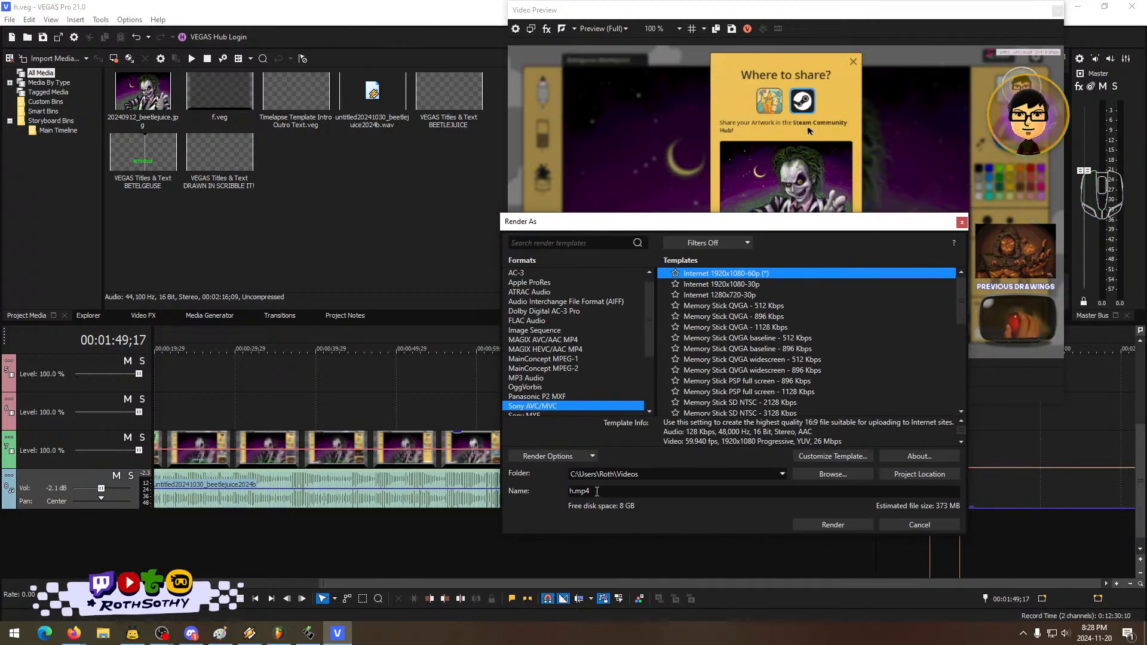
- Name the output rothsothy_scribbleit_beetlejuice2024.mp4, start the render, and move the progress dialog away from the video preview
click(571, 491)
drag(571, 491, 563, 496)
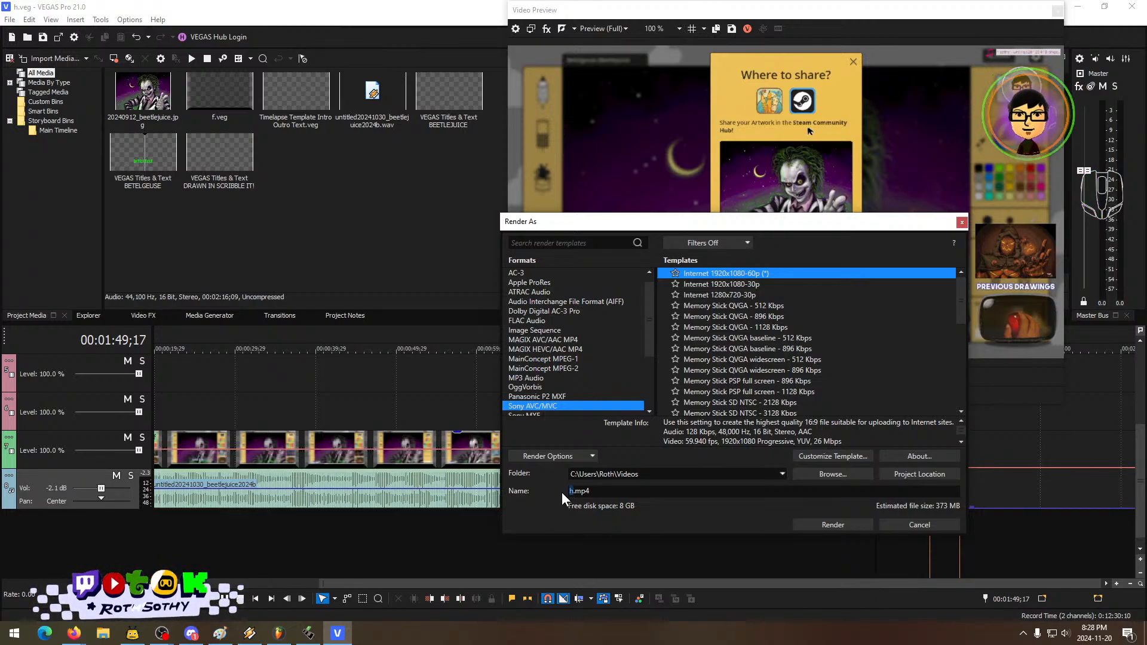
text(rothsothy_)
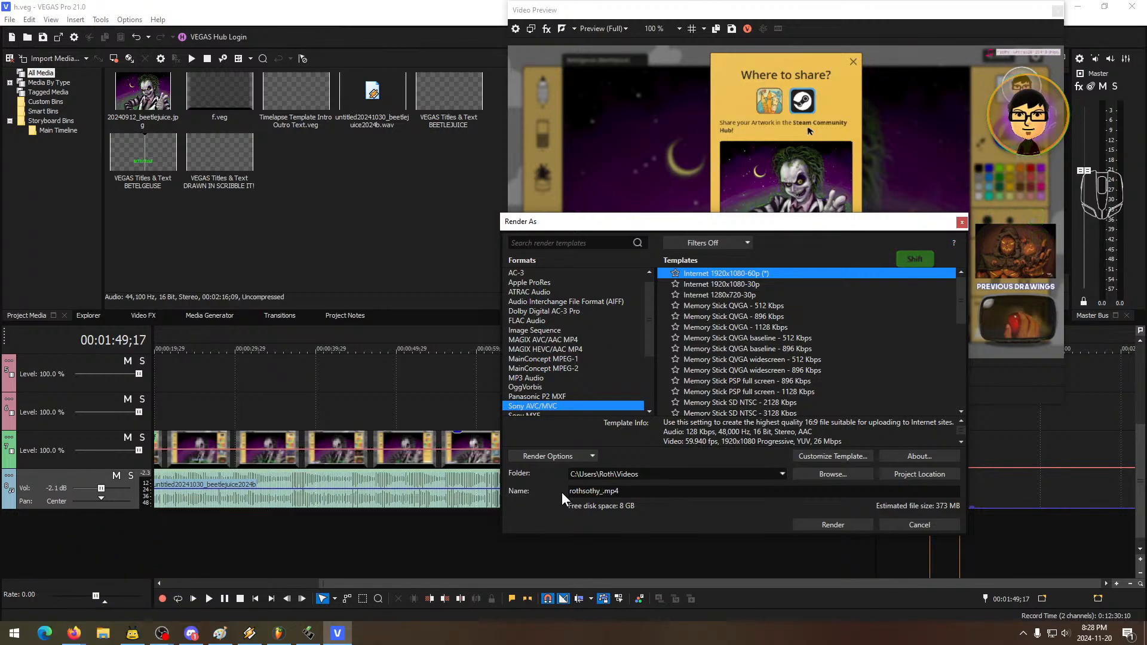
text(scribbl)
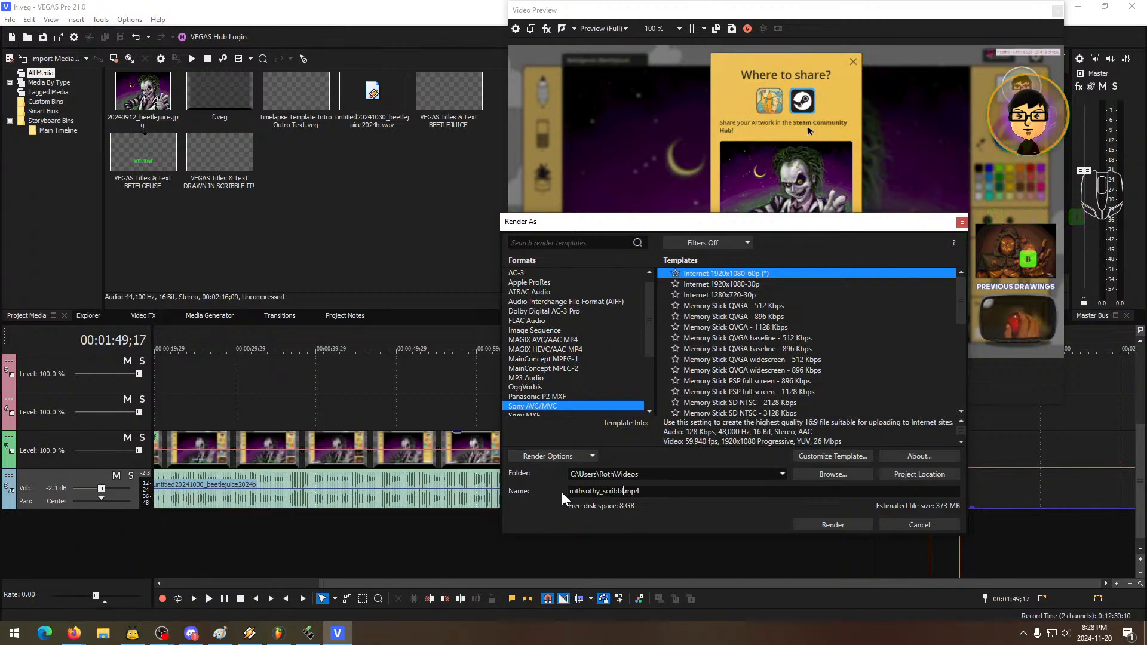
text(eit)
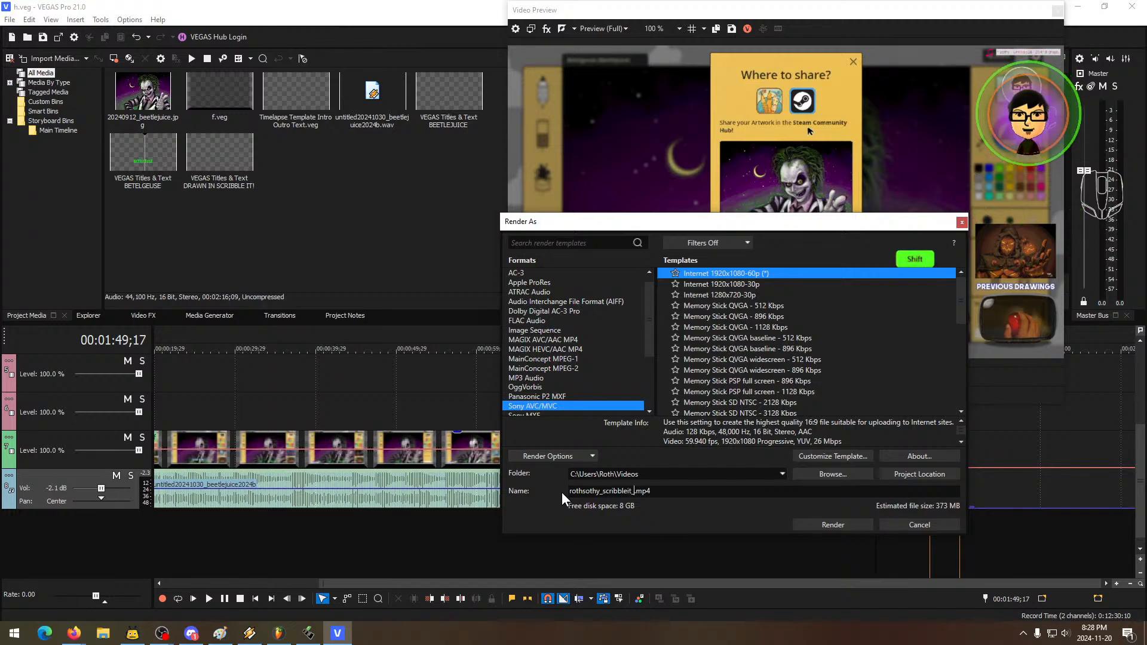
text(_beetl)
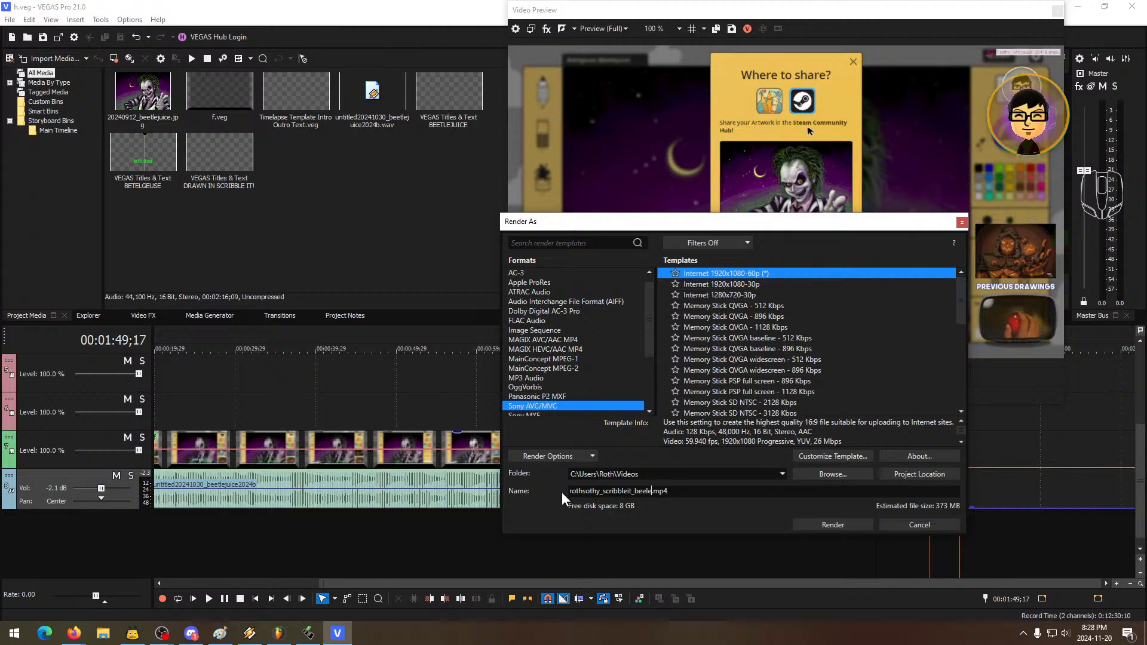
text(ejuice2024)
click(811, 523)
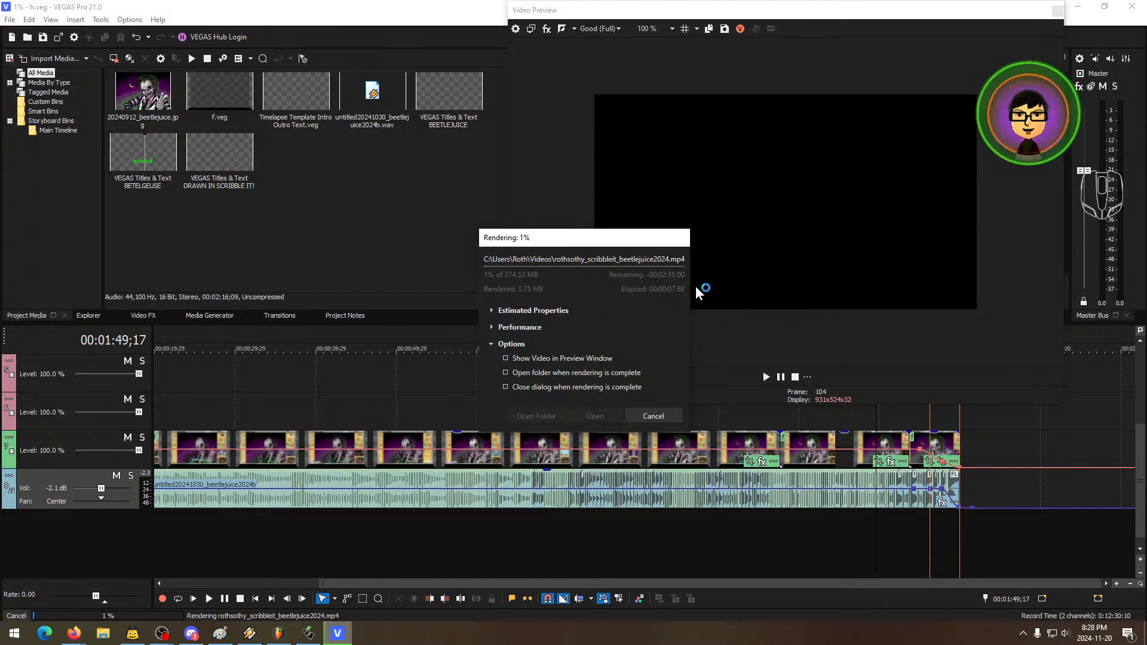
drag(583, 237, 437, 188)
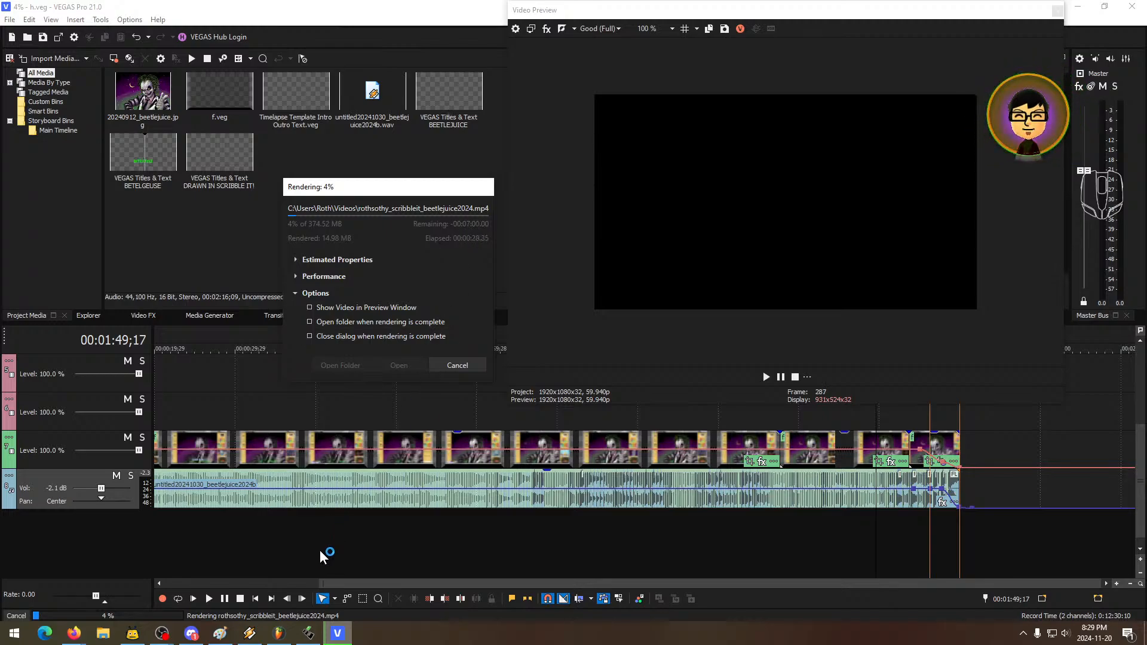
- Switch to FL Studio and review the upper FL Keys notes in the piano roll from the opening bars onward
click(278, 633)
drag(511, 259, 533, 369)
mouse_move(518, 286)
mouse_down()
mouse_move(545, 316)
mouse_move(732, 391)
mouse_up()
mouse_move(604, 345)
mouse_down()
mouse_move(671, 364)
mouse_move(777, 320)
mouse_move(612, 300)
mouse_up()
drag(657, 335, 671, 283)
scroll(681, 311, up, 3)
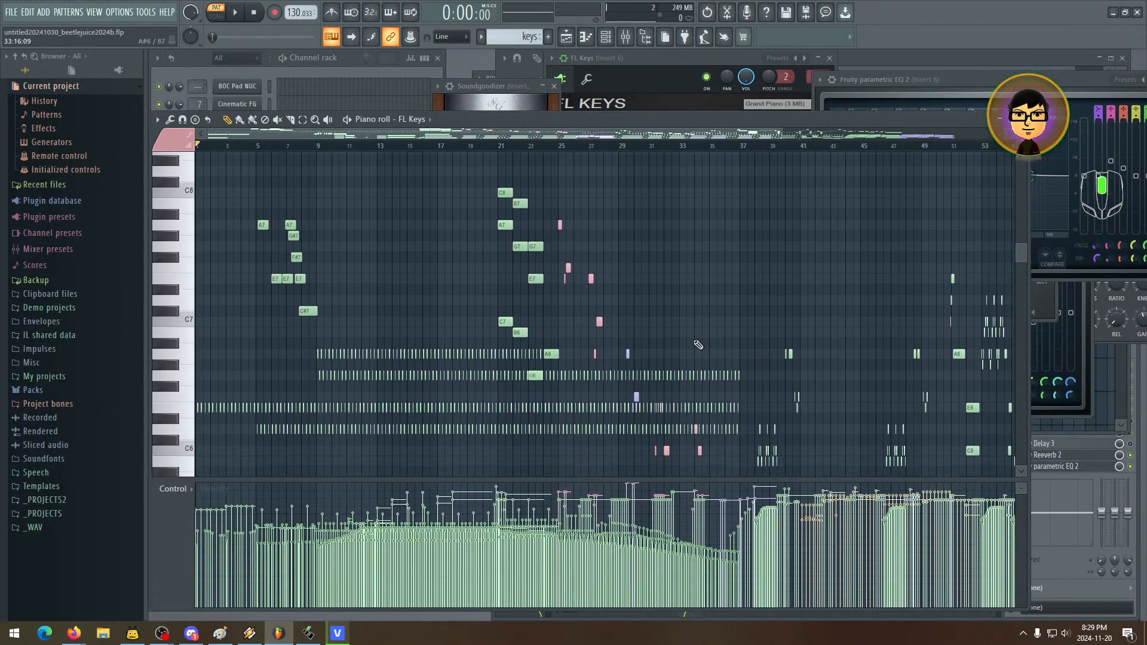
drag(648, 394, 681, 320)
drag(691, 369, 748, 267)
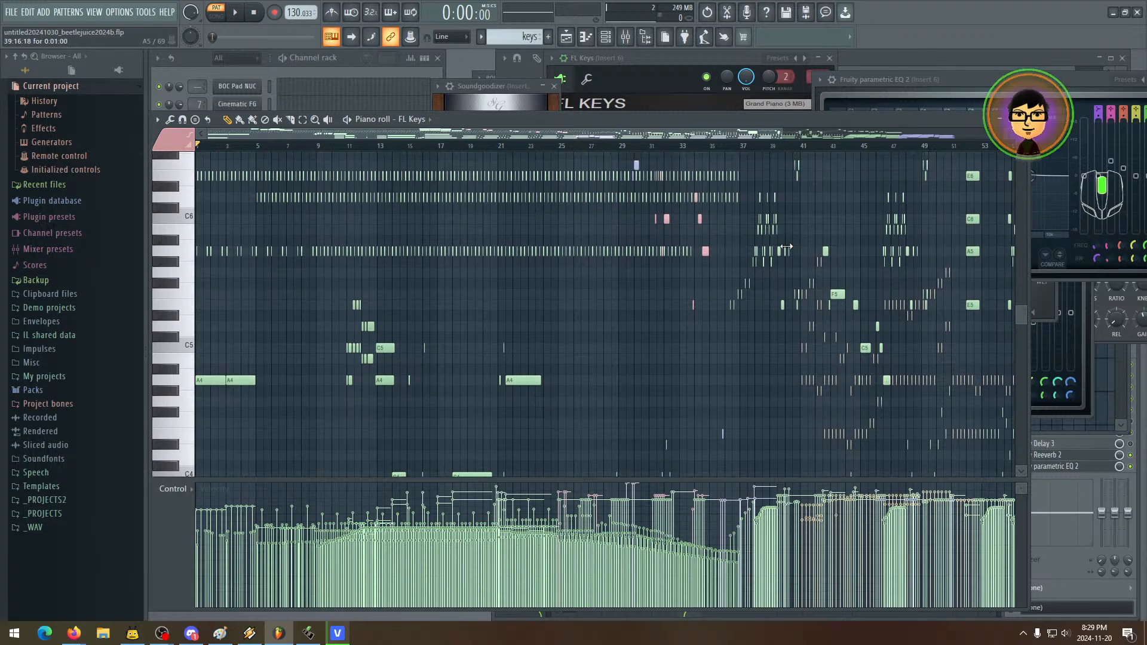
scroll(581, 342, up, 9)
scroll(581, 342, up, 2)
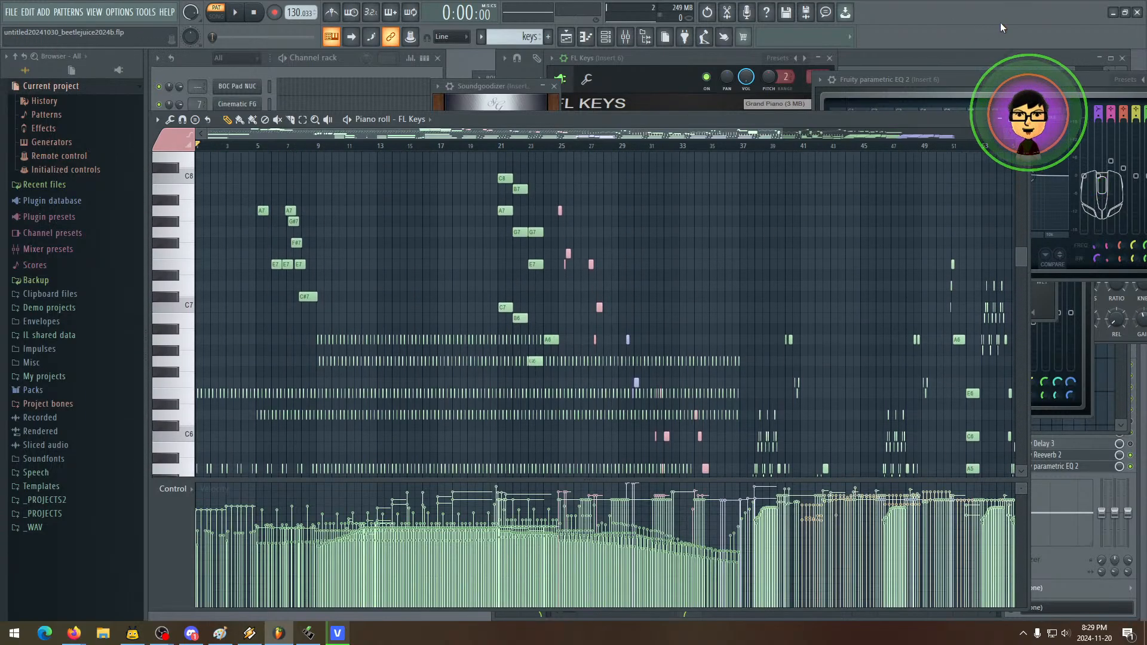
- Examine the low FL Keys notes through the ending, and switch back to VEGAS Pro to check the render progress
scroll(721, 296, down, 4)
scroll(722, 296, down, 15)
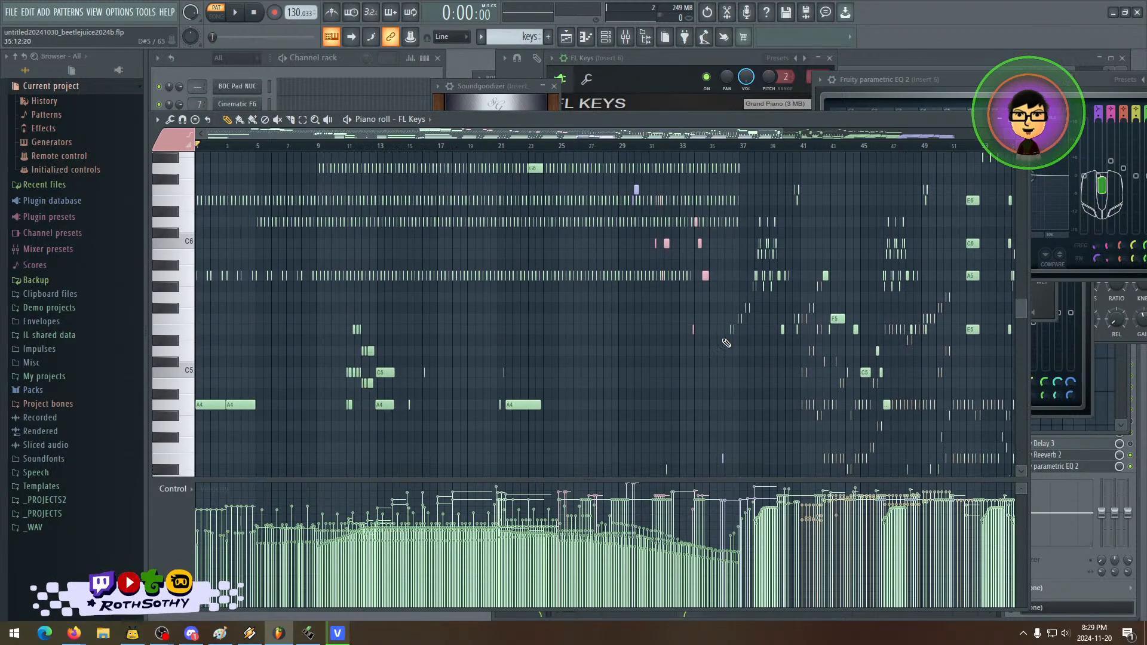
scroll(767, 282, down, 3)
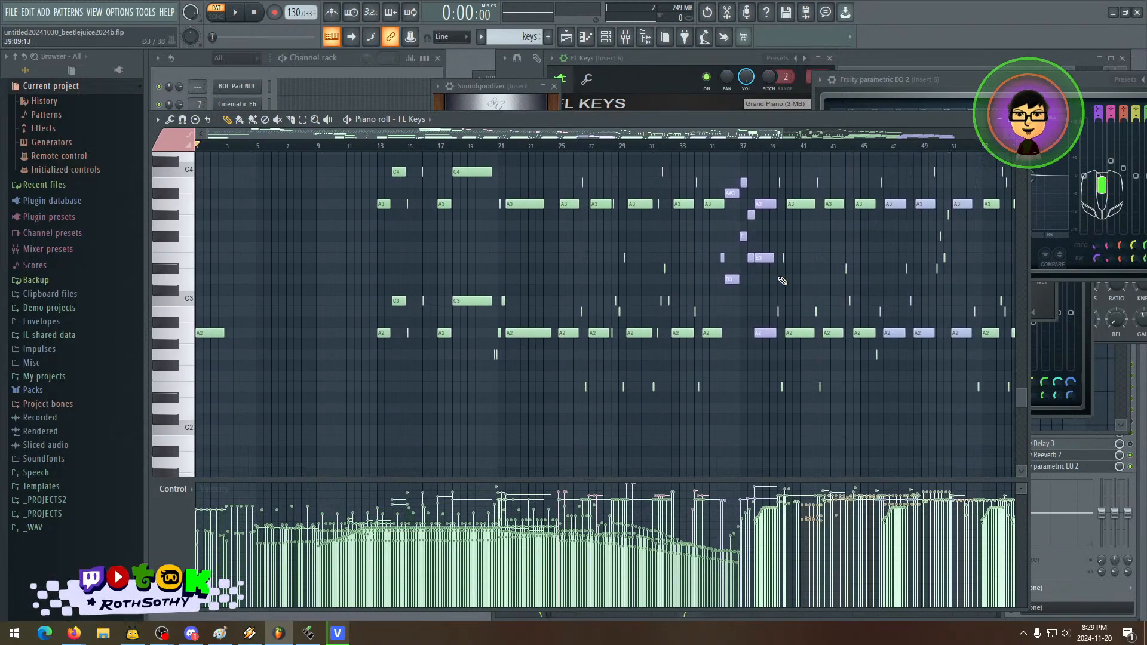
scroll(818, 366, up, 6)
drag(817, 366, 452, 353)
mouse_move(644, 313)
mouse_down()
mouse_move(622, 316)
mouse_move(895, 427)
mouse_move(550, 371)
mouse_move(620, 304)
mouse_move(609, 280)
mouse_move(600, 359)
mouse_move(599, 305)
mouse_move(603, 350)
mouse_move(620, 329)
mouse_move(641, 353)
mouse_up()
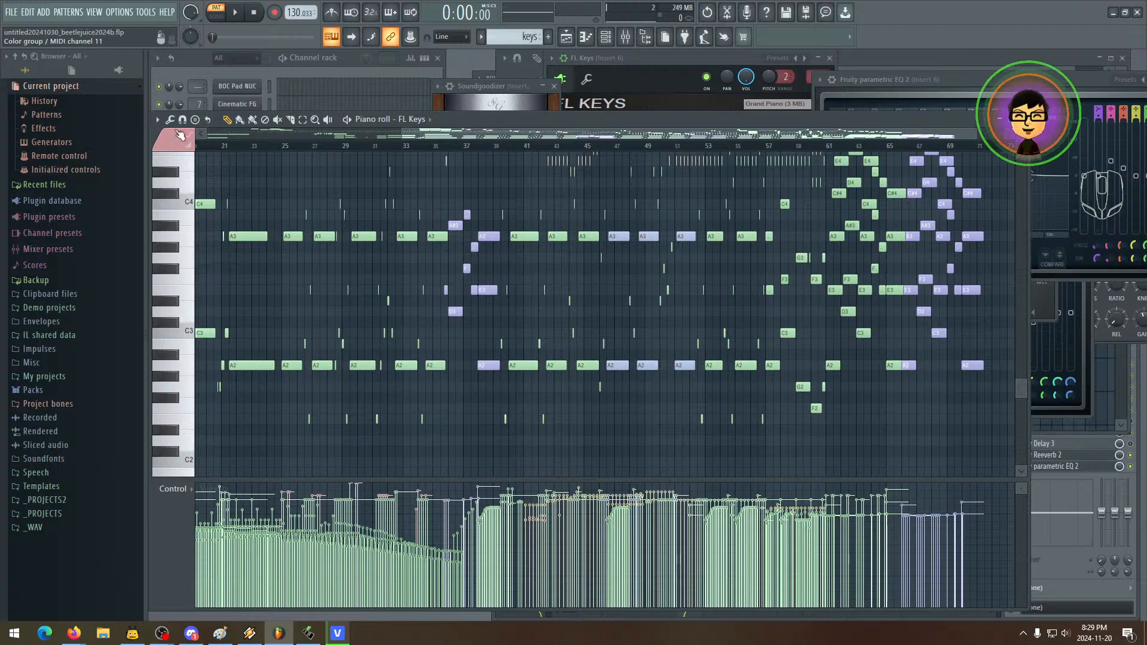
click(337, 634)
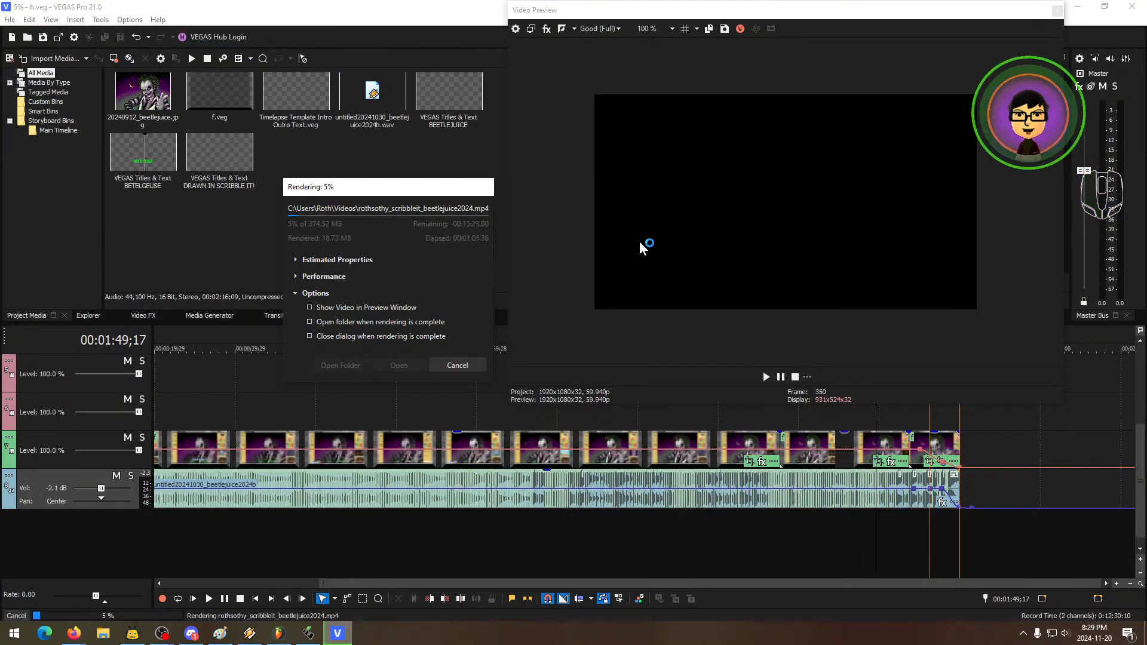